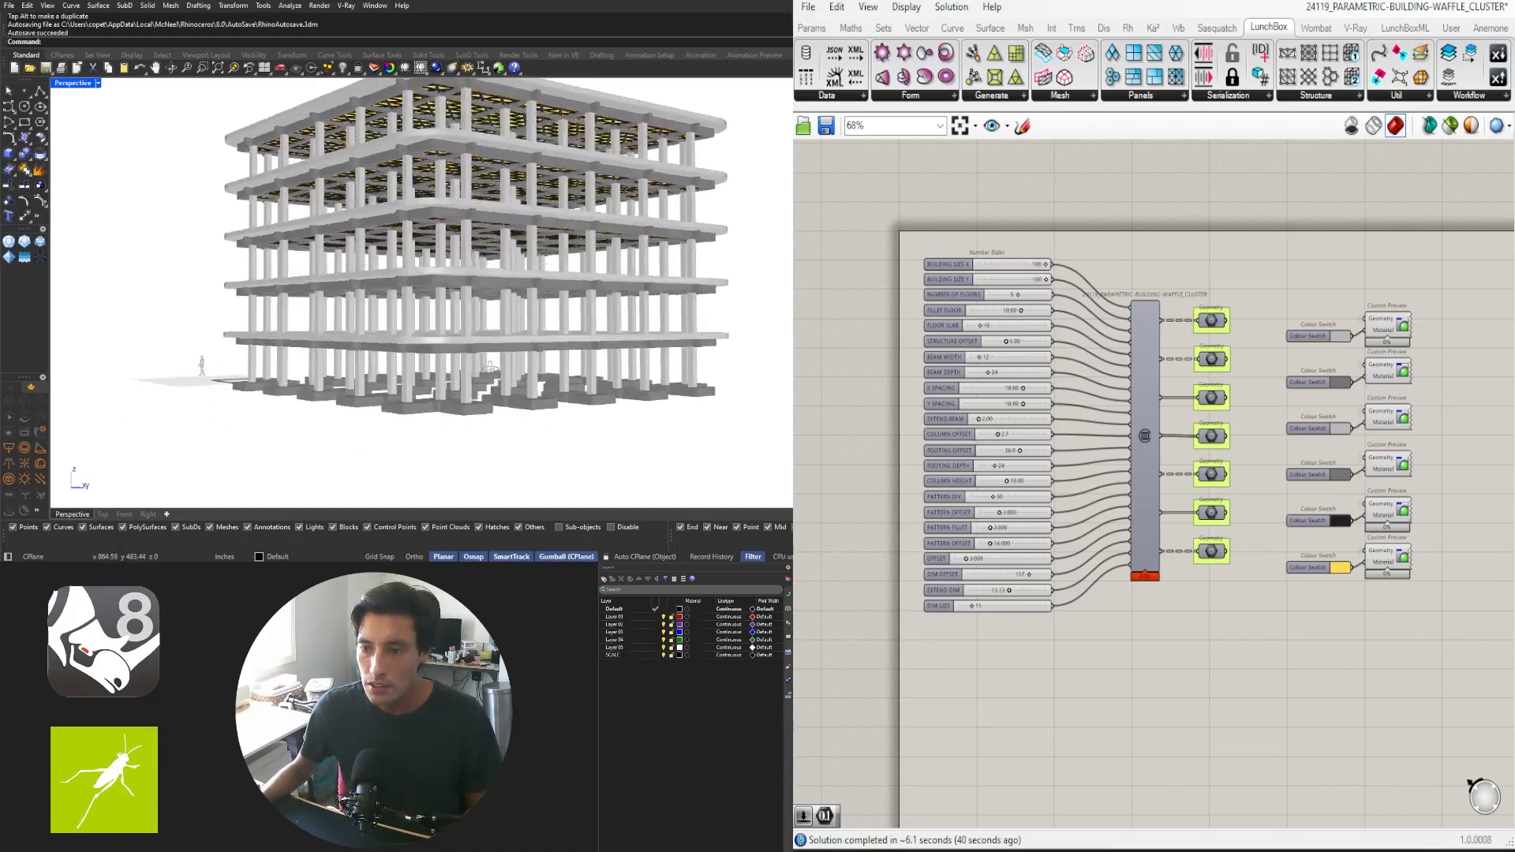
Switch to the 24119_PARAMETRIC-BUILDING-WAFFLE_SCRIPT definition
{"action": "right_click_drag", "start_coordinate": [489, 355], "coordinate": [639, 347]}
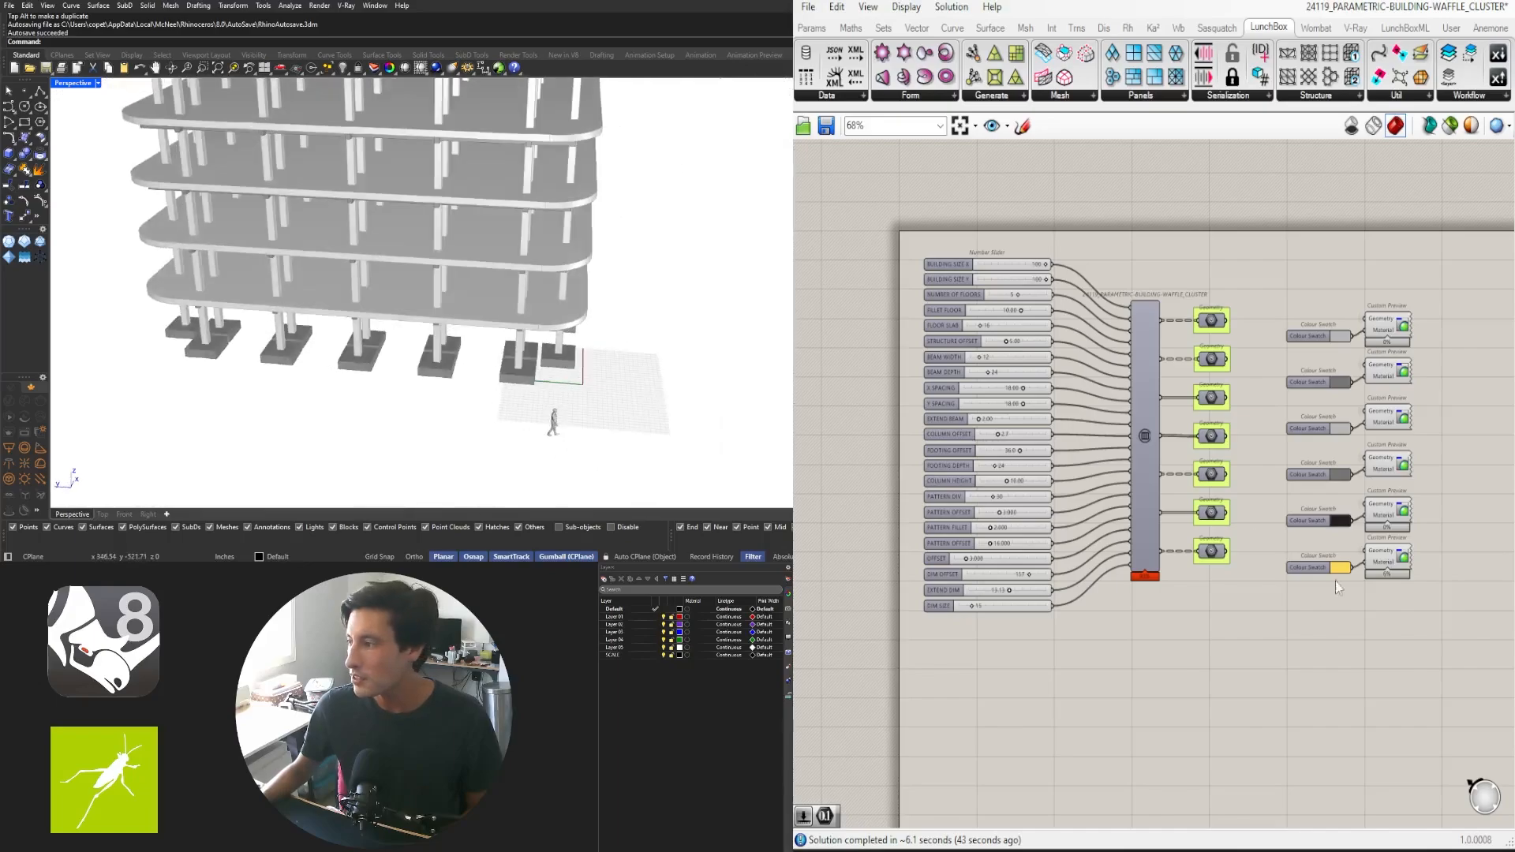
{"action": "left_click", "coordinate": [1412, 7]}
{"action": "left_click", "coordinate": [1396, 158]}
Set both the X SPACING and Y SPACING number sliders to 20
{"action": "right_click_drag", "start_coordinate": [517, 286], "coordinate": [332, 408]}
{"action": "scroll", "coordinate": [1005, 533], "scroll_direction": "up", "scroll_amount": 8}
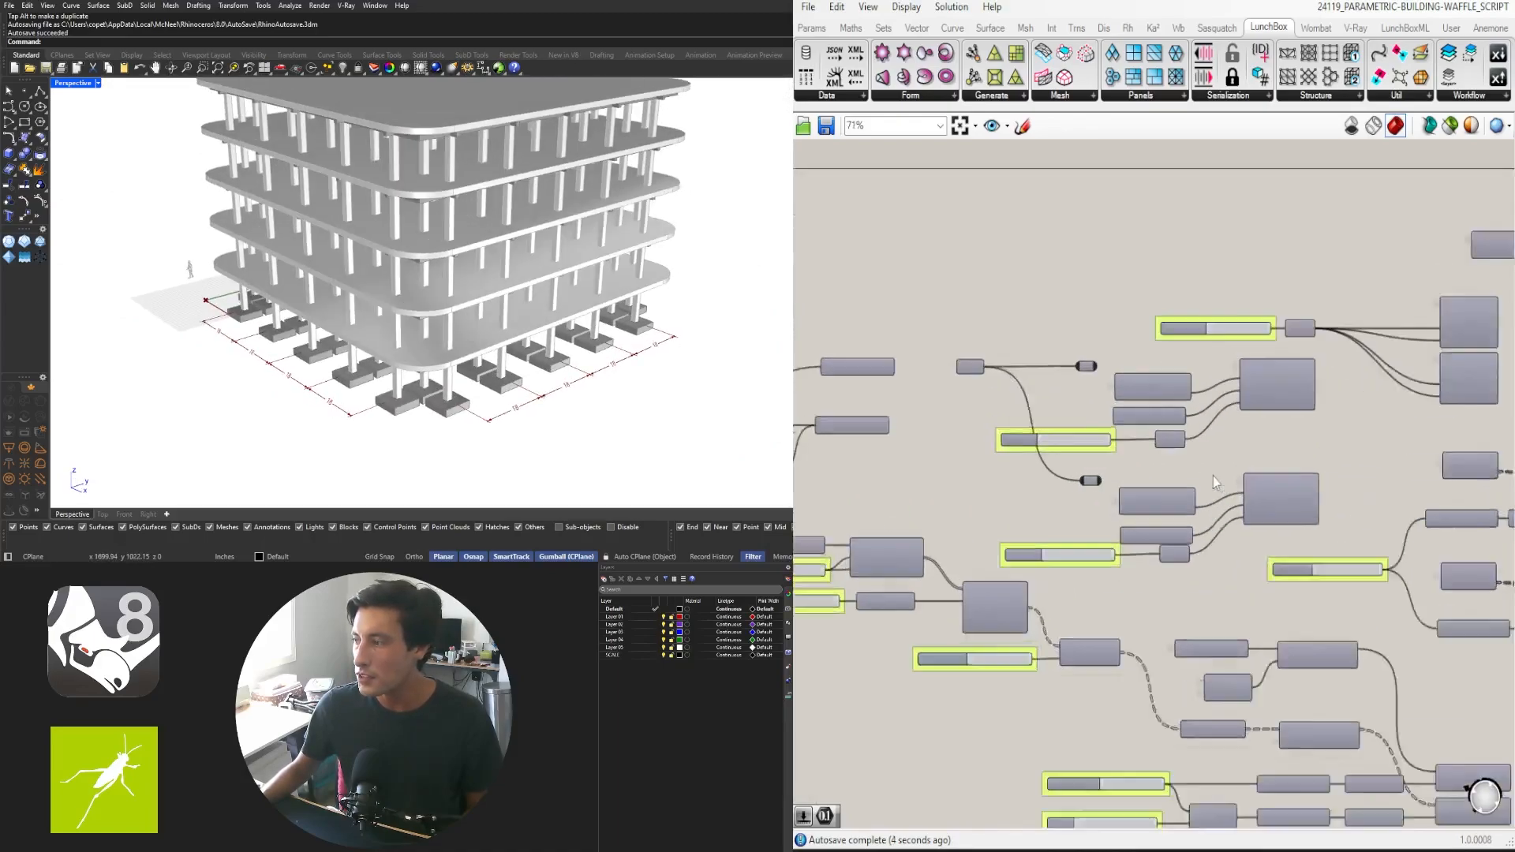
{"action": "scroll", "coordinate": [1052, 453], "scroll_direction": "up", "scroll_amount": 3}
{"action": "double_click", "coordinate": [1052, 451]}
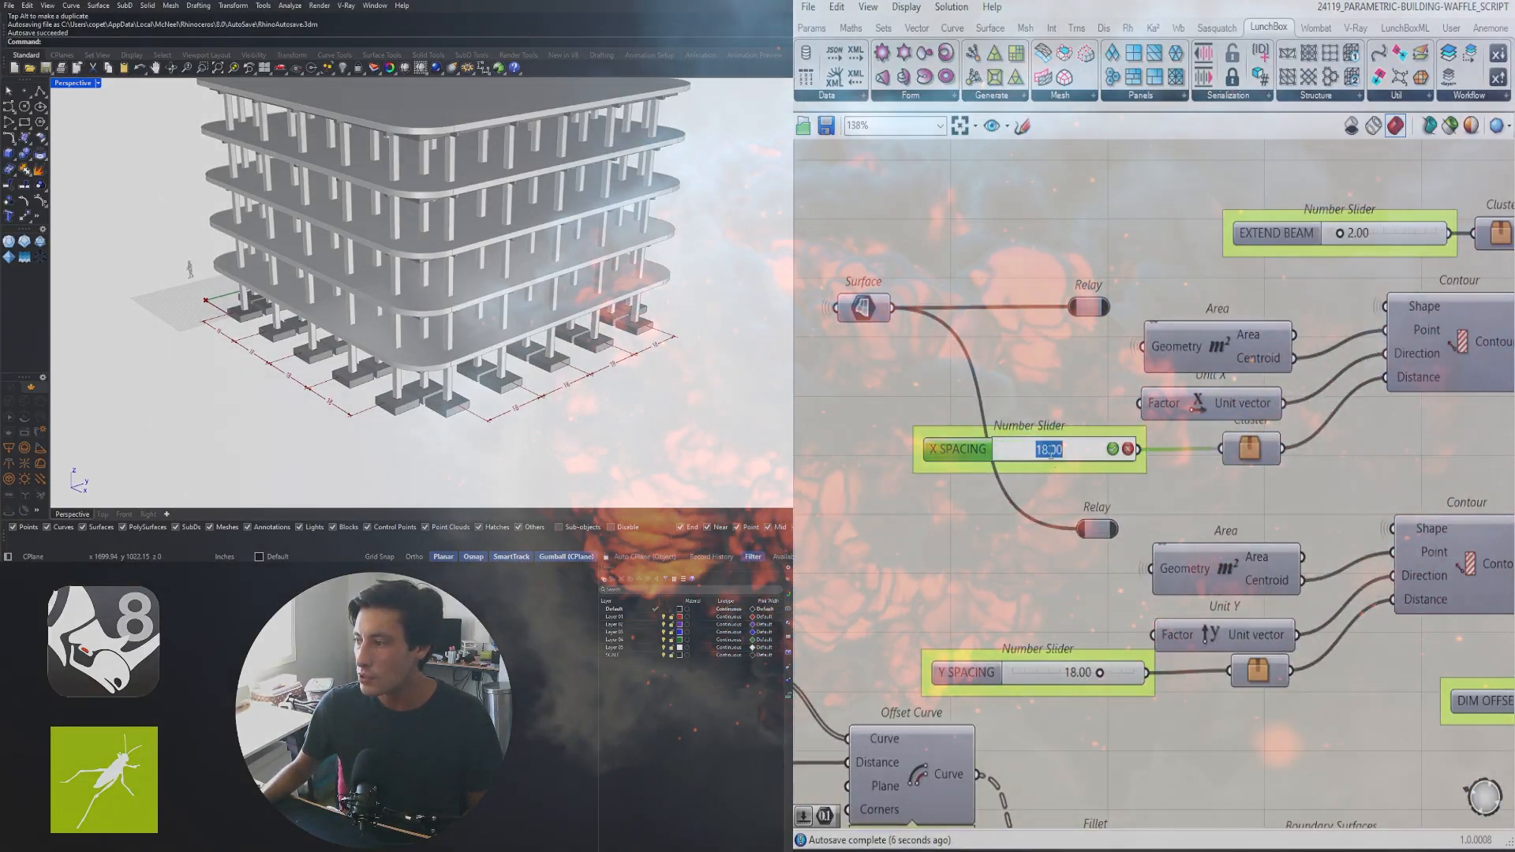
{"action": "type", "text": "20"}
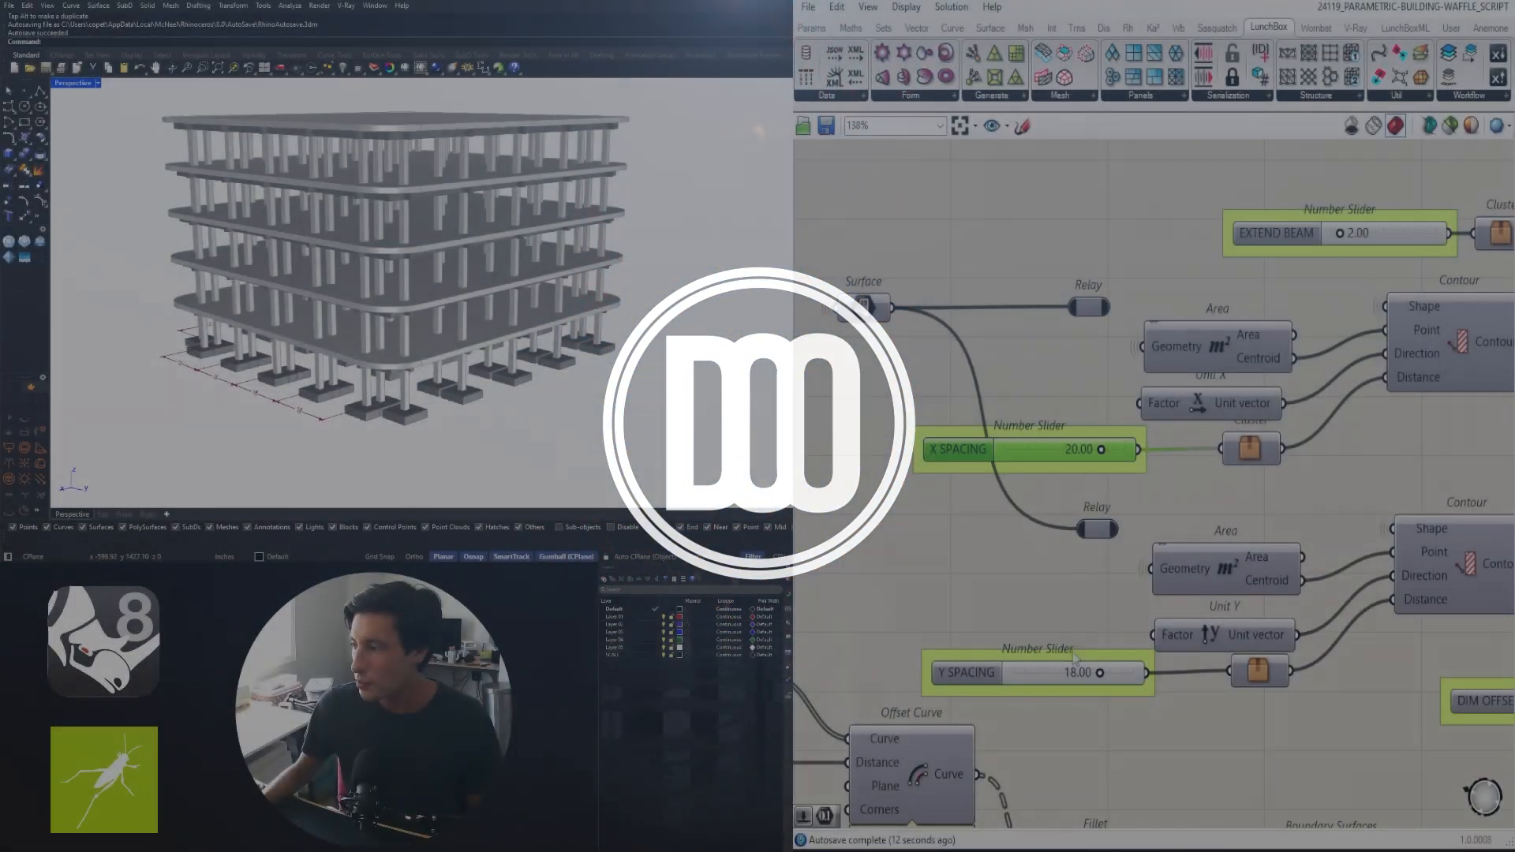
{"action": "double_click", "coordinate": [1057, 673]}
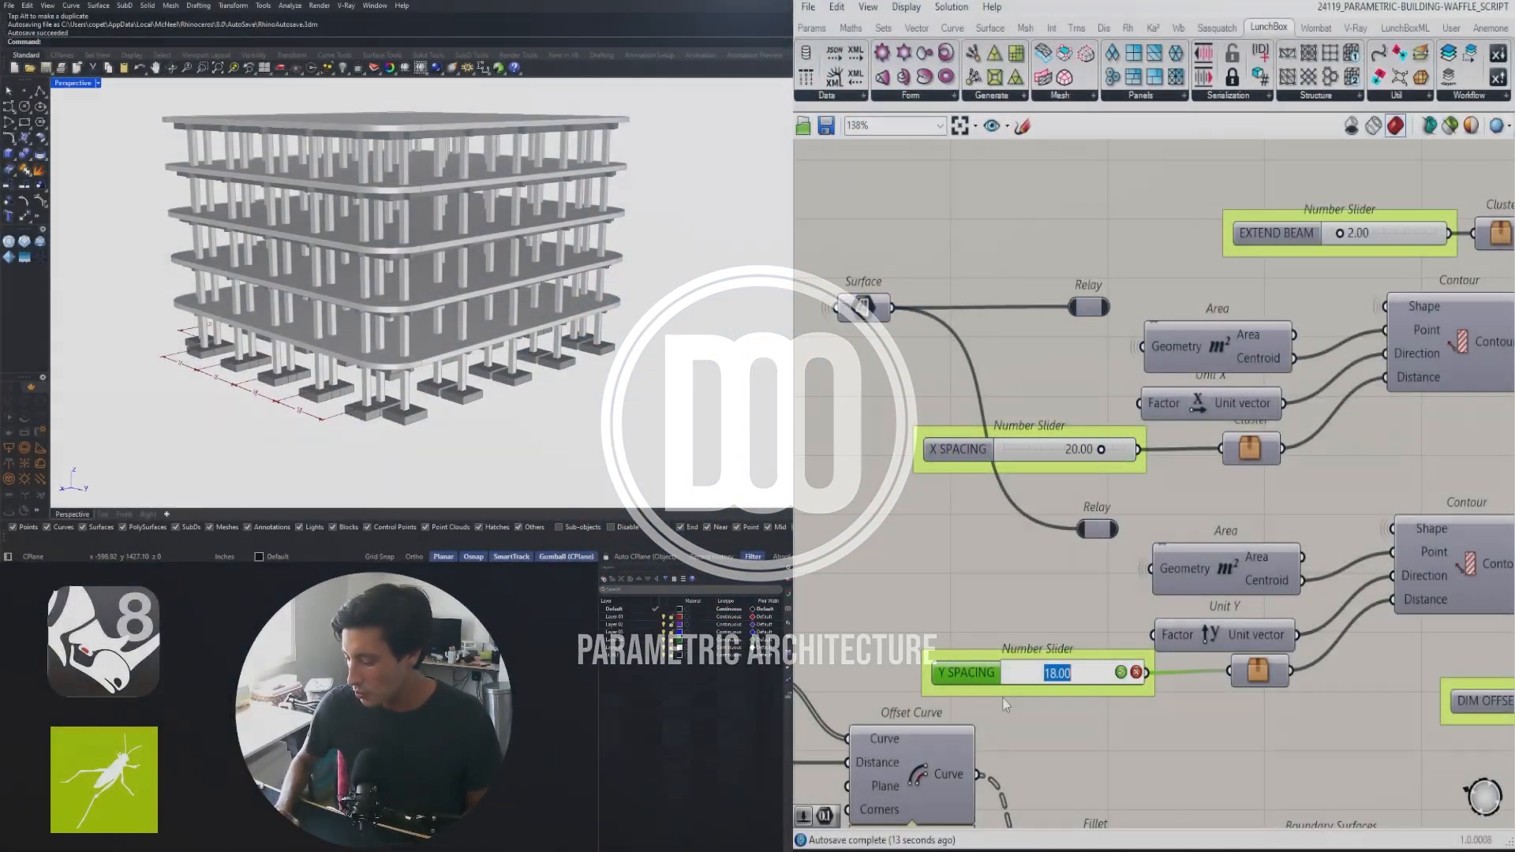
{"action": "type", "text": "20"}
{"action": "key", "text": "Return"}
Examine the building's waffle structure from below and the complete layout of the script definition
{"action": "right_click_drag", "start_coordinate": [261, 392], "coordinate": [562, 296]}
{"action": "scroll", "coordinate": [339, 441], "scroll_direction": "down", "scroll_amount": 3}
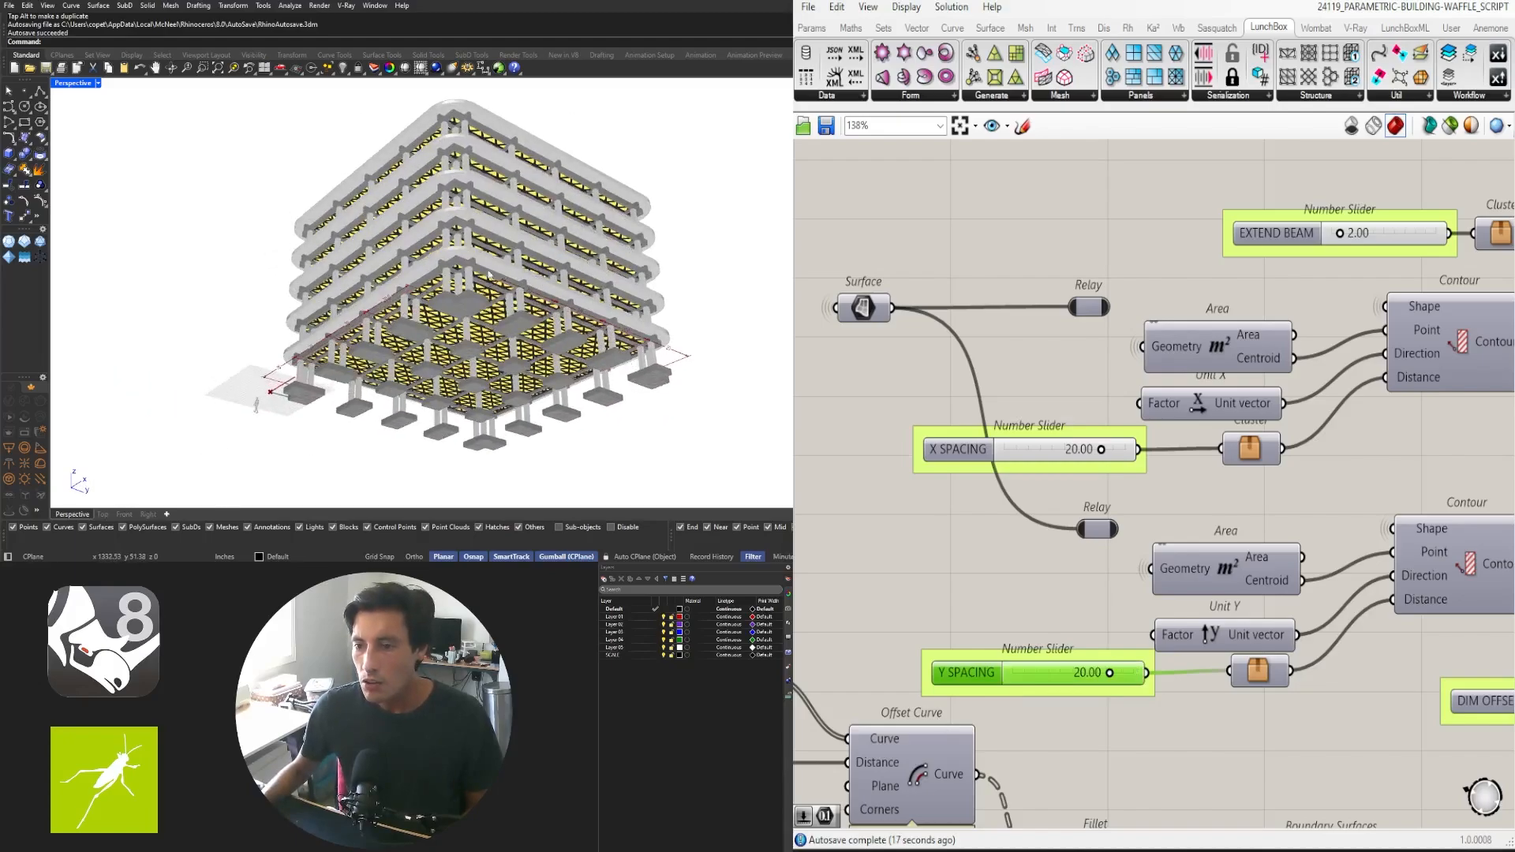
{"action": "scroll", "coordinate": [456, 298], "scroll_direction": "up", "scroll_amount": 7}
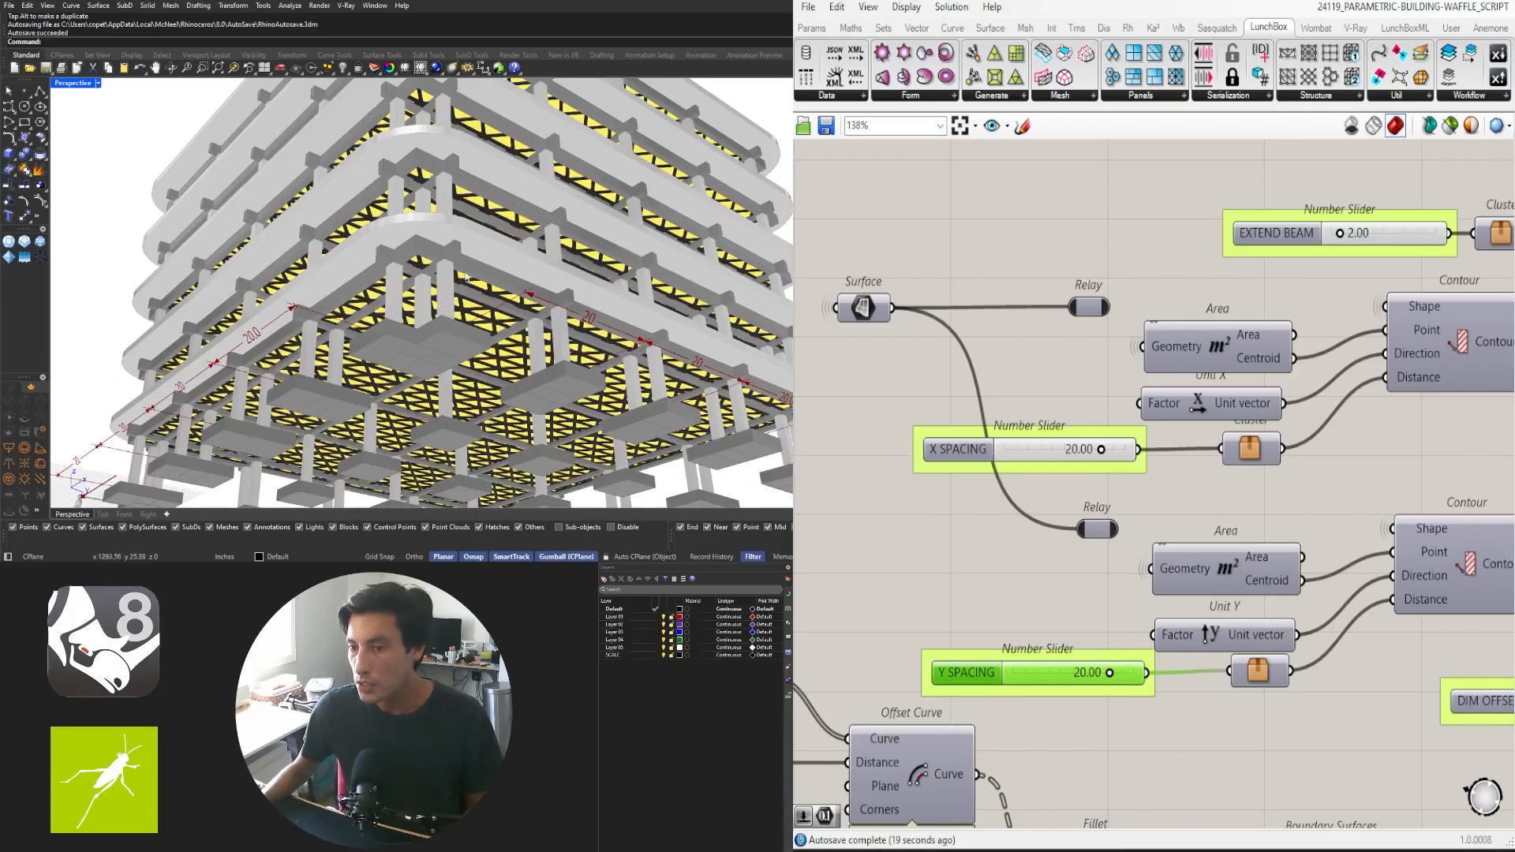
{"action": "right_click_drag", "start_coordinate": [466, 276], "coordinate": [436, 401]}
{"action": "scroll", "coordinate": [454, 324], "scroll_direction": "down", "scroll_amount": 7}
{"action": "scroll", "coordinate": [1132, 432], "scroll_direction": "down", "scroll_amount": 10}
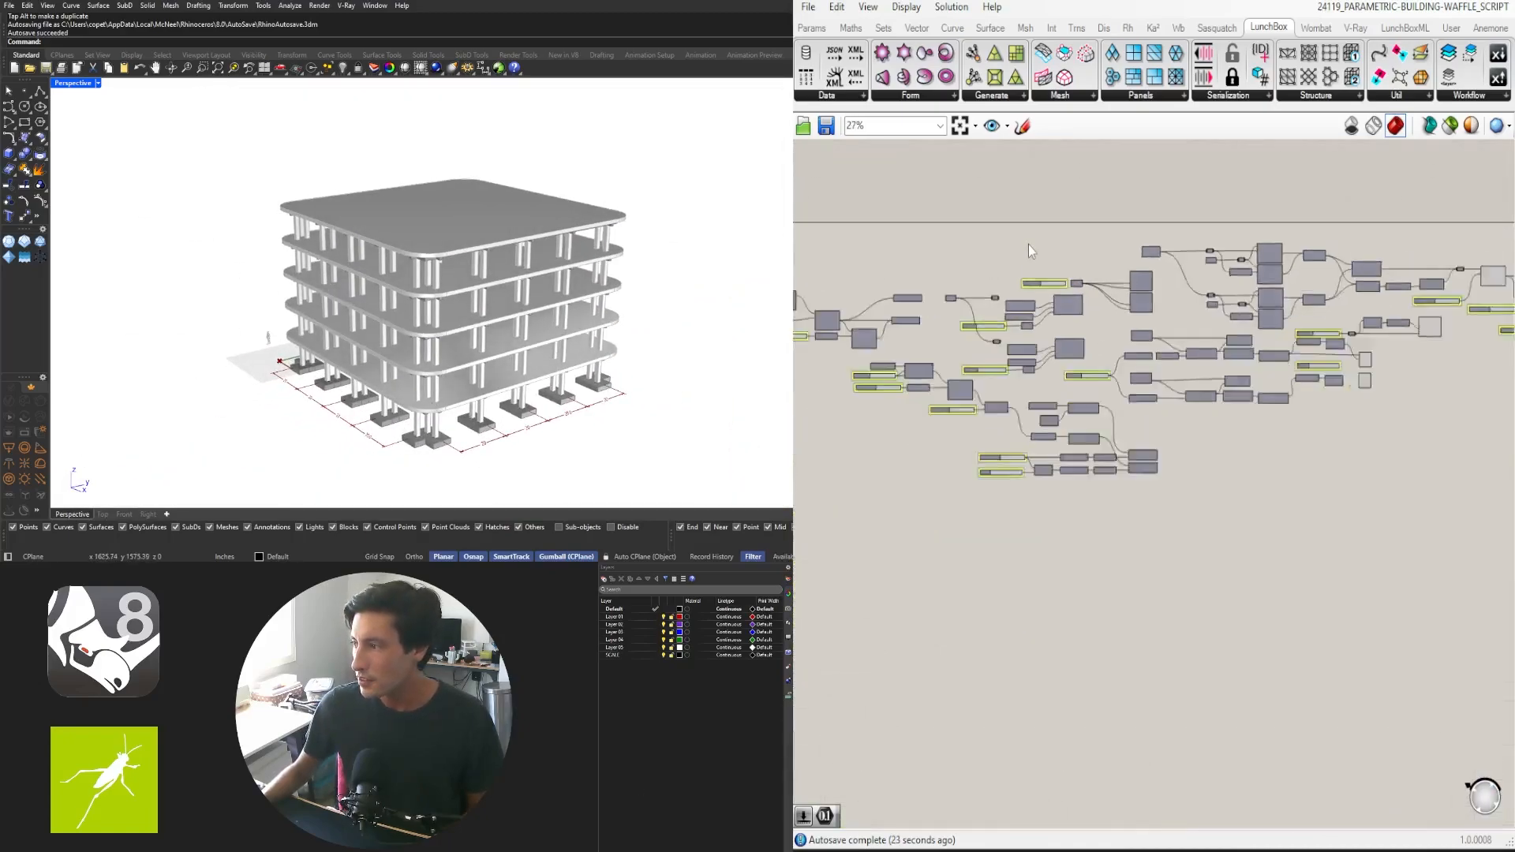
{"action": "right_click_drag", "start_coordinate": [1224, 464], "coordinate": [1082, 470]}
{"action": "scroll", "coordinate": [1122, 478], "scroll_direction": "down", "scroll_amount": 1}
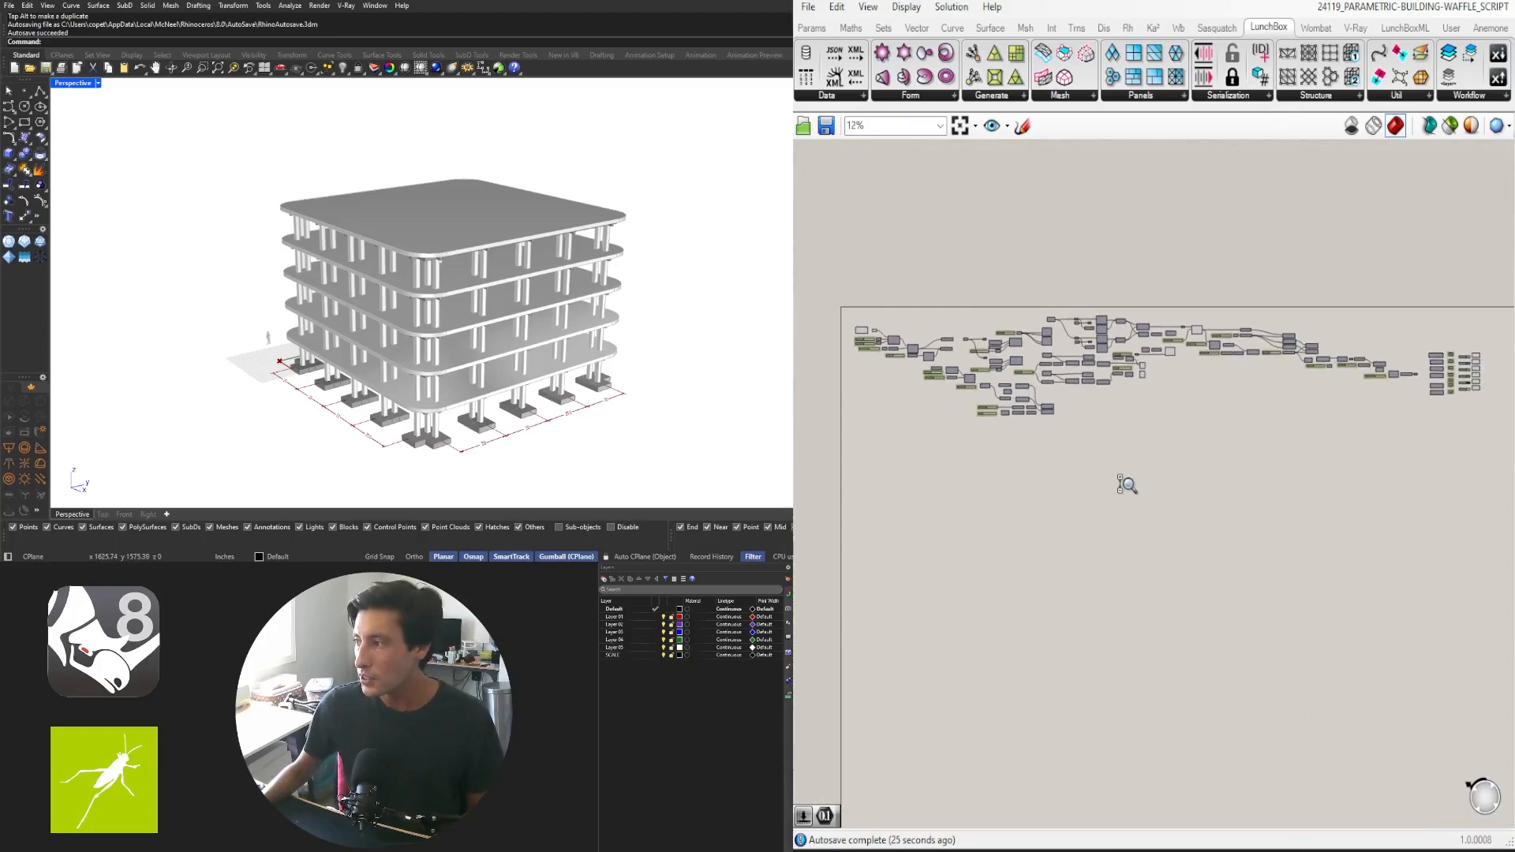
Switch to the 24119_PARAMETRIC-BUILDING-WAFFLE_CLUSTER definition and view its building
{"action": "left_click", "coordinate": [1412, 7]}
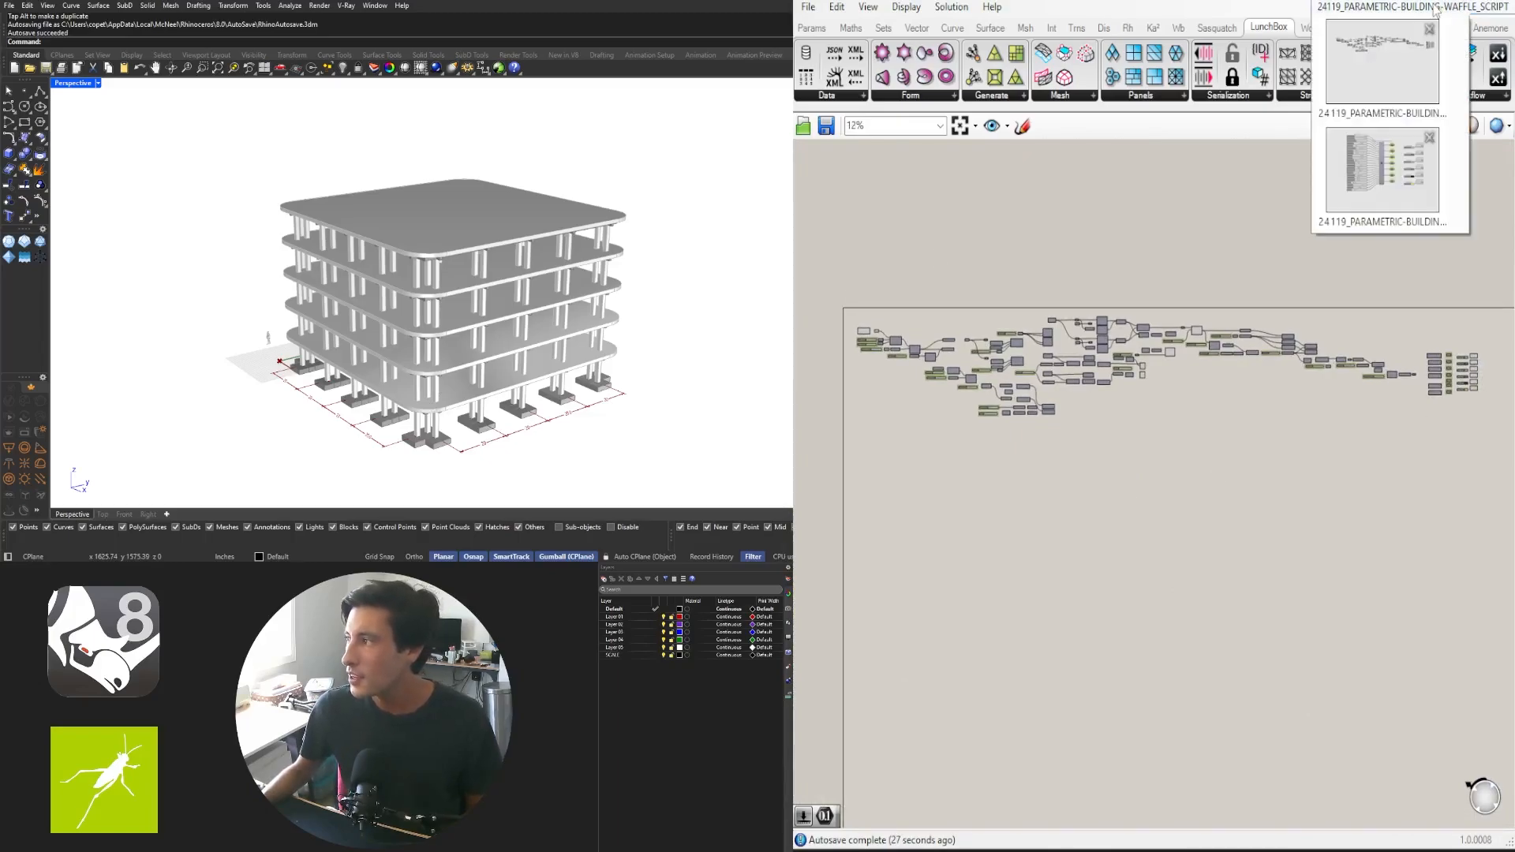
{"action": "left_click", "coordinate": [1379, 180]}
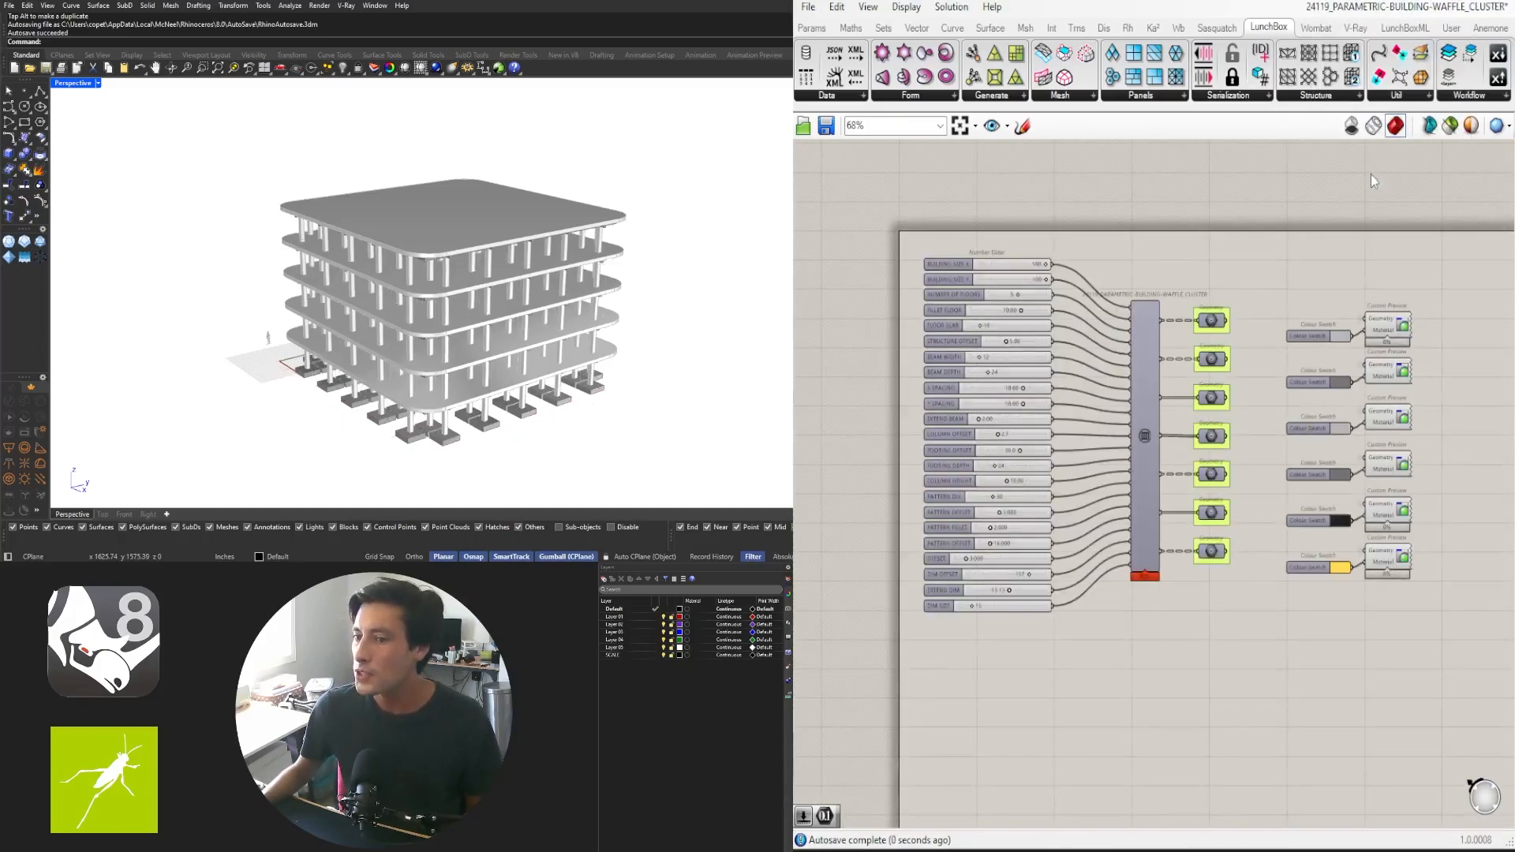
{"action": "right_click_drag", "start_coordinate": [470, 430], "coordinate": [492, 388]}
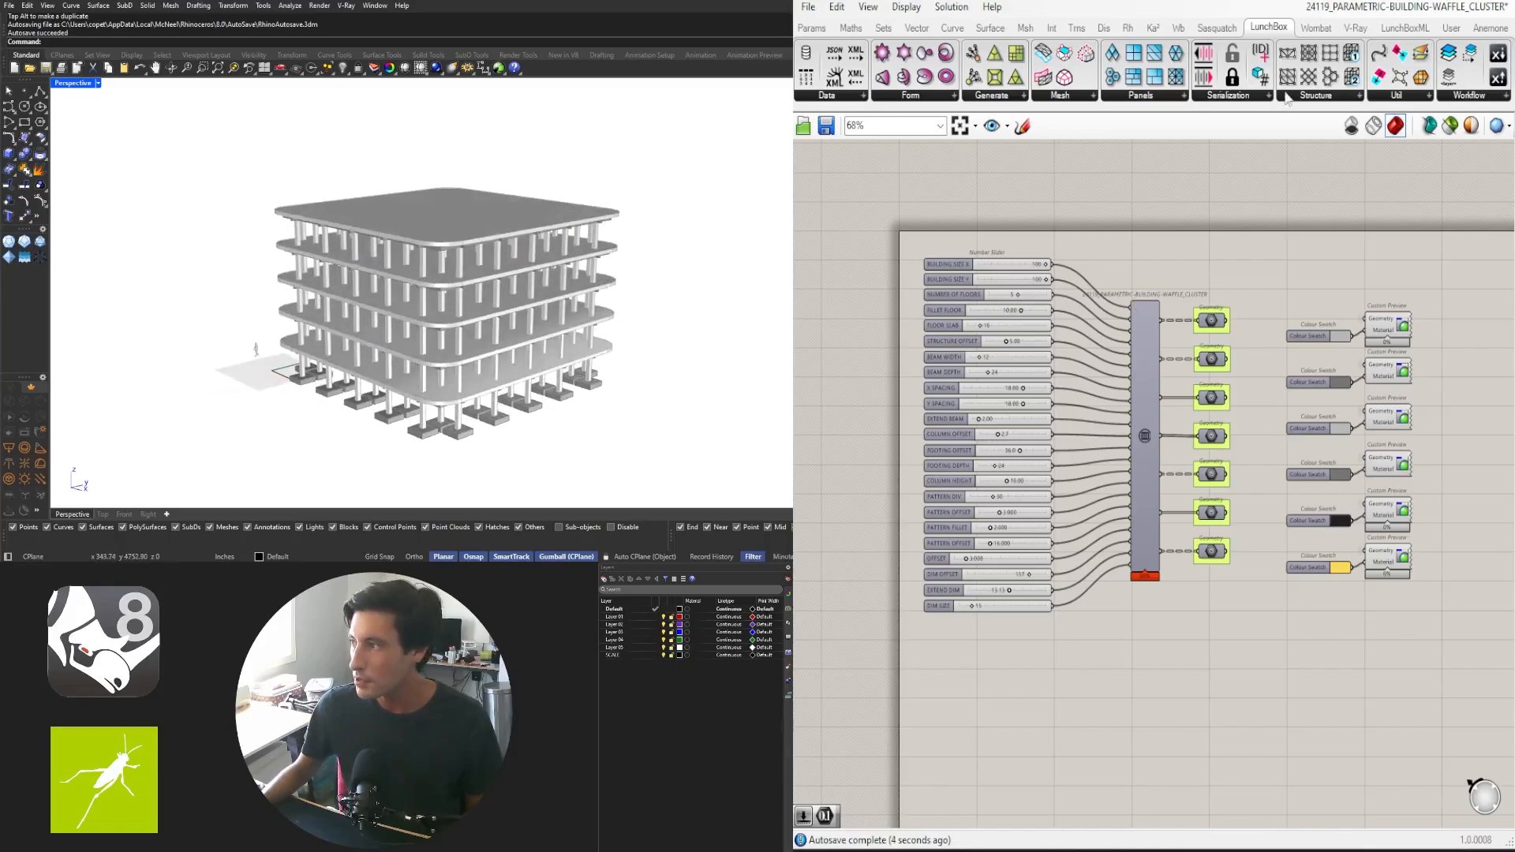
Return to the WAFFLE_SCRIPT definition and examine its building's floors, columns and footings from a low angle
{"action": "left_click", "coordinate": [1400, 6]}
{"action": "left_click", "coordinate": [1373, 79]}
{"action": "left_click", "coordinate": [1400, 6]}
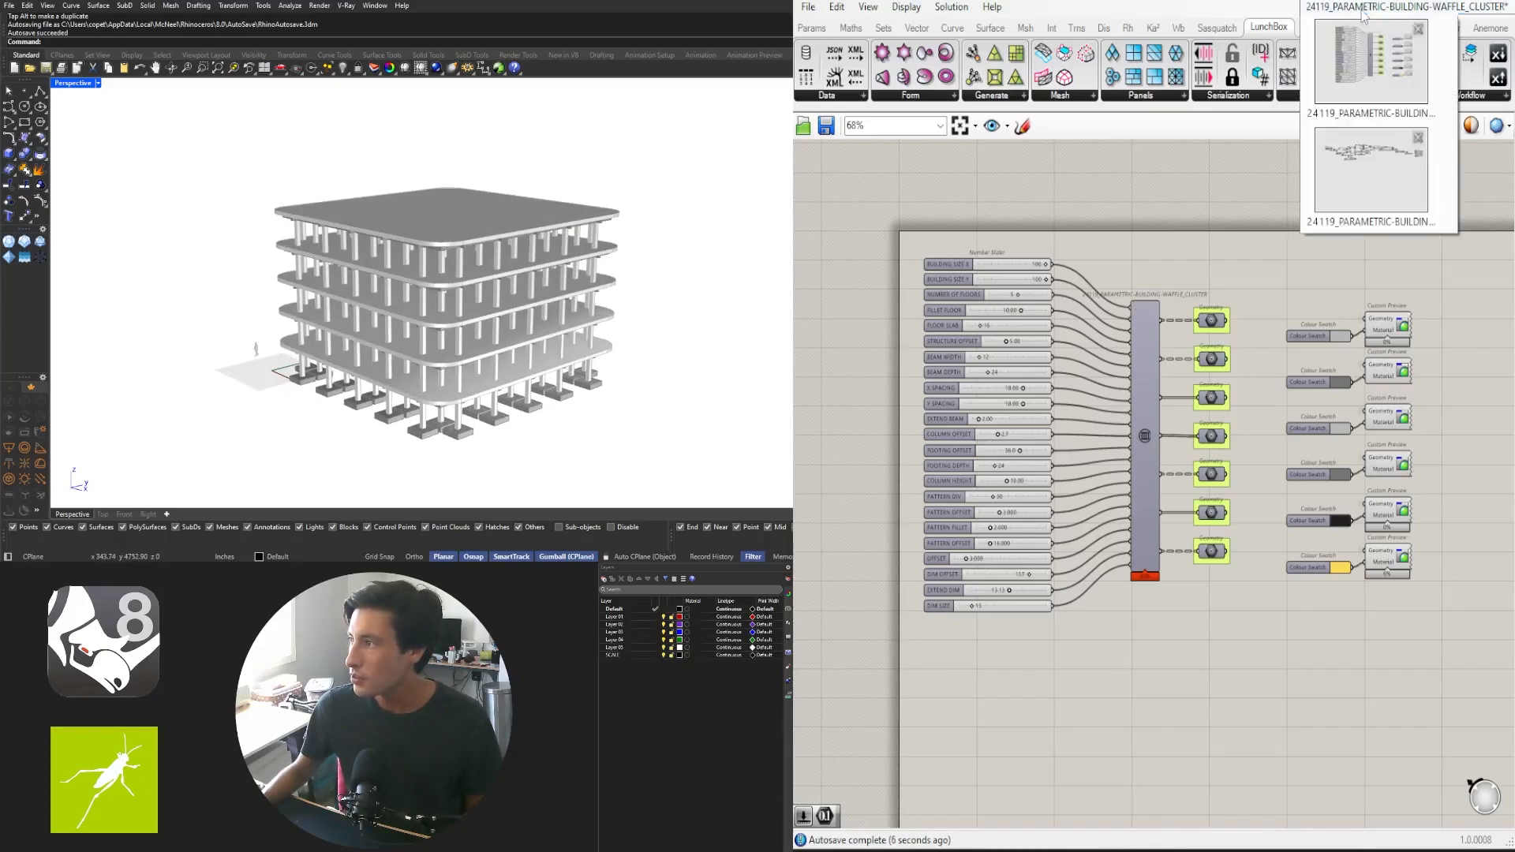
{"action": "left_click", "coordinate": [1373, 149]}
{"action": "right_click_drag", "start_coordinate": [341, 341], "coordinate": [456, 327]}
{"action": "scroll", "coordinate": [446, 319], "scroll_direction": "up", "scroll_amount": 5}
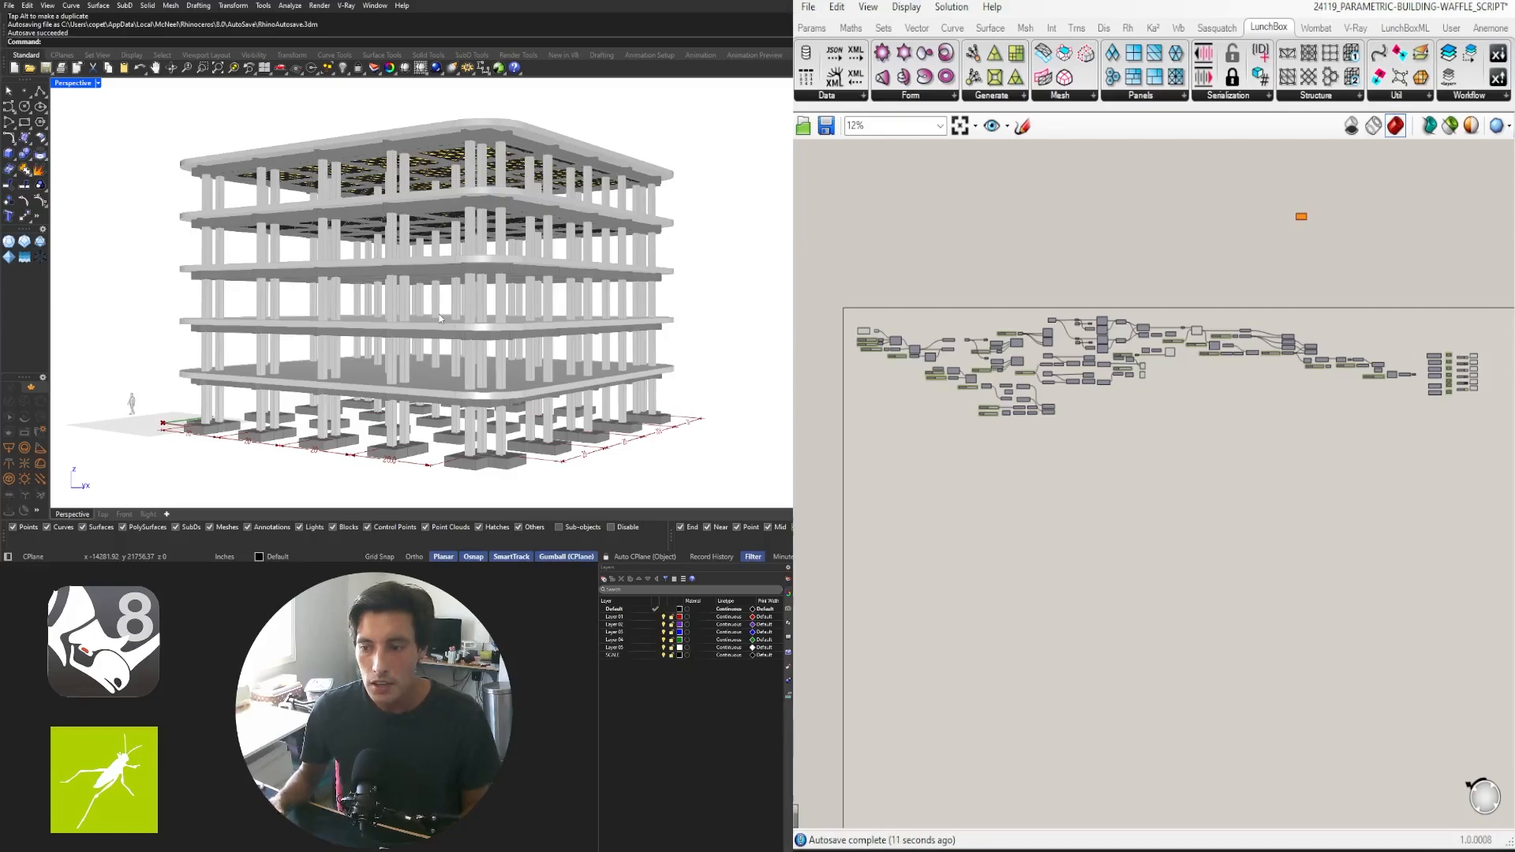
{"action": "right_click_drag", "start_coordinate": [438, 314], "coordinate": [489, 317]}
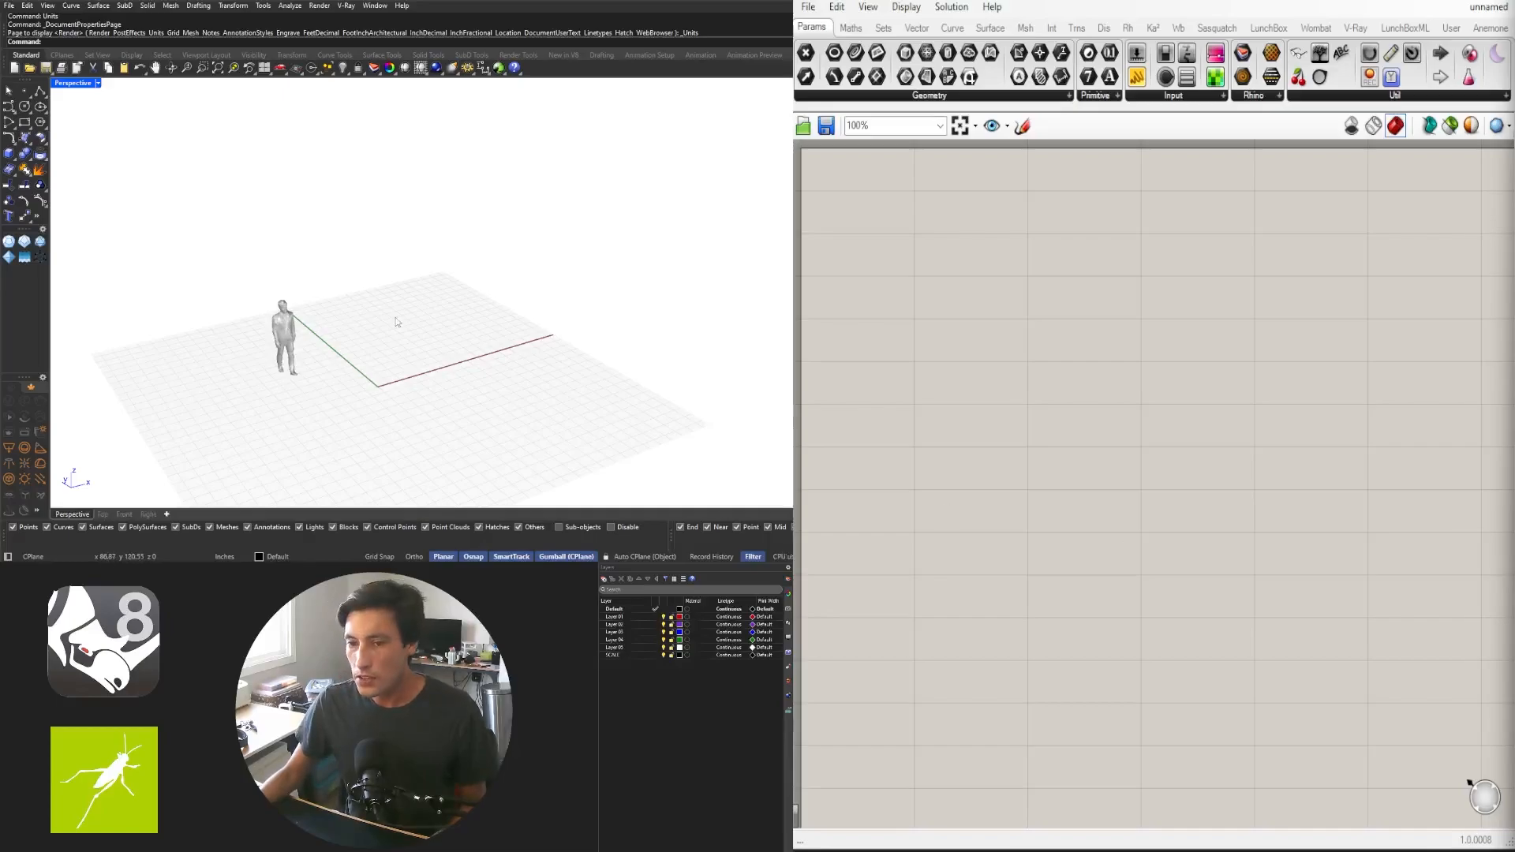
Check the new document's model units and tolerances in the Units settings and accept them
{"action": "right_click_drag", "start_coordinate": [397, 322], "coordinate": [444, 336]}
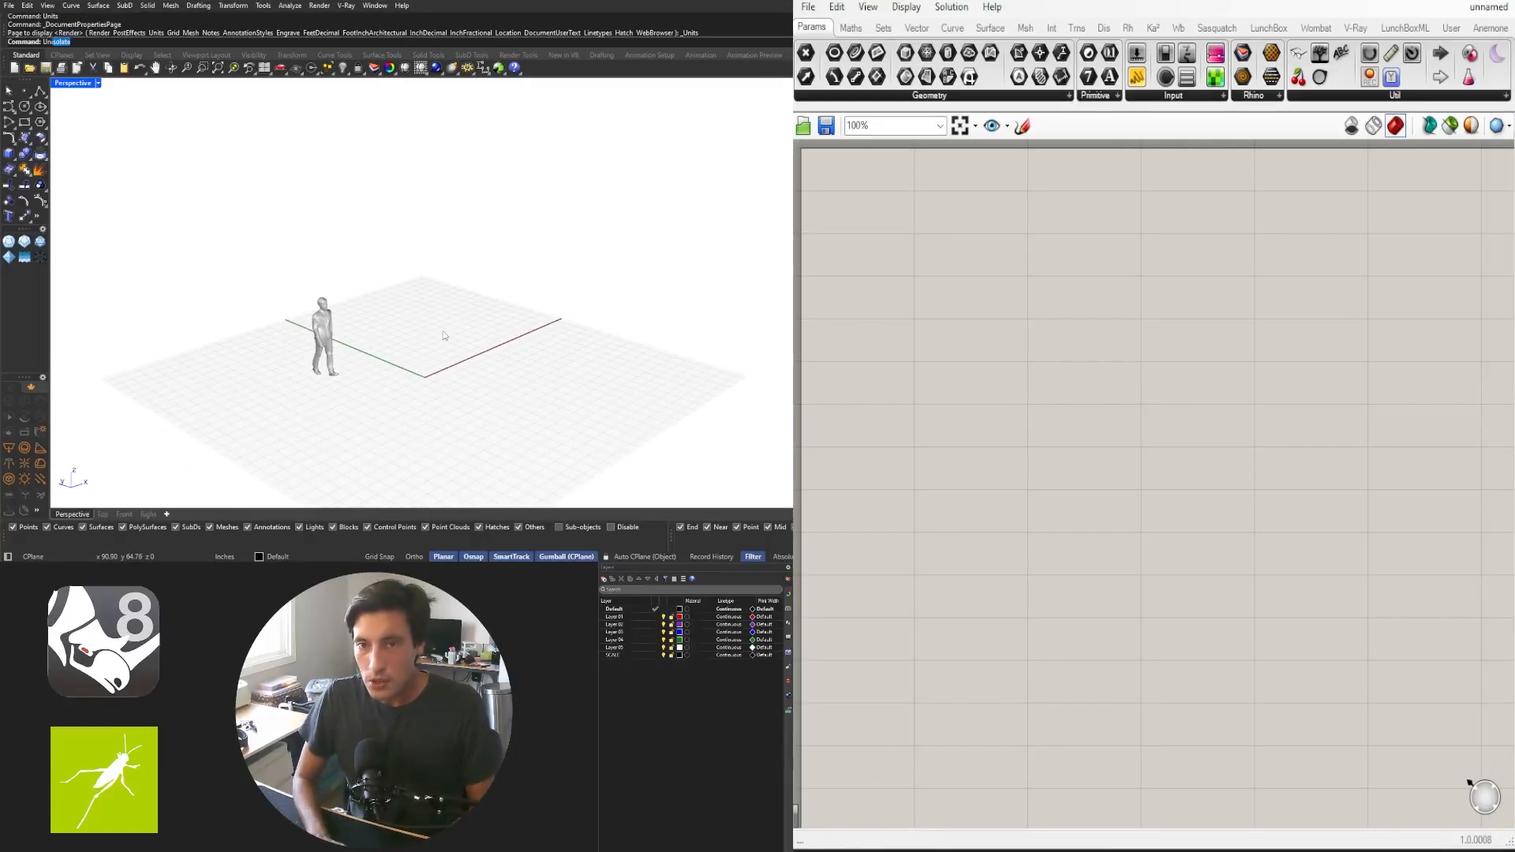
{"action": "type", "text": "its"}
{"action": "key", "text": "Return"}
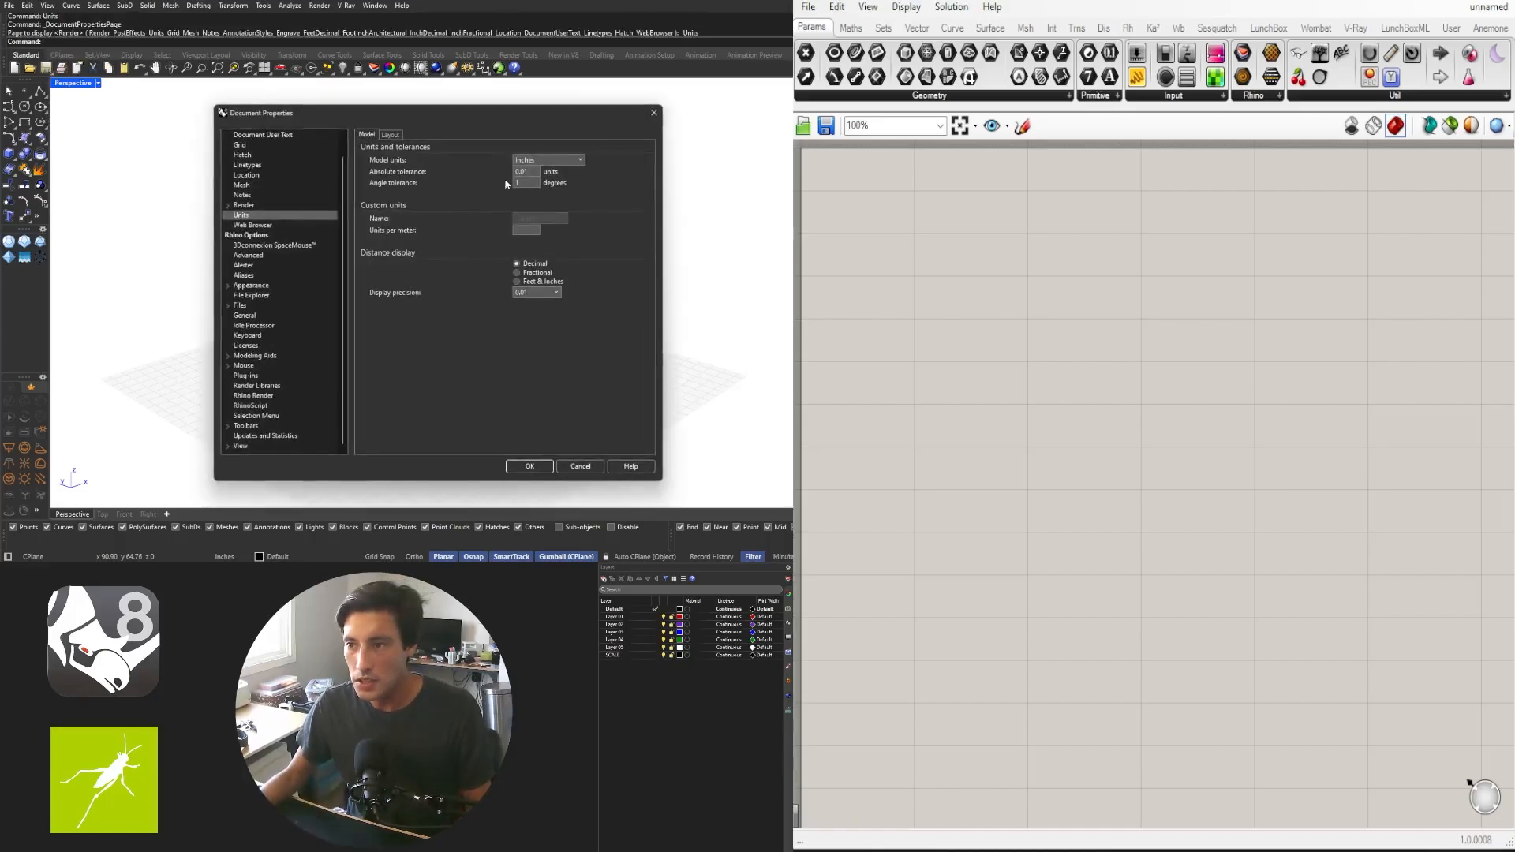
{"action": "left_click", "coordinate": [530, 467]}
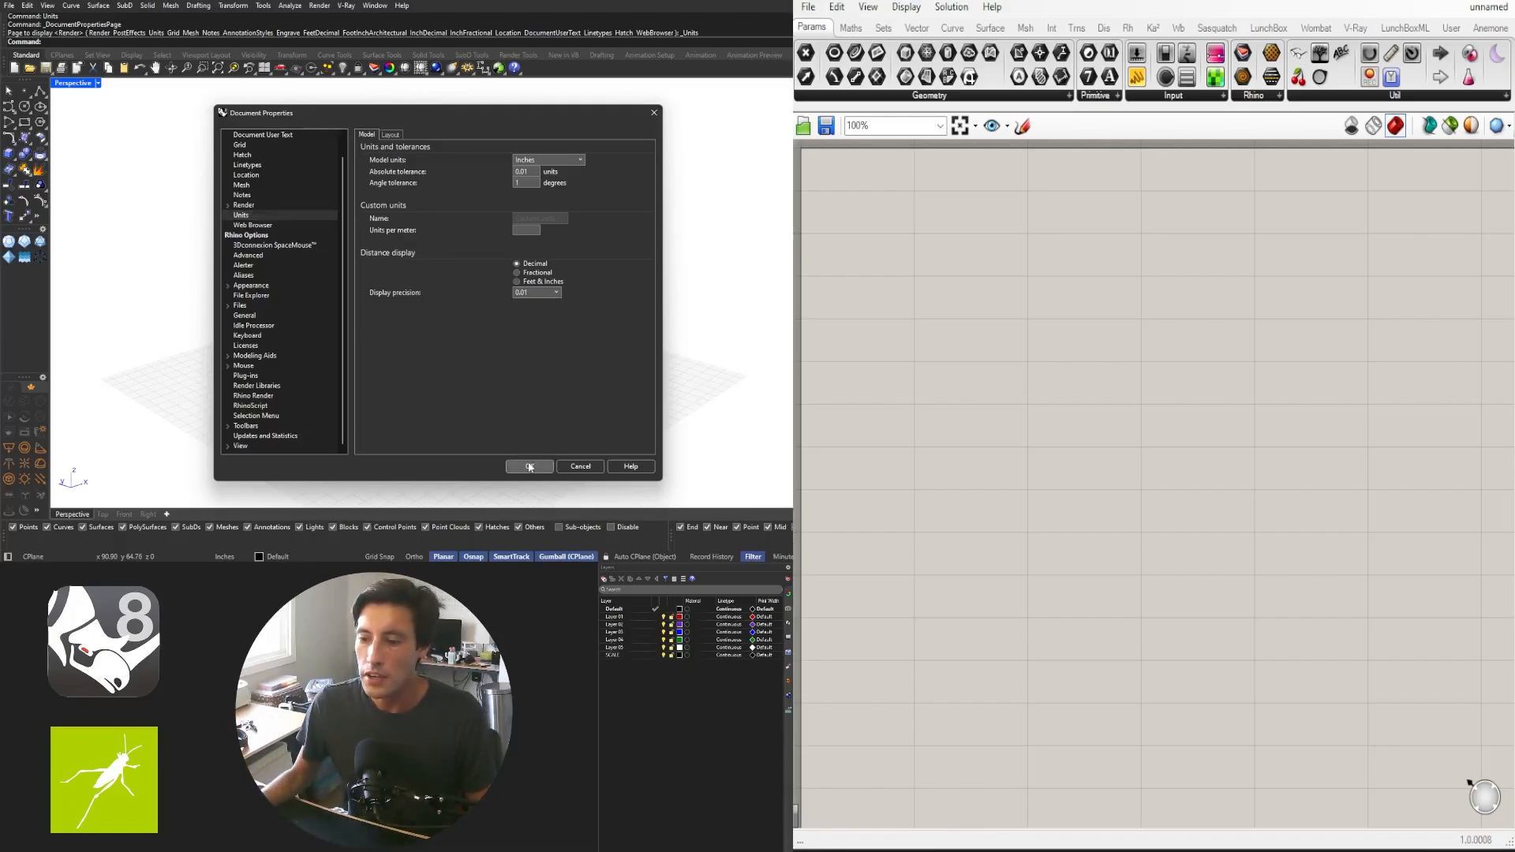
Move the human scale figure to just outside the construction plane grid
{"action": "right_click_drag", "start_coordinate": [438, 345], "coordinate": [455, 267]}
{"action": "left_click", "coordinate": [384, 268]}
{"action": "left_click_drag", "start_coordinate": [385, 269], "coordinate": [382, 330]}
Add a Construct Point component to the empty definition
{"action": "double_click", "coordinate": [992, 363]}
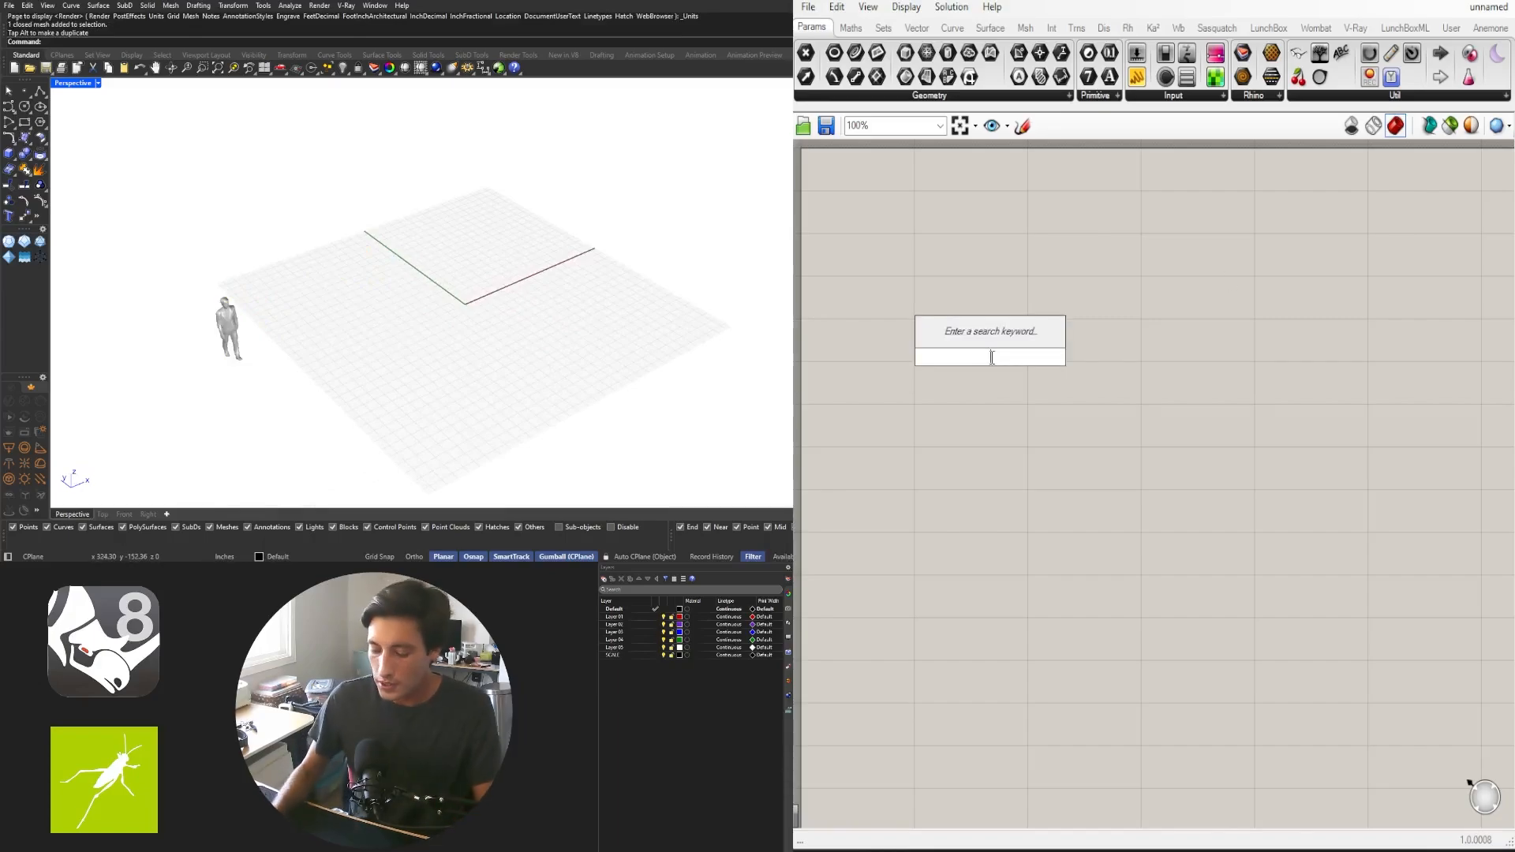
{"action": "type", "text": "contr"}
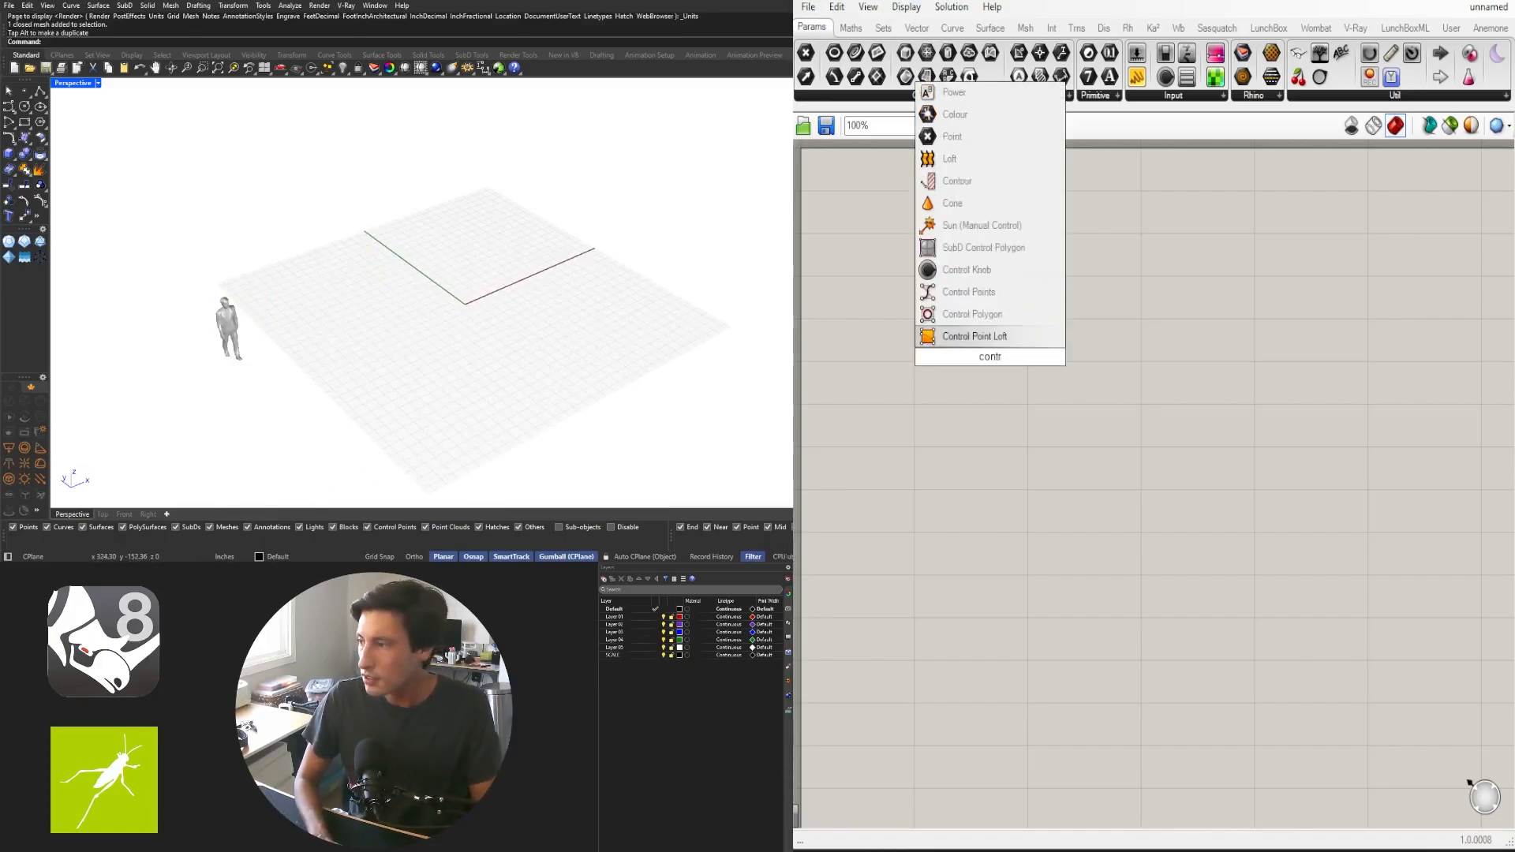
{"action": "type", "text": "s"}
{"action": "key", "text": "BackSpace"}
{"action": "key", "text": "BackSpace"}
{"action": "key", "text": "BackSpace"}
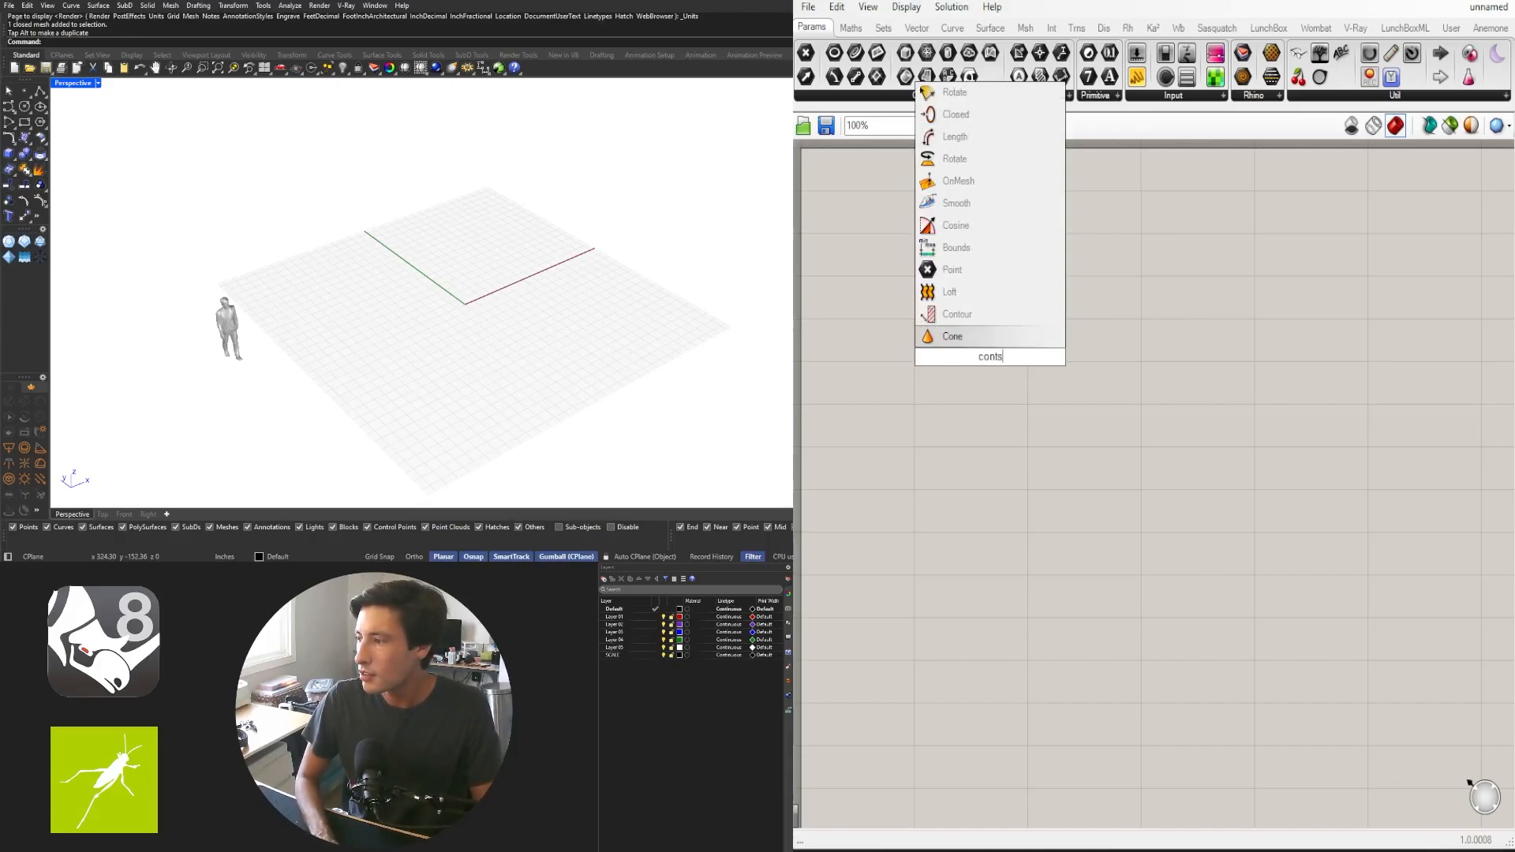
{"action": "type", "text": "structpo"}
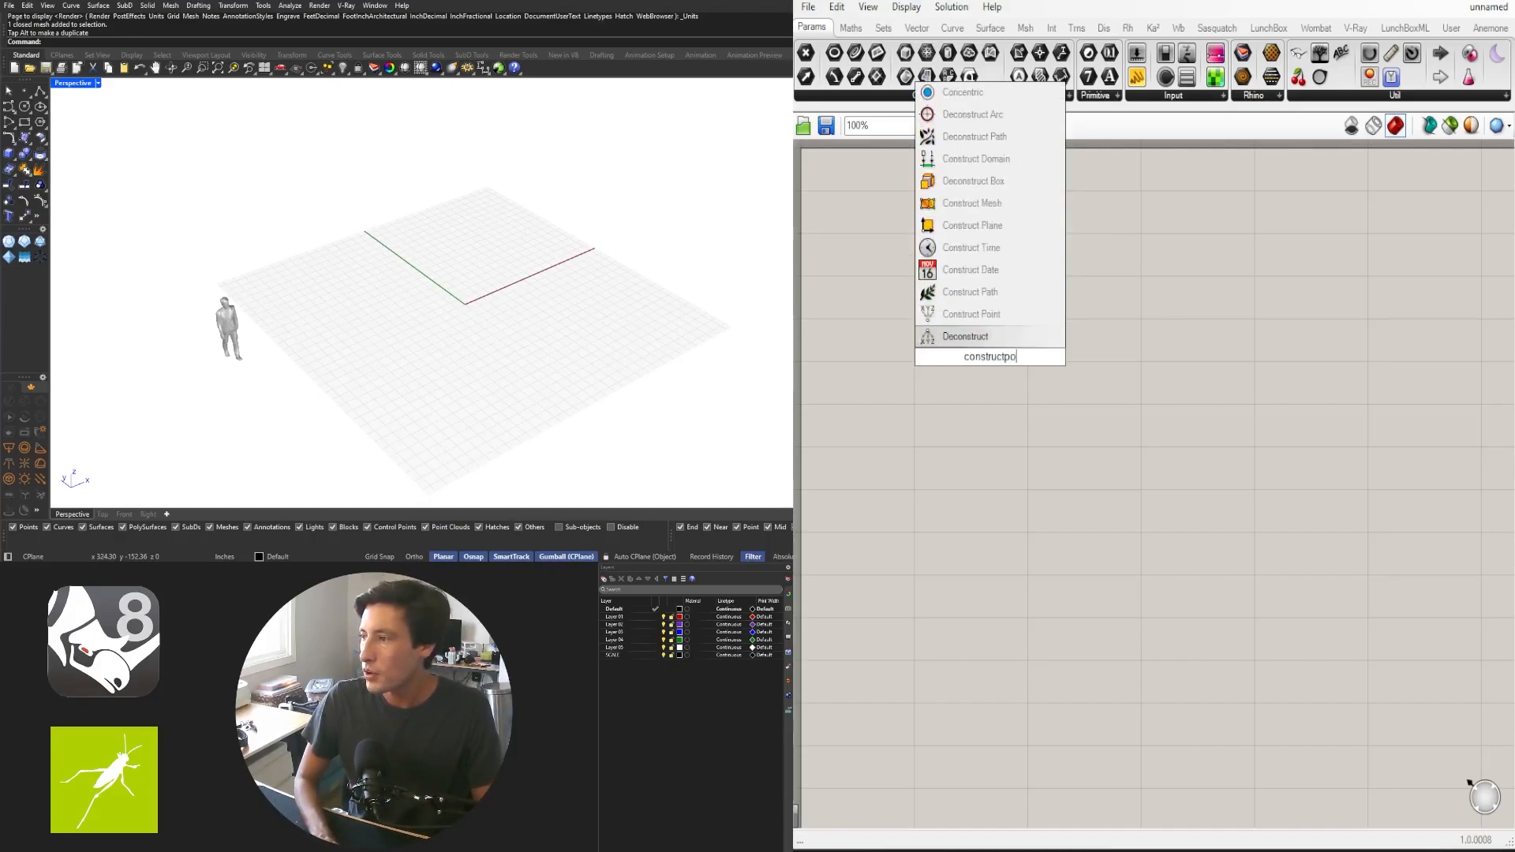
{"action": "left_click", "coordinate": [994, 316]}
{"action": "left_click_drag", "start_coordinate": [994, 359], "coordinate": [1042, 277]}
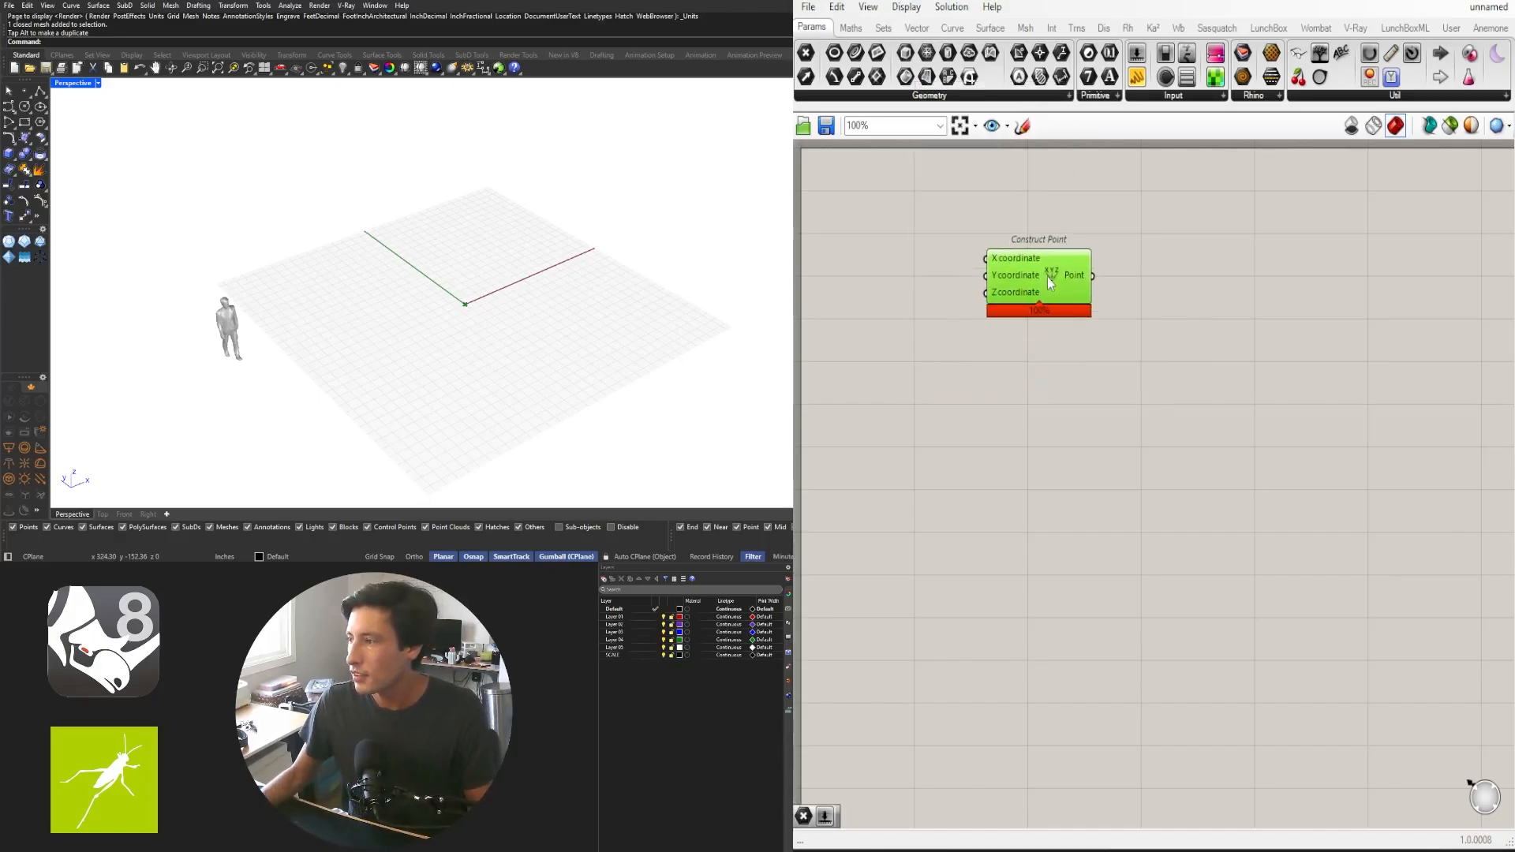
Add a Point parameter beside Construct Point and connect the Point output to it
{"action": "left_click", "coordinate": [1265, 323]}
{"action": "double_click", "coordinate": [1214, 288]}
{"action": "type", "text": "point"}
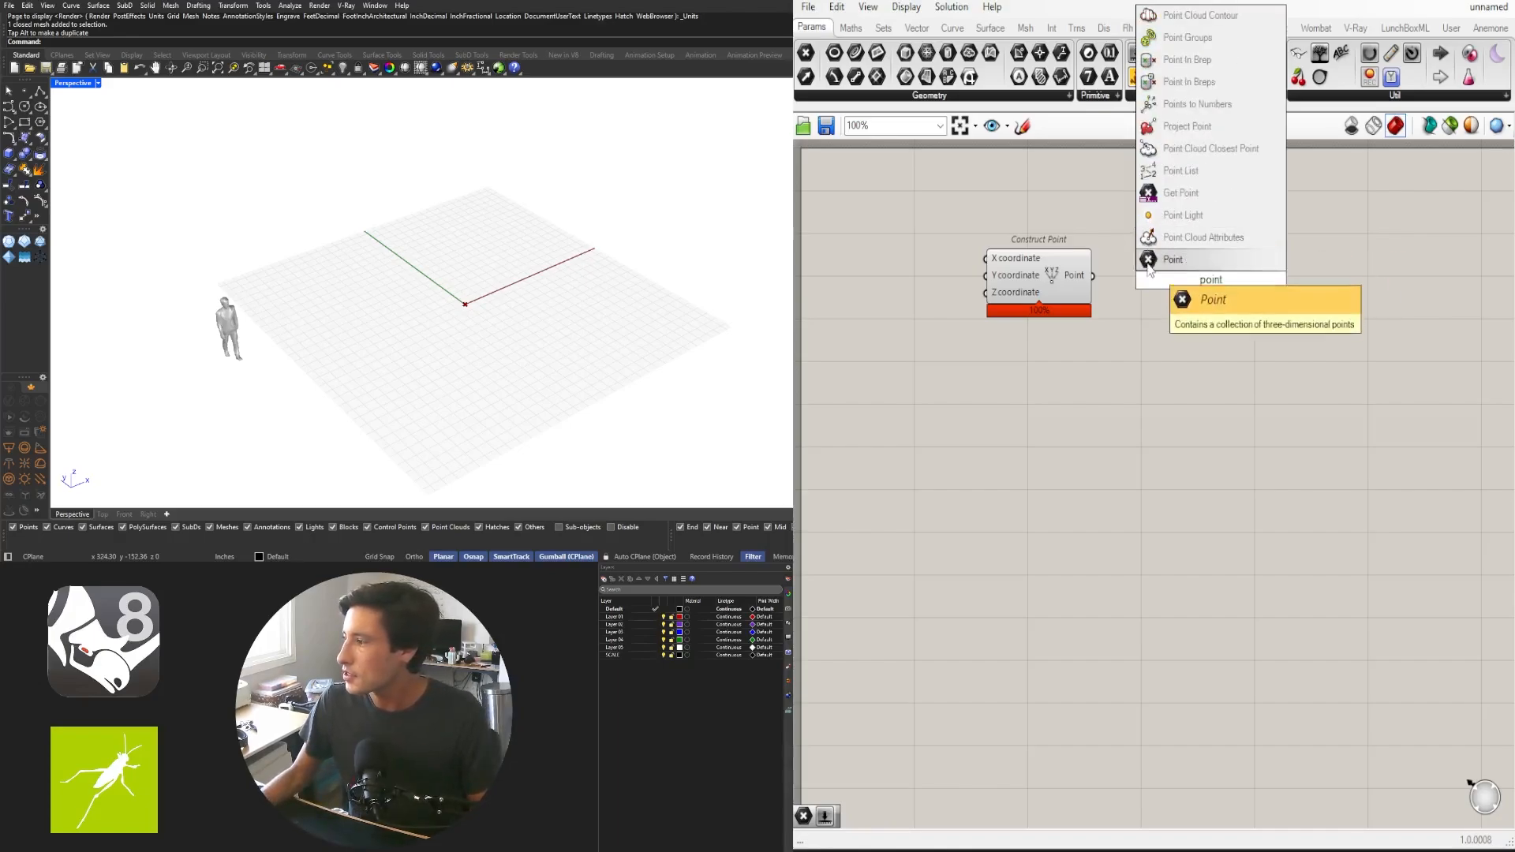
{"action": "left_click", "coordinate": [1149, 259]}
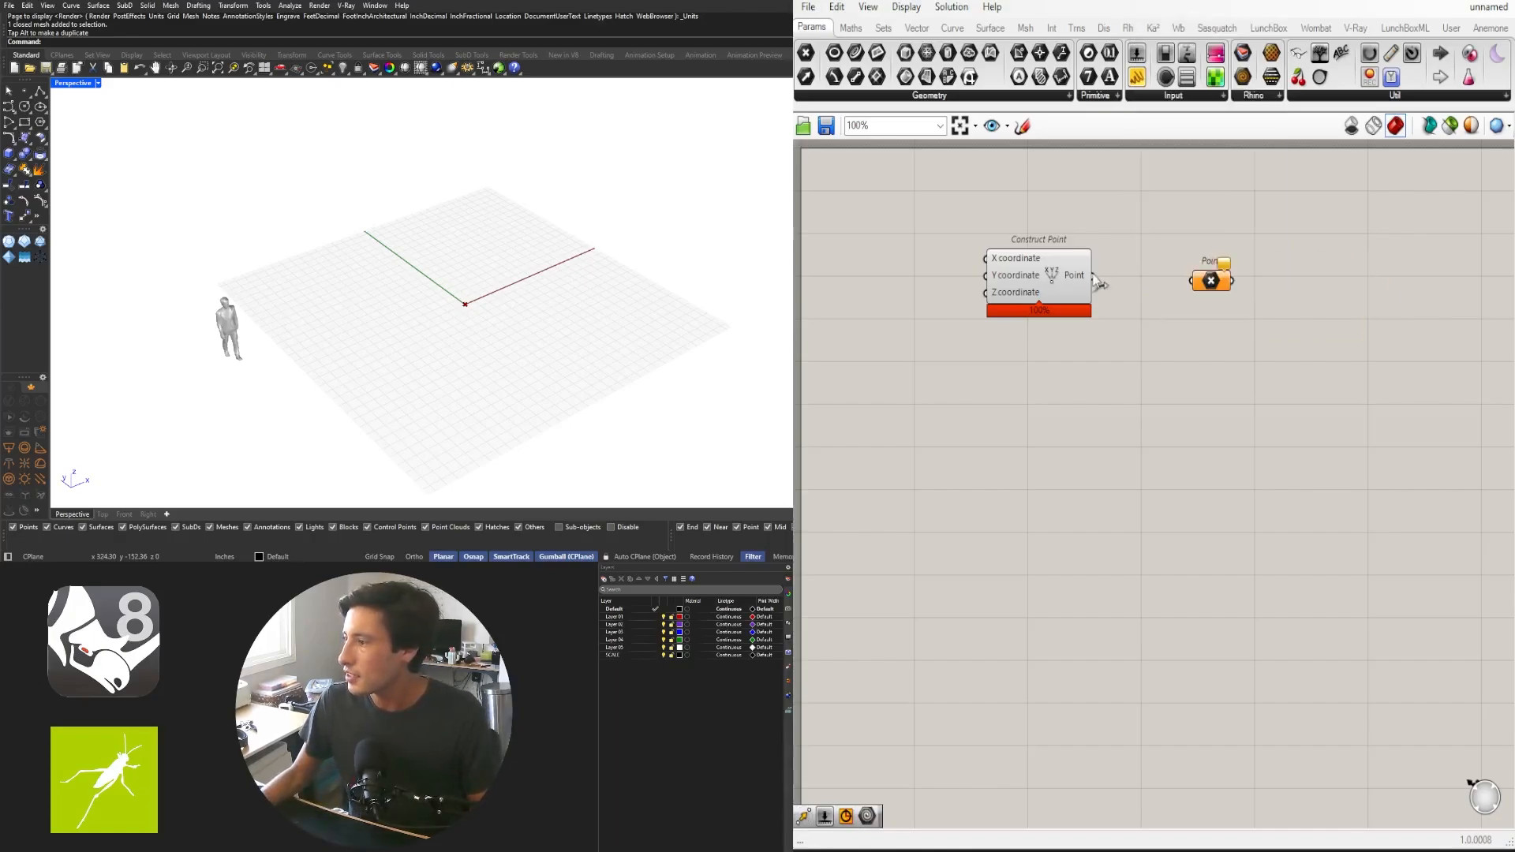
{"action": "left_click_drag", "start_coordinate": [1093, 275], "coordinate": [1164, 276]}
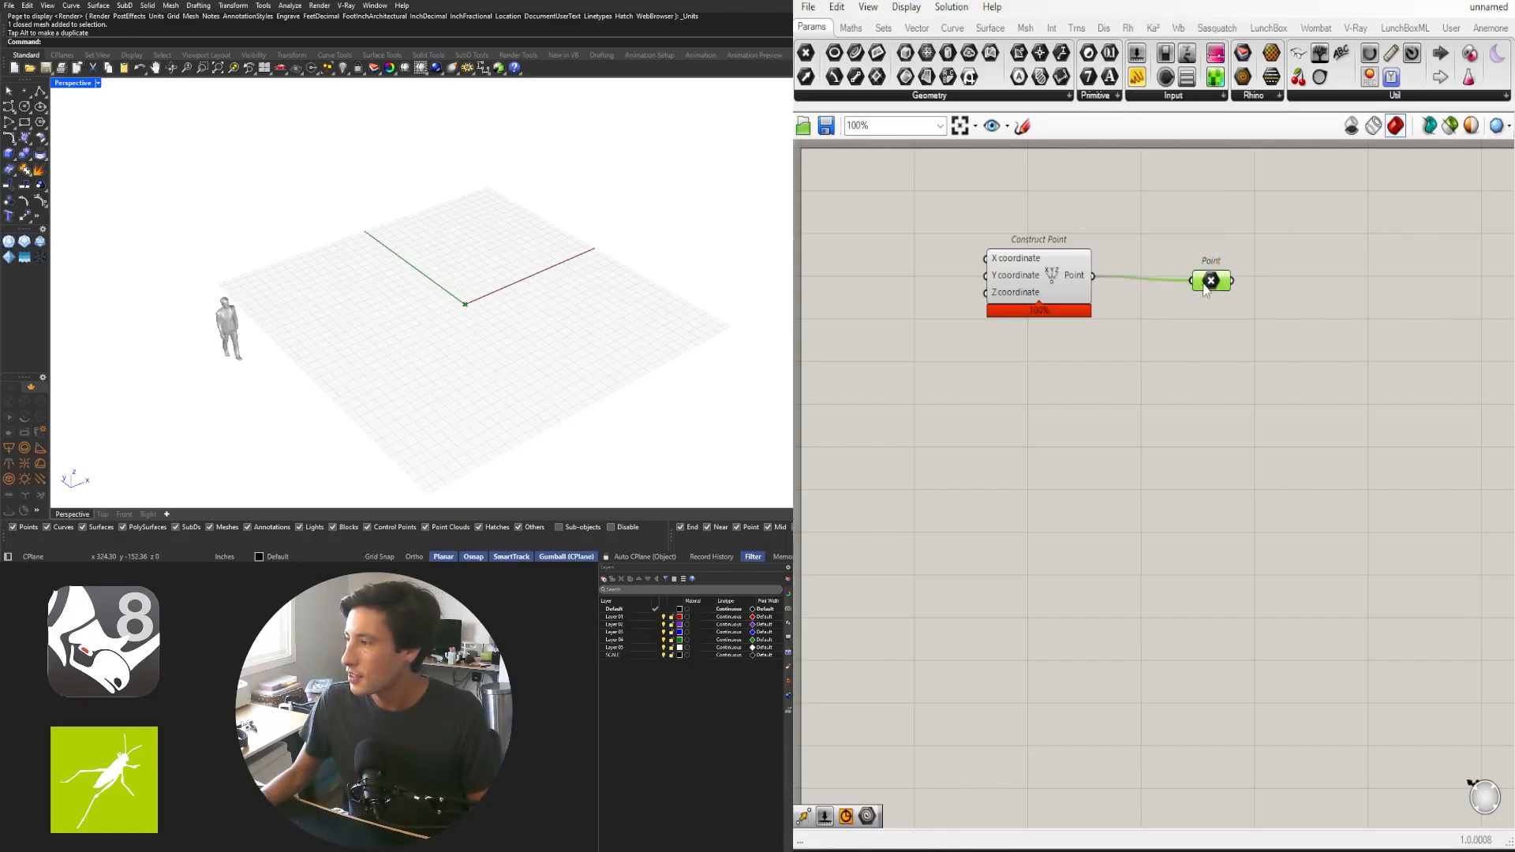
Add a Rectangle component that creates a rectangle on a plane and connect the Point parameter to its Plane input
{"action": "scroll", "coordinate": [1157, 367], "scroll_direction": "down", "scroll_amount": 2}
{"action": "double_click", "coordinate": [1154, 349]}
{"action": "type", "text": "rect"}
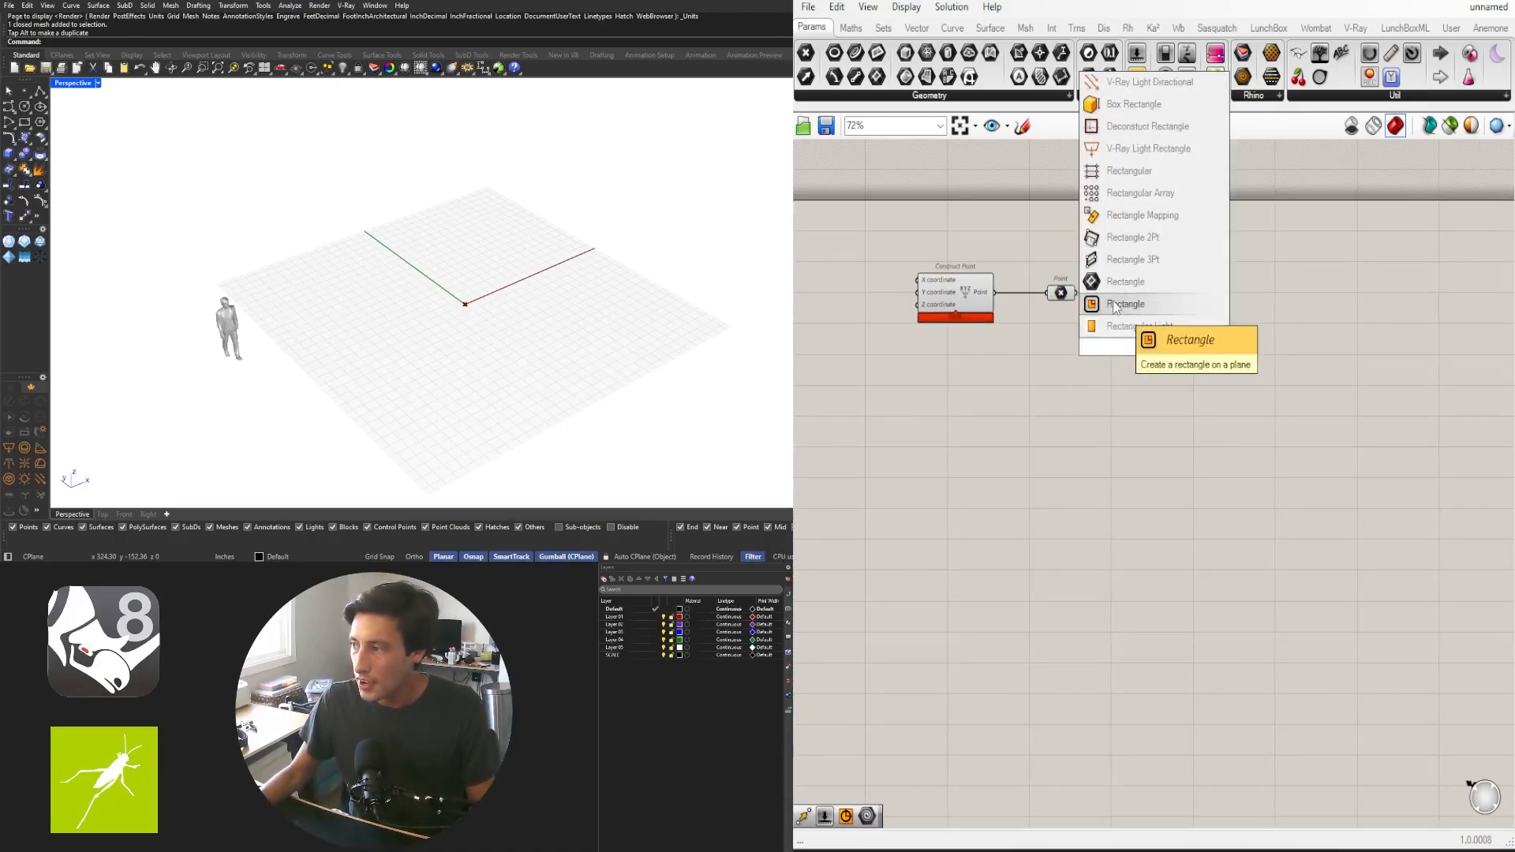
{"action": "left_click", "coordinate": [1125, 304]}
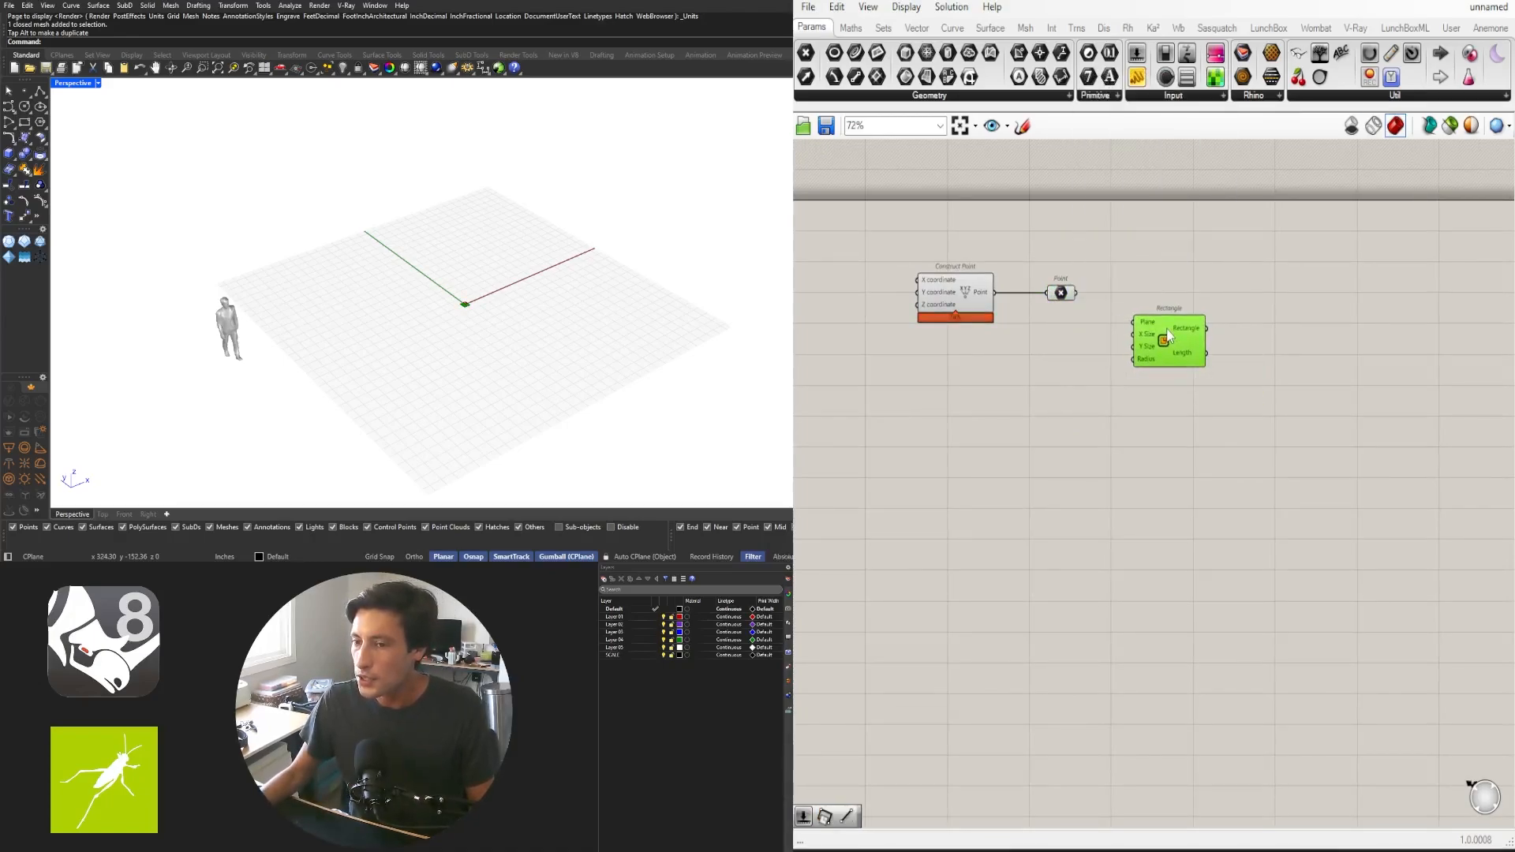
{"action": "scroll", "coordinate": [1115, 309], "scroll_direction": "up", "scroll_amount": 2}
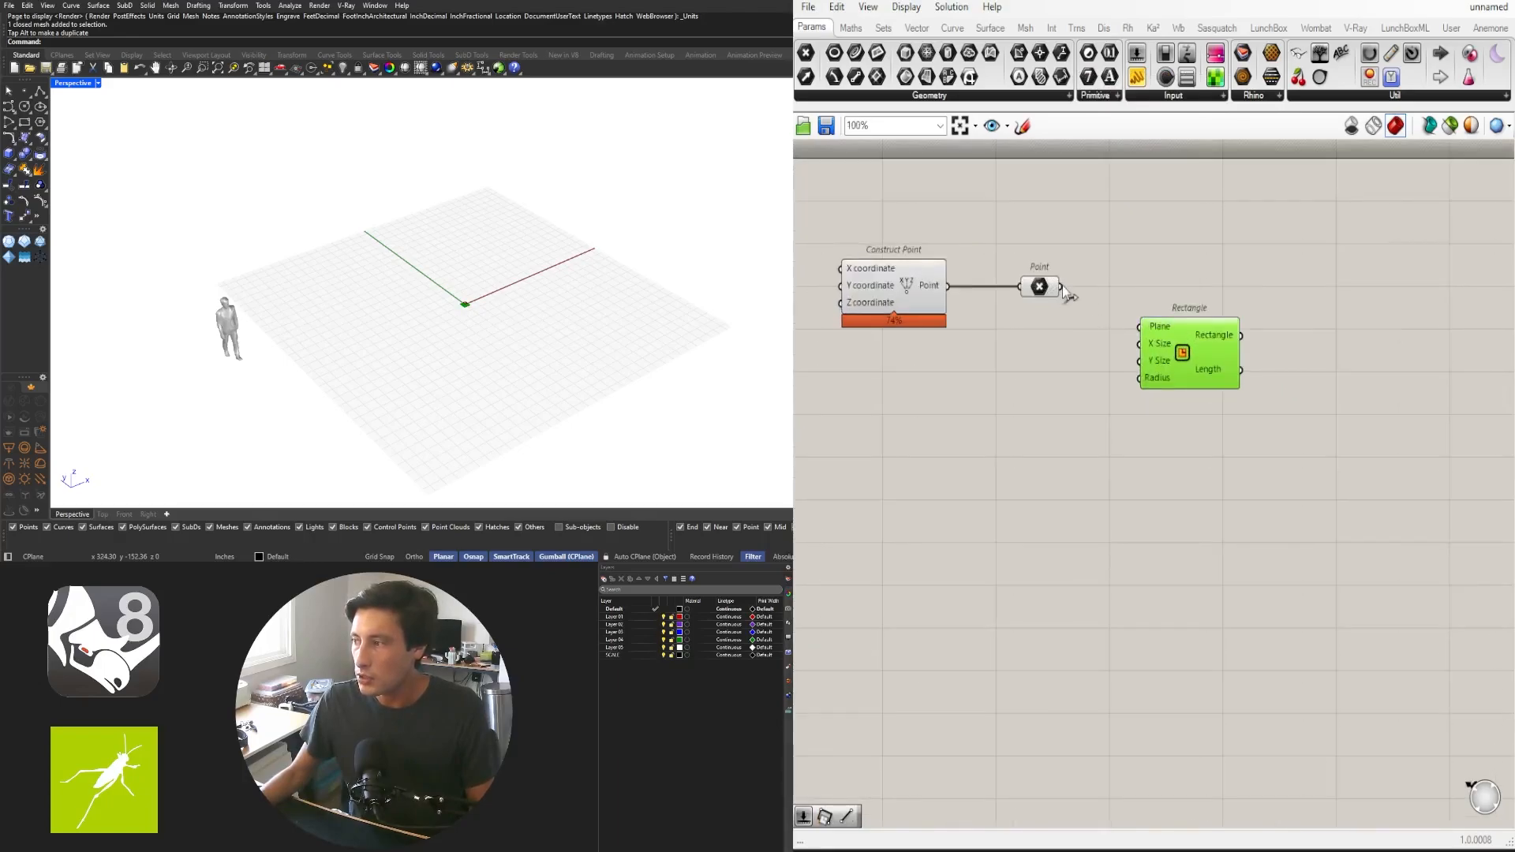
{"action": "left_click_drag", "start_coordinate": [1062, 287], "coordinate": [1218, 362]}
Add a number slider with the value 50 below Construct Point
{"action": "right_click_drag", "start_coordinate": [1027, 411], "coordinate": [1184, 355]}
{"action": "left_click", "coordinate": [1163, 344]}
{"action": "double_click", "coordinate": [1163, 347]}
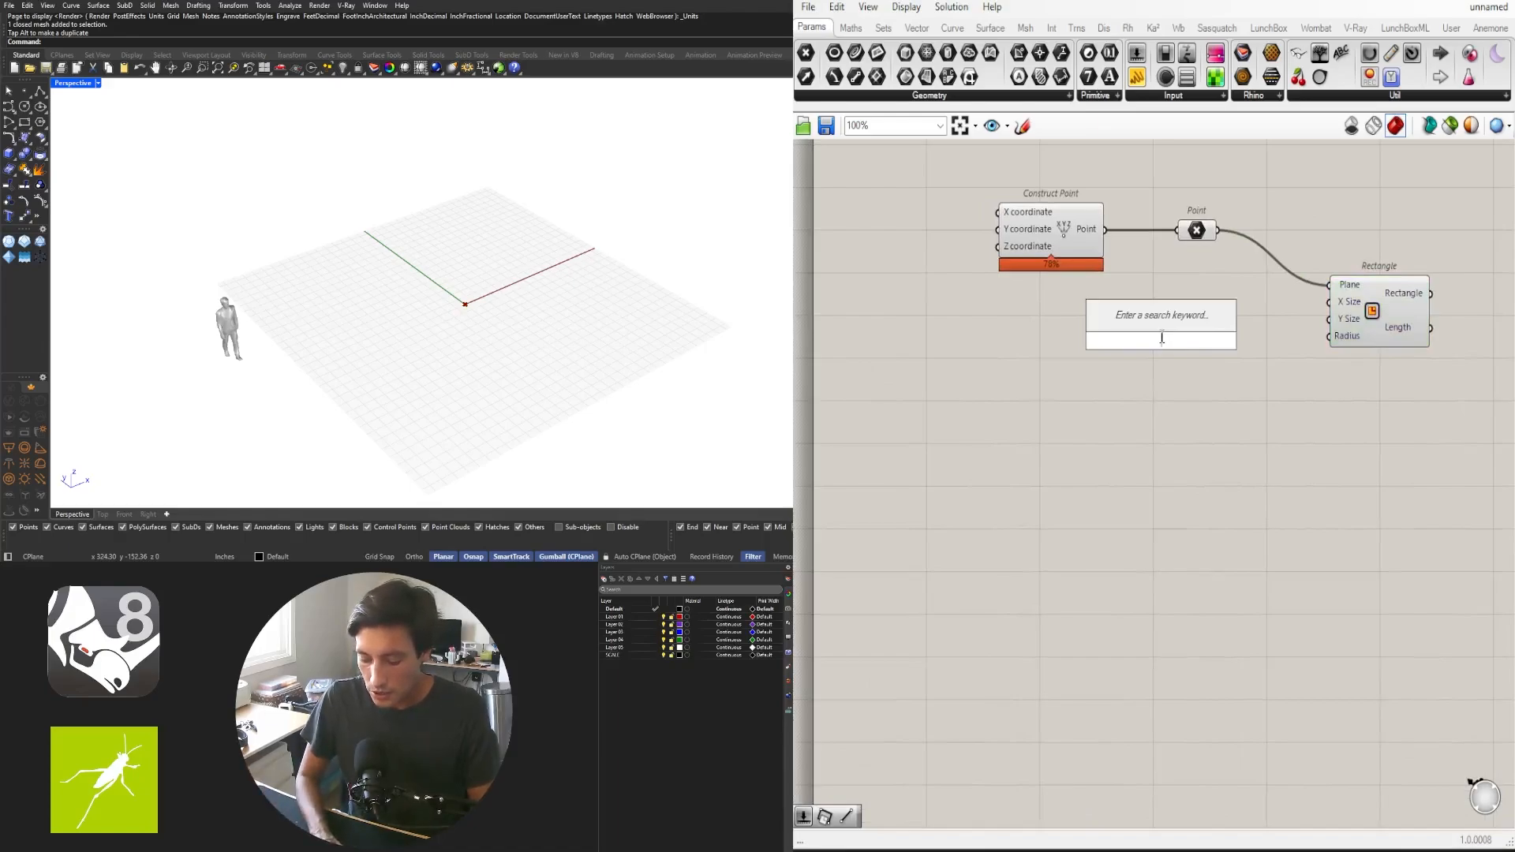
{"action": "type", "text": "50"}
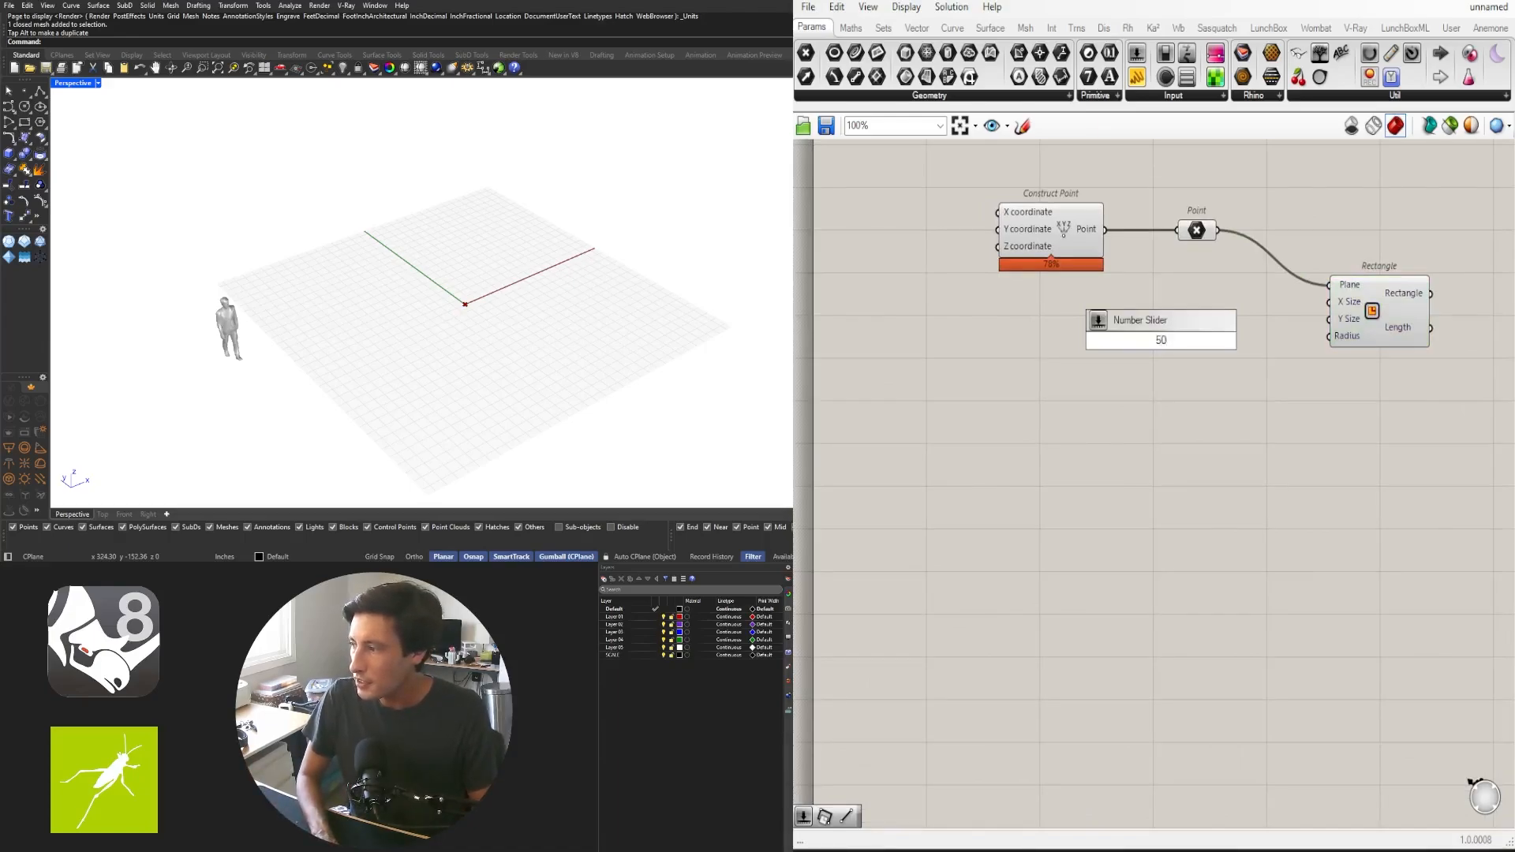
{"action": "left_click", "coordinate": [1160, 320]}
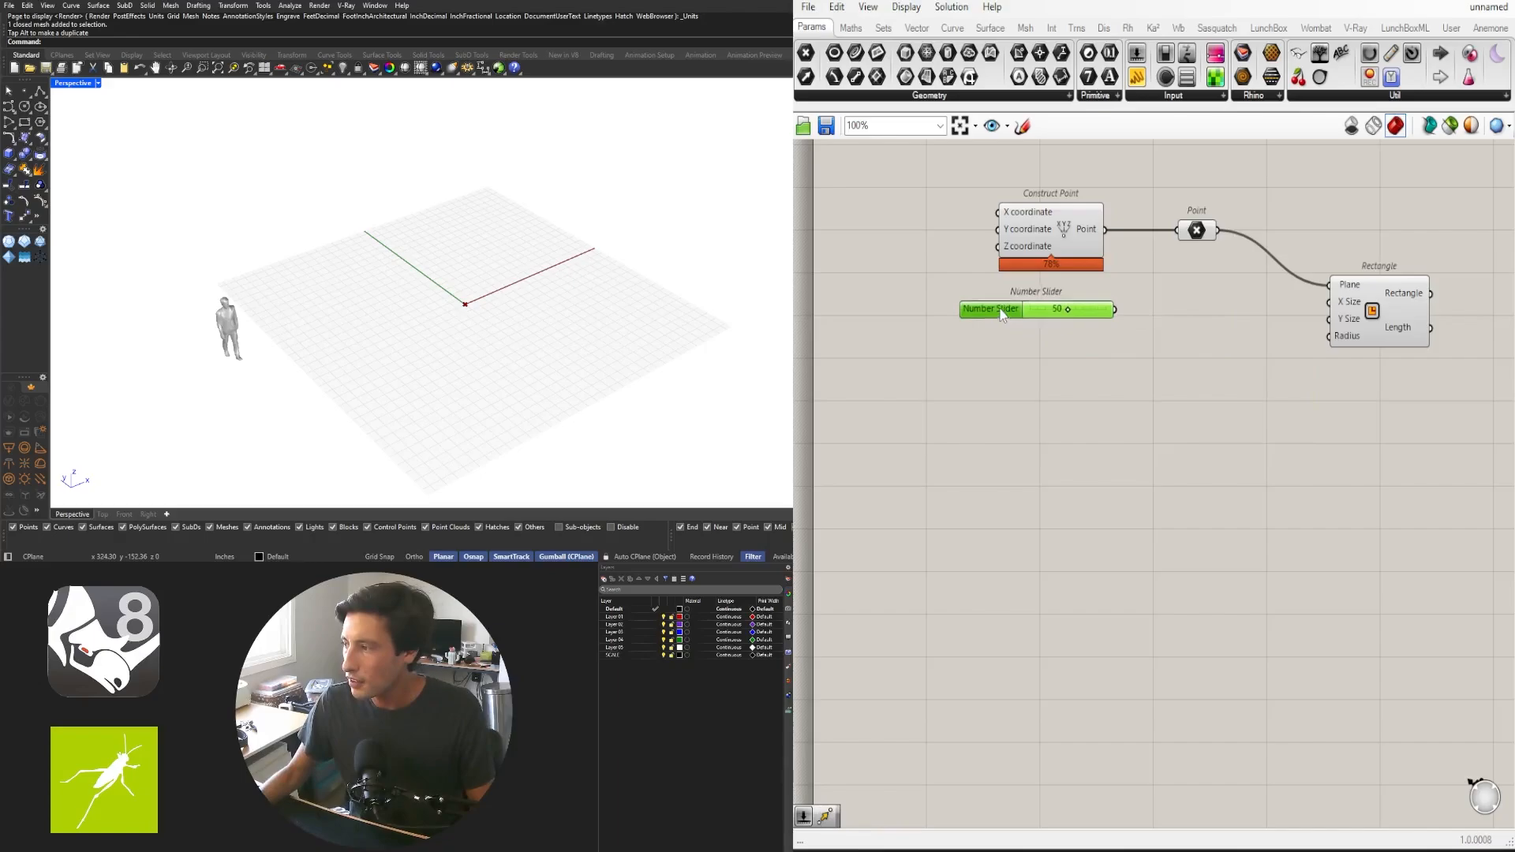
Add a Multiplication component and place it between the number slider and the Rectangle component
{"action": "double_click", "coordinate": [1176, 310]}
{"action": "type", "text": "*"}
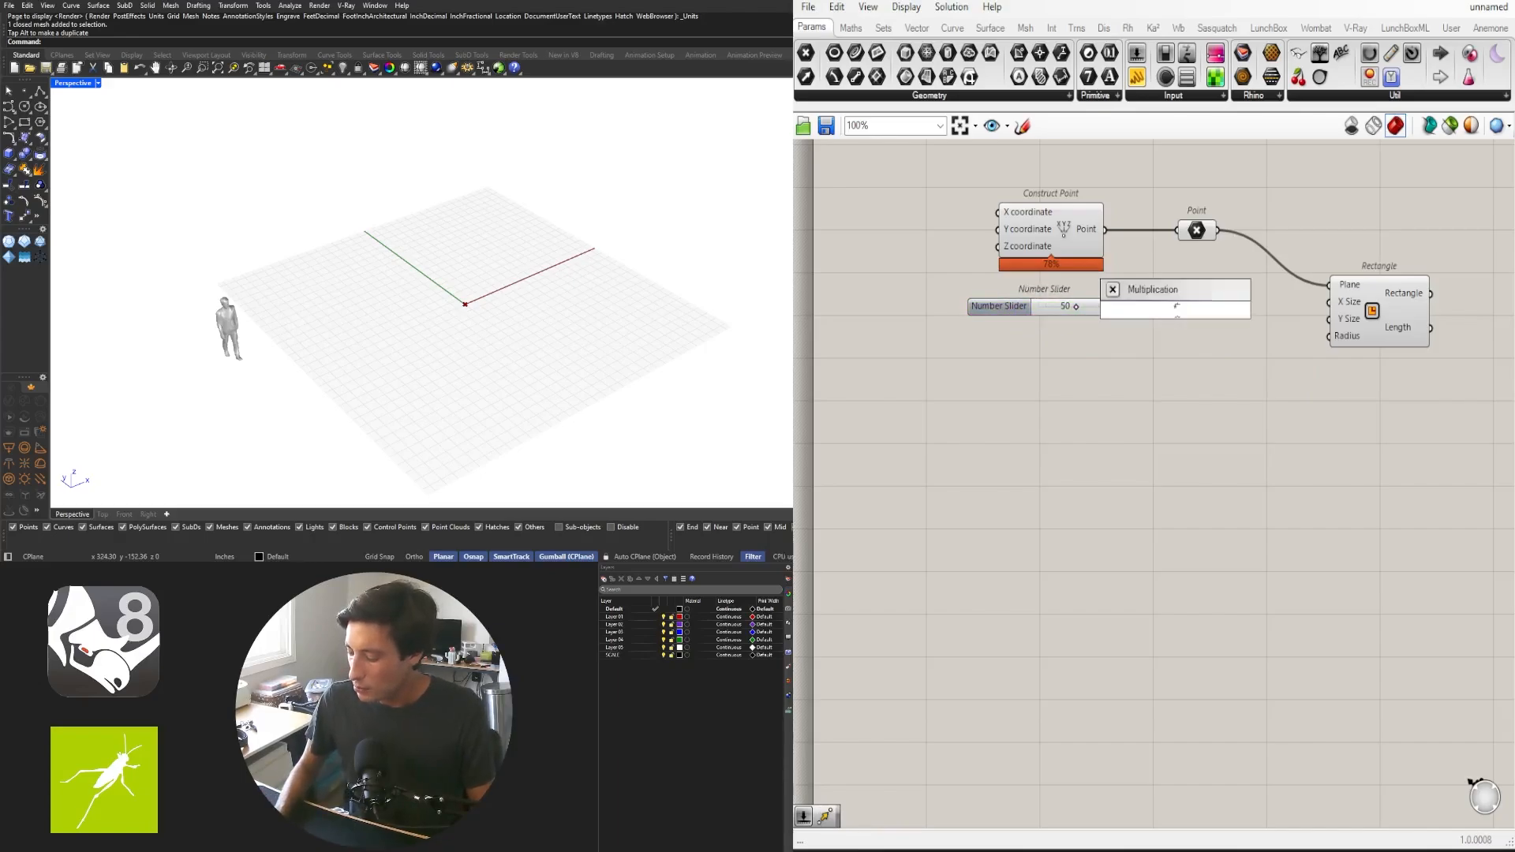
{"action": "key", "text": "Return"}
{"action": "scroll", "coordinate": [1200, 339], "scroll_direction": "up", "scroll_amount": 2}
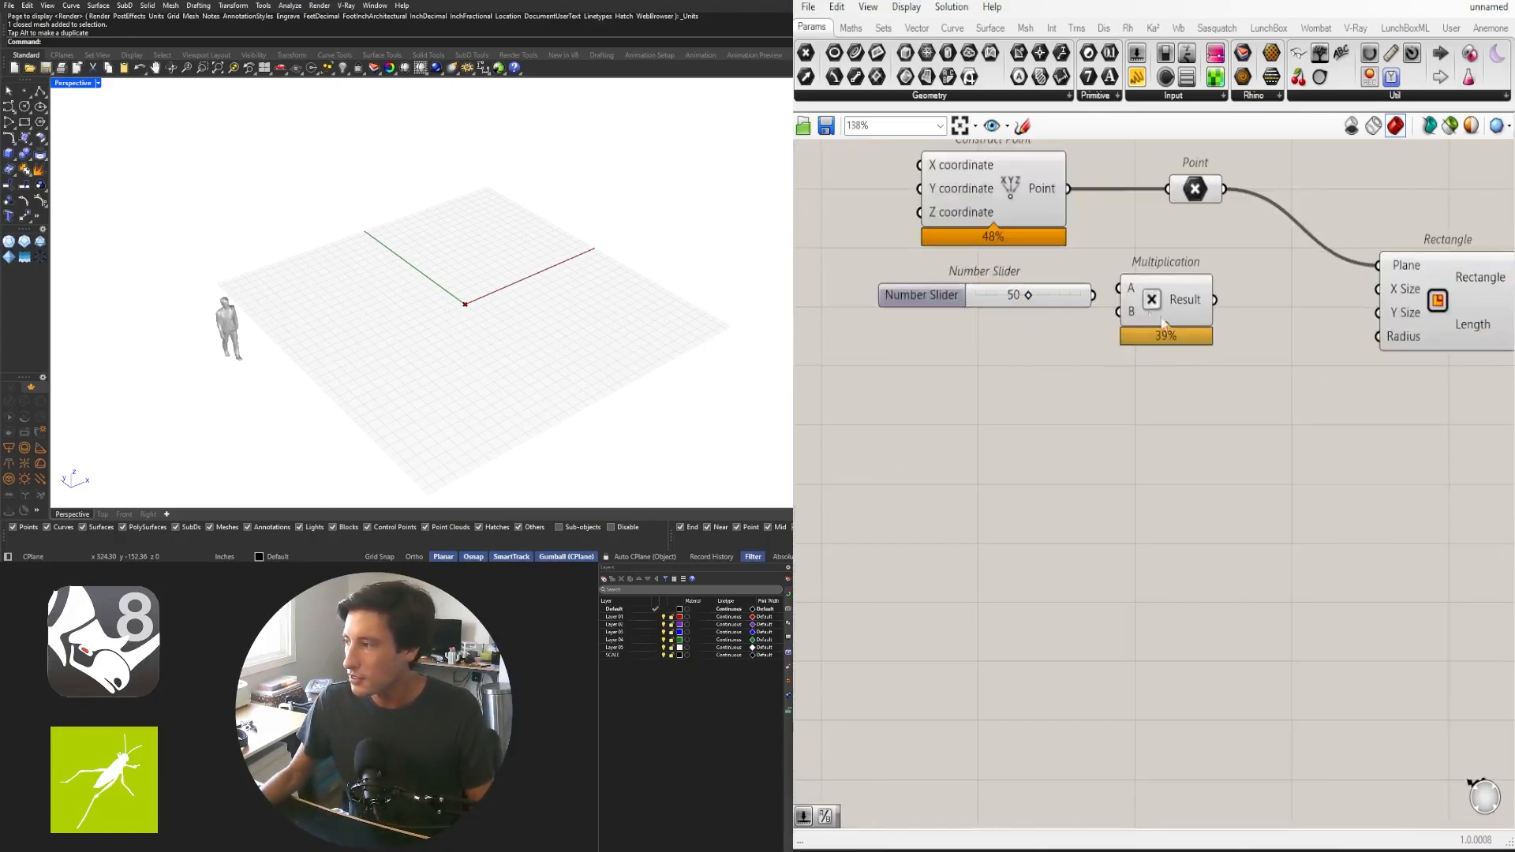
{"action": "left_click_drag", "start_coordinate": [1169, 301], "coordinate": [1207, 311]}
{"action": "scroll", "coordinate": [1136, 329], "scroll_direction": "down", "scroll_amount": 2}
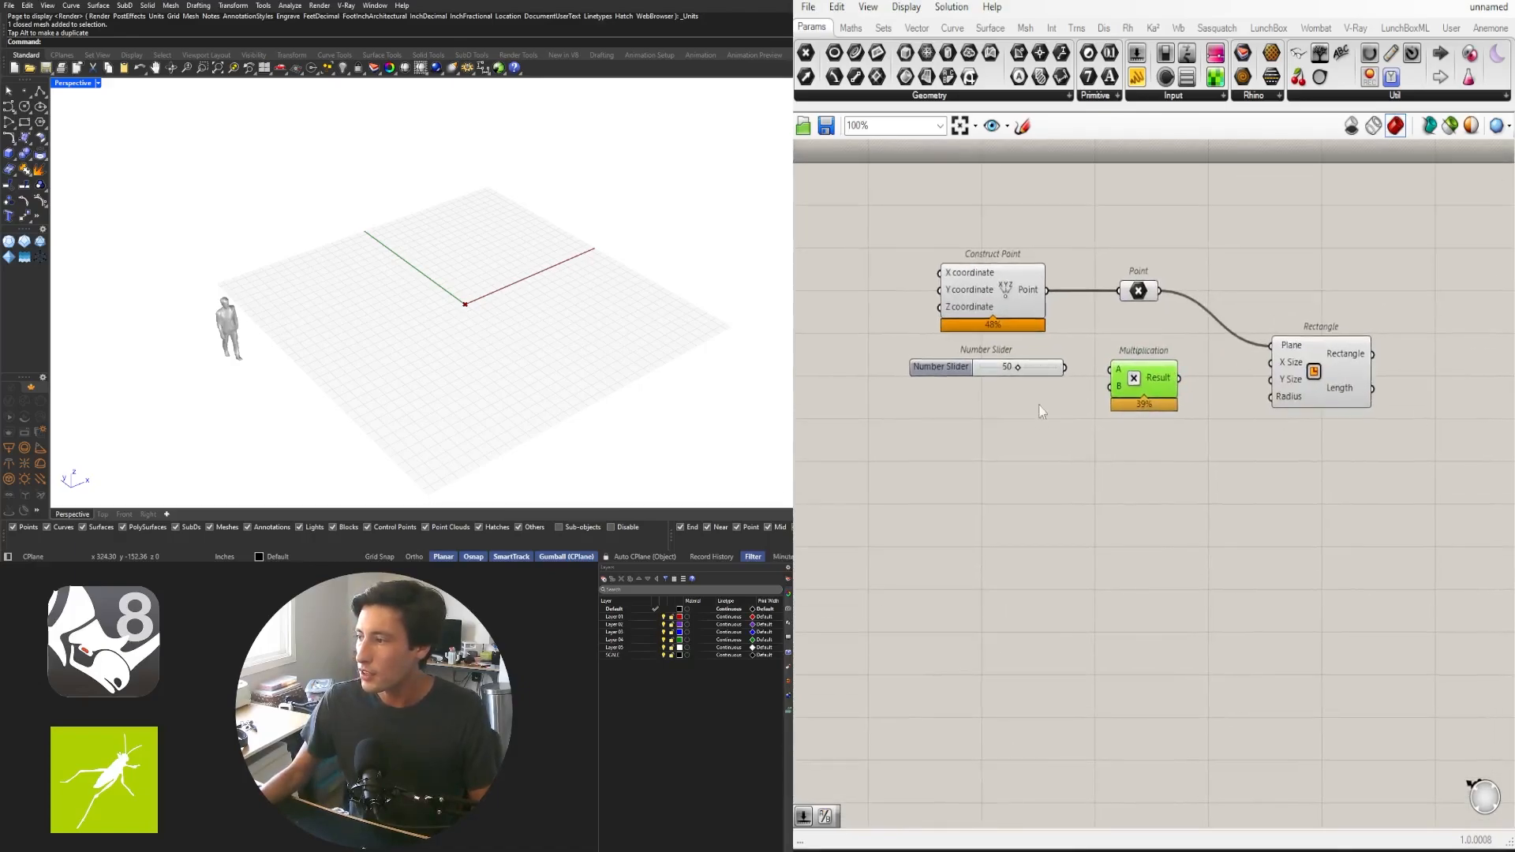
Connect the number slider through a relay to Multiplication's A input, and connect the Result to the Rectangle's X Size input
{"action": "left_click_drag", "start_coordinate": [1064, 366], "coordinate": [1112, 370]}
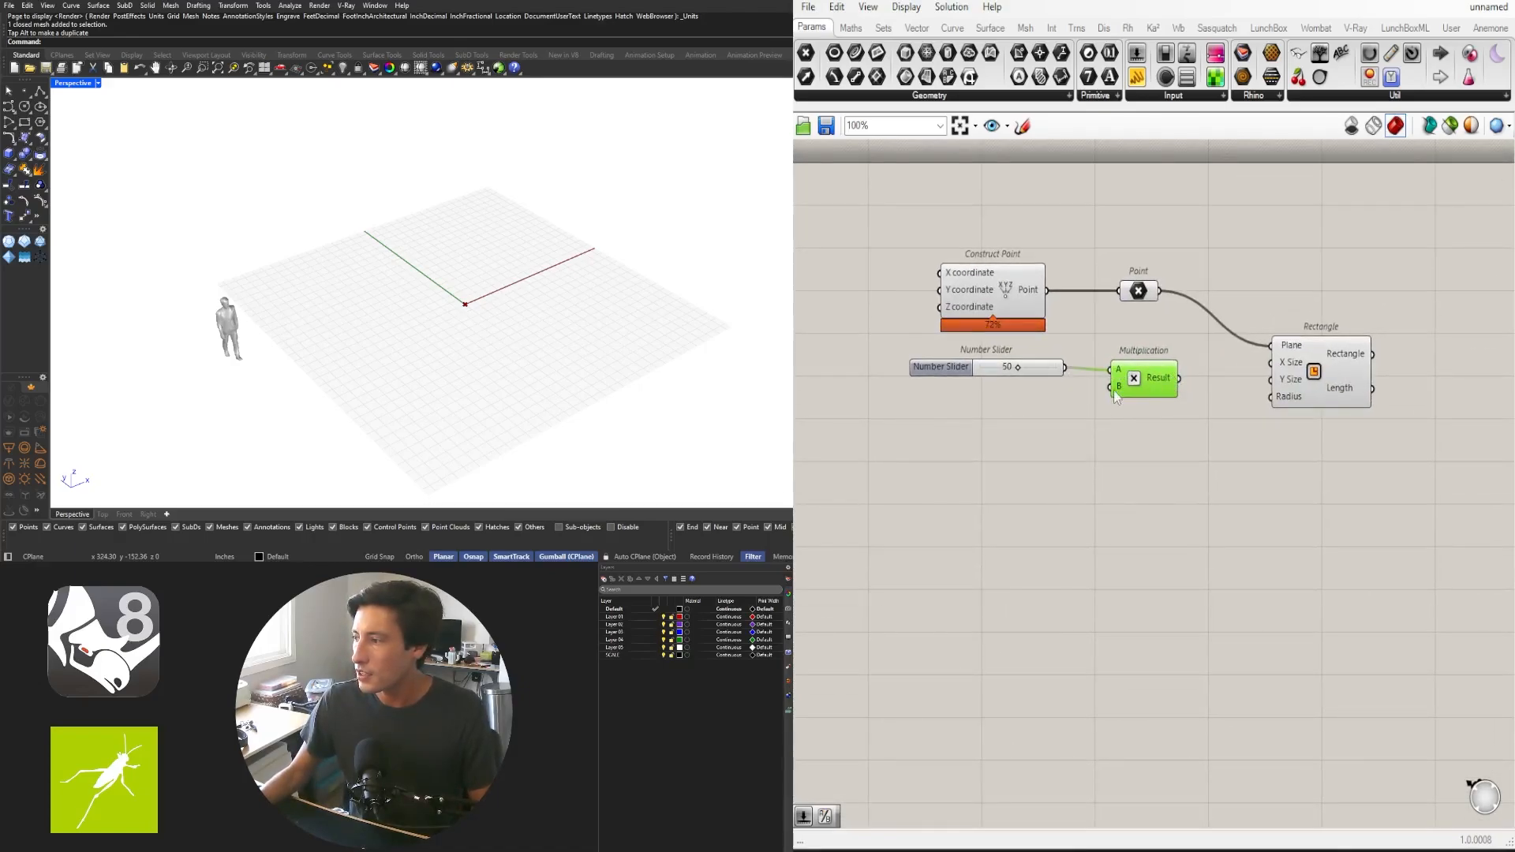
{"action": "left_click", "coordinate": [1093, 377]}
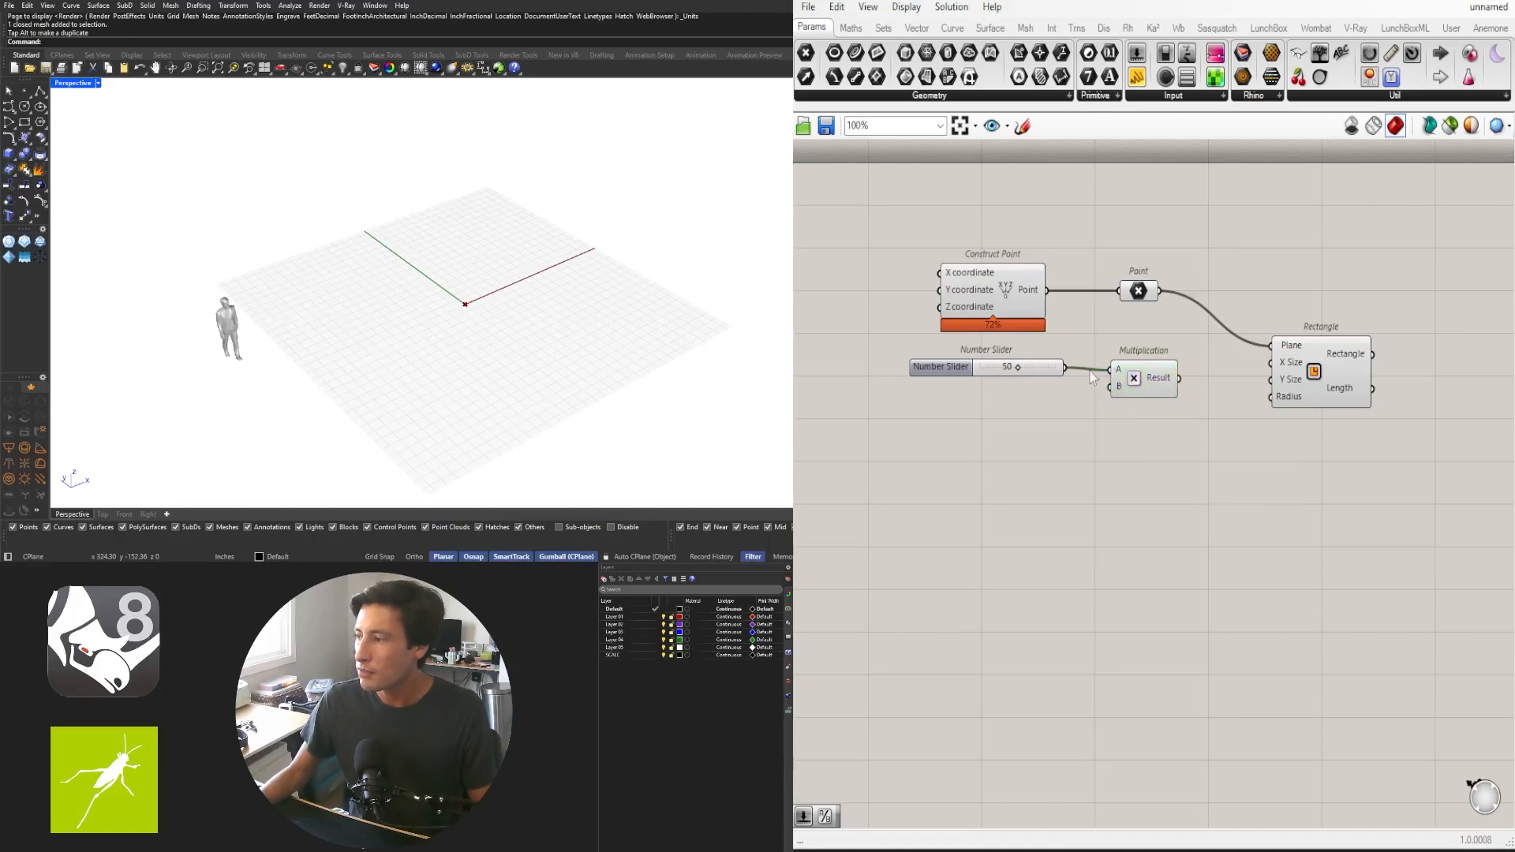
{"action": "double_click", "coordinate": [1089, 370]}
{"action": "left_click_drag", "start_coordinate": [1183, 435], "coordinate": [1271, 362]}
{"action": "left_click", "coordinate": [1230, 443]}
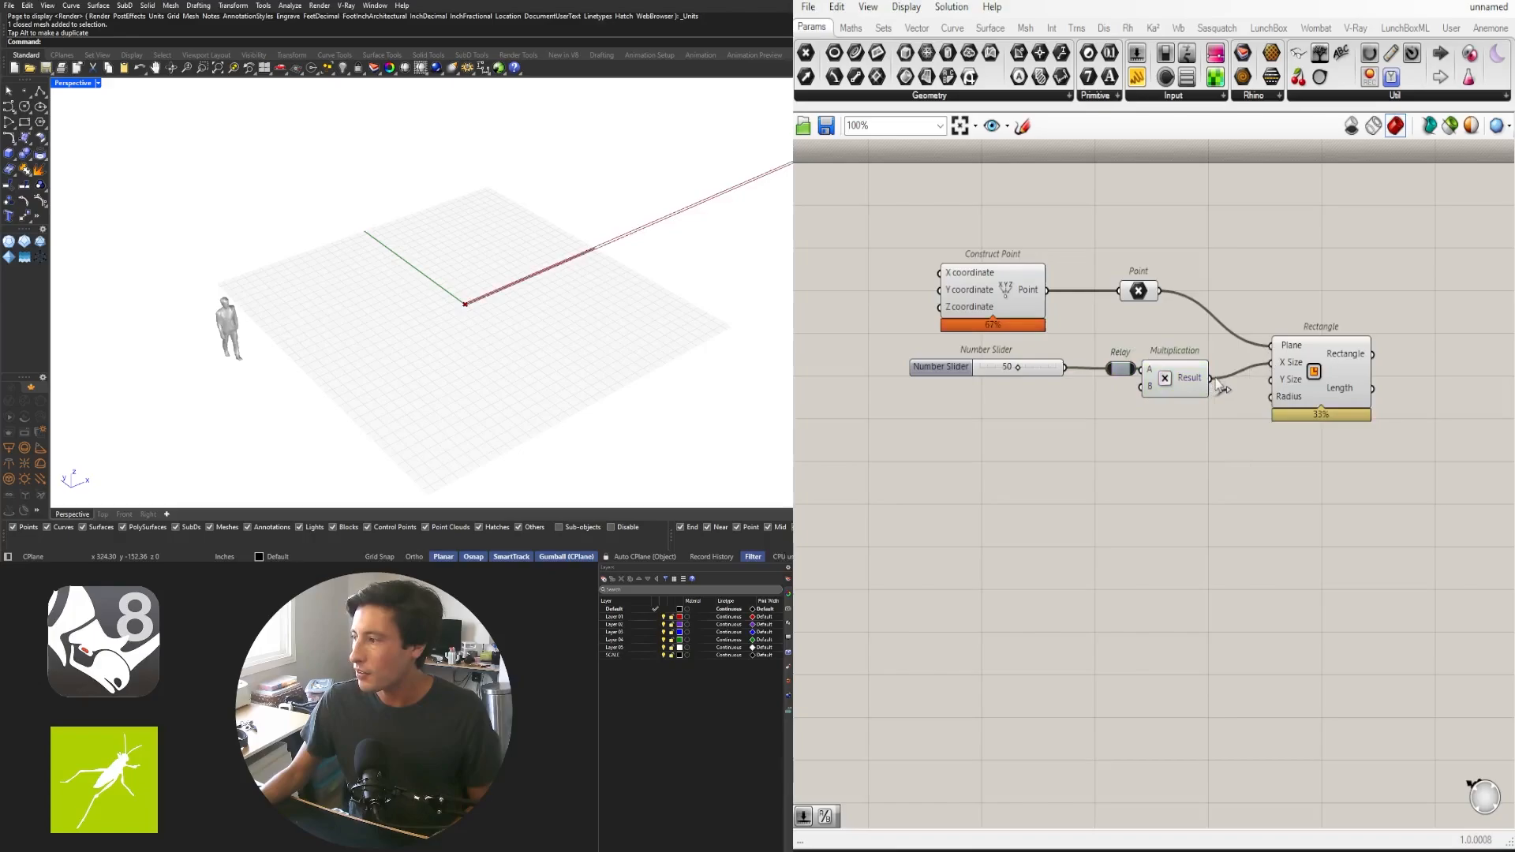
Insert a relay on Multiplication's output wire and combine the Multiplication and both relays into a cluster
{"action": "double_click", "coordinate": [1242, 378]}
{"action": "left_click_drag", "start_coordinate": [1229, 424], "coordinate": [1096, 332]}
{"action": "scroll", "coordinate": [1131, 327], "scroll_direction": "up", "scroll_amount": 1}
{"action": "middle_click", "coordinate": [1131, 328]}
{"action": "left_click", "coordinate": [1132, 256]}
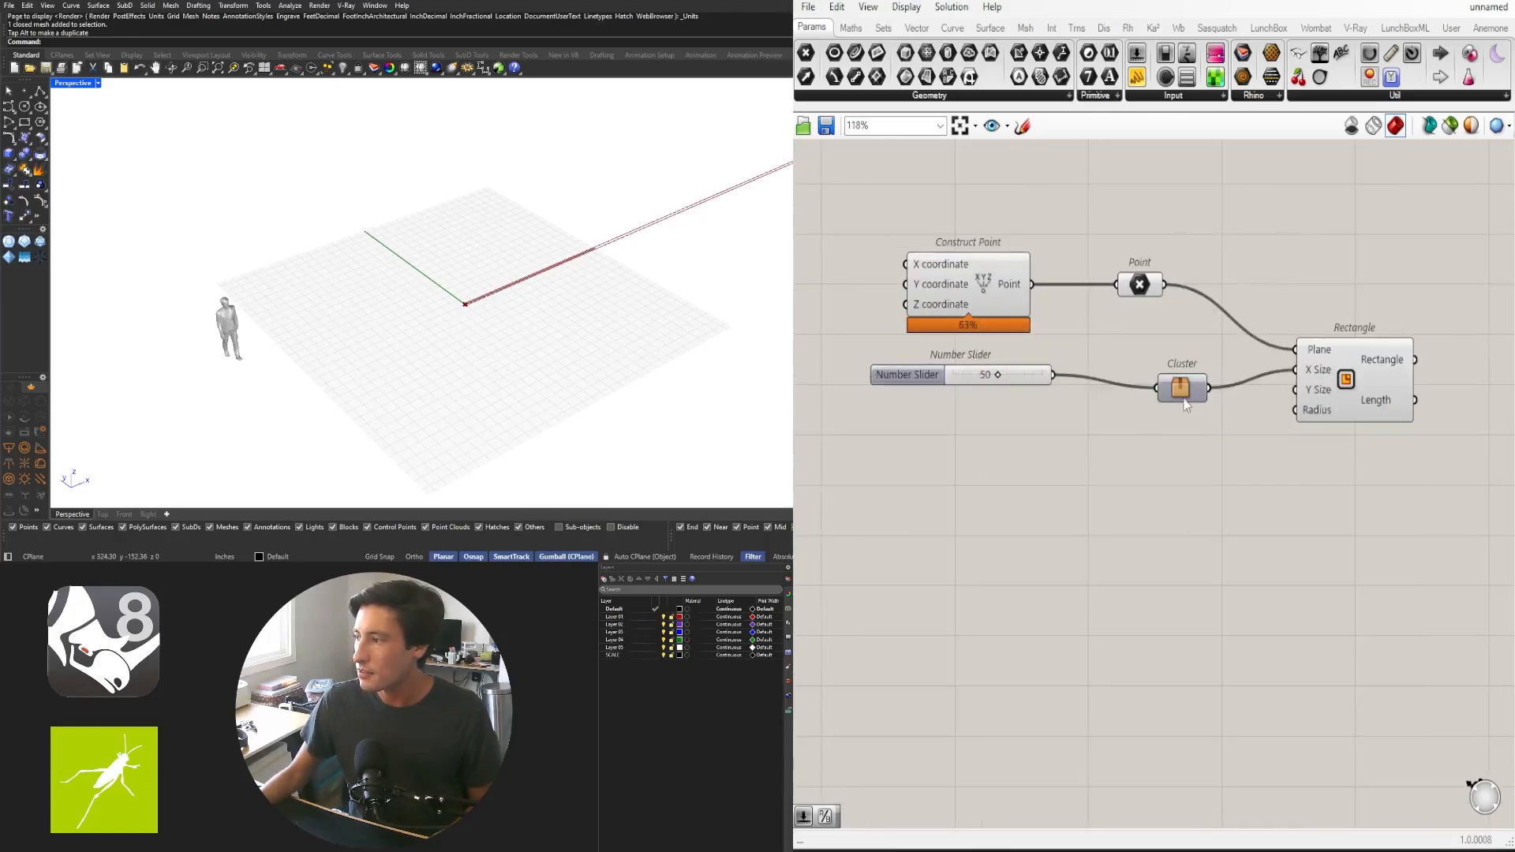
Line up the slider and cluster side by side, duplicate both below, and connect the copied cluster to the Rectangle's Y Size input
{"action": "left_click_drag", "start_coordinate": [1183, 405], "coordinate": [1143, 392]}
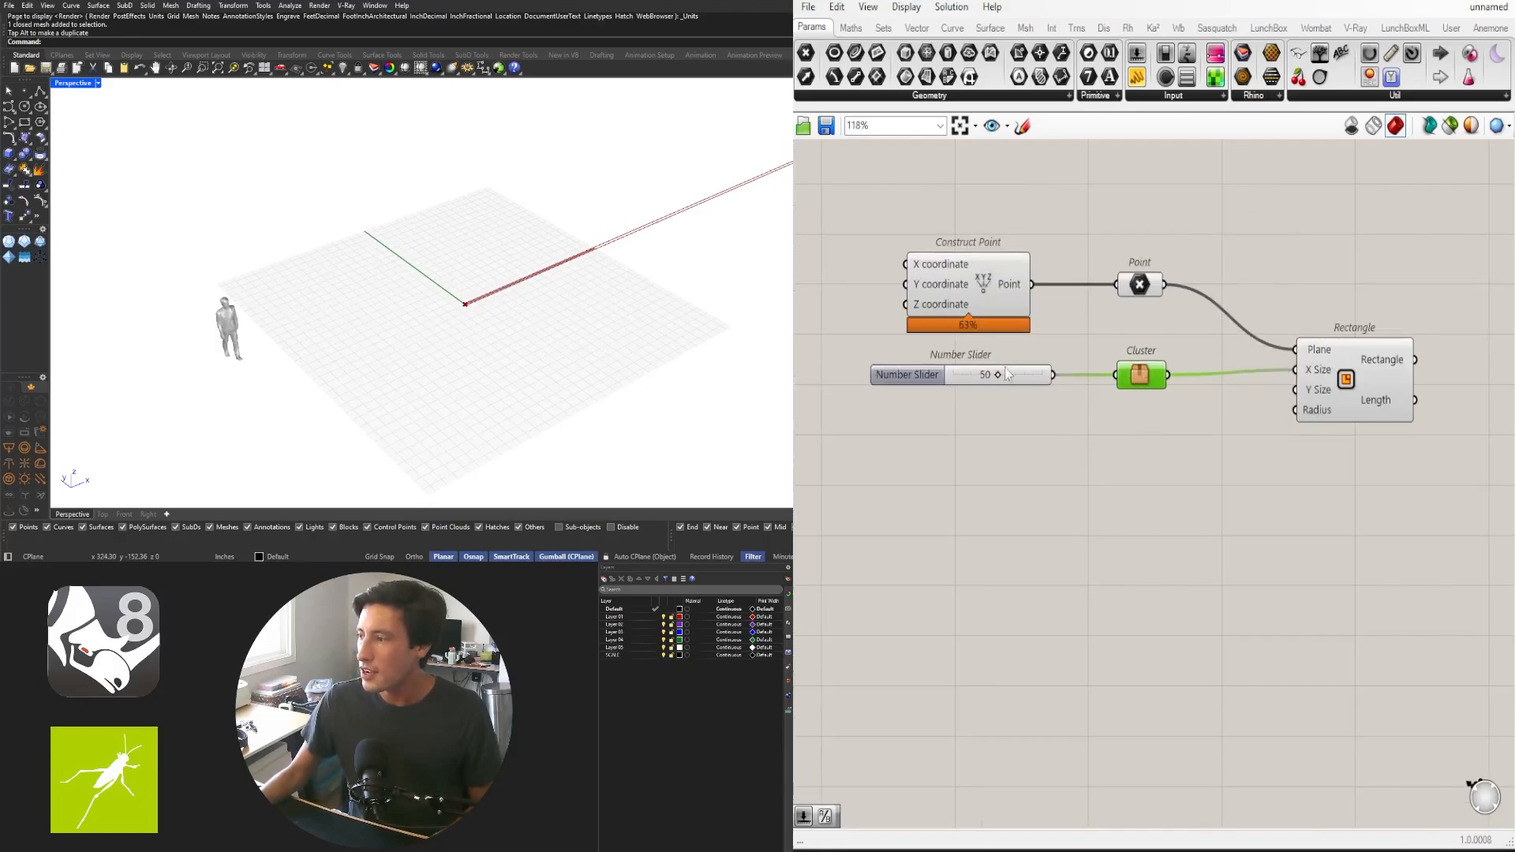
{"action": "left_click_drag", "start_coordinate": [1028, 367], "coordinate": [1067, 369]}
{"action": "left_click_drag", "start_coordinate": [1182, 429], "coordinate": [1010, 367]}
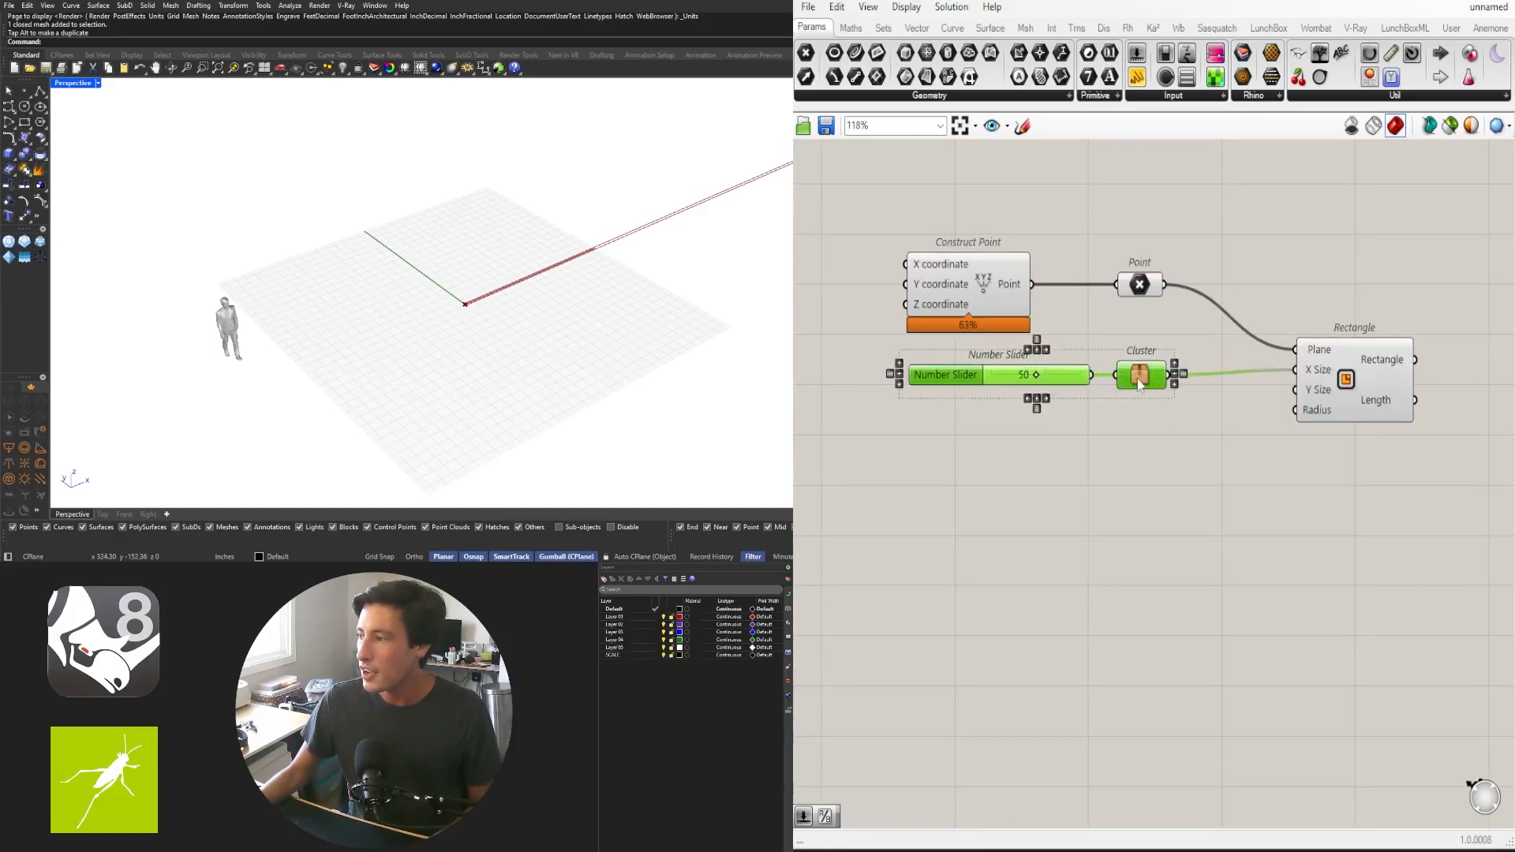
{"action": "left_click_drag", "start_coordinate": [1138, 382], "coordinate": [1251, 402], "text": "alt"}
{"action": "left_click", "coordinate": [1334, 251]}
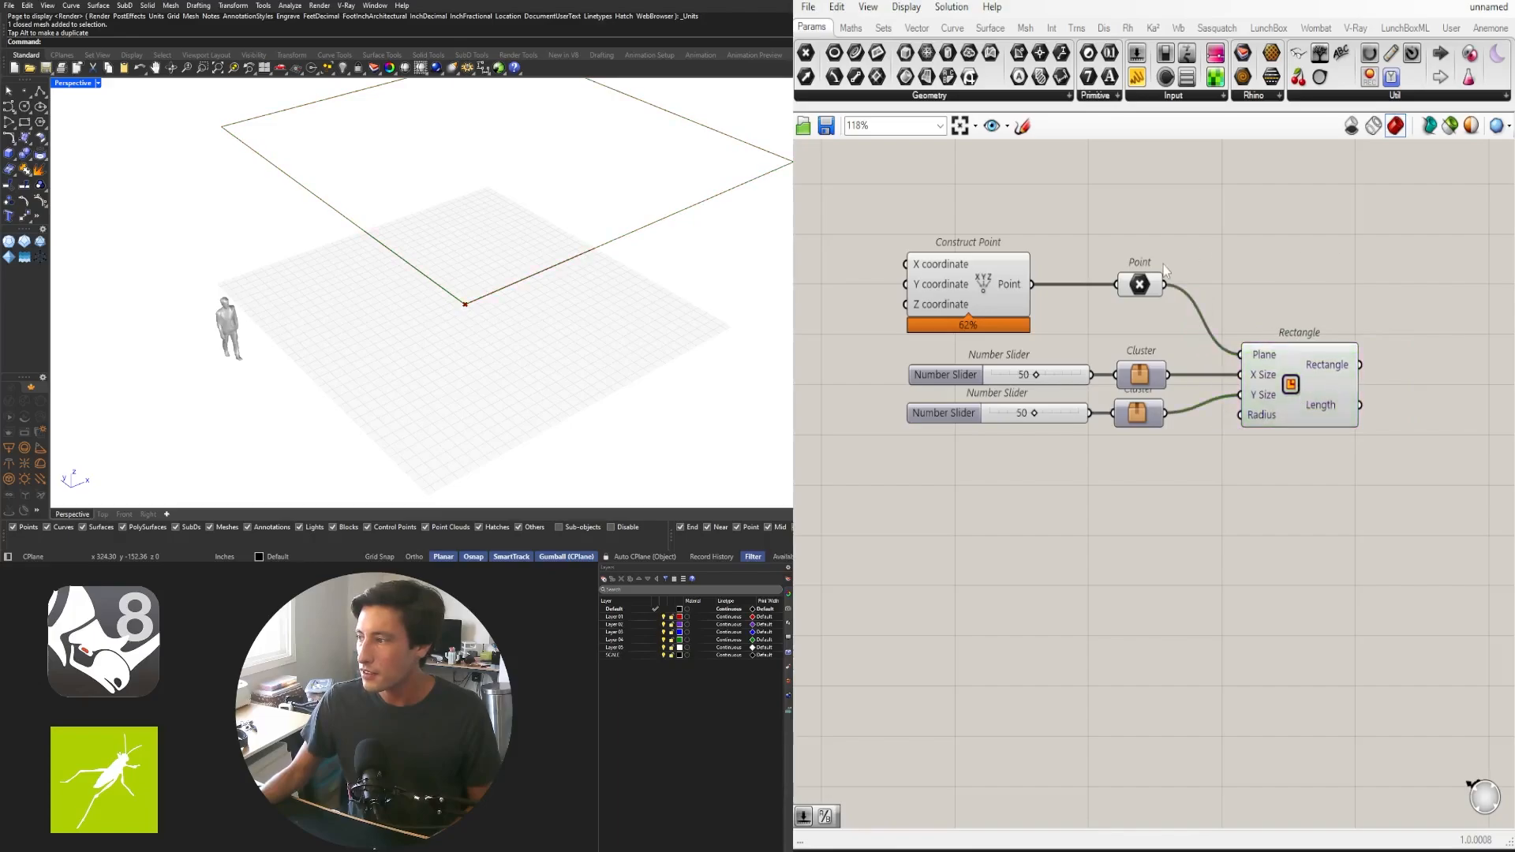
Move the Point parameter closer to Construct Point and the Rectangle component closer to the clusters
{"action": "left_click_drag", "start_coordinate": [1124, 282], "coordinate": [1082, 282]}
{"action": "scroll", "coordinate": [550, 295], "scroll_direction": "down", "scroll_amount": 3}
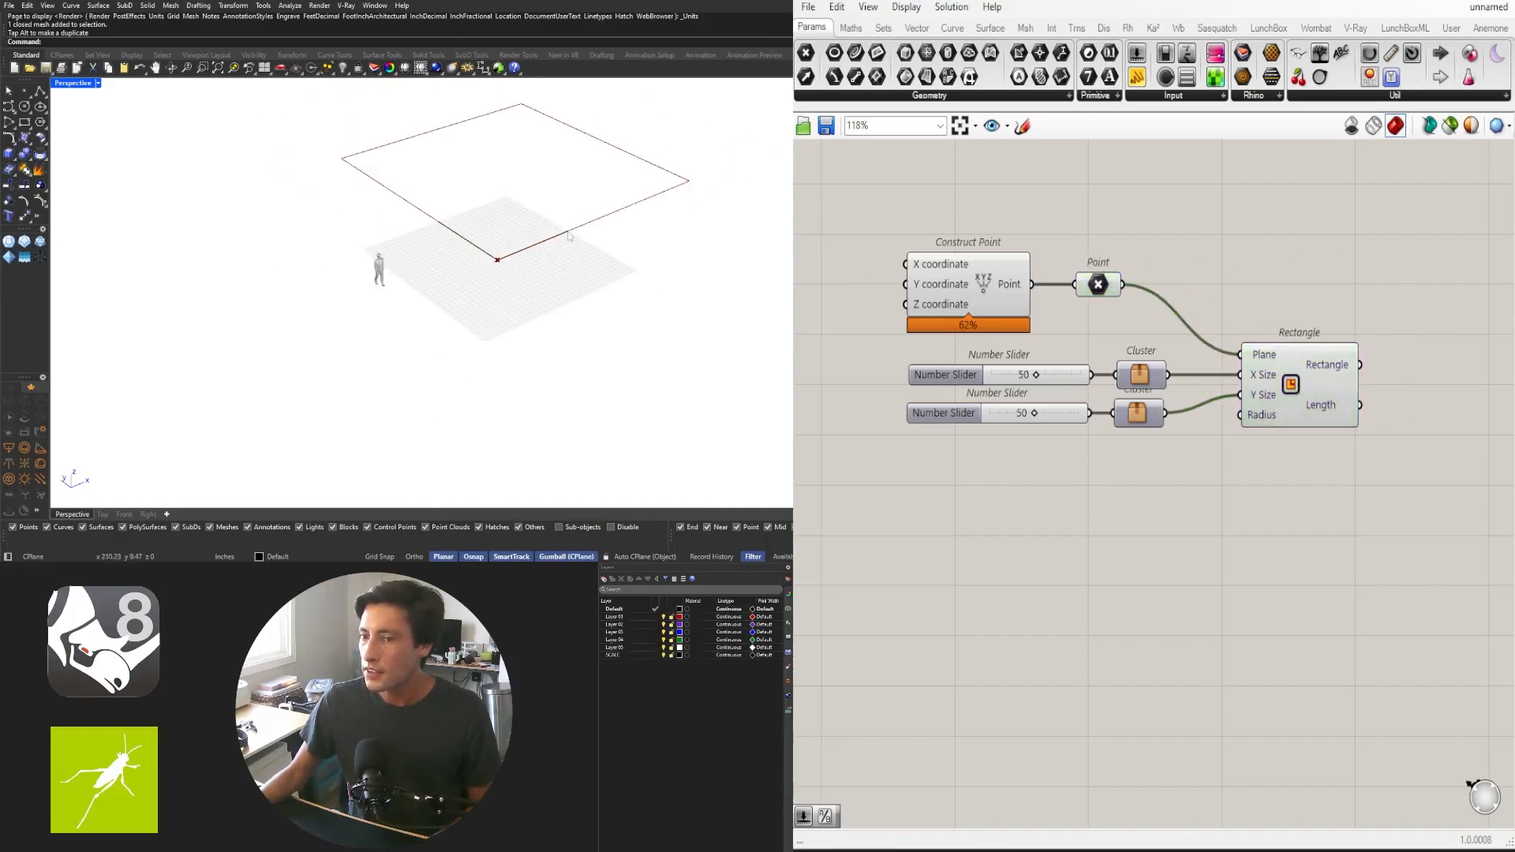
{"action": "scroll", "coordinate": [494, 316], "scroll_direction": "up", "scroll_amount": 2}
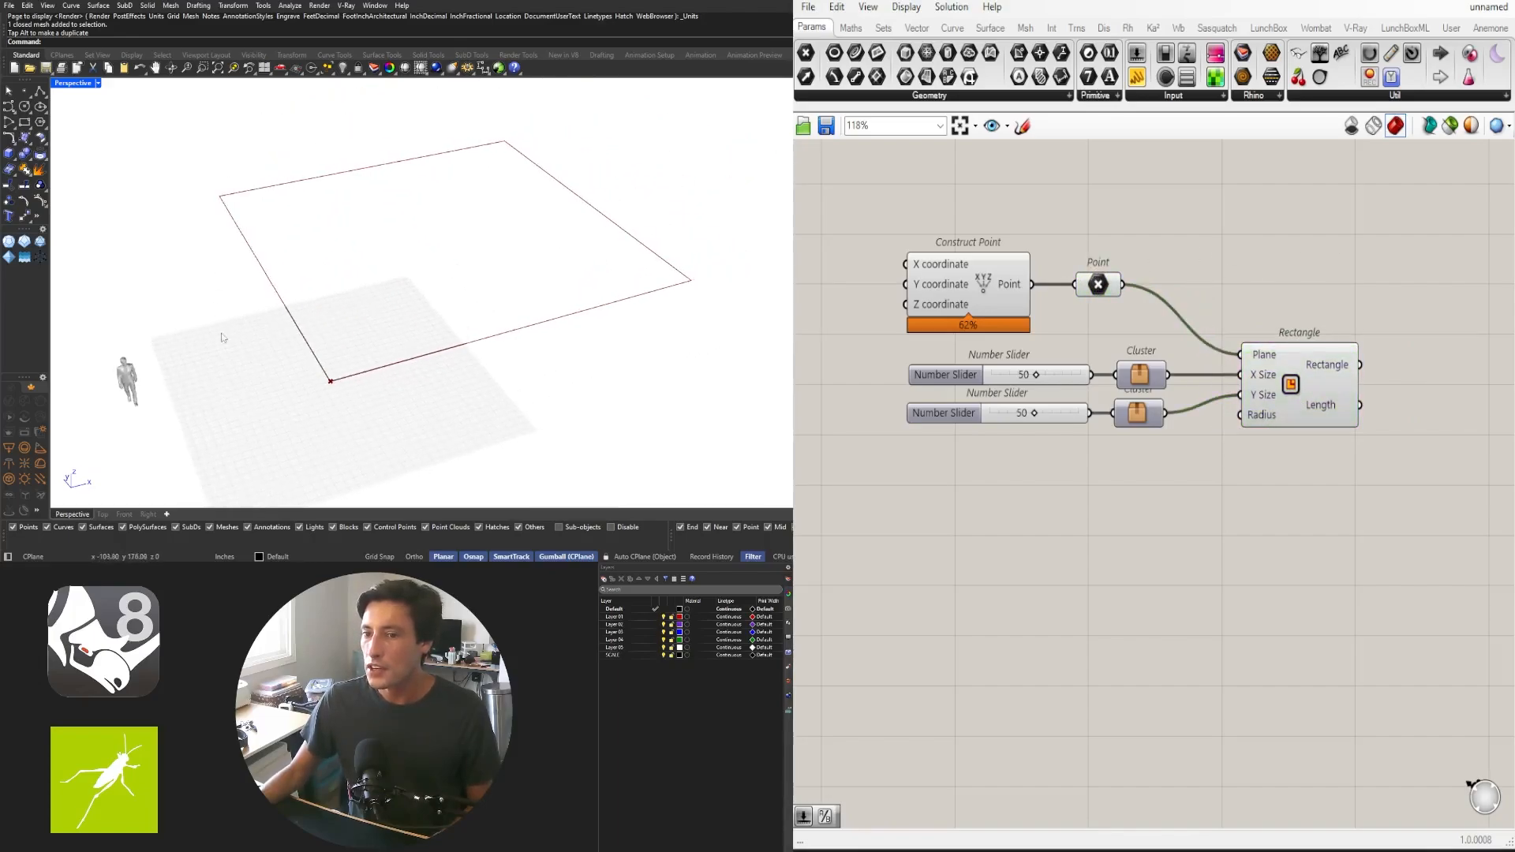
{"action": "right_click_drag", "start_coordinate": [669, 184], "coordinate": [630, 212], "text": "shift"}
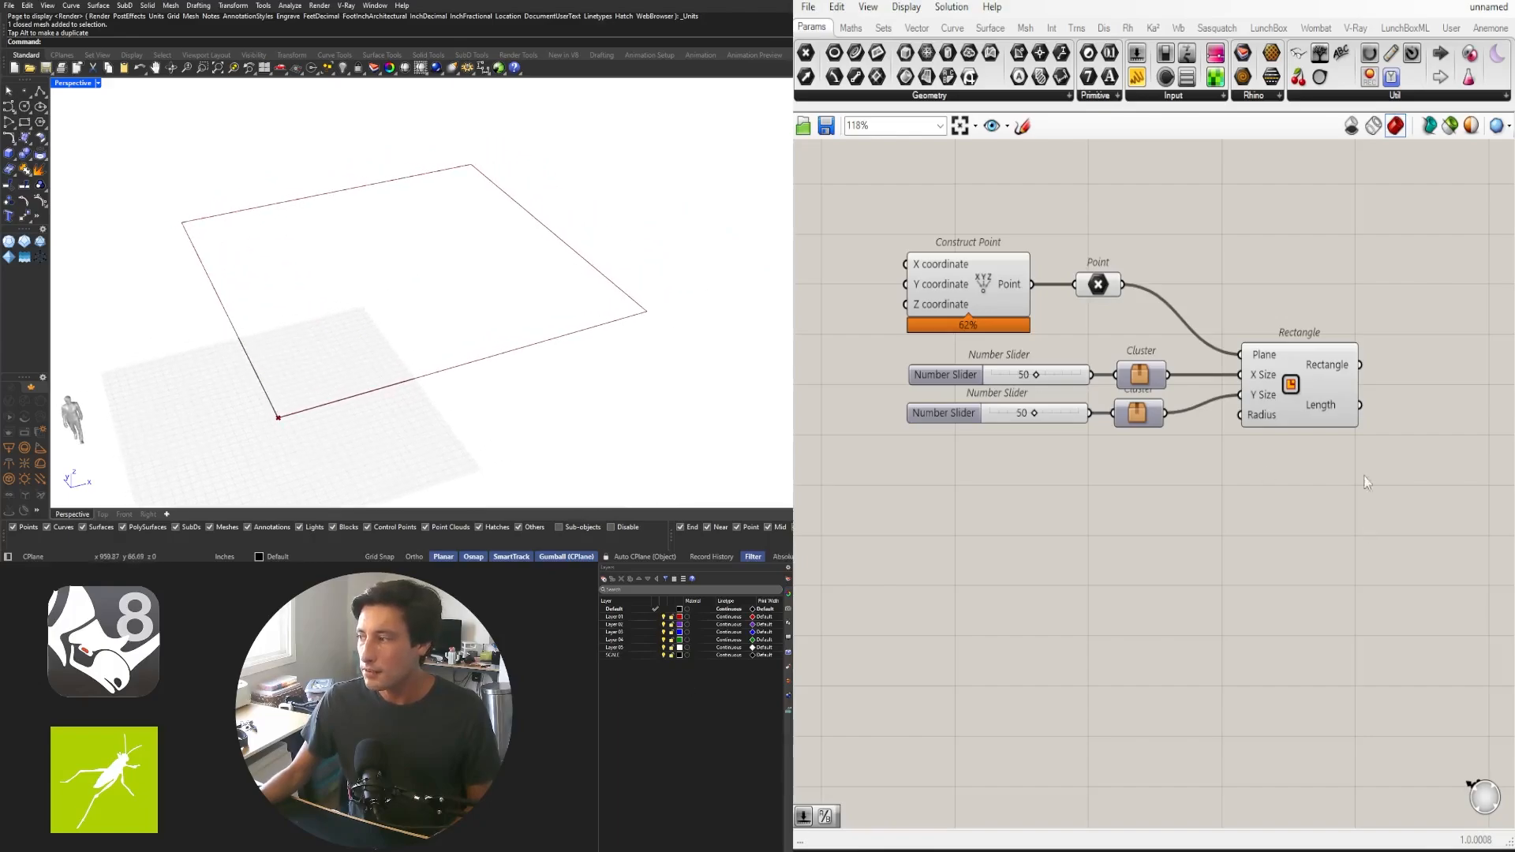
{"action": "left_click_drag", "start_coordinate": [1254, 364], "coordinate": [1248, 365]}
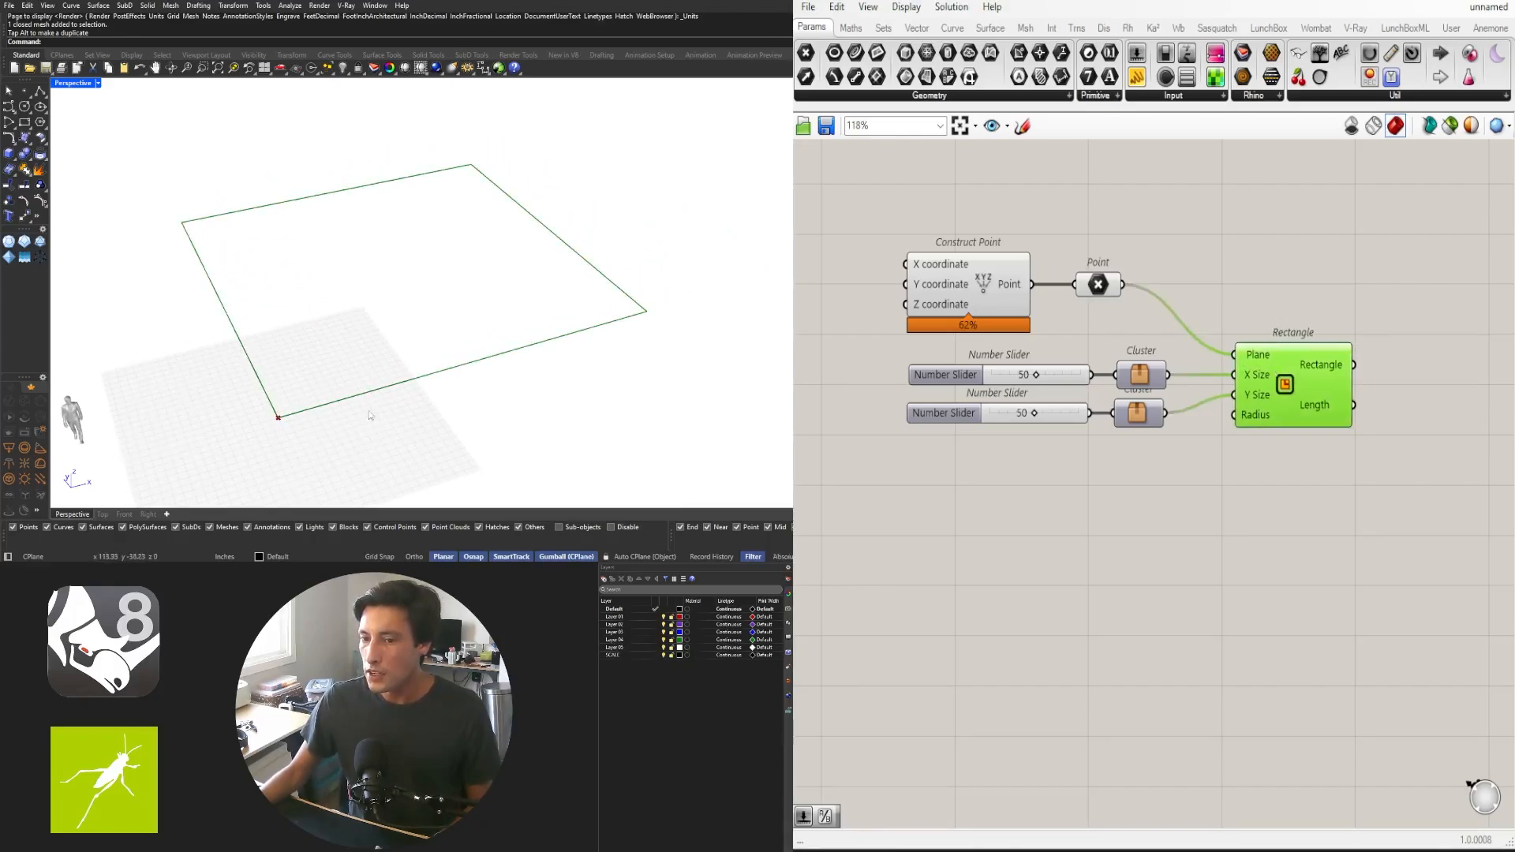
{"action": "scroll", "coordinate": [371, 403], "scroll_direction": "up", "scroll_amount": 6}
{"action": "scroll", "coordinate": [369, 382], "scroll_direction": "down", "scroll_amount": 8}
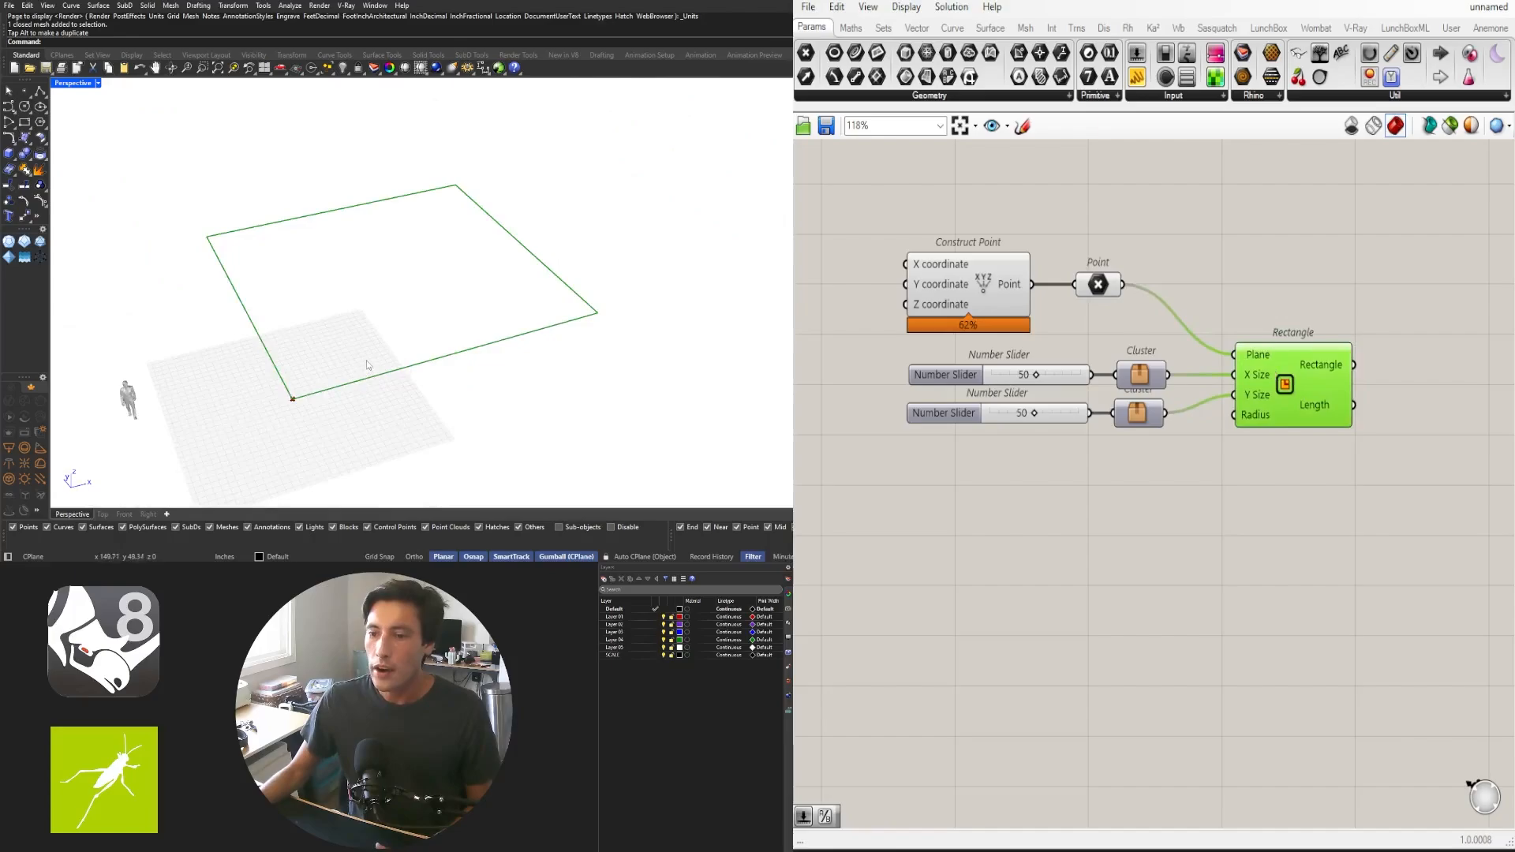
Add an Offset Curve component and connect the Rectangle output to its Curve input
{"action": "right_click_drag", "start_coordinate": [1199, 505], "coordinate": [1029, 495]}
{"action": "double_click", "coordinate": [1299, 400]}
{"action": "type", "text": "off"}
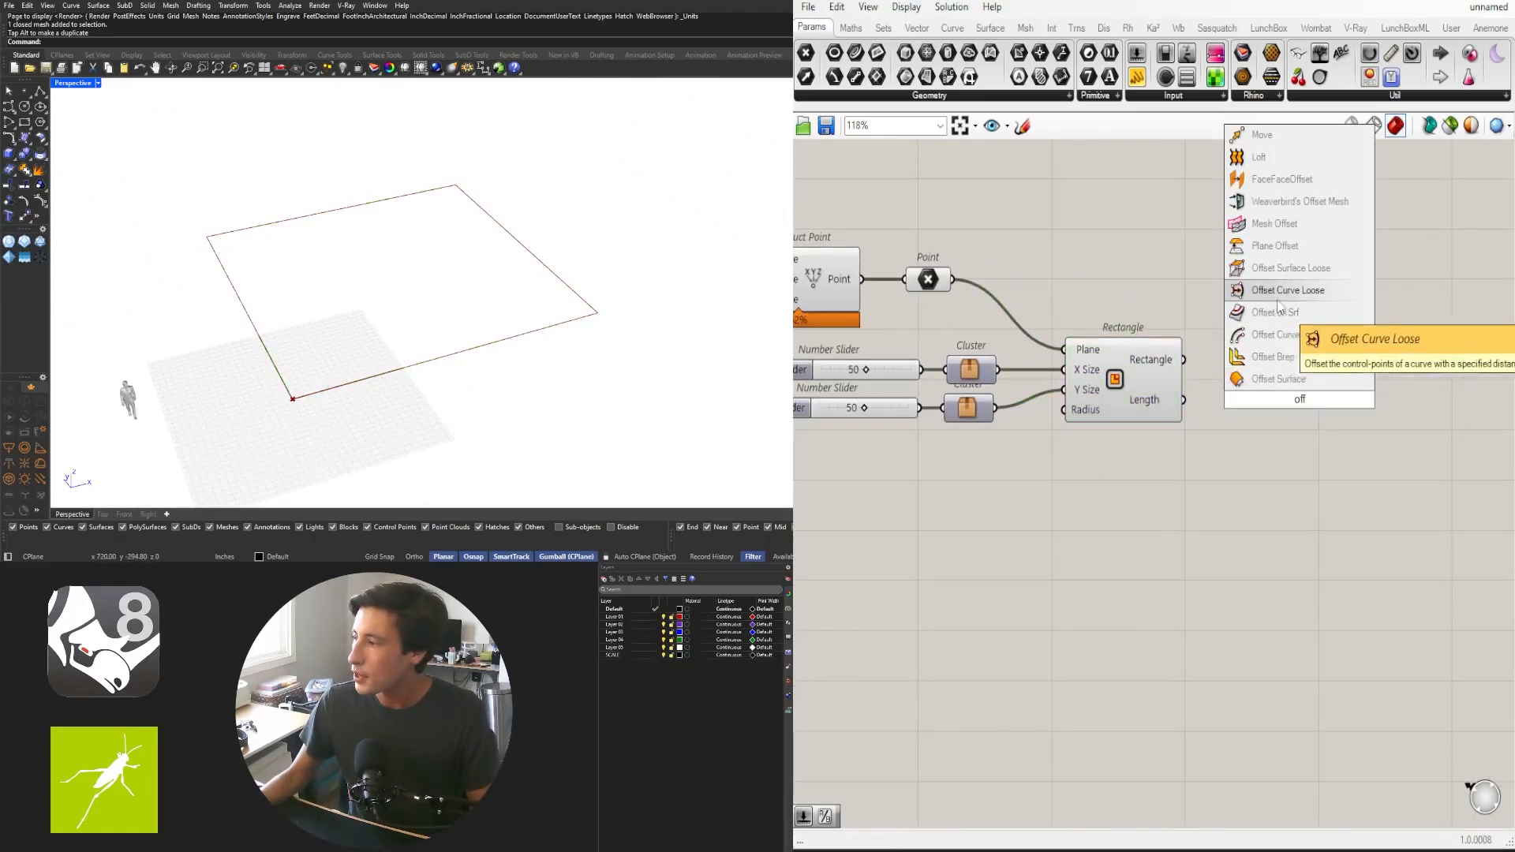
{"action": "left_click", "coordinate": [1270, 338]}
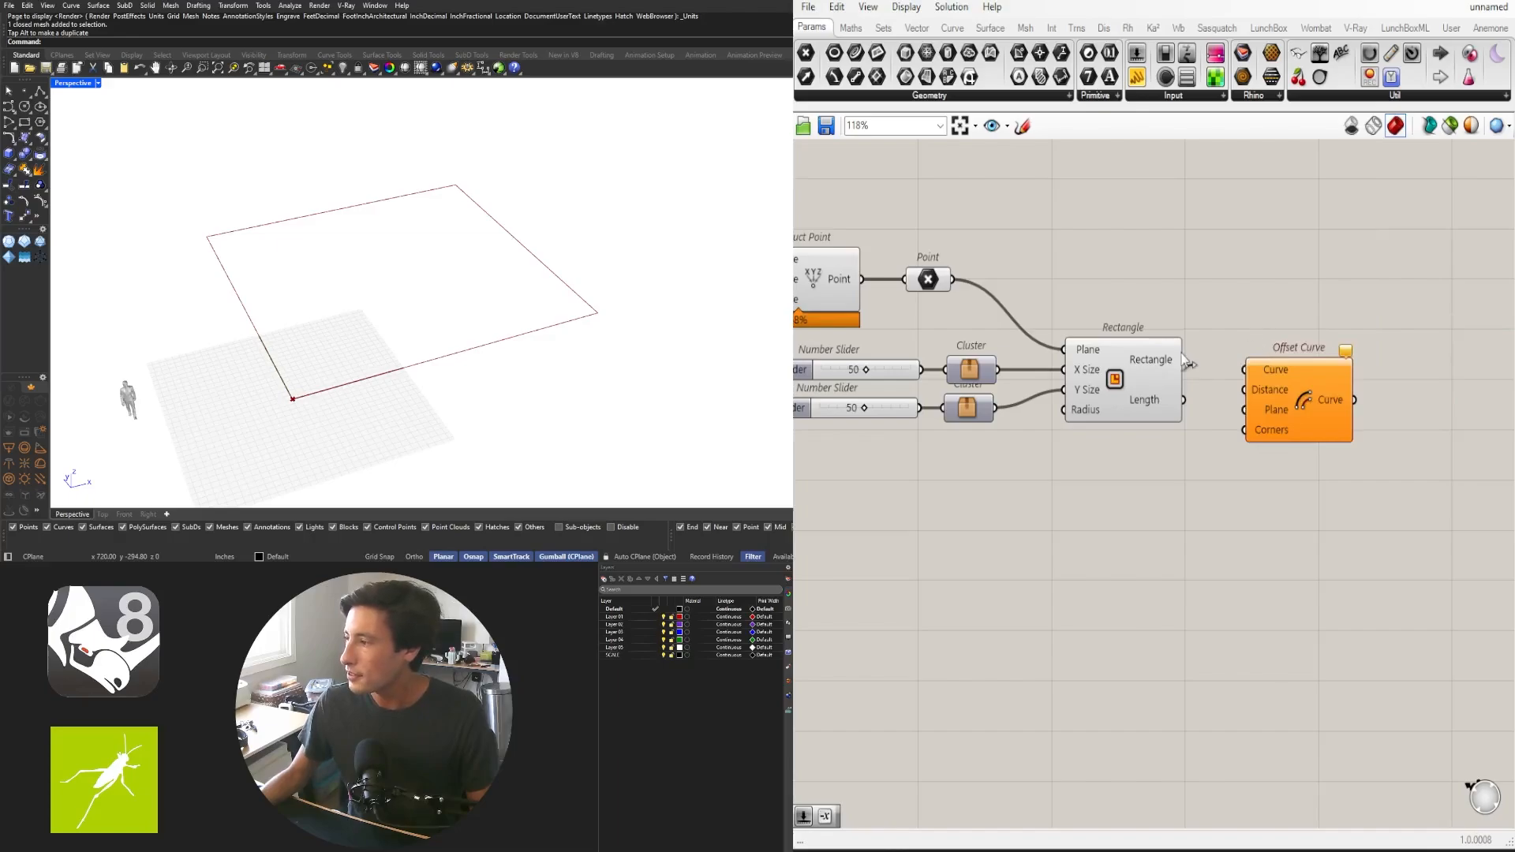
{"action": "left_click_drag", "start_coordinate": [1183, 359], "coordinate": [1300, 434]}
{"action": "left_click", "coordinate": [1172, 512]}
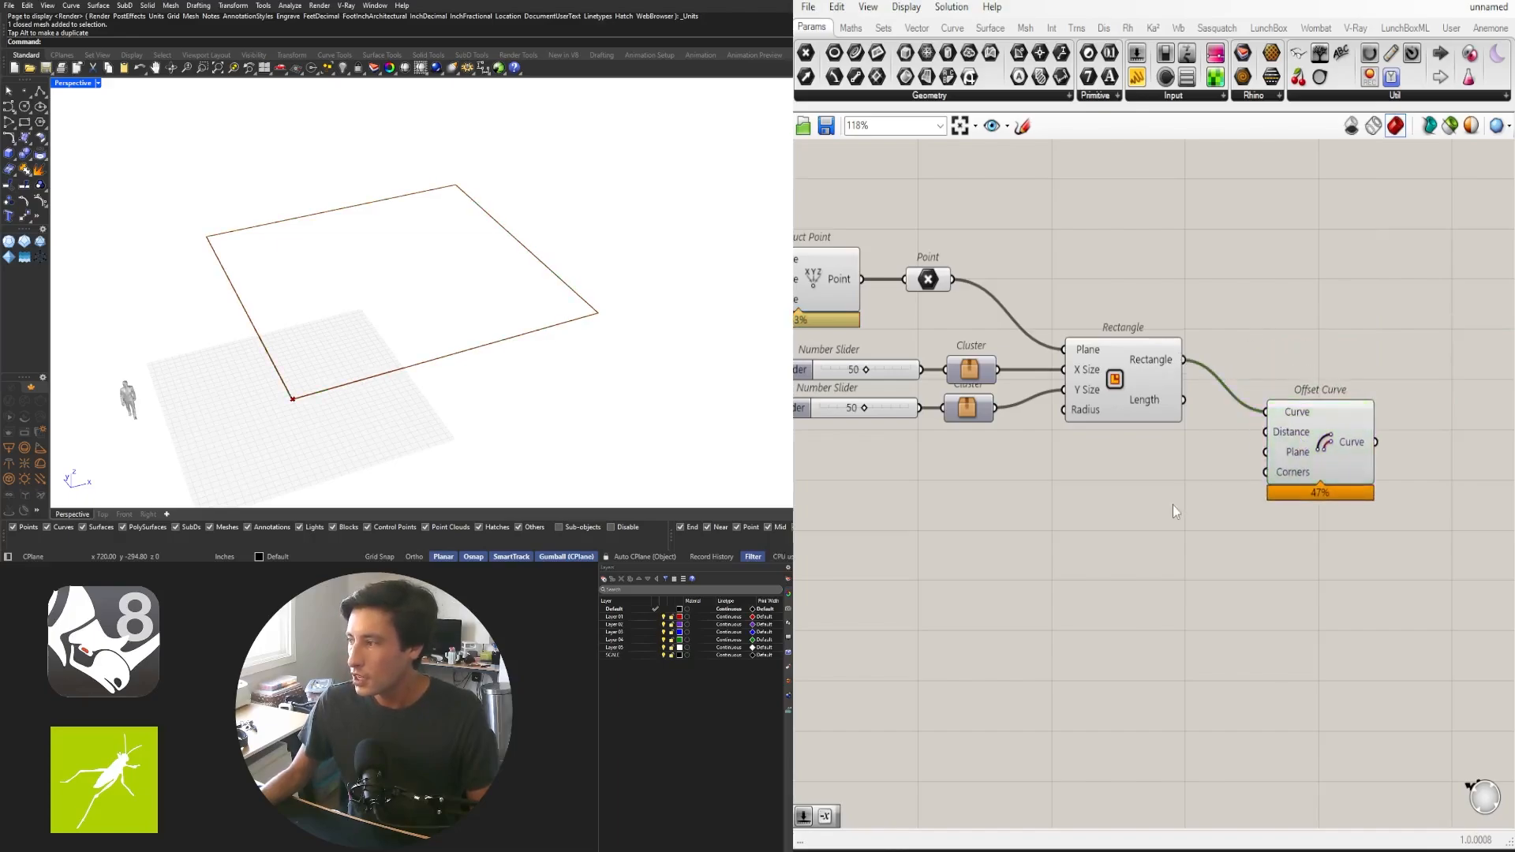
Add a Negative component and position it below the Rectangle component, in front of Offset Curve
{"action": "double_click", "coordinate": [1073, 461]}
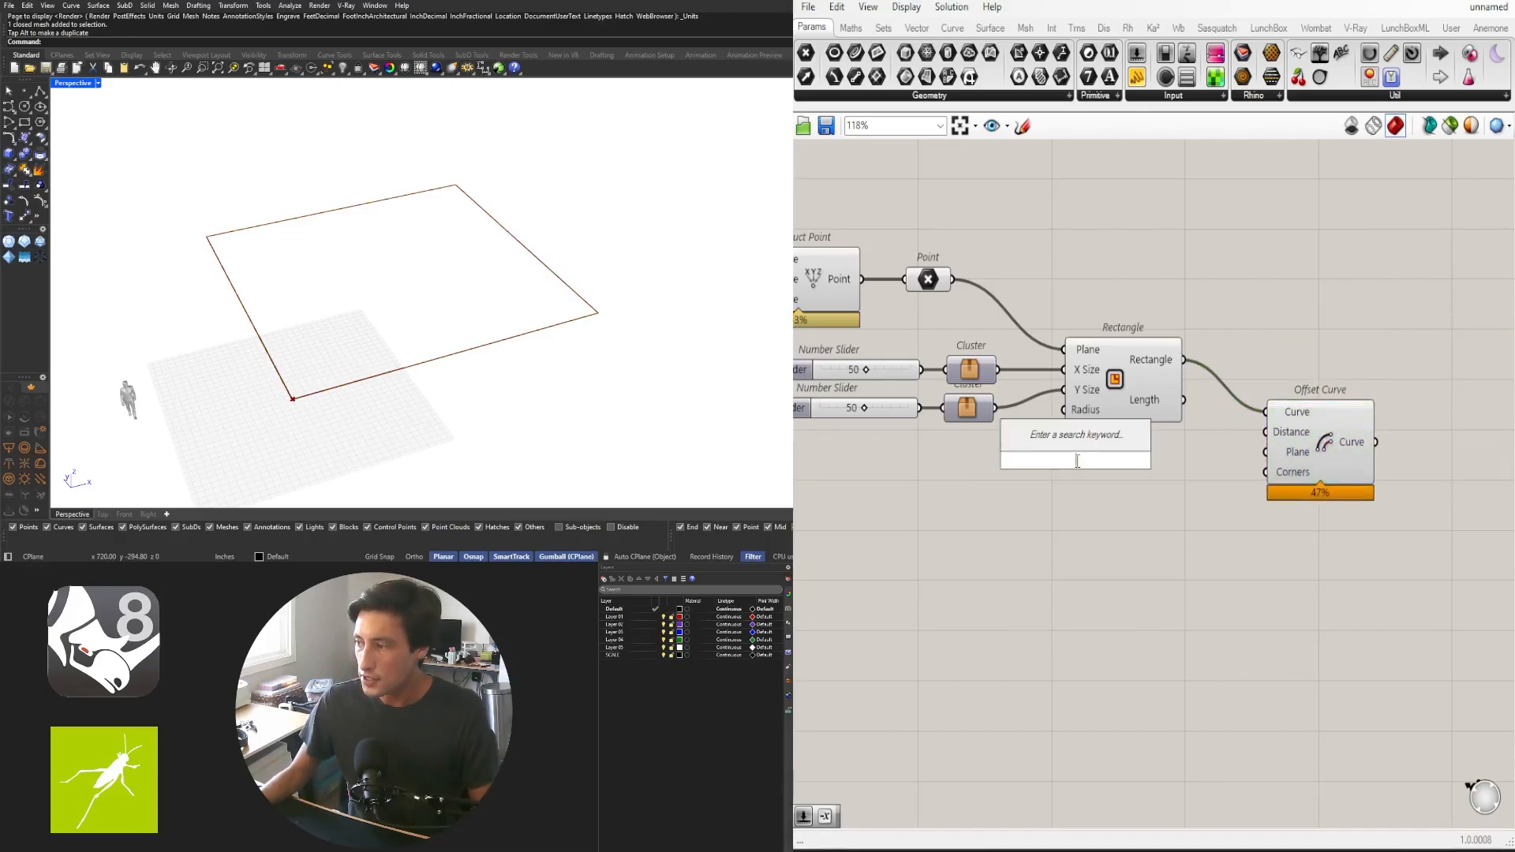
{"action": "type", "text": "neg"}
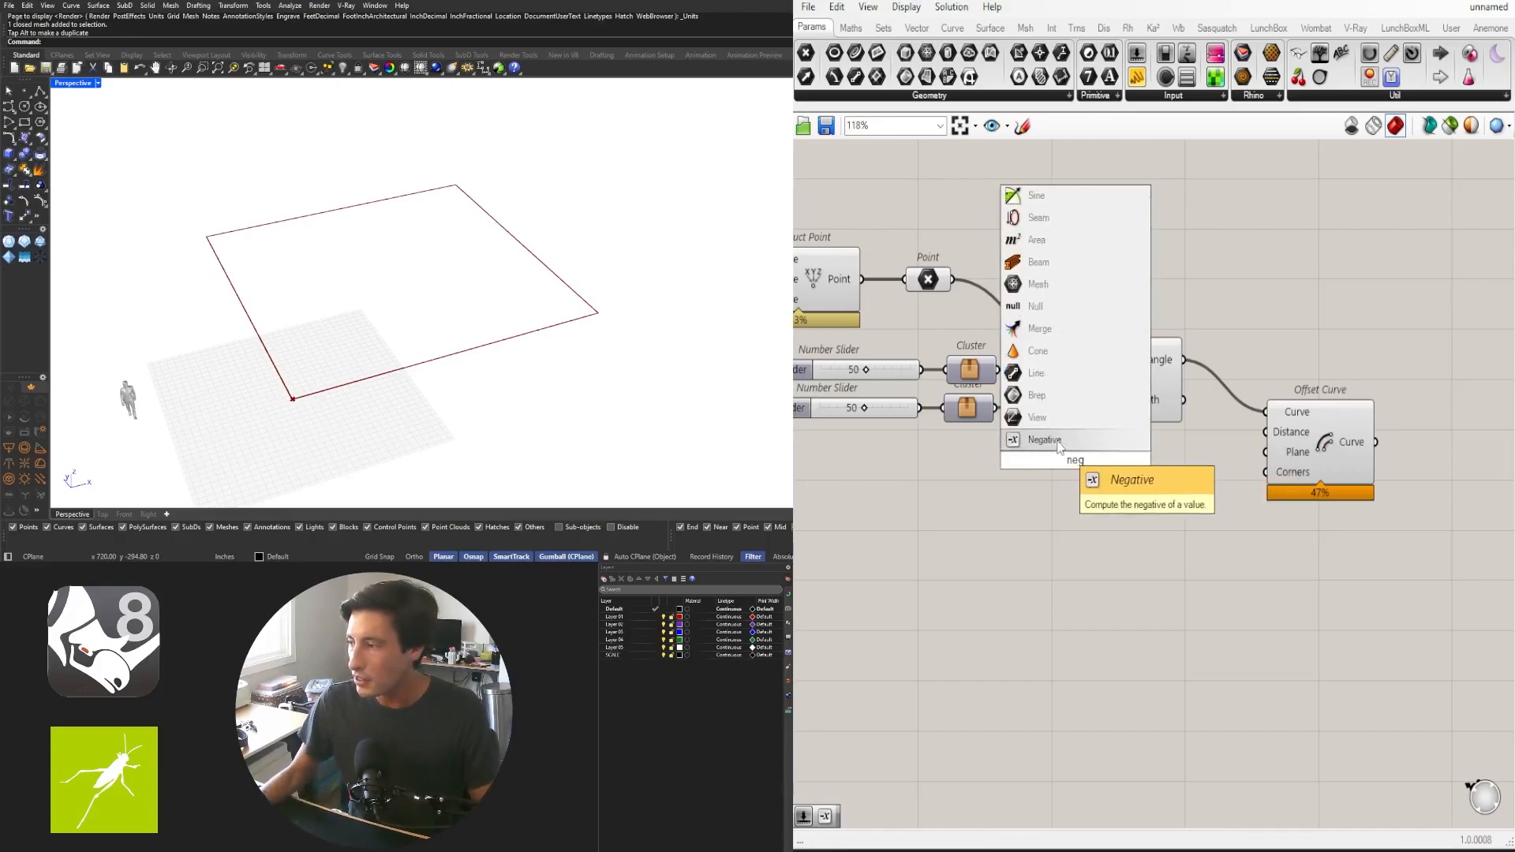
{"action": "key", "text": "Return"}
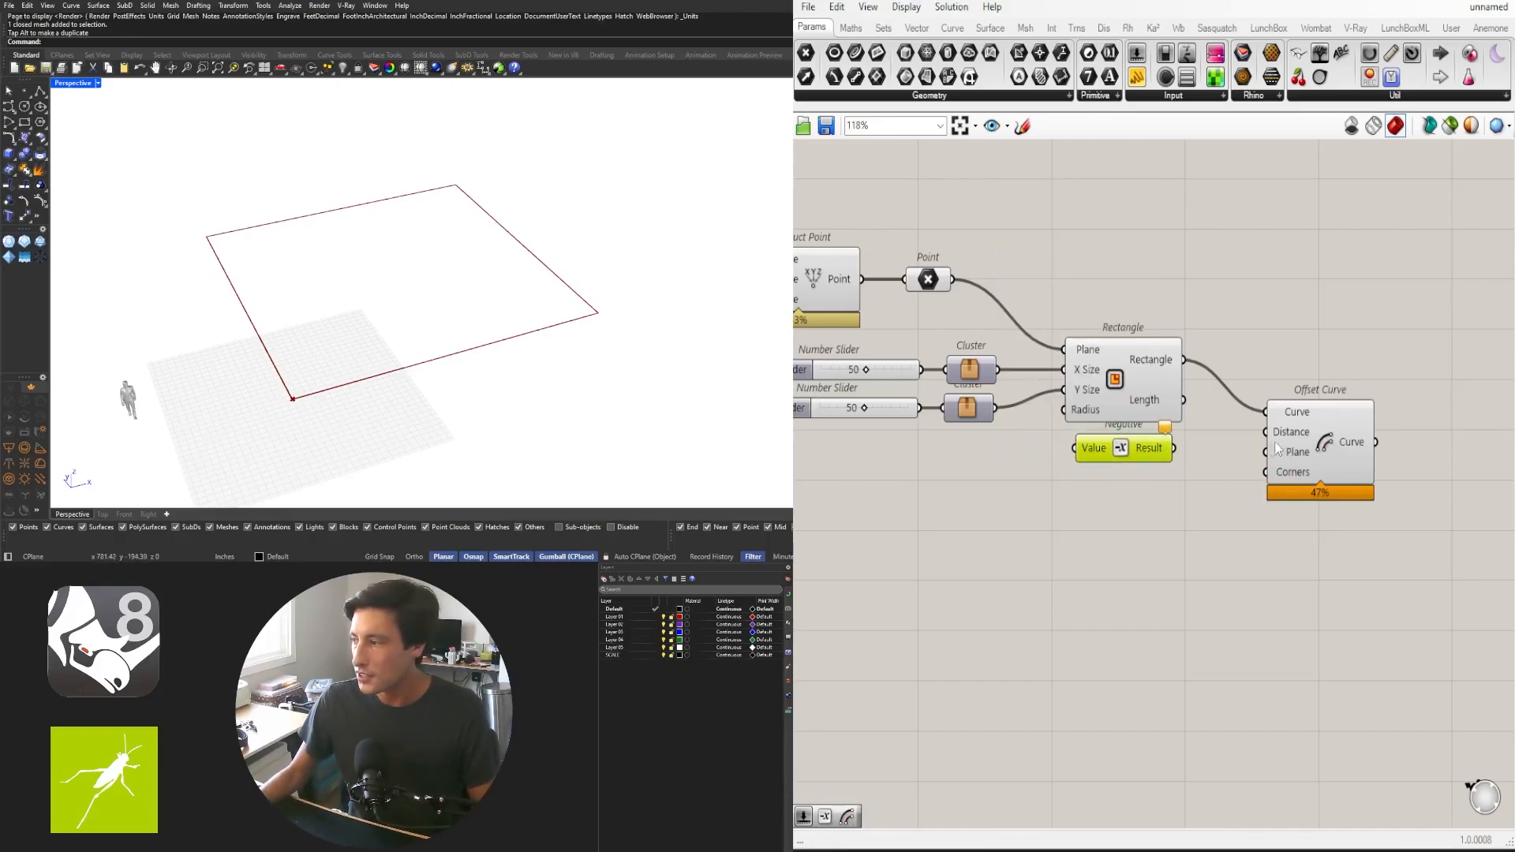
{"action": "left_click", "coordinate": [1073, 505]}
{"action": "left_click_drag", "start_coordinate": [1117, 448], "coordinate": [1159, 456]}
{"action": "left_click", "coordinate": [1130, 524]}
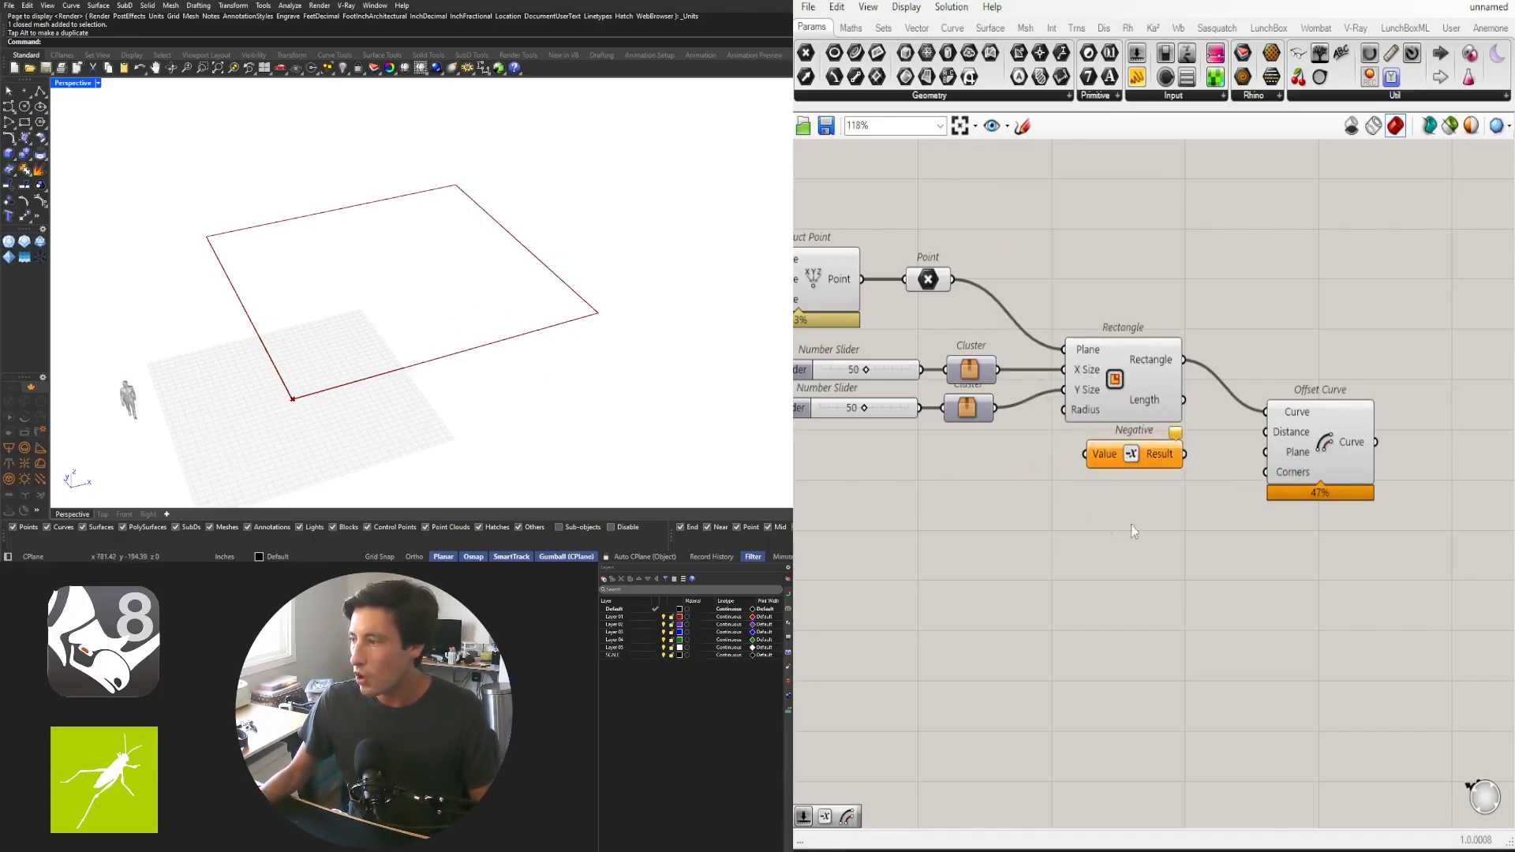
Place another copy of the number slider and cluster and connect it to the Negative component's Value input
{"action": "right_click_drag", "start_coordinate": [1000, 445], "coordinate": [1114, 410]}
{"action": "mouse_move", "coordinate": [1126, 413]}
{"action": "left_mouse_down"}
{"action": "mouse_move", "coordinate": [1002, 369]}
{"action": "mouse_move", "coordinate": [1144, 403]}
{"action": "mouse_move", "coordinate": [1160, 423]}
{"action": "mouse_move", "coordinate": [1213, 403]}
{"action": "mouse_move", "coordinate": [1245, 410]}
{"action": "left_mouse_up"}
{"action": "left_click", "coordinate": [1186, 445]}
{"action": "scroll", "coordinate": [1187, 445], "scroll_direction": "up", "scroll_amount": 4}
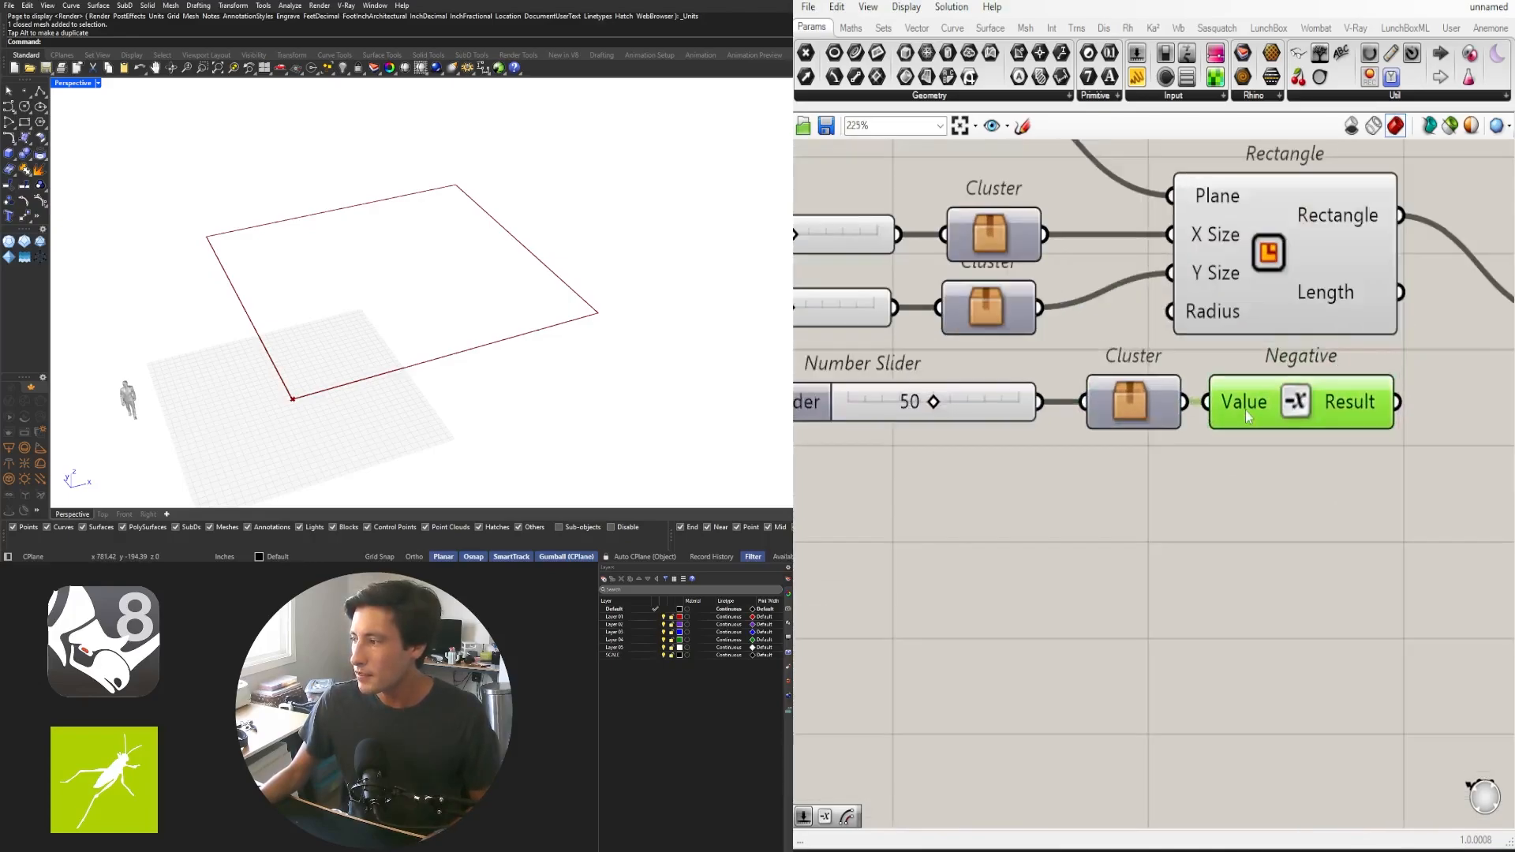
{"action": "left_click", "coordinate": [1277, 483]}
Connect the Negative Result to Offset Curve's Distance input and reduce the offset slider to 3
{"action": "mouse_move", "coordinate": [1278, 489]}
{"action": "right_mouse_down"}
{"action": "mouse_move", "coordinate": [1092, 520]}
{"action": "mouse_move", "coordinate": [1069, 492]}
{"action": "right_mouse_up"}
{"action": "left_click_drag", "start_coordinate": [1185, 408], "coordinate": [1330, 369]}
{"action": "scroll", "coordinate": [1330, 367], "scroll_direction": "down", "scroll_amount": 5}
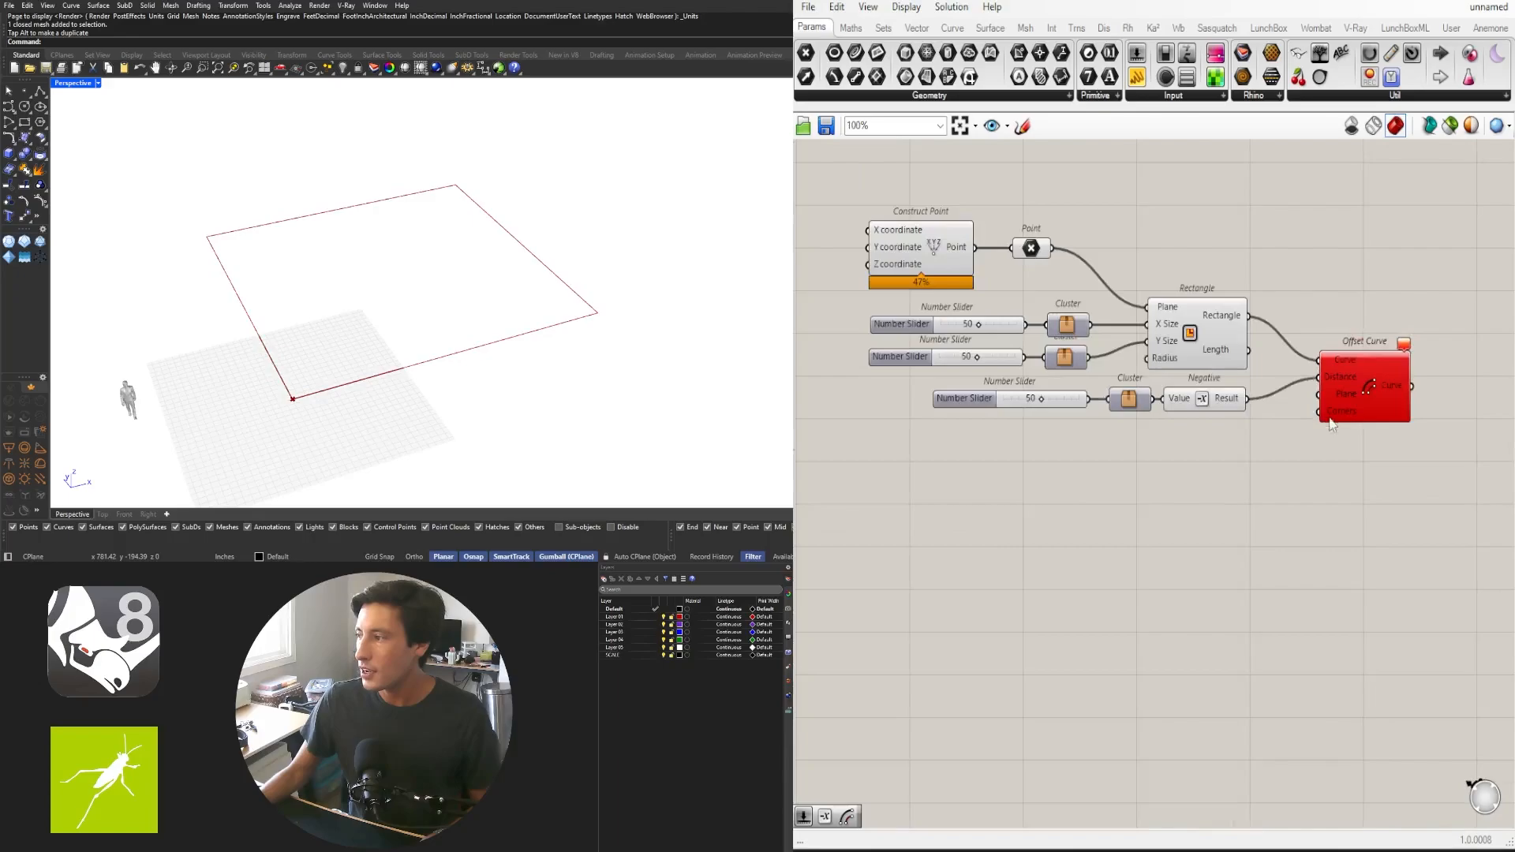
{"action": "scroll", "coordinate": [1140, 402], "scroll_direction": "up", "scroll_amount": 5}
{"action": "left_click_drag", "start_coordinate": [1061, 408], "coordinate": [987, 411]}
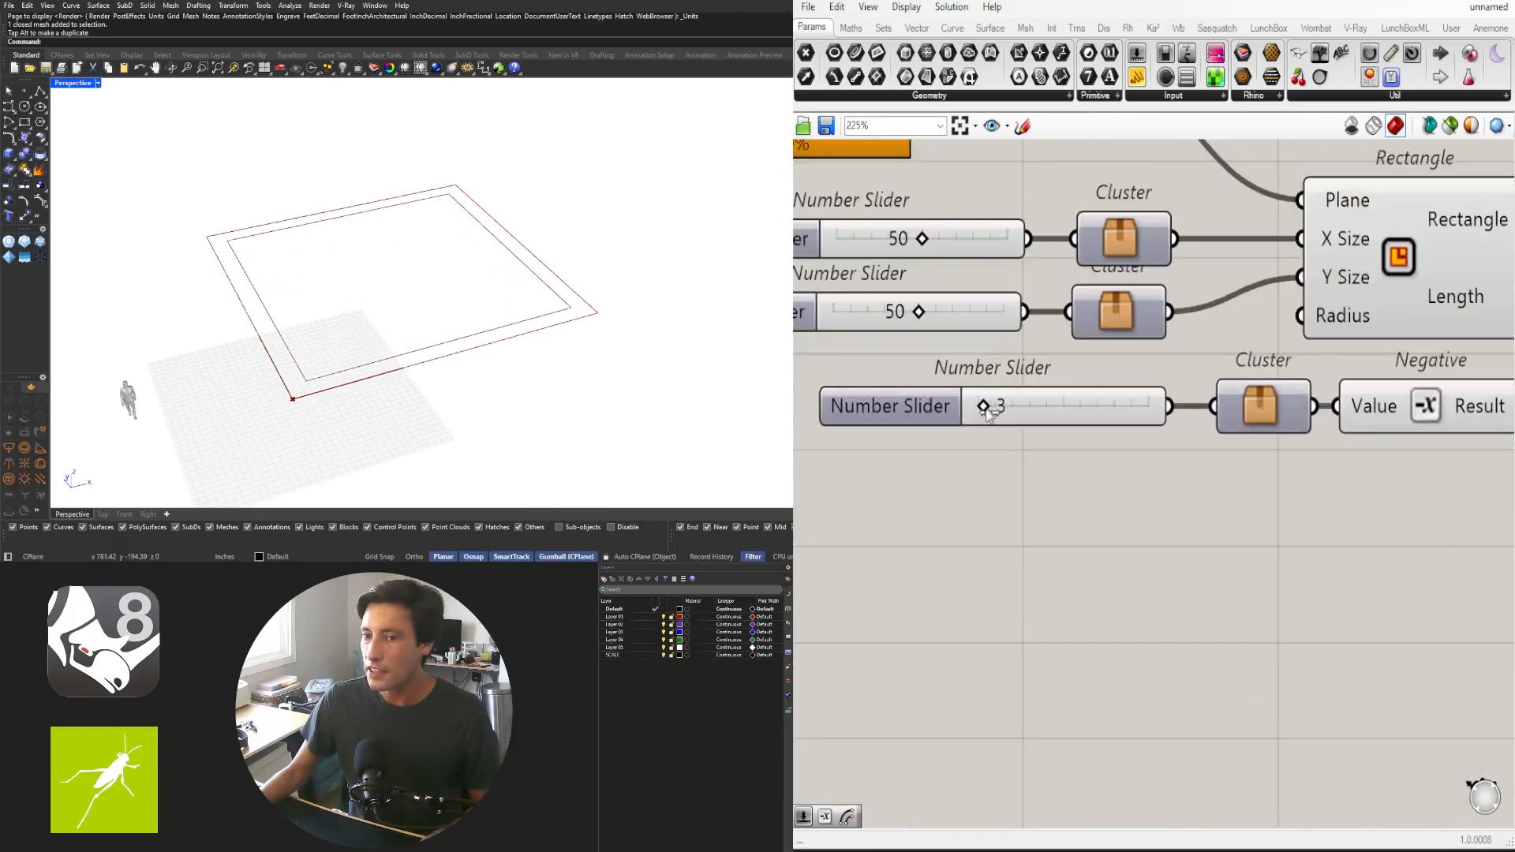
Set the offset slider's maximum to 15 and its value to 5
{"action": "left_click", "coordinate": [936, 419]}
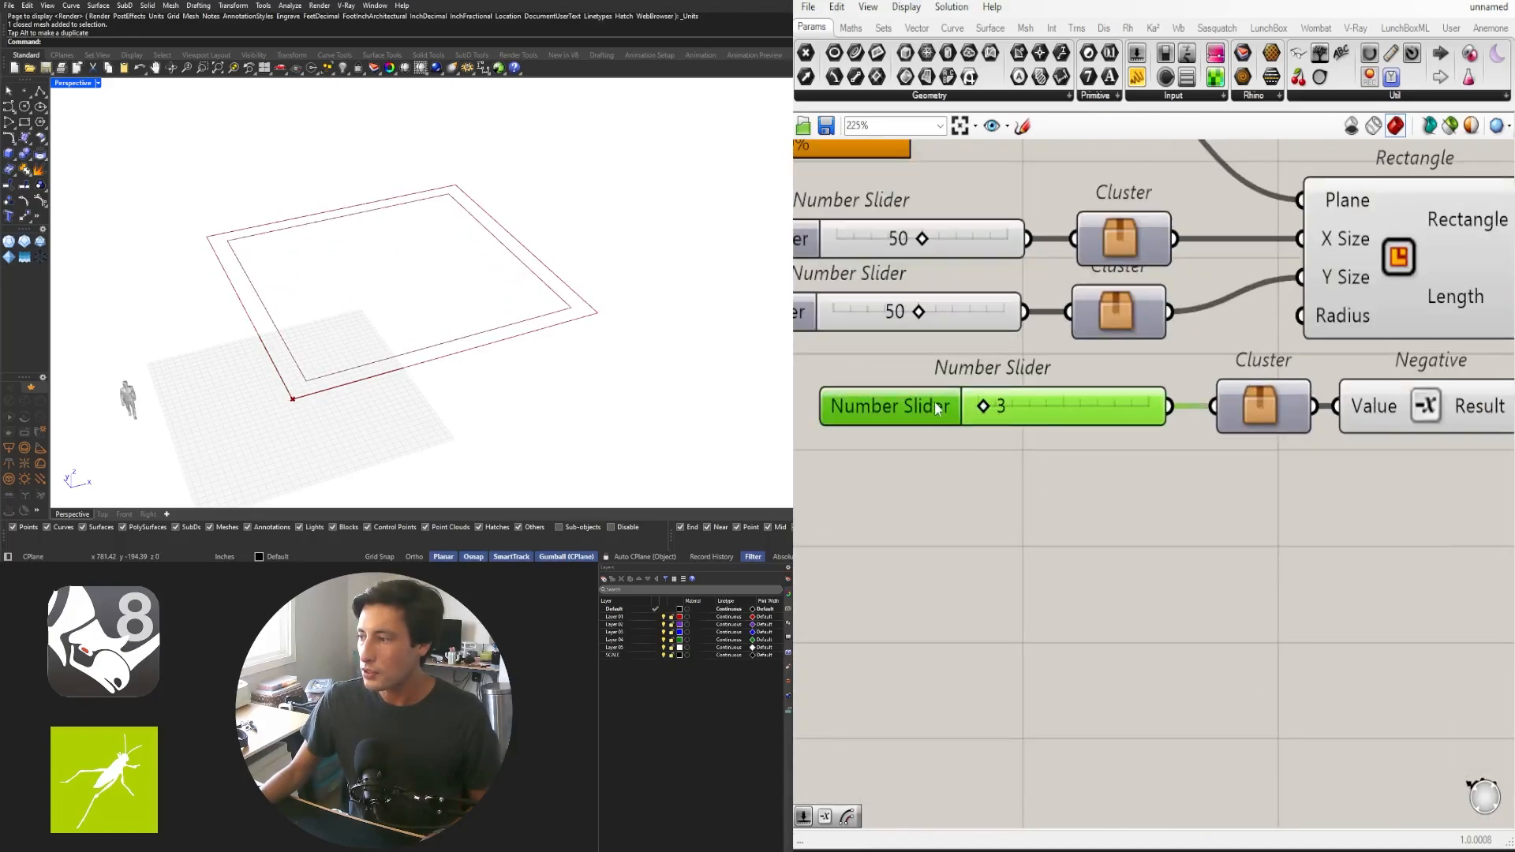
{"action": "double_click", "coordinate": [934, 403]}
{"action": "left_click", "coordinate": [992, 456]}
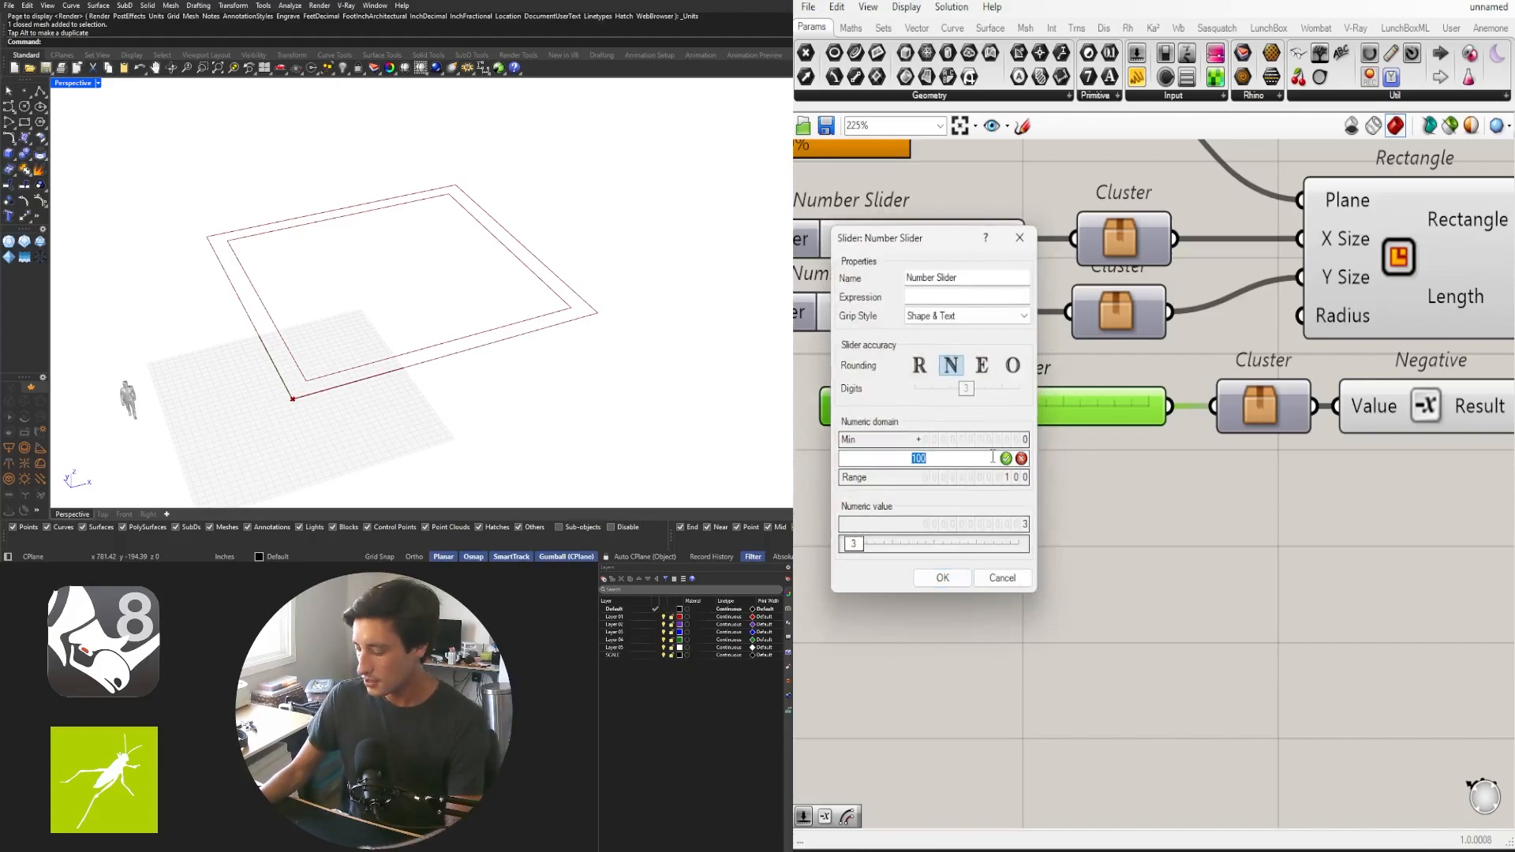
{"action": "left_click", "coordinate": [950, 578]}
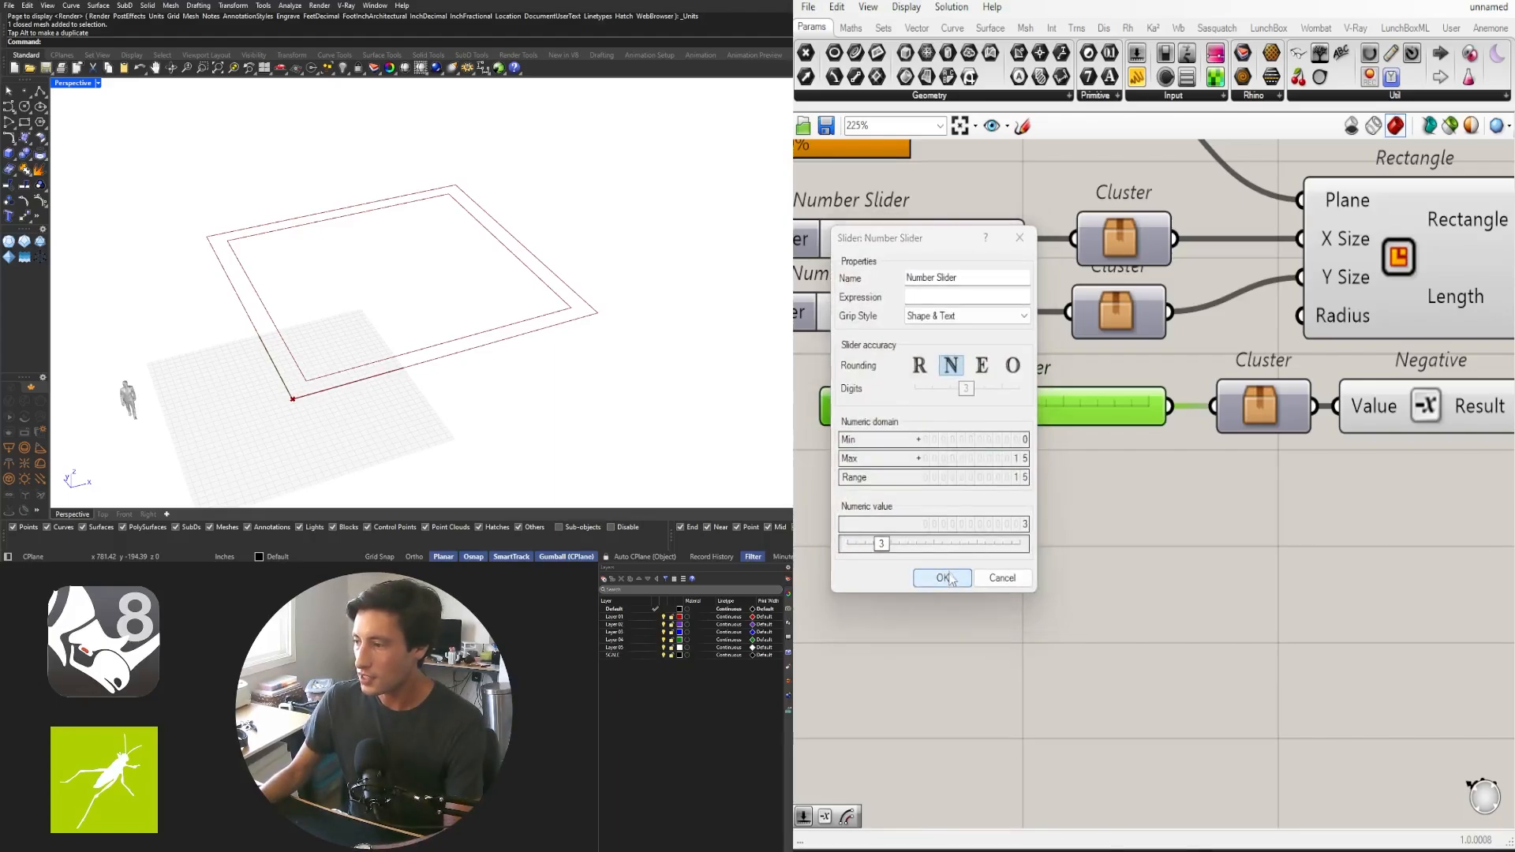
{"action": "scroll", "coordinate": [1015, 407], "scroll_direction": "up", "scroll_amount": 2}
{"action": "left_click_drag", "start_coordinate": [1016, 407], "coordinate": [1055, 419]}
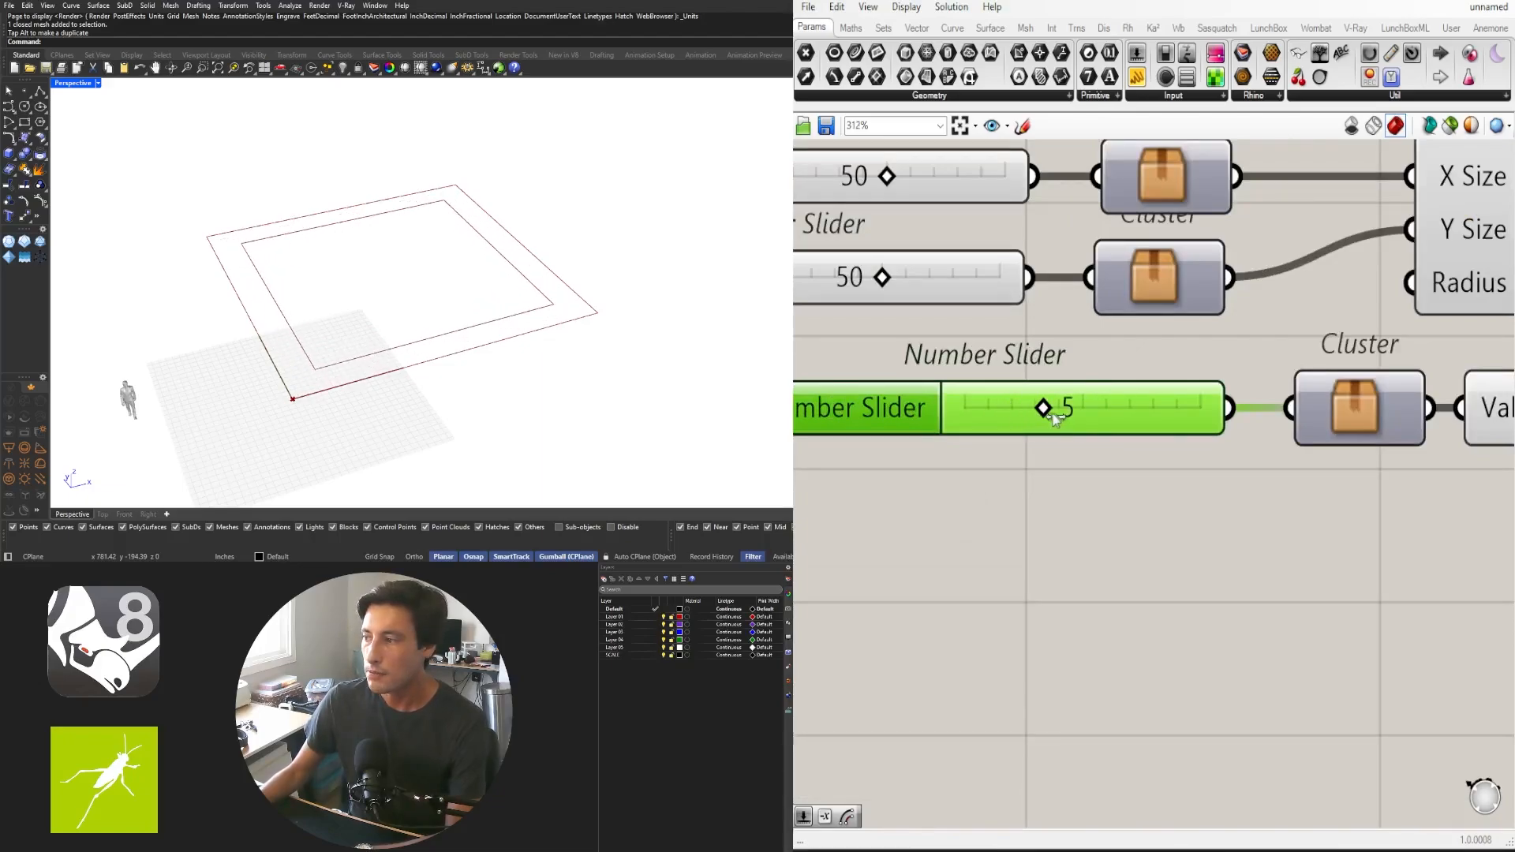
Set the slider feeding the Rectangle's X Size to 80
{"action": "scroll", "coordinate": [1218, 574], "scroll_direction": "down", "scroll_amount": 5}
{"action": "scroll", "coordinate": [1056, 387], "scroll_direction": "up", "scroll_amount": 5}
{"action": "scroll", "coordinate": [1294, 684], "scroll_direction": "down", "scroll_amount": 5}
{"action": "right_click_drag", "start_coordinate": [1368, 682], "coordinate": [1052, 573]}
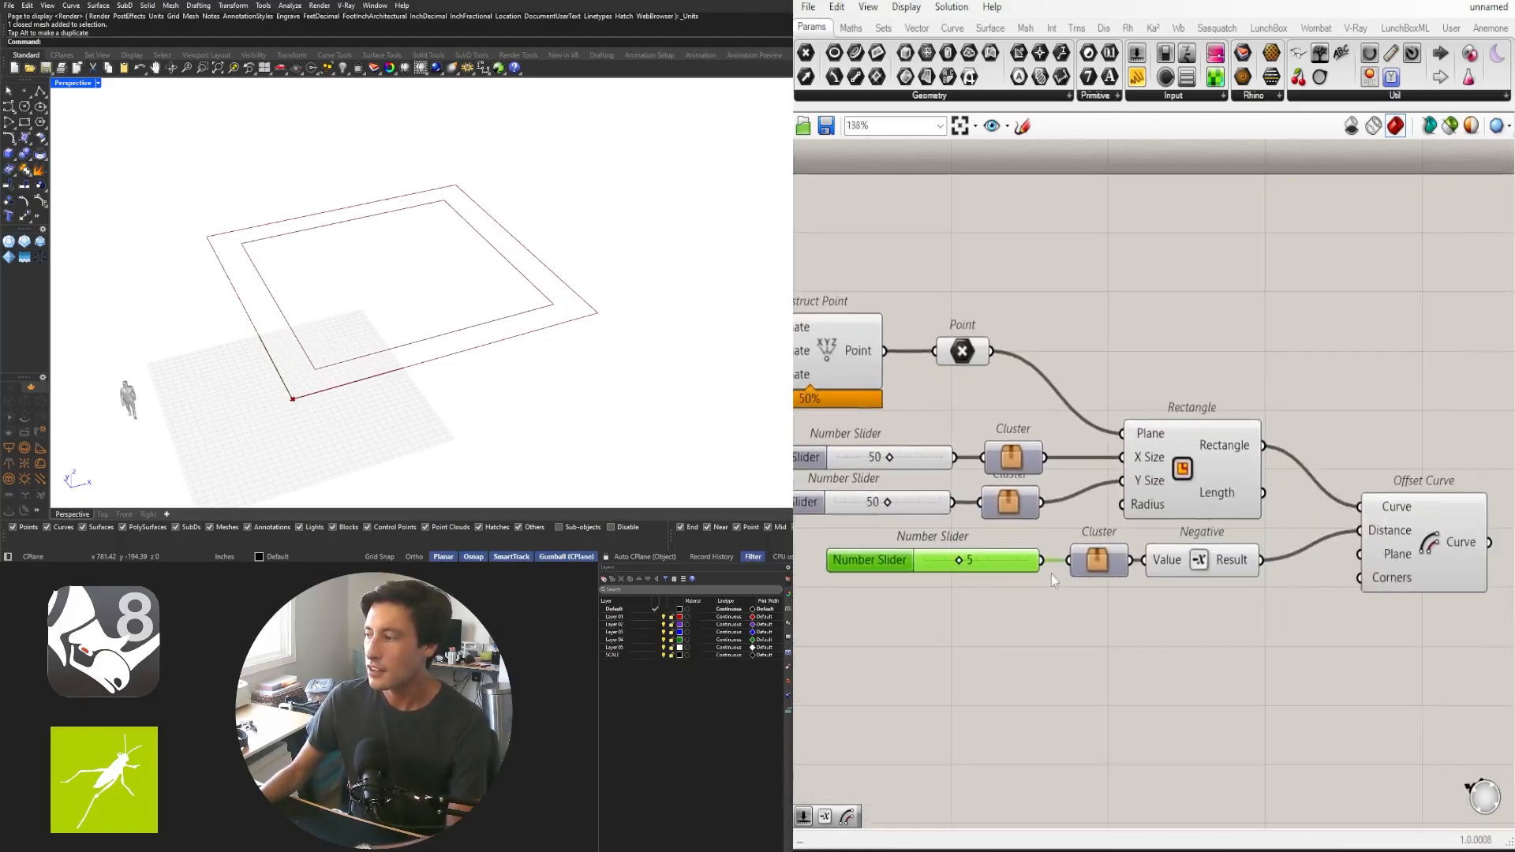
{"action": "left_click", "coordinate": [1440, 537]}
{"action": "scroll", "coordinate": [917, 441], "scroll_direction": "up", "scroll_amount": 4}
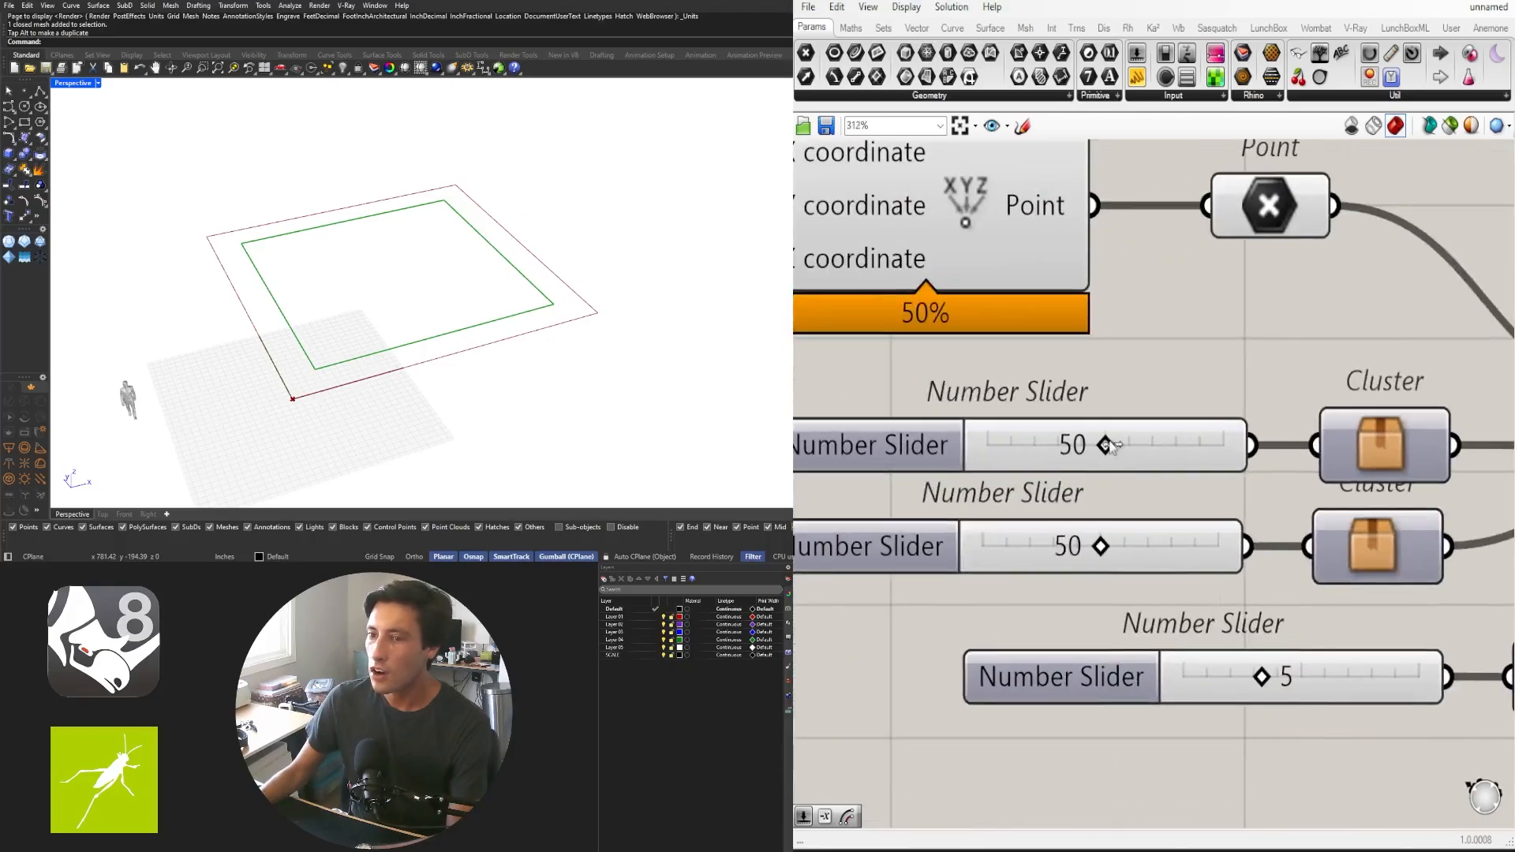
{"action": "left_click_drag", "start_coordinate": [1112, 446], "coordinate": [1157, 444]}
{"action": "double_click", "coordinate": [1116, 440]}
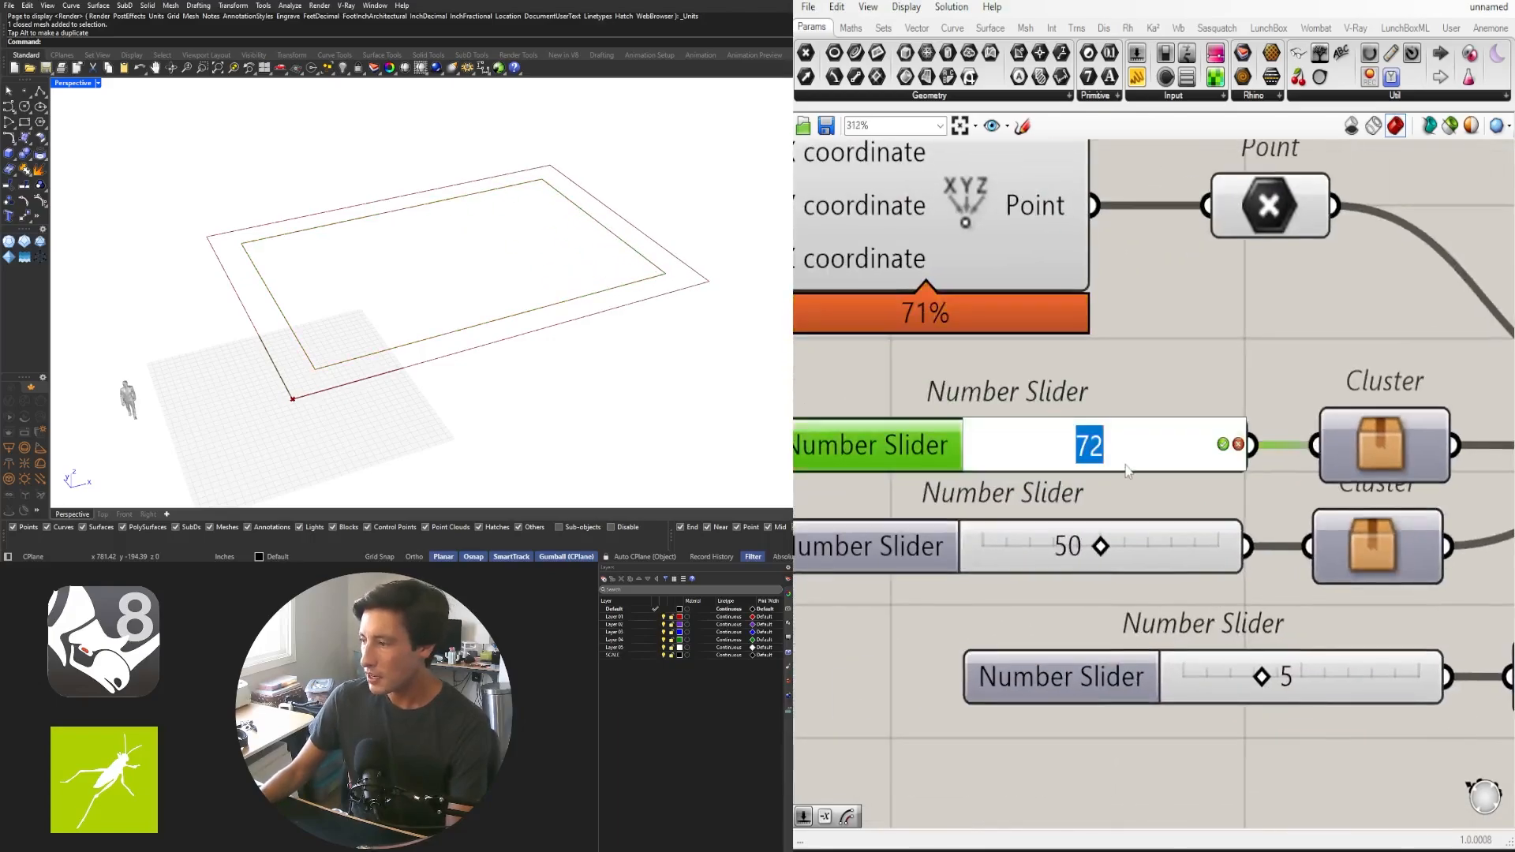
{"action": "type", "text": "80"}
{"action": "key", "text": "Return"}
{"action": "scroll", "coordinate": [1172, 593], "scroll_direction": "down", "scroll_amount": 5}
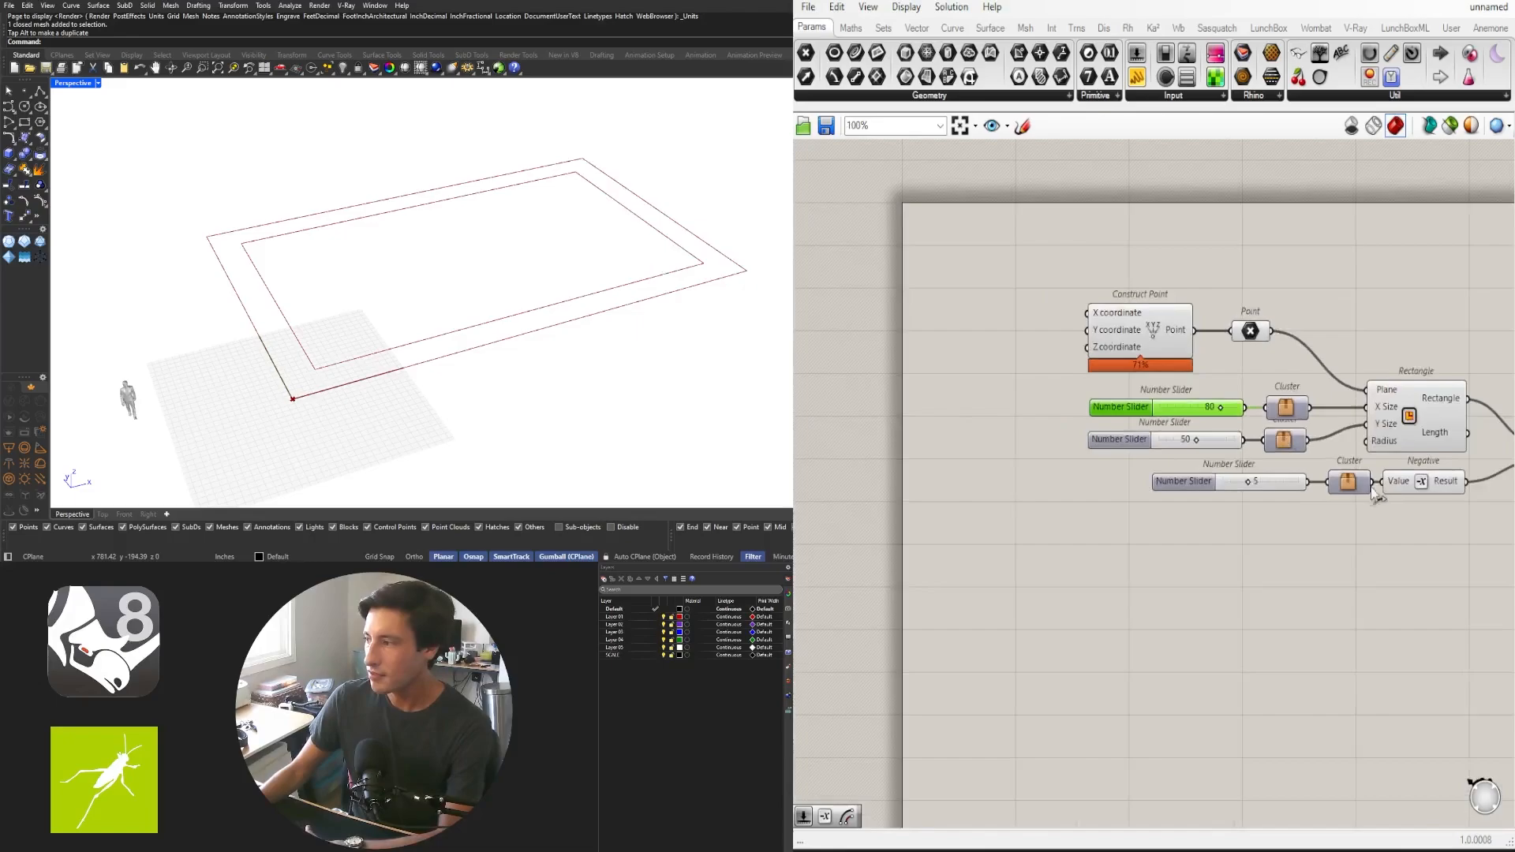
Align the Offset Curve component with the Negative component and inspect the offset rectangle's corners in the viewport
{"action": "left_click_drag", "start_coordinate": [1242, 505], "coordinate": [1219, 524]}
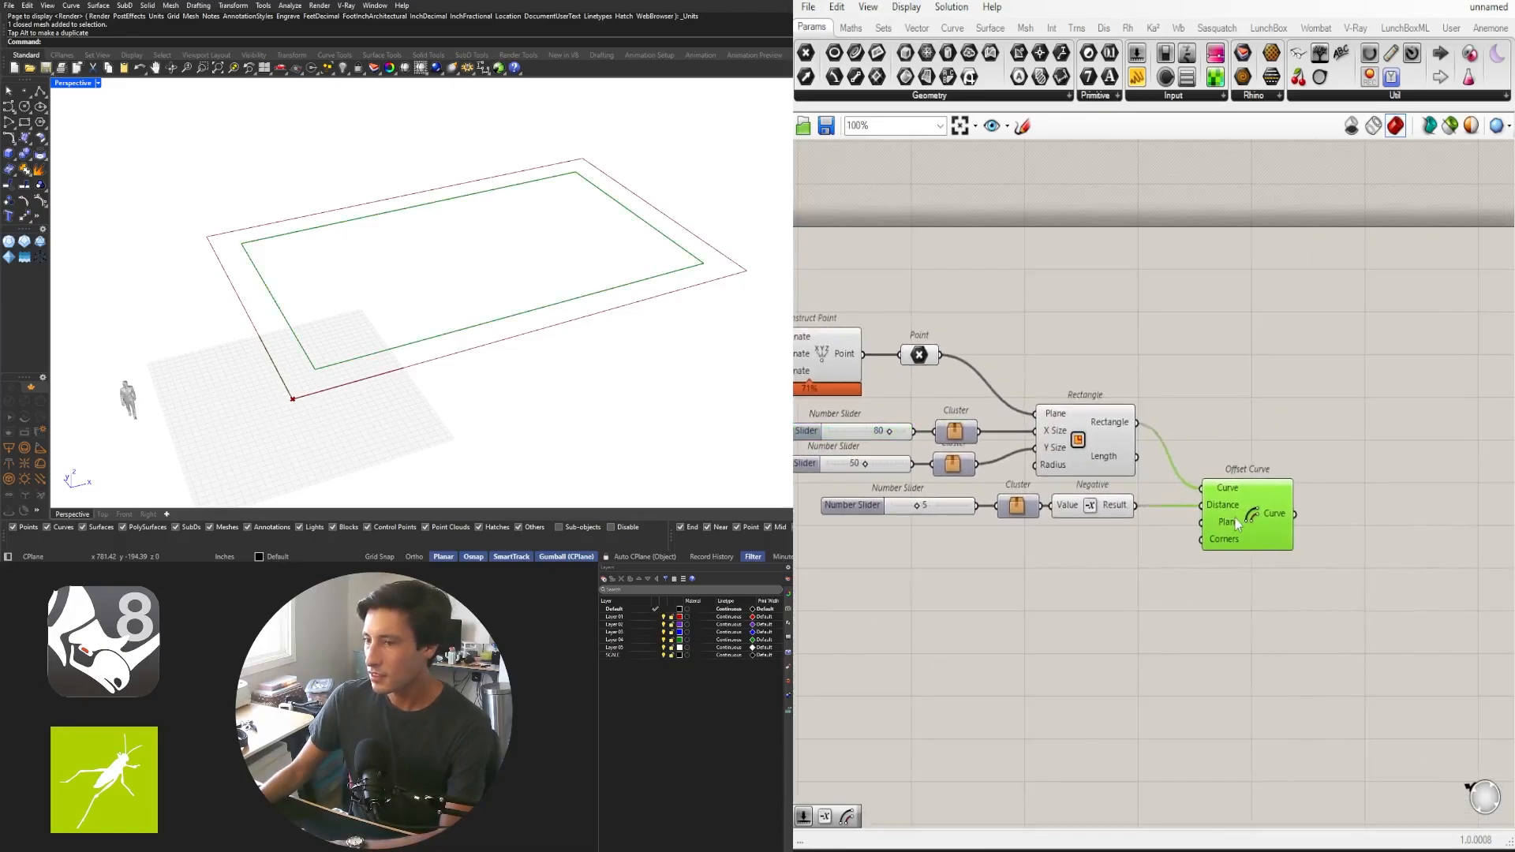
{"action": "left_click", "coordinate": [1353, 544]}
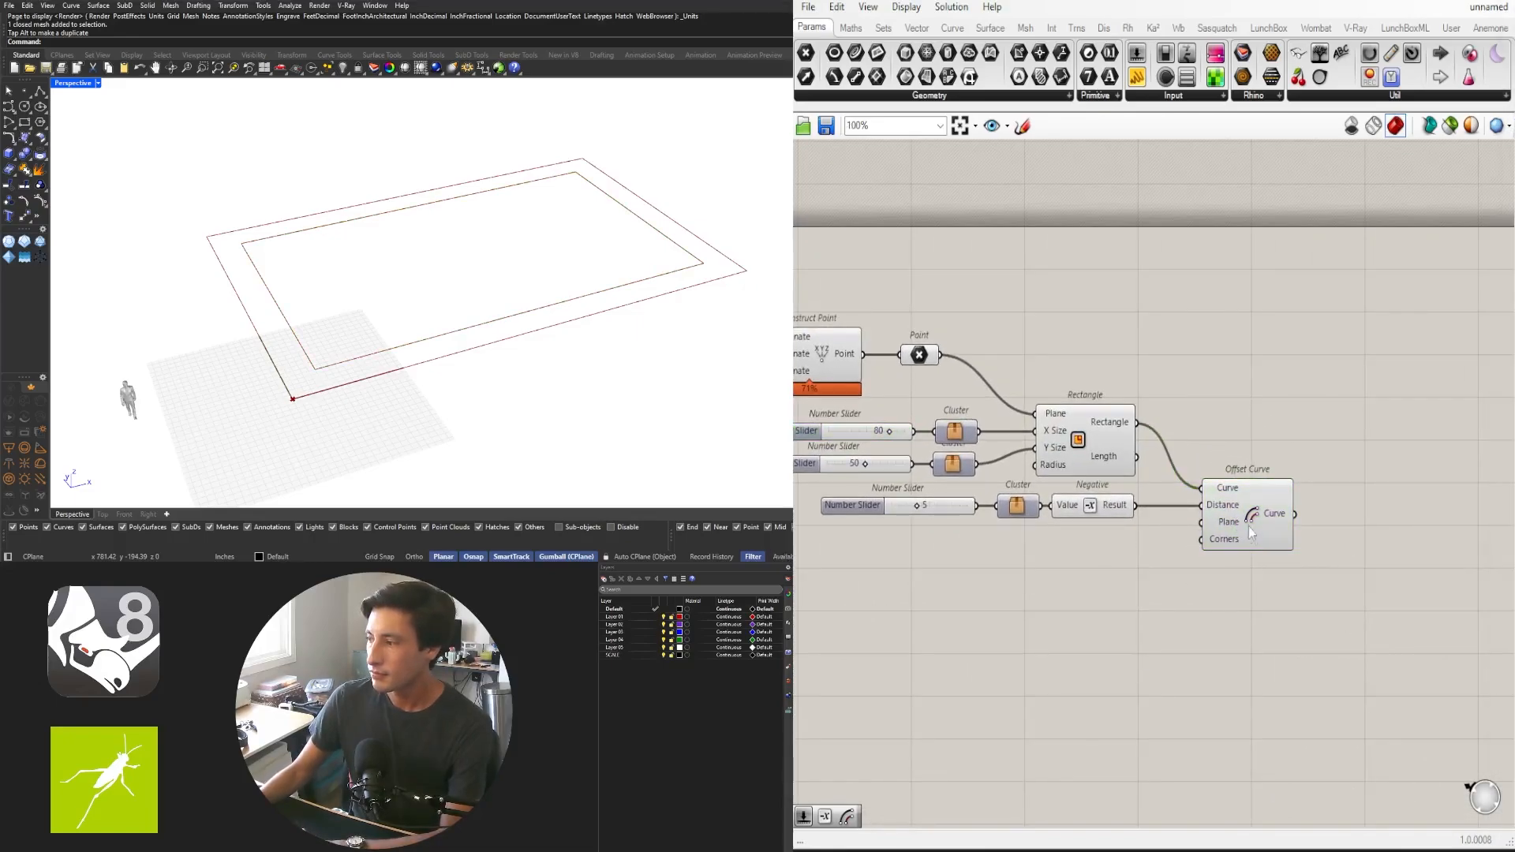
{"action": "scroll", "coordinate": [329, 379], "scroll_direction": "up", "scroll_amount": 4}
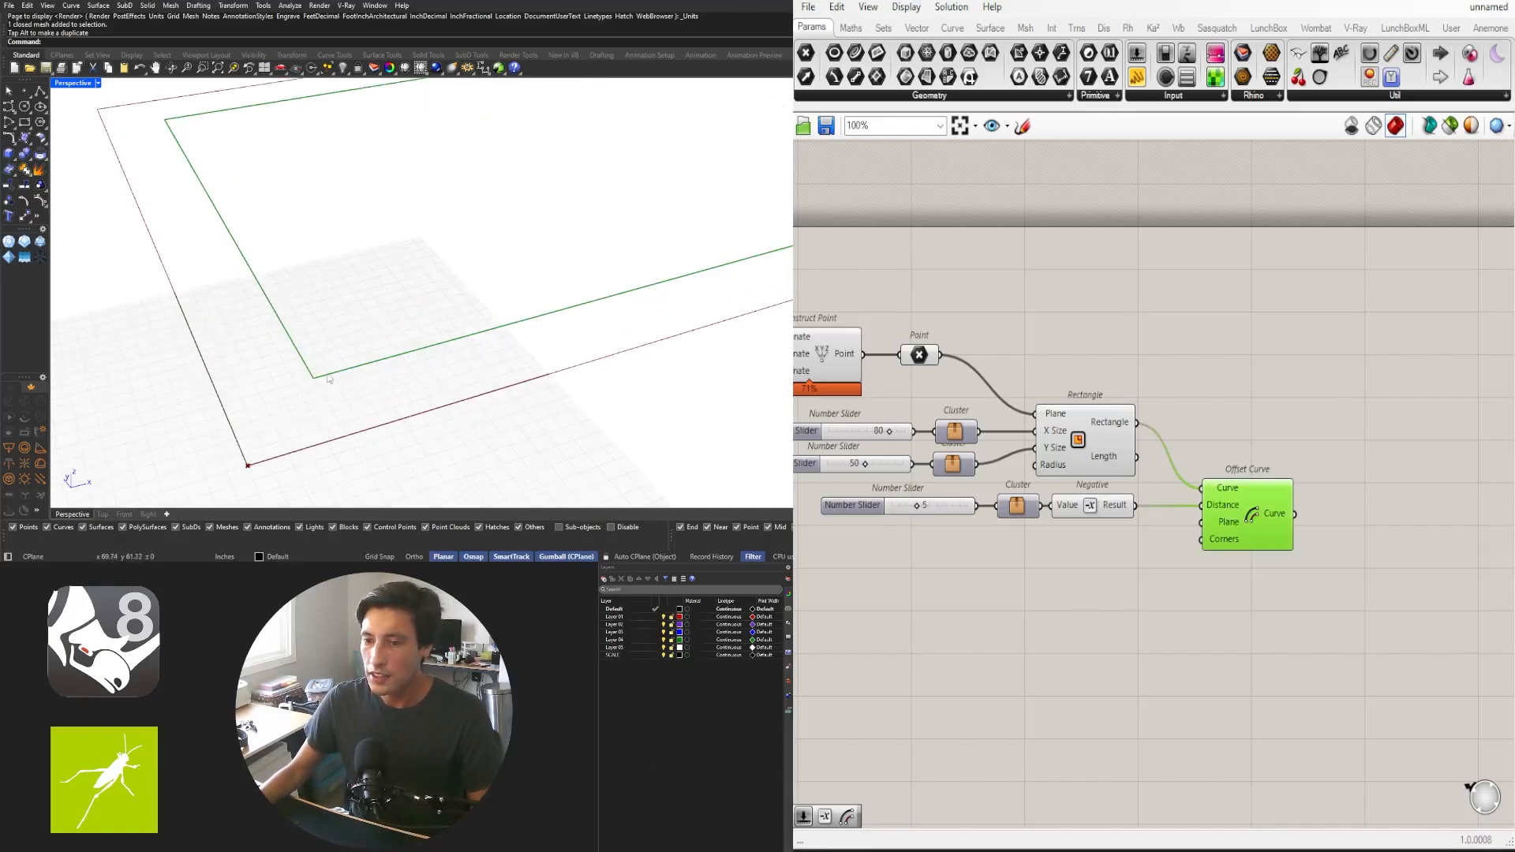
{"action": "scroll", "coordinate": [305, 346], "scroll_direction": "down", "scroll_amount": 3}
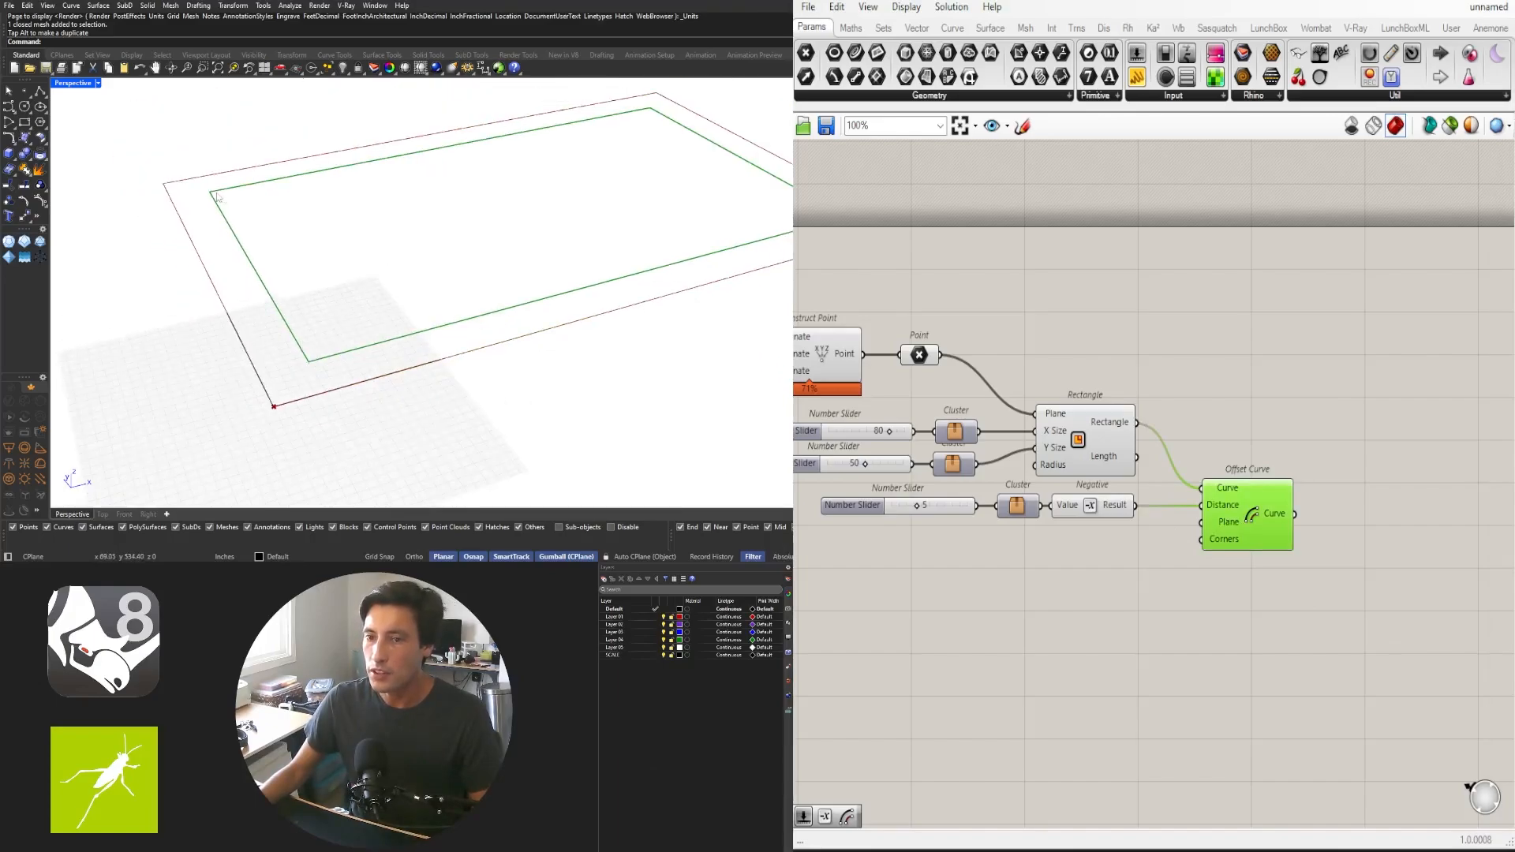
{"action": "right_click_drag", "start_coordinate": [1374, 480], "coordinate": [1130, 482]}
{"action": "left_click", "coordinate": [1111, 527]}
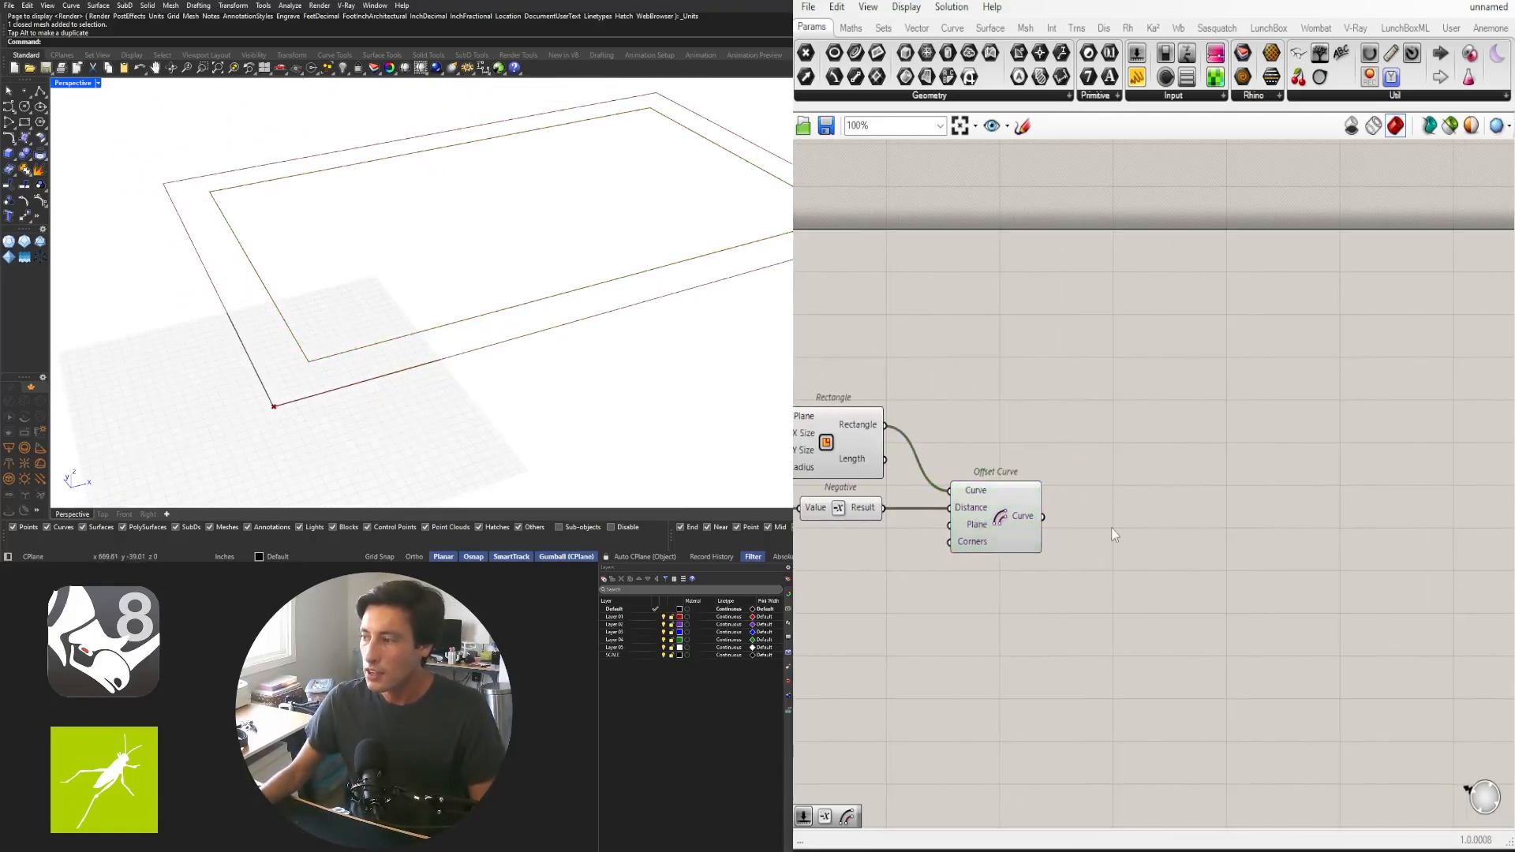
Add a second Offset Curve fed by the first one's Curve output and place it beside and slightly below the first
{"action": "double_click", "coordinate": [1110, 527]}
{"action": "type", "text": "offset"}
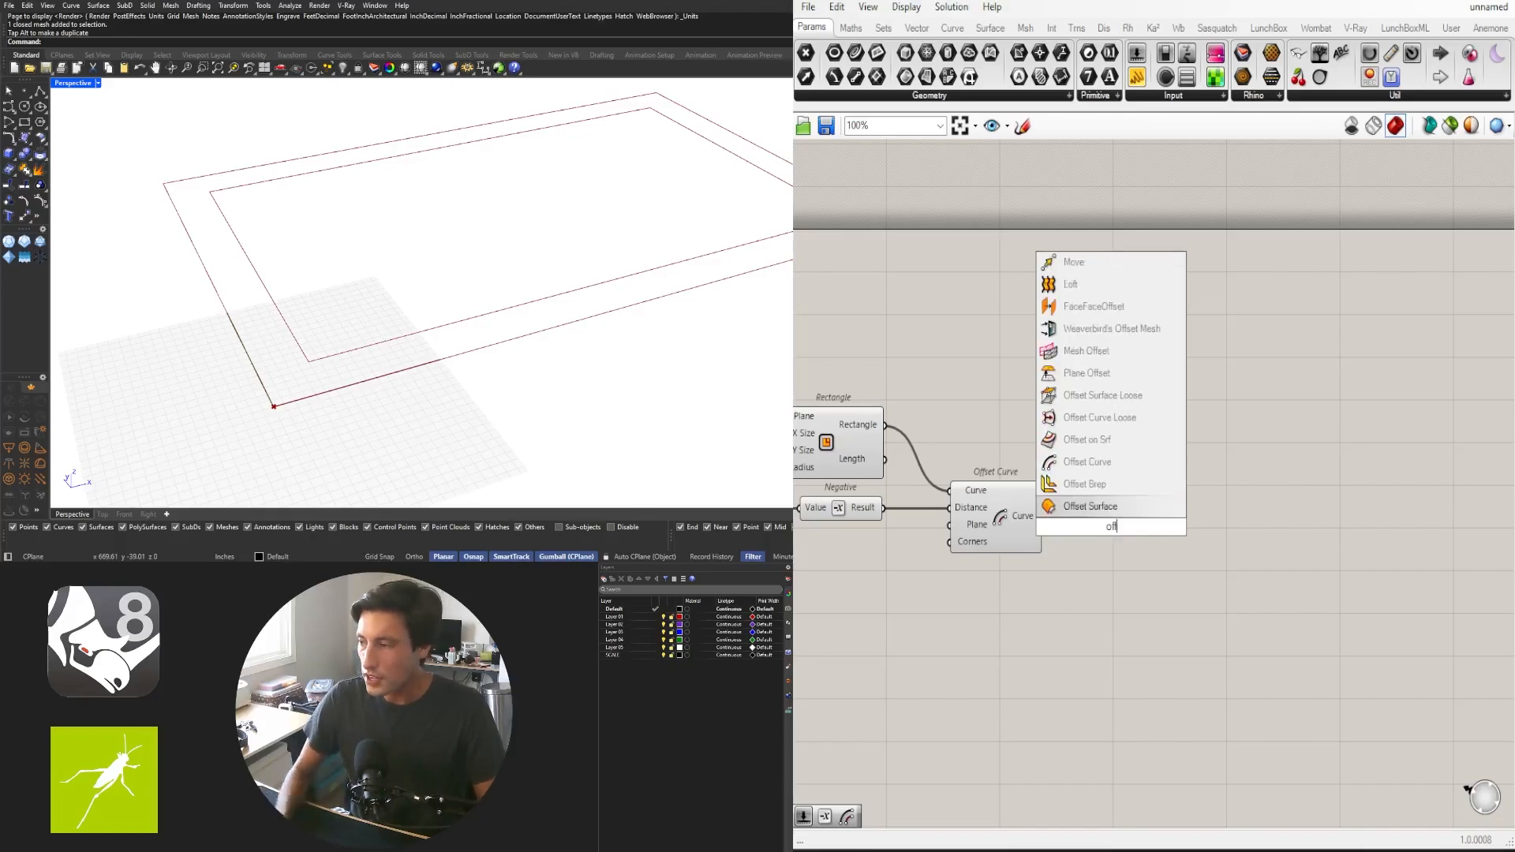
{"action": "left_click", "coordinate": [1049, 470]}
{"action": "scroll", "coordinate": [1059, 532], "scroll_direction": "up", "scroll_amount": 2}
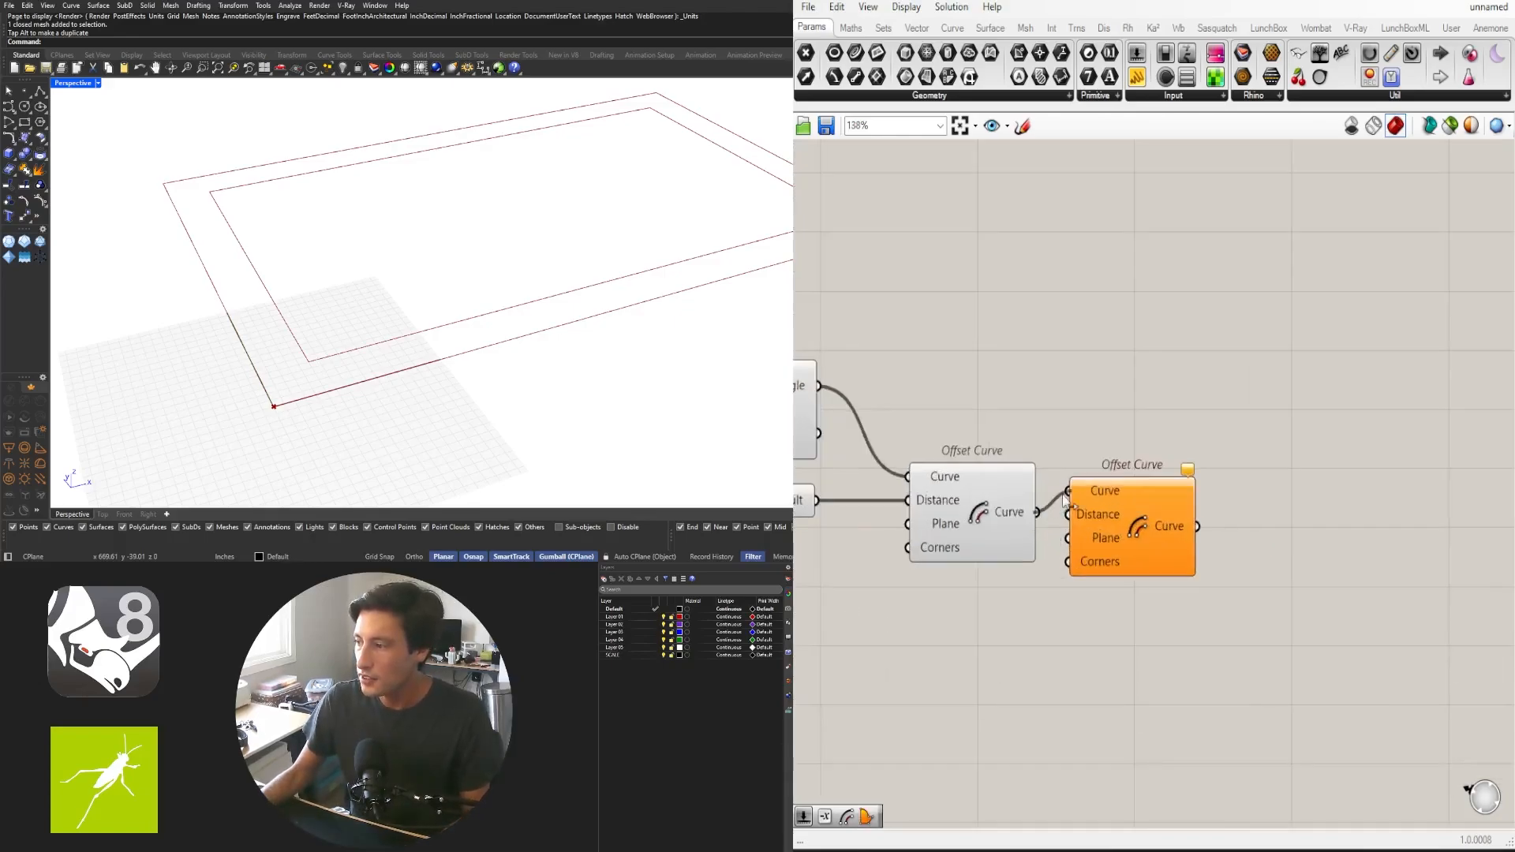
{"action": "left_click_drag", "start_coordinate": [1037, 512], "coordinate": [1137, 503]}
{"action": "scroll", "coordinate": [1192, 529], "scroll_direction": "down", "scroll_amount": 3}
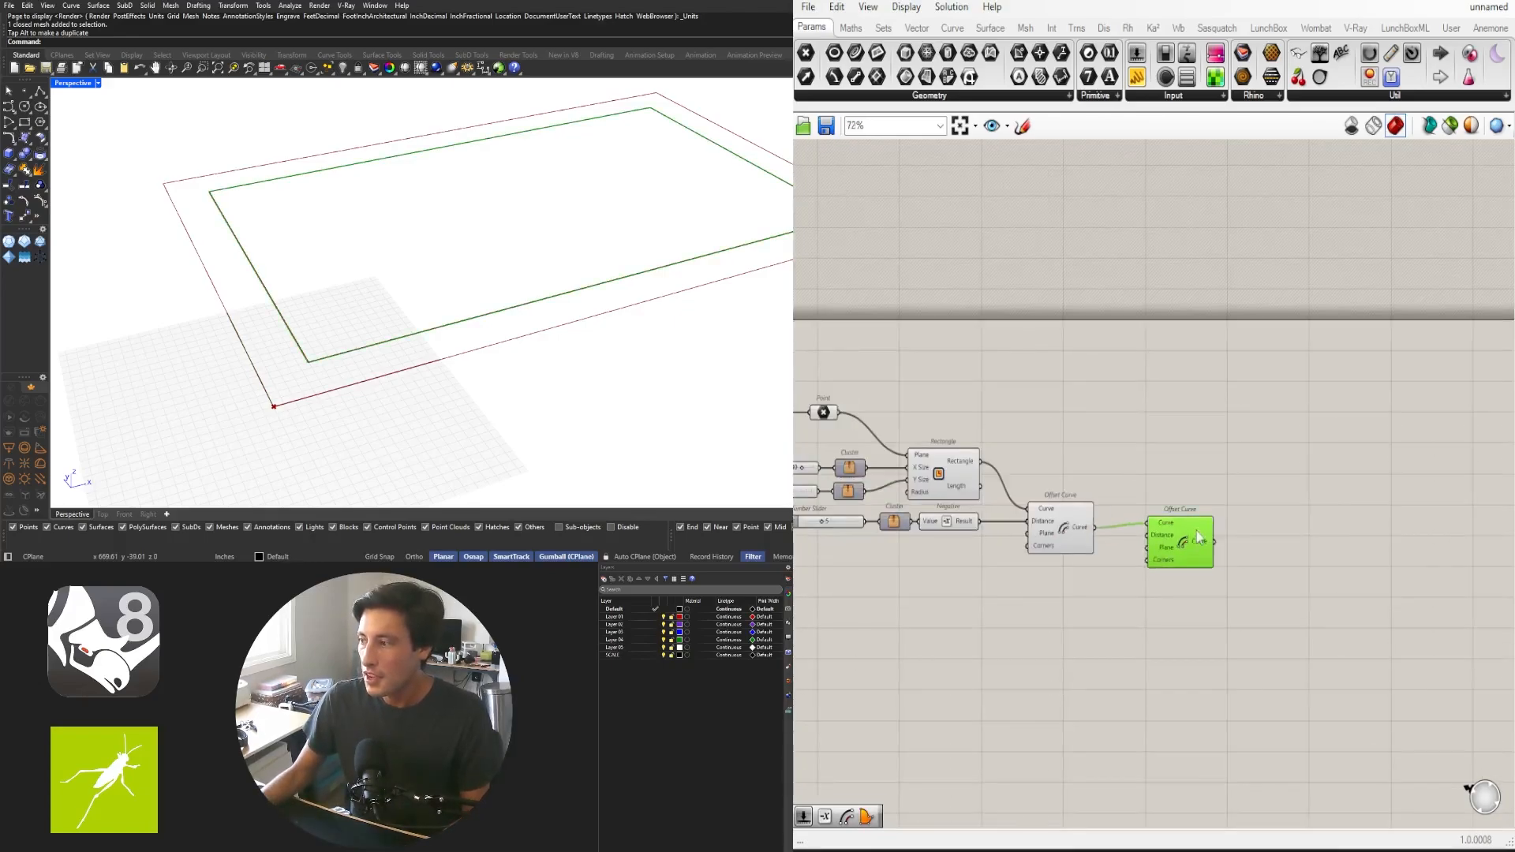
{"action": "left_click_drag", "start_coordinate": [1170, 550], "coordinate": [1164, 553]}
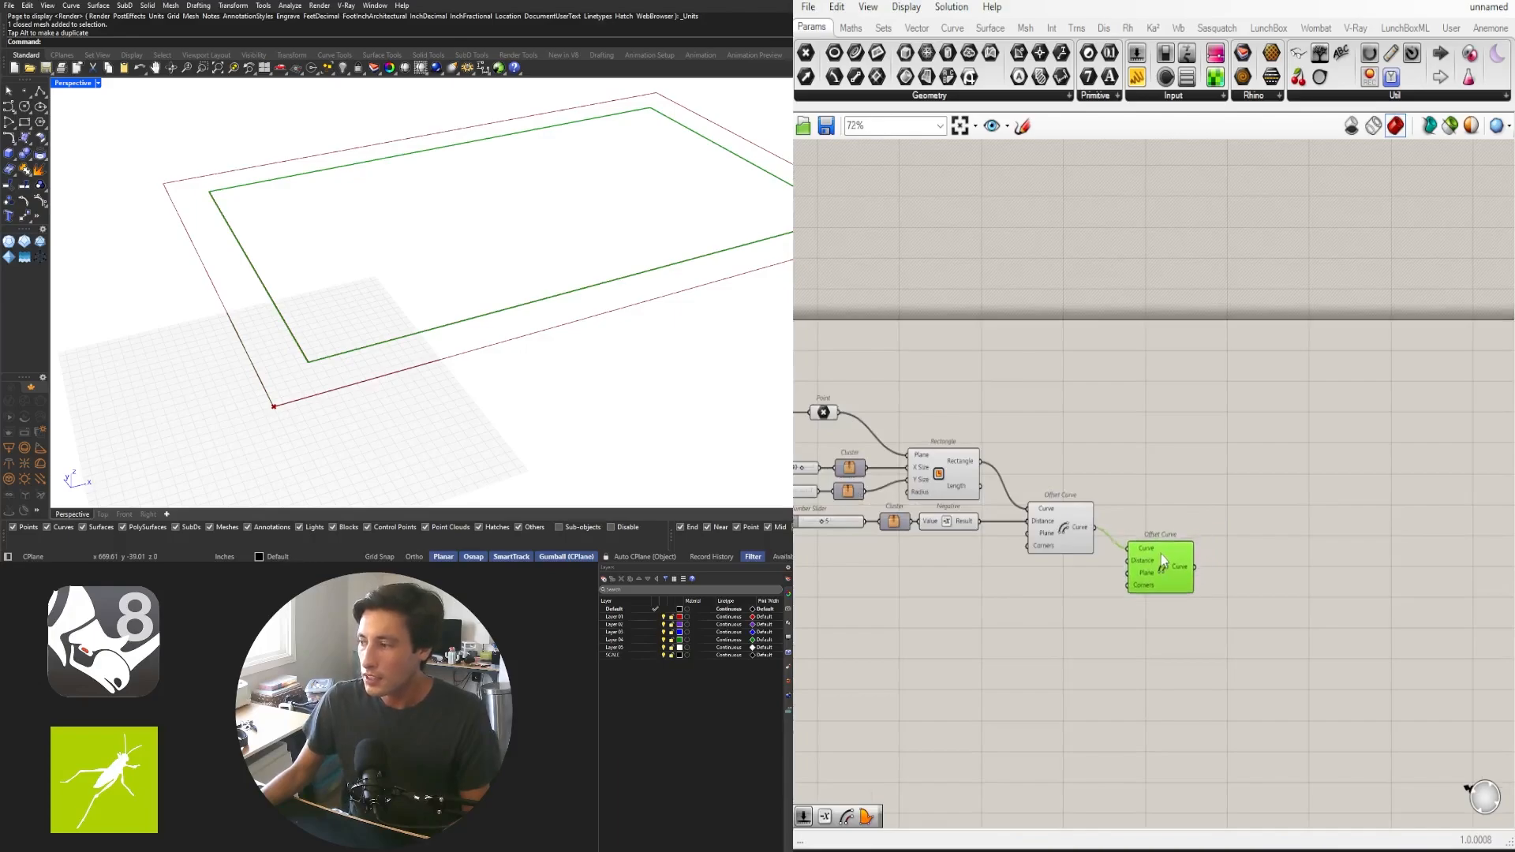
Duplicate the Negative component and place the copy directly below the first Offset Curve
{"action": "scroll", "coordinate": [1048, 605], "scroll_direction": "up", "scroll_amount": 3}
{"action": "scroll", "coordinate": [970, 424], "scroll_direction": "down", "scroll_amount": 2}
{"action": "right_click_drag", "start_coordinate": [970, 423], "coordinate": [1094, 404]}
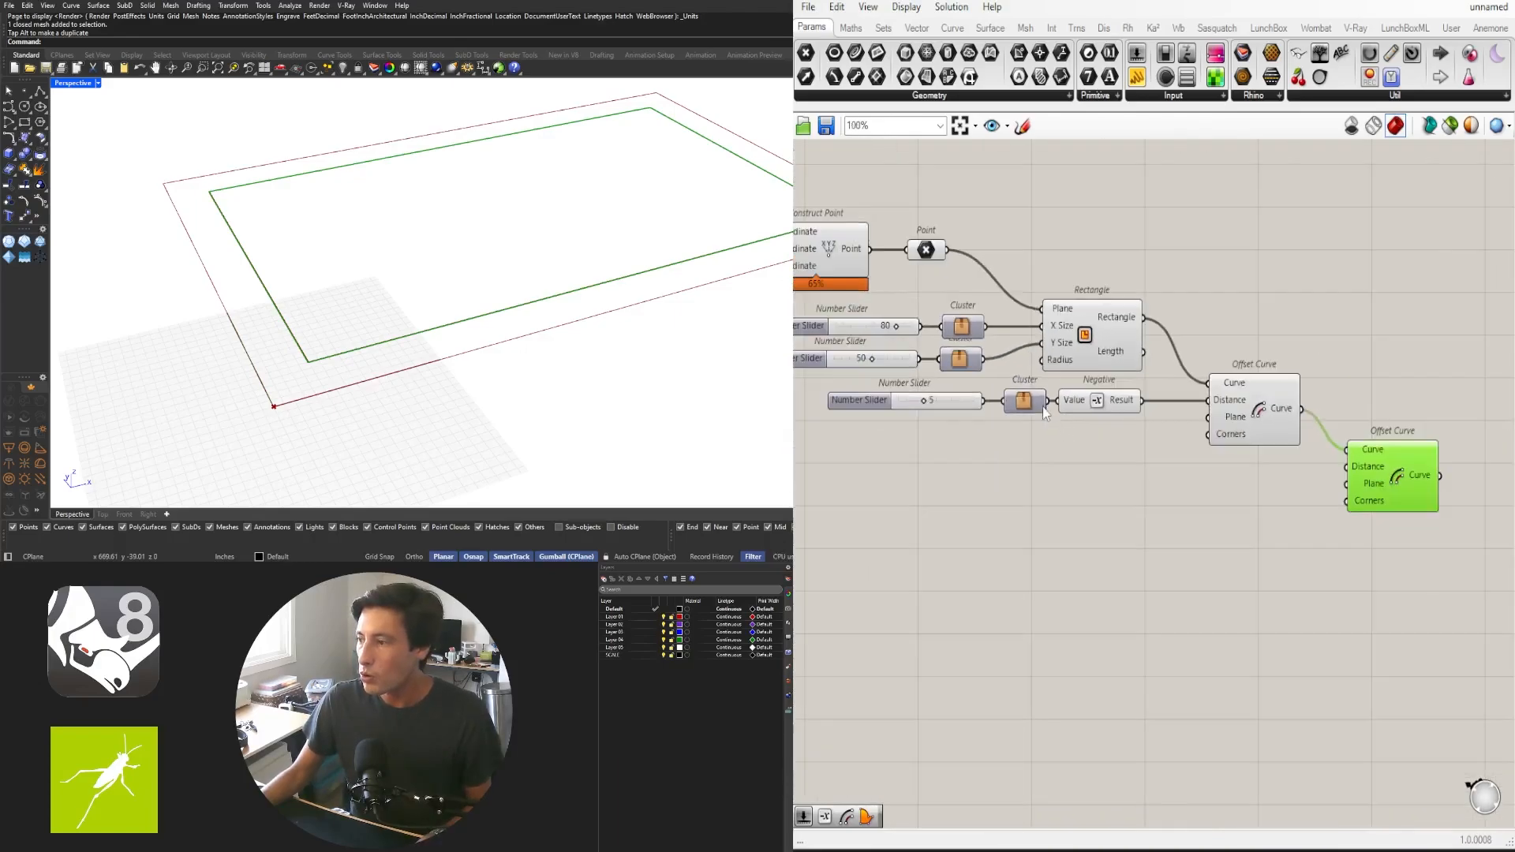
{"action": "left_click", "coordinate": [1023, 403]}
{"action": "left_click_drag", "start_coordinate": [1095, 400], "coordinate": [1254, 460]}
{"action": "scroll", "coordinate": [1254, 461], "scroll_direction": "up", "scroll_amount": 3}
{"action": "right_click_drag", "start_coordinate": [1219, 503], "coordinate": [1304, 501]}
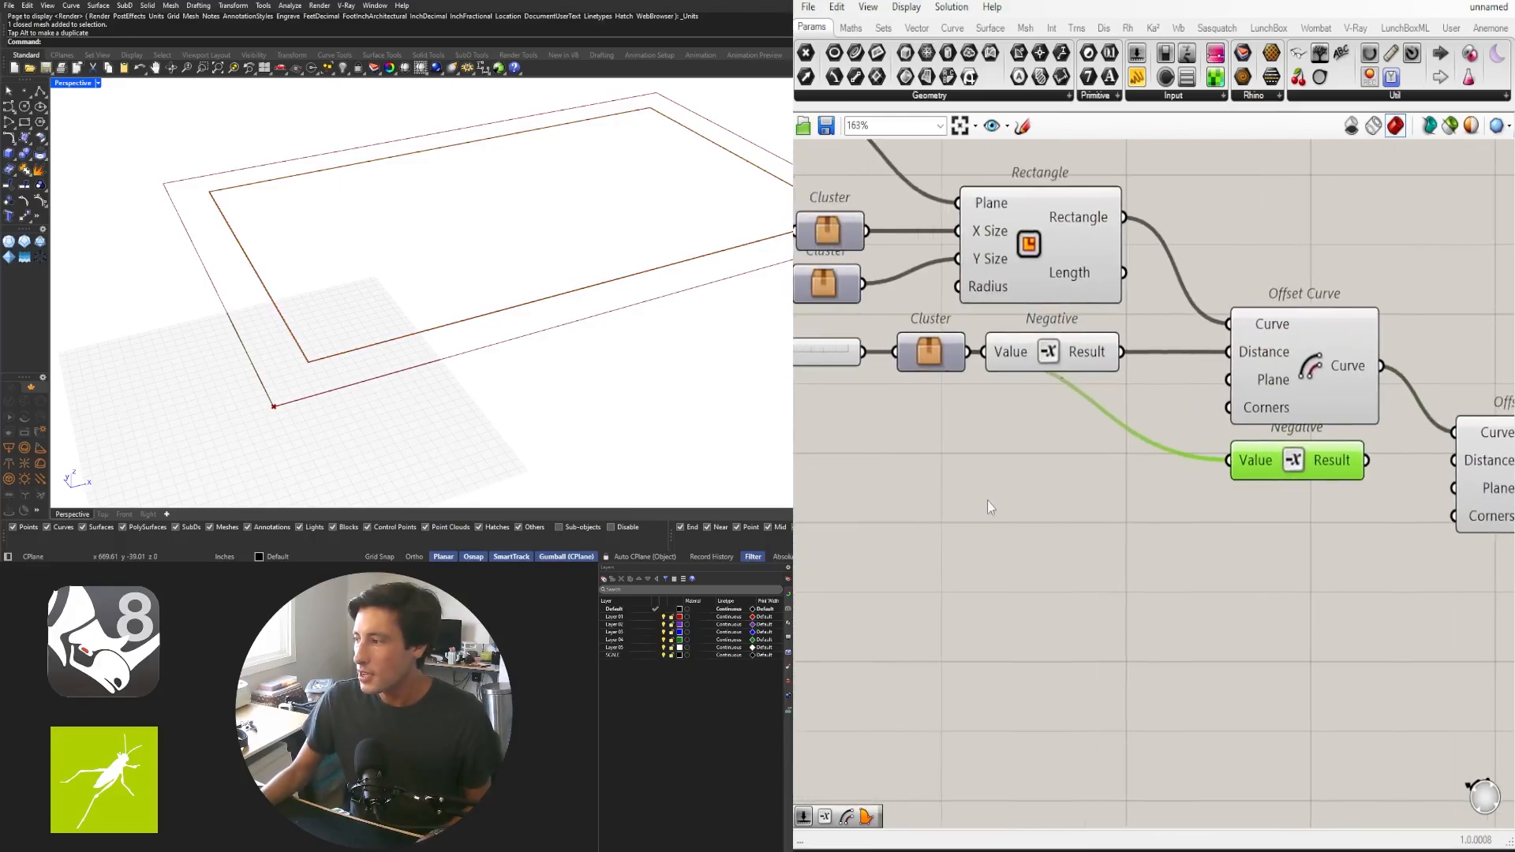
Create a number slider with the value 12 and connect it to the copied Negative's Value input
{"action": "double_click", "coordinate": [987, 500]}
{"action": "type", "text": "12"}
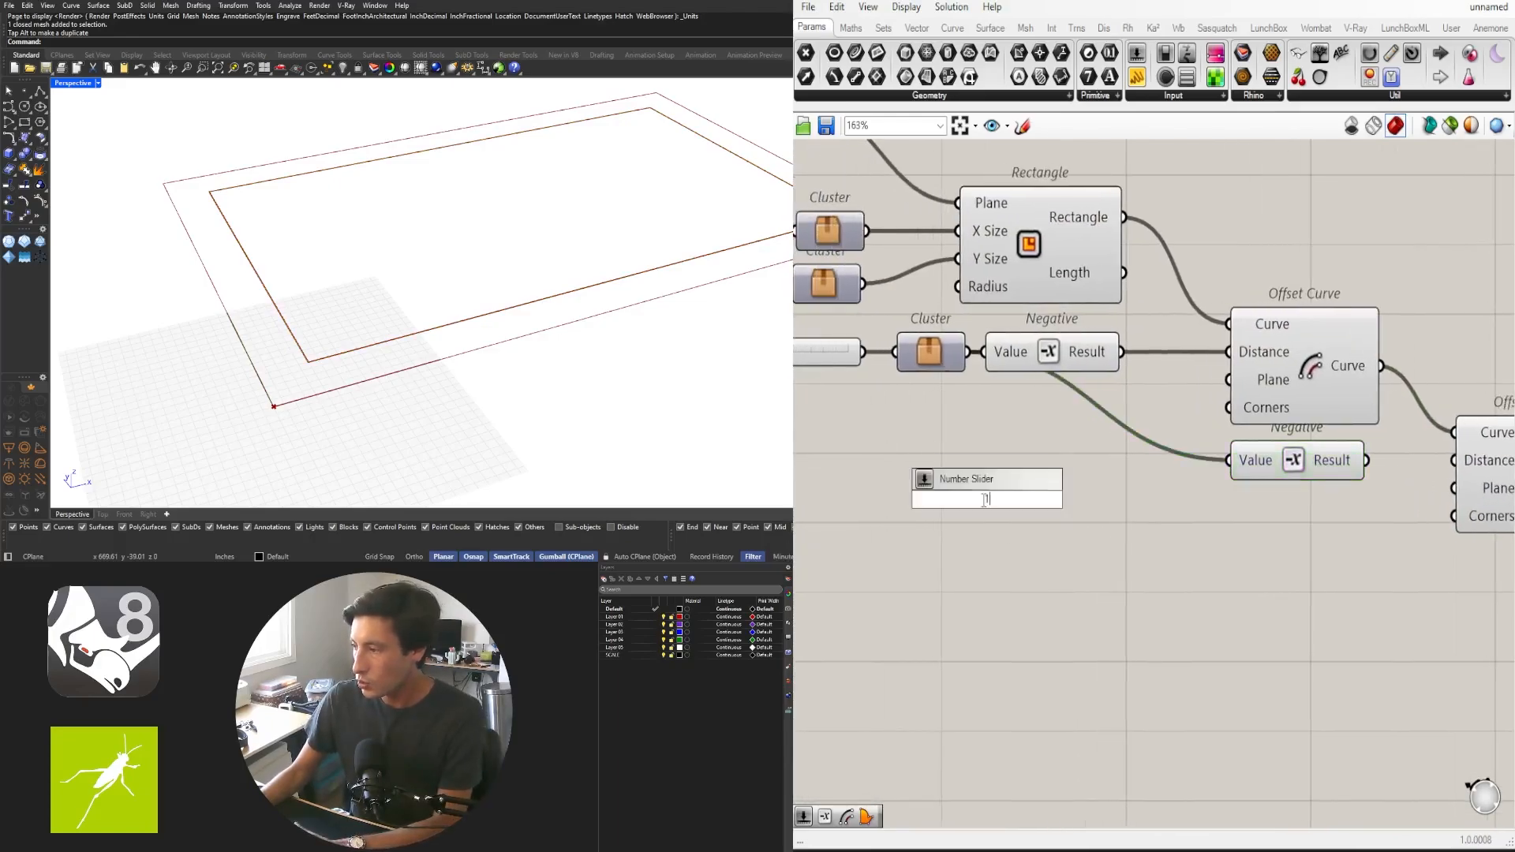
{"action": "key", "text": "Return"}
{"action": "scroll", "coordinate": [1110, 482], "scroll_direction": "up", "scroll_amount": 2}
{"action": "left_click_drag", "start_coordinate": [1213, 465], "coordinate": [1274, 452]}
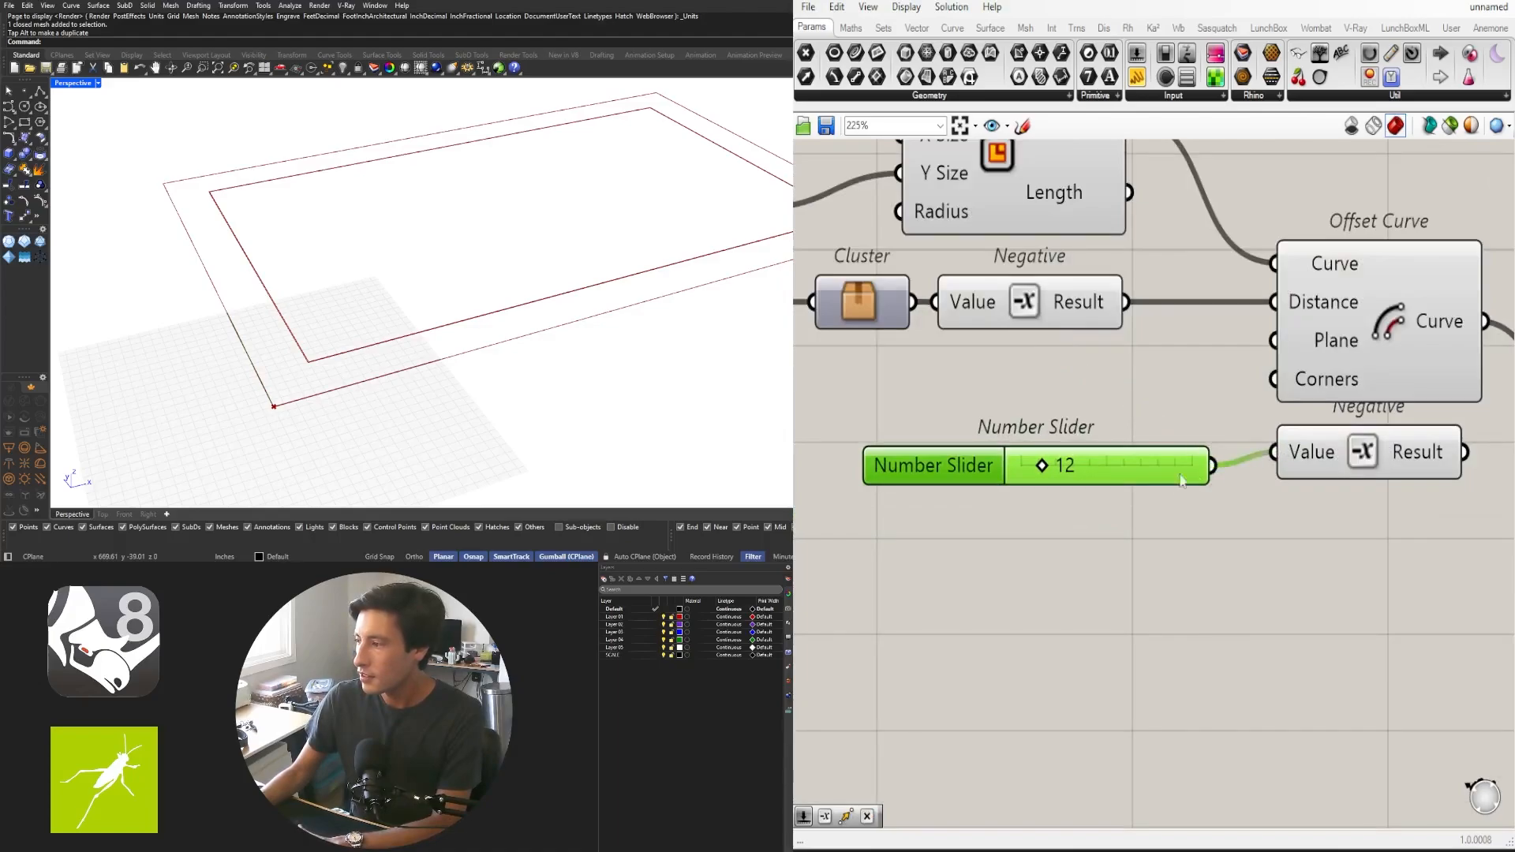
Connect the copied Negative's Result to the second Offset Curve's Distance input and inspect the inner offset rectangle
{"action": "right_click_drag", "start_coordinate": [1457, 481], "coordinate": [1096, 485]}
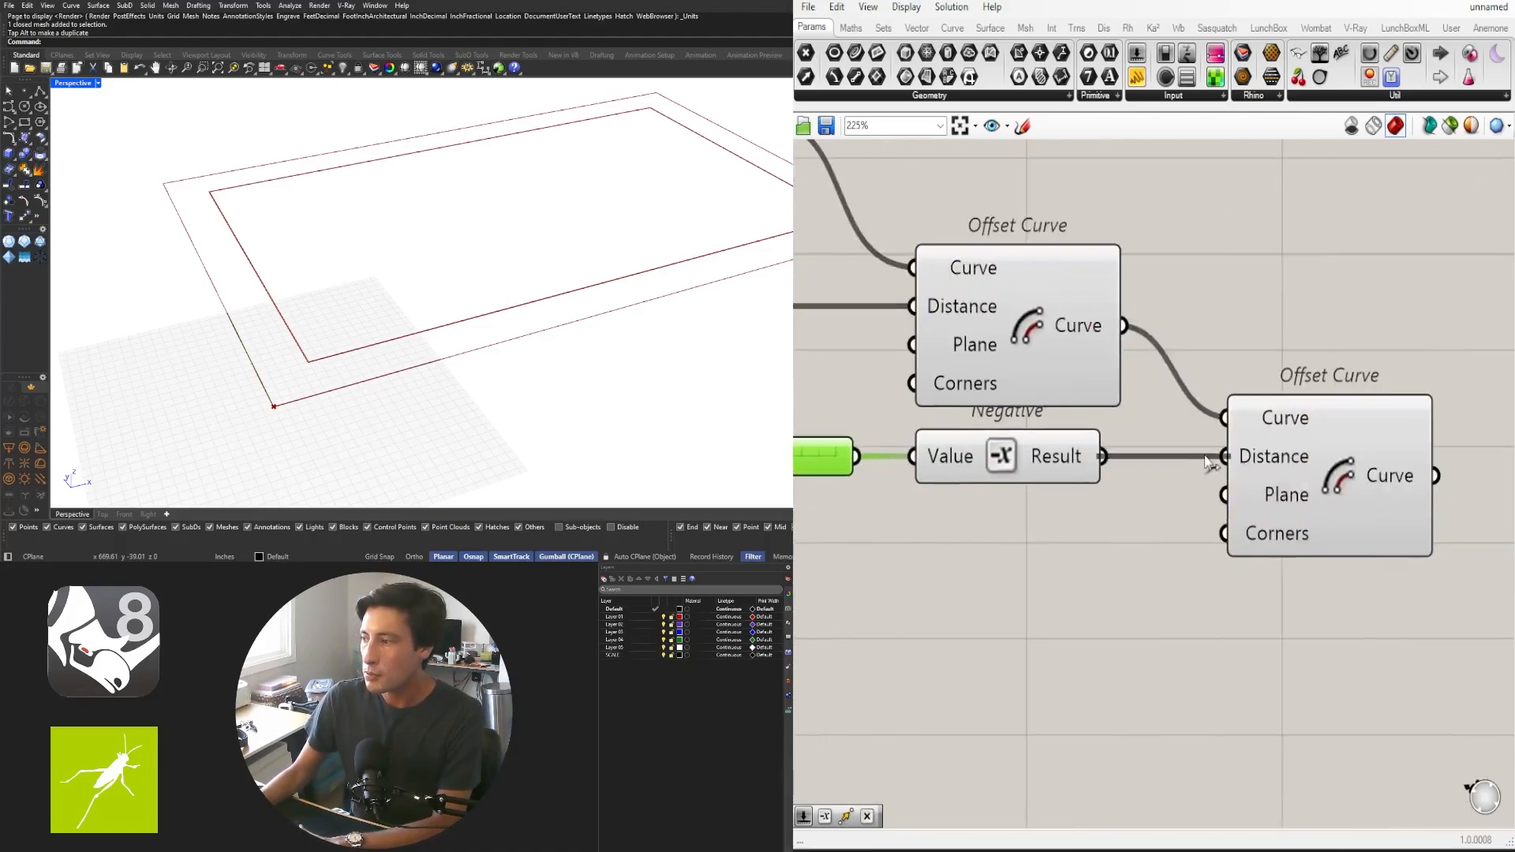
{"action": "left_click_drag", "start_coordinate": [1205, 456], "coordinate": [1222, 456]}
{"action": "left_click", "coordinate": [1299, 465]}
{"action": "left_click_drag", "start_coordinate": [1050, 463], "coordinate": [1058, 463]}
{"action": "left_click", "coordinate": [1166, 496]}
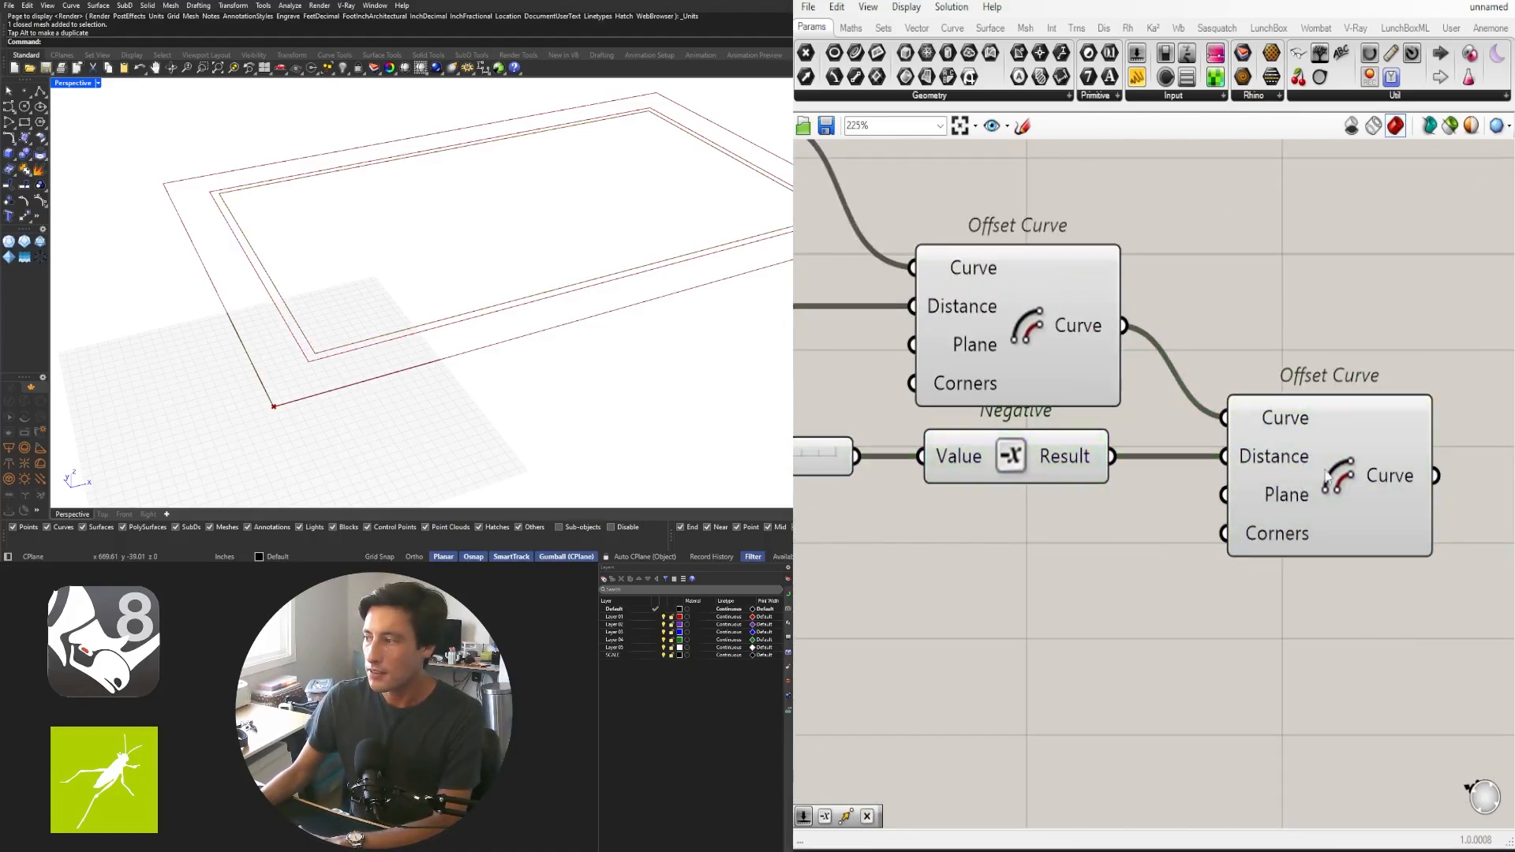
{"action": "left_click", "coordinate": [1325, 476]}
{"action": "scroll", "coordinate": [352, 351], "scroll_direction": "up", "scroll_amount": 2}
{"action": "scroll", "coordinate": [308, 355], "scroll_direction": "down", "scroll_amount": 2}
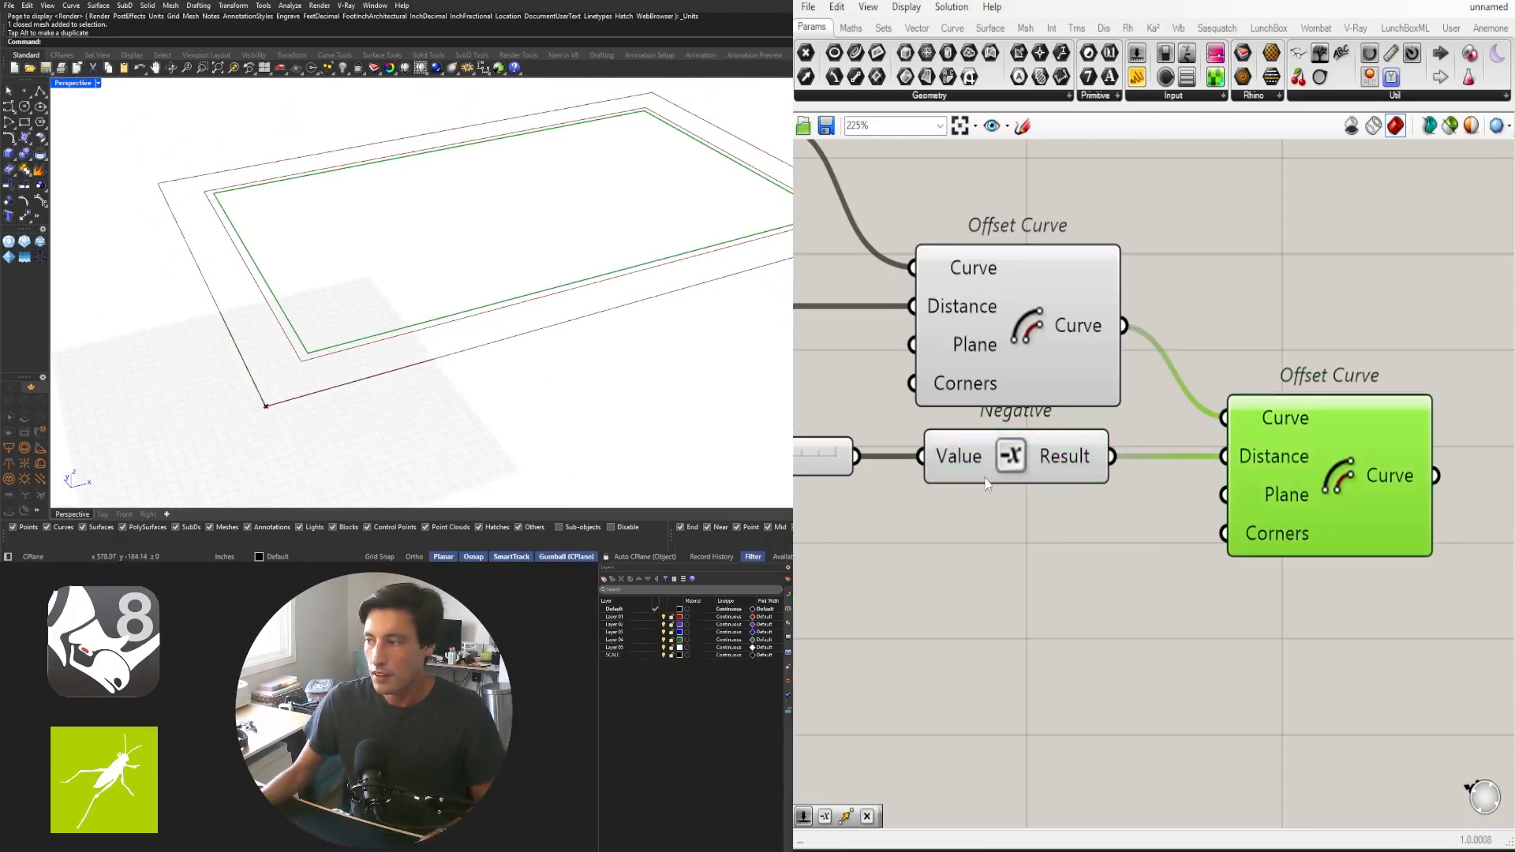
{"action": "scroll", "coordinate": [1002, 489], "scroll_direction": "down", "scroll_amount": 3}
{"action": "left_click", "coordinate": [1043, 404], "text": "shift"}
Add a Boundary Surfaces component and connect the Curve outputs of both Offset Curve components to its Edges input
{"action": "right_click_drag", "start_coordinate": [1396, 407], "coordinate": [1325, 407]}
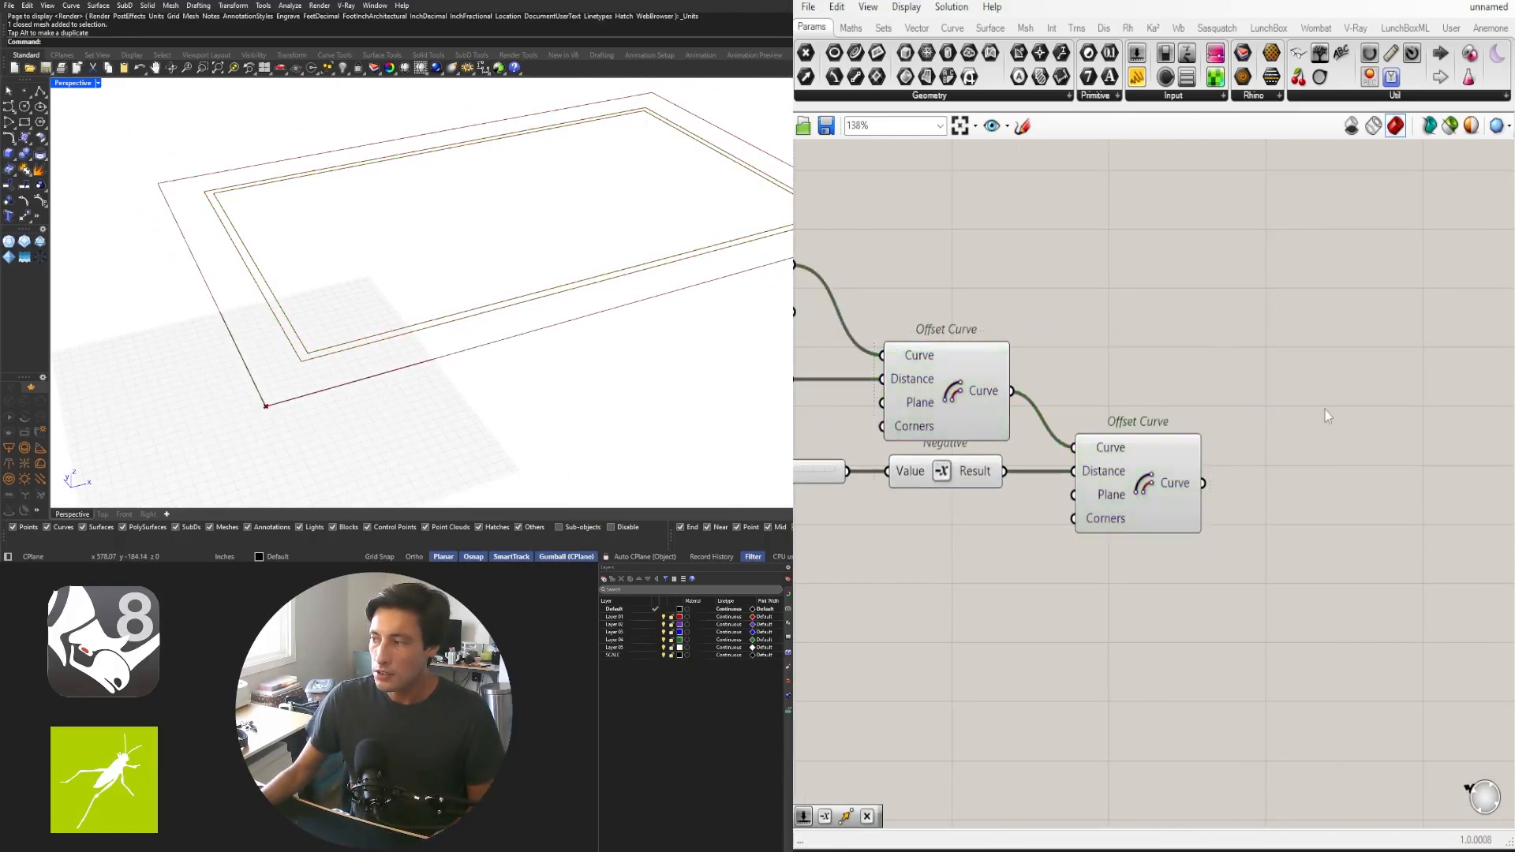
{"action": "double_click", "coordinate": [1325, 408]}
{"action": "type", "text": "bound"}
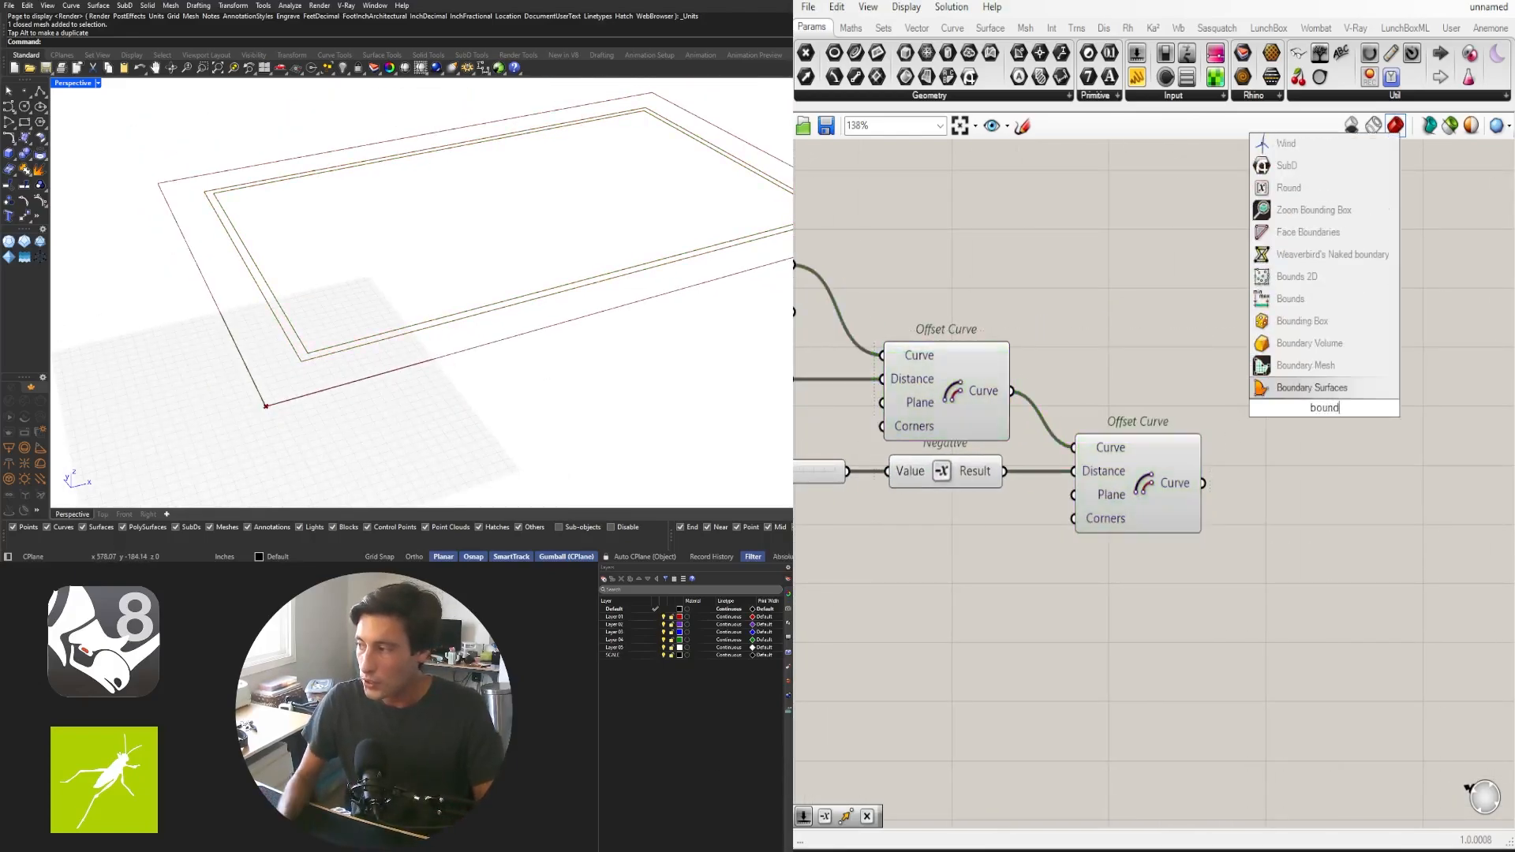
{"action": "left_click", "coordinate": [1260, 387]}
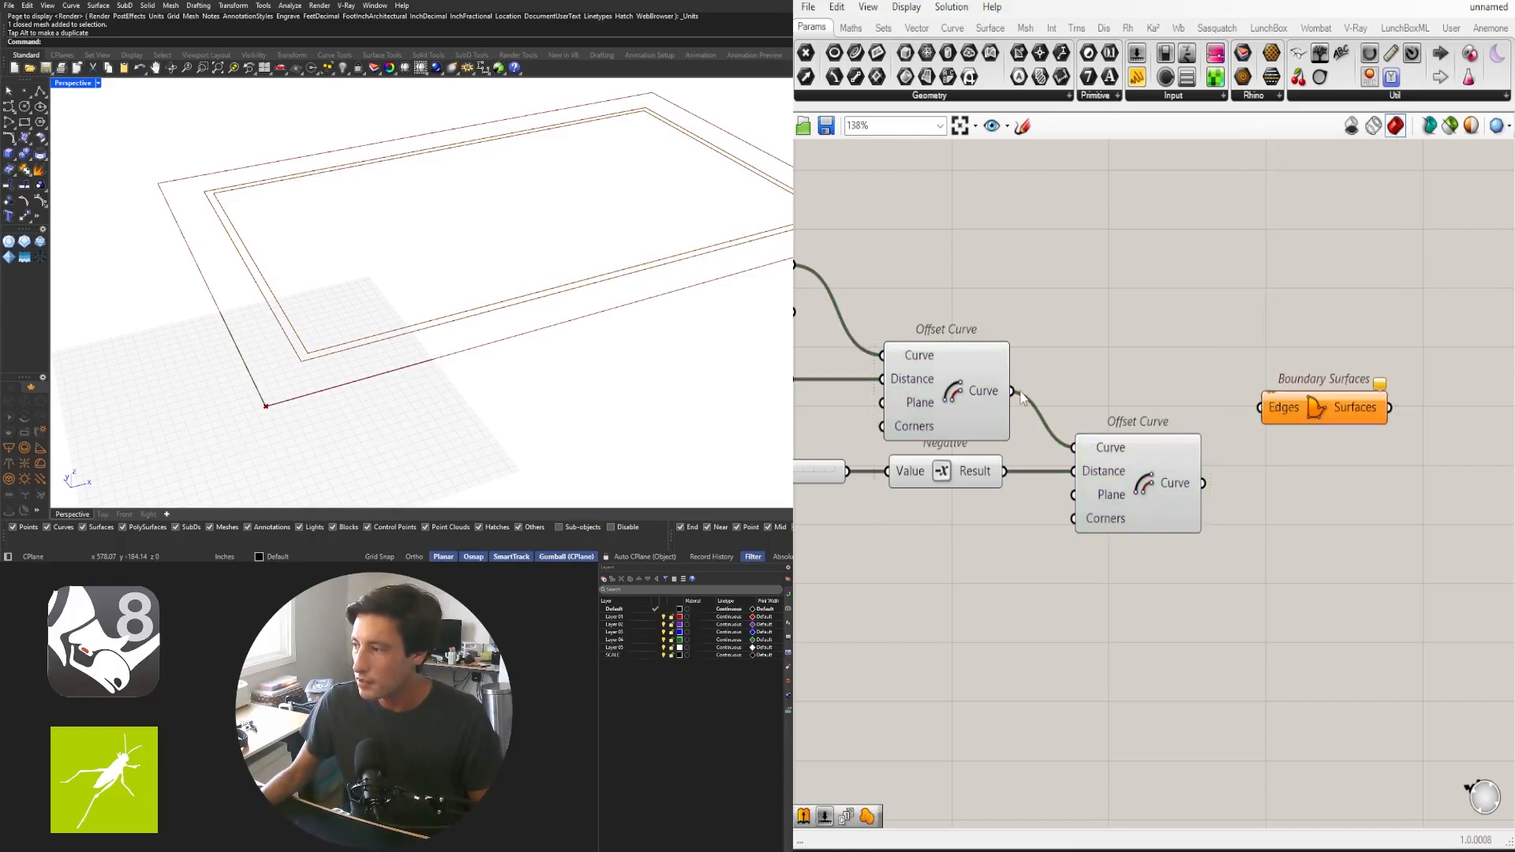
{"action": "left_click_drag", "start_coordinate": [1019, 385], "coordinate": [1259, 401]}
{"action": "left_click_drag", "start_coordinate": [1012, 392], "coordinate": [1297, 401]}
{"action": "left_click_drag", "start_coordinate": [1204, 483], "coordinate": [1346, 397], "text": "shift"}
{"action": "left_click", "coordinate": [1308, 358]}
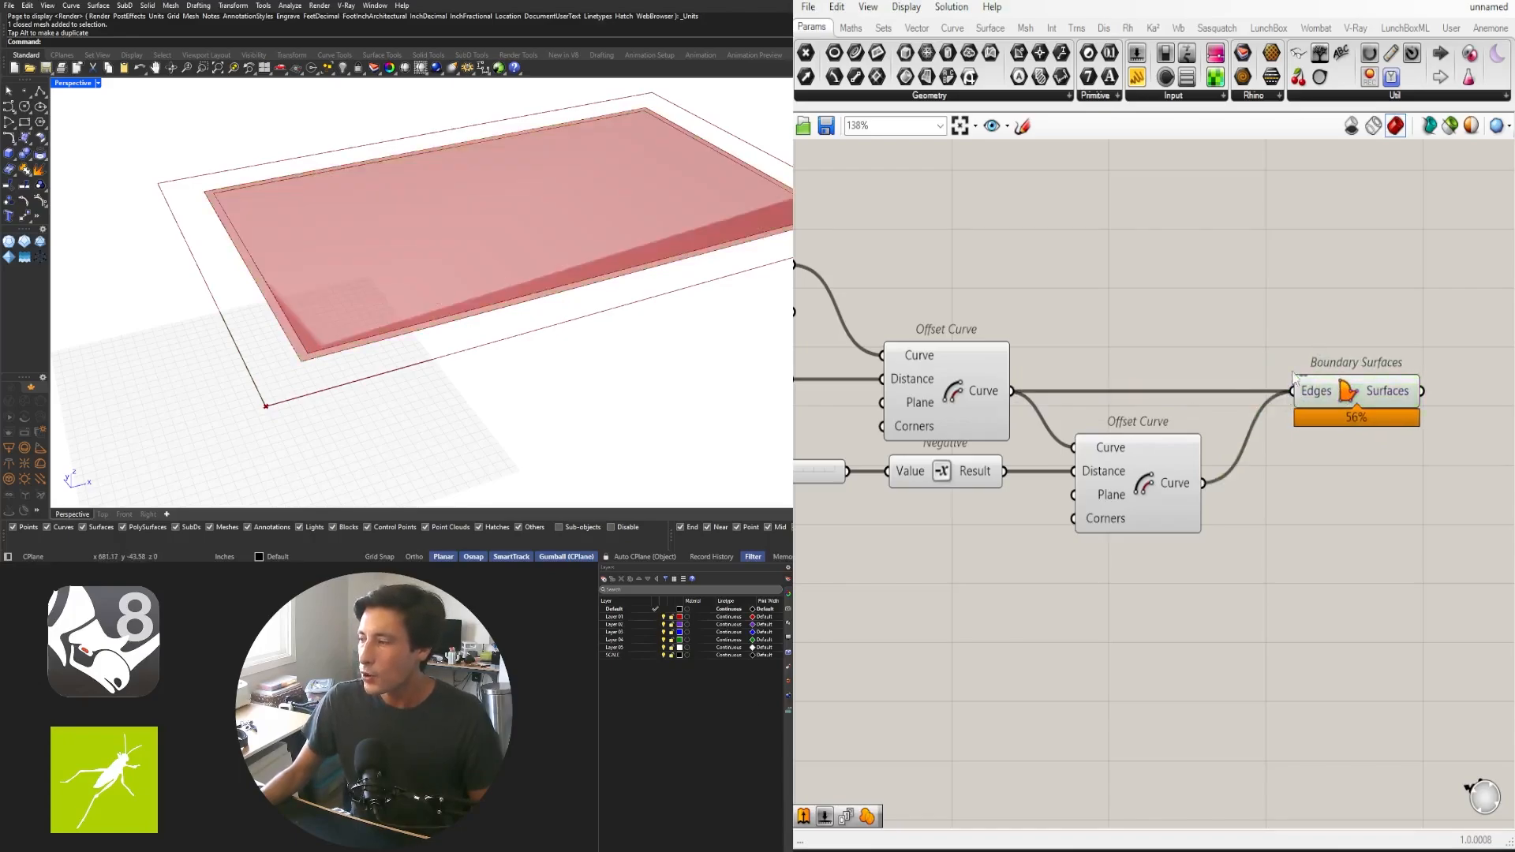
Flatten the Edges input of Boundary Surfaces and check the surface between the two offset rectangles in the viewport
{"action": "right_click", "coordinate": [1309, 409]}
{"action": "left_click", "coordinate": [1355, 529]}
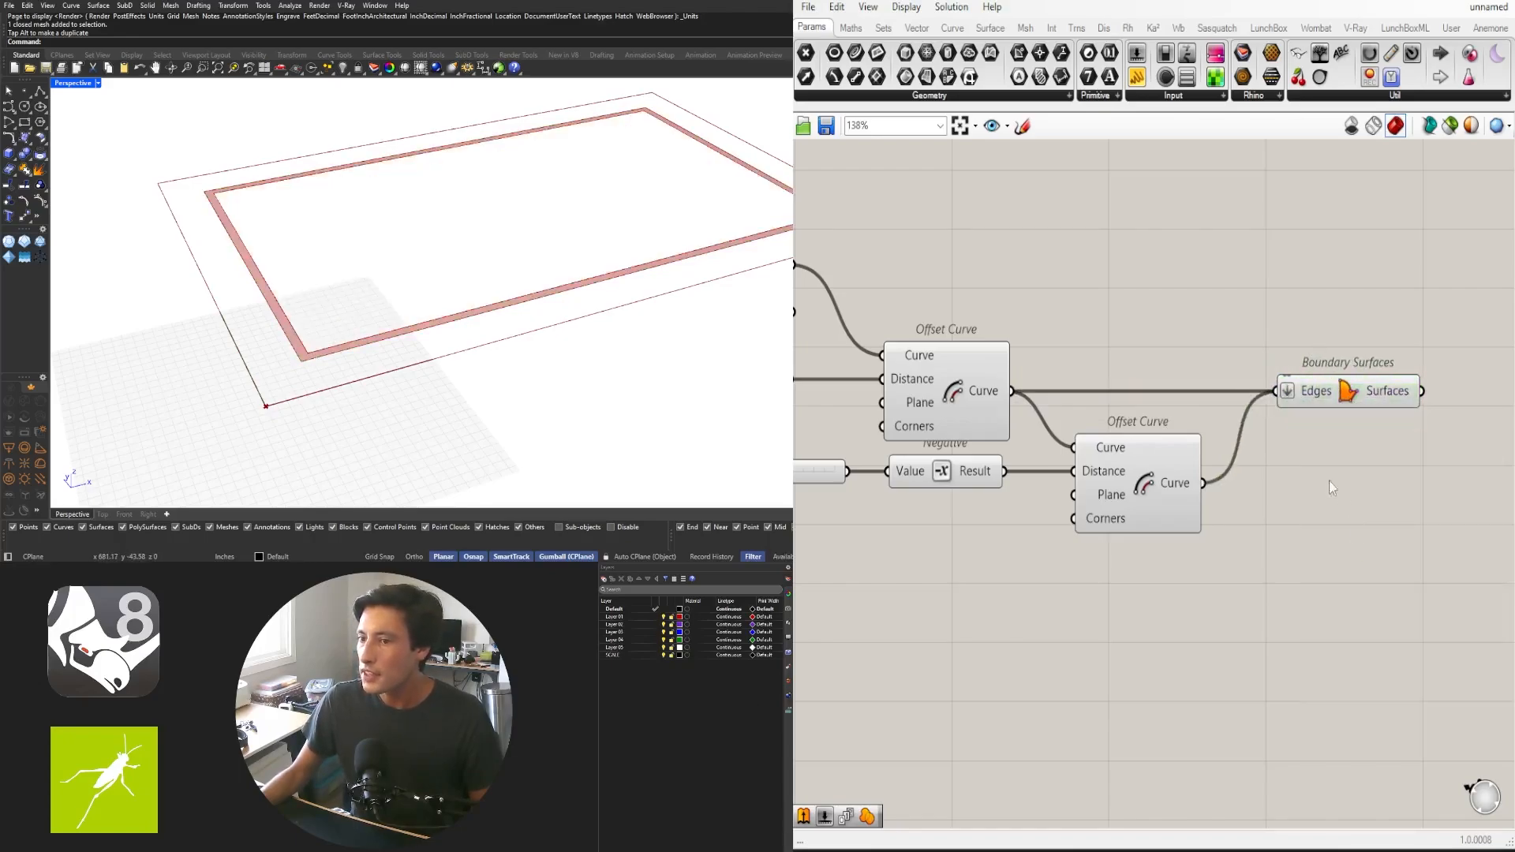
{"action": "right_click_drag", "start_coordinate": [1321, 410], "coordinate": [1085, 467]}
{"action": "left_click", "coordinate": [1101, 451]}
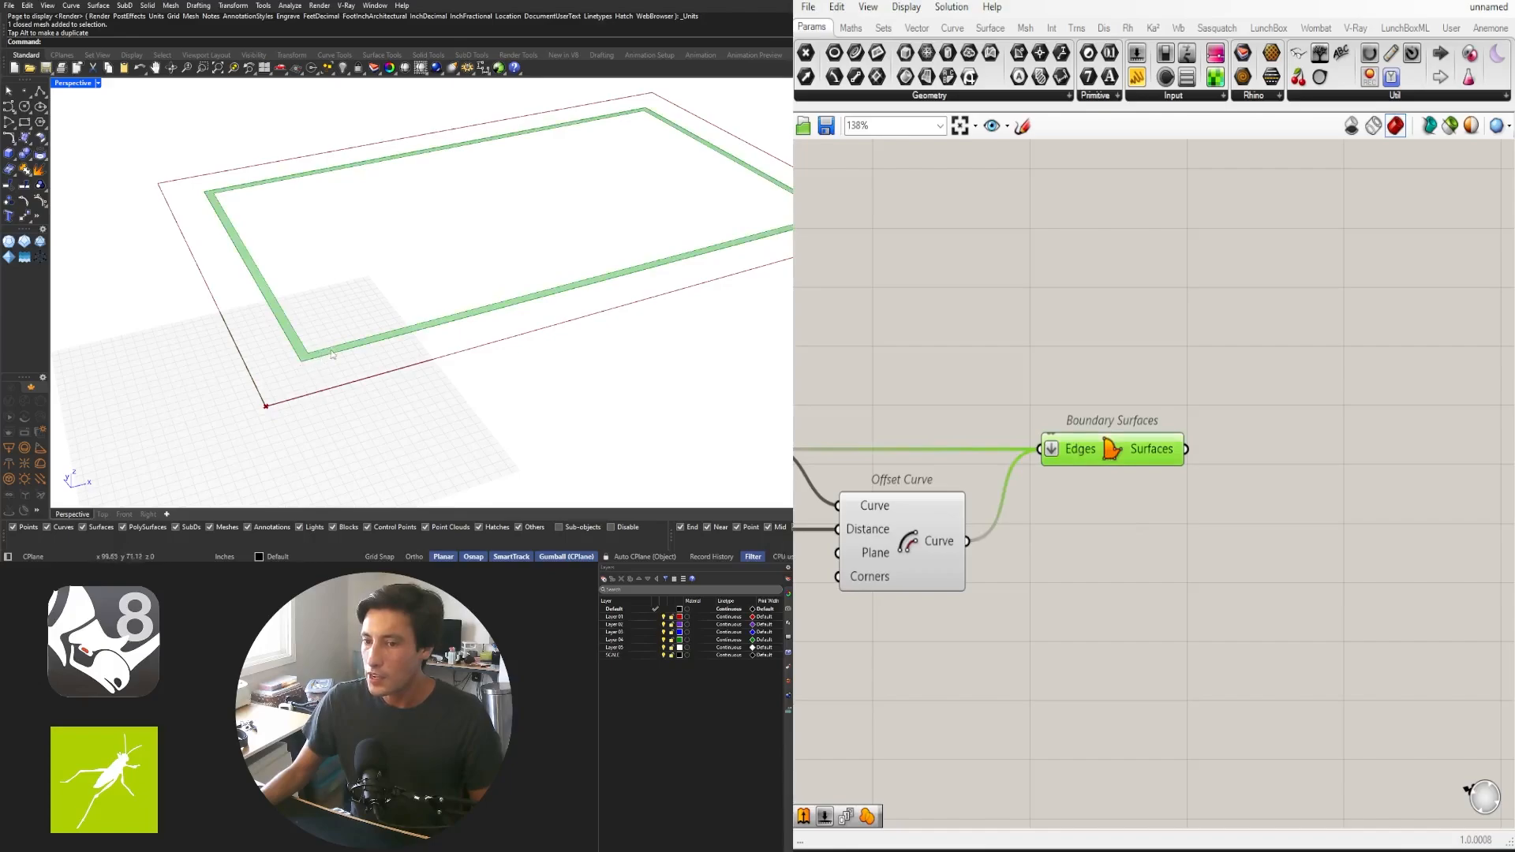
{"action": "left_click", "coordinate": [1128, 481]}
{"action": "scroll", "coordinate": [1227, 513], "scroll_direction": "down", "scroll_amount": 5}
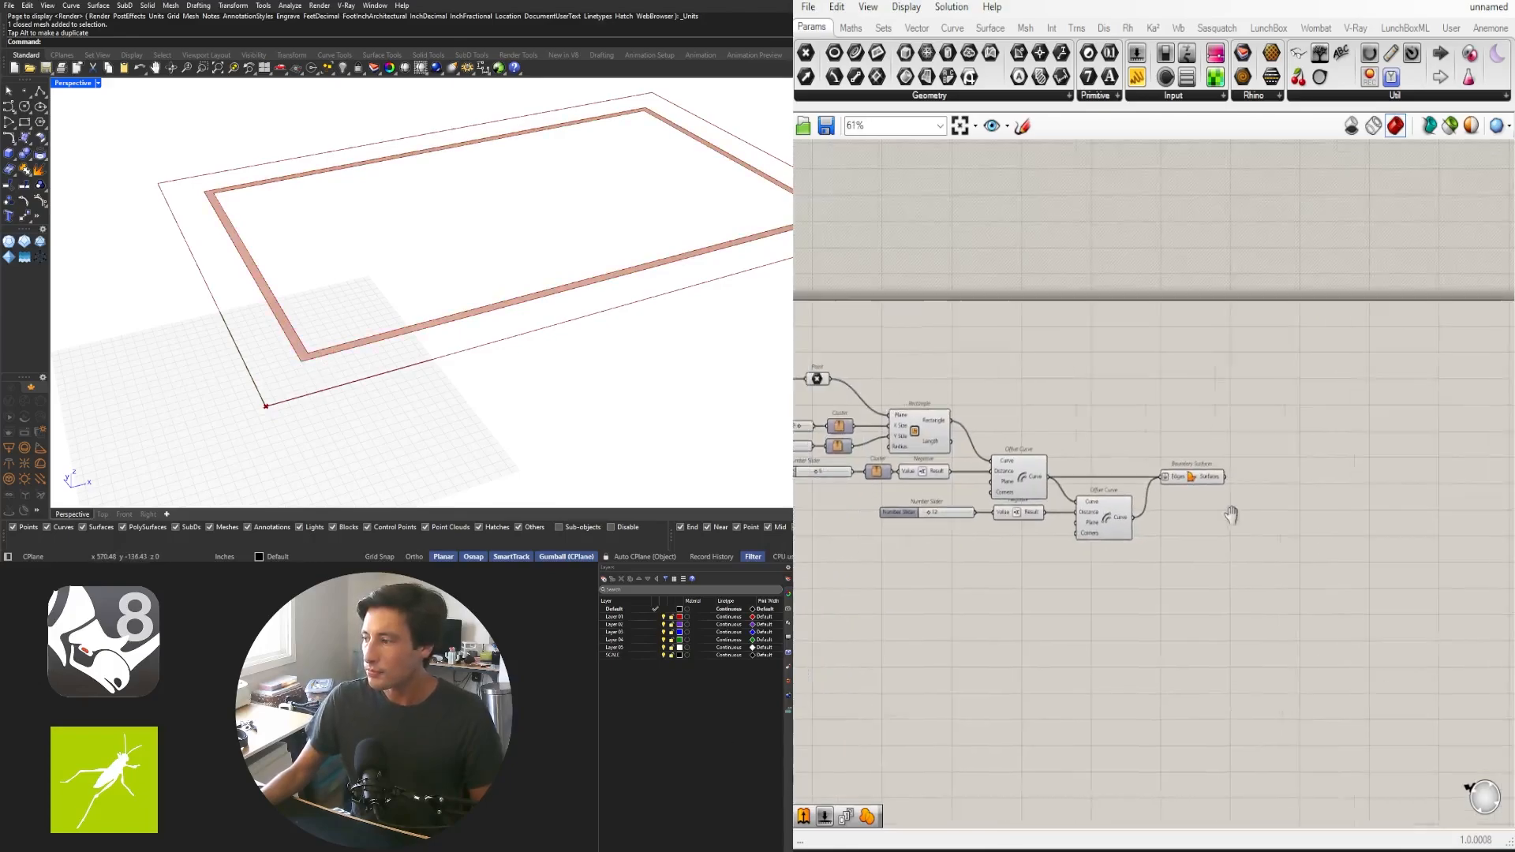
{"action": "mouse_move", "coordinate": [332, 355]}
{"action": "right_mouse_down"}
{"action": "mouse_move", "coordinate": [355, 287]}
{"action": "mouse_move", "coordinate": [339, 340]}
{"action": "right_mouse_up"}
{"action": "scroll", "coordinate": [1010, 486], "scroll_direction": "up", "scroll_amount": 7}
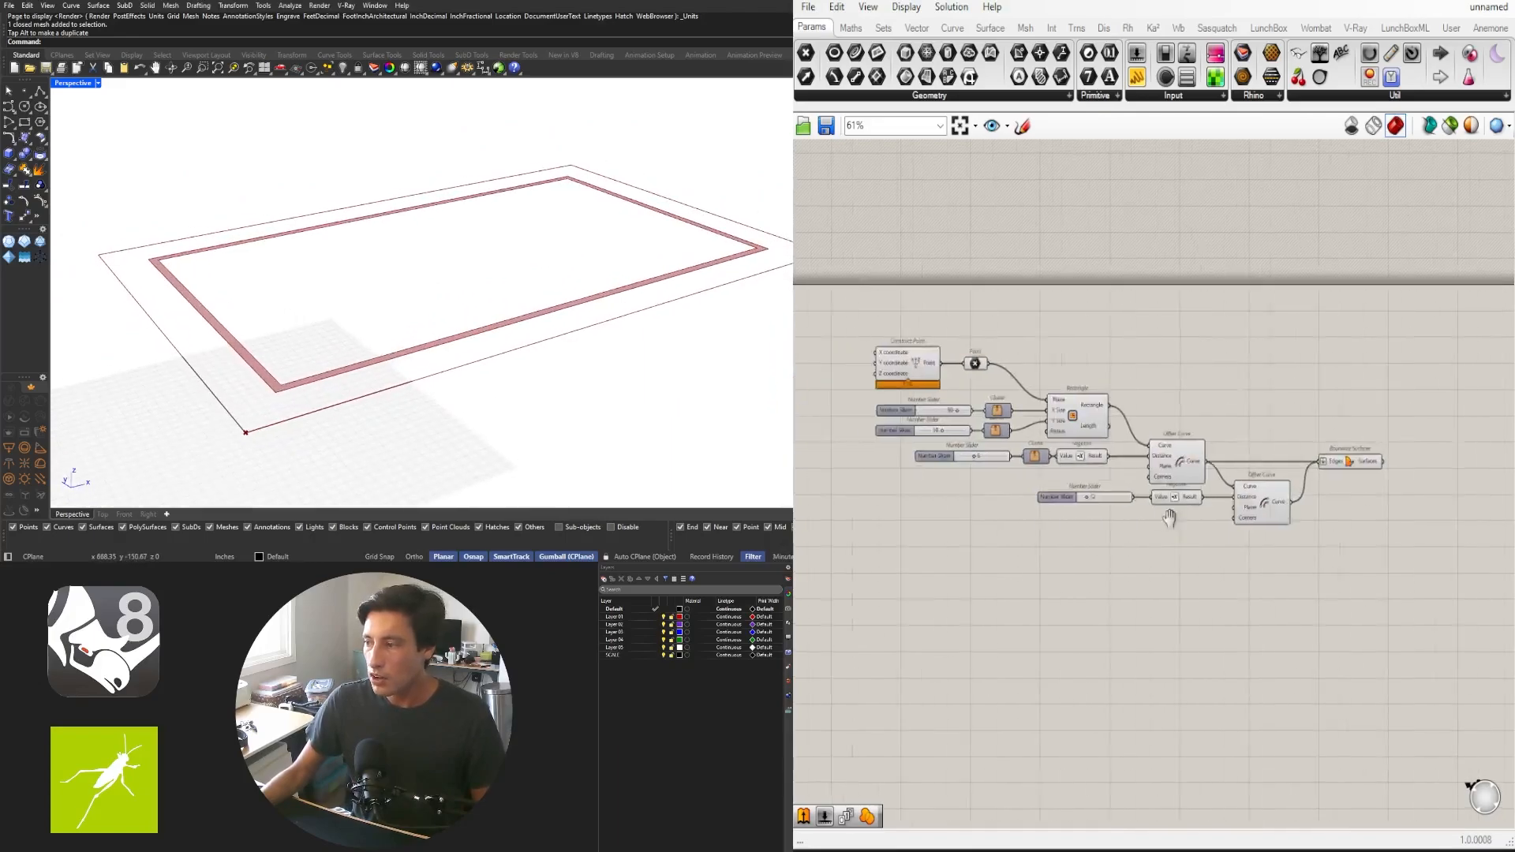
Change the first offset distance slider to floating-point numbers with two decimal places
{"action": "mouse_move", "coordinate": [972, 615]}
{"action": "left_mouse_down"}
{"action": "mouse_move", "coordinate": [995, 615]}
{"action": "mouse_move", "coordinate": [949, 616]}
{"action": "mouse_move", "coordinate": [973, 619]}
{"action": "left_mouse_up"}
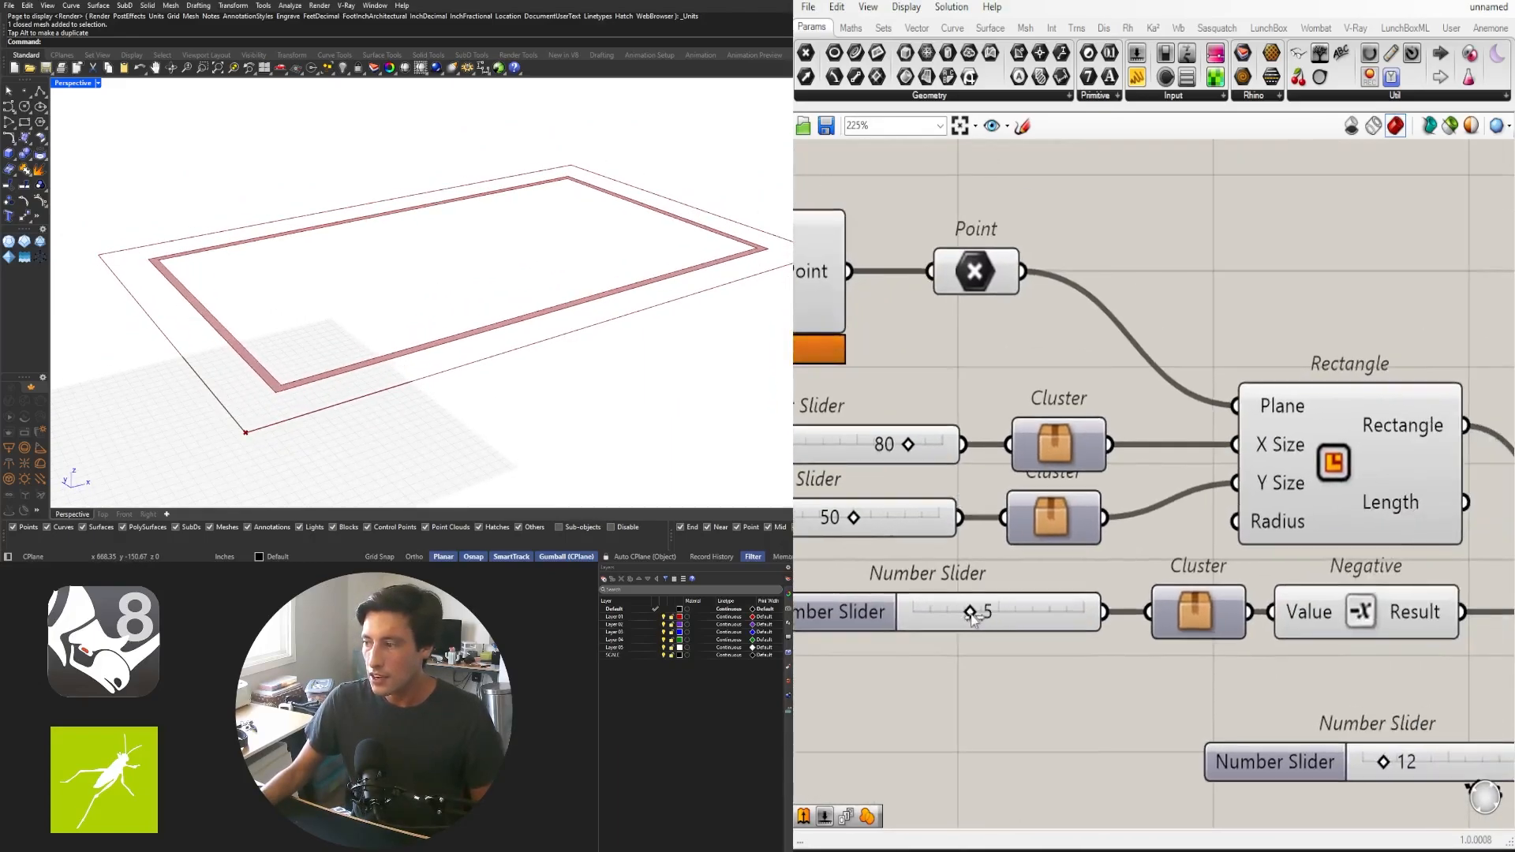
{"action": "double_click", "coordinate": [844, 631]}
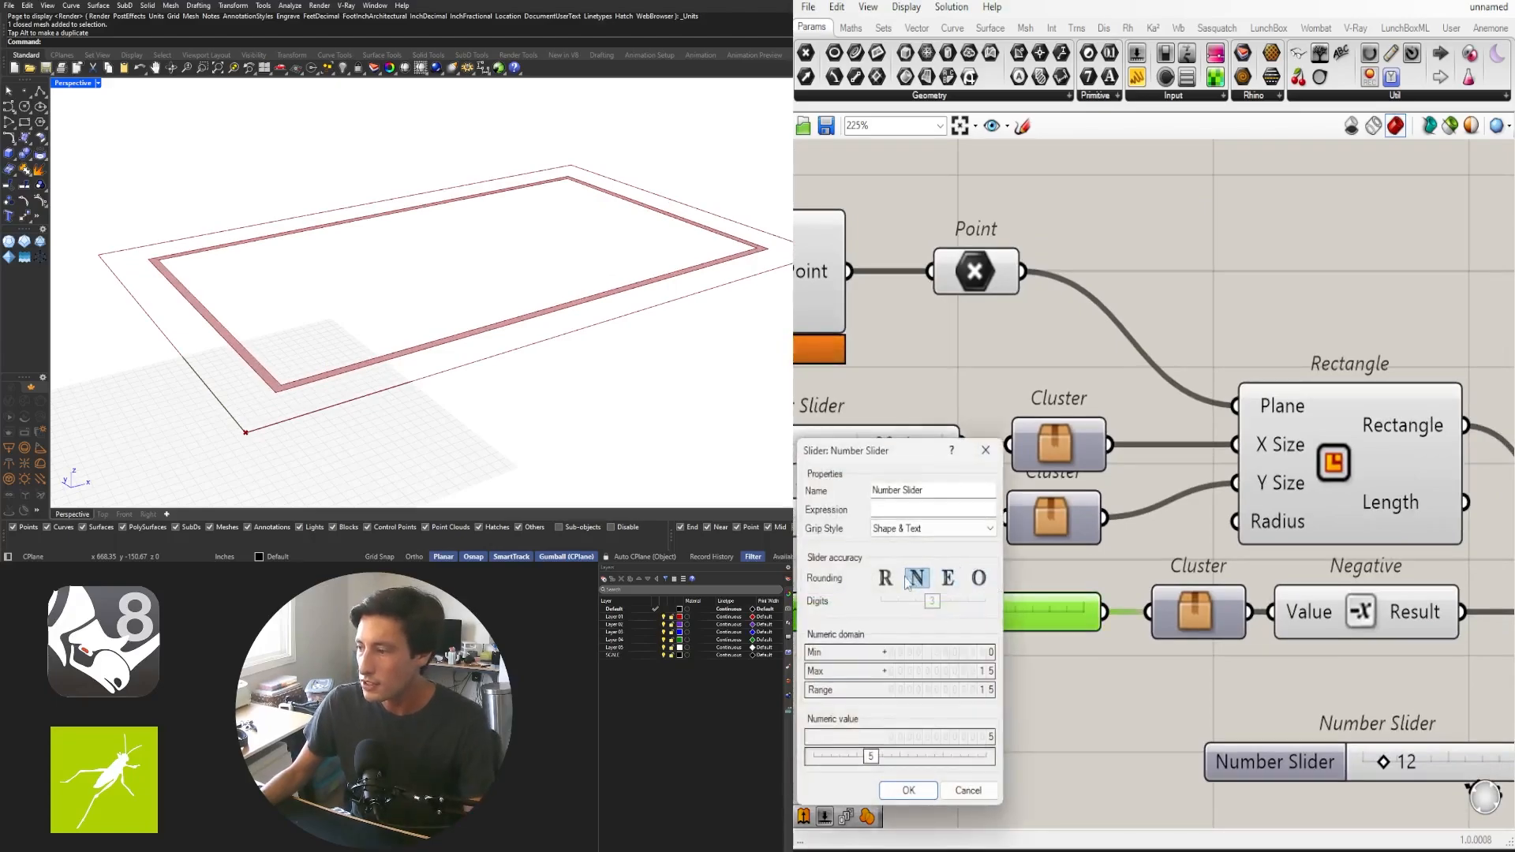
{"action": "left_click_drag", "start_coordinate": [932, 603], "coordinate": [982, 604]}
{"action": "left_click", "coordinate": [909, 791]}
Try values of 5.5, 0.5 and 1 on the first offset distance slider
{"action": "scroll", "coordinate": [978, 604], "scroll_direction": "up", "scroll_amount": 4}
{"action": "double_click", "coordinate": [990, 608]}
{"action": "type", "text": "5"}
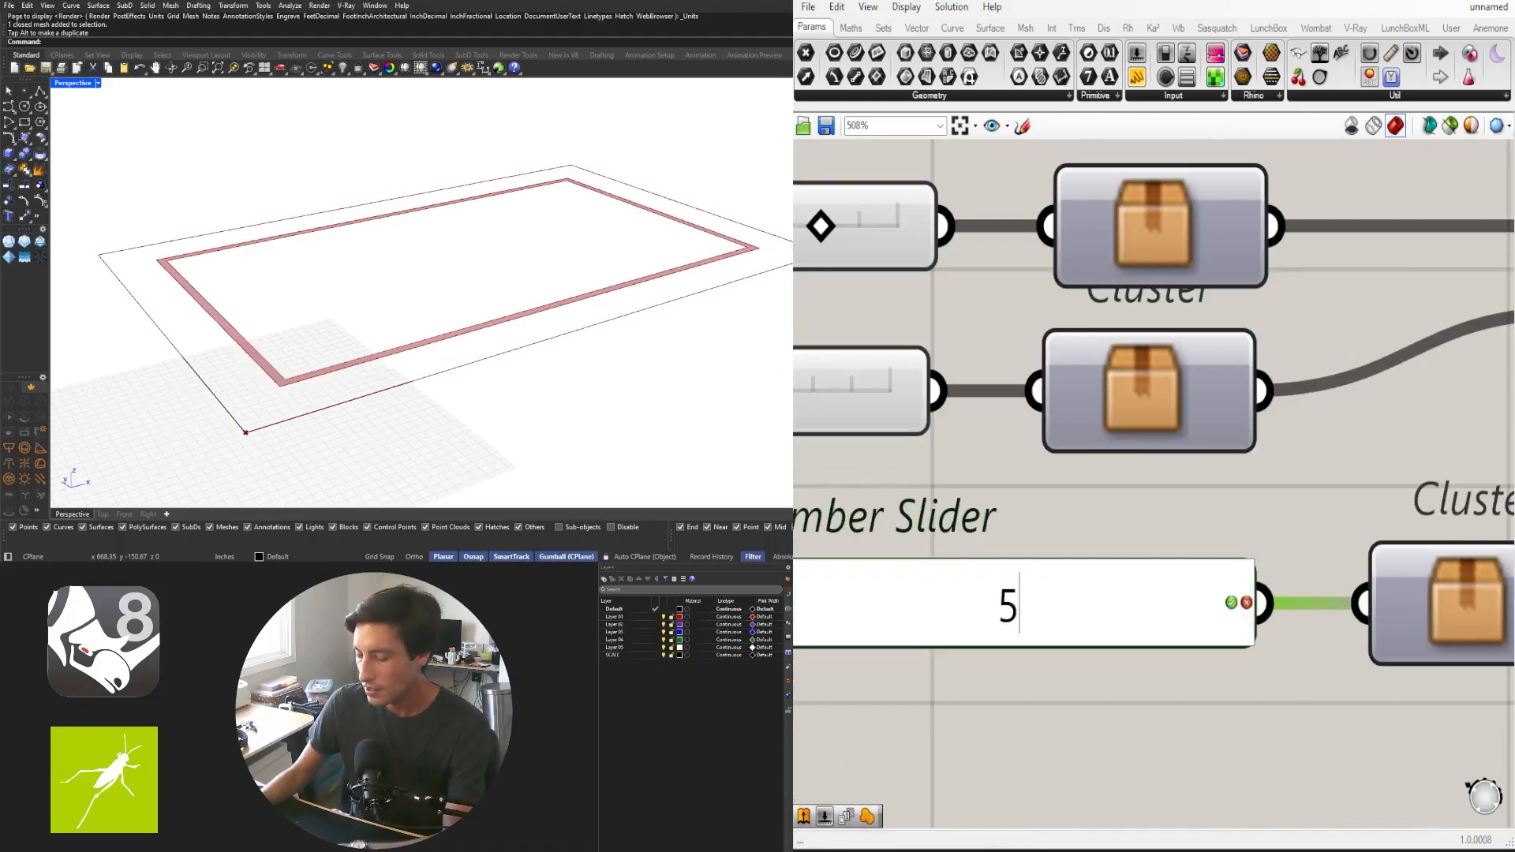
{"action": "type", "text": ".5"}
{"action": "key", "text": "Return"}
{"action": "scroll", "coordinate": [990, 639], "scroll_direction": "down", "scroll_amount": 4}
{"action": "mouse_move", "coordinate": [978, 616]}
{"action": "left_mouse_down"}
{"action": "mouse_move", "coordinate": [943, 618]}
{"action": "mouse_move", "coordinate": [957, 620]}
{"action": "left_mouse_up"}
{"action": "double_click", "coordinate": [975, 620]}
{"action": "type", "text": ".5"}
{"action": "key", "text": "Return"}
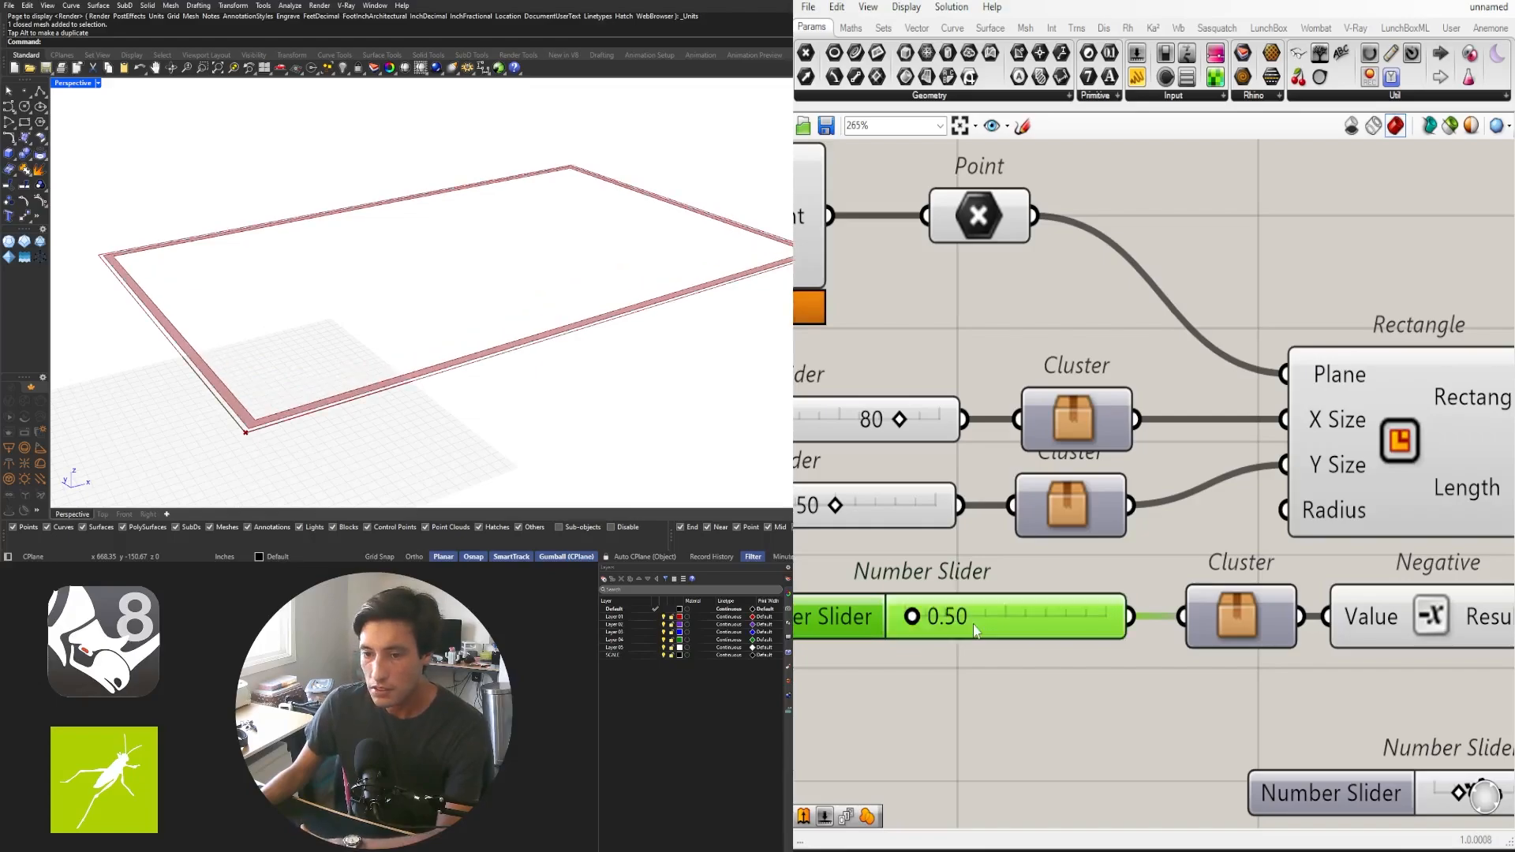
{"action": "double_click", "coordinate": [975, 625]}
{"action": "type", "text": "1"}
{"action": "key", "text": "Return"}
Set the first offset distance slider to 5.00
{"action": "double_click", "coordinate": [975, 623]}
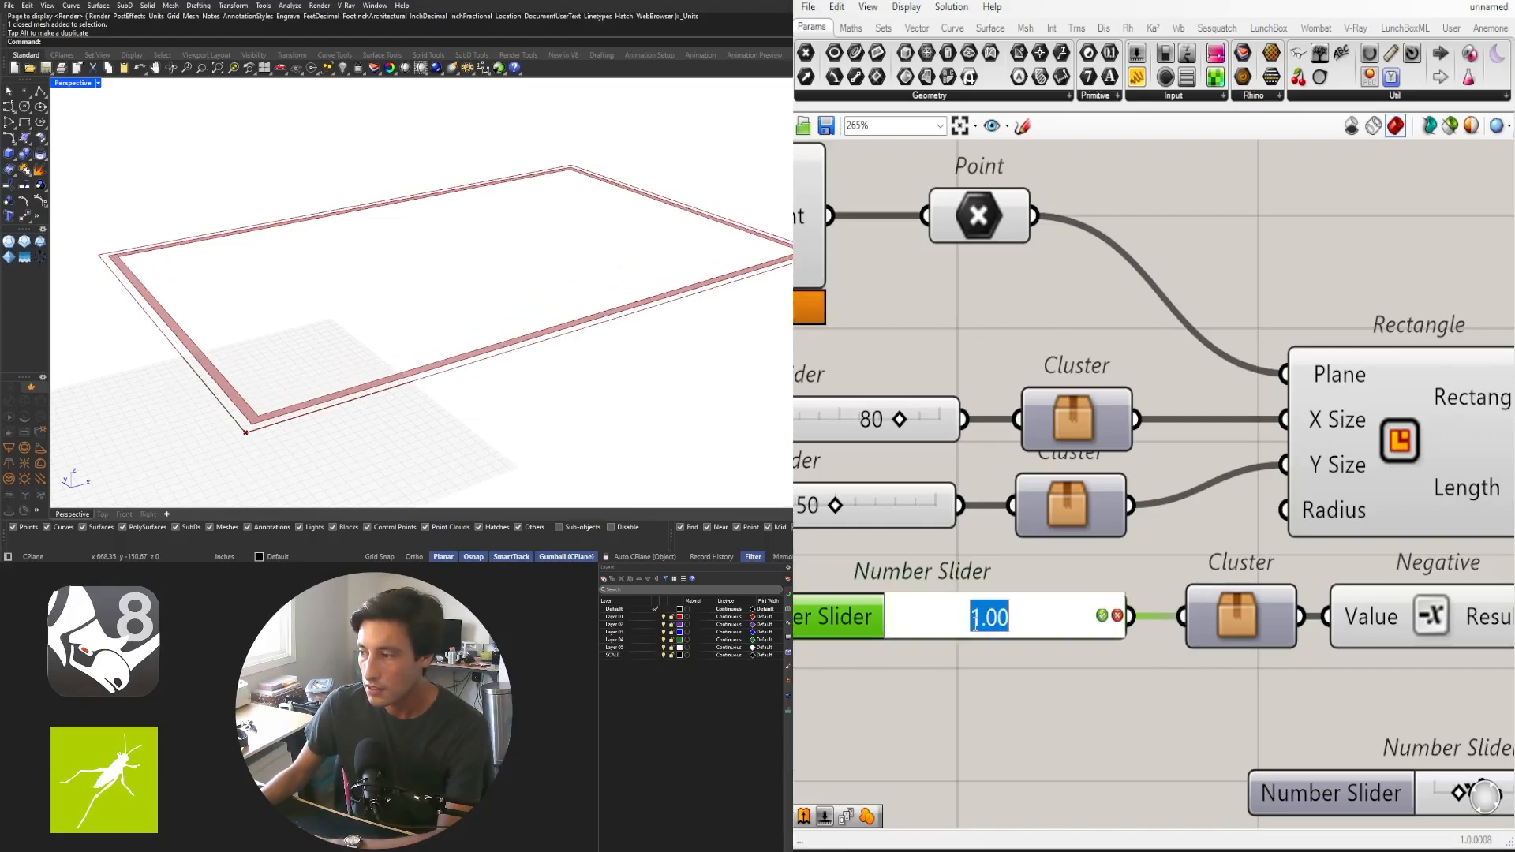
{"action": "type", "text": "5"}
{"action": "key", "text": "Return"}
{"action": "scroll", "coordinate": [426, 315], "scroll_direction": "down", "scroll_amount": 3}
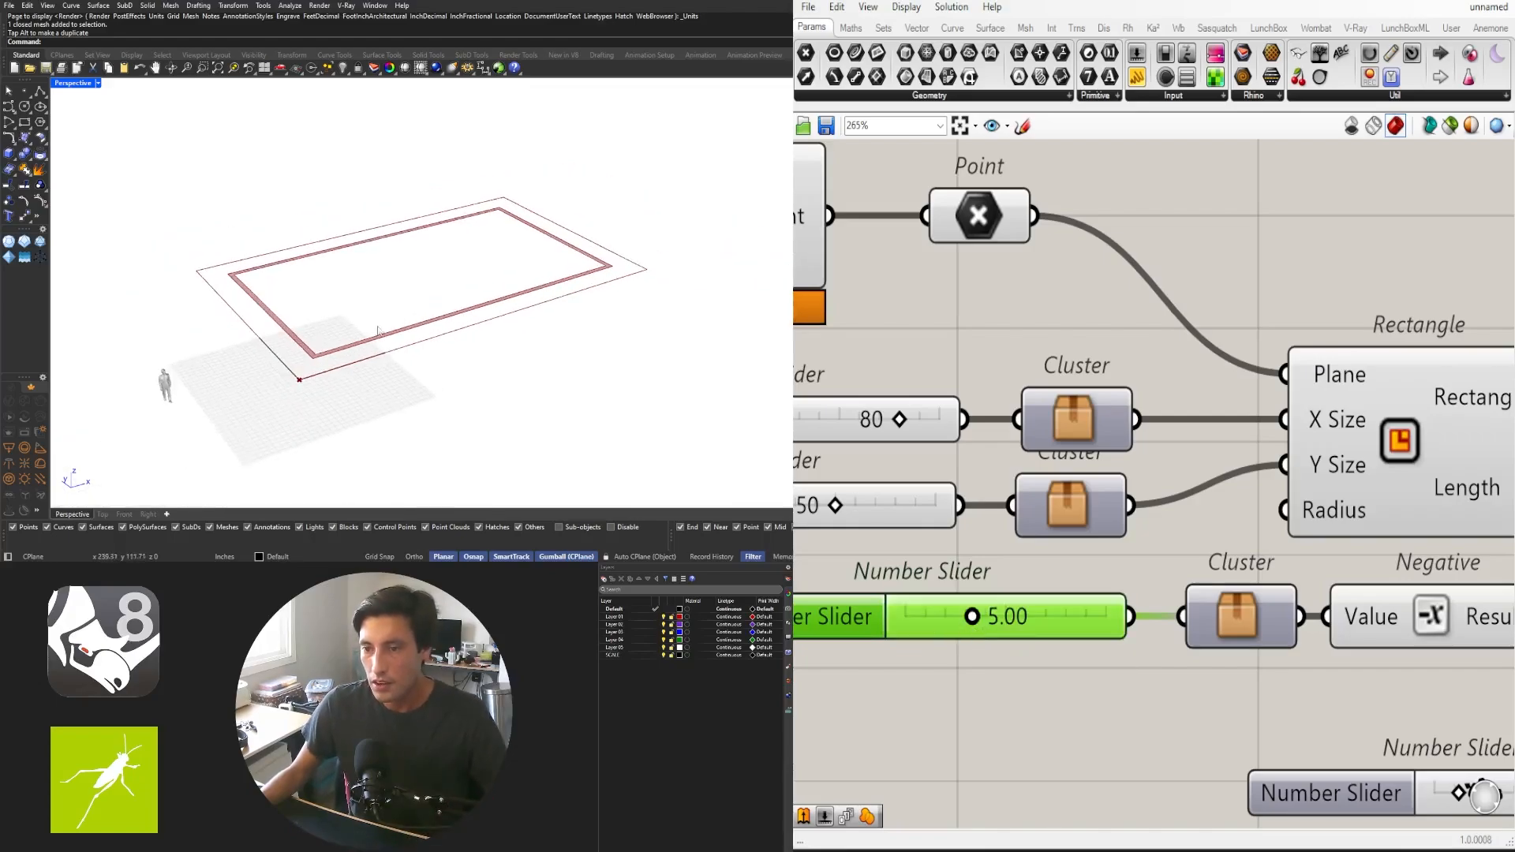
Examine the Boundary Surfaces frame and the second Offset Curve's rectangle by highlighting their components in the viewport
{"action": "scroll", "coordinate": [1291, 545], "scroll_direction": "down", "scroll_amount": 4}
{"action": "scroll", "coordinate": [1291, 544], "scroll_direction": "down", "scroll_amount": 3}
{"action": "right_click_drag", "start_coordinate": [1291, 545], "coordinate": [804, 543]}
{"action": "left_click", "coordinate": [1160, 538]}
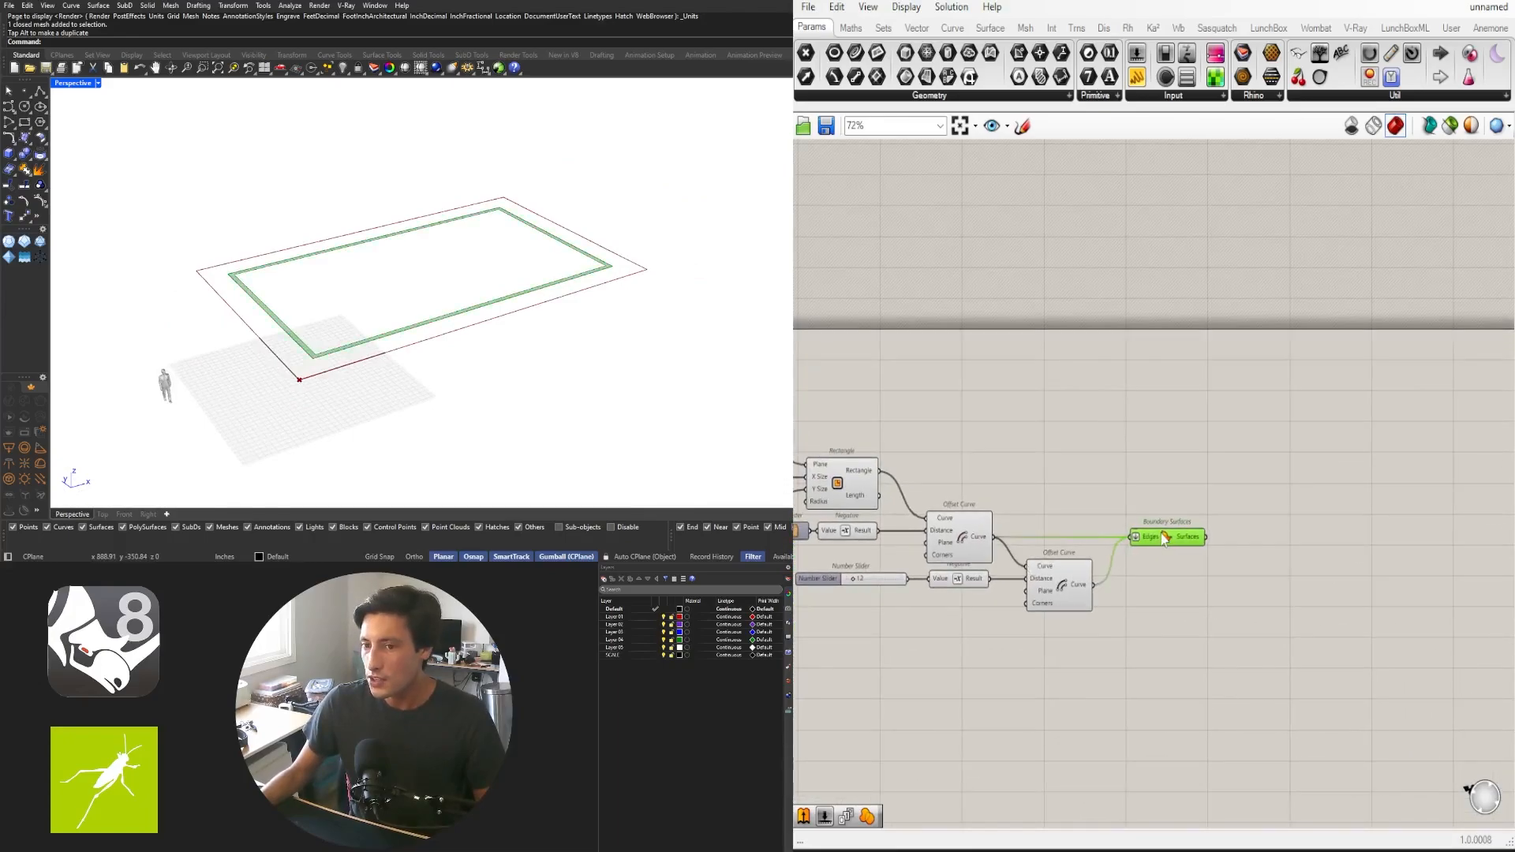
{"action": "left_click", "coordinate": [1196, 610]}
{"action": "left_click", "coordinate": [1069, 587]}
{"action": "left_click", "coordinate": [1176, 603]}
{"action": "scroll", "coordinate": [1176, 601], "scroll_direction": "up", "scroll_amount": 3}
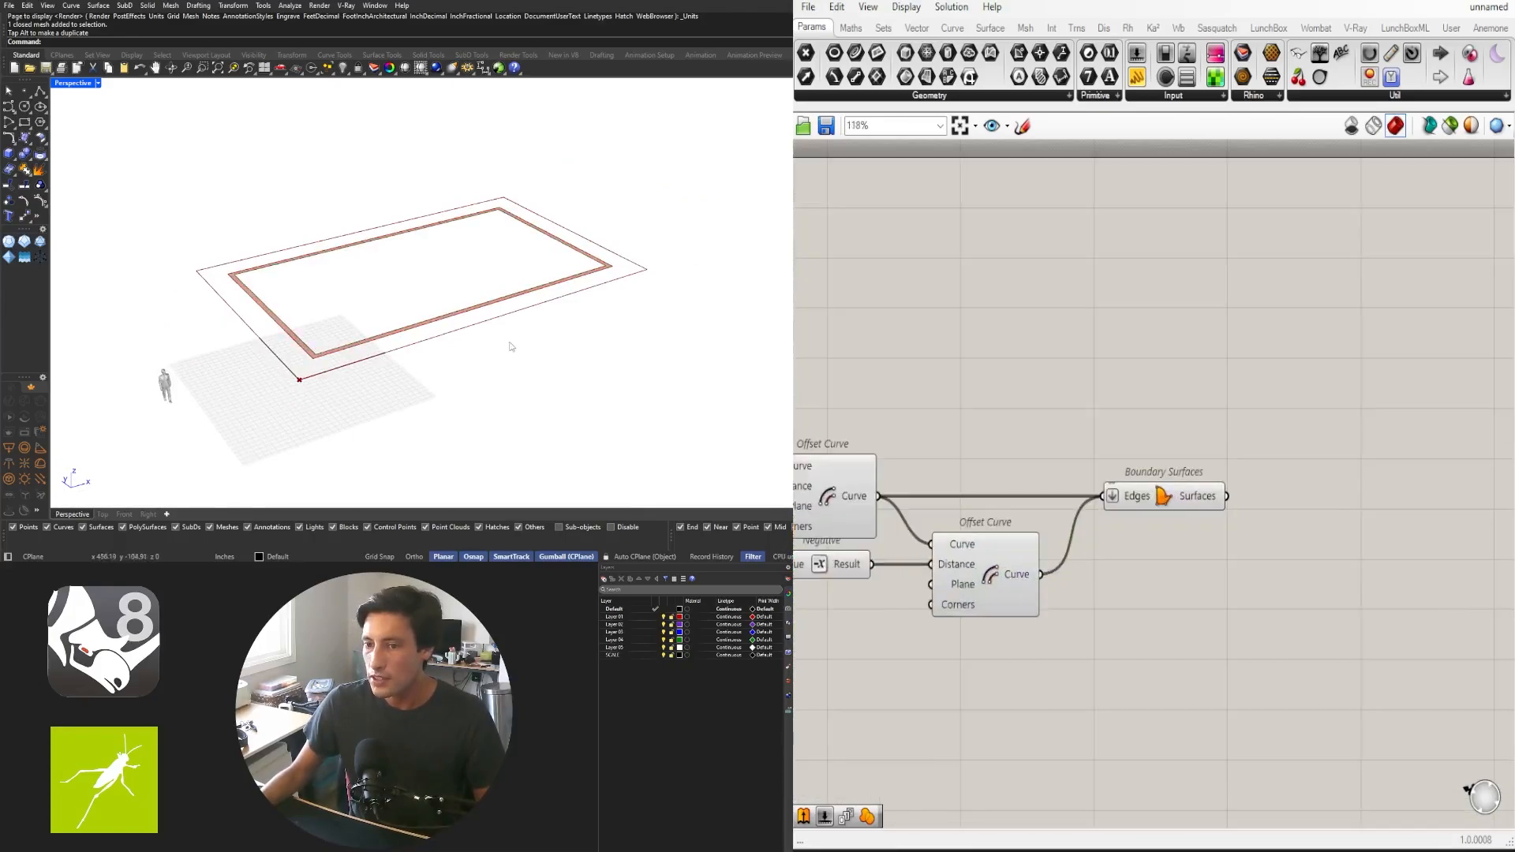
{"action": "left_click_drag", "start_coordinate": [986, 608], "coordinate": [982, 607]}
{"action": "scroll", "coordinate": [302, 356], "scroll_direction": "up", "scroll_amount": 4}
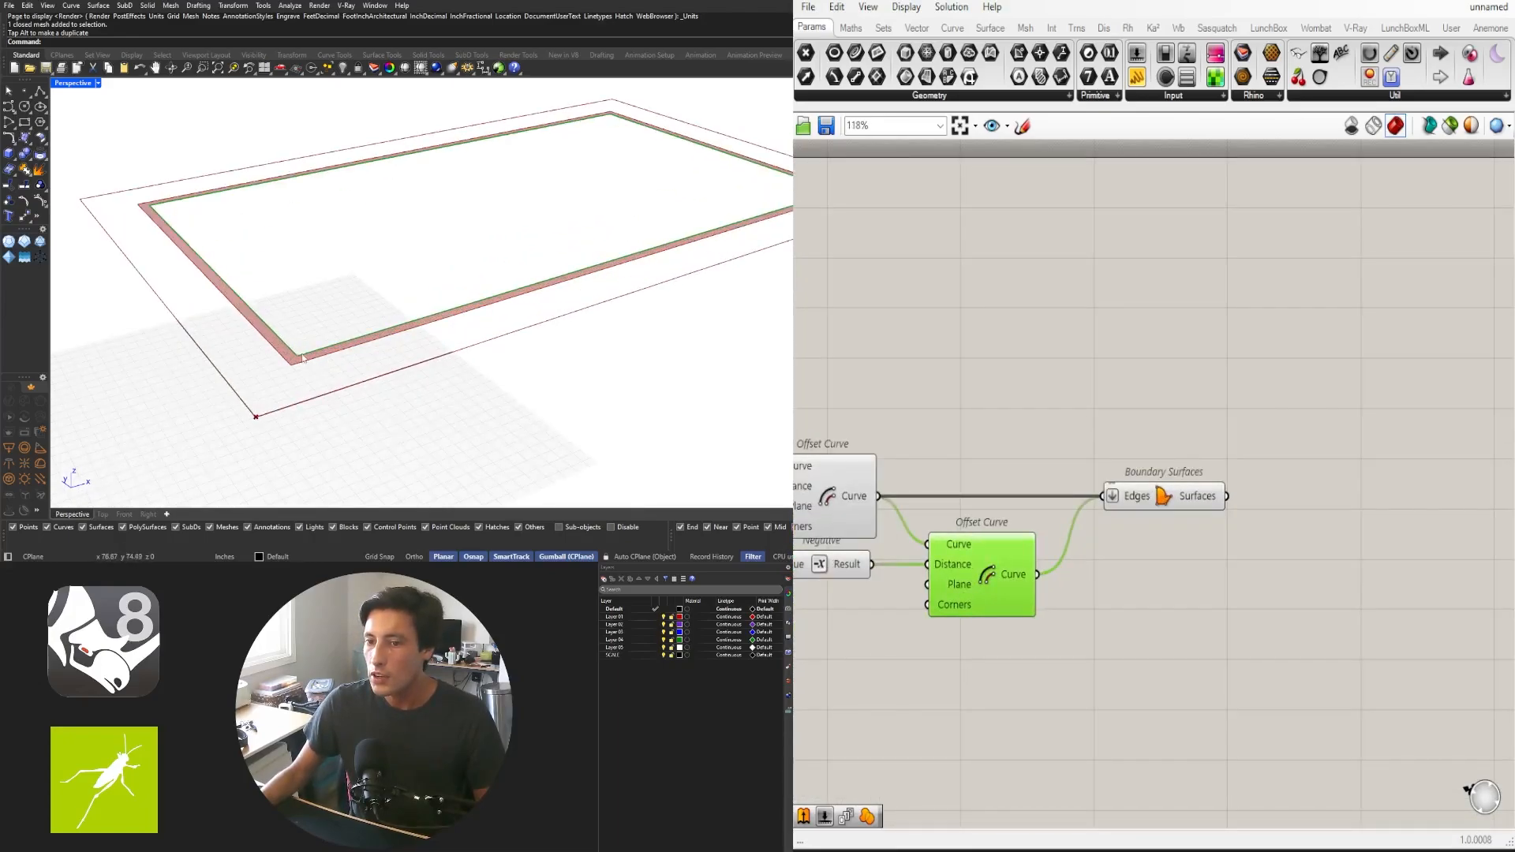
Duplicate Boundary Surfaces above the original and feed the copy's Edges input only with the first Offset Curve's output
{"action": "left_click", "coordinate": [1116, 547]}
{"action": "left_click_drag", "start_coordinate": [1149, 499], "coordinate": [1162, 421], "text": "alt"}
{"action": "left_click", "coordinate": [1147, 430]}
{"action": "left_click", "coordinate": [1150, 497]}
{"action": "left_click_drag", "start_coordinate": [877, 497], "coordinate": [1114, 421]}
{"action": "mouse_move", "coordinate": [1213, 431]}
{"action": "left_mouse_down"}
{"action": "mouse_move", "coordinate": [1278, 406]}
{"action": "mouse_move", "coordinate": [1183, 423]}
{"action": "left_mouse_up"}
Turn off the preview of the original Boundary Surfaces and move the copy closer above it
{"action": "left_click", "coordinate": [1168, 499]}
{"action": "left_click", "coordinate": [1165, 495]}
{"action": "key", "text": "space"}
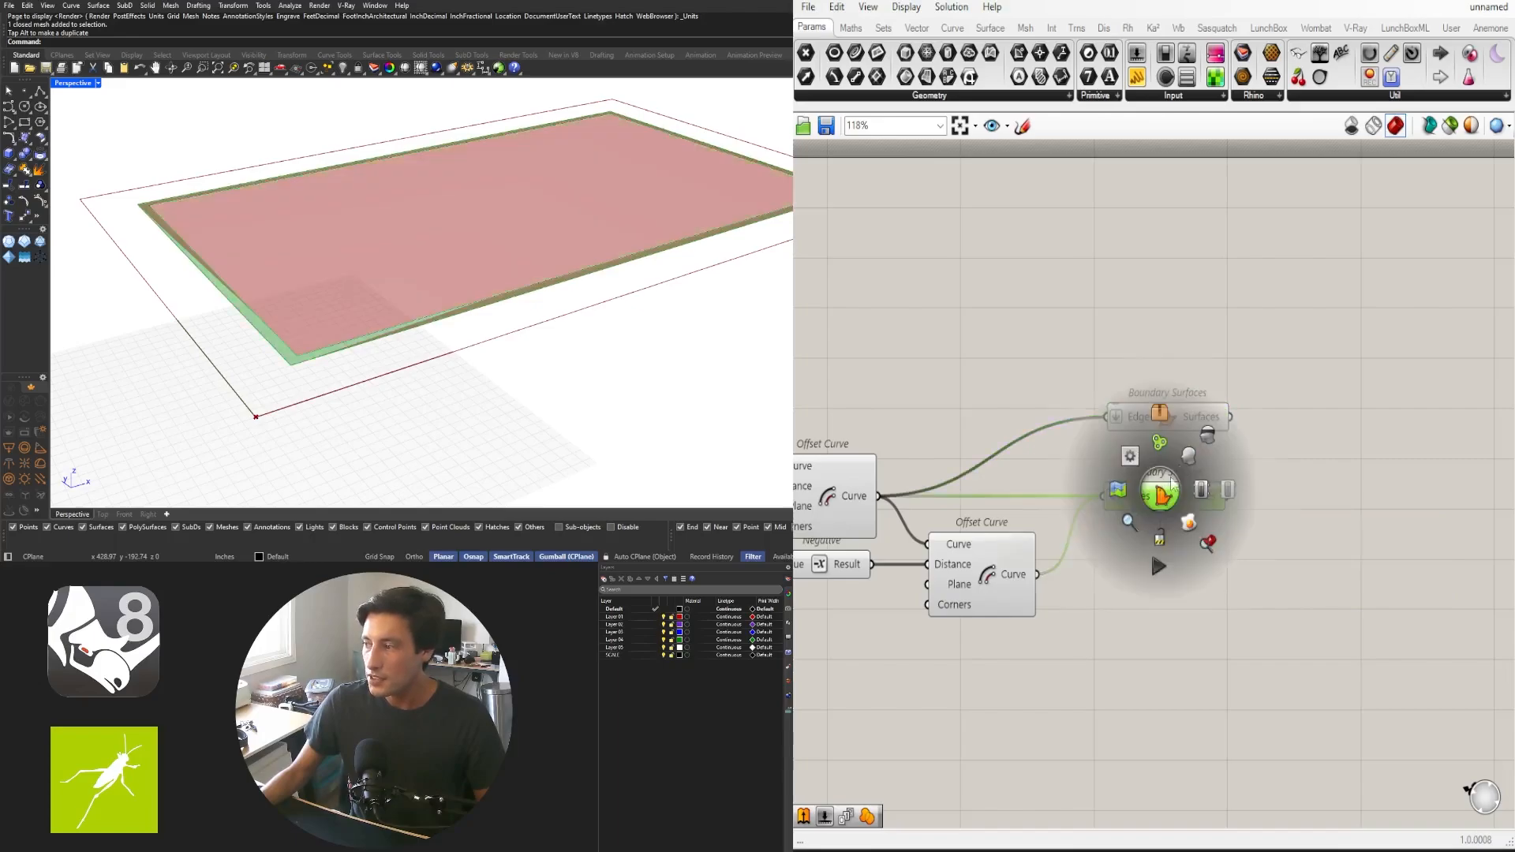
{"action": "left_click", "coordinate": [1206, 438]}
{"action": "left_click_drag", "start_coordinate": [1169, 417], "coordinate": [1170, 443]}
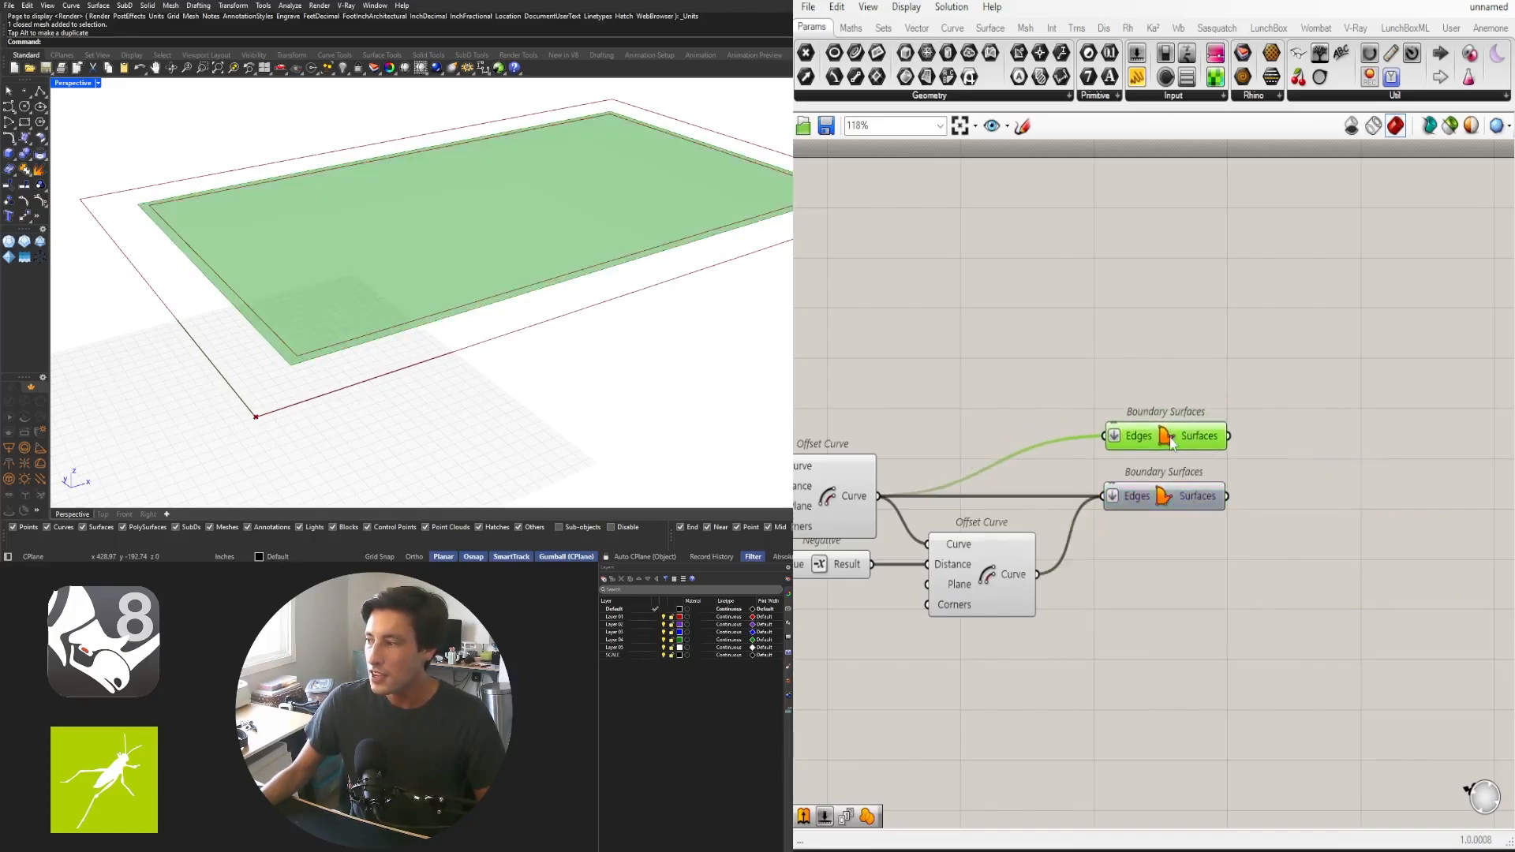
Add a Contour component beyond the Boundary Surfaces components and highlight the filled surface that it will slice in the viewport
{"action": "right_click_drag", "start_coordinate": [1435, 457], "coordinate": [1245, 472]}
{"action": "double_click", "coordinate": [1245, 471]}
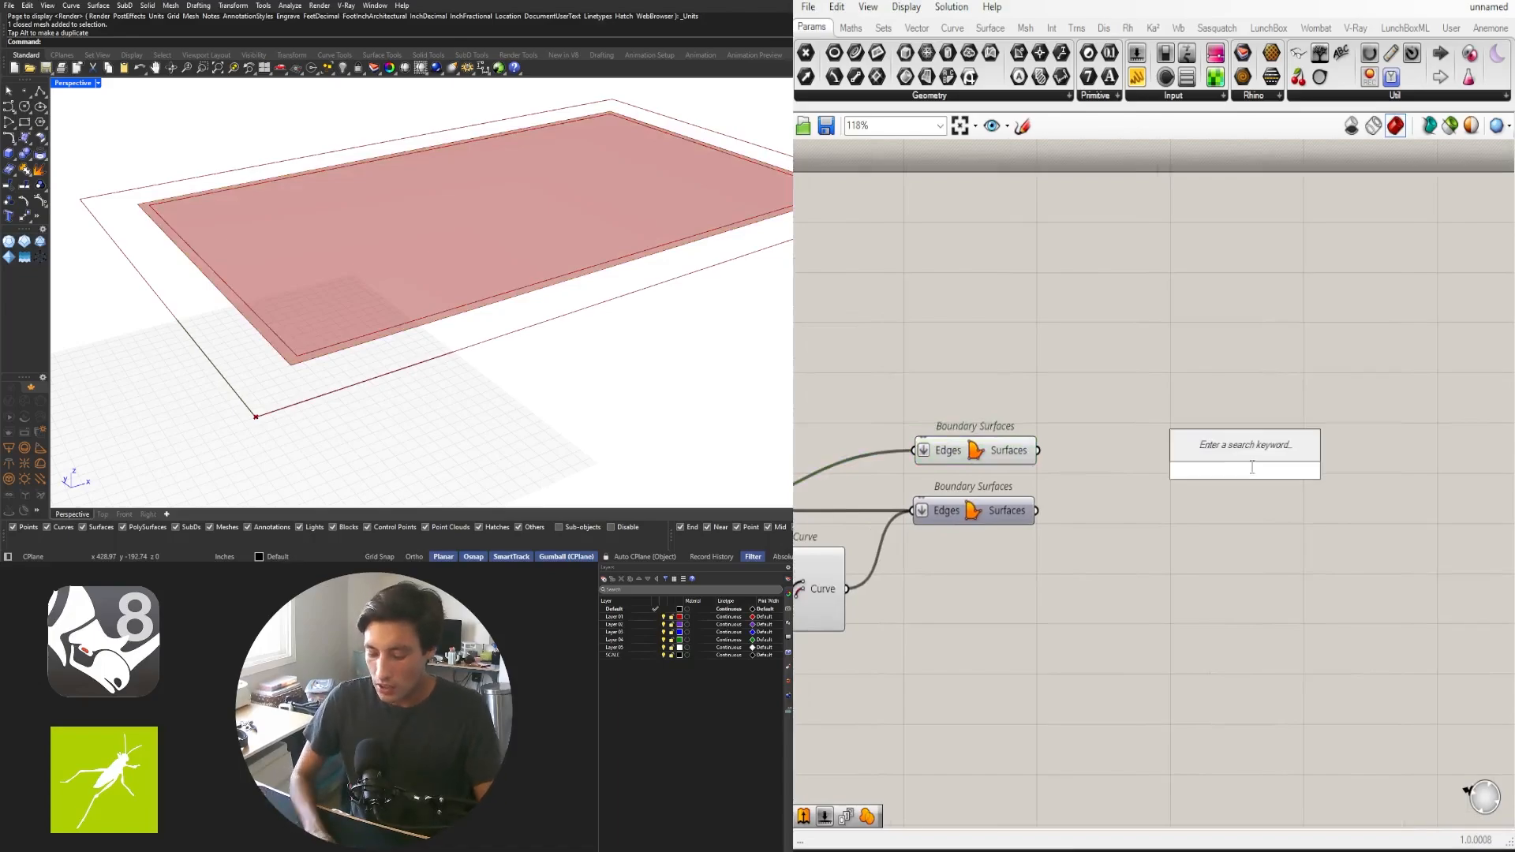
{"action": "type", "text": "contour"}
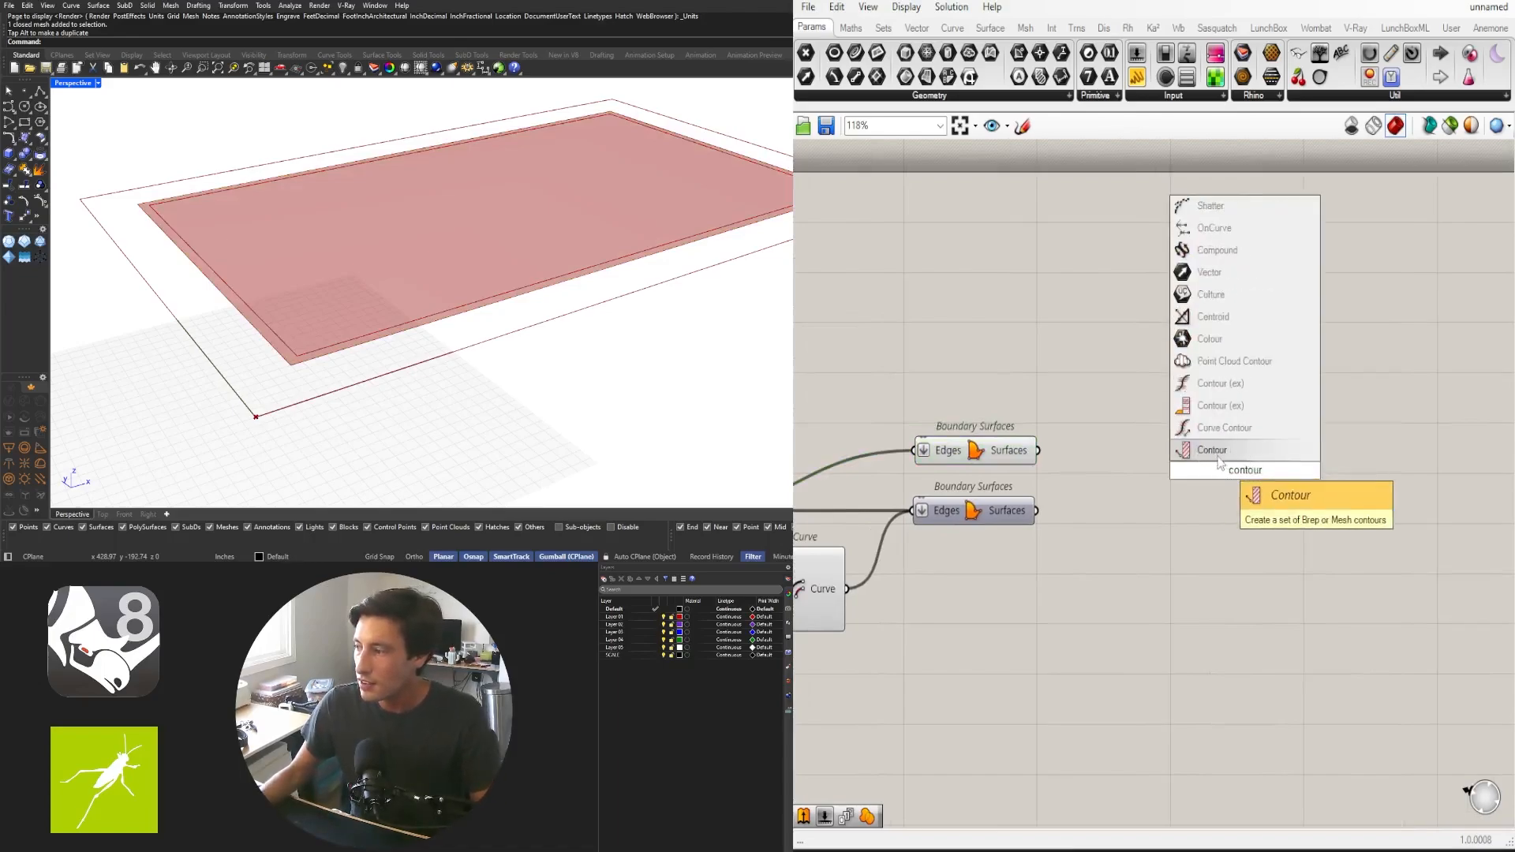
{"action": "key", "text": "Return"}
{"action": "left_click_drag", "start_coordinate": [1223, 457], "coordinate": [1249, 329]}
{"action": "left_click", "coordinate": [995, 456]}
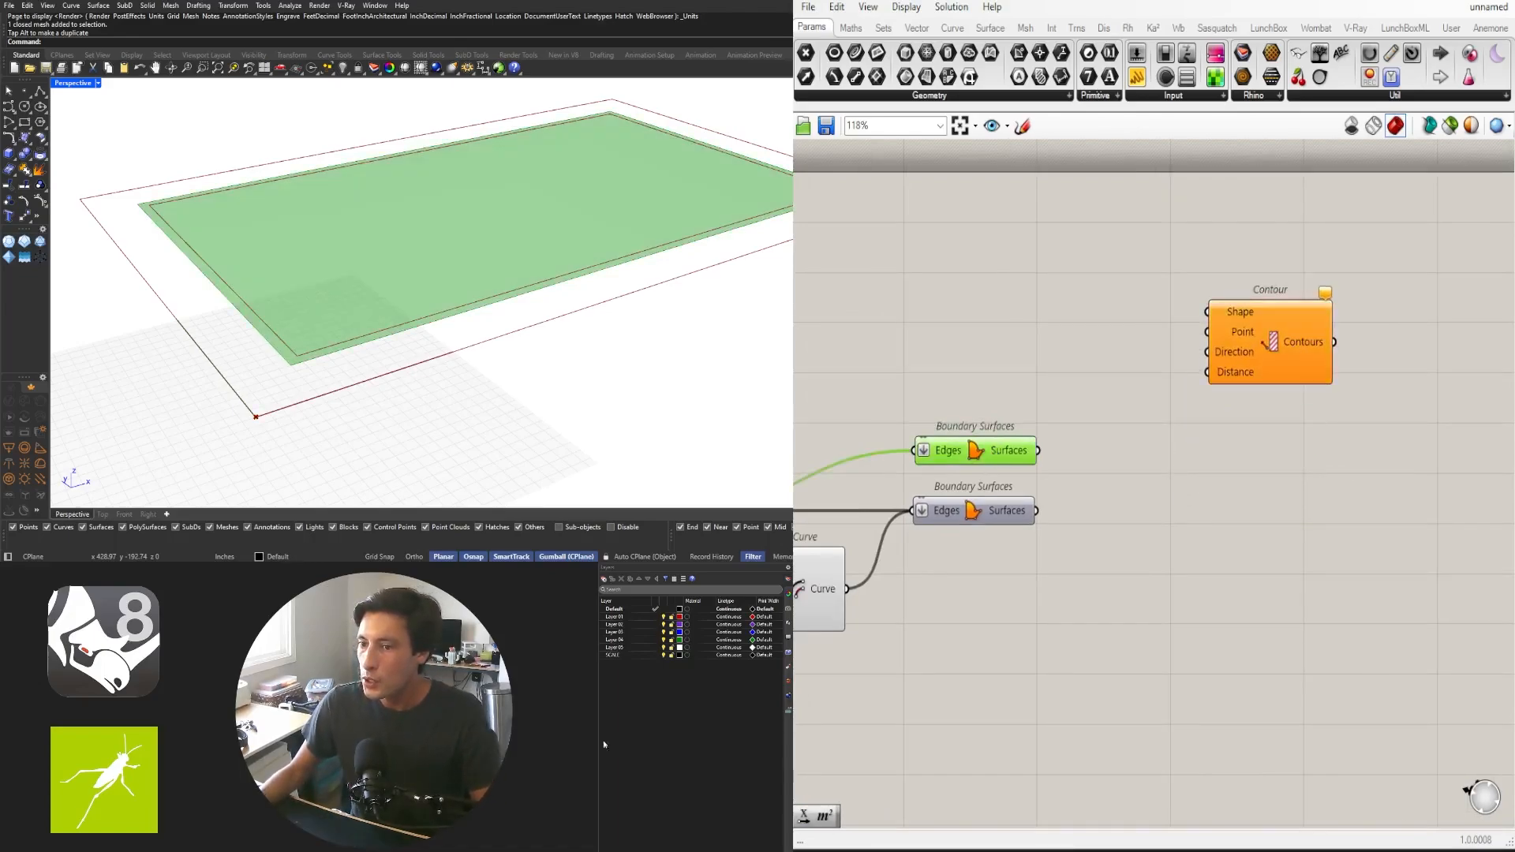
{"action": "scroll", "coordinate": [301, 327], "scroll_direction": "down", "scroll_amount": 4}
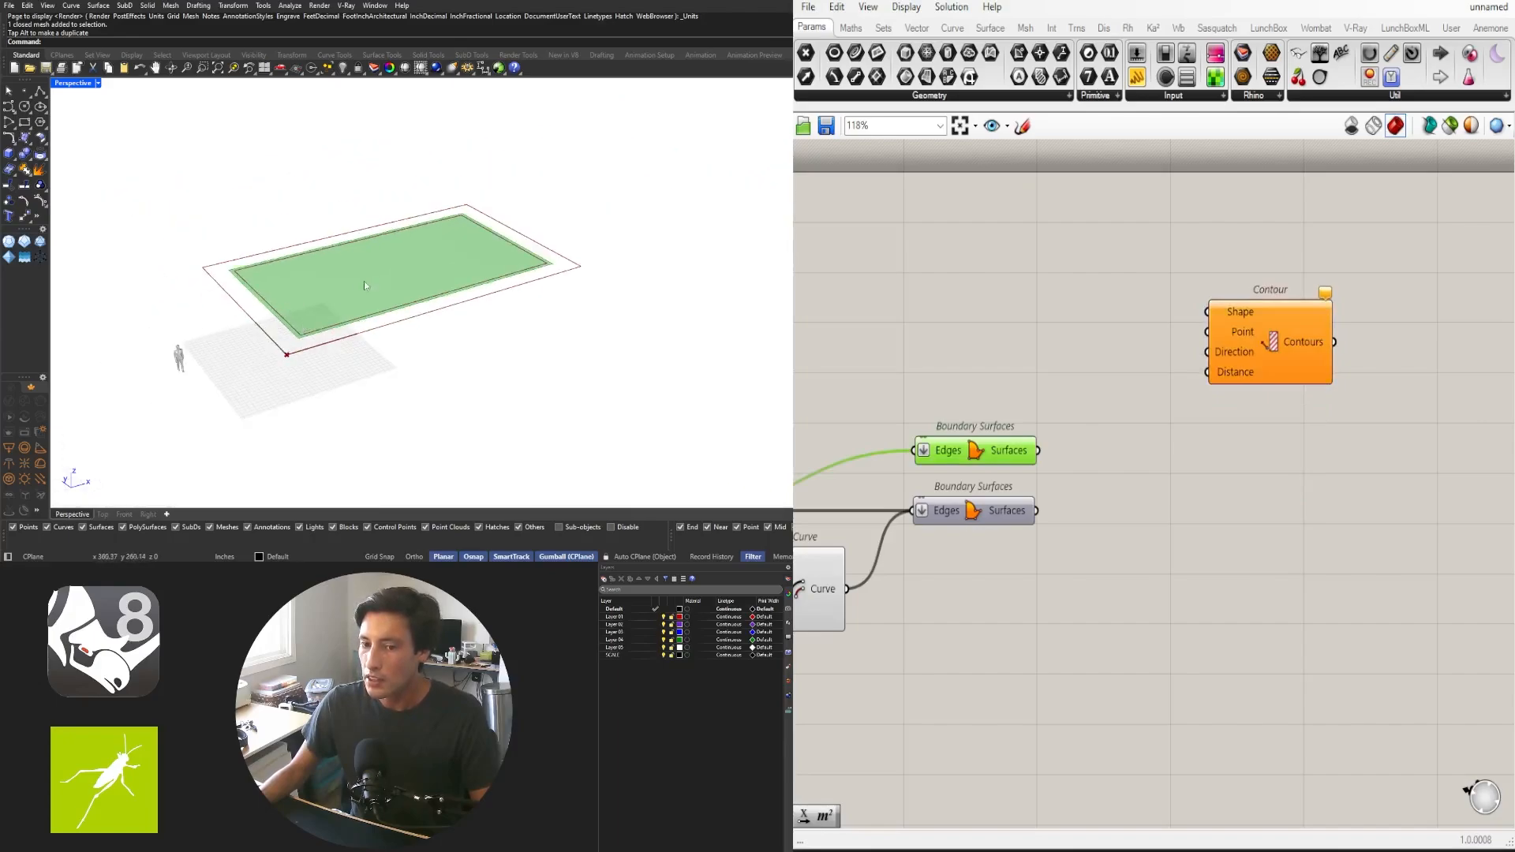
{"action": "scroll", "coordinate": [1109, 382], "scroll_direction": "up", "scroll_amount": 2}
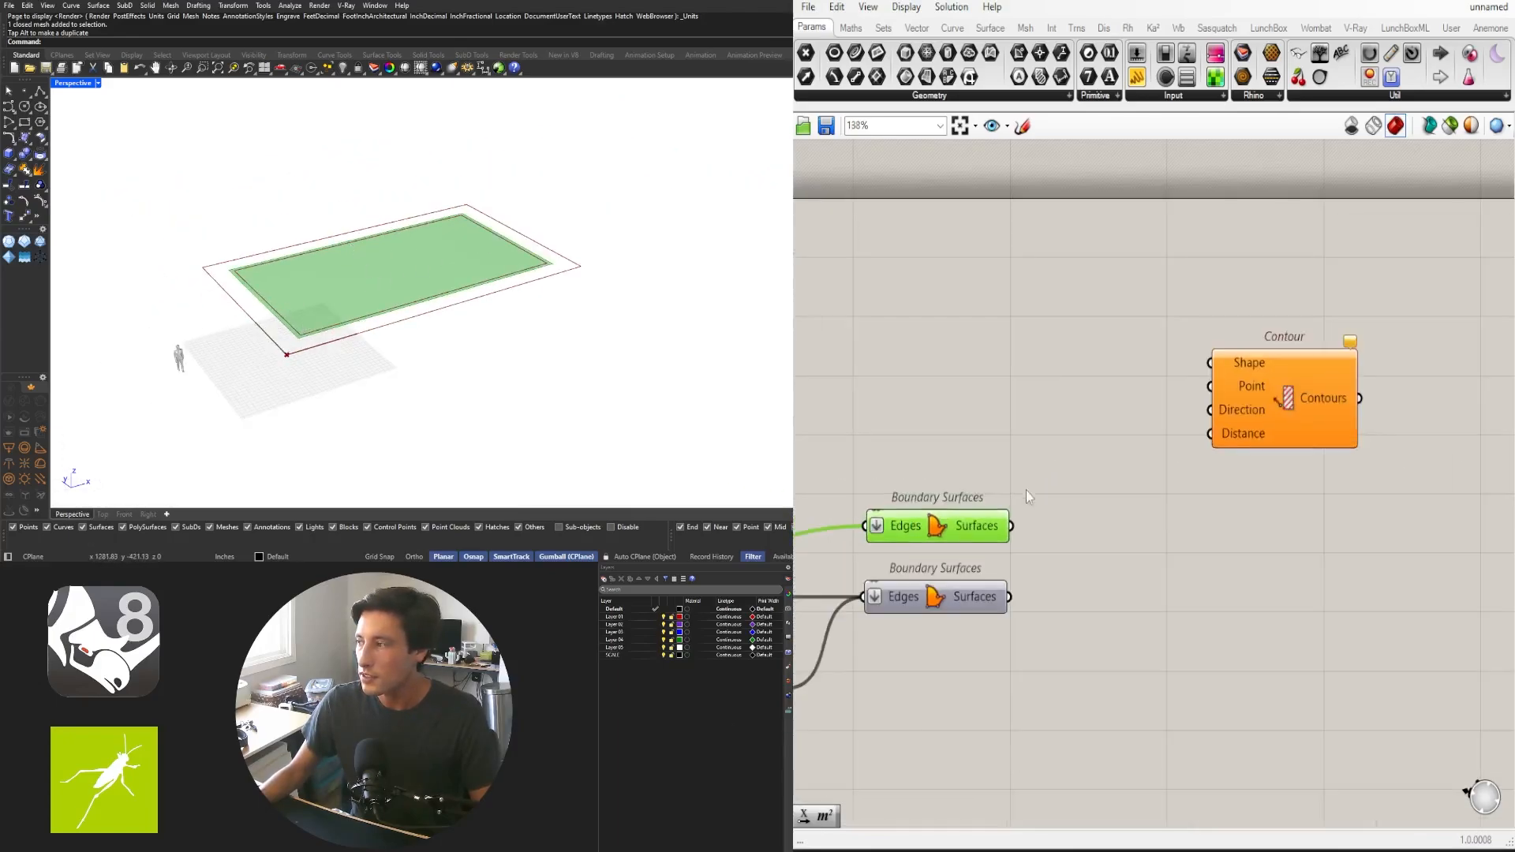
Connect the upper Boundary Surfaces output to Contour's Shape input and move Contour farther away to make room
{"action": "left_click_drag", "start_coordinate": [1006, 526], "coordinate": [1199, 367]}
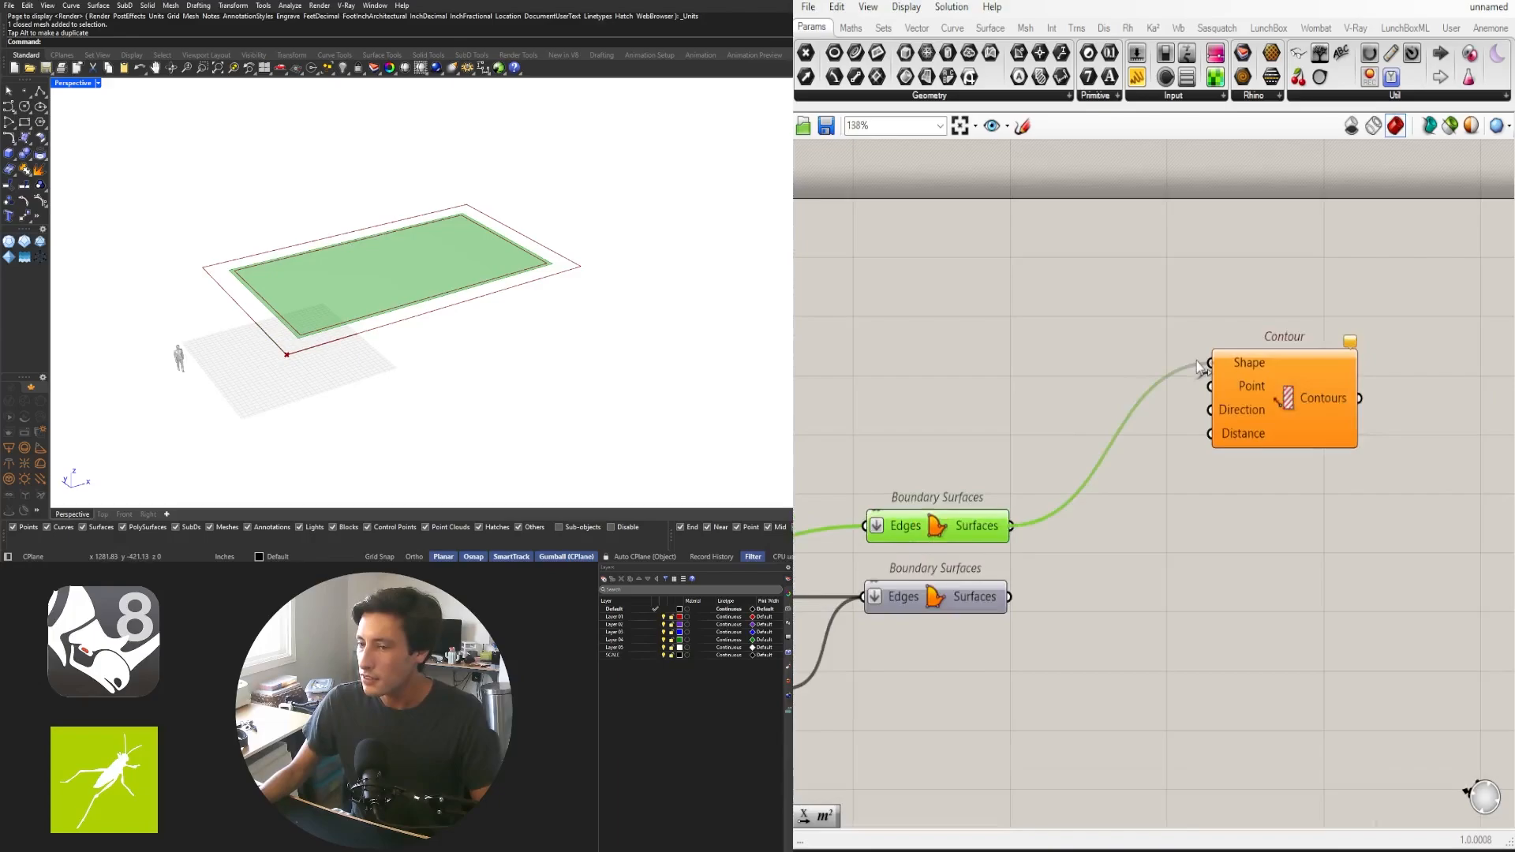
{"action": "left_click_drag", "start_coordinate": [1302, 389], "coordinate": [1241, 367]}
{"action": "left_click", "coordinate": [936, 530]}
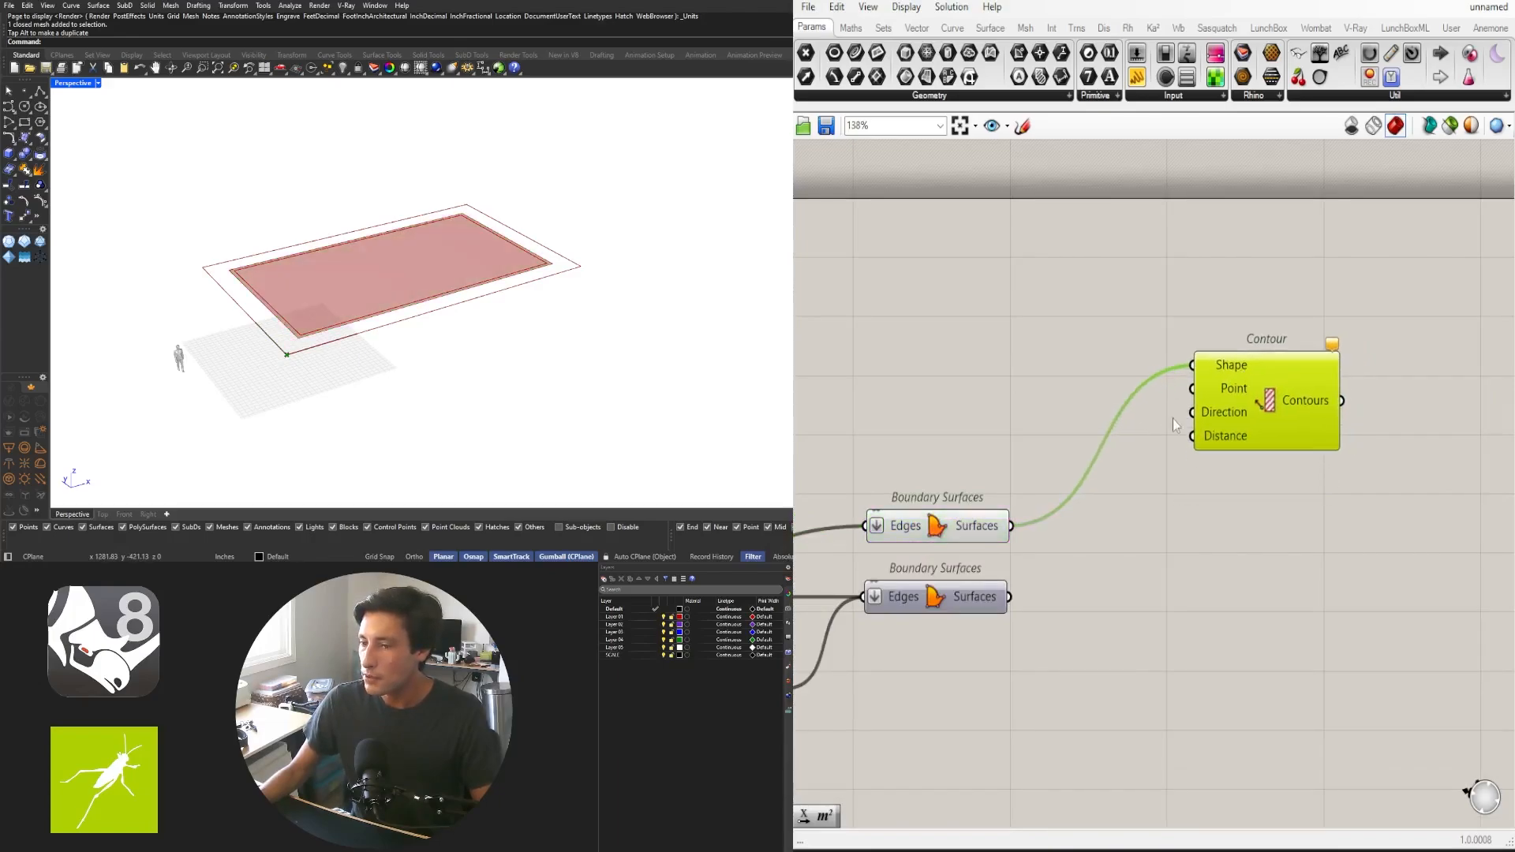
{"action": "left_click", "coordinate": [922, 533]}
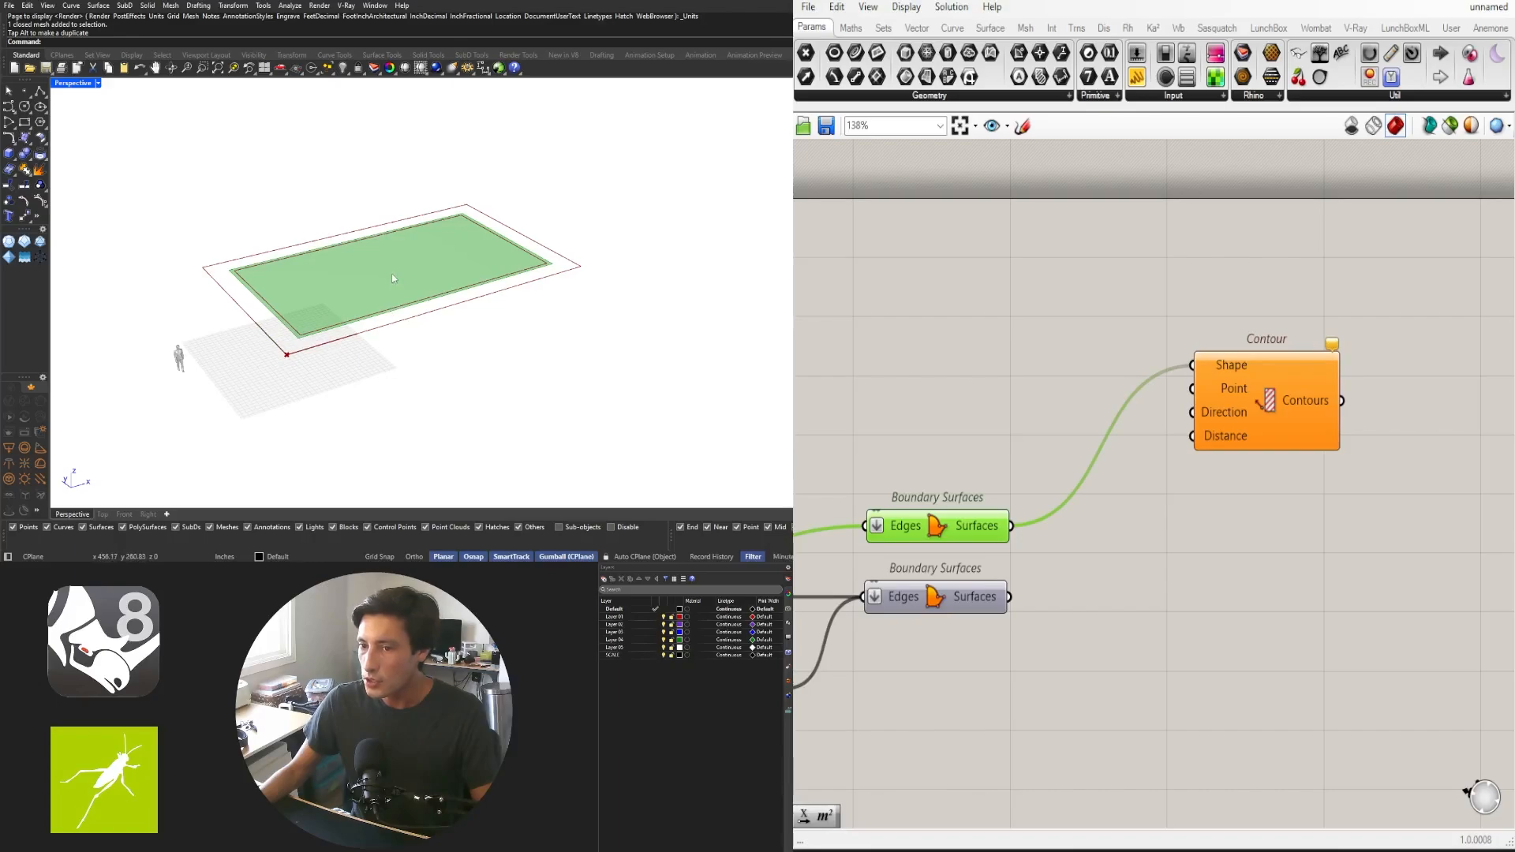
{"action": "left_click_drag", "start_coordinate": [1262, 395], "coordinate": [1387, 351]}
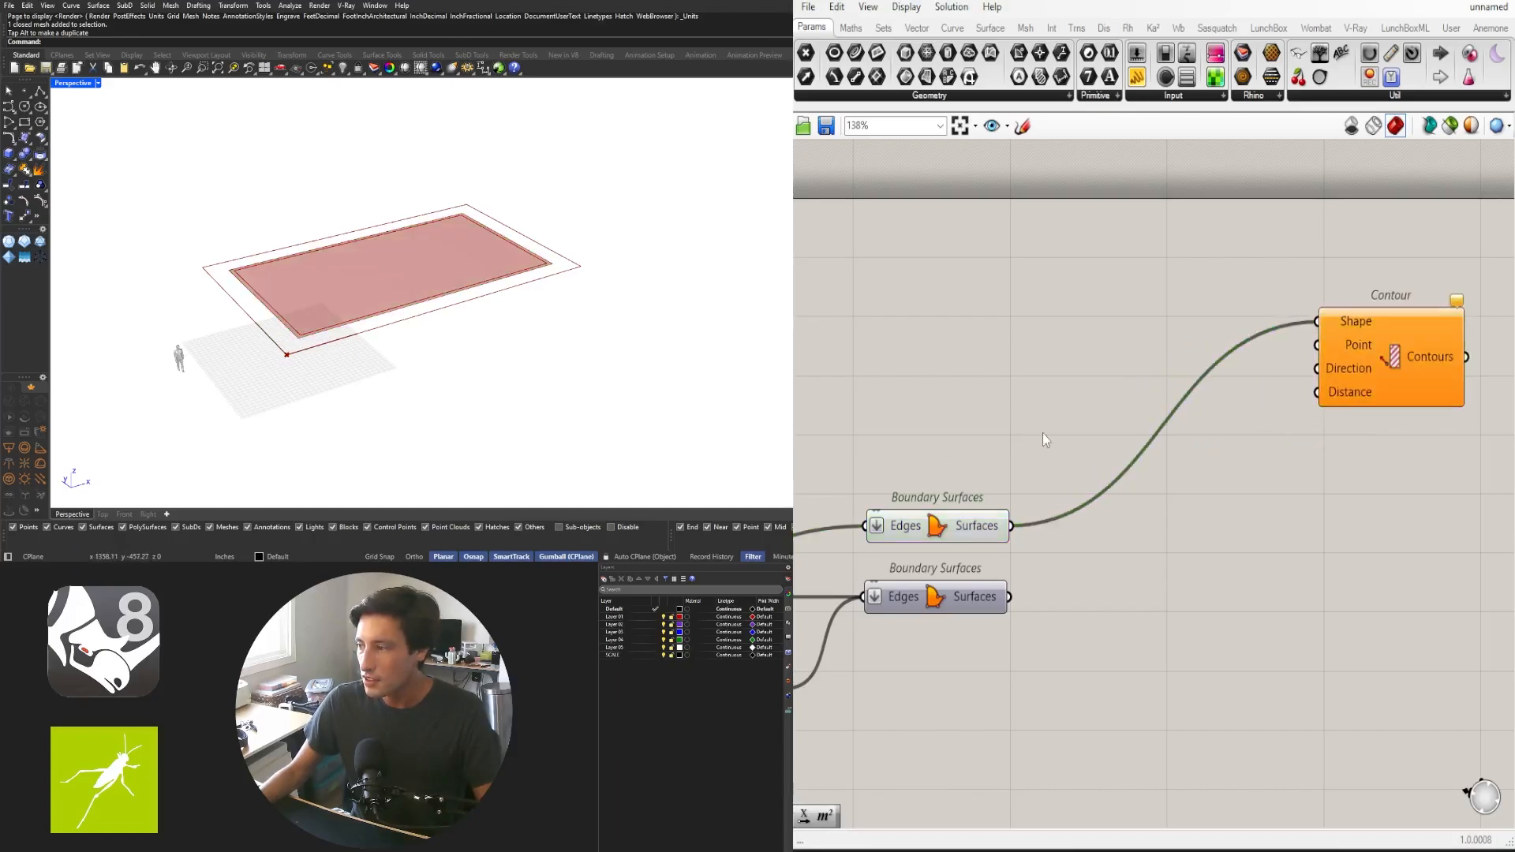
Add an Area component, feed it the upper Boundary Surfaces output, and connect its Centroid to Contour's Point input
{"action": "double_click", "coordinate": [1037, 426]}
{"action": "type", "text": "area"}
{"action": "key", "text": "Return"}
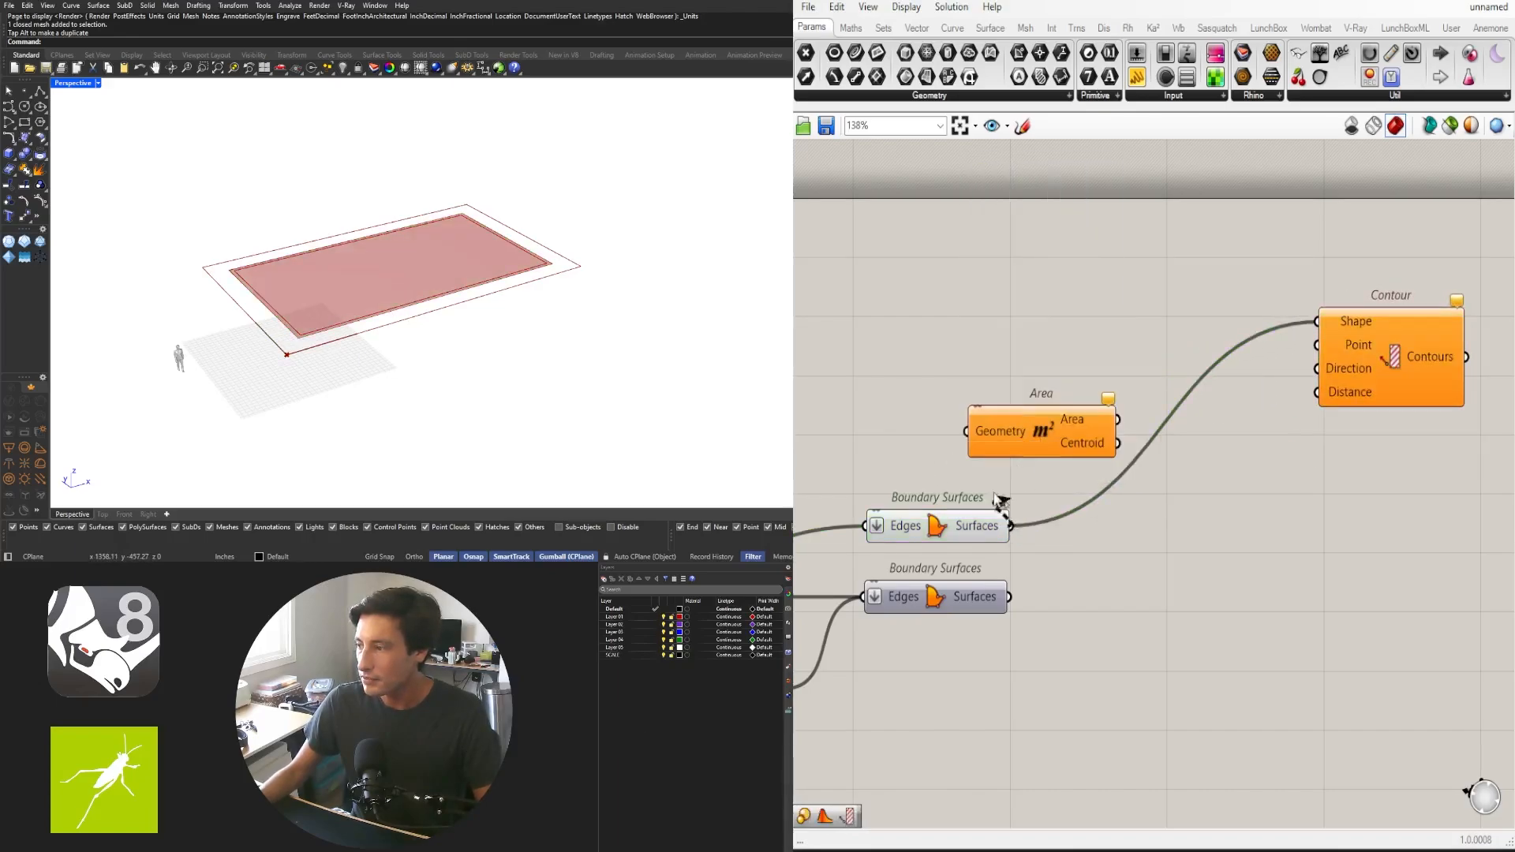
{"action": "left_click_drag", "start_coordinate": [1011, 525], "coordinate": [1386, 341]}
{"action": "scroll", "coordinate": [1203, 378], "scroll_direction": "up", "scroll_amount": 2}
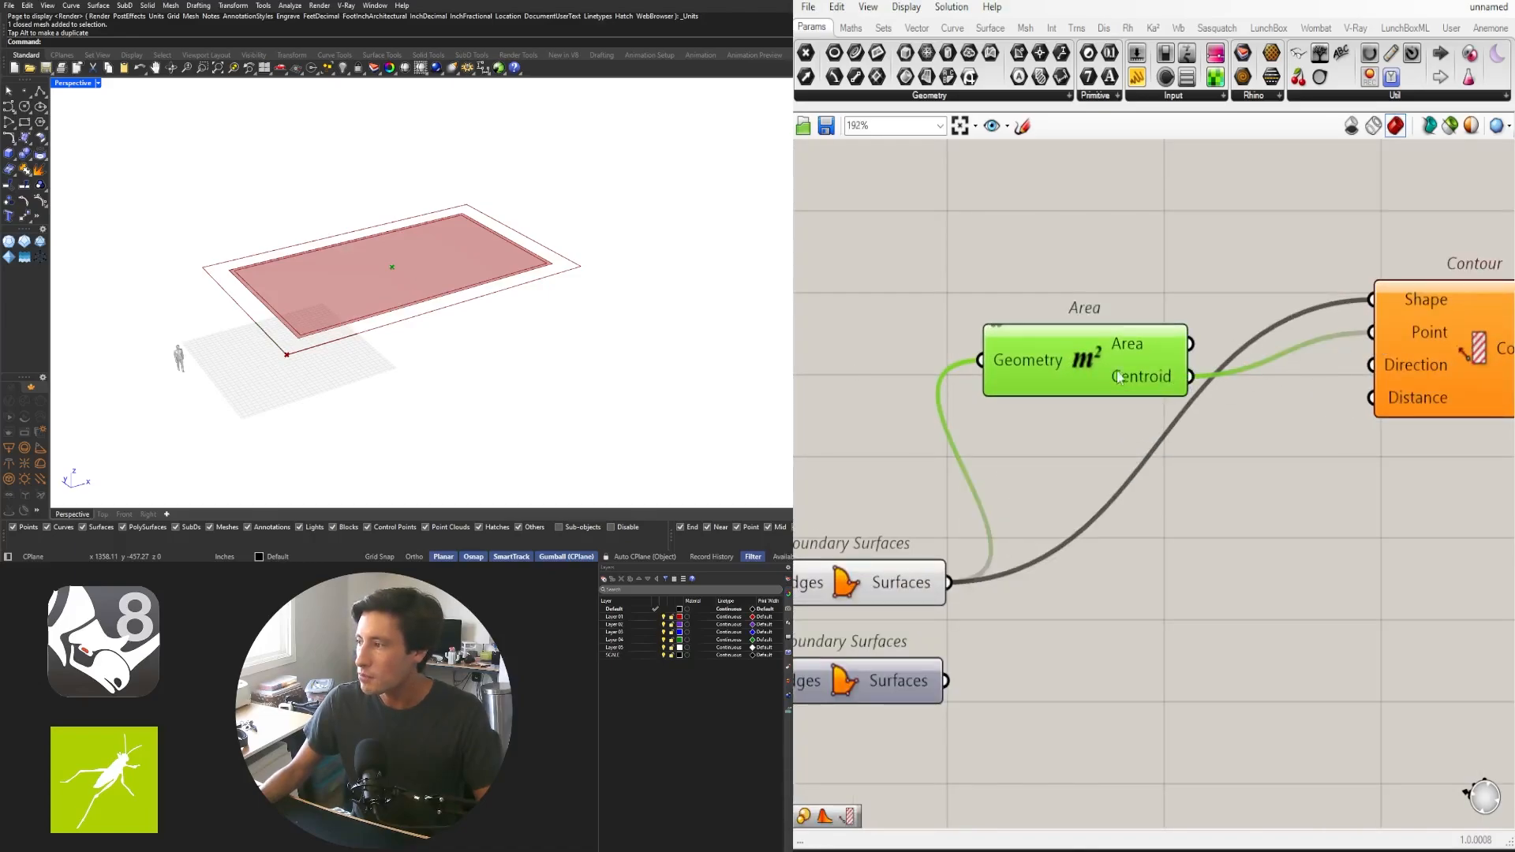
{"action": "left_click_drag", "start_coordinate": [1119, 377], "coordinate": [1254, 328]}
{"action": "scroll", "coordinate": [1262, 347], "scroll_direction": "down", "scroll_amount": 2}
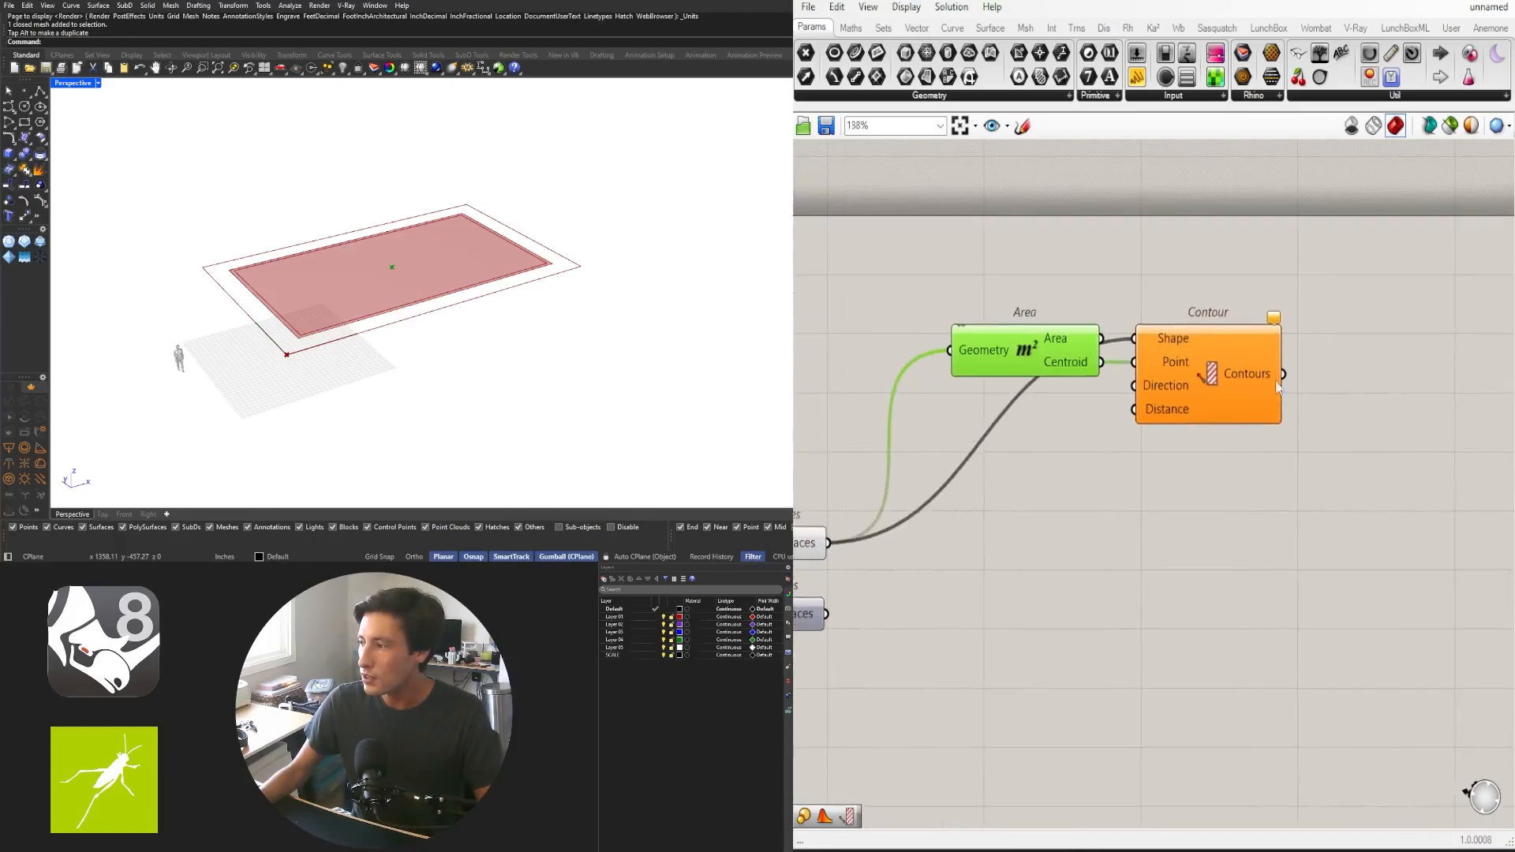
Add a Unit X component below Area and connect its vector to Contour's Direction input
{"action": "left_click", "coordinate": [1278, 387]}
{"action": "left_click", "coordinate": [996, 447]}
{"action": "double_click", "coordinate": [995, 446]}
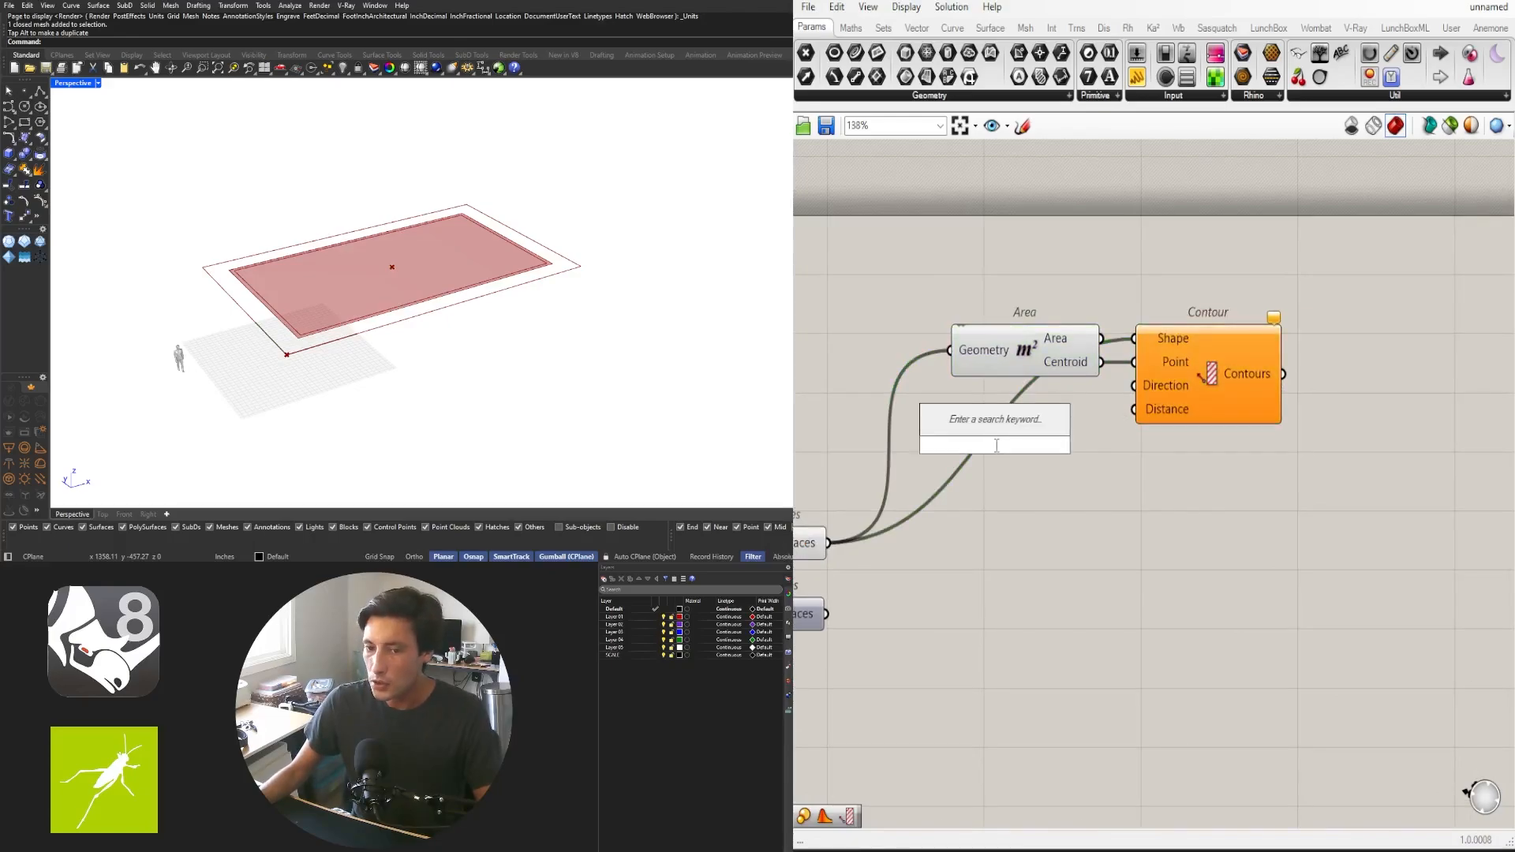
{"action": "type", "text": "unit x"}
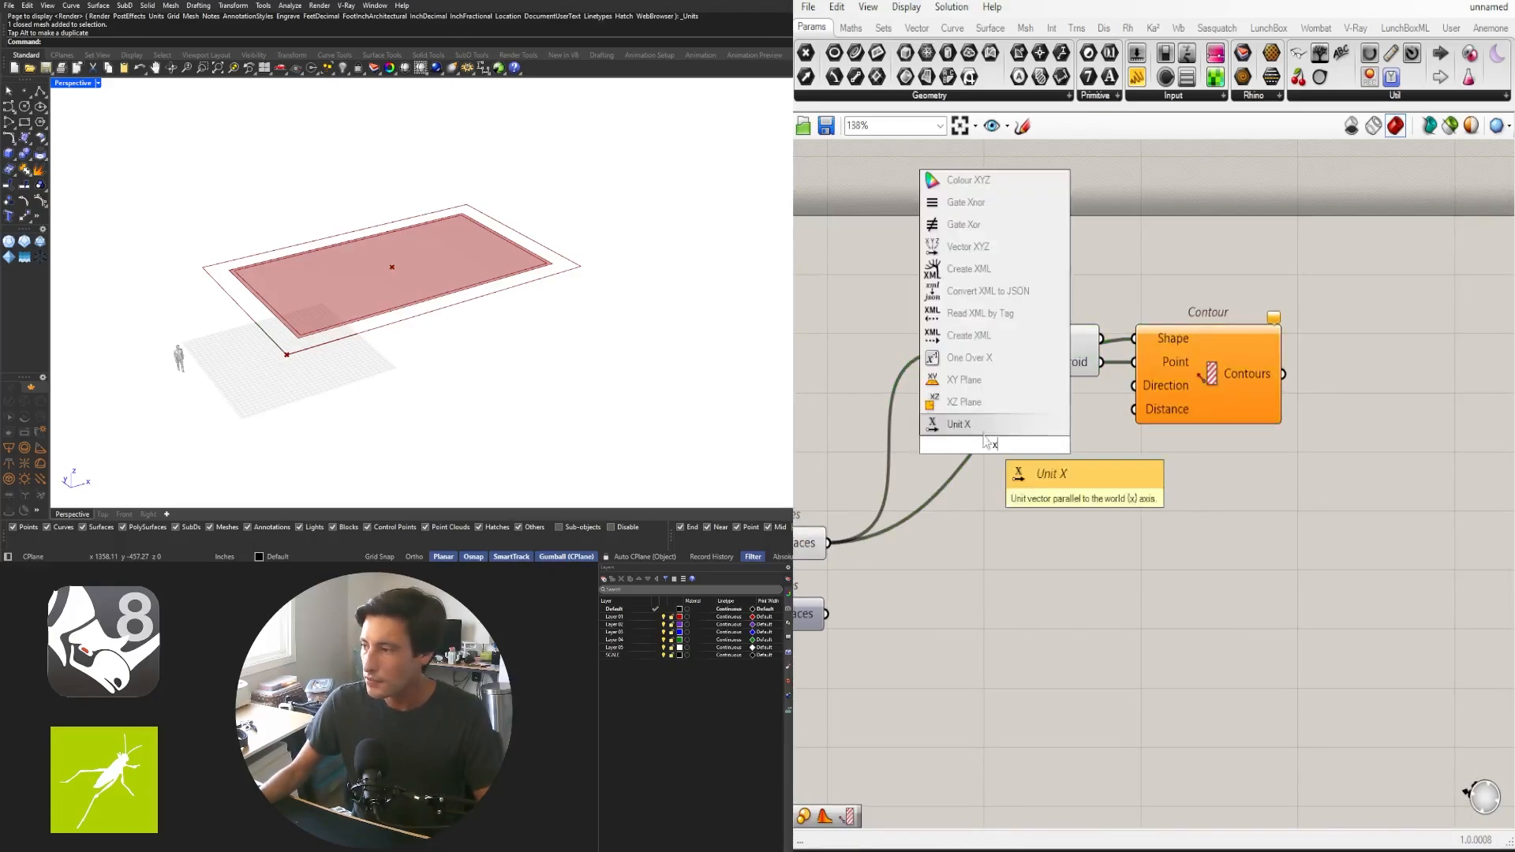
{"action": "key", "text": "Return"}
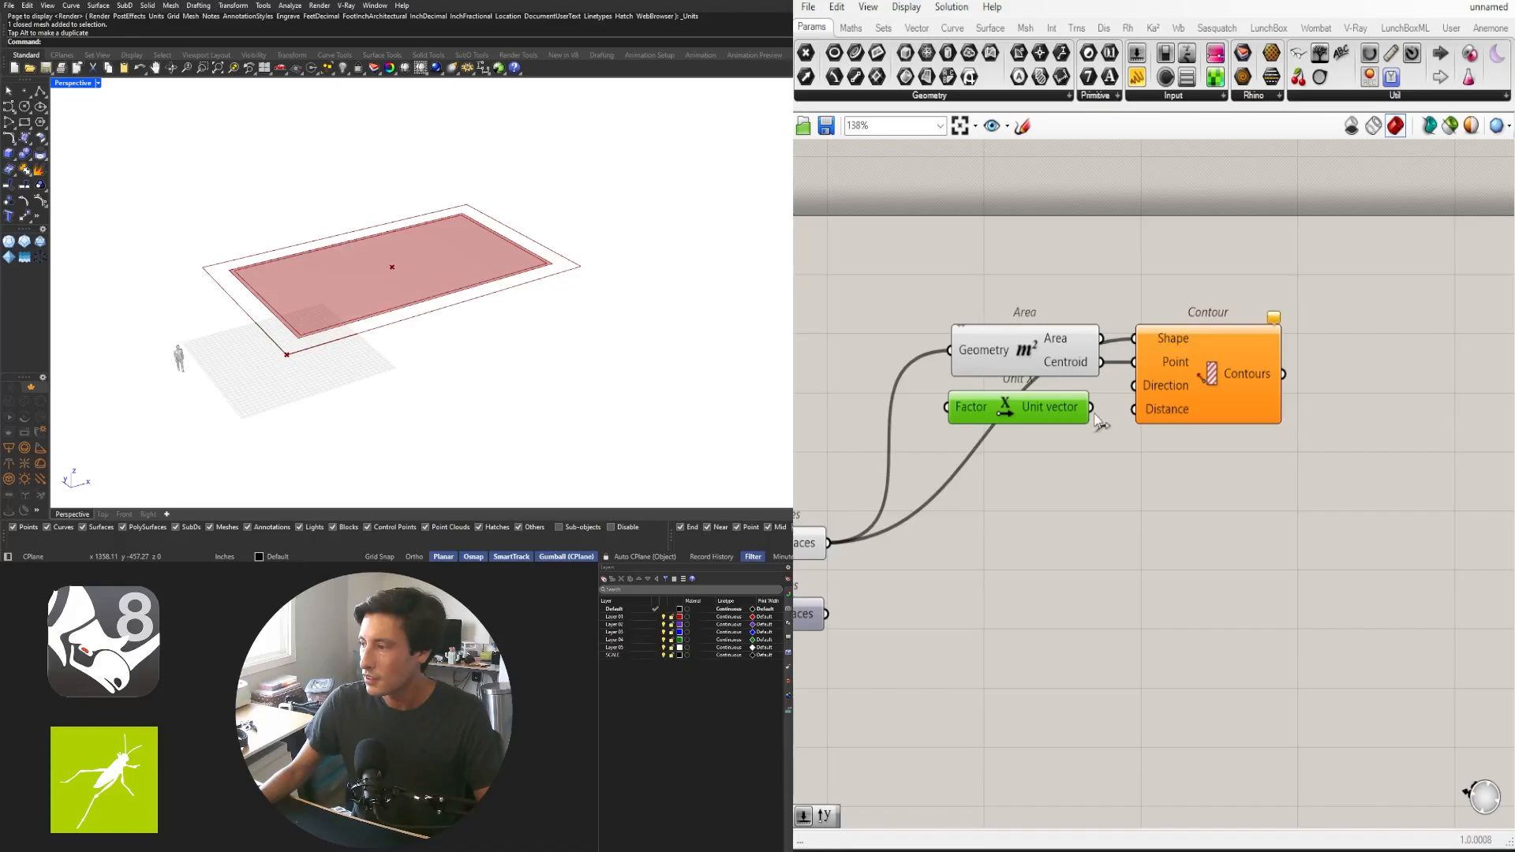
{"action": "left_click_drag", "start_coordinate": [1196, 380], "coordinate": [1201, 380]}
{"action": "left_click", "coordinate": [1002, 569]}
Duplicate the first offset's Number Slider and Cluster below Unit X, with the copied slider at 15.00
{"action": "scroll", "coordinate": [1002, 569], "scroll_direction": "down", "scroll_amount": 4}
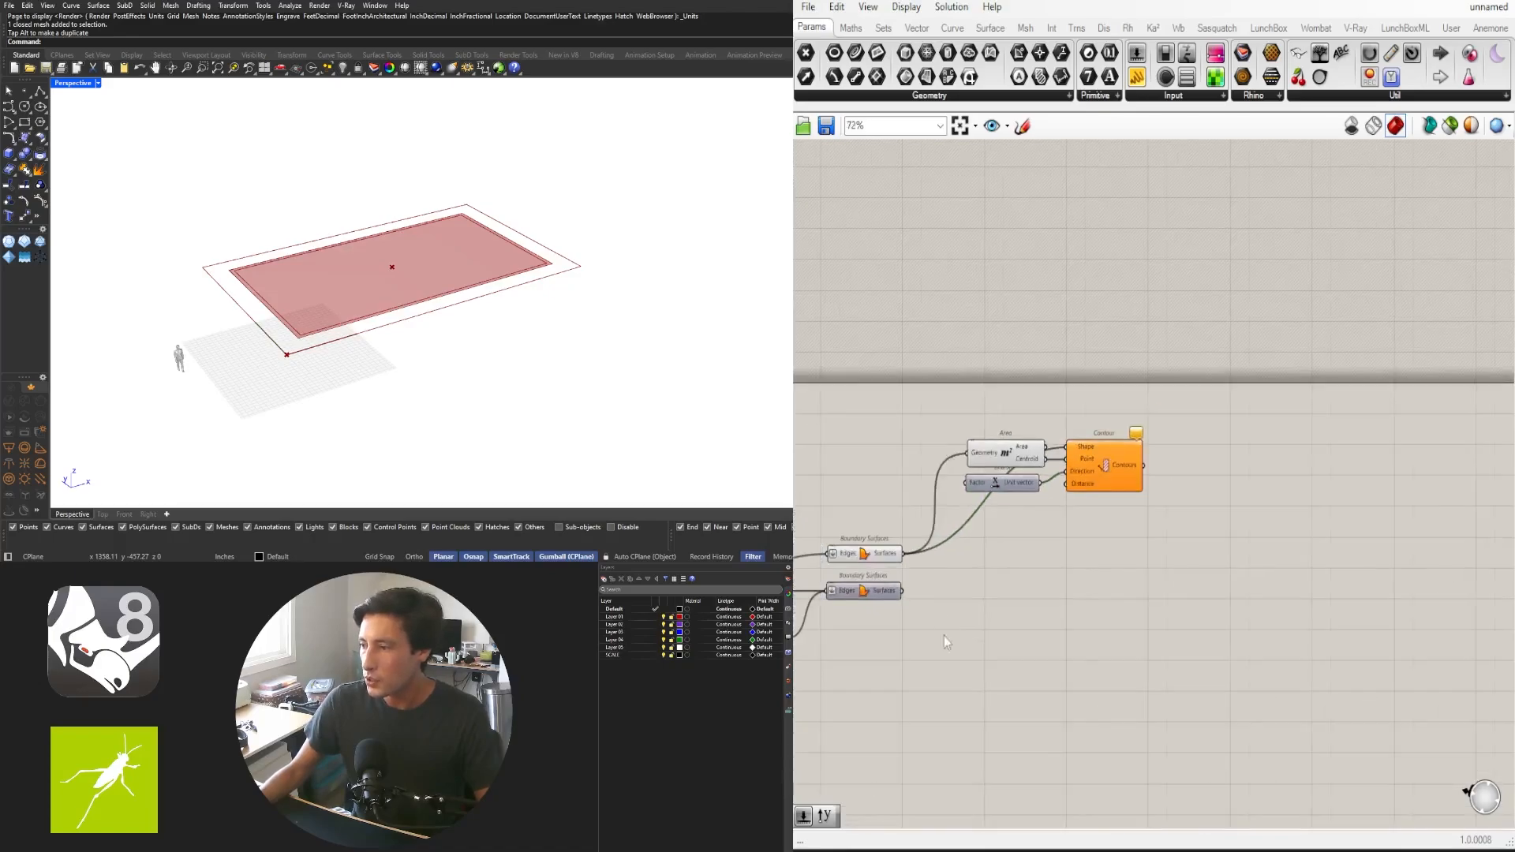
{"action": "right_click_drag", "start_coordinate": [944, 636], "coordinate": [1368, 603]}
{"action": "scroll", "coordinate": [1058, 629], "scroll_direction": "up", "scroll_amount": 3}
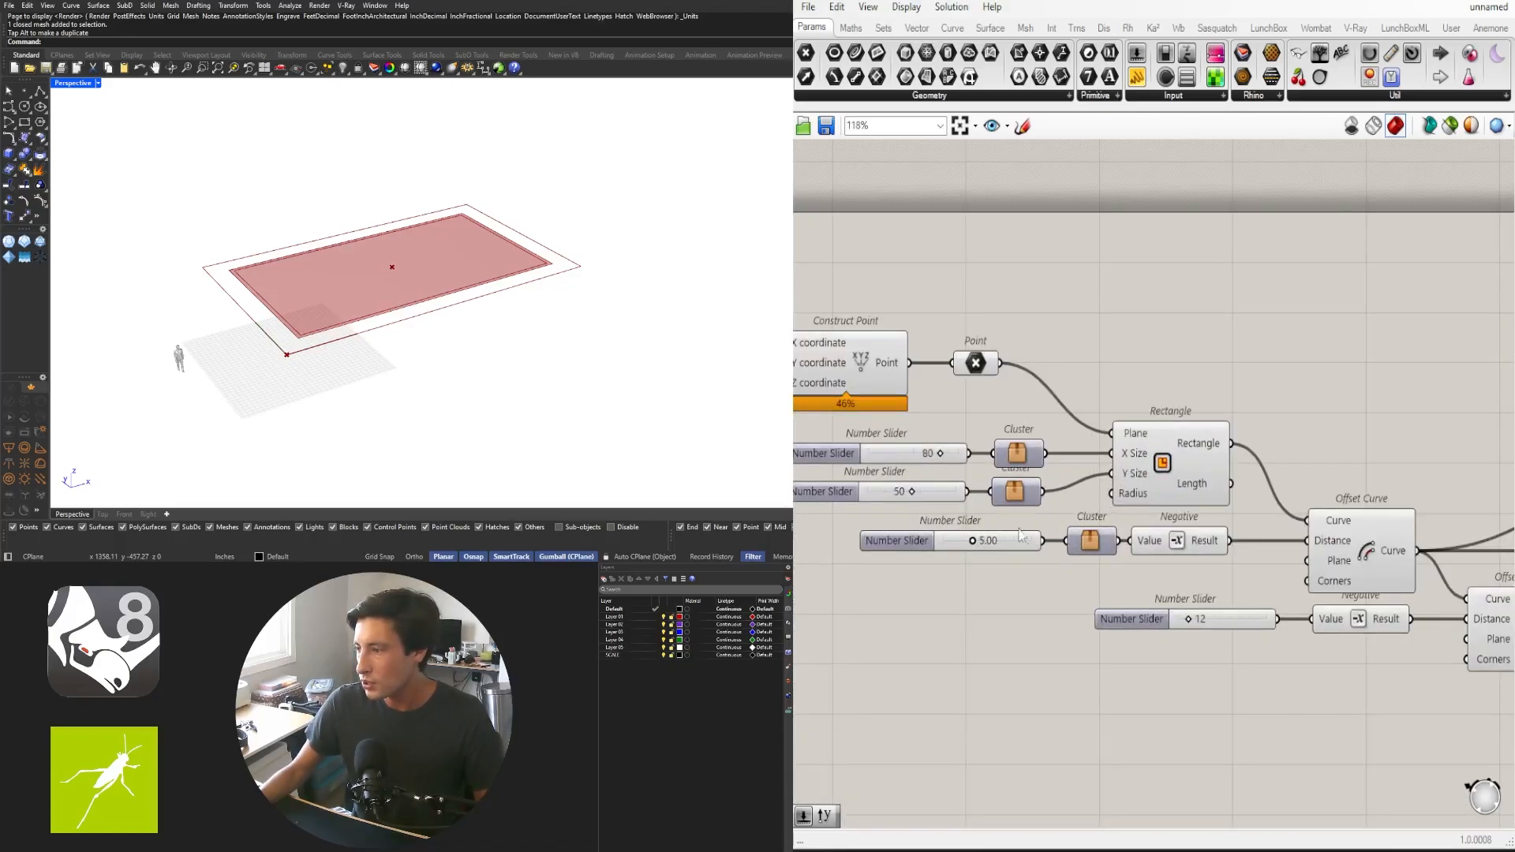
{"action": "left_click_drag", "start_coordinate": [1015, 544], "coordinate": [1004, 541]}
{"action": "scroll", "coordinate": [1083, 580], "scroll_direction": "down", "scroll_amount": 3}
{"action": "right_click_drag", "start_coordinate": [1095, 578], "coordinate": [883, 521]}
{"action": "scroll", "coordinate": [883, 521], "scroll_direction": "down", "scroll_amount": 3}
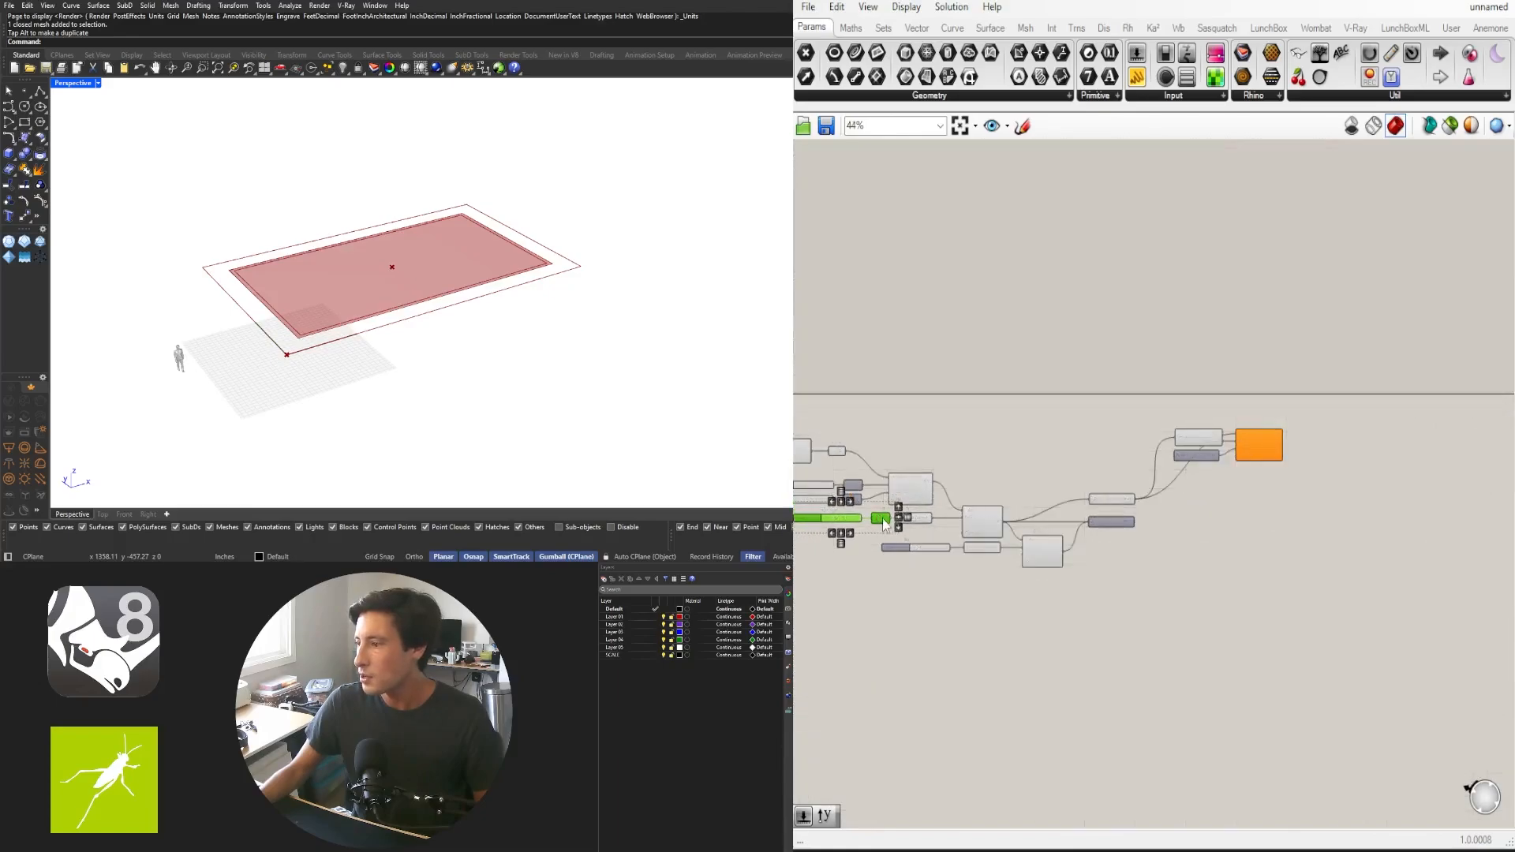
{"action": "left_click_drag", "start_coordinate": [1209, 470], "coordinate": [1210, 470]}
{"action": "scroll", "coordinate": [1211, 471], "scroll_direction": "up", "scroll_amount": 8}
{"action": "left_click", "coordinate": [1251, 589]}
{"action": "scroll", "coordinate": [923, 471], "scroll_direction": "up", "scroll_amount": 1}
{"action": "left_click", "coordinate": [914, 470]}
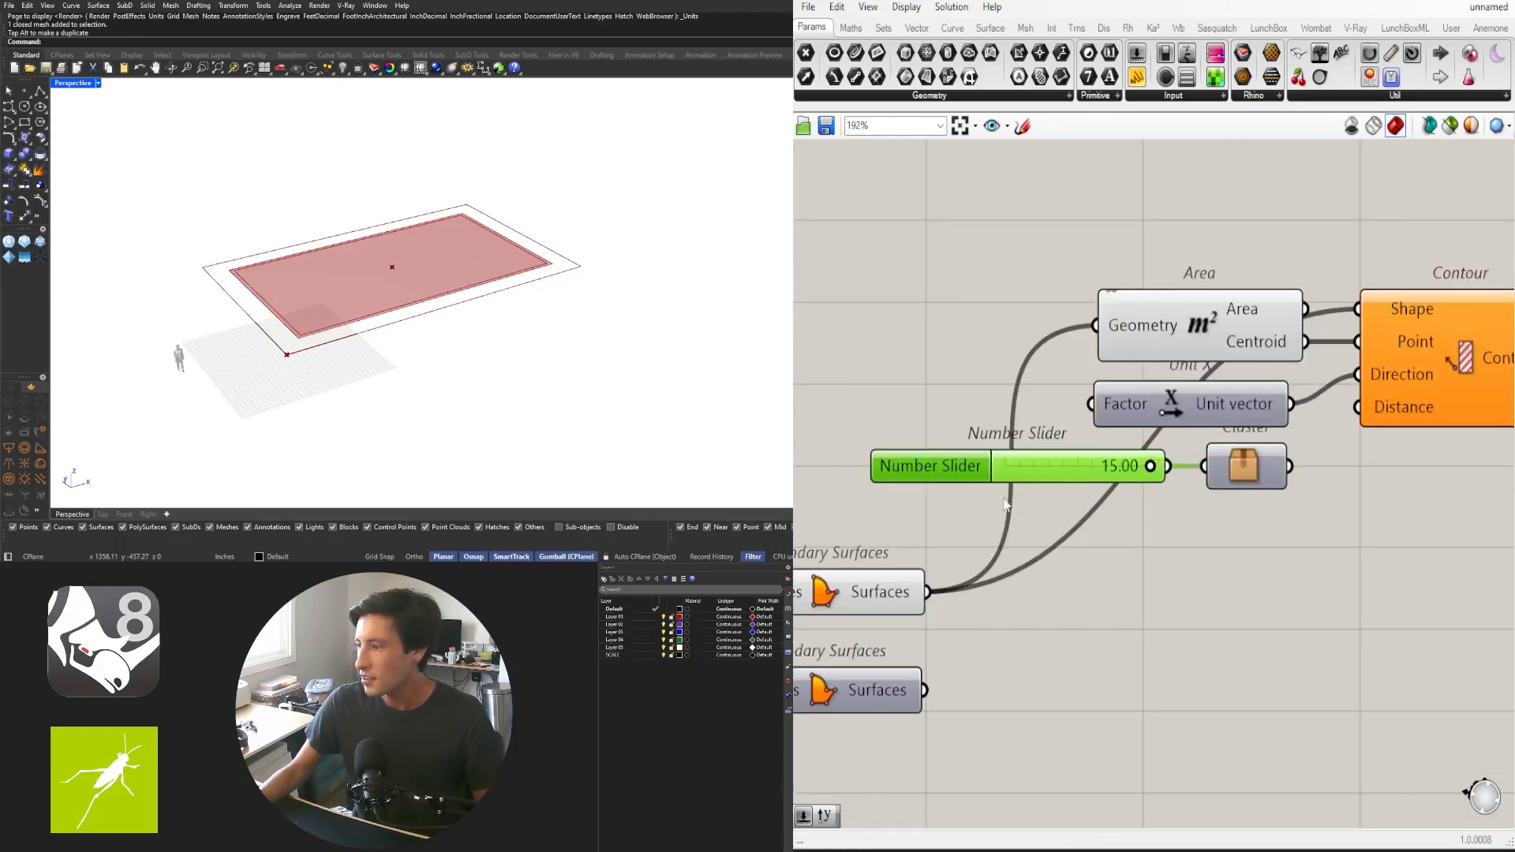
Set the copied Number Slider's maximum to 25
{"action": "double_click", "coordinate": [978, 474]}
{"action": "double_click", "coordinate": [981, 522]}
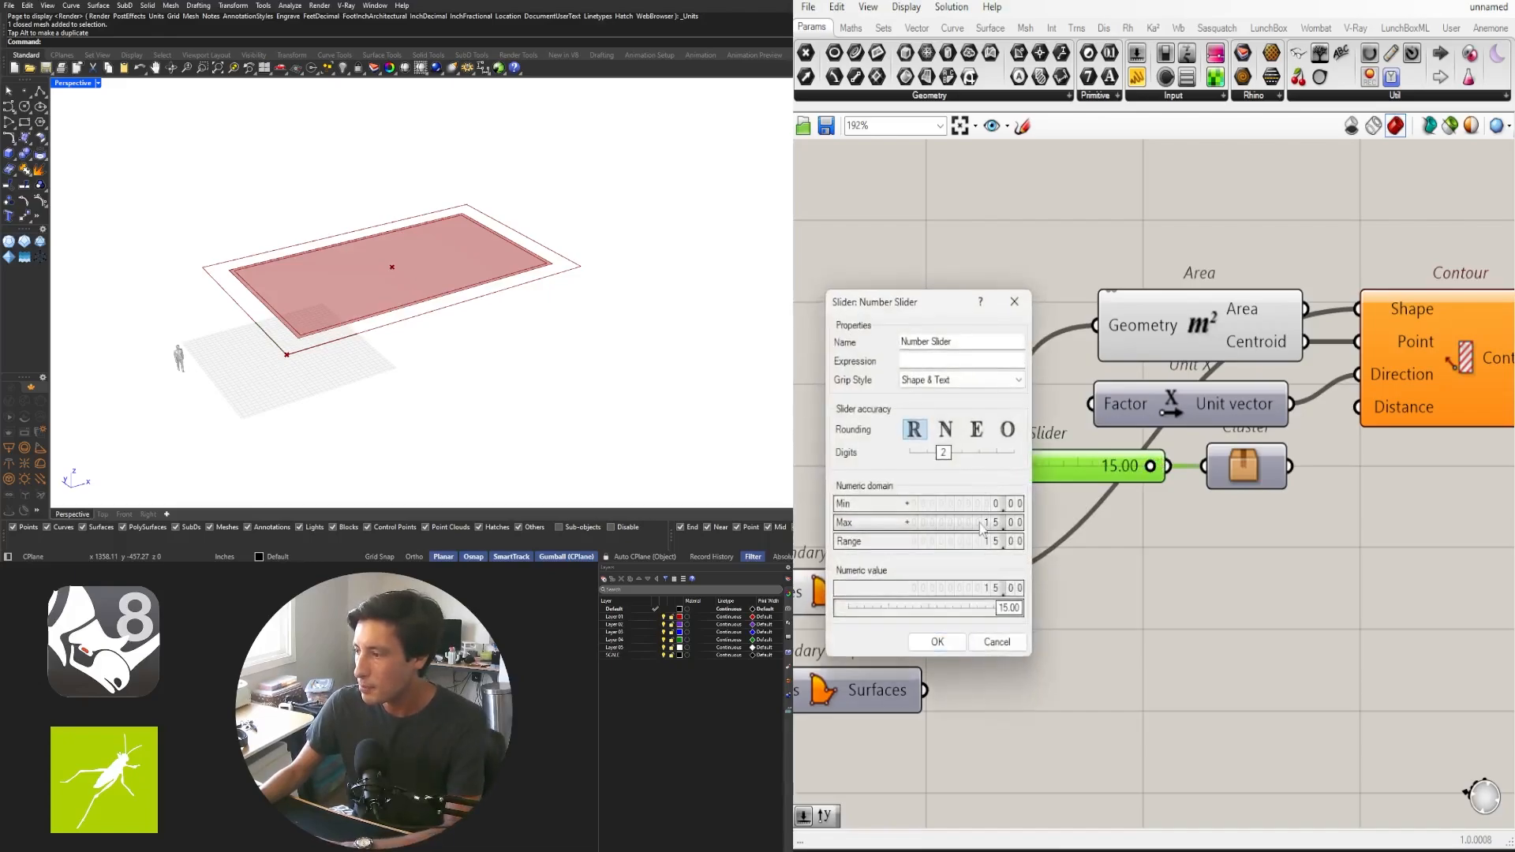
{"action": "type", "text": "25"}
{"action": "left_click", "coordinate": [949, 645]}
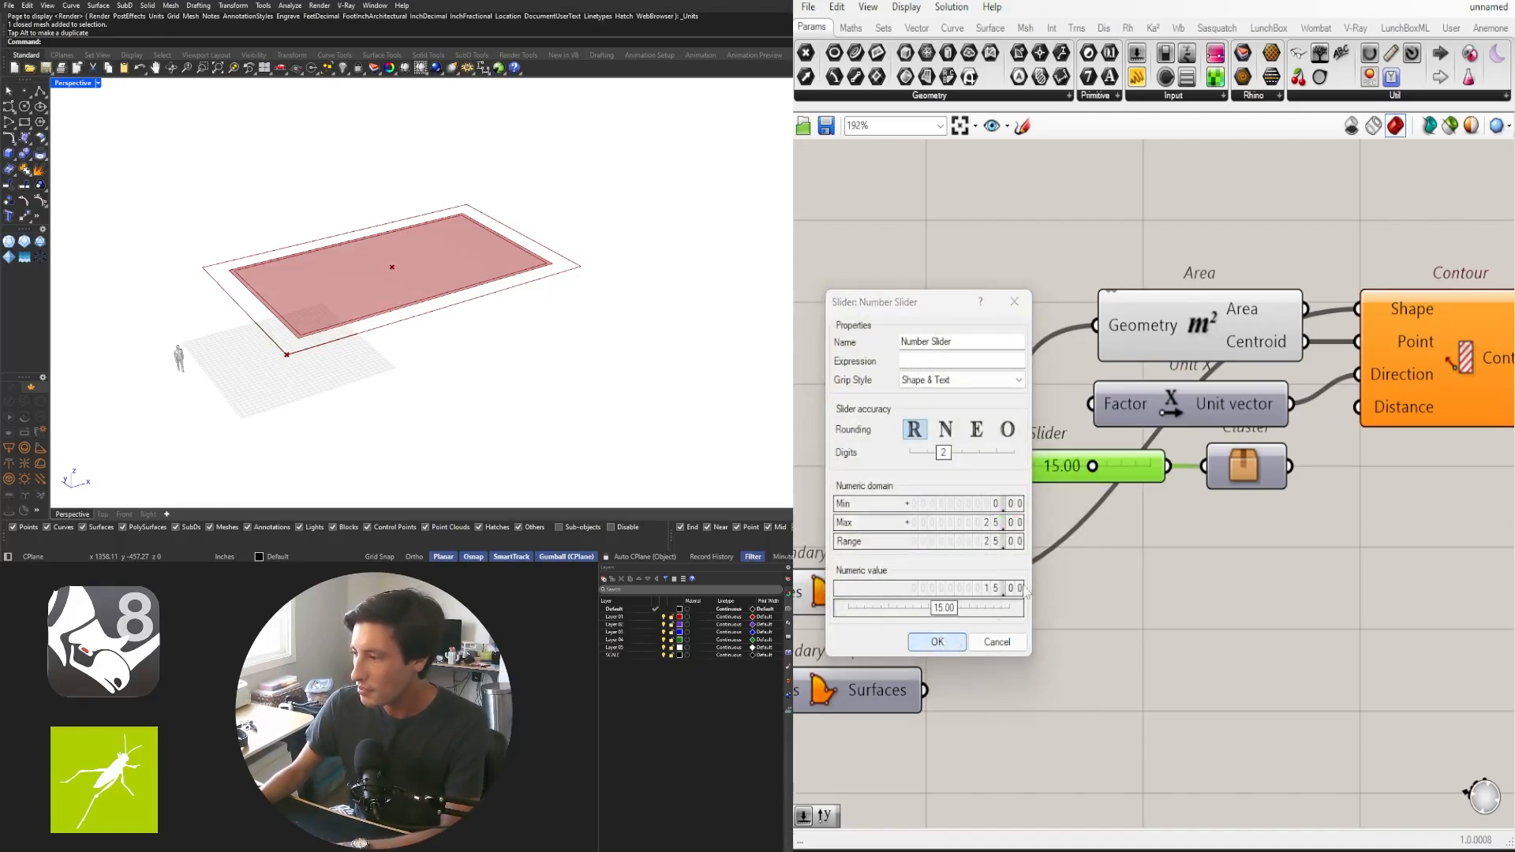
Connect the copied Cluster's output to Contour's Distance input and highlight the contours in the viewport
{"action": "left_click", "coordinate": [1379, 557]}
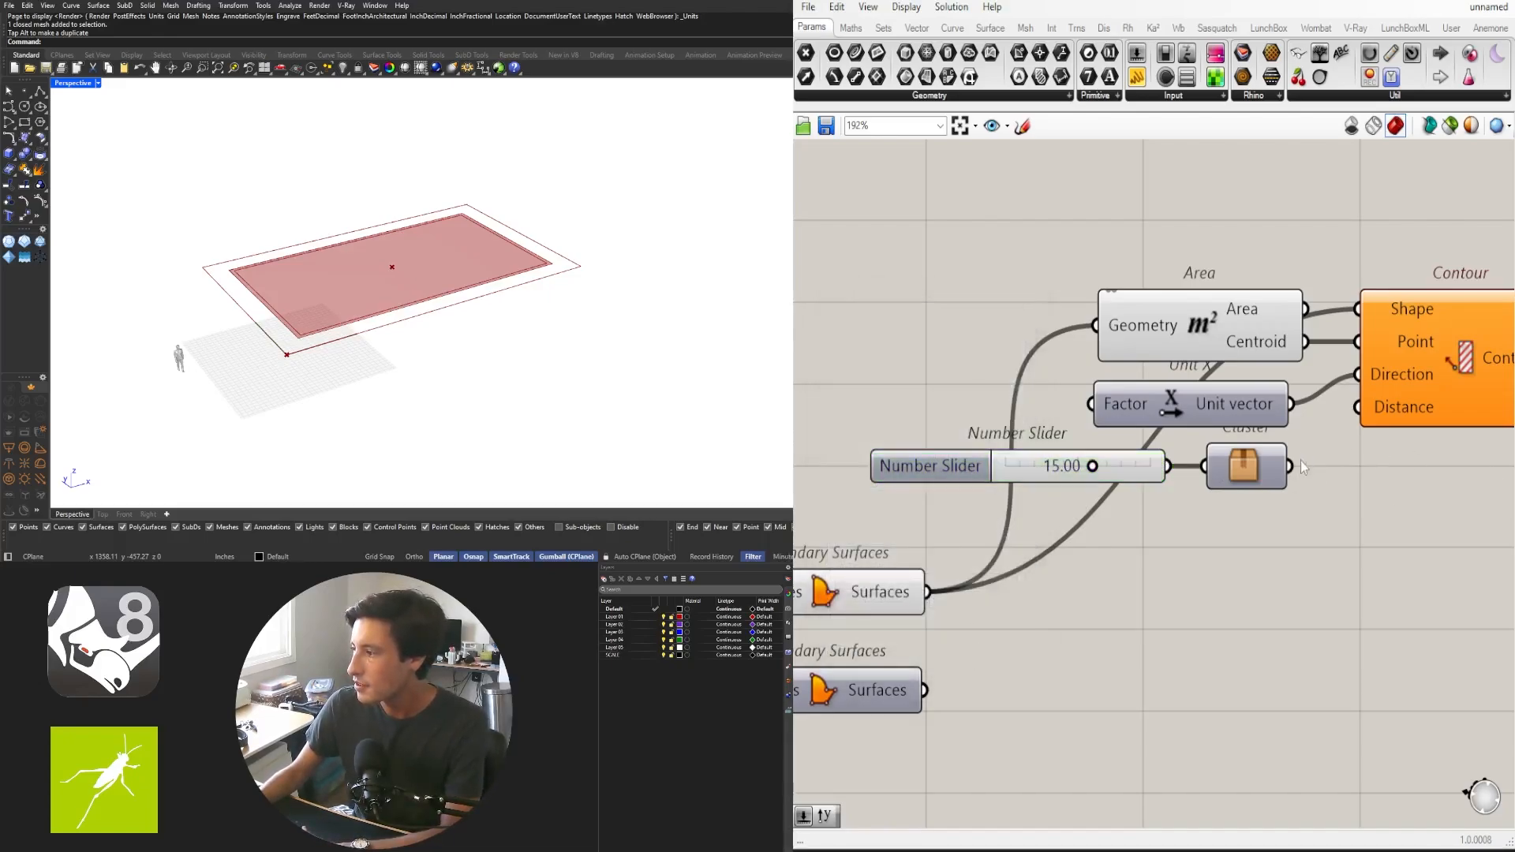
{"action": "left_click_drag", "start_coordinate": [1291, 465], "coordinate": [1357, 409]}
{"action": "right_click_drag", "start_coordinate": [1381, 499], "coordinate": [1192, 518]}
{"action": "left_click", "coordinate": [1267, 407]}
Try contour spacings of 8.46 and 6.15 on the distance slider
{"action": "right_click_drag", "start_coordinate": [880, 498], "coordinate": [1092, 489]}
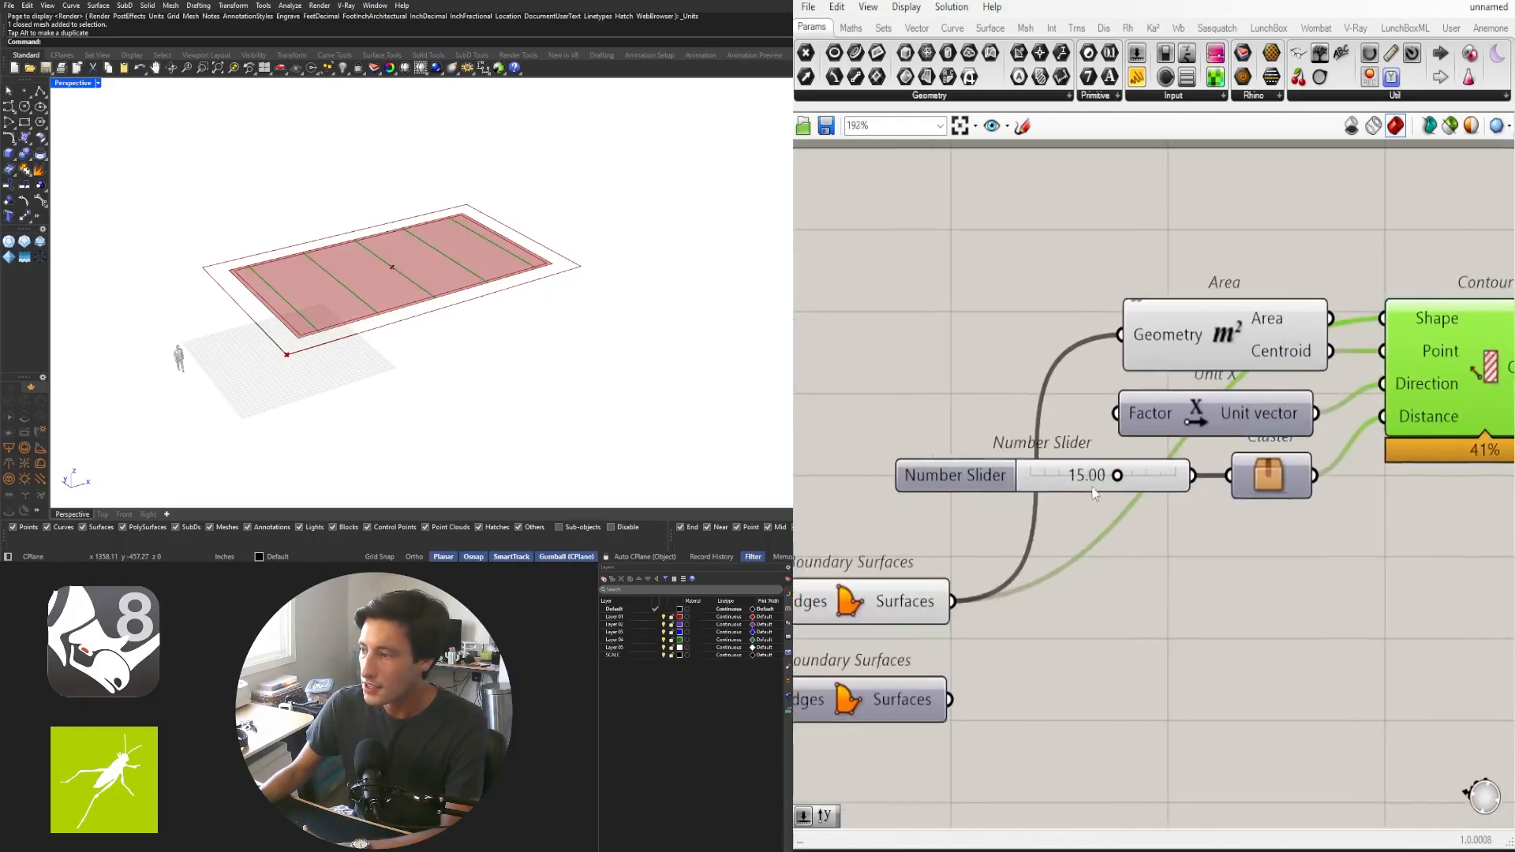
{"action": "scroll", "coordinate": [1093, 493], "scroll_direction": "up", "scroll_amount": 3}
{"action": "left_click_drag", "start_coordinate": [1143, 467], "coordinate": [1067, 467]}
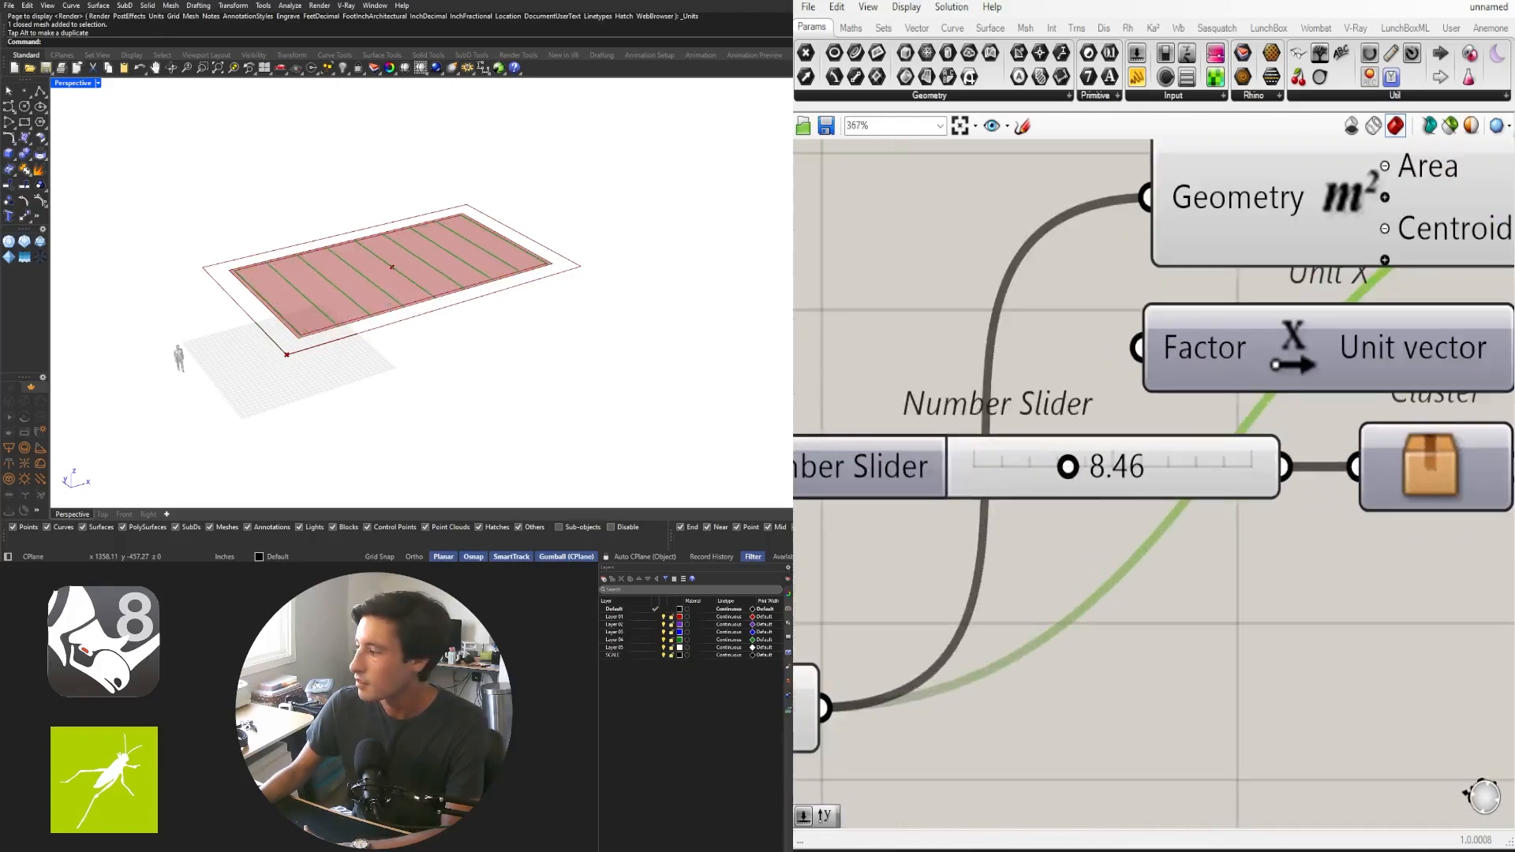
{"action": "scroll", "coordinate": [1225, 652], "scroll_direction": "down", "scroll_amount": 3}
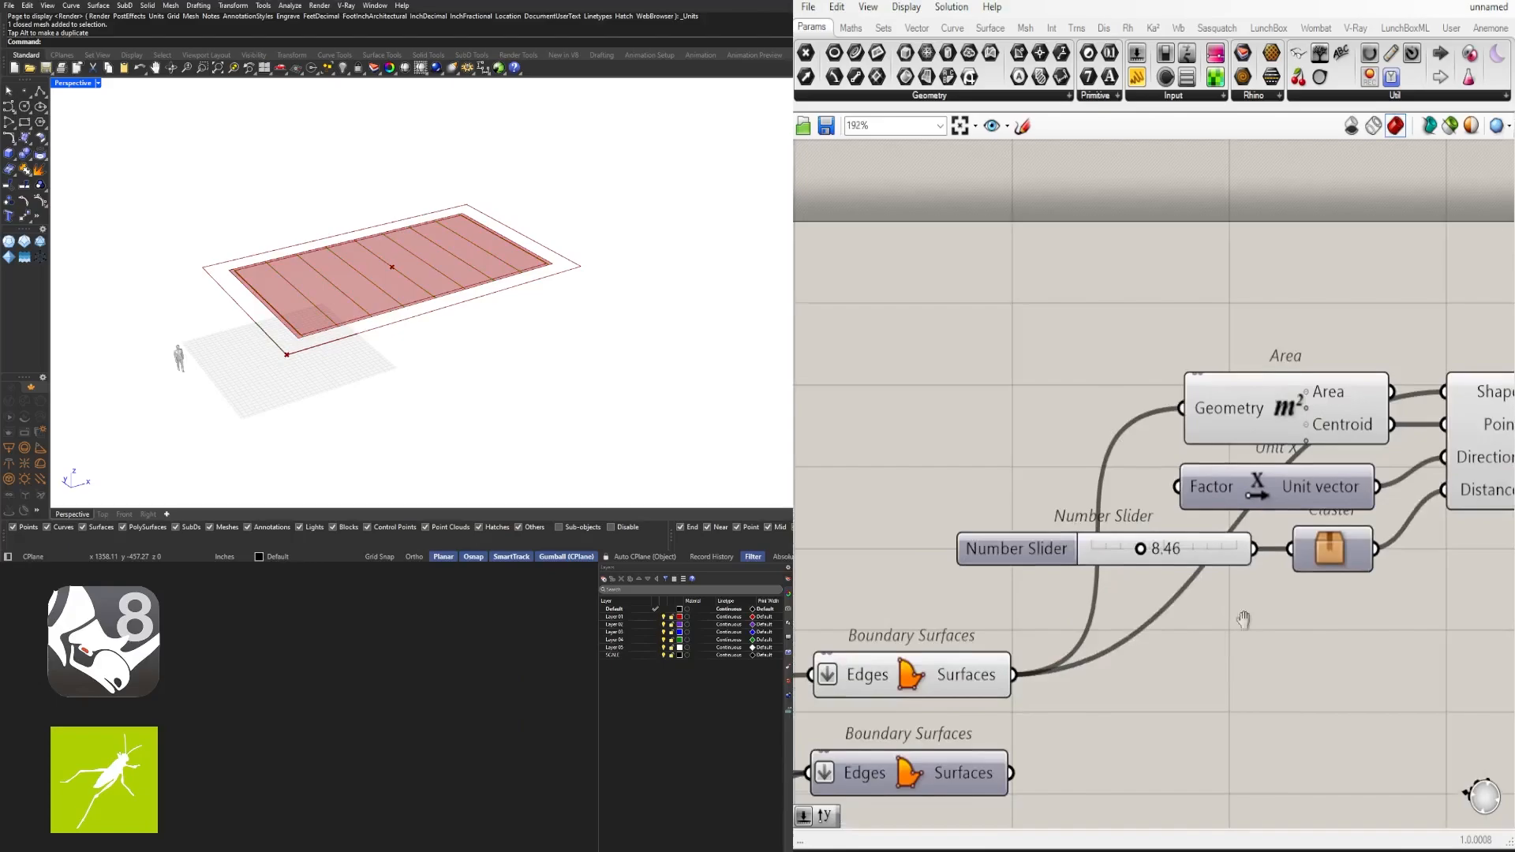
{"action": "right_click_drag", "start_coordinate": [1451, 465], "coordinate": [1304, 484]}
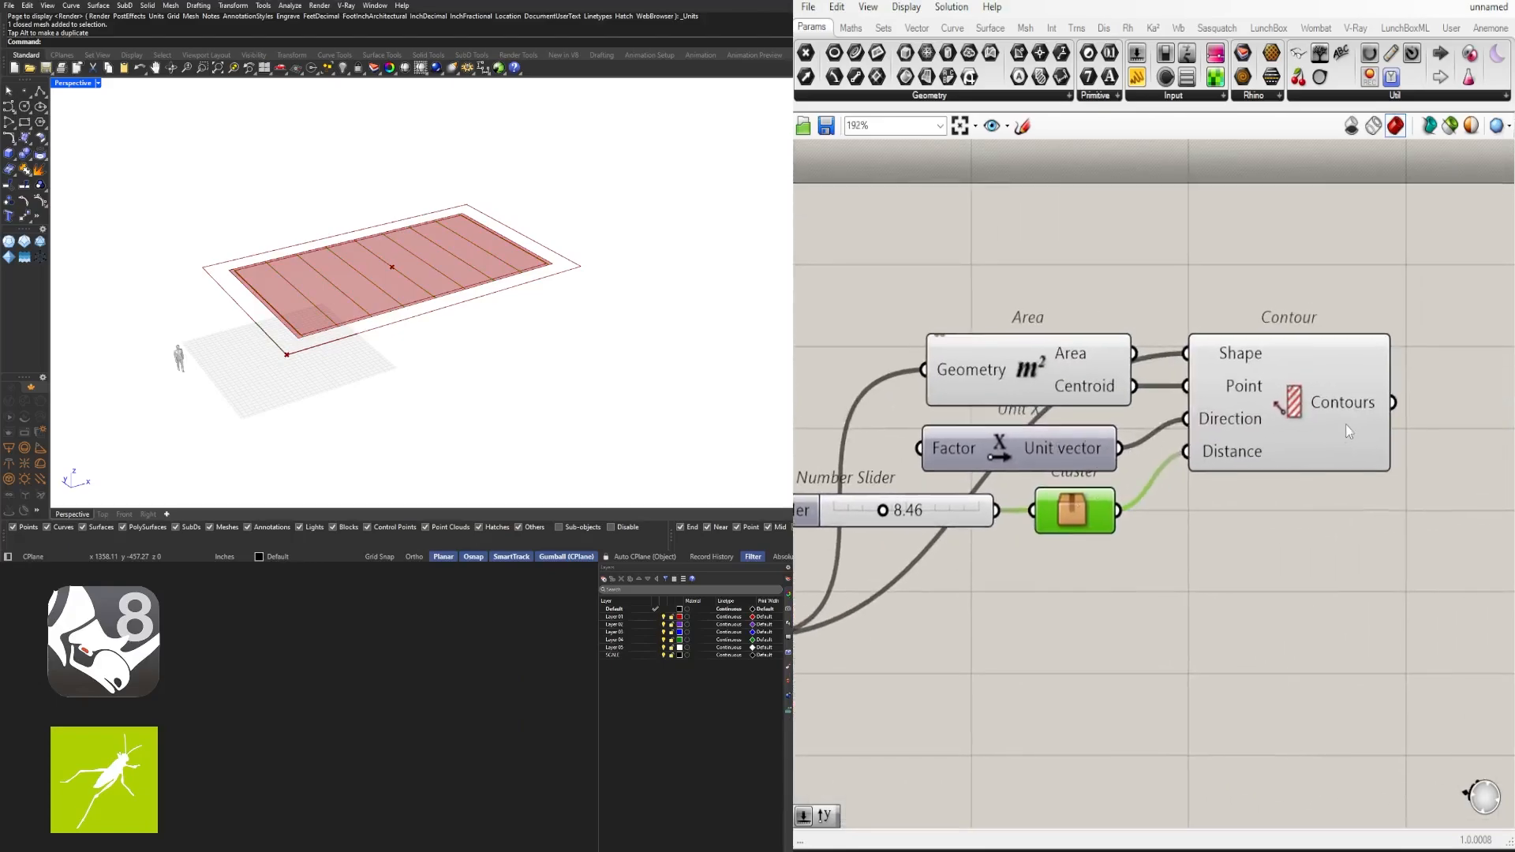
{"action": "left_click", "coordinate": [1312, 414]}
{"action": "scroll", "coordinate": [987, 585], "scroll_direction": "up", "scroll_amount": 5}
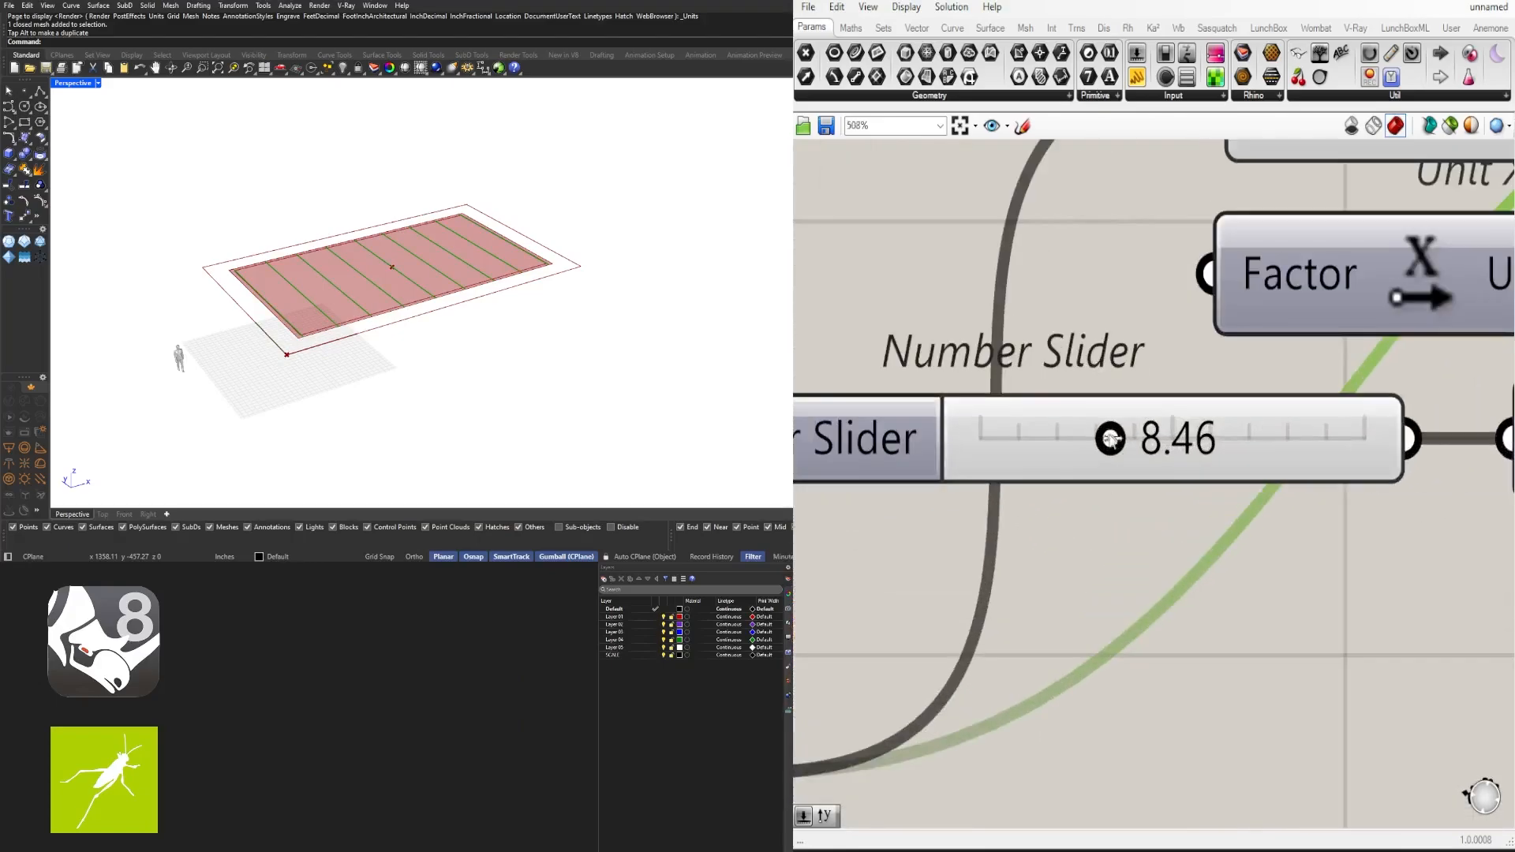
{"action": "left_click_drag", "start_coordinate": [1115, 439], "coordinate": [1077, 438]}
{"action": "scroll", "coordinate": [1077, 439], "scroll_direction": "down", "scroll_amount": 1}
Set the contour distance slider to 20 and highlight the contours in the viewport
{"action": "double_click", "coordinate": [1133, 450]}
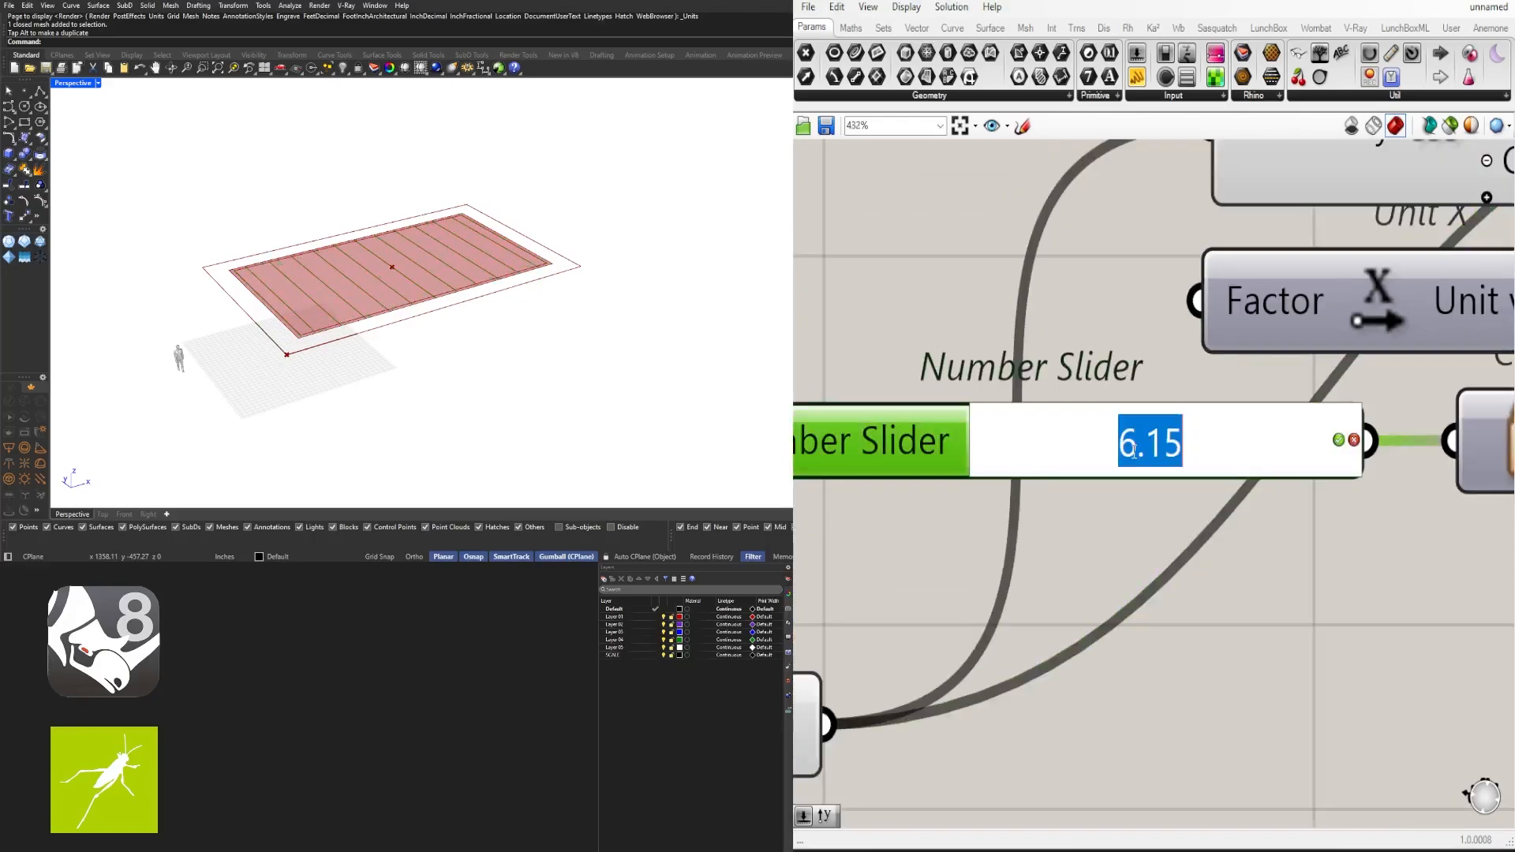
{"action": "type", "text": "20"}
{"action": "key", "text": "Return"}
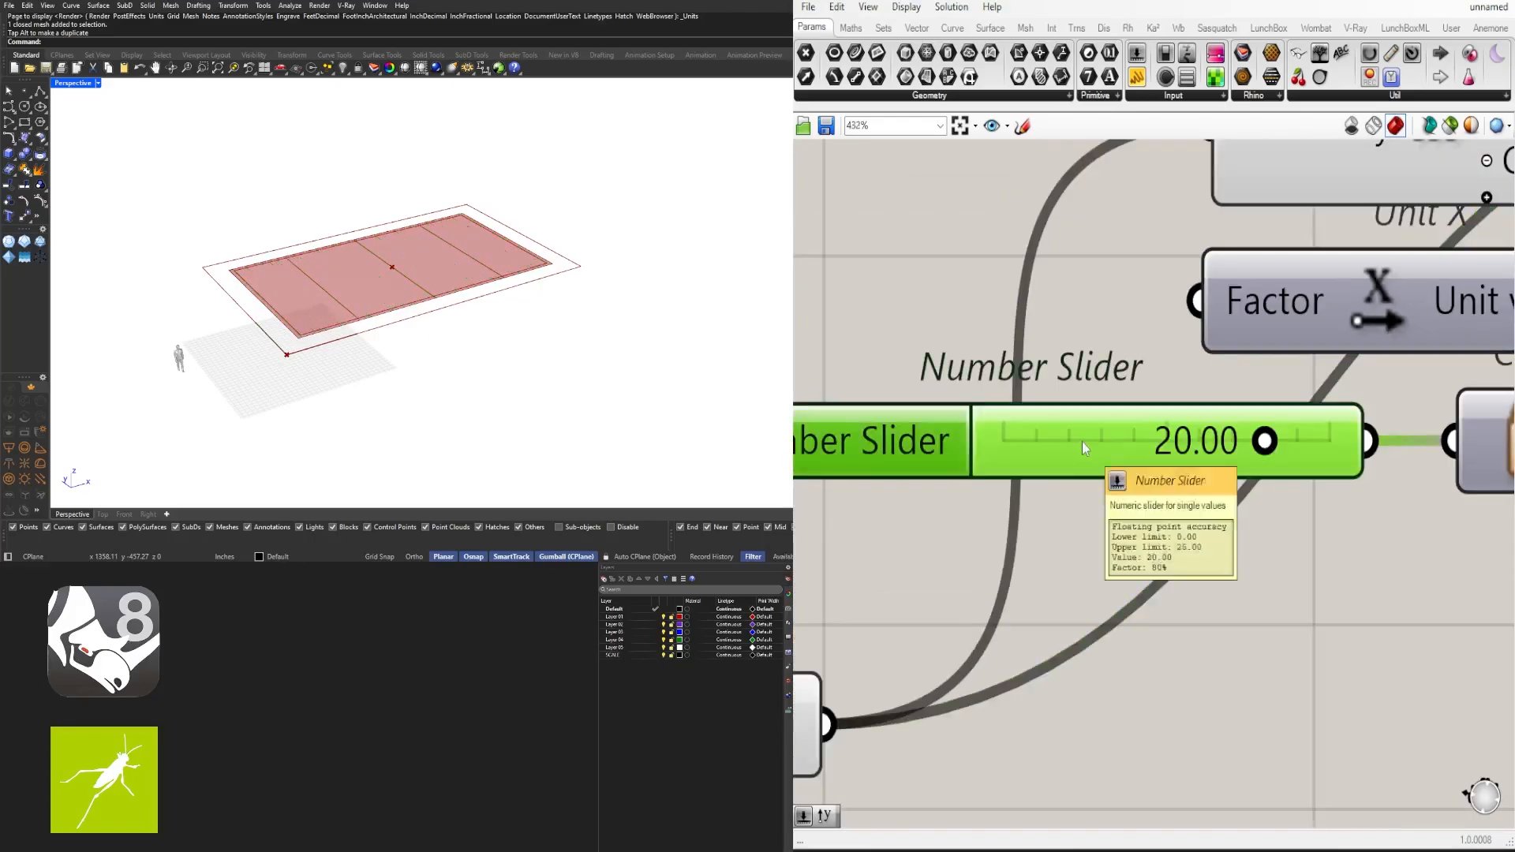
{"action": "scroll", "coordinate": [1082, 442], "scroll_direction": "down", "scroll_amount": 7}
{"action": "left_click_drag", "start_coordinate": [1371, 524], "coordinate": [1212, 402]}
{"action": "left_click", "coordinate": [1262, 344]}
{"action": "left_click", "coordinate": [1380, 429]}
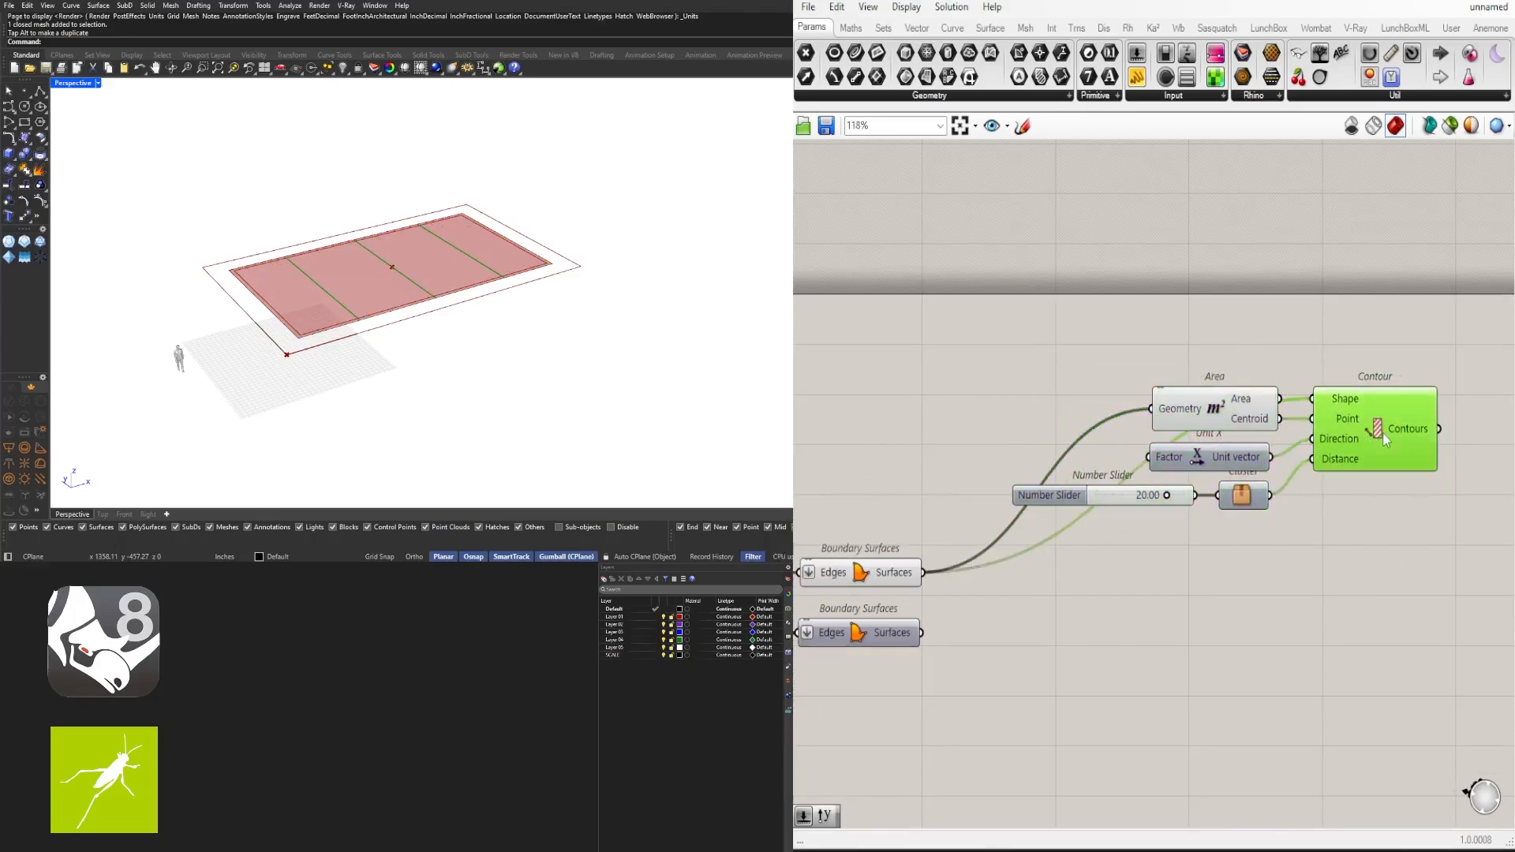
{"action": "left_click", "coordinate": [1323, 597]}
Set the wire display of Contour's Shape input and Area's Geometry input to Hidden
{"action": "right_click_drag", "start_coordinate": [1229, 552], "coordinate": [1122, 567]}
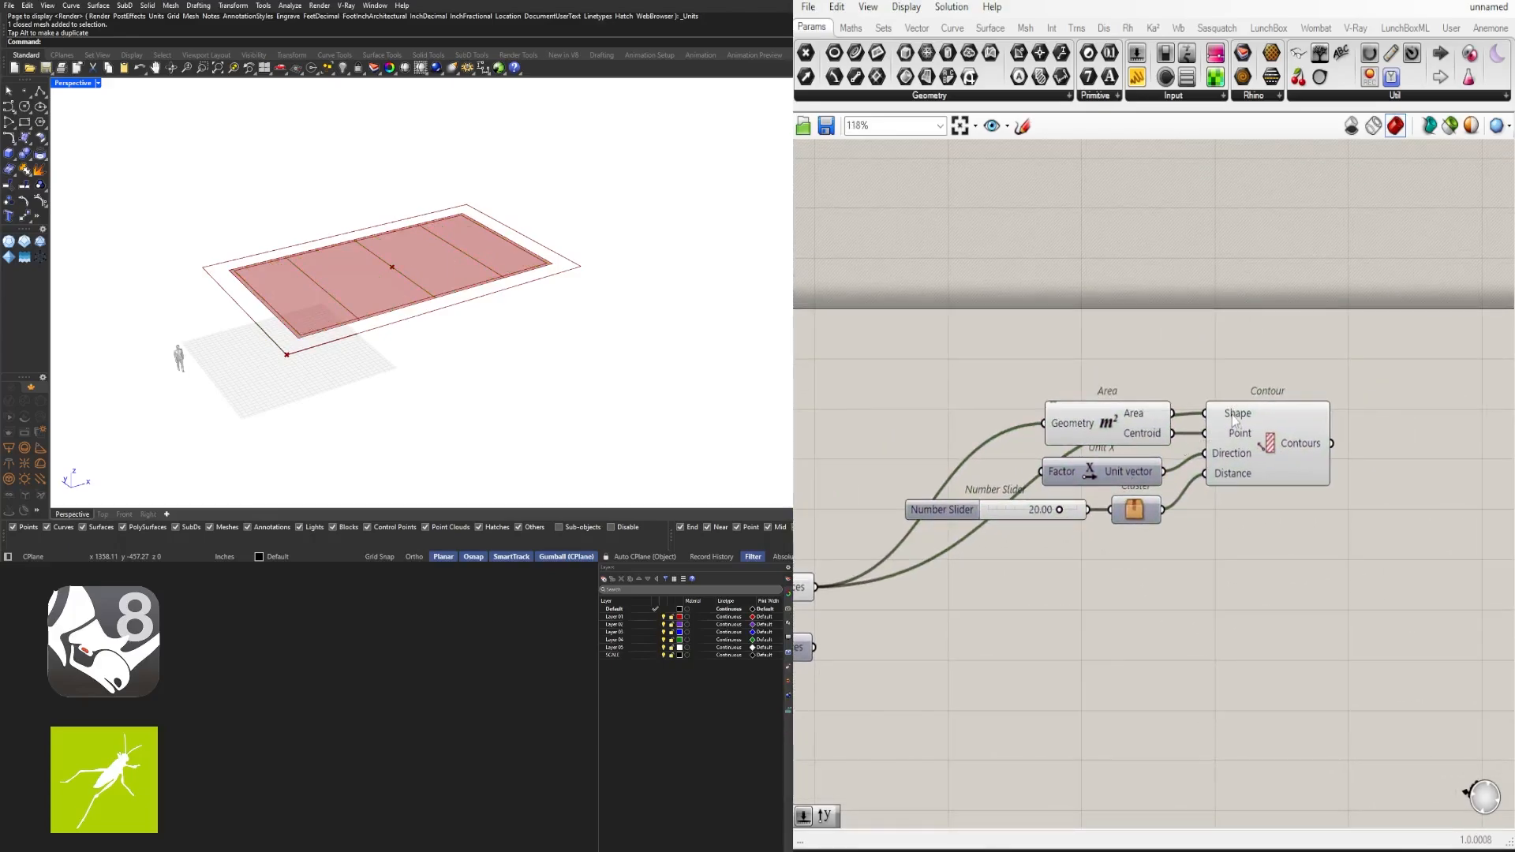
{"action": "right_click", "coordinate": [1235, 420]}
{"action": "mouse_move", "coordinate": [1341, 465]}
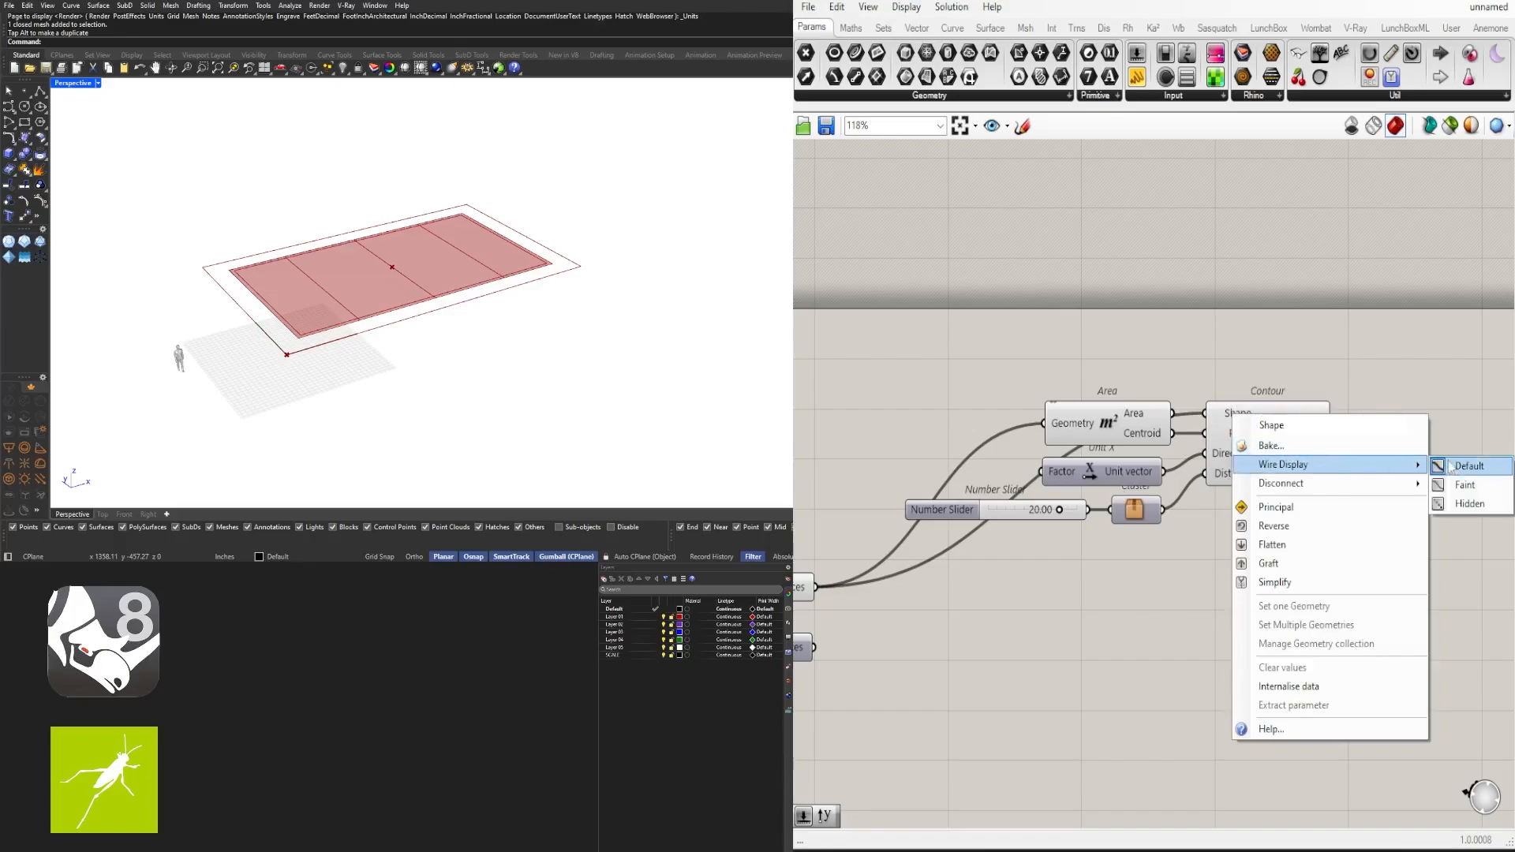
{"action": "left_click", "coordinate": [1453, 505]}
{"action": "right_click", "coordinate": [1054, 424]}
{"action": "mouse_move", "coordinate": [1231, 469]}
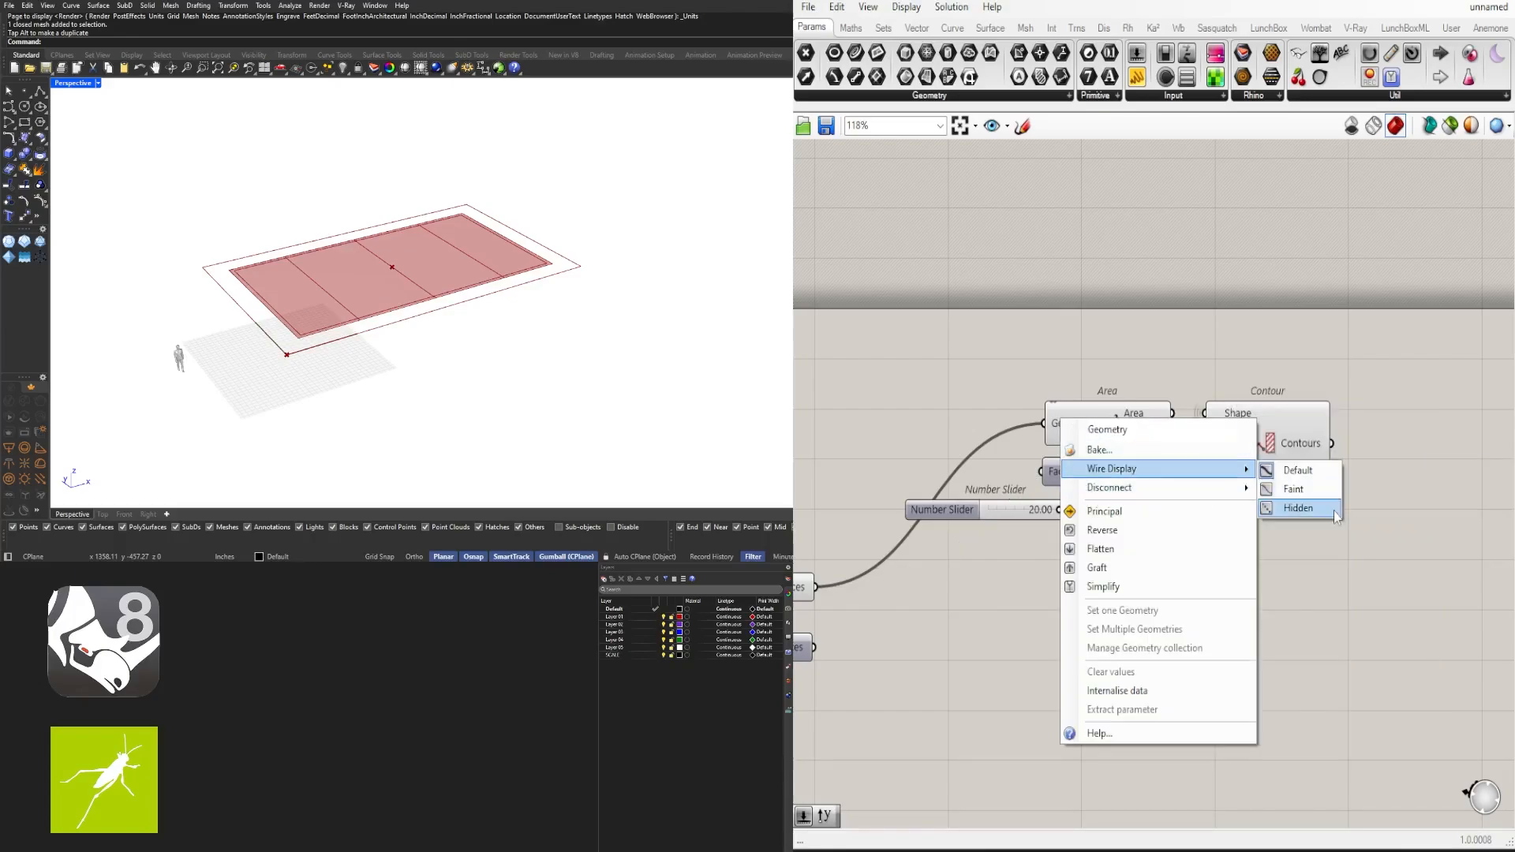
{"action": "left_click", "coordinate": [1335, 515]}
{"action": "left_click", "coordinate": [1272, 434]}
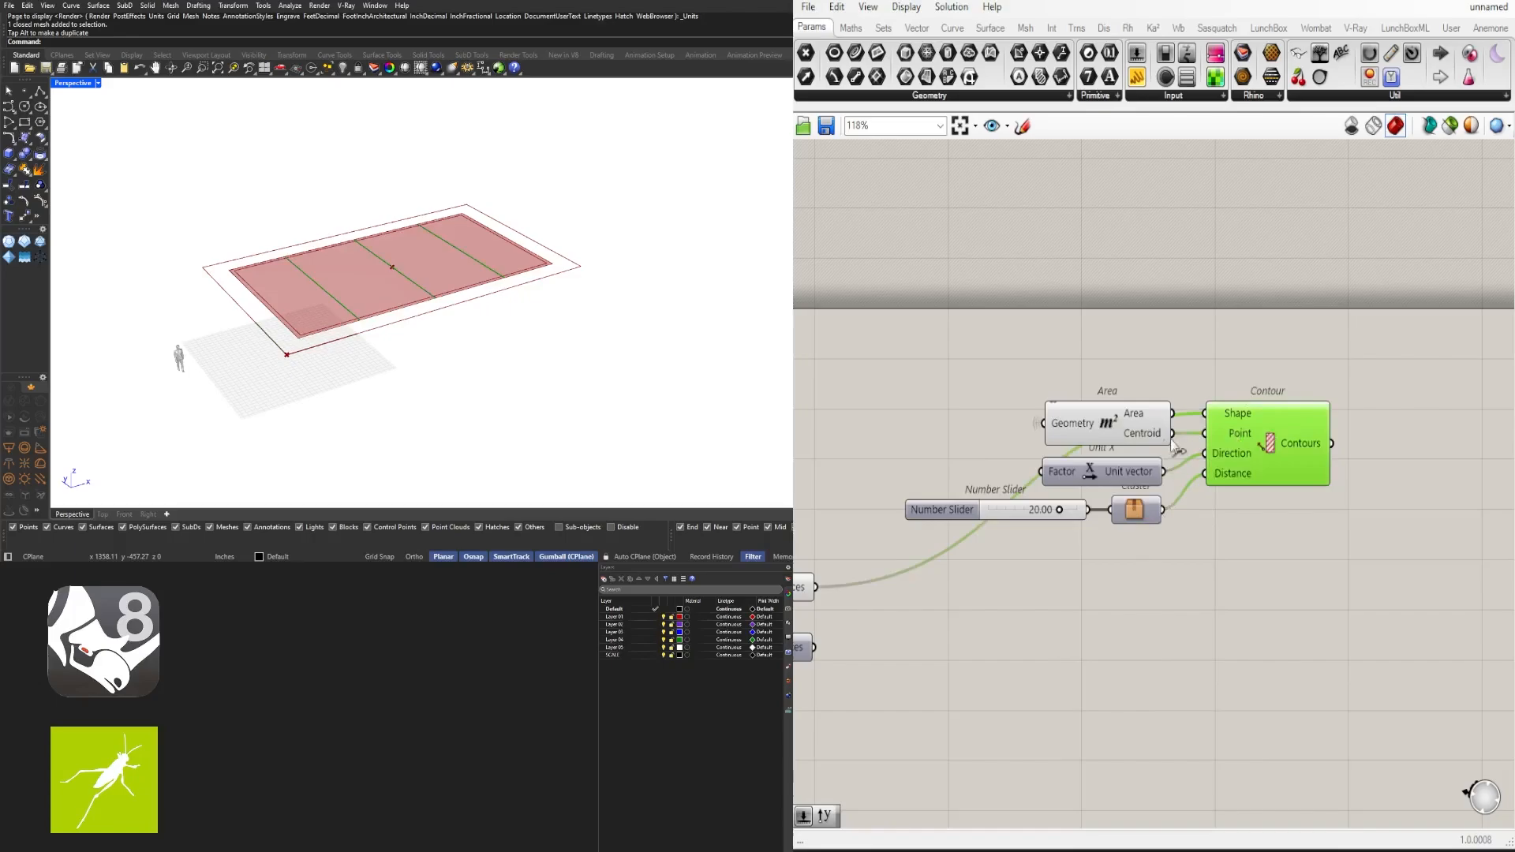
Insert a Relay at the upper Boundary Surfaces output, on the wires to Area and Contour
{"action": "scroll", "coordinate": [1282, 426], "scroll_direction": "down", "scroll_amount": 3}
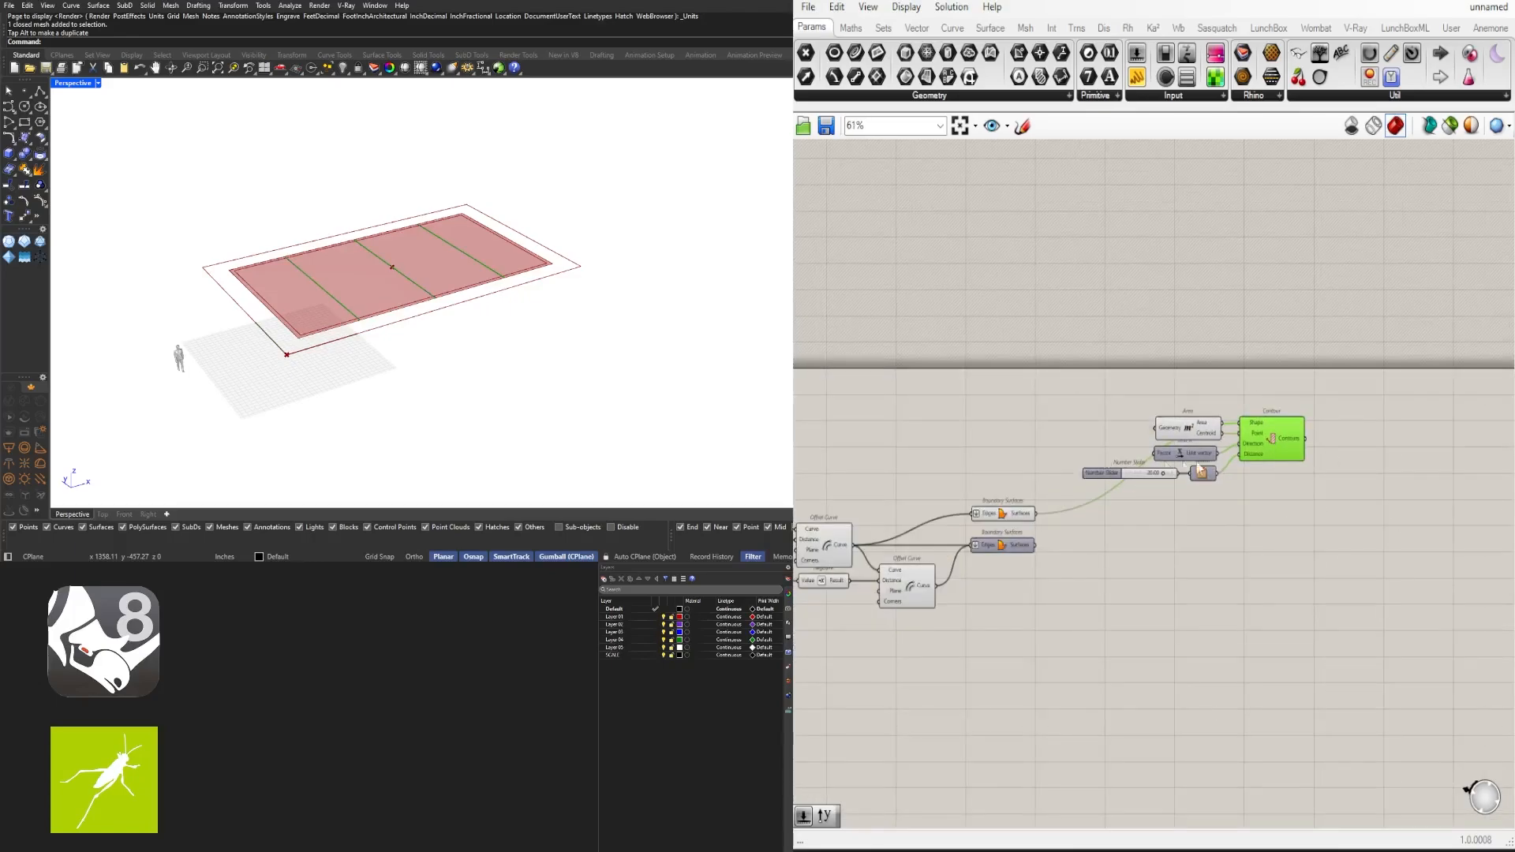
{"action": "scroll", "coordinate": [1148, 448], "scroll_direction": "up", "scroll_amount": 5}
{"action": "scroll", "coordinate": [1150, 451], "scroll_direction": "down", "scroll_amount": 5}
{"action": "scroll", "coordinate": [1238, 518], "scroll_direction": "up", "scroll_amount": 3}
{"action": "left_click", "coordinate": [1216, 546]}
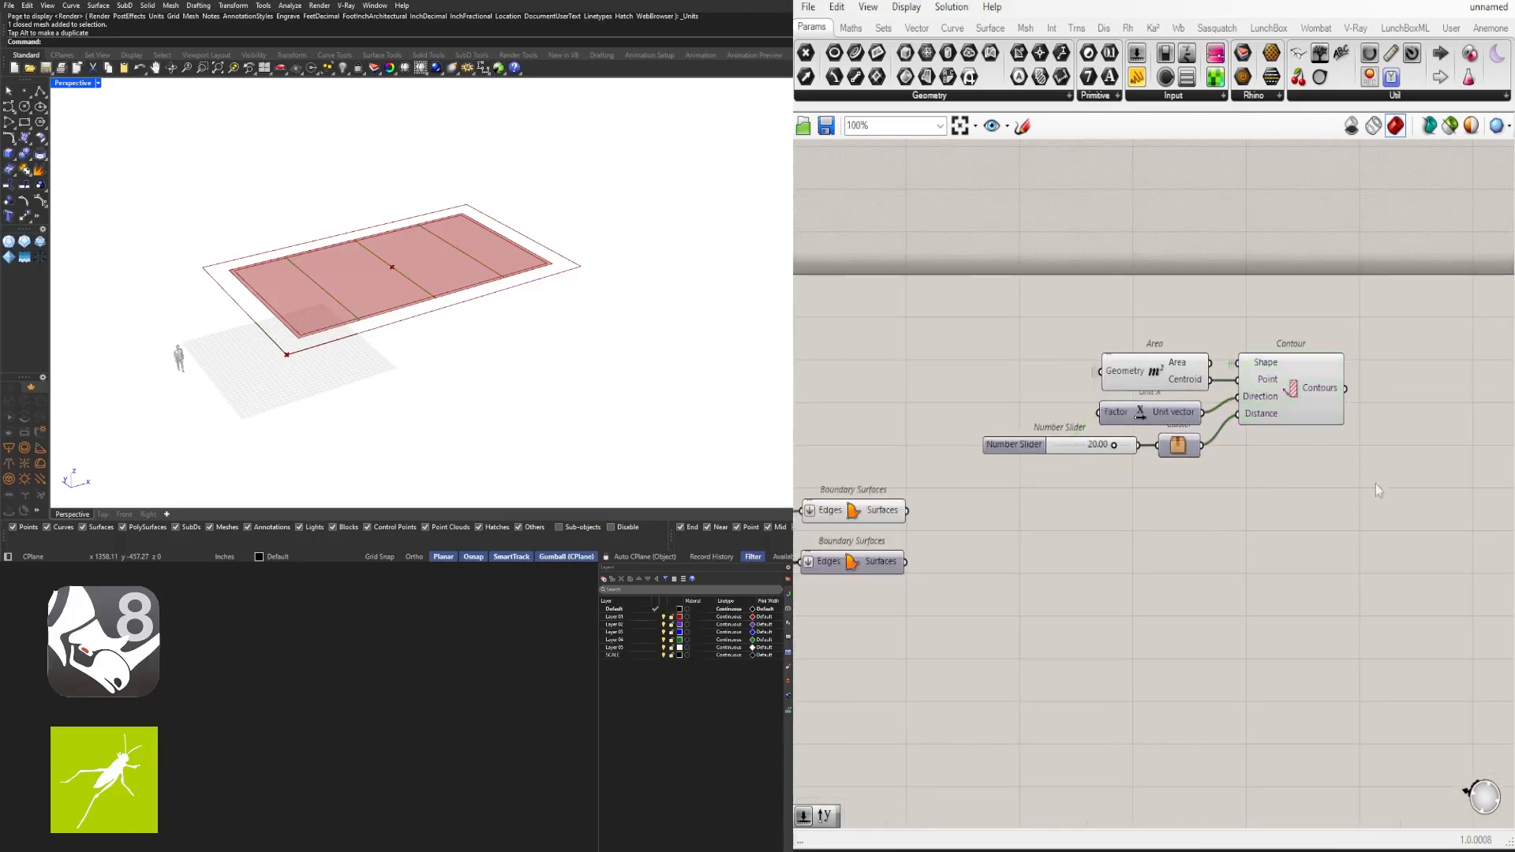
{"action": "left_click_drag", "start_coordinate": [1334, 517], "coordinate": [1086, 340]}
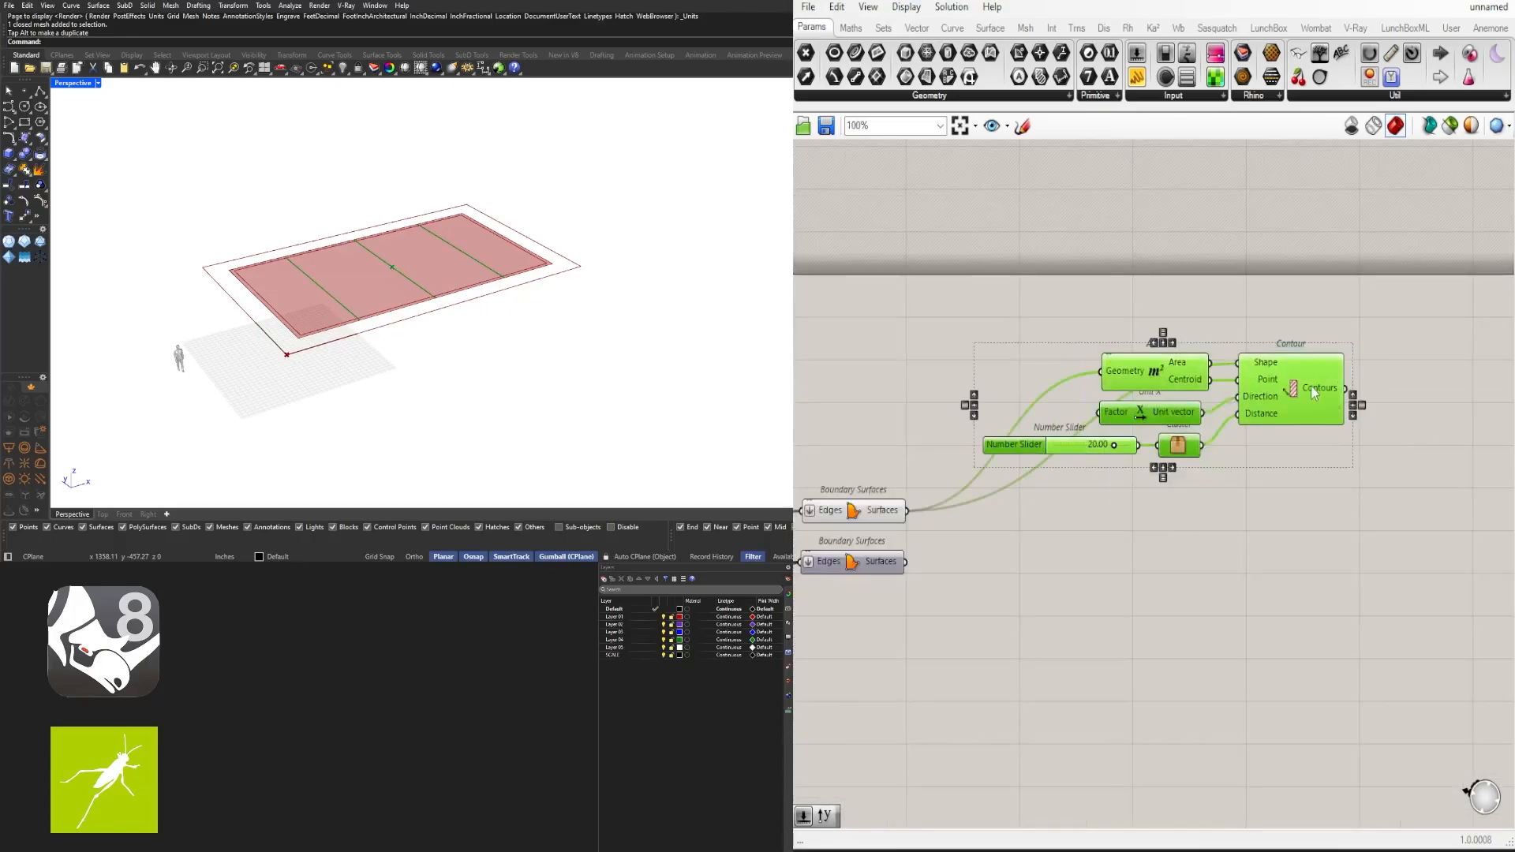
{"action": "double_click", "coordinate": [913, 513]}
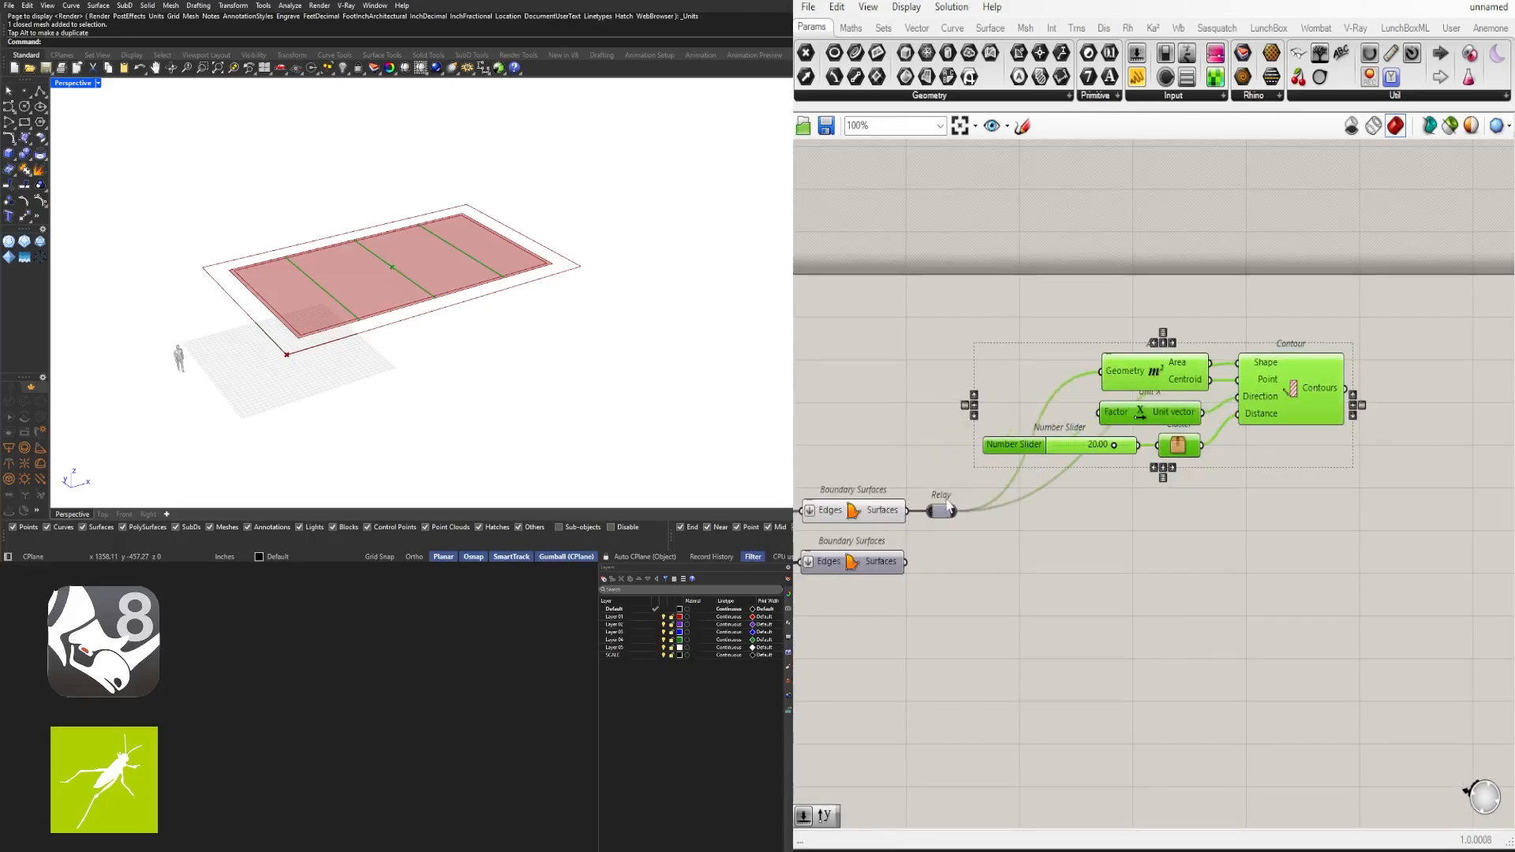
{"action": "left_click", "coordinate": [935, 495]}
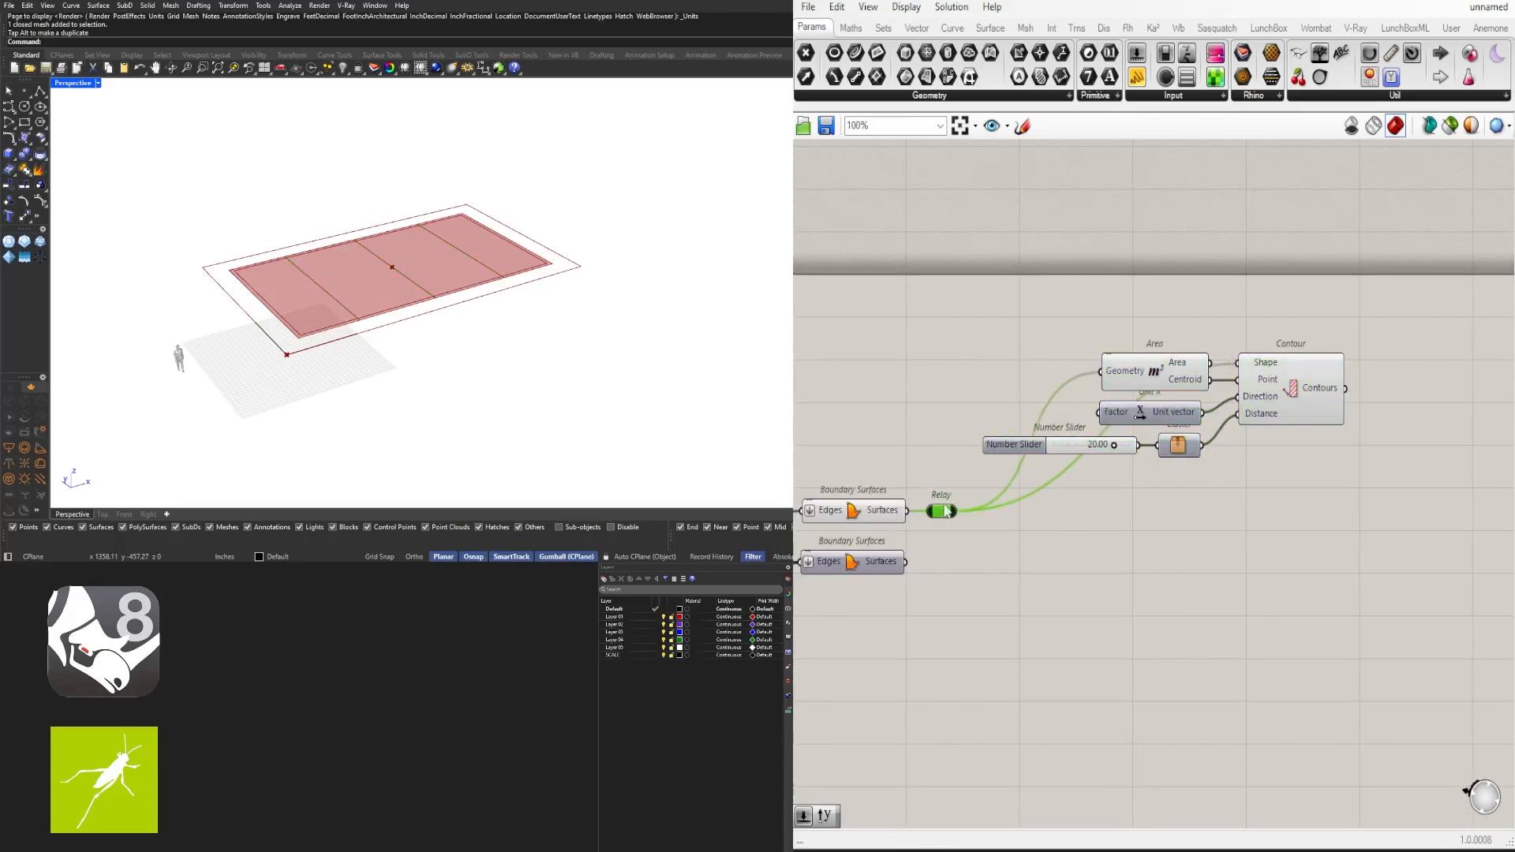
Move the Relay just above Area and raise Contour so that its Shape input lines up with the Relay
{"action": "left_click_drag", "start_coordinate": [946, 512], "coordinate": [1064, 345]}
{"action": "left_click_drag", "start_coordinate": [1297, 391], "coordinate": [1323, 353]}
{"action": "left_click", "coordinate": [1380, 485]}
{"action": "left_click", "coordinate": [1061, 345]}
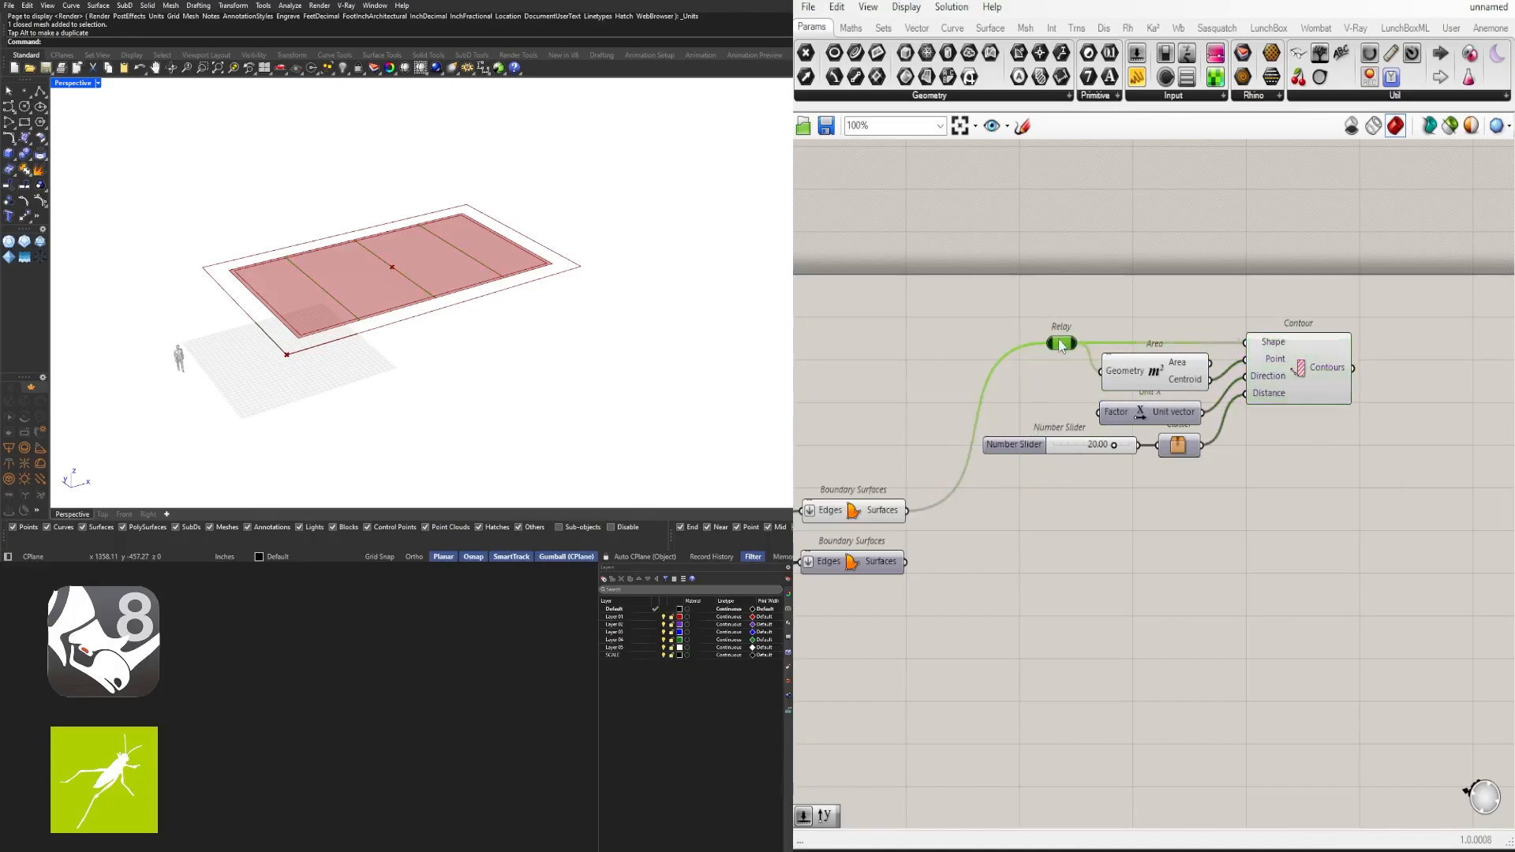
Move the Relay, Area, Unit X, slider, cluster and Contour together farther away from the Boundary Surfaces components
{"action": "scroll", "coordinate": [1061, 345], "scroll_direction": "down", "scroll_amount": 3}
{"action": "left_click_drag", "start_coordinate": [1385, 481], "coordinate": [1068, 319]}
{"action": "left_click_drag", "start_coordinate": [1196, 352], "coordinate": [1269, 350]}
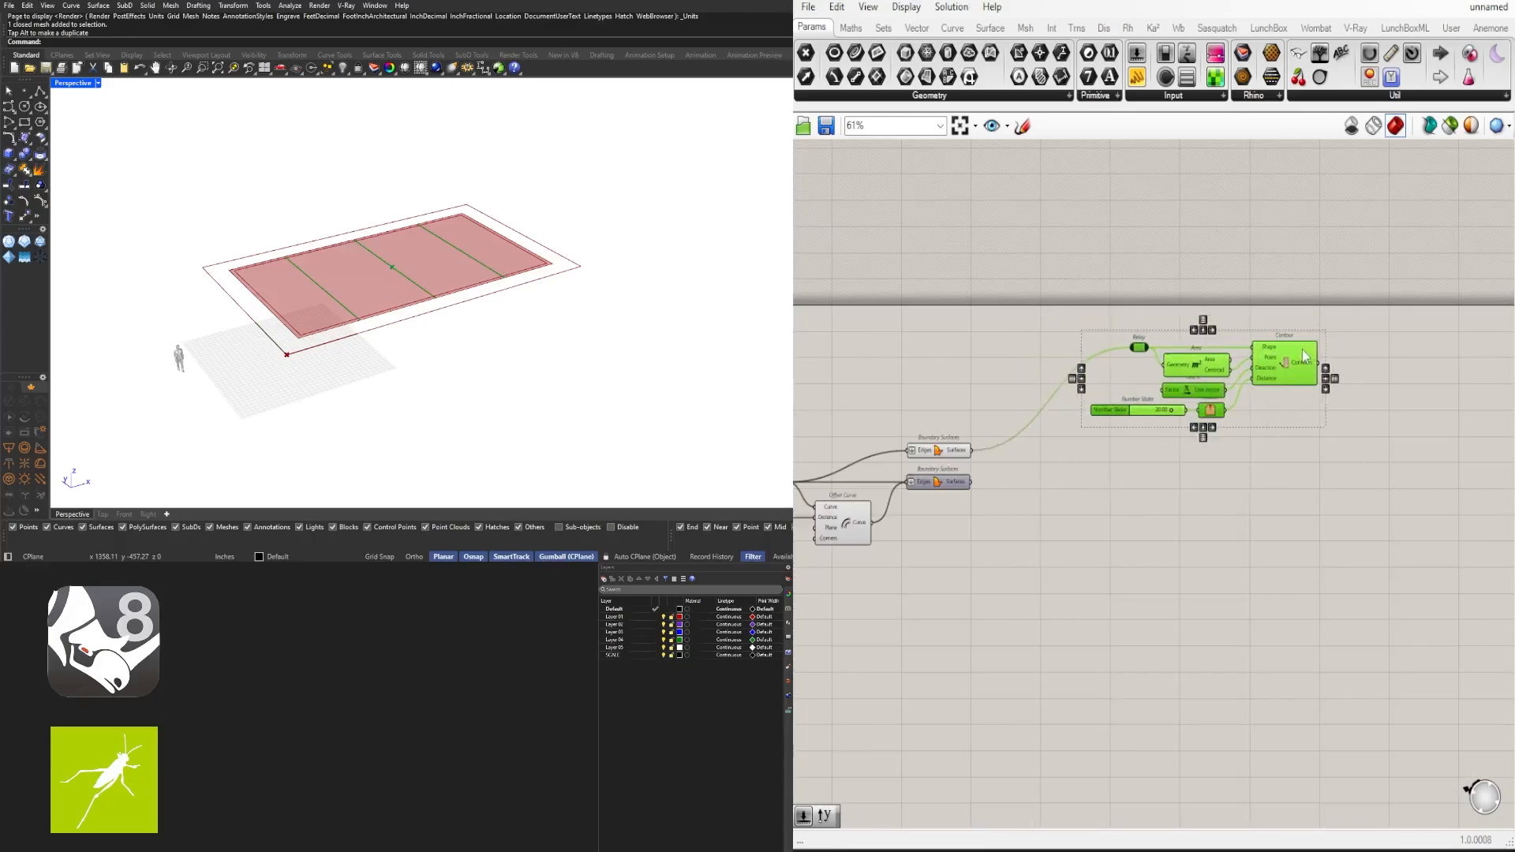
{"action": "left_click", "coordinate": [1164, 344]}
Add a Surface parameter between the Boundary Surfaces and the Relay, fed by the upper Boundary Surfaces output
{"action": "scroll", "coordinate": [1158, 352], "scroll_direction": "up", "scroll_amount": 1}
{"action": "left_click", "coordinate": [909, 471]}
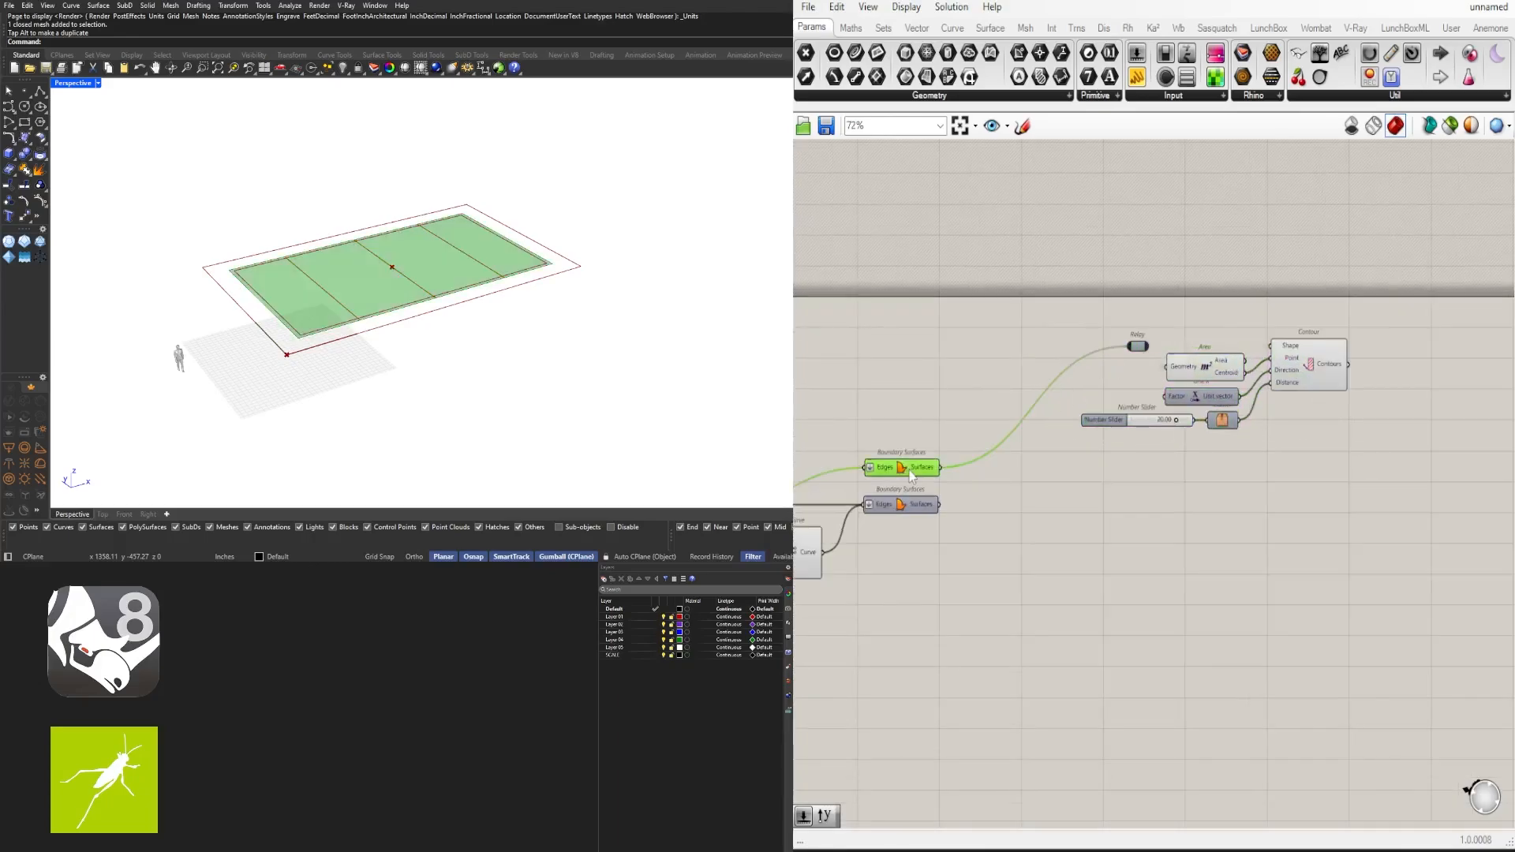
{"action": "double_click", "coordinate": [1011, 380]}
{"action": "type", "text": "surf"}
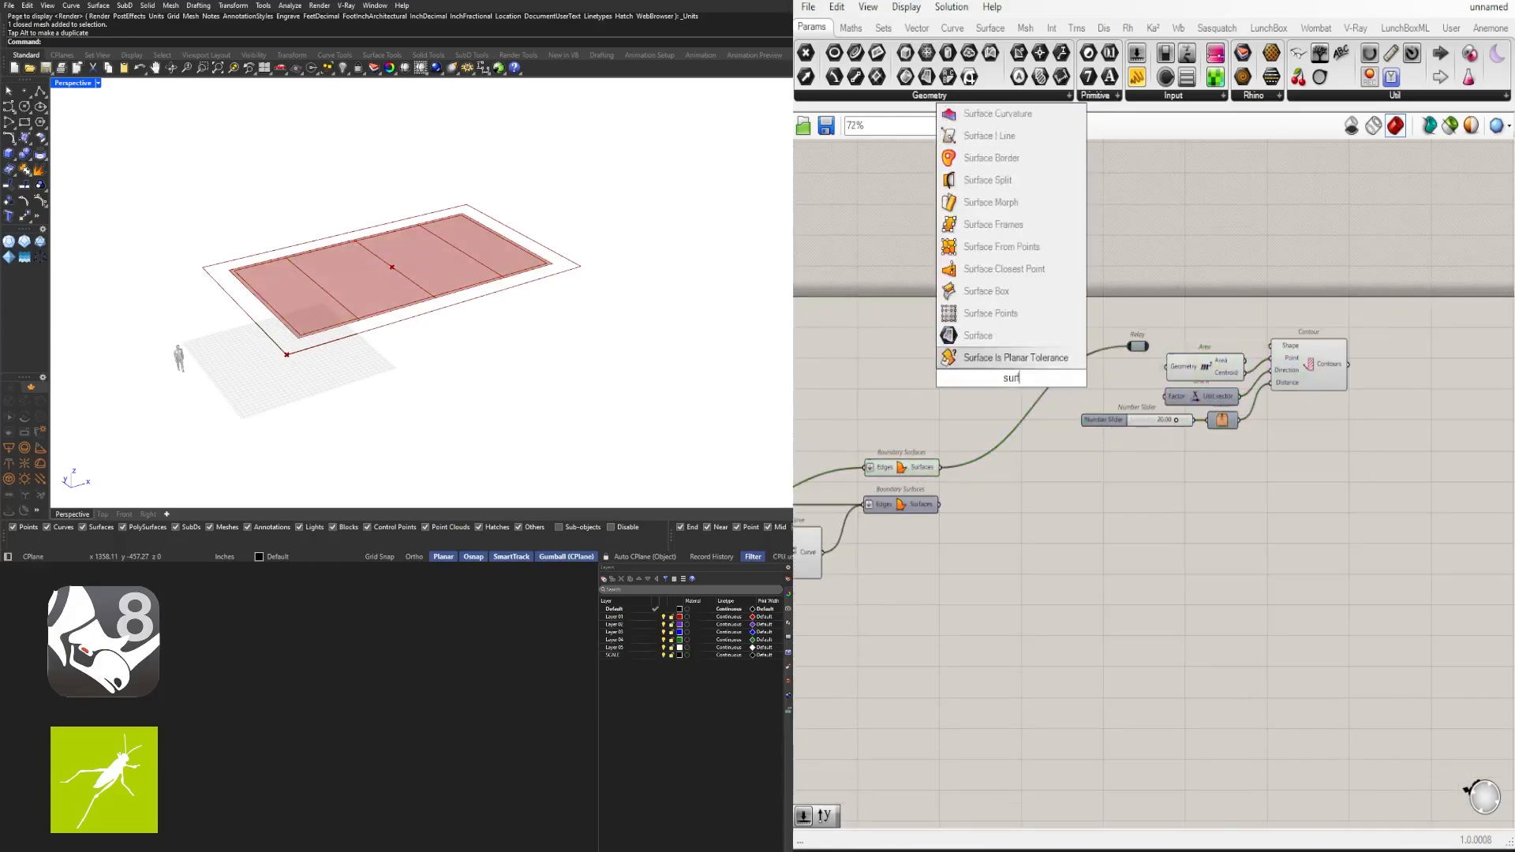
{"action": "left_click", "coordinate": [975, 337]}
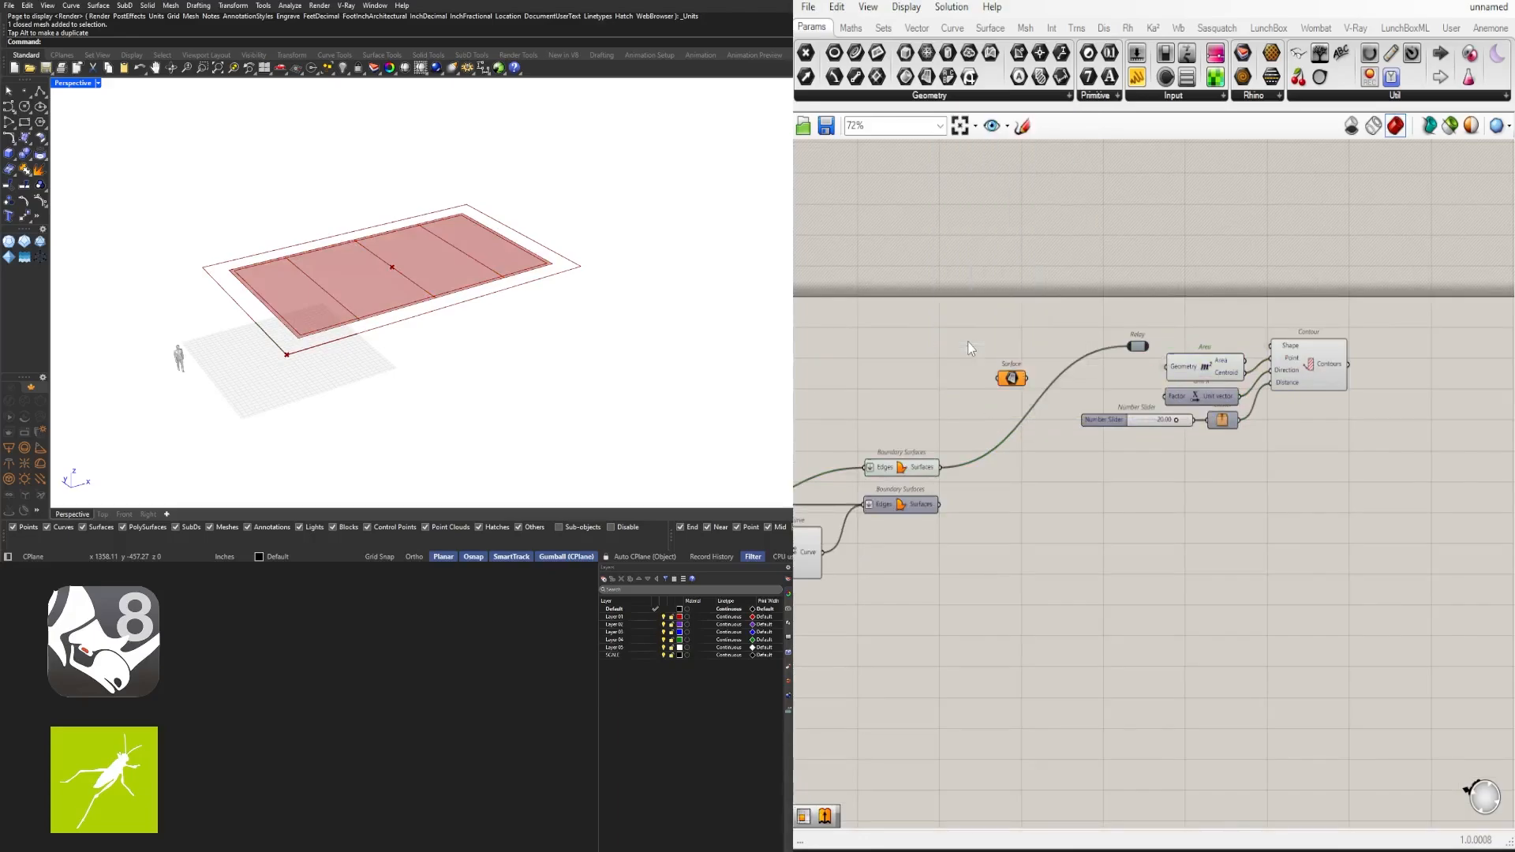
Set the Surface parameter's wire display to Hidden and wire it into the Relay, placing it directly beside the Relay
{"action": "right_click", "coordinate": [1008, 379]}
{"action": "mouse_move", "coordinate": [1188, 468]}
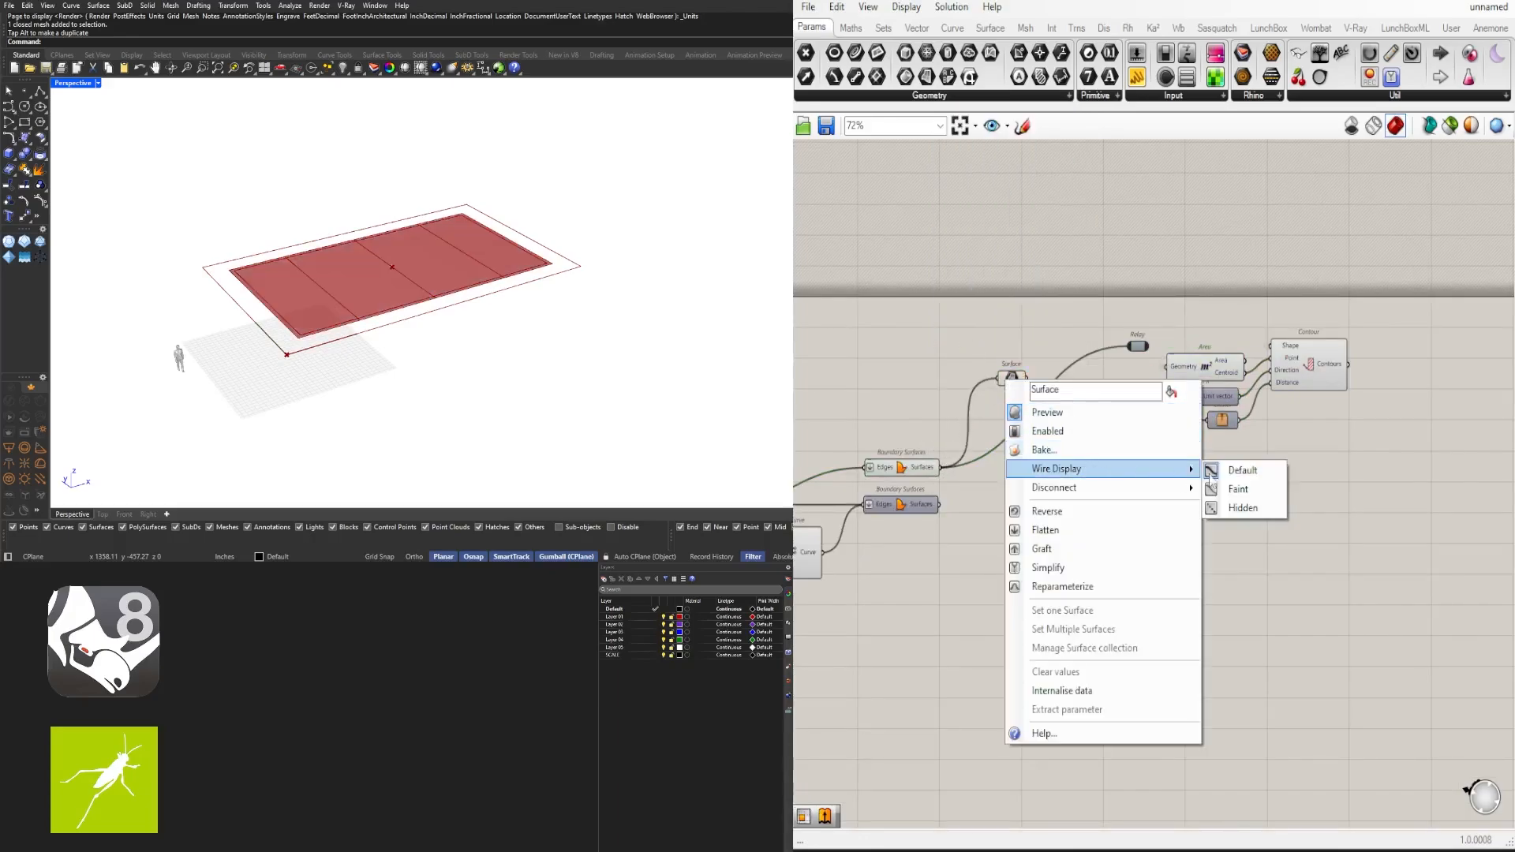
{"action": "left_click", "coordinate": [1225, 508]}
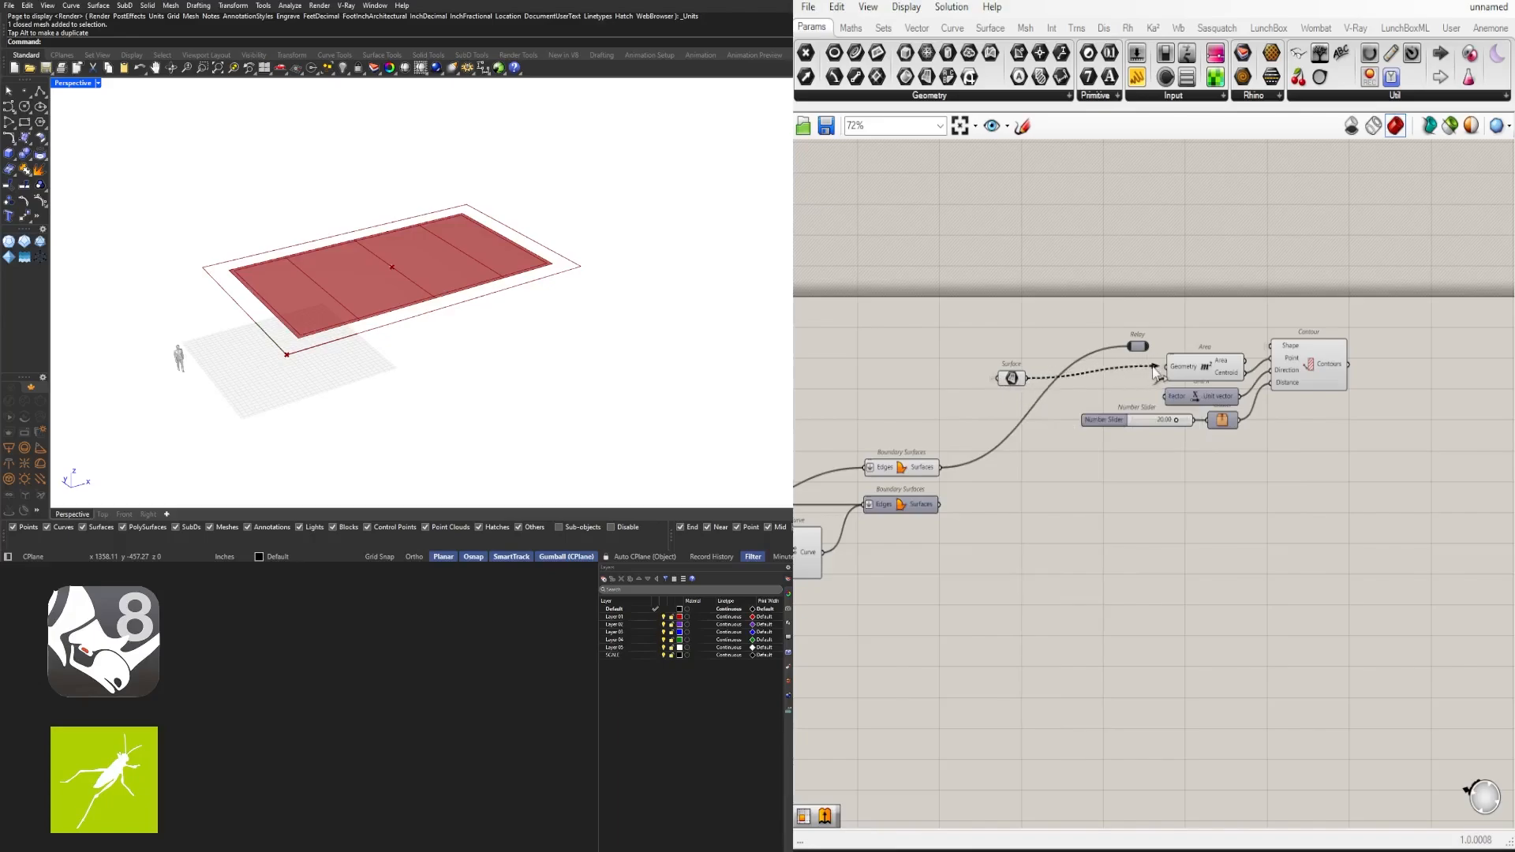
{"action": "left_click_drag", "start_coordinate": [1154, 370], "coordinate": [1154, 368]}
{"action": "left_click_drag", "start_coordinate": [1013, 384], "coordinate": [1107, 357]}
Lower the whole group from the Surface parameter to Contour to about the height of the upper Boundary Surfaces
{"action": "left_click_drag", "start_coordinate": [1375, 473], "coordinate": [1086, 316]}
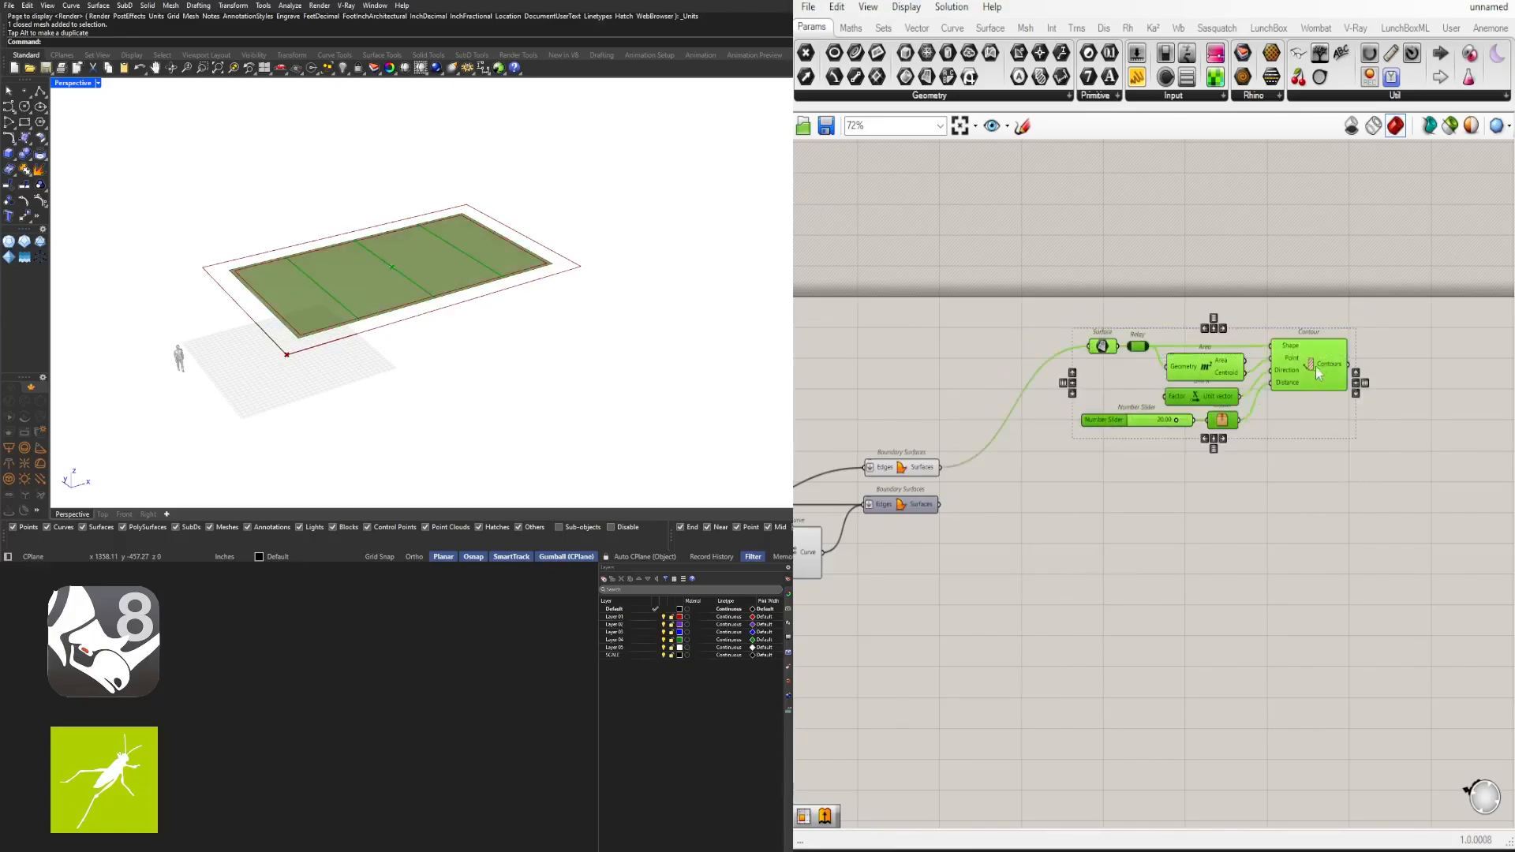
{"action": "left_click_drag", "start_coordinate": [1317, 372], "coordinate": [1328, 468]}
{"action": "right_click_drag", "start_coordinate": [1197, 531], "coordinate": [1209, 363]}
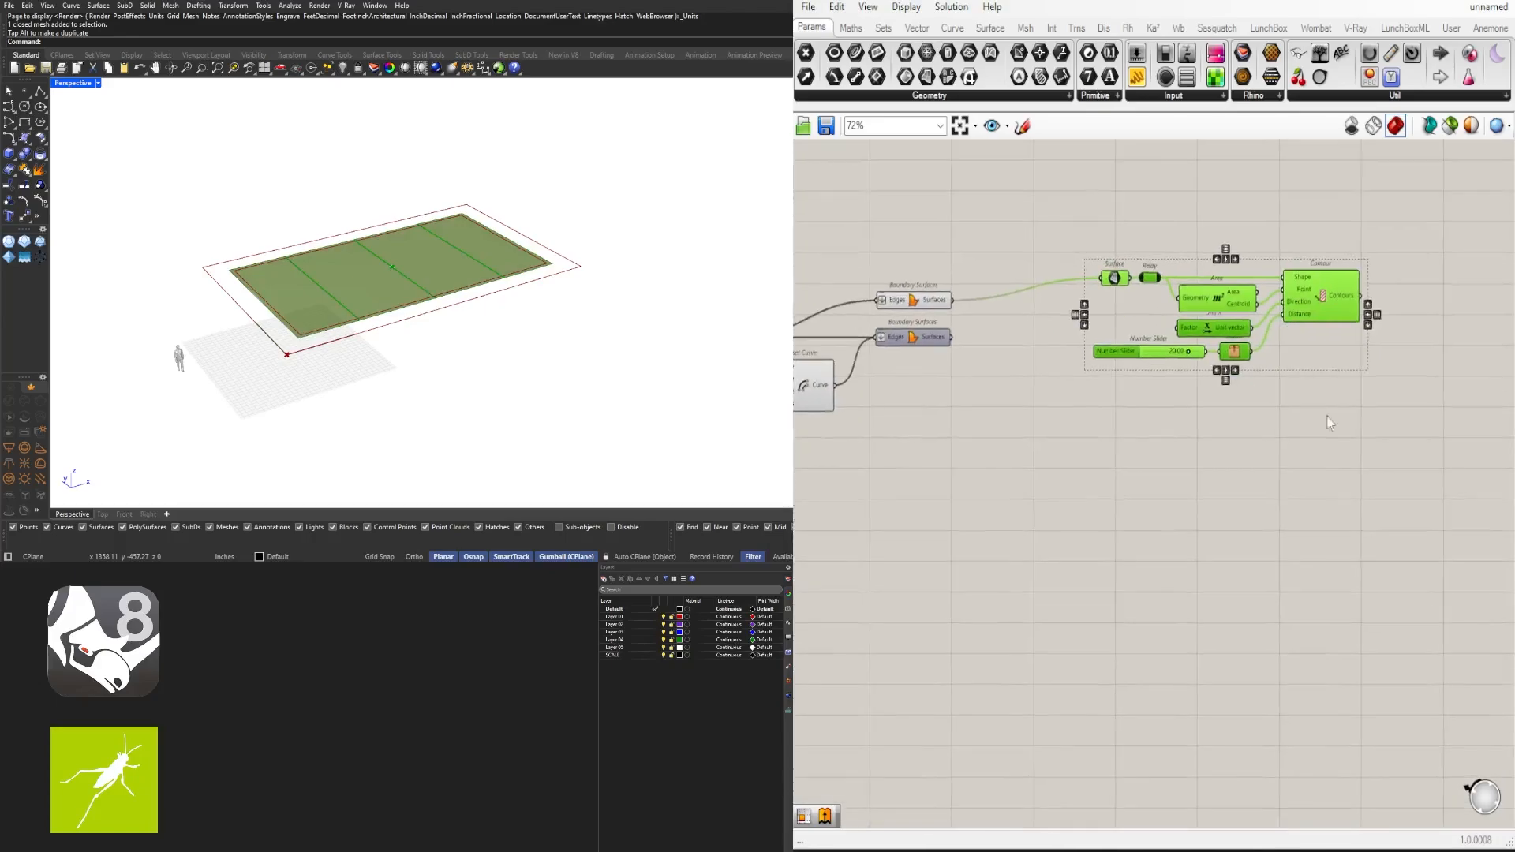
Turn off the preview of the upper Boundary Surfaces and the Surface parameter
{"action": "left_click_drag", "start_coordinate": [1432, 487], "coordinate": [929, 266]}
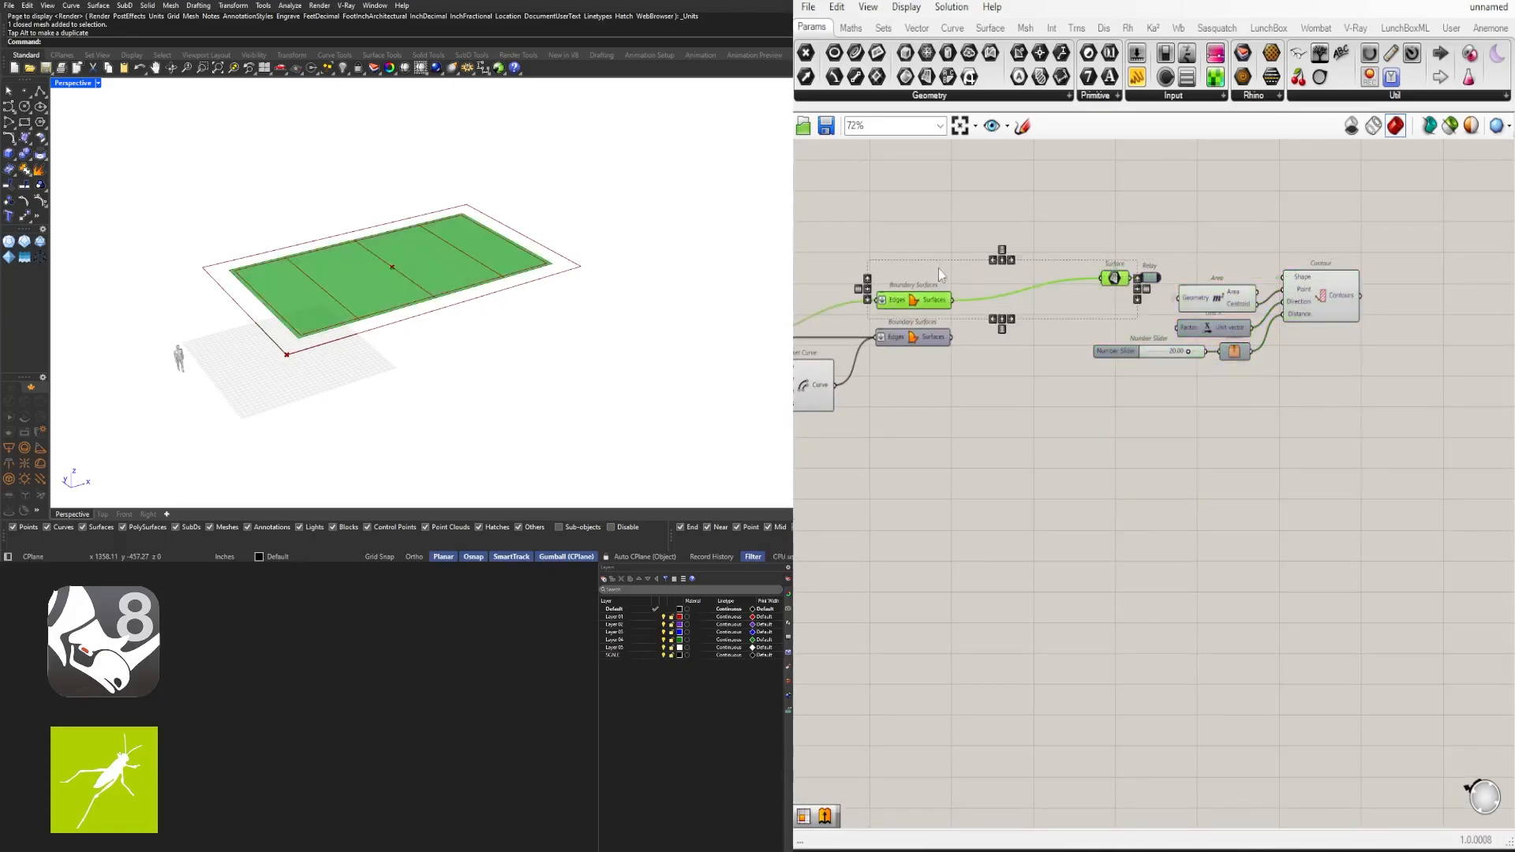
{"action": "scroll", "coordinate": [976, 237], "scroll_direction": "up", "scroll_amount": 1}
{"action": "middle_click", "coordinate": [975, 240]}
{"action": "left_click", "coordinate": [1032, 209]}
{"action": "left_click", "coordinate": [1191, 214]}
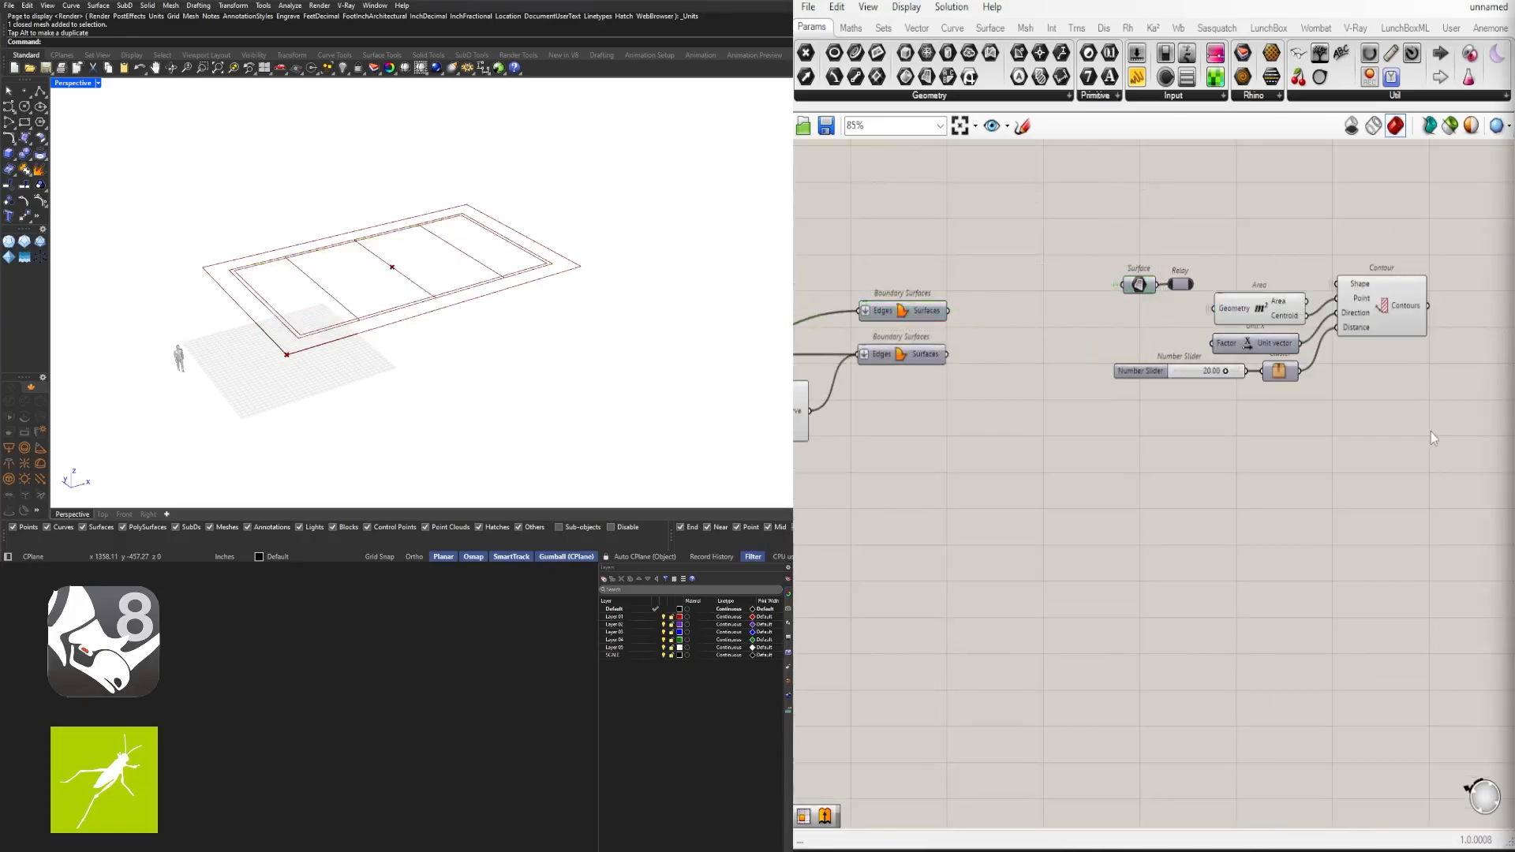
Shift the Surface parameter back toward the Boundary Surfaces and duplicate the Relay-to-Contour group, with its slider and cluster, below the original
{"action": "left_click_drag", "start_coordinate": [1434, 442], "coordinate": [1105, 231]}
{"action": "scroll", "coordinate": [1163, 266], "scroll_direction": "down", "scroll_amount": 2}
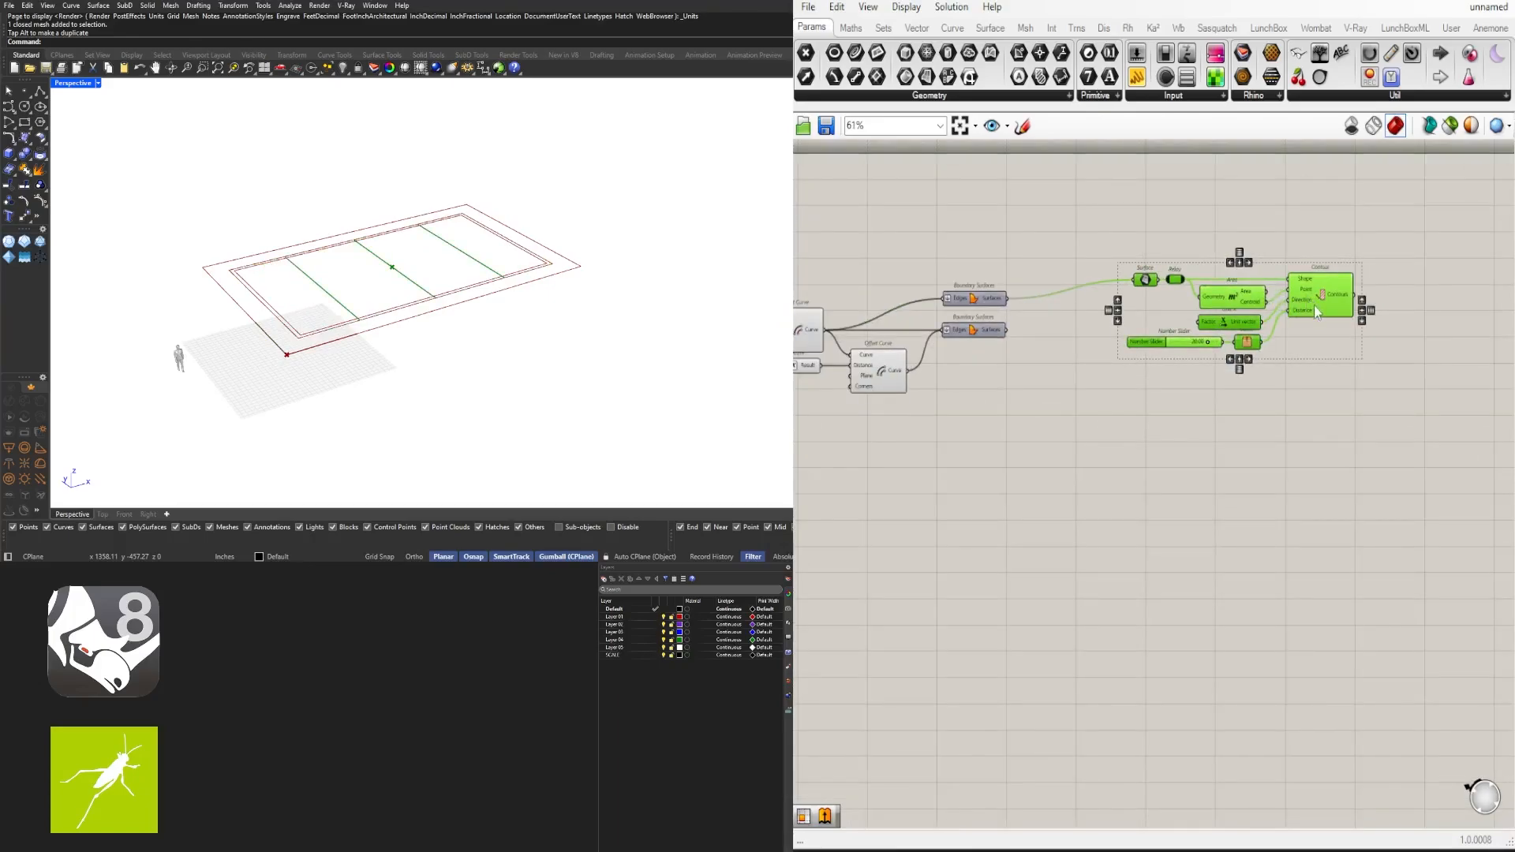
{"action": "left_click", "coordinate": [1107, 305]}
{"action": "left_click_drag", "start_coordinate": [1145, 284], "coordinate": [1076, 277]}
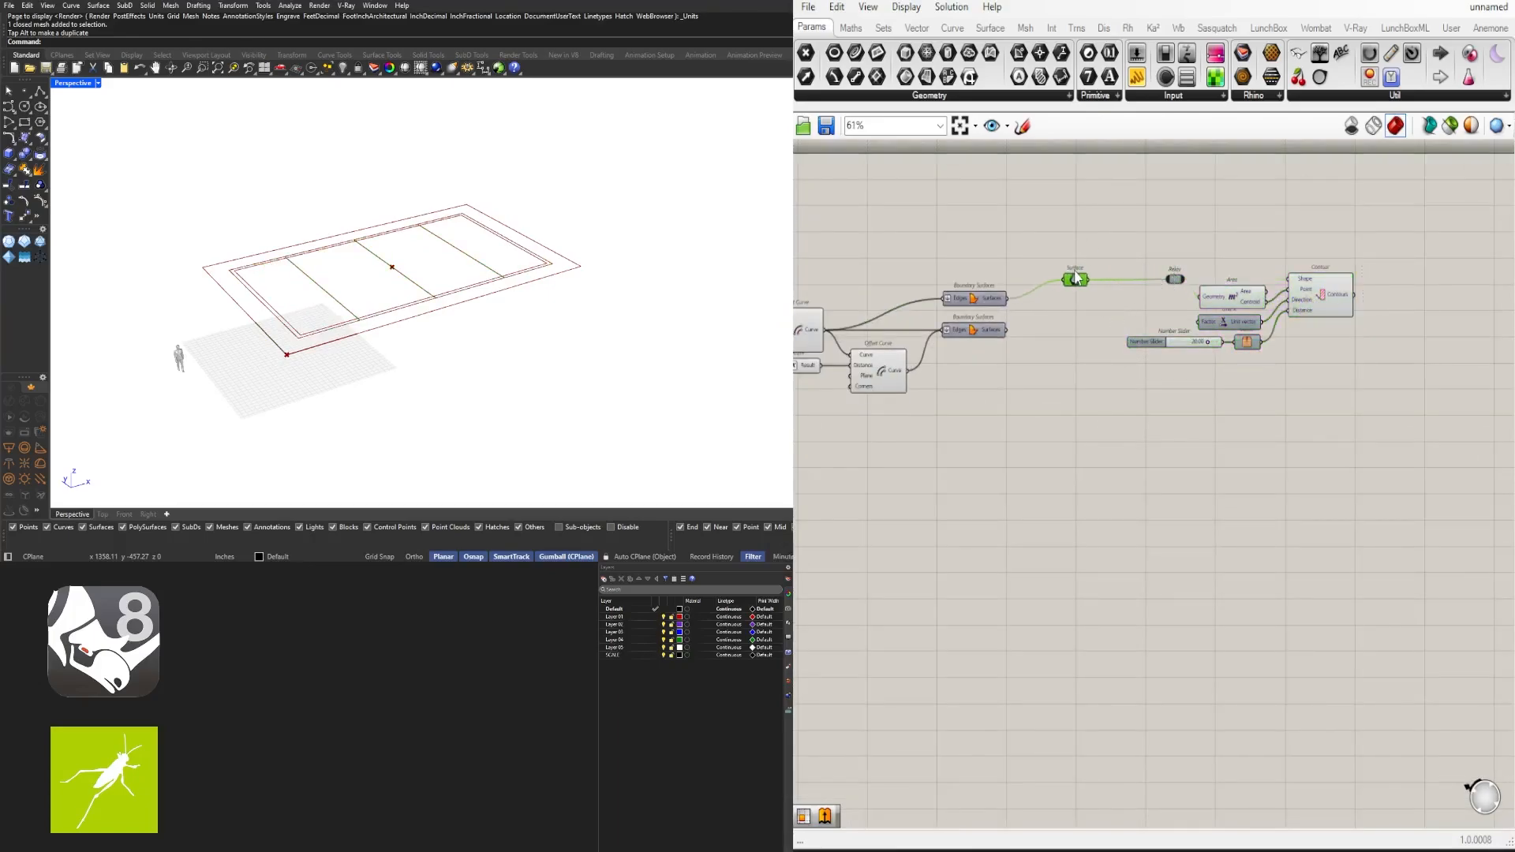
{"action": "left_click_drag", "start_coordinate": [1369, 416], "coordinate": [1156, 267]}
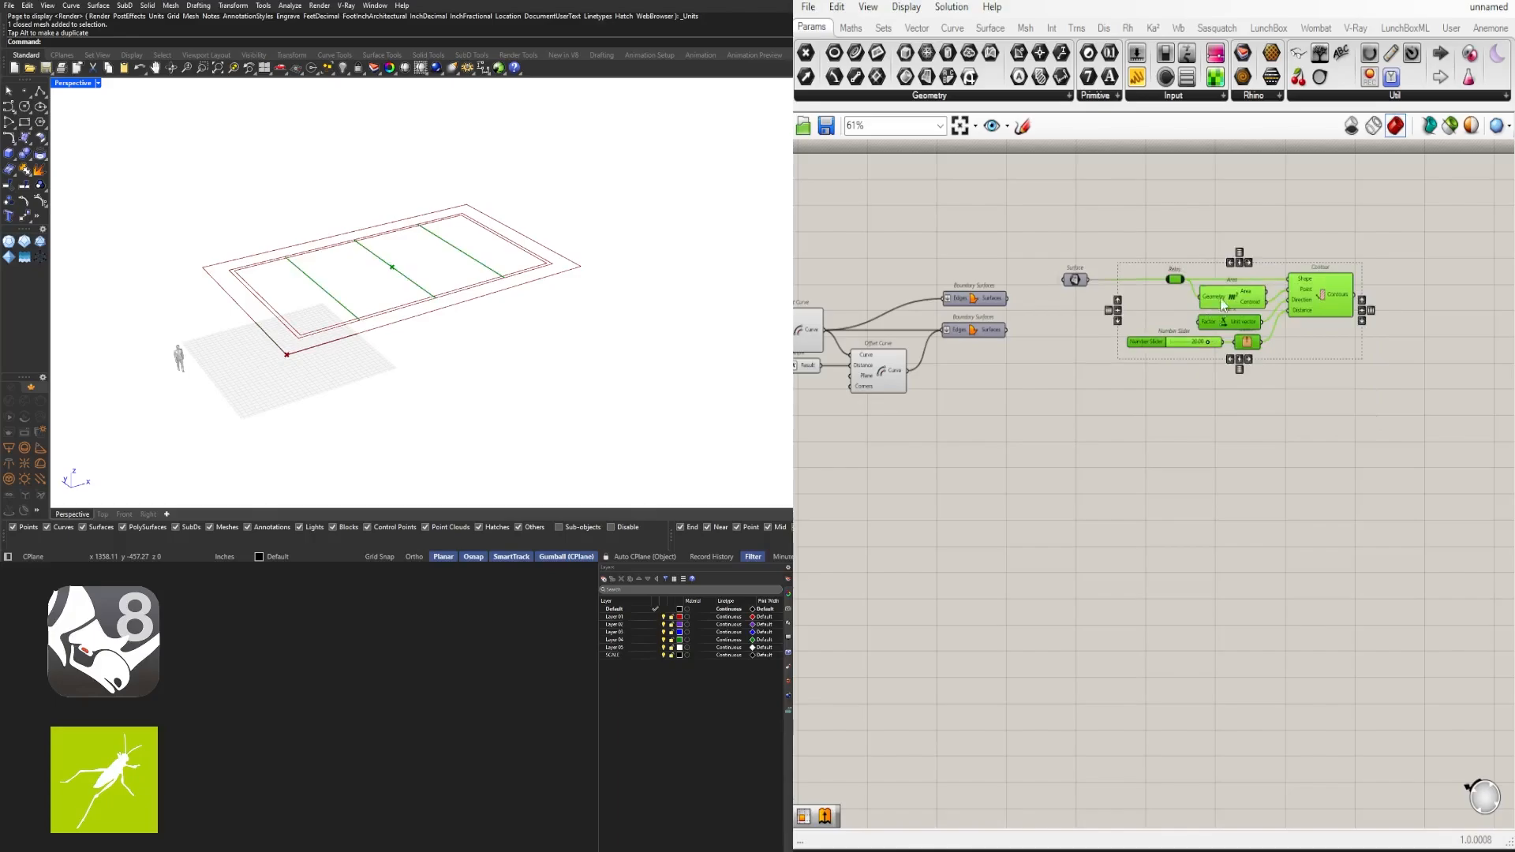
{"action": "left_click_drag", "start_coordinate": [1224, 326], "coordinate": [1236, 423], "text": "alt"}
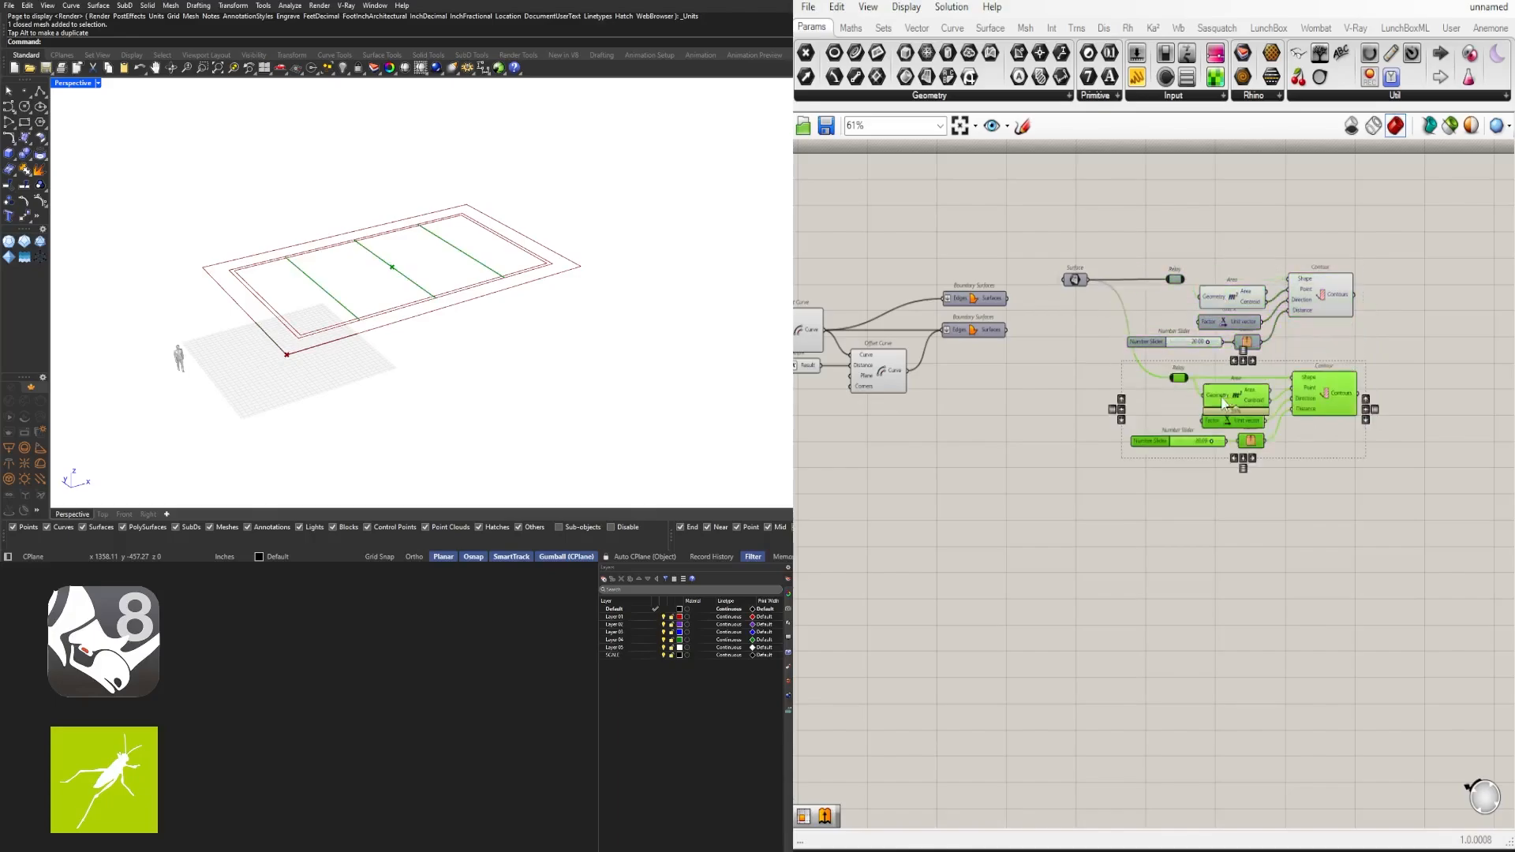
Replace the Unit X in the duplicated group with a Unit Y vector feeding the lower Contour's Direction input
{"action": "scroll", "coordinate": [1255, 423], "scroll_direction": "up", "scroll_amount": 3}
{"action": "scroll", "coordinate": [1257, 426], "scroll_direction": "up", "scroll_amount": 1}
{"action": "left_click", "coordinate": [1251, 426]}
{"action": "key", "text": "Delete"}
{"action": "scroll", "coordinate": [1205, 432], "scroll_direction": "up", "scroll_amount": 5}
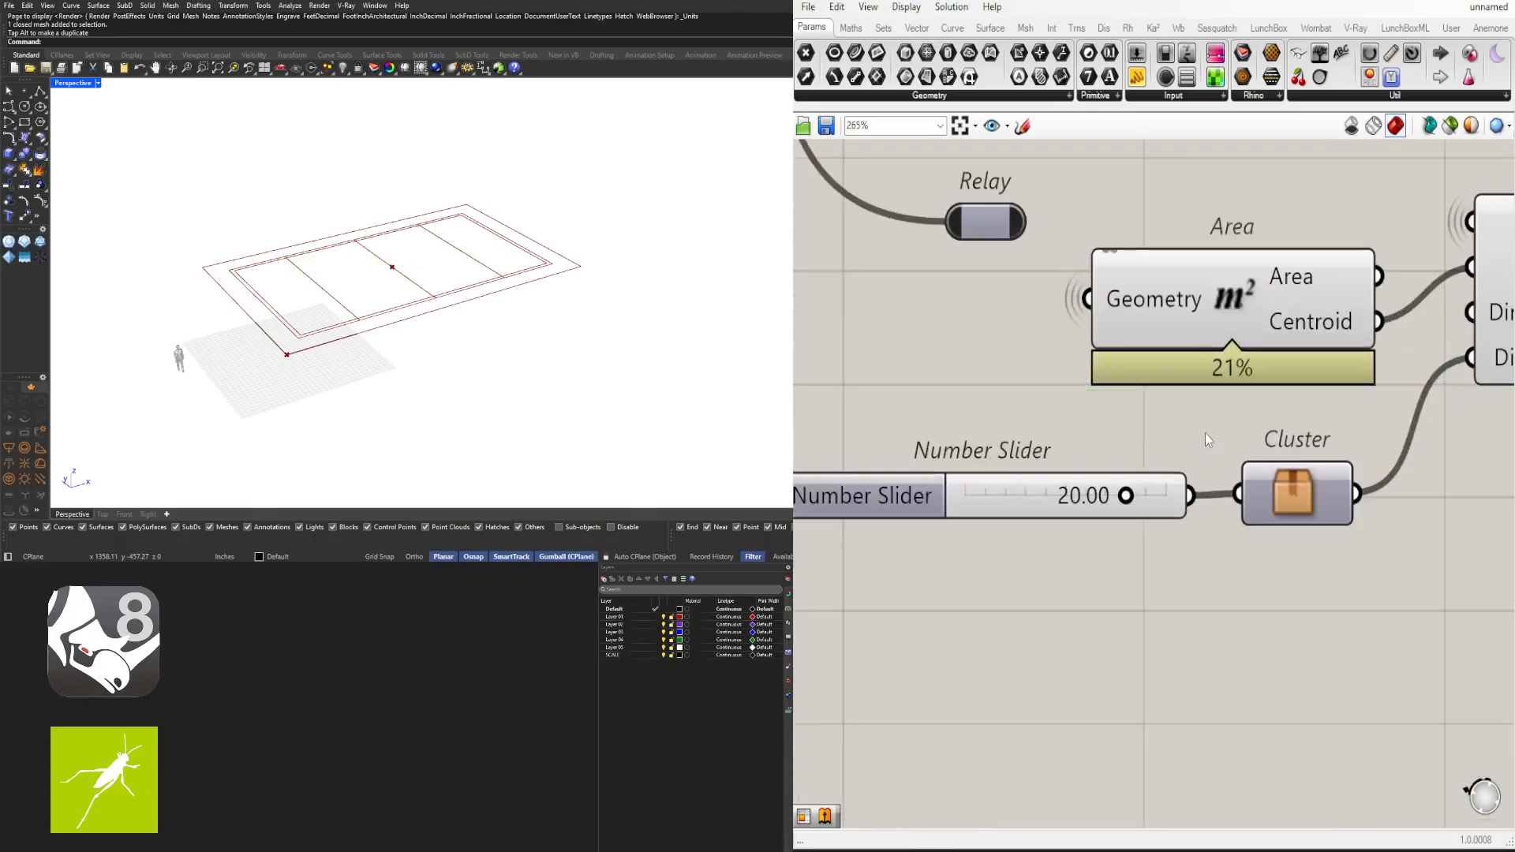
{"action": "double_click", "coordinate": [1205, 433]}
{"action": "type", "text": "y"}
{"action": "key", "text": "Return"}
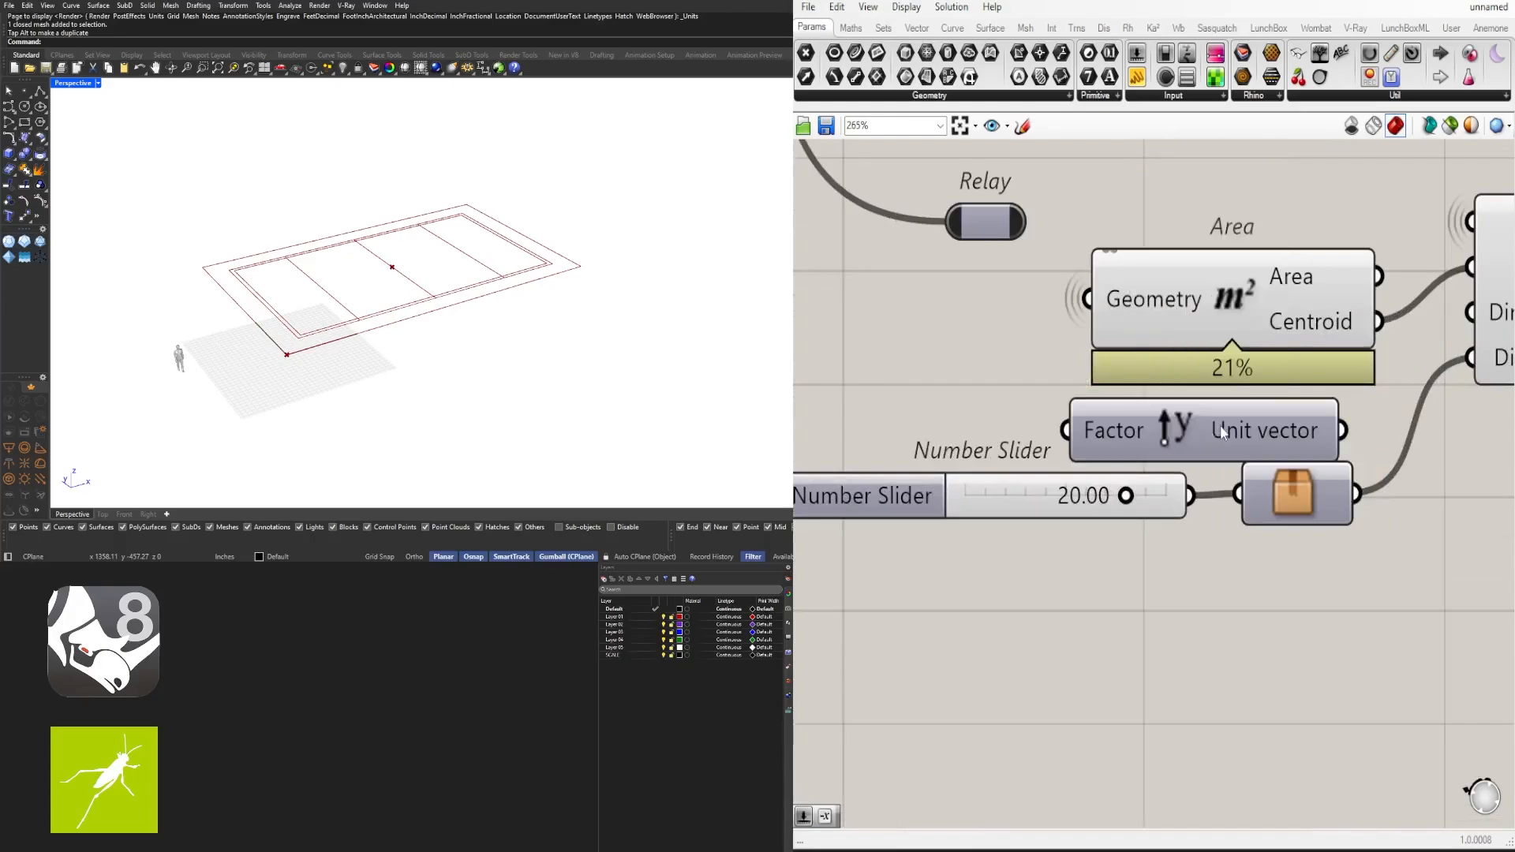
{"action": "left_click_drag", "start_coordinate": [1220, 427], "coordinate": [1291, 341]}
{"action": "scroll", "coordinate": [1398, 412], "scroll_direction": "down", "scroll_amount": 4}
{"action": "left_click", "coordinate": [1353, 303]}
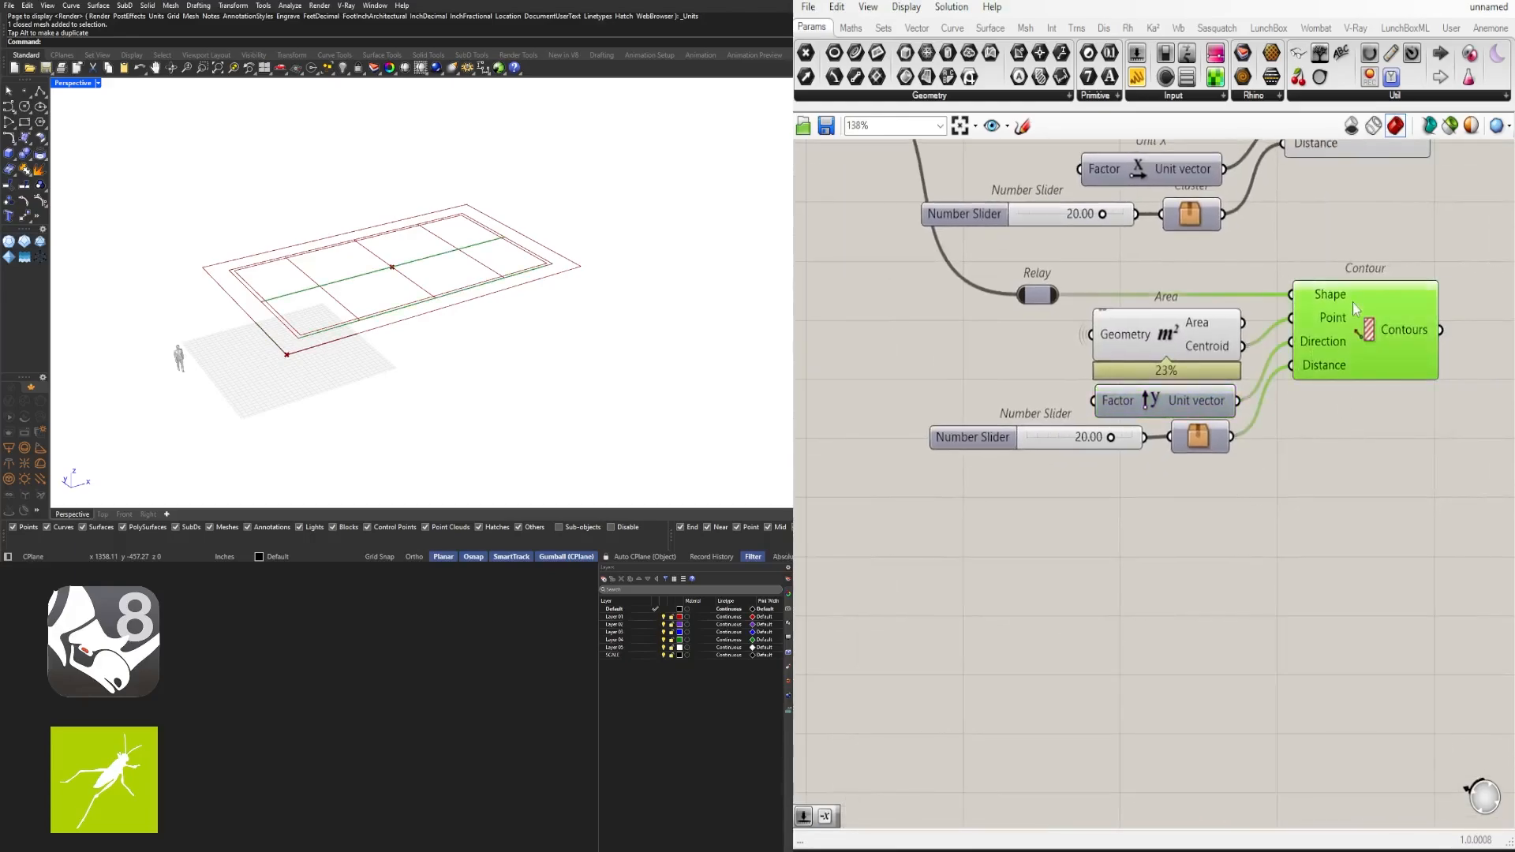
Set the lower Contour's distance slider to 15
{"action": "scroll", "coordinate": [1342, 337], "scroll_direction": "down", "scroll_amount": 1}
{"action": "right_click_drag", "start_coordinate": [1325, 352], "coordinate": [1302, 498]}
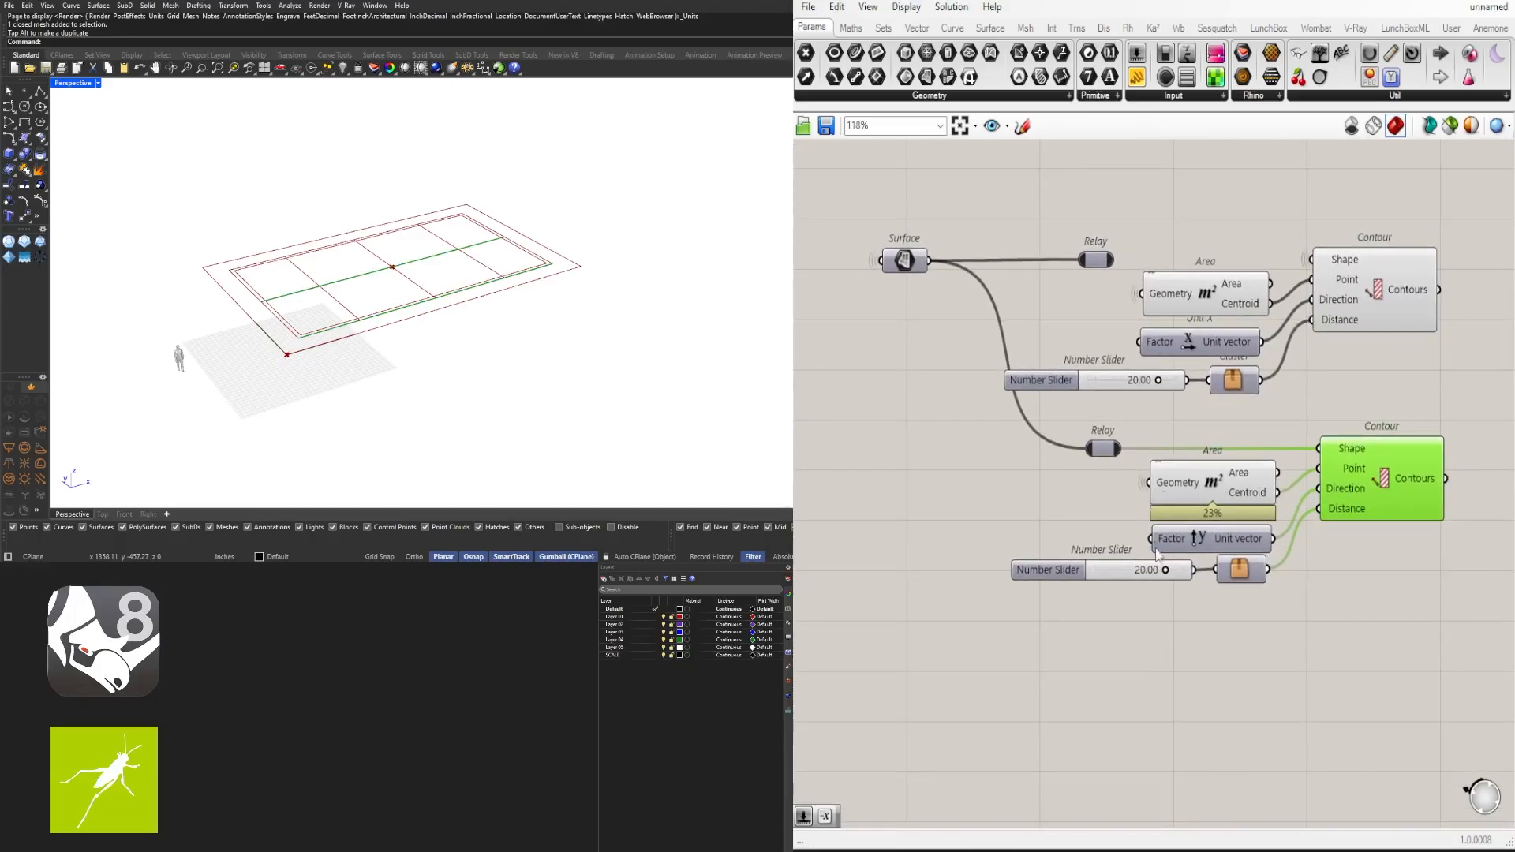
{"action": "scroll", "coordinate": [1156, 555], "scroll_direction": "up", "scroll_amount": 5}
{"action": "mouse_move", "coordinate": [1181, 574]}
{"action": "left_mouse_down"}
{"action": "mouse_move", "coordinate": [1105, 574]}
{"action": "mouse_move", "coordinate": [1186, 575]}
{"action": "mouse_move", "coordinate": [1160, 574]}
{"action": "left_mouse_up"}
{"action": "double_click", "coordinate": [1136, 583]}
{"action": "type", "text": "15"}
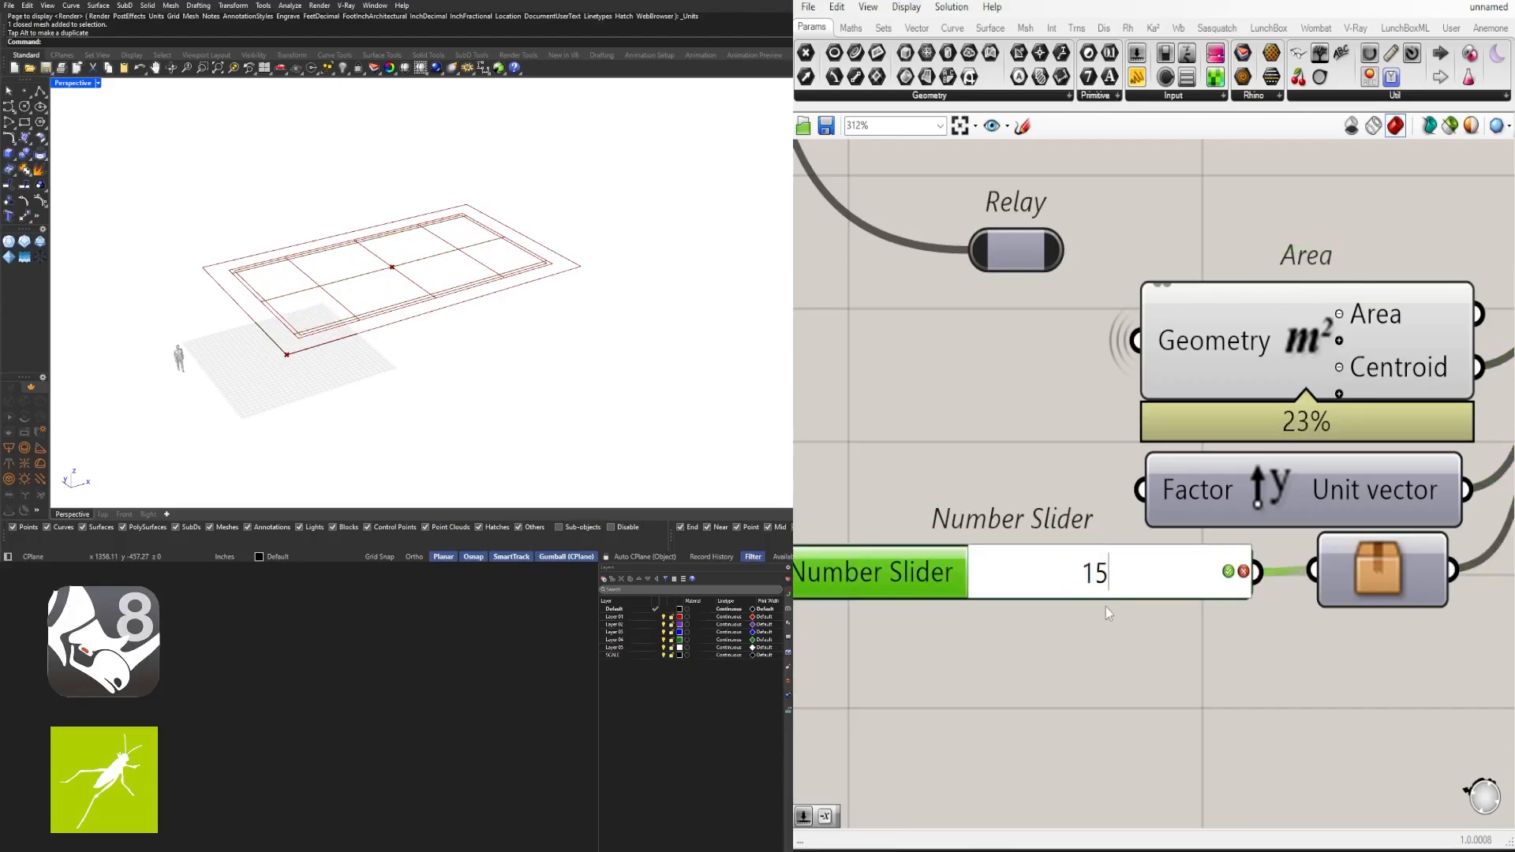
{"action": "key", "text": "Return"}
{"action": "scroll", "coordinate": [1267, 699], "scroll_direction": "down", "scroll_amount": 8}
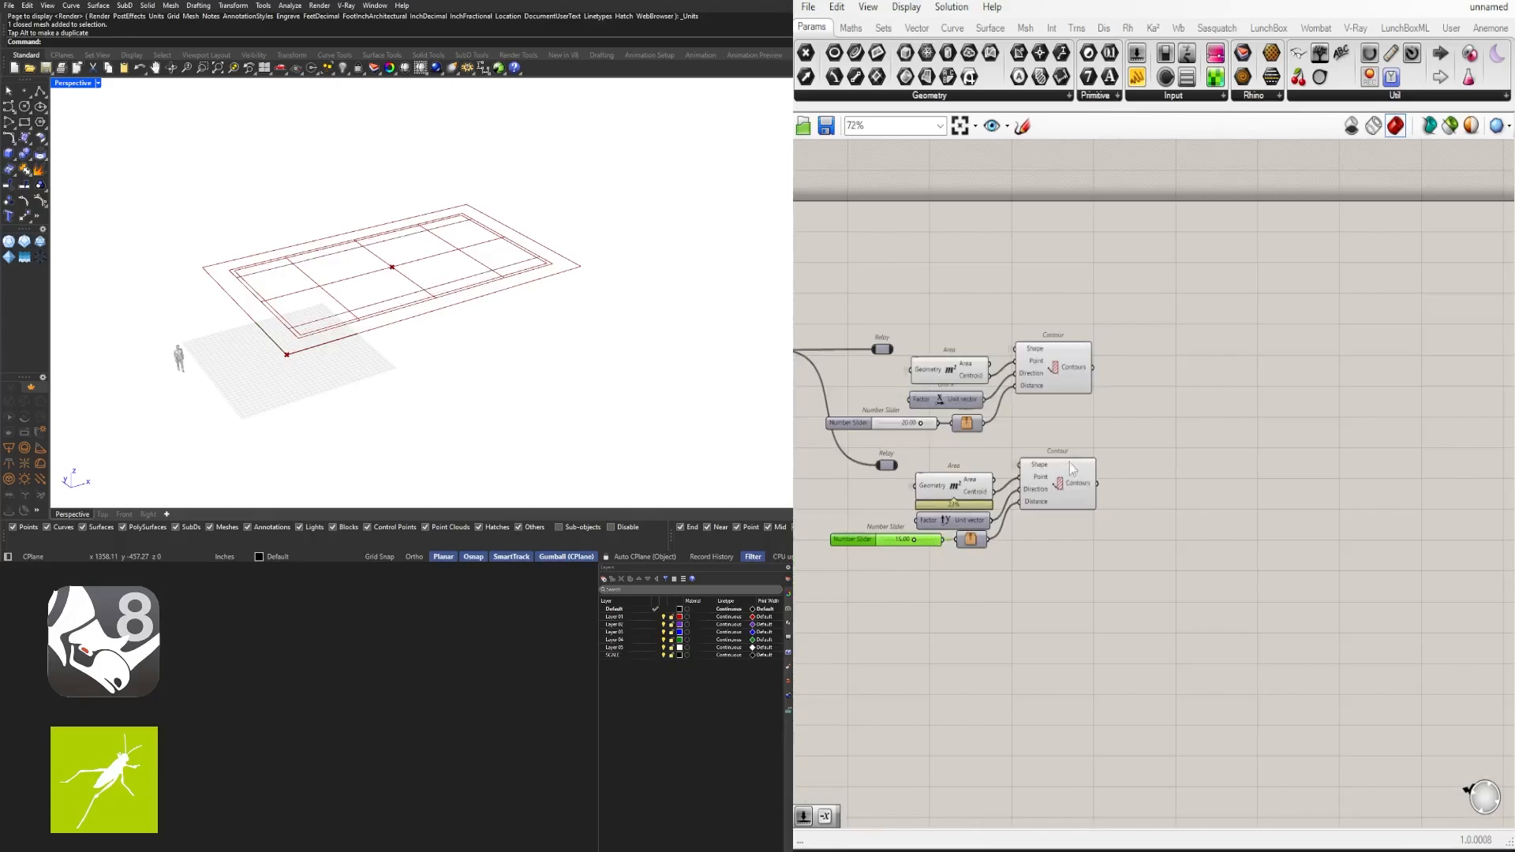
Align the lower Contour beneath the upper one, level with its Relay, and shift both Contours slightly away from their inputs
{"action": "left_click", "coordinate": [1077, 485]}
{"action": "left_click_drag", "start_coordinate": [1076, 487], "coordinate": [1072, 497]}
{"action": "left_click_drag", "start_coordinate": [1060, 383], "coordinate": [1061, 380]}
{"action": "left_click", "coordinate": [1067, 426]}
{"action": "left_click", "coordinate": [1090, 433]}
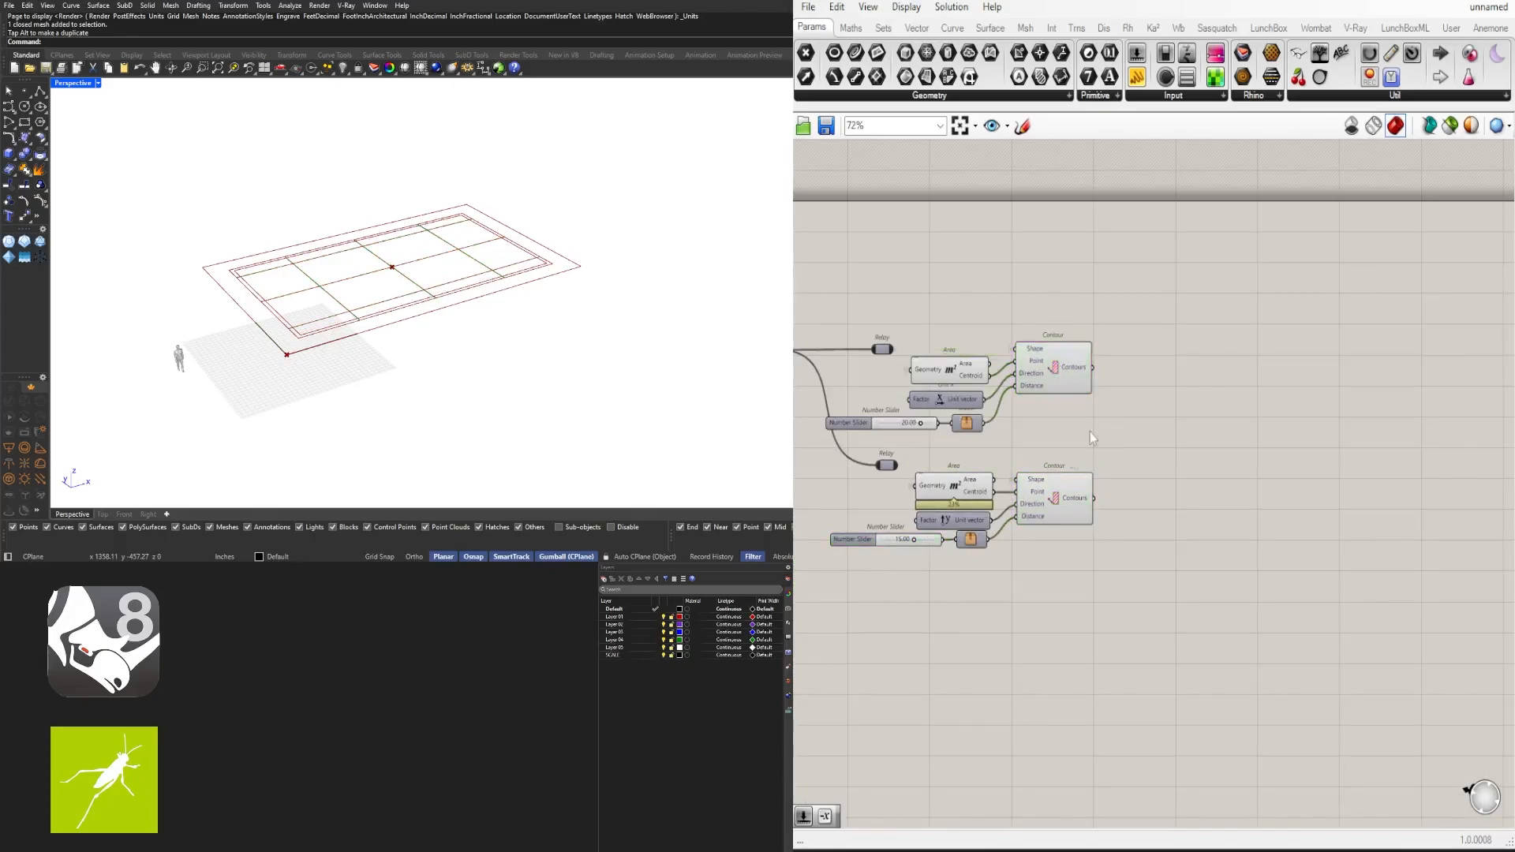
{"action": "left_click", "coordinate": [1051, 481]}
{"action": "left_click_drag", "start_coordinate": [1051, 481], "coordinate": [1051, 466]}
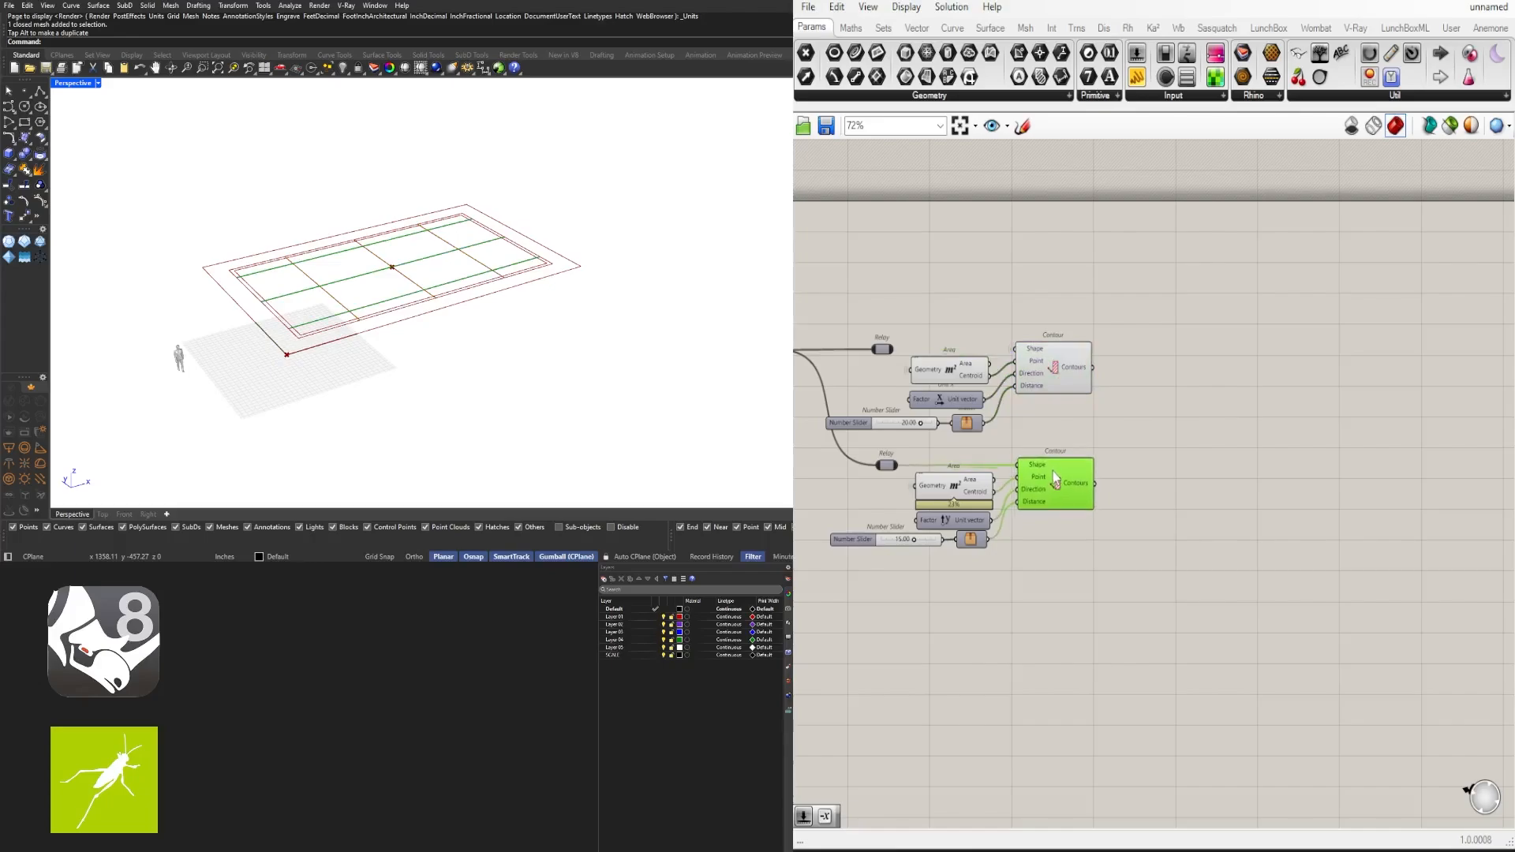
{"action": "left_click", "coordinate": [1061, 426]}
{"action": "left_click", "coordinate": [1064, 385]}
{"action": "left_click_drag", "start_coordinate": [1185, 622], "coordinate": [1046, 364]}
{"action": "left_click_drag", "start_coordinate": [1052, 369], "coordinate": [1075, 369]}
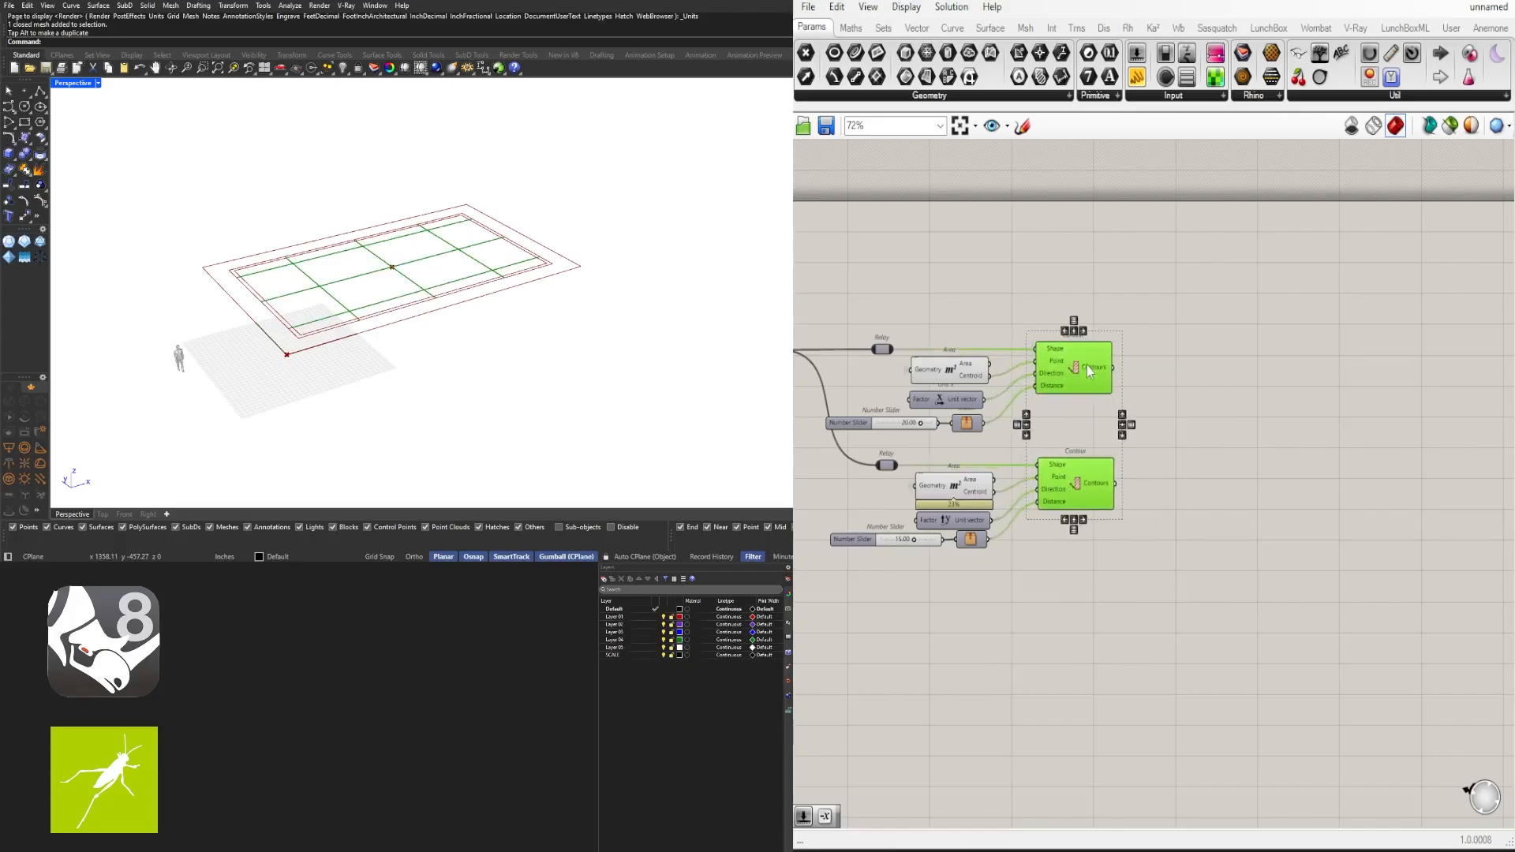
{"action": "left_click", "coordinate": [1285, 407]}
Turn on the preview of the lower Boundary Surfaces so the frame surface shows in the viewport
{"action": "right_click_drag", "start_coordinate": [1138, 533], "coordinate": [1400, 534]}
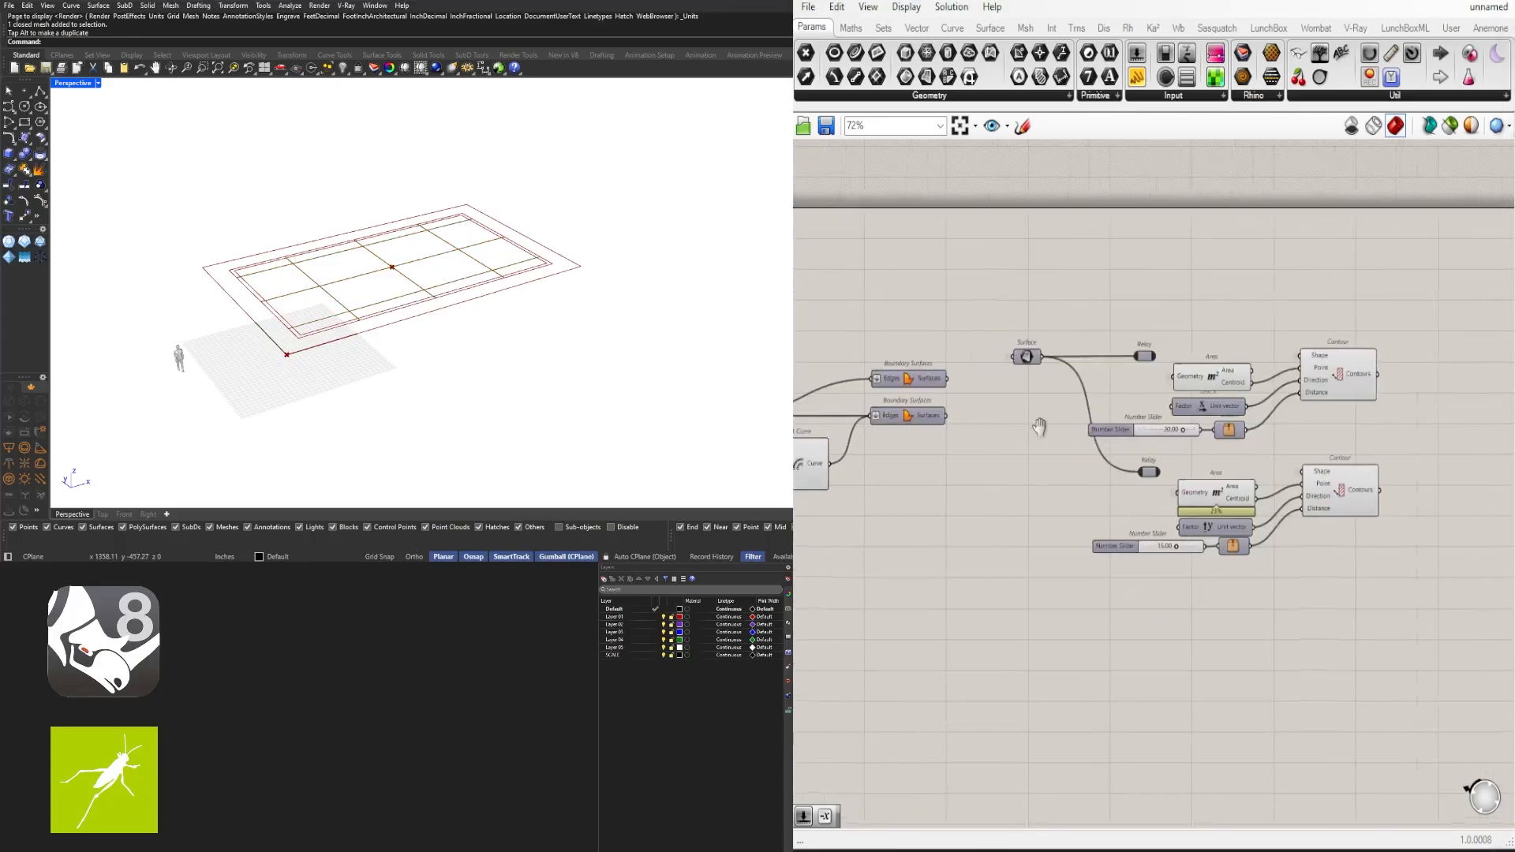
{"action": "right_click_drag", "start_coordinate": [1041, 426], "coordinate": [1104, 453]}
{"action": "scroll", "coordinate": [997, 421], "scroll_direction": "up", "scroll_amount": 2}
{"action": "left_click", "coordinate": [961, 442]}
{"action": "middle_click", "coordinate": [961, 442]}
{"action": "left_click", "coordinate": [987, 413]}
{"action": "left_click", "coordinate": [1072, 325]}
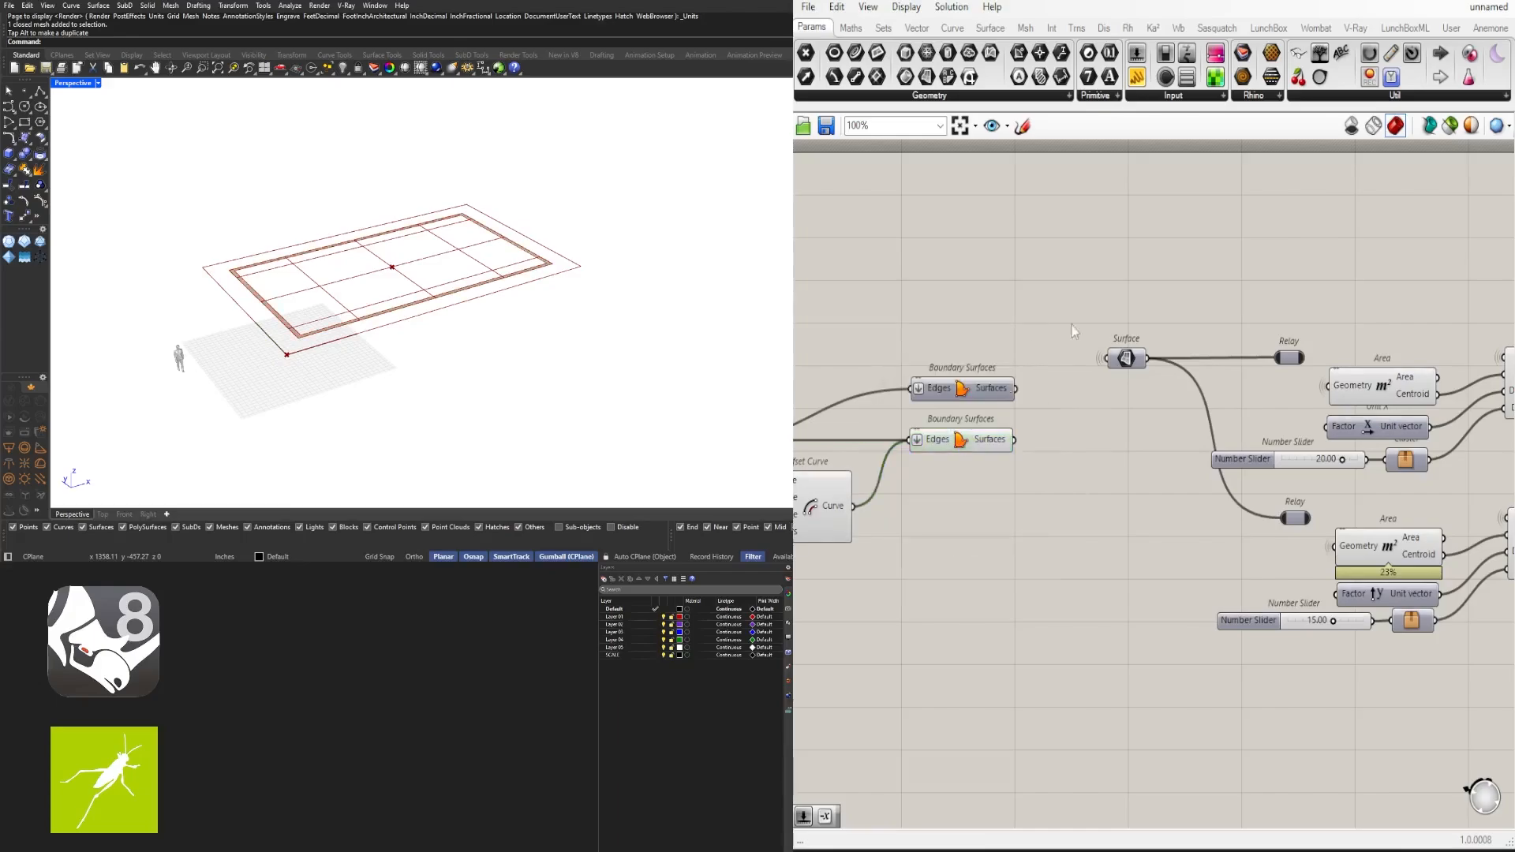
Highlight the two Contour components in turn and examine where their lines end relative to the frame surface
{"action": "right_click_drag", "start_coordinate": [1443, 477], "coordinate": [1033, 451]}
{"action": "scroll", "coordinate": [1136, 458], "scroll_direction": "down", "scroll_amount": 2}
{"action": "right_click_drag", "start_coordinate": [1136, 458], "coordinate": [959, 477]}
{"action": "scroll", "coordinate": [1057, 561], "scroll_direction": "up", "scroll_amount": 2}
{"action": "left_click_drag", "start_coordinate": [1072, 602], "coordinate": [908, 364]}
{"action": "right_click_drag", "start_coordinate": [1091, 438], "coordinate": [1306, 481]}
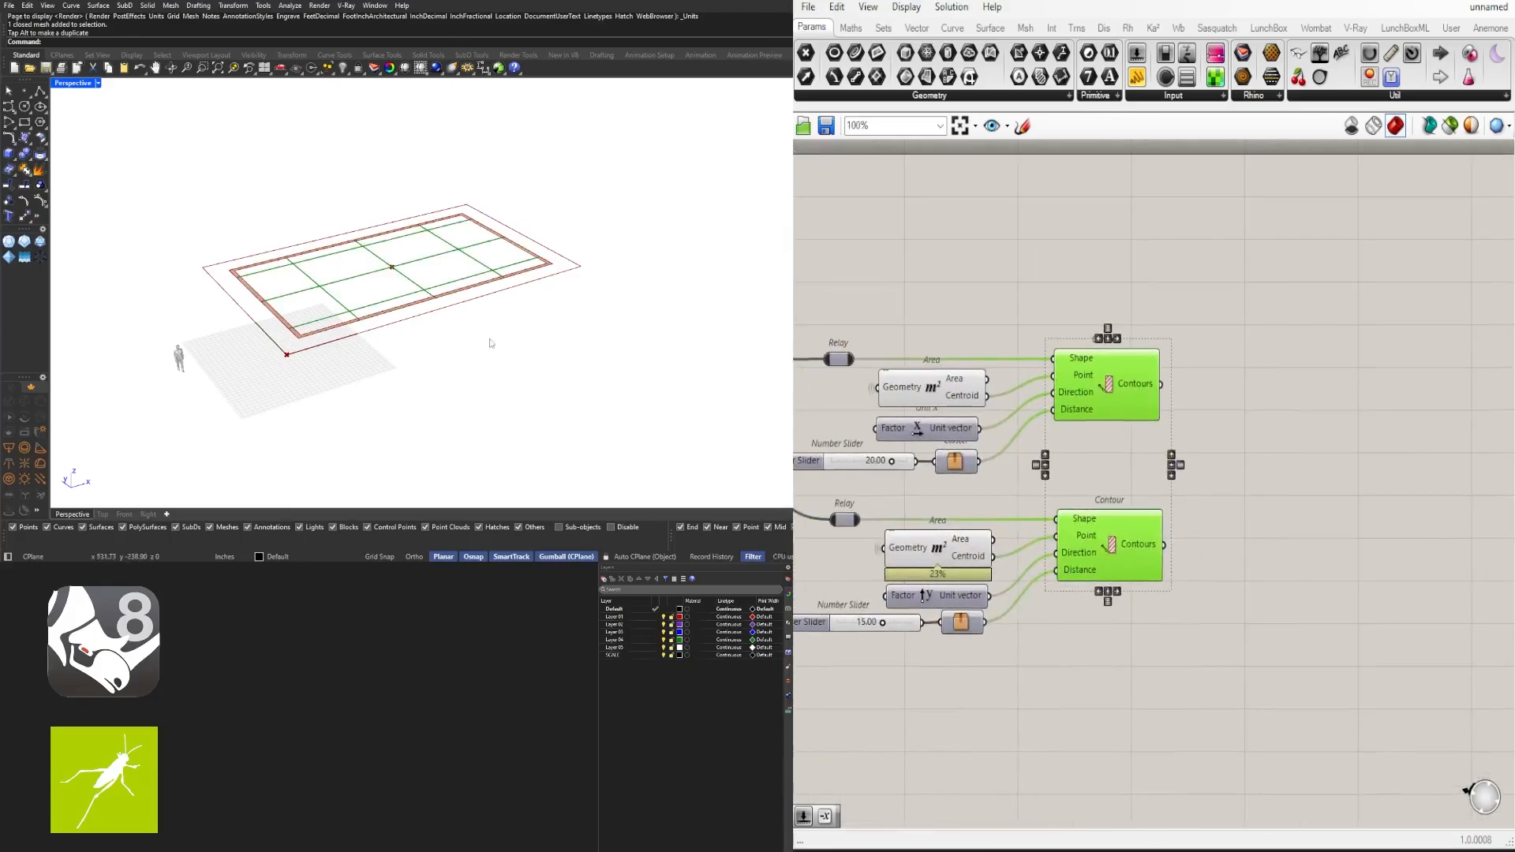
{"action": "scroll", "coordinate": [395, 319], "scroll_direction": "up", "scroll_amount": 5}
{"action": "scroll", "coordinate": [297, 277], "scroll_direction": "down", "scroll_amount": 5}
{"action": "right_click_drag", "start_coordinate": [298, 277], "coordinate": [390, 251]}
{"action": "scroll", "coordinate": [320, 277], "scroll_direction": "down", "scroll_amount": 5}
{"action": "scroll", "coordinate": [319, 272], "scroll_direction": "up", "scroll_amount": 5}
{"action": "left_click", "coordinate": [1223, 447]}
{"action": "left_click", "coordinate": [1087, 386]}
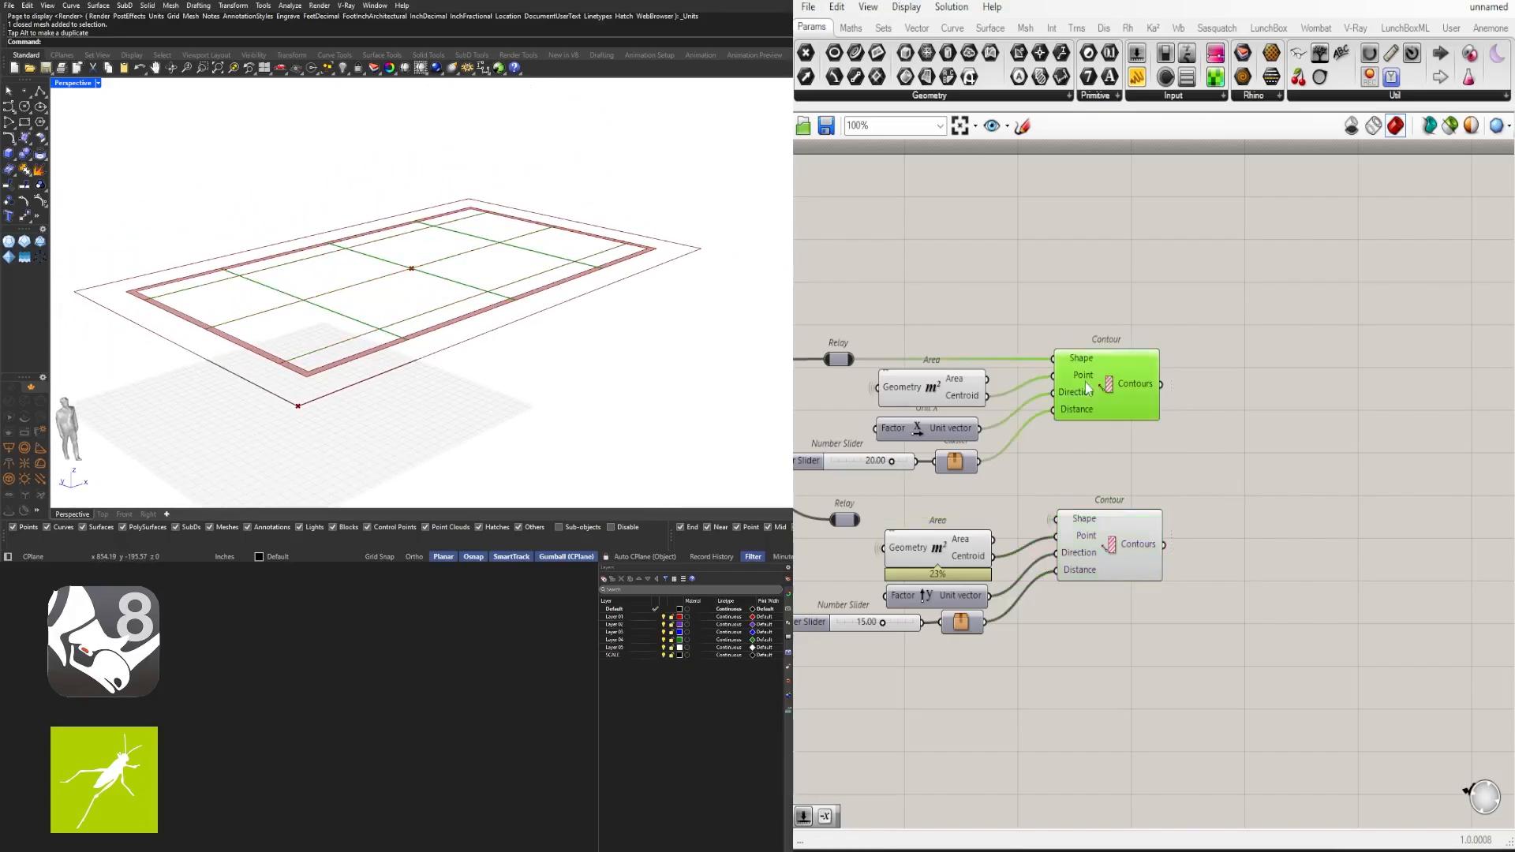
{"action": "right_click_drag", "start_coordinate": [376, 364], "coordinate": [399, 315]}
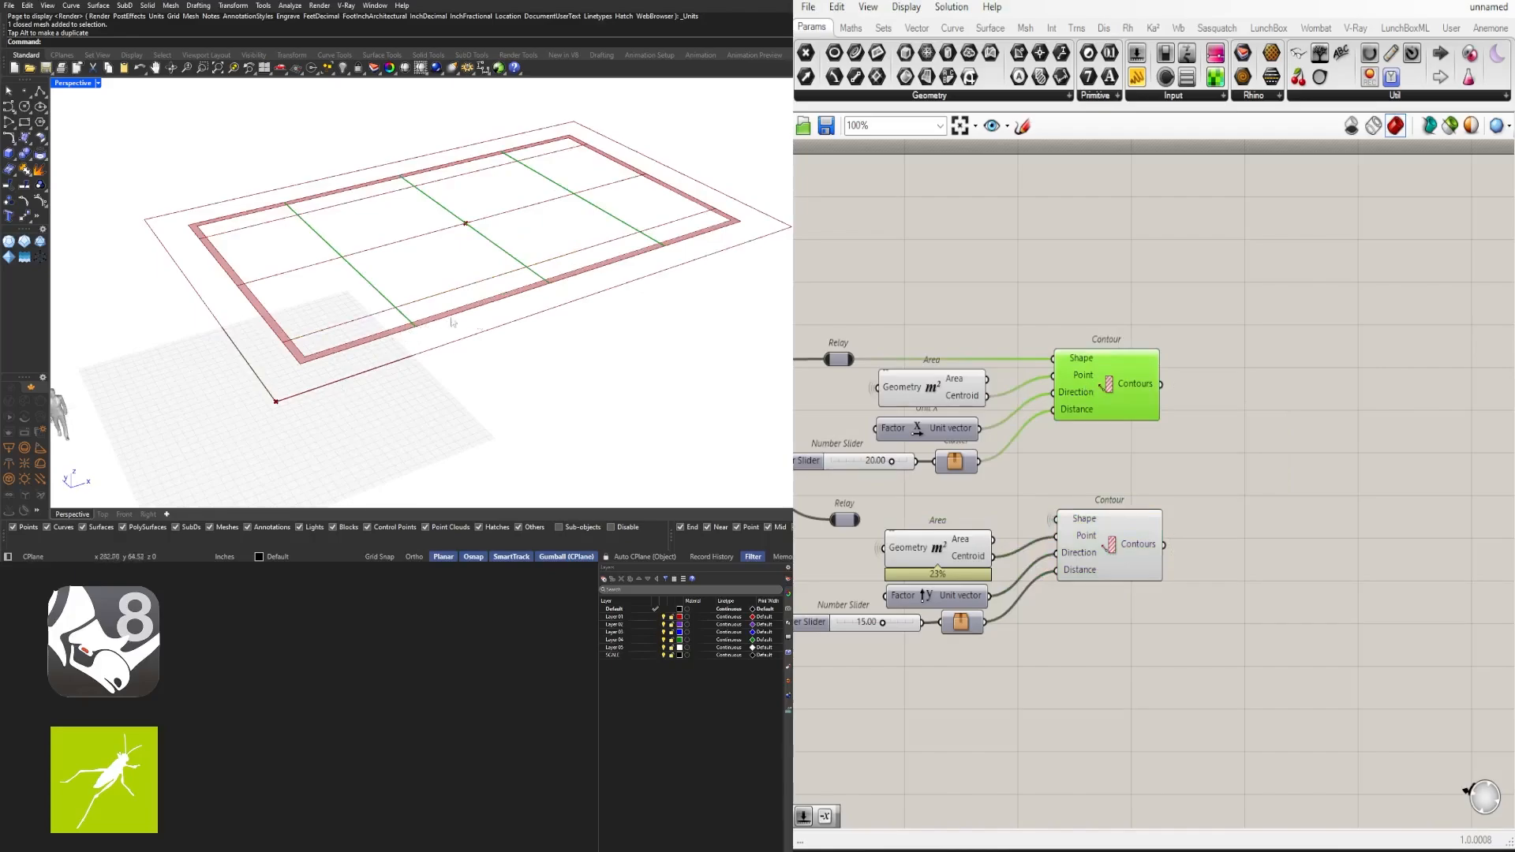
{"action": "left_click", "coordinate": [1110, 545]}
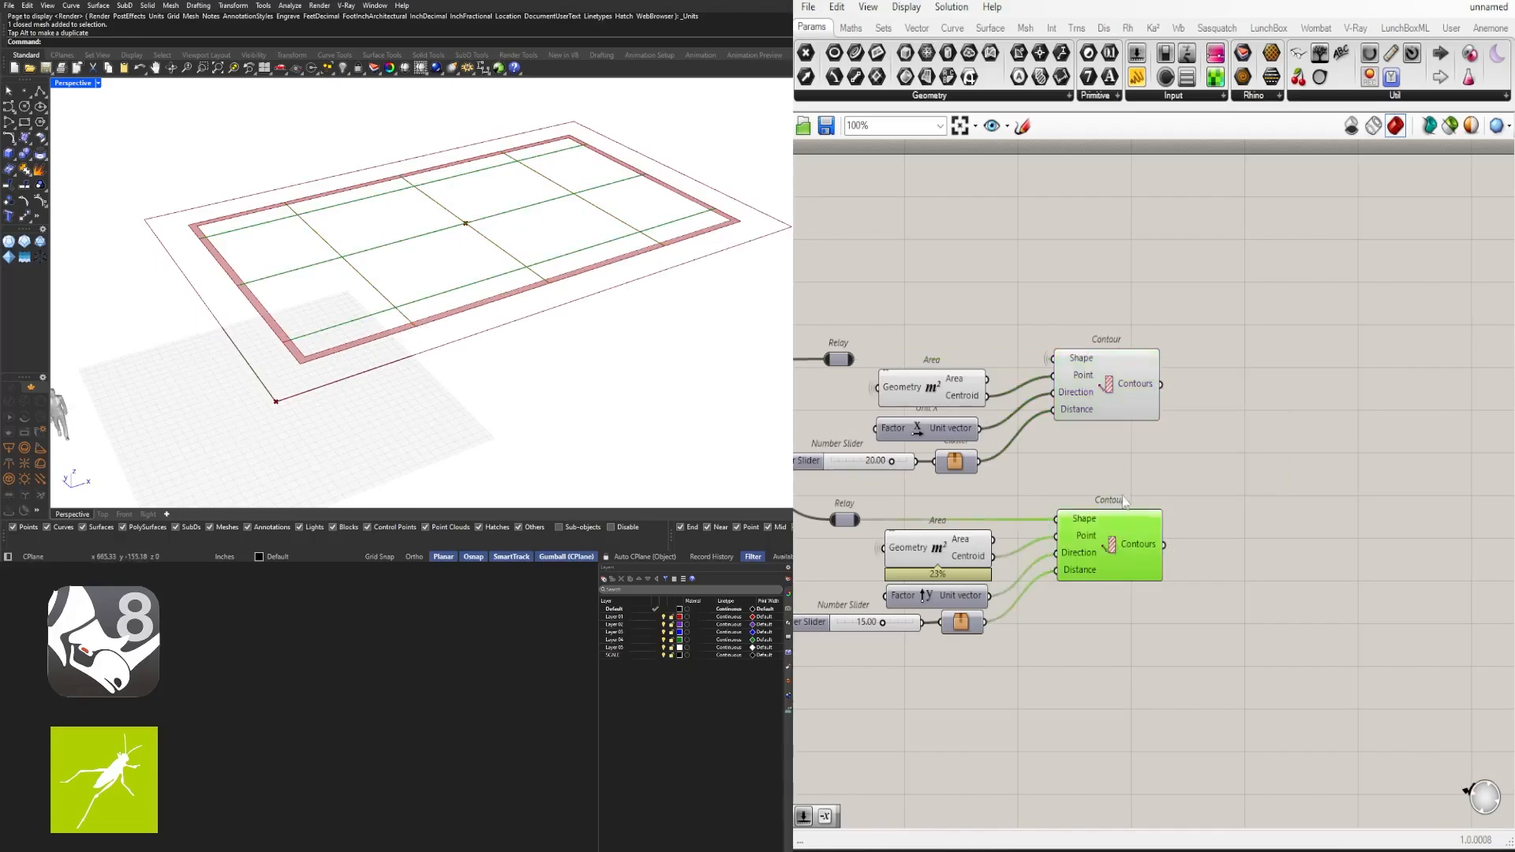
{"action": "left_click", "coordinate": [1116, 401]}
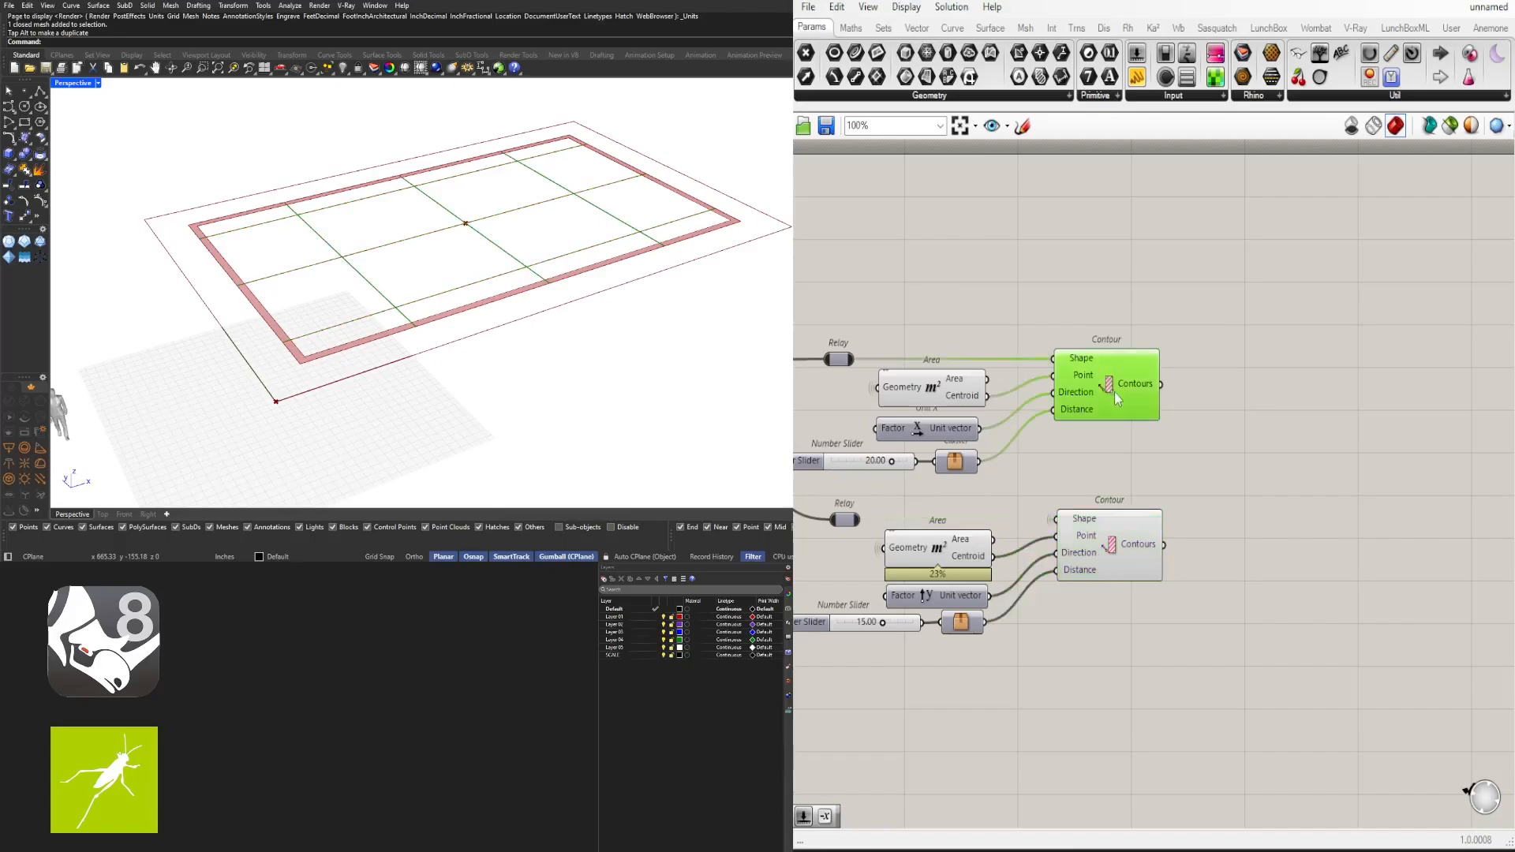
{"action": "left_click", "coordinate": [1133, 535]}
{"action": "left_click", "coordinate": [1099, 372]}
Add an Extend Curve component and connect the upper Contour's Contours output to its Curve input
{"action": "double_click", "coordinate": [1253, 278]}
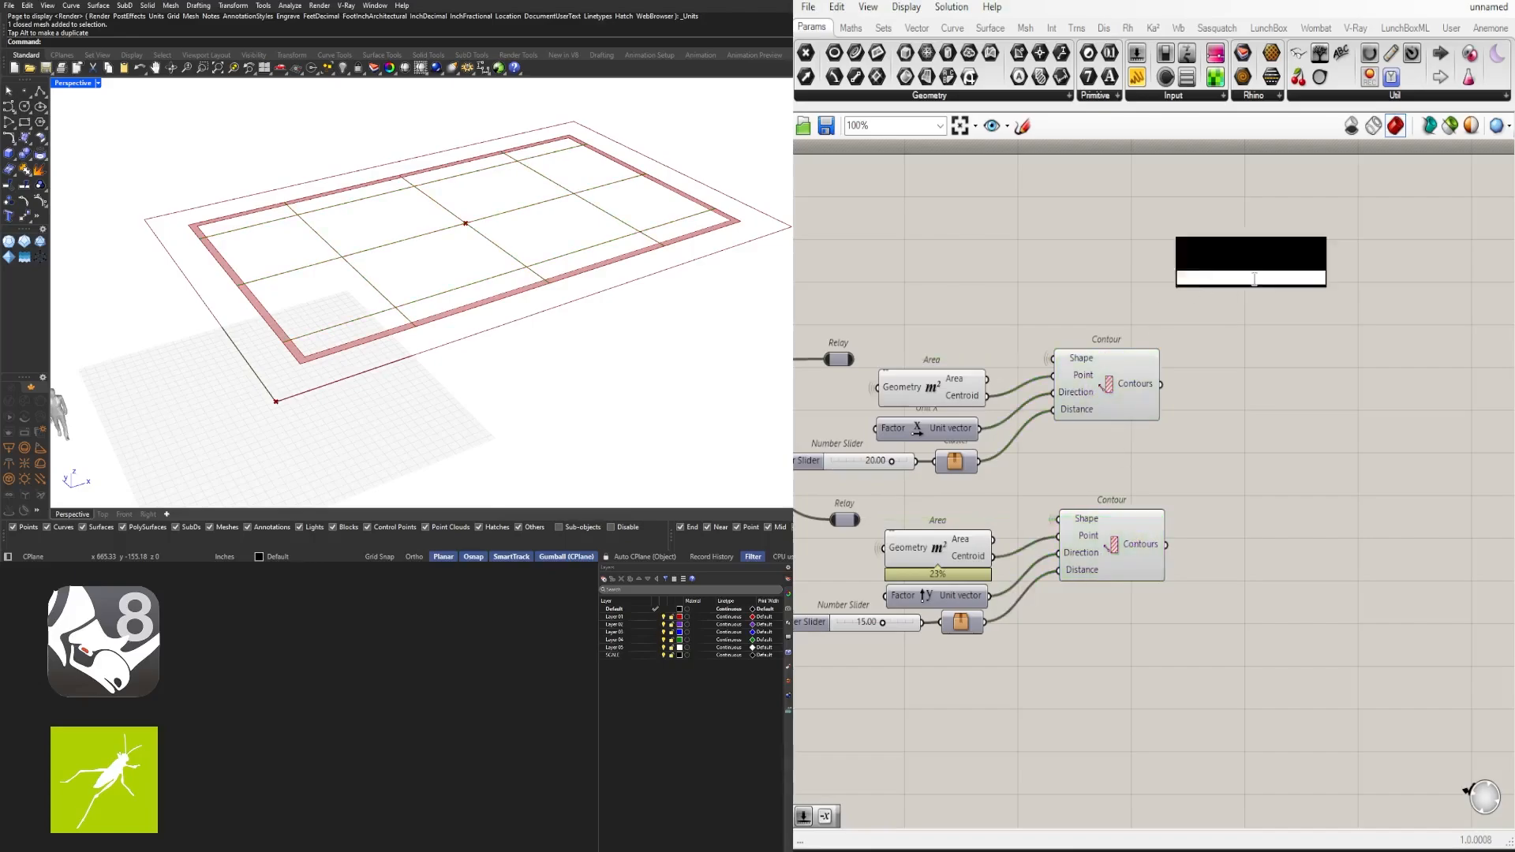
{"action": "type", "text": "ef"}
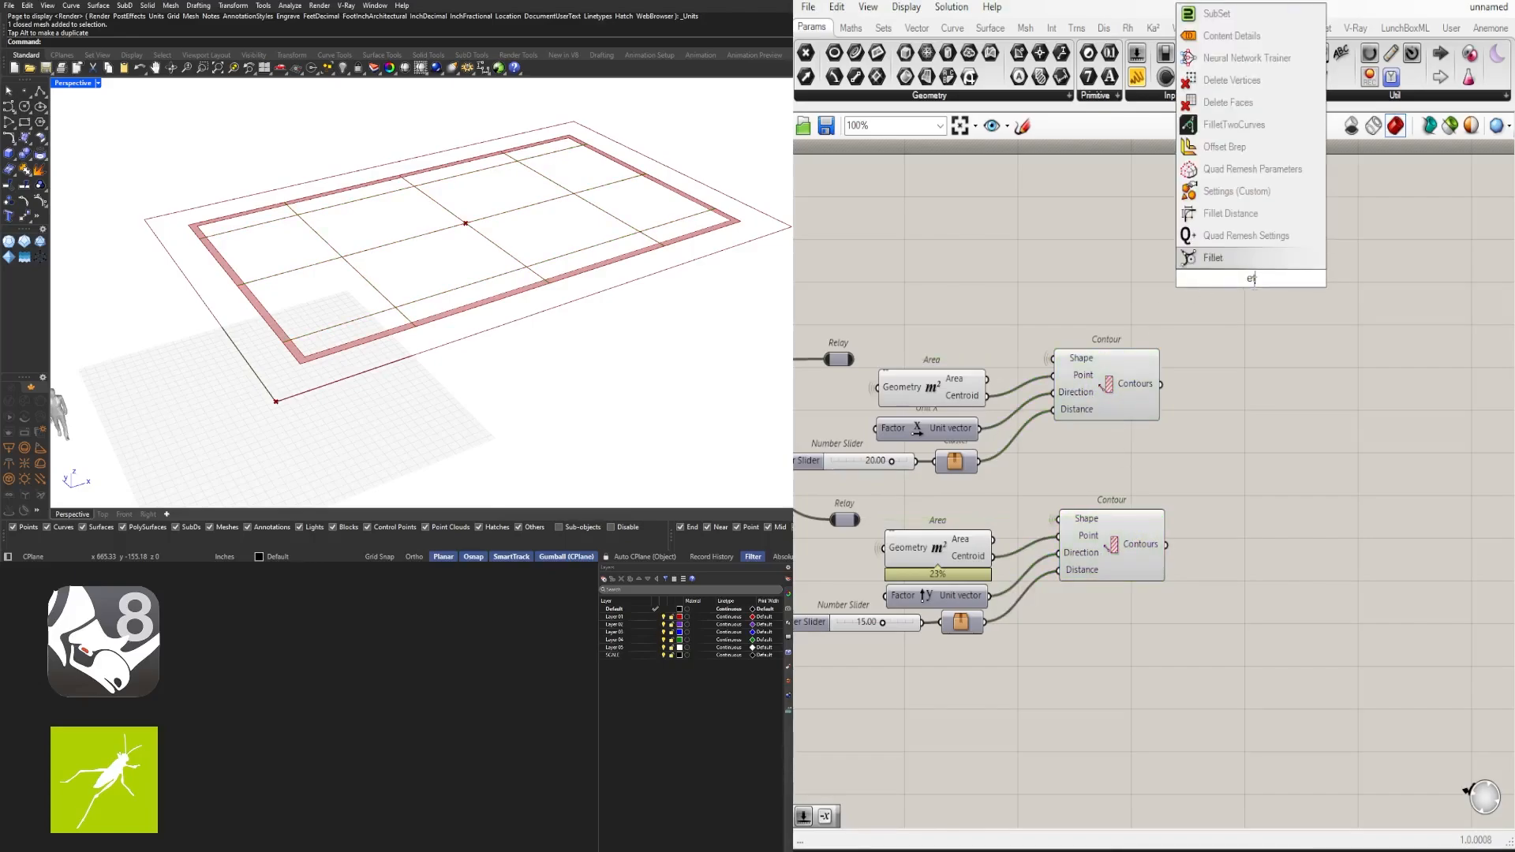
{"action": "type", "text": "t"}
{"action": "key", "text": "BackSpace"}
{"action": "type", "text": "xtend"}
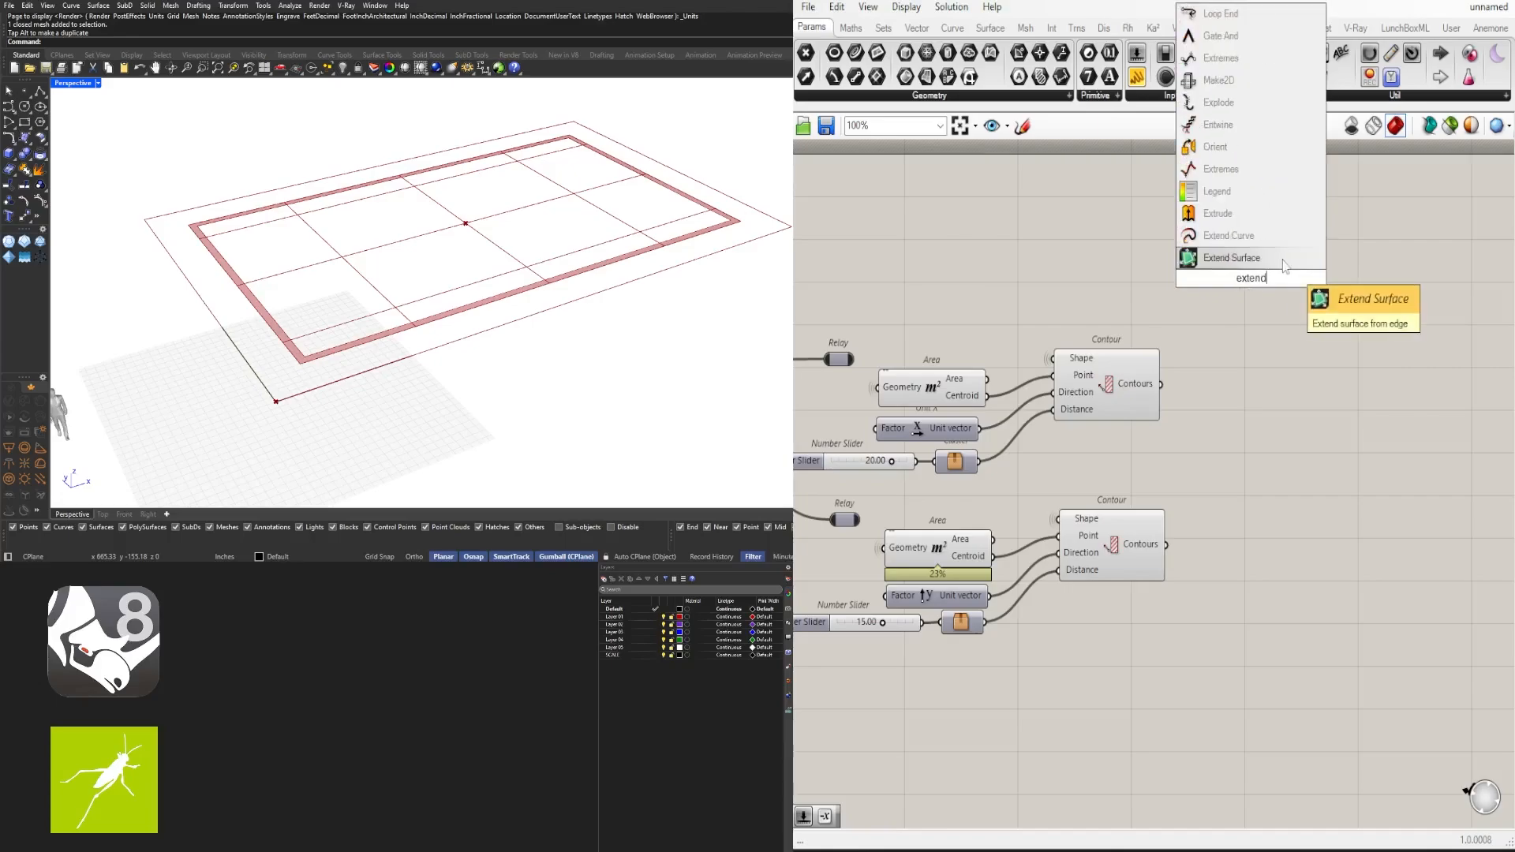
{"action": "left_click", "coordinate": [1230, 235]}
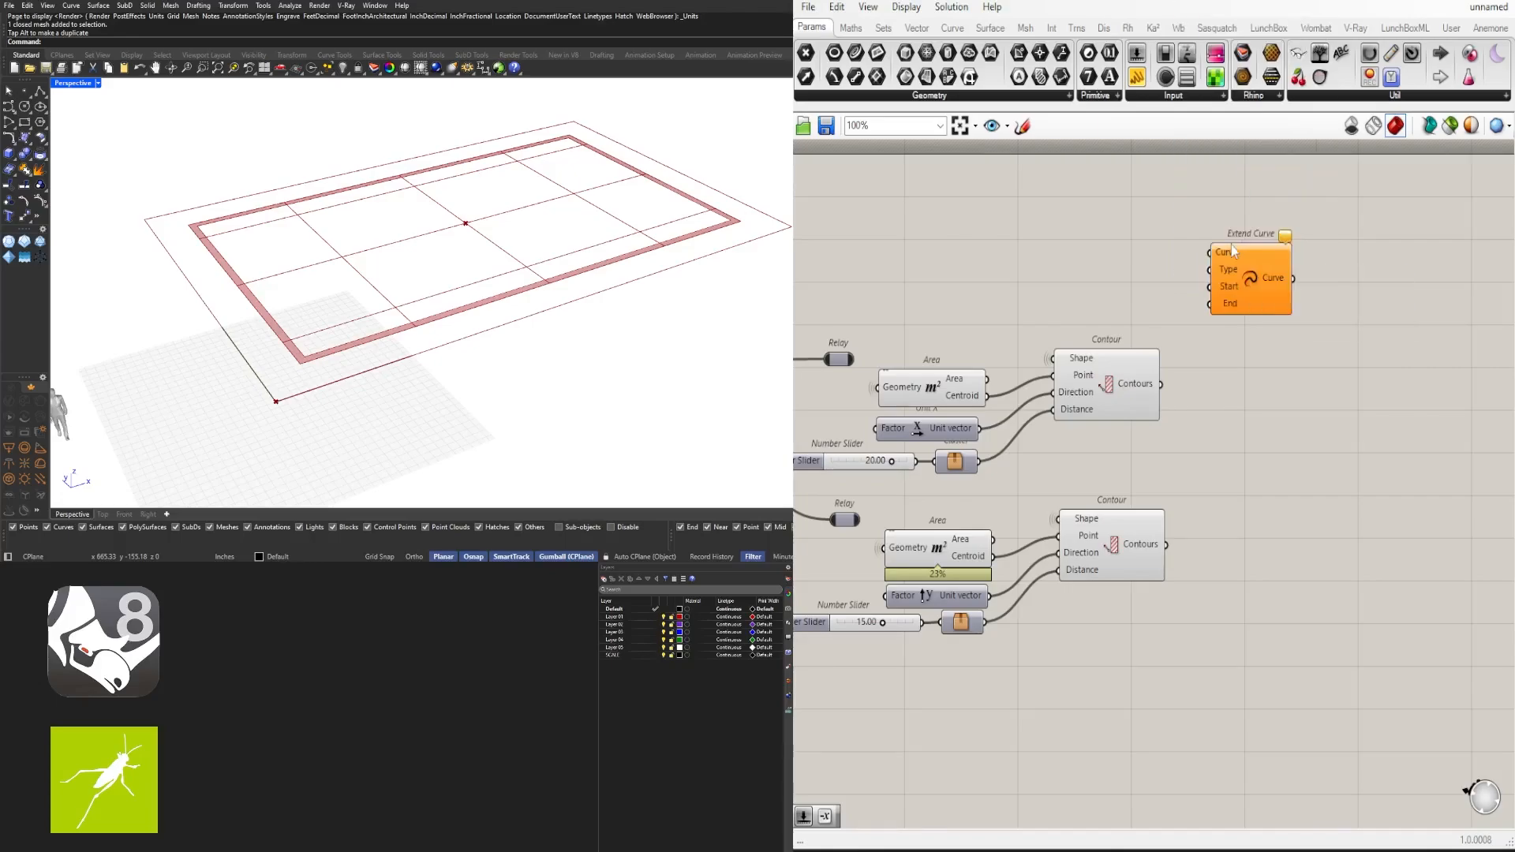
{"action": "left_click_drag", "start_coordinate": [1162, 387], "coordinate": [1289, 322]}
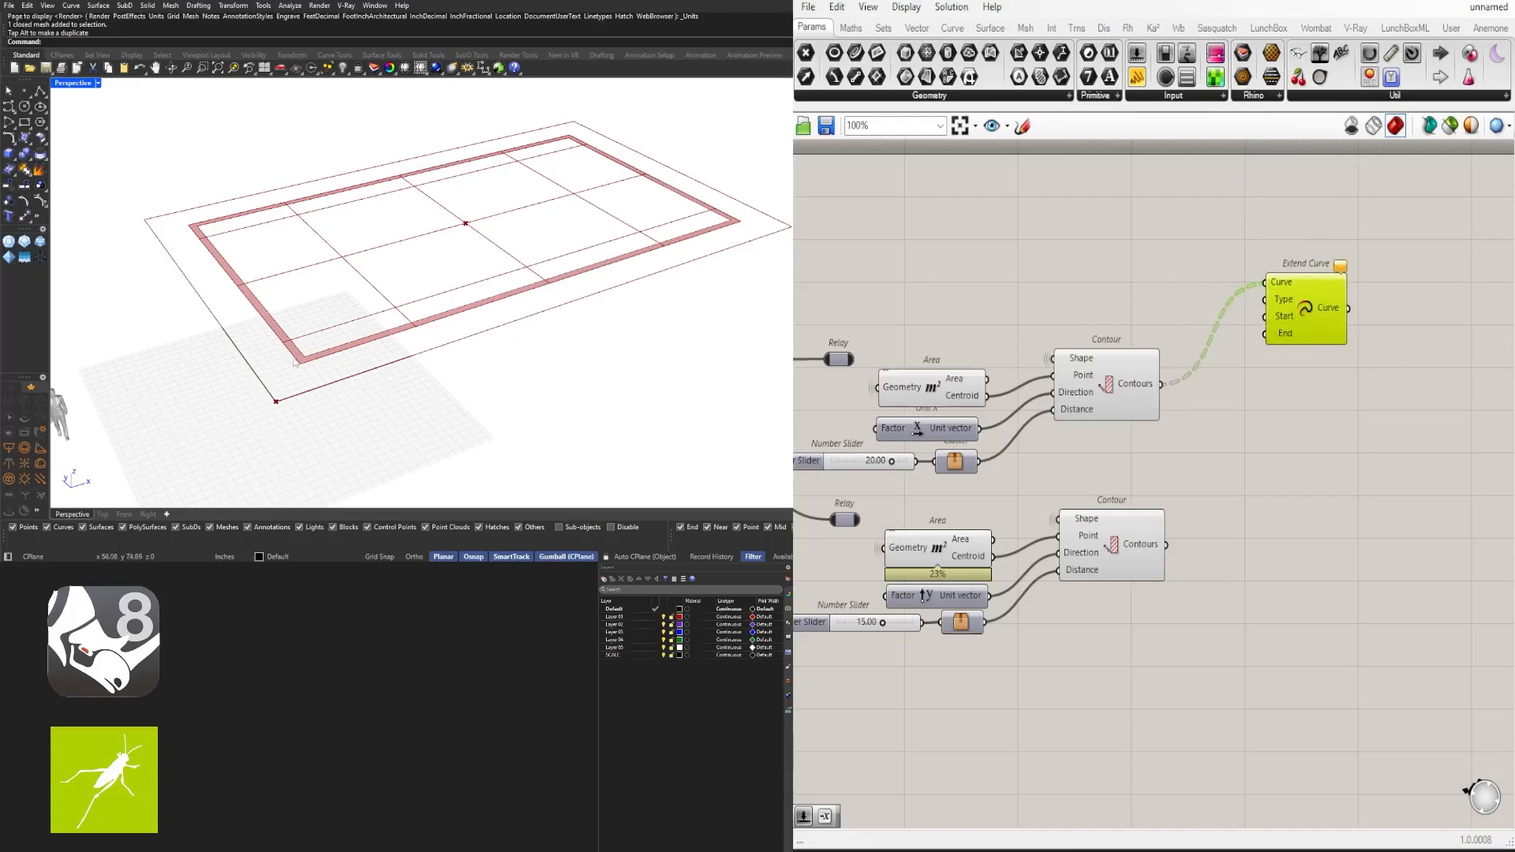
Duplicate the lower Contour's number slider and its Cluster into the space just above the upper Contour
{"action": "double_click", "coordinate": [1122, 315]}
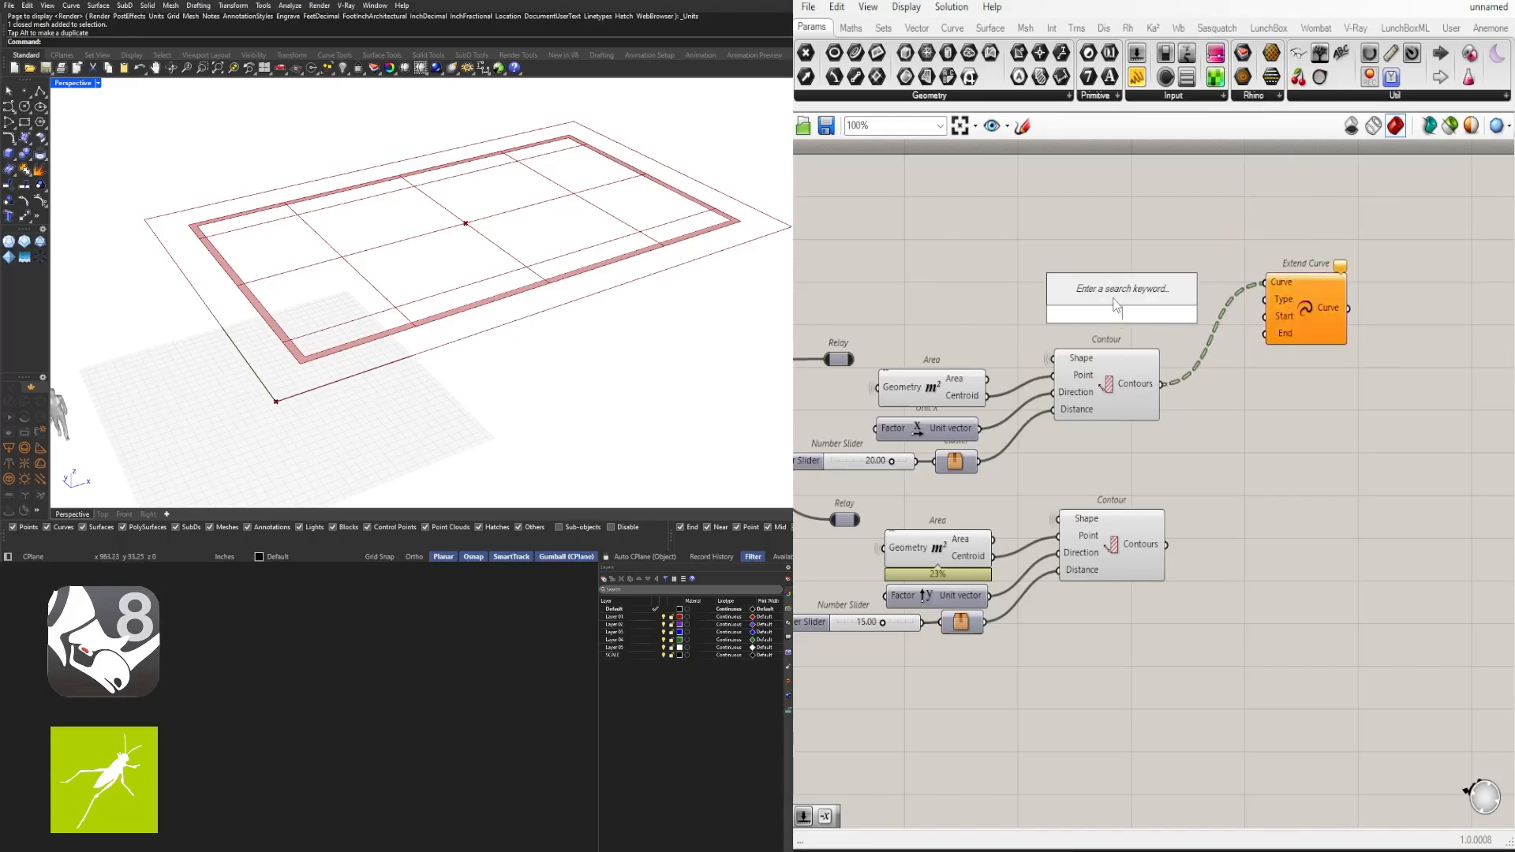
{"action": "left_click", "coordinate": [1027, 205]}
{"action": "scroll", "coordinate": [1026, 545], "scroll_direction": "down", "scroll_amount": 2}
{"action": "right_click_drag", "start_coordinate": [1035, 561], "coordinate": [1260, 555]}
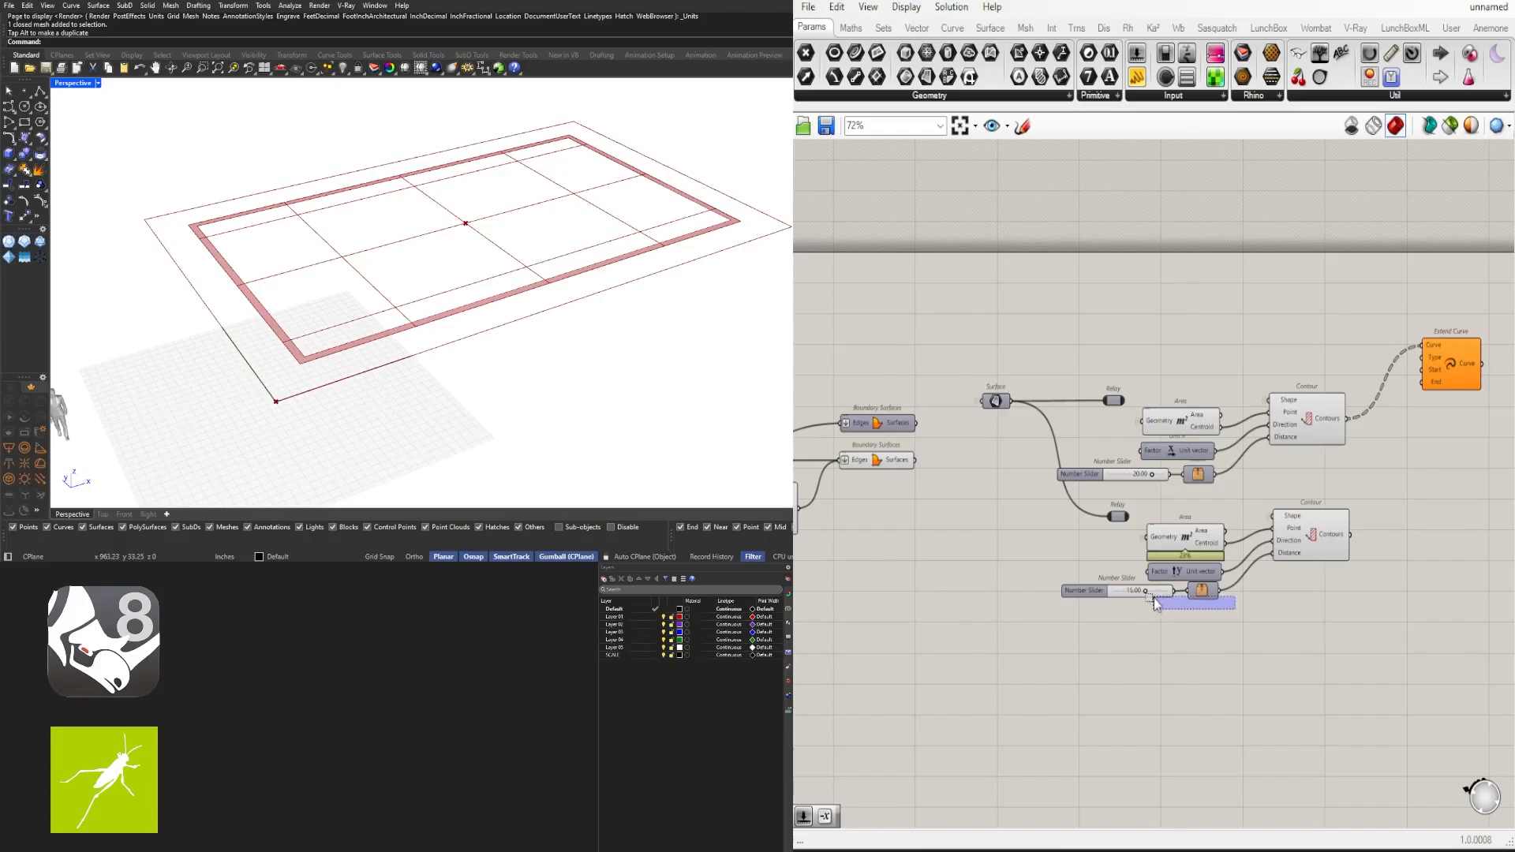
{"action": "left_click_drag", "start_coordinate": [1154, 598], "coordinate": [1151, 590]}
{"action": "scroll", "coordinate": [1342, 367], "scroll_direction": "up", "scroll_amount": 3}
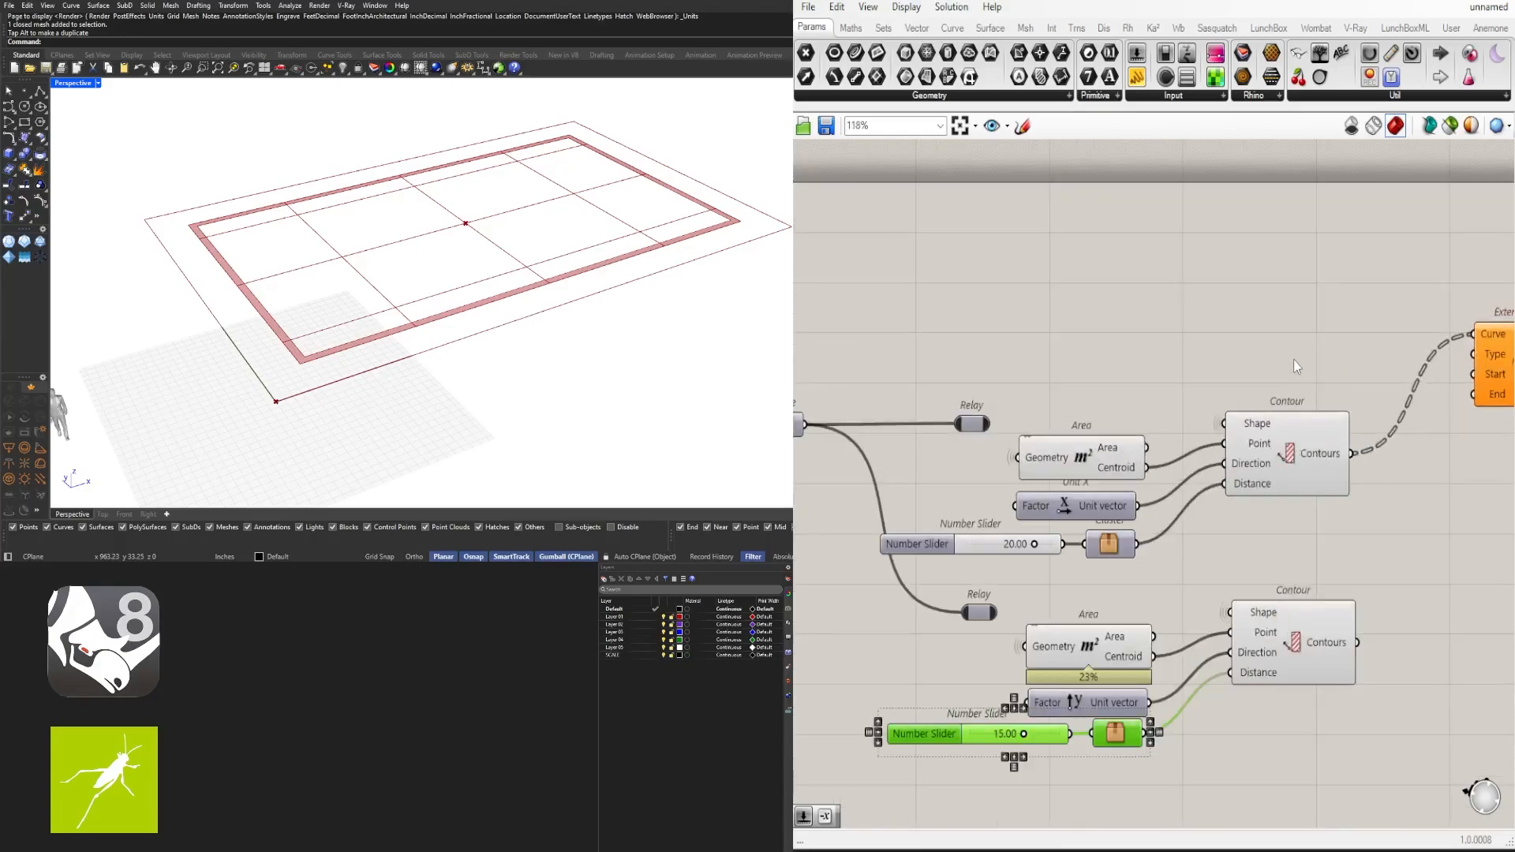
{"action": "left_click_drag", "start_coordinate": [1118, 741], "coordinate": [1325, 370], "text": "alt"}
Set the copied slider to 3 and connect its Cluster's output to the Extend Curve's Start and End inputs
{"action": "right_click_drag", "start_coordinate": [1326, 371], "coordinate": [1122, 418]}
{"action": "scroll", "coordinate": [1136, 422], "scroll_direction": "up", "scroll_amount": 3}
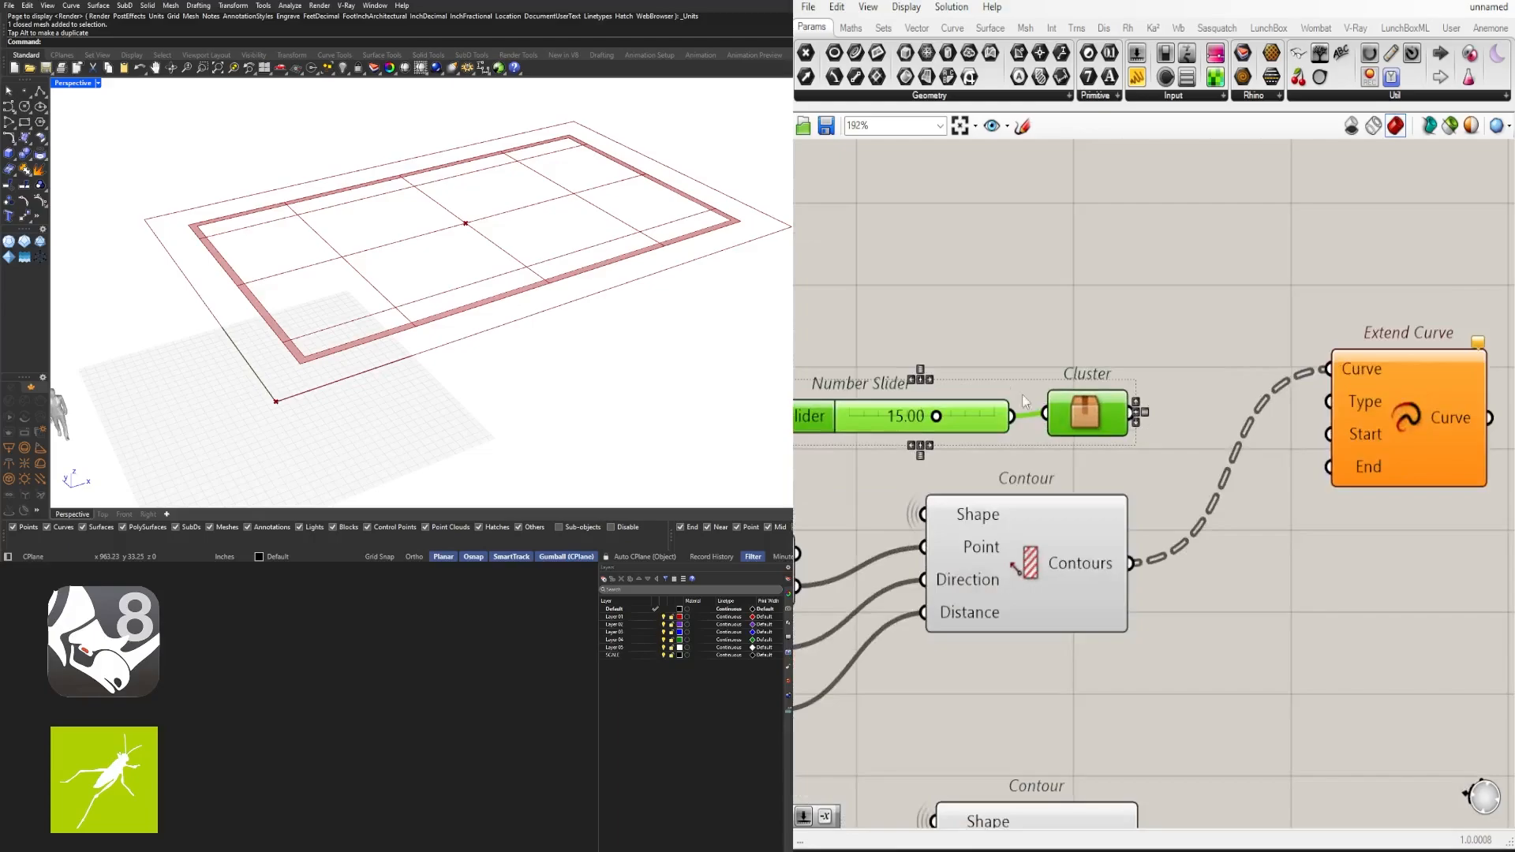
{"action": "double_click", "coordinate": [905, 415]}
{"action": "type", "text": "3"}
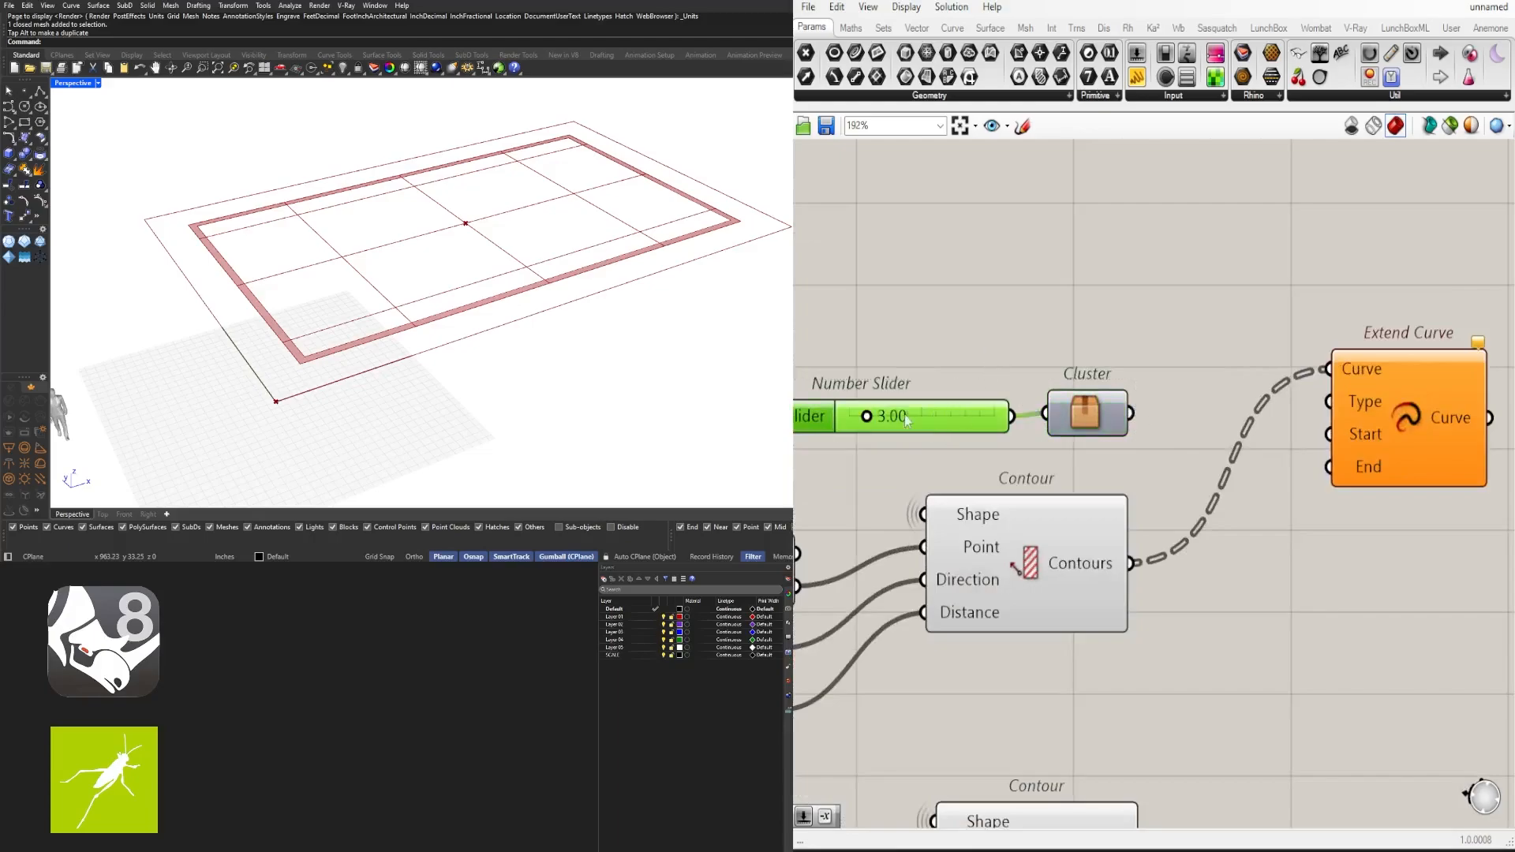
{"action": "key", "text": "Return"}
{"action": "left_click_drag", "start_coordinate": [1132, 412], "coordinate": [1331, 466]}
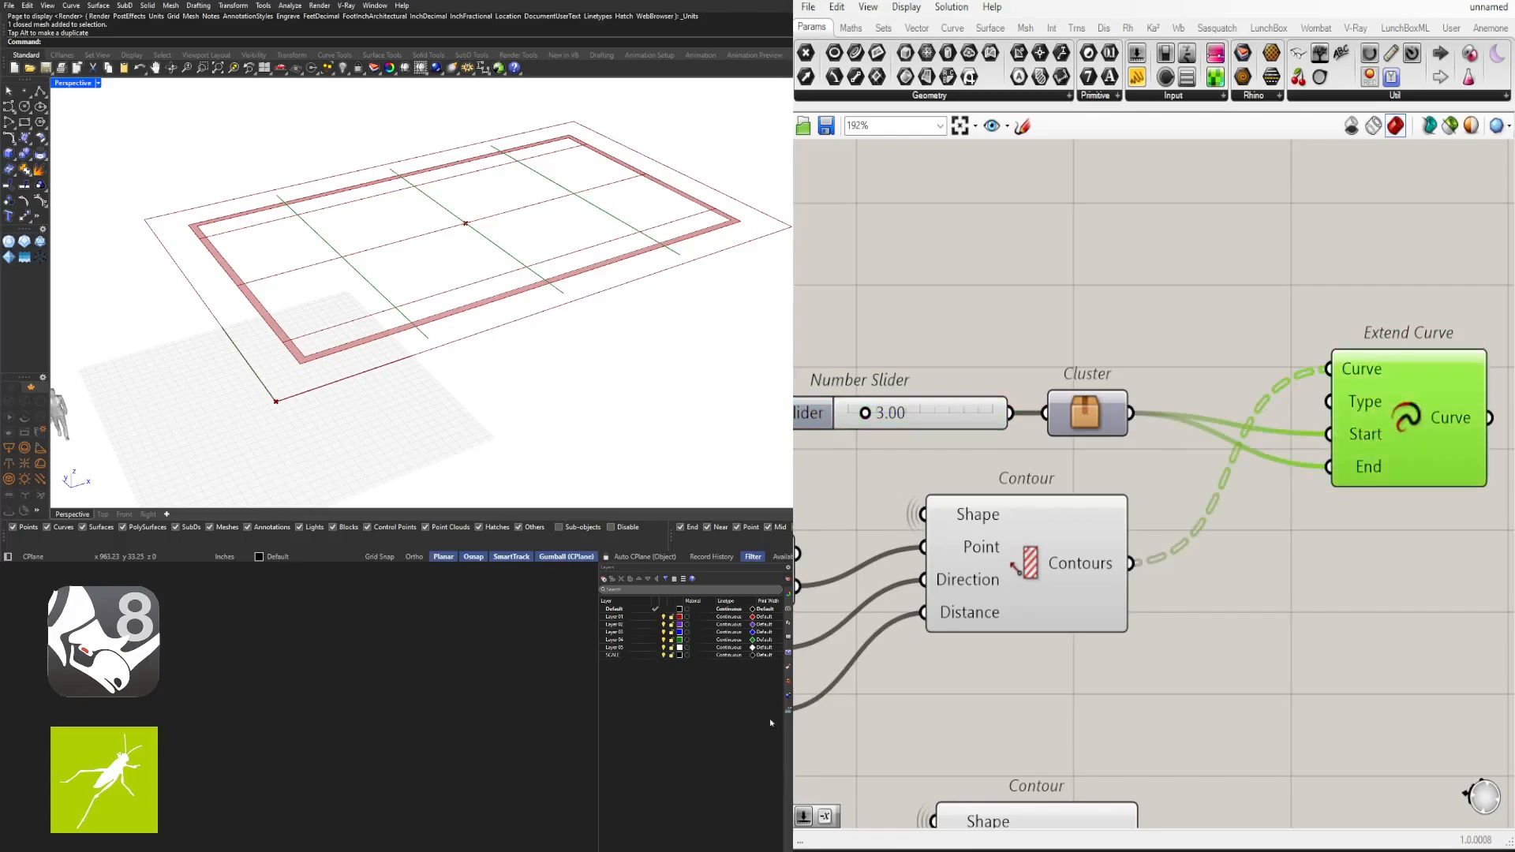
Hide the wire entering the Extend Curve's Curve input and shift the component slightly upward
{"action": "scroll", "coordinate": [1148, 398], "scroll_direction": "down", "scroll_amount": 4}
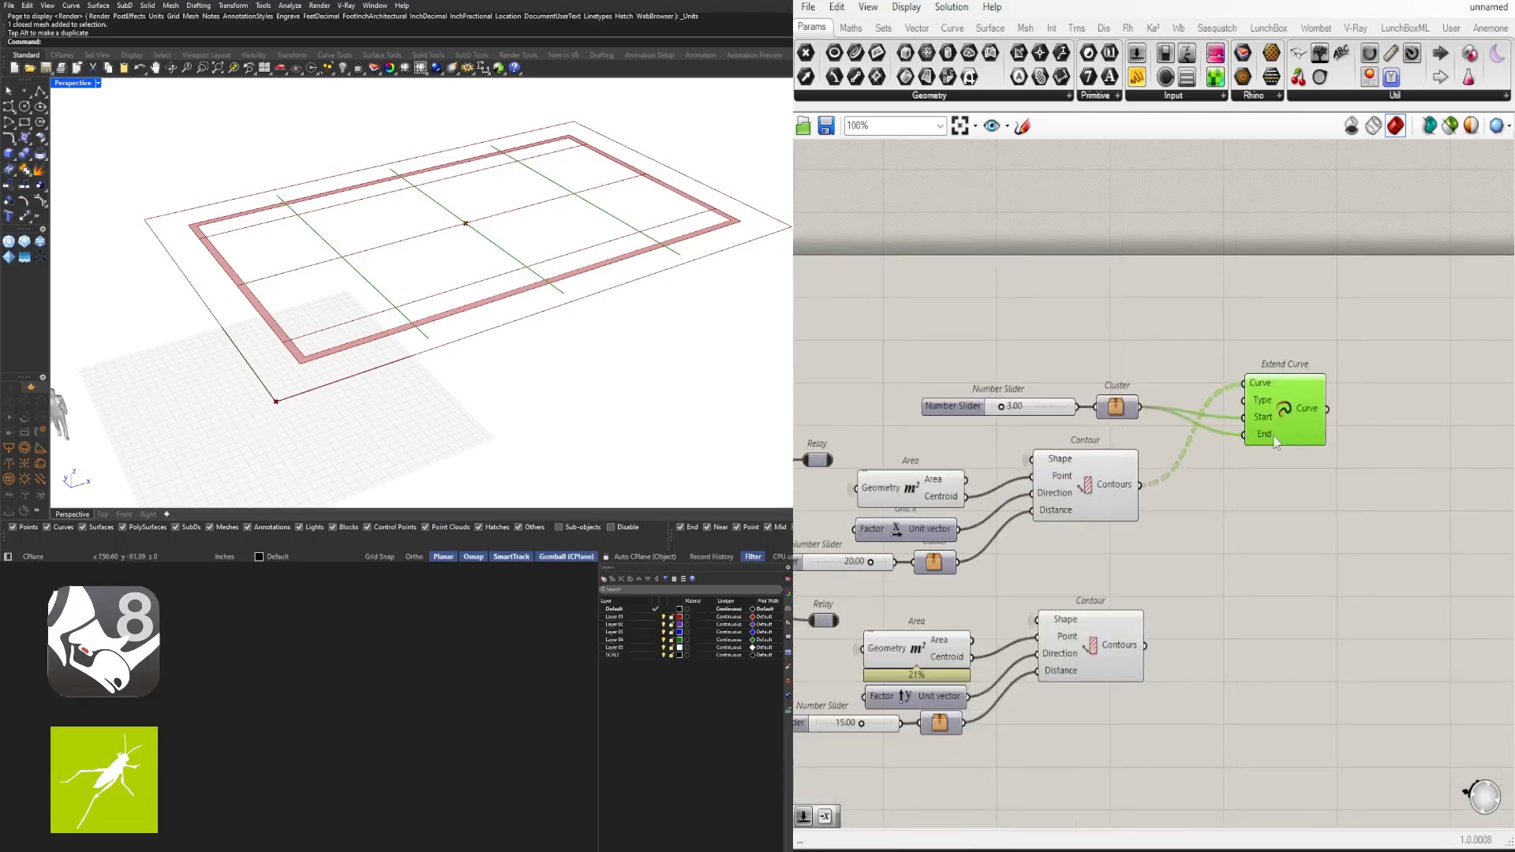
{"action": "right_click", "coordinate": [1262, 384]}
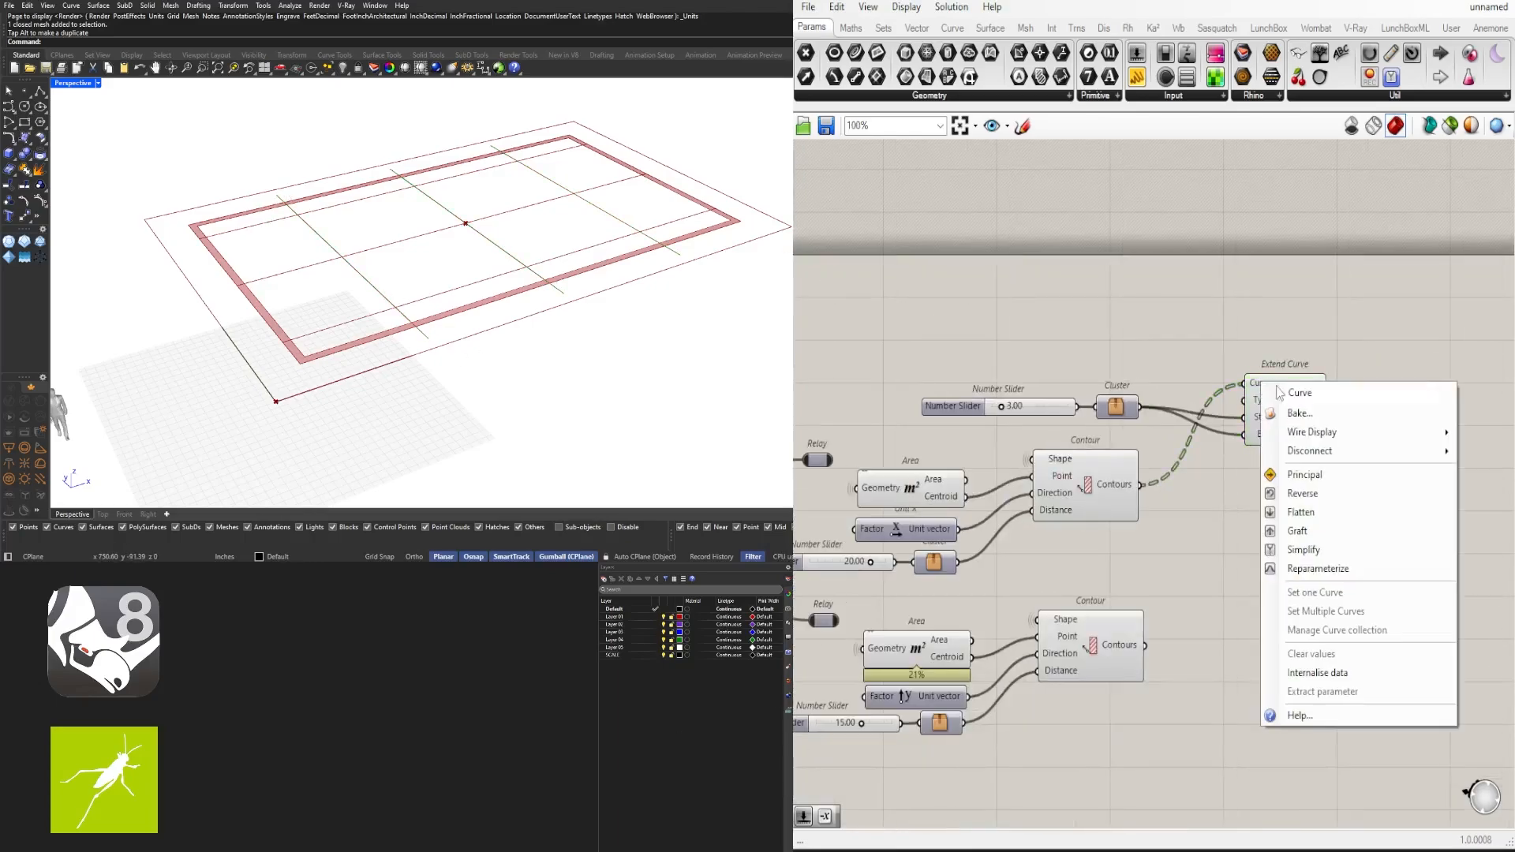
{"action": "mouse_move", "coordinate": [1316, 433]}
{"action": "left_click", "coordinate": [1483, 470]}
{"action": "scroll", "coordinate": [1269, 427], "scroll_direction": "up", "scroll_amount": 2}
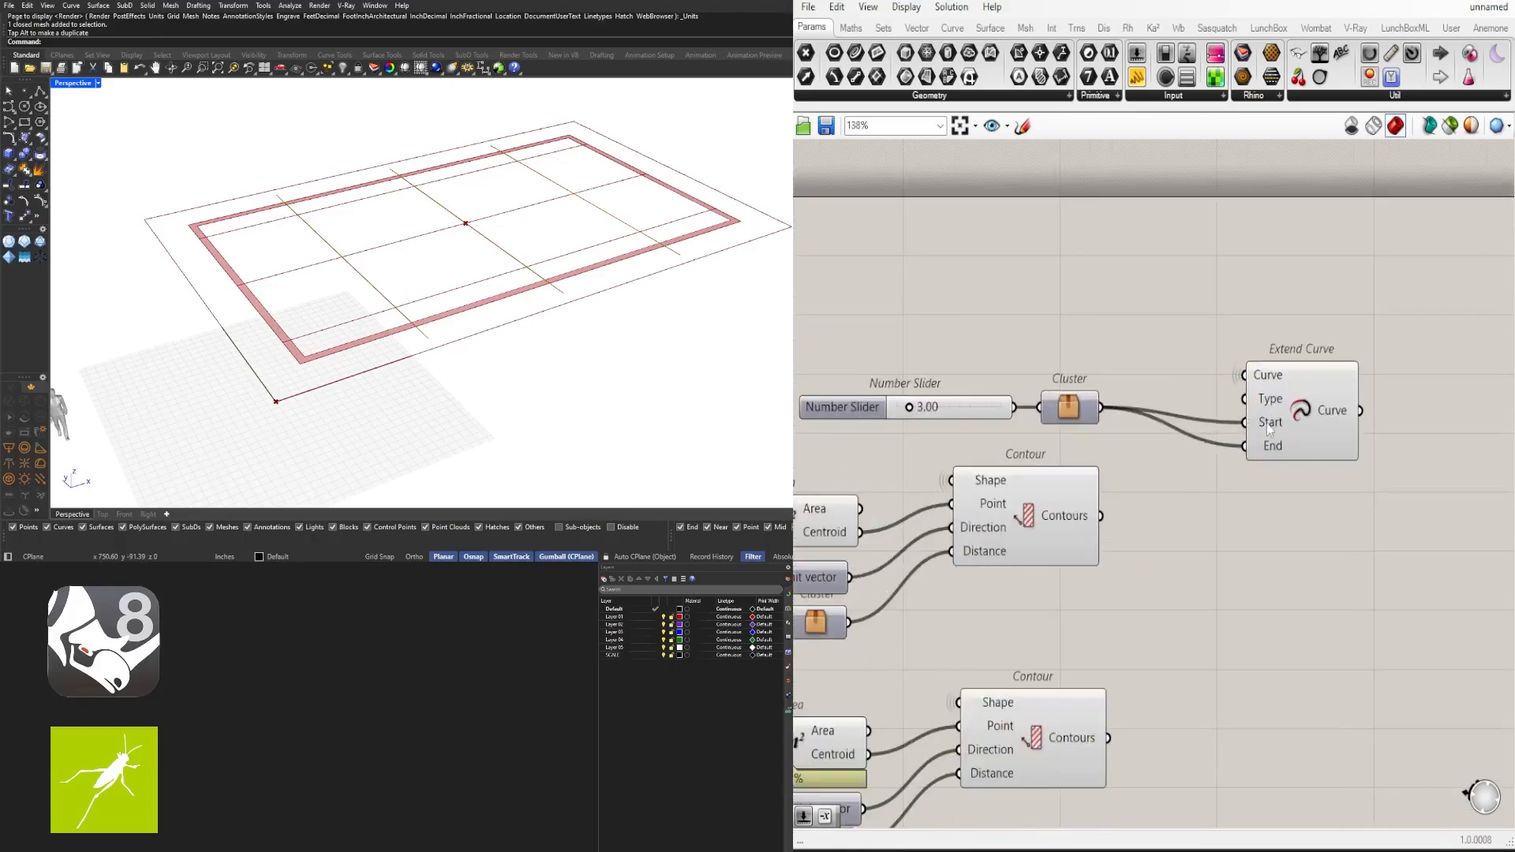
{"action": "left_click_drag", "start_coordinate": [1314, 419], "coordinate": [1314, 404]}
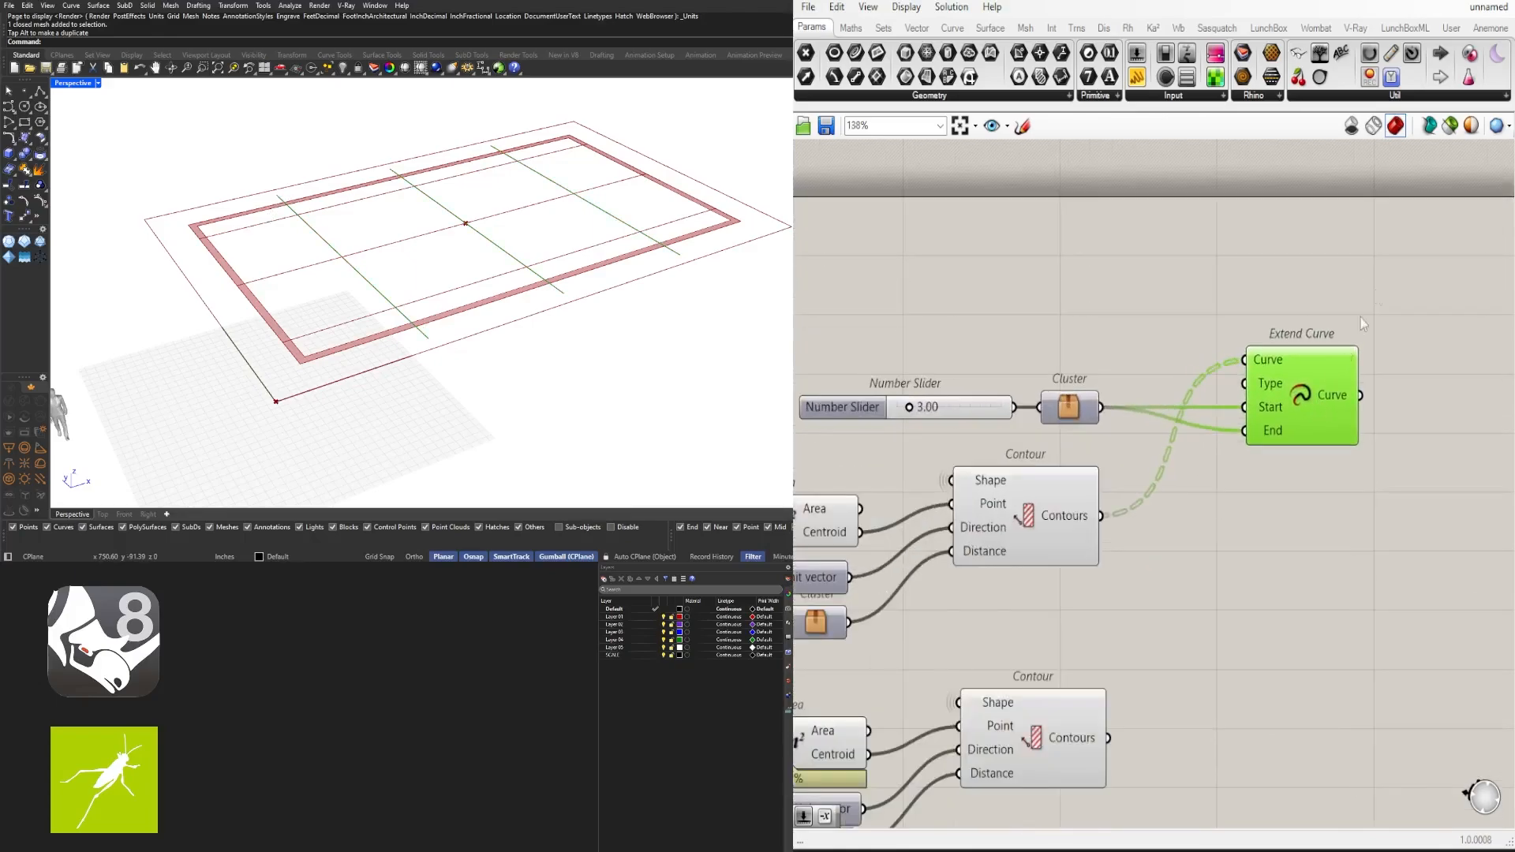
Move the Extend Curve further right, duplicate it directly below, and feed the copy's Curve input from the lower Contour's Contours output
{"action": "left_click", "coordinate": [1273, 305]}
{"action": "left_click_drag", "start_coordinate": [1366, 265], "coordinate": [845, 421]}
{"action": "left_click_drag", "start_coordinate": [1280, 377], "coordinate": [1379, 505]}
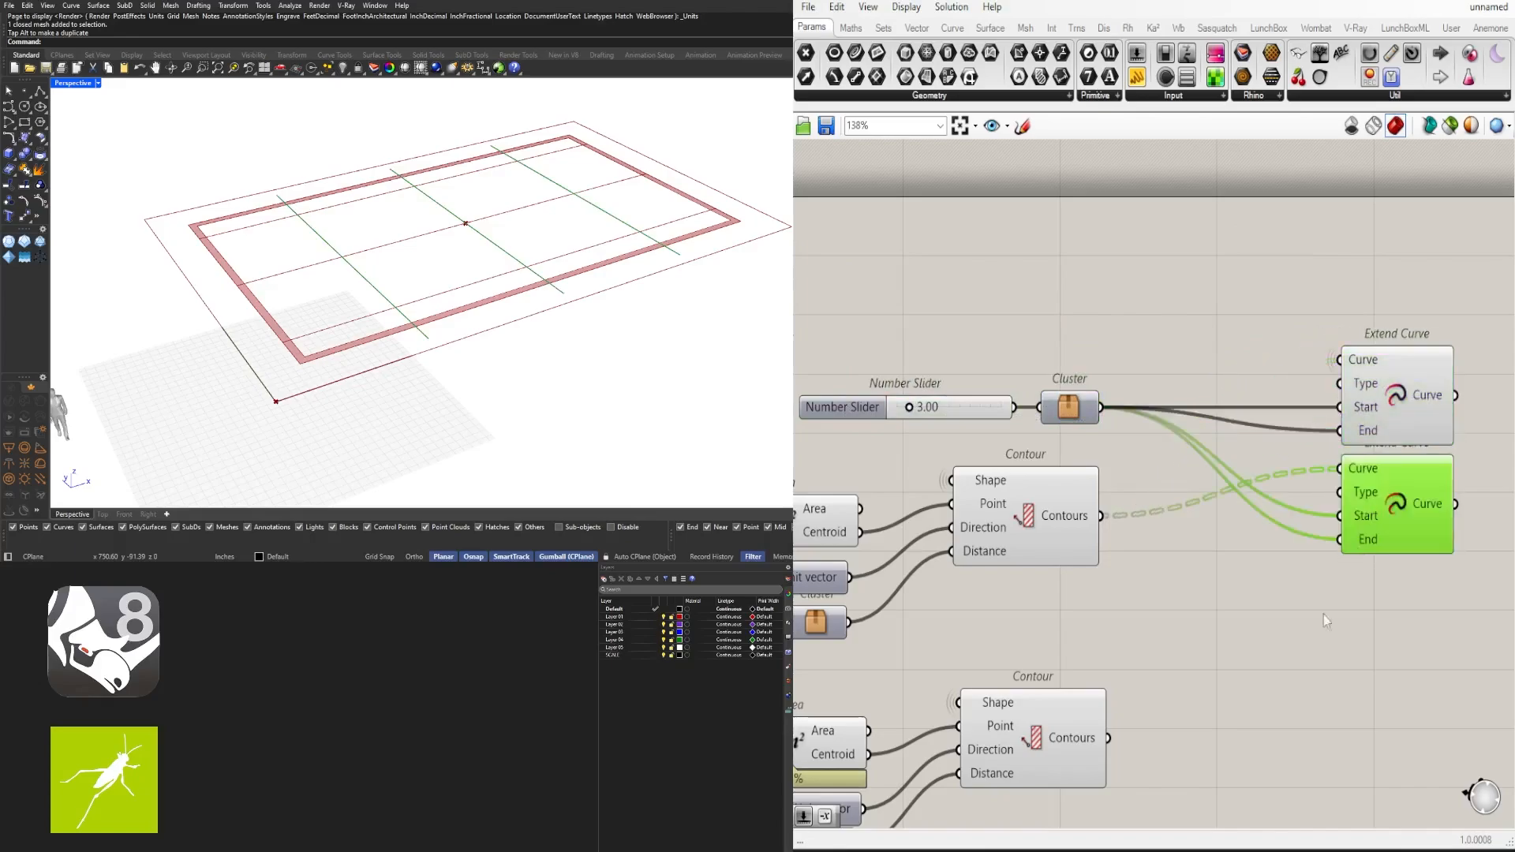
{"action": "left_click", "coordinate": [1323, 613]}
{"action": "left_click_drag", "start_coordinate": [1108, 737], "coordinate": [1342, 472]}
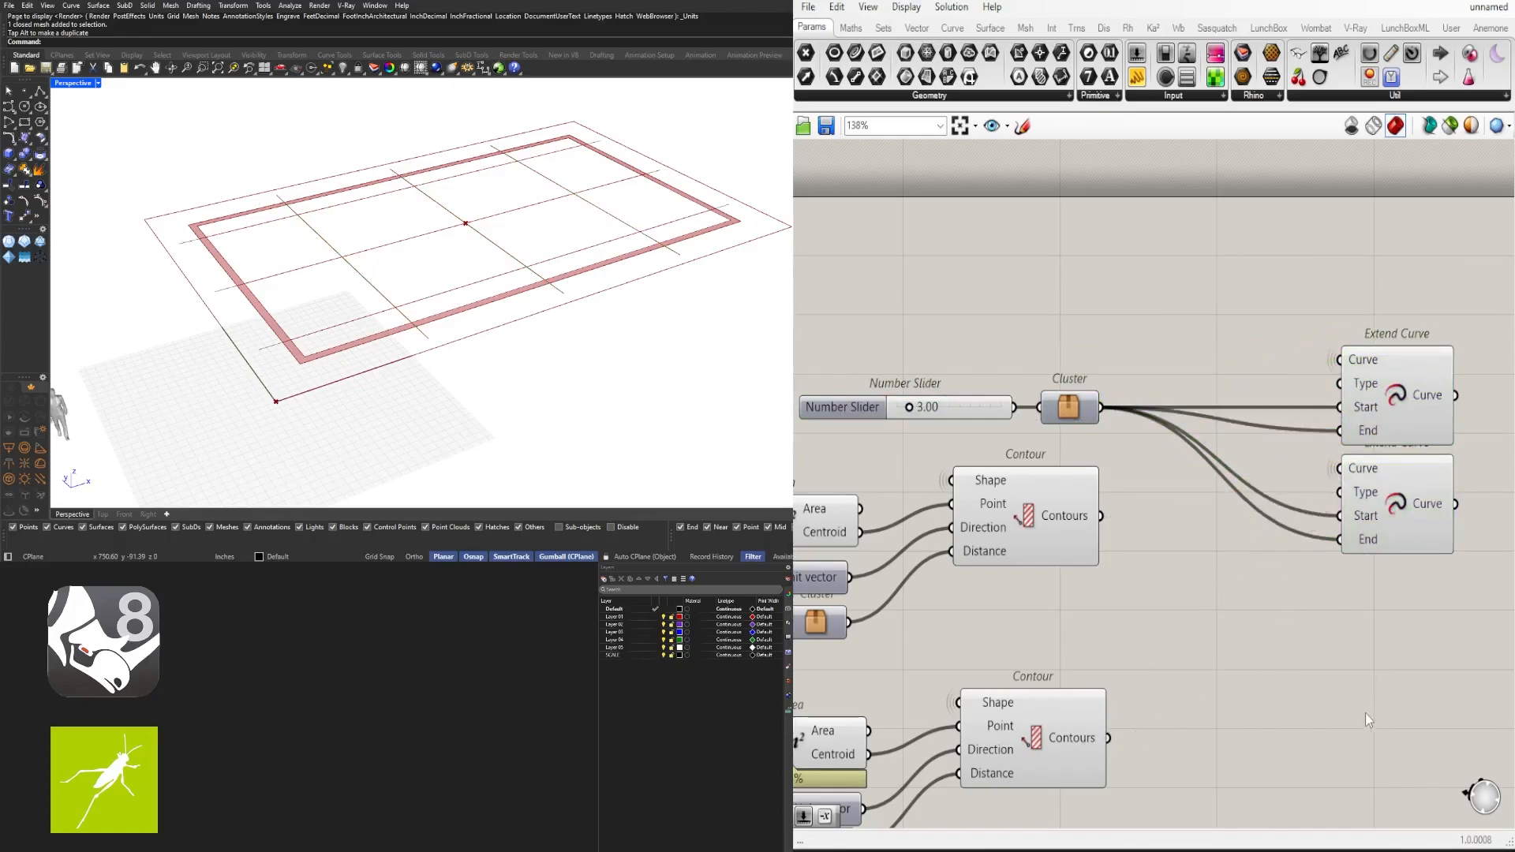
Reduce the slider driving both Extend Curve components to 2.56
{"action": "right_click_drag", "start_coordinate": [1459, 610], "coordinate": [1281, 632]}
{"action": "left_click_drag", "start_coordinate": [1295, 635], "coordinate": [1247, 527]}
{"action": "left_click", "coordinate": [1236, 608]}
{"action": "scroll", "coordinate": [1232, 606], "scroll_direction": "down", "scroll_amount": 2}
{"action": "right_click_drag", "start_coordinate": [1222, 600], "coordinate": [1345, 549]}
{"action": "scroll", "coordinate": [995, 438], "scroll_direction": "up", "scroll_amount": 5}
{"action": "scroll", "coordinate": [994, 441], "scroll_direction": "up", "scroll_amount": 3}
{"action": "mouse_move", "coordinate": [985, 417]}
{"action": "left_mouse_down"}
{"action": "mouse_move", "coordinate": [1038, 417]}
{"action": "mouse_move", "coordinate": [946, 418]}
{"action": "mouse_move", "coordinate": [984, 420]}
{"action": "left_mouse_up"}
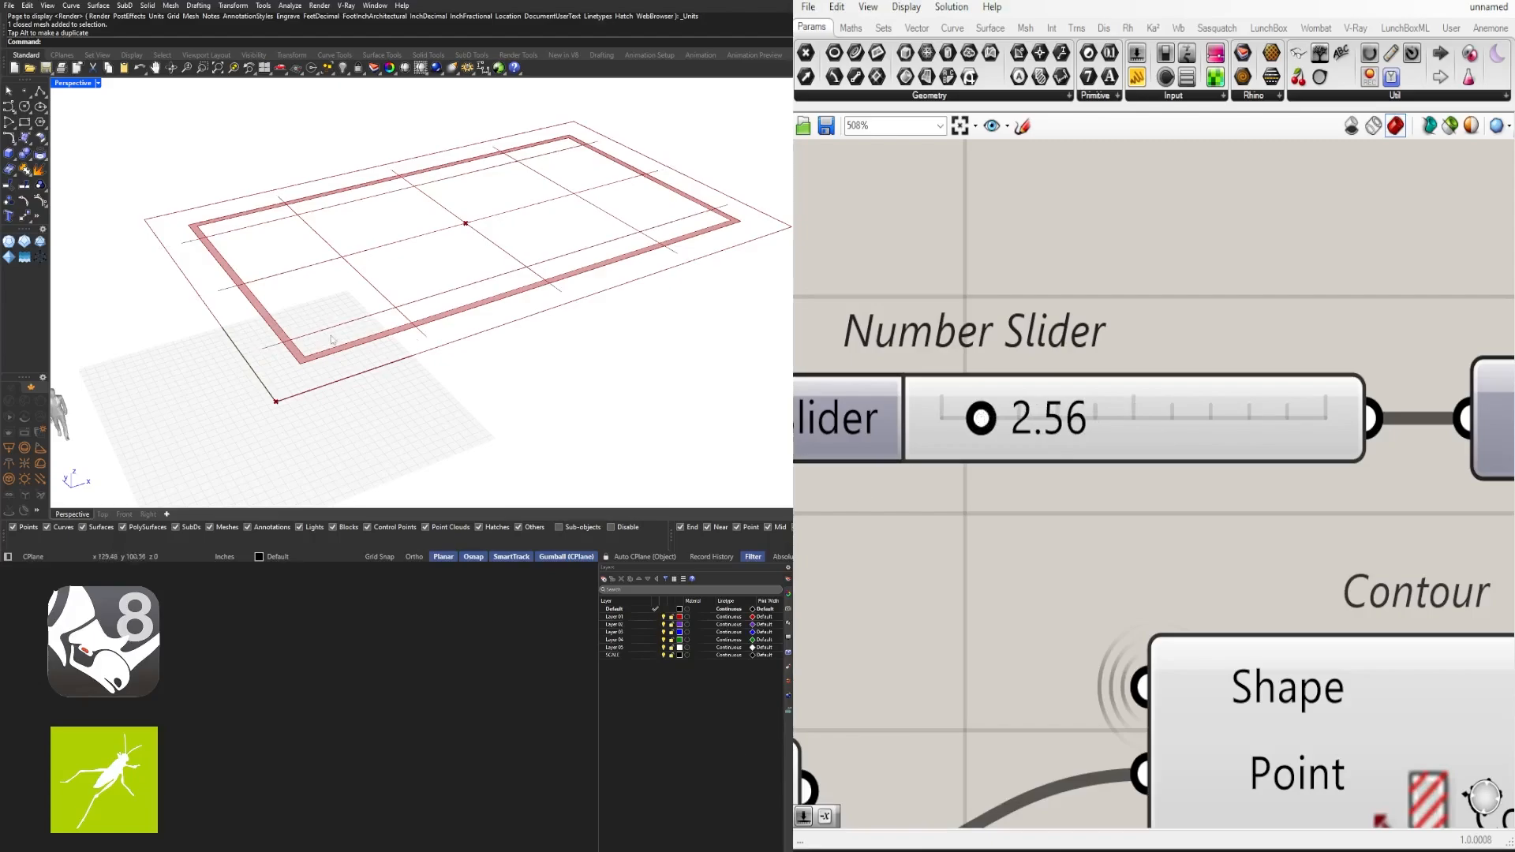
{"action": "scroll", "coordinate": [1106, 498], "scroll_direction": "down", "scroll_amount": 6}
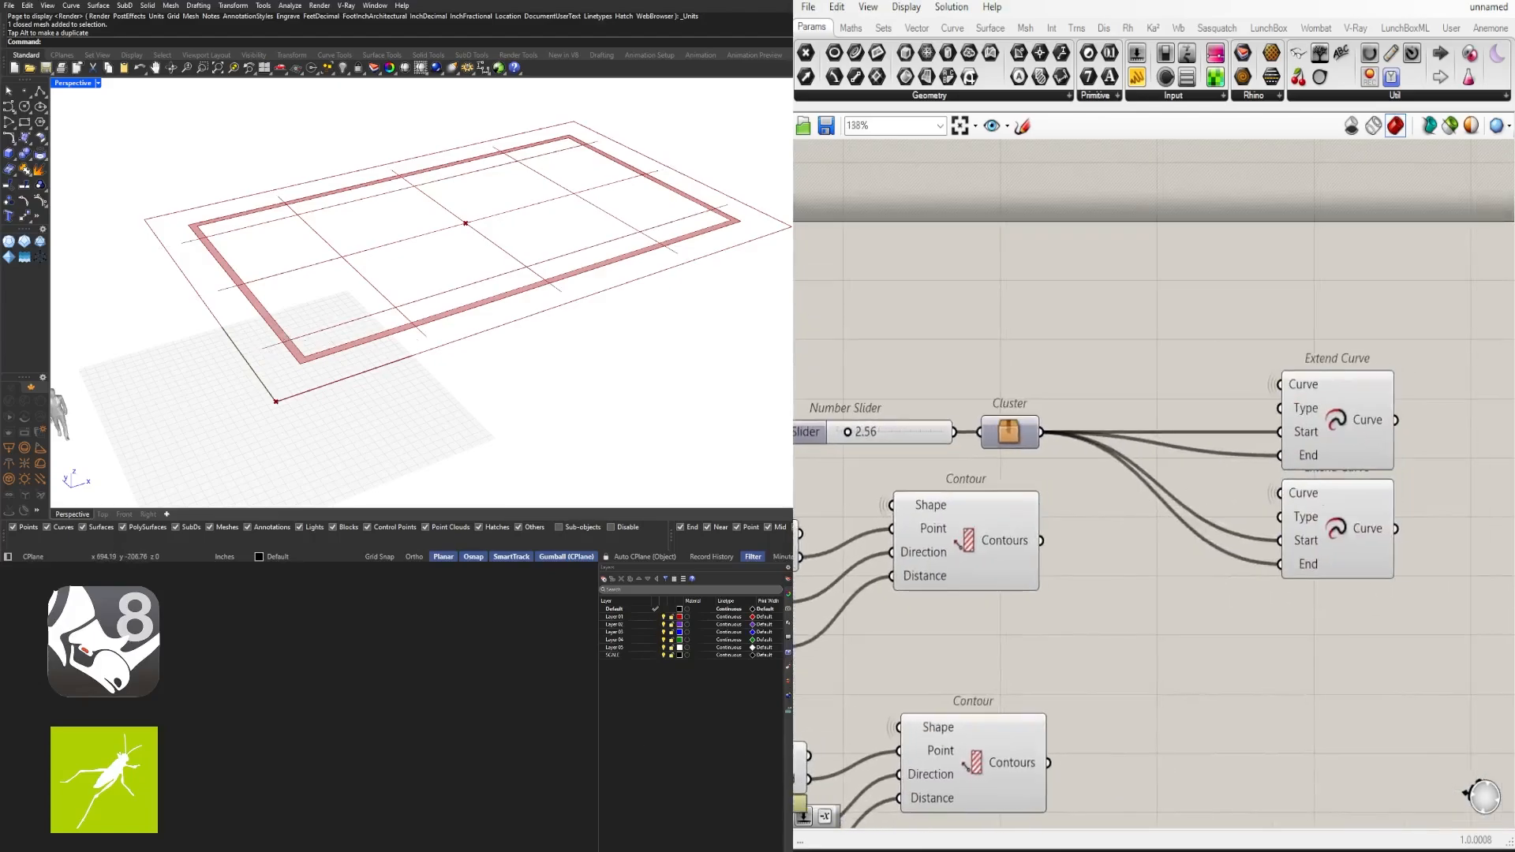
Add an Offset Curve component, connect the upper Extend Curve's output to its Curve input, and place it above and to the right
{"action": "right_click_drag", "start_coordinate": [1401, 574], "coordinate": [1287, 582]}
{"action": "left_click", "coordinate": [1233, 480]}
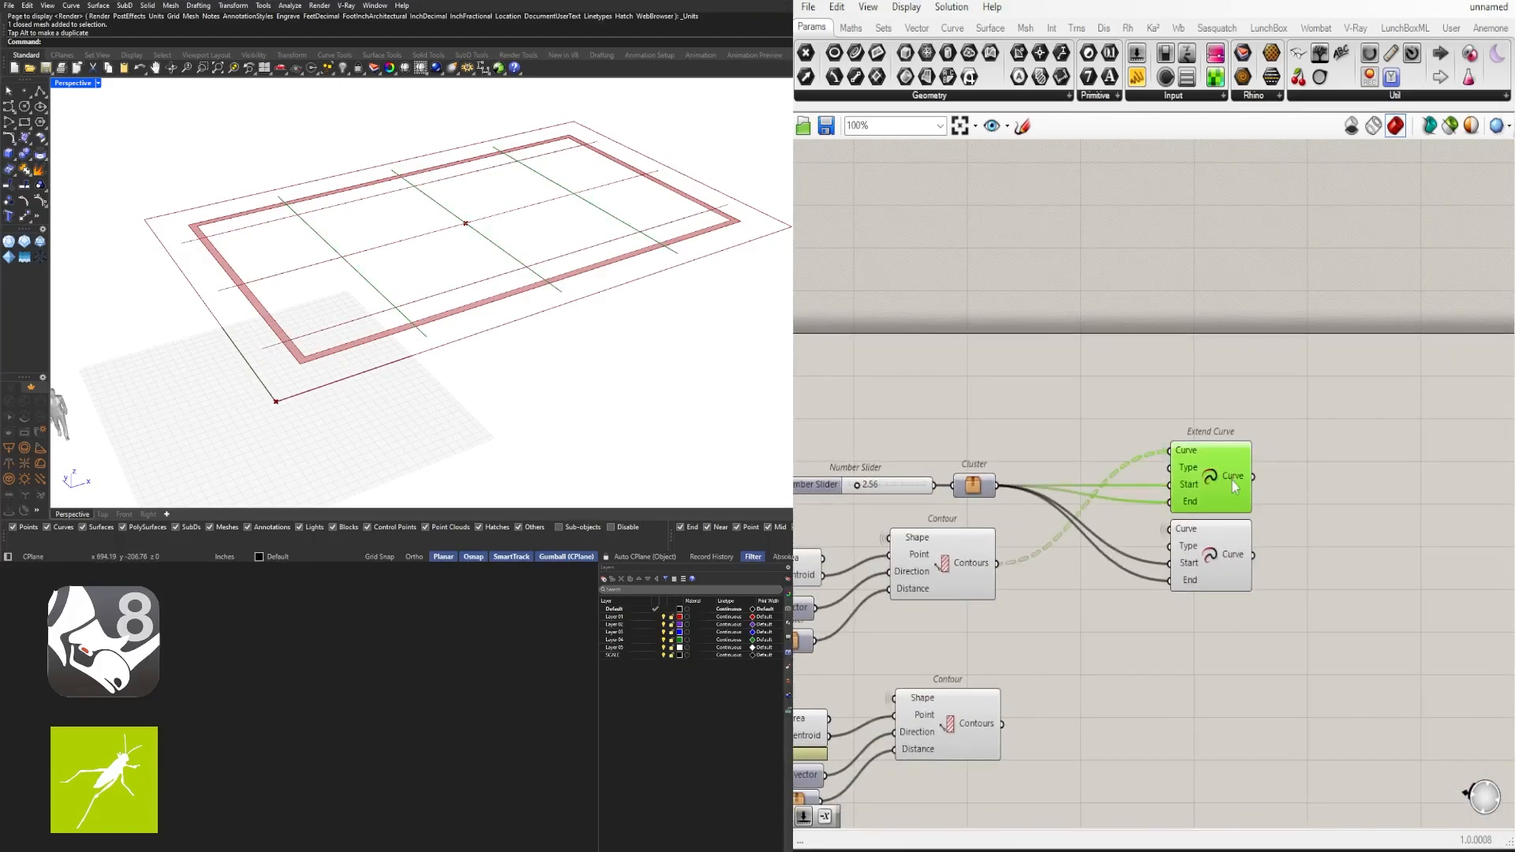
{"action": "double_click", "coordinate": [1355, 439]}
{"action": "type", "text": "offset"}
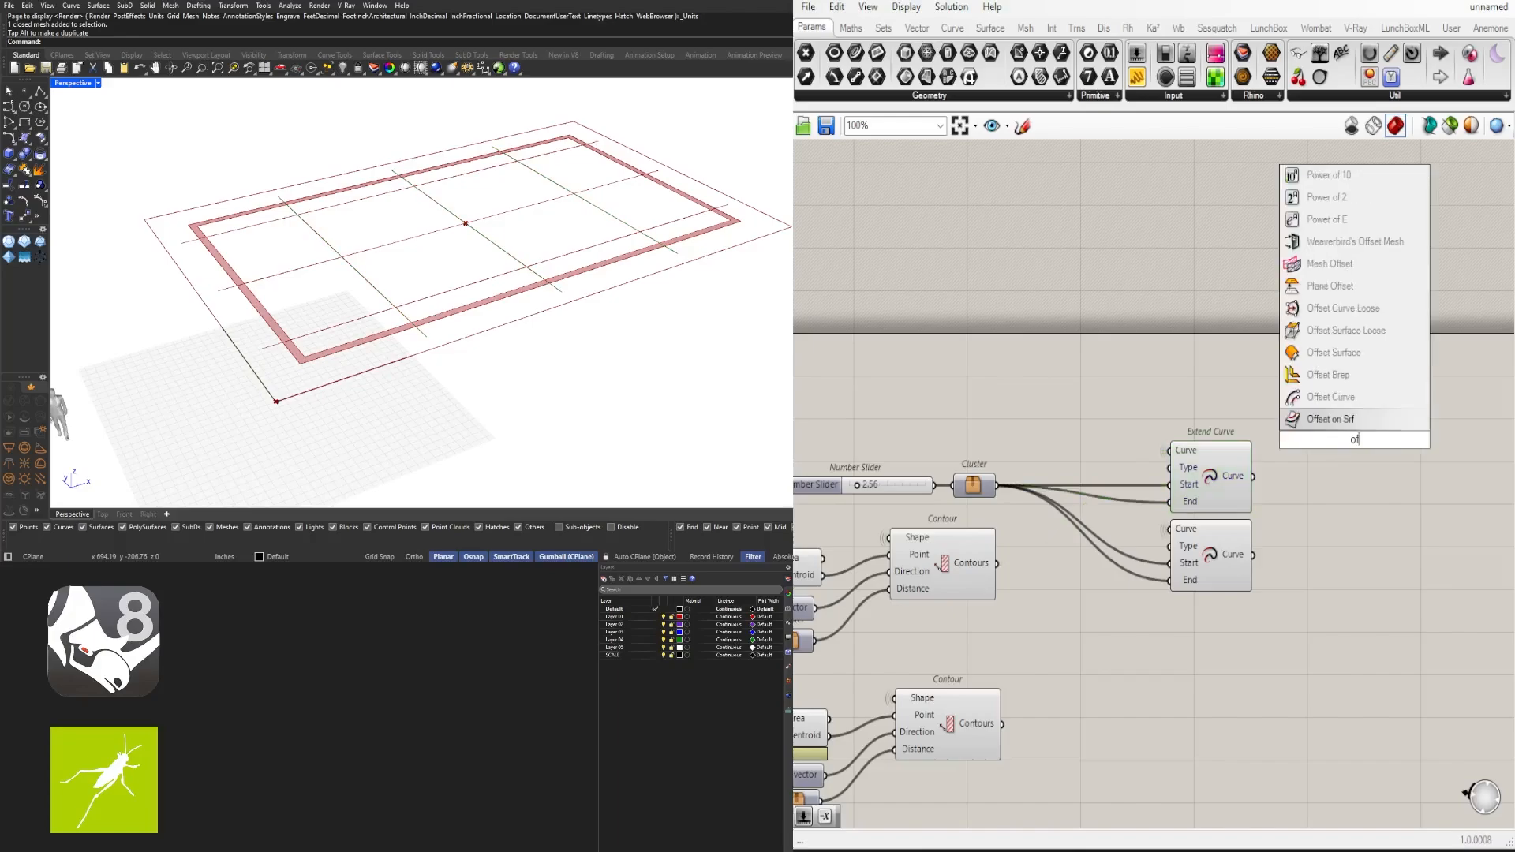
{"action": "left_click", "coordinate": [1325, 398]}
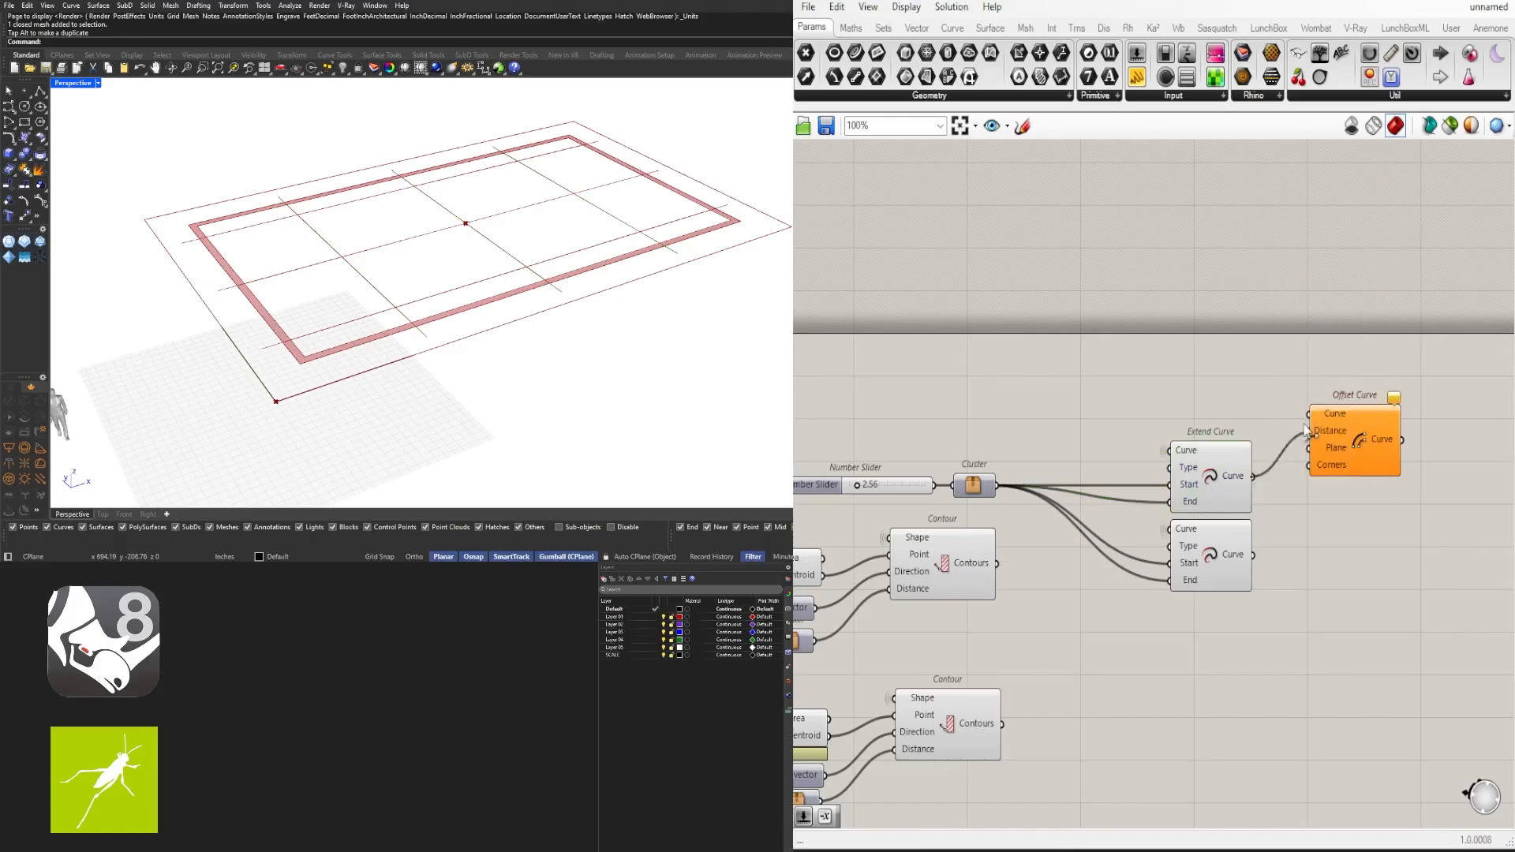
{"action": "left_click_drag", "start_coordinate": [1304, 426], "coordinate": [1310, 414]}
{"action": "right_click_drag", "start_coordinate": [1335, 415], "coordinate": [1122, 407]}
{"action": "left_click_drag", "start_coordinate": [1125, 408], "coordinate": [1336, 353]}
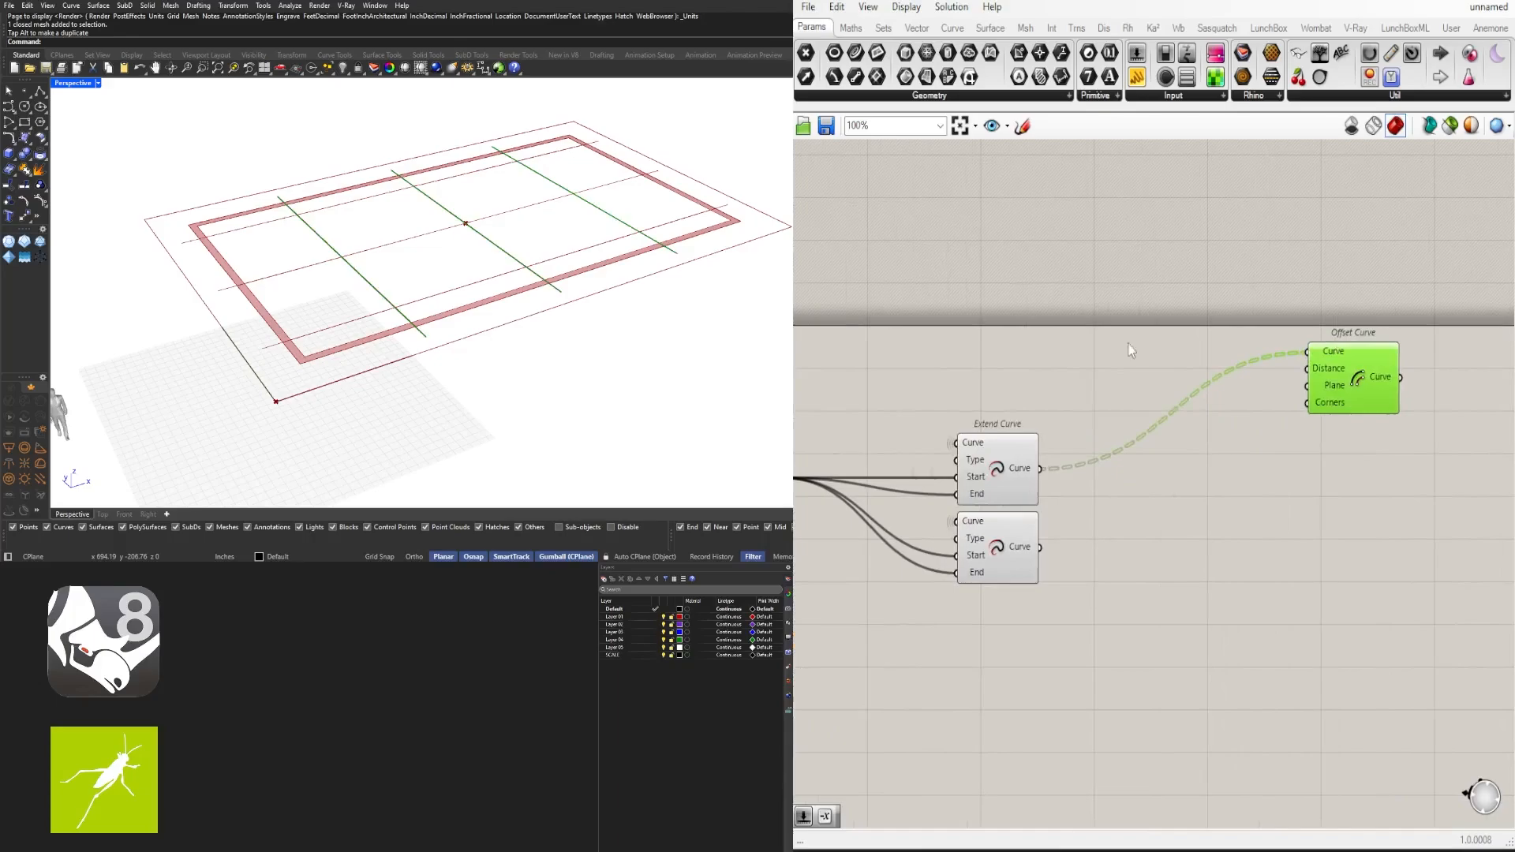
Connect a new number slider of 3.5 to the Offset Curve's Distance input and duplicate the Offset Curve directly below
{"action": "double_click", "coordinate": [1103, 337]}
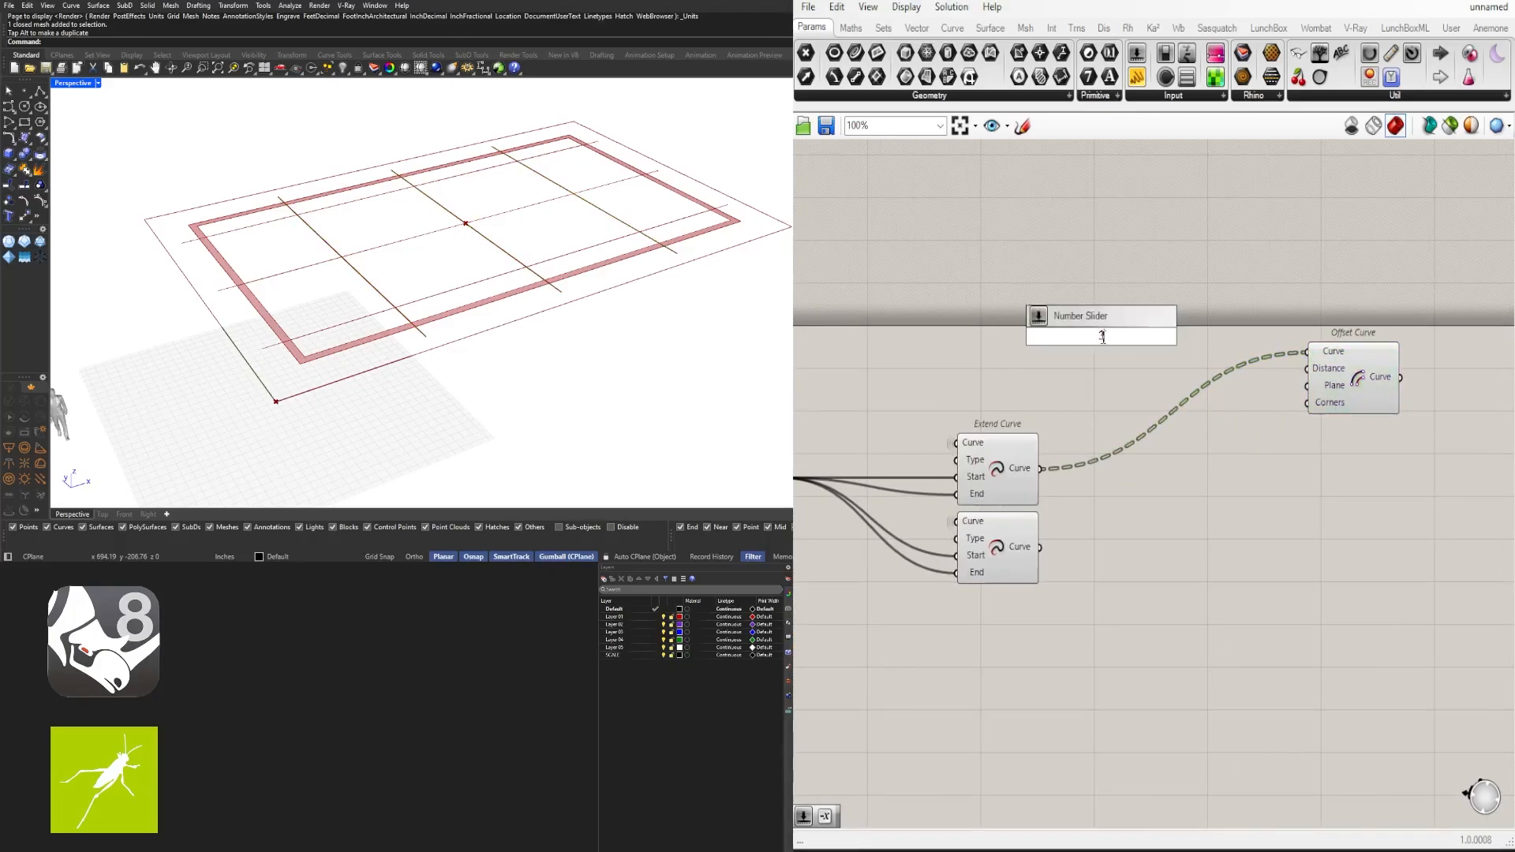
{"action": "type", "text": "3.5"}
{"action": "key", "text": "Return"}
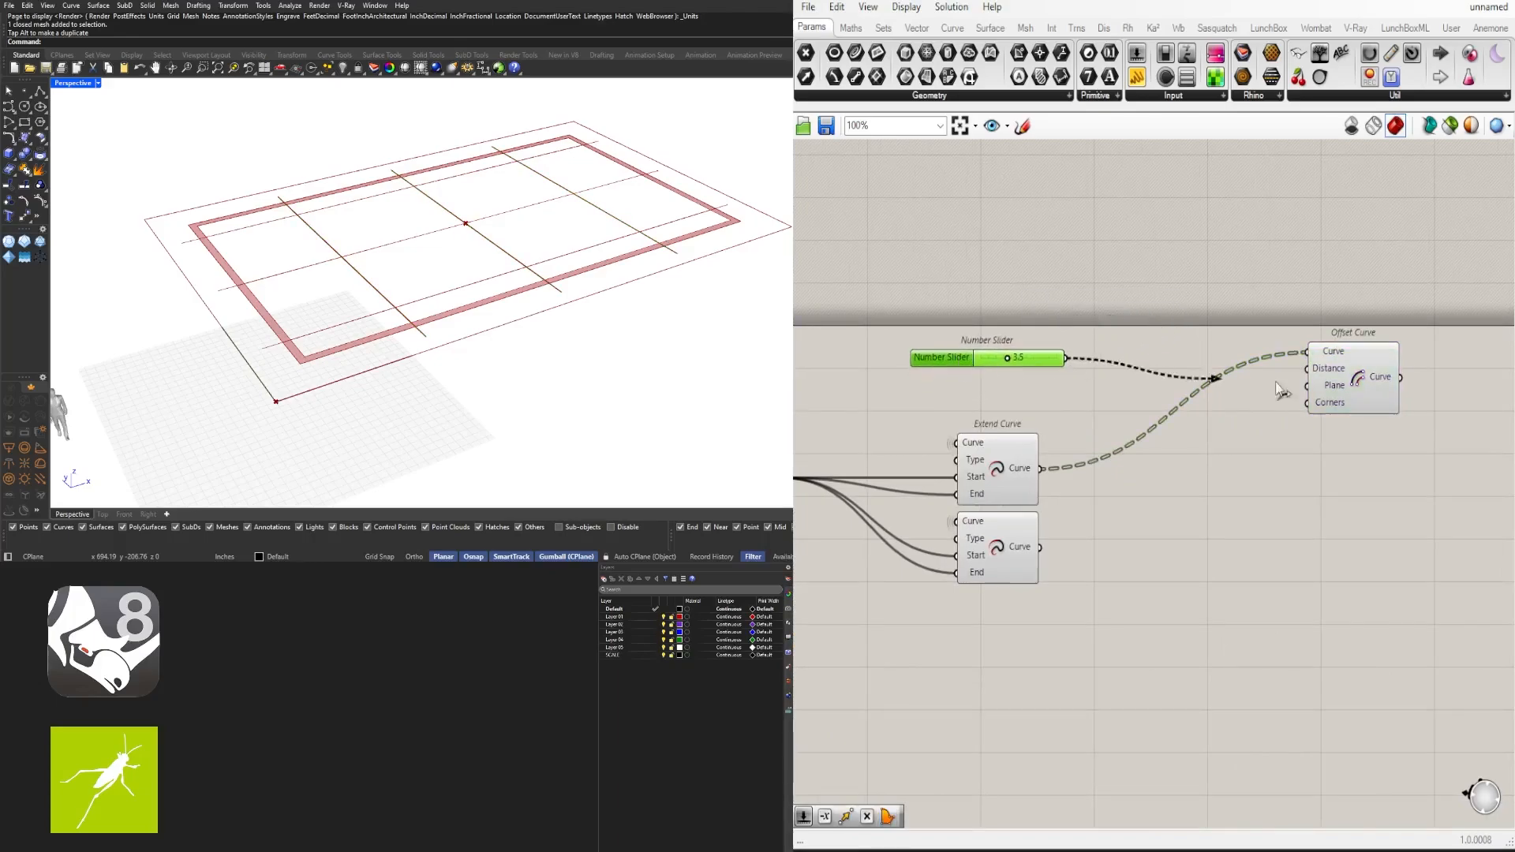
{"action": "left_click_drag", "start_coordinate": [1281, 390], "coordinate": [1308, 368]}
{"action": "left_click_drag", "start_coordinate": [1359, 380], "coordinate": [1336, 467]}
{"action": "scroll", "coordinate": [1325, 374], "scroll_direction": "up", "scroll_amount": 1}
Route the 3.5 slider through a new Negative component into the lower Offset Curve's Distance, placing Negative just before that input
{"action": "left_click", "coordinate": [1141, 494]}
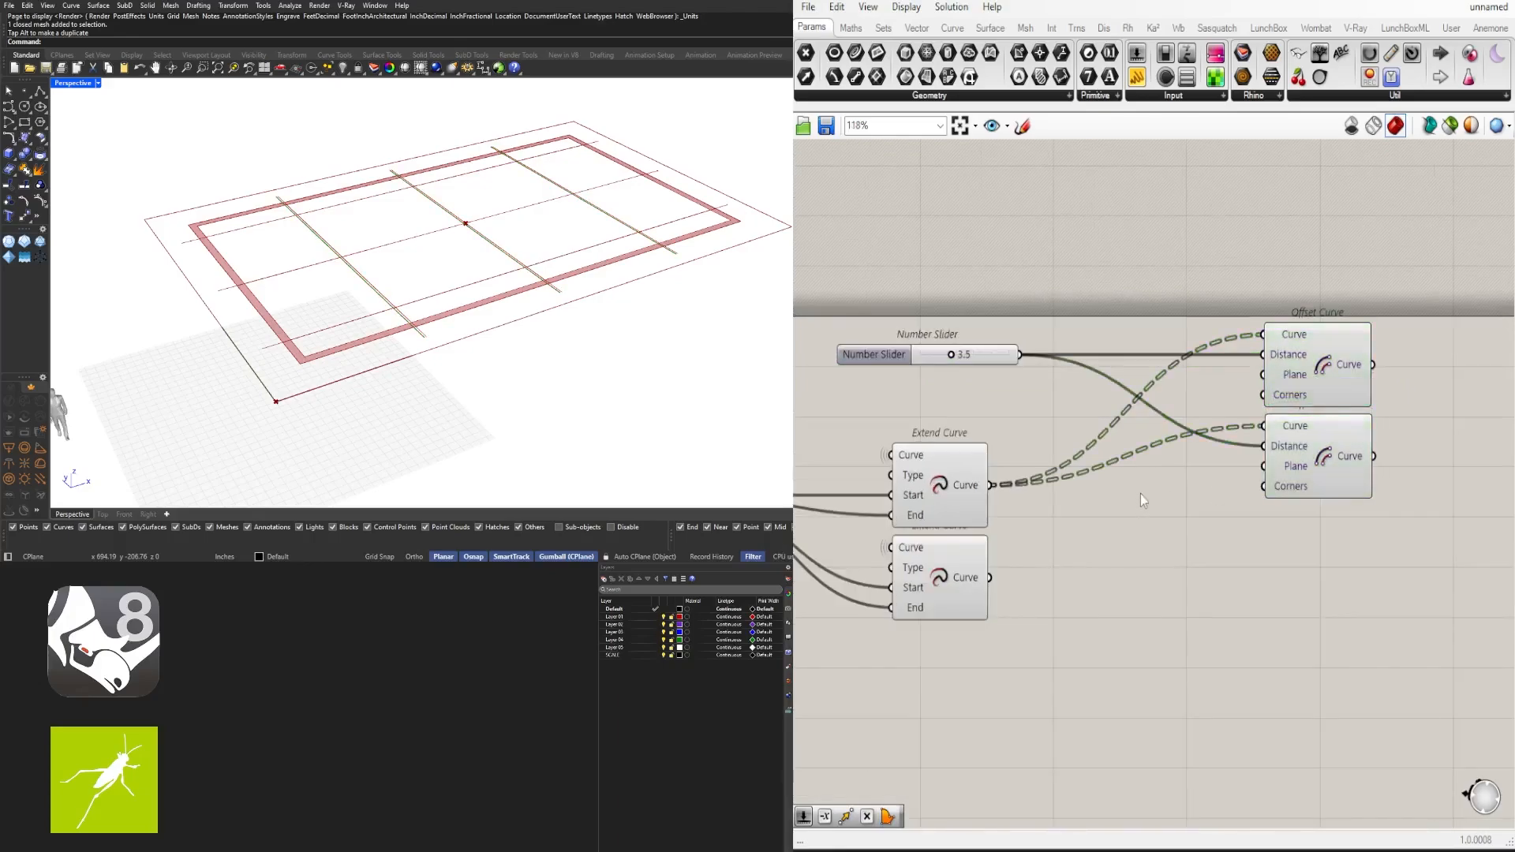
{"action": "double_click", "coordinate": [1139, 494]}
{"action": "type", "text": "neg"}
{"action": "key", "text": "Return"}
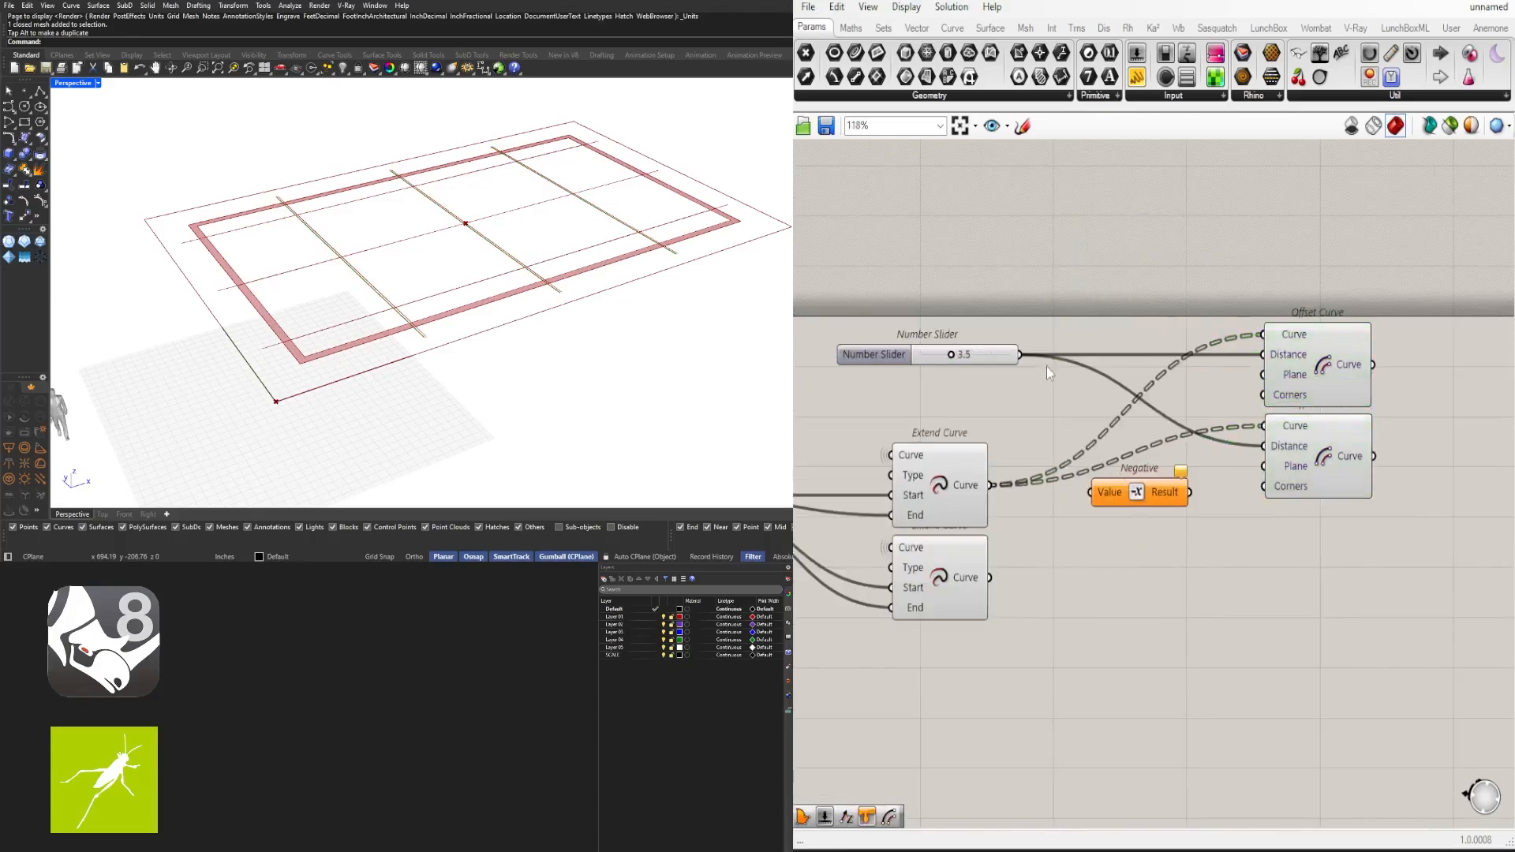
{"action": "left_click_drag", "start_coordinate": [1019, 355], "coordinate": [1091, 492]}
{"action": "left_click_drag", "start_coordinate": [1189, 492], "coordinate": [1262, 446]}
{"action": "left_click_drag", "start_coordinate": [1160, 503], "coordinate": [1212, 457]}
Check both offset curves in the viewport, insert a Relay on the offset distance slider's output wire, and move the slider left of it
{"action": "left_click", "coordinate": [1330, 432]}
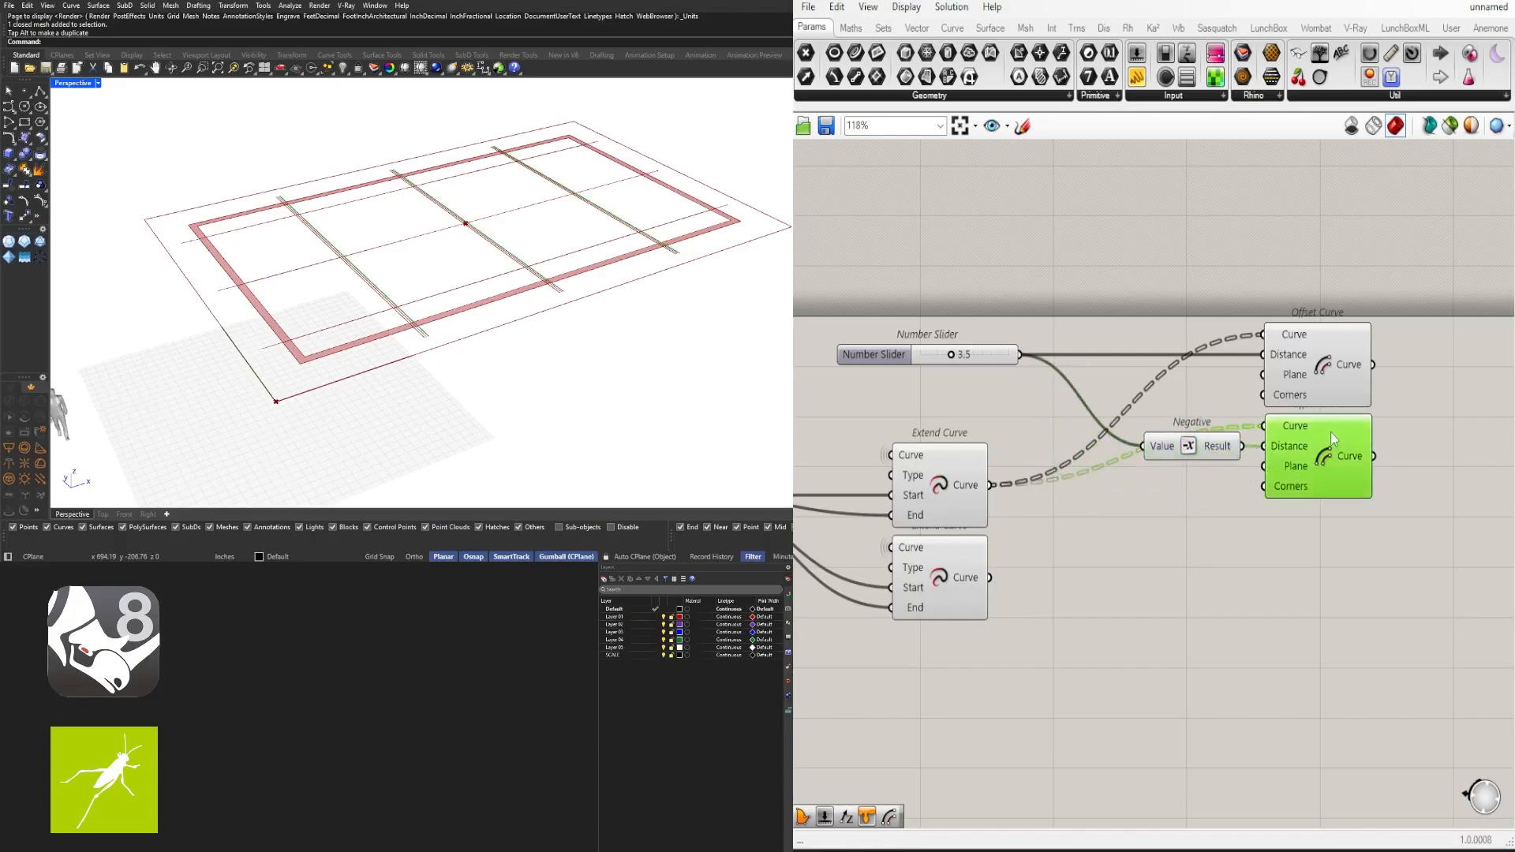
{"action": "left_click", "coordinate": [1332, 377], "text": "shift"}
{"action": "scroll", "coordinate": [420, 352], "scroll_direction": "up", "scroll_amount": 5}
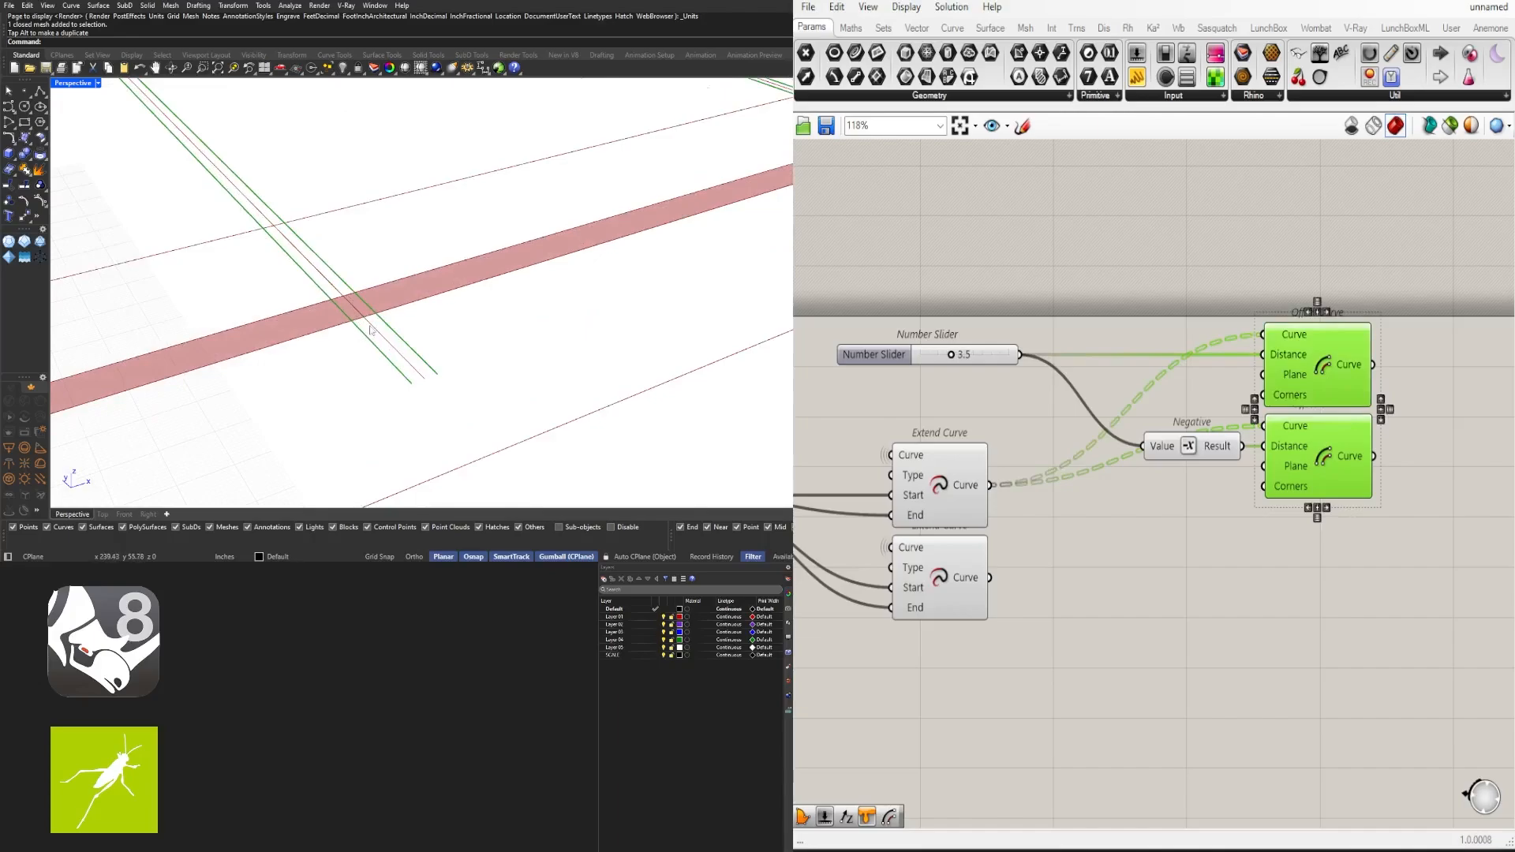
{"action": "scroll", "coordinate": [1019, 302], "scroll_direction": "up", "scroll_amount": 3}
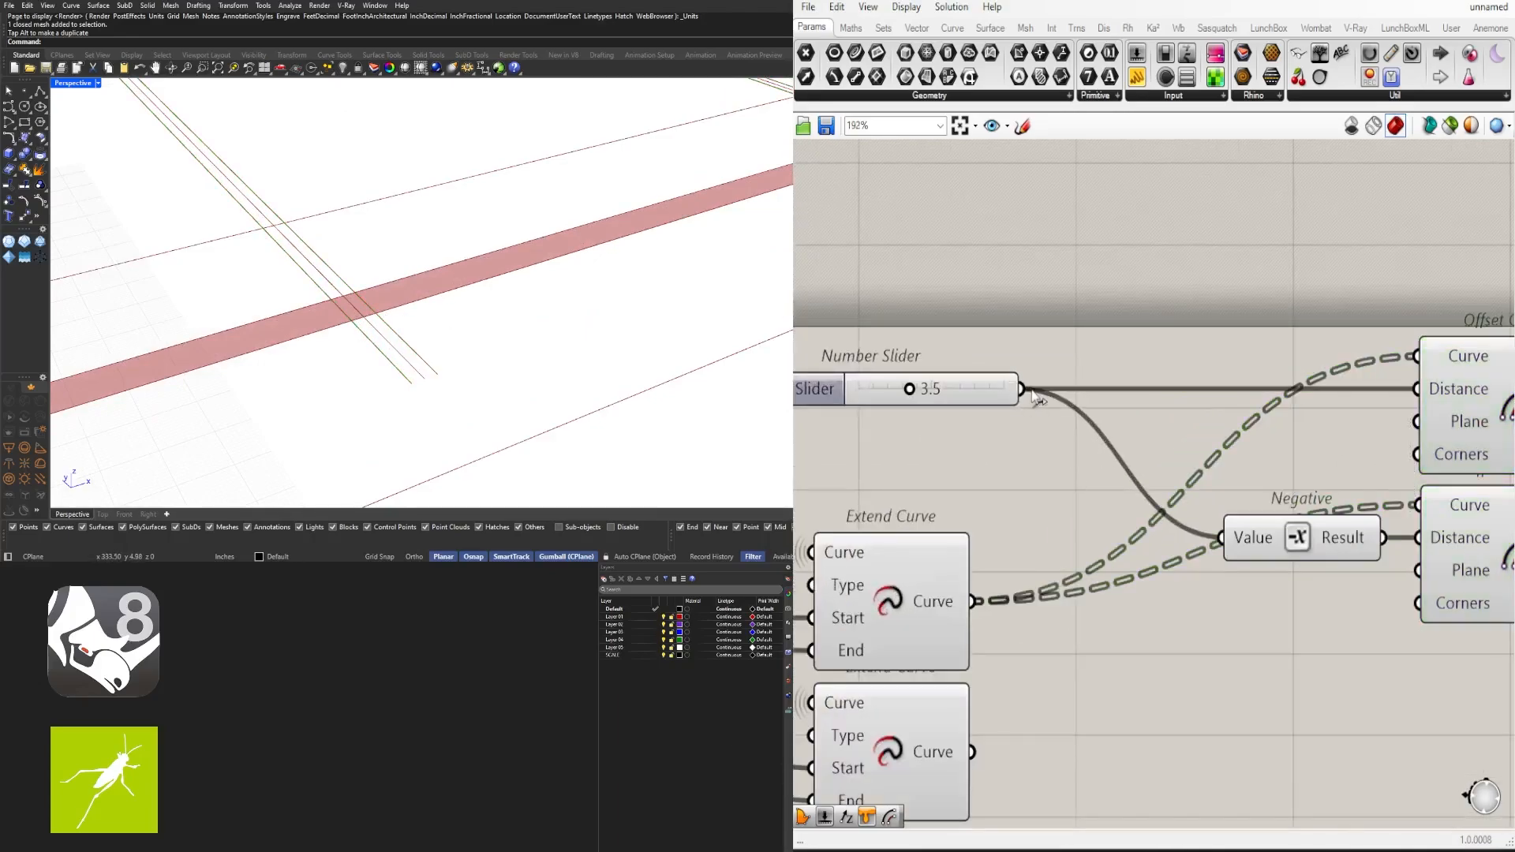
{"action": "double_click", "coordinate": [1031, 390]}
{"action": "left_click_drag", "start_coordinate": [1008, 386], "coordinate": [797, 386]}
{"action": "right_click_drag", "start_coordinate": [943, 347], "coordinate": [1175, 359]}
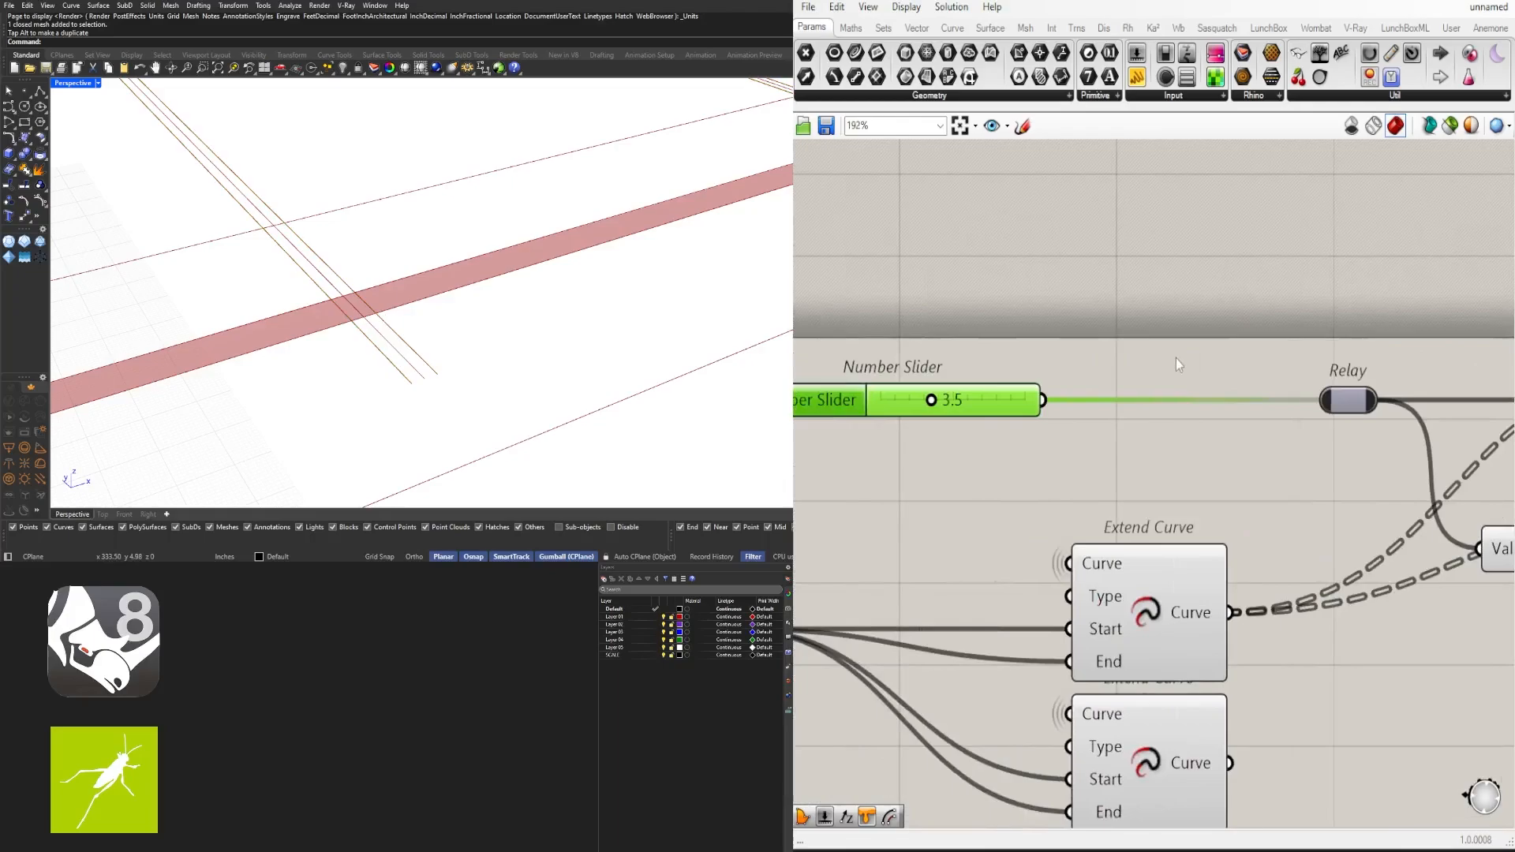
Insert a Division component with B set to 2 between the offset distance slider and the Relay
{"action": "double_click", "coordinate": [1175, 358]}
{"action": "type", "text": "/2"}
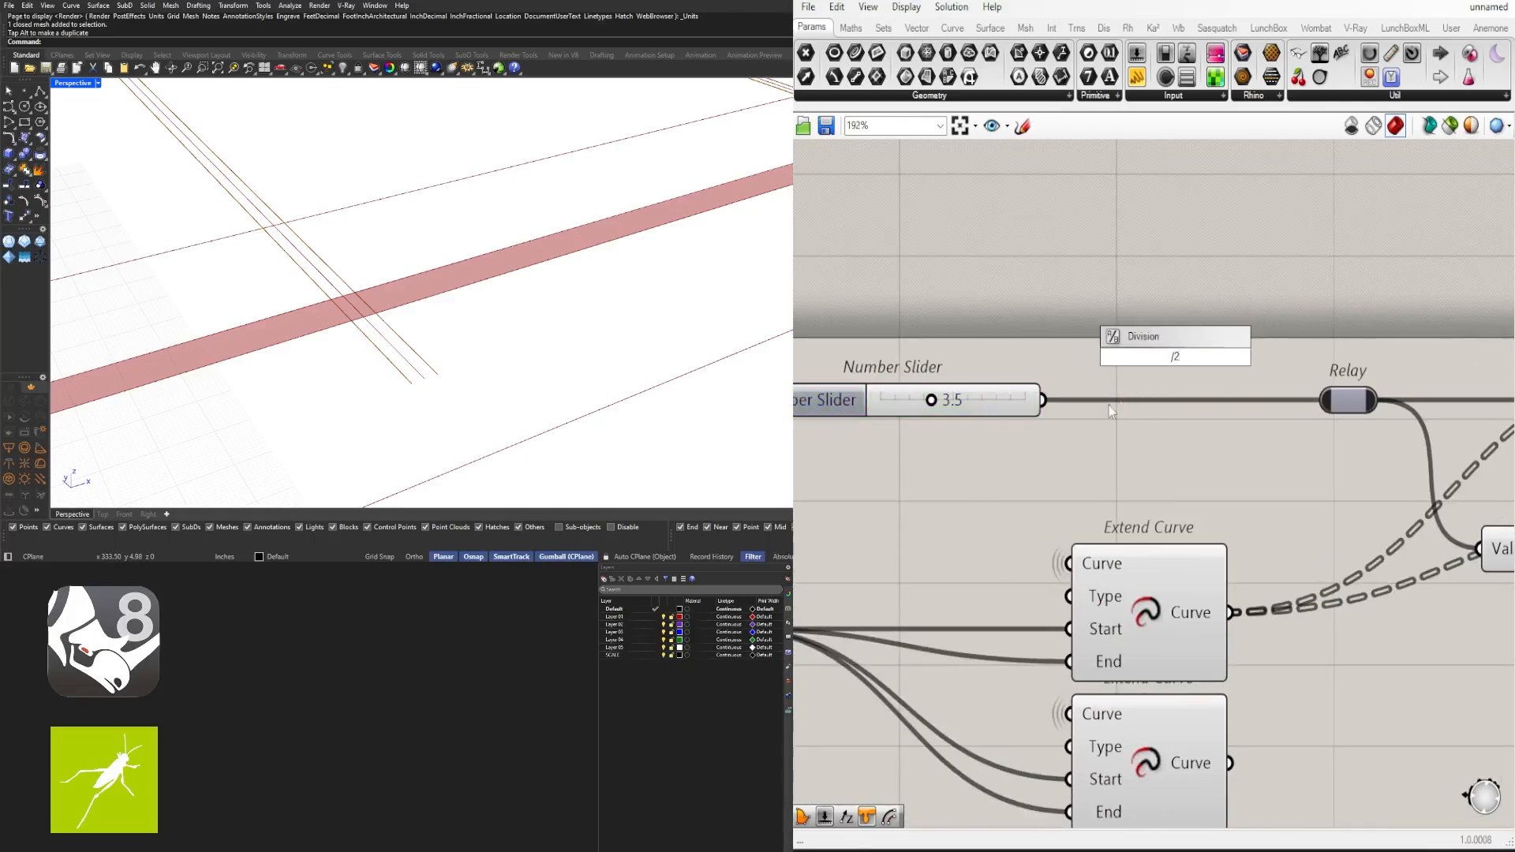
{"action": "key", "text": "Return"}
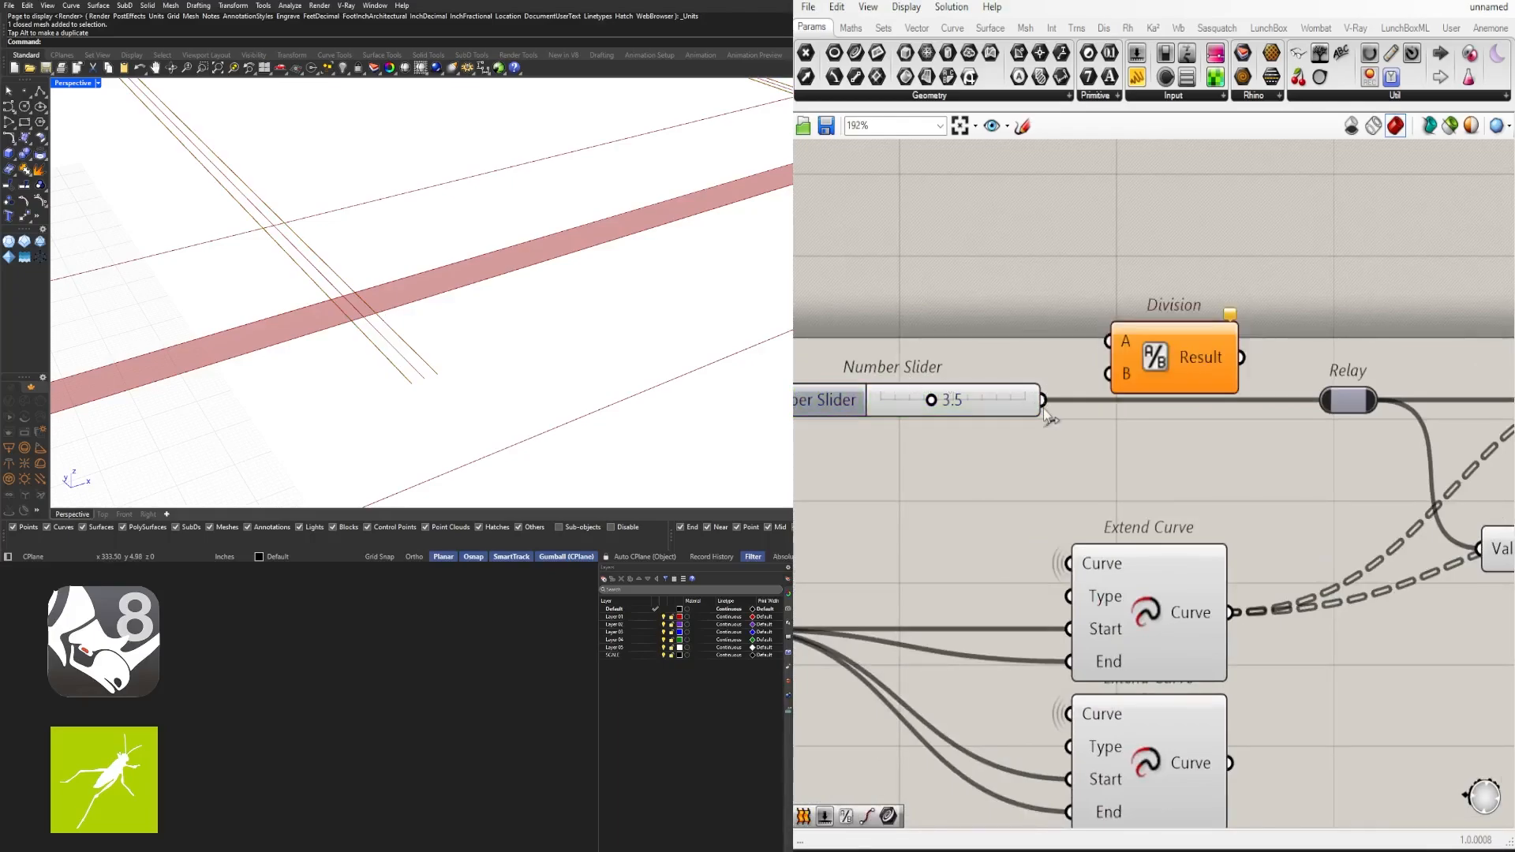
{"action": "left_click_drag", "start_coordinate": [1042, 400], "coordinate": [1107, 341]}
{"action": "left_click_drag", "start_coordinate": [1199, 352], "coordinate": [1149, 426]}
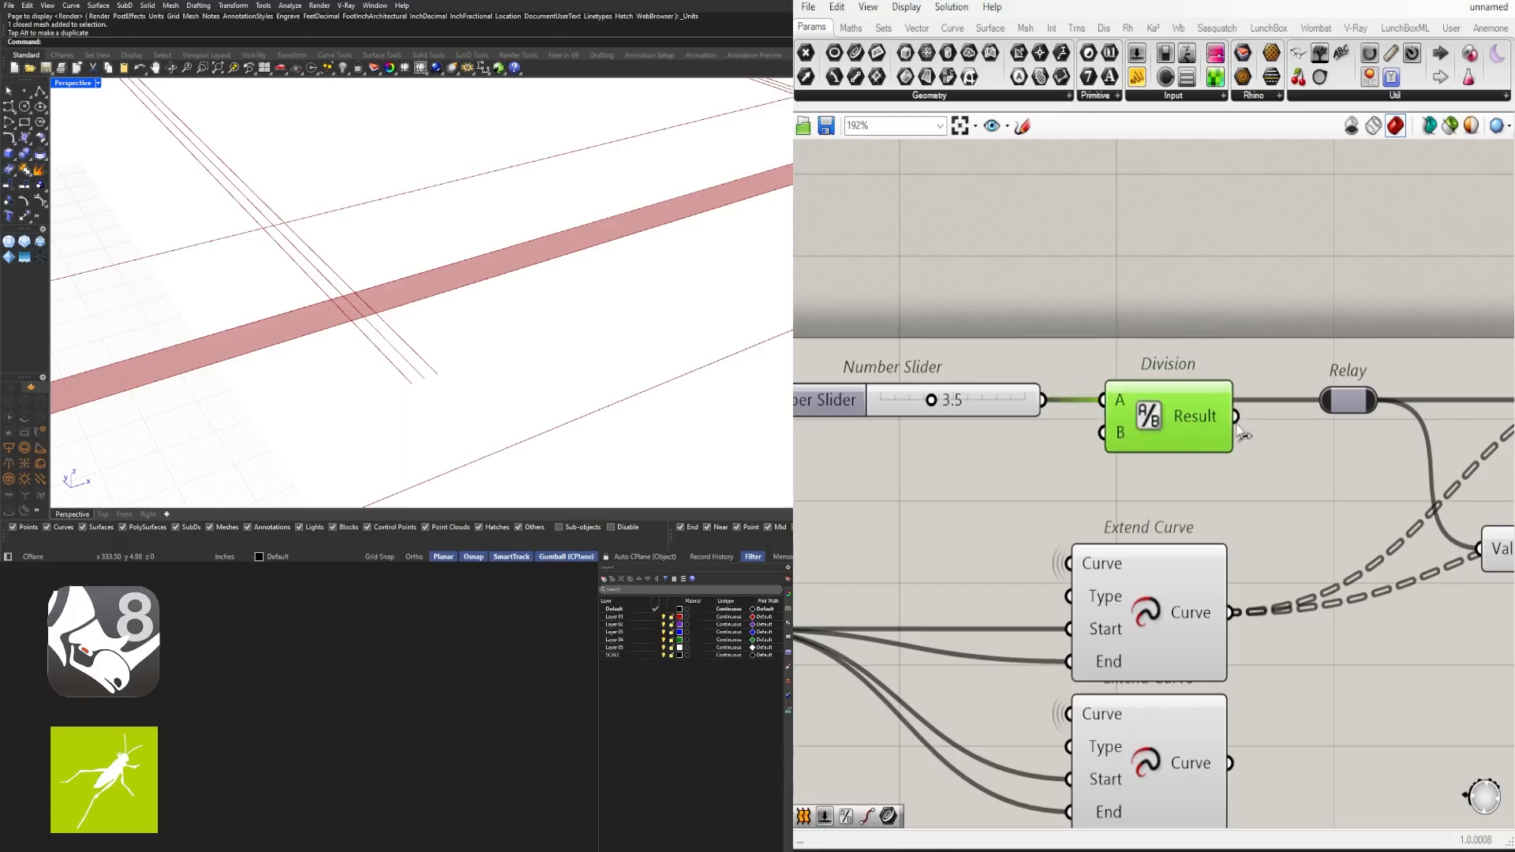
{"action": "left_click_drag", "start_coordinate": [1323, 401], "coordinate": [1323, 401]}
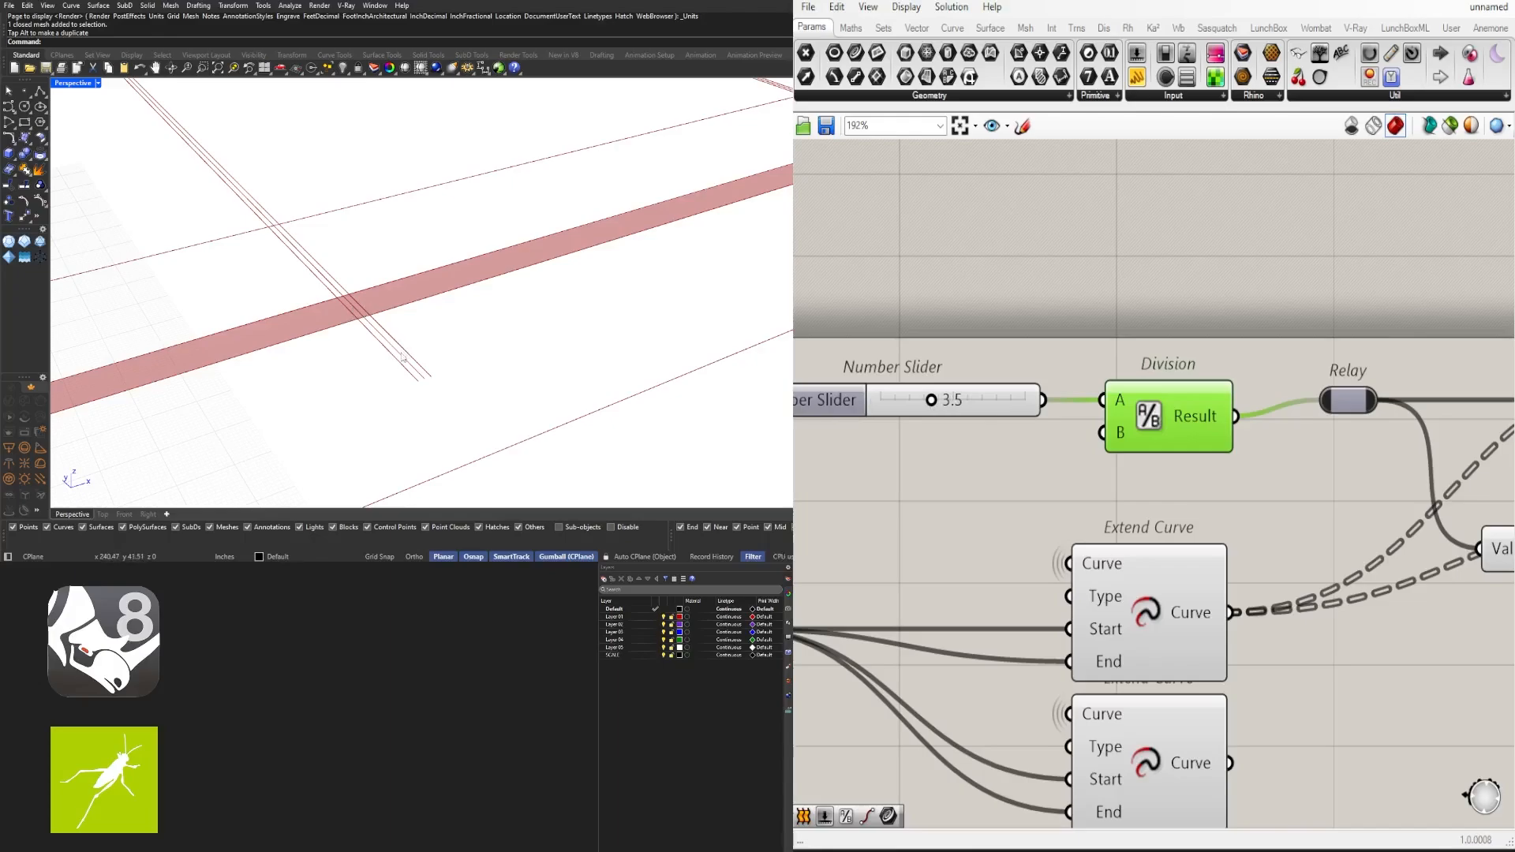
Set the offset distance slider to 6.0 and shift it slightly towards the Division component
{"action": "double_click", "coordinate": [952, 415]}
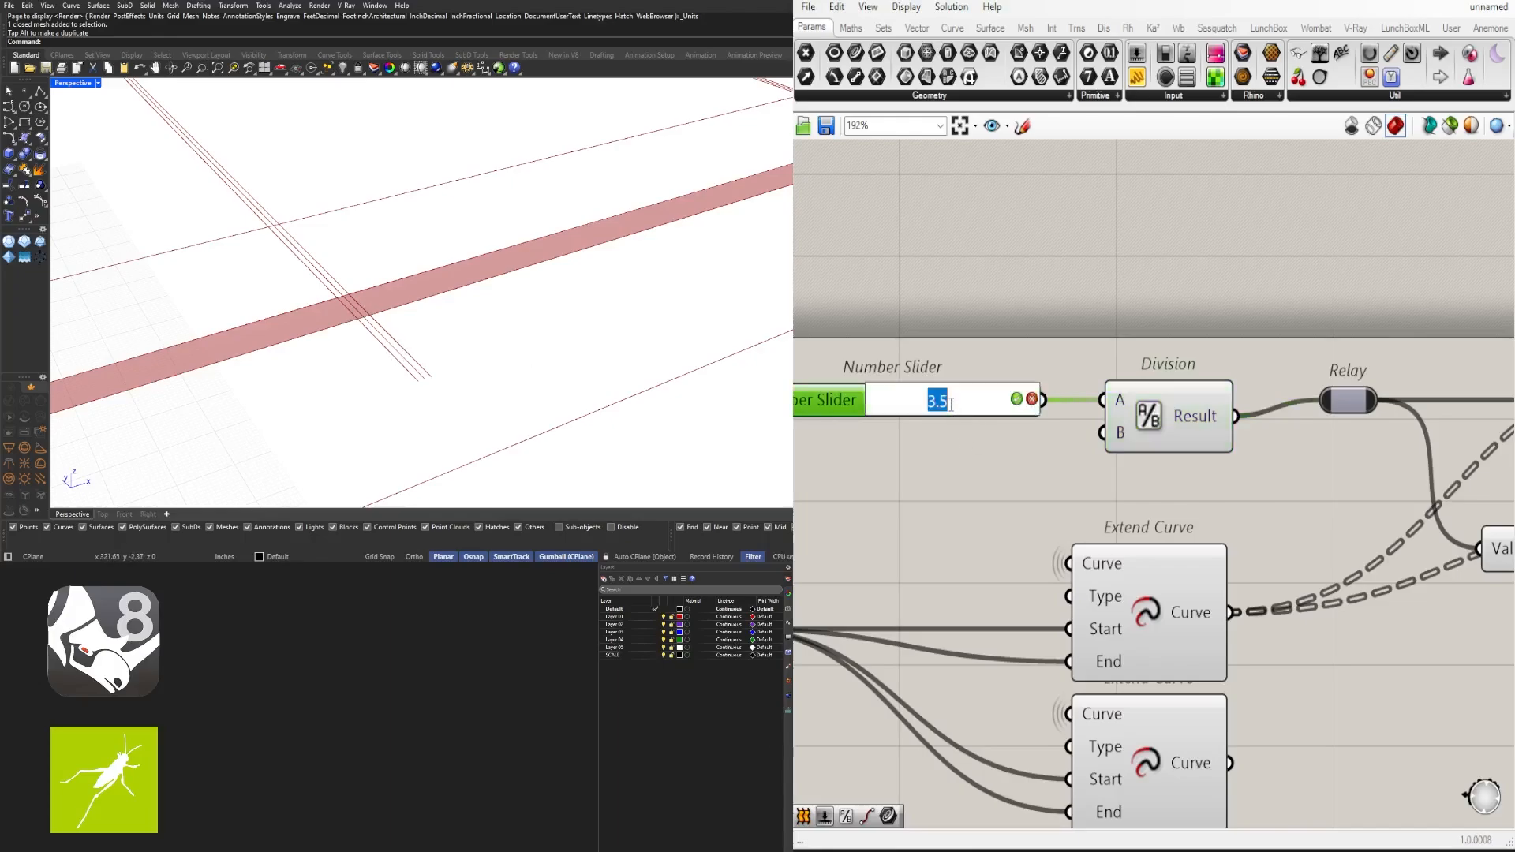
{"action": "type", "text": "6"}
{"action": "key", "text": "Return"}
{"action": "mouse_move", "coordinate": [838, 409]}
{"action": "left_mouse_down"}
{"action": "mouse_move", "coordinate": [878, 413]}
{"action": "mouse_move", "coordinate": [862, 400]}
{"action": "left_mouse_up"}
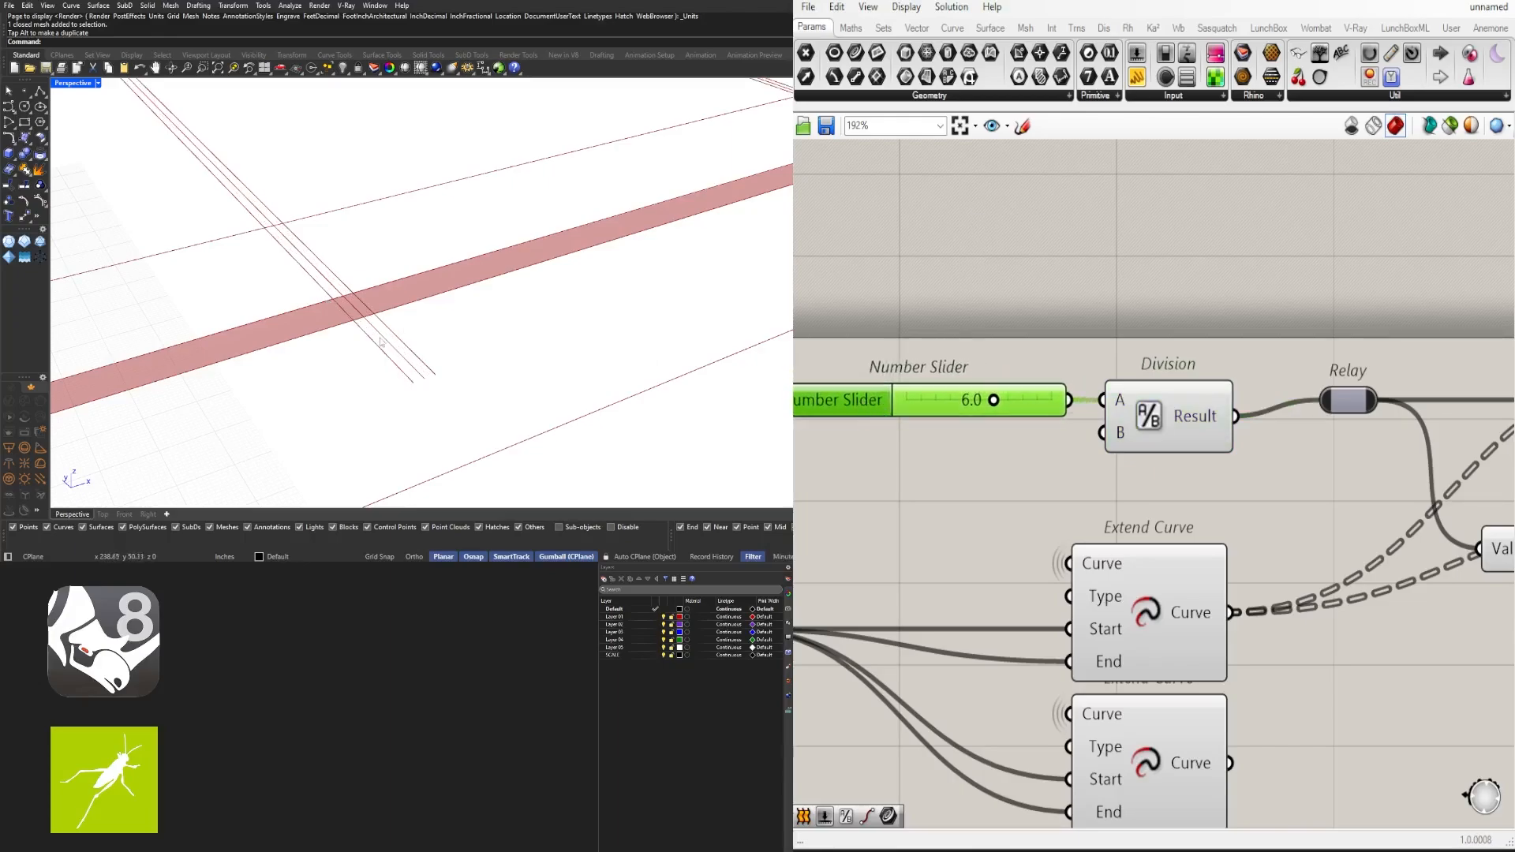
Move the number slider and Division together closer to the Relay, leveling Division's output with it
{"action": "scroll", "coordinate": [986, 442], "scroll_direction": "down", "scroll_amount": 6}
{"action": "scroll", "coordinate": [963, 420], "scroll_direction": "up", "scroll_amount": 3}
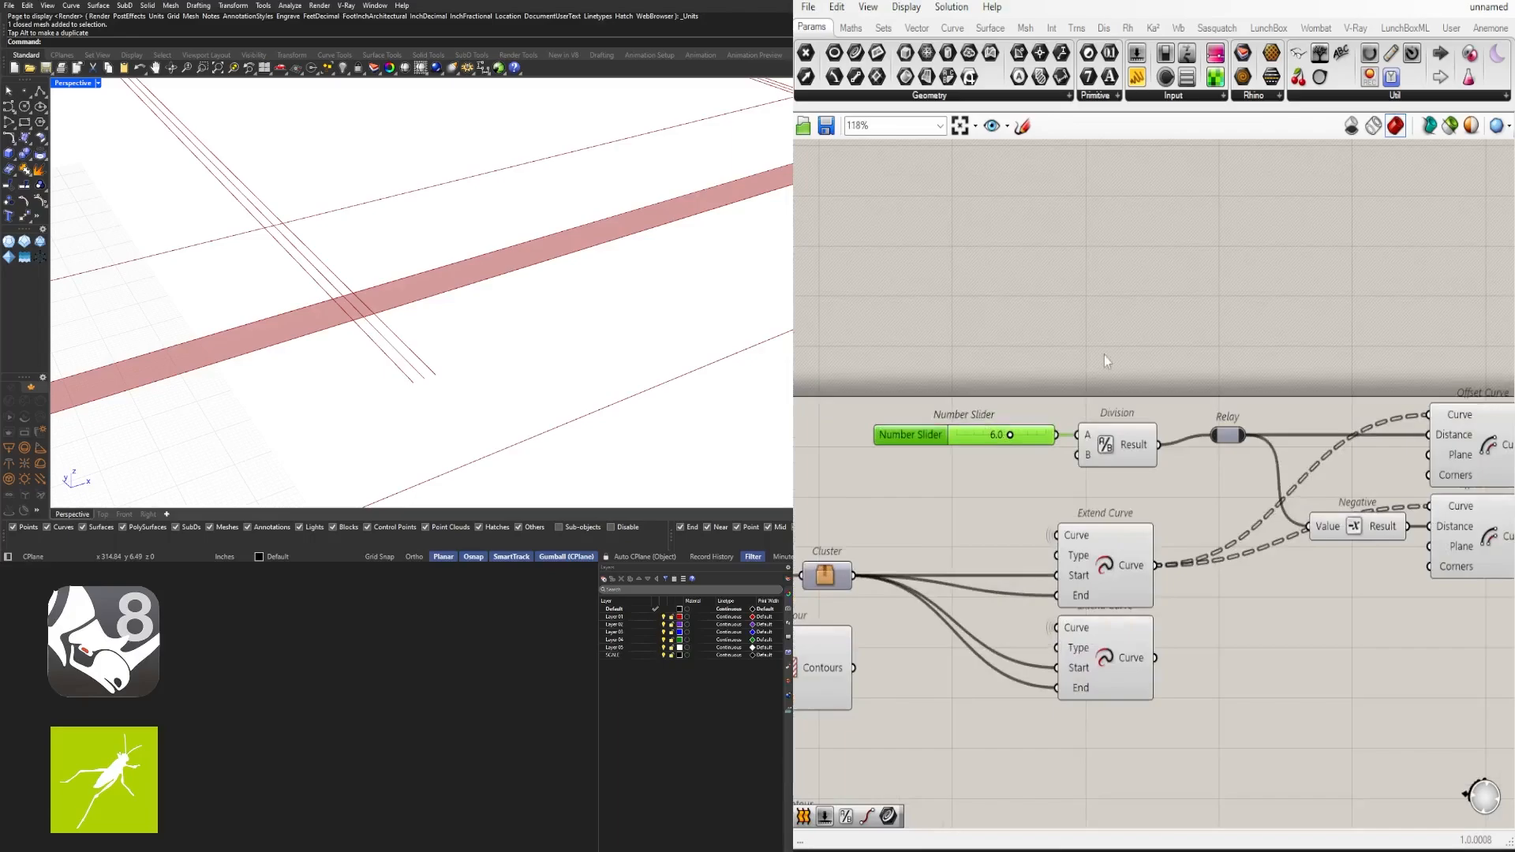
{"action": "left_click_drag", "start_coordinate": [1105, 352], "coordinate": [948, 473]}
{"action": "scroll", "coordinate": [1137, 447], "scroll_direction": "up", "scroll_amount": 3}
{"action": "left_click_drag", "start_coordinate": [1145, 441], "coordinate": [1188, 433]}
{"action": "scroll", "coordinate": [875, 410], "scroll_direction": "down", "scroll_amount": 4}
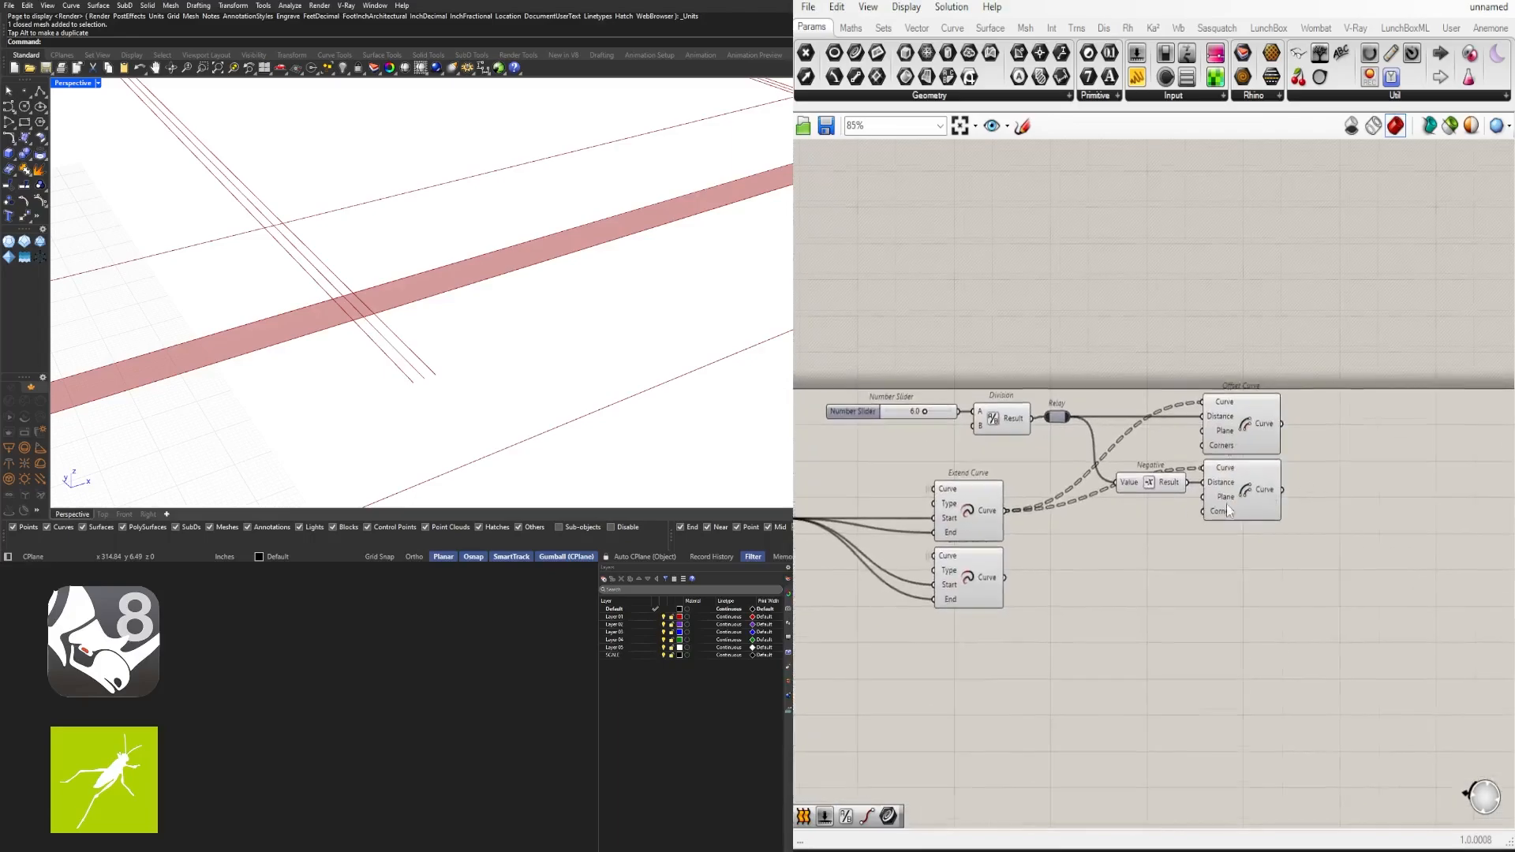
{"action": "left_click_drag", "start_coordinate": [1328, 585], "coordinate": [1240, 356]}
{"action": "right_click_drag", "start_coordinate": [1240, 357], "coordinate": [1130, 364]}
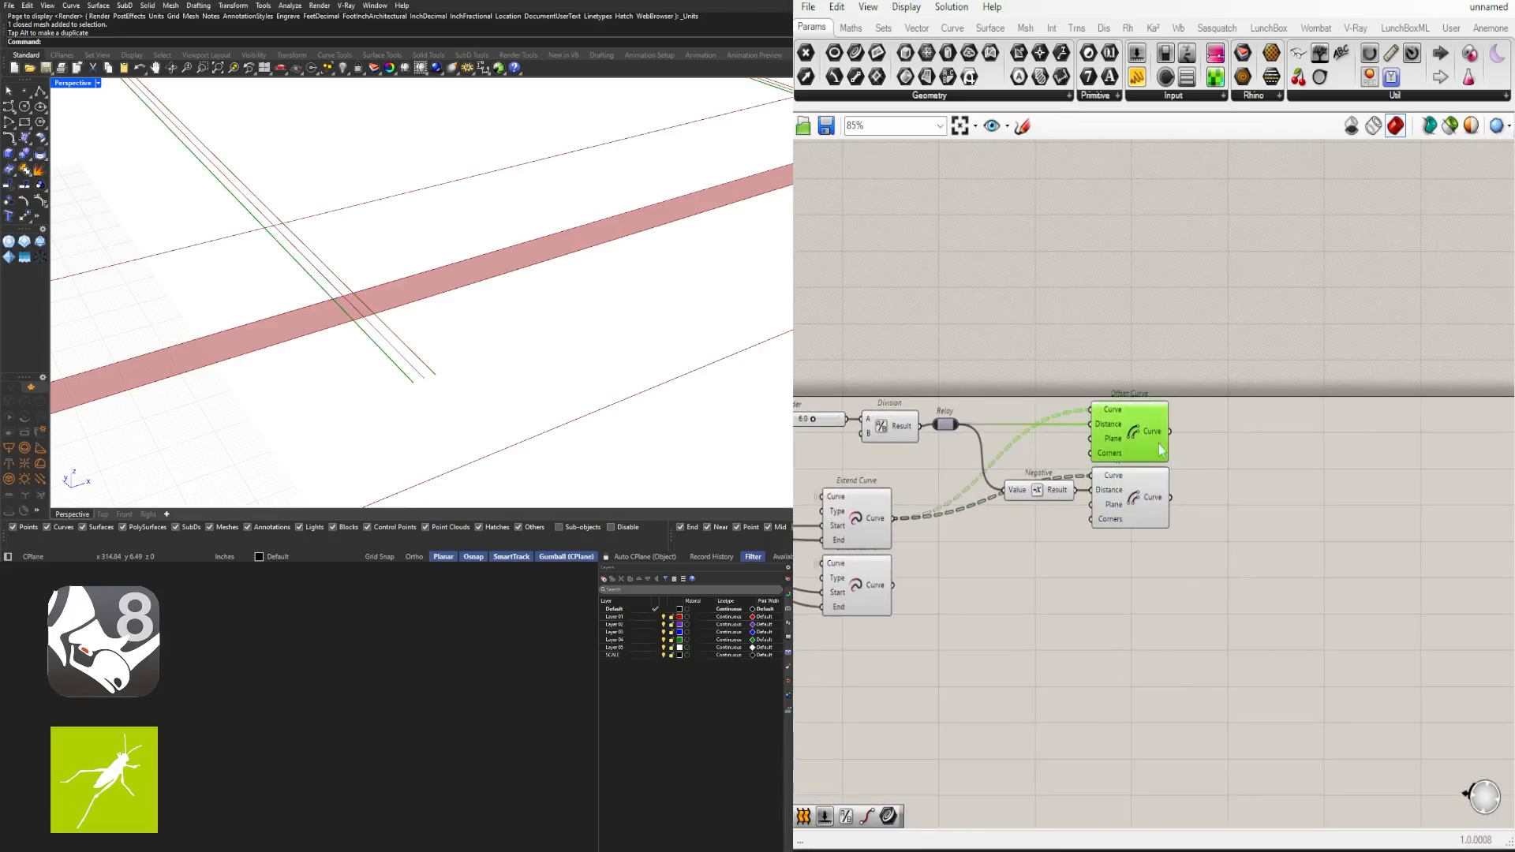
Add a Loft component, feed both Offset Curve outputs into its Curves input, and inspect the resulting beam strips in the viewport
{"action": "double_click", "coordinate": [1280, 473]}
{"action": "type", "text": "loft"}
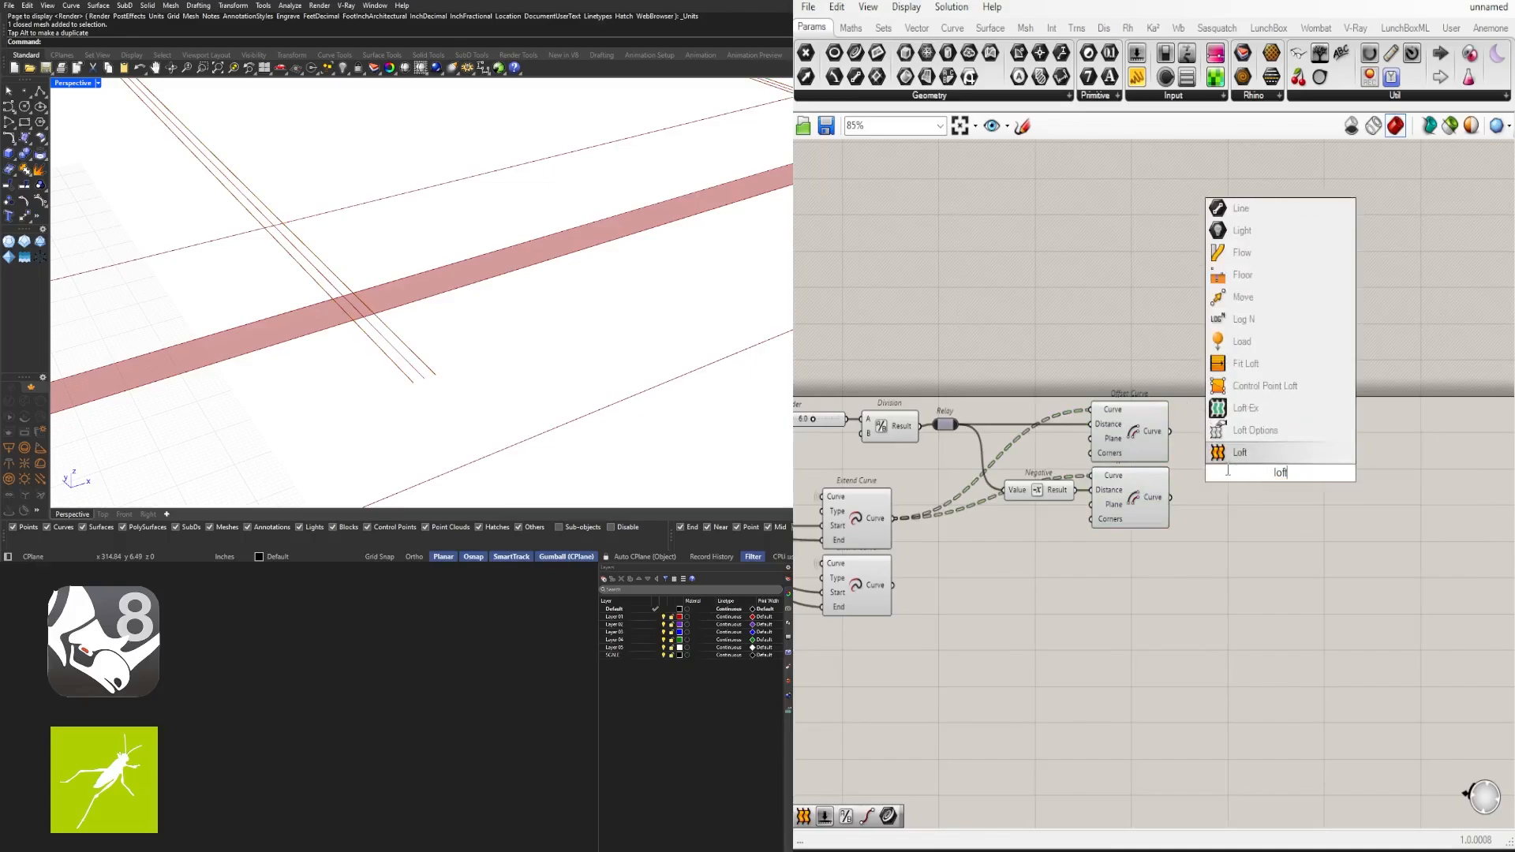
{"action": "left_click", "coordinate": [1225, 457]}
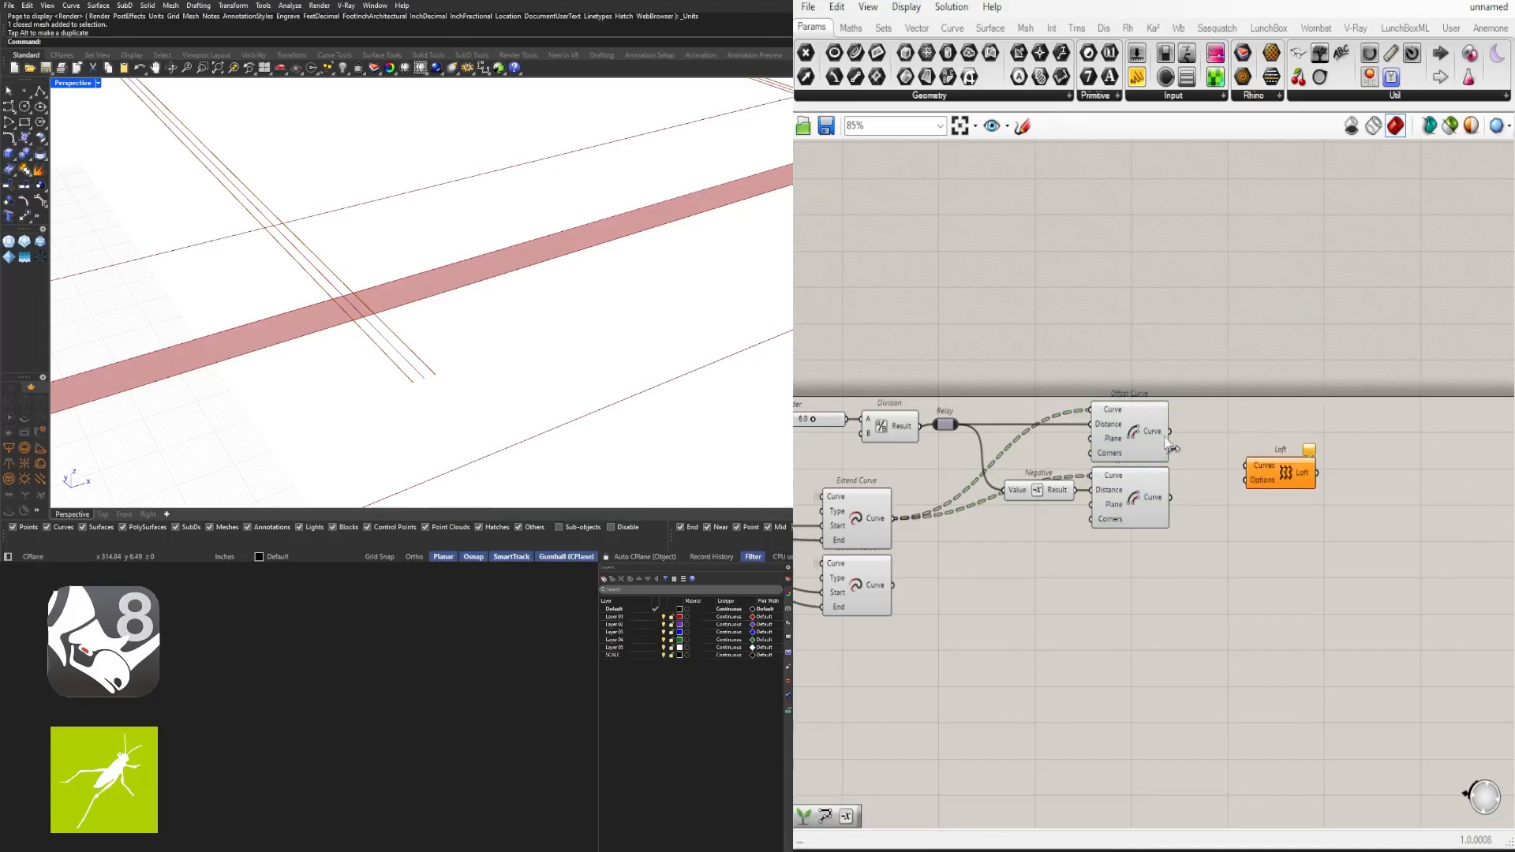
{"action": "left_click_drag", "start_coordinate": [1170, 434], "coordinate": [1245, 465]}
{"action": "left_click_drag", "start_coordinate": [1169, 495], "coordinate": [1278, 459], "text": "shift"}
{"action": "left_click", "coordinate": [1368, 561]}
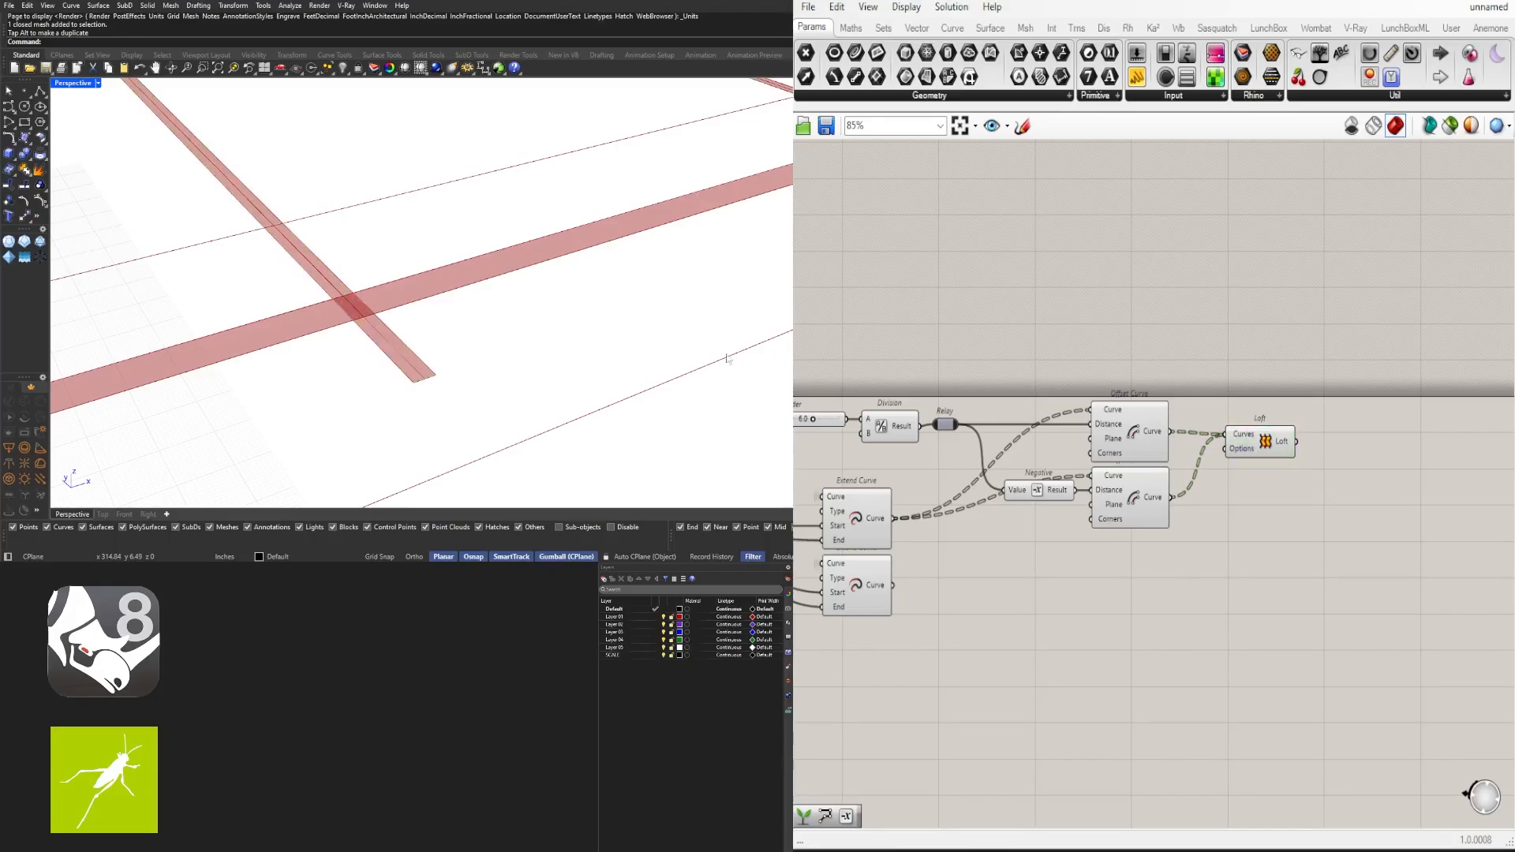
{"action": "scroll", "coordinate": [379, 308], "scroll_direction": "down", "scroll_amount": 8}
{"action": "right_click_drag", "start_coordinate": [387, 311], "coordinate": [475, 338]}
{"action": "scroll", "coordinate": [475, 337], "scroll_direction": "up", "scroll_amount": 5}
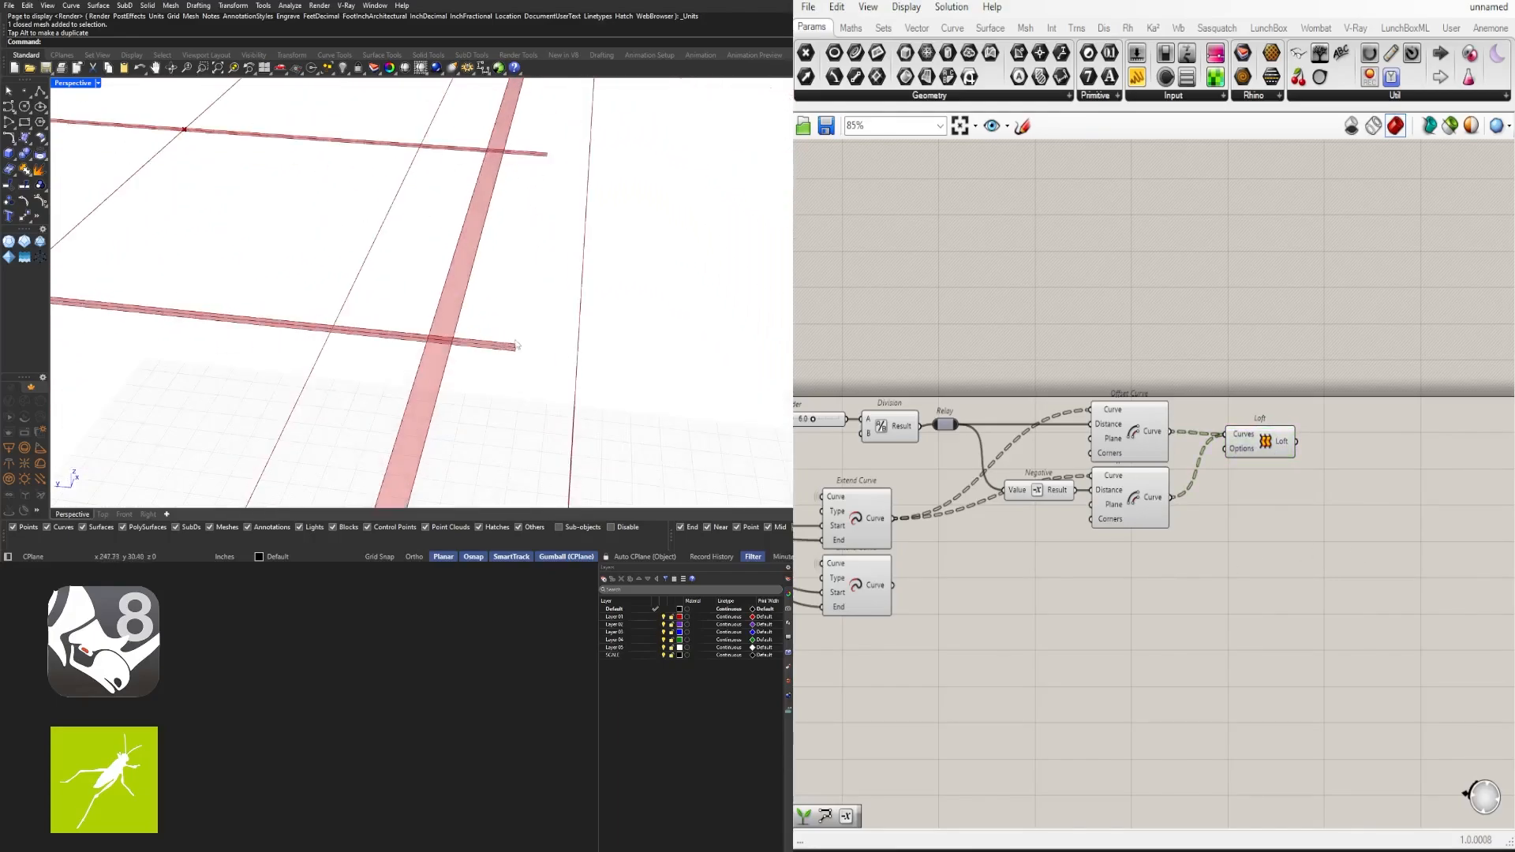
Raise the offset distance slider's upper limit and set the slider to 12.0
{"action": "scroll", "coordinate": [1016, 459], "scroll_direction": "up", "scroll_amount": 6}
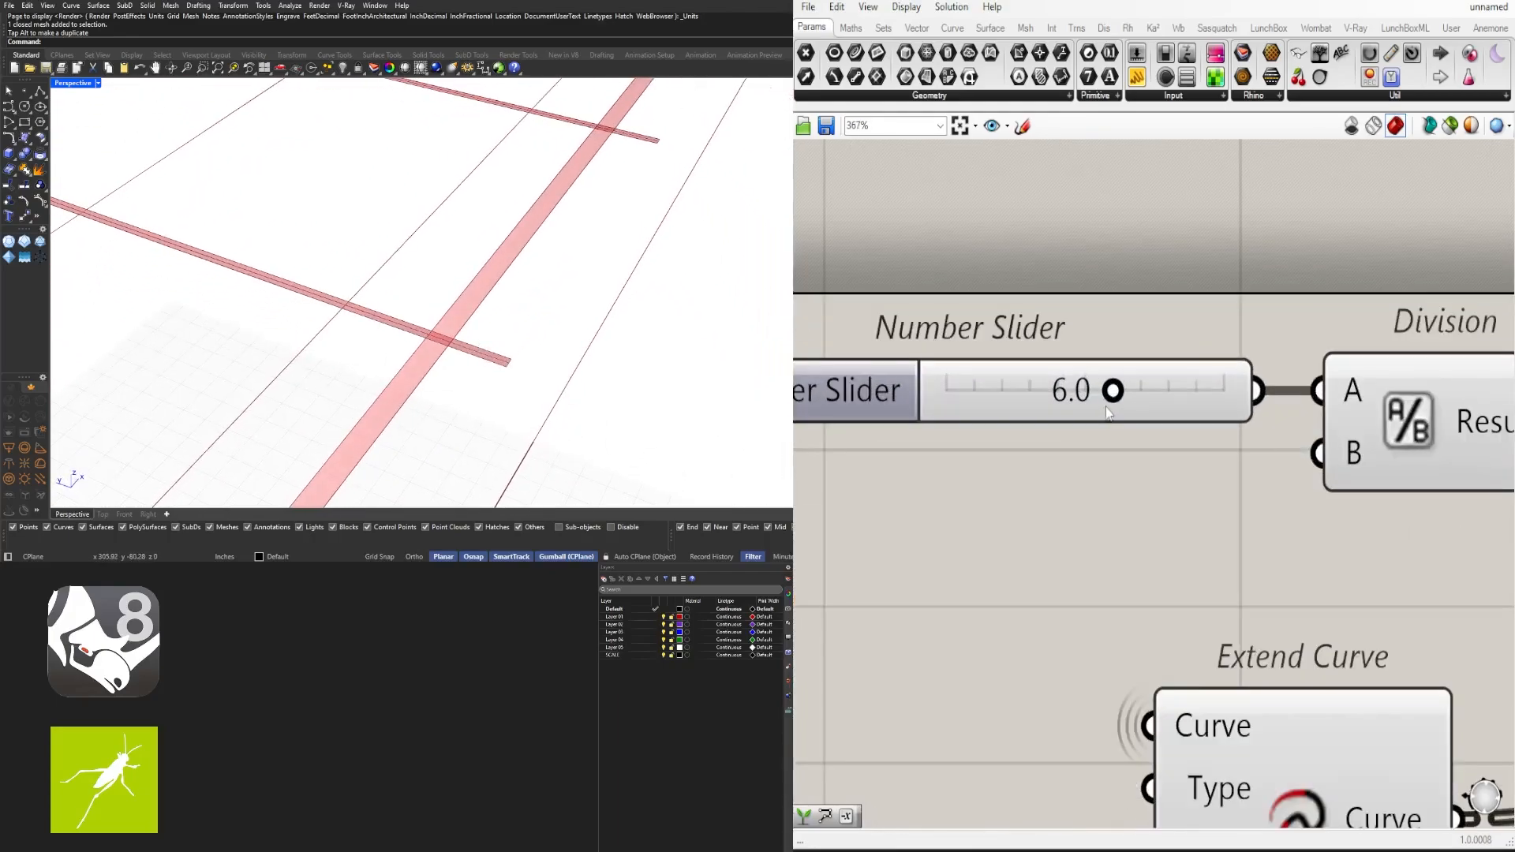
{"action": "left_click_drag", "start_coordinate": [1112, 391], "coordinate": [1255, 392]}
{"action": "double_click", "coordinate": [820, 402]}
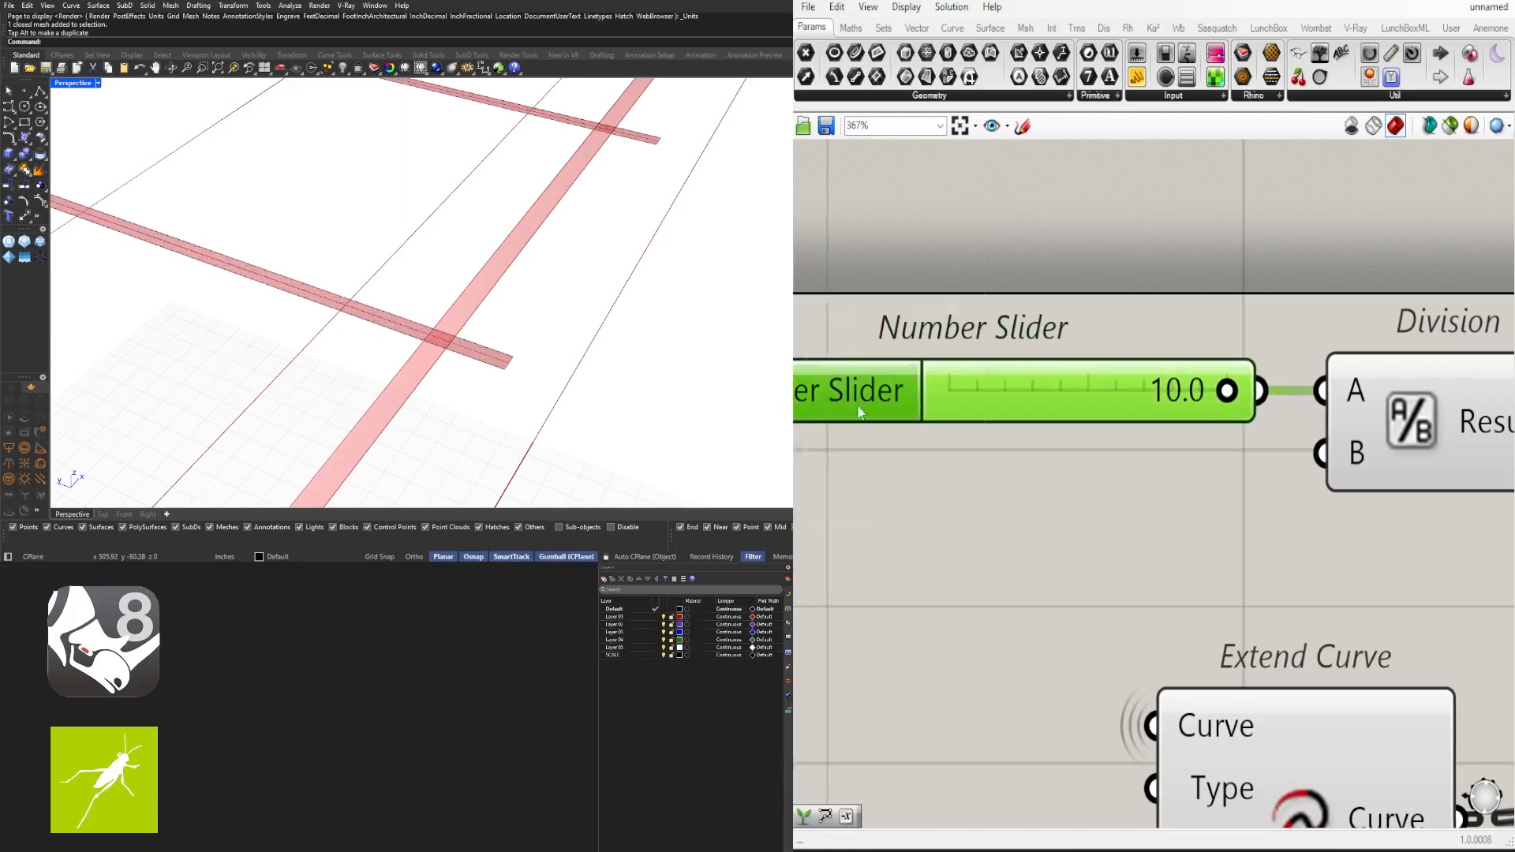
{"action": "double_click", "coordinate": [962, 444]}
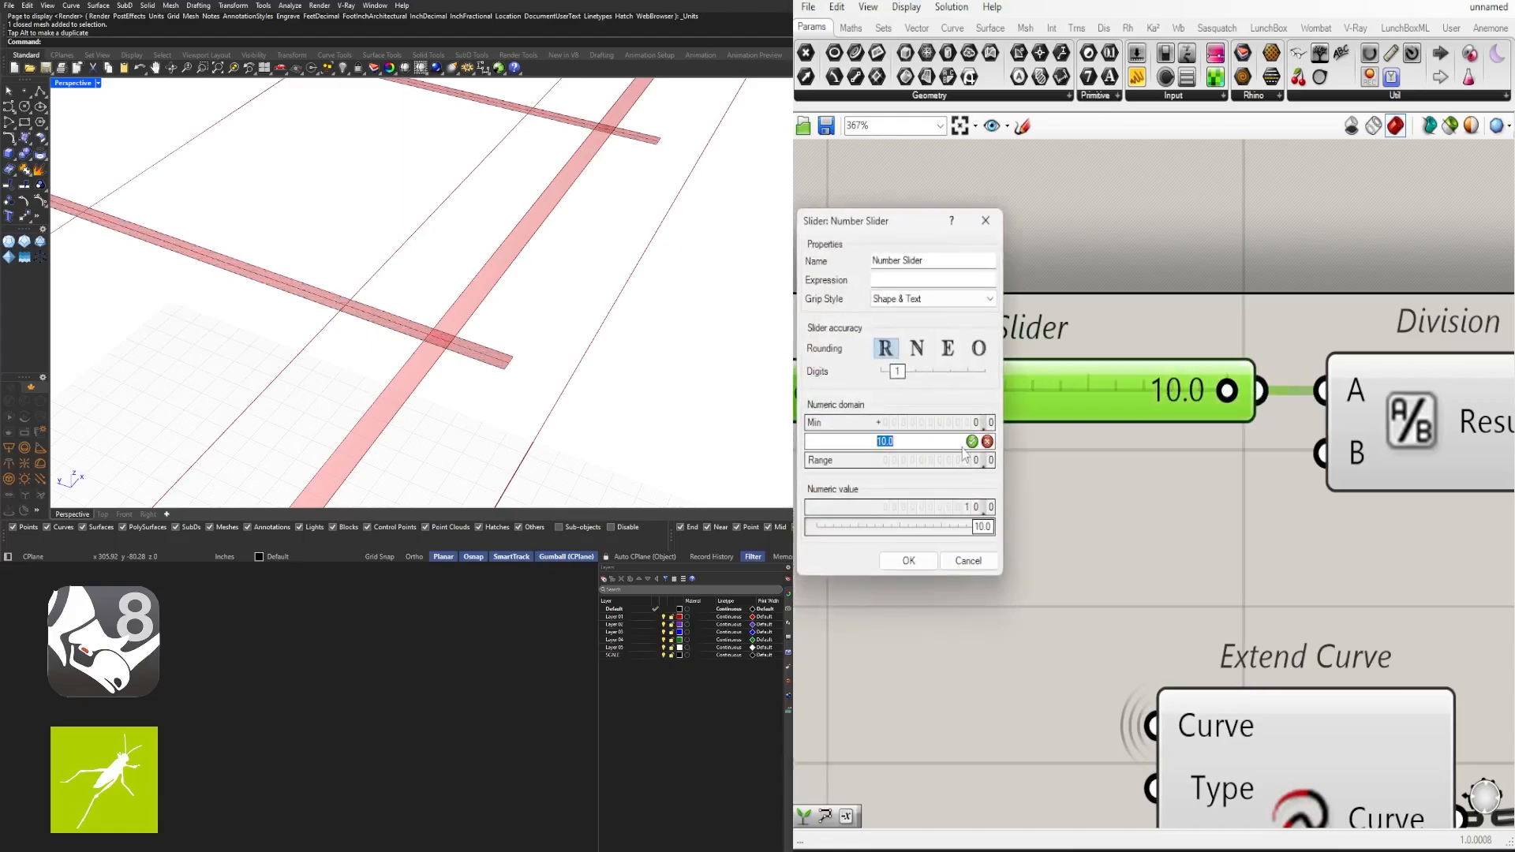
{"action": "left_click", "coordinate": [909, 560]}
{"action": "left_click_drag", "start_coordinate": [1181, 392], "coordinate": [1232, 390]}
{"action": "scroll", "coordinate": [1230, 392], "scroll_direction": "down", "scroll_amount": 8}
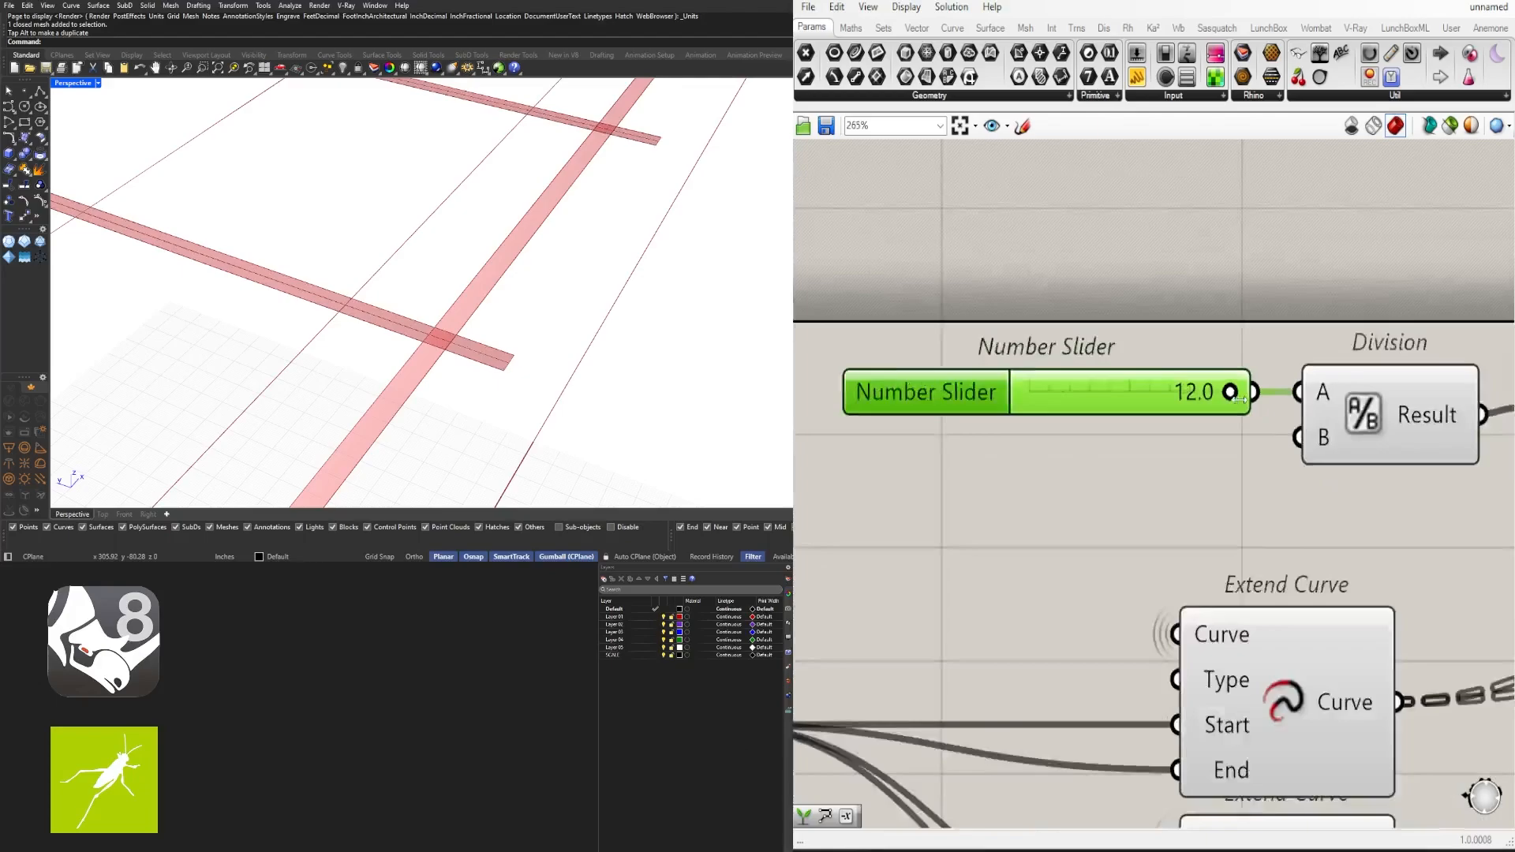
Insert a Relay on the upper Extend Curve's output wires and place it just before the upper Offset Curve's Curve input
{"action": "scroll", "coordinate": [939, 471], "scroll_direction": "up", "scroll_amount": 3}
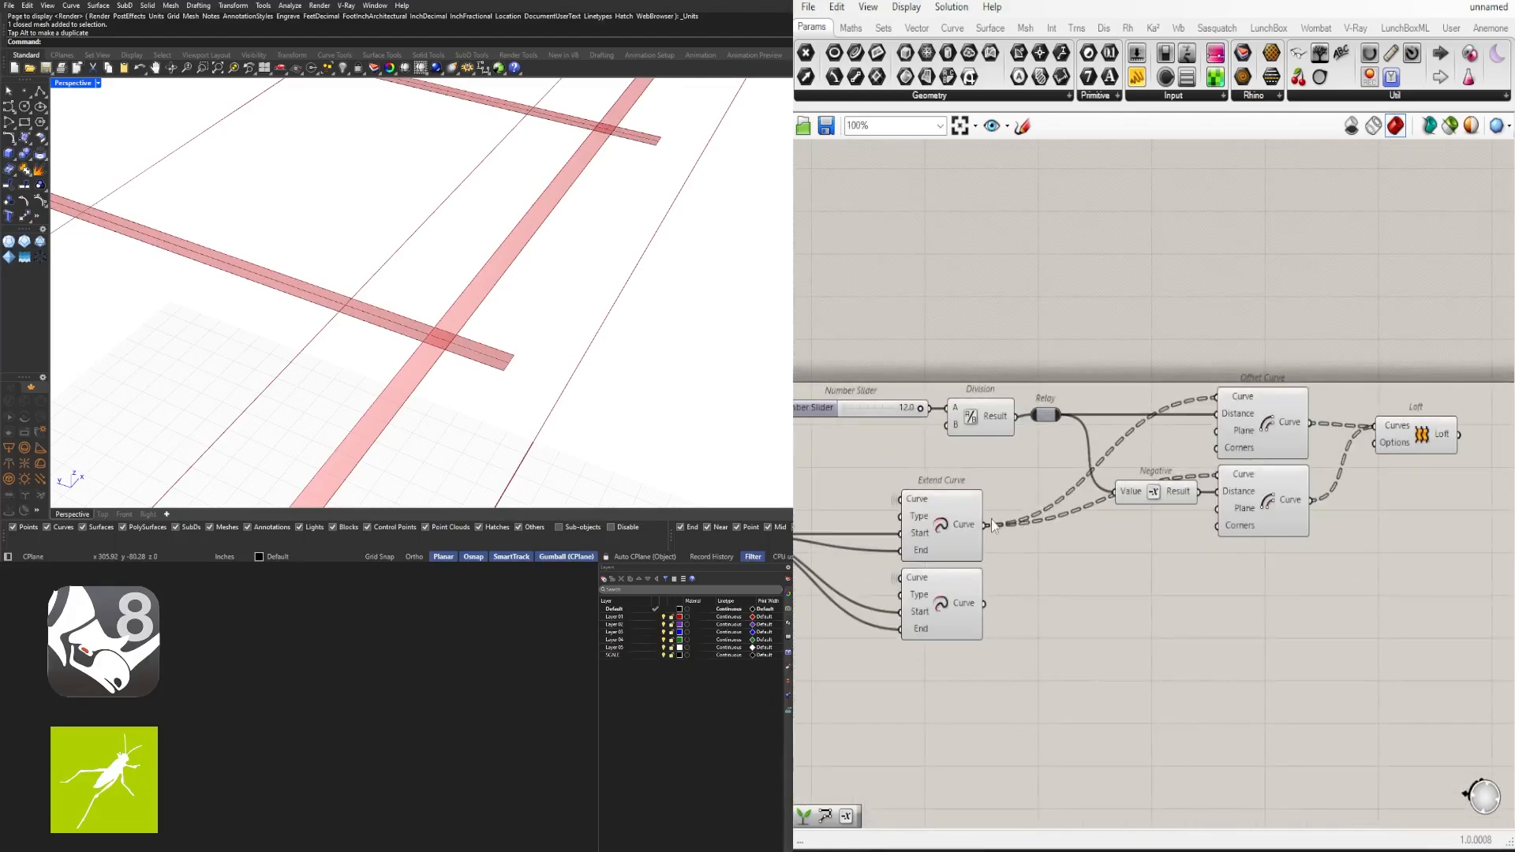
{"action": "left_click", "coordinate": [934, 593]}
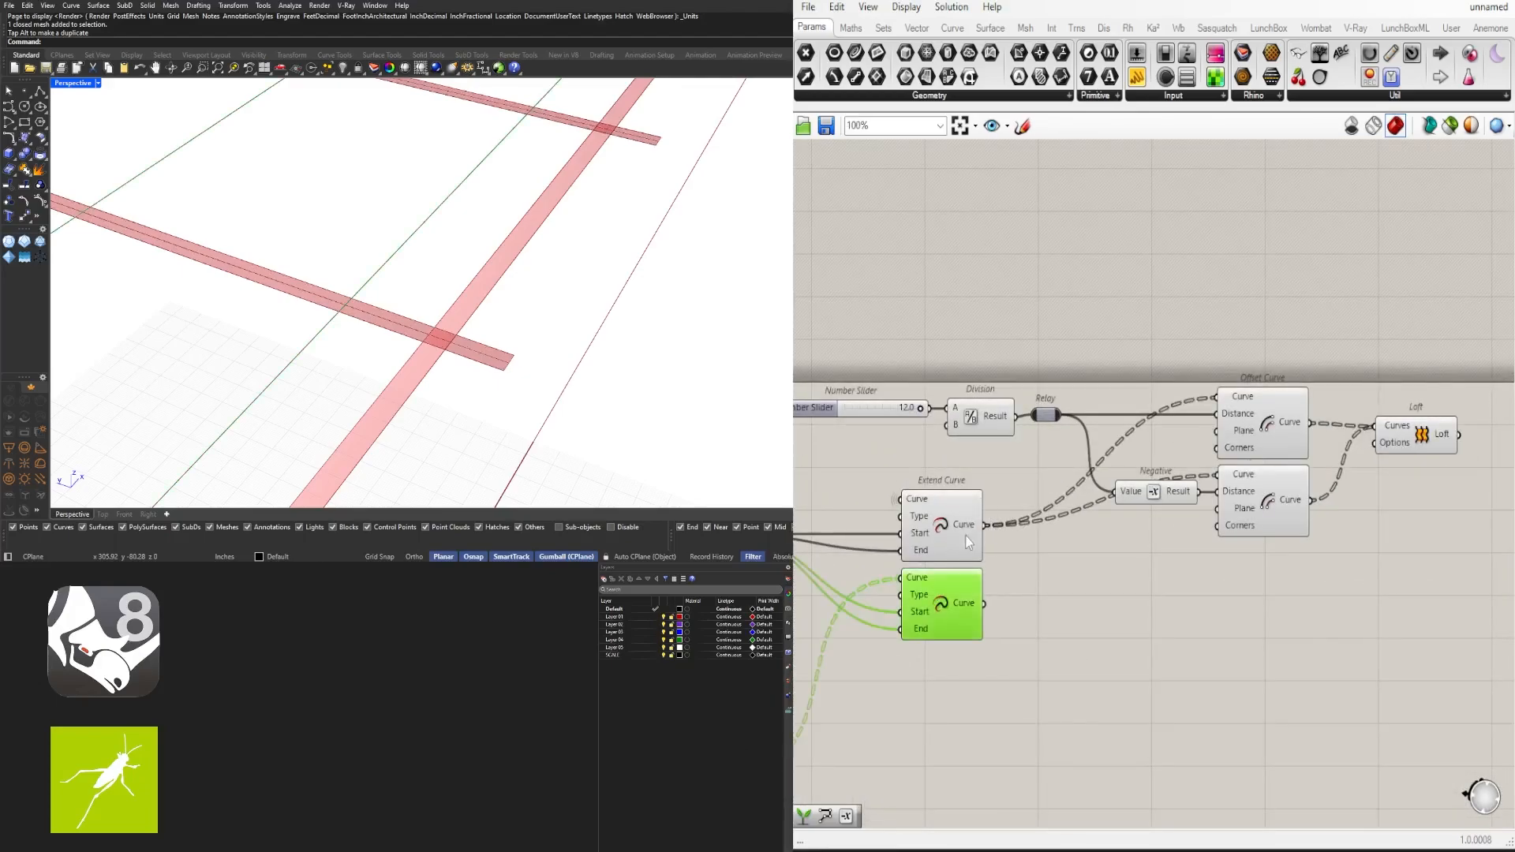
{"action": "left_click", "coordinate": [1013, 533]}
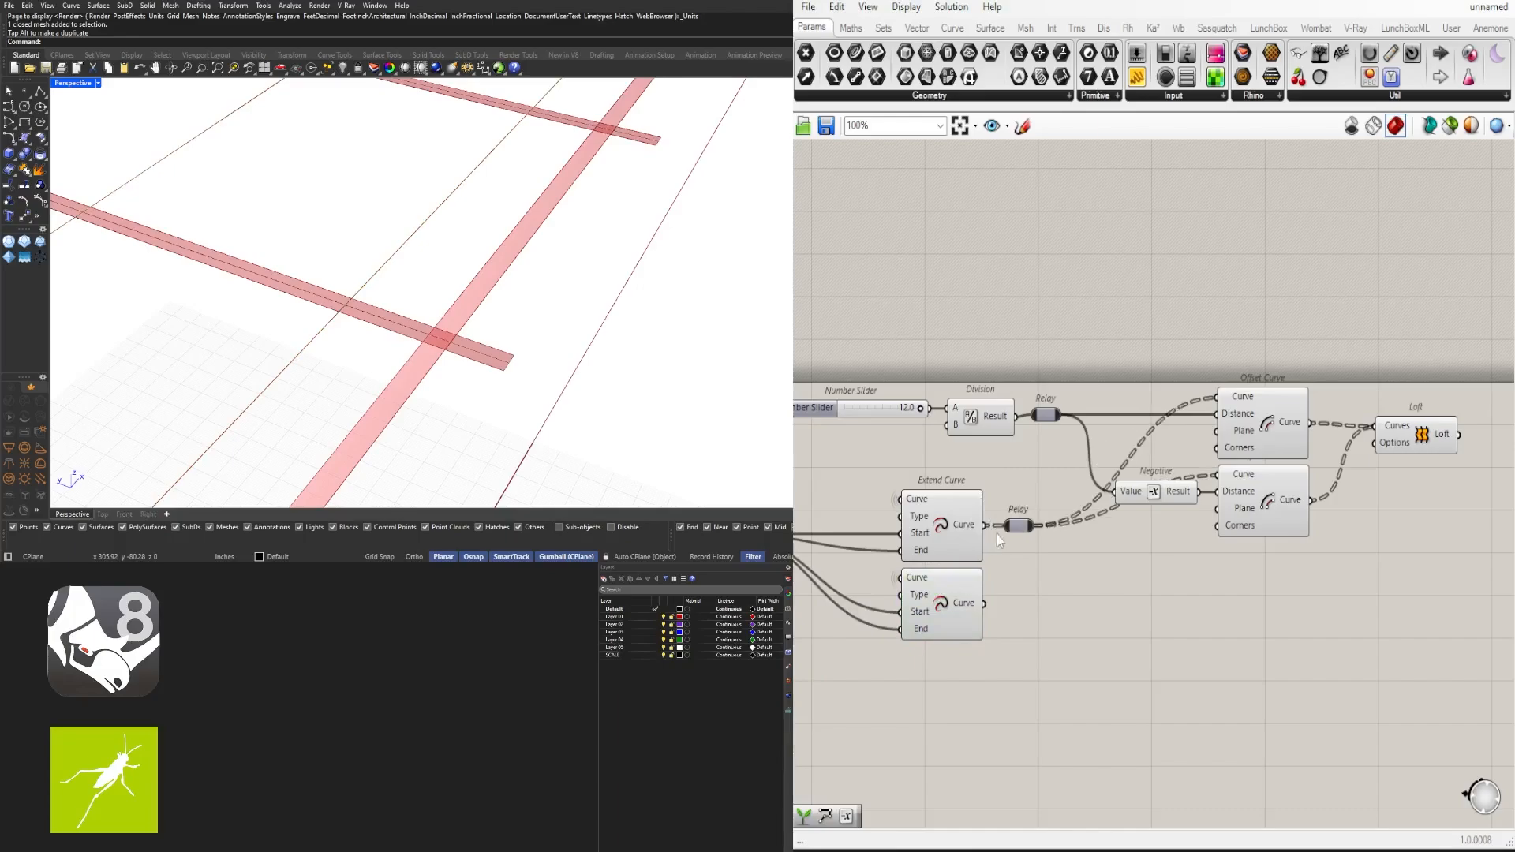
{"action": "double_click", "coordinate": [1000, 522]}
{"action": "left_click_drag", "start_coordinate": [1000, 522], "coordinate": [1144, 404]}
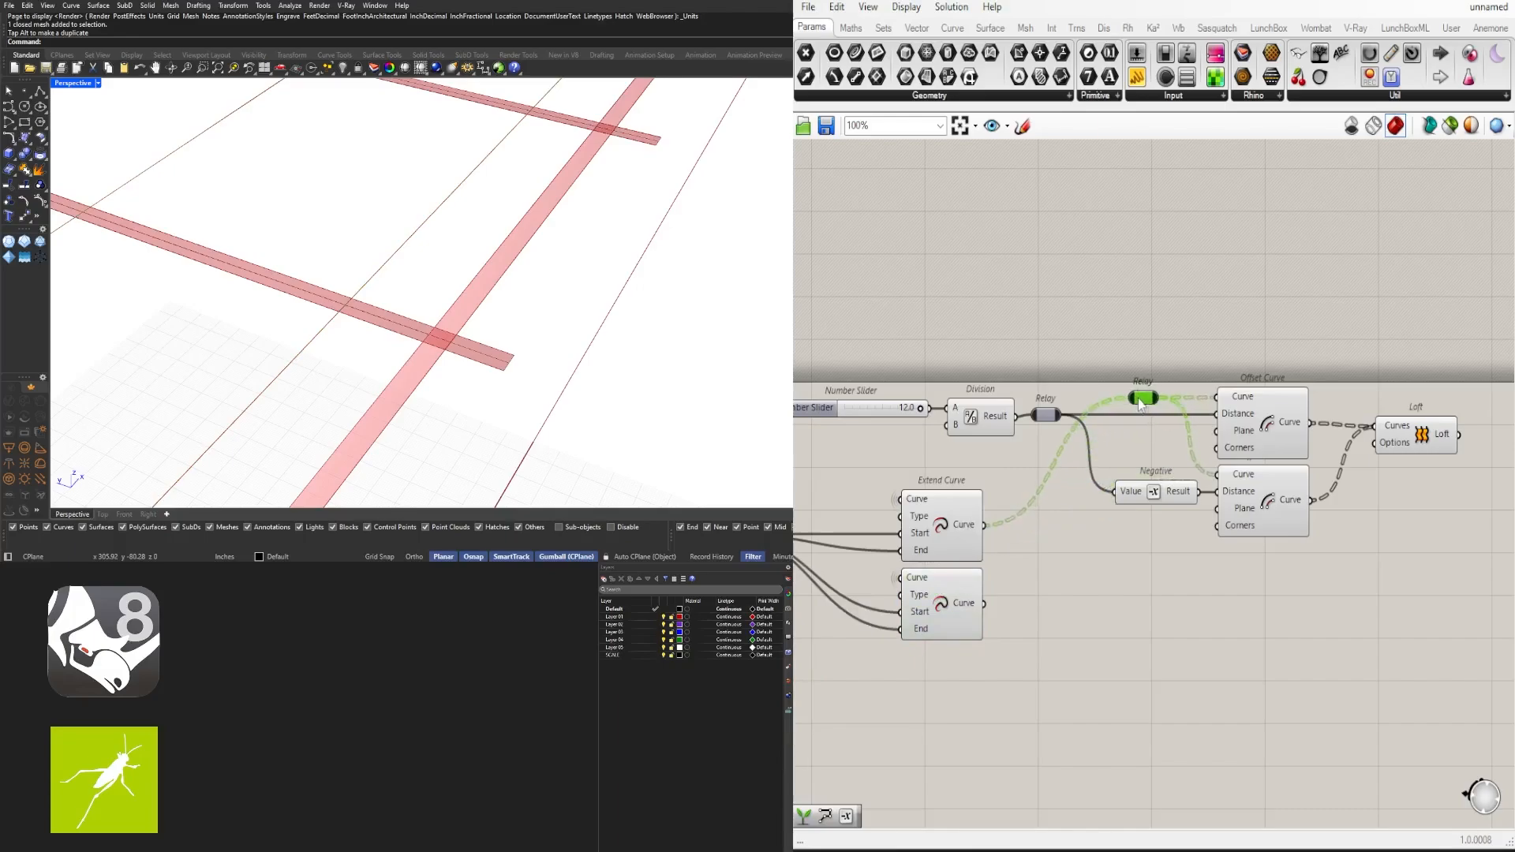
{"action": "left_click", "coordinate": [1093, 552]}
Add a Curve parameter beside the Extend Curve components and set its wire display to hidden
{"action": "scroll", "coordinate": [1091, 557], "scroll_direction": "down", "scroll_amount": 2}
{"action": "right_click_drag", "start_coordinate": [1090, 557], "coordinate": [1139, 500]}
{"action": "scroll", "coordinate": [1139, 501], "scroll_direction": "up", "scroll_amount": 2}
{"action": "double_click", "coordinate": [1133, 529]}
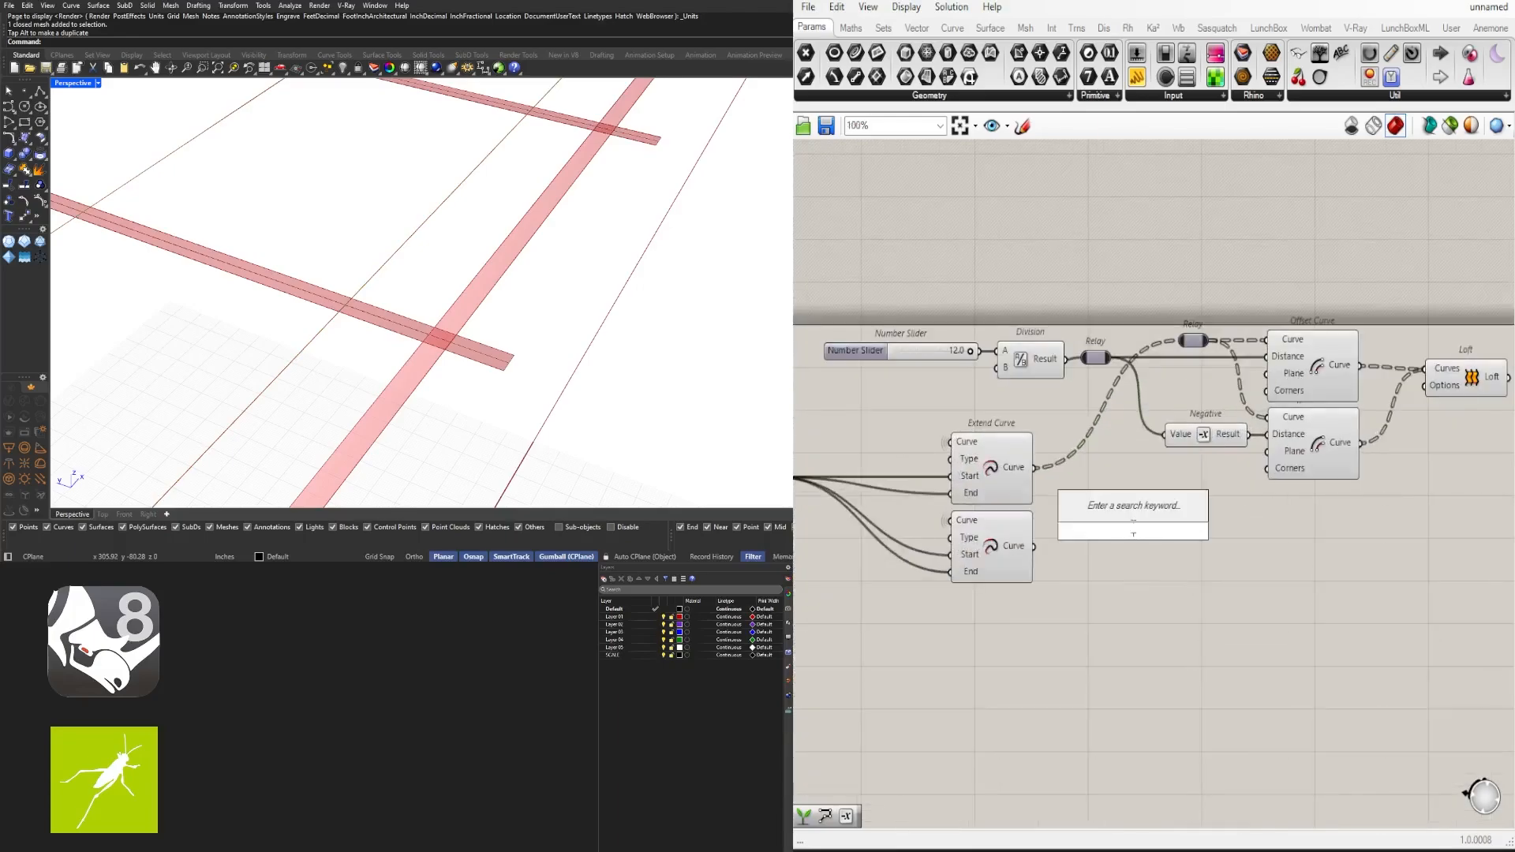
{"action": "type", "text": "curve"}
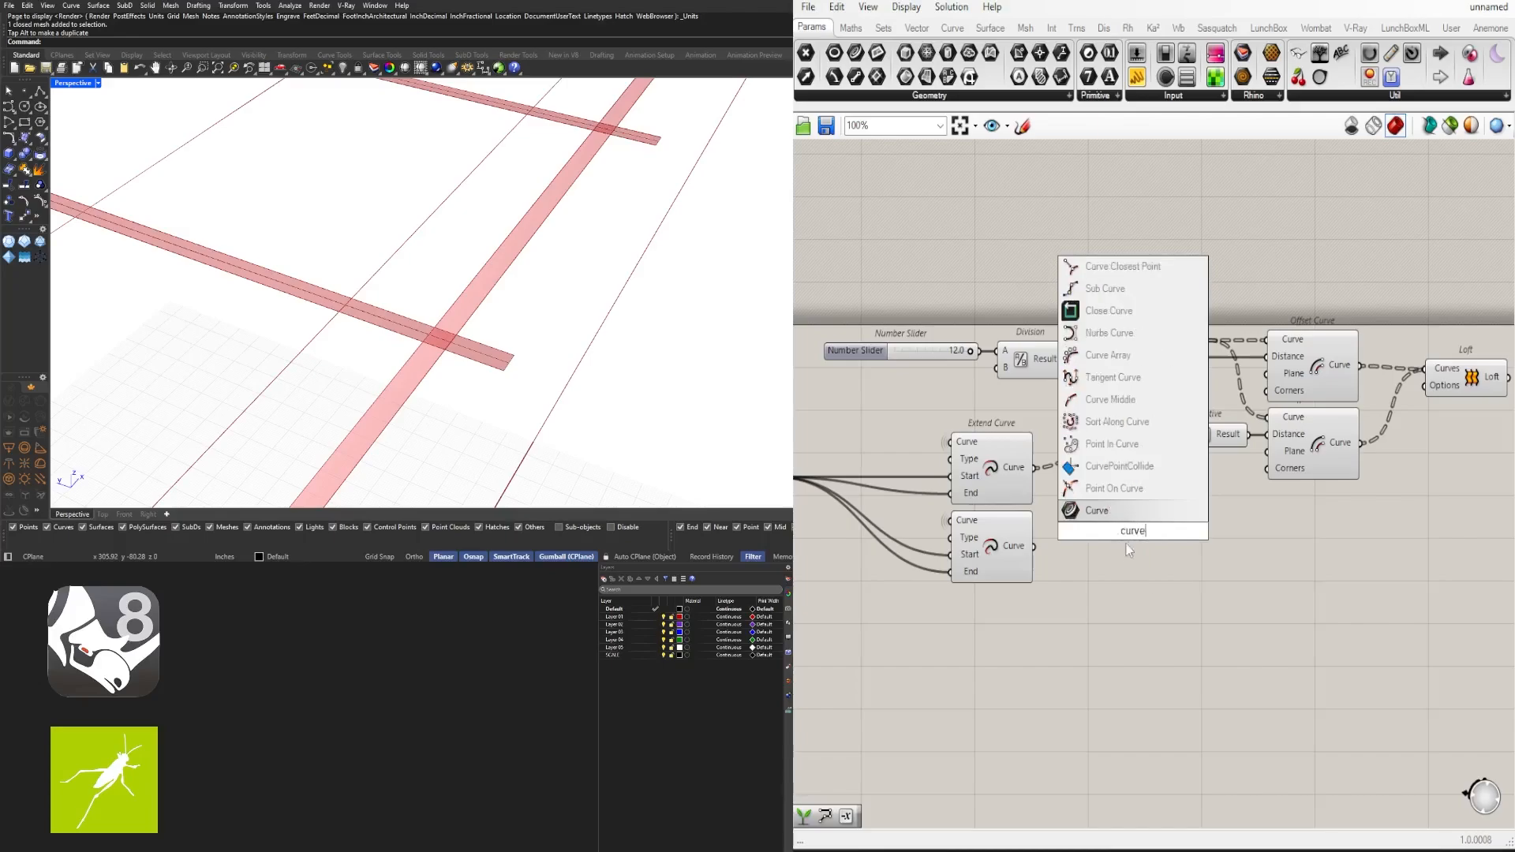
{"action": "key", "text": "Return"}
{"action": "right_click", "coordinate": [1121, 535]}
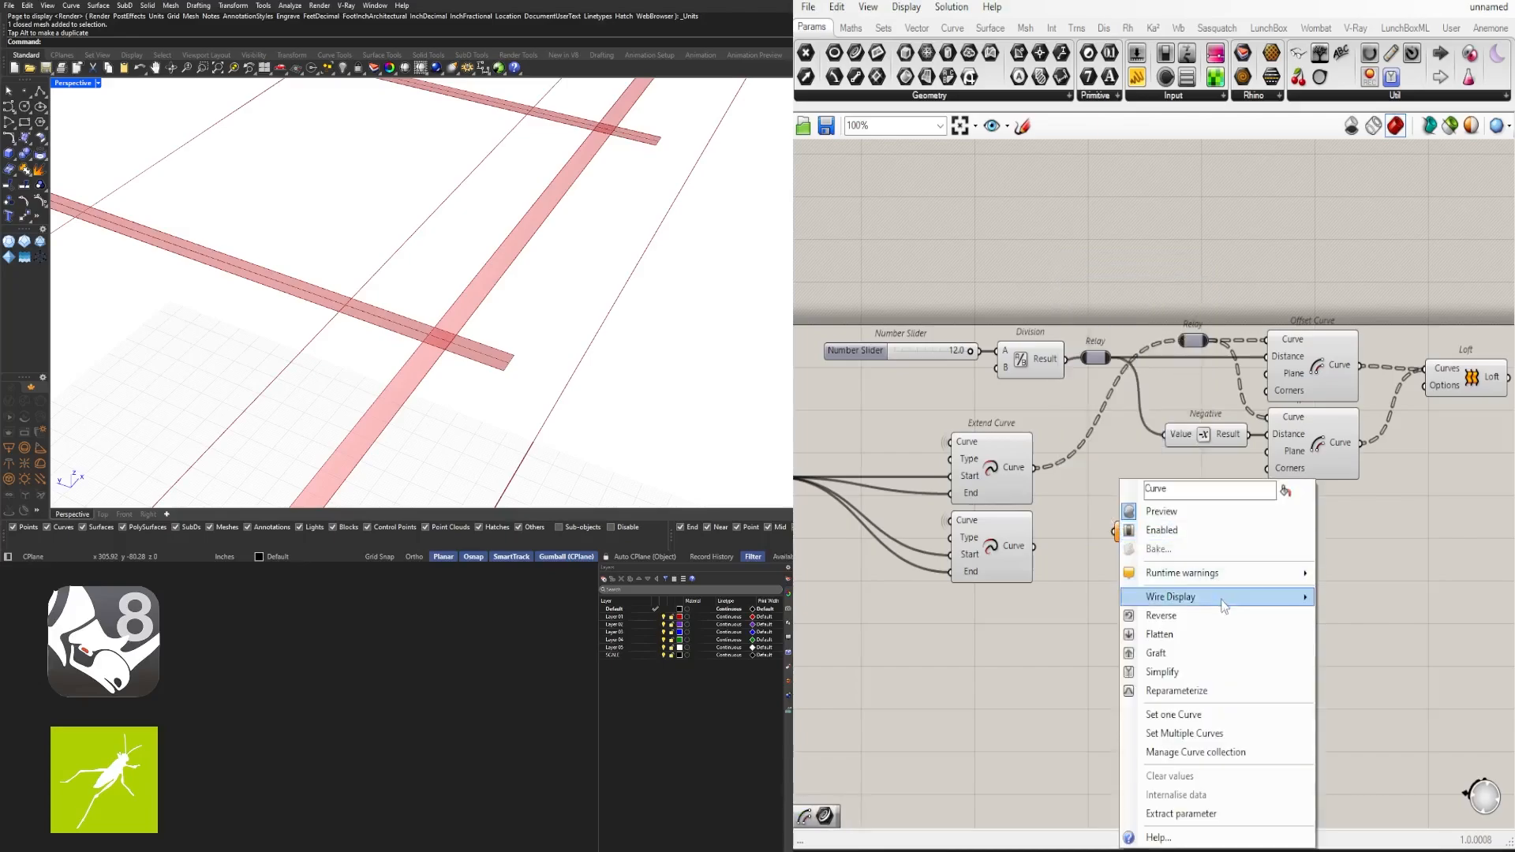
{"action": "mouse_move", "coordinate": [1262, 596]}
{"action": "left_click", "coordinate": [1374, 637]}
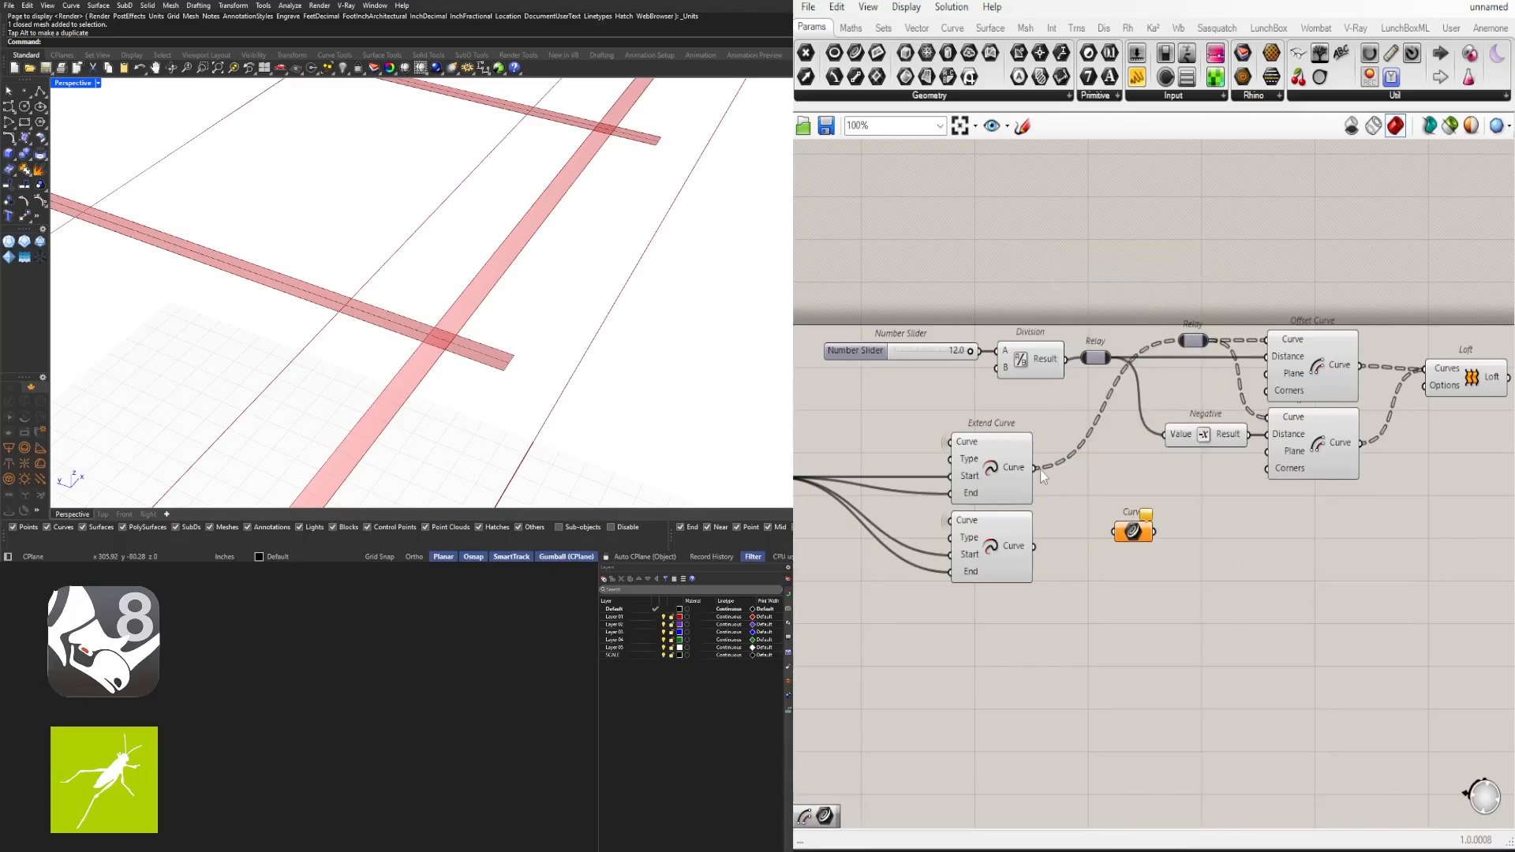
Route the upper Extend Curve through the Curve parameter into the curve Relay, and nudge the slider, Division and distance Relay
{"action": "left_click_drag", "start_coordinate": [1134, 536], "coordinate": [1181, 342]}
{"action": "scroll", "coordinate": [1286, 307], "scroll_direction": "down", "scroll_amount": 1}
{"action": "scroll", "coordinate": [1029, 306], "scroll_direction": "up", "scroll_amount": 2}
{"action": "left_click_drag", "start_coordinate": [1166, 403], "coordinate": [909, 339]}
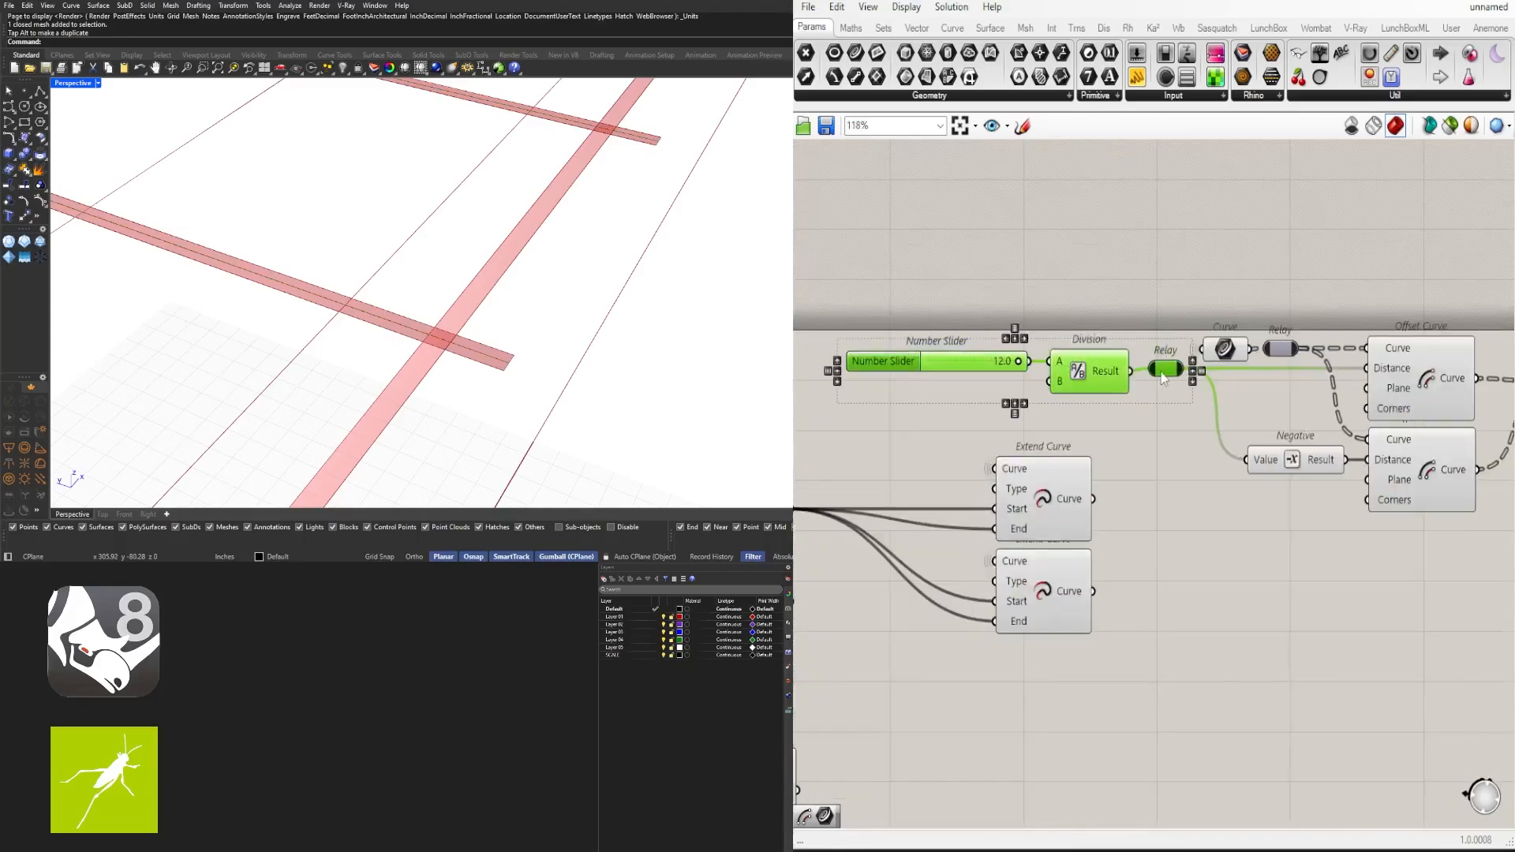
{"action": "left_click", "coordinate": [1207, 316]}
{"action": "right_click_drag", "start_coordinate": [1317, 310], "coordinate": [1202, 348]}
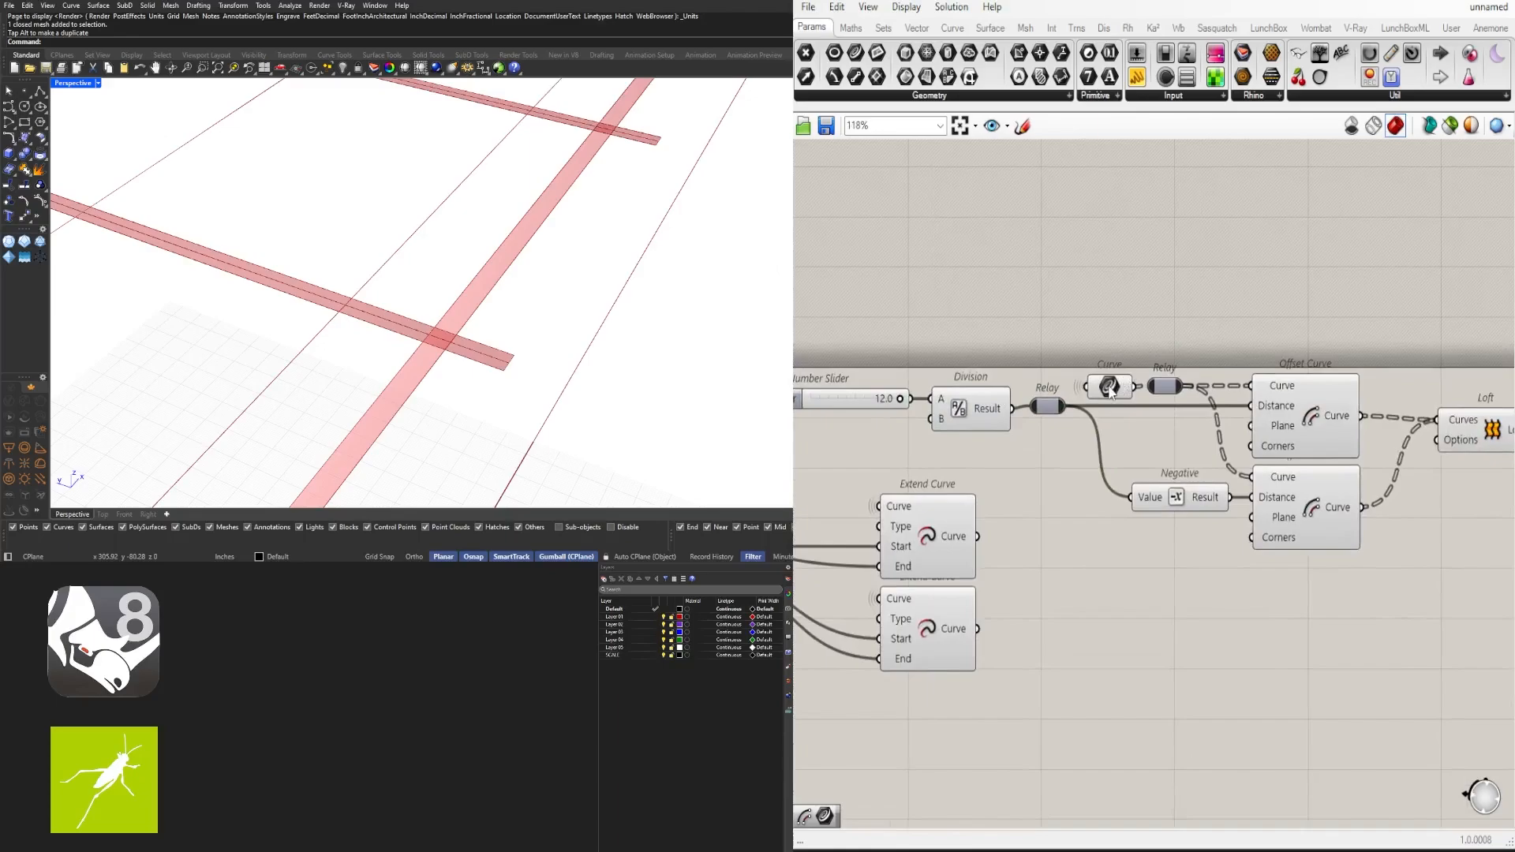
{"action": "left_click", "coordinate": [1207, 347]}
Move the offset and loft group away from Division, and place the Curve parameter directly beneath the distance Relay
{"action": "scroll", "coordinate": [1208, 356], "scroll_direction": "down", "scroll_amount": 4}
{"action": "right_click_drag", "start_coordinate": [1293, 442], "coordinate": [1134, 425]}
{"action": "left_click_drag", "start_coordinate": [1363, 540], "coordinate": [958, 341]}
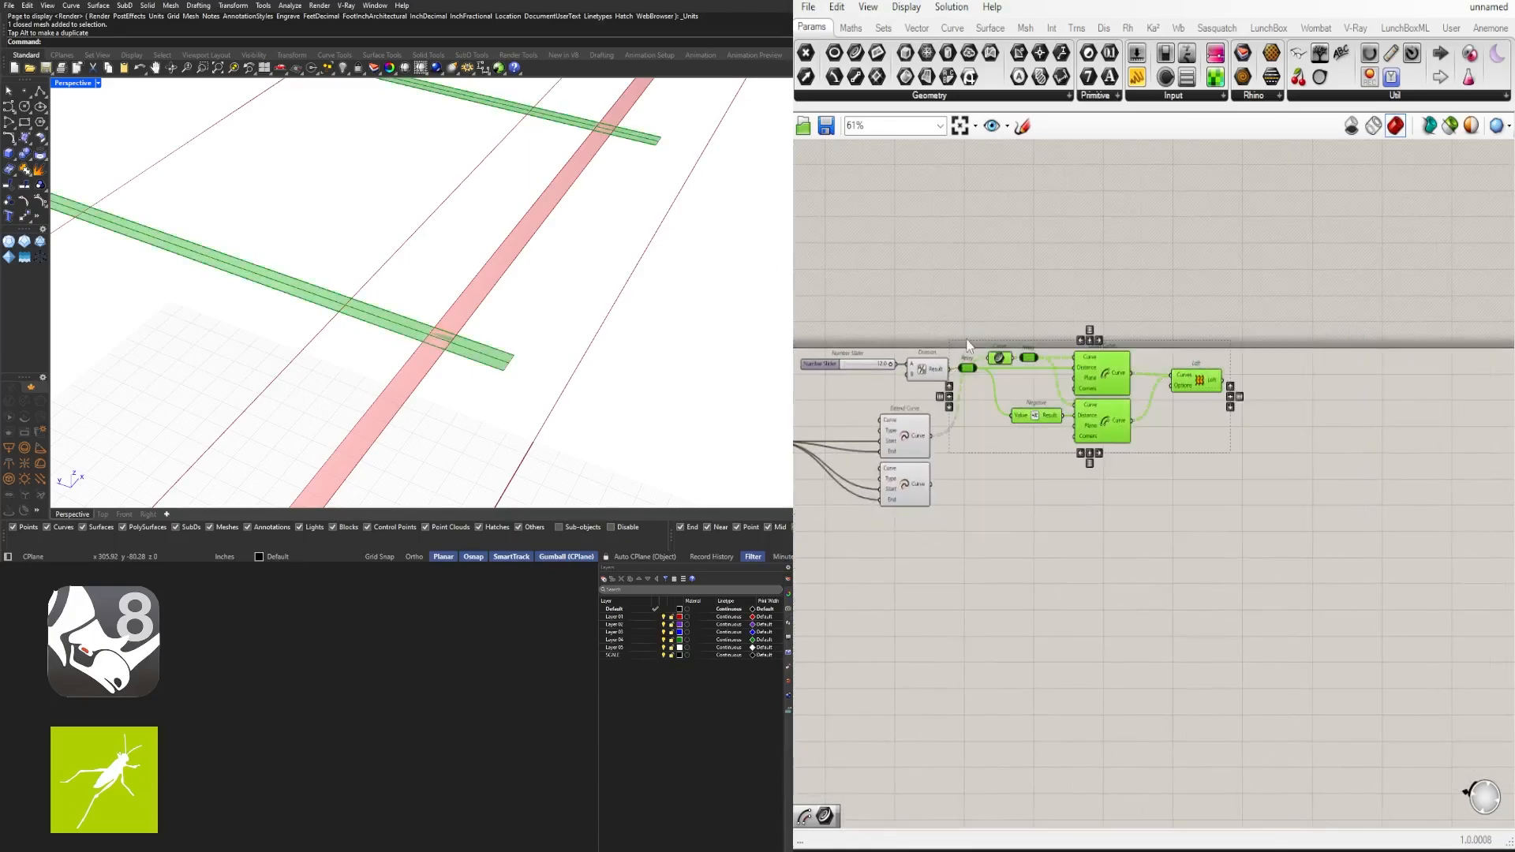
{"action": "scroll", "coordinate": [964, 344], "scroll_direction": "up", "scroll_amount": 3}
{"action": "left_click_drag", "start_coordinate": [1070, 464], "coordinate": [1220, 463]}
{"action": "left_click", "coordinate": [1306, 538]}
{"action": "scroll", "coordinate": [1321, 543], "scroll_direction": "down", "scroll_amount": 3}
{"action": "right_click_drag", "start_coordinate": [1320, 542], "coordinate": [1177, 475]}
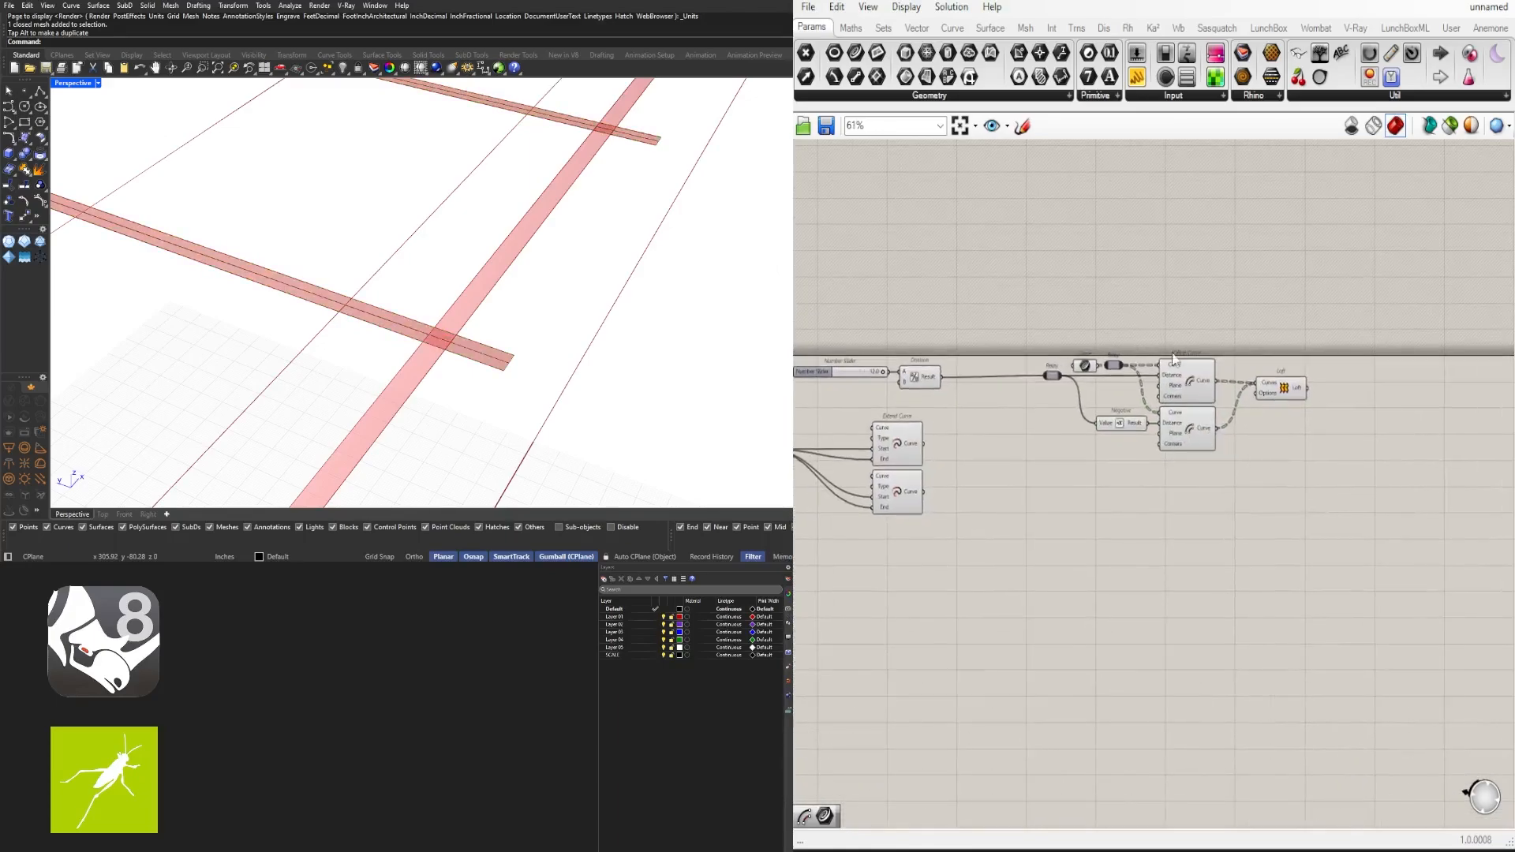
{"action": "scroll", "coordinate": [1166, 370], "scroll_direction": "up", "scroll_amount": 2}
{"action": "left_click_drag", "start_coordinate": [1005, 397], "coordinate": [1131, 417]}
{"action": "scroll", "coordinate": [1290, 448], "scroll_direction": "down", "scroll_amount": 1}
Duplicate the whole offset and loft group, from the Relays and Curve parameter through Loft, directly below the original
{"action": "left_click_drag", "start_coordinate": [1396, 520], "coordinate": [1035, 368]}
{"action": "right_click_drag", "start_coordinate": [1085, 407], "coordinate": [1171, 318]}
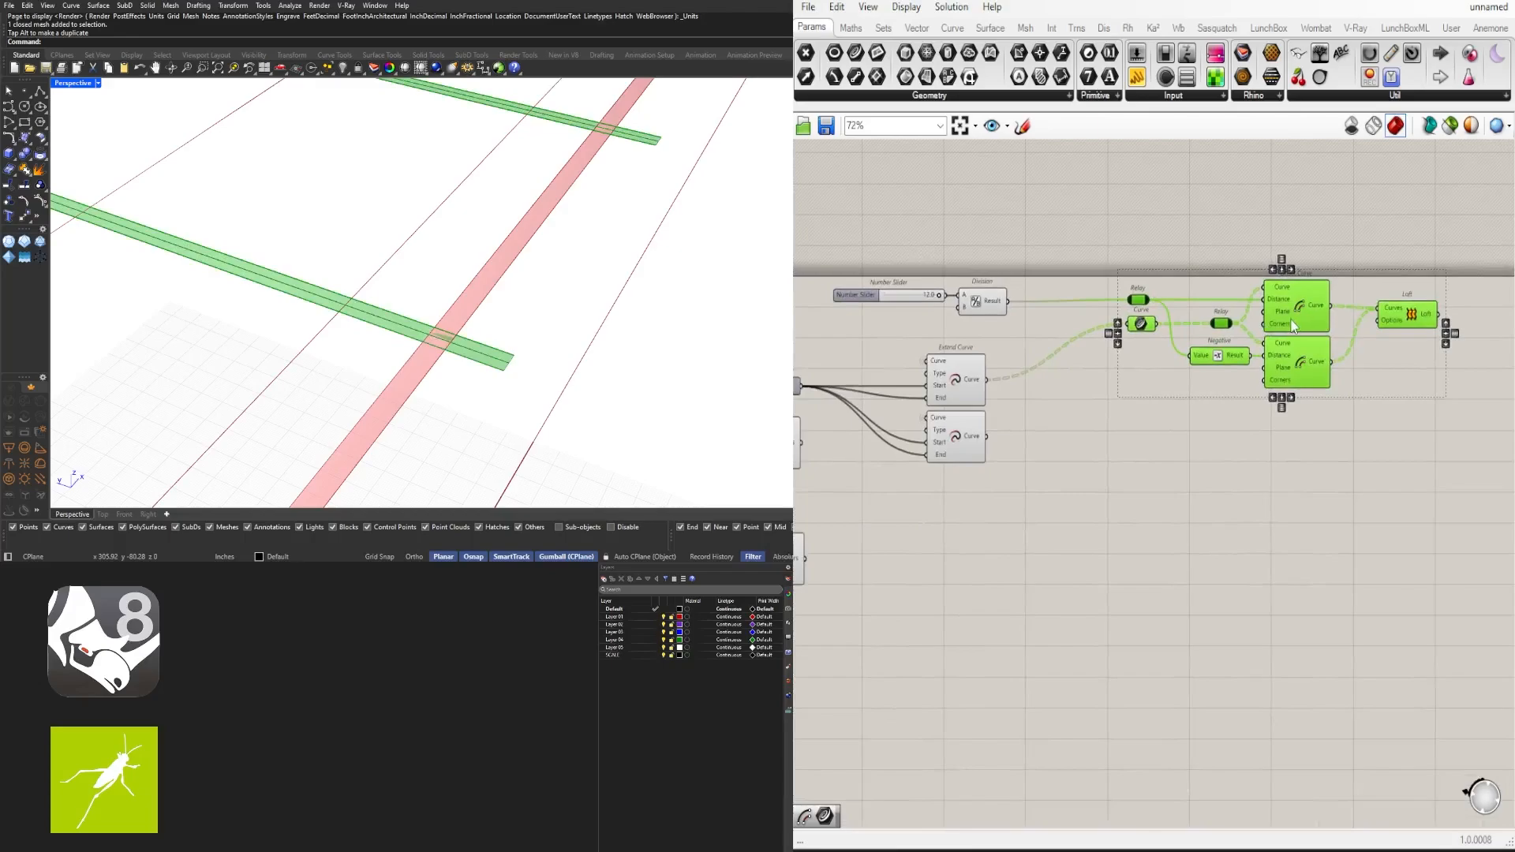
{"action": "left_click_drag", "start_coordinate": [1294, 325], "coordinate": [1296, 443], "text": "alt"}
{"action": "left_click", "coordinate": [1037, 473]}
{"action": "scroll", "coordinate": [1029, 438], "scroll_direction": "up", "scroll_amount": 1}
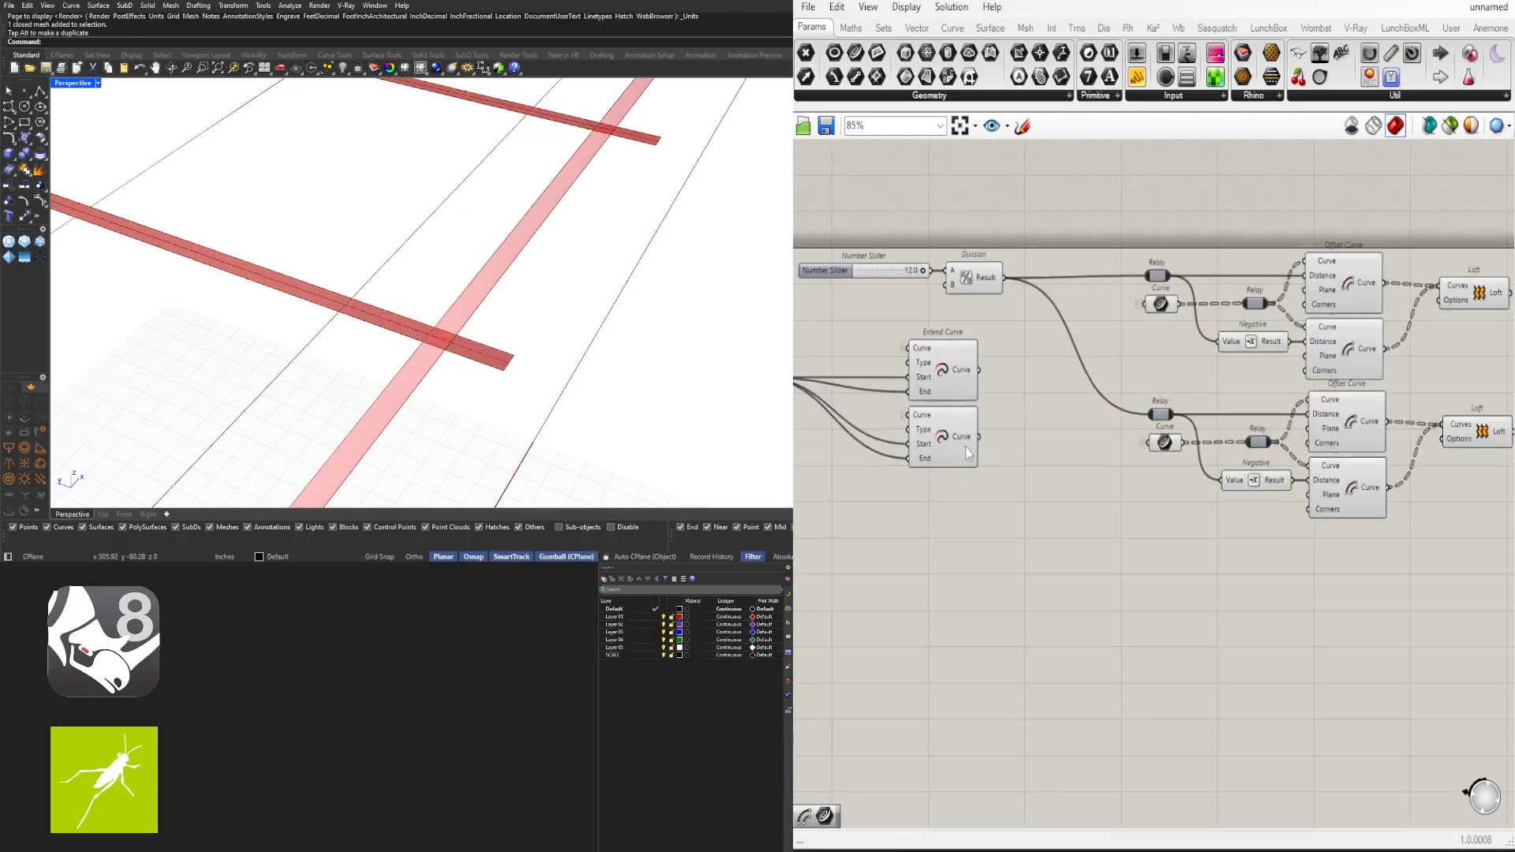
Connect the lower Extend Curve output to the duplicated group's Curve parameter and view the complete beam grid
{"action": "left_click", "coordinate": [968, 450]}
{"action": "left_click_drag", "start_coordinate": [978, 437], "coordinate": [1148, 442]}
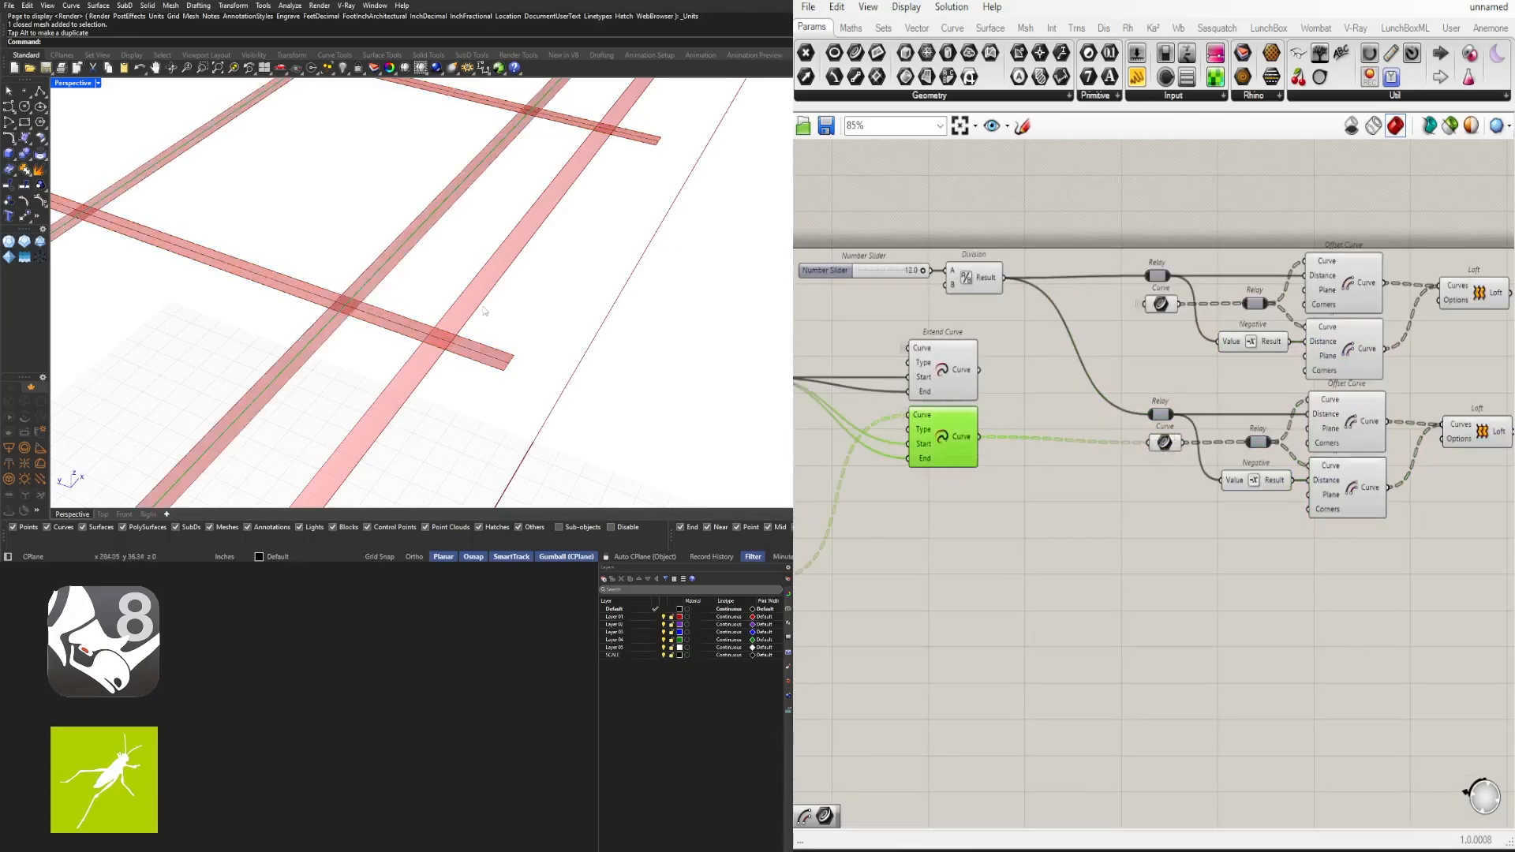
{"action": "scroll", "coordinate": [513, 332], "scroll_direction": "down", "scroll_amount": 5}
{"action": "left_click", "coordinate": [1237, 591]}
Turn off the preview of both offset groups' Curve parameters and Offset Curve components, keeping the two Lofts previewed
{"action": "right_click_drag", "start_coordinate": [1342, 546], "coordinate": [1159, 548]}
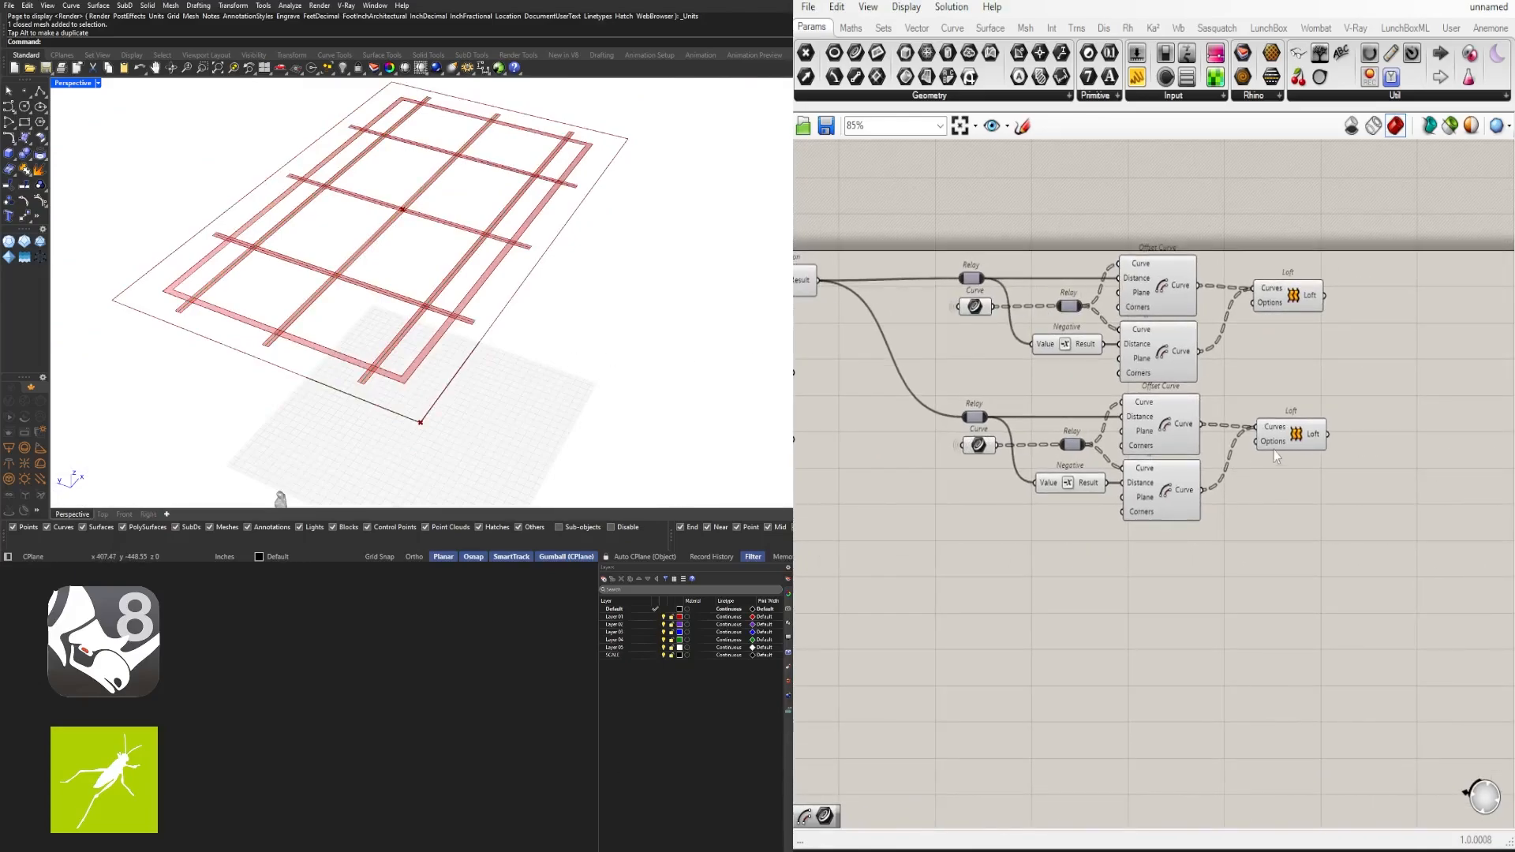
{"action": "left_click", "coordinate": [1295, 433]}
{"action": "left_click", "coordinate": [1300, 304], "text": "shift"}
{"action": "left_click_drag", "start_coordinate": [1207, 575], "coordinate": [944, 240]}
{"action": "middle_click", "coordinate": [945, 240]}
{"action": "left_click", "coordinate": [986, 192]}
{"action": "left_click", "coordinate": [1016, 193]}
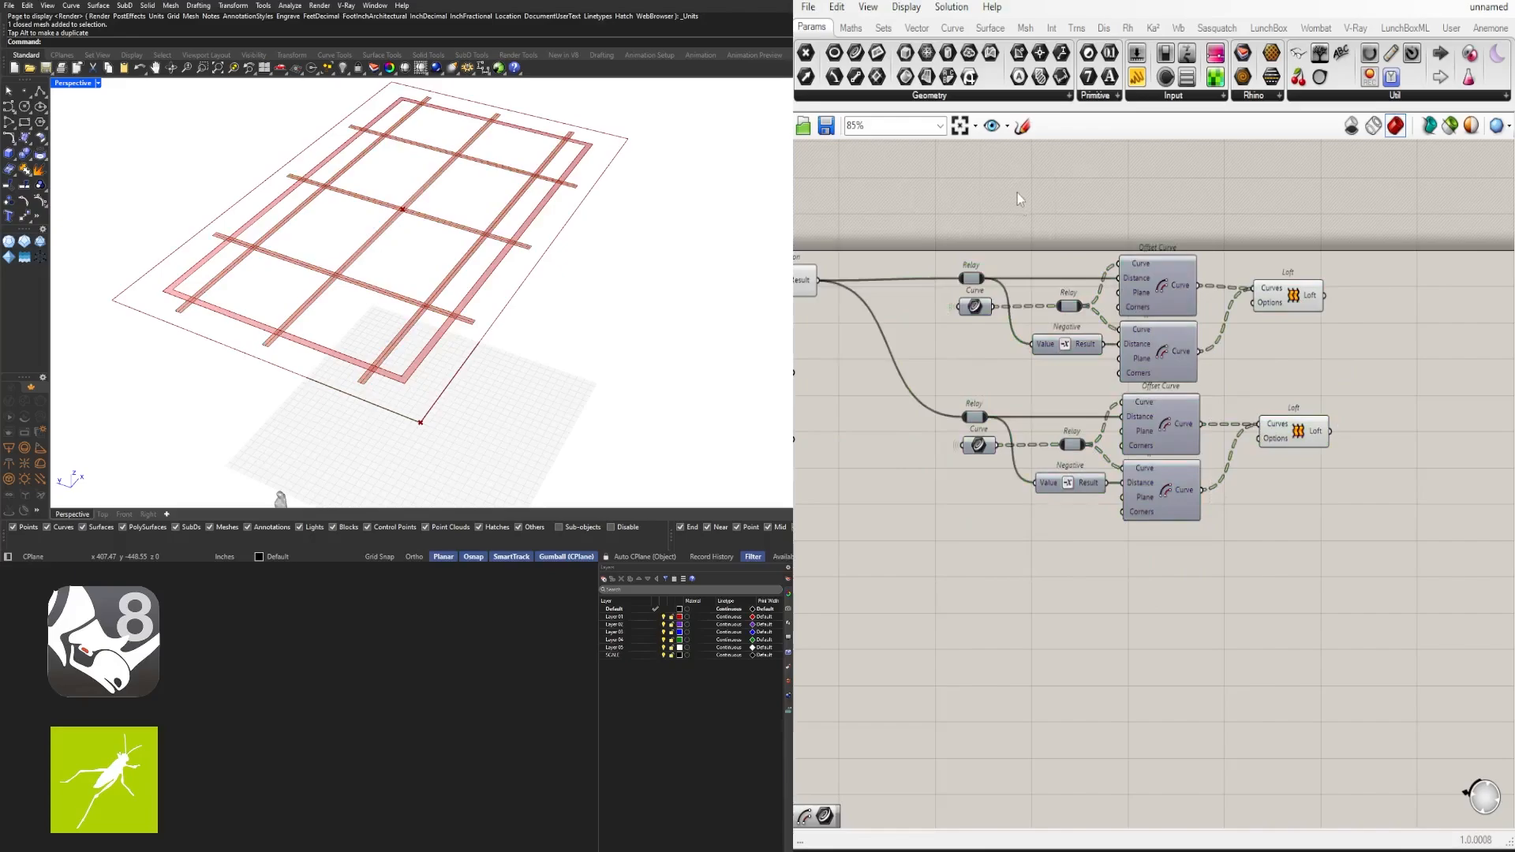
Turn off the preview of both Extend Curve components
{"action": "right_click_drag", "start_coordinate": [1016, 193], "coordinate": [1379, 274]}
{"action": "left_click_drag", "start_coordinate": [1151, 609], "coordinate": [1084, 436]}
{"action": "middle_click", "coordinate": [1095, 434]}
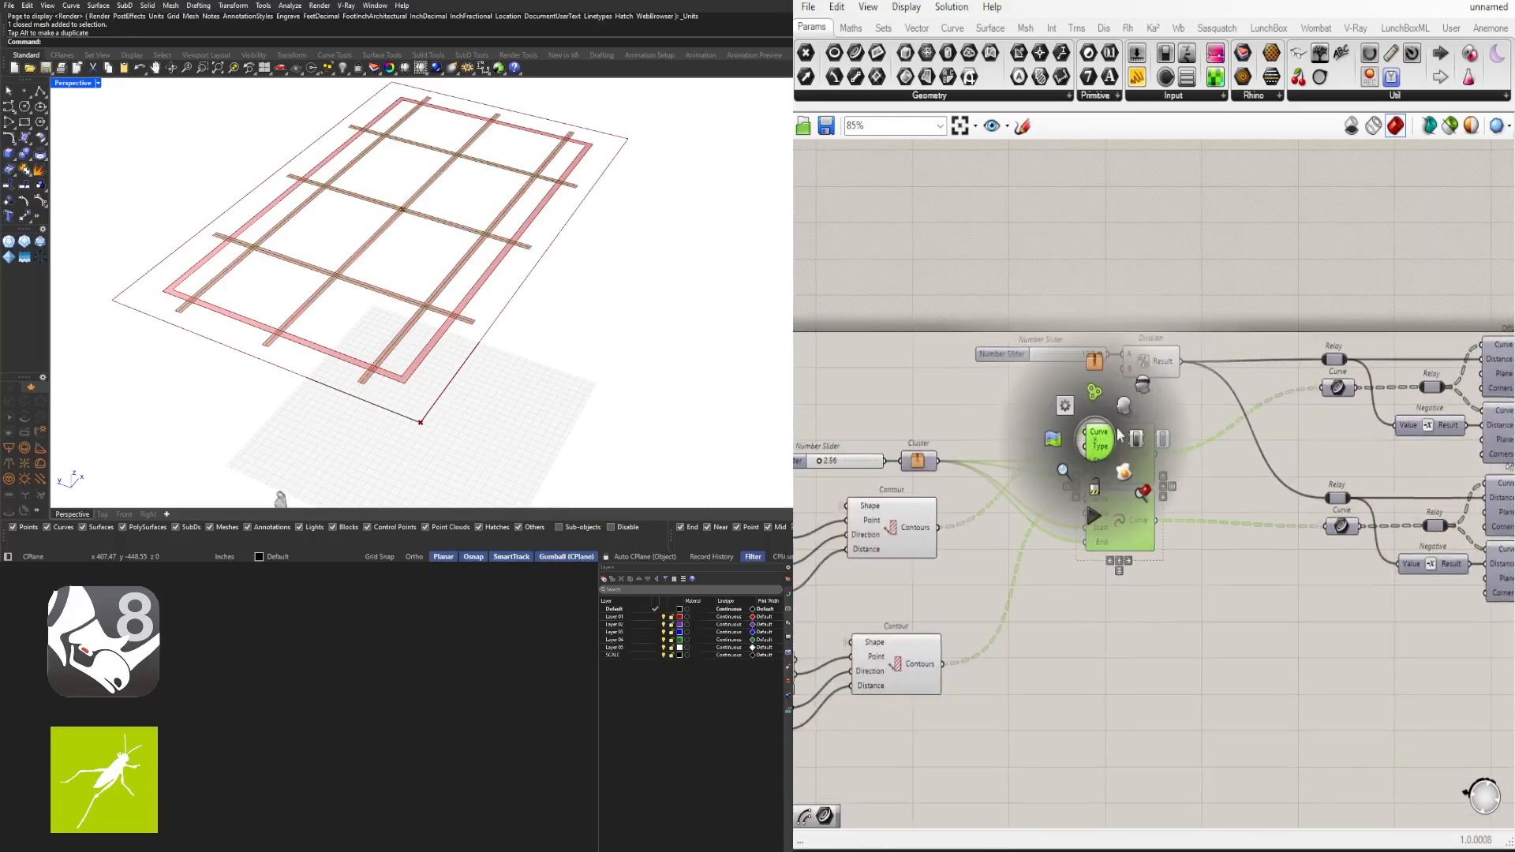
{"action": "left_click", "coordinate": [1144, 381]}
{"action": "left_click", "coordinate": [1039, 570]}
Examine the contour extension slider feeding the Cluster and the beam thickness slider feeding Division
{"action": "scroll", "coordinate": [1040, 569], "scroll_direction": "down", "scroll_amount": 5}
{"action": "scroll", "coordinate": [931, 542], "scroll_direction": "up", "scroll_amount": 6}
{"action": "scroll", "coordinate": [944, 521], "scroll_direction": "up", "scroll_amount": 5}
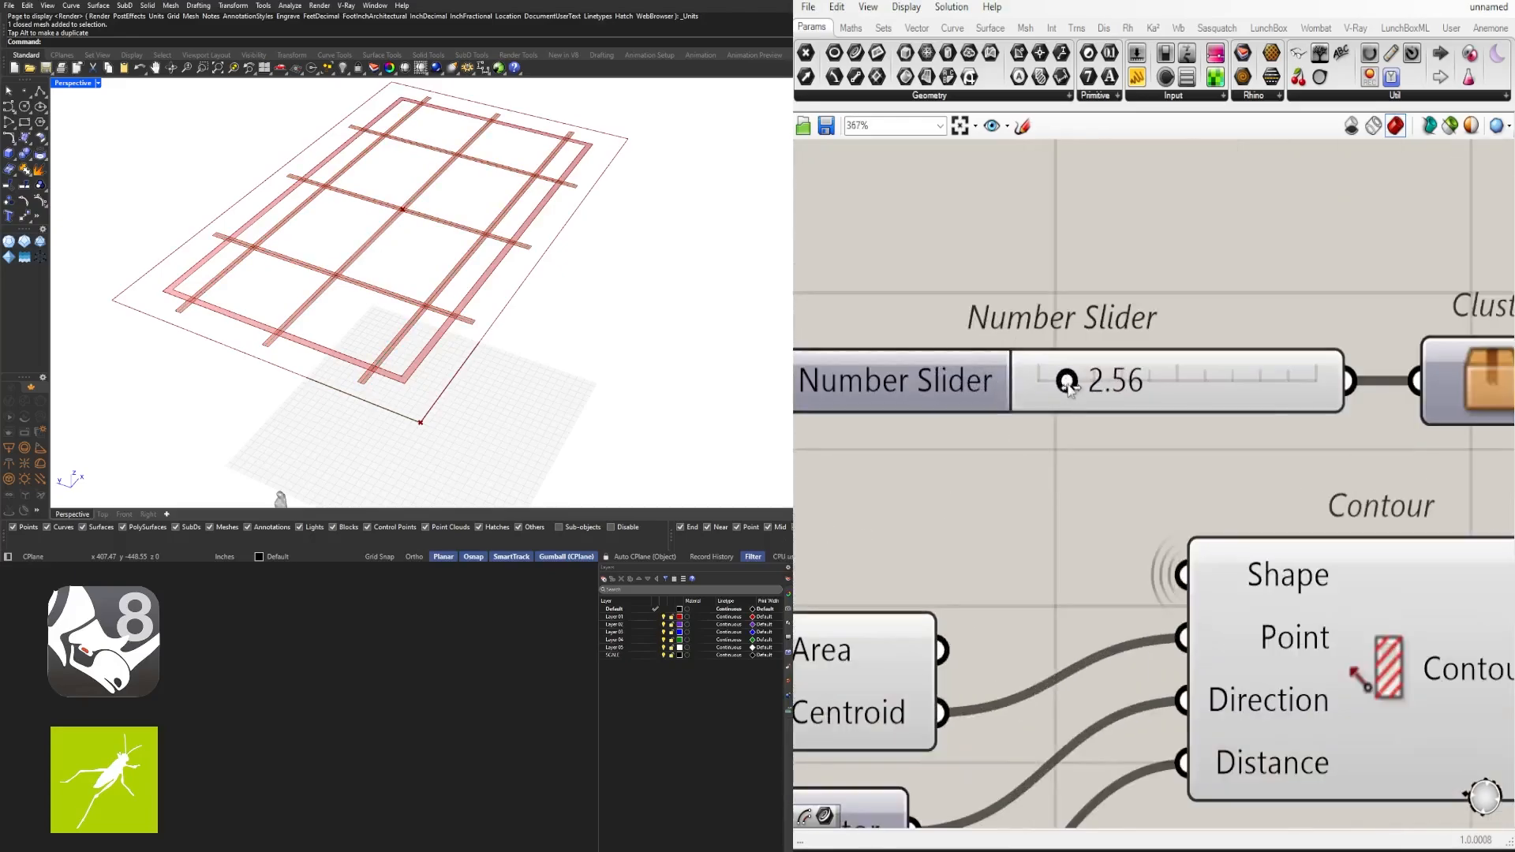
{"action": "mouse_move", "coordinate": [1069, 390]}
{"action": "left_mouse_down"}
{"action": "mouse_move", "coordinate": [1128, 389]}
{"action": "mouse_move", "coordinate": [1054, 390]}
{"action": "mouse_move", "coordinate": [1075, 395]}
{"action": "left_mouse_up"}
{"action": "scroll", "coordinate": [1247, 580], "scroll_direction": "down", "scroll_amount": 5}
{"action": "right_click_drag", "start_coordinate": [1247, 580], "coordinate": [913, 558]}
{"action": "right_click_drag", "start_coordinate": [1353, 251], "coordinate": [1020, 320]}
{"action": "scroll", "coordinate": [1033, 327], "scroll_direction": "up", "scroll_amount": 7}
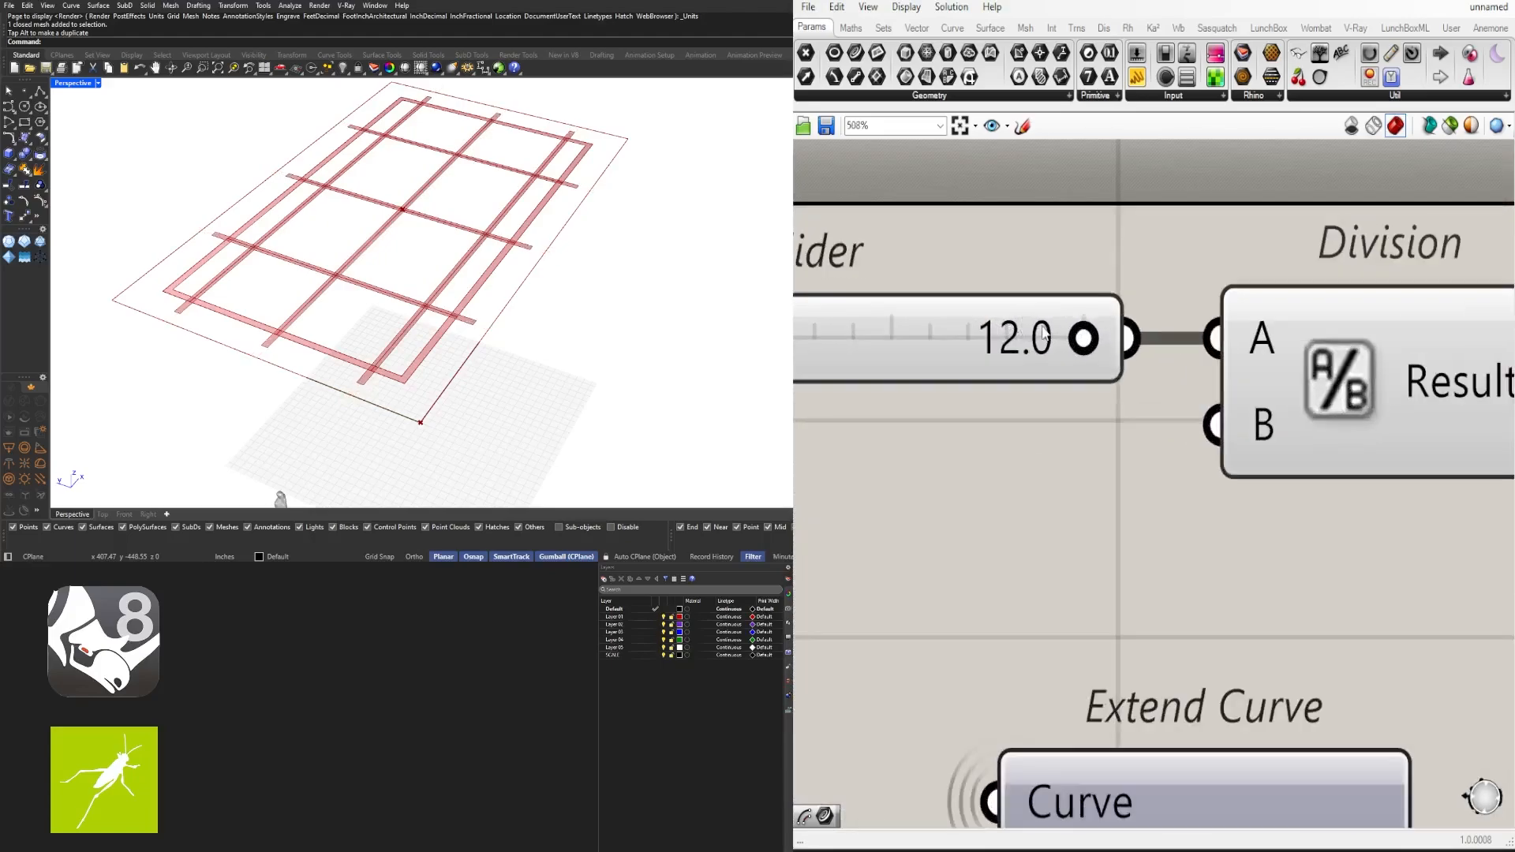
{"action": "mouse_move", "coordinate": [1081, 341]}
{"action": "left_mouse_down"}
{"action": "mouse_move", "coordinate": [971, 339]}
{"action": "mouse_move", "coordinate": [1083, 340]}
{"action": "left_mouse_up"}
{"action": "scroll", "coordinate": [893, 544], "scroll_direction": "down", "scroll_amount": 10}
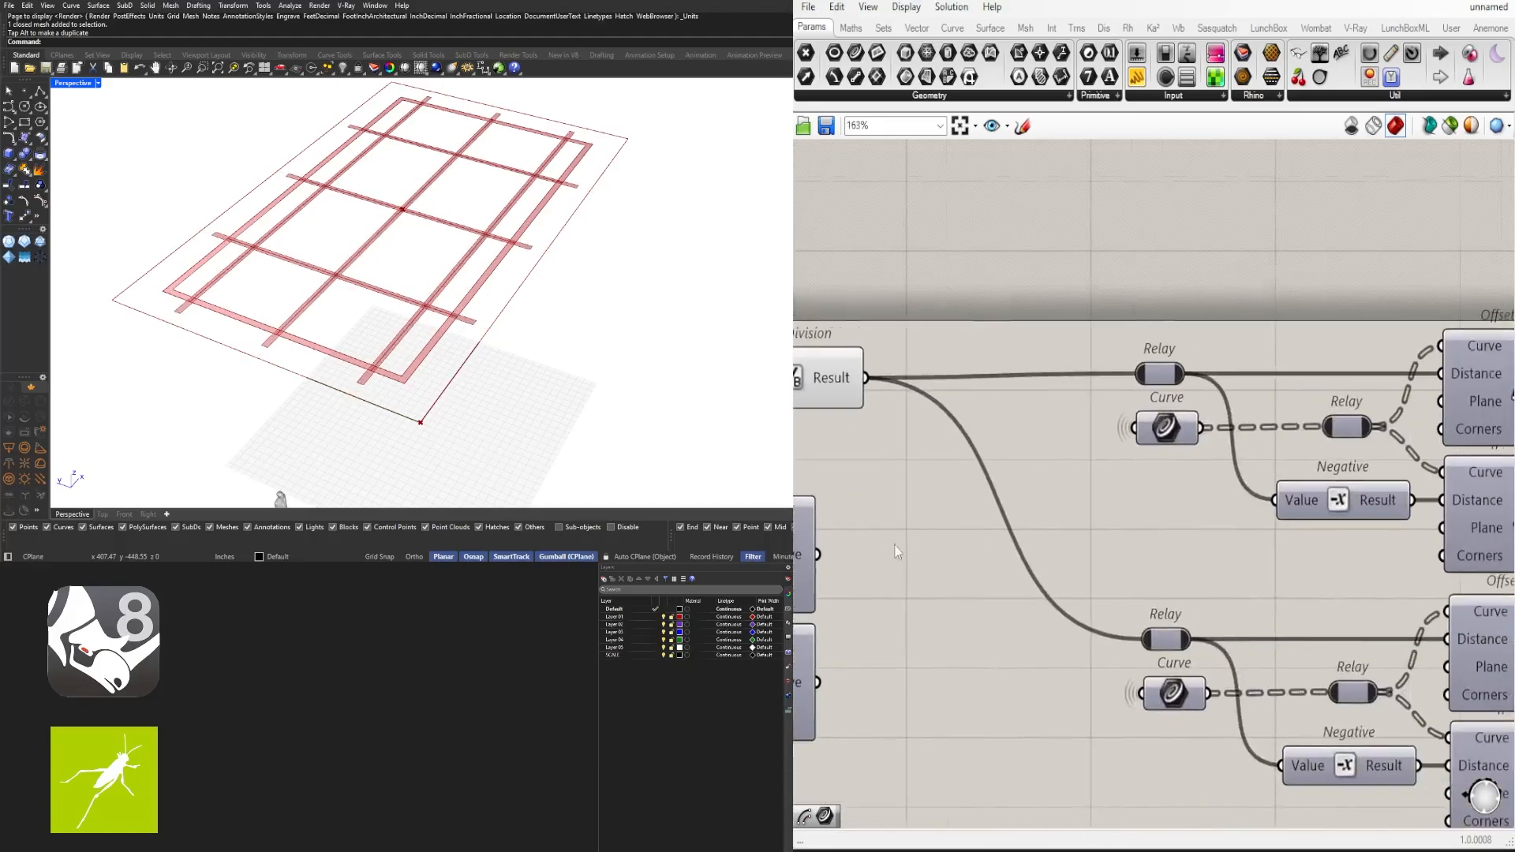
Highlight each Loft's beams in the viewport, individually and together, and shift the upper Loft slightly away from its Offset Curves
{"action": "left_click_drag", "start_coordinate": [1214, 617], "coordinate": [1108, 352]}
{"action": "left_click_drag", "start_coordinate": [1121, 393], "coordinate": [1123, 393]}
{"action": "left_click", "coordinate": [1309, 385]}
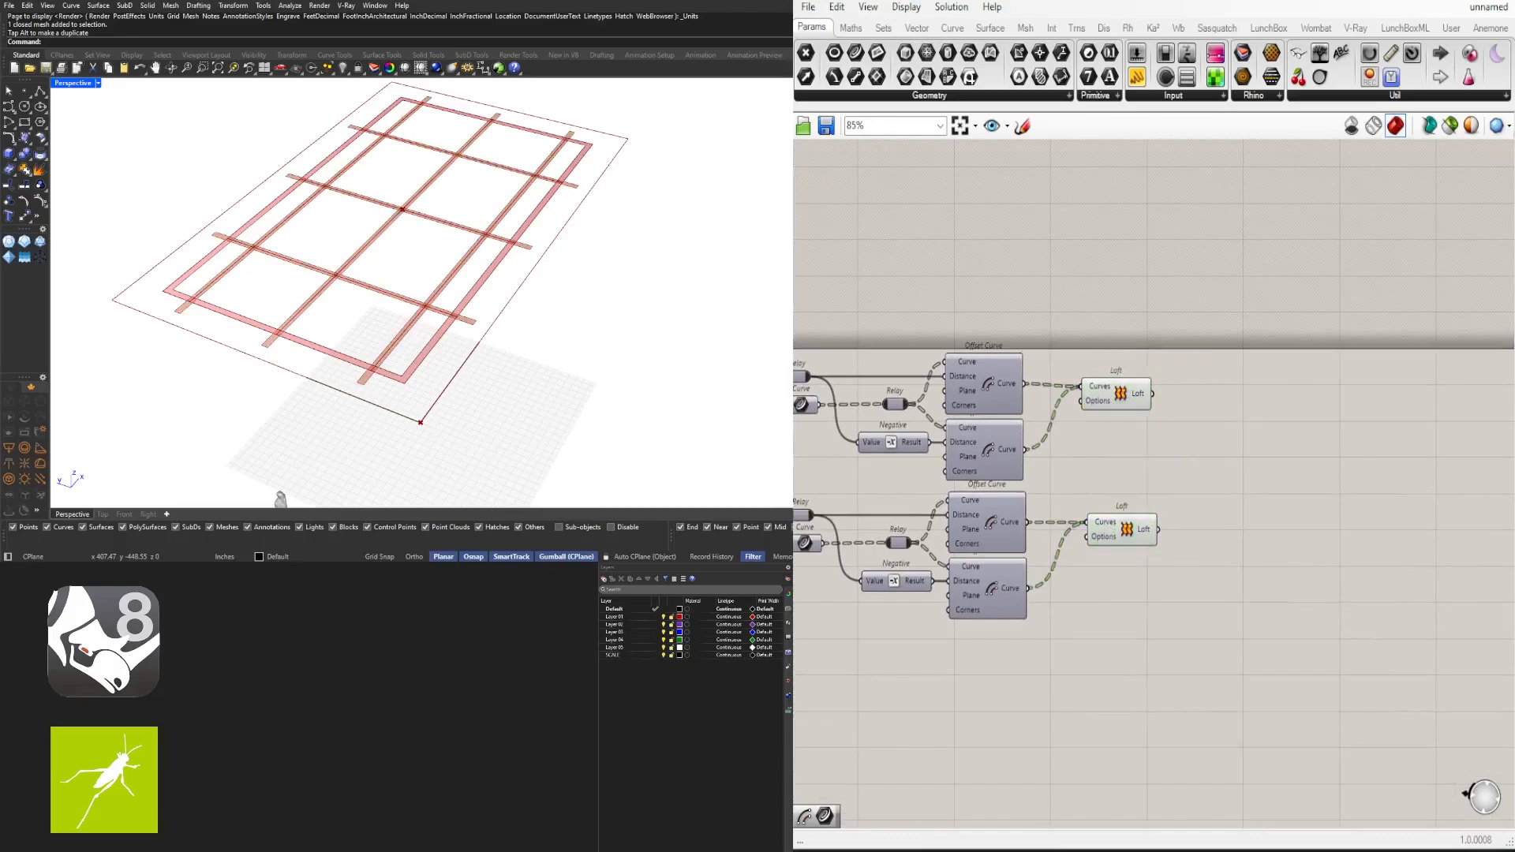
{"action": "left_click", "coordinate": [1124, 394]}
{"action": "left_click", "coordinate": [1127, 540]}
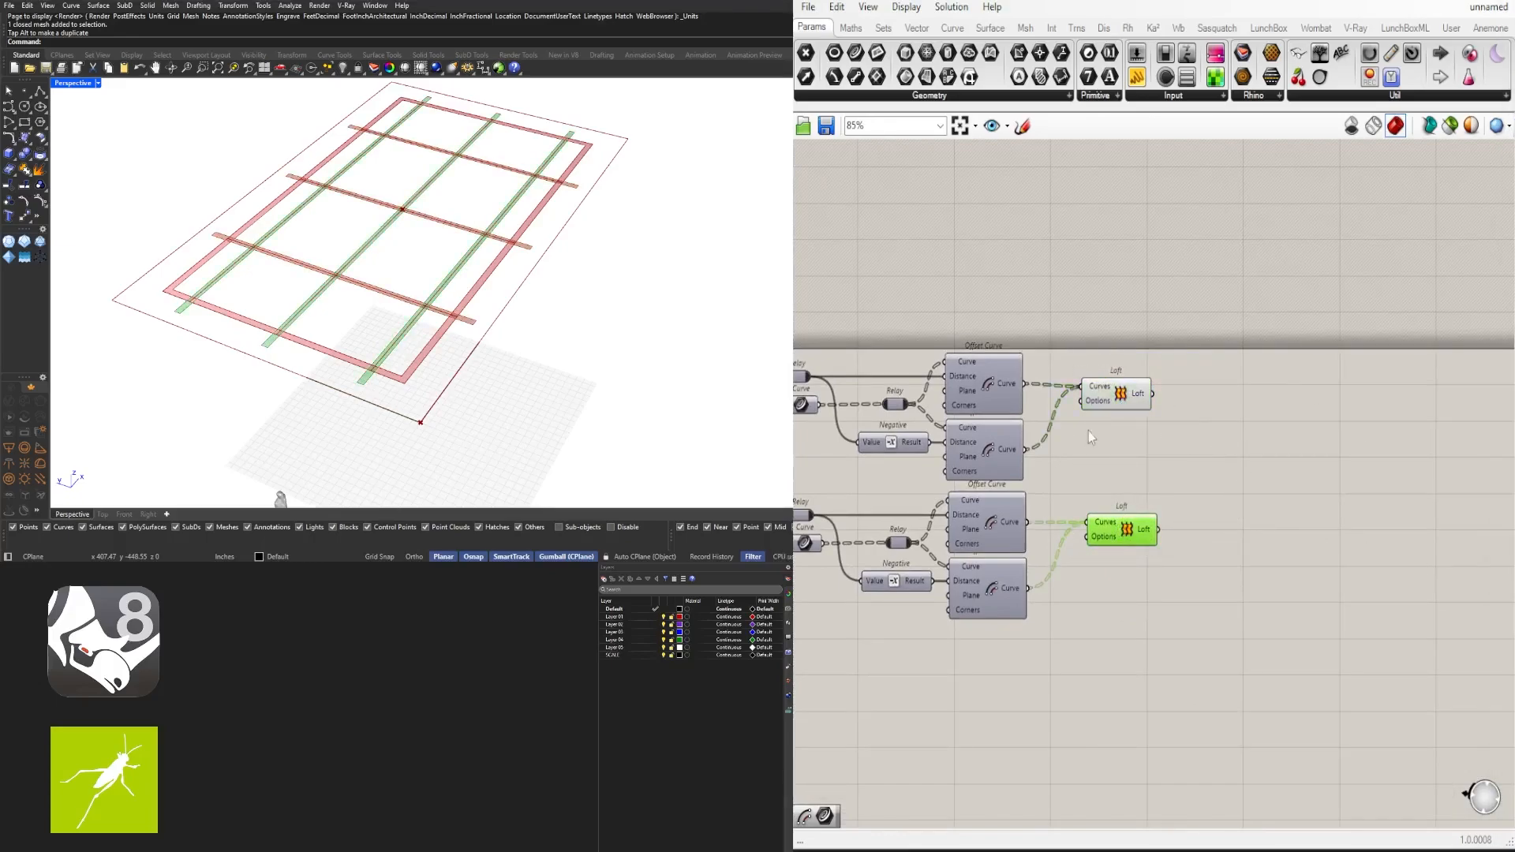
{"action": "left_click", "coordinate": [1119, 394], "text": "shift"}
{"action": "left_click", "coordinate": [1278, 485]}
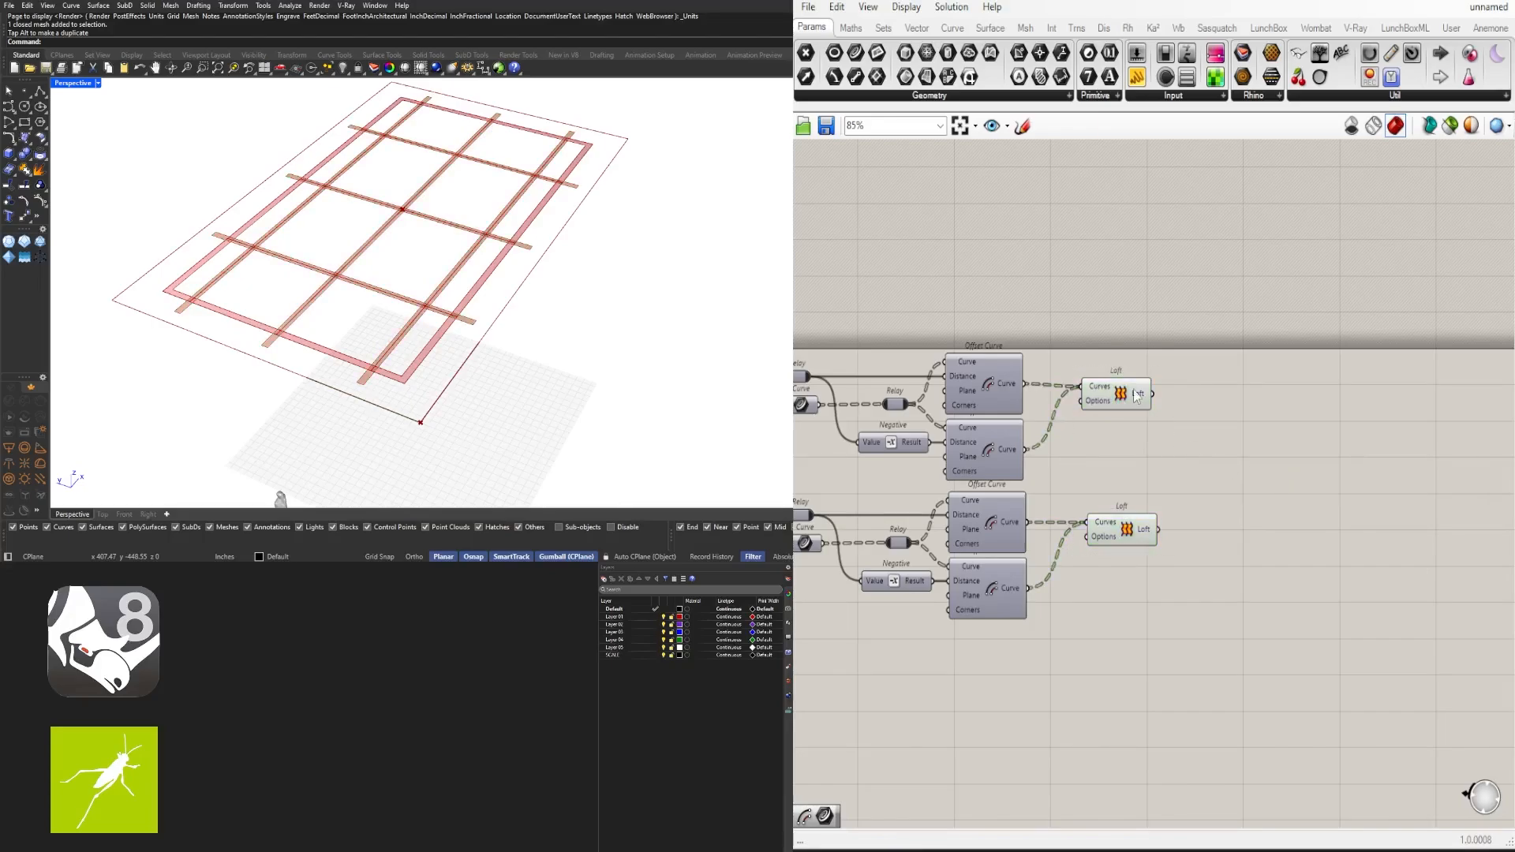
{"action": "left_click_drag", "start_coordinate": [1137, 396], "coordinate": [1143, 393]}
{"action": "left_click", "coordinate": [1115, 538]}
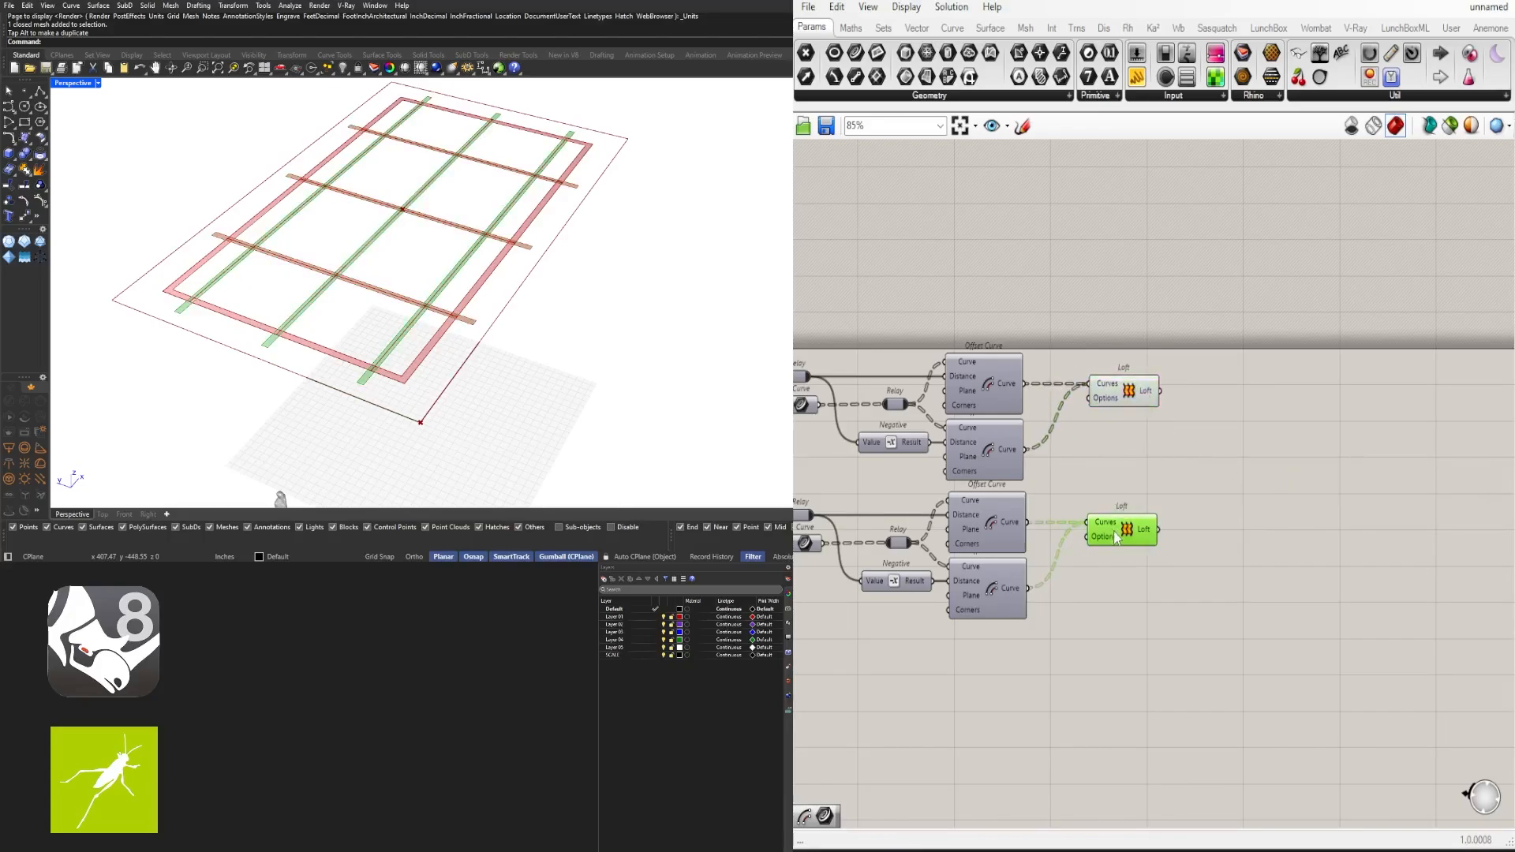
{"action": "left_click", "coordinate": [1123, 395], "text": "shift"}
{"action": "left_click", "coordinate": [1230, 531]}
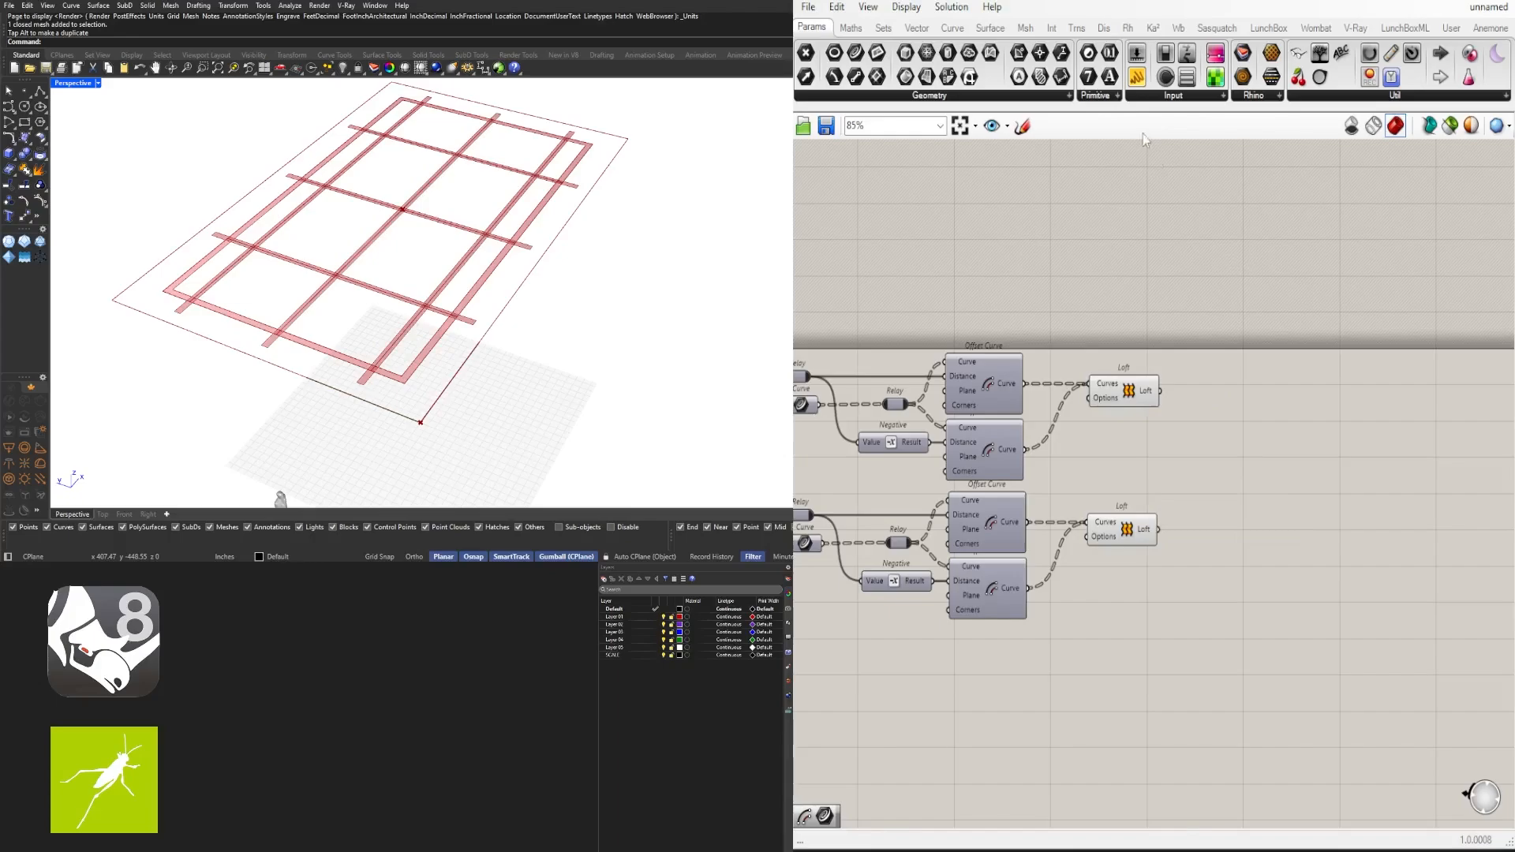
Add a Region Intersection component and connect the upper Loft to Curves A and the lower Loft to Curves B
{"action": "double_click", "coordinate": [1303, 504]}
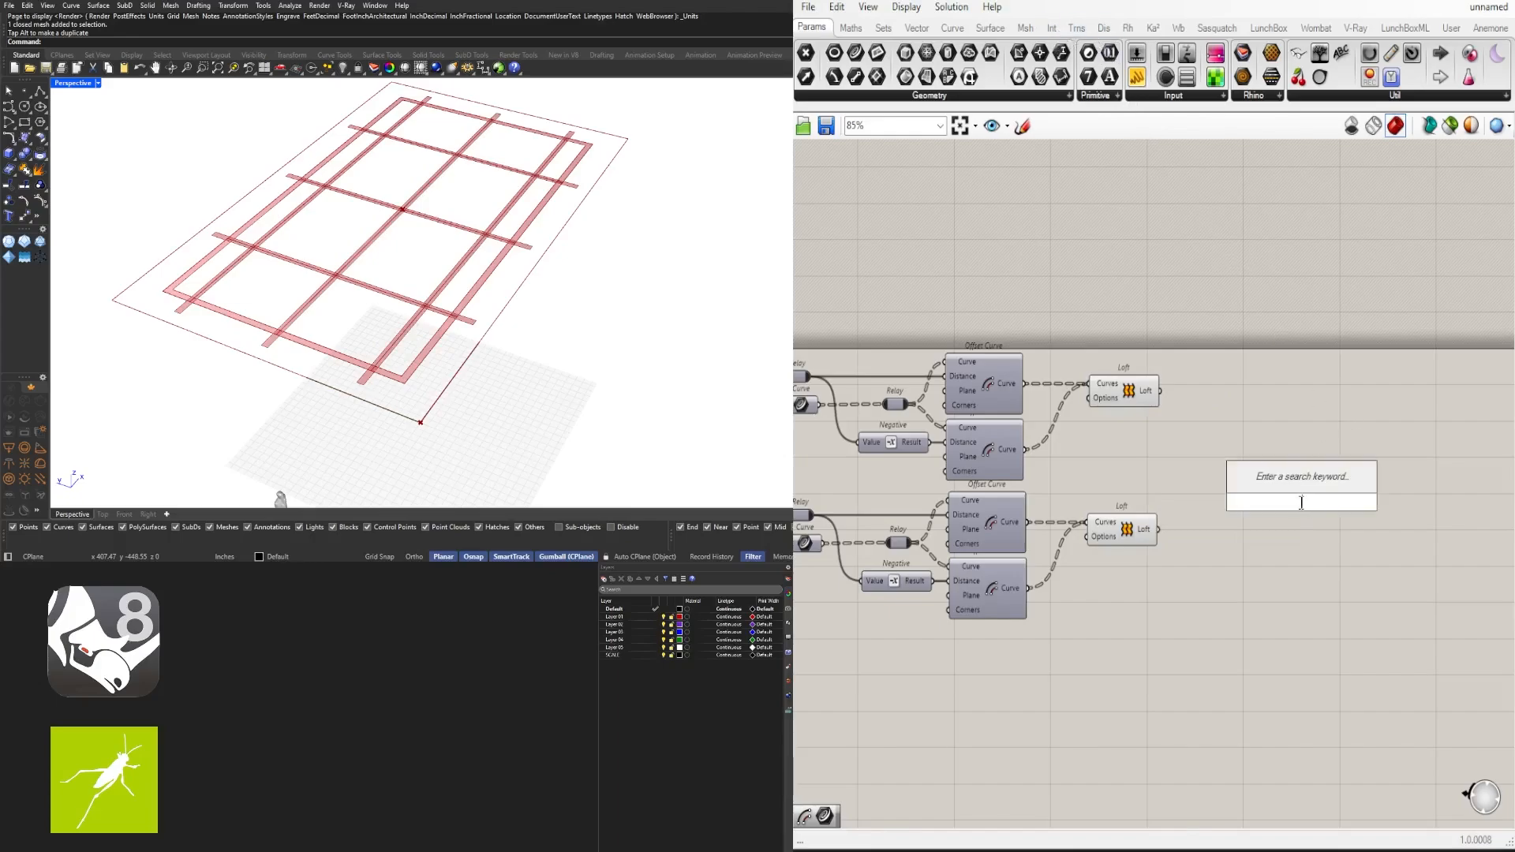
{"action": "type", "text": "reg"}
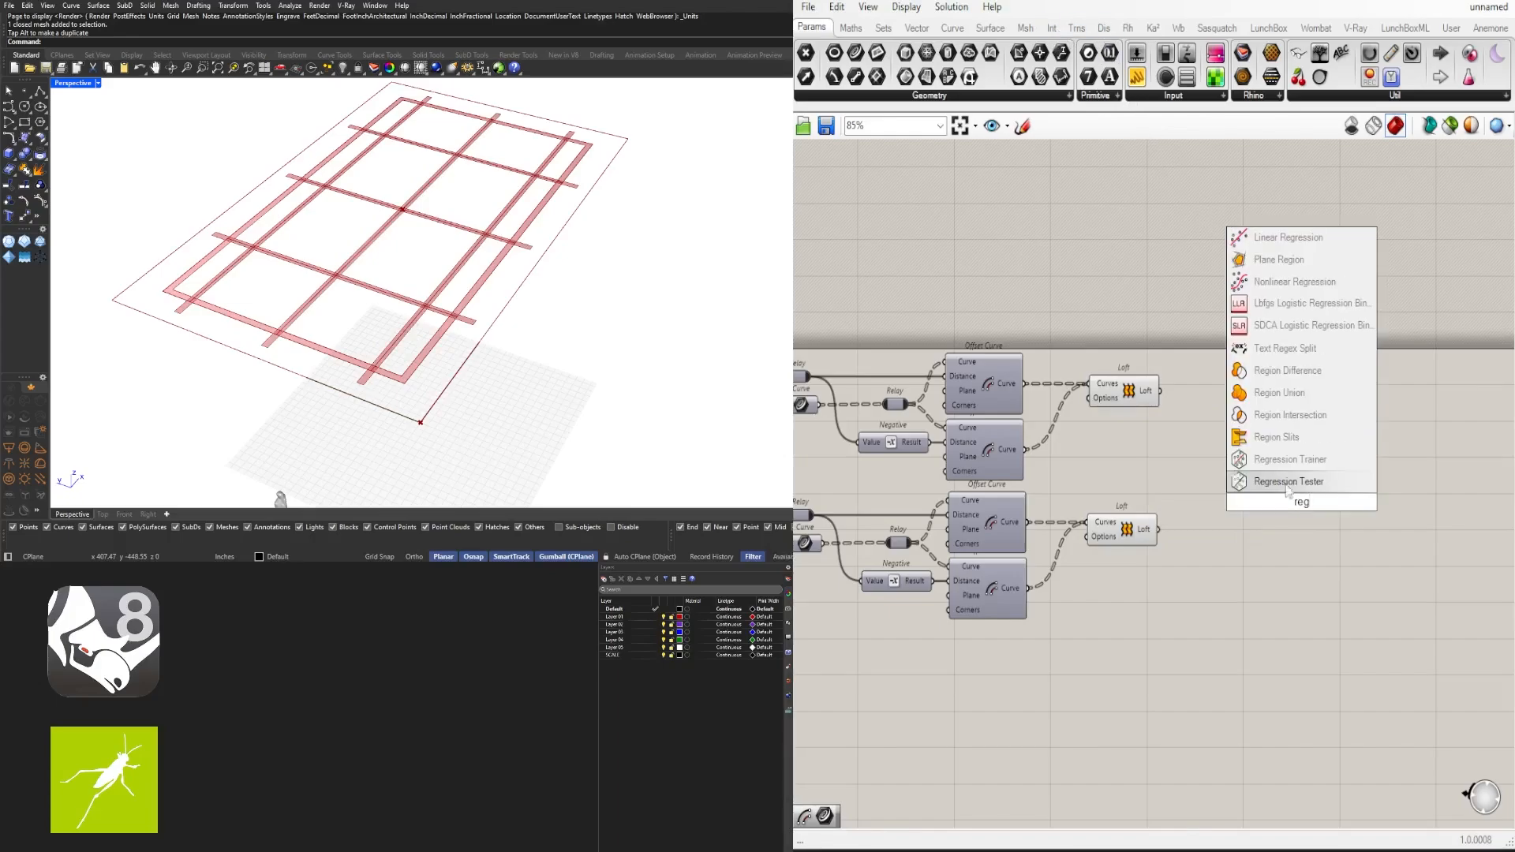
{"action": "left_click", "coordinate": [1290, 415]}
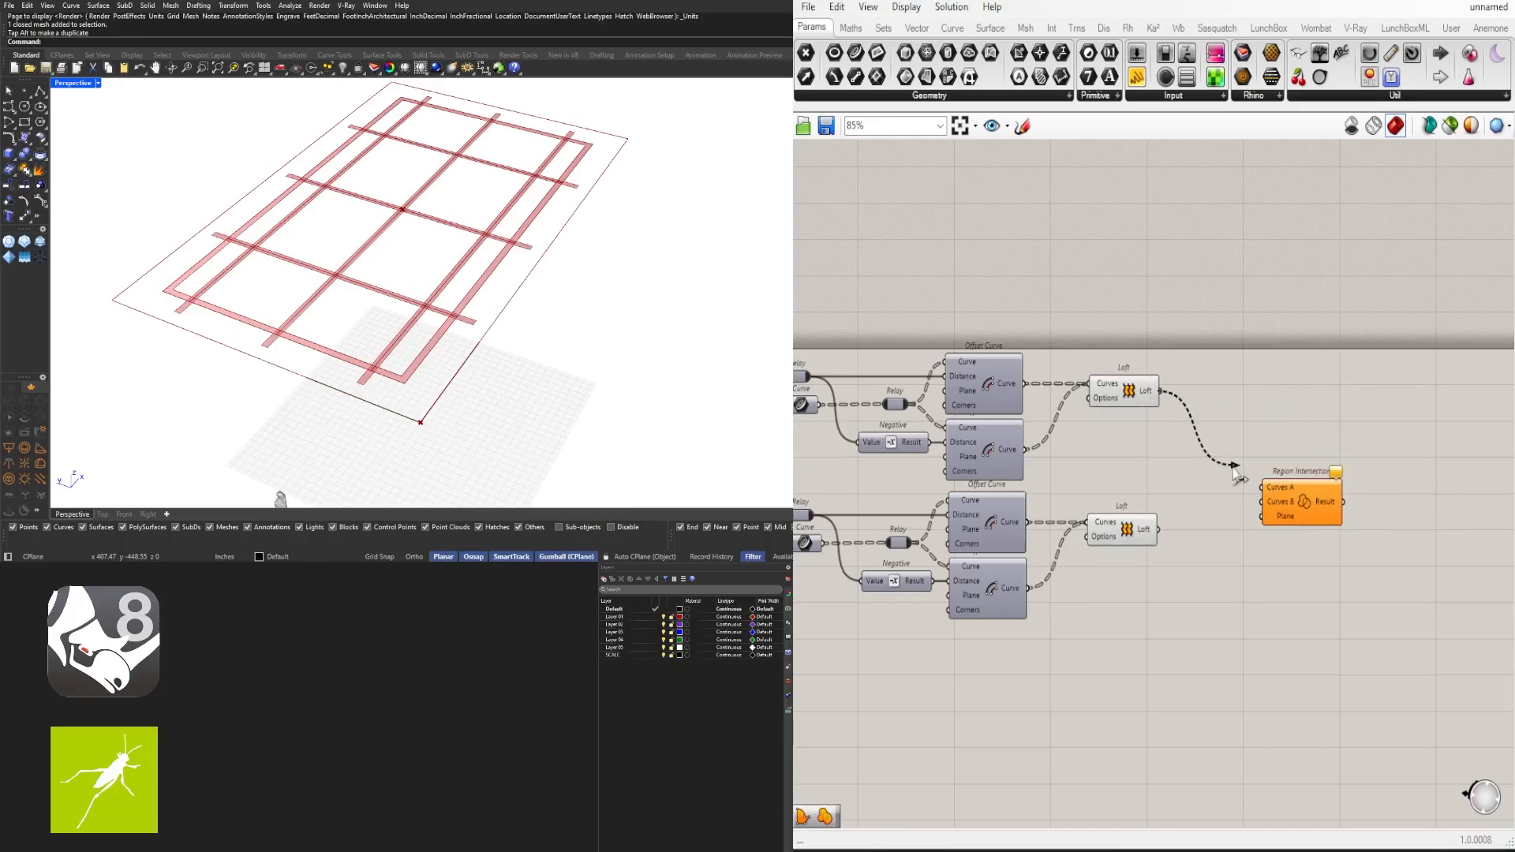
{"action": "left_click_drag", "start_coordinate": [1158, 529], "coordinate": [1221, 445]}
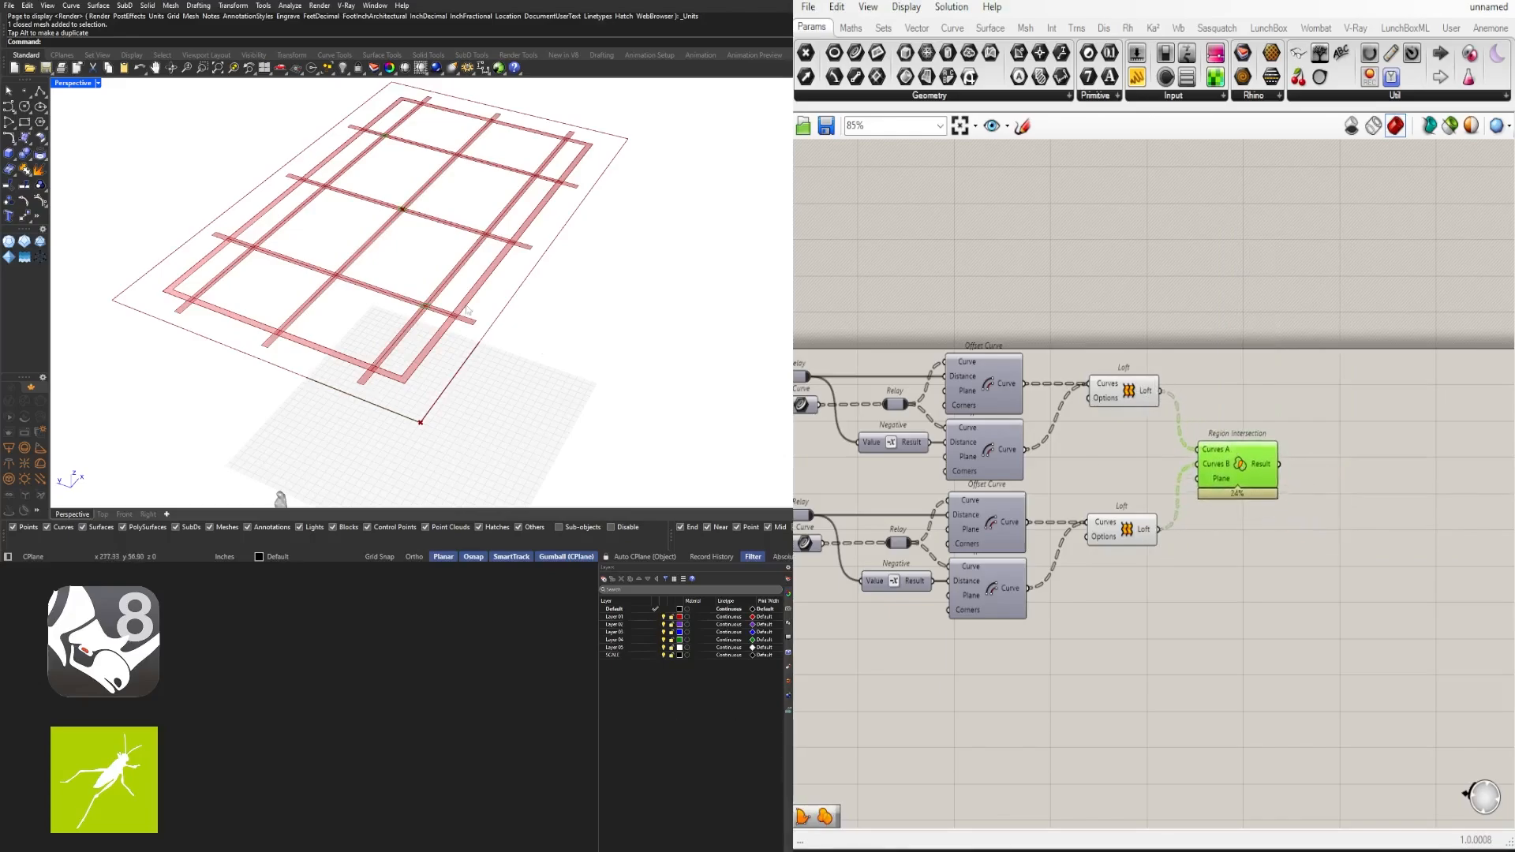
Graft the Curves A input of Region Intersection and move the component farther from the Lofts
{"action": "scroll", "coordinate": [1207, 461], "scroll_direction": "up", "scroll_amount": 4}
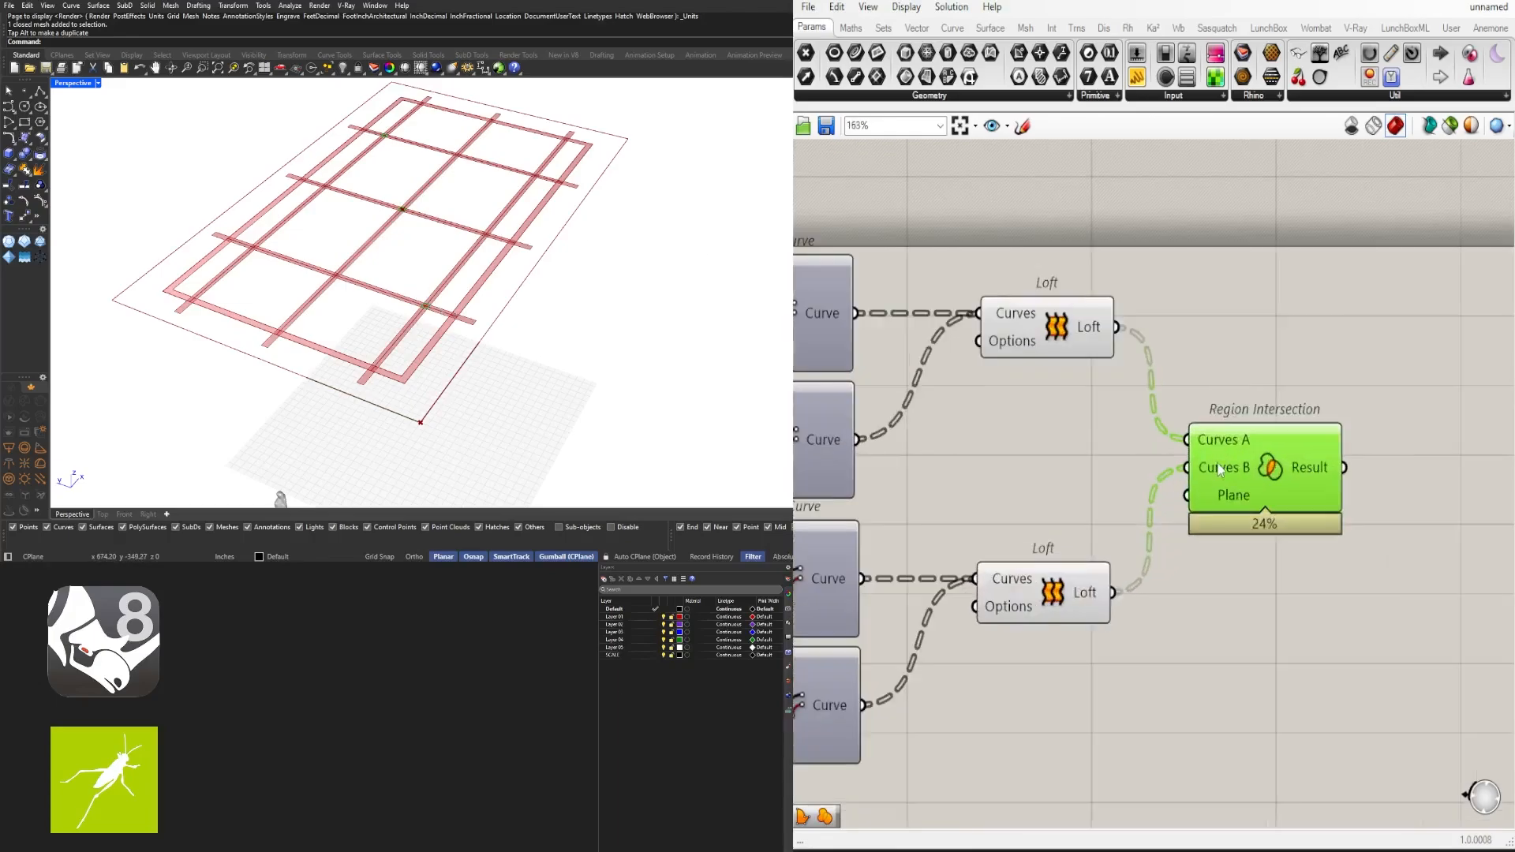
{"action": "right_click", "coordinate": [1217, 461]}
{"action": "left_click", "coordinate": [1224, 429]}
{"action": "right_click", "coordinate": [1224, 435]}
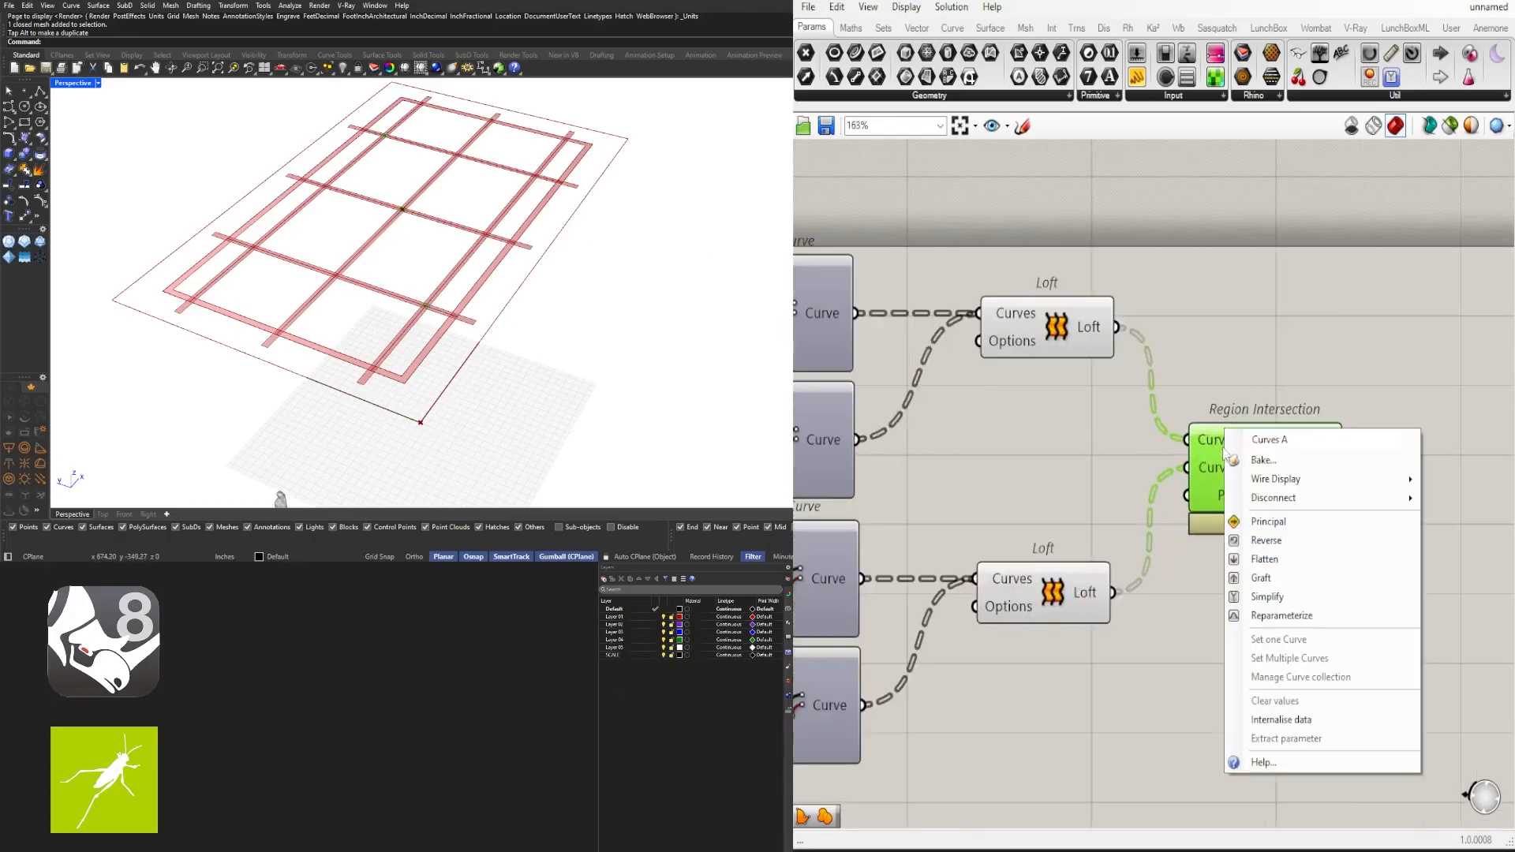
{"action": "left_click", "coordinate": [1266, 563]}
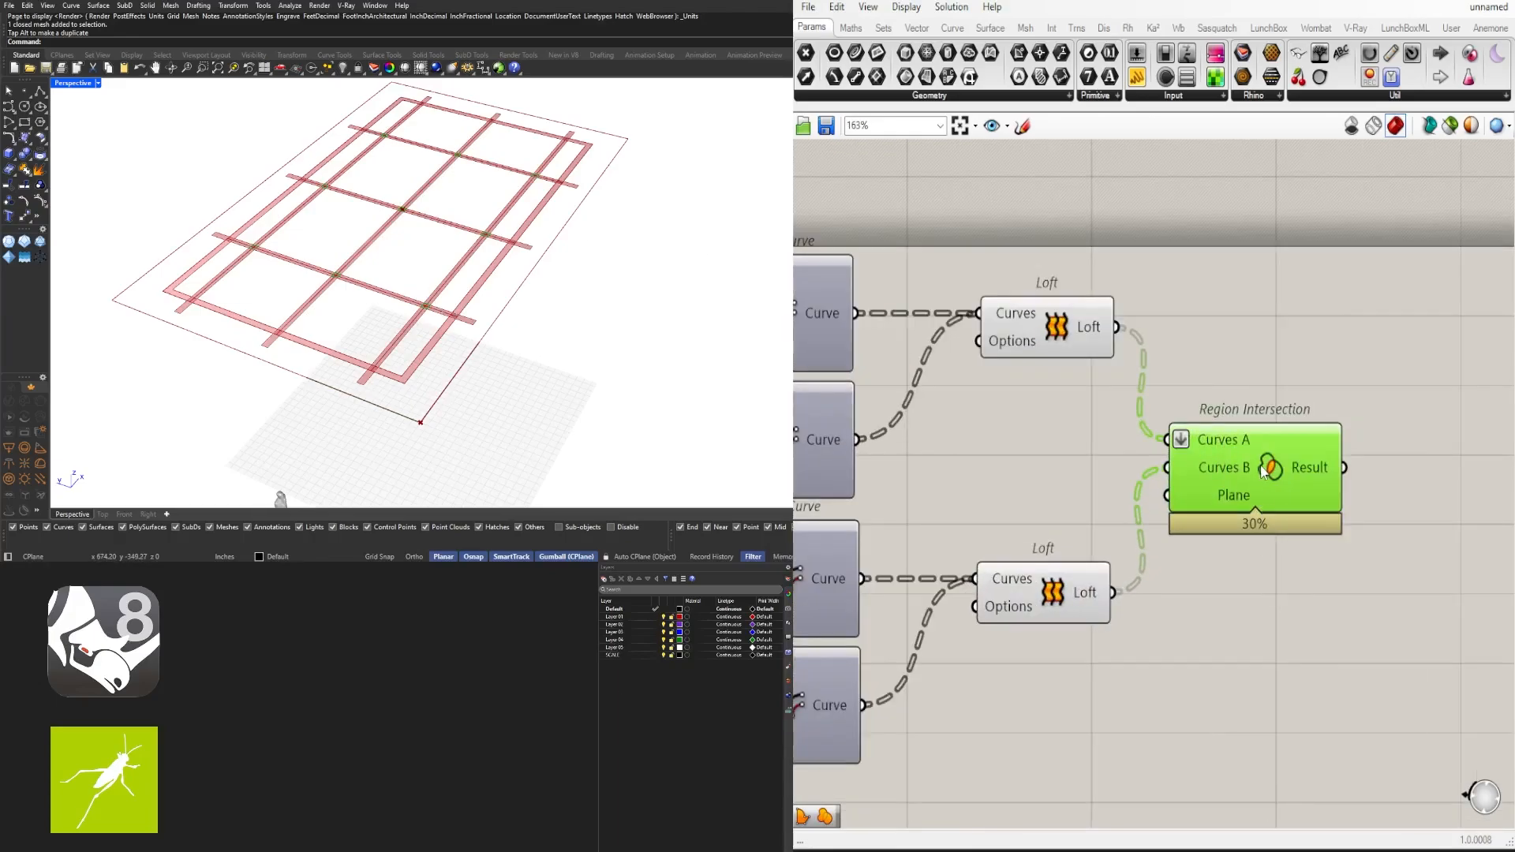
{"action": "left_click_drag", "start_coordinate": [1265, 471], "coordinate": [1340, 371]}
Examine the Region Intersection outlines where the X and Y beams cross in the viewport
{"action": "scroll", "coordinate": [388, 351], "scroll_direction": "up", "scroll_amount": 5}
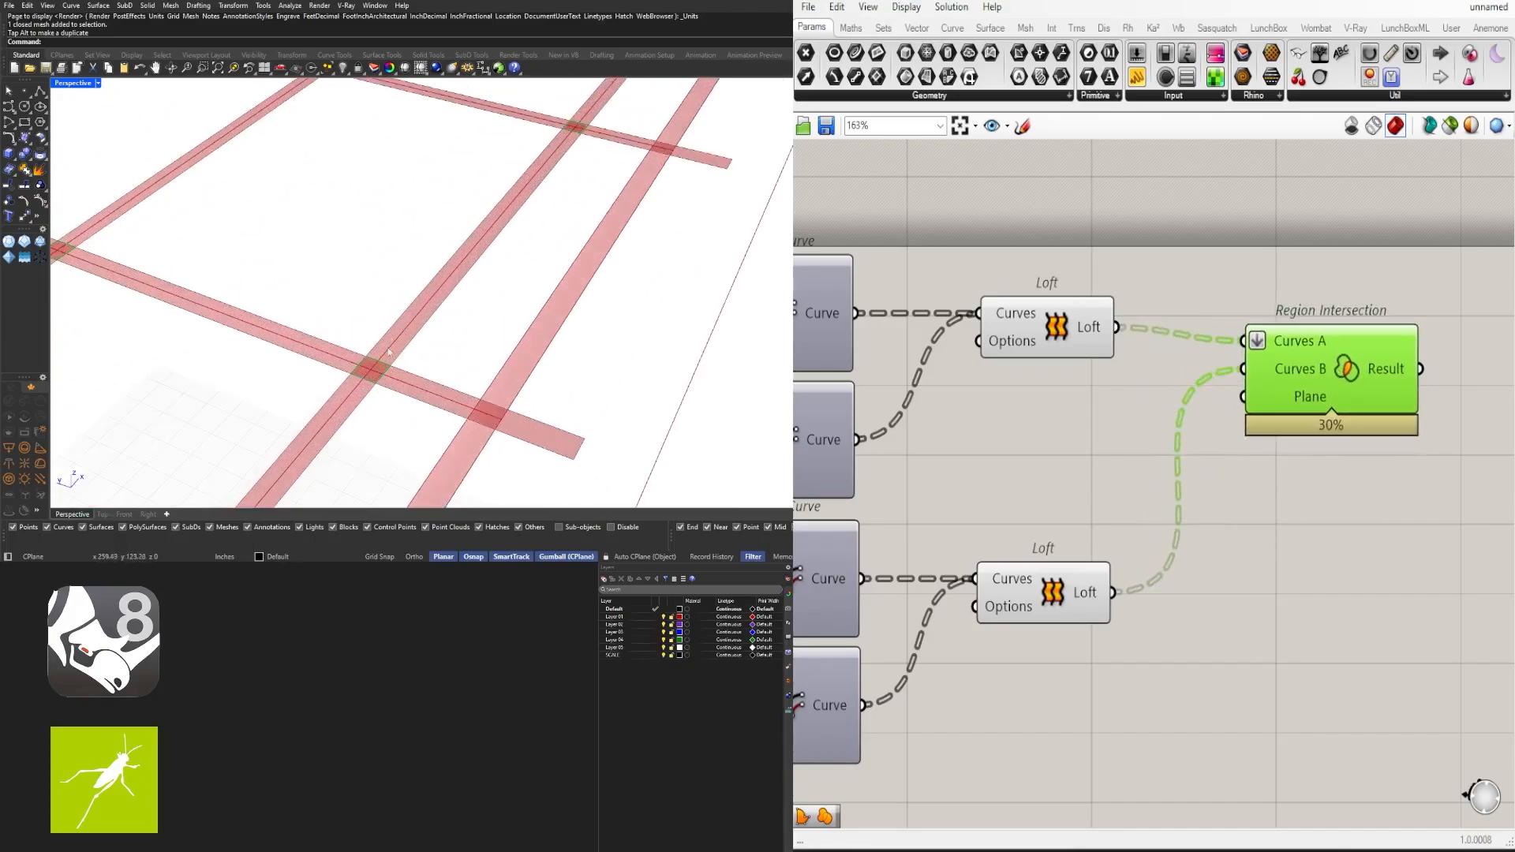
{"action": "scroll", "coordinate": [370, 367], "scroll_direction": "up", "scroll_amount": 3}
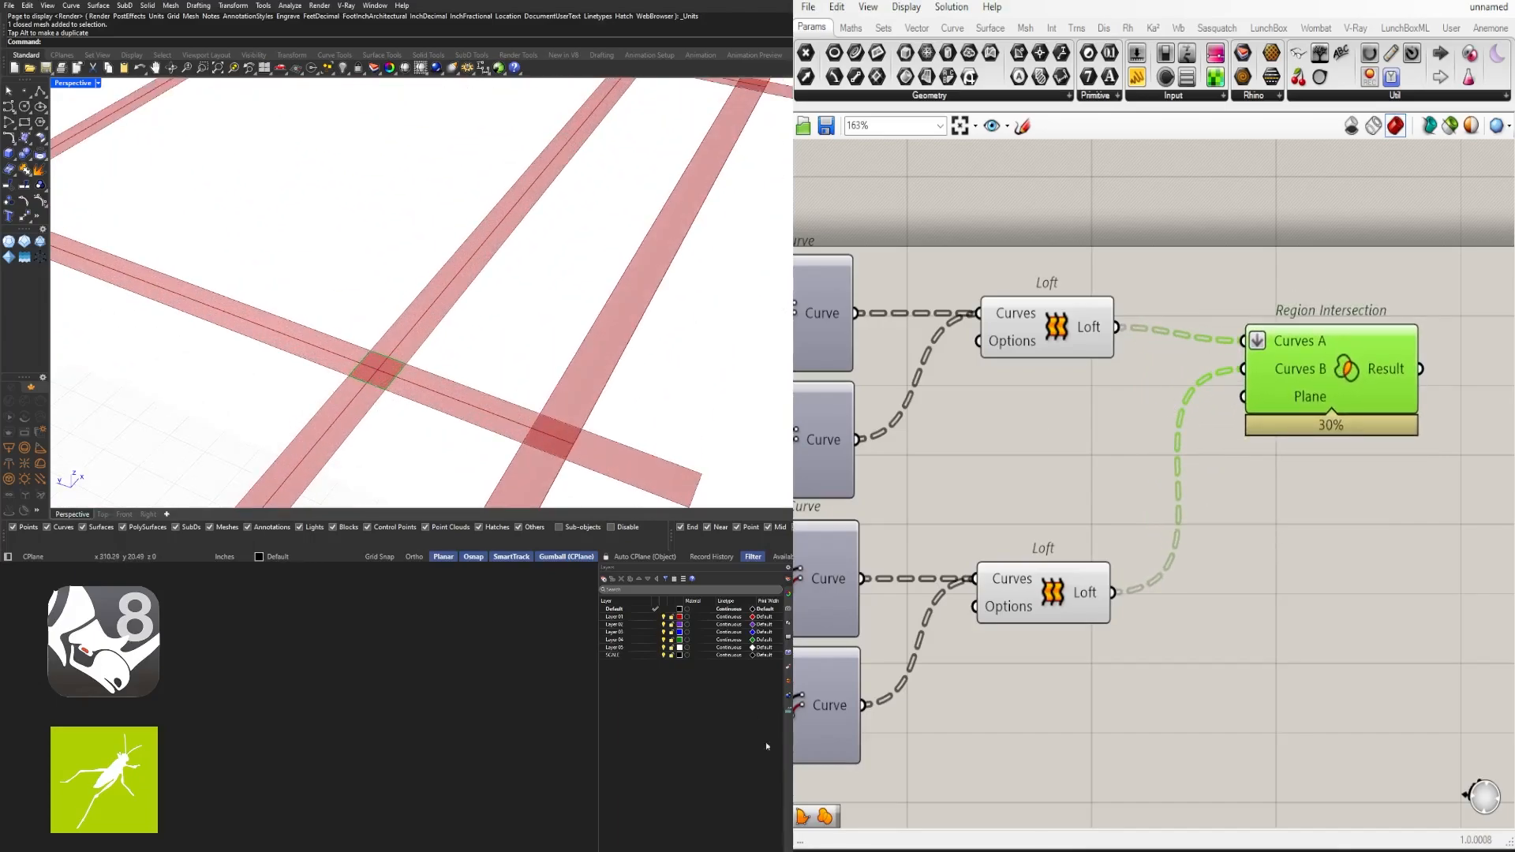
{"action": "scroll", "coordinate": [1121, 465], "scroll_direction": "down", "scroll_amount": 6}
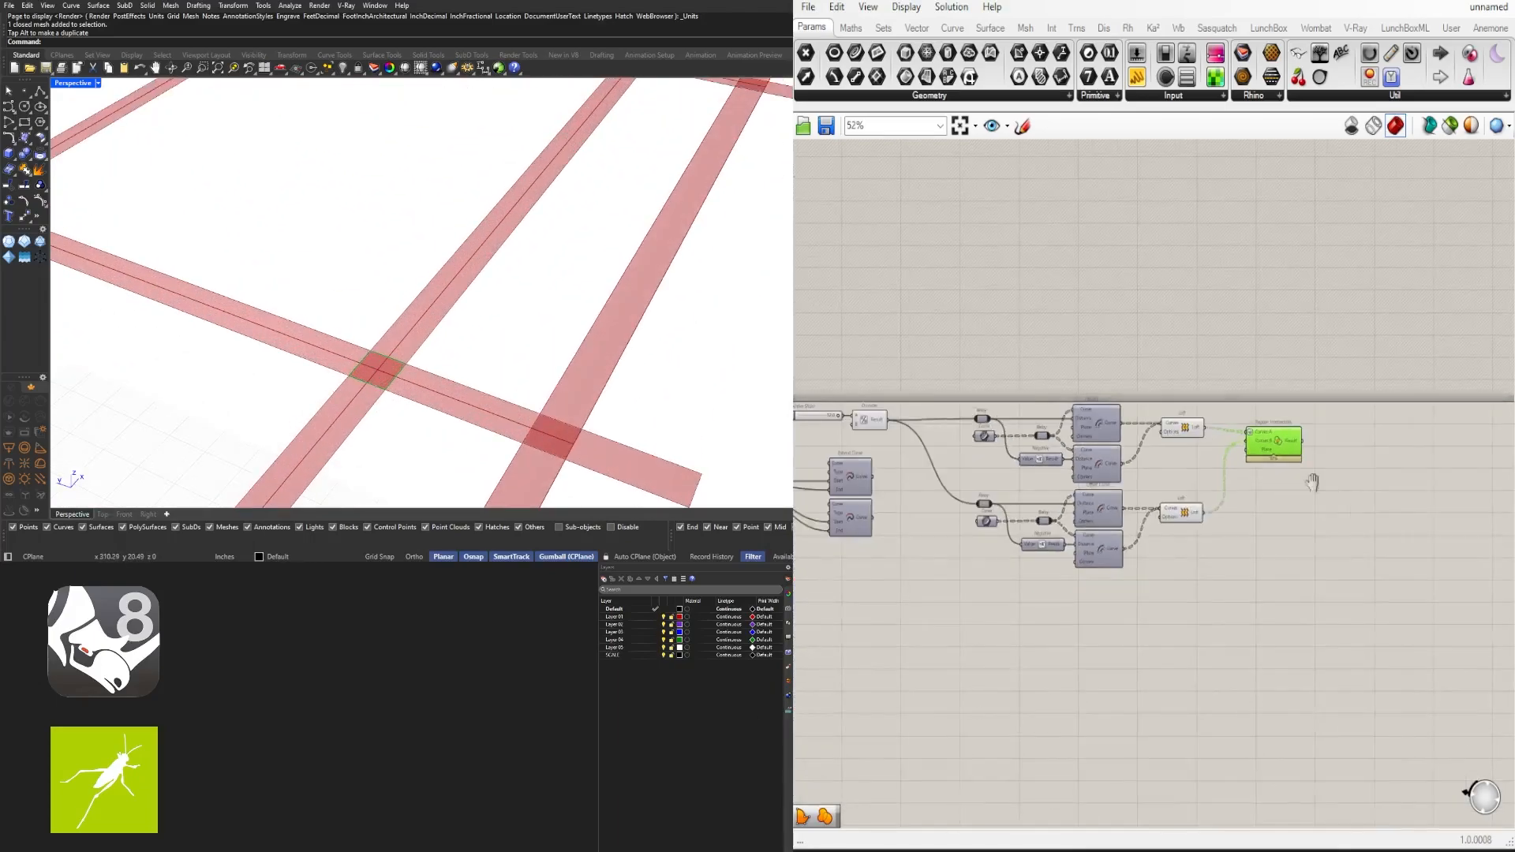
{"action": "left_click", "coordinate": [1189, 575]}
{"action": "scroll", "coordinate": [1176, 566], "scroll_direction": "down", "scroll_amount": 3}
{"action": "scroll", "coordinate": [1104, 552], "scroll_direction": "up", "scroll_amount": 4}
{"action": "left_click_drag", "start_coordinate": [1233, 430], "coordinate": [1265, 430]}
{"action": "scroll", "coordinate": [507, 296], "scroll_direction": "down", "scroll_amount": 8}
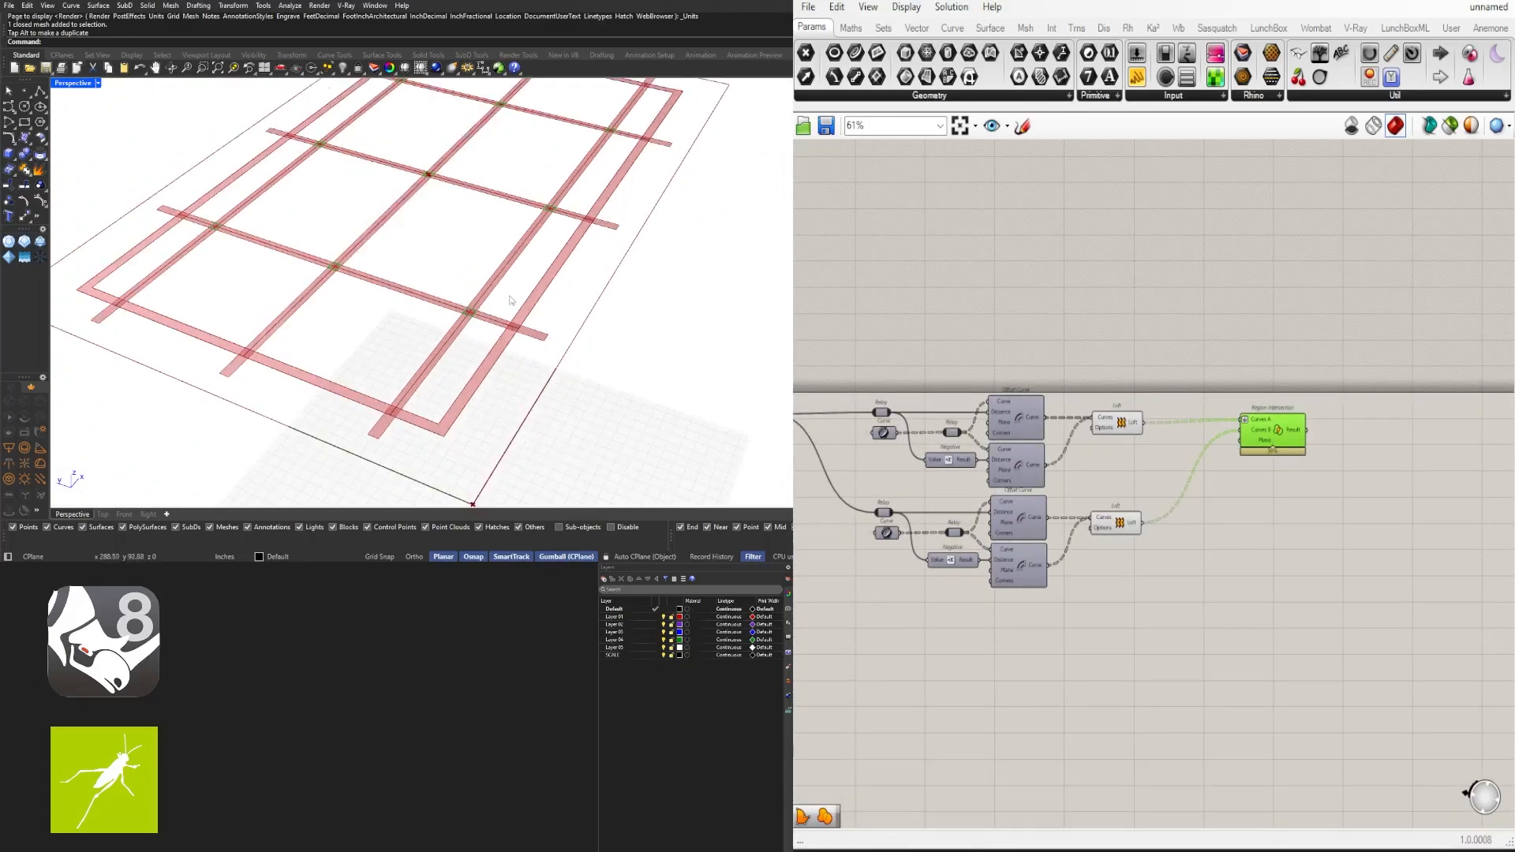
Add a Region Union component below Region Intersection, connect both Lofts to its Curves input and place it beside the lower Loft
{"action": "left_click", "coordinate": [1126, 430]}
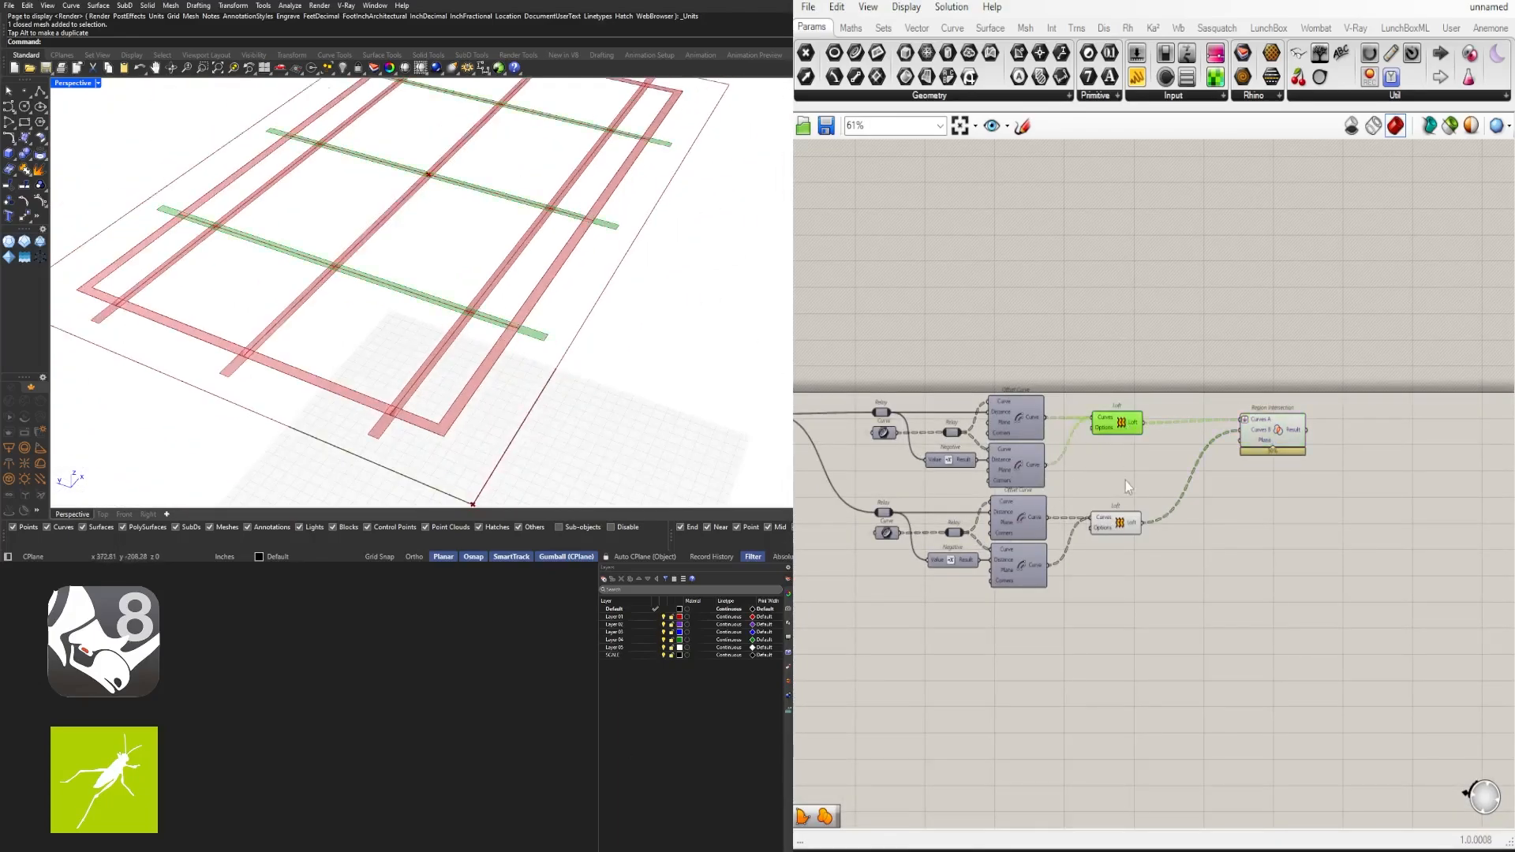
{"action": "left_click", "coordinate": [1222, 519]}
{"action": "double_click", "coordinate": [1243, 530]}
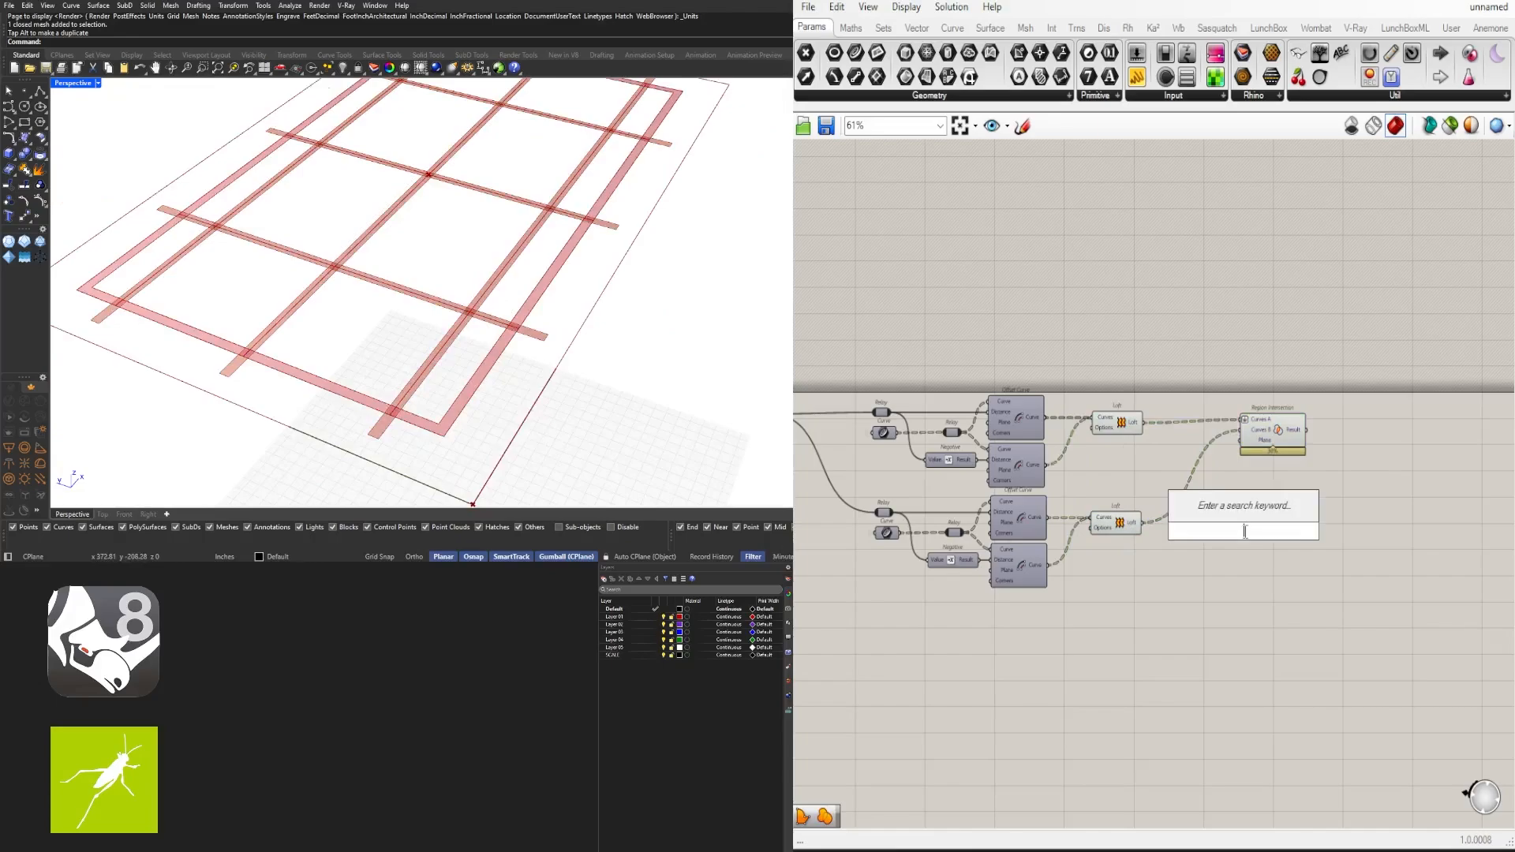
{"action": "type", "text": "reg"}
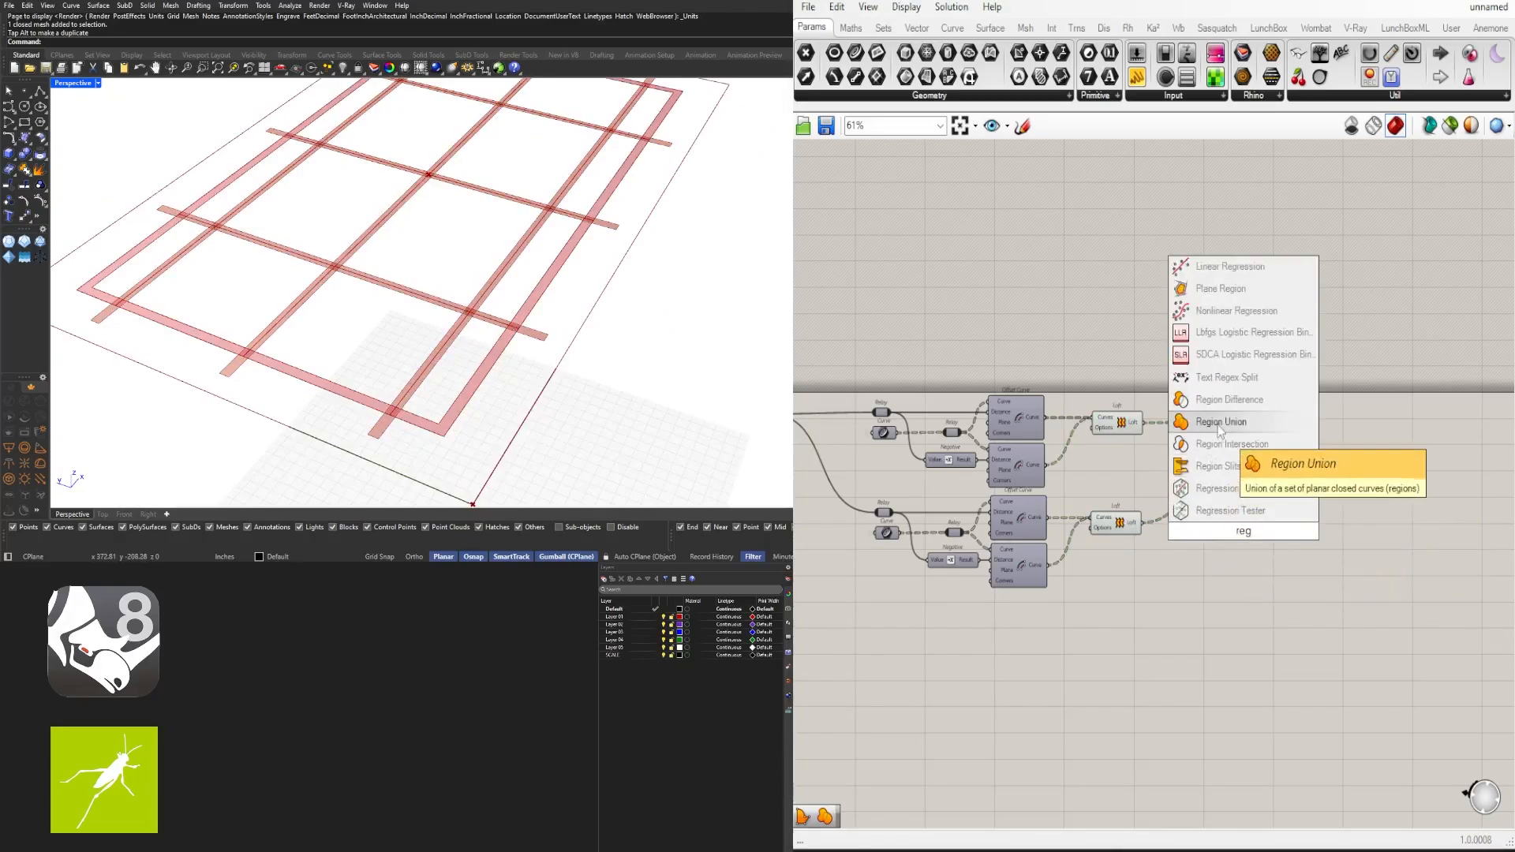
{"action": "left_click", "coordinate": [1223, 426]}
{"action": "scroll", "coordinate": [1155, 413], "scroll_direction": "up", "scroll_amount": 2}
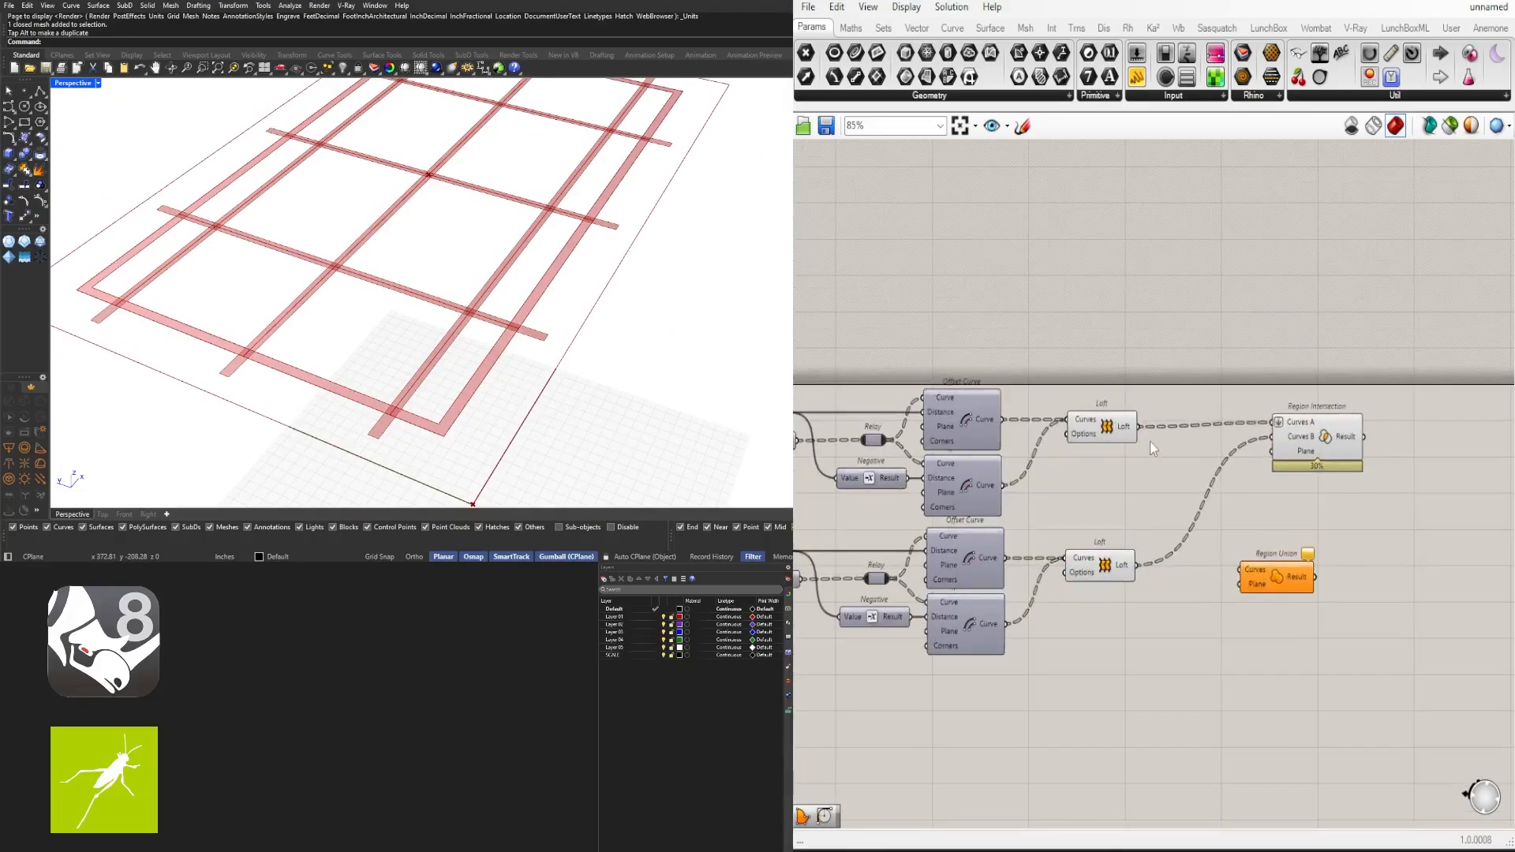
{"action": "left_click", "coordinate": [1101, 430]}
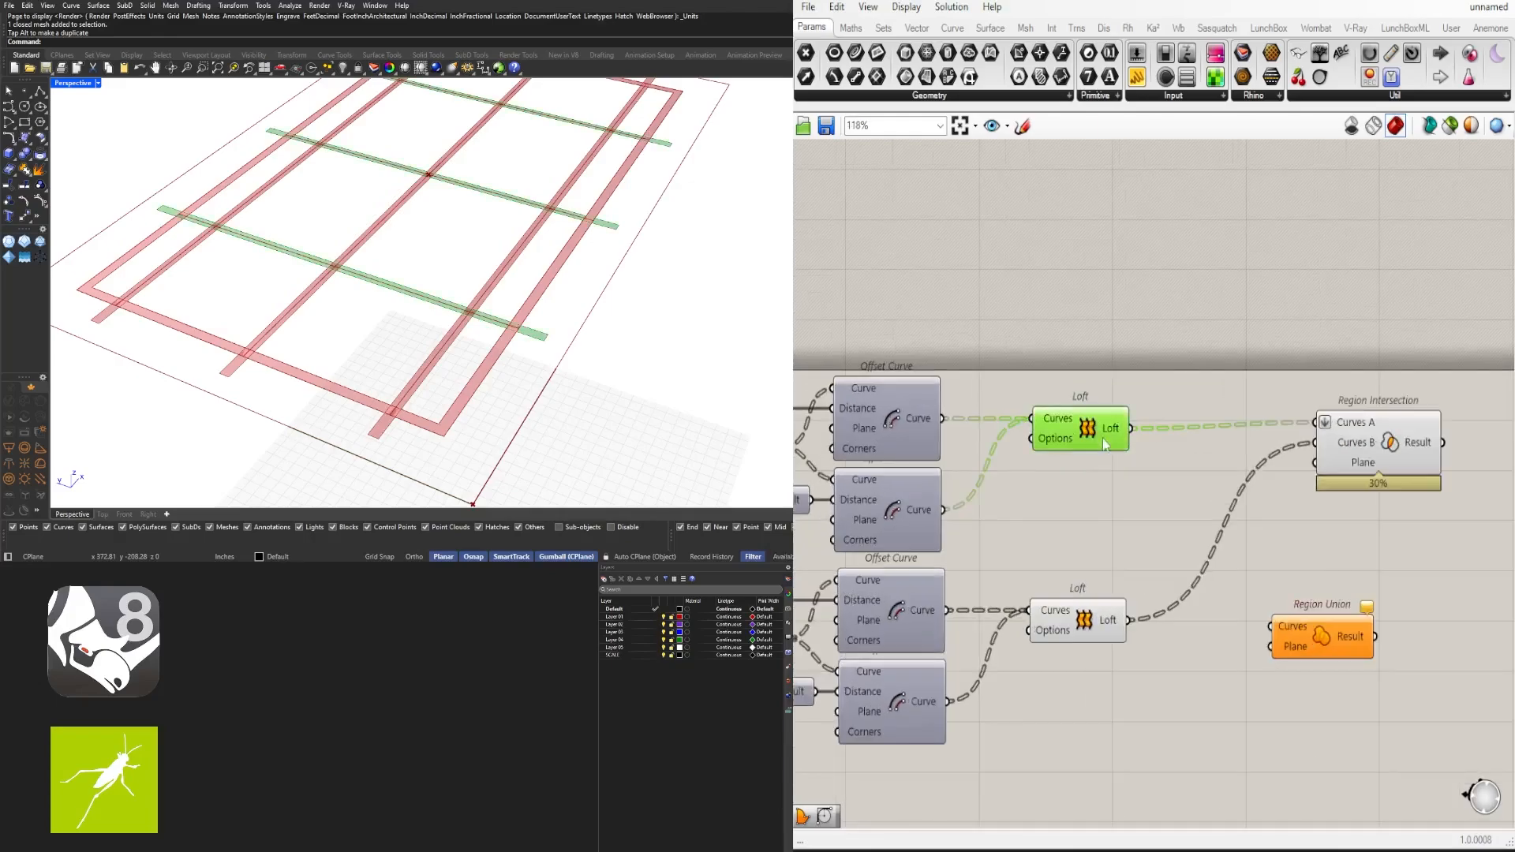
{"action": "scroll", "coordinate": [1104, 434], "scroll_direction": "up", "scroll_amount": 2}
{"action": "left_click_drag", "start_coordinate": [1082, 356], "coordinate": [1265, 513]}
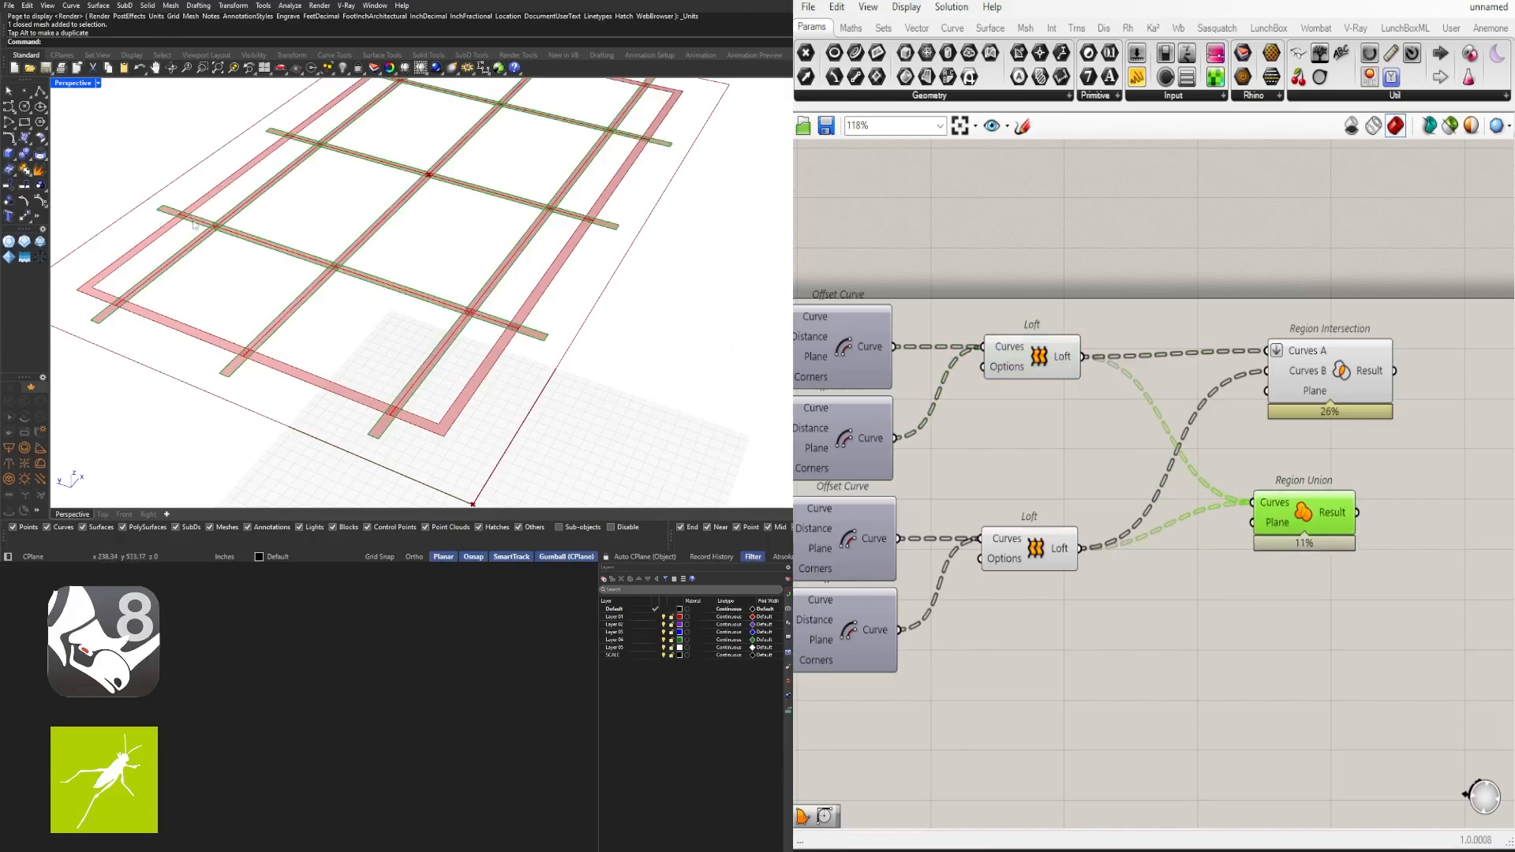
{"action": "left_click_drag", "start_coordinate": [1321, 541], "coordinate": [1275, 588]}
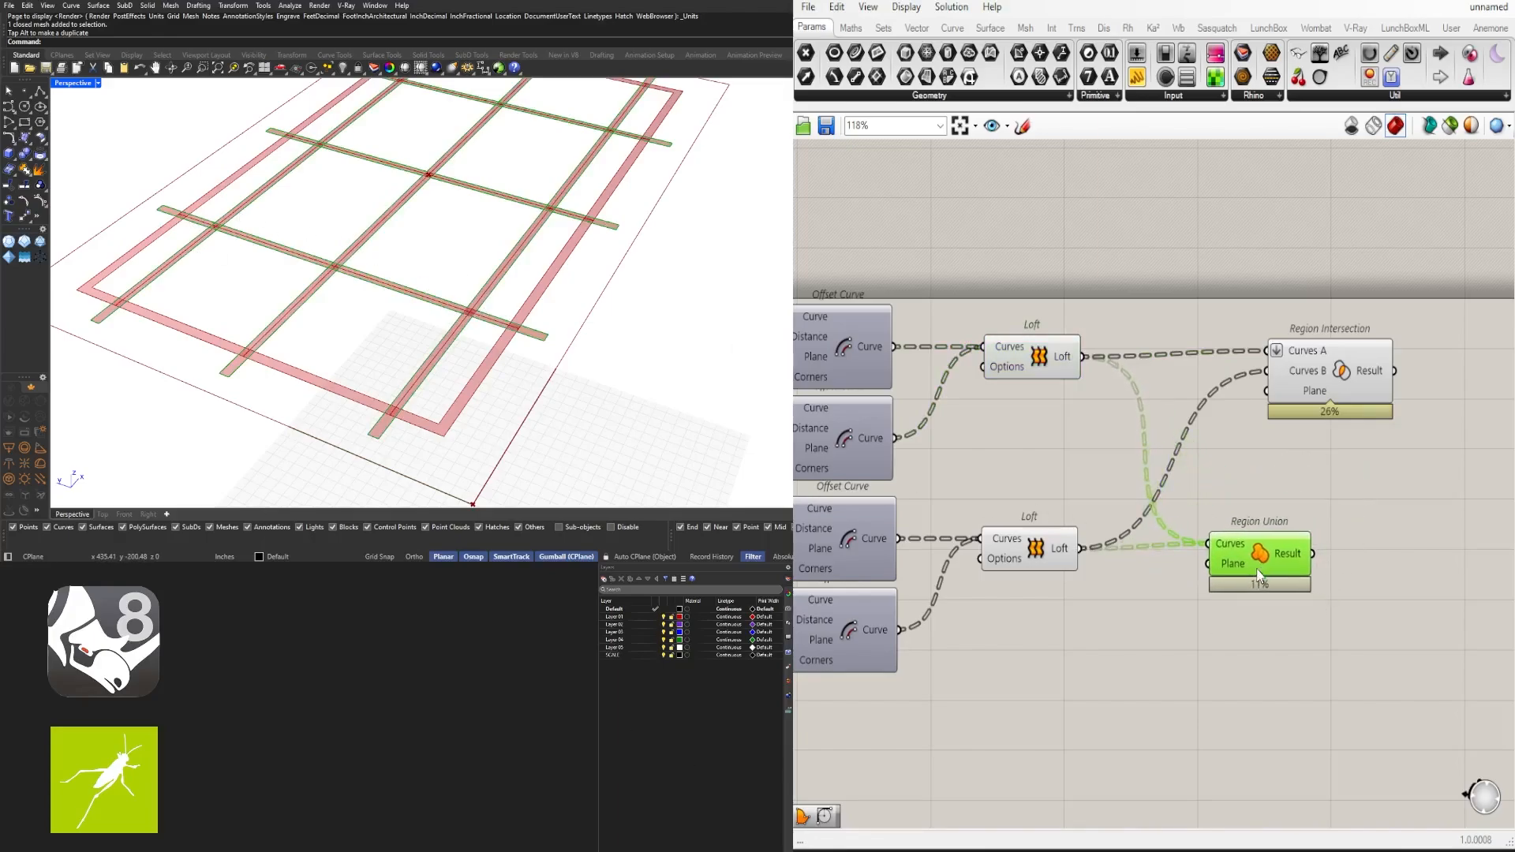
Highlight the Region Union outline and the frame's Boundary Surfaces in the viewport to compare the beam grid with the frame
{"action": "left_click", "coordinate": [1300, 490]}
{"action": "right_click_drag", "start_coordinate": [1362, 411], "coordinate": [1146, 348]}
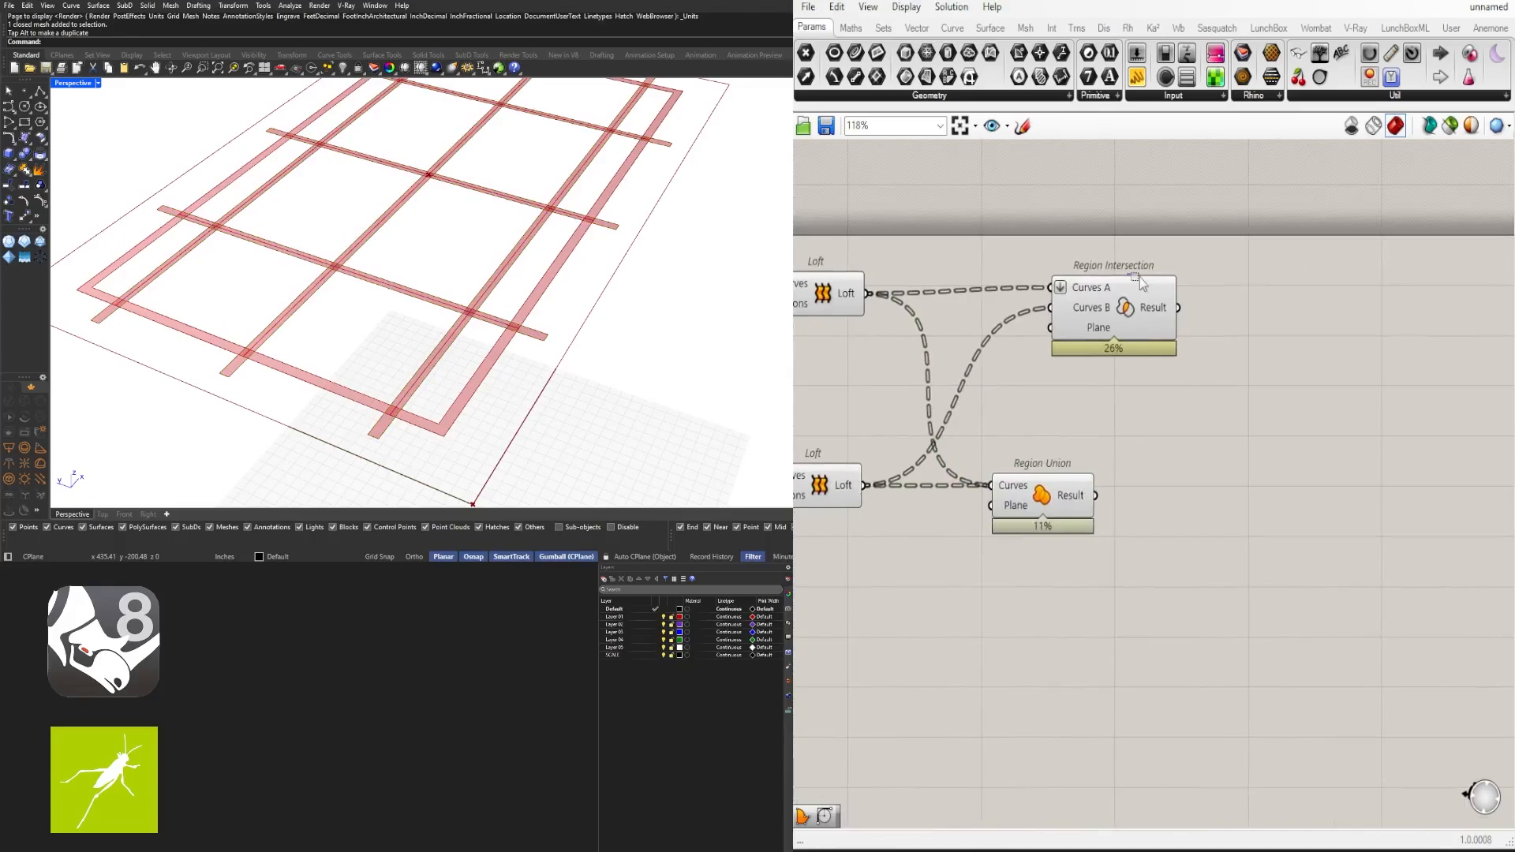
{"action": "left_click", "coordinate": [1024, 506]}
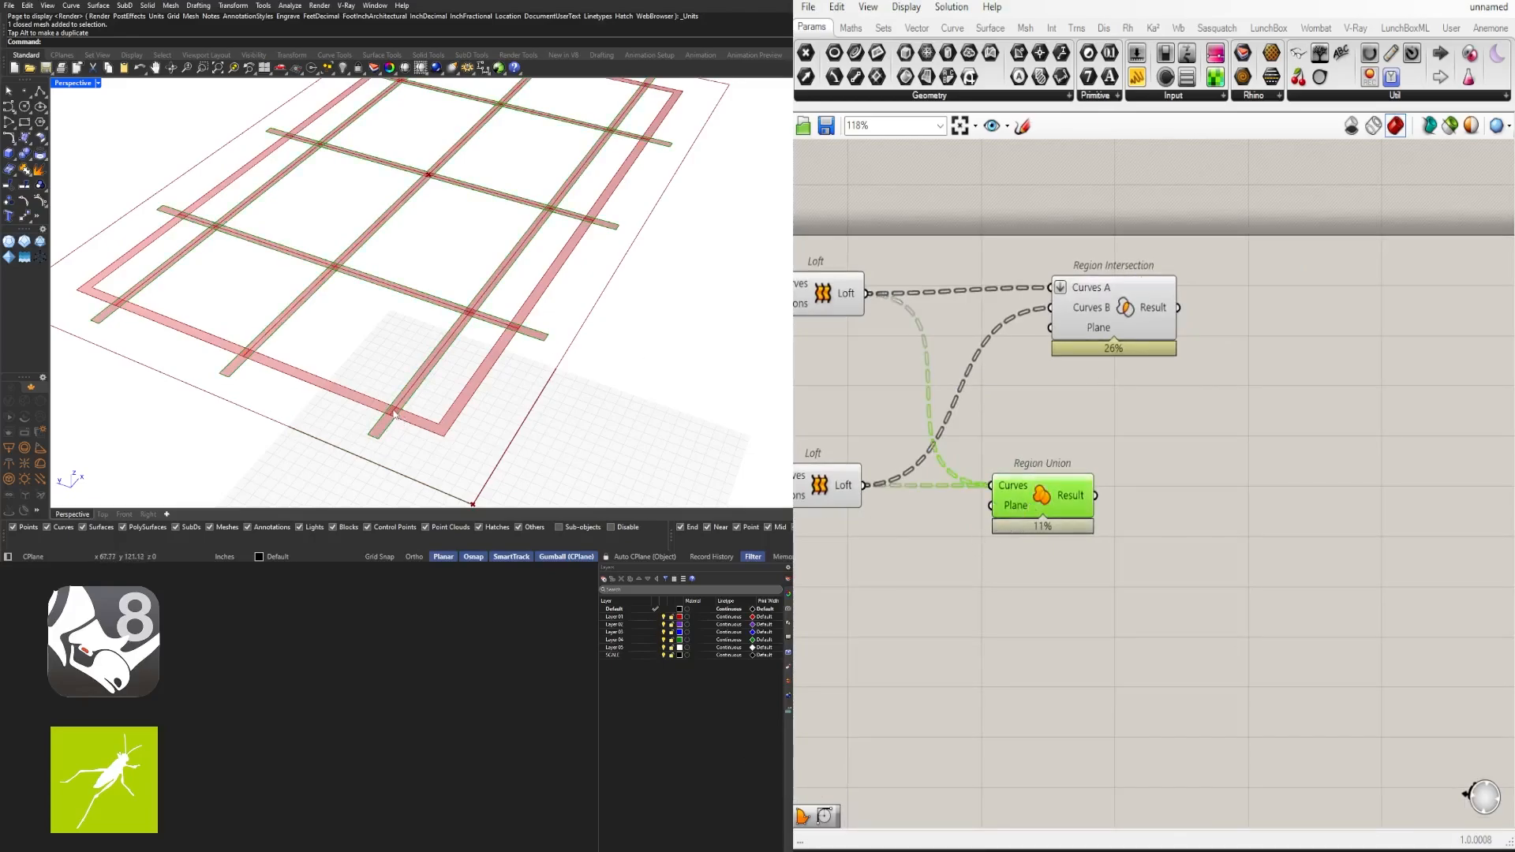
{"action": "scroll", "coordinate": [986, 614], "scroll_direction": "down", "scroll_amount": 2}
{"action": "right_click_drag", "start_coordinate": [986, 614], "coordinate": [1176, 611]}
{"action": "right_click_drag", "start_coordinate": [874, 581], "coordinate": [1203, 576]}
{"action": "right_click_drag", "start_coordinate": [962, 502], "coordinate": [1250, 512]}
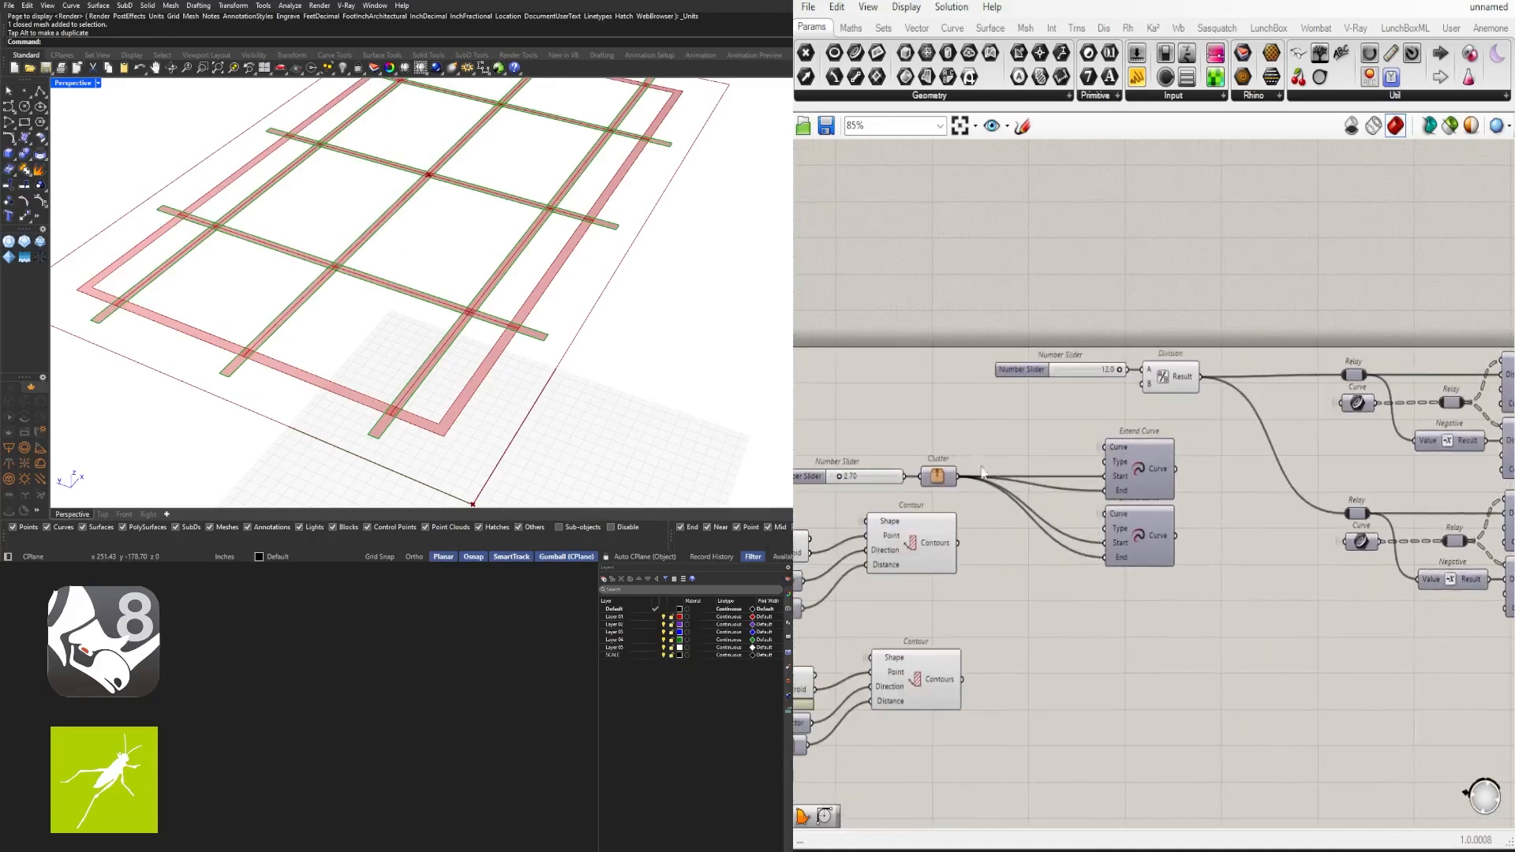
{"action": "right_click_drag", "start_coordinate": [943, 583], "coordinate": [1286, 532]}
{"action": "right_click_drag", "start_coordinate": [1418, 605], "coordinate": [1334, 546]}
{"action": "right_click_drag", "start_coordinate": [1046, 509], "coordinate": [1156, 524]}
{"action": "scroll", "coordinate": [1155, 524], "scroll_direction": "down", "scroll_amount": 1}
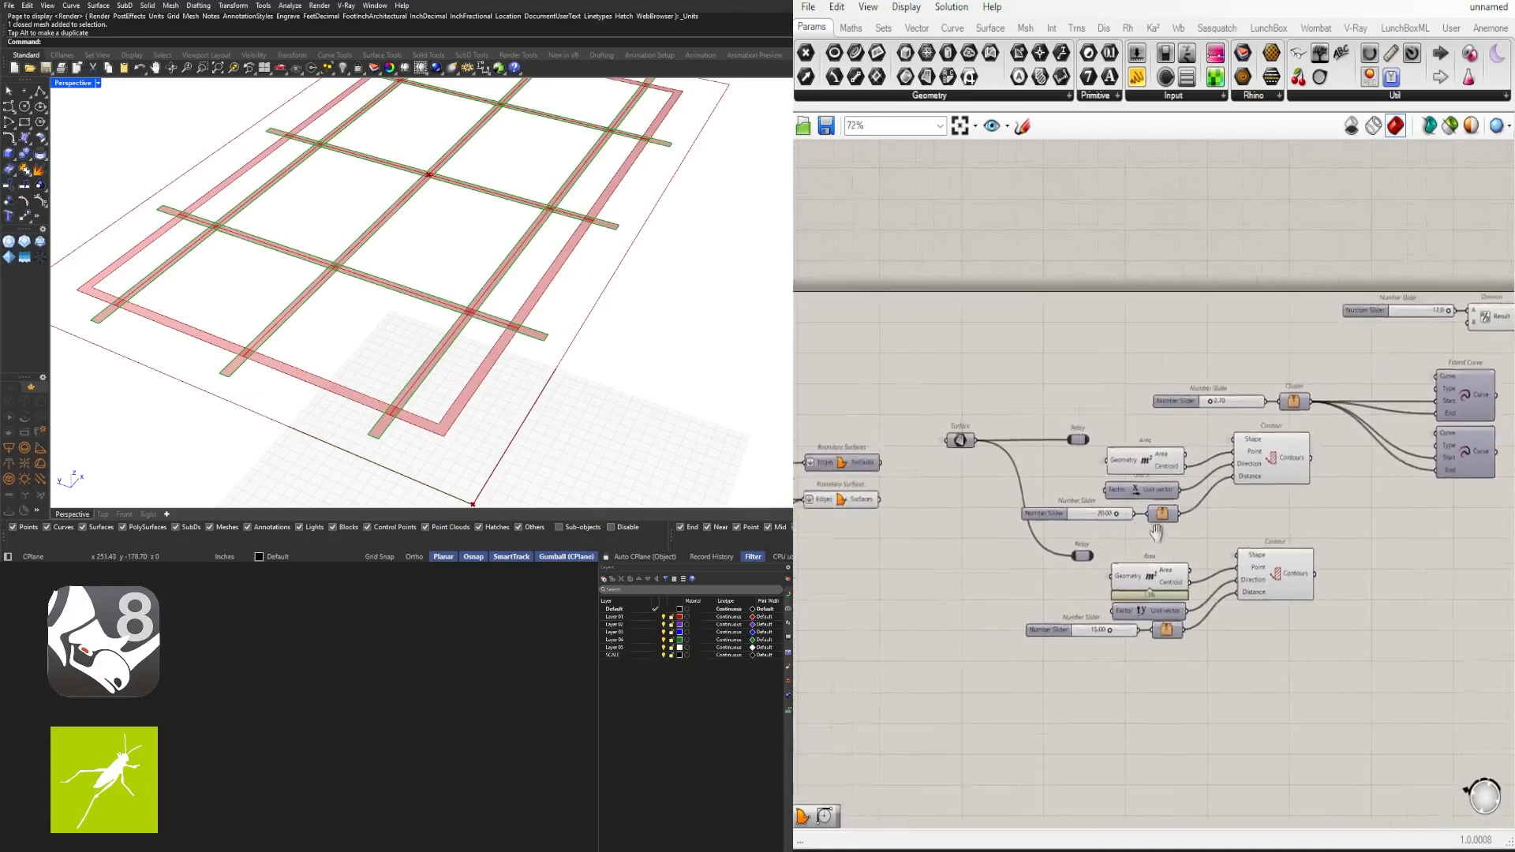
{"action": "right_click_drag", "start_coordinate": [831, 498], "coordinate": [985, 501]}
{"action": "scroll", "coordinate": [986, 501], "scroll_direction": "up", "scroll_amount": 3}
{"action": "left_click", "coordinate": [989, 506]}
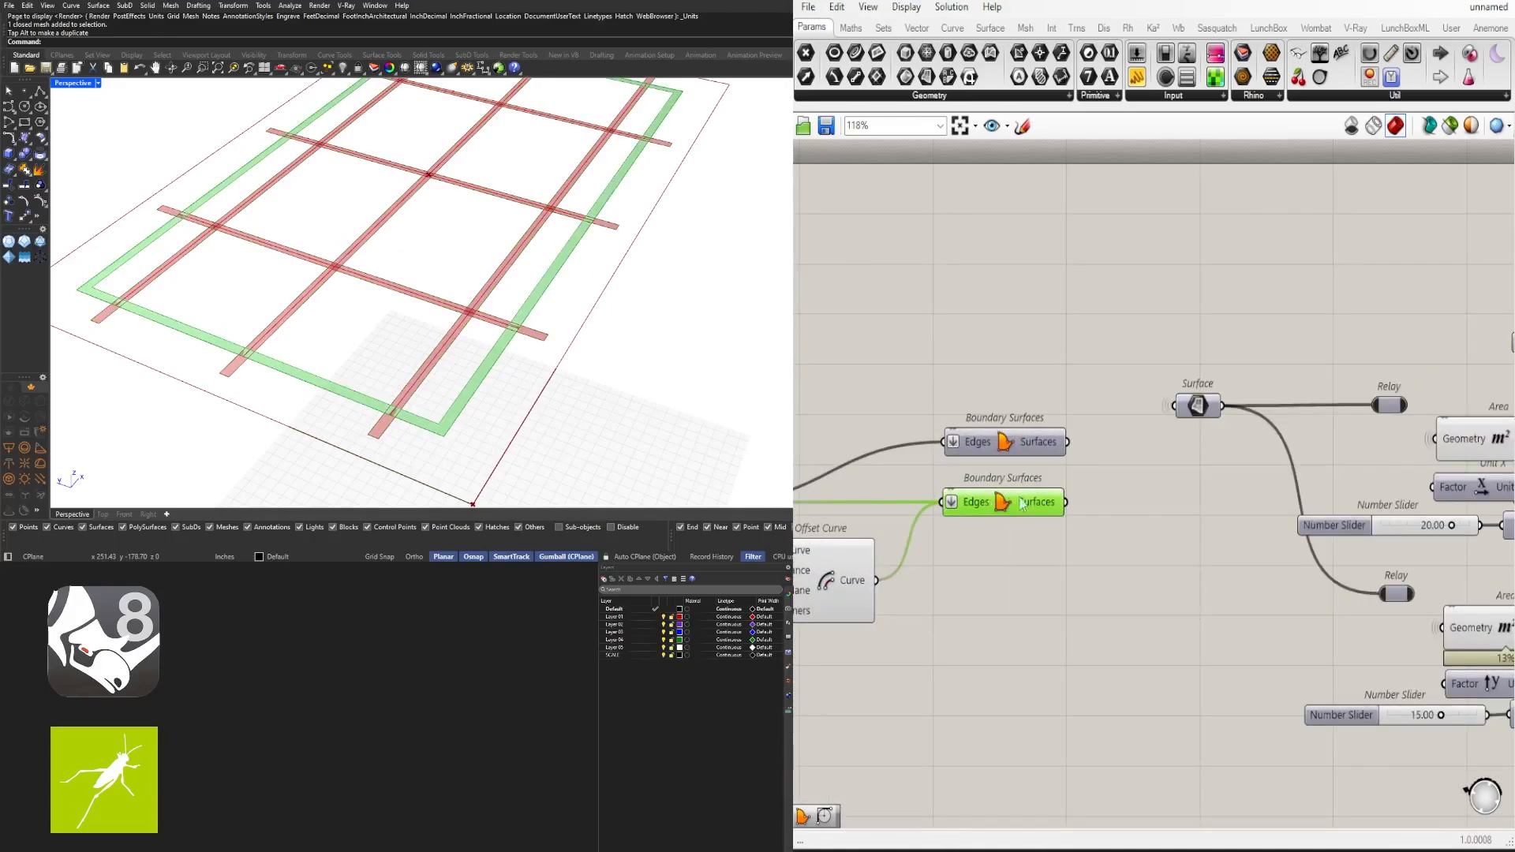
Duplicate Region Intersection beside Region Union and replace the copy's Curves A source with the Region Union result
{"action": "scroll", "coordinate": [1260, 539], "scroll_direction": "down", "scroll_amount": 4}
{"action": "scroll", "coordinate": [1260, 539], "scroll_direction": "up", "scroll_amount": 5}
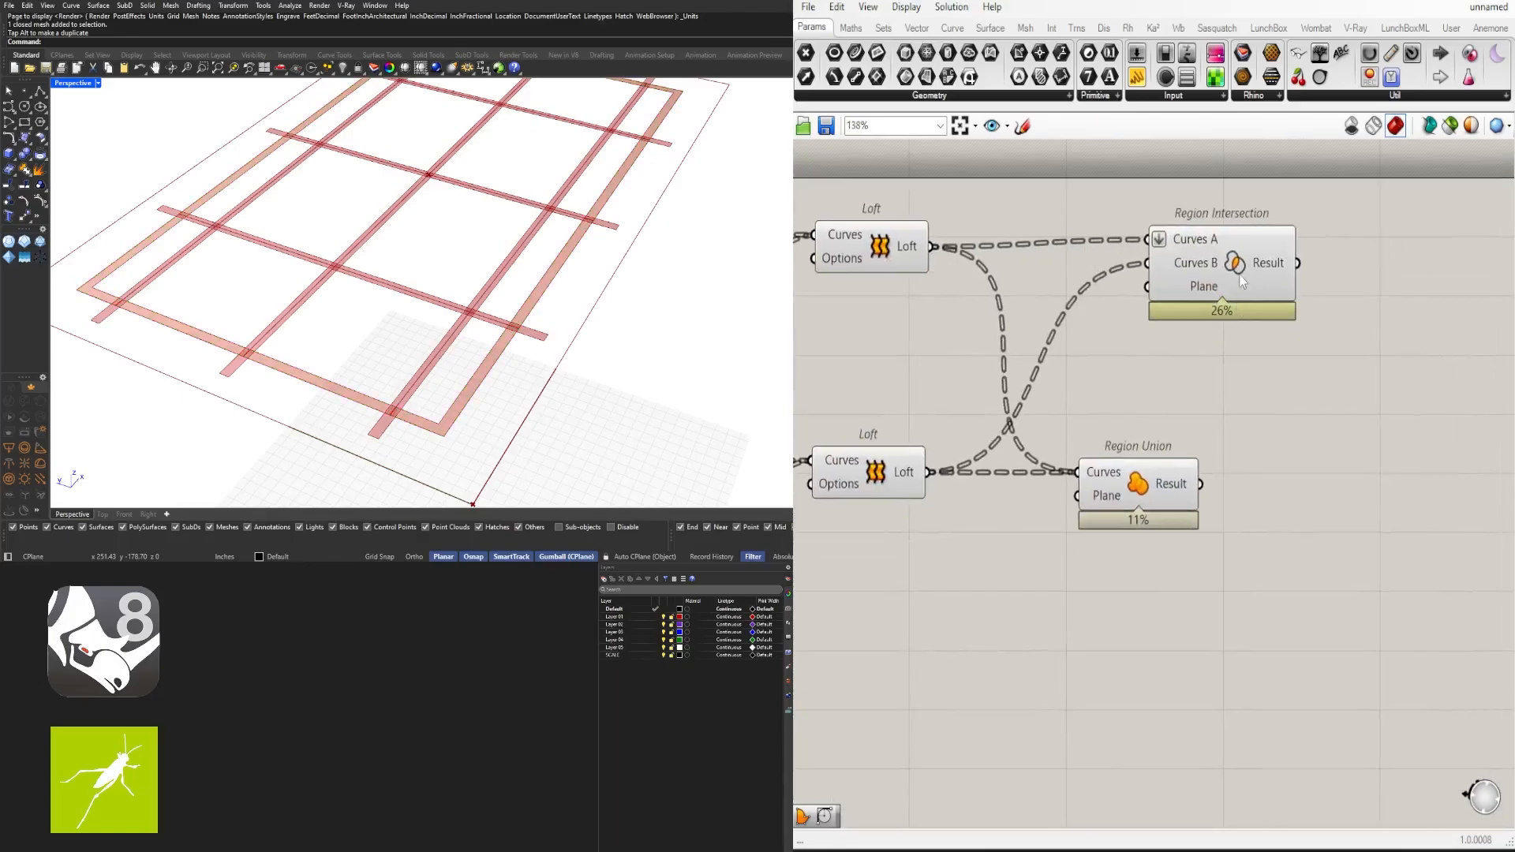
{"action": "left_click", "coordinate": [1244, 266]}
{"action": "left_click_drag", "start_coordinate": [1244, 265], "coordinate": [1385, 524], "text": "alt"}
{"action": "left_click", "coordinate": [1143, 485]}
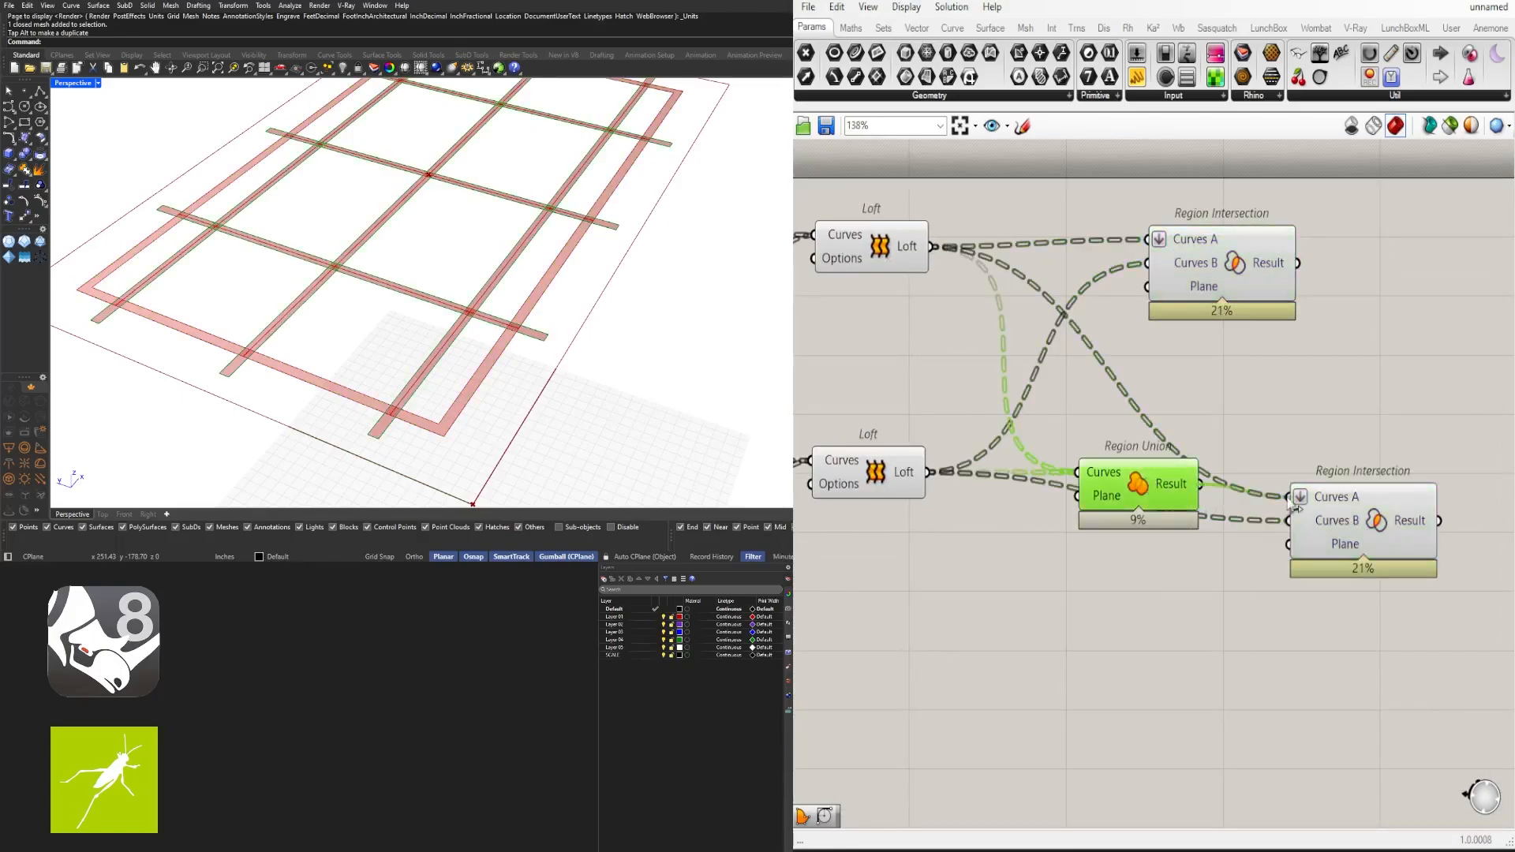
{"action": "left_click", "coordinate": [1325, 509]}
Connect the frame's Boundary Surfaces to the Curves B input of the duplicated Region Intersection
{"action": "scroll", "coordinate": [1153, 567], "scroll_direction": "down", "scroll_amount": 5}
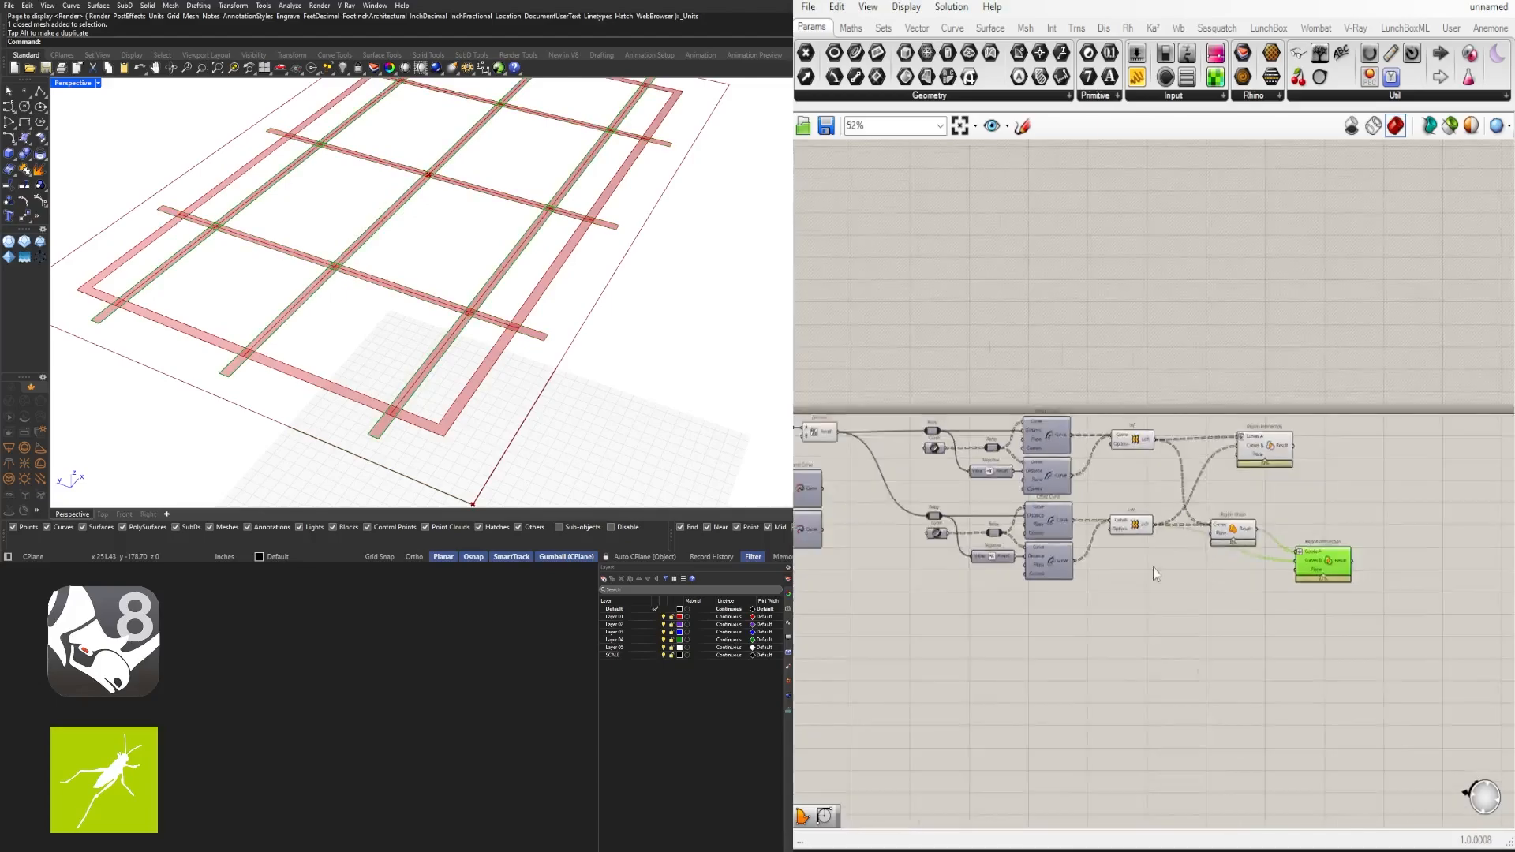
{"action": "scroll", "coordinate": [976, 533], "scroll_direction": "up", "scroll_amount": 4}
{"action": "left_click", "coordinate": [924, 519]}
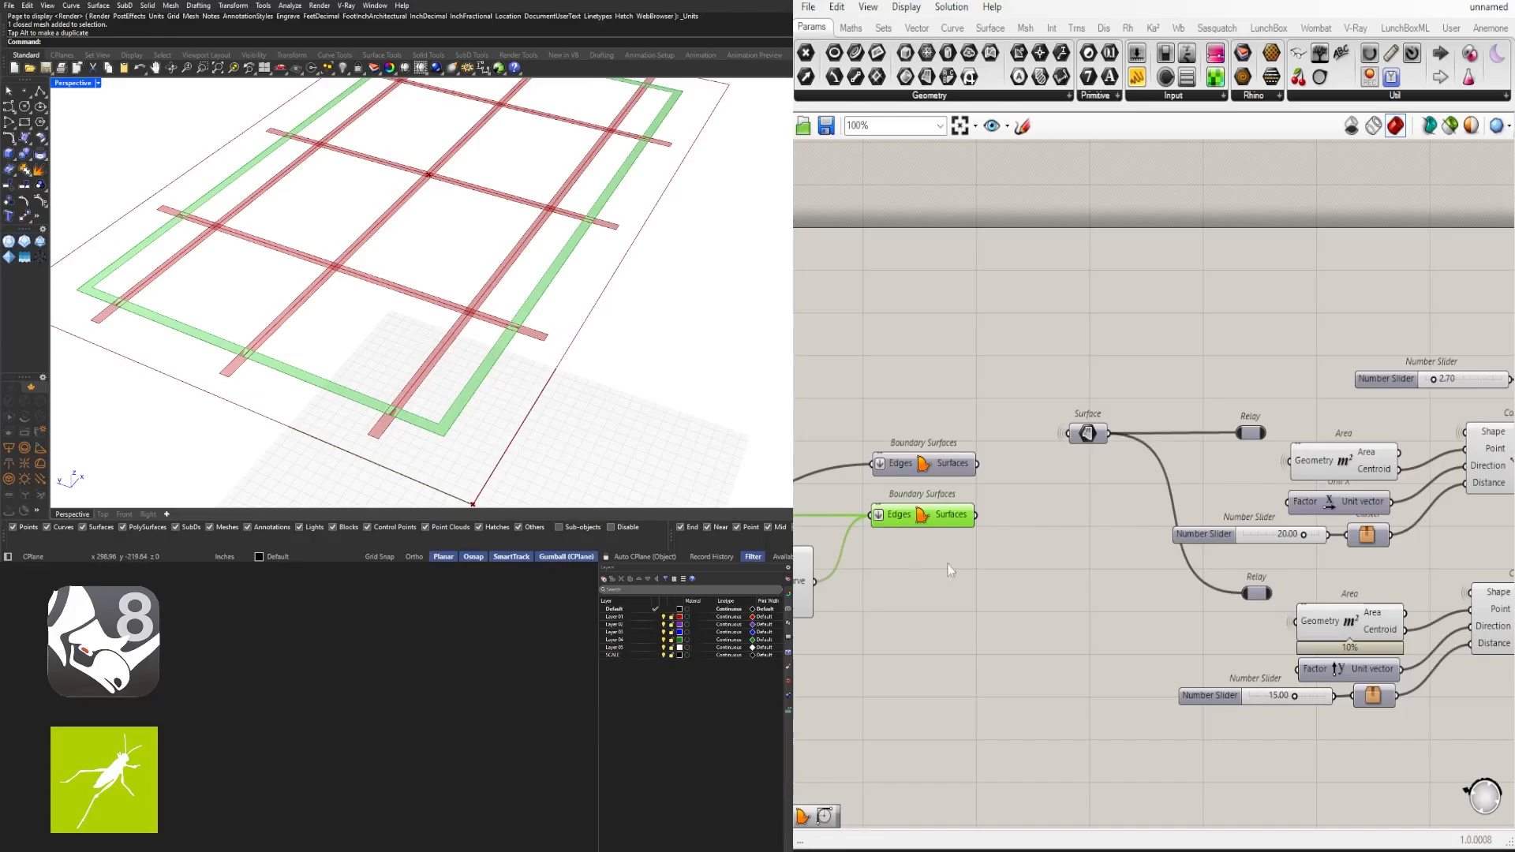
{"action": "scroll", "coordinate": [1041, 523], "scroll_direction": "down", "scroll_amount": 9}
{"action": "left_click_drag", "start_coordinate": [1025, 518], "coordinate": [1259, 522]}
{"action": "scroll", "coordinate": [1139, 540], "scroll_direction": "up", "scroll_amount": 10}
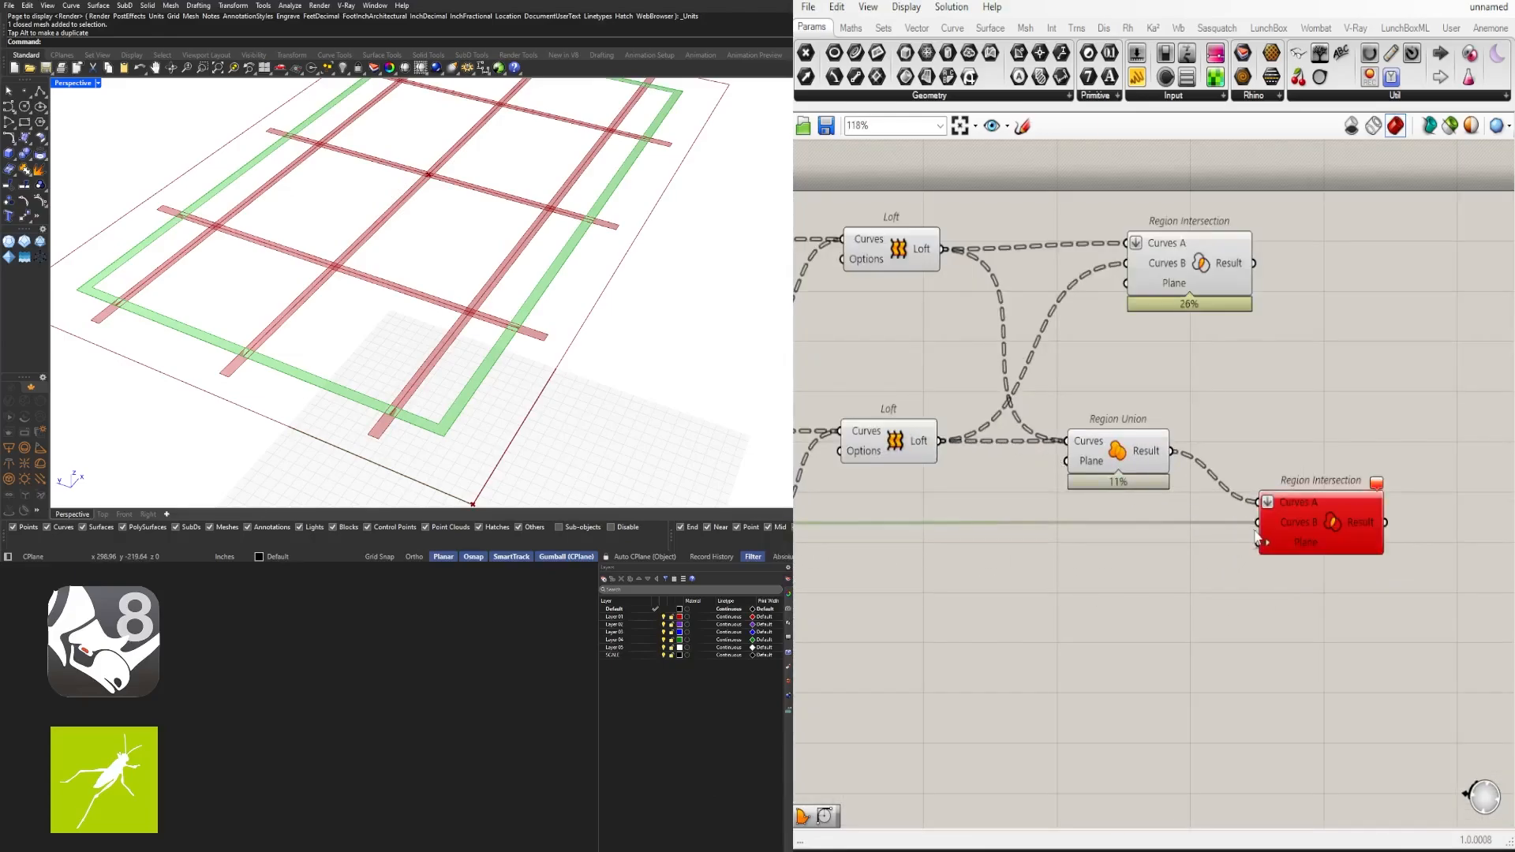
{"action": "left_click", "coordinate": [1312, 524]}
Trace the frame's Boundary Surfaces back to its two Offset Curve components and highlight both boundary curves in the viewport
{"action": "scroll", "coordinate": [1318, 521], "scroll_direction": "down", "scroll_amount": 5}
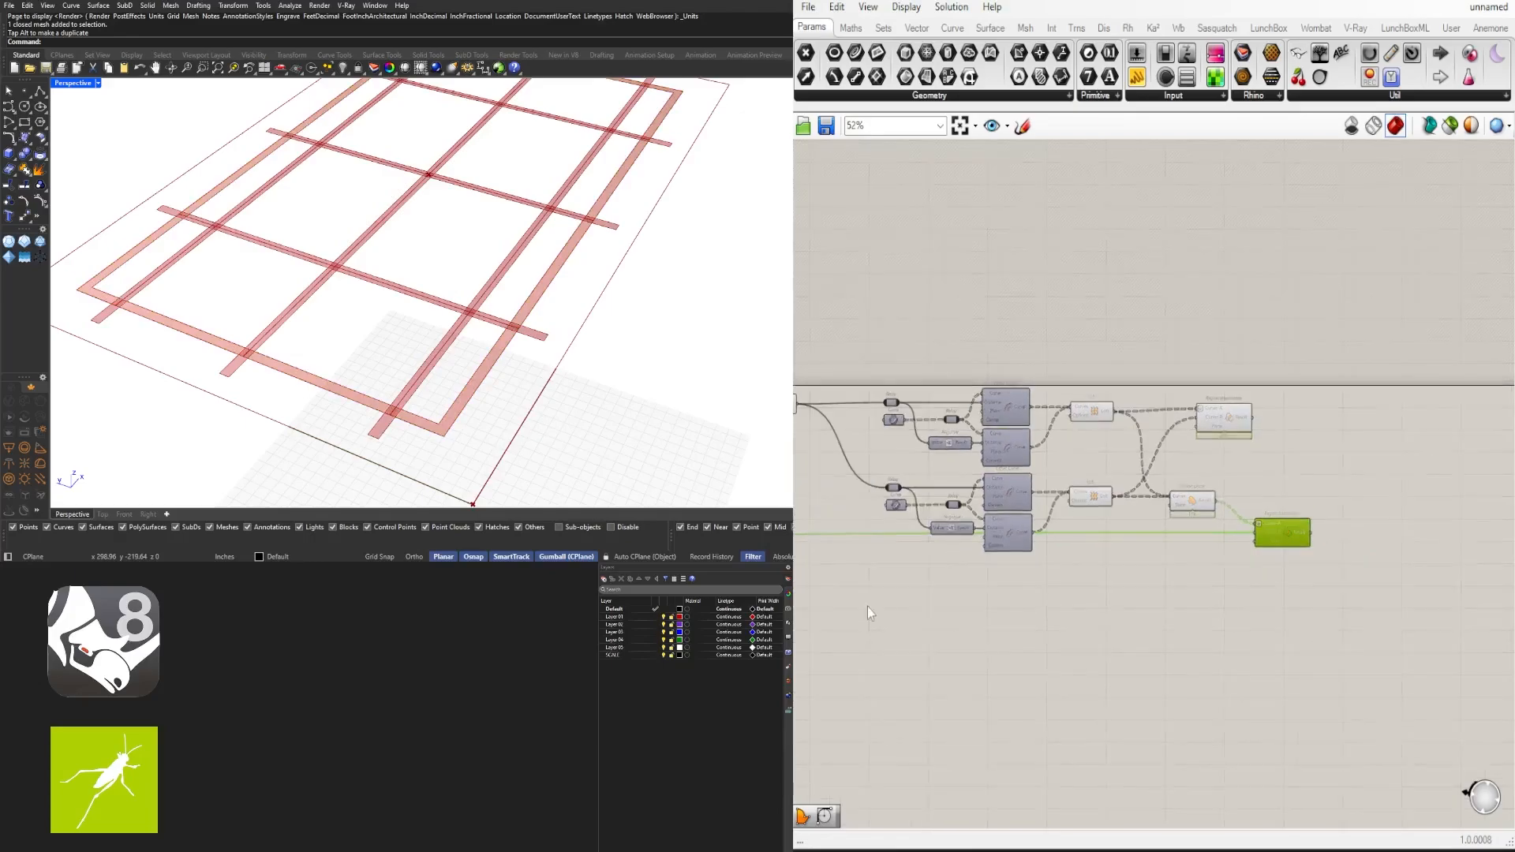
{"action": "right_click_drag", "start_coordinate": [869, 611], "coordinate": [1105, 620]}
{"action": "scroll", "coordinate": [998, 561], "scroll_direction": "up", "scroll_amount": 6}
{"action": "right_click_drag", "start_coordinate": [997, 561], "coordinate": [1235, 560]}
{"action": "scroll", "coordinate": [1232, 555], "scroll_direction": "down", "scroll_amount": 2}
{"action": "right_click_drag", "start_coordinate": [966, 532], "coordinate": [1239, 541]}
{"action": "left_click", "coordinate": [1095, 520]}
{"action": "left_click", "coordinate": [1031, 526]}
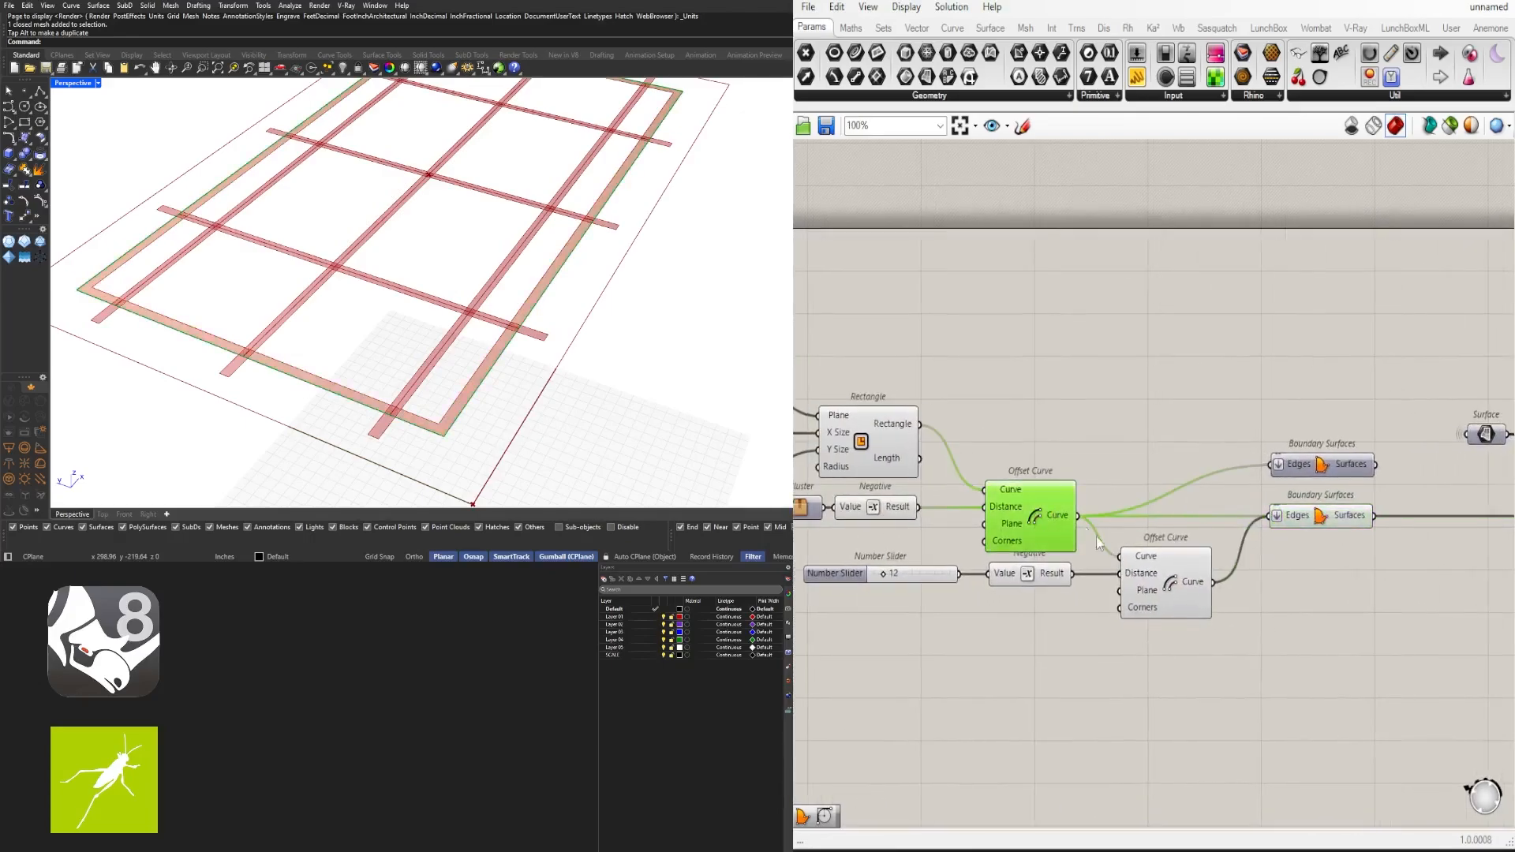
{"action": "left_click", "coordinate": [1170, 582], "text": "shift"}
{"action": "left_click", "coordinate": [1225, 610]}
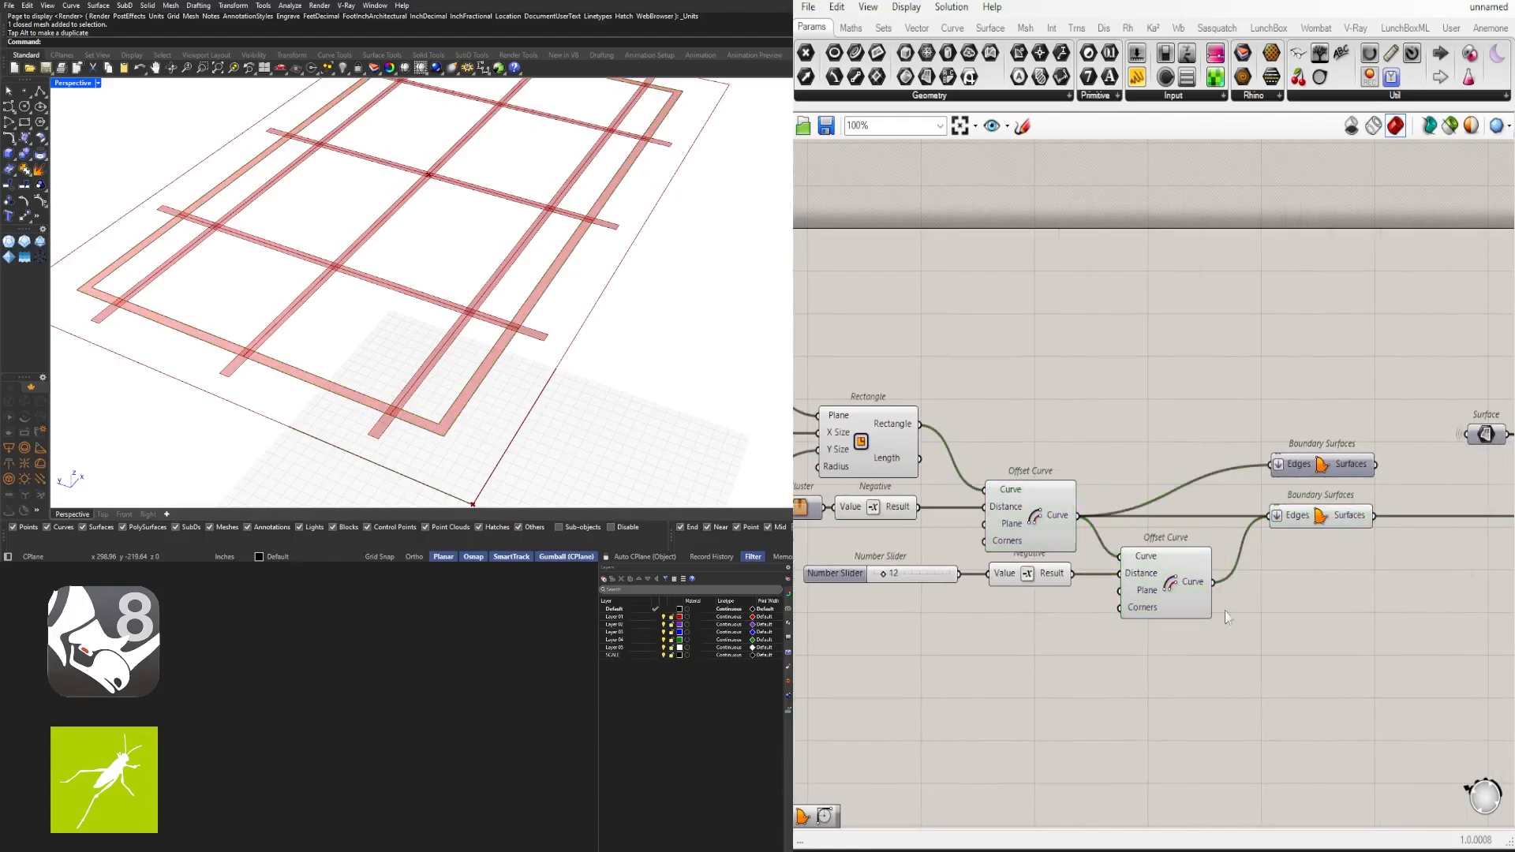
{"action": "left_click", "coordinate": [1026, 511]}
{"action": "left_click", "coordinate": [1180, 590], "text": "shift"}
{"action": "right_click_drag", "start_coordinate": [1337, 593], "coordinate": [1028, 607]}
Add a Brep | Brep intersection component and connect the frame's Boundary Surfaces to its Brep A input
{"action": "left_click", "coordinate": [1139, 312]}
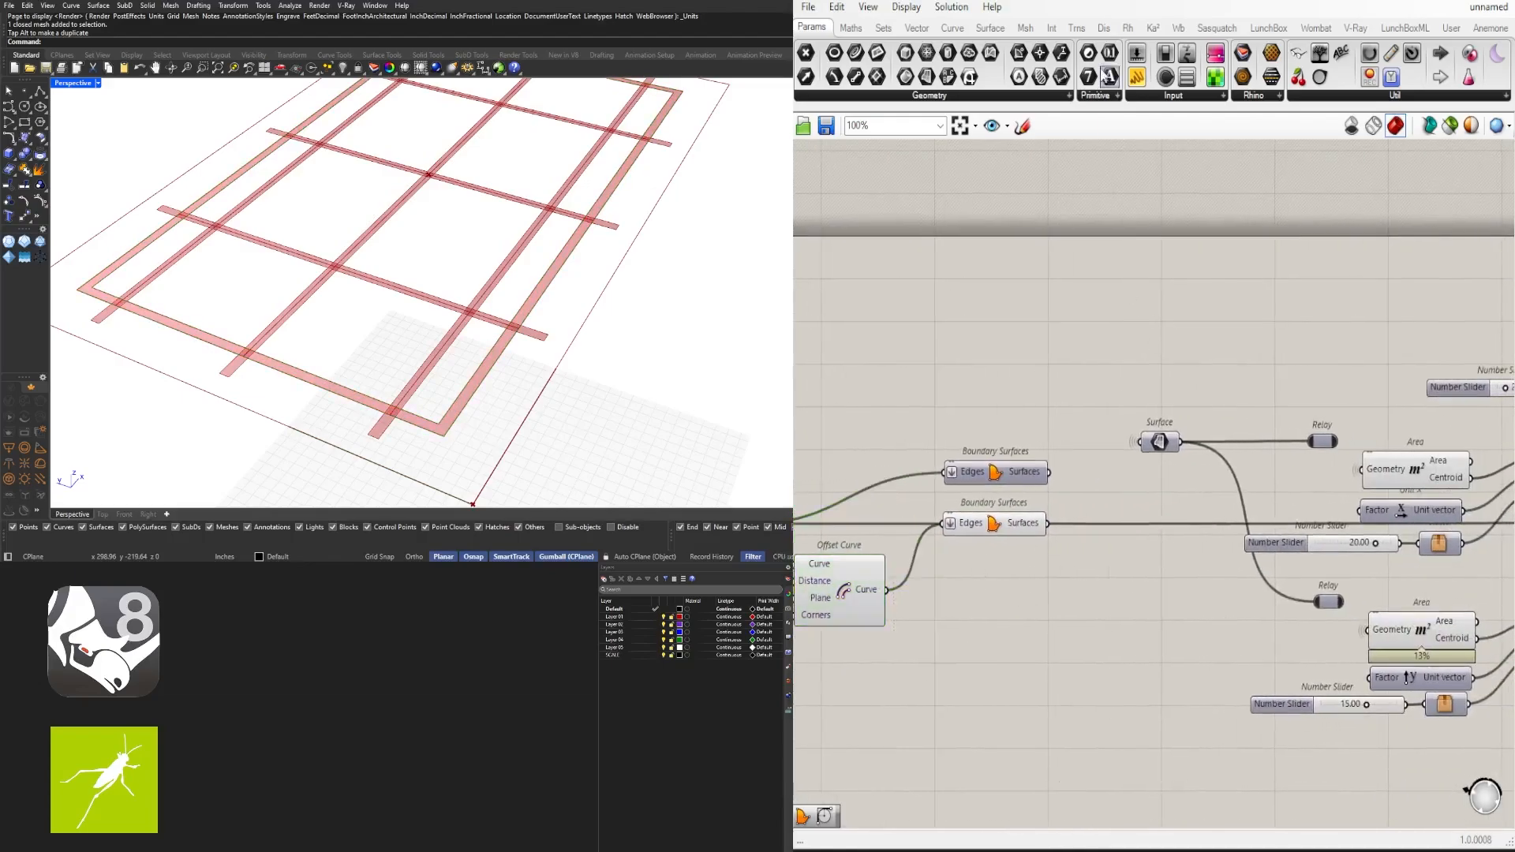
{"action": "left_click", "coordinate": [1052, 30]}
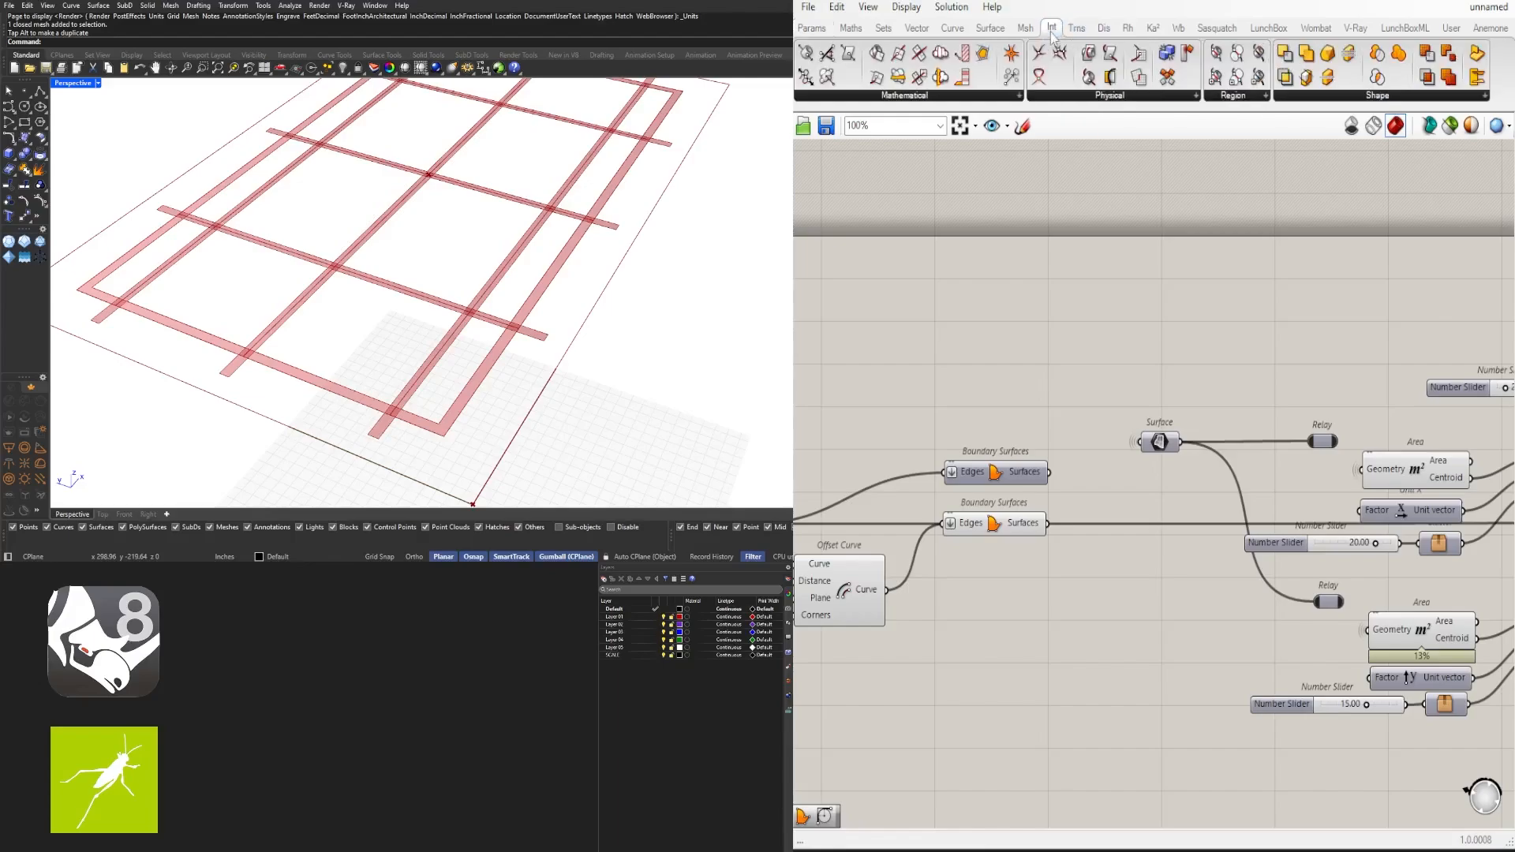
{"action": "left_click", "coordinate": [1052, 97]}
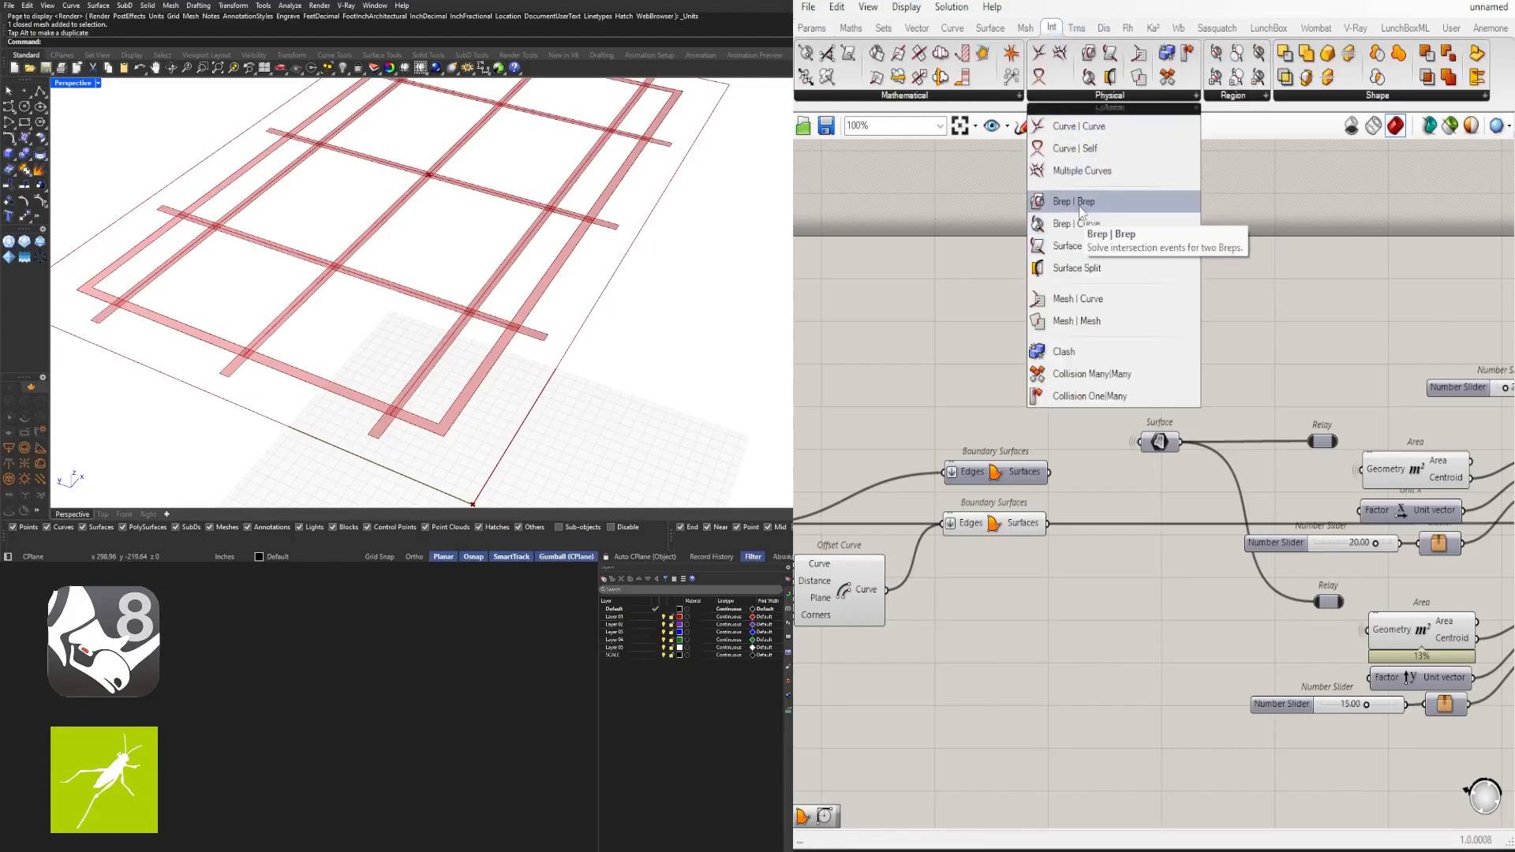
{"action": "left_click_drag", "start_coordinate": [1073, 202], "coordinate": [1130, 677]}
{"action": "left_click", "coordinate": [1012, 529]}
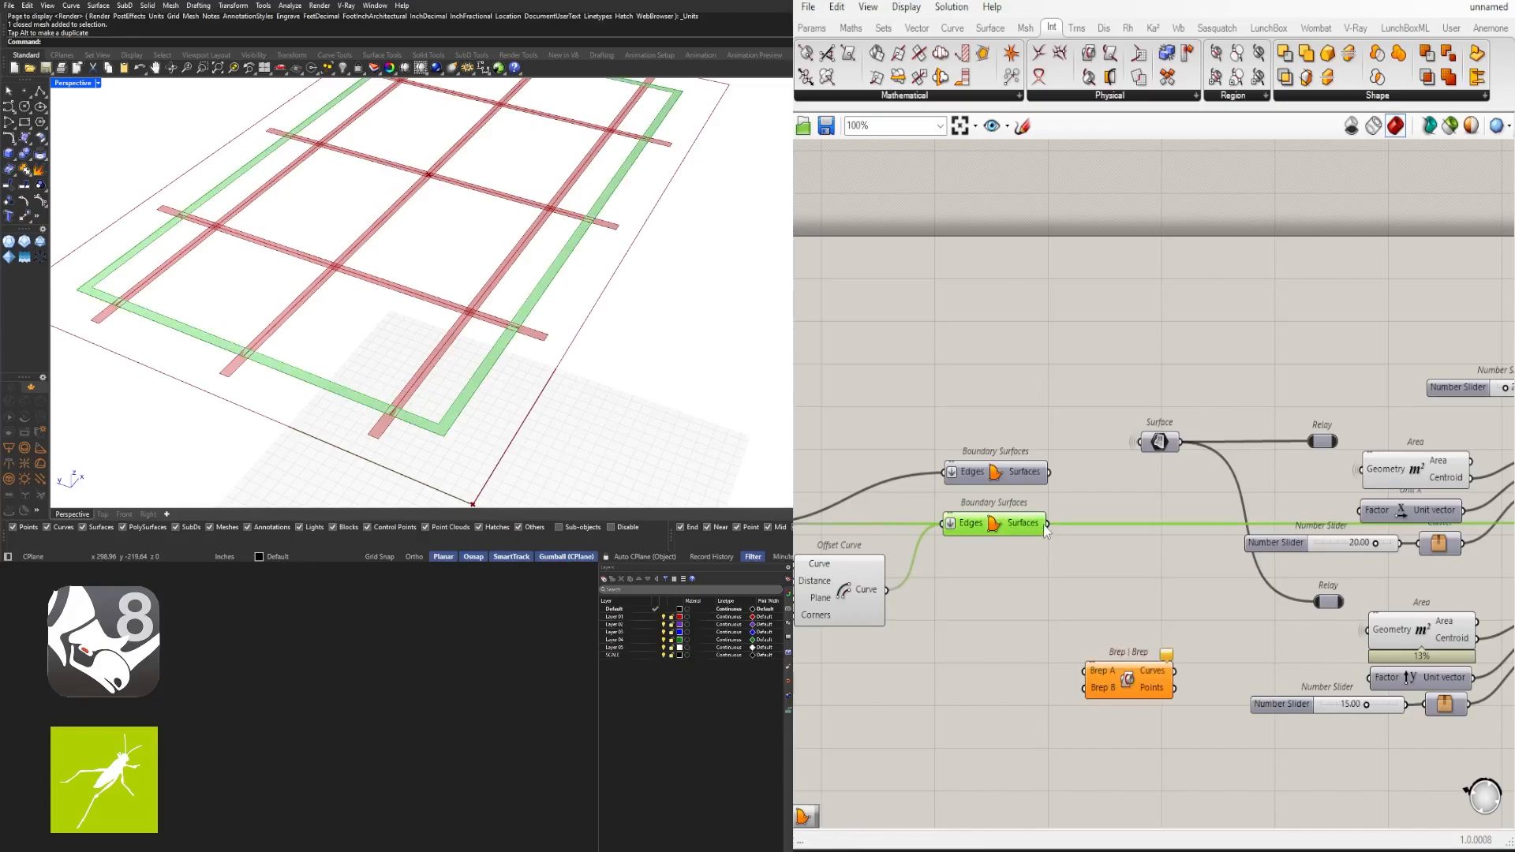
{"action": "left_click_drag", "start_coordinate": [1046, 523], "coordinate": [1406, 591]}
{"action": "scroll", "coordinate": [923, 669], "scroll_direction": "down", "scroll_amount": 5}
{"action": "scroll", "coordinate": [1452, 616], "scroll_direction": "up", "scroll_amount": 6}
Delete the duplicated Region Intersection component beside Region Union
{"action": "left_click", "coordinate": [1089, 590]}
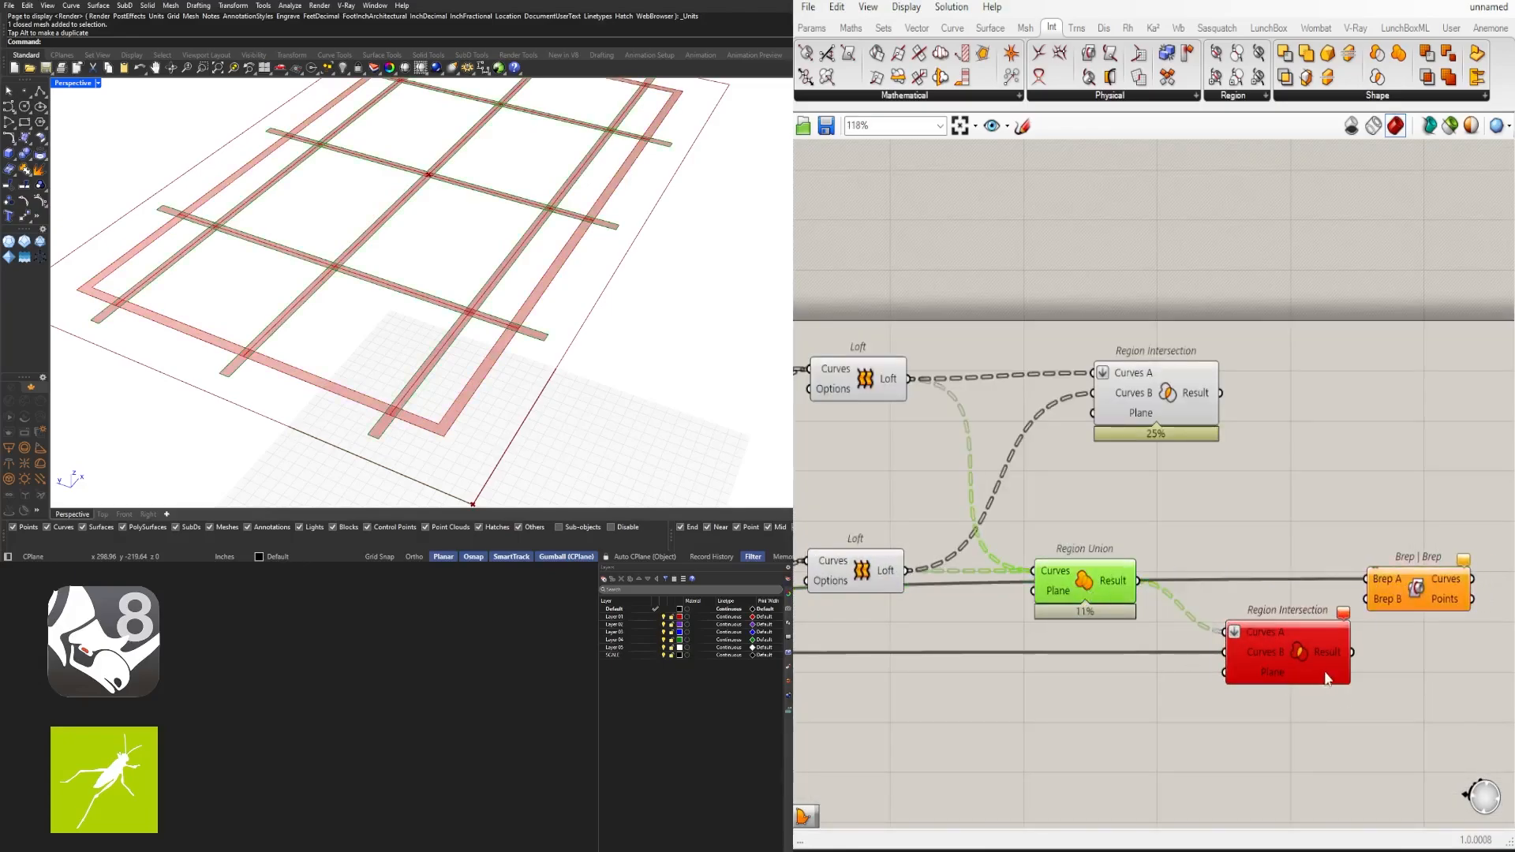
{"action": "left_click_drag", "start_coordinate": [1268, 619], "coordinate": [1279, 710]}
{"action": "key", "text": "Delete"}
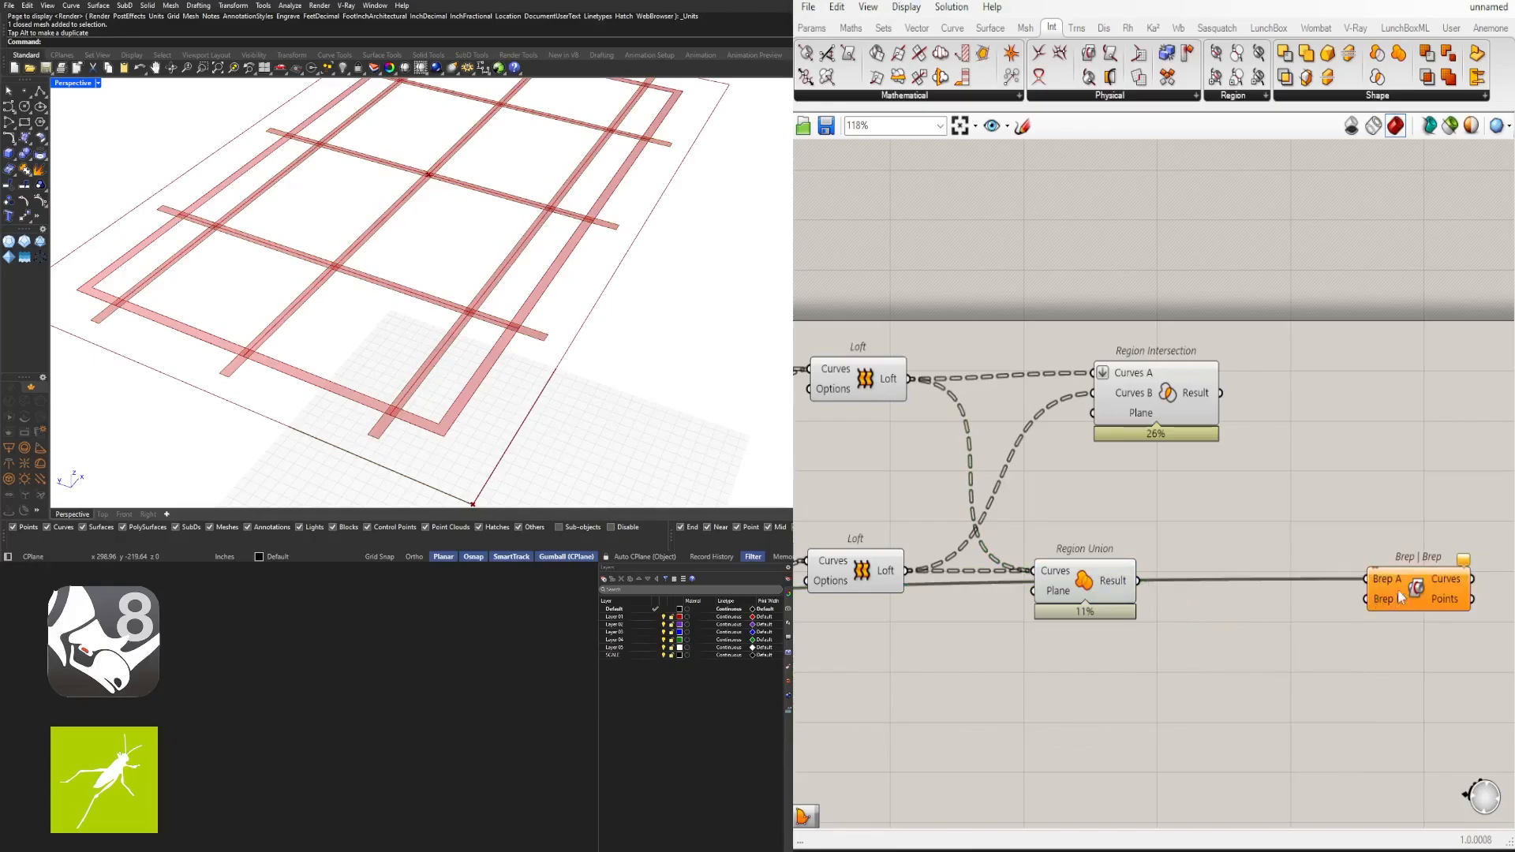
Add a Boundary Surfaces component fed by the Region Union result and connect its surfaces to Brep B of Brep | Brep
{"action": "left_click_drag", "start_coordinate": [1400, 597], "coordinate": [1356, 704]}
{"action": "double_click", "coordinate": [1193, 612]}
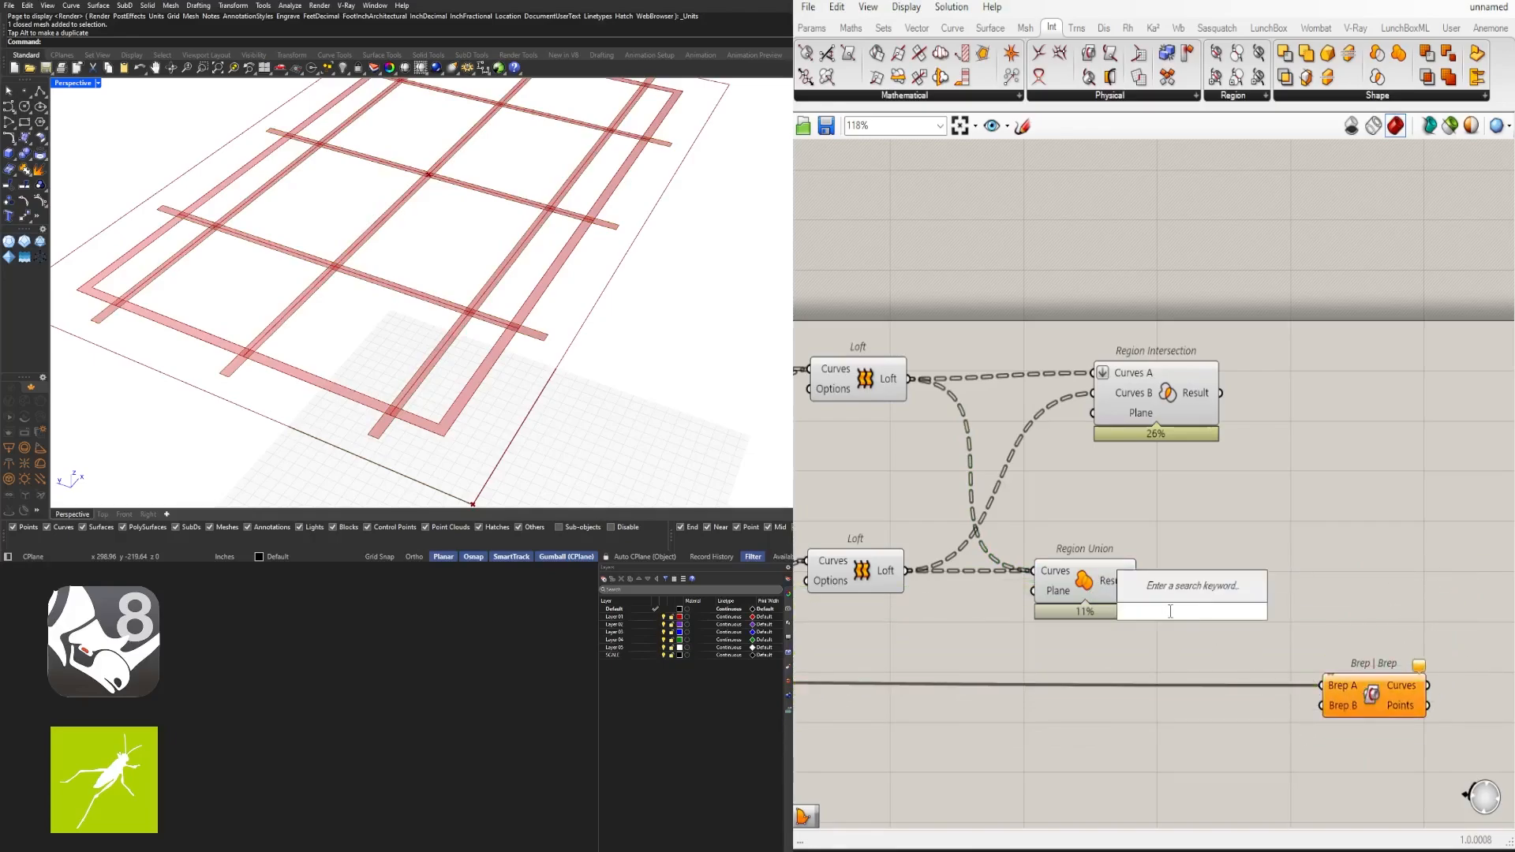
{"action": "type", "text": "boun"}
{"action": "left_click", "coordinate": [1149, 591]}
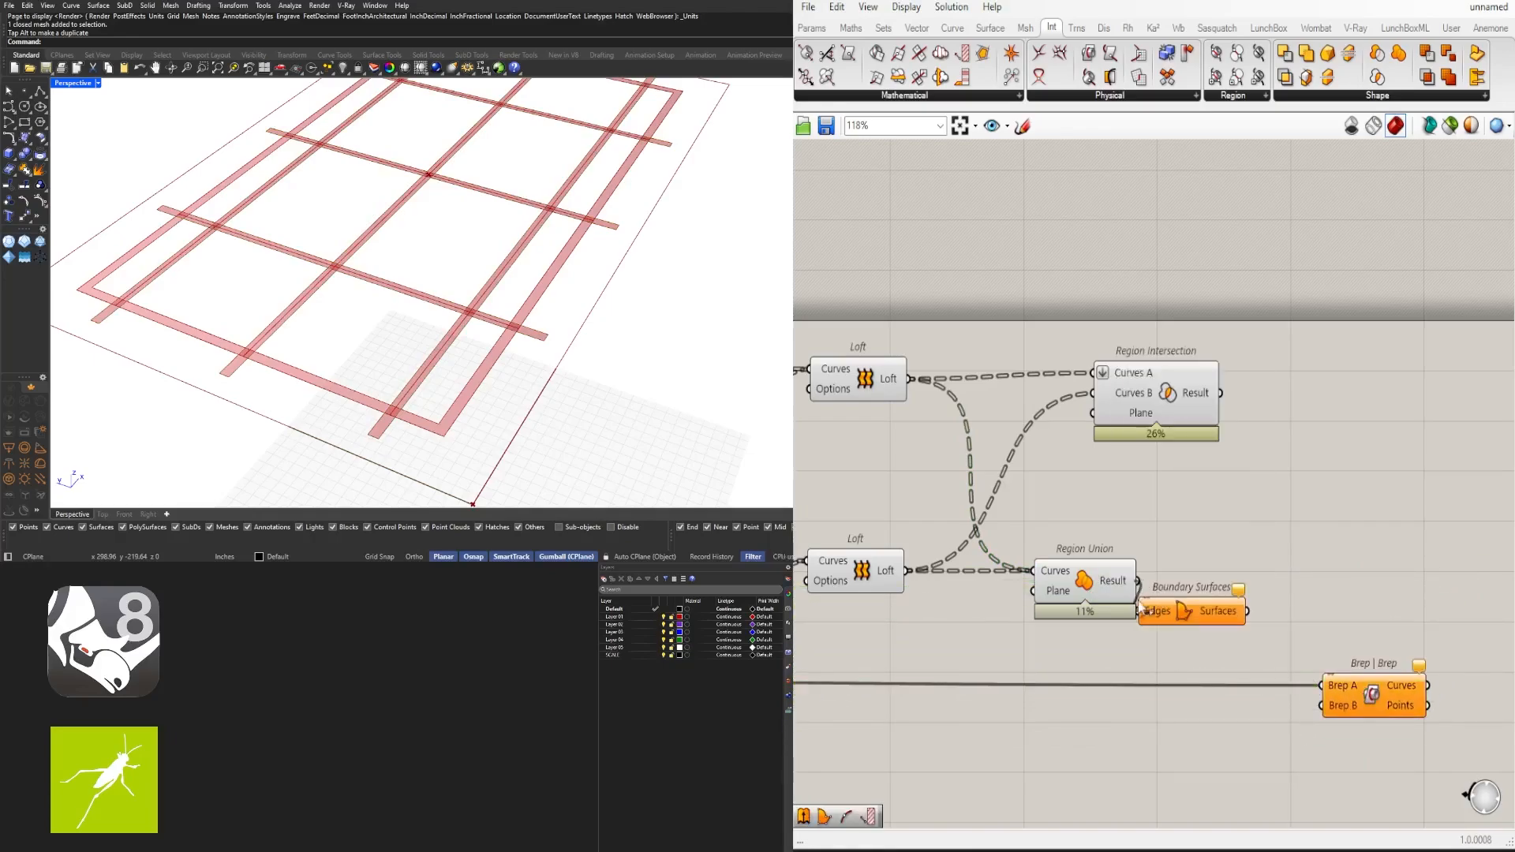
{"action": "left_click_drag", "start_coordinate": [1139, 602], "coordinate": [1140, 609]}
{"action": "left_click_drag", "start_coordinate": [1154, 610], "coordinate": [1178, 580]}
{"action": "mouse_move", "coordinate": [1370, 690]}
{"action": "left_mouse_down"}
{"action": "mouse_move", "coordinate": [1423, 690]}
{"action": "mouse_move", "coordinate": [1375, 706]}
{"action": "left_mouse_up"}
{"action": "left_click", "coordinate": [1223, 585]}
{"action": "scroll", "coordinate": [412, 325], "scroll_direction": "down", "scroll_amount": 3}
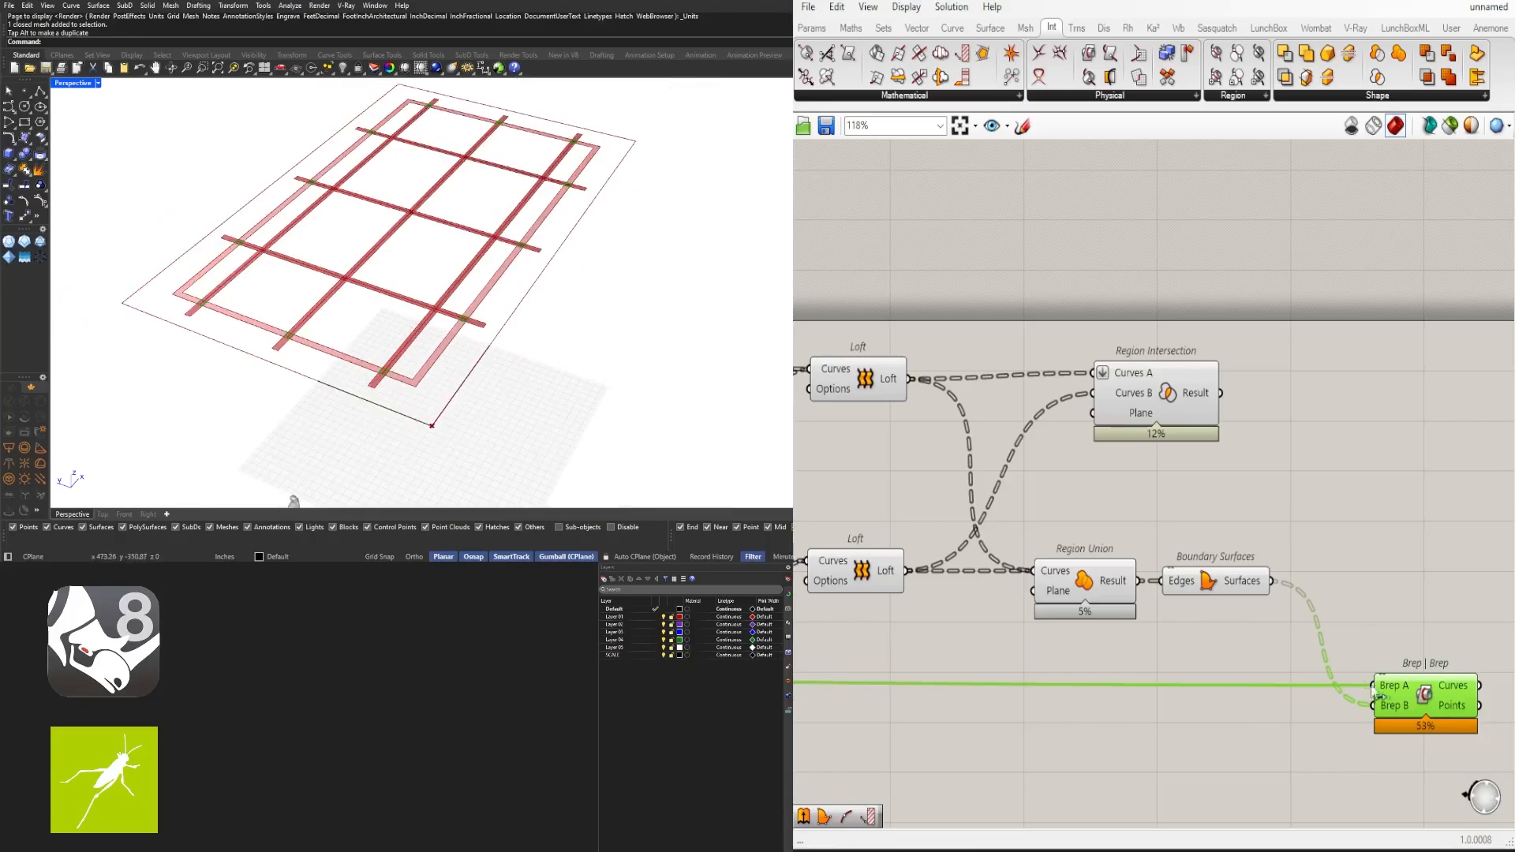
Move Brep | Brep closer to Boundary Surfaces and hide the wire running into its Brep A input
{"action": "left_click_drag", "start_coordinate": [1422, 707], "coordinate": [1420, 630]}
{"action": "left_click", "coordinate": [1332, 509]}
{"action": "scroll", "coordinate": [1325, 516], "scroll_direction": "down", "scroll_amount": 3}
{"action": "left_click_drag", "start_coordinate": [1323, 598], "coordinate": [1251, 465]}
{"action": "scroll", "coordinate": [1174, 546], "scroll_direction": "up", "scroll_amount": 3}
{"action": "left_click", "coordinate": [1373, 580]}
{"action": "right_click_drag", "start_coordinate": [1397, 602], "coordinate": [1416, 647]}
{"action": "right_click", "coordinate": [1063, 471]}
{"action": "mouse_move", "coordinate": [1118, 514]}
{"action": "left_click", "coordinate": [1302, 555]}
Arrange Region Union, Boundary Surfaces and Brep | Brep into a compact row directly below Region Intersection
{"action": "scroll", "coordinate": [1398, 576], "scroll_direction": "down", "scroll_amount": 3}
{"action": "right_click_drag", "start_coordinate": [1499, 611], "coordinate": [1294, 613]}
{"action": "left_click_drag", "start_coordinate": [1314, 617], "coordinate": [988, 487]}
{"action": "scroll", "coordinate": [1063, 467], "scroll_direction": "up", "scroll_amount": 3}
{"action": "left_click", "coordinate": [896, 637]}
{"action": "right_click_drag", "start_coordinate": [860, 655], "coordinate": [1196, 584]}
{"action": "right_click_drag", "start_coordinate": [1510, 605], "coordinate": [1196, 558]}
{"action": "left_click_drag", "start_coordinate": [1396, 529], "coordinate": [1047, 448]}
{"action": "left_click_drag", "start_coordinate": [1046, 463], "coordinate": [1046, 440]}
{"action": "mouse_move", "coordinate": [1291, 522]}
{"action": "left_mouse_down"}
{"action": "mouse_move", "coordinate": [988, 377]}
{"action": "mouse_move", "coordinate": [1011, 413]}
{"action": "left_mouse_up"}
{"action": "left_click", "coordinate": [1141, 413]}
{"action": "right_click_drag", "start_coordinate": [1108, 540], "coordinate": [1272, 533]}
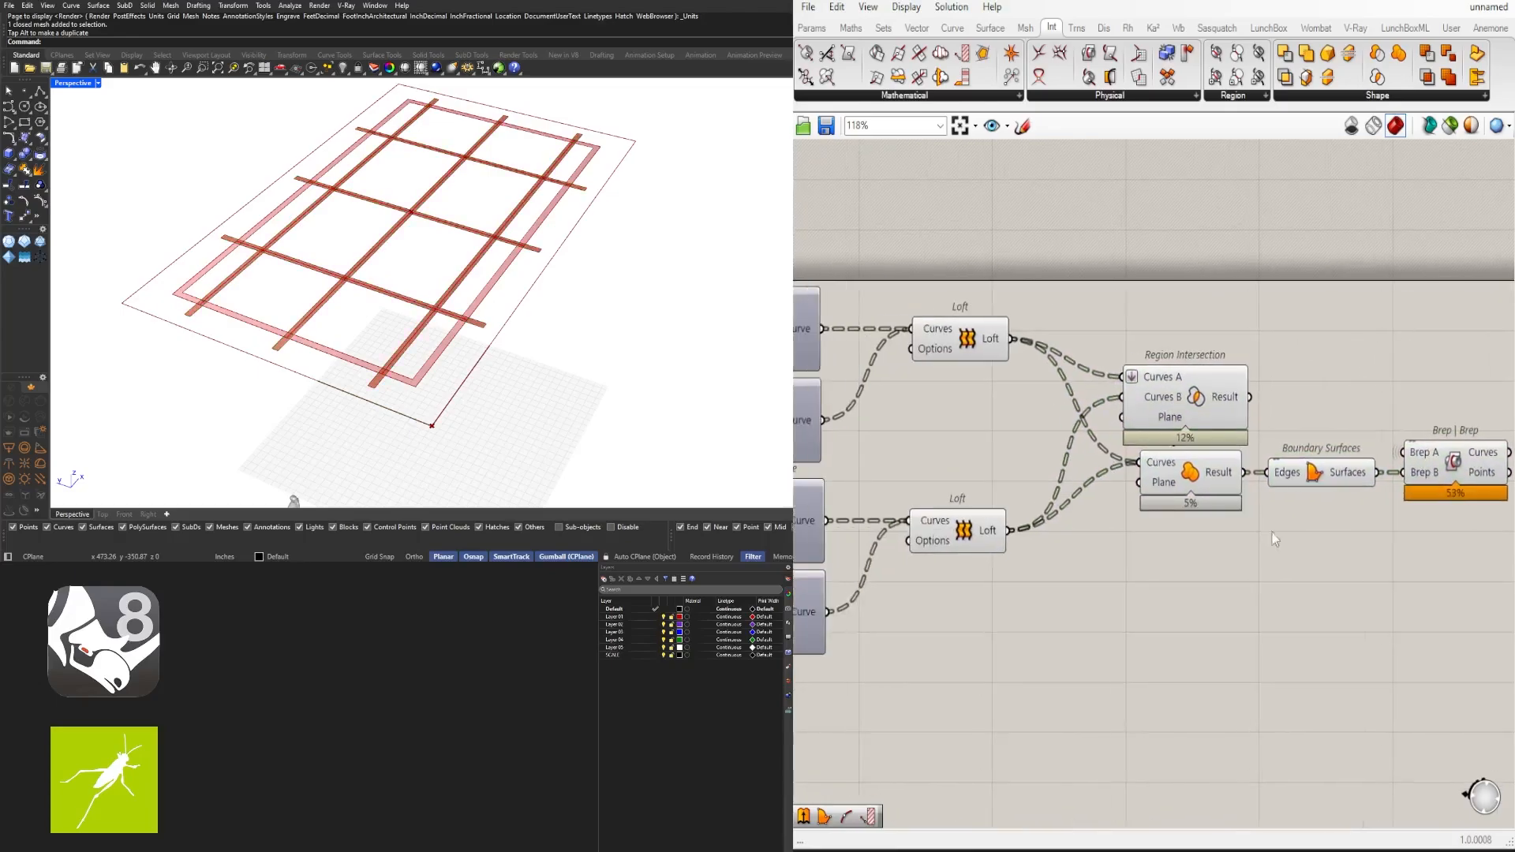
Turn off the viewport previews of Region Union and the two Loft components
{"action": "left_click_drag", "start_coordinate": [1350, 538], "coordinate": [1192, 477]}
{"action": "left_click", "coordinate": [1309, 591]}
{"action": "left_click_drag", "start_coordinate": [1363, 542], "coordinate": [1303, 474]}
{"action": "left_click_drag", "start_coordinate": [1249, 564], "coordinate": [1160, 482]}
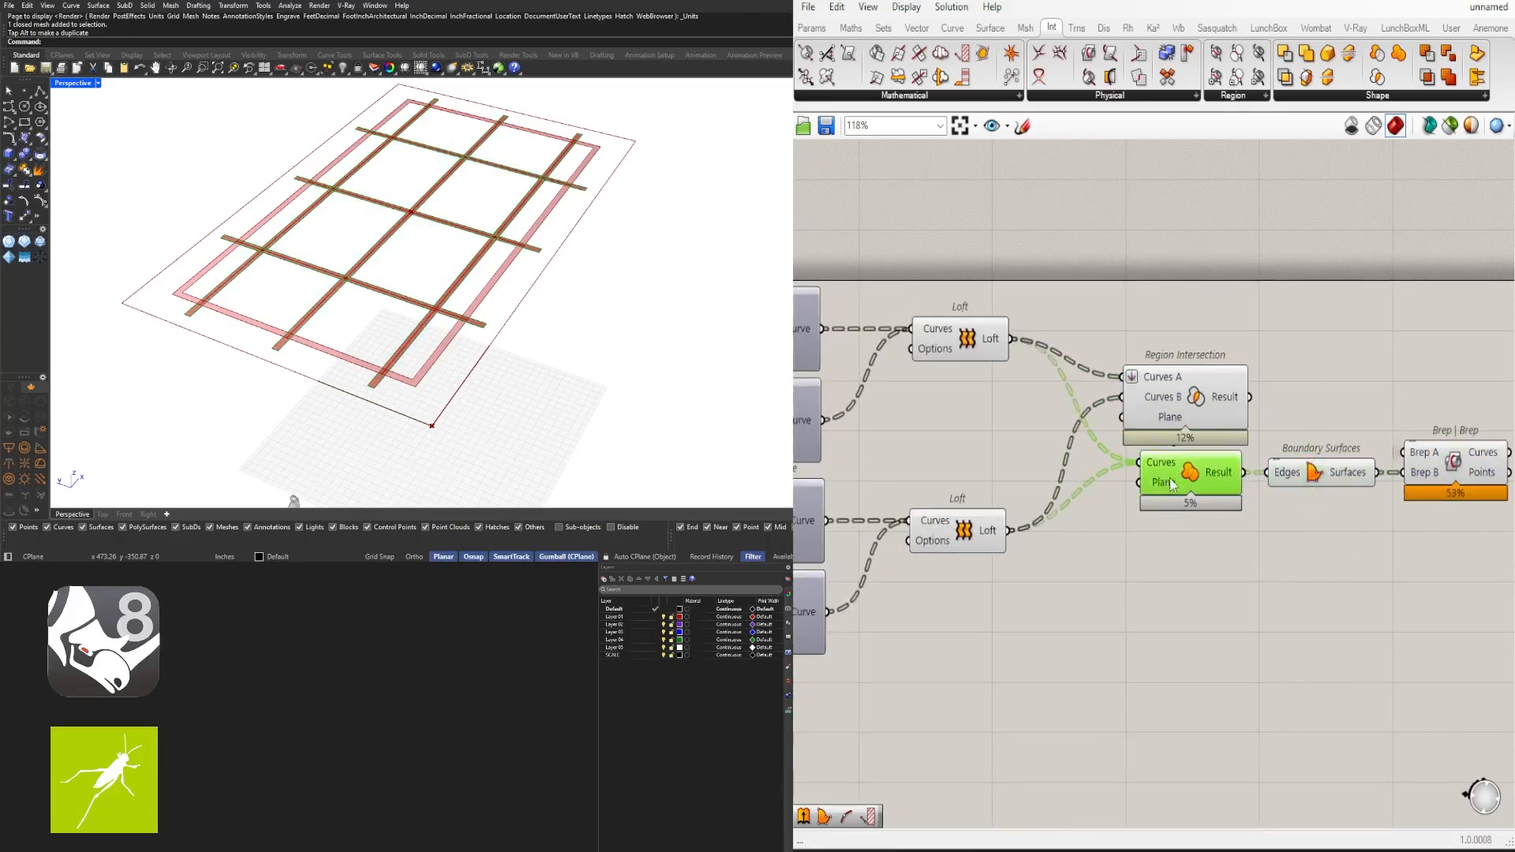
{"action": "middle_click", "coordinate": [1198, 474]}
{"action": "left_click", "coordinate": [1228, 443]}
{"action": "left_click_drag", "start_coordinate": [1046, 570], "coordinate": [917, 265]}
{"action": "scroll", "coordinate": [950, 269], "scroll_direction": "up", "scroll_amount": 1}
{"action": "middle_click", "coordinate": [947, 259]}
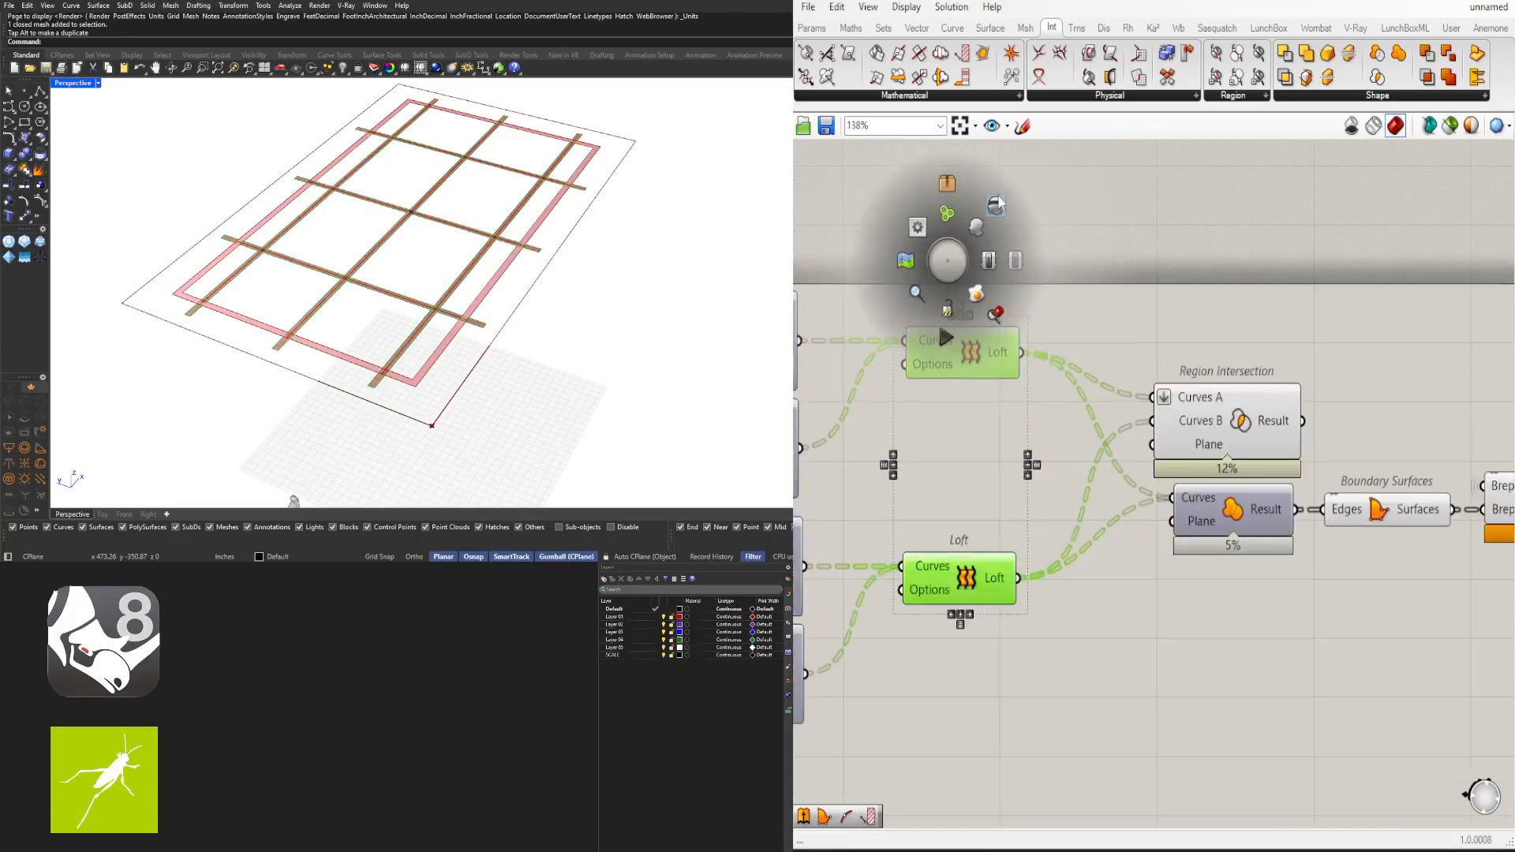
{"action": "left_click", "coordinate": [996, 197]}
Highlight the Region Intersection of the two Lofts in the viewport to check the beam crossings
{"action": "right_click_drag", "start_coordinate": [1264, 315], "coordinate": [986, 306]}
{"action": "left_click", "coordinate": [993, 319]}
{"action": "scroll", "coordinate": [1004, 393], "scroll_direction": "up", "scroll_amount": 2}
{"action": "left_click", "coordinate": [966, 408]}
{"action": "right_click_drag", "start_coordinate": [931, 473], "coordinate": [1124, 446]}
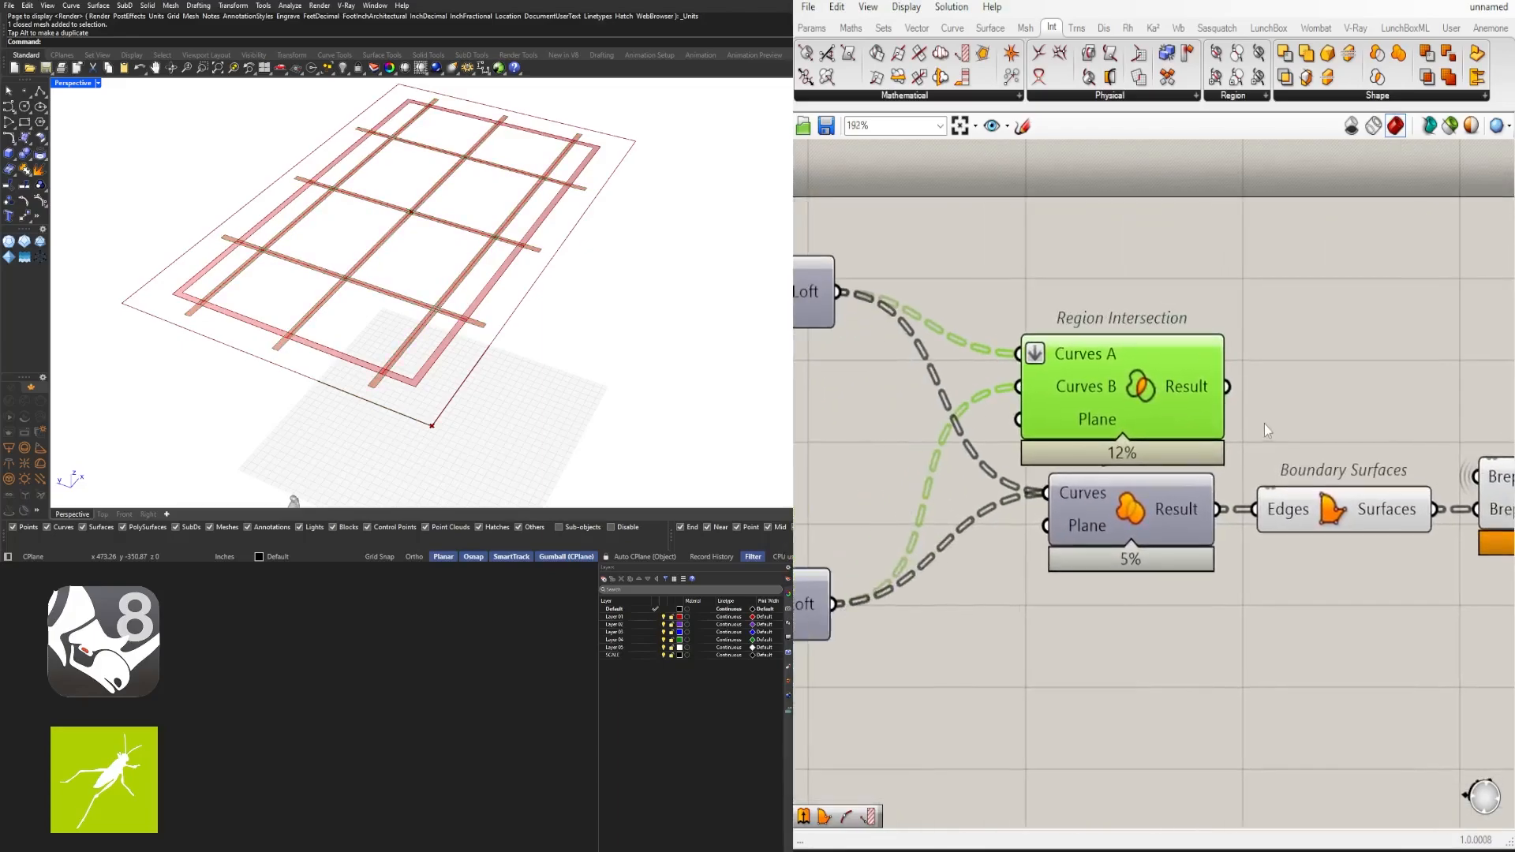
Turn off the viewport previews of the two Area and Contour groups that generate the grid lines
{"action": "scroll", "coordinate": [1114, 391], "scroll_direction": "down", "scroll_amount": 4}
{"action": "right_click_drag", "start_coordinate": [1111, 393], "coordinate": [1466, 399]}
{"action": "right_click_drag", "start_coordinate": [840, 377], "coordinate": [1045, 390]}
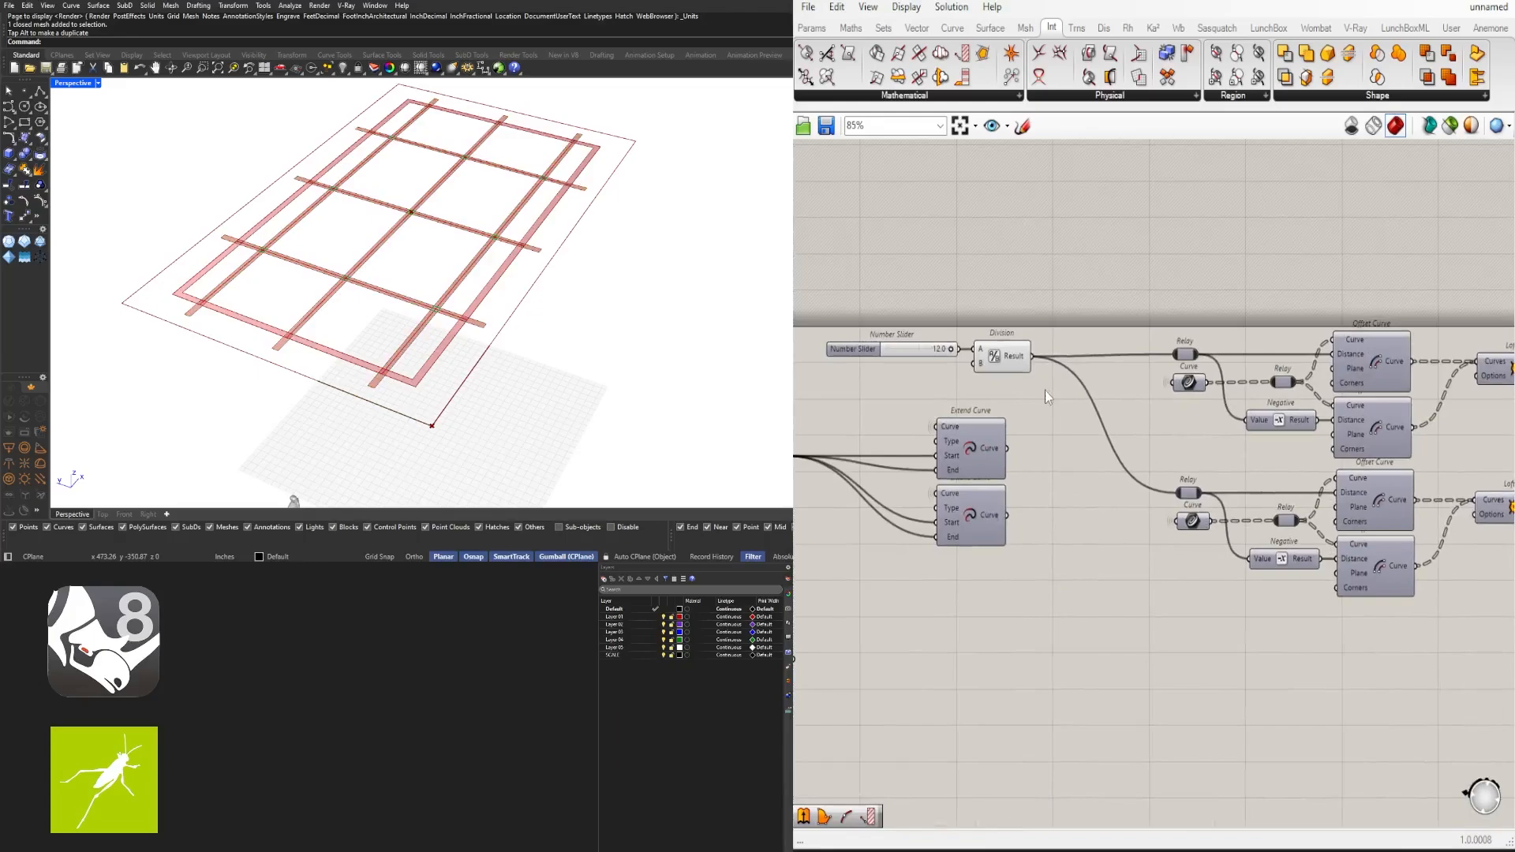
{"action": "scroll", "coordinate": [1053, 402], "scroll_direction": "down", "scroll_amount": 2}
{"action": "right_click_drag", "start_coordinate": [951, 513], "coordinate": [1180, 518]}
{"action": "scroll", "coordinate": [1133, 593], "scroll_direction": "up", "scroll_amount": 2}
{"action": "left_click_drag", "start_coordinate": [1157, 592], "coordinate": [869, 341]}
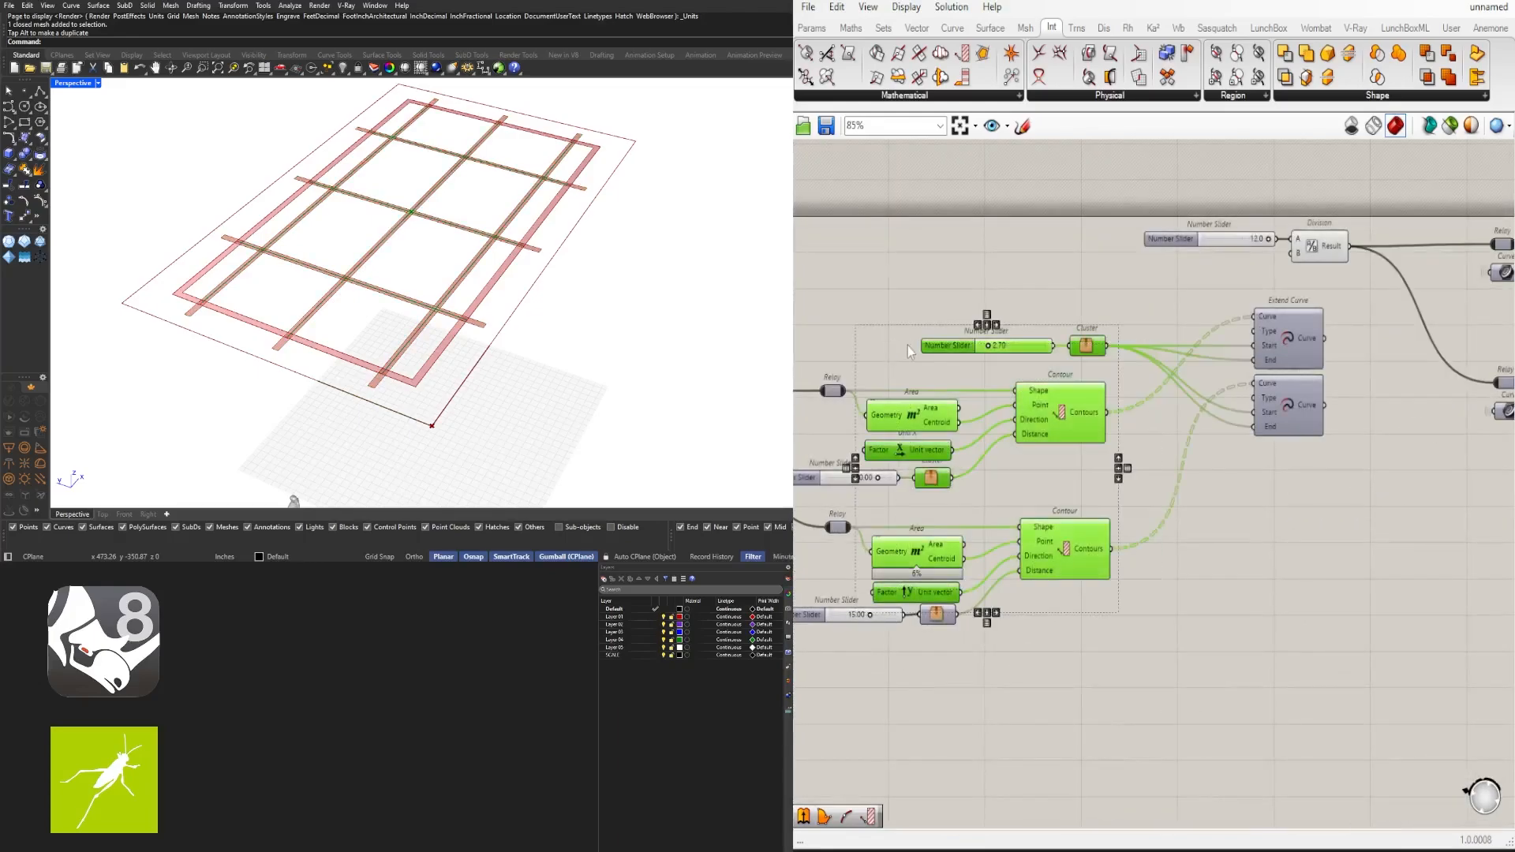
{"action": "middle_click", "coordinate": [909, 345]}
{"action": "left_click", "coordinate": [957, 294]}
Highlight Brep | Brep together with Region Intersection to examine all beam and frame crossings in the viewport
{"action": "right_click_drag", "start_coordinate": [1292, 502], "coordinate": [953, 494]}
{"action": "scroll", "coordinate": [952, 494], "scroll_direction": "down", "scroll_amount": 3}
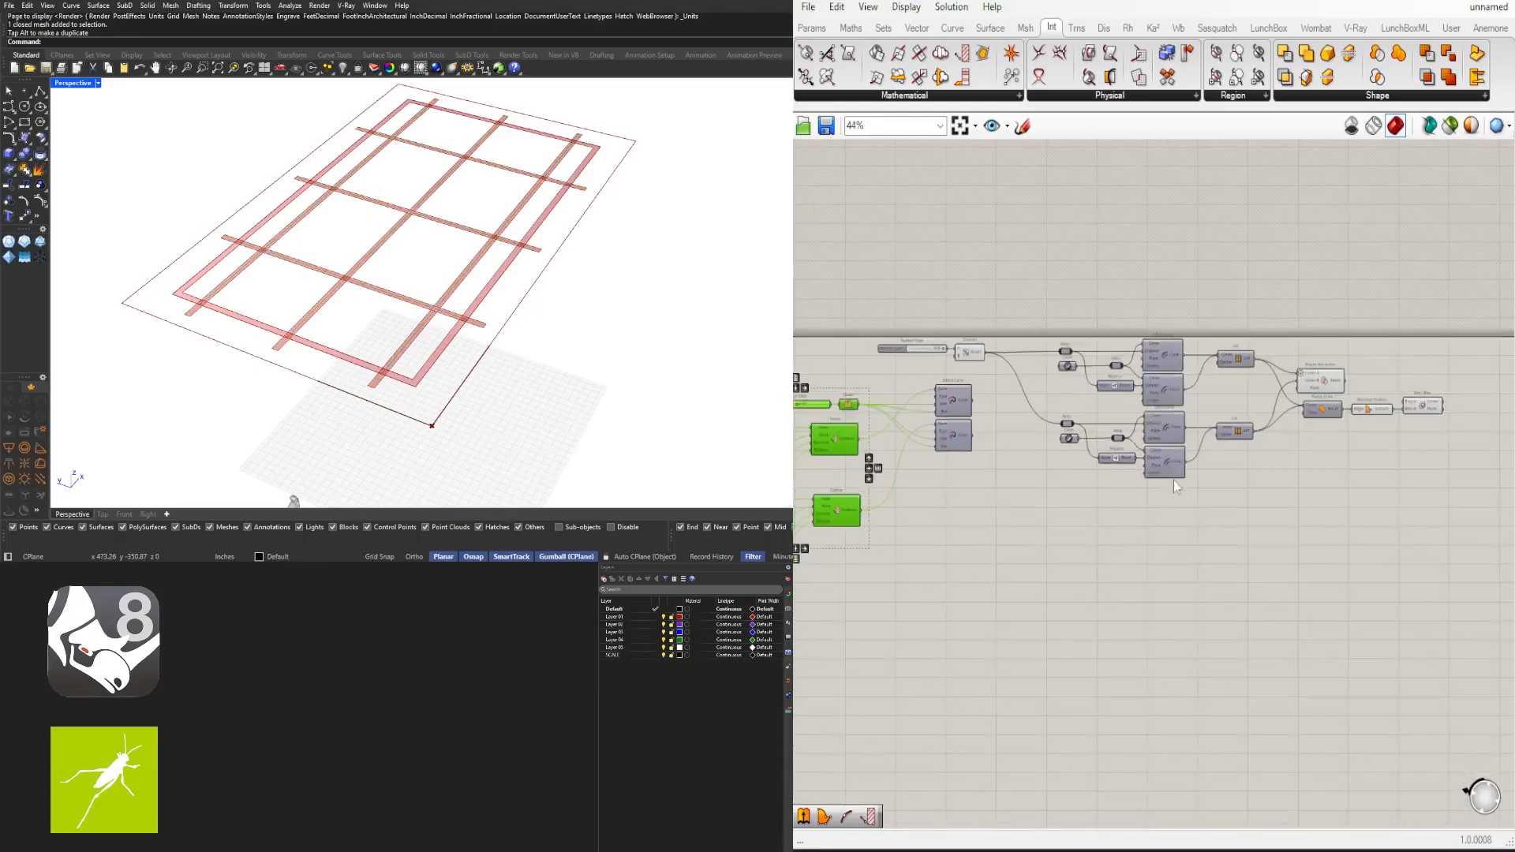
{"action": "right_click_drag", "start_coordinate": [1392, 391], "coordinate": [1147, 442]}
{"action": "scroll", "coordinate": [1148, 442], "scroll_direction": "up", "scroll_amount": 4}
{"action": "left_click", "coordinate": [1225, 470]}
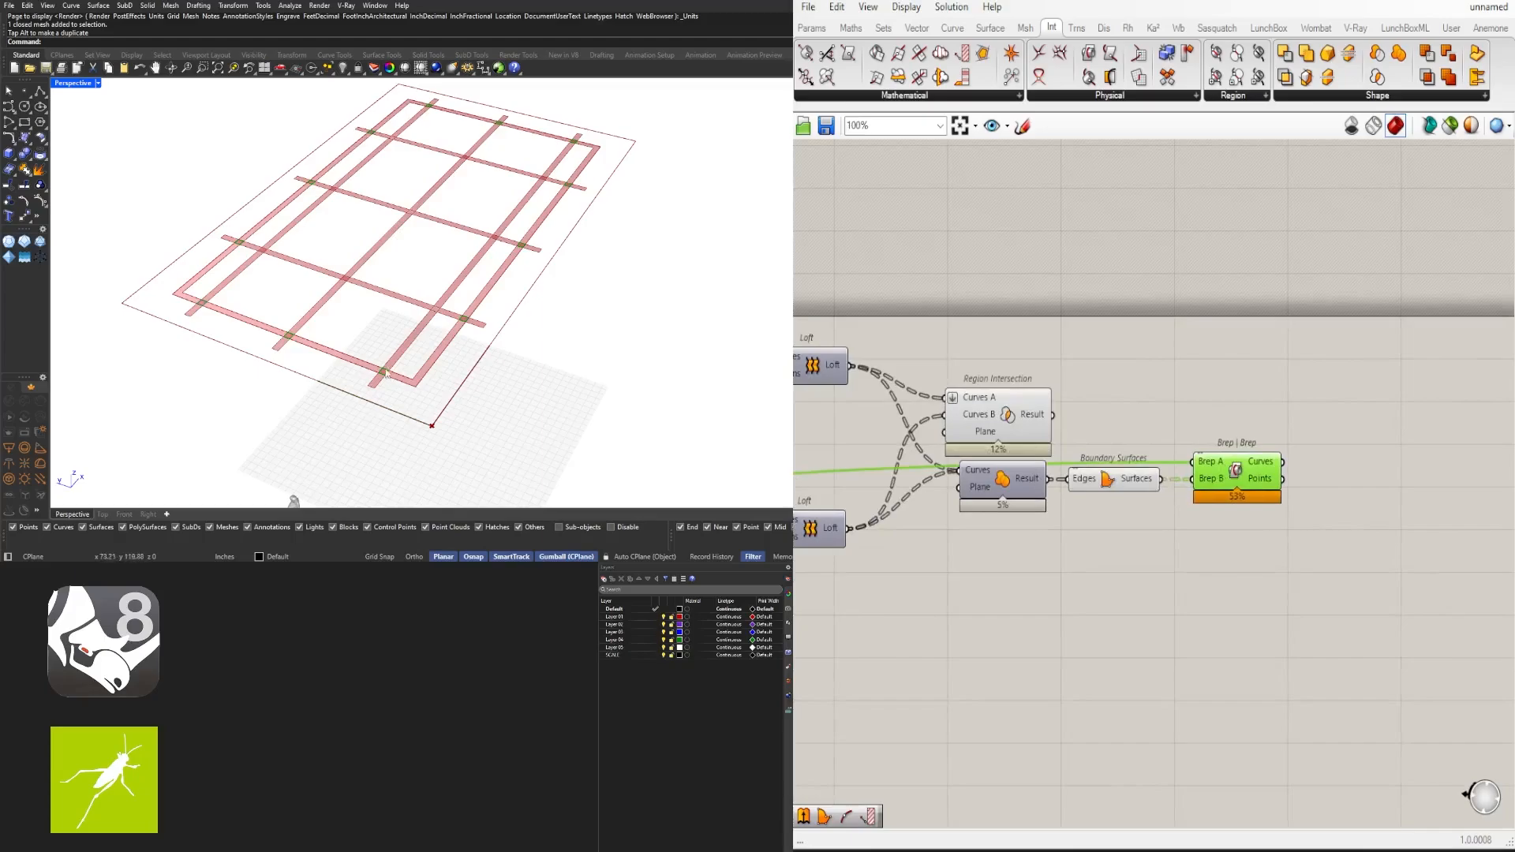
{"action": "left_click", "coordinate": [1010, 424], "text": "shift"}
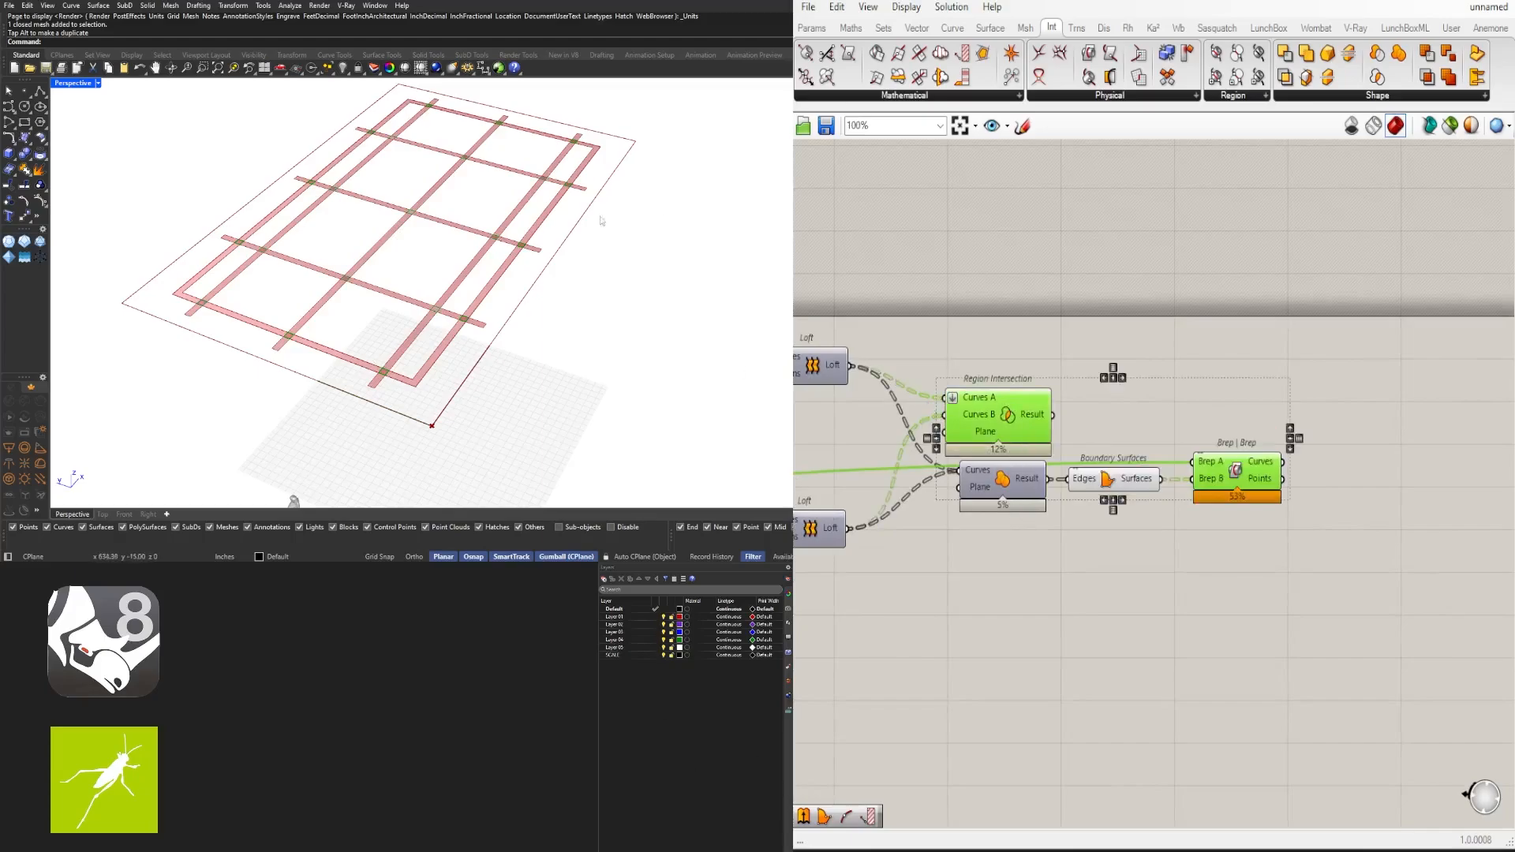
Add a Boundary Surfaces component whose Edges input takes both the Region Intersection result and the Brep | Brep curves
{"action": "double_click", "coordinate": [1260, 402]}
{"action": "type", "text": "boun"}
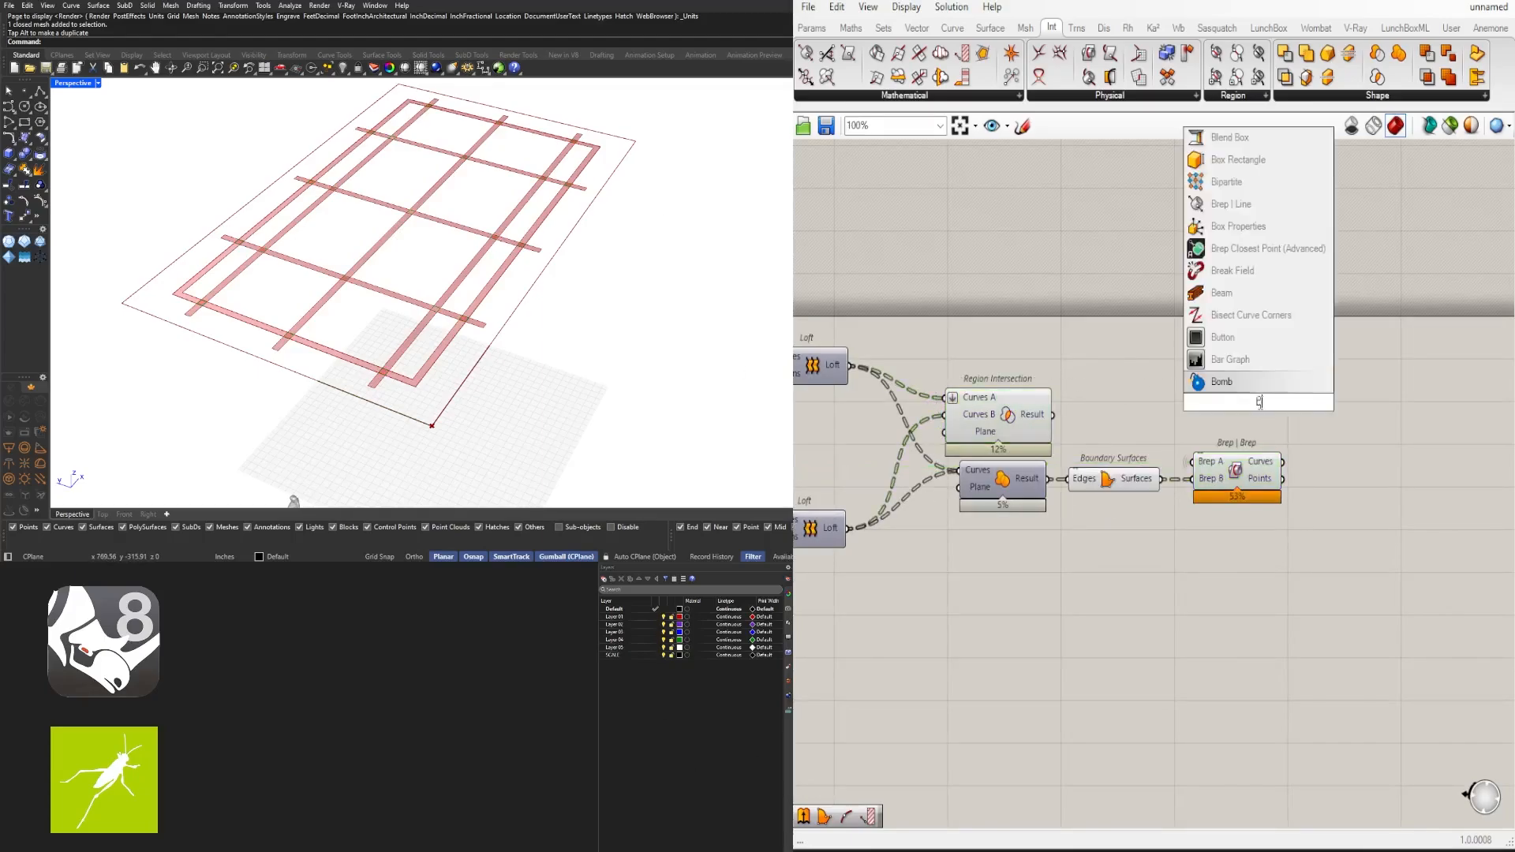
{"action": "left_click", "coordinate": [1235, 382]}
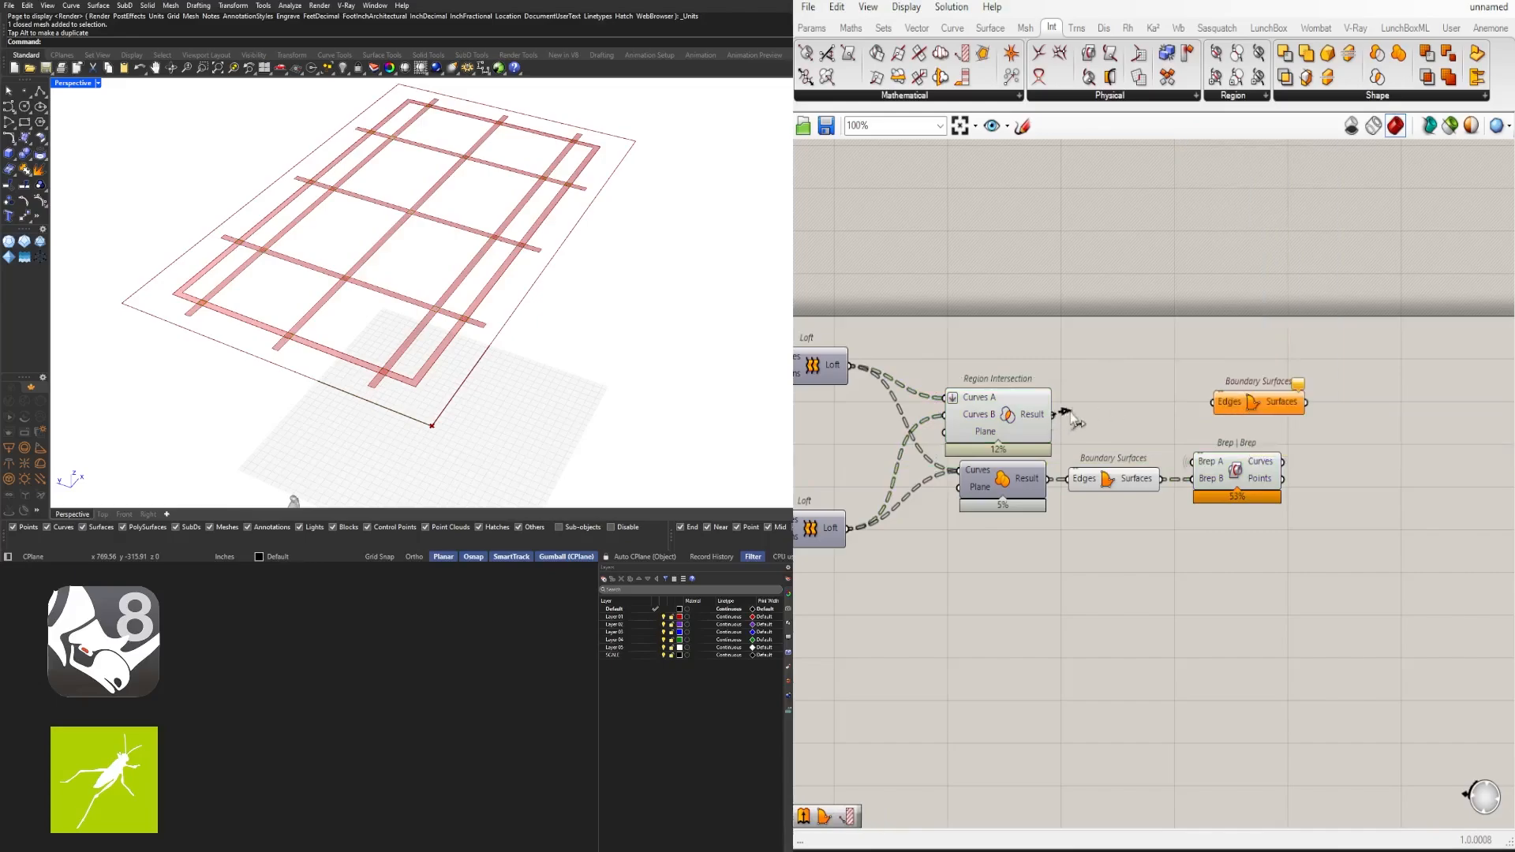
{"action": "left_click_drag", "start_coordinate": [1073, 417], "coordinate": [1374, 416]}
{"action": "scroll", "coordinate": [1357, 416], "scroll_direction": "up", "scroll_amount": 2}
{"action": "left_click", "coordinate": [1331, 381]}
Turn off the previews of Region Intersection, Region Union, its Boundary Surfaces and Brep | Brep
{"action": "scroll", "coordinate": [1240, 507], "scroll_direction": "down", "scroll_amount": 4}
{"action": "left_click_drag", "start_coordinate": [1252, 556], "coordinate": [983, 405]}
{"action": "middle_click", "coordinate": [1037, 396]}
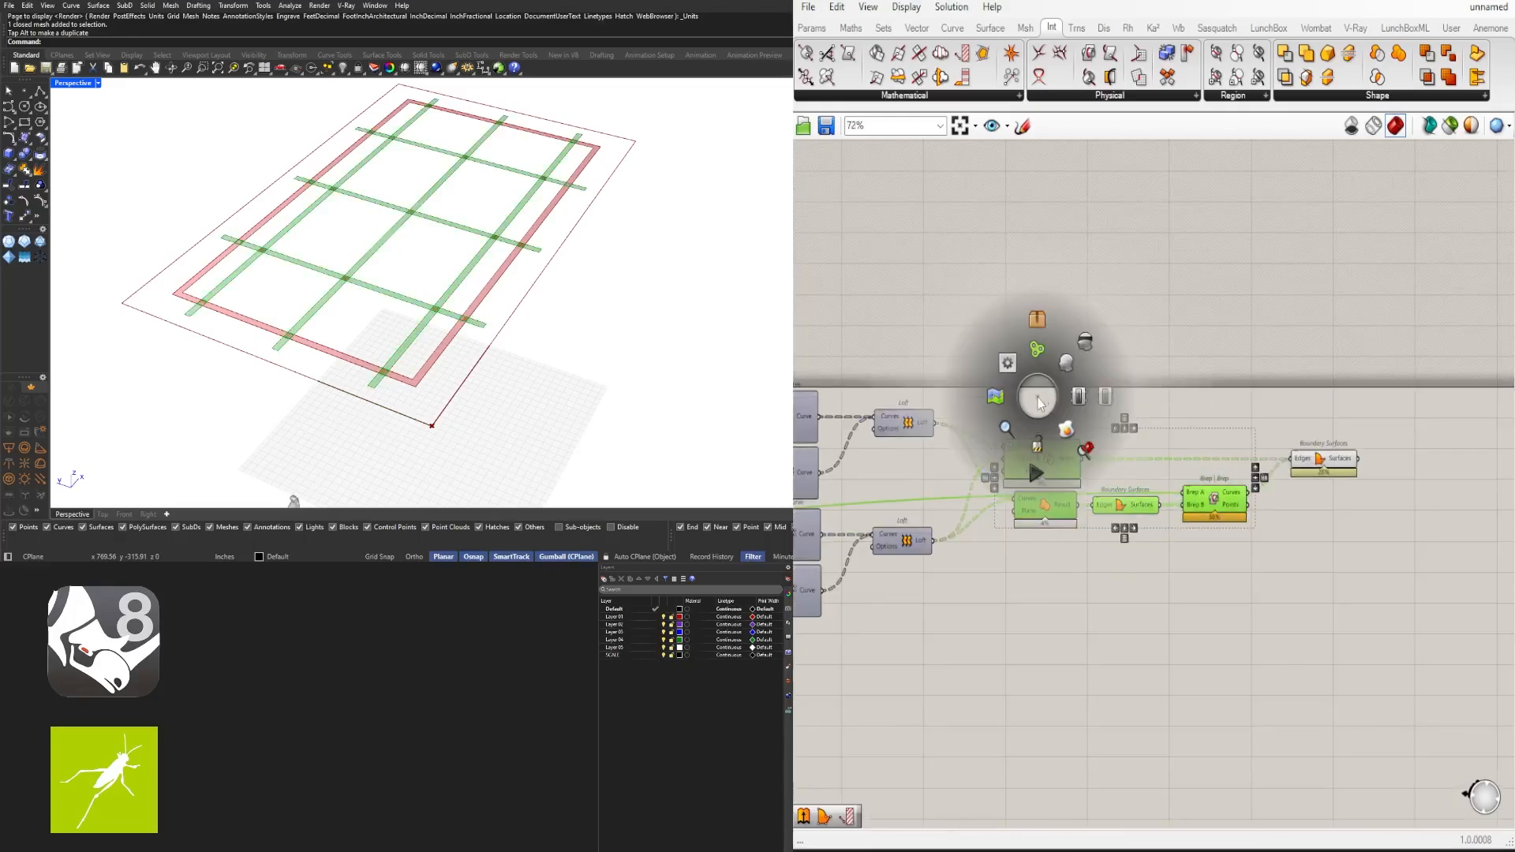
{"action": "left_click", "coordinate": [1088, 340]}
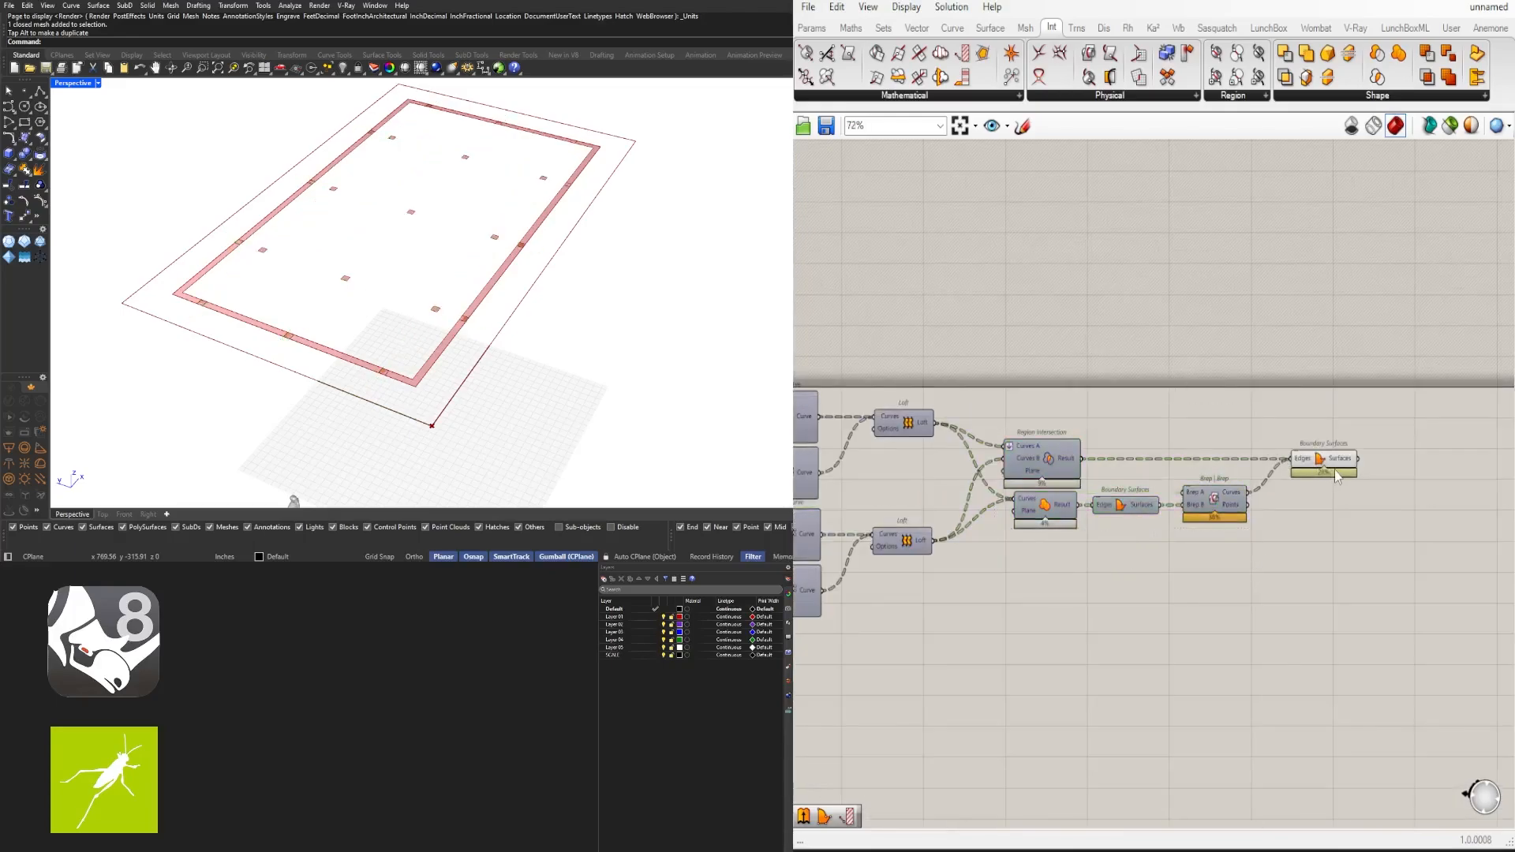
Set the number slider for the Unit X contour spacing to 15.00
{"action": "scroll", "coordinate": [1022, 527], "scroll_direction": "down", "scroll_amount": 2}
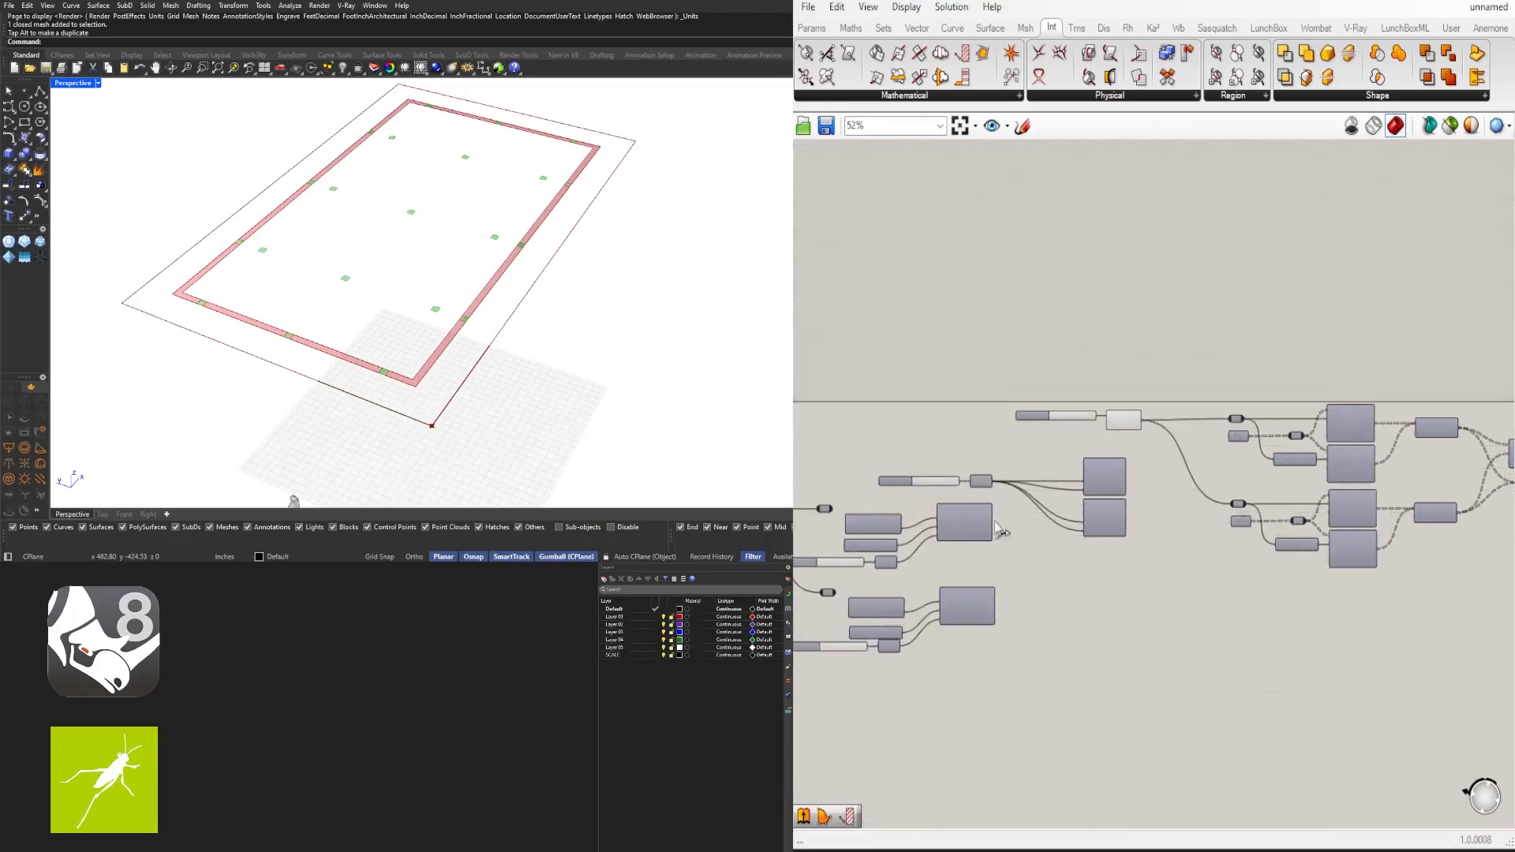
{"action": "scroll", "coordinate": [1000, 530], "scroll_direction": "up", "scroll_amount": 3}
{"action": "scroll", "coordinate": [1057, 590], "scroll_direction": "up", "scroll_amount": 7}
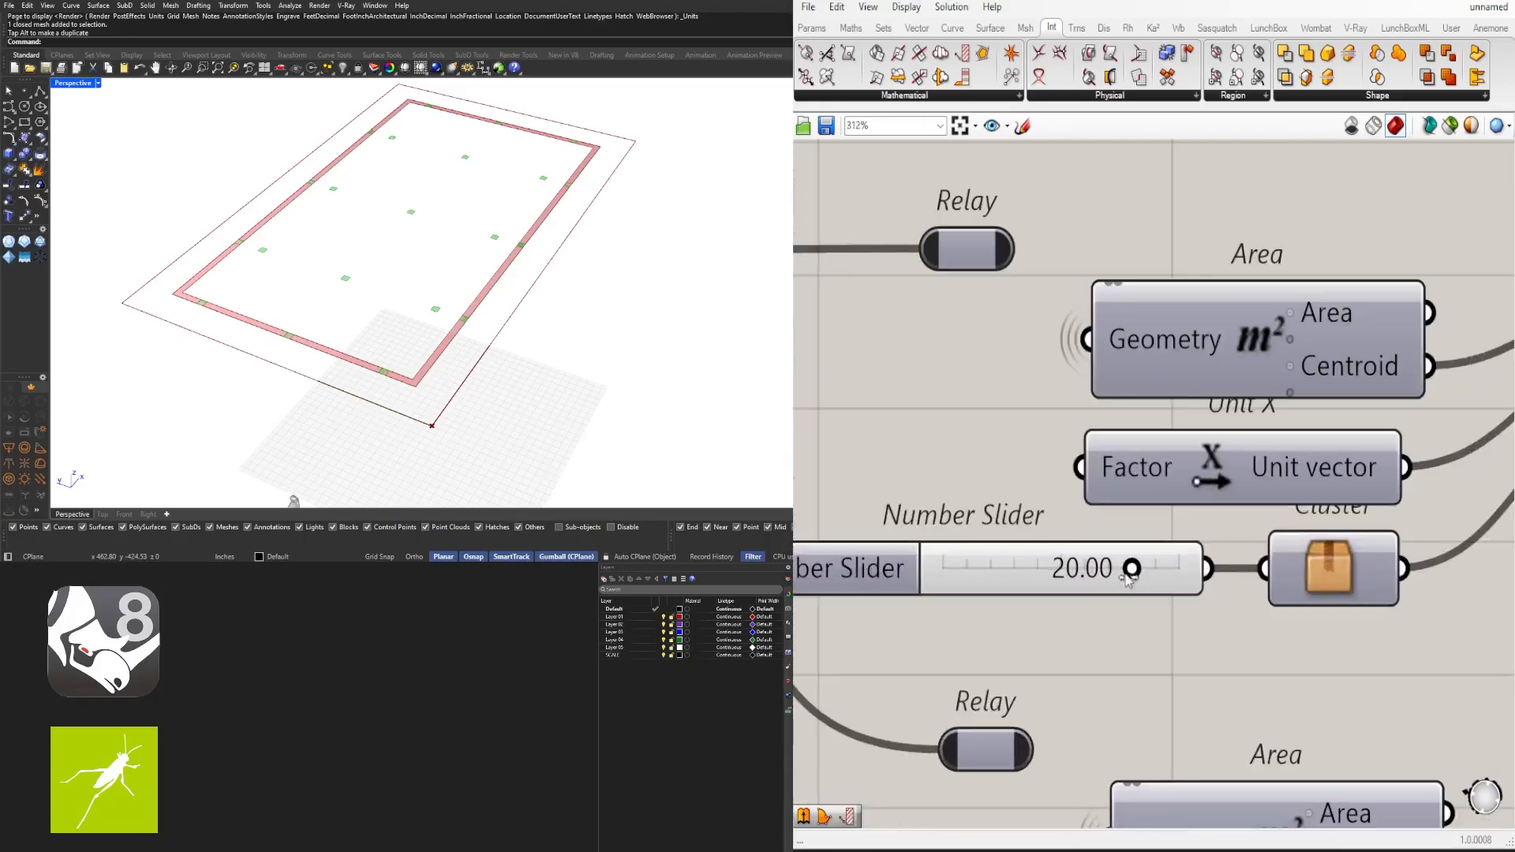
{"action": "left_click_drag", "start_coordinate": [1082, 568], "coordinate": [1091, 570]}
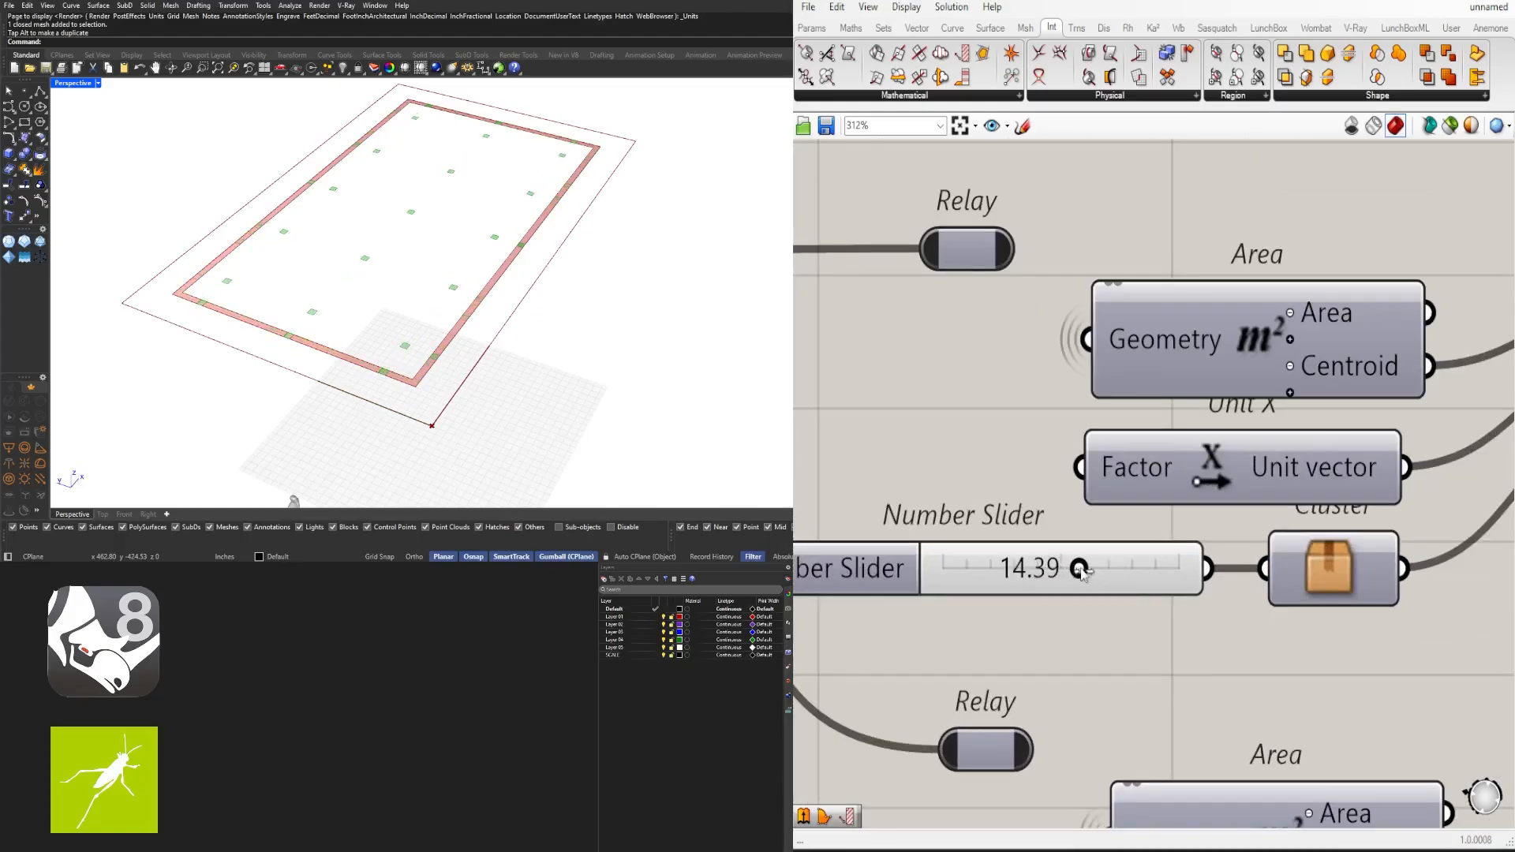
{"action": "double_click", "coordinate": [1097, 560]}
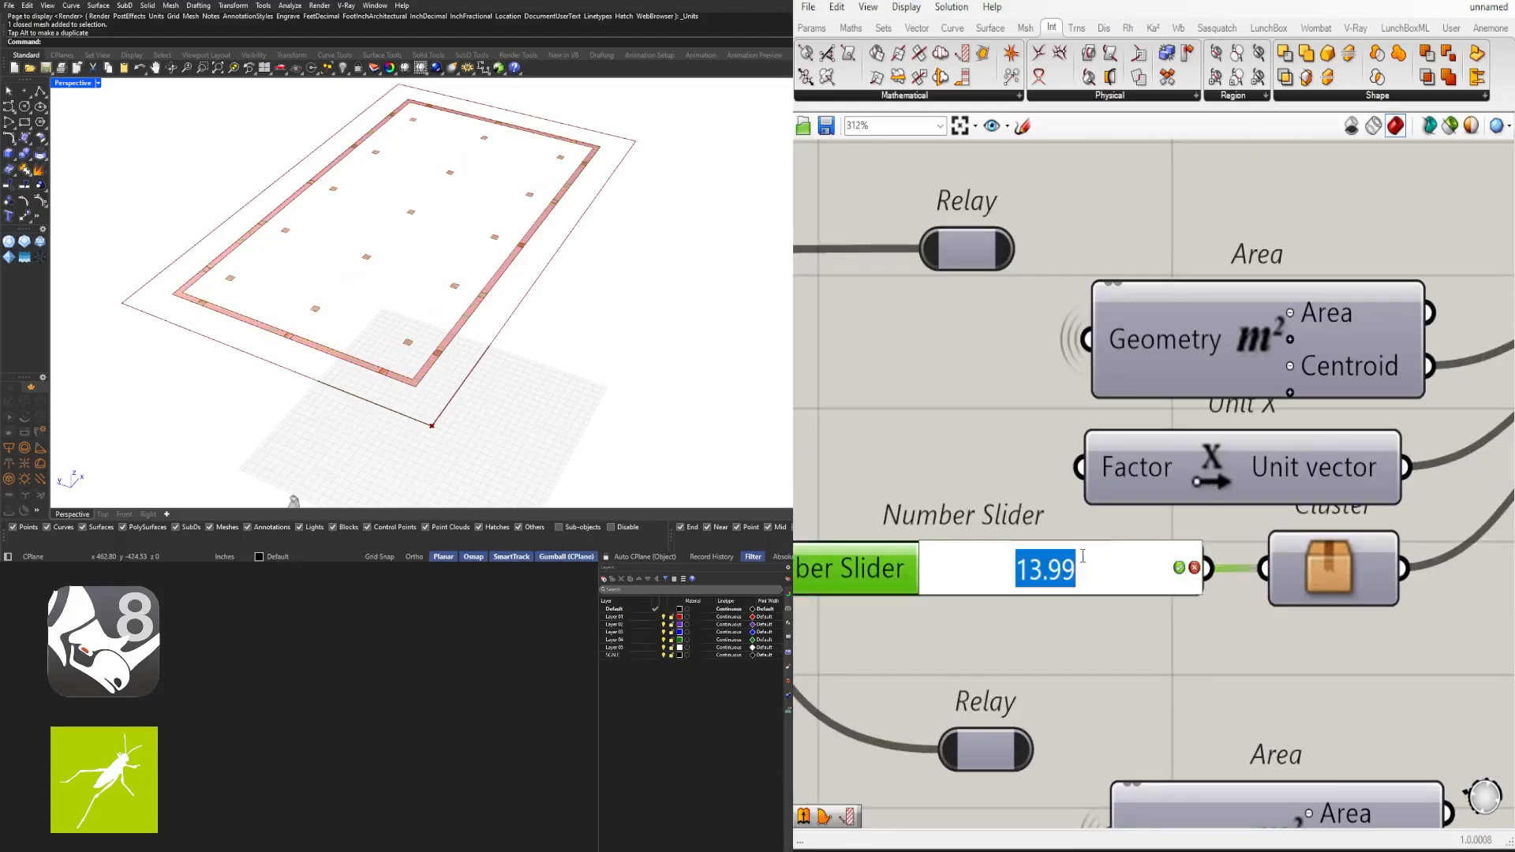
{"action": "key", "text": "Return"}
{"action": "scroll", "coordinate": [1096, 508], "scroll_direction": "down", "scroll_amount": 5}
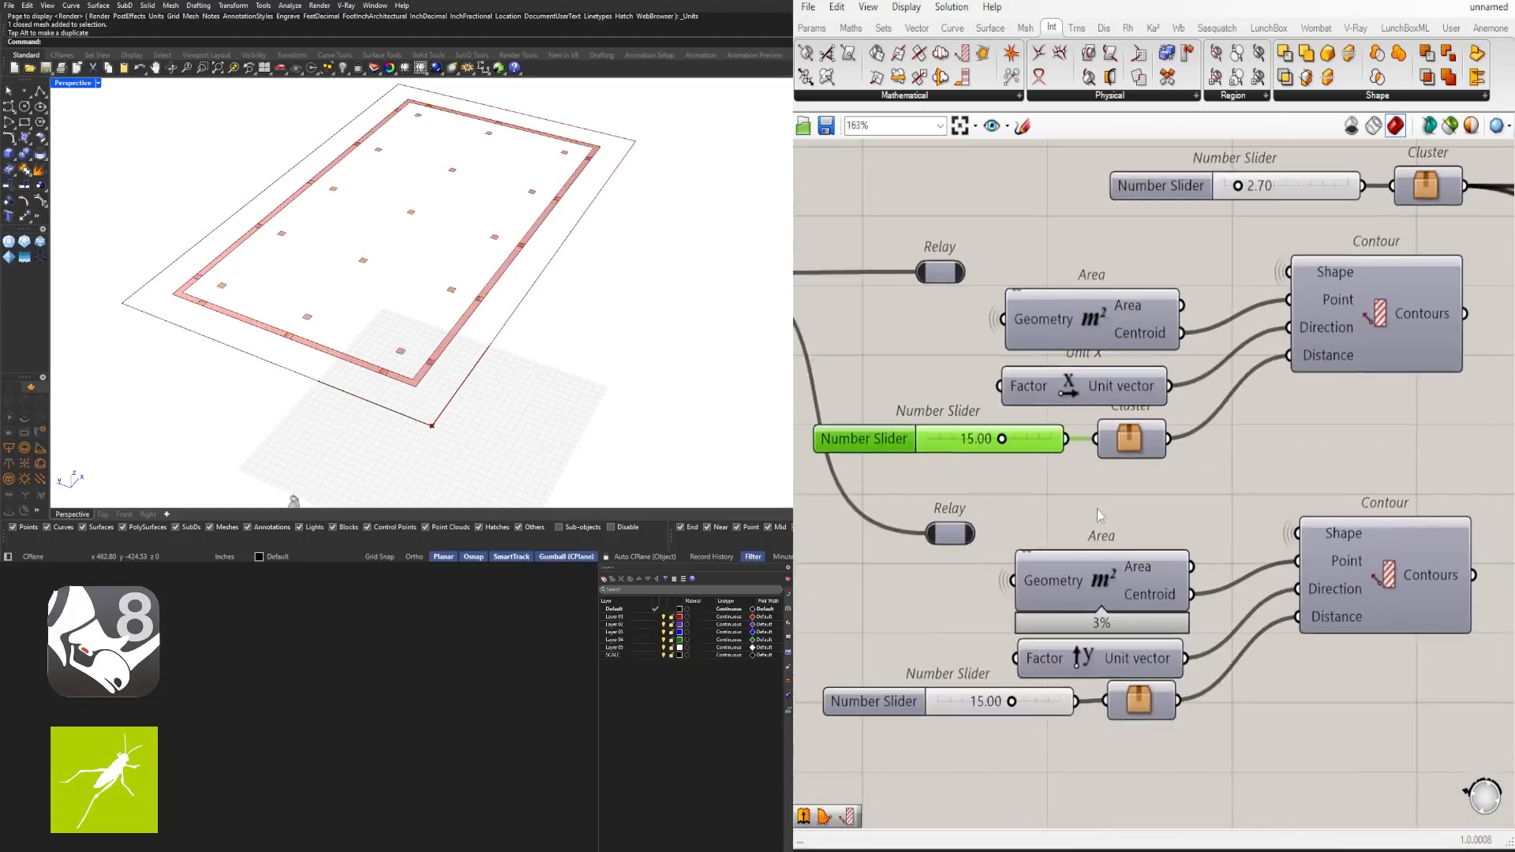
Set the contour distance slider for the Unit Y direction to 20
{"action": "type", "text": "20"}
{"action": "key", "text": "Return"}
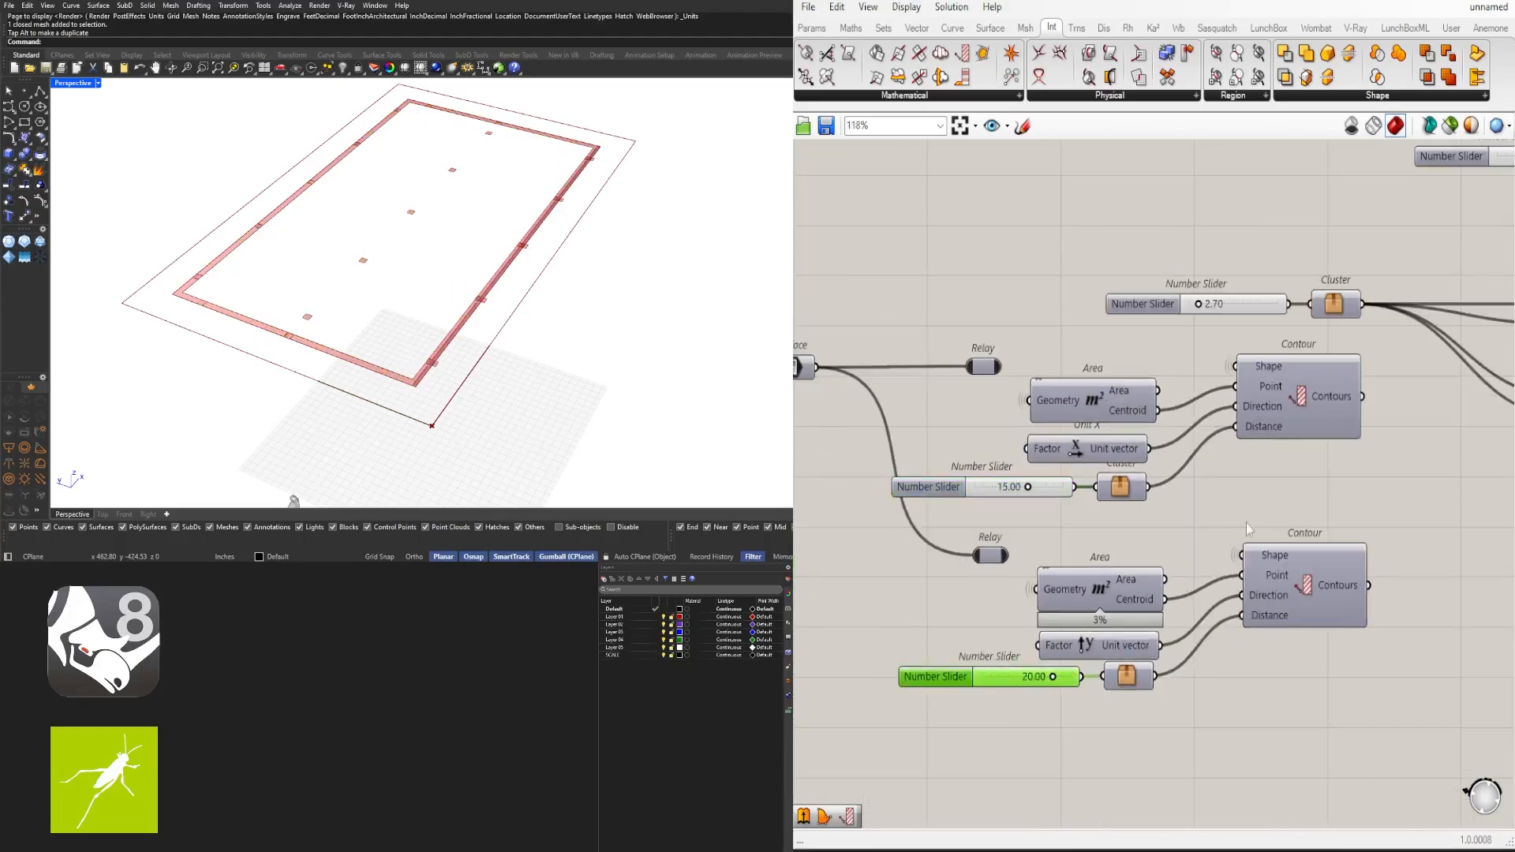
{"action": "scroll", "coordinate": [405, 337], "scroll_direction": "up", "scroll_amount": 5}
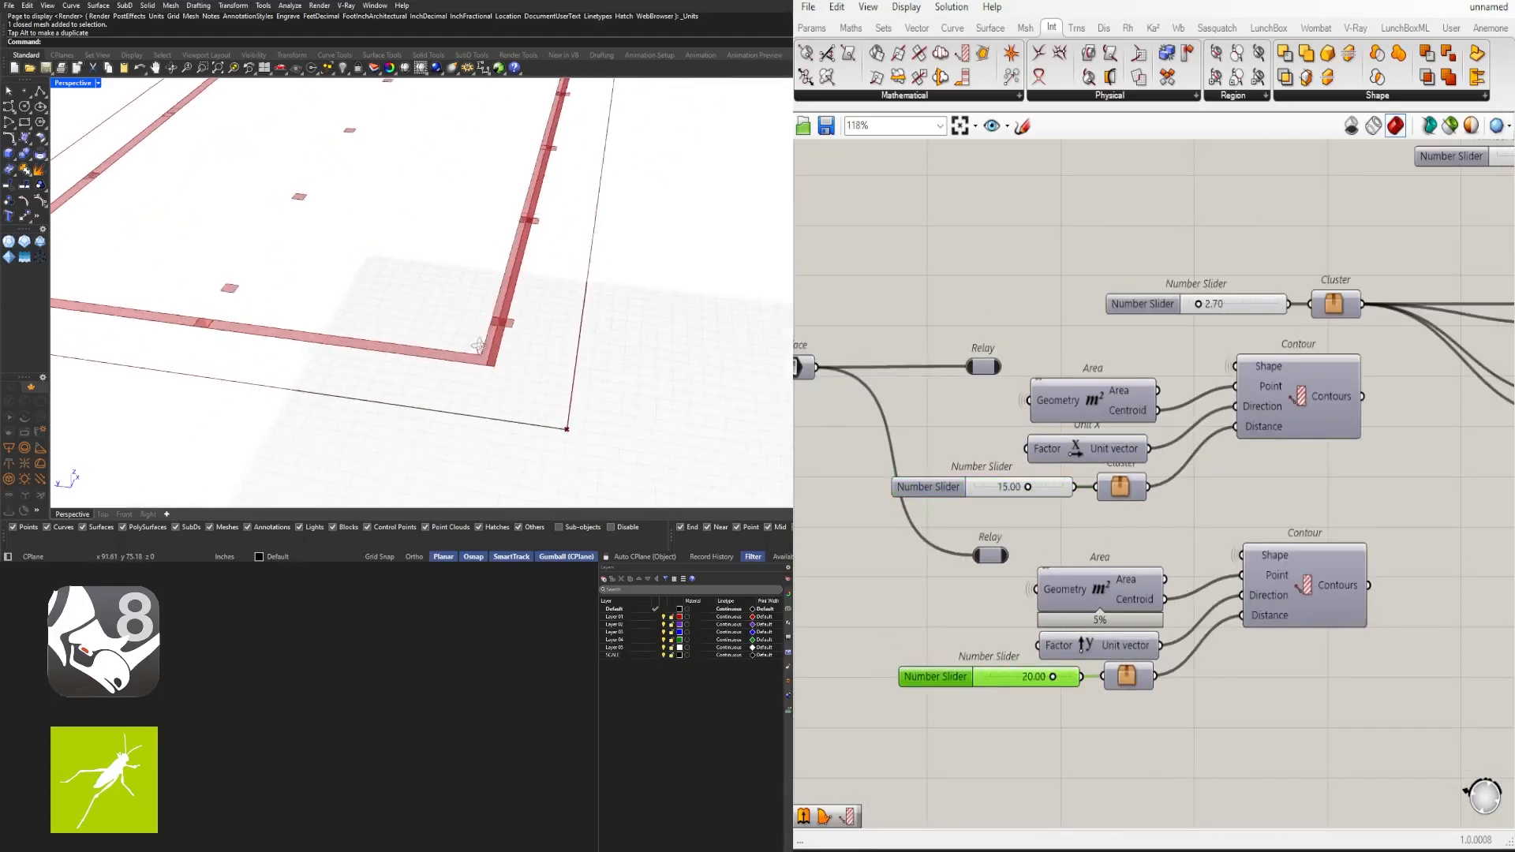
{"action": "scroll", "coordinate": [407, 338], "scroll_direction": "down", "scroll_amount": 3}
{"action": "right_click_drag", "start_coordinate": [408, 339], "coordinate": [437, 343]}
{"action": "scroll", "coordinate": [1220, 487], "scroll_direction": "down", "scroll_amount": 3}
Examine the column layout and trace which components of the definition produce the intersection surfaces and contours
{"action": "right_click_drag", "start_coordinate": [1342, 558], "coordinate": [821, 580]}
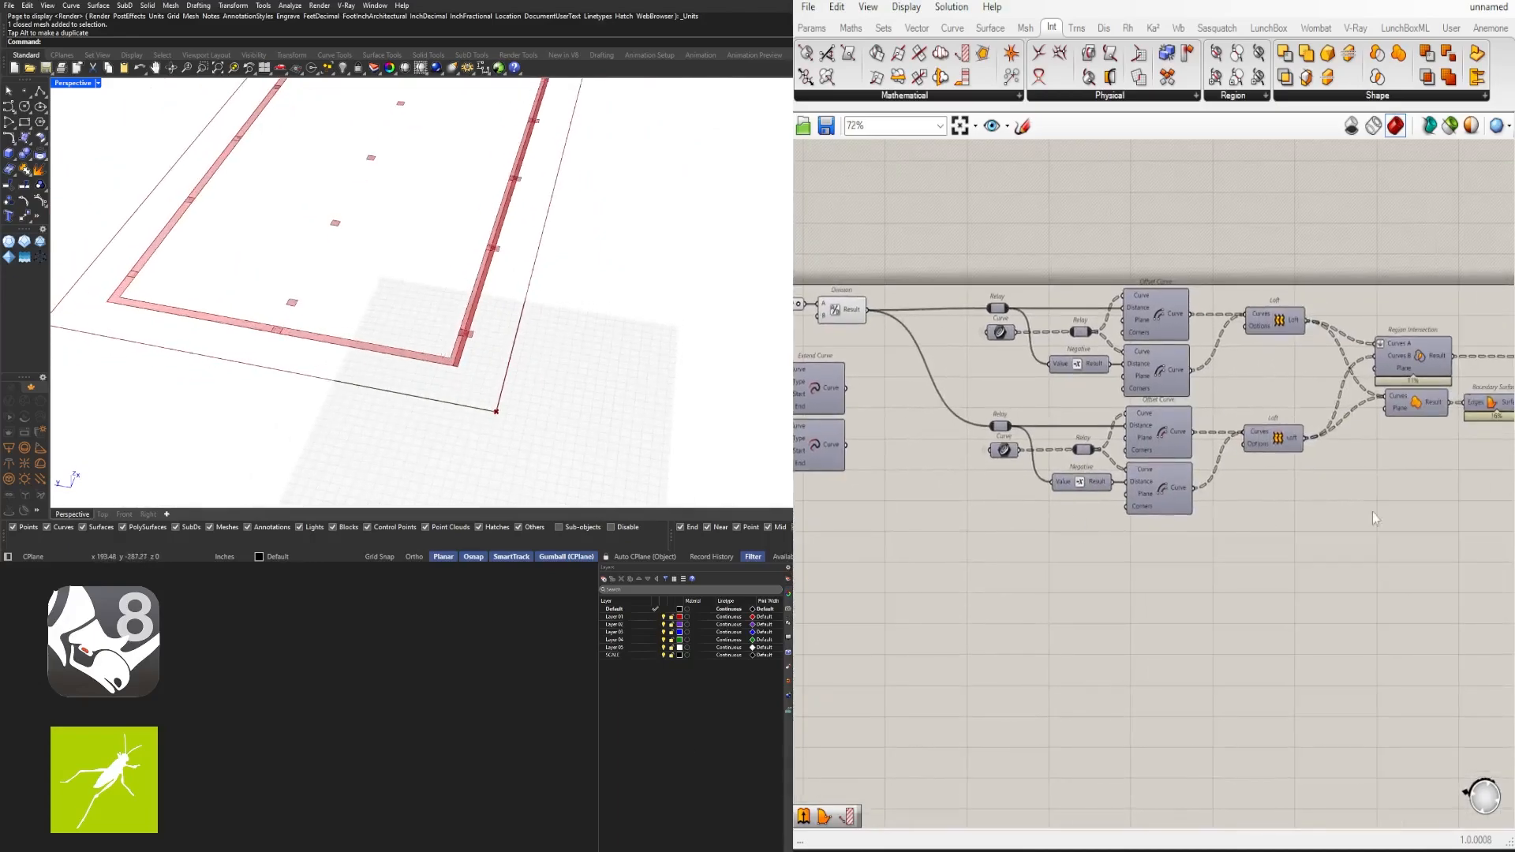
{"action": "right_click_drag", "start_coordinate": [1375, 517], "coordinate": [1512, 509]}
{"action": "left_click", "coordinate": [1419, 385]}
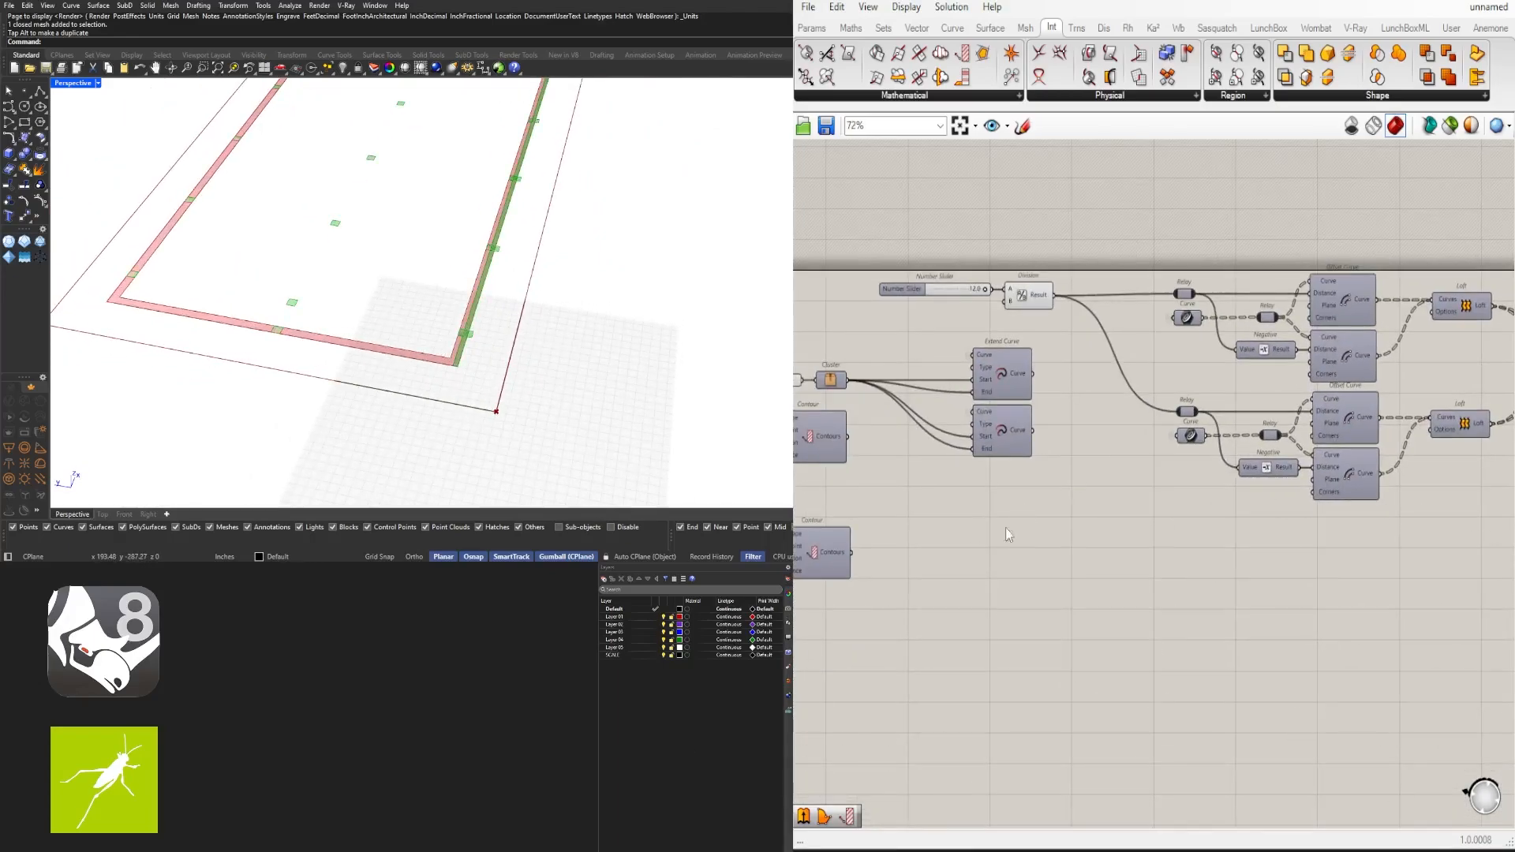
{"action": "scroll", "coordinate": [354, 351], "scroll_direction": "down", "scroll_amount": 4}
{"action": "scroll", "coordinate": [358, 354], "scroll_direction": "up", "scroll_amount": 3}
{"action": "right_click_drag", "start_coordinate": [1081, 482], "coordinate": [1262, 572]}
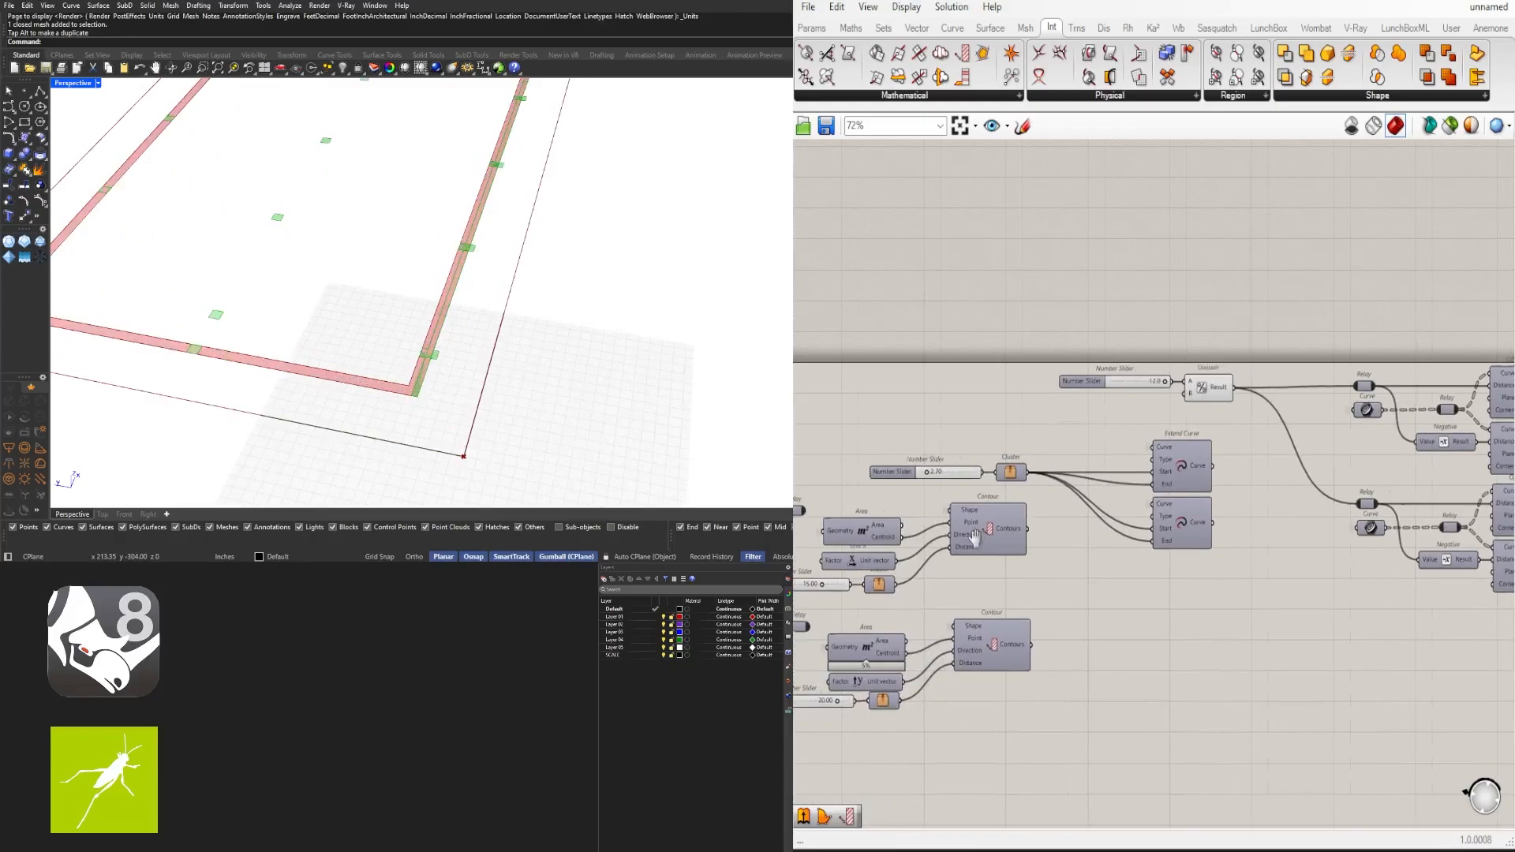
{"action": "right_click_drag", "start_coordinate": [971, 532], "coordinate": [1224, 499]}
{"action": "left_click", "coordinate": [1122, 504]}
{"action": "middle_click", "coordinate": [1113, 500]}
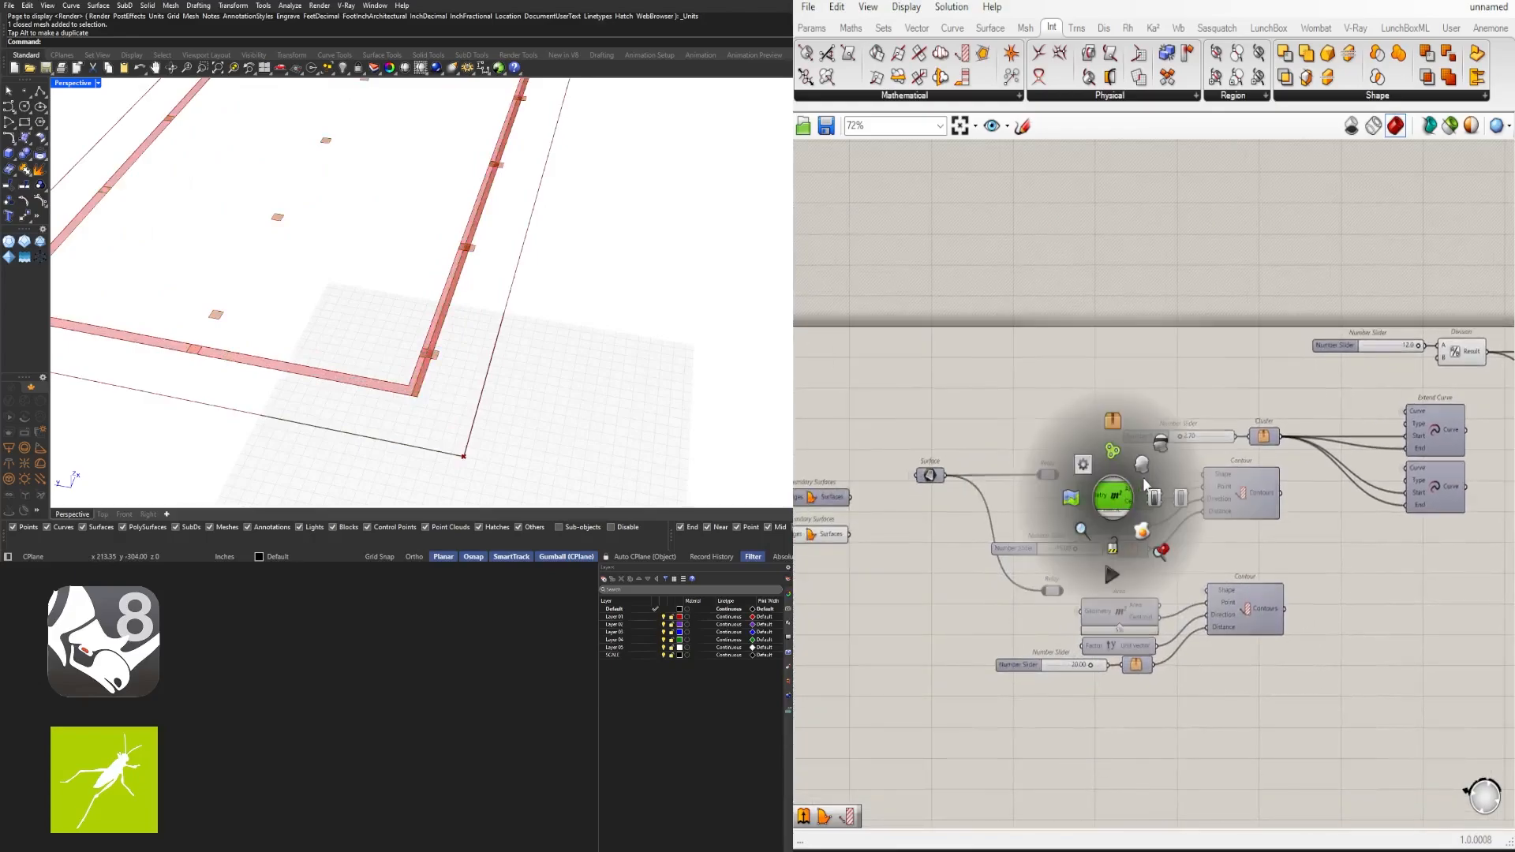
{"action": "middle_click", "coordinate": [1113, 487]}
{"action": "scroll", "coordinate": [454, 355], "scroll_direction": "down", "scroll_amount": 7}
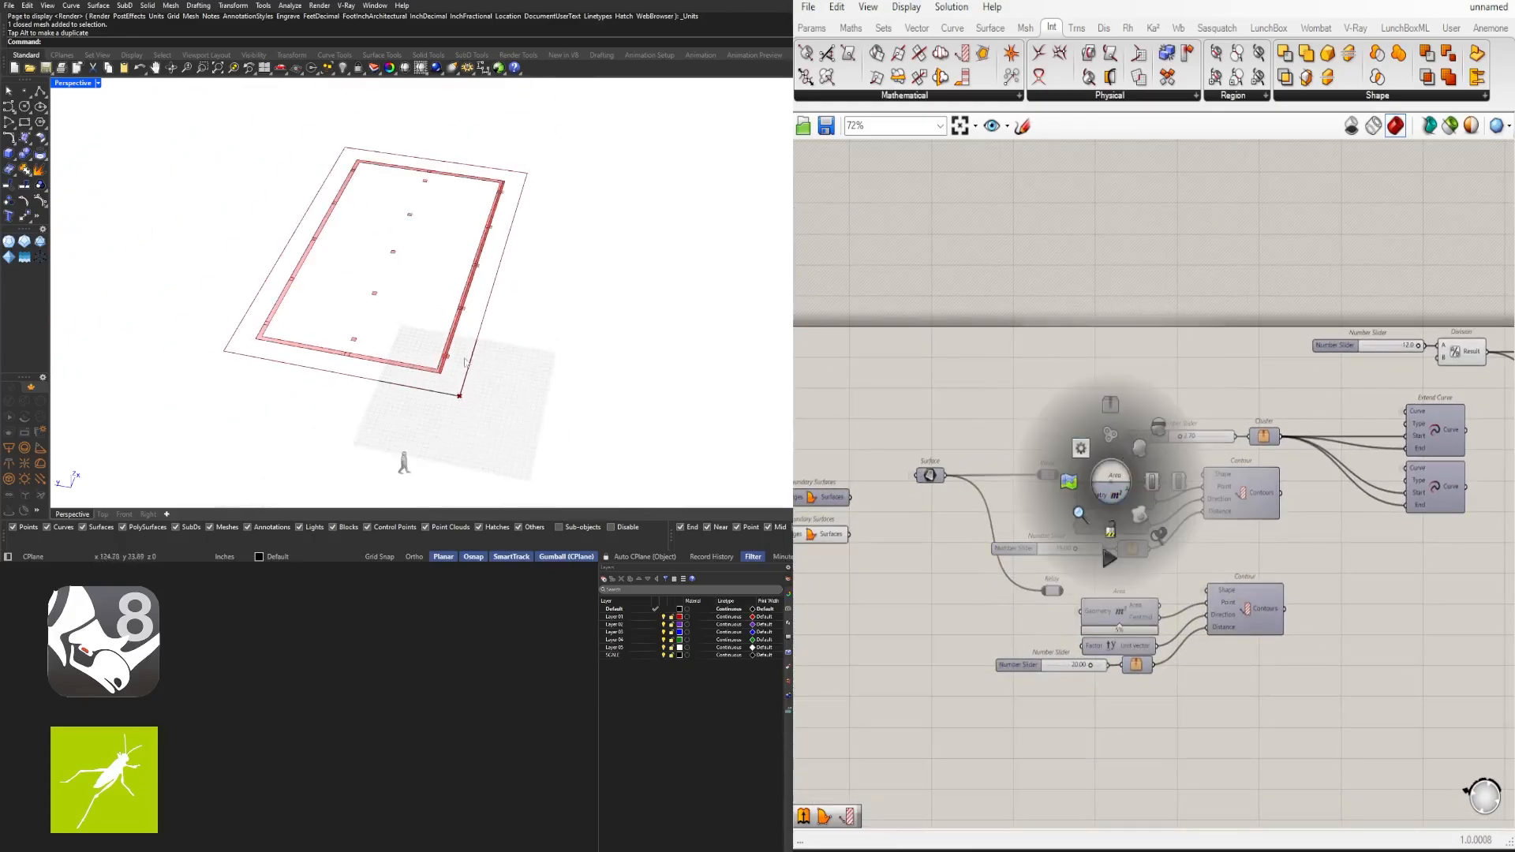
{"action": "scroll", "coordinate": [450, 394], "scroll_direction": "up", "scroll_amount": 6}
{"action": "scroll", "coordinate": [1061, 426], "scroll_direction": "down", "scroll_amount": 3}
{"action": "right_click_drag", "start_coordinate": [1340, 510], "coordinate": [1106, 515]}
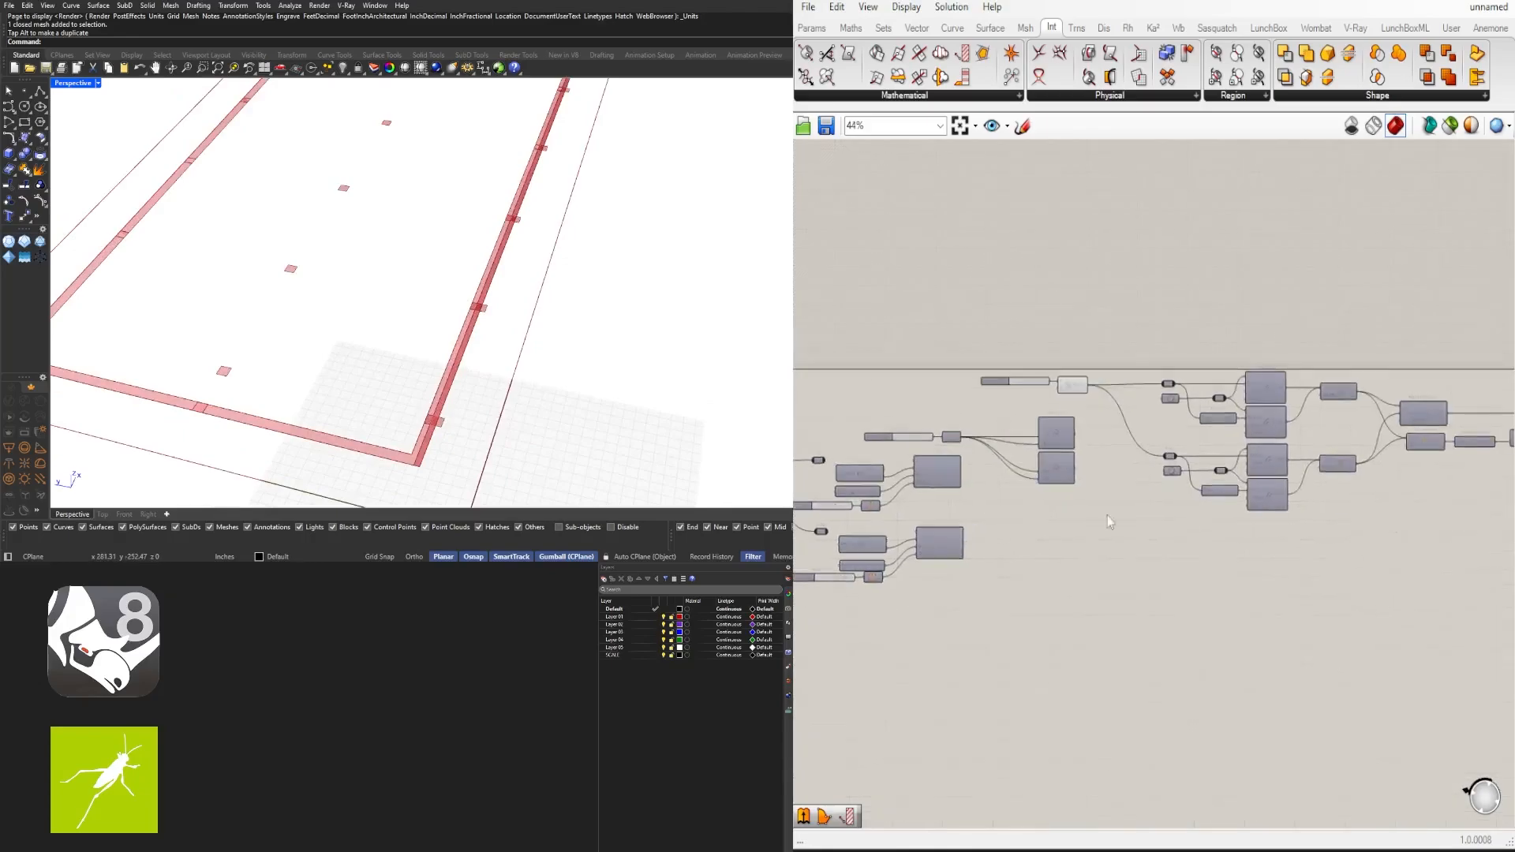
Set the contour distance slider for the Unit X direction to 20
{"action": "scroll", "coordinate": [1113, 517], "scroll_direction": "down", "scroll_amount": 4}
{"action": "right_click_drag", "start_coordinate": [1331, 577], "coordinate": [1178, 564]}
{"action": "scroll", "coordinate": [1158, 509], "scroll_direction": "up", "scroll_amount": 4}
{"action": "right_click_drag", "start_coordinate": [891, 491], "coordinate": [1066, 462]}
{"action": "scroll", "coordinate": [1050, 464], "scroll_direction": "up", "scroll_amount": 5}
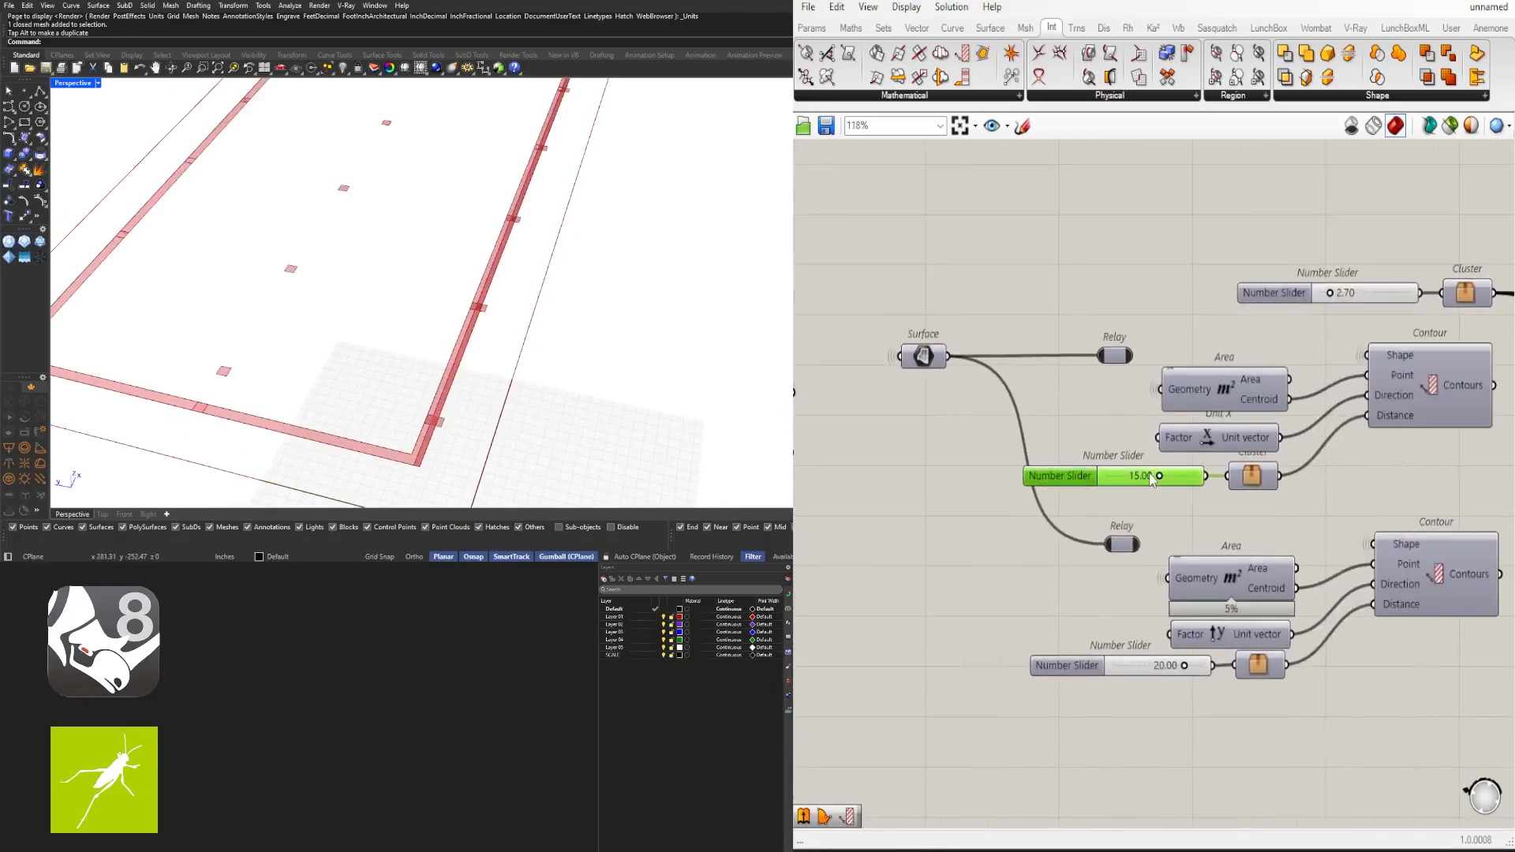
{"action": "key", "text": "Return"}
{"action": "scroll", "coordinate": [505, 325], "scroll_direction": "down", "scroll_amount": 5}
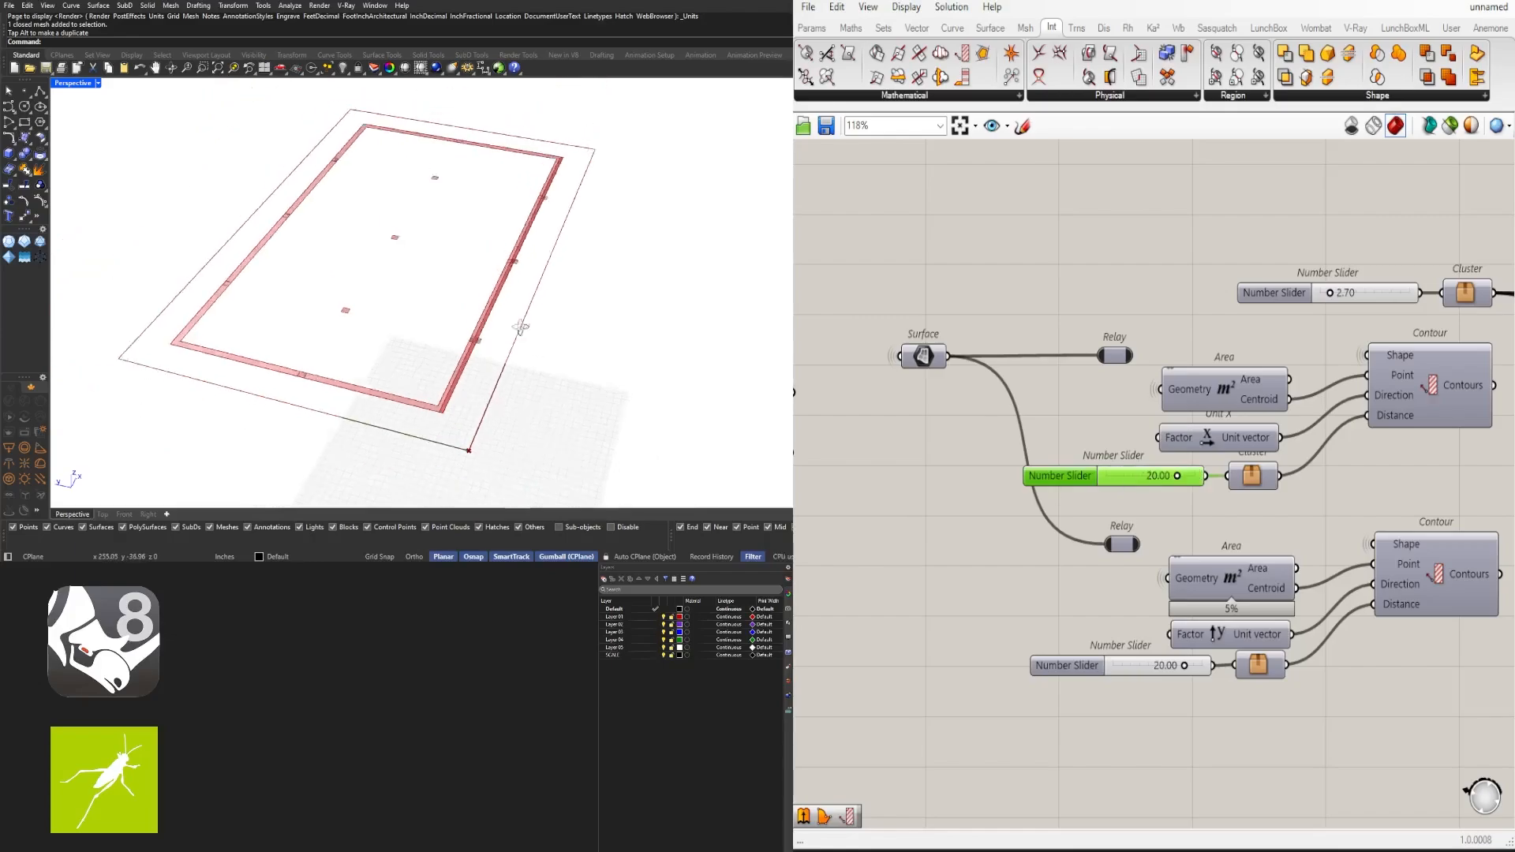
{"action": "right_click_drag", "start_coordinate": [522, 328], "coordinate": [804, 545]}
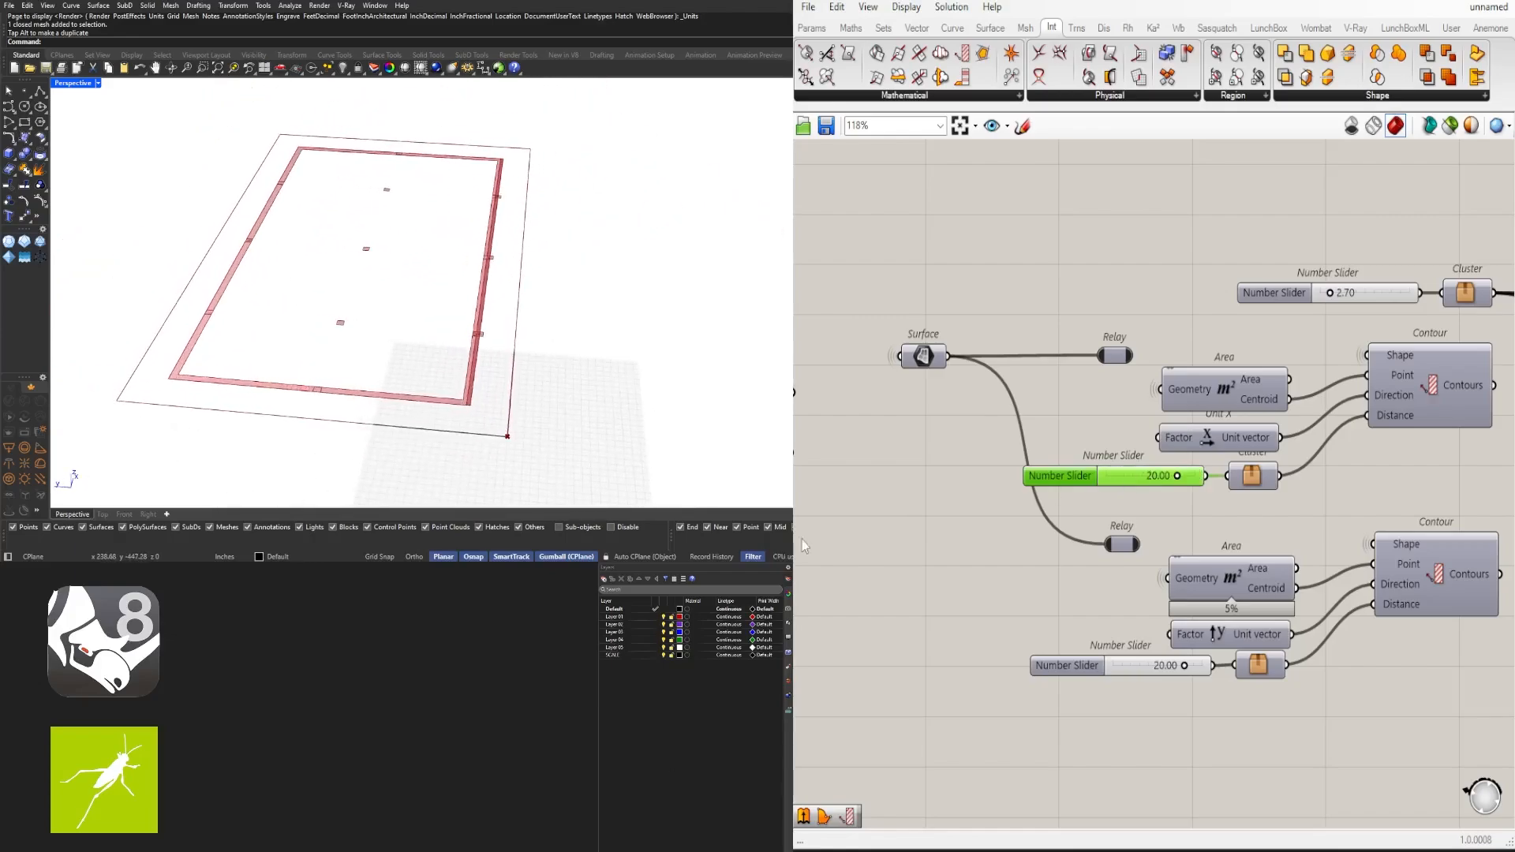
Resize the site rectangle by setting its X size slider to 85 and its Y size slider to 55
{"action": "scroll", "coordinate": [1104, 407], "scroll_direction": "down", "scroll_amount": 4}
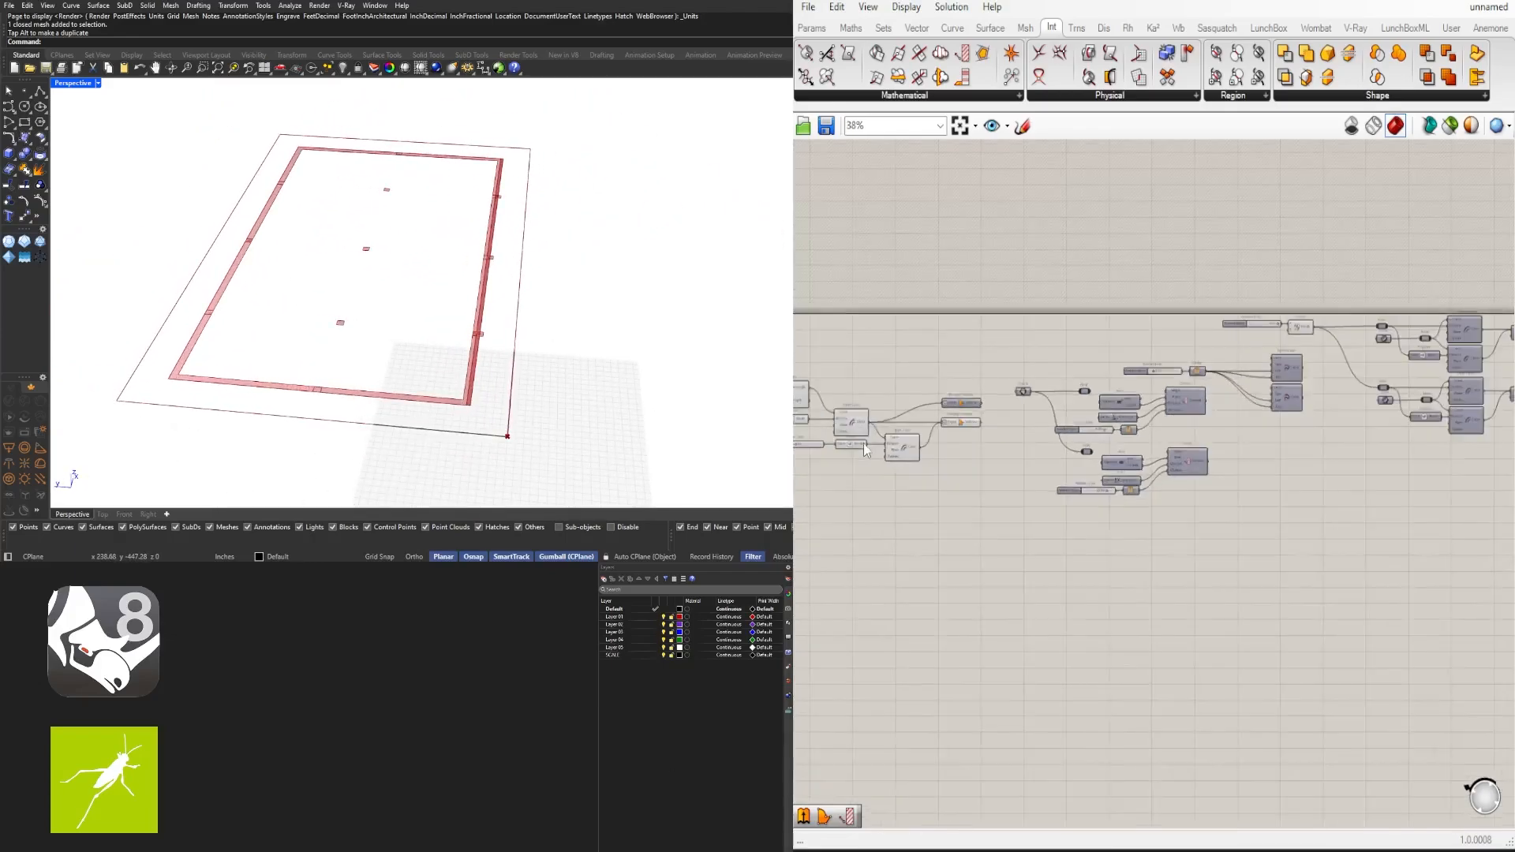
{"action": "scroll", "coordinate": [1012, 458], "scroll_direction": "up", "scroll_amount": 6}
{"action": "double_click", "coordinate": [1028, 414]}
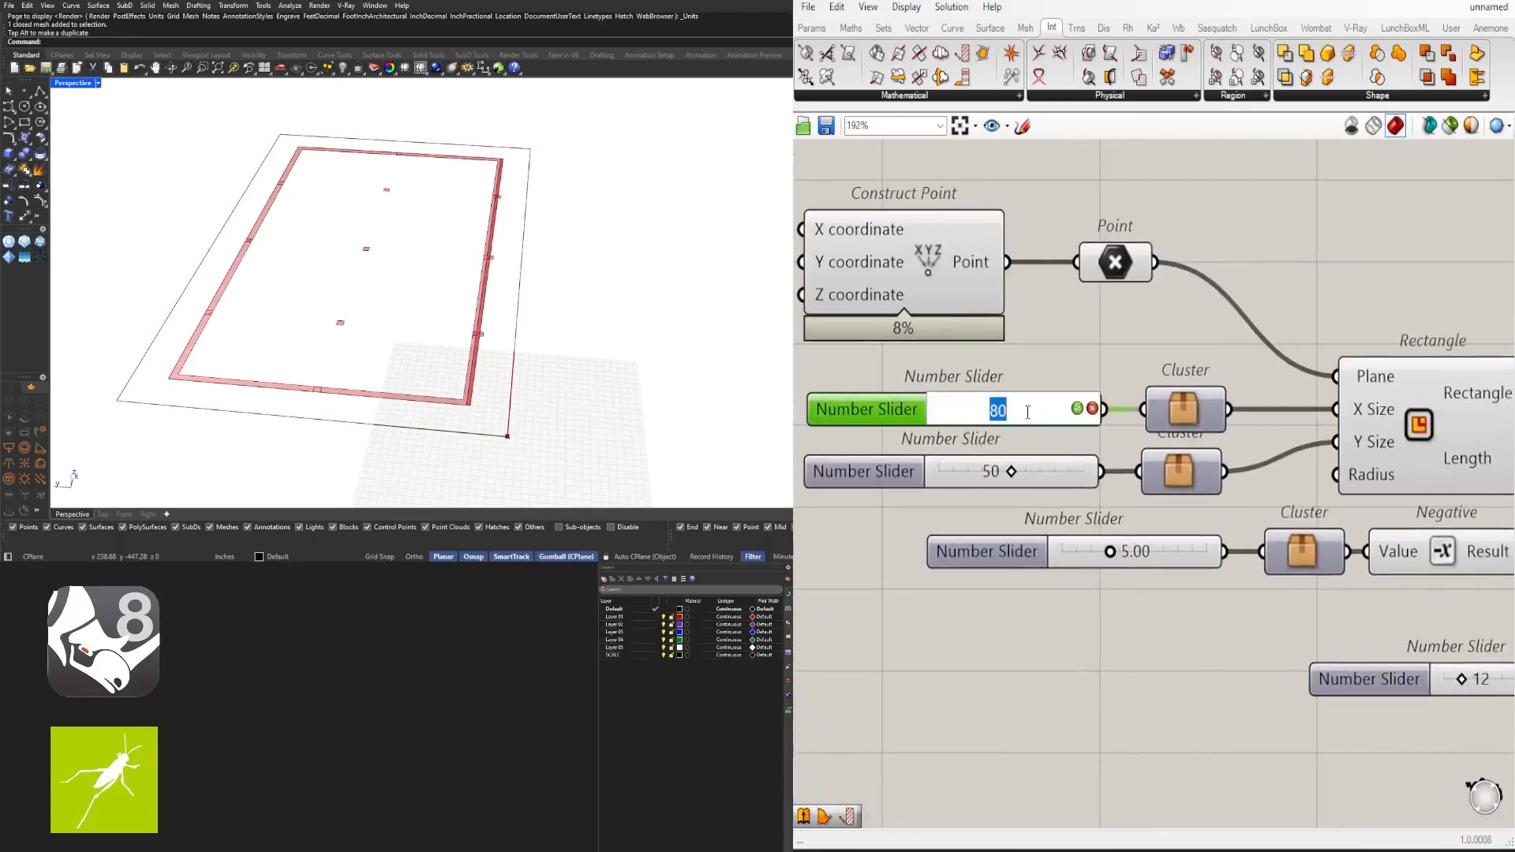
{"action": "key", "text": "Return"}
{"action": "double_click", "coordinate": [1019, 472]}
{"action": "type", "text": "8"}
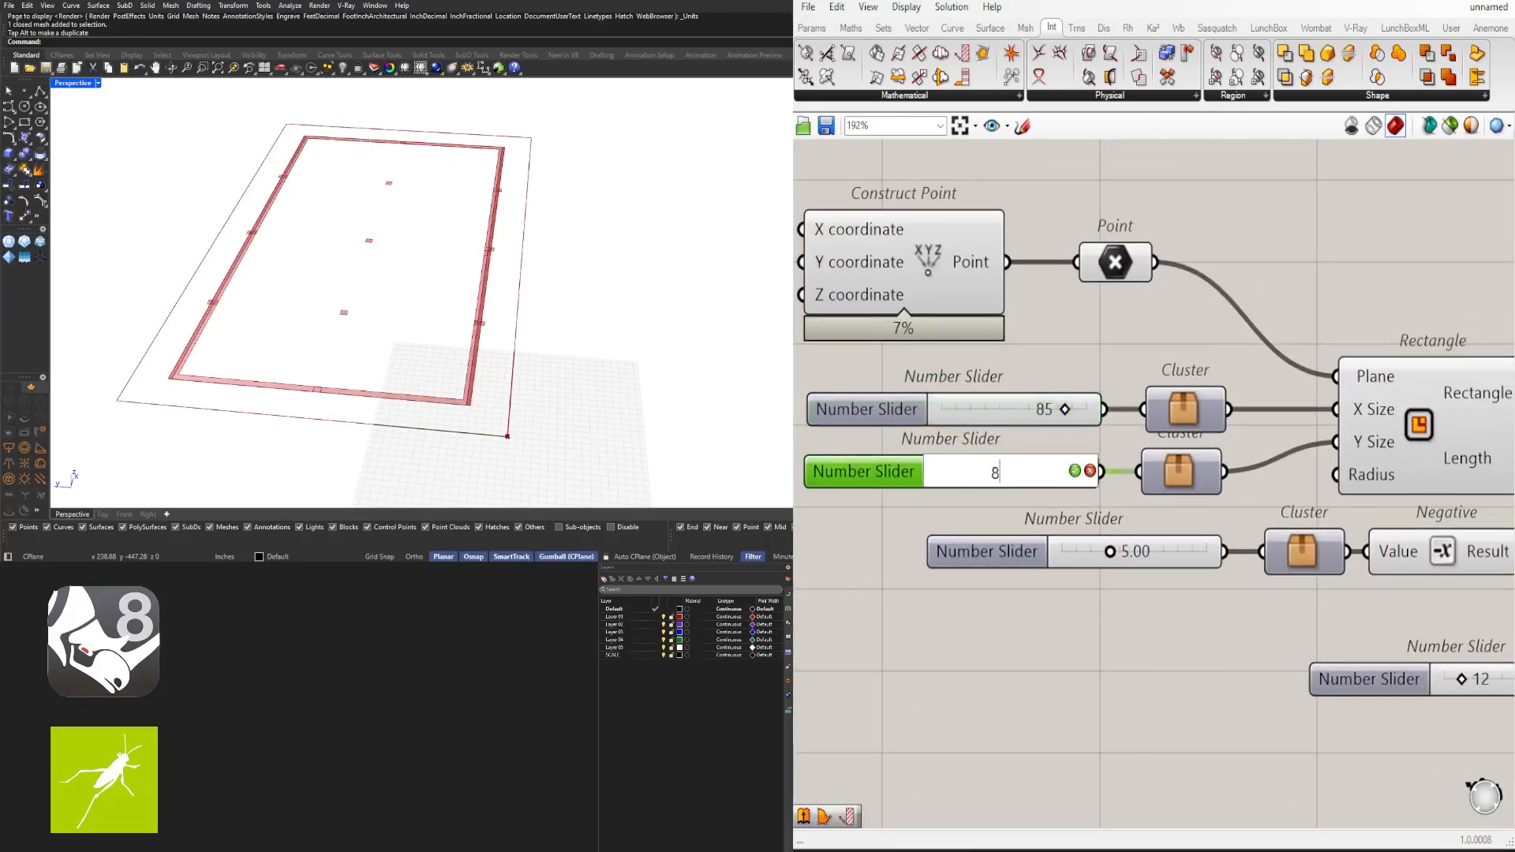
{"action": "type", "text": "55"}
{"action": "key", "text": "Return"}
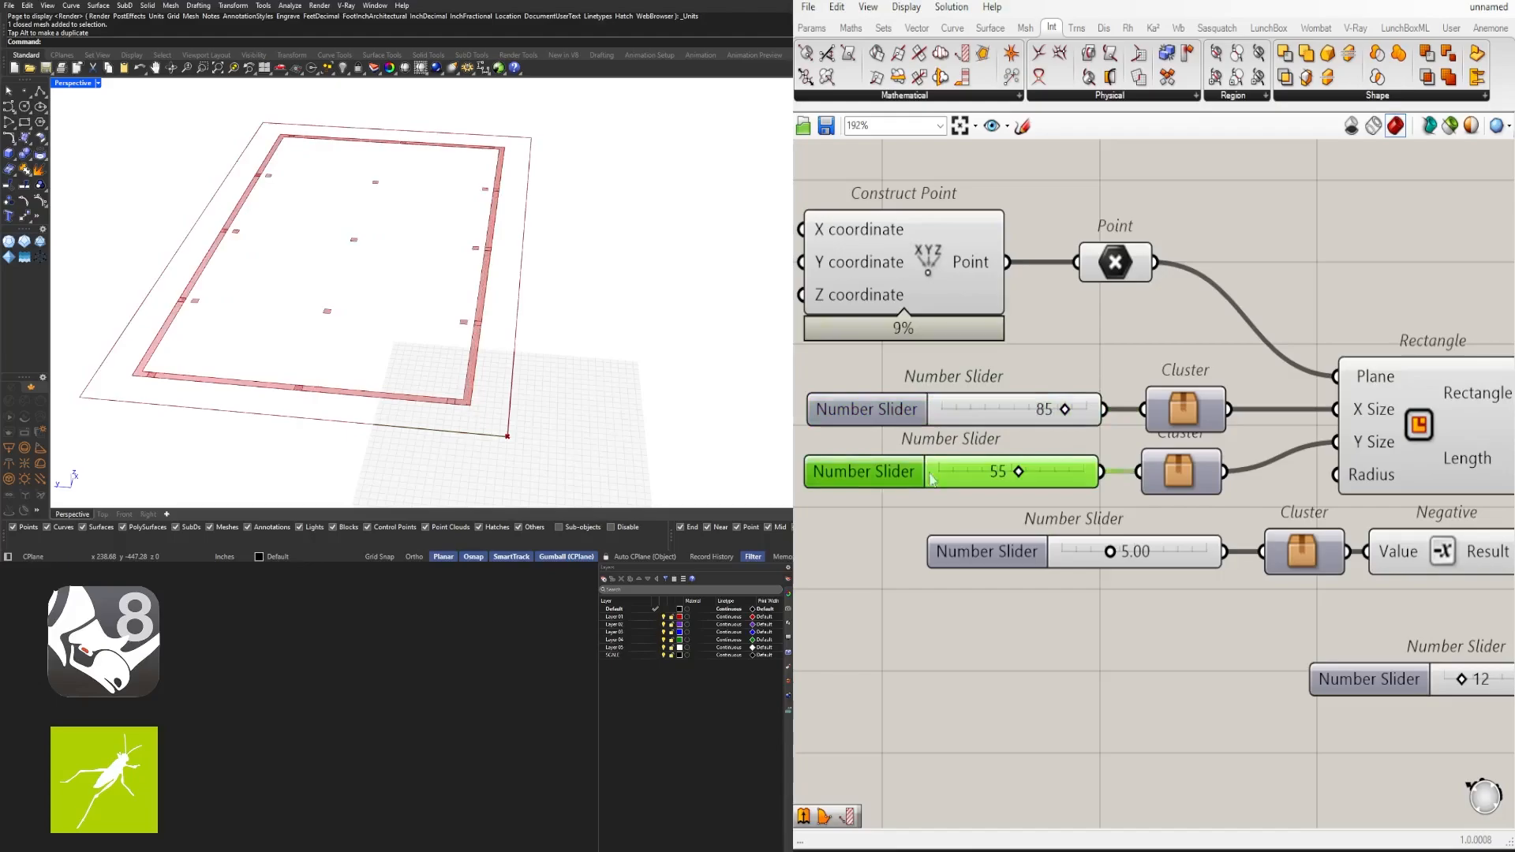
Raise the Unit X contour distance slider to 25
{"action": "scroll", "coordinate": [1182, 427], "scroll_direction": "down", "scroll_amount": 5}
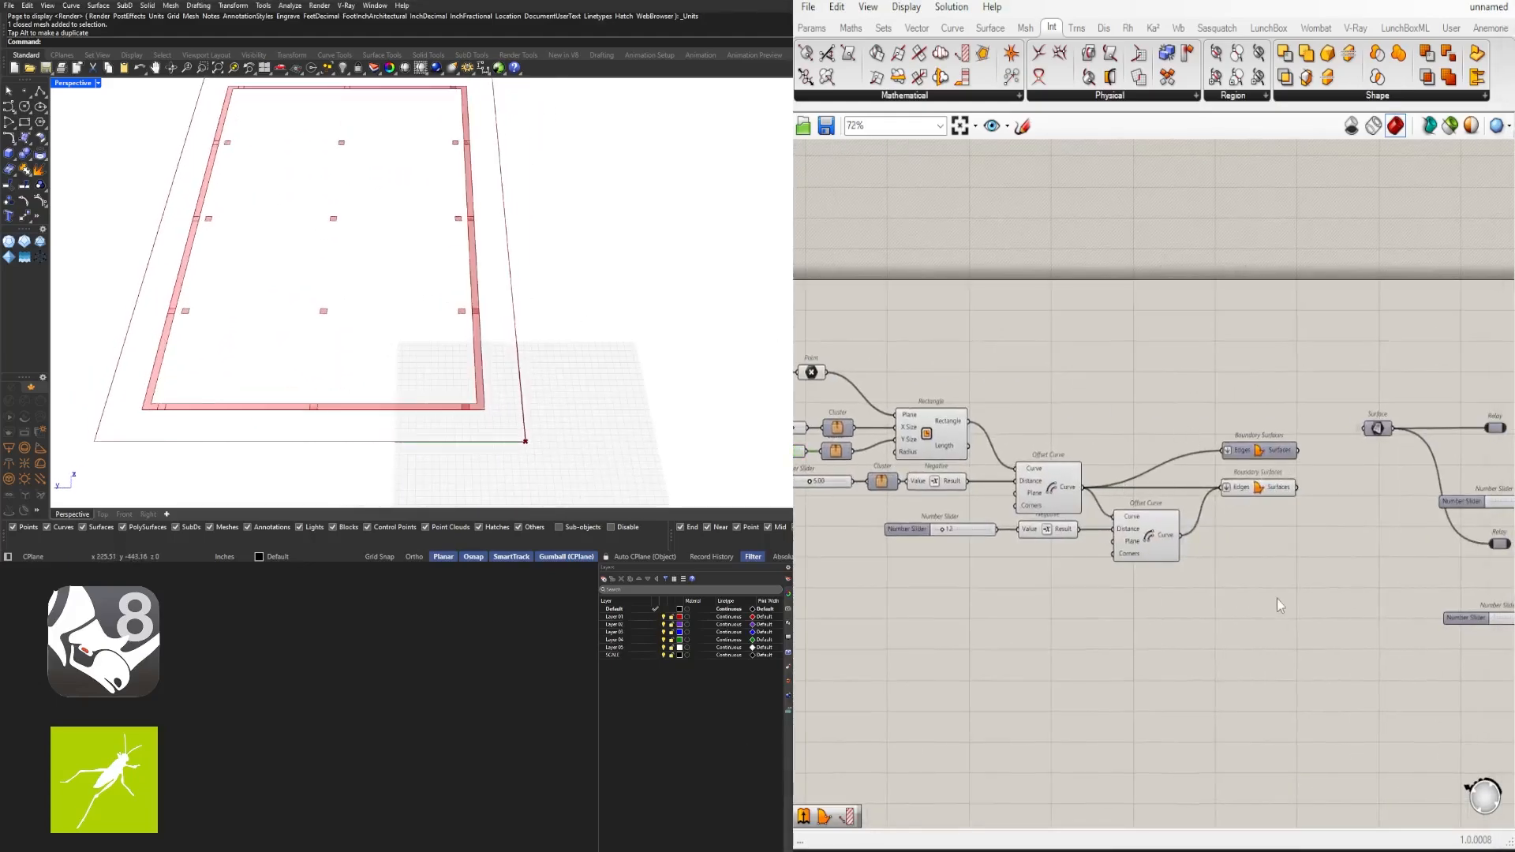
{"action": "scroll", "coordinate": [1278, 605], "scroll_direction": "down", "scroll_amount": 2}
{"action": "right_click_drag", "start_coordinate": [1278, 605], "coordinate": [1099, 523]}
{"action": "scroll", "coordinate": [1189, 495], "scroll_direction": "up", "scroll_amount": 7}
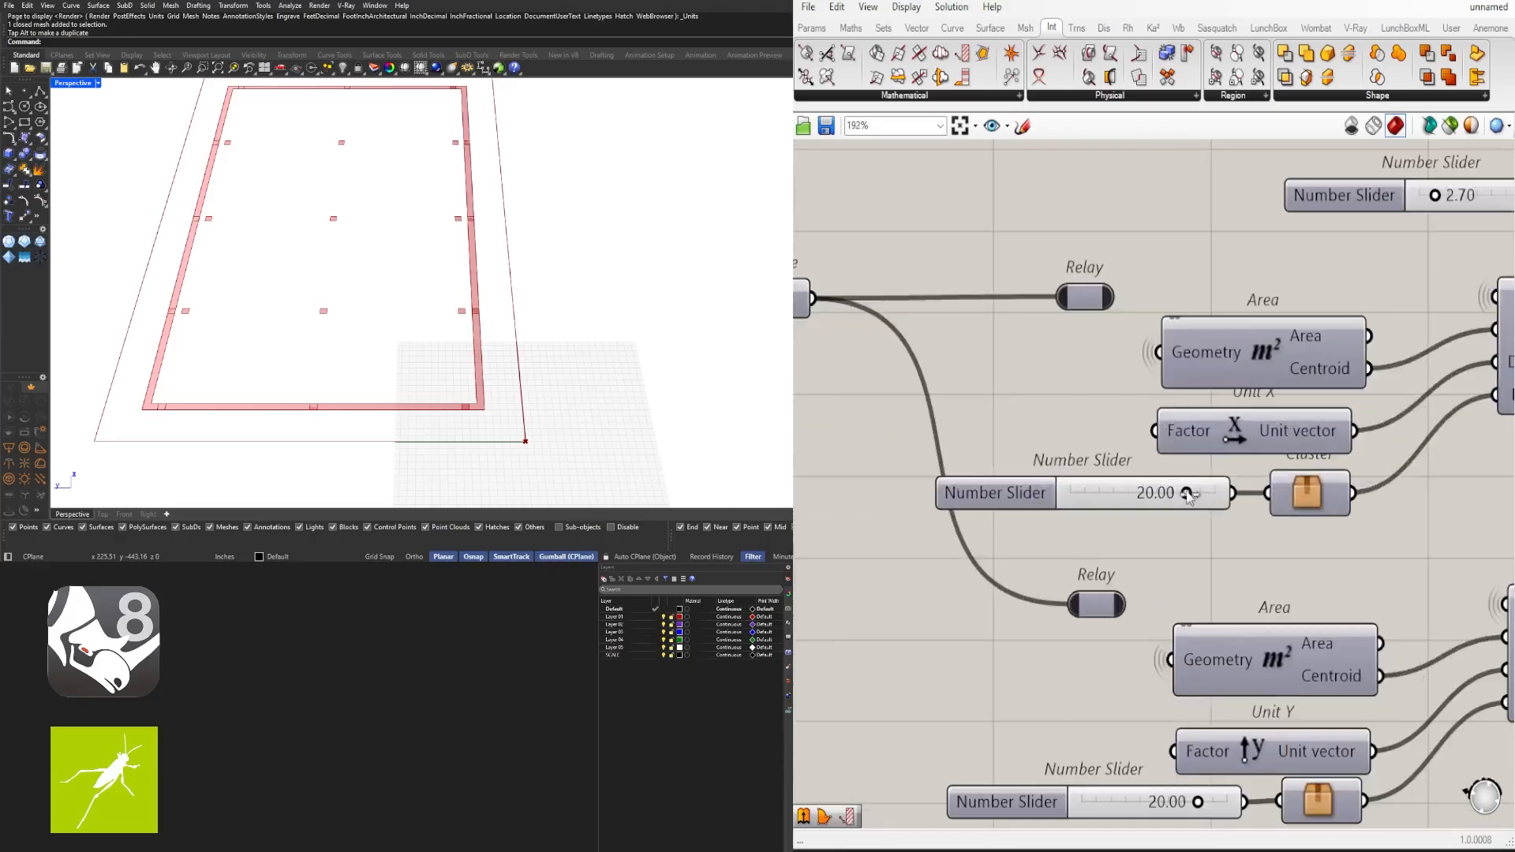
{"action": "double_click", "coordinate": [1163, 505]}
{"action": "type", "text": "25"}
{"action": "key", "text": "Return"}
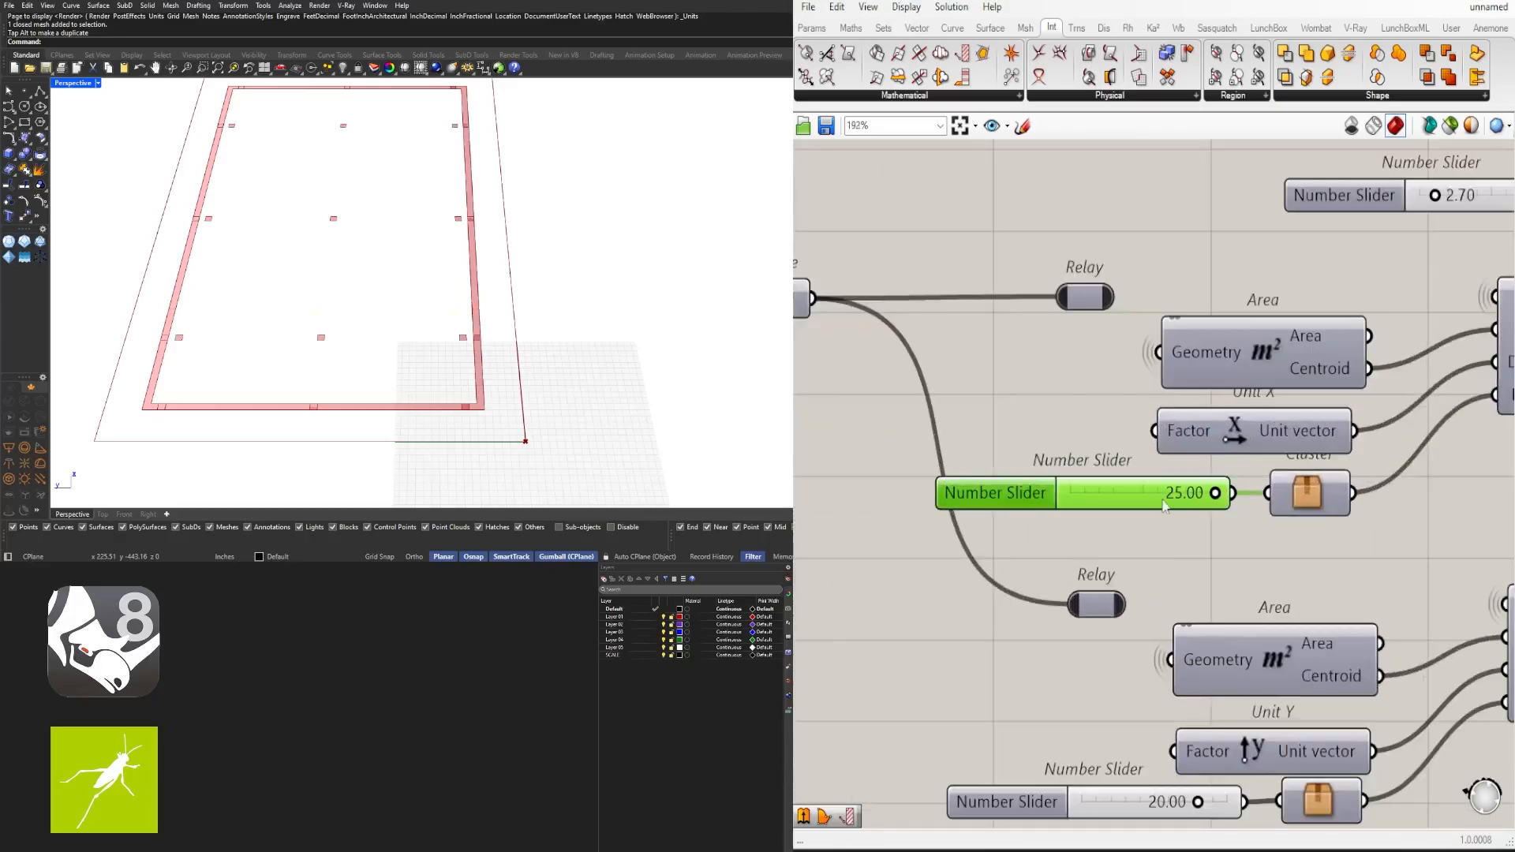
Raise the Unit Y contour distance slider to 25
{"action": "scroll", "coordinate": [1194, 620], "scroll_direction": "down", "scroll_amount": 3}
{"action": "scroll", "coordinate": [1195, 618], "scroll_direction": "up", "scroll_amount": 3}
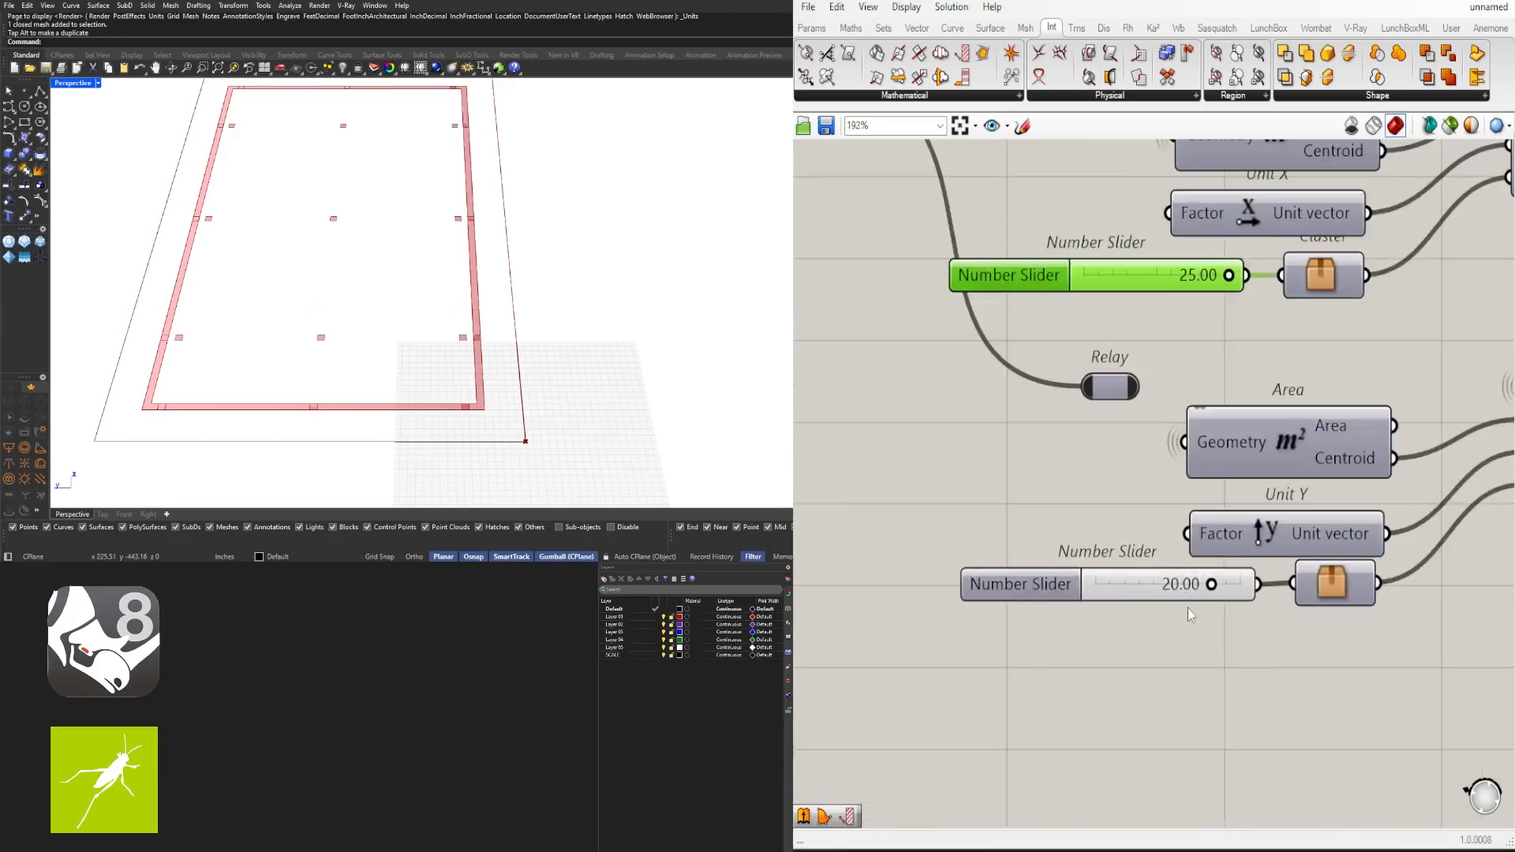
{"action": "double_click", "coordinate": [1184, 586]}
{"action": "key", "text": "Return"}
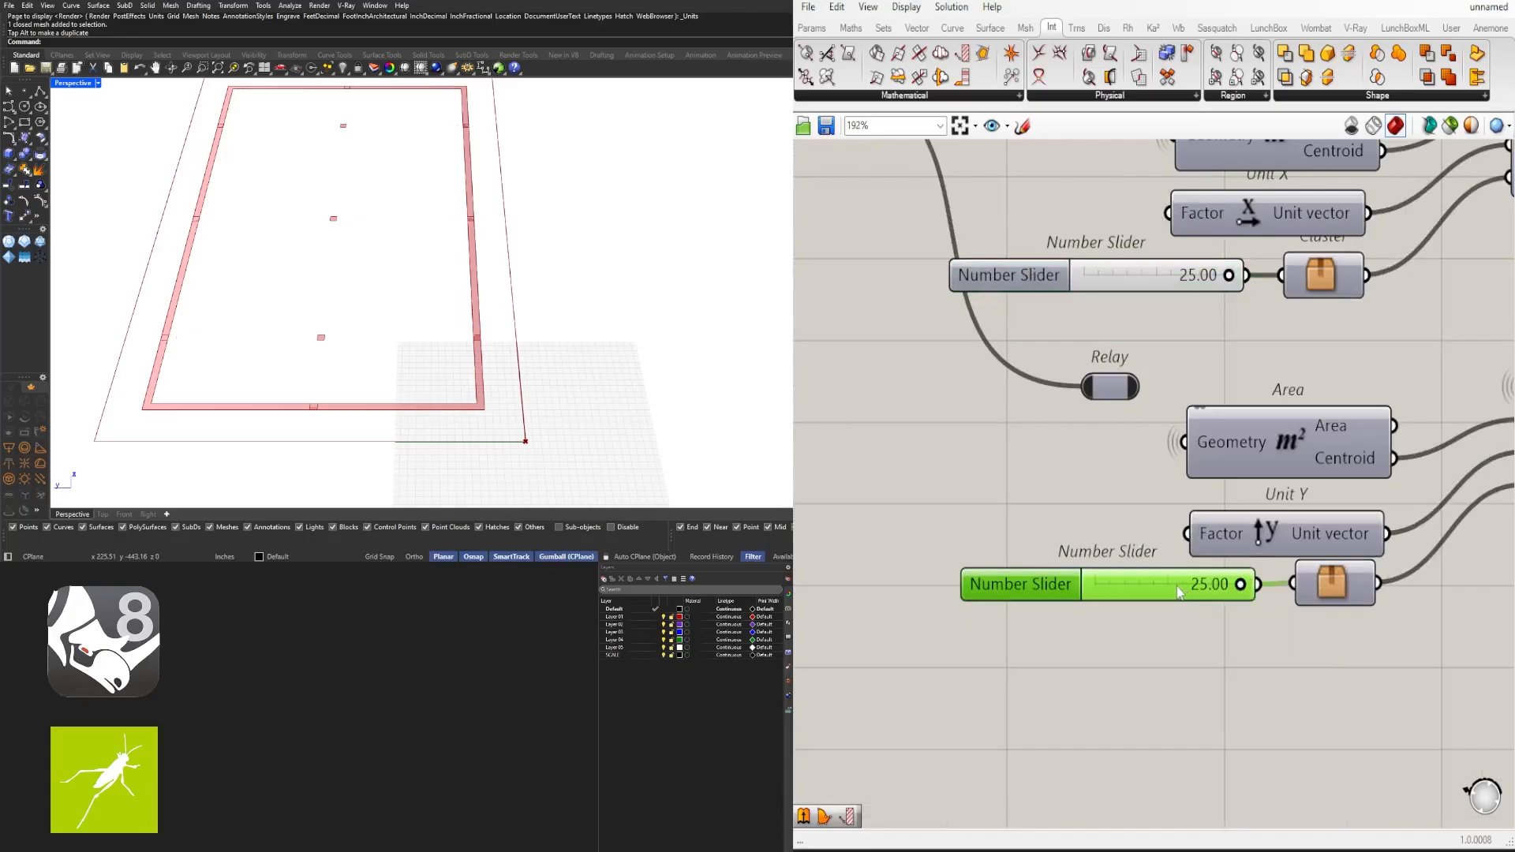
Reduce the Unit Y contour distance slider to 18
{"action": "scroll", "coordinate": [1150, 582], "scroll_direction": "down", "scroll_amount": 4}
{"action": "scroll", "coordinate": [1148, 581], "scroll_direction": "up", "scroll_amount": 6}
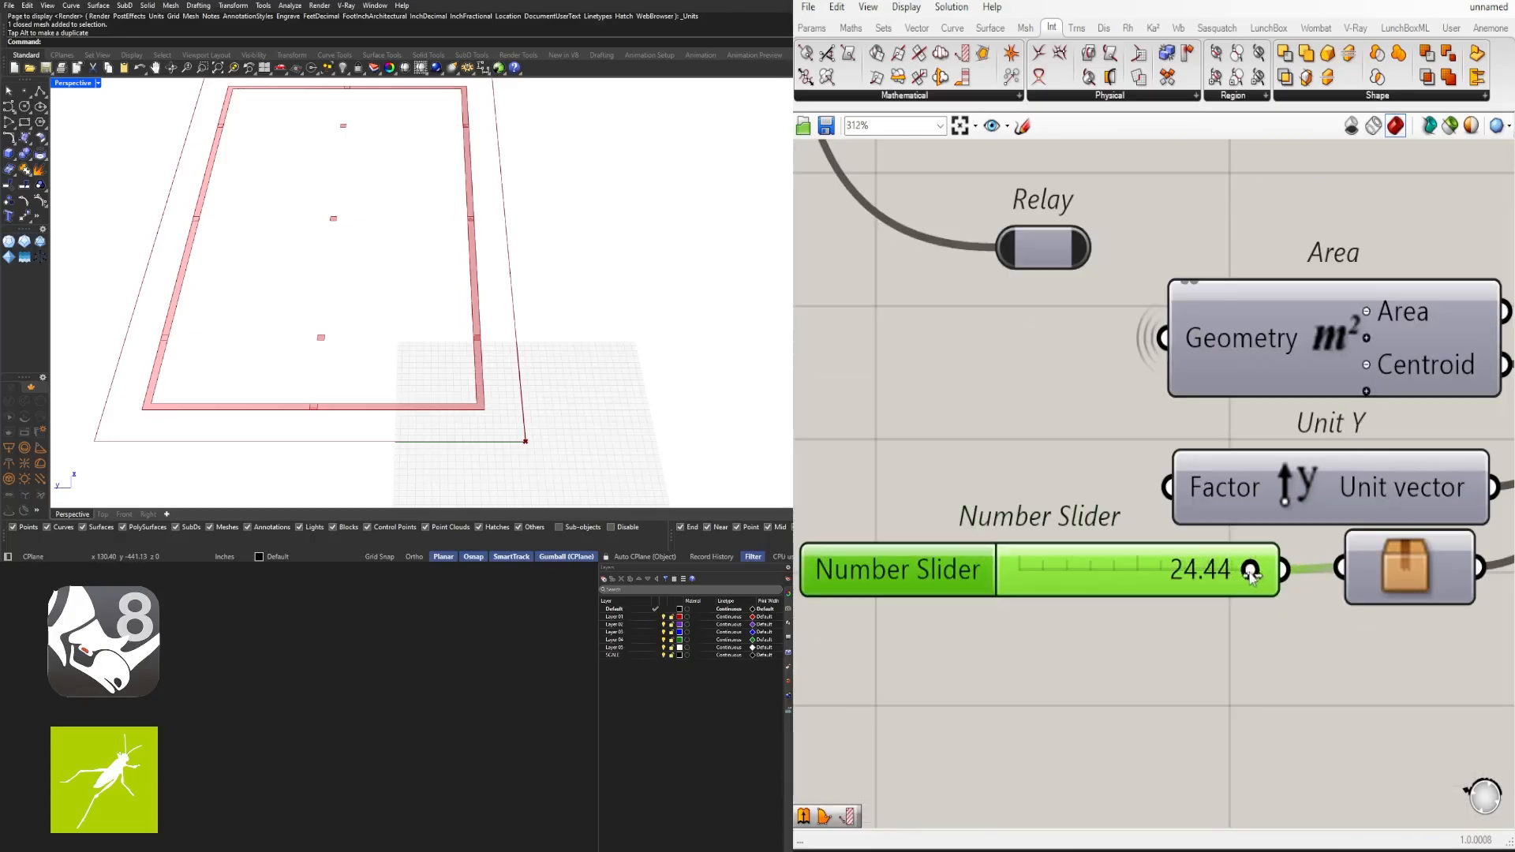
{"action": "left_click_drag", "start_coordinate": [1234, 572], "coordinate": [1213, 574]}
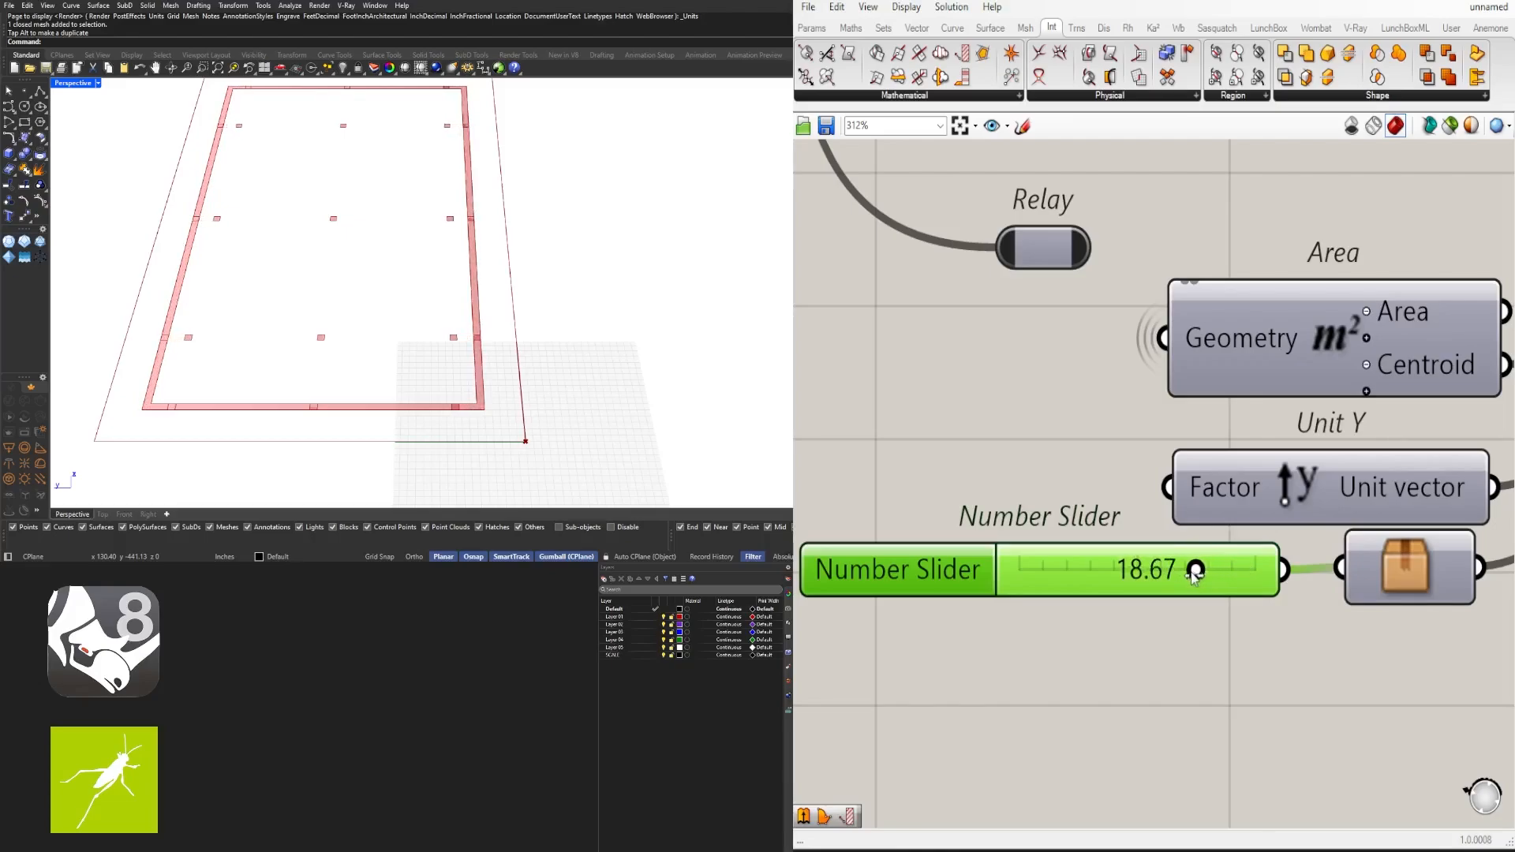
{"action": "double_click", "coordinate": [1191, 573]}
{"action": "type", "text": "18"}
{"action": "key", "text": "Return"}
Reduce the Unit X contour distance slider to 18
{"action": "scroll", "coordinate": [1170, 553], "scroll_direction": "down", "scroll_amount": 6}
{"action": "scroll", "coordinate": [1171, 523], "scroll_direction": "up", "scroll_amount": 4}
{"action": "double_click", "coordinate": [1171, 523]}
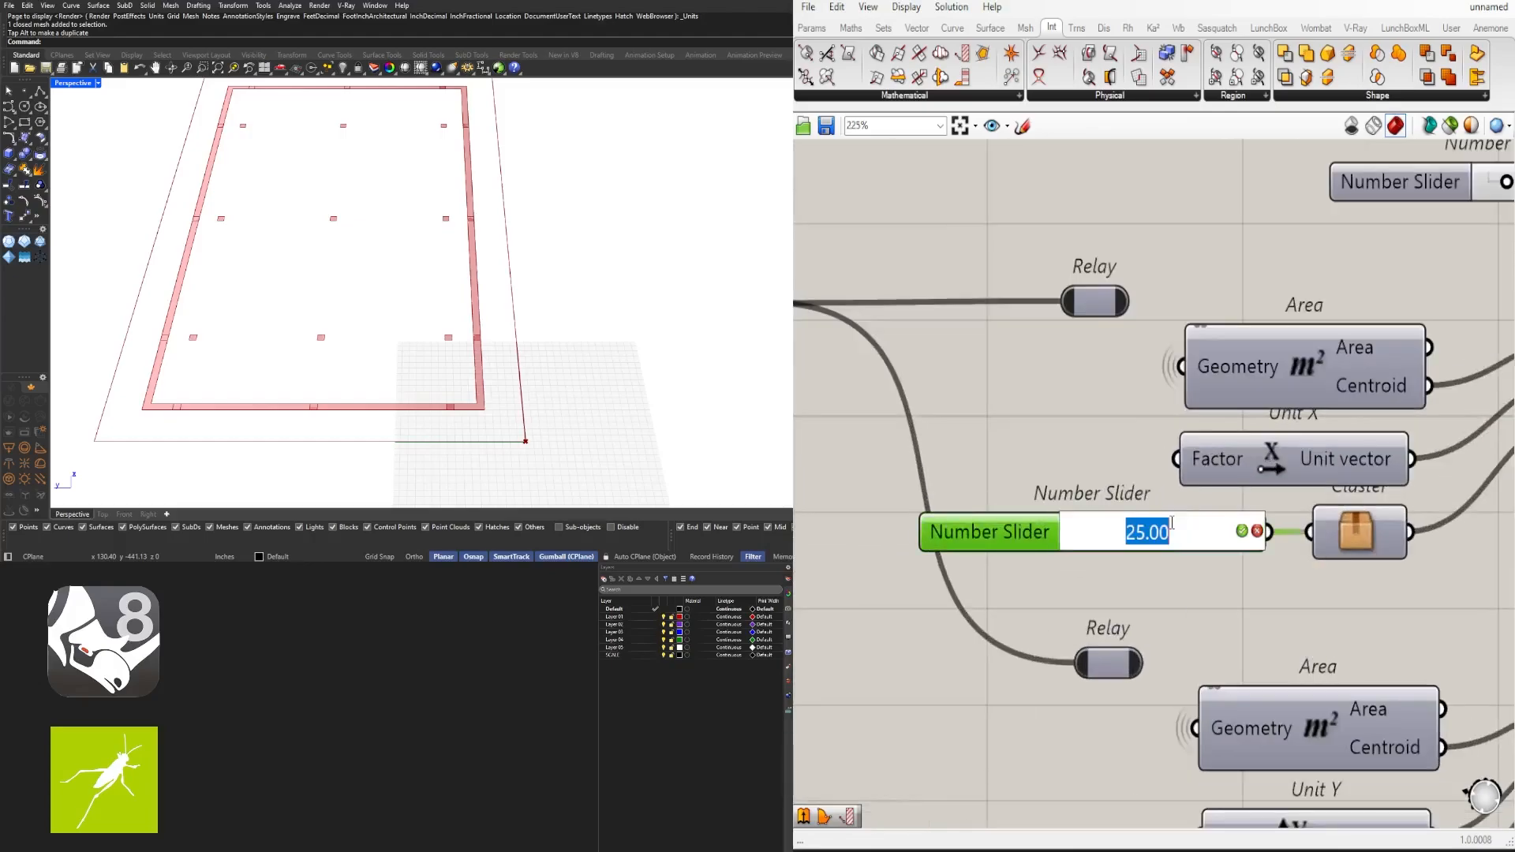
{"action": "type", "text": "18"}
{"action": "key", "text": "Return"}
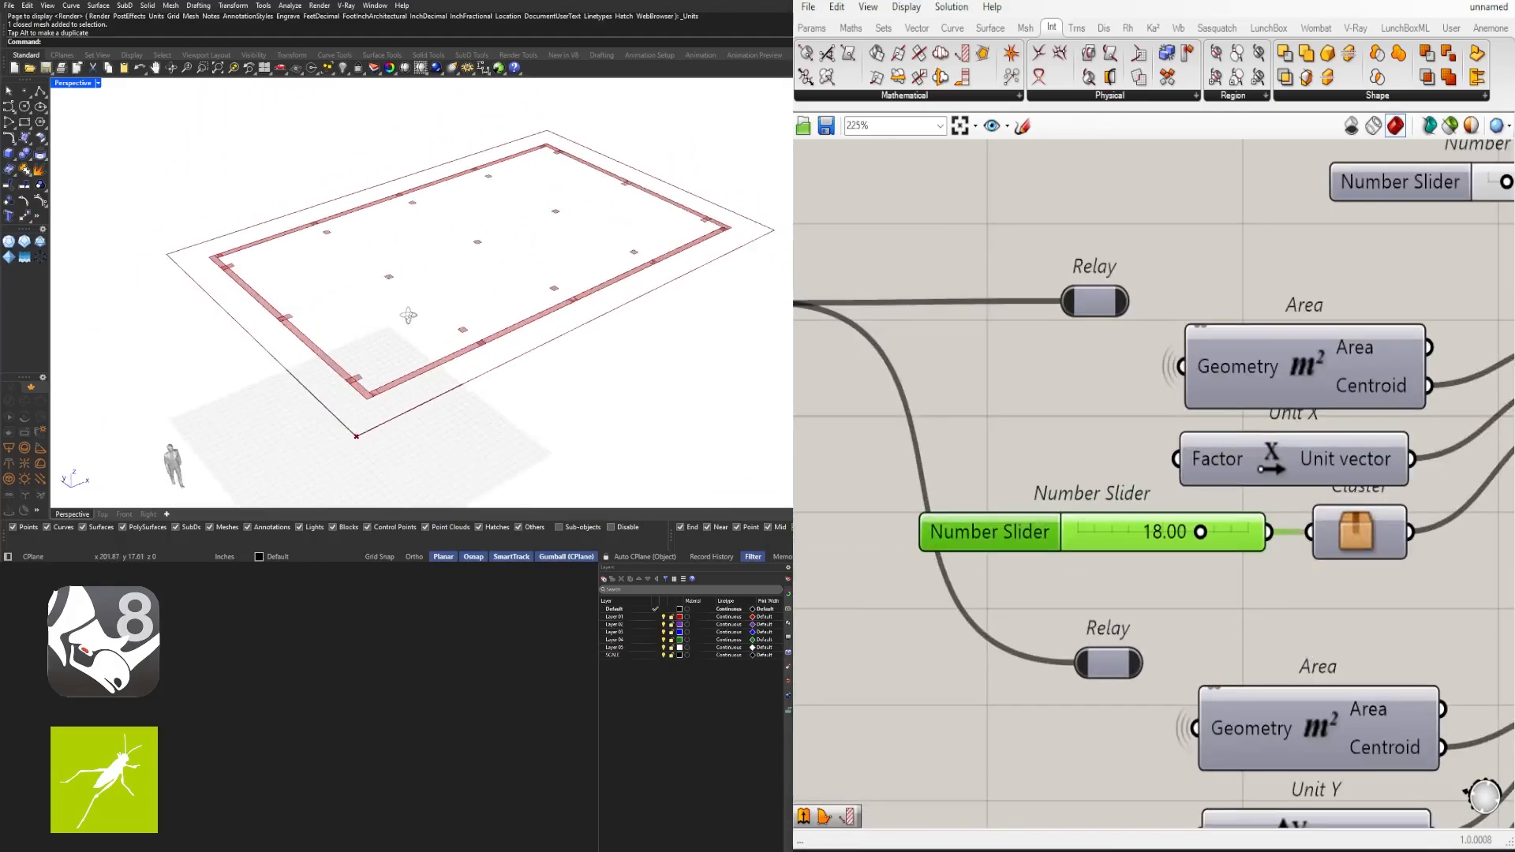
Fine-tune the column spacing along Unit X by setting its contour distance slider to 16
{"action": "scroll", "coordinate": [1254, 568], "scroll_direction": "up", "scroll_amount": 4}
{"action": "left_click_drag", "start_coordinate": [1247, 561], "coordinate": [1241, 562]}
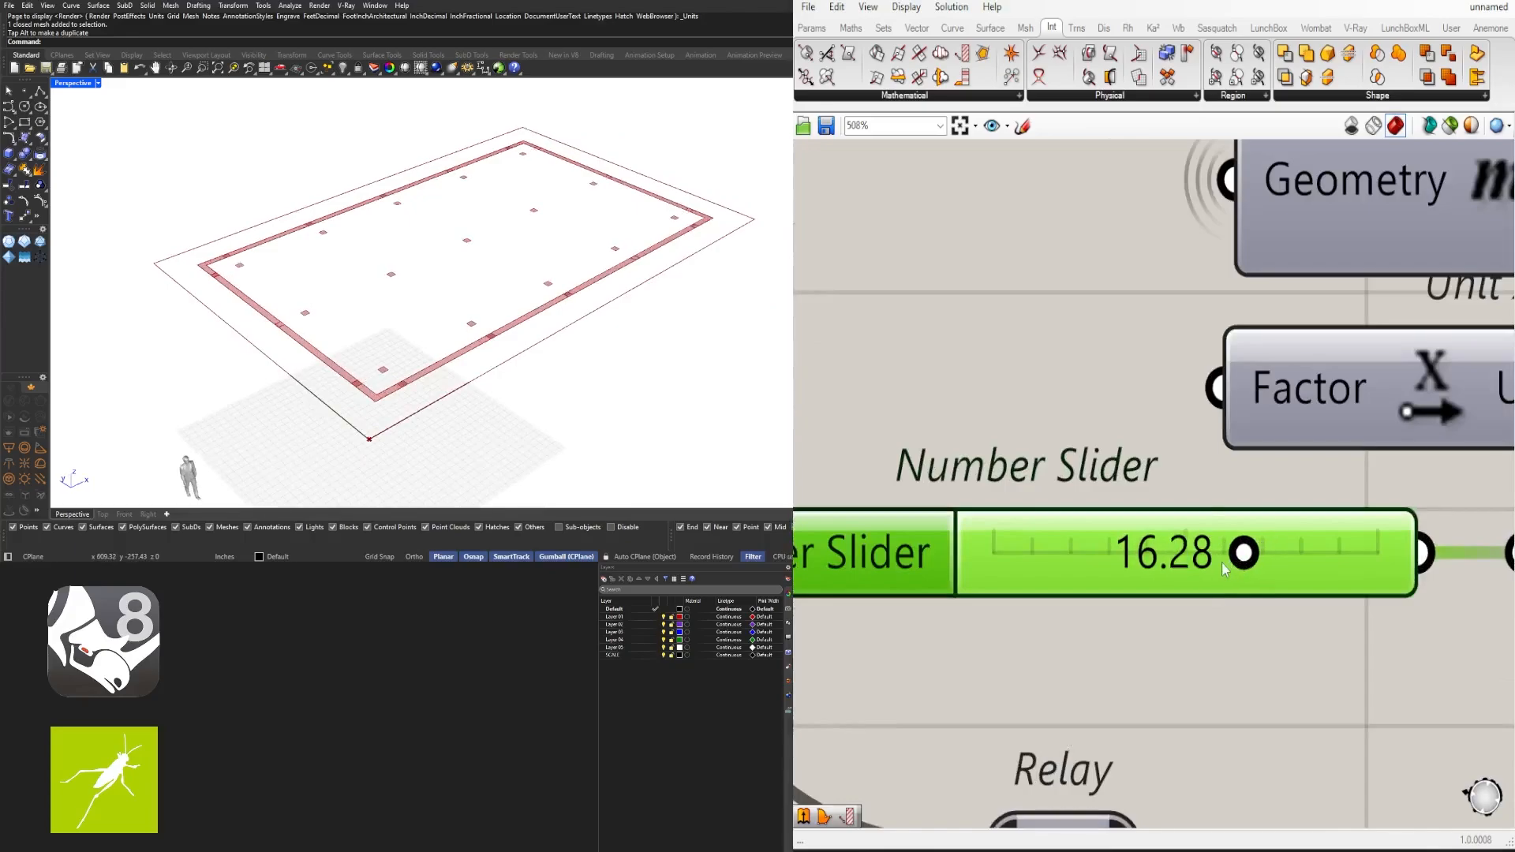
{"action": "double_click", "coordinate": [1231, 558]}
{"action": "type", "text": "16"}
{"action": "key", "text": "Return"}
{"action": "scroll", "coordinate": [491, 345], "scroll_direction": "down", "scroll_amount": 3}
{"action": "right_click_drag", "start_coordinate": [490, 345], "coordinate": [609, 348]}
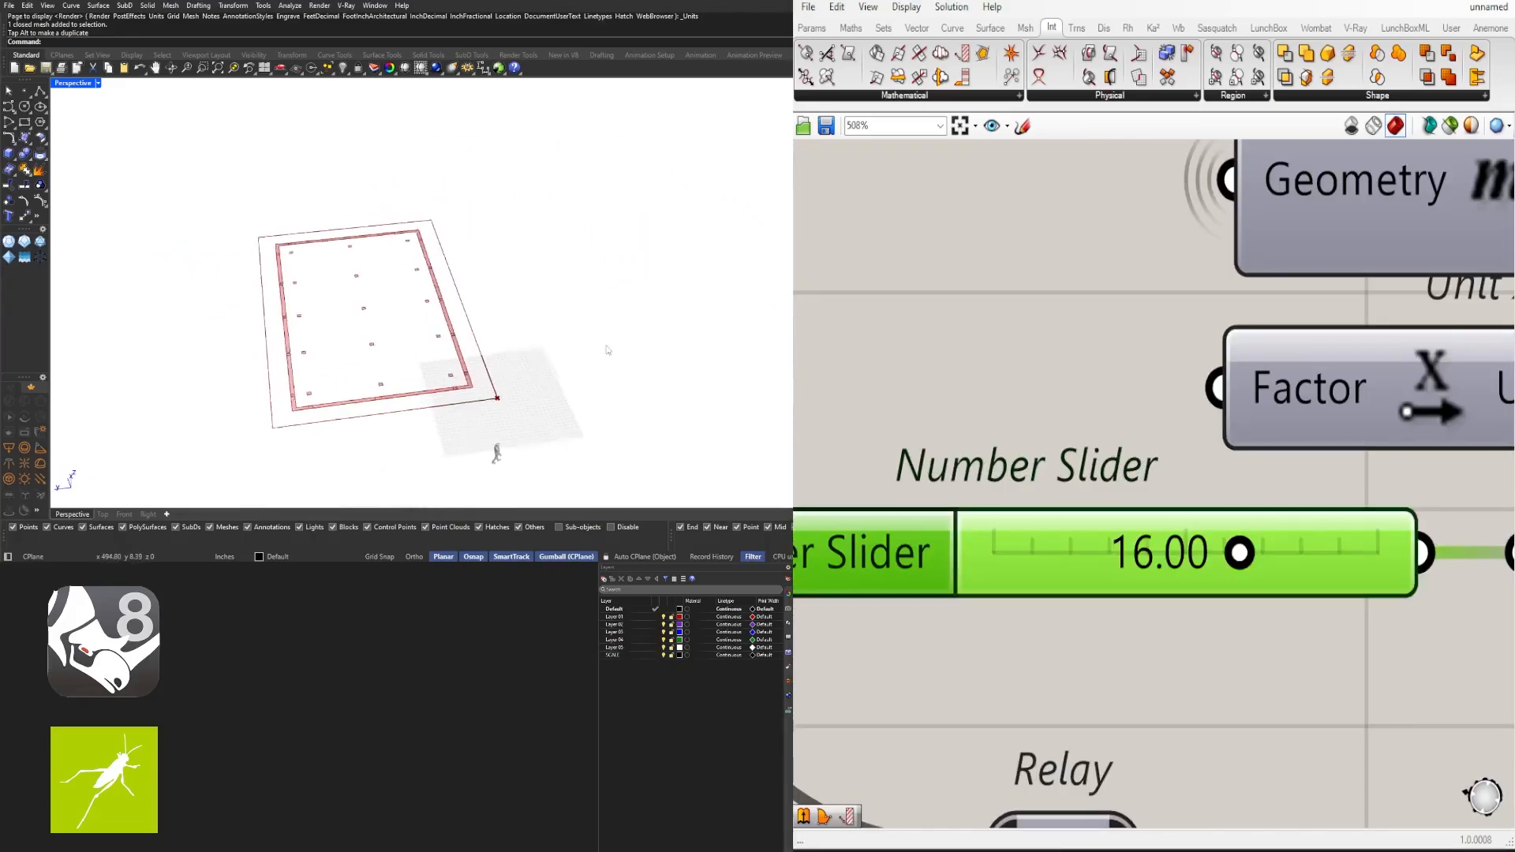
{"action": "scroll", "coordinate": [523, 376], "scroll_direction": "up", "scroll_amount": 3}
{"action": "right_click_drag", "start_coordinate": [524, 376], "coordinate": [481, 380]}
Turn on the preview of the Boundary Surfaces component feeding Brep | Brep and compare its strips with the final intersection surfaces
{"action": "scroll", "coordinate": [1149, 416], "scroll_direction": "down", "scroll_amount": 8}
{"action": "right_click_drag", "start_coordinate": [1205, 485], "coordinate": [847, 533]}
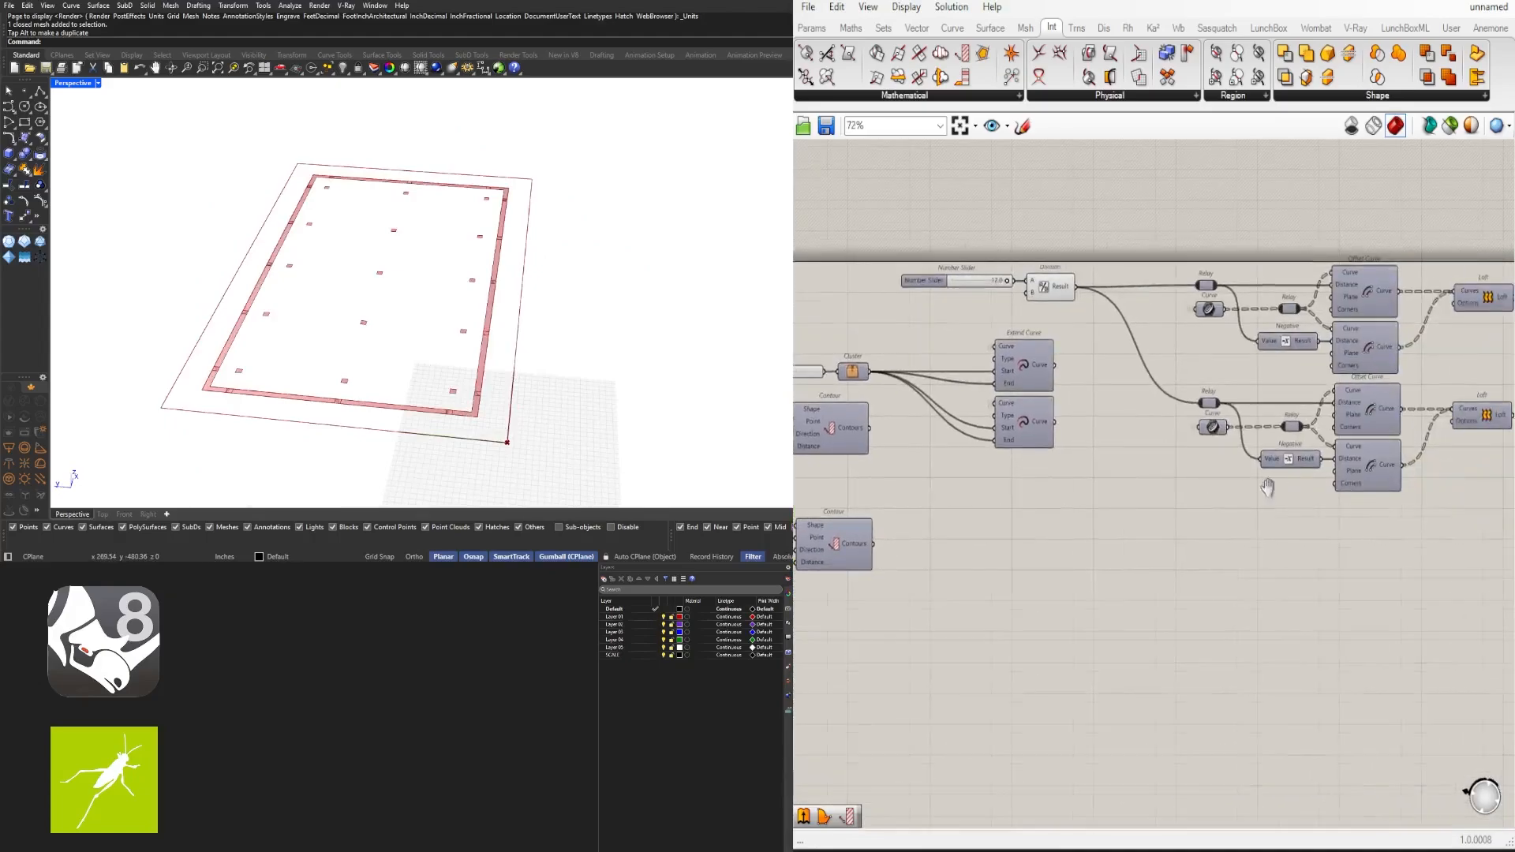
{"action": "right_click_drag", "start_coordinate": [1268, 487], "coordinate": [837, 545]}
{"action": "right_click_drag", "start_coordinate": [1349, 507], "coordinate": [1082, 538]}
{"action": "left_click", "coordinate": [1122, 417]}
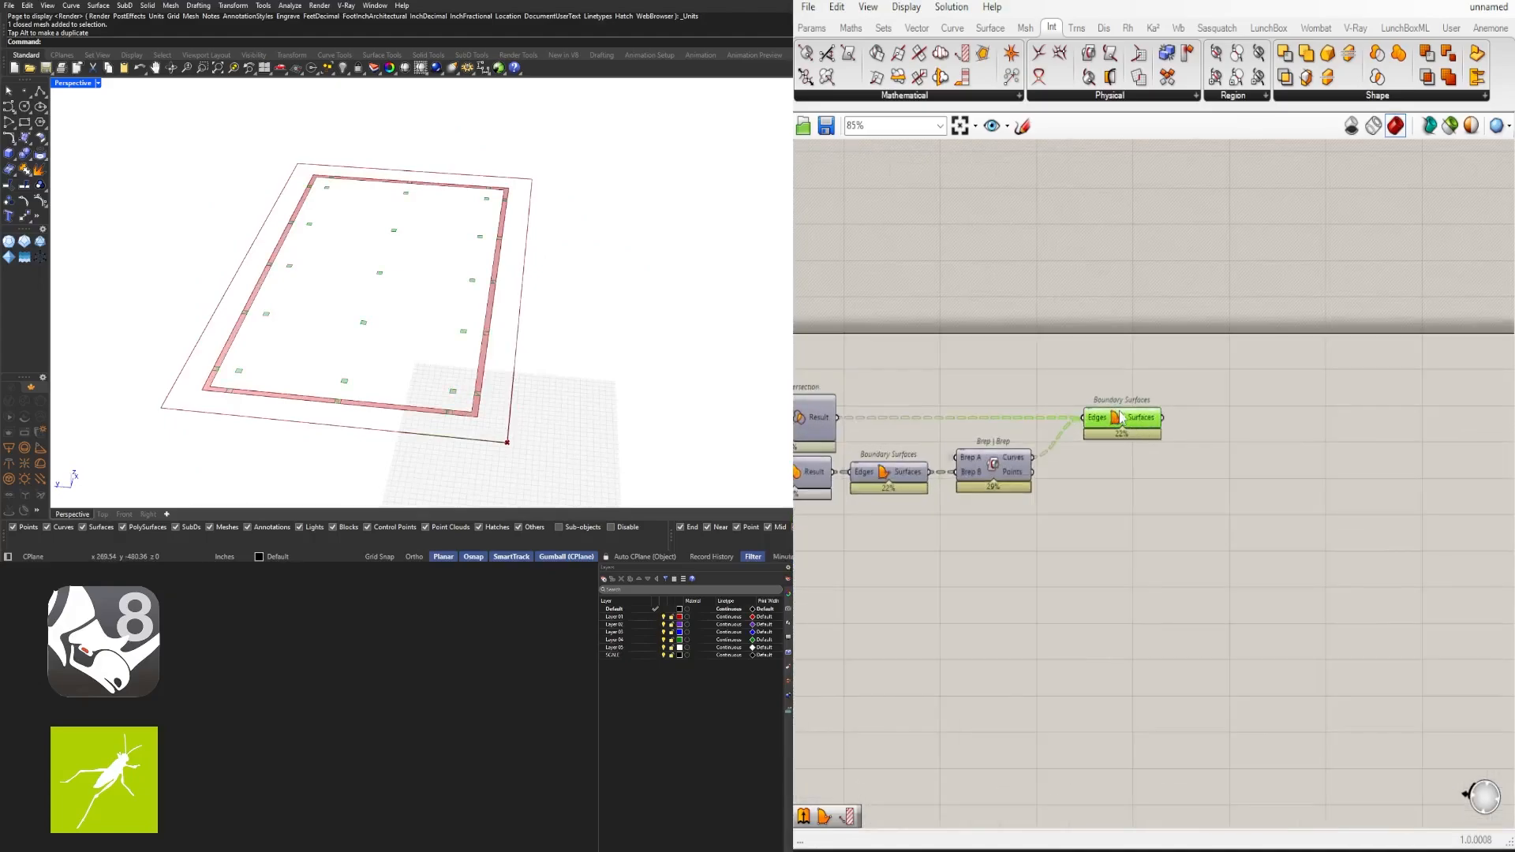
{"action": "left_click", "coordinate": [1138, 344]}
{"action": "right_click_drag", "start_coordinate": [804, 455], "coordinate": [1211, 495]}
{"action": "left_click", "coordinate": [1248, 496]}
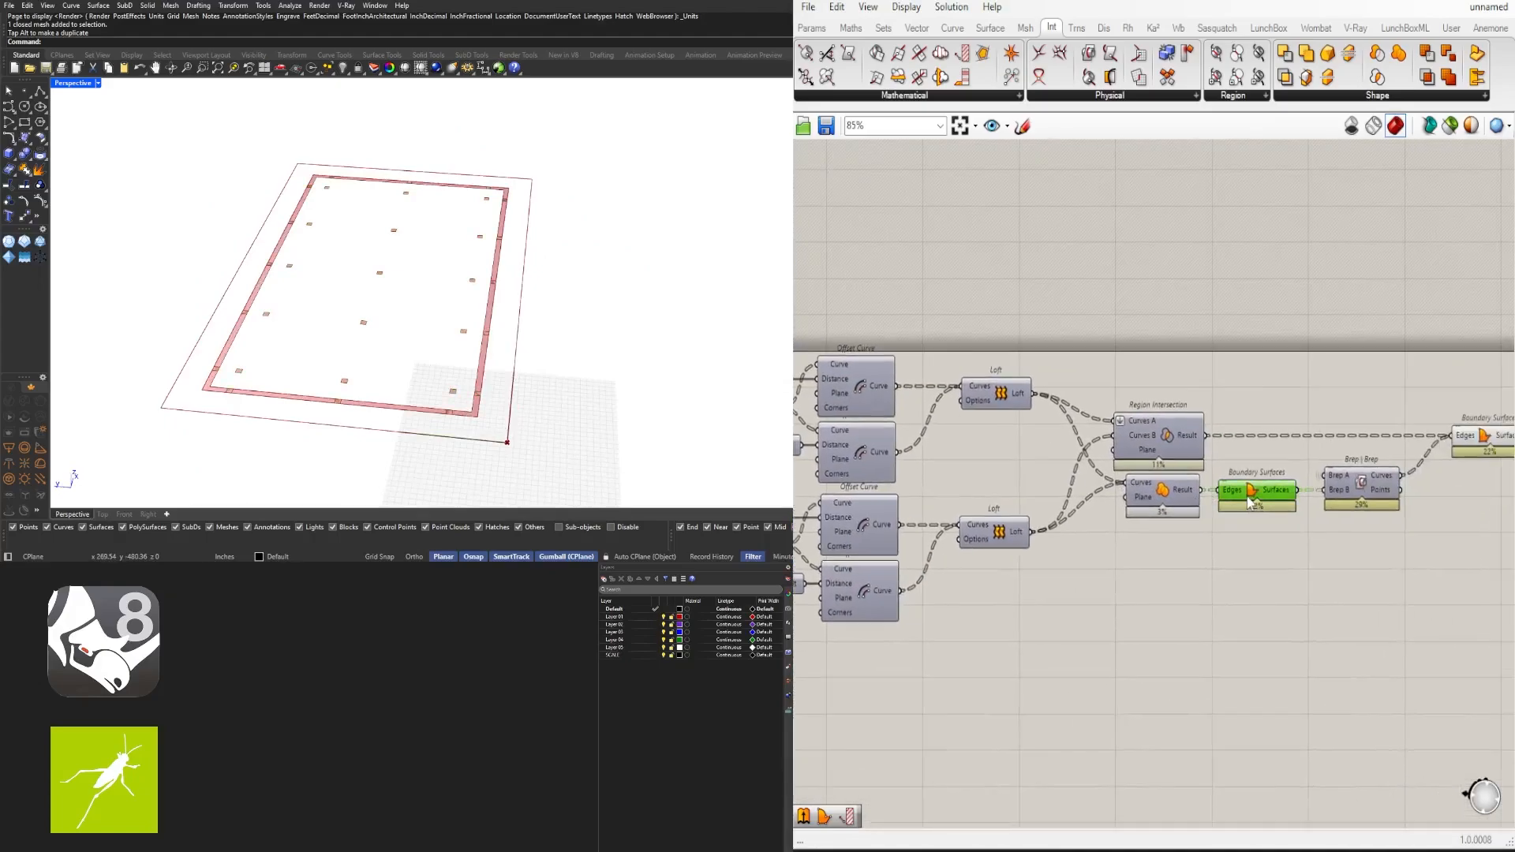
{"action": "middle_click", "coordinate": [1253, 496]}
{"action": "left_click", "coordinate": [1271, 456]}
{"action": "right_click_drag", "start_coordinate": [539, 413], "coordinate": [690, 352]}
{"action": "right_click_drag", "start_coordinate": [1493, 462], "coordinate": [1123, 488]}
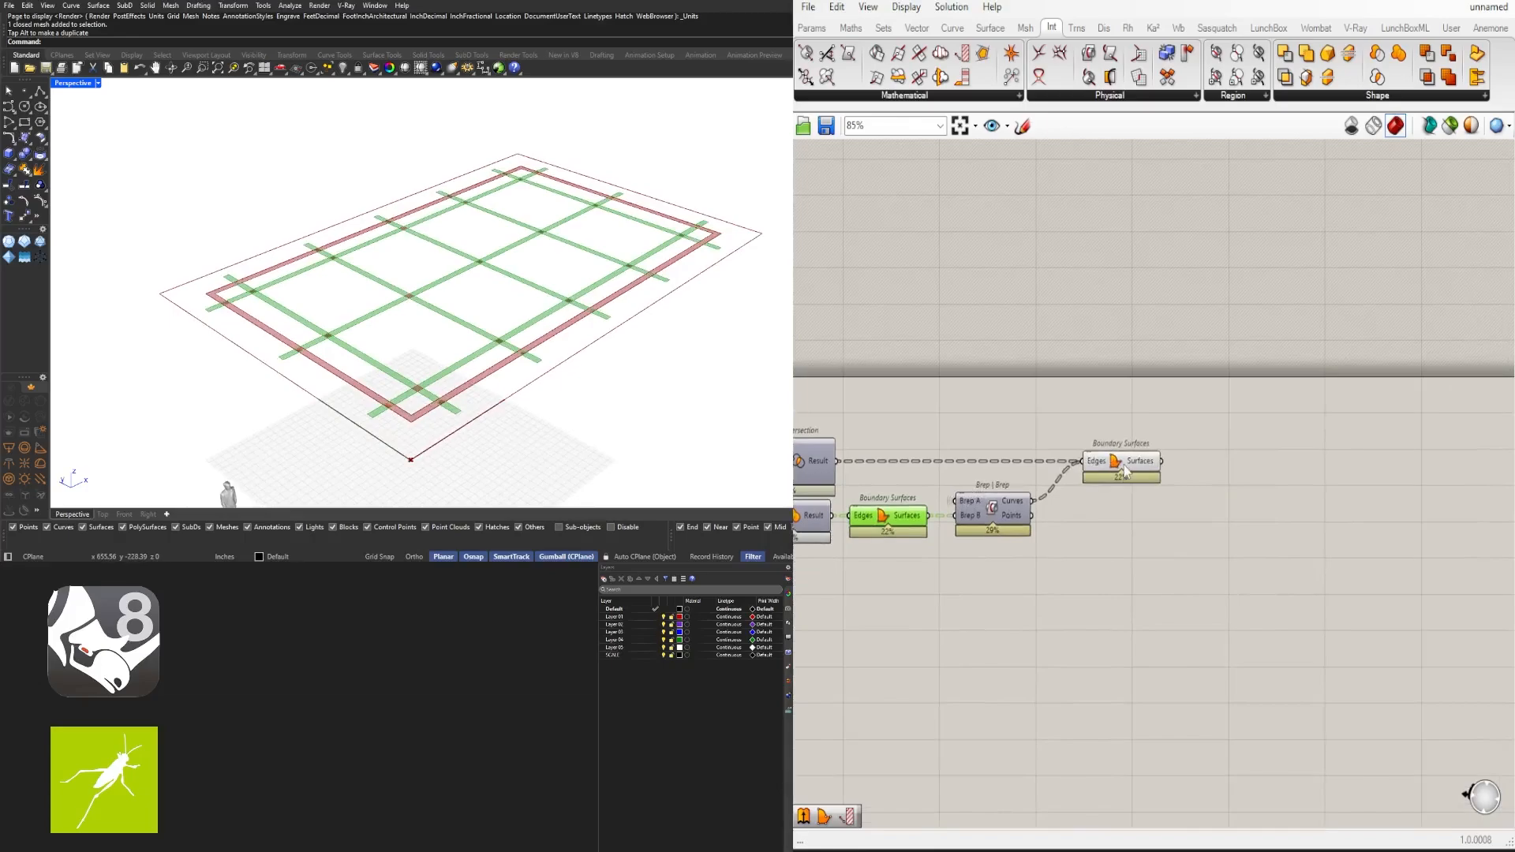
{"action": "left_click", "coordinate": [1125, 471]}
{"action": "mouse_move", "coordinate": [515, 405]}
{"action": "right_mouse_down"}
{"action": "mouse_move", "coordinate": [513, 331]}
{"action": "mouse_move", "coordinate": [516, 400]}
{"action": "right_mouse_up"}
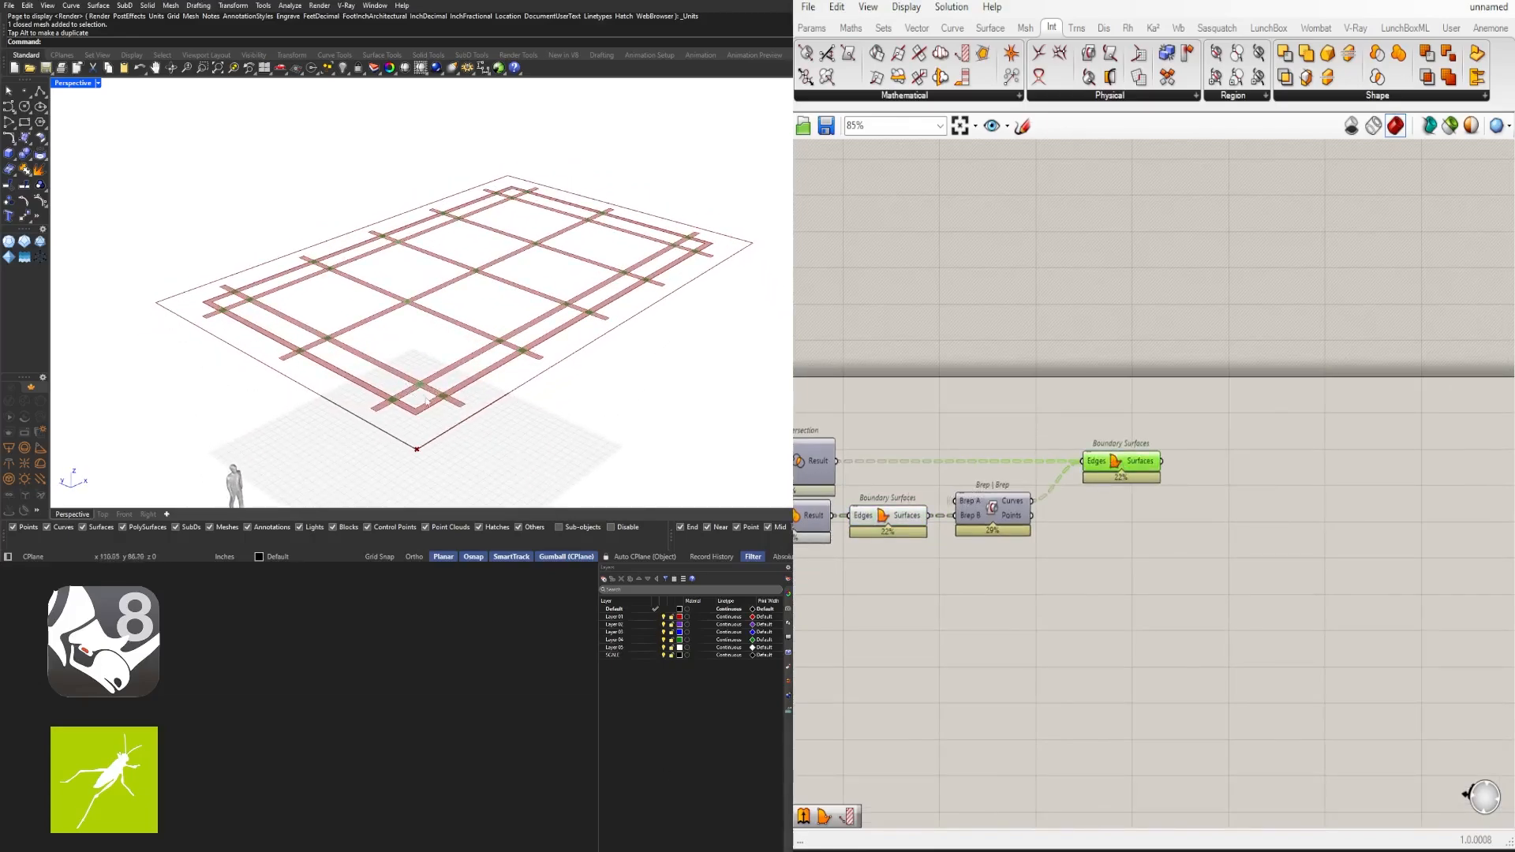
{"action": "right_click_drag", "start_coordinate": [466, 348], "coordinate": [465, 355]}
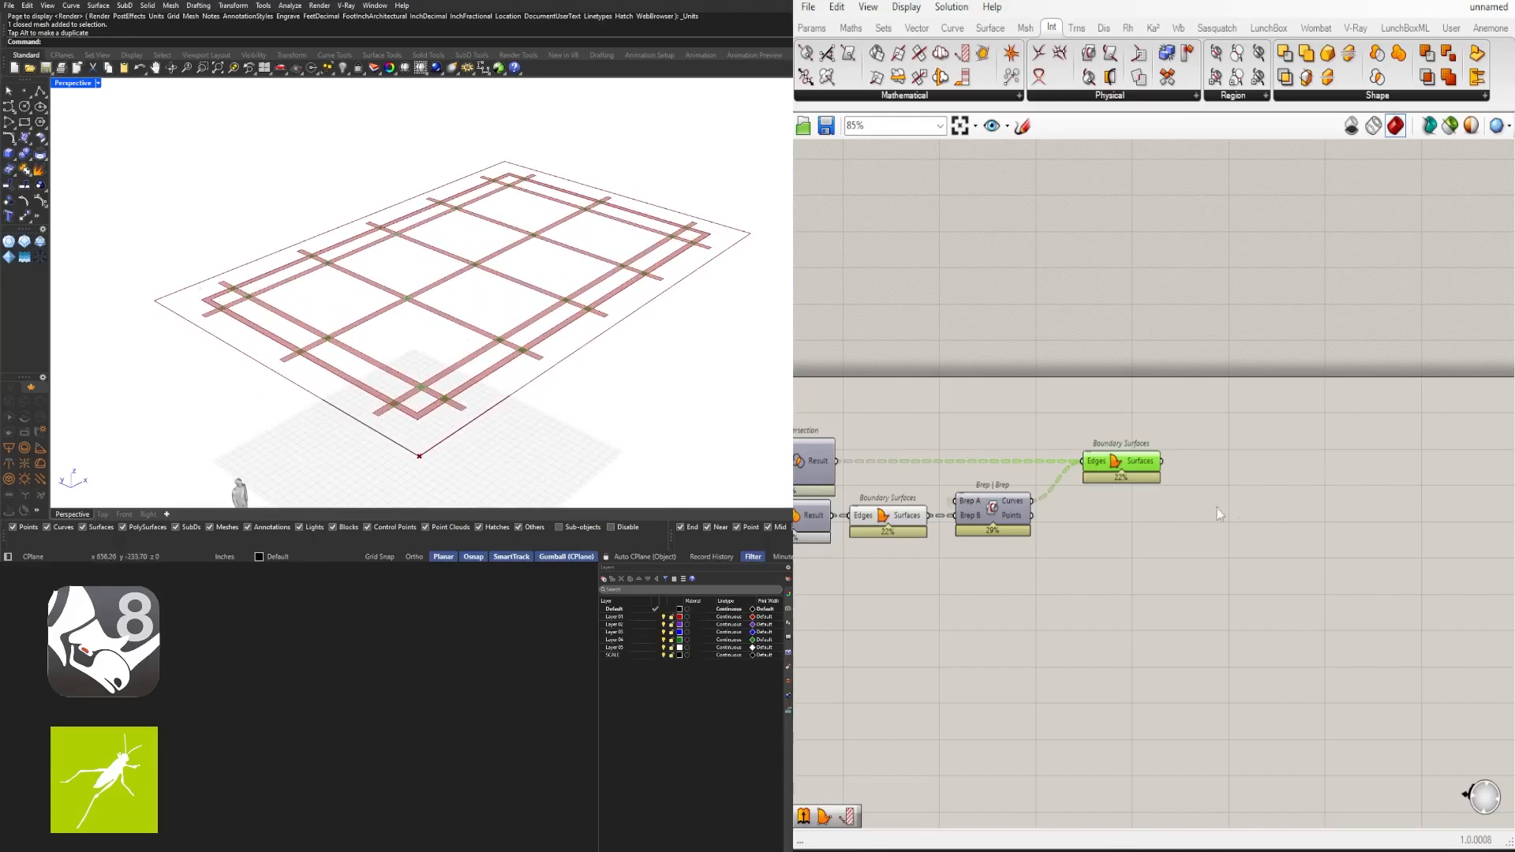
Insert a relay on the wires into the final Boundary Surfaces component and move that component farther away to make room
{"action": "double_click", "coordinate": [1236, 499]}
{"action": "left_click", "coordinate": [1120, 464]}
{"action": "double_click", "coordinate": [1080, 463]}
{"action": "scroll", "coordinate": [1135, 482], "scroll_direction": "up", "scroll_amount": 5}
{"action": "left_click_drag", "start_coordinate": [1112, 456], "coordinate": [1459, 456]}
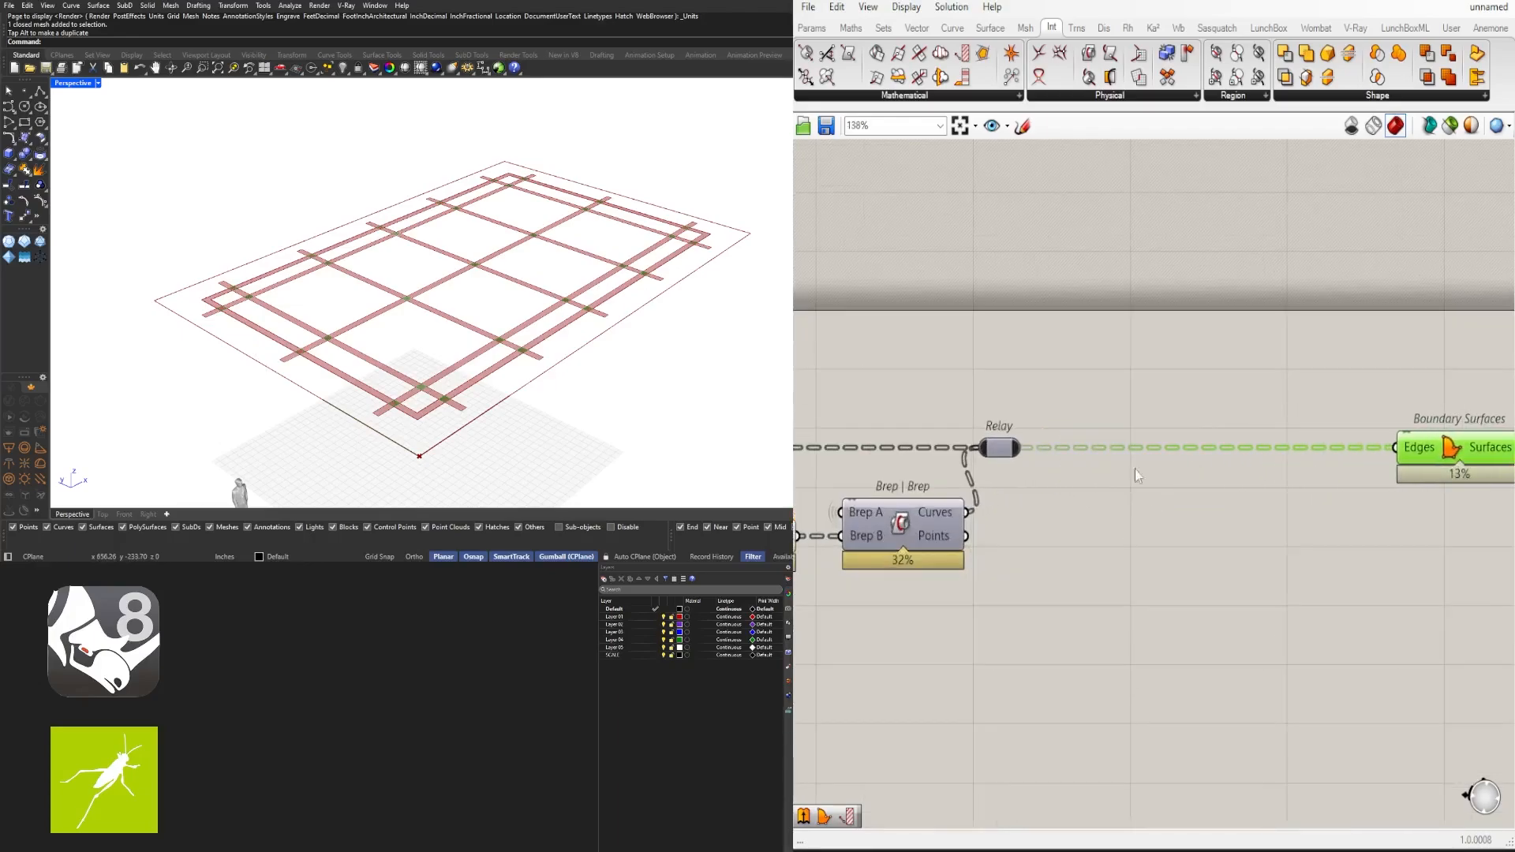
{"action": "left_click_drag", "start_coordinate": [1064, 457], "coordinate": [1053, 456]}
{"action": "left_click_drag", "start_coordinate": [999, 453], "coordinate": [1047, 453]}
{"action": "left_click", "coordinate": [1163, 556]}
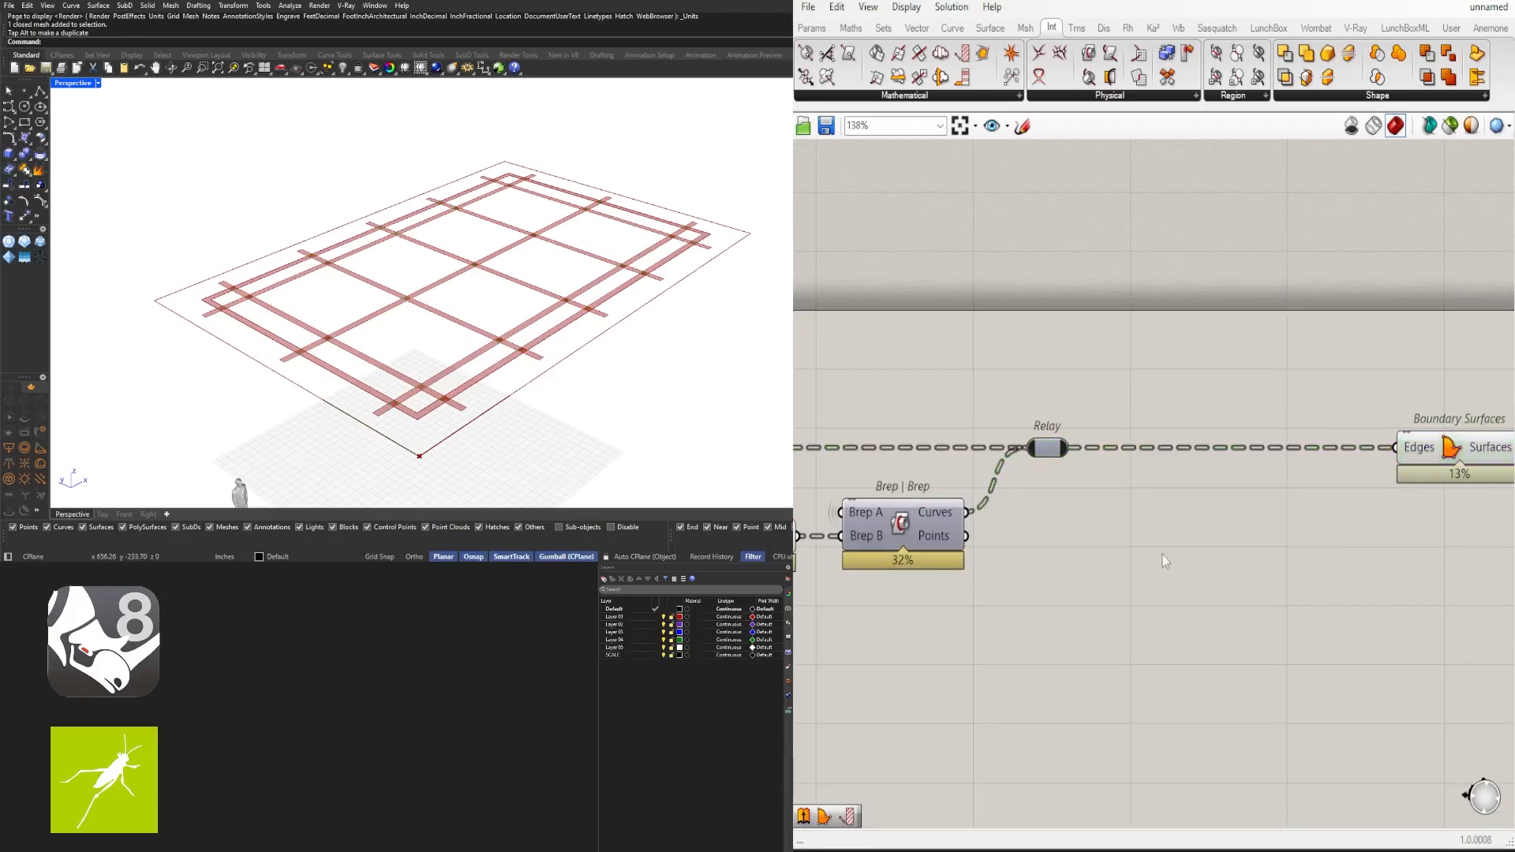
Add an Offset Curve component with its Curve input fed by the relay, and place it below the relay's output wire
{"action": "double_click", "coordinate": [1166, 560]}
{"action": "type", "text": "off"}
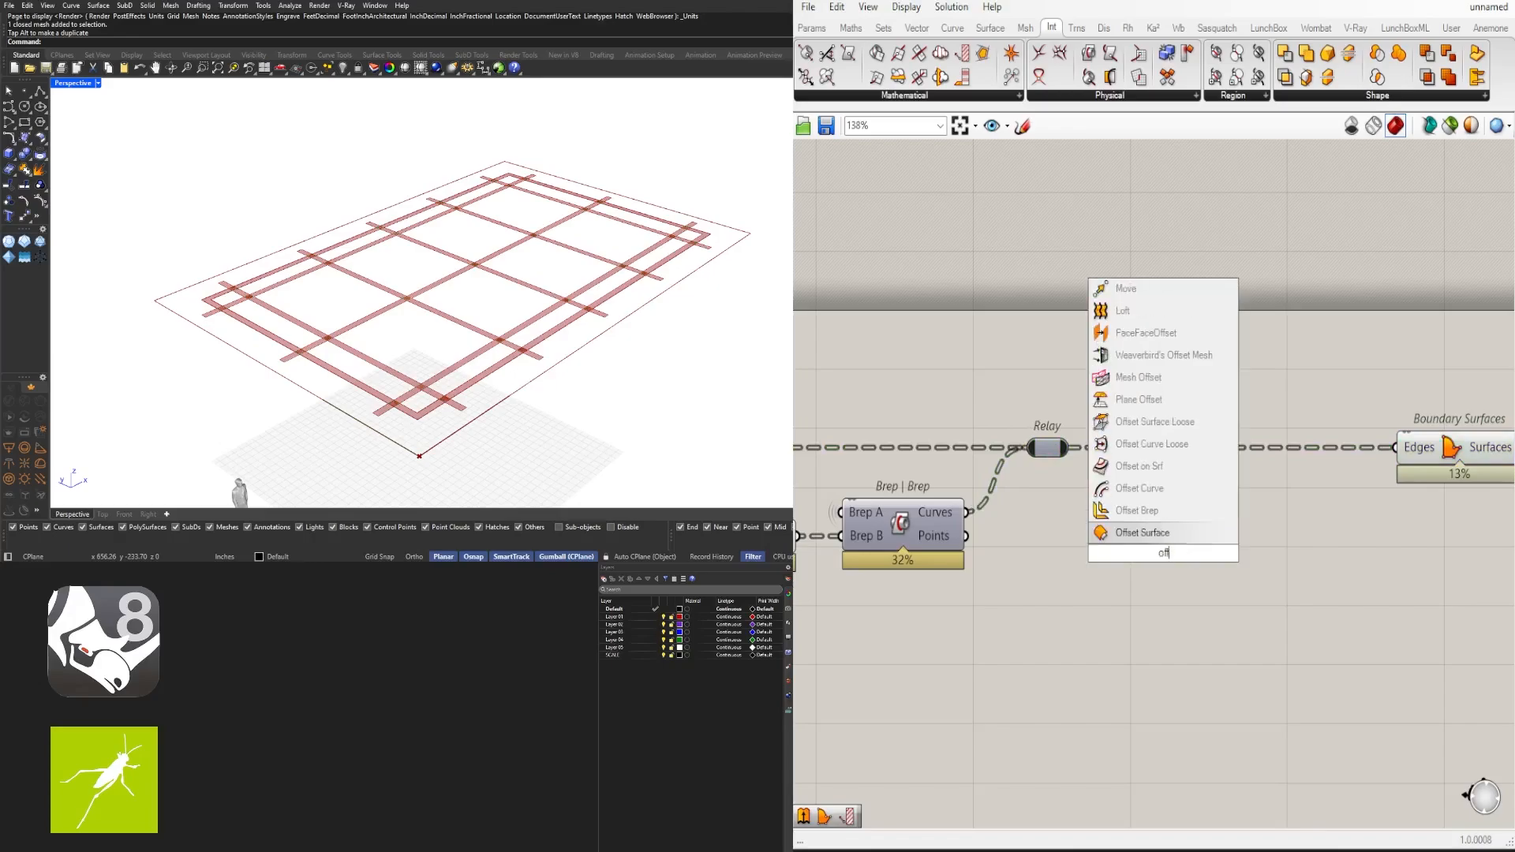
{"action": "left_click", "coordinate": [1155, 488]}
{"action": "left_click_drag", "start_coordinate": [1091, 481], "coordinate": [1099, 517]}
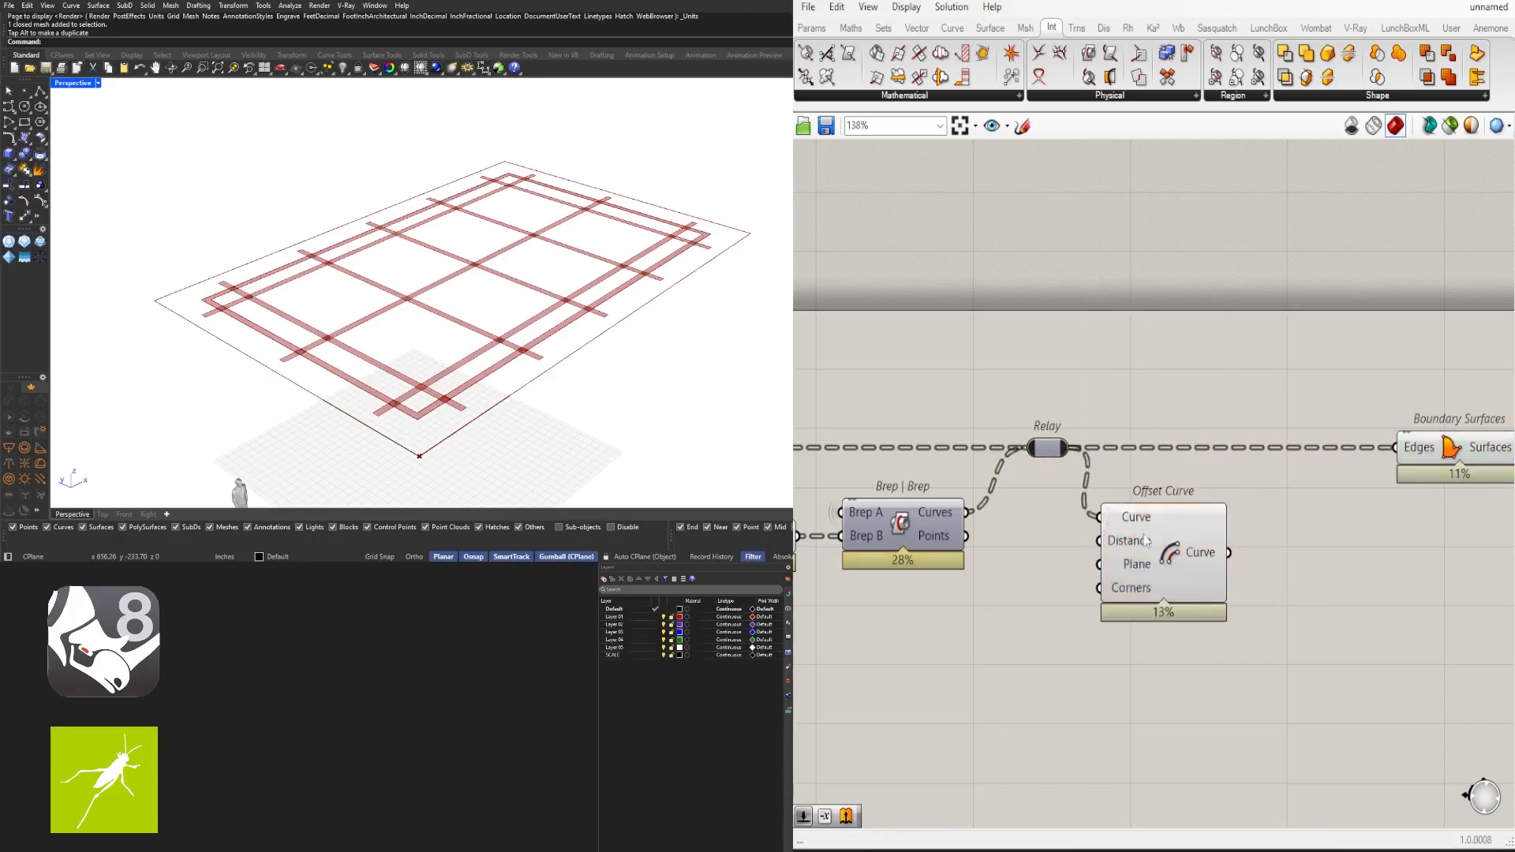
{"action": "left_click_drag", "start_coordinate": [1146, 572], "coordinate": [1205, 592]}
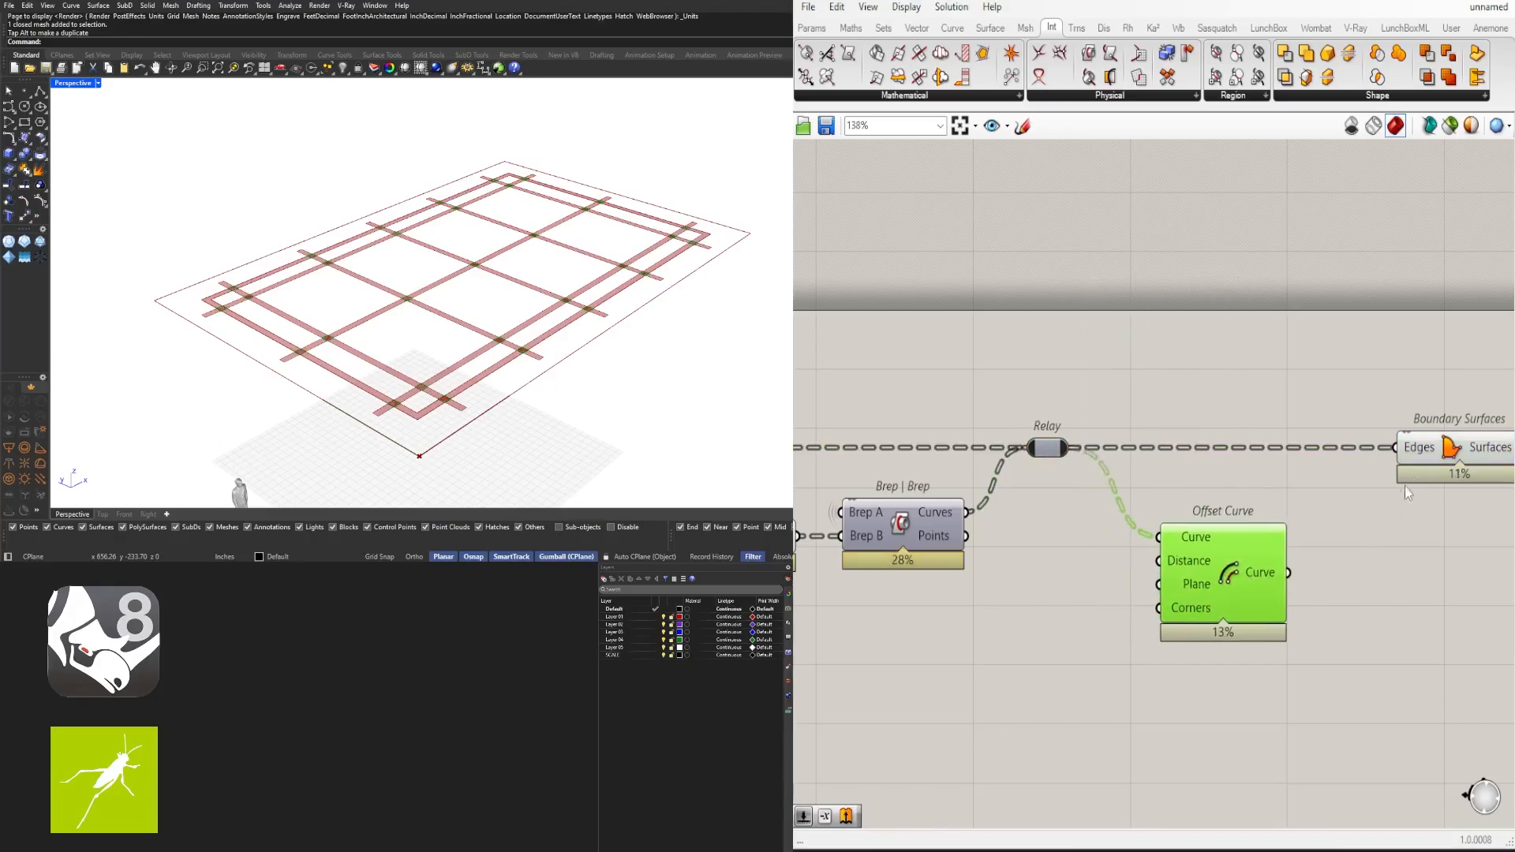
Create a number slider of 5.5 and connect it to the Distance input of Offset Curve
{"action": "double_click", "coordinate": [974, 659]}
{"action": "type", "text": "5.5"}
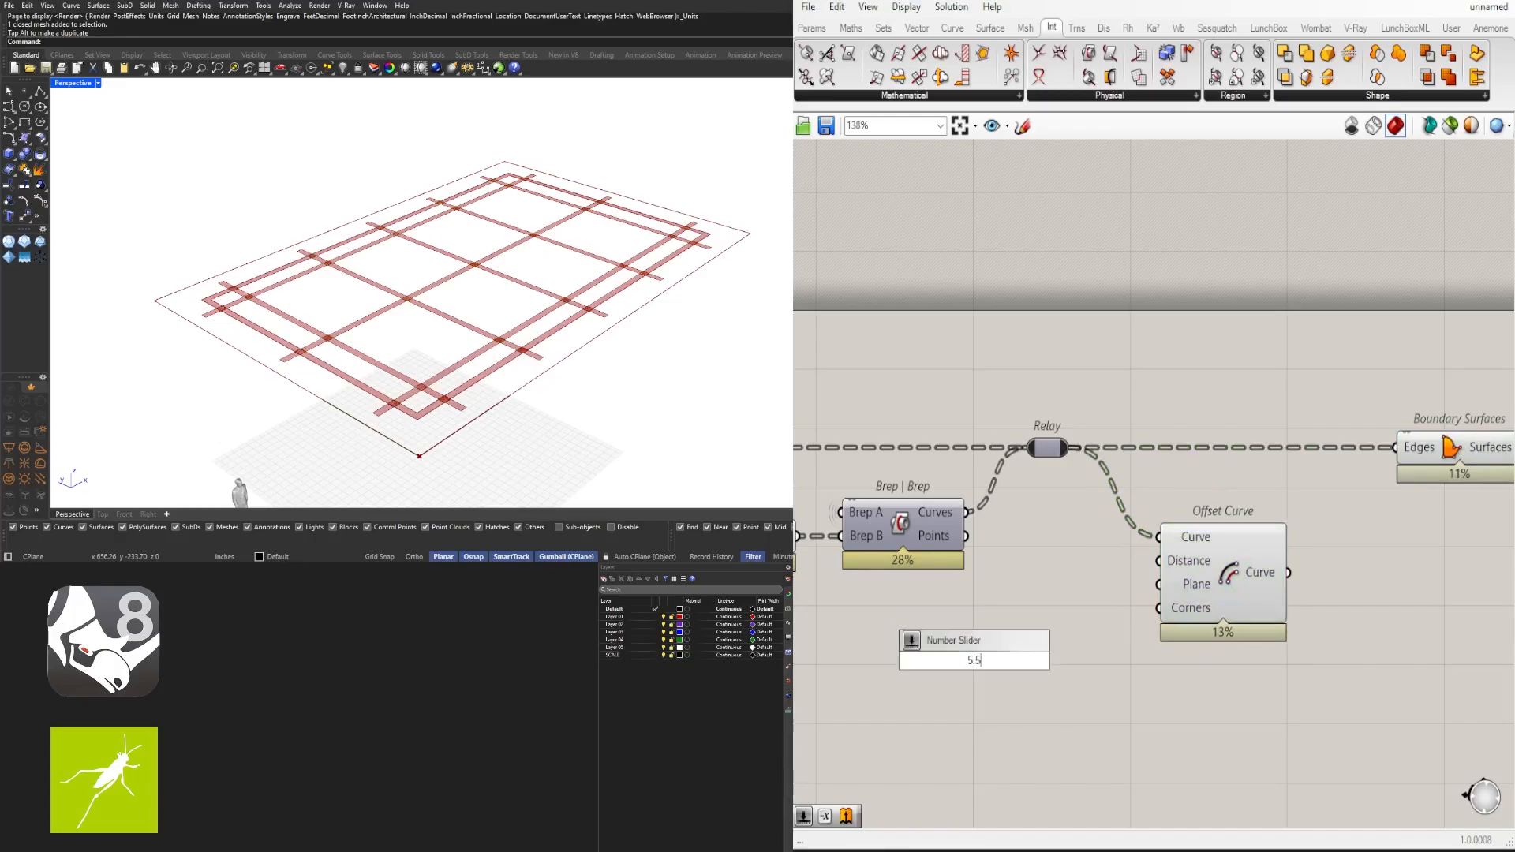
{"action": "key", "text": "Return"}
{"action": "scroll", "coordinate": [1089, 663], "scroll_direction": "up", "scroll_amount": 3}
{"action": "left_click_drag", "start_coordinate": [1240, 530], "coordinate": [1223, 691]}
{"action": "scroll", "coordinate": [1300, 726], "scroll_direction": "down", "scroll_amount": 3}
{"action": "right_click_drag", "start_coordinate": [1314, 705], "coordinate": [1192, 540]}
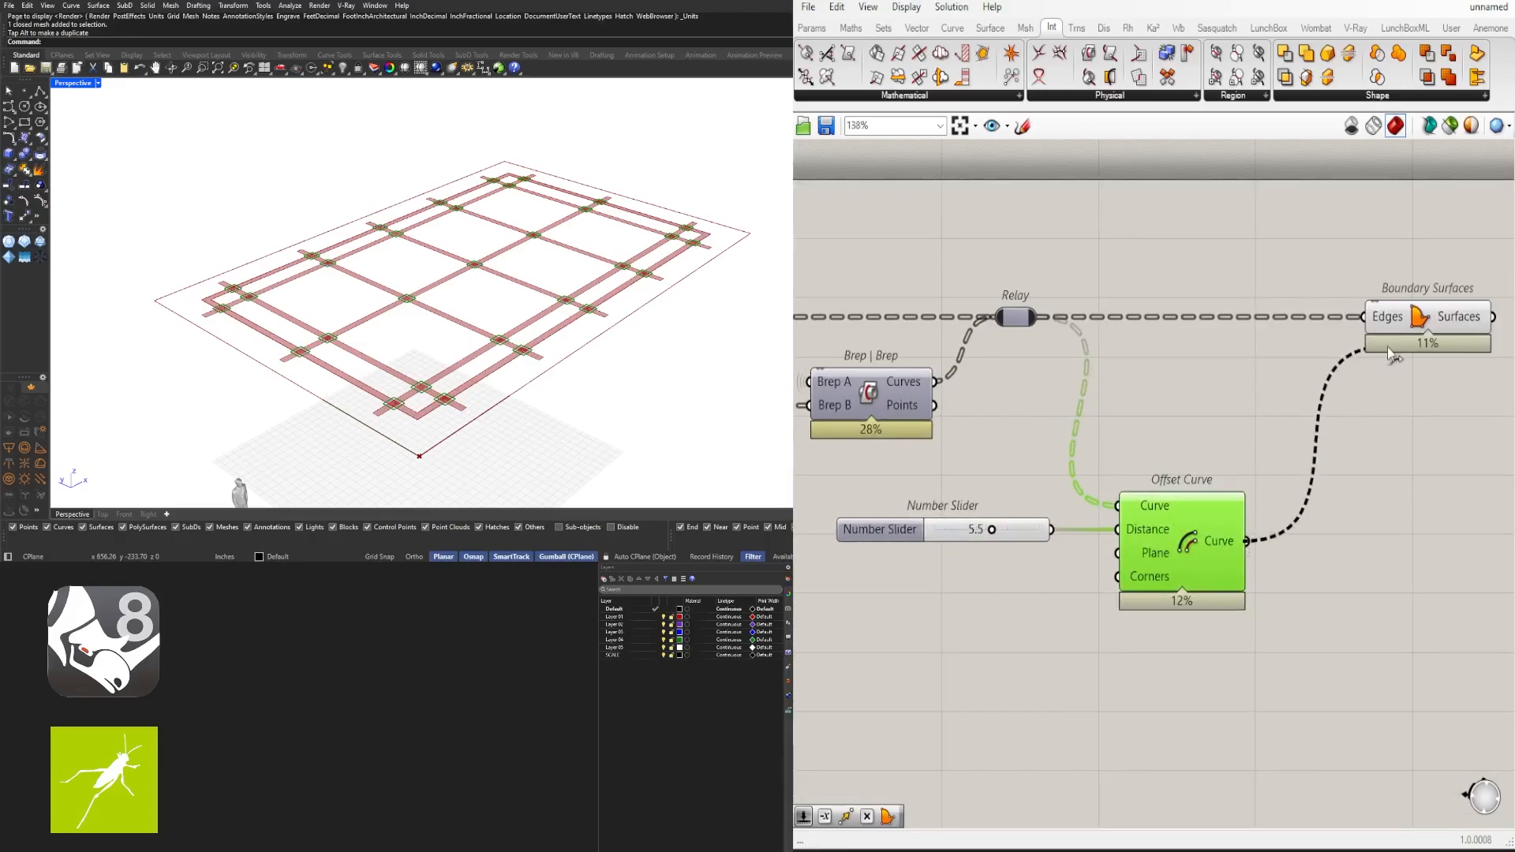
Feed the final Boundary Surfaces component from Offset Curve instead of the relay, and place it right beside Offset Curve
{"action": "left_click_drag", "start_coordinate": [1417, 320], "coordinate": [1332, 544]}
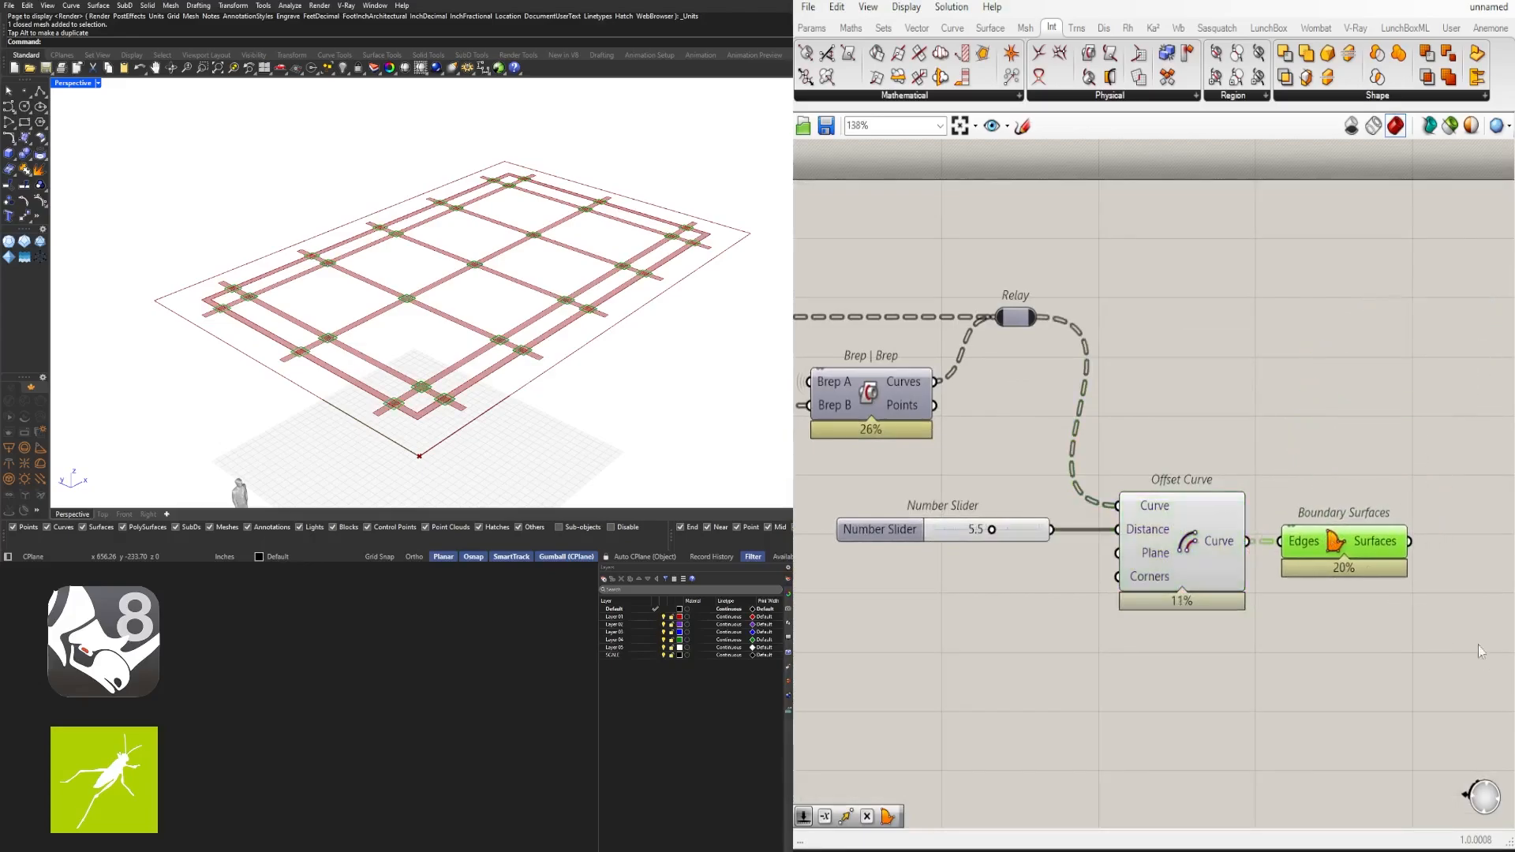
{"action": "left_click_drag", "start_coordinate": [1474, 640], "coordinate": [989, 497]}
{"action": "left_click_drag", "start_coordinate": [1166, 549], "coordinate": [1113, 496]}
{"action": "left_click_drag", "start_coordinate": [1396, 635], "coordinate": [1159, 490]}
Set the Offset Curve distance slider to 0.0
{"action": "left_click", "coordinate": [966, 524]}
{"action": "right_click_drag", "start_coordinate": [919, 505], "coordinate": [1135, 511]}
{"action": "scroll", "coordinate": [1144, 502], "scroll_direction": "up", "scroll_amount": 6}
{"action": "left_click_drag", "start_coordinate": [1193, 439], "coordinate": [1138, 444]}
{"action": "double_click", "coordinate": [1183, 440]}
{"action": "key", "text": "Return"}
{"action": "scroll", "coordinate": [1187, 447], "scroll_direction": "down", "scroll_amount": 6}
{"action": "right_click_drag", "start_coordinate": [1452, 572], "coordinate": [1099, 608]}
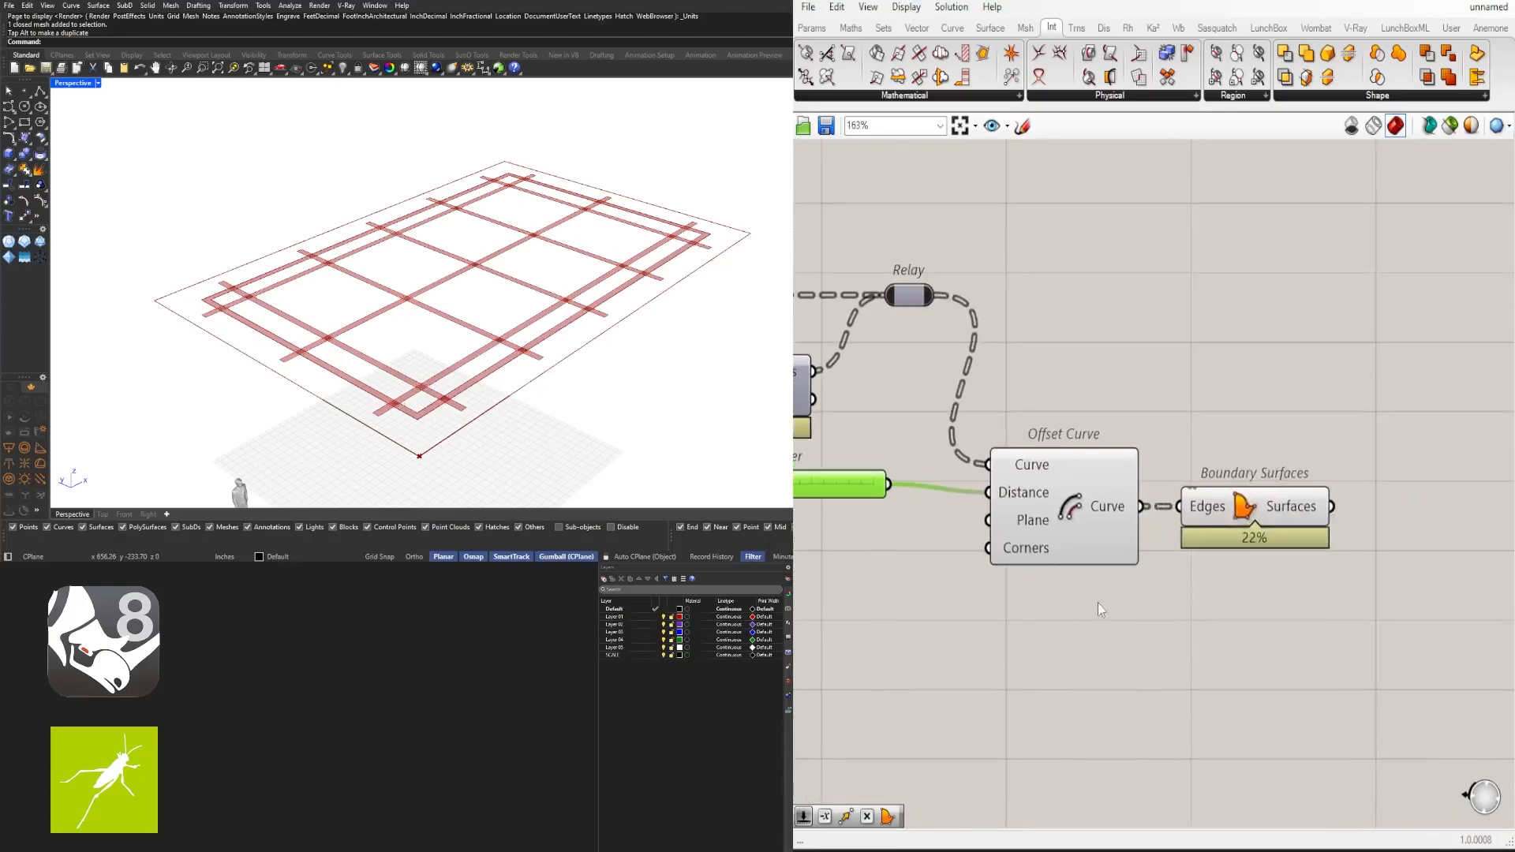
Move Offset Curve and Boundary Surfaces up into line with the relay and tighten the gap between them
{"action": "scroll", "coordinate": [1099, 608], "scroll_direction": "down", "scroll_amount": 2}
{"action": "left_click_drag", "start_coordinate": [1307, 593], "coordinate": [1089, 533]}
{"action": "left_click", "coordinate": [1136, 568]}
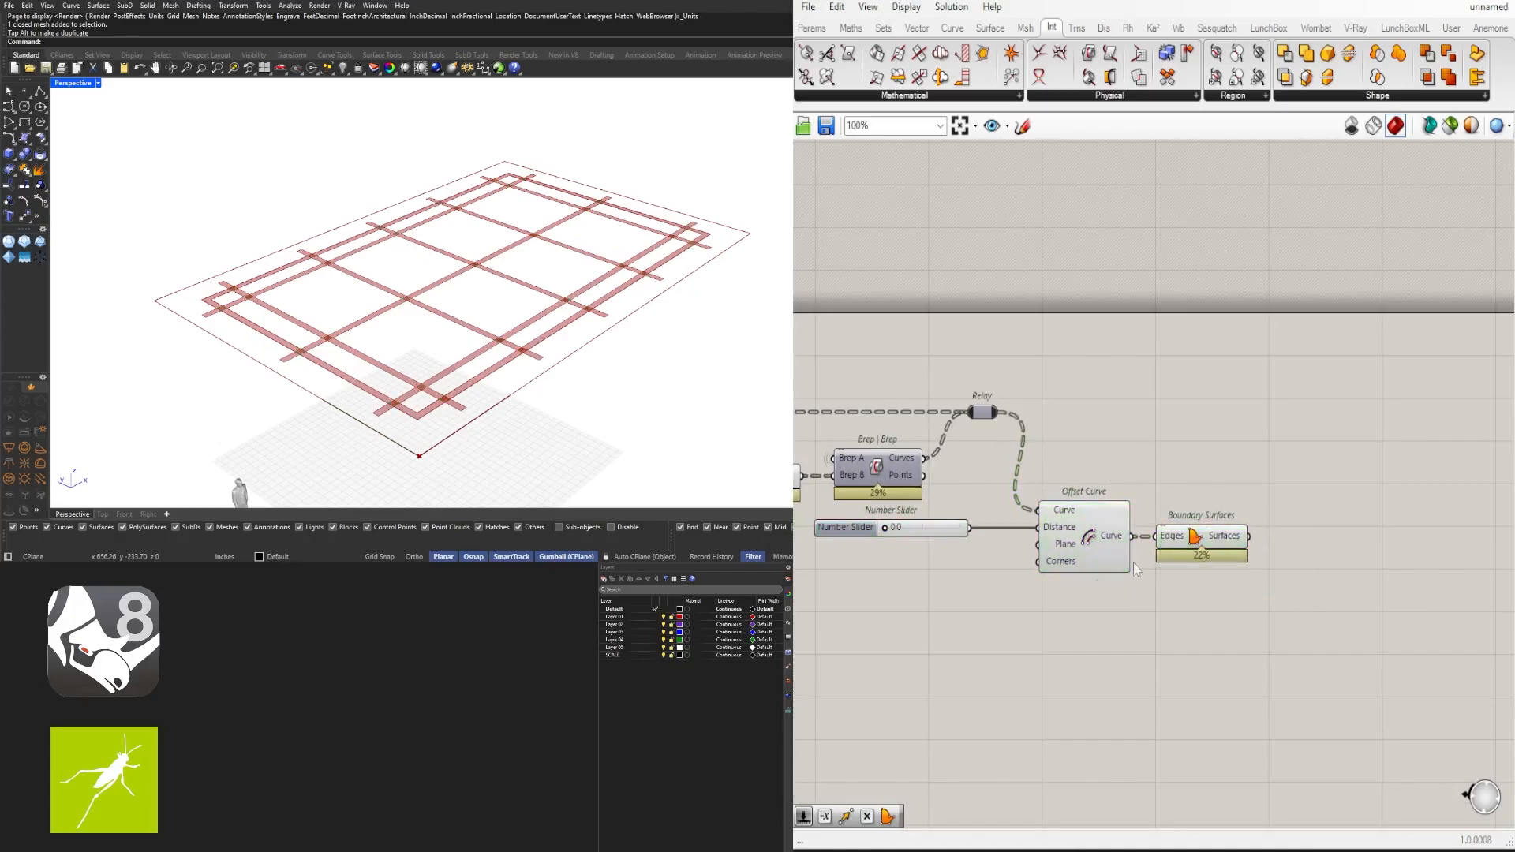
{"action": "left_click_drag", "start_coordinate": [1336, 632], "coordinate": [1007, 477]}
{"action": "left_click_drag", "start_coordinate": [1089, 529], "coordinate": [1115, 423]}
{"action": "left_click", "coordinate": [1281, 446]}
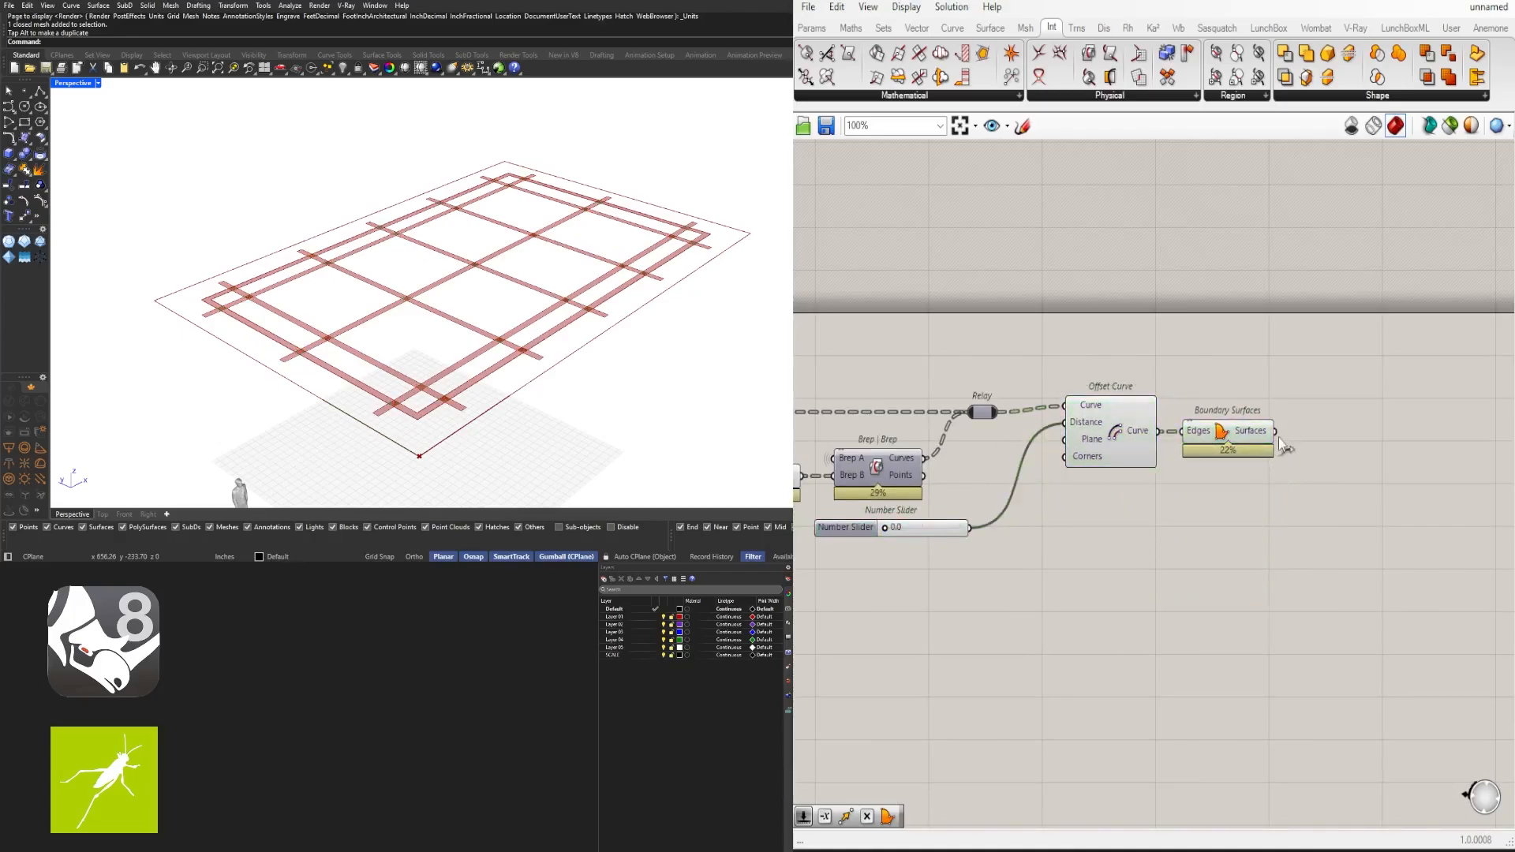
{"action": "left_click", "coordinate": [1229, 434]}
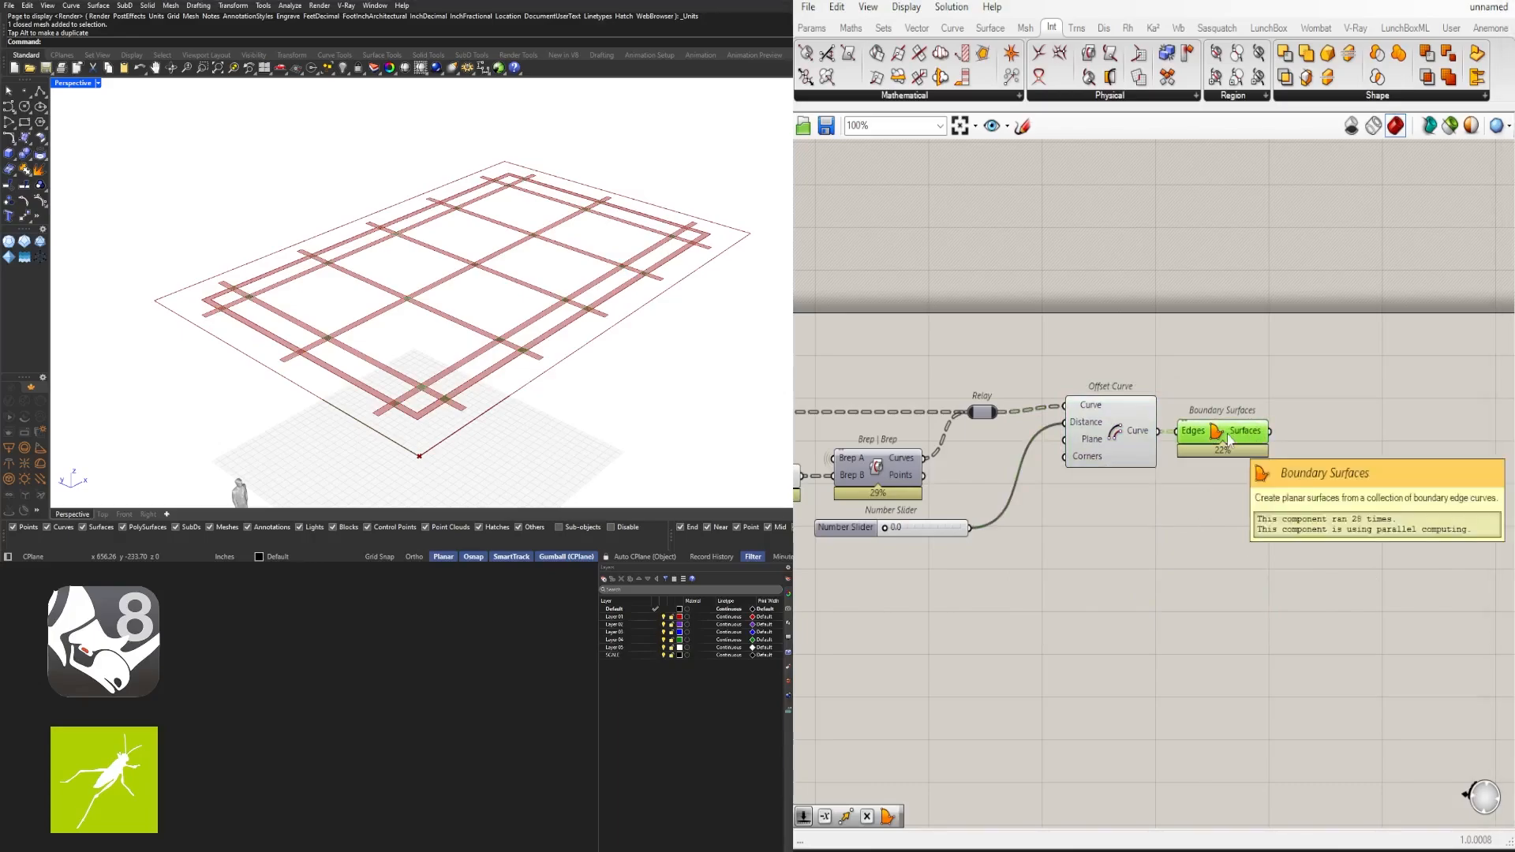
Add an Extrude component beyond Boundary Surfaces and connect the surfaces to its Base input
{"action": "right_click_drag", "start_coordinate": [1294, 478], "coordinate": [1153, 480]}
{"action": "double_click", "coordinate": [1154, 474]}
{"action": "type", "text": "extr"}
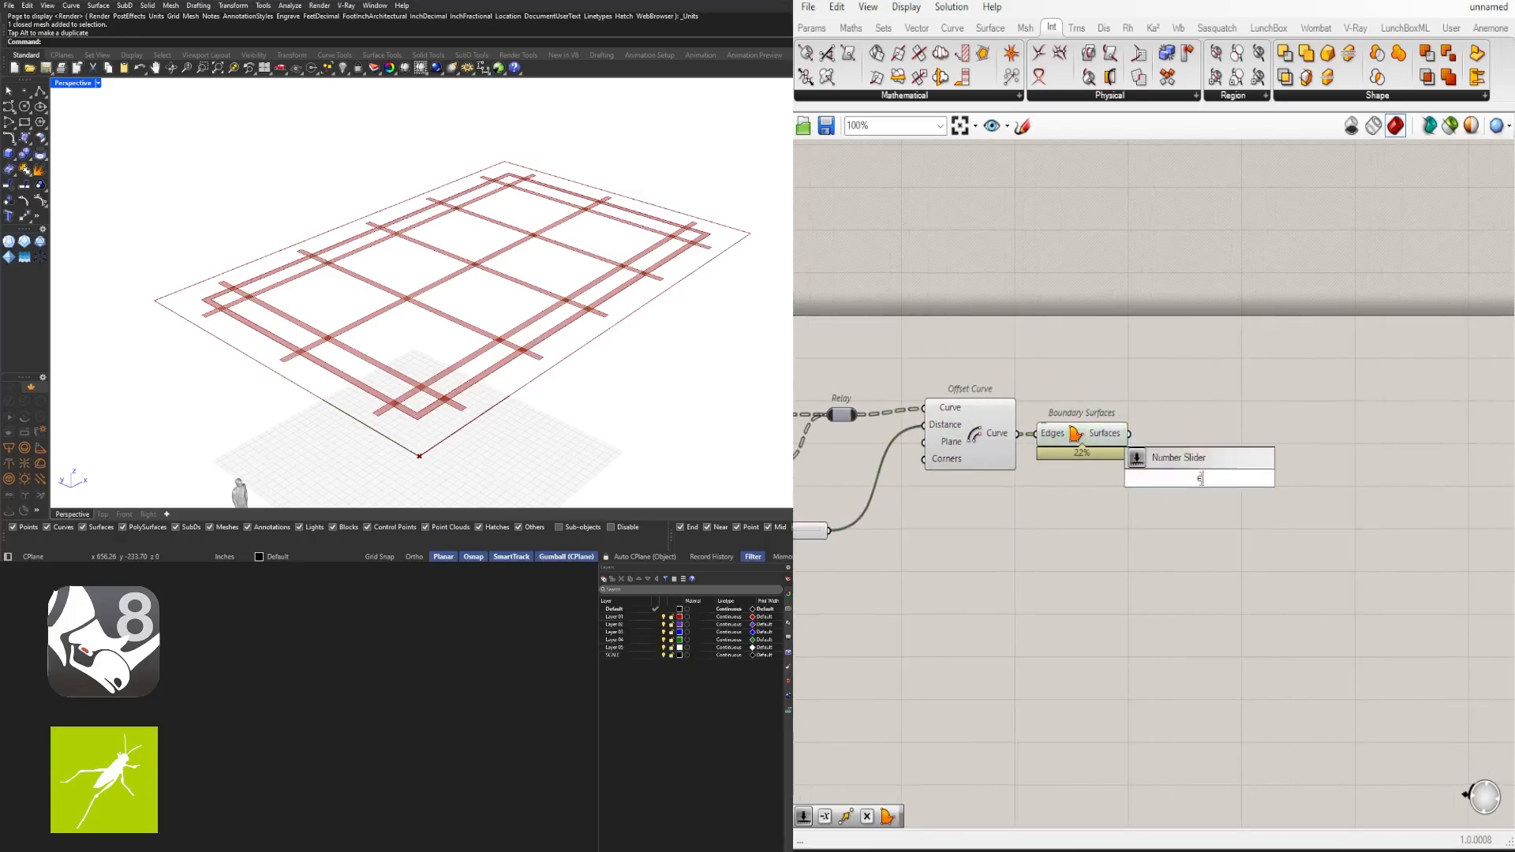
{"action": "left_click", "coordinate": [1173, 458]}
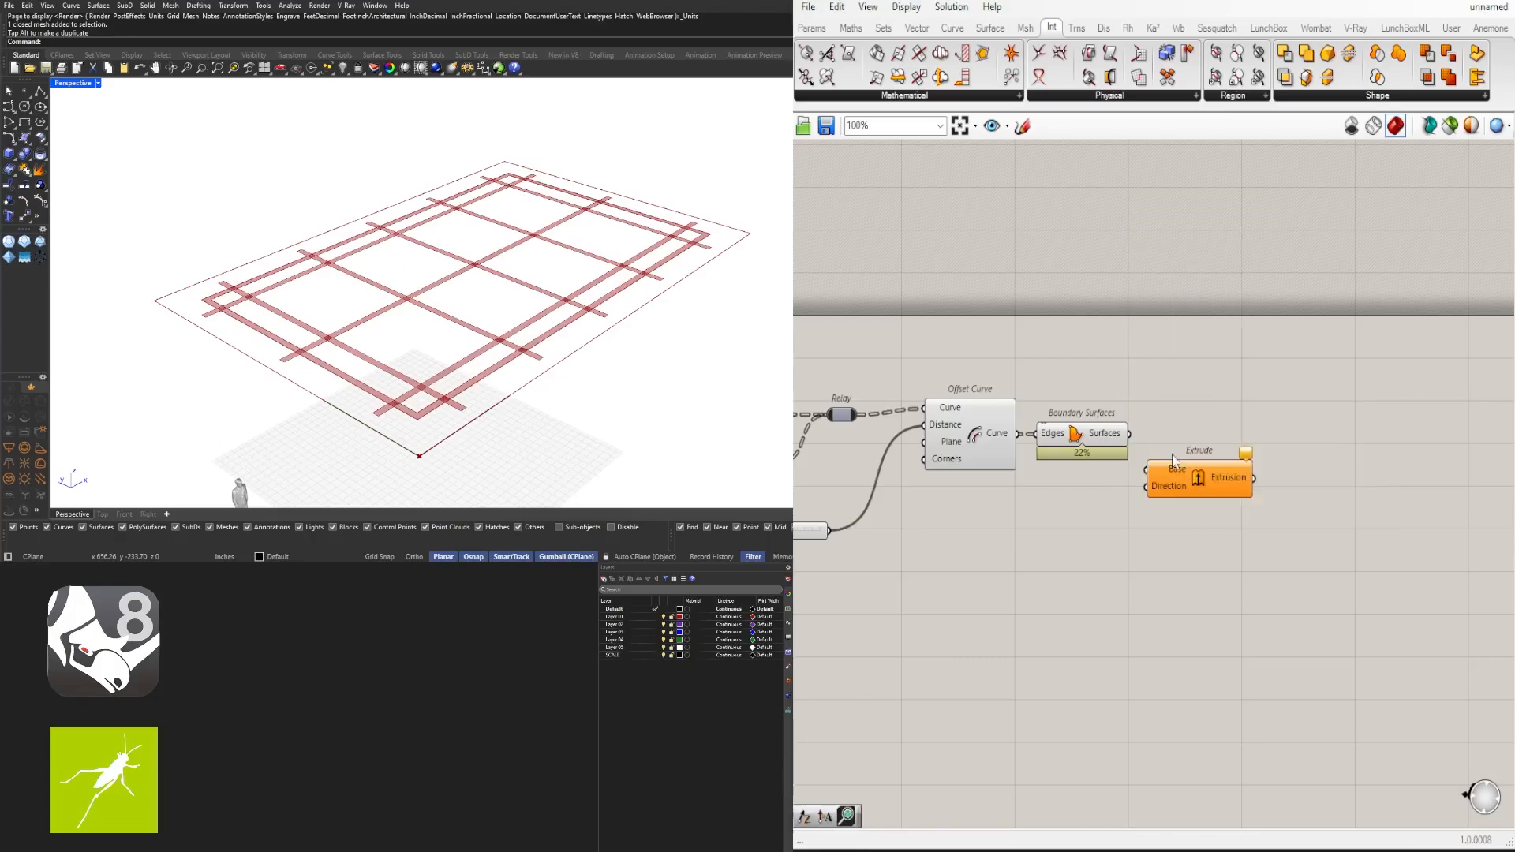
{"action": "left_click_drag", "start_coordinate": [1150, 456], "coordinate": [1152, 461]}
{"action": "left_click_drag", "start_coordinate": [1195, 495], "coordinate": [1246, 502]}
Duplicate the Unit Y contour's distance slider and its cluster, and place the copy below Boundary Surfaces near Extrude
{"action": "scroll", "coordinate": [1101, 580], "scroll_direction": "down", "scroll_amount": 3}
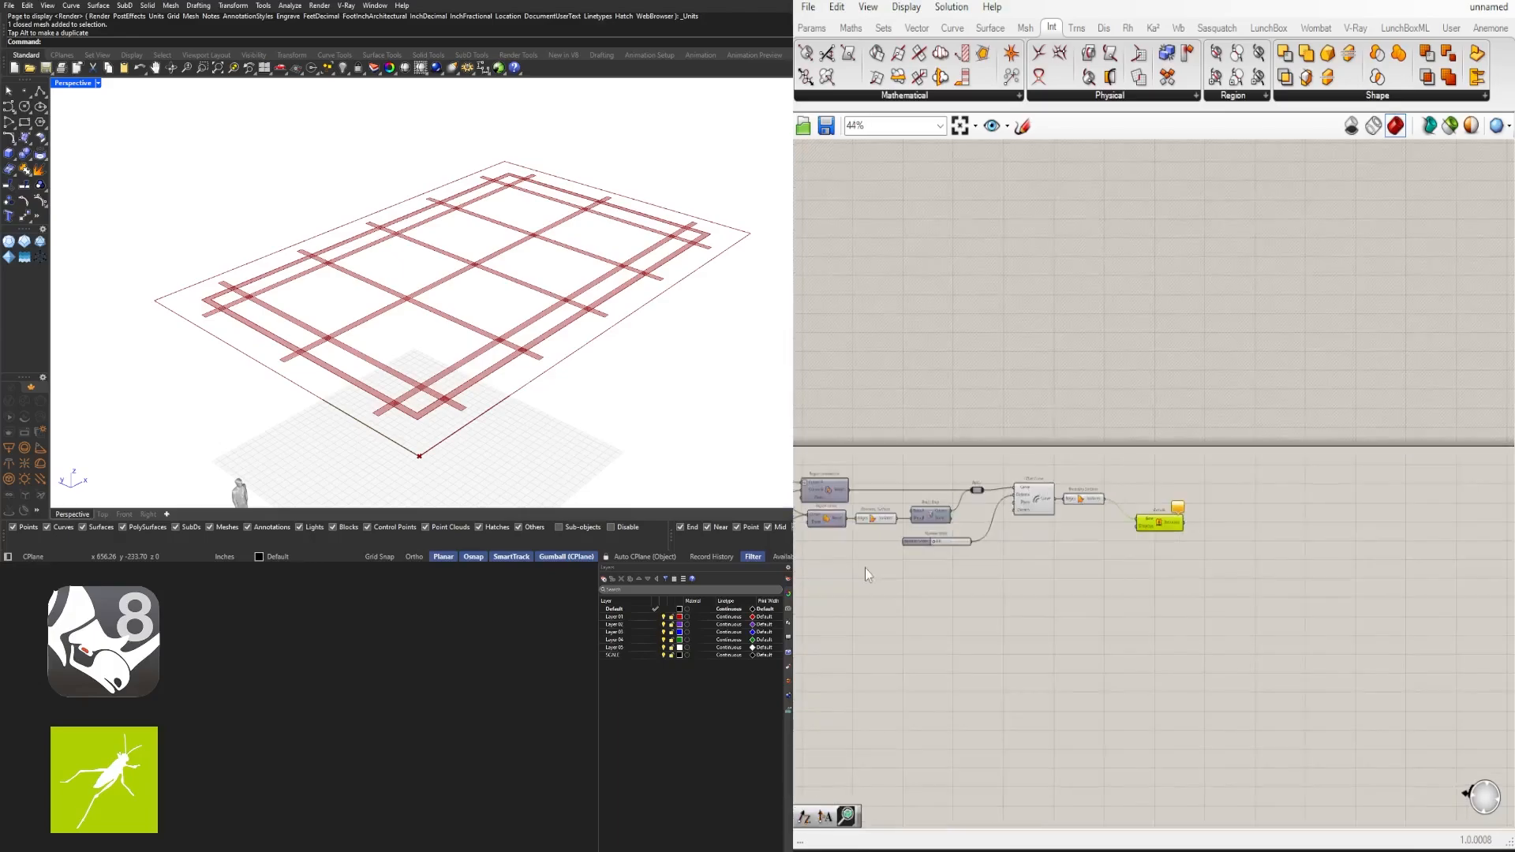
{"action": "right_click_drag", "start_coordinate": [865, 574], "coordinate": [1363, 564]}
{"action": "right_click_drag", "start_coordinate": [941, 596], "coordinate": [1333, 527]}
{"action": "scroll", "coordinate": [1092, 595], "scroll_direction": "up", "scroll_amount": 4}
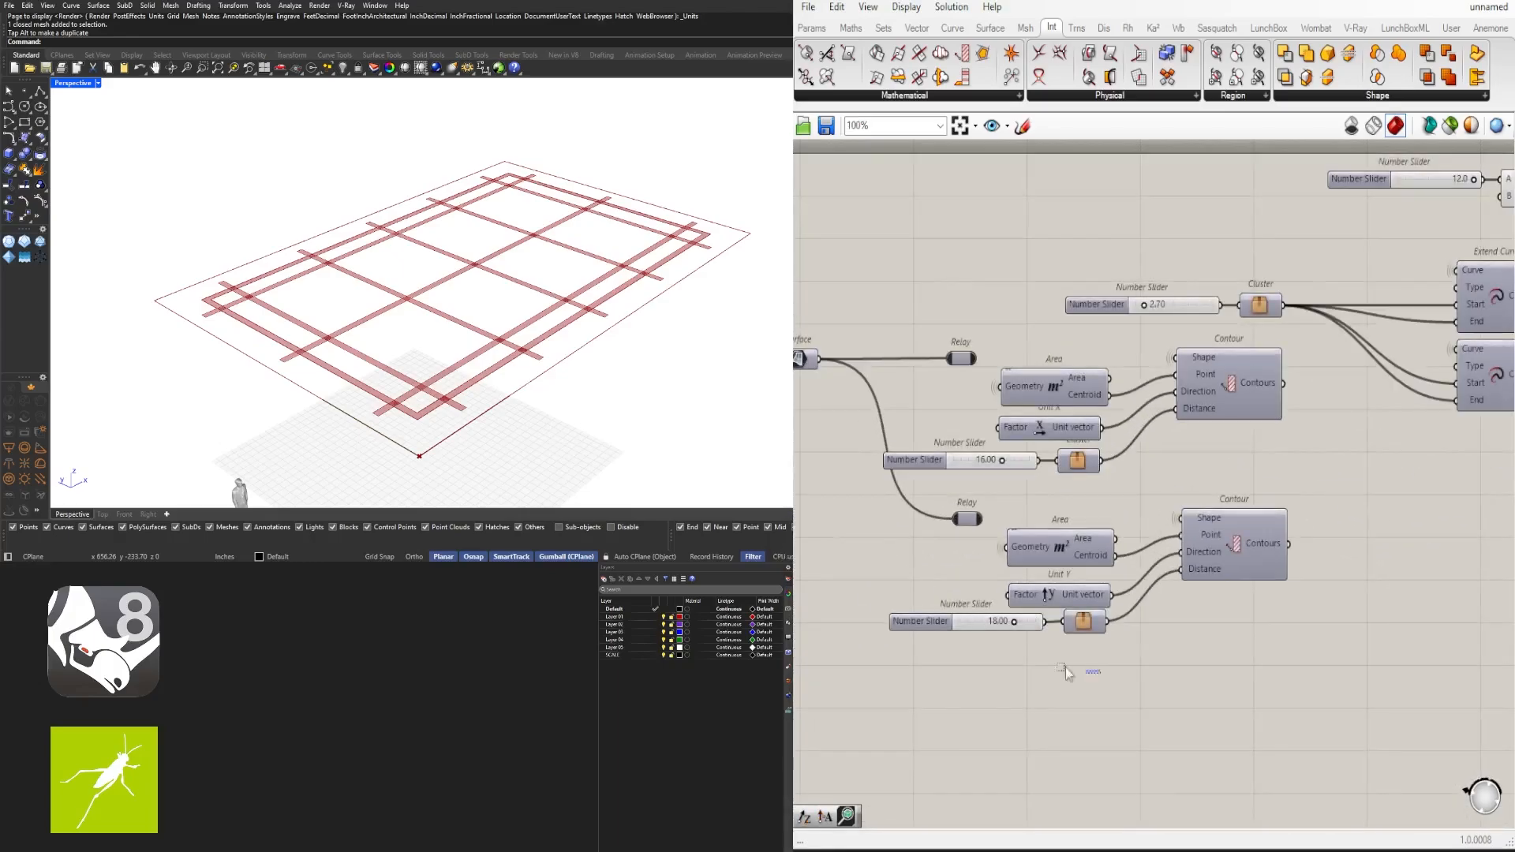
{"action": "left_click_drag", "start_coordinate": [1101, 673], "coordinate": [932, 620]}
{"action": "scroll", "coordinate": [1242, 714], "scroll_direction": "down", "scroll_amount": 3}
{"action": "right_click_drag", "start_coordinate": [1243, 714], "coordinate": [957, 673]}
{"action": "scroll", "coordinate": [884, 641], "scroll_direction": "down", "scroll_amount": 2}
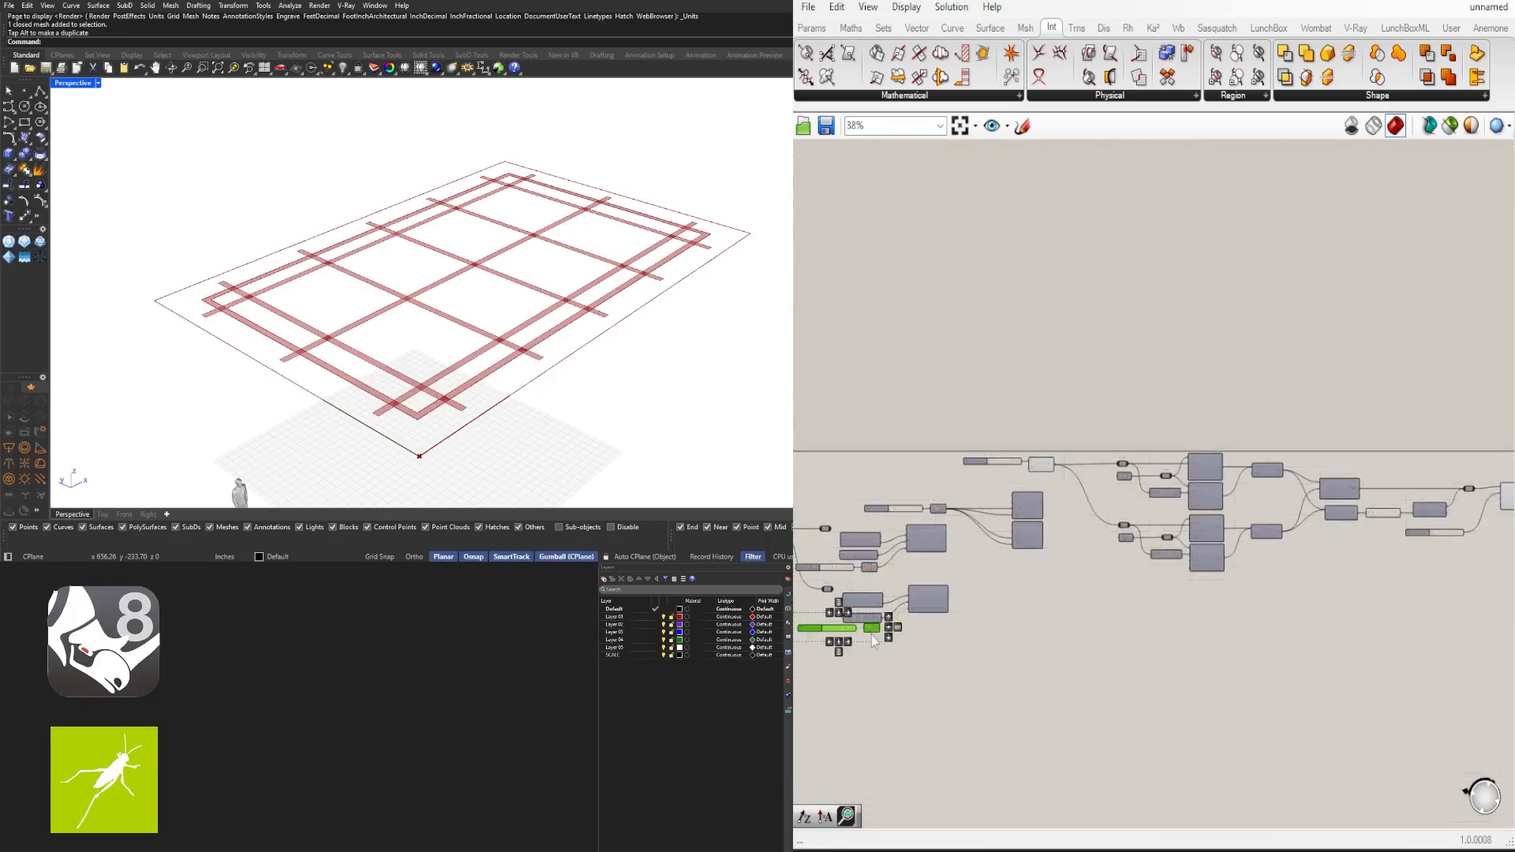
{"action": "left_click_drag", "start_coordinate": [873, 630], "coordinate": [1454, 552]}
{"action": "scroll", "coordinate": [1468, 553], "scroll_direction": "up", "scroll_amount": 4}
{"action": "right_click_drag", "start_coordinate": [1469, 550], "coordinate": [1049, 592]}
{"action": "scroll", "coordinate": [1128, 641], "scroll_direction": "up", "scroll_amount": 3}
{"action": "scroll", "coordinate": [1046, 592], "scroll_direction": "down", "scroll_amount": 3}
{"action": "left_click_drag", "start_coordinate": [999, 590], "coordinate": [1219, 543]}
{"action": "scroll", "coordinate": [1325, 613], "scroll_direction": "up", "scroll_amount": 3}
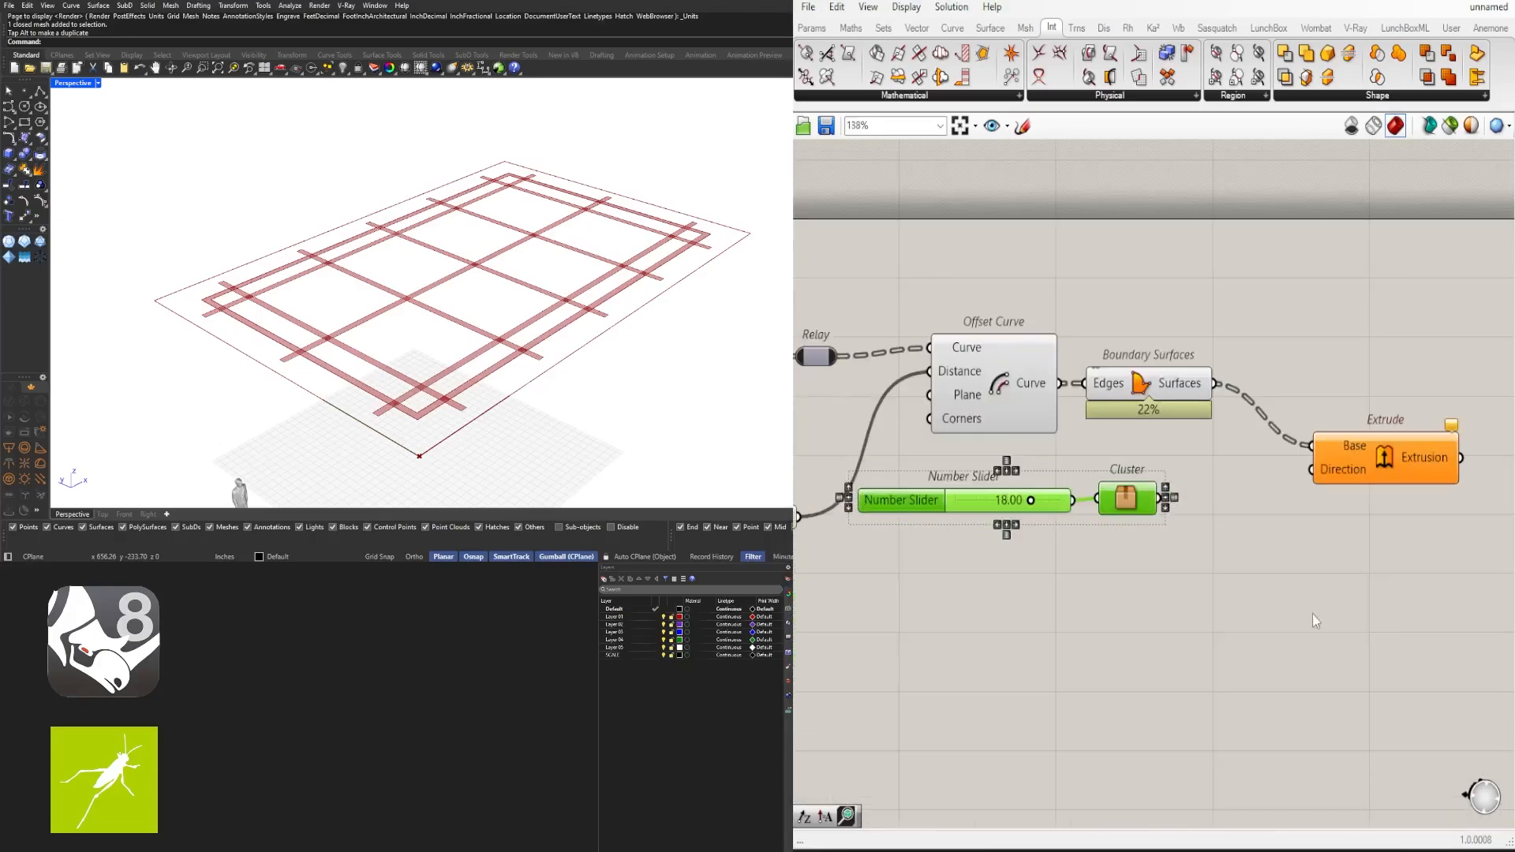
Add a Unit Z vector driven by the copied cluster and connect it to the Direction input of Extrude
{"action": "left_click", "coordinate": [1313, 614]}
{"action": "double_click", "coordinate": [1225, 517]}
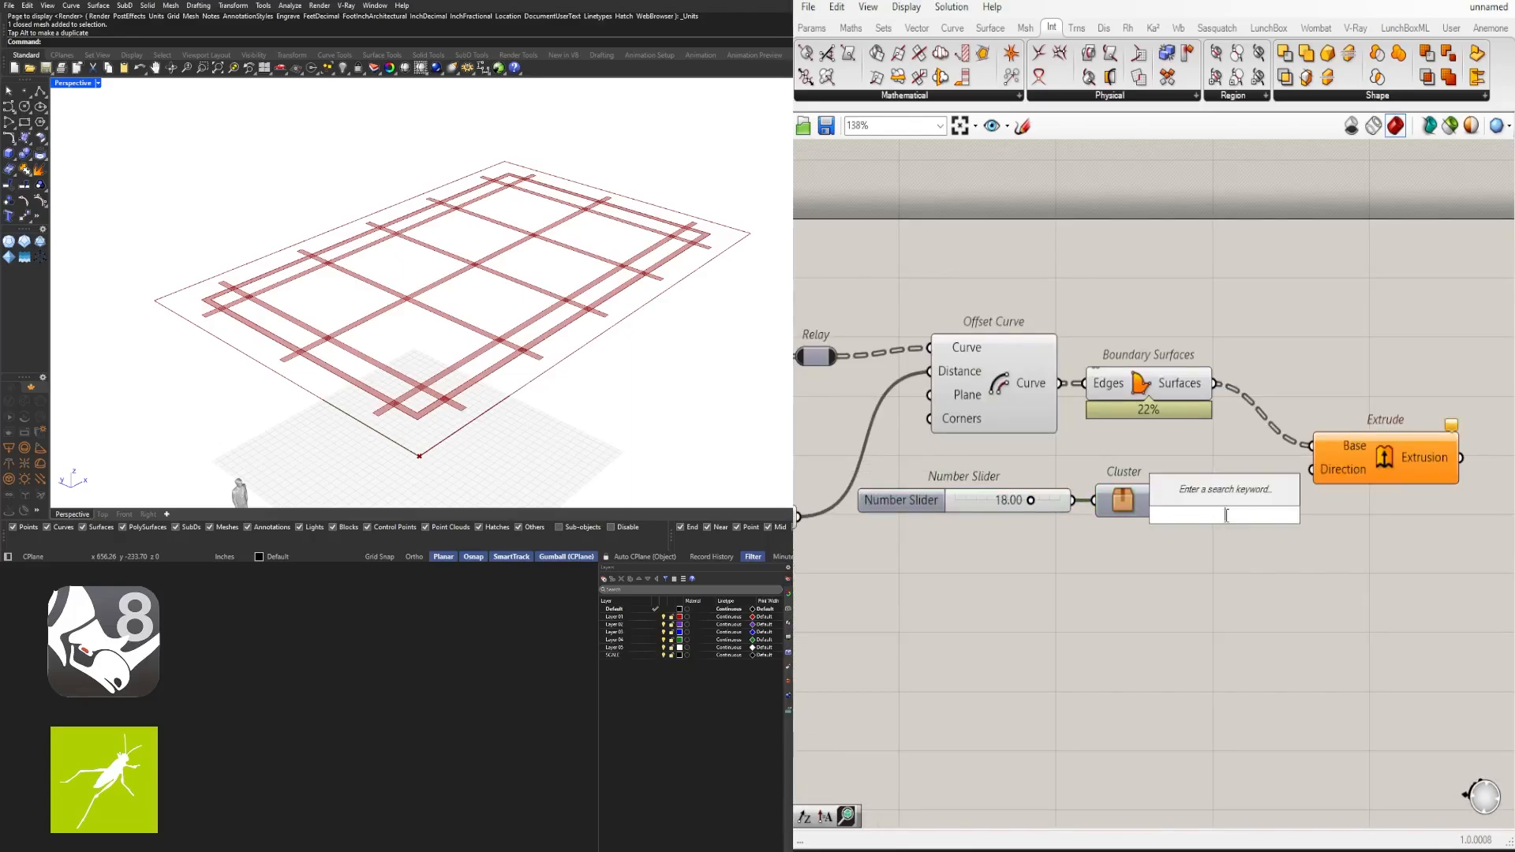
{"action": "type", "text": "z"}
{"action": "left_click", "coordinate": [1178, 495]}
{"action": "scroll", "coordinate": [1179, 495], "scroll_direction": "up", "scroll_amount": 3}
{"action": "mouse_move", "coordinate": [1170, 520]}
{"action": "left_mouse_down"}
{"action": "mouse_move", "coordinate": [1195, 500]}
{"action": "mouse_move", "coordinate": [1161, 510]}
{"action": "left_mouse_up"}
{"action": "scroll", "coordinate": [1183, 524], "scroll_direction": "down", "scroll_amount": 3}
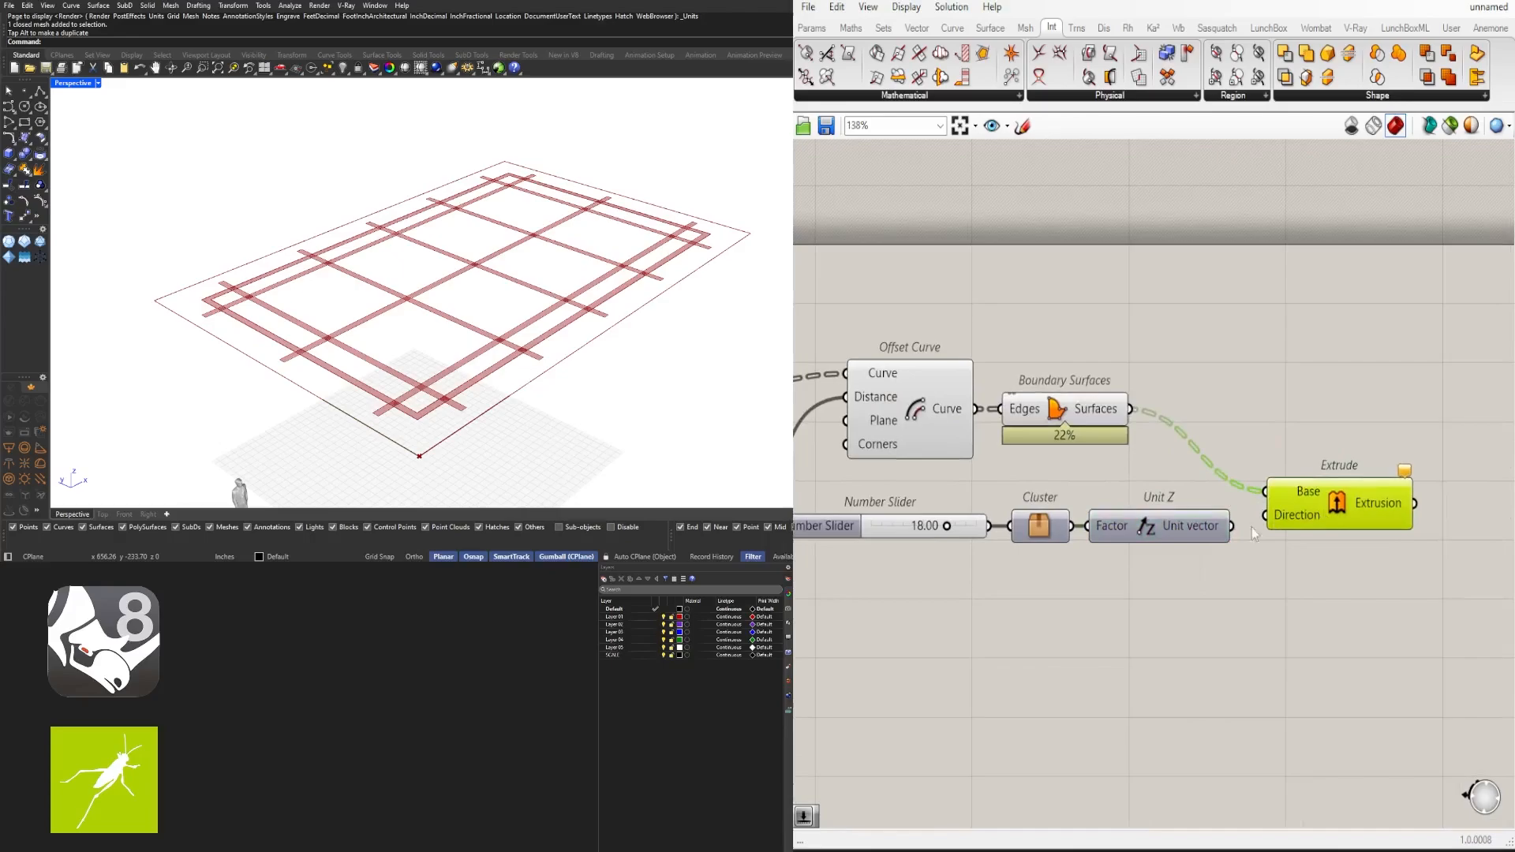
{"action": "left_click_drag", "start_coordinate": [1272, 527], "coordinate": [1268, 515]}
Set the column height slider feeding Unit Z to 10.00
{"action": "scroll", "coordinate": [935, 549], "scroll_direction": "up", "scroll_amount": 3}
{"action": "double_click", "coordinate": [931, 513]}
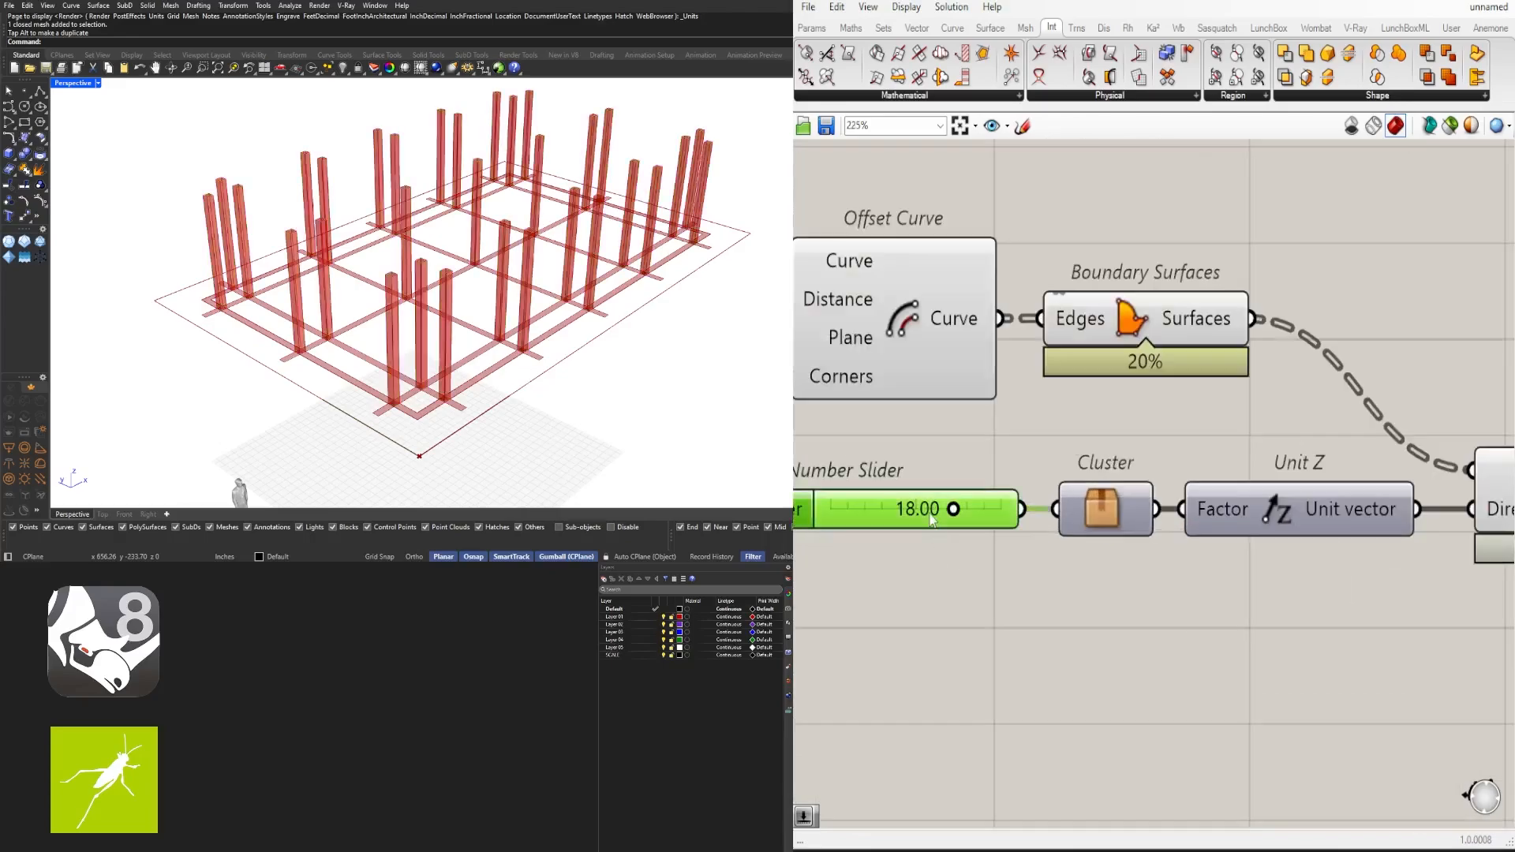
{"action": "key", "text": "Return"}
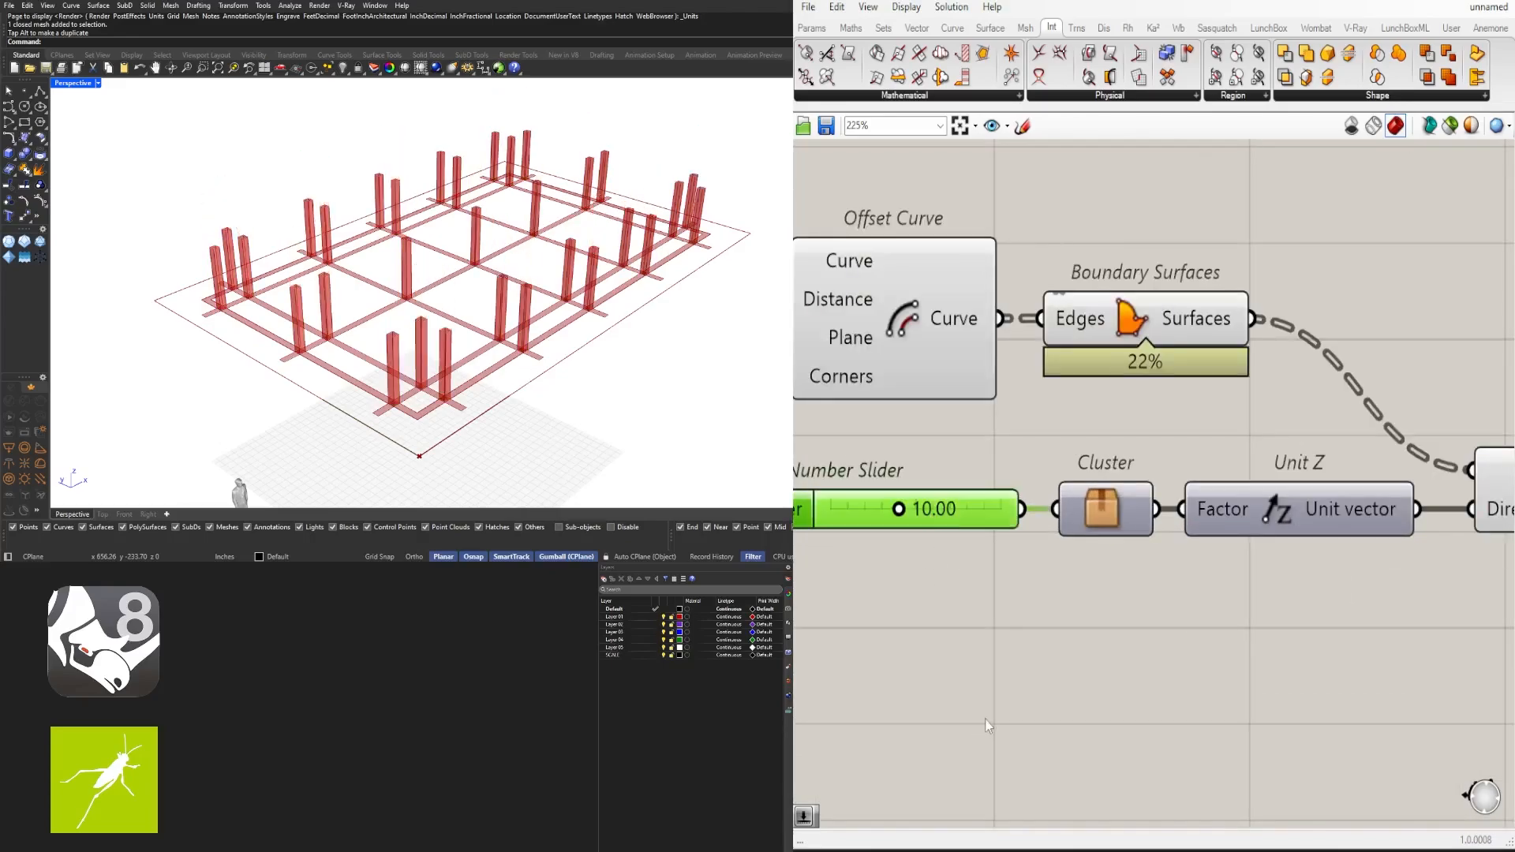
Move the height slider, cluster, Unit Z and Extrude closer beneath the Offset Curve and Boundary Surfaces components
{"action": "scroll", "coordinate": [987, 723], "scroll_direction": "down", "scroll_amount": 3}
{"action": "right_click_drag", "start_coordinate": [988, 723], "coordinate": [884, 628]}
{"action": "left_click_drag", "start_coordinate": [1402, 632], "coordinate": [864, 499]}
{"action": "right_click_drag", "start_coordinate": [864, 499], "coordinate": [1230, 531]}
{"action": "left_click_drag", "start_coordinate": [1106, 530], "coordinate": [1125, 505]}
{"action": "left_click", "coordinate": [1260, 617]}
{"action": "right_click_drag", "start_coordinate": [1262, 618], "coordinate": [861, 585]}
Highlight the Extrude component's result and examine the extruded columns in the Rhino viewport from several angles
{"action": "left_click", "coordinate": [1244, 476]}
{"action": "right_click_drag", "start_coordinate": [482, 392], "coordinate": [526, 406]}
{"action": "scroll", "coordinate": [1148, 580], "scroll_direction": "down", "scroll_amount": 5}
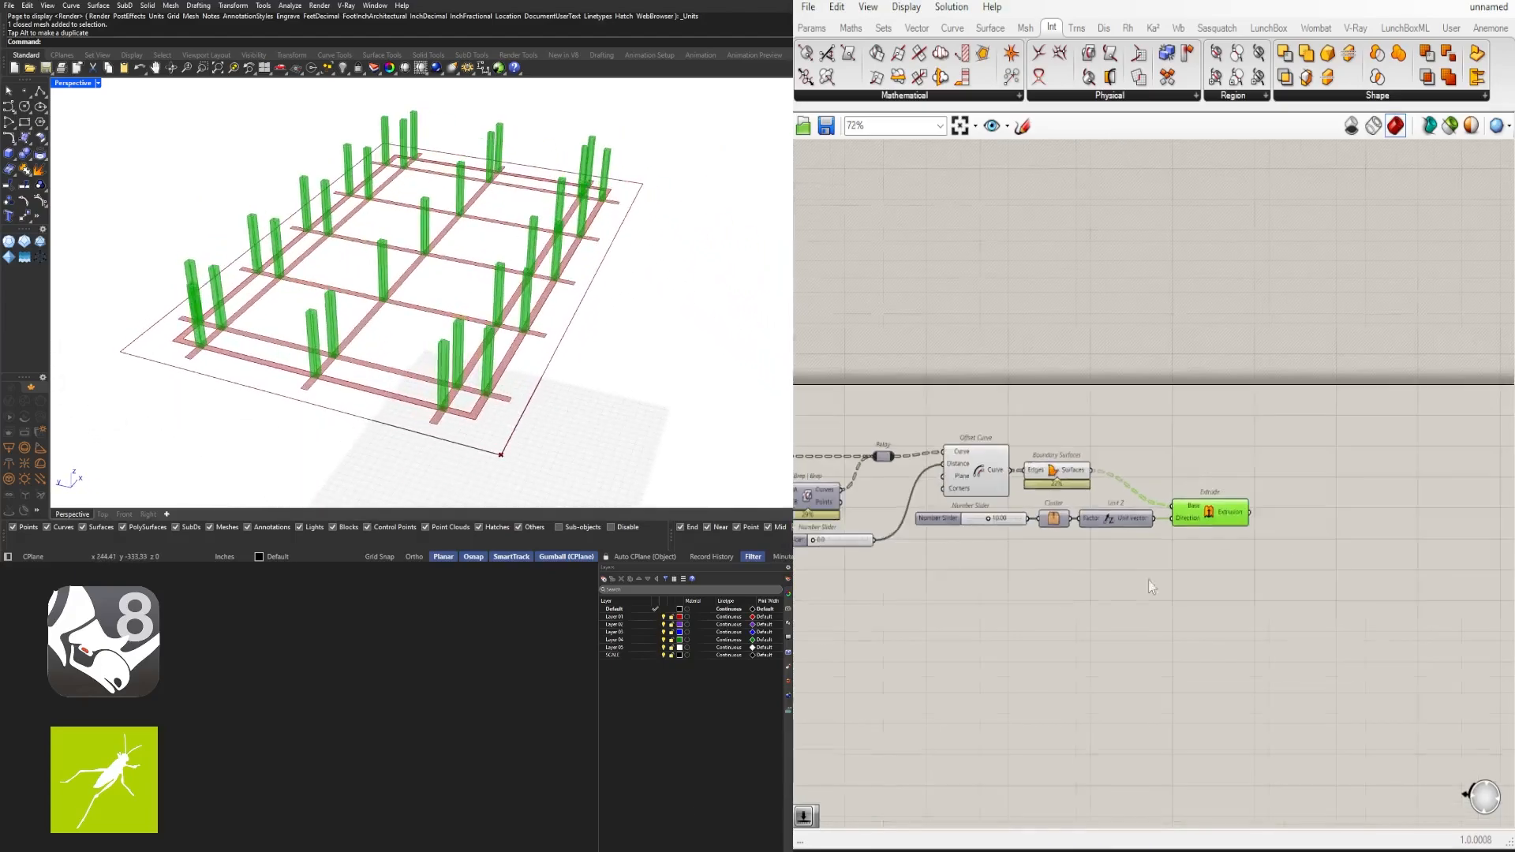
{"action": "right_click_drag", "start_coordinate": [1227, 606], "coordinate": [1366, 561]}
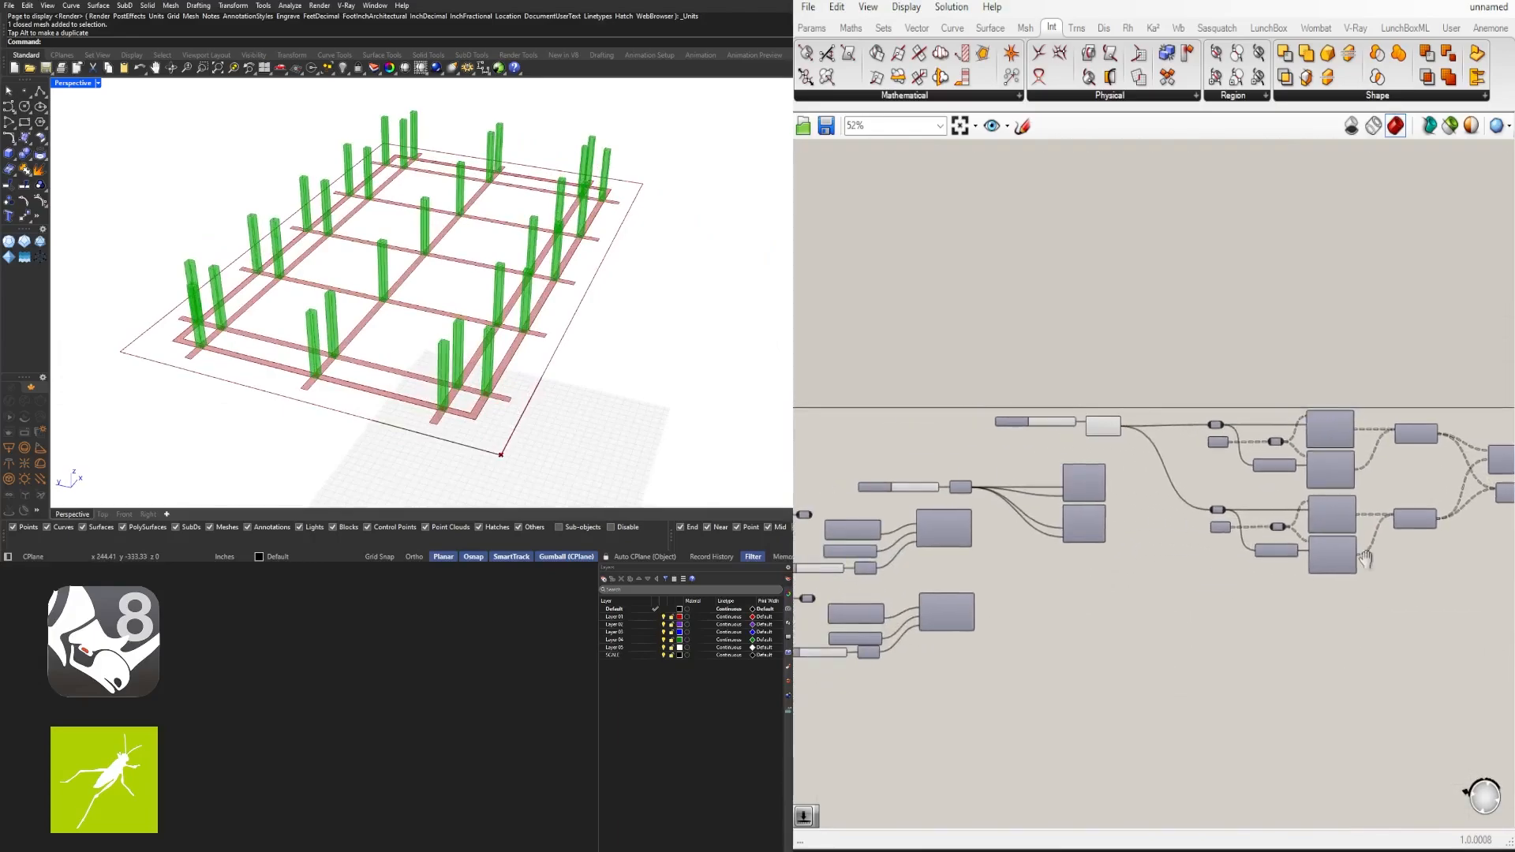
{"action": "scroll", "coordinate": [920, 535], "scroll_direction": "up", "scroll_amount": 3}
{"action": "scroll", "coordinate": [1274, 535], "scroll_direction": "down", "scroll_amount": 3}
{"action": "right_click_drag", "start_coordinate": [920, 535], "coordinate": [959, 506]}
{"action": "right_click_drag", "start_coordinate": [1433, 605], "coordinate": [951, 598]}
{"action": "right_click_drag", "start_coordinate": [1454, 494], "coordinate": [1137, 604]}
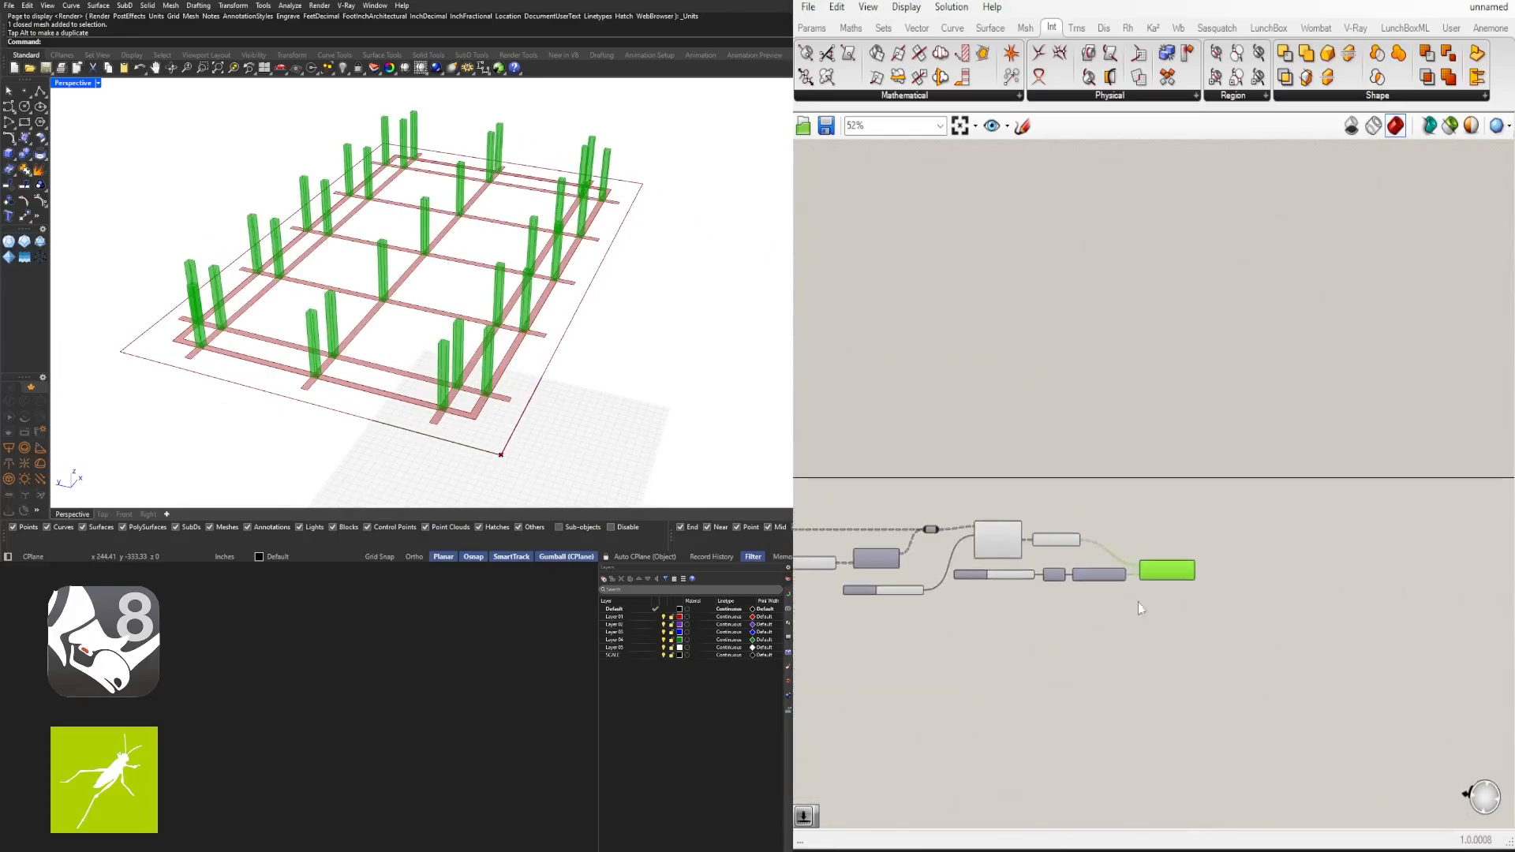
{"action": "scroll", "coordinate": [1193, 561], "scroll_direction": "up", "scroll_amount": 3}
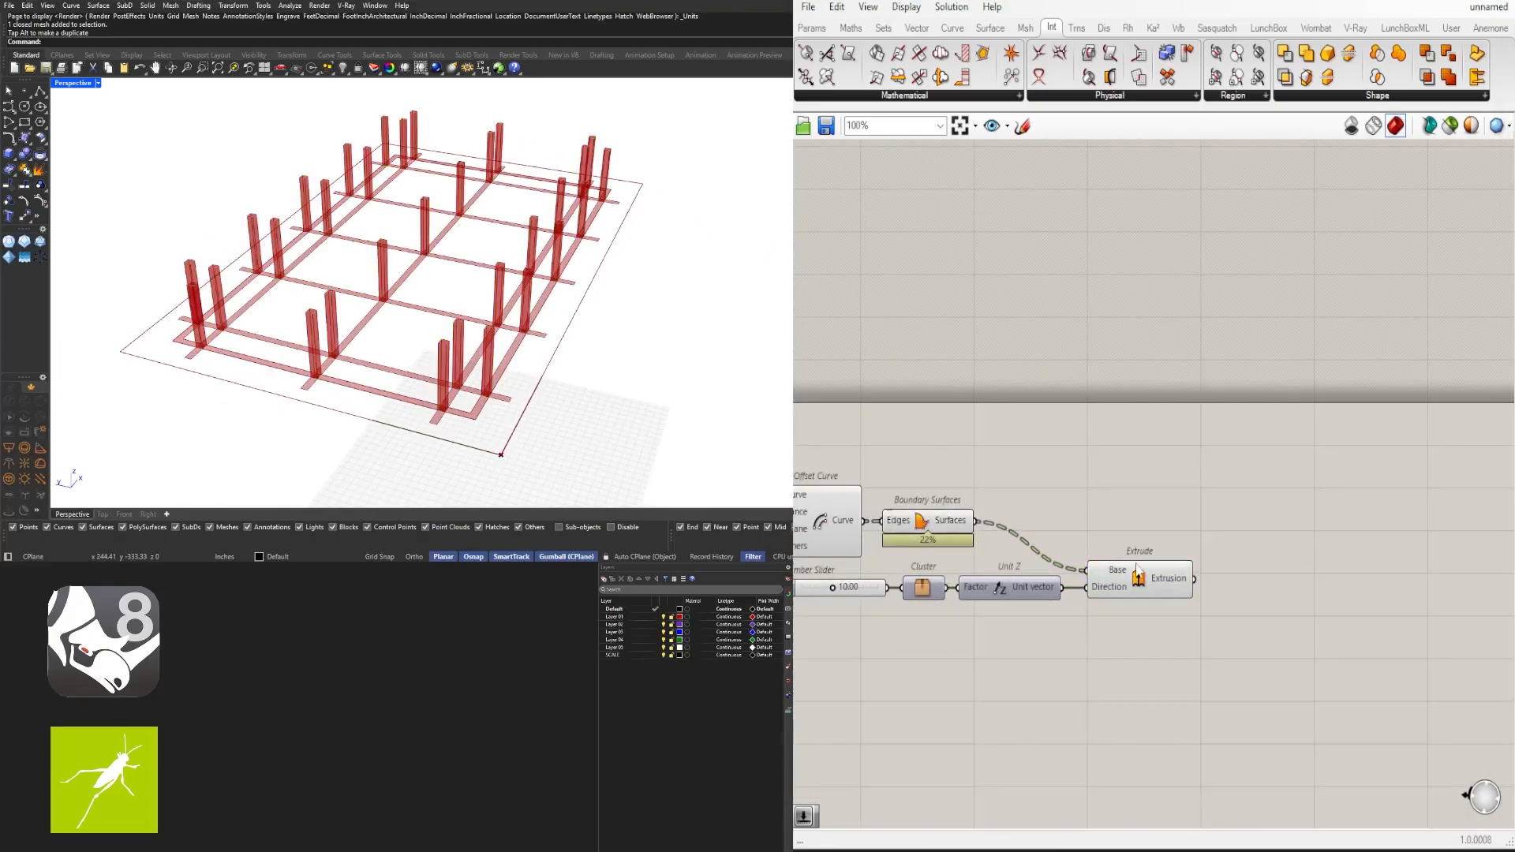
{"action": "left_click_drag", "start_coordinate": [1136, 566], "coordinate": [1155, 567]}
{"action": "right_click_drag", "start_coordinate": [1105, 632], "coordinate": [1169, 554]}
{"action": "right_click_drag", "start_coordinate": [521, 392], "coordinate": [464, 364]}
{"action": "scroll", "coordinate": [409, 378], "scroll_direction": "up", "scroll_amount": 4}
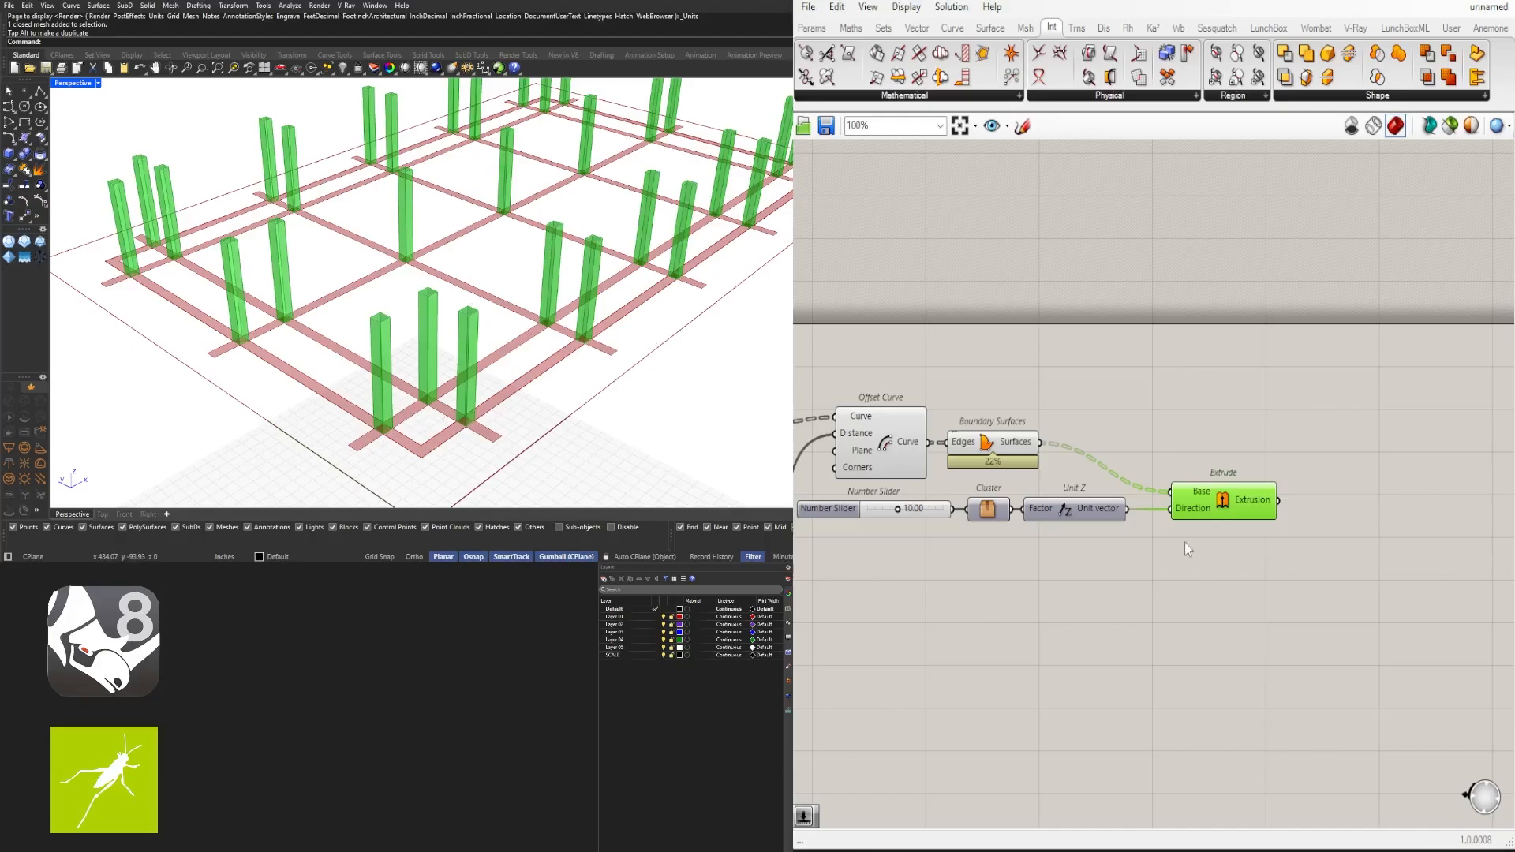
Add a Move component below Extrude and connect the Unit Z vector to its Motion input
{"action": "double_click", "coordinate": [1137, 556]}
{"action": "type", "text": "move"}
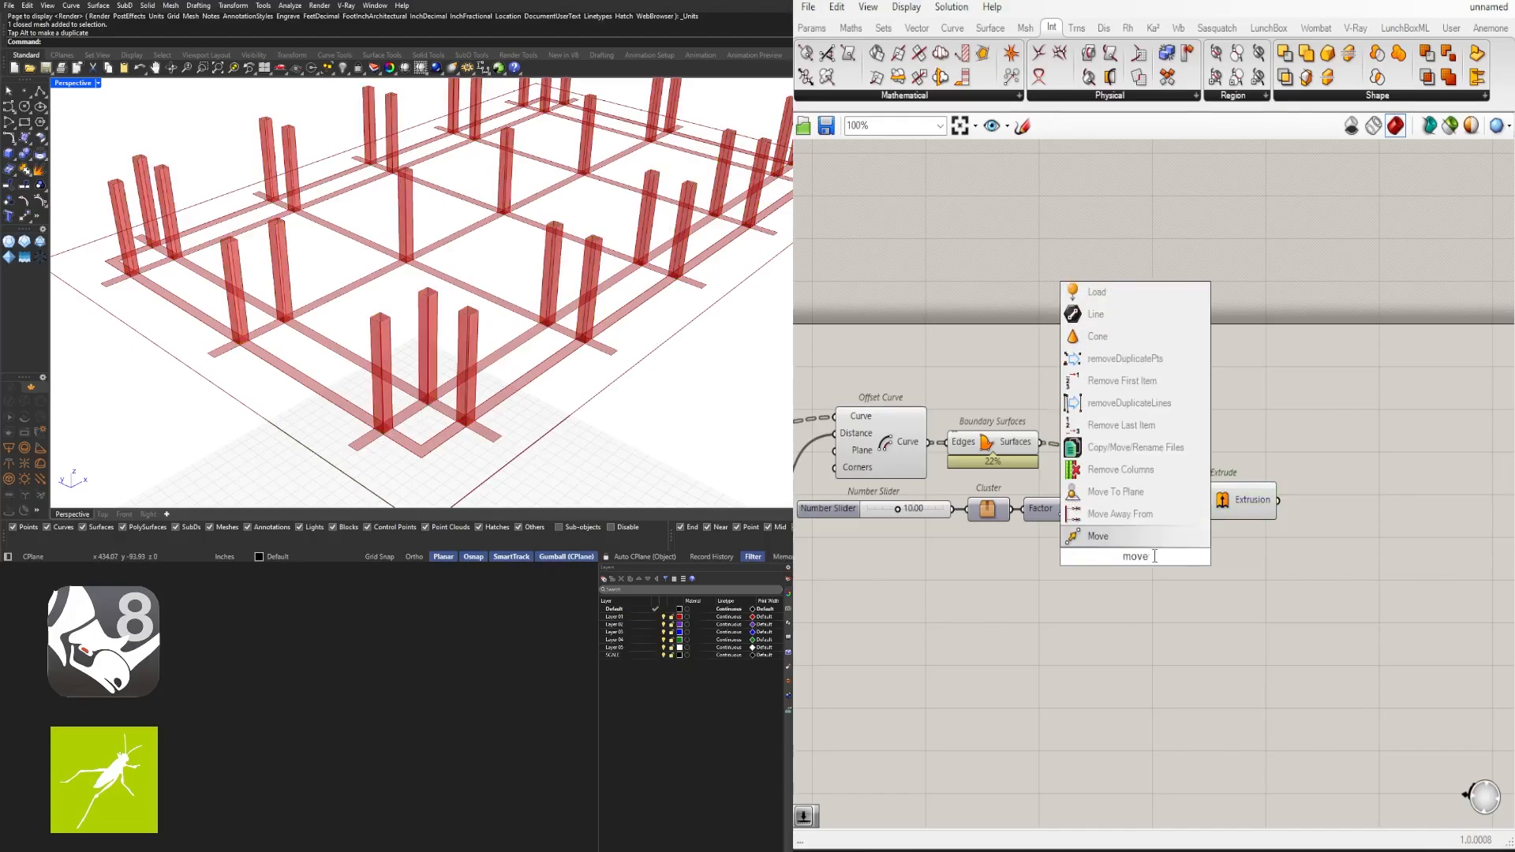
{"action": "key", "text": "Return"}
{"action": "left_click_drag", "start_coordinate": [1166, 555], "coordinate": [1252, 544]}
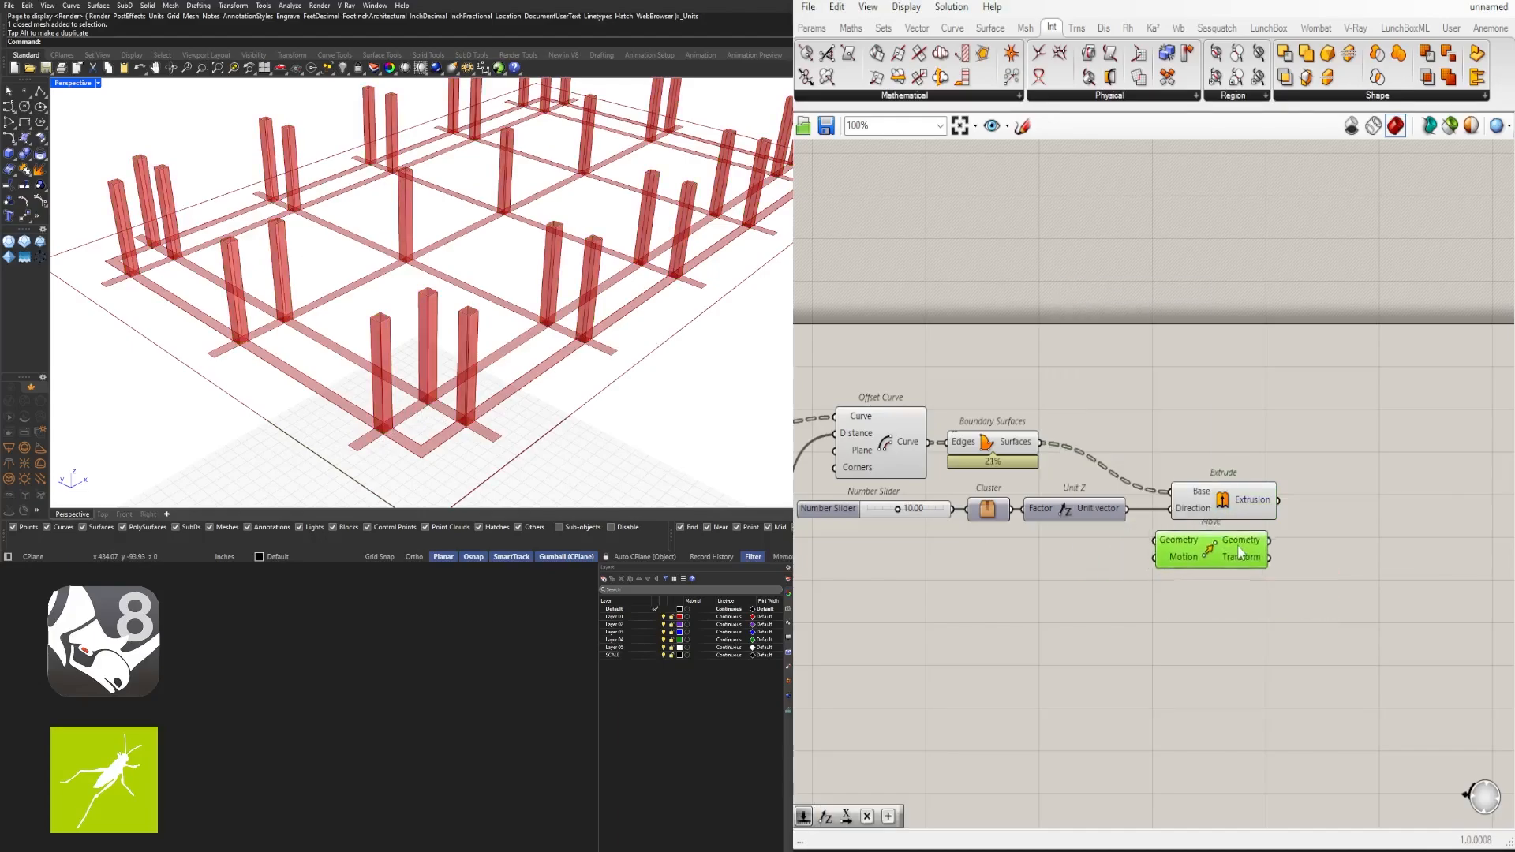
{"action": "left_click_drag", "start_coordinate": [1128, 516], "coordinate": [1165, 561]}
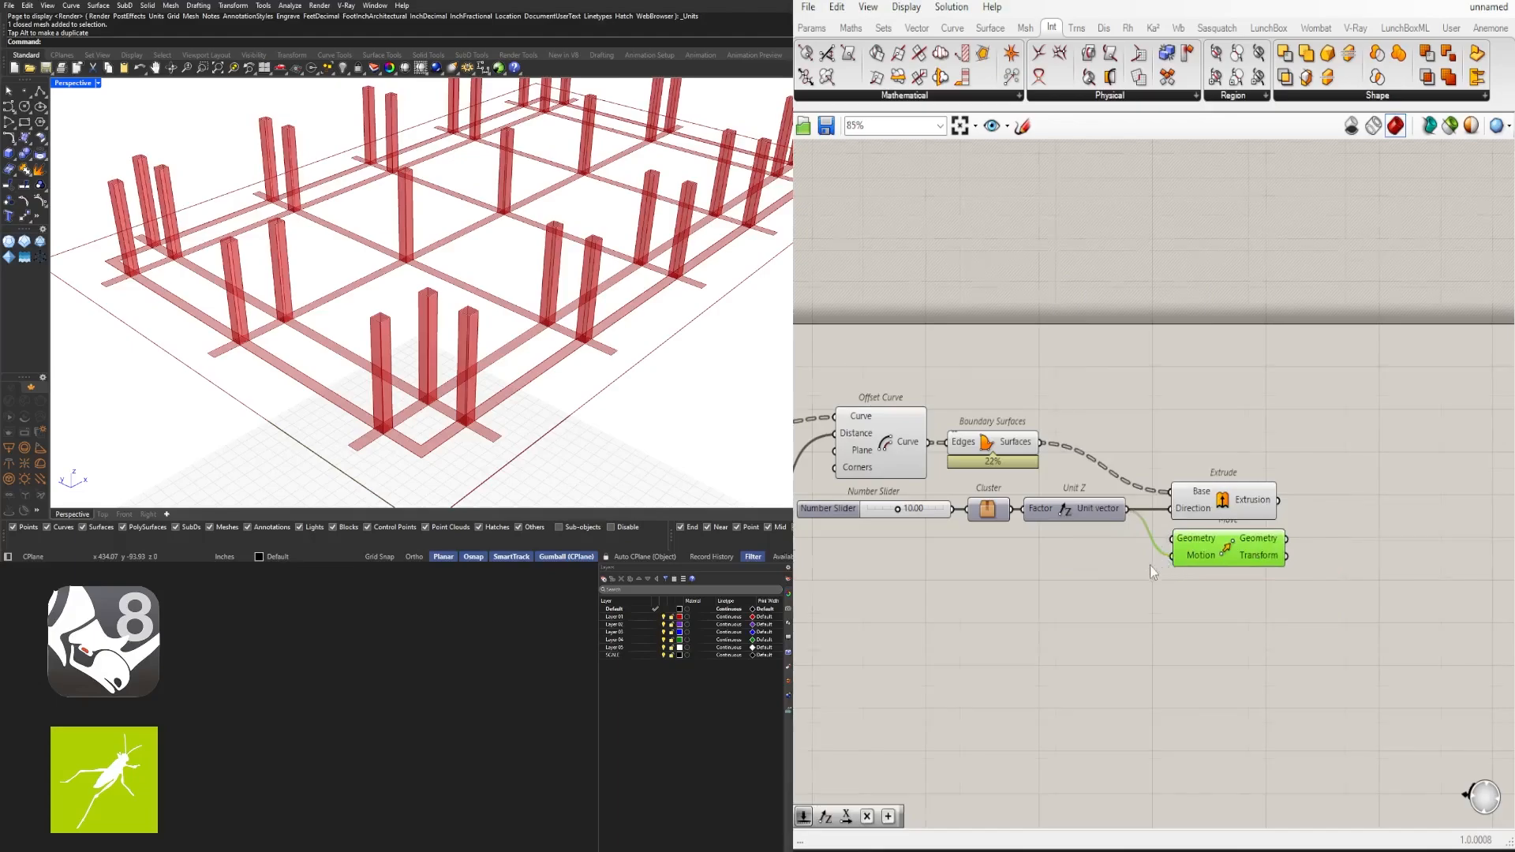
Connect the grid strips from the Boundary Surfaces component before Brep | Brep to the Geometry input of Move
{"action": "scroll", "coordinate": [1148, 565], "scroll_direction": "down", "scroll_amount": 4}
{"action": "right_click_drag", "start_coordinate": [1149, 565], "coordinate": [1408, 510]}
{"action": "scroll", "coordinate": [1101, 464], "scroll_direction": "up", "scroll_amount": 4}
{"action": "left_click", "coordinate": [1063, 475]}
{"action": "right_click_drag", "start_coordinate": [1065, 474], "coordinate": [843, 473]}
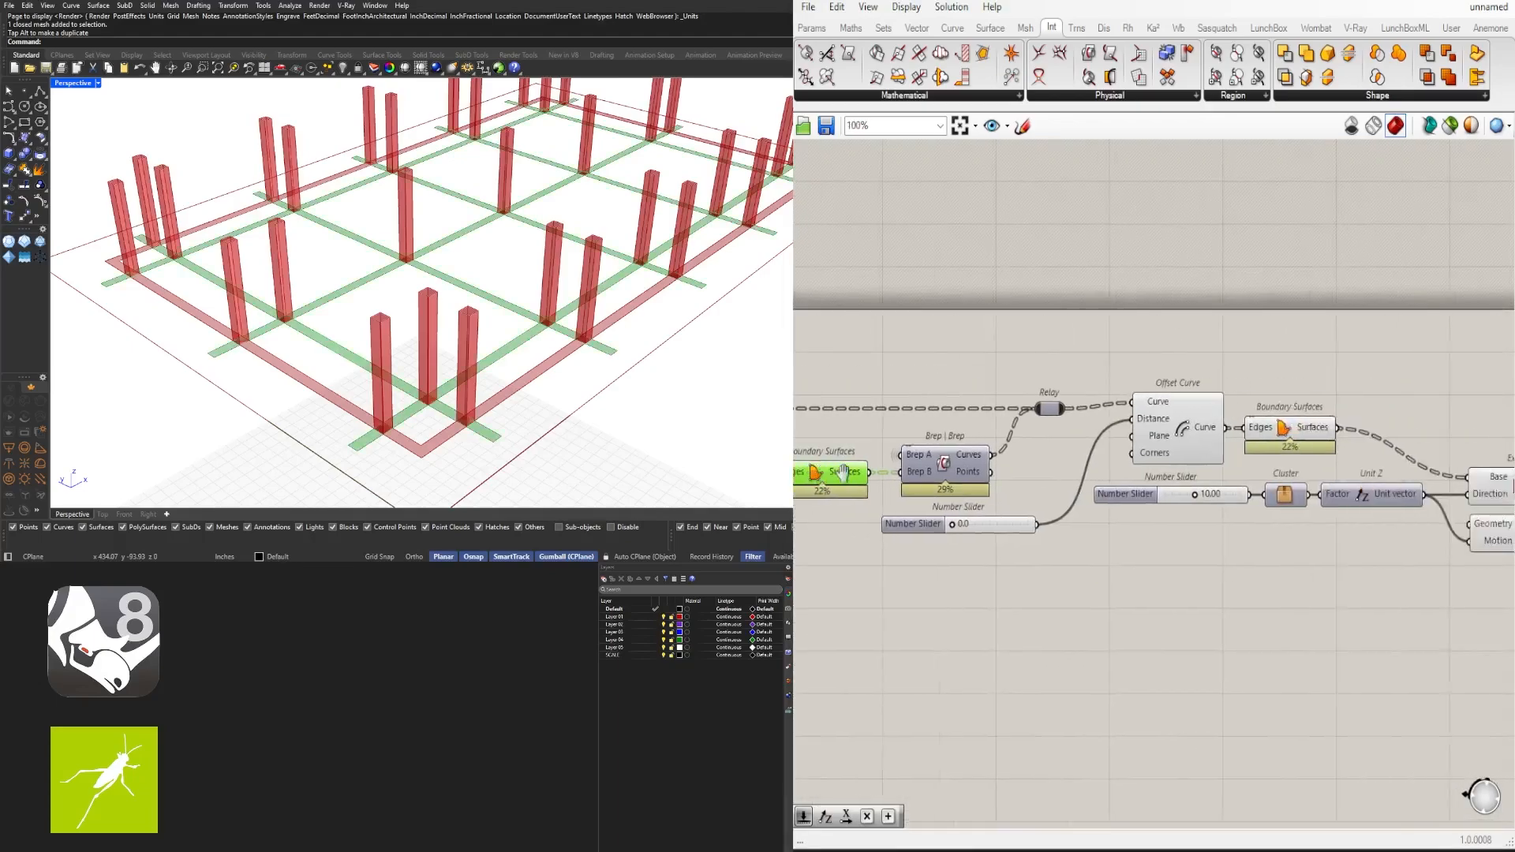
{"action": "scroll", "coordinate": [843, 472], "scroll_direction": "down", "scroll_amount": 2}
{"action": "left_click_drag", "start_coordinate": [834, 468], "coordinate": [1022, 484]}
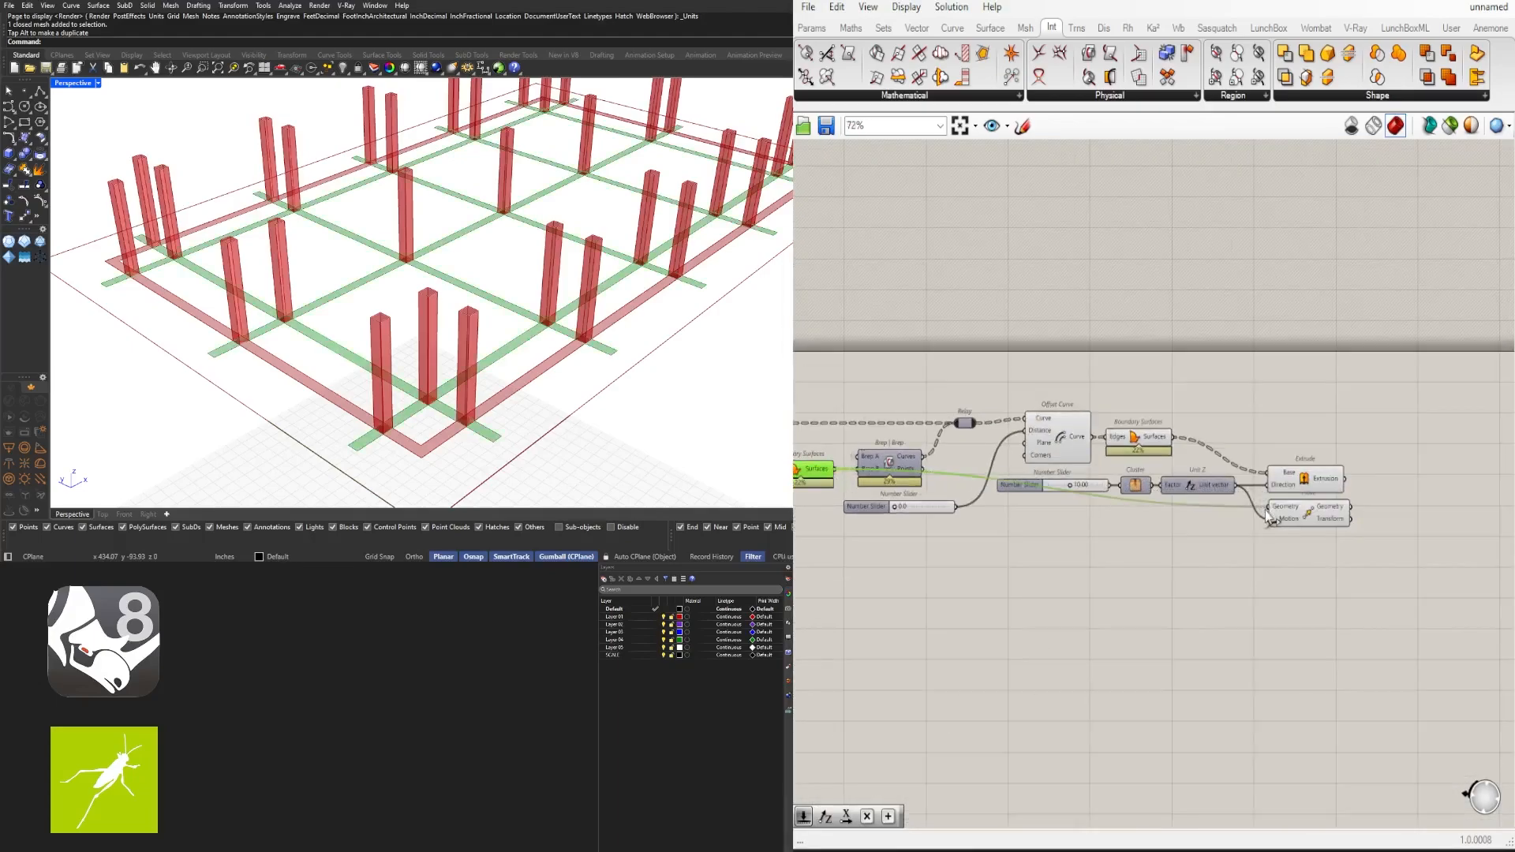
{"action": "left_click_drag", "start_coordinate": [1267, 516], "coordinate": [1268, 517]}
Turn off the preview of the Boundary Surfaces component feeding Brep | Brep and check the raised strips in the viewport
{"action": "right_click_drag", "start_coordinate": [884, 570], "coordinate": [1152, 563]}
{"action": "left_click", "coordinate": [1007, 571]}
{"action": "scroll", "coordinate": [1061, 475], "scroll_direction": "up", "scroll_amount": 3}
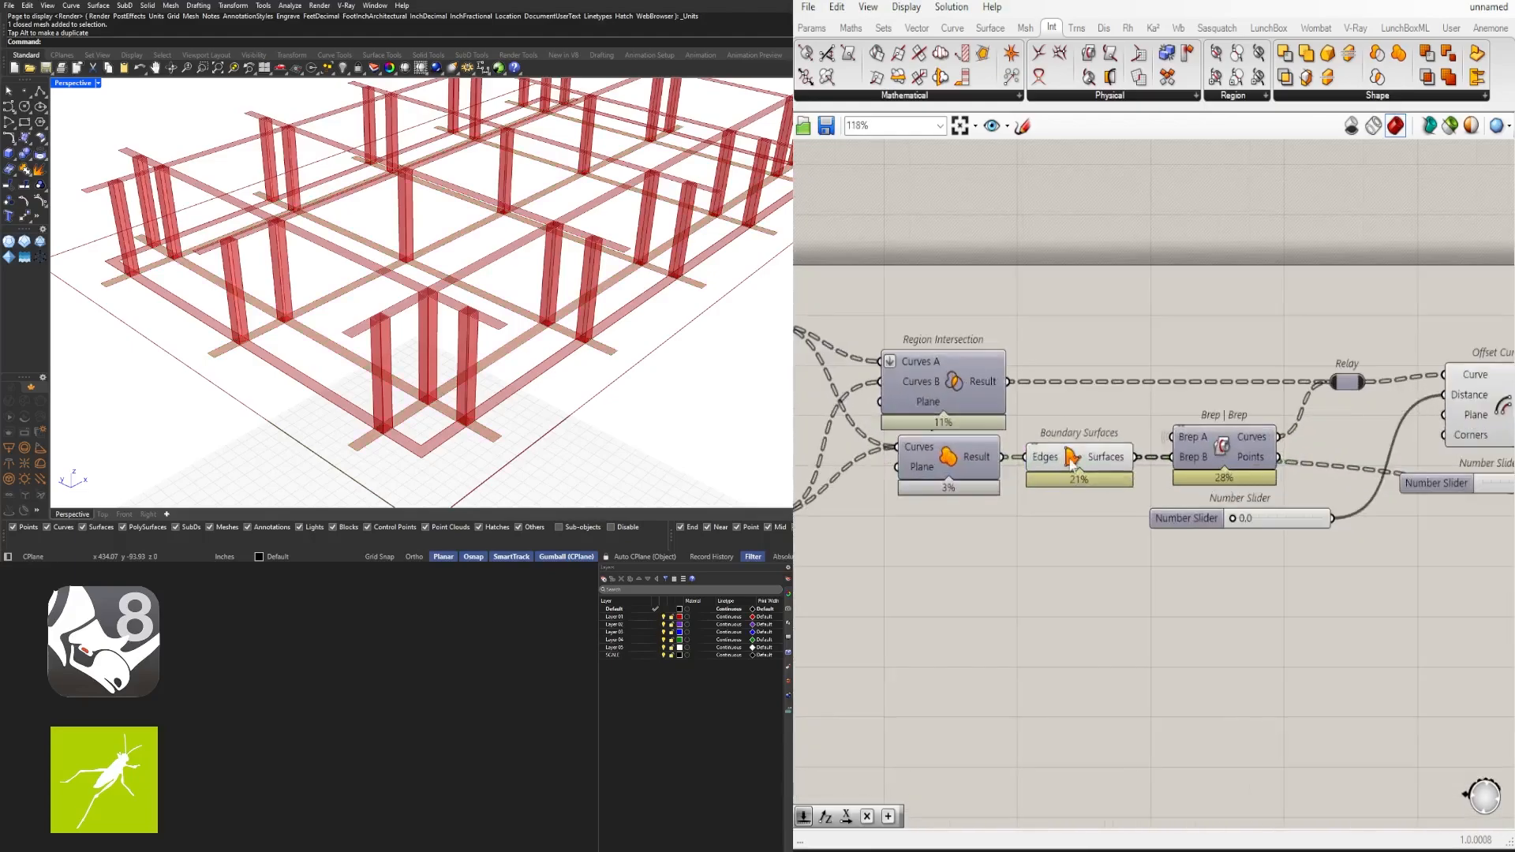
{"action": "left_click", "coordinate": [1080, 457]}
{"action": "middle_click", "coordinate": [1080, 457]}
{"action": "left_click", "coordinate": [1126, 399]}
{"action": "right_click_drag", "start_coordinate": [487, 341], "coordinate": [442, 338]}
{"action": "scroll", "coordinate": [500, 345], "scroll_direction": "down", "scroll_amount": 4}
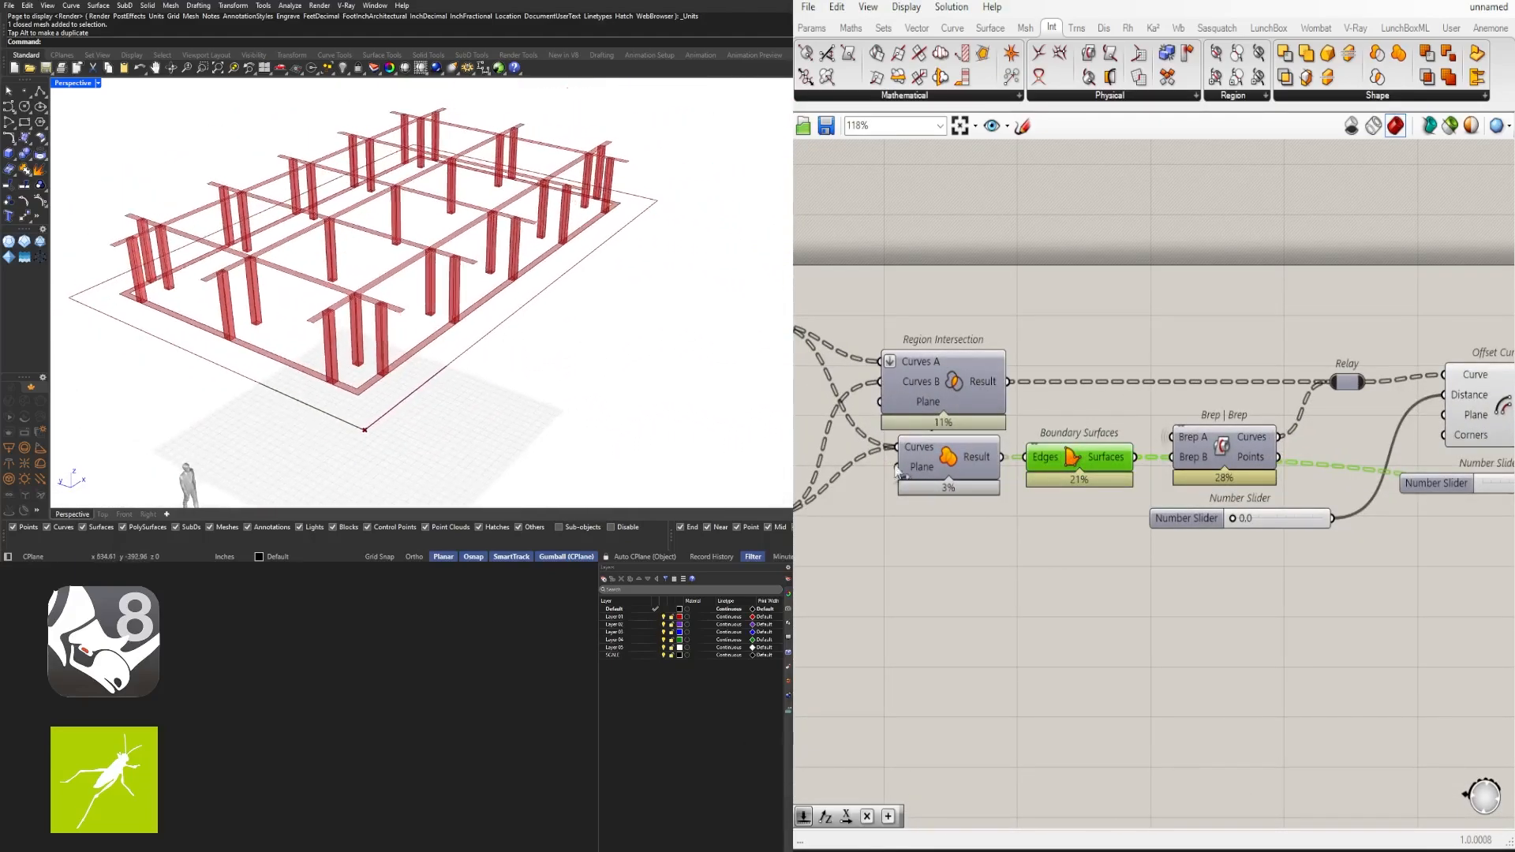
Duplicate the Move component and place the copy directly below the original
{"action": "scroll", "coordinate": [1026, 505], "scroll_direction": "down", "scroll_amount": 4}
{"action": "right_click_drag", "start_coordinate": [1239, 544], "coordinate": [970, 565]}
{"action": "scroll", "coordinate": [1239, 528], "scroll_direction": "up", "scroll_amount": 3}
{"action": "left_click", "coordinate": [1197, 544]}
{"action": "left_click", "coordinate": [1192, 549]}
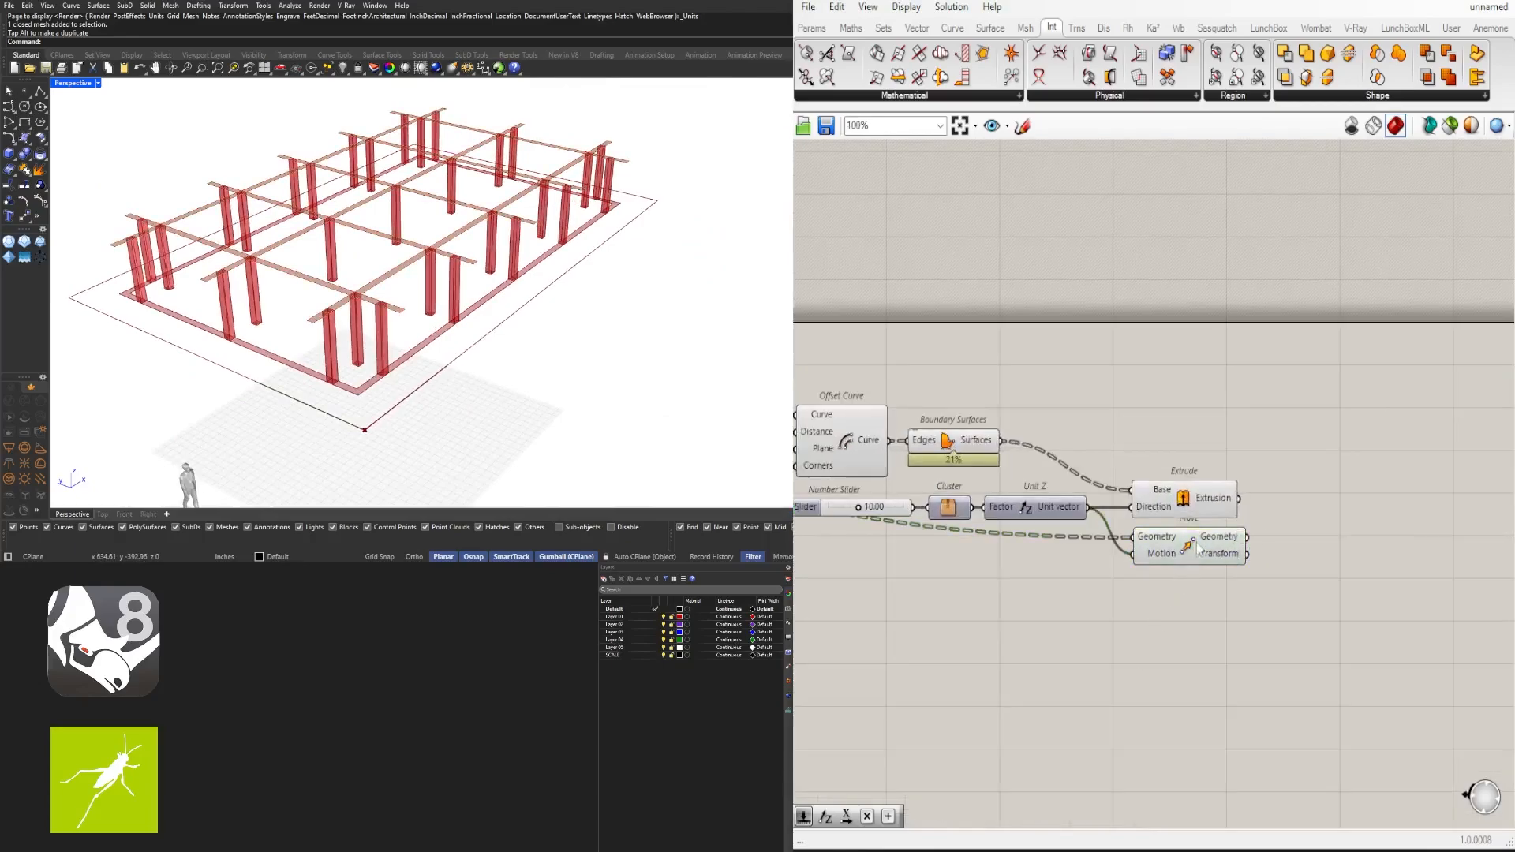
{"action": "left_click", "coordinate": [1190, 554]}
{"action": "left_click_drag", "start_coordinate": [1189, 598], "coordinate": [1189, 604], "text": "alt"}
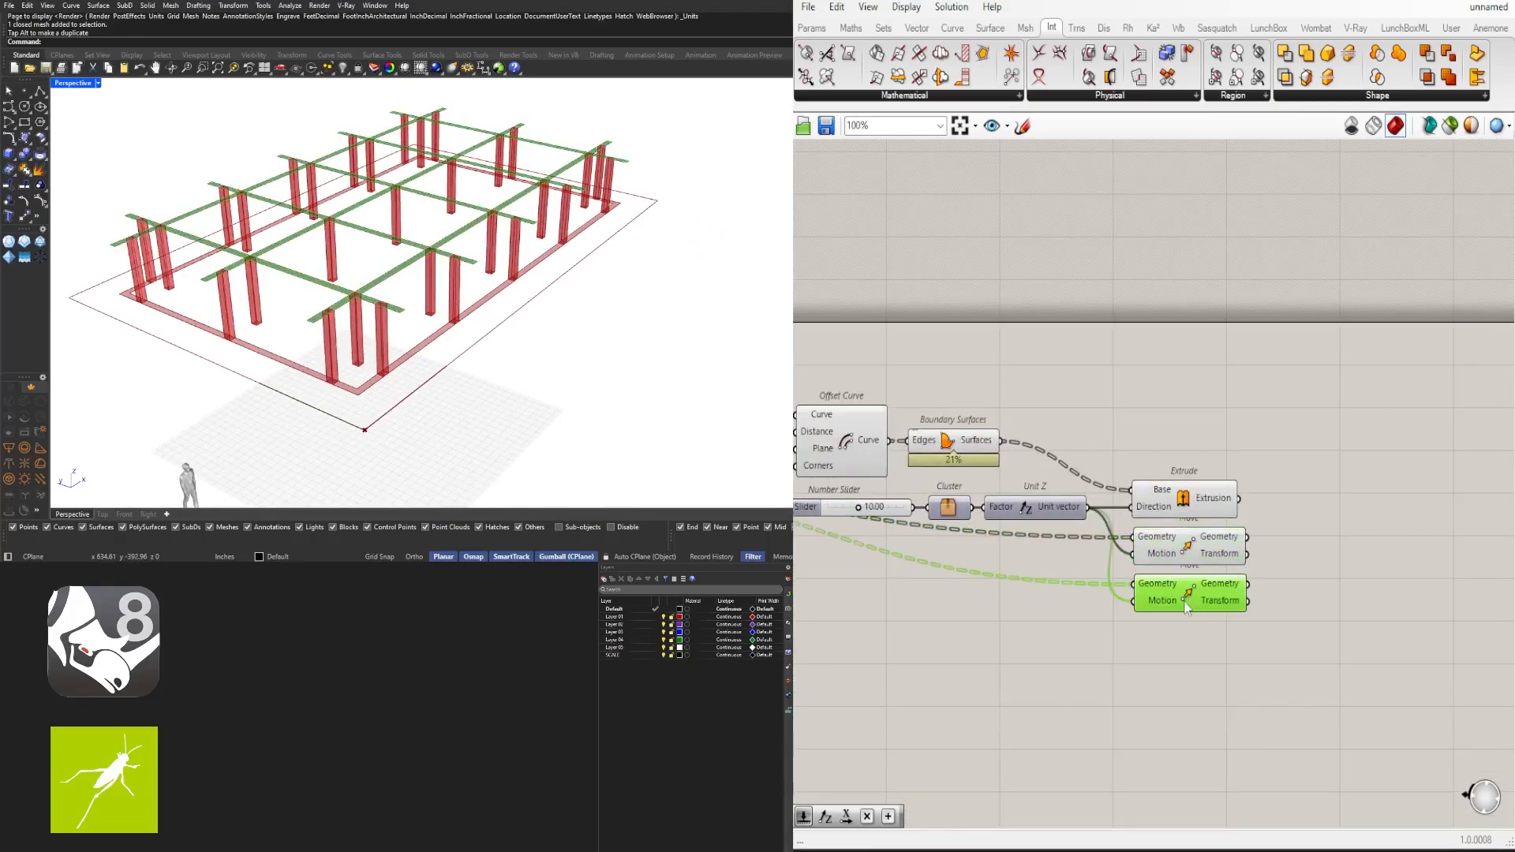
Connect the perimeter strip from the lower Boundary Surfaces component to the Geometry input of the duplicated Move component
{"action": "right_click_drag", "start_coordinate": [816, 592], "coordinate": [1262, 538]}
{"action": "scroll", "coordinate": [1215, 536], "scroll_direction": "down", "scroll_amount": 2}
{"action": "right_click_drag", "start_coordinate": [828, 538], "coordinate": [1241, 531]}
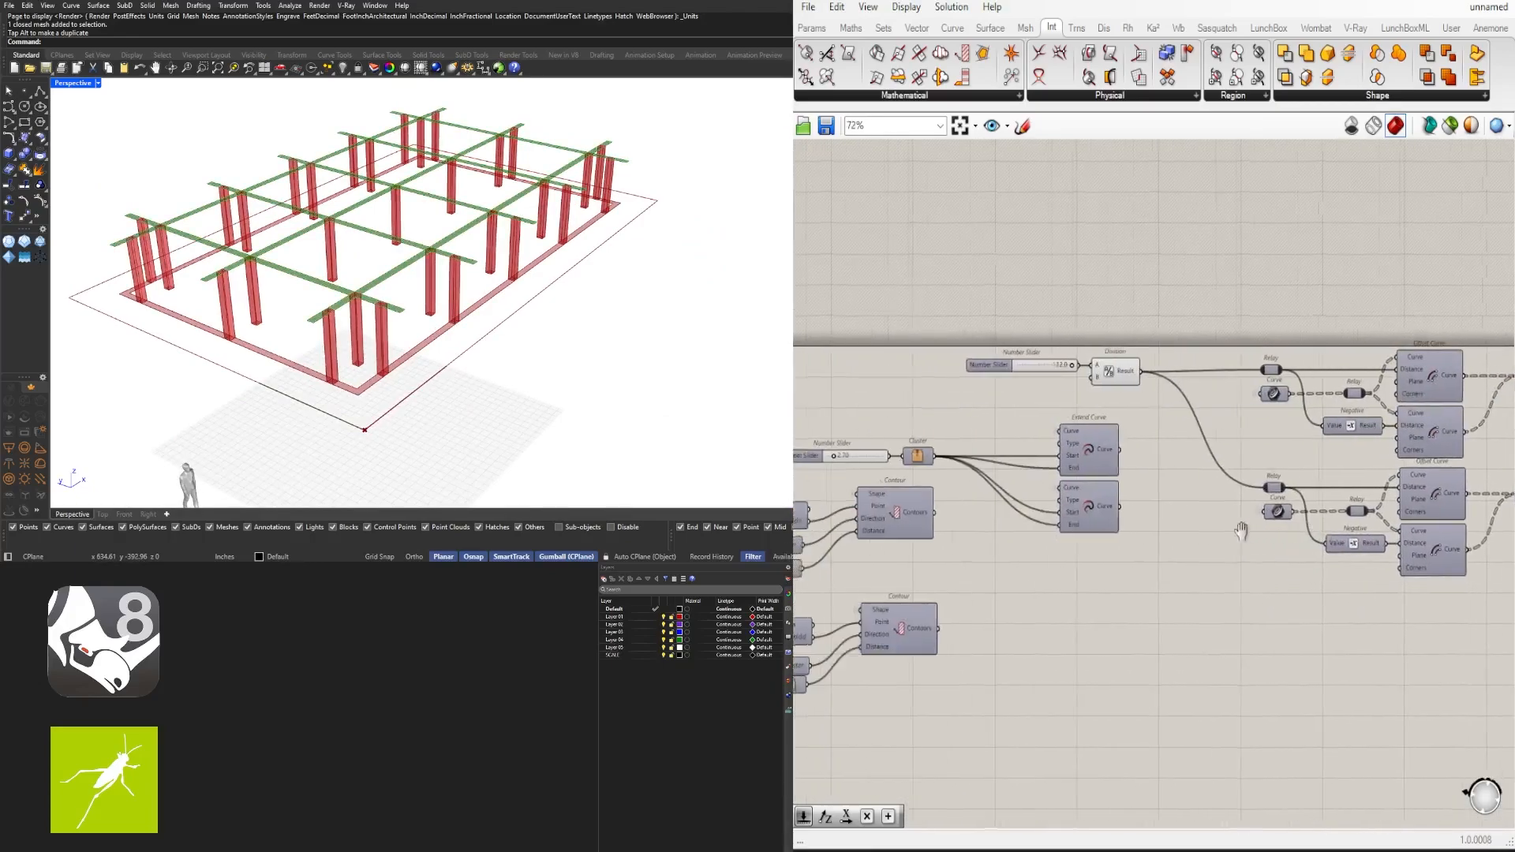
{"action": "right_click_drag", "start_coordinate": [820, 536], "coordinate": [1245, 467]}
{"action": "left_click", "coordinate": [890, 484]}
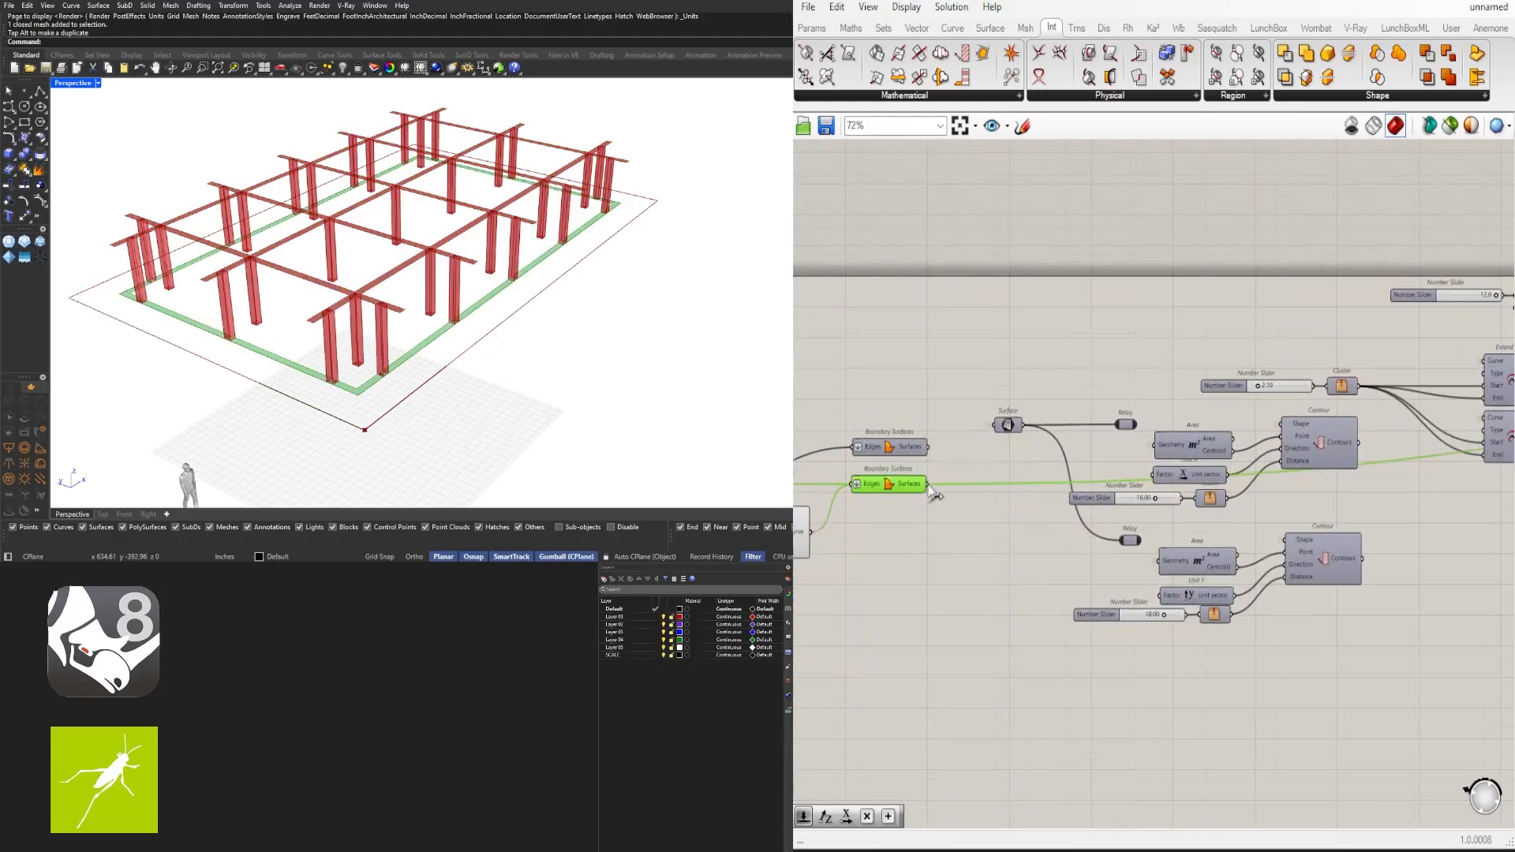
{"action": "scroll", "coordinate": [994, 491], "scroll_direction": "down", "scroll_amount": 8}
{"action": "left_click_drag", "start_coordinate": [929, 485], "coordinate": [1256, 495]}
{"action": "scroll", "coordinate": [1136, 511], "scroll_direction": "up", "scroll_amount": 14}
{"action": "right_click_drag", "start_coordinate": [1246, 609], "coordinate": [1293, 565]}
{"action": "scroll", "coordinate": [1172, 637], "scroll_direction": "down", "scroll_amount": 10}
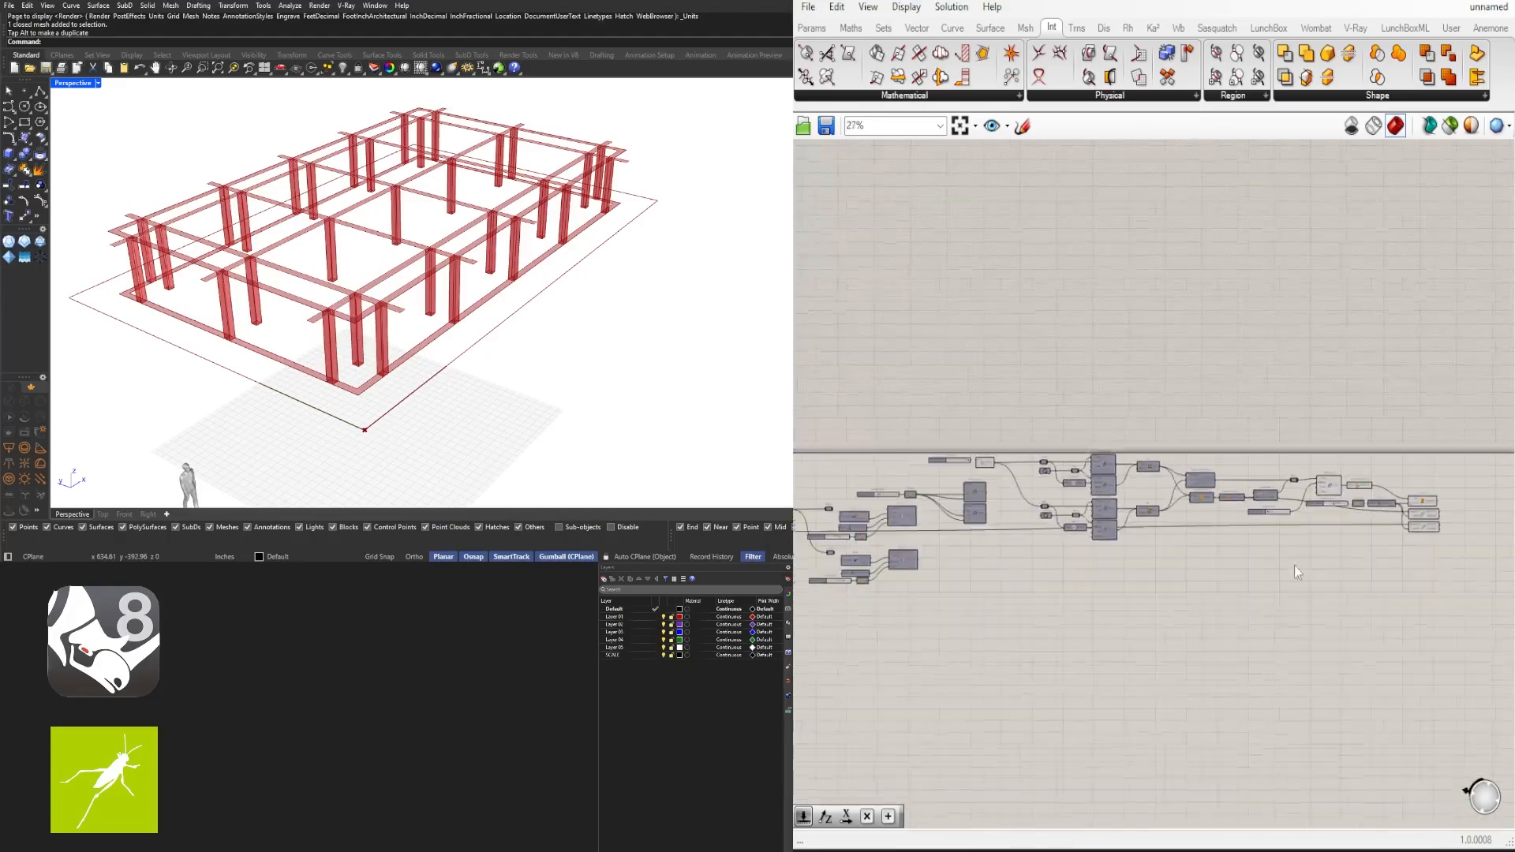
Turn off the preview of the Boundary Surfaces component that produces the ground-level perimeter strip
{"action": "scroll", "coordinate": [877, 516], "scroll_direction": "up", "scroll_amount": 5}
{"action": "middle_click", "coordinate": [852, 466]}
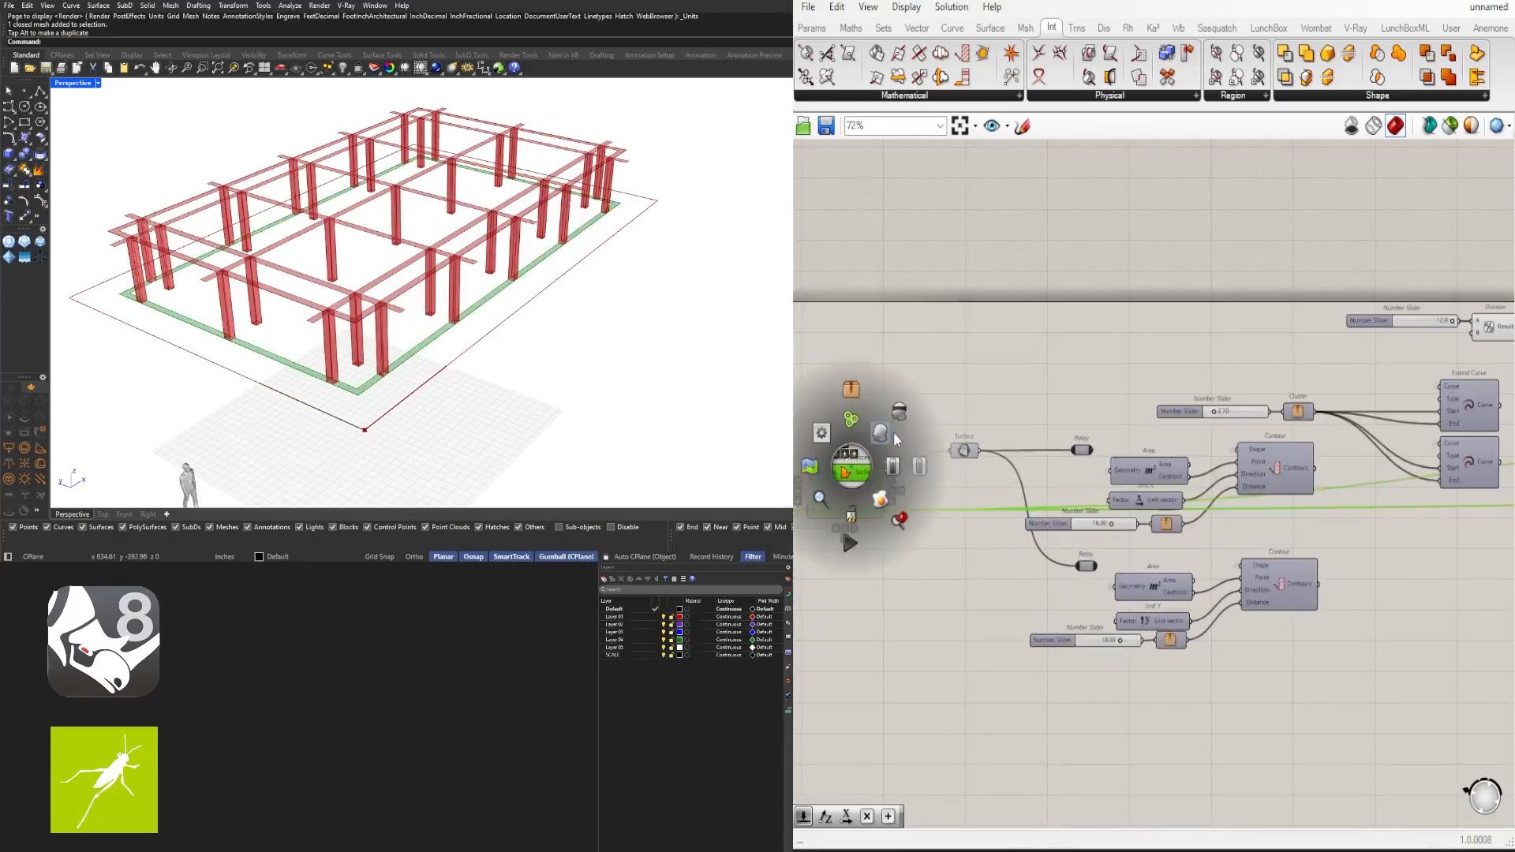
{"action": "left_click", "coordinate": [898, 412]}
{"action": "left_click", "coordinate": [898, 414]}
Set the wire display of the lower Move component's Geometry input to hidden
{"action": "scroll", "coordinate": [1310, 631], "scroll_direction": "down", "scroll_amount": 4}
{"action": "right_click_drag", "start_coordinate": [1310, 639], "coordinate": [805, 590]}
{"action": "scroll", "coordinate": [1359, 516], "scroll_direction": "up", "scroll_amount": 5}
{"action": "right_click_drag", "start_coordinate": [1358, 515], "coordinate": [1006, 557]}
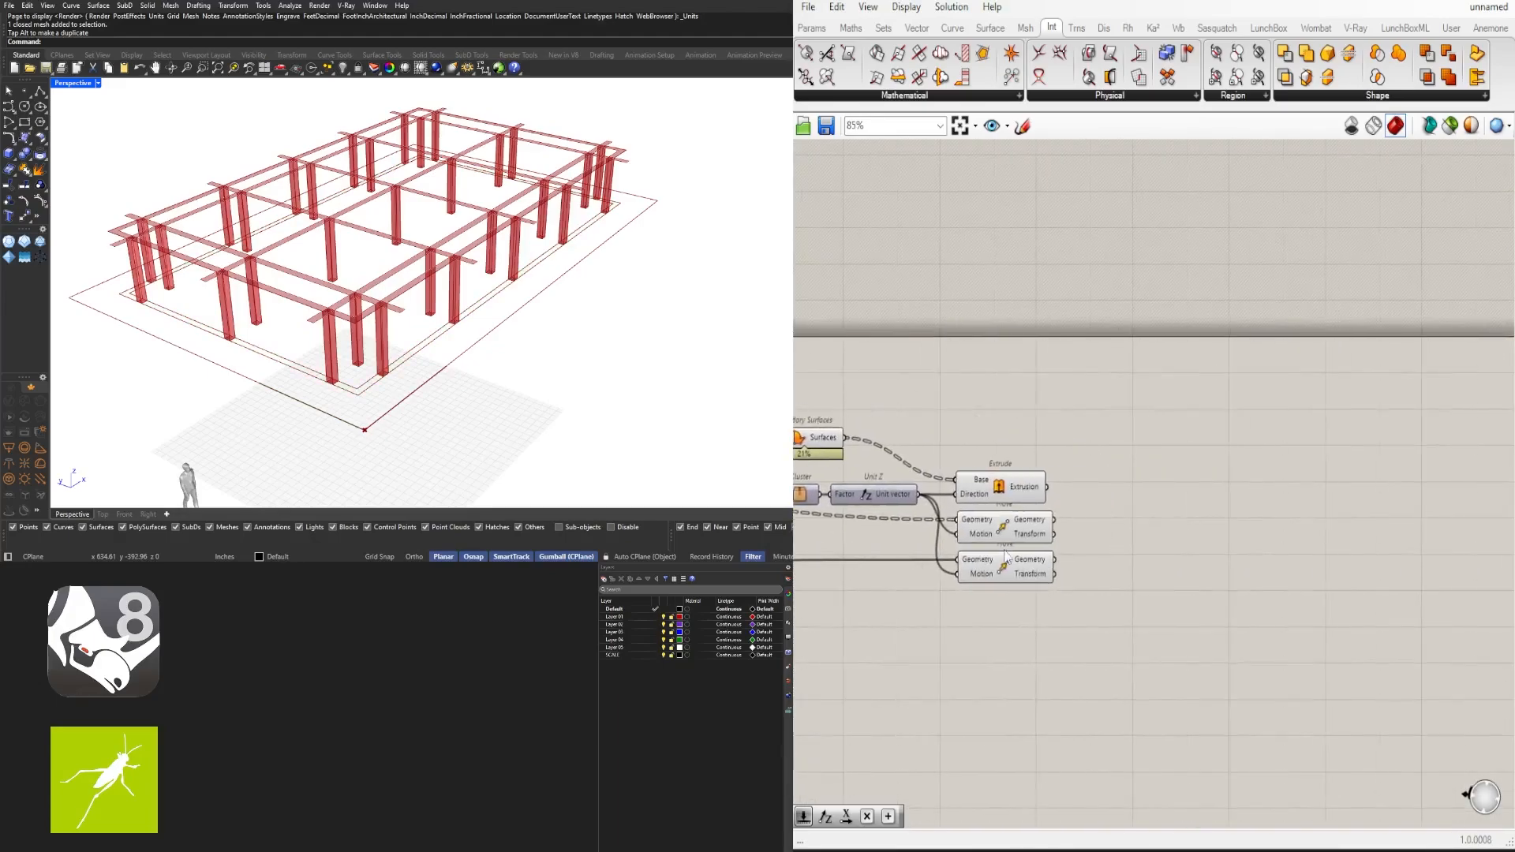
{"action": "scroll", "coordinate": [1006, 557], "scroll_direction": "up", "scroll_amount": 4}
{"action": "right_click", "coordinate": [945, 571]}
{"action": "mouse_move", "coordinate": [975, 572]}
{"action": "left_click", "coordinate": [1175, 606]}
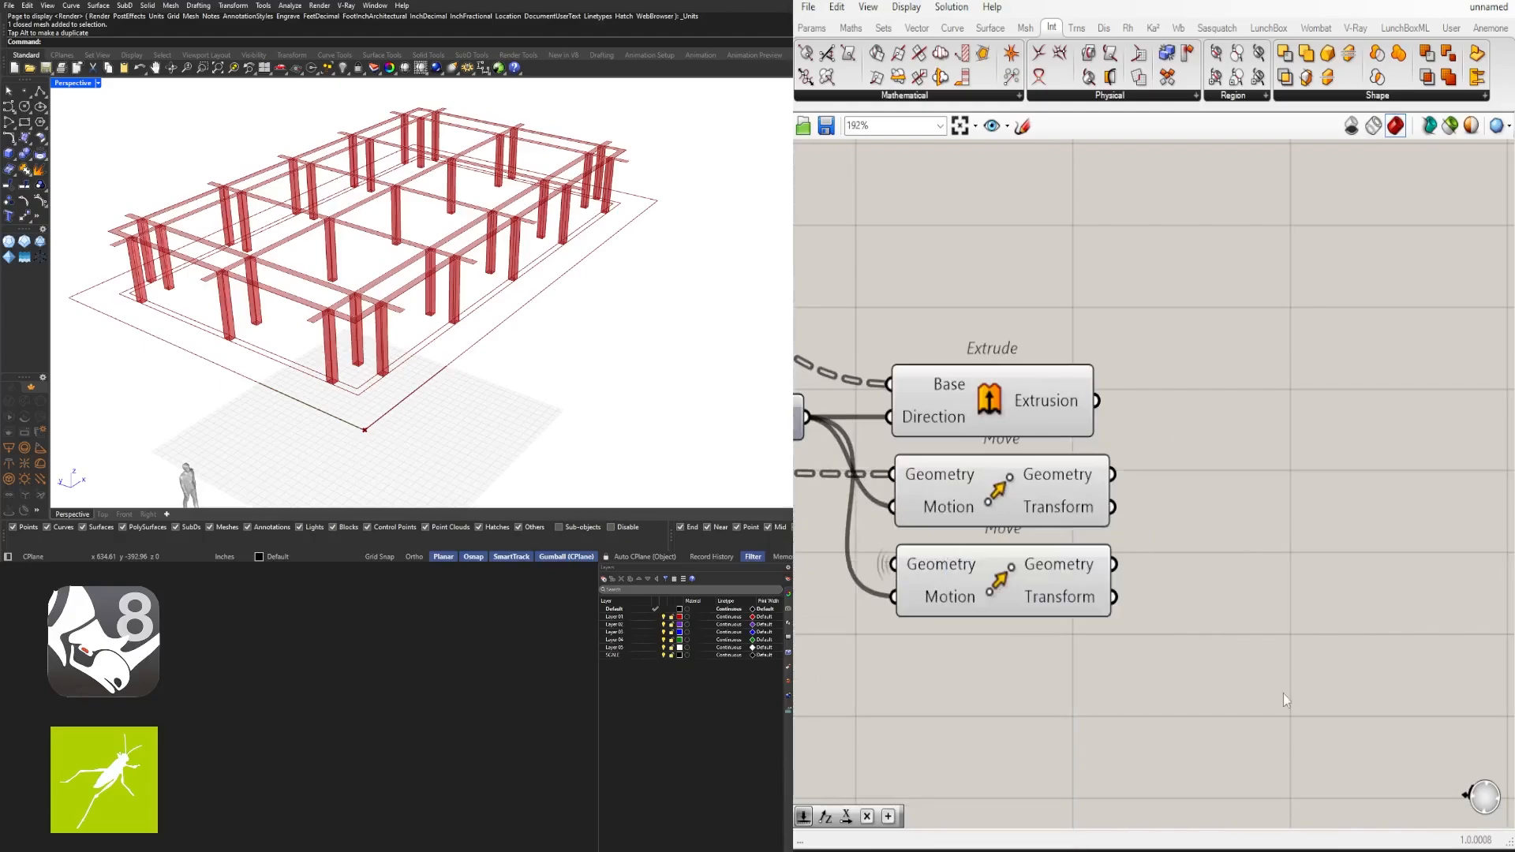
Shift the Extrude and both Move components farther from Unit Z and hide the wire into the upper Move's Geometry input
{"action": "left_click_drag", "start_coordinate": [1283, 693], "coordinate": [973, 301]}
{"action": "left_click_drag", "start_coordinate": [1032, 382], "coordinate": [1162, 380]}
{"action": "left_click", "coordinate": [1169, 286]}
{"action": "scroll", "coordinate": [1166, 430], "scroll_direction": "down", "scroll_amount": 5}
{"action": "right_click_drag", "start_coordinate": [1040, 552], "coordinate": [1223, 555]}
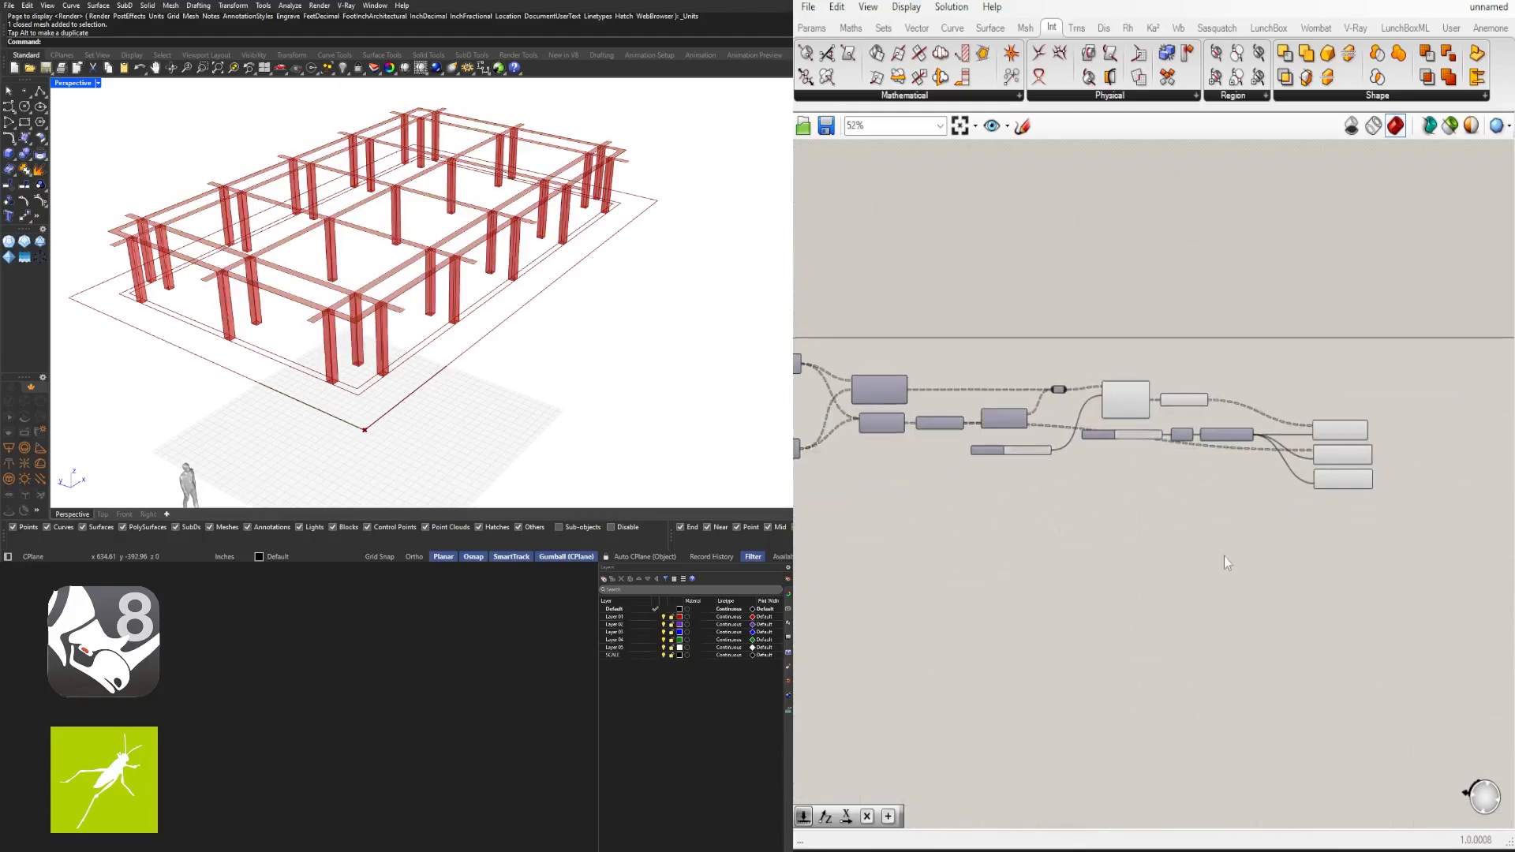
{"action": "scroll", "coordinate": [1196, 523], "scroll_direction": "up", "scroll_amount": 6}
{"action": "right_click", "coordinate": [1076, 508]}
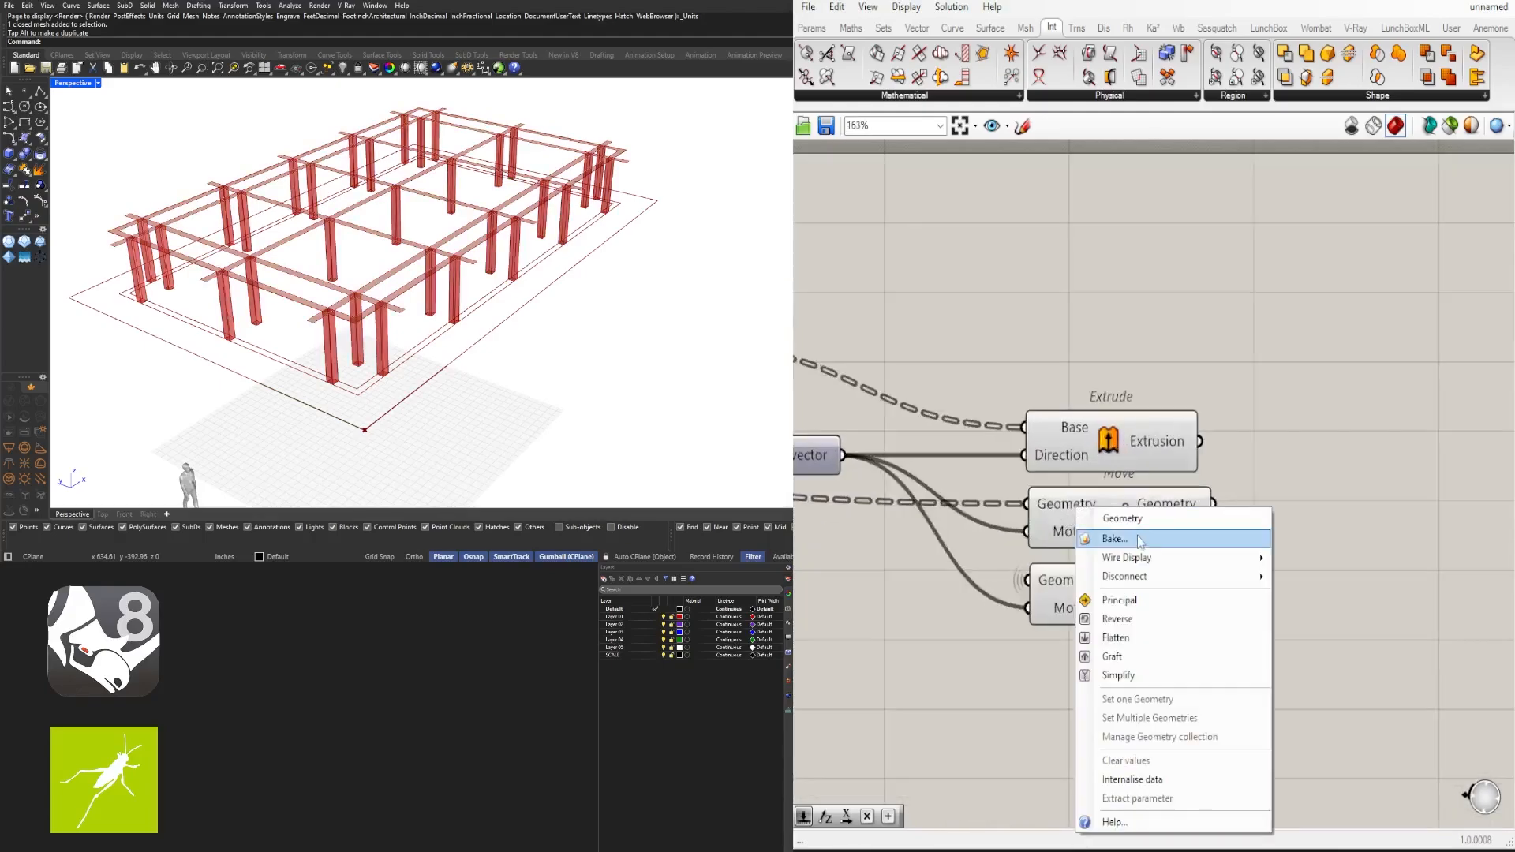
{"action": "mouse_move", "coordinate": [1155, 561]}
{"action": "left_click", "coordinate": [1313, 596]}
Select the Extrude and both Move components in turn to inspect the columns and raised strips in the viewport
{"action": "left_click_drag", "start_coordinate": [1144, 458], "coordinate": [1147, 457]}
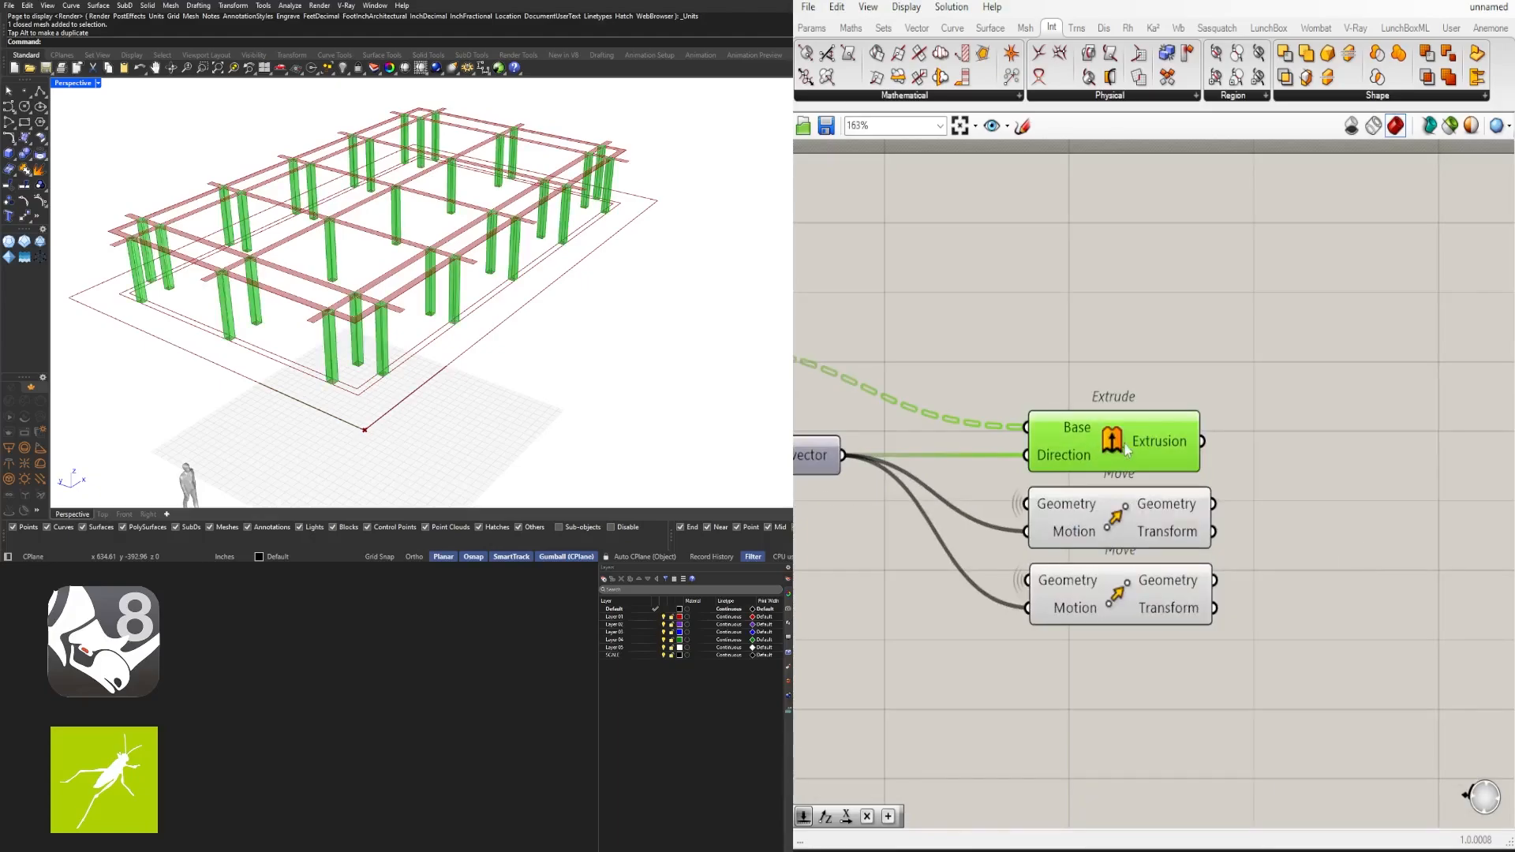
{"action": "left_click", "coordinate": [1245, 696]}
{"action": "right_click_drag", "start_coordinate": [505, 316], "coordinate": [466, 299]}
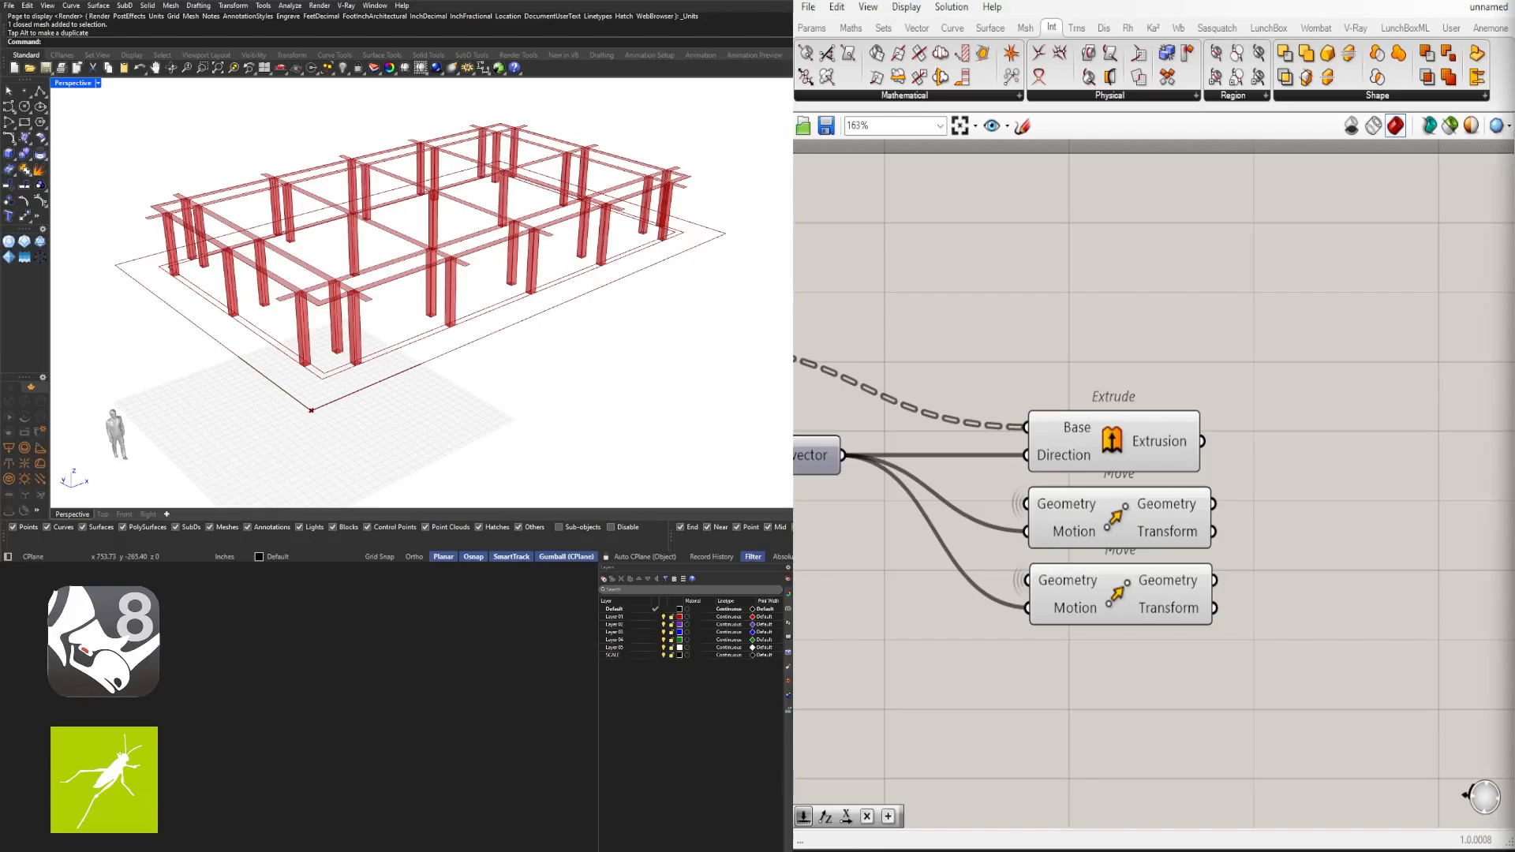
{"action": "left_click", "coordinate": [1105, 459]}
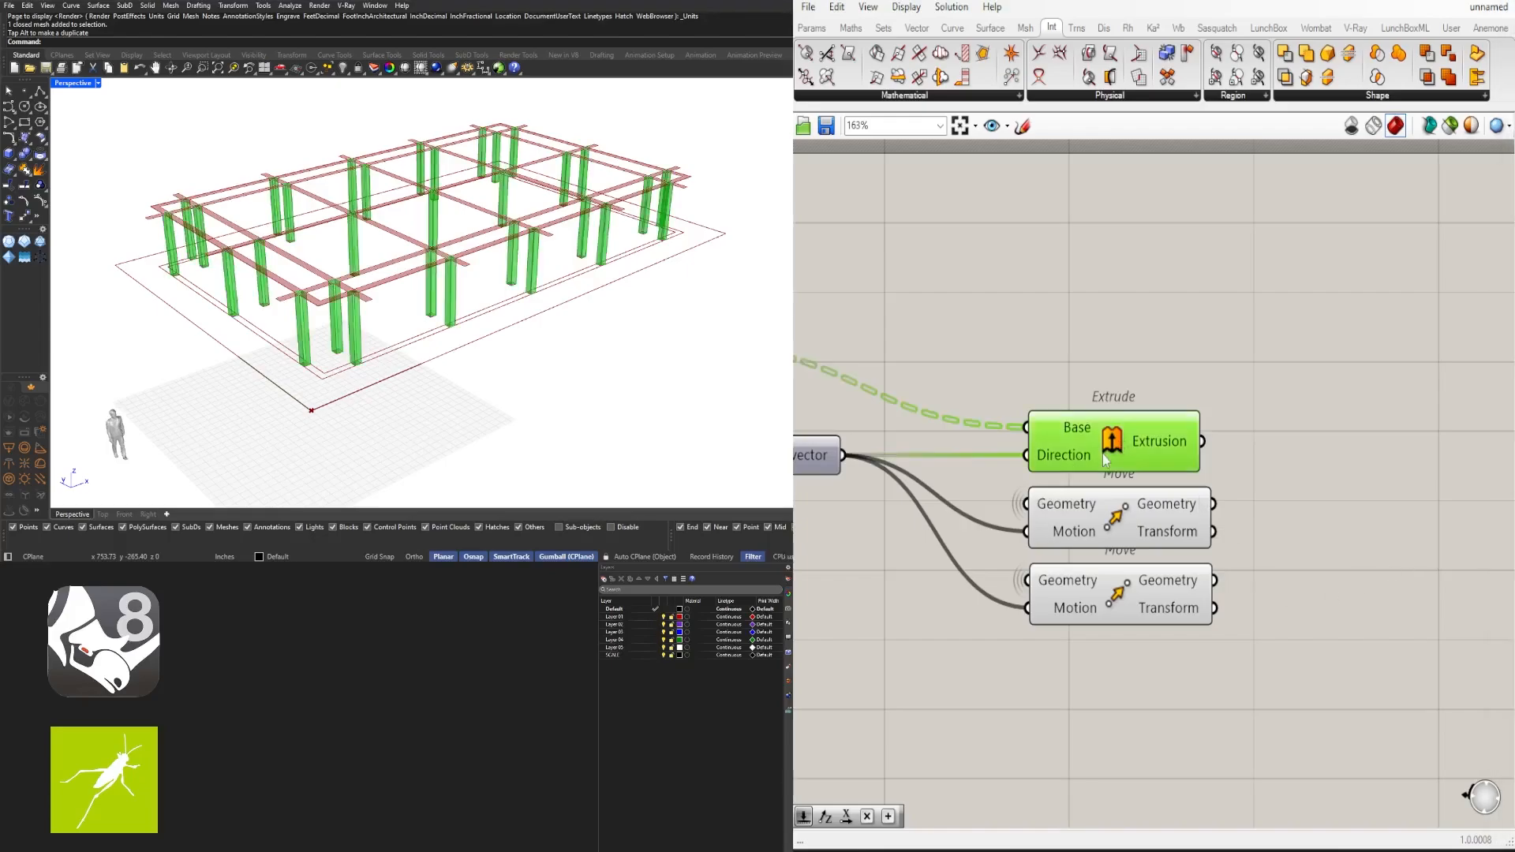
{"action": "left_click", "coordinate": [1126, 517]}
{"action": "left_click", "coordinate": [1115, 606], "text": "shift"}
Add an Extrude component beyond the Move components and connect the lower Move's Geometry output to its Base input
{"action": "right_click_drag", "start_coordinate": [1250, 628], "coordinate": [1096, 606]}
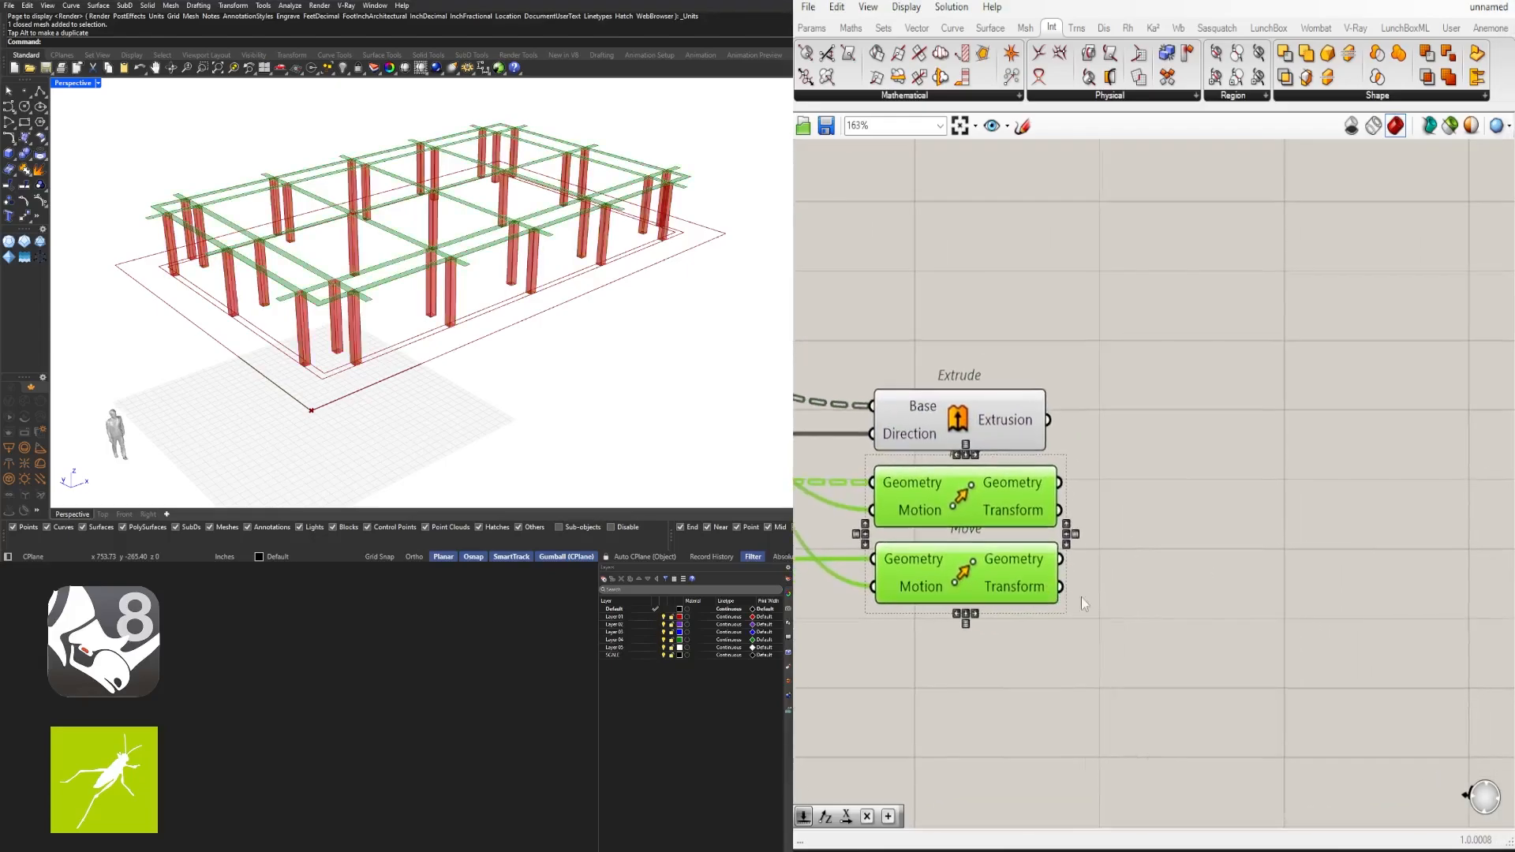
{"action": "left_click", "coordinate": [1133, 601]}
{"action": "double_click", "coordinate": [1133, 602]}
{"action": "type", "text": "extr"}
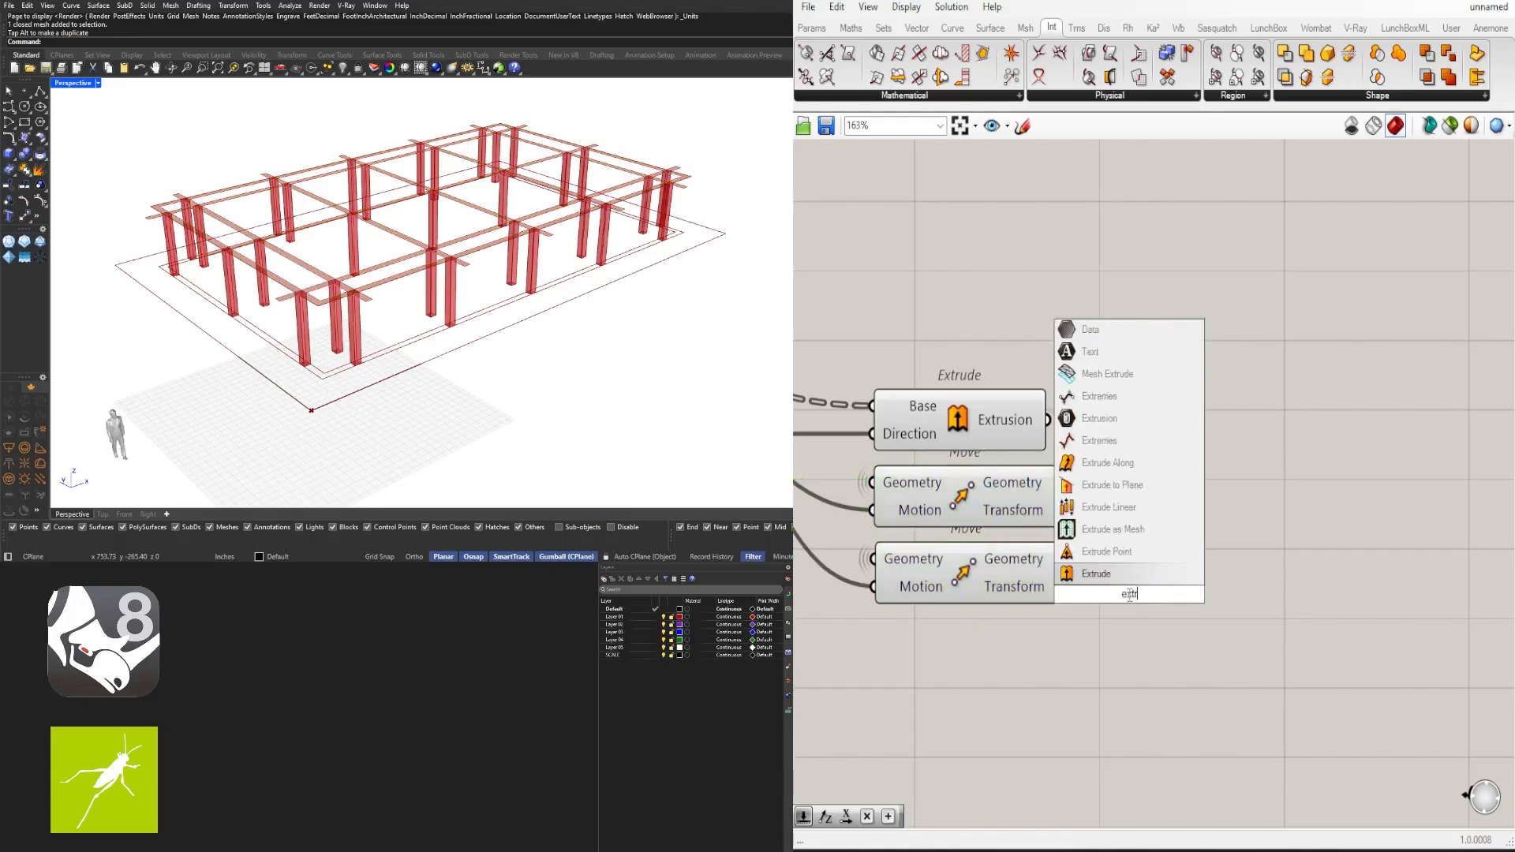
{"action": "left_click", "coordinate": [1107, 572]}
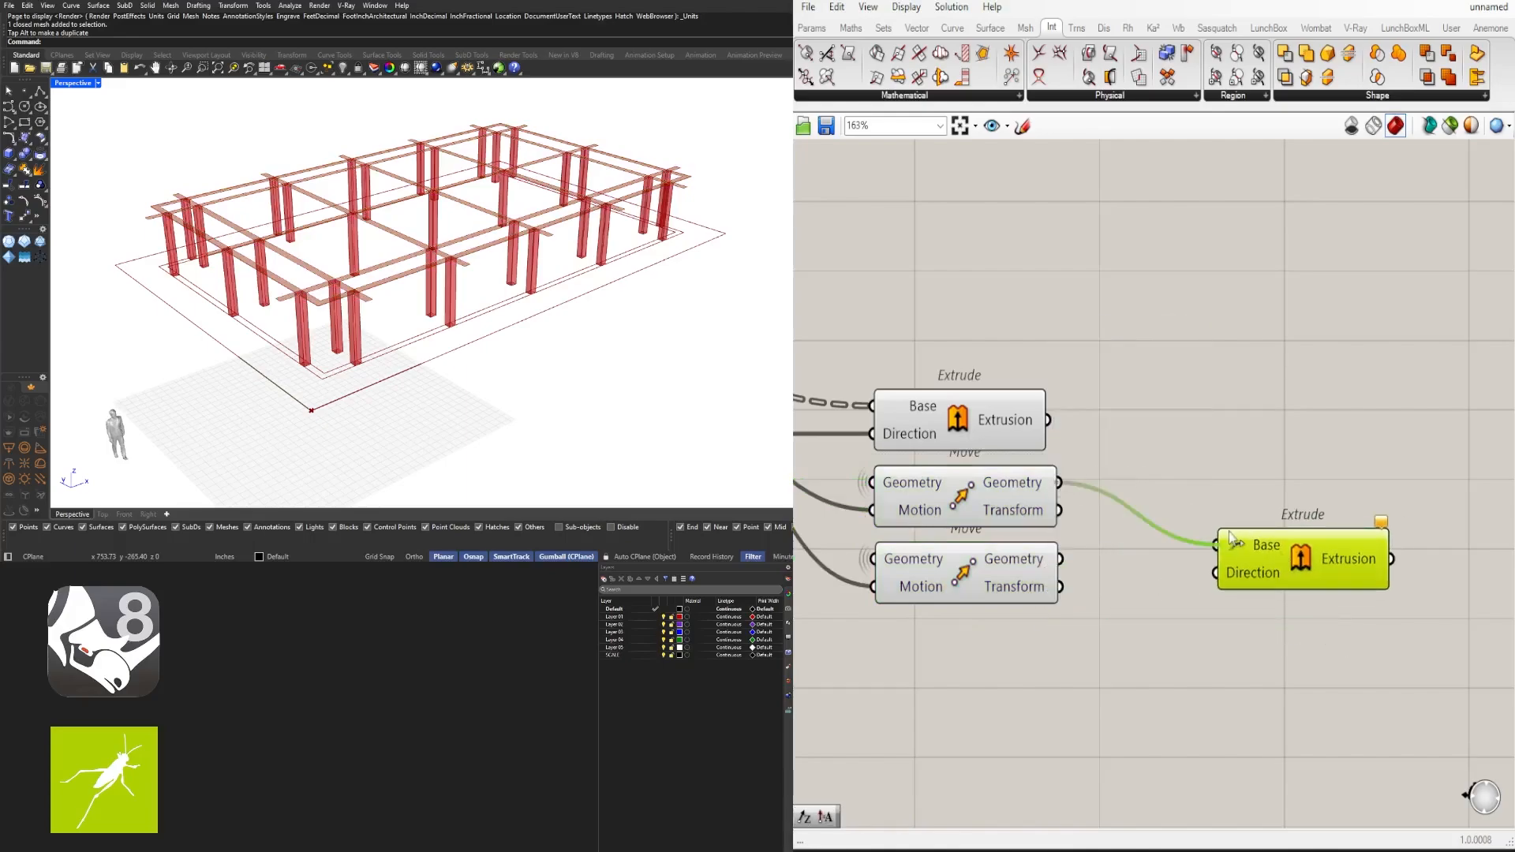
{"action": "left_click_drag", "start_coordinate": [1215, 553], "coordinate": [1210, 611]}
Add a Unit Z component below the lower Move and connect its vector to the new Extrude's Direction input
{"action": "double_click", "coordinate": [1018, 639]}
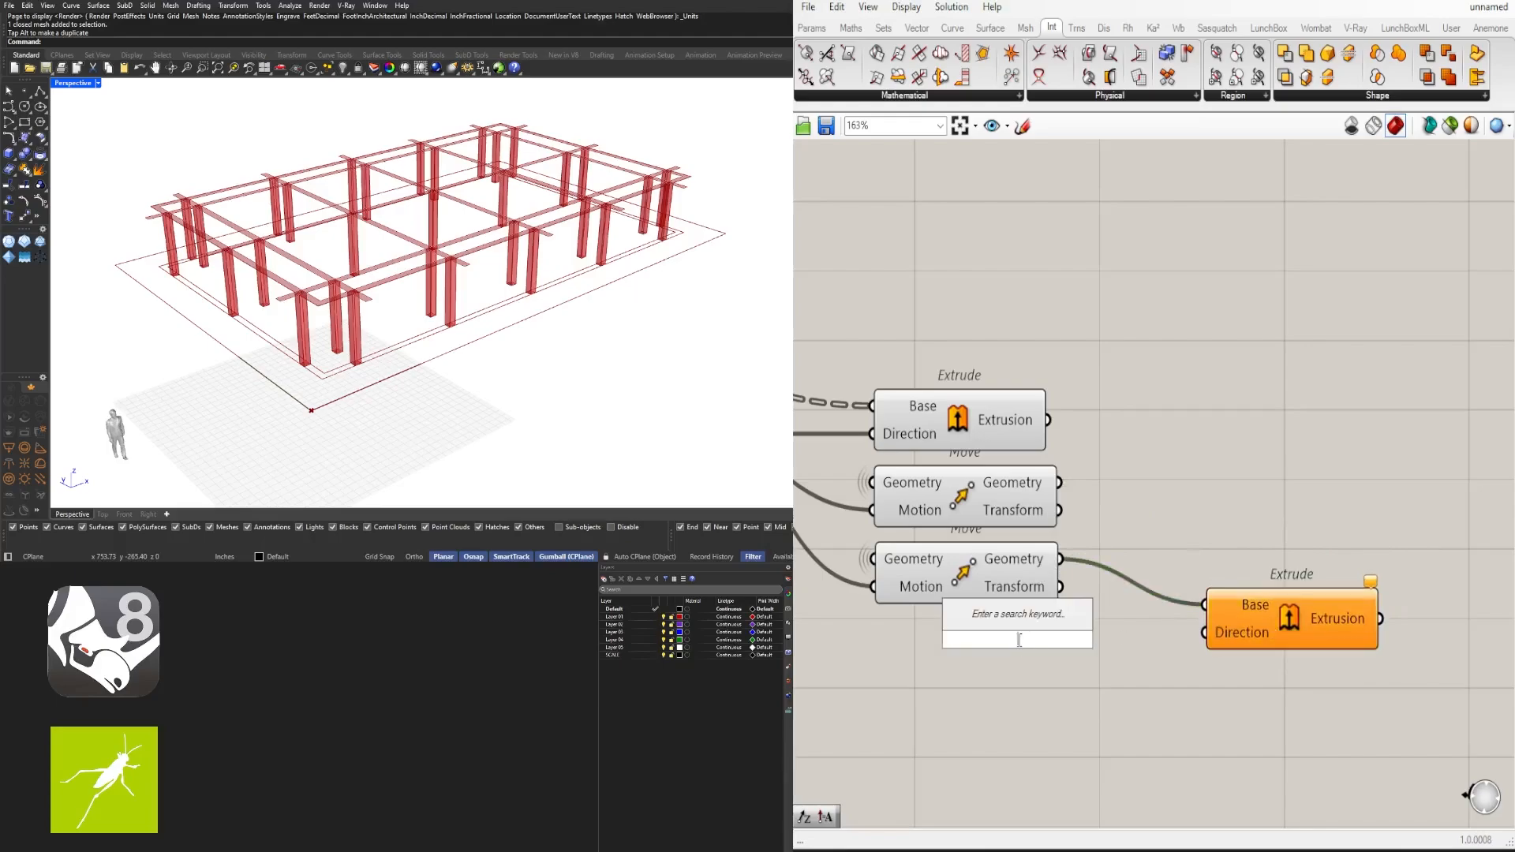
{"action": "type", "text": "z"}
{"action": "left_click", "coordinate": [1013, 623]}
{"action": "left_click_drag", "start_coordinate": [1019, 633], "coordinate": [960, 645]}
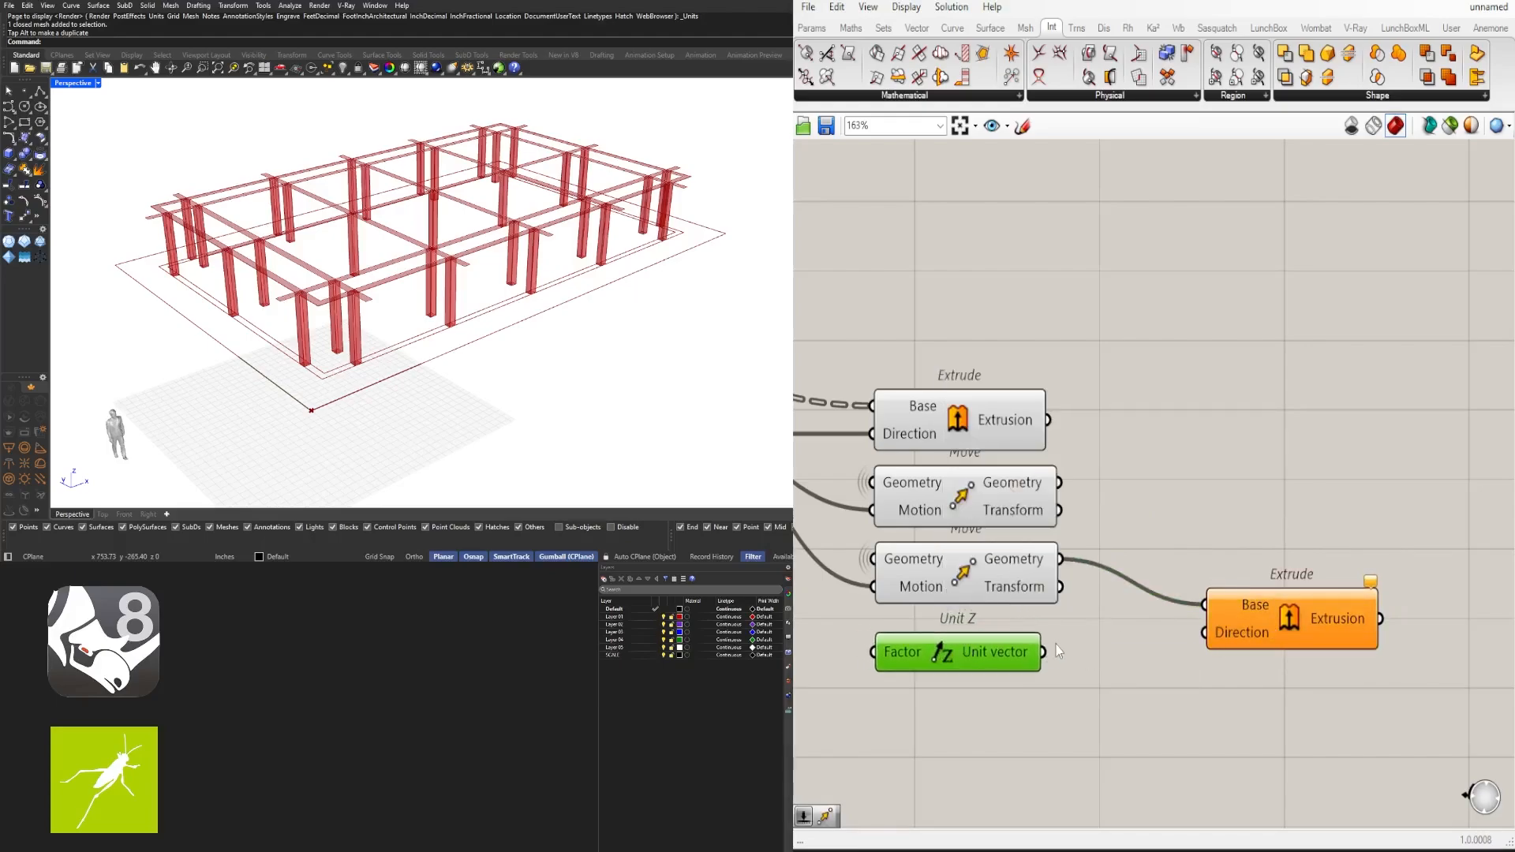
{"action": "left_click_drag", "start_coordinate": [1175, 641], "coordinate": [1204, 632]}
{"action": "right_click_drag", "start_coordinate": [1104, 679], "coordinate": [1313, 608]}
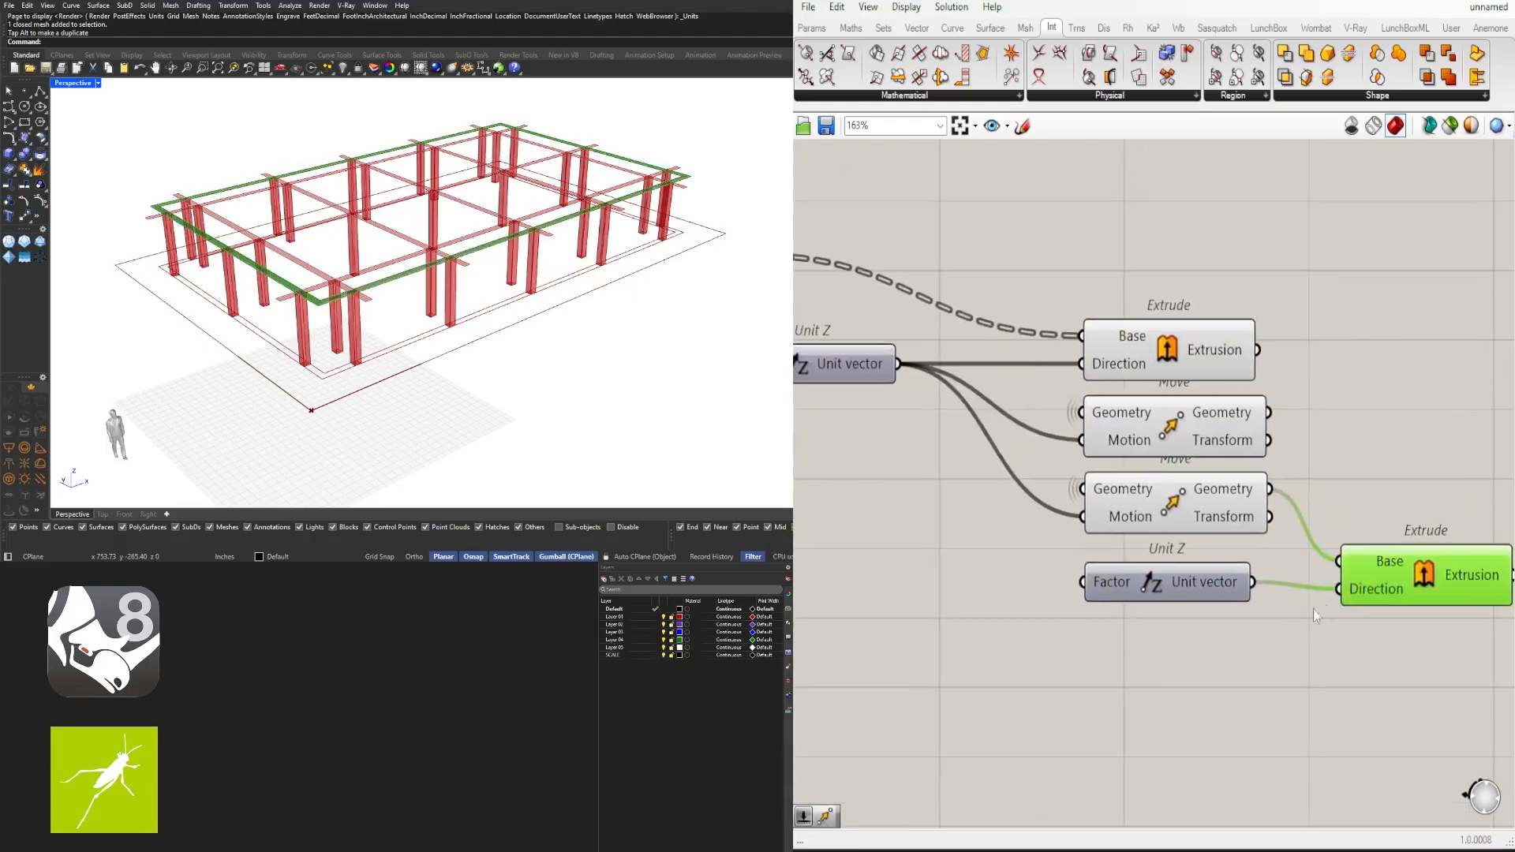
Add a number slider set to 24, connect it to the new Unit Z's Factor input and align it with the component
{"action": "scroll", "coordinate": [1383, 585], "scroll_direction": "down", "scroll_amount": 4}
{"action": "double_click", "coordinate": [1172, 550]}
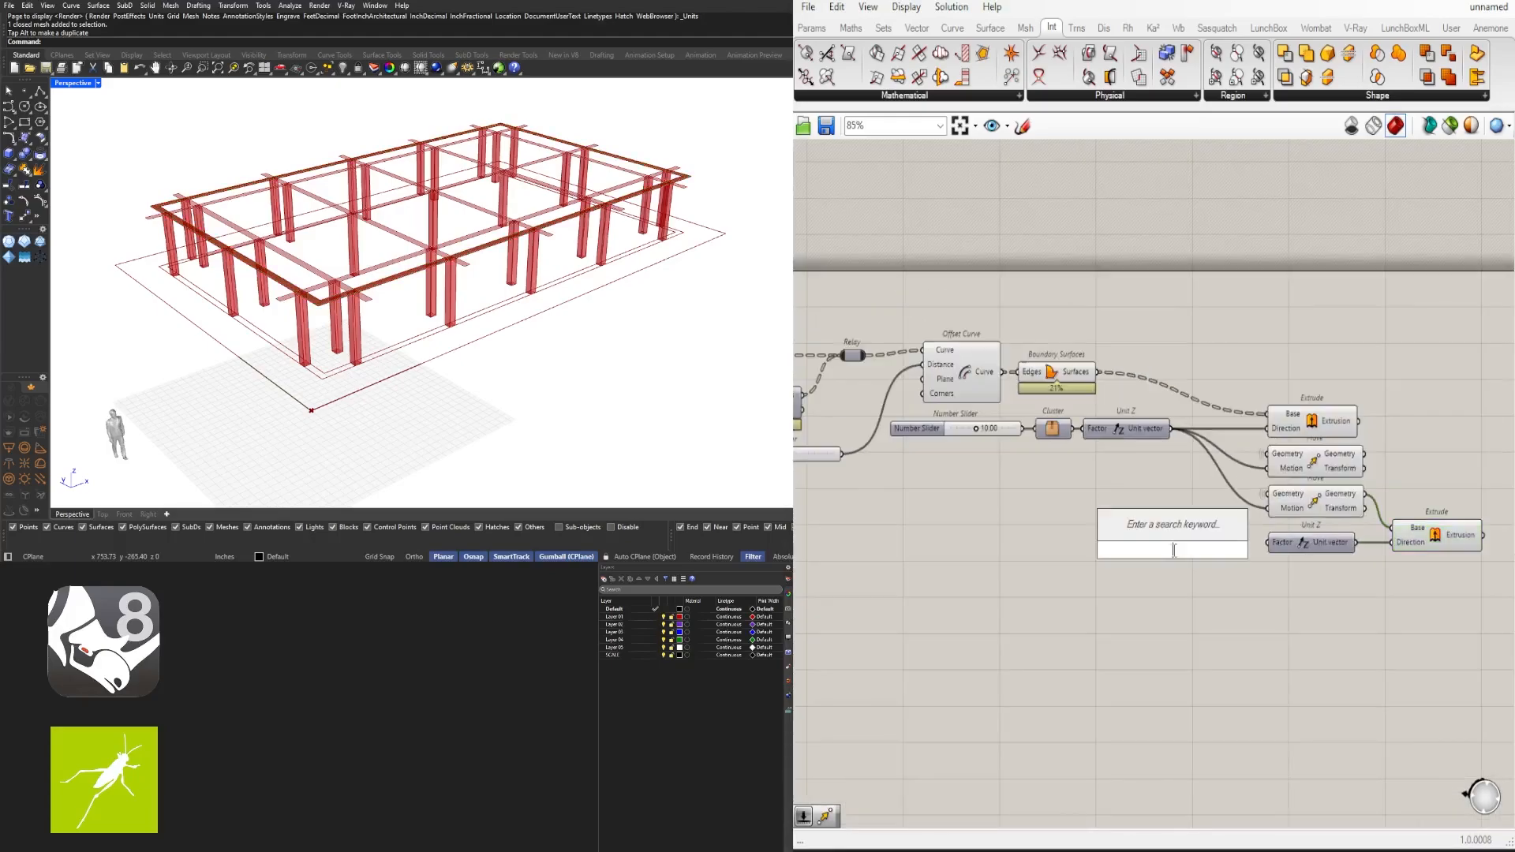
{"action": "type", "text": "24"}
{"action": "key", "text": "Return"}
{"action": "scroll", "coordinate": [1228, 549], "scroll_direction": "up", "scroll_amount": 4}
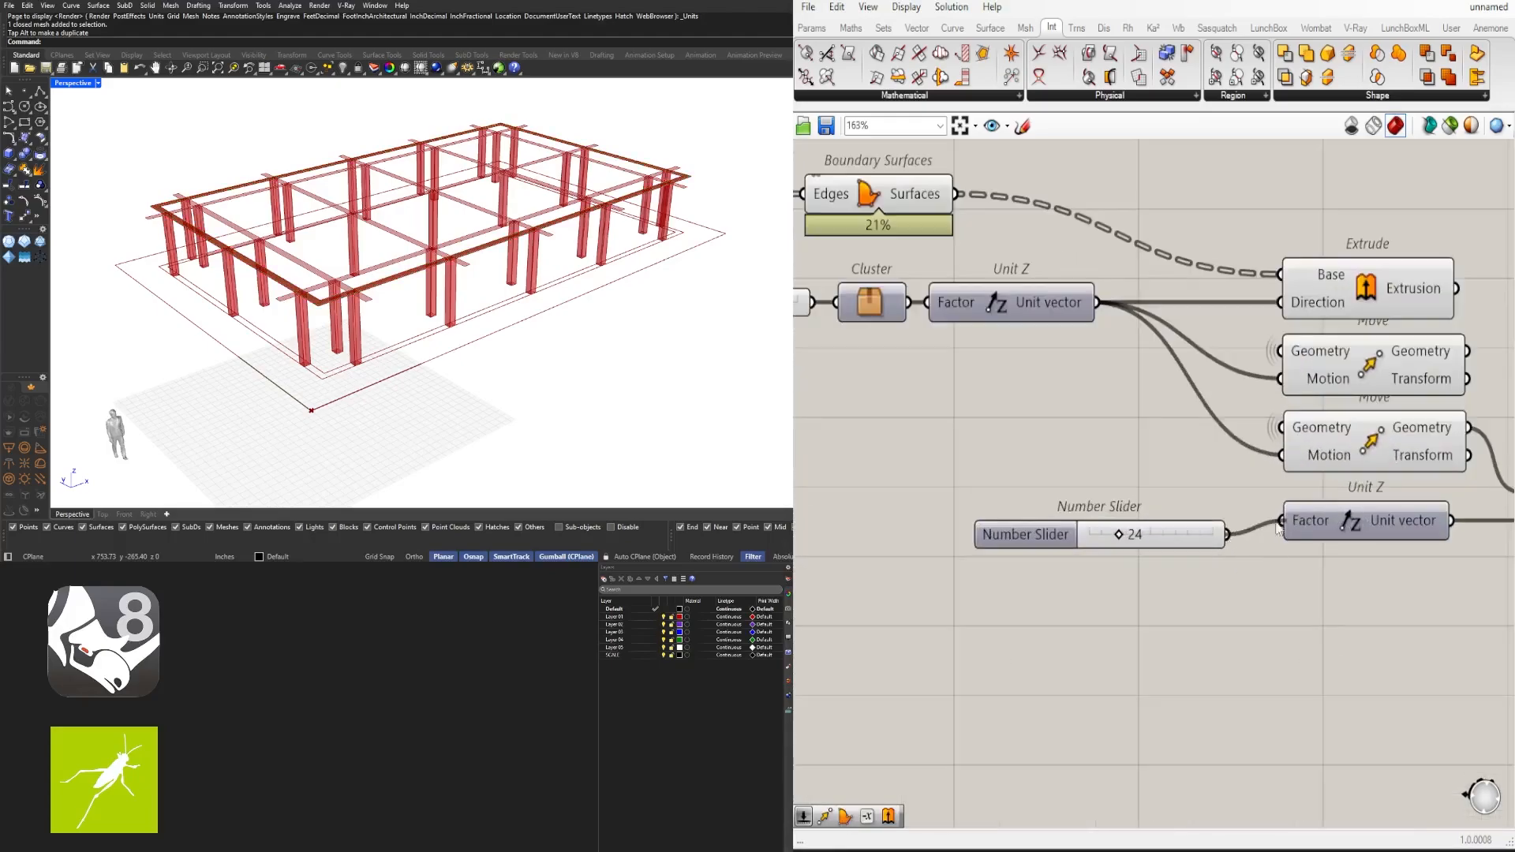
{"action": "left_click_drag", "start_coordinate": [1278, 529], "coordinate": [1279, 522]}
{"action": "left_click_drag", "start_coordinate": [1181, 535], "coordinate": [1215, 521]}
{"action": "scroll", "coordinate": [1213, 521], "scroll_direction": "down", "scroll_amount": 2}
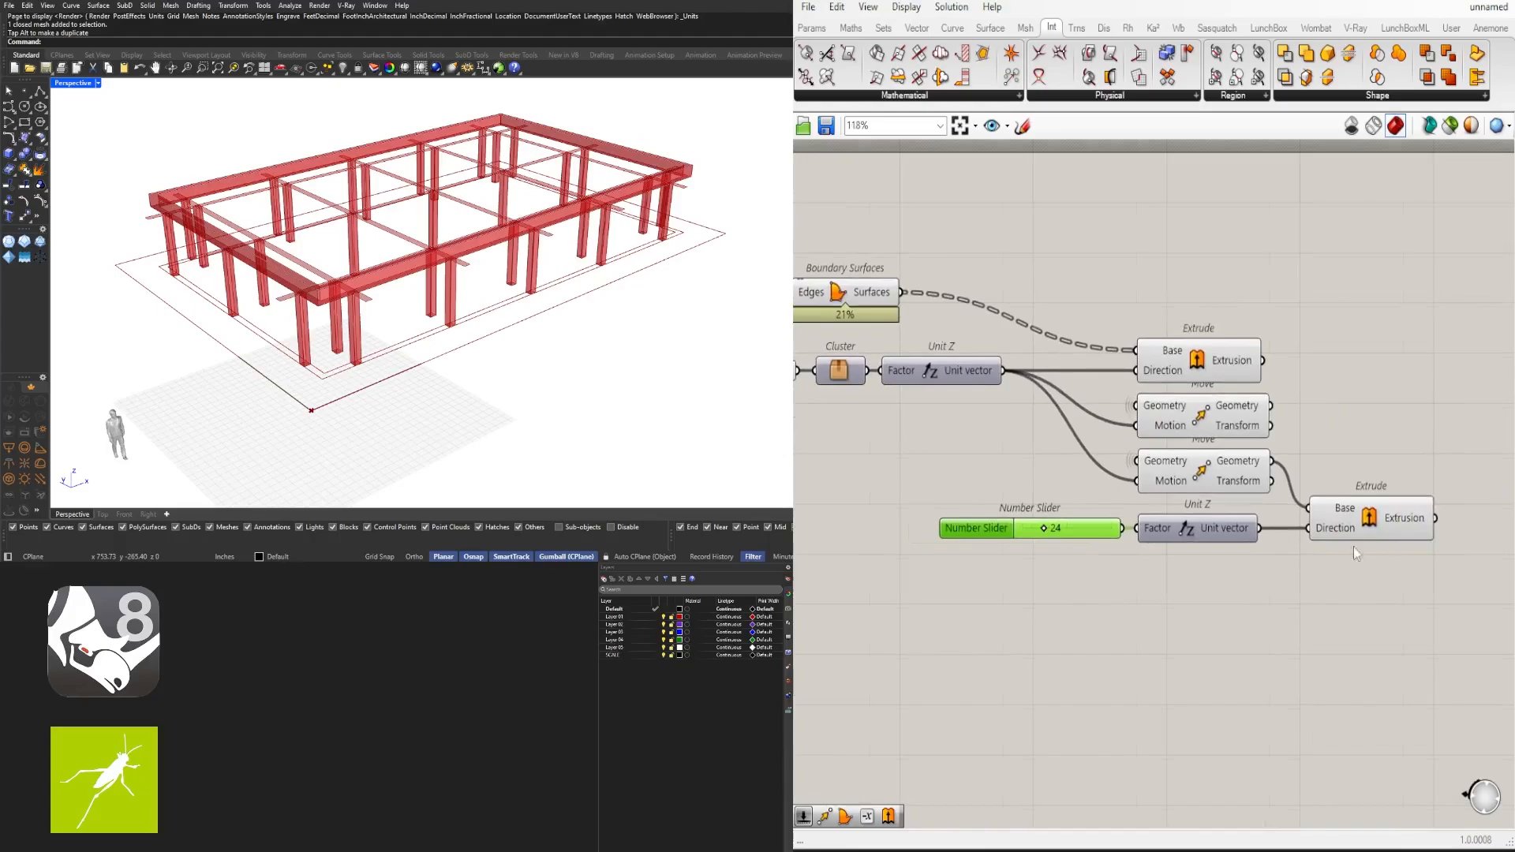
Space out the beam Extrude, then duplicate it directly above with the upper Move's Geometry as Base and the same Unit Z direction
{"action": "right_click_drag", "start_coordinate": [1354, 547], "coordinate": [1204, 568]}
{"action": "left_click_drag", "start_coordinate": [1235, 531], "coordinate": [1294, 530]}
{"action": "right_click_drag", "start_coordinate": [687, 370], "coordinate": [688, 402]}
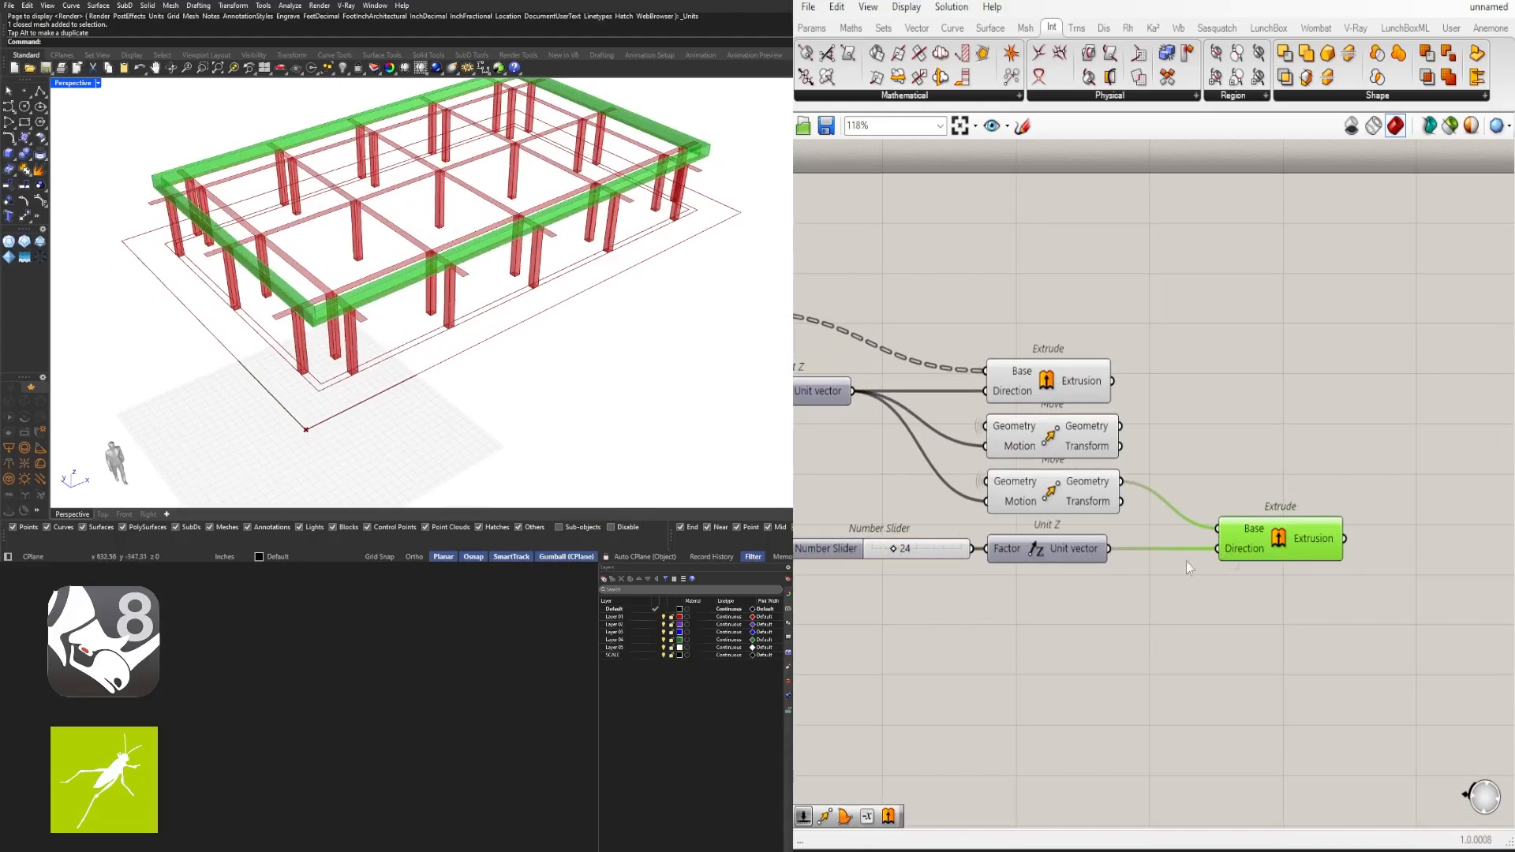
{"action": "left_click_drag", "start_coordinate": [1296, 547], "coordinate": [1219, 472], "text": "alt"}
{"action": "left_click", "coordinate": [1276, 405]}
{"action": "right_click_drag", "start_coordinate": [378, 324], "coordinate": [521, 341]}
{"action": "scroll", "coordinate": [351, 229], "scroll_direction": "up", "scroll_amount": 3}
{"action": "scroll", "coordinate": [305, 264], "scroll_direction": "up", "scroll_amount": 2}
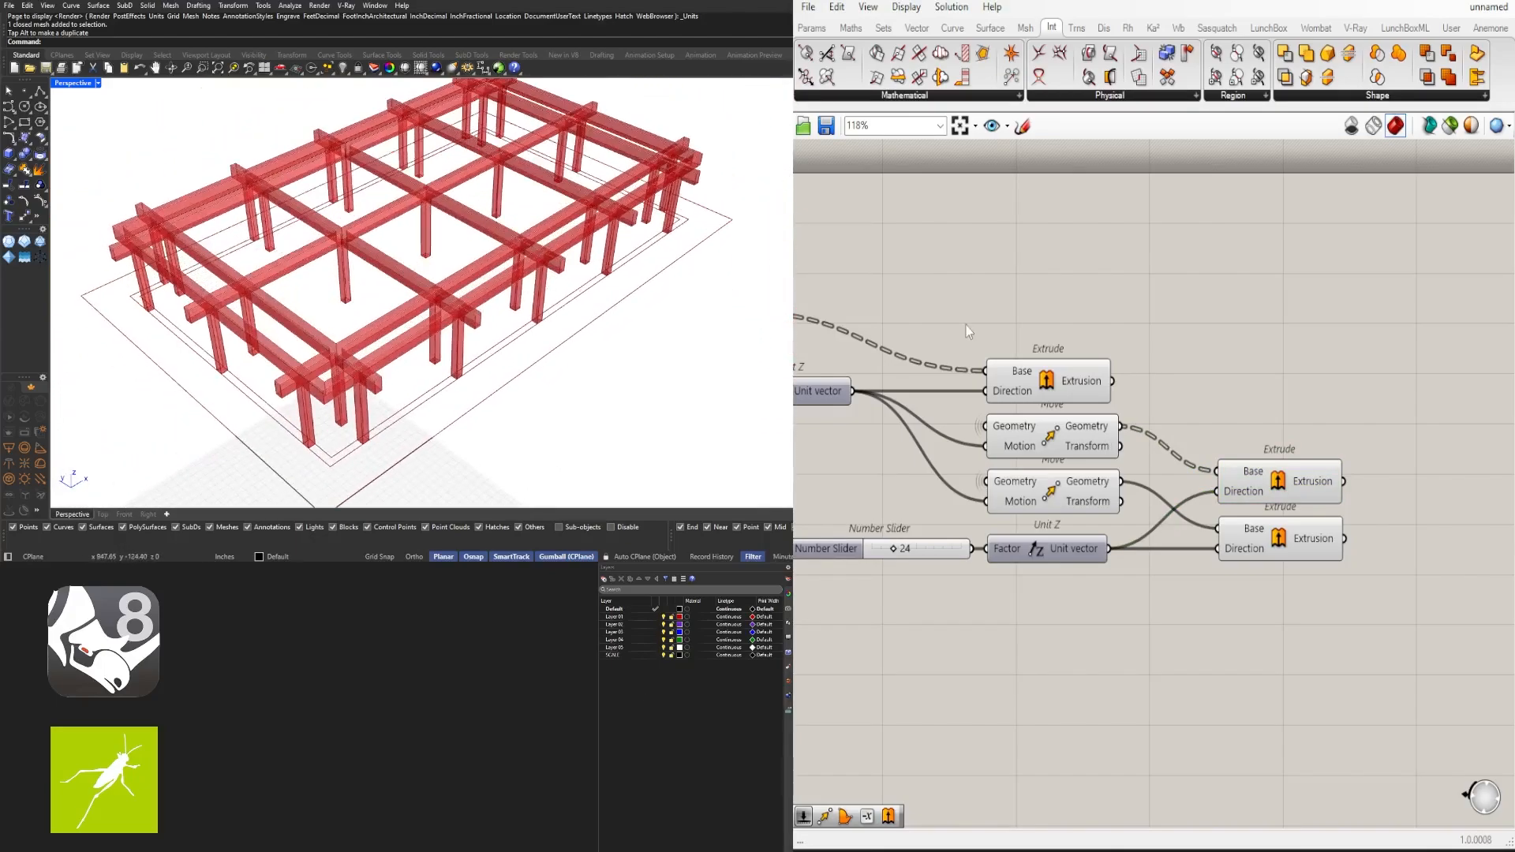
Set the contour distance slider of the Unit X grid direction to 25.00
{"action": "scroll", "coordinate": [1301, 540], "scroll_direction": "down", "scroll_amount": 5}
{"action": "scroll", "coordinate": [1302, 540], "scroll_direction": "up", "scroll_amount": 9}
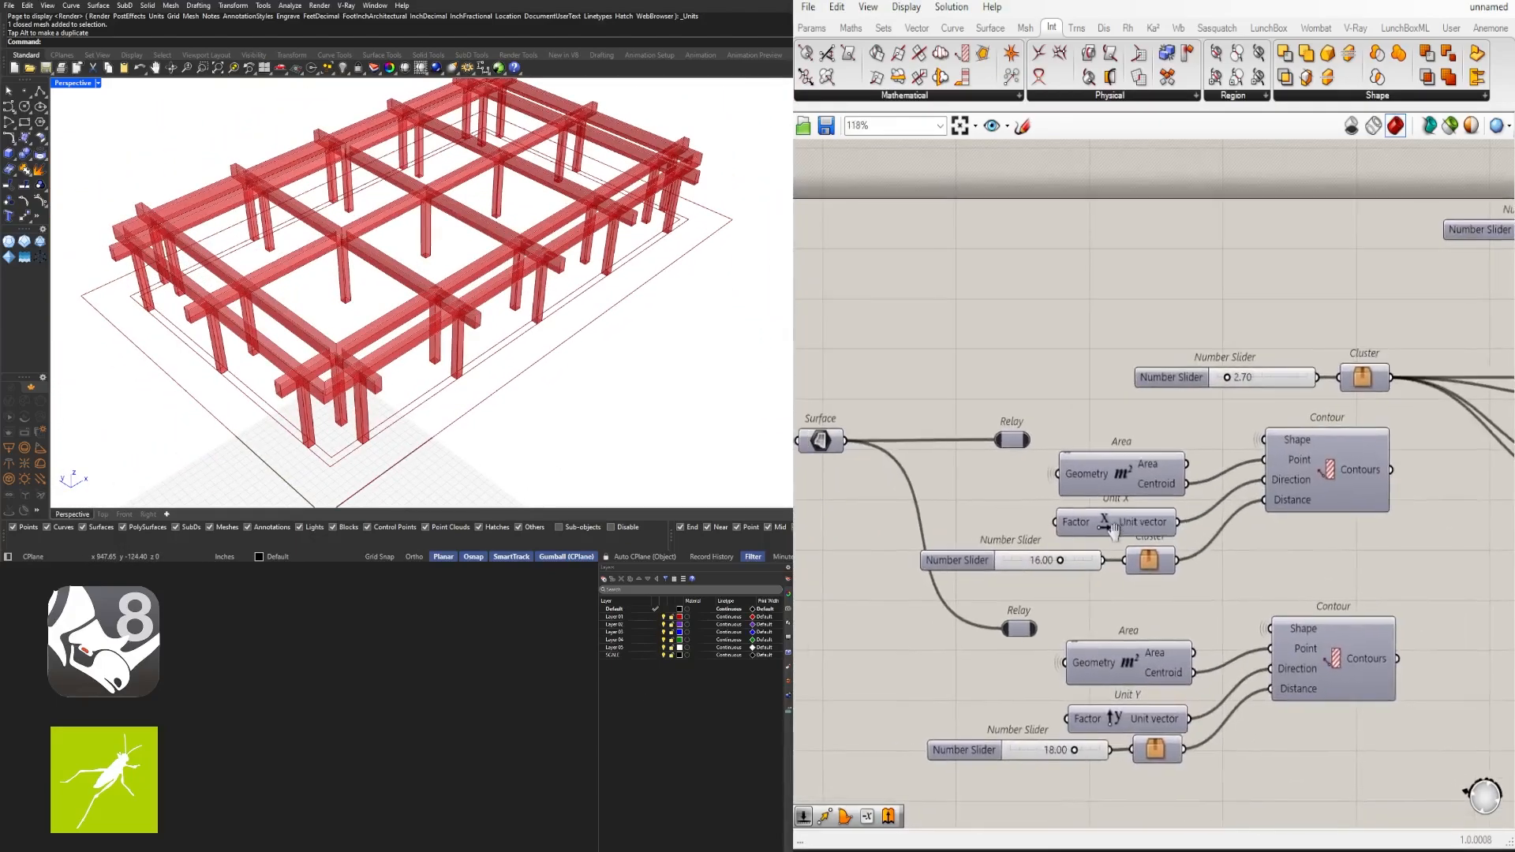
{"action": "scroll", "coordinate": [1037, 565], "scroll_direction": "up", "scroll_amount": 2}
{"action": "left_click_drag", "start_coordinate": [1062, 568], "coordinate": [1224, 592]}
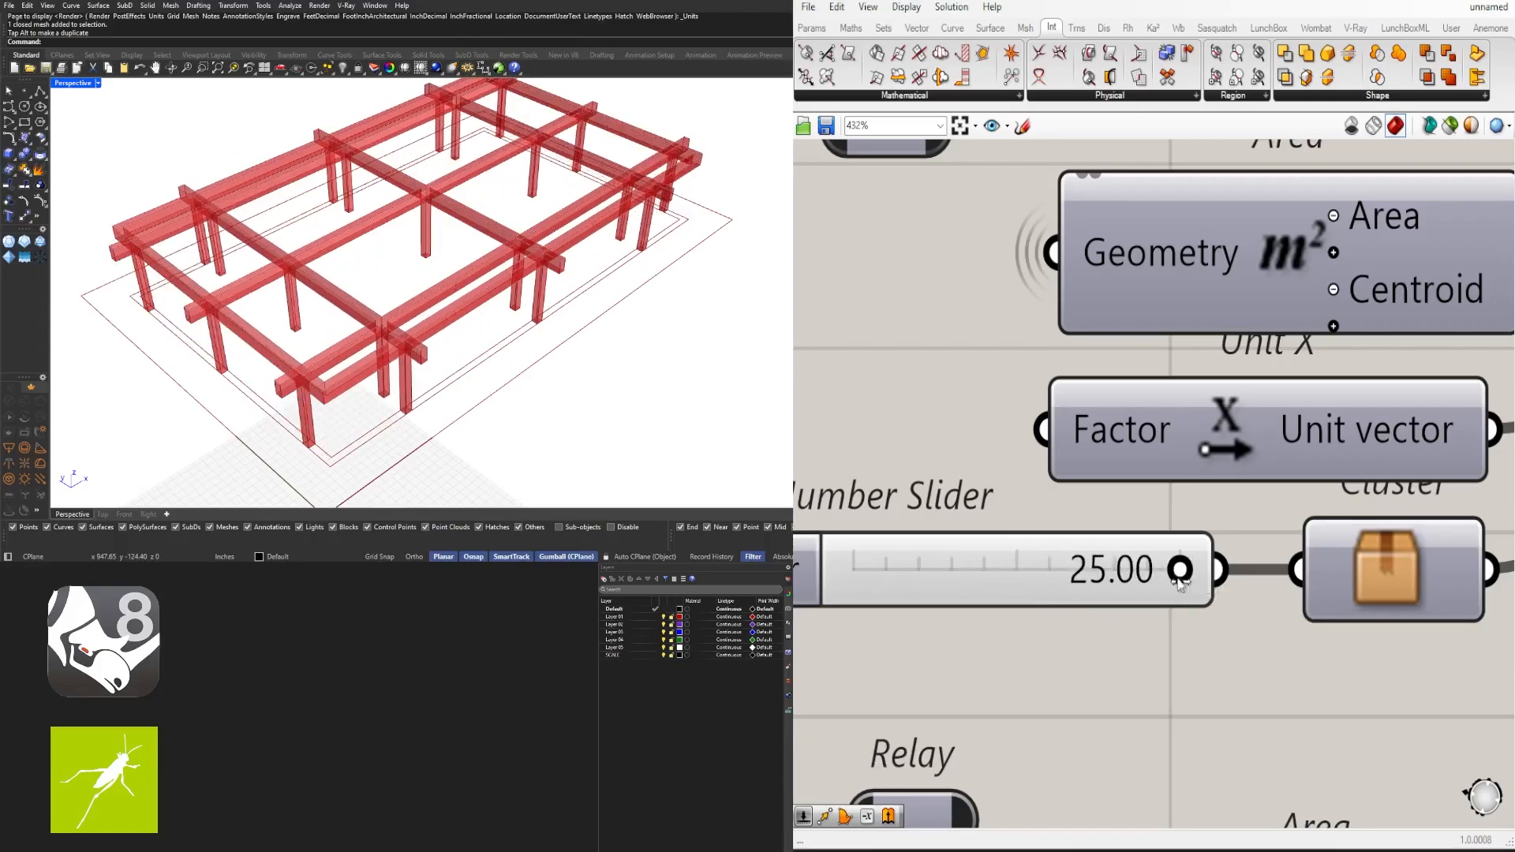
Set the contour distance slider of the Unit Y grid direction to 13.11
{"action": "scroll", "coordinate": [1178, 583], "scroll_direction": "down", "scroll_amount": 6}
{"action": "right_click_drag", "start_coordinate": [1093, 615], "coordinate": [1133, 446]}
{"action": "scroll", "coordinate": [1255, 355], "scroll_direction": "down", "scroll_amount": 2}
{"action": "right_click_drag", "start_coordinate": [1267, 347], "coordinate": [1251, 448]}
{"action": "scroll", "coordinate": [1195, 585], "scroll_direction": "up", "scroll_amount": 4}
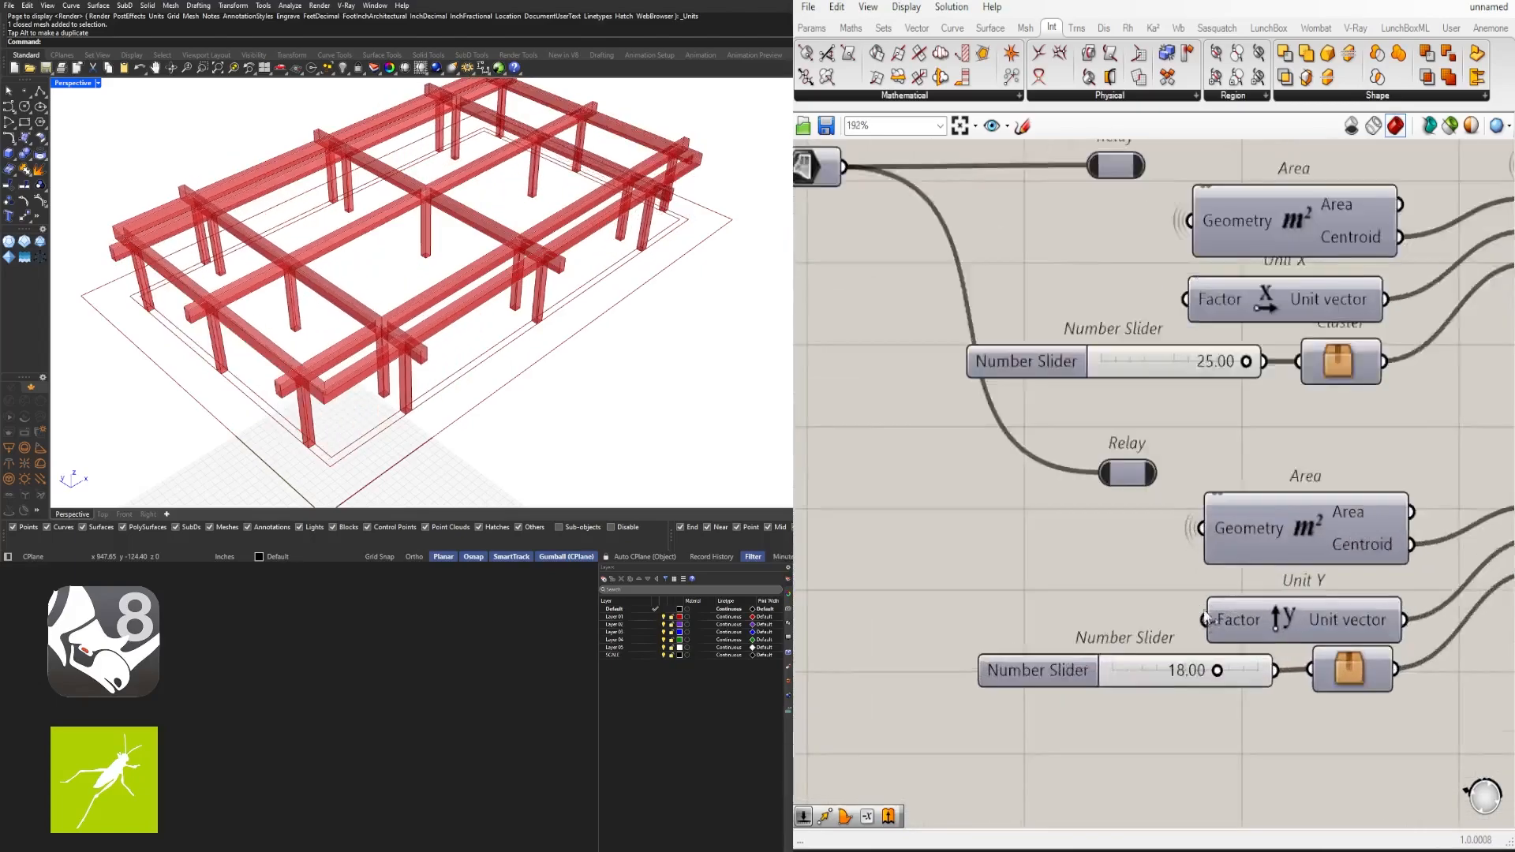
{"action": "scroll", "coordinate": [1205, 617], "scroll_direction": "up", "scroll_amount": 3}
{"action": "left_click_drag", "start_coordinate": [1215, 688], "coordinate": [1170, 682]}
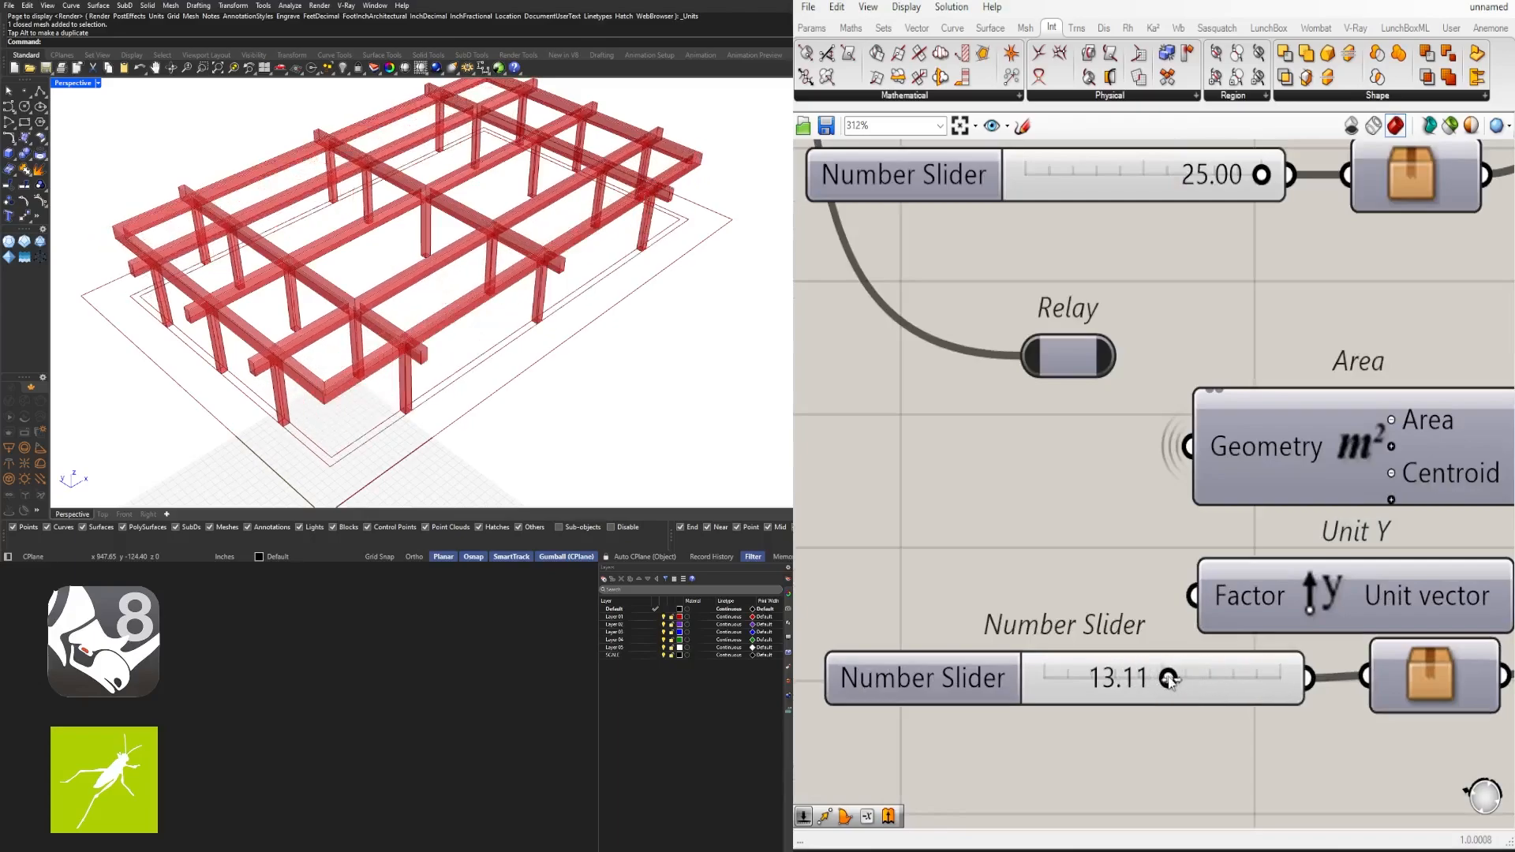
{"action": "right_click_drag", "start_coordinate": [237, 331], "coordinate": [568, 370]}
Turn off the preview of the Offset Curve and Boundary Surfaces components feeding the column Extrude
{"action": "scroll", "coordinate": [1136, 470], "scroll_direction": "down", "scroll_amount": 10}
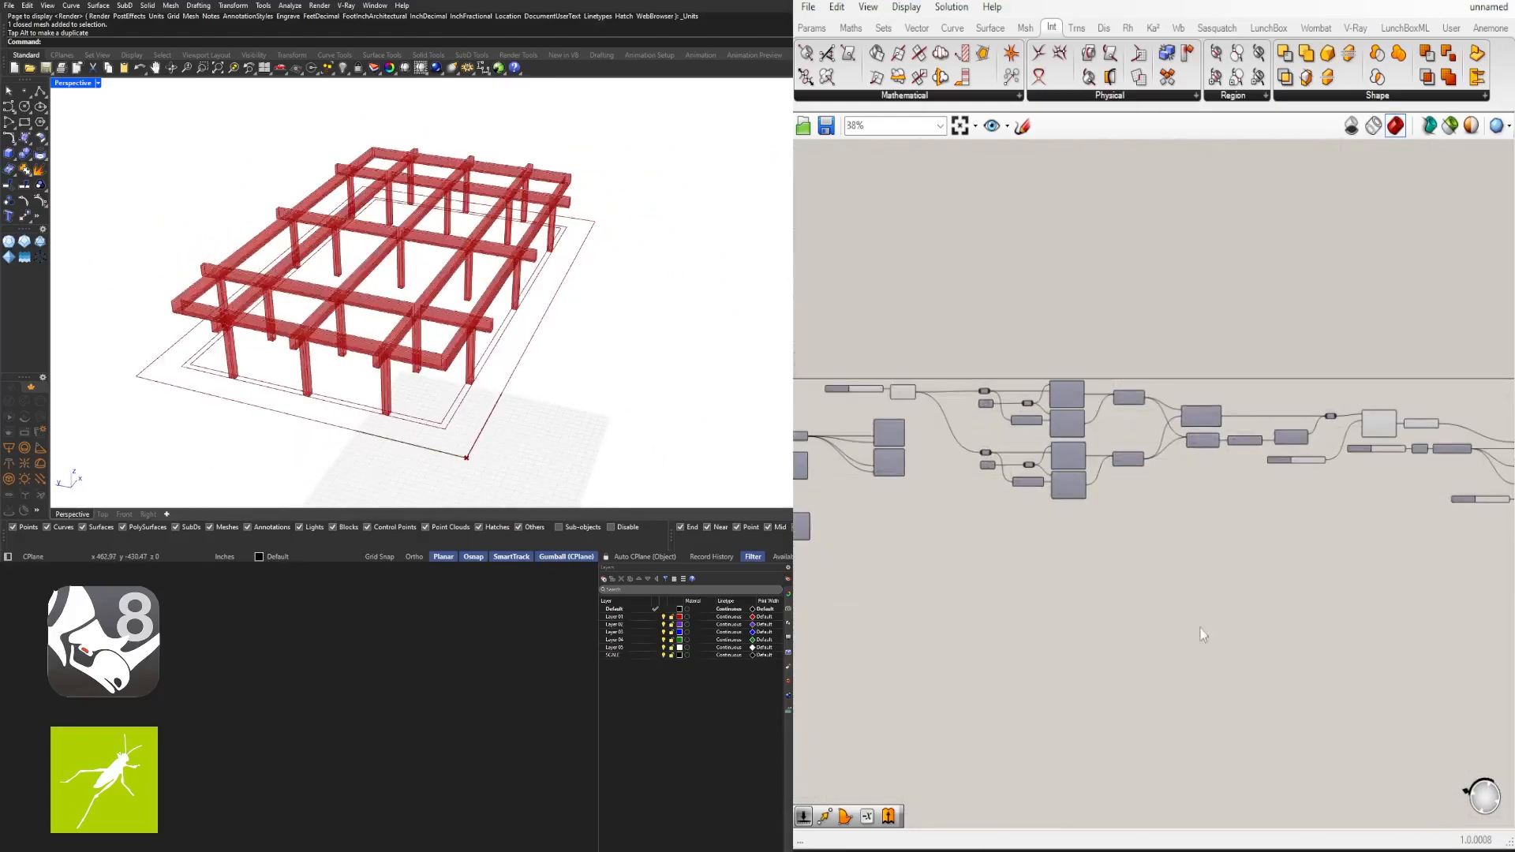
{"action": "scroll", "coordinate": [1115, 442], "scroll_direction": "up", "scroll_amount": 4}
{"action": "left_click_drag", "start_coordinate": [1177, 372], "coordinate": [1016, 456]}
{"action": "middle_click", "coordinate": [1046, 377]}
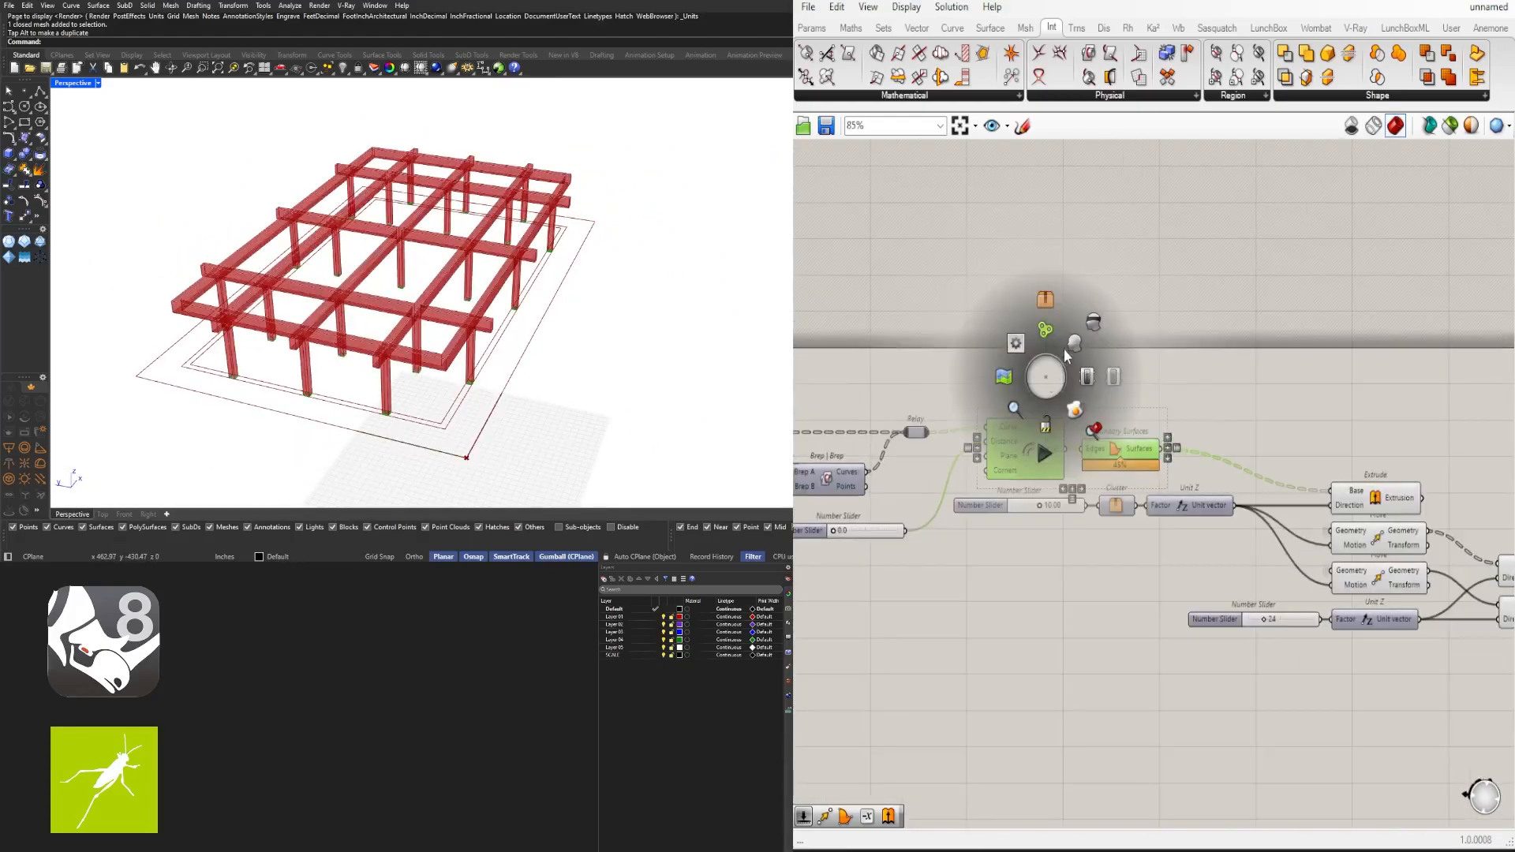
{"action": "left_click", "coordinate": [1097, 325]}
{"action": "left_click", "coordinate": [1341, 426]}
{"action": "right_click_drag", "start_coordinate": [1386, 456], "coordinate": [1504, 470]}
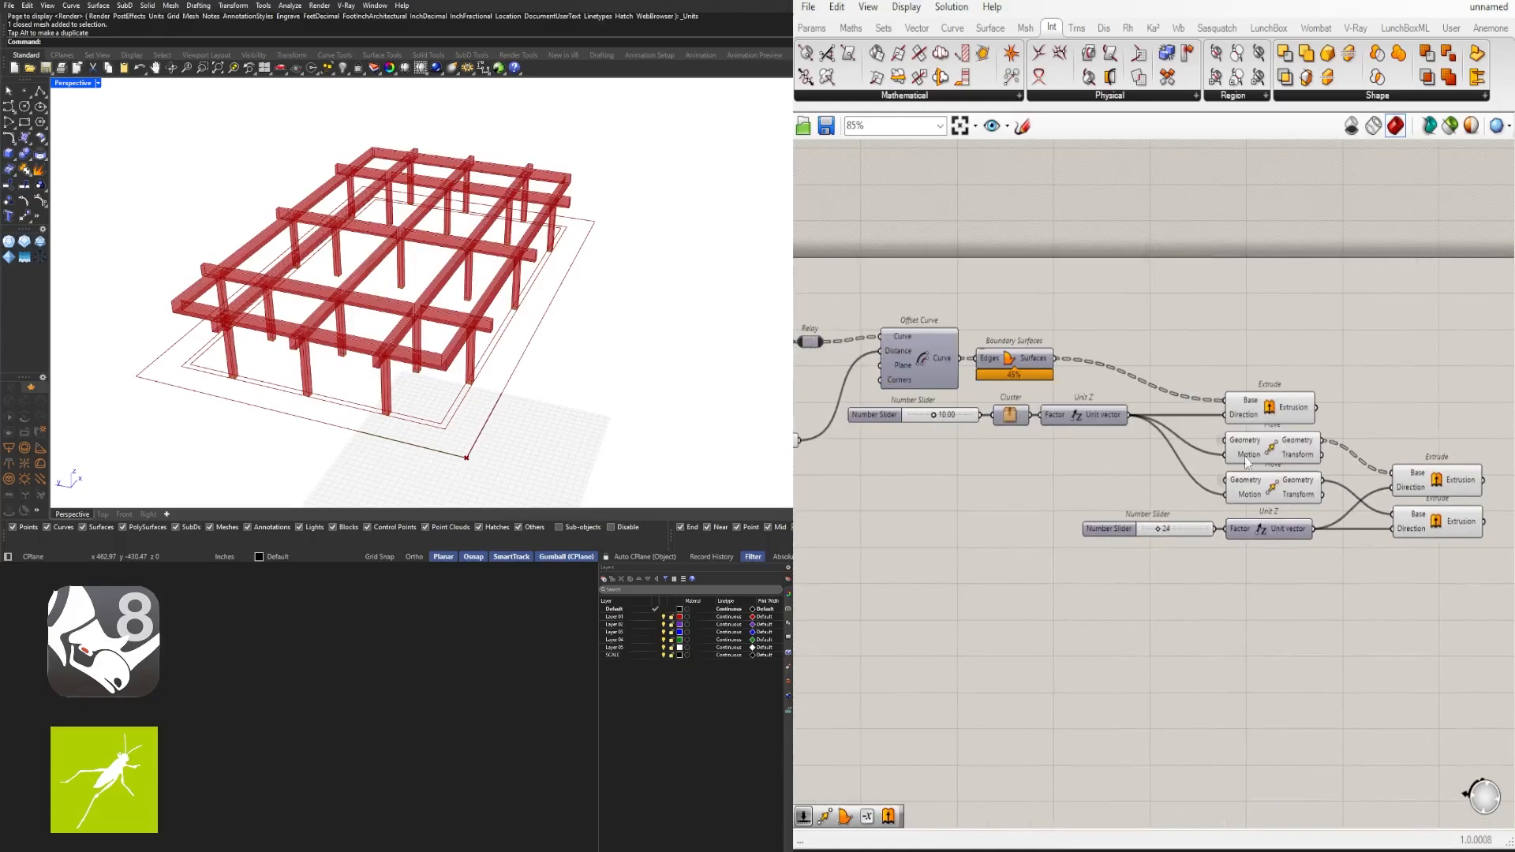
Turn the preview of the column Offset Curve component back on
{"action": "right_click_drag", "start_coordinate": [834, 352], "coordinate": [1135, 430]}
{"action": "right_click_drag", "start_coordinate": [1292, 416], "coordinate": [1176, 351]}
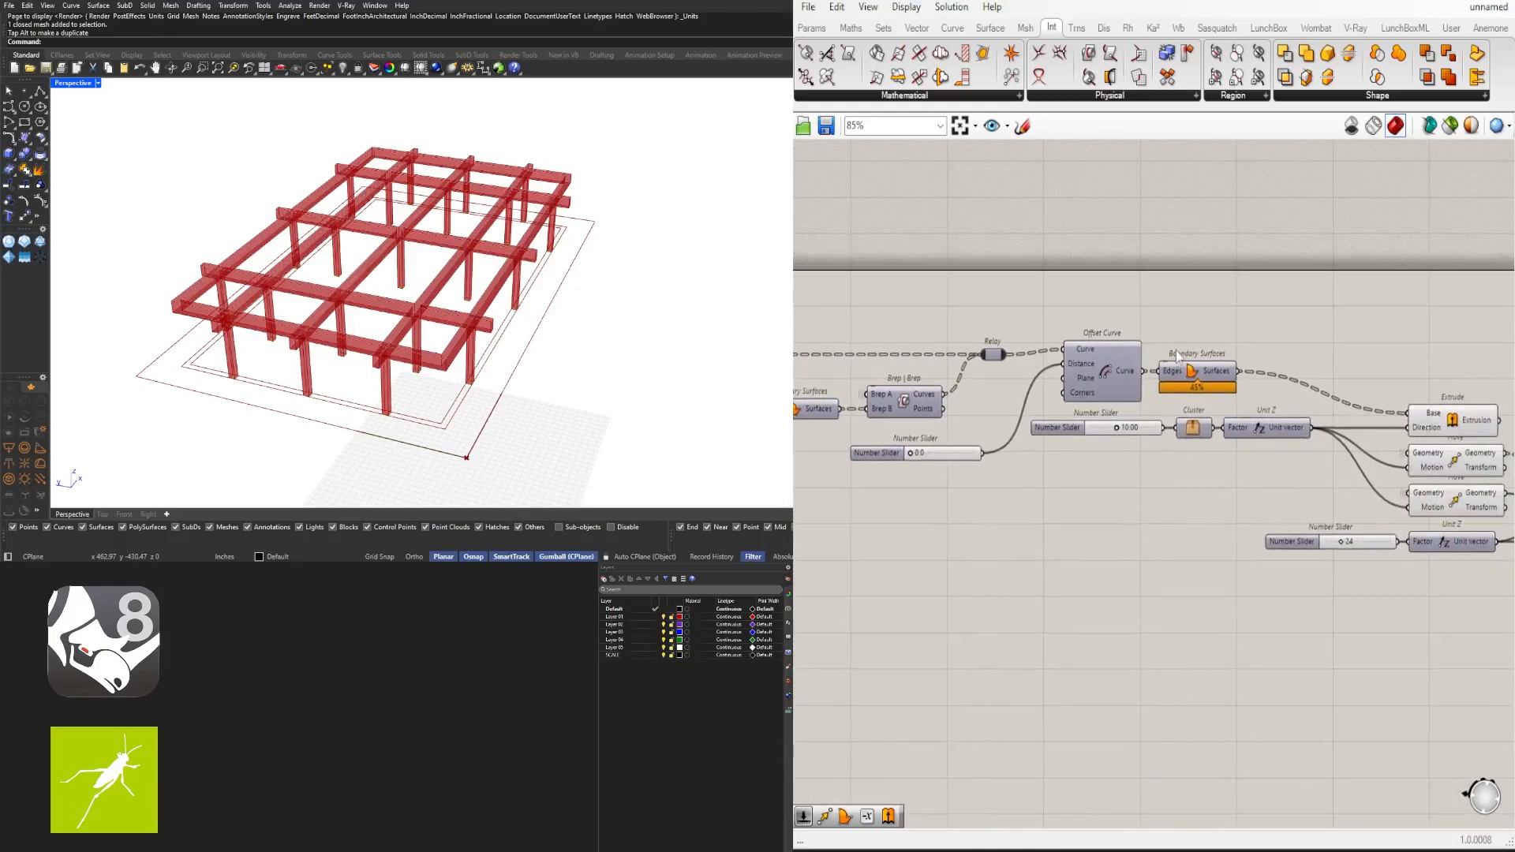
{"action": "left_click", "coordinate": [1118, 371]}
{"action": "middle_click", "coordinate": [1109, 364]}
{"action": "left_click", "coordinate": [1133, 335]}
Set the distance slider of the column Offset Curve to 2.7 and check the column bases in the viewport
{"action": "scroll", "coordinate": [474, 429], "scroll_direction": "up", "scroll_amount": 6}
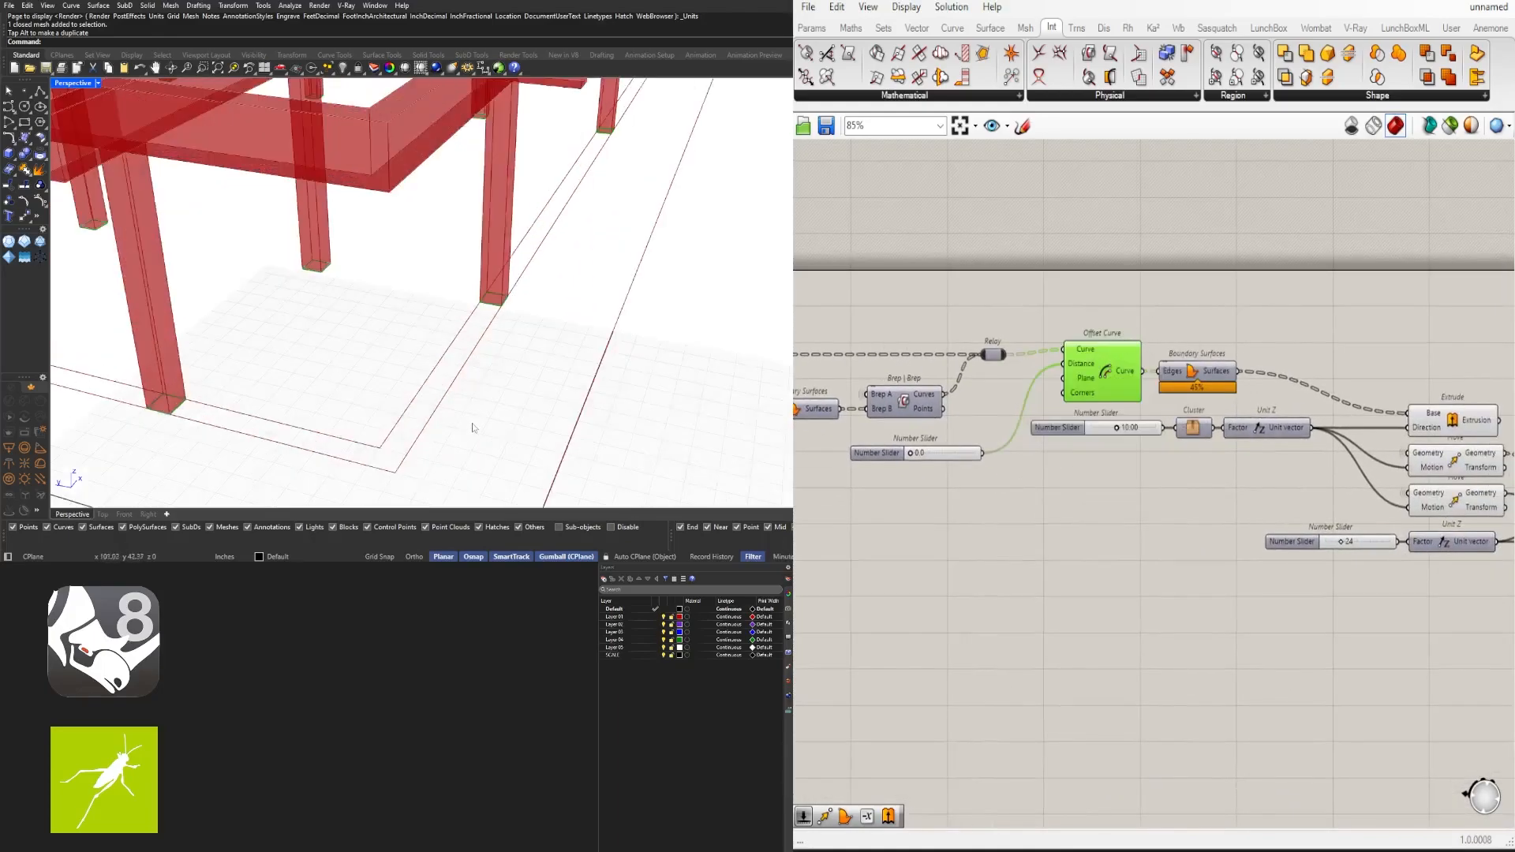
{"action": "right_click_drag", "start_coordinate": [473, 429], "coordinate": [408, 237]}
{"action": "scroll", "coordinate": [1015, 457], "scroll_direction": "up", "scroll_amount": 4}
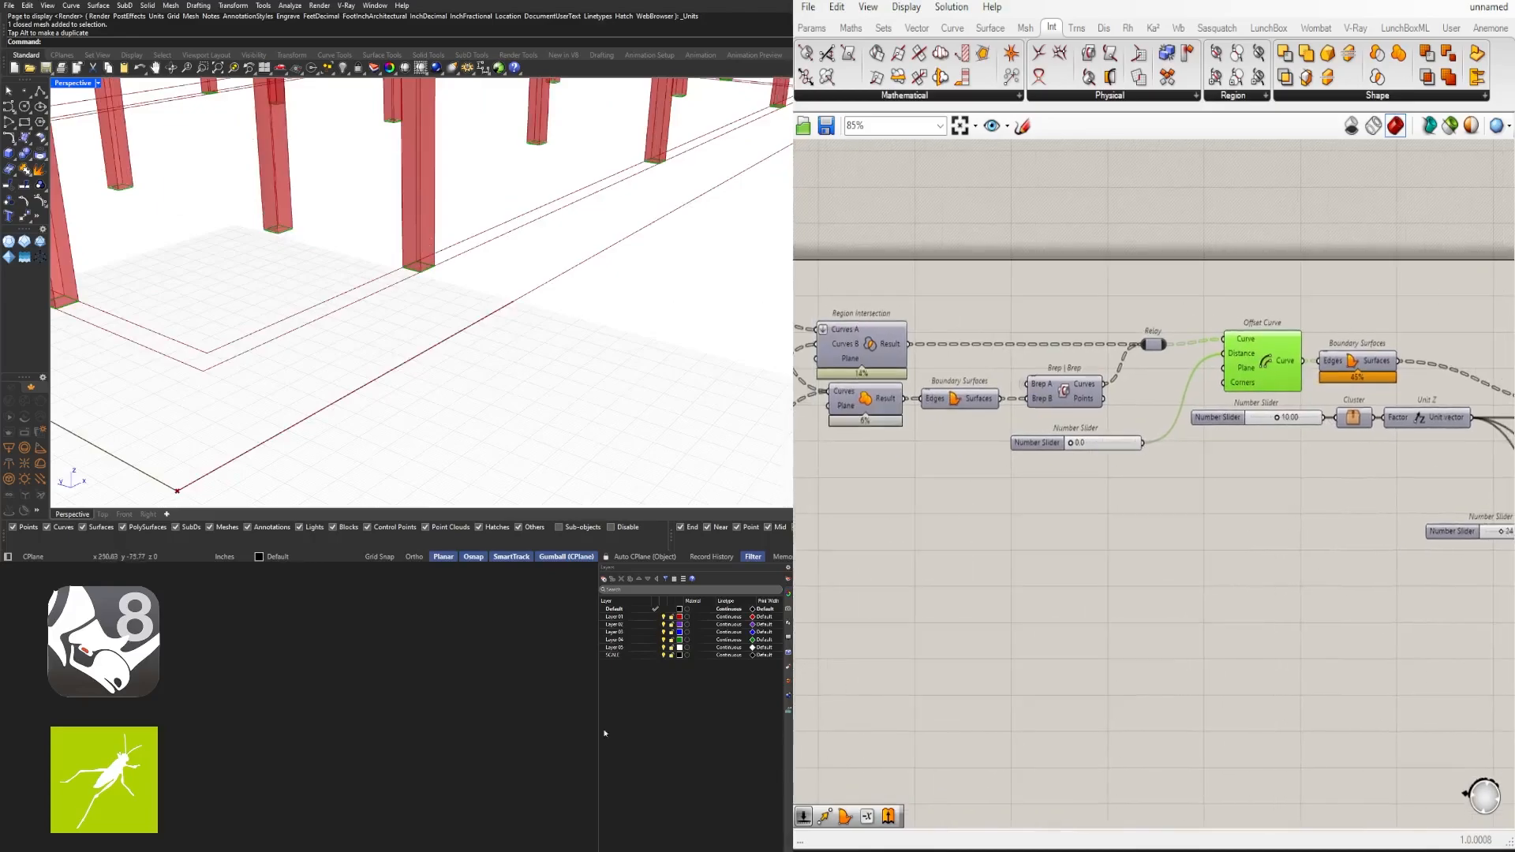
{"action": "left_click_drag", "start_coordinate": [1157, 471], "coordinate": [1204, 470]}
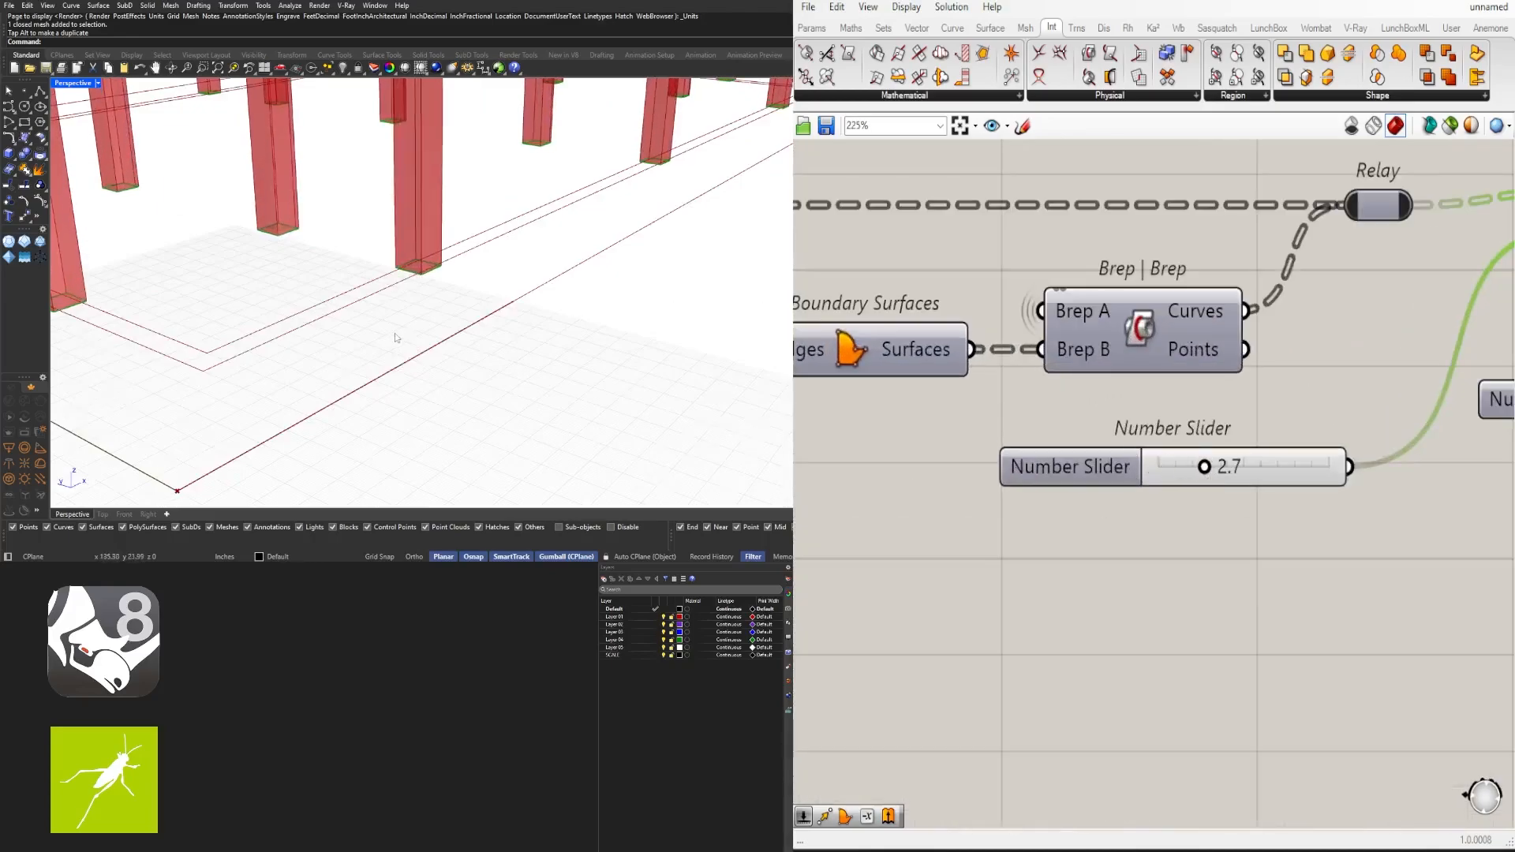
{"action": "scroll", "coordinate": [395, 336], "scroll_direction": "down", "scroll_amount": 4}
{"action": "right_click_drag", "start_coordinate": [387, 324], "coordinate": [365, 379]}
{"action": "scroll", "coordinate": [365, 380], "scroll_direction": "up", "scroll_amount": 4}
{"action": "scroll", "coordinate": [365, 380], "scroll_direction": "down", "scroll_amount": 6}
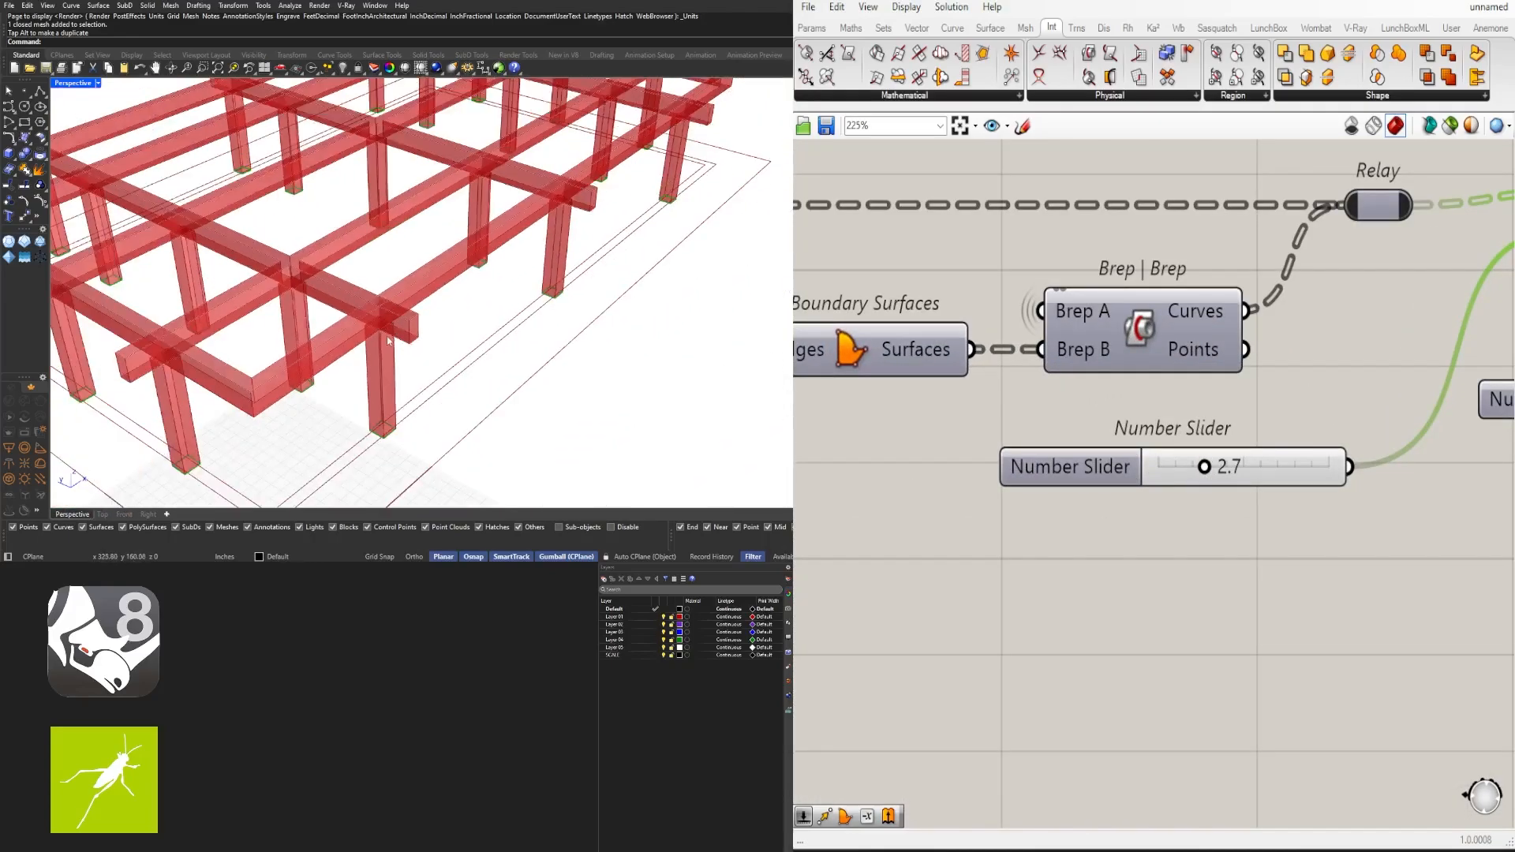
{"action": "scroll", "coordinate": [1170, 442], "scroll_direction": "down", "scroll_amount": 4}
{"action": "right_click_drag", "start_coordinate": [1292, 400], "coordinate": [1134, 411]}
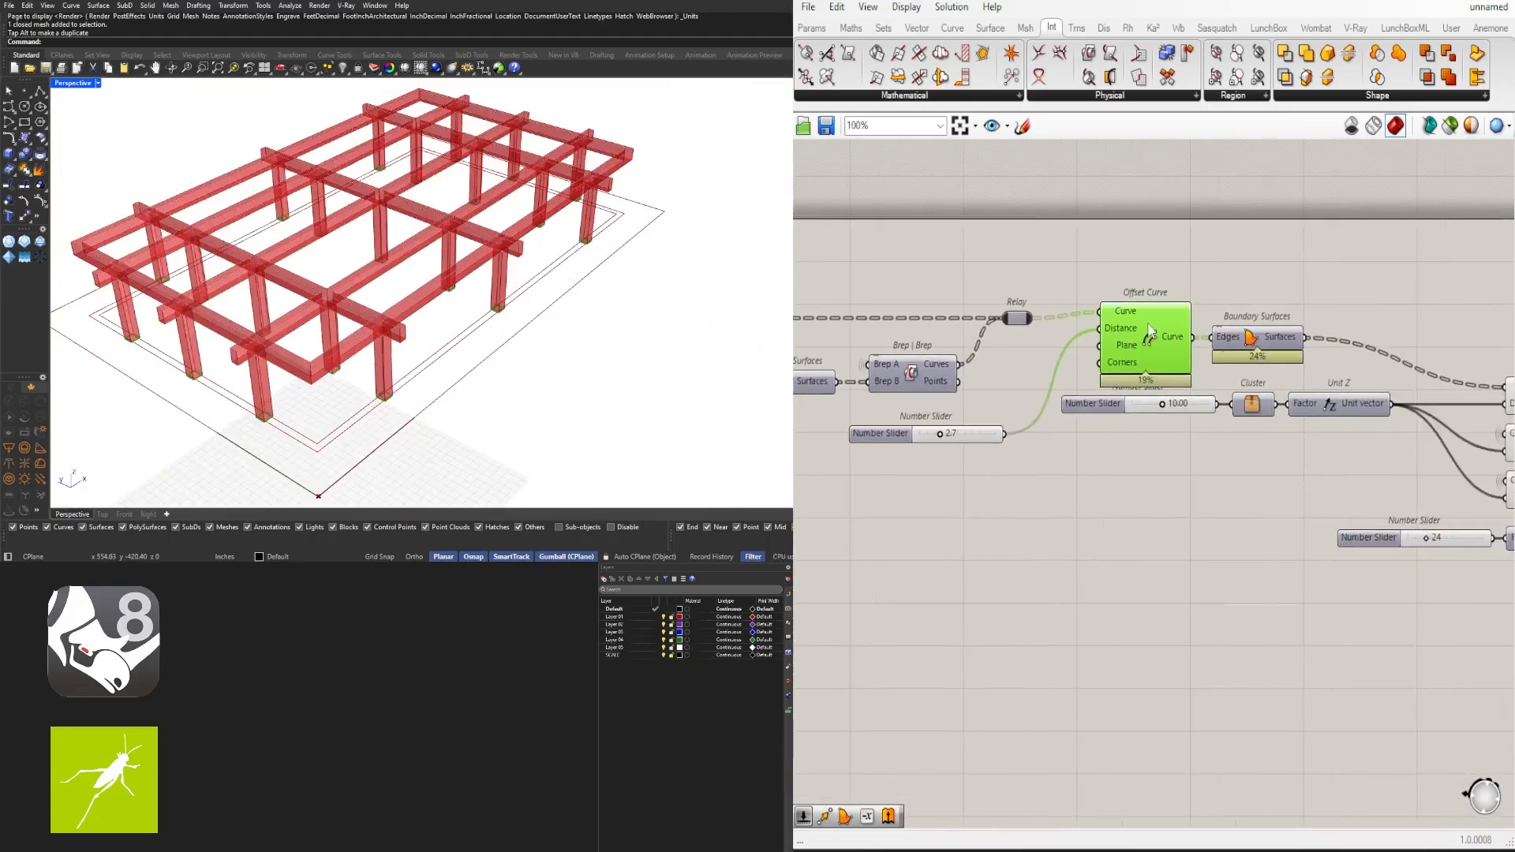
Move the column Boundary Surfaces and the extrusion components after it away from the column Offset Curve to free canvas space
{"action": "scroll", "coordinate": [1173, 433], "scroll_direction": "down", "scroll_amount": 4}
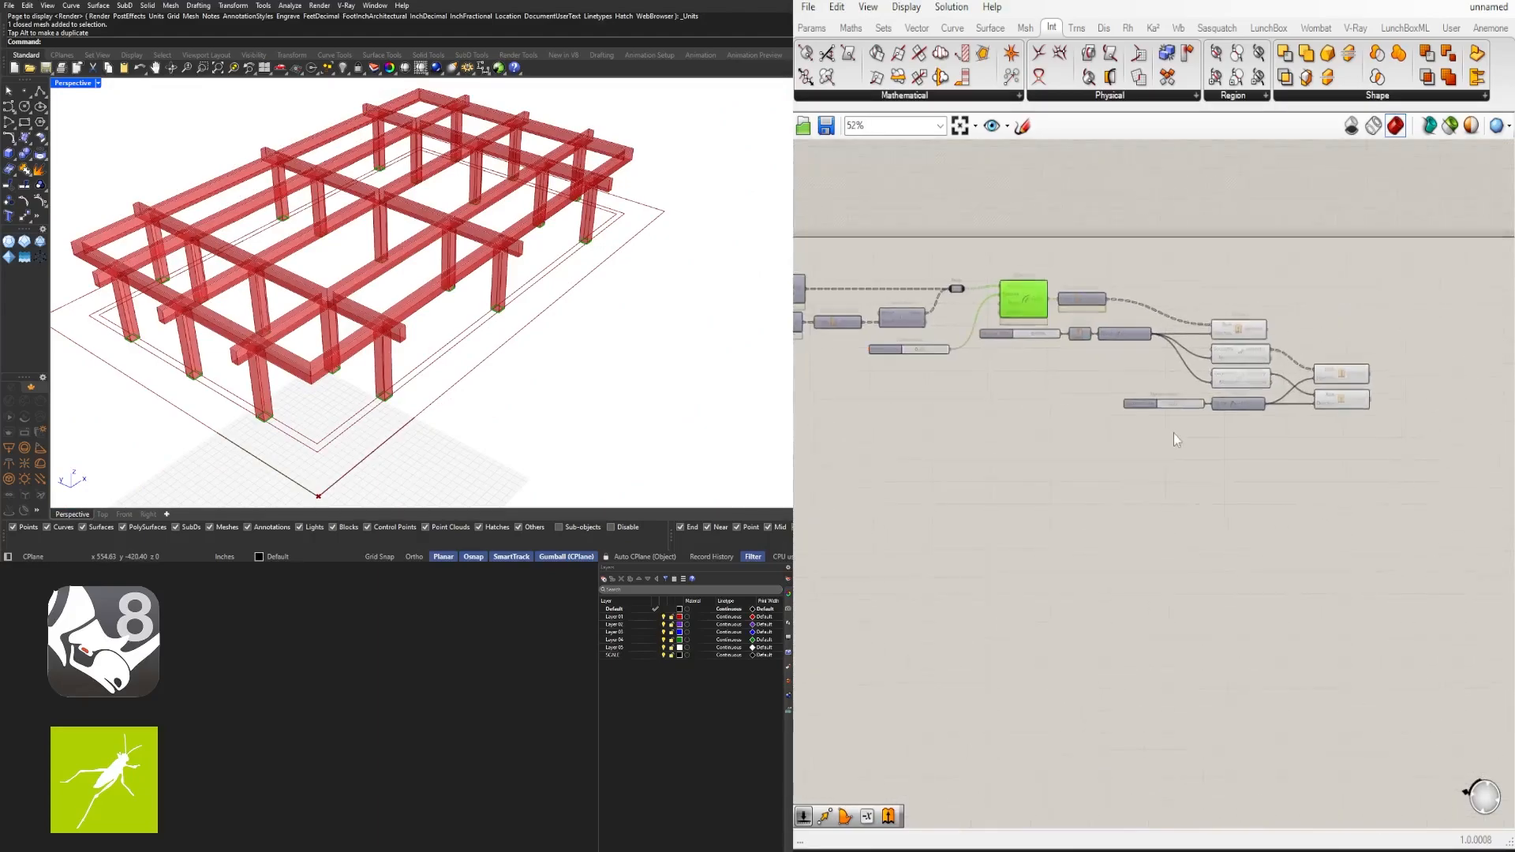
{"action": "left_click_drag", "start_coordinate": [1416, 514], "coordinate": [1077, 268]}
{"action": "scroll", "coordinate": [1095, 295], "scroll_direction": "up", "scroll_amount": 3}
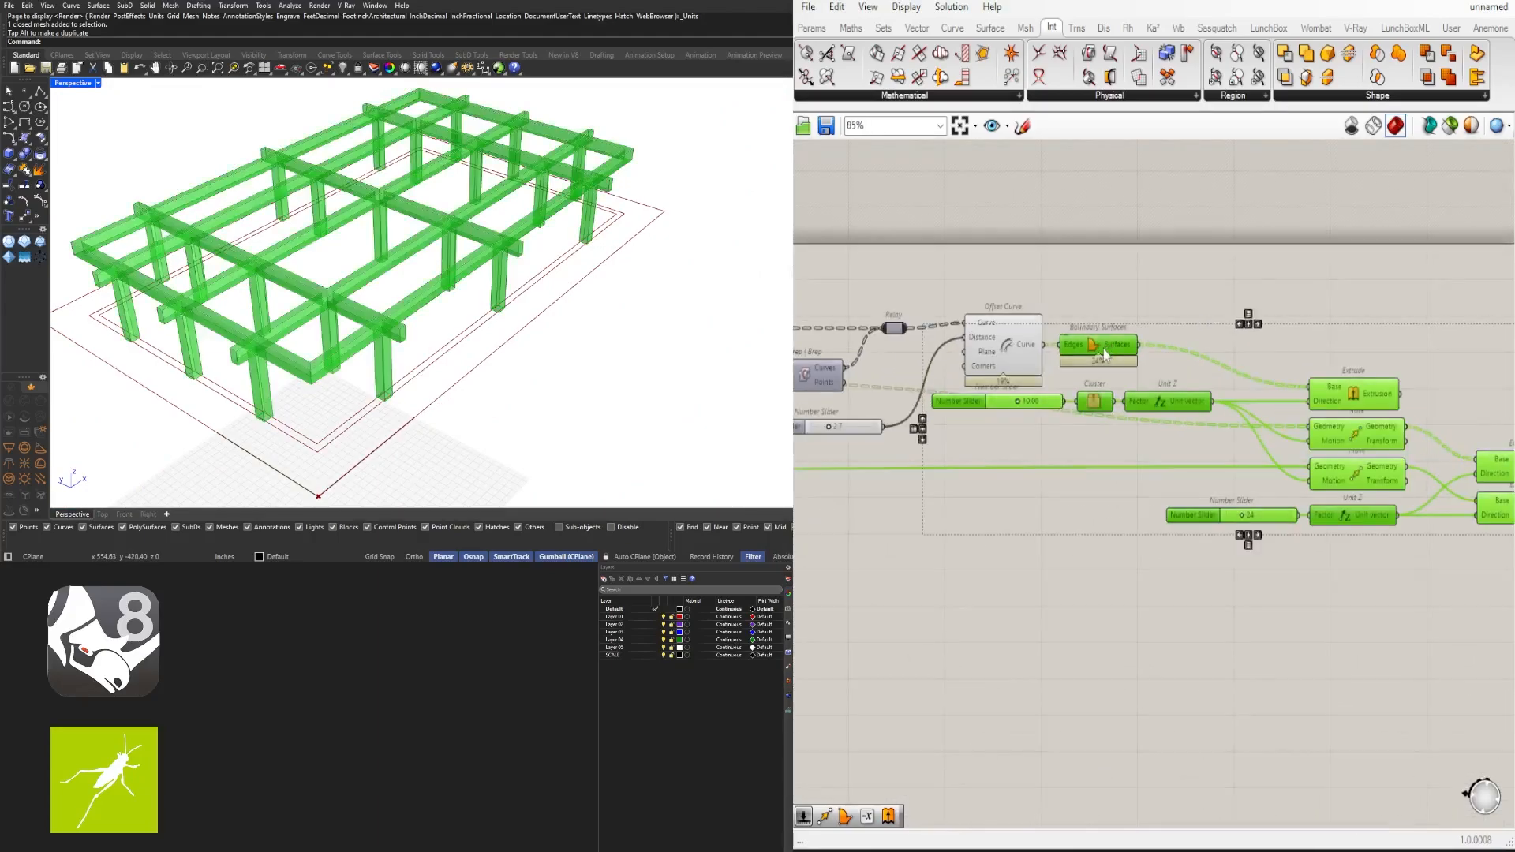
{"action": "left_click_drag", "start_coordinate": [1098, 347], "coordinate": [1230, 347]}
{"action": "left_click", "coordinate": [1121, 446]}
{"action": "right_click_drag", "start_coordinate": [1017, 430], "coordinate": [1144, 407]}
Duplicate the column Offset Curve with its distance slider and feed the original offset result into the copy's Curve input
{"action": "left_click", "coordinate": [1121, 337]}
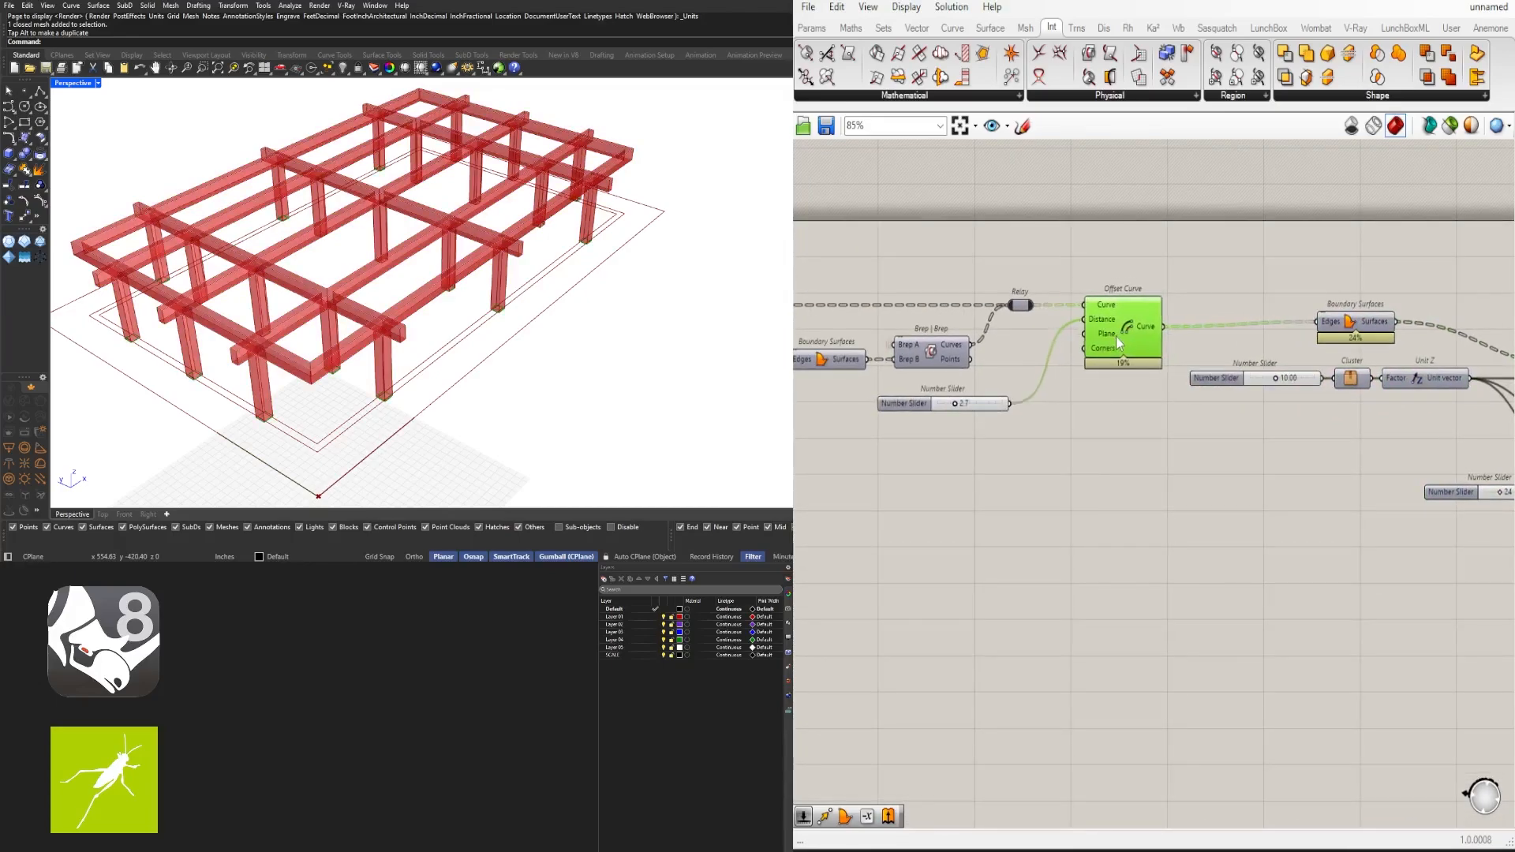
{"action": "scroll", "coordinate": [995, 393], "scroll_direction": "up", "scroll_amount": 2}
{"action": "left_click", "coordinate": [864, 410], "text": "shift"}
{"action": "scroll", "coordinate": [1077, 345], "scroll_direction": "down", "scroll_amount": 2}
{"action": "right_click_drag", "start_coordinate": [1077, 345], "coordinate": [997, 313]}
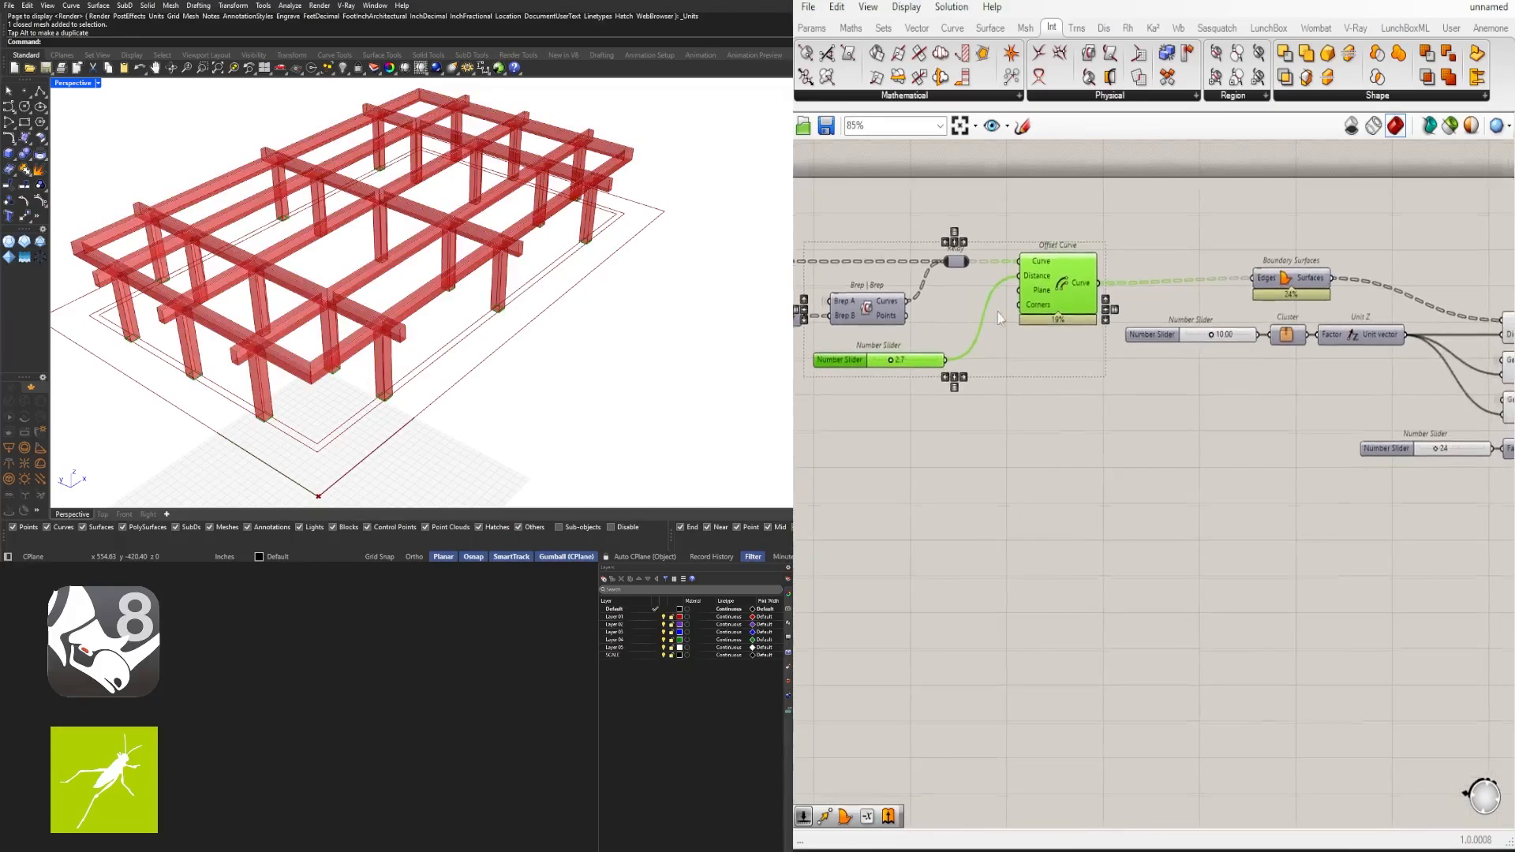
{"action": "left_click_drag", "start_coordinate": [1051, 288], "coordinate": [1145, 392], "text": "alt"}
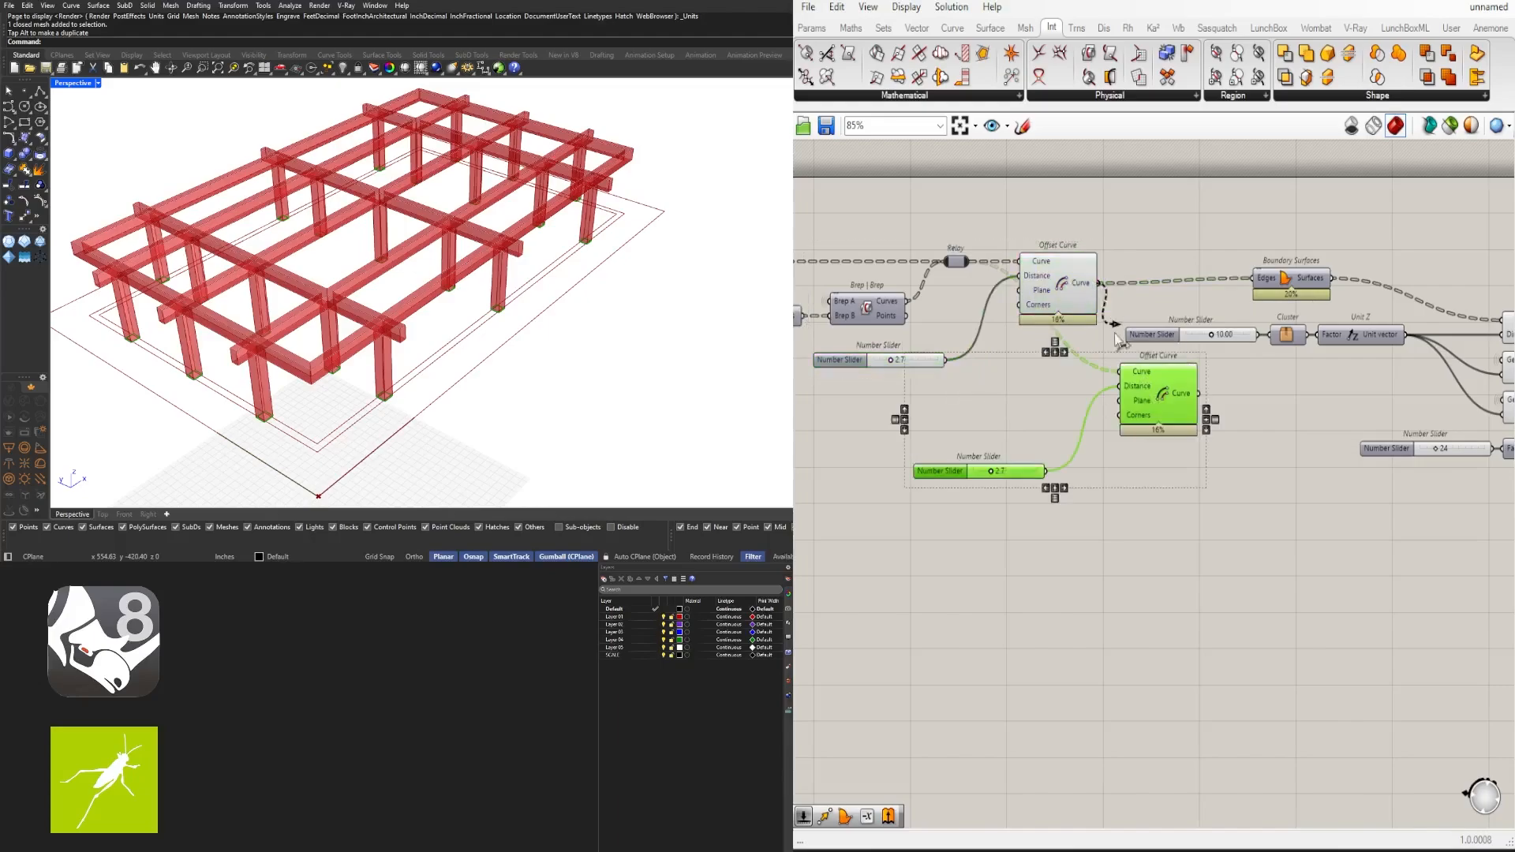
{"action": "left_click", "coordinate": [1147, 592]}
Place the copied slider beside the second Offset Curve and raise the slider's maximum to 60
{"action": "scroll", "coordinate": [991, 445], "scroll_direction": "up", "scroll_amount": 4}
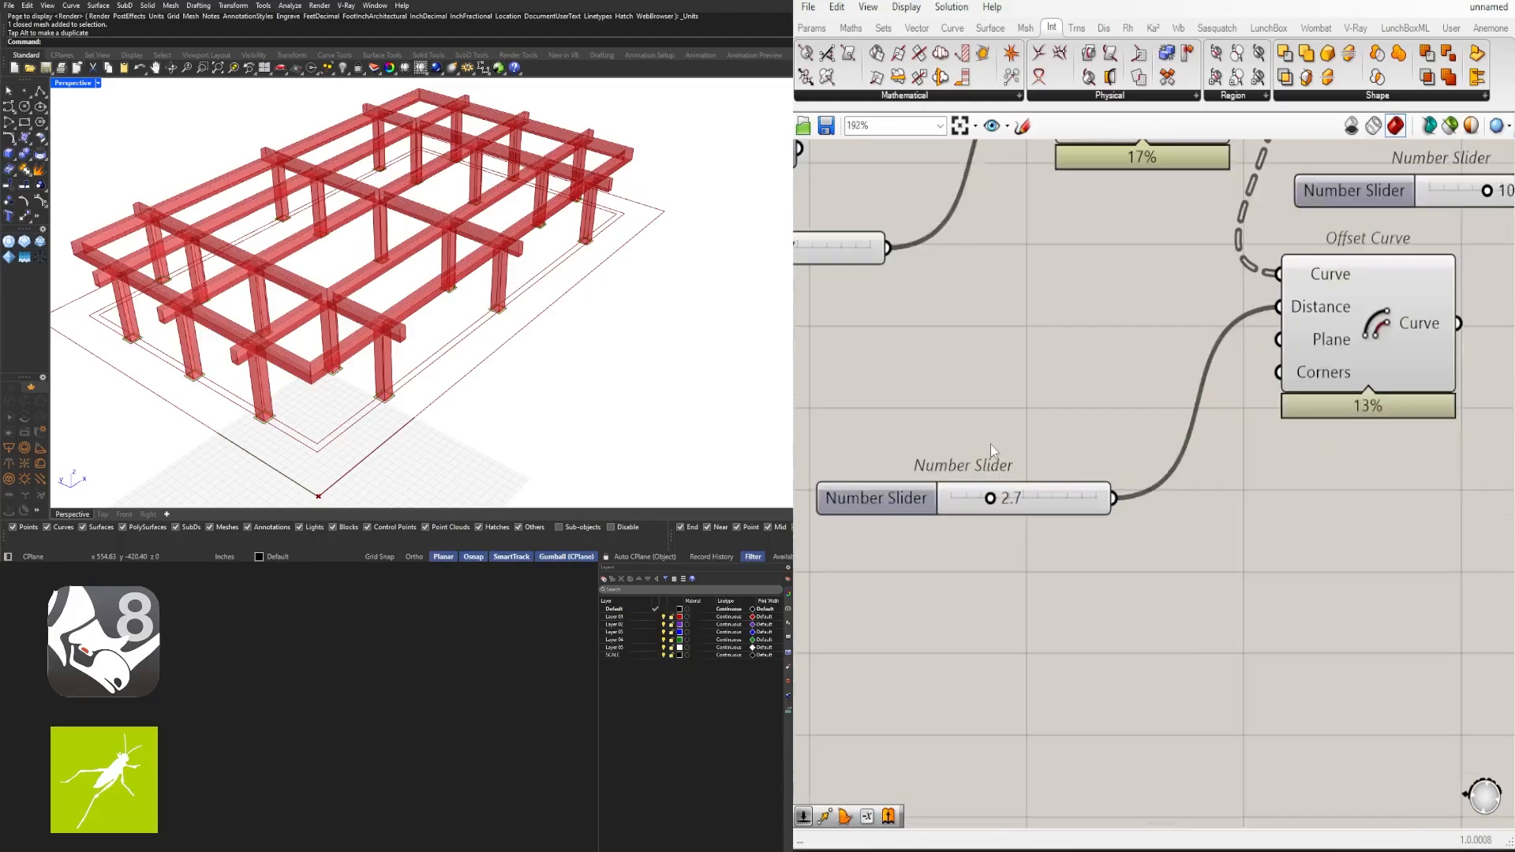
{"action": "left_click_drag", "start_coordinate": [946, 513], "coordinate": [1044, 317]}
{"action": "scroll", "coordinate": [1095, 307], "scroll_direction": "up", "scroll_amount": 2}
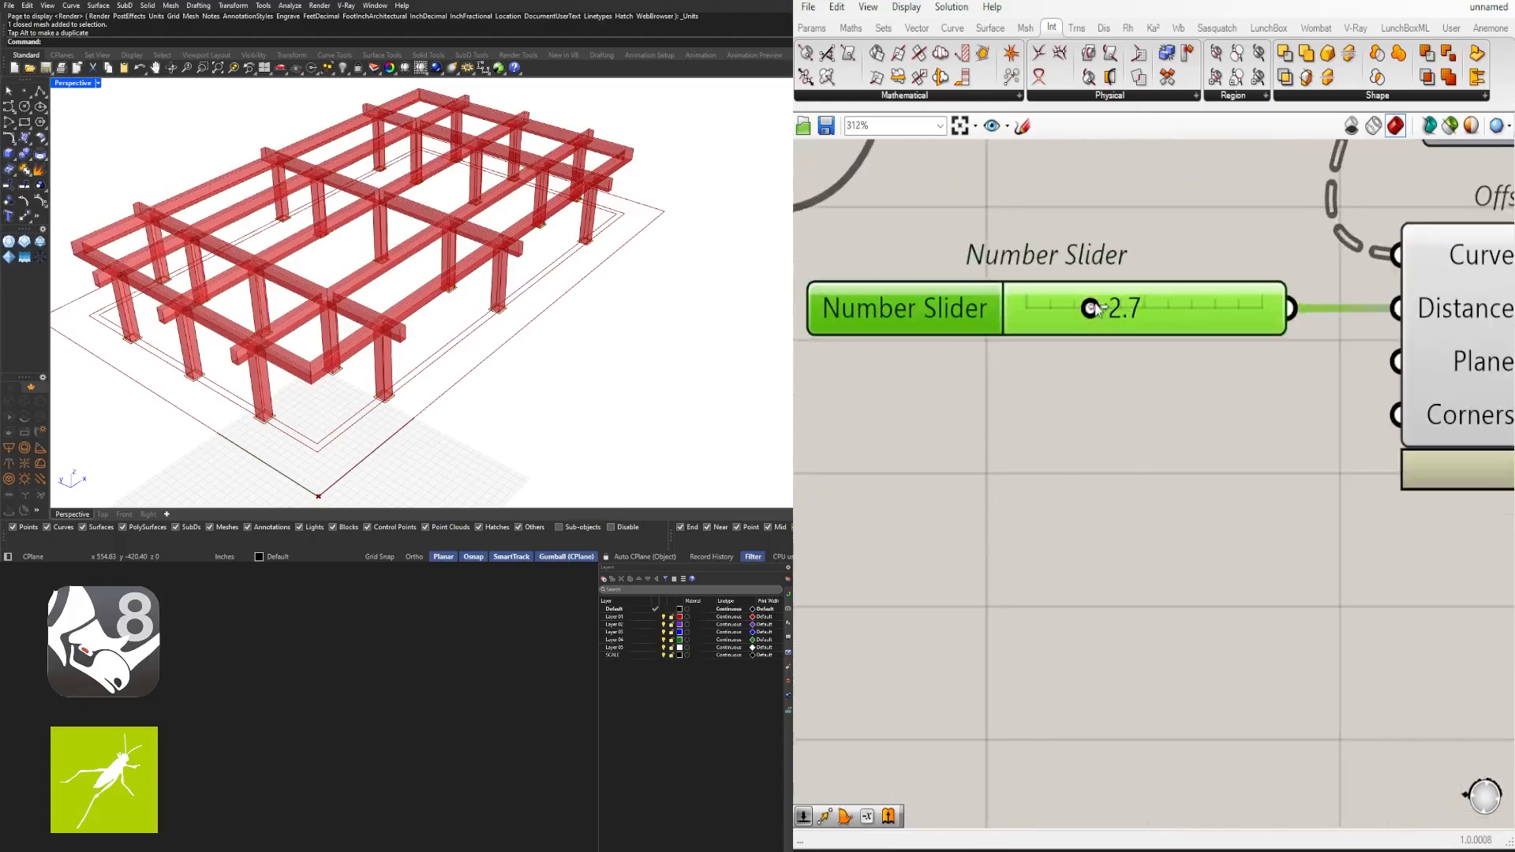
{"action": "scroll", "coordinate": [984, 513], "scroll_direction": "down", "scroll_amount": 3}
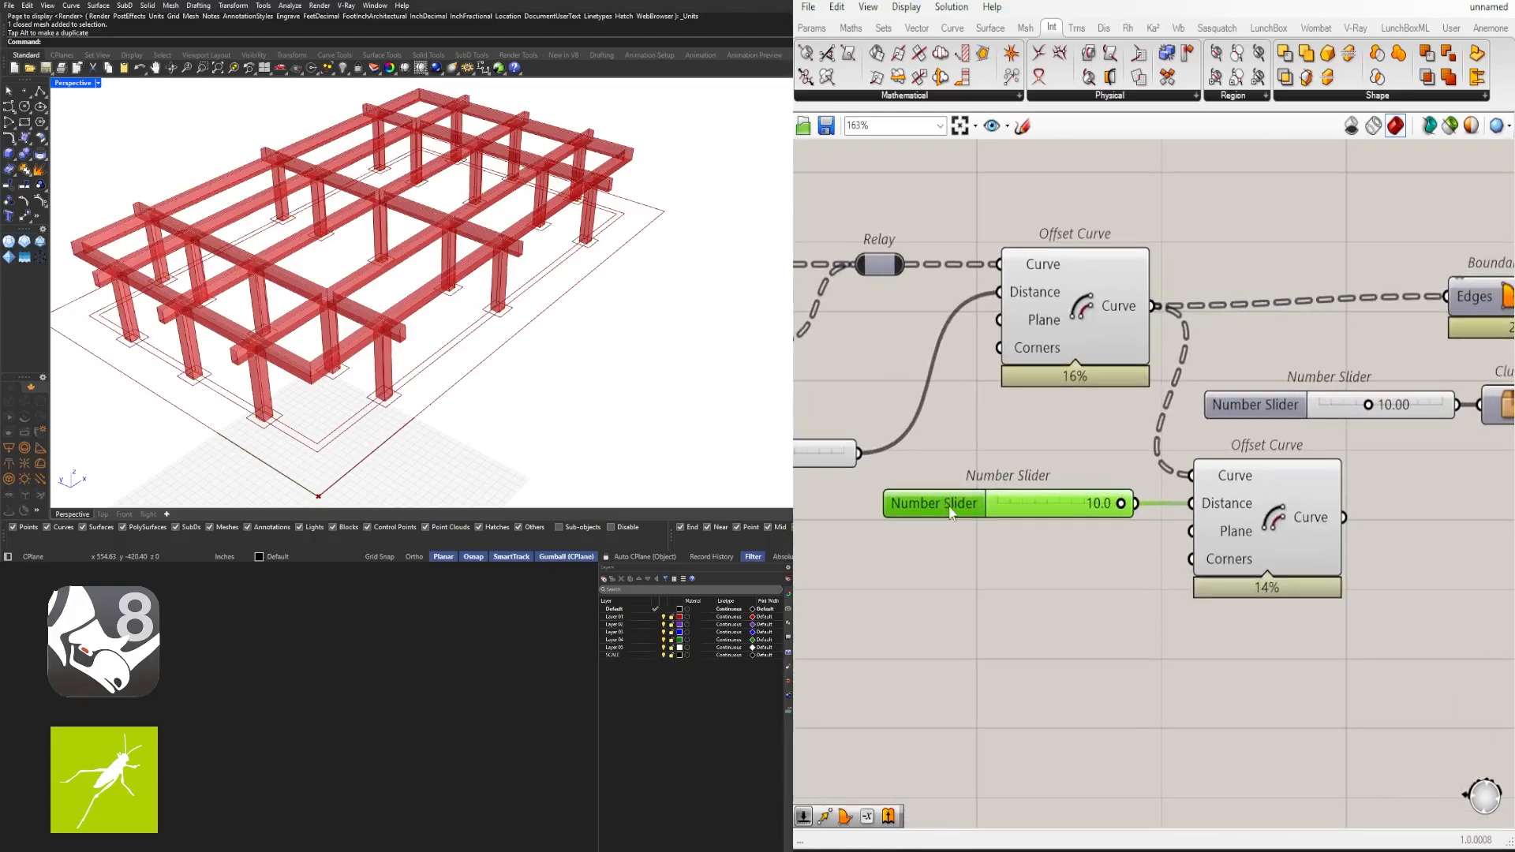
{"action": "double_click", "coordinate": [969, 501]}
{"action": "double_click", "coordinate": [998, 548]}
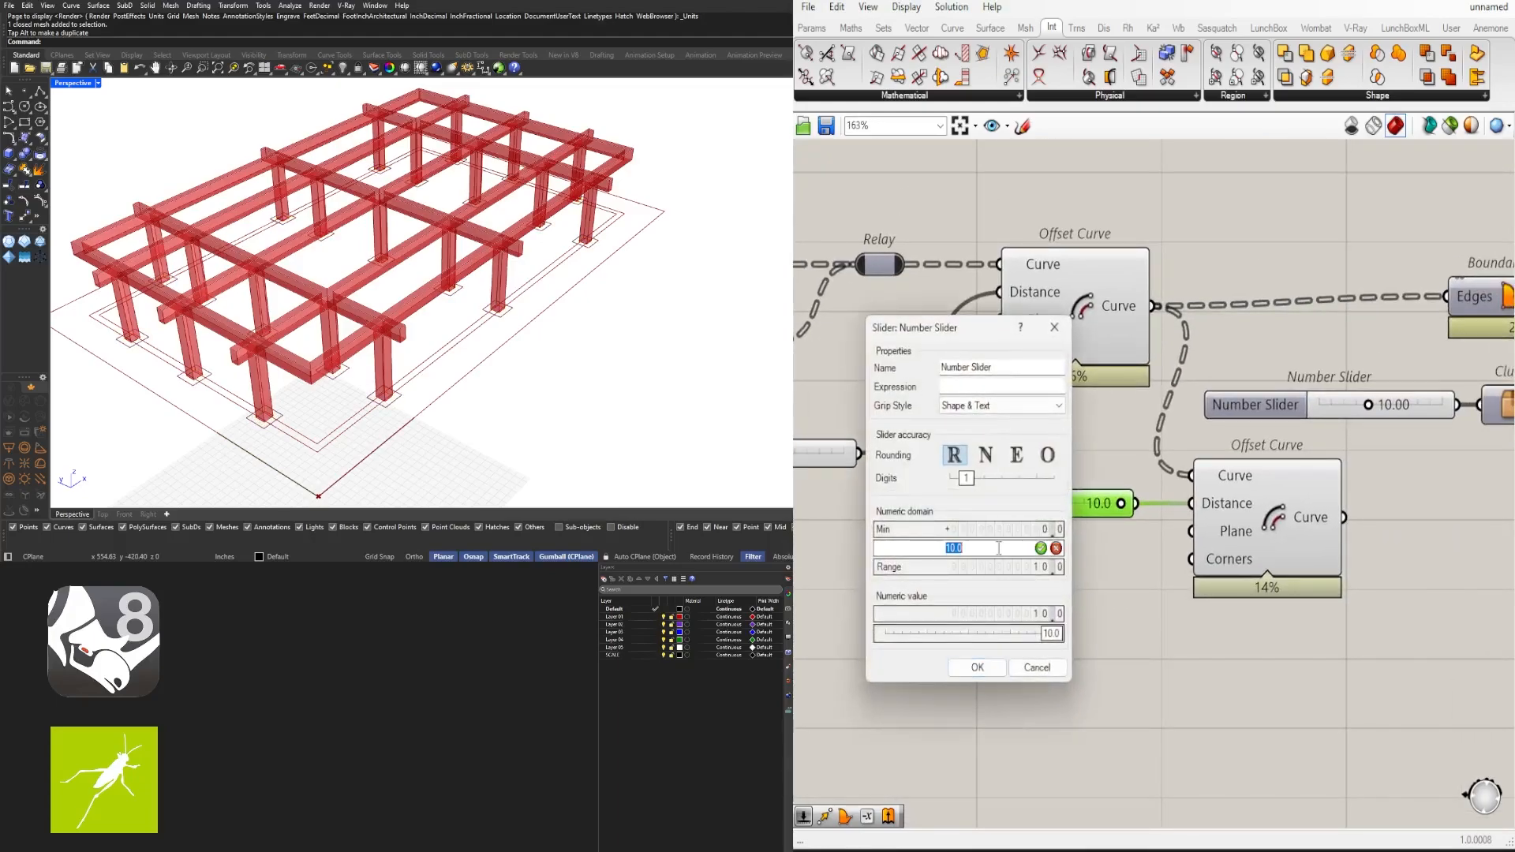
{"action": "type", "text": "60"}
{"action": "left_click", "coordinate": [978, 666]}
Try 24 as the second Offset Curve's distance and settle on 12.0 for the footing outline
{"action": "scroll", "coordinate": [1082, 485], "scroll_direction": "up", "scroll_amount": 3}
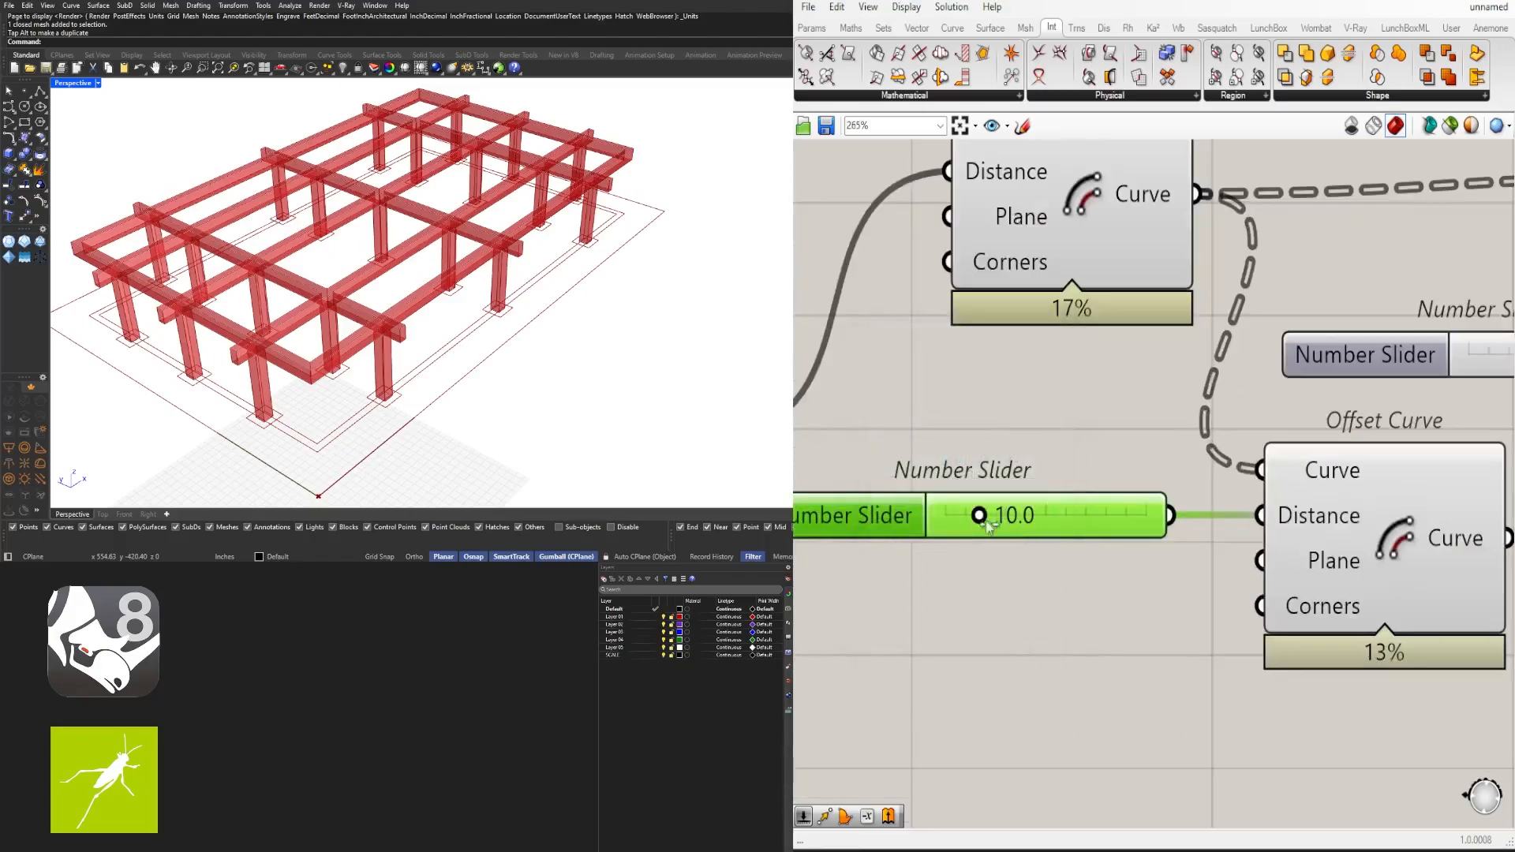
{"action": "left_click_drag", "start_coordinate": [979, 516], "coordinate": [1007, 516]}
{"action": "double_click", "coordinate": [1031, 516]}
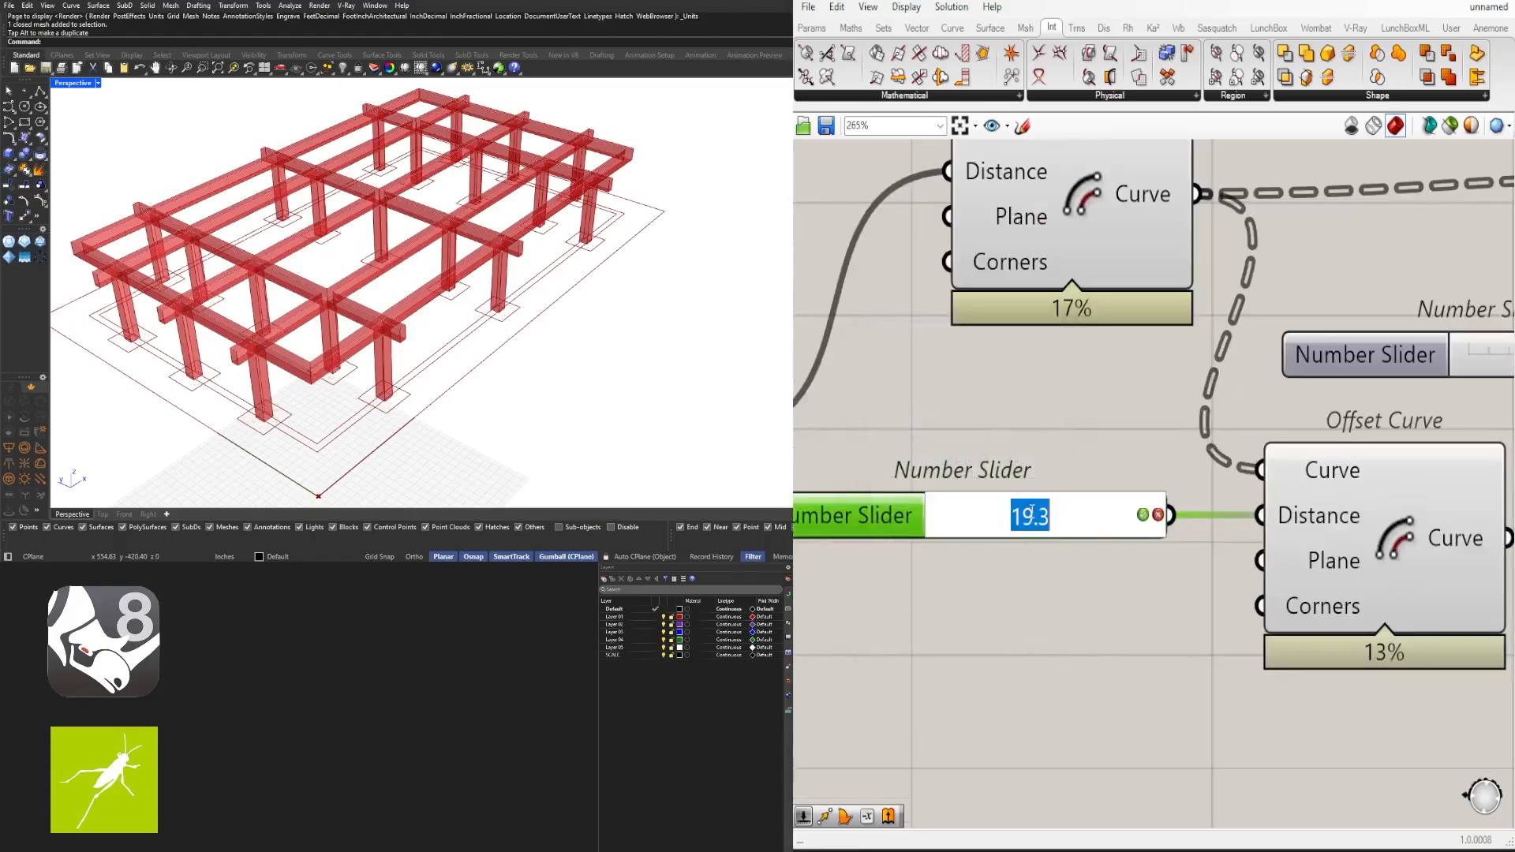
{"action": "type", "text": "24"}
{"action": "key", "text": "Return"}
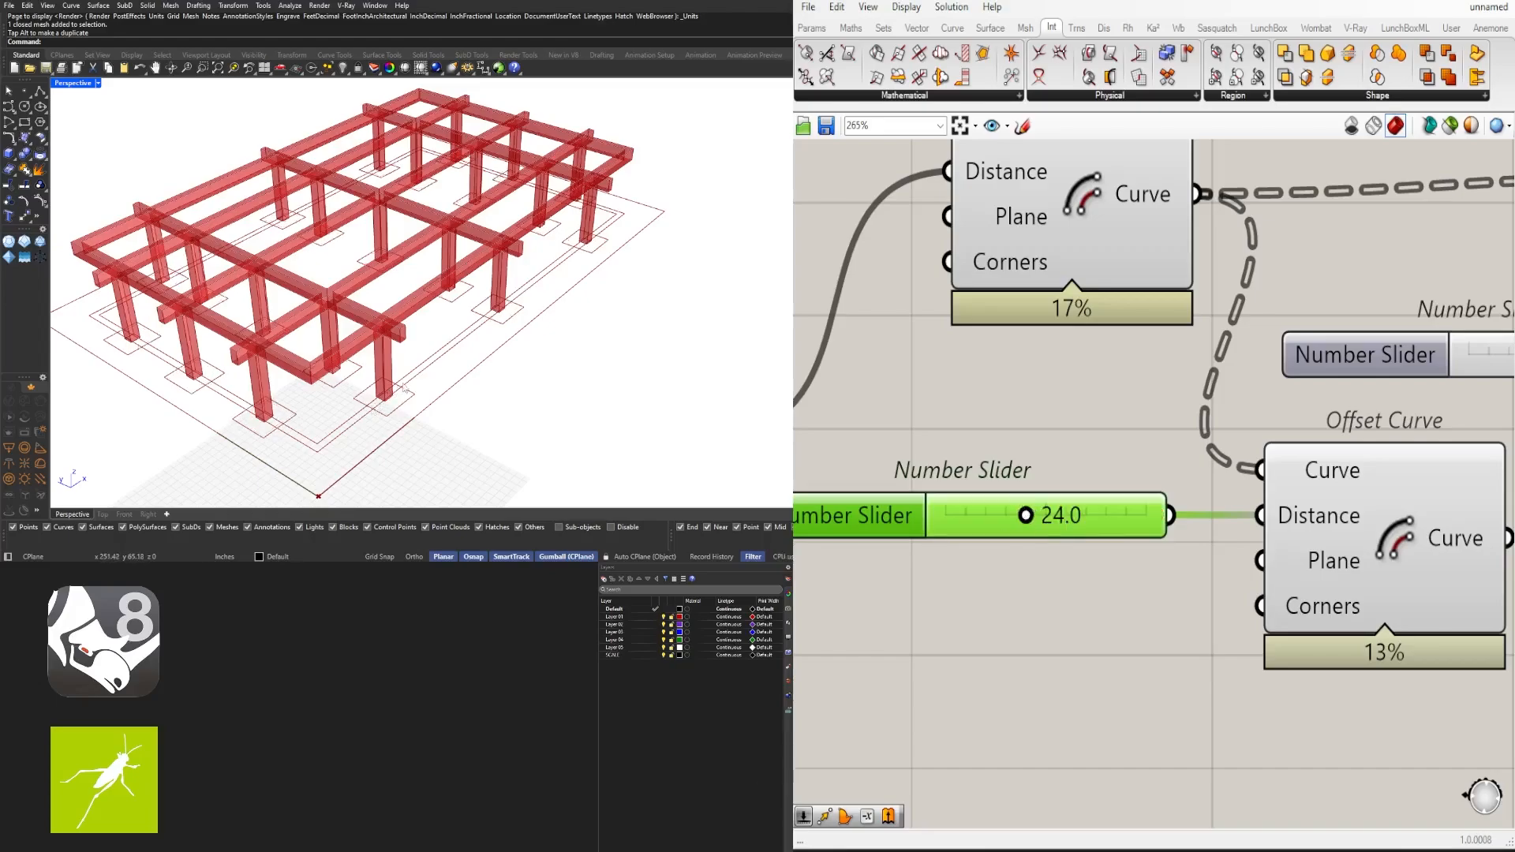
{"action": "double_click", "coordinate": [1083, 516]}
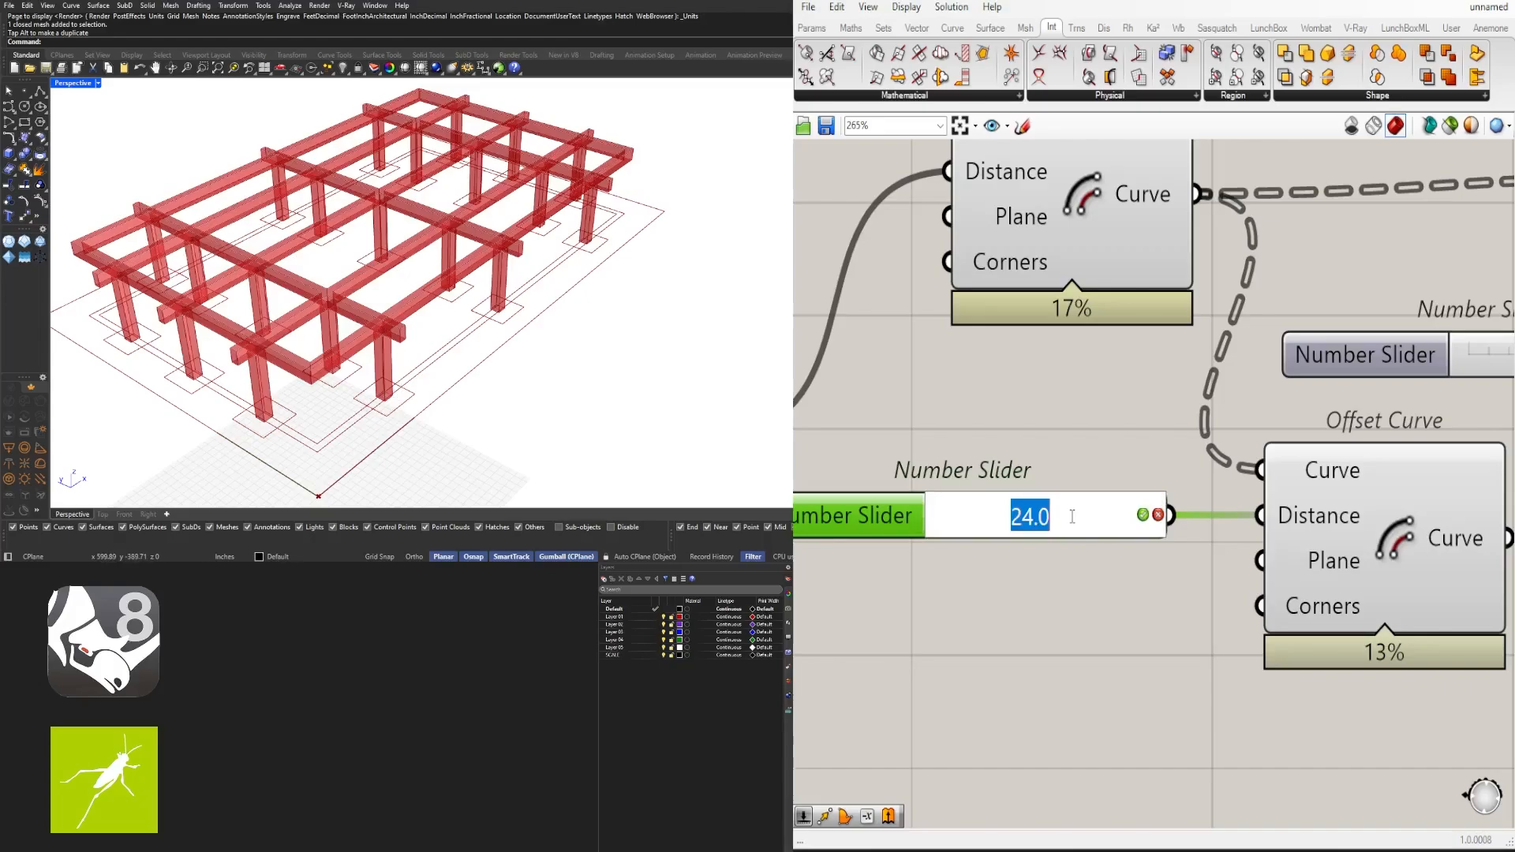
{"action": "key", "text": "Return"}
{"action": "scroll", "coordinate": [1211, 456], "scroll_direction": "down", "scroll_amount": 3}
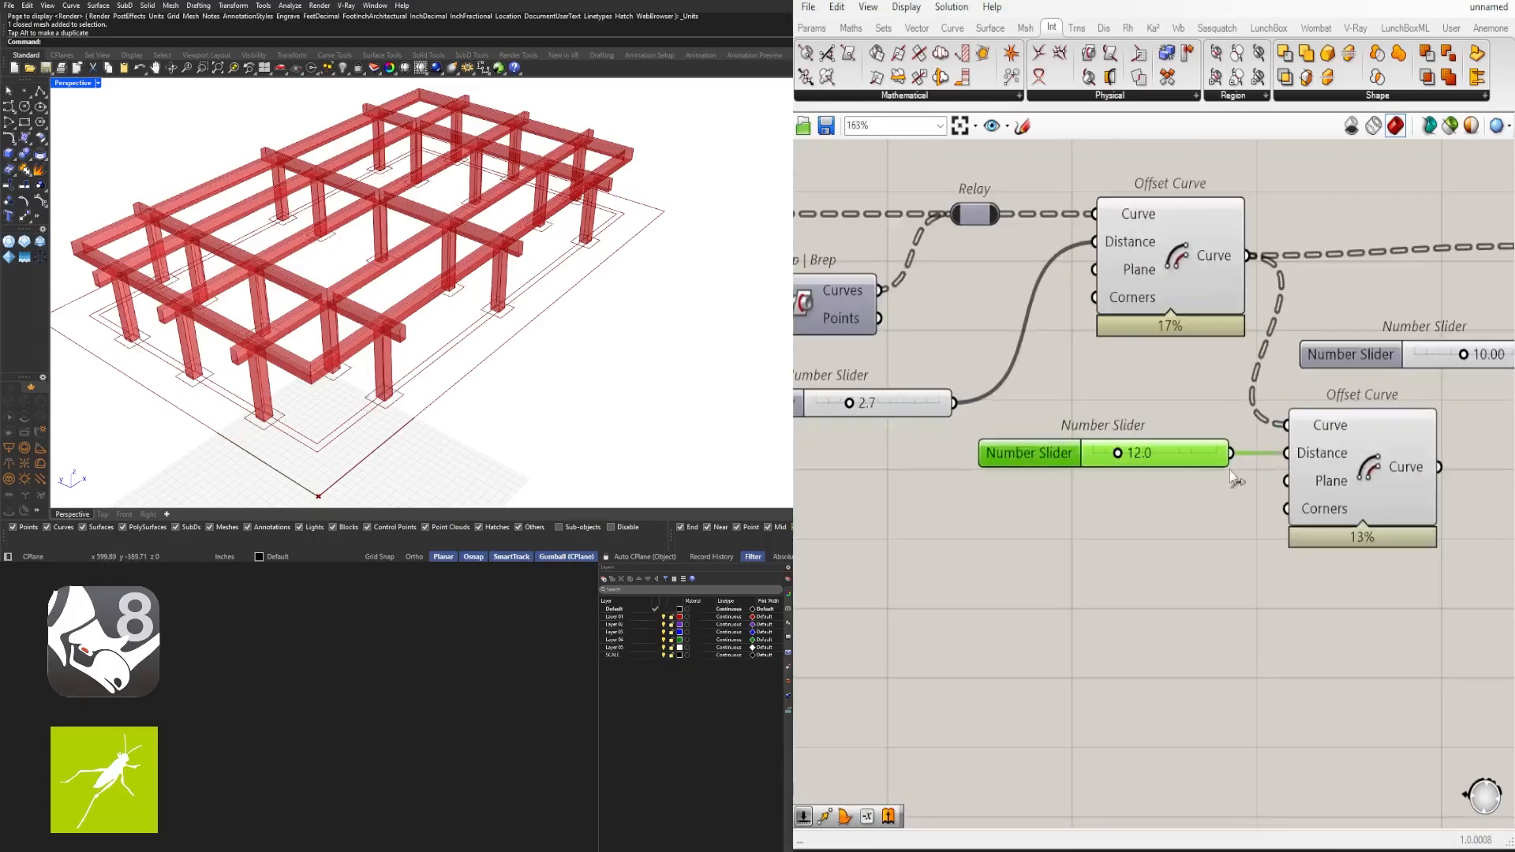
Shift the second Offset Curve and its slider along the canvas and compare the column and footing outlines in the viewport
{"action": "left_click_drag", "start_coordinate": [1294, 618], "coordinate": [971, 417]}
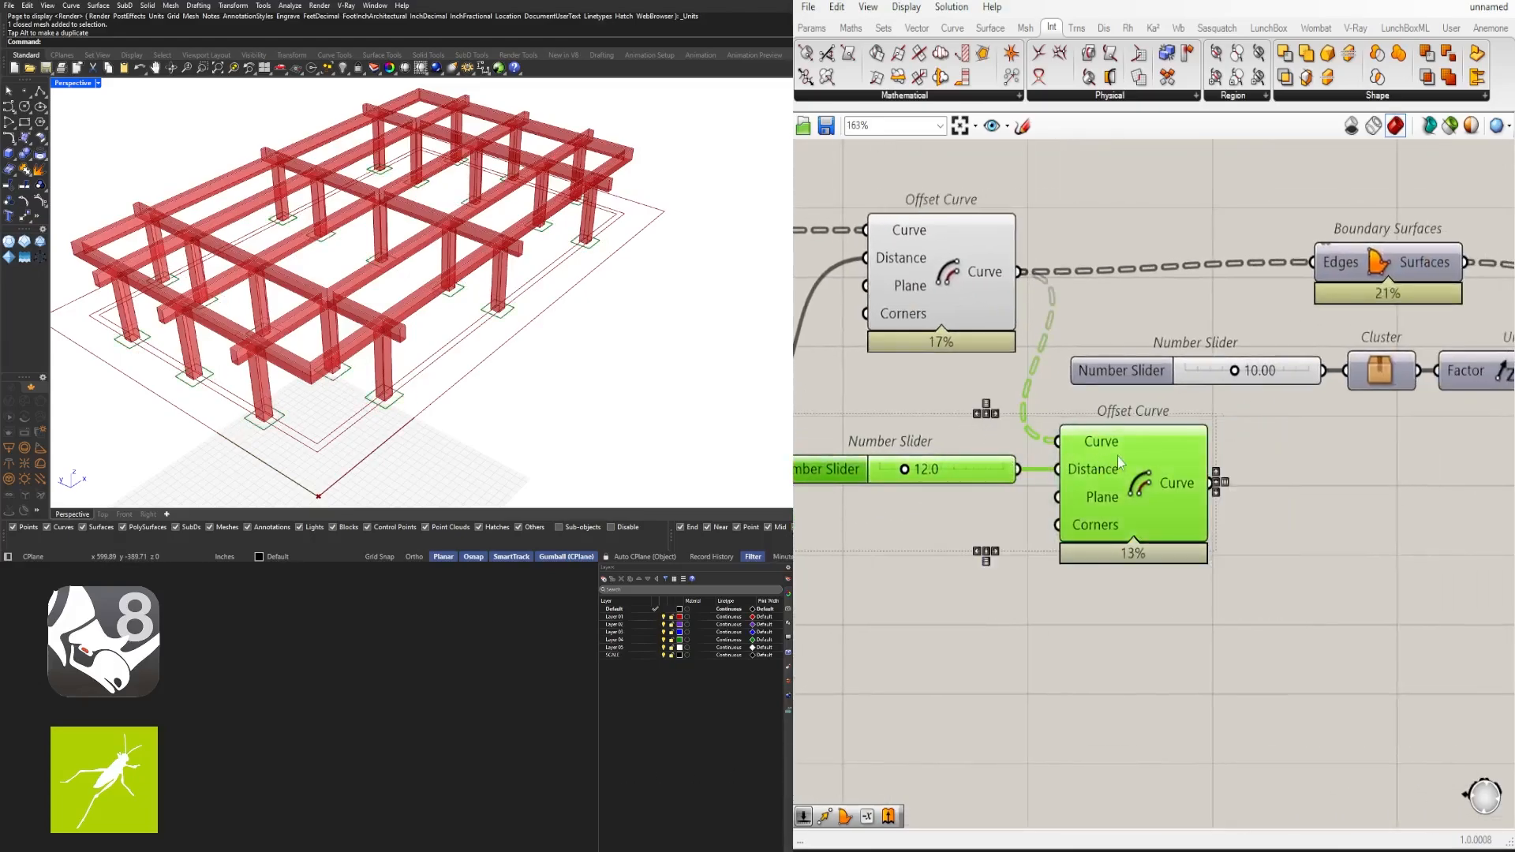
{"action": "left_click_drag", "start_coordinate": [1117, 457], "coordinate": [1176, 456]}
{"action": "left_click", "coordinate": [1293, 522]}
{"action": "left_click", "coordinate": [961, 252]}
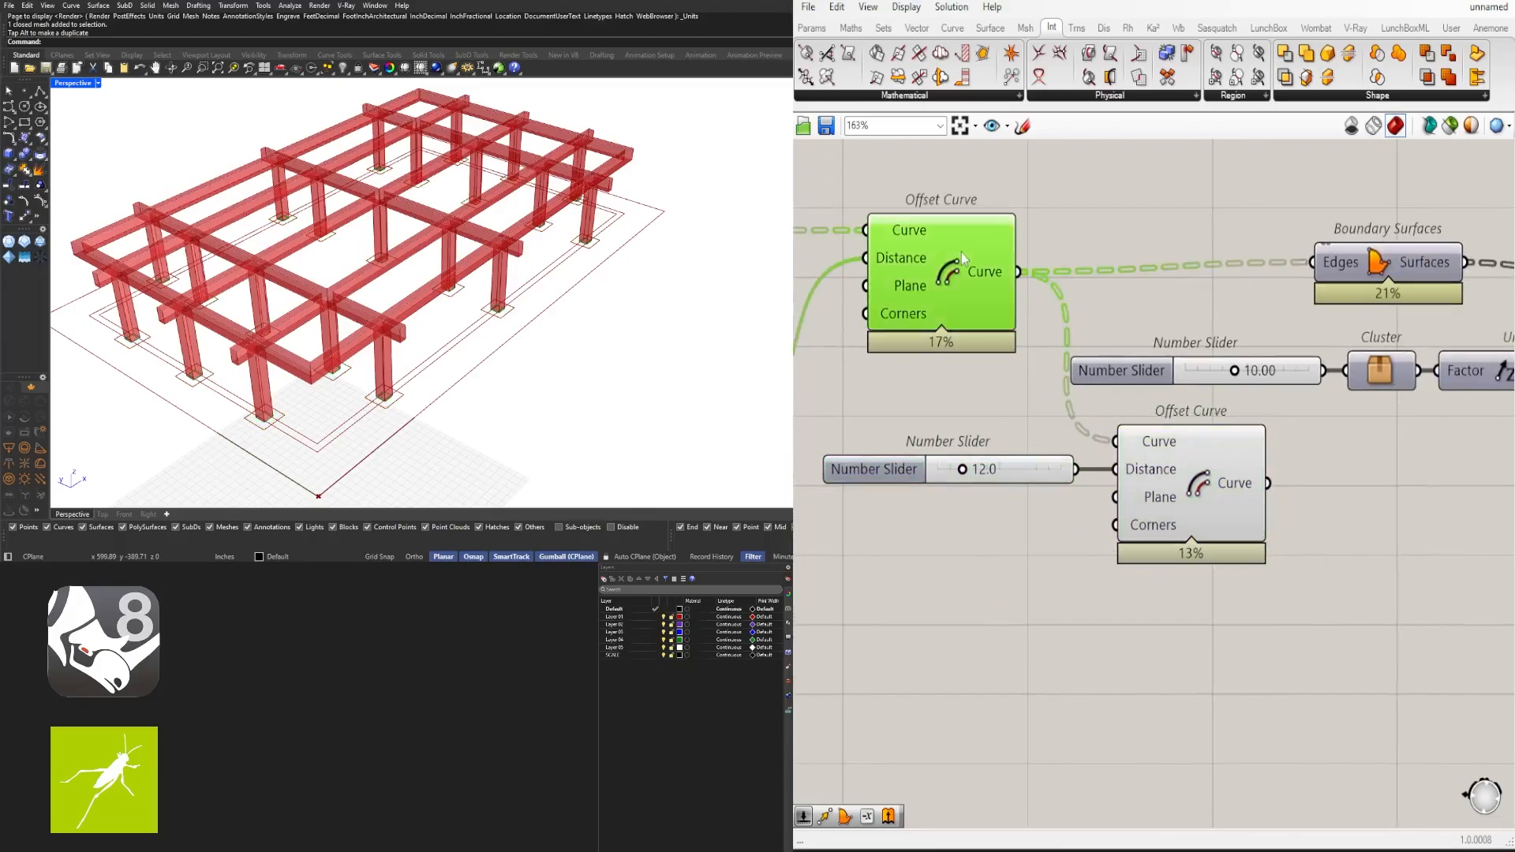
{"action": "left_click", "coordinate": [1205, 473]}
{"action": "scroll", "coordinate": [979, 477], "scroll_direction": "up", "scroll_amount": 4}
{"action": "scroll", "coordinate": [1181, 514], "scroll_direction": "down", "scroll_amount": 5}
{"action": "right_click_drag", "start_coordinate": [1341, 537], "coordinate": [1136, 530]}
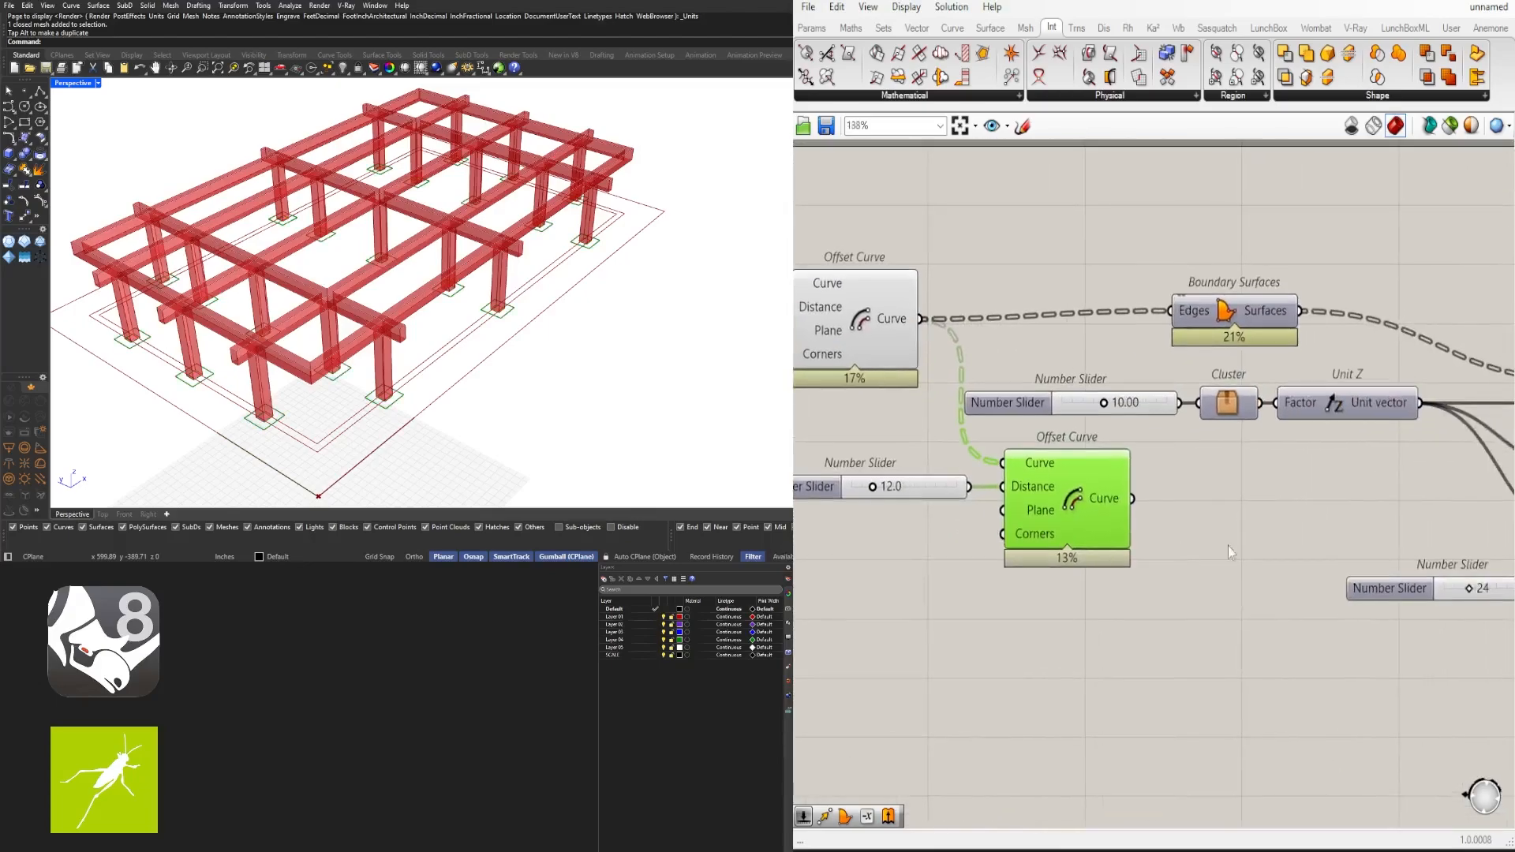
Add a Boundary Surfaces component and connect the second Offset Curve's result to its Edges input
{"action": "double_click", "coordinate": [1250, 523]}
{"action": "left_click", "coordinate": [1211, 313]}
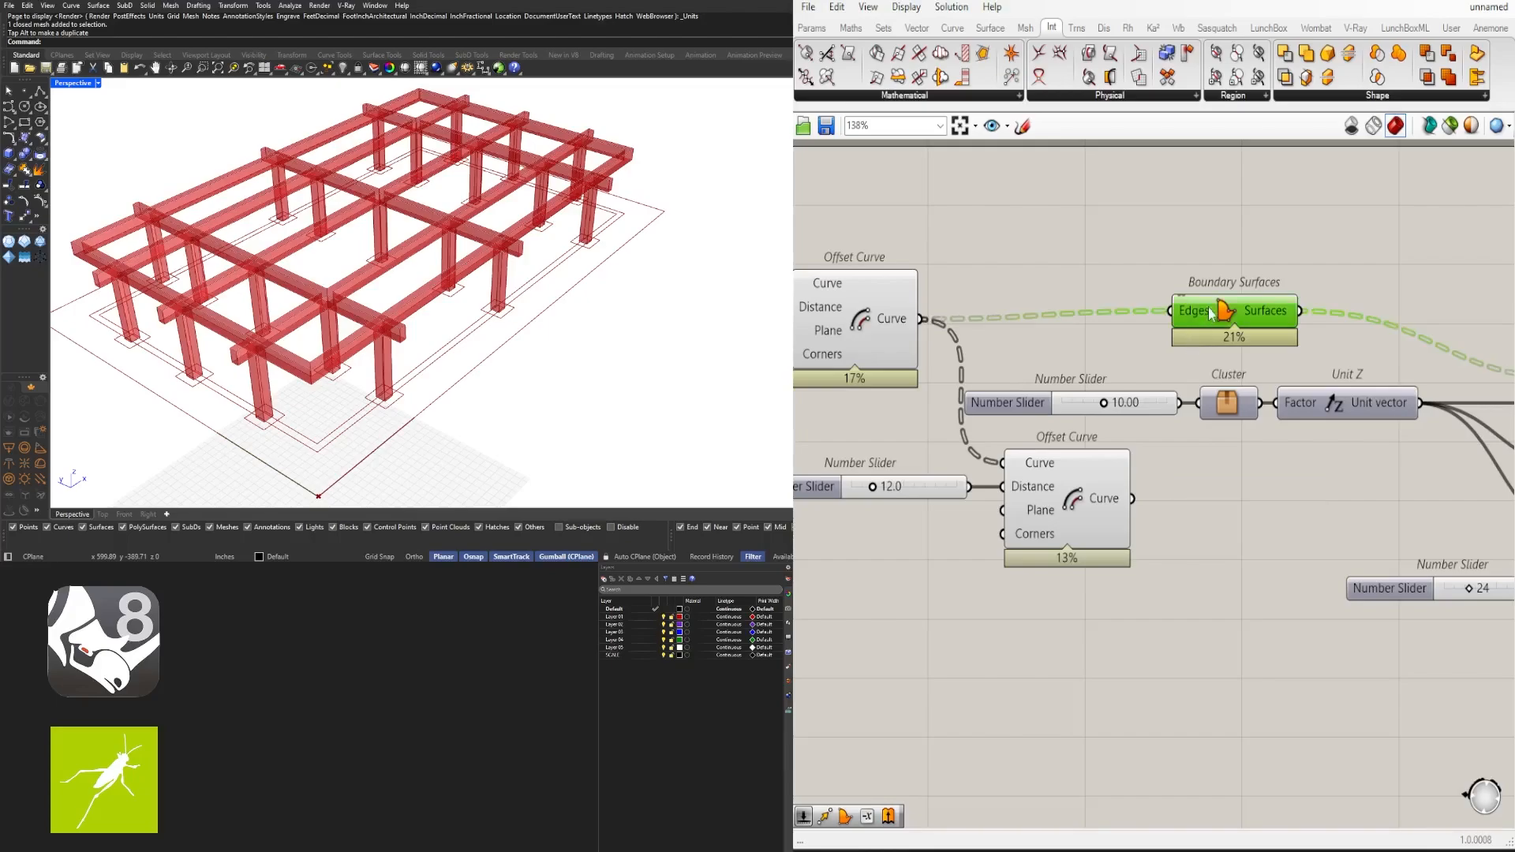
{"action": "double_click", "coordinate": [1194, 520]}
{"action": "type", "text": "boun"}
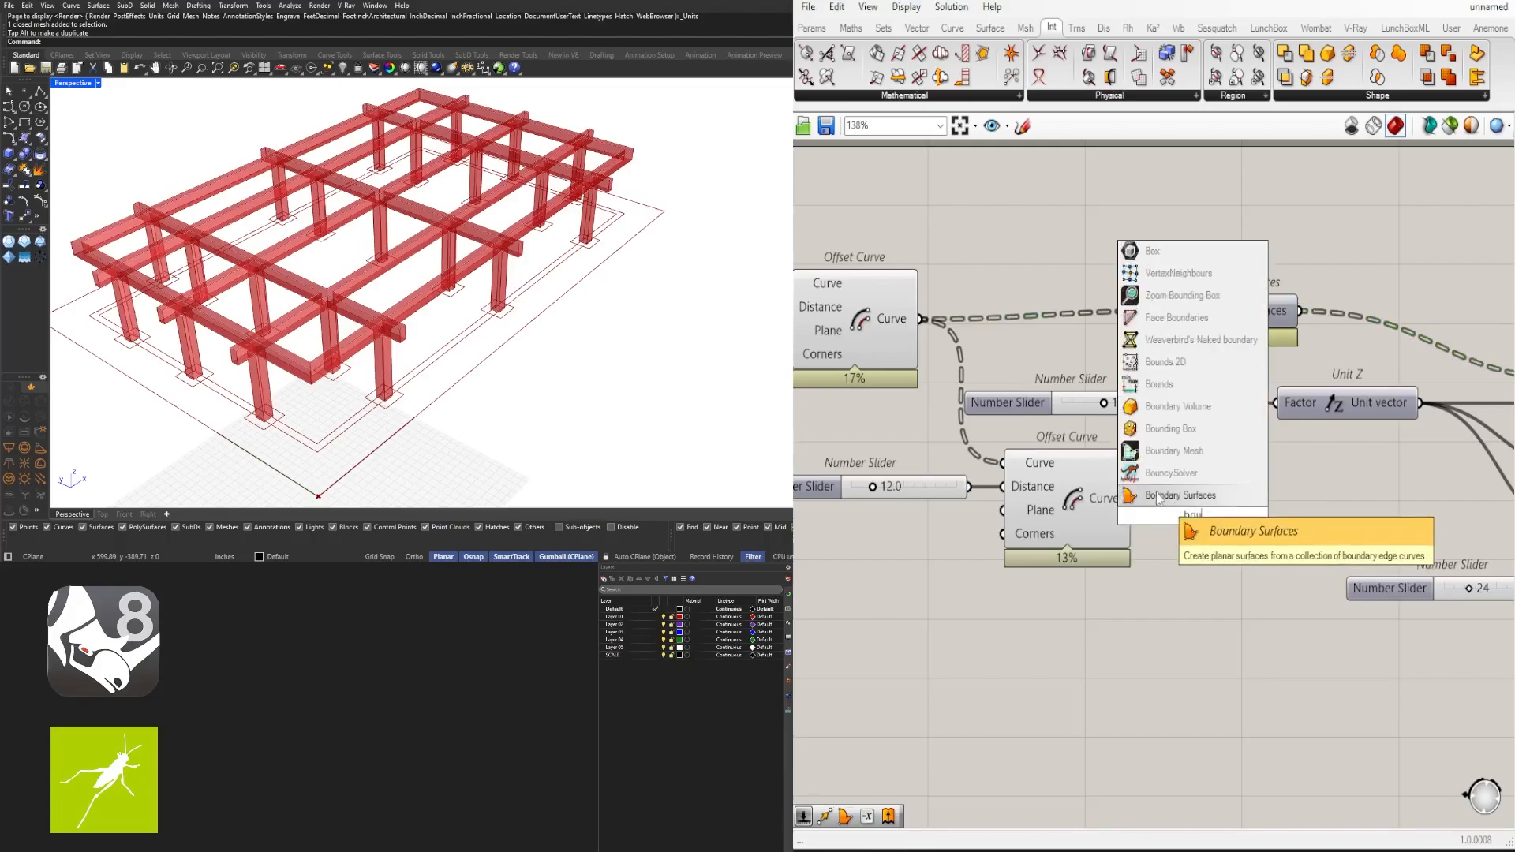
{"action": "left_click", "coordinate": [1170, 497]}
{"action": "mouse_move", "coordinate": [1183, 514]}
{"action": "left_mouse_down"}
{"action": "mouse_move", "coordinate": [1216, 501]}
{"action": "mouse_move", "coordinate": [1161, 501]}
{"action": "left_mouse_up"}
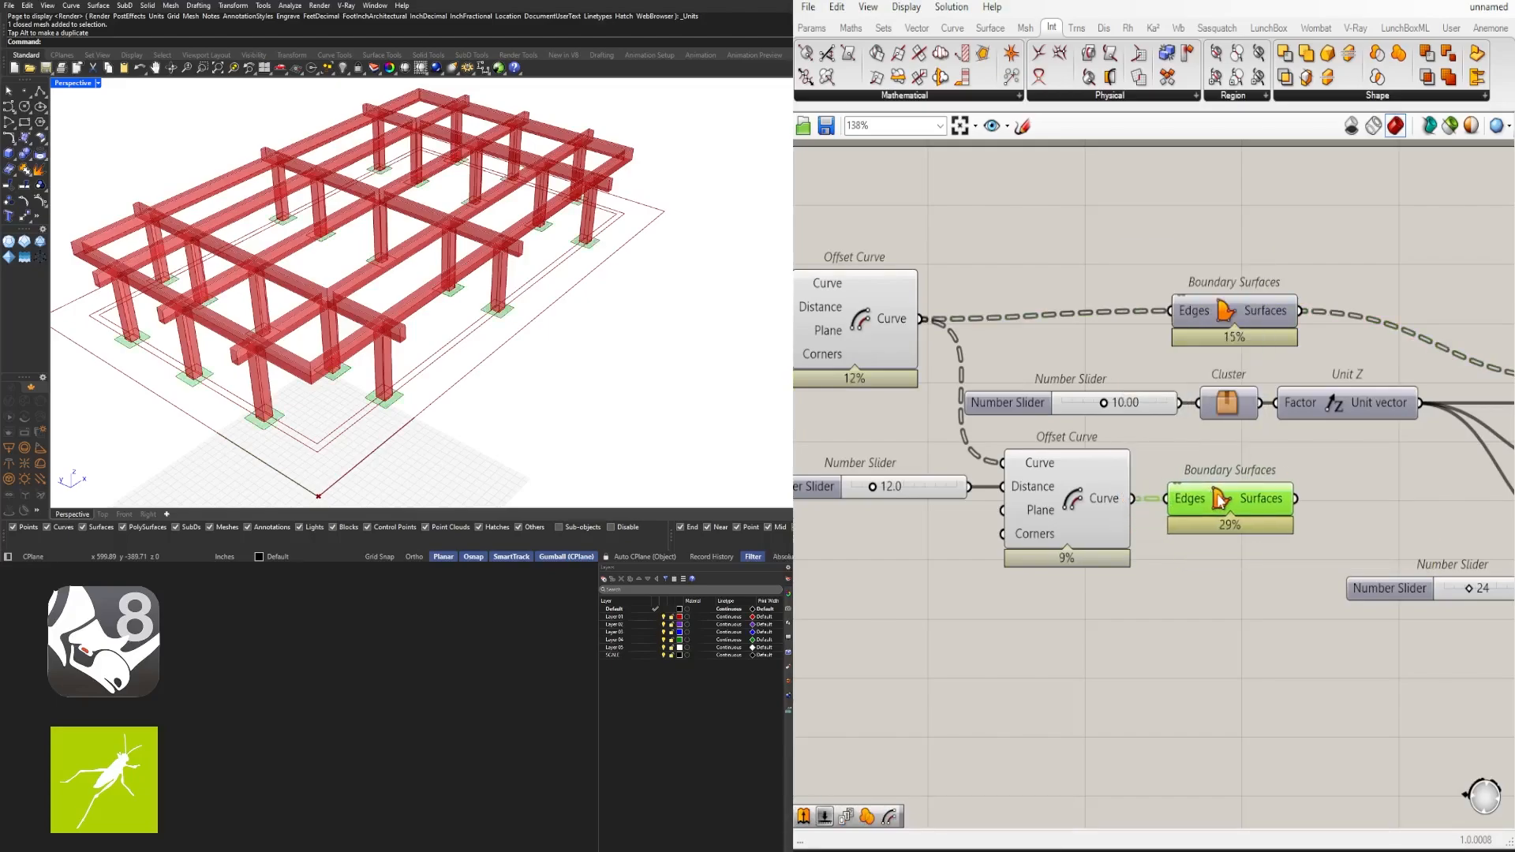
Duplicate a beam Extrude with its Unit Z and height slider, and connect the footing Boundary Surfaces to the copy's Base
{"action": "scroll", "coordinate": [1275, 562], "scroll_direction": "down", "scroll_amount": 3}
{"action": "right_click_drag", "start_coordinate": [1349, 583], "coordinate": [1394, 501]}
{"action": "left_click_drag", "start_coordinate": [1507, 499], "coordinate": [1149, 450]}
{"action": "key", "text": "alt"}
{"action": "left_click_drag", "start_coordinate": [1413, 446], "coordinate": [1024, 495]}
{"action": "left_click", "coordinate": [1078, 397]}
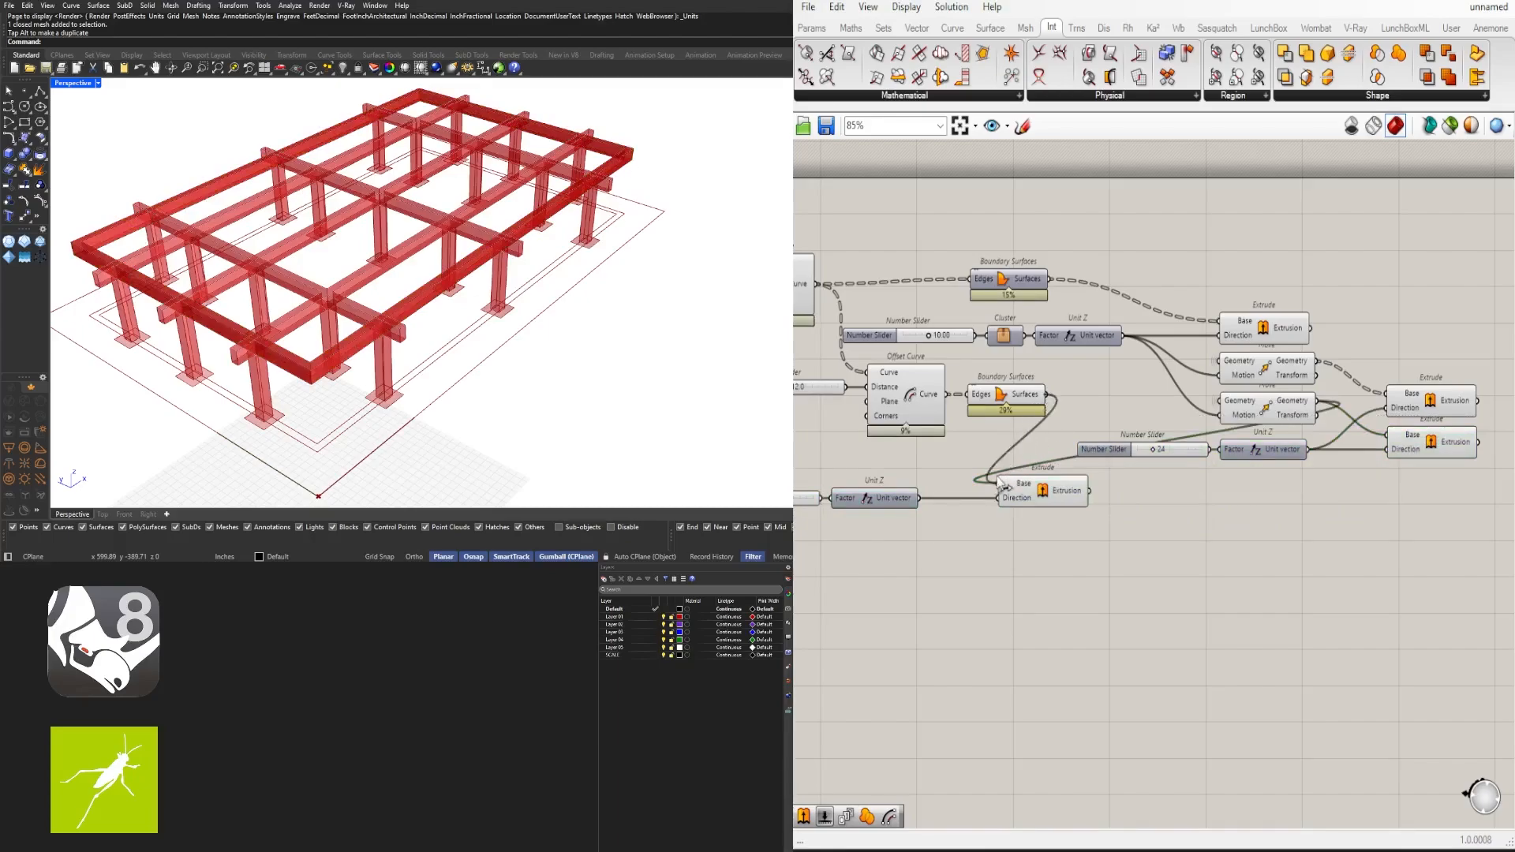
{"action": "scroll", "coordinate": [1171, 513], "scroll_direction": "down", "scroll_amount": 3}
{"action": "scroll", "coordinate": [1074, 481], "scroll_direction": "up", "scroll_amount": 3}
Reposition the footing extrusion group and move the column and beam extrusion components farther along the canvas
{"action": "left_click_drag", "start_coordinate": [1182, 541], "coordinate": [797, 477]}
{"action": "left_click_drag", "start_coordinate": [1128, 485], "coordinate": [1087, 455]}
{"action": "scroll", "coordinate": [1152, 477], "scroll_direction": "down", "scroll_amount": 3}
{"action": "right_click_drag", "start_coordinate": [1278, 541], "coordinate": [1105, 568]}
{"action": "left_click_drag", "start_coordinate": [1367, 558], "coordinate": [1082, 341]}
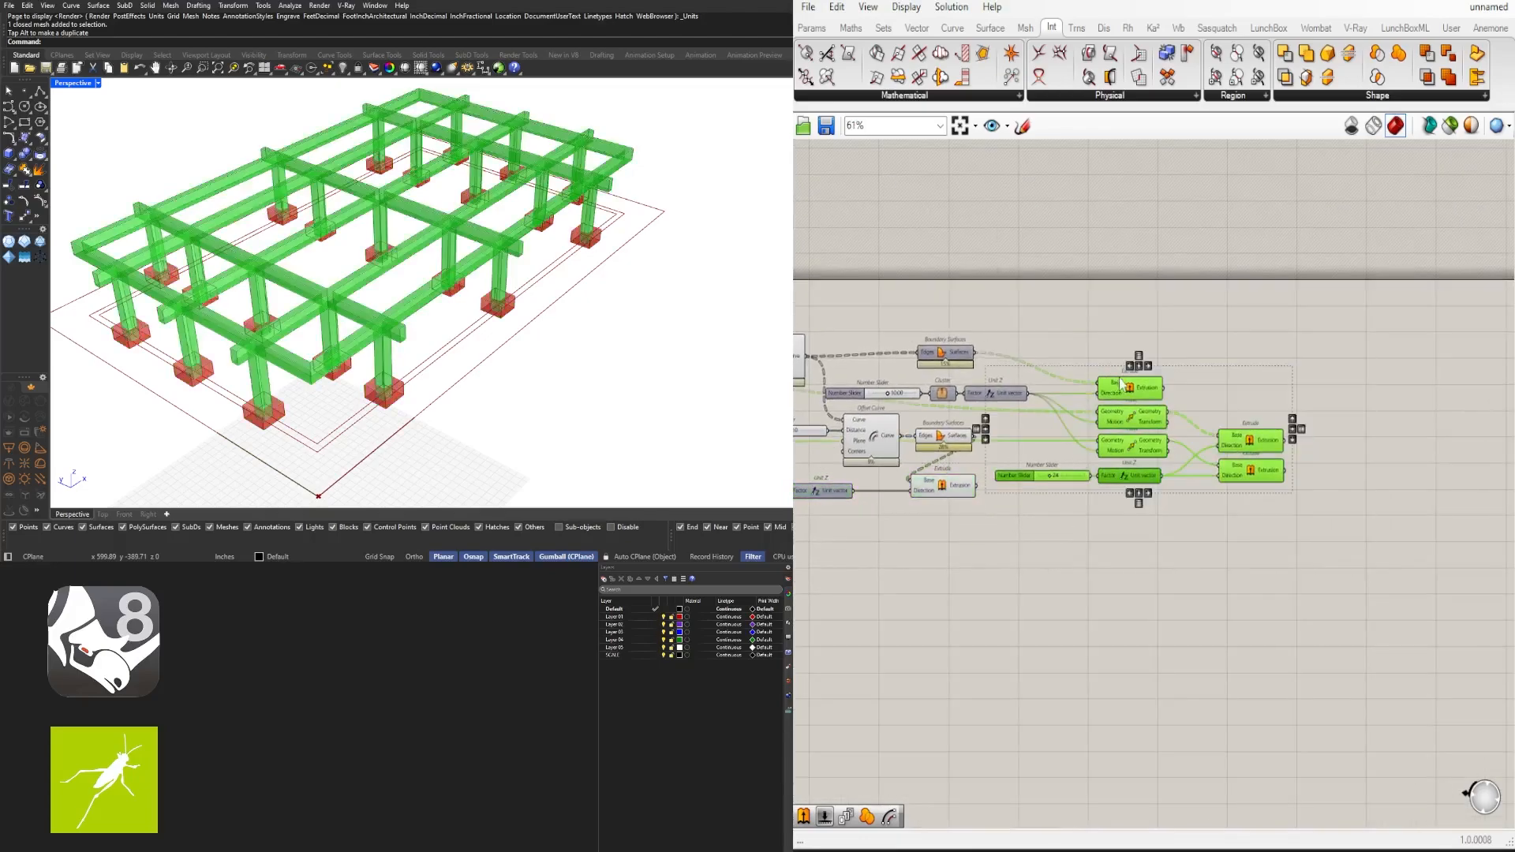
{"action": "left_click_drag", "start_coordinate": [1129, 388], "coordinate": [1261, 387]}
Align the footing Extrude with its Boundary Surfaces and place its Unit Z and height slider underneath
{"action": "left_click_drag", "start_coordinate": [1013, 562], "coordinate": [818, 484]}
{"action": "left_click_drag", "start_coordinate": [929, 488], "coordinate": [1014, 442]}
{"action": "left_click", "coordinate": [984, 462]}
{"action": "scroll", "coordinate": [985, 462], "scroll_direction": "up", "scroll_amount": 3}
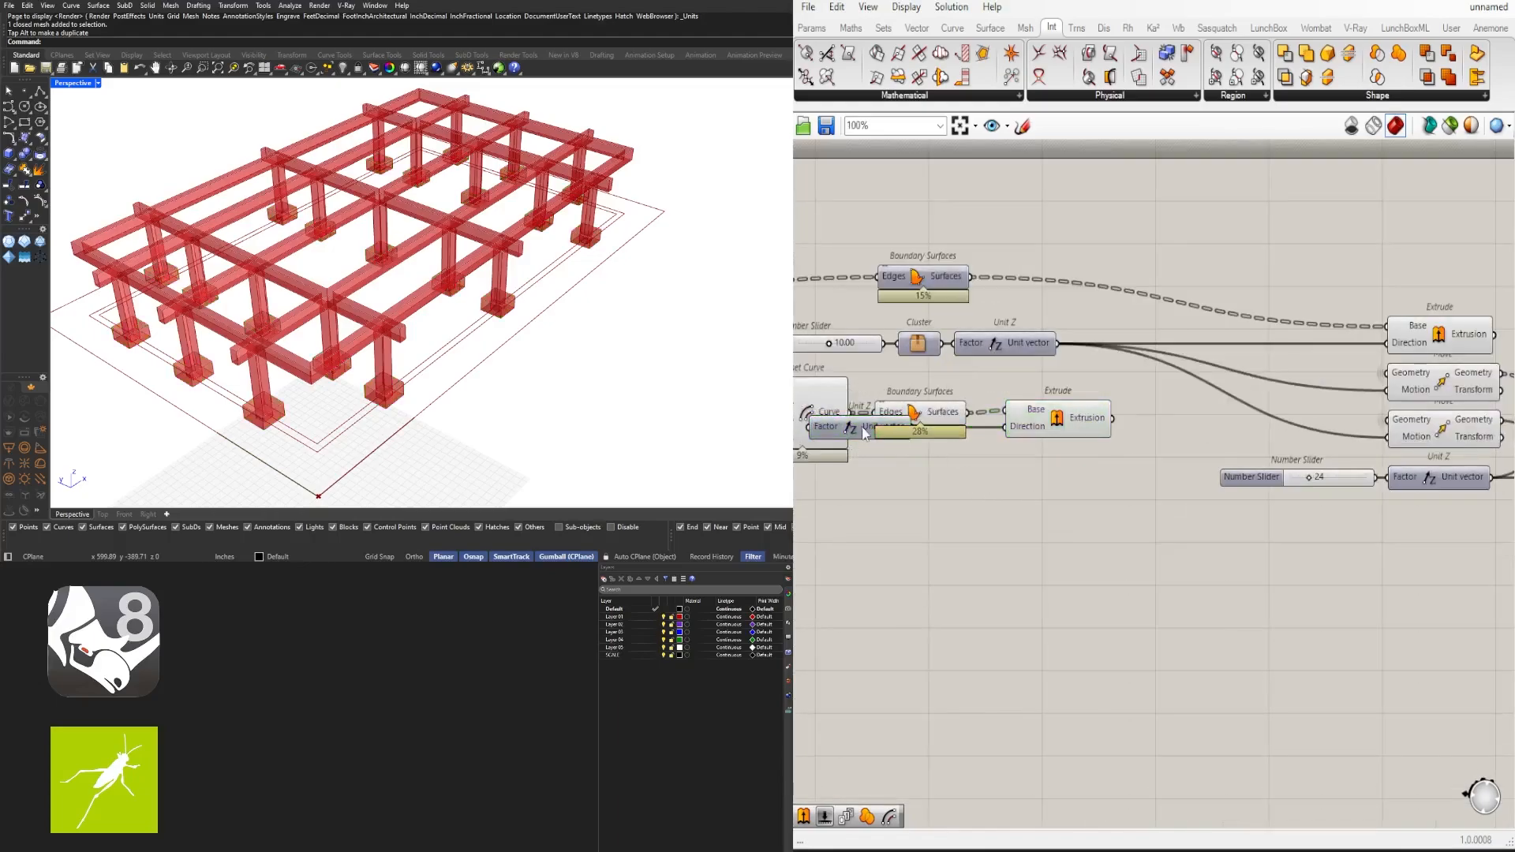
{"action": "scroll", "coordinate": [911, 521], "scroll_direction": "down", "scroll_amount": 3}
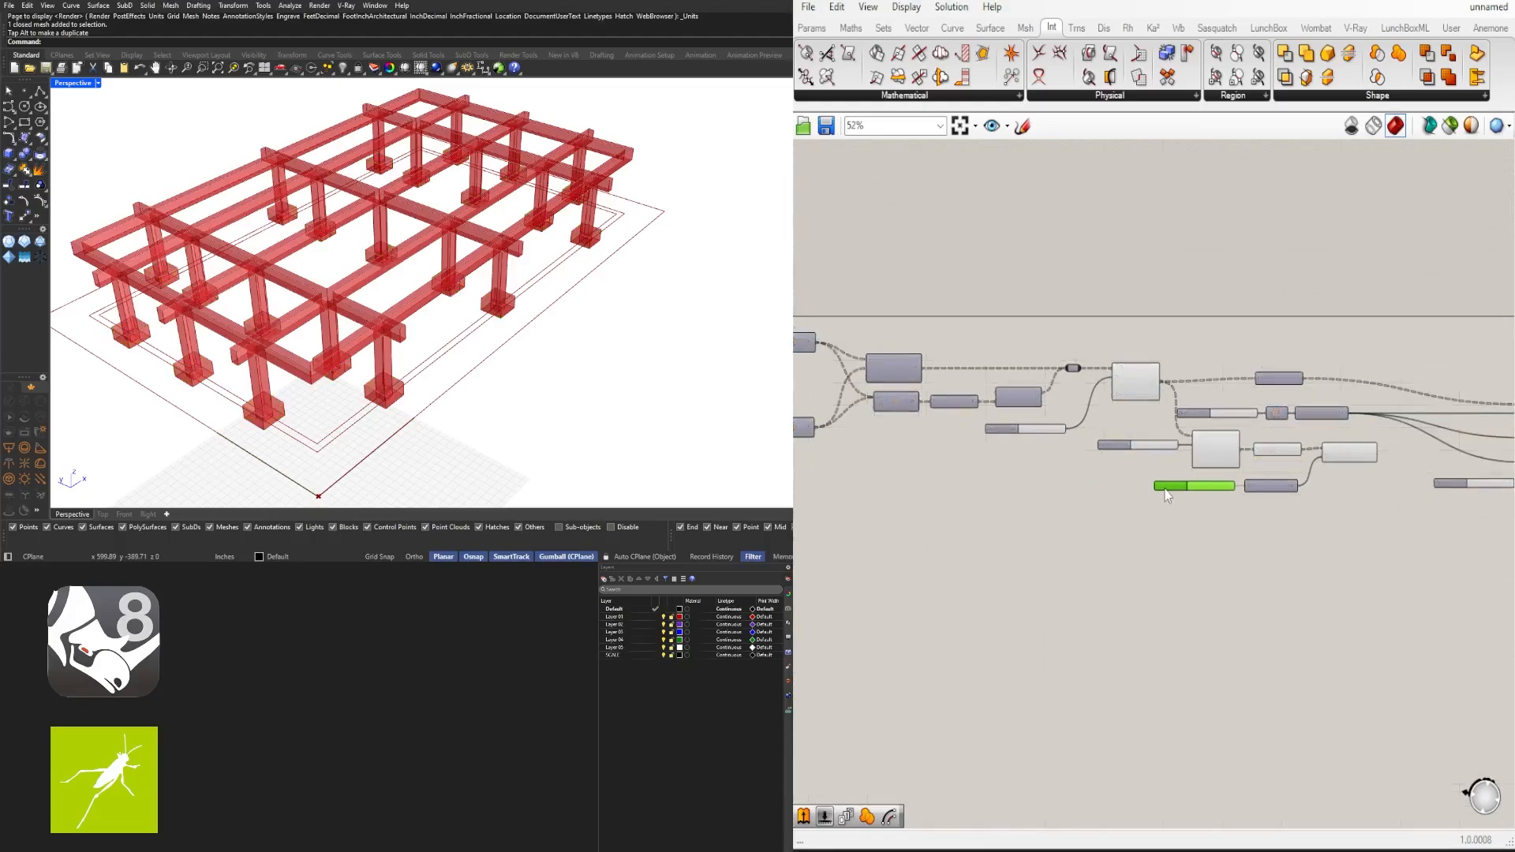
{"action": "scroll", "coordinate": [1333, 453], "scroll_direction": "up", "scroll_amount": 4}
{"action": "left_click", "coordinate": [1349, 442]}
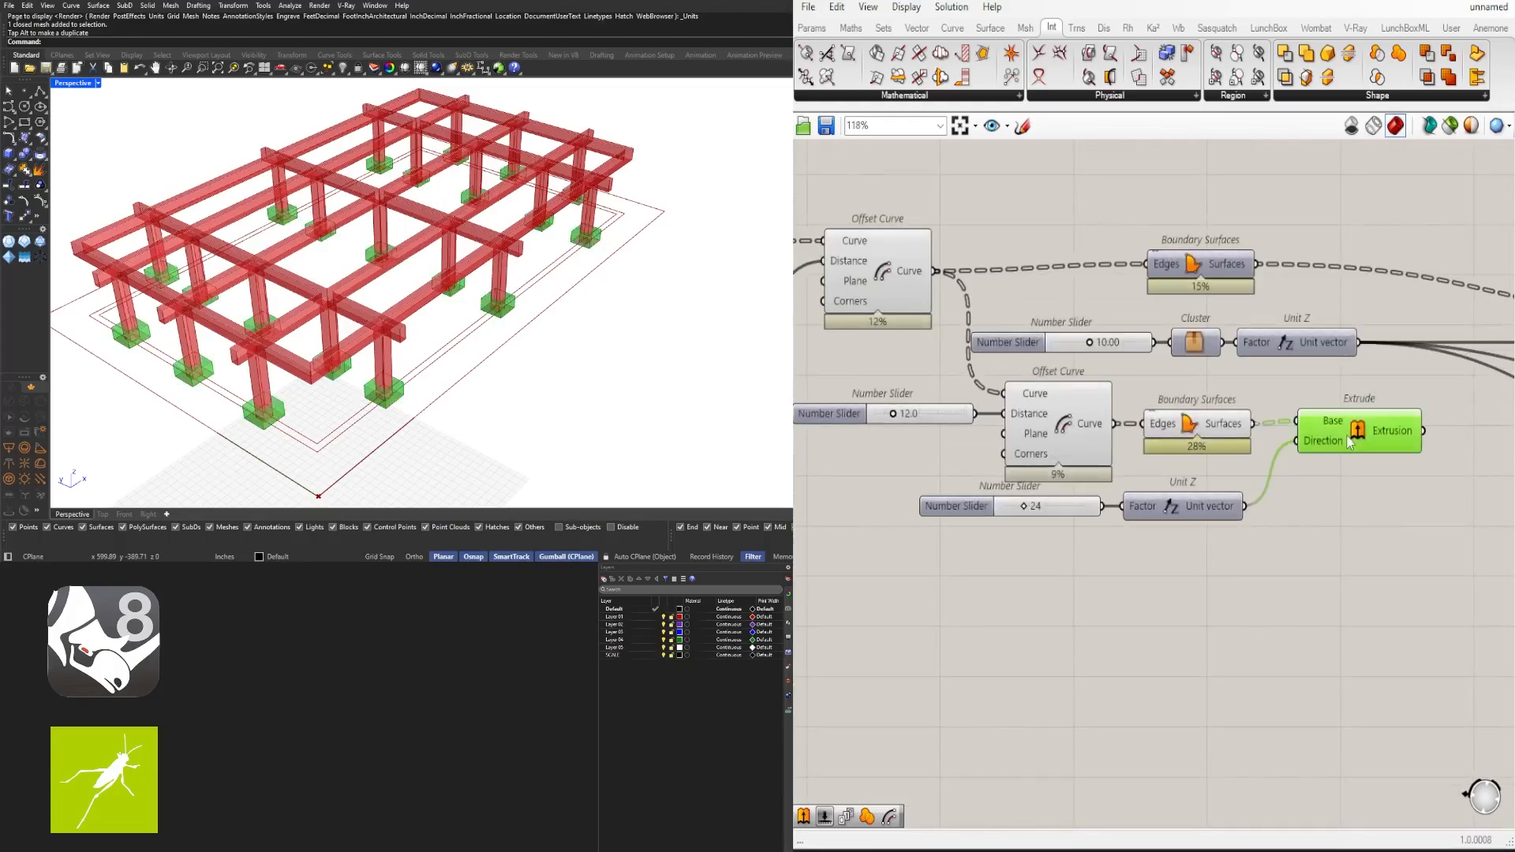
{"action": "left_click", "coordinate": [1350, 483]}
Insert a Negative component between the footing Unit Z and the Extrude Direction so the footings extrude downward
{"action": "right_click_drag", "start_coordinate": [1242, 566], "coordinate": [941, 521]}
{"action": "left_click_drag", "start_coordinate": [1052, 390], "coordinate": [1112, 391]}
{"action": "left_click", "coordinate": [996, 479]}
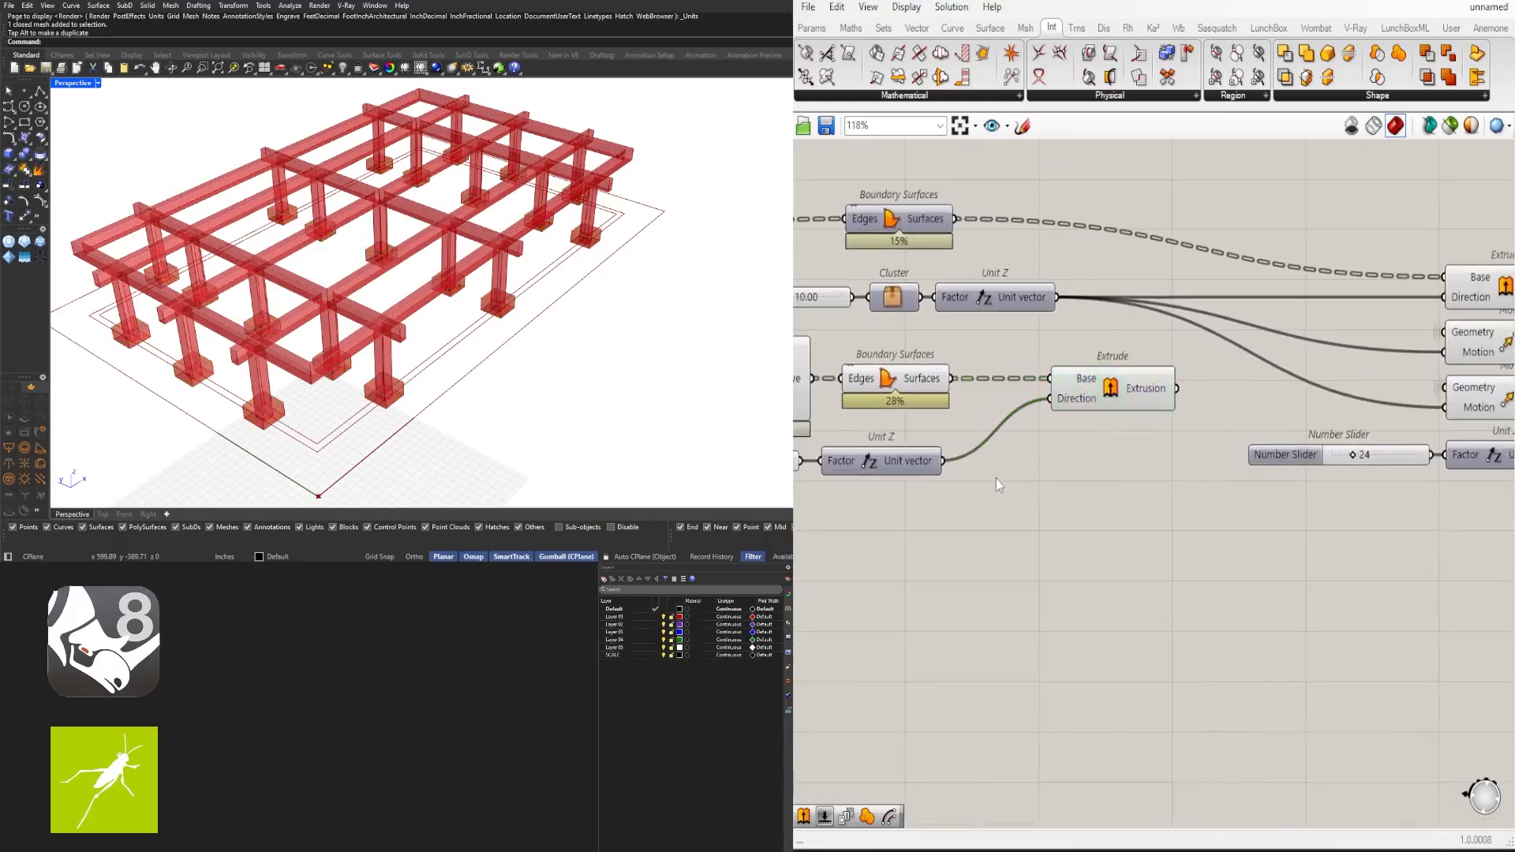
{"action": "type", "text": "neg"}
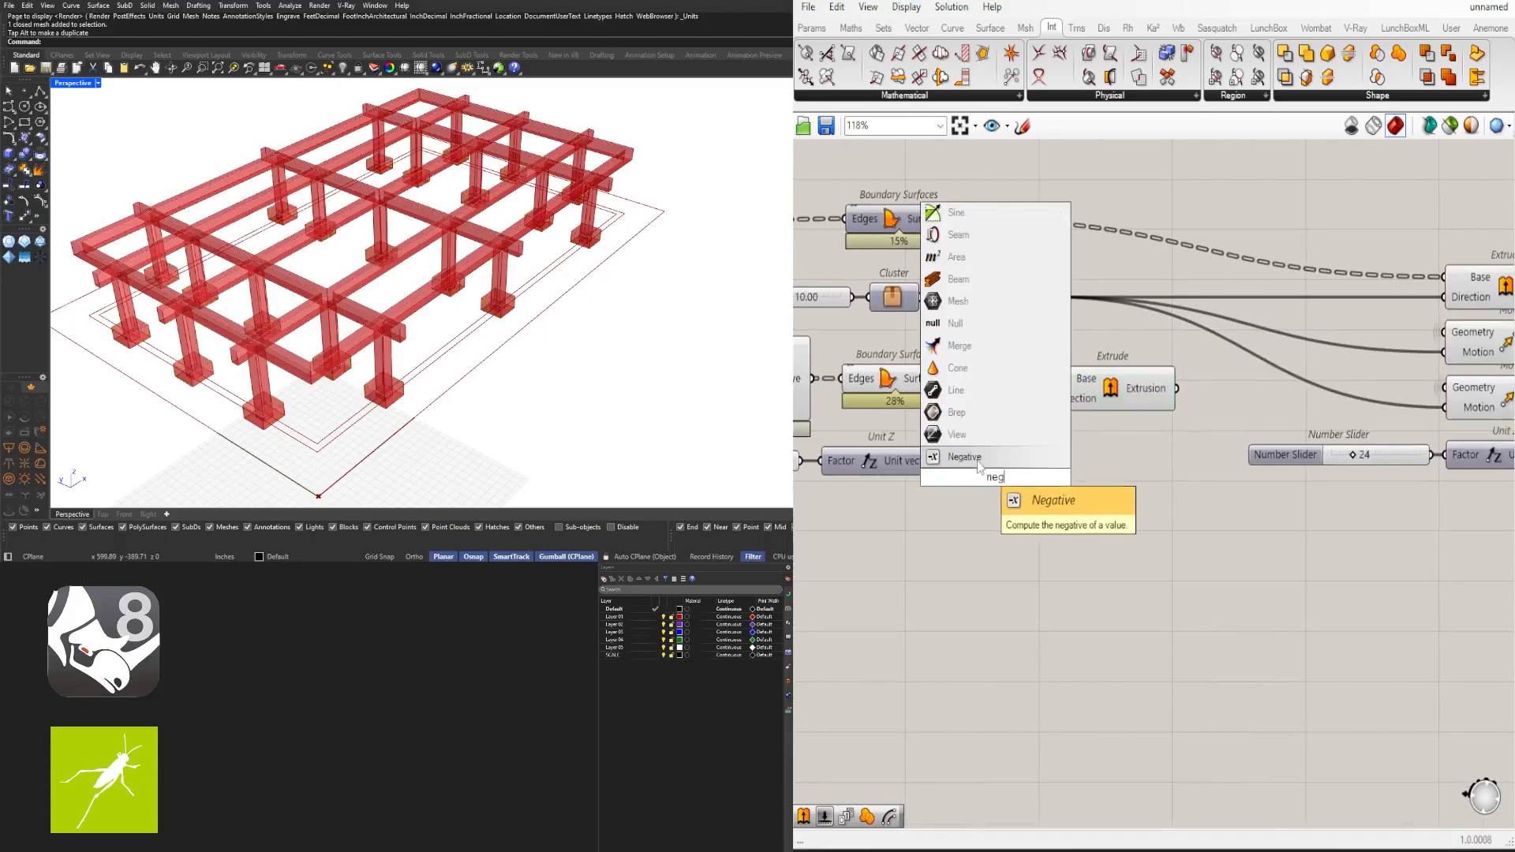
{"action": "left_click", "coordinate": [979, 457]}
{"action": "left_click_drag", "start_coordinate": [1092, 407], "coordinate": [1167, 407]}
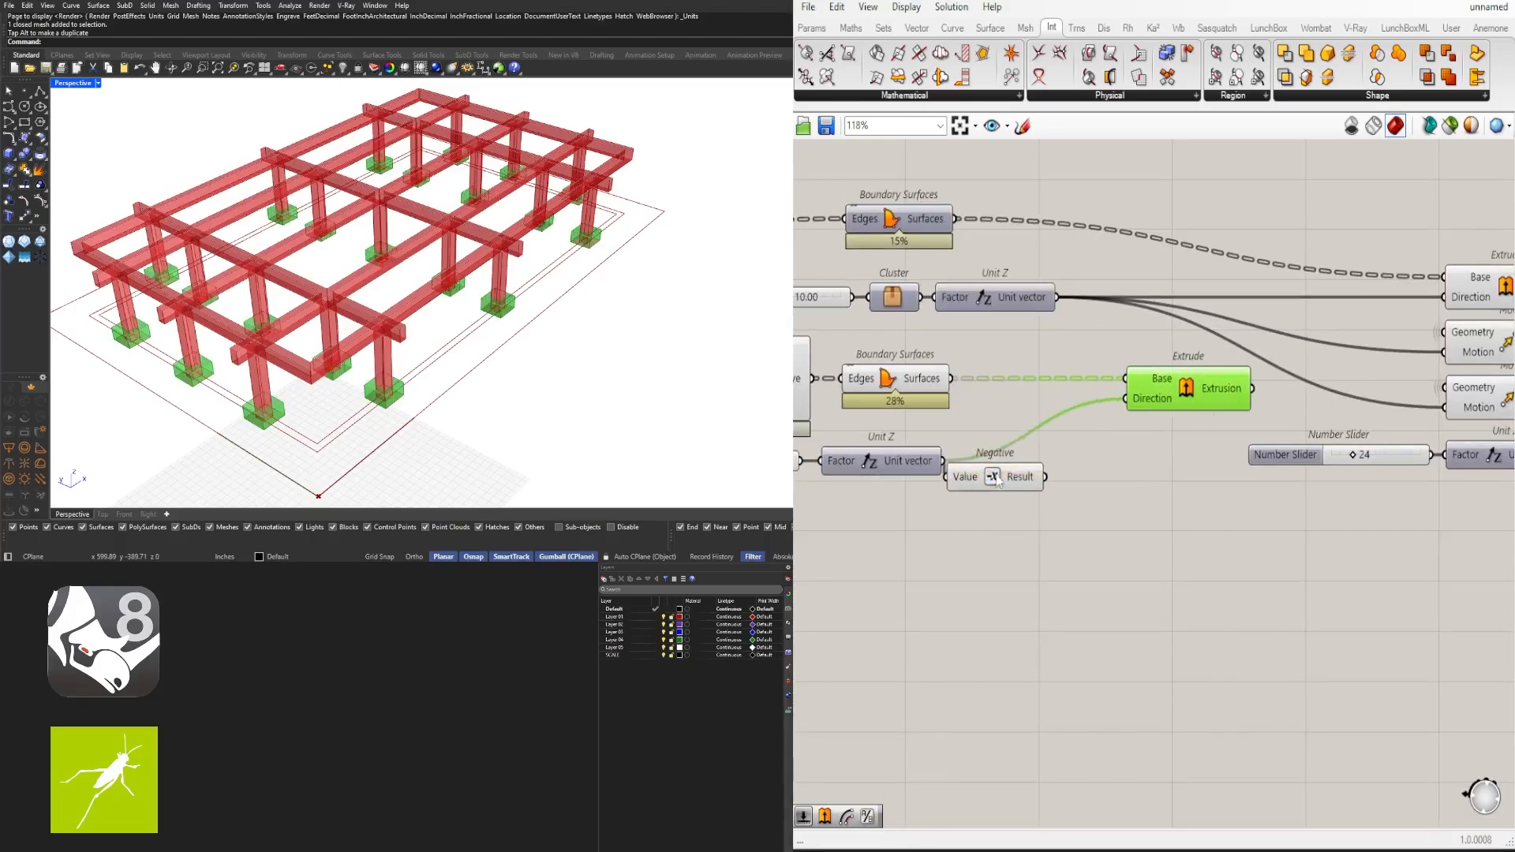
{"action": "left_click_drag", "start_coordinate": [996, 481], "coordinate": [1002, 466]}
{"action": "left_click_drag", "start_coordinate": [1125, 411], "coordinate": [1160, 383]}
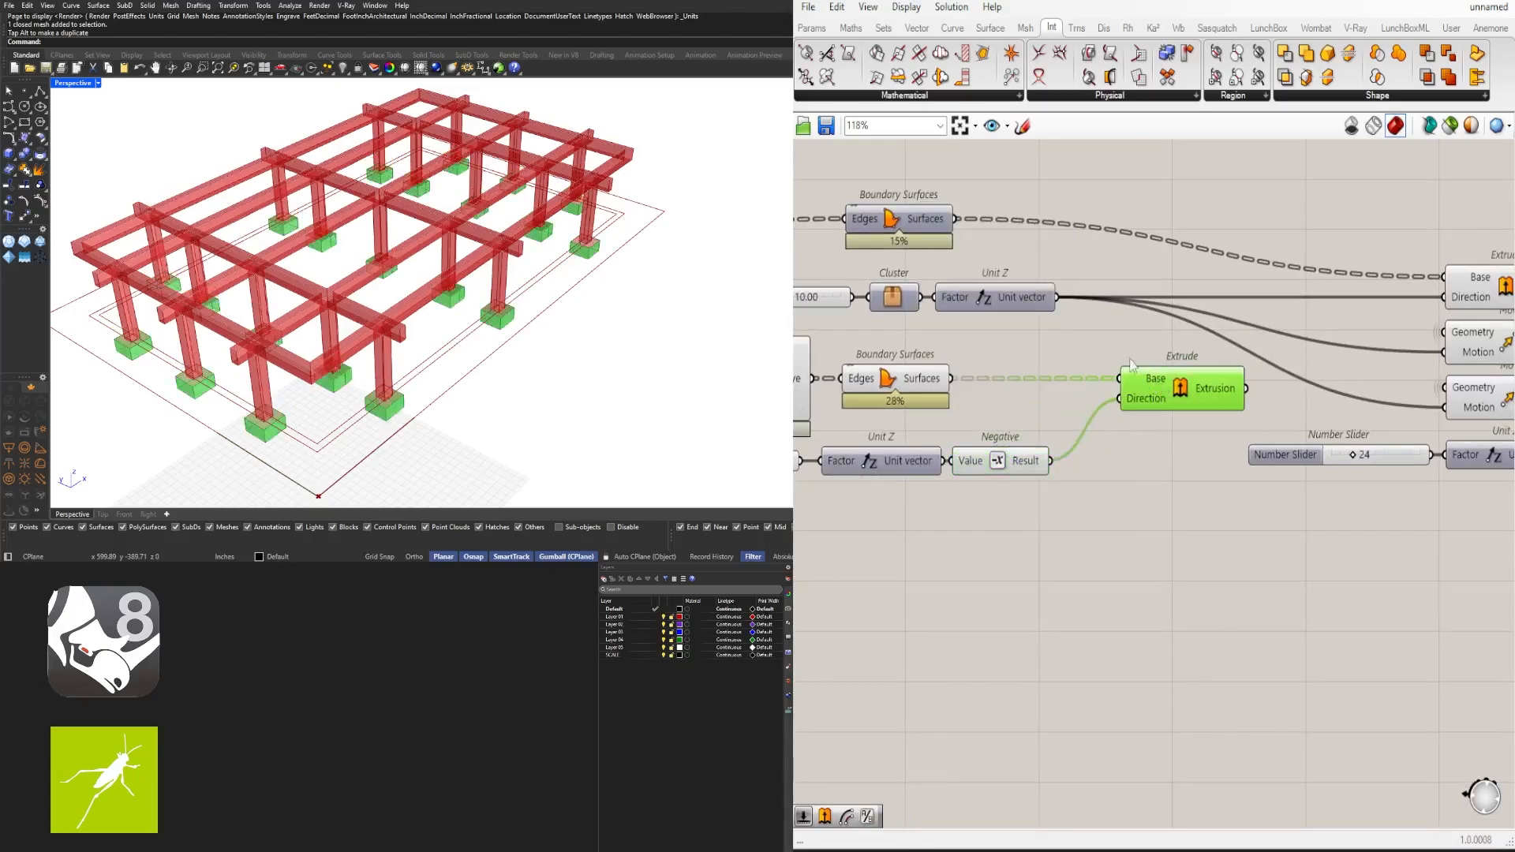
{"action": "left_click", "coordinate": [1100, 354]}
Turn off the preview of the Offset Curve, Boundary Surfaces and direction components feeding the footing Extrude
{"action": "scroll", "coordinate": [952, 391], "scroll_direction": "down", "scroll_amount": 2}
{"action": "right_click_drag", "start_coordinate": [951, 391], "coordinate": [1113, 390]}
{"action": "scroll", "coordinate": [1113, 389], "scroll_direction": "up", "scroll_amount": 1}
{"action": "left_click_drag", "start_coordinate": [1194, 507], "coordinate": [898, 366]}
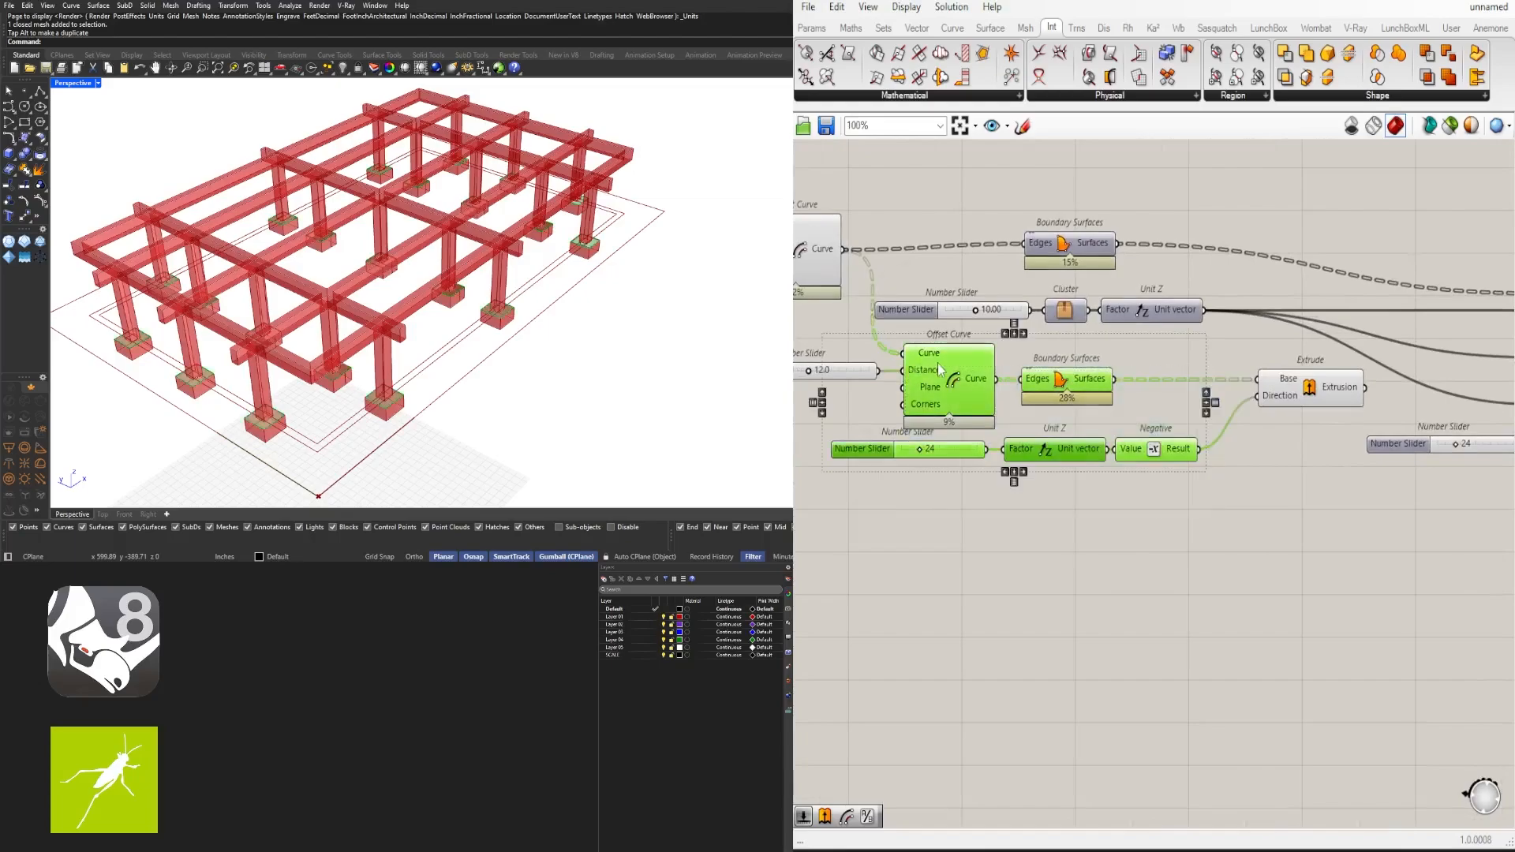
{"action": "middle_click", "coordinate": [939, 361]}
{"action": "left_click", "coordinate": [982, 312]}
{"action": "left_click", "coordinate": [971, 250]}
Examine the frame and its footings in the perspective viewport from several angles and distances
{"action": "right_click_drag", "start_coordinate": [413, 375], "coordinate": [536, 315]}
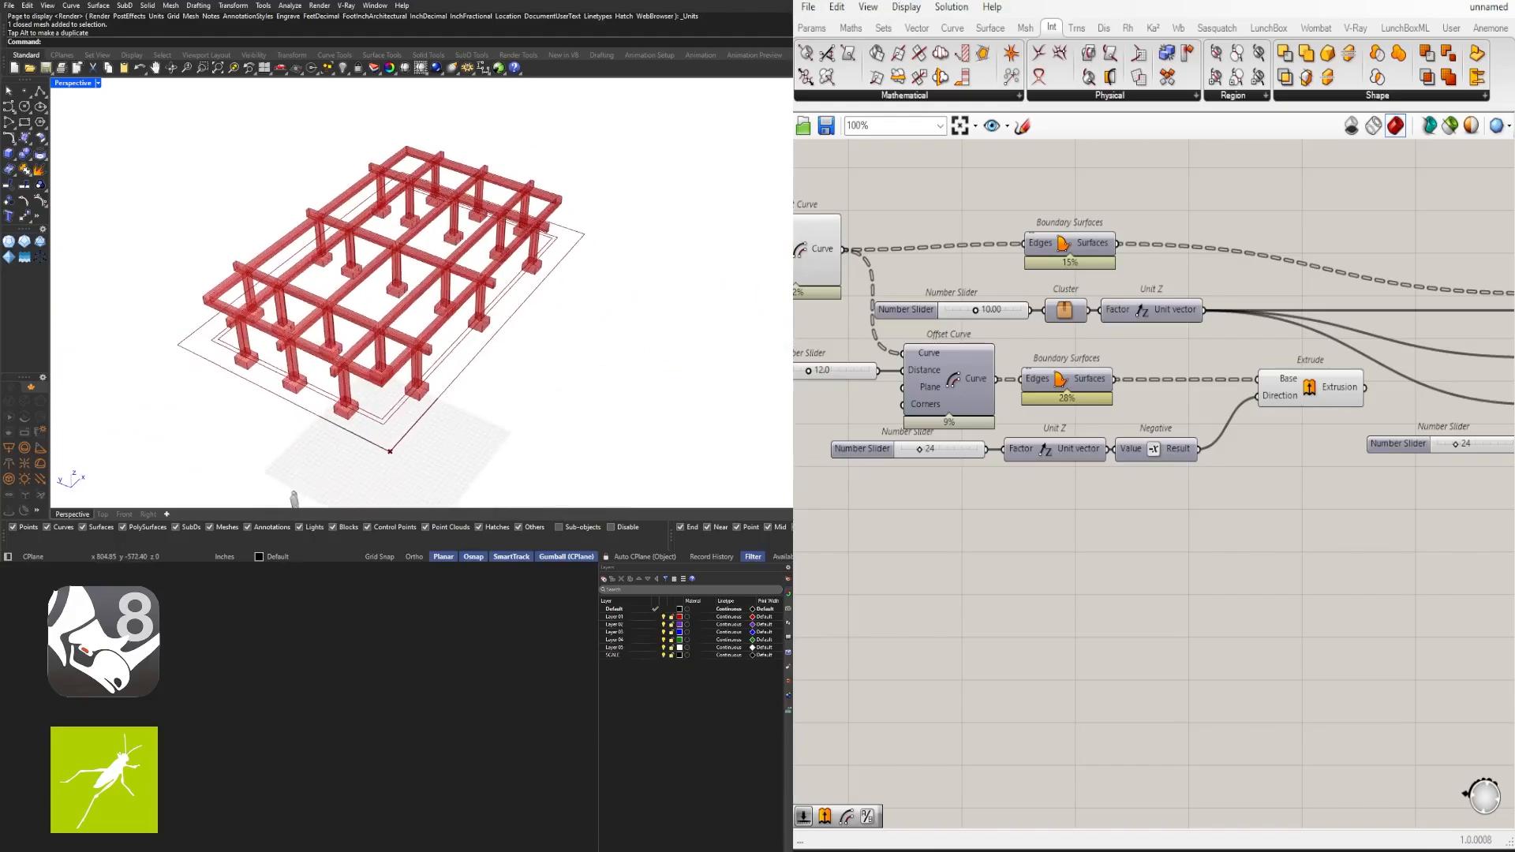
{"action": "right_click_drag", "start_coordinate": [410, 379], "coordinate": [423, 336]}
{"action": "mouse_move", "coordinate": [420, 267]}
{"action": "right_mouse_down"}
{"action": "mouse_move", "coordinate": [414, 254]}
{"action": "mouse_move", "coordinate": [409, 277]}
{"action": "right_mouse_up"}
{"action": "scroll", "coordinate": [414, 283], "scroll_direction": "up", "scroll_amount": 5}
{"action": "scroll", "coordinate": [402, 291], "scroll_direction": "down", "scroll_amount": 5}
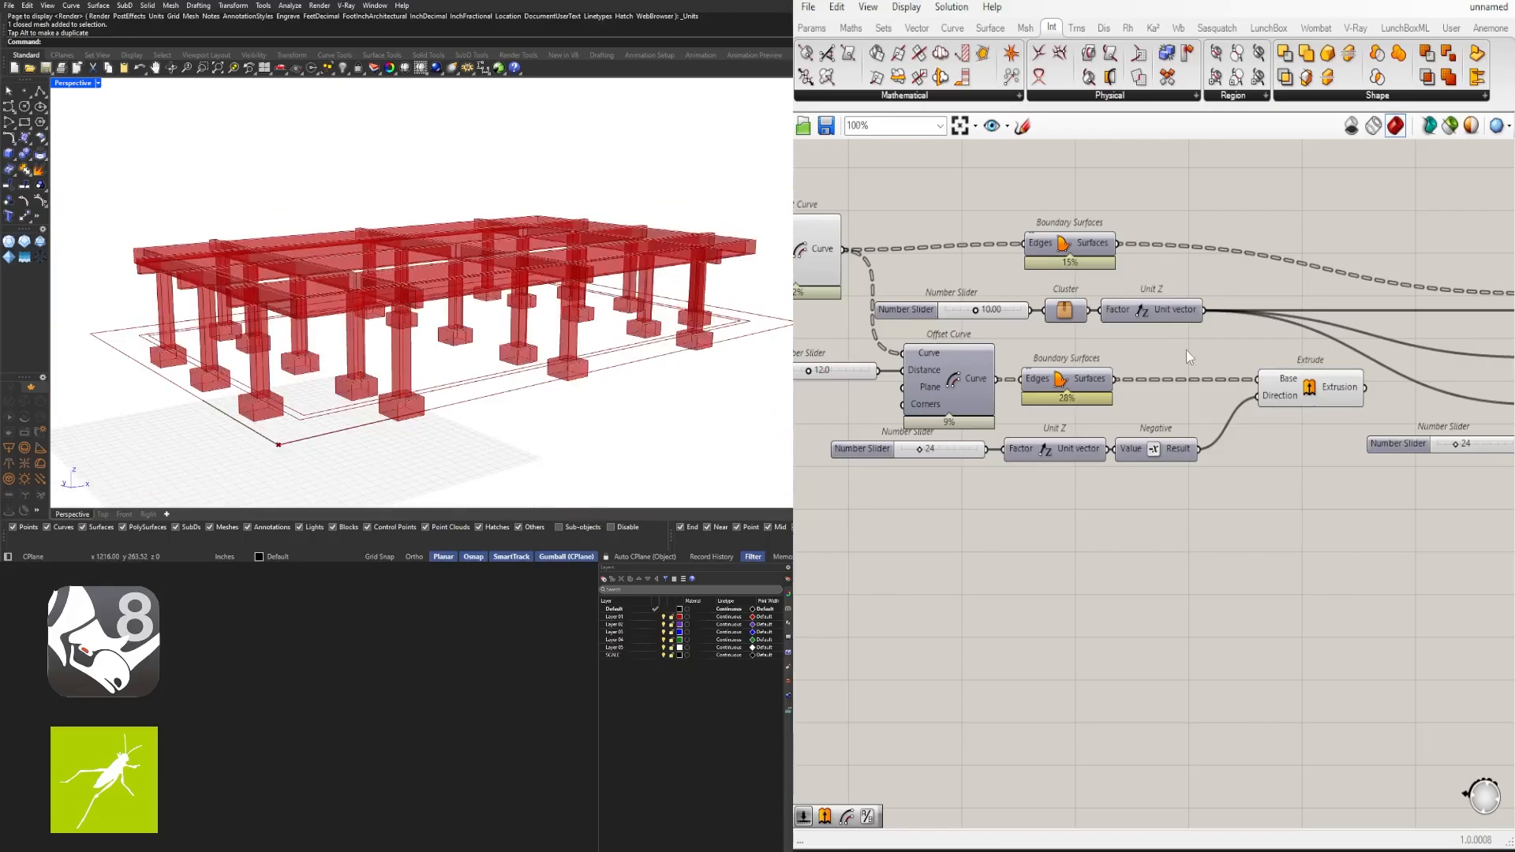
Select the base Rectangle component at the start of the definition and examine its outline around the frame
{"action": "scroll", "coordinate": [1185, 349], "scroll_direction": "down", "scroll_amount": 4}
{"action": "scroll", "coordinate": [1073, 470], "scroll_direction": "up", "scroll_amount": 2}
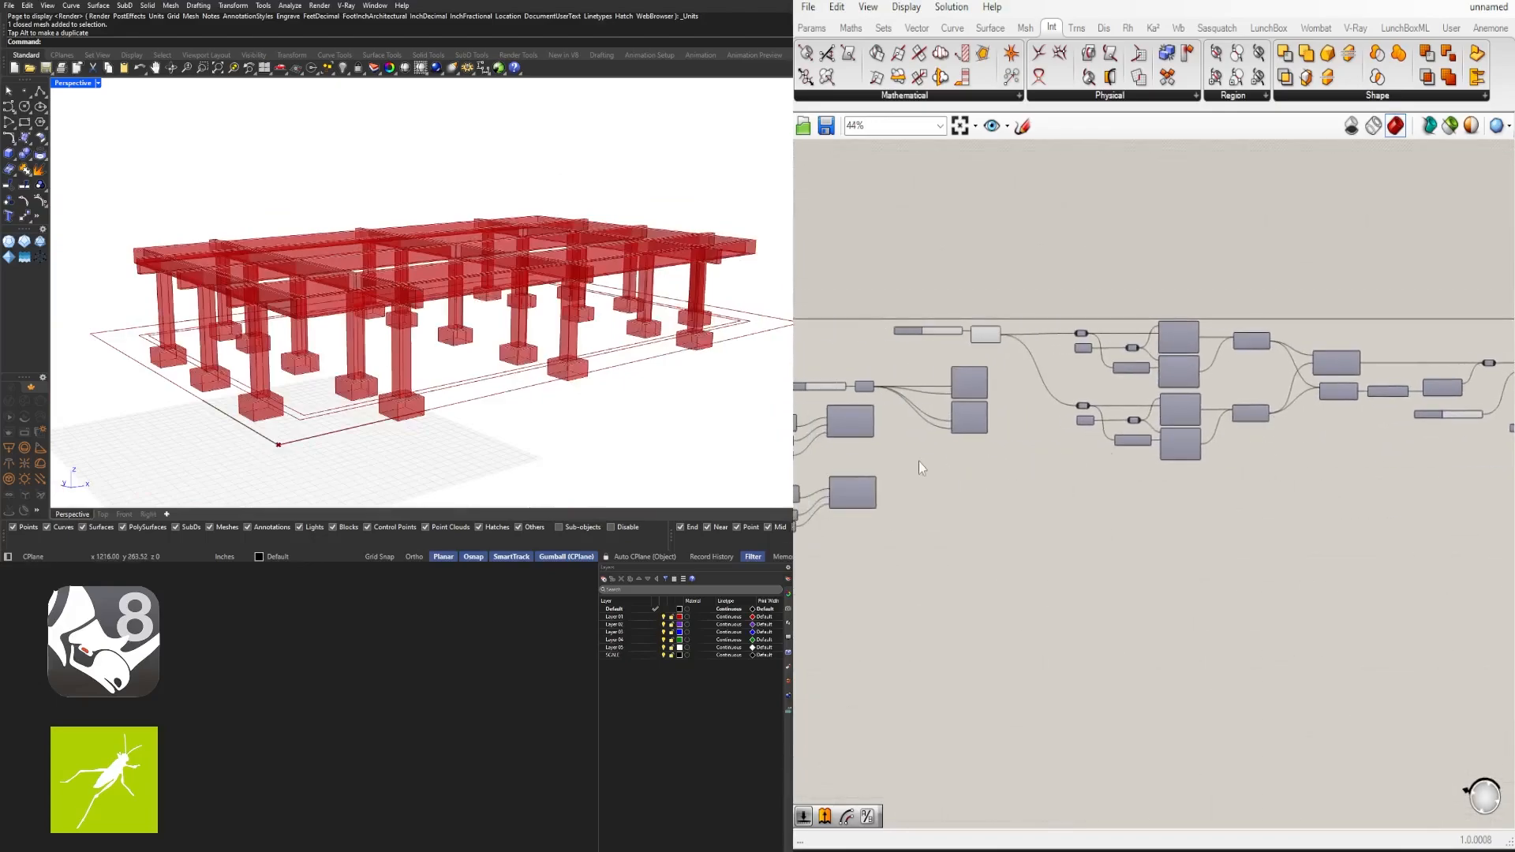
{"action": "scroll", "coordinate": [919, 461], "scroll_direction": "up", "scroll_amount": 4}
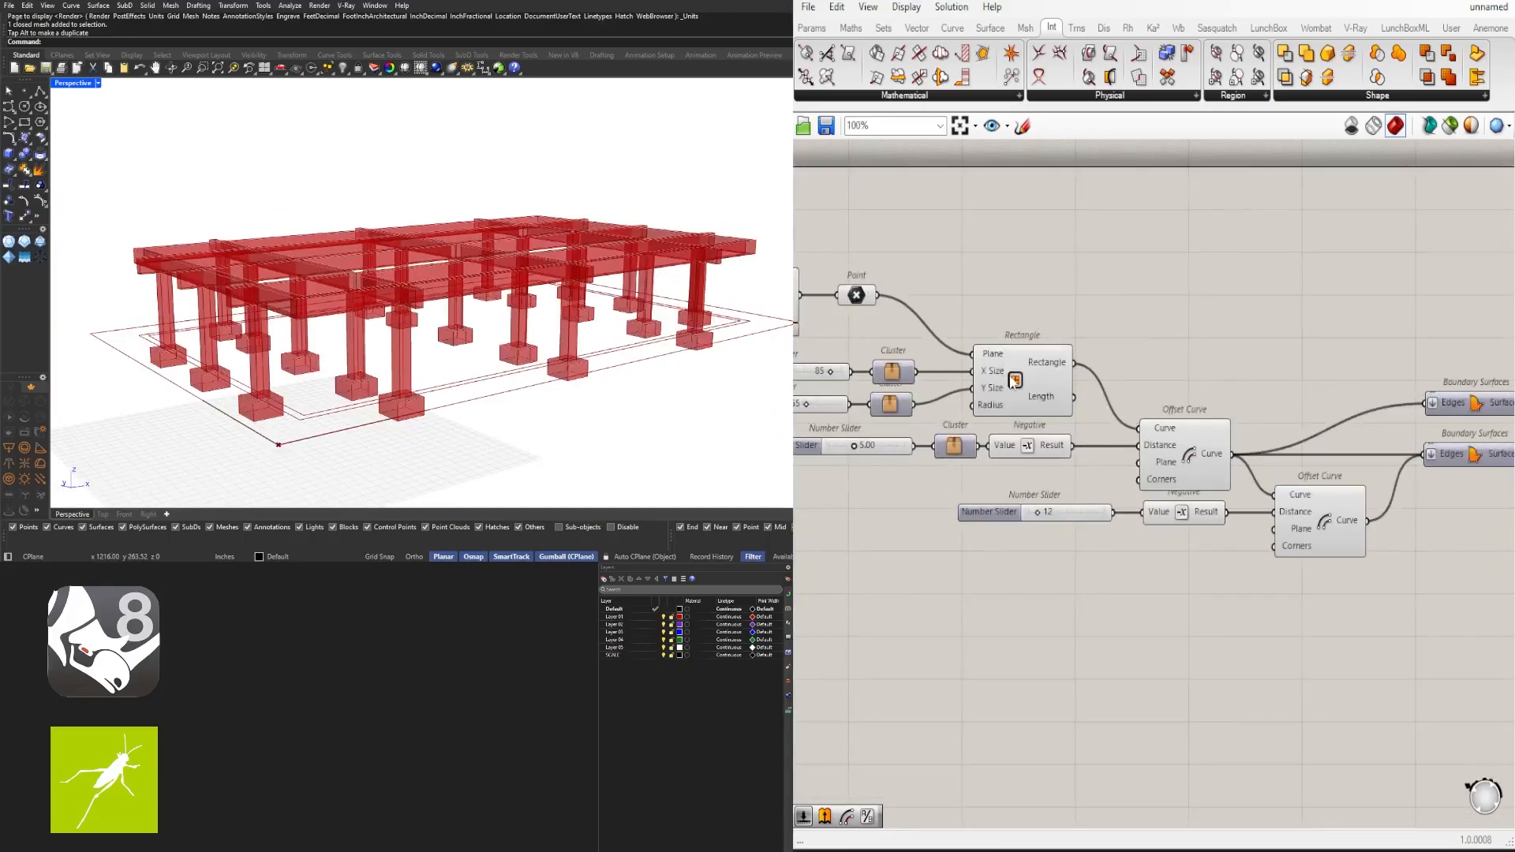
{"action": "left_click", "coordinate": [1013, 381]}
{"action": "right_click_drag", "start_coordinate": [450, 339], "coordinate": [485, 437]}
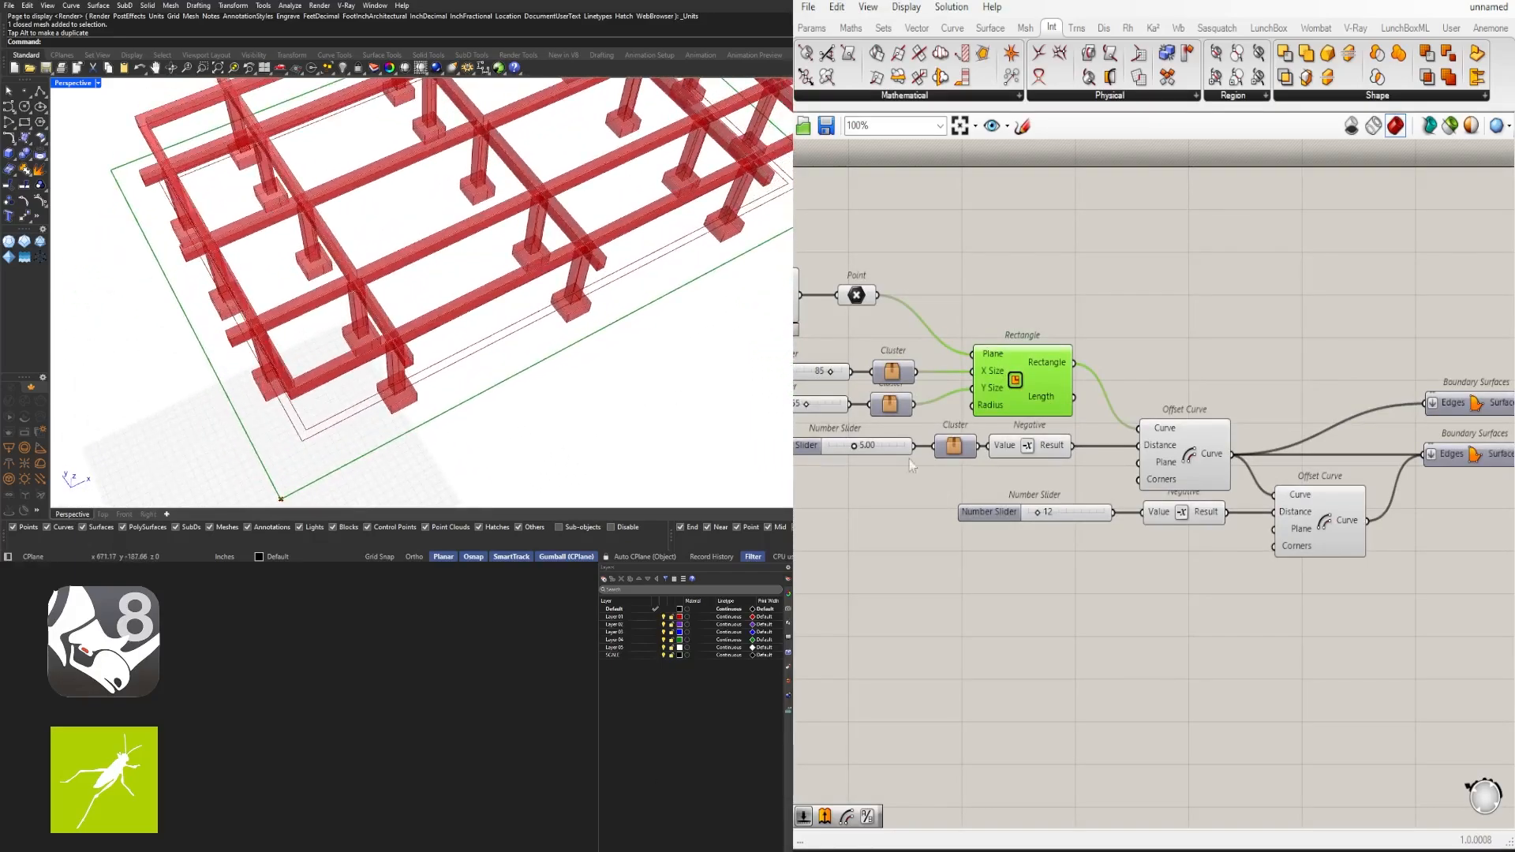
Add a Move component for the base Rectangle, placed below the beam Extrudes, with the wire display of its Geometry input hidden
{"action": "right_click_drag", "start_coordinate": [909, 459], "coordinate": [746, 503]}
{"action": "double_click", "coordinate": [973, 368]}
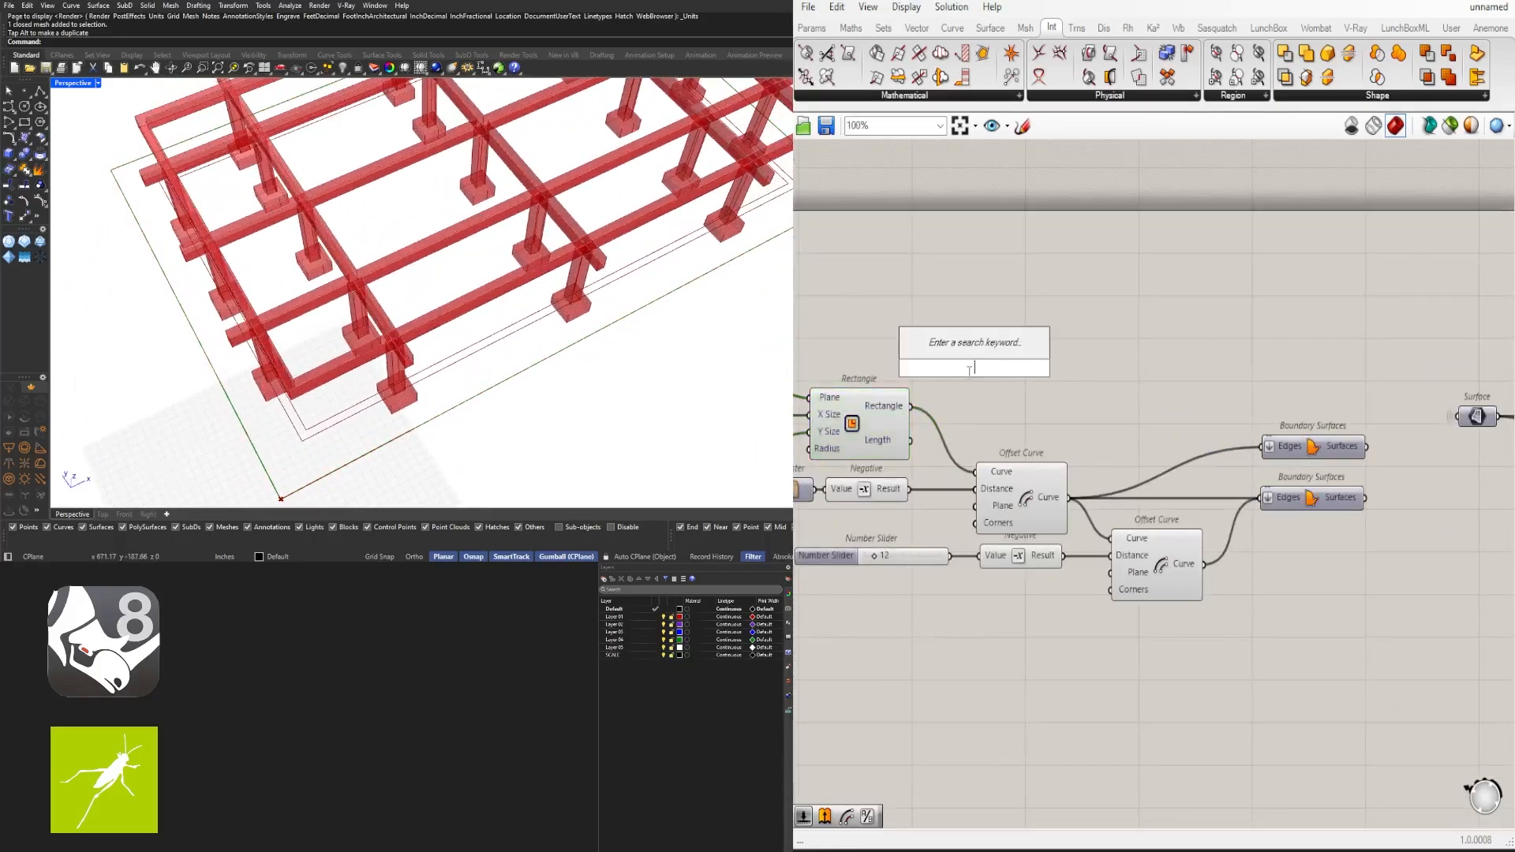
{"action": "type", "text": "mo"}
{"action": "left_click", "coordinate": [951, 281]}
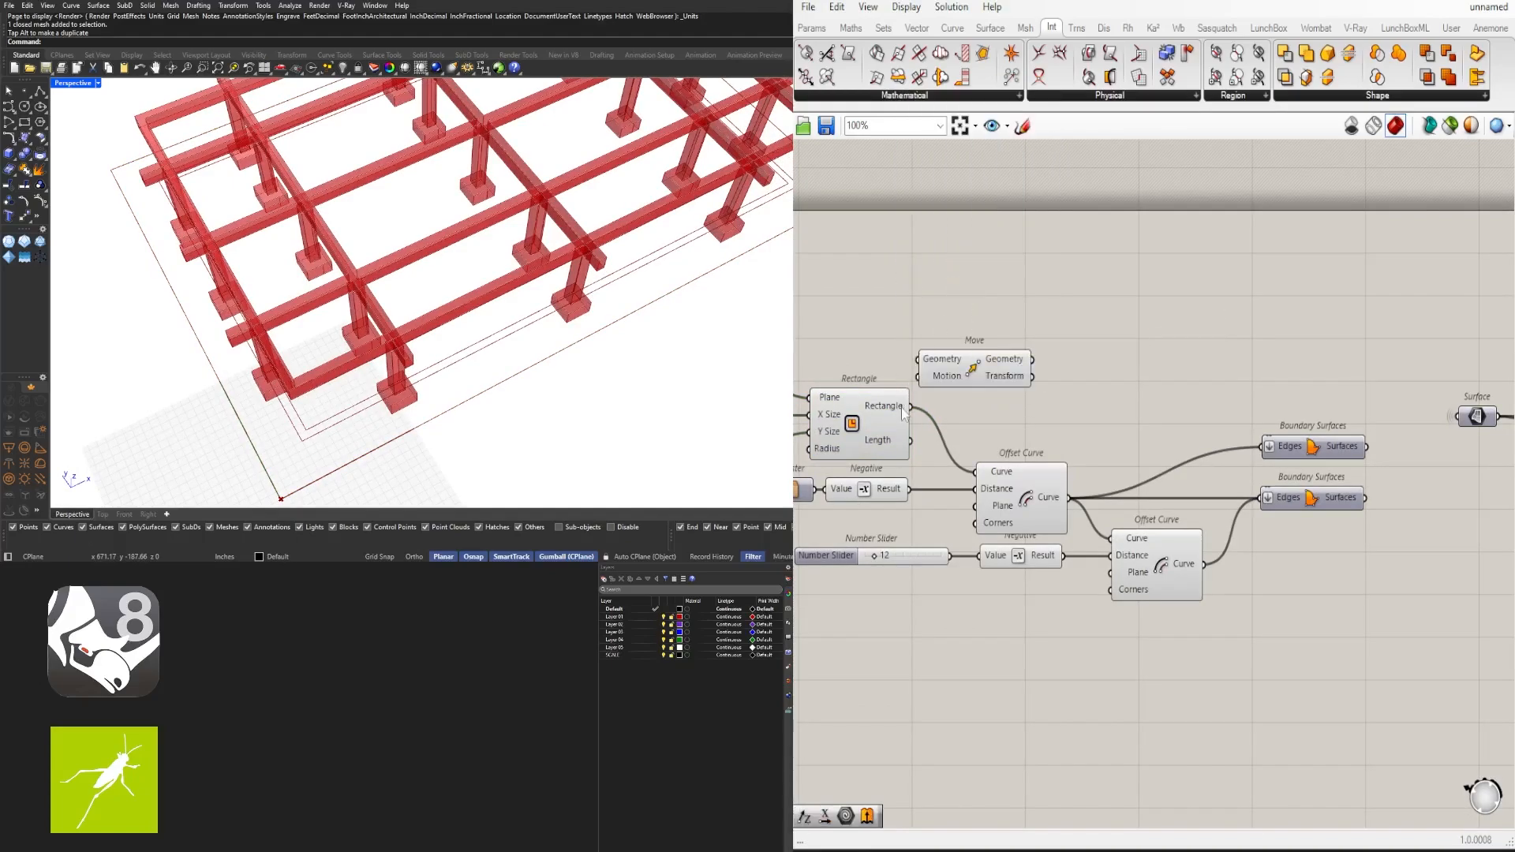
{"action": "scroll", "coordinate": [1018, 449], "scroll_direction": "down", "scroll_amount": 9}
{"action": "left_click_drag", "start_coordinate": [954, 390], "coordinate": [1096, 338]}
{"action": "scroll", "coordinate": [1105, 513], "scroll_direction": "up", "scroll_amount": 7}
{"action": "scroll", "coordinate": [1095, 336], "scroll_direction": "up", "scroll_amount": 3}
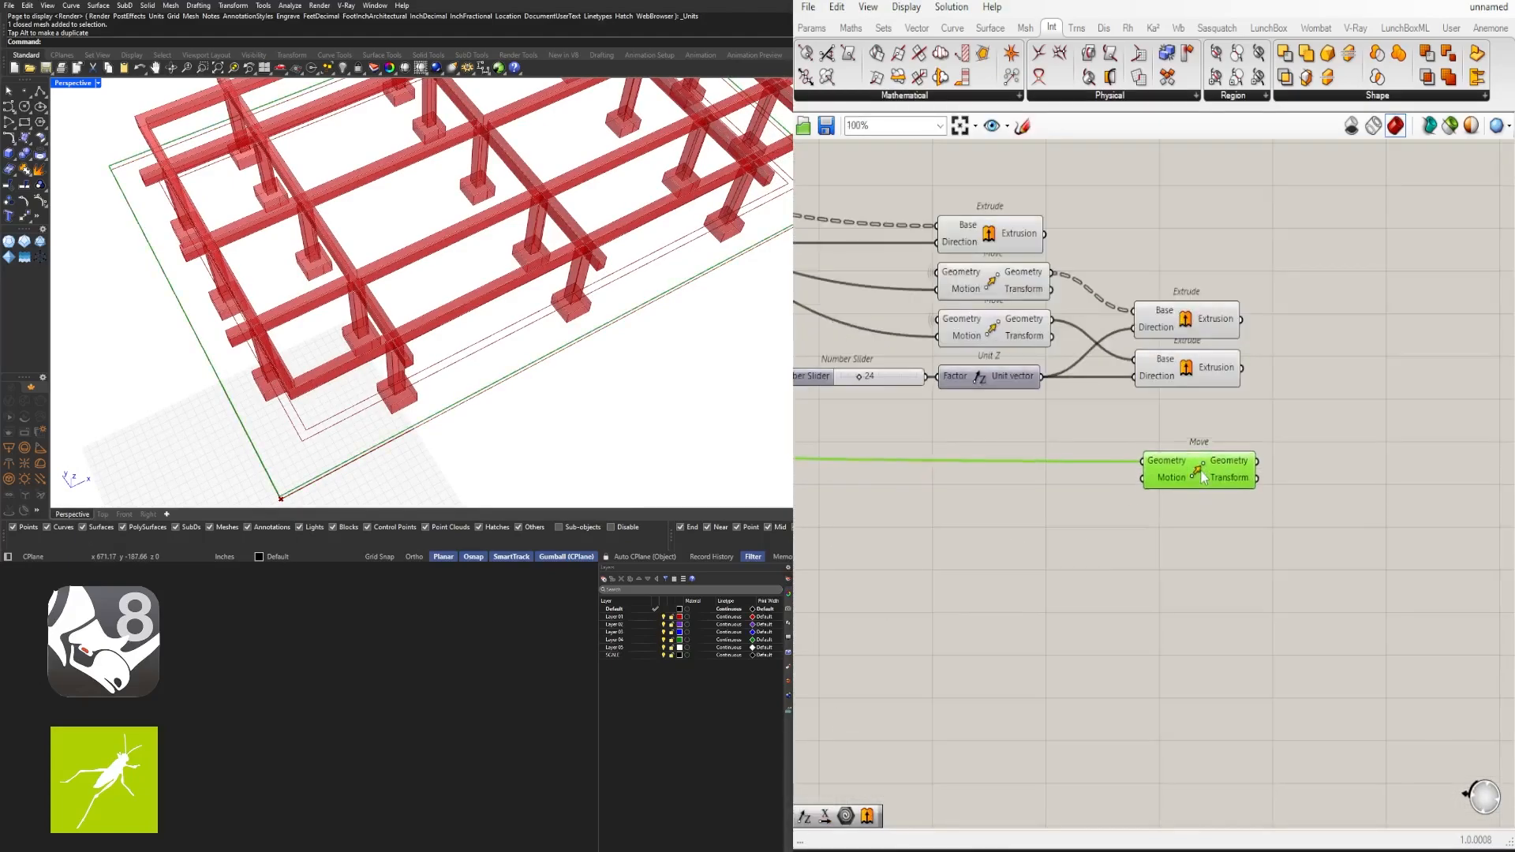
{"action": "right_click", "coordinate": [1149, 444]}
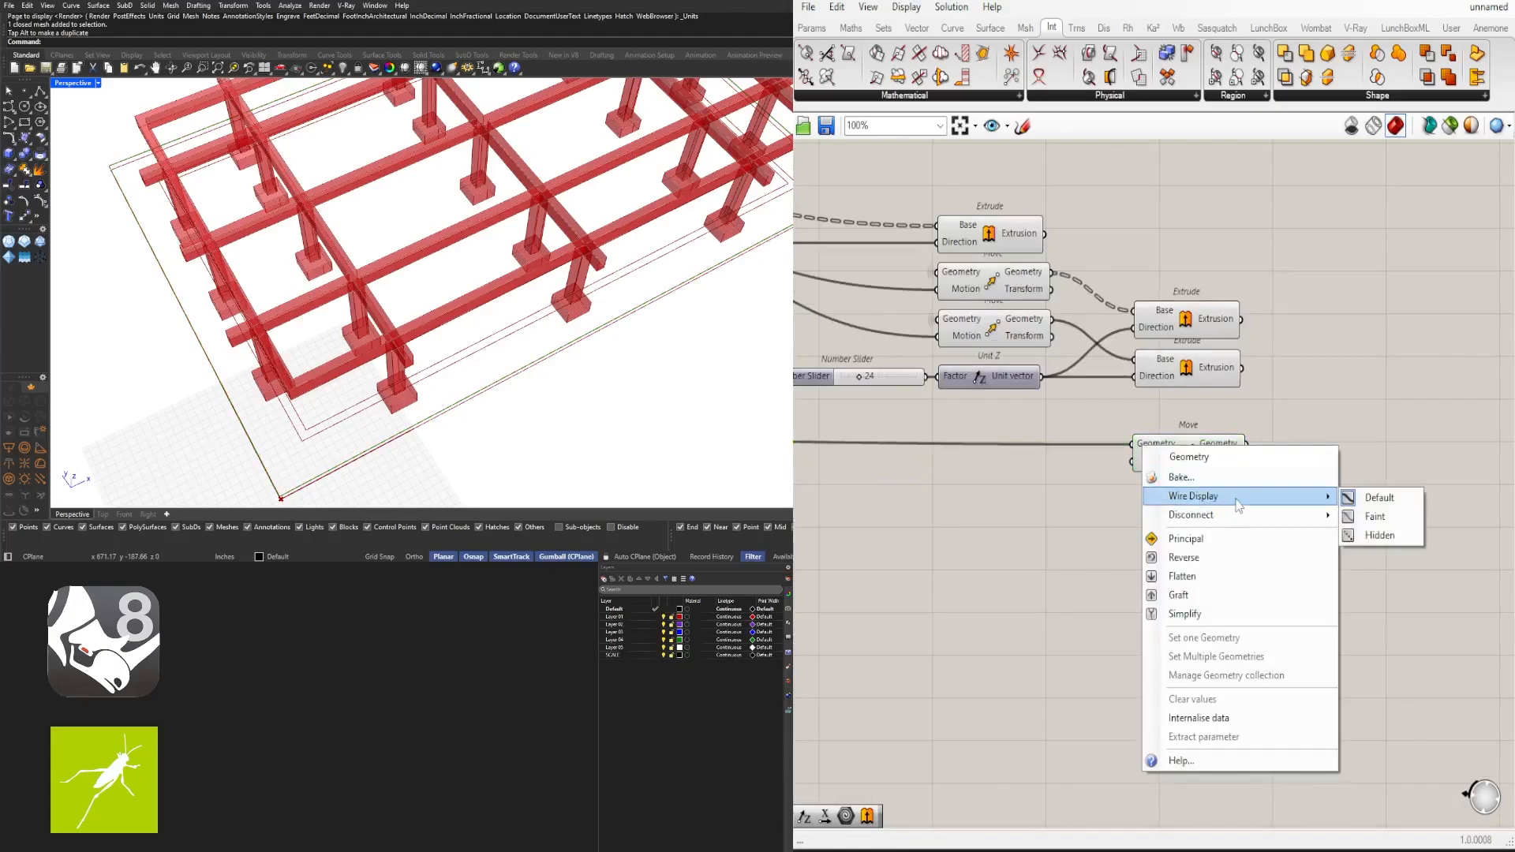
{"action": "left_click", "coordinate": [1390, 539]}
Make room before the new Move component and insert an Addition component there
{"action": "right_click_drag", "start_coordinate": [1035, 498], "coordinate": [1378, 507]}
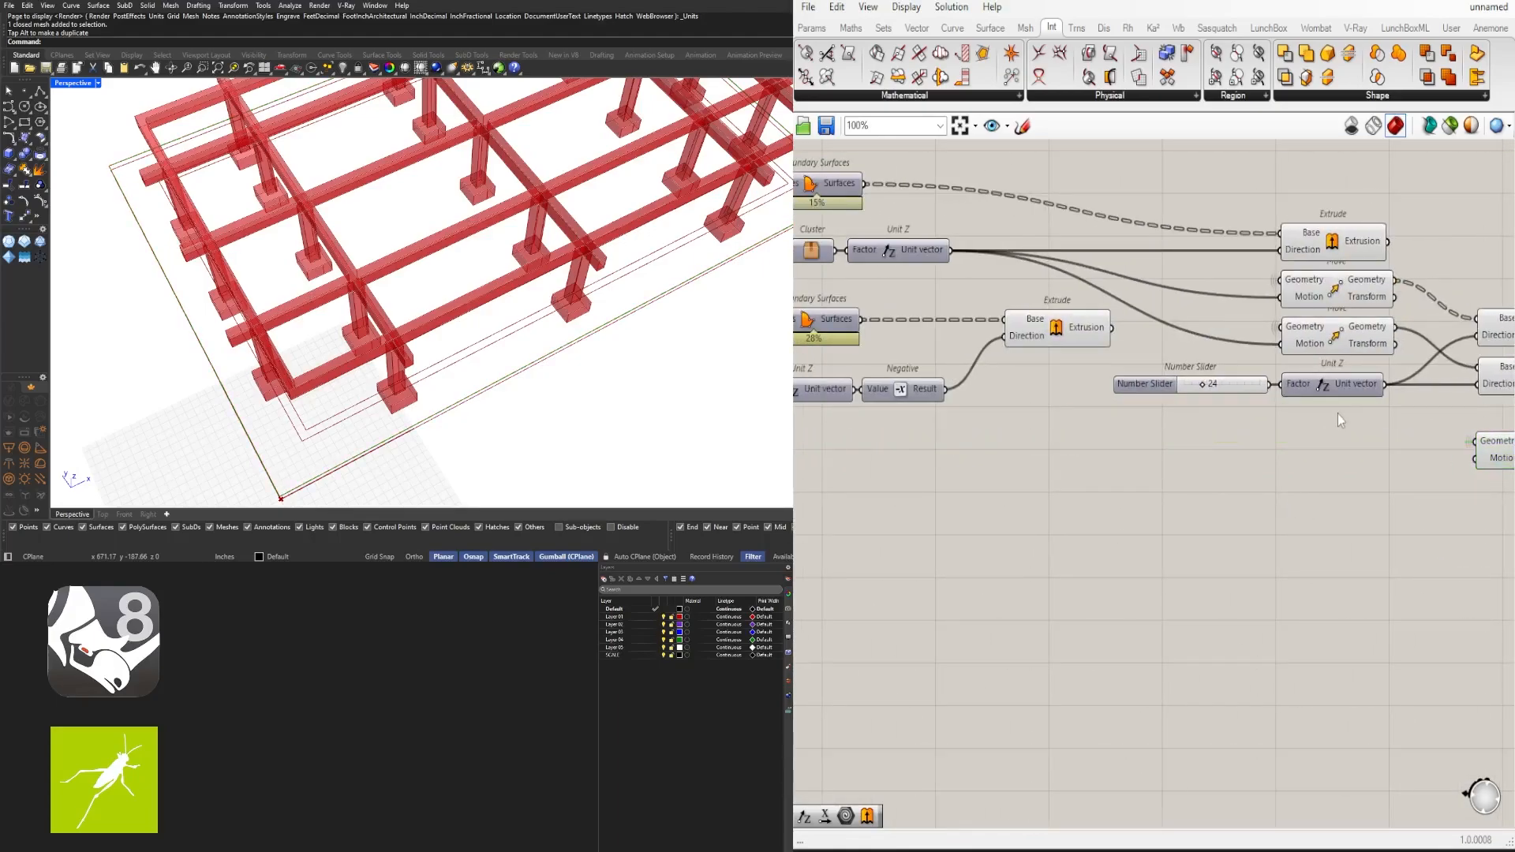
{"action": "right_click_drag", "start_coordinate": [389, 442], "coordinate": [424, 306]}
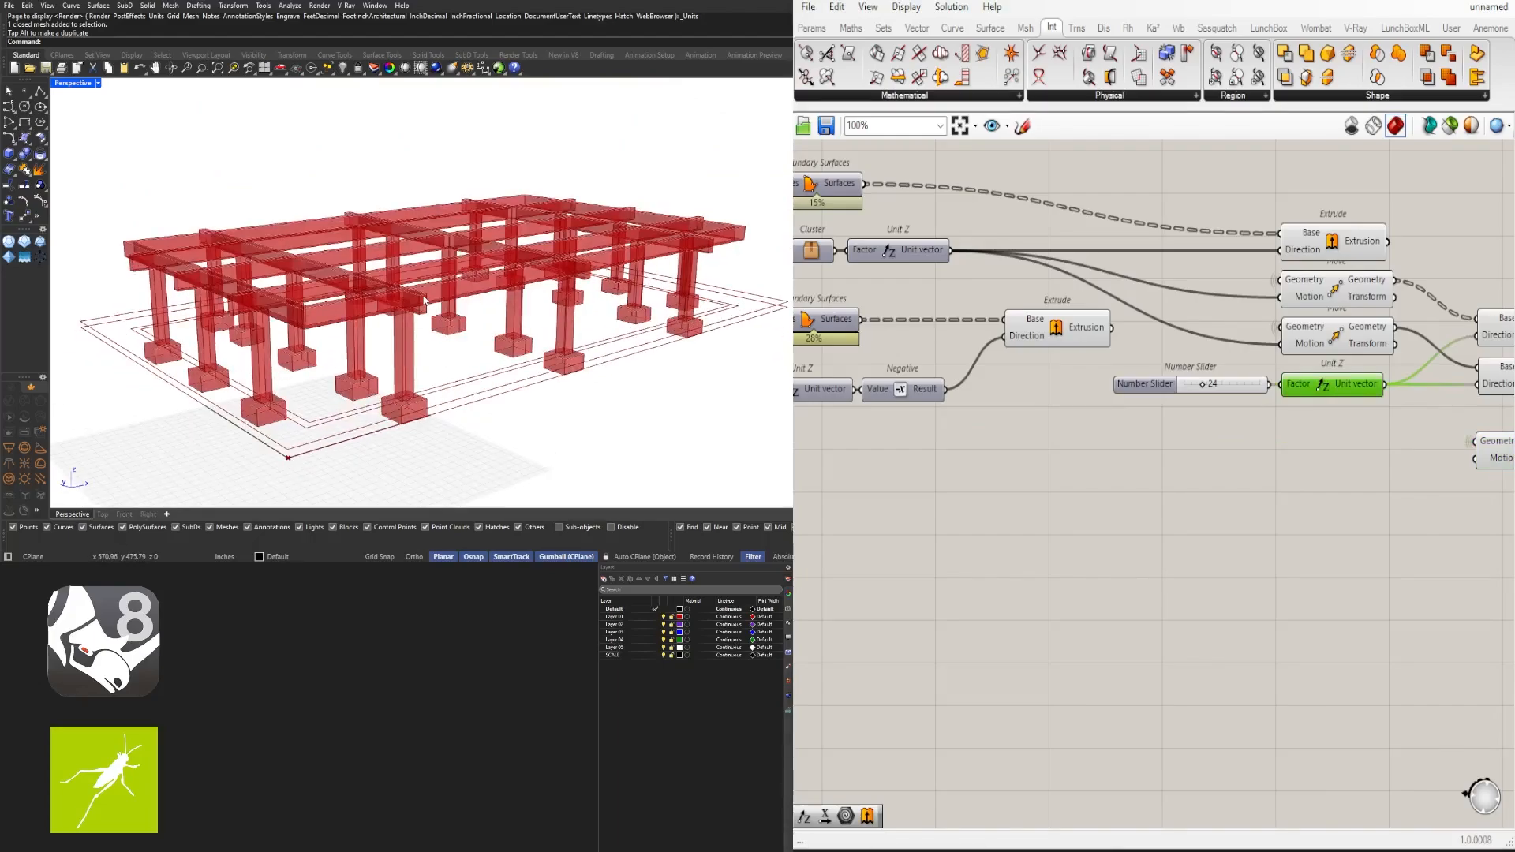
{"action": "left_click", "coordinate": [1024, 491]}
{"action": "right_click_drag", "start_coordinate": [1329, 471], "coordinate": [1237, 486]}
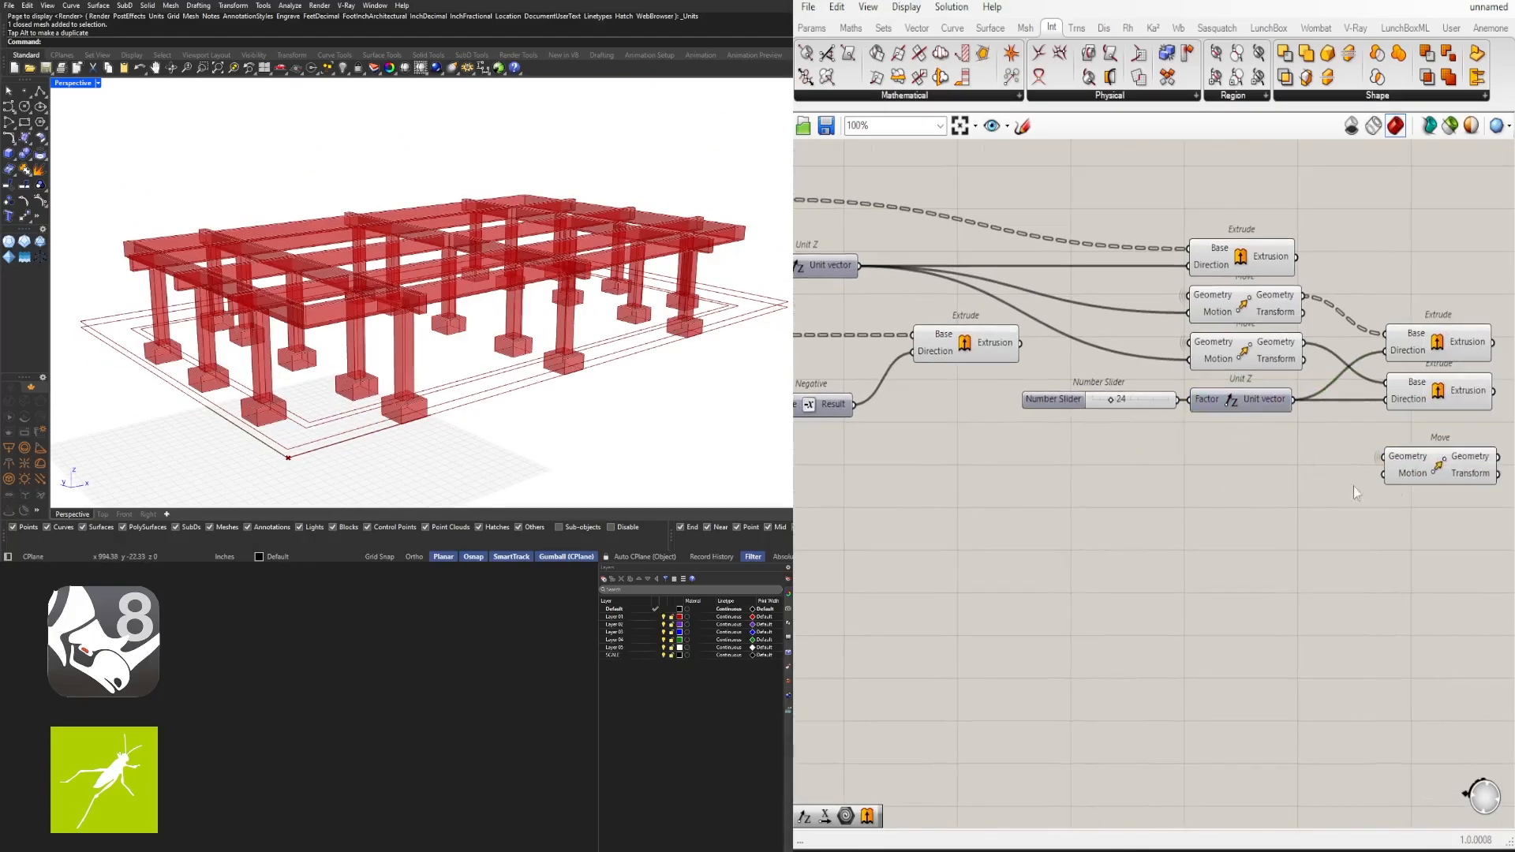
{"action": "right_click_drag", "start_coordinate": [1354, 486], "coordinate": [1091, 498]}
{"action": "left_click_drag", "start_coordinate": [1163, 483], "coordinate": [1290, 482]}
{"action": "double_click", "coordinate": [1105, 499]}
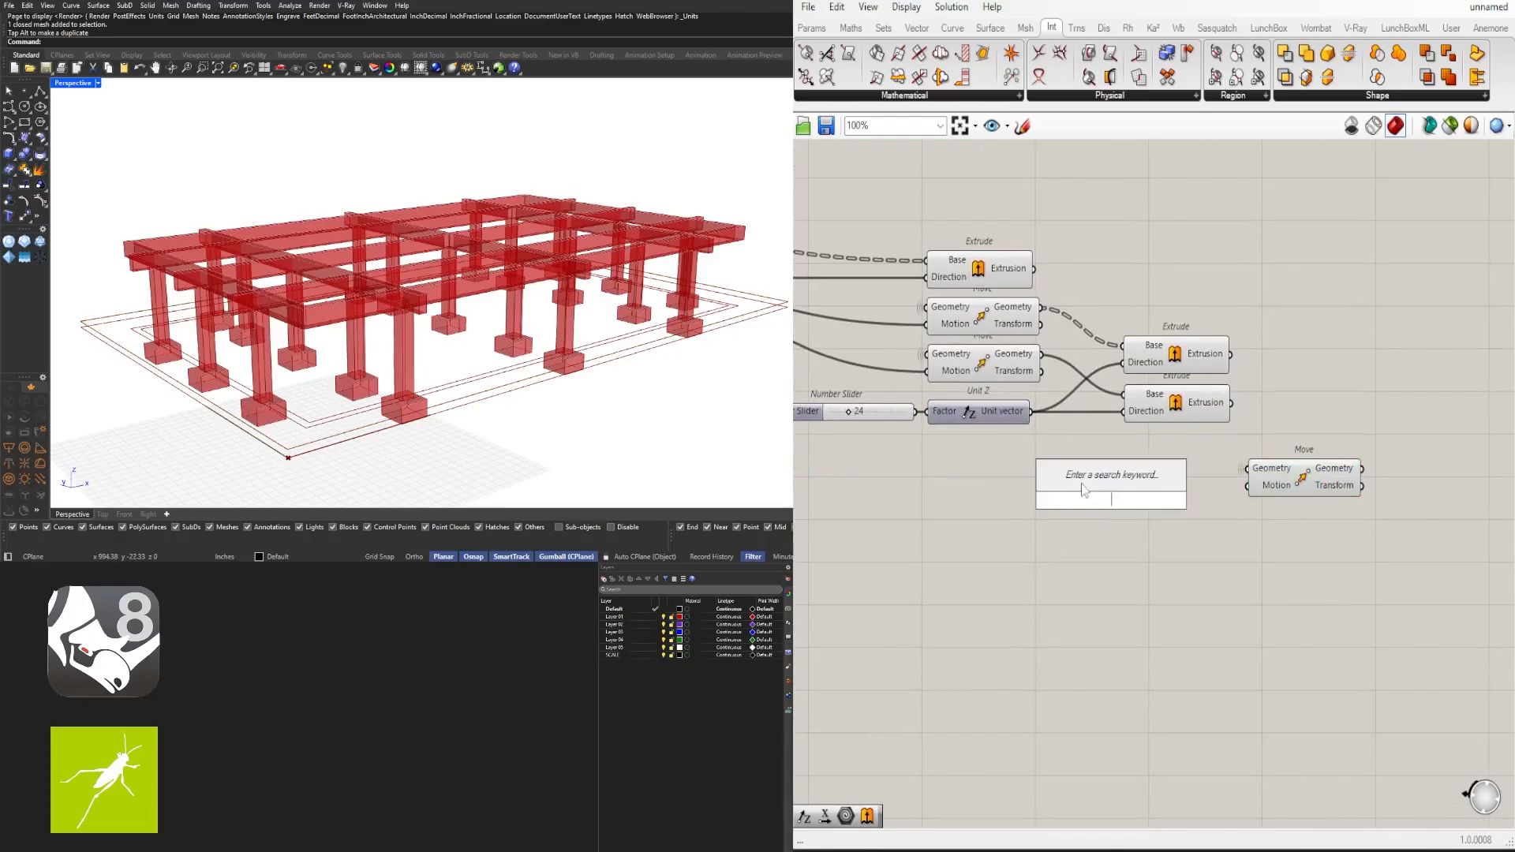
{"action": "key", "text": "Return"}
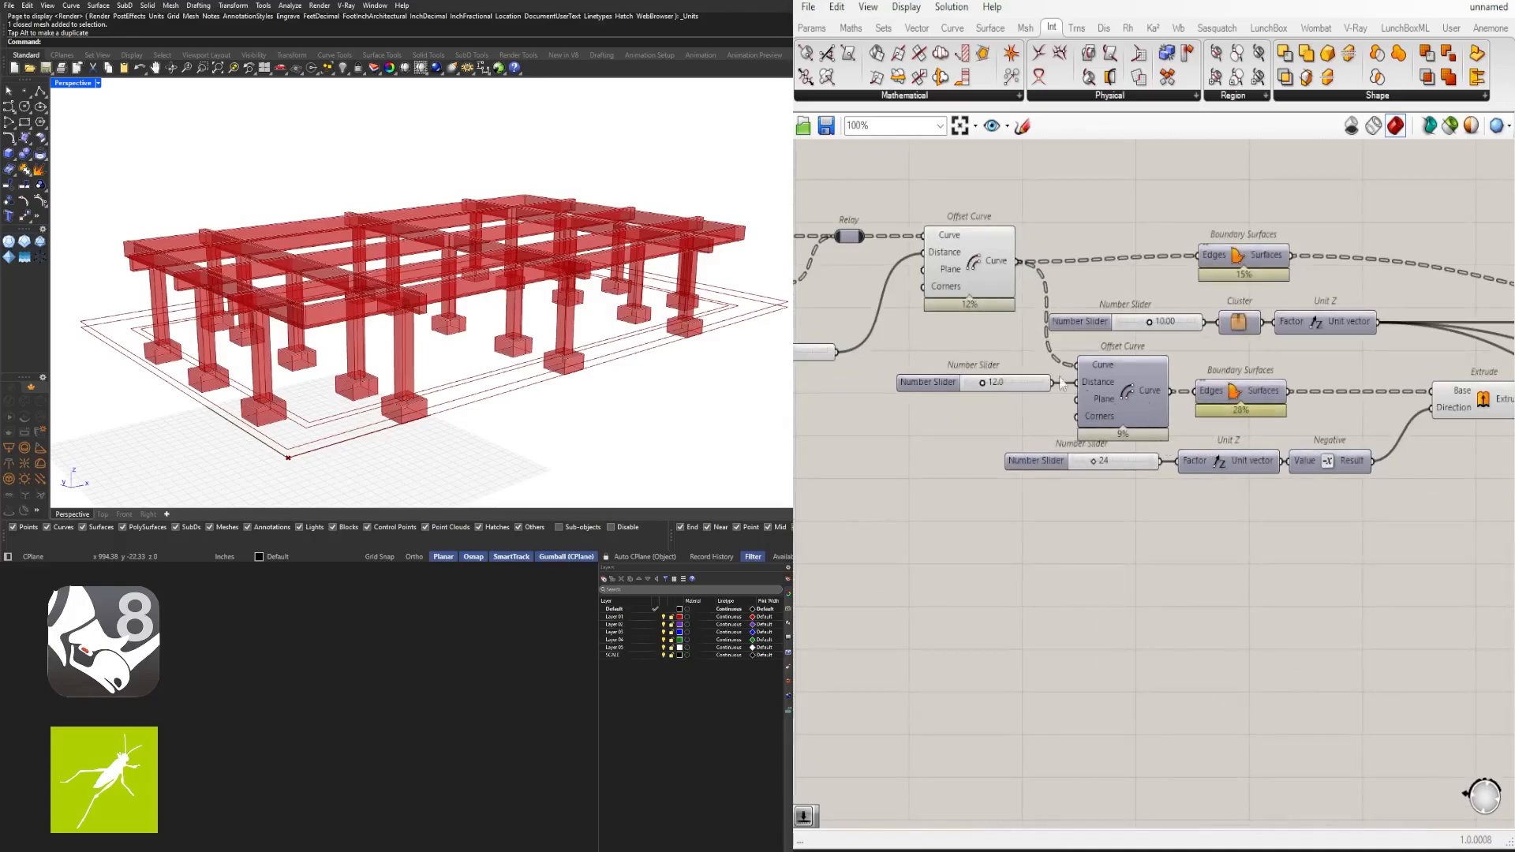
Feed the column-height Unit Z vector into A and the beam-height Unit Z vector into B of the Addition
{"action": "right_click_drag", "start_coordinate": [1061, 385], "coordinate": [1419, 406]}
{"action": "right_click_drag", "start_coordinate": [1412, 306], "coordinate": [1016, 399]}
{"action": "right_click_drag", "start_coordinate": [1329, 446], "coordinate": [1096, 422]}
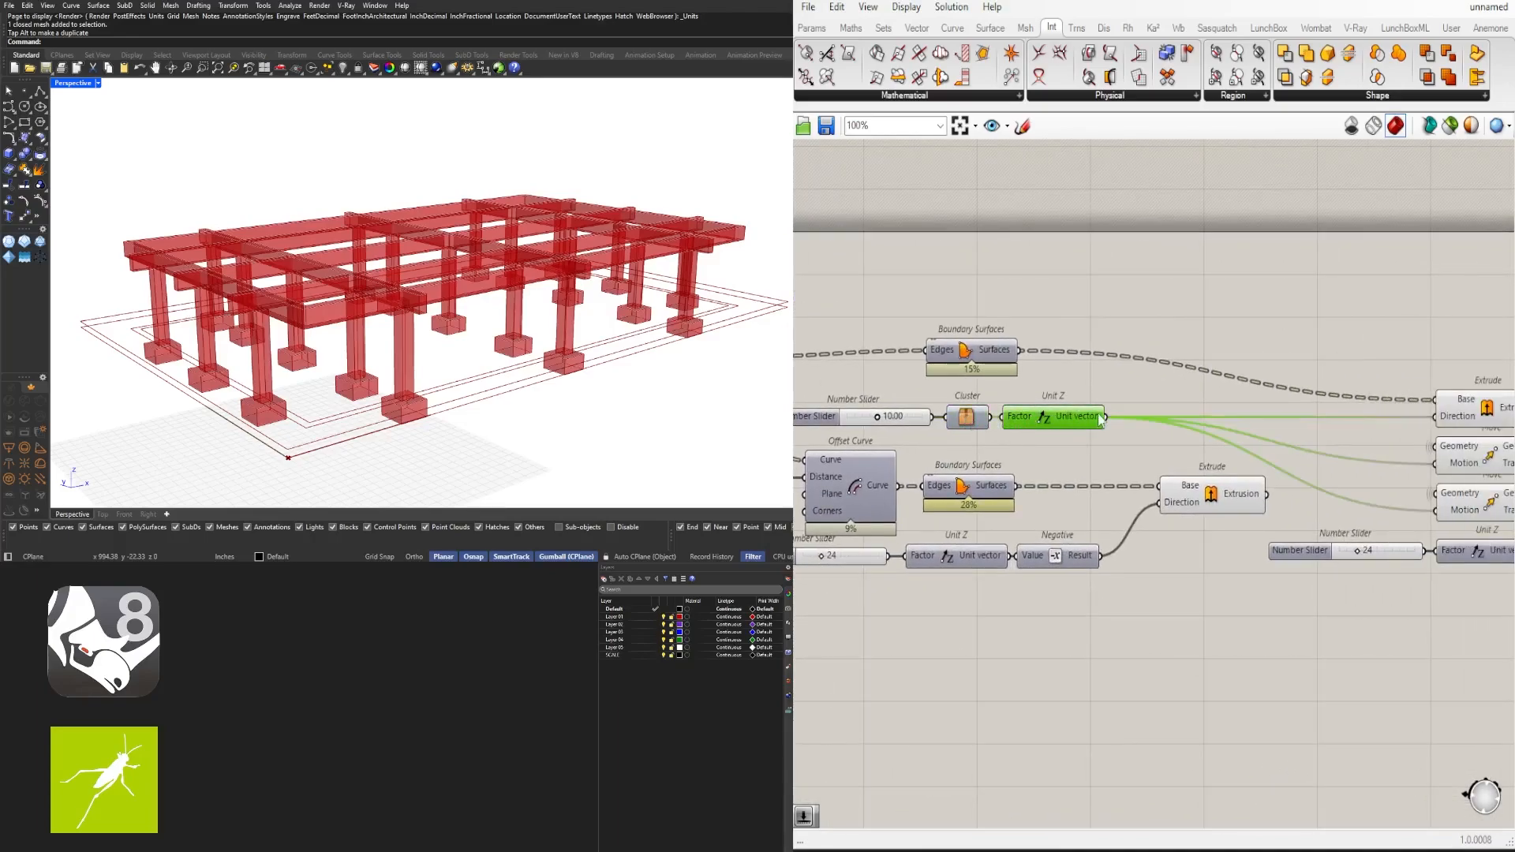
{"action": "scroll", "coordinate": [1121, 424], "scroll_direction": "down", "scroll_amount": 4}
{"action": "left_click_drag", "start_coordinate": [1107, 419], "coordinate": [1236, 585]}
{"action": "scroll", "coordinate": [1333, 461], "scroll_direction": "up", "scroll_amount": 8}
{"action": "right_click_drag", "start_coordinate": [1287, 605], "coordinate": [1173, 552]}
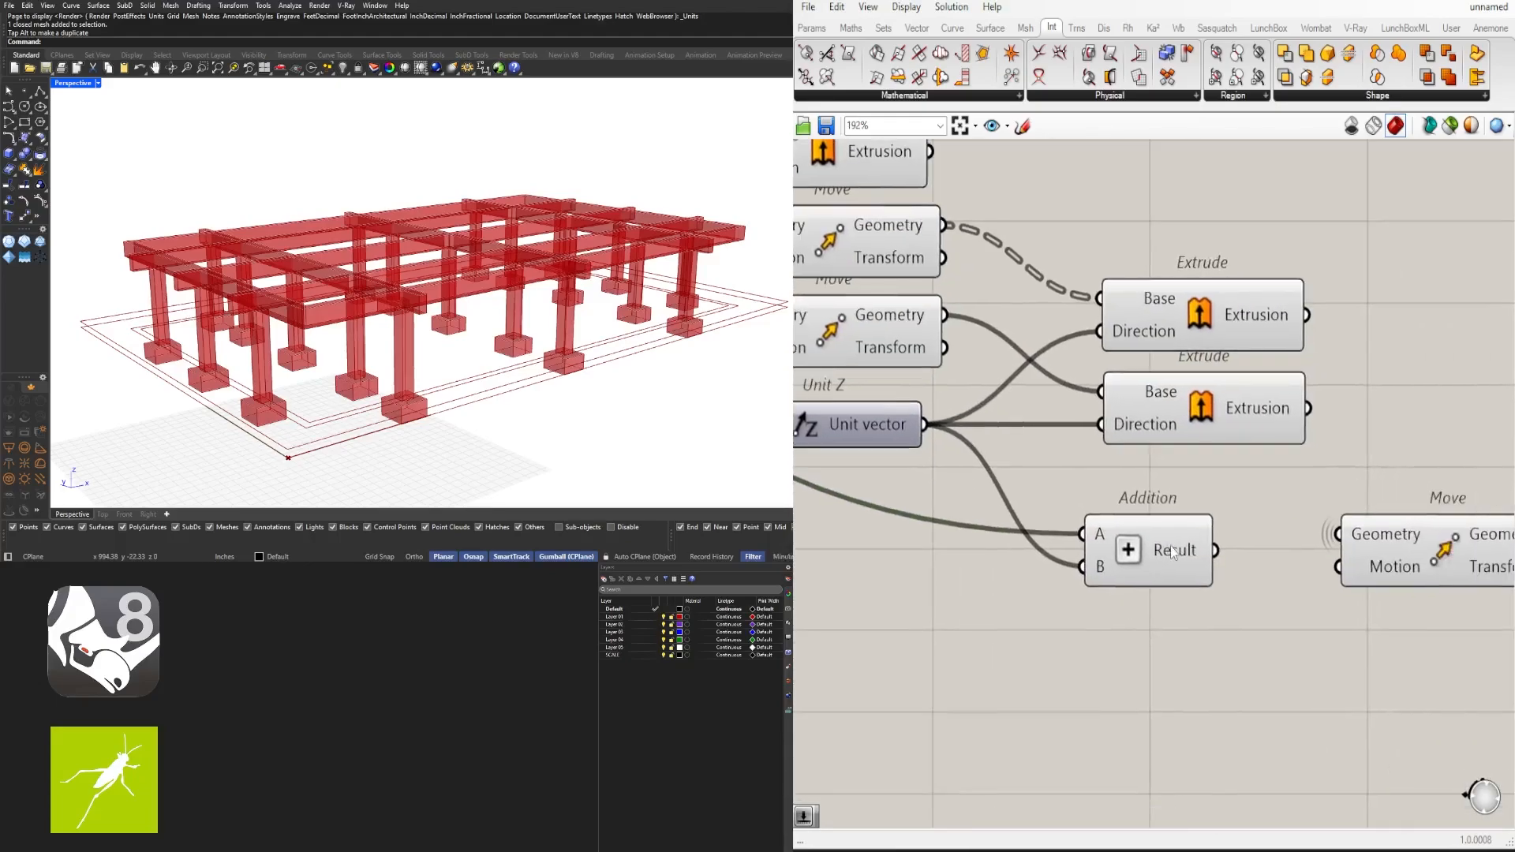
Connect the Addition Result to the Move's Motion so the base rectangle sits on top of the beams, and check its height
{"action": "mouse_move", "coordinate": [1174, 552]}
{"action": "right_click_drag", "start_coordinate": [1278, 631], "coordinate": [1134, 611]}
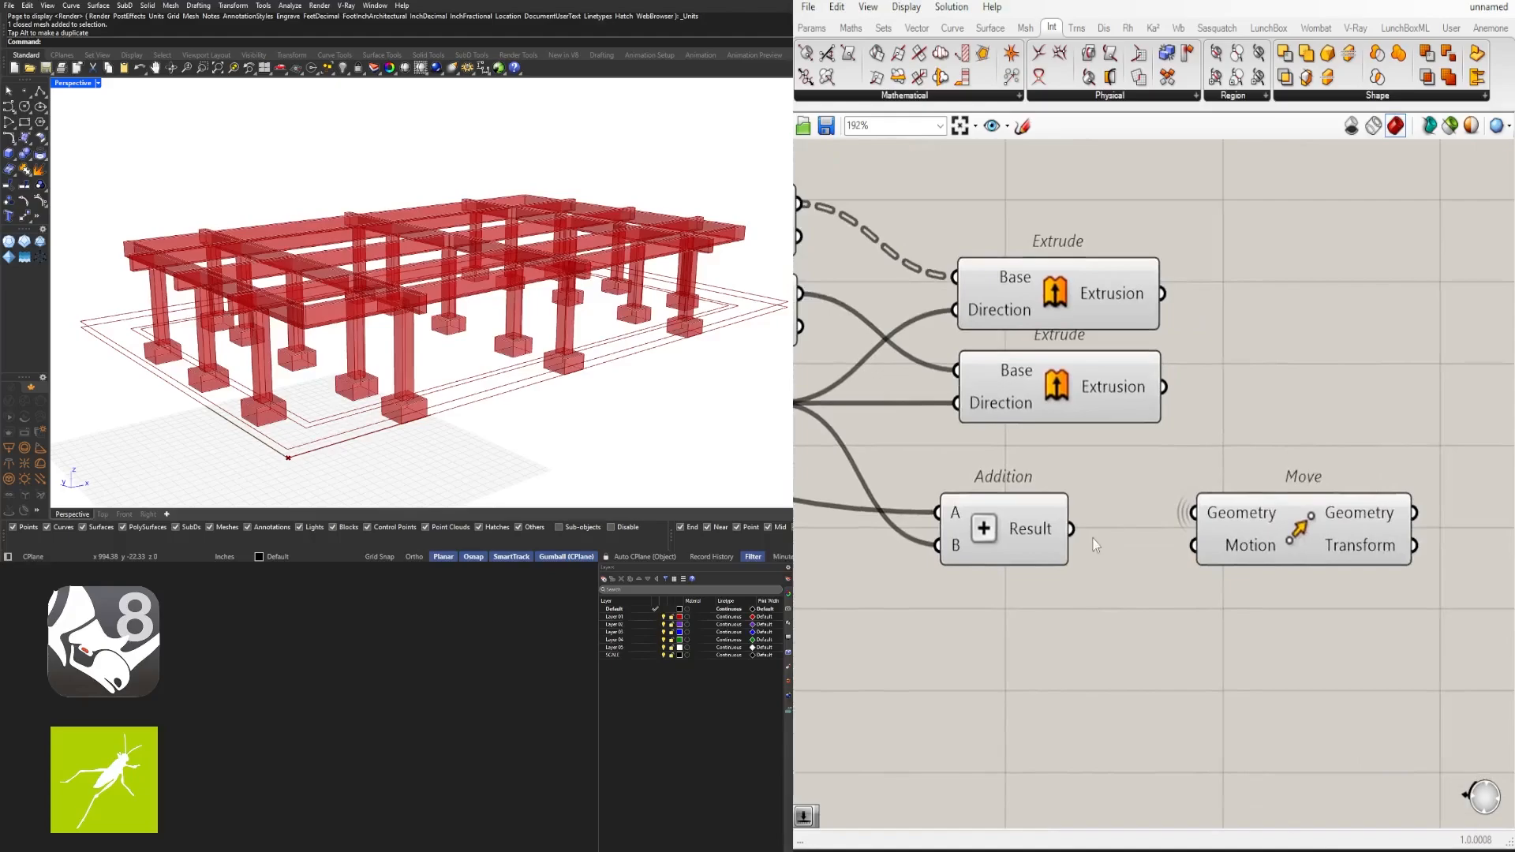
{"action": "left_click", "coordinate": [1038, 542]}
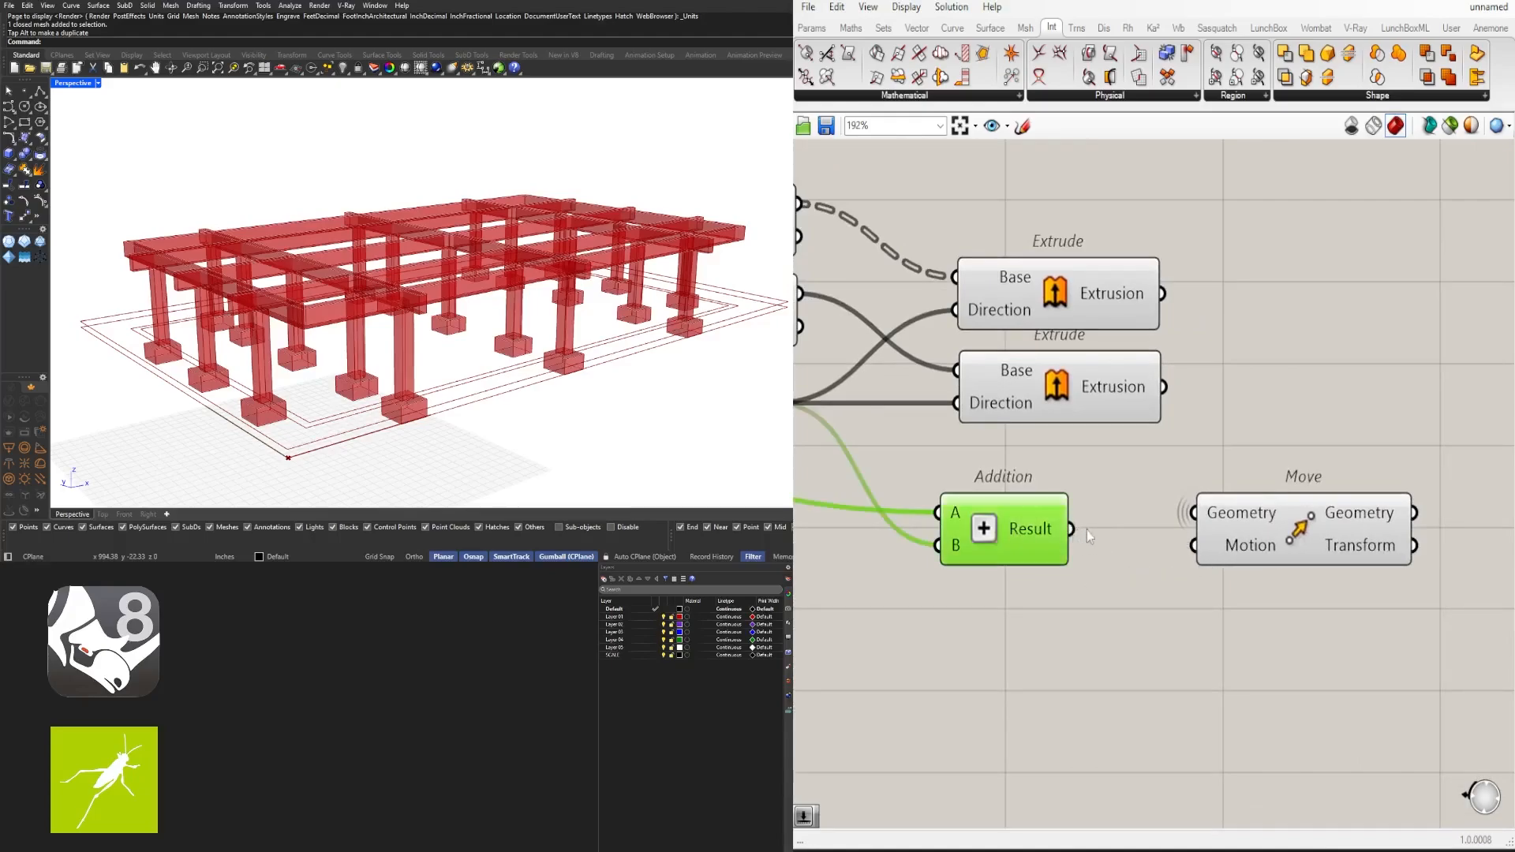
{"action": "left_click_drag", "start_coordinate": [1282, 516], "coordinate": [1266, 500]}
{"action": "right_click_drag", "start_coordinate": [560, 361], "coordinate": [410, 408]}
{"action": "right_click_drag", "start_coordinate": [410, 341], "coordinate": [414, 267]}
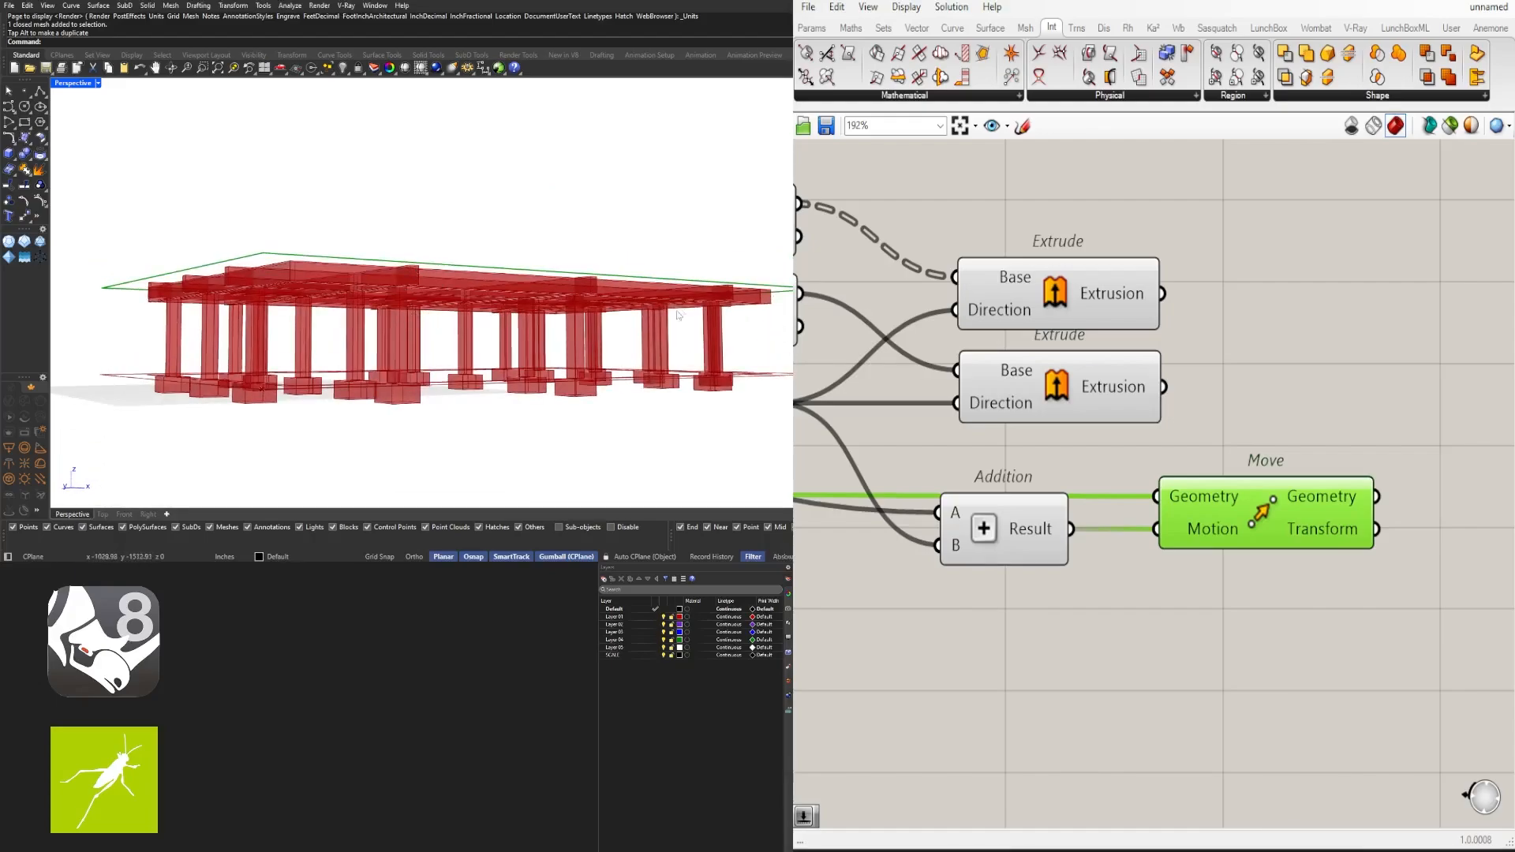
{"action": "right_click_drag", "start_coordinate": [677, 312], "coordinate": [647, 370]}
Add a Boundary Surfaces component after the Move and connect the moved rectangle to its Edges
{"action": "right_click_drag", "start_coordinate": [1245, 527], "coordinate": [1021, 543]}
{"action": "left_click", "coordinate": [1068, 603]}
{"action": "scroll", "coordinate": [978, 557], "scroll_direction": "down", "scroll_amount": 1}
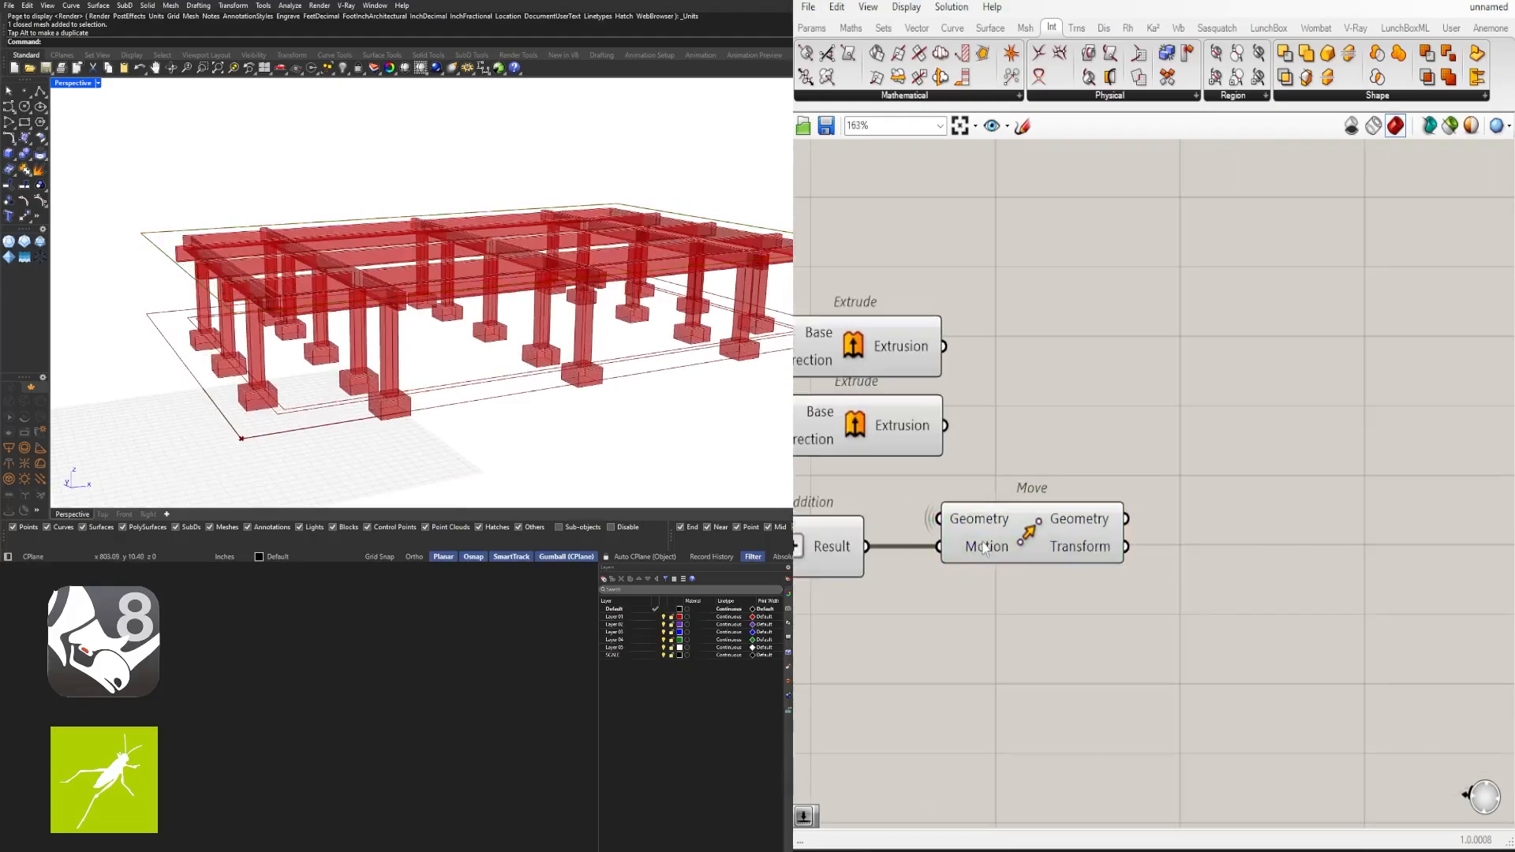
{"action": "left_click_drag", "start_coordinate": [985, 550], "coordinate": [961, 549]}
{"action": "double_click", "coordinate": [1227, 547]}
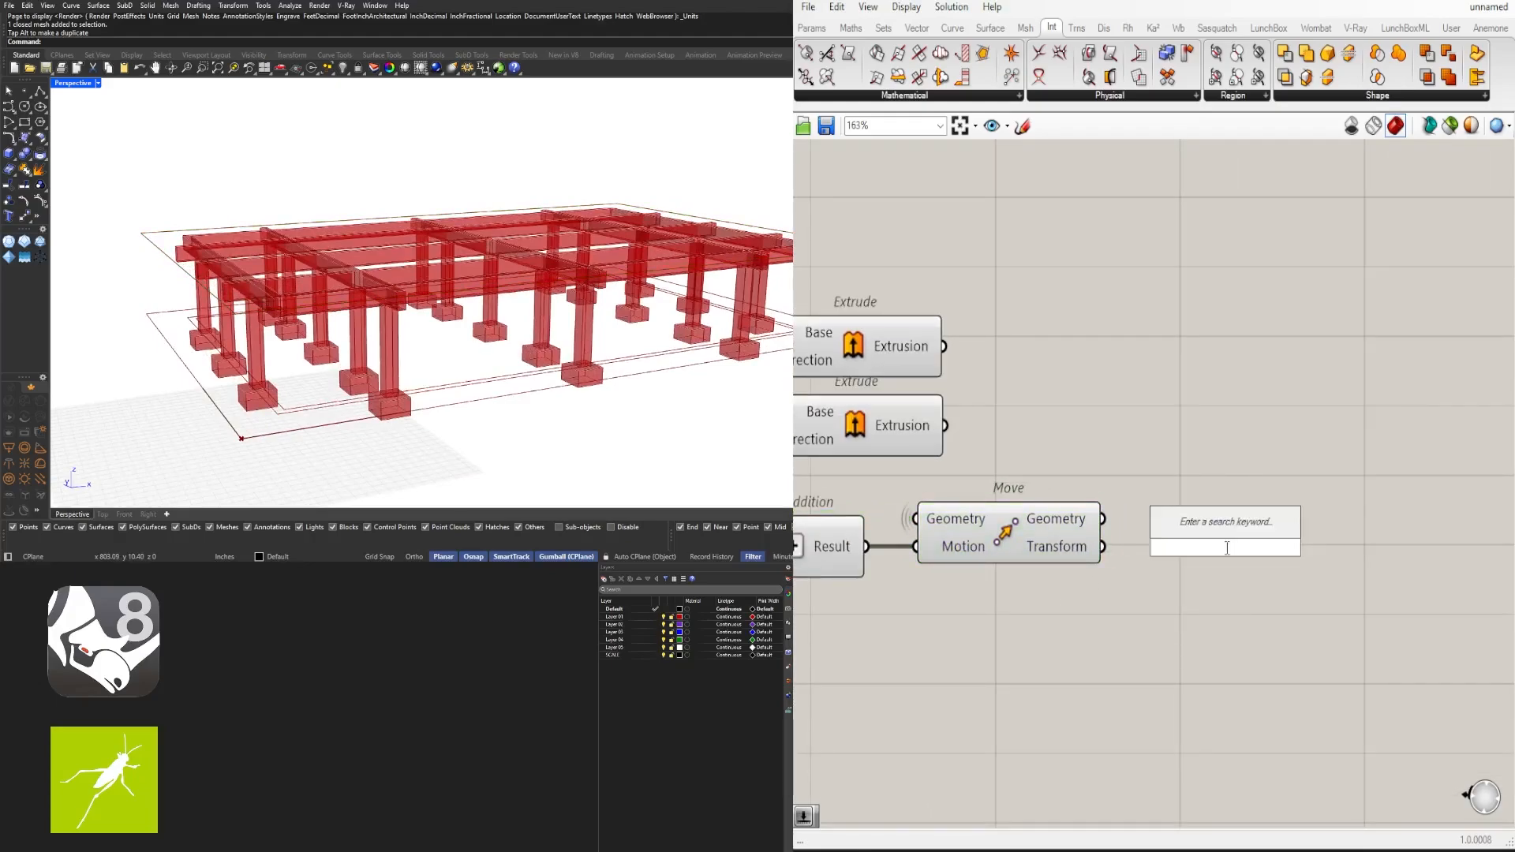
{"action": "type", "text": "bound"}
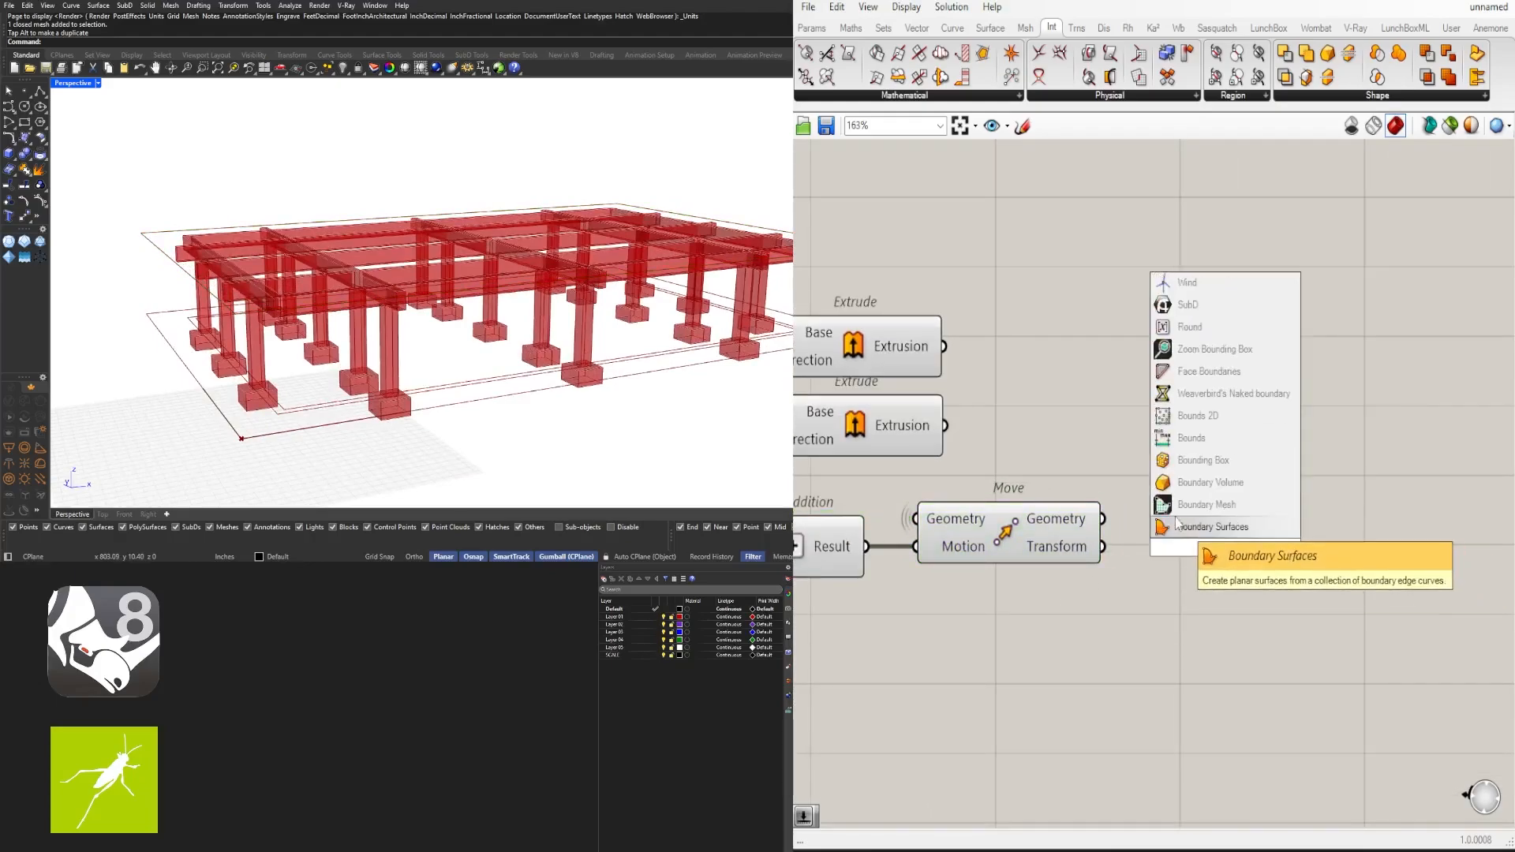
{"action": "left_click", "coordinate": [1178, 524]}
{"action": "left_click_drag", "start_coordinate": [1102, 518], "coordinate": [1166, 523]}
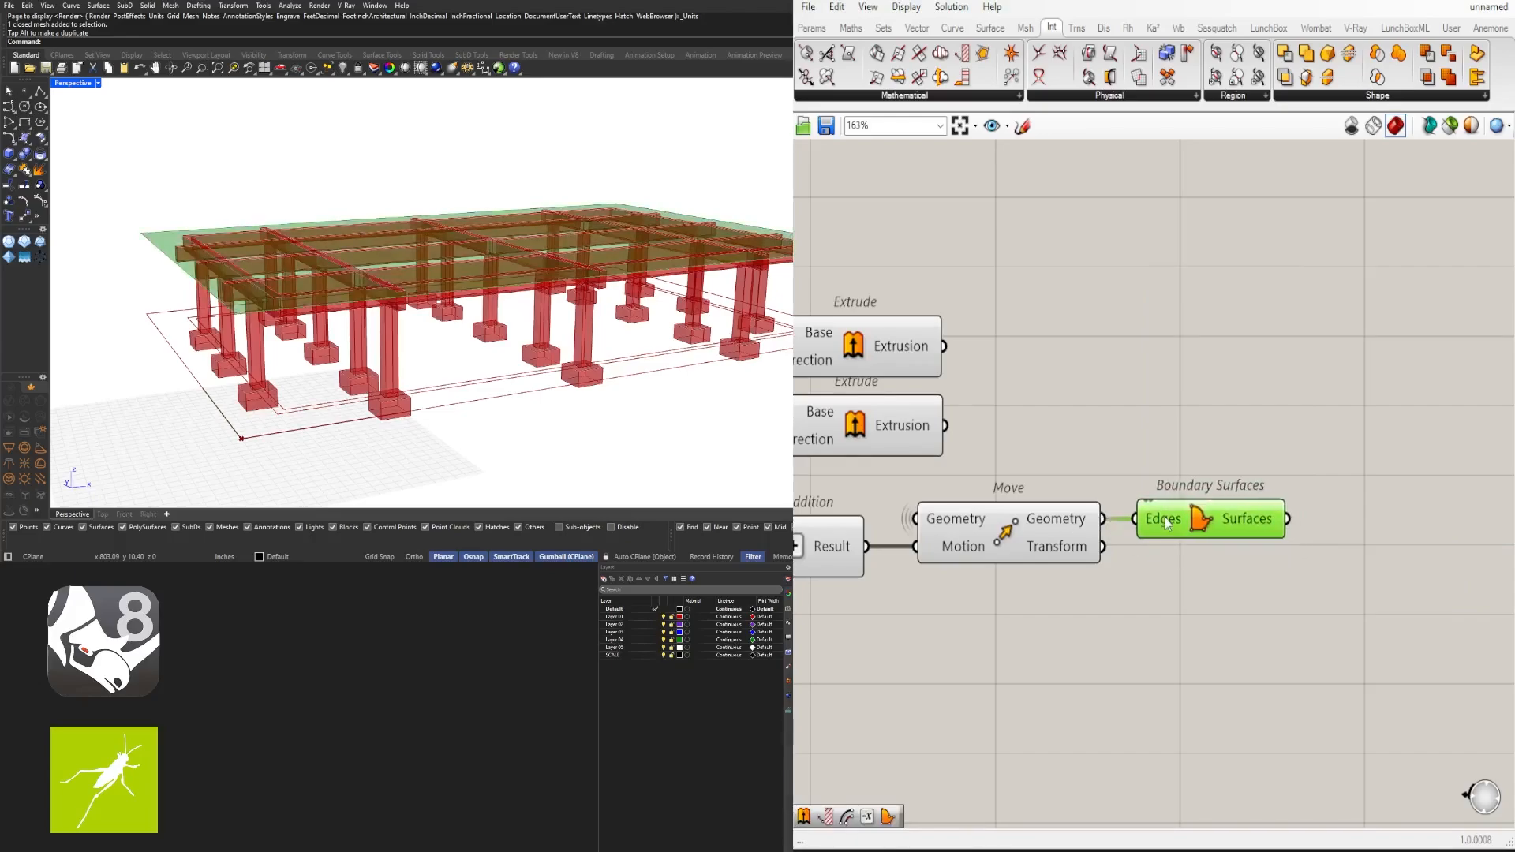
Add an Extrude component and connect the roof outline's Boundary Surfaces to its Base
{"action": "mouse_move", "coordinate": [479, 324]}
{"action": "right_mouse_down"}
{"action": "mouse_move", "coordinate": [505, 272]}
{"action": "mouse_move", "coordinate": [489, 350]}
{"action": "right_mouse_up"}
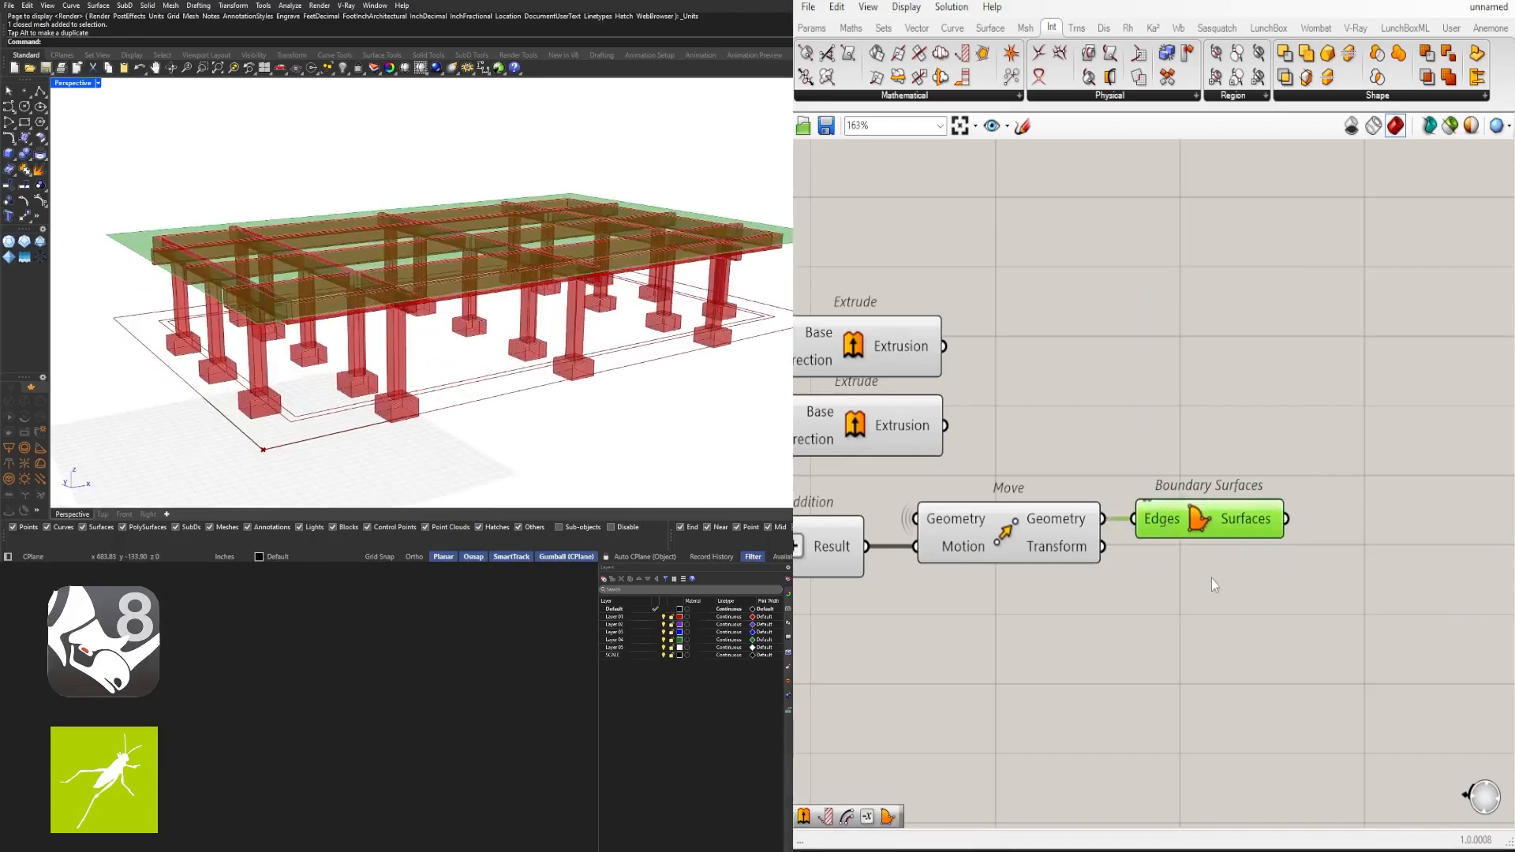
{"action": "right_click_drag", "start_coordinate": [1393, 631], "coordinate": [1220, 615]}
{"action": "double_click", "coordinate": [1220, 612]}
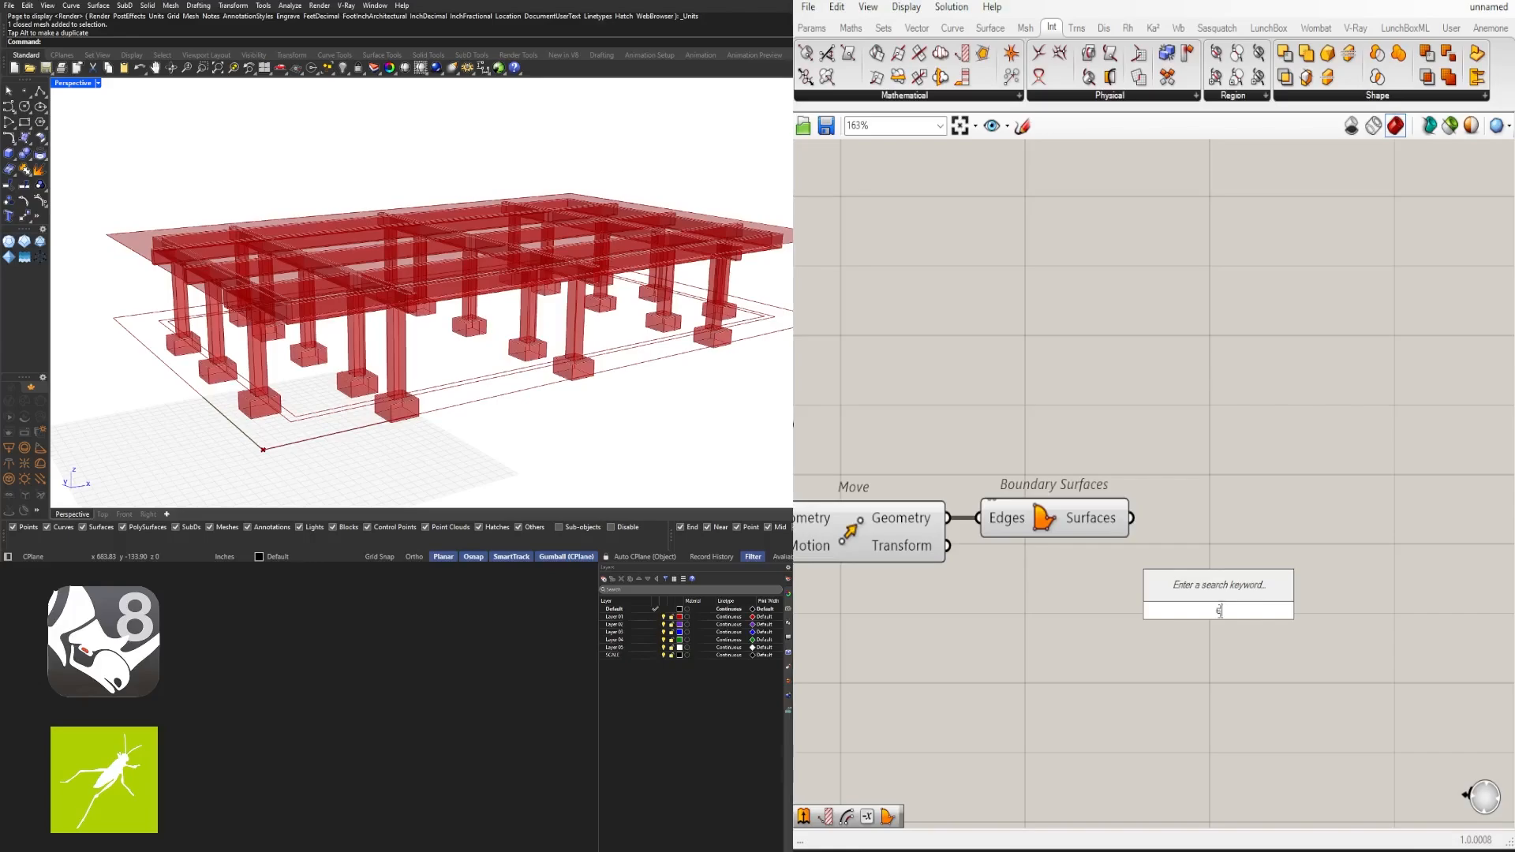
{"action": "type", "text": "extr"}
{"action": "left_click", "coordinate": [1168, 590]}
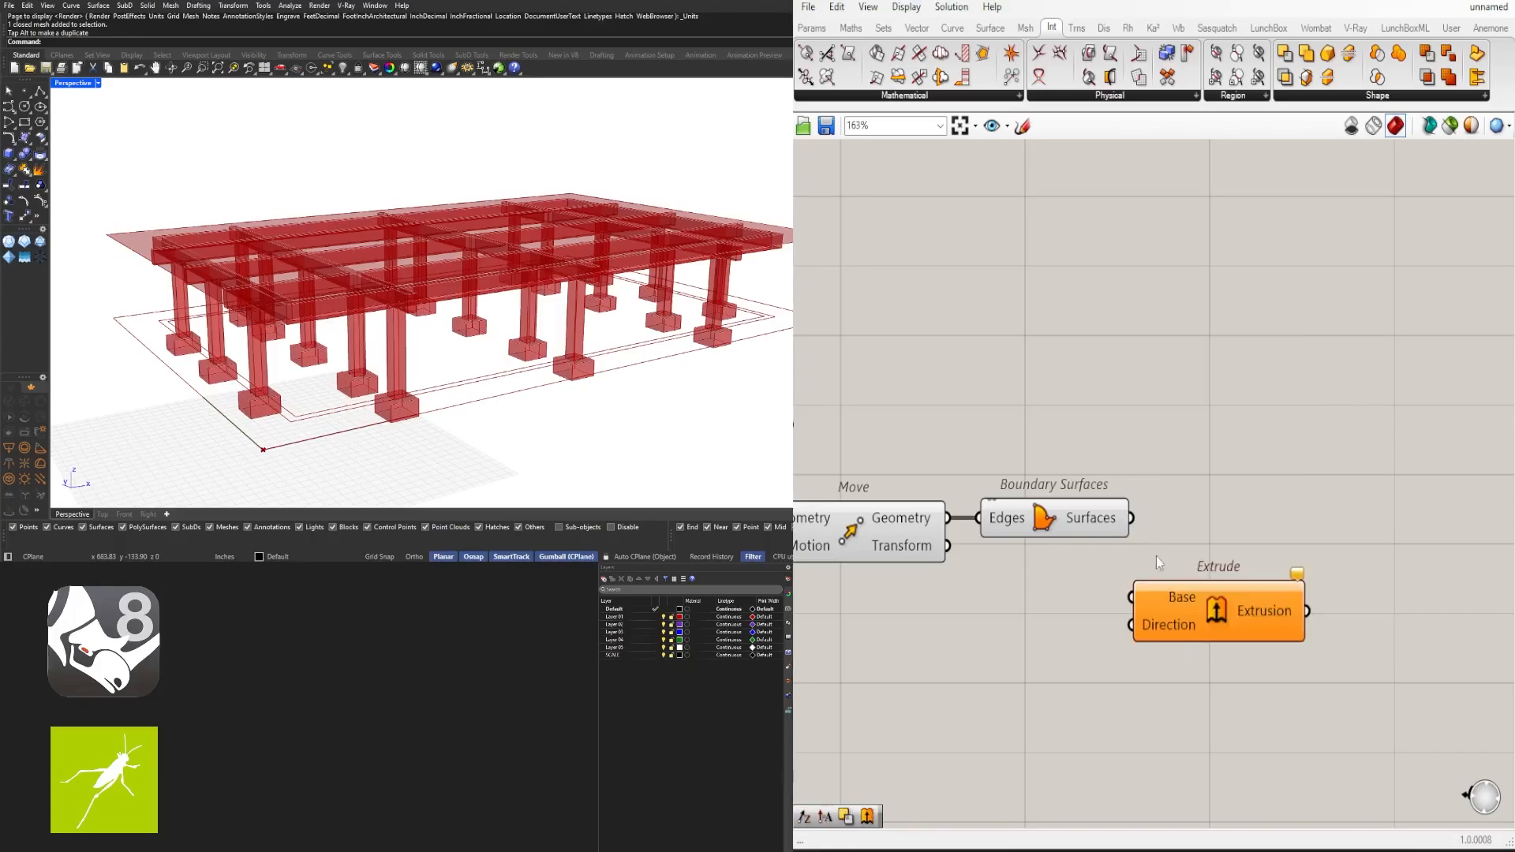
{"action": "left_click_drag", "start_coordinate": [1156, 610], "coordinate": [1201, 559]}
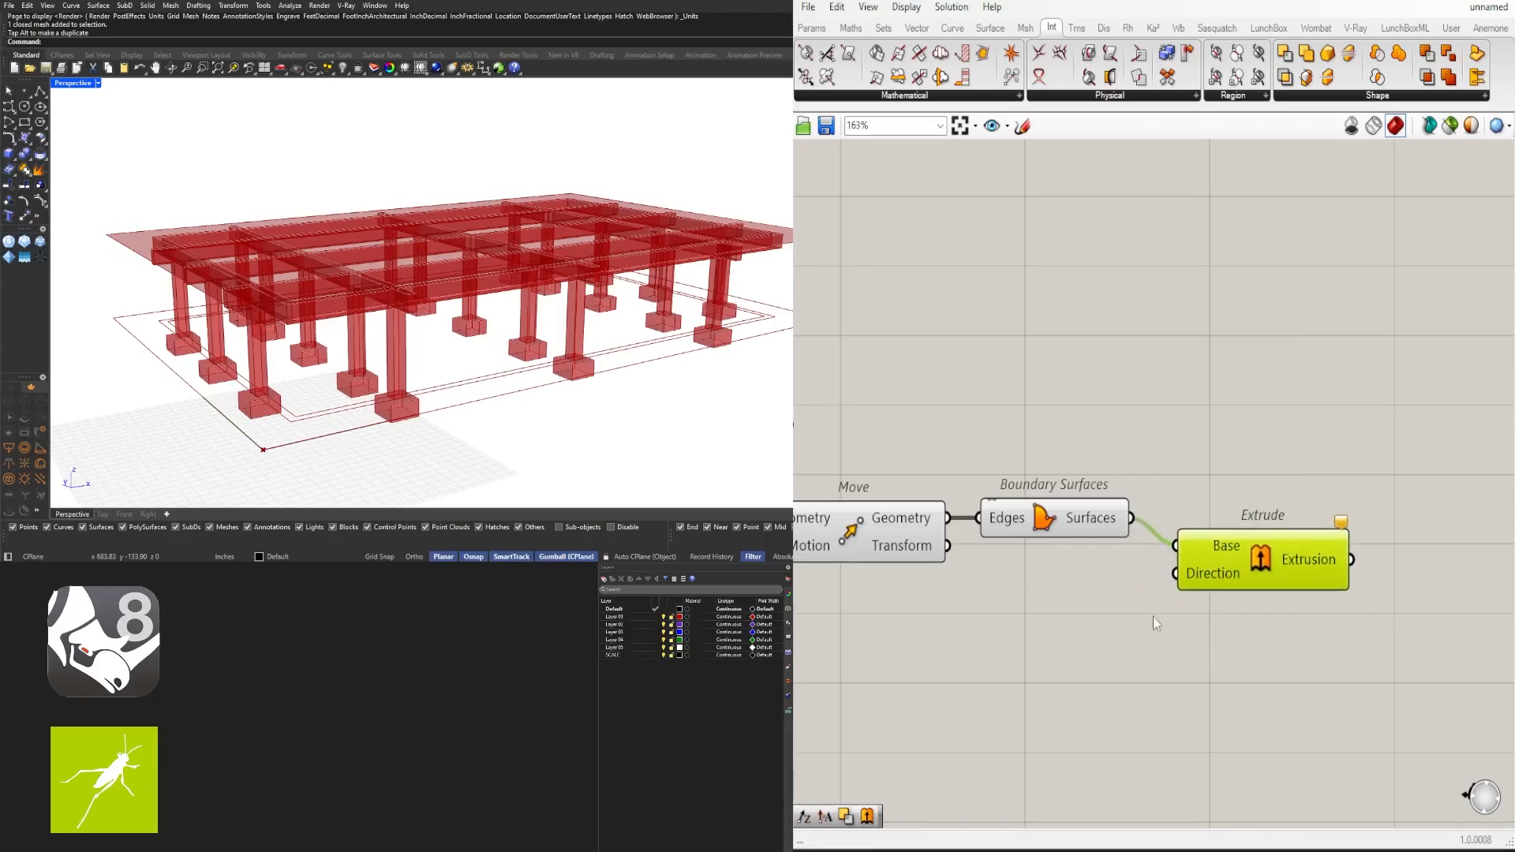
Add a Unit Z component as the slab Extrude's Direction and align the two components next to the Boundary Surfaces
{"action": "double_click", "coordinate": [1069, 602]}
{"action": "type", "text": "z"}
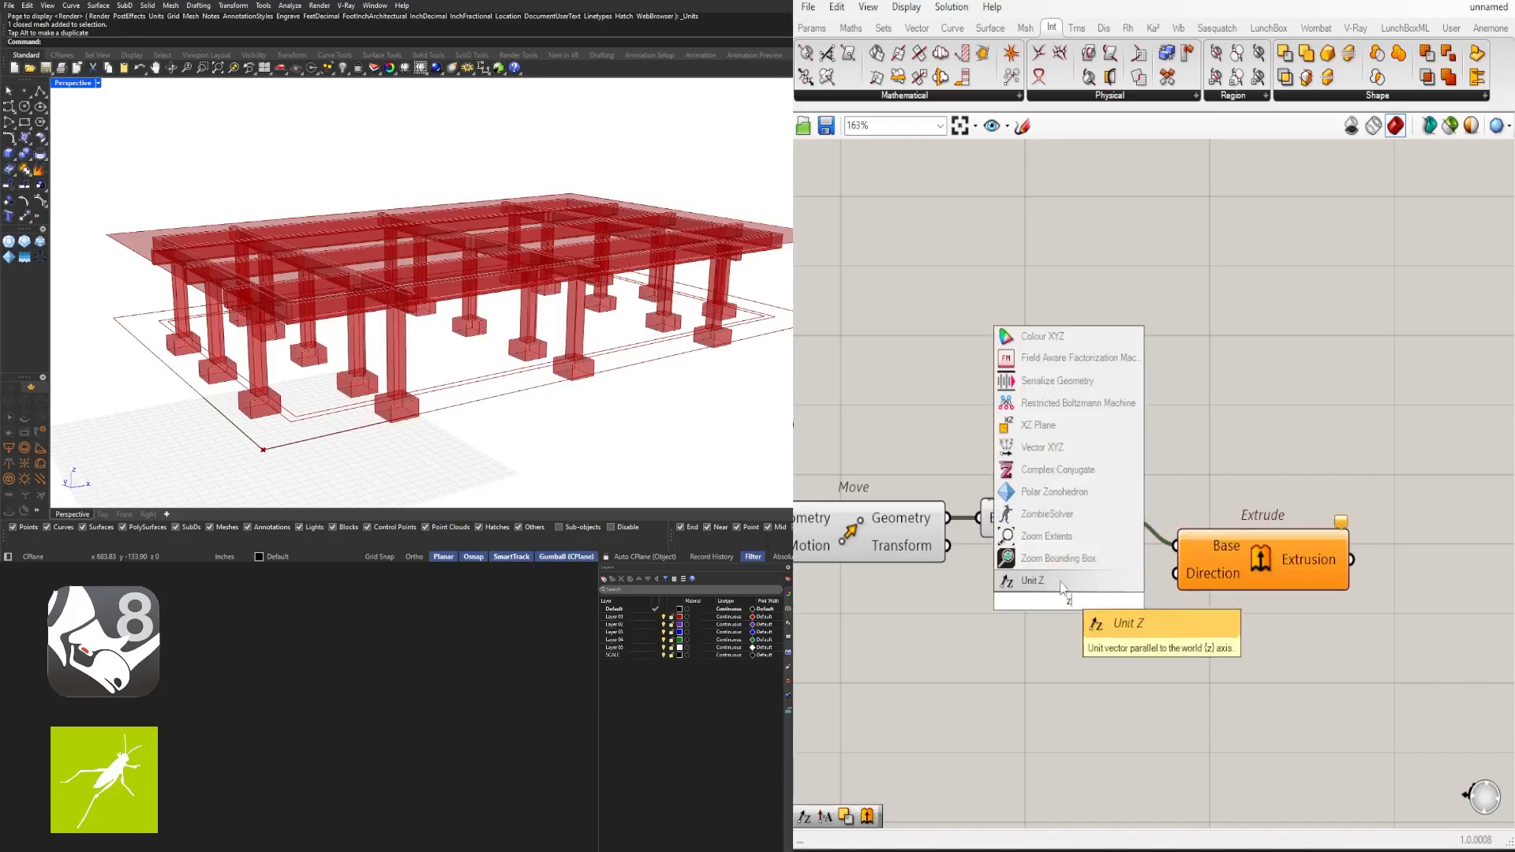
{"action": "left_click", "coordinate": [1069, 588]}
{"action": "scroll", "coordinate": [1132, 593], "scroll_direction": "up", "scroll_amount": 1}
{"action": "left_click_drag", "start_coordinate": [1156, 602], "coordinate": [1214, 599]}
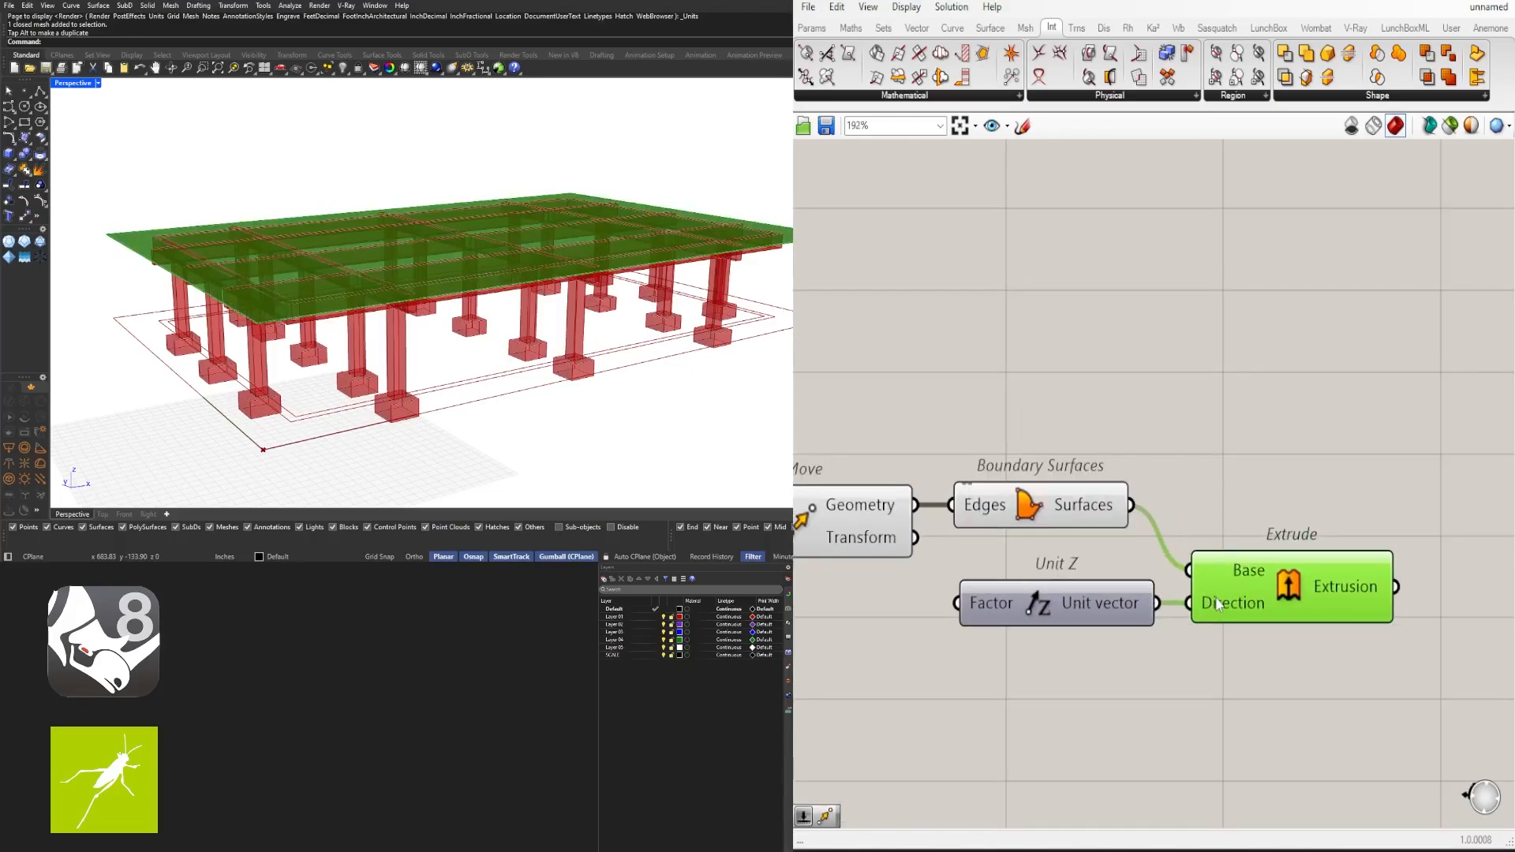
{"action": "left_click", "coordinate": [1328, 716]}
{"action": "right_click_drag", "start_coordinate": [1341, 724], "coordinate": [1235, 624]}
{"action": "left_click_drag", "start_coordinate": [1287, 641], "coordinate": [1055, 511]}
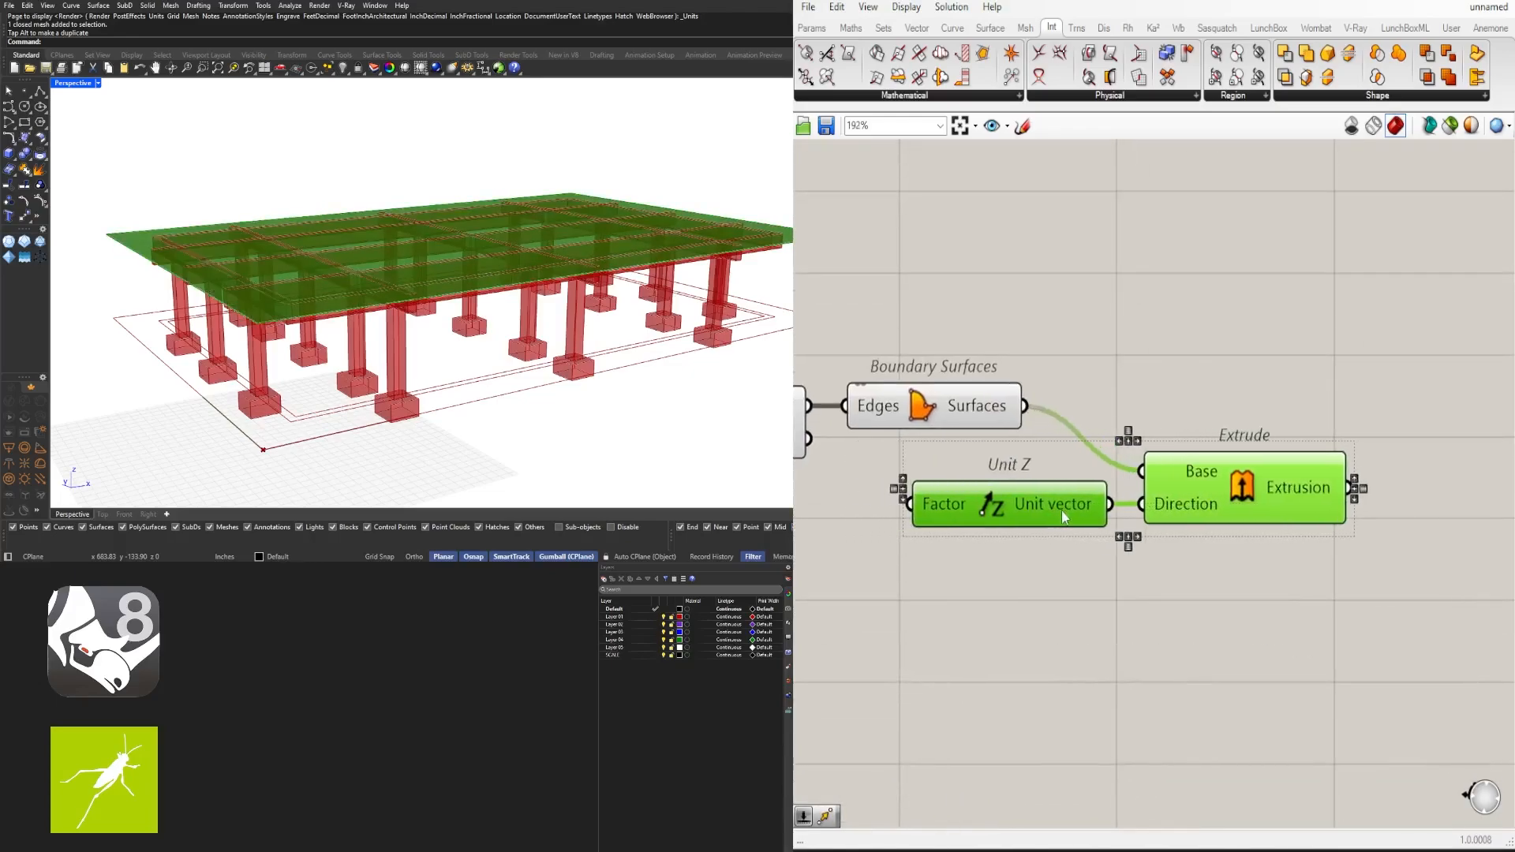
{"action": "left_click", "coordinate": [1128, 555]}
{"action": "left_click_drag", "start_coordinate": [1226, 484], "coordinate": [1244, 484]}
{"action": "left_click", "coordinate": [1226, 544]}
Copy the beam-height number slider, connect the copy to the Factor of the slab's Unit Z, and check the extruded slab
{"action": "scroll", "coordinate": [1213, 573], "scroll_direction": "down", "scroll_amount": 3}
{"action": "right_click_drag", "start_coordinate": [1001, 592], "coordinate": [1503, 511]}
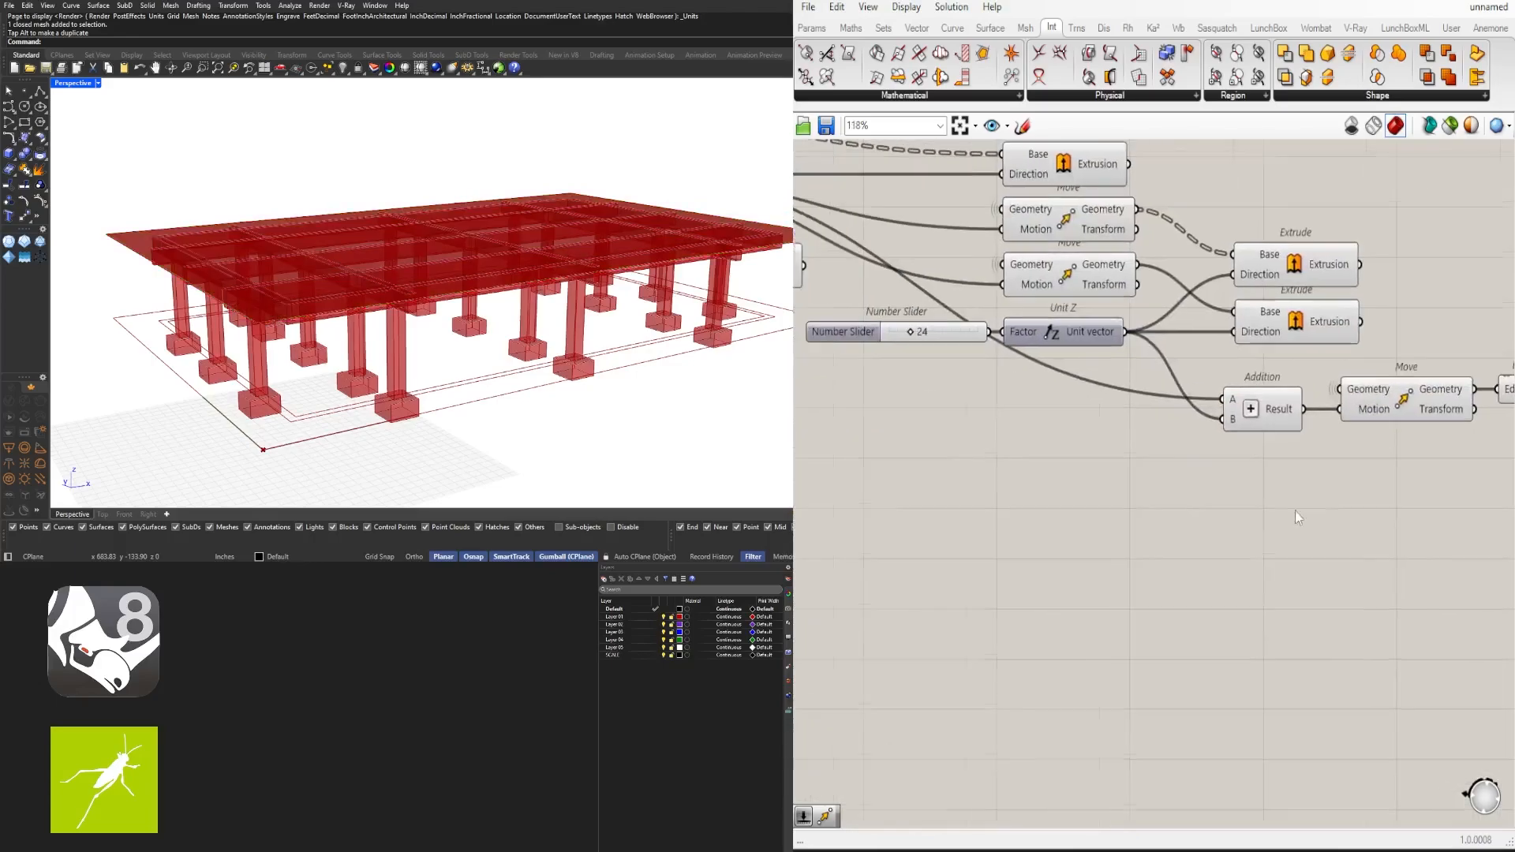
{"action": "scroll", "coordinate": [1078, 480], "scroll_direction": "down", "scroll_amount": 2}
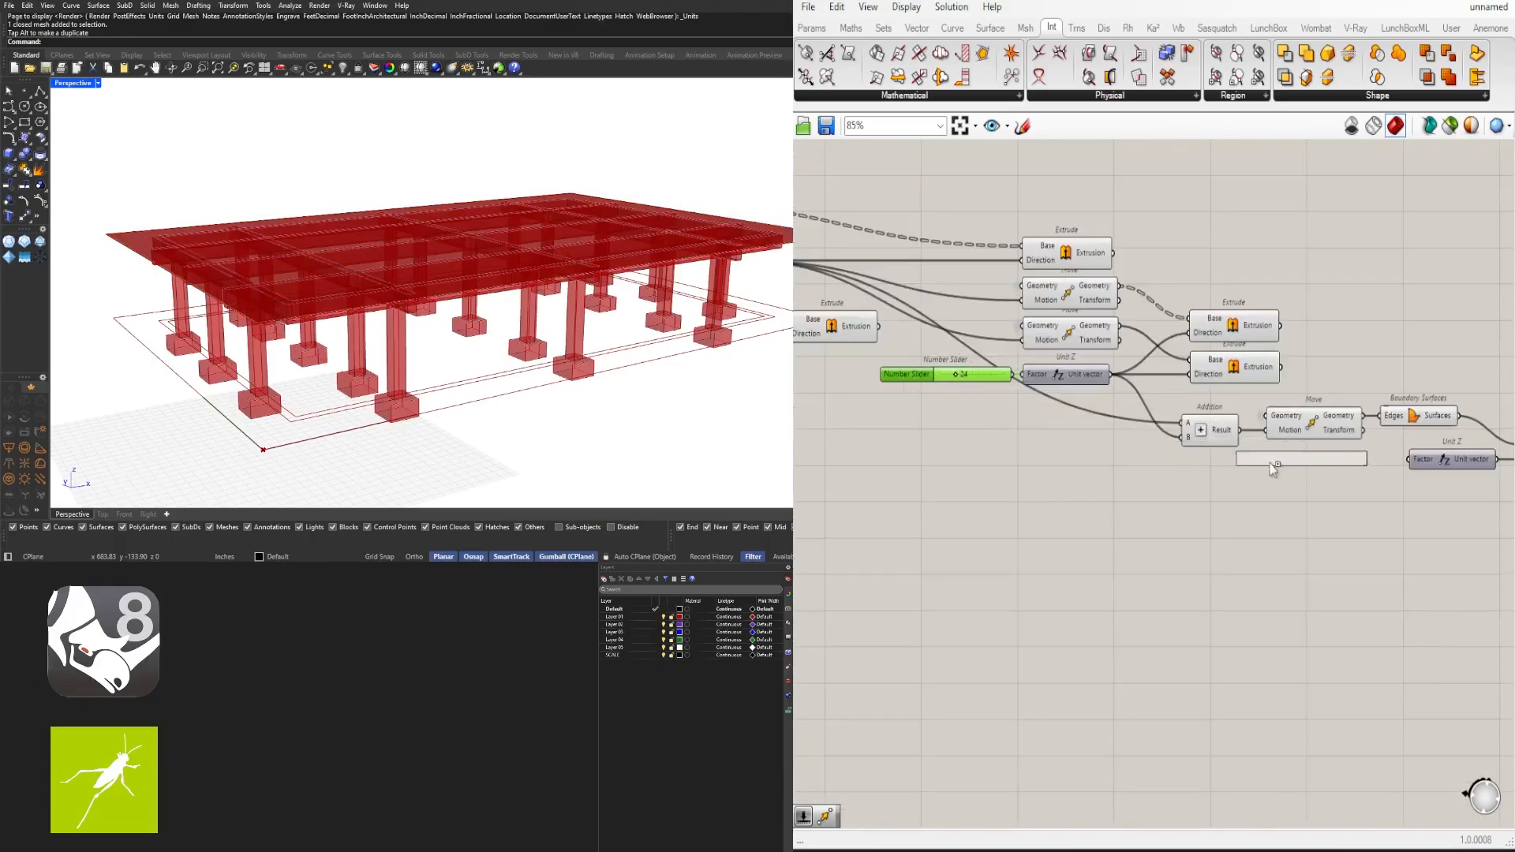
{"action": "left_click_drag", "start_coordinate": [1298, 467], "coordinate": [1298, 467]}
{"action": "scroll", "coordinate": [1446, 501], "scroll_direction": "up", "scroll_amount": 3}
{"action": "right_click_drag", "start_coordinate": [1401, 427], "coordinate": [1108, 511]}
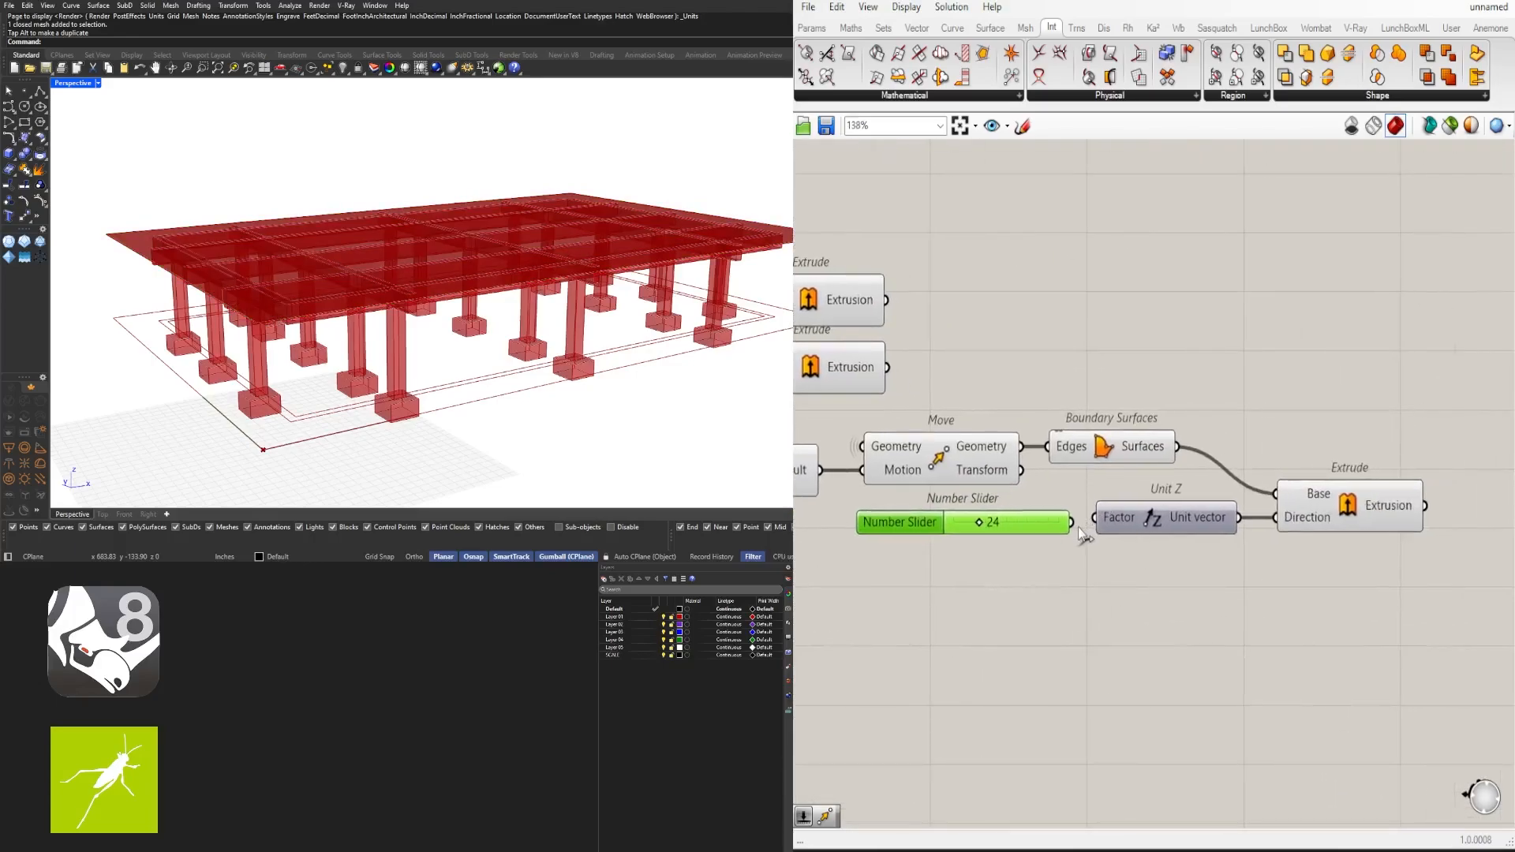
{"action": "left_click_drag", "start_coordinate": [1073, 524], "coordinate": [1020, 523]}
{"action": "left_click", "coordinate": [1057, 561]}
{"action": "left_click", "coordinate": [1320, 490]}
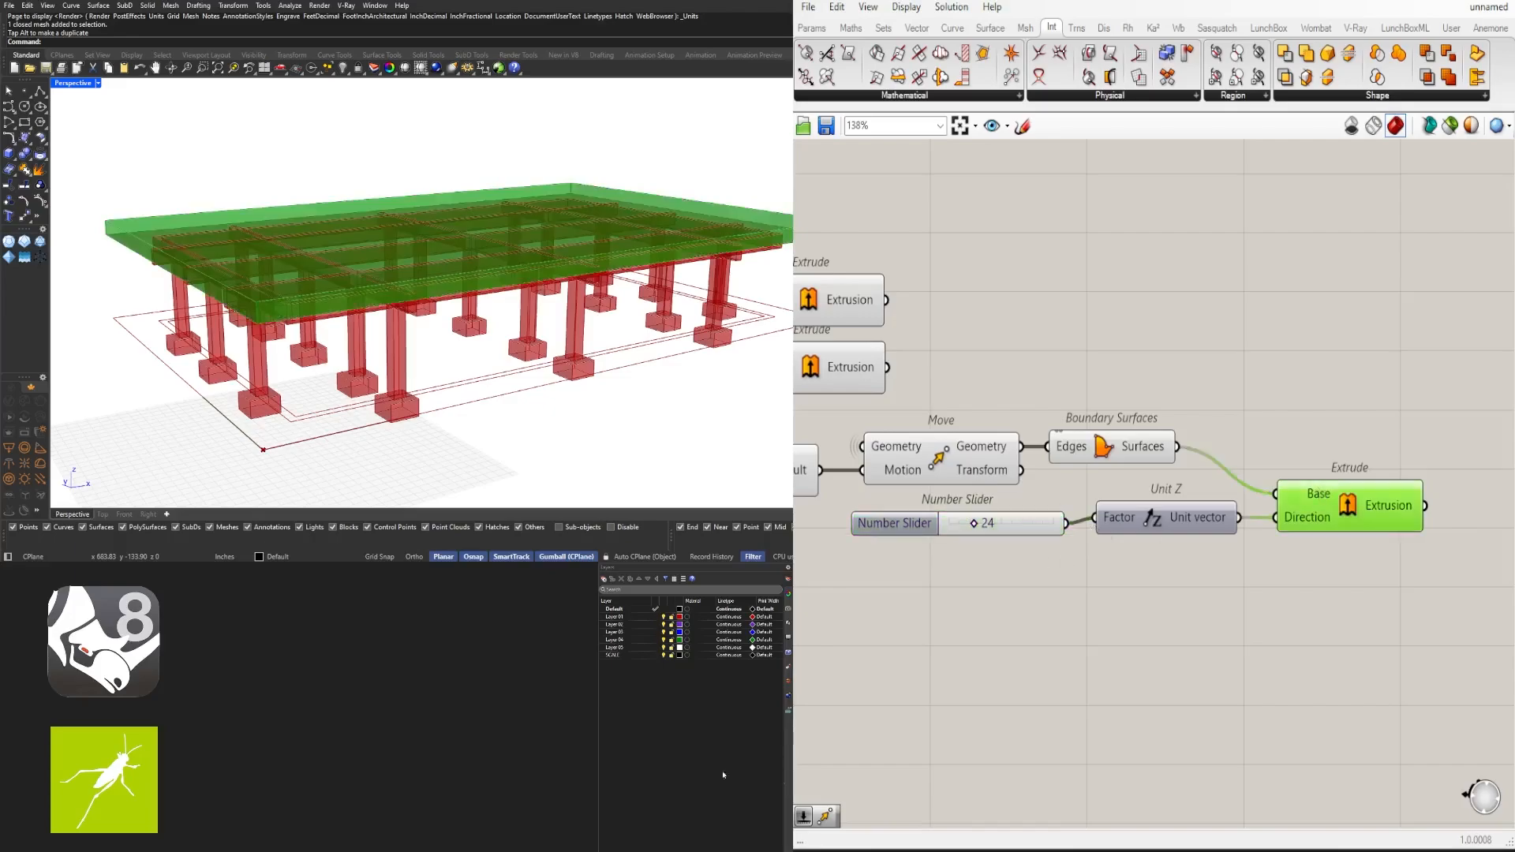
{"action": "right_click_drag", "start_coordinate": [582, 326], "coordinate": [547, 274]}
Set the slab thickness slider to 16 and check the slab's proportions in the perspective viewport
{"action": "right_click_drag", "start_coordinate": [1002, 493], "coordinate": [1134, 495]}
{"action": "scroll", "coordinate": [1135, 494], "scroll_direction": "up", "scroll_amount": 5}
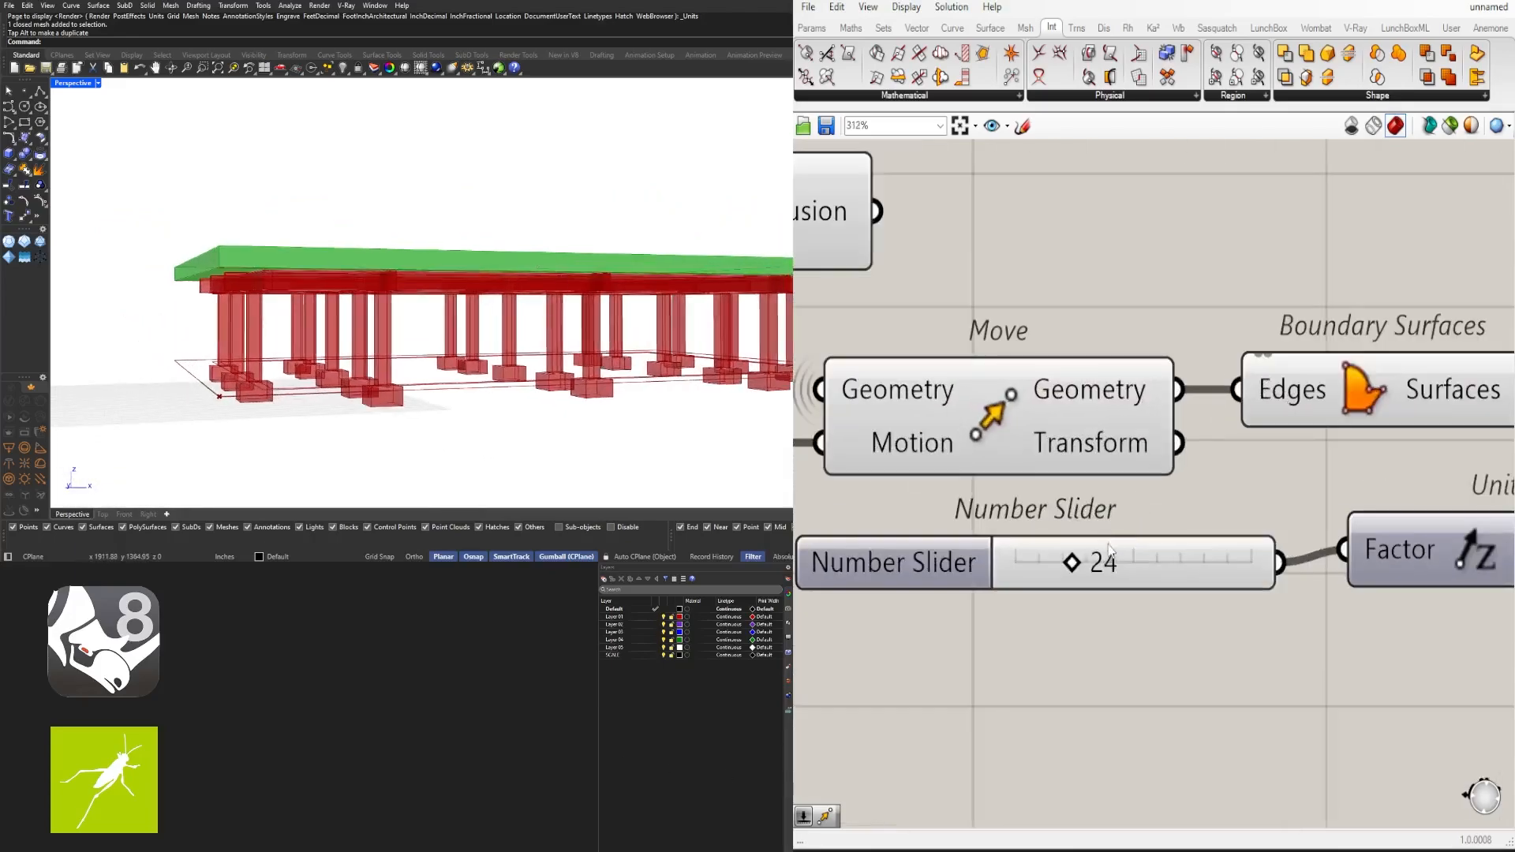
{"action": "double_click", "coordinate": [1109, 550]}
{"action": "type", "text": "16"}
{"action": "key", "text": "Return"}
{"action": "scroll", "coordinate": [316, 351], "scroll_direction": "down", "scroll_amount": 4}
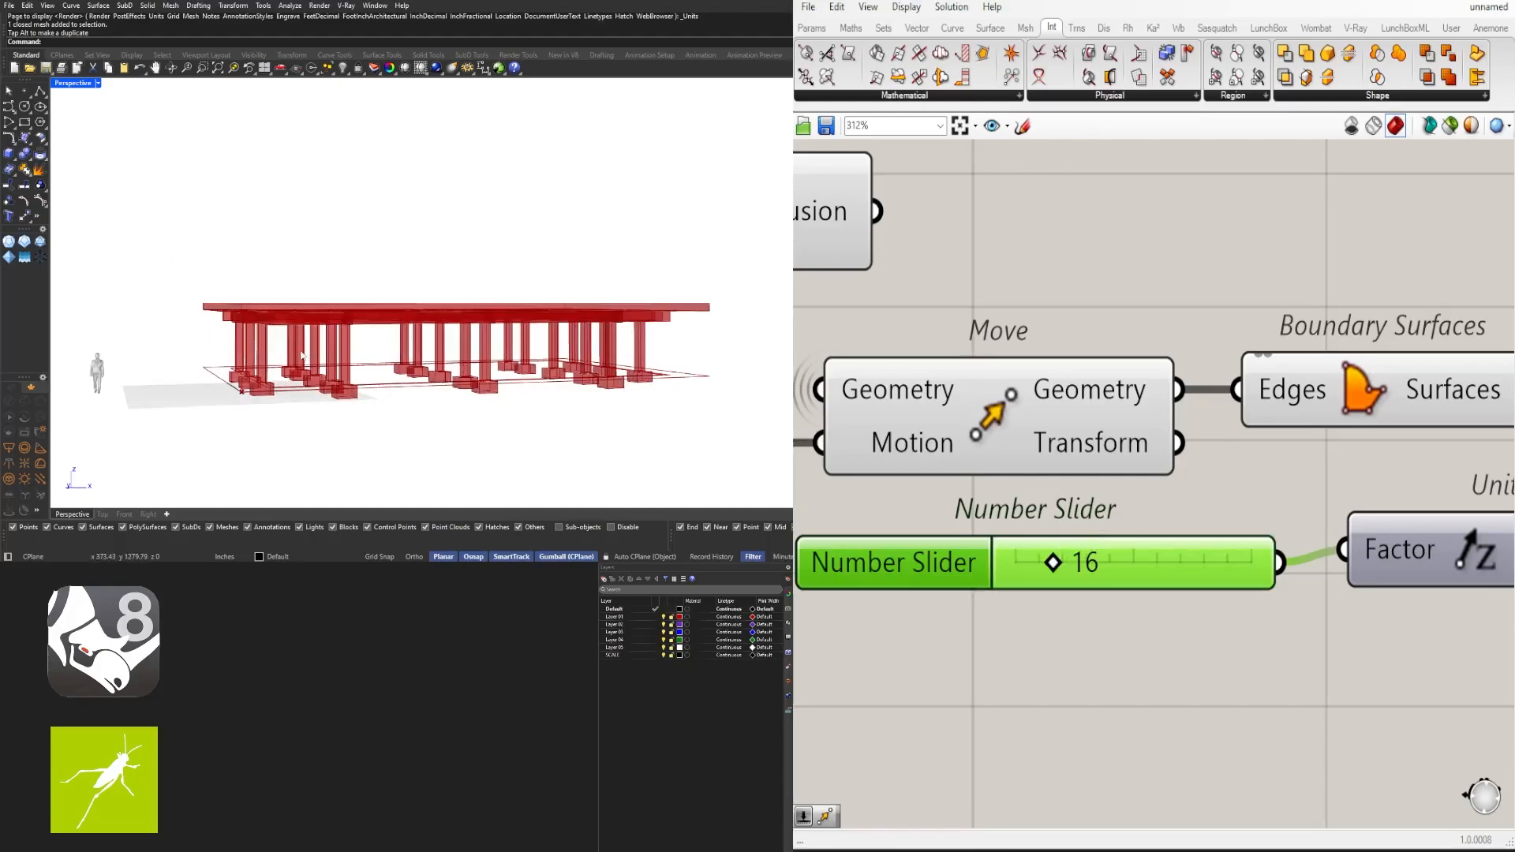
{"action": "mouse_move", "coordinate": [316, 351]}
{"action": "right_mouse_down"}
{"action": "mouse_move", "coordinate": [347, 395]}
{"action": "mouse_move", "coordinate": [381, 342]}
{"action": "mouse_move", "coordinate": [298, 299]}
{"action": "mouse_move", "coordinate": [316, 332]}
{"action": "right_mouse_up"}
{"action": "scroll", "coordinate": [1165, 509], "scroll_direction": "down", "scroll_amount": 3}
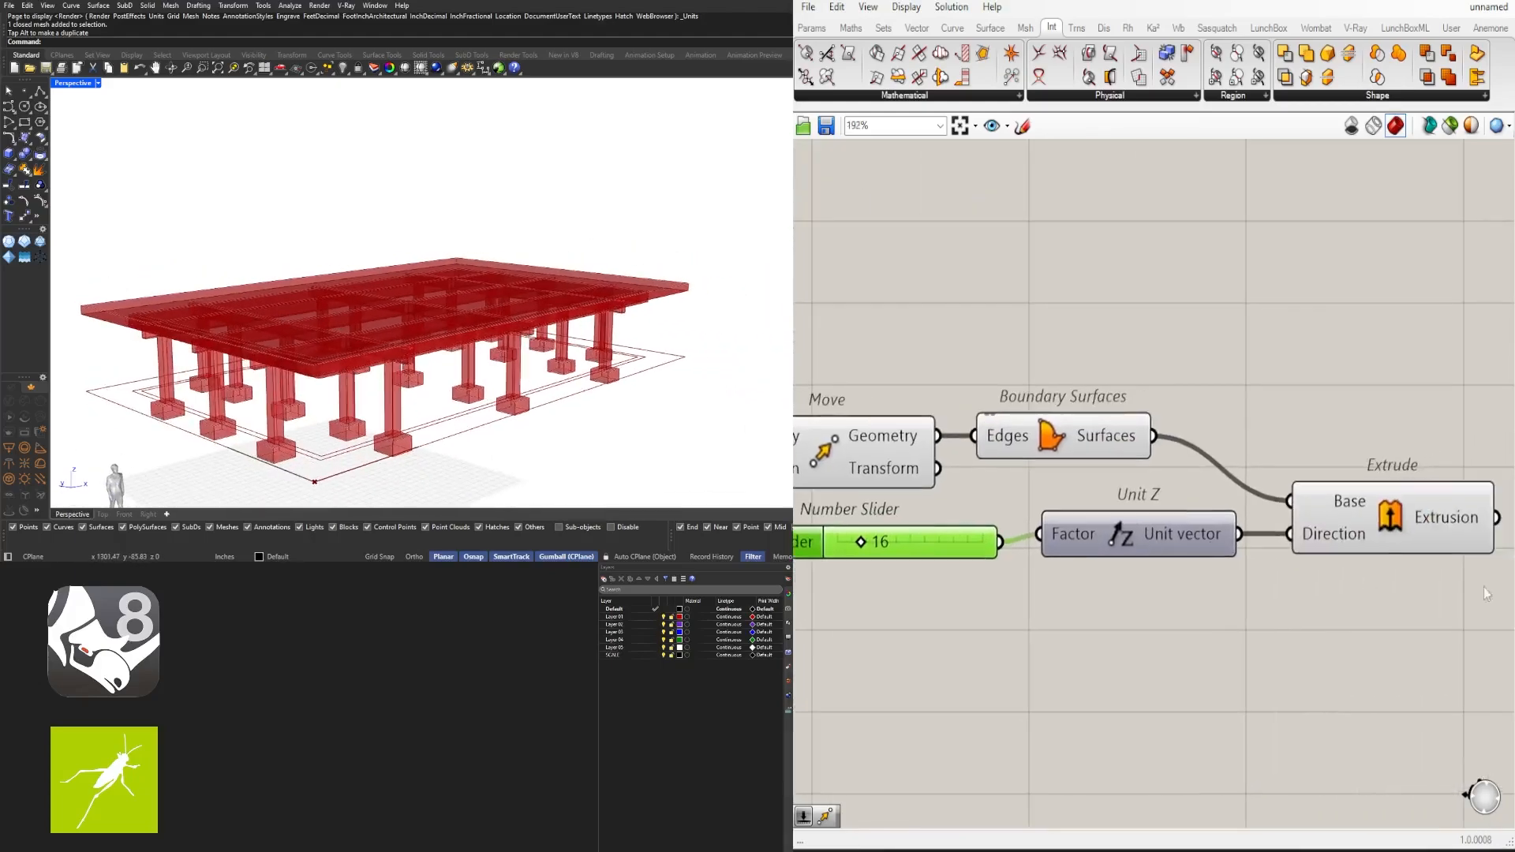
Set the wire display of the Addition component's A input to Hidden
{"action": "scroll", "coordinate": [1081, 621], "scroll_direction": "down", "scroll_amount": 5}
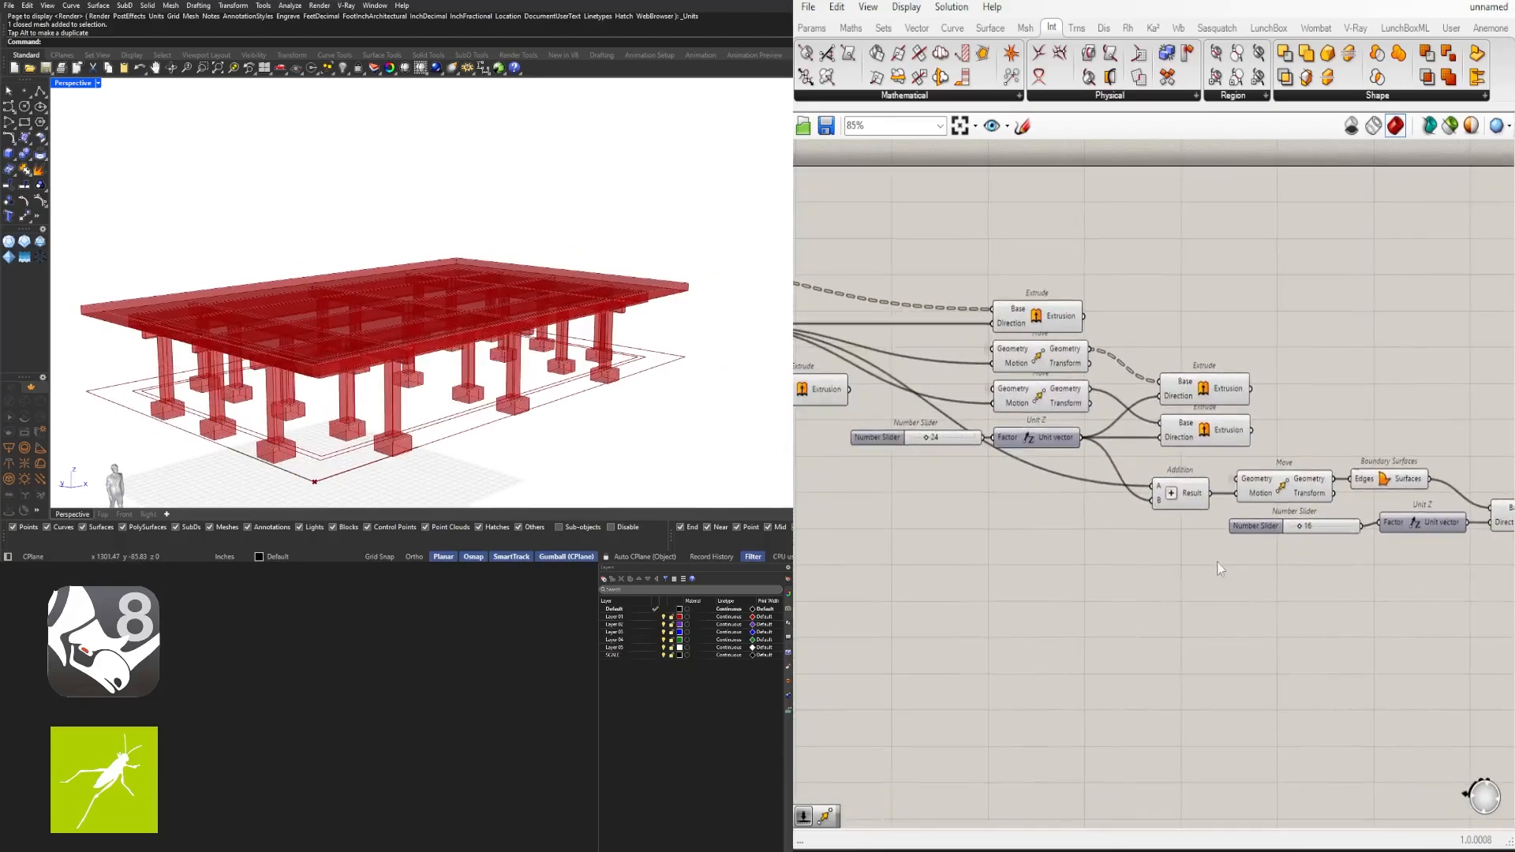
{"action": "scroll", "coordinate": [1081, 624], "scroll_direction": "up", "scroll_amount": 3}
{"action": "right_click", "coordinate": [1067, 610]}
{"action": "mouse_move", "coordinate": [1230, 573]}
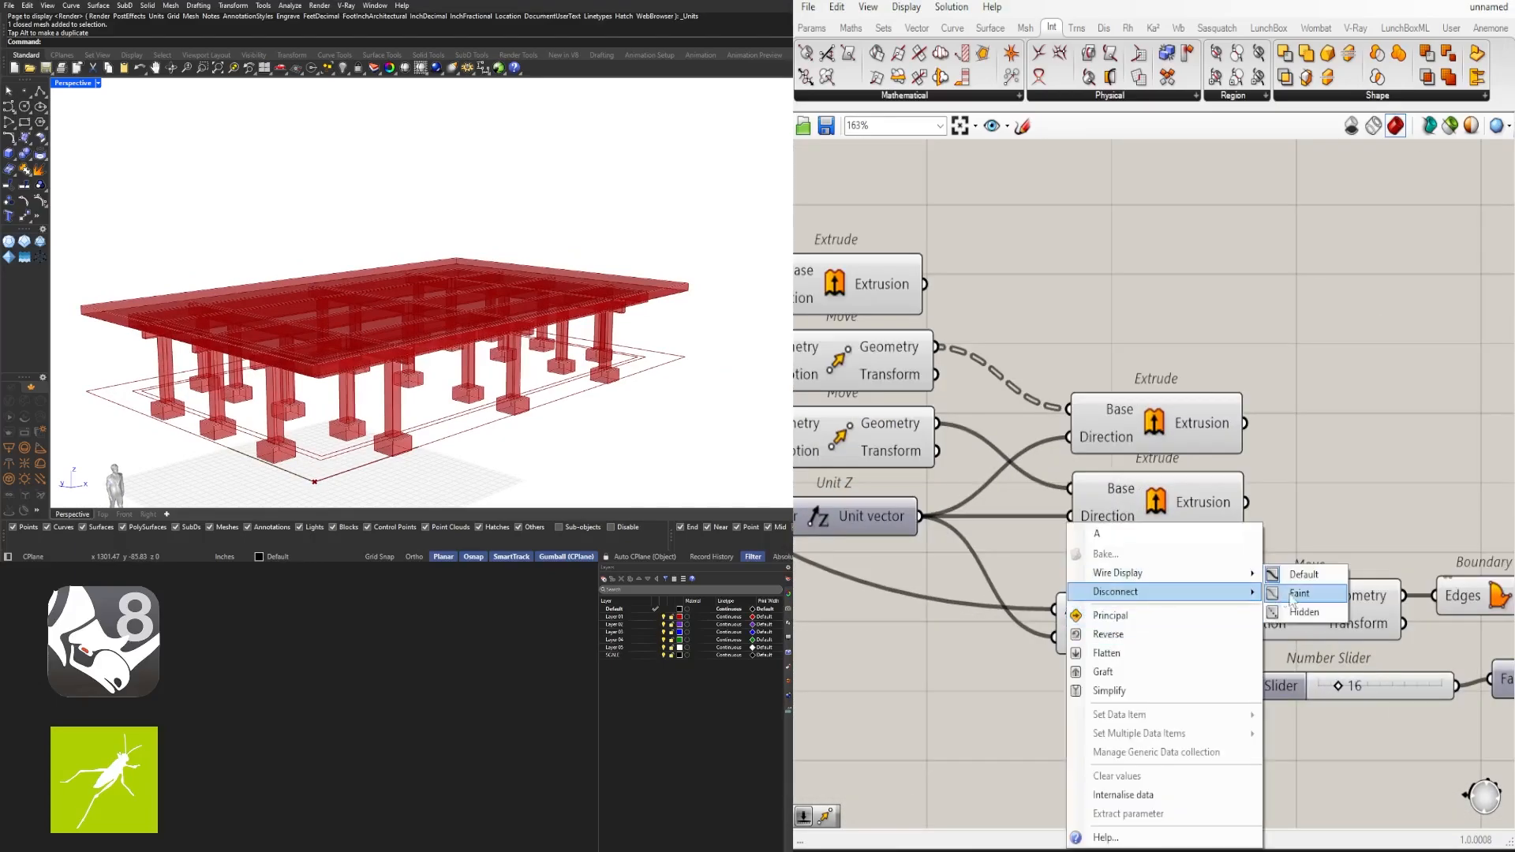
{"action": "left_click", "coordinate": [1304, 612]}
{"action": "scroll", "coordinate": [920, 691], "scroll_direction": "down", "scroll_amount": 6}
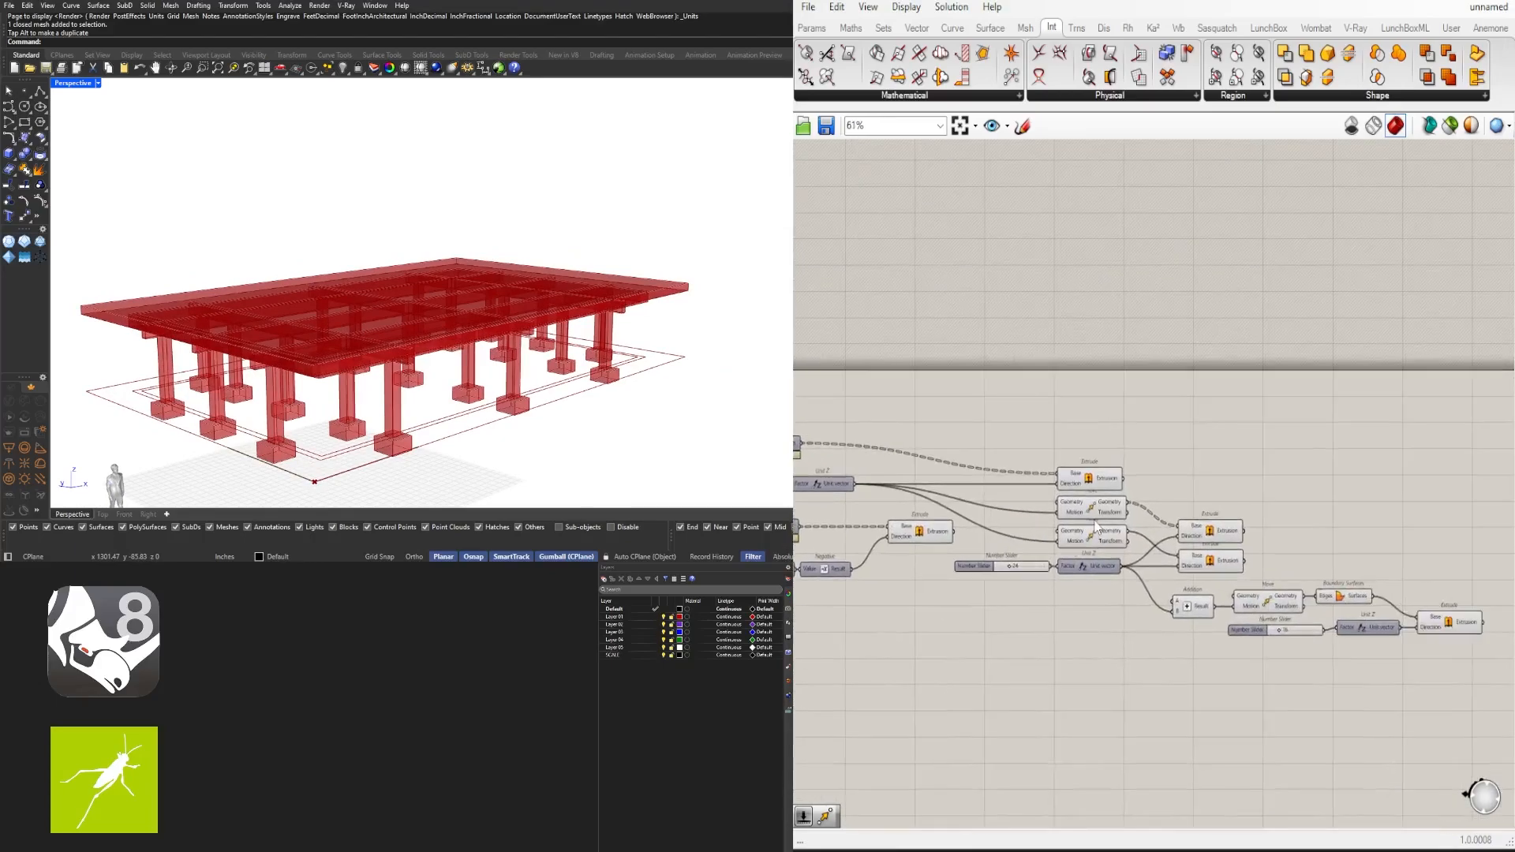
Select every component in the definition to highlight the whole frame, and examine the building from several angles in the perspective viewport
{"action": "scroll", "coordinate": [1244, 557], "scroll_direction": "down", "scroll_amount": 6}
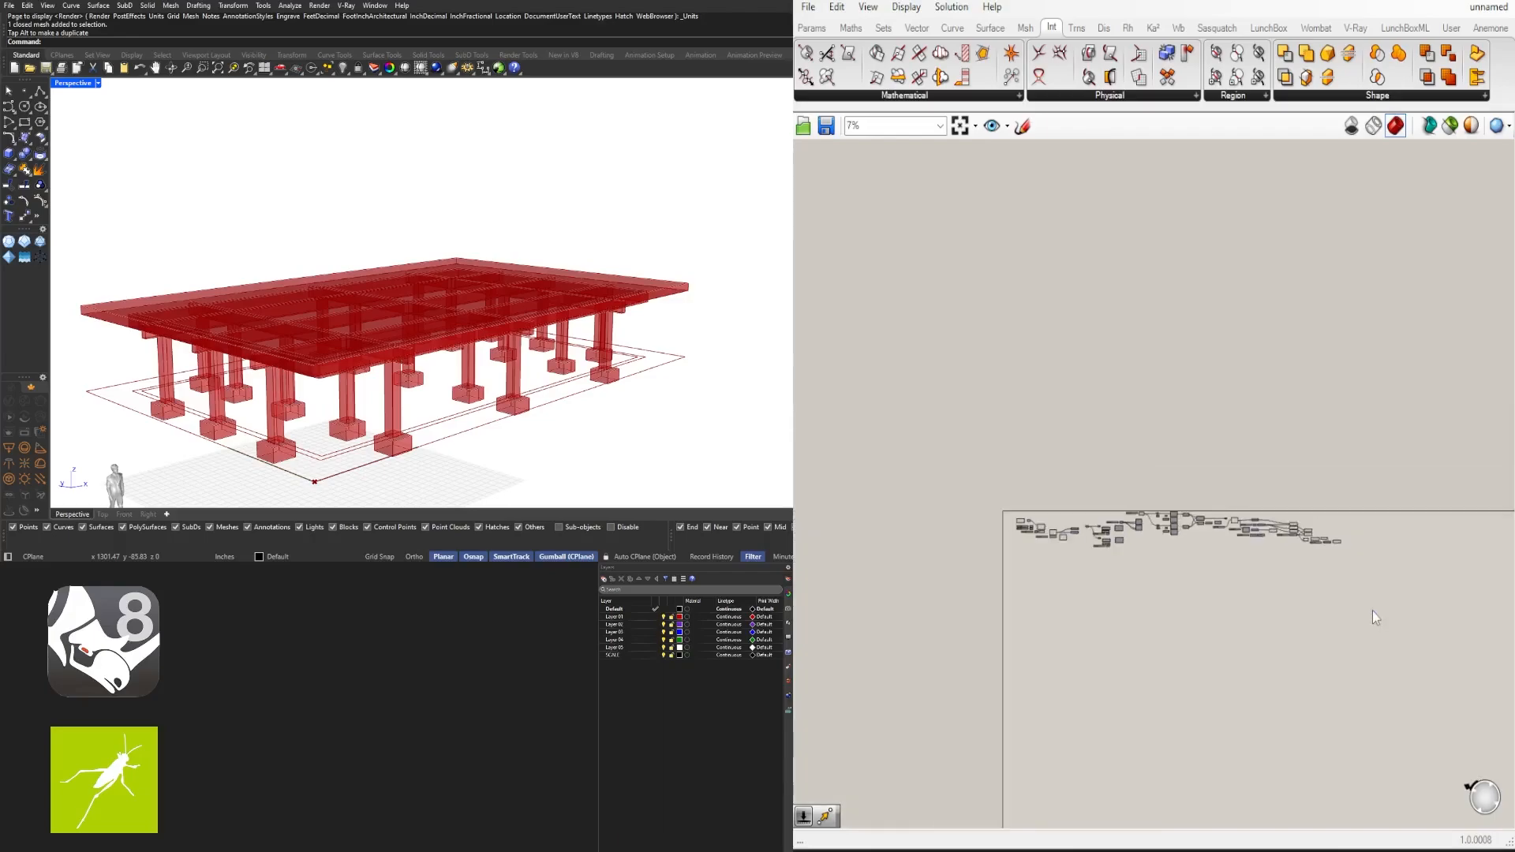
{"action": "left_click_drag", "start_coordinate": [1393, 637], "coordinate": [994, 527]}
{"action": "scroll", "coordinate": [1023, 523], "scroll_direction": "up", "scroll_amount": 5}
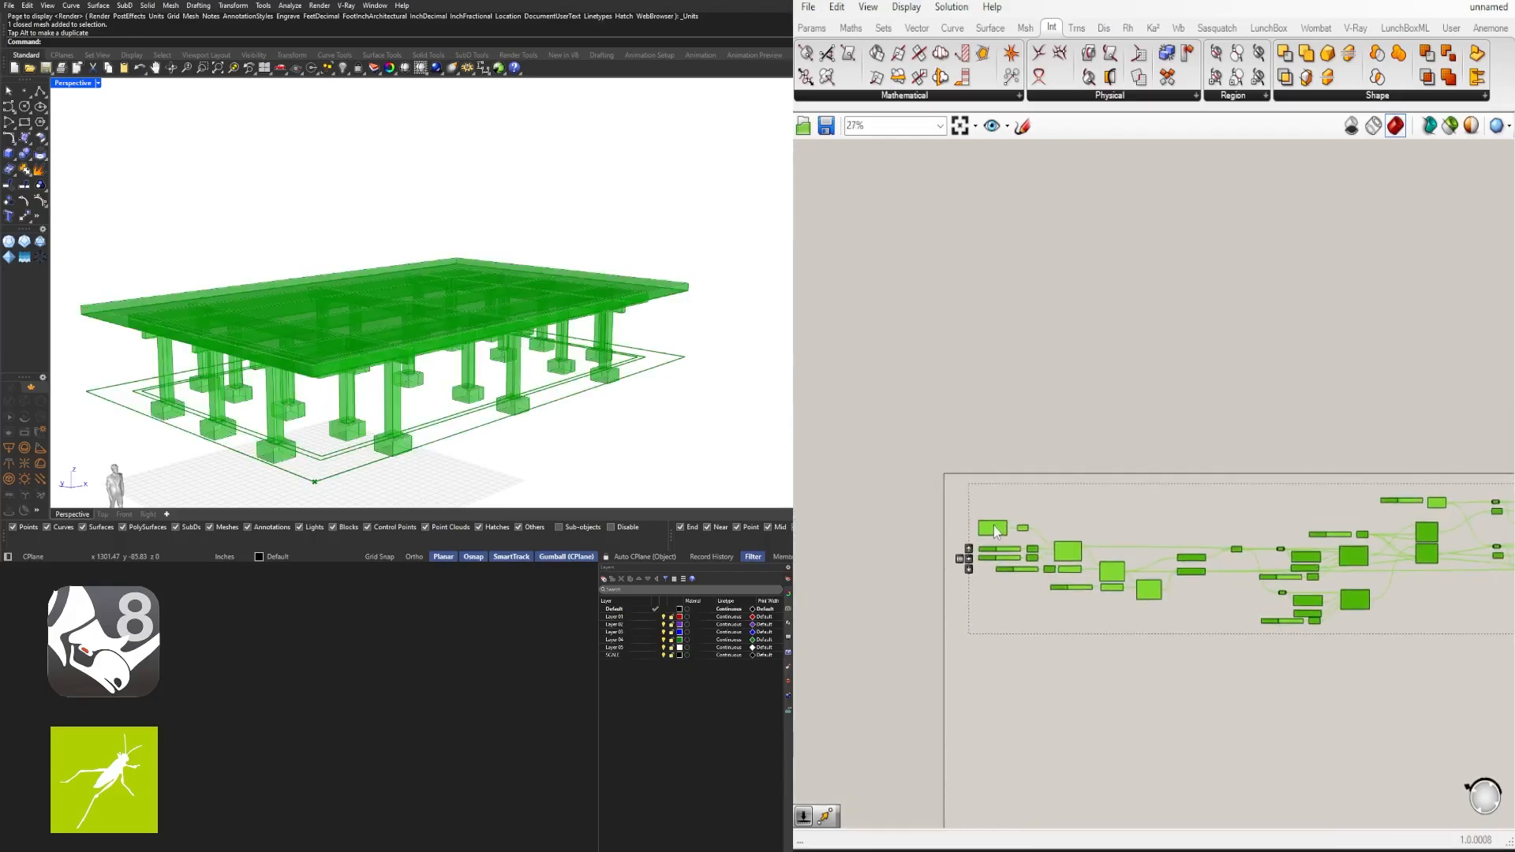
{"action": "left_click", "coordinate": [1017, 443]}
{"action": "right_click_drag", "start_coordinate": [438, 396], "coordinate": [331, 380]}
{"action": "scroll", "coordinate": [442, 379], "scroll_direction": "down", "scroll_amount": 4}
{"action": "scroll", "coordinate": [505, 387], "scroll_direction": "up", "scroll_amount": 2}
{"action": "right_click_drag", "start_coordinate": [504, 395], "coordinate": [544, 371]}
{"action": "scroll", "coordinate": [505, 355], "scroll_direction": "down", "scroll_amount": 4}
{"action": "right_click_drag", "start_coordinate": [446, 331], "coordinate": [486, 339]}
{"action": "scroll", "coordinate": [486, 339], "scroll_direction": "up", "scroll_amount": 2}
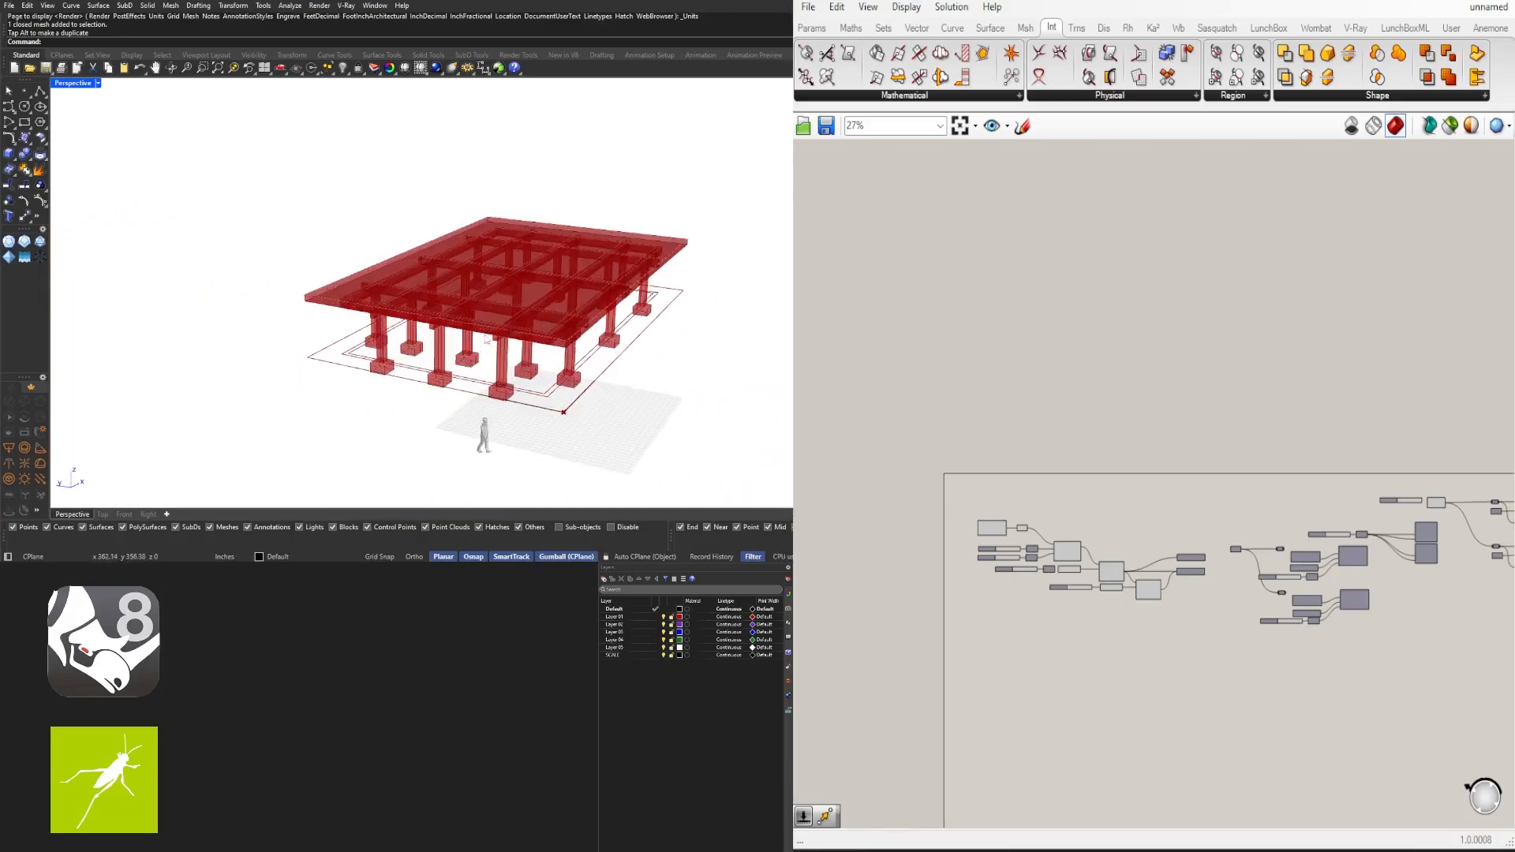
Set the number slider feeding the Rectangle's X Size to 100
{"action": "scroll", "coordinate": [1148, 568], "scroll_direction": "up", "scroll_amount": 10}
{"action": "left_click", "coordinate": [998, 505]}
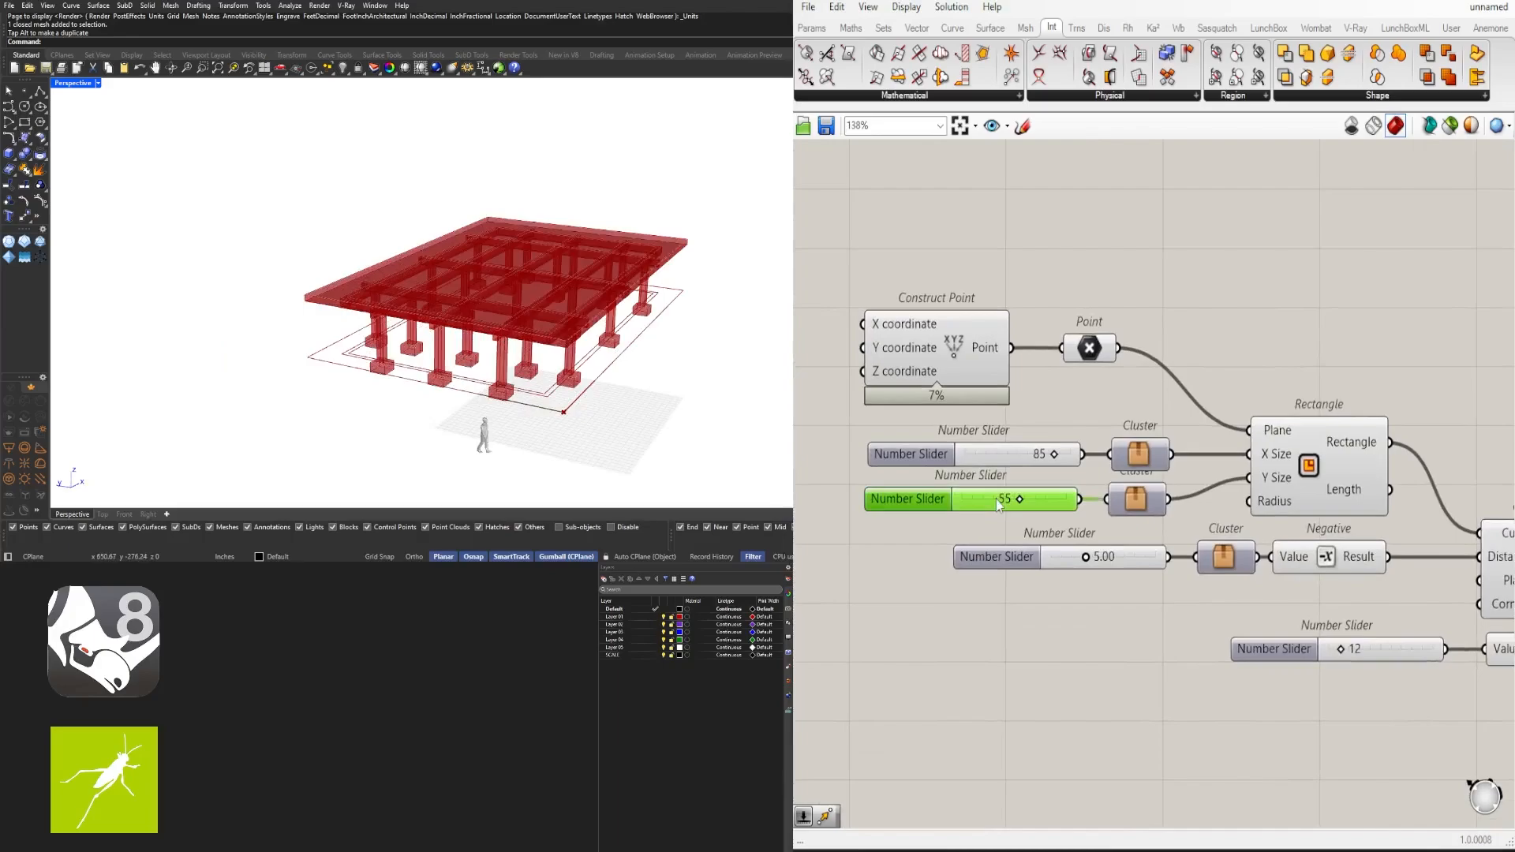
{"action": "double_click", "coordinate": [1035, 454]}
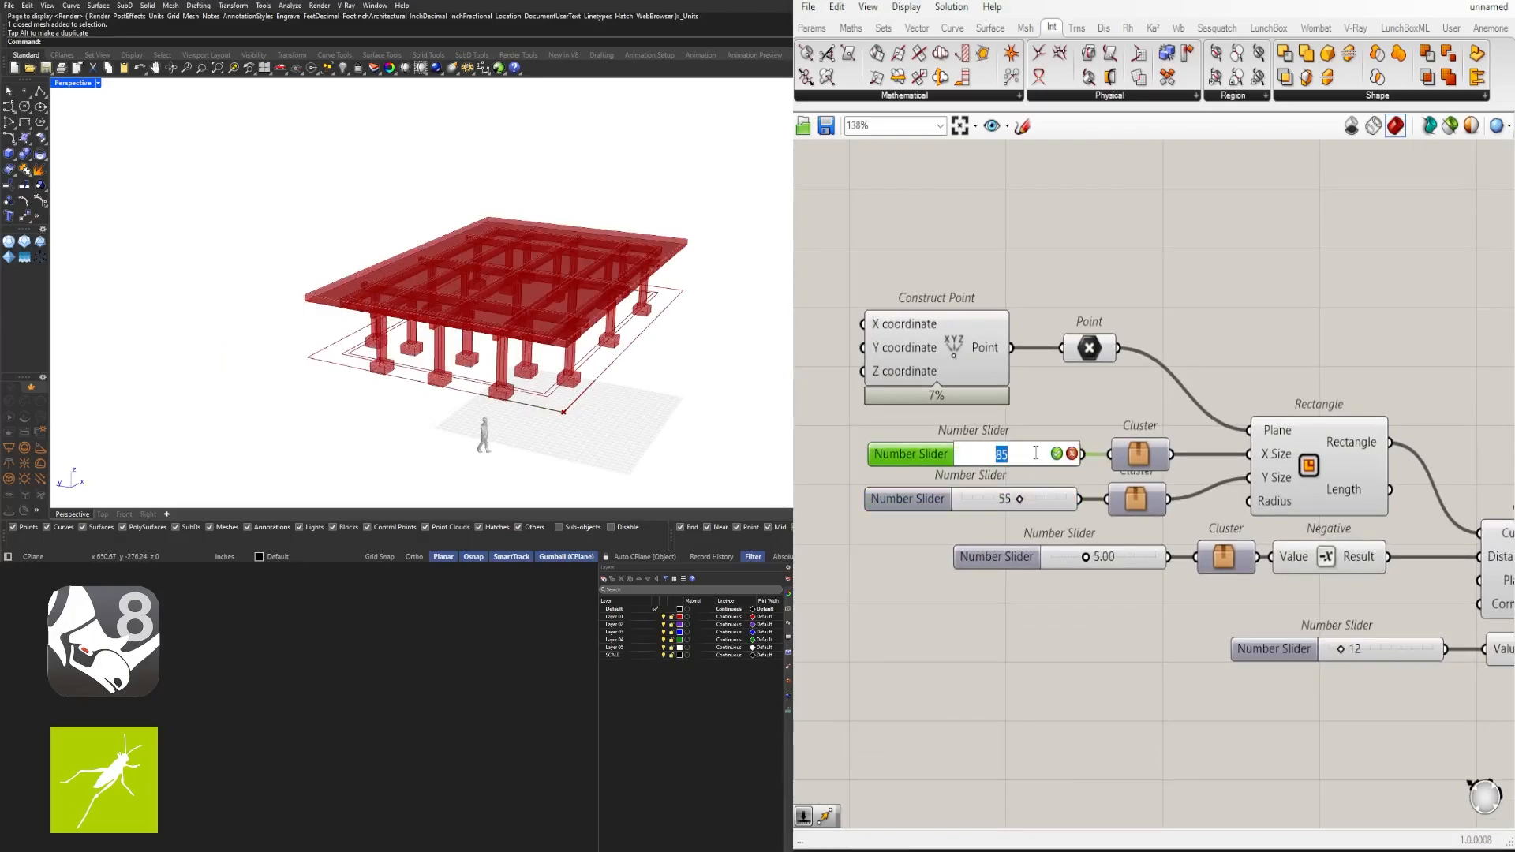
{"action": "key", "text": "Return"}
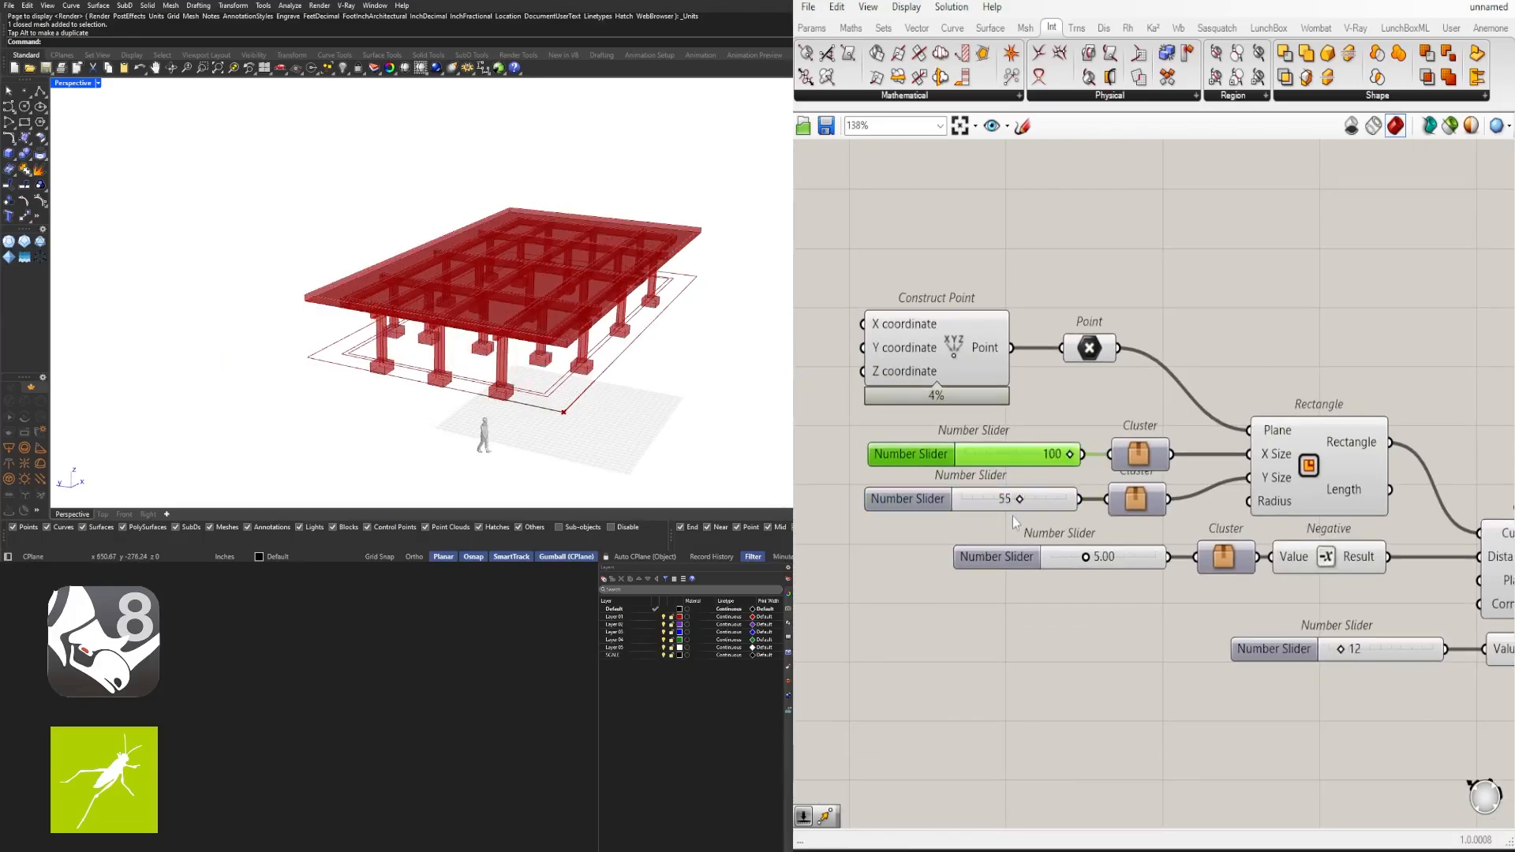
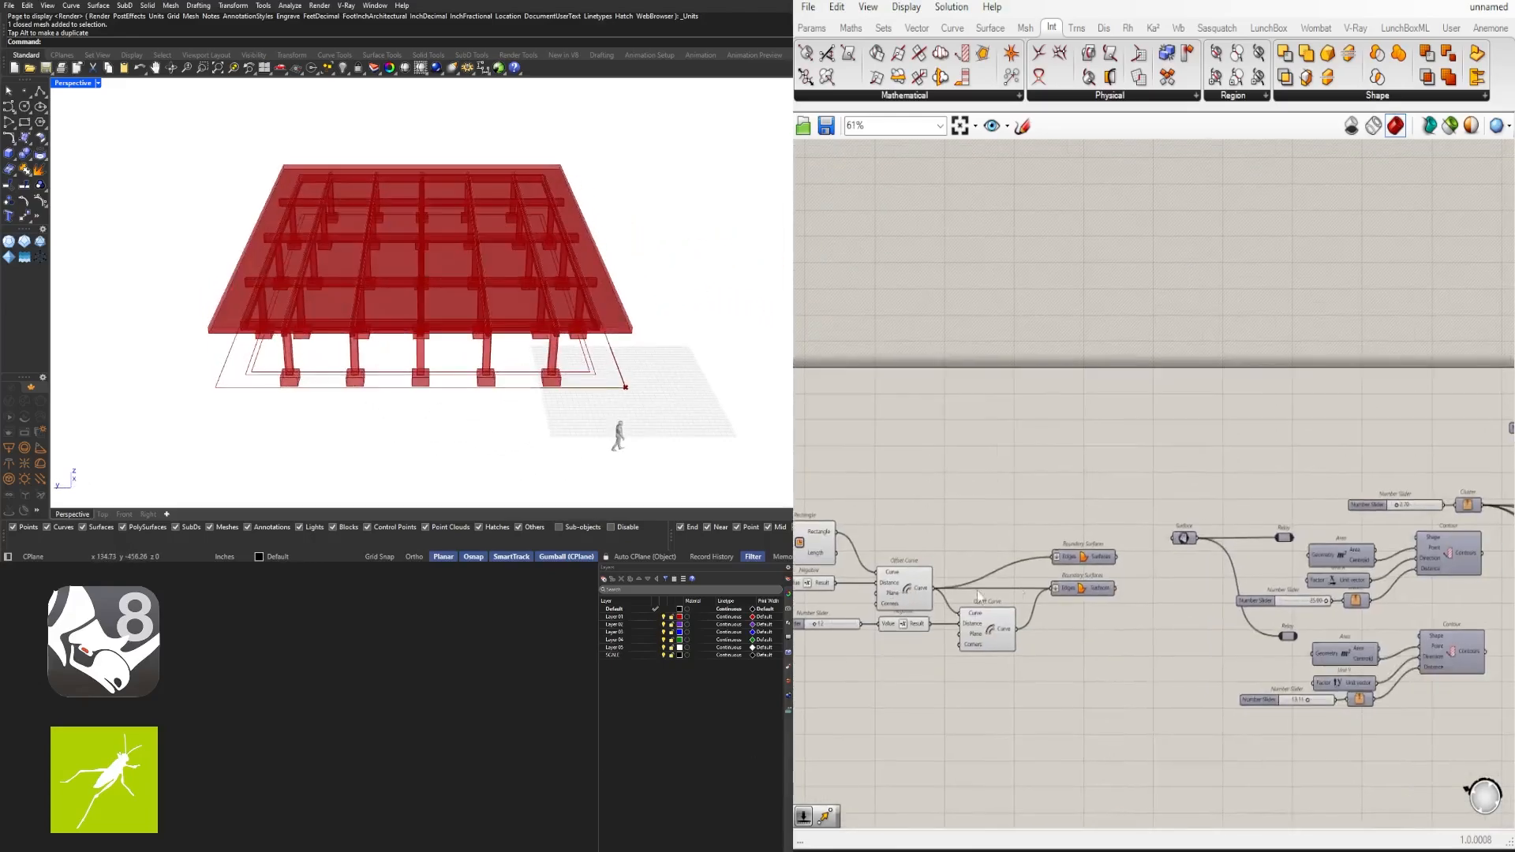
Set the Unit Y Contour's distance slider to 25 and check the column spacing in the perspective viewport
{"action": "scroll", "coordinate": [978, 616], "scroll_direction": "up", "scroll_amount": 5}
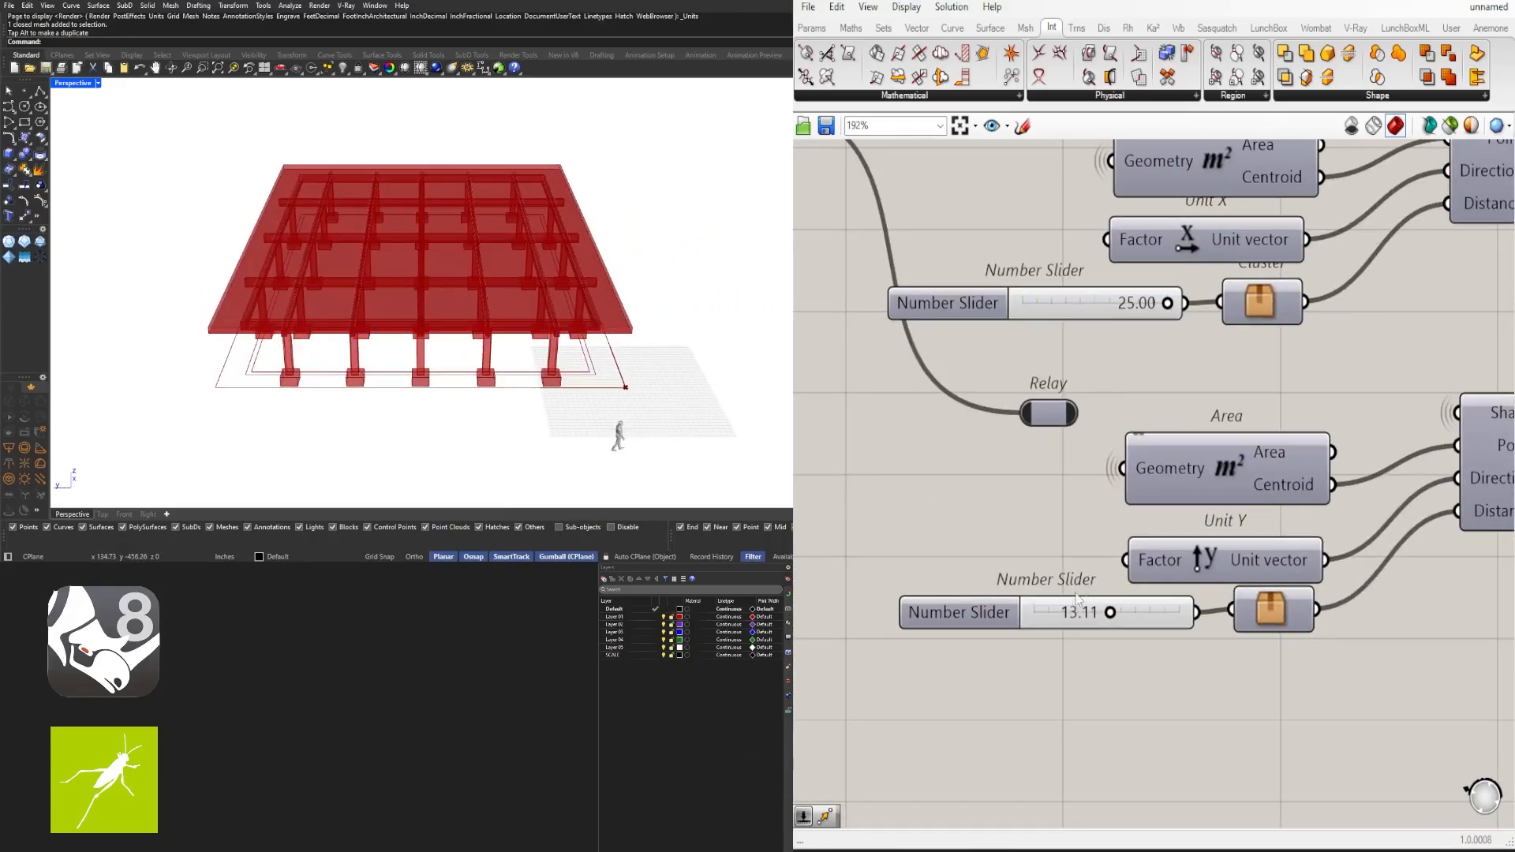
{"action": "double_click", "coordinate": [1070, 619]}
{"action": "type", "text": "25"}
{"action": "key", "text": "Return"}
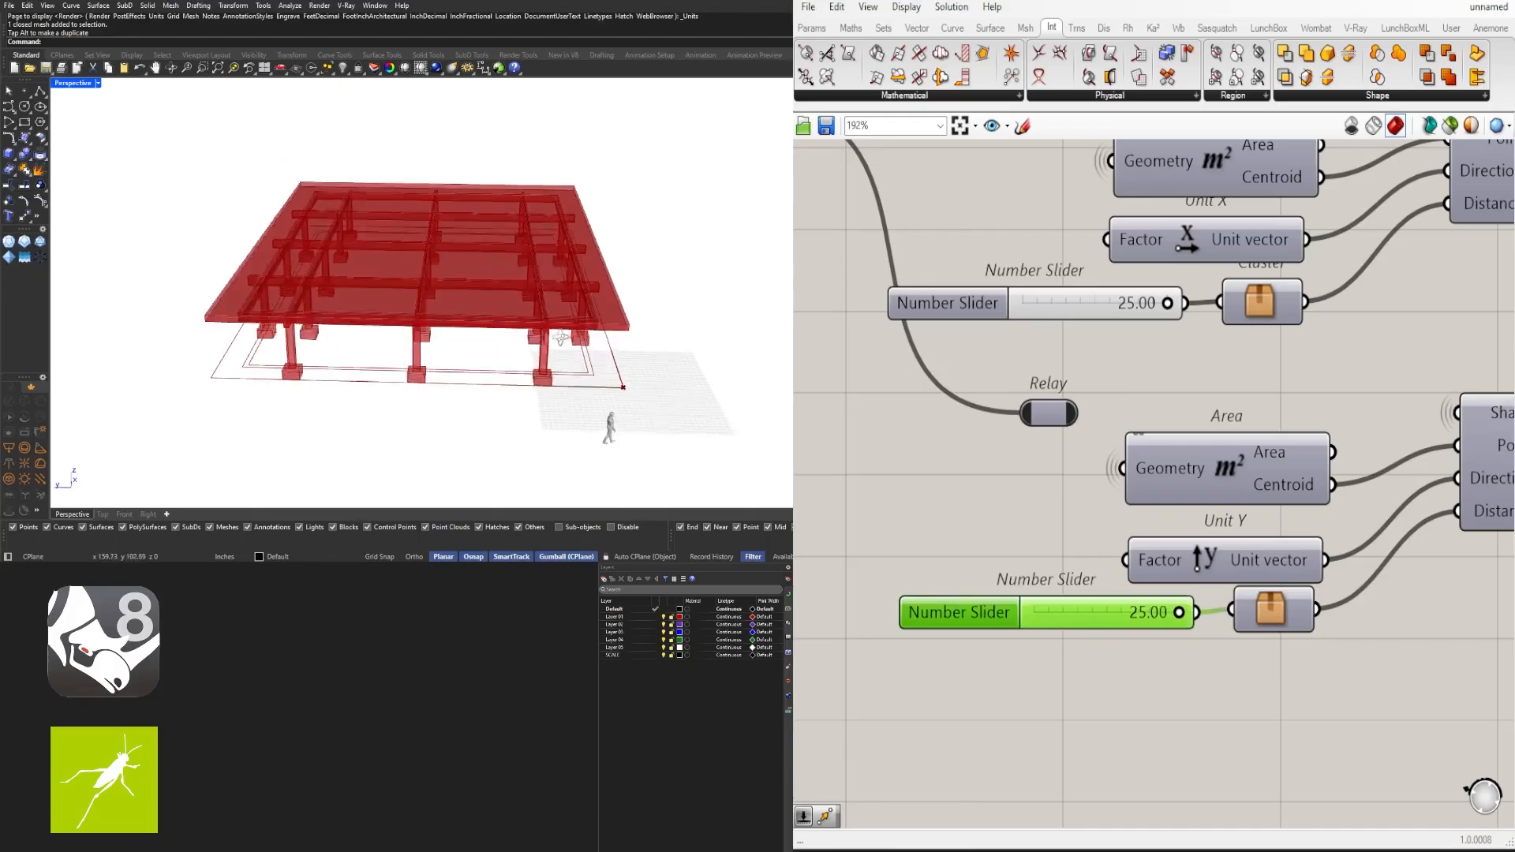
{"action": "right_click_drag", "start_coordinate": [561, 338], "coordinate": [557, 272]}
{"action": "right_click_drag", "start_coordinate": [264, 307], "coordinate": [374, 371]}
{"action": "scroll", "coordinate": [347, 344], "scroll_direction": "up", "scroll_amount": 2}
{"action": "scroll", "coordinate": [1152, 391], "scroll_direction": "down", "scroll_amount": 5}
Turn on the preview of the two Contour components and check the grid lines under the frame
{"action": "right_click_drag", "start_coordinate": [1306, 469], "coordinate": [1035, 595]}
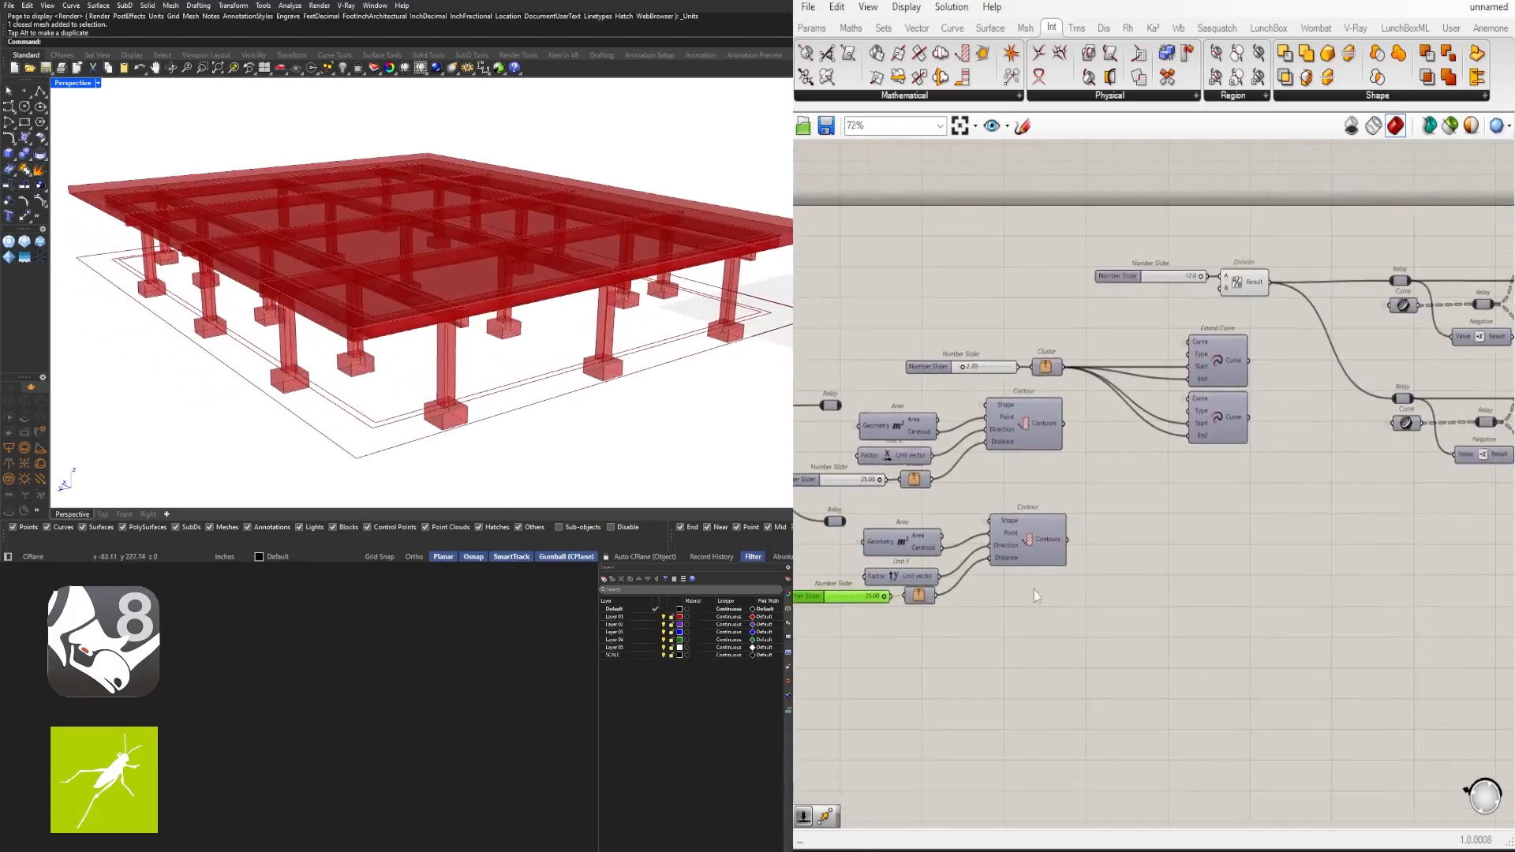
{"action": "middle_click", "coordinate": [1027, 534]}
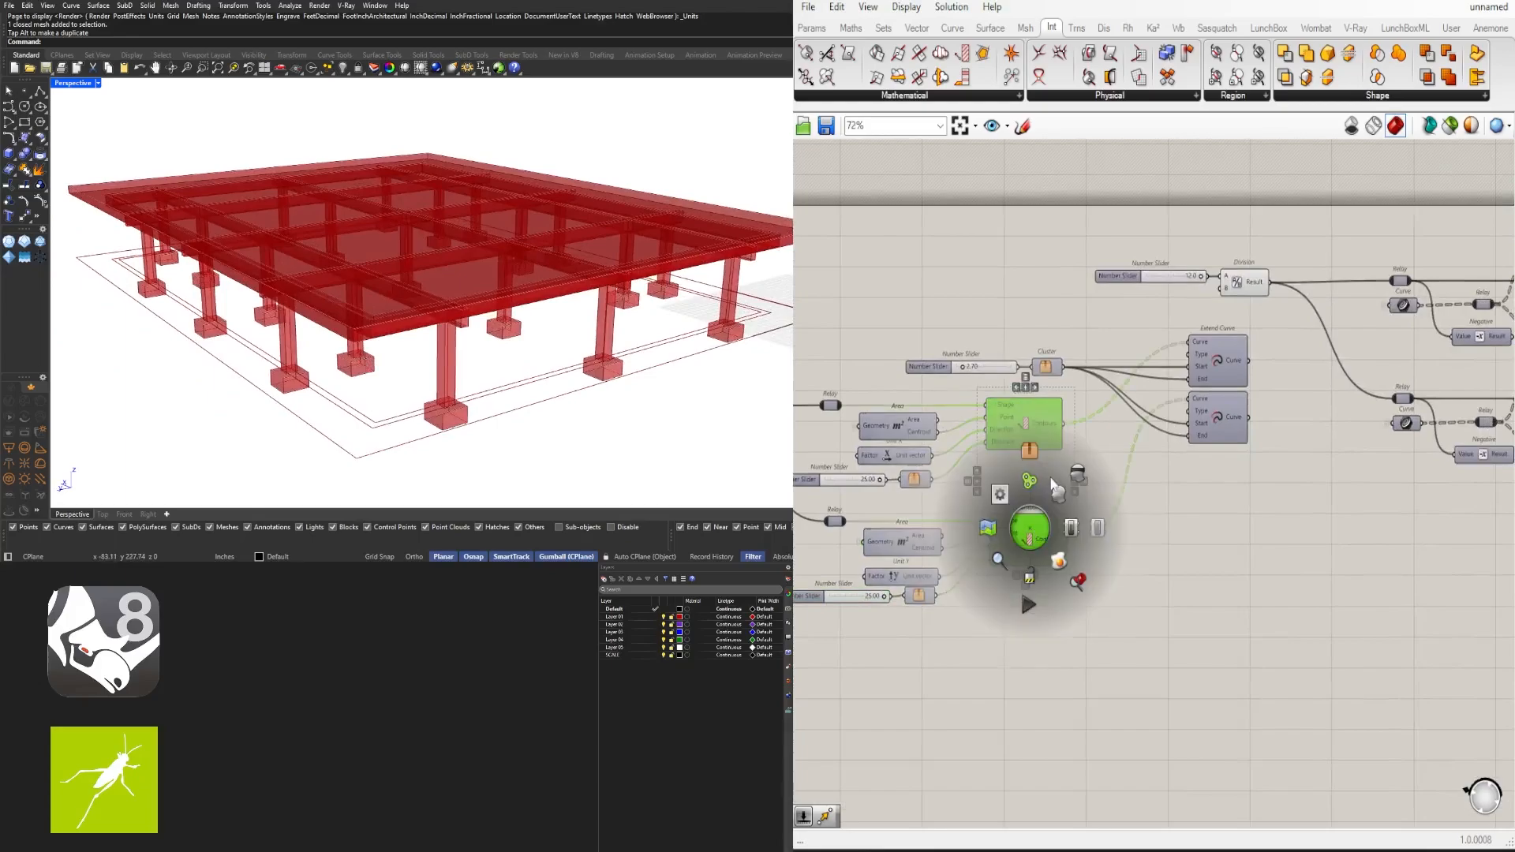
{"action": "left_click", "coordinate": [1057, 488]}
{"action": "right_click_drag", "start_coordinate": [473, 367], "coordinate": [451, 291]}
{"action": "scroll", "coordinate": [377, 377], "scroll_direction": "down", "scroll_amount": 2}
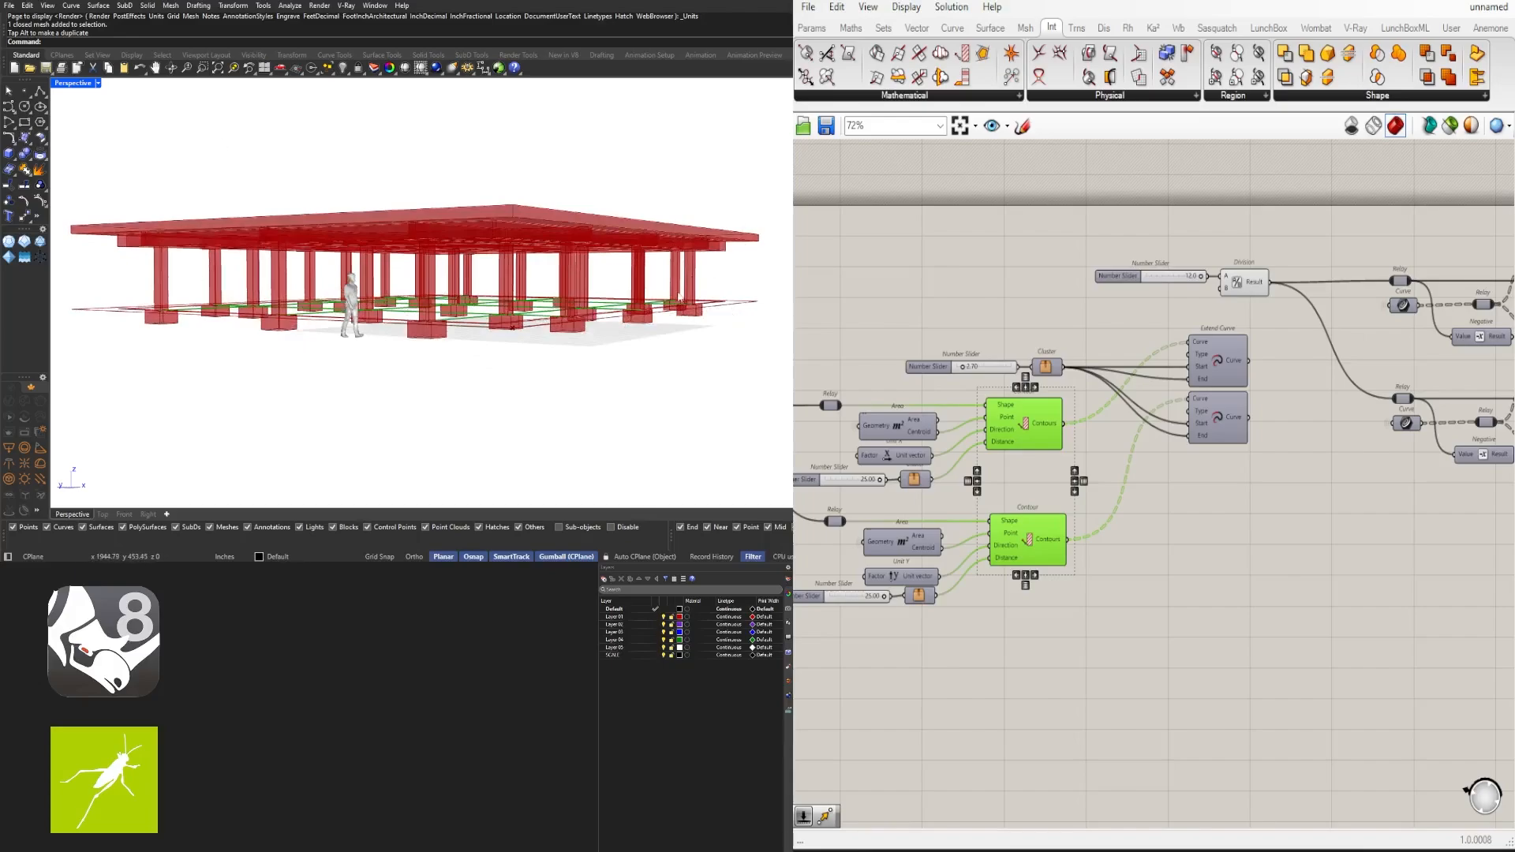
{"action": "left_click", "coordinate": [1143, 618]}
Select the slab, beam, column and footing Extrude components together and examine their combined geometry in the viewport
{"action": "scroll", "coordinate": [1144, 618], "scroll_direction": "down", "scroll_amount": 4}
{"action": "right_click_drag", "start_coordinate": [1475, 618], "coordinate": [1162, 598]}
{"action": "scroll", "coordinate": [1161, 598], "scroll_direction": "down", "scroll_amount": 2}
{"action": "right_click_drag", "start_coordinate": [1491, 576], "coordinate": [1262, 538]}
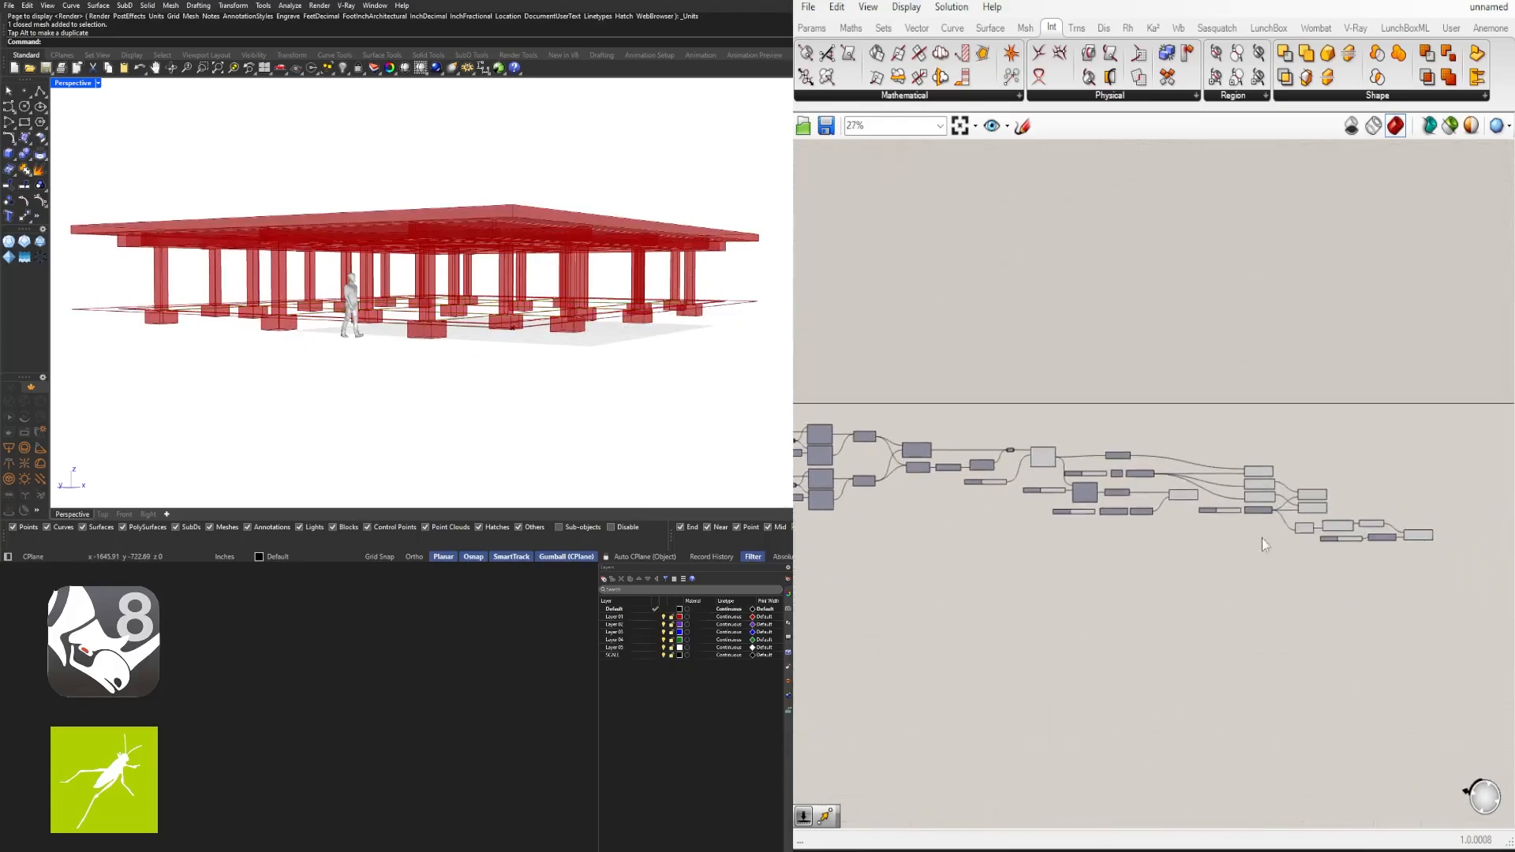
{"action": "scroll", "coordinate": [1261, 538], "scroll_direction": "up", "scroll_amount": 2}
{"action": "right_click_drag", "start_coordinate": [1452, 546], "coordinate": [1200, 587]}
{"action": "scroll", "coordinate": [1263, 569], "scroll_direction": "up", "scroll_amount": 2}
{"action": "left_click", "coordinate": [1220, 570]}
{"action": "scroll", "coordinate": [971, 518], "scroll_direction": "up", "scroll_amount": 4}
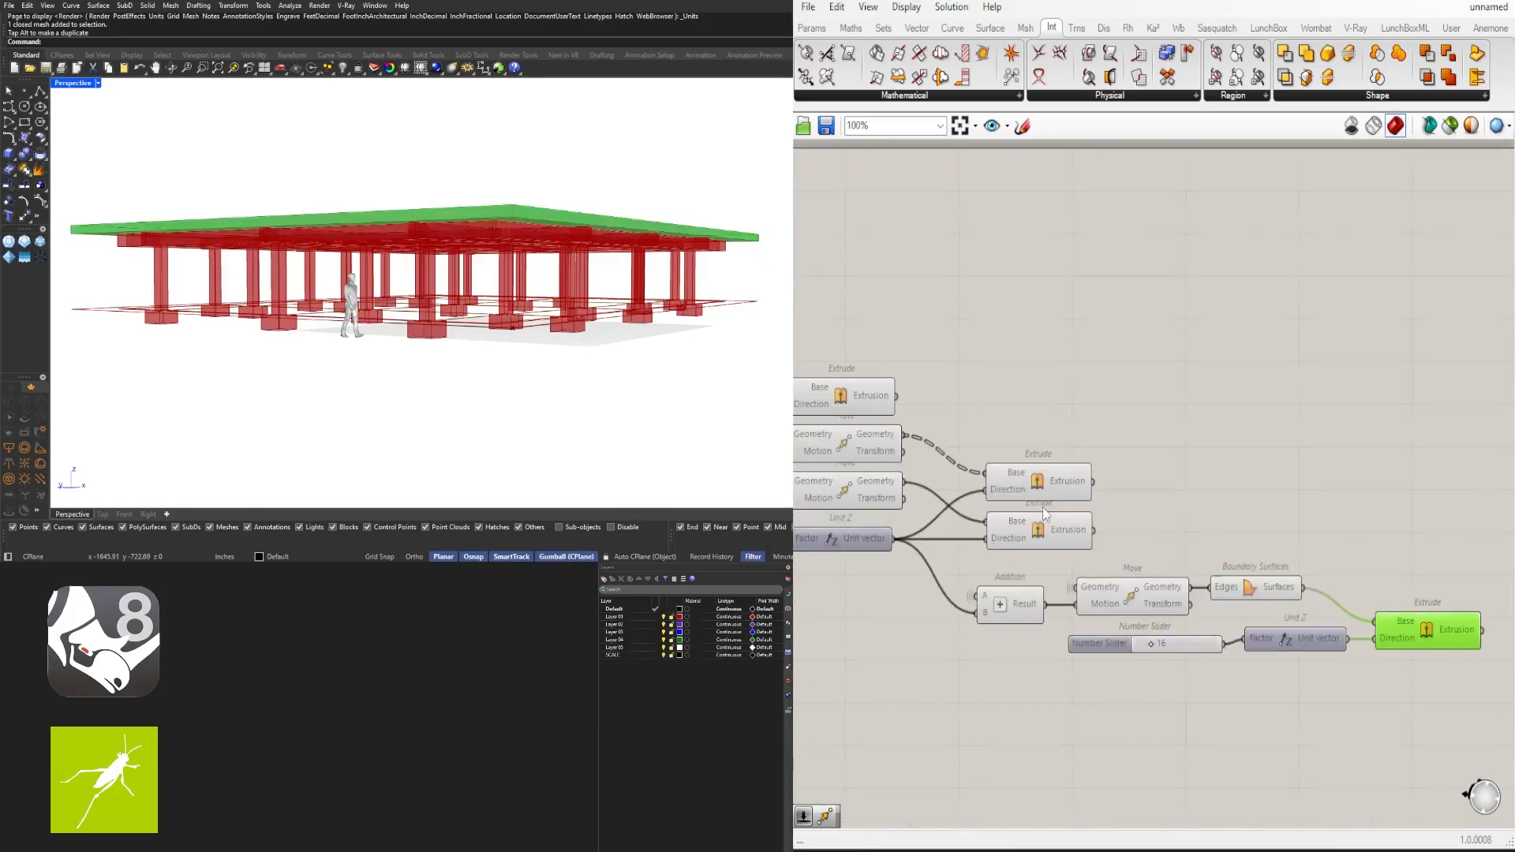
{"action": "left_click", "coordinate": [1038, 530], "text": "shift"}
{"action": "left_click", "coordinate": [1036, 485], "text": "shift"}
{"action": "right_click_drag", "start_coordinate": [881, 435], "coordinate": [1507, 363]}
{"action": "left_click", "coordinate": [1046, 377], "text": "shift"}
{"action": "left_click", "coordinate": [1262, 439], "text": "shift"}
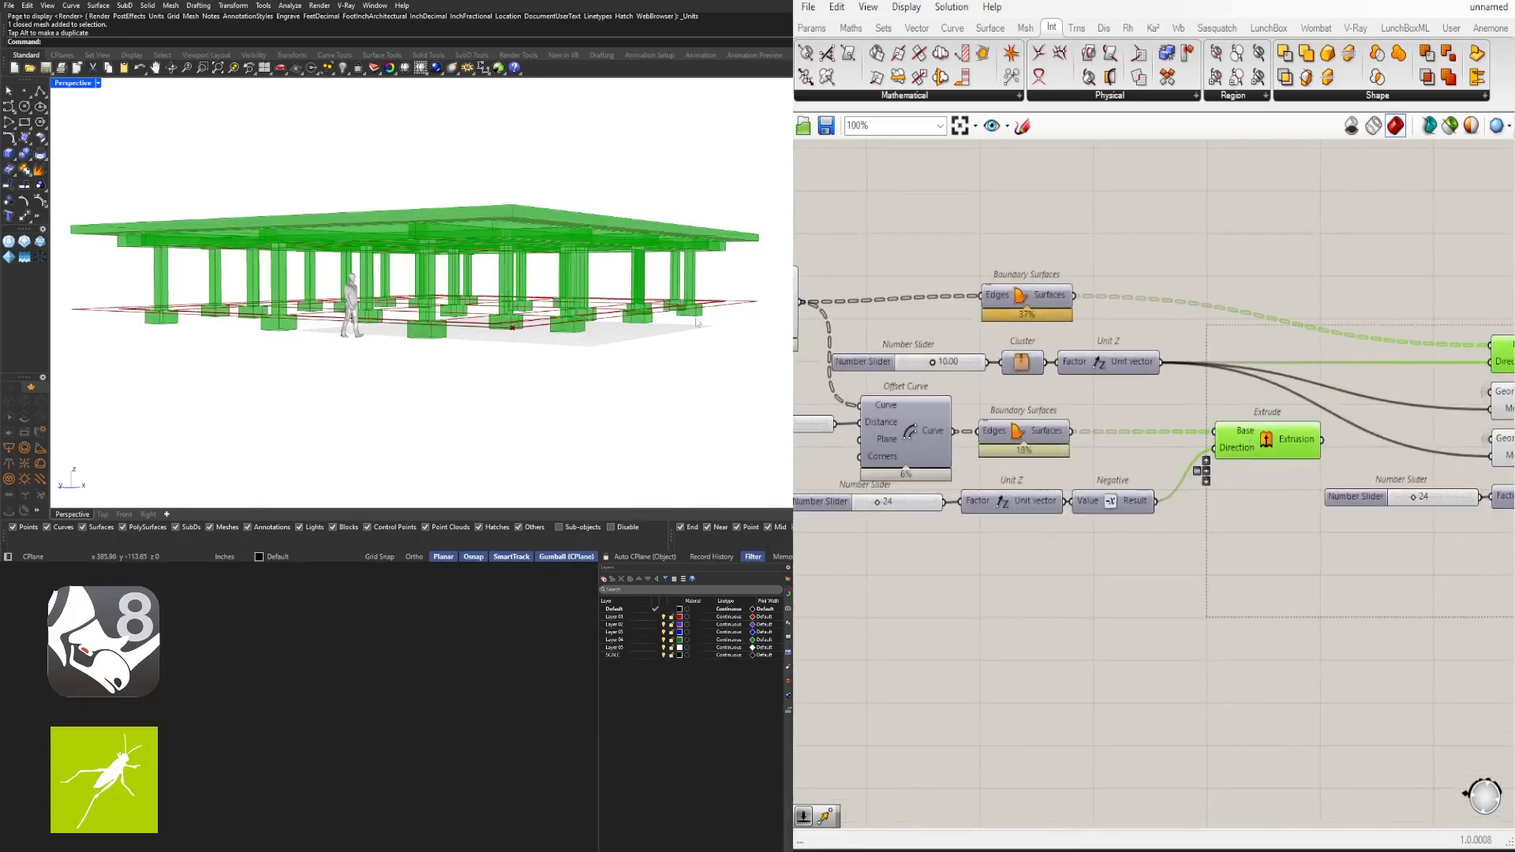
{"action": "mouse_move", "coordinate": [473, 276]}
{"action": "right_mouse_down"}
{"action": "mouse_move", "coordinate": [418, 369]}
{"action": "mouse_move", "coordinate": [450, 272]}
{"action": "right_mouse_up"}
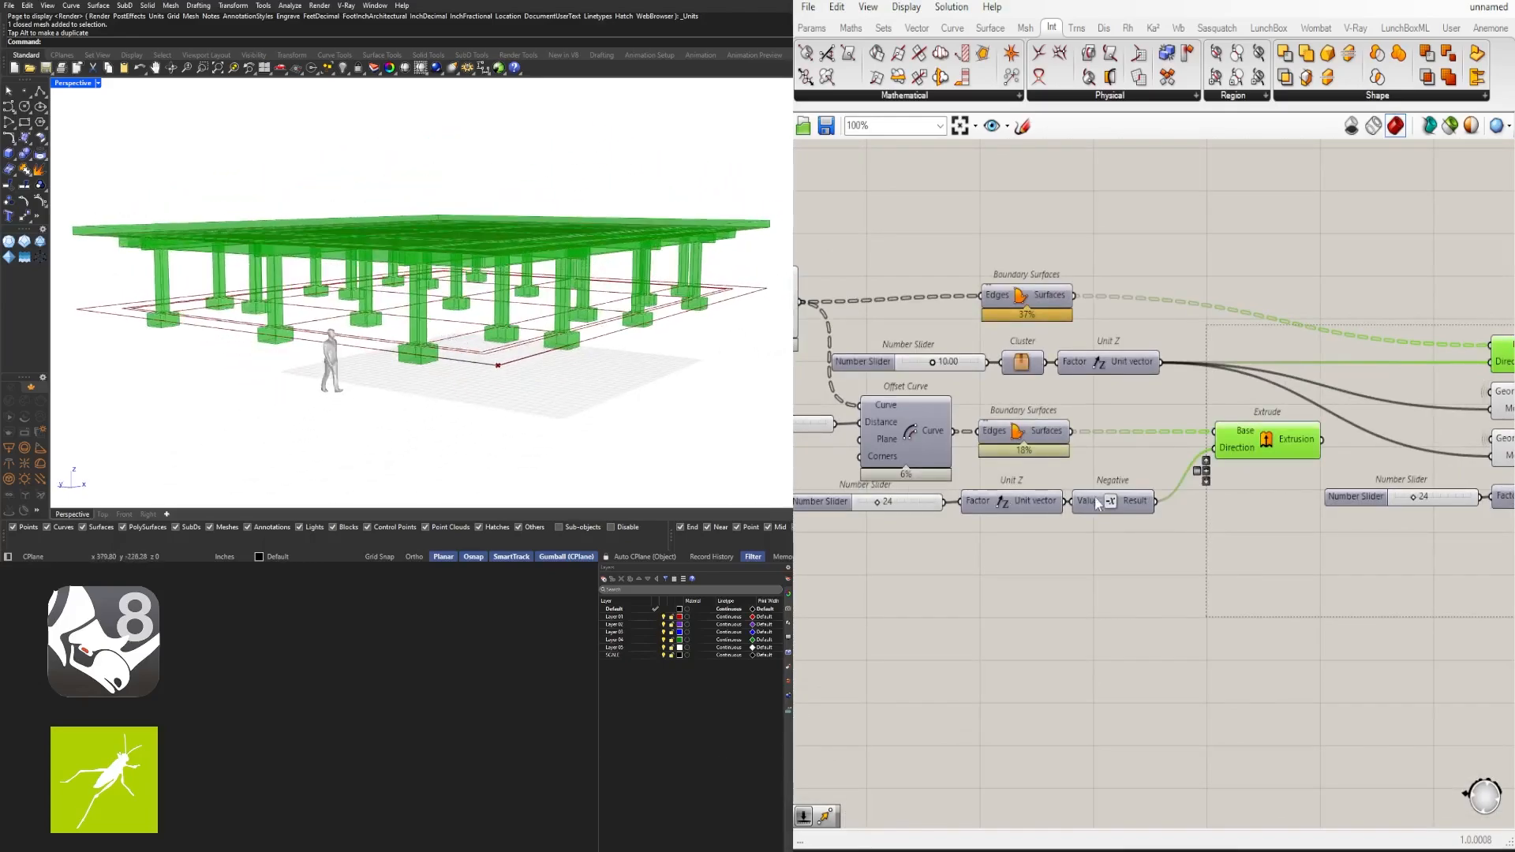
Reposition the footing Extrude beside its Negative component and check the footing and slab extrusions in the viewport
{"action": "left_click", "coordinate": [1275, 445], "text": "ctrl"}
{"action": "left_click", "coordinate": [1236, 513]}
{"action": "left_click", "coordinate": [1260, 446]}
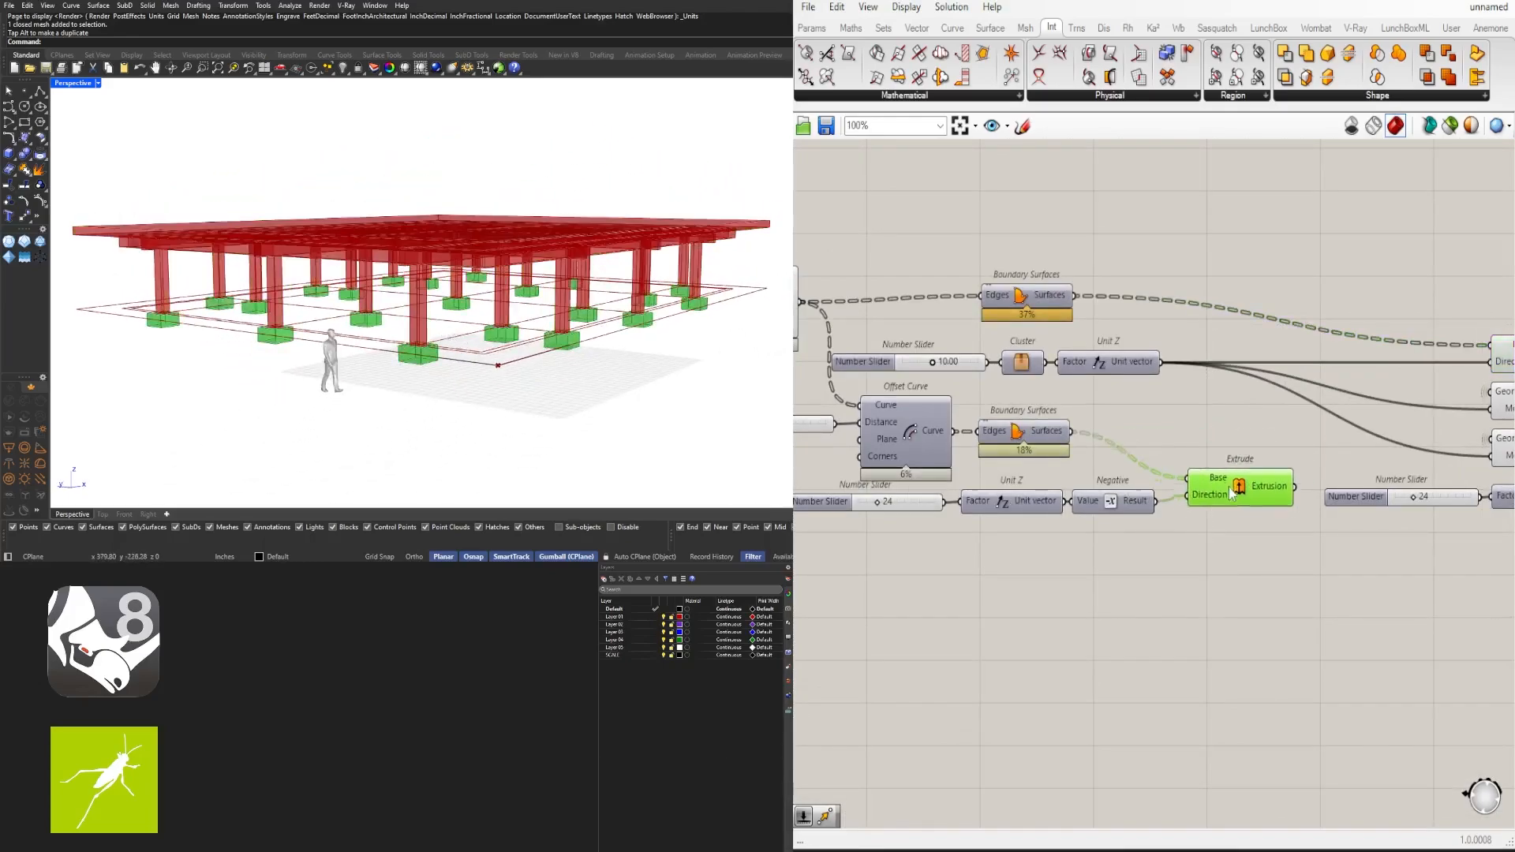
{"action": "scroll", "coordinate": [1304, 589], "scroll_direction": "down", "scroll_amount": 3}
{"action": "left_click", "coordinate": [1300, 605]}
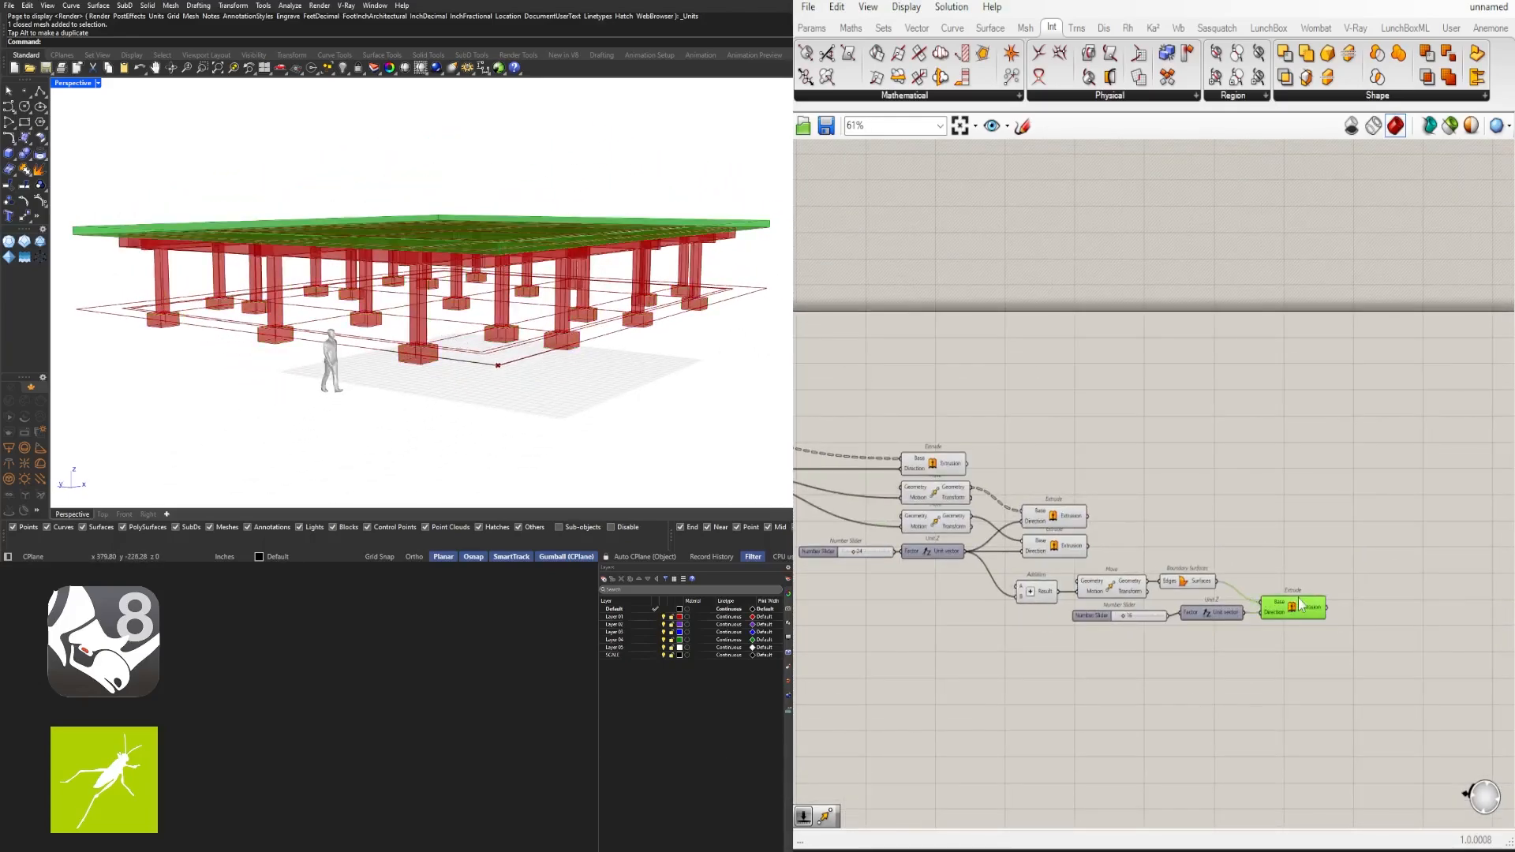
{"action": "left_click", "coordinate": [1321, 554]}
{"action": "right_click_drag", "start_coordinate": [505, 331], "coordinate": [422, 309]}
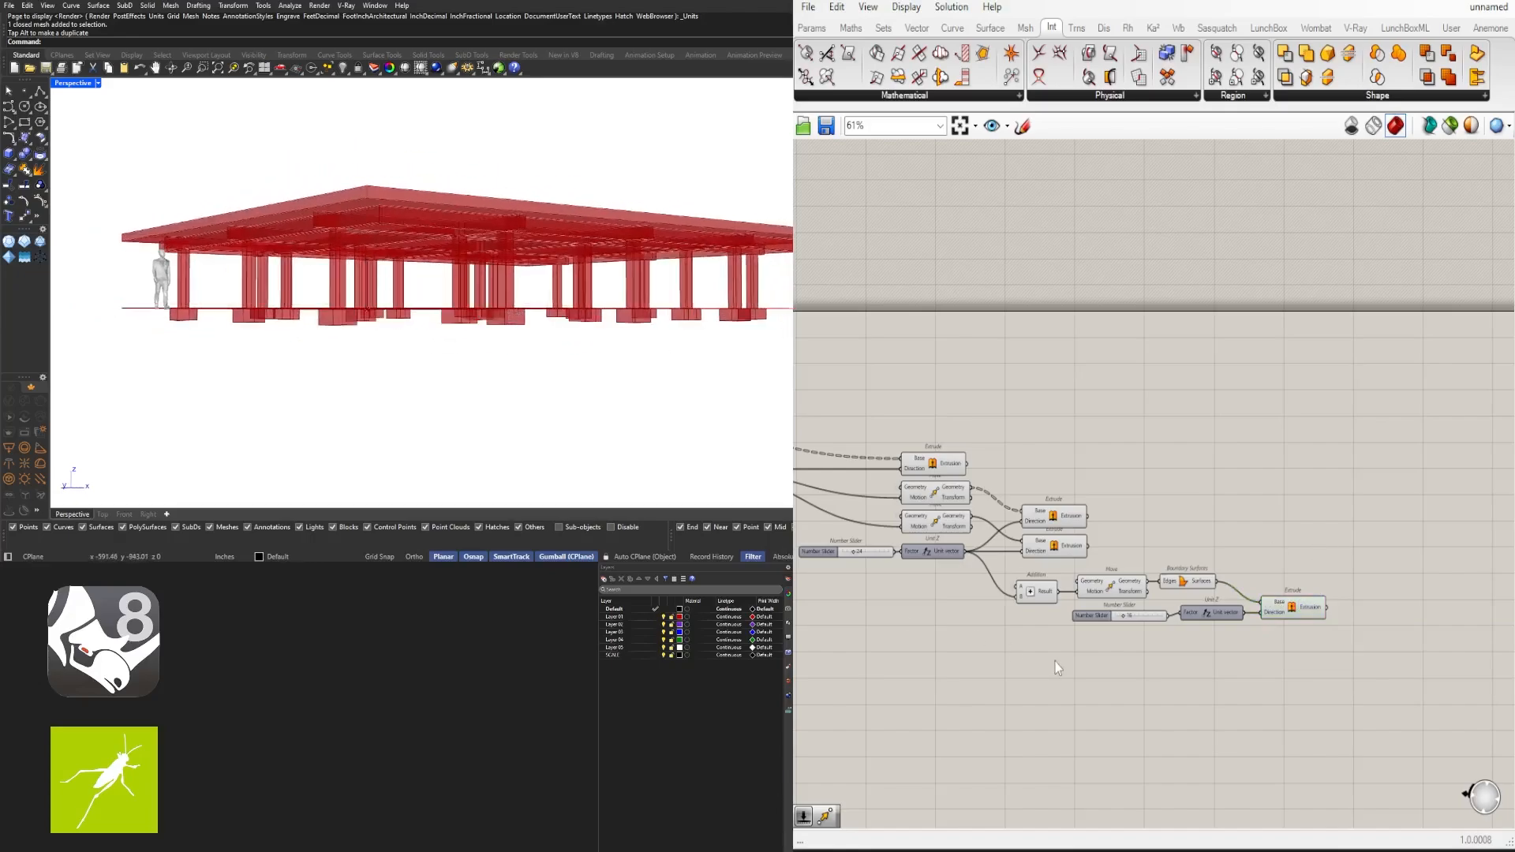
Copy the Addition component, place the copy below the slab's Extrude, and connect the slab's Unit Z vector to its B input
{"action": "scroll", "coordinate": [1049, 710], "scroll_direction": "up", "scroll_amount": 4}
{"action": "left_click", "coordinate": [1040, 480]}
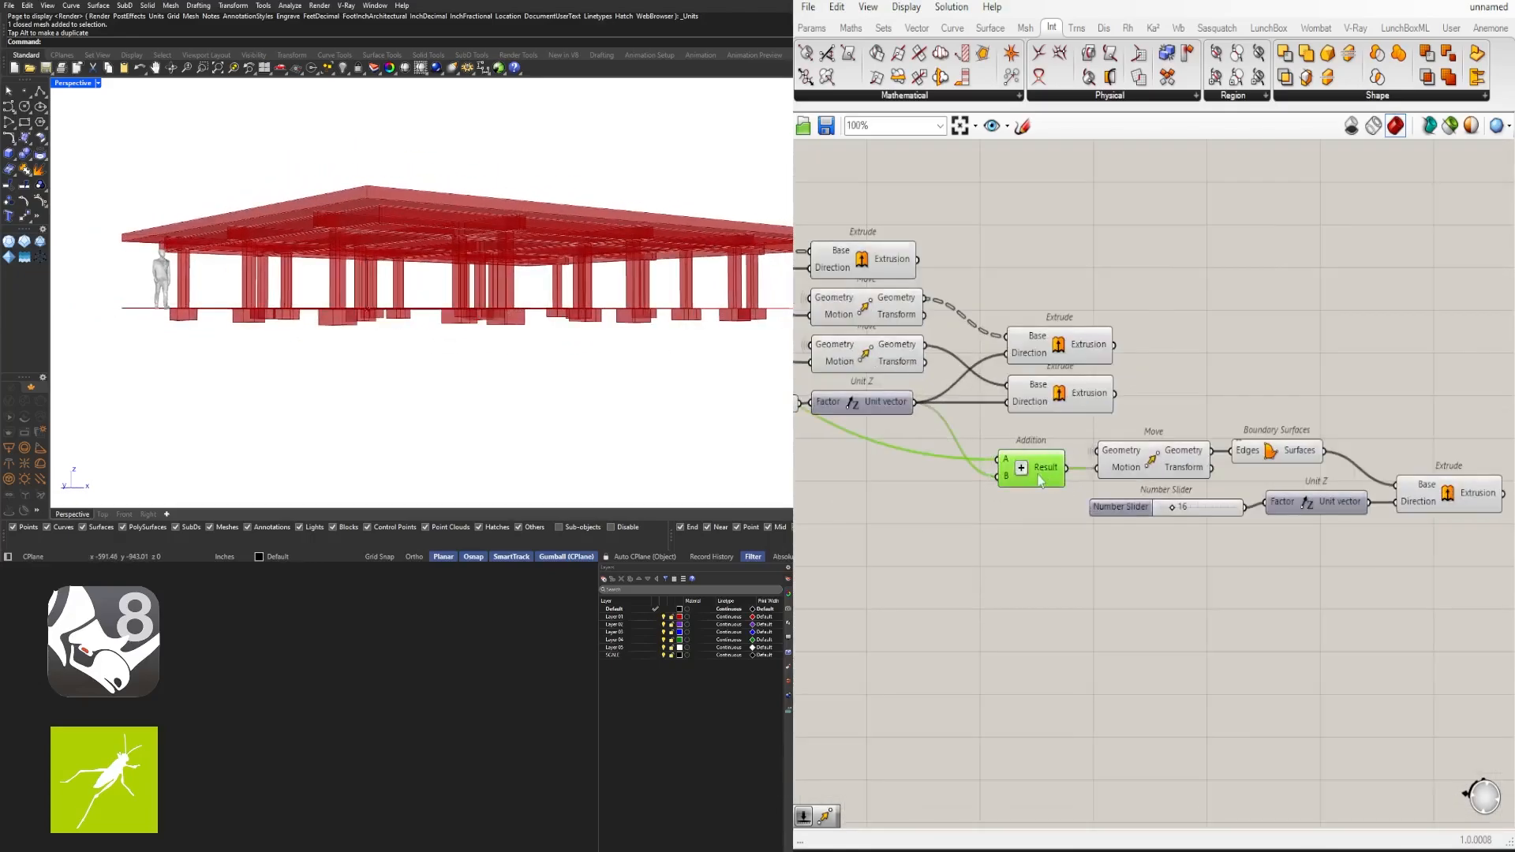
{"action": "left_click_drag", "start_coordinate": [1039, 481], "coordinate": [1039, 493]}
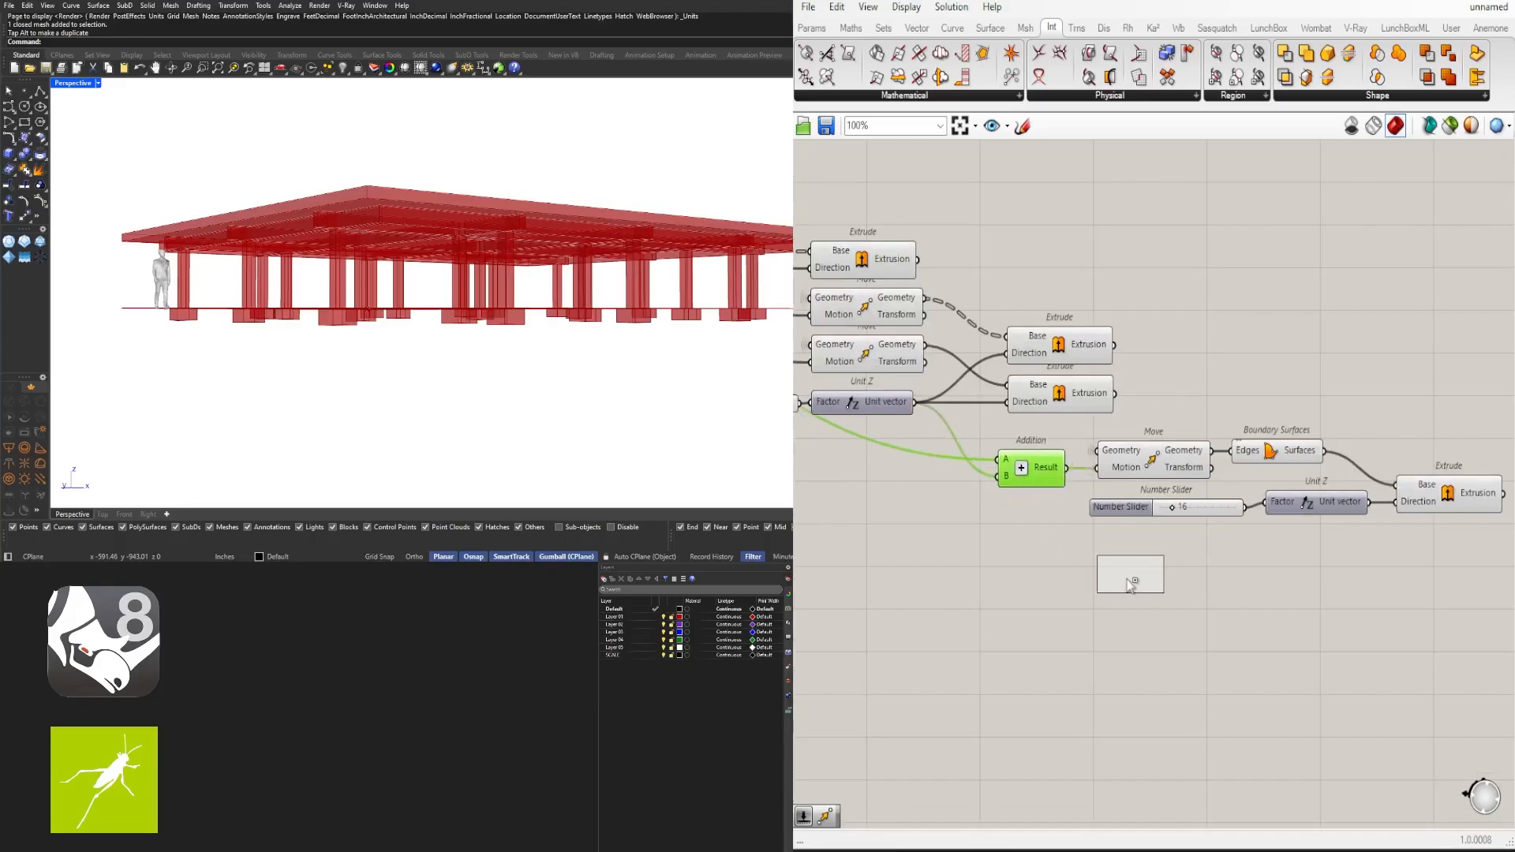
{"action": "left_click_drag", "start_coordinate": [1129, 583], "coordinate": [1453, 580], "text": "alt"}
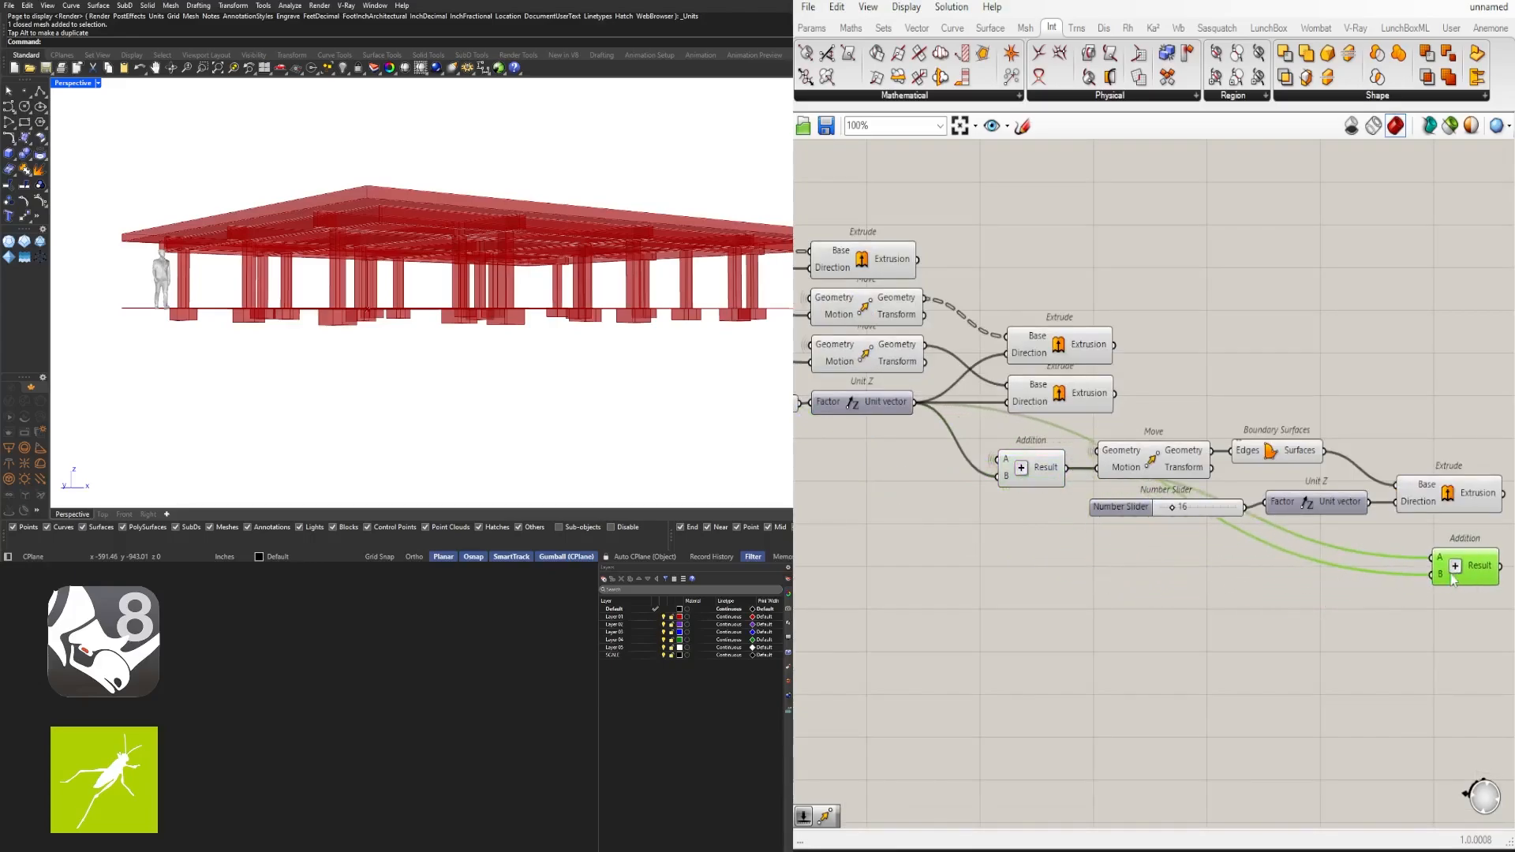
{"action": "right_click_drag", "start_coordinate": [1401, 533], "coordinate": [1201, 534]}
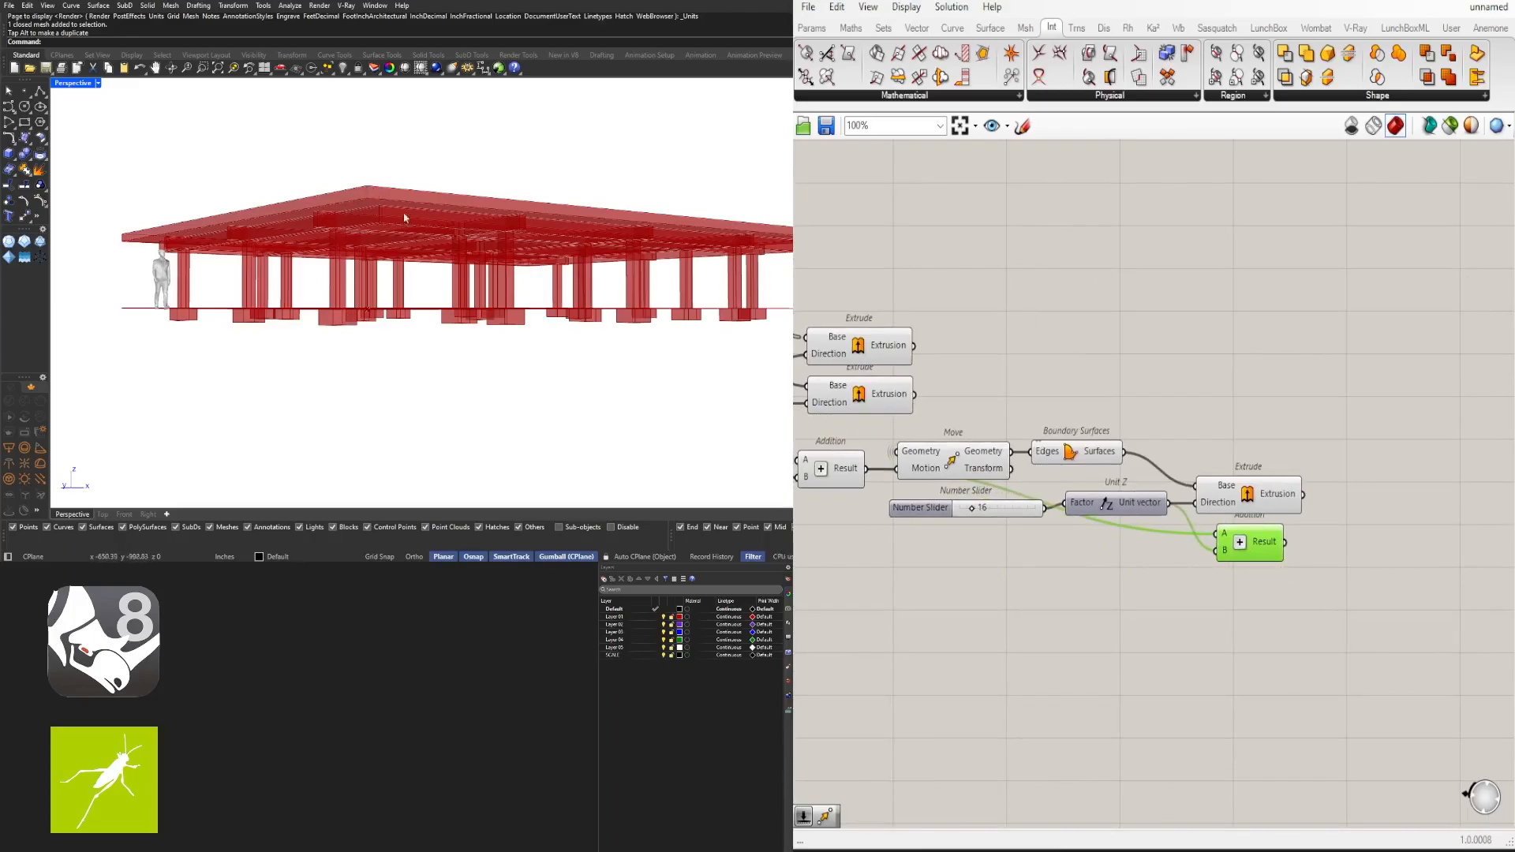
Set the wire display of the copied Addition's A and B inputs to Hidden
{"action": "scroll", "coordinate": [1200, 546], "scroll_direction": "up", "scroll_amount": 3}
{"action": "right_click", "coordinate": [1233, 532]}
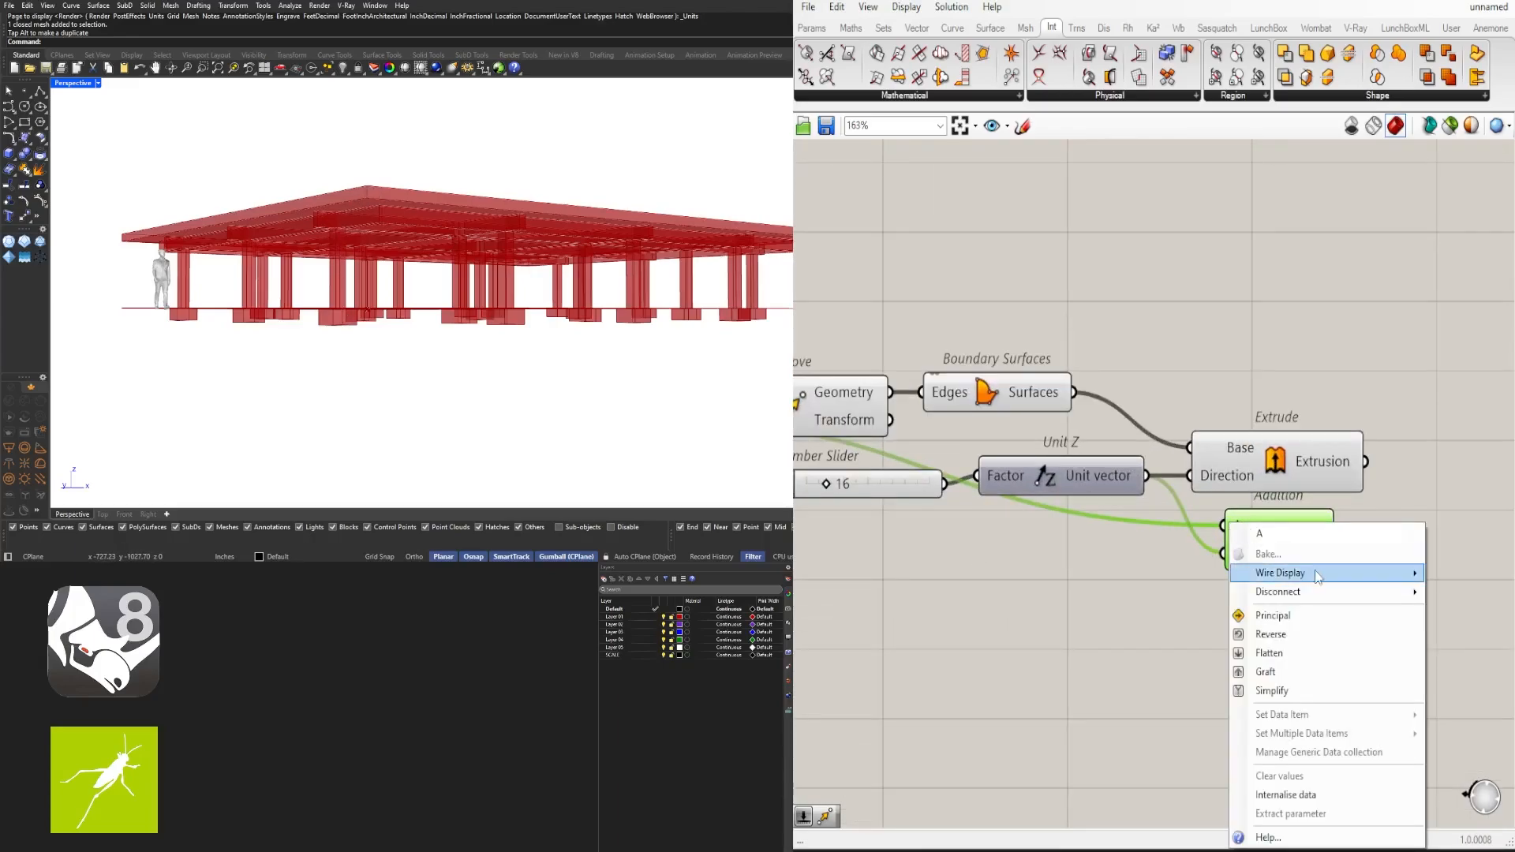
{"action": "left_click", "coordinate": [1466, 613]}
{"action": "scroll", "coordinate": [1230, 552], "scroll_direction": "up", "scroll_amount": 2}
{"action": "right_click", "coordinate": [1008, 588]}
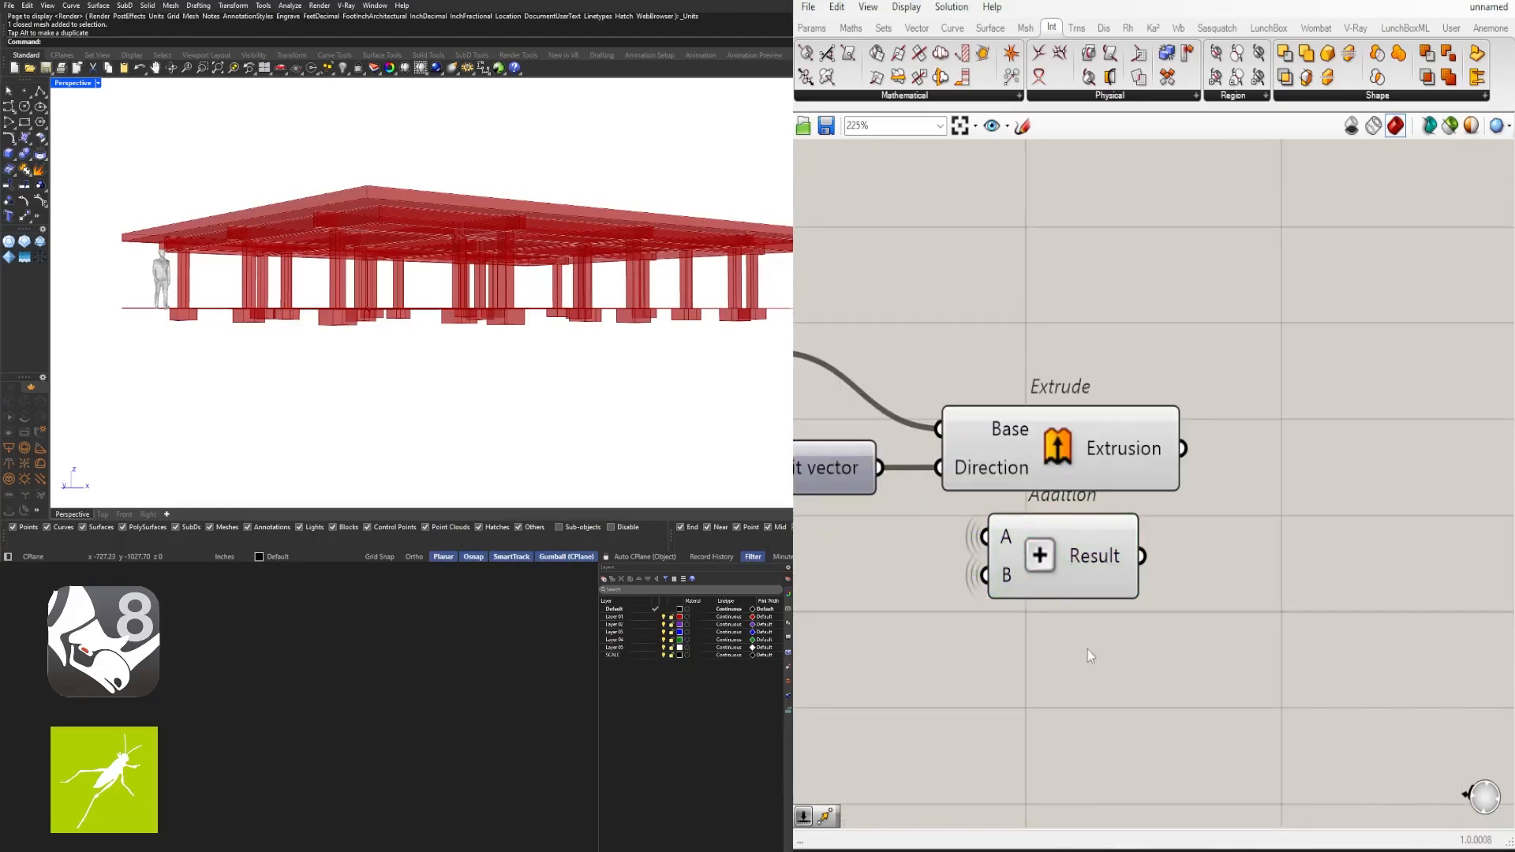
Add a Move component beside the copied Addition and connect the Addition's Result to its Motion input
{"action": "scroll", "coordinate": [1088, 651], "scroll_direction": "down", "scroll_amount": 10}
{"action": "scroll", "coordinate": [1239, 422], "scroll_direction": "down", "scroll_amount": 3}
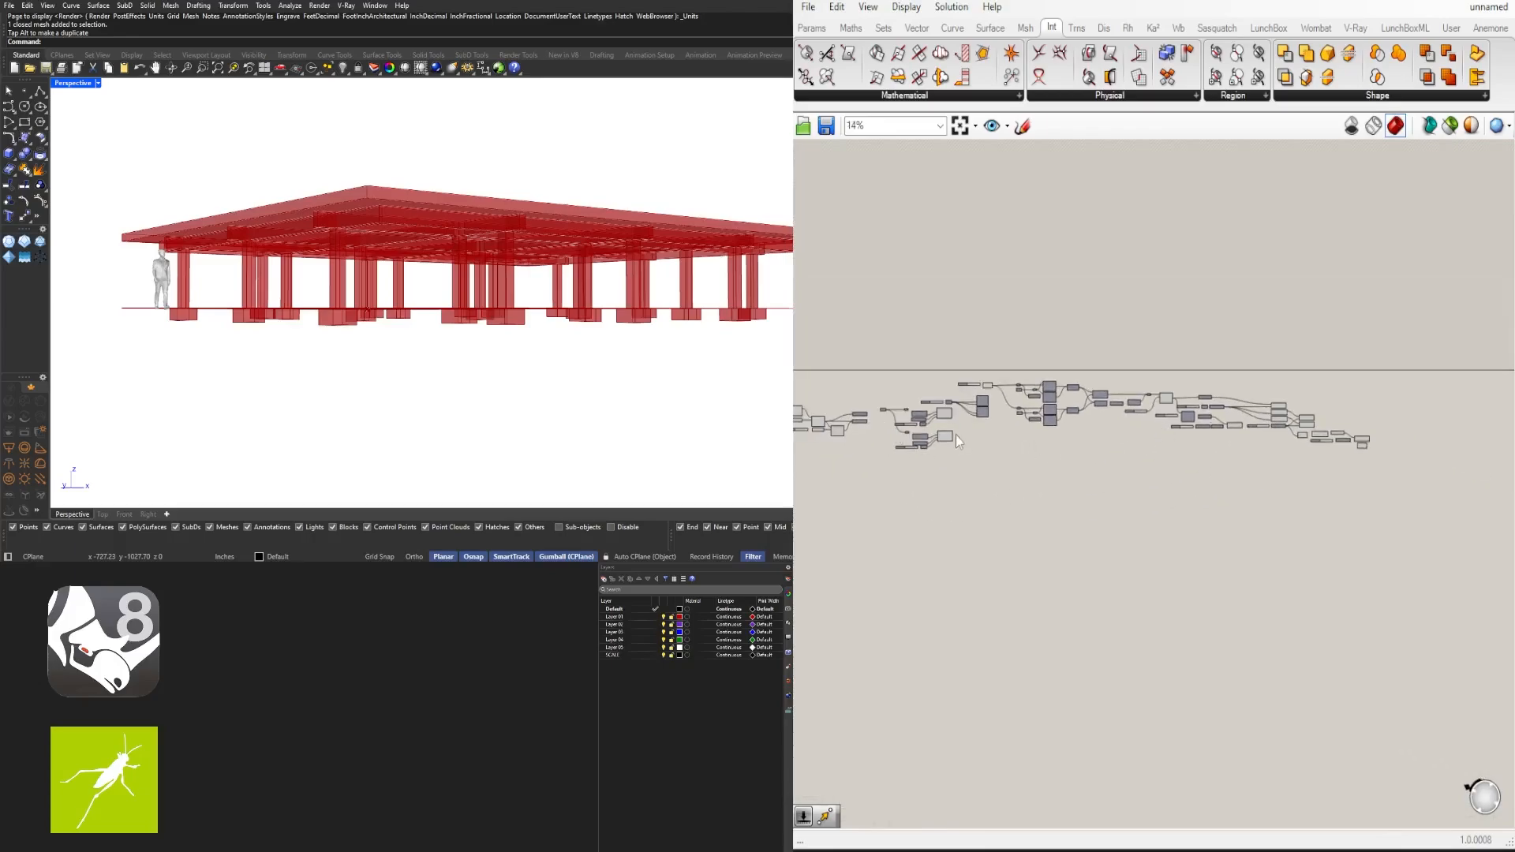
{"action": "scroll", "coordinate": [955, 434], "scroll_direction": "up", "scroll_amount": 10}
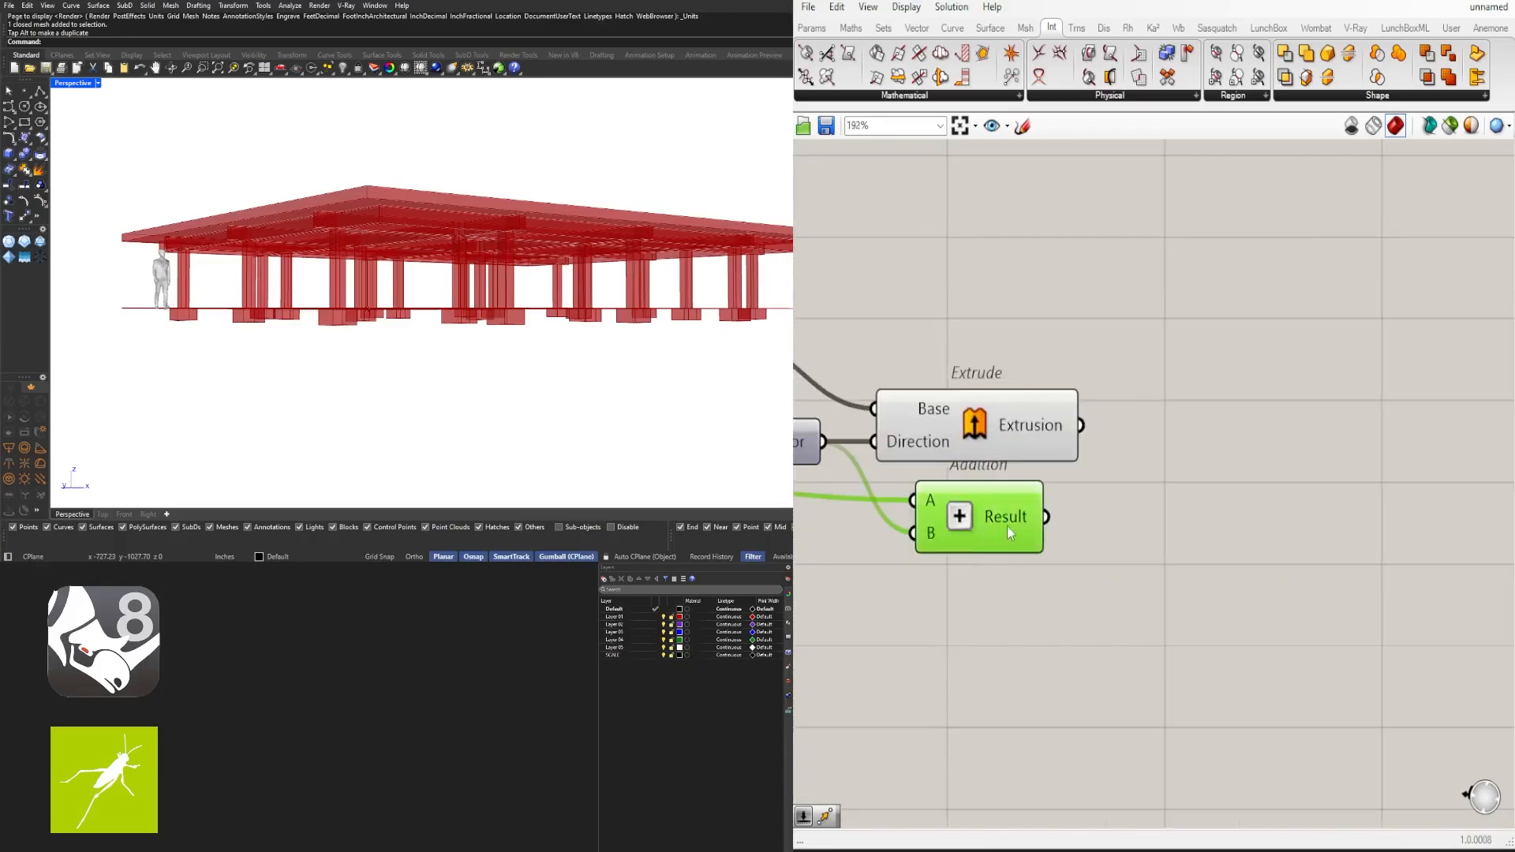
{"action": "left_click", "coordinate": [952, 431]}
{"action": "double_click", "coordinate": [1118, 566]}
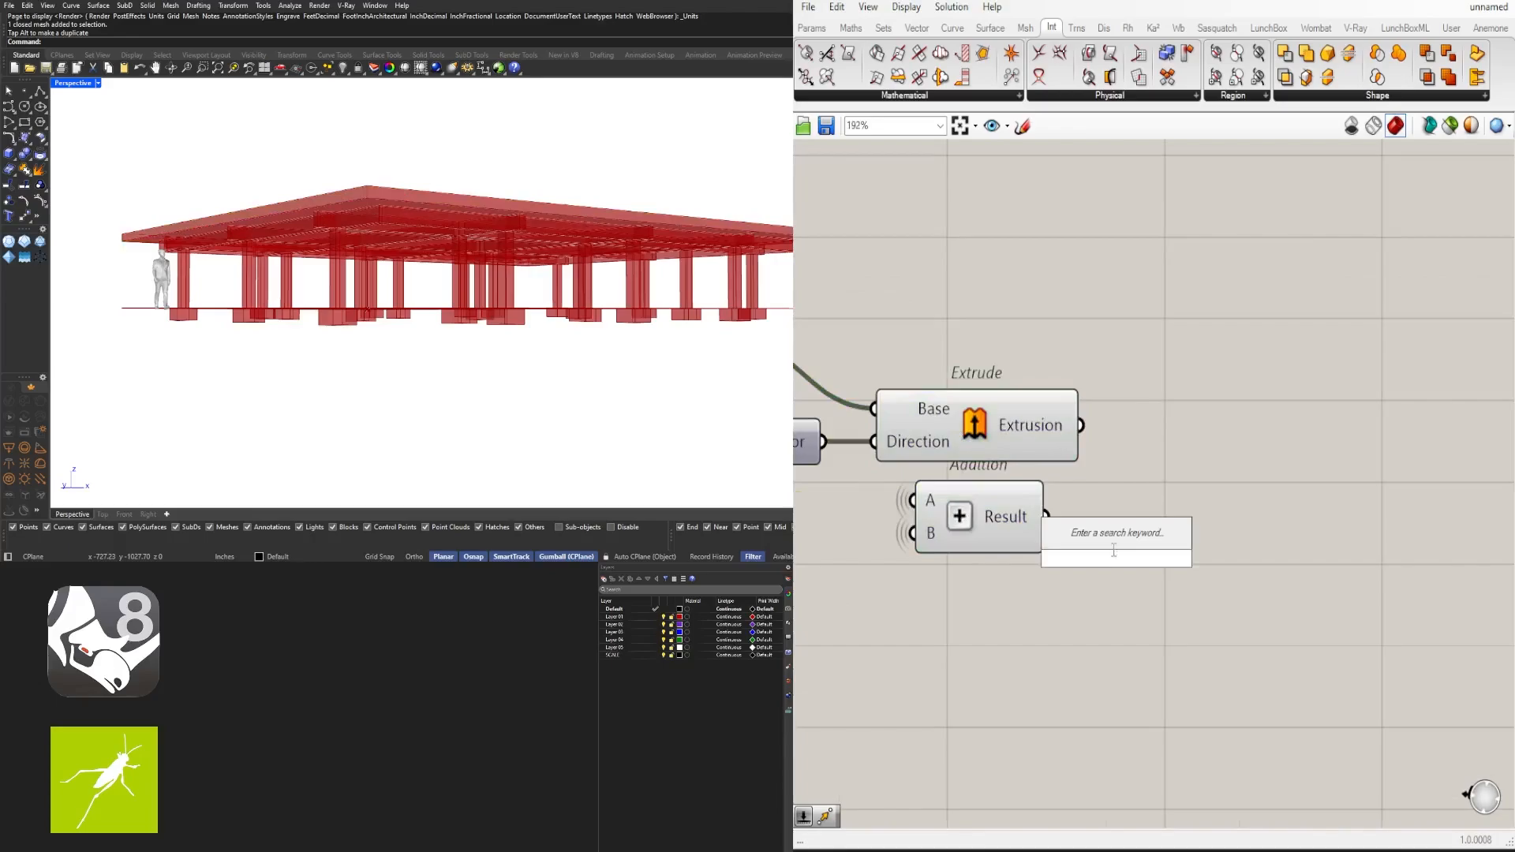
{"action": "type", "text": "move"}
{"action": "left_click", "coordinate": [1079, 538]}
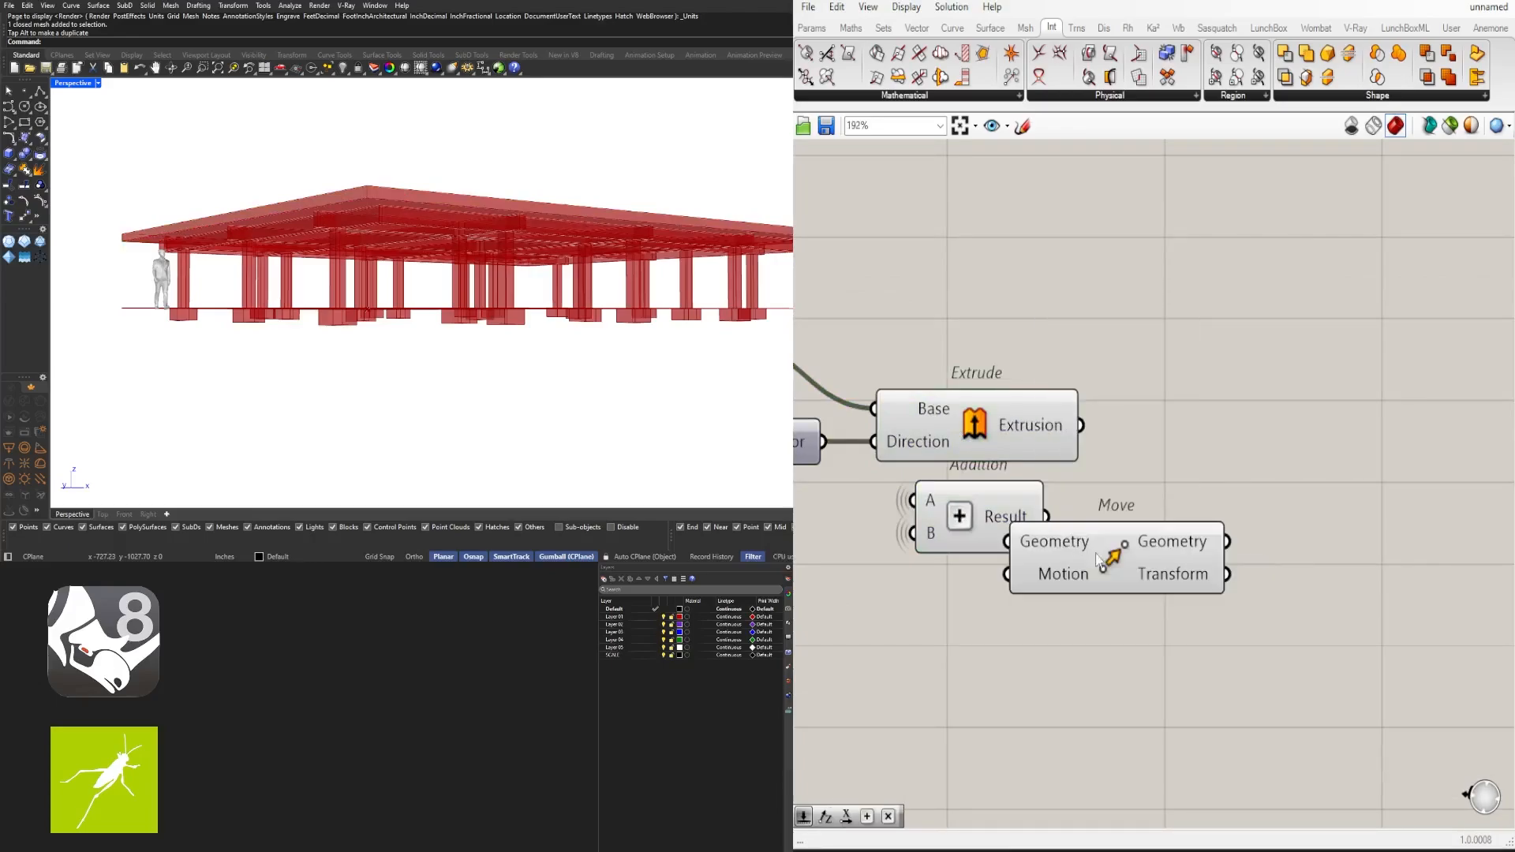
{"action": "left_click_drag", "start_coordinate": [1116, 550], "coordinate": [1330, 550]}
{"action": "left_click", "coordinate": [983, 518]}
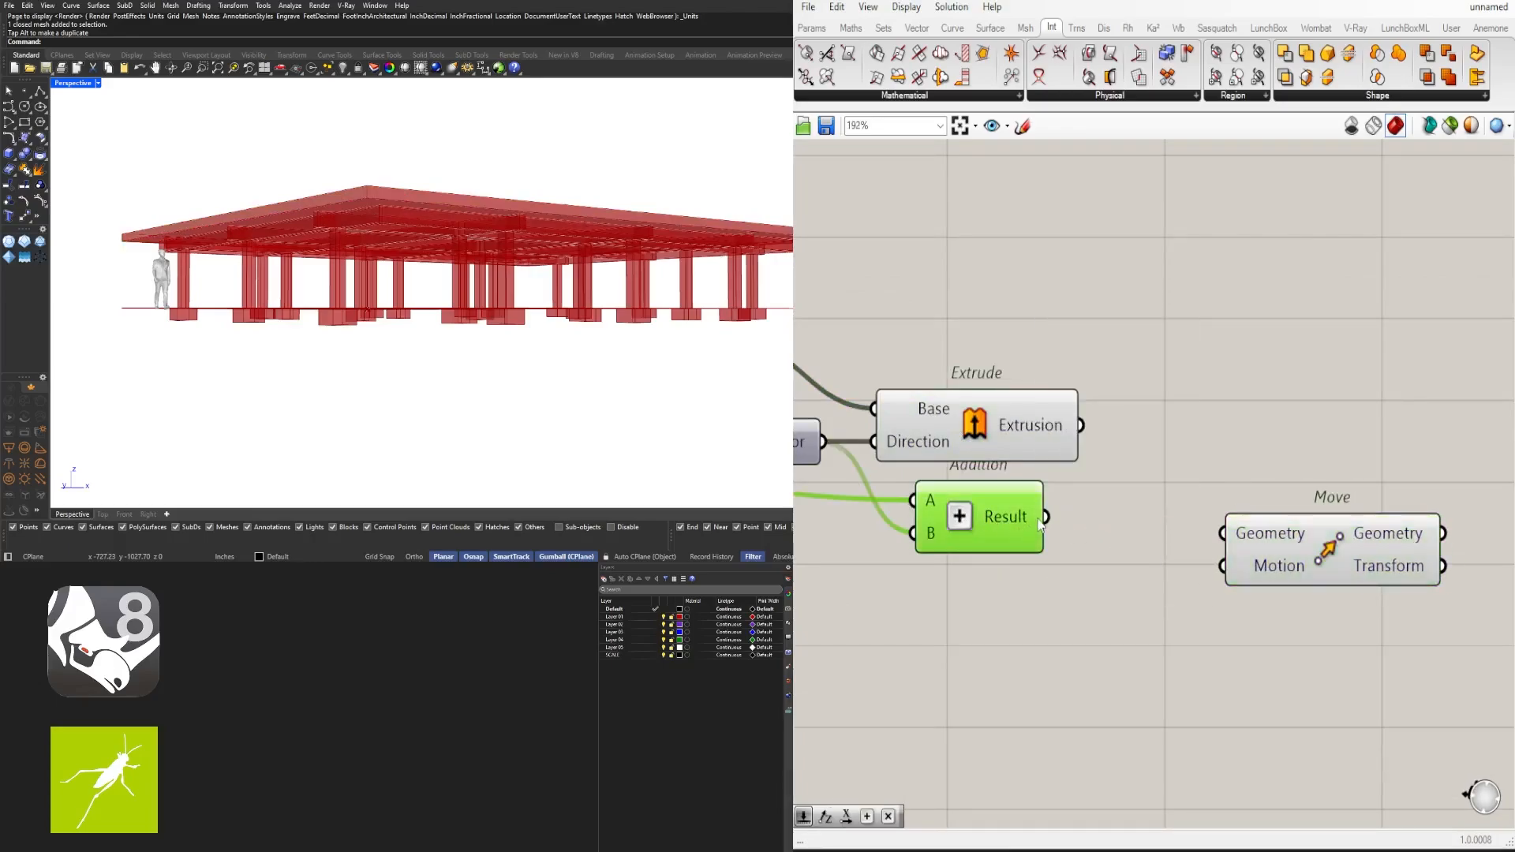
{"action": "left_click_drag", "start_coordinate": [1181, 562], "coordinate": [1222, 565]}
Reposition the new Move component above and beyond the slab's Extrude, and set its Motion input's wire display to Hidden
{"action": "left_click", "coordinate": [976, 426]}
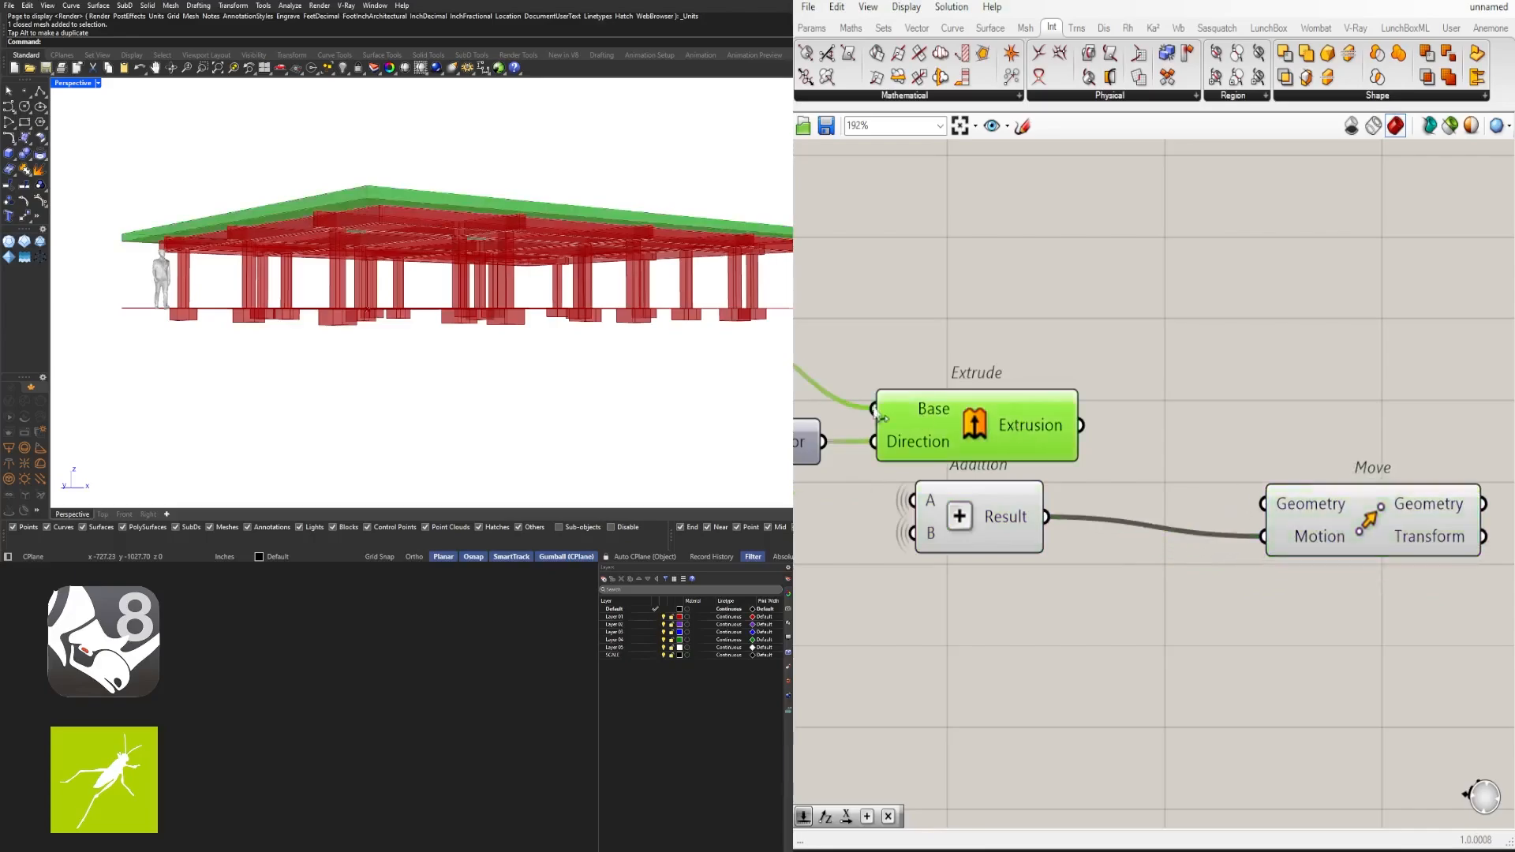
{"action": "scroll", "coordinate": [1261, 347], "scroll_direction": "down", "scroll_amount": 5}
{"action": "scroll", "coordinate": [1261, 347], "scroll_direction": "down", "scroll_amount": 2}
{"action": "left_click_drag", "start_coordinate": [1262, 505], "coordinate": [1280, 440]}
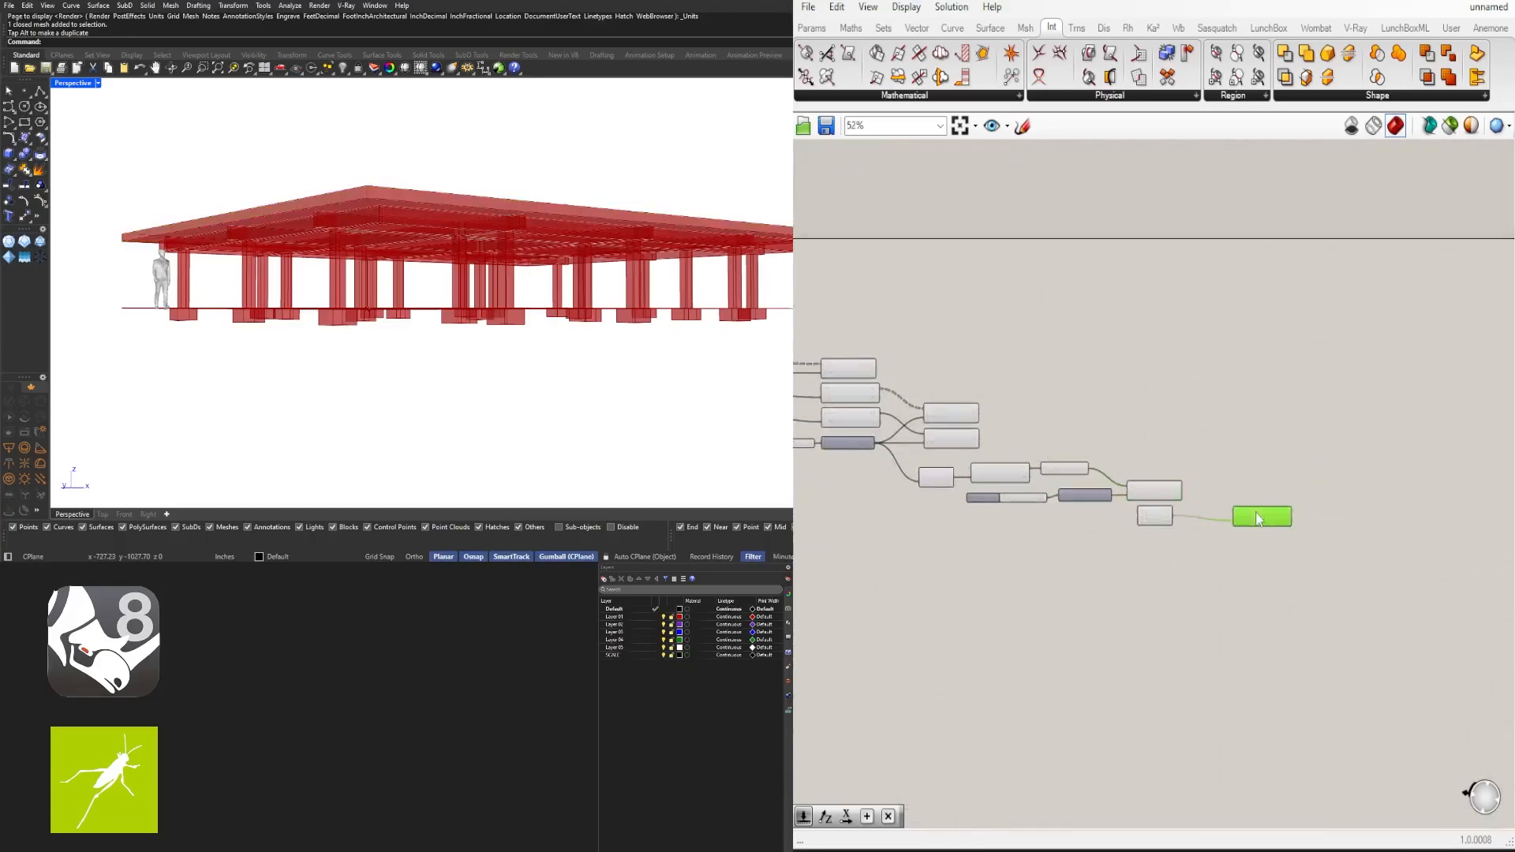
{"action": "scroll", "coordinate": [1265, 426], "scroll_direction": "up", "scroll_amount": 4}
{"action": "right_click", "coordinate": [1253, 418]}
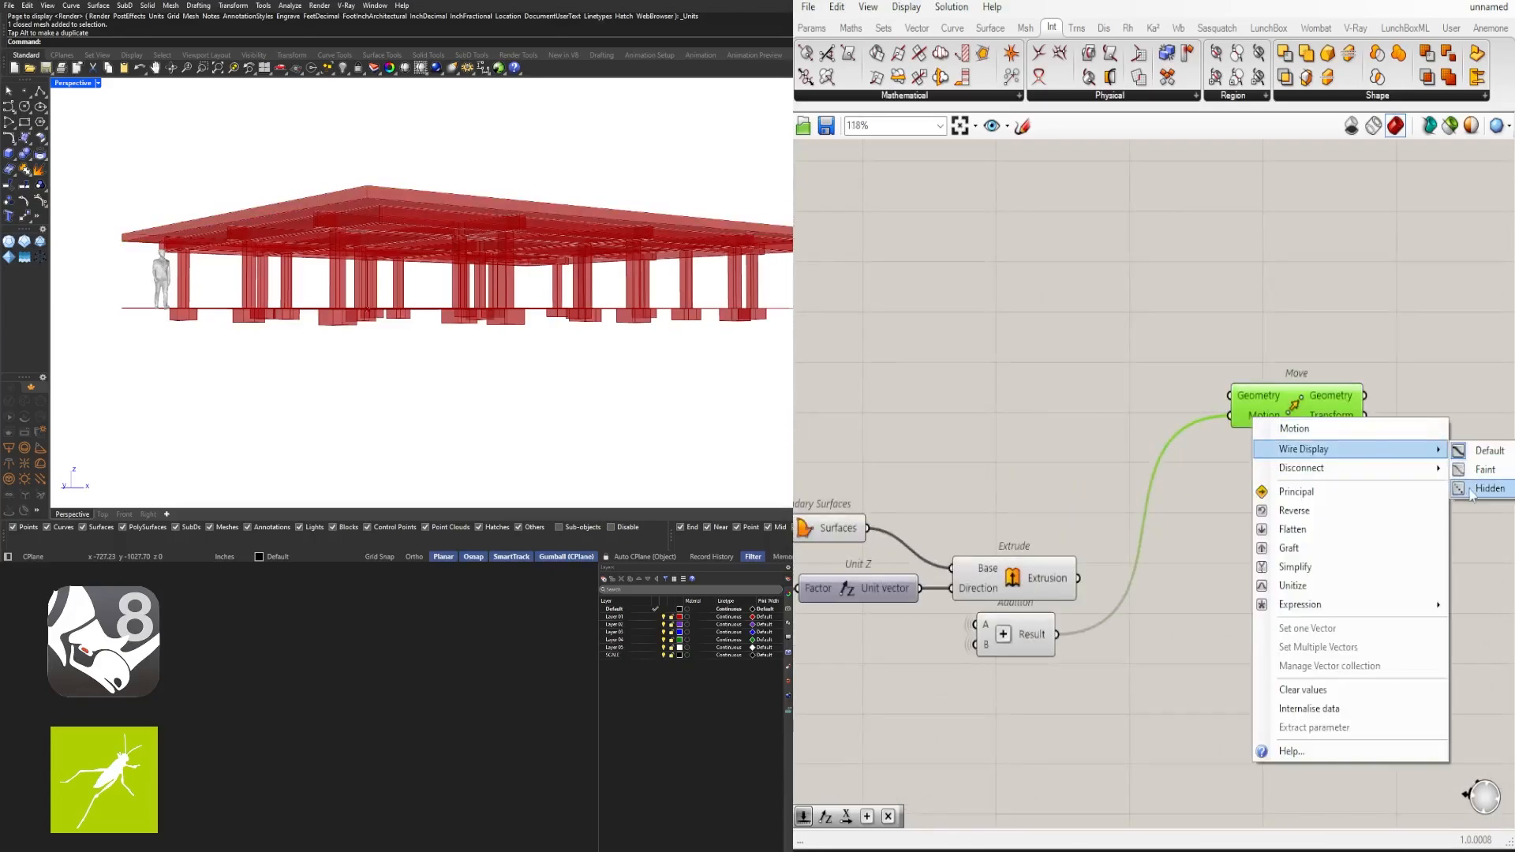
{"action": "left_click", "coordinate": [1483, 488]}
{"action": "left_click_drag", "start_coordinate": [1274, 408], "coordinate": [1296, 438]}
{"action": "left_click", "coordinate": [1313, 355]}
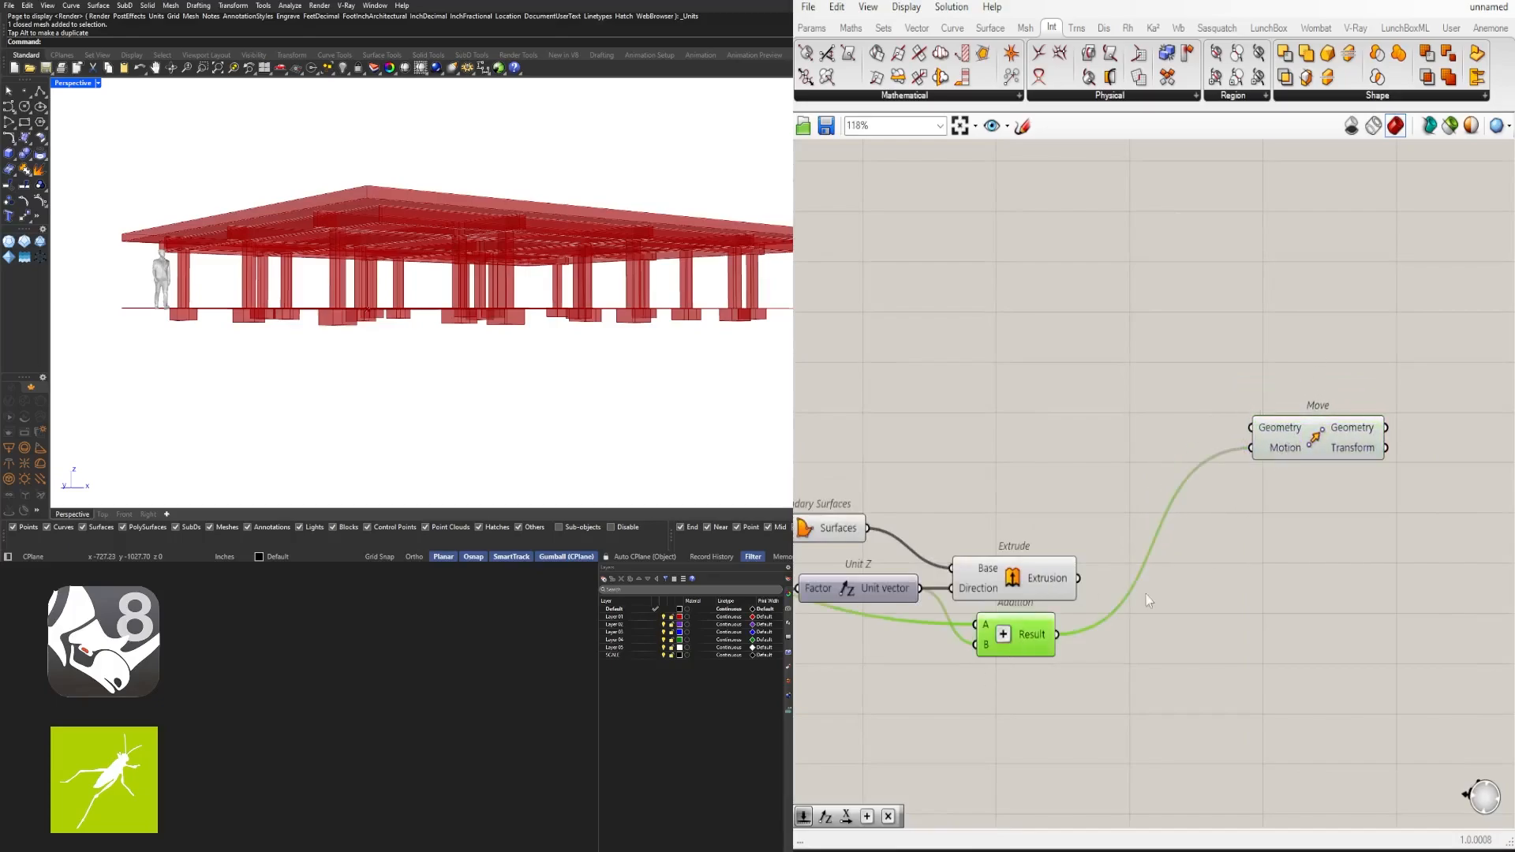
{"action": "scroll", "coordinate": [1119, 550], "scroll_direction": "down", "scroll_amount": 2}
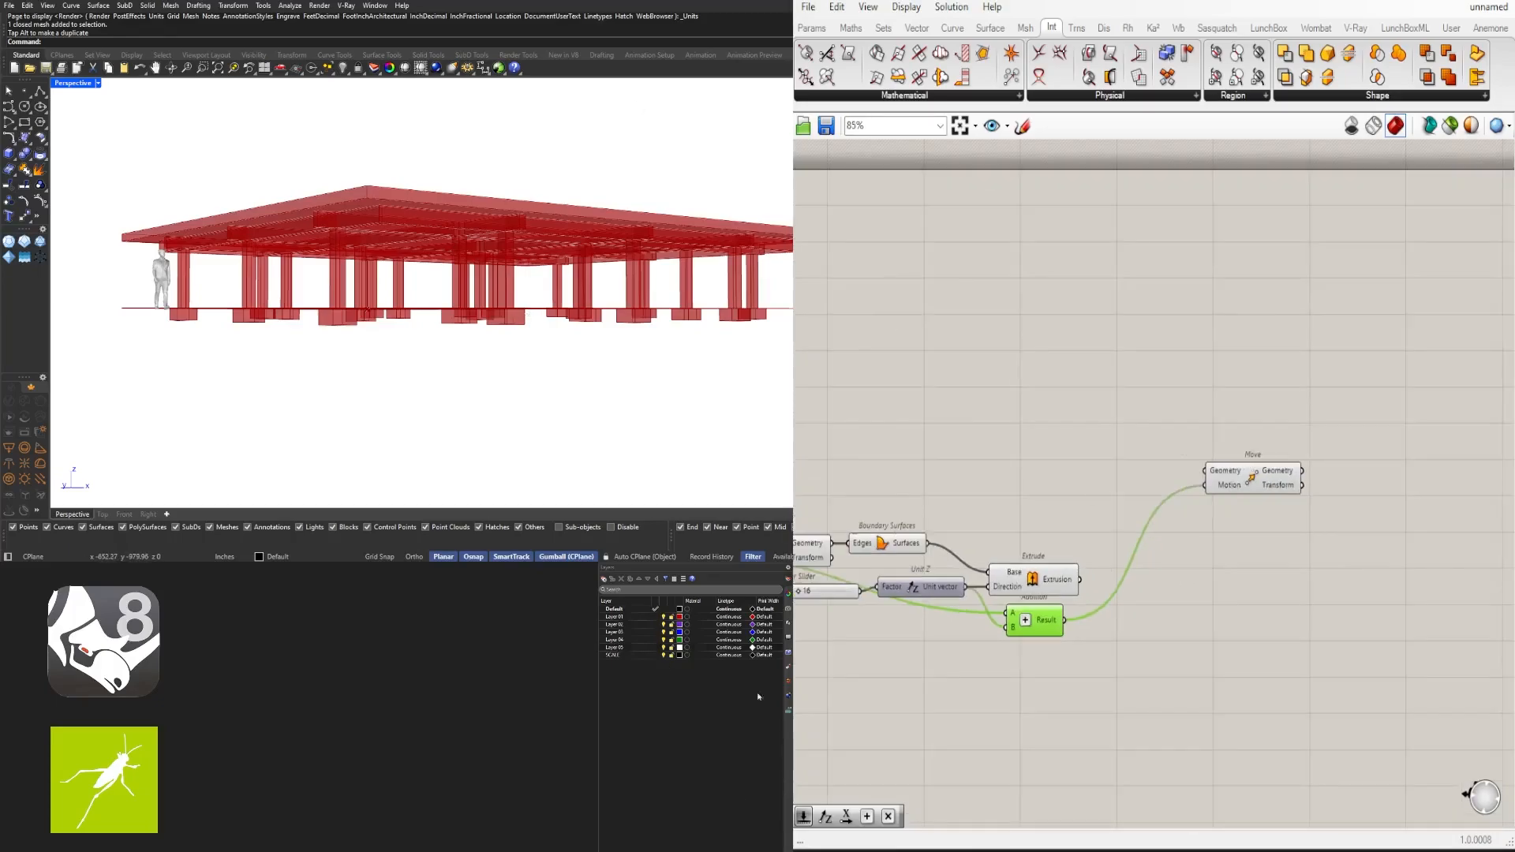
Connect the column Extrude's Extrusion output to the new Move's Geometry input and reposition the Move roughly level with that Extrude
{"action": "right_click_drag", "start_coordinate": [1130, 457], "coordinate": [1188, 438]}
{"action": "left_click_drag", "start_coordinate": [1328, 464], "coordinate": [1340, 426]}
{"action": "right_click_drag", "start_coordinate": [933, 416], "coordinate": [1237, 415]}
{"action": "scroll", "coordinate": [1238, 414], "scroll_direction": "down", "scroll_amount": 3}
{"action": "left_click", "coordinate": [1026, 383]}
{"action": "right_click_drag", "start_coordinate": [1025, 383], "coordinate": [897, 400]}
{"action": "scroll", "coordinate": [829, 427], "scroll_direction": "up", "scroll_amount": 3}
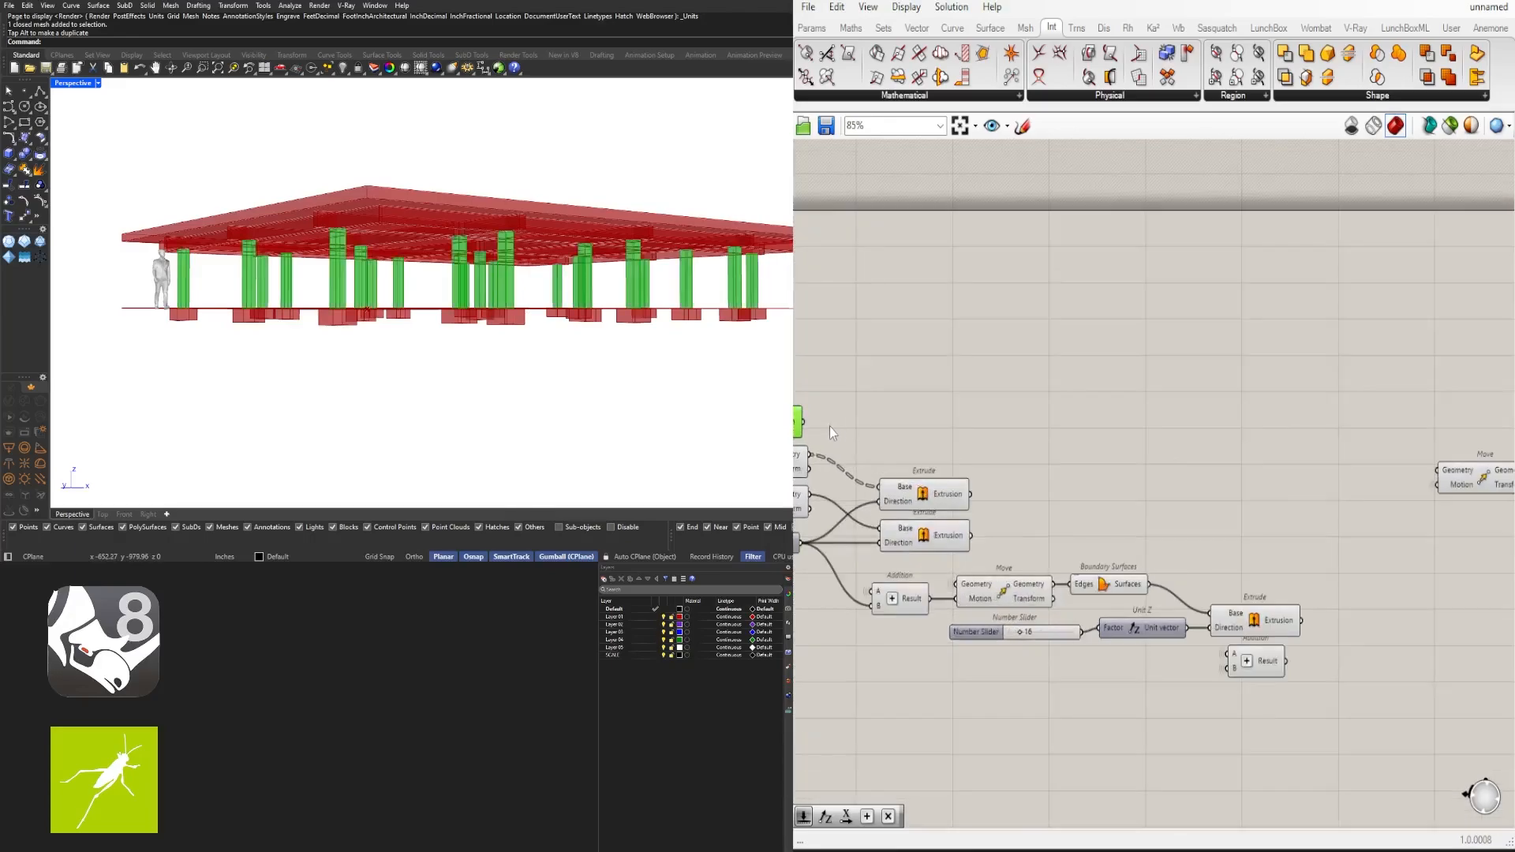
{"action": "left_click_drag", "start_coordinate": [1441, 474], "coordinate": [1443, 473]}
{"action": "left_click_drag", "start_coordinate": [1482, 485], "coordinate": [1506, 436]}
{"action": "mouse_move", "coordinate": [359, 236]}
{"action": "right_mouse_down"}
{"action": "mouse_move", "coordinate": [355, 272]}
{"action": "mouse_move", "coordinate": [352, 220]}
{"action": "mouse_move", "coordinate": [351, 247]}
{"action": "right_mouse_up"}
{"action": "scroll", "coordinate": [355, 260], "scroll_direction": "up", "scroll_amount": 4}
{"action": "scroll", "coordinate": [351, 247], "scroll_direction": "down", "scroll_amount": 5}
{"action": "right_click_drag", "start_coordinate": [1380, 442], "coordinate": [1235, 449]}
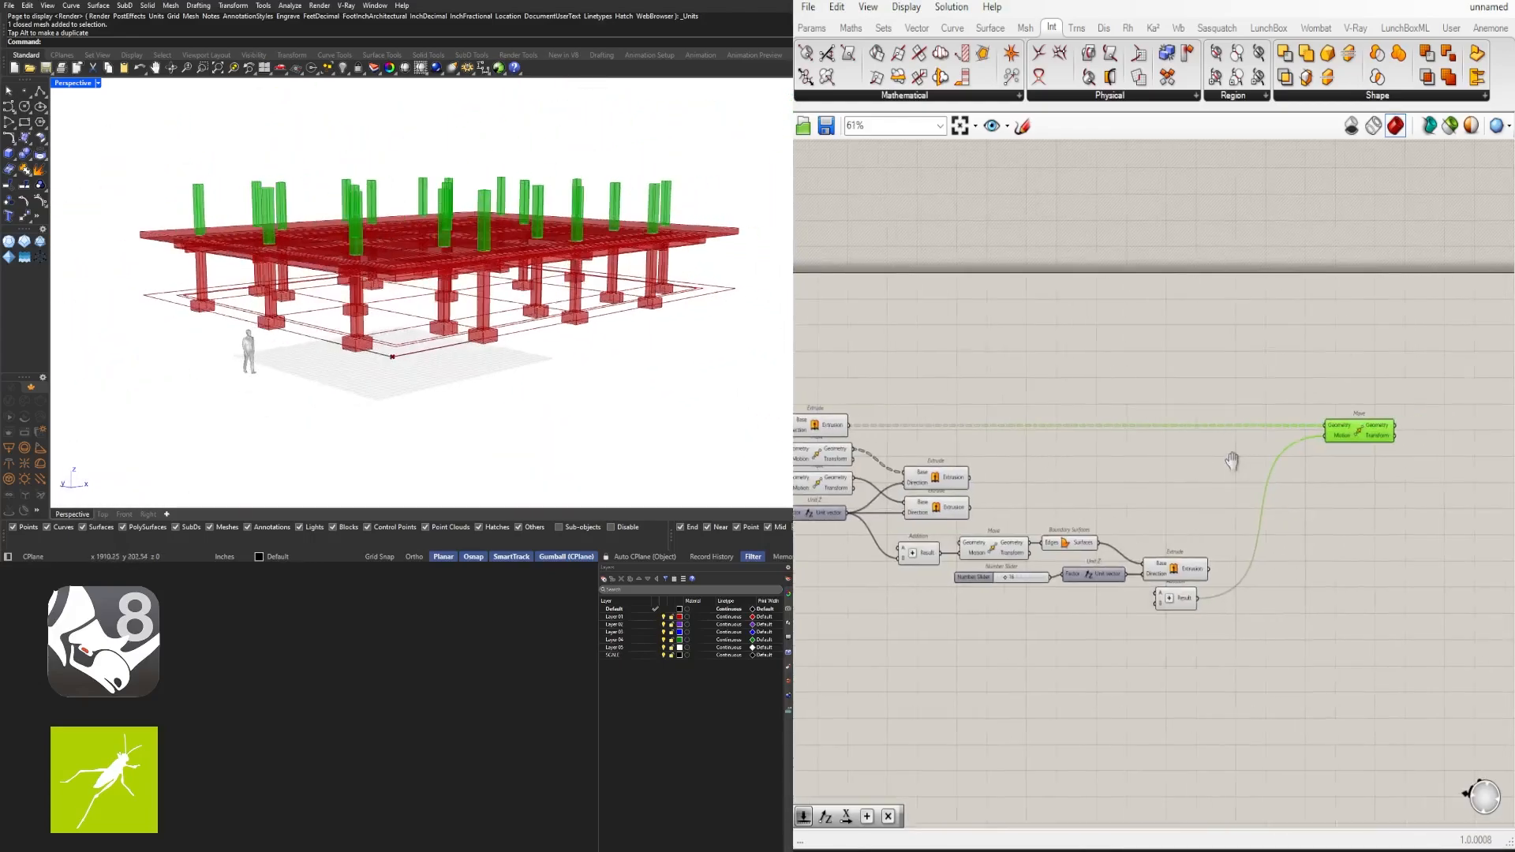
Copy the Move component directly below itself and connect the upper beam Extrude's output to the copy's Geometry input
{"action": "scroll", "coordinate": [1203, 513], "scroll_direction": "up", "scroll_amount": 1}
{"action": "left_click_drag", "start_coordinate": [1399, 465], "coordinate": [1399, 478], "text": "alt"}
{"action": "mouse_move", "coordinate": [874, 538]}
{"action": "right_mouse_down"}
{"action": "mouse_move", "coordinate": [1180, 509]}
{"action": "mouse_move", "coordinate": [855, 542]}
{"action": "right_mouse_up"}
{"action": "left_click", "coordinate": [1021, 476]}
{"action": "scroll", "coordinate": [1059, 470], "scroll_direction": "down", "scroll_amount": 2}
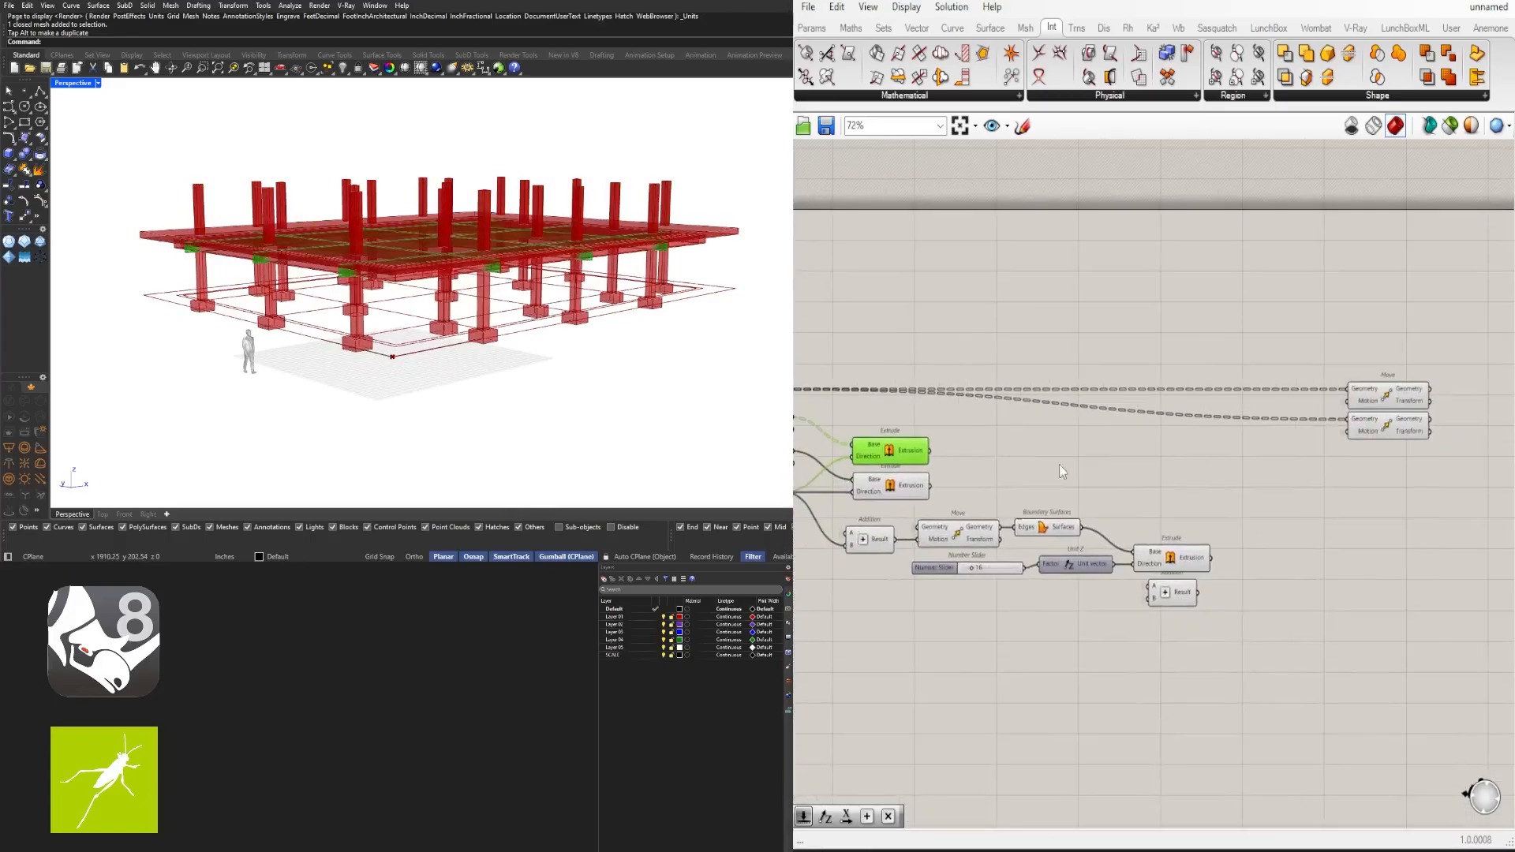
Make a third Move copy beneath the second, feed only the lower beam Extrude into its Geometry input, and align it
{"action": "left_click_drag", "start_coordinate": [1344, 424], "coordinate": [1387, 463]}
{"action": "left_click", "coordinate": [917, 491]}
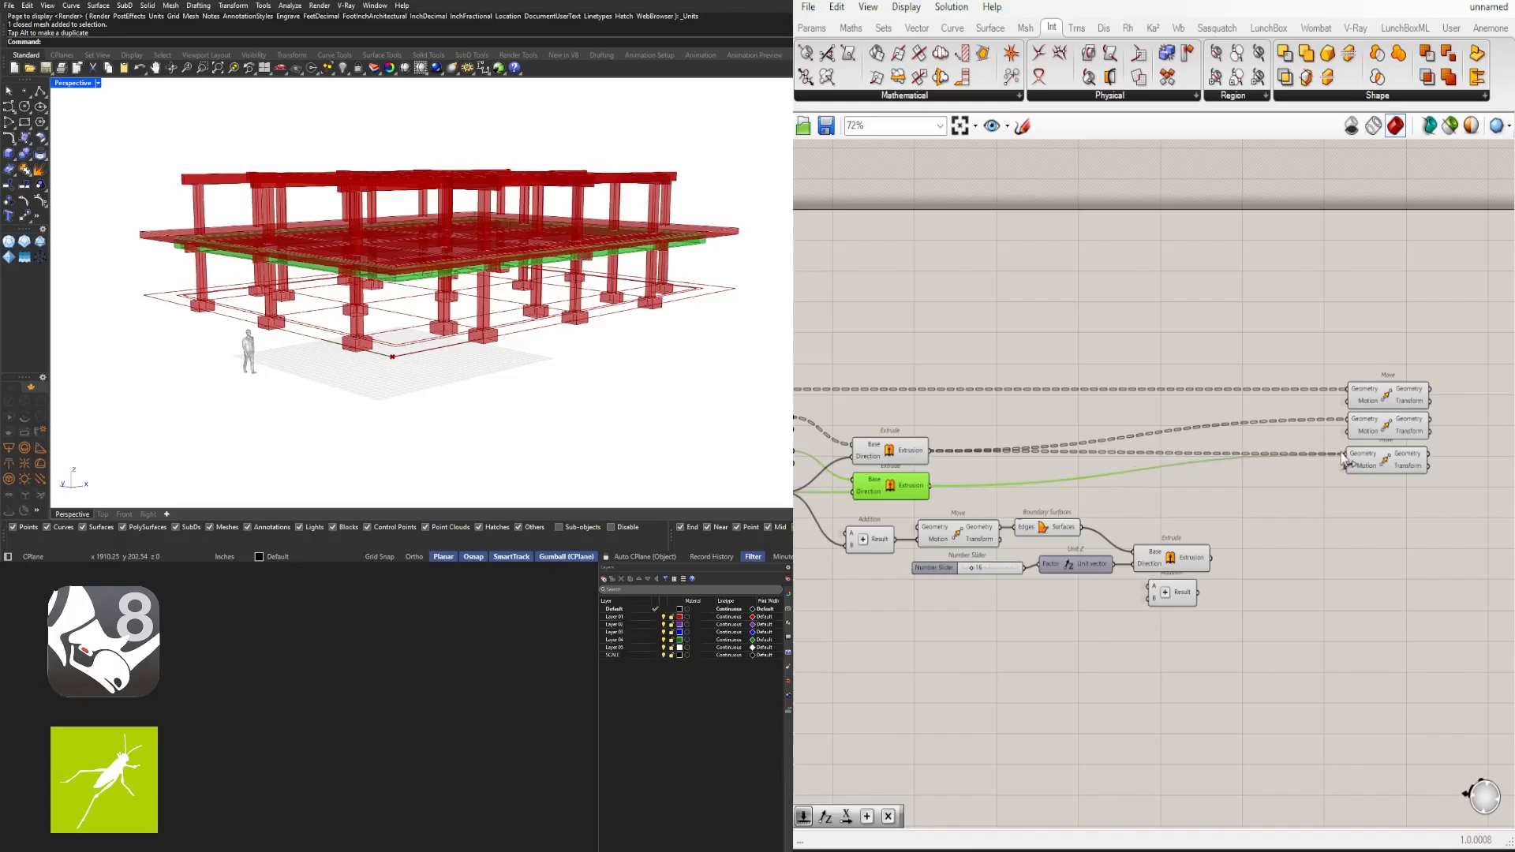
{"action": "left_click_drag", "start_coordinate": [1343, 455], "coordinate": [1345, 455]}
{"action": "scroll", "coordinate": [1411, 448], "scroll_direction": "up", "scroll_amount": 3}
{"action": "left_click_drag", "start_coordinate": [1389, 544], "coordinate": [1345, 254]}
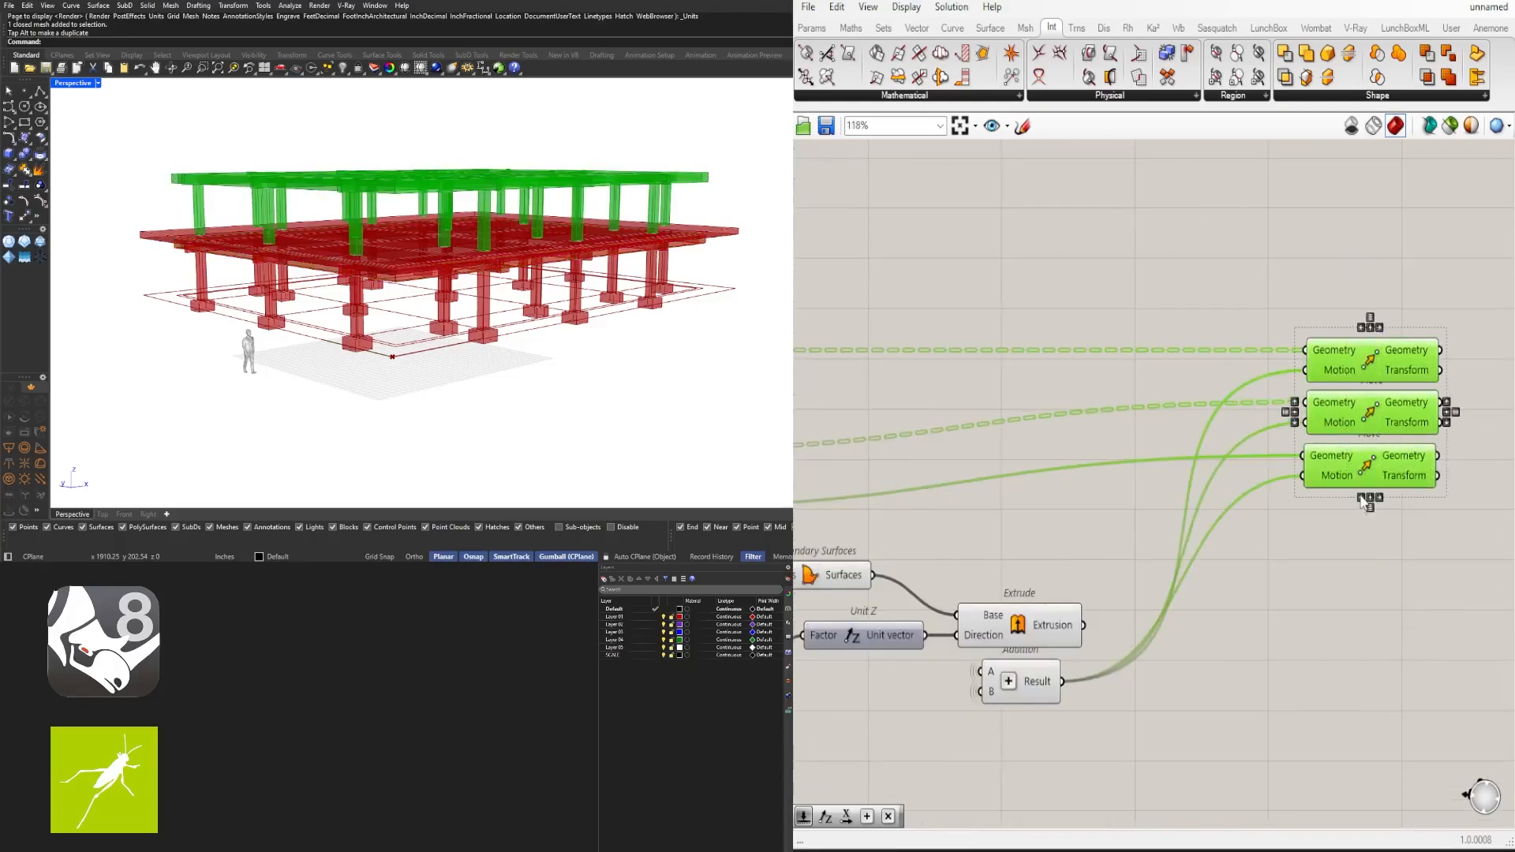
{"action": "left_click", "coordinate": [1337, 613]}
Make a fourth Move copy below the others and connect the slab Extrude's Extrusion output to its Geometry input
{"action": "scroll", "coordinate": [979, 576], "scroll_direction": "down", "scroll_amount": 3}
{"action": "left_click", "coordinate": [950, 562]}
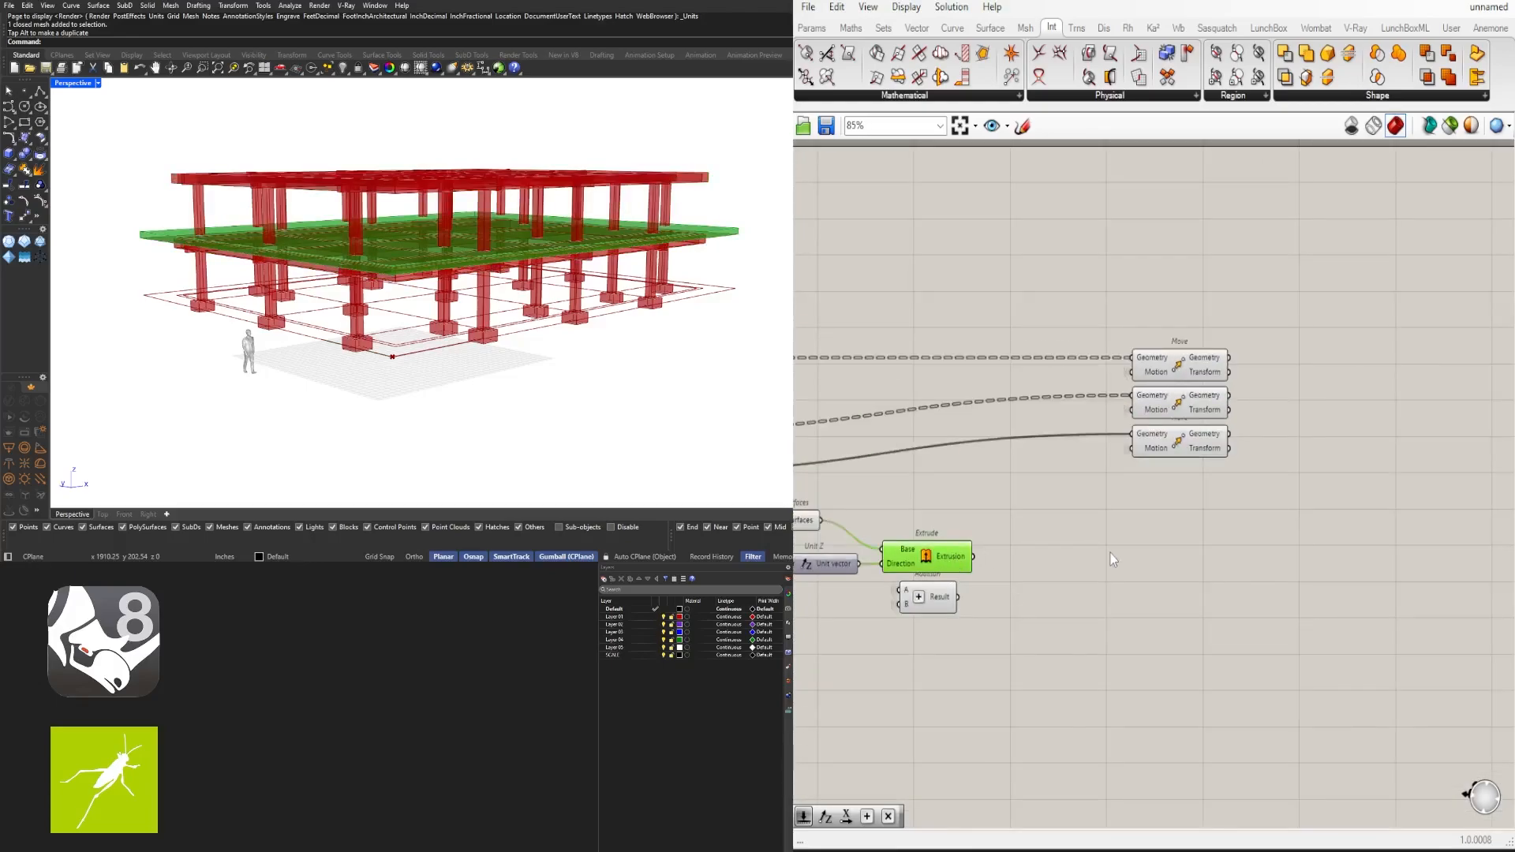
{"action": "left_click", "coordinate": [1267, 477]}
{"action": "scroll", "coordinate": [1163, 458], "scroll_direction": "up", "scroll_amount": 1}
{"action": "left_click_drag", "start_coordinate": [1165, 450], "coordinate": [1168, 494], "text": "alt"}
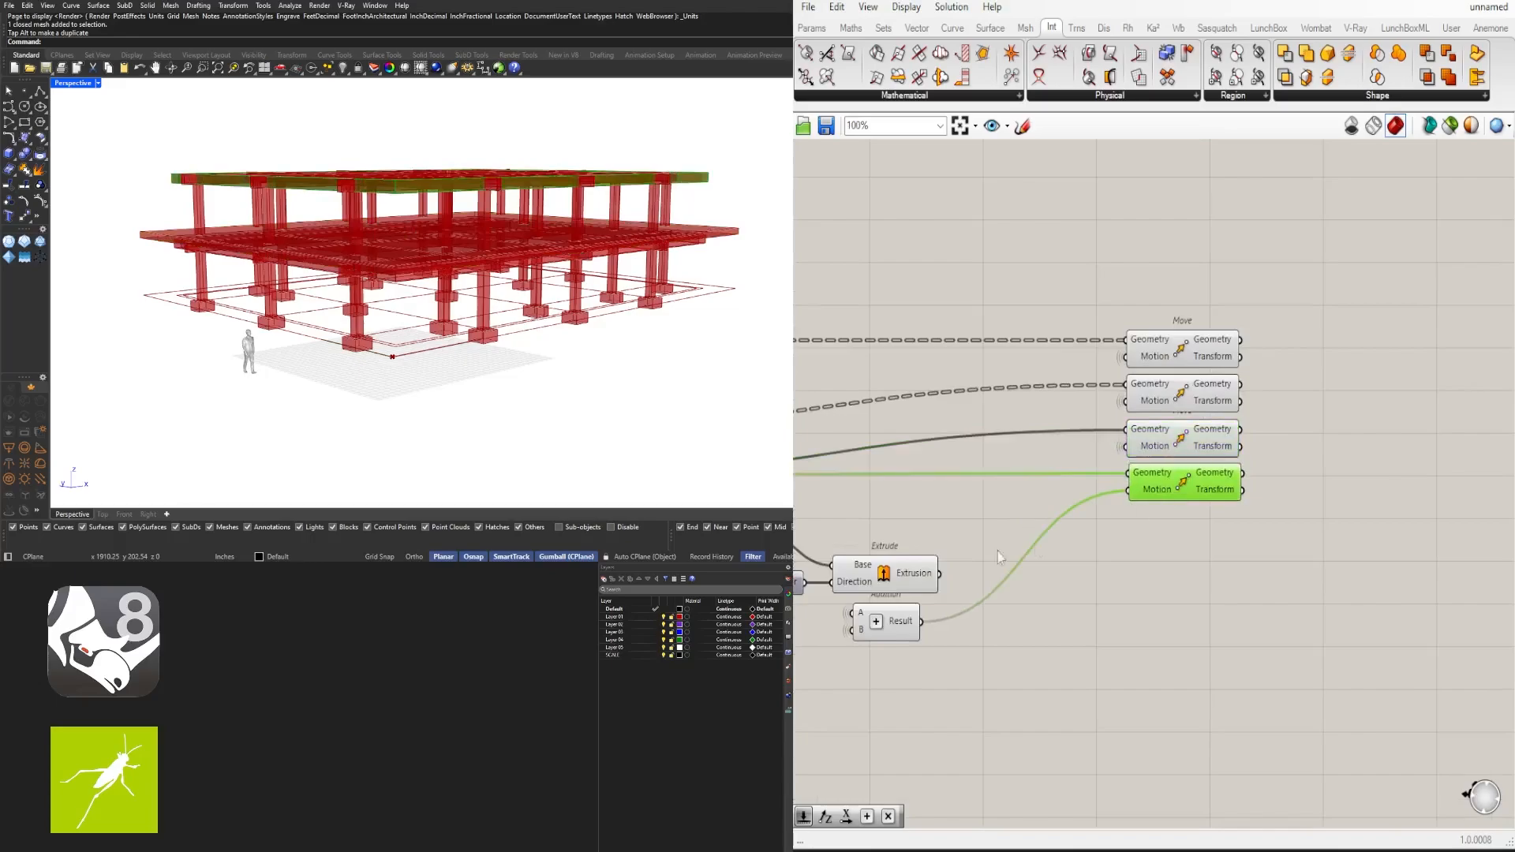
{"action": "left_click_drag", "start_coordinate": [941, 574], "coordinate": [1185, 485]}
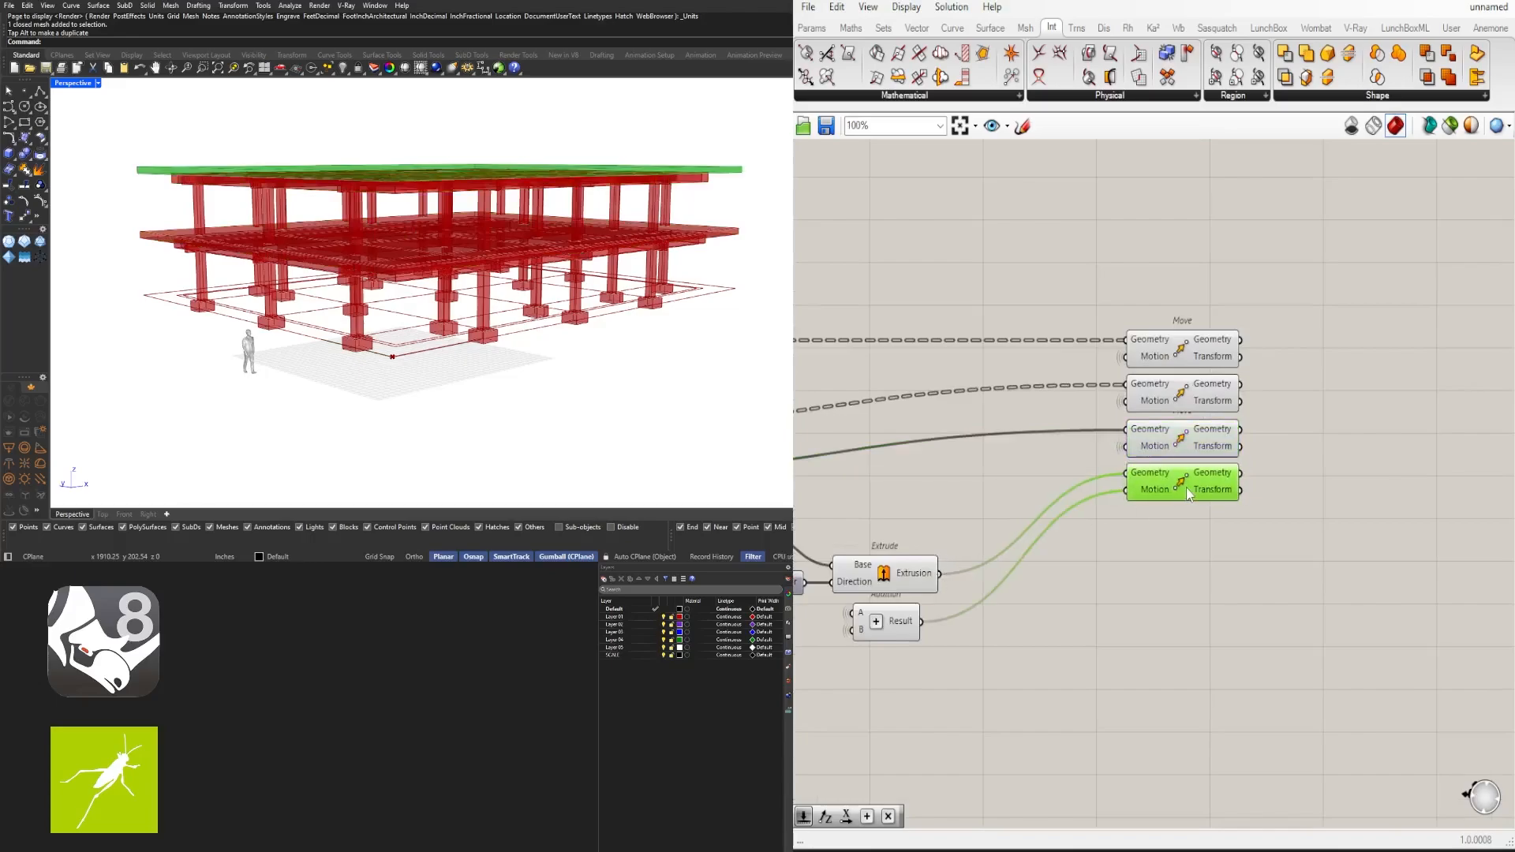
{"action": "left_click_drag", "start_coordinate": [1209, 545], "coordinate": [1167, 239]}
{"action": "left_click", "coordinate": [1204, 546]}
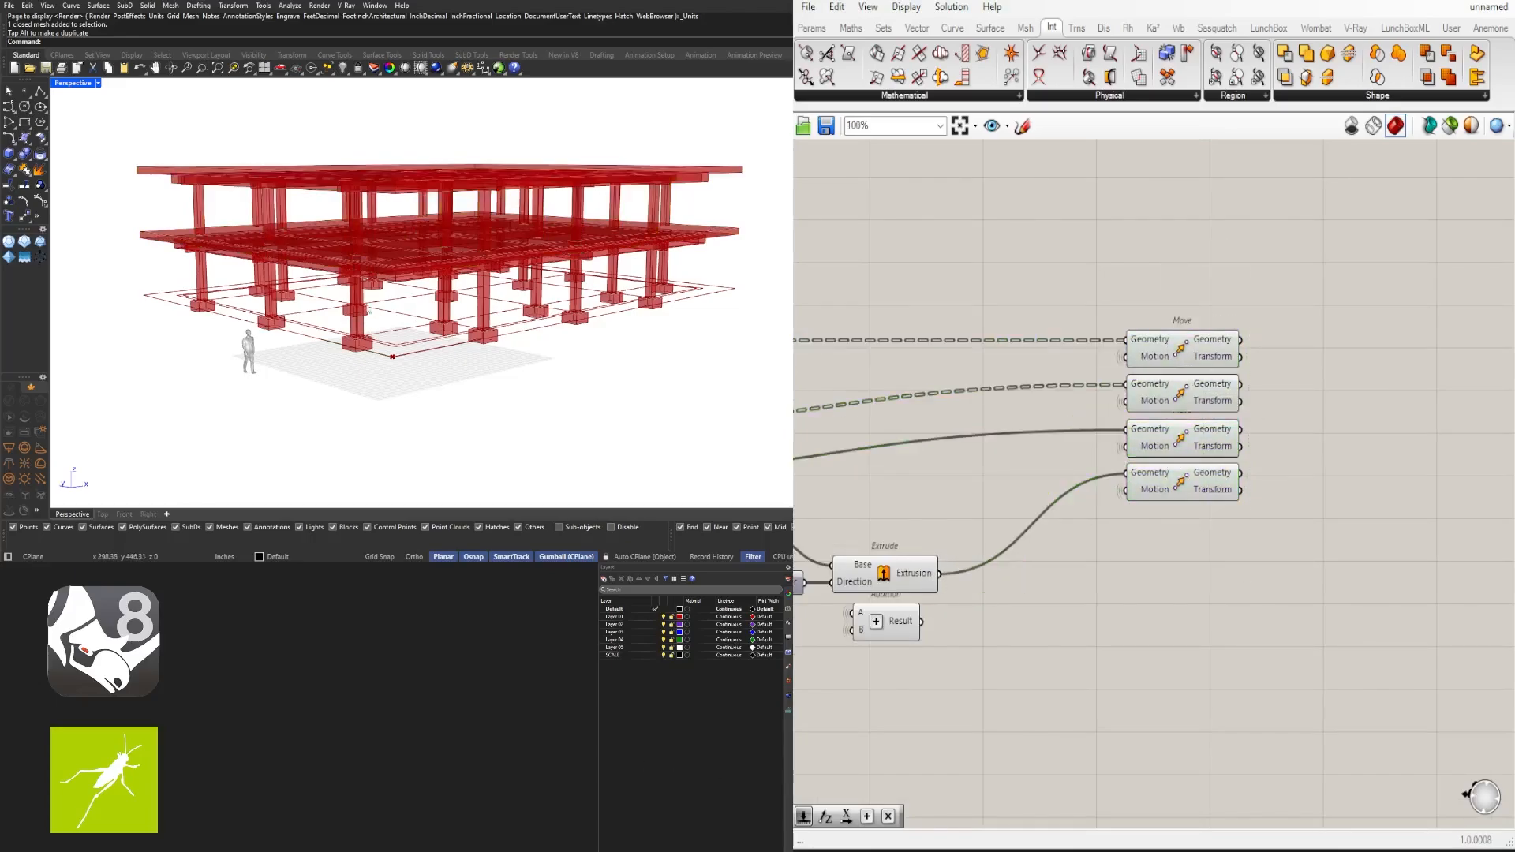
Insert a Relay on the wires between the Addition's Result output and the four Move components
{"action": "mouse_move", "coordinate": [374, 265]}
{"action": "right_mouse_down"}
{"action": "mouse_move", "coordinate": [394, 225]}
{"action": "mouse_move", "coordinate": [314, 270]}
{"action": "mouse_move", "coordinate": [357, 272]}
{"action": "mouse_move", "coordinate": [285, 273]}
{"action": "mouse_move", "coordinate": [363, 277]}
{"action": "right_mouse_up"}
{"action": "scroll", "coordinate": [286, 273], "scroll_direction": "up", "scroll_amount": 3}
{"action": "right_click_drag", "start_coordinate": [1253, 524], "coordinate": [1461, 498]}
{"action": "mouse_move", "coordinate": [1040, 600]}
{"action": "right_mouse_down"}
{"action": "mouse_move", "coordinate": [1316, 592]}
{"action": "mouse_move", "coordinate": [1020, 589]}
{"action": "right_mouse_up"}
{"action": "scroll", "coordinate": [1118, 583], "scroll_direction": "up", "scroll_amount": 2}
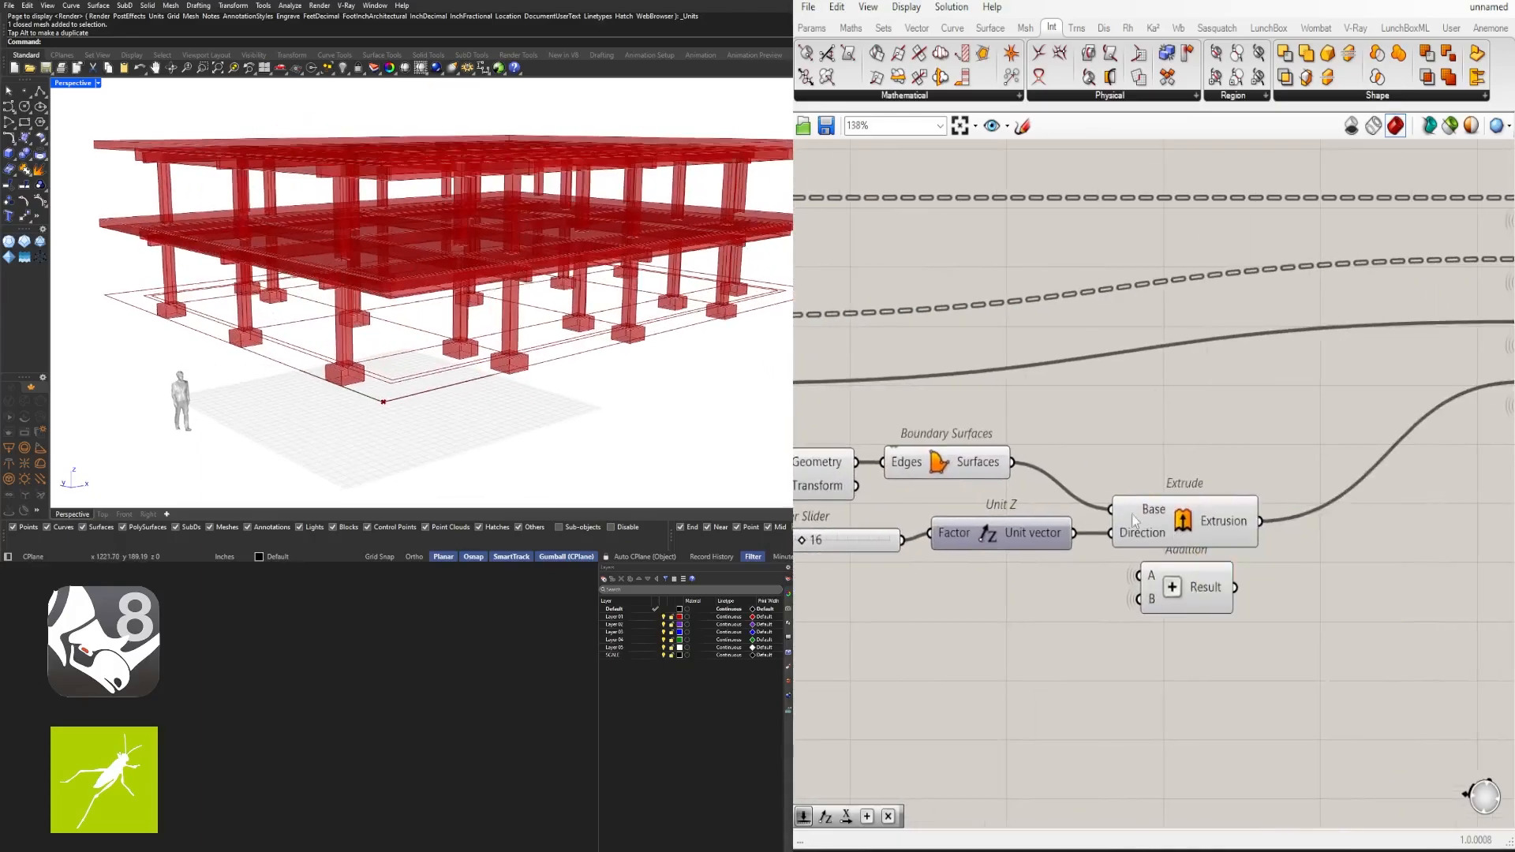
{"action": "scroll", "coordinate": [1310, 568], "scroll_direction": "down", "scroll_amount": 3}
{"action": "left_click", "coordinate": [1154, 608]}
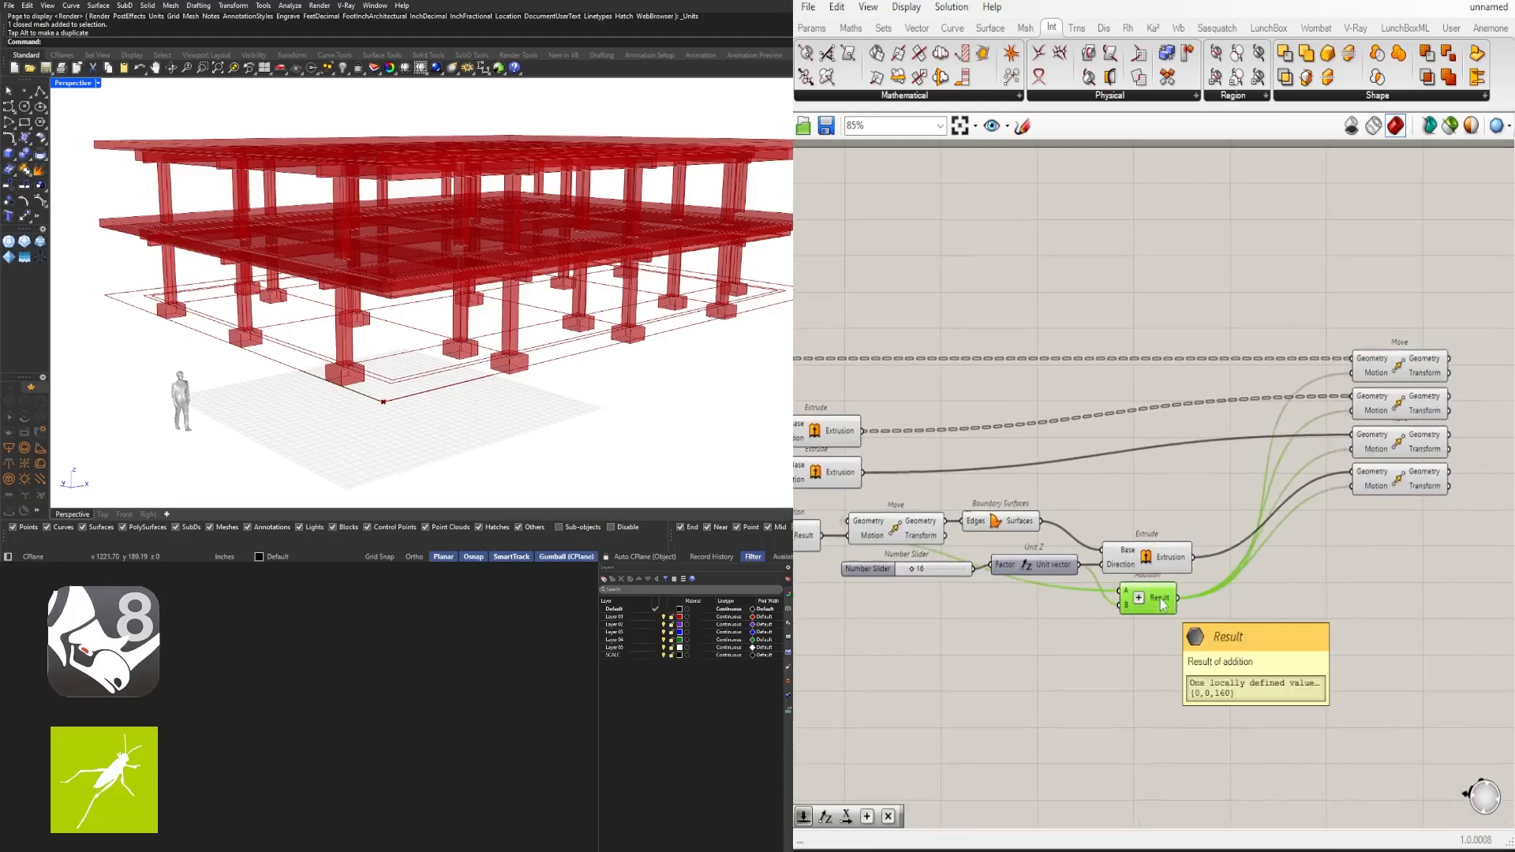
{"action": "scroll", "coordinate": [1161, 604], "scroll_direction": "up", "scroll_amount": 3}
{"action": "left_click", "coordinate": [1167, 604]}
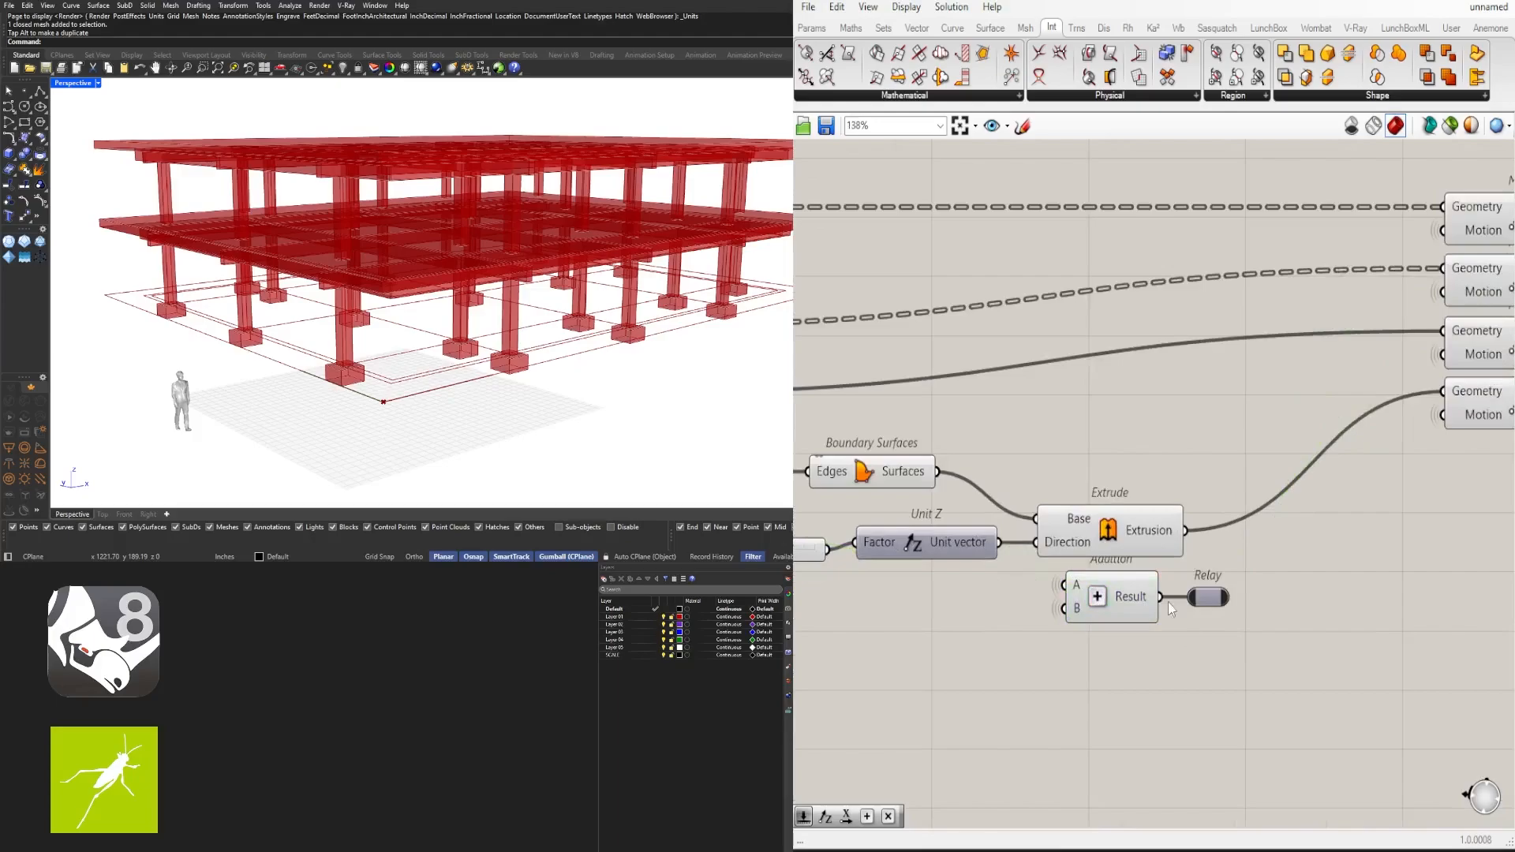
Shift the four Move components and the Relay farther away from the Addition to make room between them
{"action": "right_click_drag", "start_coordinate": [1350, 631], "coordinate": [1138, 598]}
{"action": "scroll", "coordinate": [1180, 594], "scroll_direction": "down", "scroll_amount": 3}
{"action": "left_click_drag", "start_coordinate": [1391, 575], "coordinate": [1219, 312]}
{"action": "left_click_drag", "start_coordinate": [1247, 403], "coordinate": [1495, 401]}
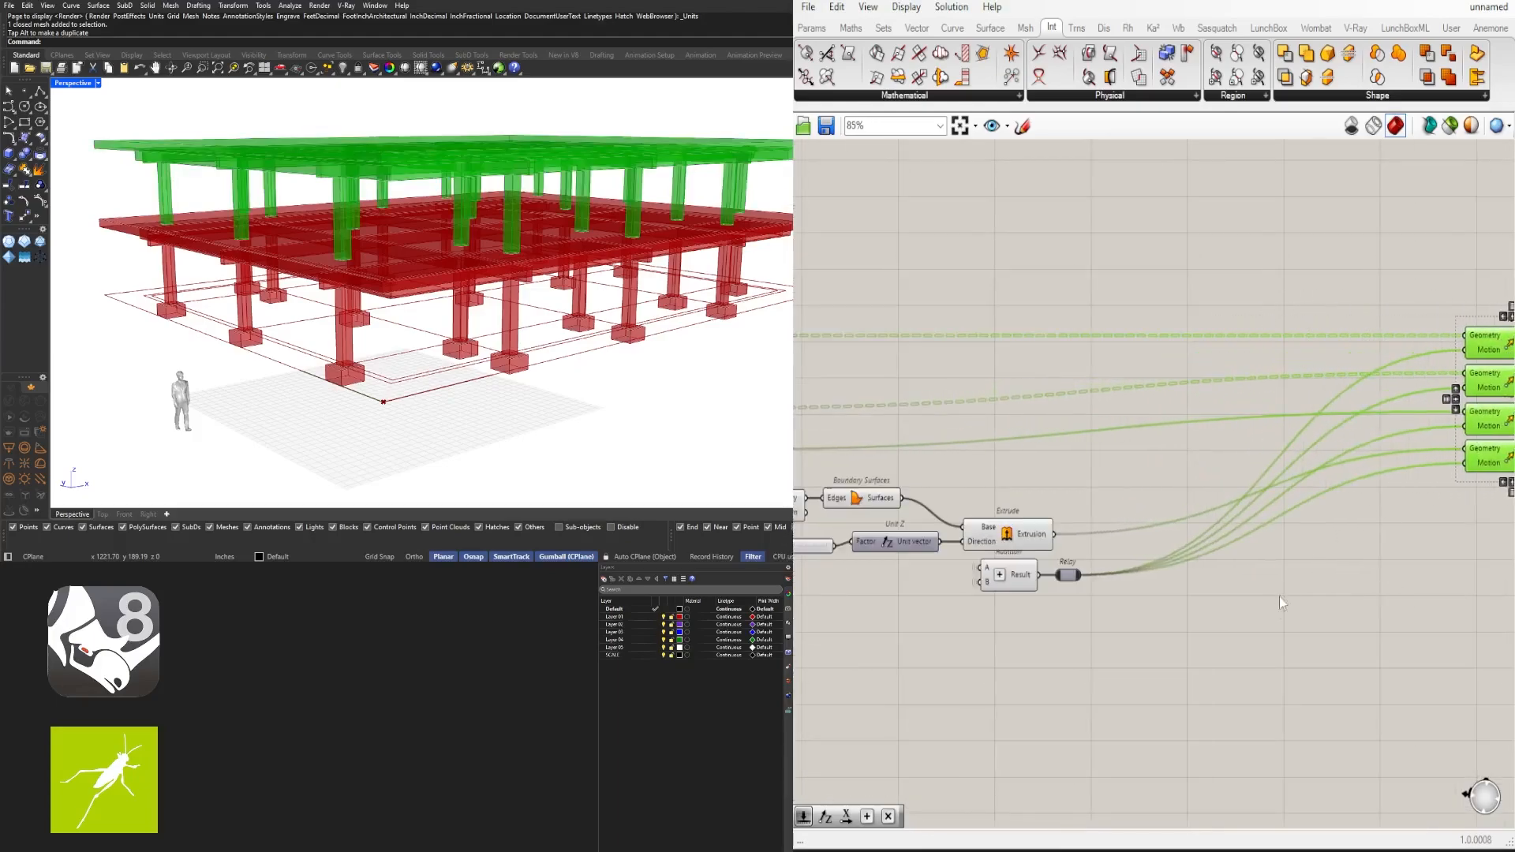
{"action": "left_click", "coordinate": [1280, 602]}
{"action": "scroll", "coordinate": [1038, 574], "scroll_direction": "up", "scroll_amount": 3}
{"action": "left_click_drag", "start_coordinate": [1082, 575], "coordinate": [1343, 577]}
{"action": "scroll", "coordinate": [1302, 584], "scroll_direction": "down", "scroll_amount": 2}
{"action": "left_click", "coordinate": [1199, 640]}
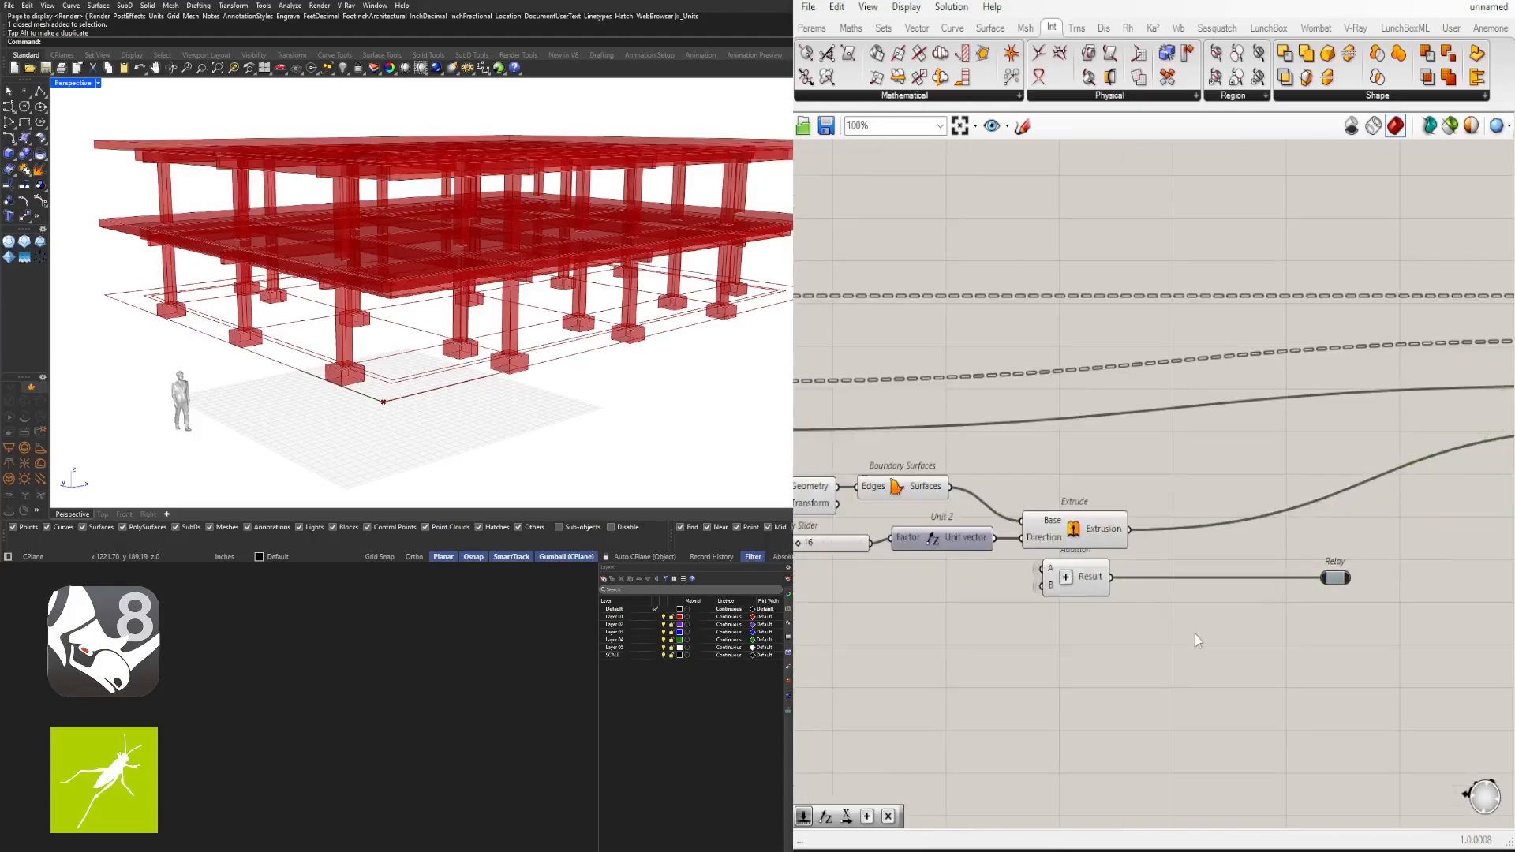
Add a Series component between the Addition and the Relay, and connect the Addition's Result to its Step input
{"action": "double_click", "coordinate": [1197, 640]}
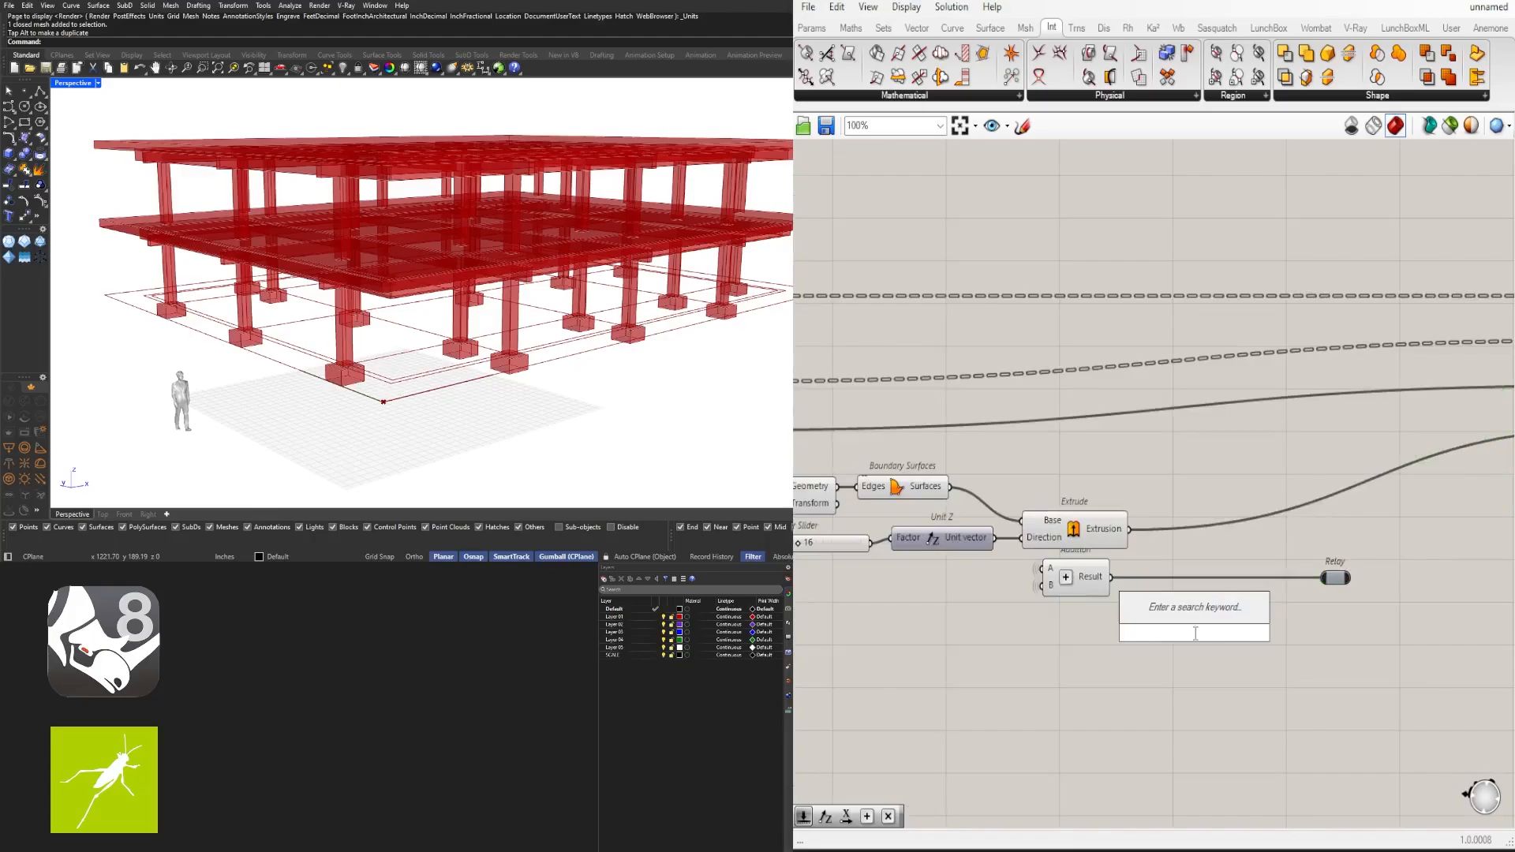
{"action": "type", "text": "series"}
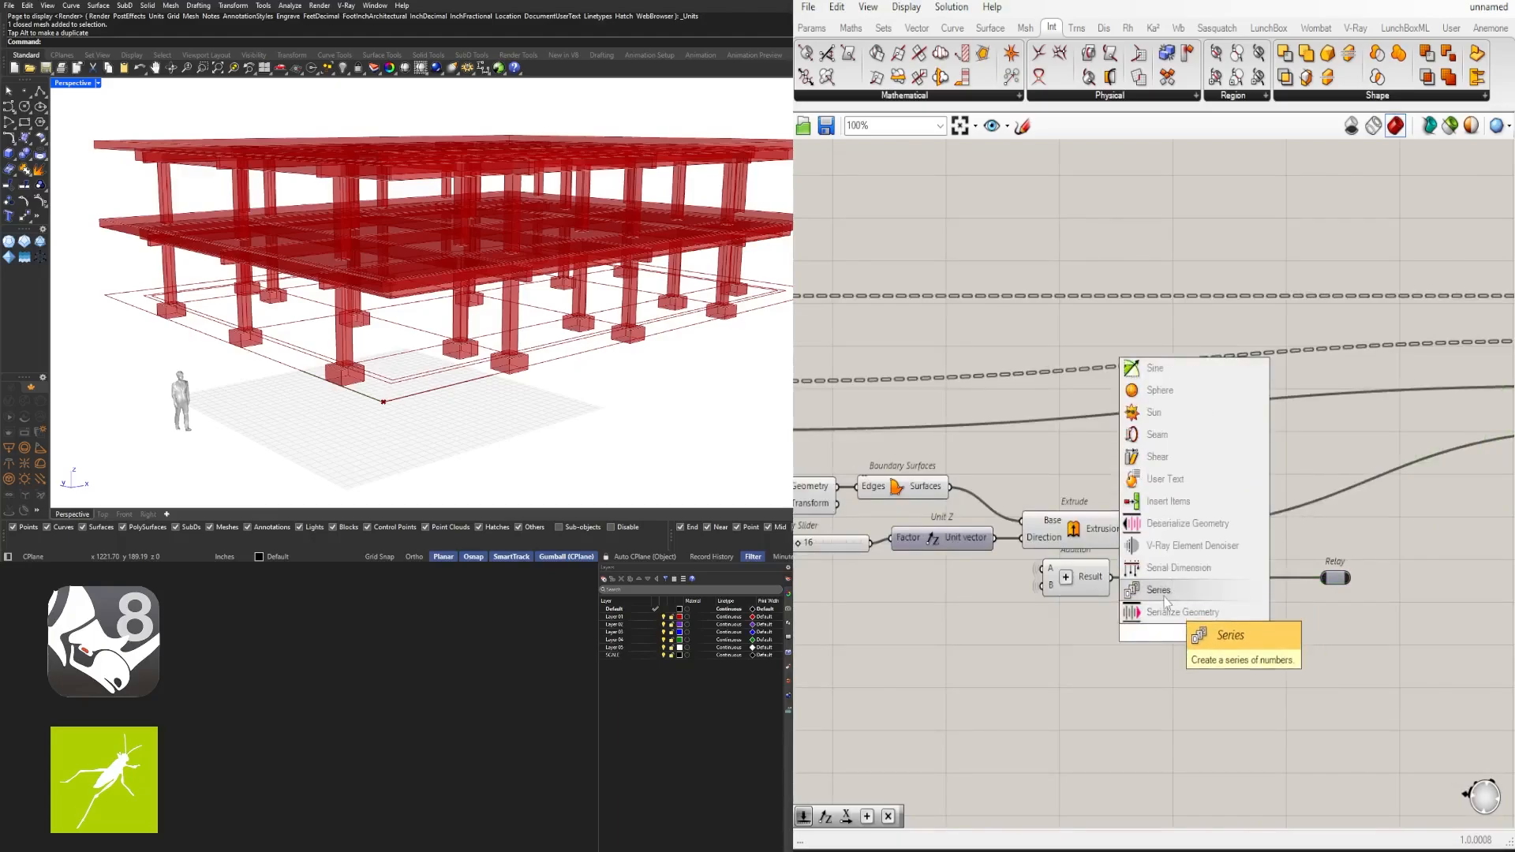
{"action": "key", "text": "Return"}
{"action": "left_click_drag", "start_coordinate": [1198, 637], "coordinate": [1225, 611]}
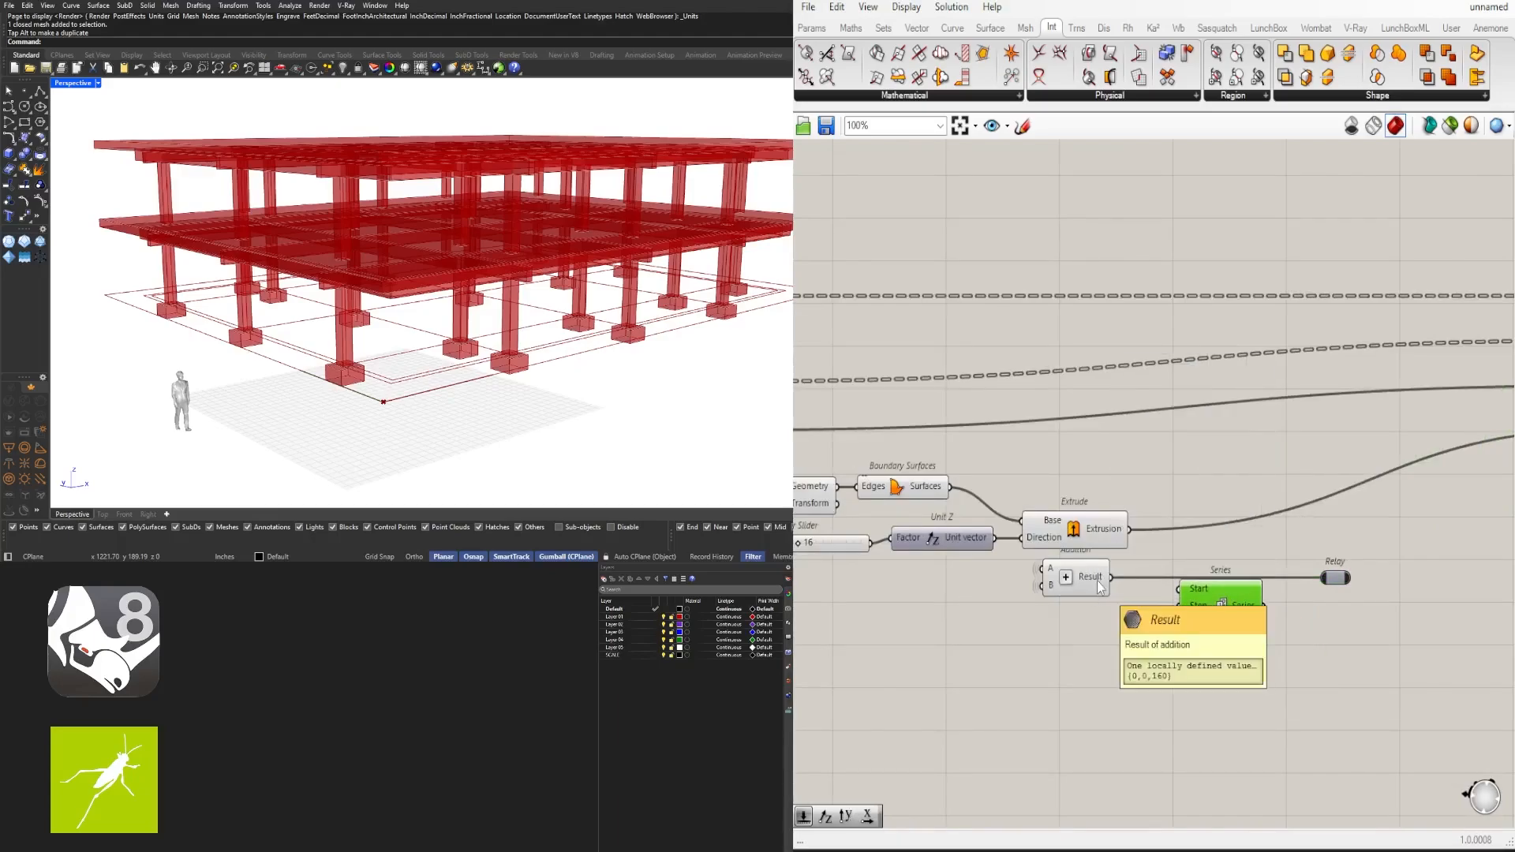
{"action": "left_click", "coordinate": [1098, 588]}
{"action": "right_click_drag", "start_coordinate": [1218, 613], "coordinate": [1176, 614]}
{"action": "mouse_move", "coordinate": [1176, 613]}
{"action": "left_mouse_down"}
{"action": "mouse_move", "coordinate": [1241, 614]}
{"action": "mouse_move", "coordinate": [1165, 609]}
{"action": "left_mouse_up"}
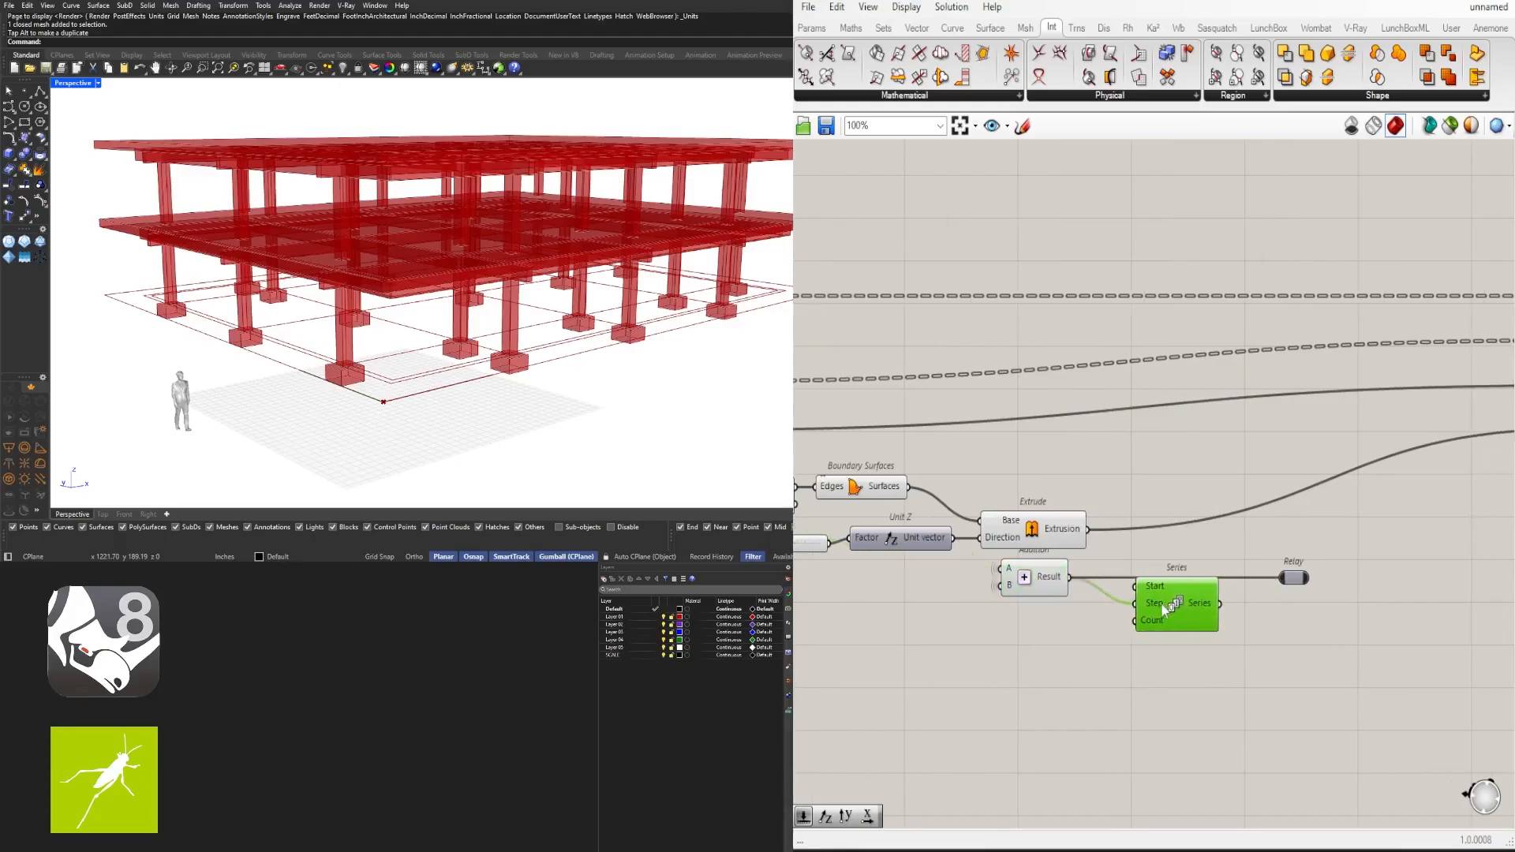
Add a Number Slider with value 3, connect it to the Series' Count input, and align the two components
{"action": "mouse_move", "coordinate": [1144, 624]}
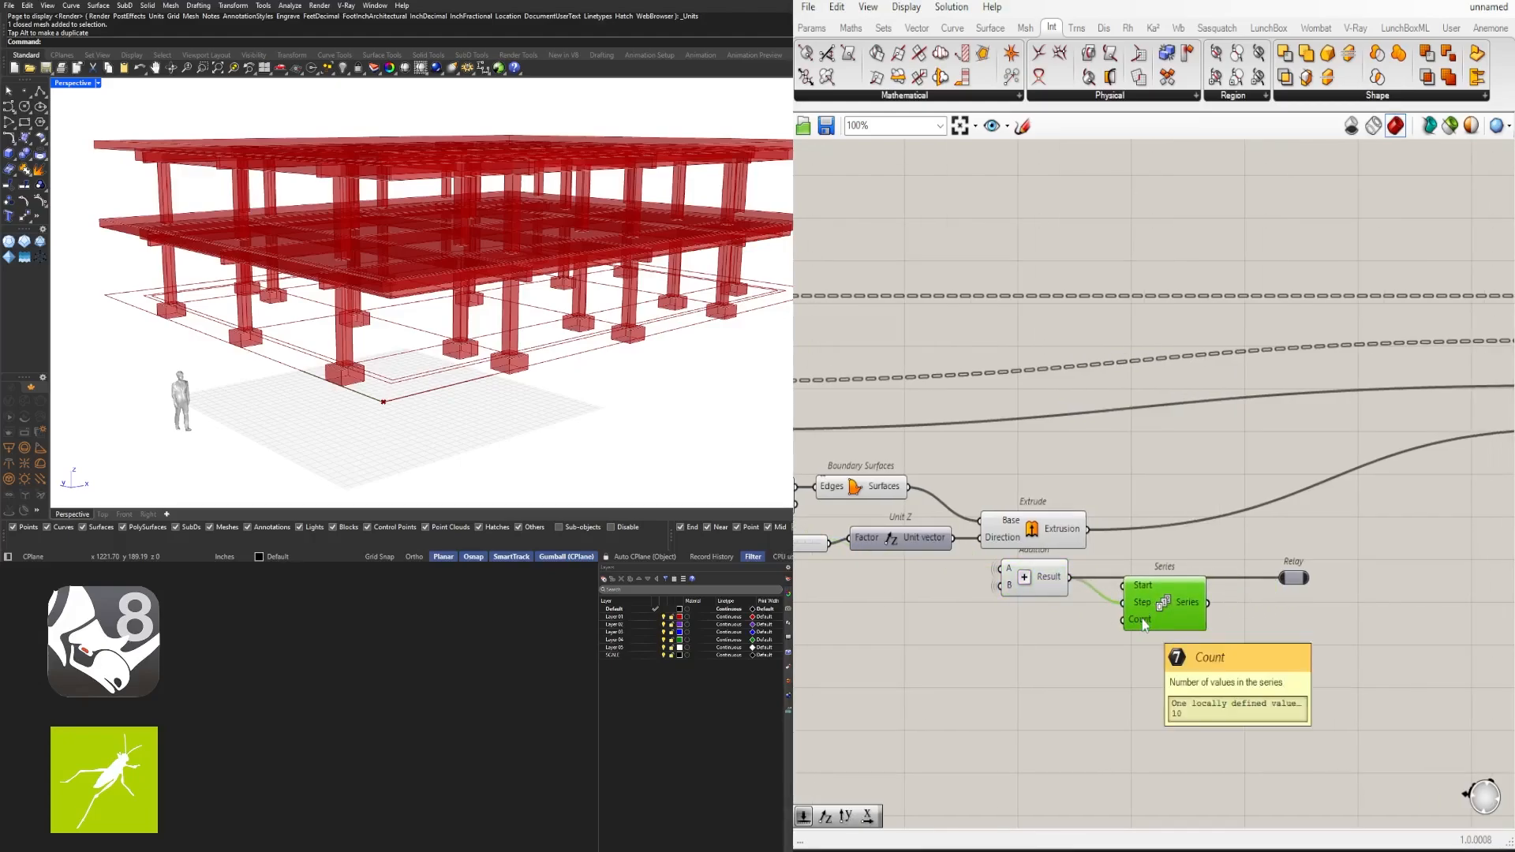
{"action": "double_click", "coordinate": [1038, 643]}
{"action": "type", "text": "Number Slider"}
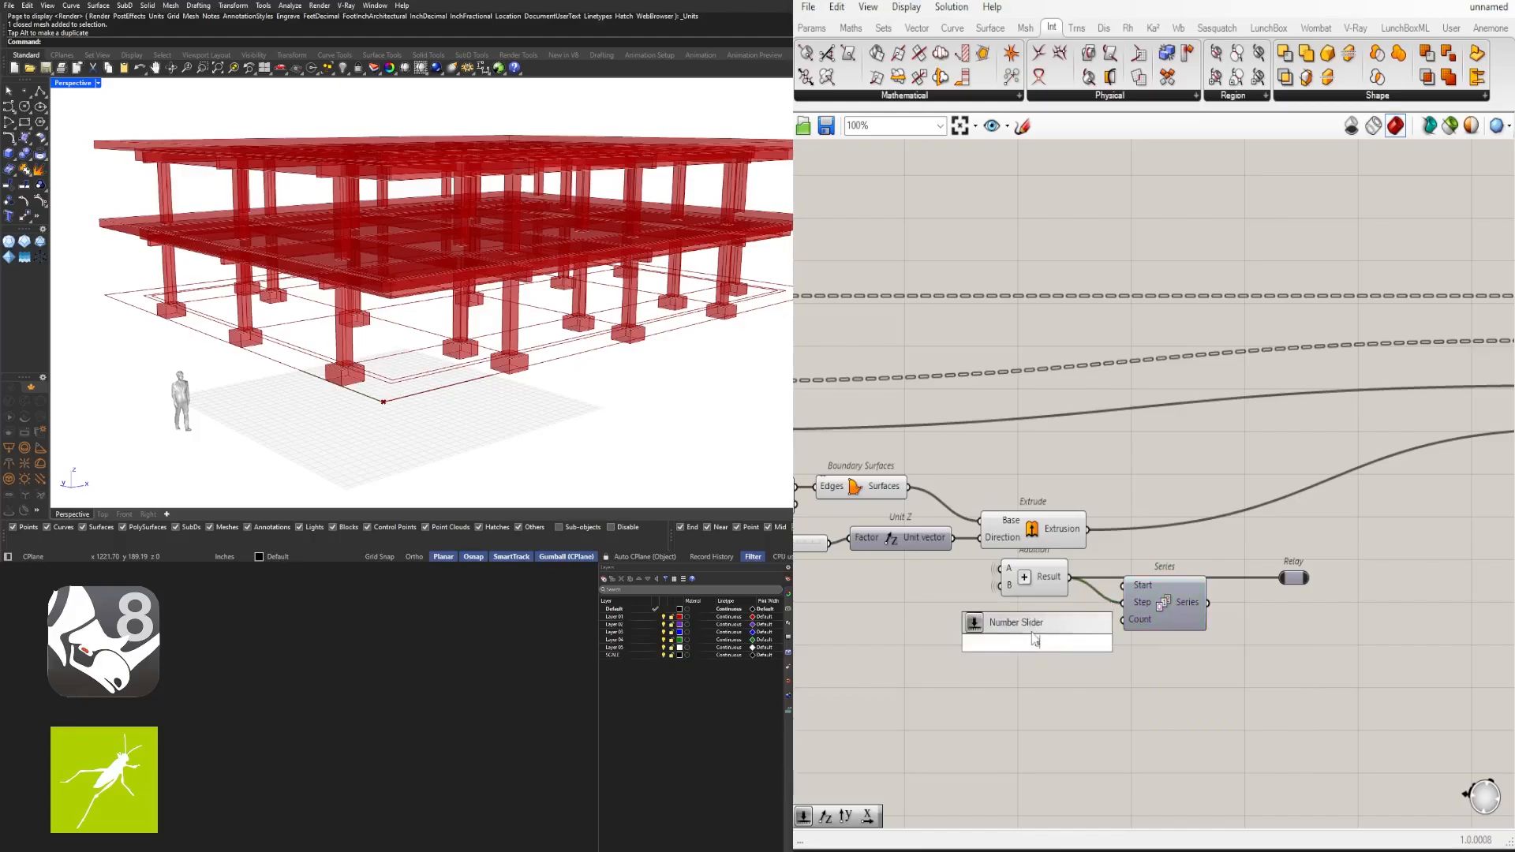
{"action": "key", "text": "Return"}
{"action": "scroll", "coordinate": [1068, 636], "scroll_direction": "up", "scroll_amount": 2}
{"action": "left_click_drag", "start_coordinate": [1124, 655], "coordinate": [1102, 641]}
{"action": "left_click_drag", "start_coordinate": [1179, 604], "coordinate": [1168, 621]}
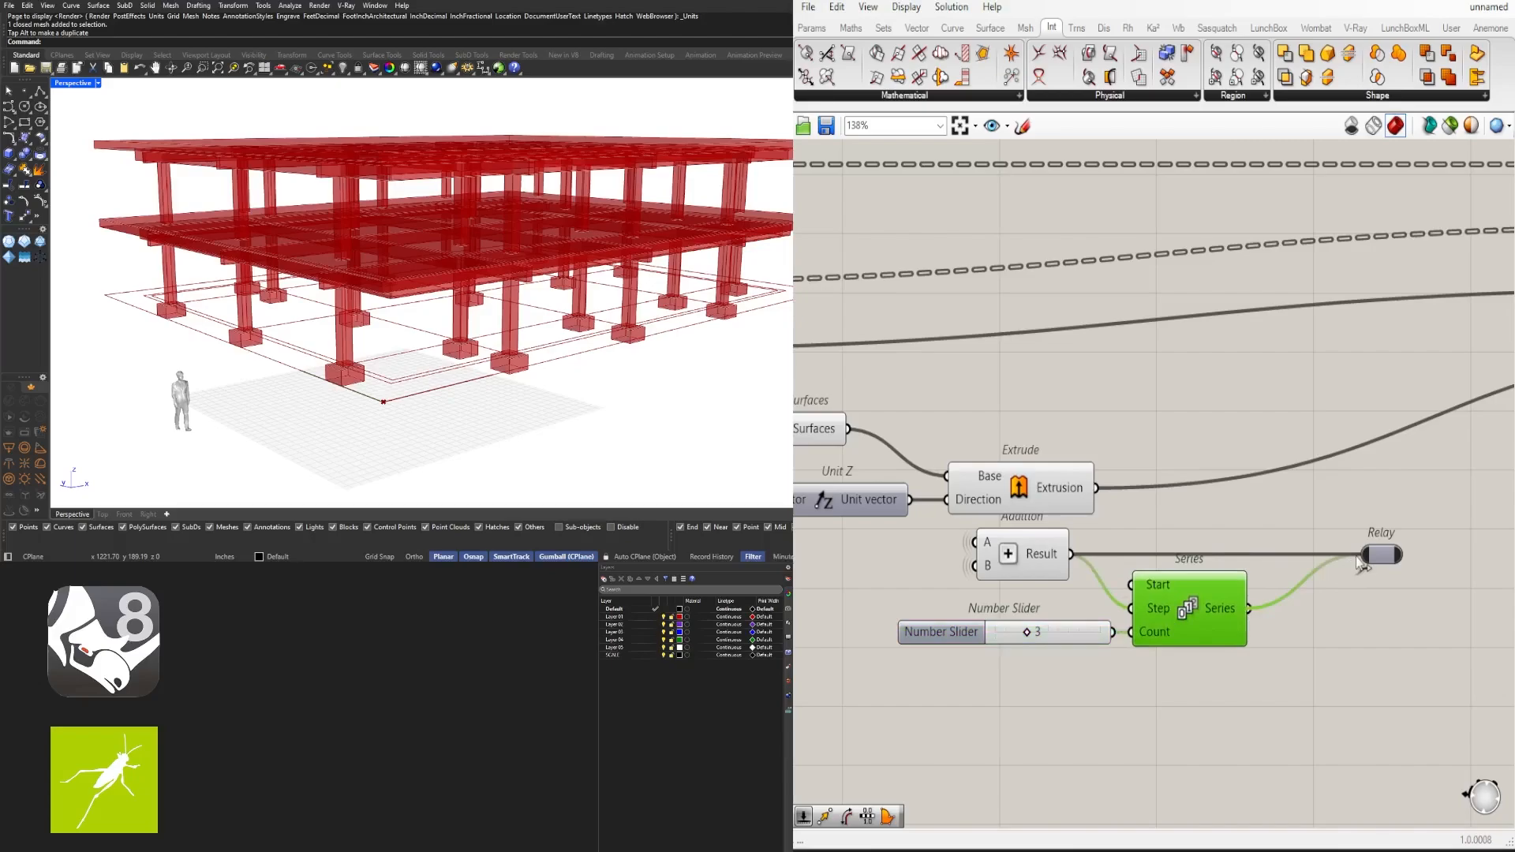
Replace the Relay's input wire with the Series output and move the Relay farther from the Series
{"action": "left_click_drag", "start_coordinate": [1362, 562], "coordinate": [1362, 562]}
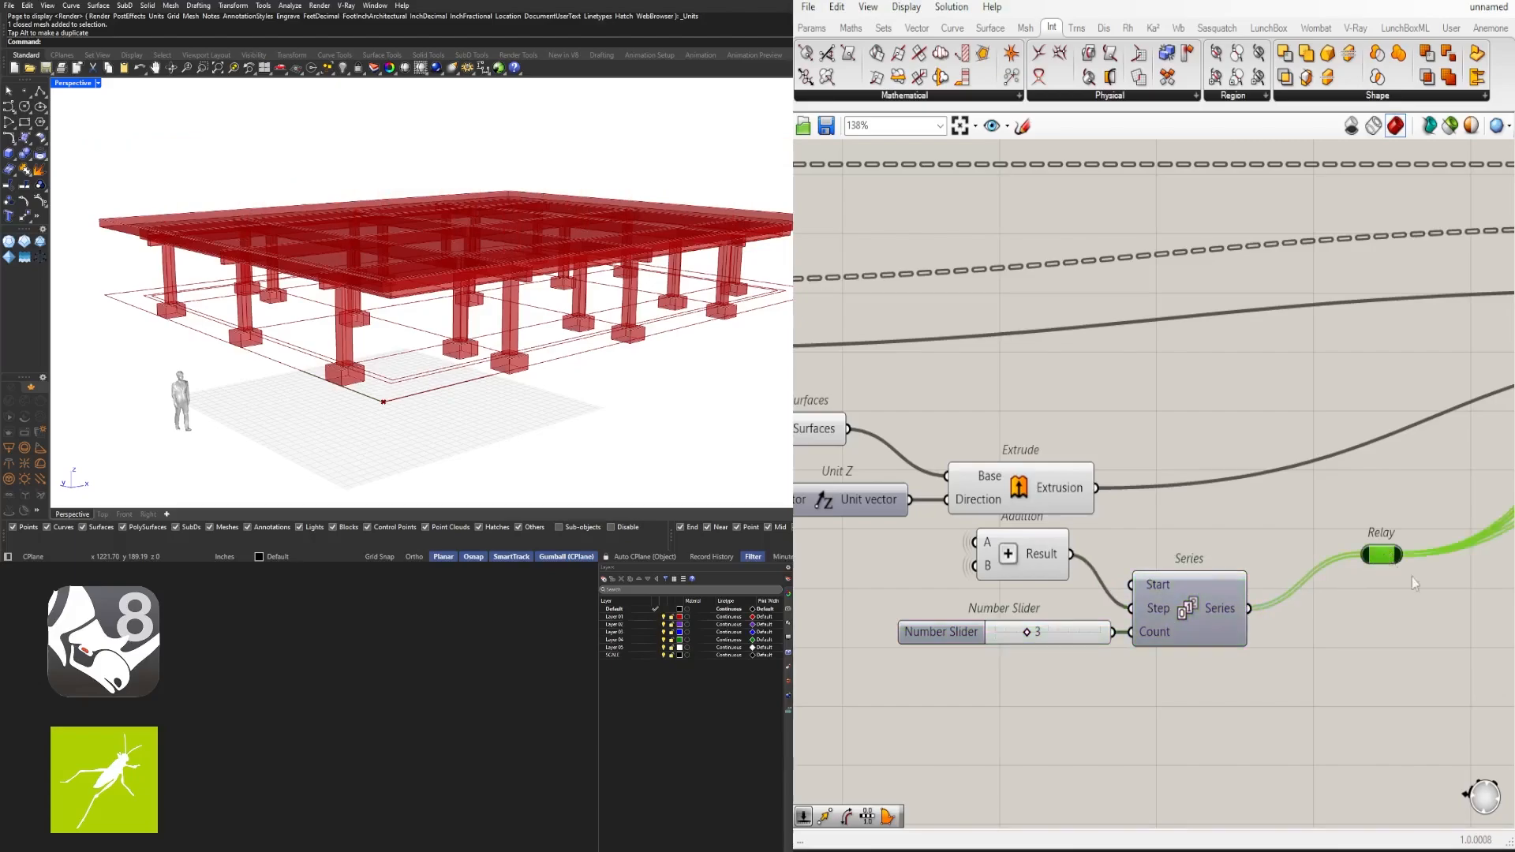
{"action": "scroll", "coordinate": [996, 614], "scroll_direction": "down", "scroll_amount": 4}
{"action": "right_click_drag", "start_coordinate": [1412, 579], "coordinate": [1083, 587]}
{"action": "scroll", "coordinate": [991, 603], "scroll_direction": "up", "scroll_amount": 3}
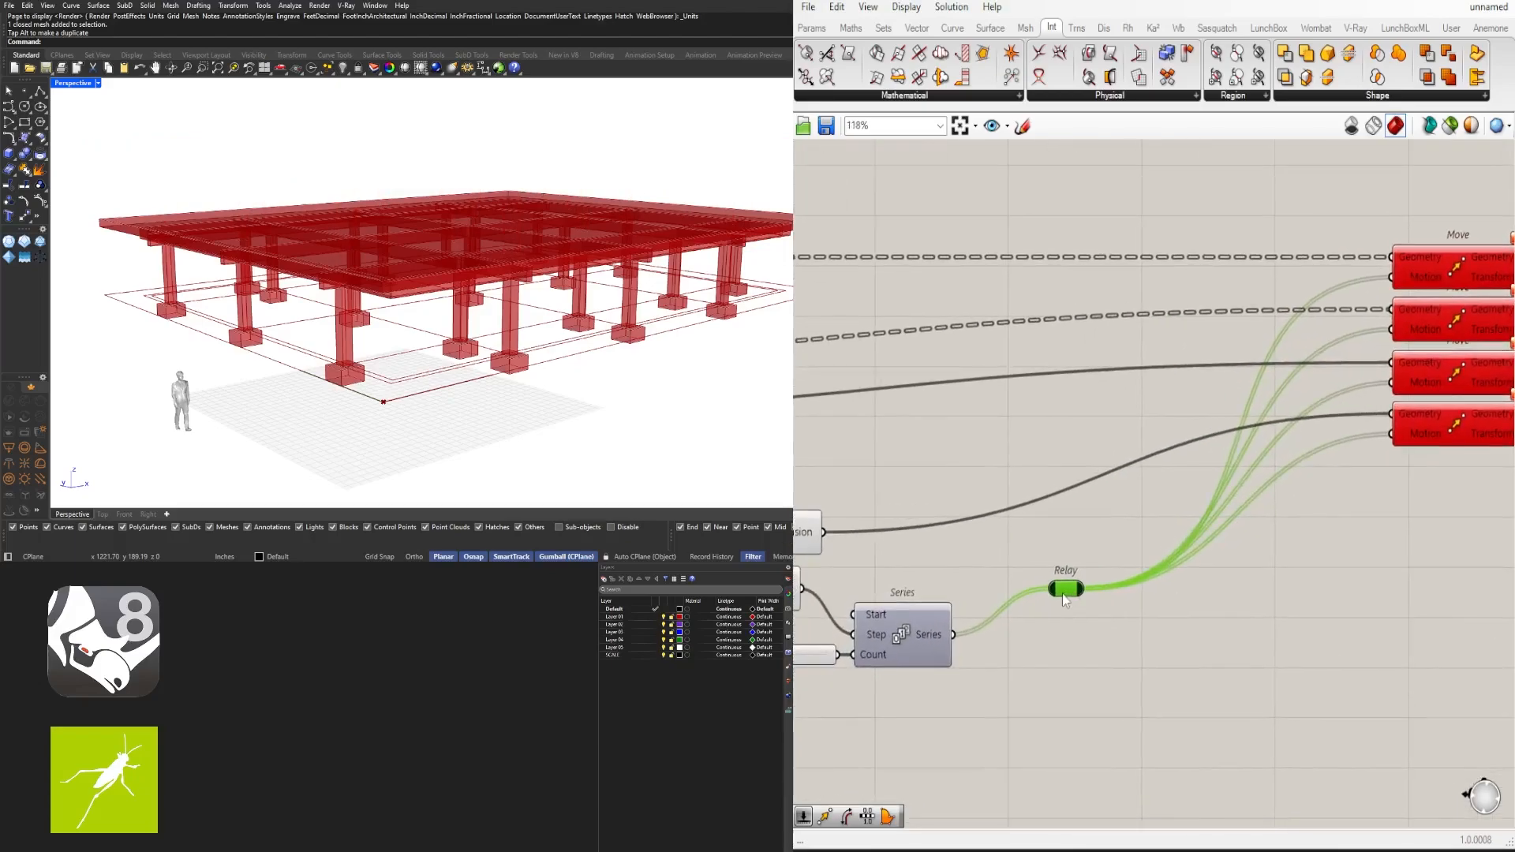
{"action": "left_click_drag", "start_coordinate": [1065, 600], "coordinate": [1189, 594]}
Add a Unit Z component after the Series, connect the Series to its Factor, and feed its Unit vector into the Relay
{"action": "double_click", "coordinate": [1047, 656]}
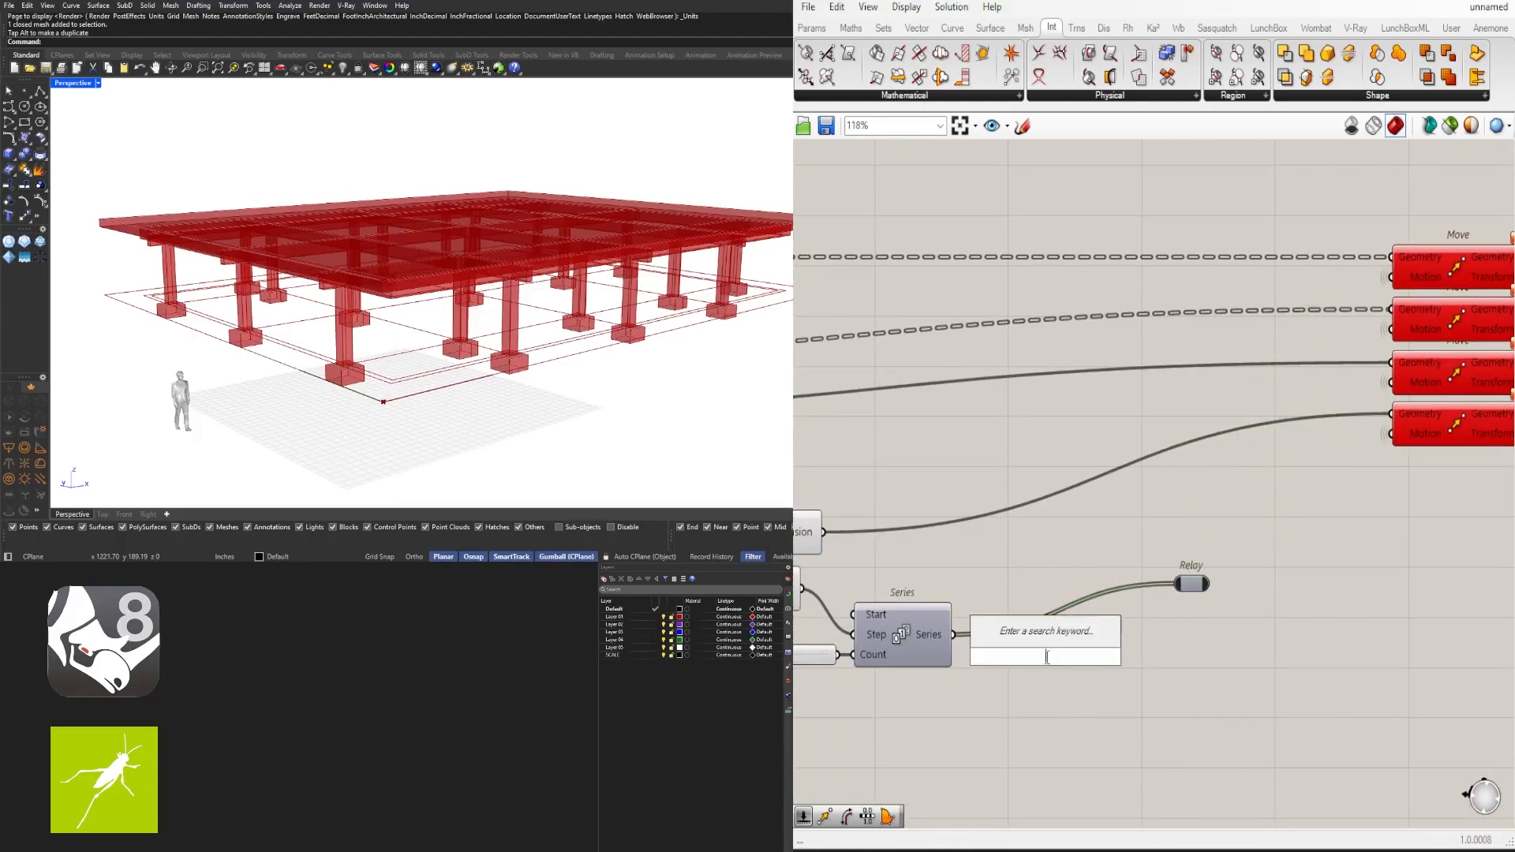
{"action": "type", "text": "unit z"}
{"action": "key", "text": "Return"}
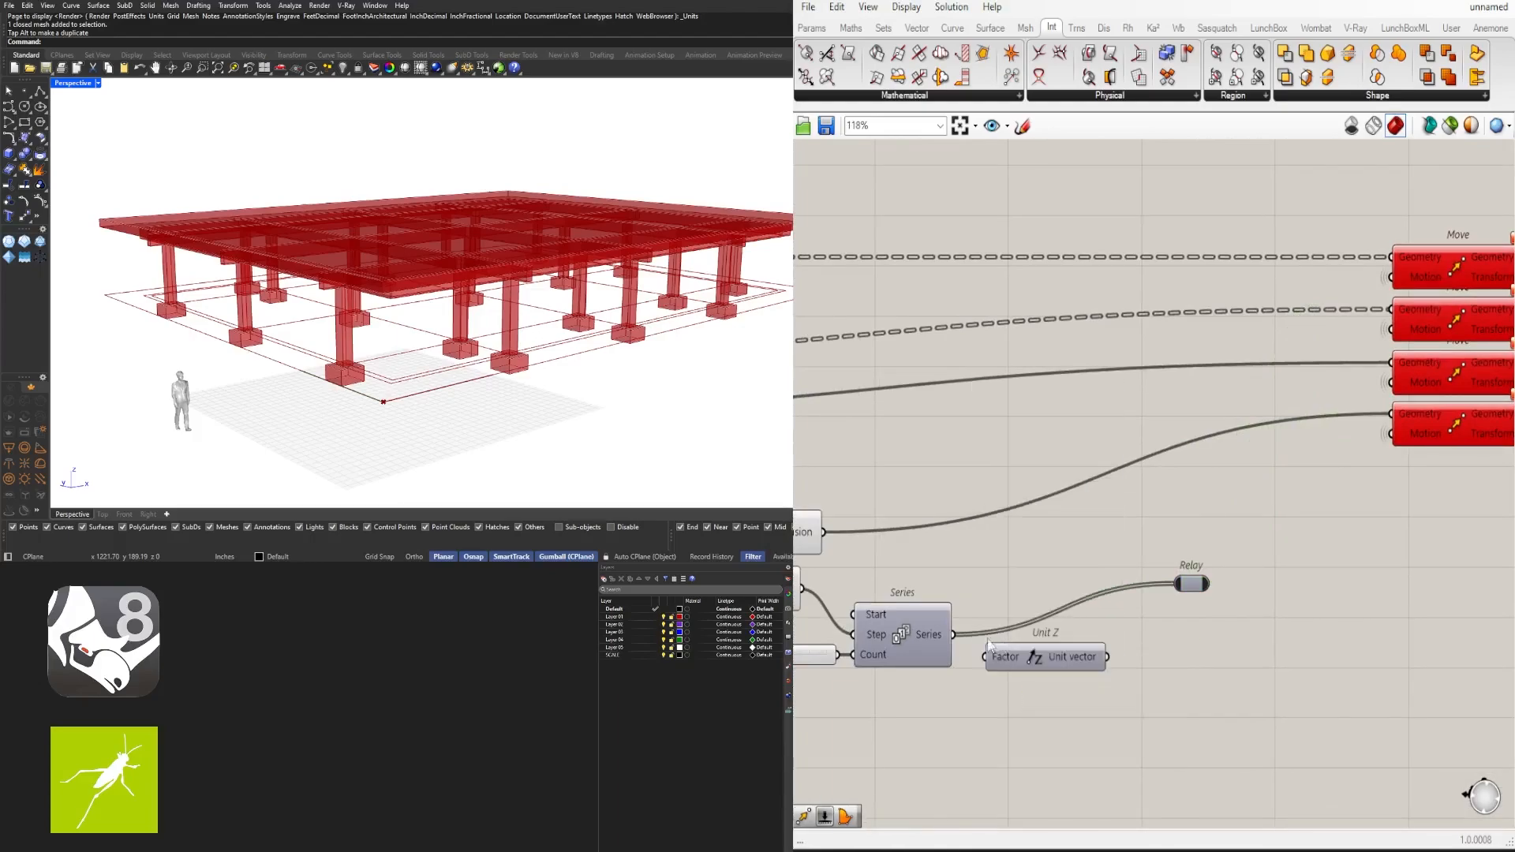
{"action": "right_click_drag", "start_coordinate": [961, 637], "coordinate": [1109, 565]}
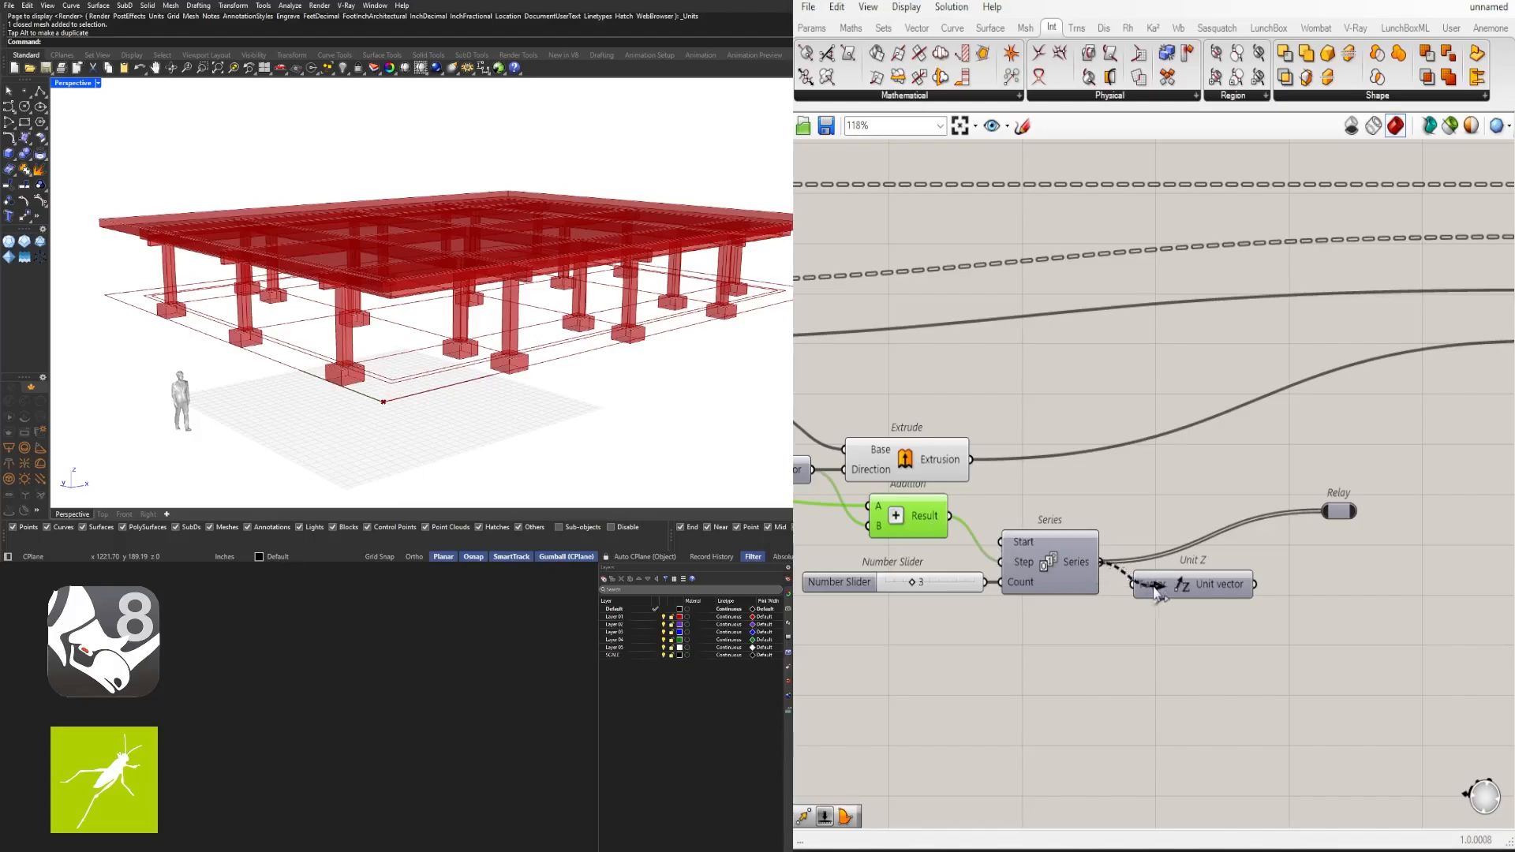
{"action": "left_click_drag", "start_coordinate": [1206, 590], "coordinate": [1195, 570]}
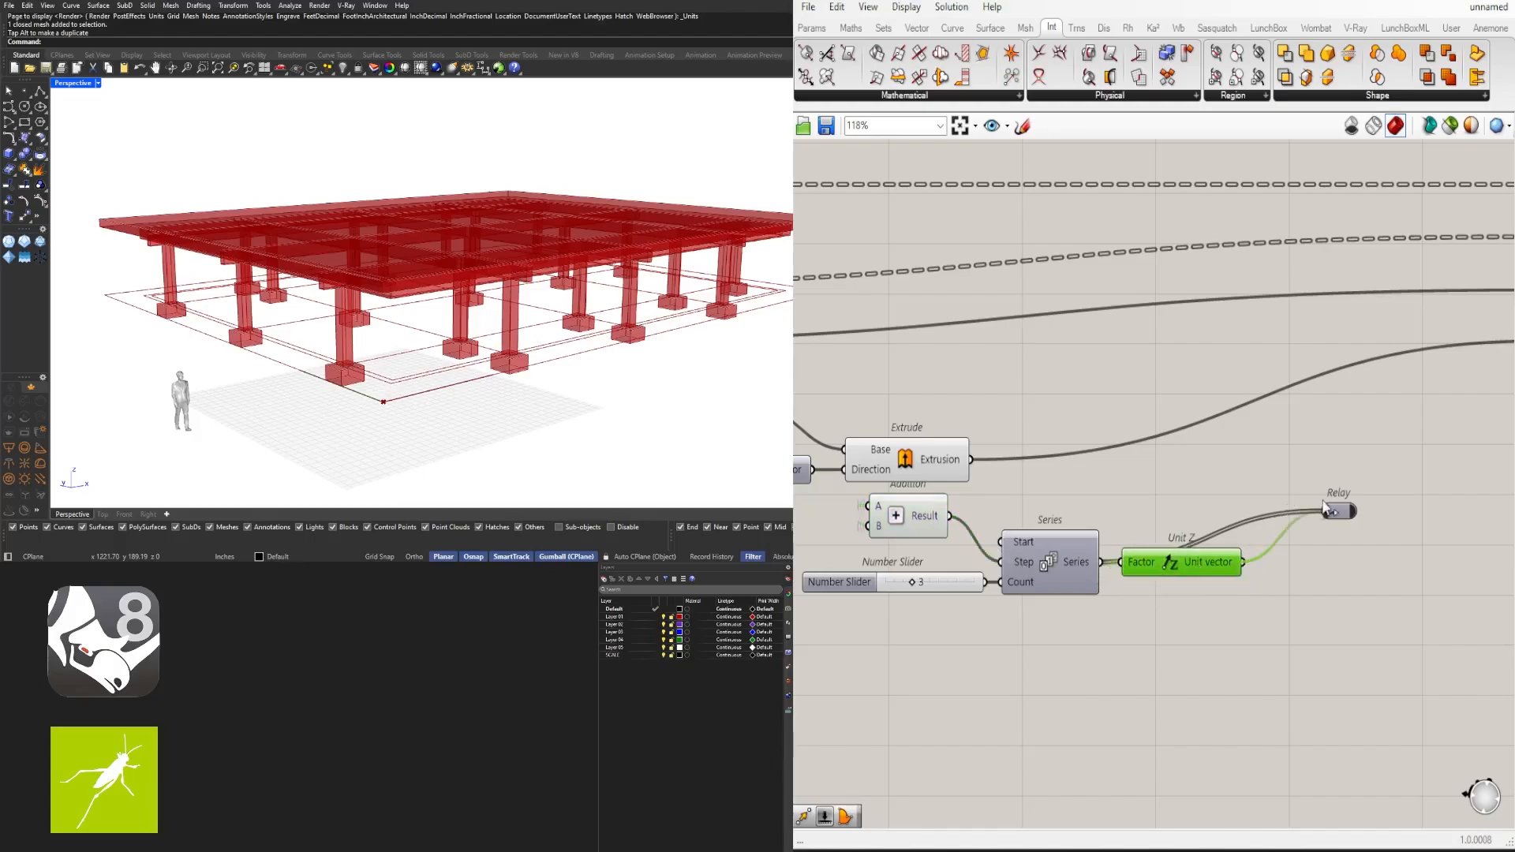
{"action": "left_click_drag", "start_coordinate": [1325, 508], "coordinate": [1327, 511]}
{"action": "scroll", "coordinate": [411, 339], "scroll_direction": "down", "scroll_amount": 5}
{"action": "right_click_drag", "start_coordinate": [414, 336], "coordinate": [458, 347]}
{"action": "scroll", "coordinate": [563, 278], "scroll_direction": "up", "scroll_amount": 2}
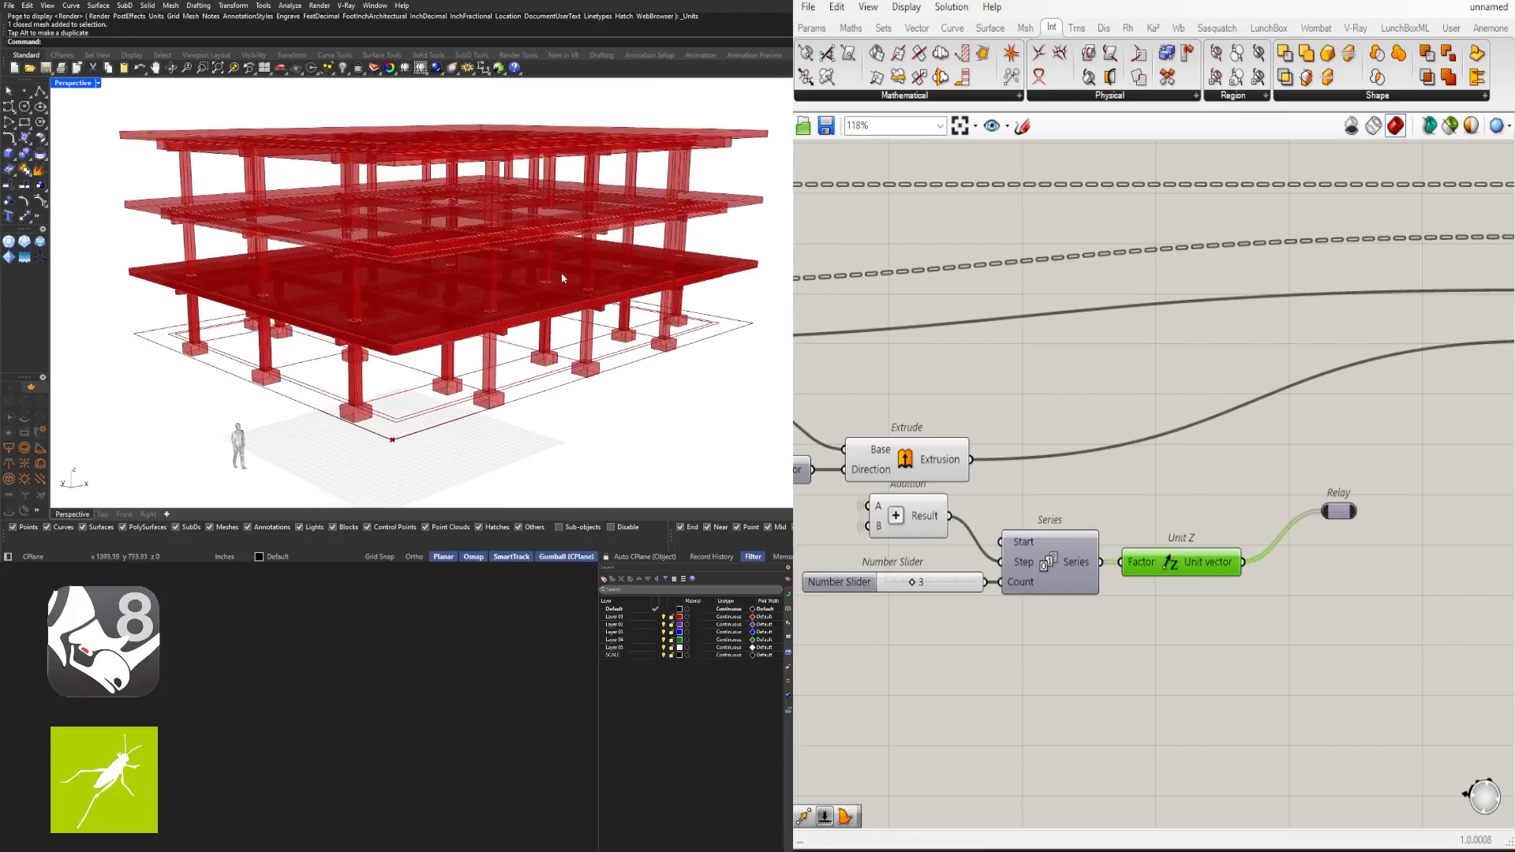
{"action": "scroll", "coordinate": [1169, 571], "scroll_direction": "down", "scroll_amount": 2}
{"action": "left_click", "coordinate": [1169, 546]}
{"action": "scroll", "coordinate": [1154, 521], "scroll_direction": "up", "scroll_amount": 3}
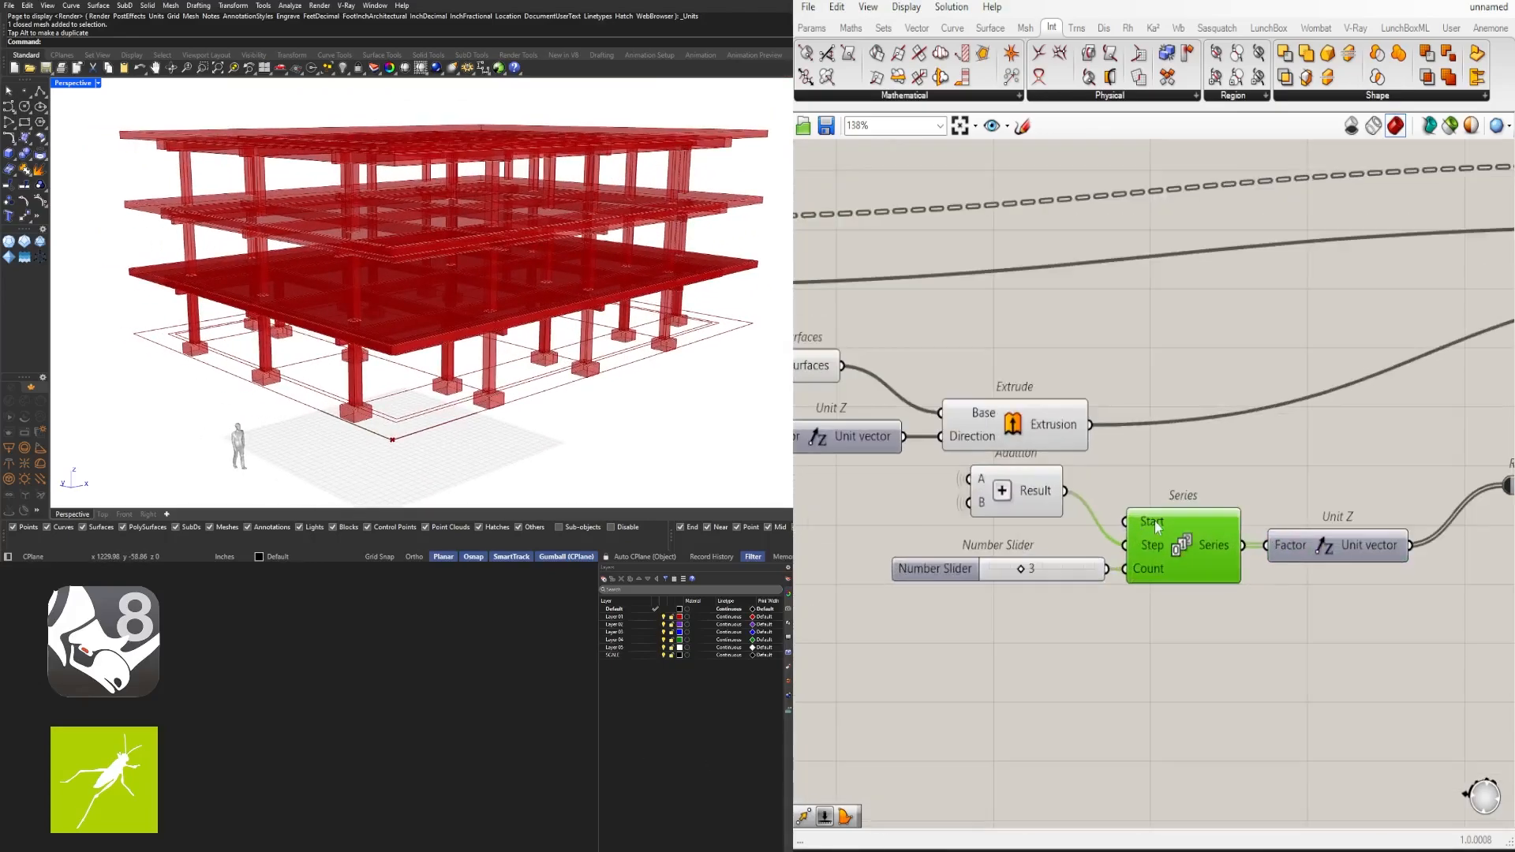
{"action": "left_click", "coordinate": [1059, 590]}
{"action": "scroll", "coordinate": [1068, 660], "scroll_direction": "down", "scroll_amount": 8}
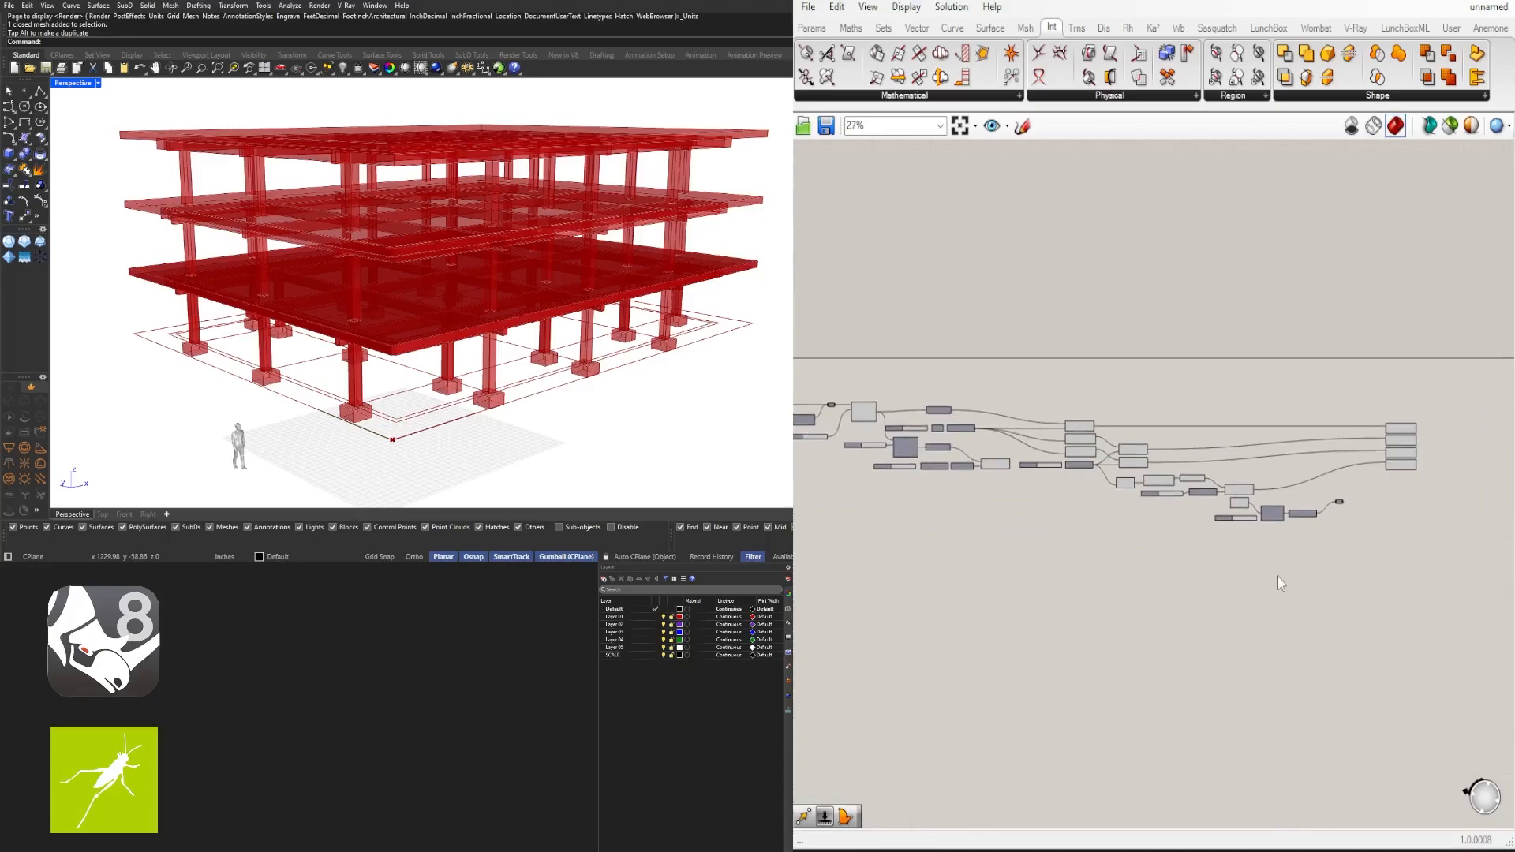
{"action": "left_click_drag", "start_coordinate": [1271, 566], "coordinate": [999, 353]}
{"action": "middle_click", "coordinate": [1000, 353]}
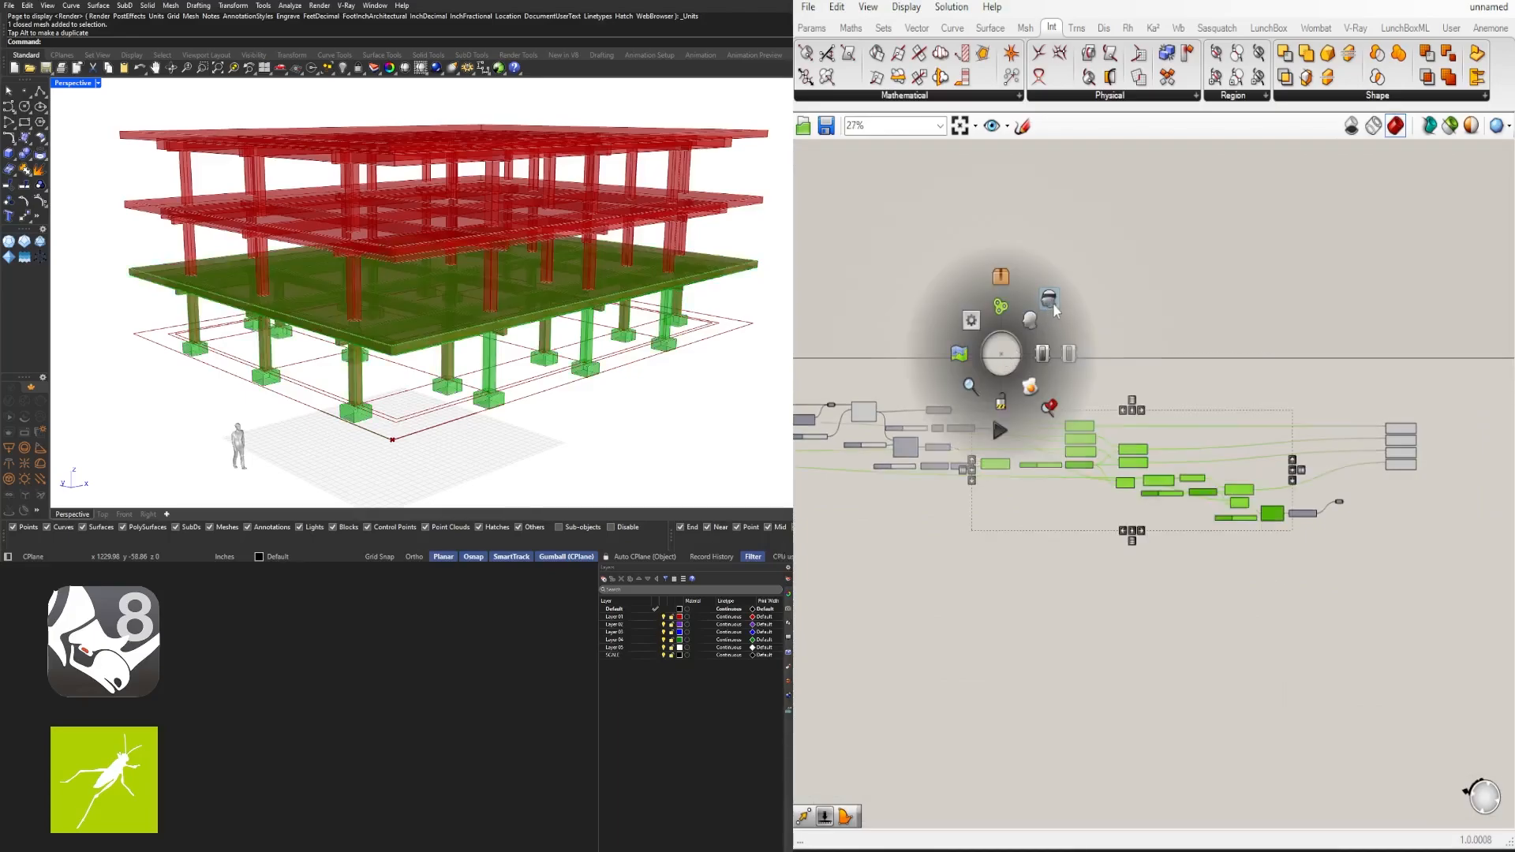
{"action": "left_click", "coordinate": [982, 477]}
{"action": "scroll", "coordinate": [979, 469], "scroll_direction": "up", "scroll_amount": 4}
{"action": "scroll", "coordinate": [1058, 524], "scroll_direction": "down", "scroll_amount": 4}
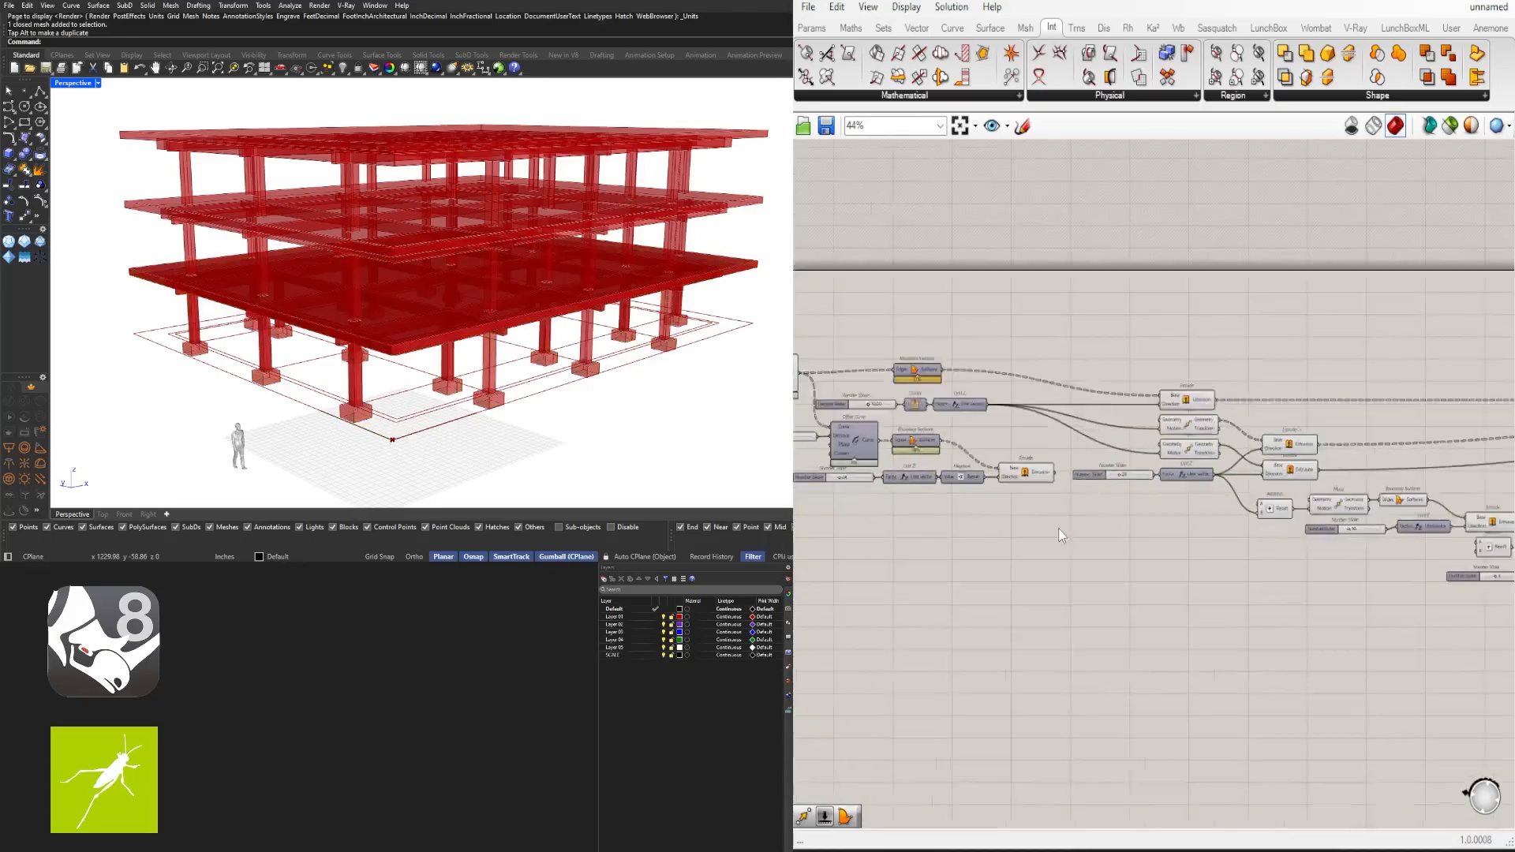
Turn off the preview of the original column, beam and slab components, leaving out the footing Extrude, and check the moved storeys
{"action": "left_click_drag", "start_coordinate": [1324, 570], "coordinate": [1112, 385]}
{"action": "middle_click", "coordinate": [1125, 379]}
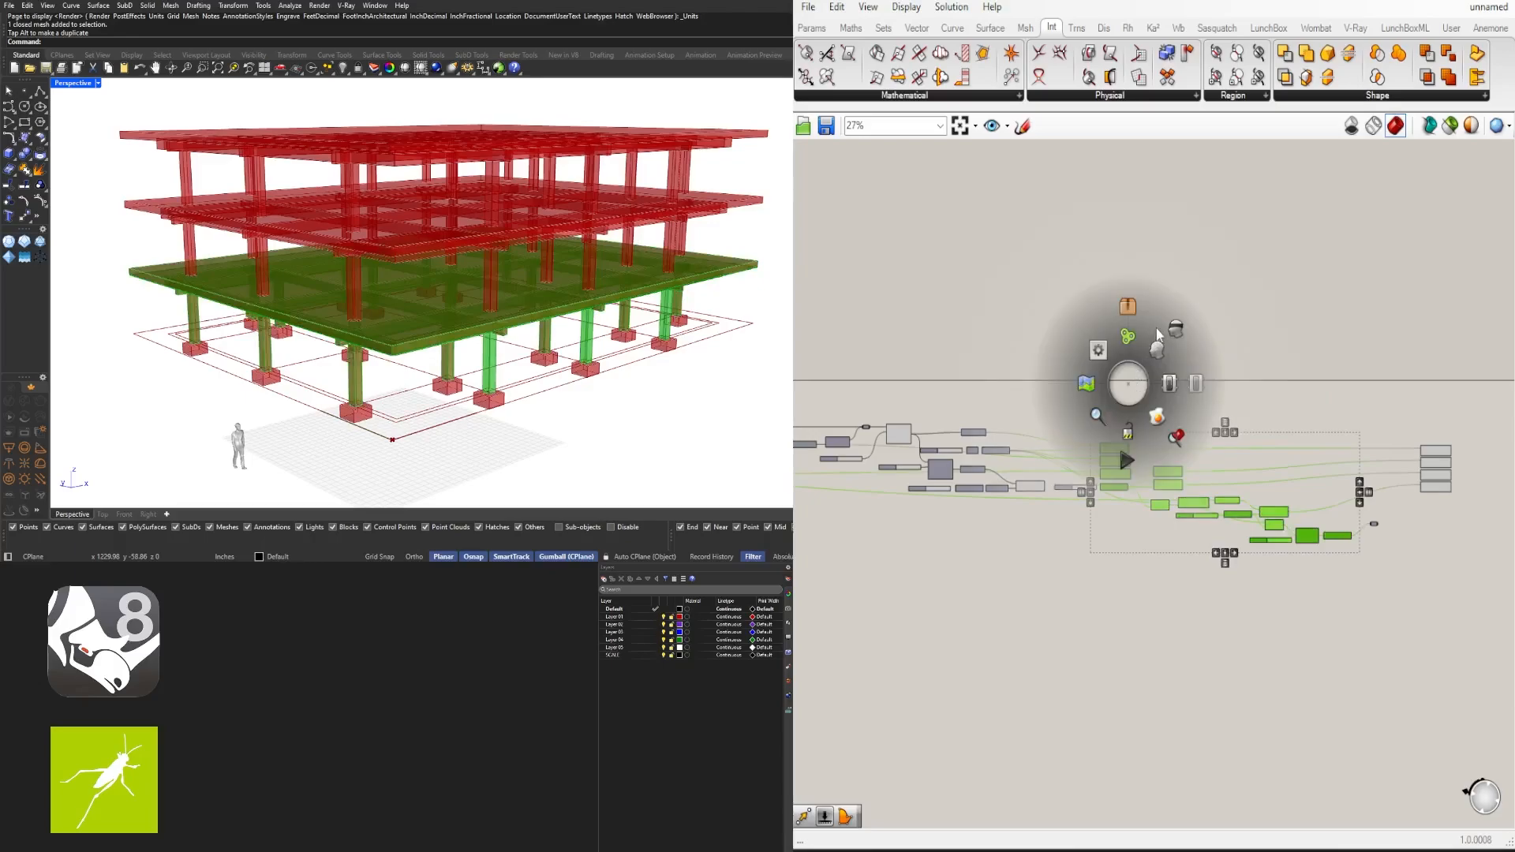
{"action": "left_click", "coordinate": [1162, 339]}
{"action": "left_click", "coordinate": [1341, 346]}
{"action": "right_click_drag", "start_coordinate": [725, 384], "coordinate": [634, 386]}
{"action": "scroll", "coordinate": [1219, 423], "scroll_direction": "up", "scroll_amount": 5}
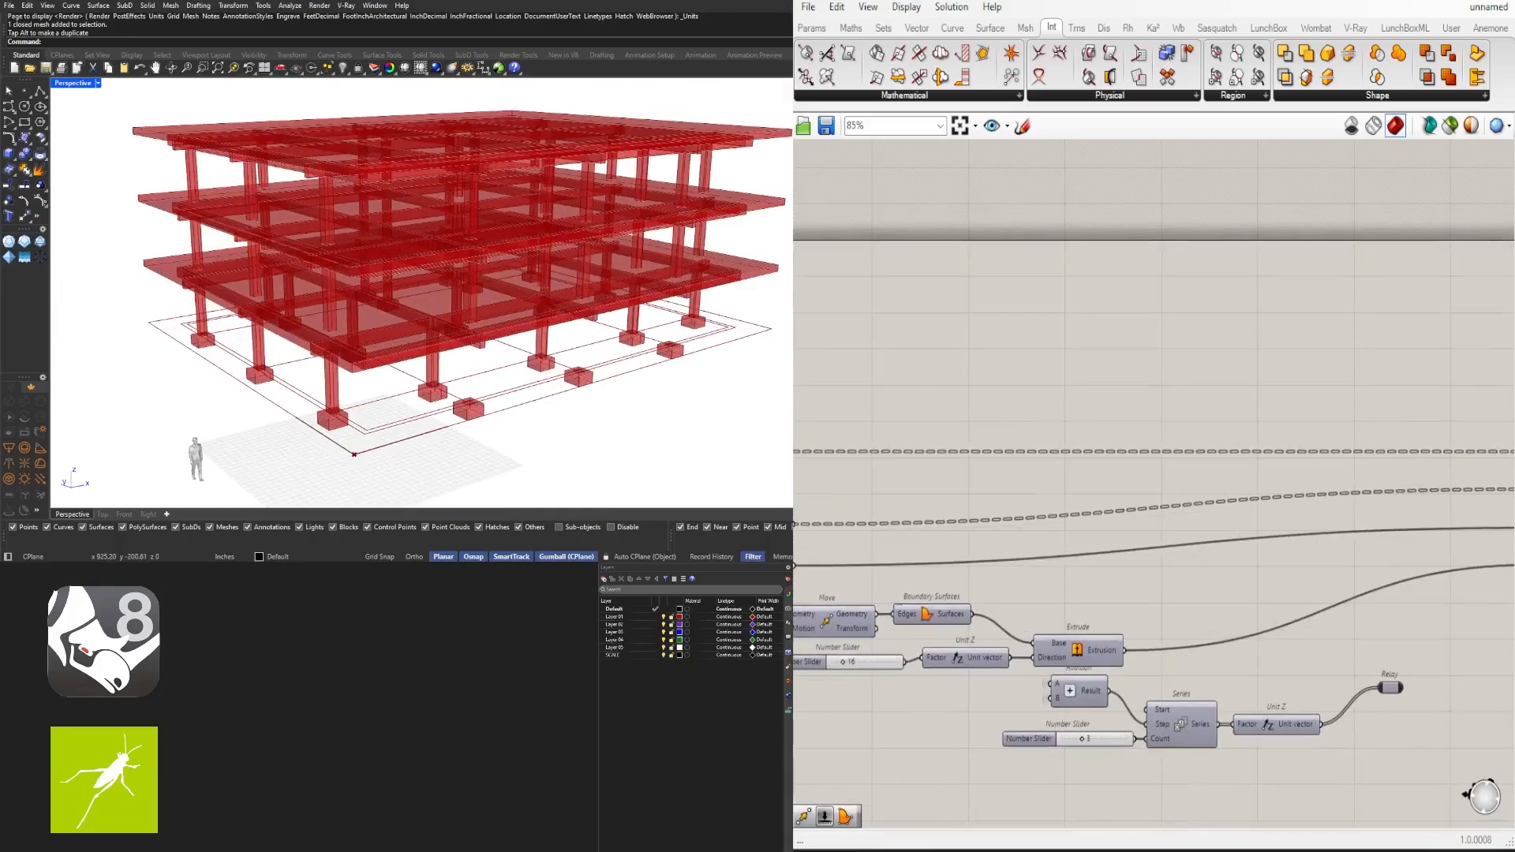
{"action": "scroll", "coordinate": [946, 470], "scroll_direction": "up", "scroll_amount": 3}
{"action": "left_click", "coordinate": [1021, 463]}
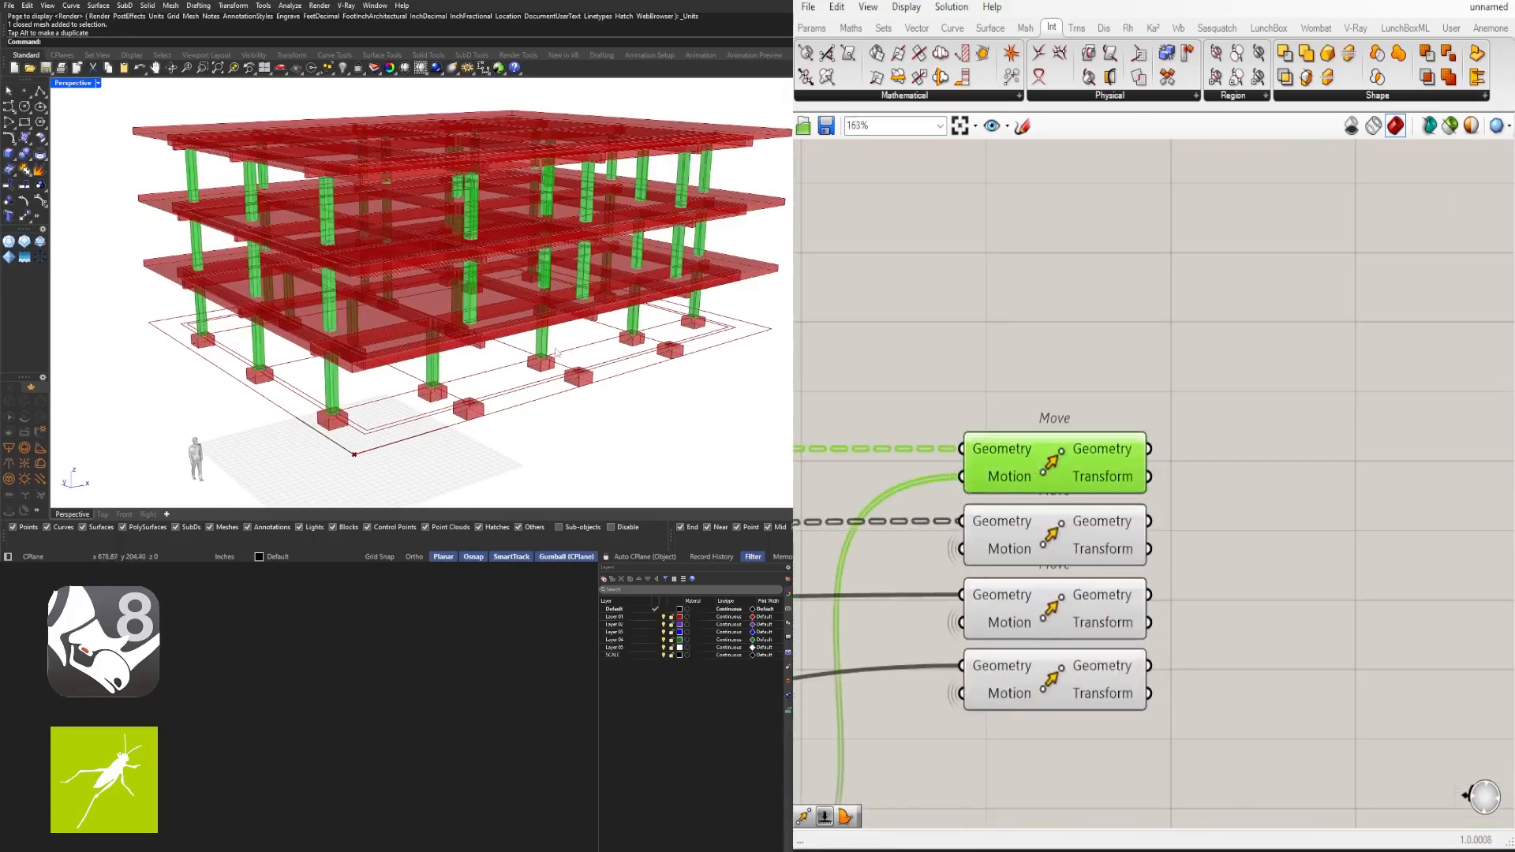
Try flattening the Geometry input of the column Move component
{"action": "right_click_drag", "start_coordinate": [749, 355], "coordinate": [453, 364]}
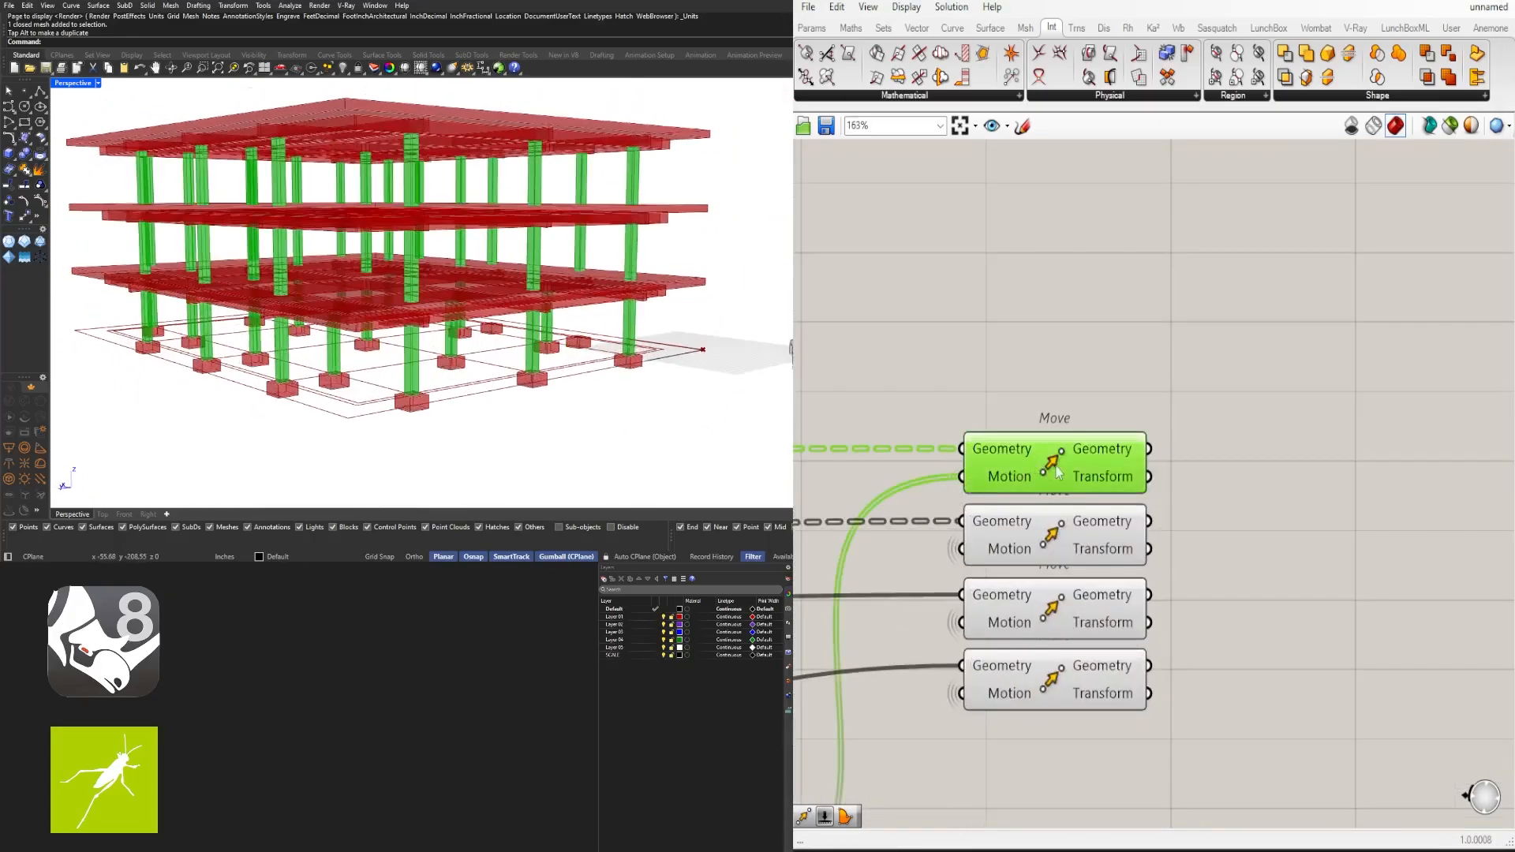
{"action": "scroll", "coordinate": [1058, 472], "scroll_direction": "up", "scroll_amount": 2}
{"action": "right_click", "coordinate": [999, 434]}
{"action": "left_click", "coordinate": [1057, 565]}
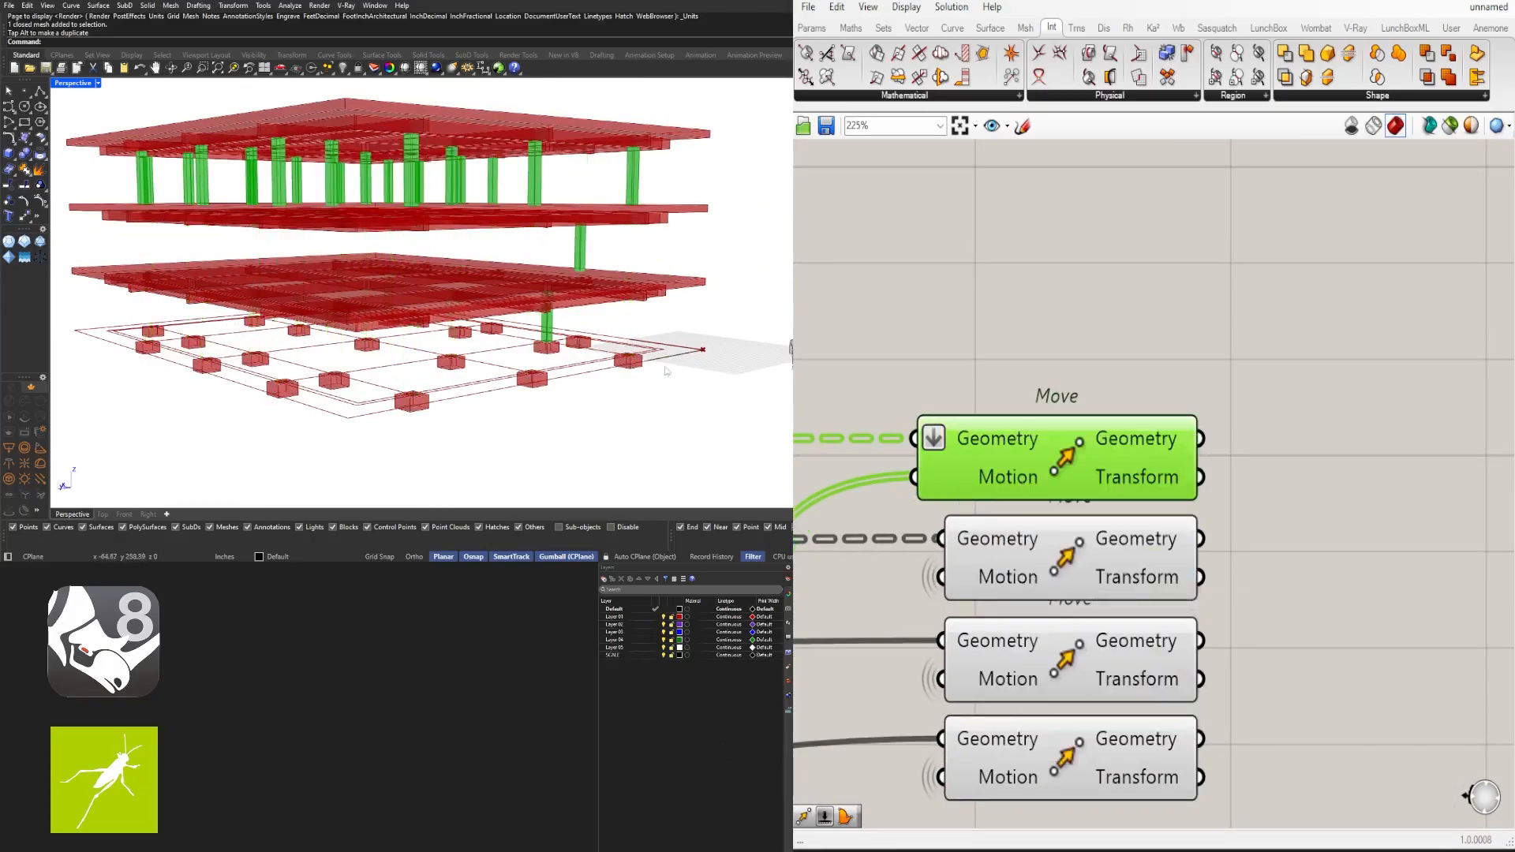
Graft the Geometry input of the column Move component and check the repeated columns in the model
{"action": "right_click", "coordinate": [944, 443]}
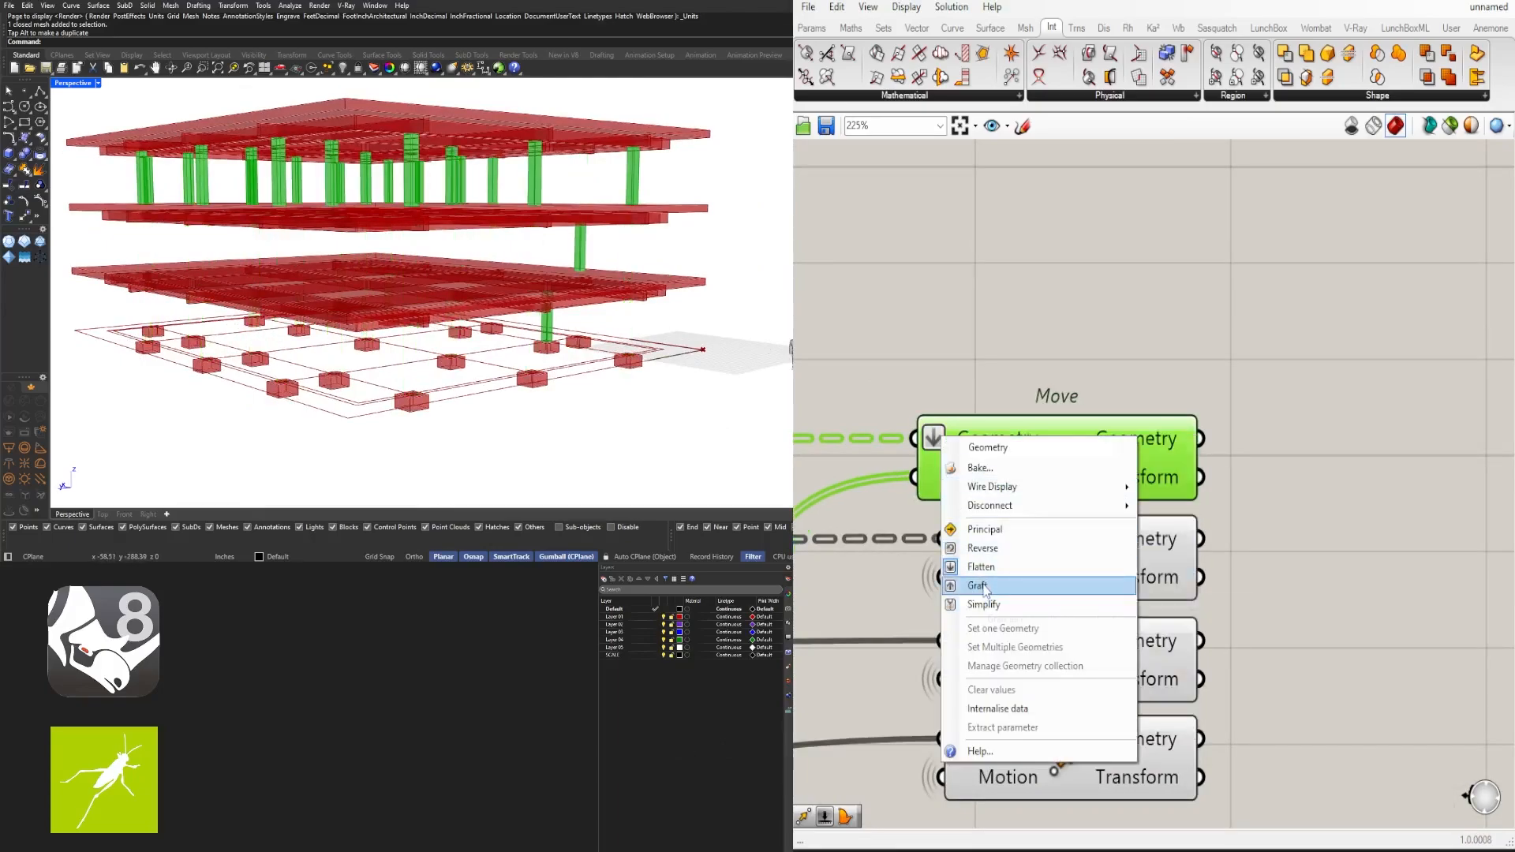
{"action": "left_click", "coordinate": [984, 586]}
{"action": "mouse_move", "coordinate": [517, 300]}
{"action": "right_mouse_down"}
{"action": "mouse_move", "coordinate": [450, 317]}
{"action": "mouse_move", "coordinate": [268, 299]}
{"action": "mouse_move", "coordinate": [545, 289]}
{"action": "right_mouse_up"}
{"action": "left_click", "coordinate": [1211, 242]}
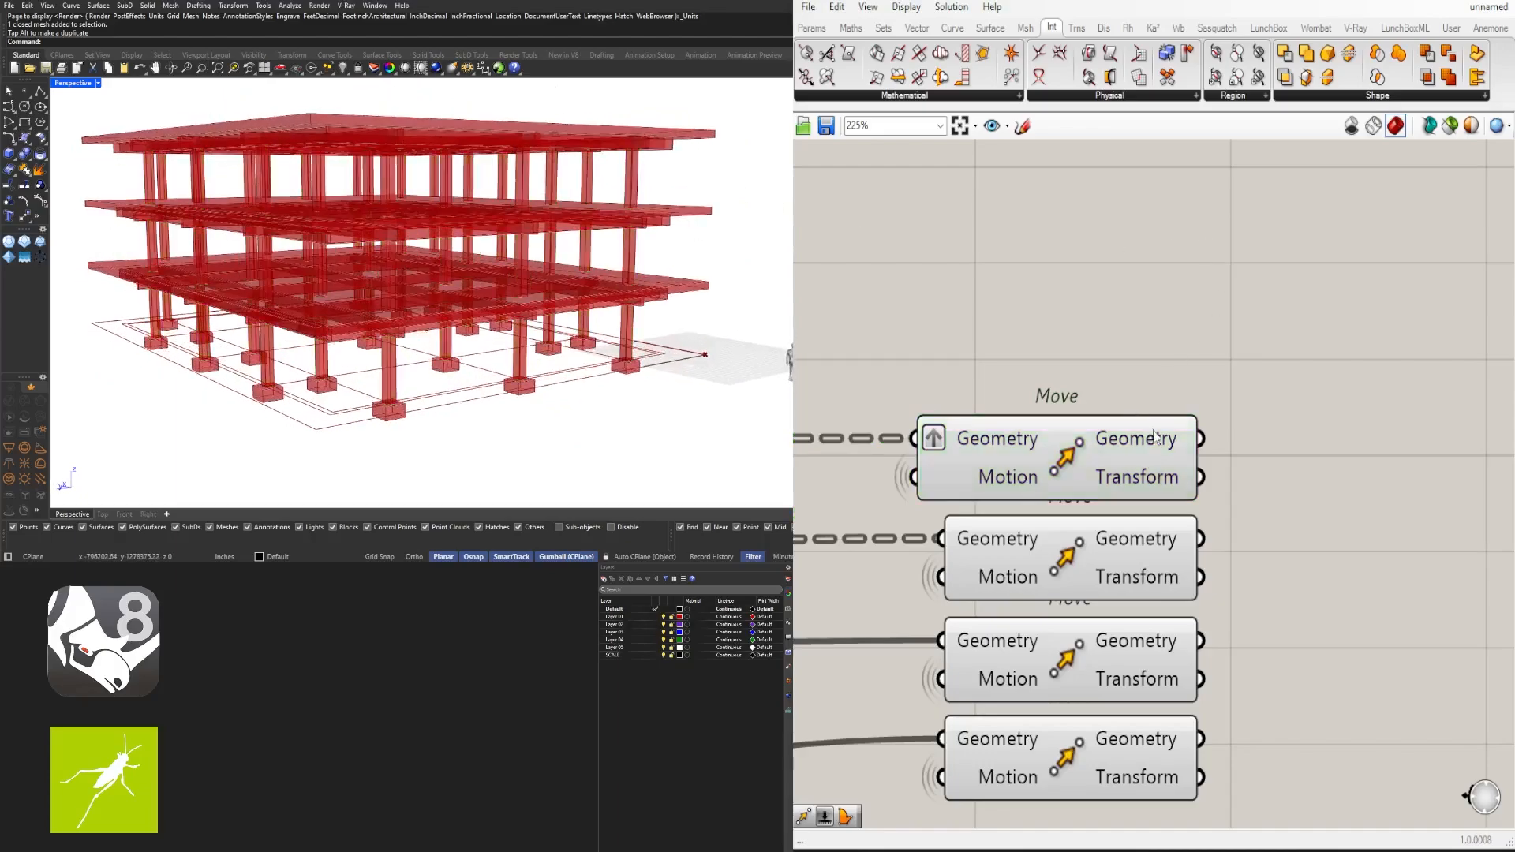
{"action": "left_click", "coordinate": [1153, 431]}
{"action": "scroll", "coordinate": [451, 347], "scroll_direction": "down", "scroll_amount": 5}
{"action": "left_click", "coordinate": [1230, 426]}
{"action": "scroll", "coordinate": [1199, 440], "scroll_direction": "down", "scroll_amount": 6}
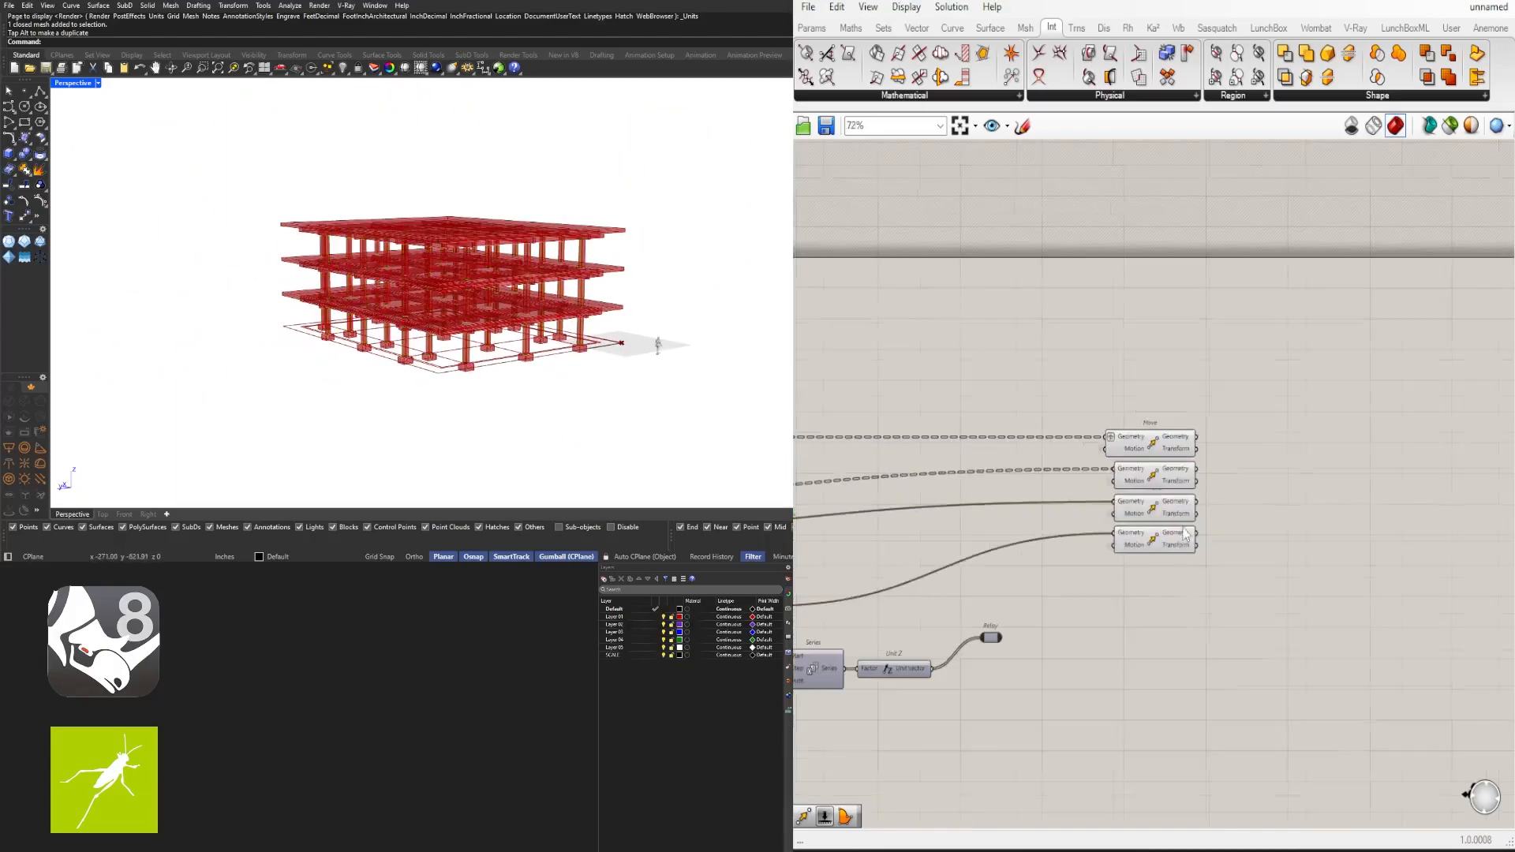
Move the Unit Z and Relay components closer to the Move components
{"action": "right_click_drag", "start_coordinate": [1143, 584], "coordinate": [1352, 531]}
{"action": "scroll", "coordinate": [1102, 602], "scroll_direction": "up", "scroll_amount": 3}
{"action": "right_click_drag", "start_coordinate": [1259, 552], "coordinate": [1198, 505]}
{"action": "scroll", "coordinate": [1198, 505], "scroll_direction": "up", "scroll_amount": 4}
{"action": "left_click_drag", "start_coordinate": [1204, 549], "coordinate": [1134, 342]}
{"action": "scroll", "coordinate": [1103, 626], "scroll_direction": "down", "scroll_amount": 4}
{"action": "left_click", "coordinate": [1057, 379]}
{"action": "scroll", "coordinate": [1057, 378], "scroll_direction": "up", "scroll_amount": 3}
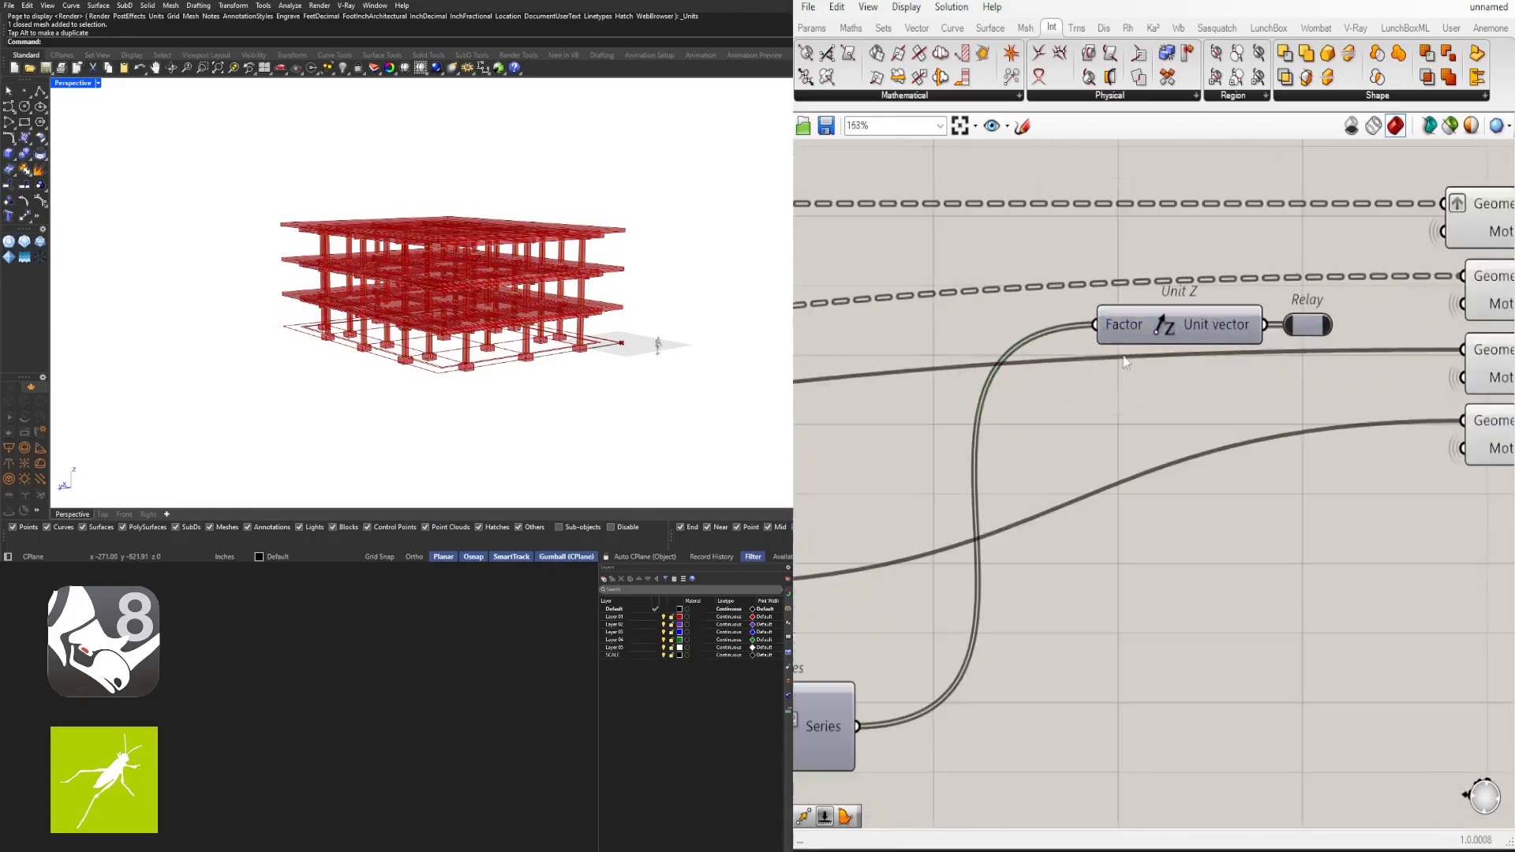
Set the wire display of the Unit Z's Factor input to hidden
{"action": "right_click", "coordinate": [1128, 324]}
{"action": "left_click", "coordinate": [1353, 394]}
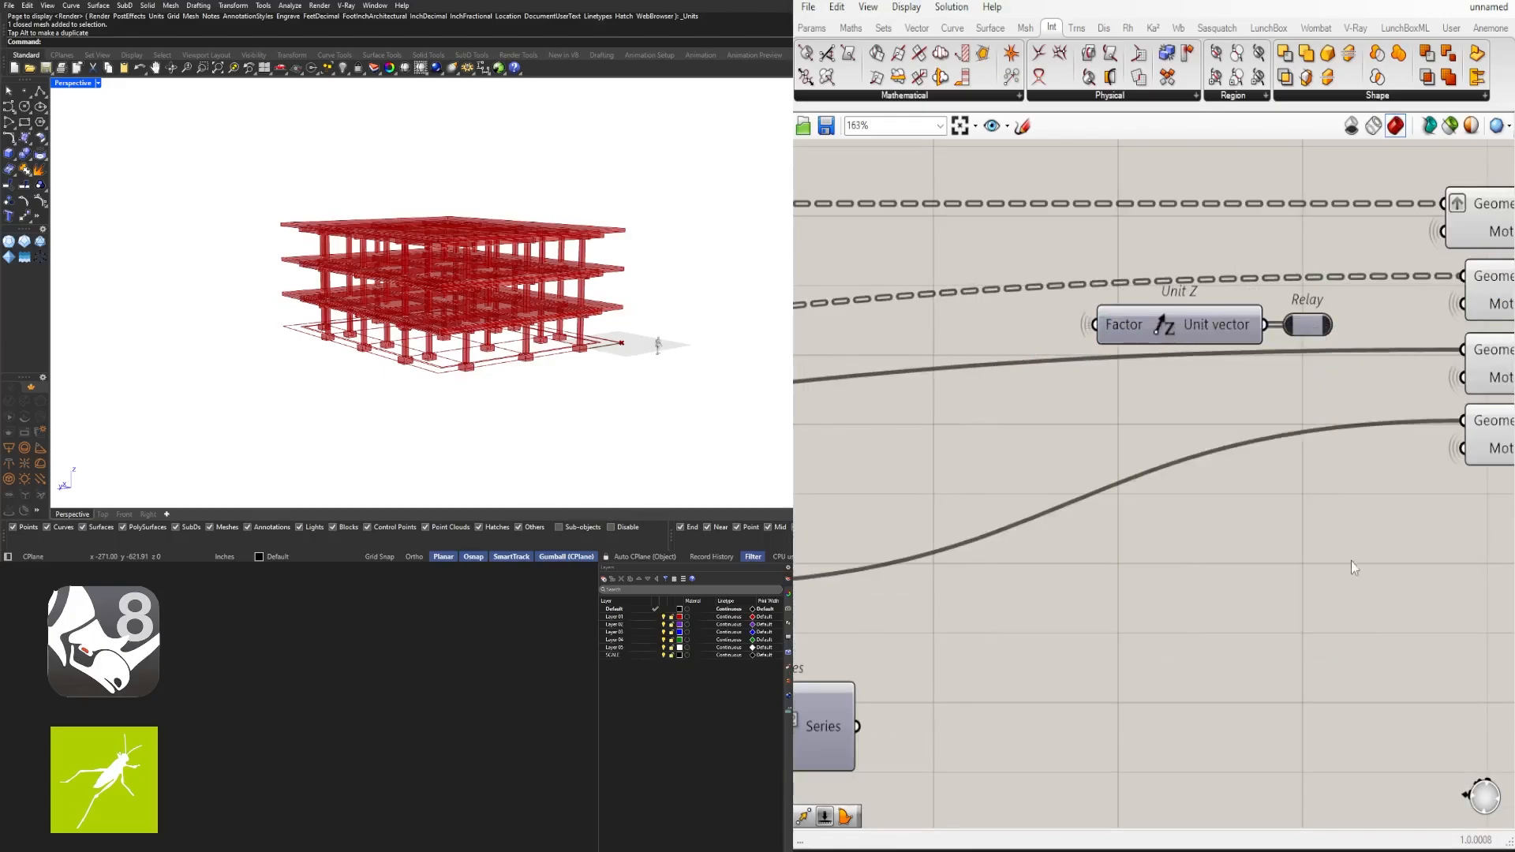
{"action": "scroll", "coordinate": [1351, 561], "scroll_direction": "down", "scroll_amount": 5}
{"action": "scroll", "coordinate": [1179, 364], "scroll_direction": "up", "scroll_amount": 2}
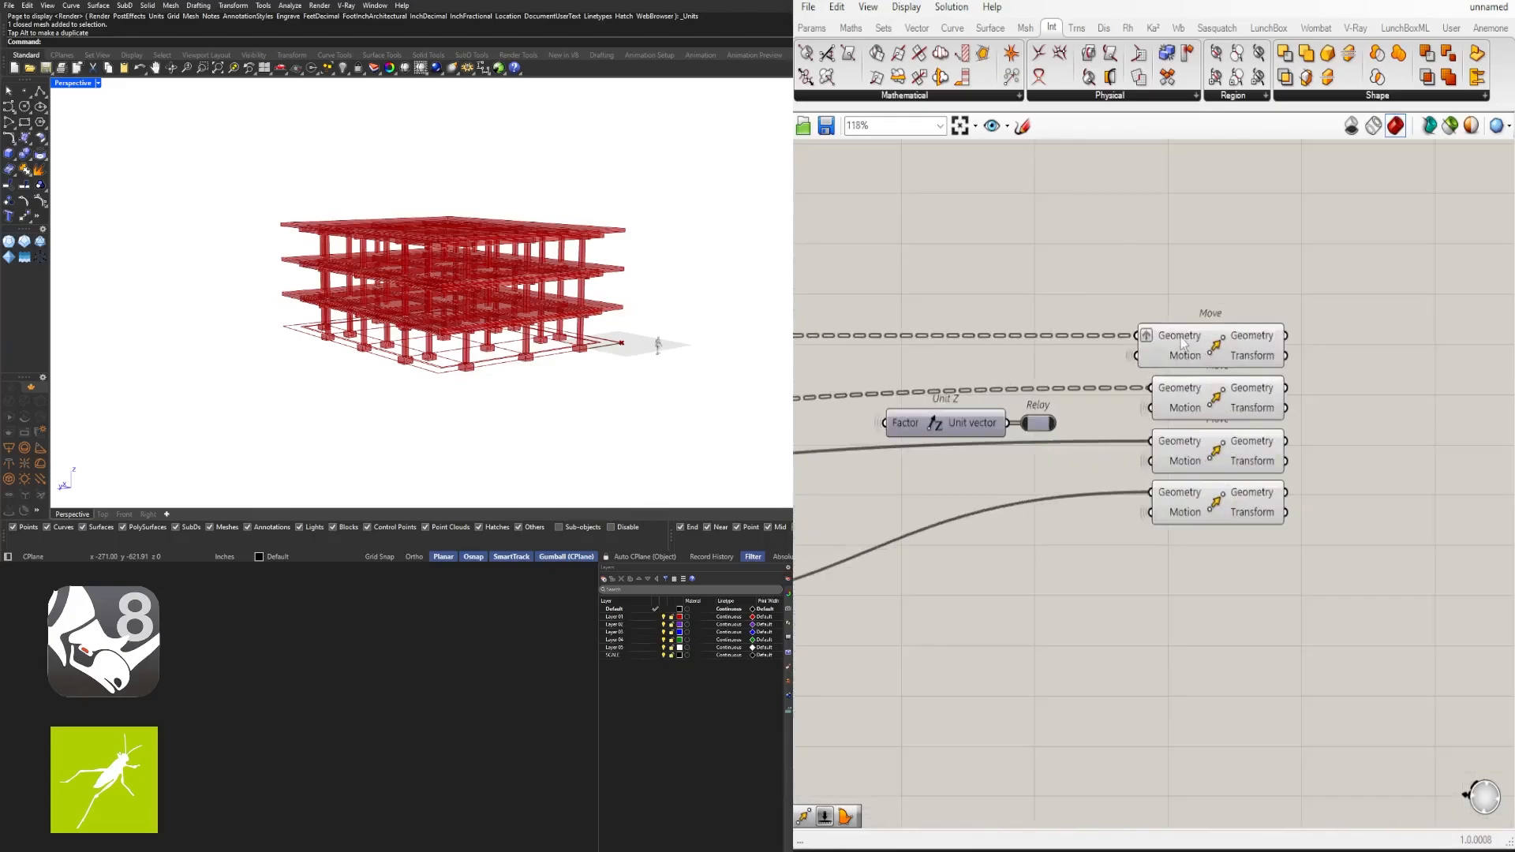
Hide the wires feeding the Geometry inputs of all four Move components
{"action": "right_click", "coordinate": [1181, 337]}
{"action": "mouse_move", "coordinate": [1310, 387]}
{"action": "left_click", "coordinate": [1418, 425]}
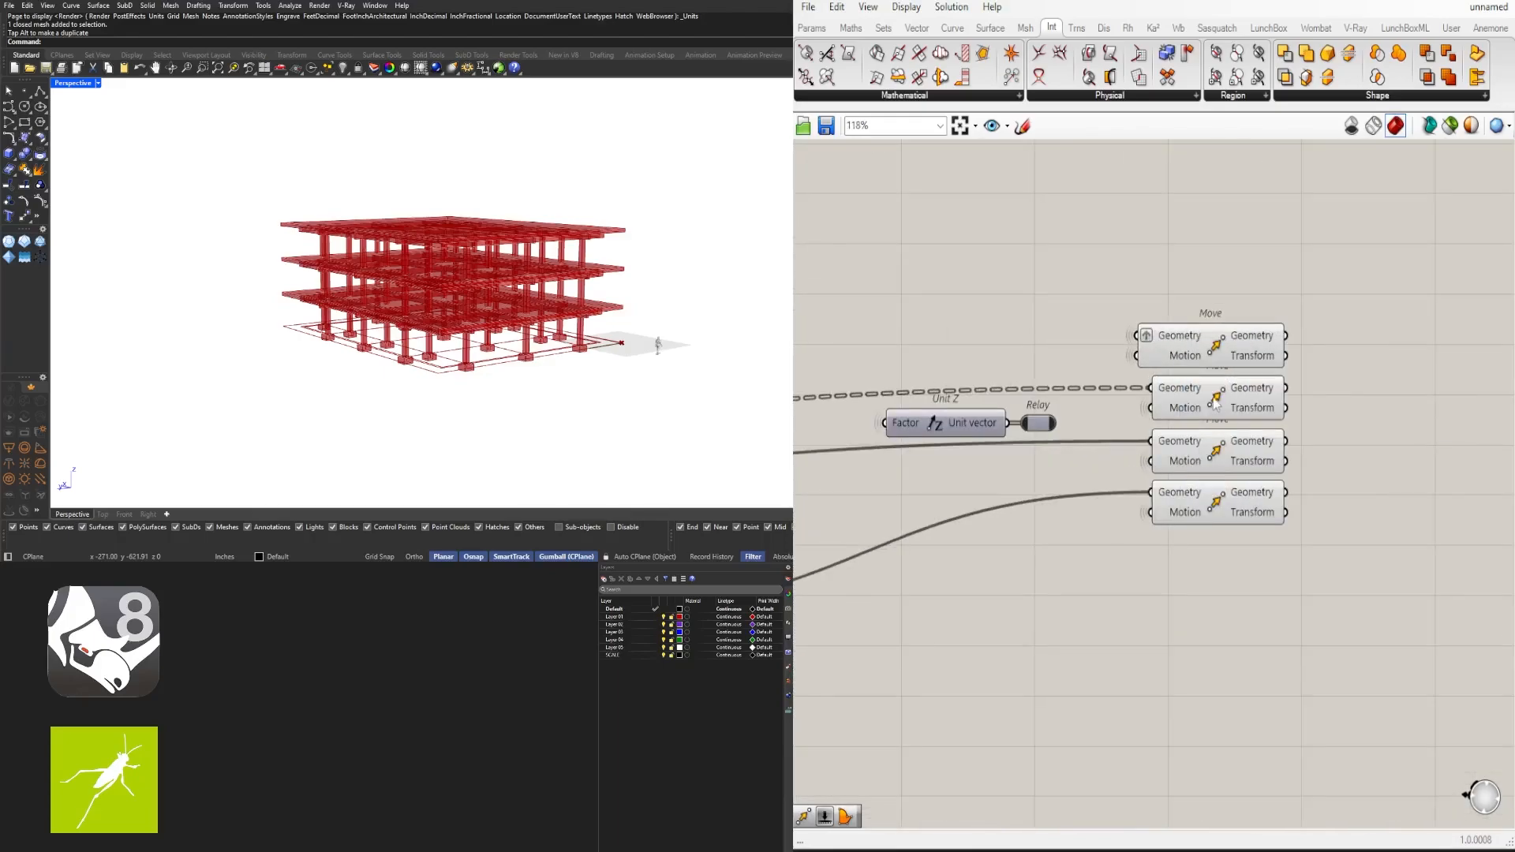
{"action": "right_click", "coordinate": [1166, 387]}
{"action": "mouse_move", "coordinate": [1309, 434]}
{"action": "left_click", "coordinate": [1424, 478]}
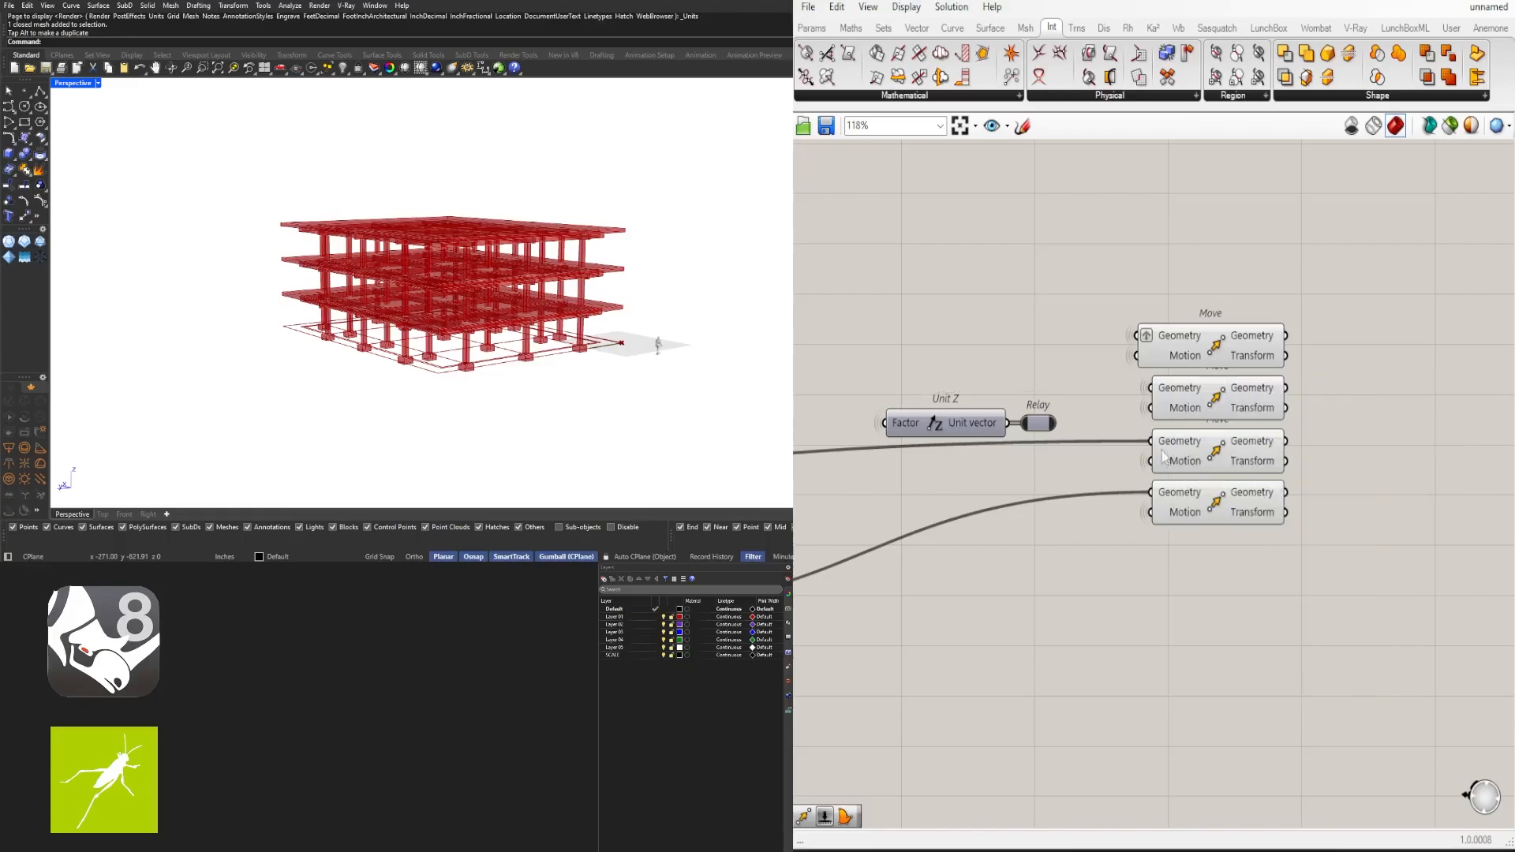
{"action": "right_click", "coordinate": [1166, 440]}
{"action": "mouse_move", "coordinate": [1310, 487]}
{"action": "left_click", "coordinate": [1411, 527]}
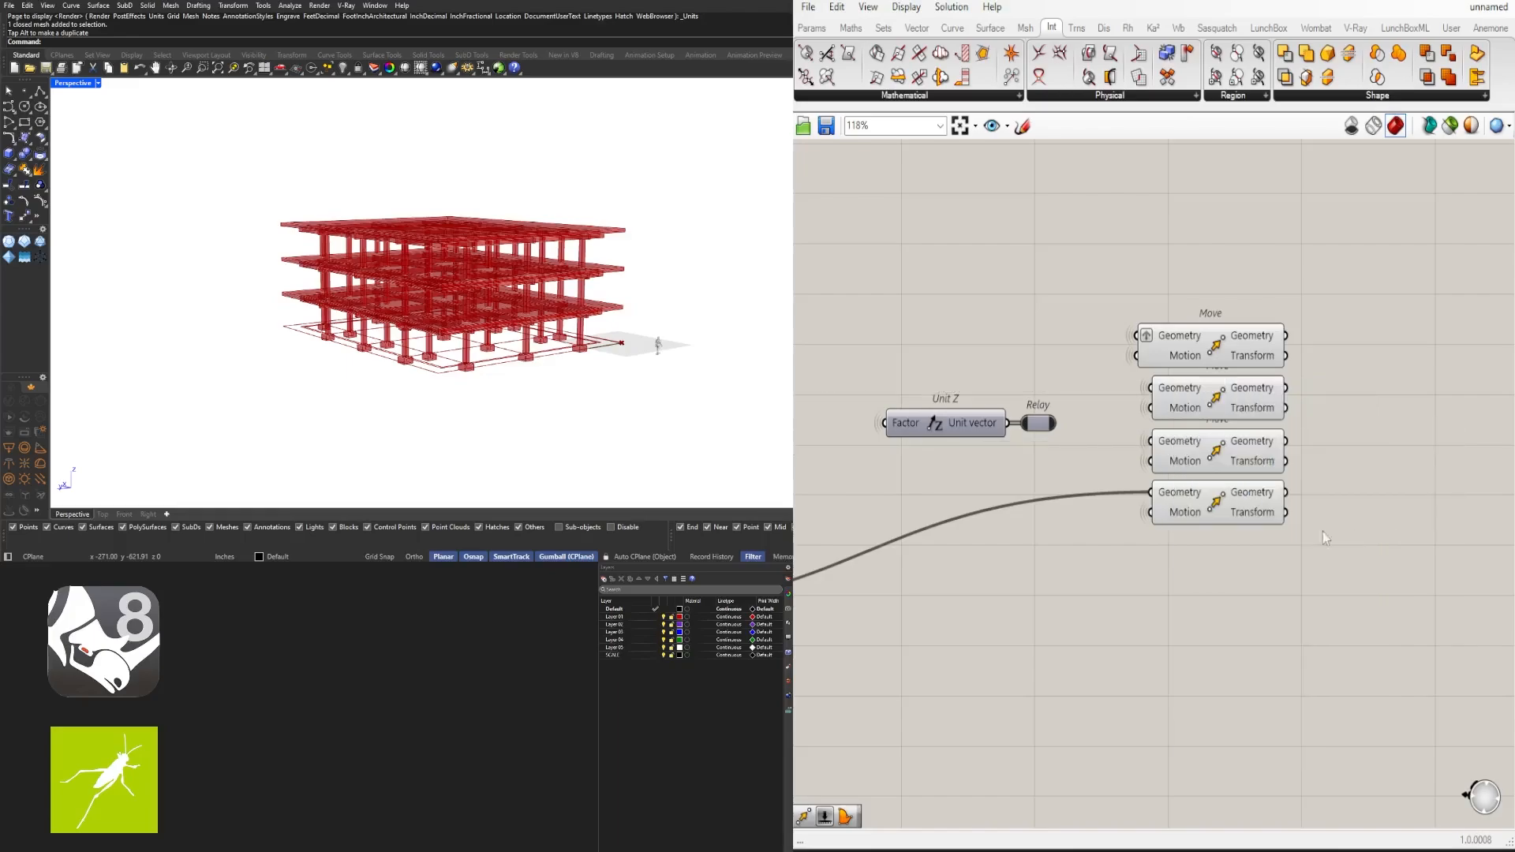
{"action": "right_click", "coordinate": [1177, 495]}
{"action": "mouse_move", "coordinate": [1309, 539]}
{"action": "left_click", "coordinate": [1412, 578]}
Move the Unit Z, Relay and four Move components together so they line up directly after the Series
{"action": "scroll", "coordinate": [1035, 375], "scroll_direction": "down", "scroll_amount": 2}
{"action": "key", "text": "ctrl+a"}
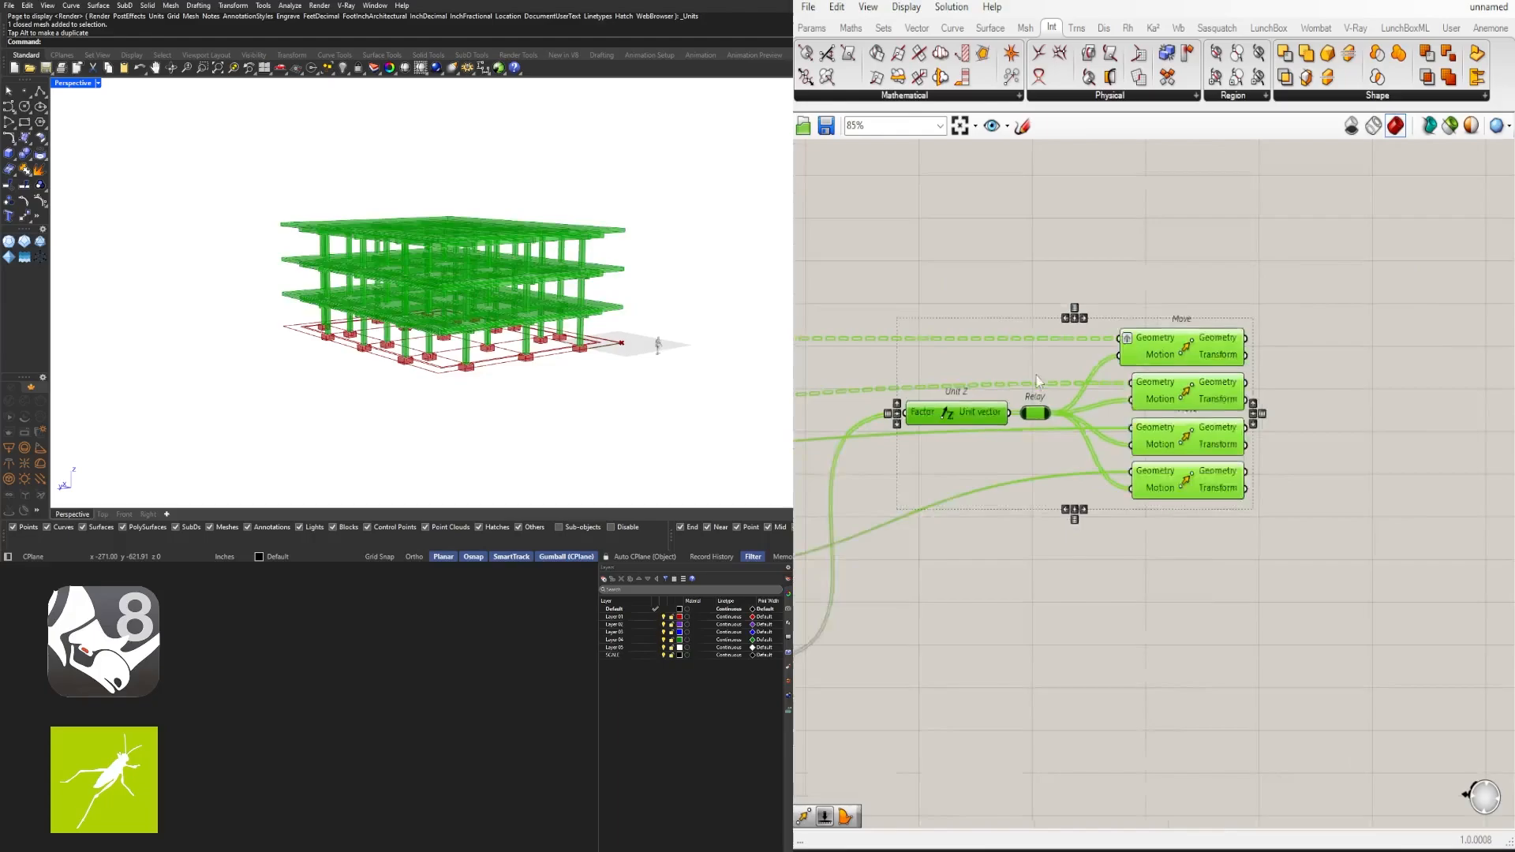
{"action": "right_click_drag", "start_coordinate": [1035, 376], "coordinate": [1422, 375]}
{"action": "left_click_drag", "start_coordinate": [1382, 309], "coordinate": [1274, 519]}
{"action": "left_click", "coordinate": [1384, 729]}
{"action": "left_click_drag", "start_coordinate": [1384, 729], "coordinate": [1231, 480]}
{"action": "scroll", "coordinate": [1311, 565], "scroll_direction": "up", "scroll_amount": 2}
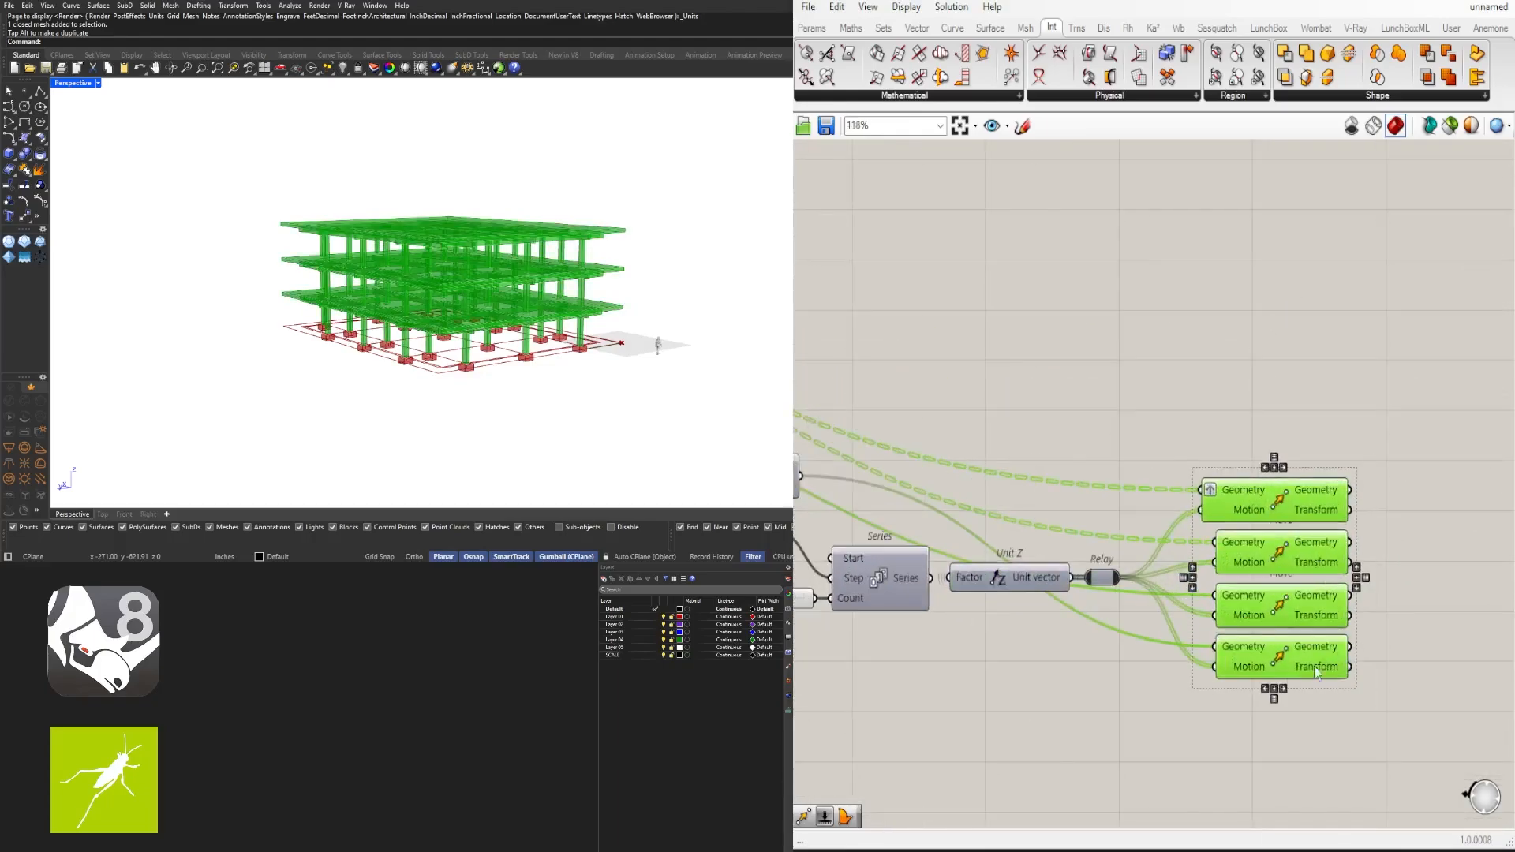
{"action": "left_click", "coordinate": [1286, 693]}
Set the Number Slider for the Series' Count to 8 and inspect the taller frame
{"action": "right_click_drag", "start_coordinate": [987, 640], "coordinate": [1291, 448]}
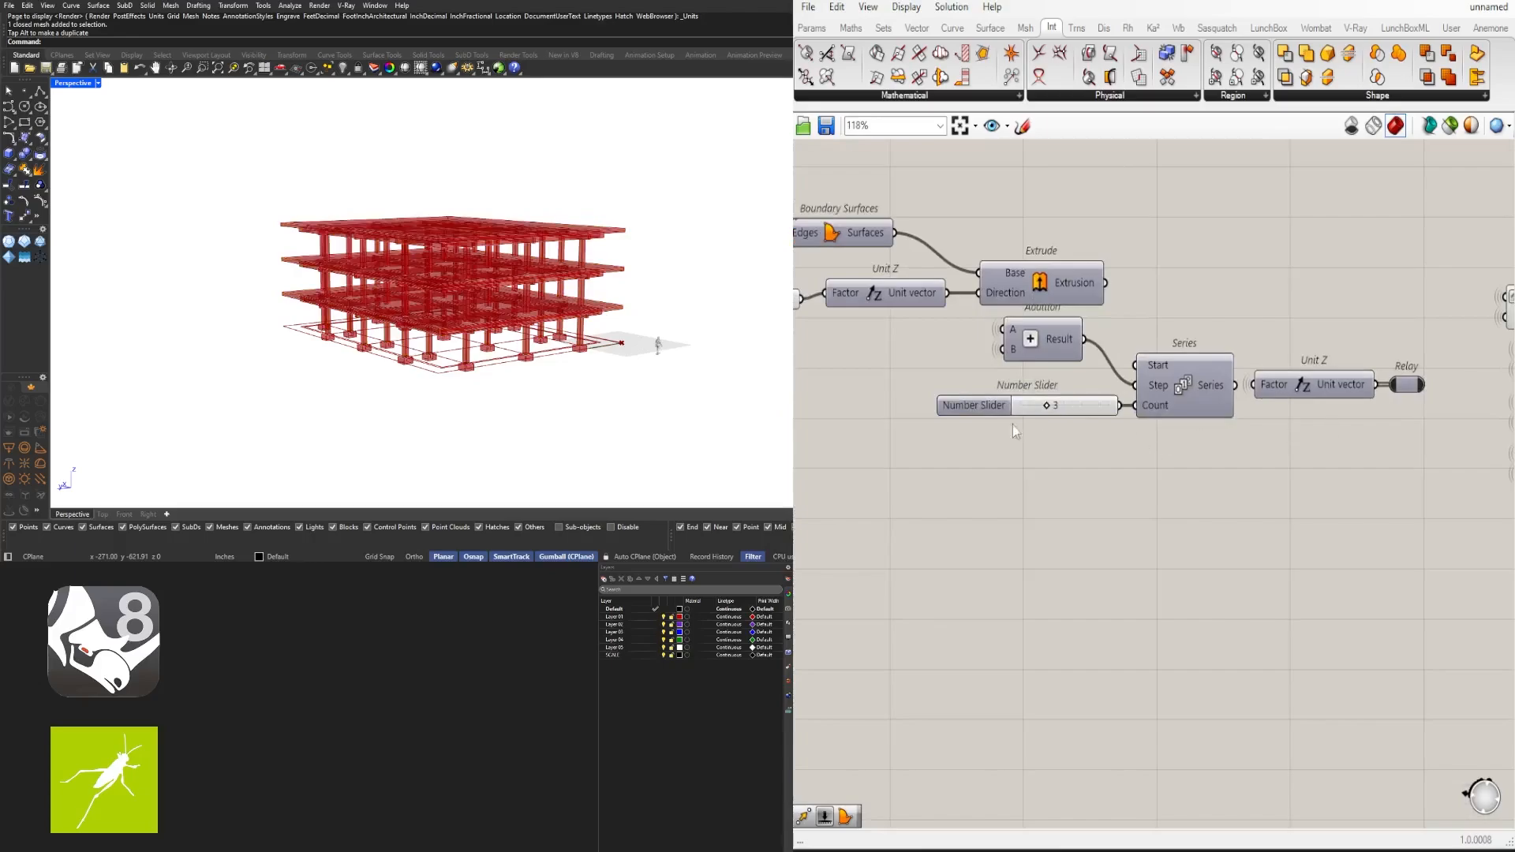
{"action": "scroll", "coordinate": [1042, 406], "scroll_direction": "up", "scroll_amount": 5}
{"action": "left_click_drag", "start_coordinate": [1057, 404], "coordinate": [1200, 408]}
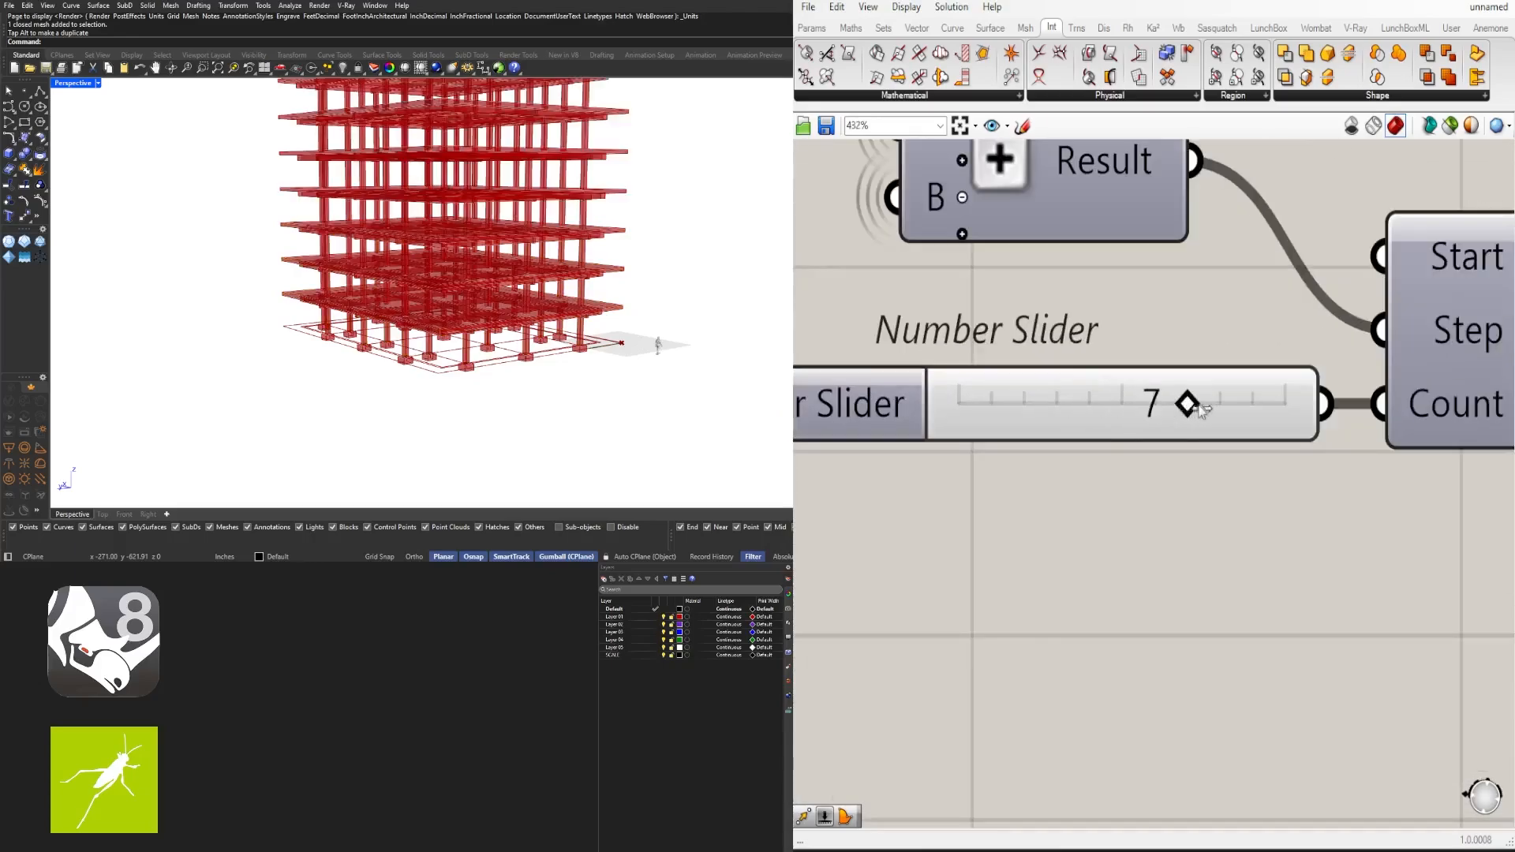
{"action": "scroll", "coordinate": [387, 345], "scroll_direction": "down", "scroll_amount": 3}
{"action": "right_click_drag", "start_coordinate": [387, 344], "coordinate": [436, 318]}
{"action": "scroll", "coordinate": [419, 318], "scroll_direction": "up", "scroll_amount": 4}
{"action": "scroll", "coordinate": [416, 318], "scroll_direction": "down", "scroll_amount": 5}
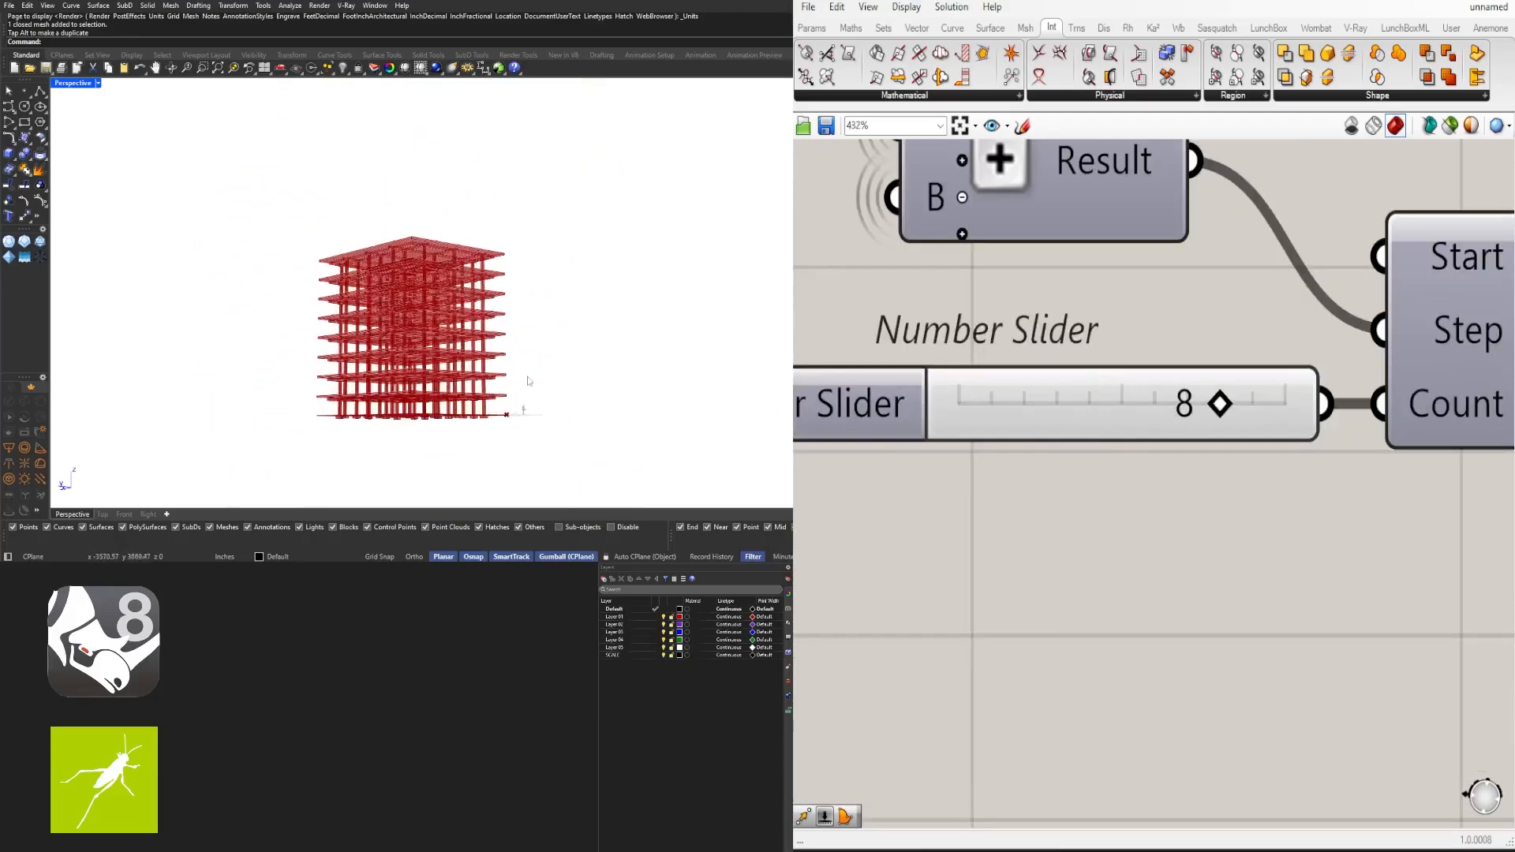
Reduce the Series' Count slider to 7 and look around the building frame
{"action": "left_click_drag", "start_coordinate": [1219, 404], "coordinate": [1187, 404]}
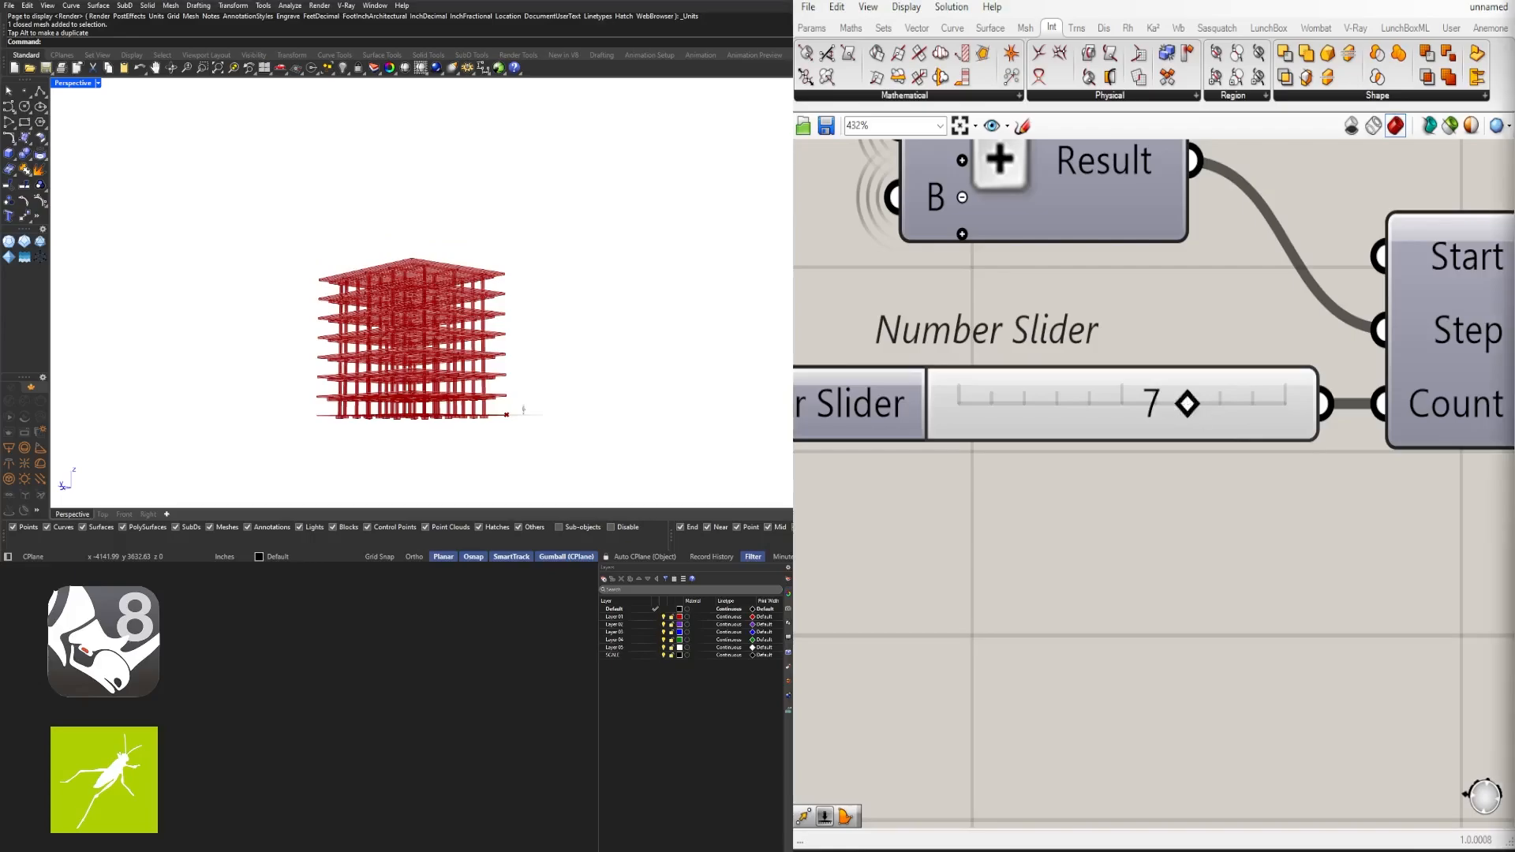
{"action": "right_click_drag", "start_coordinate": [619, 331], "coordinate": [571, 368]}
{"action": "scroll", "coordinate": [411, 353], "scroll_direction": "up", "scroll_amount": 6}
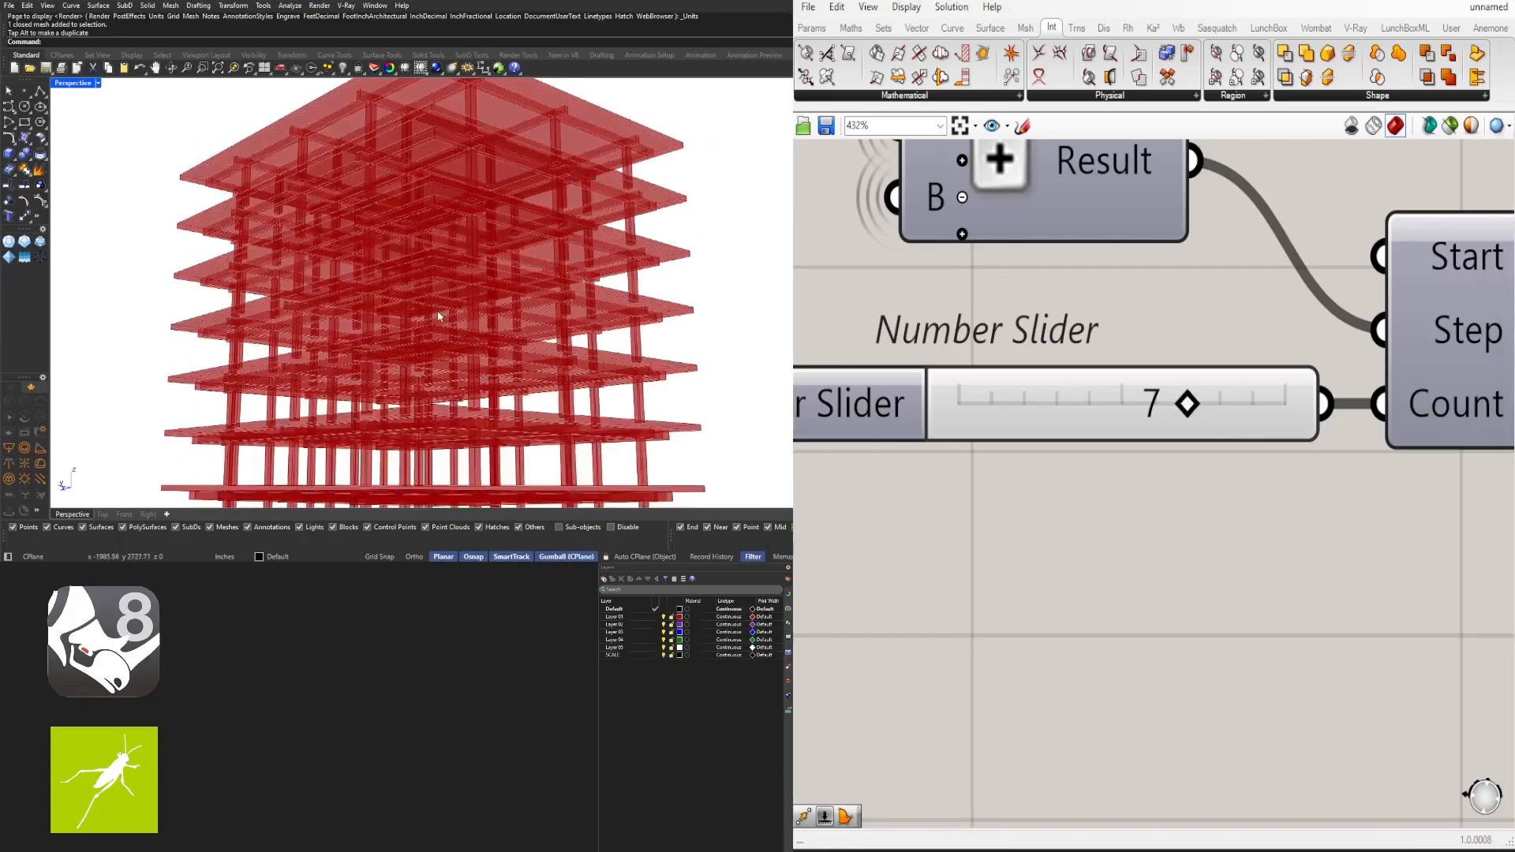
{"action": "scroll", "coordinate": [411, 354], "scroll_direction": "down", "scroll_amount": 3}
{"action": "right_click_drag", "start_coordinate": [411, 359], "coordinate": [435, 348]}
{"action": "scroll", "coordinate": [1197, 493], "scroll_direction": "up", "scroll_amount": 3}
Set the Series' Count slider to 10 and inspect the tower from its footings to the upper storeys
{"action": "left_click_drag", "start_coordinate": [1164, 386], "coordinate": [1367, 370]}
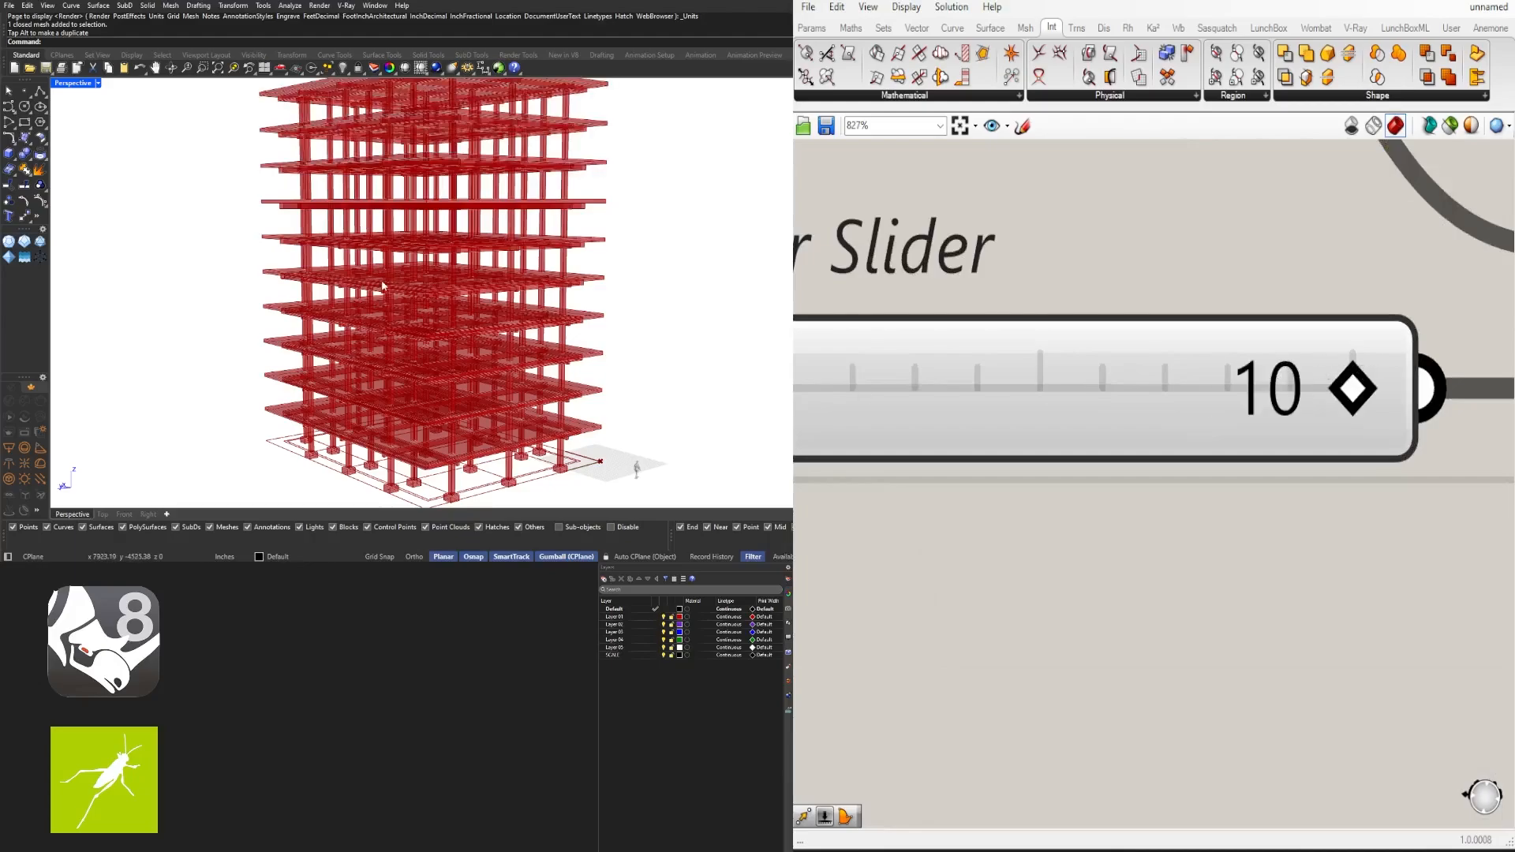
{"action": "scroll", "coordinate": [420, 424], "scroll_direction": "up", "scroll_amount": 5}
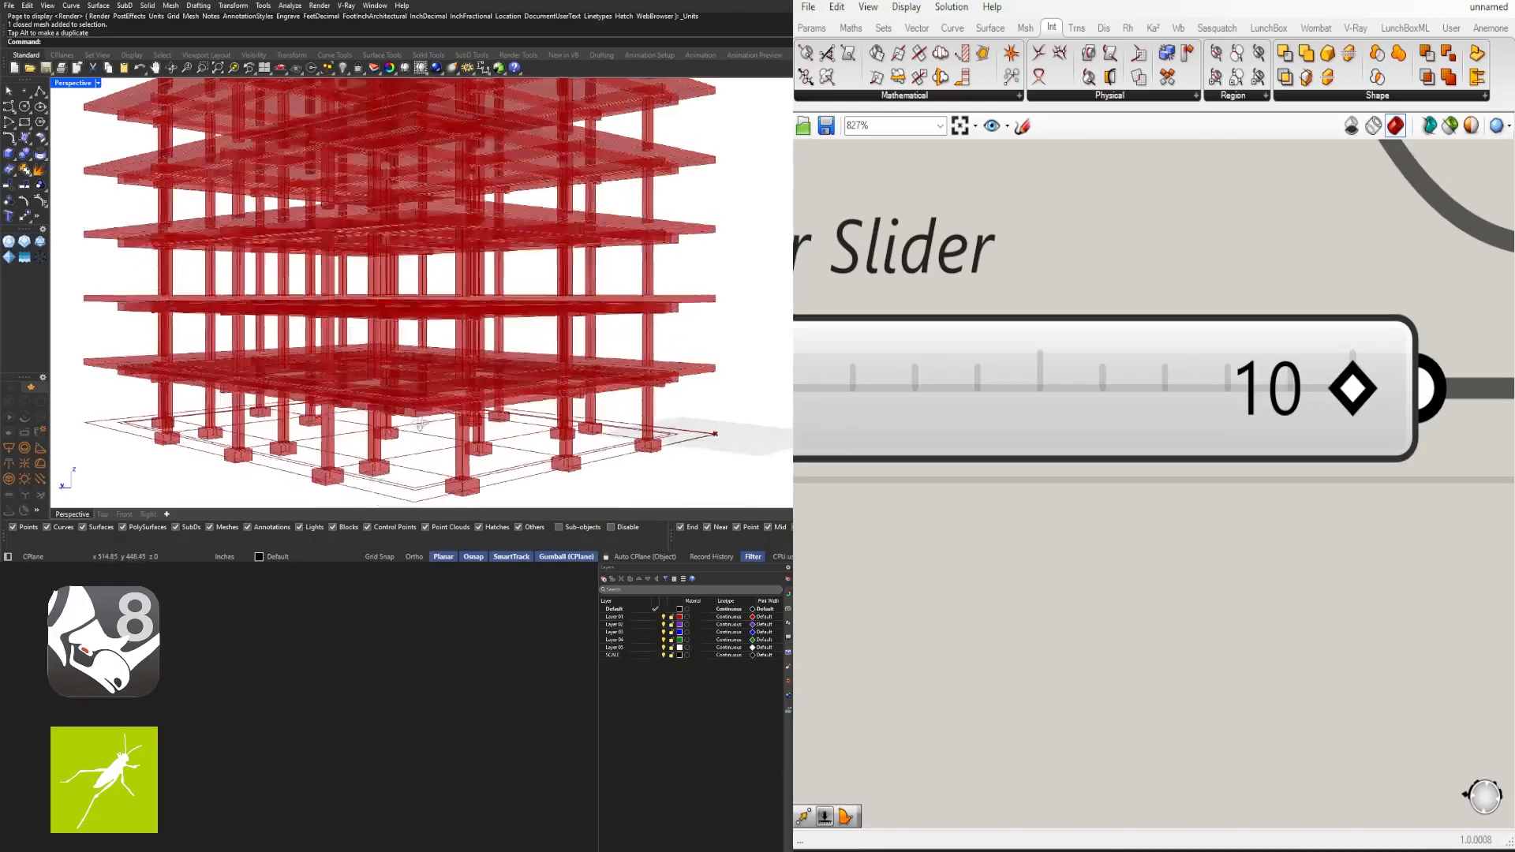
{"action": "scroll", "coordinate": [421, 424], "scroll_direction": "down", "scroll_amount": 5}
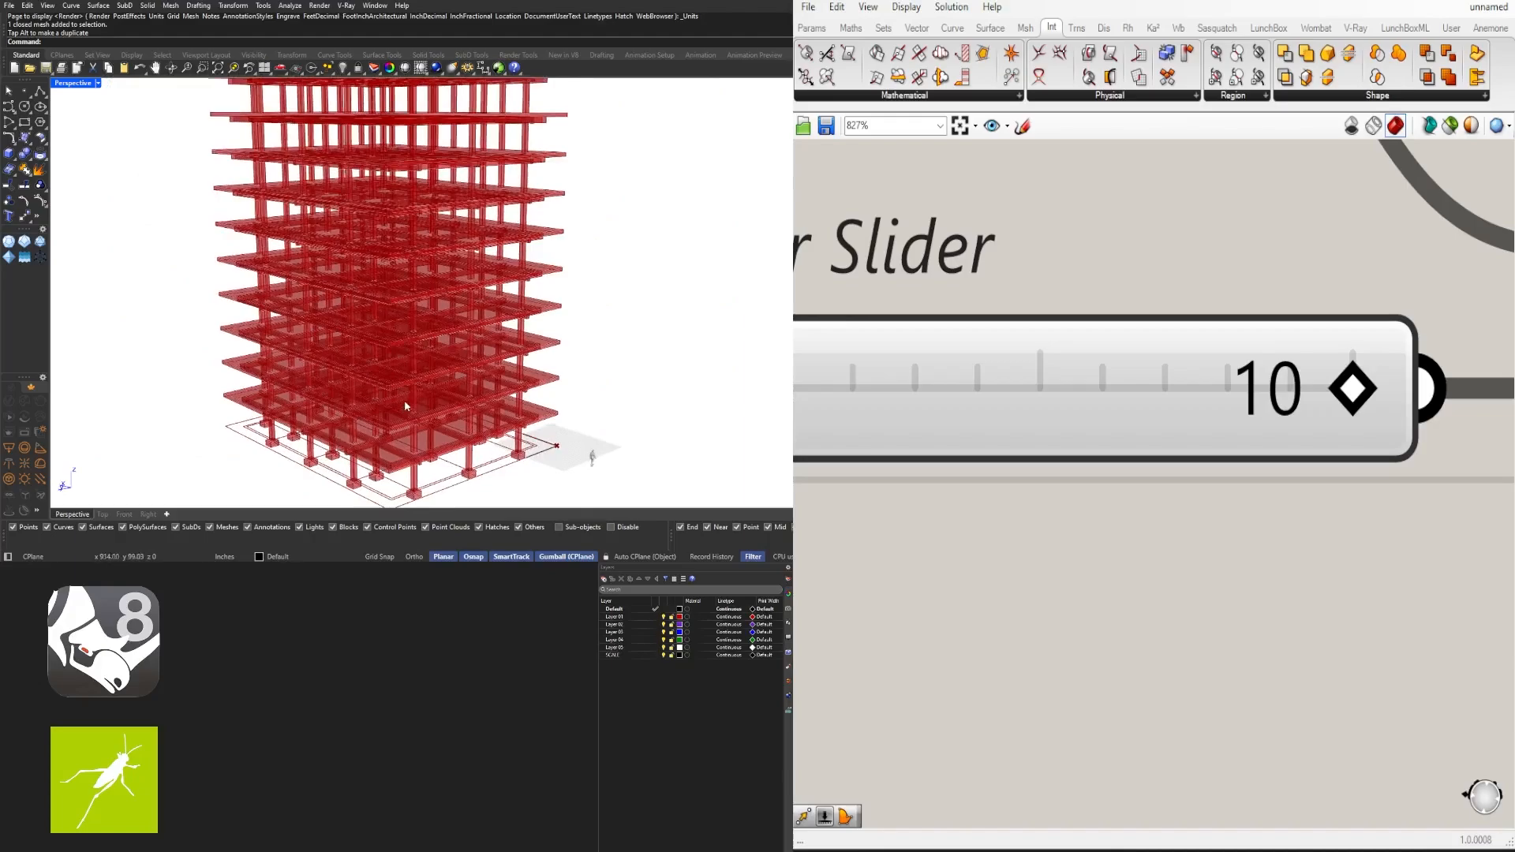
{"action": "scroll", "coordinate": [404, 406], "scroll_direction": "down", "scroll_amount": 3}
{"action": "scroll", "coordinate": [1031, 527], "scroll_direction": "down", "scroll_amount": 5}
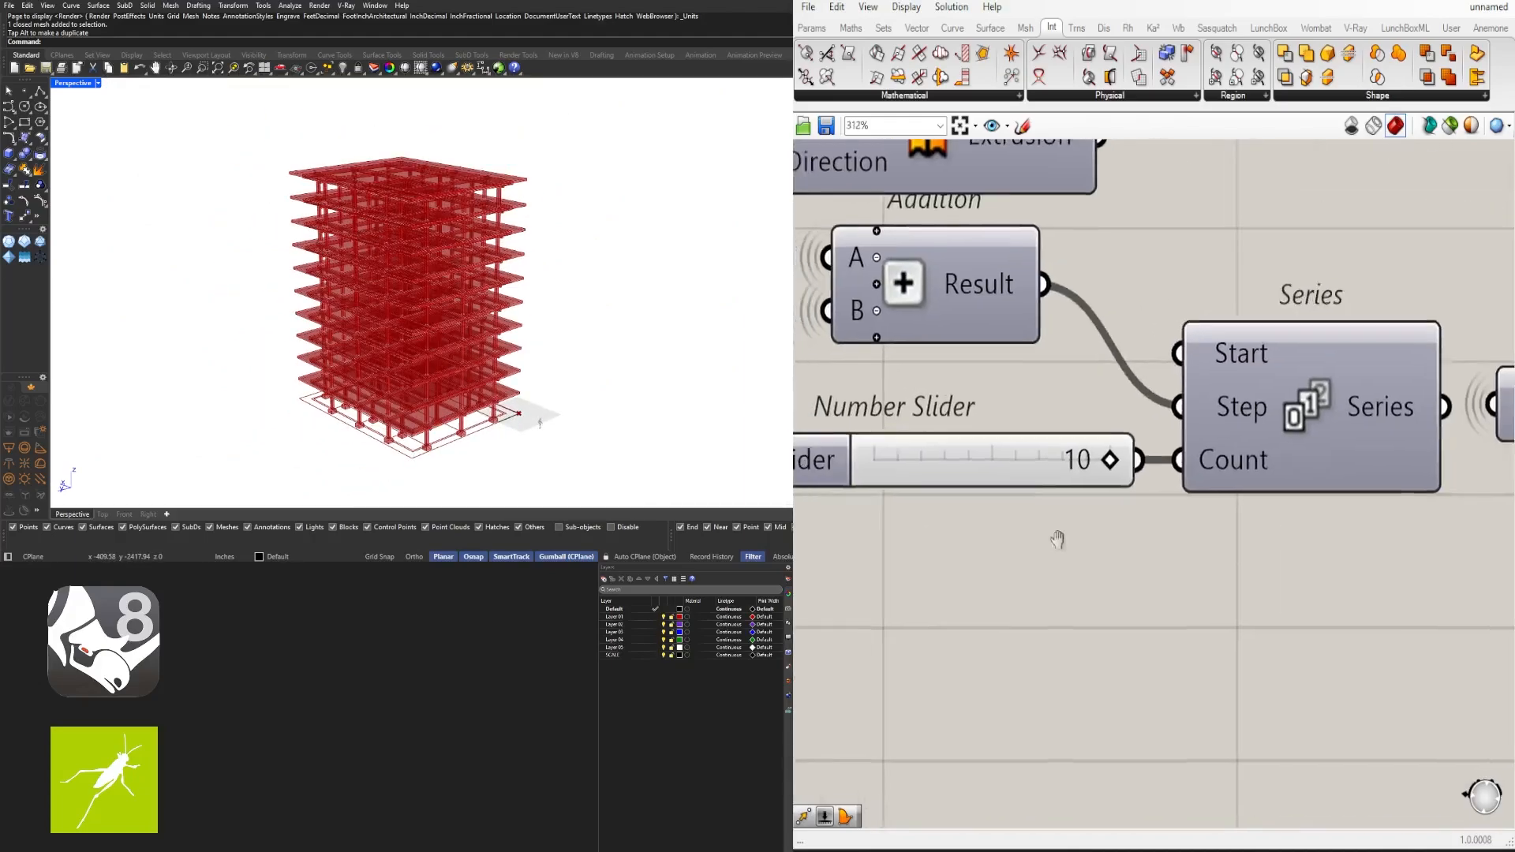
Add a Custom Preview component and place it beyond the Move components with space in between
{"action": "scroll", "coordinate": [1057, 539], "scroll_direction": "down", "scroll_amount": 5}
{"action": "right_click_drag", "start_coordinate": [1184, 574], "coordinate": [984, 533]}
{"action": "scroll", "coordinate": [1149, 450], "scroll_direction": "up", "scroll_amount": 3}
{"action": "scroll", "coordinate": [1341, 582], "scroll_direction": "down", "scroll_amount": 3}
{"action": "right_click_drag", "start_coordinate": [1341, 582], "coordinate": [1067, 509]}
{"action": "left_click_drag", "start_coordinate": [1286, 633], "coordinate": [1207, 403]}
{"action": "left_click", "coordinate": [1351, 420]}
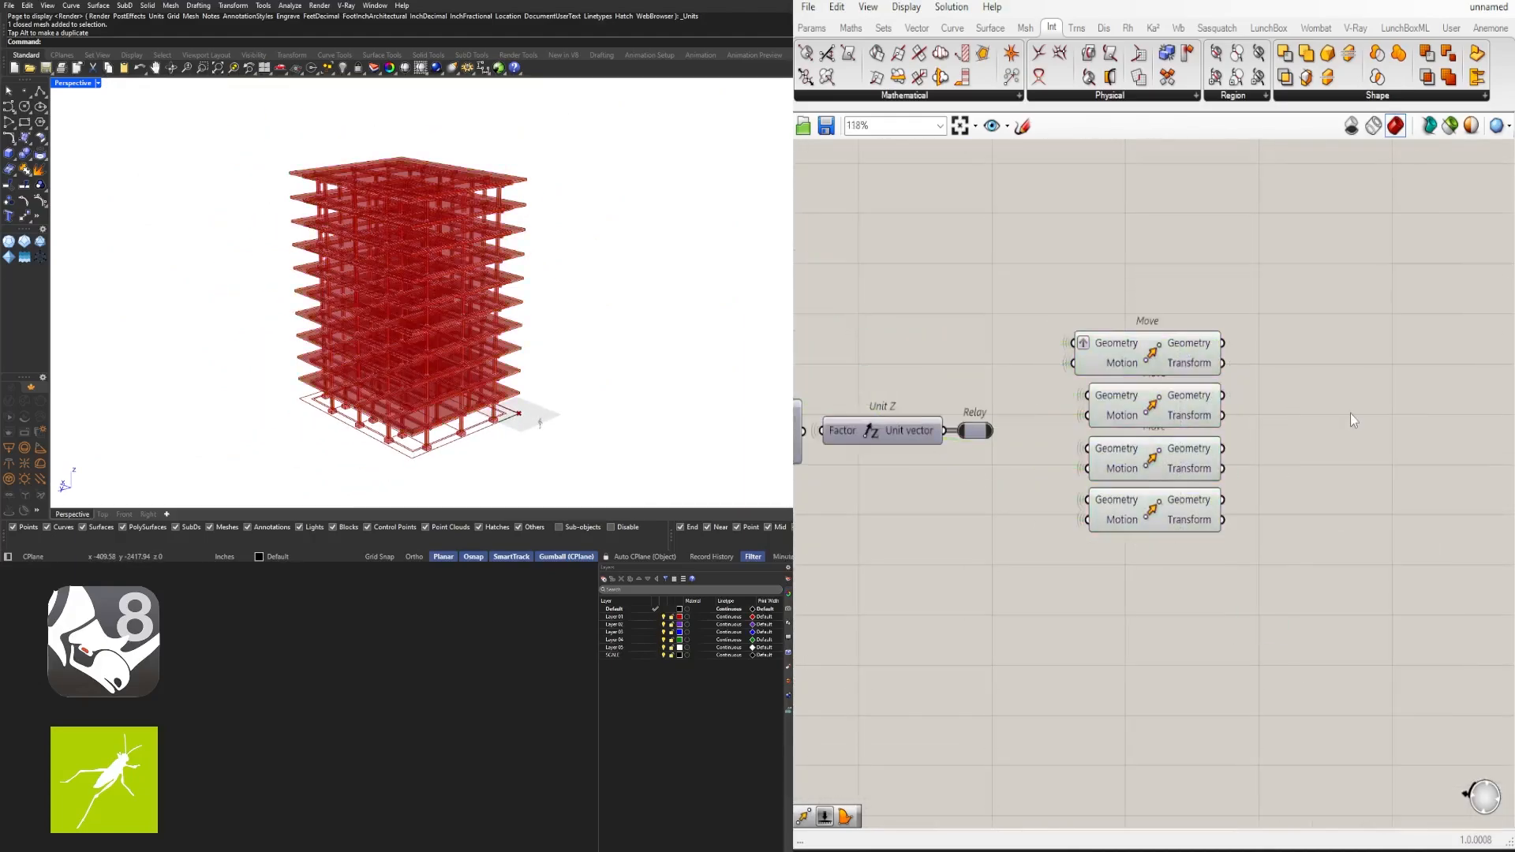
{"action": "right_click_drag", "start_coordinate": [1352, 420], "coordinate": [1181, 441]}
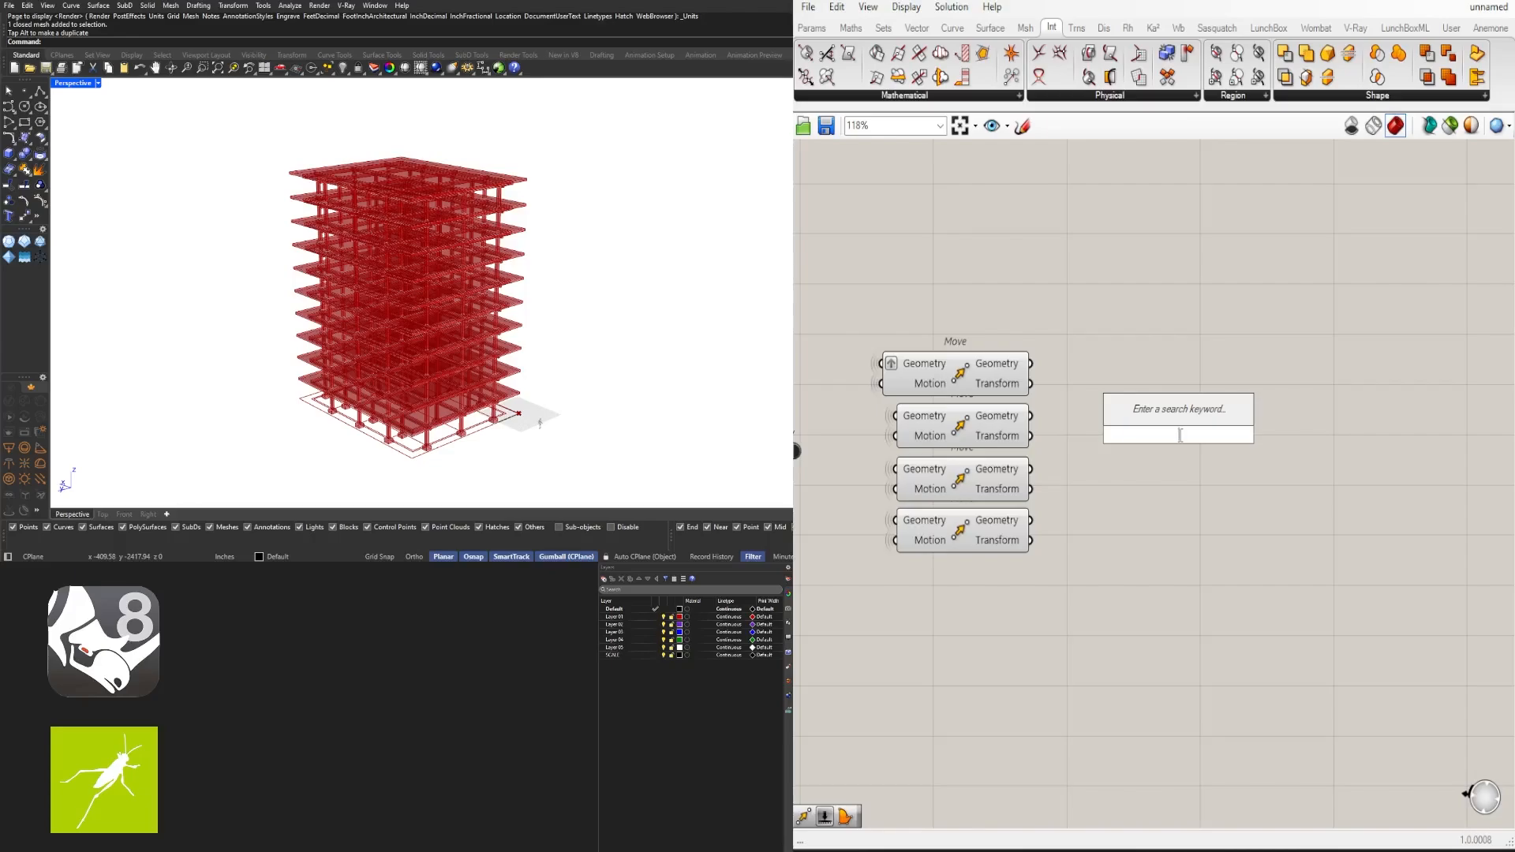
{"action": "type", "text": "cust"}
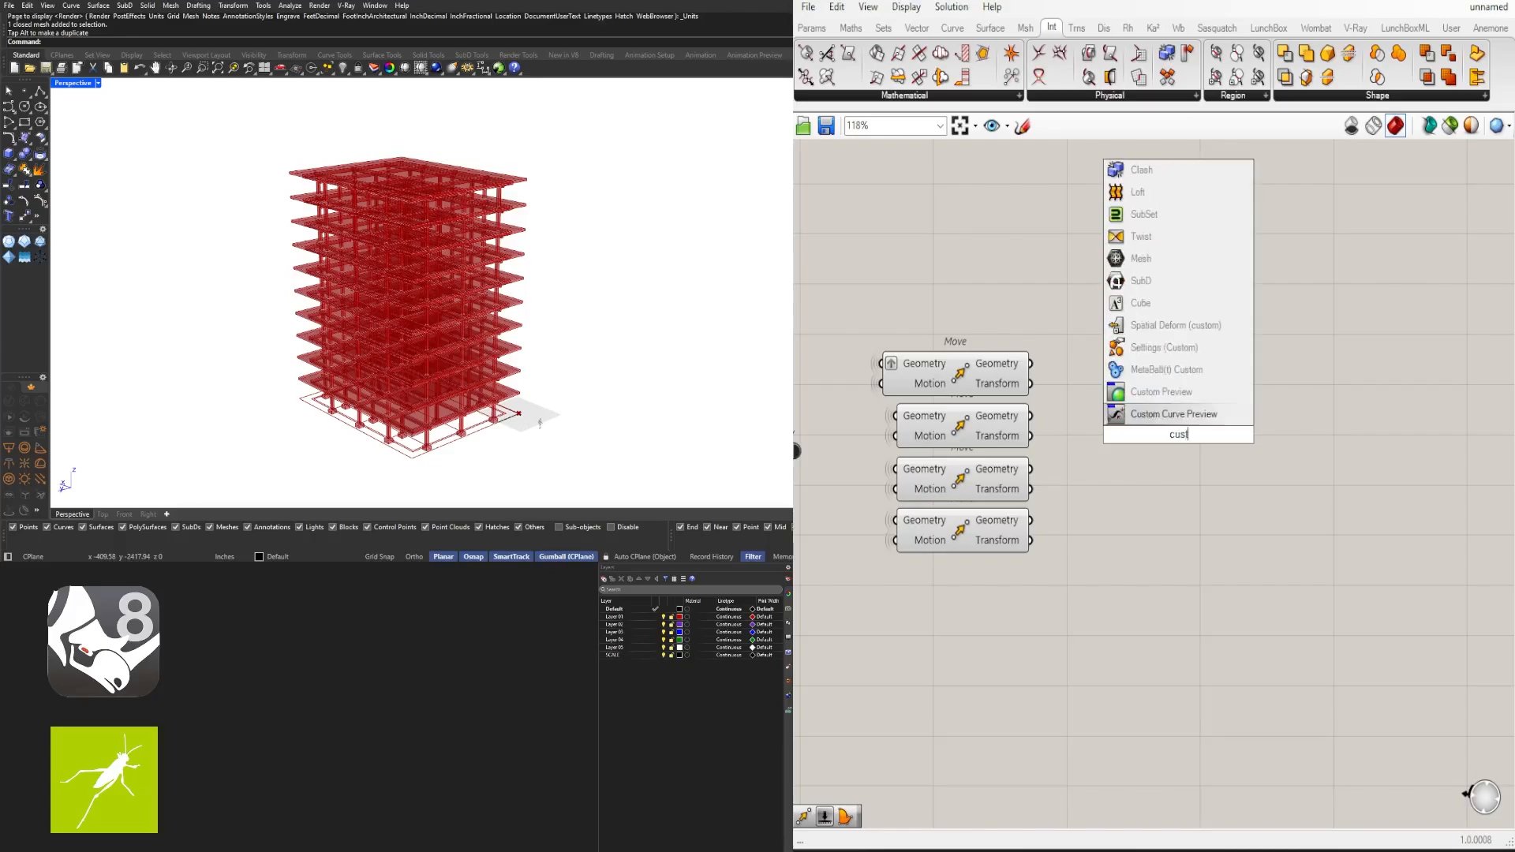
{"action": "left_click", "coordinate": [1161, 391]}
{"action": "left_click_drag", "start_coordinate": [1176, 430], "coordinate": [1371, 392]}
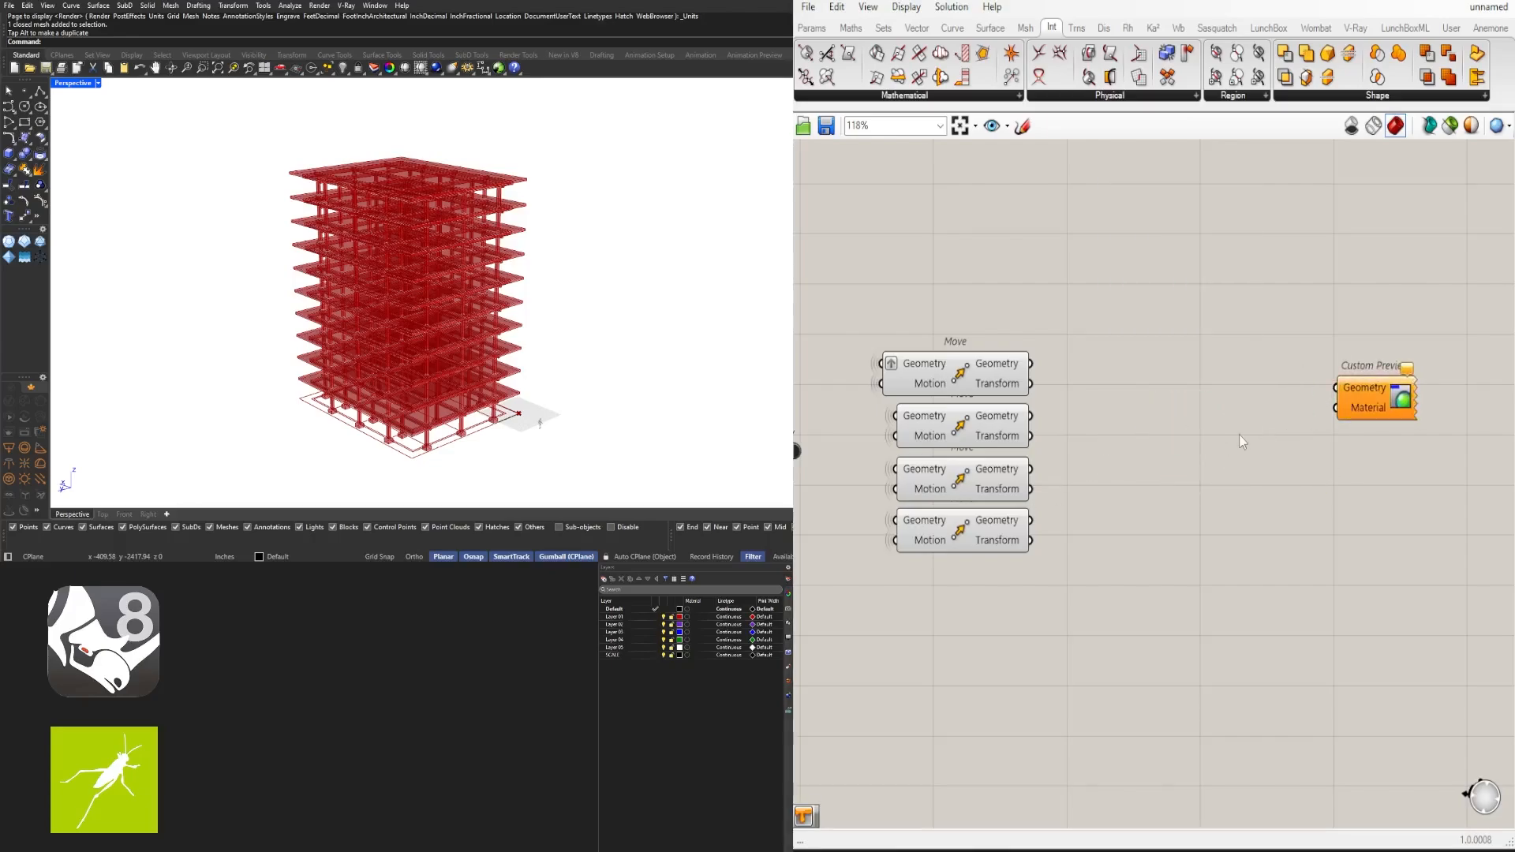
Add a Colour Swatch and connect it to the Custom Preview's Material input
{"action": "double_click", "coordinate": [1240, 434]}
{"action": "type", "text": "swa"}
{"action": "left_click", "coordinate": [1238, 369]}
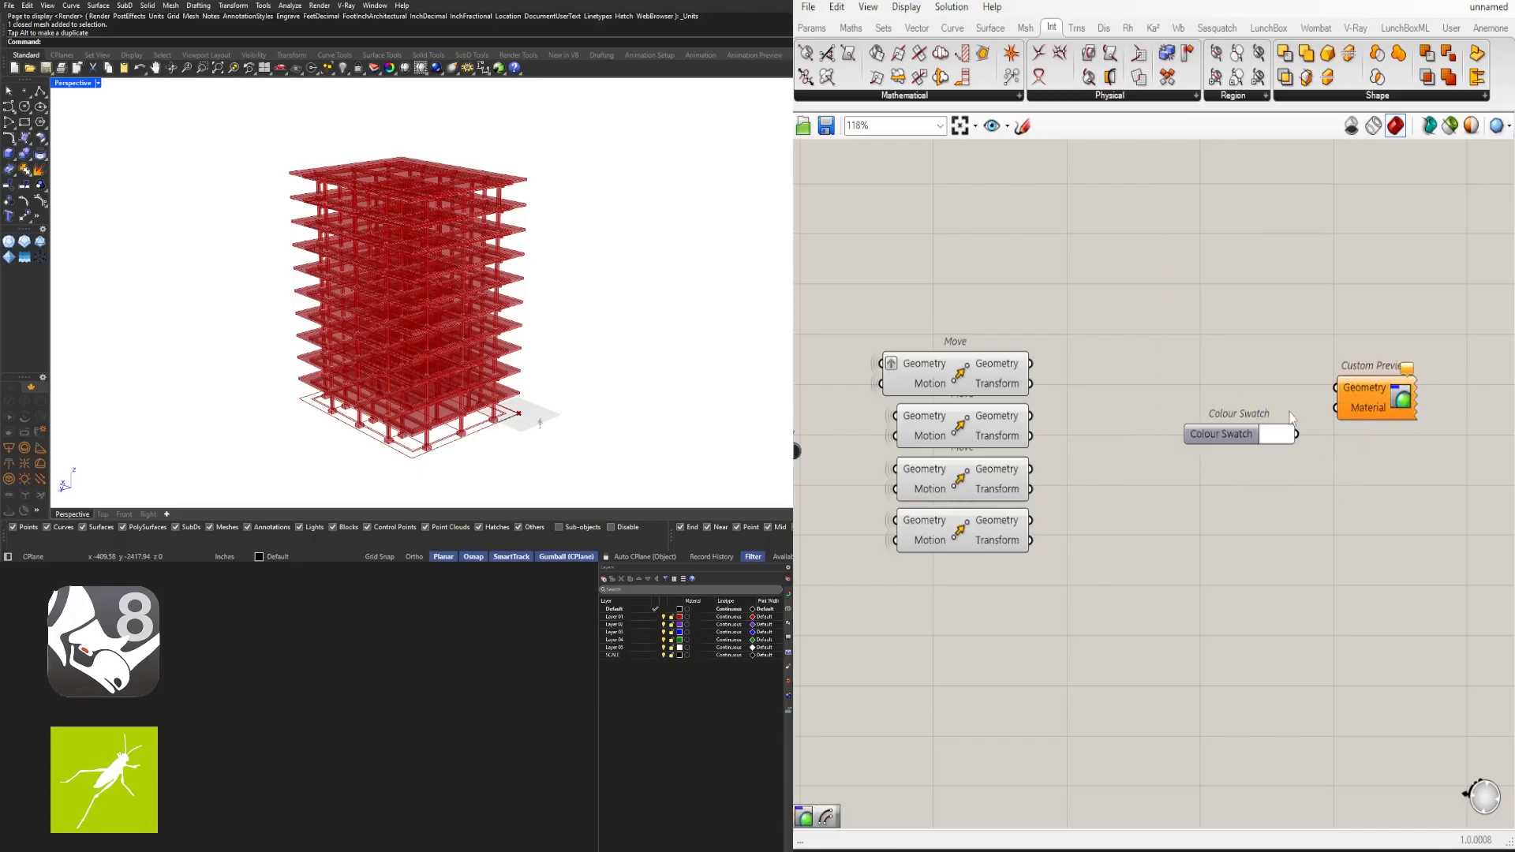
{"action": "scroll", "coordinate": [1283, 422], "scroll_direction": "up", "scroll_amount": 2}
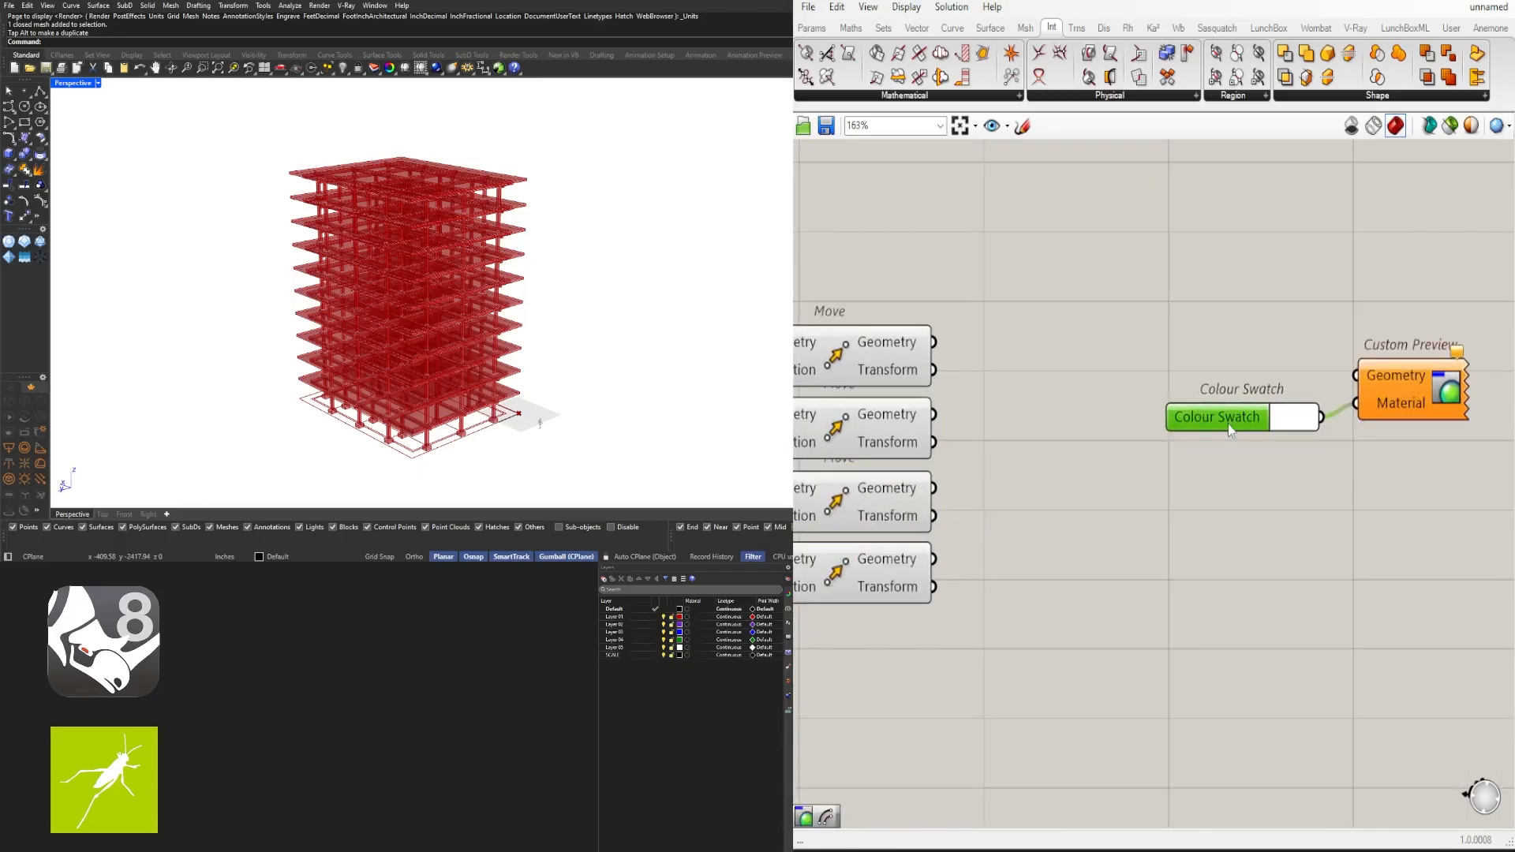
{"action": "right_click_drag", "start_coordinate": [1288, 375], "coordinate": [975, 373]}
Hide the wire of the Custom Preview's Geometry input and feed it the column Move's Geometry output
{"action": "right_click", "coordinate": [1066, 367]}
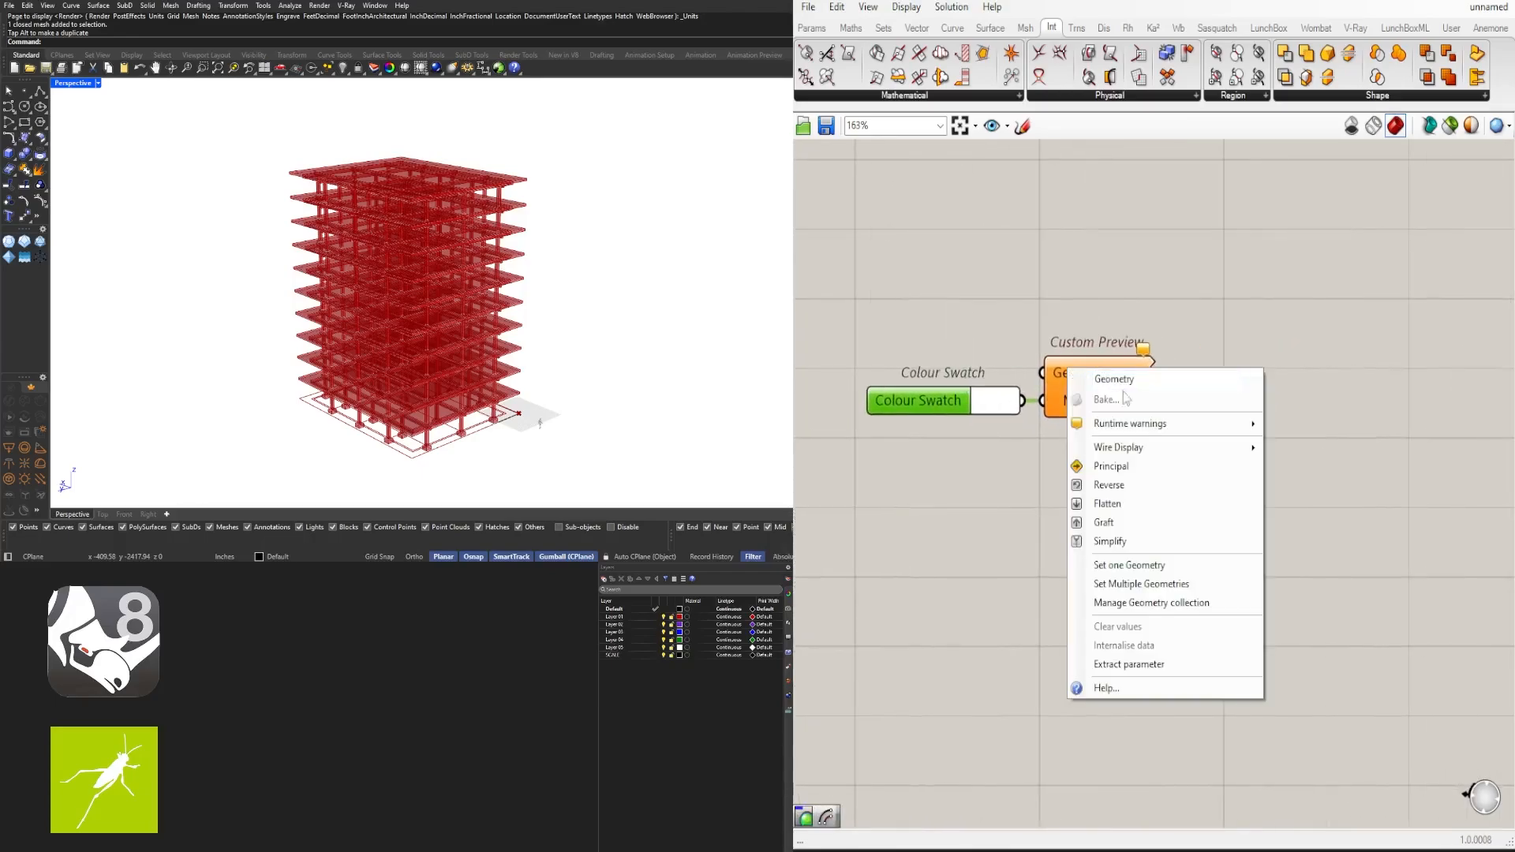
{"action": "left_click", "coordinate": [1306, 490]}
{"action": "scroll", "coordinate": [1249, 489], "scroll_direction": "down", "scroll_amount": 3}
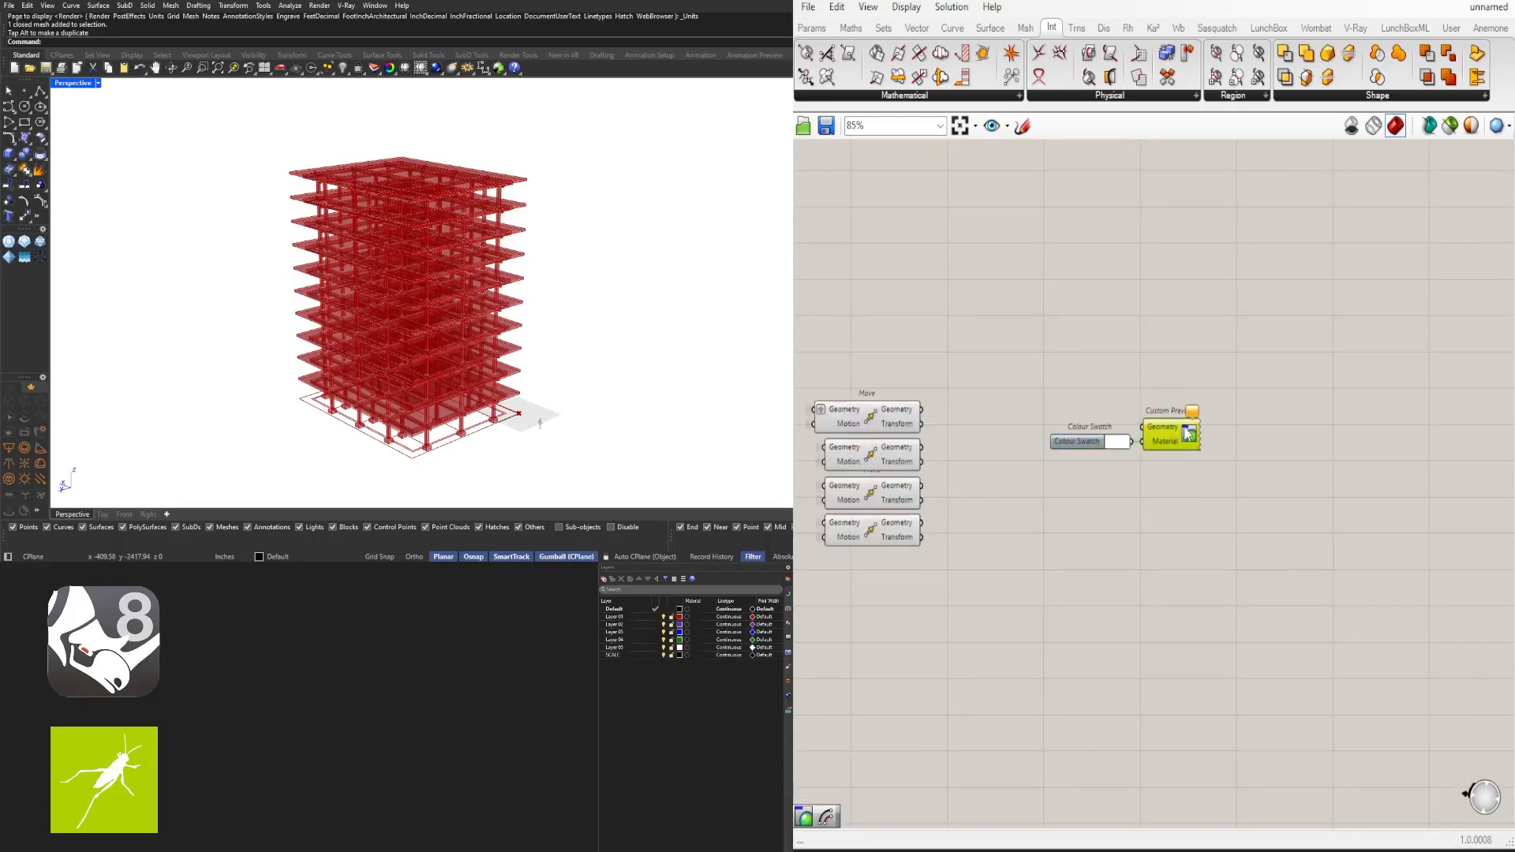
{"action": "right_click_drag", "start_coordinate": [978, 392], "coordinate": [1003, 348]}
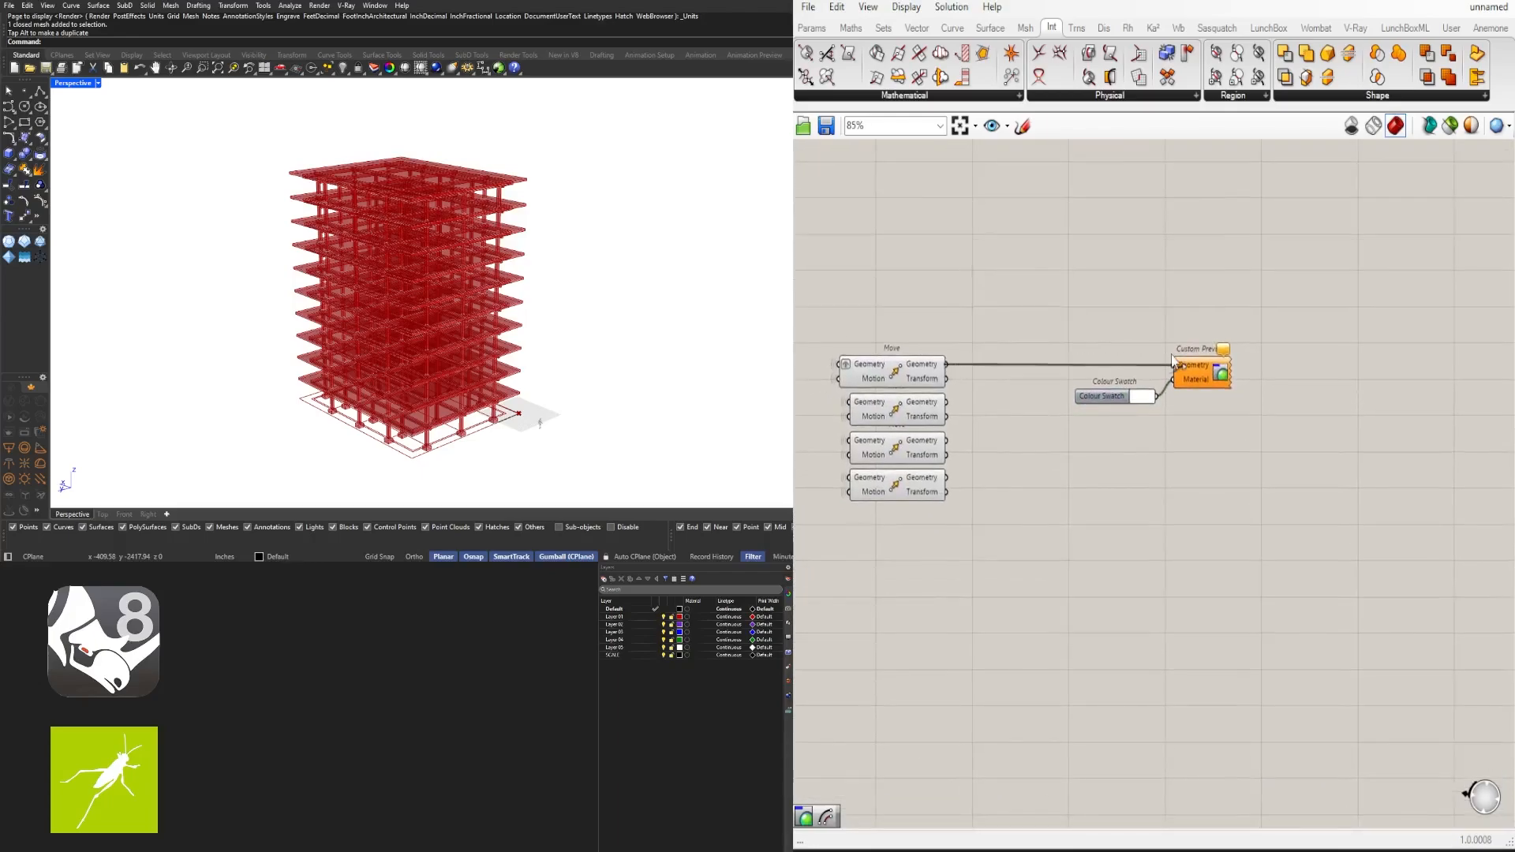
{"action": "left_click", "coordinate": [931, 375]}
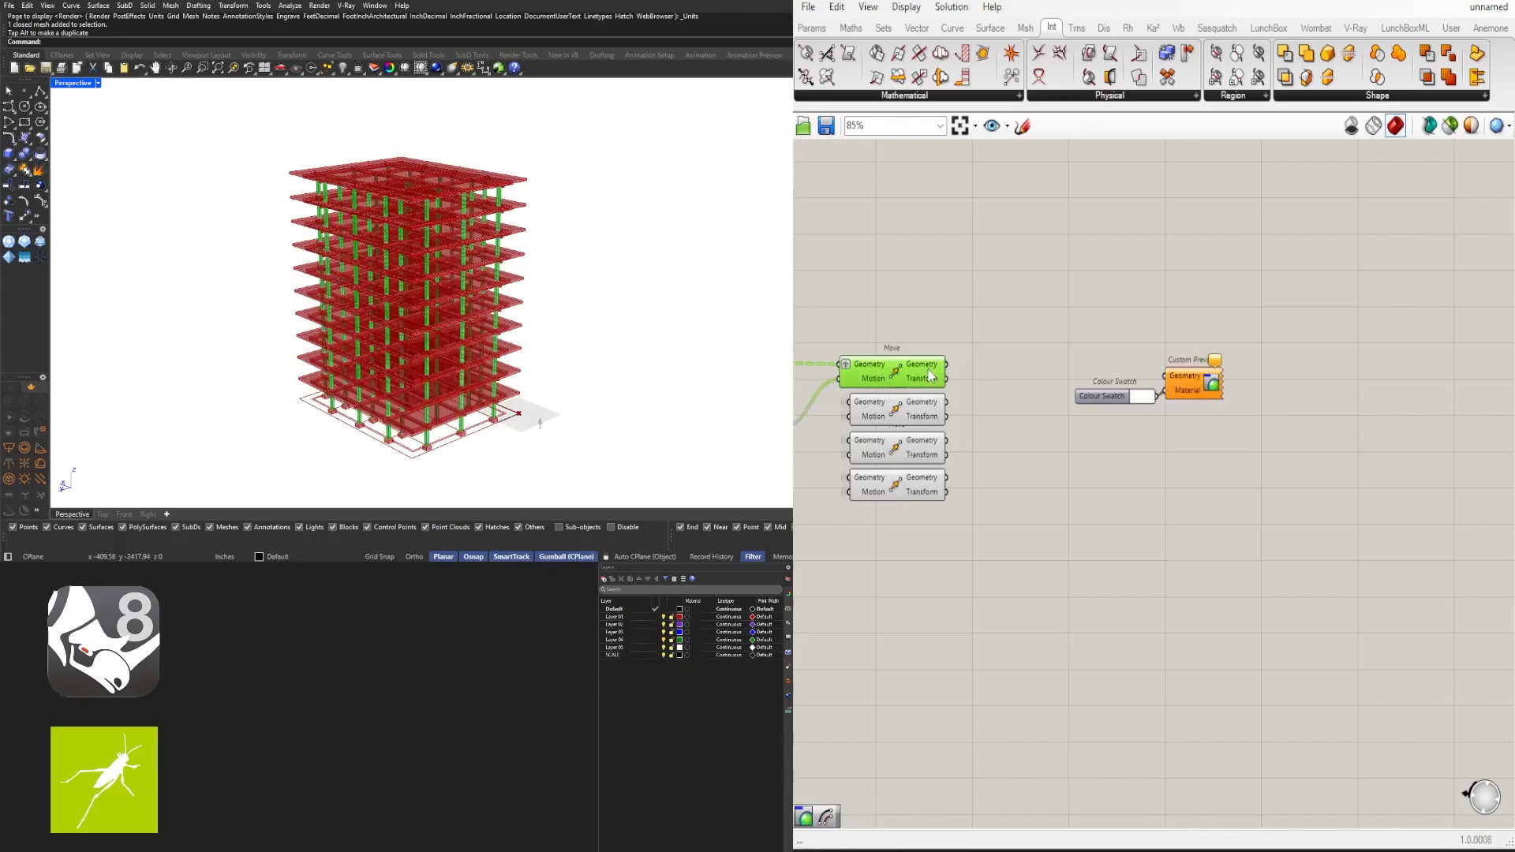
{"action": "left_click", "coordinate": [1180, 337]}
Set the Colour Swatch to a light grey with hue 0, saturation 0 and value 79
{"action": "scroll", "coordinate": [1199, 418], "scroll_direction": "up", "scroll_amount": 5}
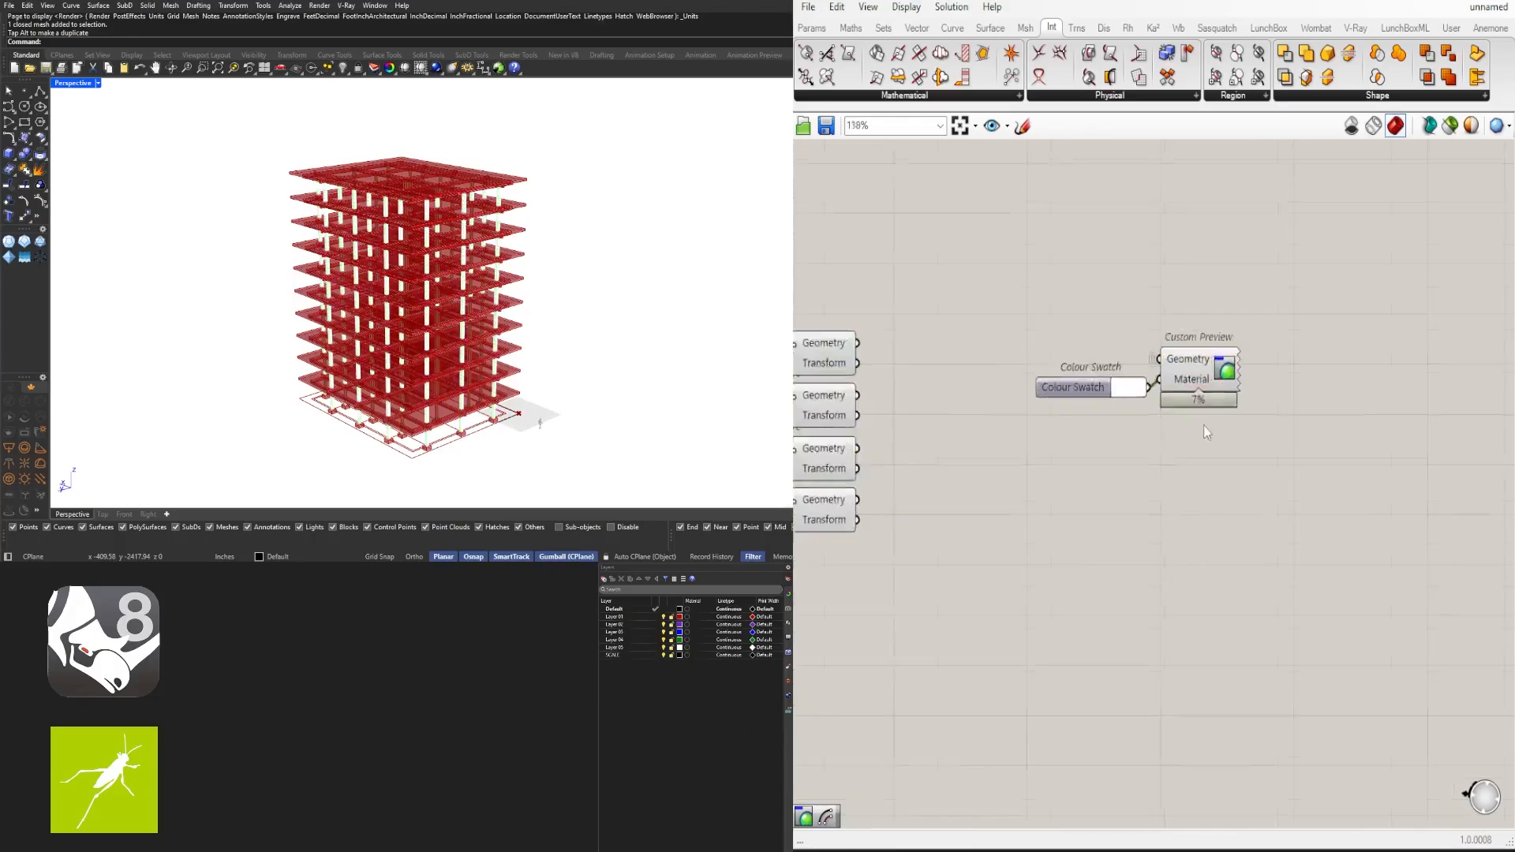
{"action": "left_click", "coordinate": [1023, 339]}
{"action": "left_click_drag", "start_coordinate": [1119, 396], "coordinate": [1143, 408]}
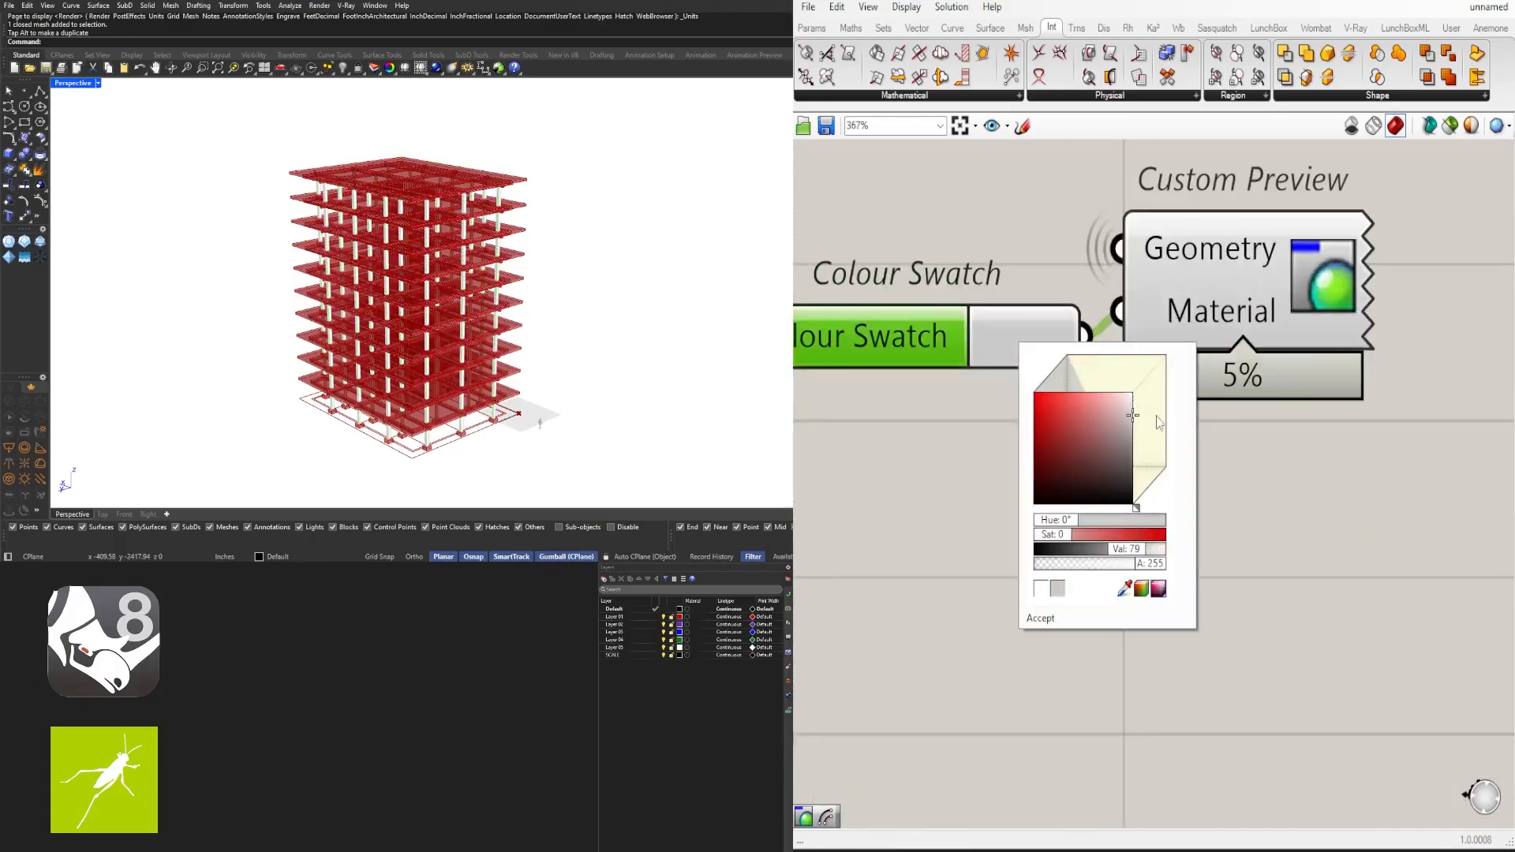
{"action": "left_click", "coordinate": [1371, 521]}
{"action": "scroll", "coordinate": [1259, 480], "scroll_direction": "down", "scroll_amount": 3}
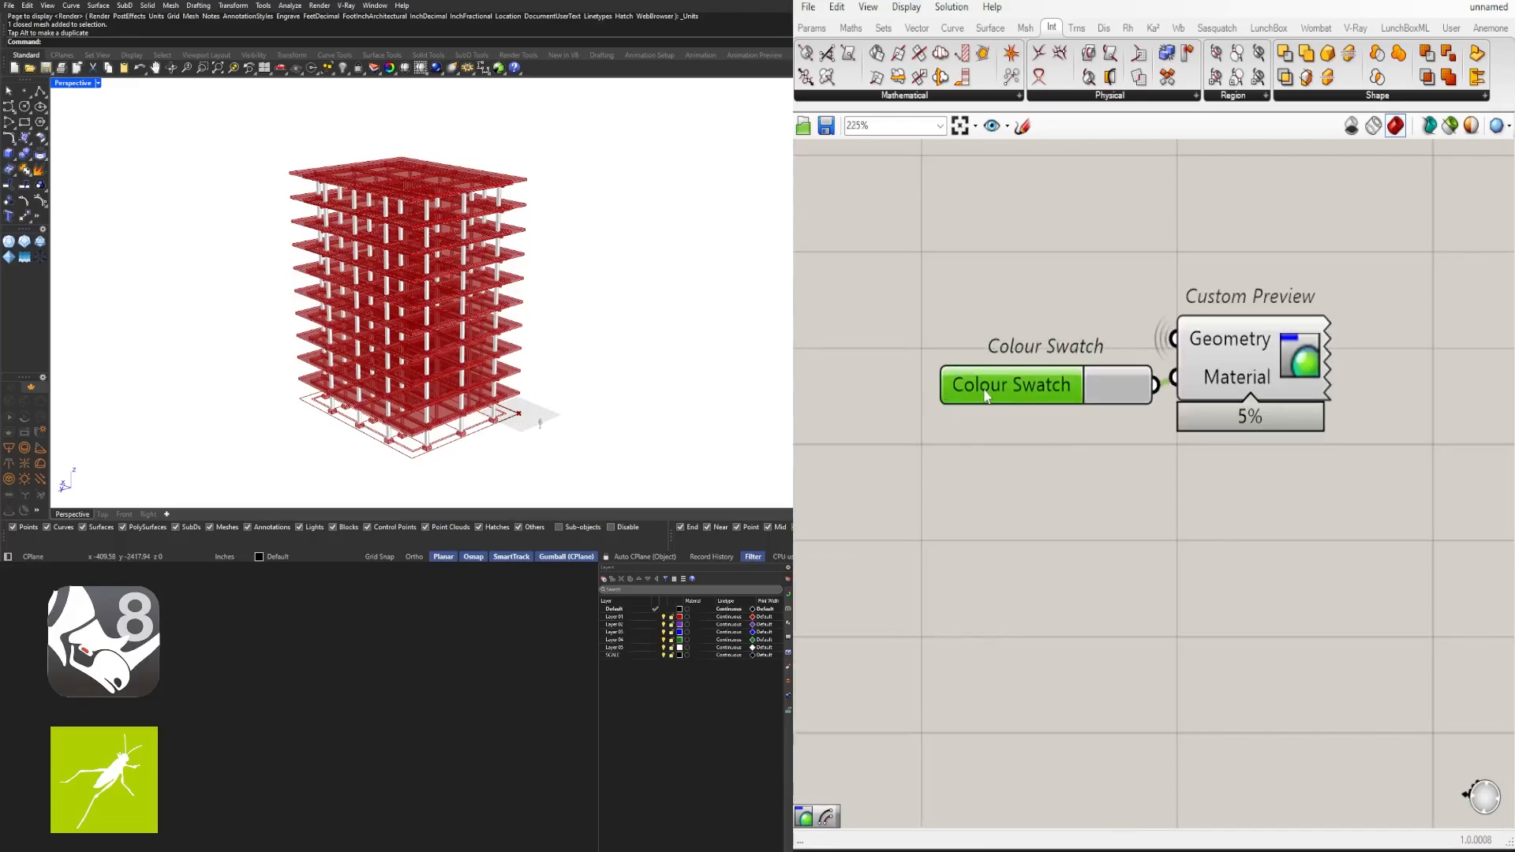
Duplicate the Colour Swatch and Custom Preview directly below and feed the copy the Geometry outputs of both beam Moves
{"action": "scroll", "coordinate": [1109, 429], "scroll_direction": "down", "scroll_amount": 3}
{"action": "left_click", "coordinate": [902, 377]}
{"action": "right_click_drag", "start_coordinate": [1247, 419], "coordinate": [1121, 408]}
{"action": "left_click_drag", "start_coordinate": [1416, 424], "coordinate": [1065, 277]}
{"action": "left_click_drag", "start_coordinate": [1216, 322], "coordinate": [1217, 392], "text": "alt"}
{"action": "left_click", "coordinate": [888, 378]}
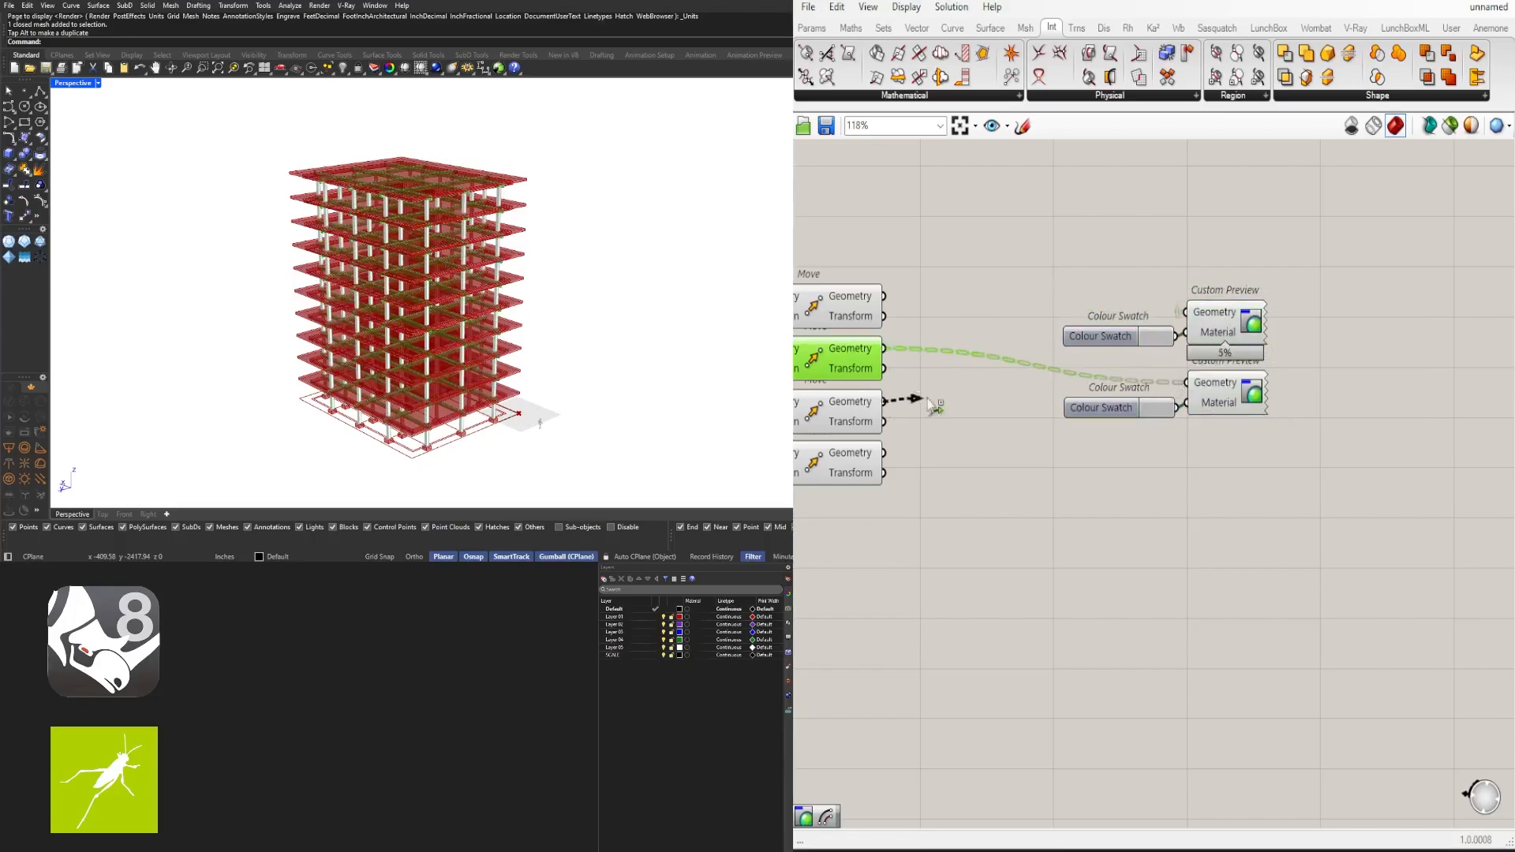
{"action": "left_click_drag", "start_coordinate": [1179, 387], "coordinate": [1185, 383]}
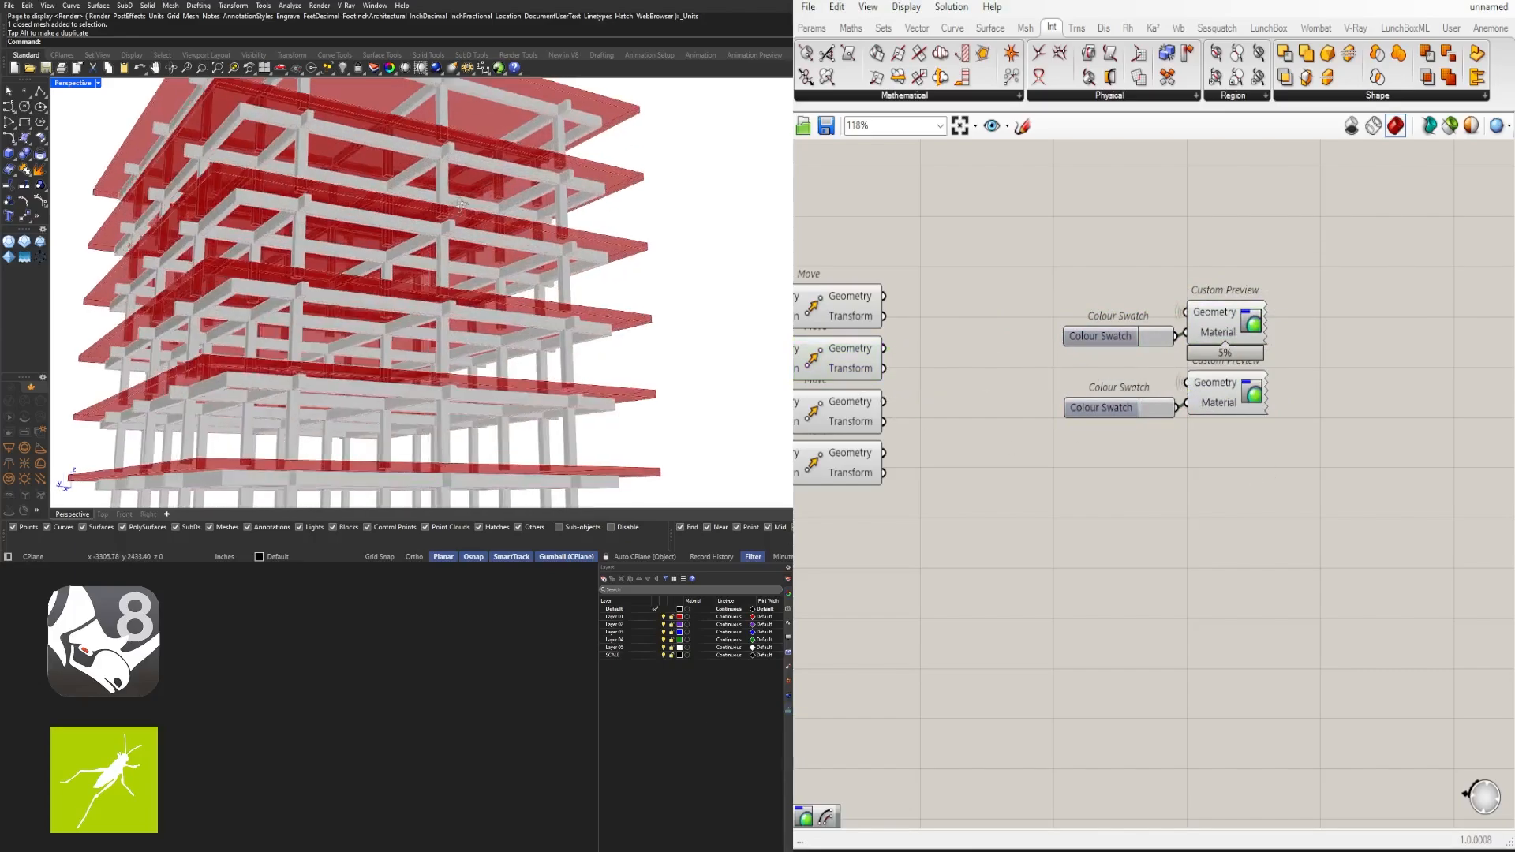
Set the second Colour Swatch to a darker neutral grey with hue 0 and saturation 0, and align it with its Custom Preview
{"action": "scroll", "coordinate": [1137, 407], "scroll_direction": "up", "scroll_amount": 5}
{"action": "left_click", "coordinate": [1176, 407]}
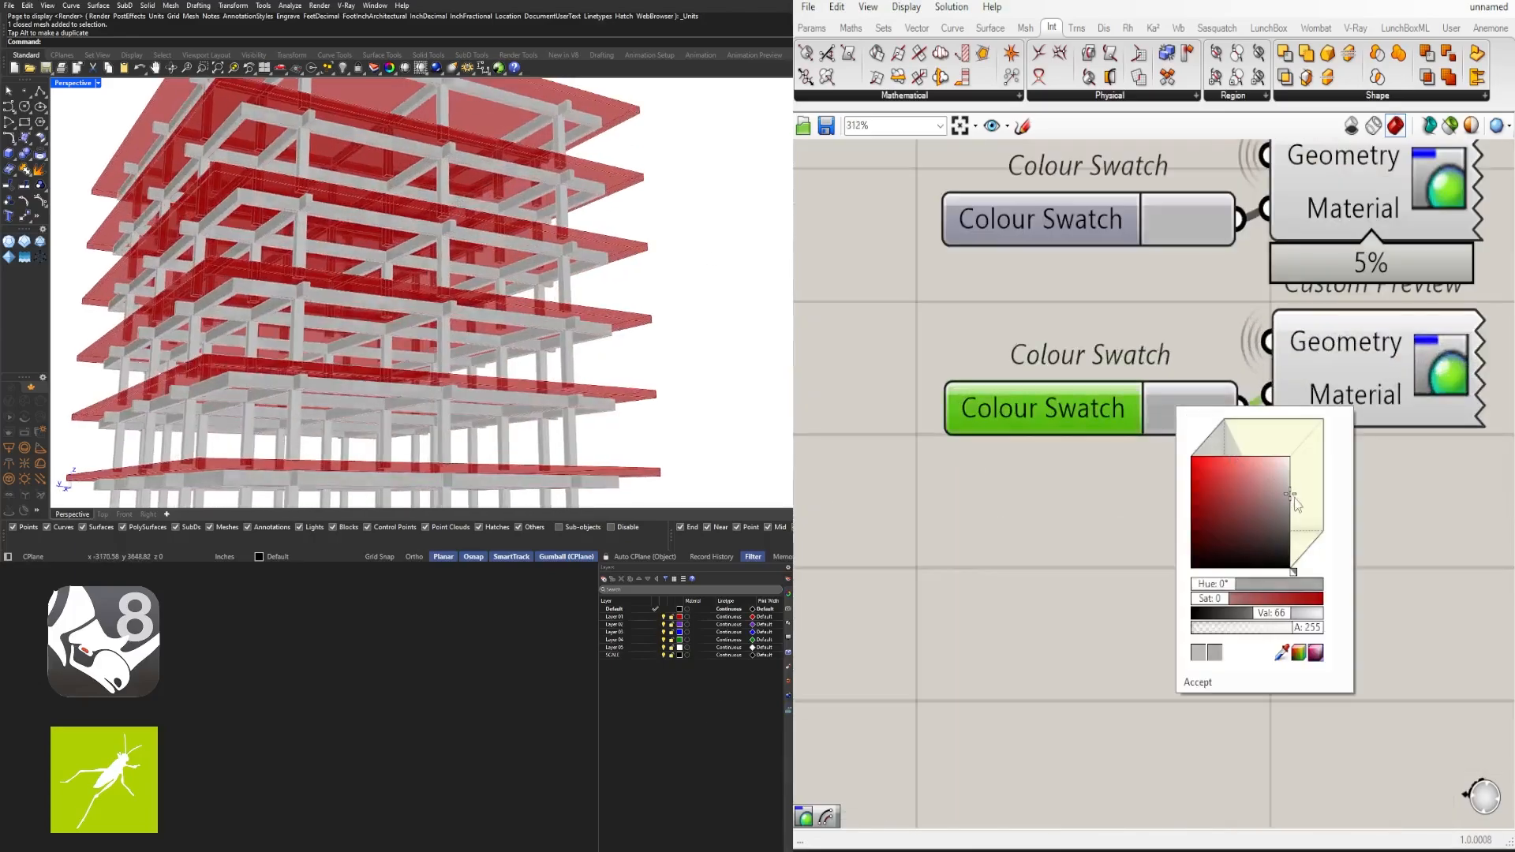
{"action": "left_click_drag", "start_coordinate": [1314, 518], "coordinate": [1321, 528]}
{"action": "left_click", "coordinate": [1386, 549]}
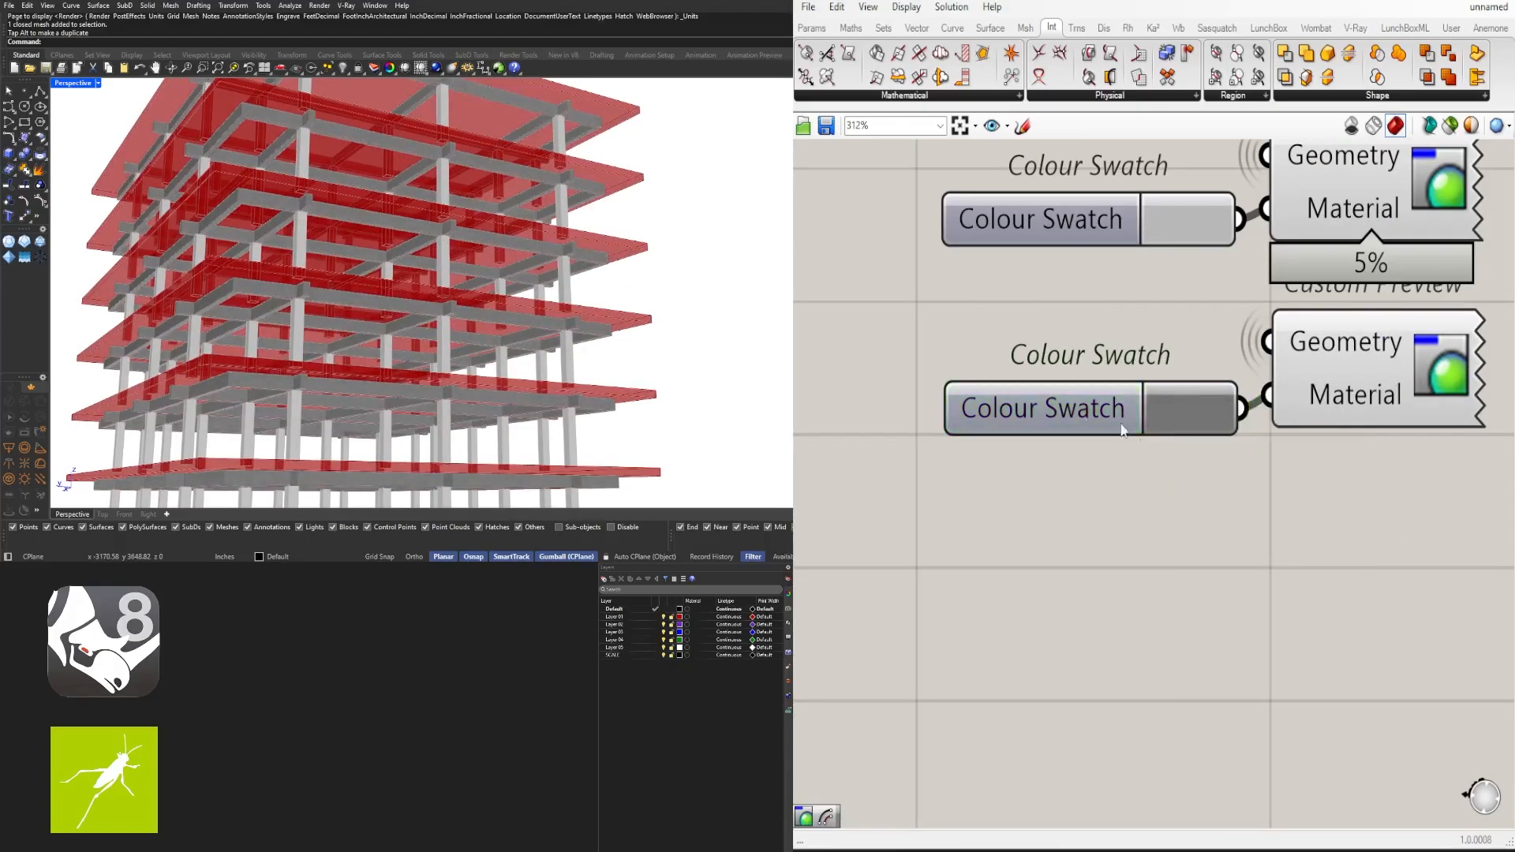
{"action": "left_click_drag", "start_coordinate": [1020, 422], "coordinate": [1014, 408]}
{"action": "scroll", "coordinate": [376, 281], "scroll_direction": "down", "scroll_amount": 4}
{"action": "right_click_drag", "start_coordinate": [376, 281], "coordinate": [395, 355]}
{"action": "scroll", "coordinate": [1165, 506], "scroll_direction": "down", "scroll_amount": 5}
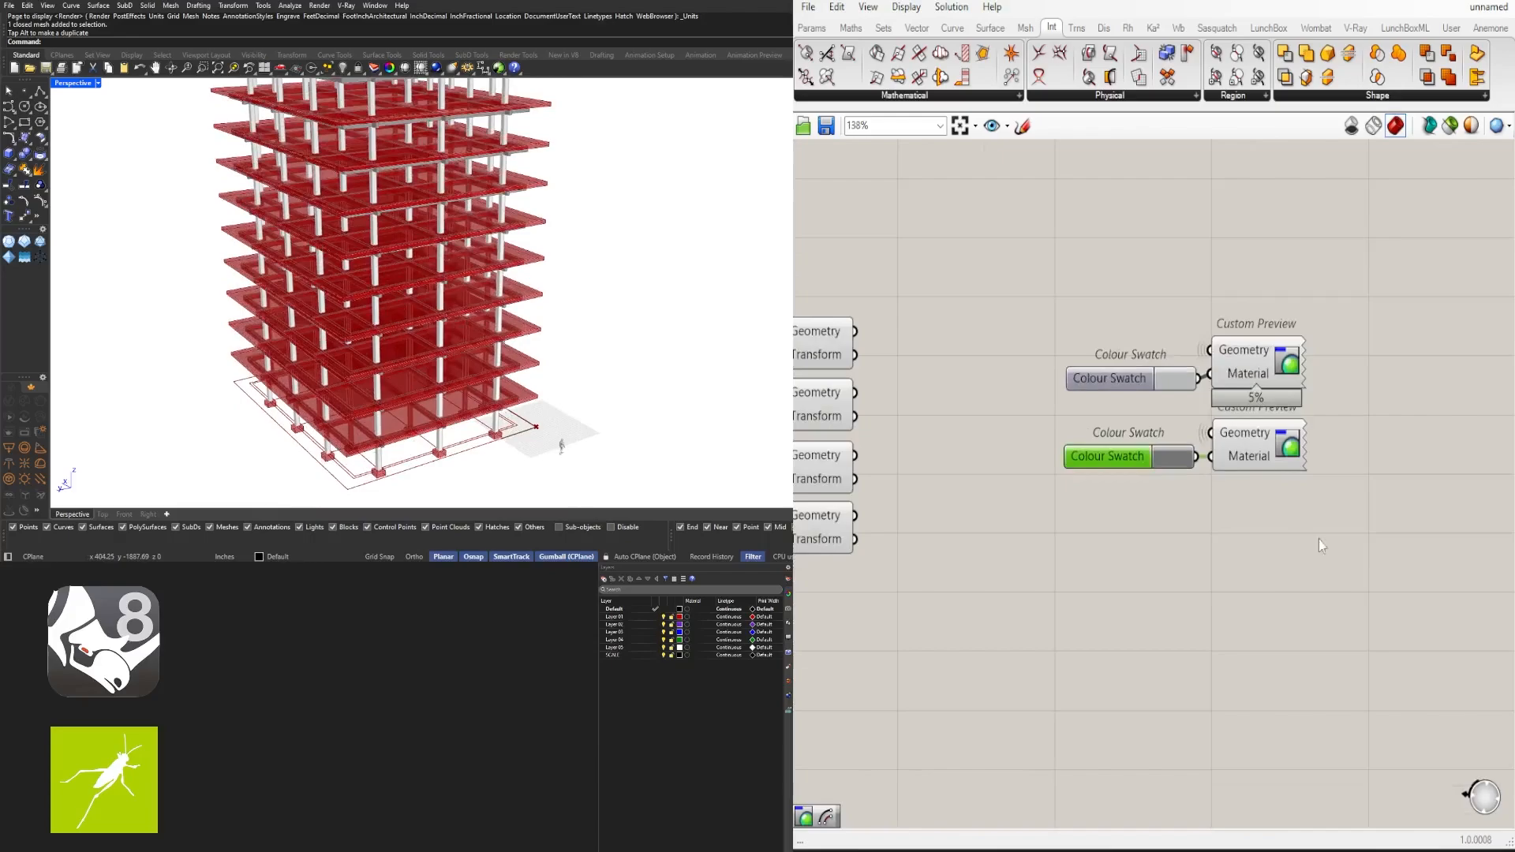
Duplicate the light grey Colour Swatch and its Custom Preview below the others and feed the copy the slab Move's Geometry output
{"action": "left_click_drag", "start_coordinate": [1319, 538], "coordinate": [1087, 443]}
{"action": "left_click", "coordinate": [1327, 335]}
{"action": "left_click_drag", "start_coordinate": [1331, 287], "coordinate": [1163, 388]}
{"action": "left_click_drag", "start_coordinate": [1261, 359], "coordinate": [1207, 507], "text": "alt"}
{"action": "left_click", "coordinate": [1272, 646]}
{"action": "right_click_drag", "start_coordinate": [412, 372], "coordinate": [386, 428]}
{"action": "scroll", "coordinate": [1353, 387], "scroll_direction": "down", "scroll_amount": 6}
Turn on the preview of the slab's Boundary Surfaces component
{"action": "right_click_drag", "start_coordinate": [1112, 561], "coordinate": [1333, 608]}
{"action": "scroll", "coordinate": [1158, 466], "scroll_direction": "up", "scroll_amount": 3}
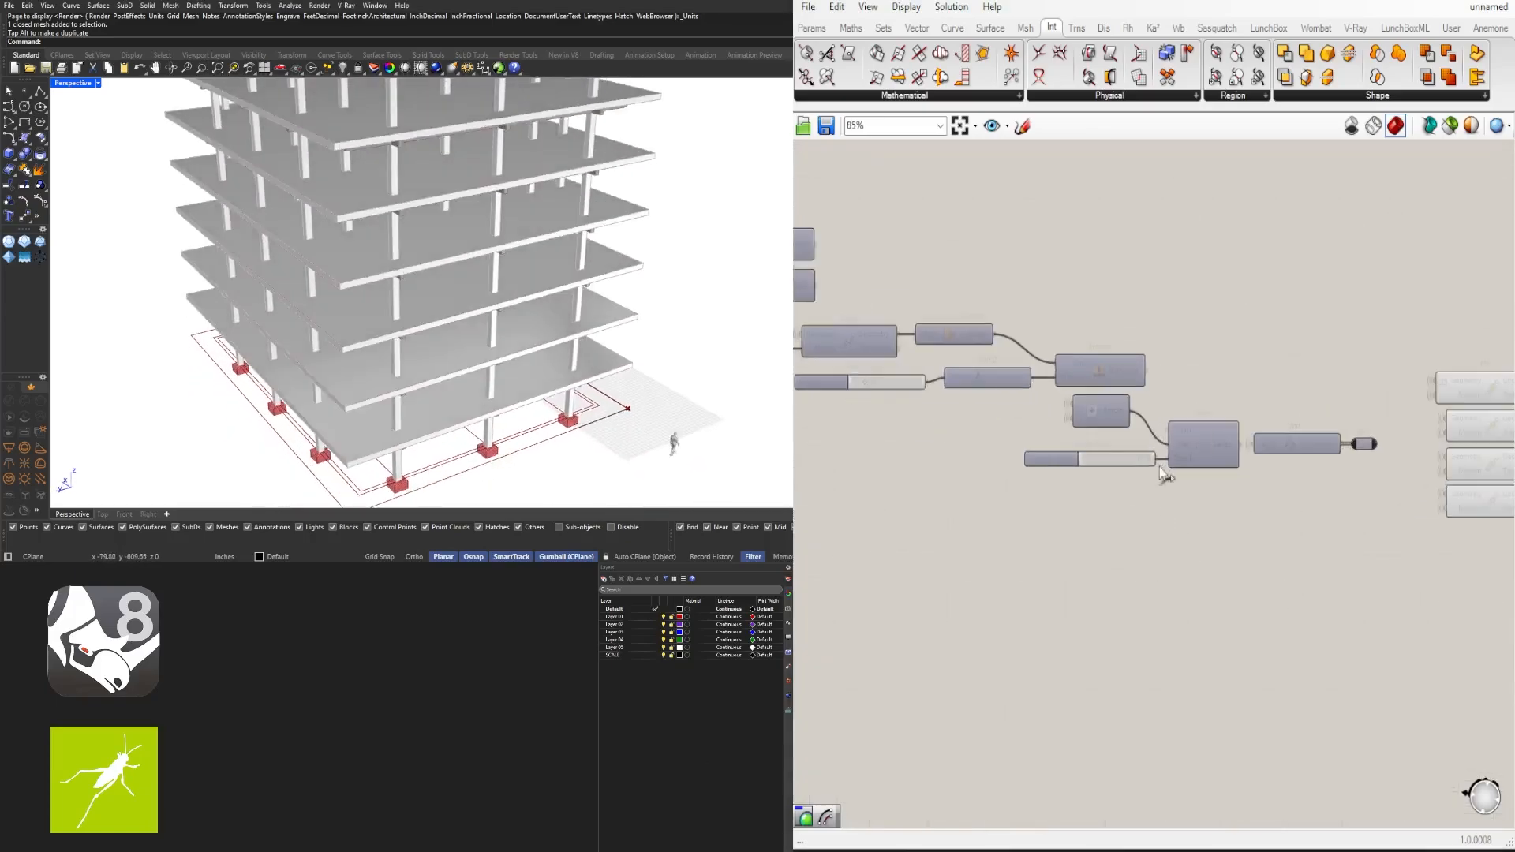
{"action": "right_click_drag", "start_coordinate": [949, 453], "coordinate": [1044, 532]}
{"action": "scroll", "coordinate": [1056, 398], "scroll_direction": "up", "scroll_amount": 2}
{"action": "scroll", "coordinate": [1041, 436], "scroll_direction": "up", "scroll_amount": 1}
{"action": "middle_click", "coordinate": [1052, 430]}
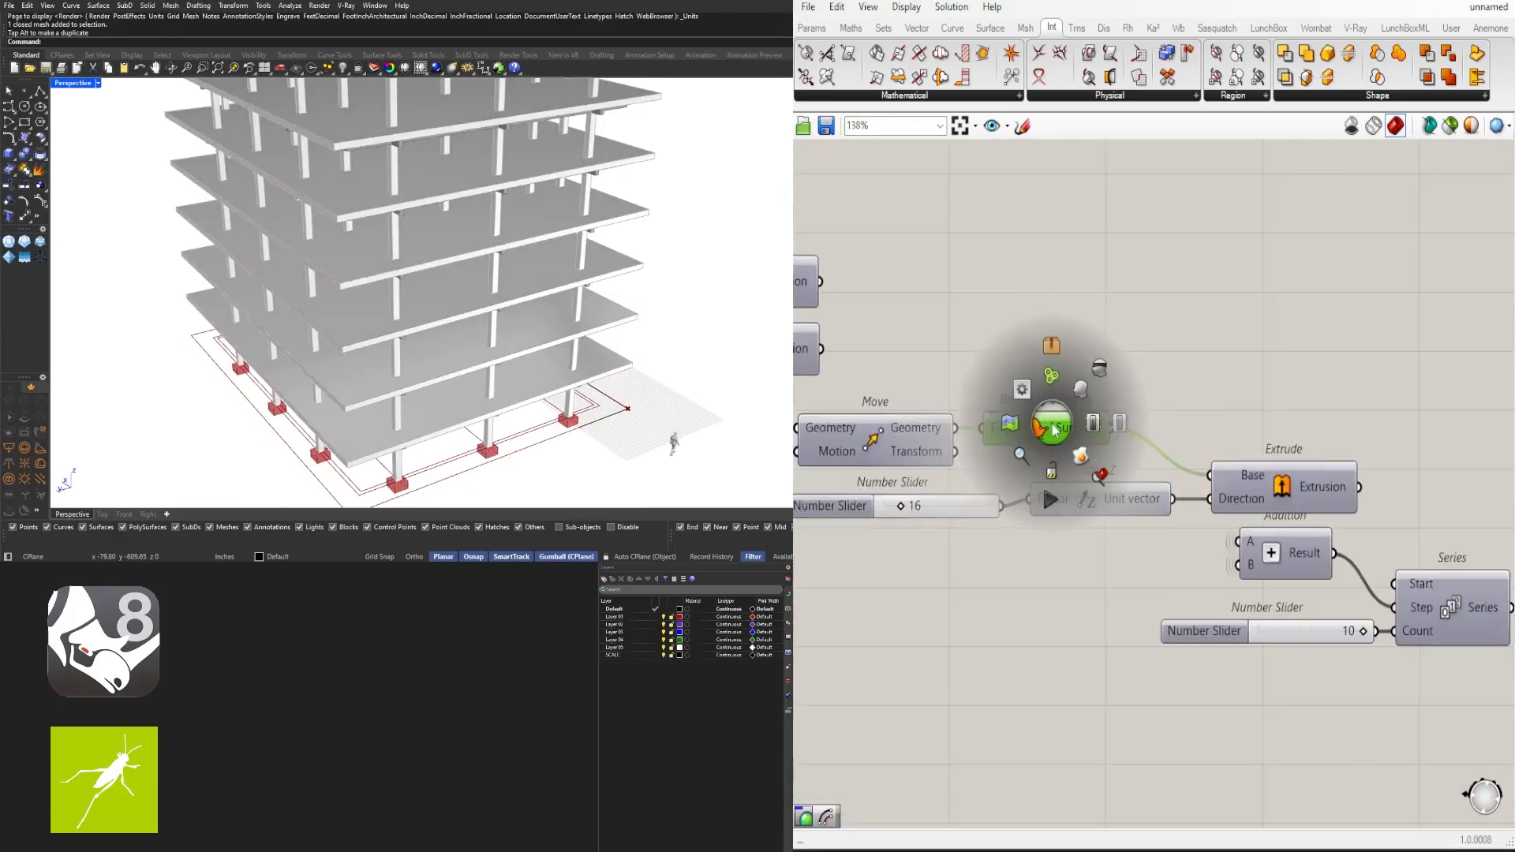
{"action": "left_click", "coordinate": [1080, 396]}
Shift Boundary Surfaces and all components downstream of it further along to open a gap after the slab outline's Move component
{"action": "right_click_drag", "start_coordinate": [359, 450], "coordinate": [408, 190]}
{"action": "scroll", "coordinate": [393, 356], "scroll_direction": "up", "scroll_amount": 8}
{"action": "scroll", "coordinate": [1136, 318], "scroll_direction": "down", "scroll_amount": 6}
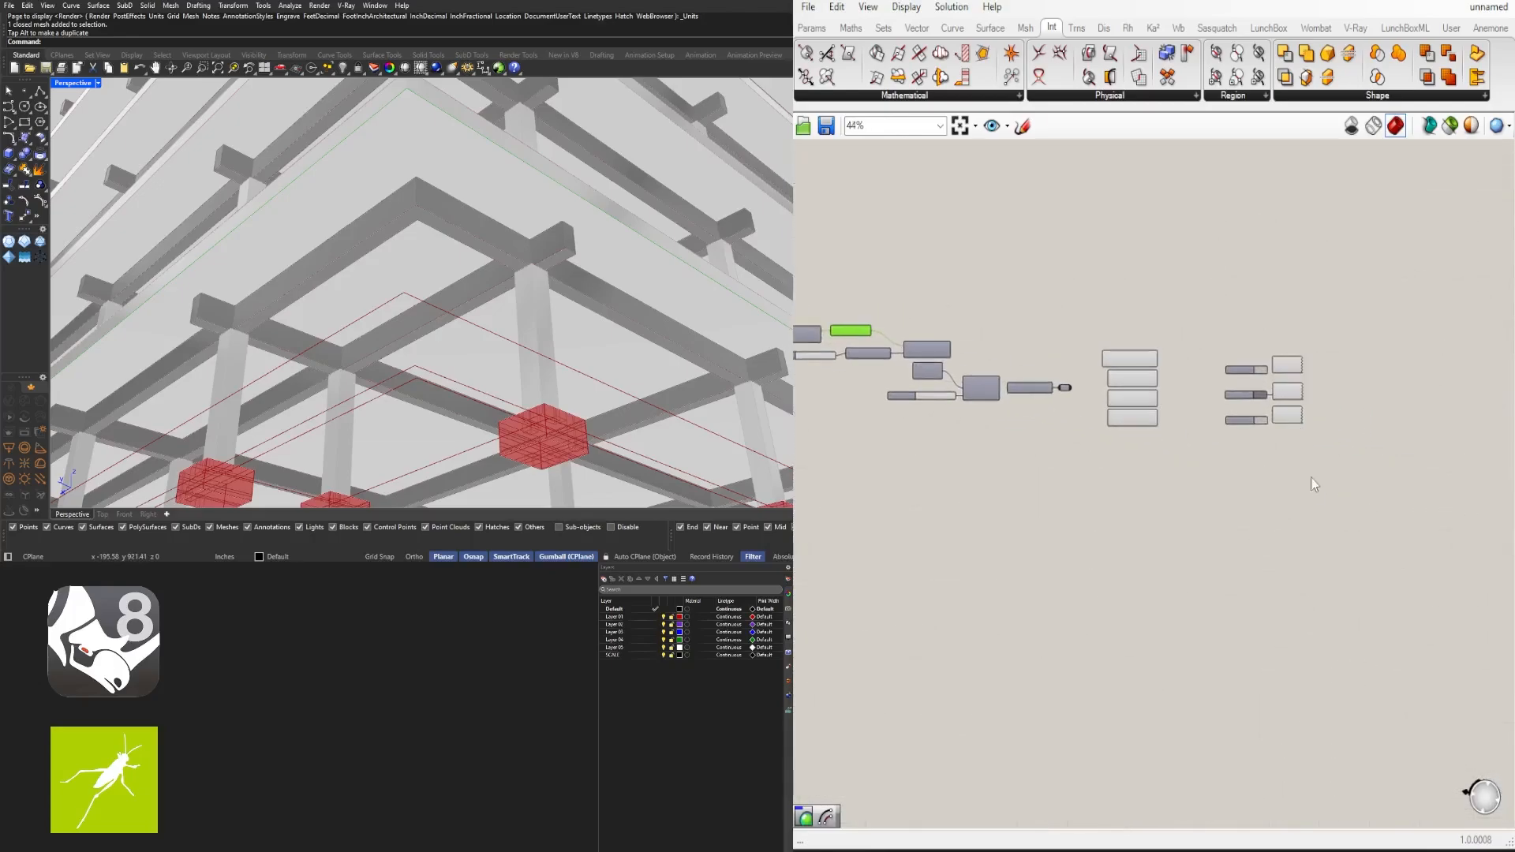
{"action": "left_click_drag", "start_coordinate": [1352, 490], "coordinate": [920, 341]}
{"action": "scroll", "coordinate": [1039, 454], "scroll_direction": "up", "scroll_amount": 3}
{"action": "scroll", "coordinate": [1039, 454], "scroll_direction": "up", "scroll_amount": 2}
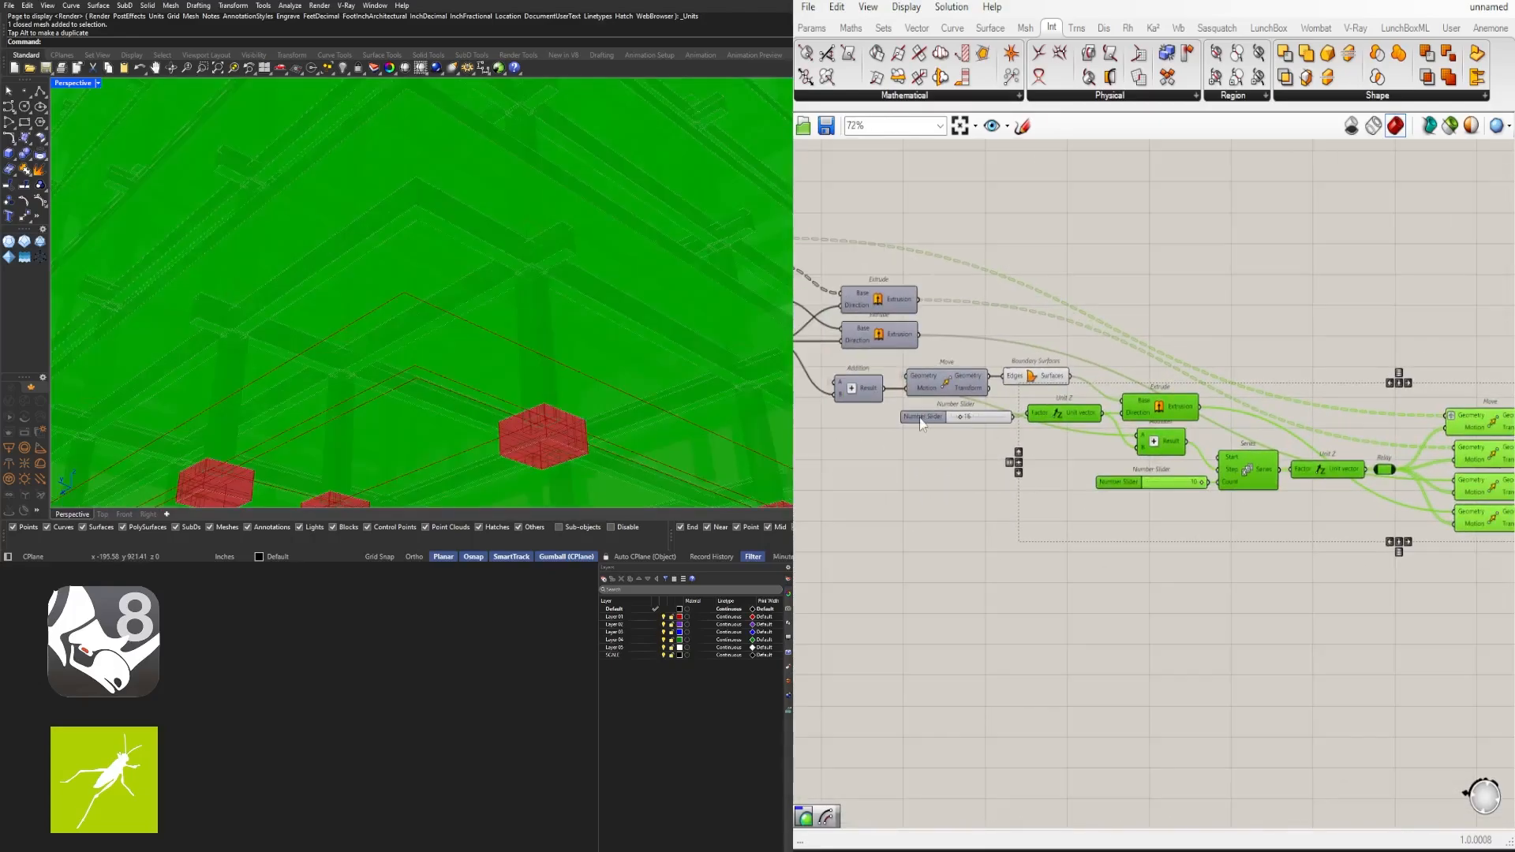
{"action": "left_click", "coordinate": [1181, 367]}
{"action": "left_click_drag", "start_coordinate": [1007, 371], "coordinate": [1268, 371]}
{"action": "left_click_drag", "start_coordinate": [893, 392], "coordinate": [901, 389]}
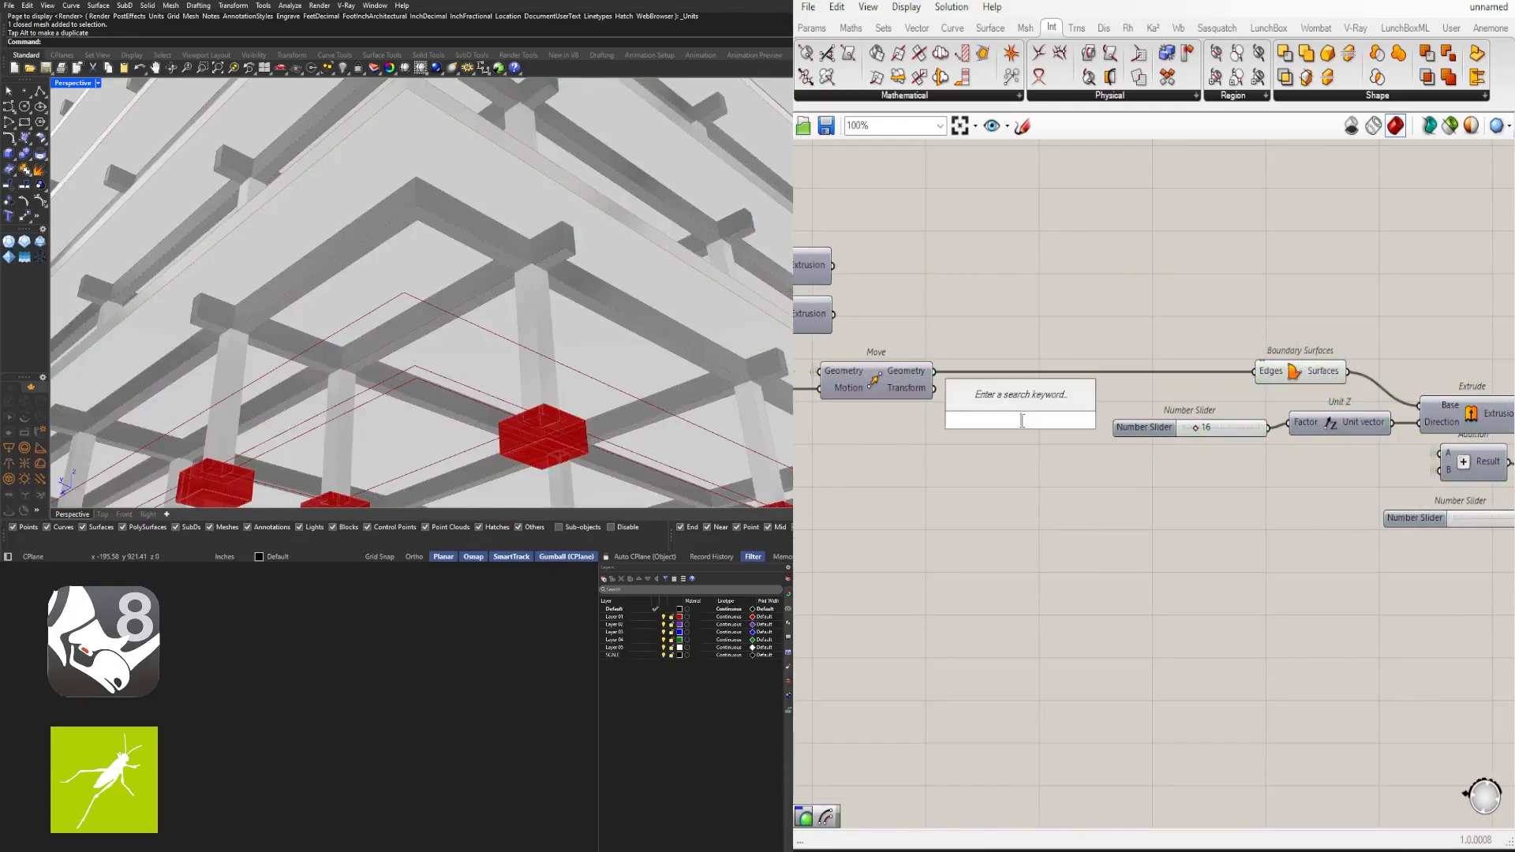
Add a curve Fillet component and insert it between the Move's Geometry output and Boundary Surfaces, with a Relay on the outgoing wire
{"action": "type", "text": "fillet"}
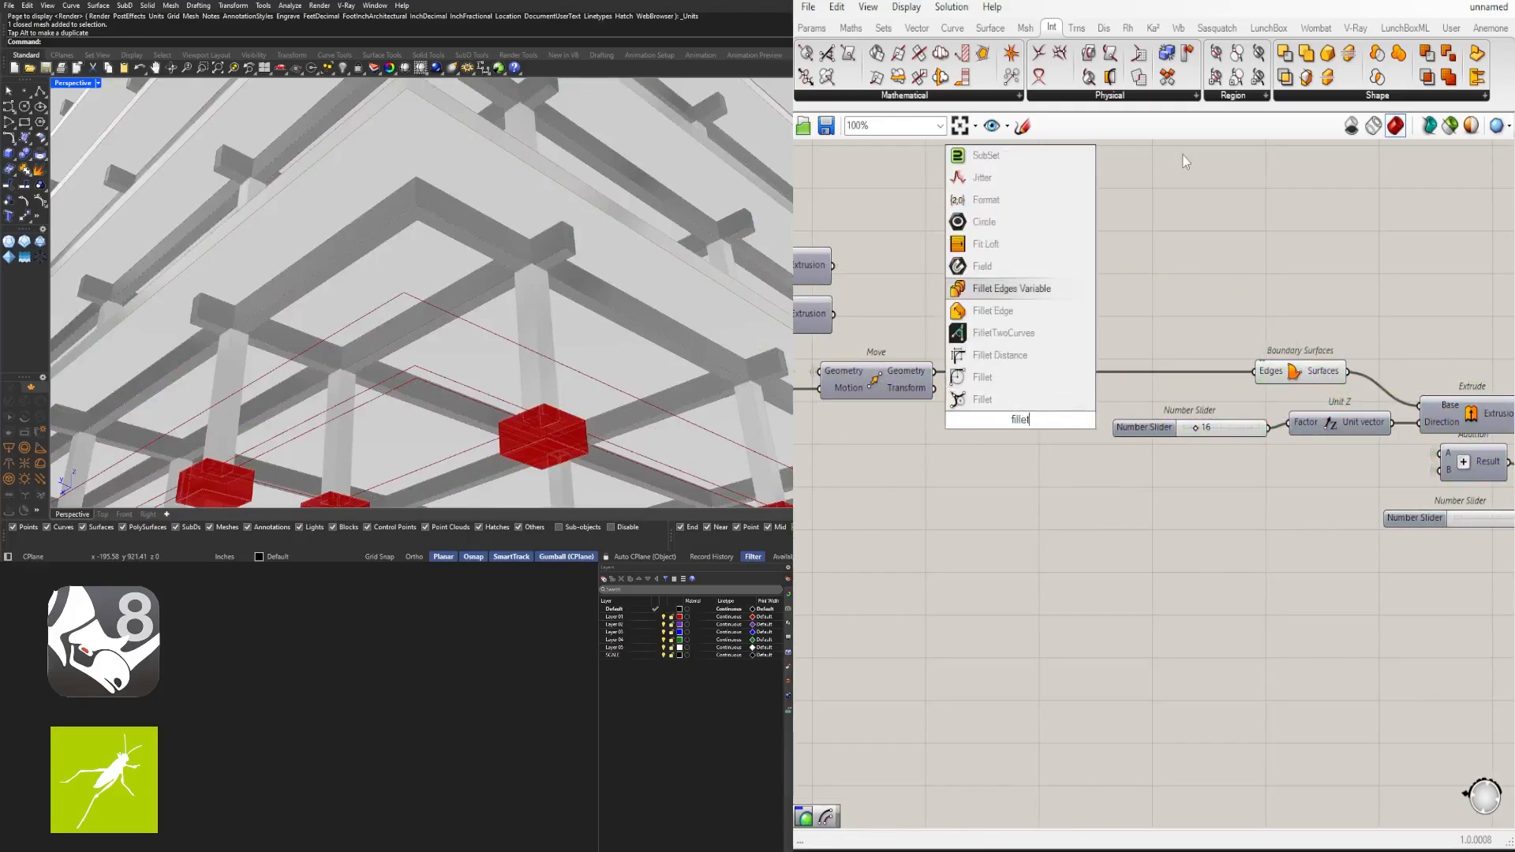
{"action": "left_click", "coordinate": [982, 399]}
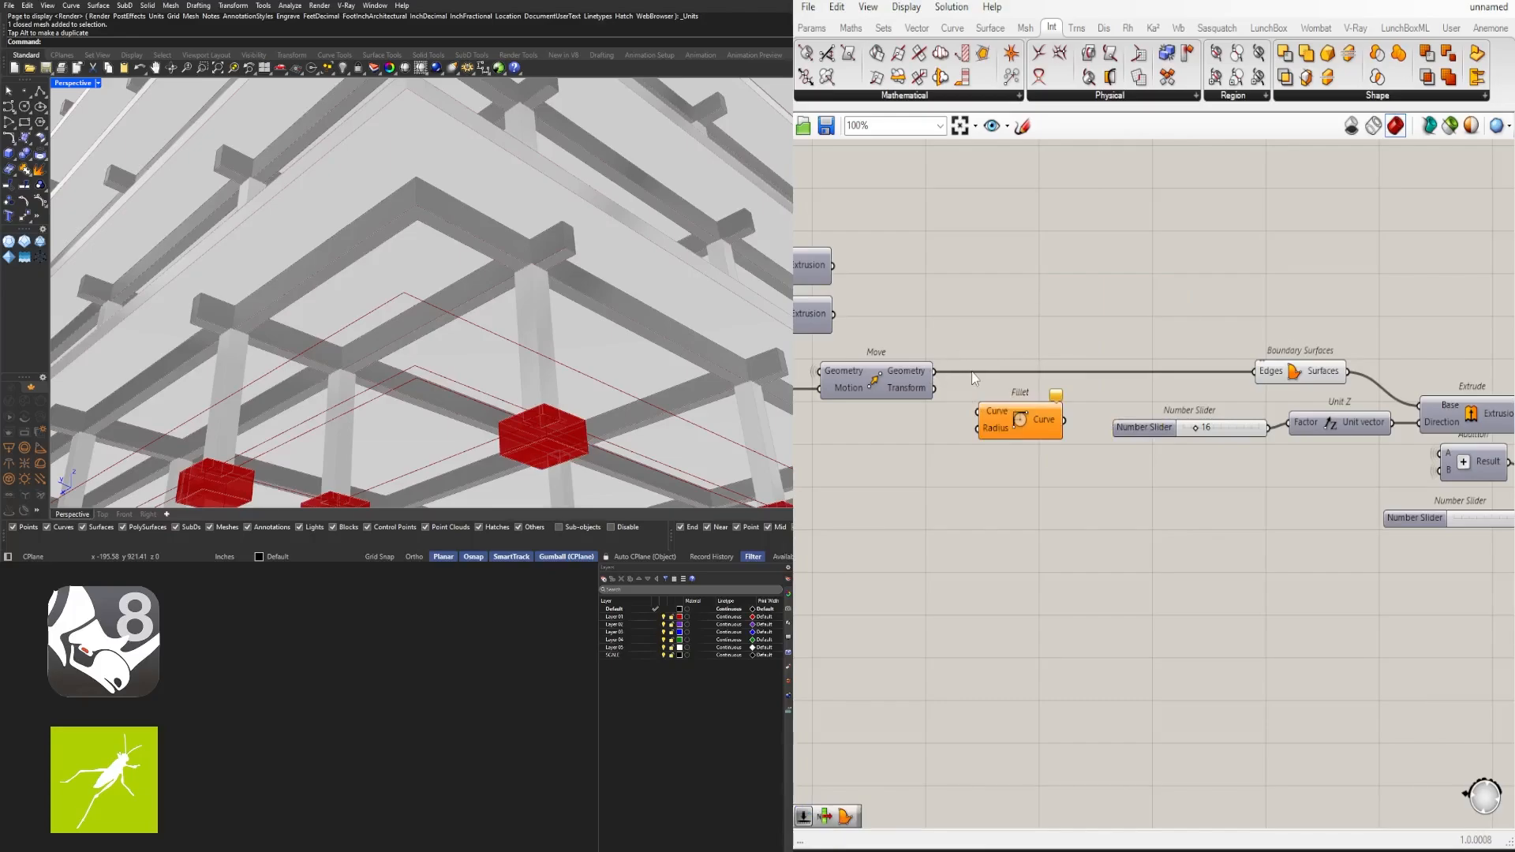
{"action": "double_click", "coordinate": [980, 372]}
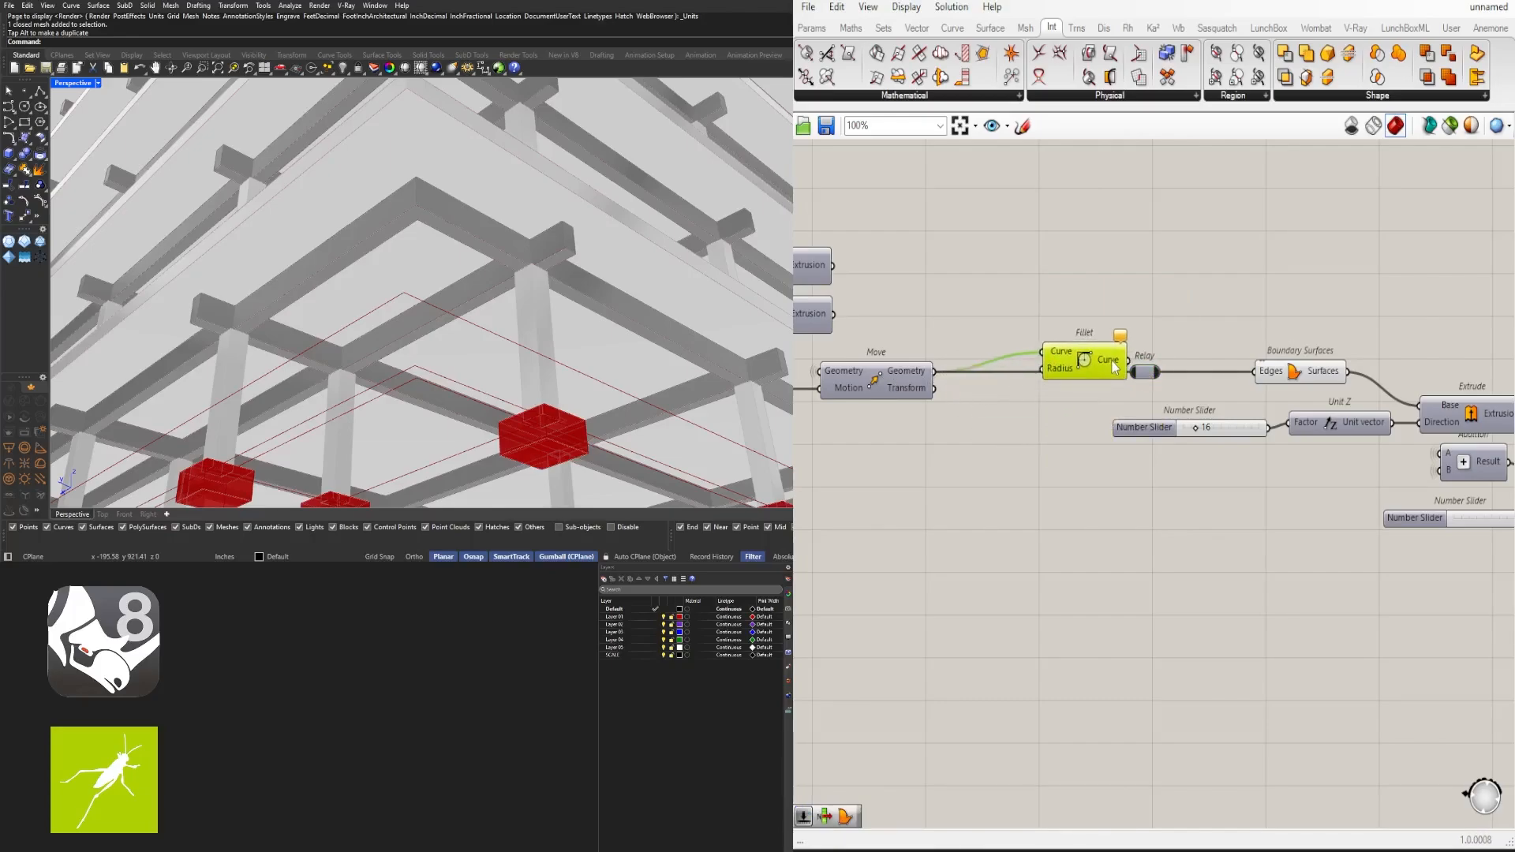
{"action": "left_click_drag", "start_coordinate": [1126, 371], "coordinate": [1133, 371]}
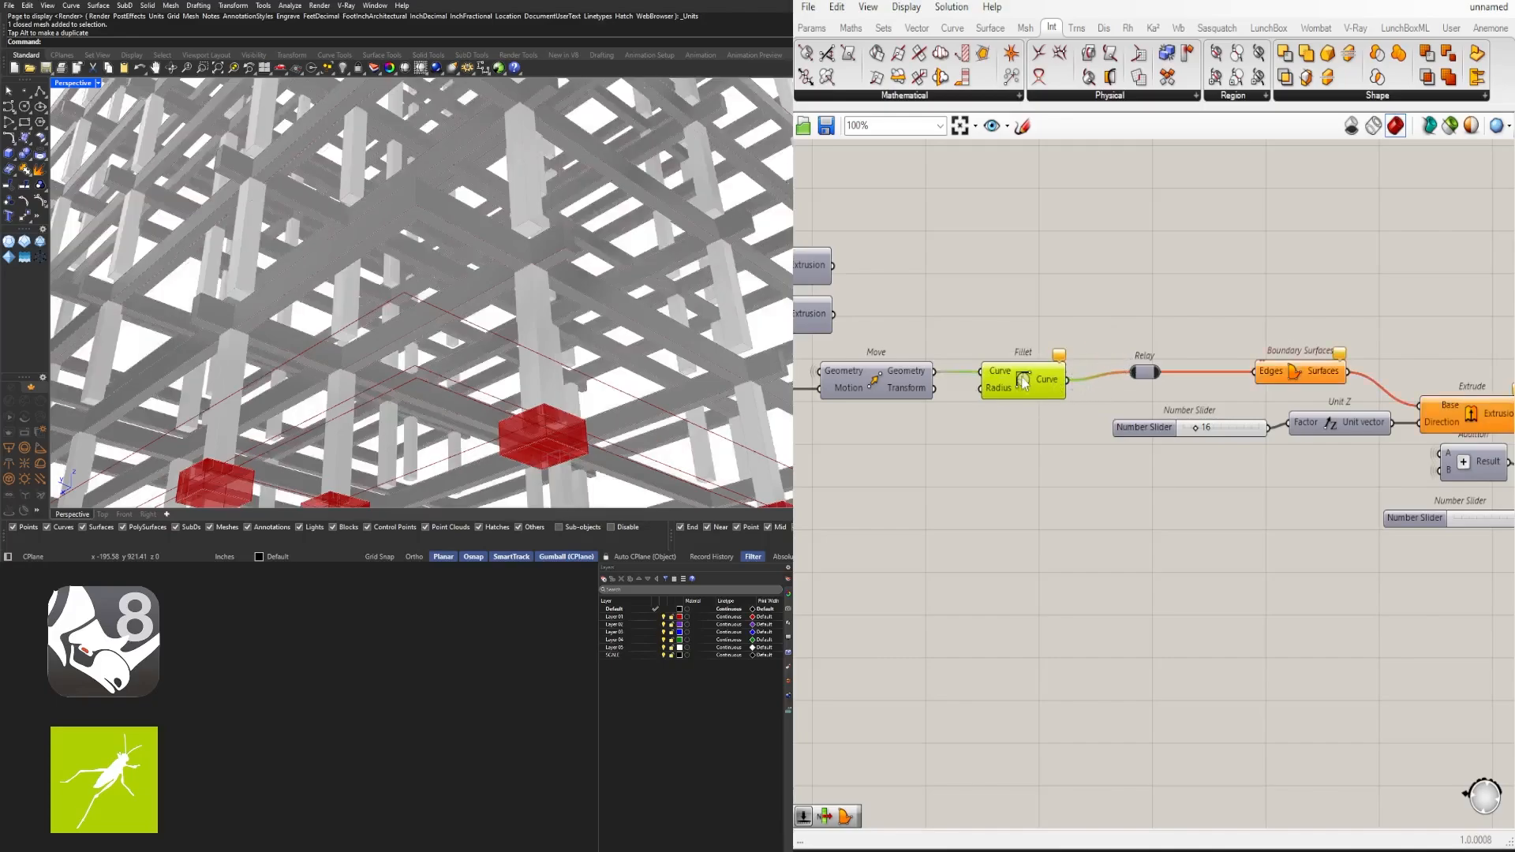
Duplicate the 5.00 Number Slider and its Cluster that drive the first Offset Curve's distance
{"action": "double_click", "coordinate": [878, 461]}
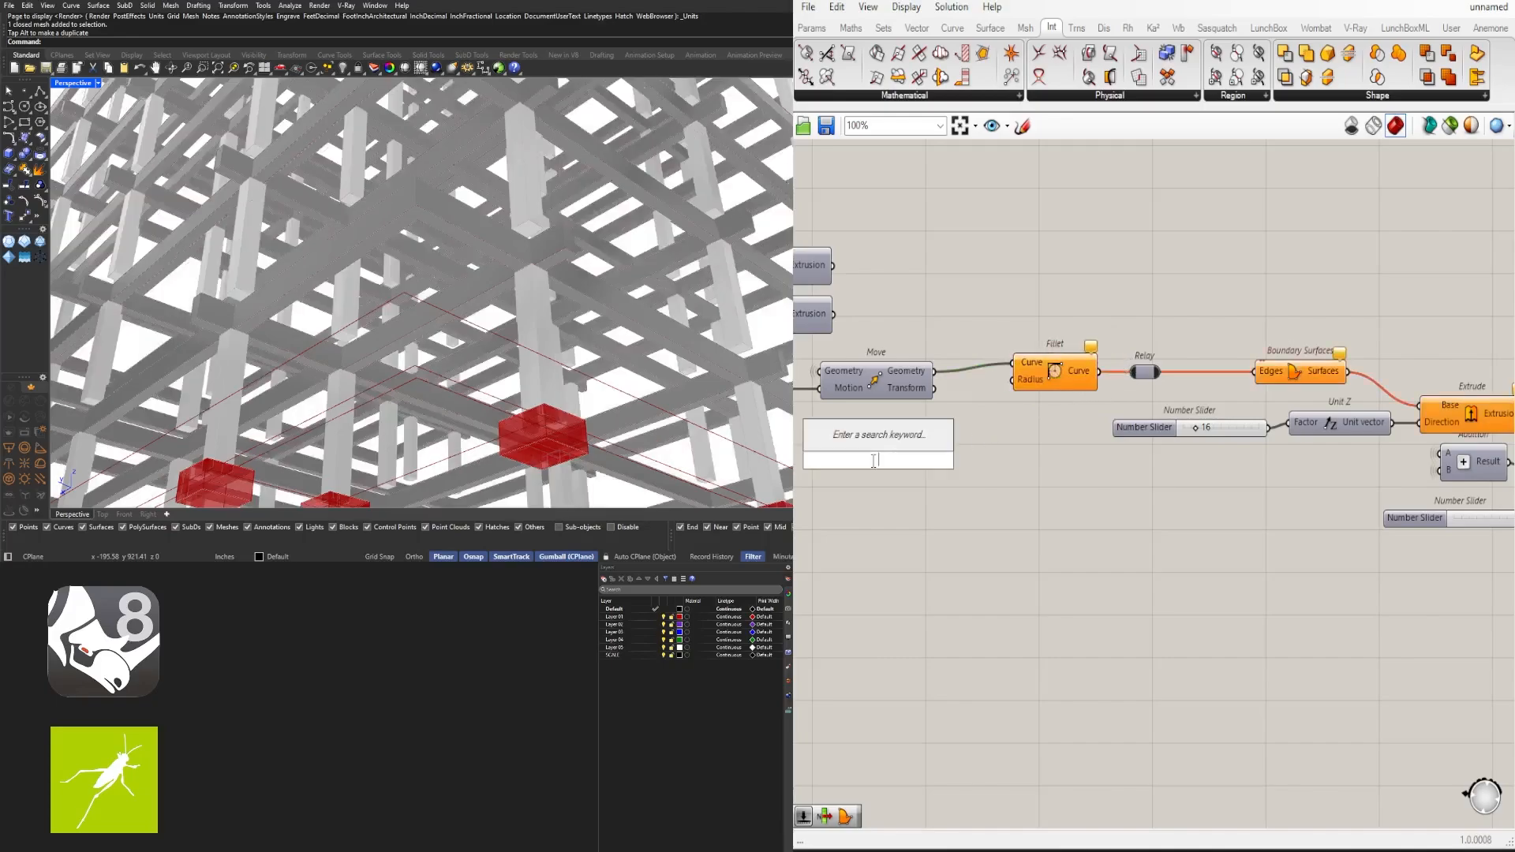
{"action": "left_click", "coordinate": [993, 727]}
{"action": "scroll", "coordinate": [994, 724], "scroll_direction": "down", "scroll_amount": 4}
{"action": "right_click_drag", "start_coordinate": [1020, 662], "coordinate": [1446, 554]}
{"action": "right_click_drag", "start_coordinate": [836, 473], "coordinate": [1167, 430]}
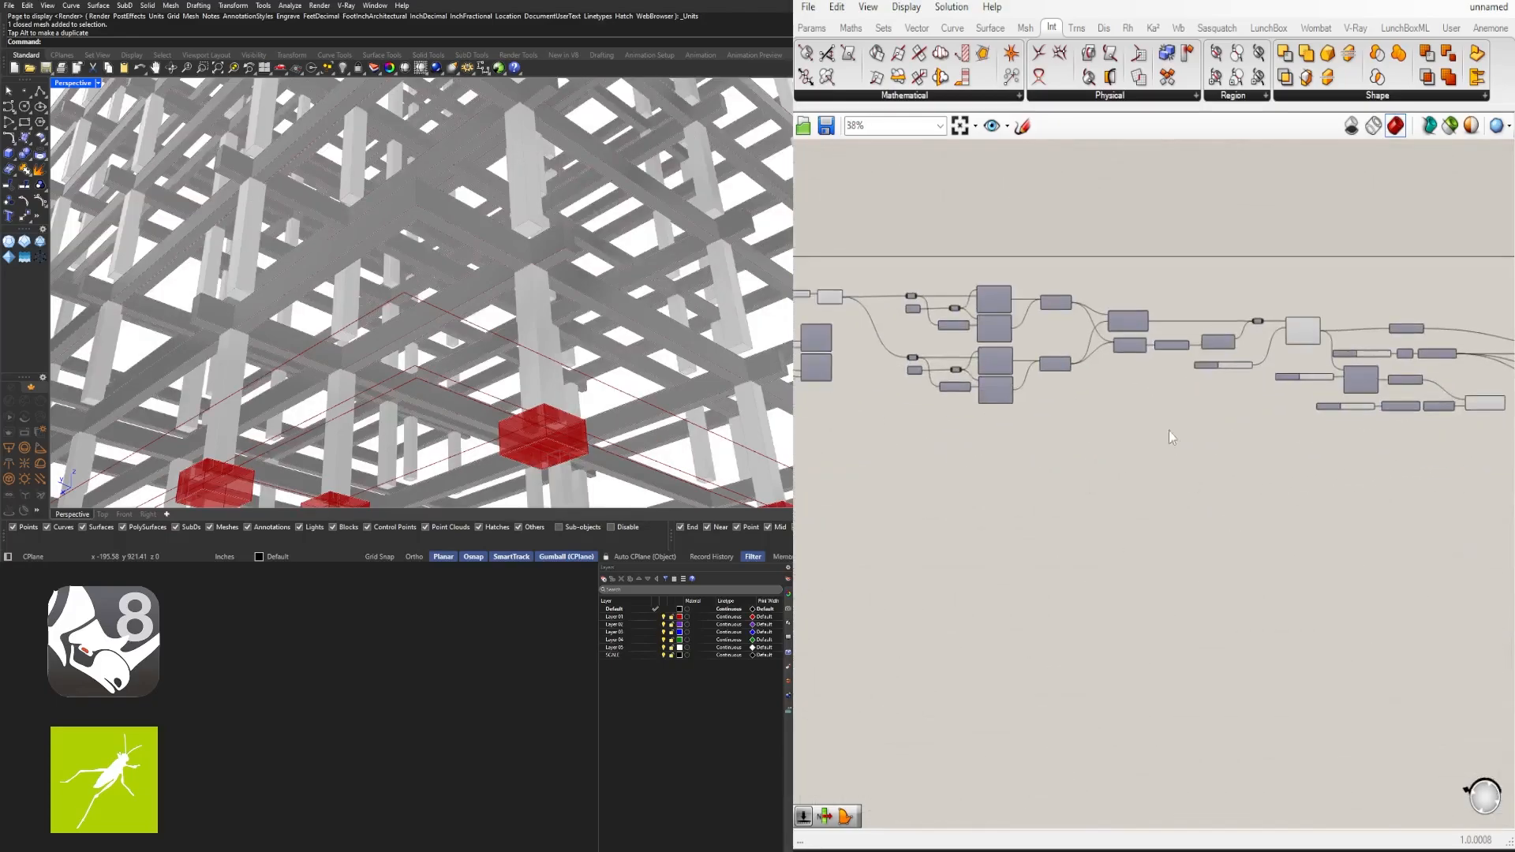
{"action": "right_click_drag", "start_coordinate": [838, 441], "coordinate": [1160, 441]}
{"action": "right_click_drag", "start_coordinate": [882, 452], "coordinate": [1180, 491]}
{"action": "scroll", "coordinate": [1261, 546], "scroll_direction": "up", "scroll_amount": 4}
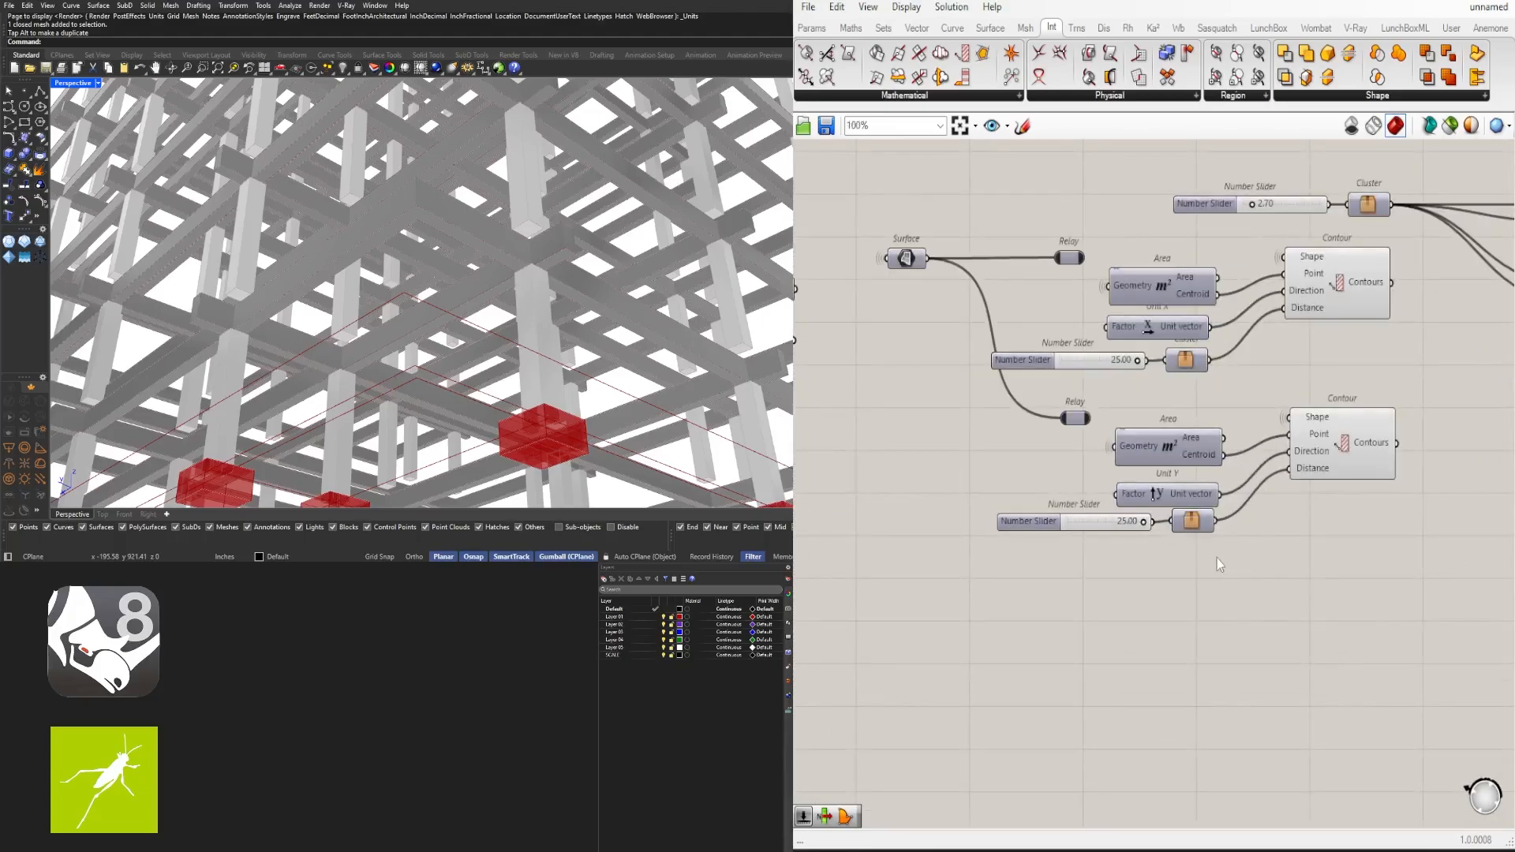
{"action": "mouse_move", "coordinate": [1008, 559]}
{"action": "right_mouse_down"}
{"action": "mouse_move", "coordinate": [1221, 578]}
{"action": "mouse_move", "coordinate": [1455, 569]}
{"action": "right_mouse_up"}
{"action": "right_click_drag", "start_coordinate": [821, 469], "coordinate": [1193, 505]}
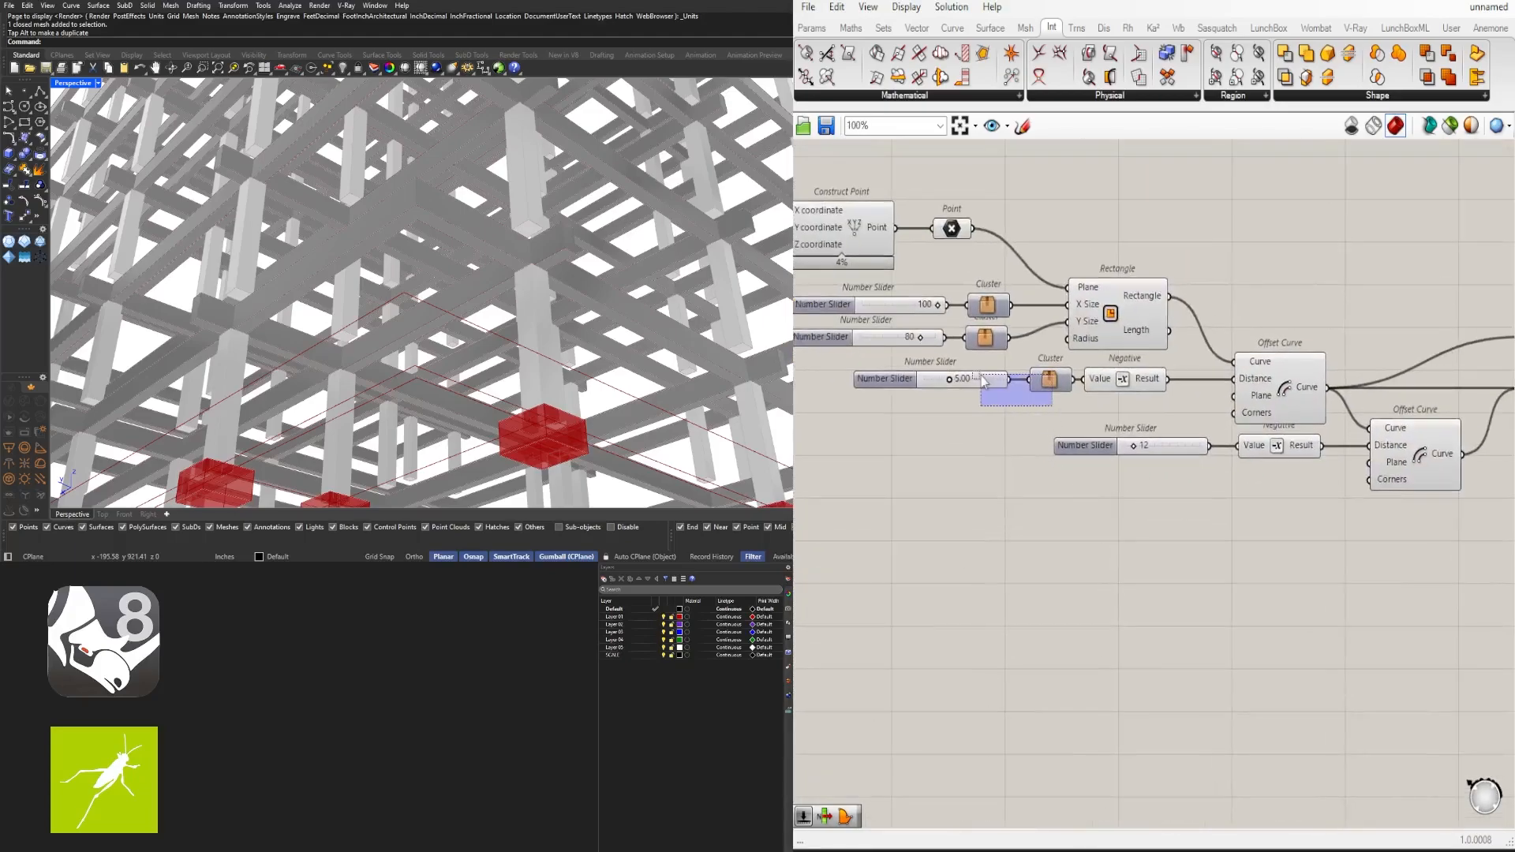
{"action": "left_click_drag", "start_coordinate": [980, 376], "coordinate": [974, 374]}
{"action": "scroll", "coordinate": [1065, 466], "scroll_direction": "down", "scroll_amount": 8}
{"action": "right_click_drag", "start_coordinate": [1059, 457], "coordinate": [851, 443]}
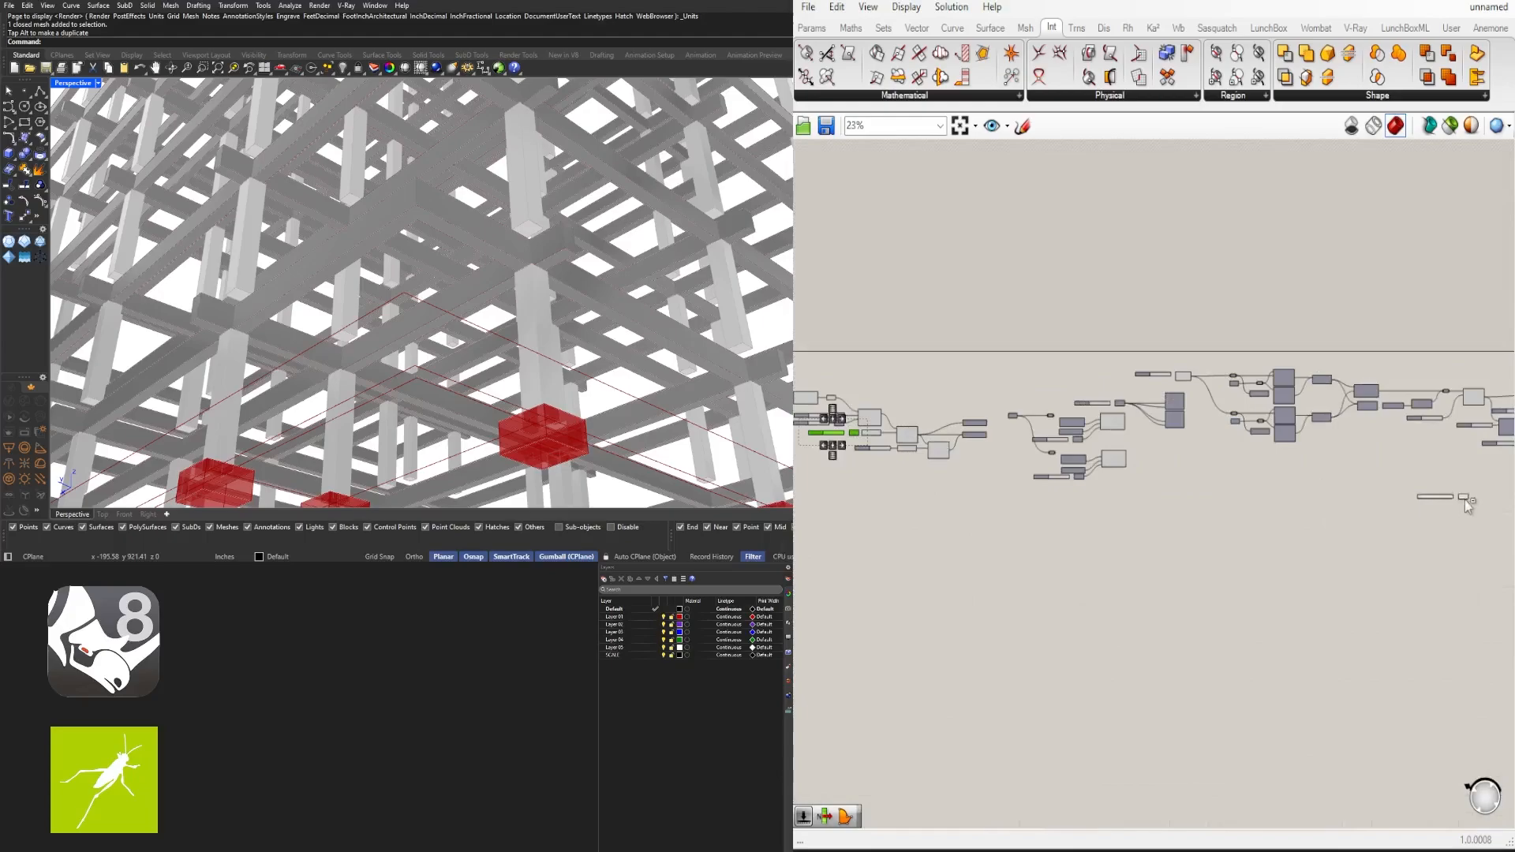
Place the duplicated Number Slider and Cluster beneath the slab outline's Move, just before the Fillet component
{"action": "left_click_drag", "start_coordinate": [1464, 500], "coordinate": [1494, 504]}
{"action": "right_click_drag", "start_coordinate": [1493, 504], "coordinate": [1104, 540]}
{"action": "scroll", "coordinate": [1183, 545], "scroll_direction": "up", "scroll_amount": 5}
{"action": "right_click_drag", "start_coordinate": [1202, 556], "coordinate": [1054, 570]}
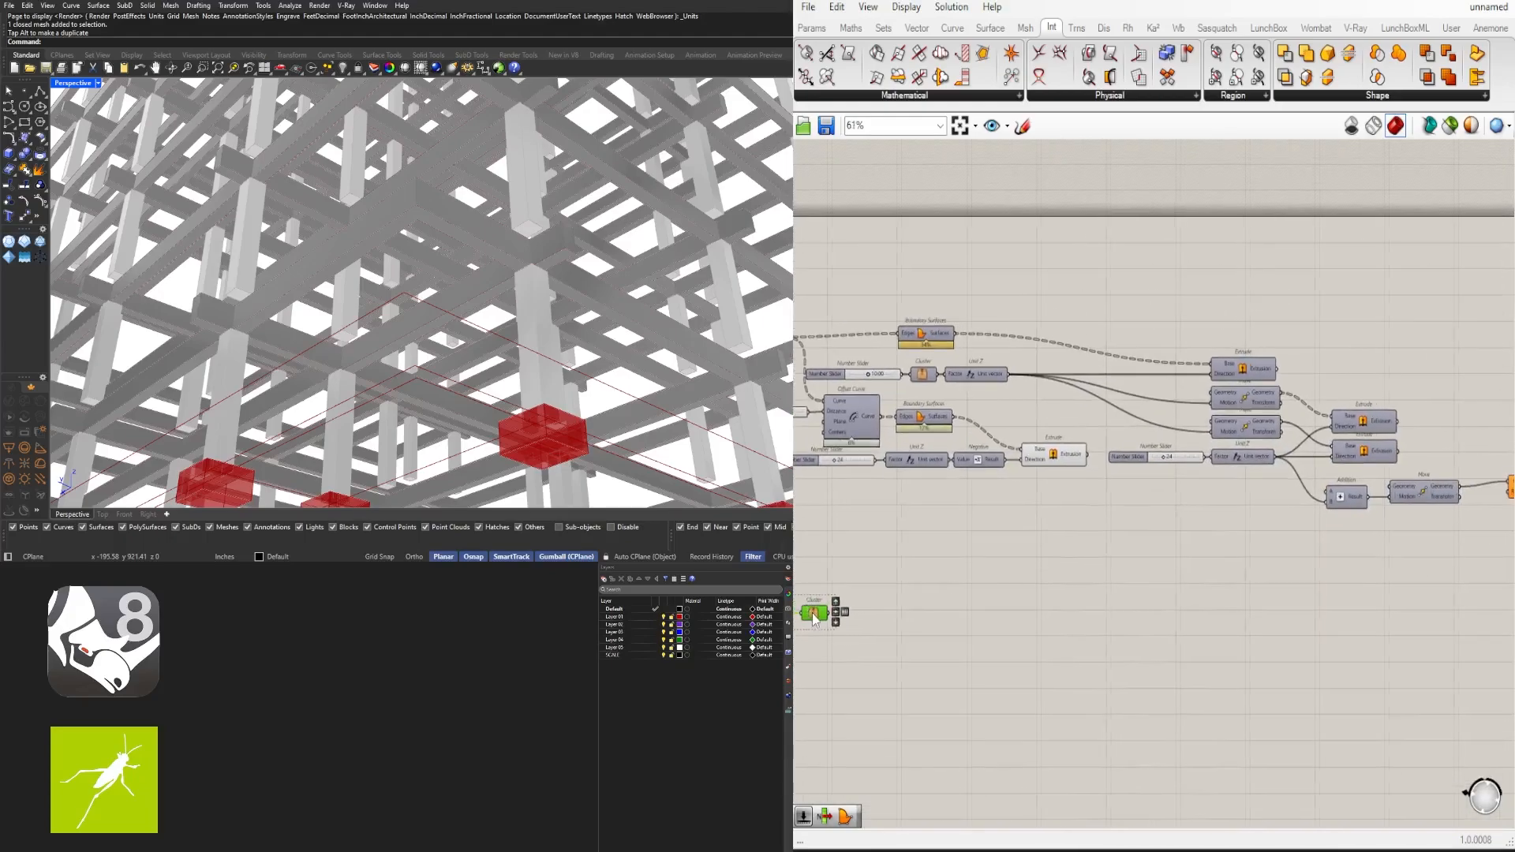
{"action": "left_click_drag", "start_coordinate": [815, 620], "coordinate": [1324, 587]}
{"action": "right_click_drag", "start_coordinate": [1408, 575], "coordinate": [1024, 591]}
{"action": "scroll", "coordinate": [934, 604], "scroll_direction": "up", "scroll_amount": 3}
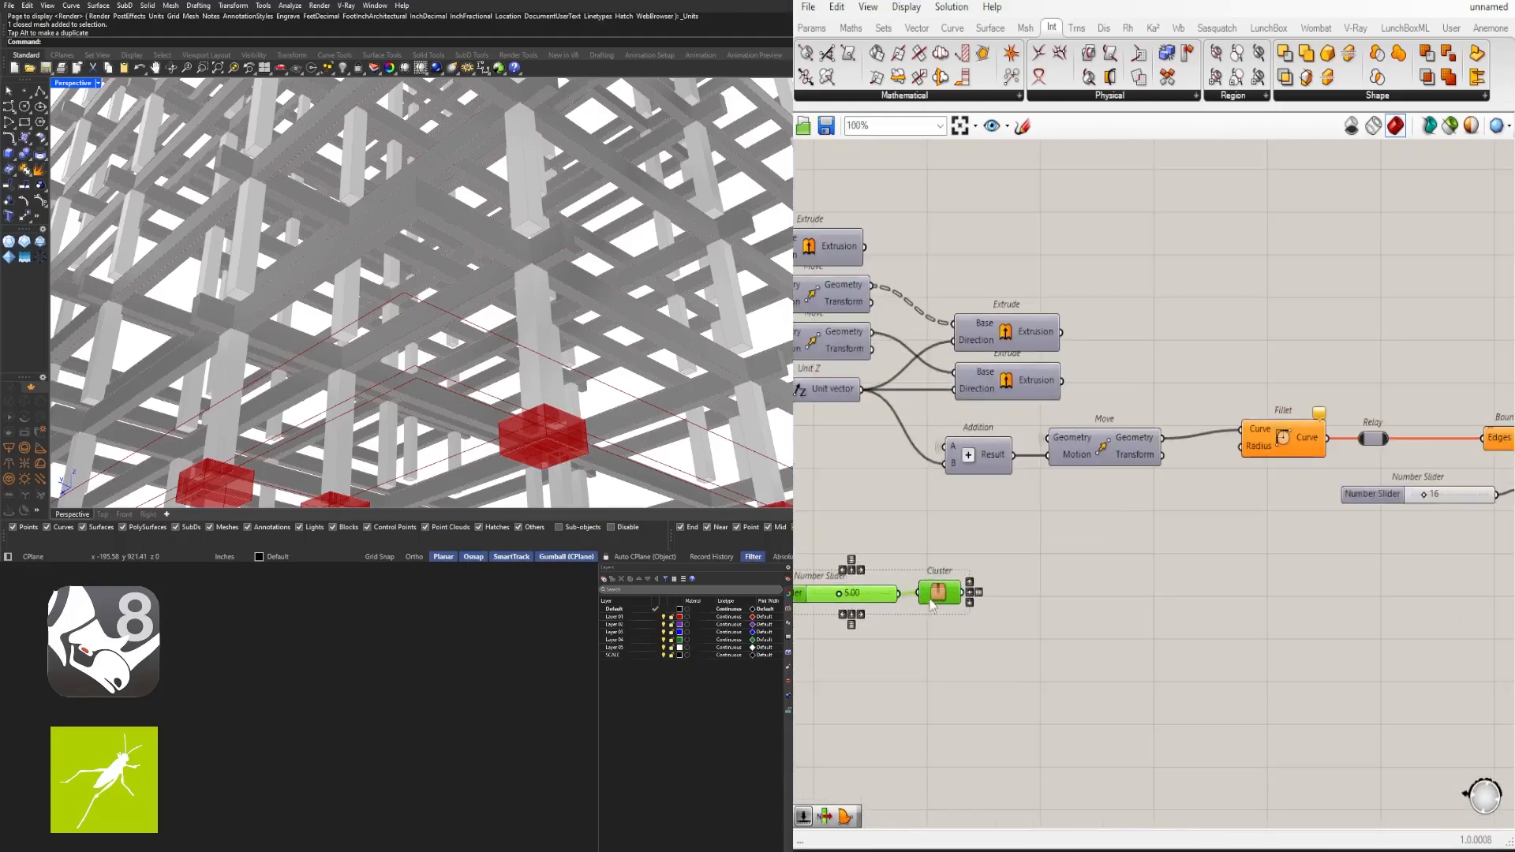
{"action": "left_click_drag", "start_coordinate": [947, 601], "coordinate": [1127, 545]}
Connect the duplicated Cluster's output to the Fillet's Radius input to round the slab corners with the 5.00 slider value
{"action": "scroll", "coordinate": [603, 359], "scroll_direction": "down", "scroll_amount": 3}
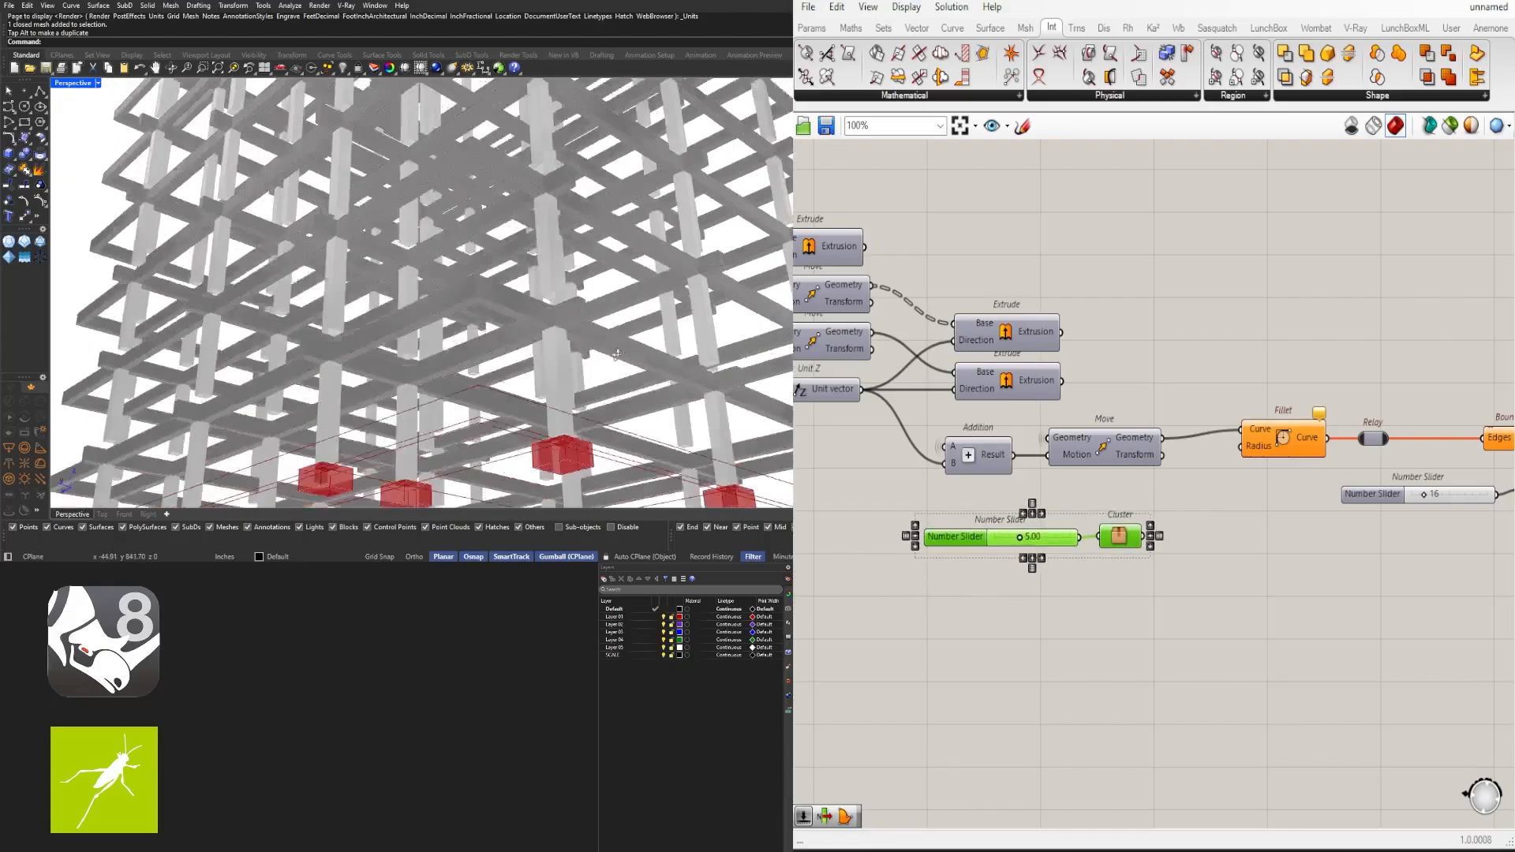
{"action": "right_click_drag", "start_coordinate": [603, 339], "coordinate": [615, 426]}
{"action": "scroll", "coordinate": [1128, 584], "scroll_direction": "up", "scroll_amount": 2}
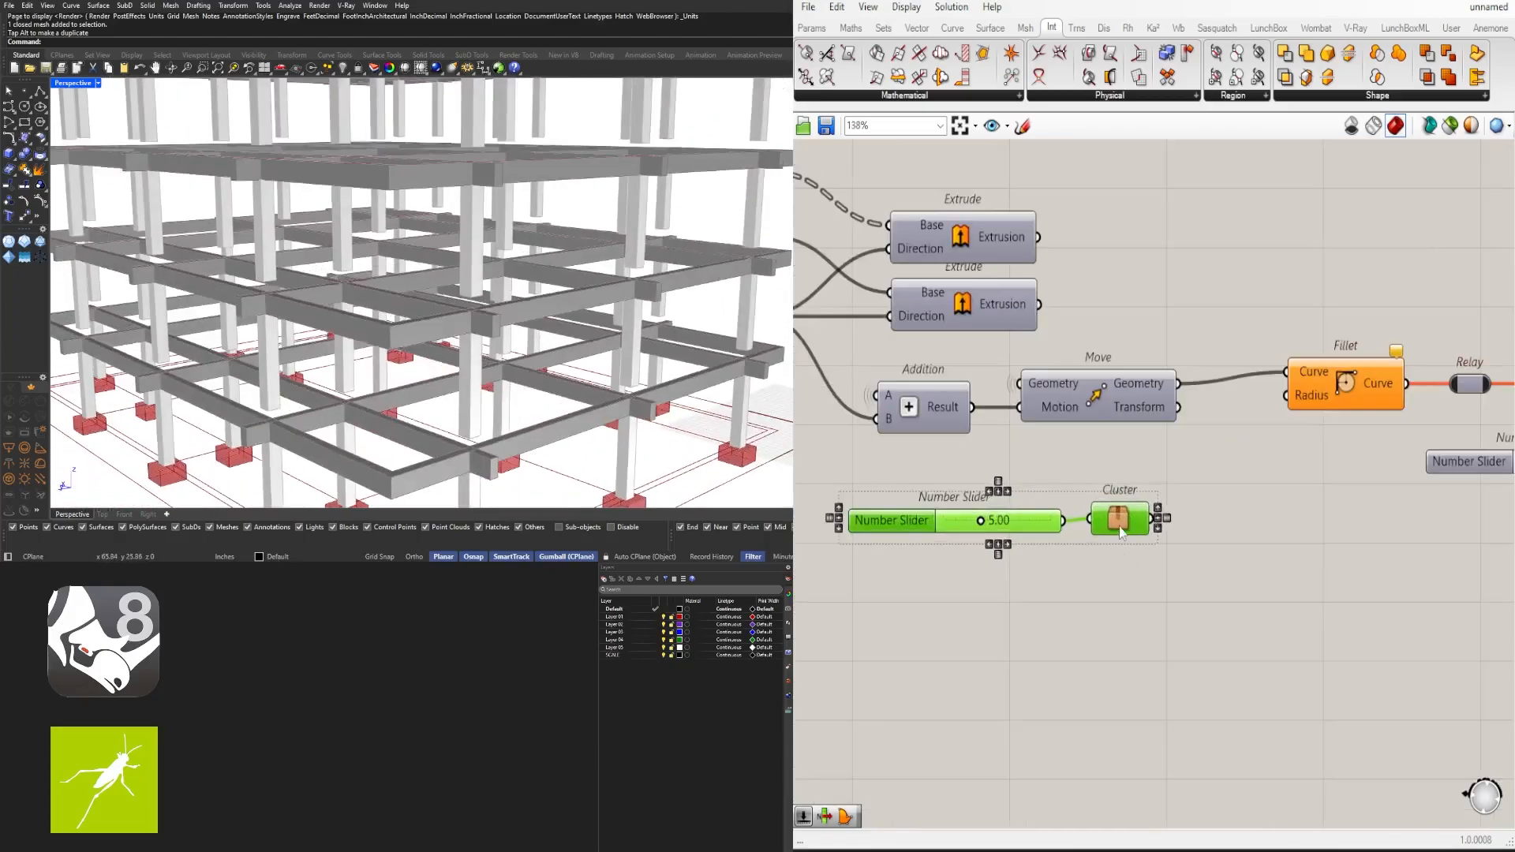
{"action": "left_click_drag", "start_coordinate": [1120, 521], "coordinate": [1357, 387]}
{"action": "scroll", "coordinate": [472, 475], "scroll_direction": "down", "scroll_amount": 8}
{"action": "right_click_drag", "start_coordinate": [392, 372], "coordinate": [401, 218]}
{"action": "scroll", "coordinate": [402, 219], "scroll_direction": "up", "scroll_amount": 5}
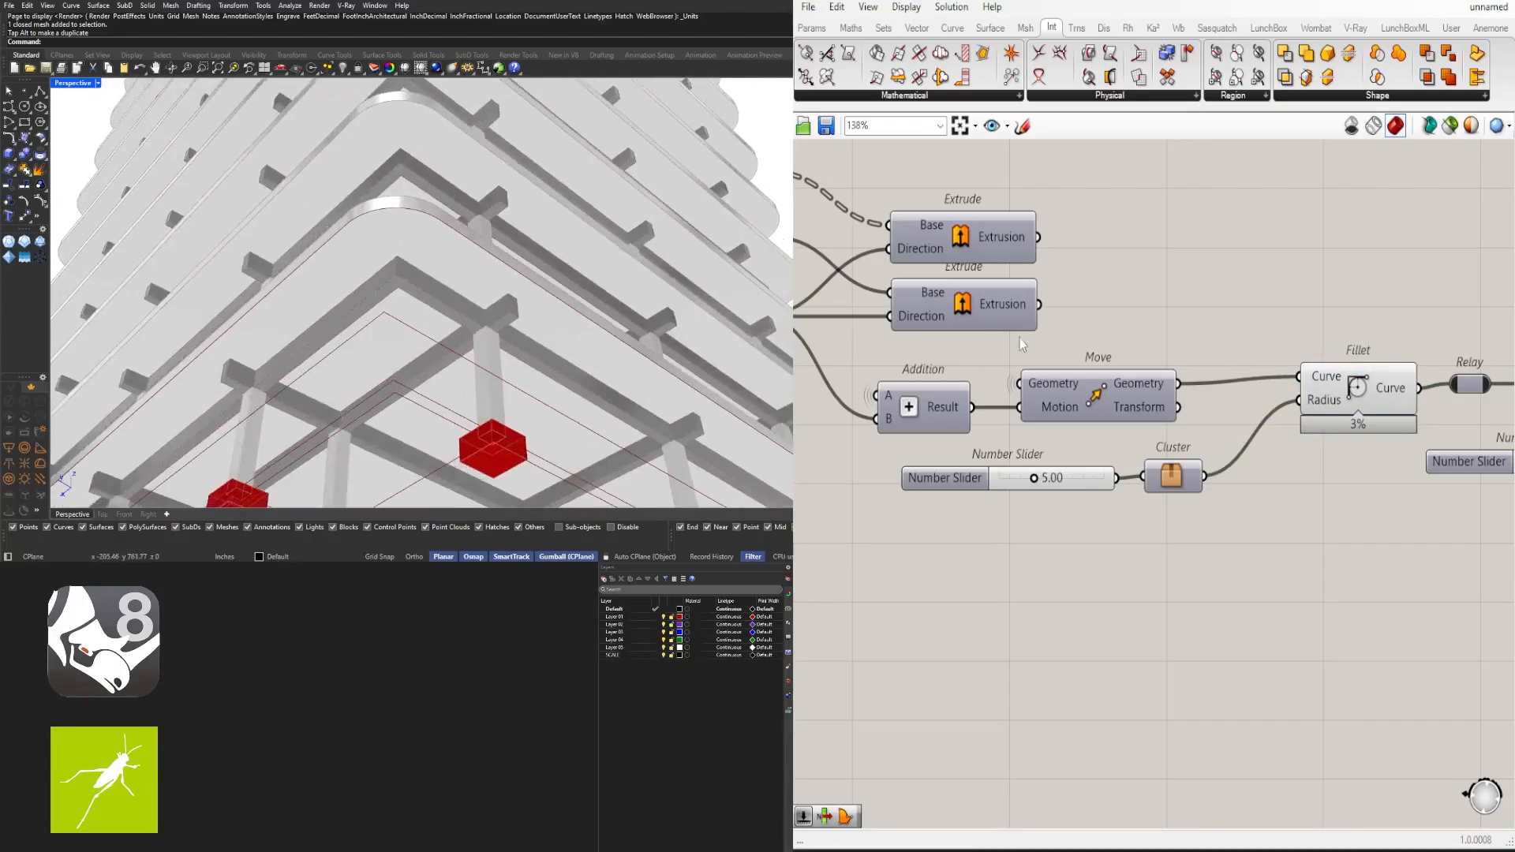
Set the slider driving the floor slab outline's fillet radius to 10
{"action": "scroll", "coordinate": [1021, 481], "scroll_direction": "up", "scroll_amount": 4}
{"action": "left_click", "coordinate": [1043, 479]}
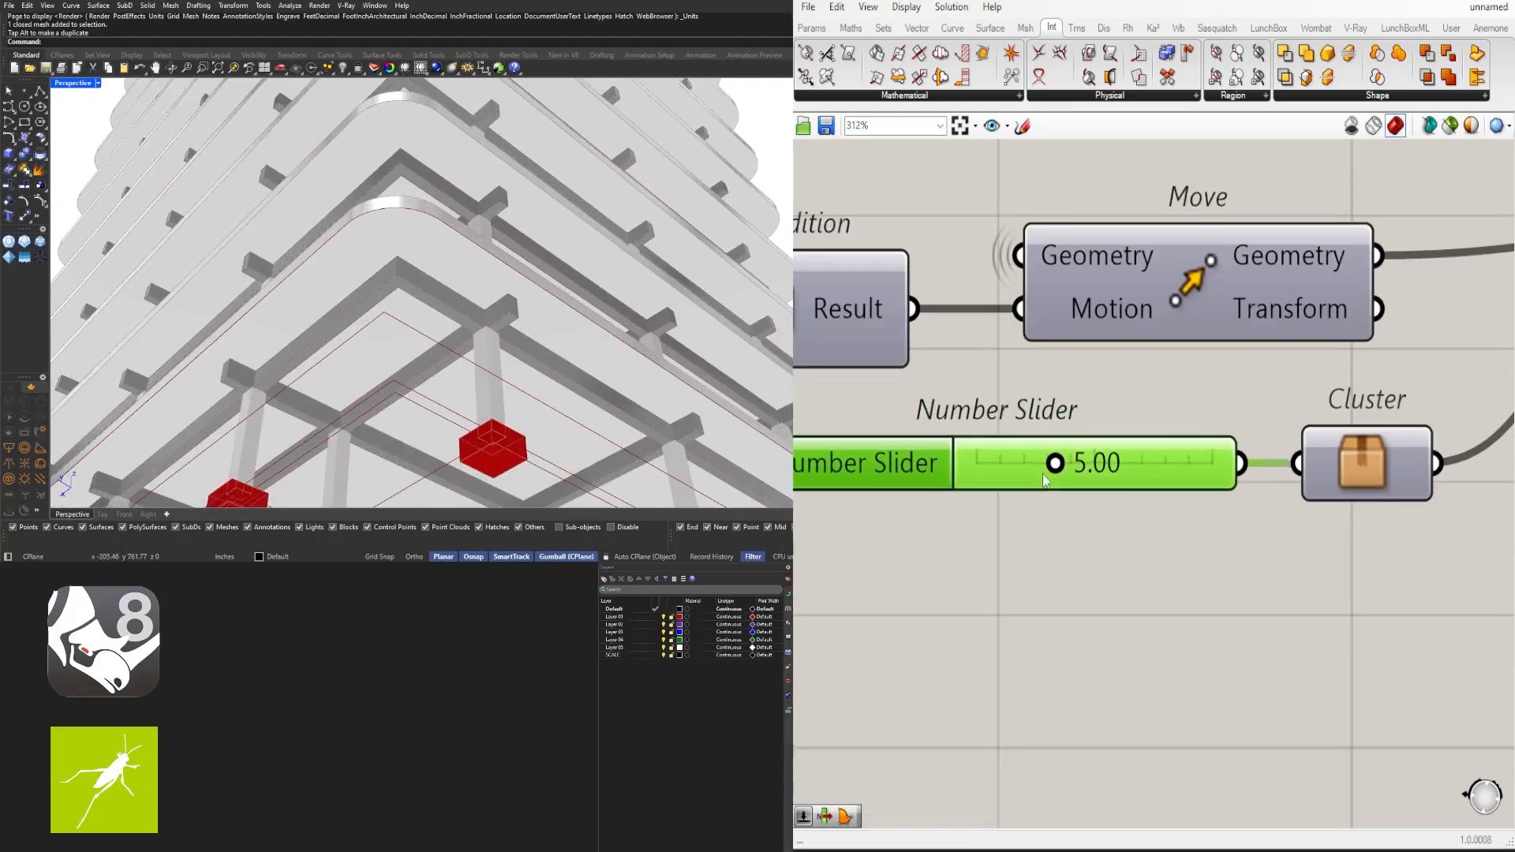
{"action": "left_click_drag", "start_coordinate": [1057, 463], "coordinate": [1242, 478]}
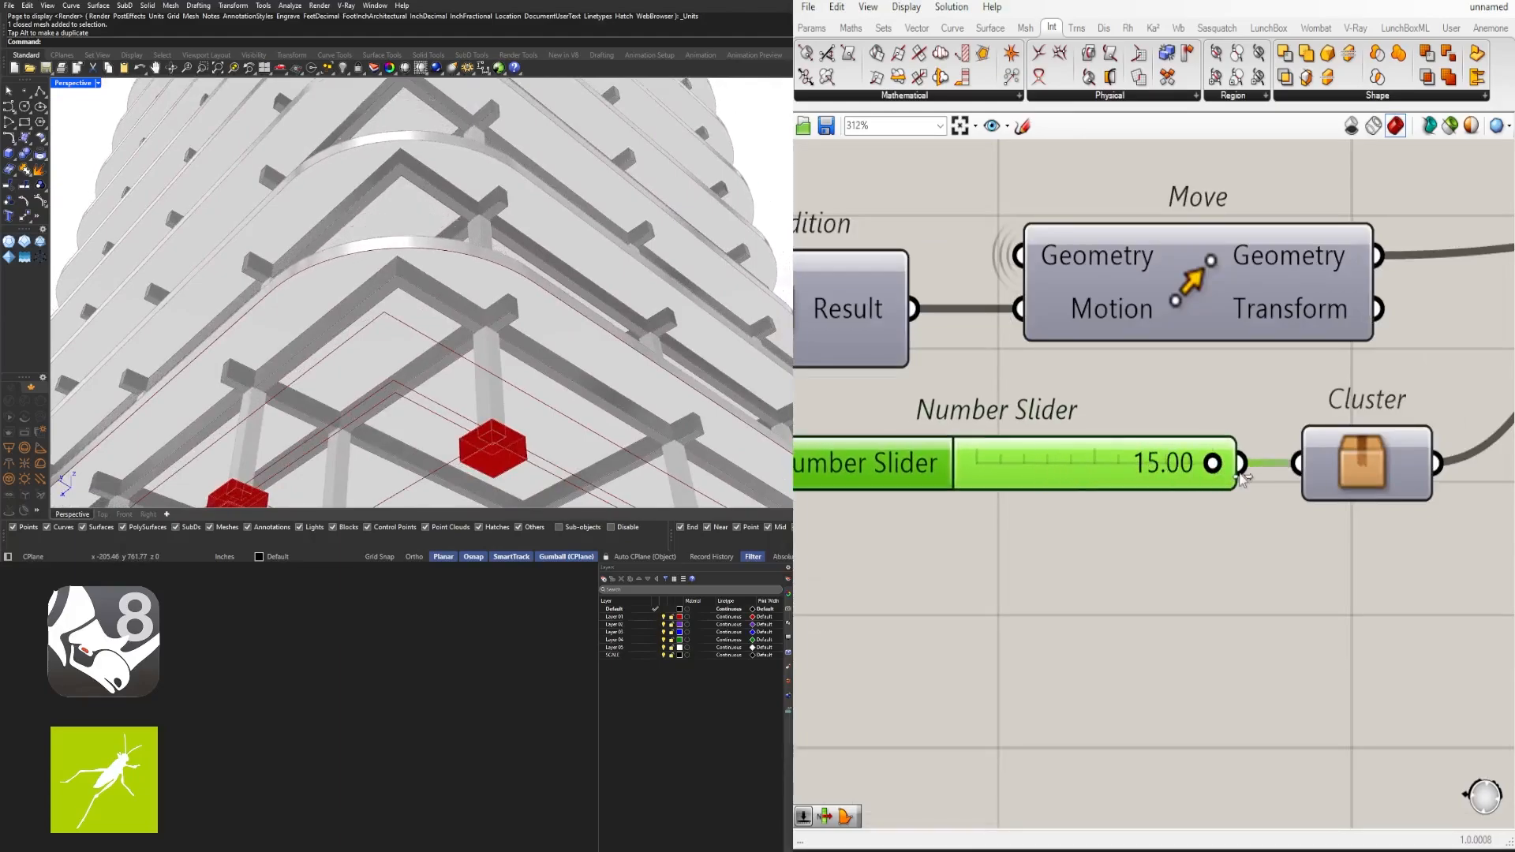
{"action": "right_click_drag", "start_coordinate": [505, 236], "coordinate": [481, 375]}
{"action": "scroll", "coordinate": [1187, 463], "scroll_direction": "up", "scroll_amount": 3}
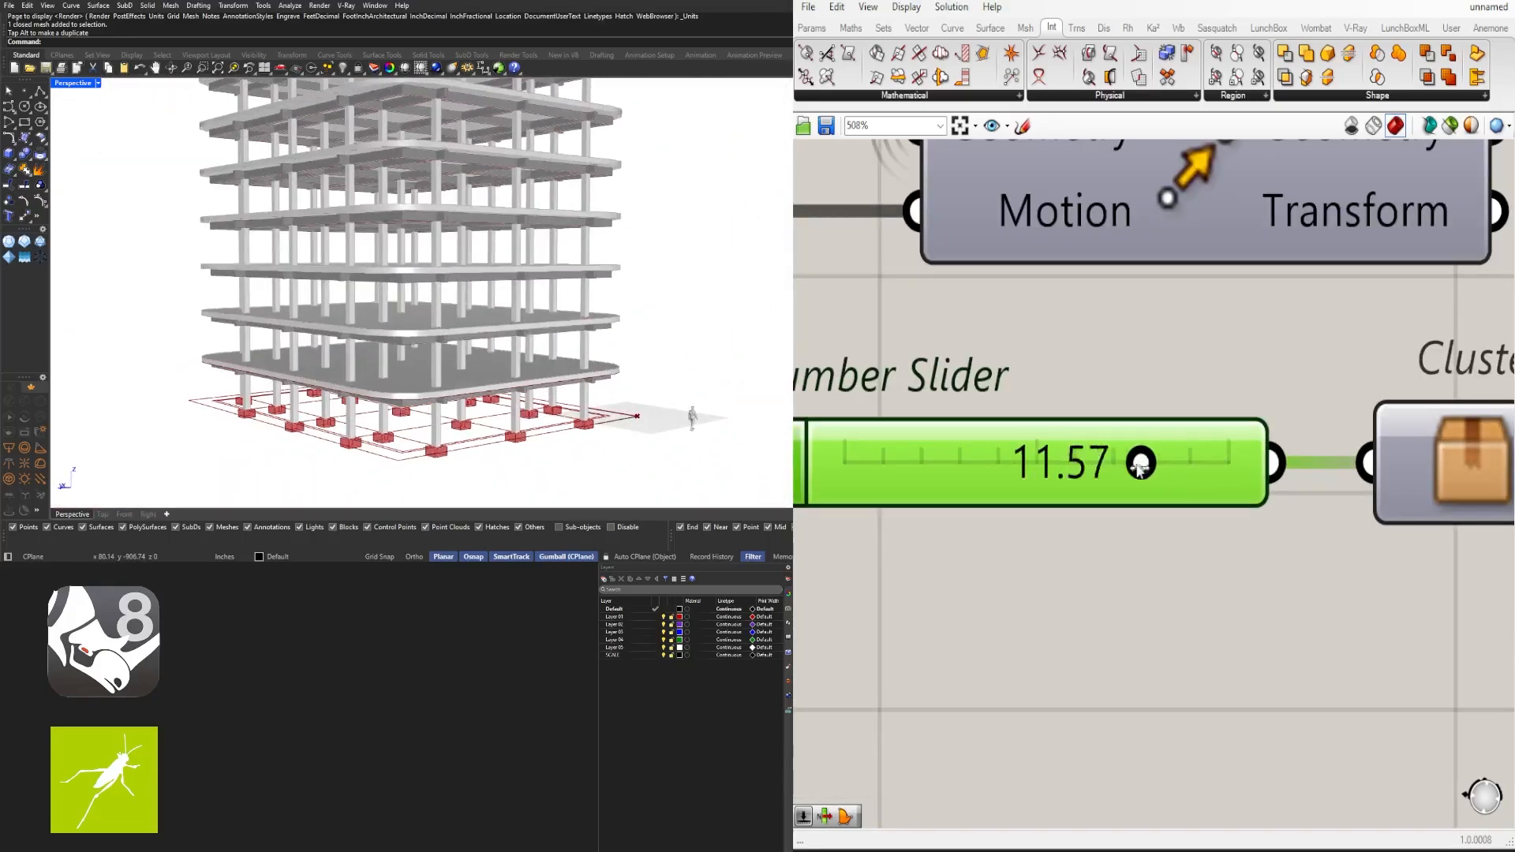
{"action": "double_click", "coordinate": [1111, 474]}
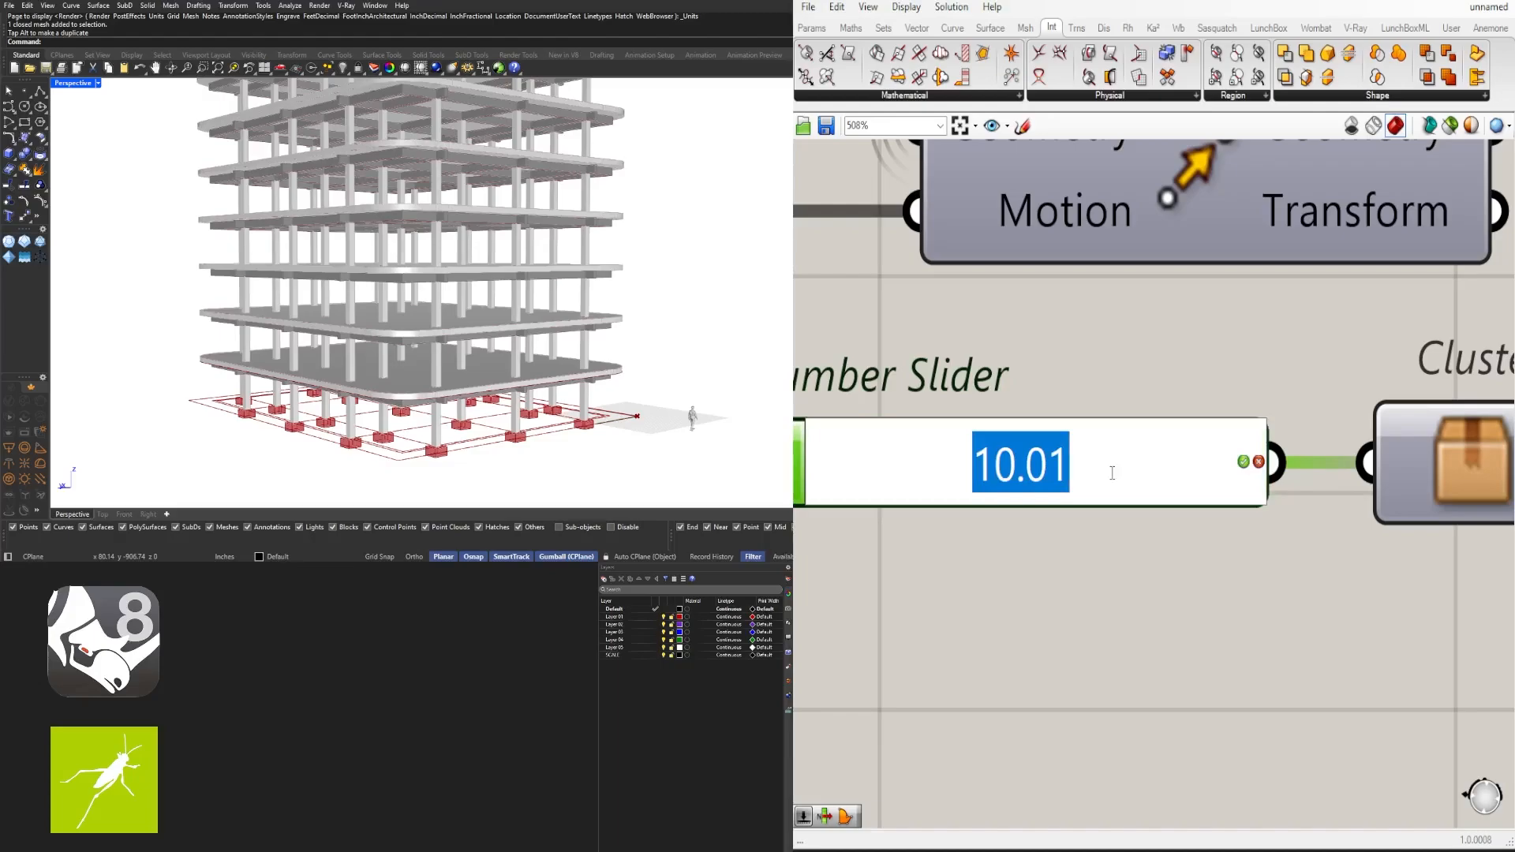
{"action": "type", "text": "10"}
{"action": "key", "text": "Return"}
{"action": "right_click_drag", "start_coordinate": [378, 248], "coordinate": [434, 245]}
{"action": "scroll", "coordinate": [435, 298], "scroll_direction": "down", "scroll_amount": 5}
{"action": "scroll", "coordinate": [434, 245], "scroll_direction": "up", "scroll_amount": 4}
{"action": "mouse_move", "coordinate": [410, 355]}
{"action": "right_mouse_down"}
{"action": "mouse_move", "coordinate": [439, 309]}
{"action": "mouse_move", "coordinate": [426, 359]}
{"action": "right_mouse_up"}
{"action": "scroll", "coordinate": [1137, 394], "scroll_direction": "down", "scroll_amount": 6}
Add a Geometry parameter below the four Move components and set its wire display to Hidden
{"action": "right_click_drag", "start_coordinate": [1333, 415], "coordinate": [987, 497]}
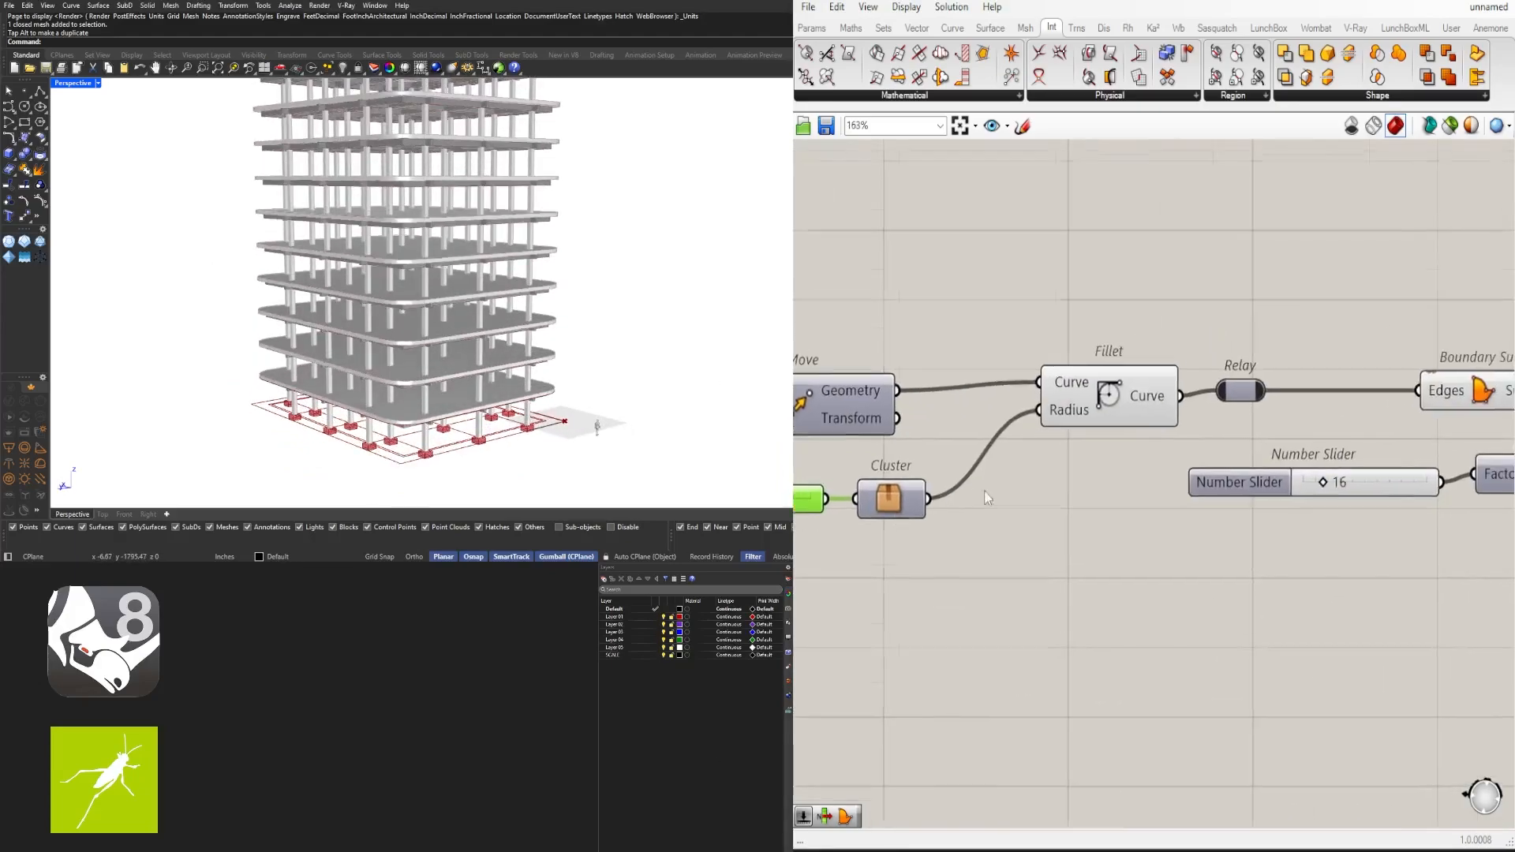
{"action": "scroll", "coordinate": [987, 497], "scroll_direction": "down", "scroll_amount": 6}
{"action": "right_click_drag", "start_coordinate": [1394, 575], "coordinate": [1135, 617]}
{"action": "right_click_drag", "start_coordinate": [1428, 652], "coordinate": [1357, 574]}
{"action": "scroll", "coordinate": [1356, 574], "scroll_direction": "up", "scroll_amount": 4}
{"action": "right_click_drag", "start_coordinate": [1123, 535], "coordinate": [1311, 502]}
{"action": "left_click", "coordinate": [1149, 453]}
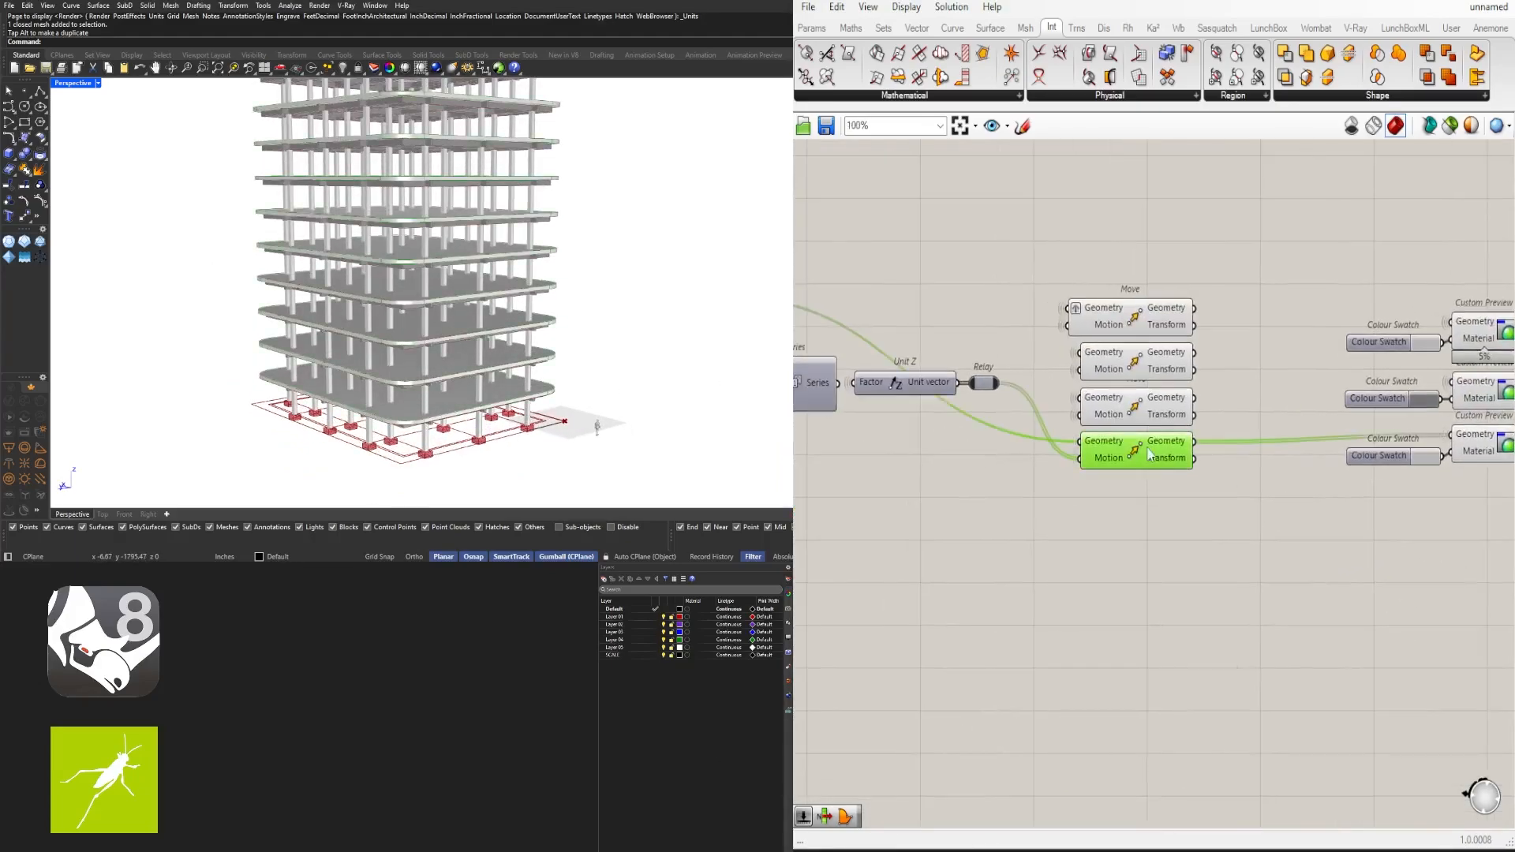
{"action": "left_click", "coordinate": [1130, 550]}
{"action": "double_click", "coordinate": [1139, 519]}
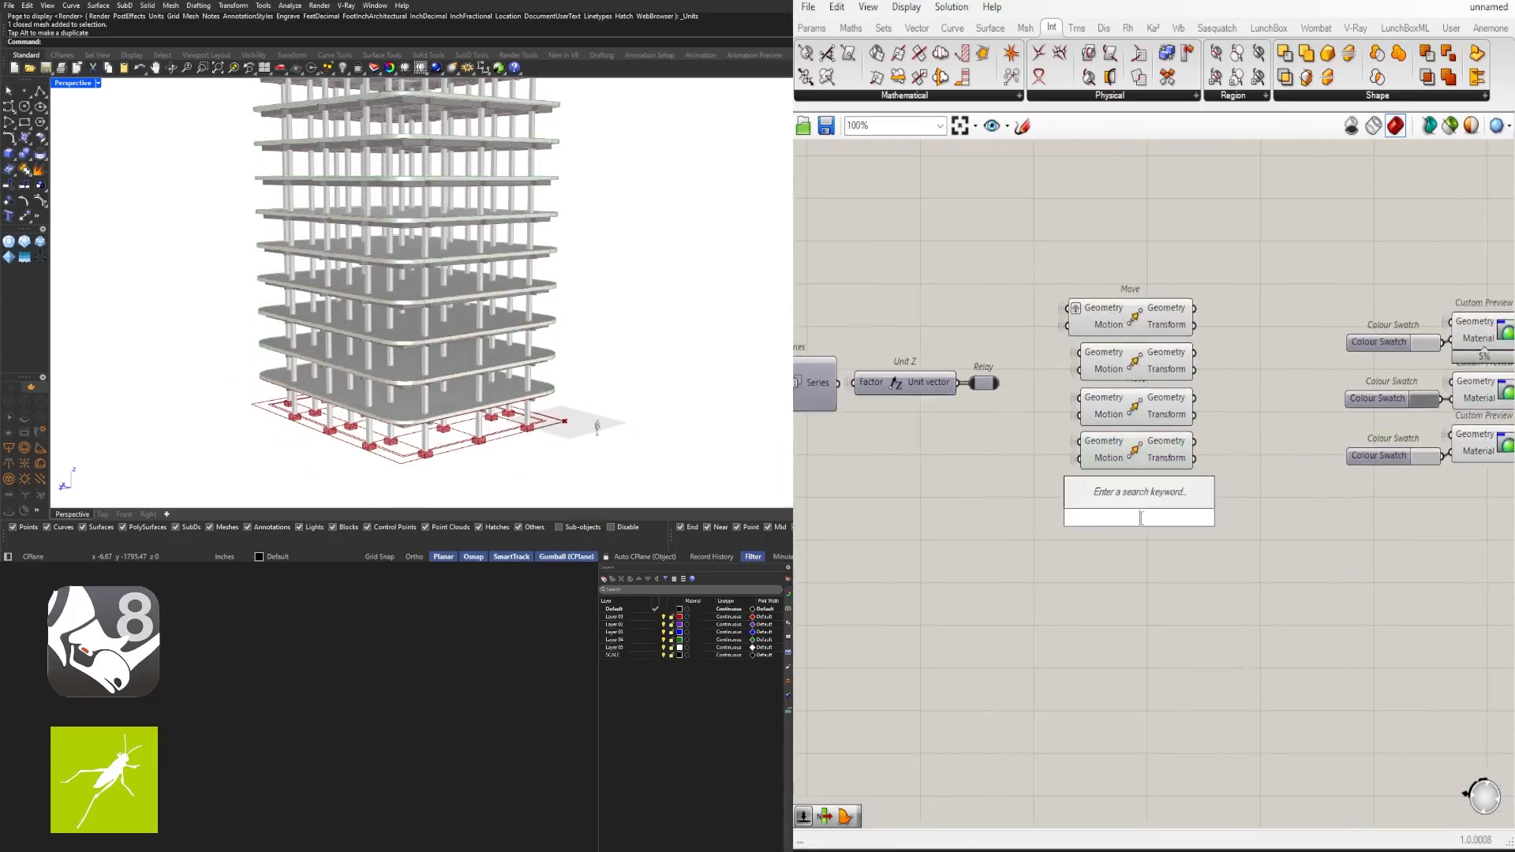
{"action": "type", "text": "geo"}
{"action": "key", "text": "Return"}
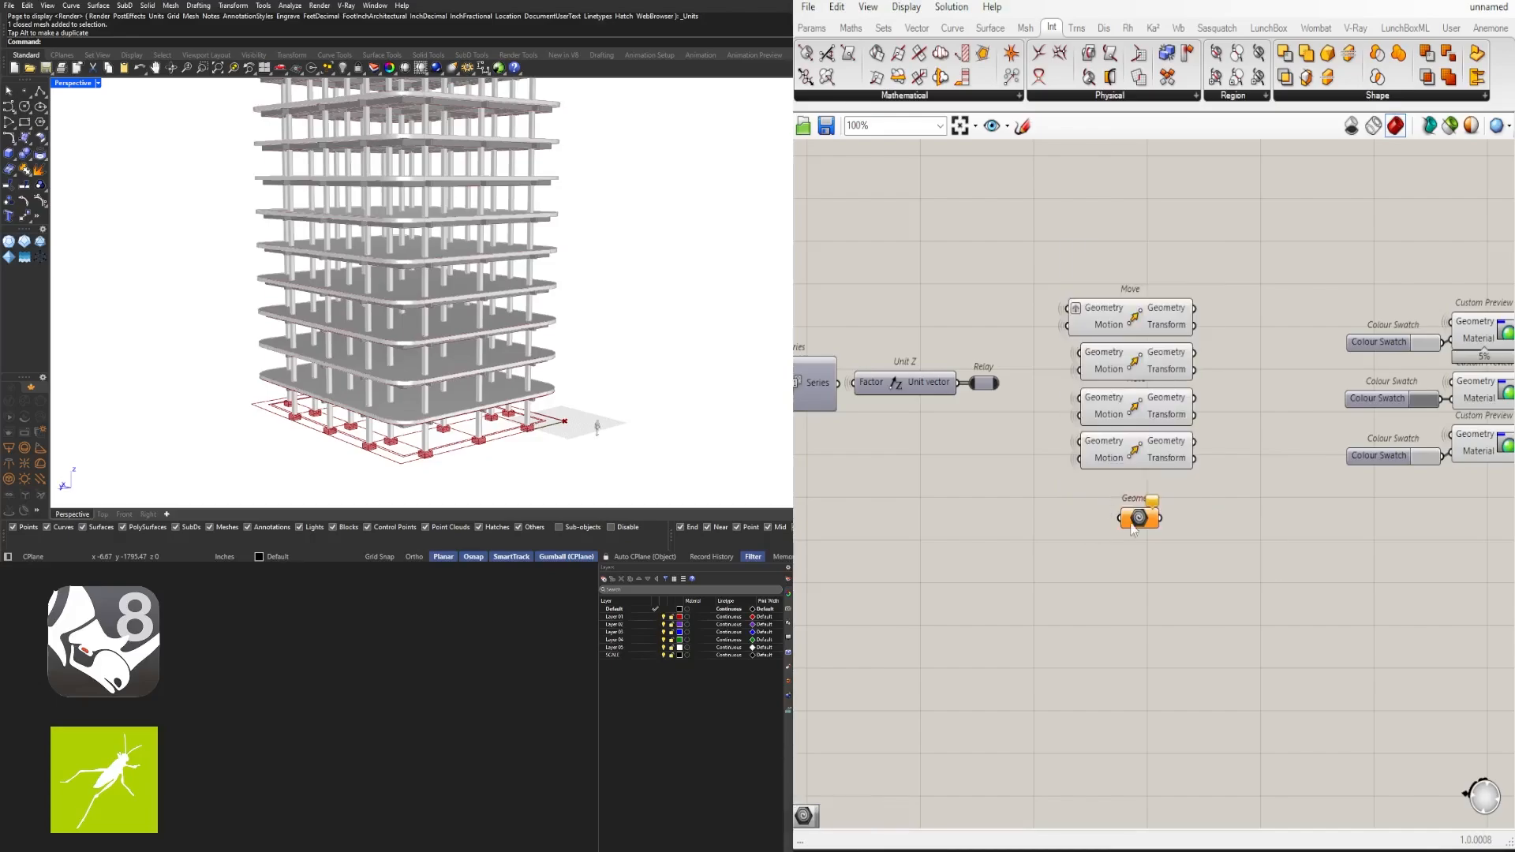
{"action": "right_click", "coordinate": [1132, 522]}
{"action": "mouse_move", "coordinate": [1295, 622]}
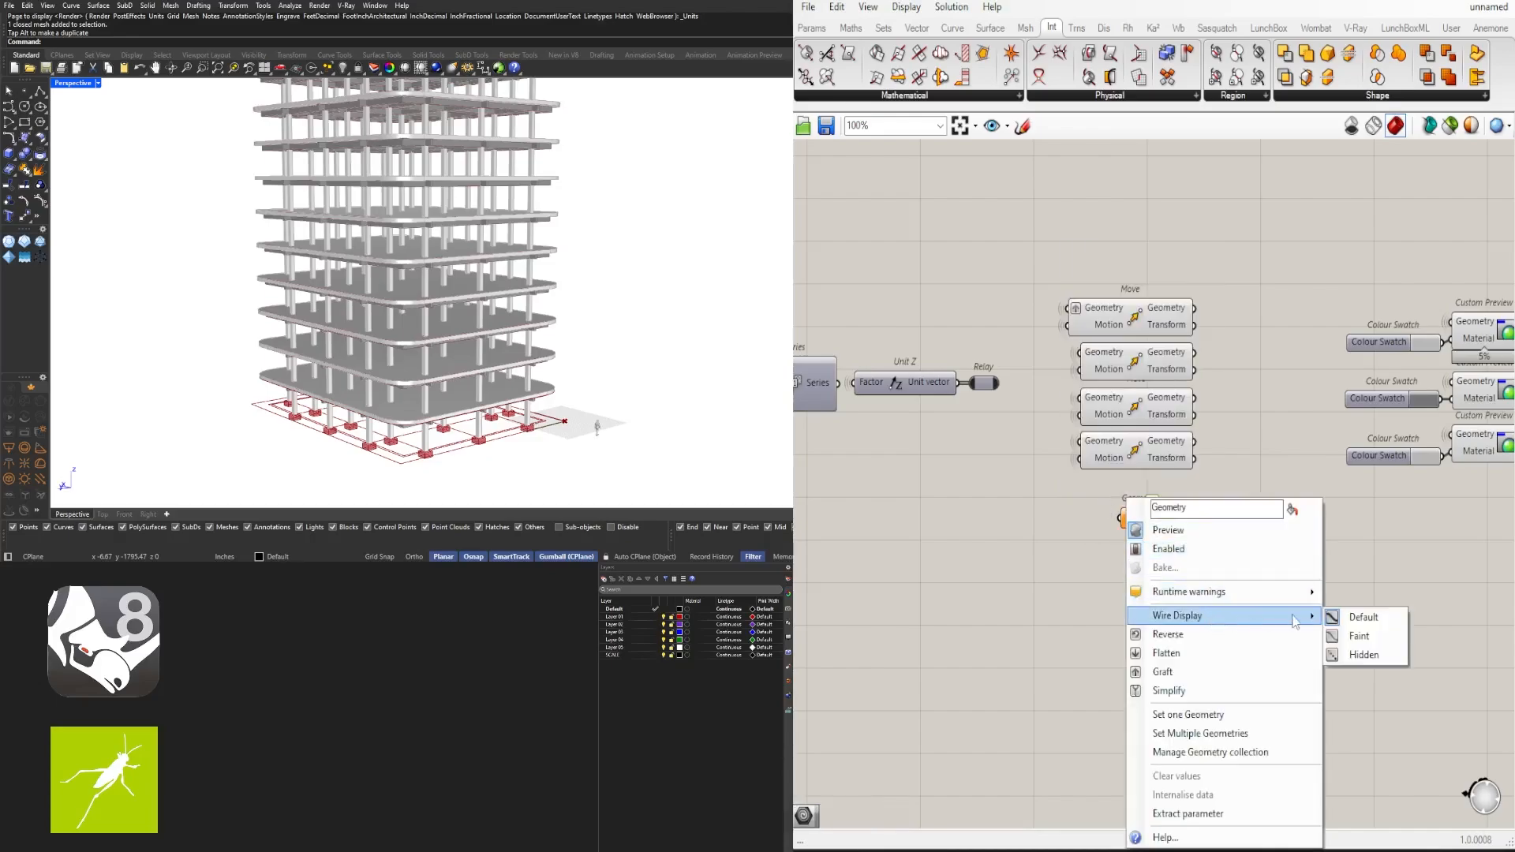
{"action": "left_click", "coordinate": [1358, 657]}
Connect the footings' Extrusion output to the new Geometry parameter below the Move components
{"action": "scroll", "coordinate": [1412, 527], "scroll_direction": "down", "scroll_amount": 7}
{"action": "scroll", "coordinate": [1223, 470], "scroll_direction": "up", "scroll_amount": 6}
{"action": "right_click_drag", "start_coordinate": [1088, 429], "coordinate": [1232, 420]}
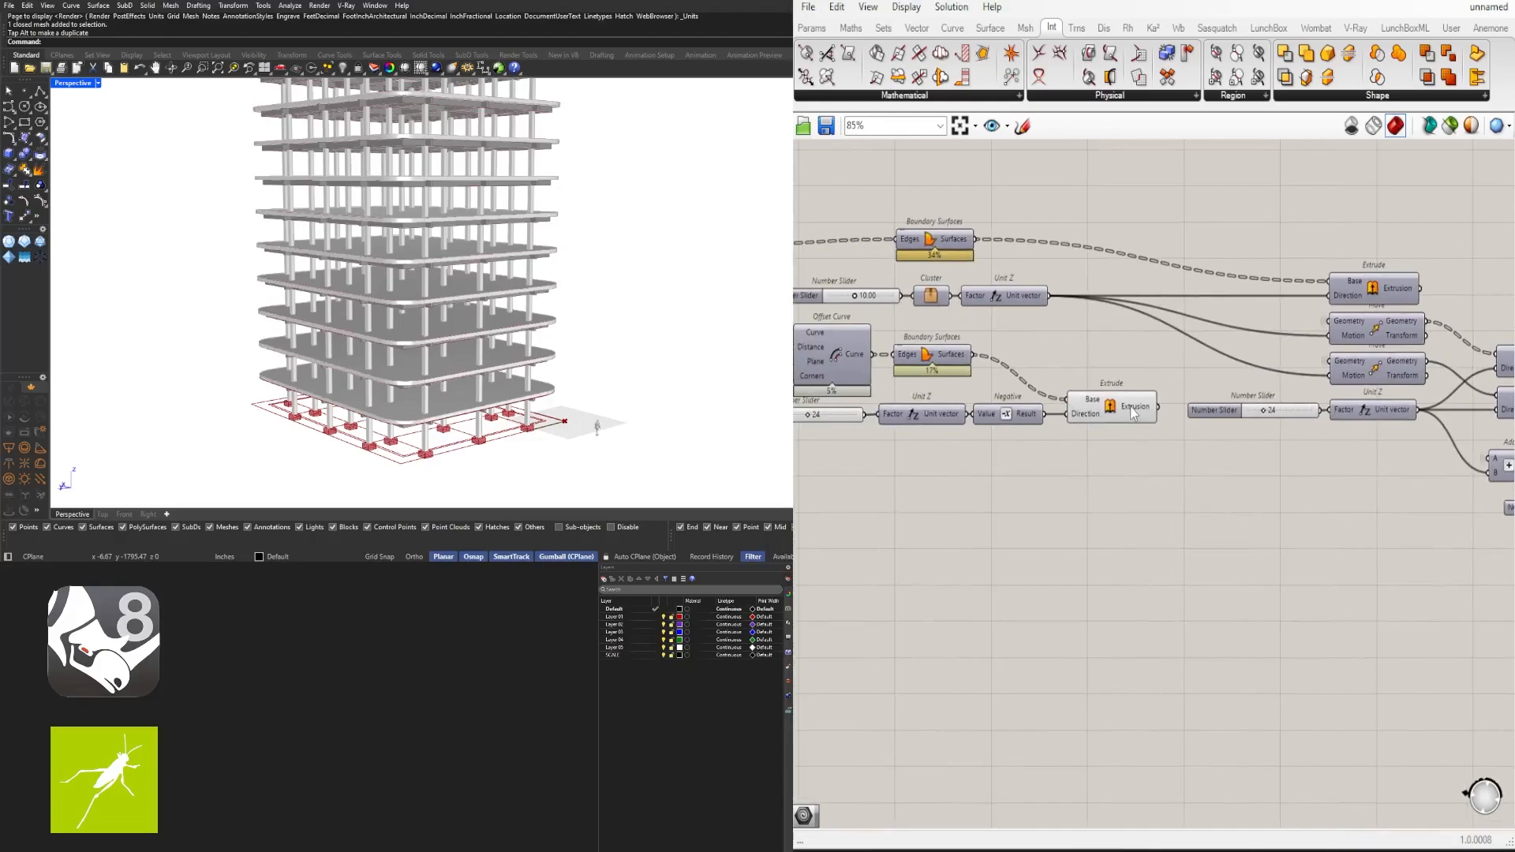
{"action": "scroll", "coordinate": [1183, 420], "scroll_direction": "down", "scroll_amount": 8}
{"action": "left_click_drag", "start_coordinate": [1157, 409], "coordinate": [1244, 423]}
{"action": "right_click_drag", "start_coordinate": [1410, 414], "coordinate": [1244, 423]}
{"action": "scroll", "coordinate": [1245, 423], "scroll_direction": "up", "scroll_amount": 6}
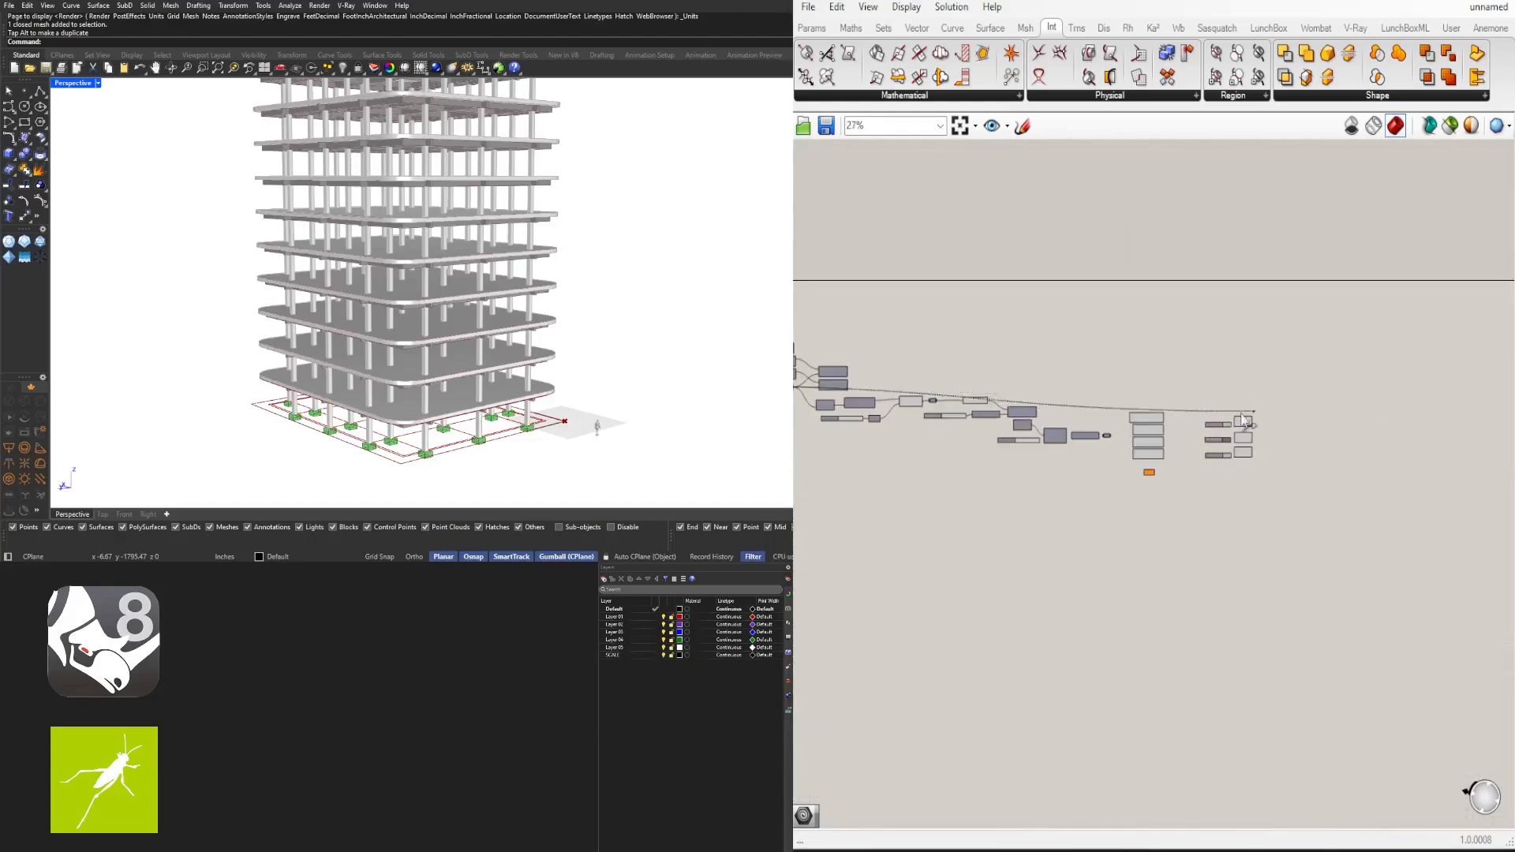
{"action": "left_click_drag", "start_coordinate": [1245, 423], "coordinate": [1155, 474]}
{"action": "scroll", "coordinate": [1107, 513], "scroll_direction": "up", "scroll_amount": 5}
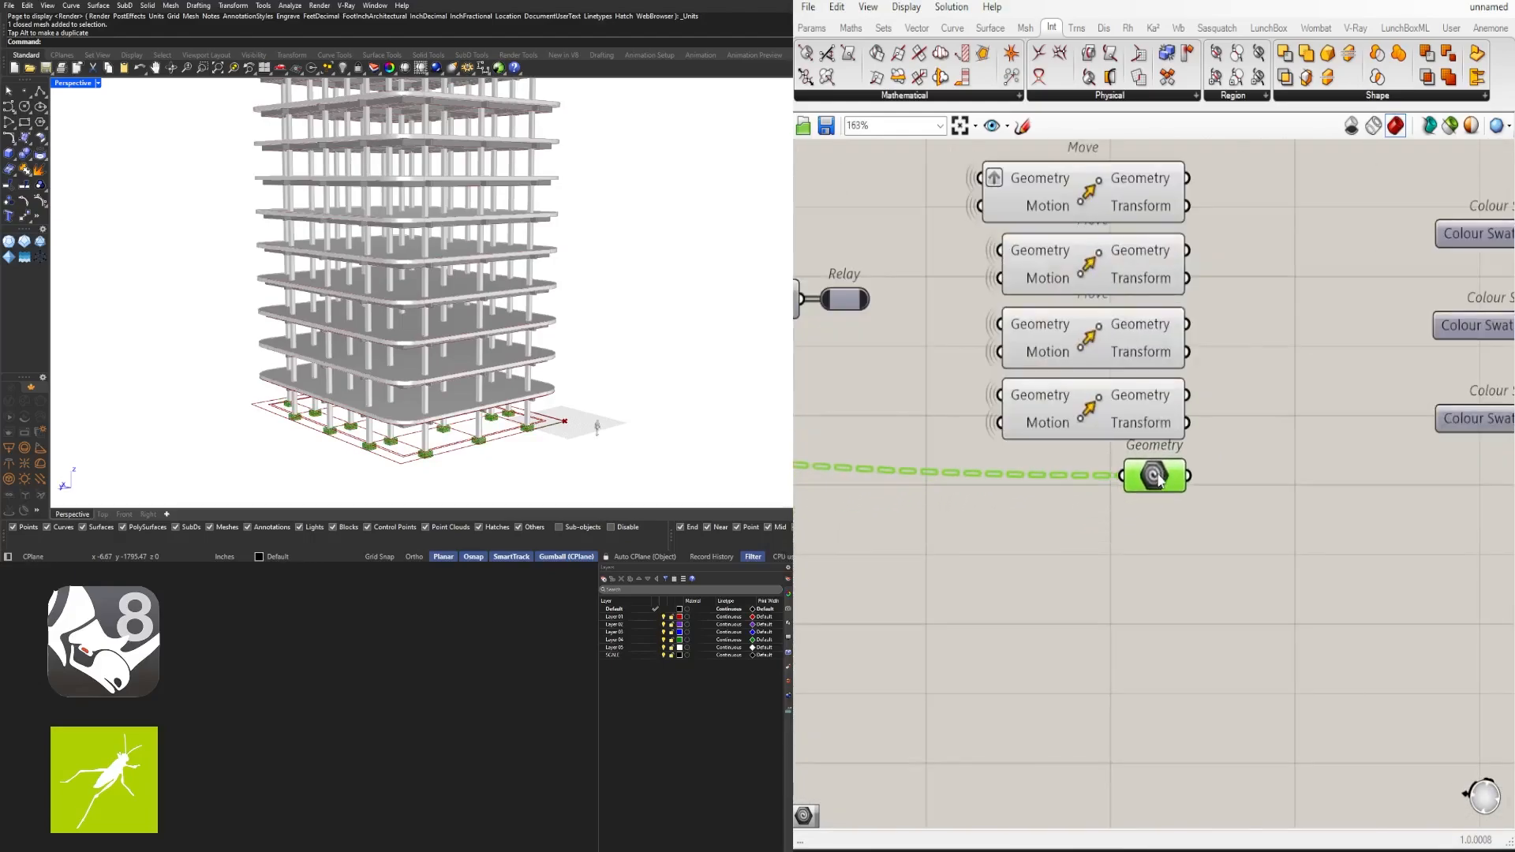
Turn off the preview of the upstream component group that builds the footing extrusion
{"action": "scroll", "coordinate": [1105, 538], "scroll_direction": "down", "scroll_amount": 5}
{"action": "right_click_drag", "start_coordinate": [849, 565], "coordinate": [1271, 542]}
{"action": "scroll", "coordinate": [1262, 543], "scroll_direction": "down", "scroll_amount": 5}
{"action": "scroll", "coordinate": [1054, 542], "scroll_direction": "up", "scroll_amount": 4}
{"action": "left_click_drag", "start_coordinate": [1121, 546], "coordinate": [883, 328]}
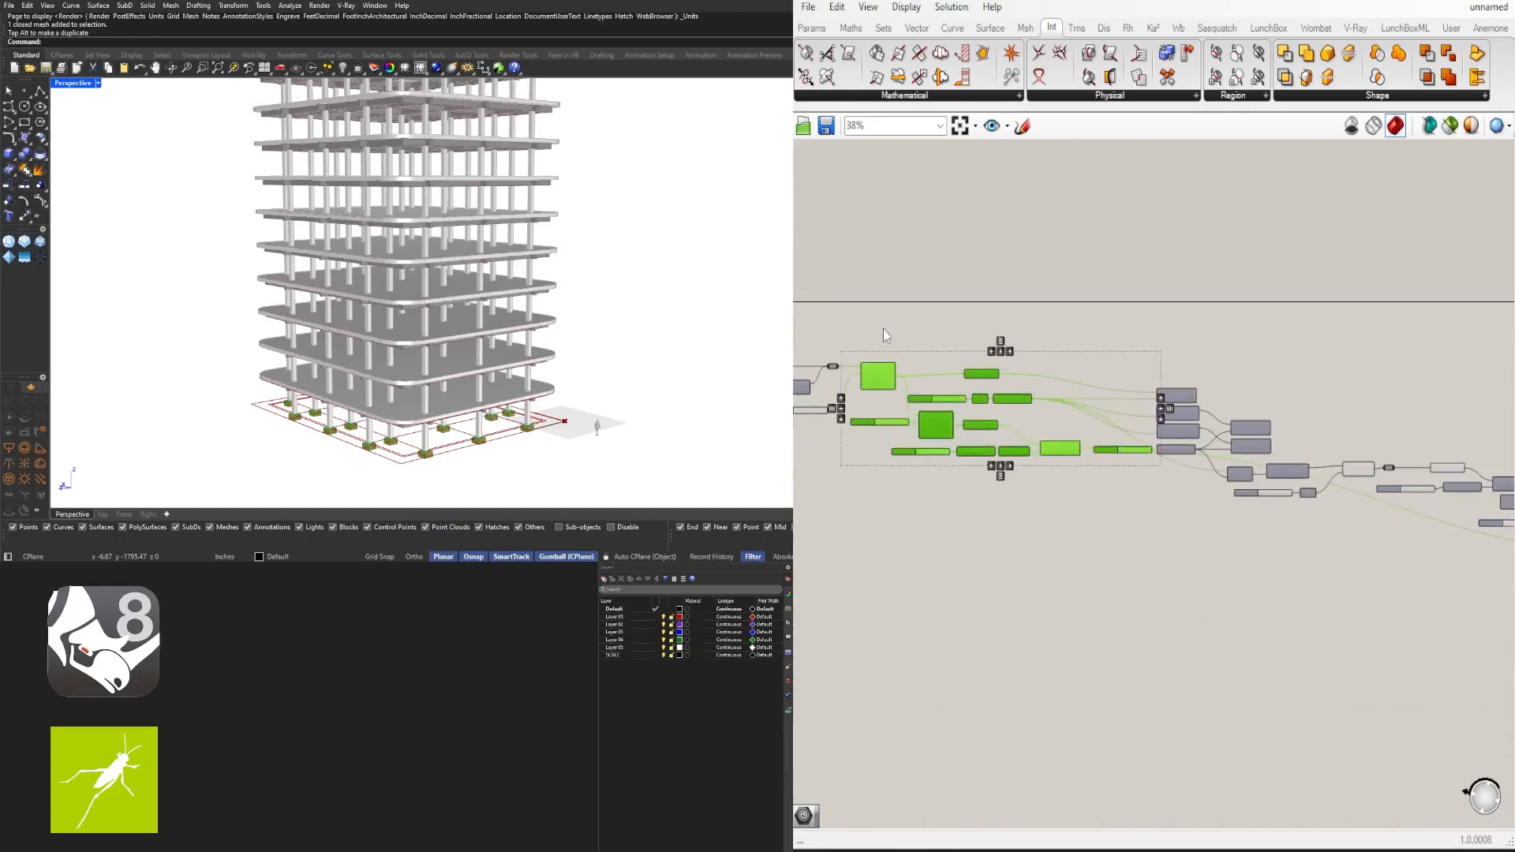
{"action": "middle_click", "coordinate": [888, 323]}
Duplicate the grey Colour Swatch and Custom Preview pair below the others and feed it the footings' Geometry parameter
{"action": "right_click_drag", "start_coordinate": [1408, 418], "coordinate": [928, 368]}
{"action": "scroll", "coordinate": [1305, 518], "scroll_direction": "up", "scroll_amount": 7}
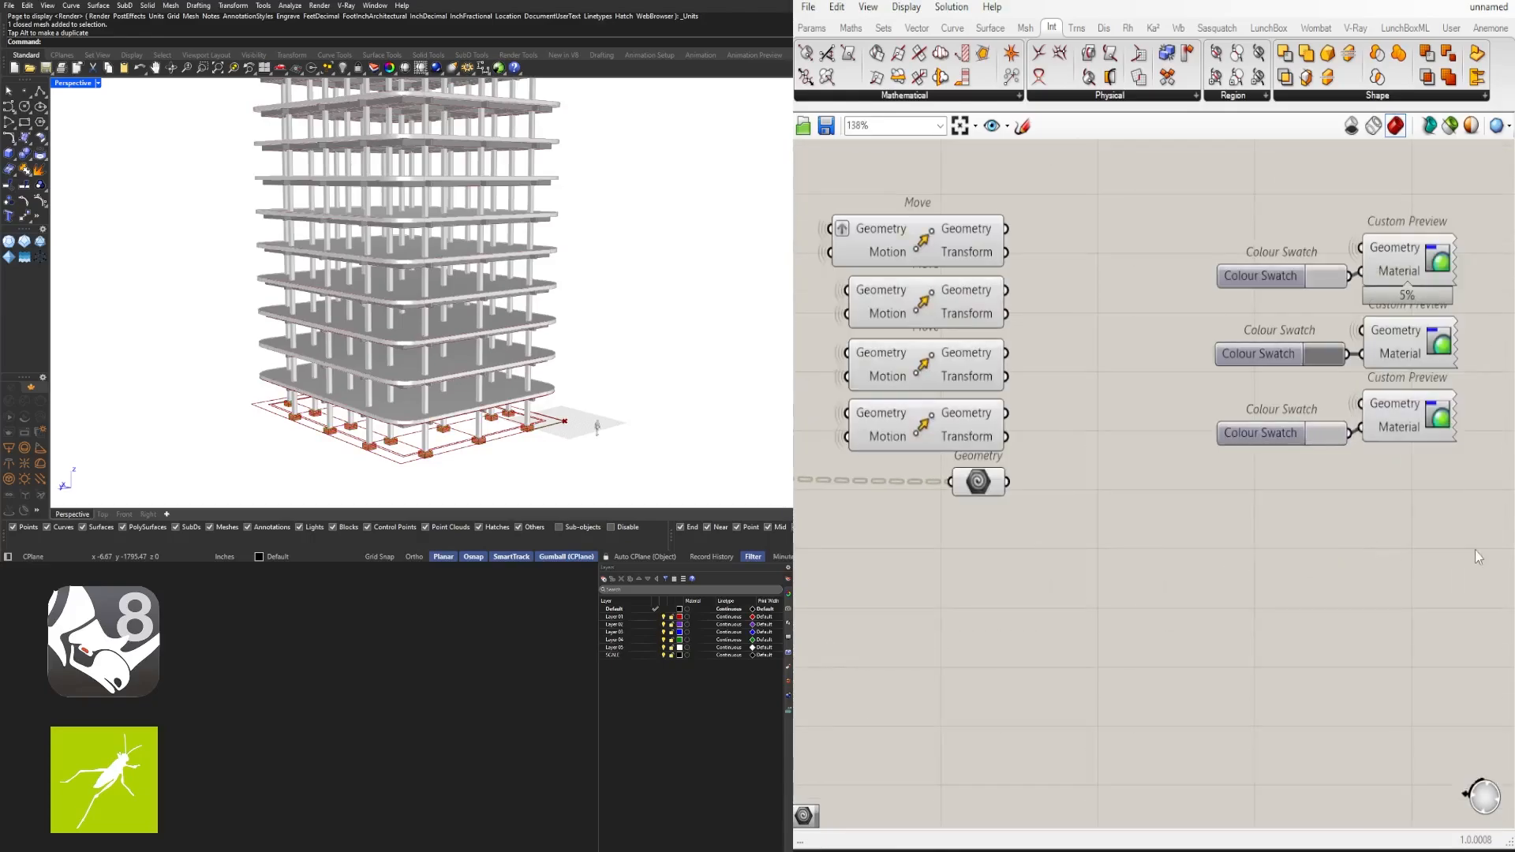
{"action": "left_click_drag", "start_coordinate": [1464, 359], "coordinate": [1302, 329]}
{"action": "left_click_drag", "start_coordinate": [1394, 337], "coordinate": [1396, 477], "text": "alt"}
{"action": "left_click", "coordinate": [1389, 563]}
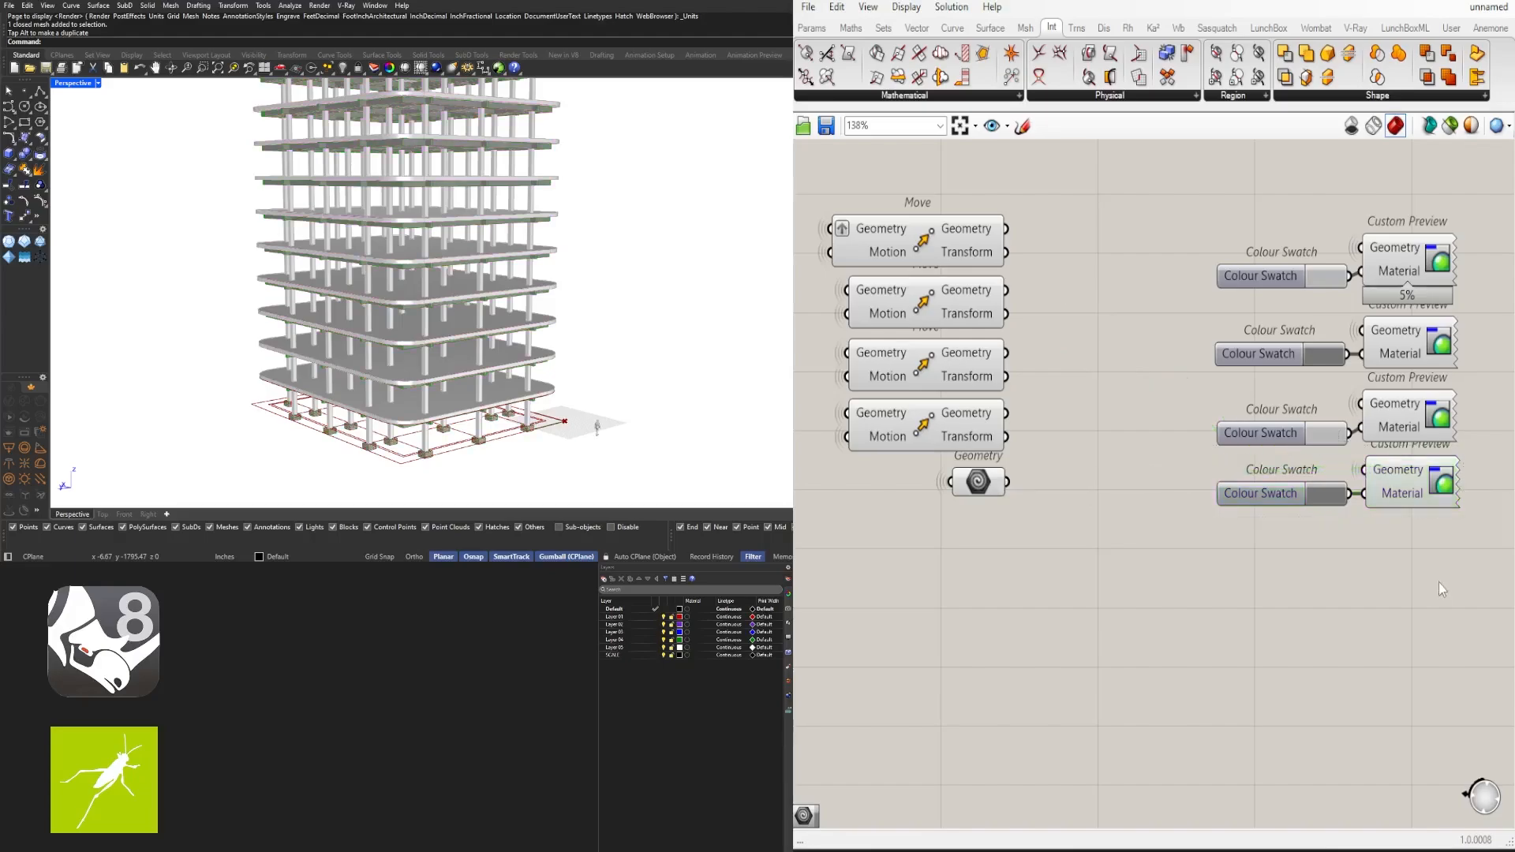
Examine the whole tower and its footings from above and below
{"action": "right_click_drag", "start_coordinate": [537, 463], "coordinate": [530, 418]}
{"action": "scroll", "coordinate": [527, 403], "scroll_direction": "up", "scroll_amount": 4}
{"action": "scroll", "coordinate": [524, 370], "scroll_direction": "down", "scroll_amount": 2}
{"action": "right_click_drag", "start_coordinate": [523, 316], "coordinate": [548, 334]}
{"action": "scroll", "coordinate": [571, 305], "scroll_direction": "down", "scroll_amount": 5}
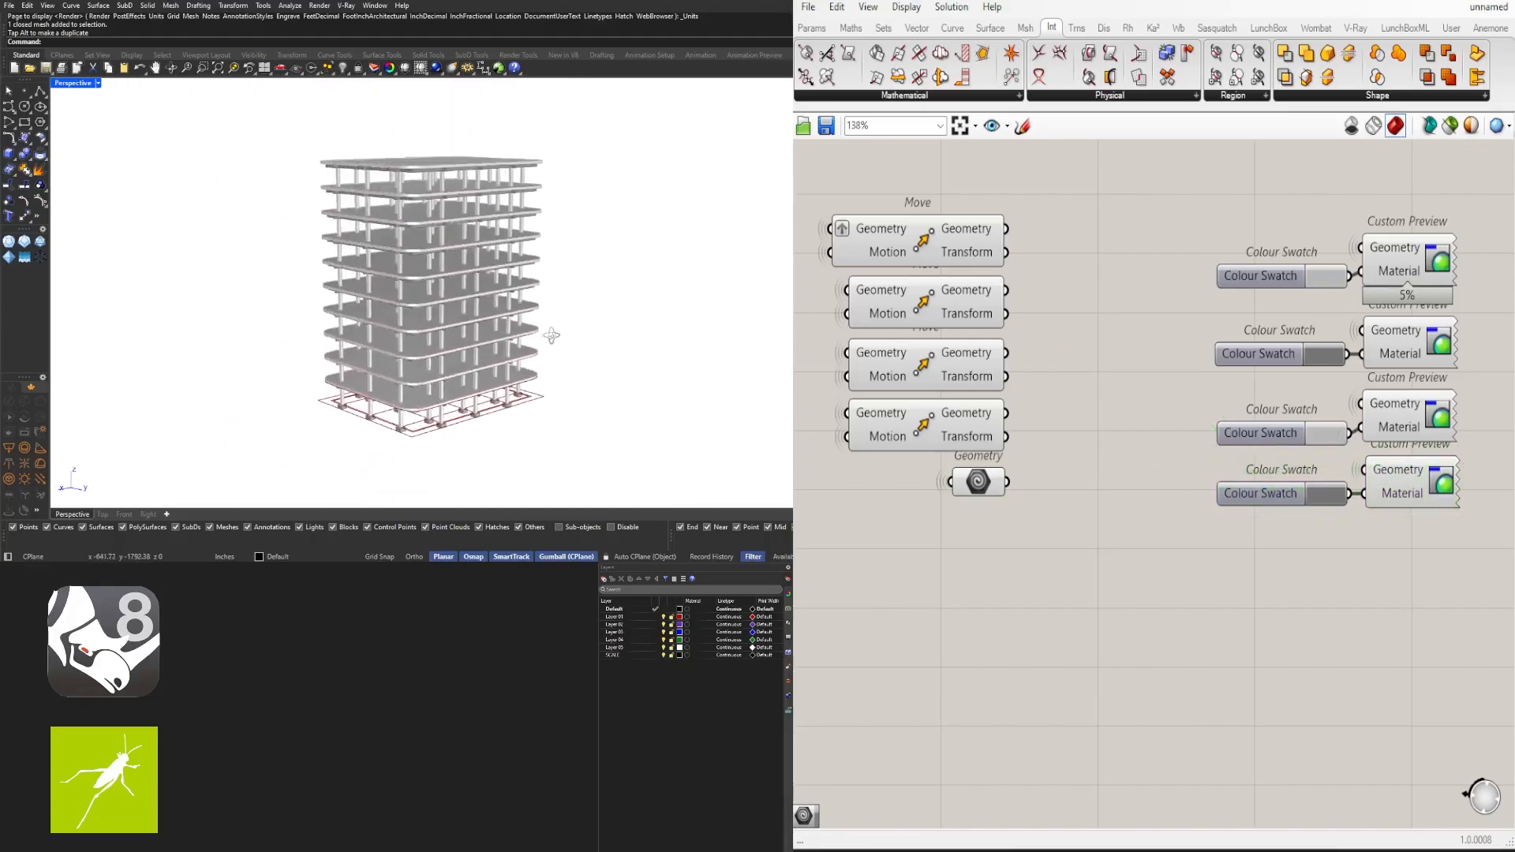
{"action": "scroll", "coordinate": [447, 332], "scroll_direction": "up", "scroll_amount": 1}
{"action": "scroll", "coordinate": [447, 332], "scroll_direction": "up", "scroll_amount": 2}
{"action": "right_click_drag", "start_coordinate": [446, 333], "coordinate": [434, 292]}
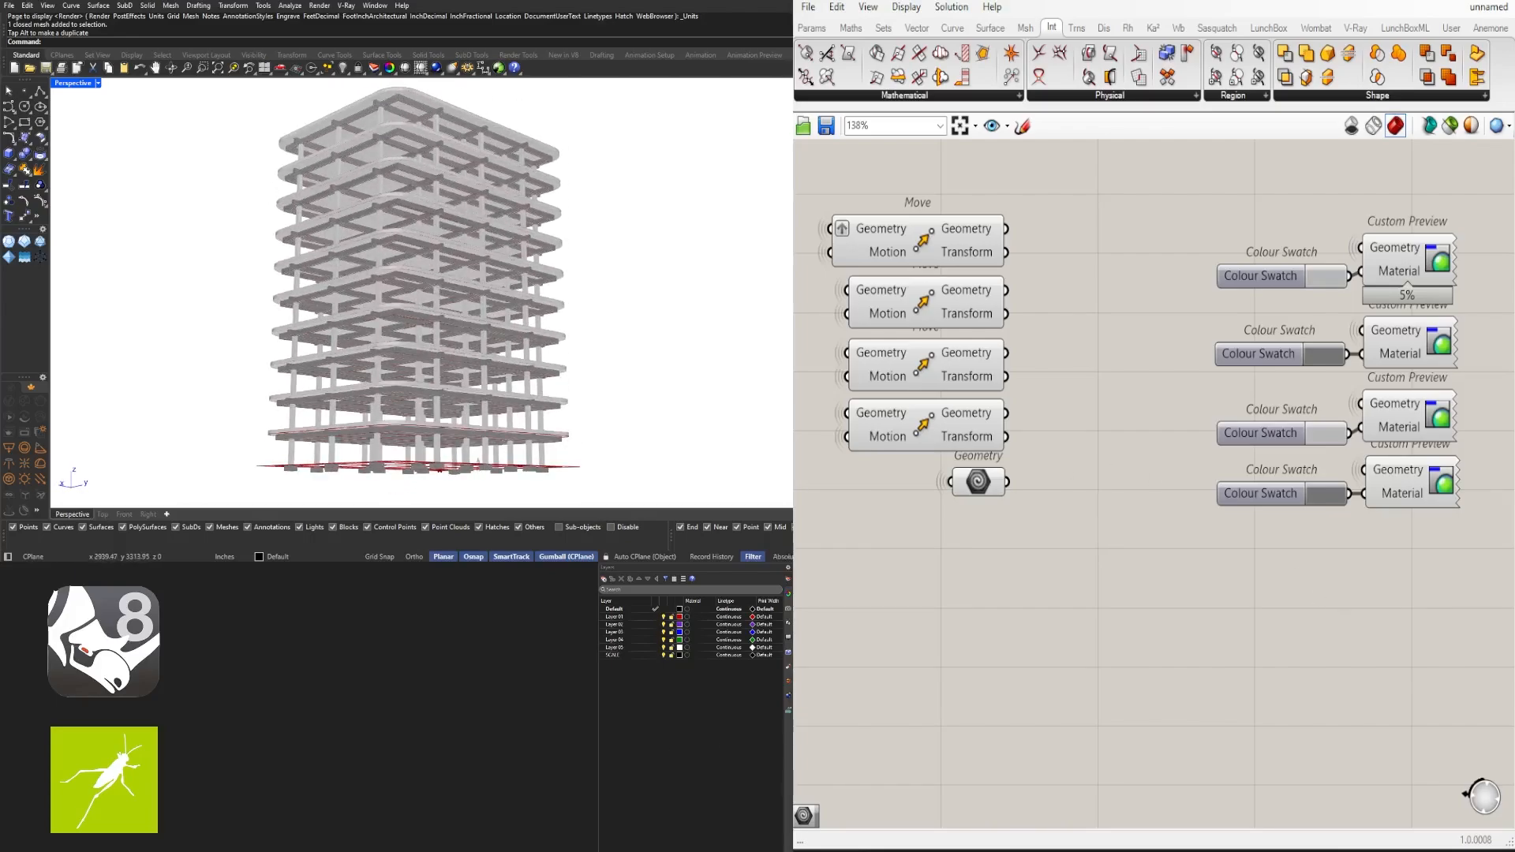
Lower the X-direction contour distance slider to 22.28 and check the tower's column spacing
{"action": "scroll", "coordinate": [1117, 663], "scroll_direction": "down", "scroll_amount": 5}
{"action": "right_click_drag", "start_coordinate": [1025, 634], "coordinate": [1337, 570]}
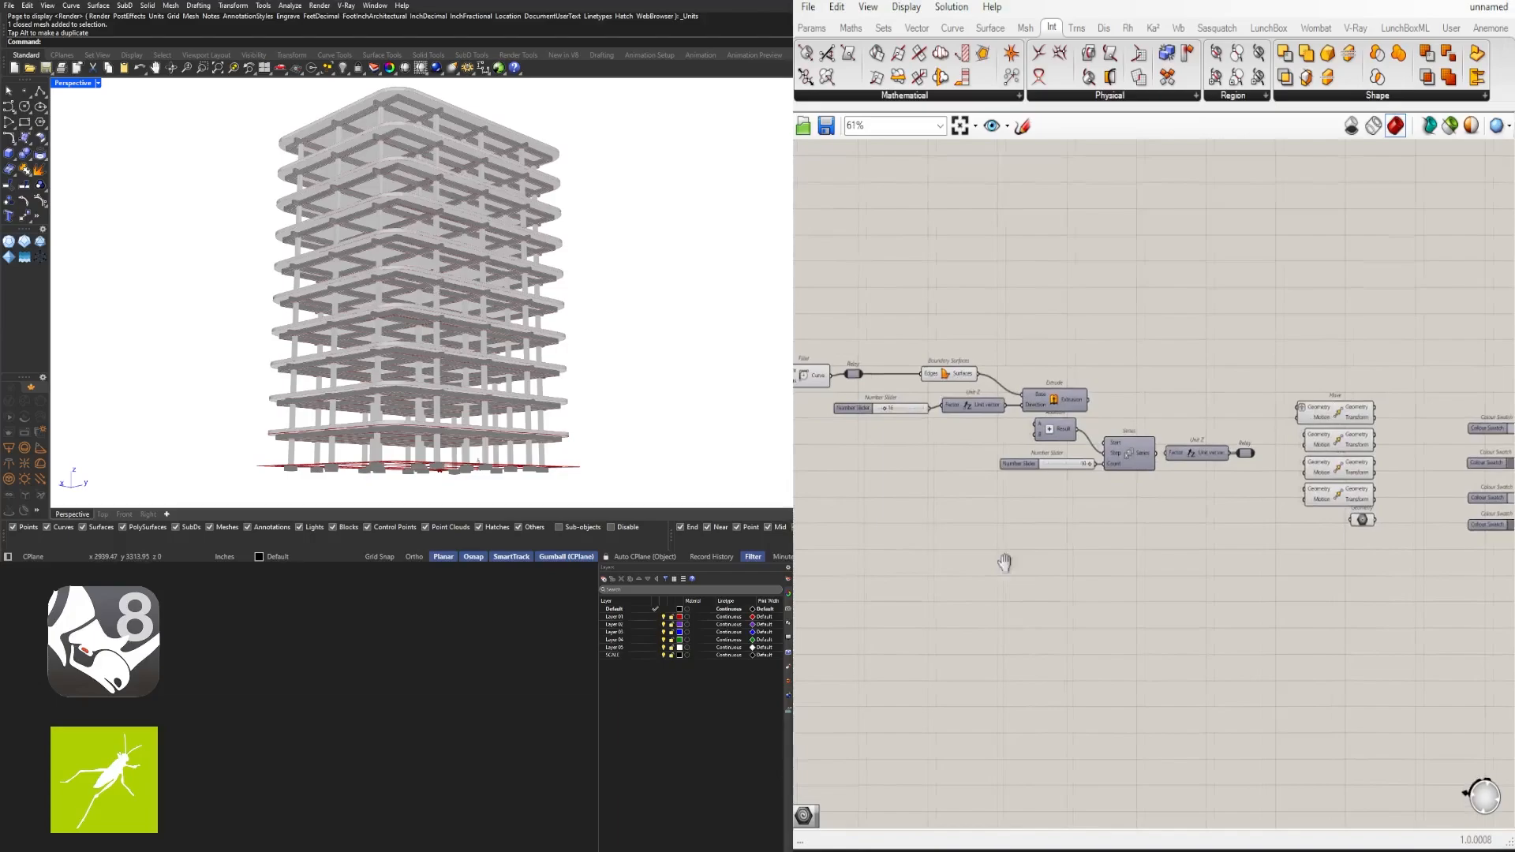
{"action": "right_click_drag", "start_coordinate": [1005, 562], "coordinate": [1491, 542]}
{"action": "scroll", "coordinate": [1122, 516], "scroll_direction": "down", "scroll_amount": 2}
{"action": "right_click_drag", "start_coordinate": [899, 536], "coordinate": [1484, 622]}
{"action": "right_click_drag", "start_coordinate": [821, 524], "coordinate": [1372, 518]}
{"action": "scroll", "coordinate": [1128, 430], "scroll_direction": "up", "scroll_amount": 4}
{"action": "right_click_drag", "start_coordinate": [901, 515], "coordinate": [1294, 498]}
{"action": "right_click_drag", "start_coordinate": [933, 508], "coordinate": [1288, 498]}
{"action": "right_click_drag", "start_coordinate": [1207, 445], "coordinate": [815, 435]}
{"action": "right_click_drag", "start_coordinate": [1167, 481], "coordinate": [851, 475]}
{"action": "right_click_drag", "start_coordinate": [1194, 477], "coordinate": [834, 505]}
{"action": "scroll", "coordinate": [892, 485], "scroll_direction": "up", "scroll_amount": 6}
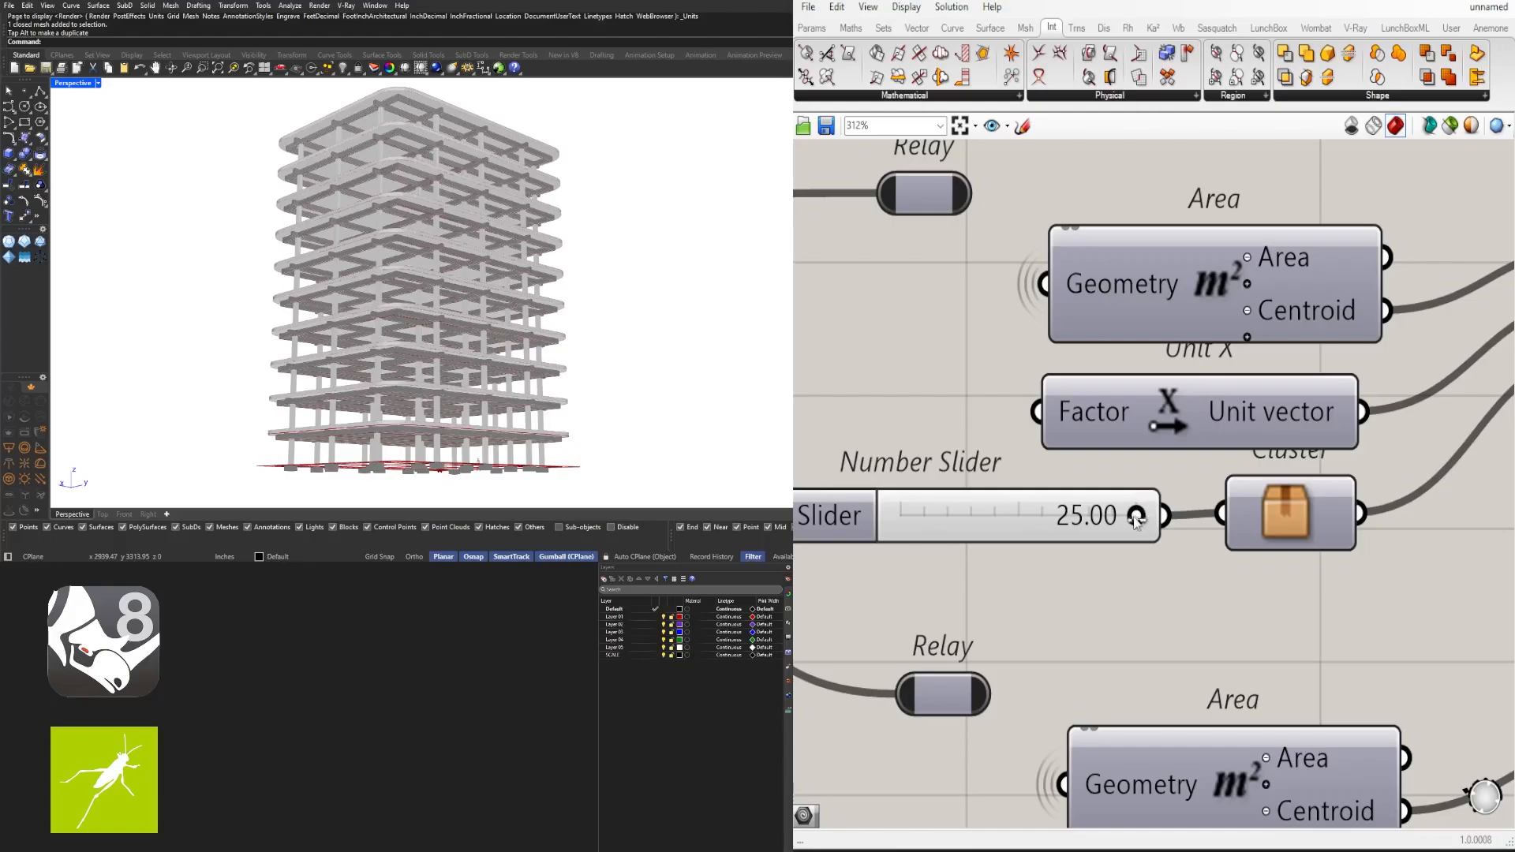
{"action": "scroll", "coordinate": [1137, 522], "scroll_direction": "down", "scroll_amount": 8}
{"action": "right_click_drag", "start_coordinate": [860, 543], "coordinate": [1368, 500]}
{"action": "right_click_drag", "start_coordinate": [886, 497], "coordinate": [773, 749]}
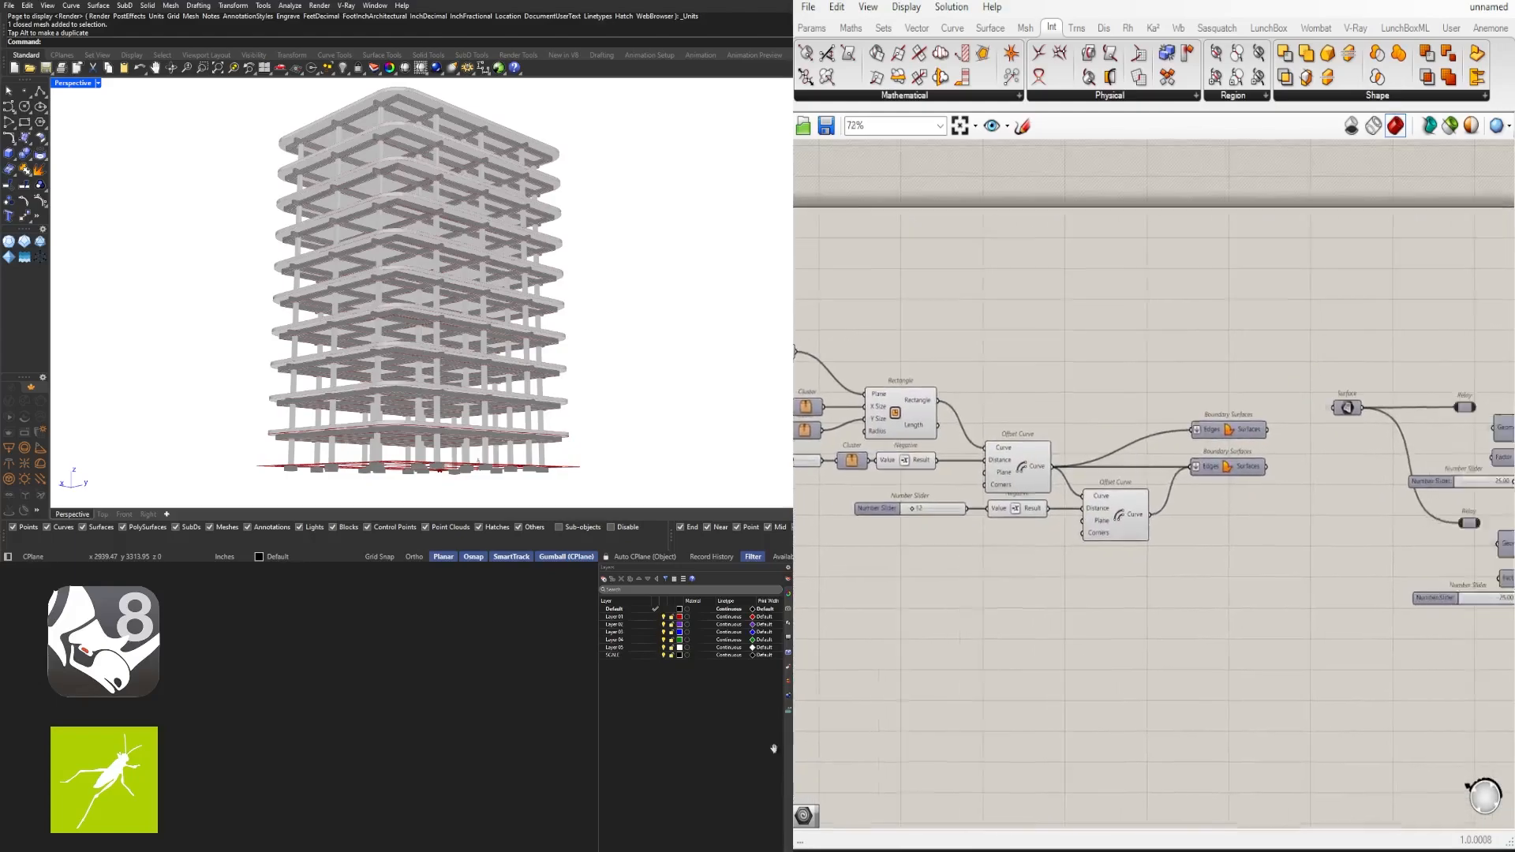
{"action": "right_click_drag", "start_coordinate": [1077, 493], "coordinate": [1155, 488]}
{"action": "right_click_drag", "start_coordinate": [1502, 468], "coordinate": [858, 448]}
{"action": "scroll", "coordinate": [858, 447], "scroll_direction": "up", "scroll_amount": 8}
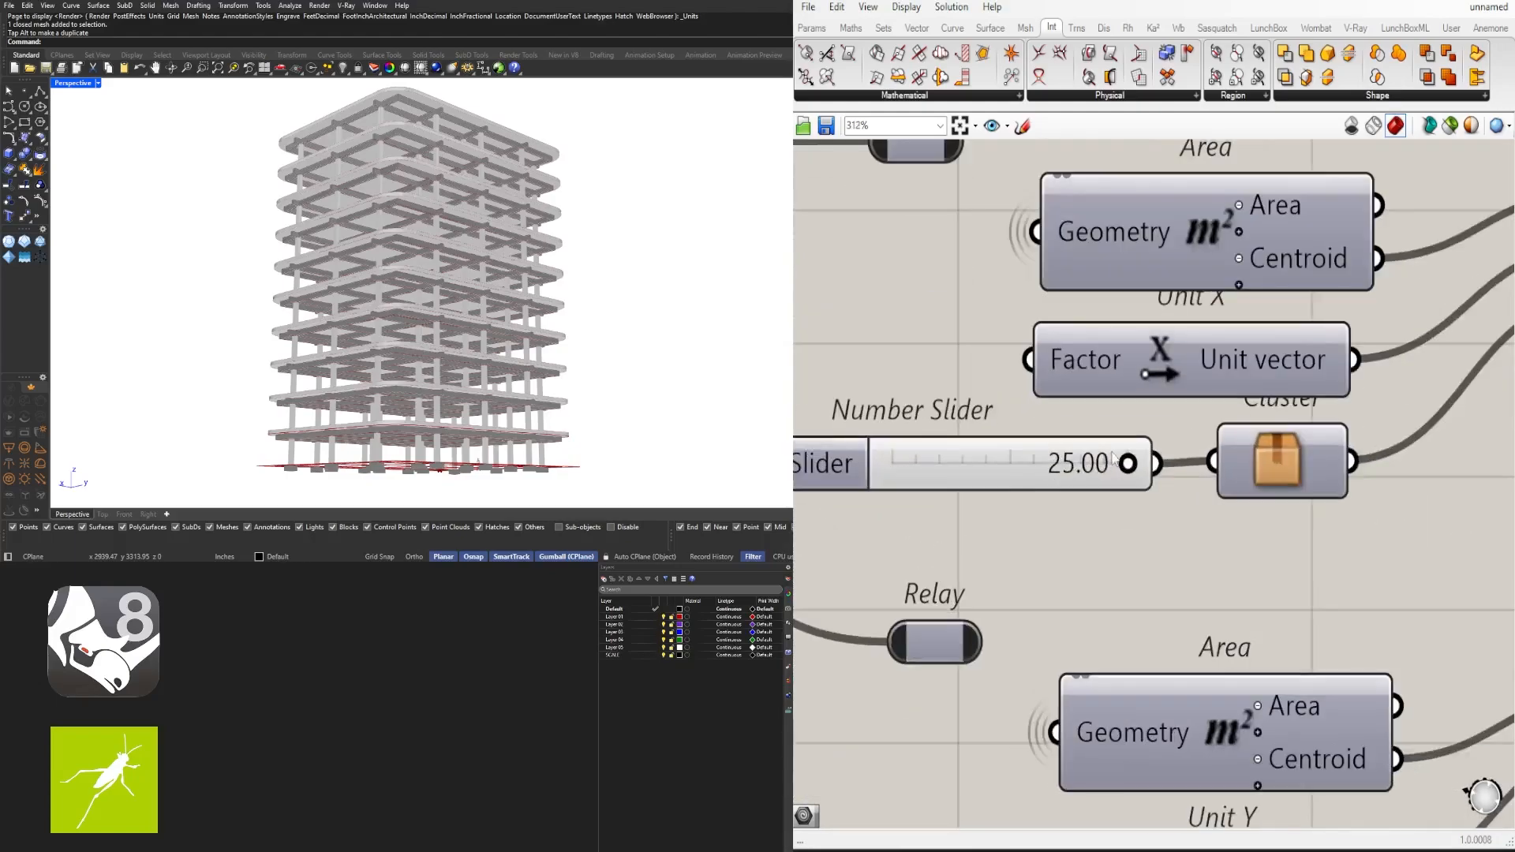
{"action": "mouse_move", "coordinate": [1114, 470]}
{"action": "left_mouse_down"}
{"action": "mouse_move", "coordinate": [1081, 470]}
{"action": "mouse_move", "coordinate": [1102, 469]}
{"action": "left_mouse_up"}
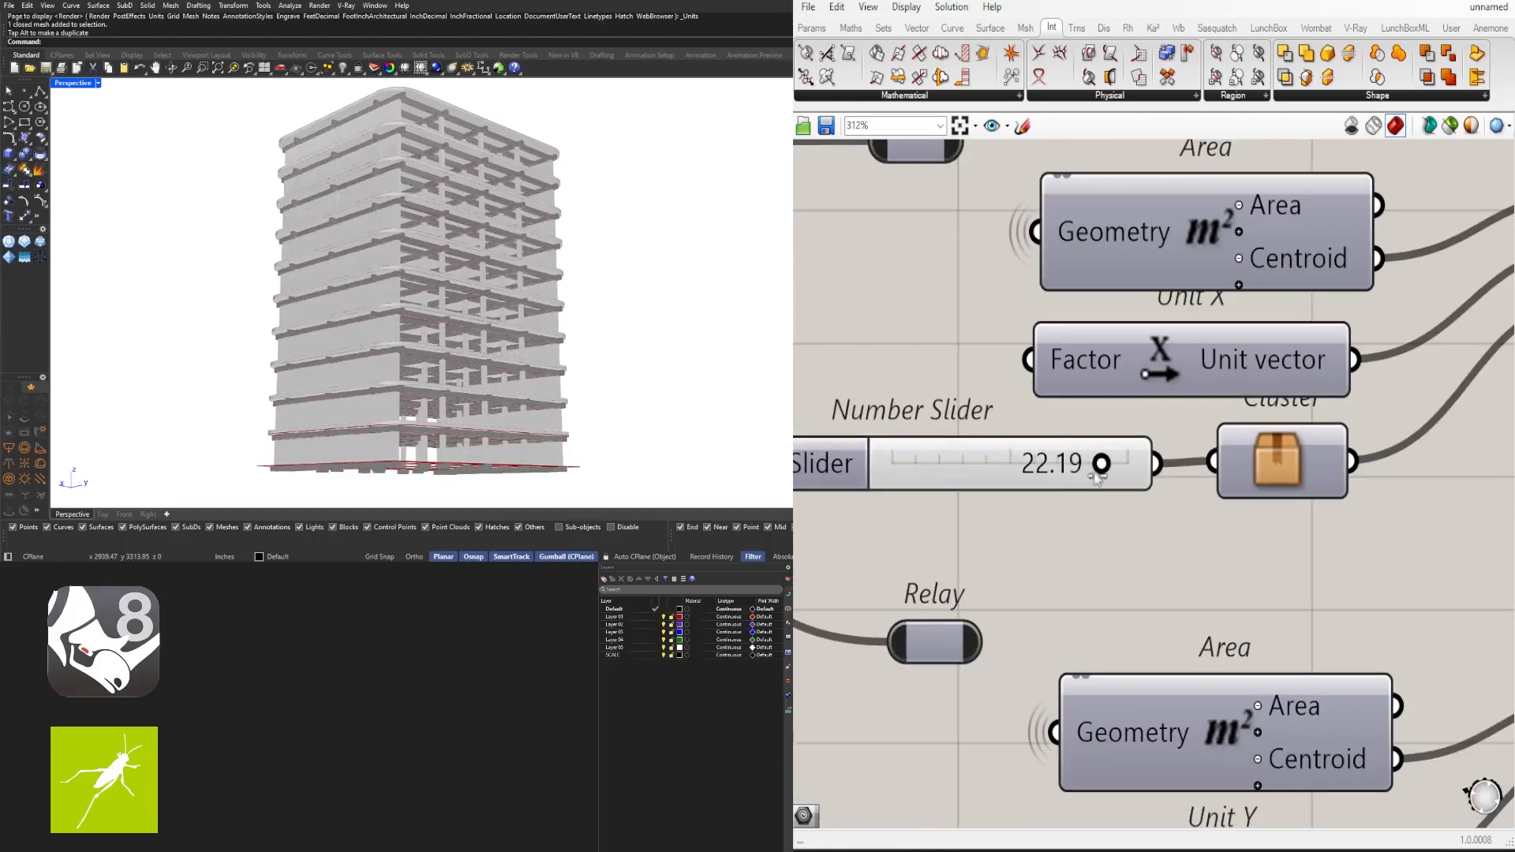
{"action": "right_click_drag", "start_coordinate": [387, 379], "coordinate": [339, 422]}
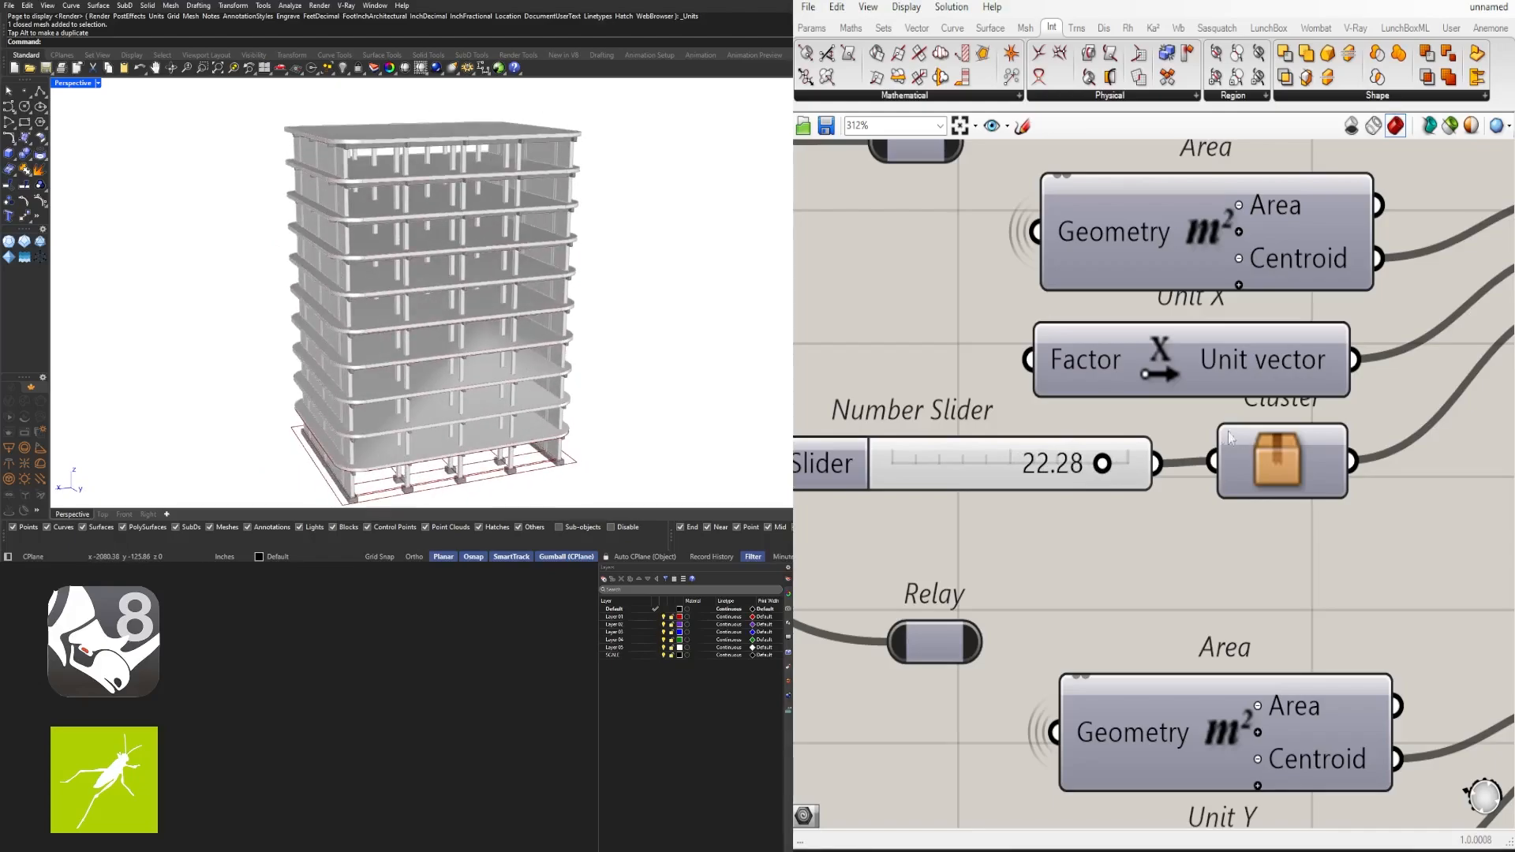
Try X-direction contour distances of 15 and 12 for the column spacing
{"action": "left_click_drag", "start_coordinate": [1091, 469], "coordinate": [995, 471]}
{"action": "double_click", "coordinate": [994, 472]}
{"action": "type", "text": "15"}
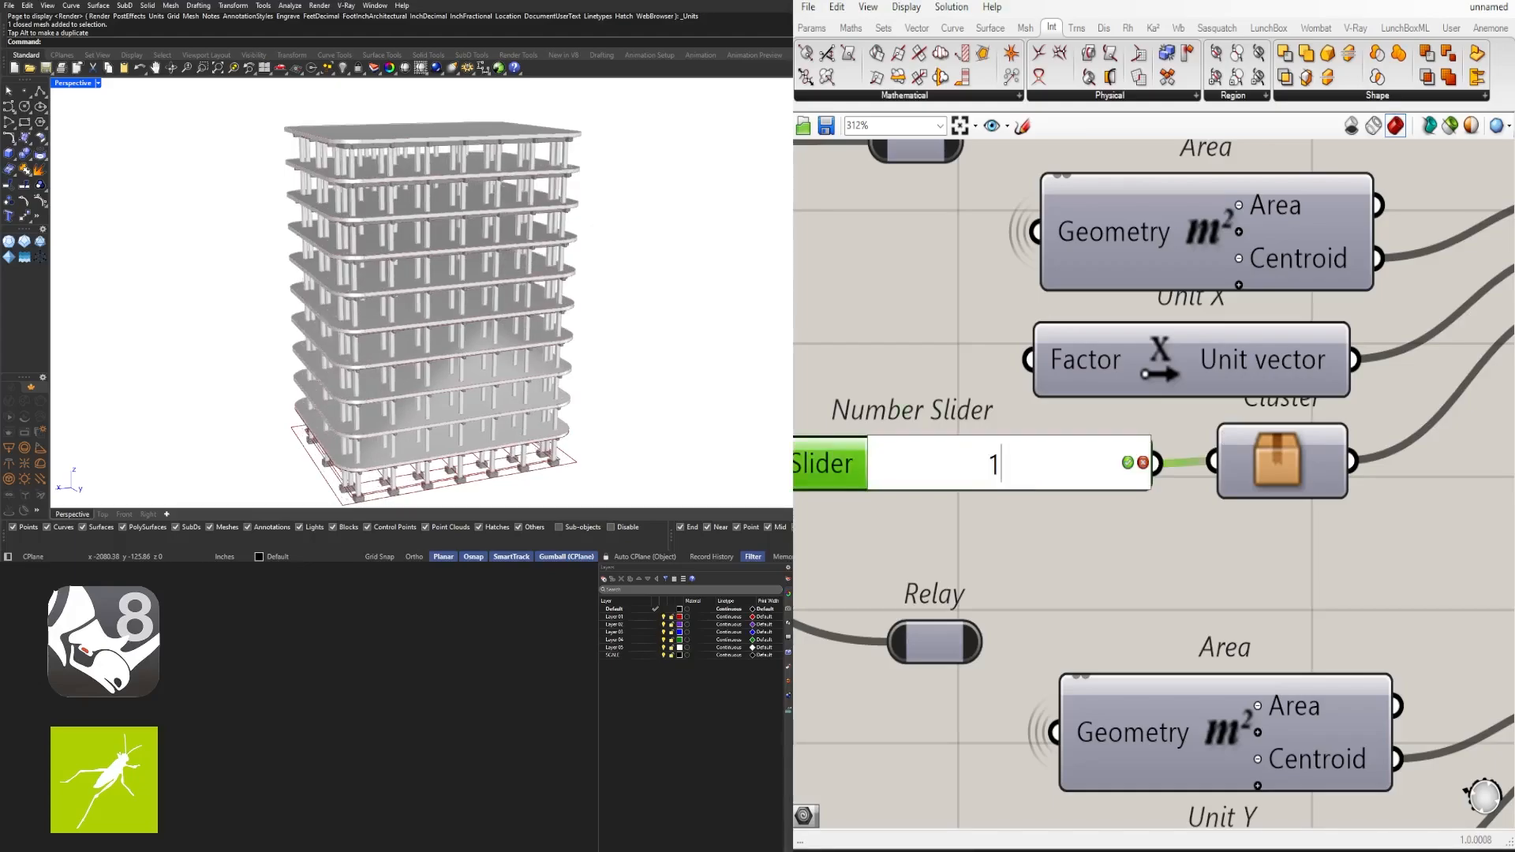
{"action": "key", "text": "Return"}
{"action": "right_click_drag", "start_coordinate": [592, 418], "coordinate": [587, 382]}
{"action": "double_click", "coordinate": [983, 463]}
{"action": "type", "text": "12"}
{"action": "key", "text": "Return"}
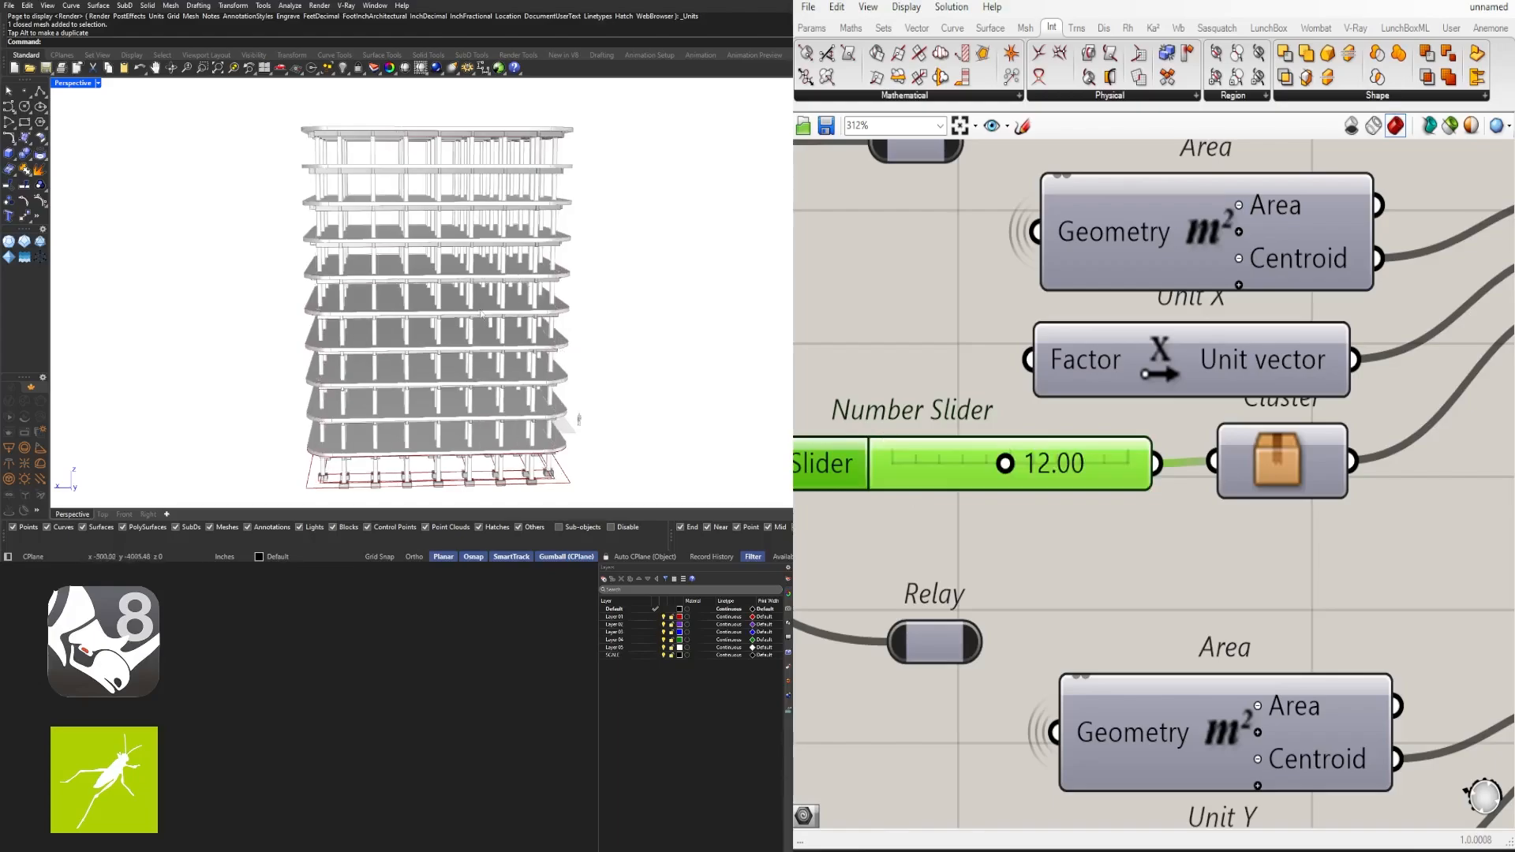
Set the Y-direction contour distance to 20, enter a new X-direction contour distance, and check the tower
{"action": "scroll", "coordinate": [541, 312], "scroll_direction": "up", "scroll_amount": 5}
{"action": "scroll", "coordinate": [1241, 238], "scroll_direction": "down", "scroll_amount": 4}
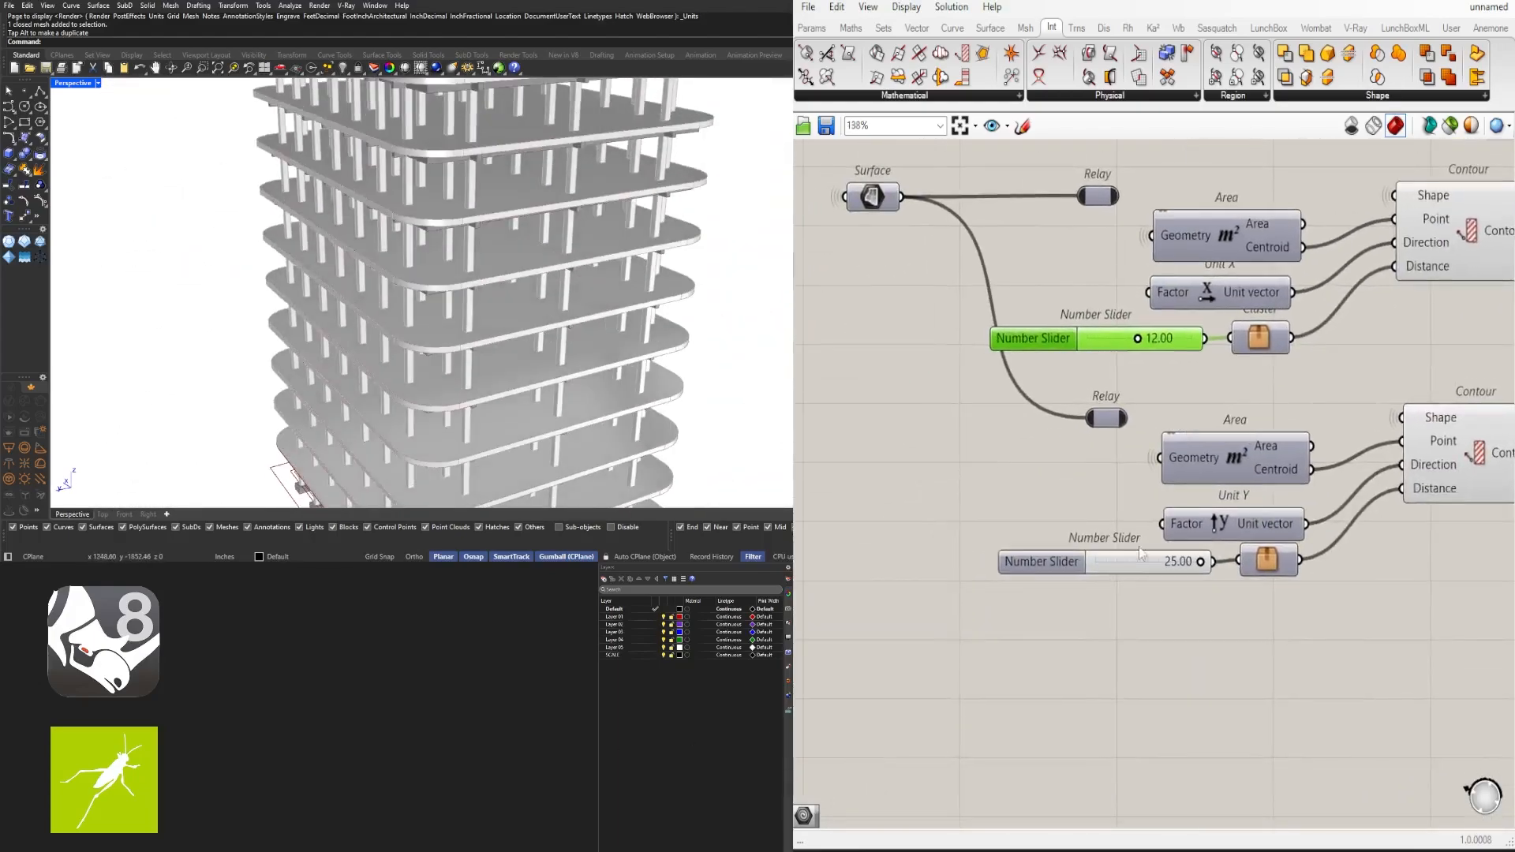
{"action": "right_click_drag", "start_coordinate": [519, 332], "coordinate": [586, 315]}
{"action": "scroll", "coordinate": [586, 314], "scroll_direction": "down", "scroll_amount": 5}
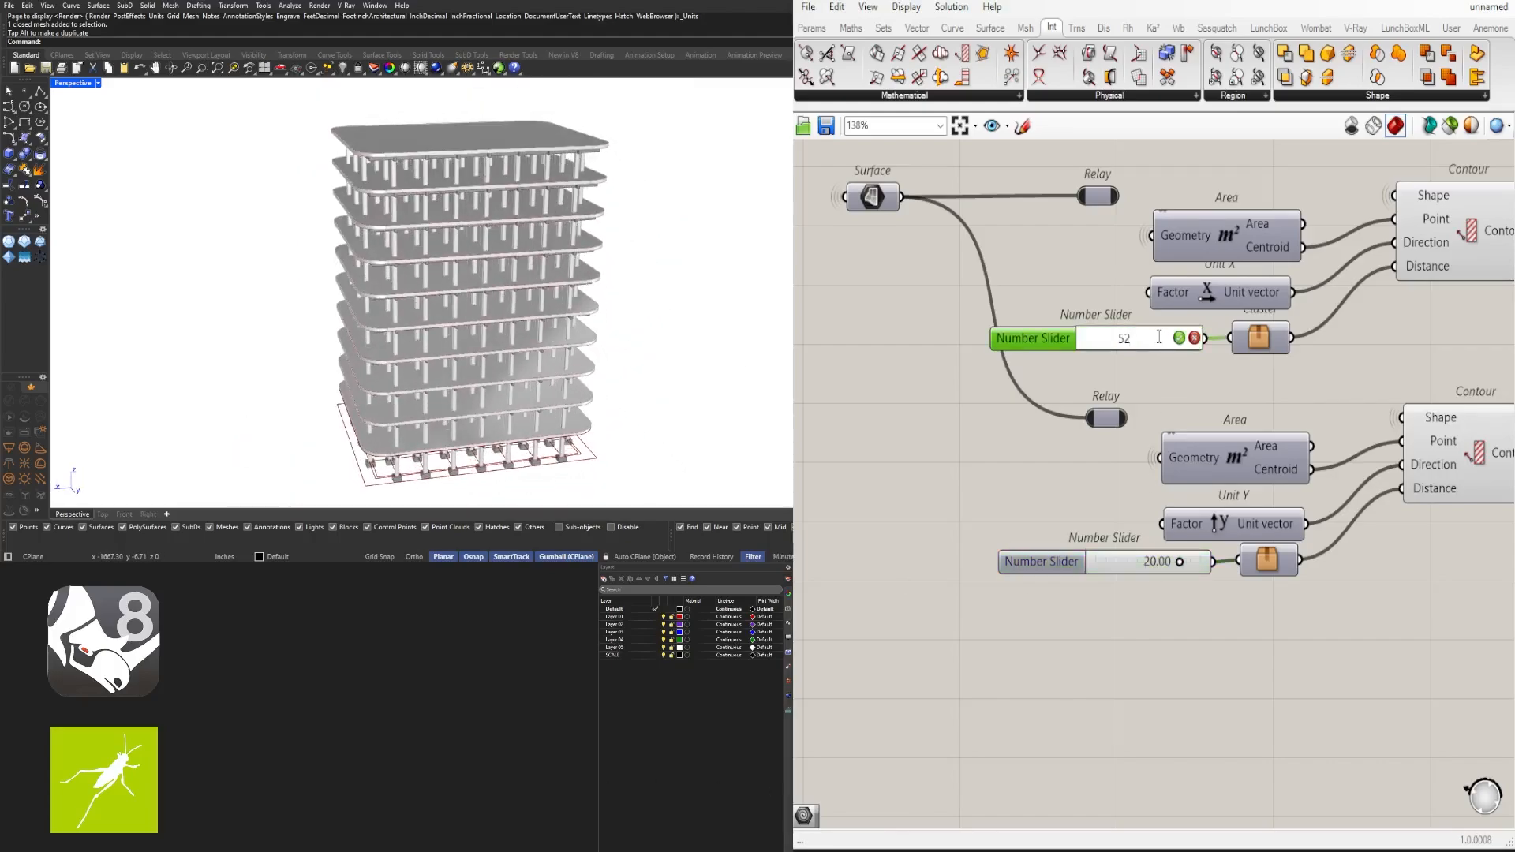
{"action": "type", "text": "2"}
{"action": "right_click_drag", "start_coordinate": [536, 426], "coordinate": [639, 364]}
{"action": "scroll", "coordinate": [493, 371], "scroll_direction": "down", "scroll_amount": 6}
{"action": "scroll", "coordinate": [485, 375], "scroll_direction": "up", "scroll_amount": 7}
{"action": "scroll", "coordinate": [608, 378], "scroll_direction": "down", "scroll_amount": 4}
Set the Y Size slider of the base Rectangle to 100
{"action": "scroll", "coordinate": [936, 473], "scroll_direction": "down", "scroll_amount": 6}
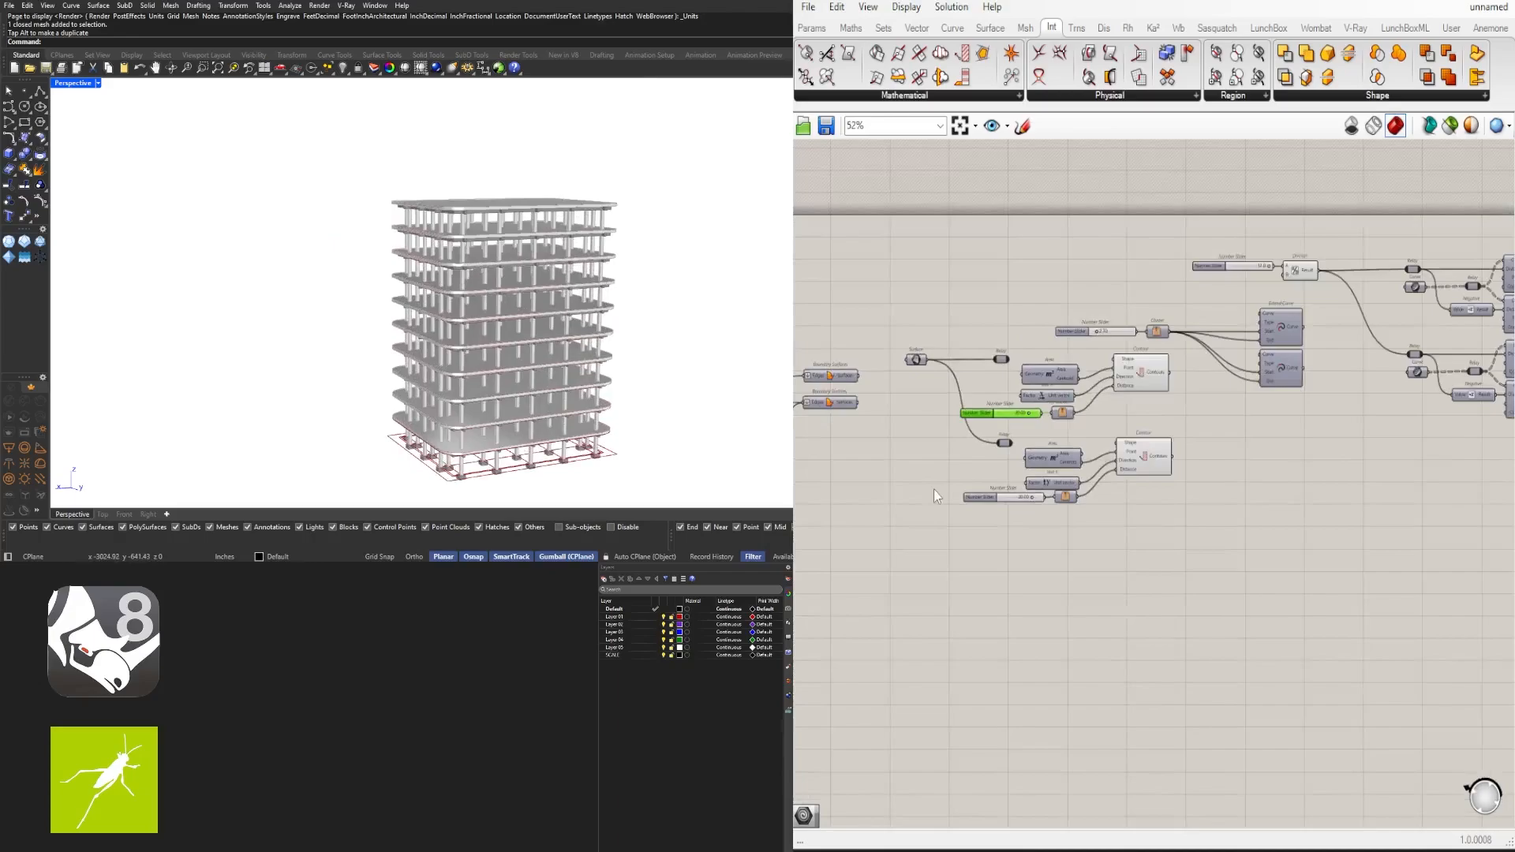
{"action": "right_click_drag", "start_coordinate": [934, 489], "coordinate": [1282, 547]}
{"action": "scroll", "coordinate": [1085, 600], "scroll_direction": "down", "scroll_amount": 4}
{"action": "right_click_drag", "start_coordinate": [889, 548], "coordinate": [1275, 505]}
{"action": "scroll", "coordinate": [1346, 448], "scroll_direction": "up", "scroll_amount": 11}
{"action": "right_click_drag", "start_coordinate": [1346, 447], "coordinate": [1168, 416]}
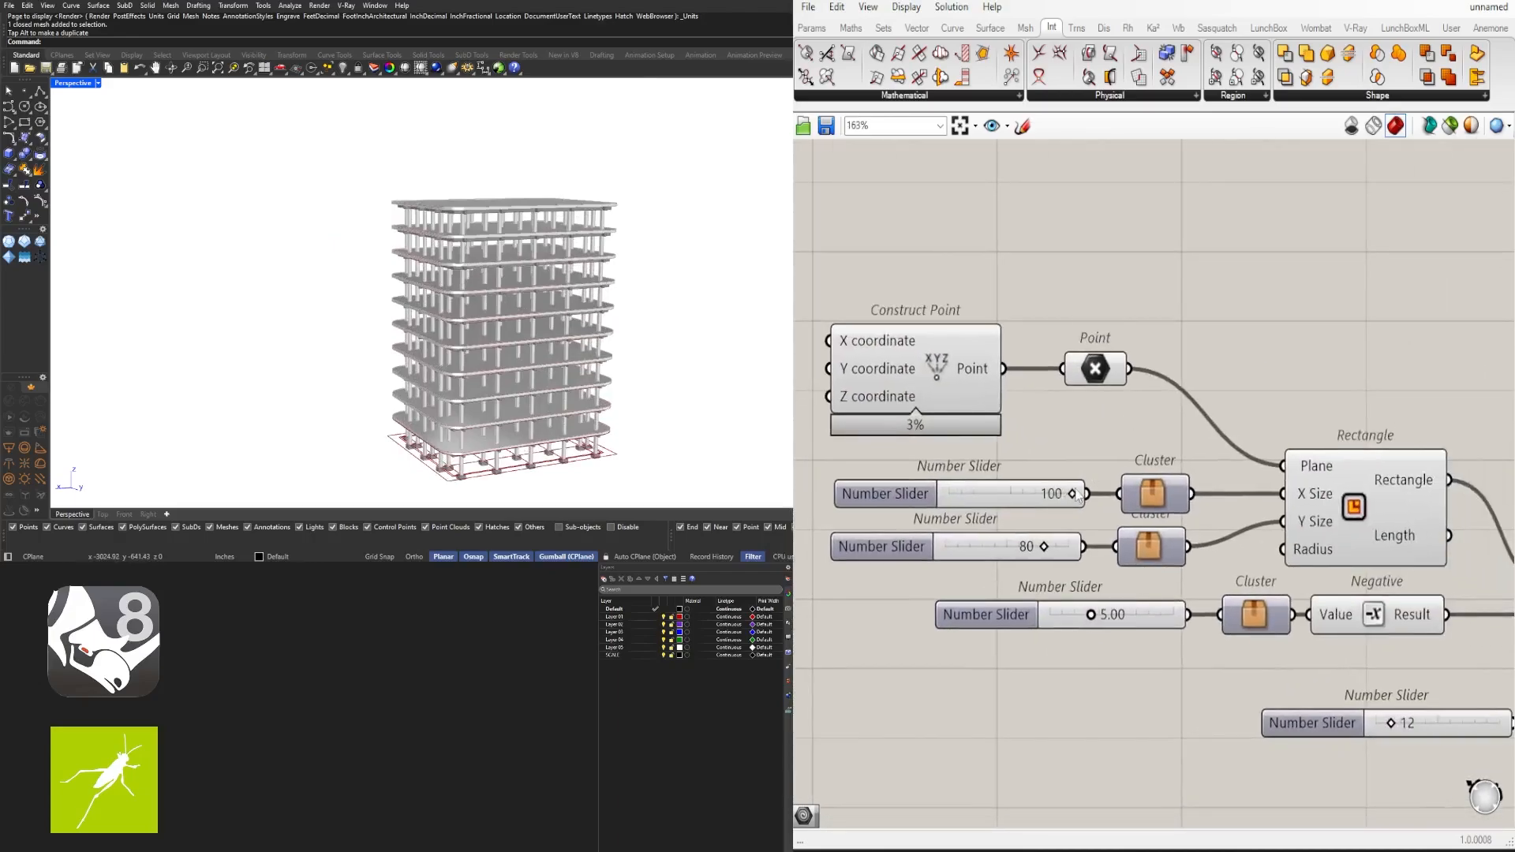
{"action": "scroll", "coordinate": [1074, 493], "scroll_direction": "up", "scroll_amount": 5}
{"action": "left_click_drag", "start_coordinate": [1070, 598], "coordinate": [1192, 539]}
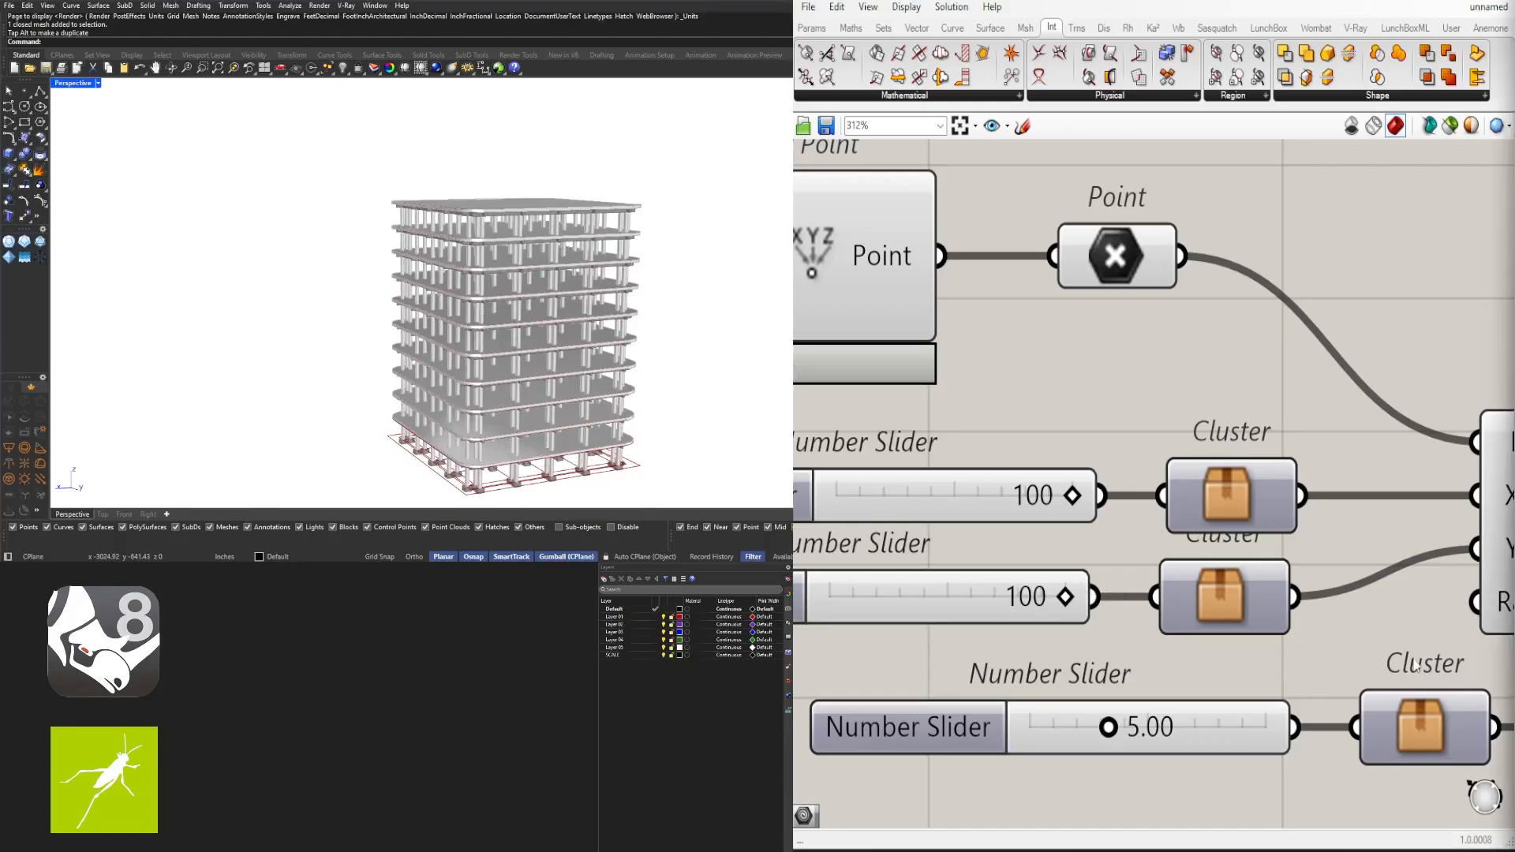
Inspect the columns, beams and footings at the tower's corner from below
{"action": "scroll", "coordinate": [493, 252], "scroll_direction": "down", "scroll_amount": 5}
{"action": "right_click_drag", "start_coordinate": [485, 245], "coordinate": [509, 303]}
{"action": "scroll", "coordinate": [477, 299], "scroll_direction": "up", "scroll_amount": 10}
{"action": "scroll", "coordinate": [476, 299], "scroll_direction": "up", "scroll_amount": 4}
{"action": "right_click_drag", "start_coordinate": [509, 304], "coordinate": [534, 231], "text": "shift"}
{"action": "scroll", "coordinate": [562, 211], "scroll_direction": "up", "scroll_amount": 7}
{"action": "scroll", "coordinate": [561, 221], "scroll_direction": "down", "scroll_amount": 8}
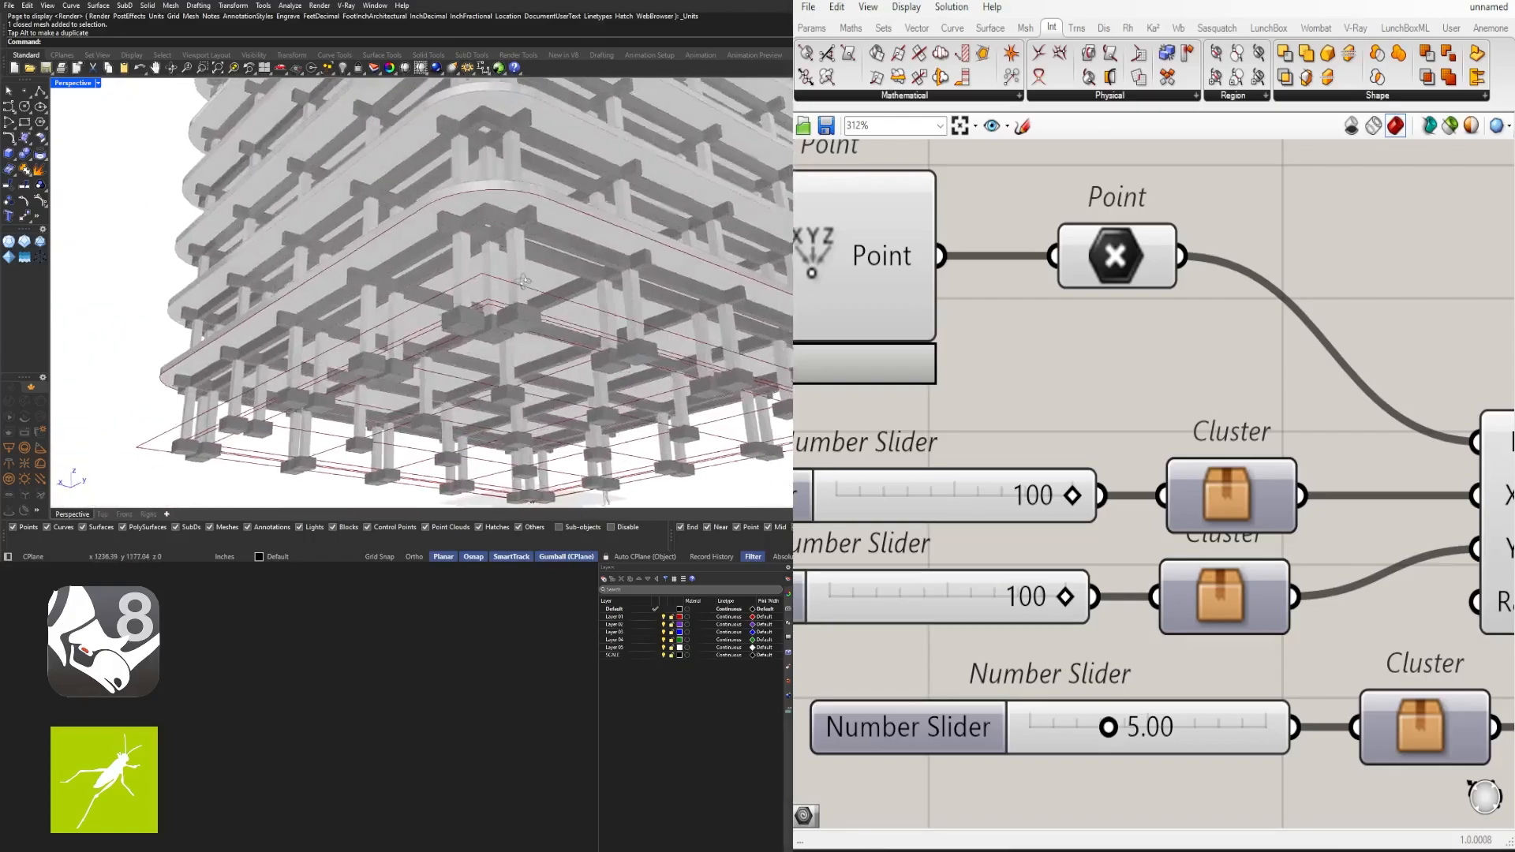
{"action": "scroll", "coordinate": [534, 231], "scroll_direction": "up", "scroll_amount": 6}
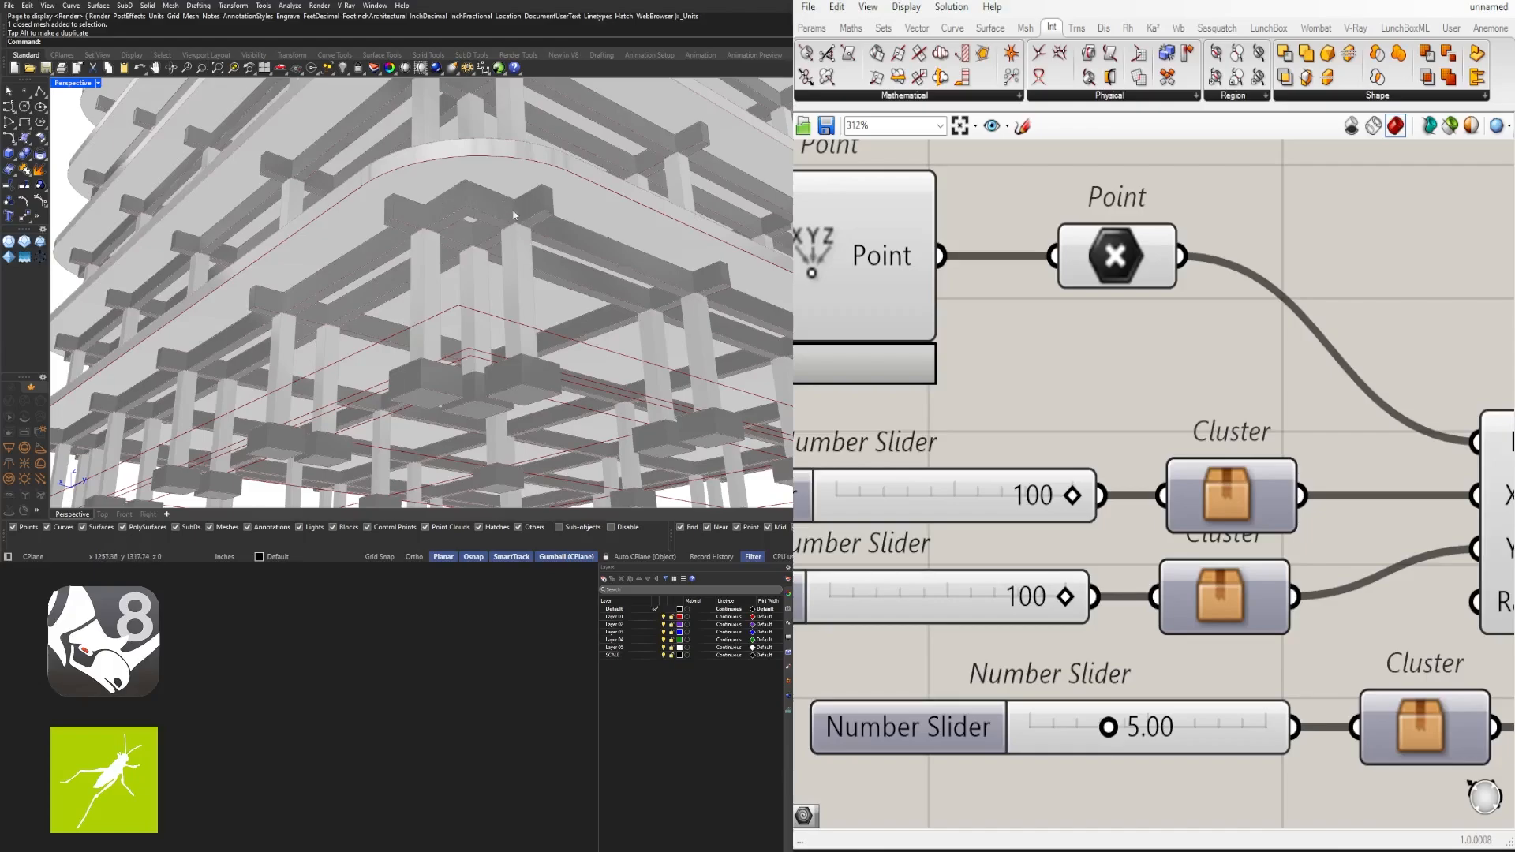
{"action": "scroll", "coordinate": [492, 211], "scroll_direction": "down", "scroll_amount": 5}
{"action": "right_click_drag", "start_coordinate": [493, 210], "coordinate": [461, 223]}
{"action": "scroll", "coordinate": [488, 315], "scroll_direction": "up", "scroll_amount": 4}
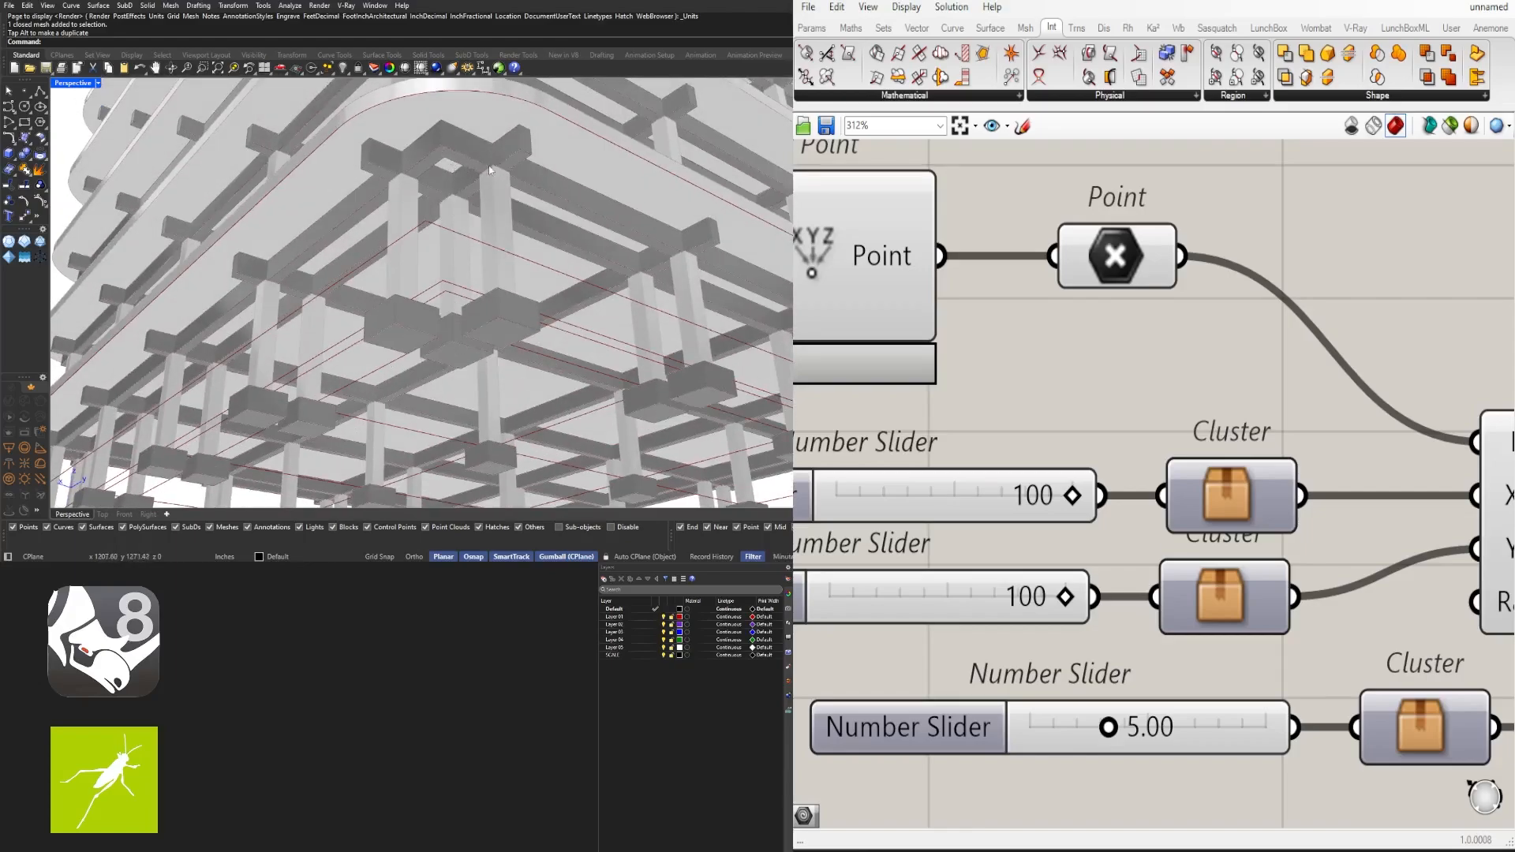
{"action": "scroll", "coordinate": [476, 198], "scroll_direction": "down", "scroll_amount": 5}
{"action": "right_click_drag", "start_coordinate": [477, 197], "coordinate": [481, 364]}
{"action": "right_click_drag", "start_coordinate": [481, 365], "coordinate": [416, 361]}
{"action": "scroll", "coordinate": [371, 356], "scroll_direction": "down", "scroll_amount": 2}
Try an X Size of 56 on the slider of the base Rectangle
{"action": "scroll", "coordinate": [1097, 377], "scroll_direction": "down", "scroll_amount": 6}
{"action": "right_click_drag", "start_coordinate": [1102, 396], "coordinate": [1146, 393]}
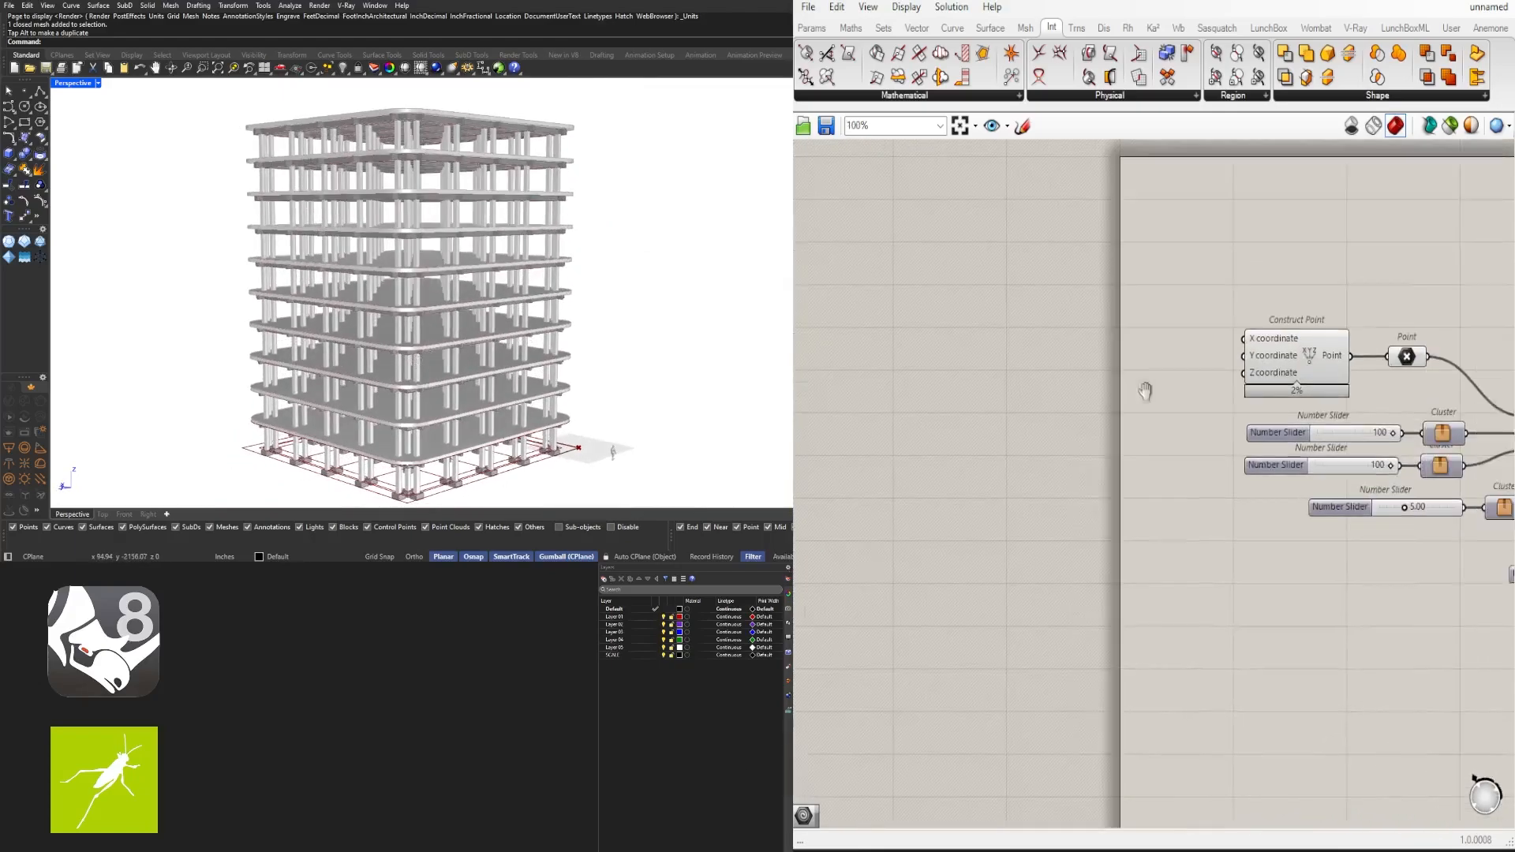
{"action": "scroll", "coordinate": [1260, 467], "scroll_direction": "up", "scroll_amount": 4}
{"action": "scroll", "coordinate": [1263, 467], "scroll_direction": "up", "scroll_amount": 3}
{"action": "double_click", "coordinate": [1199, 323]}
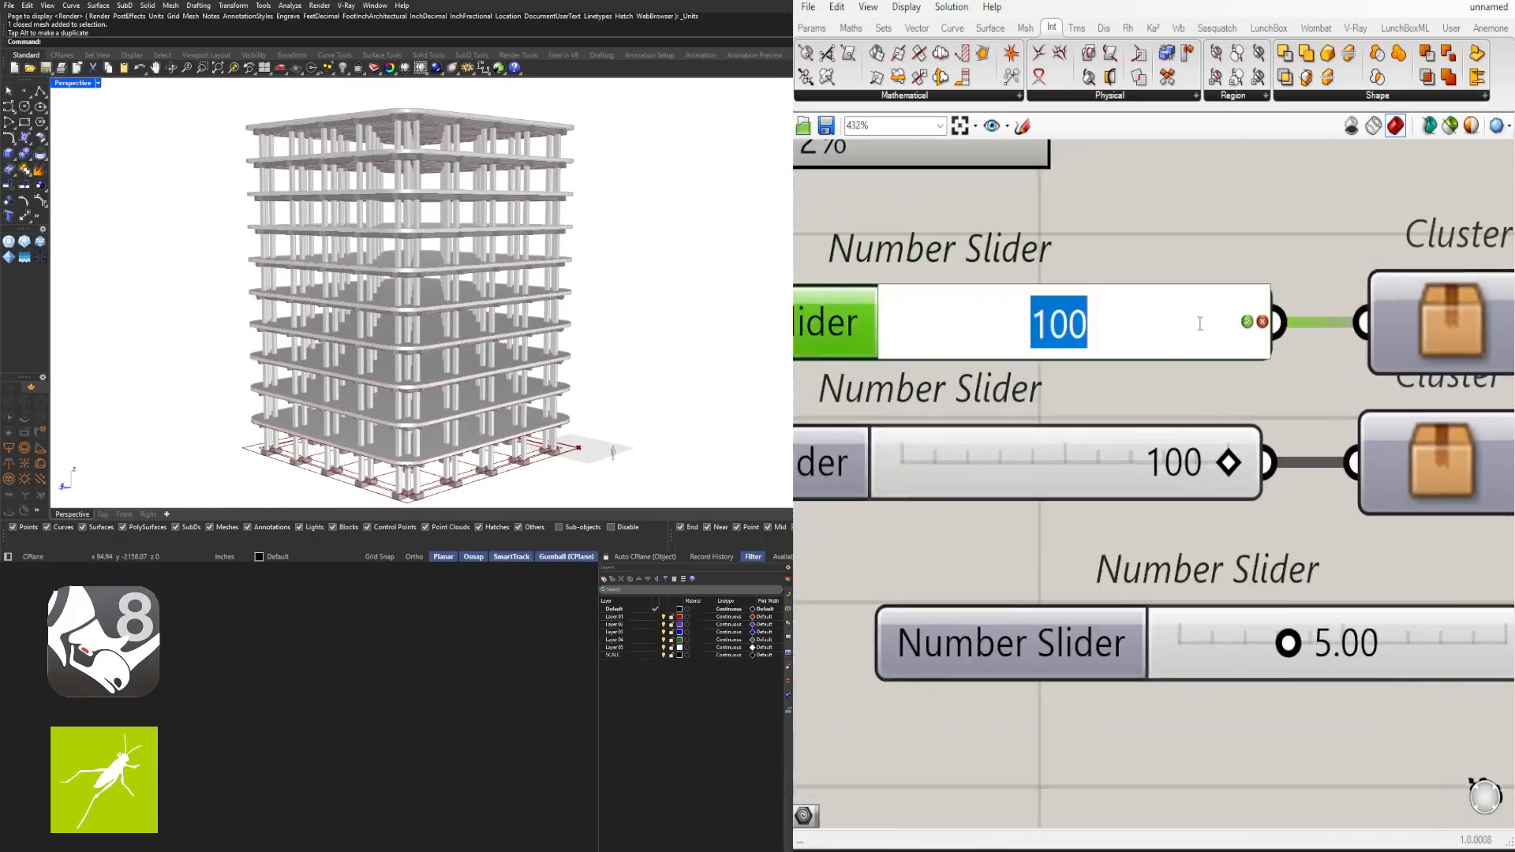
{"action": "key", "text": "Return"}
{"action": "scroll", "coordinate": [465, 382], "scroll_direction": "up", "scroll_amount": 3}
{"action": "right_click_drag", "start_coordinate": [465, 382], "coordinate": [604, 387]}
{"action": "scroll", "coordinate": [1118, 359], "scroll_direction": "up", "scroll_amount": 2}
{"action": "left_click_drag", "start_coordinate": [1056, 312], "coordinate": [1089, 315]}
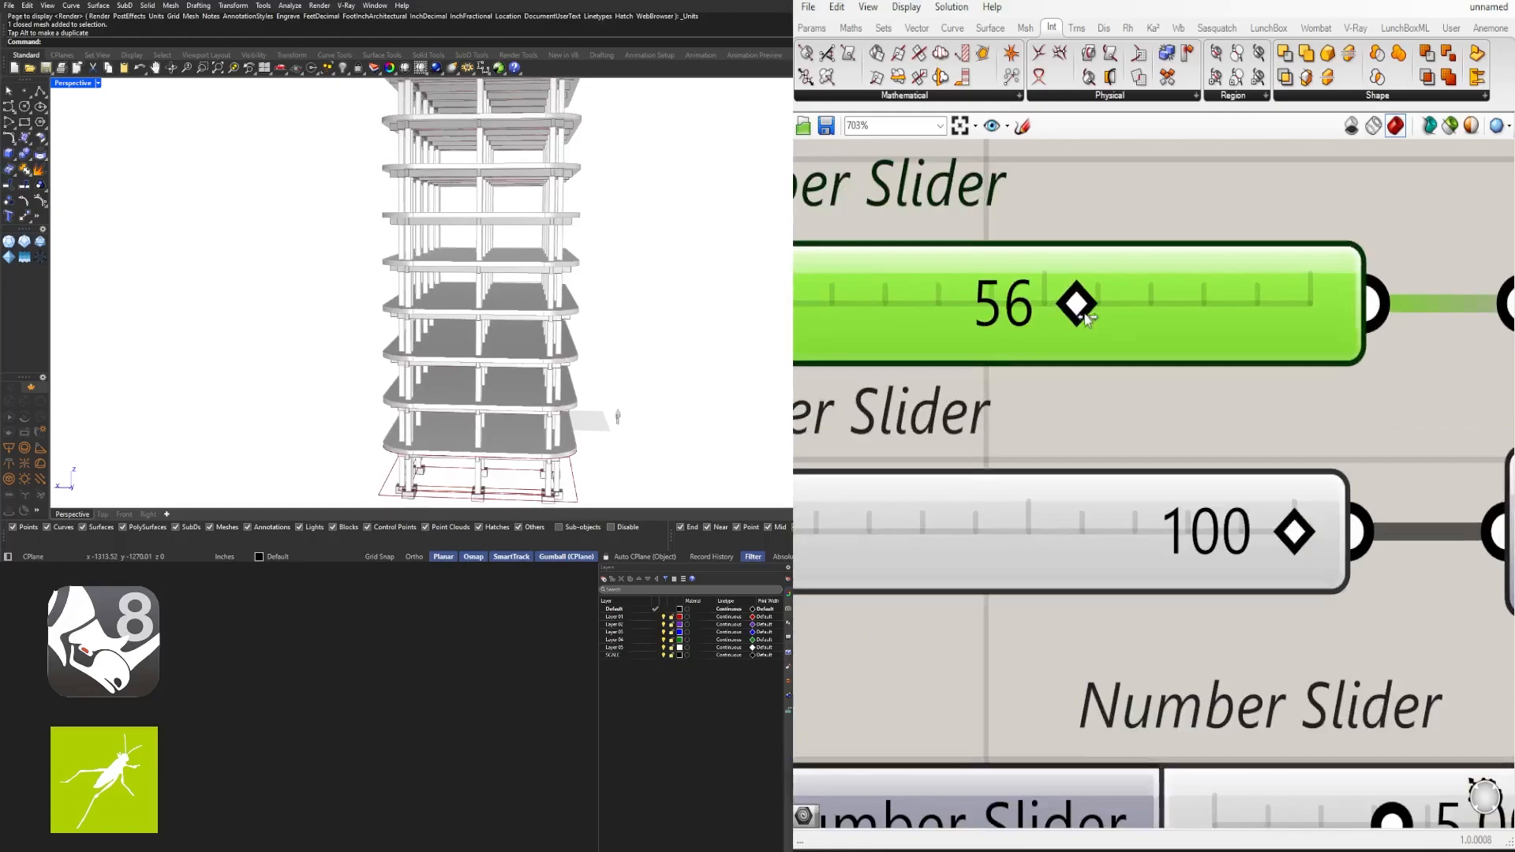
Check the narrowed tower and set the X Size slider of the base Rectangle to 70
{"action": "right_click_drag", "start_coordinate": [679, 375], "coordinate": [552, 391]}
{"action": "scroll", "coordinate": [584, 380], "scroll_direction": "up", "scroll_amount": 4}
{"action": "scroll", "coordinate": [269, 424], "scroll_direction": "down", "scroll_amount": 6}
{"action": "scroll", "coordinate": [587, 393], "scroll_direction": "down", "scroll_amount": 4}
{"action": "scroll", "coordinate": [574, 389], "scroll_direction": "up", "scroll_amount": 3}
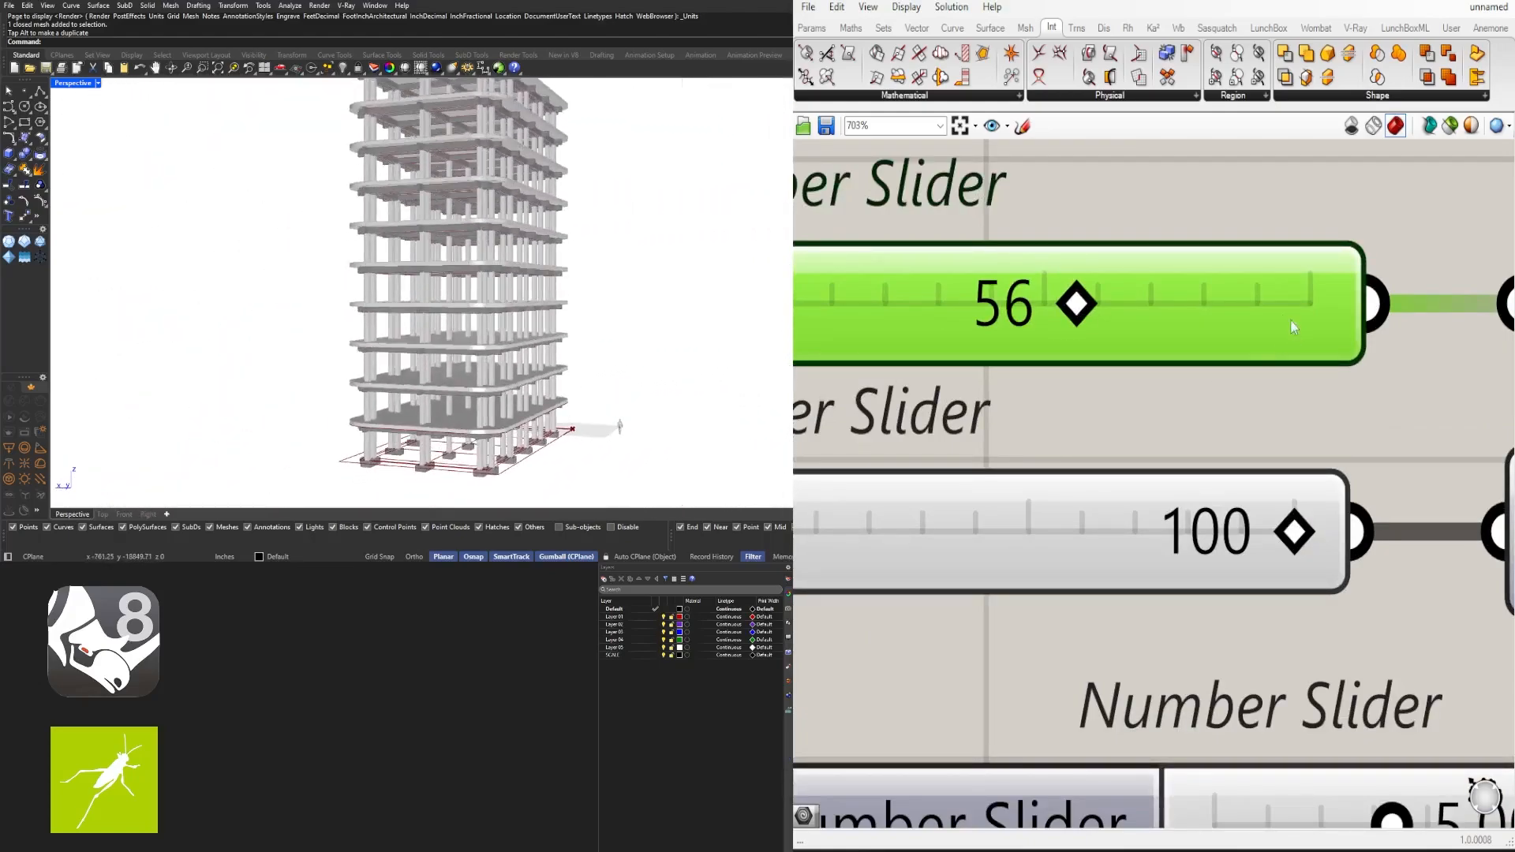
{"action": "left_click_drag", "start_coordinate": [1016, 308], "coordinate": [1136, 282]}
{"action": "left_click", "coordinate": [1200, 409]}
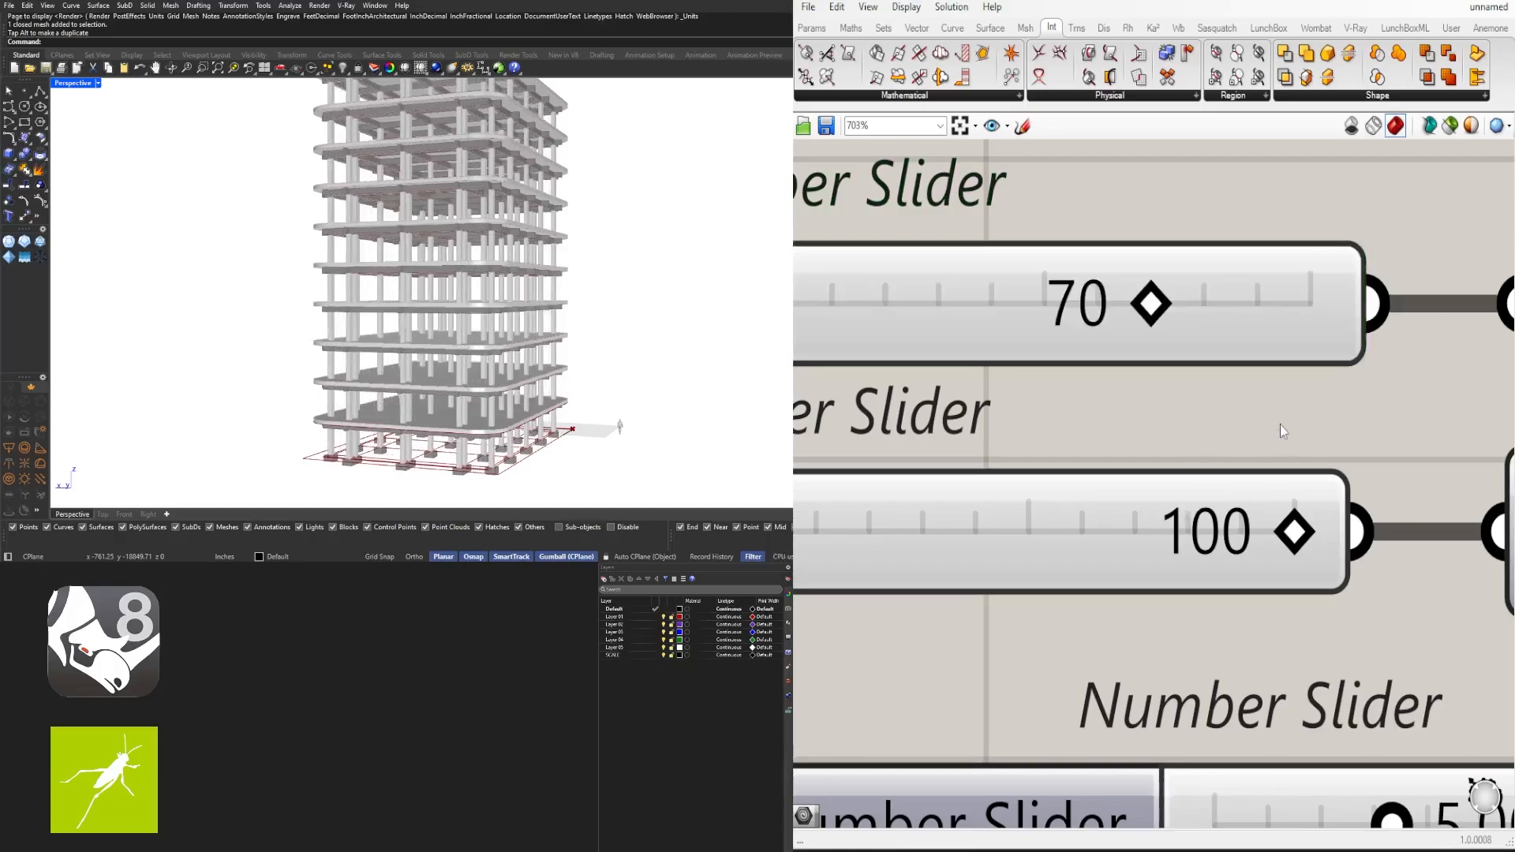
Select the upper Contour component and inspect where its lines run among the footings at the tower's corner
{"action": "scroll", "coordinate": [1279, 424], "scroll_direction": "down", "scroll_amount": 11}
{"action": "right_click_drag", "start_coordinate": [1452, 619], "coordinate": [935, 420]}
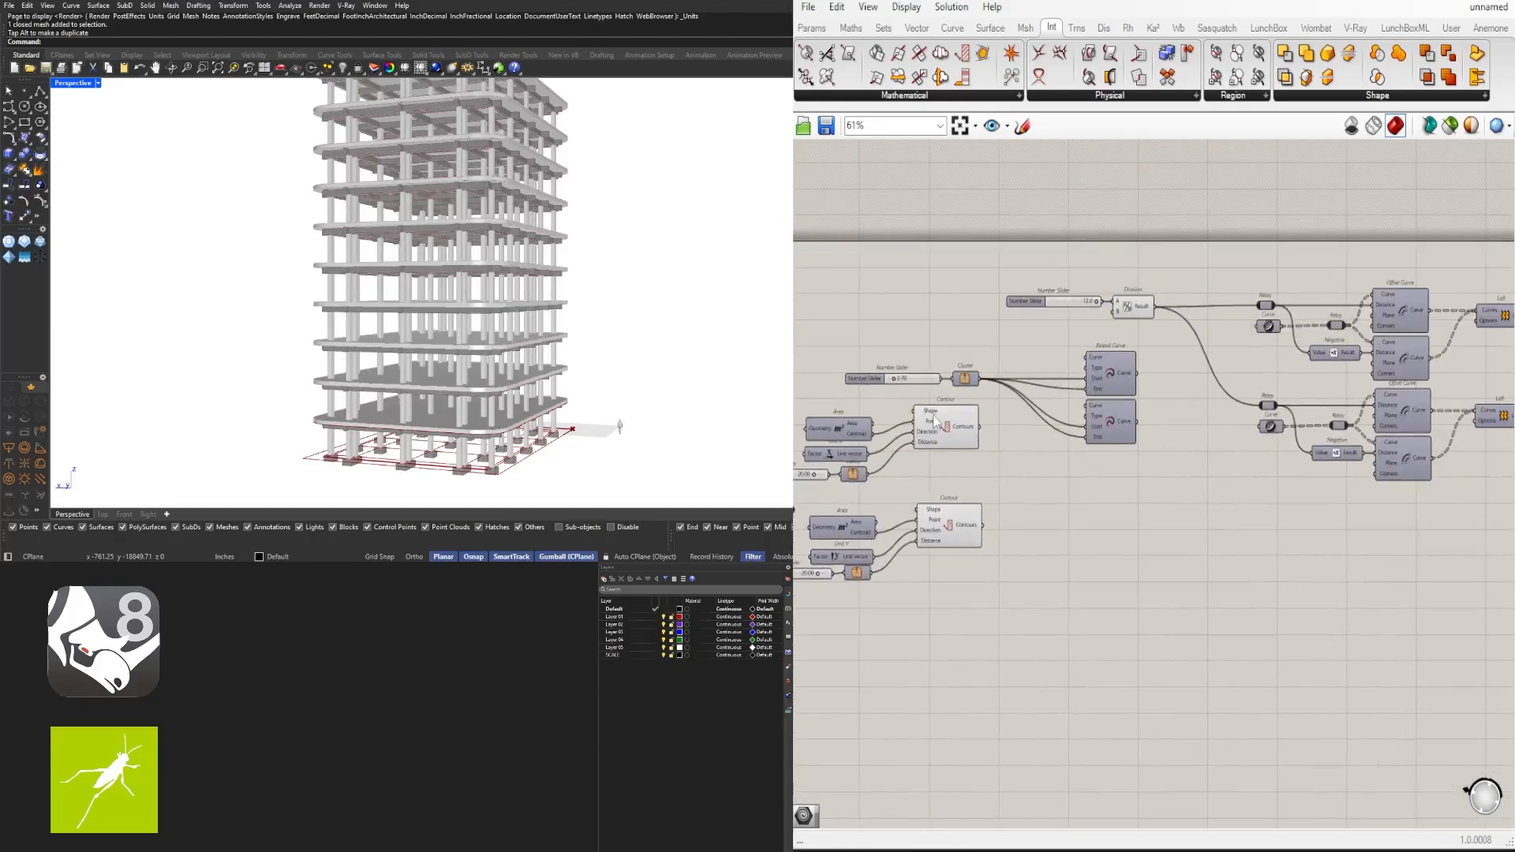
{"action": "scroll", "coordinate": [502, 384], "scroll_direction": "up", "scroll_amount": 10}
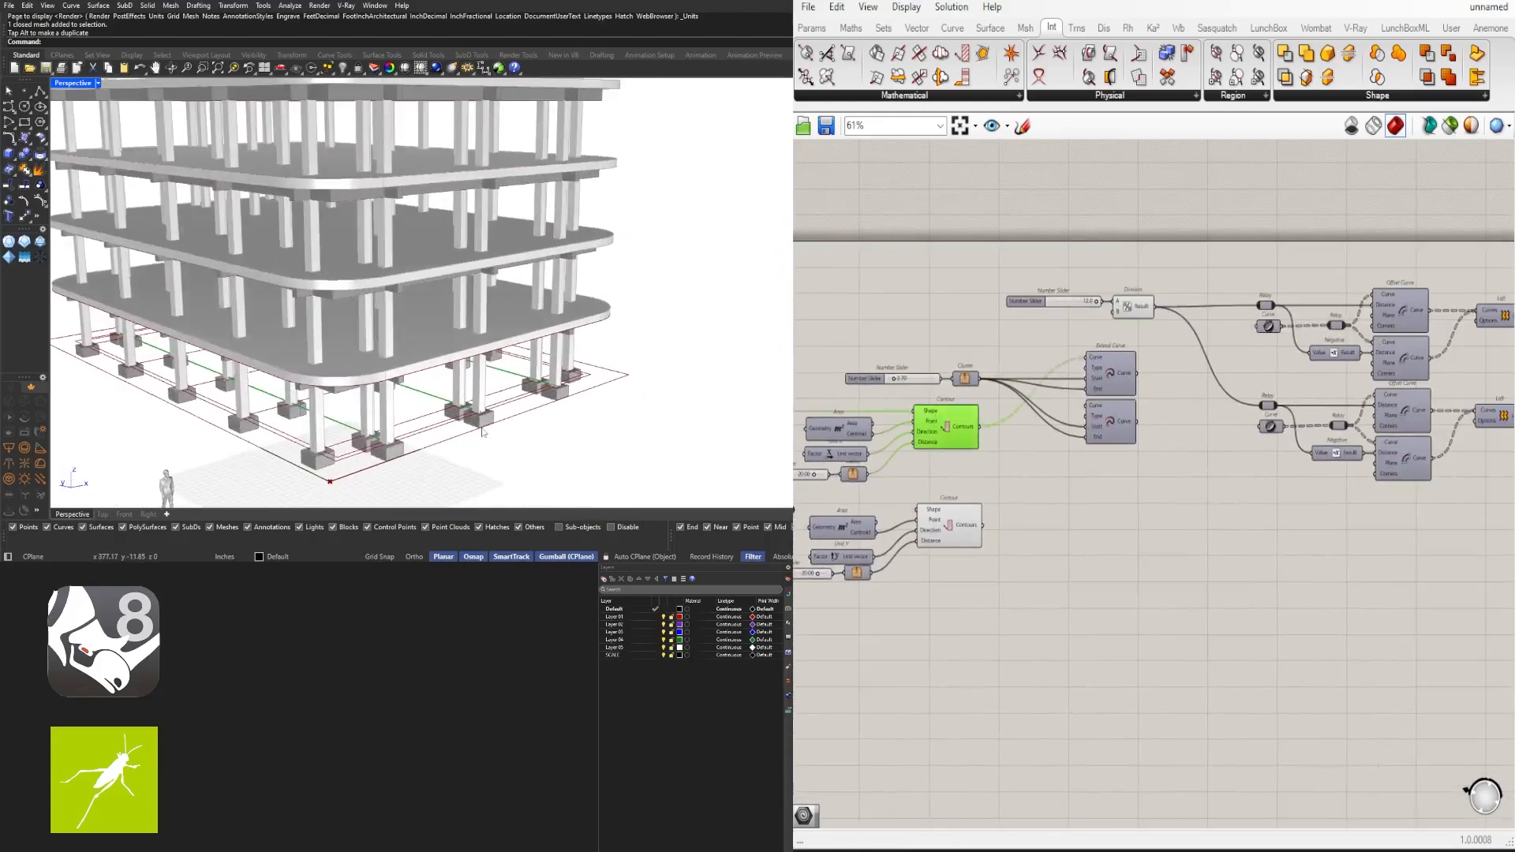
{"action": "mouse_move", "coordinate": [502, 384]}
{"action": "right_mouse_down"}
{"action": "mouse_move", "coordinate": [544, 381]}
{"action": "mouse_move", "coordinate": [478, 379]}
{"action": "mouse_move", "coordinate": [459, 357]}
{"action": "mouse_move", "coordinate": [551, 389]}
{"action": "mouse_move", "coordinate": [519, 403]}
{"action": "right_mouse_up"}
{"action": "scroll", "coordinate": [536, 399], "scroll_direction": "up", "scroll_amount": 10}
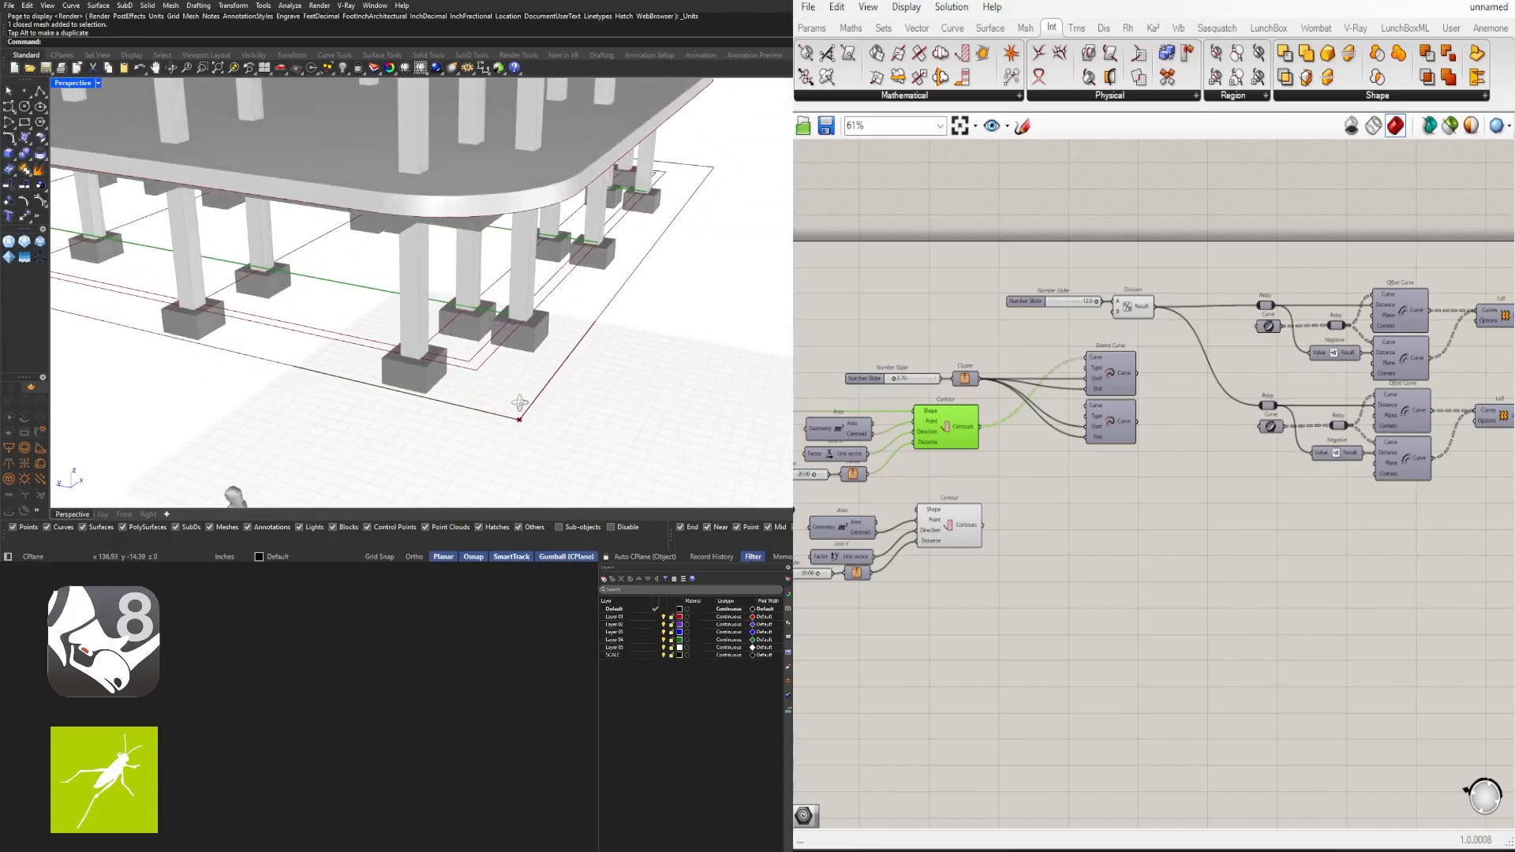
Turn the preview of the two Extend Curve components on and off again to compare their lines with the footings
{"action": "left_click_drag", "start_coordinate": [1136, 468], "coordinate": [1098, 366]}
{"action": "middle_click", "coordinate": [1098, 366]}
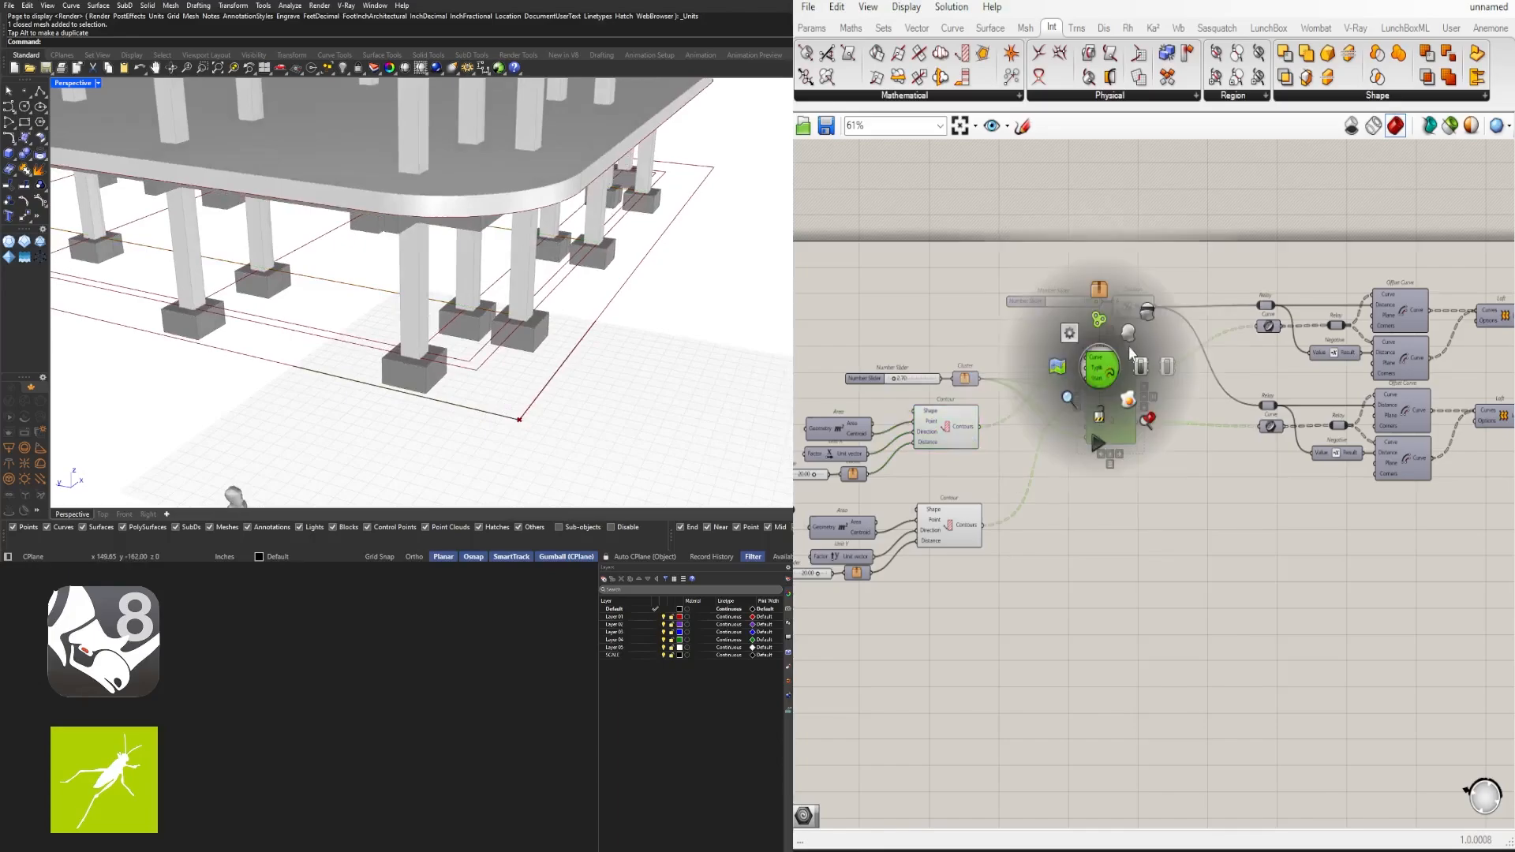
{"action": "left_click", "coordinate": [1131, 343]}
{"action": "middle_click", "coordinate": [1120, 570]}
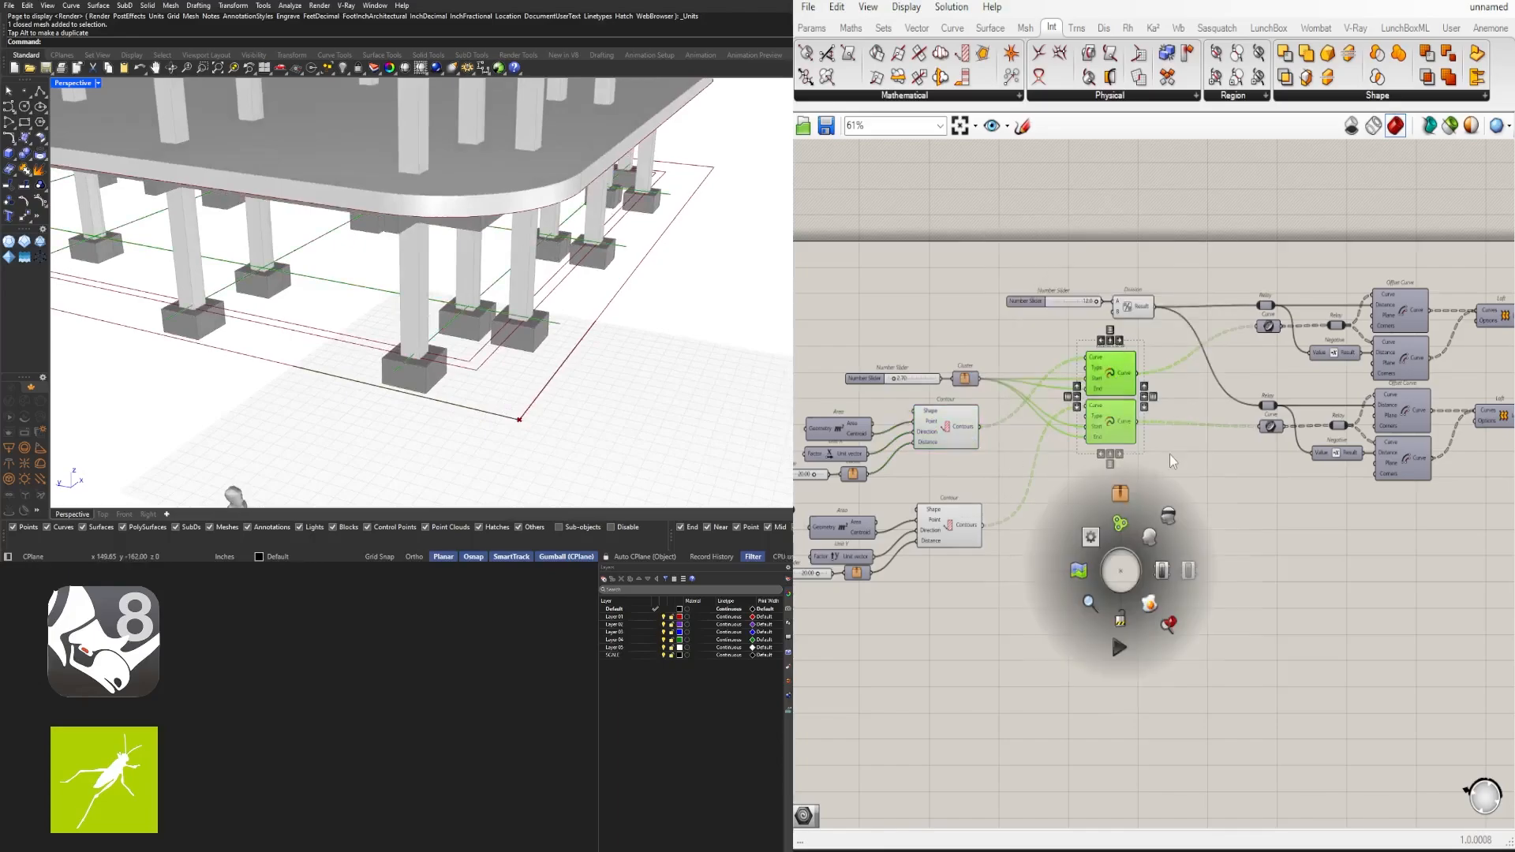
{"action": "left_click", "coordinate": [1174, 528]}
{"action": "left_click", "coordinate": [1195, 495]}
Add an End Points component fed by the upper Contour component's contours and check the points at the footings
{"action": "double_click", "coordinate": [1109, 565]}
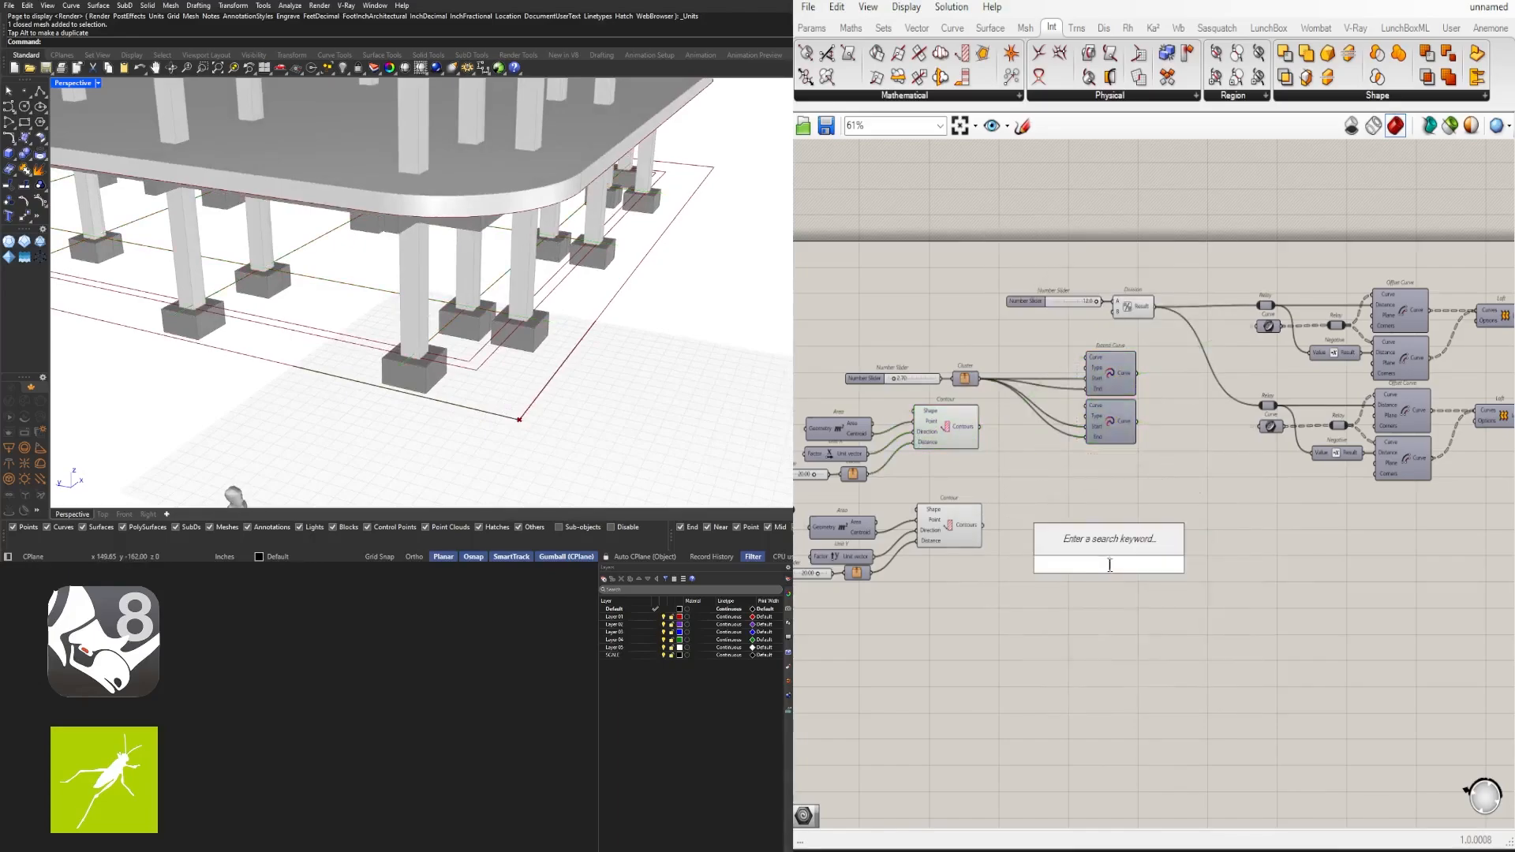
{"action": "type", "text": "end"}
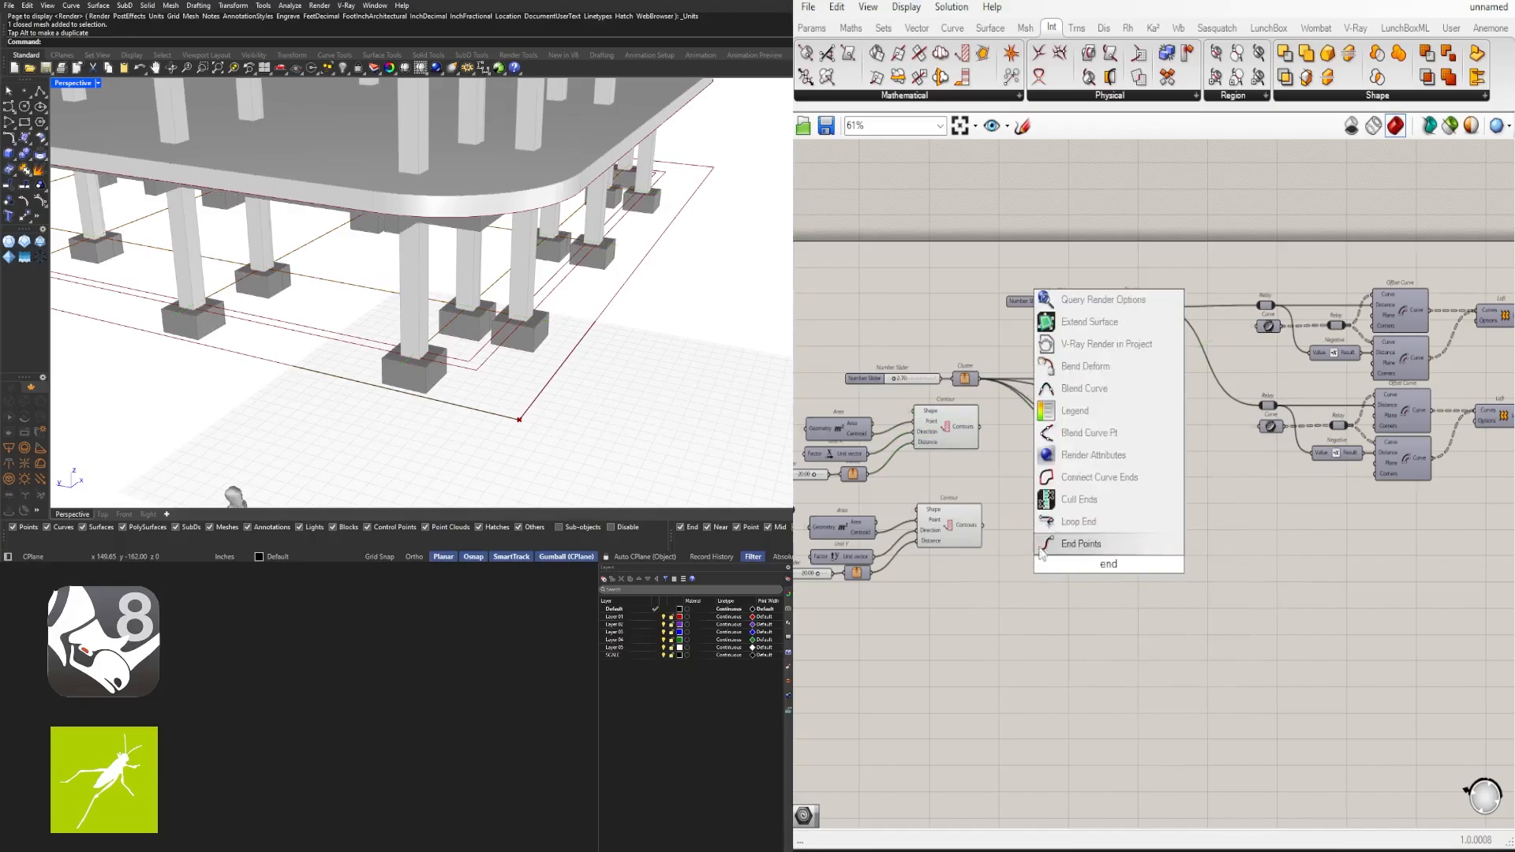
{"action": "left_click", "coordinate": [1041, 546]}
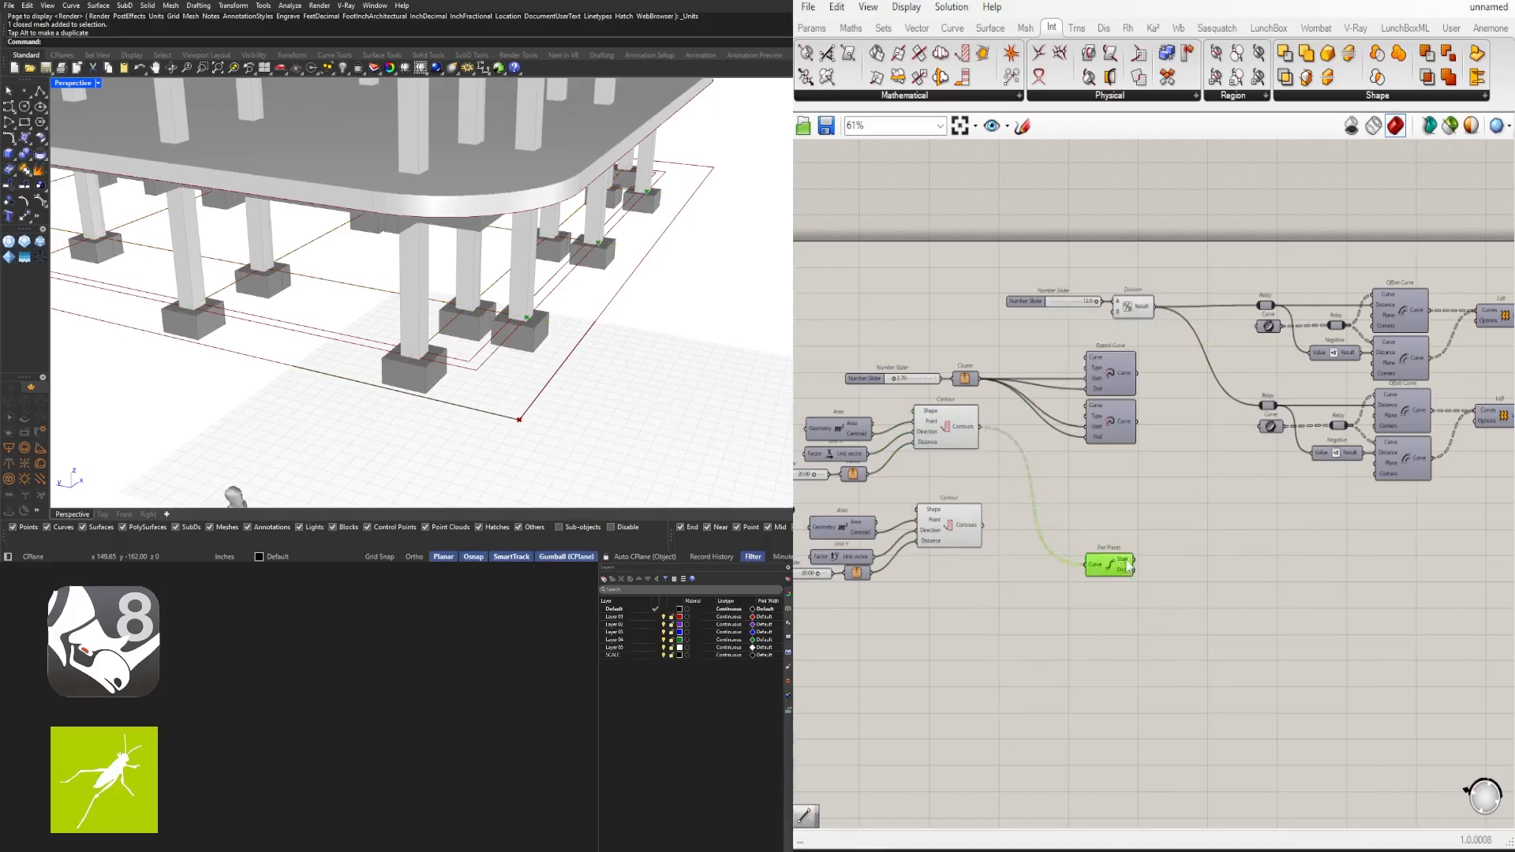
{"action": "right_click_drag", "start_coordinate": [756, 348], "coordinate": [527, 387]}
{"action": "scroll", "coordinate": [534, 329], "scroll_direction": "down", "scroll_amount": 4}
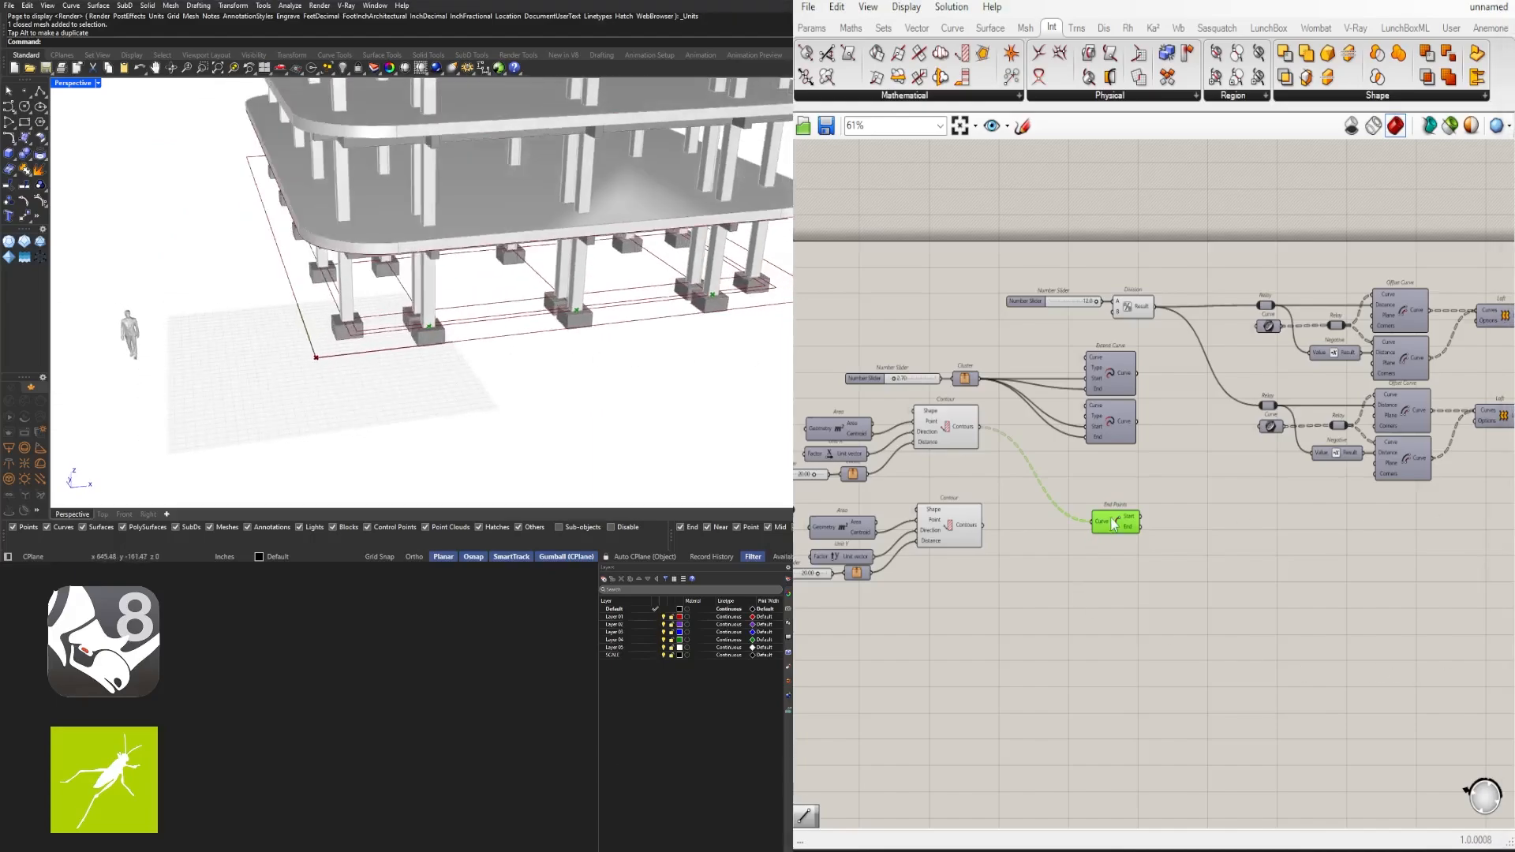
{"action": "scroll", "coordinate": [1114, 534], "scroll_direction": "up", "scroll_amount": 4}
{"action": "right_click_drag", "start_coordinate": [1078, 563], "coordinate": [1020, 580]}
{"action": "right_click_drag", "start_coordinate": [316, 335], "coordinate": [519, 371]}
{"action": "scroll", "coordinate": [519, 371], "scroll_direction": "down", "scroll_amount": 4}
{"action": "scroll", "coordinate": [520, 371], "scroll_direction": "up", "scroll_amount": 4}
{"action": "scroll", "coordinate": [1149, 627], "scroll_direction": "up", "scroll_amount": 3}
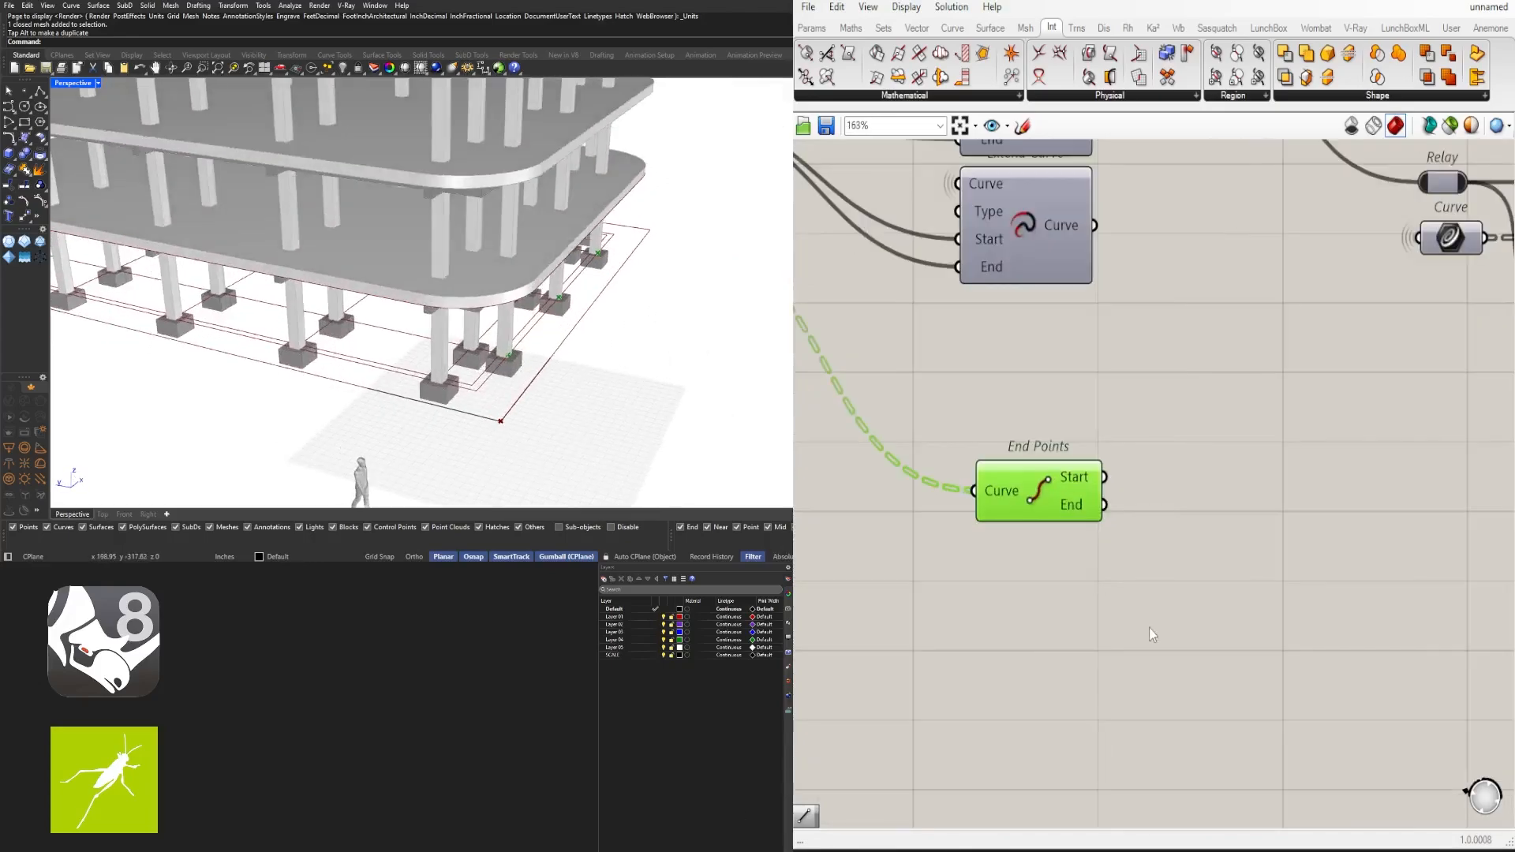
Add a Move component and a Negative component whose Result feeds the Move's Motion input
{"action": "double_click", "coordinate": [1148, 628]}
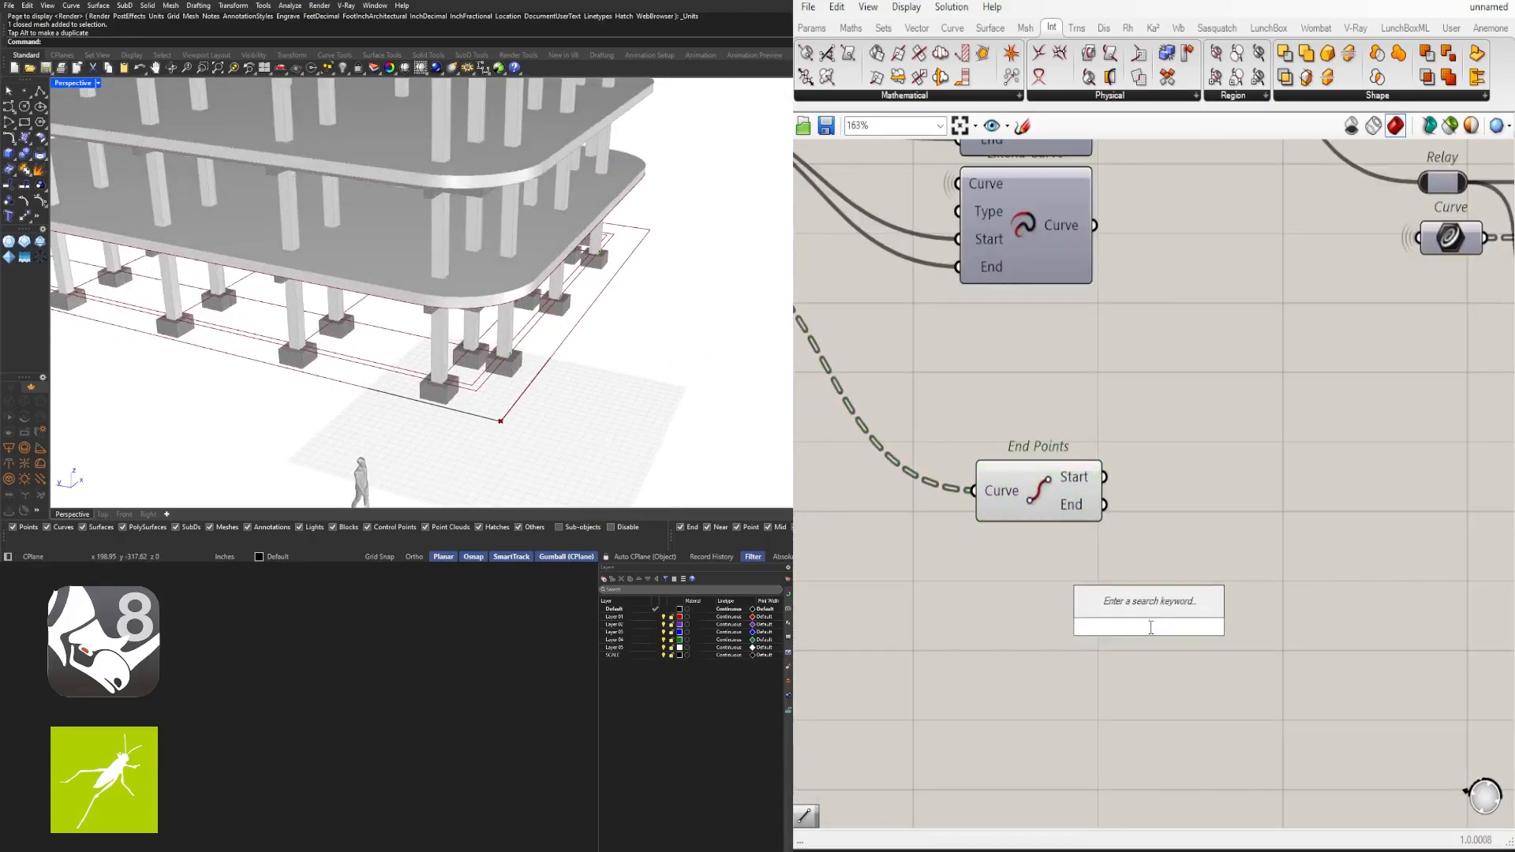
{"action": "type", "text": "move"}
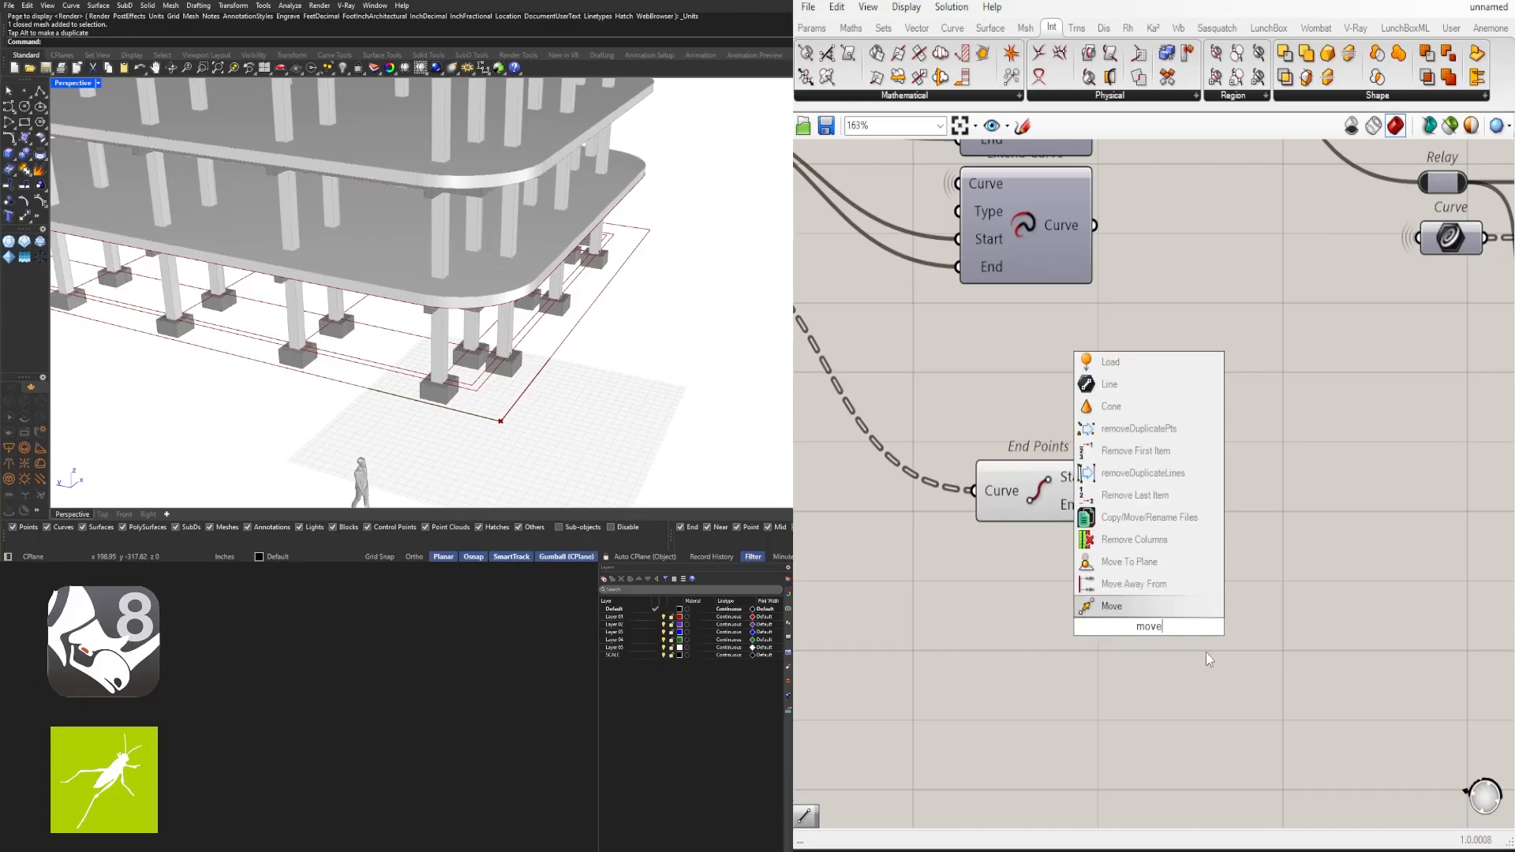
{"action": "left_click", "coordinate": [1121, 613]}
{"action": "left_click_drag", "start_coordinate": [1117, 641], "coordinate": [1339, 607]}
{"action": "double_click", "coordinate": [1142, 638]}
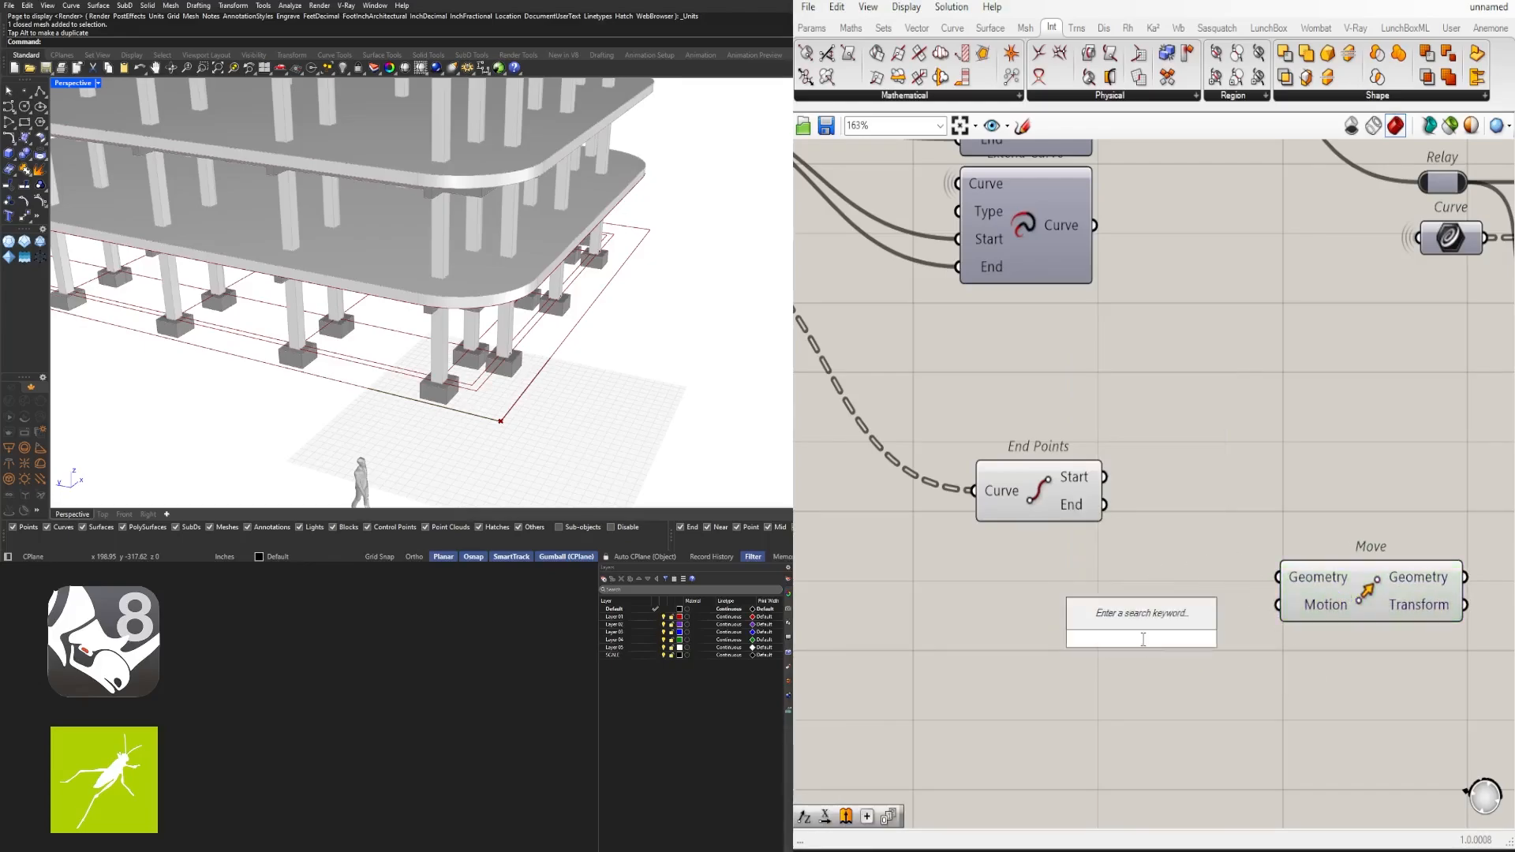
{"action": "type", "text": "neg"}
{"action": "left_click", "coordinate": [1171, 619]}
{"action": "left_click_drag", "start_coordinate": [1199, 639], "coordinate": [1277, 605]}
Feed a new Unit Y vector into Negative and connect the Start output of End Points to the Move's Geometry input
{"action": "double_click", "coordinate": [1051, 627]}
{"action": "type", "text": "unit y"}
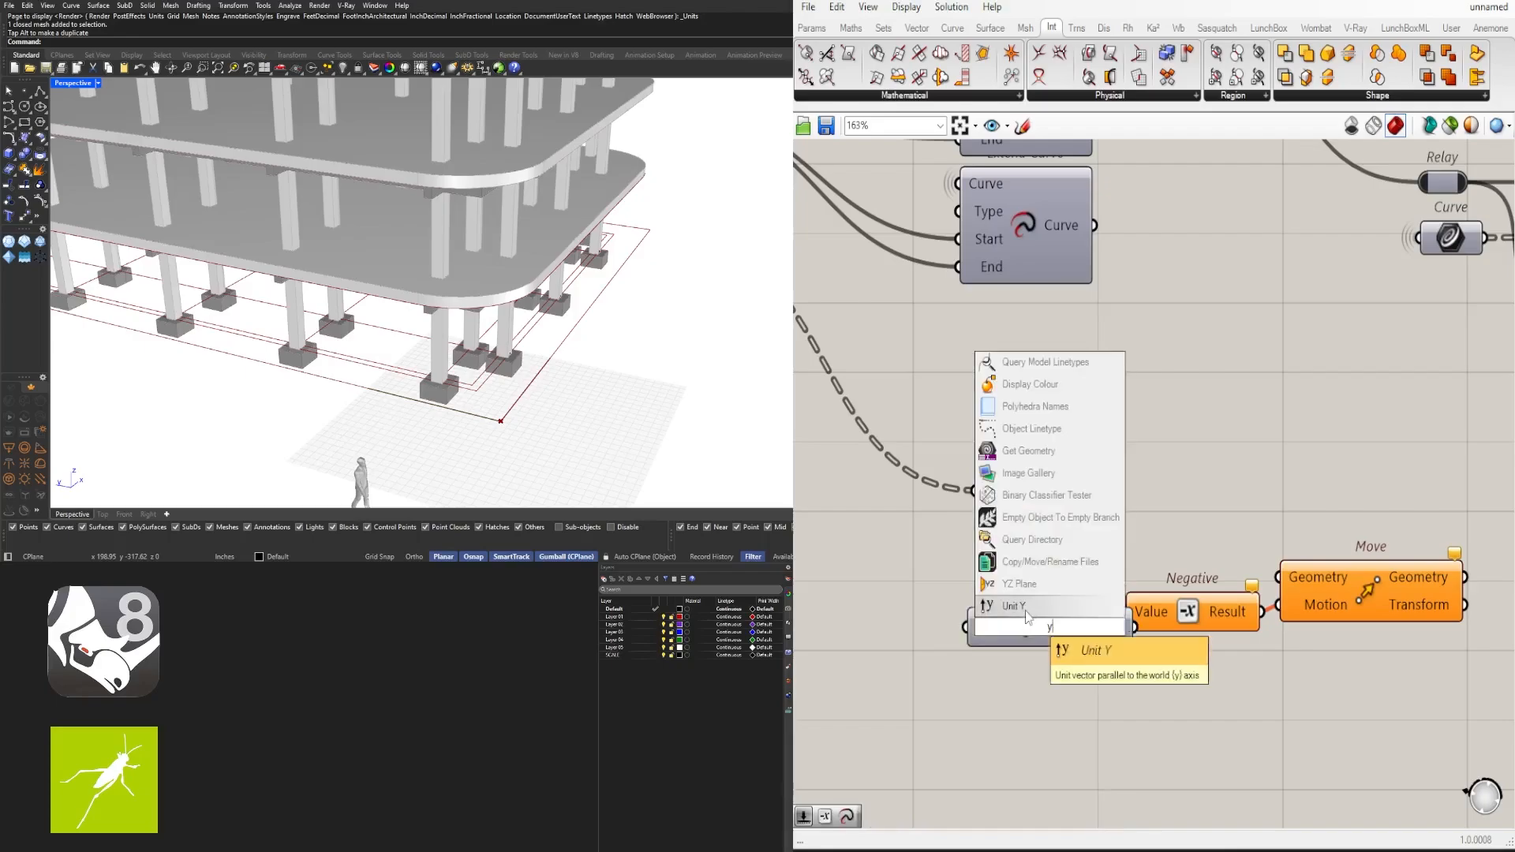
{"action": "key", "text": "Return"}
{"action": "left_click_drag", "start_coordinate": [1043, 623], "coordinate": [987, 609]}
{"action": "left_click_drag", "start_coordinate": [1078, 613], "coordinate": [1150, 605]}
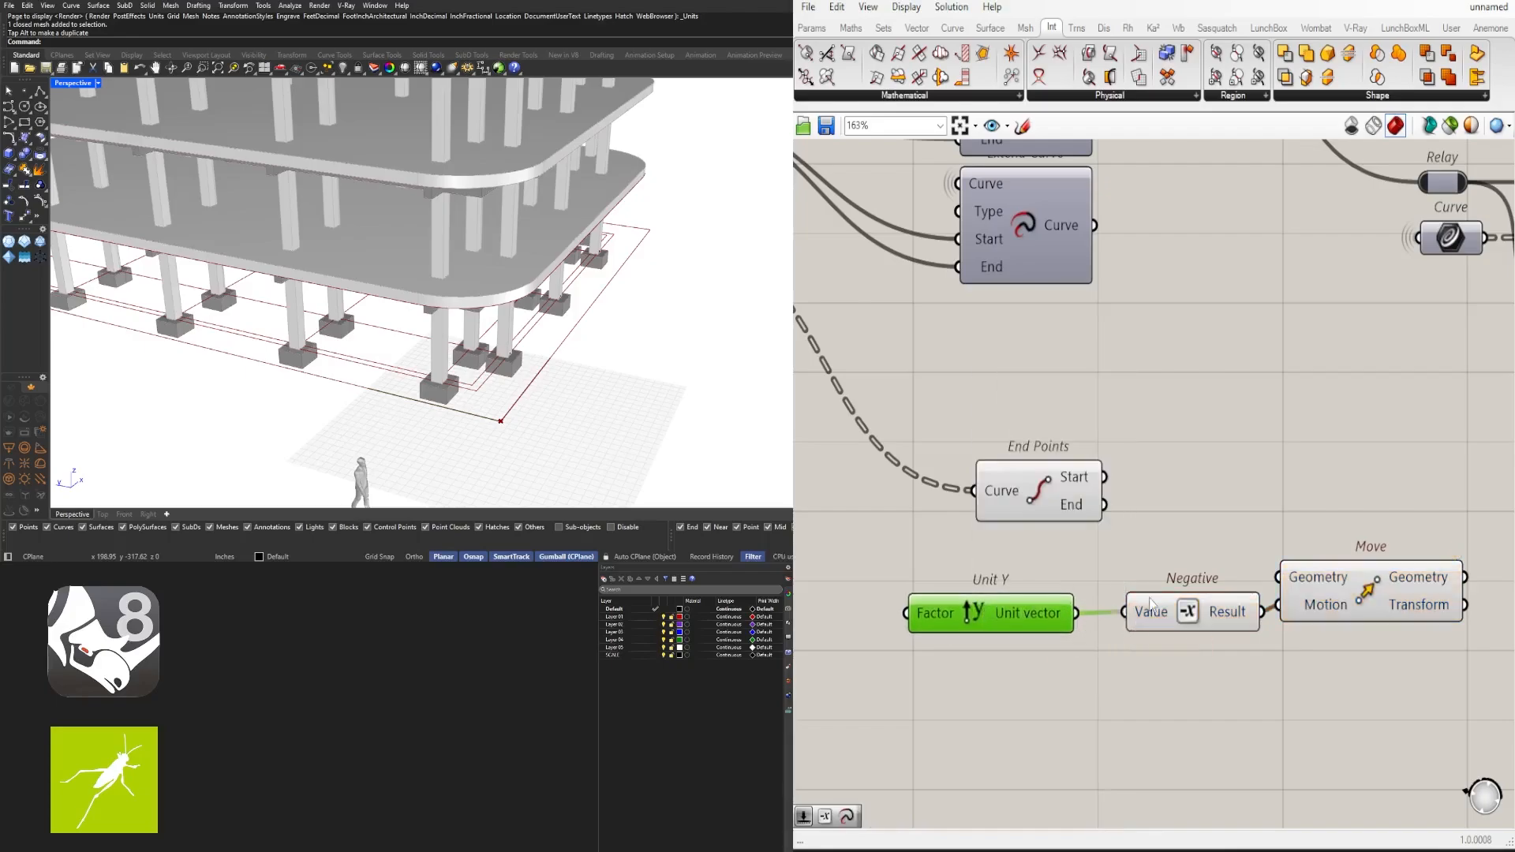
{"action": "left_click", "coordinate": [1082, 516]}
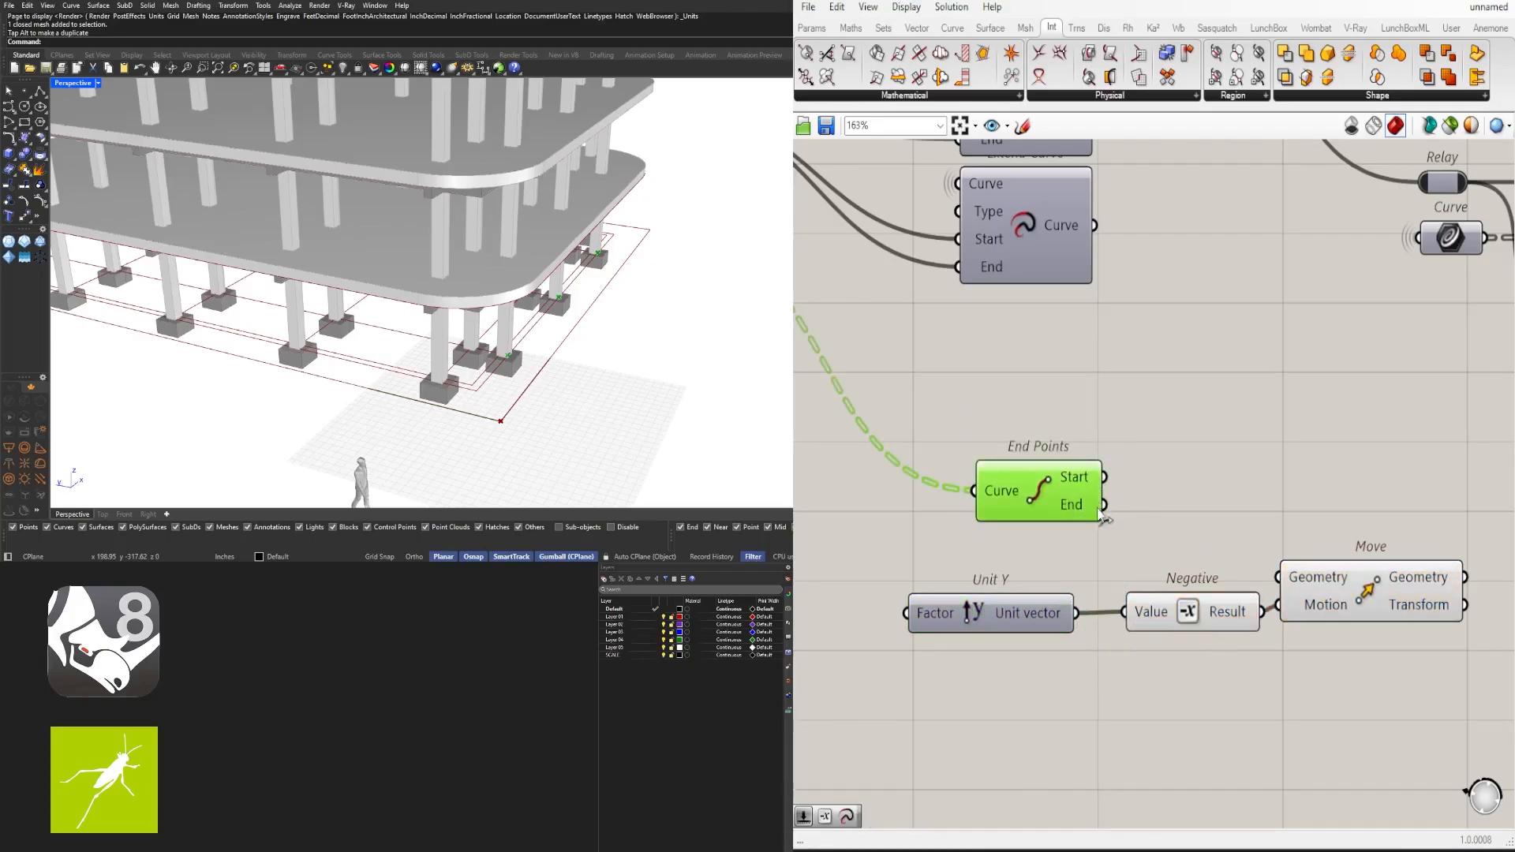
{"action": "left_click", "coordinate": [1365, 603]}
Add a number slider set to 24 and connect it to the Unit Y component's Factor input
{"action": "left_click", "coordinate": [990, 613]}
{"action": "right_click_drag", "start_coordinate": [837, 667], "coordinate": [1084, 633]}
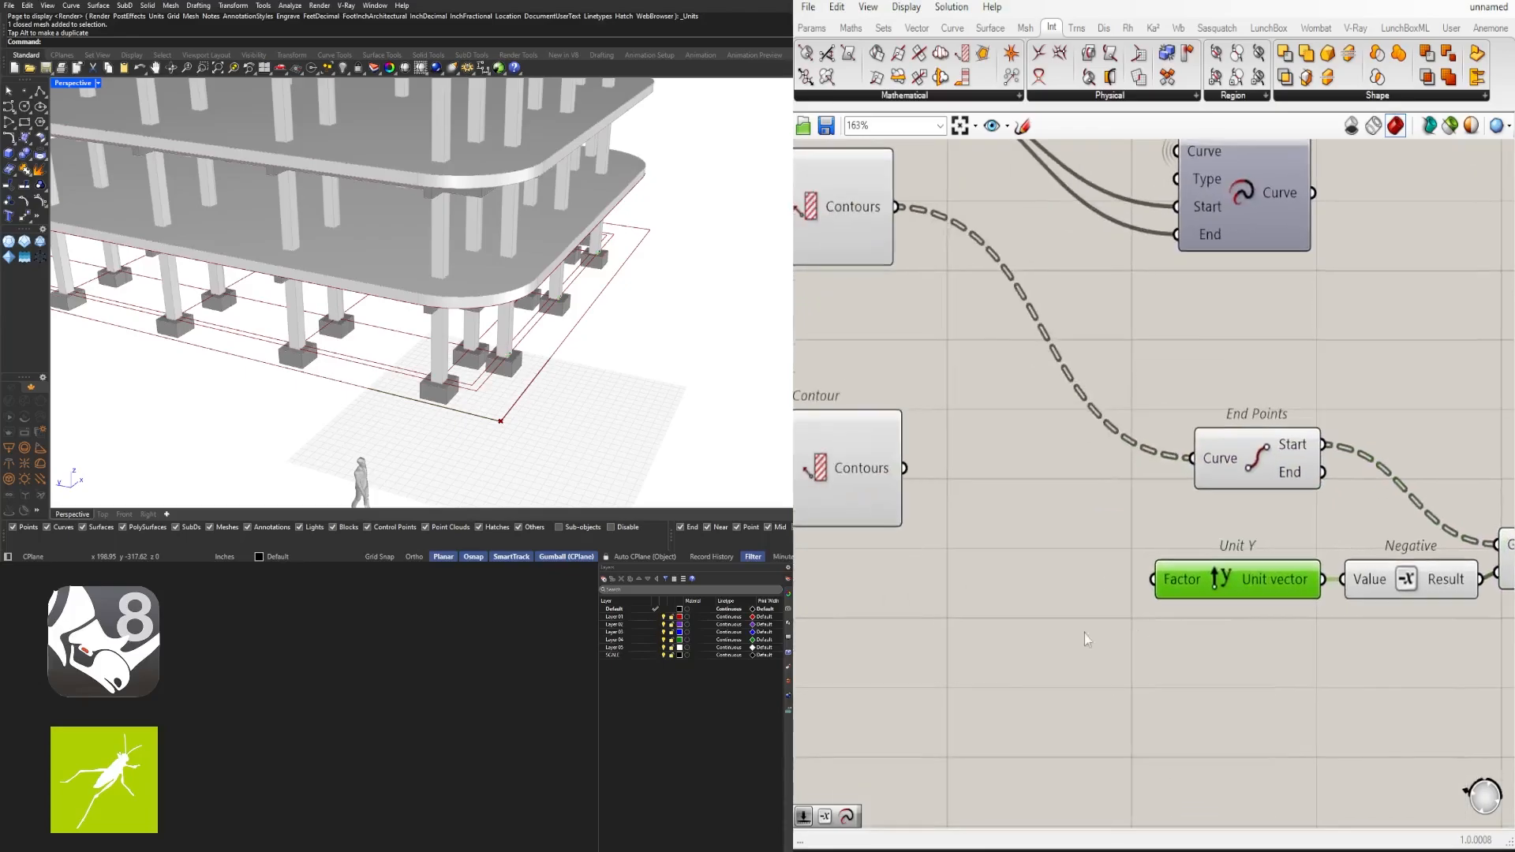
{"action": "double_click", "coordinate": [948, 601]}
{"action": "type", "text": "24"}
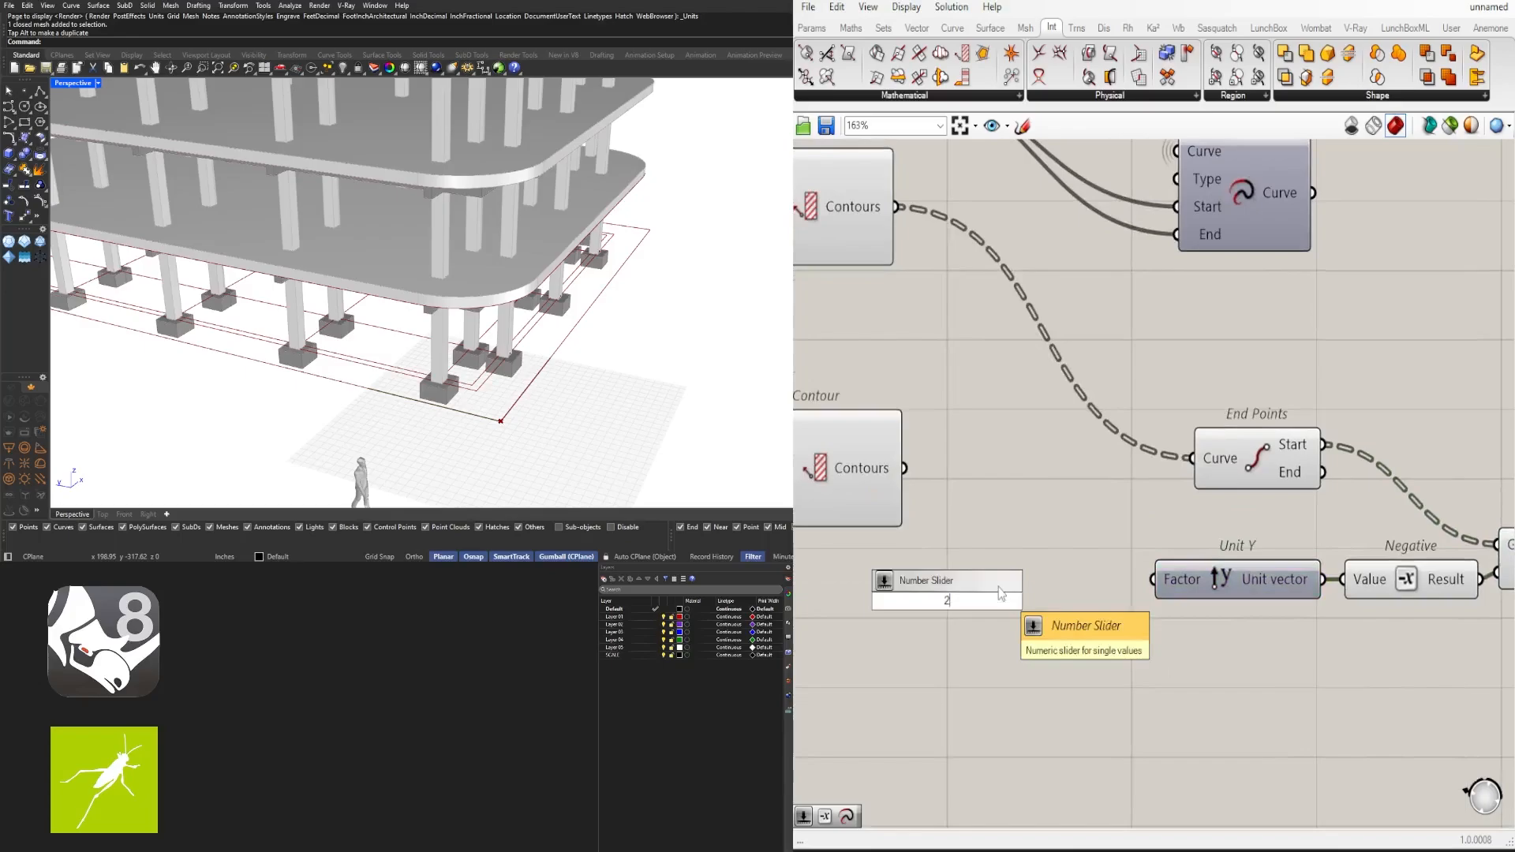
{"action": "key", "text": "Return"}
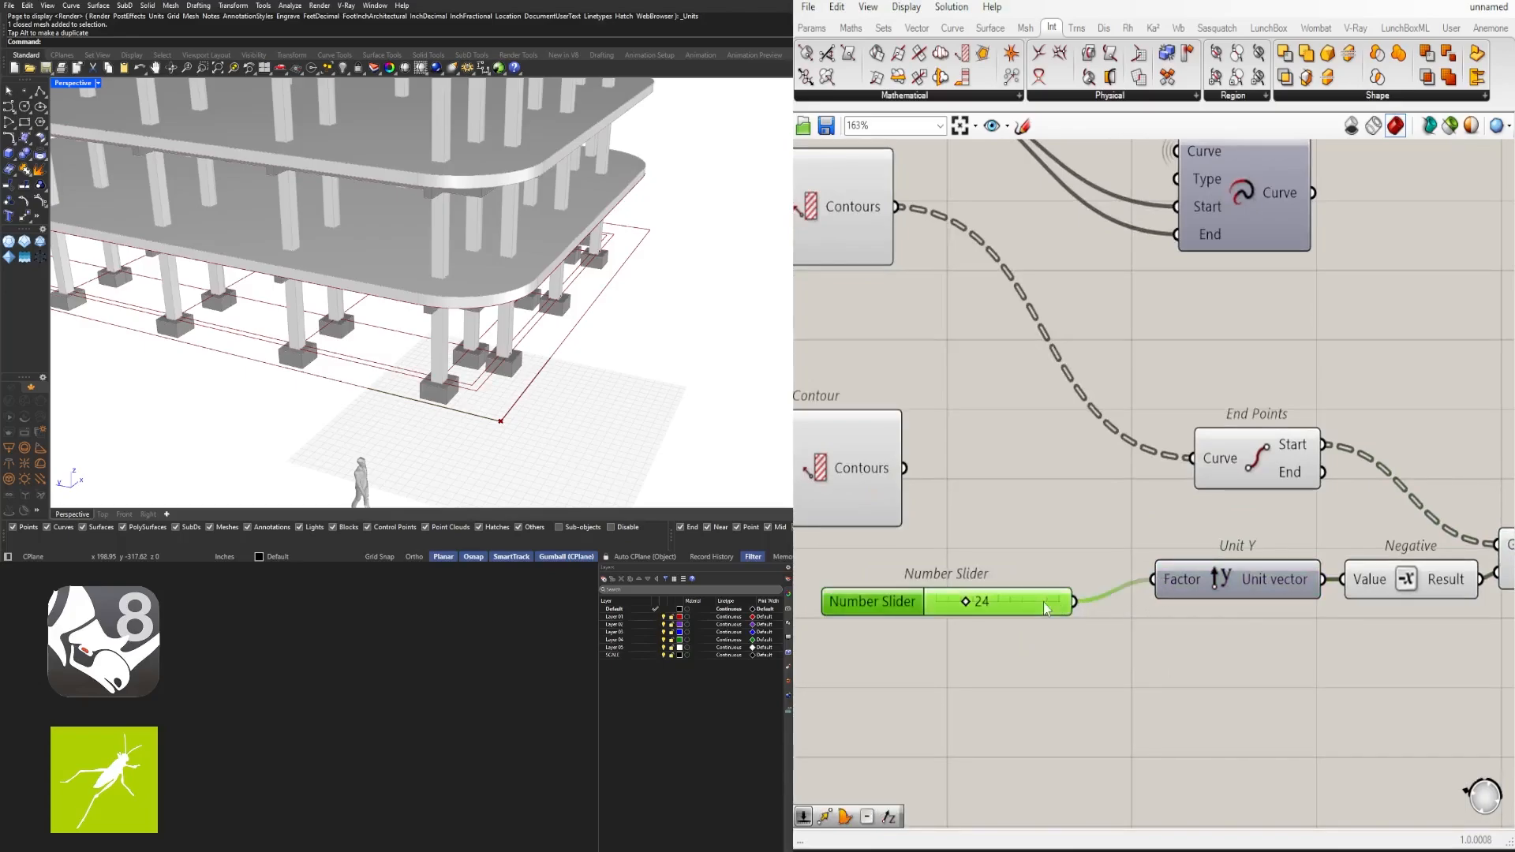
{"action": "left_click_drag", "start_coordinate": [1046, 608], "coordinate": [1087, 584]}
Rewire the Move's Geometry input to the End output of End Points and check the moved points beside the footings
{"action": "scroll", "coordinate": [1087, 583], "scroll_direction": "down", "scroll_amount": 3}
{"action": "left_click", "coordinate": [1308, 578]}
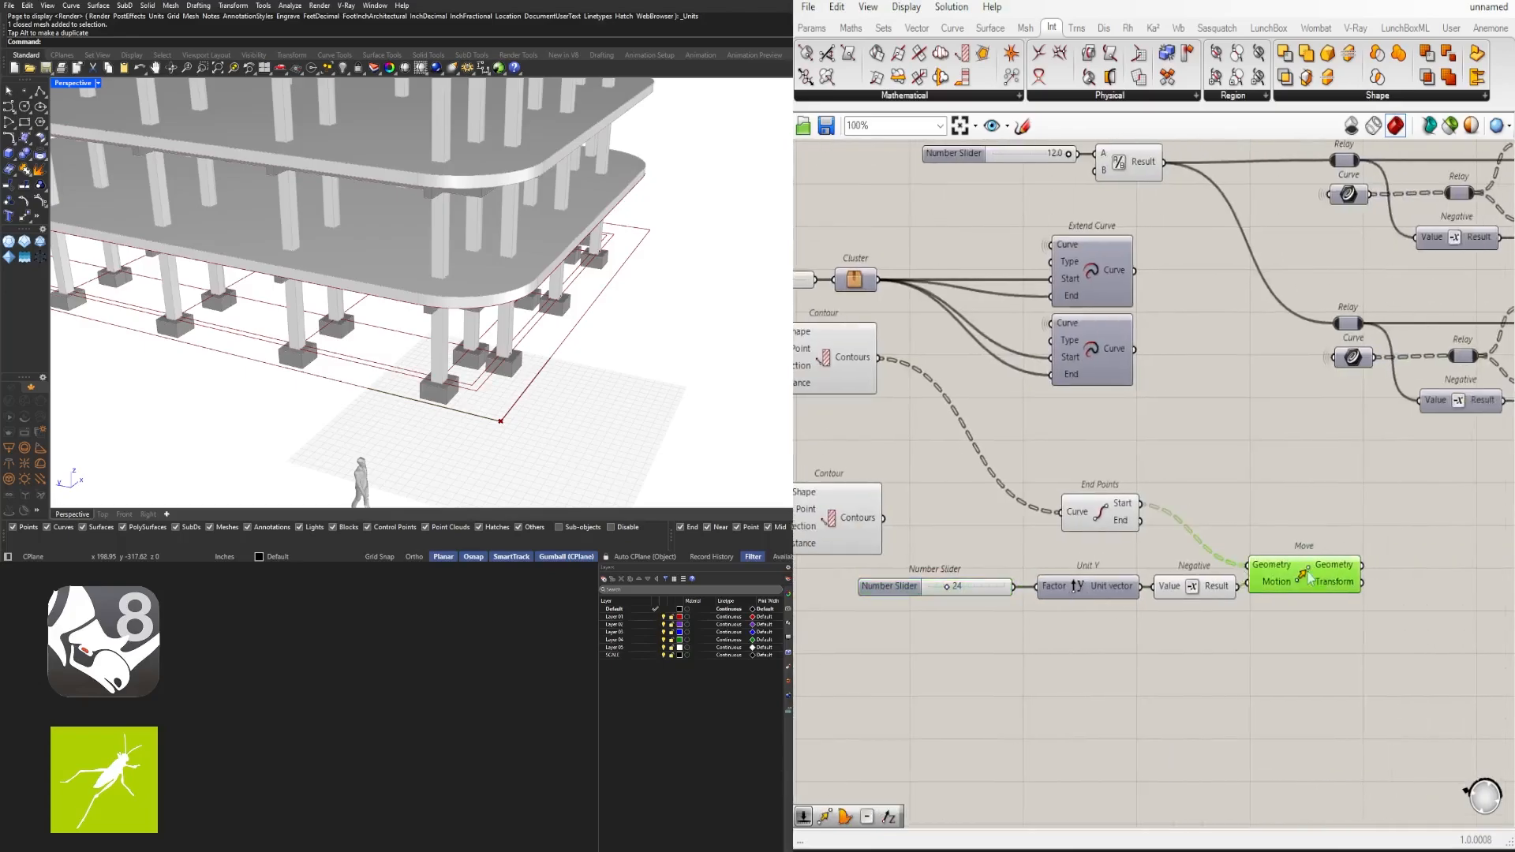
{"action": "scroll", "coordinate": [552, 331], "scroll_direction": "down", "scroll_amount": 5}
{"action": "scroll", "coordinate": [550, 318], "scroll_direction": "up", "scroll_amount": 8}
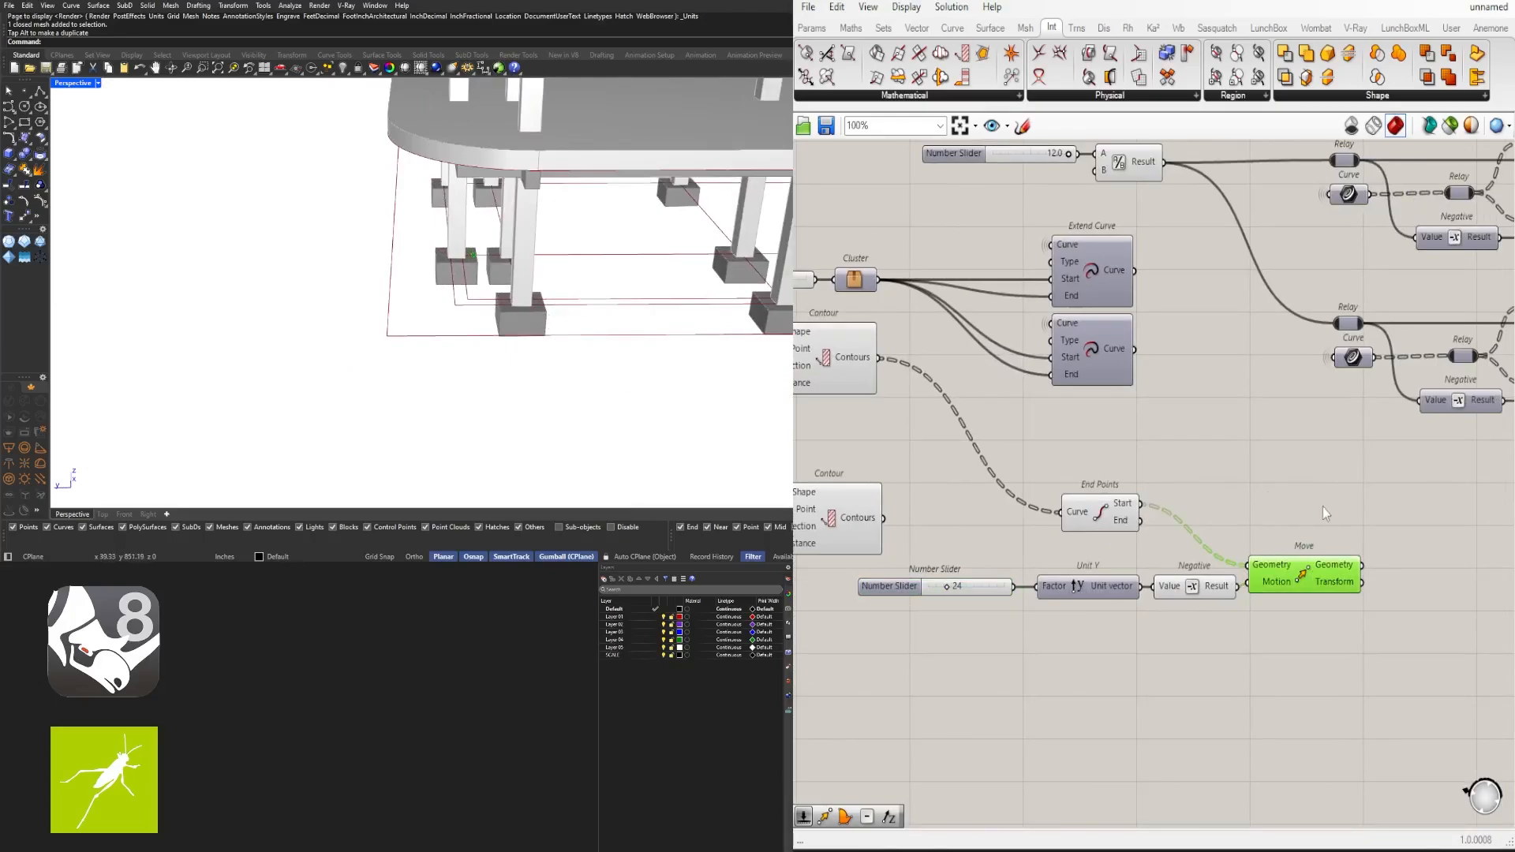
{"action": "left_click_drag", "start_coordinate": [1251, 566], "coordinate": [1252, 566]}
{"action": "scroll", "coordinate": [370, 340], "scroll_direction": "down", "scroll_amount": 6}
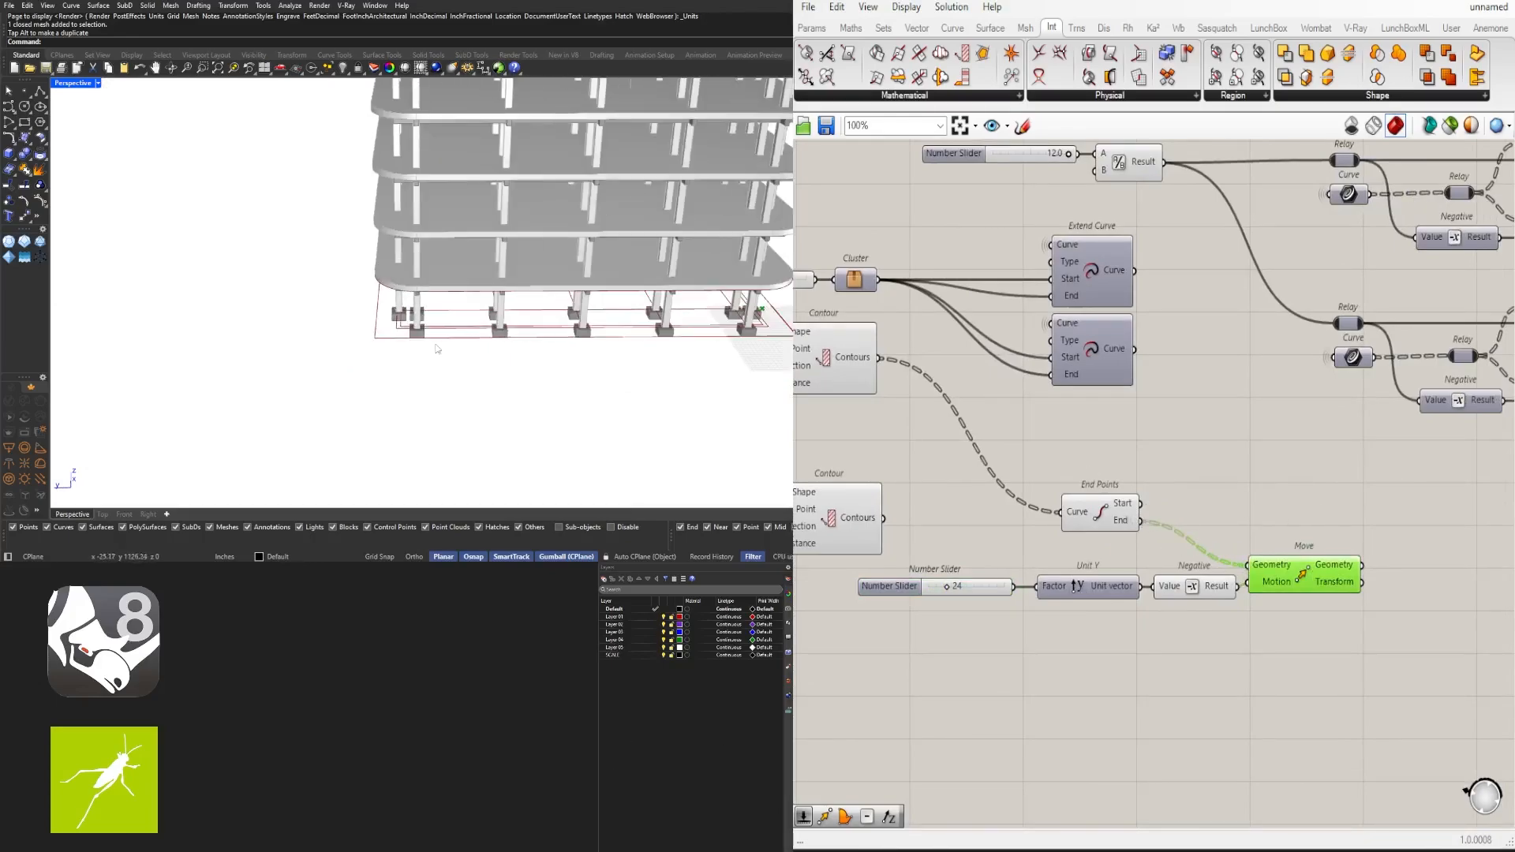
{"action": "right_click_drag", "start_coordinate": [442, 363], "coordinate": [740, 414]}
{"action": "scroll", "coordinate": [710, 386], "scroll_direction": "up", "scroll_amount": 6}
{"action": "right_click_drag", "start_coordinate": [568, 371], "coordinate": [489, 347]}
{"action": "right_click_drag", "start_coordinate": [489, 347], "coordinate": [417, 362], "text": "shift"}
{"action": "scroll", "coordinate": [402, 363], "scroll_direction": "down", "scroll_amount": 4}
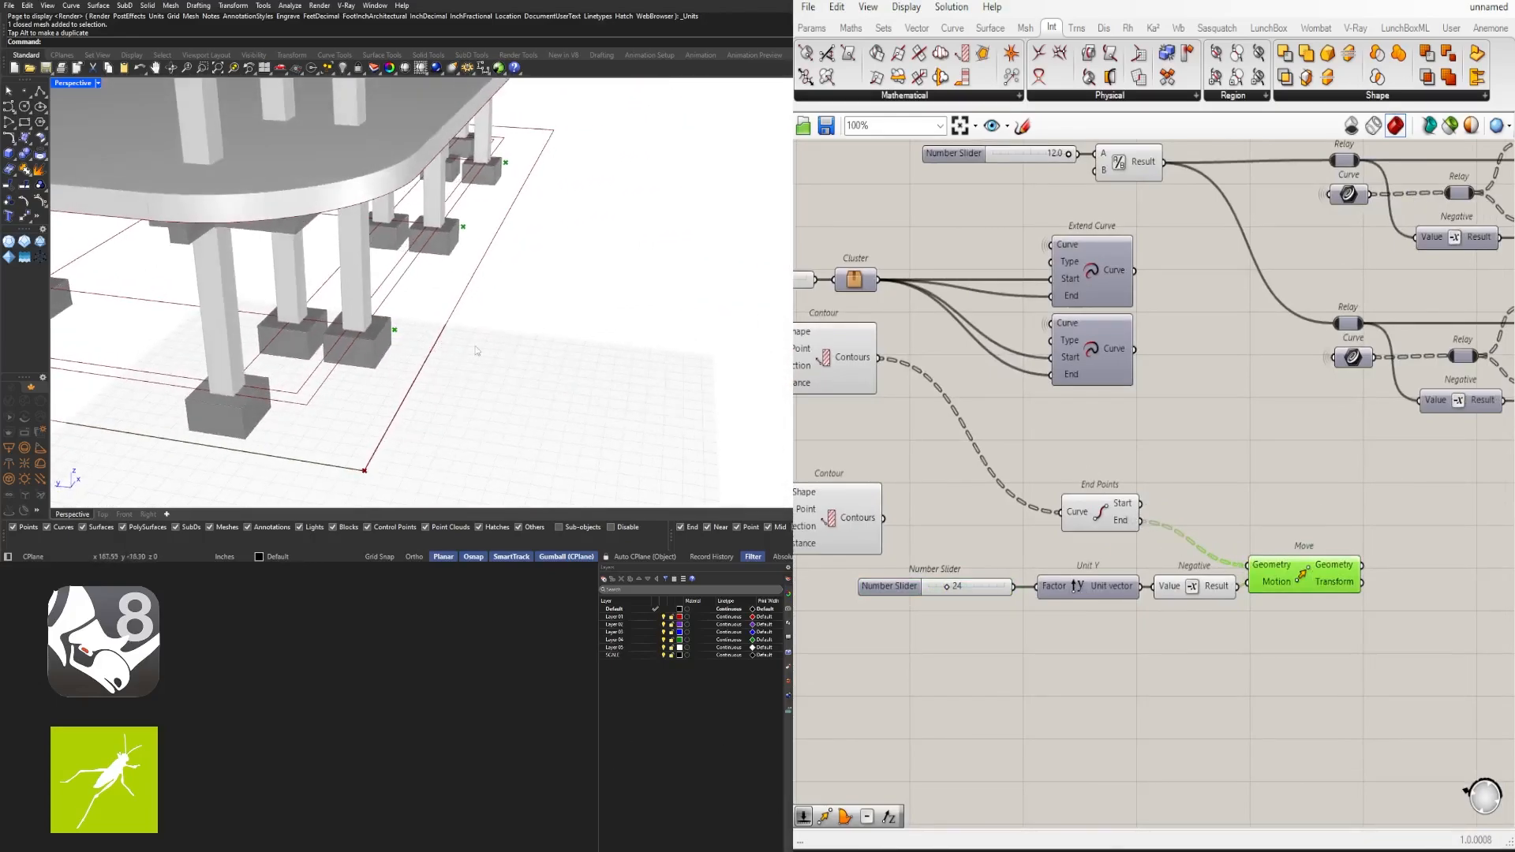
Set the Unit Y factor slider to 100 and check how far the points sit from the footings
{"action": "right_click_drag", "start_coordinate": [1092, 656], "coordinate": [1199, 628]}
{"action": "left_click_drag", "start_coordinate": [1042, 535], "coordinate": [1041, 535]}
{"action": "scroll", "coordinate": [1050, 552], "scroll_direction": "up", "scroll_amount": 5}
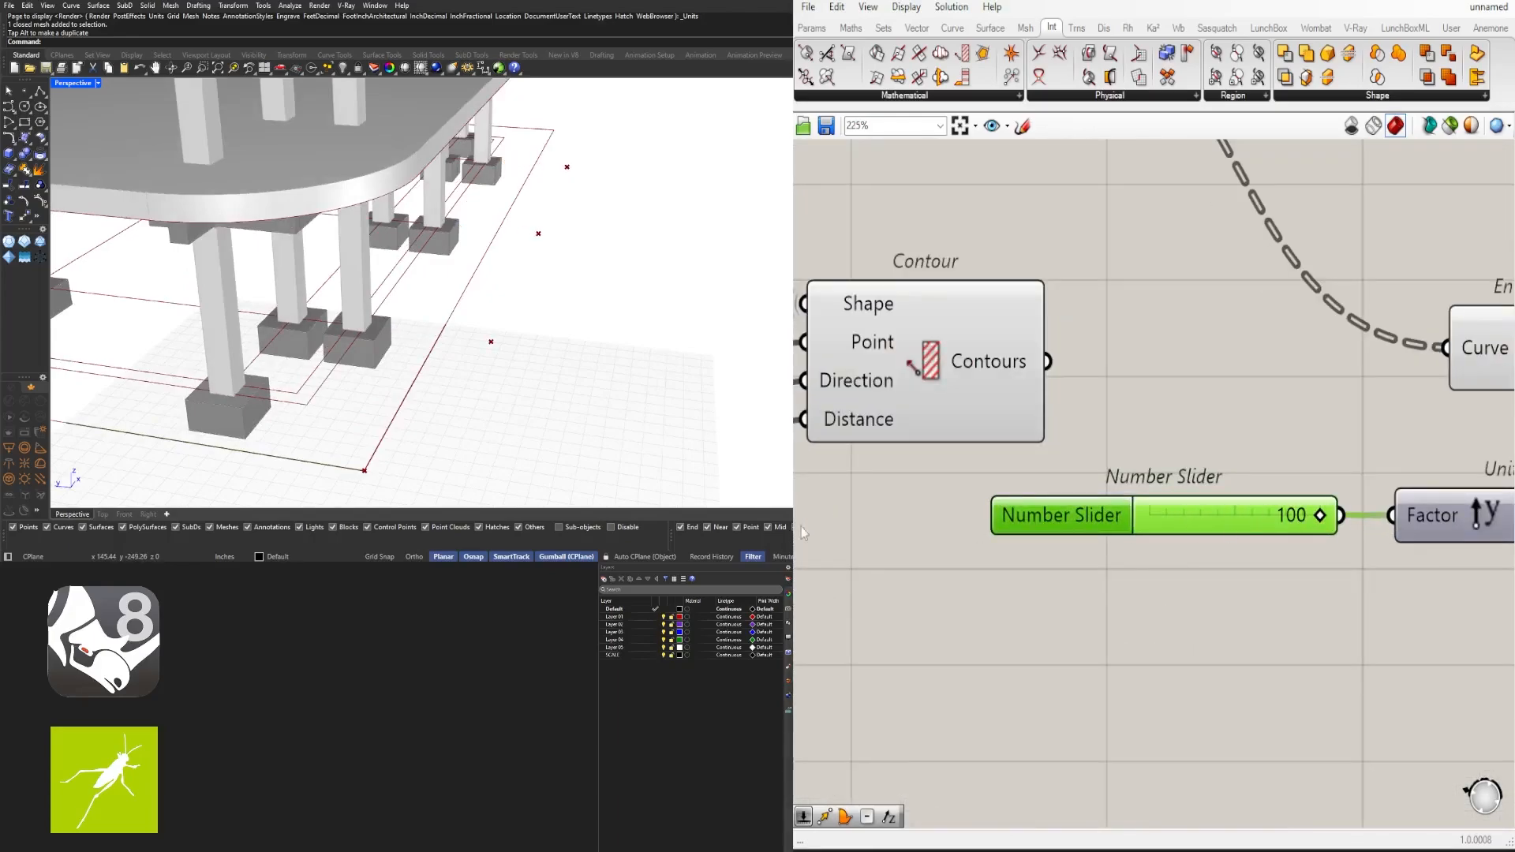
{"action": "scroll", "coordinate": [552, 332], "scroll_direction": "down", "scroll_amount": 5}
{"action": "right_click_drag", "start_coordinate": [552, 331], "coordinate": [402, 343]}
{"action": "scroll", "coordinate": [1252, 400], "scroll_direction": "down", "scroll_amount": 3}
Add a PolyLine component, flatten its Vertices input and feed it the Move's Geometry output
{"action": "right_click_drag", "start_coordinate": [1262, 402], "coordinate": [876, 420]}
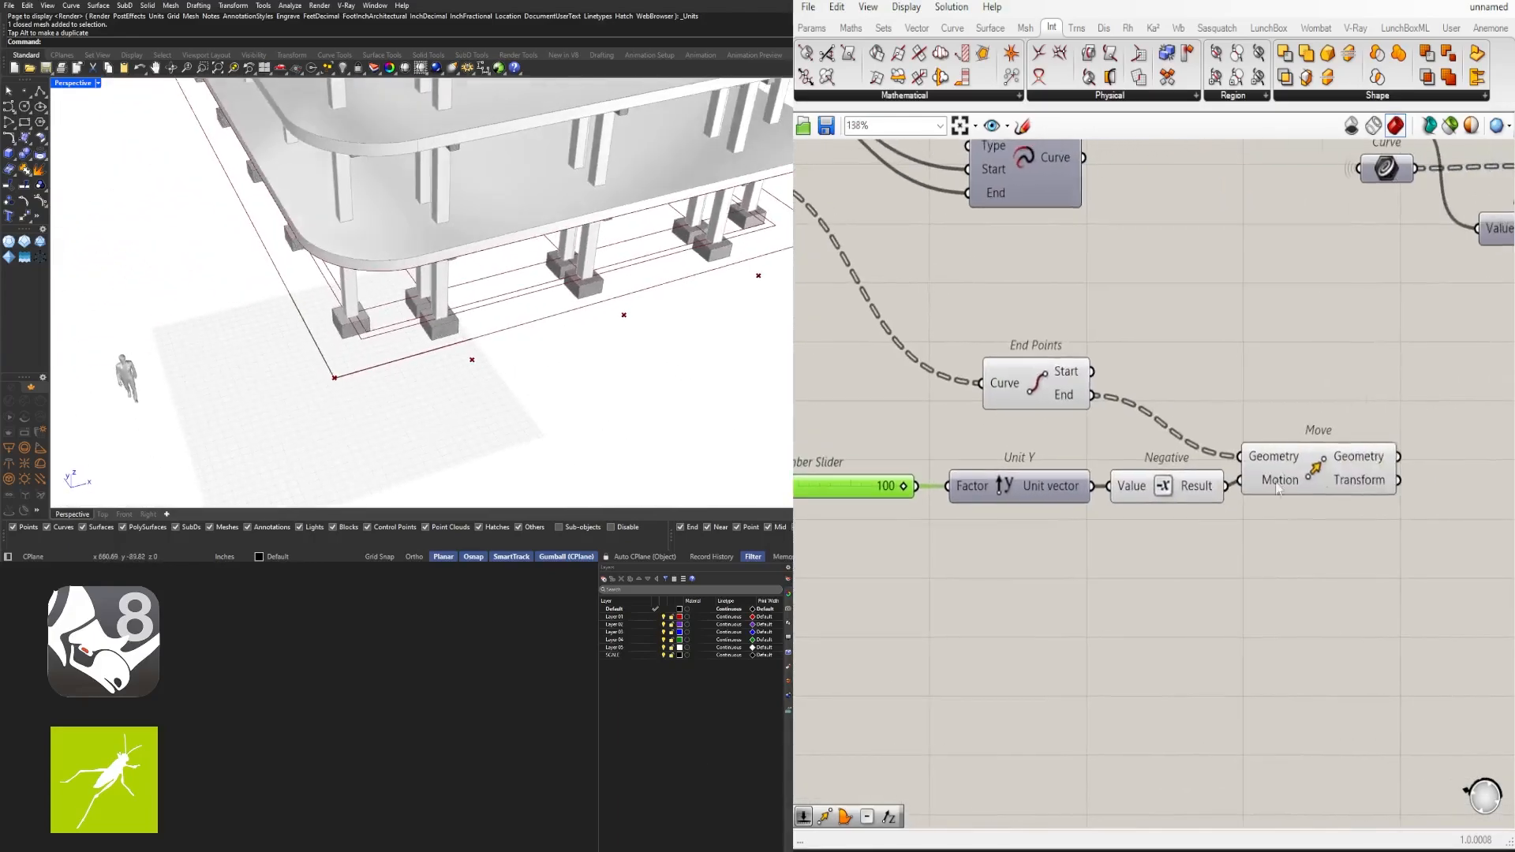
{"action": "right_click_drag", "start_coordinate": [1278, 487], "coordinate": [1172, 519]}
{"action": "left_click_drag", "start_coordinate": [1239, 507], "coordinate": [1266, 512]}
{"action": "right_click_drag", "start_coordinate": [1426, 518], "coordinate": [1225, 524]}
{"action": "scroll", "coordinate": [1109, 536], "scroll_direction": "up", "scroll_amount": 3}
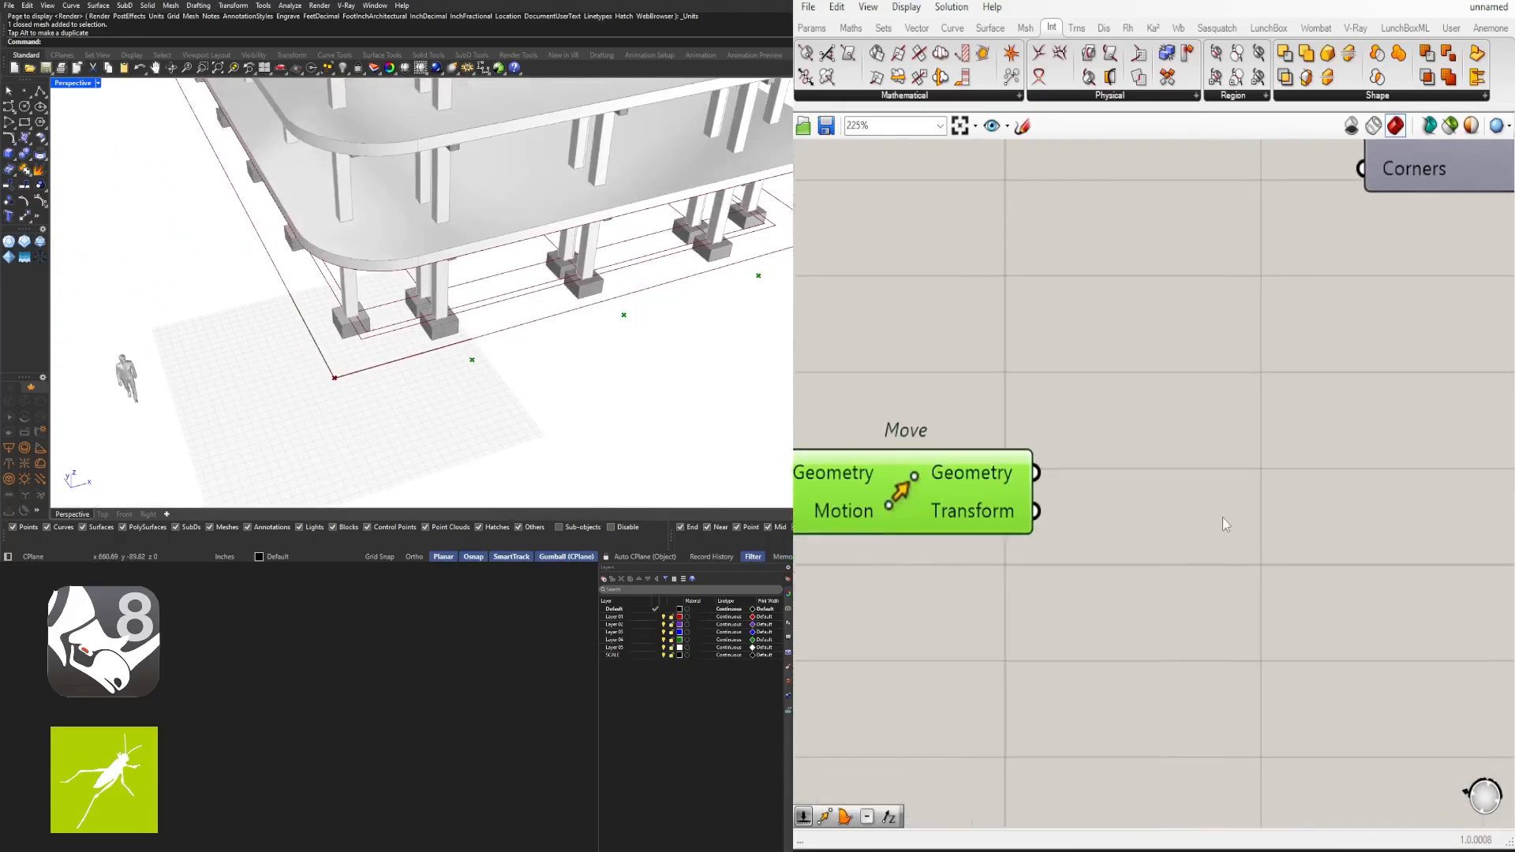
{"action": "double_click", "coordinate": [1227, 511]}
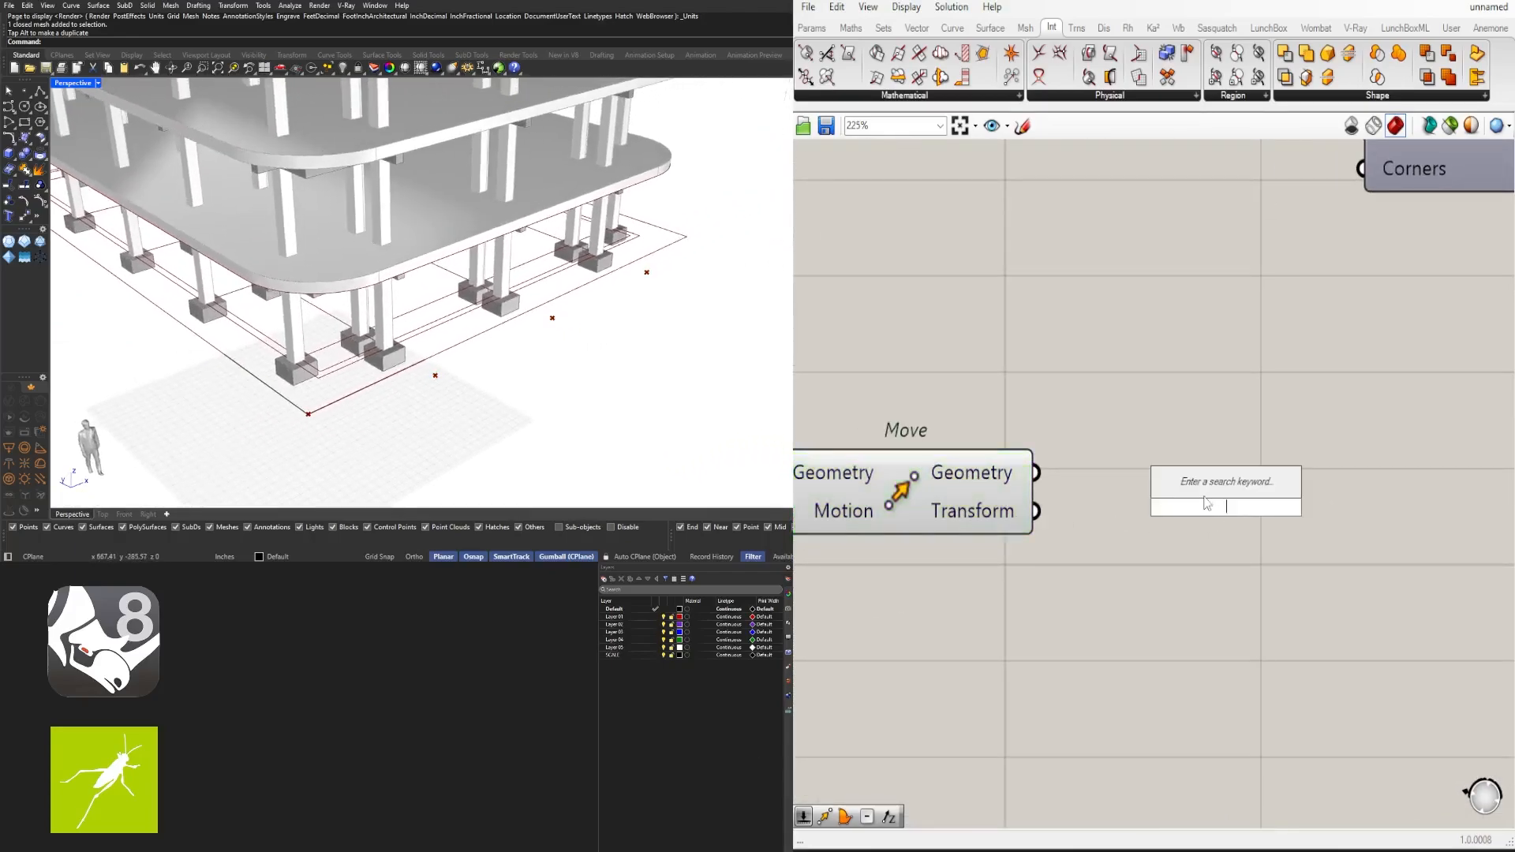
{"action": "type", "text": "polyl"}
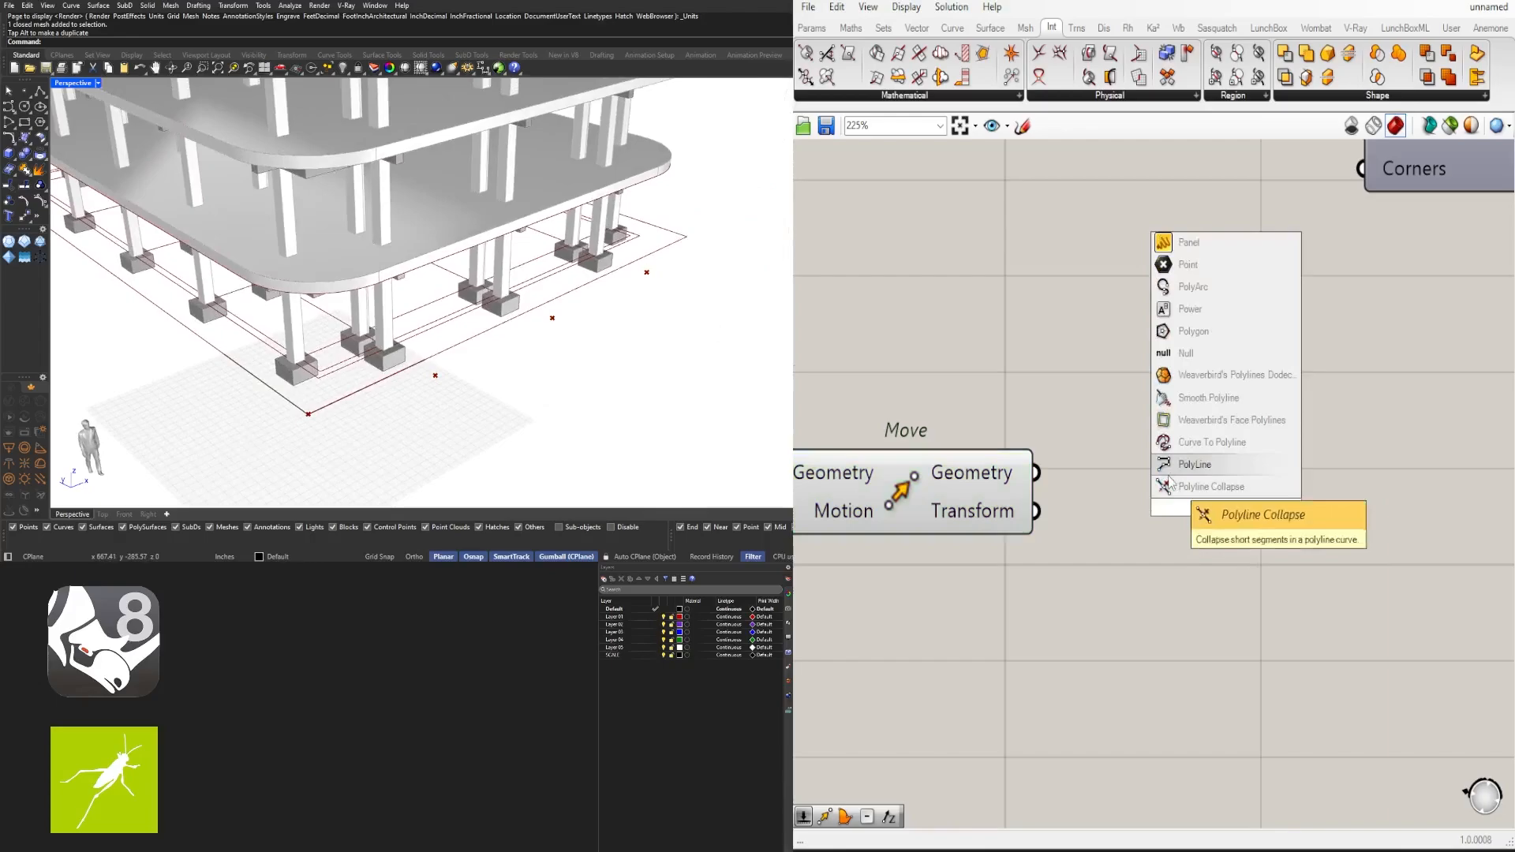
{"action": "left_click", "coordinate": [1194, 464]}
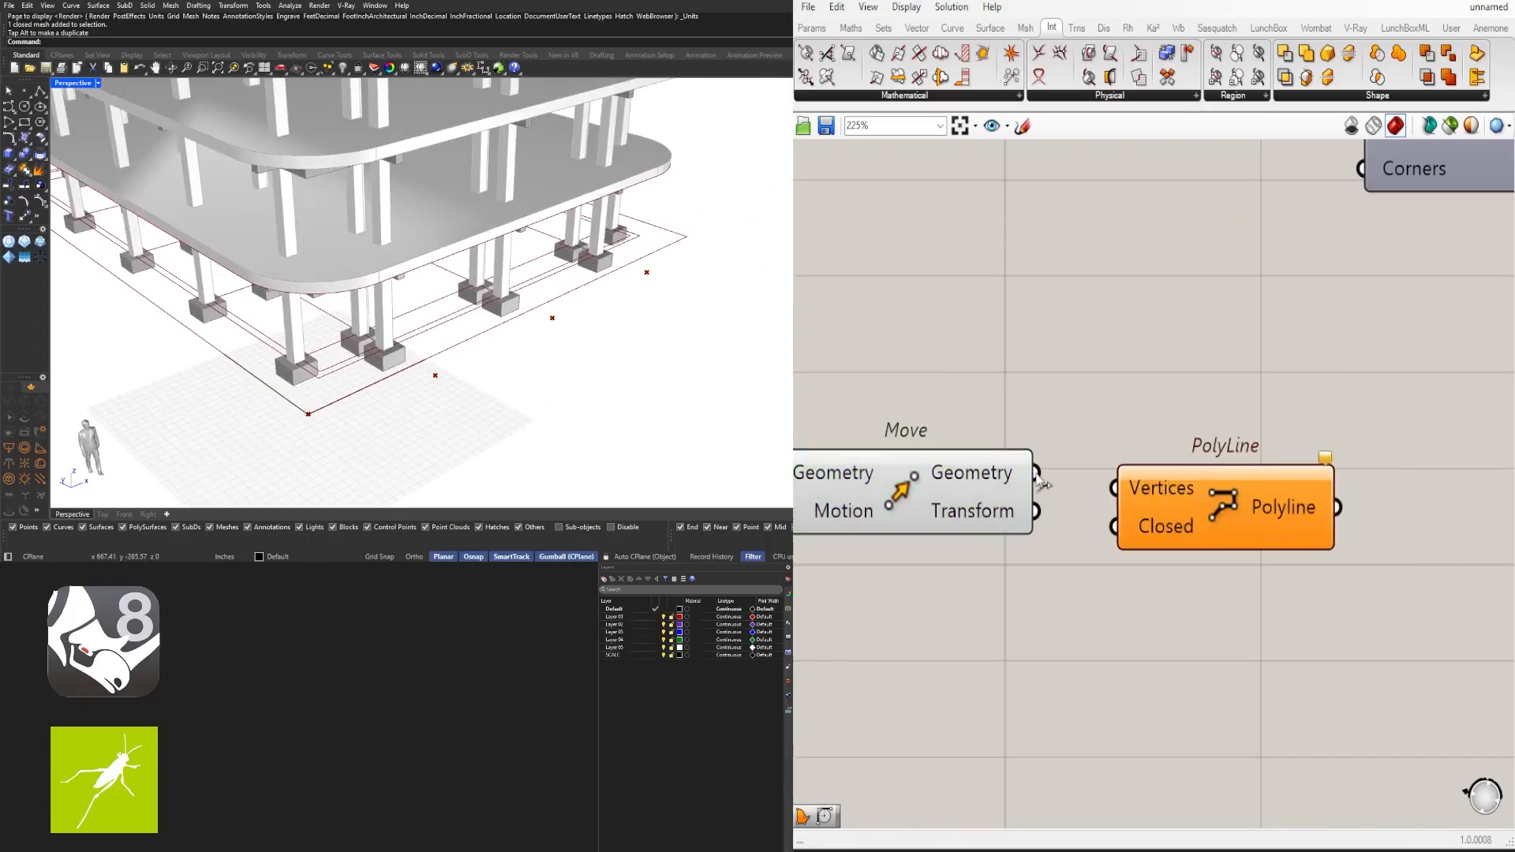
{"action": "right_click", "coordinate": [1146, 483]}
{"action": "left_click", "coordinate": [1219, 616]}
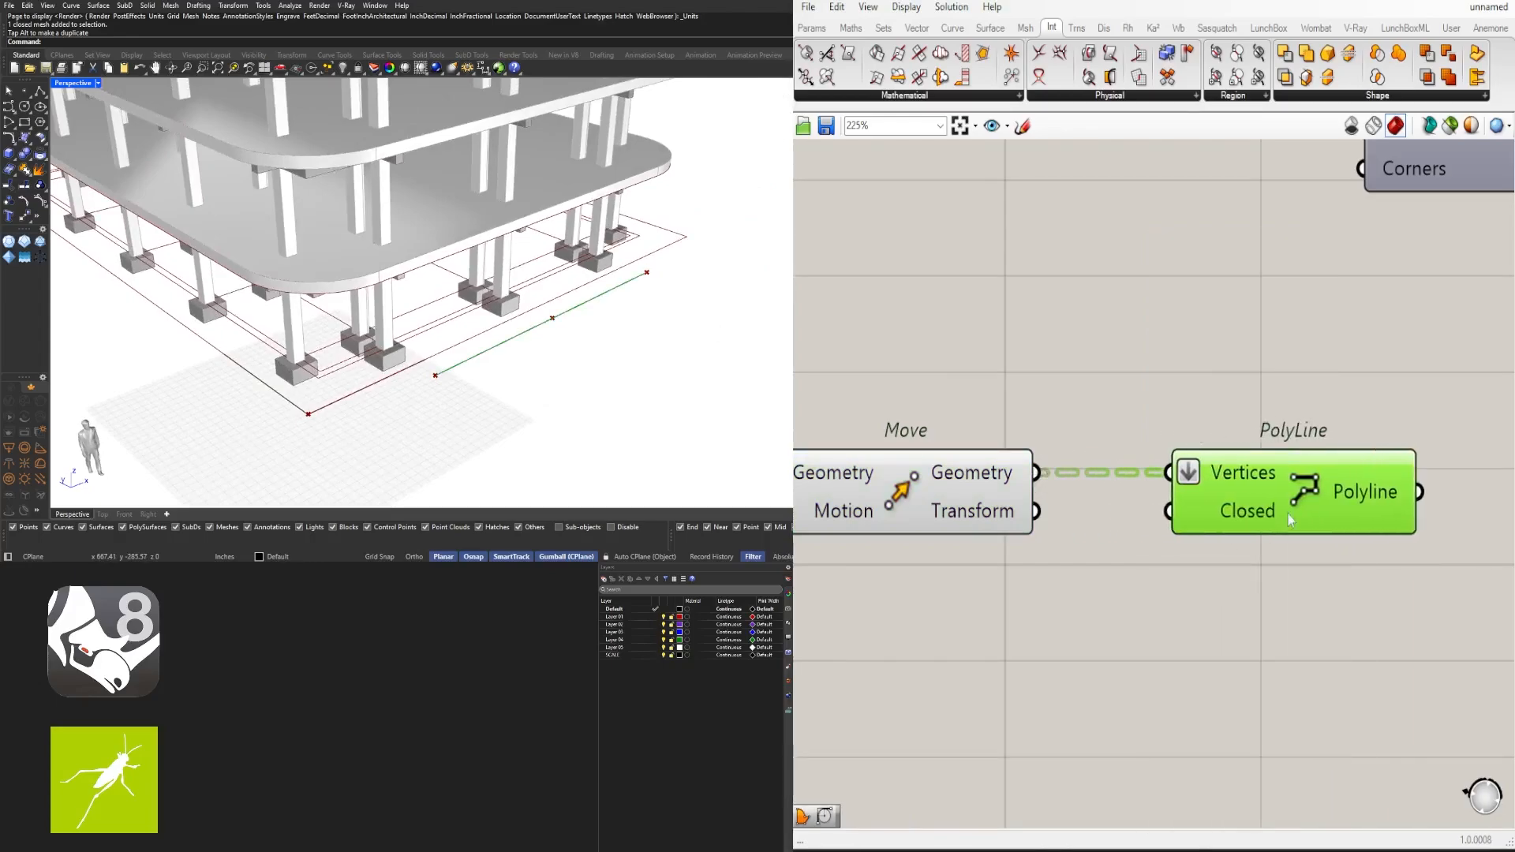
Add an Explode component and connect the PolyLine's Polyline output to its Curve input
{"action": "right_click_drag", "start_coordinate": [1381, 480], "coordinate": [1117, 499]}
{"action": "left_click_drag", "start_coordinate": [922, 490], "coordinate": [952, 490]}
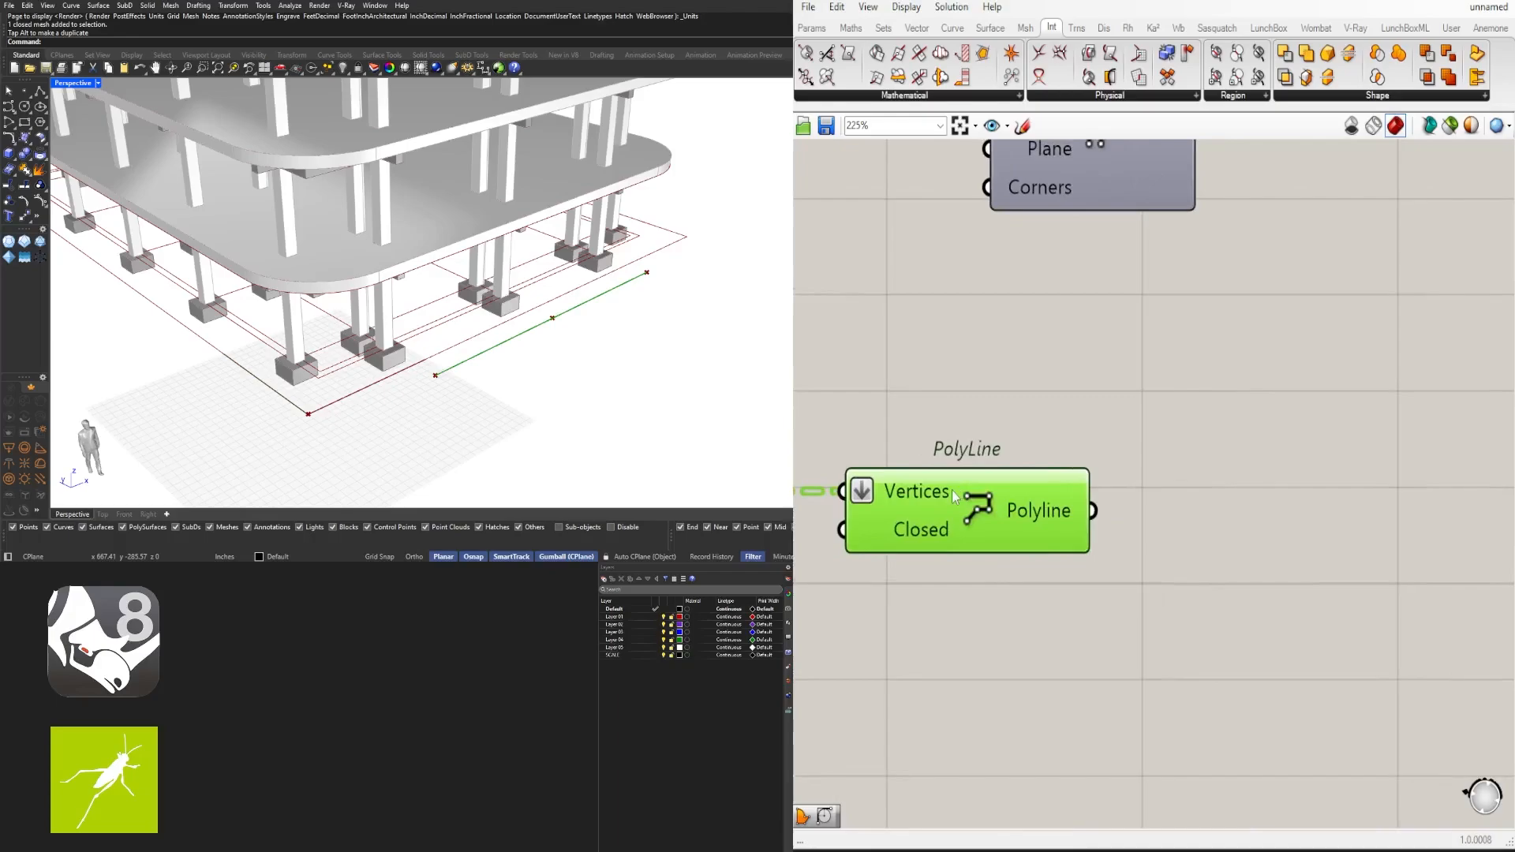
{"action": "double_click", "coordinate": [1258, 511]}
{"action": "type", "text": "expl"}
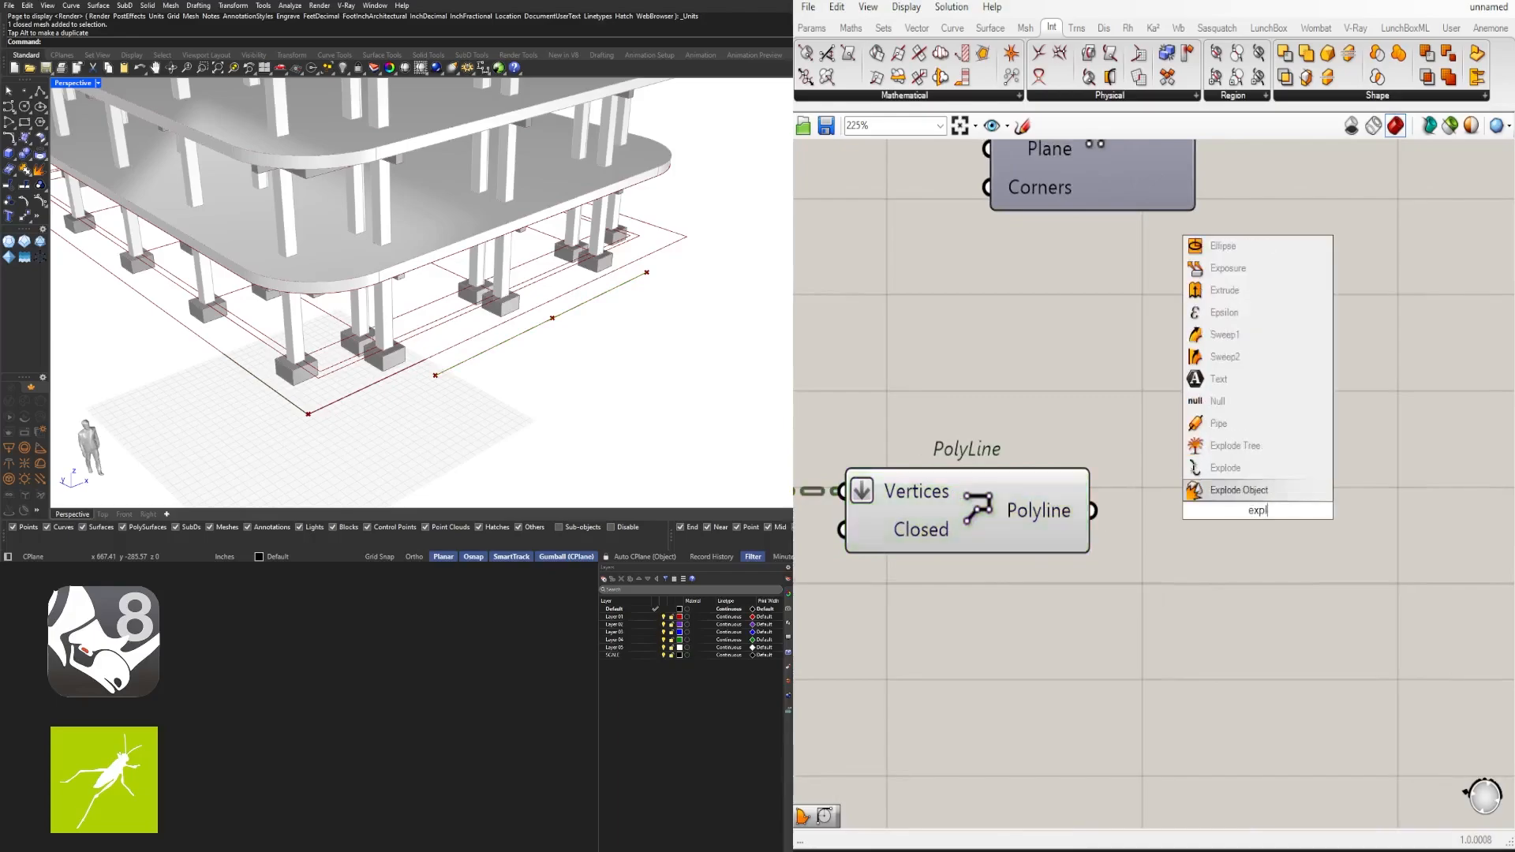
{"action": "left_click", "coordinate": [1240, 467]}
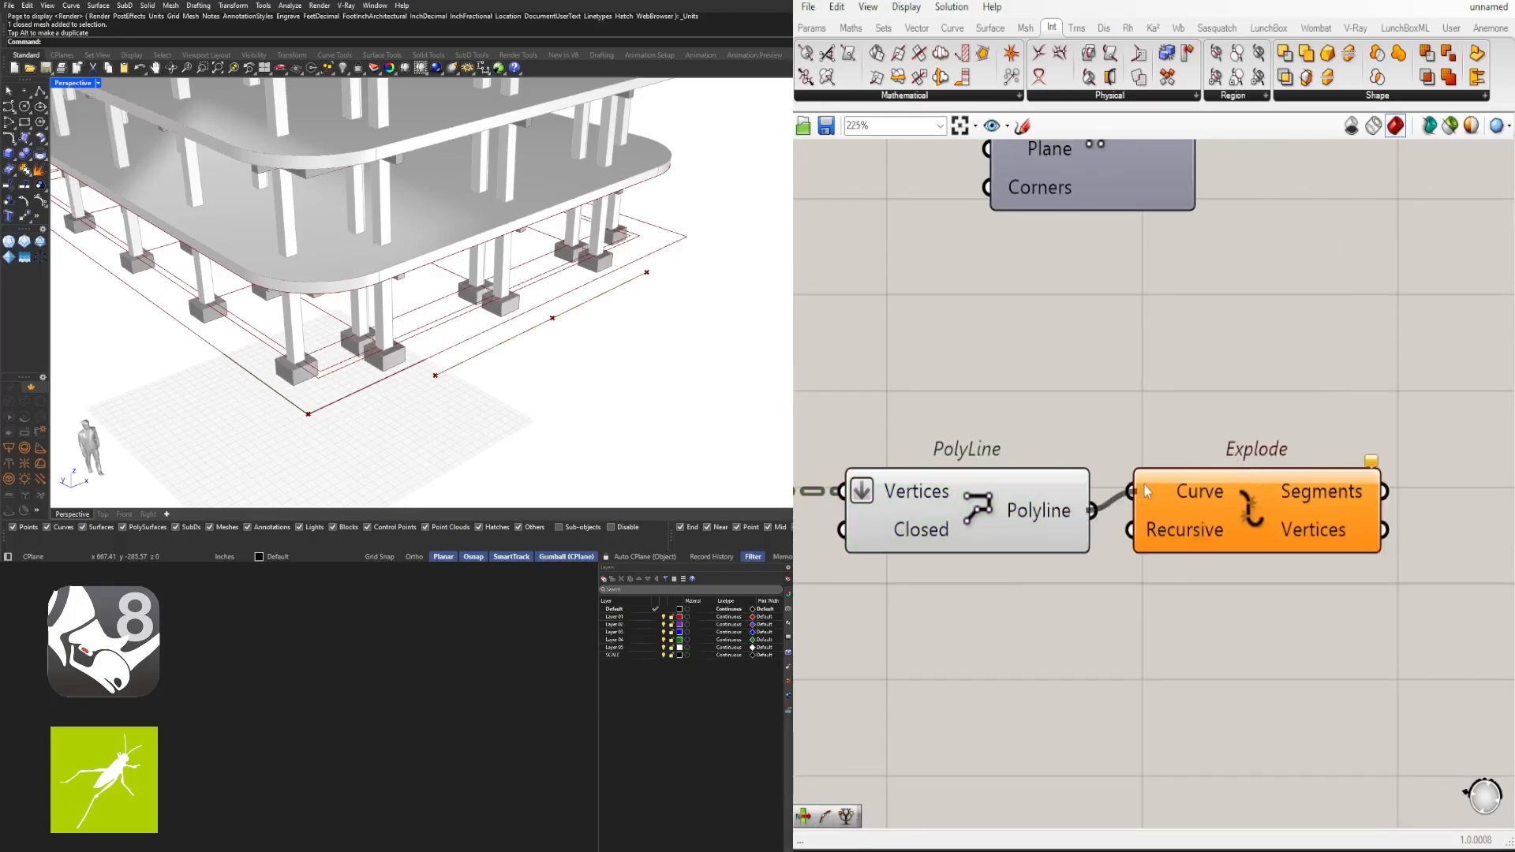
{"action": "left_click_drag", "start_coordinate": [1144, 485], "coordinate": [1146, 486]}
{"action": "left_click_drag", "start_coordinate": [1223, 513], "coordinate": [1296, 530]}
Add a Line Dimension component and feed its Line input from the Explode's Segments output
{"action": "scroll", "coordinate": [1448, 568], "scroll_direction": "down", "scroll_amount": 3}
{"action": "right_click_drag", "start_coordinate": [1467, 566], "coordinate": [1145, 517]}
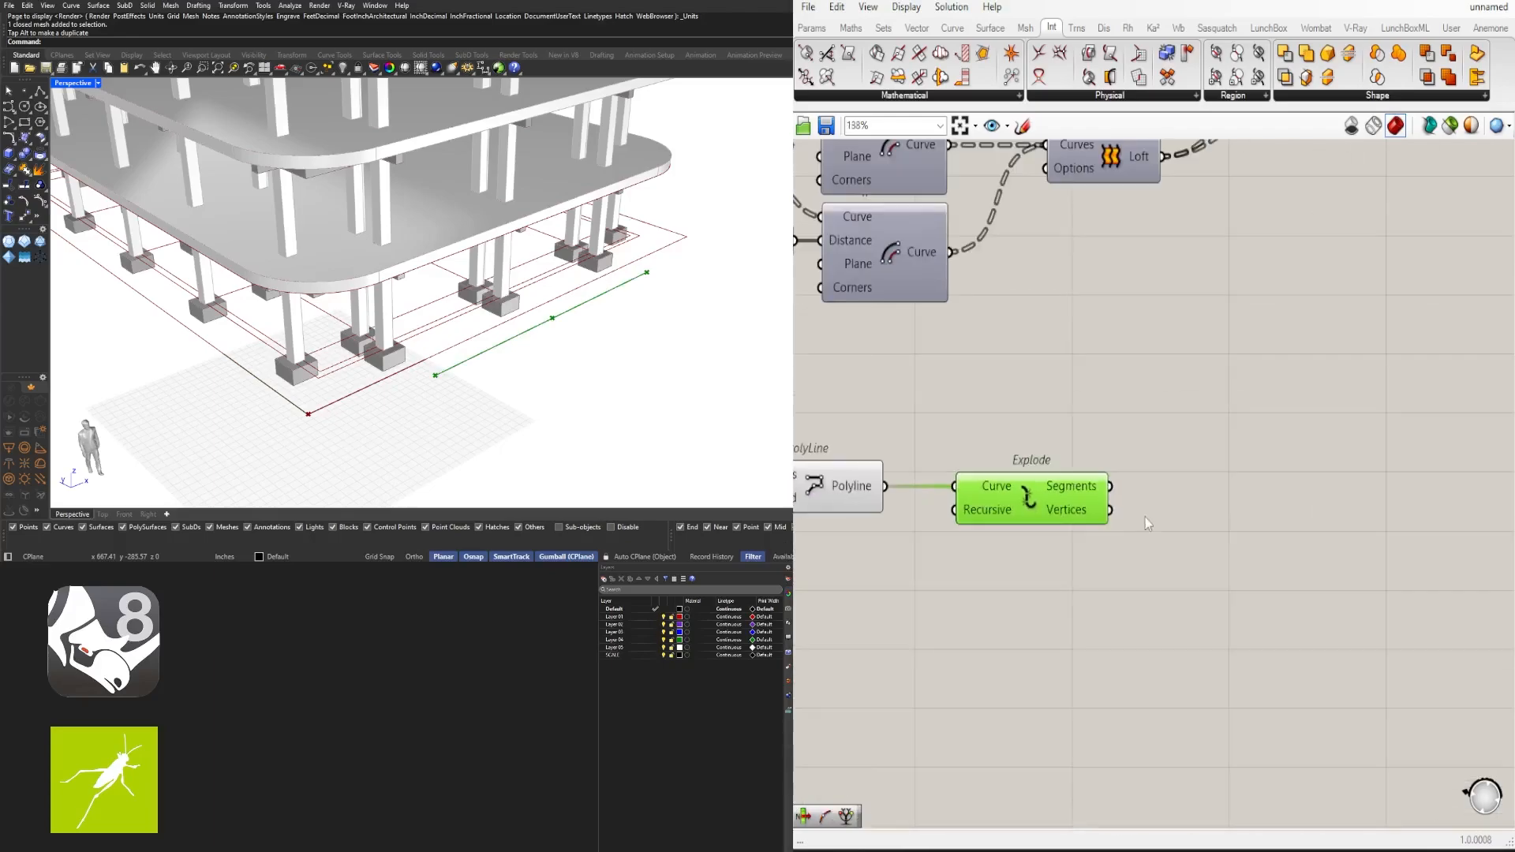
{"action": "double_click", "coordinate": [1146, 521]}
{"action": "left_click_drag", "start_coordinate": [1030, 502], "coordinate": [986, 501]}
{"action": "left_click", "coordinate": [1178, 548]}
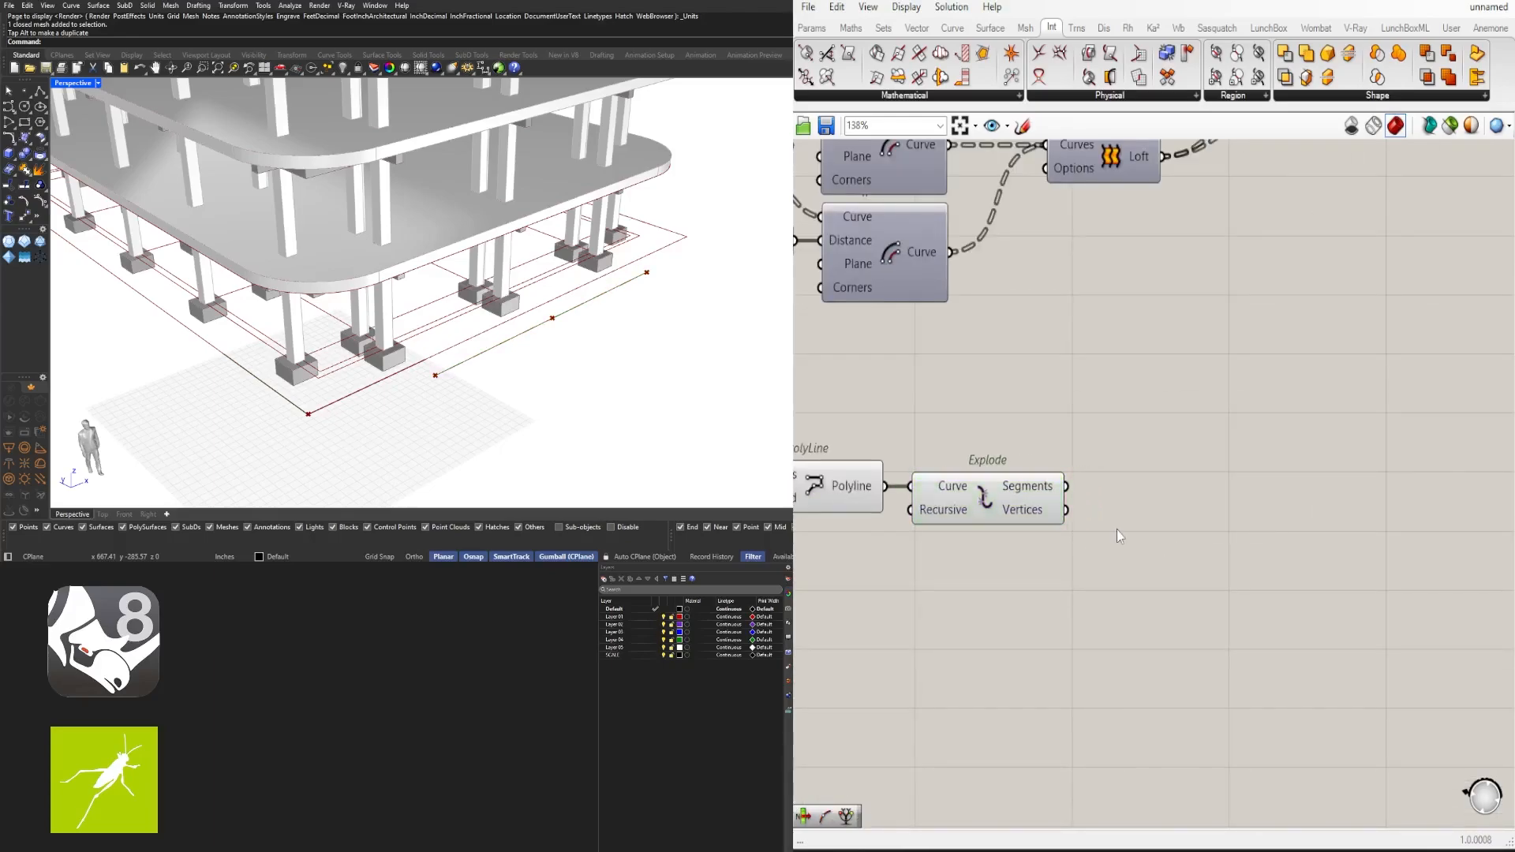
{"action": "double_click", "coordinate": [1185, 490]}
{"action": "type", "text": "line"}
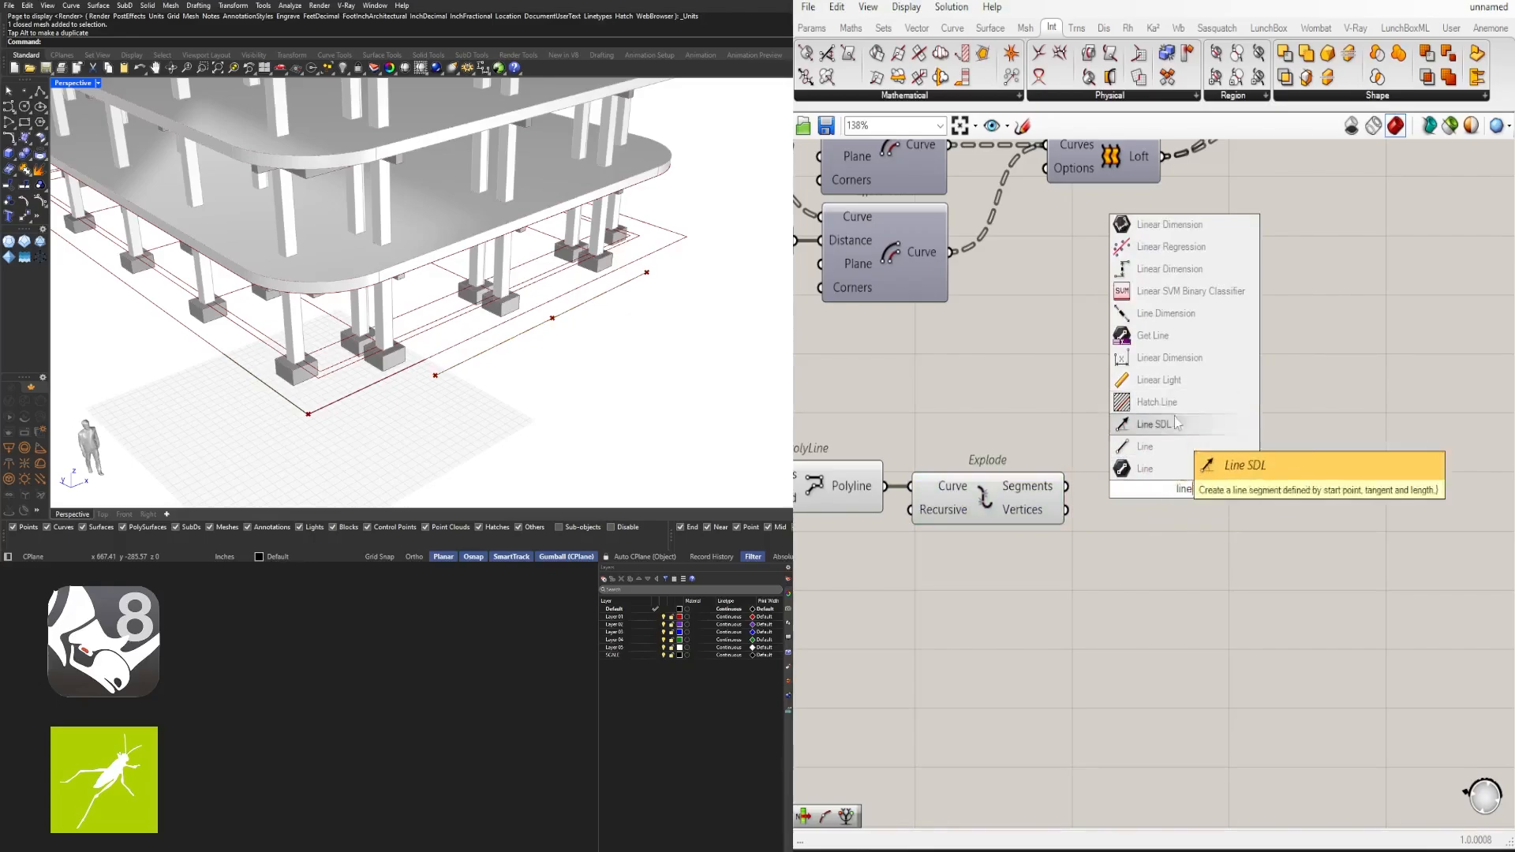
{"action": "left_click", "coordinate": [1166, 313]}
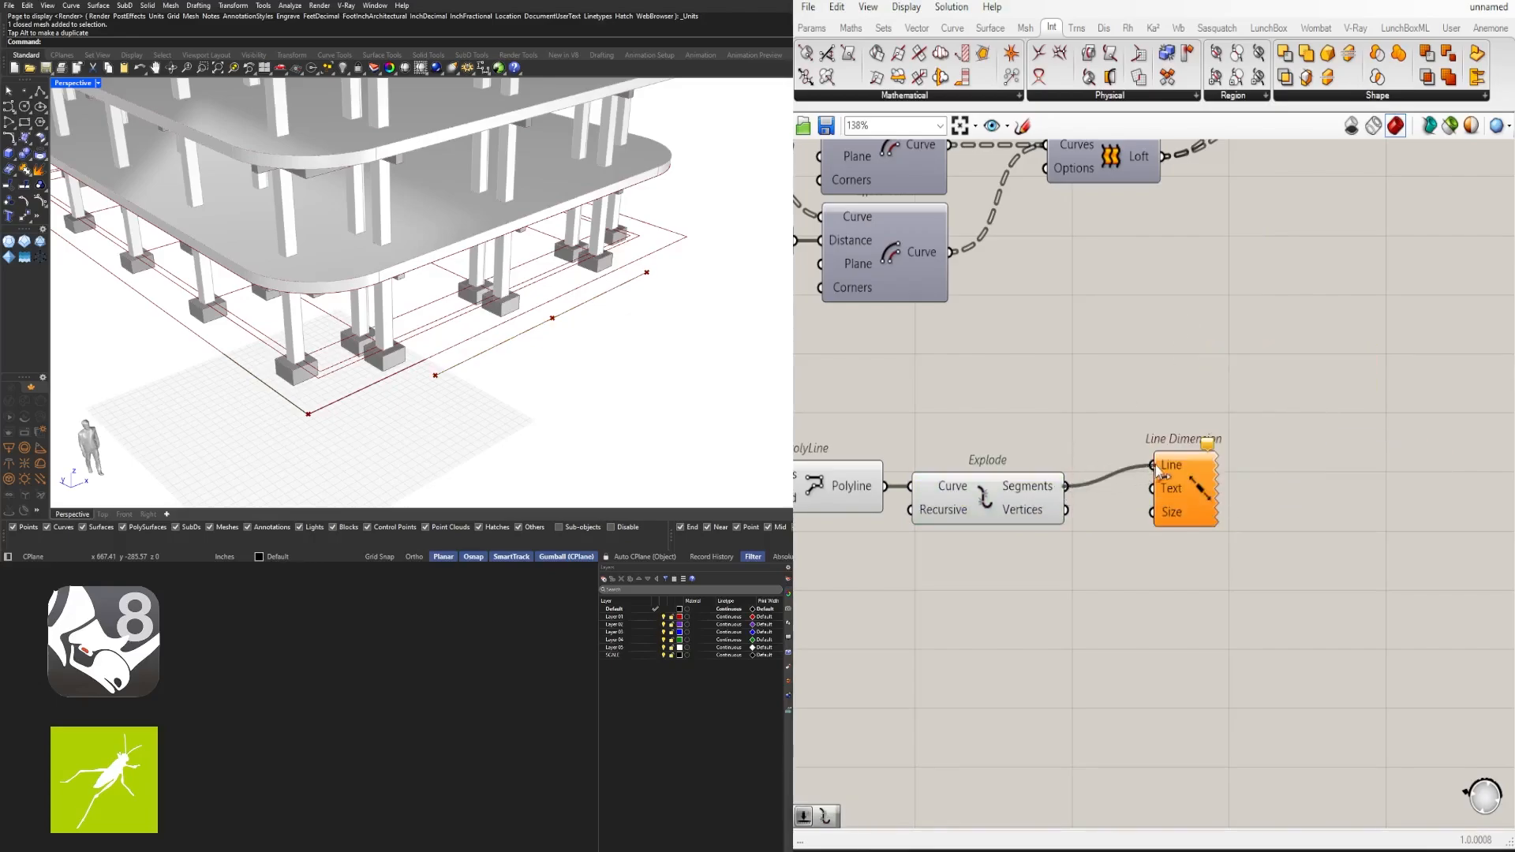
{"action": "left_click_drag", "start_coordinate": [1156, 469], "coordinate": [1156, 468]}
{"action": "left_click_drag", "start_coordinate": [1187, 486], "coordinate": [1178, 546]}
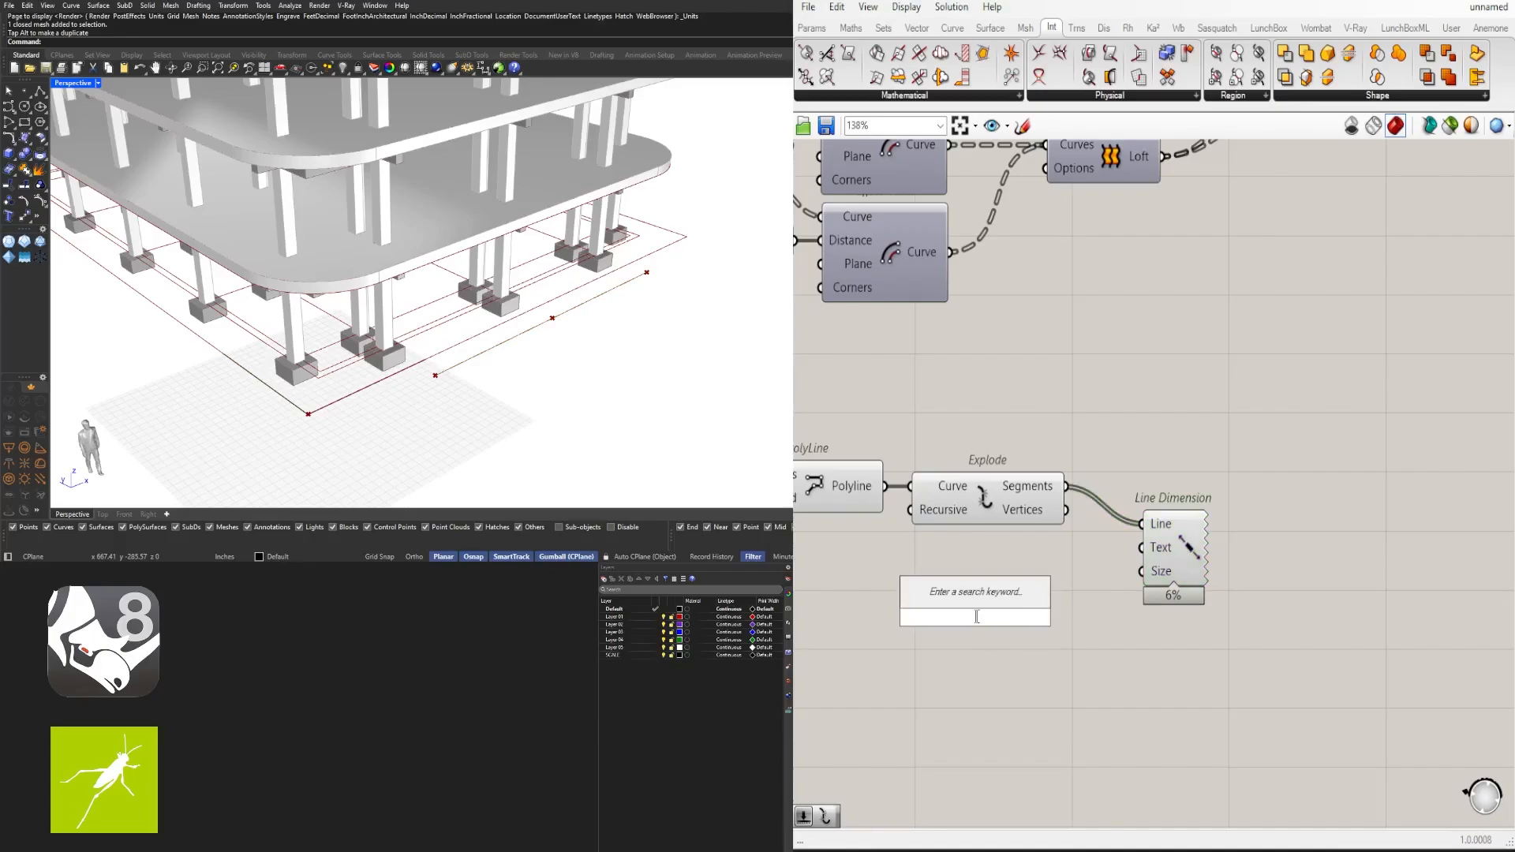
Add a number slider set to 24 and connect it to the Line Dimension's Size input
{"action": "type", "text": "24"}
{"action": "key", "text": "Return"}
{"action": "scroll", "coordinate": [1008, 618], "scroll_direction": "up", "scroll_amount": 4}
{"action": "left_click_drag", "start_coordinate": [1018, 615], "coordinate": [1079, 533]}
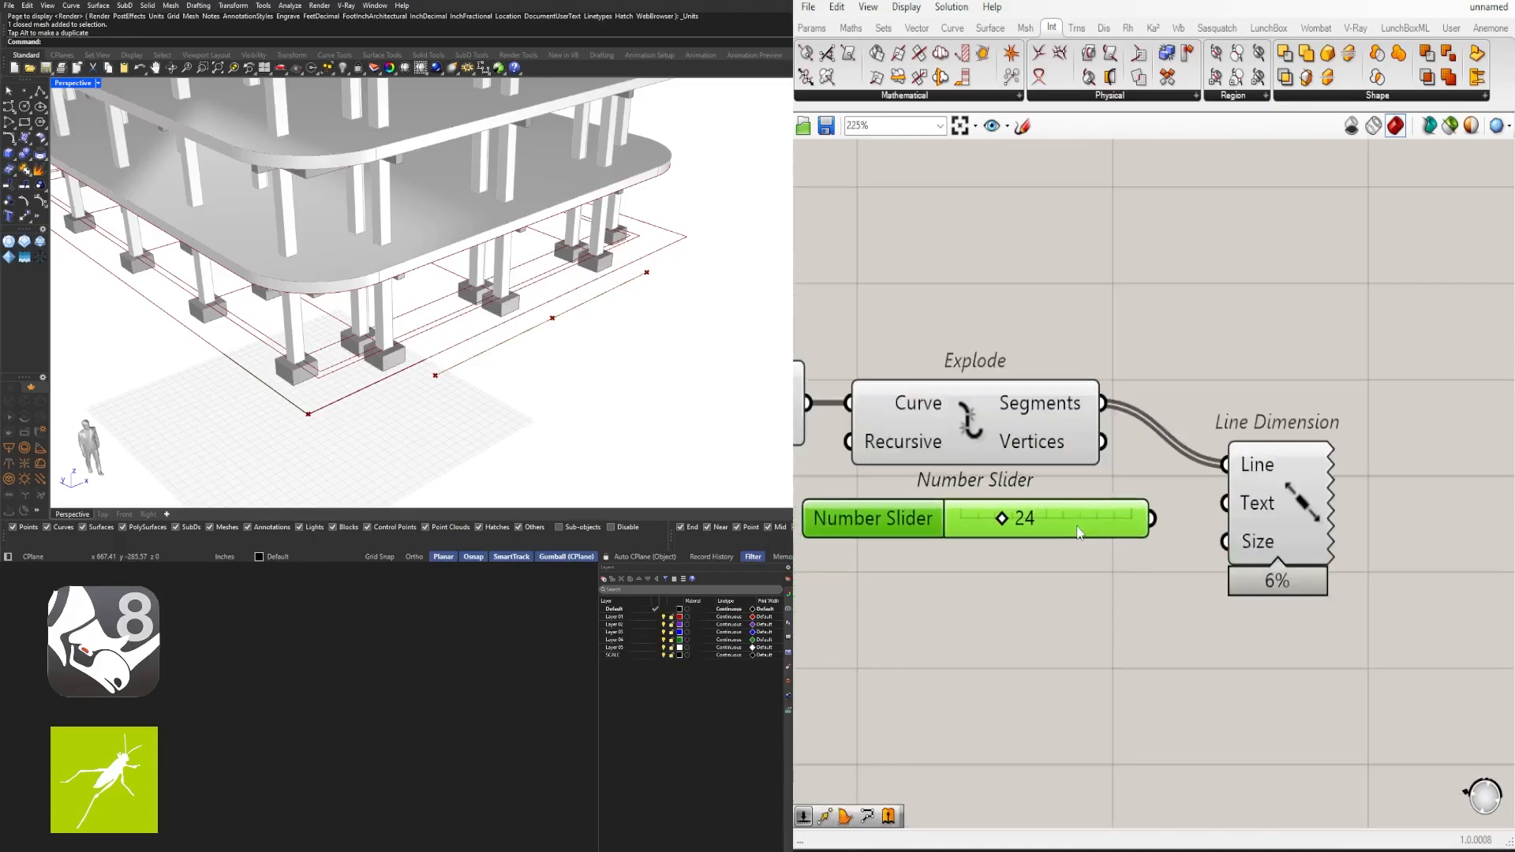
{"action": "left_click_drag", "start_coordinate": [1276, 545], "coordinate": [1285, 513]}
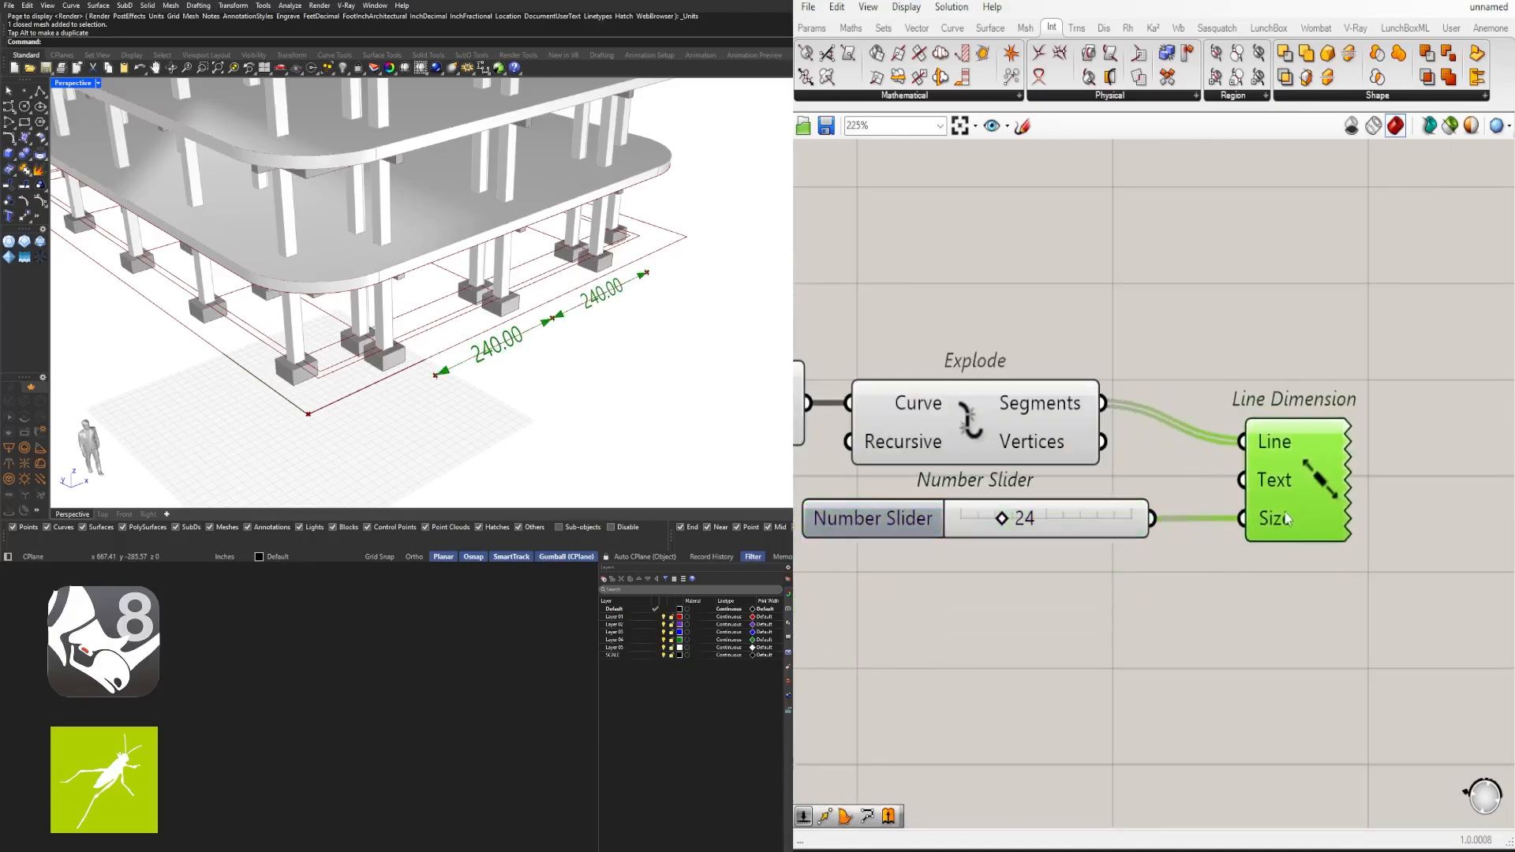
Set the Line Dimension's size slider to 9
{"action": "scroll", "coordinate": [999, 536], "scroll_direction": "up", "scroll_amount": 5}
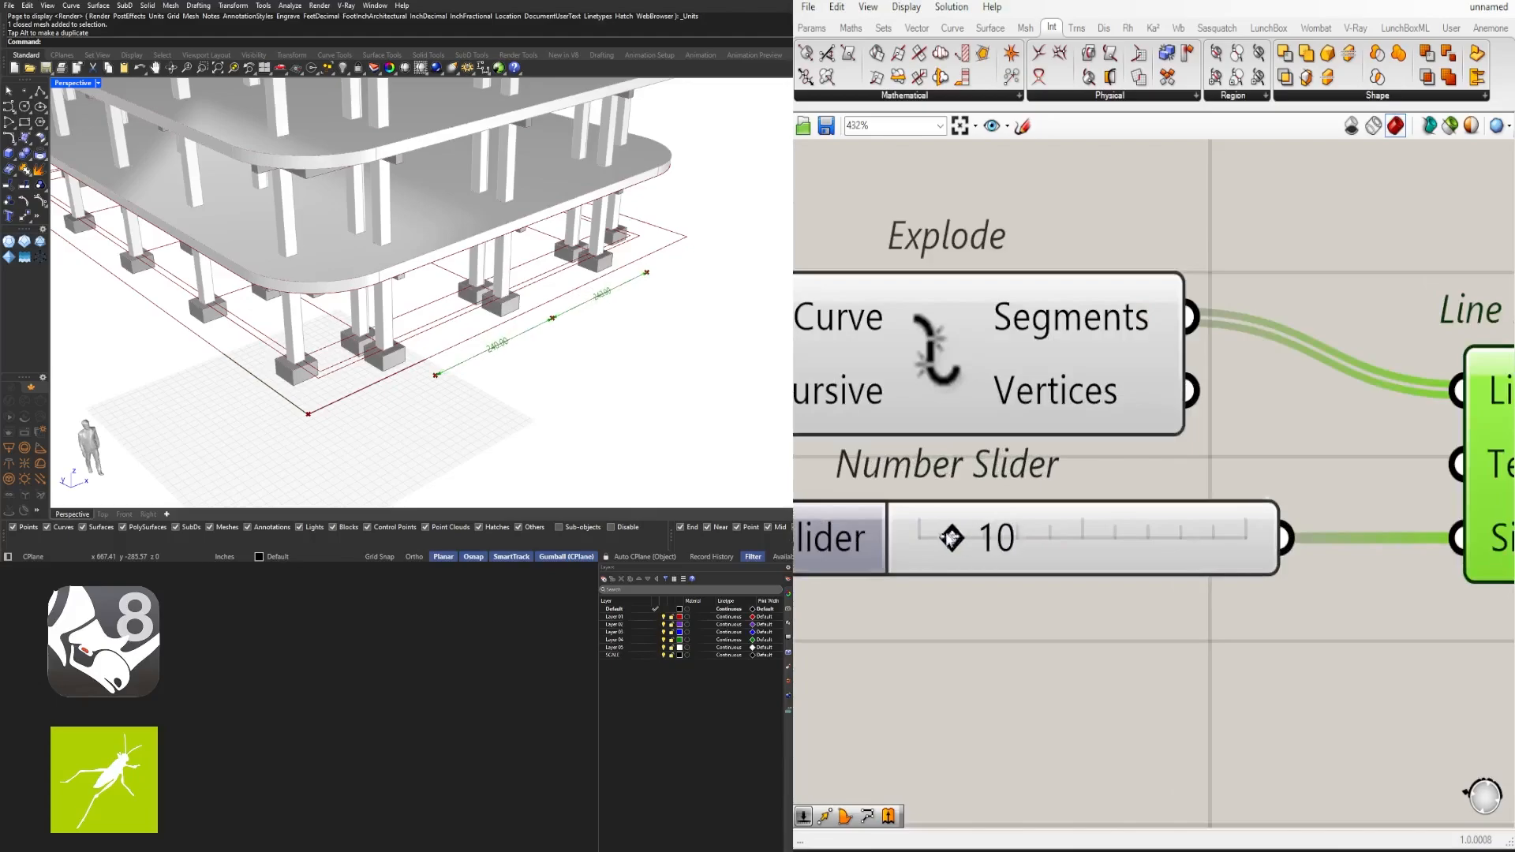
{"action": "scroll", "coordinate": [1012, 629], "scroll_direction": "down", "scroll_amount": 5}
{"action": "right_click_drag", "start_coordinate": [1144, 619], "coordinate": [997, 624]}
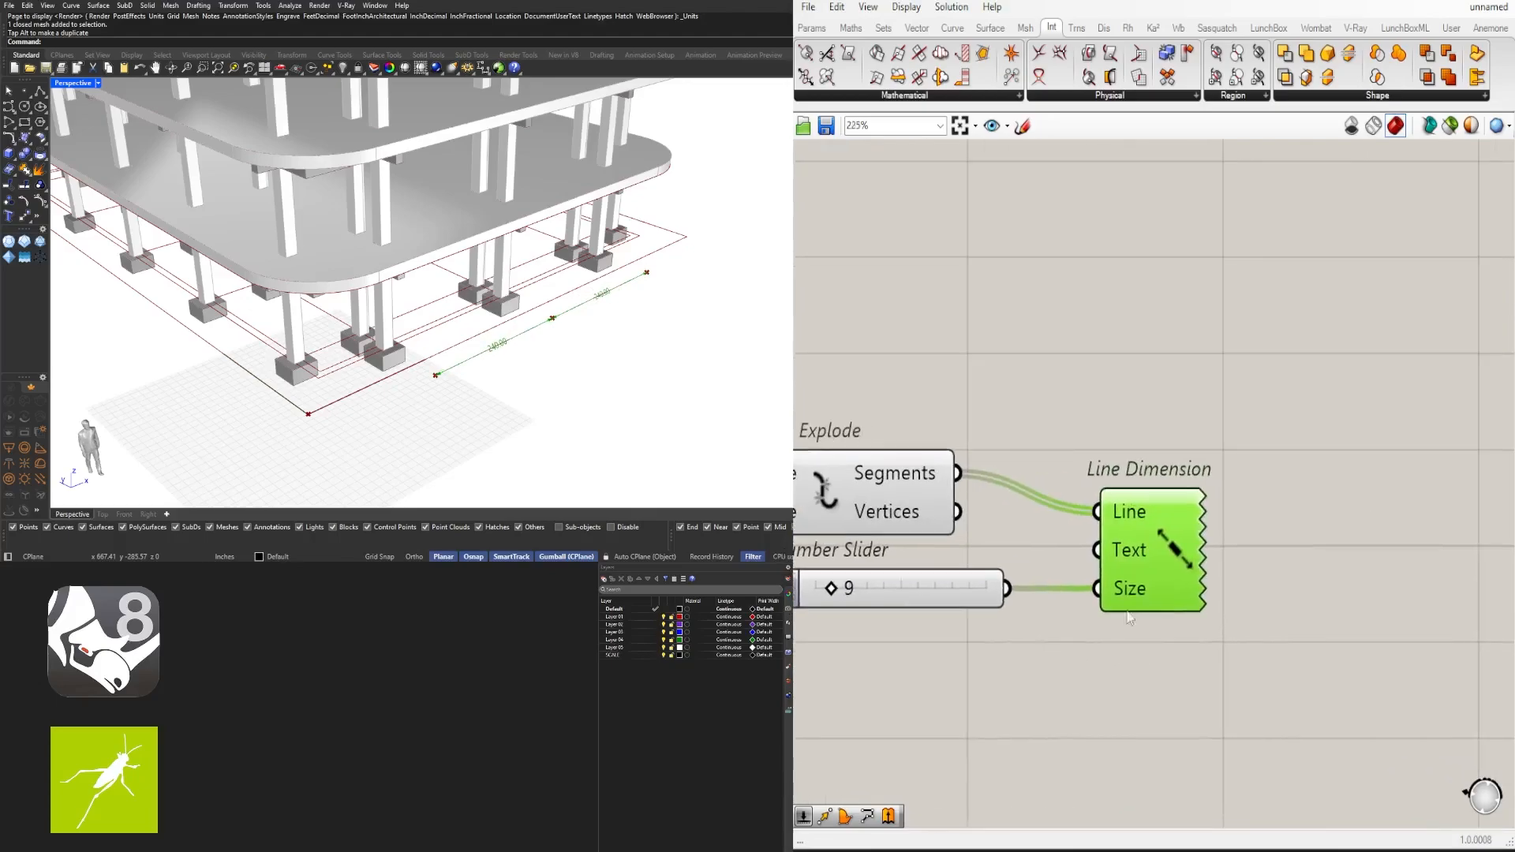
{"action": "left_click_drag", "start_coordinate": [1156, 539], "coordinate": [1175, 540]}
Turn off the preview of the PolyLine and Explode components in the dimension chain
{"action": "left_click", "coordinate": [1082, 675]}
{"action": "right_click_drag", "start_coordinate": [1082, 676], "coordinate": [1424, 535]}
{"action": "scroll", "coordinate": [1388, 527], "scroll_direction": "down", "scroll_amount": 4}
{"action": "left_click_drag", "start_coordinate": [1337, 519], "coordinate": [868, 317]}
{"action": "middle_click", "coordinate": [912, 316]}
{"action": "left_click_drag", "start_coordinate": [1326, 542], "coordinate": [1003, 336]}
{"action": "middle_click", "coordinate": [1038, 316]}
{"action": "left_click", "coordinate": [1066, 281]}
{"action": "left_click", "coordinate": [1059, 351]}
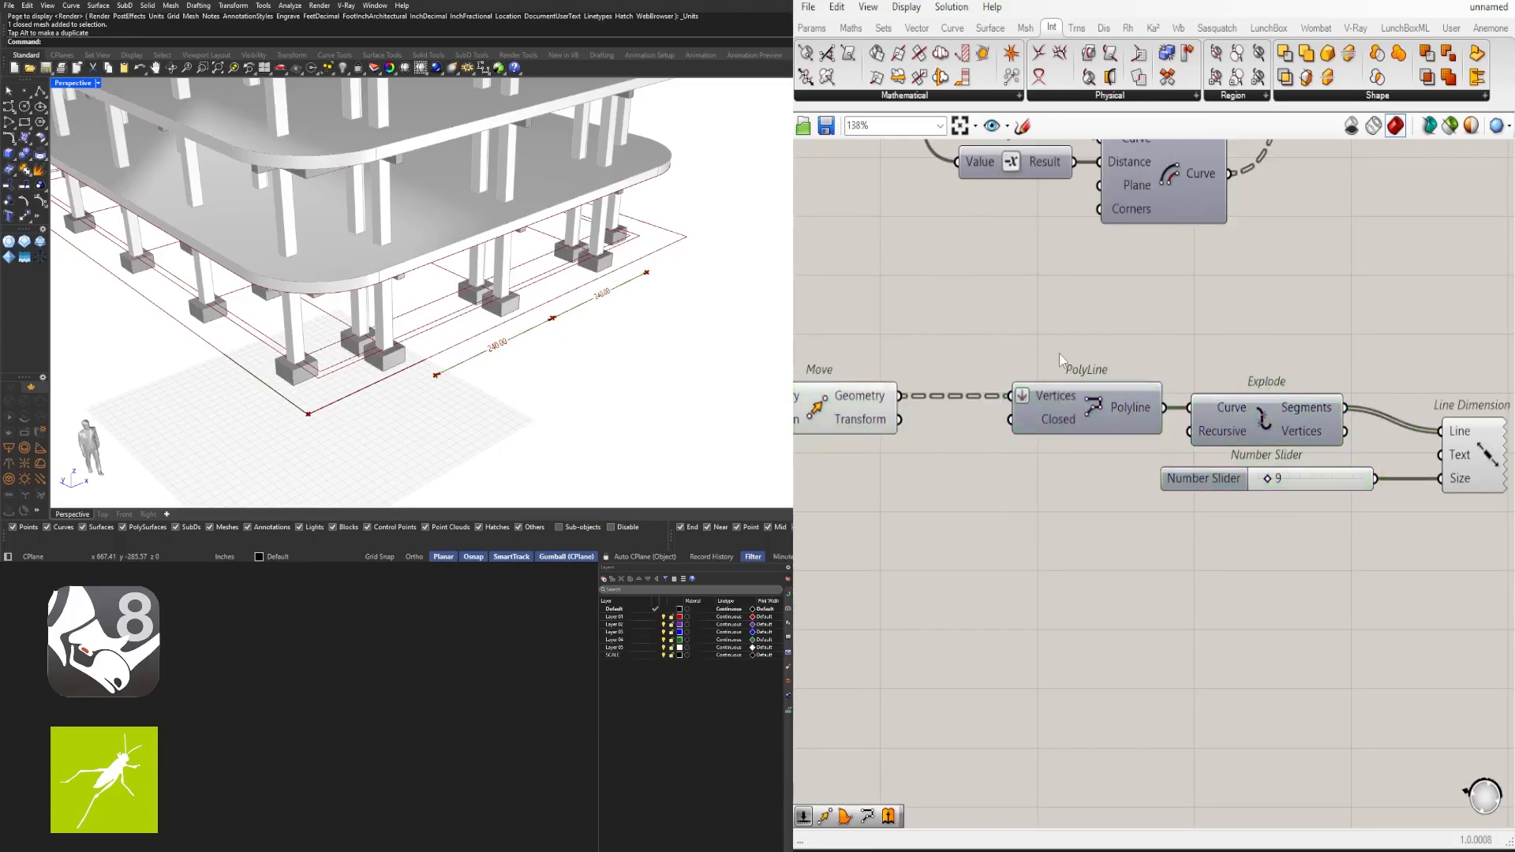
Trace the dimension chain back to the two Contour components and examine the second Contour's curves at the building base
{"action": "right_click_drag", "start_coordinate": [990, 385], "coordinate": [1240, 402]}
{"action": "left_click", "coordinate": [1029, 444]}
{"action": "mouse_move", "coordinate": [530, 462]}
{"action": "right_mouse_down"}
{"action": "mouse_move", "coordinate": [442, 399]}
{"action": "mouse_move", "coordinate": [505, 459]}
{"action": "right_mouse_up"}
{"action": "scroll", "coordinate": [1073, 589], "scroll_direction": "down", "scroll_amount": 5}
{"action": "scroll", "coordinate": [915, 568], "scroll_direction": "up", "scroll_amount": 7}
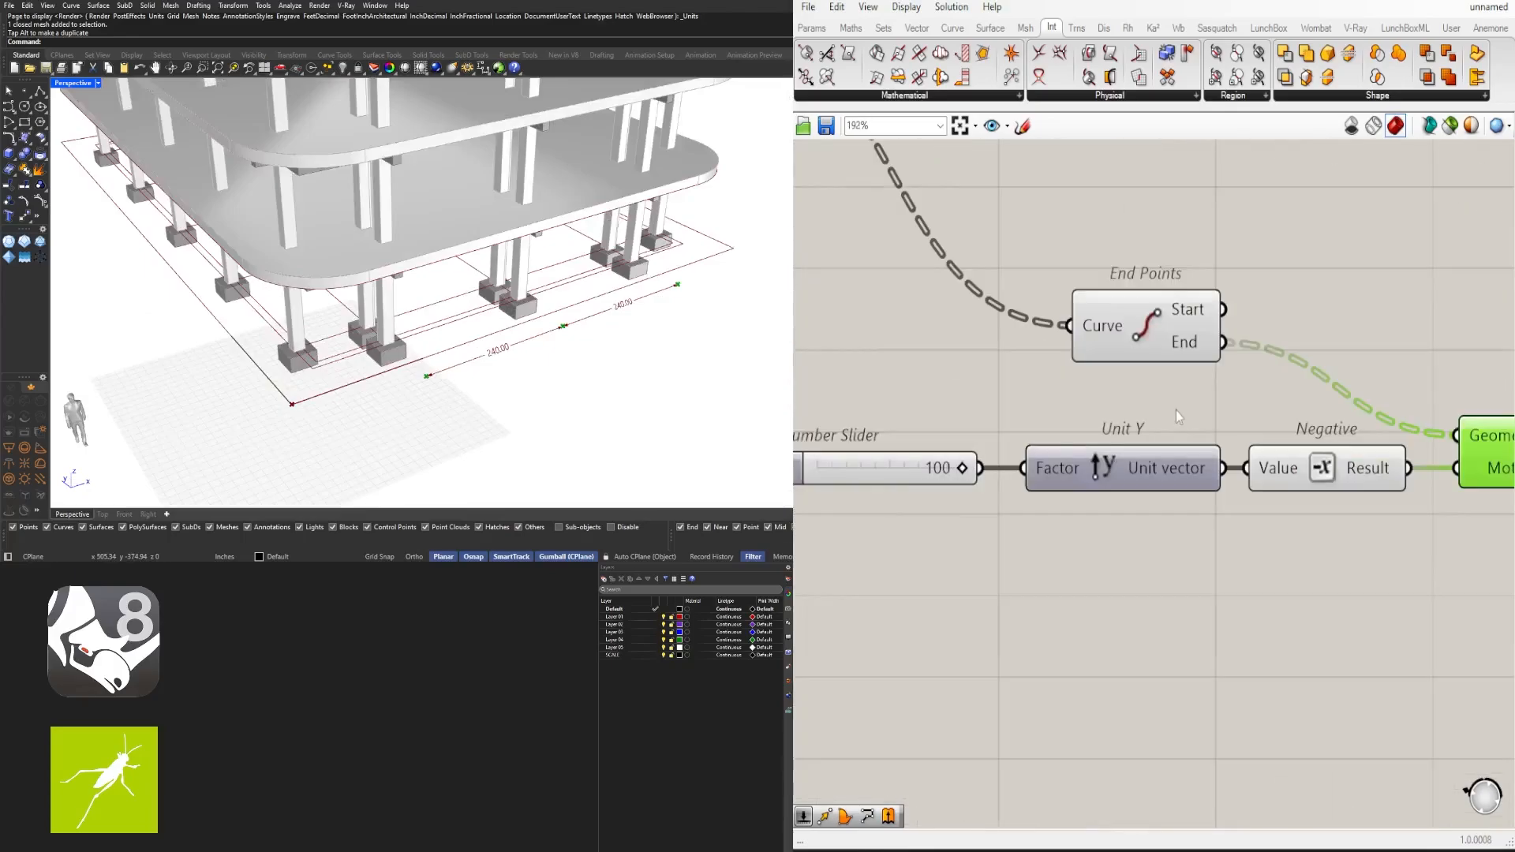
{"action": "scroll", "coordinate": [1176, 410], "scroll_direction": "down", "scroll_amount": 4}
{"action": "right_click_drag", "start_coordinate": [1404, 418], "coordinate": [875, 473]}
{"action": "left_click_drag", "start_coordinate": [1433, 593], "coordinate": [958, 491]}
{"action": "left_click", "coordinate": [923, 426]}
{"action": "scroll", "coordinate": [395, 288], "scroll_direction": "down", "scroll_amount": 6}
{"action": "mouse_move", "coordinate": [450, 331]}
{"action": "right_mouse_down"}
{"action": "mouse_move", "coordinate": [271, 308]}
{"action": "mouse_move", "coordinate": [426, 322]}
{"action": "right_mouse_up"}
{"action": "scroll", "coordinate": [1076, 587], "scroll_direction": "down", "scroll_amount": 3}
{"action": "right_click_drag", "start_coordinate": [1076, 587], "coordinate": [1333, 592]}
{"action": "right_click_drag", "start_coordinate": [923, 493], "coordinate": [1150, 496]}
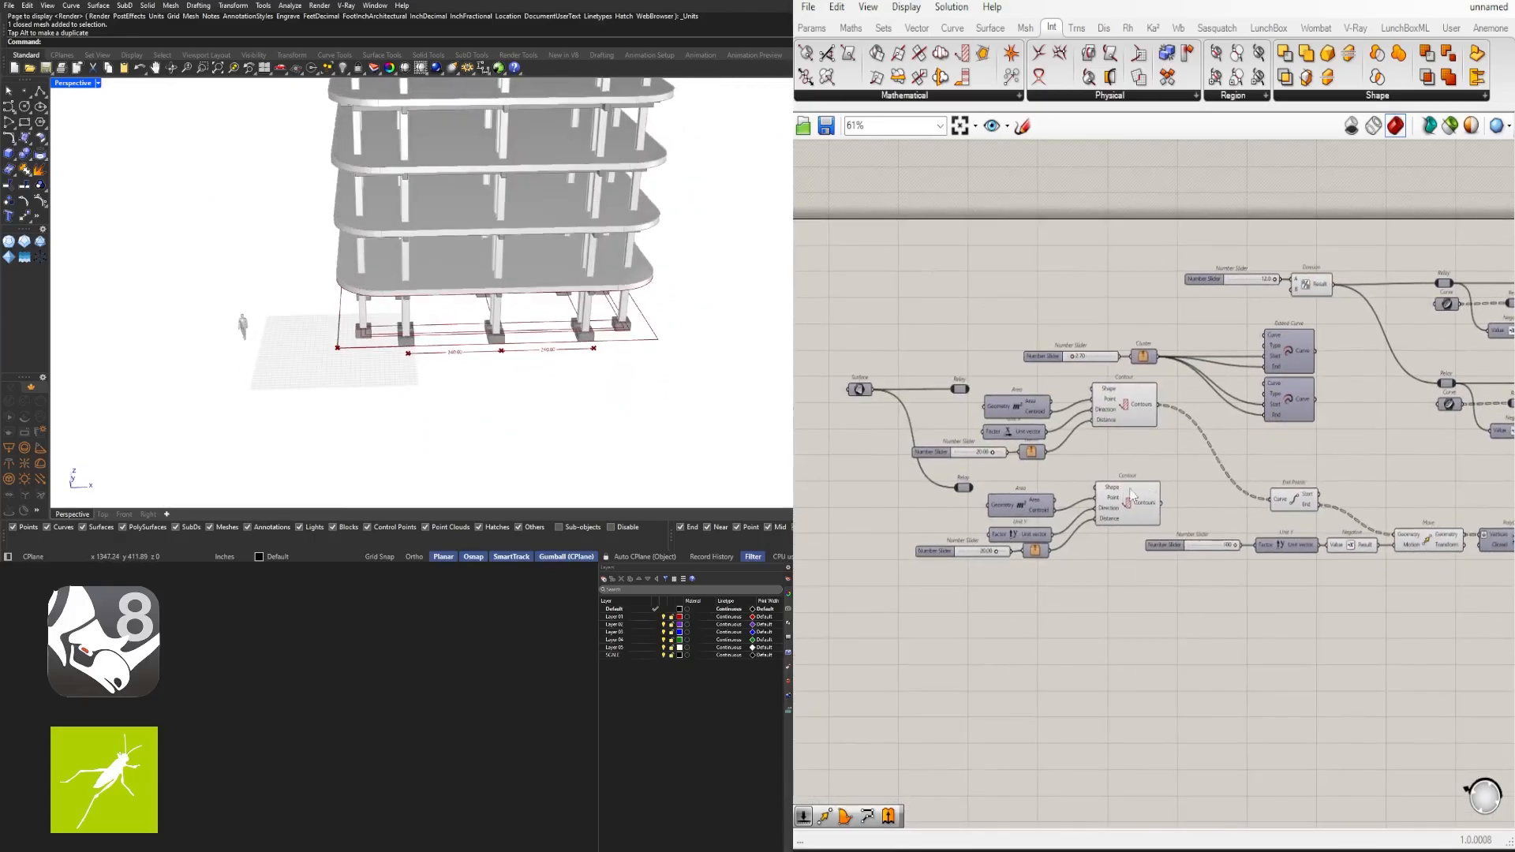
{"action": "right_click_drag", "start_coordinate": [355, 312], "coordinate": [442, 324]}
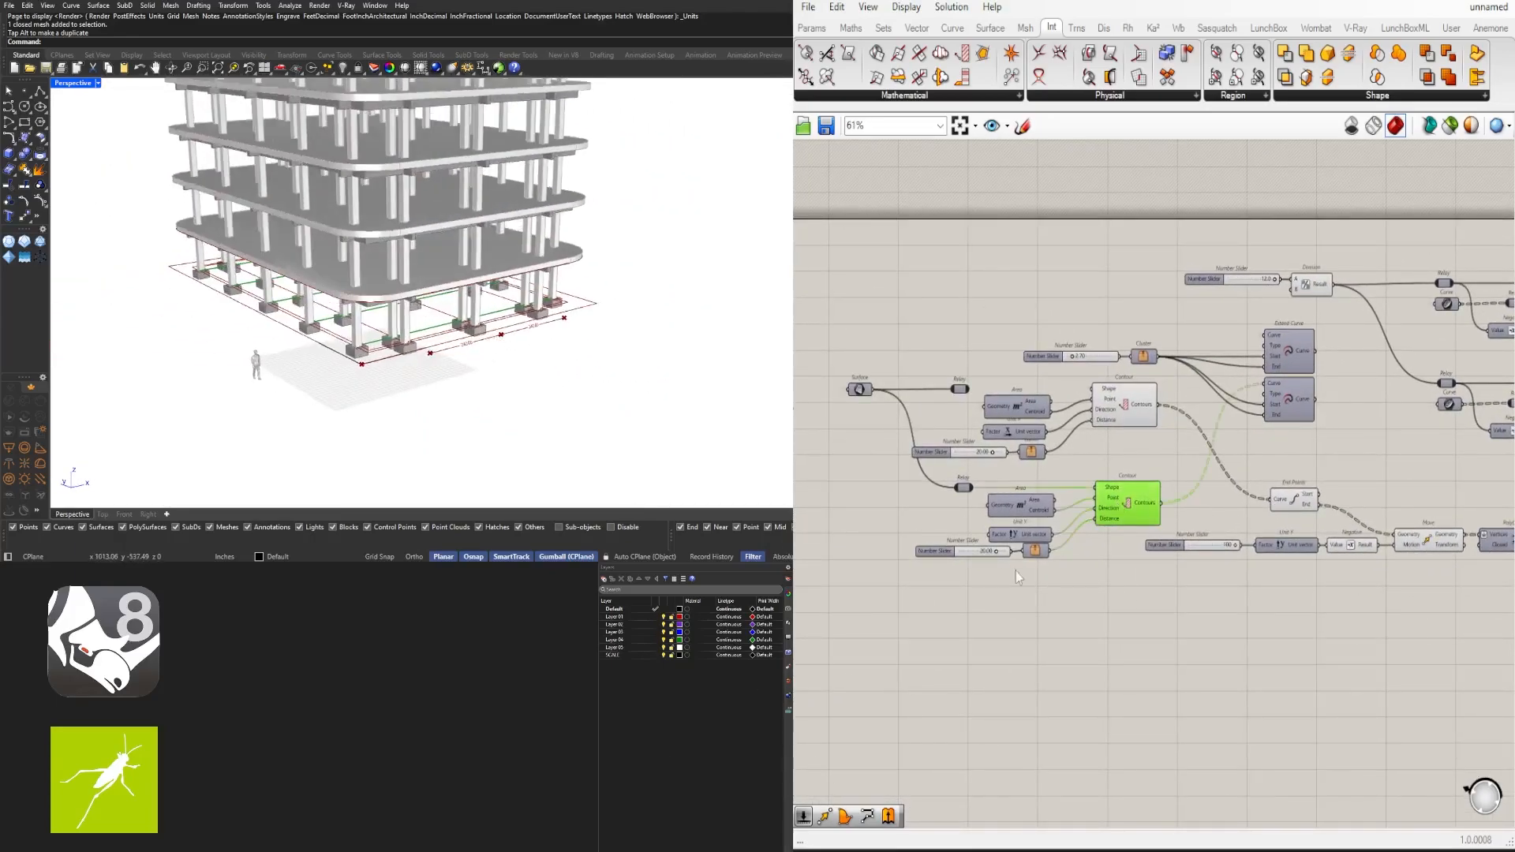
Select the whole dimension chain from End Points to Line Dimension and move it away from the Contour components
{"action": "right_click_drag", "start_coordinate": [1460, 611], "coordinate": [1192, 553]}
{"action": "scroll", "coordinate": [1191, 553], "scroll_direction": "down", "scroll_amount": 3}
{"action": "left_click_drag", "start_coordinate": [1439, 620], "coordinate": [950, 429]}
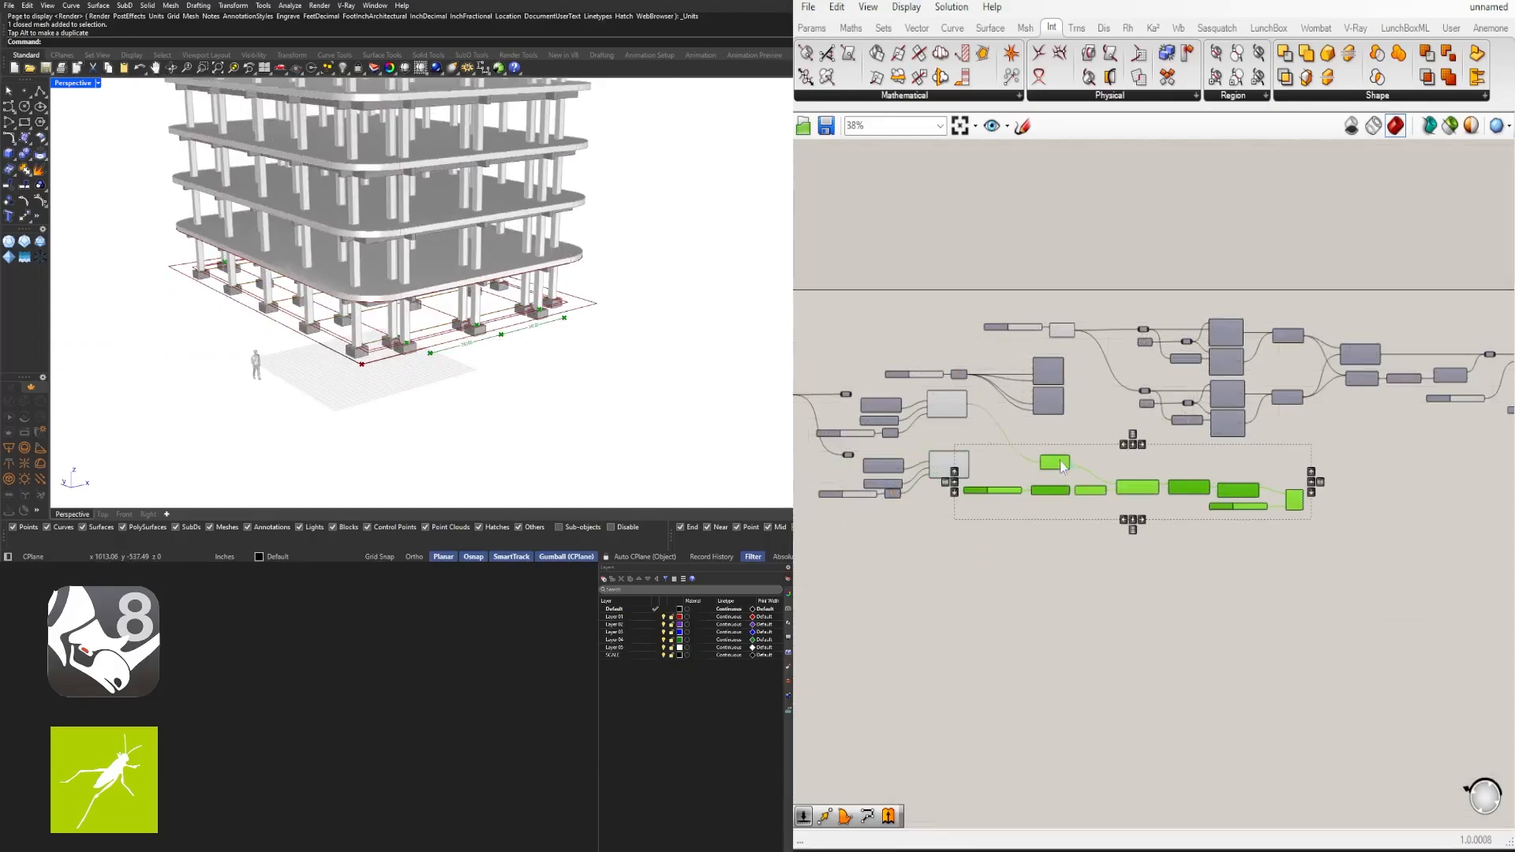
{"action": "left_click_drag", "start_coordinate": [1058, 461], "coordinate": [1131, 489]}
{"action": "left_click", "coordinate": [1011, 477]}
{"action": "scroll", "coordinate": [901, 479], "scroll_direction": "up", "scroll_amount": 3}
{"action": "left_click", "coordinate": [994, 453]}
{"action": "left_click", "coordinate": [1053, 446]}
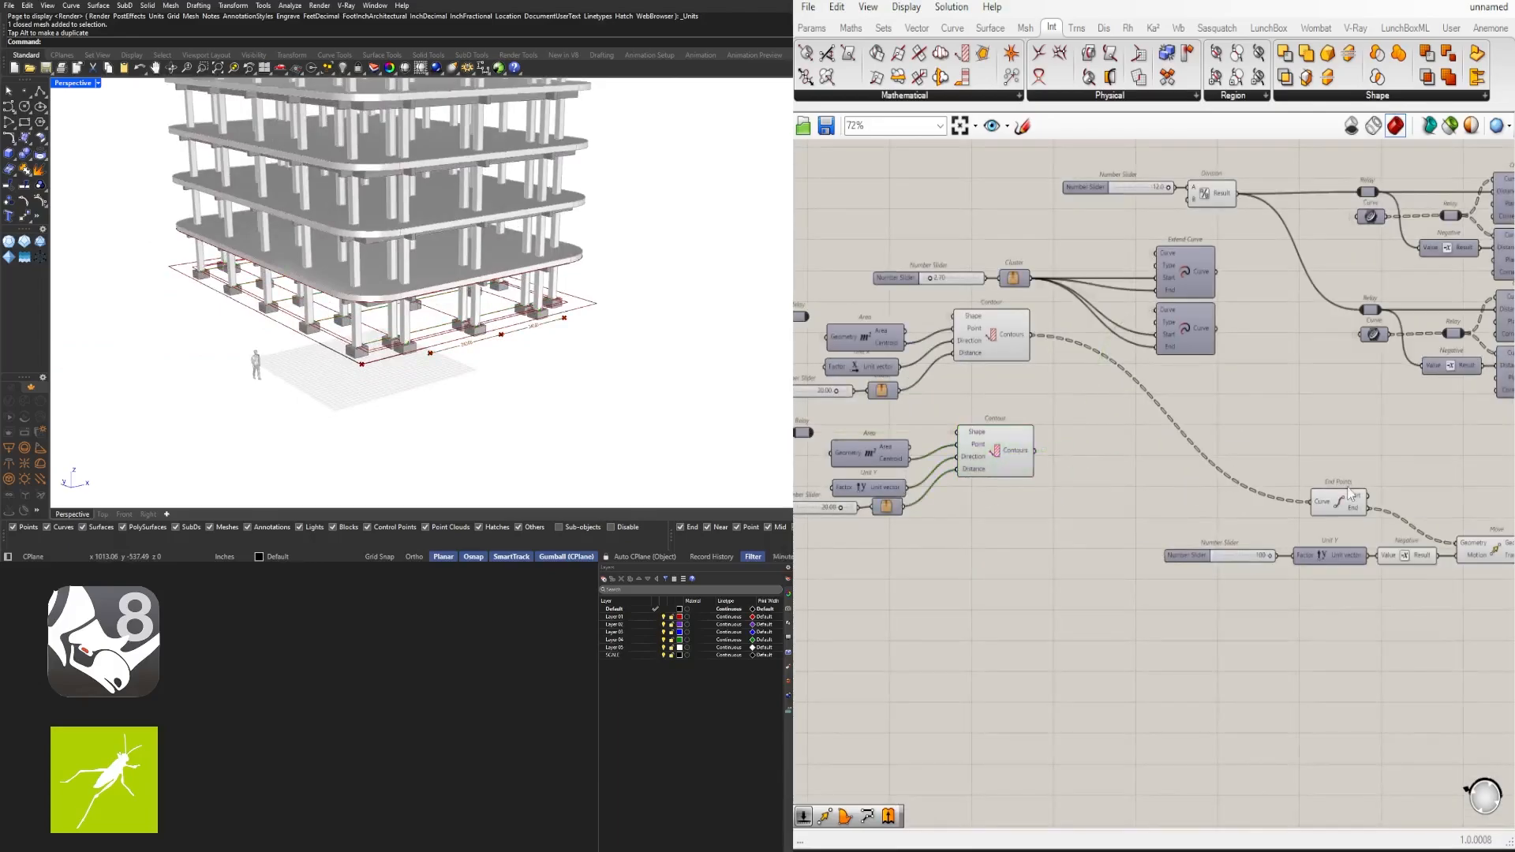
{"action": "left_click_drag", "start_coordinate": [1124, 435], "coordinate": [1124, 434], "text": "alt"}
{"action": "key", "text": "ctrl+z"}
Duplicate the whole dimension chain, from End Points to Line Dimension, and place the copy below the original
{"action": "scroll", "coordinate": [1120, 434], "scroll_direction": "down", "scroll_amount": 2}
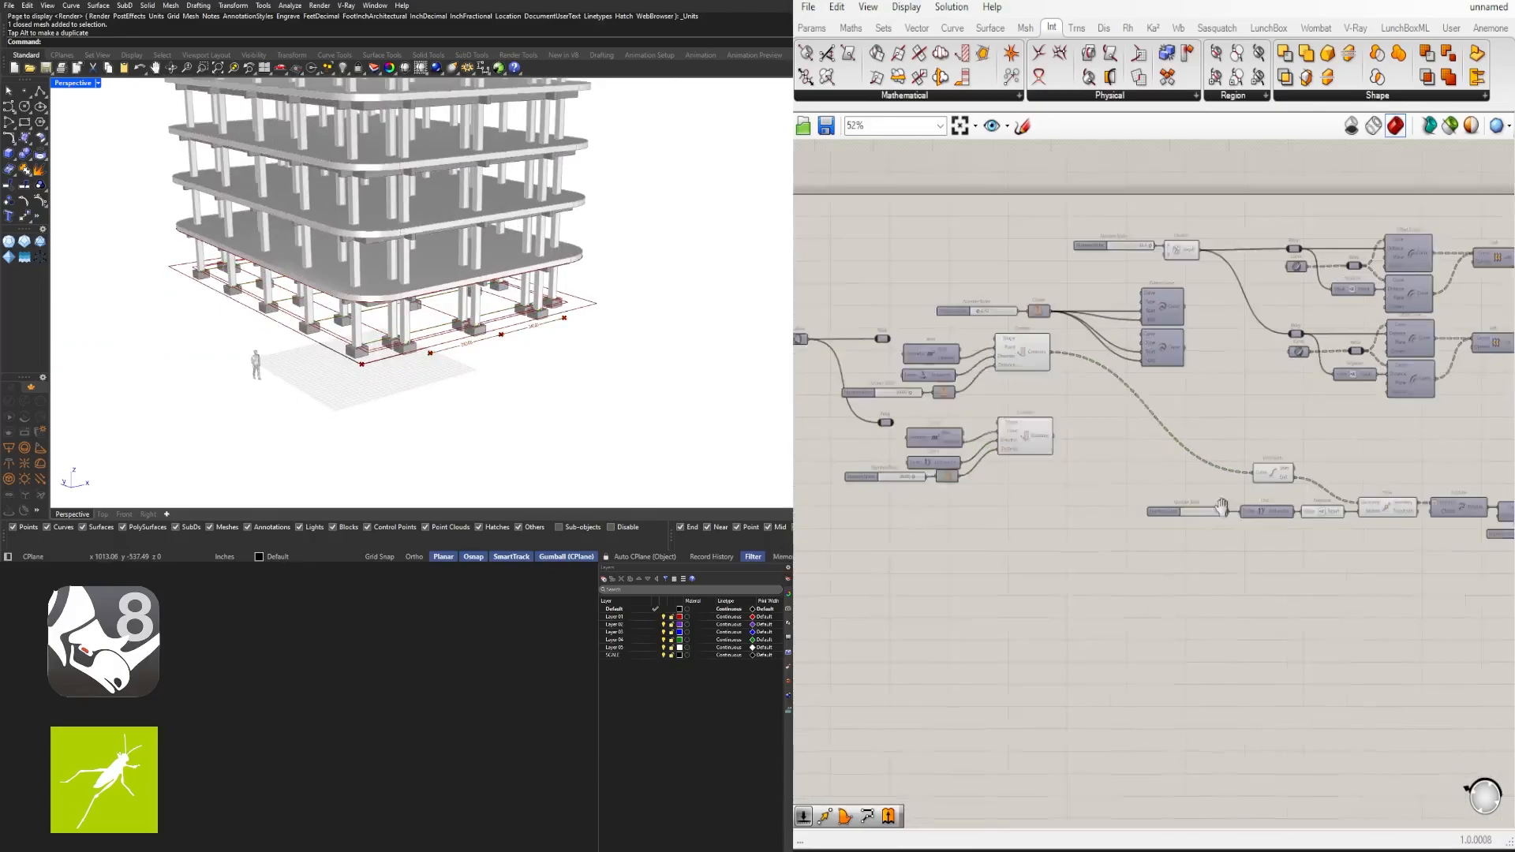
{"action": "right_click_drag", "start_coordinate": [1377, 579], "coordinate": [1104, 505]}
{"action": "scroll", "coordinate": [1104, 505], "scroll_direction": "down", "scroll_amount": 2}
{"action": "left_click_drag", "start_coordinate": [1333, 566], "coordinate": [1022, 494]}
{"action": "scroll", "coordinate": [898, 433], "scroll_direction": "up", "scroll_amount": 2}
{"action": "scroll", "coordinate": [860, 418], "scroll_direction": "up", "scroll_amount": 2}
Connect the second Contour's output to the duplicated End Points' Curve input and check the resulting Line Dimension in the model
{"action": "left_click", "coordinate": [820, 388]}
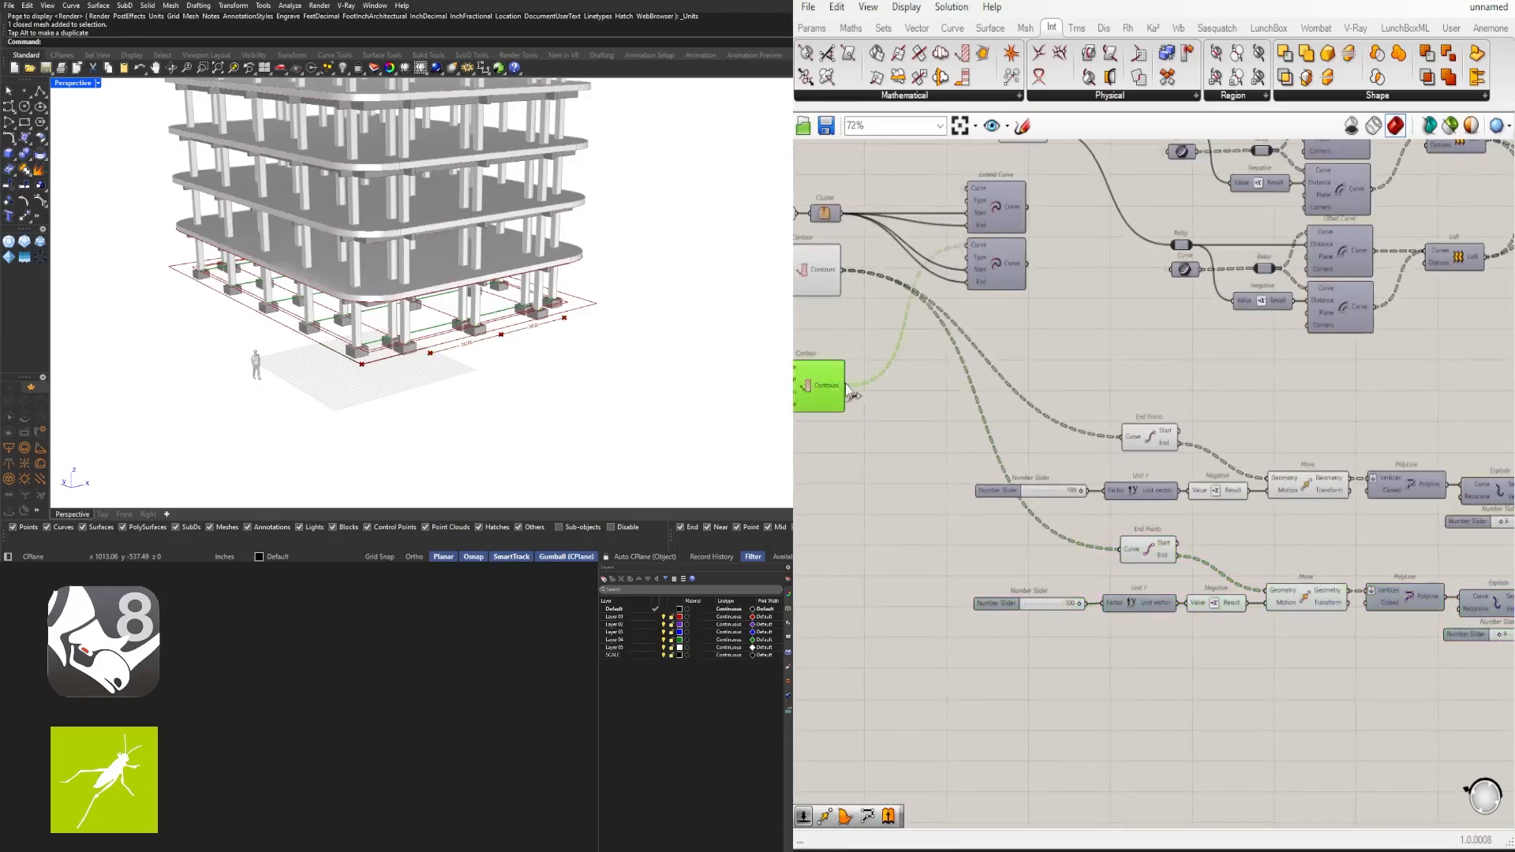
{"action": "right_click_drag", "start_coordinate": [1272, 637], "coordinate": [1029, 570]}
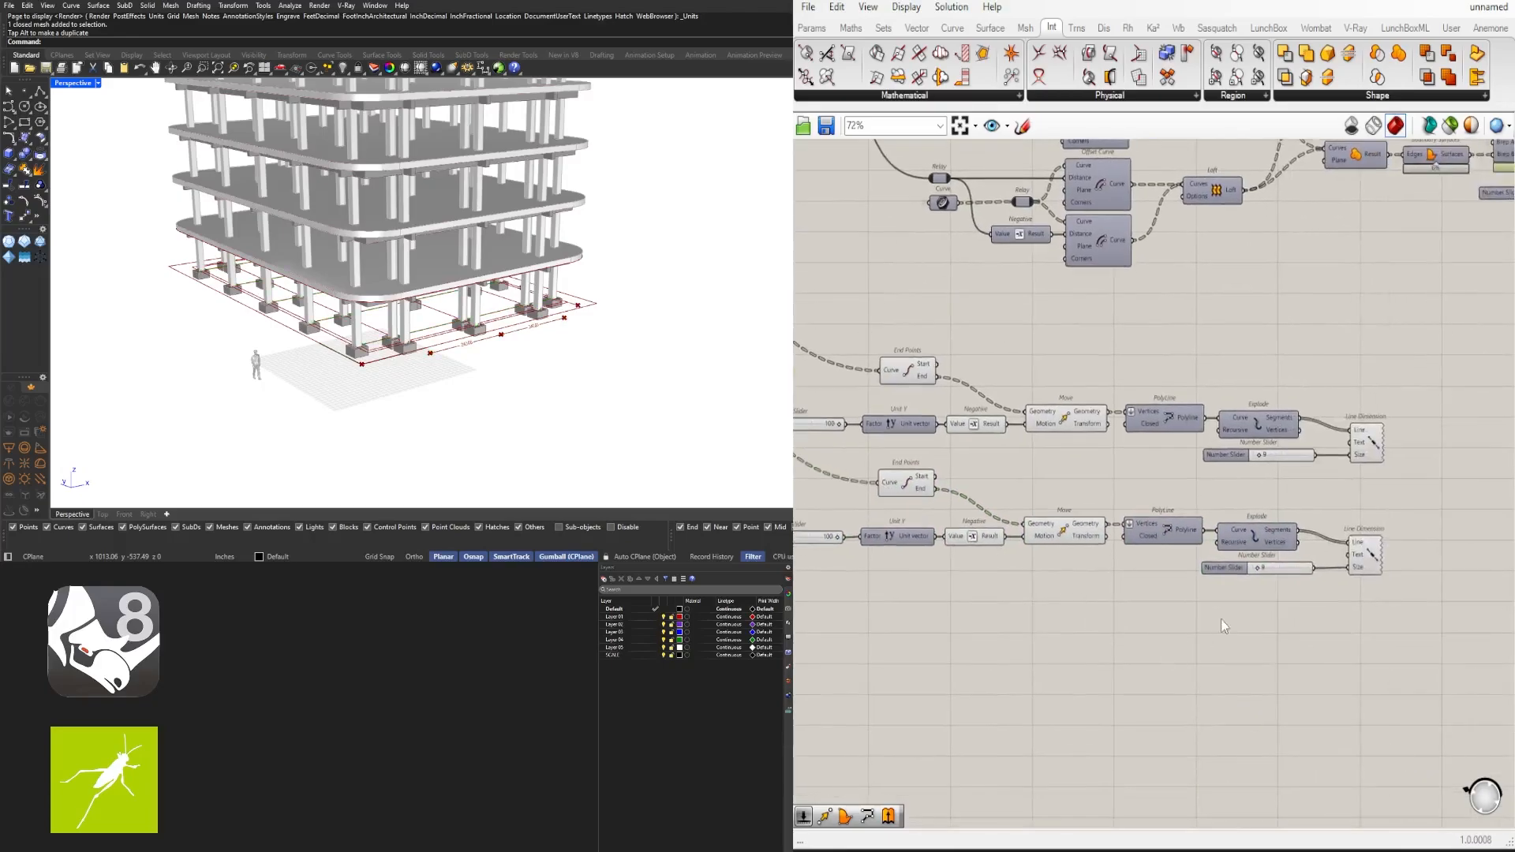
{"action": "left_click", "coordinate": [1368, 562]}
{"action": "scroll", "coordinate": [460, 383], "scroll_direction": "up", "scroll_amount": 6}
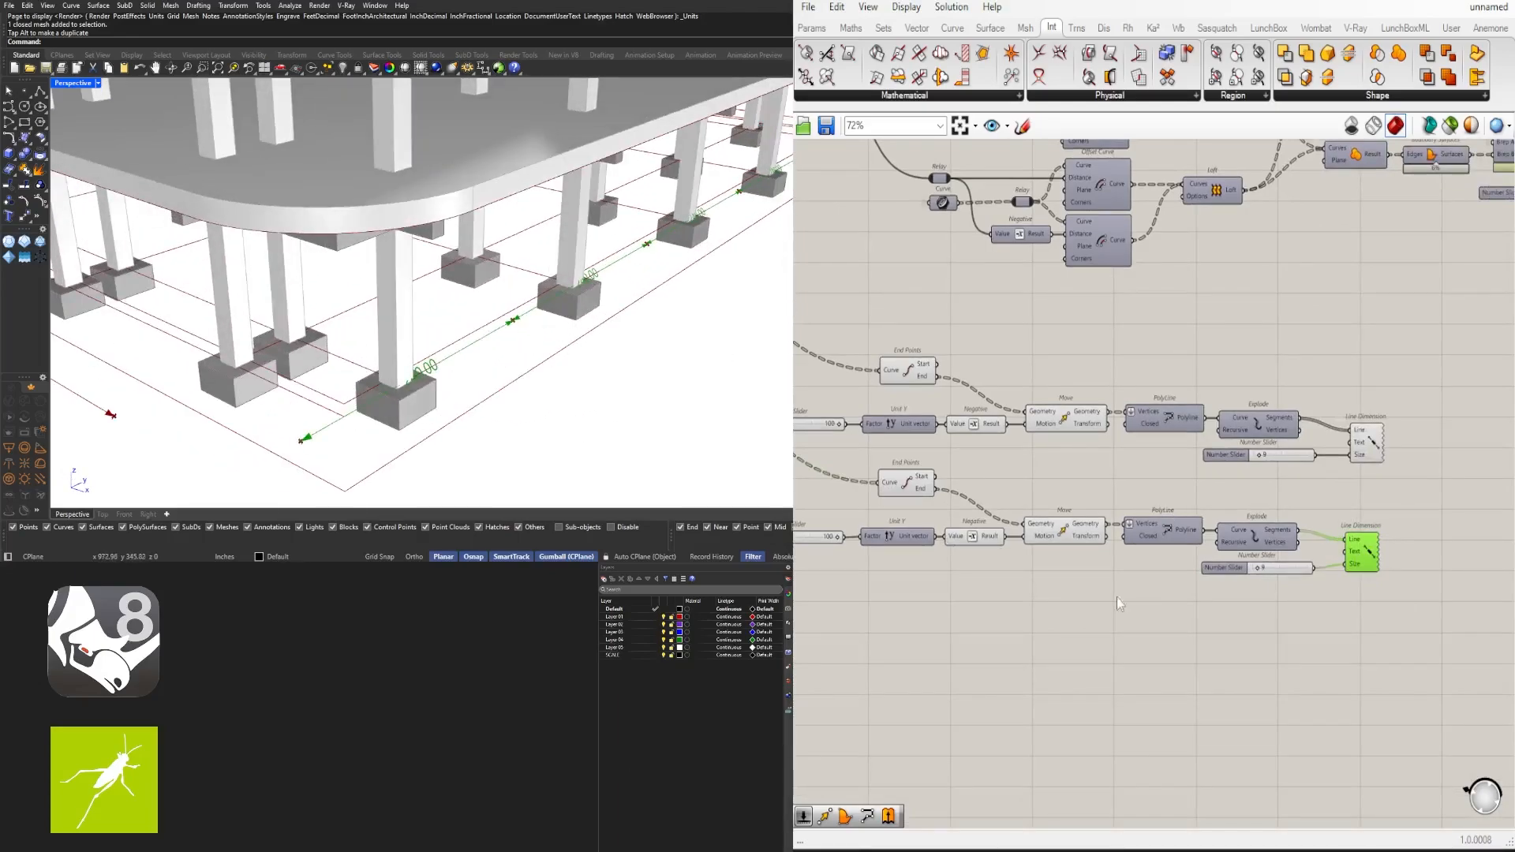
Replace the duplicated chain's Unit Y with a Unit X component, wired between its number slider and the Negative component
{"action": "left_click", "coordinate": [1115, 598]}
{"action": "scroll", "coordinate": [1110, 523], "scroll_direction": "up", "scroll_amount": 3}
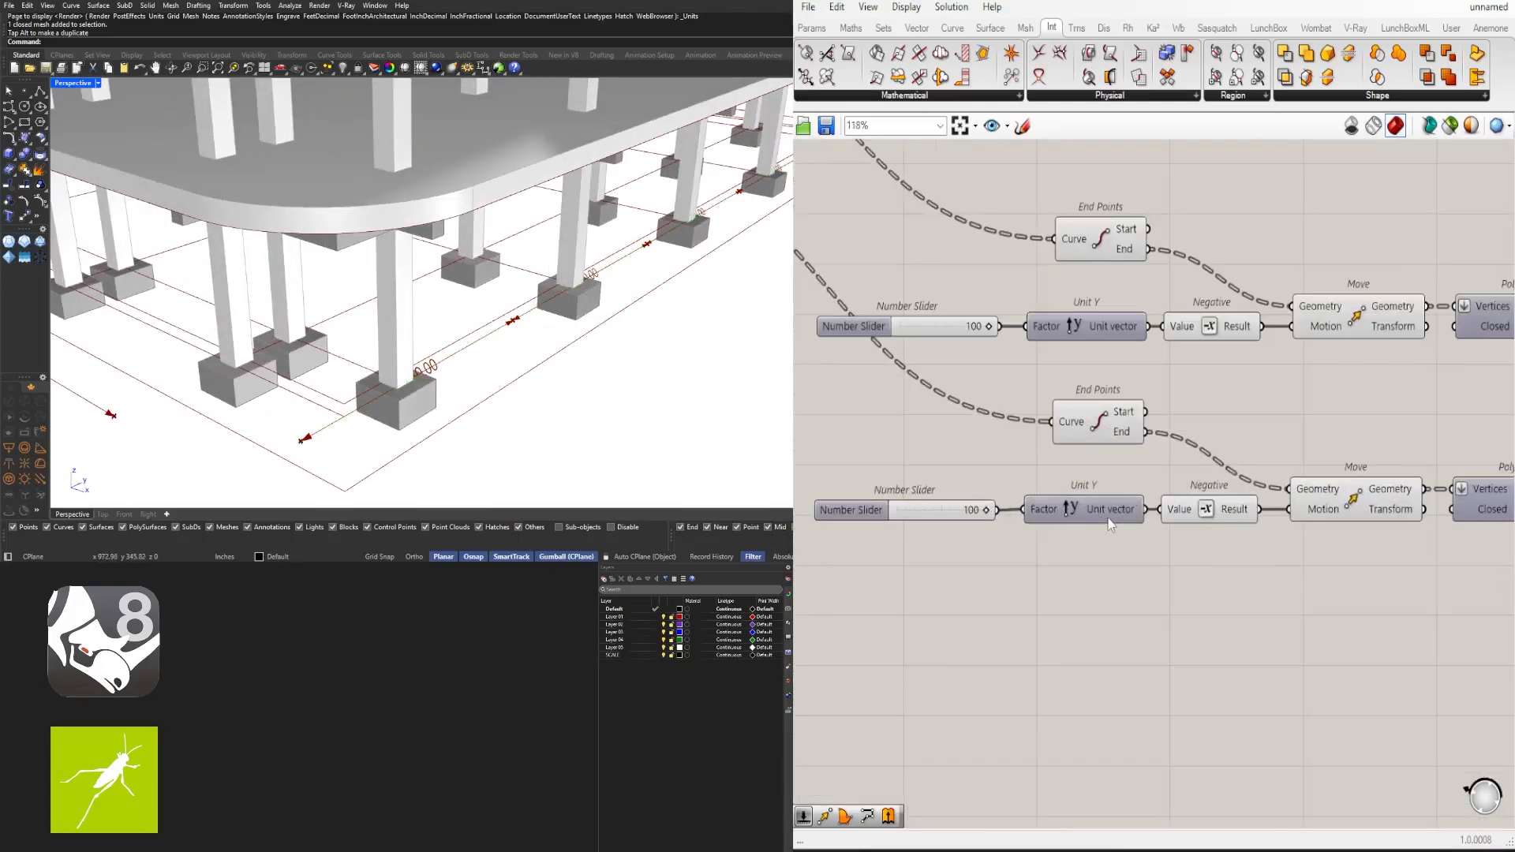
{"action": "key", "text": "Delete"}
{"action": "double_click", "coordinate": [1072, 501]}
{"action": "type", "text": "x"}
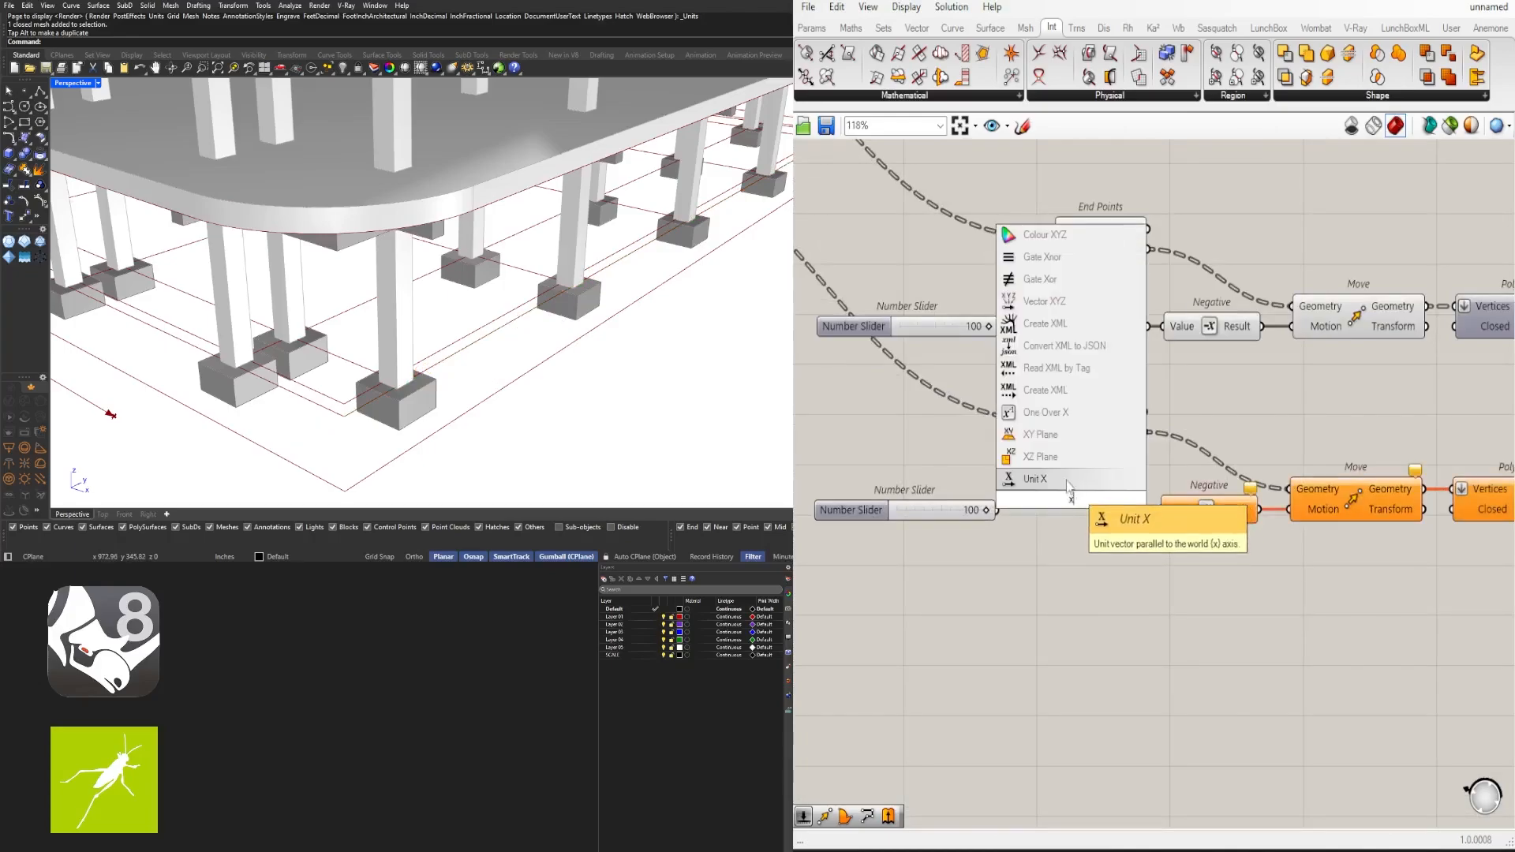
{"action": "left_click", "coordinate": [1073, 478]}
{"action": "left_click_drag", "start_coordinate": [1055, 501], "coordinate": [1050, 511]}
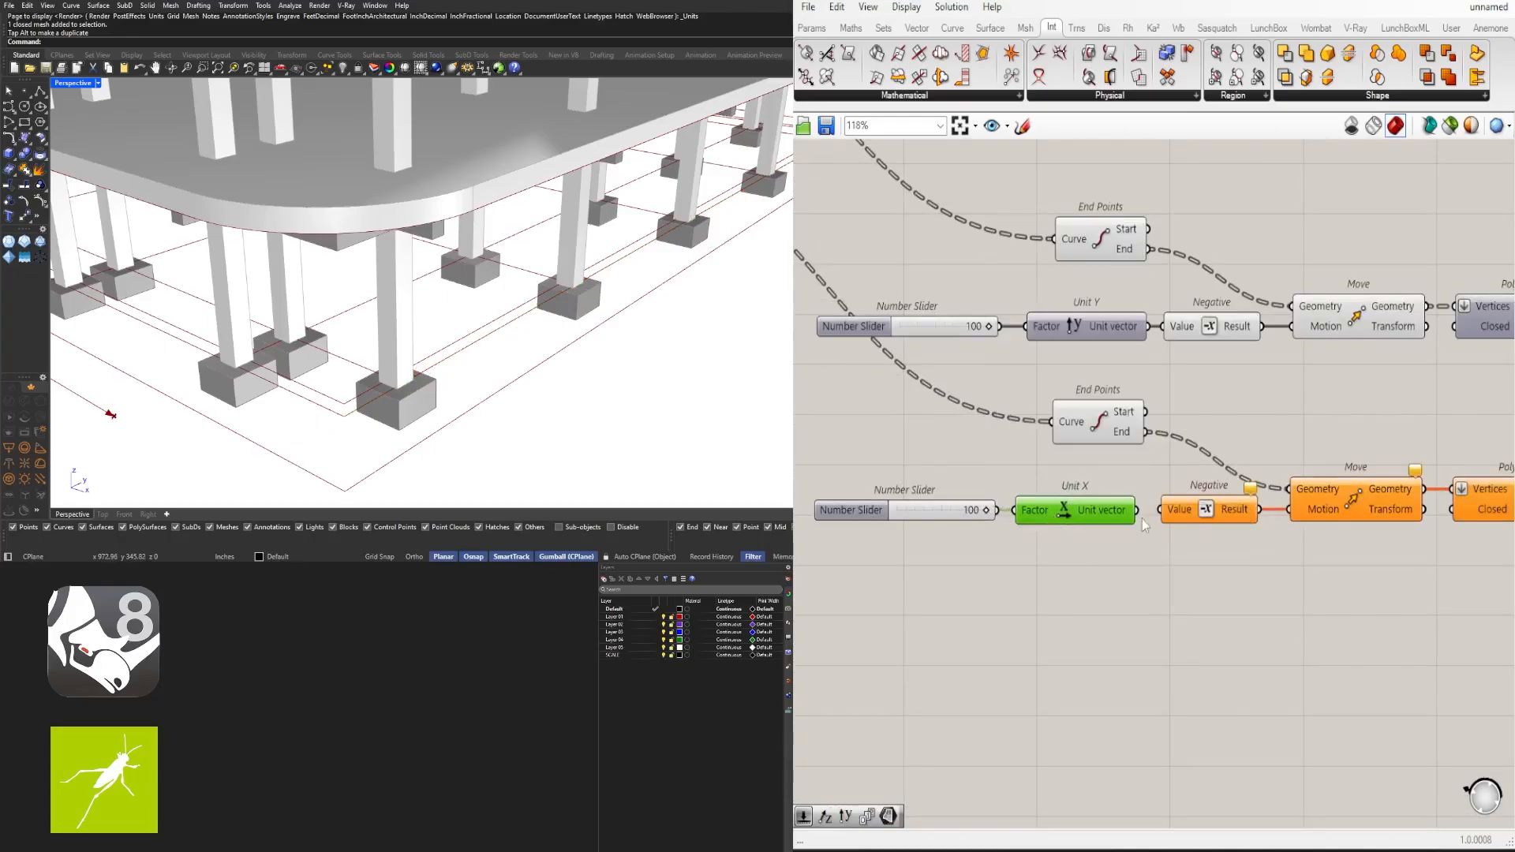
{"action": "left_click_drag", "start_coordinate": [1159, 521], "coordinate": [1159, 511]}
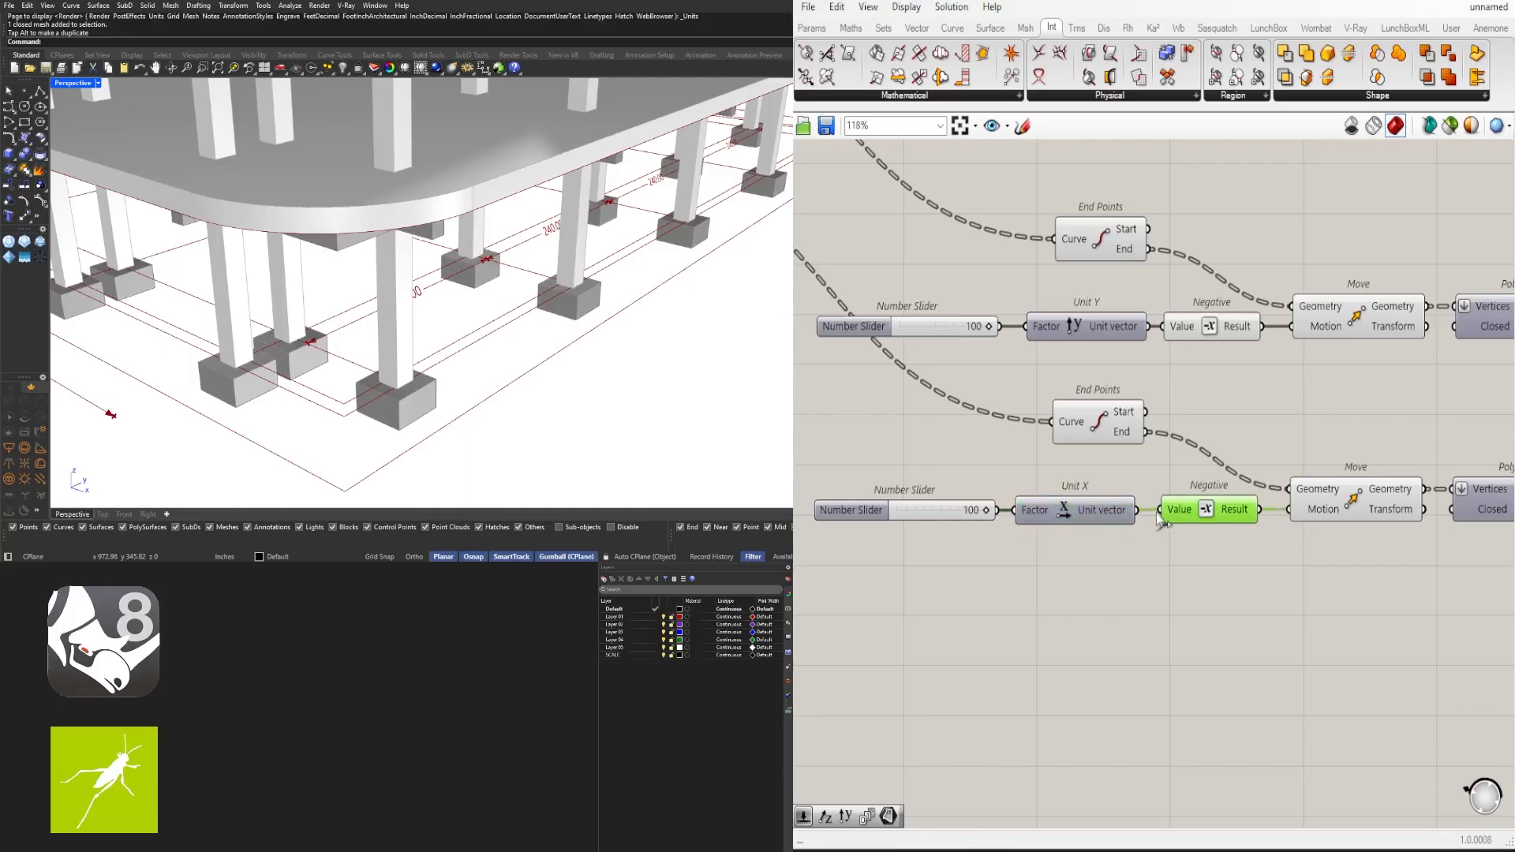
Delete the duplicated Negative component, wire Unit X straight to the Move's Motion input, and shift the slider and Unit X closer
{"action": "key", "text": "Delete"}
{"action": "left_click_drag", "start_coordinate": [1268, 502], "coordinate": [1288, 510]}
{"action": "left_click_drag", "start_coordinate": [1156, 557], "coordinate": [899, 495]}
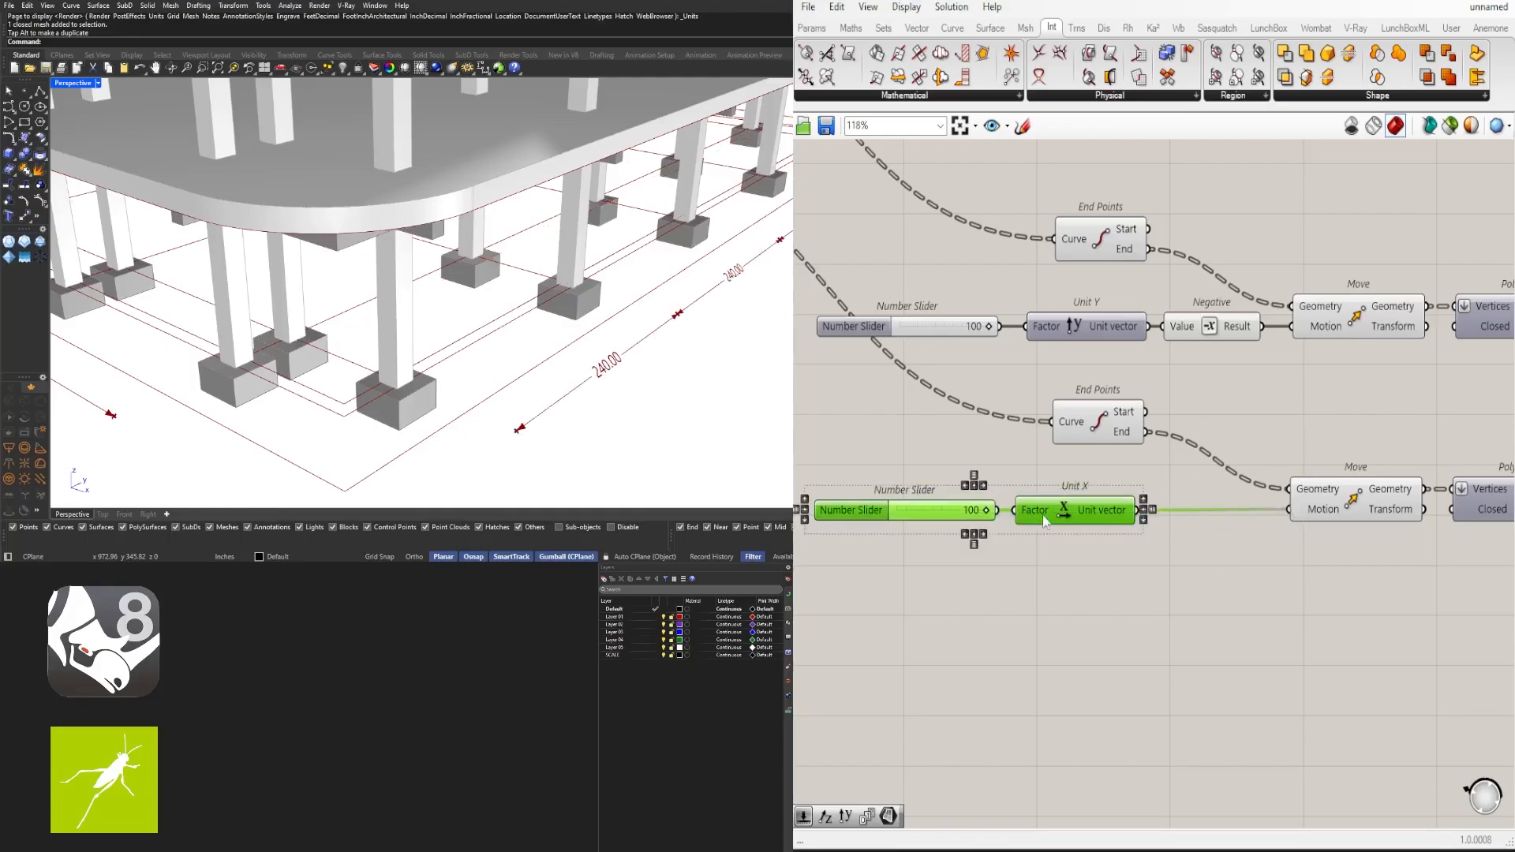
{"action": "left_click_drag", "start_coordinate": [1073, 512], "coordinate": [1102, 509]}
Examine the second chain's End Points and moved points relative to the footings and dimensions in the model
{"action": "scroll", "coordinate": [487, 371], "scroll_direction": "down", "scroll_amount": 6}
{"action": "right_click_drag", "start_coordinate": [474, 347], "coordinate": [691, 416]}
{"action": "scroll", "coordinate": [689, 375], "scroll_direction": "down", "scroll_amount": 2}
{"action": "scroll", "coordinate": [602, 410], "scroll_direction": "up", "scroll_amount": 4}
{"action": "scroll", "coordinate": [691, 416], "scroll_direction": "down", "scroll_amount": 3}
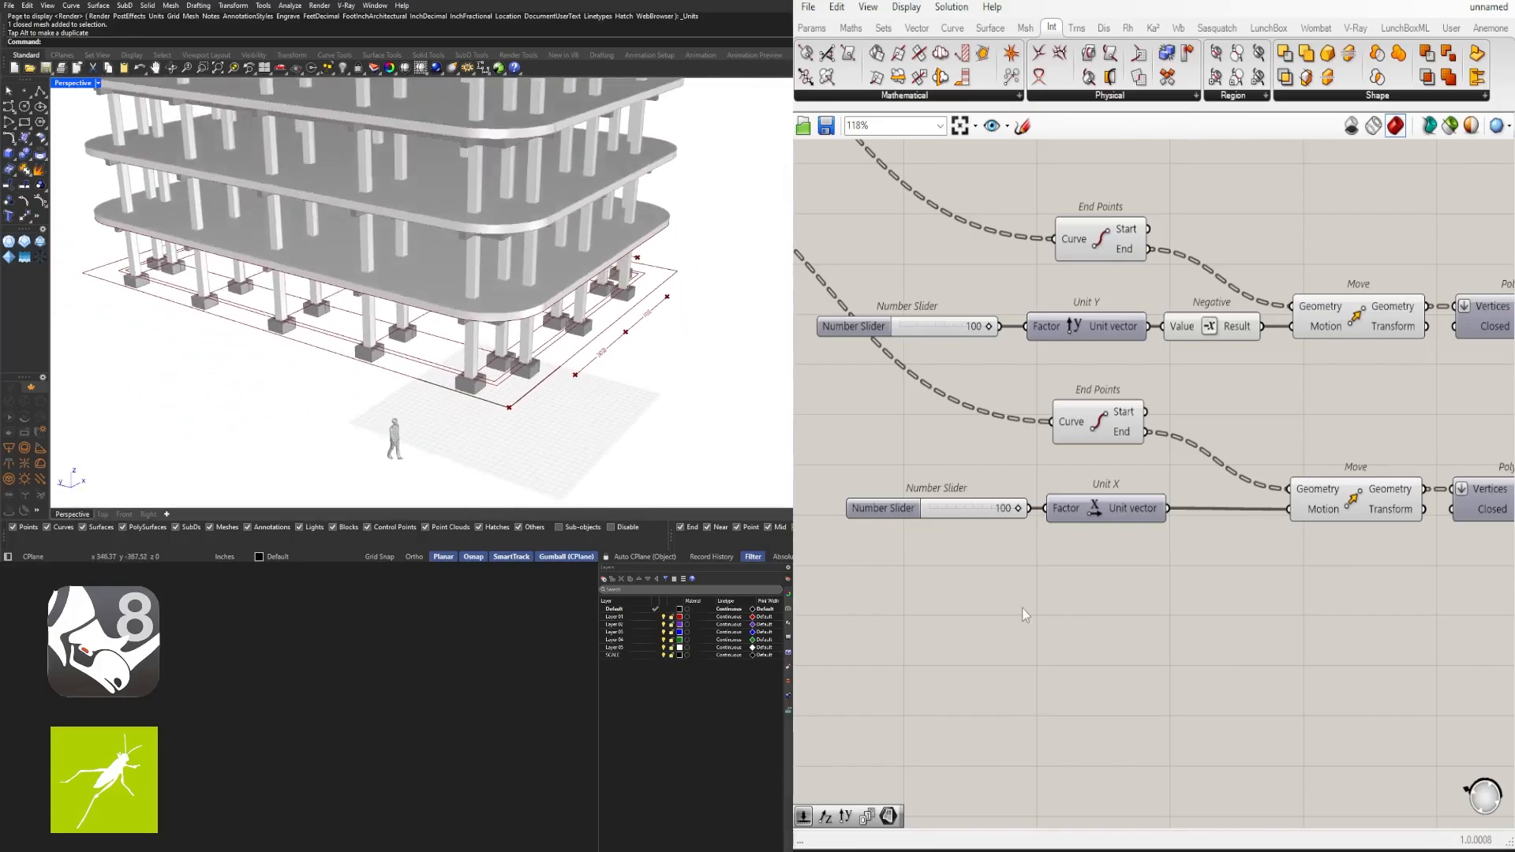
{"action": "scroll", "coordinate": [1021, 608], "scroll_direction": "down", "scroll_amount": 2}
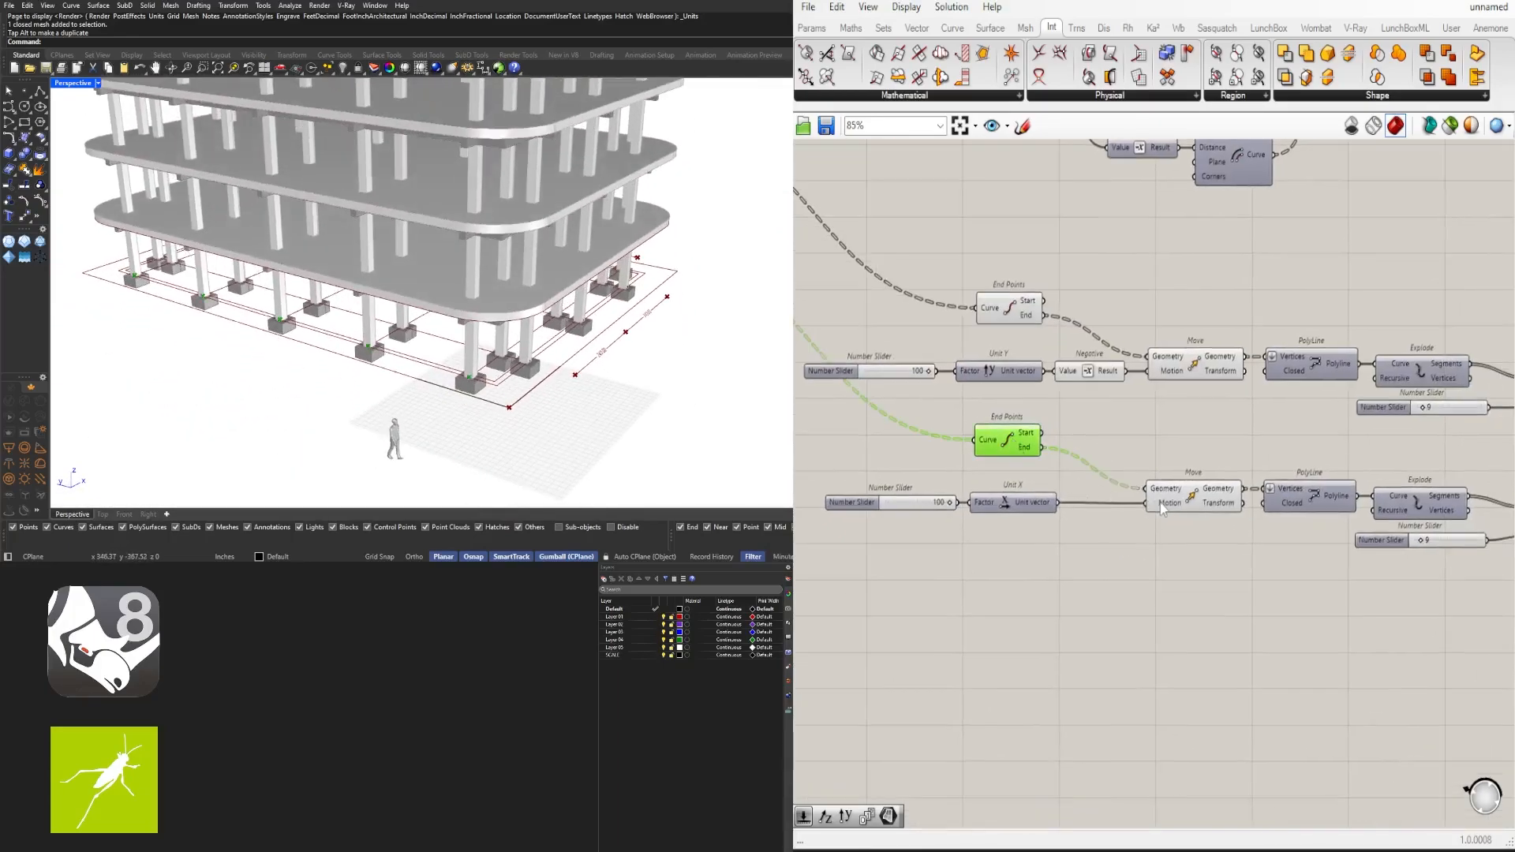
{"action": "left_click", "coordinate": [1054, 509]}
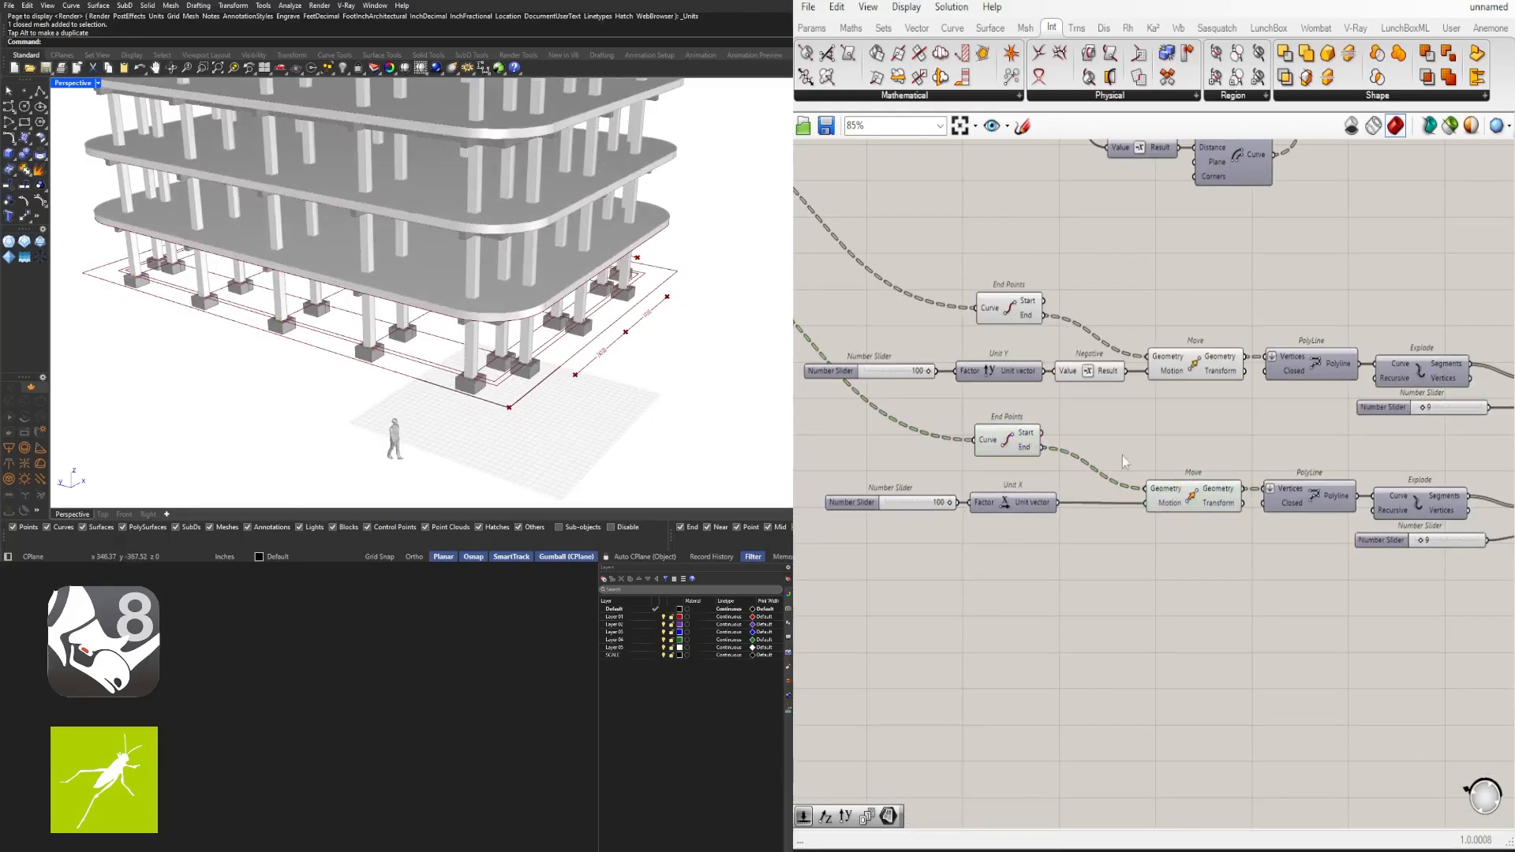
{"action": "scroll", "coordinate": [1061, 509], "scroll_direction": "down", "scroll_amount": 2}
{"action": "scroll", "coordinate": [1136, 495], "scroll_direction": "up", "scroll_amount": 4}
{"action": "left_click", "coordinate": [1159, 503]}
{"action": "right_click_drag", "start_coordinate": [647, 364], "coordinate": [570, 373]}
{"action": "scroll", "coordinate": [552, 374], "scroll_direction": "up", "scroll_amount": 5}
{"action": "right_click_drag", "start_coordinate": [624, 316], "coordinate": [489, 335]}
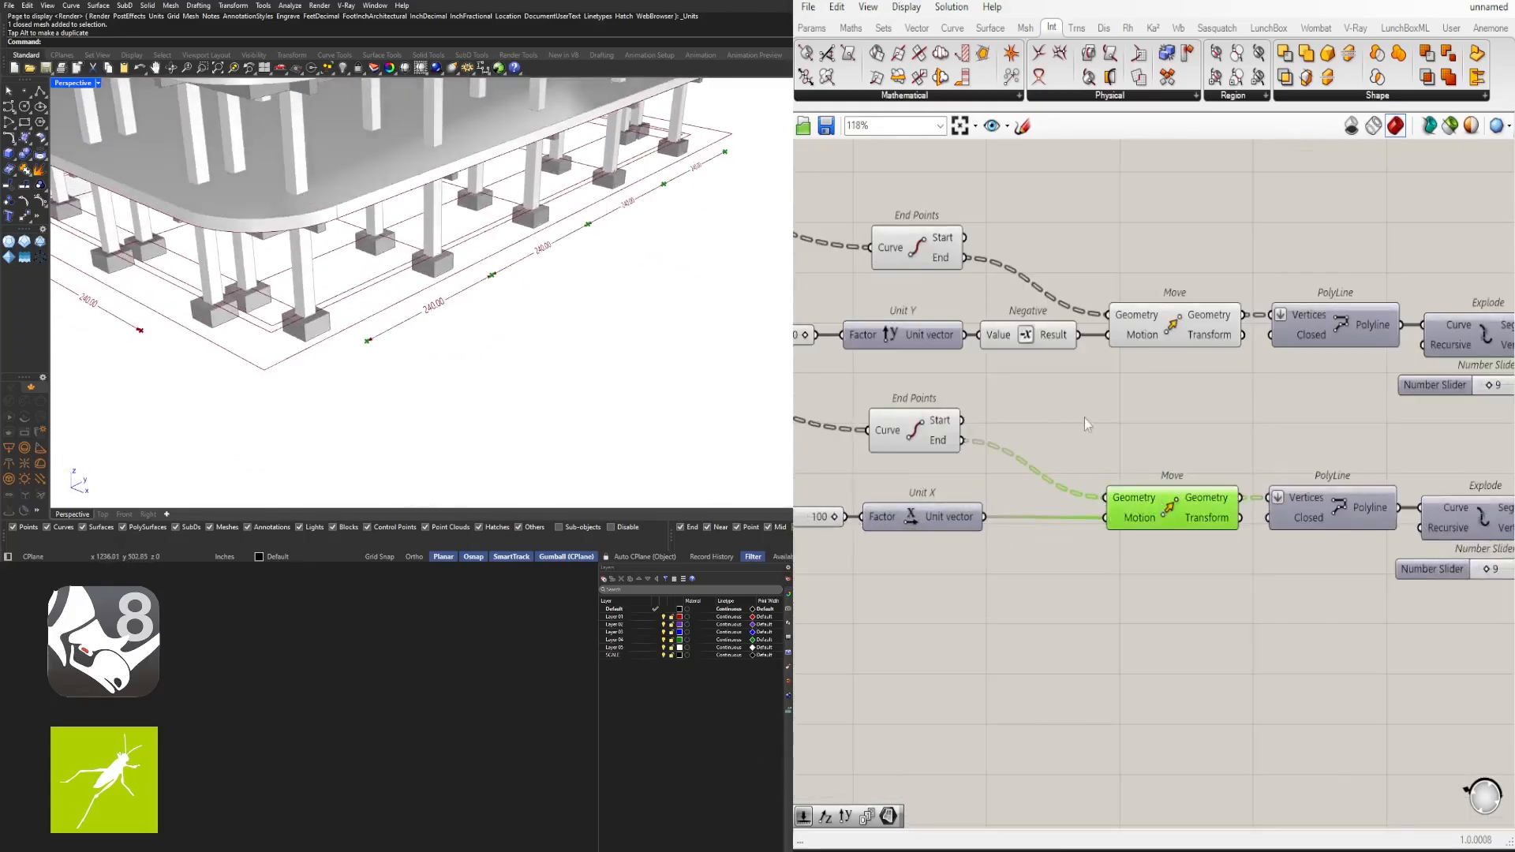
{"action": "left_click", "coordinate": [915, 436], "text": "shift"}
Add a Line component with the second End Points' End output as Start Point and the Move's Geometry output as End Point
{"action": "double_click", "coordinate": [1186, 442]}
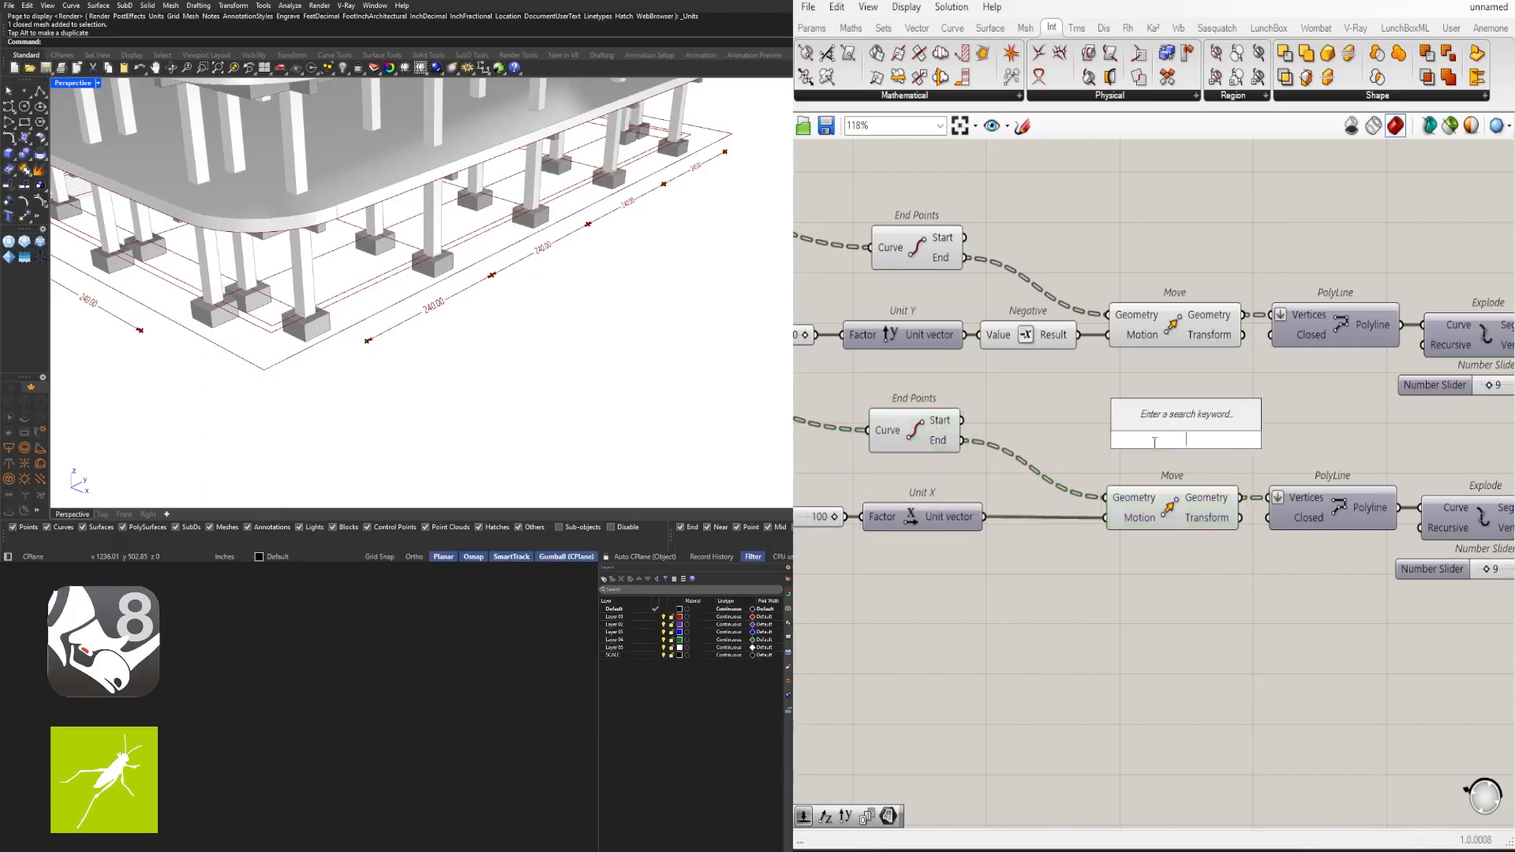
{"action": "type", "text": "line"}
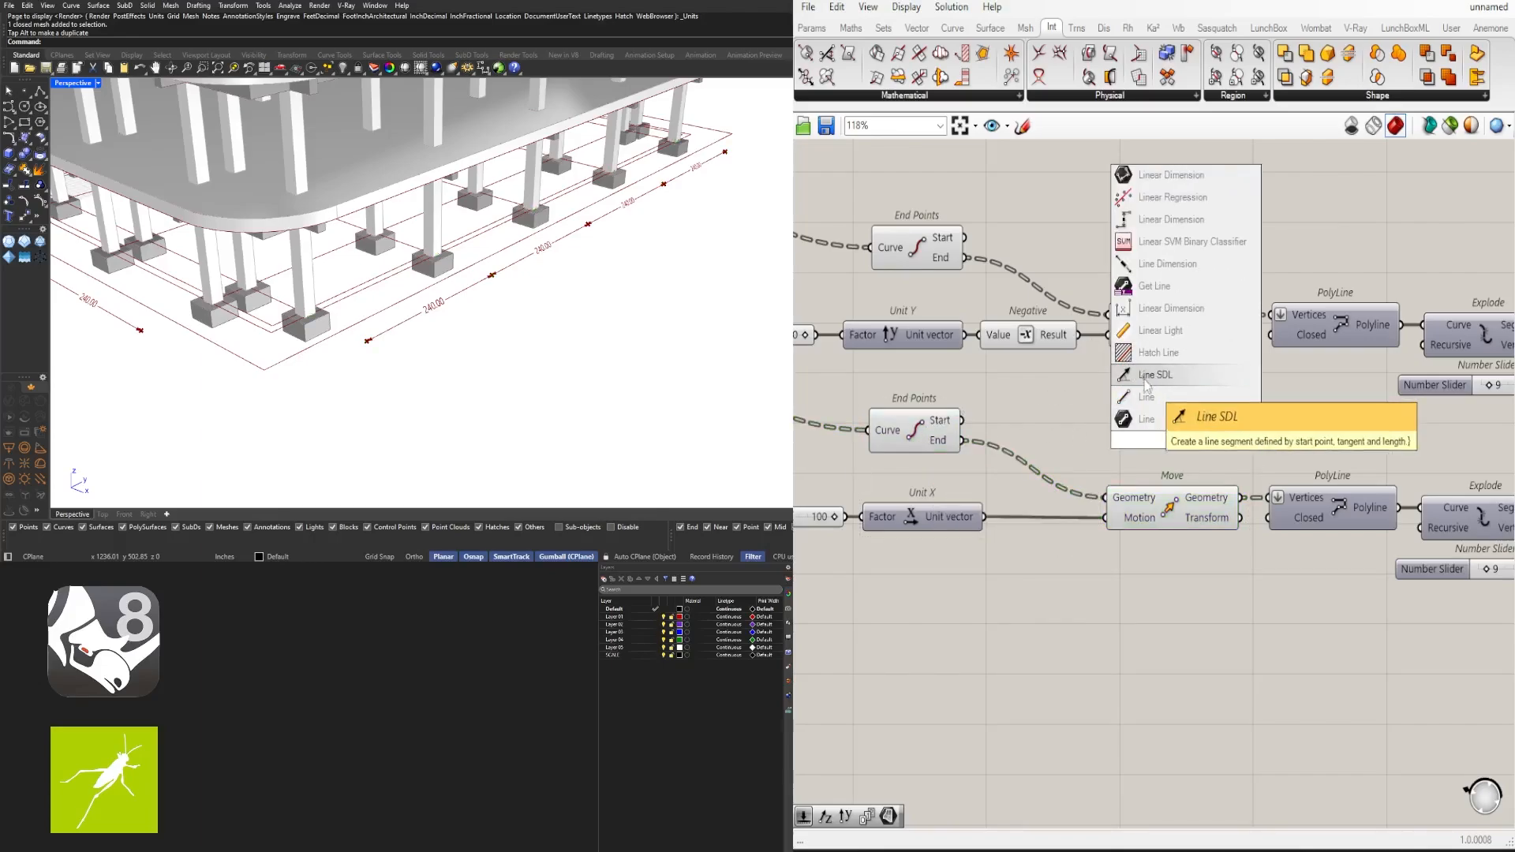
{"action": "left_click", "coordinate": [1145, 397]}
{"action": "left_click", "coordinate": [945, 438]}
{"action": "scroll", "coordinate": [969, 457], "scroll_direction": "up", "scroll_amount": 2}
{"action": "scroll", "coordinate": [969, 459], "scroll_direction": "up", "scroll_amount": 1}
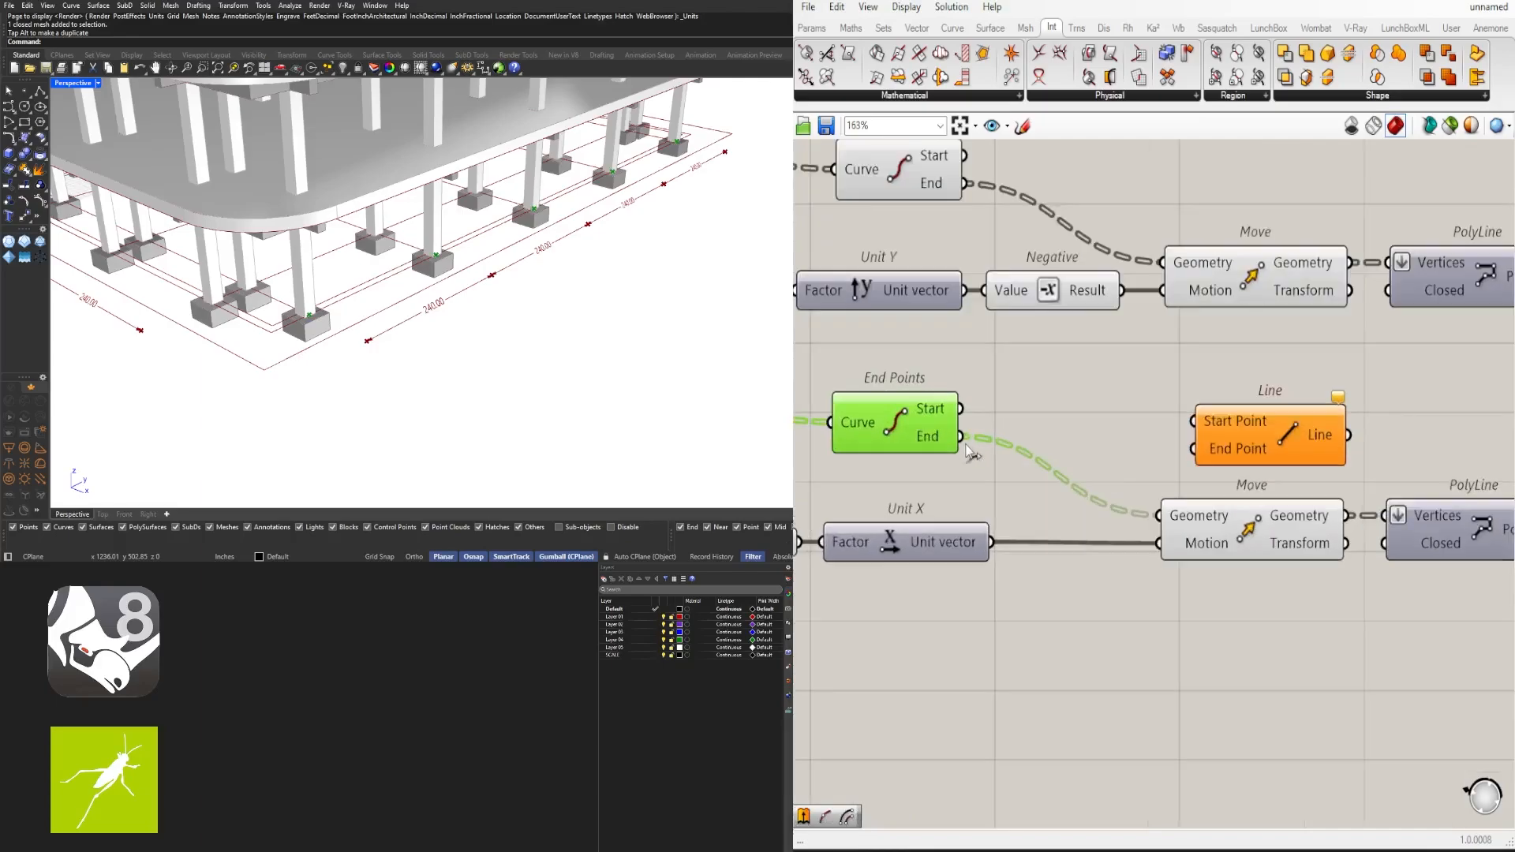
{"action": "left_click_drag", "start_coordinate": [1126, 420], "coordinate": [1197, 424]}
{"action": "right_click_drag", "start_coordinate": [1271, 472], "coordinate": [1035, 530]}
{"action": "left_click_drag", "start_coordinate": [1033, 511], "coordinate": [1195, 508]}
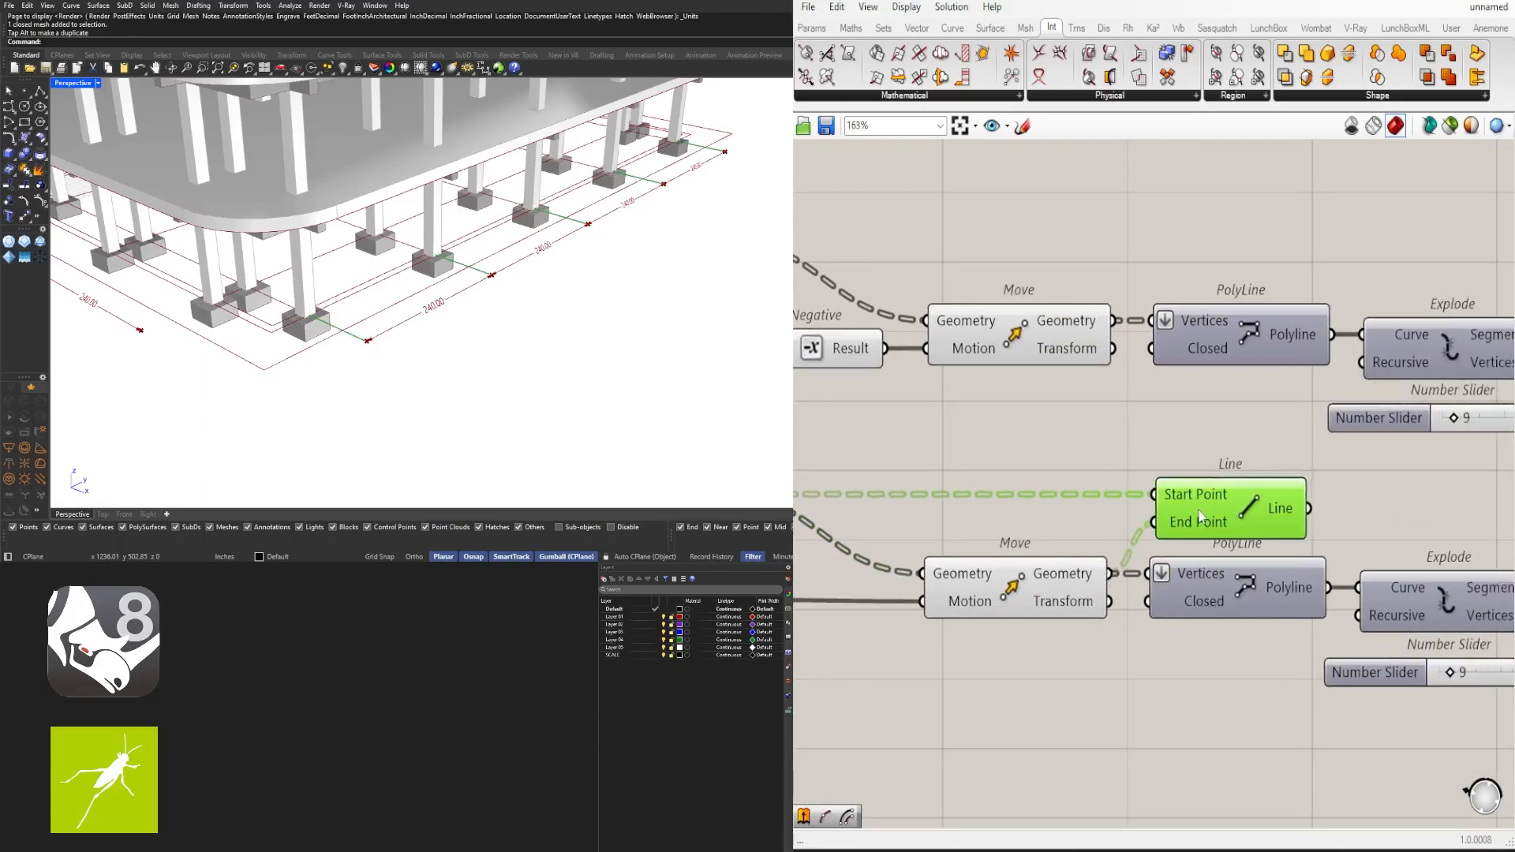
Copy the Line component to the first chain, wired from the End Points' End to Start Point and the Move's Geometry to End Point
{"action": "left_click", "coordinate": [1089, 679]}
{"action": "scroll", "coordinate": [493, 288], "scroll_direction": "down", "scroll_amount": 5}
{"action": "right_click_drag", "start_coordinate": [505, 279], "coordinate": [480, 294]}
{"action": "scroll", "coordinate": [481, 295], "scroll_direction": "up", "scroll_amount": 10}
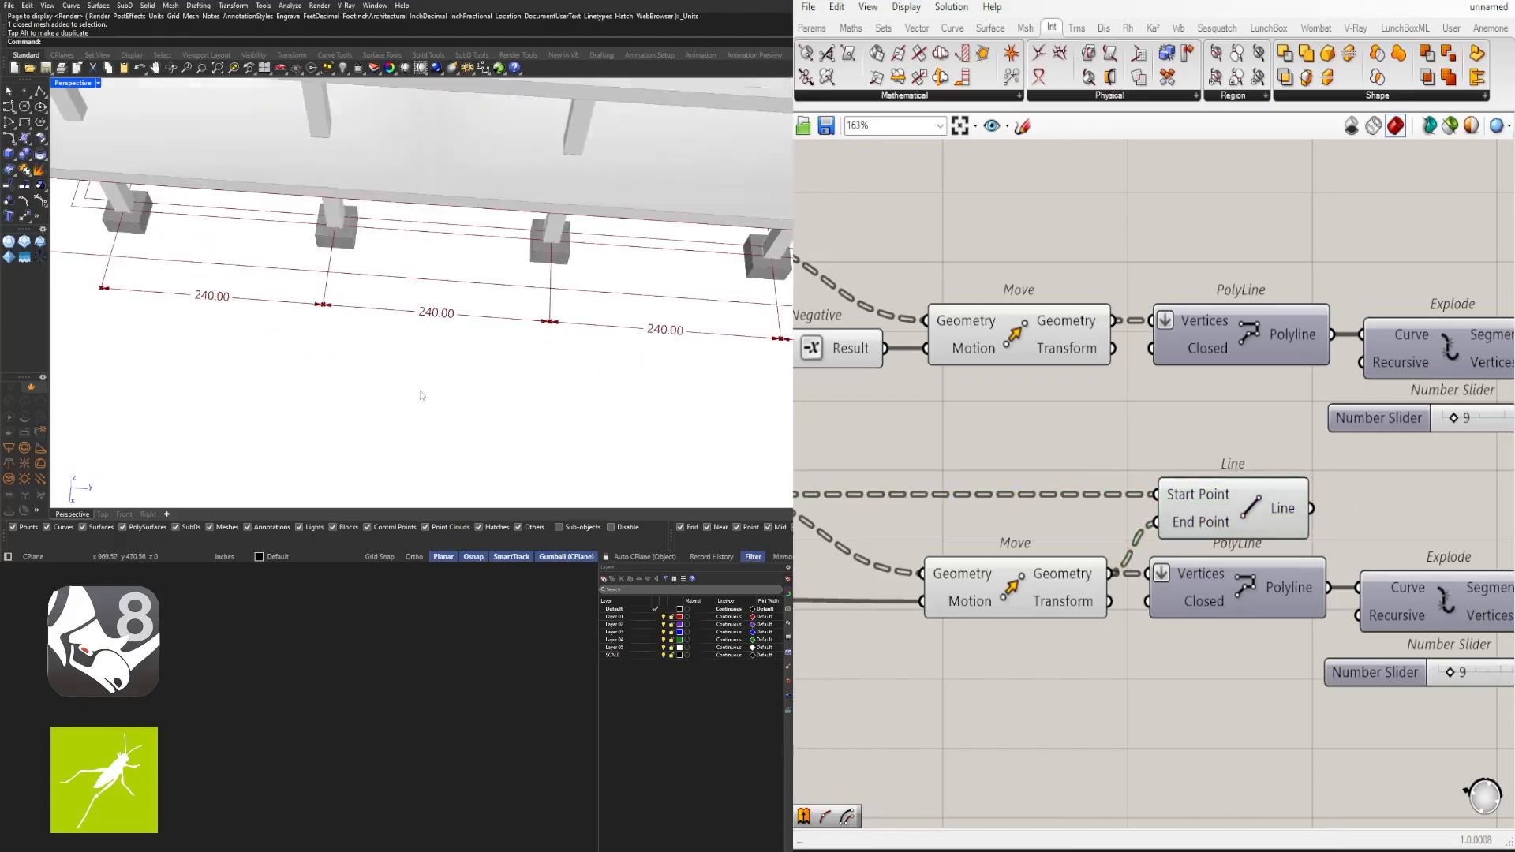
{"action": "scroll", "coordinate": [533, 344], "scroll_direction": "down", "scroll_amount": 10}
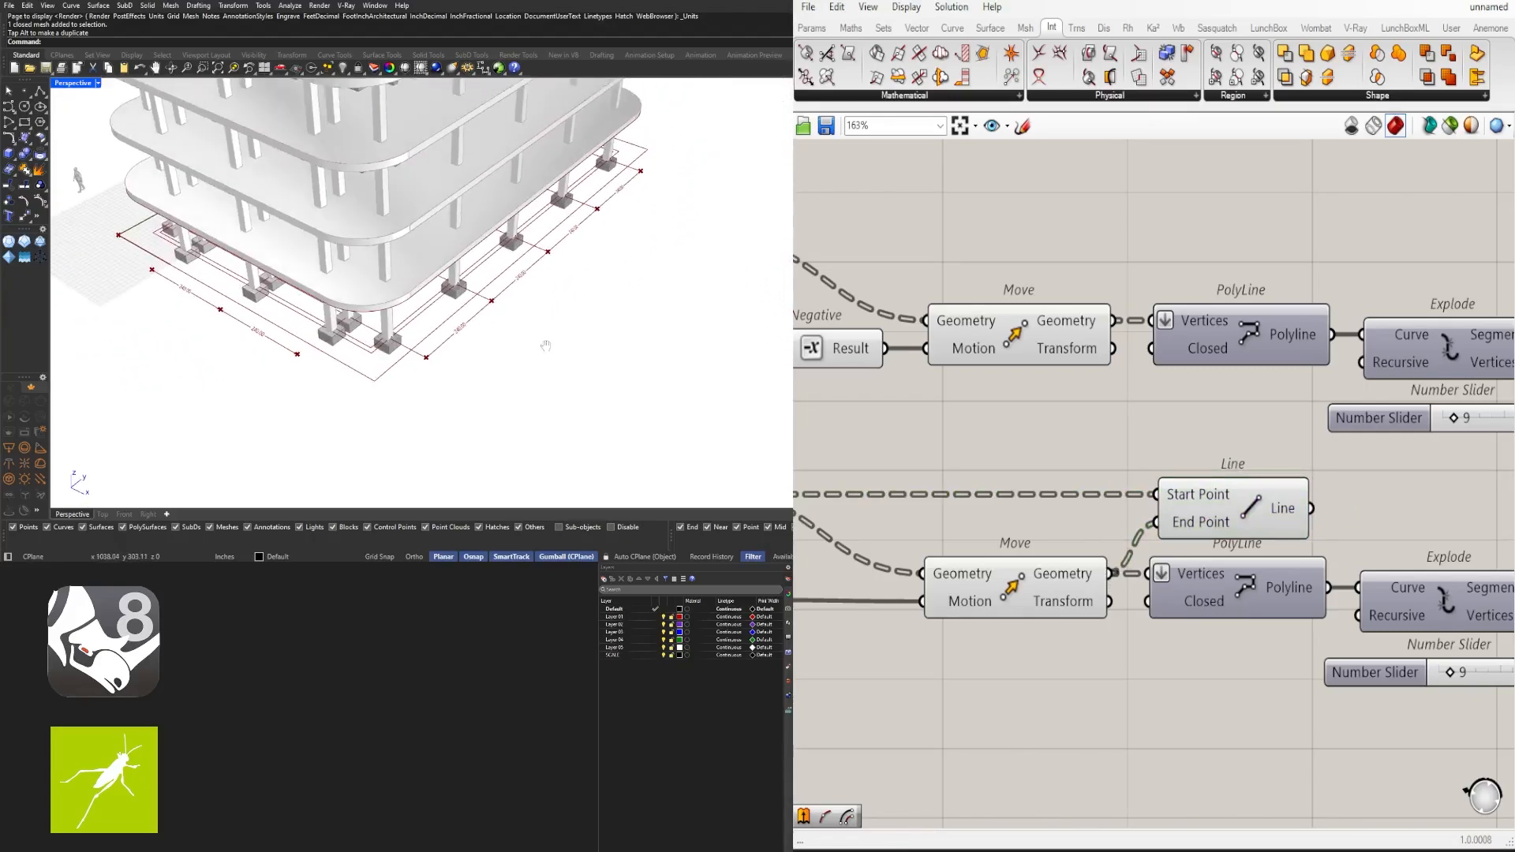
{"action": "scroll", "coordinate": [1175, 535], "scroll_direction": "down", "scroll_amount": 4}
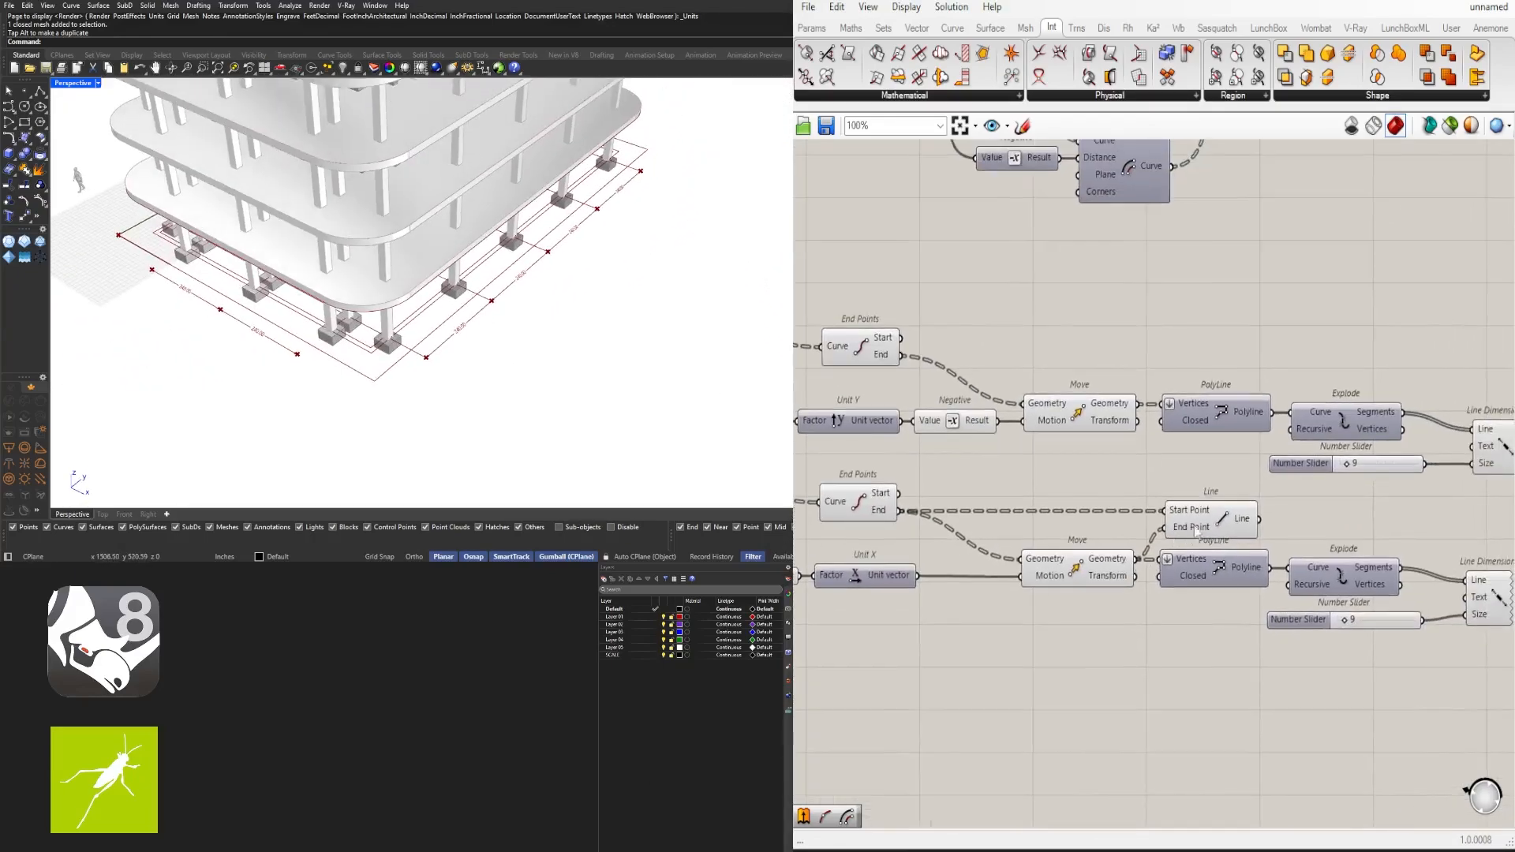
{"action": "left_click", "coordinate": [1188, 530]}
{"action": "left_click_drag", "start_coordinate": [1156, 324], "coordinate": [1169, 322], "text": "alt"}
{"action": "left_click_drag", "start_coordinate": [964, 355], "coordinate": [1213, 363]}
{"action": "left_click", "coordinate": [1243, 274]}
{"action": "left_click_drag", "start_coordinate": [1203, 522], "coordinate": [1203, 516]}
{"action": "left_click", "coordinate": [1235, 372], "text": "shift"}
Wire Unit X's number slider into Unit Y as well, delete Unit Y's own slider, and place the shared slider between both units
{"action": "right_click_drag", "start_coordinate": [670, 339], "coordinate": [453, 355]}
{"action": "scroll", "coordinate": [541, 258], "scroll_direction": "up", "scroll_amount": 2}
{"action": "scroll", "coordinate": [497, 308], "scroll_direction": "down", "scroll_amount": 2}
{"action": "scroll", "coordinate": [454, 355], "scroll_direction": "down", "scroll_amount": 1}
{"action": "right_click", "coordinate": [452, 355]}
{"action": "left_click", "coordinate": [1059, 434]}
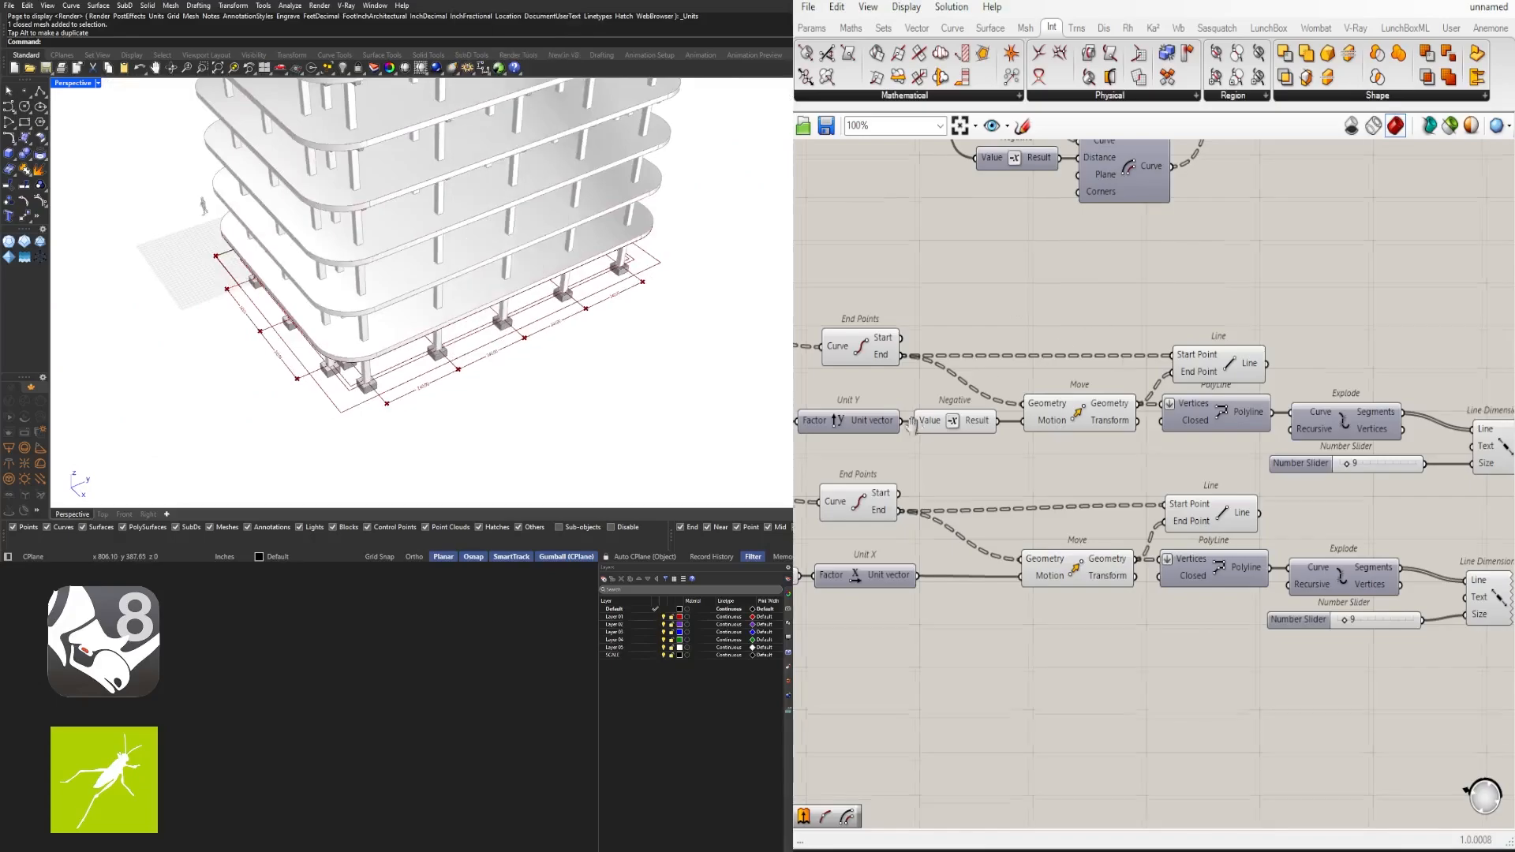
{"action": "right_click_drag", "start_coordinate": [908, 420], "coordinate": [1162, 450]}
{"action": "left_click_drag", "start_coordinate": [937, 610], "coordinate": [797, 611]}
{"action": "right_click_drag", "start_coordinate": [922, 621], "coordinate": [1024, 578]}
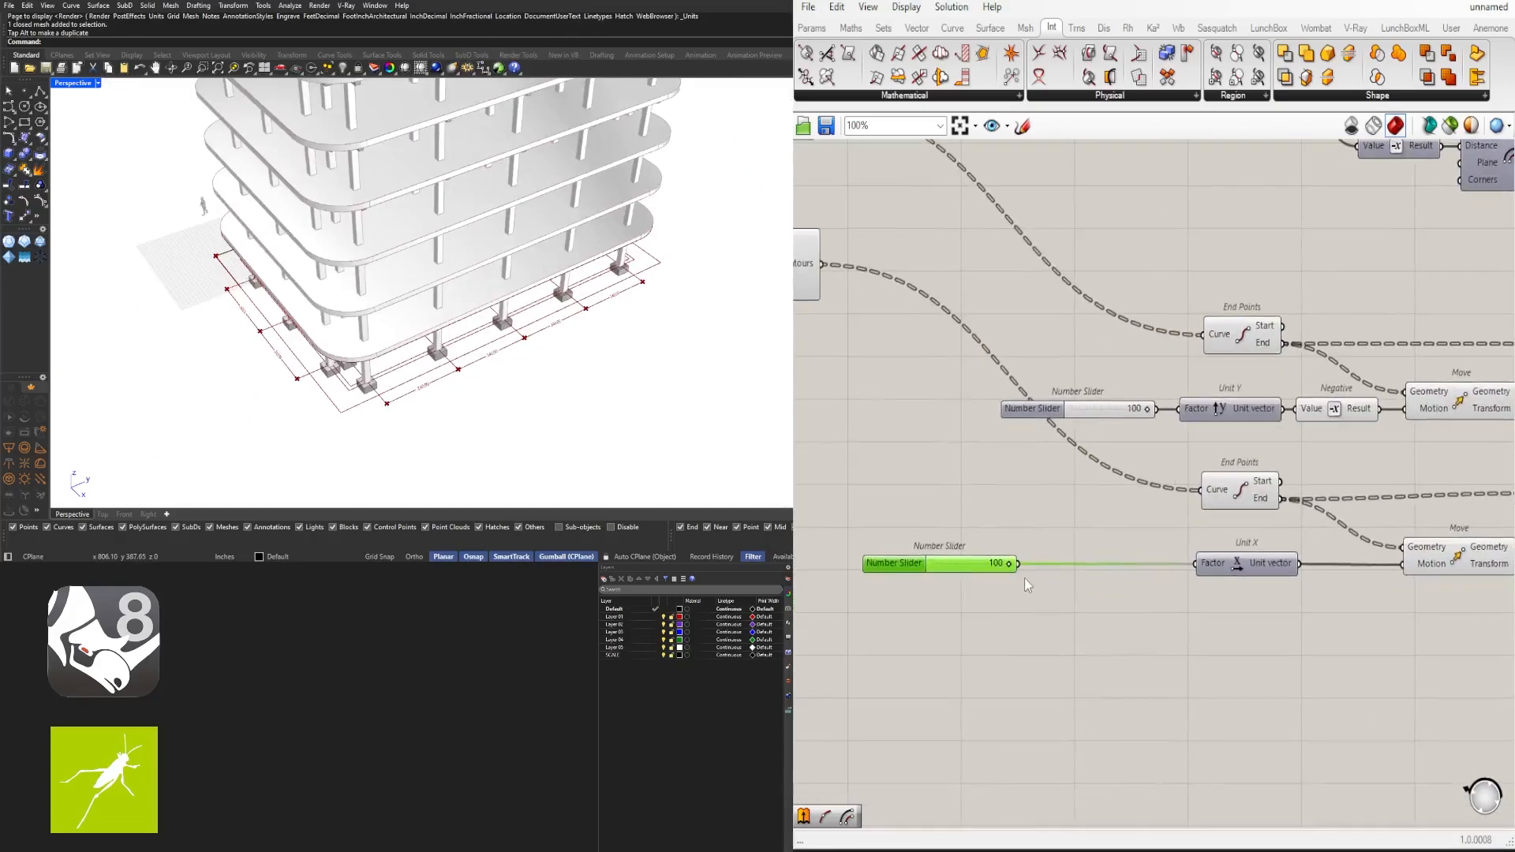
{"action": "left_click_drag", "start_coordinate": [1038, 561], "coordinate": [1186, 411]}
{"action": "left_click", "coordinate": [1102, 407]}
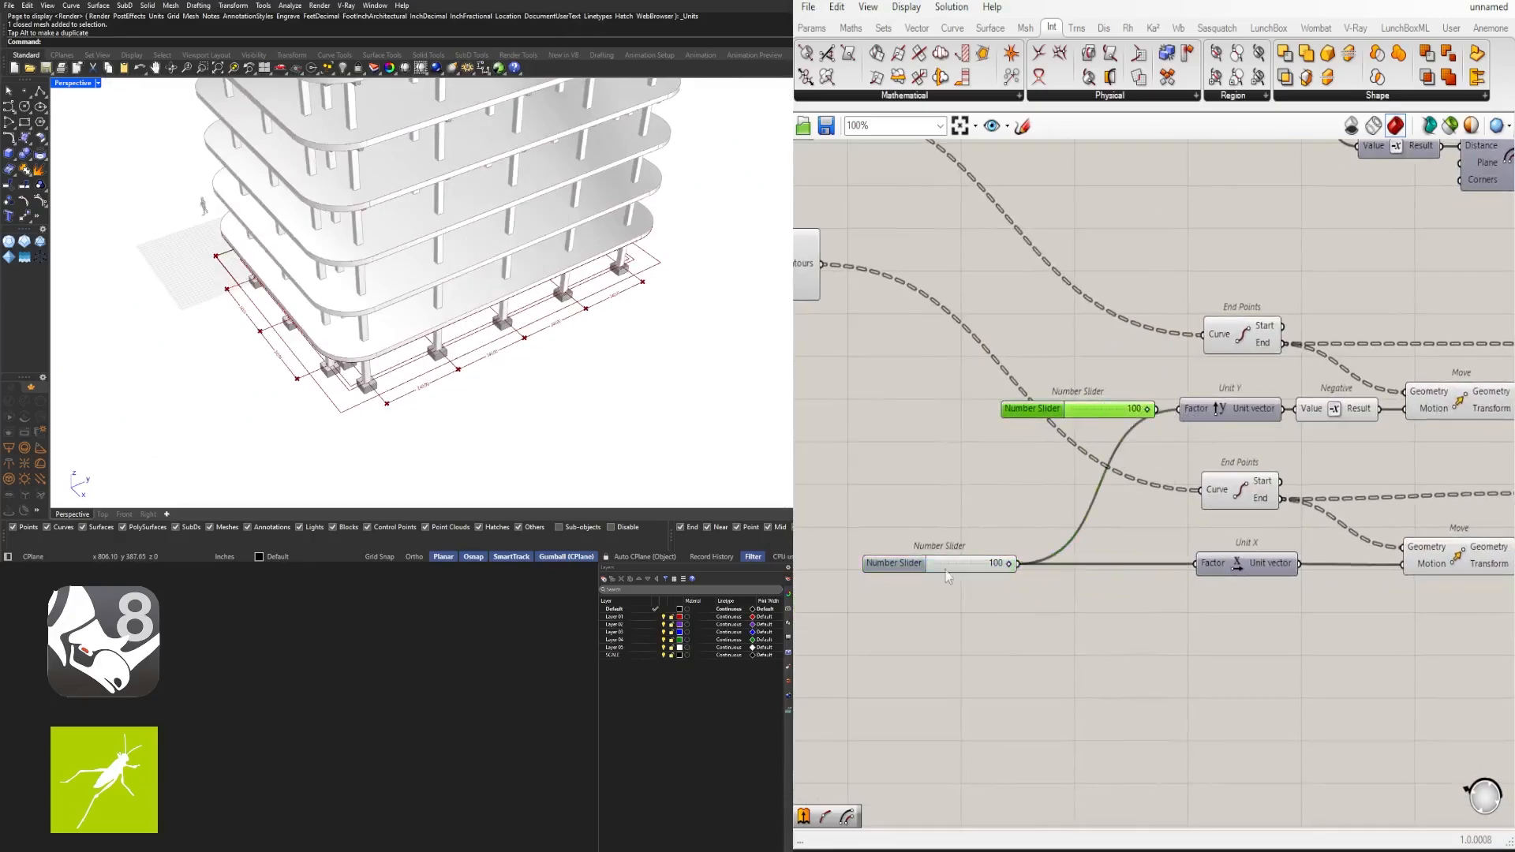
{"action": "key", "text": "Delete"}
{"action": "left_click_drag", "start_coordinate": [891, 579], "coordinate": [942, 508]}
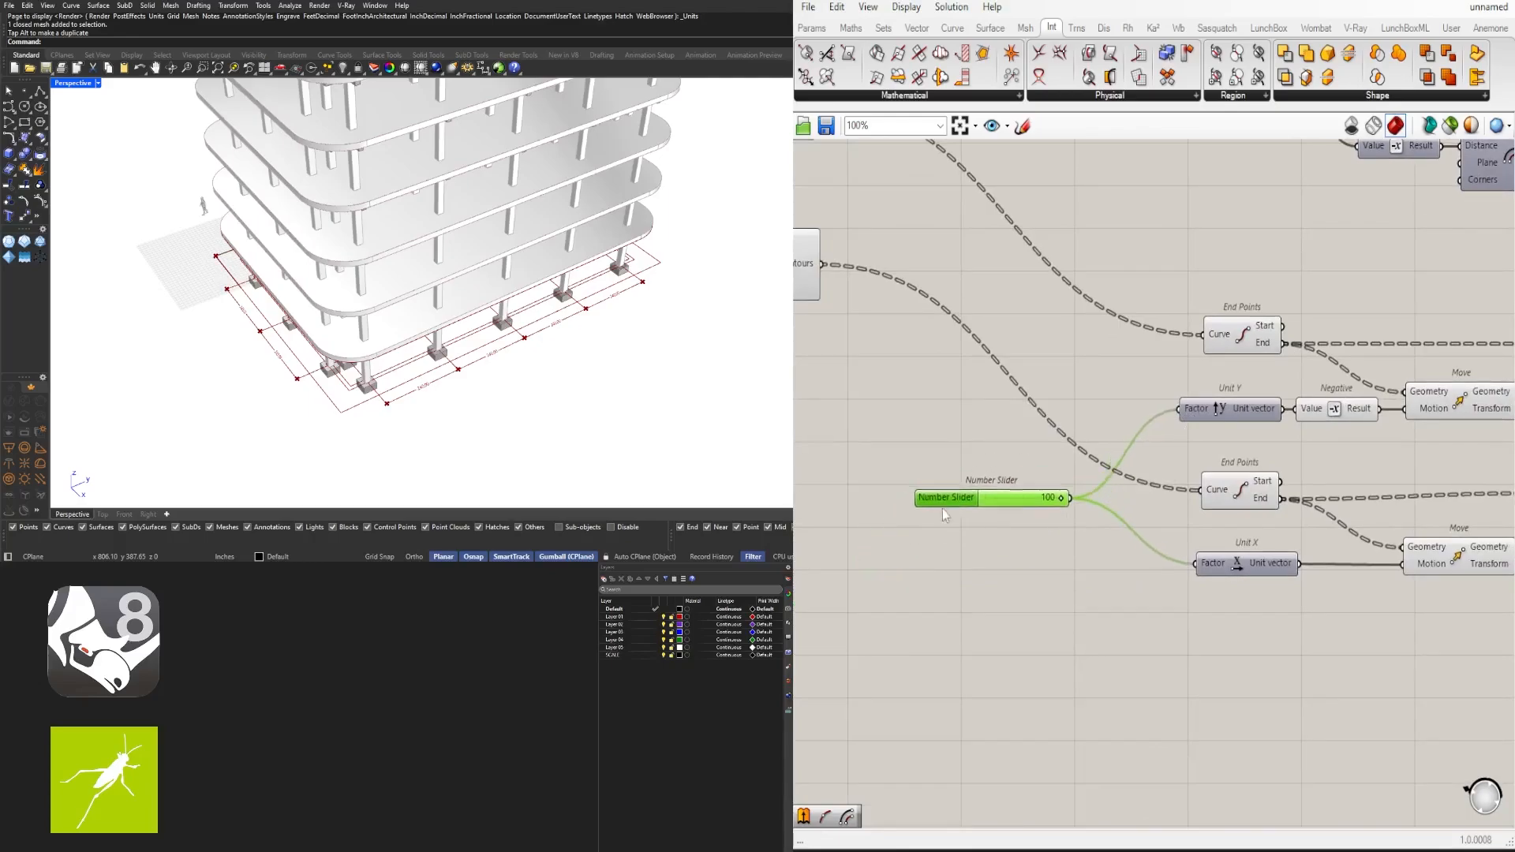
Raise the shared number slider's maximum and set its value to 157 to move both dimension lines farther from the footings
{"action": "scroll", "coordinate": [942, 509], "scroll_direction": "up", "scroll_amount": 4}
{"action": "double_click", "coordinate": [836, 550]}
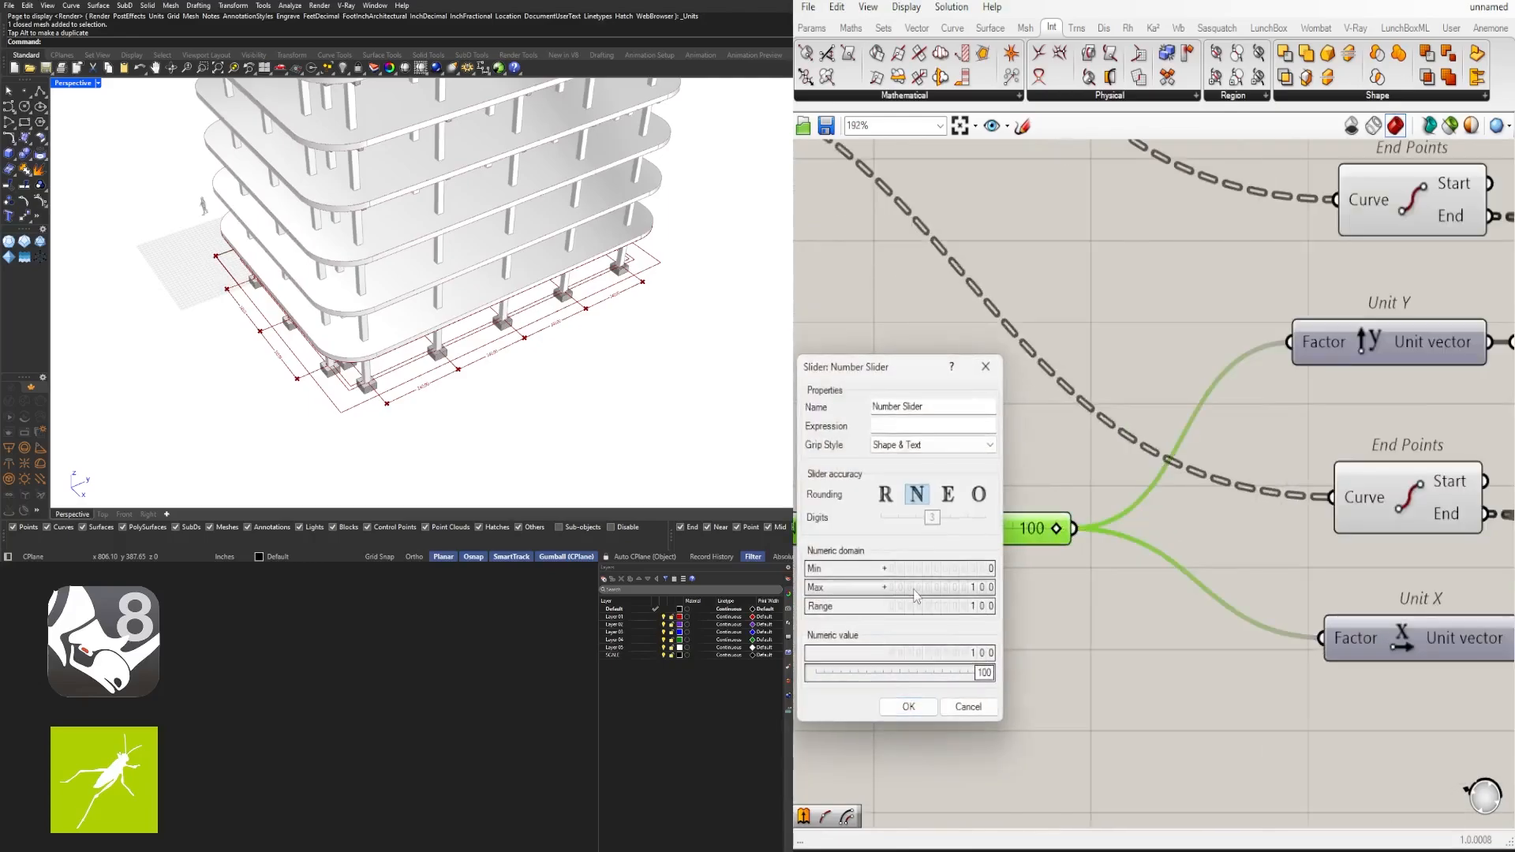
{"action": "left_click", "coordinate": [915, 588]}
{"action": "left_click", "coordinate": [909, 707]}
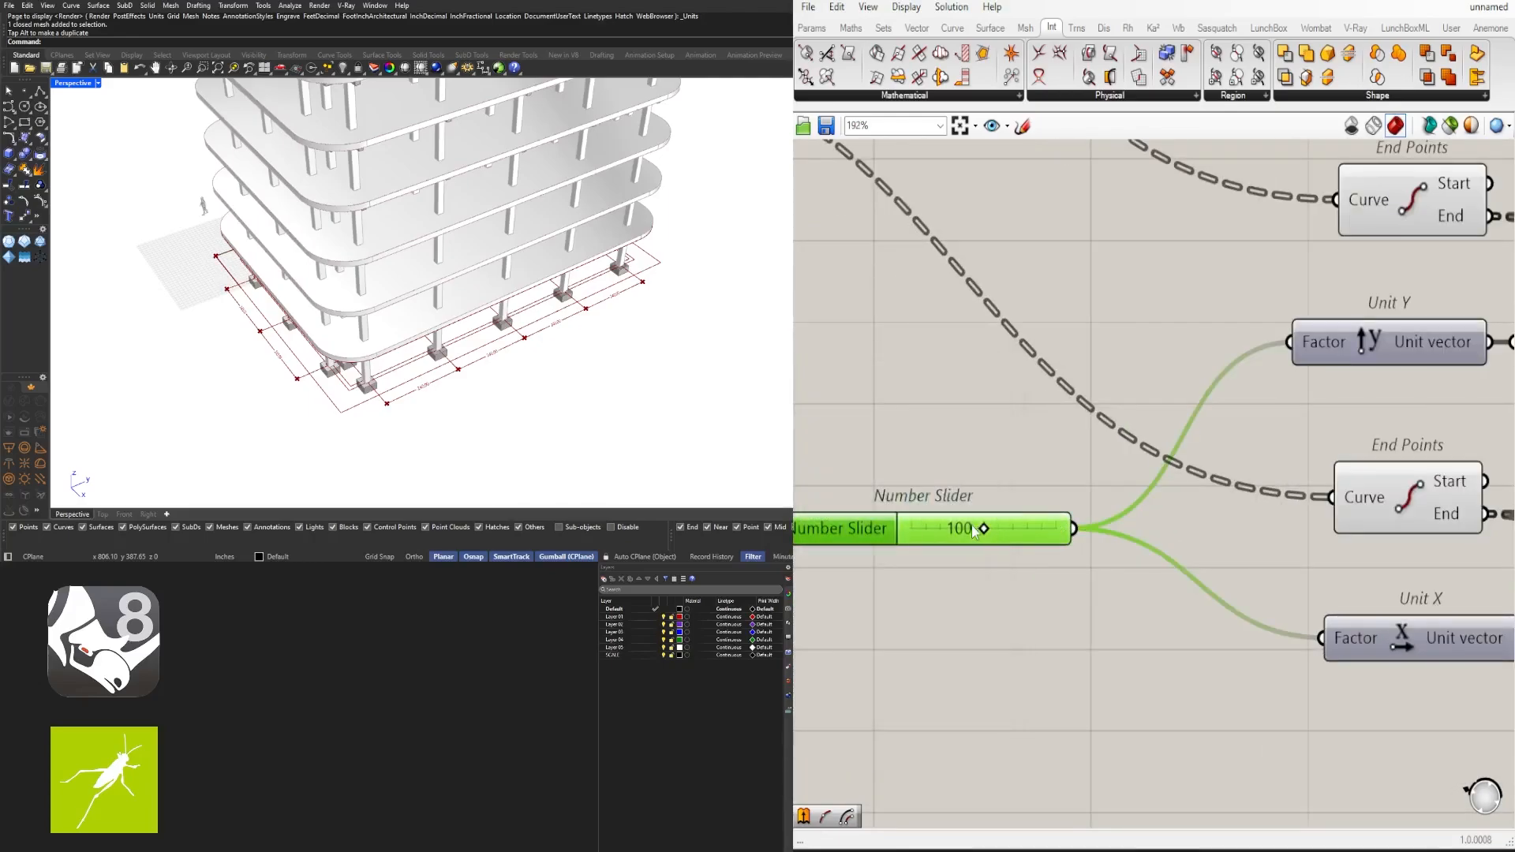
{"action": "left_click_drag", "start_coordinate": [984, 533], "coordinate": [1025, 528]}
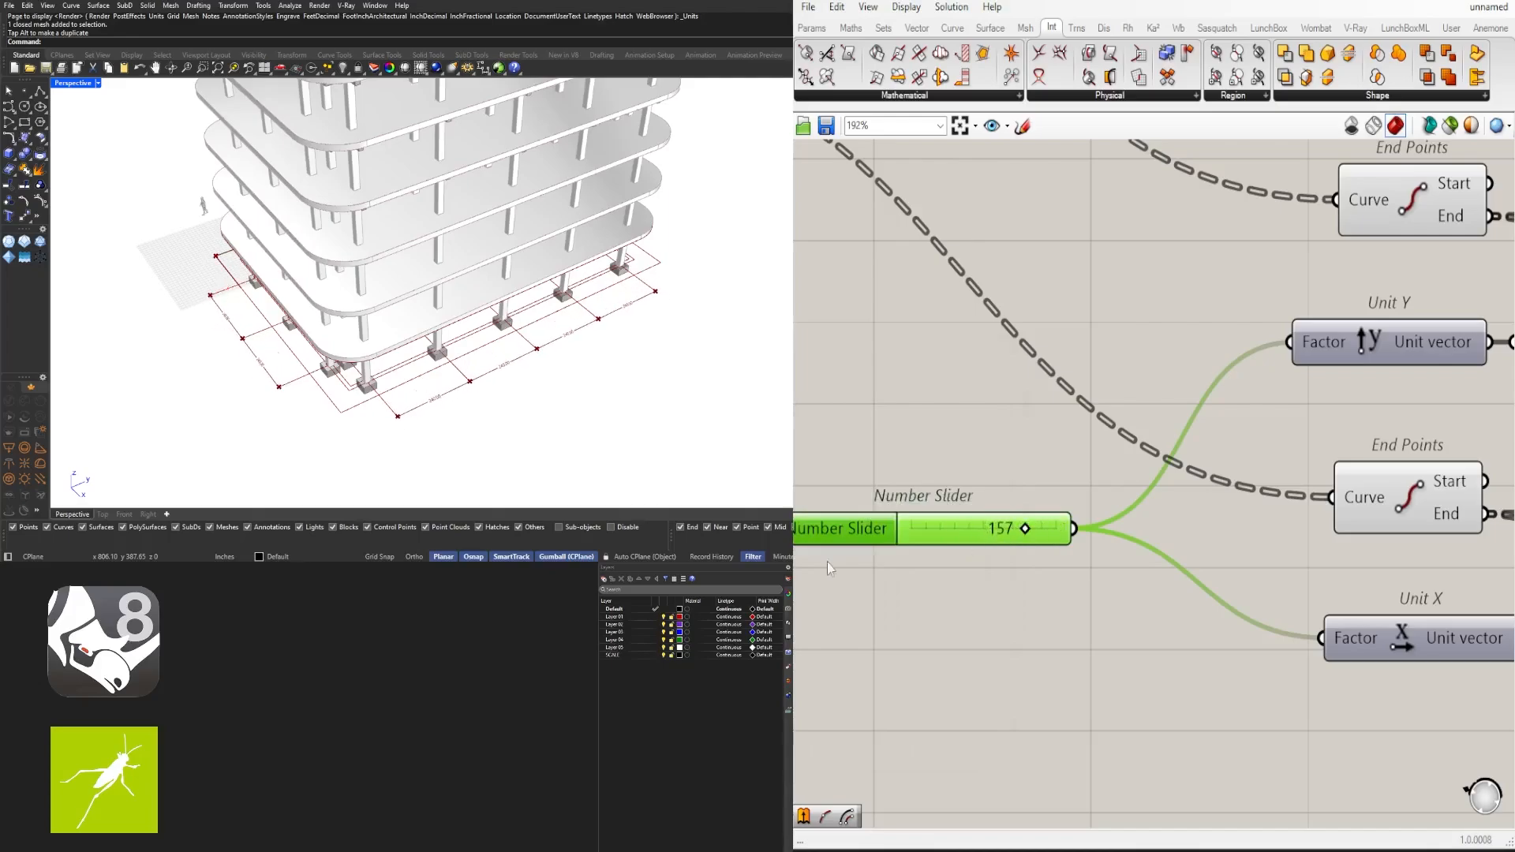
{"action": "right_click_drag", "start_coordinate": [421, 316], "coordinate": [467, 345]}
{"action": "scroll", "coordinate": [416, 326], "scroll_direction": "up", "scroll_amount": 6}
{"action": "scroll", "coordinate": [457, 320], "scroll_direction": "down", "scroll_amount": 5}
Turn off the preview of the base components, including the rectangle, Offset Curve and Boundary Surfaces components
{"action": "scroll", "coordinate": [1245, 408], "scroll_direction": "down", "scroll_amount": 7}
{"action": "right_click_drag", "start_coordinate": [1172, 516], "coordinate": [1243, 561]}
{"action": "left_click_drag", "start_coordinate": [1205, 539], "coordinate": [1137, 359]}
{"action": "middle_click", "coordinate": [1138, 354]}
{"action": "left_click", "coordinate": [1189, 300]}
{"action": "scroll", "coordinate": [1242, 354], "scroll_direction": "down", "scroll_amount": 3}
{"action": "right_click_drag", "start_coordinate": [1353, 419], "coordinate": [1147, 554]}
{"action": "scroll", "coordinate": [1176, 551], "scroll_direction": "up", "scroll_amount": 3}
{"action": "left_click_drag", "start_coordinate": [1242, 549], "coordinate": [992, 320]}
{"action": "scroll", "coordinate": [1044, 318], "scroll_direction": "up", "scroll_amount": 1}
{"action": "middle_click", "coordinate": [1045, 318]}
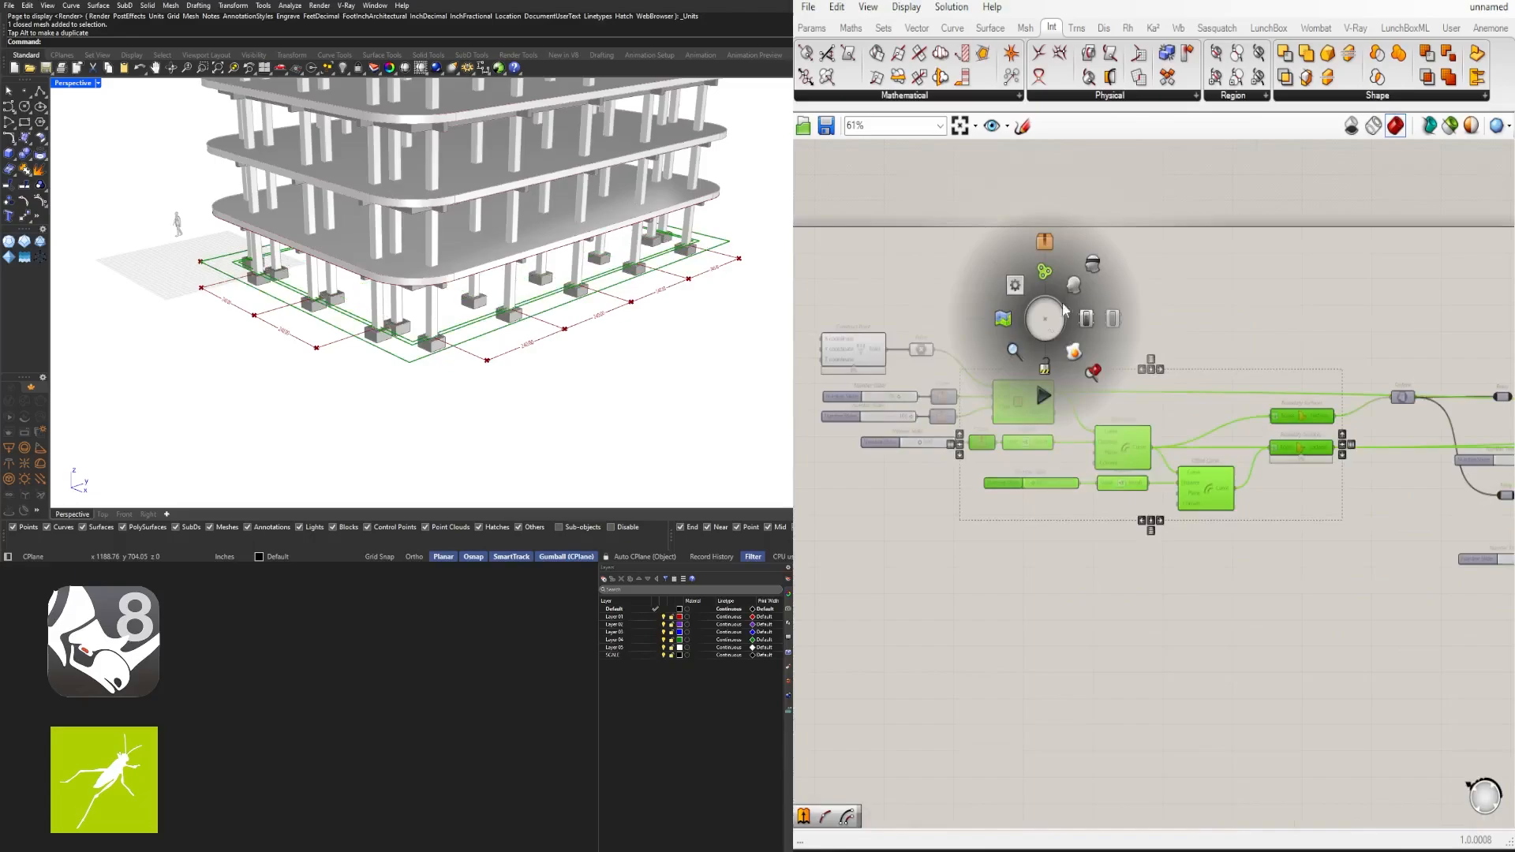
{"action": "left_click", "coordinate": [1093, 272]}
{"action": "left_click", "coordinate": [1167, 297]}
Turn off the preview of the two Offset Curve components between the Rectangle and the Boundary Surfaces
{"action": "scroll", "coordinate": [1081, 451], "scroll_direction": "up", "scroll_amount": 1}
{"action": "left_click_drag", "start_coordinate": [1148, 550], "coordinate": [1098, 402]}
{"action": "left_click", "coordinate": [1217, 546]}
{"action": "left_click_drag", "start_coordinate": [1228, 568], "coordinate": [1144, 382]}
{"action": "middle_click", "coordinate": [1154, 369]}
{"action": "left_click", "coordinate": [1202, 314]}
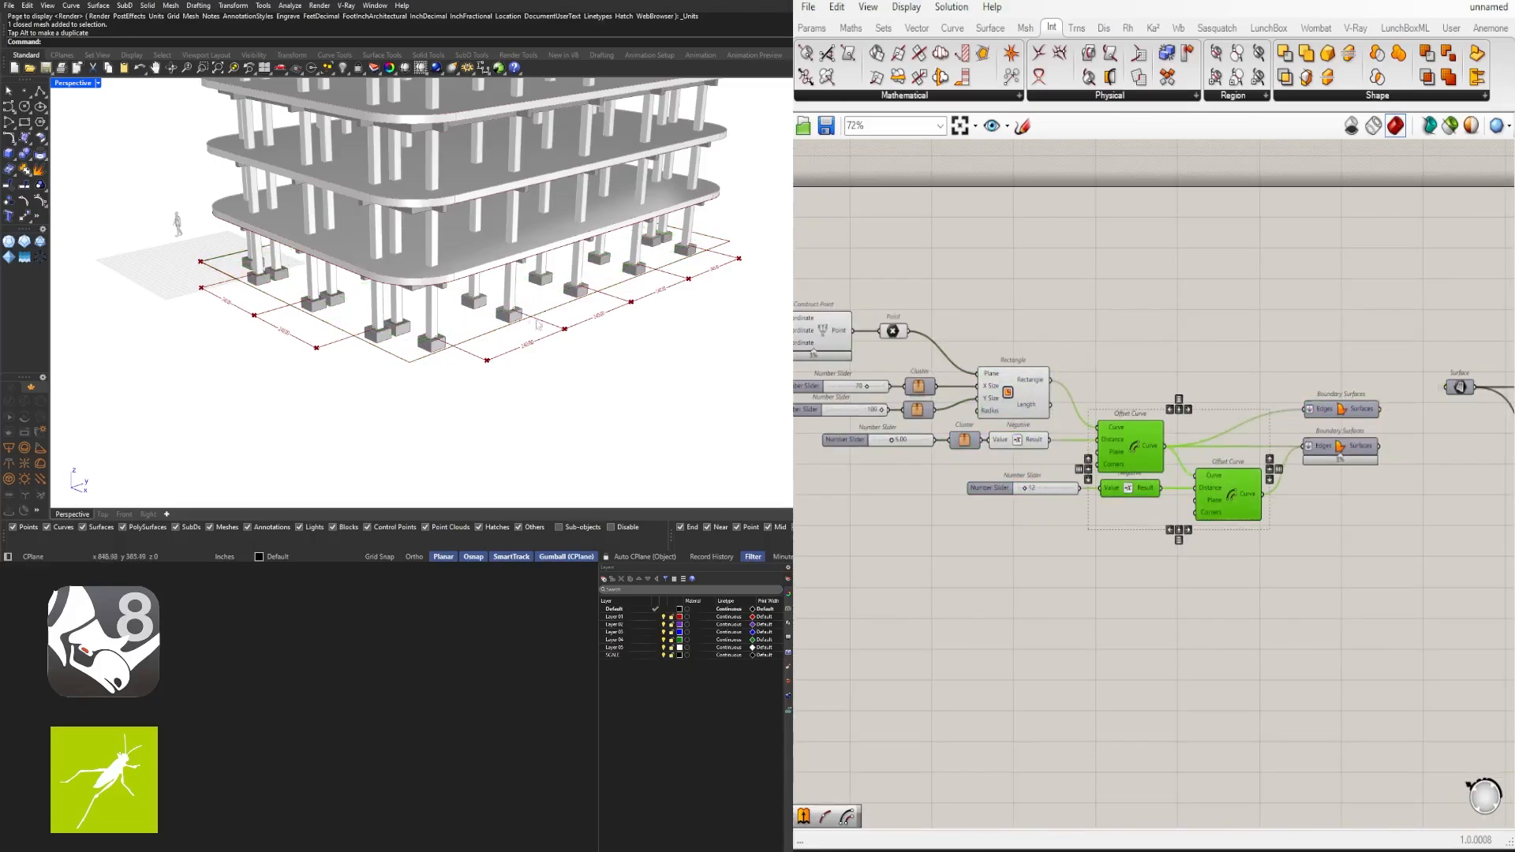
Examine the dimensions and gridlines around the footings together with the Line components in both chains
{"action": "scroll", "coordinate": [461, 355], "scroll_direction": "up", "scroll_amount": 3}
{"action": "right_click_drag", "start_coordinate": [463, 356], "coordinate": [596, 352]}
{"action": "scroll", "coordinate": [1079, 478], "scroll_direction": "down", "scroll_amount": 5}
{"action": "right_click_drag", "start_coordinate": [1483, 593], "coordinate": [978, 578]}
{"action": "scroll", "coordinate": [1144, 607], "scroll_direction": "up", "scroll_amount": 1}
{"action": "scroll", "coordinate": [1093, 497], "scroll_direction": "up", "scroll_amount": 3}
{"action": "right_click_drag", "start_coordinate": [1065, 494], "coordinate": [1224, 466]}
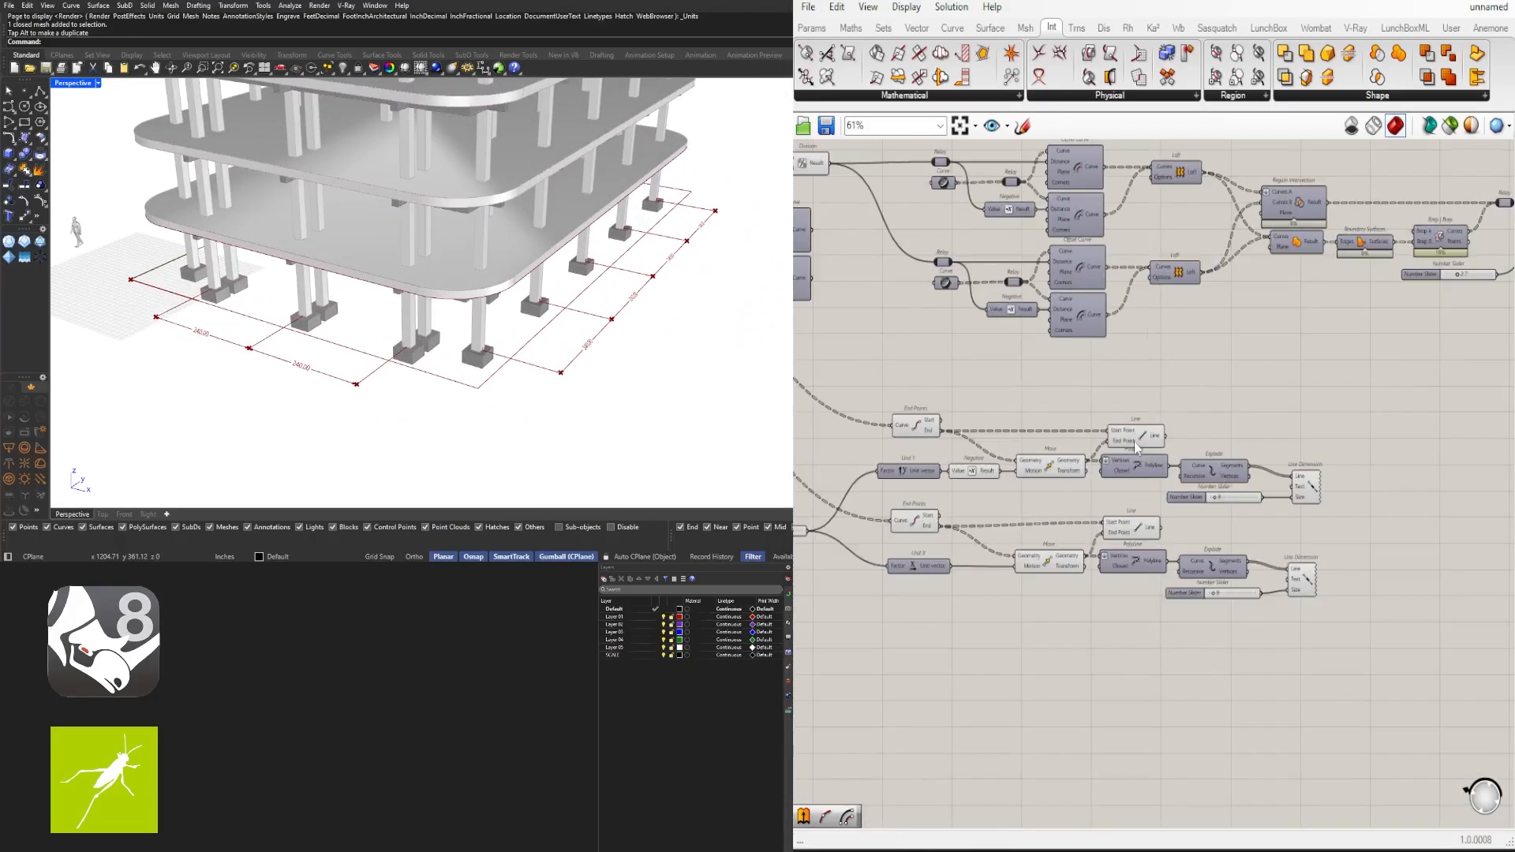
{"action": "scroll", "coordinate": [1134, 505], "scroll_direction": "up", "scroll_amount": 3}
{"action": "left_click", "coordinate": [1133, 538], "text": "shift"}
{"action": "left_click", "coordinate": [1418, 350]}
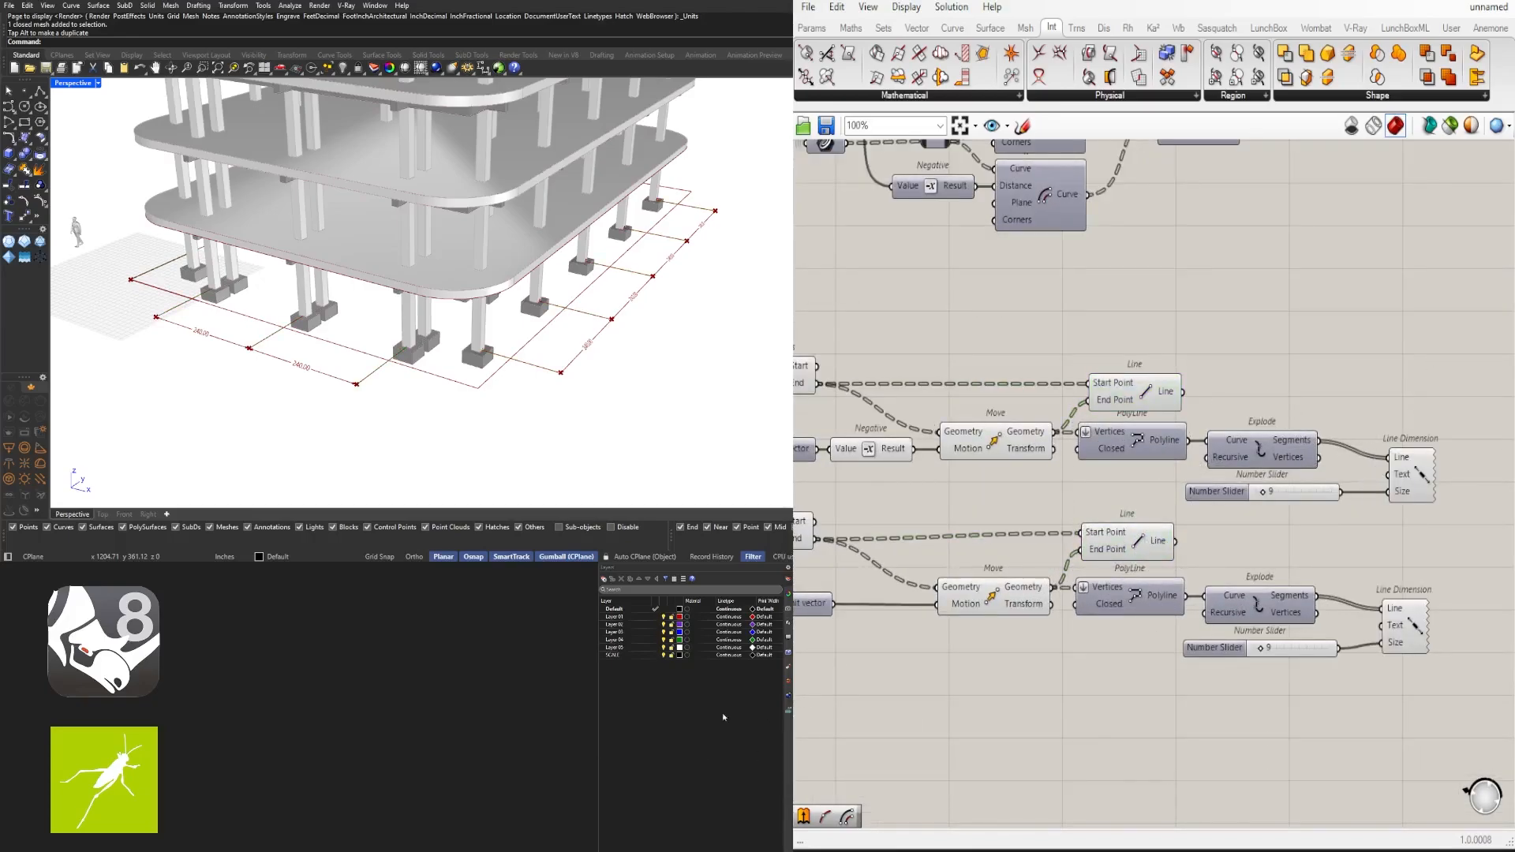
{"action": "right_click_drag", "start_coordinate": [619, 327], "coordinate": [505, 281]}
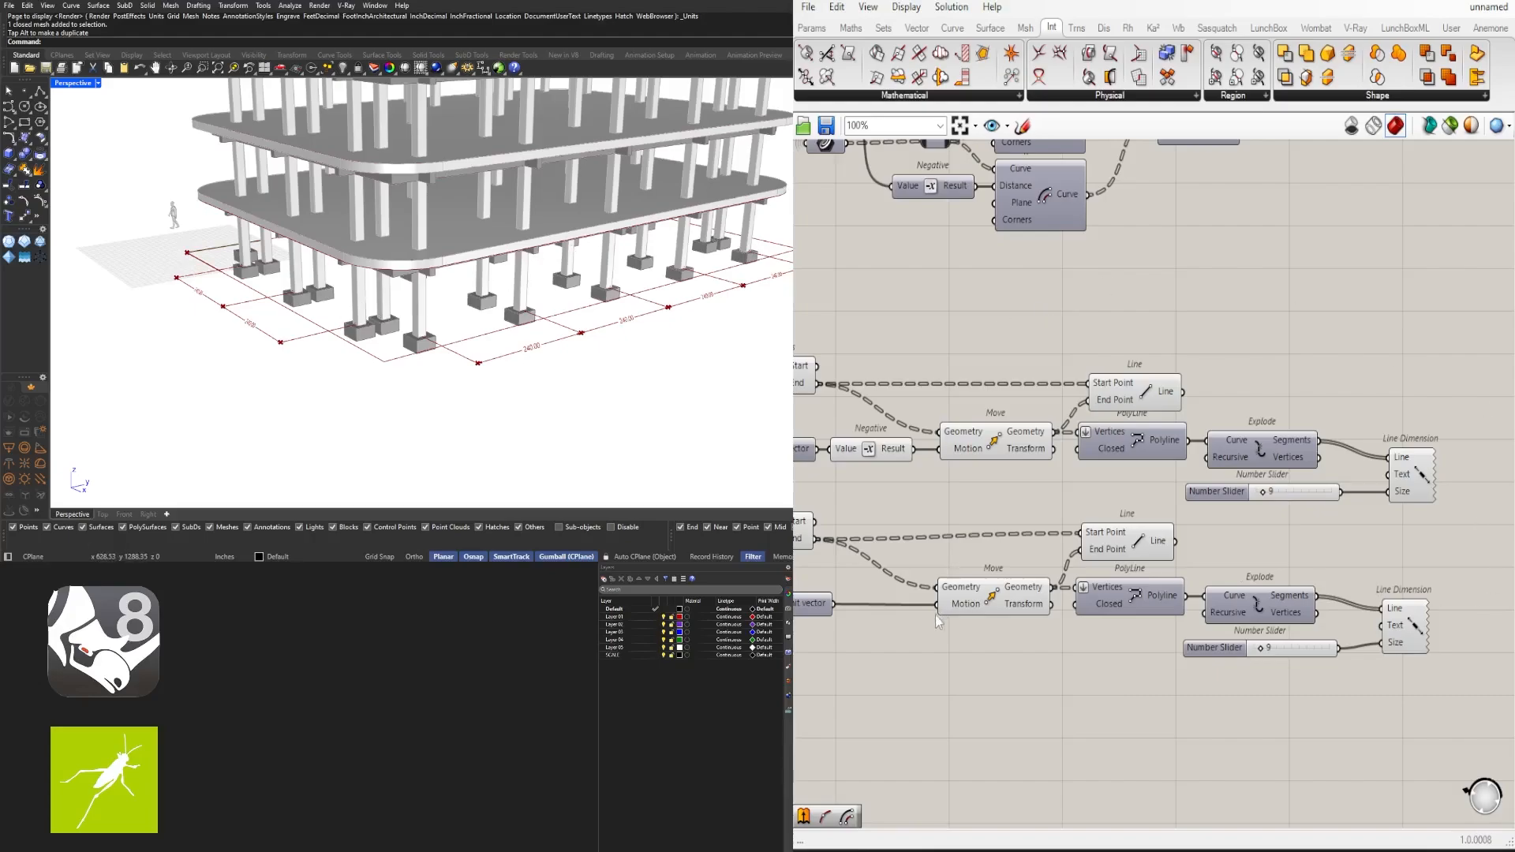
Move the number sliders and Line Dimension components of both chains farther from their Explode components to make room
{"action": "left_click", "coordinate": [993, 604]}
{"action": "right_click_drag", "start_coordinate": [1361, 747], "coordinate": [1247, 685]}
{"action": "left_click_drag", "start_coordinate": [1359, 670], "coordinate": [1216, 319]}
{"action": "left_click", "coordinate": [1390, 582]}
{"action": "left_click_drag", "start_coordinate": [1292, 426], "coordinate": [1479, 426]}
{"action": "left_click", "coordinate": [1417, 322]}
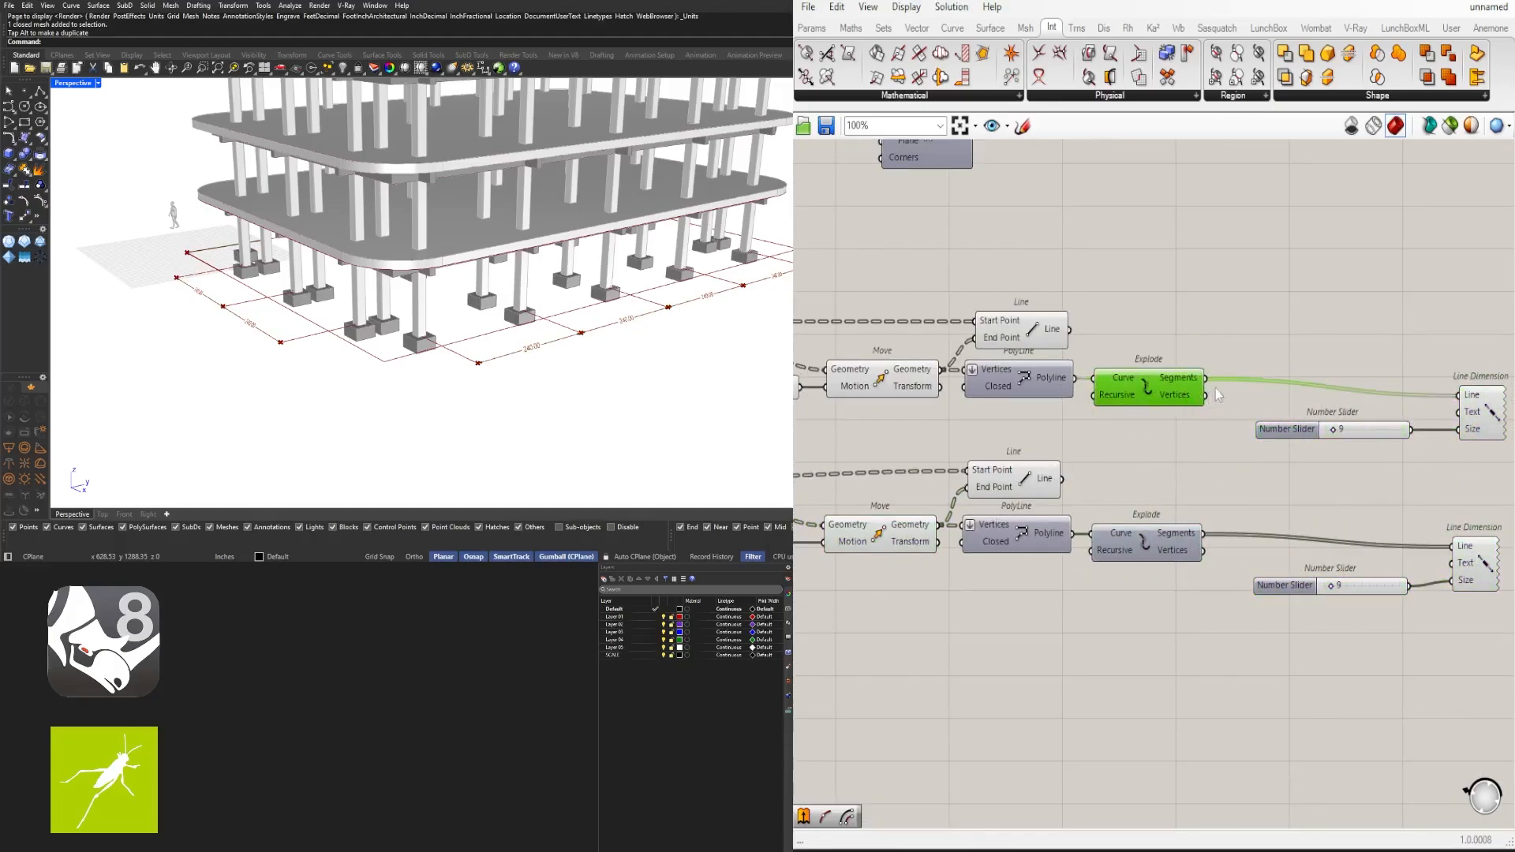
{"action": "right_click_drag", "start_coordinate": [1219, 395], "coordinate": [1148, 366]}
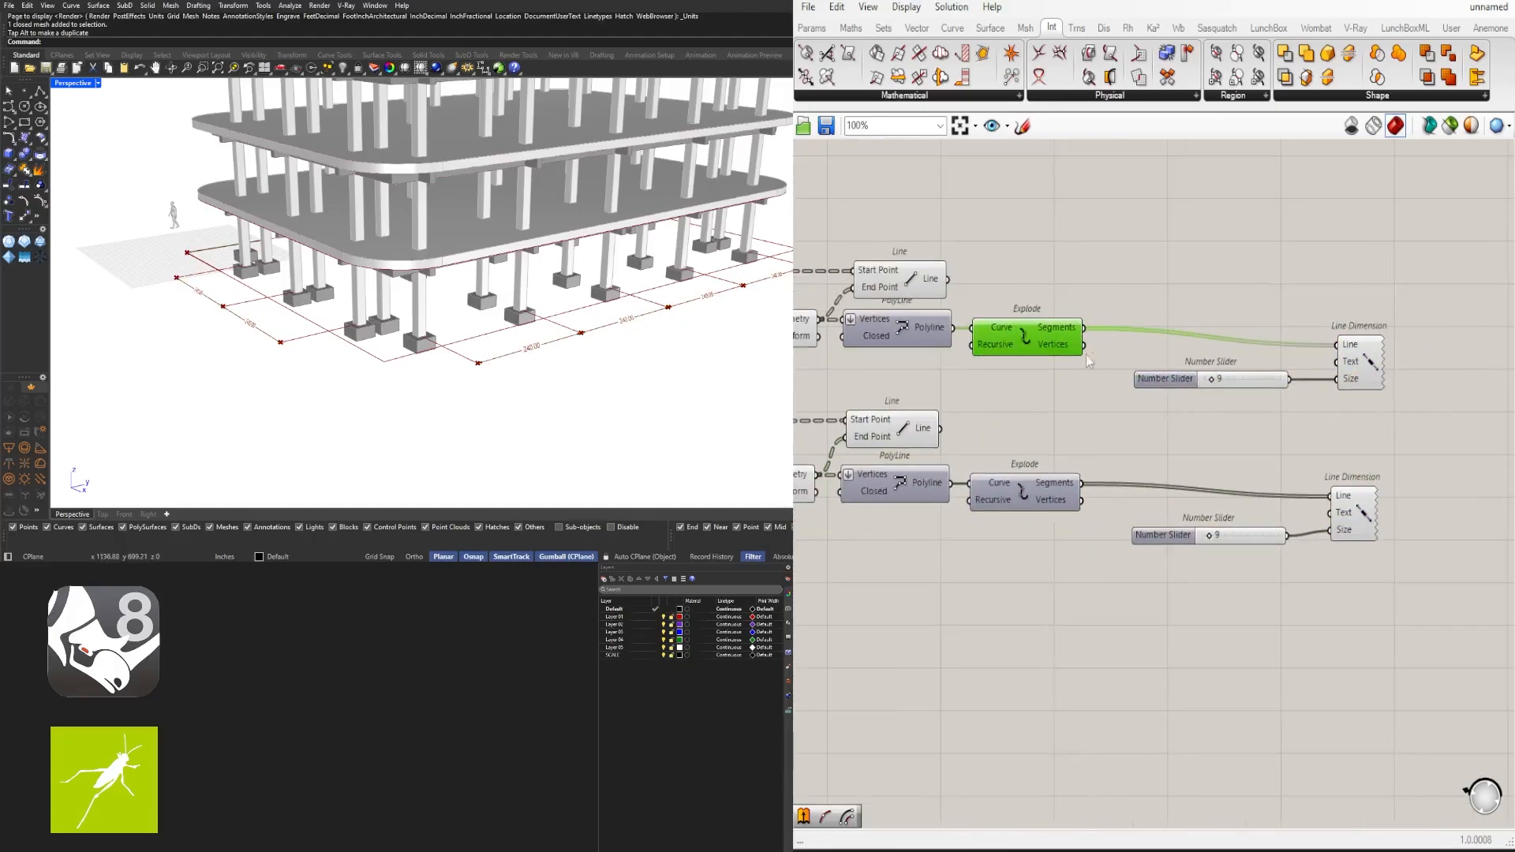
Add a Length component and wire the first Explode's Segments into its Curve input
{"action": "double_click", "coordinate": [1154, 272]}
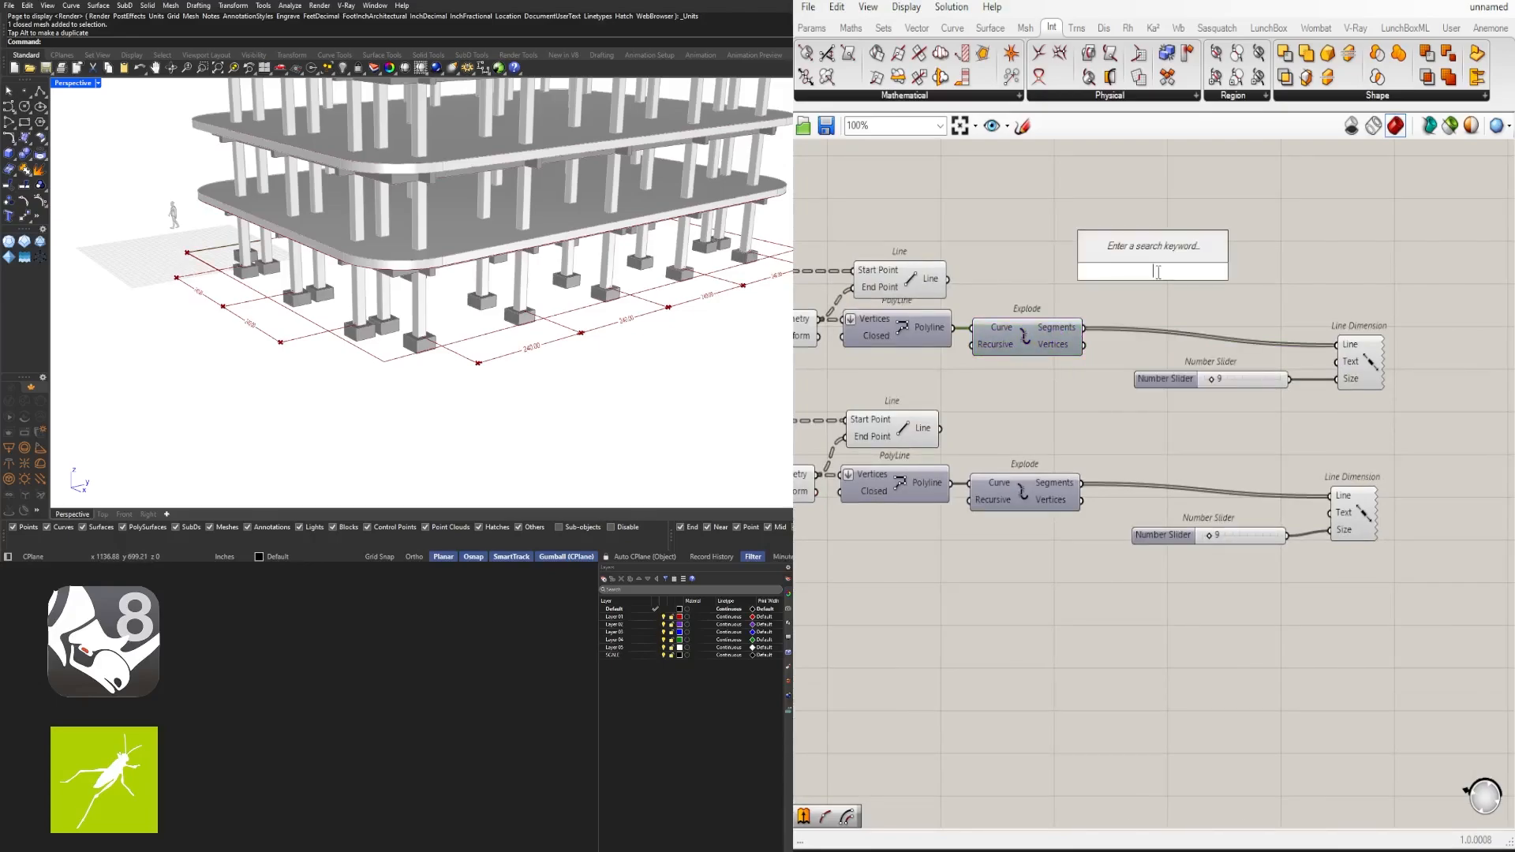
{"action": "type", "text": "len"}
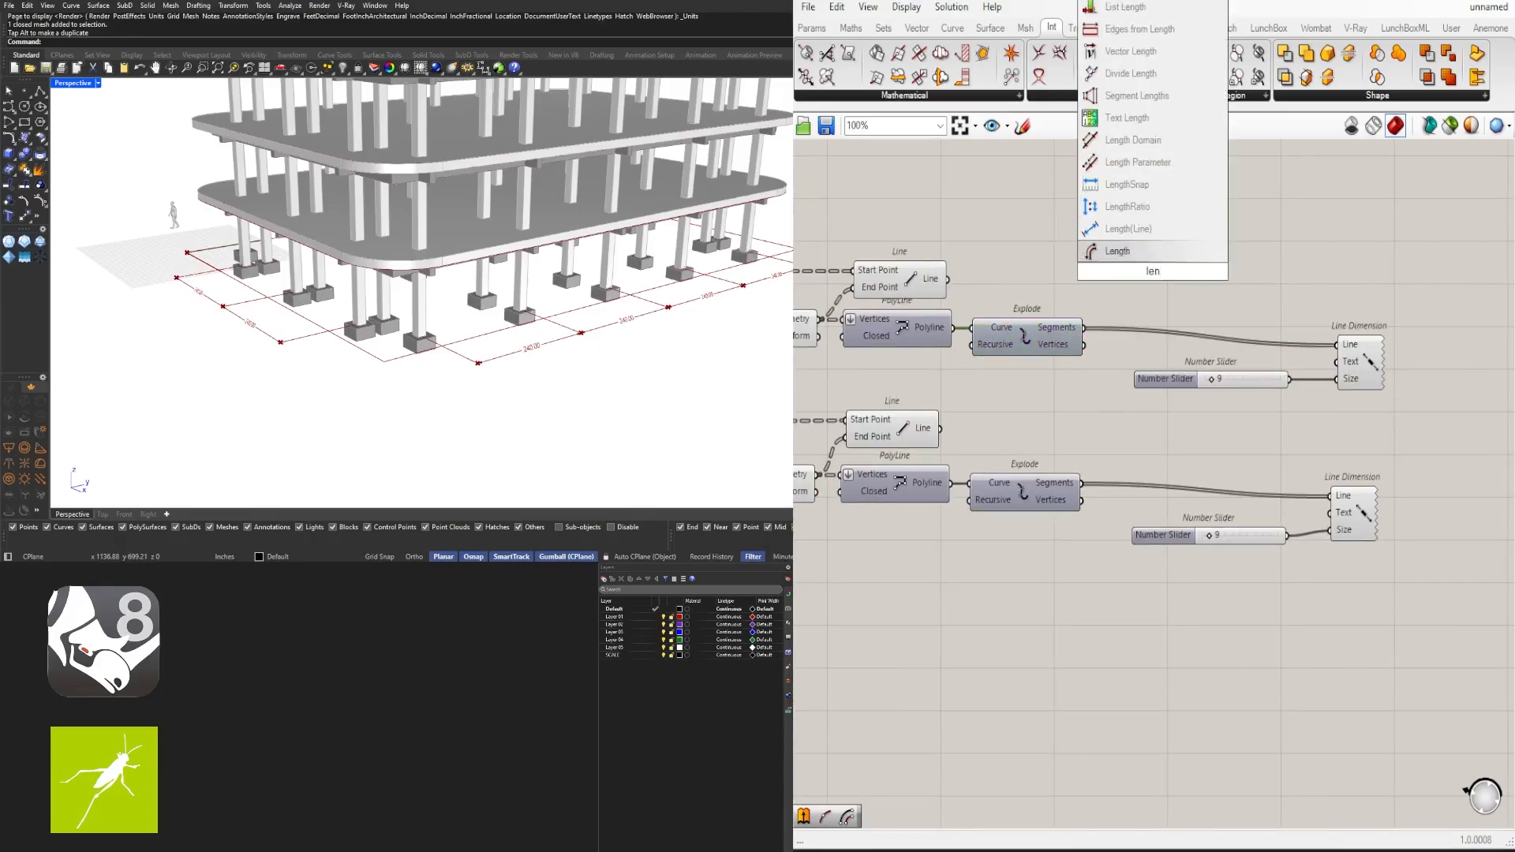
{"action": "left_click", "coordinate": [1117, 250]}
{"action": "left_click_drag", "start_coordinate": [1091, 328], "coordinate": [1139, 273]}
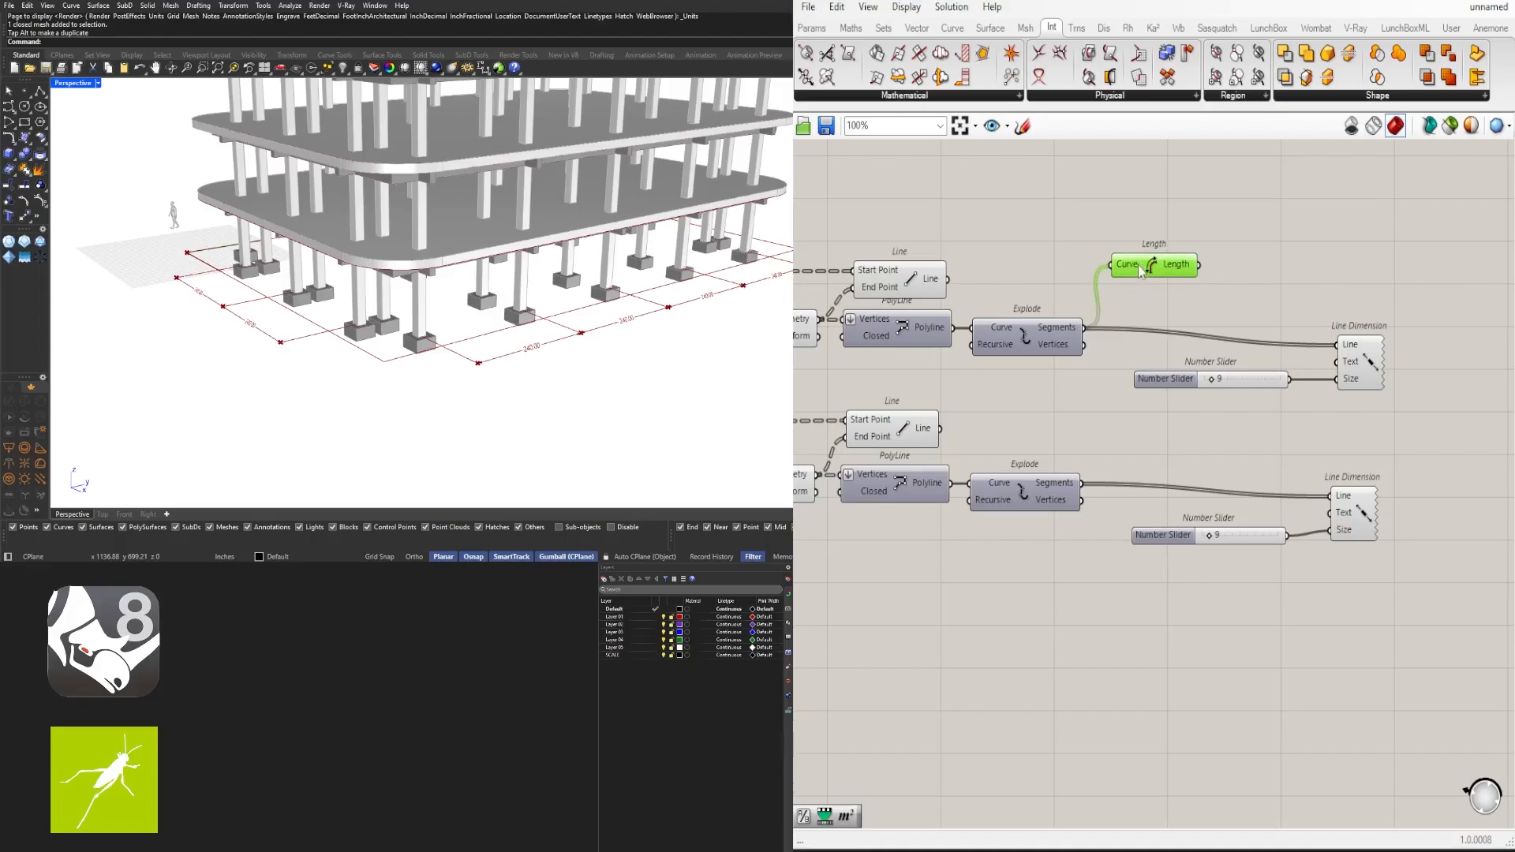
Add a Division component with Length wired into A, and connect its Result to the first Line Dimension's Text input
{"action": "right_click_drag", "start_coordinate": [1357, 306], "coordinate": [1270, 369]}
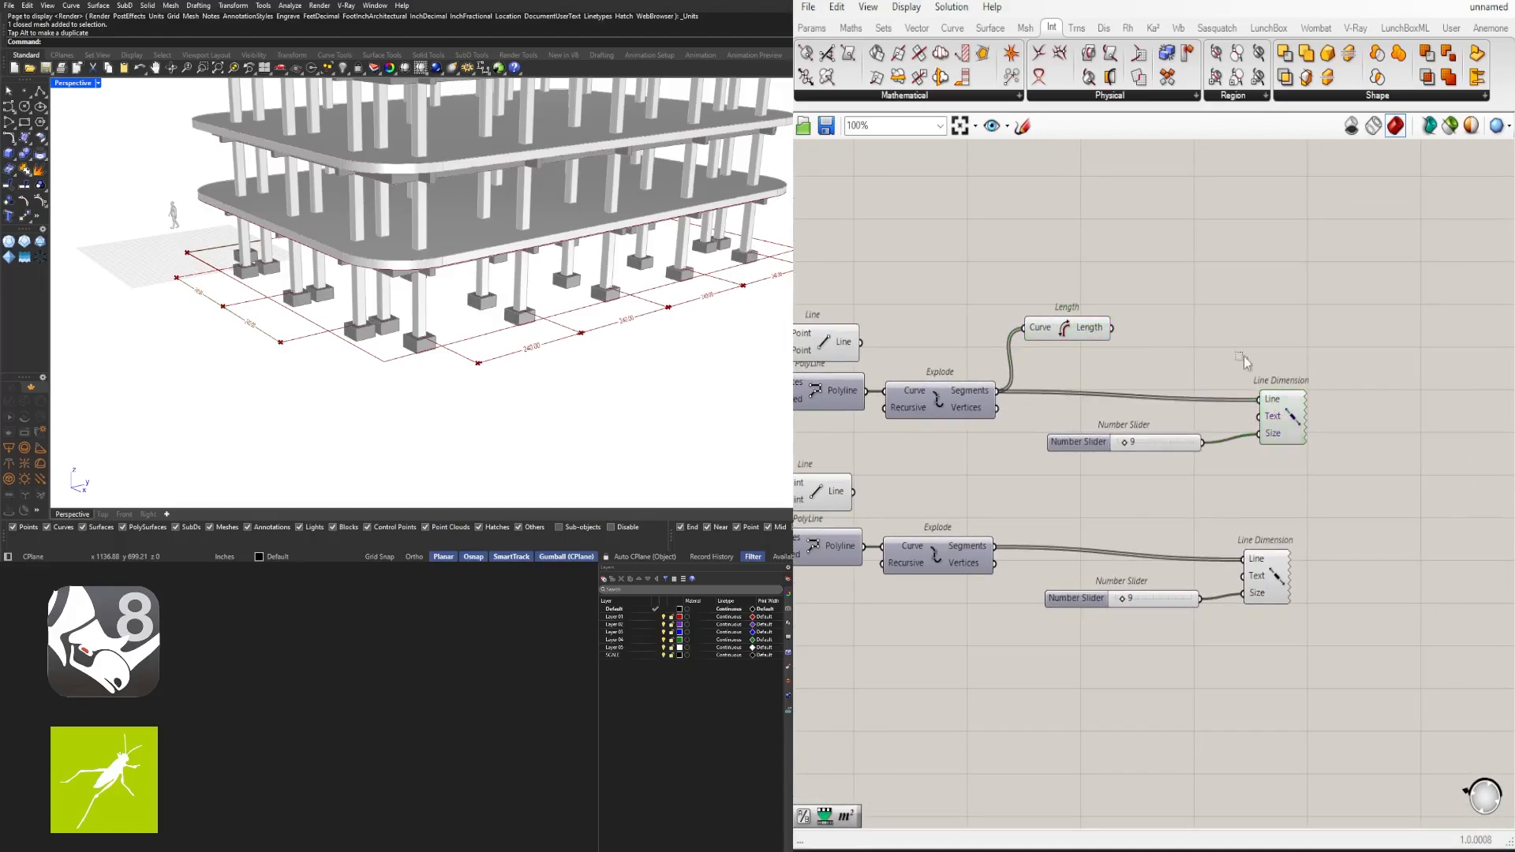
{"action": "scroll", "coordinate": [1244, 356], "scroll_direction": "up", "scroll_amount": 2}
{"action": "double_click", "coordinate": [1204, 370]}
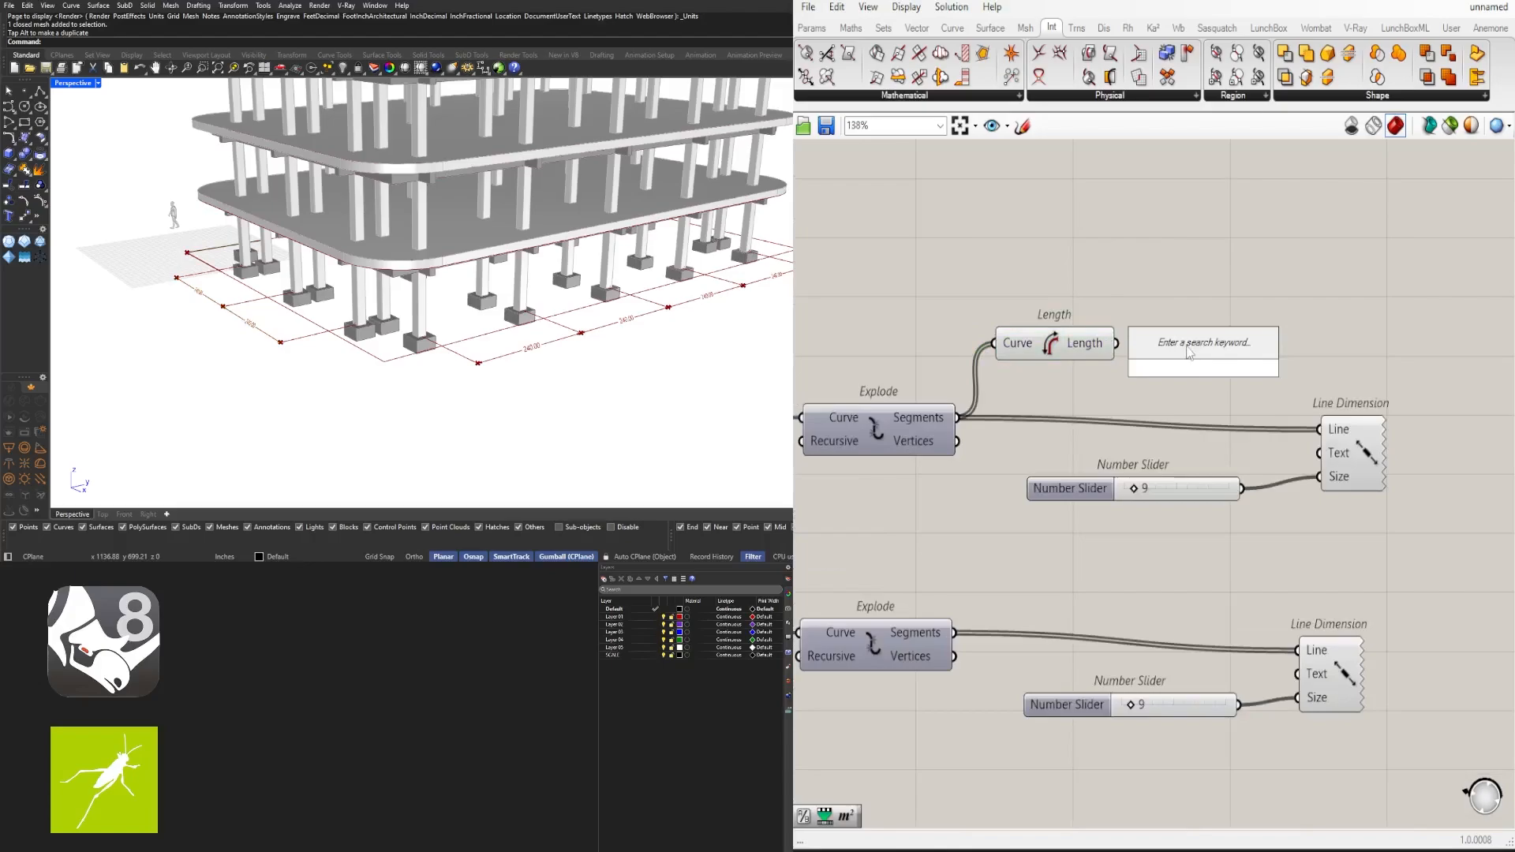
{"action": "type", "text": "Division"}
{"action": "key", "text": "Return"}
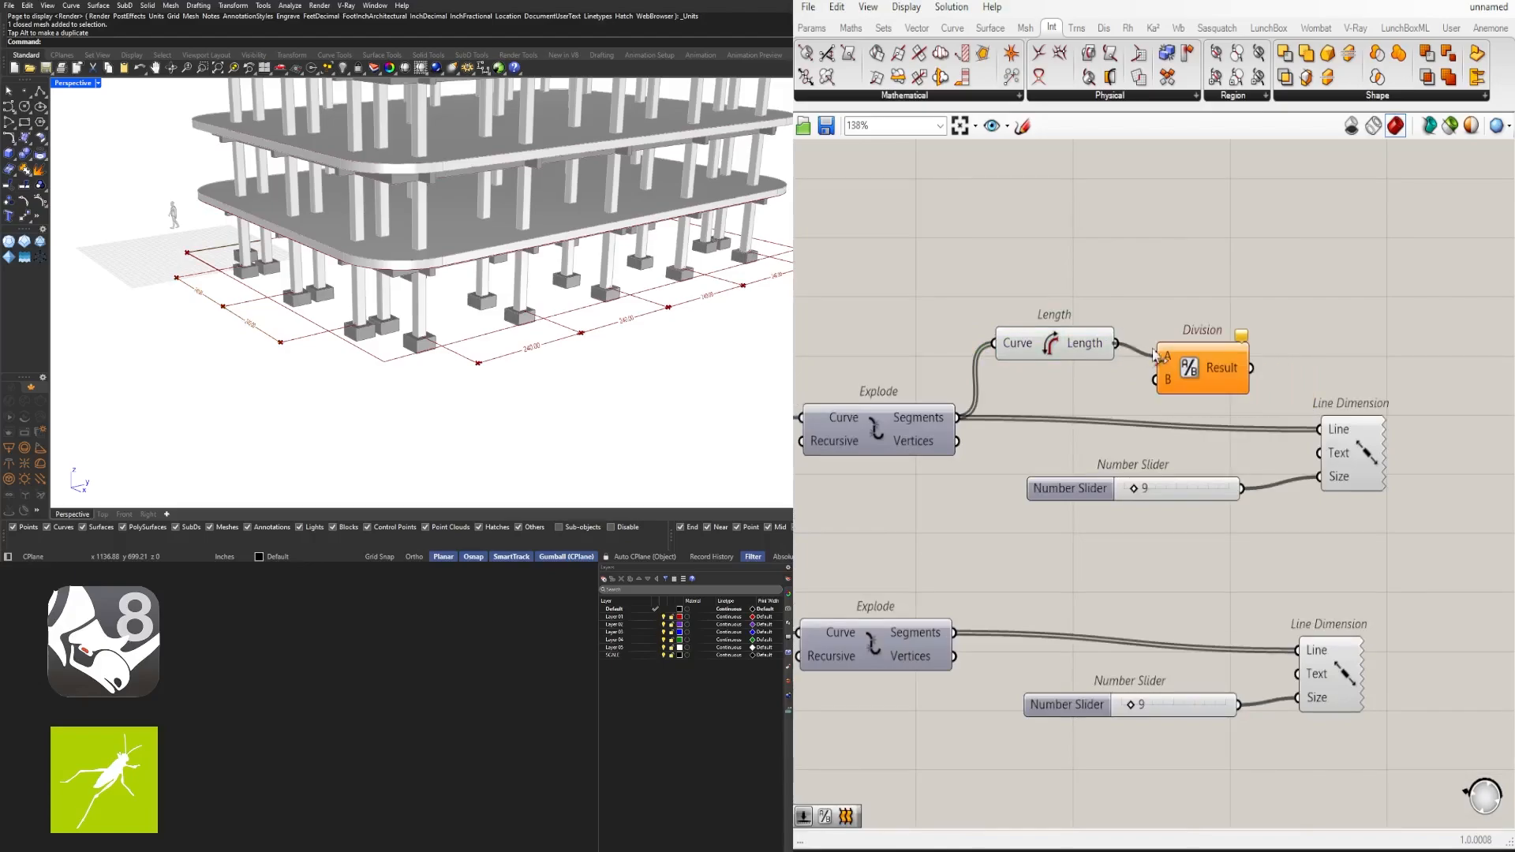
{"action": "left_click_drag", "start_coordinate": [1152, 349], "coordinate": [1155, 353]}
{"action": "left_click_drag", "start_coordinate": [1193, 375], "coordinate": [1176, 362]}
{"action": "mouse_move", "coordinate": [1205, 370]}
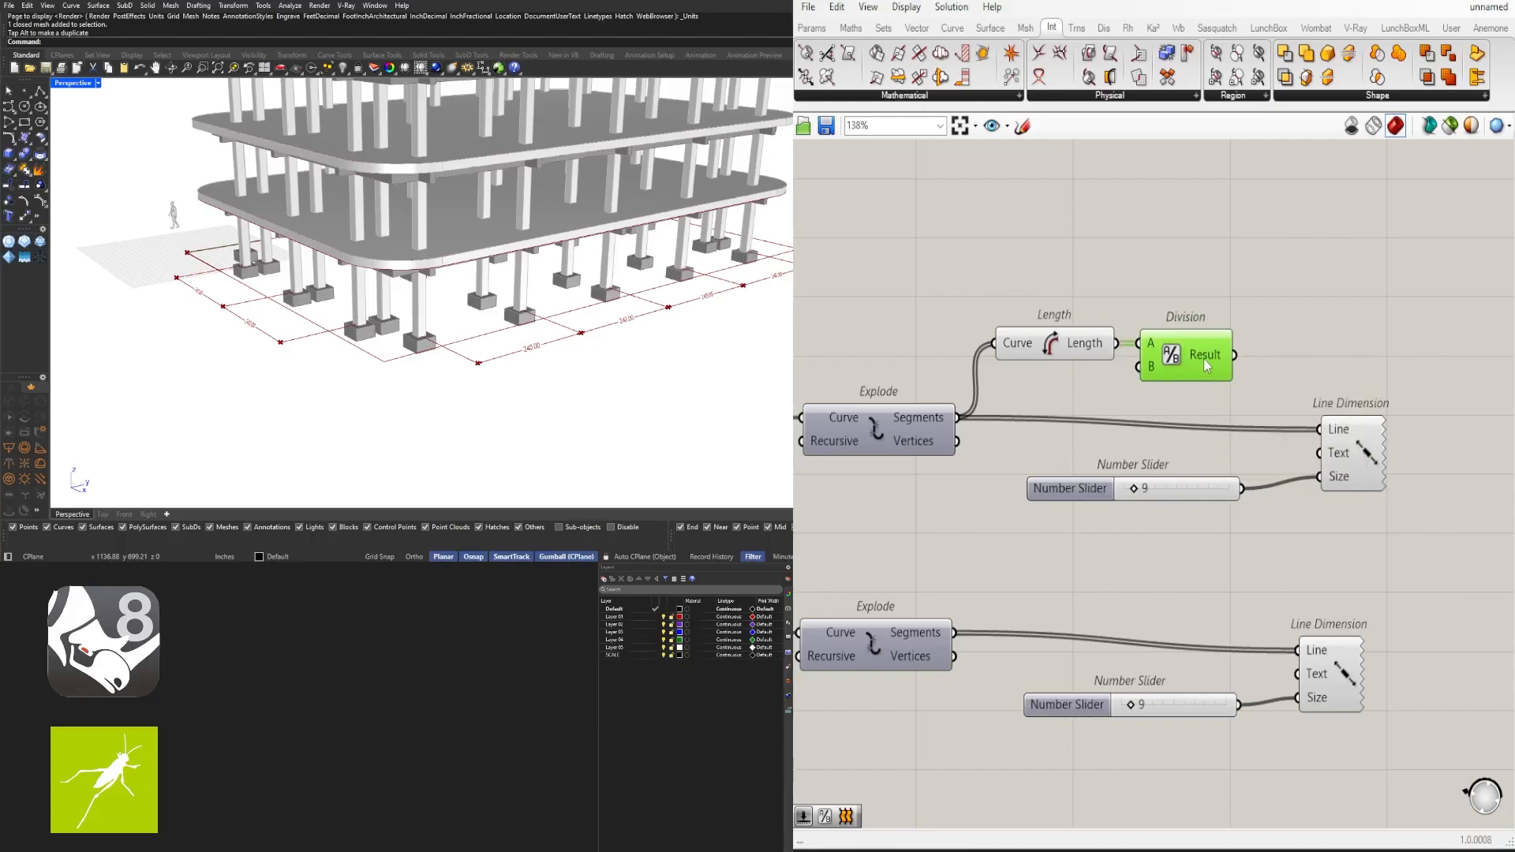
{"action": "right_click_drag", "start_coordinate": [1327, 369], "coordinate": [1248, 353]}
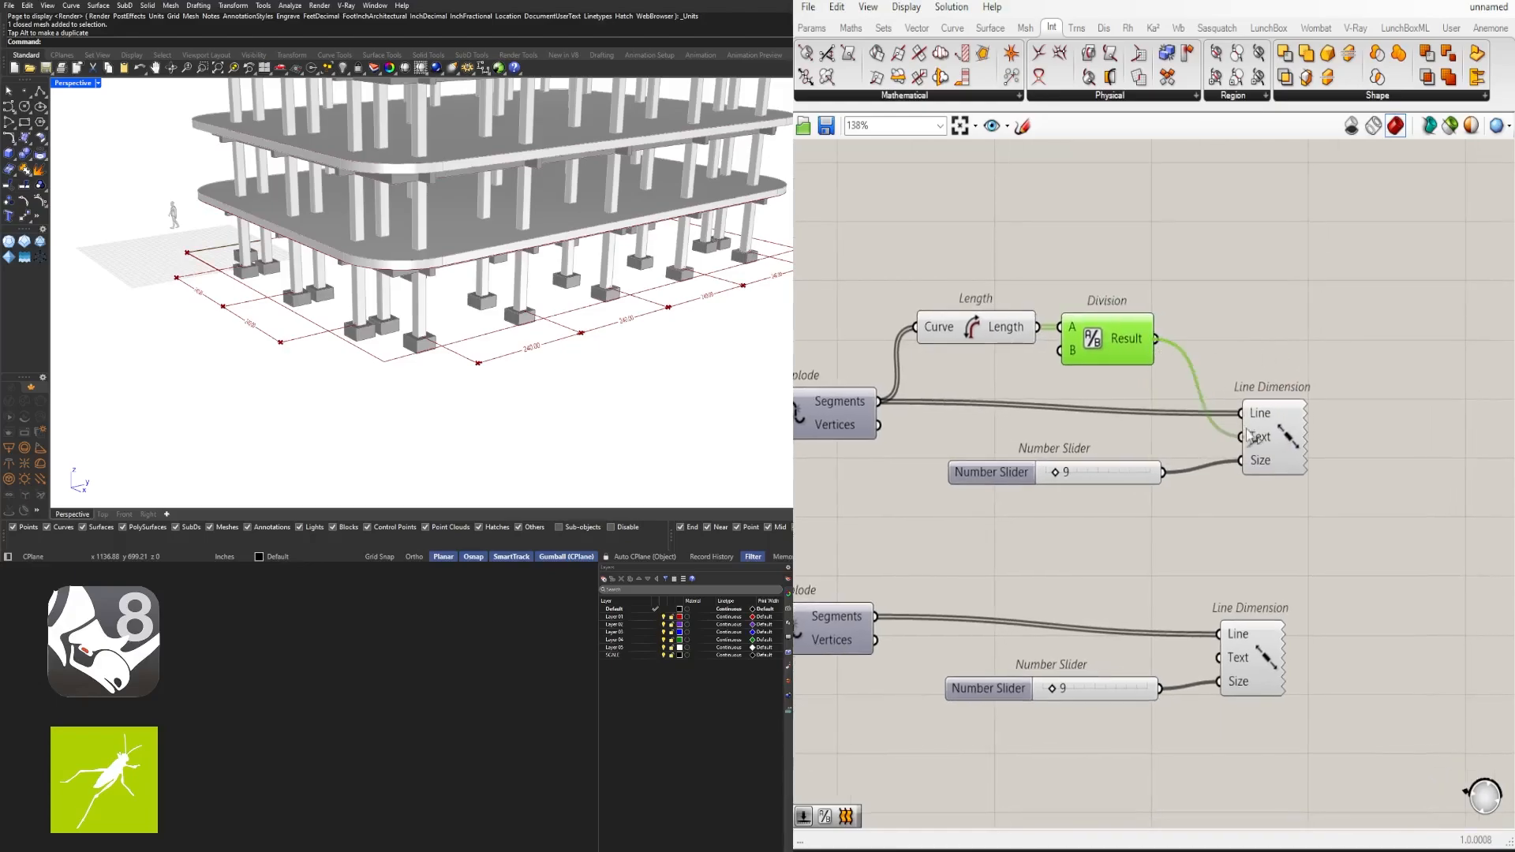
{"action": "scroll", "coordinate": [557, 308], "scroll_direction": "up", "scroll_amount": 10}
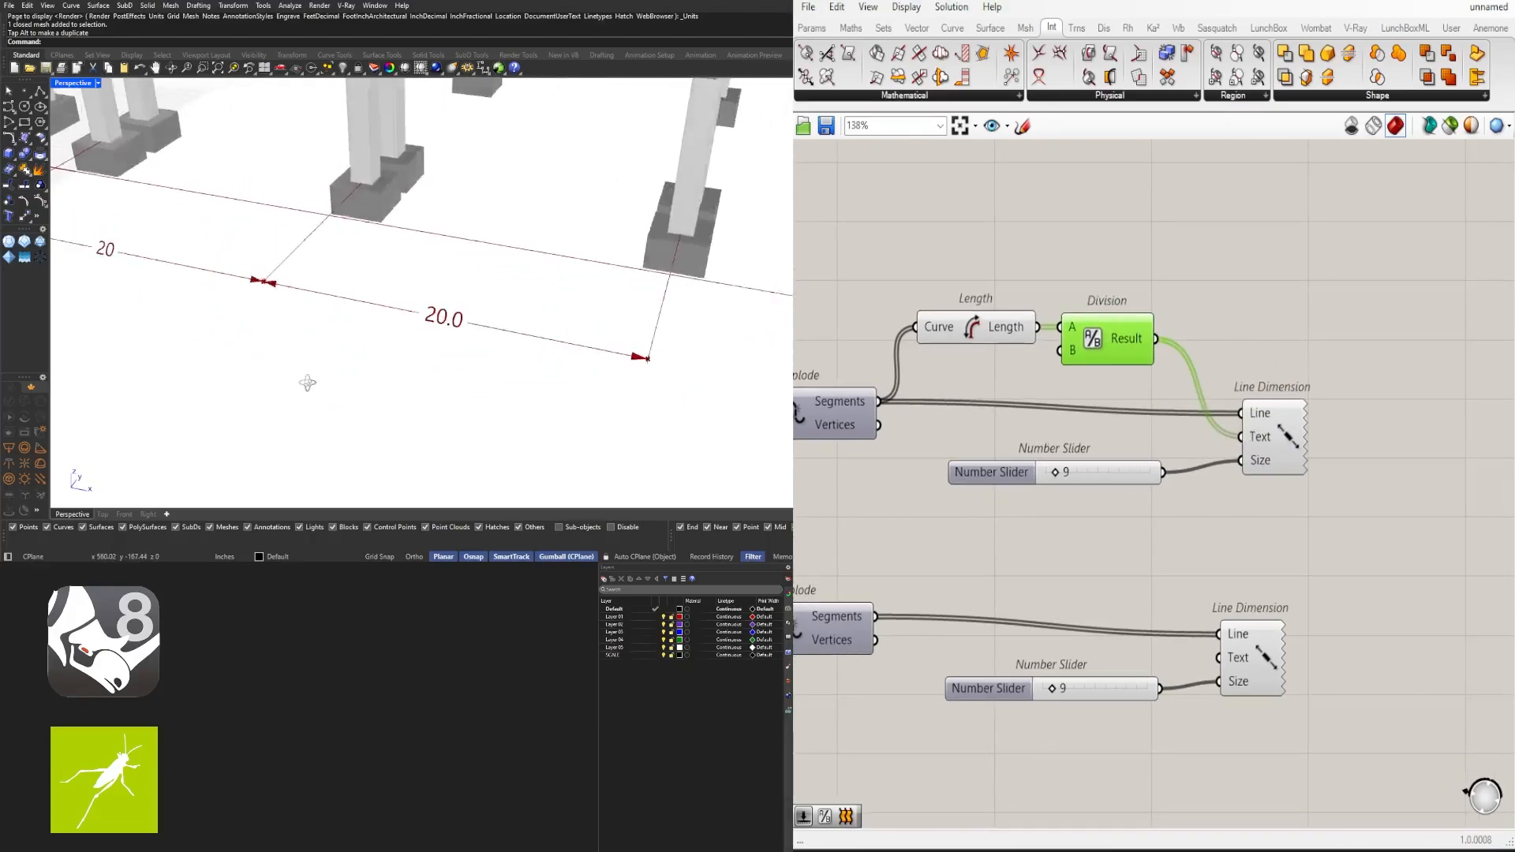
{"action": "scroll", "coordinate": [263, 351], "scroll_direction": "down", "scroll_amount": 3}
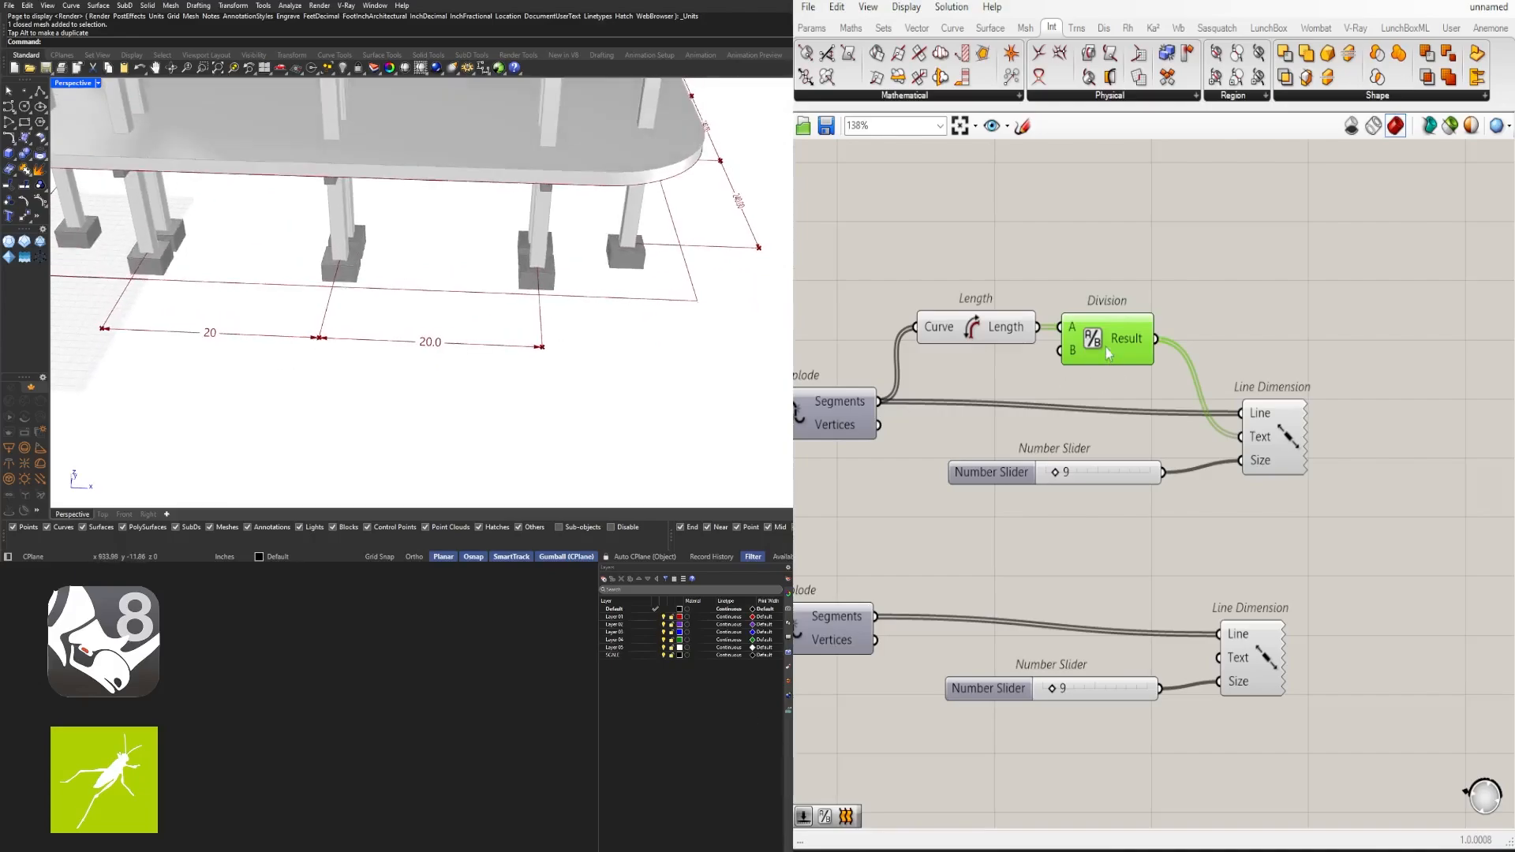
Shift the Division component slightly and move the first Line Dimension farther from it to space out the chain
{"action": "left_click_drag", "start_coordinate": [1106, 353], "coordinate": [1110, 354]}
{"action": "left_click", "coordinate": [1060, 267]}
{"action": "left_click", "coordinate": [968, 335]}
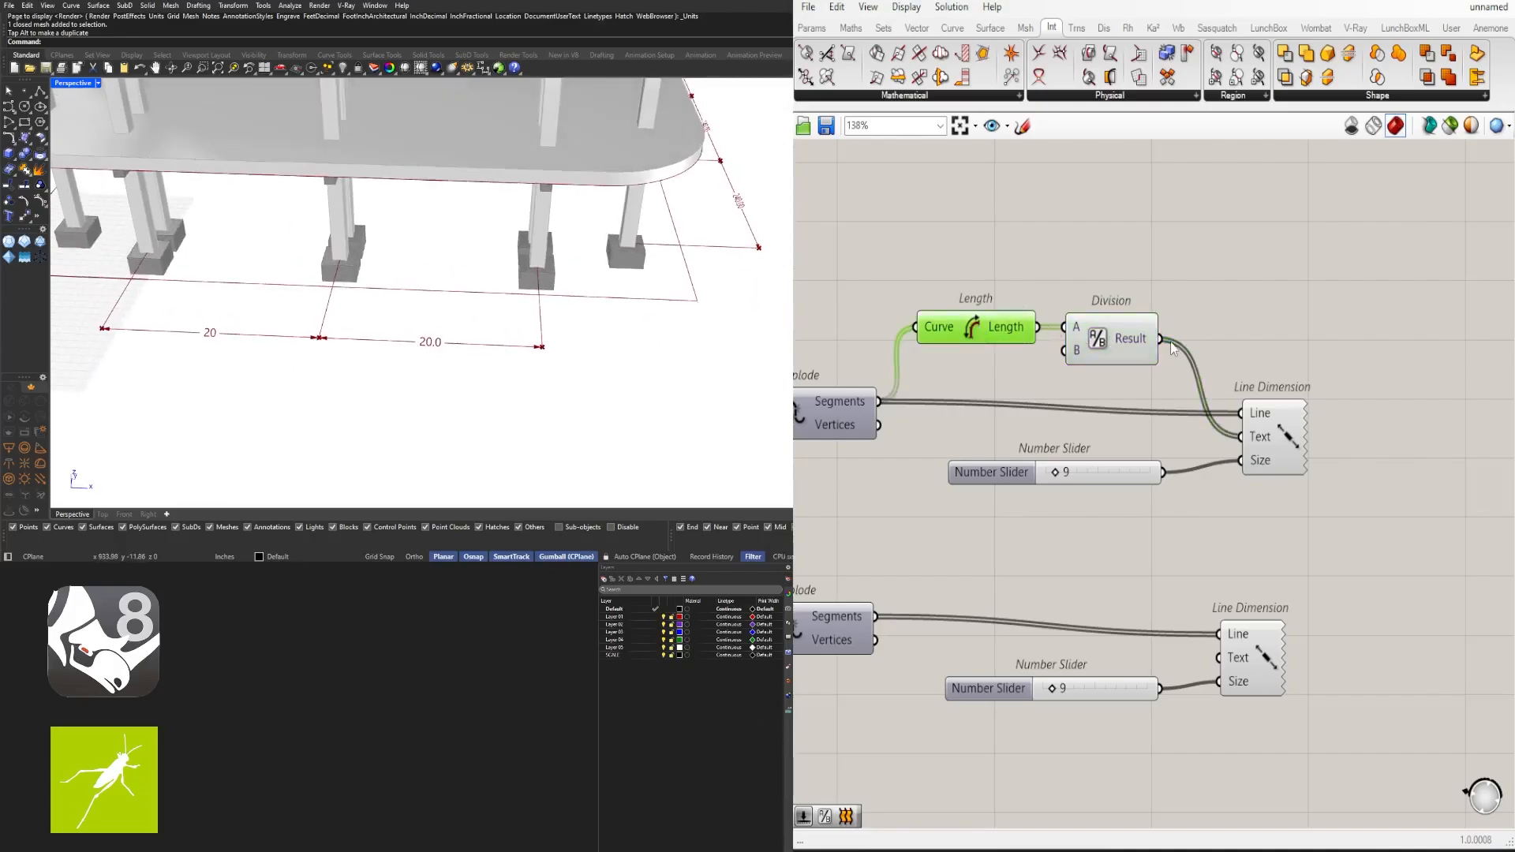
{"action": "left_click", "coordinate": [1103, 351]}
{"action": "scroll", "coordinate": [1114, 348], "scroll_direction": "down", "scroll_amount": 3}
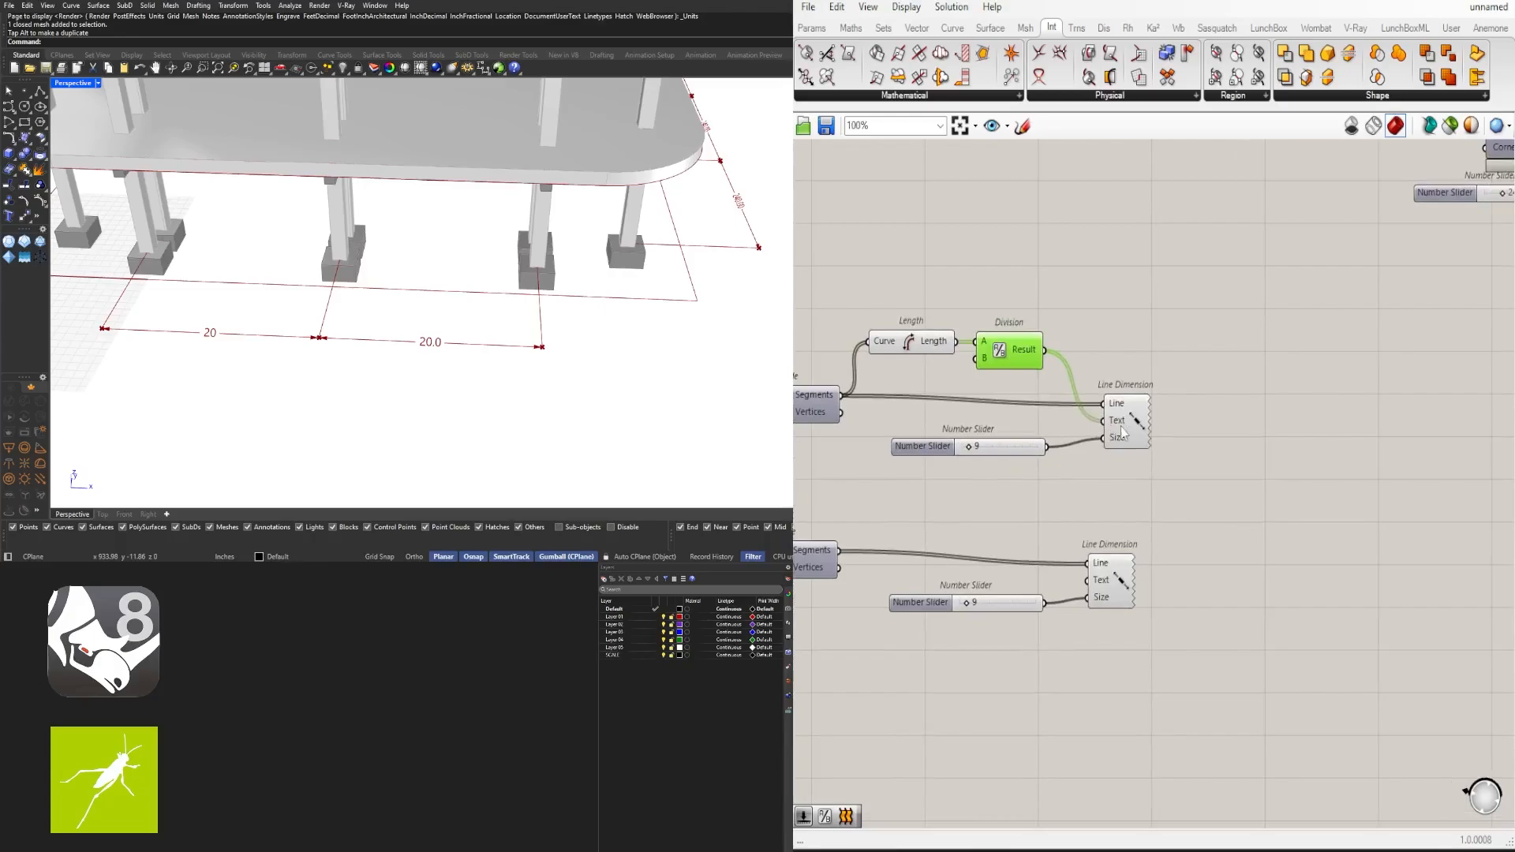
{"action": "left_click_drag", "start_coordinate": [1121, 427], "coordinate": [1181, 423]}
{"action": "left_click", "coordinate": [934, 408]}
Duplicate the Length and Division components into the second chain, between its Explode and Line Dimension
{"action": "right_click_drag", "start_coordinate": [931, 391], "coordinate": [1253, 321]}
{"action": "right_click_drag", "start_coordinate": [1363, 330], "coordinate": [1263, 301]}
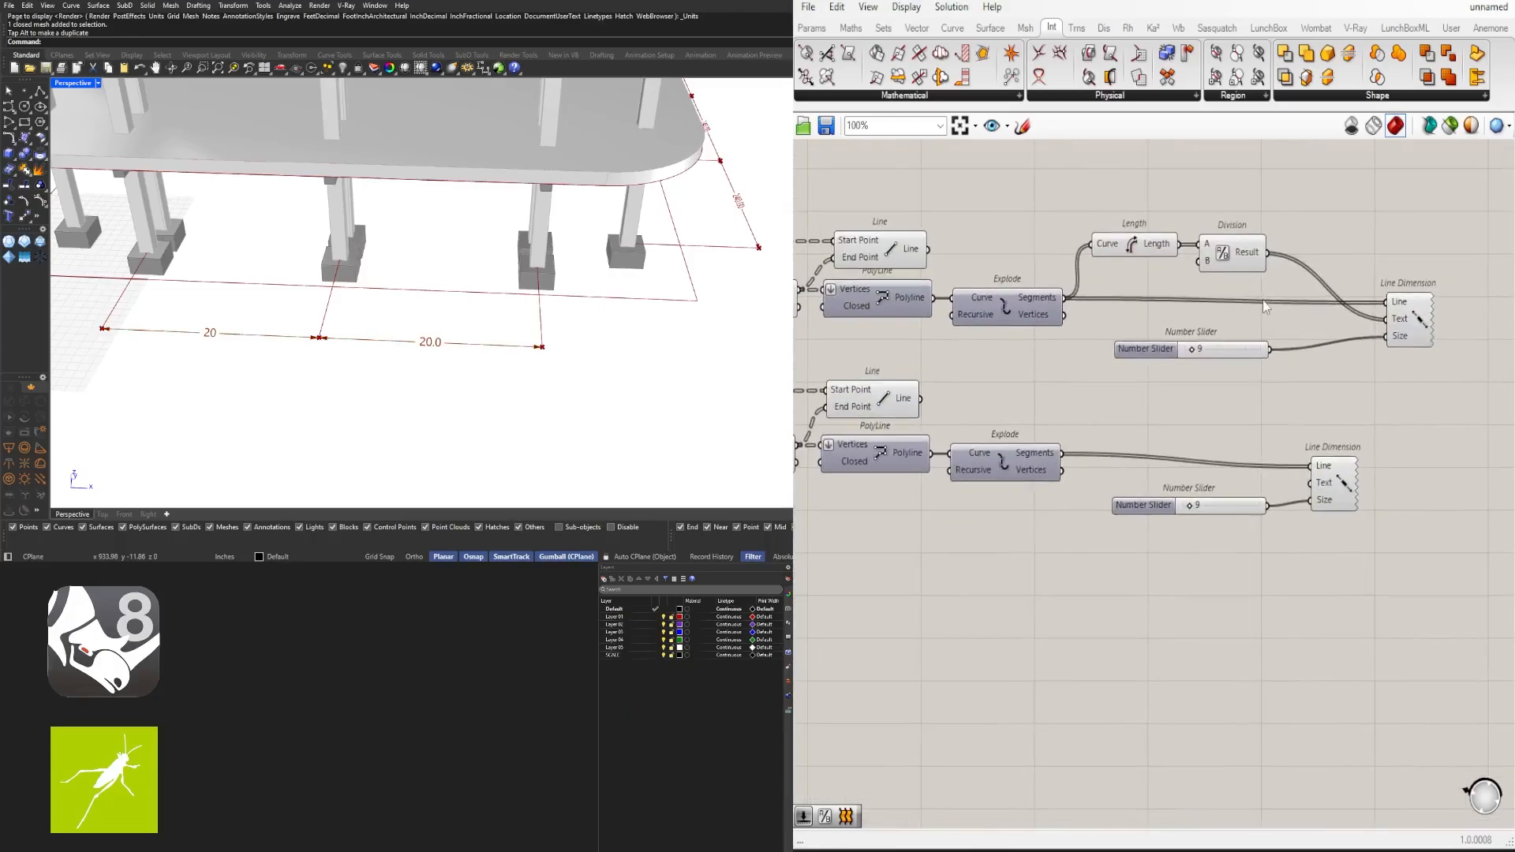
{"action": "left_click_drag", "start_coordinate": [1264, 307], "coordinate": [1099, 442]}
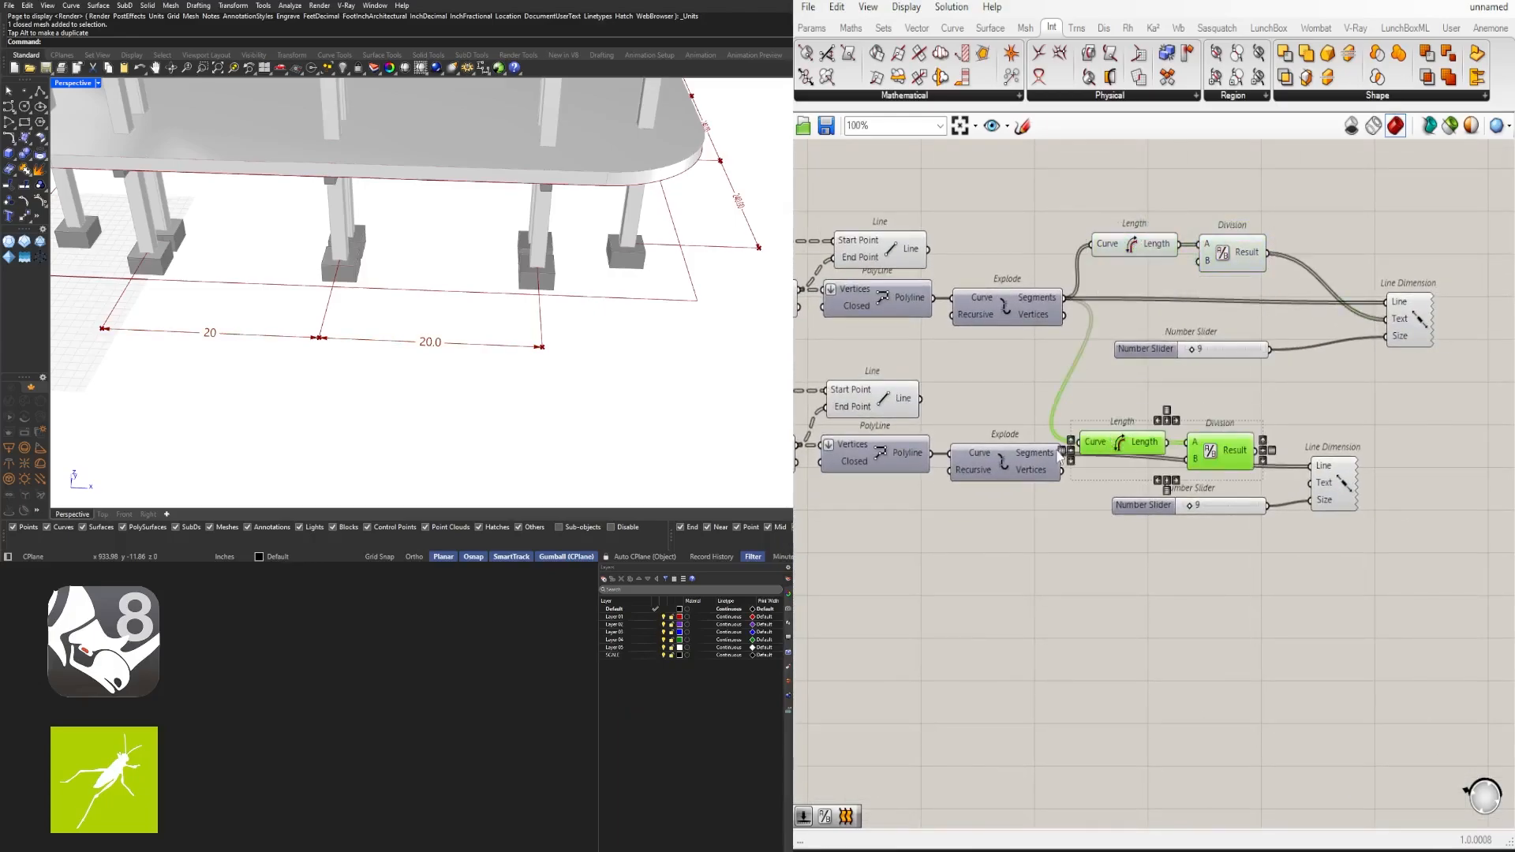
{"action": "scroll", "coordinate": [1198, 426], "scroll_direction": "up", "scroll_amount": 4}
{"action": "left_click", "coordinate": [1125, 354]}
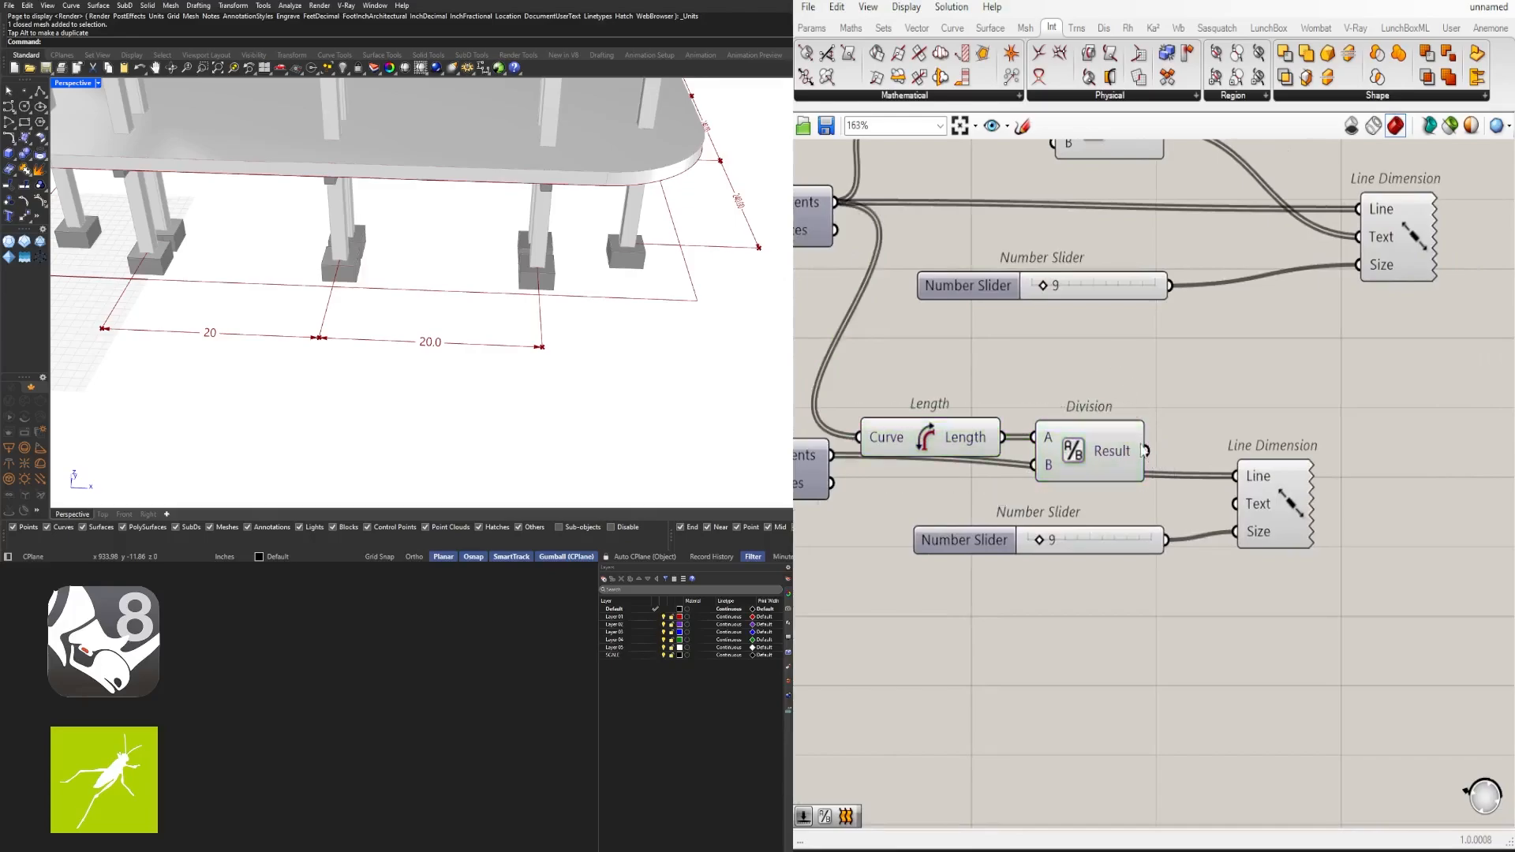
Wire the second Explode's Segments into the duplicated Length's Curve input, and the duplicated Division's Result into the second Line Dimension's Text
{"action": "left_click_drag", "start_coordinate": [830, 455], "coordinate": [859, 437]}
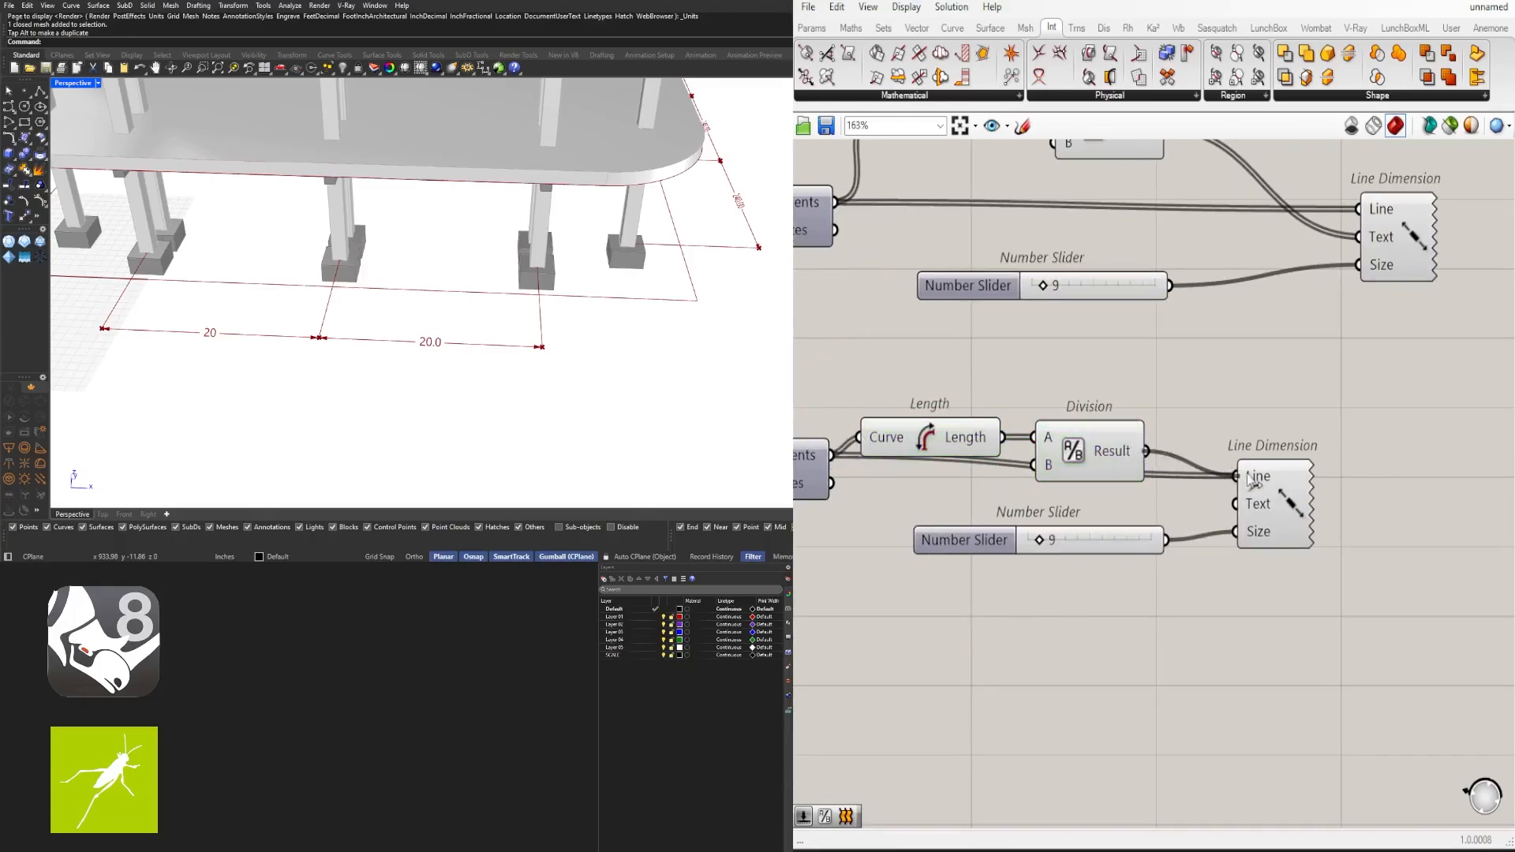
{"action": "left_click_drag", "start_coordinate": [1249, 479], "coordinate": [1247, 477]}
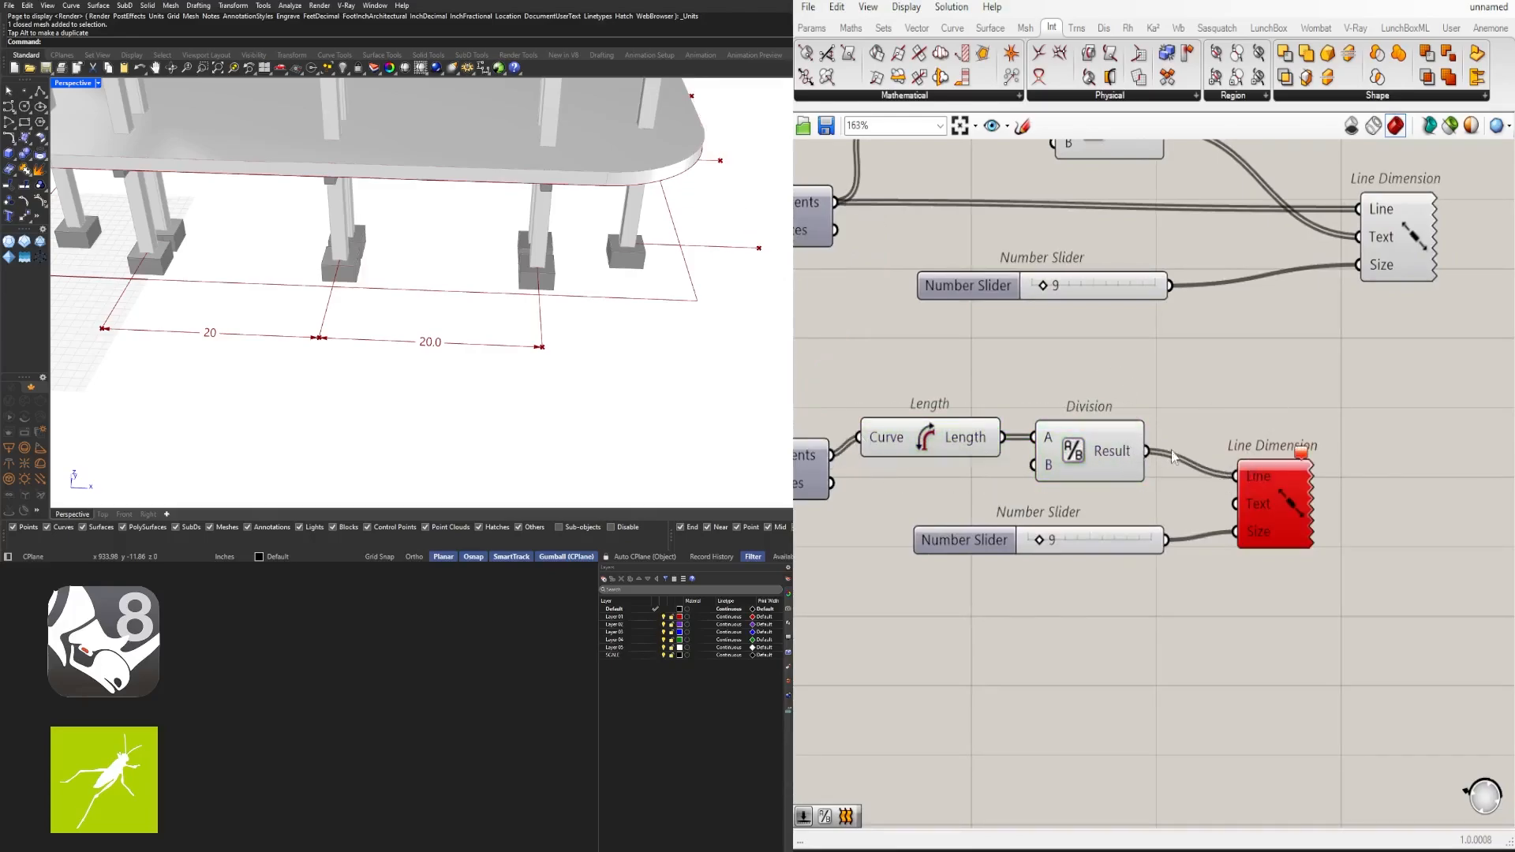
{"action": "key", "text": "ctrl+z"}
{"action": "left_click_drag", "start_coordinate": [1146, 452], "coordinate": [1245, 503]}
{"action": "left_click_drag", "start_coordinate": [1270, 497], "coordinate": [1277, 481]}
{"action": "left_click_drag", "start_coordinate": [1105, 364], "coordinate": [902, 476]}
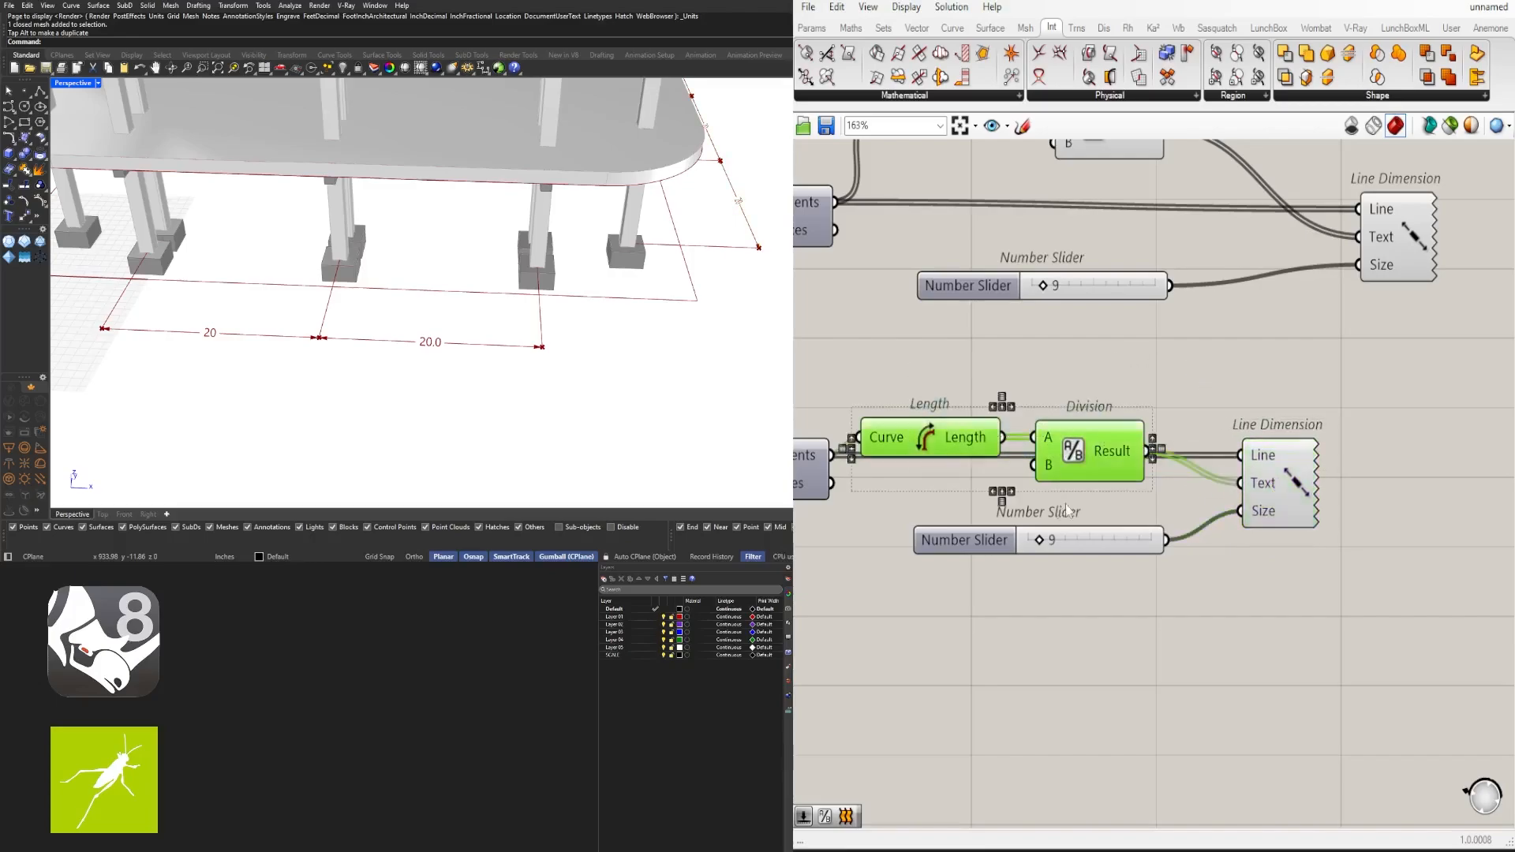
Move the second chain's Length and Division below the Segments wires and place its Number Slider beneath them
{"action": "left_click", "coordinate": [1008, 539], "text": "shift"}
{"action": "left_click_drag", "start_coordinate": [1091, 440], "coordinate": [1091, 509]}
{"action": "left_click", "coordinate": [1096, 406]}
{"action": "left_click_drag", "start_coordinate": [977, 598], "coordinate": [986, 588]}
{"action": "right_click_drag", "start_coordinate": [675, 349], "coordinate": [364, 315]}
{"action": "scroll", "coordinate": [509, 304], "scroll_direction": "down", "scroll_amount": 4}
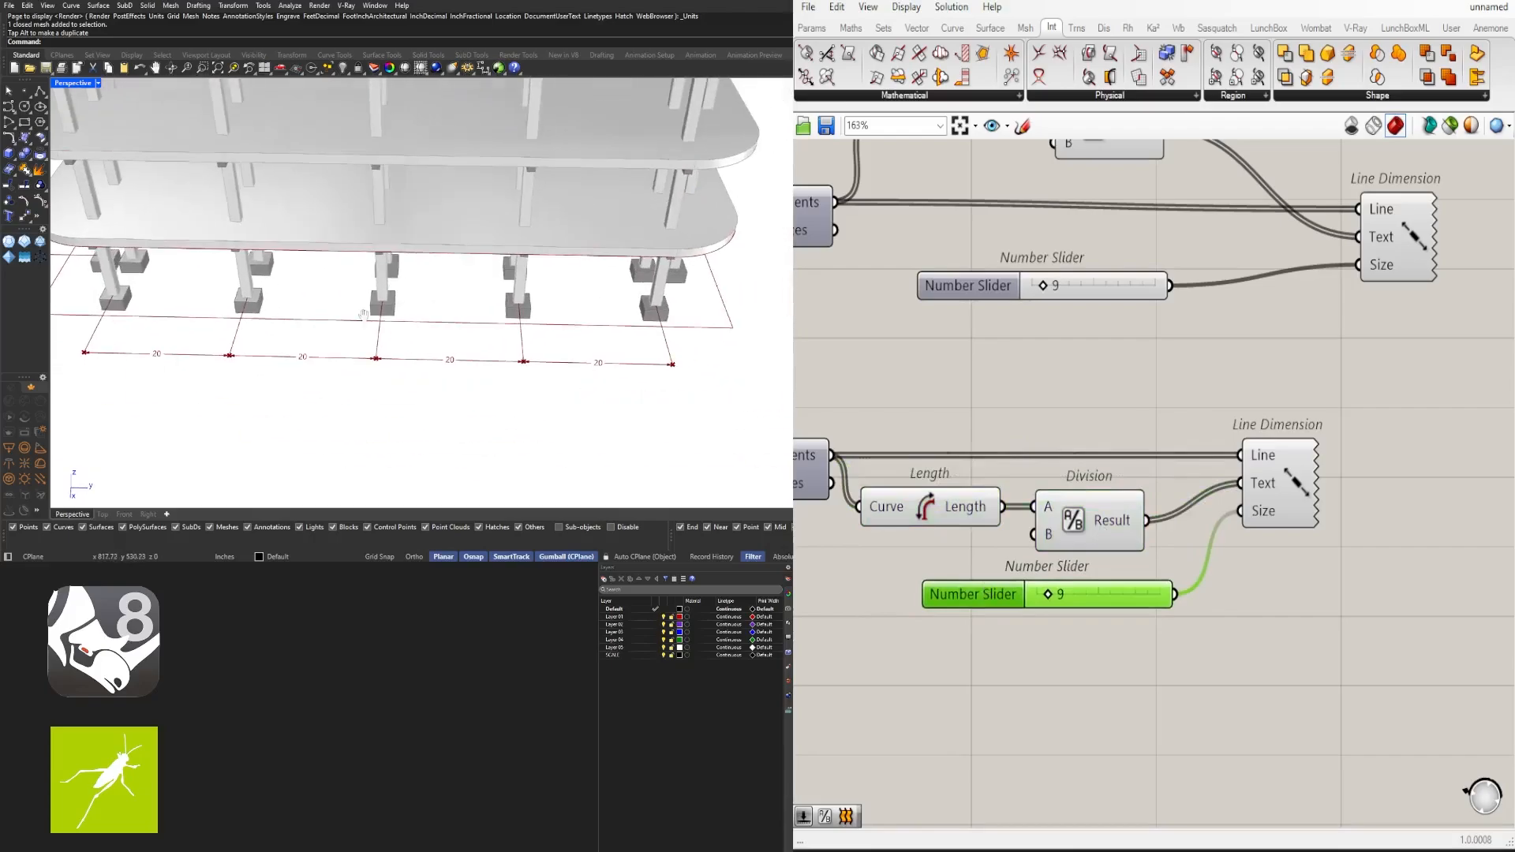
{"action": "scroll", "coordinate": [443, 343], "scroll_direction": "down", "scroll_amount": 6}
{"action": "right_click_drag", "start_coordinate": [444, 343], "coordinate": [513, 340]}
{"action": "scroll", "coordinate": [293, 331], "scroll_direction": "up", "scroll_amount": 6}
{"action": "right_click_drag", "start_coordinate": [256, 327], "coordinate": [330, 342], "text": "shift"}
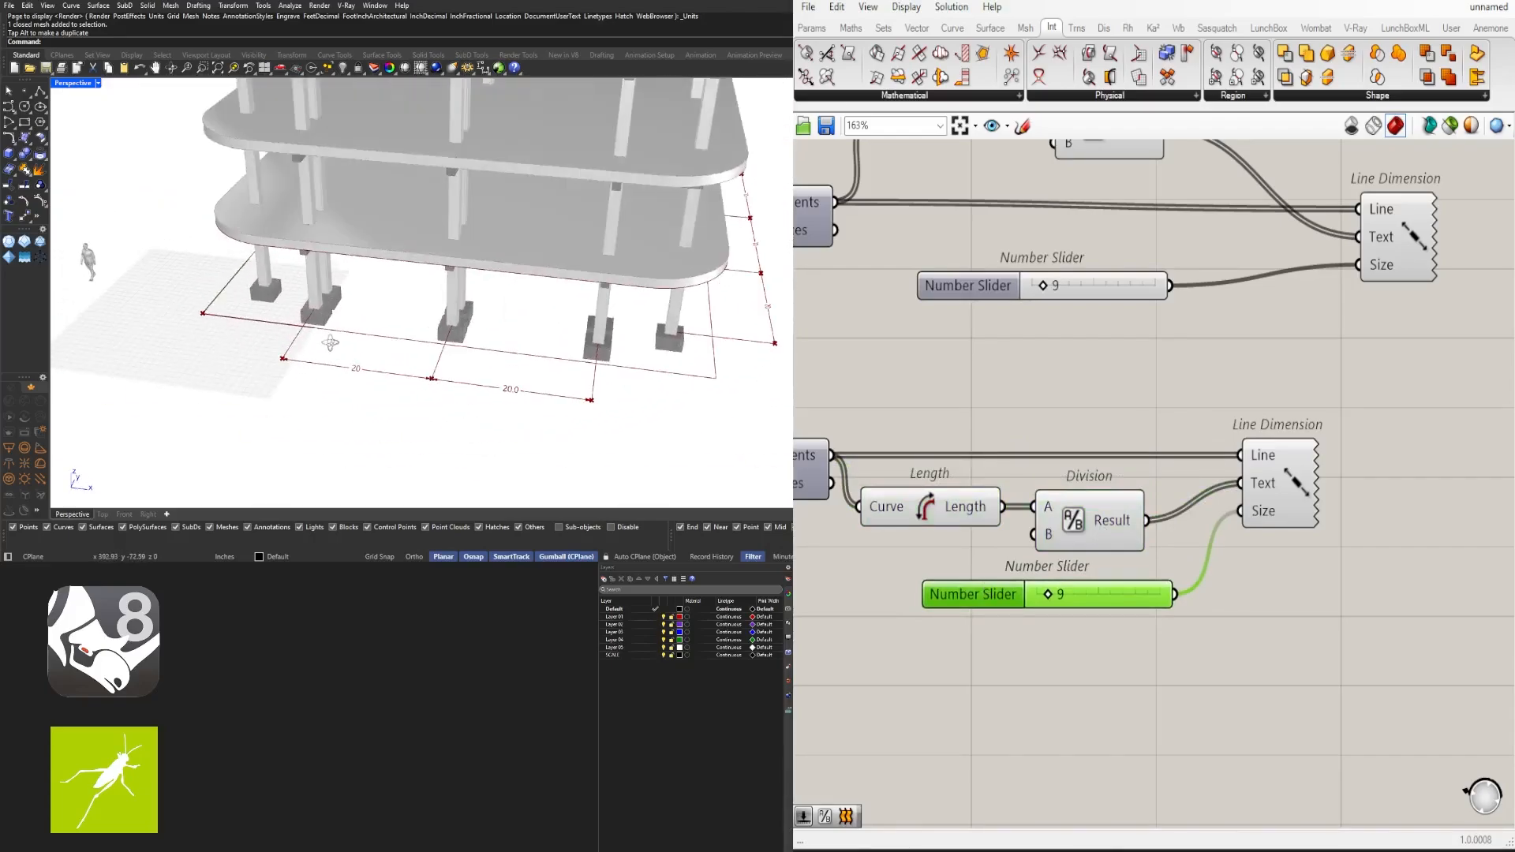
Nudge the second Line Dimension slightly farther from its Division component
{"action": "left_click", "coordinate": [1295, 611]}
{"action": "left_click_drag", "start_coordinate": [1263, 499], "coordinate": [1268, 501]}
{"action": "left_click_drag", "start_coordinate": [1107, 669], "coordinate": [966, 471]}
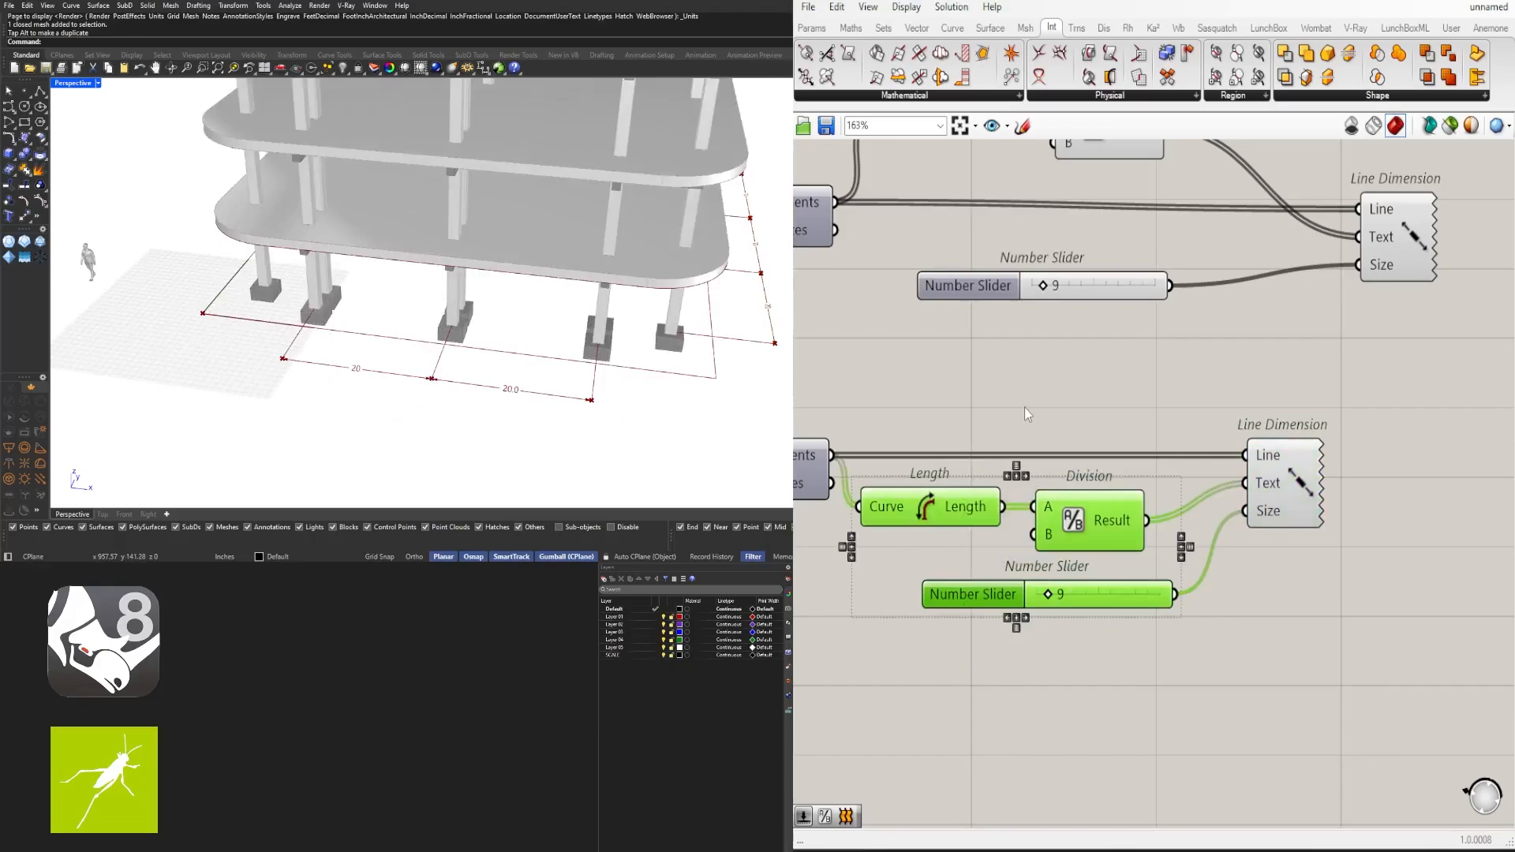
{"action": "scroll", "coordinate": [1133, 380], "scroll_direction": "down", "scroll_amount": 2}
{"action": "right_click_drag", "start_coordinate": [1139, 375], "coordinate": [1105, 487]}
Select both Line Dimension components and examine the highlighted dimensions along the two sides of the footings
{"action": "left_click", "coordinate": [1206, 563]}
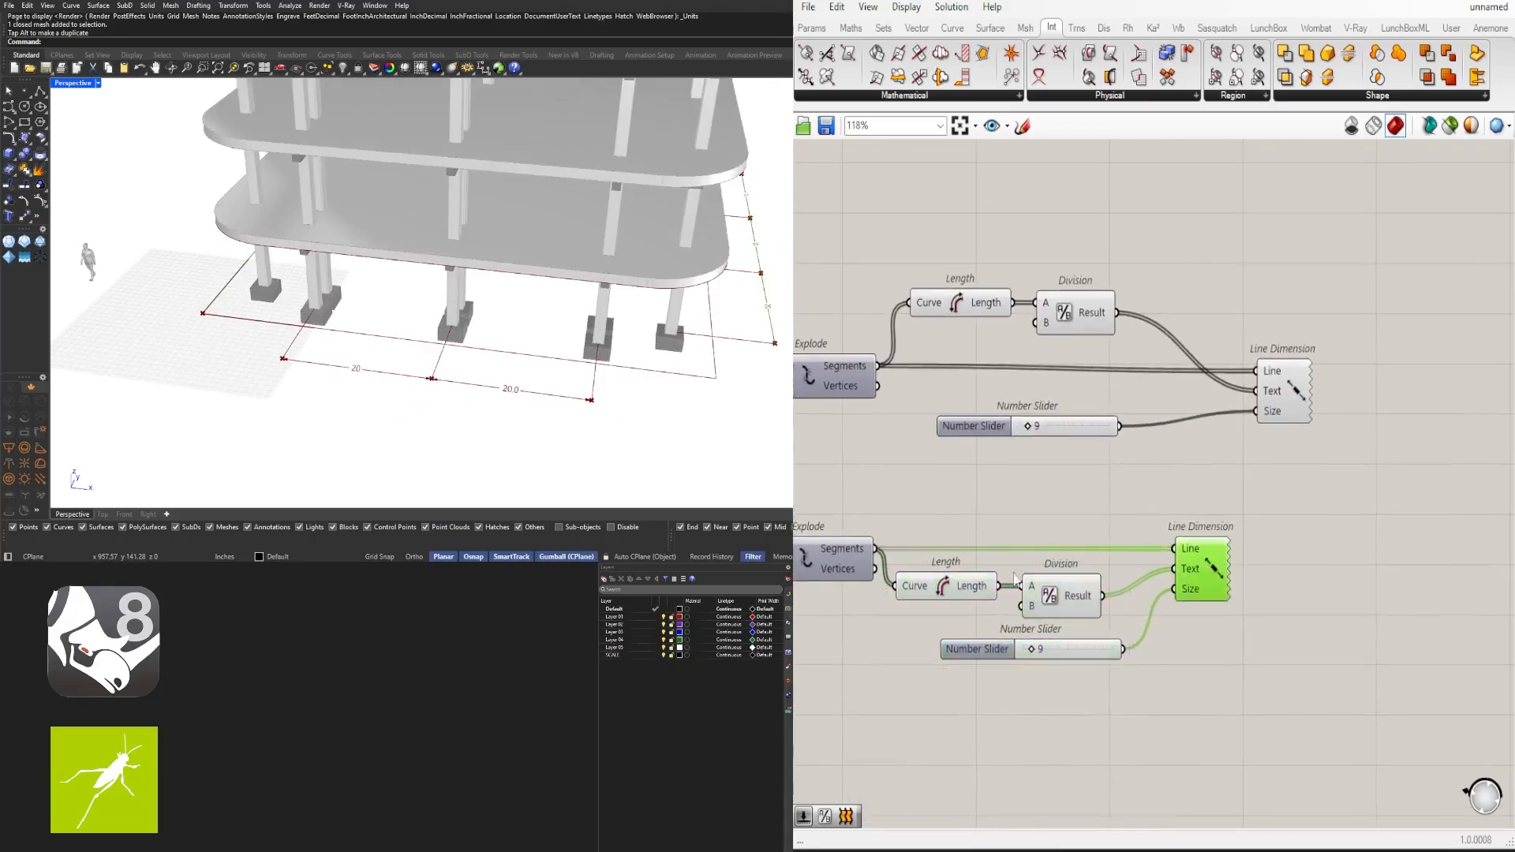
{"action": "right_click_drag", "start_coordinate": [495, 341], "coordinate": [355, 328]}
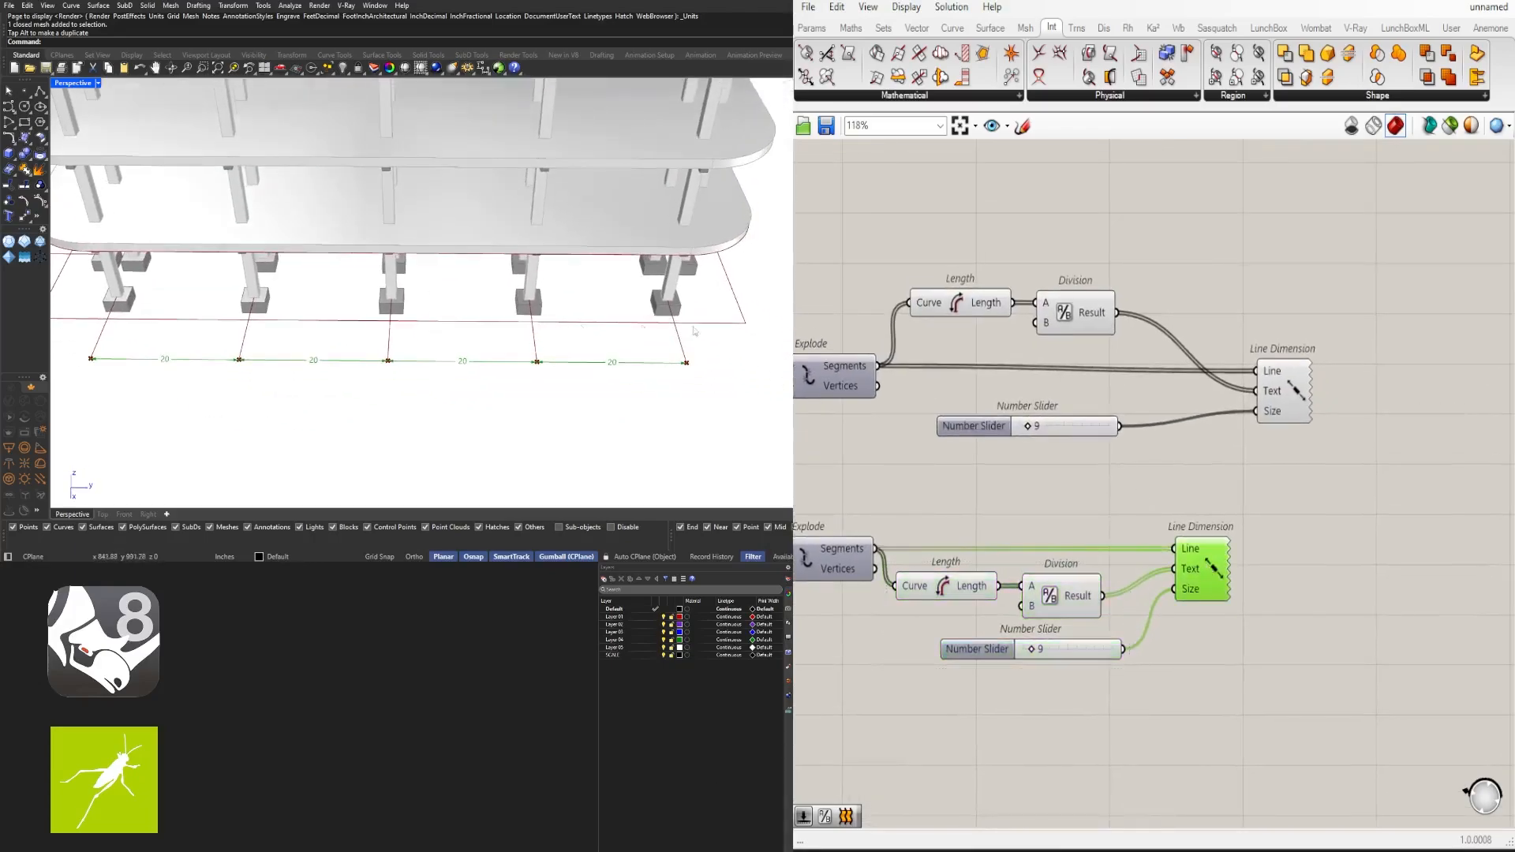
{"action": "left_click", "coordinate": [1296, 391], "text": "shift"}
{"action": "right_click_drag", "start_coordinate": [287, 286], "coordinate": [338, 304]}
{"action": "scroll", "coordinate": [199, 403], "scroll_direction": "up", "scroll_amount": 5}
{"action": "scroll", "coordinate": [243, 397], "scroll_direction": "down", "scroll_amount": 4}
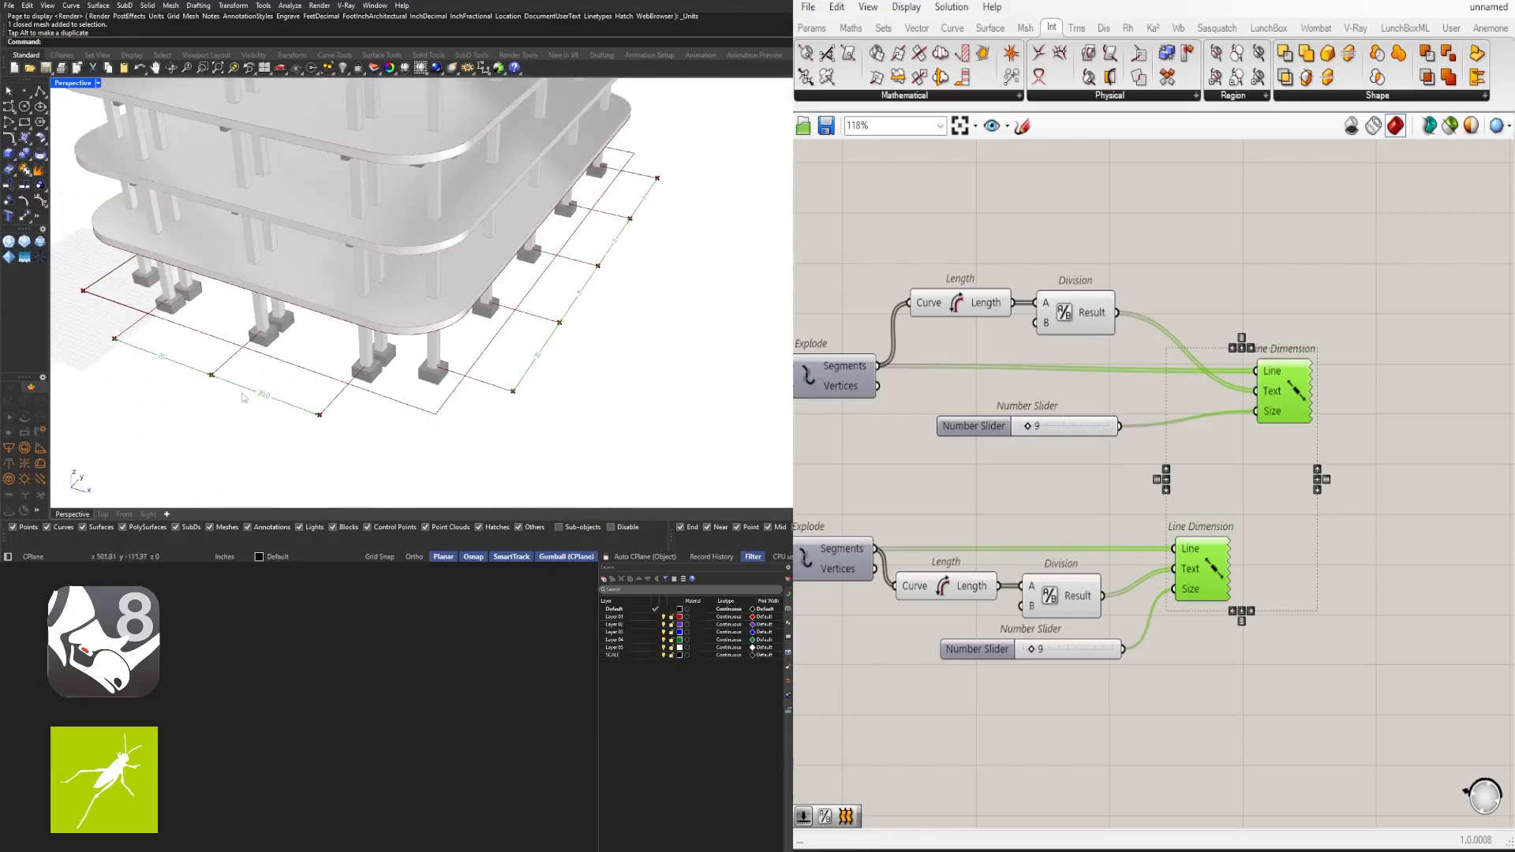
{"action": "left_click", "coordinate": [1333, 243]}
Set the first chain's size slider to 23 and wire it into the second Line Dimension's Size input
{"action": "scroll", "coordinate": [1043, 386], "scroll_direction": "up", "scroll_amount": 5}
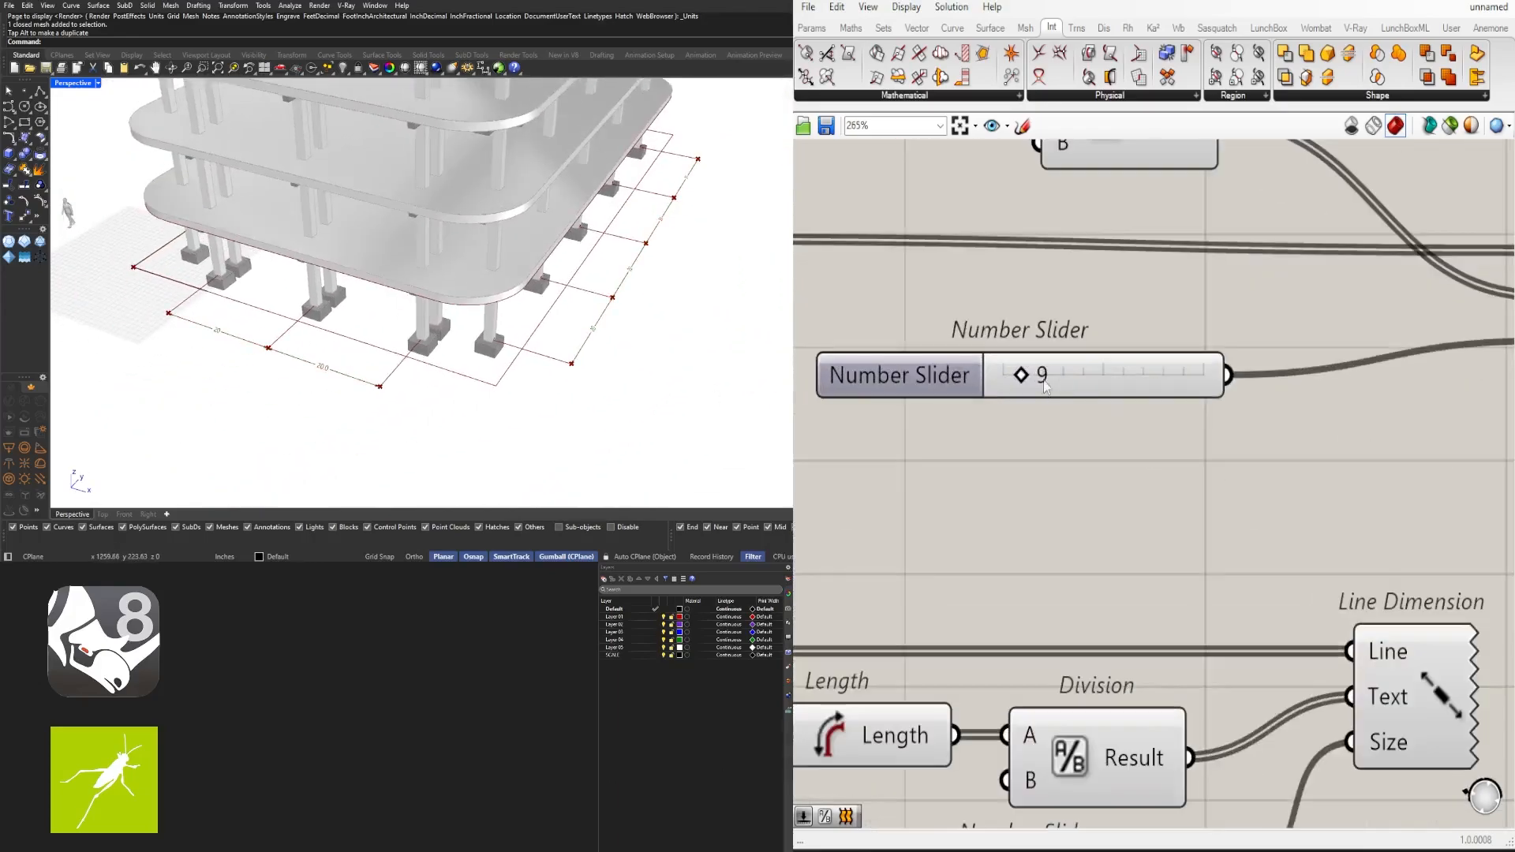
{"action": "mouse_move", "coordinate": [1042, 374]}
{"action": "left_mouse_down"}
{"action": "mouse_move", "coordinate": [1057, 376]}
{"action": "mouse_move", "coordinate": [1034, 389]}
{"action": "left_mouse_up"}
{"action": "scroll", "coordinate": [1084, 403], "scroll_direction": "down", "scroll_amount": 5}
{"action": "left_click_drag", "start_coordinate": [1181, 552], "coordinate": [1203, 562]}
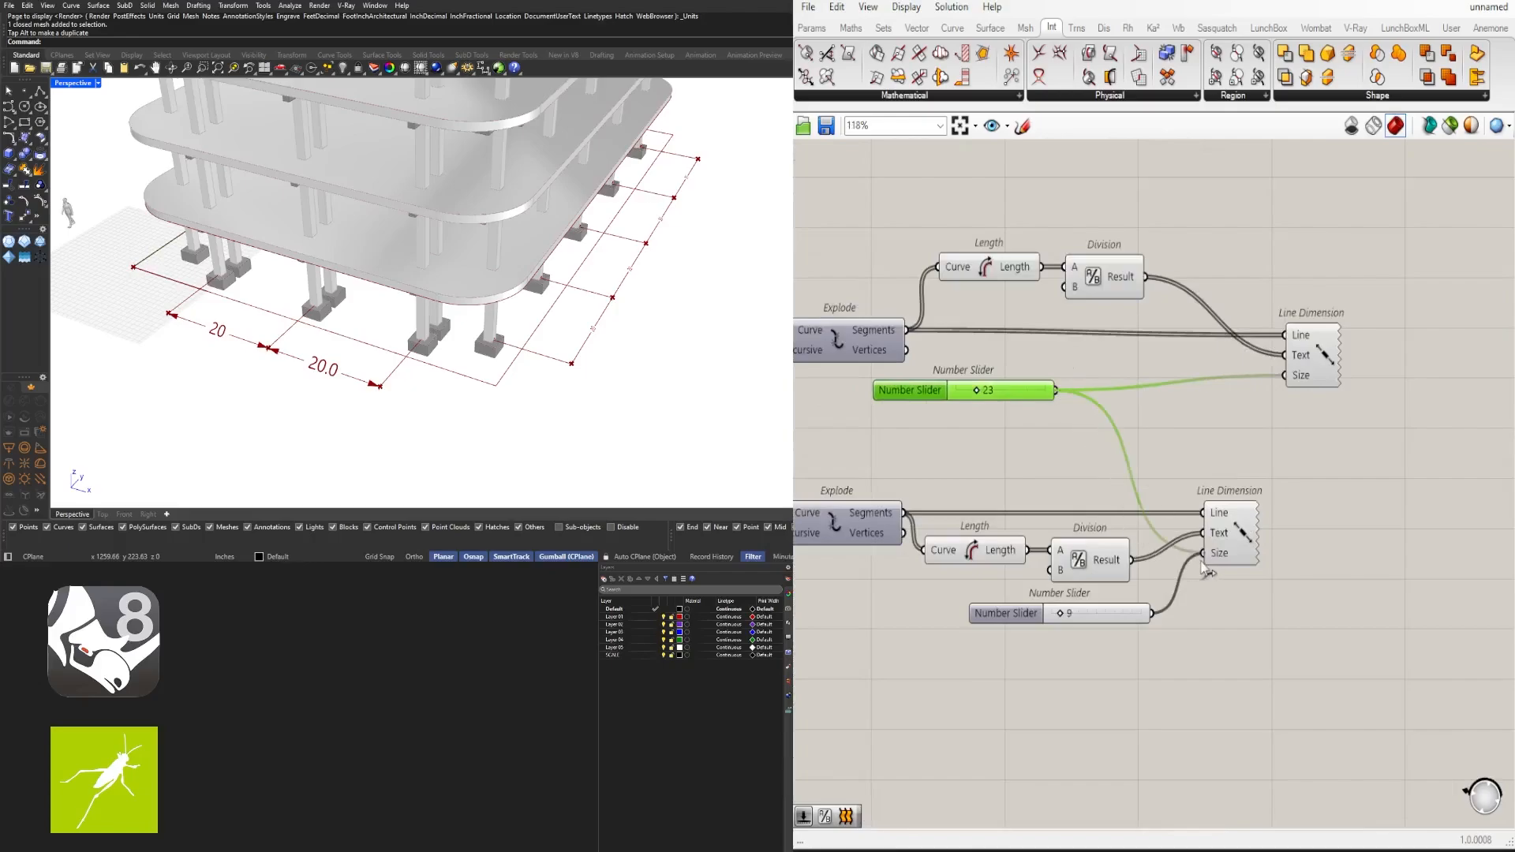
Set the shared dimension size slider to 15
{"action": "scroll", "coordinate": [986, 383], "scroll_direction": "up", "scroll_amount": 7}
{"action": "left_click_drag", "start_coordinate": [998, 372], "coordinate": [979, 372]}
{"action": "left_click", "coordinate": [975, 504]}
{"action": "scroll", "coordinate": [978, 544], "scroll_direction": "down", "scroll_amount": 4}
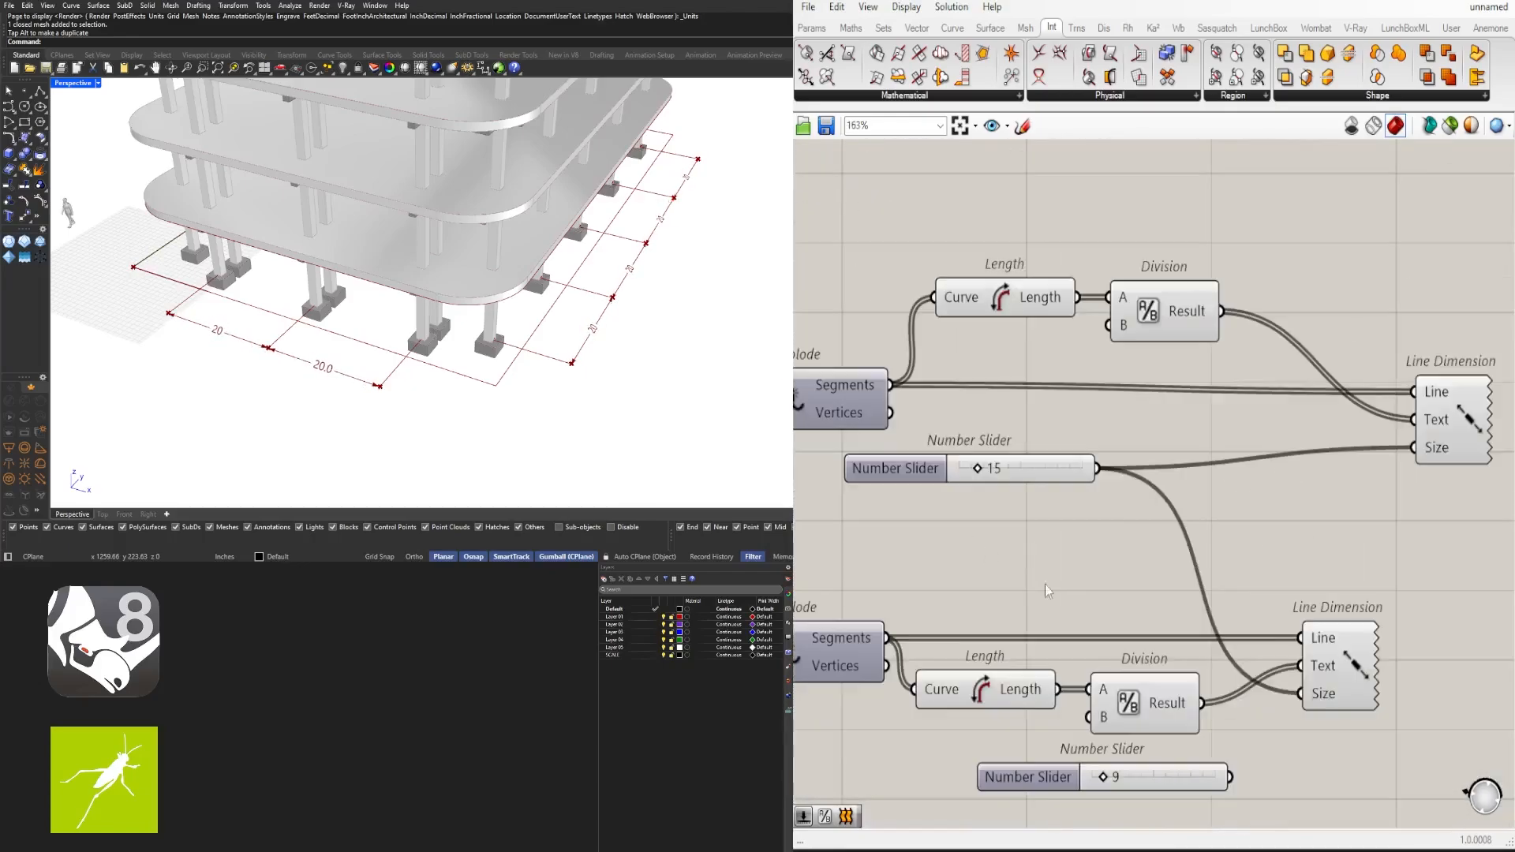
Delete the disconnected Number Slider below the second chain
{"action": "right_click_drag", "start_coordinate": [1046, 586], "coordinate": [1079, 456]}
{"action": "scroll", "coordinate": [1183, 655], "scroll_direction": "down", "scroll_amount": 1}
{"action": "left_click", "coordinate": [1107, 641]}
{"action": "scroll", "coordinate": [1114, 544], "scroll_direction": "down", "scroll_amount": 1}
{"action": "key", "text": "Delete"}
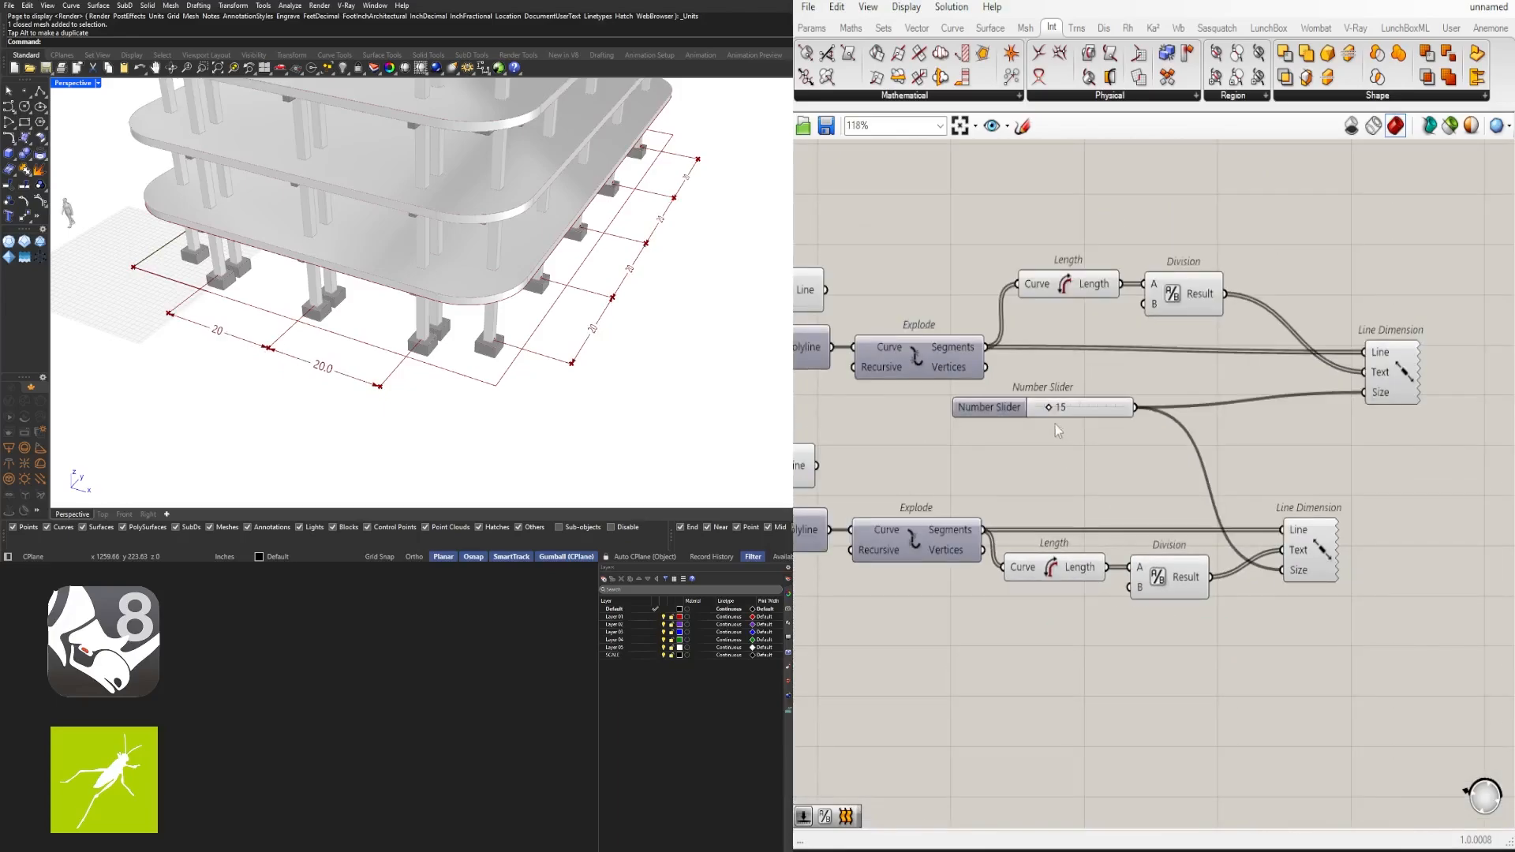
Move the shared size slider closer to the first Line Dimension, level with its Size input
{"action": "left_click_drag", "start_coordinate": [1054, 412], "coordinate": [1103, 396]}
{"action": "left_click", "coordinate": [1187, 491]}
{"action": "scroll", "coordinate": [1186, 491], "scroll_direction": "down", "scroll_amount": 4}
{"action": "right_click_drag", "start_coordinate": [1271, 551], "coordinate": [1214, 553]}
{"action": "scroll", "coordinate": [1244, 442], "scroll_direction": "up", "scroll_amount": 3}
{"action": "scroll", "coordinate": [1409, 556], "scroll_direction": "down", "scroll_amount": 2}
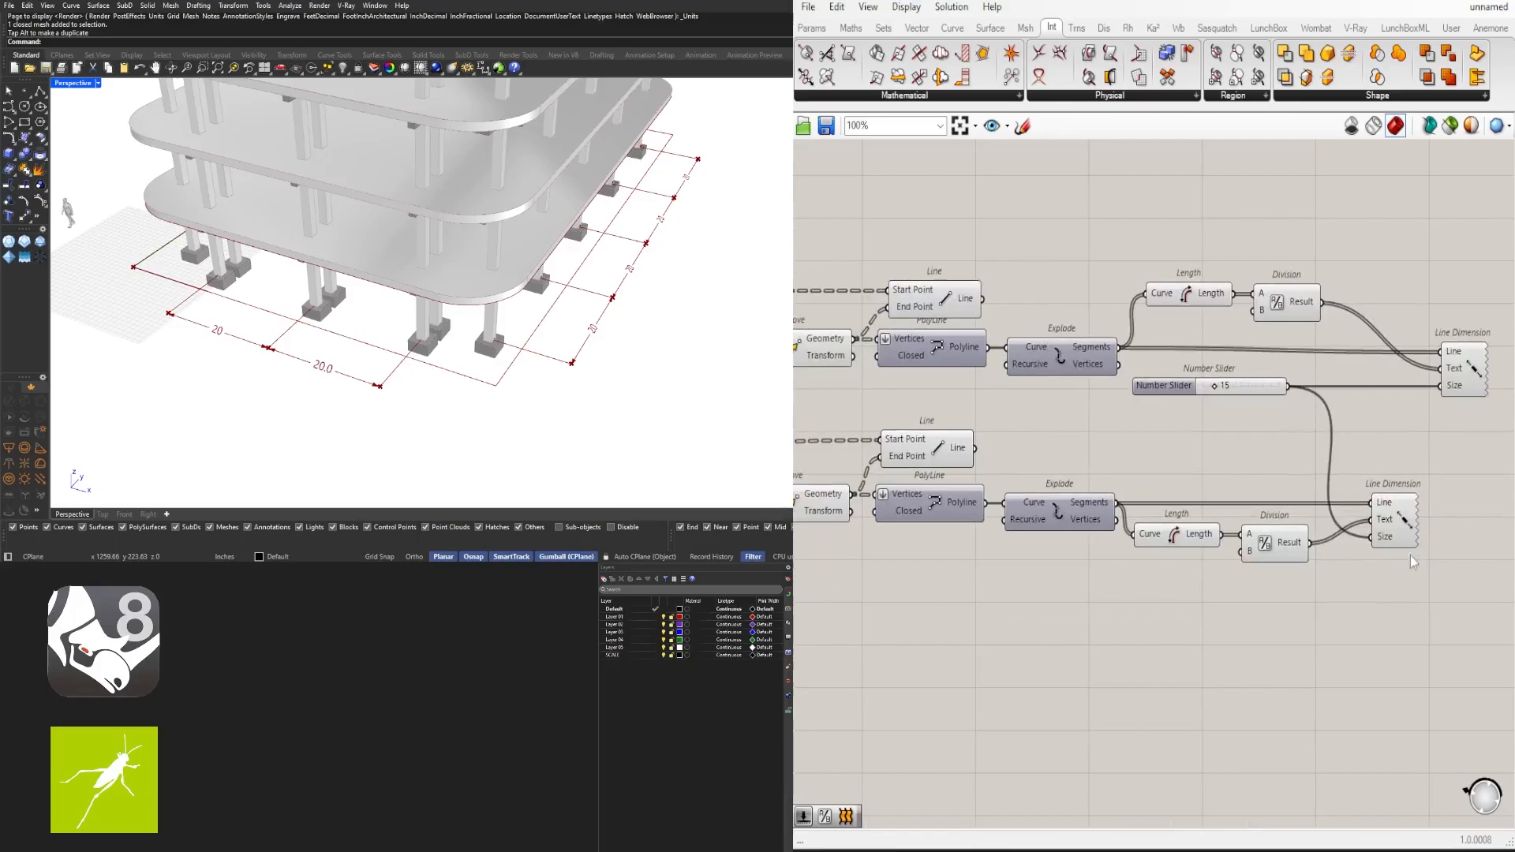
Align the ends of the two dimension chains and place the shared size slider midway between them
{"action": "left_click_drag", "start_coordinate": [1438, 590], "coordinate": [1224, 540]}
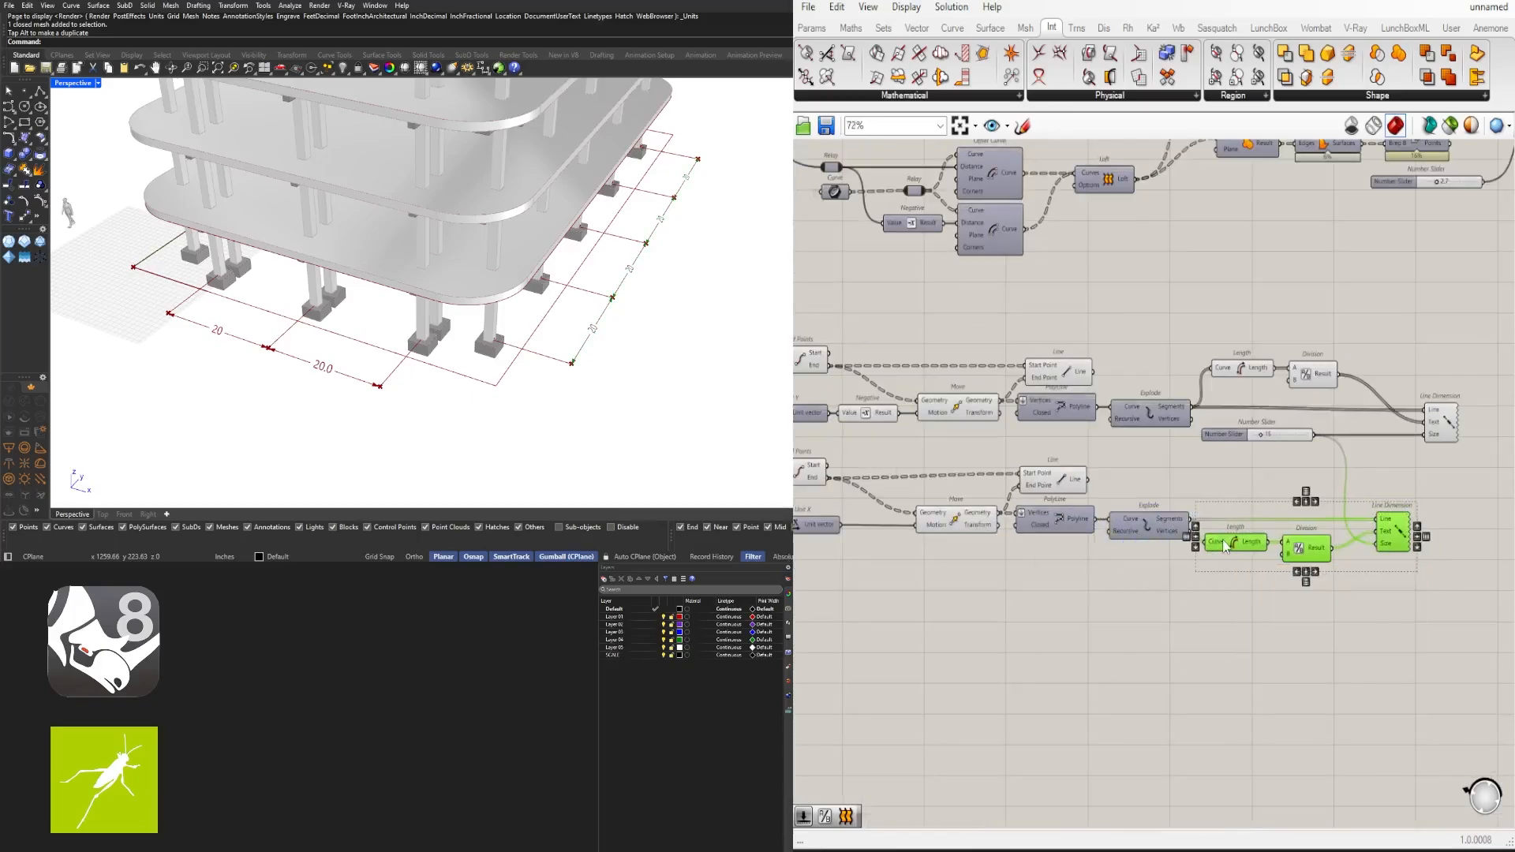
{"action": "left_click", "coordinate": [1474, 442]}
{"action": "left_click_drag", "start_coordinate": [1450, 418], "coordinate": [1240, 392]}
{"action": "left_click", "coordinate": [1382, 379]}
{"action": "scroll", "coordinate": [1236, 348], "scroll_direction": "up", "scroll_amount": 3}
{"action": "left_click", "coordinate": [1238, 351]}
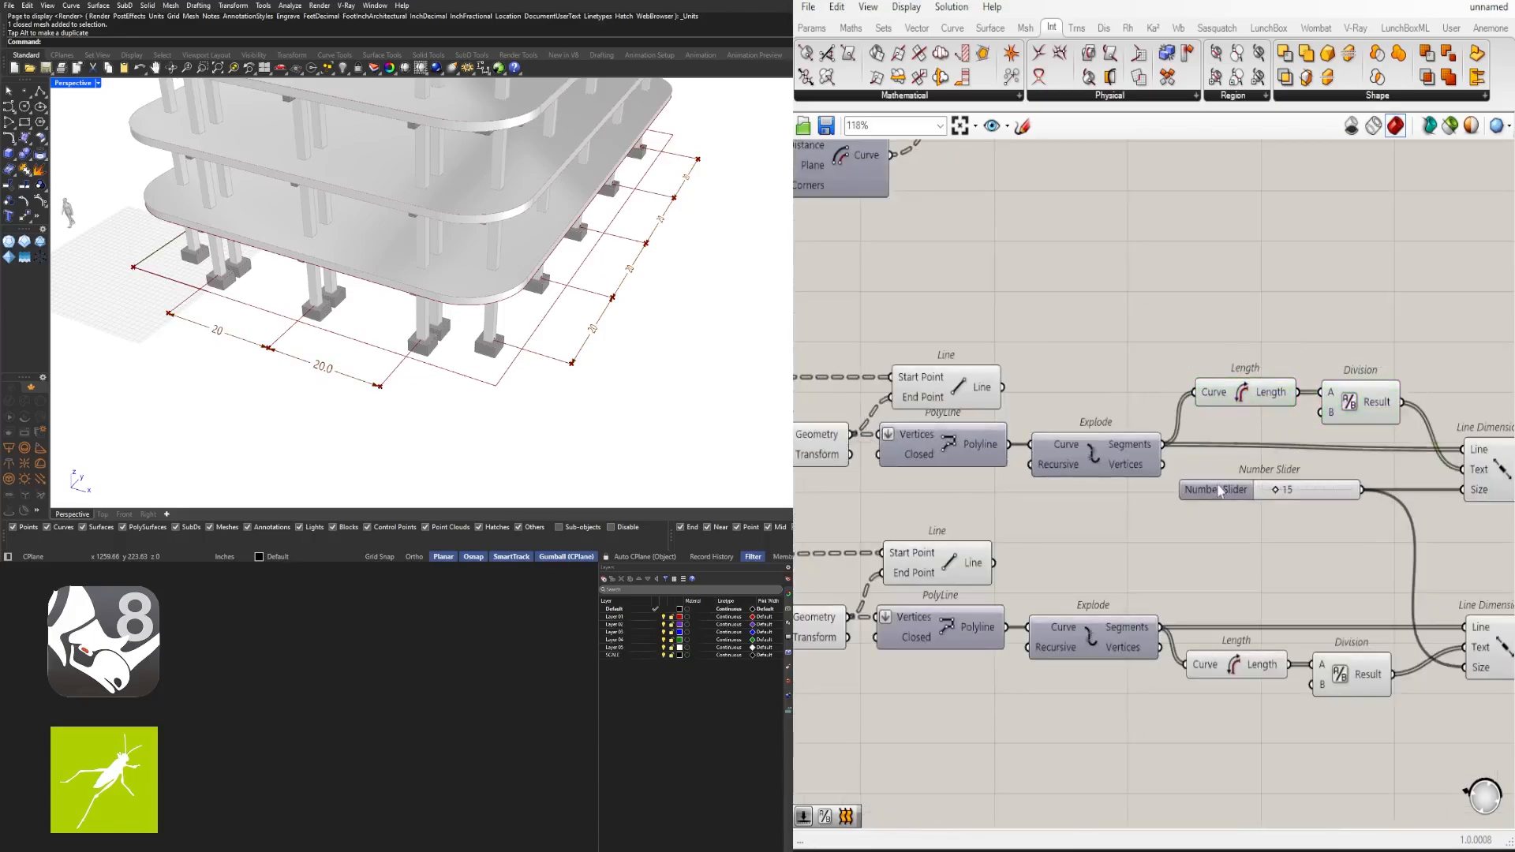
{"action": "left_click_drag", "start_coordinate": [1220, 484], "coordinate": [1221, 560]}
Examine the footing dimensions and gridlines from above, below and around the whole building
{"action": "right_click_drag", "start_coordinate": [442, 339], "coordinate": [407, 339]}
{"action": "scroll", "coordinate": [453, 316], "scroll_direction": "down", "scroll_amount": 4}
{"action": "scroll", "coordinate": [442, 276], "scroll_direction": "down", "scroll_amount": 2}
{"action": "scroll", "coordinate": [392, 313], "scroll_direction": "up", "scroll_amount": 4}
{"action": "scroll", "coordinate": [433, 363], "scroll_direction": "down", "scroll_amount": 4}
{"action": "scroll", "coordinate": [434, 362], "scroll_direction": "up", "scroll_amount": 4}
{"action": "scroll", "coordinate": [402, 323], "scroll_direction": "up", "scroll_amount": 5}
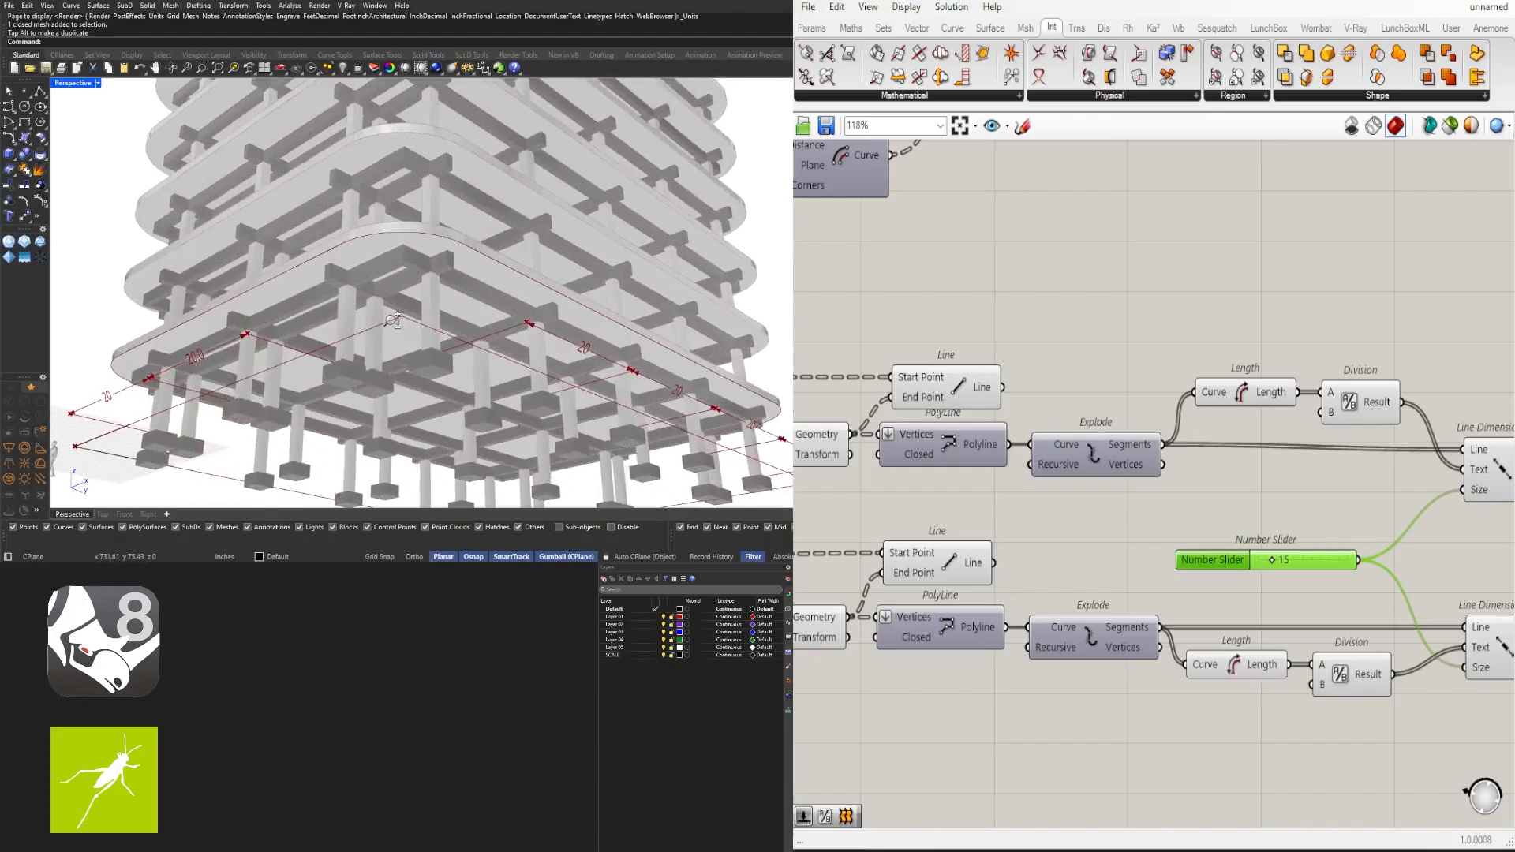
{"action": "scroll", "coordinate": [395, 340], "scroll_direction": "down", "scroll_amount": 2}
{"action": "scroll", "coordinate": [394, 339], "scroll_direction": "down", "scroll_amount": 5}
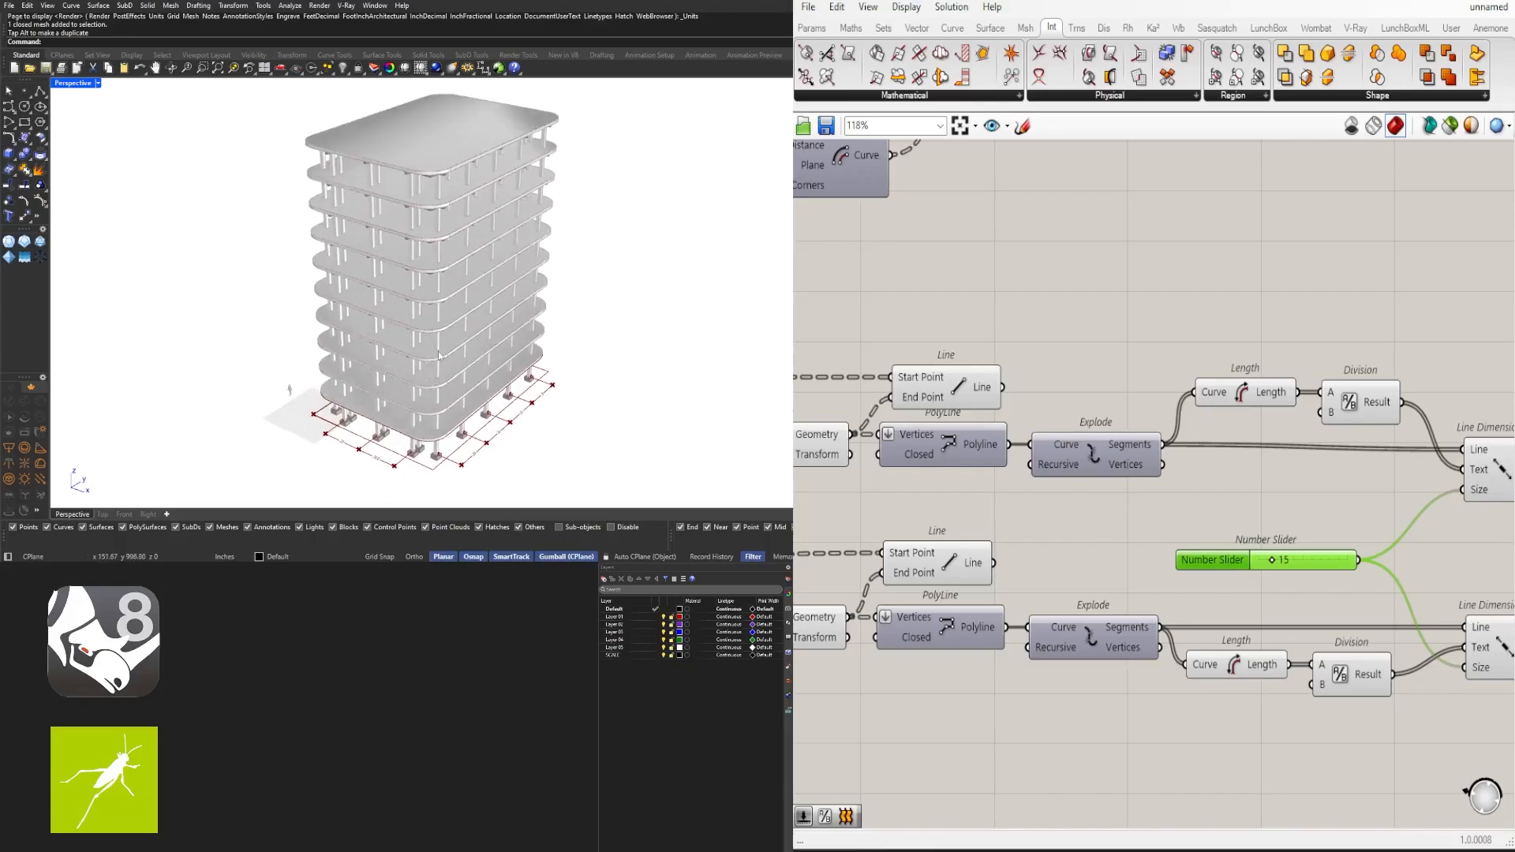
{"action": "scroll", "coordinate": [431, 345], "scroll_direction": "up", "scroll_amount": 5}
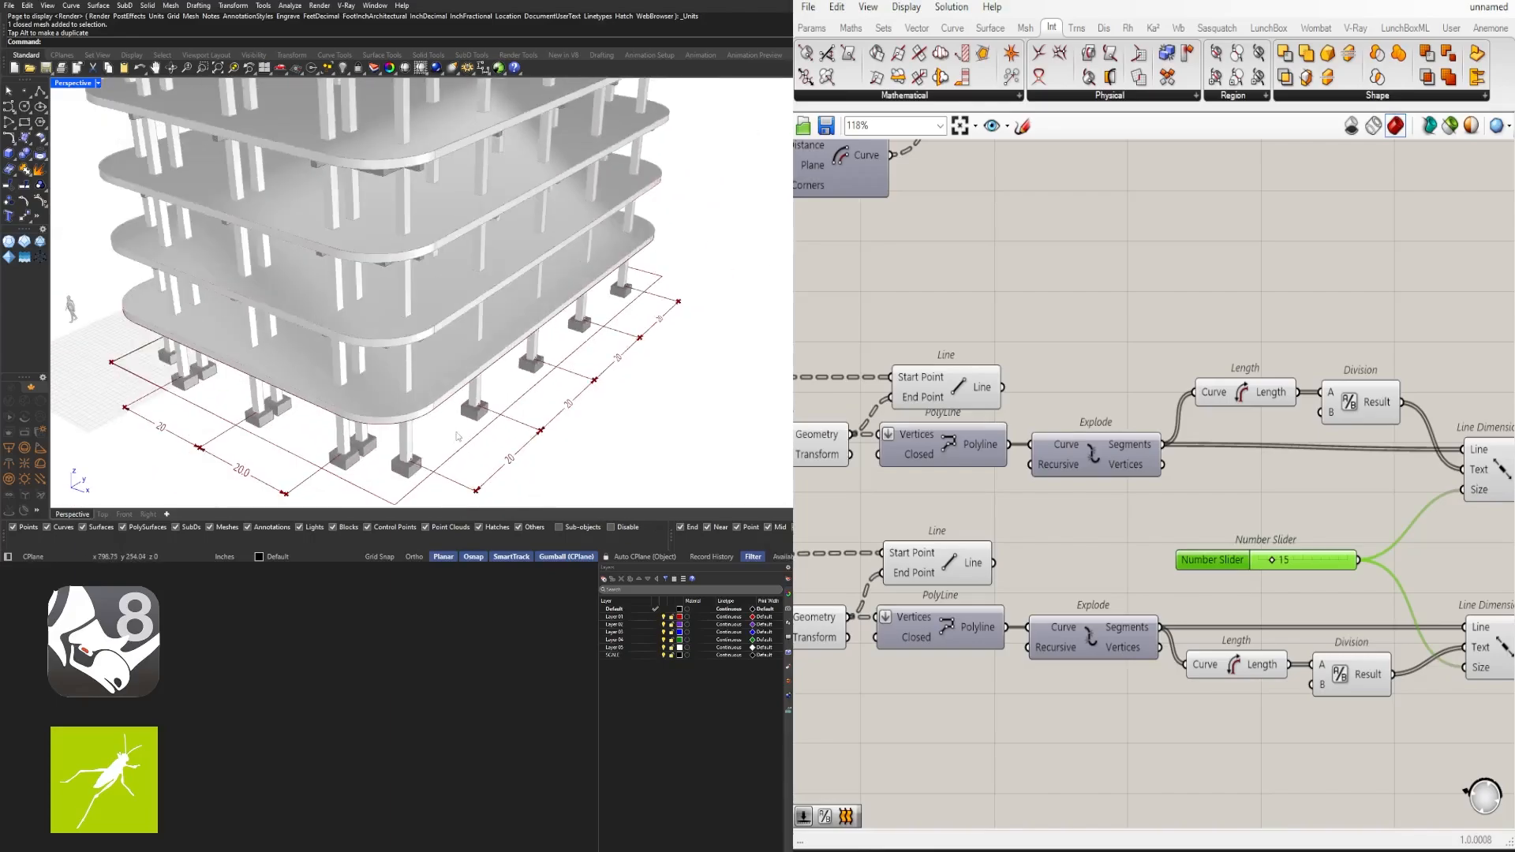
{"action": "scroll", "coordinate": [431, 345], "scroll_direction": "down", "scroll_amount": 3}
{"action": "mouse_move", "coordinate": [430, 344]}
{"action": "right_mouse_down"}
{"action": "mouse_move", "coordinate": [416, 288]}
{"action": "mouse_move", "coordinate": [420, 351]}
{"action": "right_mouse_up"}
{"action": "scroll", "coordinate": [417, 288], "scroll_direction": "down", "scroll_amount": 3}
{"action": "right_click_drag", "start_coordinate": [420, 351], "coordinate": [411, 310]}
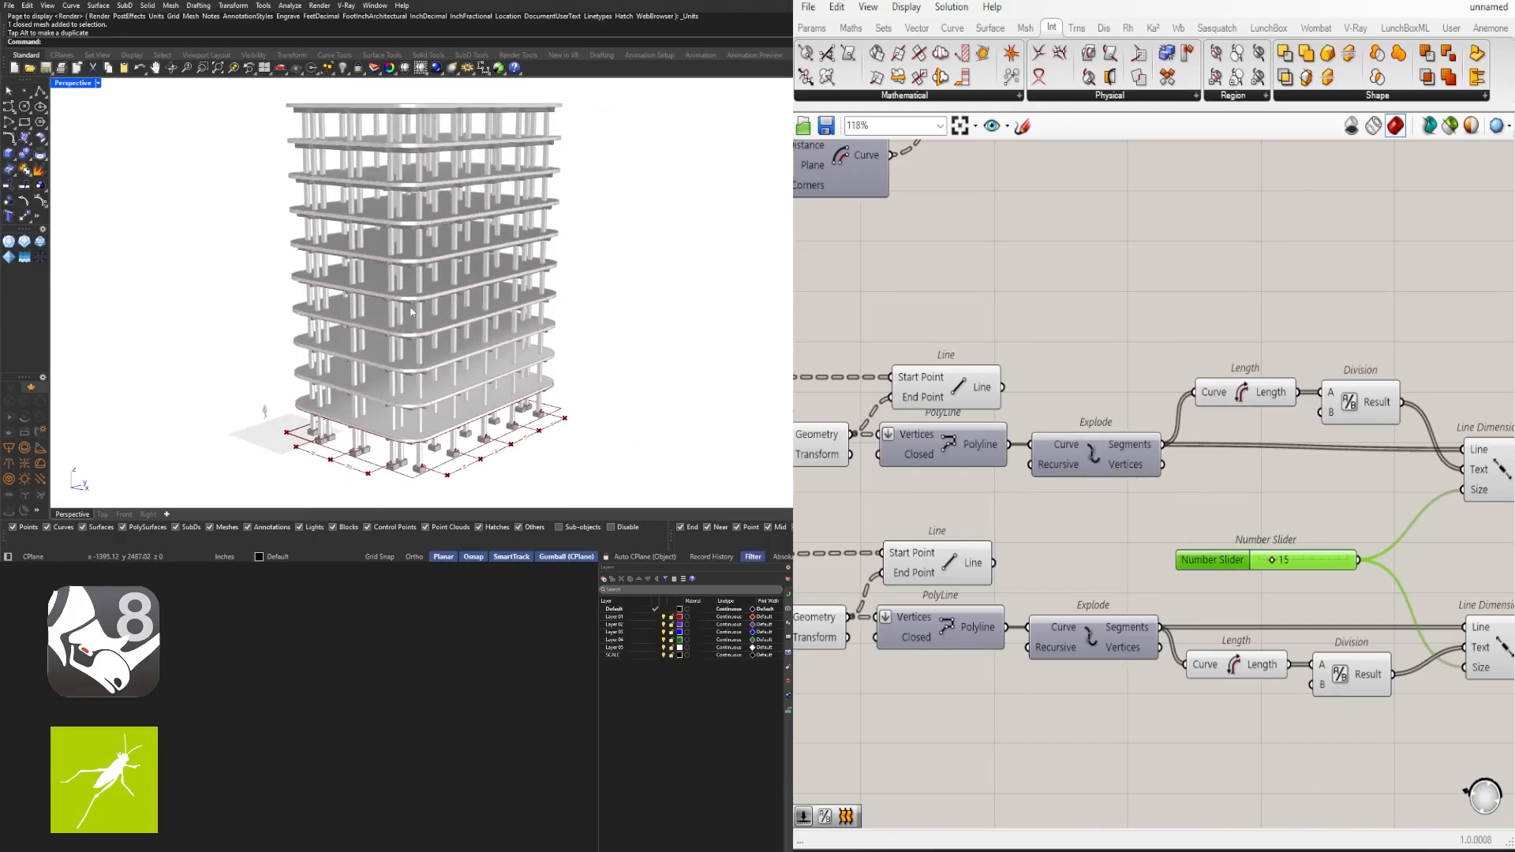
Review the complete definition on the canvas, focusing on the gridline and dimension chains
{"action": "scroll", "coordinate": [1311, 290], "scroll_direction": "down", "scroll_amount": 10}
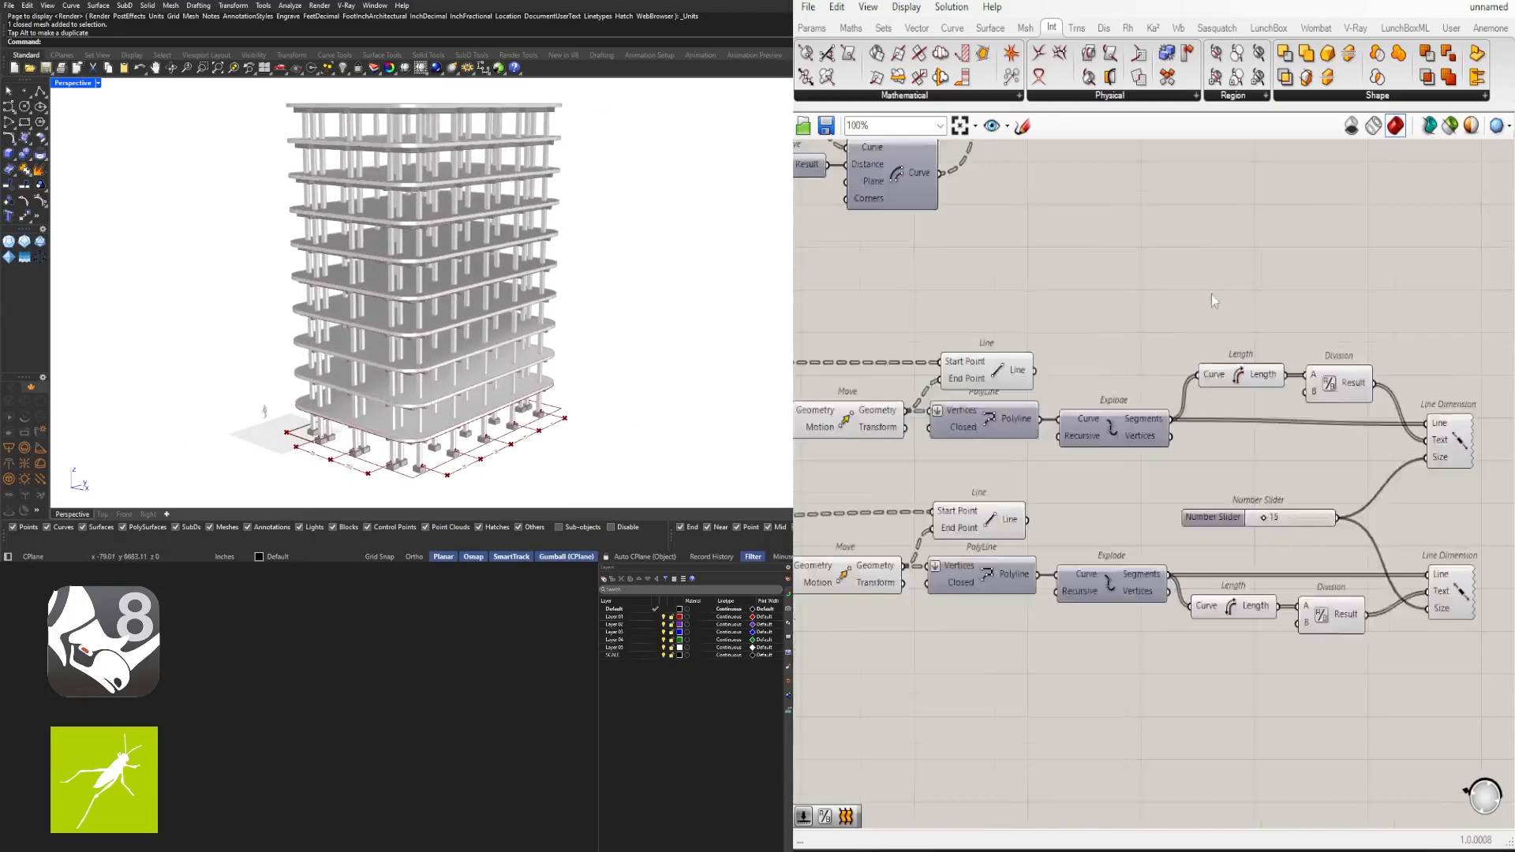
{"action": "scroll", "coordinate": [1317, 423], "scroll_direction": "down", "scroll_amount": 1}
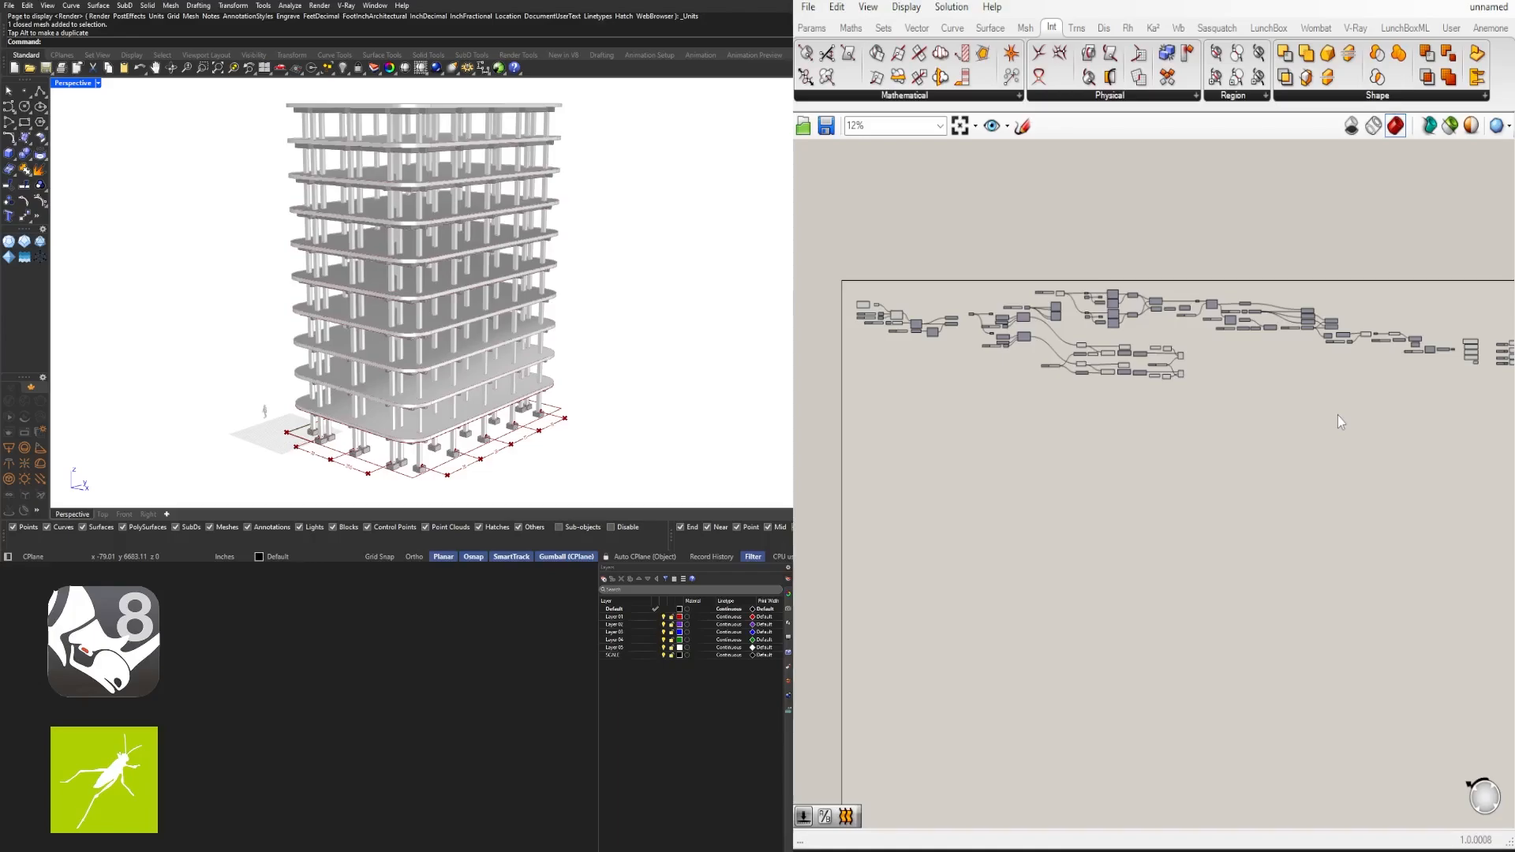
{"action": "scroll", "coordinate": [1097, 314], "scroll_direction": "up", "scroll_amount": 3}
{"action": "left_click_drag", "start_coordinate": [1309, 544], "coordinate": [968, 395]}
{"action": "scroll", "coordinate": [1106, 498], "scroll_direction": "up", "scroll_amount": 3}
{"action": "left_click_drag", "start_coordinate": [1124, 523], "coordinate": [1031, 471]}
{"action": "left_click", "coordinate": [1128, 452]}
{"action": "right_click_drag", "start_coordinate": [1128, 452], "coordinate": [990, 425]}
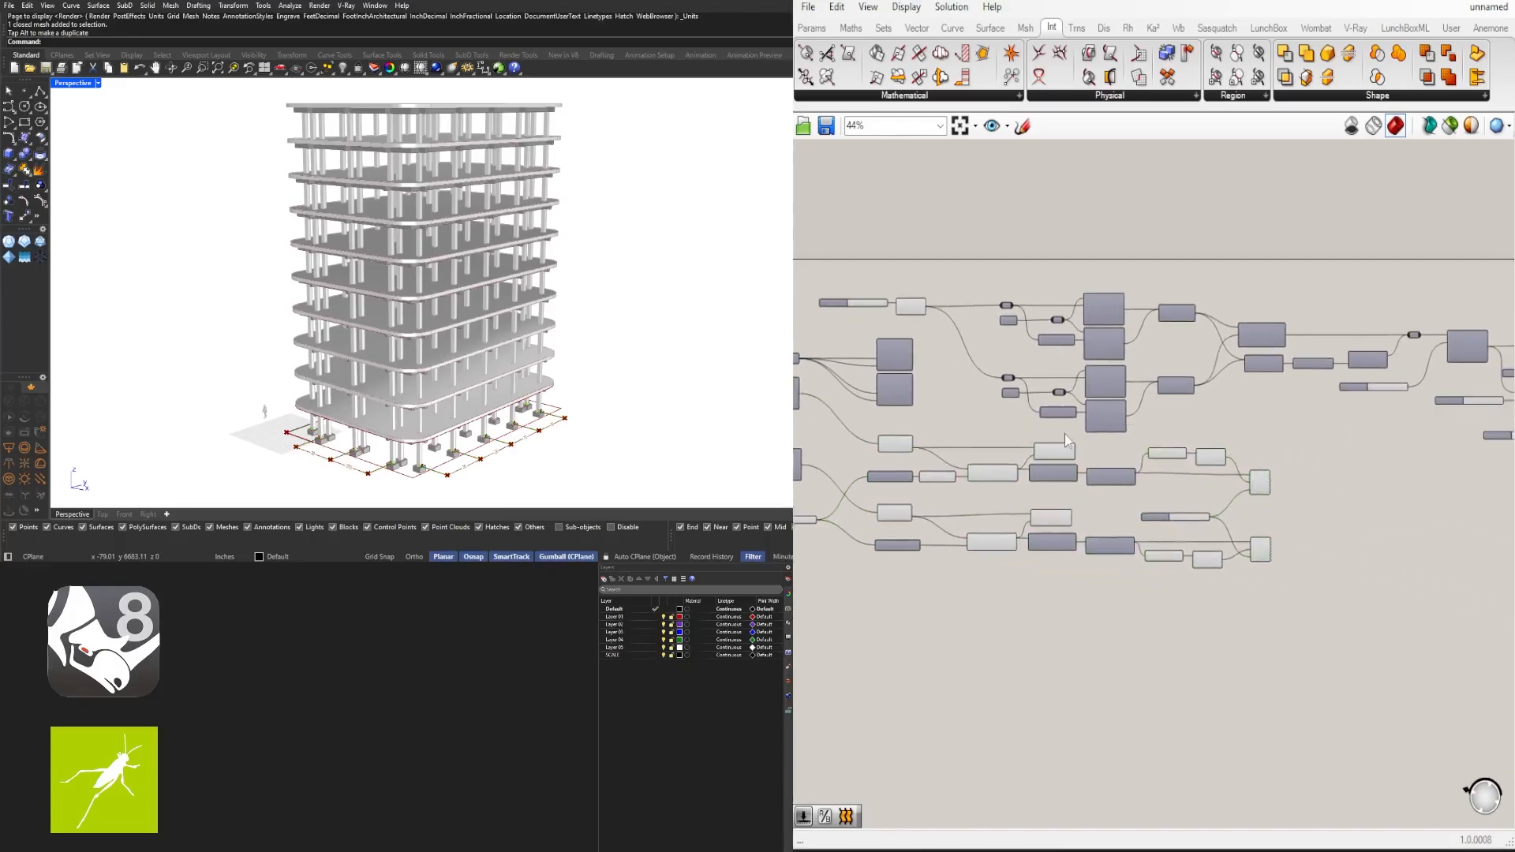
Examine the waffle building's beams, columns, footings and dimensions, including the underside of the slab
{"action": "mouse_move", "coordinate": [513, 275]}
{"action": "right_mouse_down"}
{"action": "mouse_move", "coordinate": [501, 289]}
{"action": "mouse_move", "coordinate": [502, 228]}
{"action": "mouse_move", "coordinate": [516, 234]}
{"action": "mouse_move", "coordinate": [505, 269]}
{"action": "right_mouse_up"}
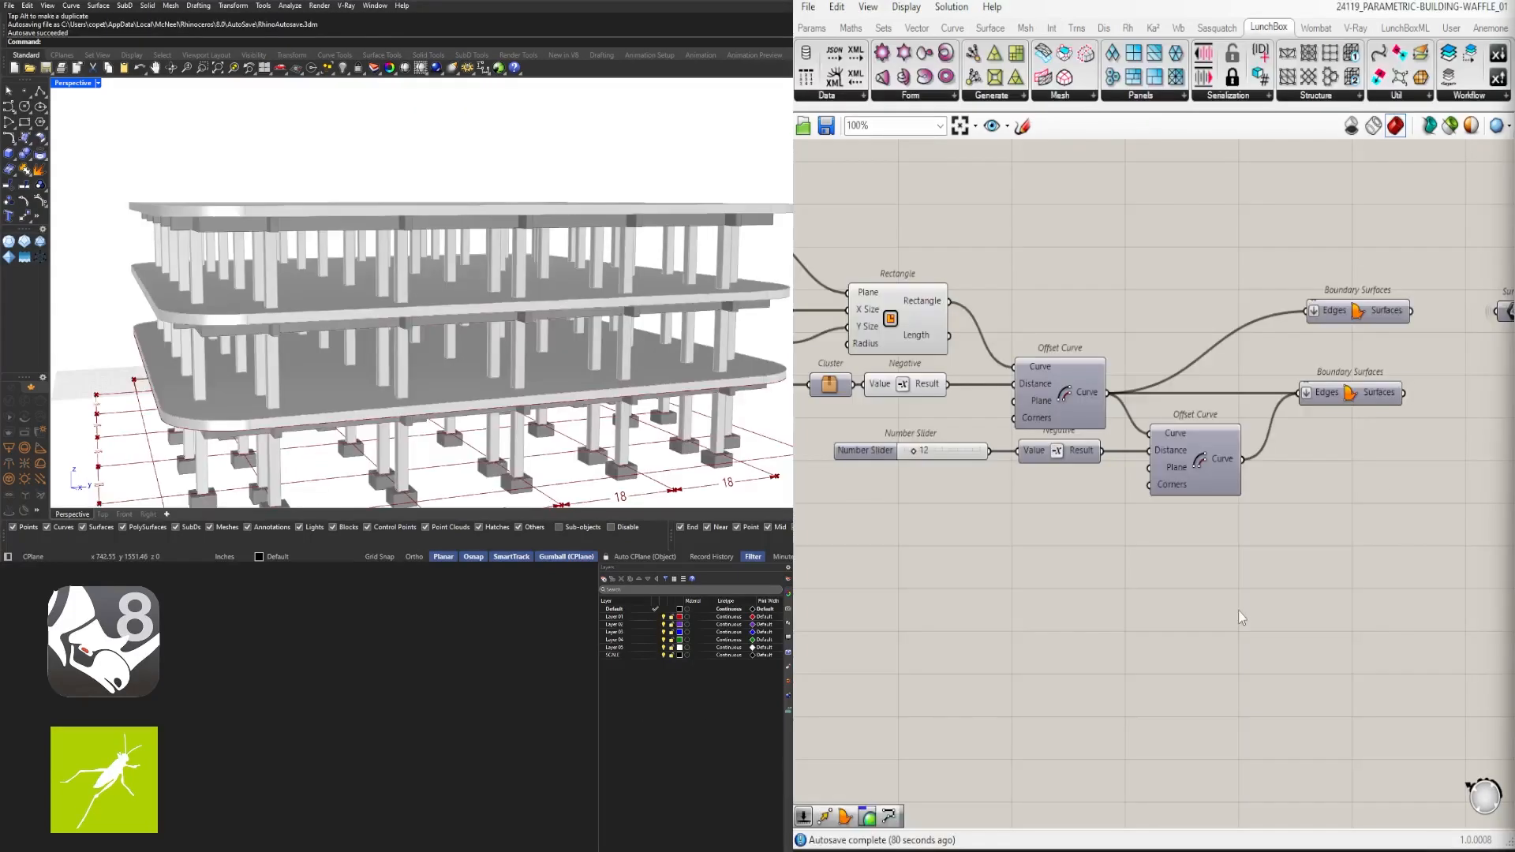
{"action": "right_click_drag", "start_coordinate": [480, 338], "coordinate": [380, 254]}
{"action": "scroll", "coordinate": [426, 252], "scroll_direction": "up", "scroll_amount": 4}
{"action": "scroll", "coordinate": [400, 230], "scroll_direction": "down", "scroll_amount": 6}
{"action": "scroll", "coordinate": [406, 225], "scroll_direction": "up", "scroll_amount": 6}
{"action": "scroll", "coordinate": [418, 206], "scroll_direction": "down", "scroll_amount": 6}
{"action": "scroll", "coordinate": [418, 207], "scroll_direction": "up", "scroll_amount": 3}
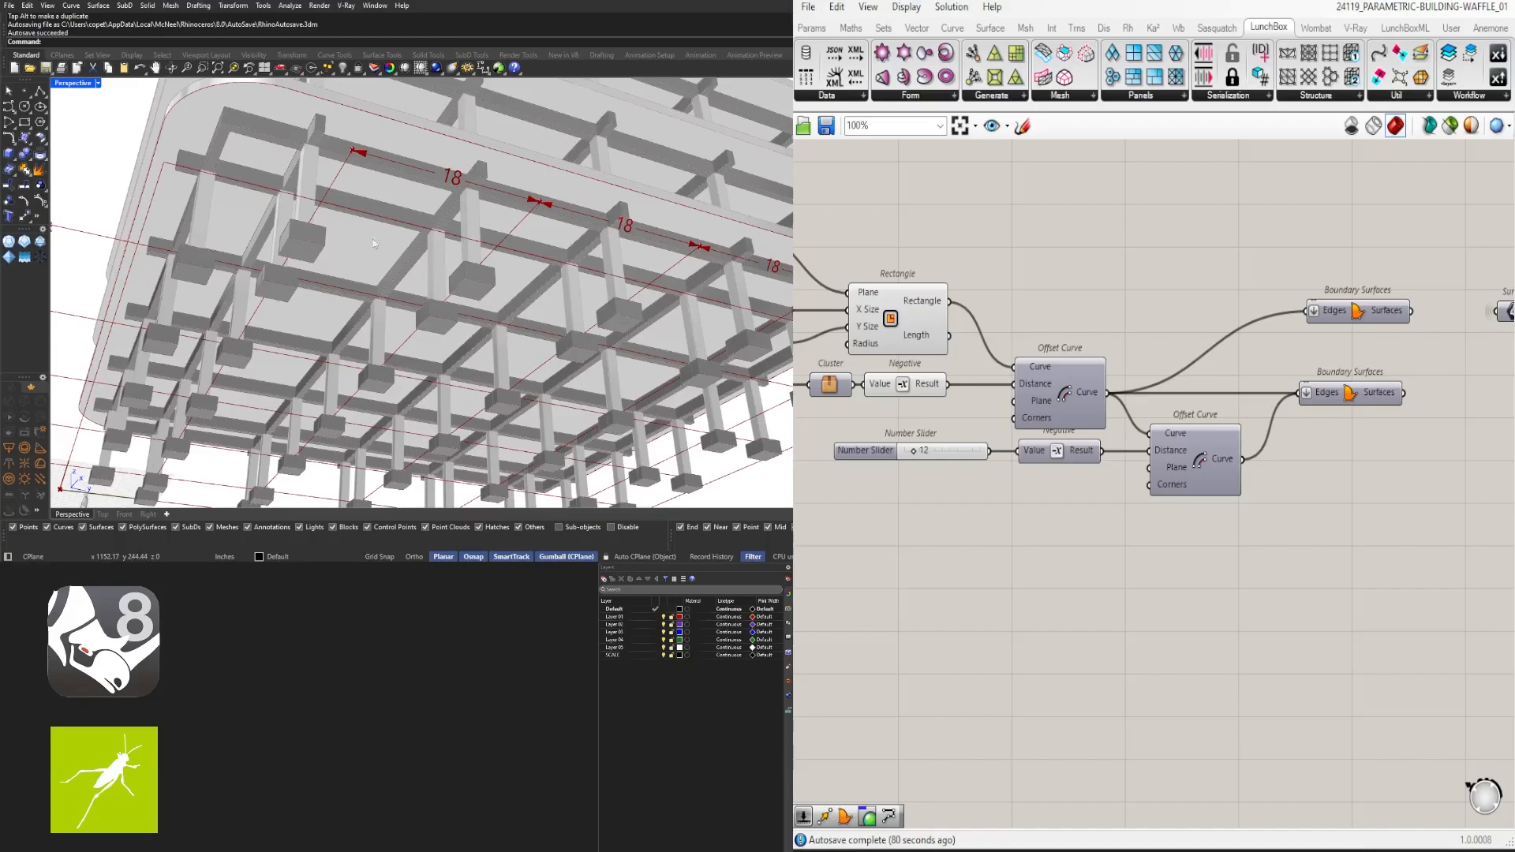
{"action": "scroll", "coordinate": [383, 215], "scroll_direction": "up", "scroll_amount": 5}
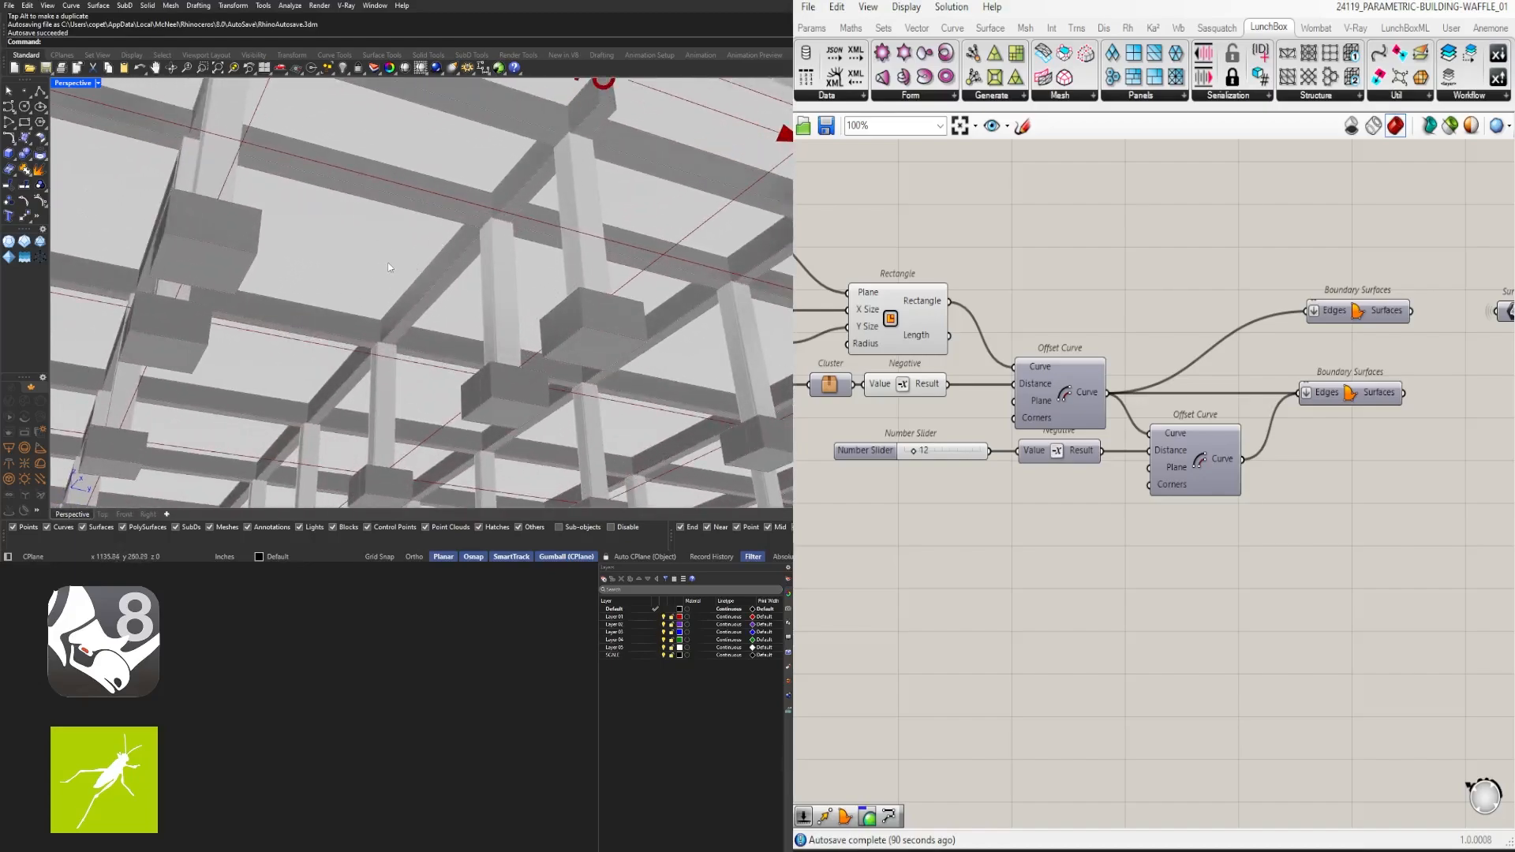
{"action": "scroll", "coordinate": [389, 267], "scroll_direction": "down", "scroll_amount": 5}
{"action": "right_click_drag", "start_coordinate": [387, 257], "coordinate": [438, 246]}
Turn on the preview of the second Offset Curve and check its outline around the footings
{"action": "right_click_drag", "start_coordinate": [1113, 511], "coordinate": [1169, 515]}
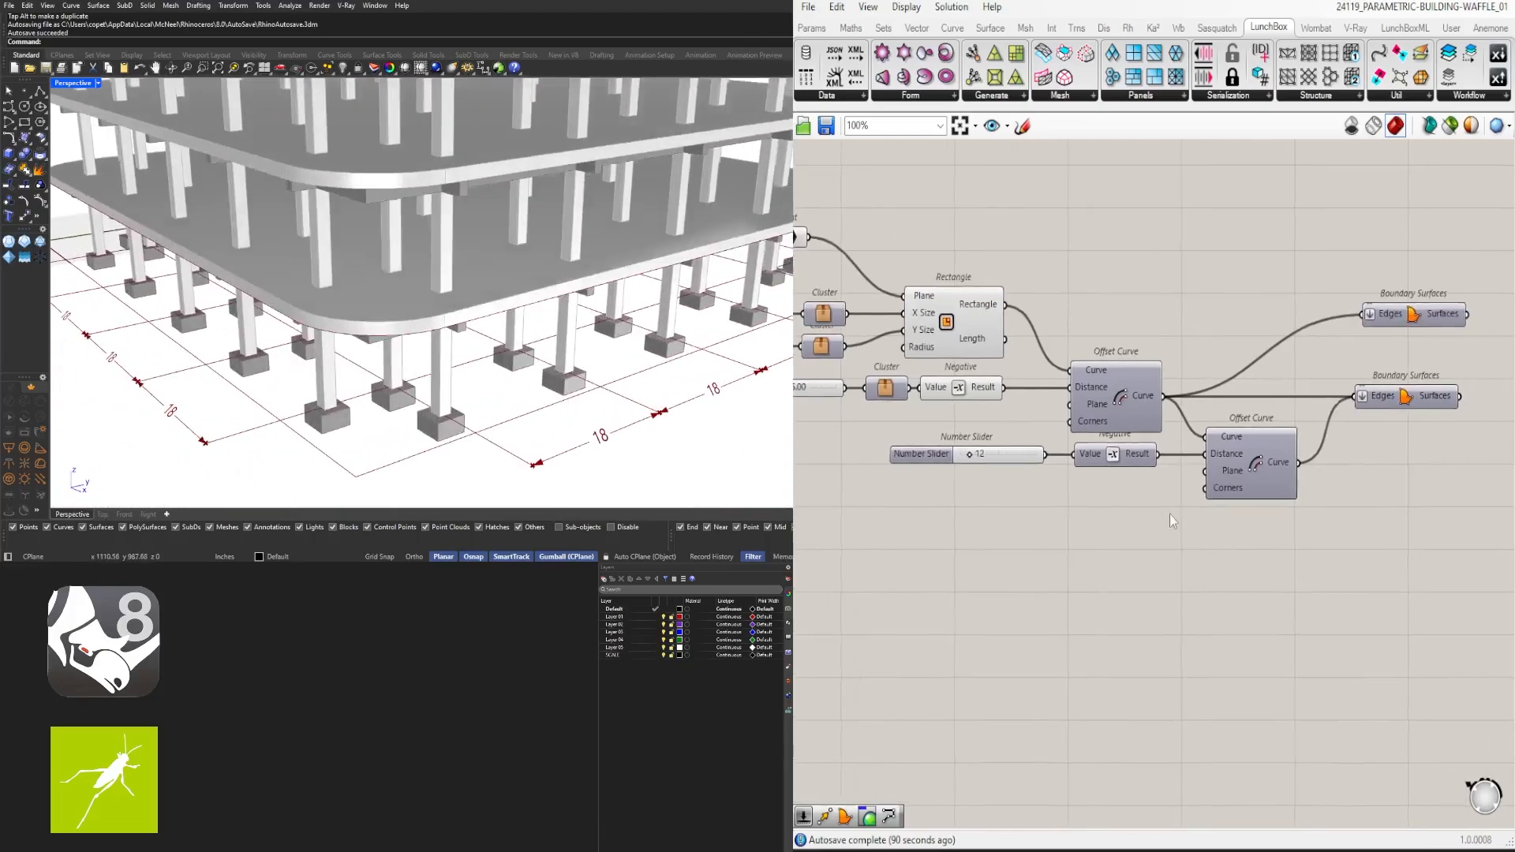
{"action": "middle_click", "coordinate": [1244, 464]}
{"action": "left_click", "coordinate": [1268, 432]}
{"action": "right_click_drag", "start_coordinate": [504, 378], "coordinate": [436, 337]}
{"action": "scroll", "coordinate": [227, 355], "scroll_direction": "up", "scroll_amount": 5}
{"action": "scroll", "coordinate": [227, 355], "scroll_direction": "down", "scroll_amount": 6}
{"action": "right_click_drag", "start_coordinate": [228, 355], "coordinate": [279, 396]}
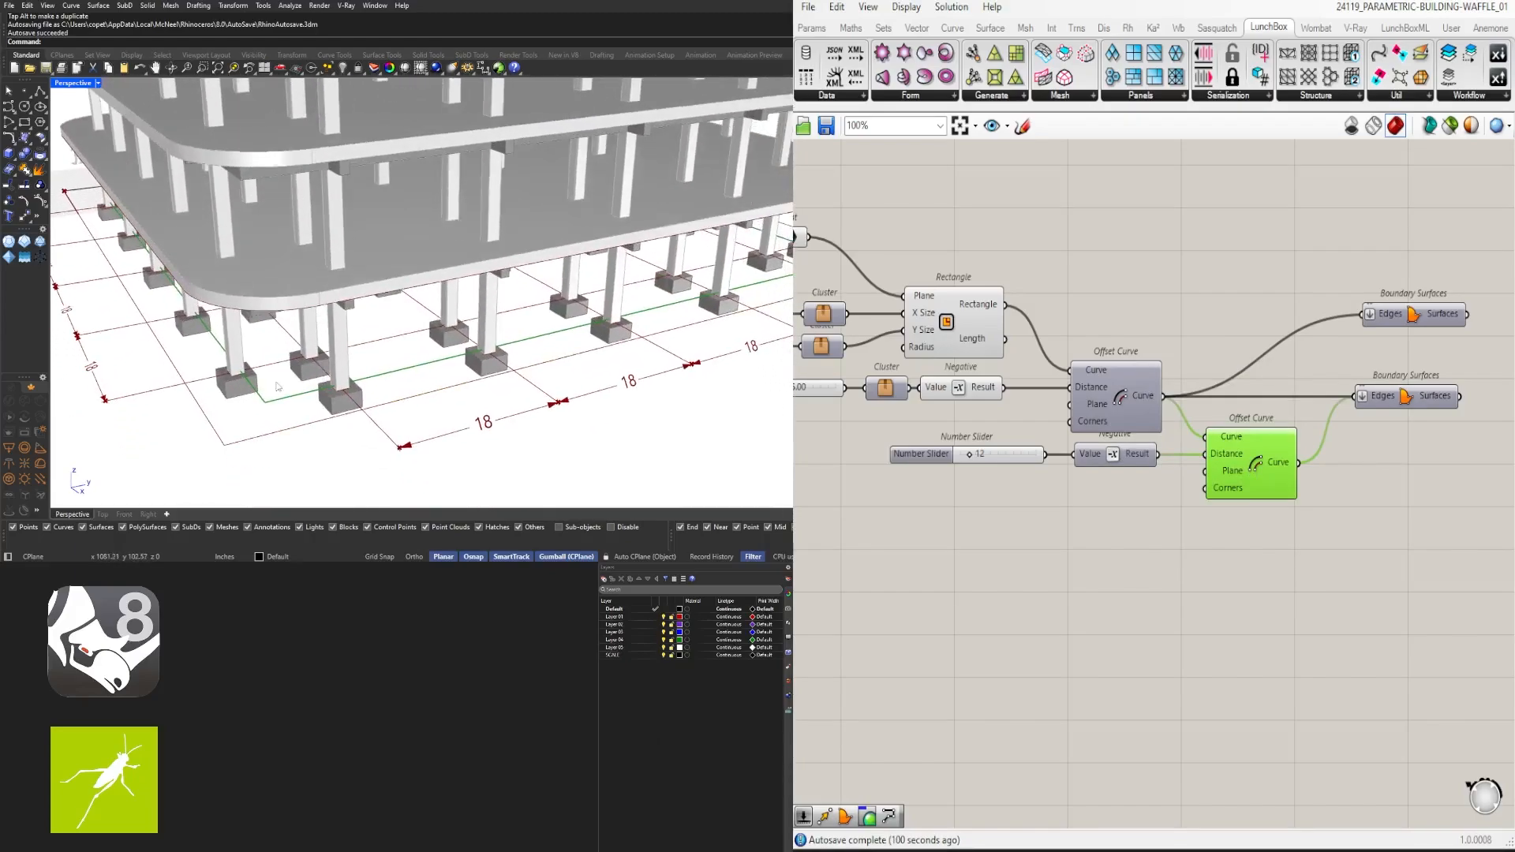
{"action": "scroll", "coordinate": [279, 396], "scroll_direction": "up", "scroll_amount": 3}
Add a LunchBox Triangle Panels B component and position it below the second Offset Curve's Boundary Surfaces
{"action": "right_click_drag", "start_coordinate": [1305, 509], "coordinate": [1054, 516]}
{"action": "right_click_drag", "start_coordinate": [1171, 512], "coordinate": [1081, 481]}
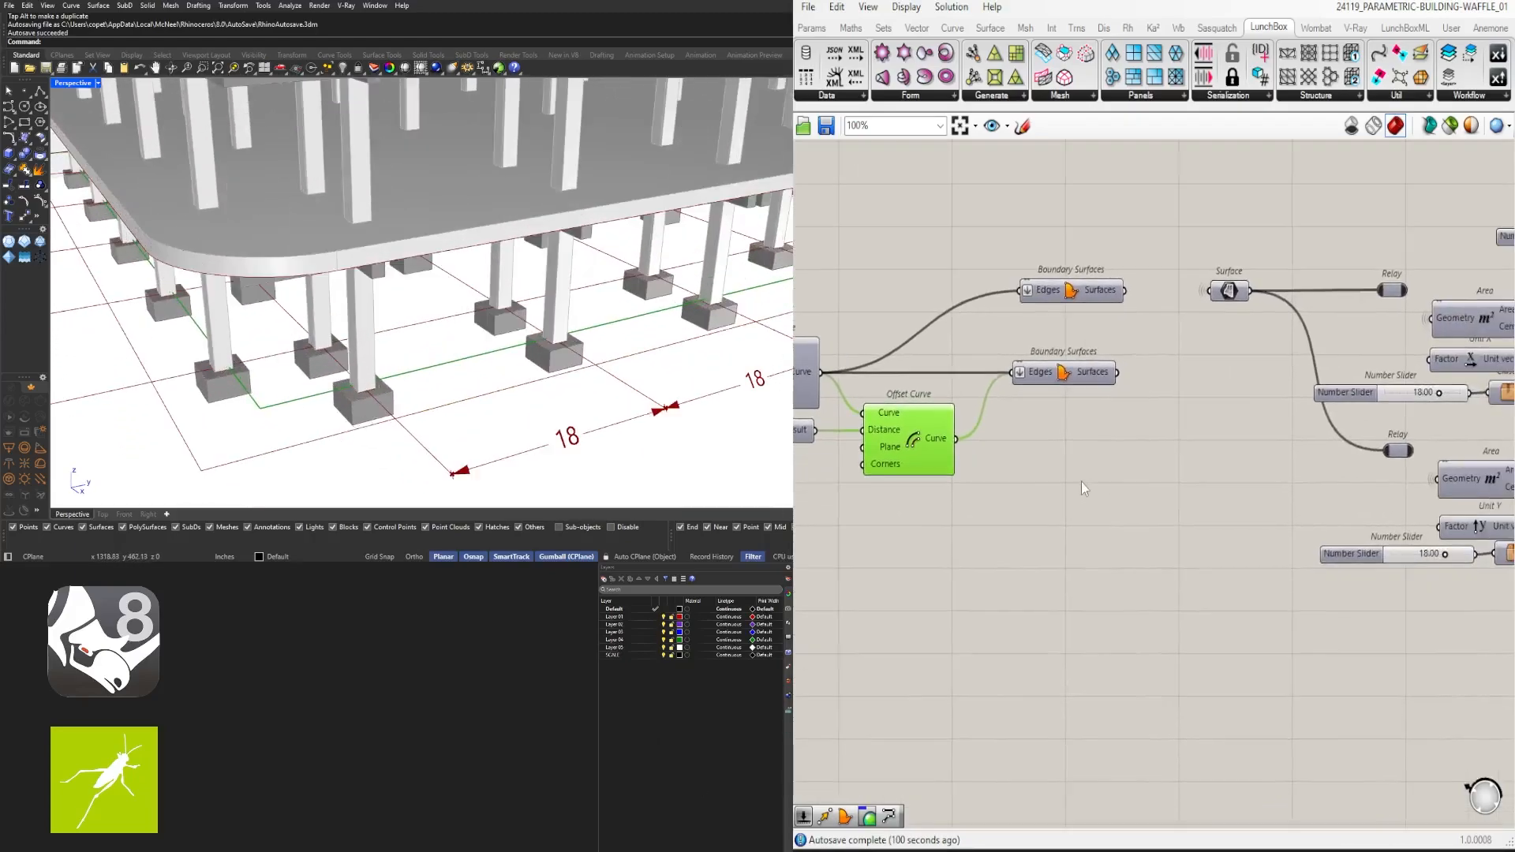
{"action": "double_click", "coordinate": [1042, 494]}
{"action": "left_click", "coordinate": [1054, 528]}
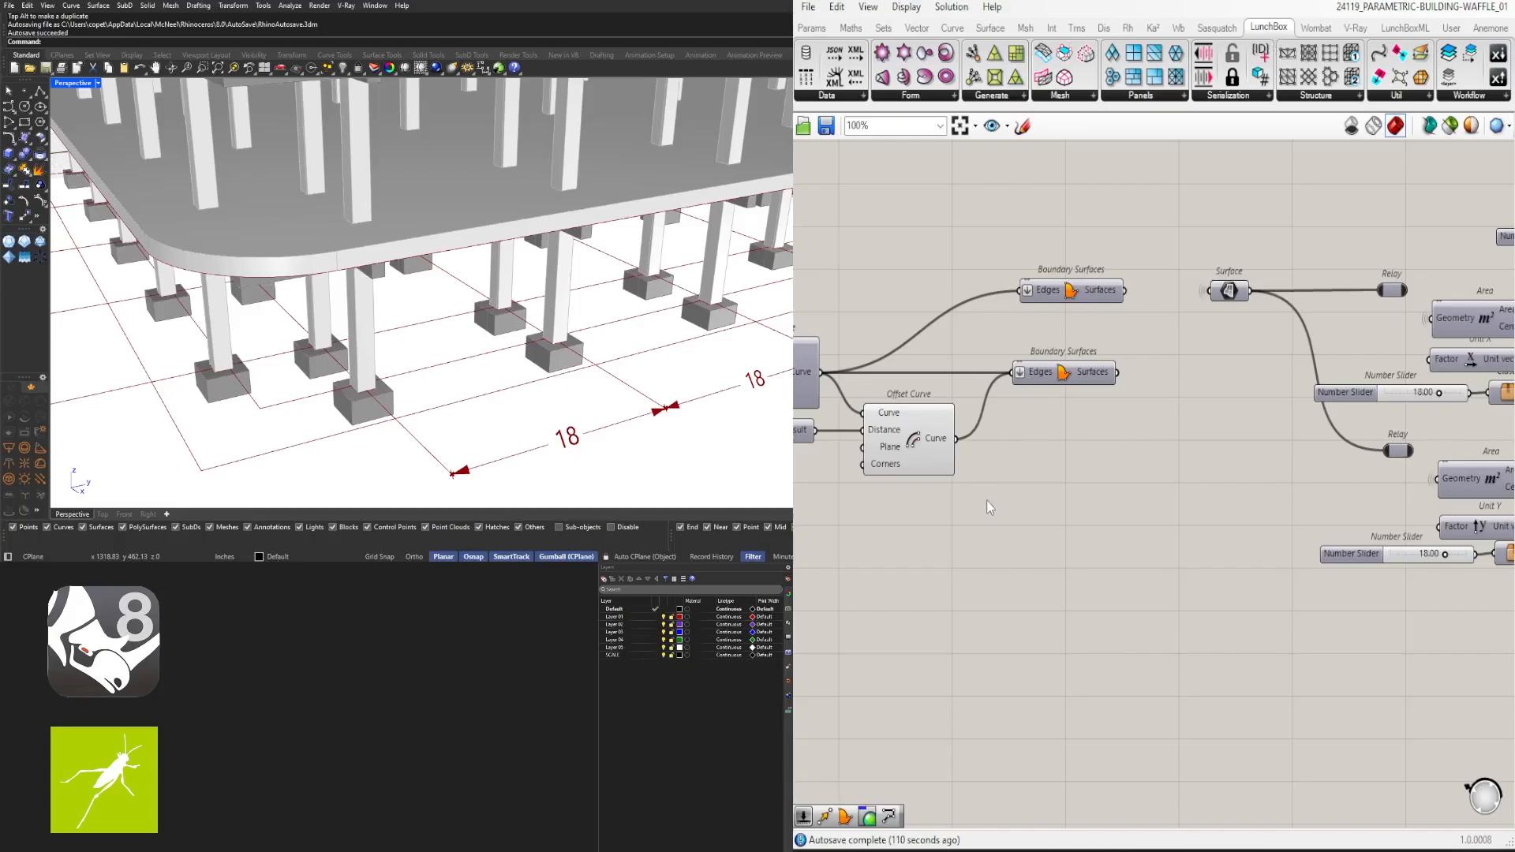
{"action": "left_click", "coordinate": [1140, 101]}
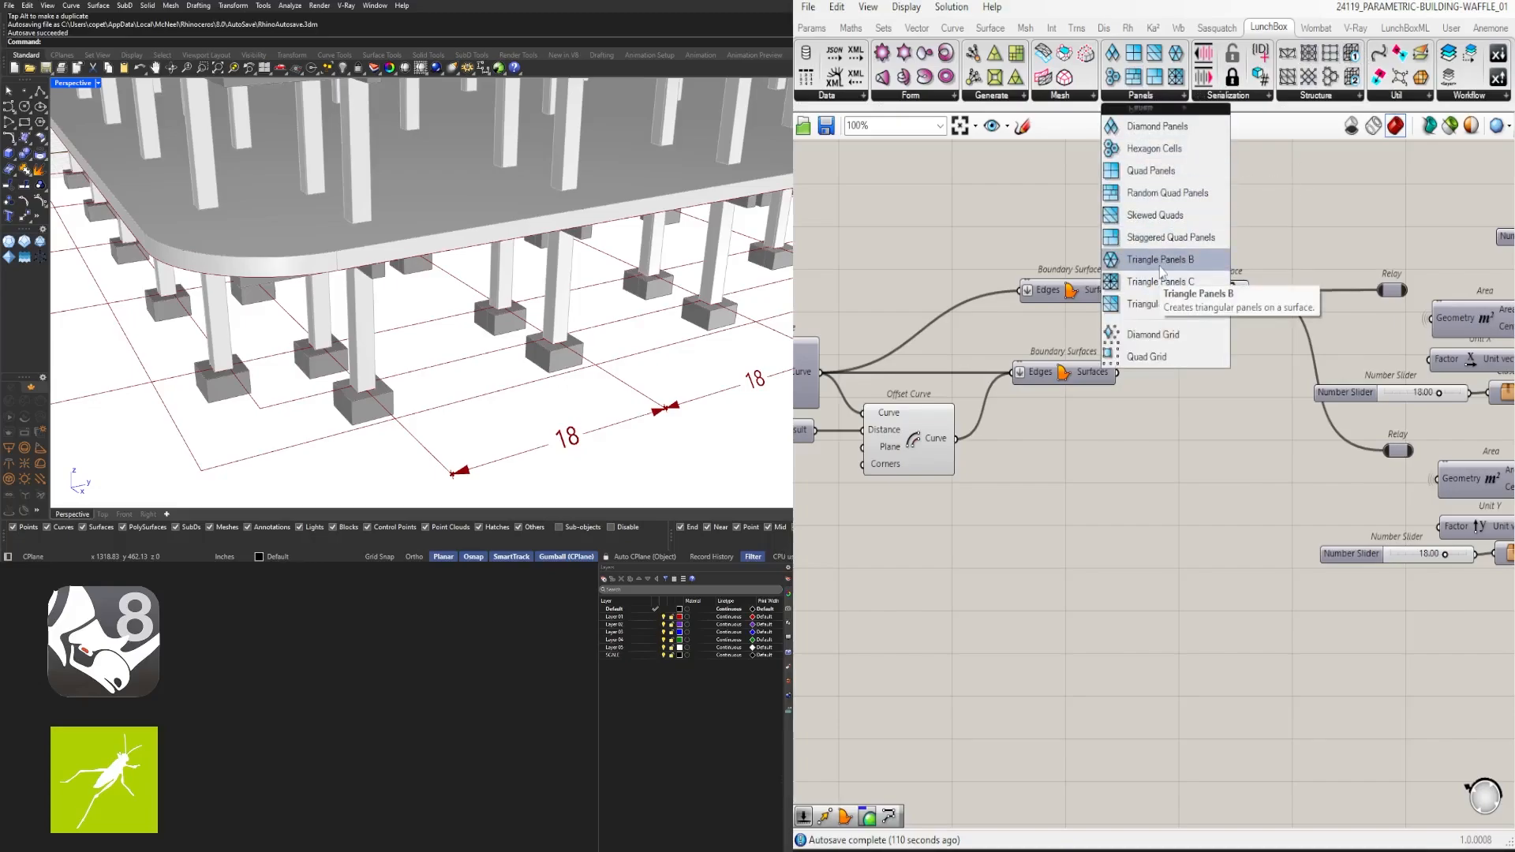
{"action": "left_click", "coordinate": [1198, 262]}
{"action": "left_click", "coordinate": [1049, 497]}
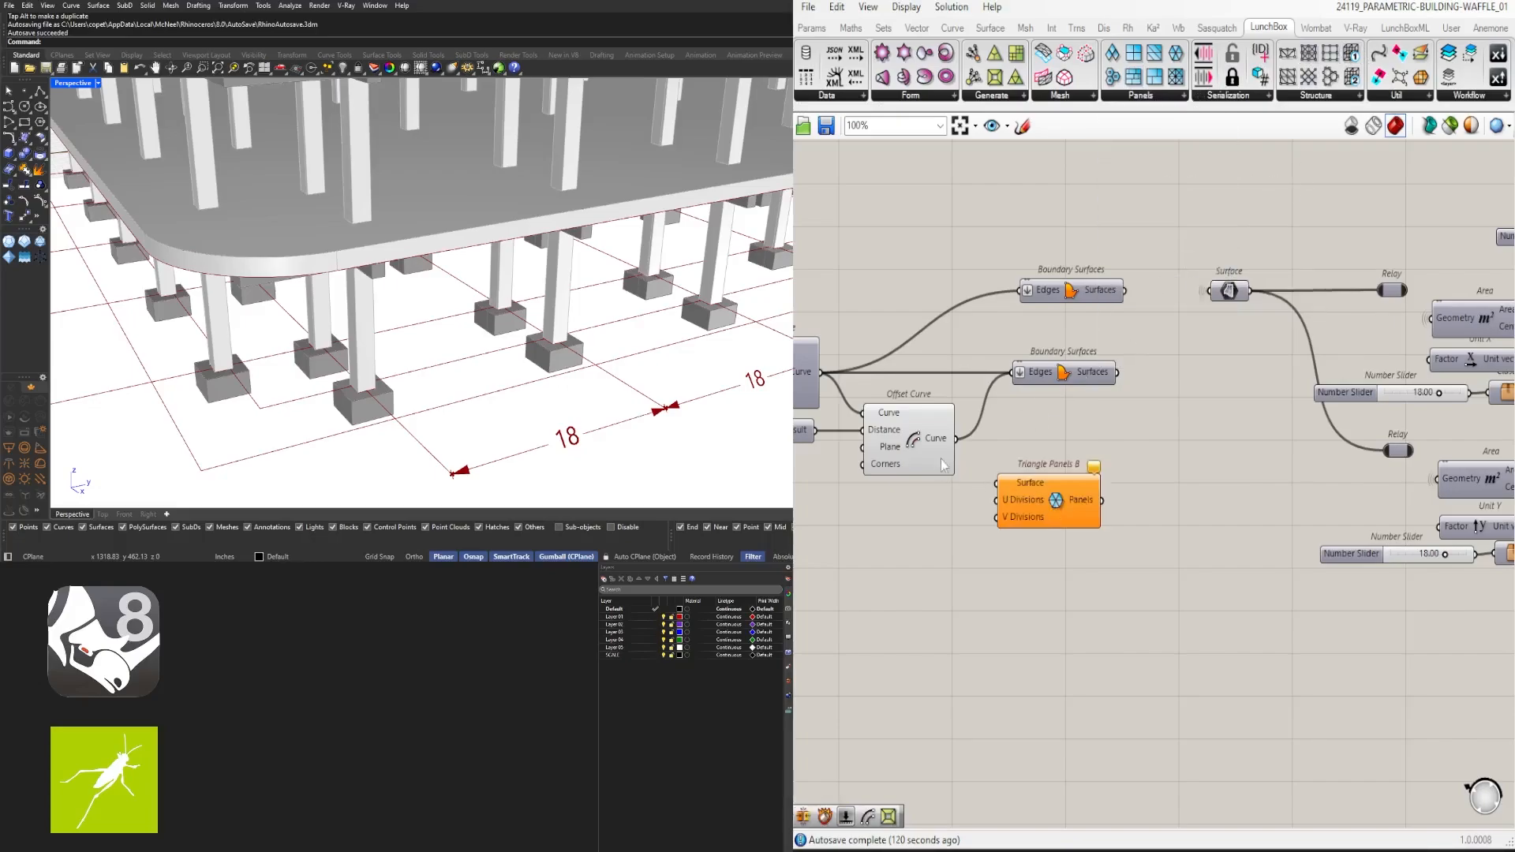
{"action": "right_click_drag", "start_coordinate": [1070, 511], "coordinate": [920, 482]}
{"action": "left_click_drag", "start_coordinate": [920, 483], "coordinate": [1018, 540]}
{"action": "right_click_drag", "start_coordinate": [1017, 540], "coordinate": [1293, 544]}
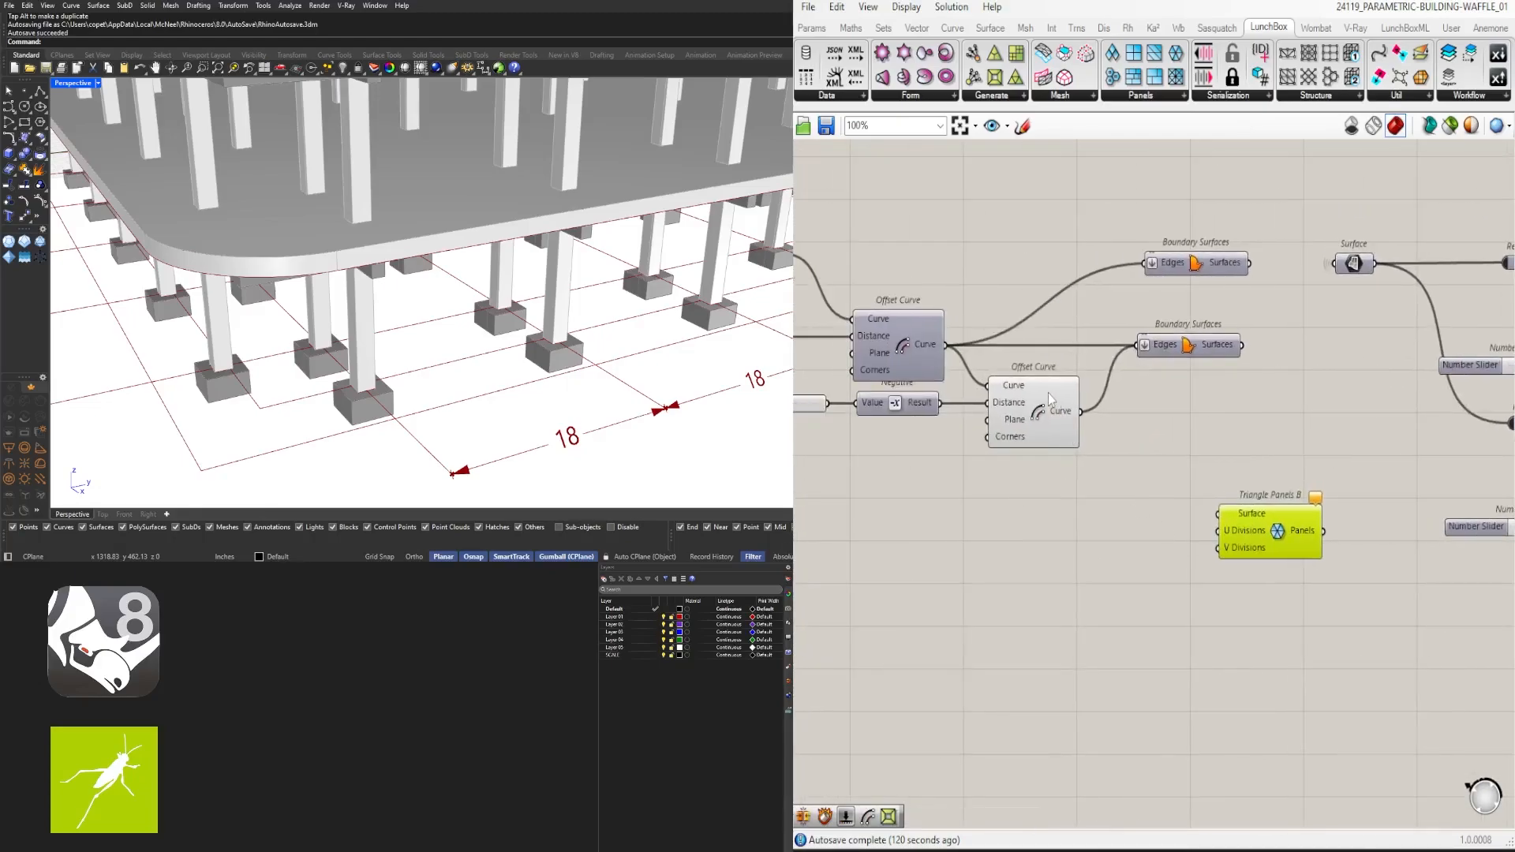
Add a Boundary Surfaces component fed by the second Offset Curve, and connect its Surfaces to Triangle Panels B's Surface input
{"action": "left_click", "coordinate": [1027, 419]}
{"action": "double_click", "coordinate": [1170, 448]}
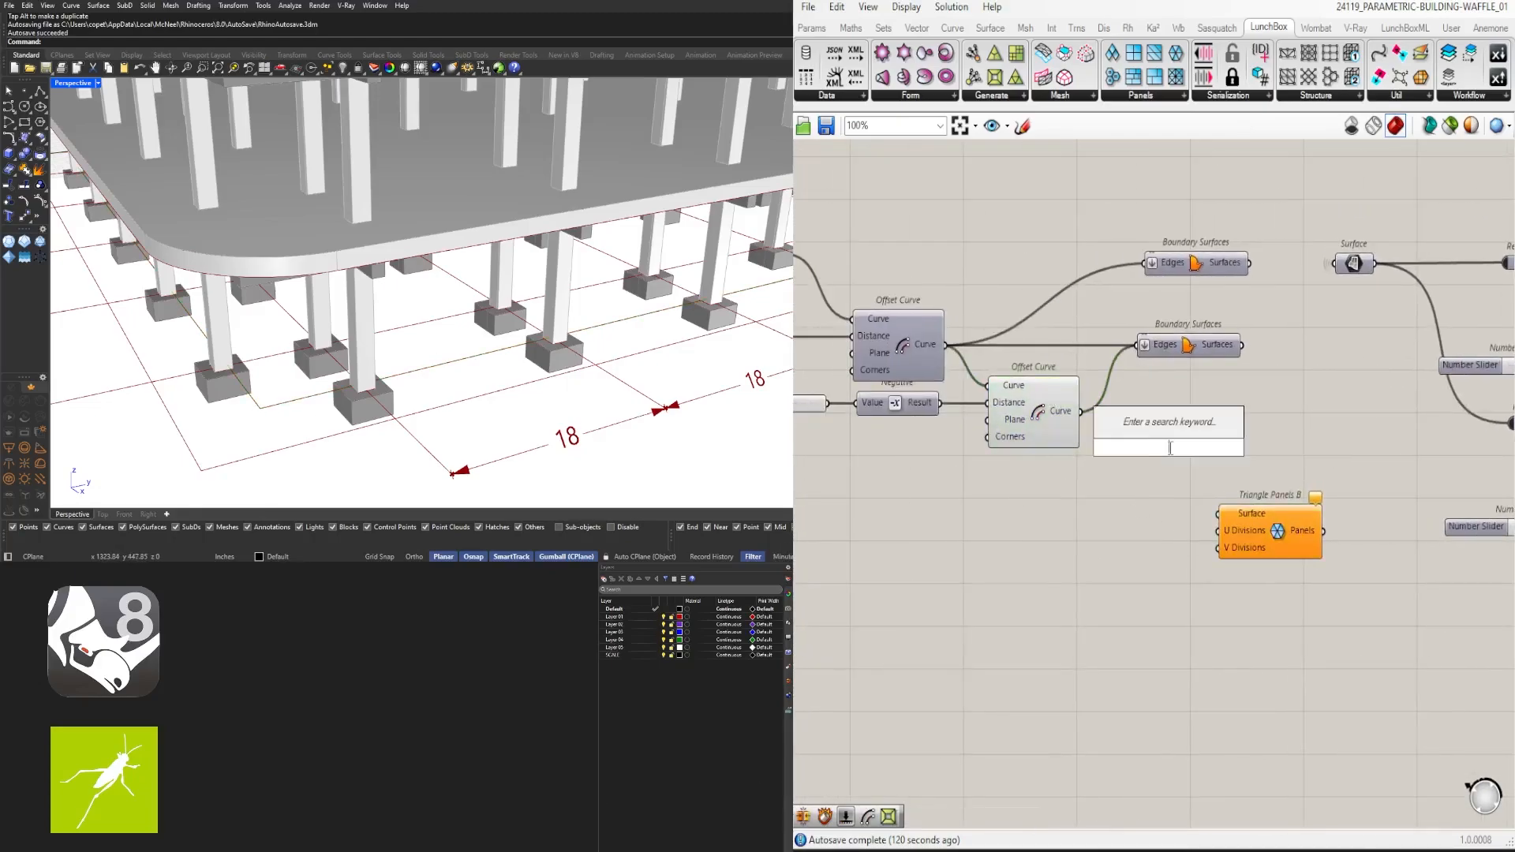
{"action": "type", "text": "bound"}
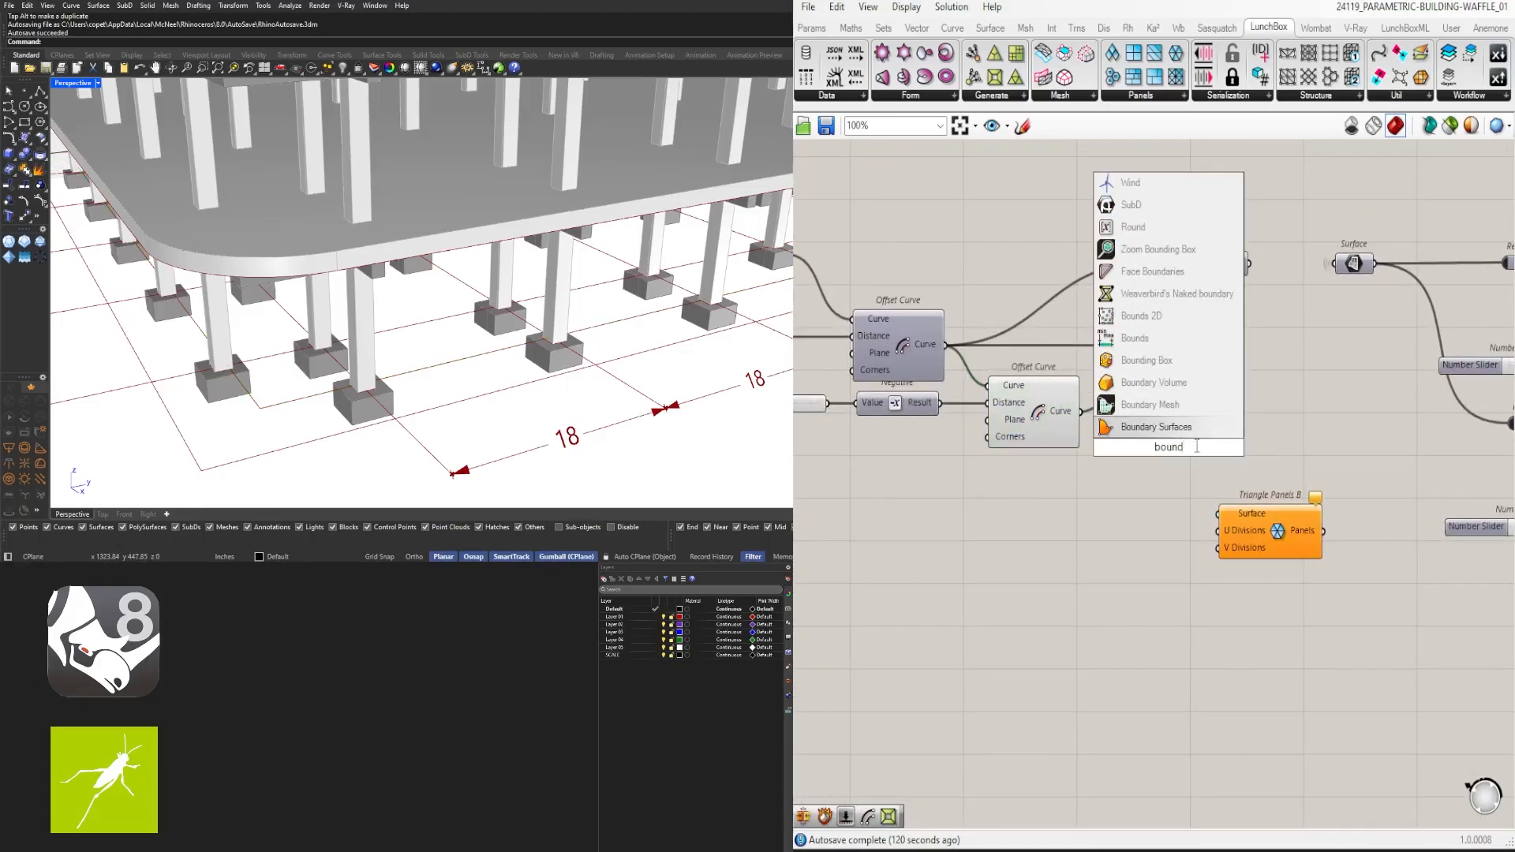
{"action": "key", "text": "Return"}
{"action": "left_click_drag", "start_coordinate": [1080, 411], "coordinate": [1217, 512]}
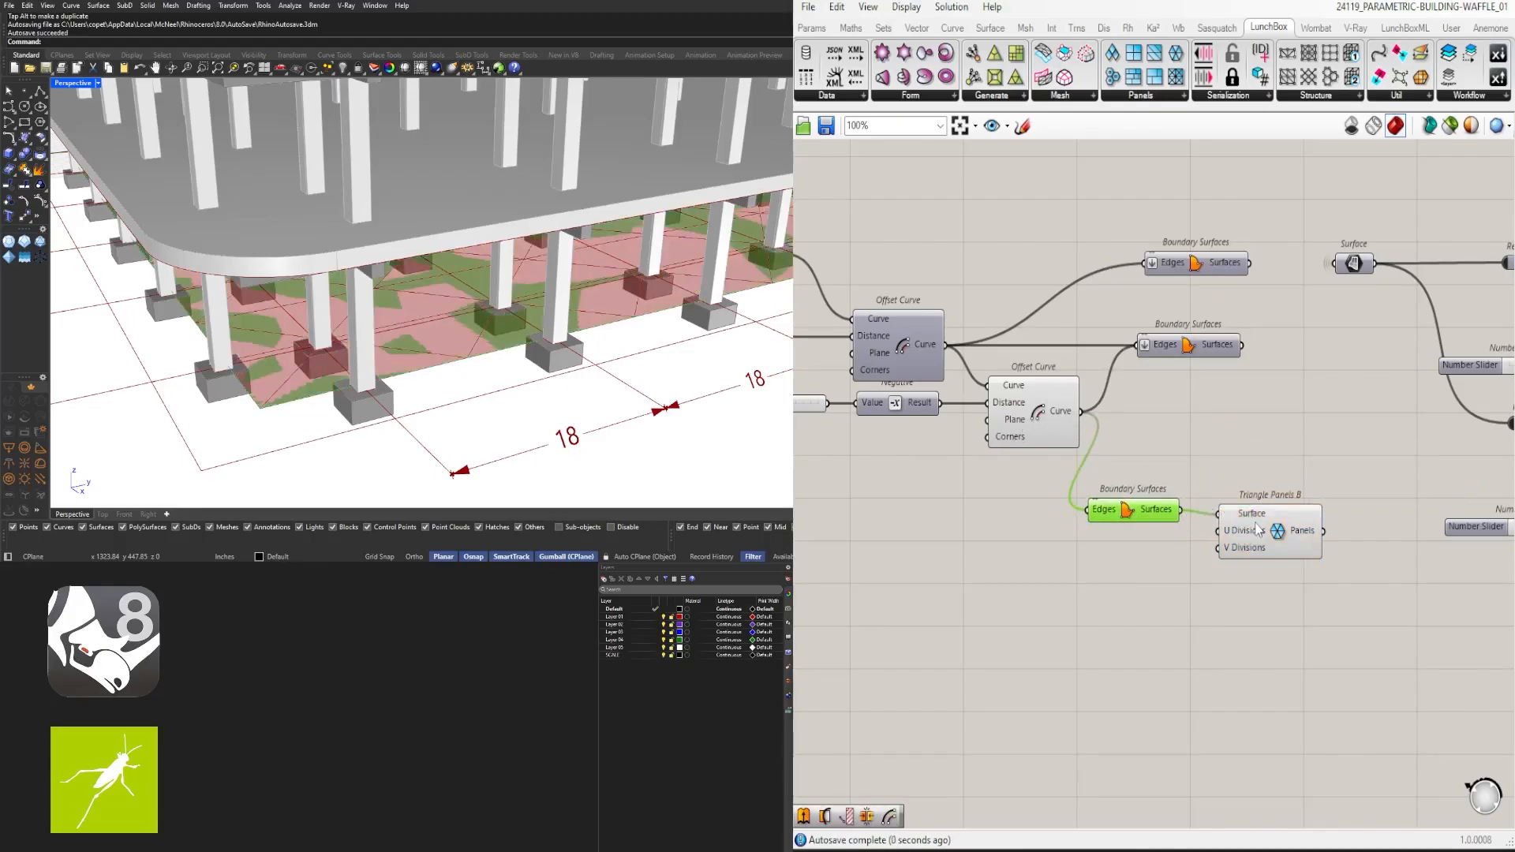
Move the new Boundary Surfaces and Triangle Panels B lower on the canvas, and select Triangle Panels B to inspect its panels
{"action": "left_click_drag", "start_coordinate": [1268, 698], "coordinate": [1170, 517]}
{"action": "left_click_drag", "start_coordinate": [1302, 676], "coordinate": [1174, 524]}
{"action": "left_click_drag", "start_coordinate": [1259, 549], "coordinate": [1312, 630]}
{"action": "left_click", "coordinate": [1357, 784]}
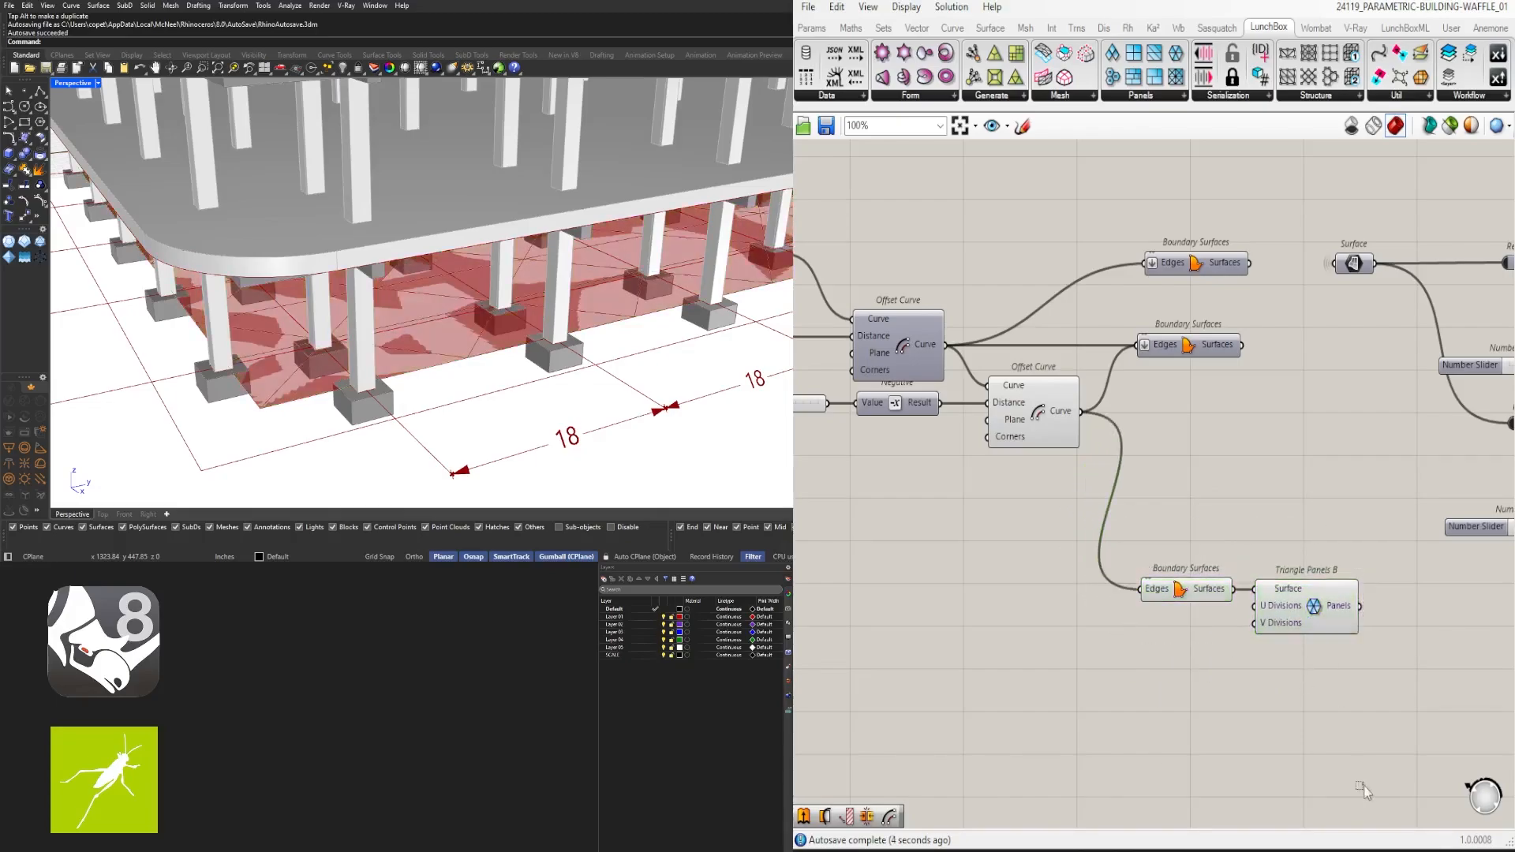
{"action": "right_click_drag", "start_coordinate": [615, 425], "coordinate": [631, 400]}
{"action": "left_click", "coordinate": [1300, 613]}
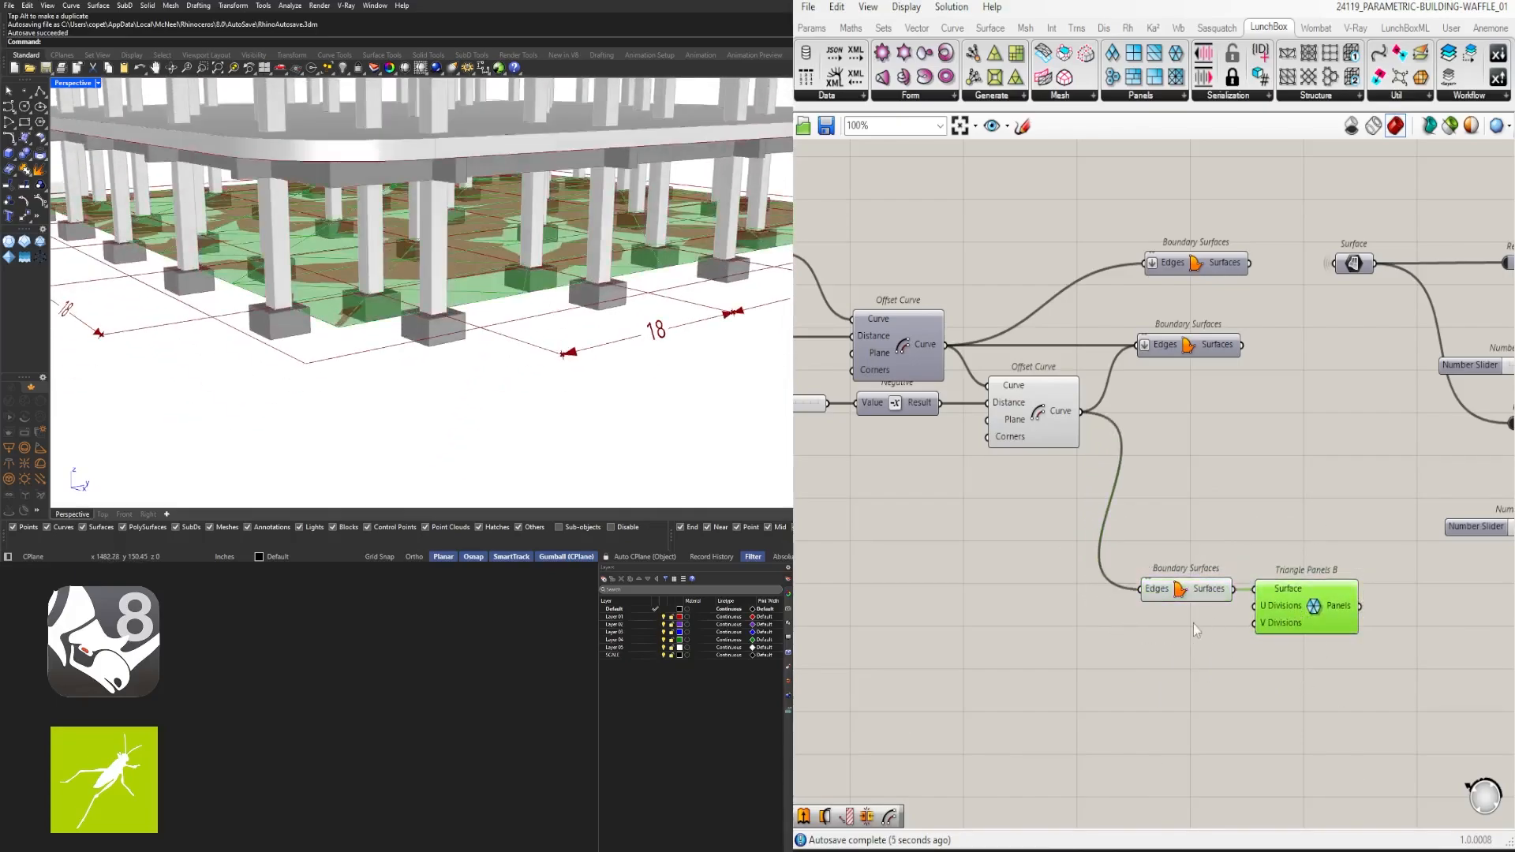
Add a Number Slider set to 10 and connect it to both the U Divisions and V Divisions of Triangle Panels B
{"action": "double_click", "coordinate": [1175, 626]}
{"action": "type", "text": "2"}
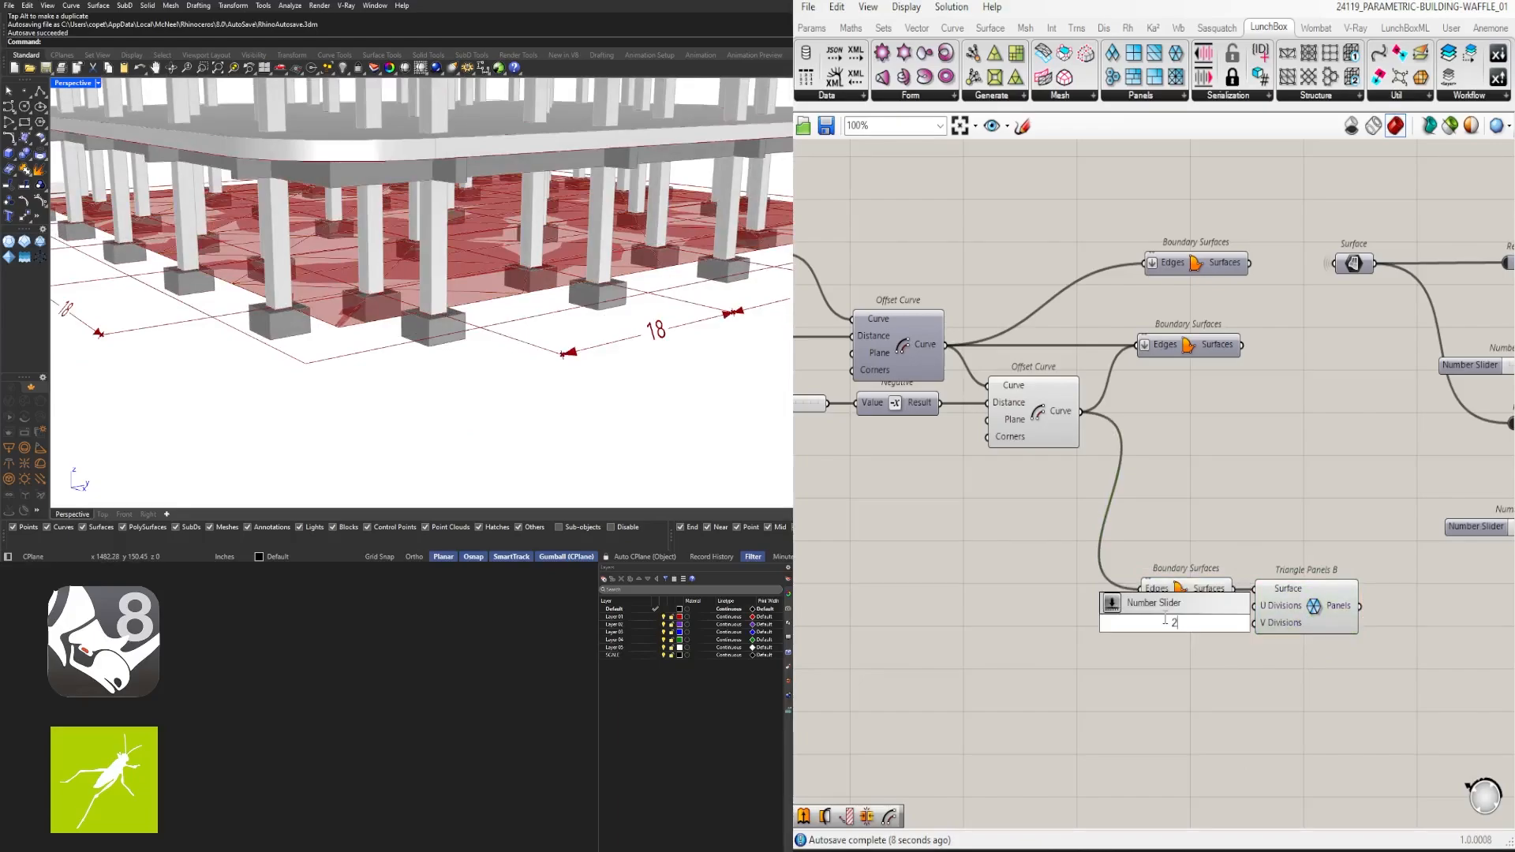
{"action": "type", "text": "0"}
{"action": "key", "text": "Return"}
{"action": "scroll", "coordinate": [1165, 620], "scroll_direction": "up", "scroll_amount": 3}
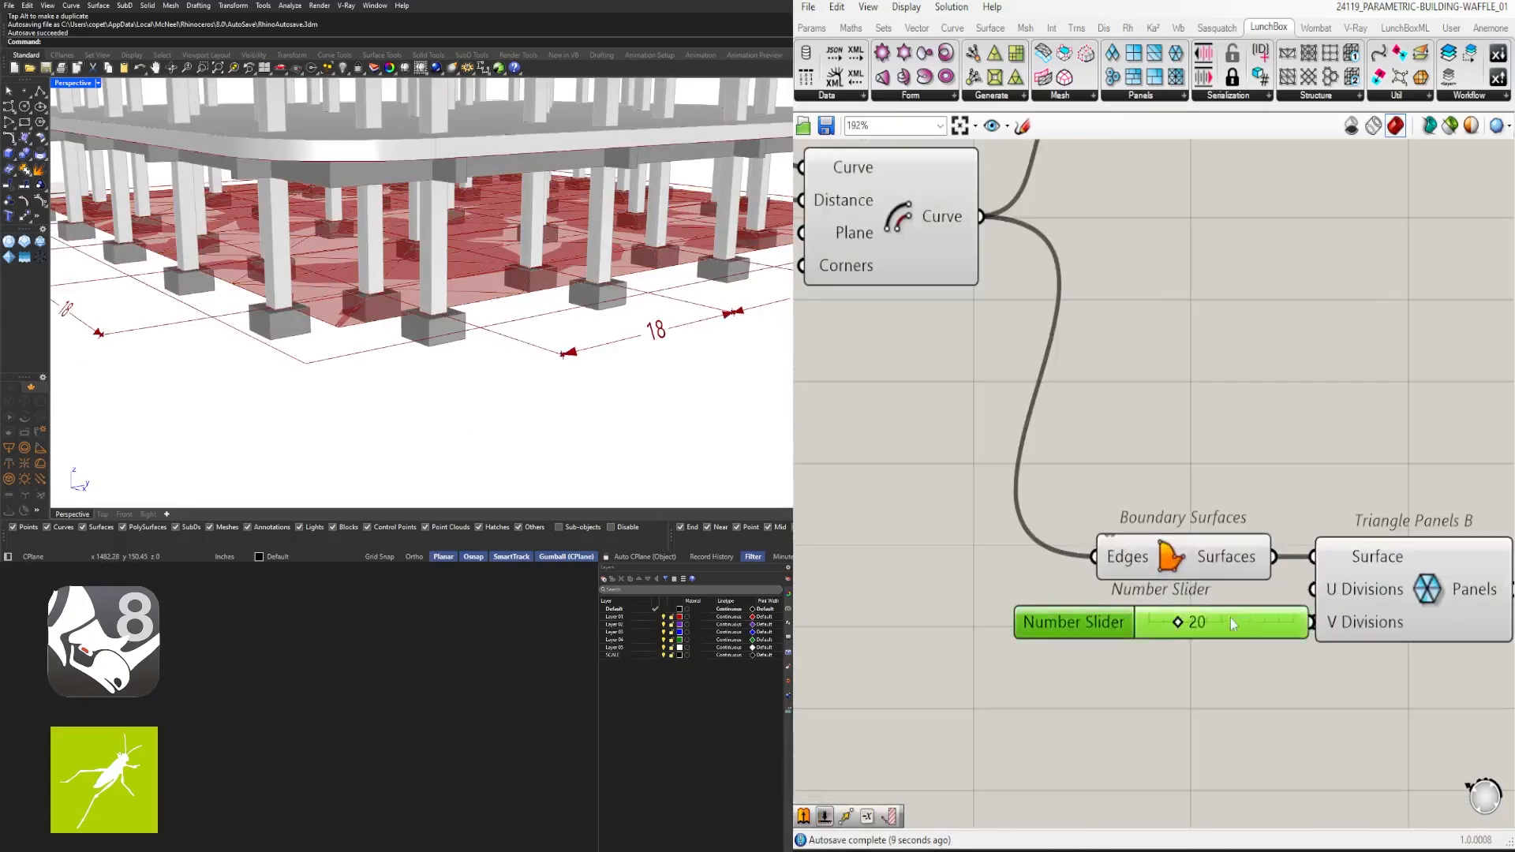
{"action": "double_click", "coordinate": [1165, 605]}
{"action": "type", "text": "10"}
{"action": "key", "text": "Return"}
{"action": "mouse_move", "coordinate": [1233, 615]}
{"action": "left_mouse_down"}
{"action": "mouse_move", "coordinate": [1230, 635]}
{"action": "mouse_move", "coordinate": [1309, 602]}
{"action": "mouse_move", "coordinate": [1304, 625]}
{"action": "mouse_move", "coordinate": [1237, 623]}
{"action": "left_mouse_up"}
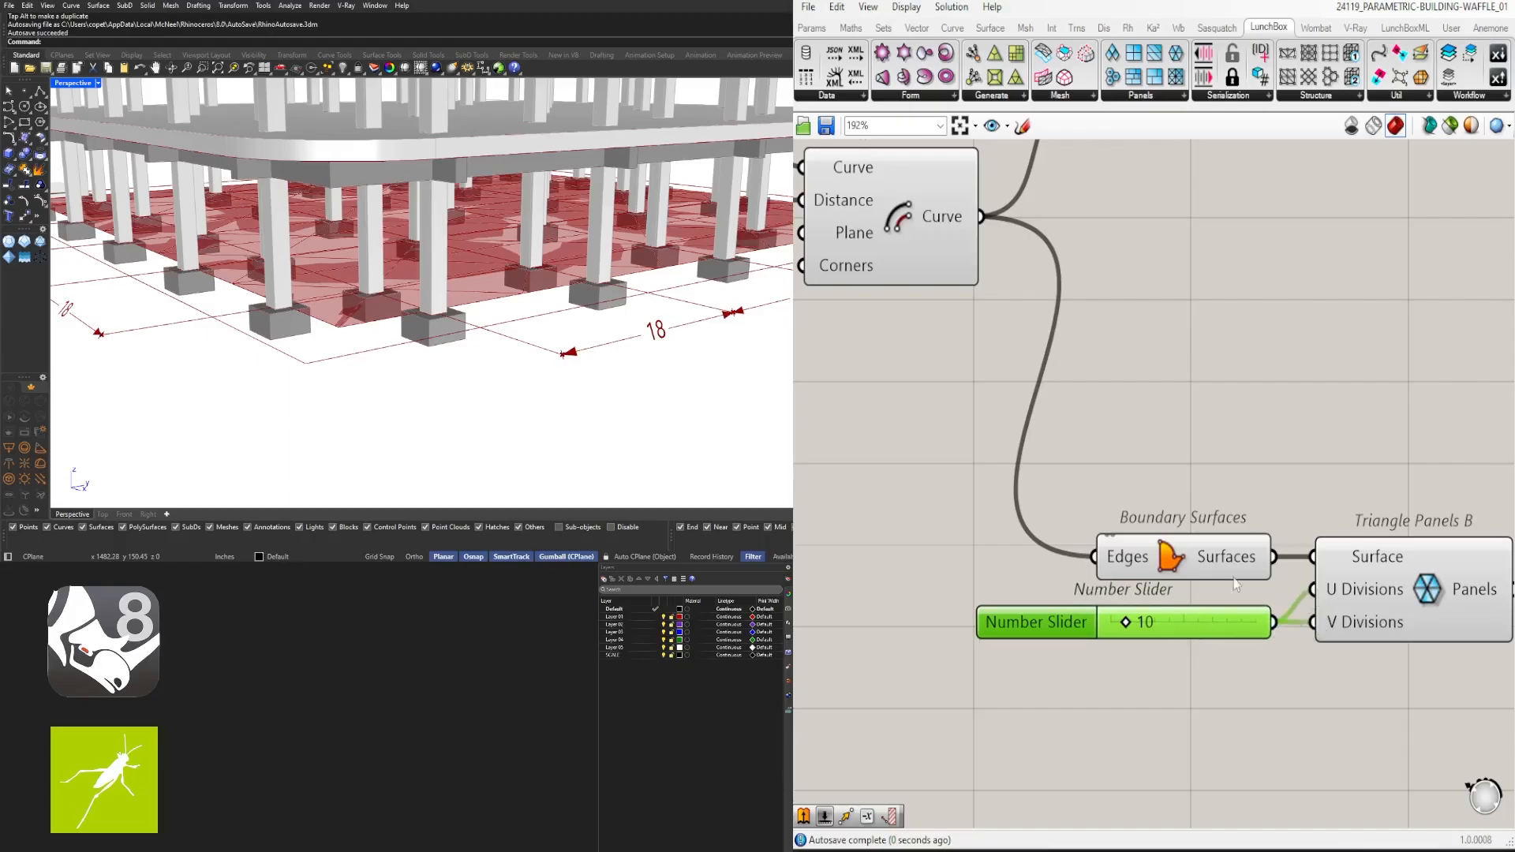
{"action": "left_click_drag", "start_coordinate": [1409, 716], "coordinate": [1170, 570]}
{"action": "left_click_drag", "start_coordinate": [1373, 741], "coordinate": [1240, 564]}
{"action": "right_click_drag", "start_coordinate": [1401, 572], "coordinate": [980, 548]}
{"action": "left_click", "coordinate": [1236, 652]}
Select Triangle Panels B and examine its subdivided triangle panels around the footings up close
{"action": "scroll", "coordinate": [1235, 654], "scroll_direction": "down", "scroll_amount": 3}
{"action": "left_click", "coordinate": [1157, 519]}
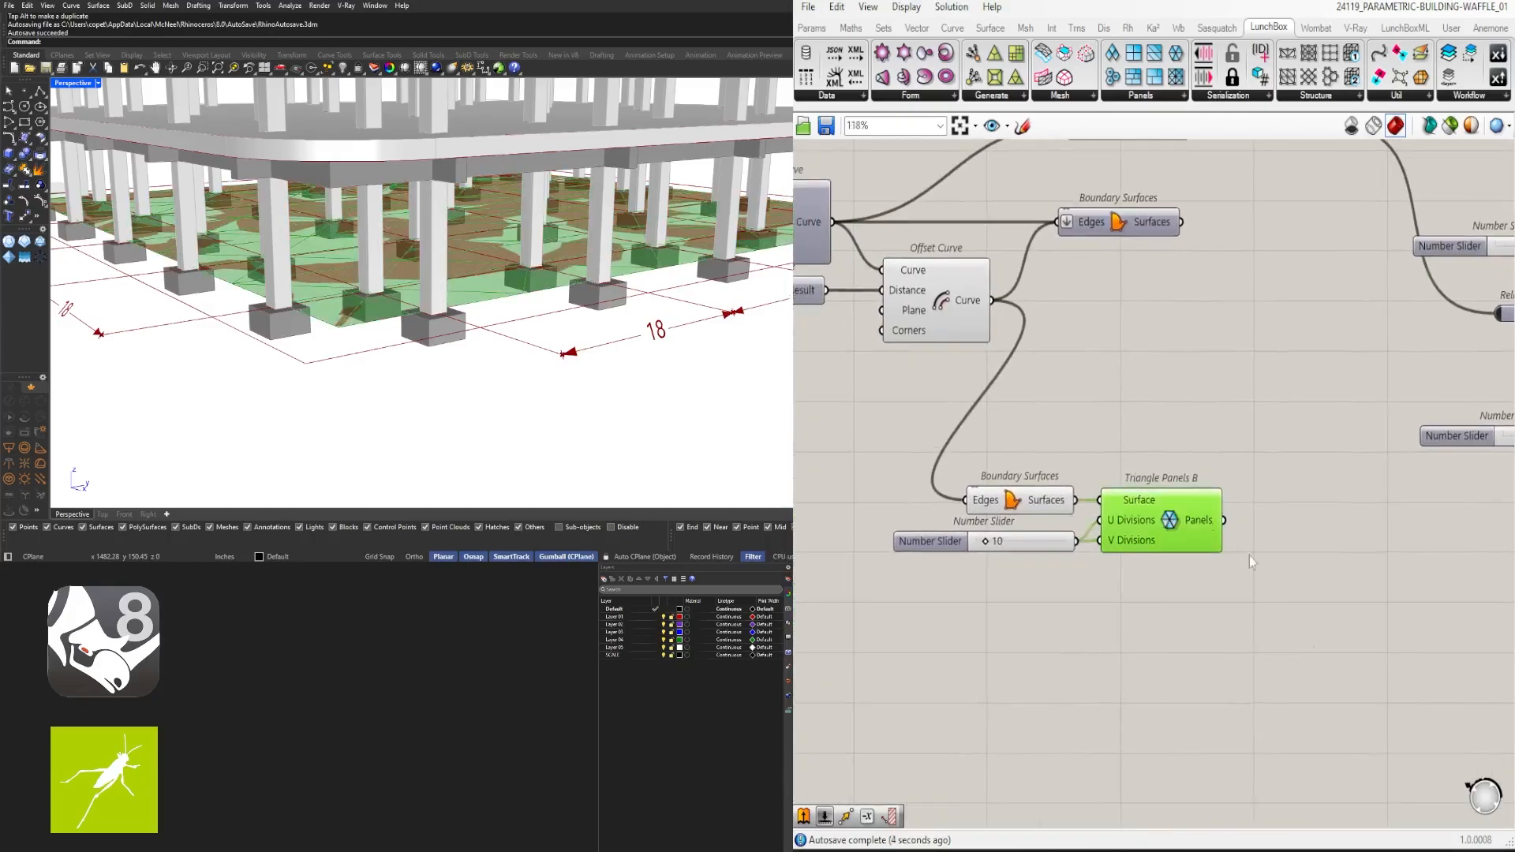
{"action": "scroll", "coordinate": [466, 367], "scroll_direction": "up", "scroll_amount": 4}
{"action": "right_click_drag", "start_coordinate": [521, 311], "coordinate": [468, 361], "text": "shift"}
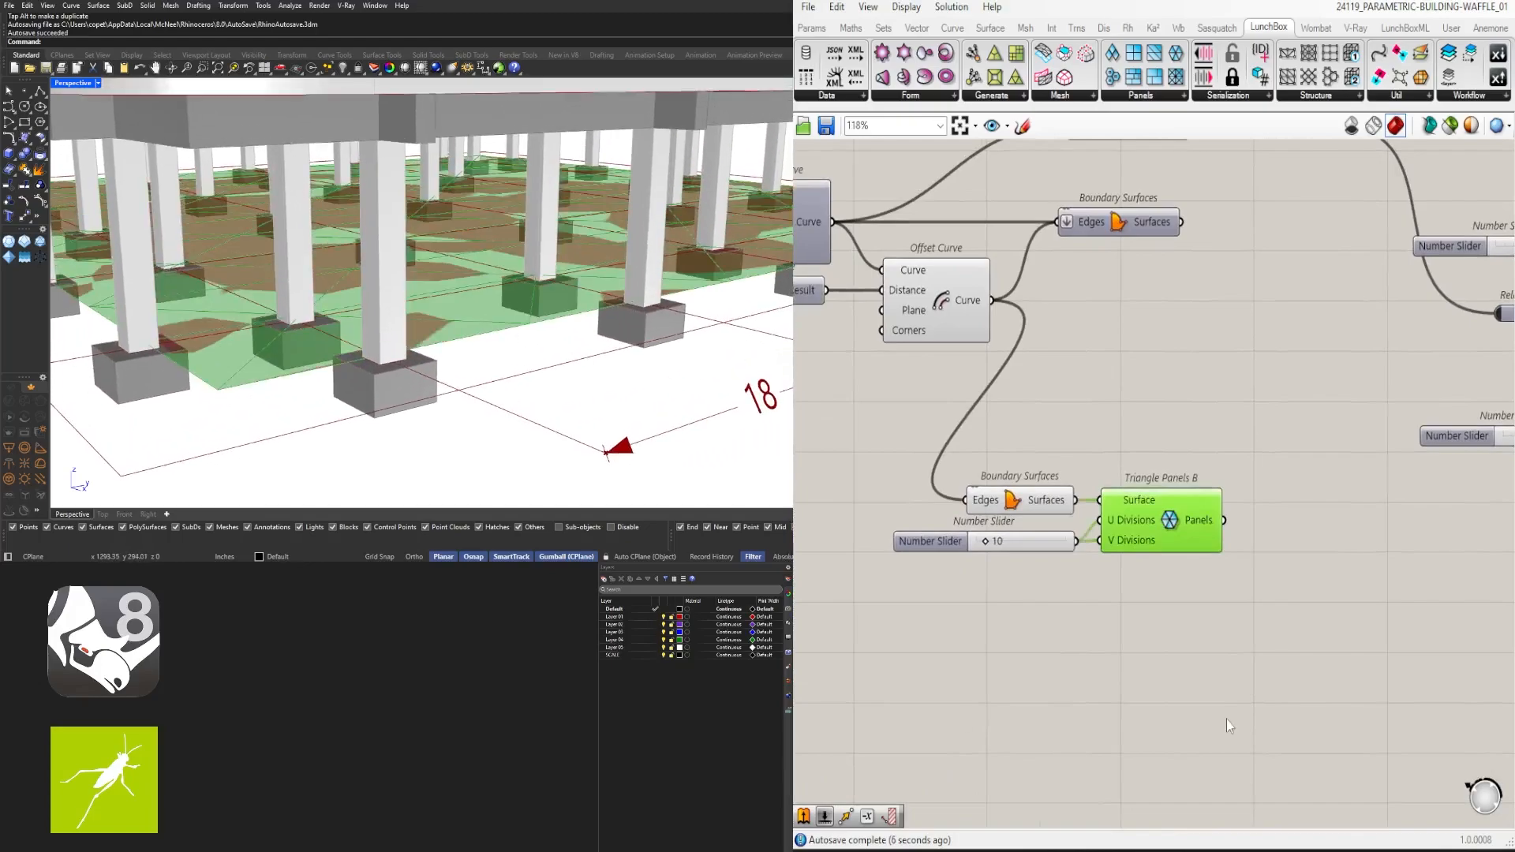
{"action": "left_click", "coordinate": [1227, 721]}
{"action": "left_click_drag", "start_coordinate": [1144, 491], "coordinate": [1159, 490]}
{"action": "scroll", "coordinate": [1349, 589], "scroll_direction": "down", "scroll_amount": 1}
Add an Offset Curve component beside Triangle Panels B and connect Panels to its Curve input
{"action": "right_click_drag", "start_coordinate": [1349, 589], "coordinate": [1190, 552]}
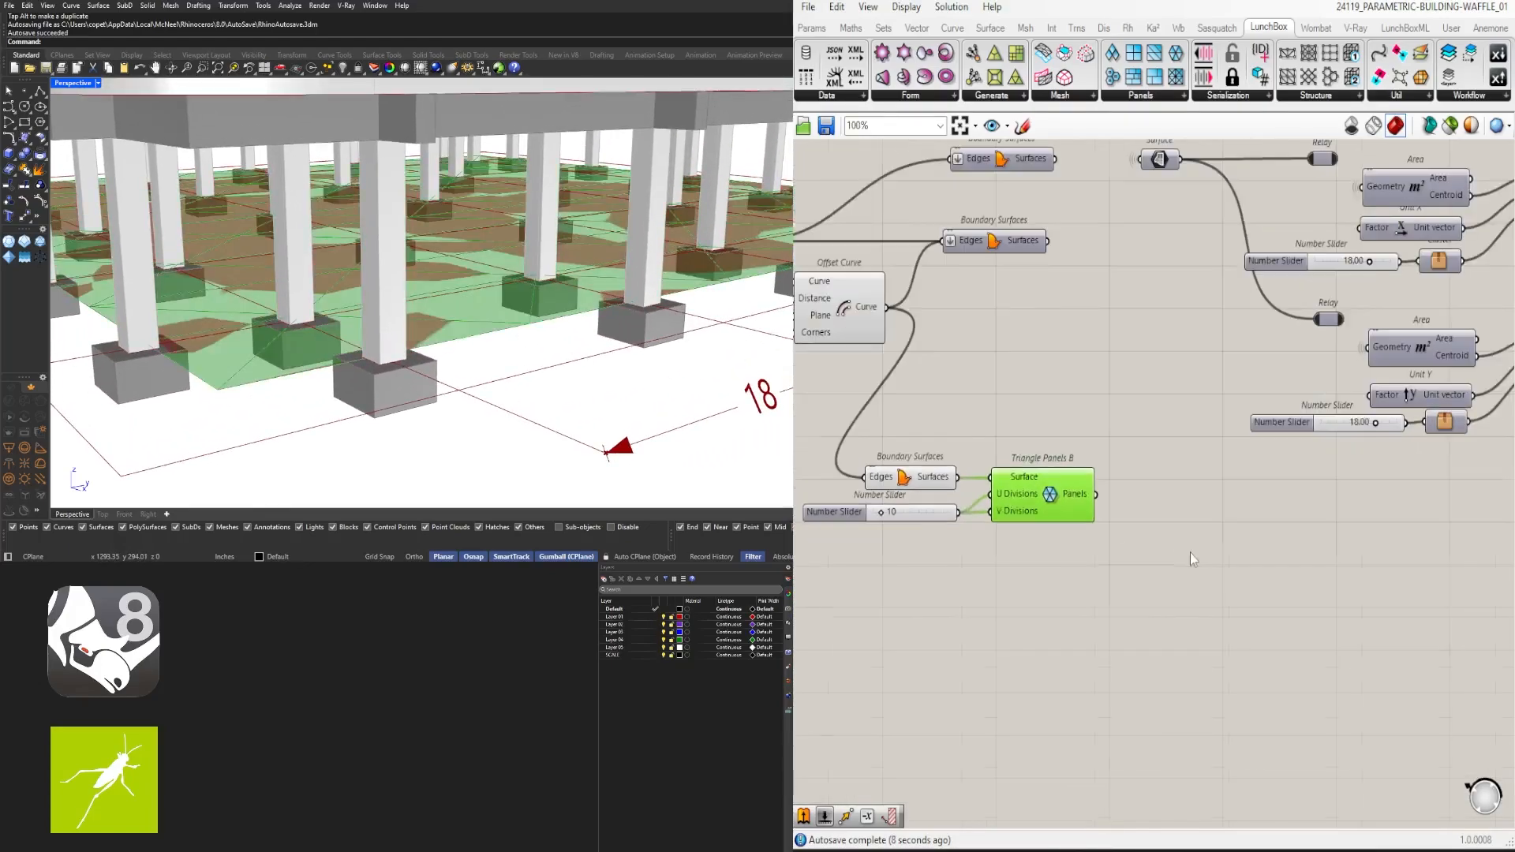
{"action": "double_click", "coordinate": [1158, 592]}
{"action": "type", "text": "off"}
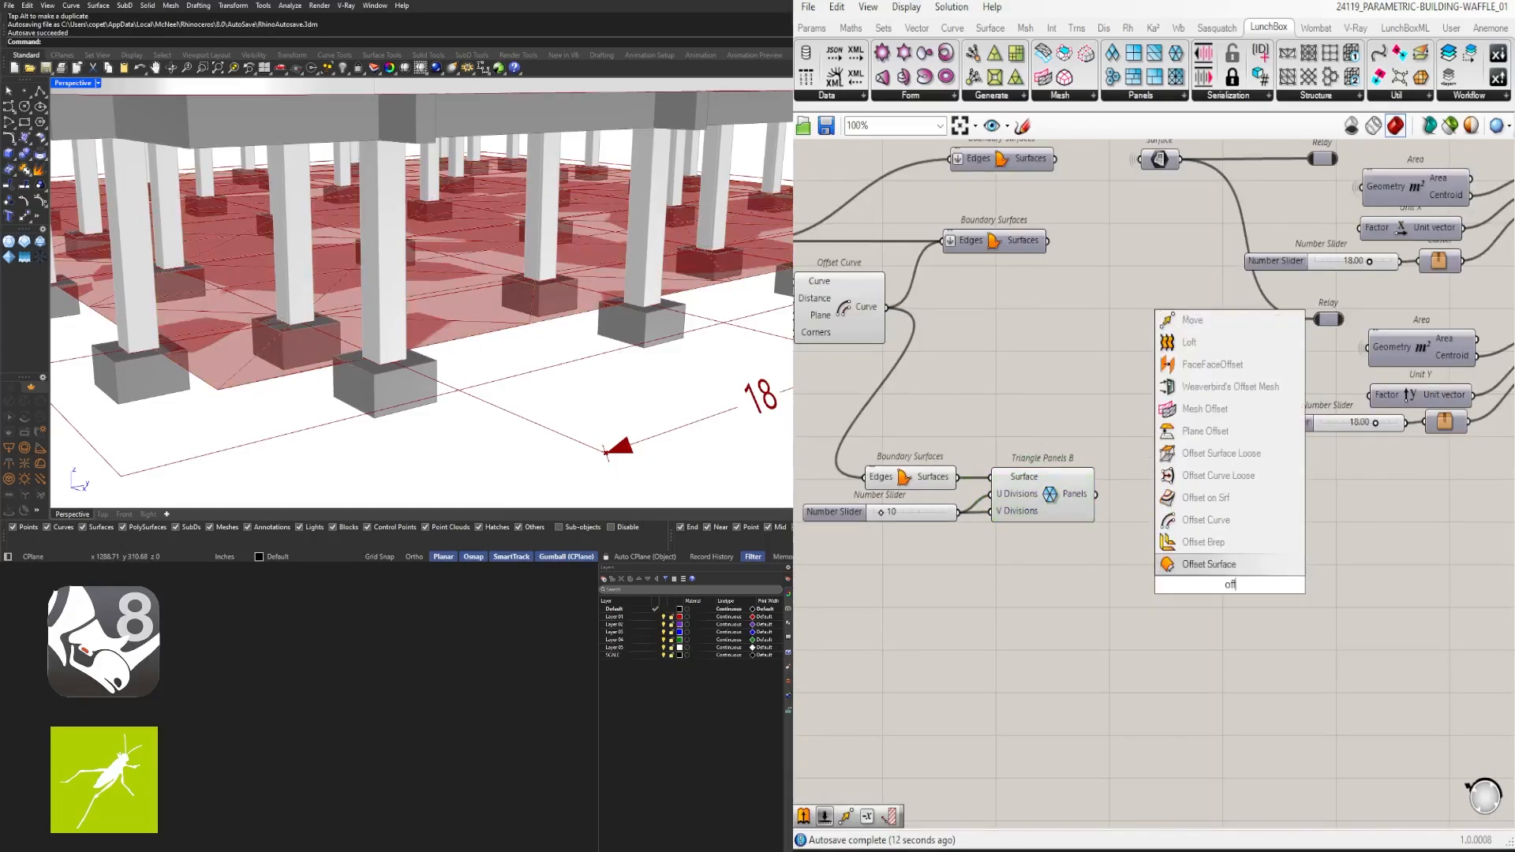
{"action": "left_click", "coordinate": [1203, 519]}
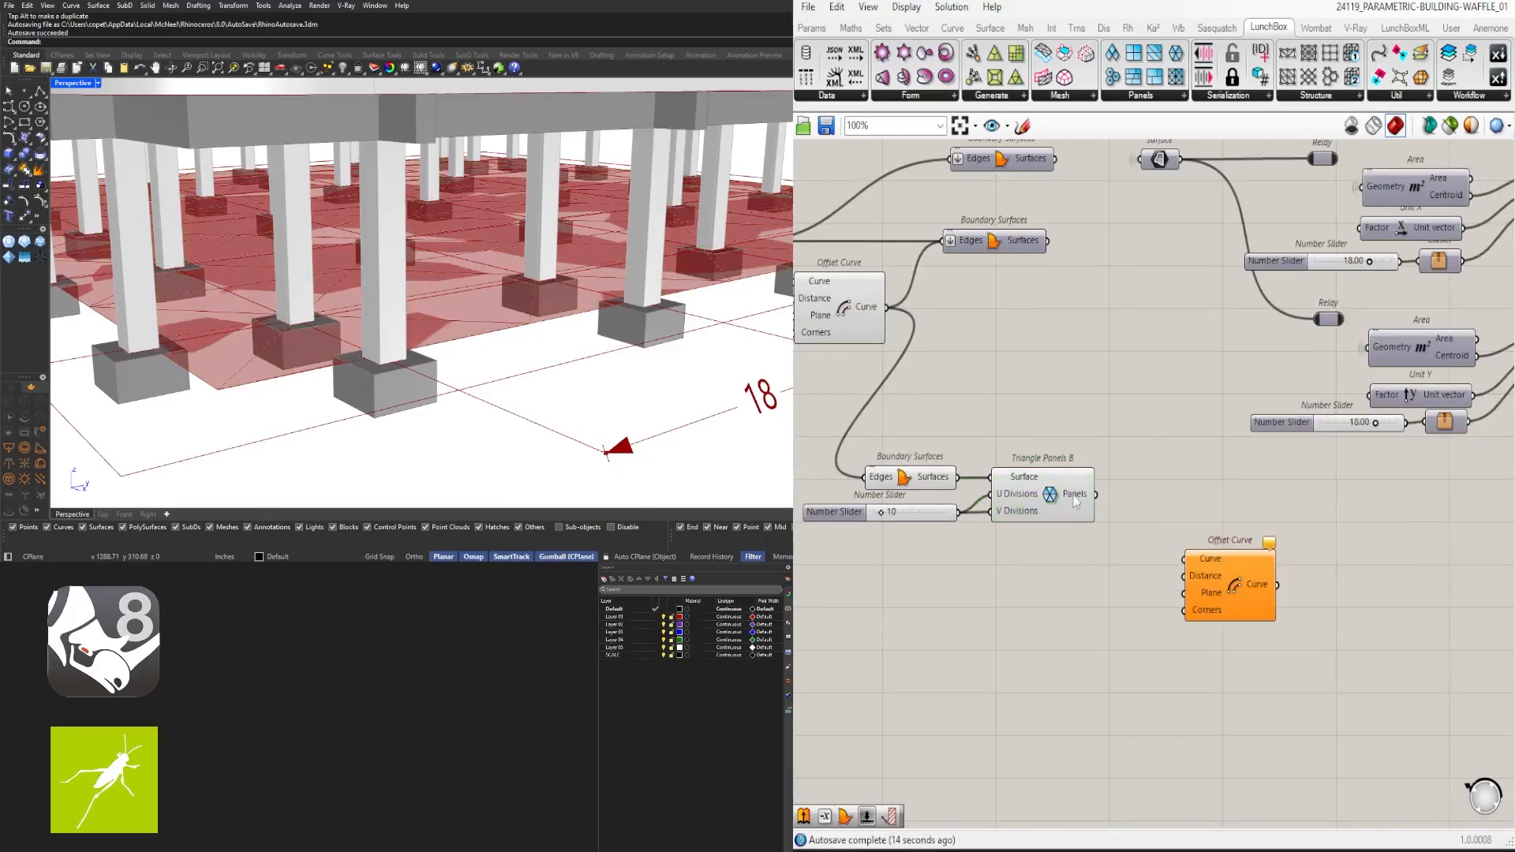
{"action": "left_click", "coordinate": [1088, 499]}
{"action": "left_click_drag", "start_coordinate": [1097, 493], "coordinate": [1226, 569]}
Add a Negative component and connect its Result to the Distance input of the panels' Offset Curve
{"action": "left_click", "coordinate": [1048, 582]}
{"action": "double_click", "coordinate": [1048, 582]}
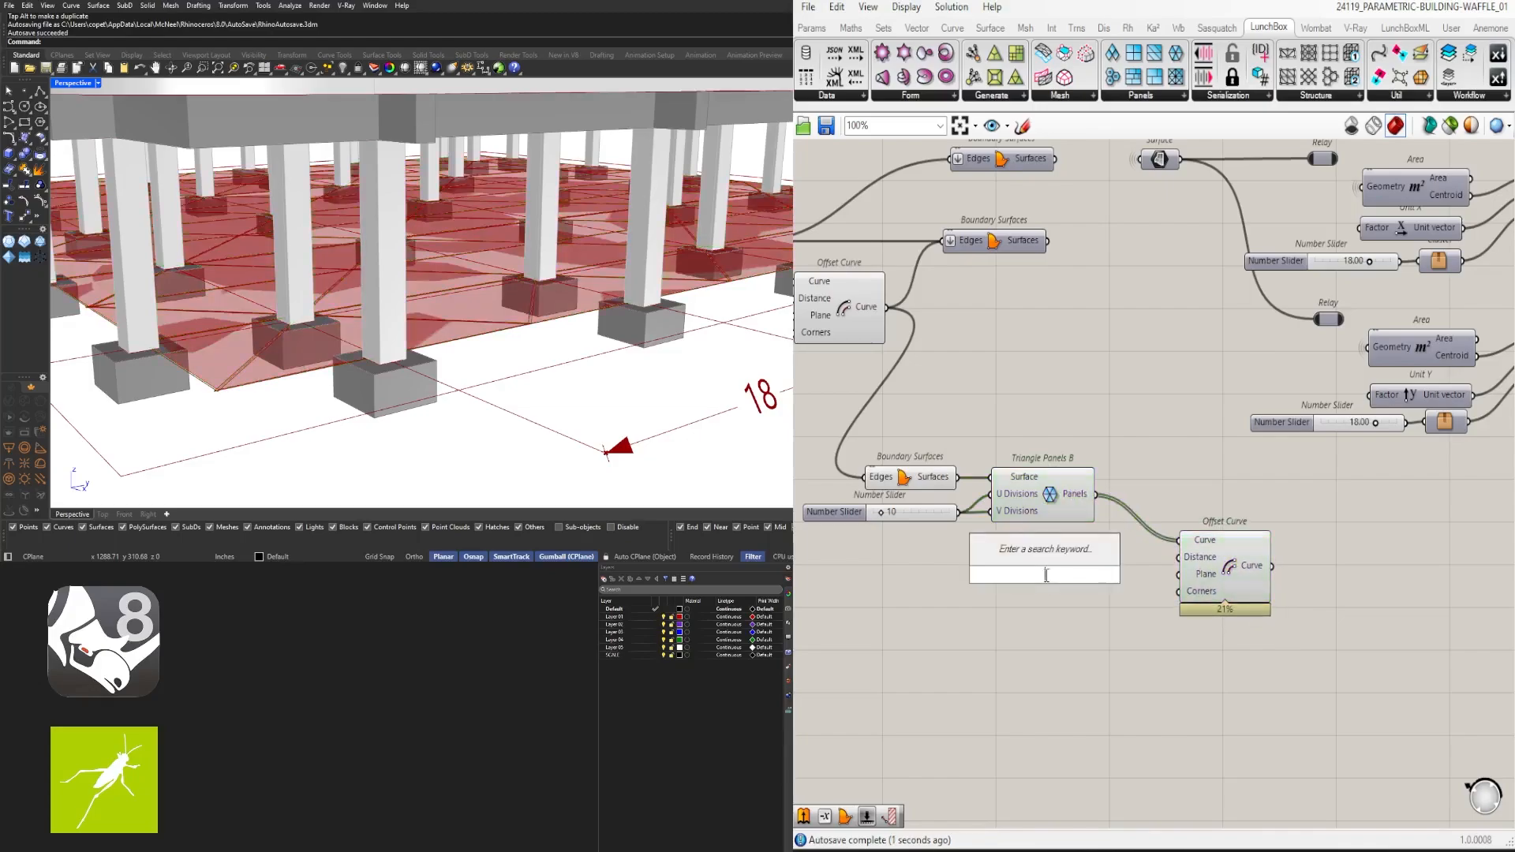
{"action": "type", "text": "neg"}
{"action": "left_click", "coordinate": [1034, 561]}
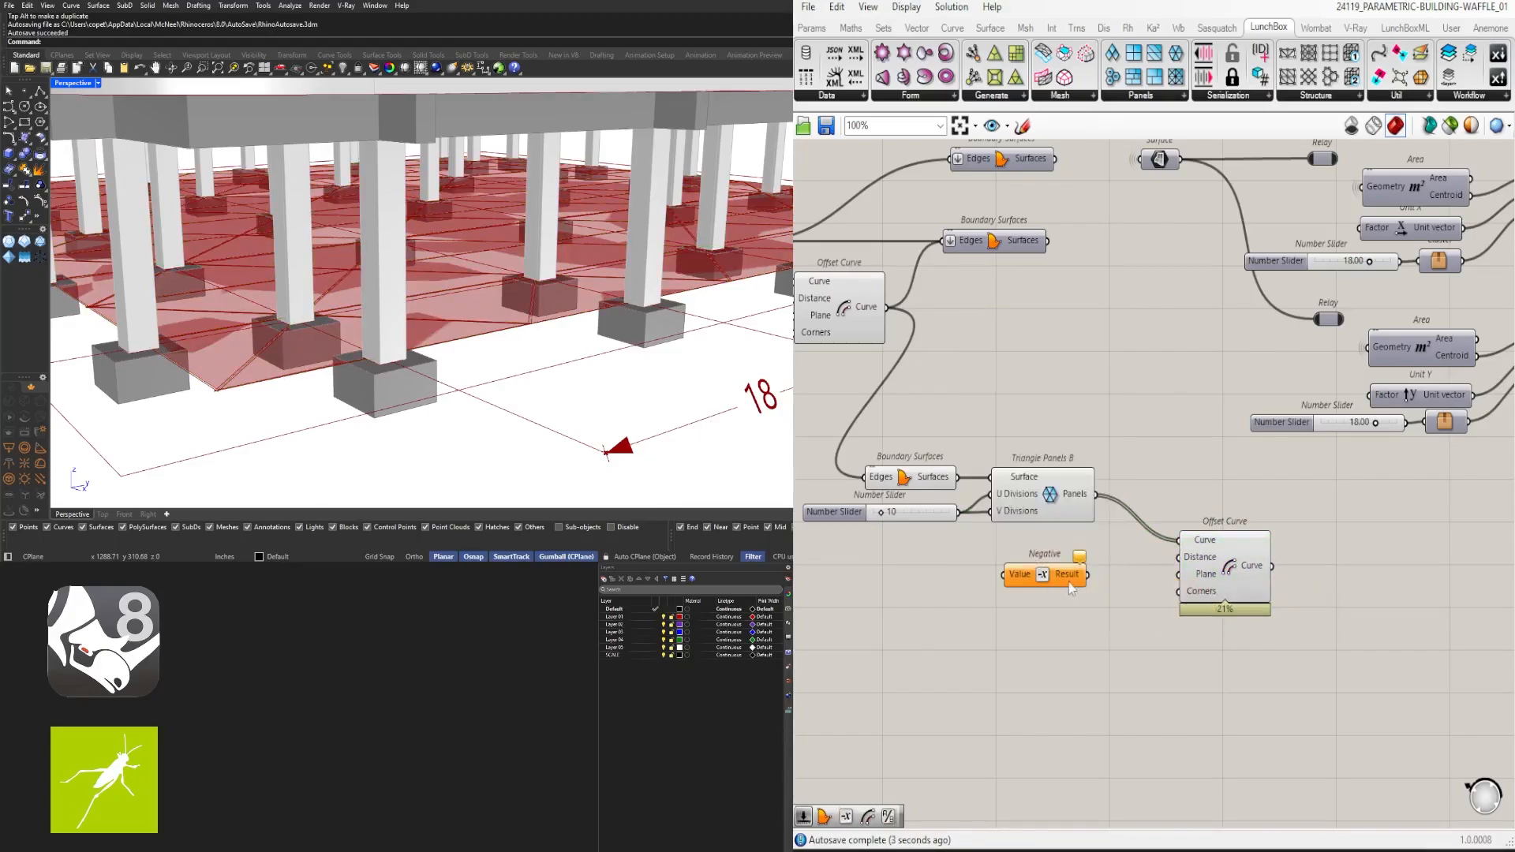
{"action": "left_click_drag", "start_coordinate": [1069, 582], "coordinate": [1157, 565]}
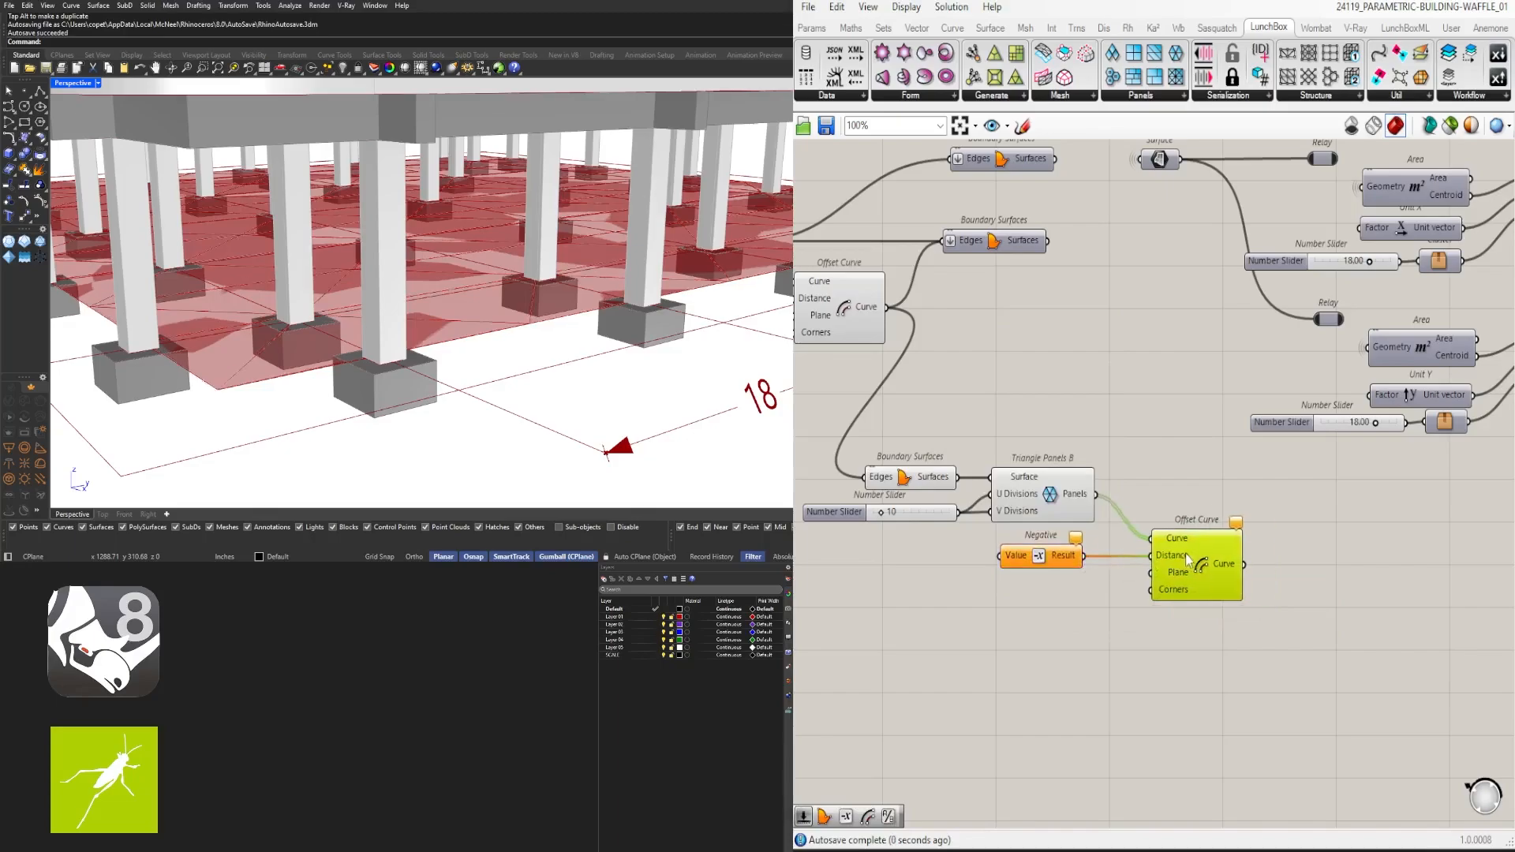
Add a 6.5 Number Slider feeding Negative's Value, and inspect the resulting offset triangle outlines around the footings
{"action": "double_click", "coordinate": [888, 574]}
{"action": "type", "text": "2"}
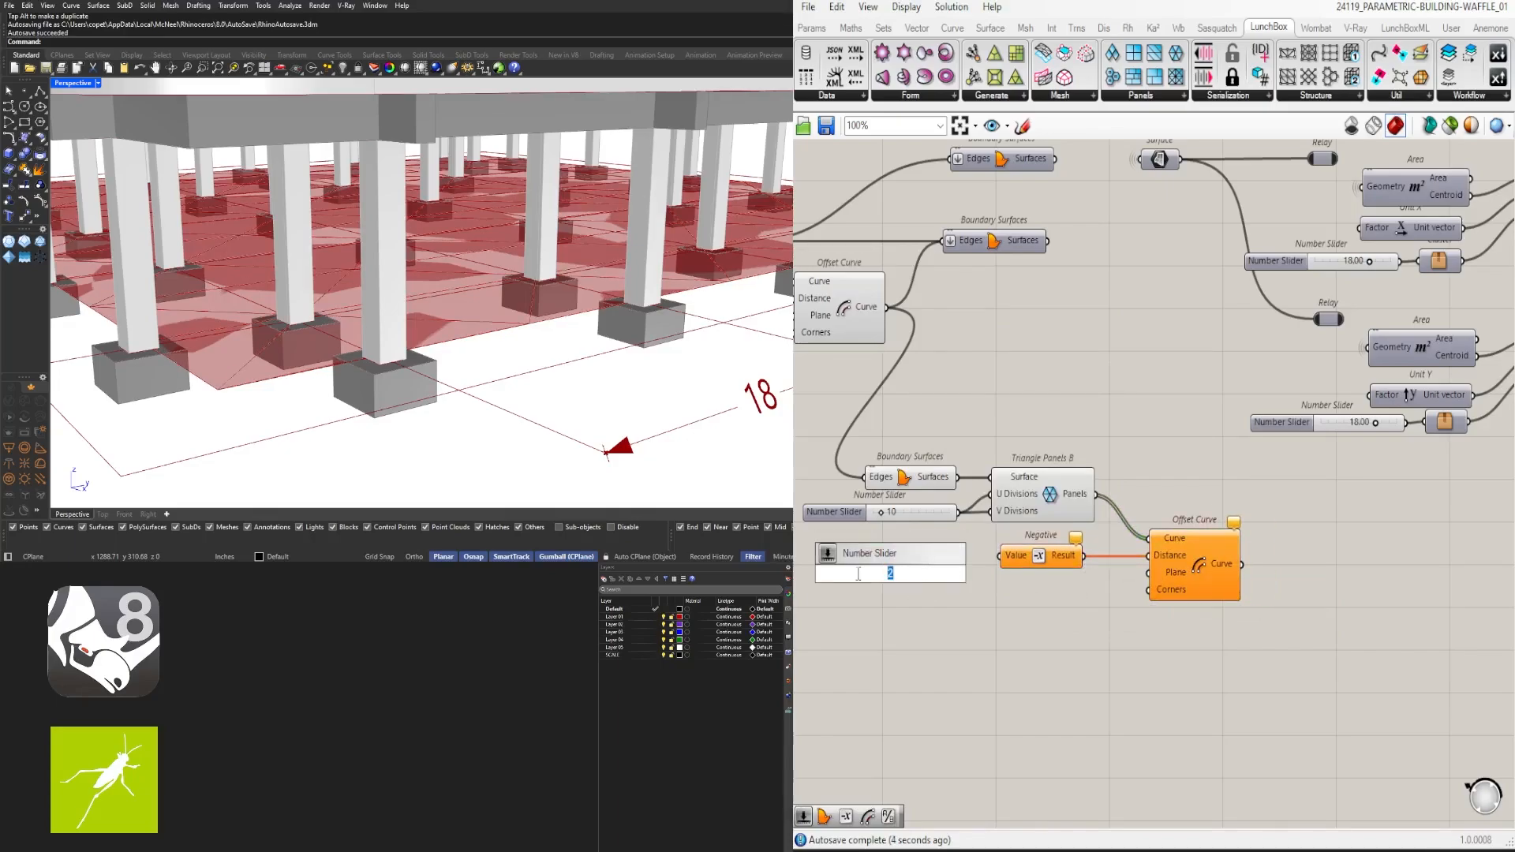
{"action": "key", "text": "Return"}
{"action": "scroll", "coordinate": [982, 587], "scroll_direction": "up", "scroll_amount": 2}
{"action": "left_click_drag", "start_coordinate": [951, 567], "coordinate": [1000, 553]}
{"action": "left_click_drag", "start_coordinate": [898, 575], "coordinate": [920, 561]}
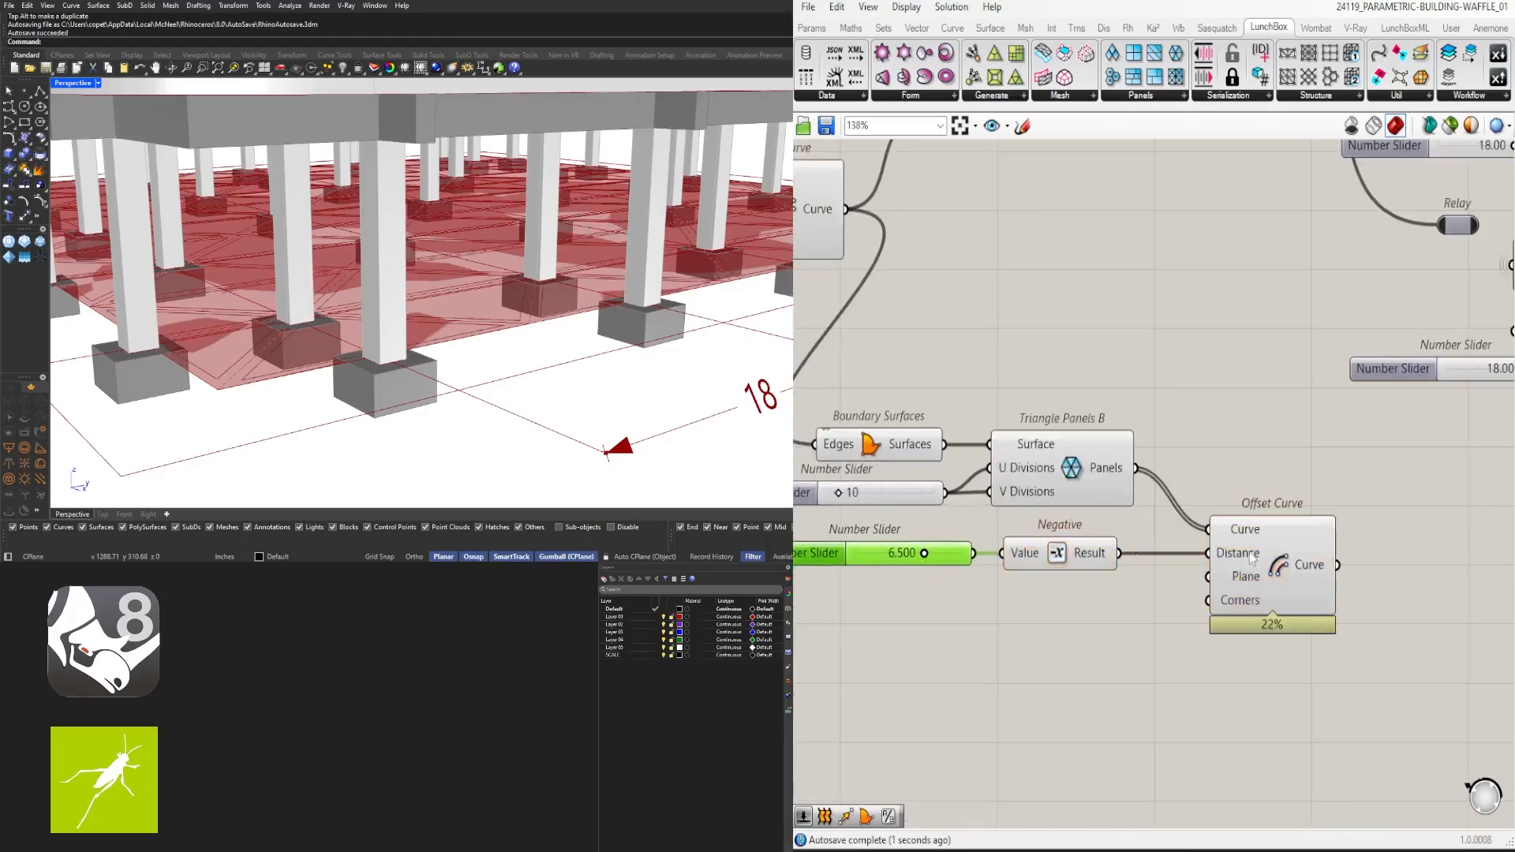
{"action": "left_click", "coordinate": [1275, 551]}
{"action": "scroll", "coordinate": [534, 278], "scroll_direction": "up", "scroll_amount": 5}
{"action": "scroll", "coordinate": [534, 278], "scroll_direction": "down", "scroll_amount": 7}
{"action": "right_click_drag", "start_coordinate": [534, 279], "coordinate": [515, 276]}
{"action": "scroll", "coordinate": [515, 275], "scroll_direction": "up", "scroll_amount": 6}
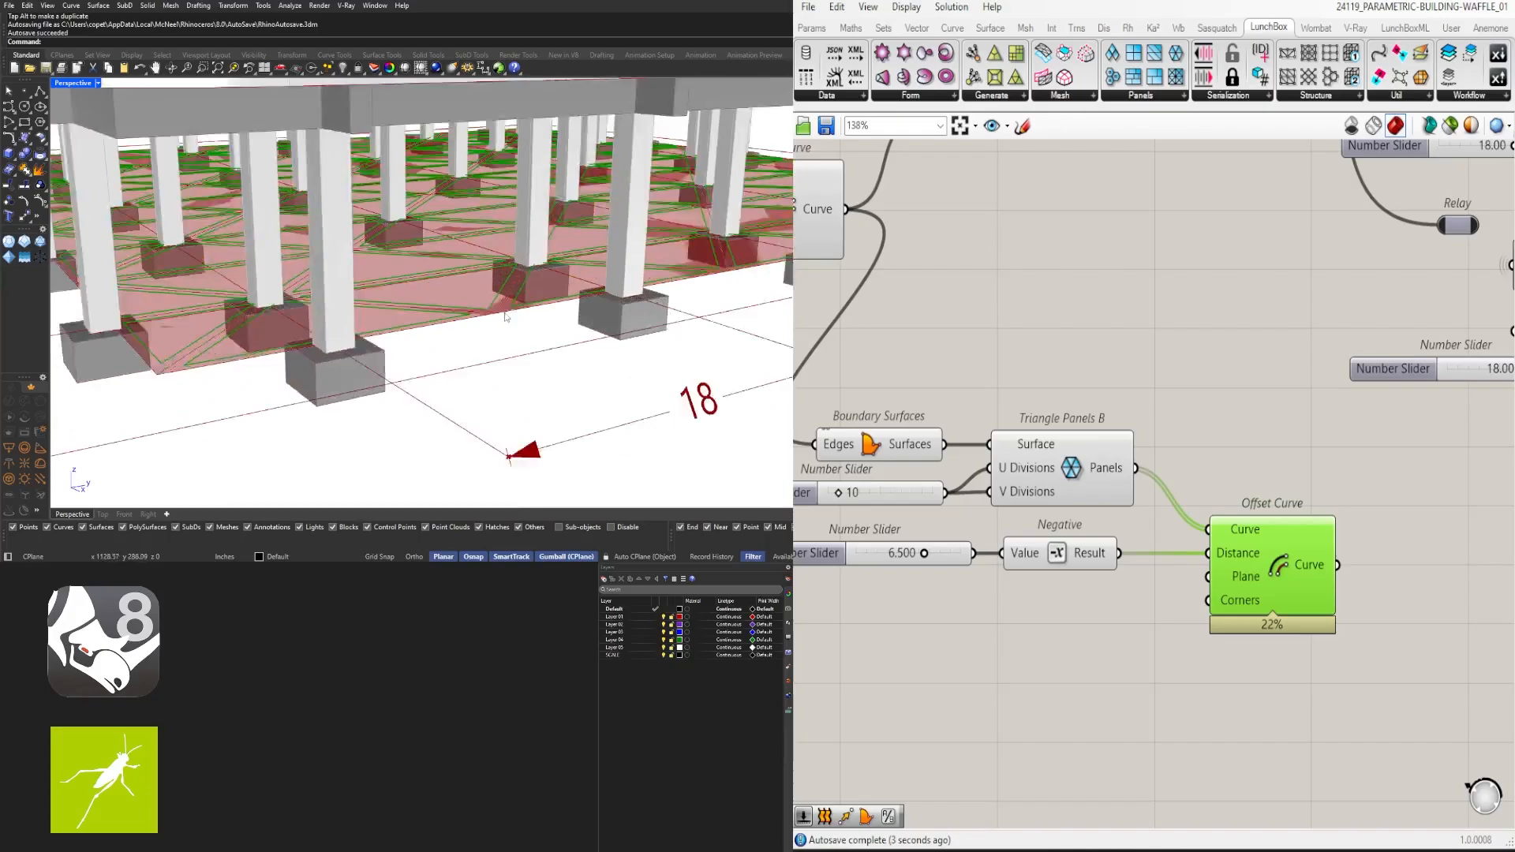
Add a Fillet component with Curve and Radius inputs, and feed its Curve from the panels' Offset Curve
{"action": "right_click_drag", "start_coordinate": [1445, 628], "coordinate": [1303, 589]}
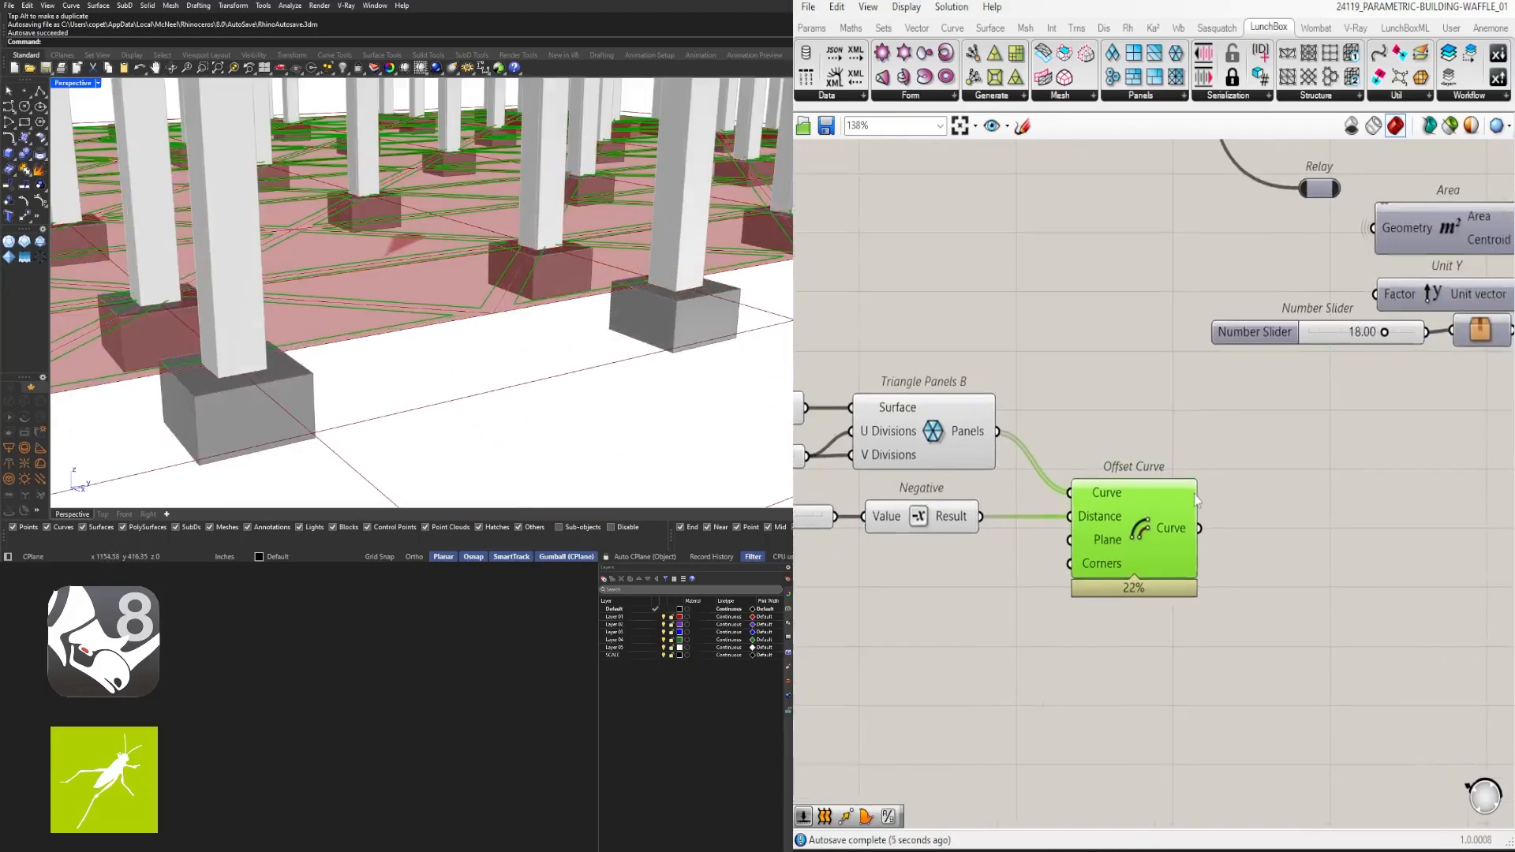
{"action": "double_click", "coordinate": [1303, 589]}
{"action": "type", "text": "fillet"}
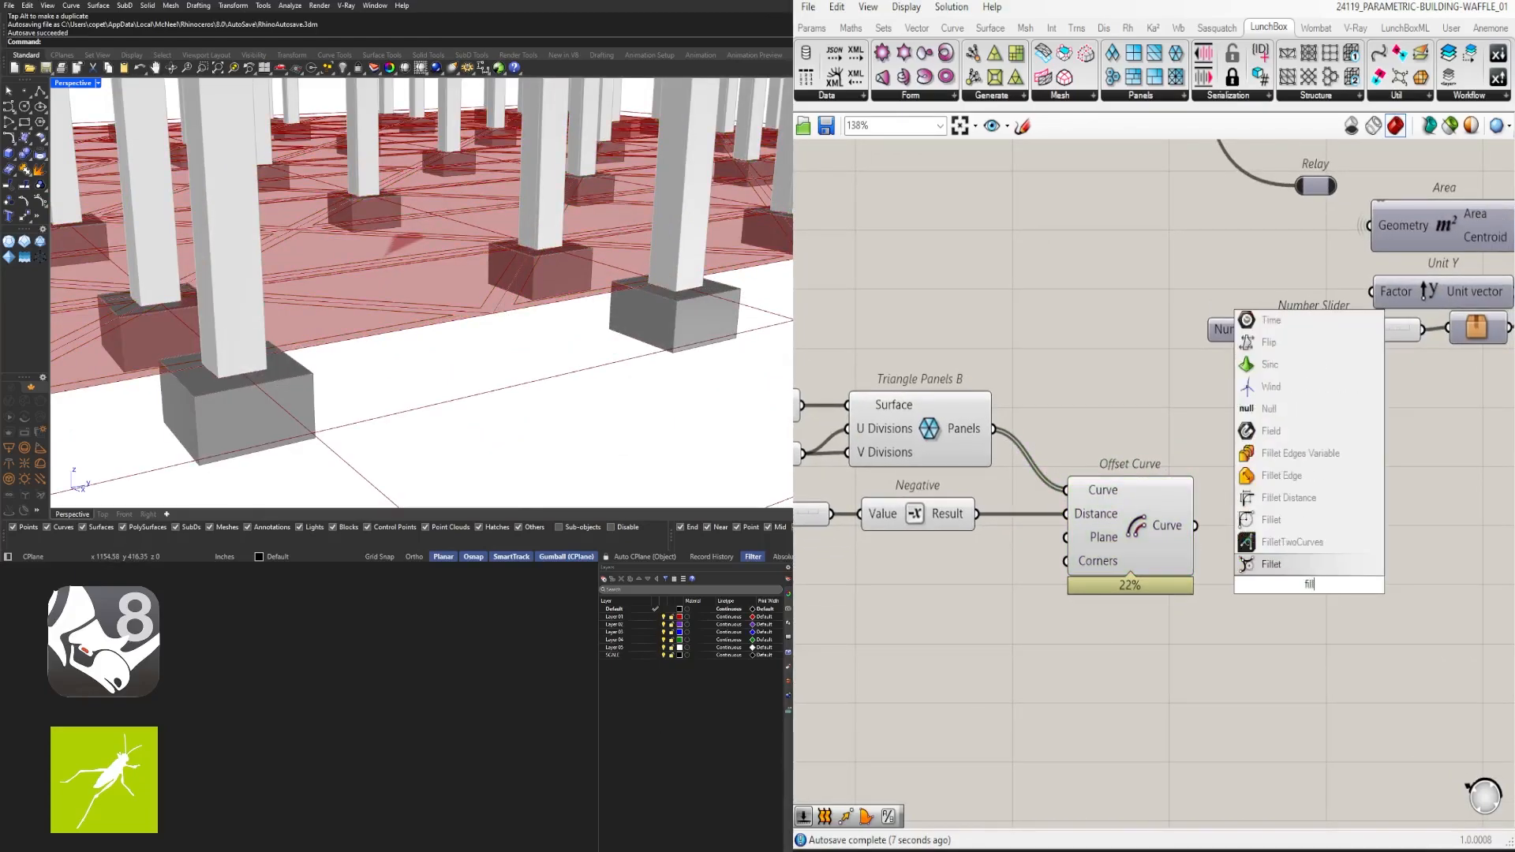
{"action": "left_click", "coordinate": [1271, 544]}
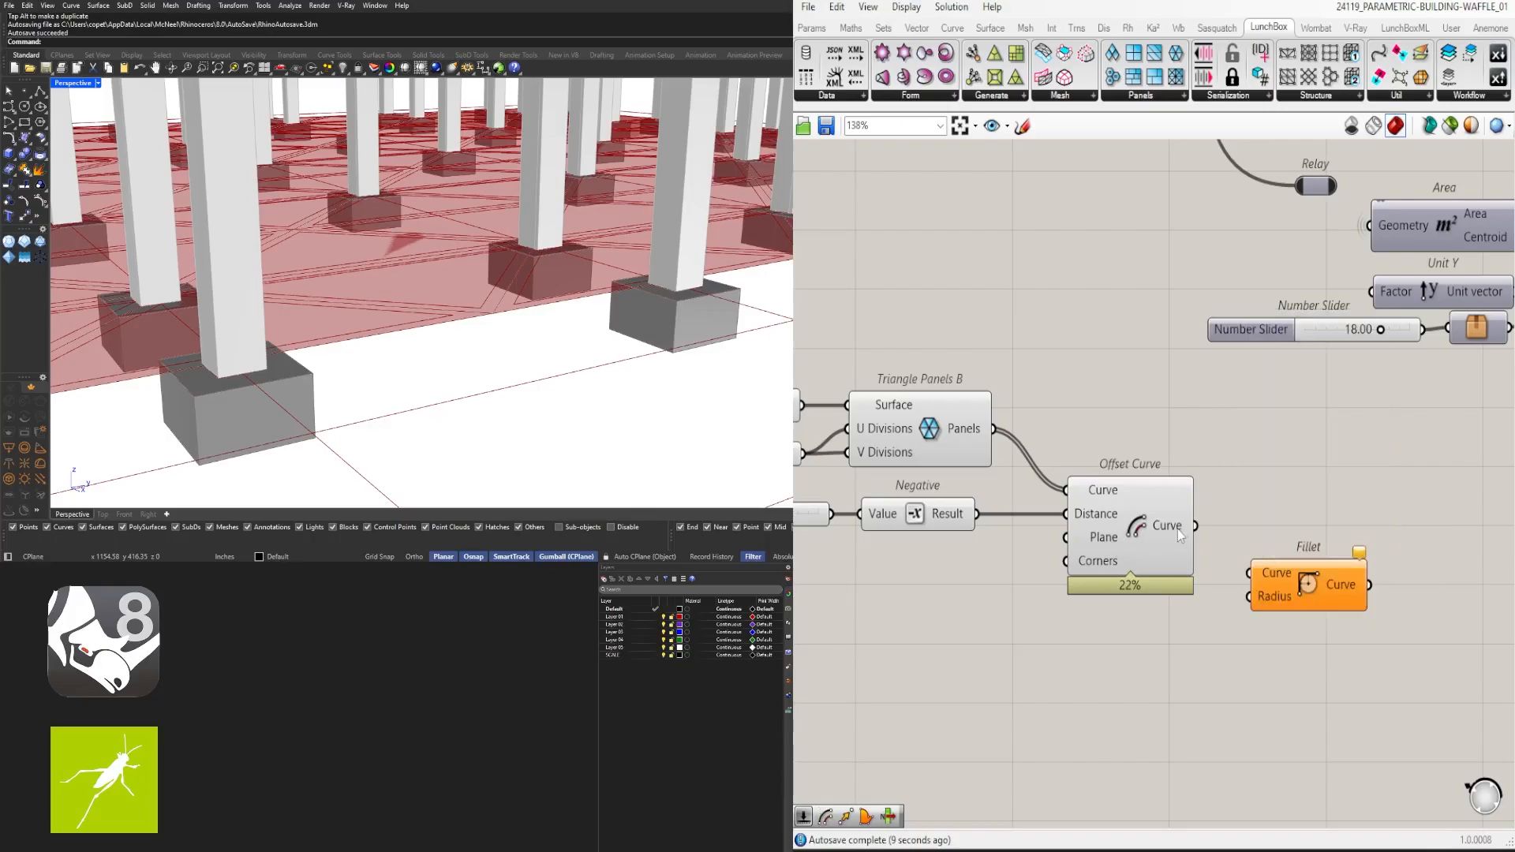
{"action": "left_click_drag", "start_coordinate": [1195, 525], "coordinate": [1249, 577]}
Duplicate the 6.5 Number Slider, connect the copy to Fillet's Radius, and set it to 2
{"action": "double_click", "coordinate": [1109, 642]}
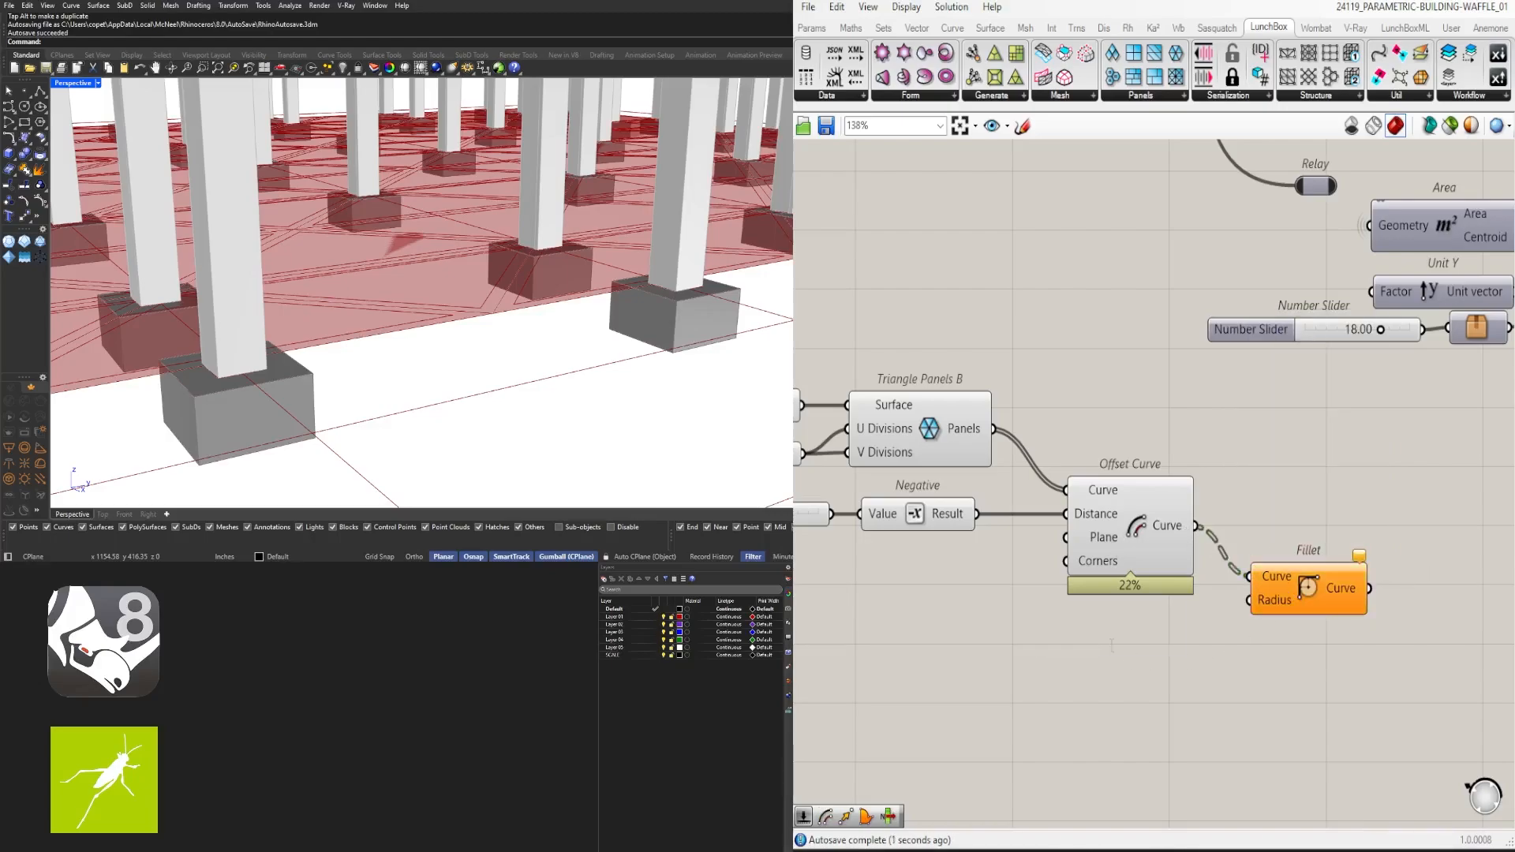
{"action": "right_click_drag", "start_coordinate": [839, 546], "coordinate": [1010, 520]}
{"action": "left_click_drag", "start_coordinate": [839, 485], "coordinate": [1195, 586], "text": "alt"}
{"action": "right_click_drag", "start_coordinate": [1354, 587], "coordinate": [1240, 588]}
{"action": "left_click_drag", "start_coordinate": [1240, 588], "coordinate": [1346, 580]}
{"action": "scroll", "coordinate": [1197, 590], "scroll_direction": "up", "scroll_amount": 3}
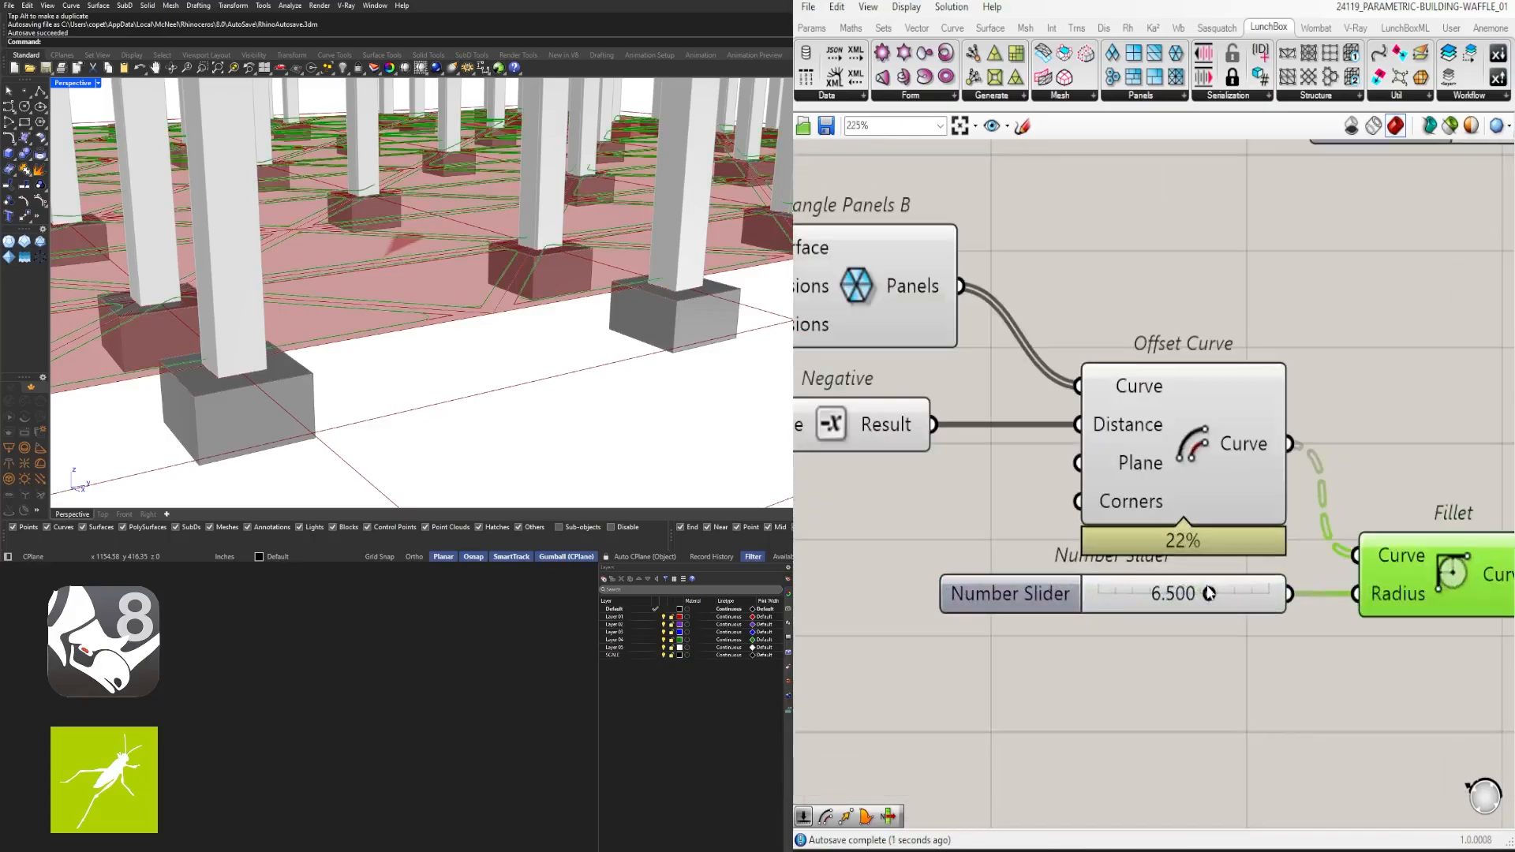
{"action": "double_click", "coordinate": [1204, 586]}
{"action": "type", "text": "2"}
{"action": "key", "text": "Return"}
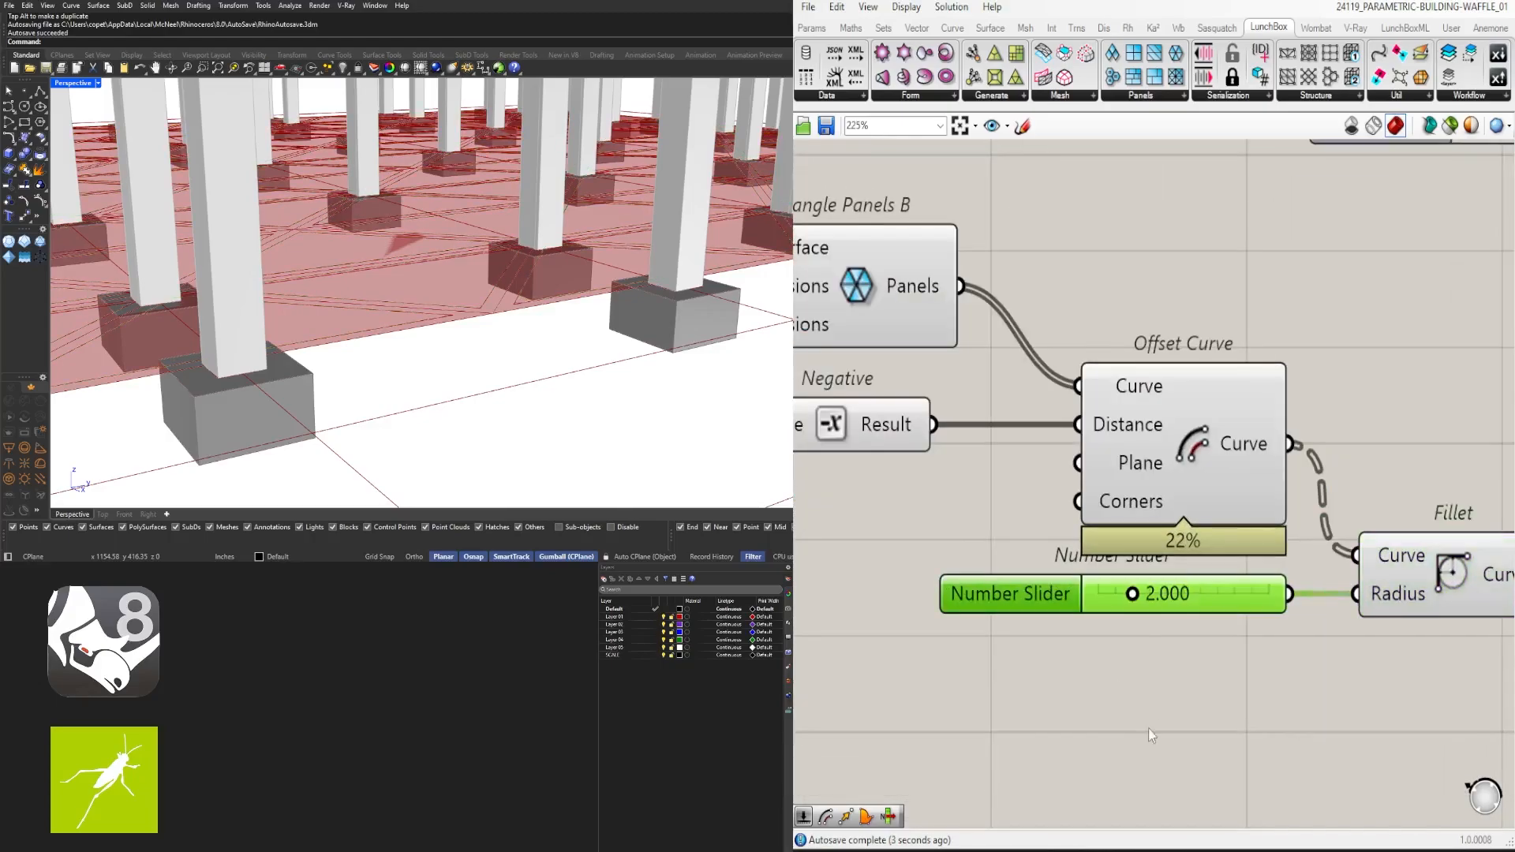
Turn off the preview of the panels' Offset Curve and select Fillet to check its rounded outlines
{"action": "scroll", "coordinate": [1148, 727], "scroll_direction": "down", "scroll_amount": 3}
{"action": "left_click_drag", "start_coordinate": [1331, 667], "coordinate": [1201, 504]}
{"action": "middle_click", "coordinate": [1217, 503]}
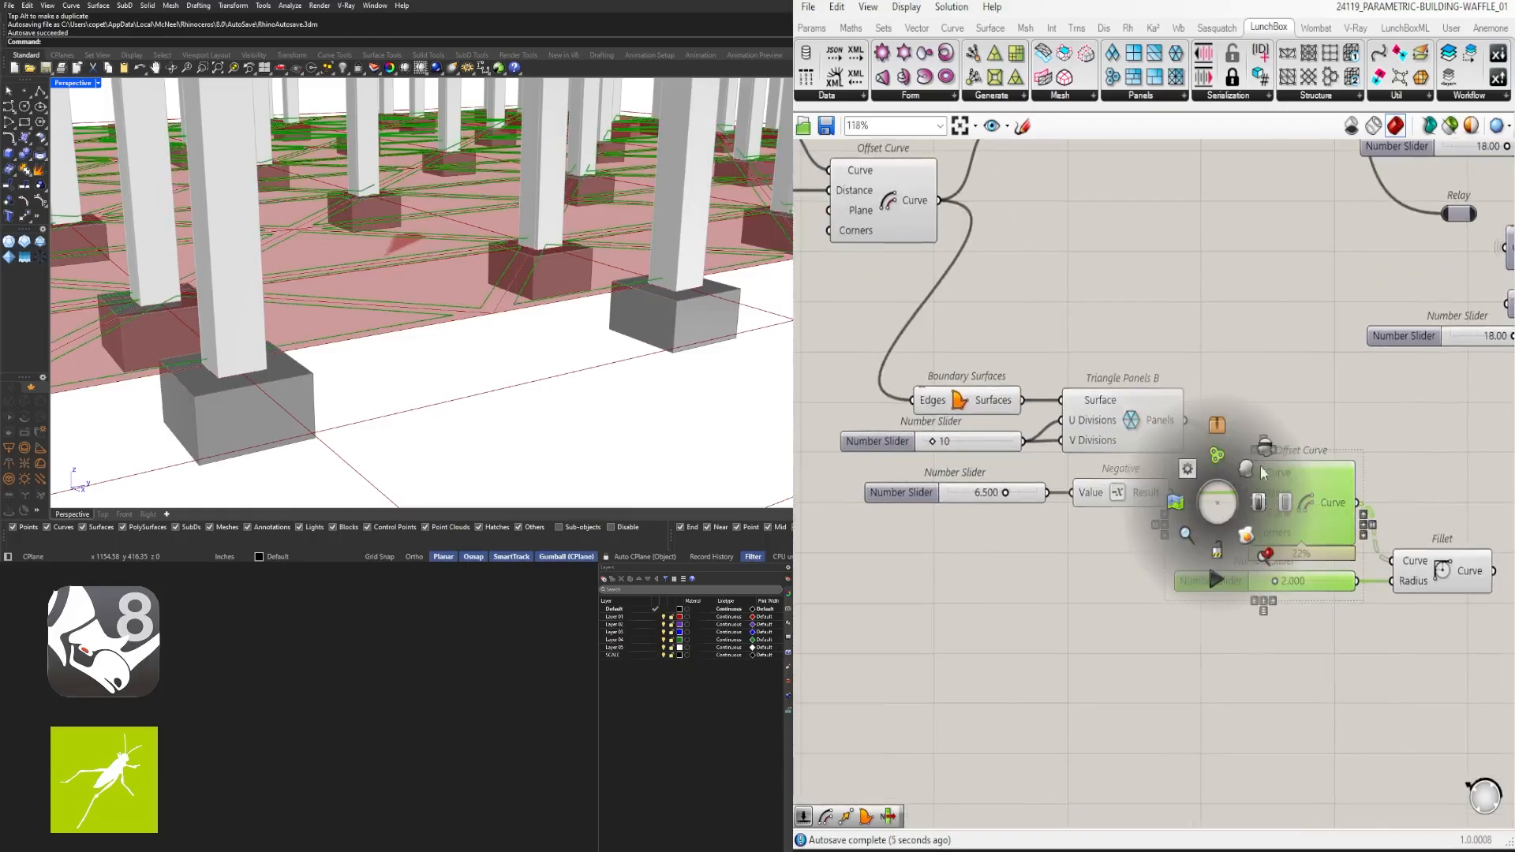
{"action": "left_click", "coordinate": [1256, 473]}
{"action": "right_click_drag", "start_coordinate": [1475, 525], "coordinate": [1202, 518]}
{"action": "left_click", "coordinate": [1150, 575]}
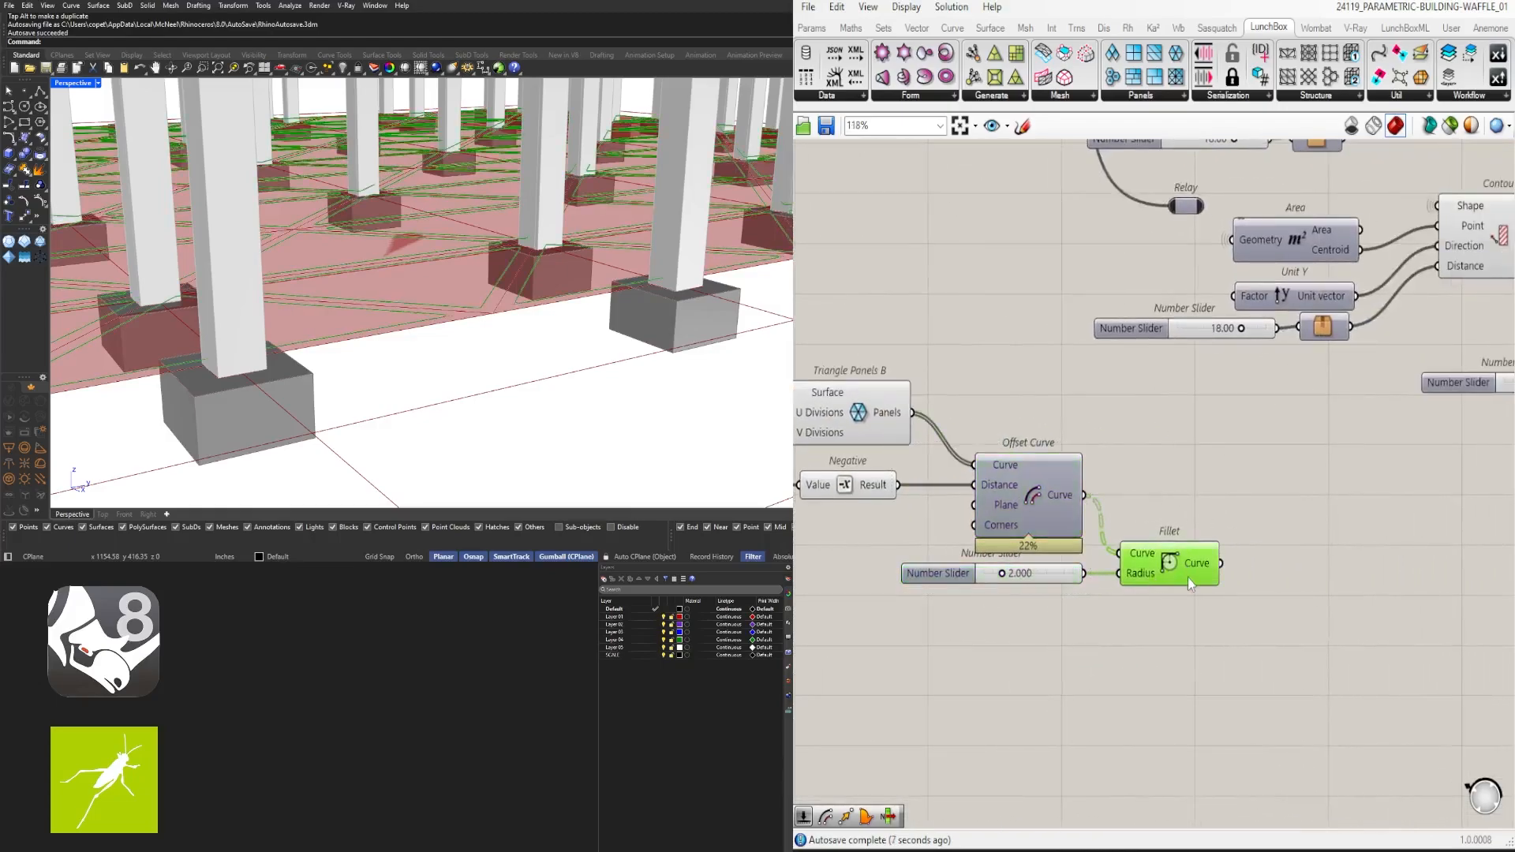
{"action": "left_click_drag", "start_coordinate": [1190, 576], "coordinate": [1207, 576]}
{"action": "left_click", "coordinate": [1136, 513]}
Turn off the preview of Triangle Panels B, and compare the Fillet curves with the second Offset Curve's outline
{"action": "right_click_drag", "start_coordinate": [1087, 507], "coordinate": [1290, 513]}
{"action": "scroll", "coordinate": [1288, 505], "scroll_direction": "down", "scroll_amount": 1}
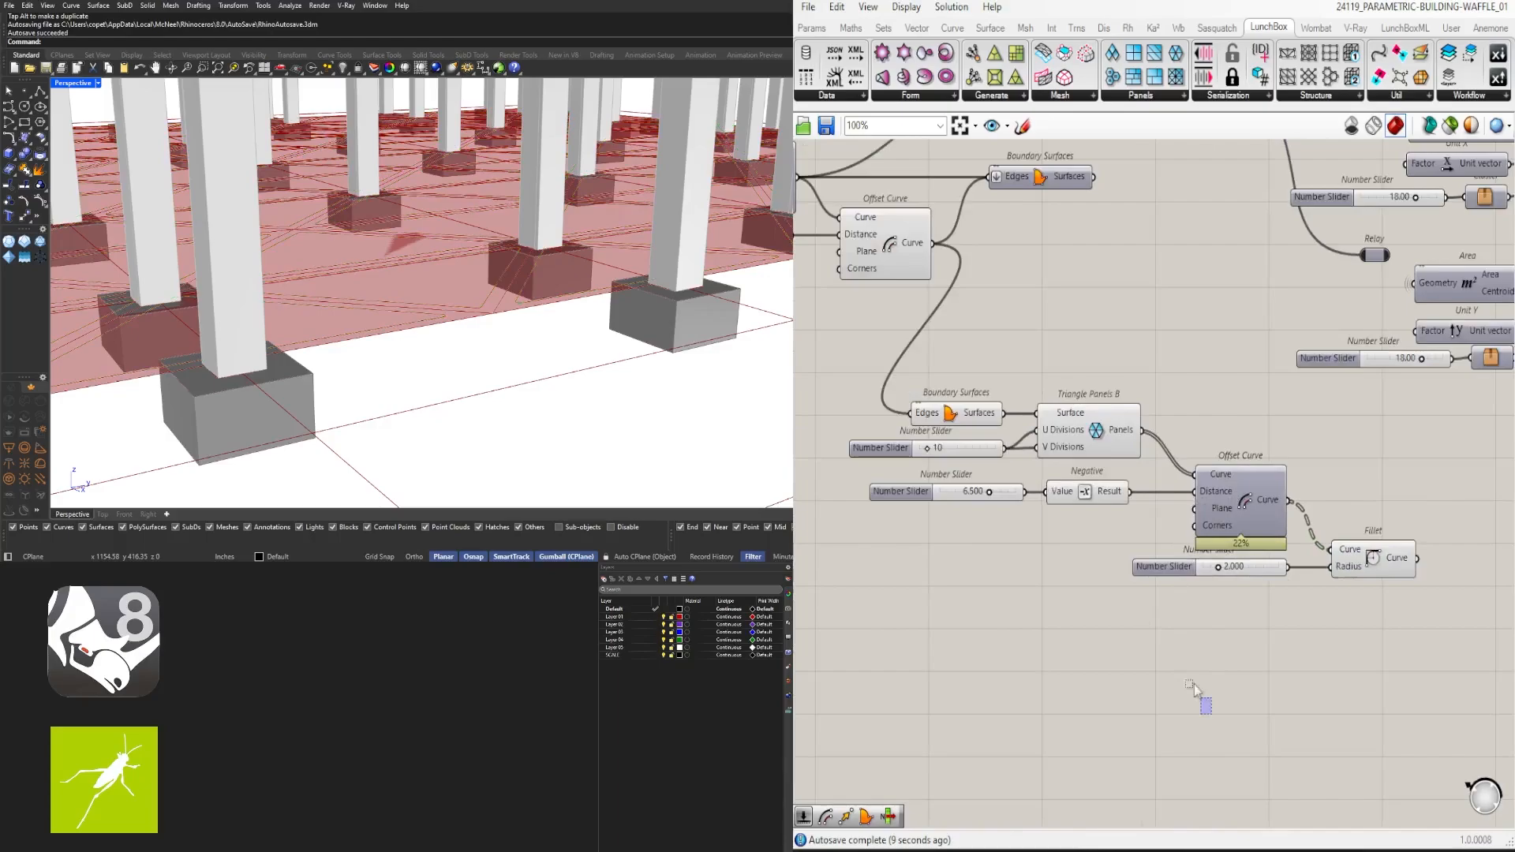
{"action": "left_click_drag", "start_coordinate": [1200, 699], "coordinate": [1034, 392]}
{"action": "middle_click", "coordinate": [1072, 395]}
{"action": "left_click", "coordinate": [1110, 357]}
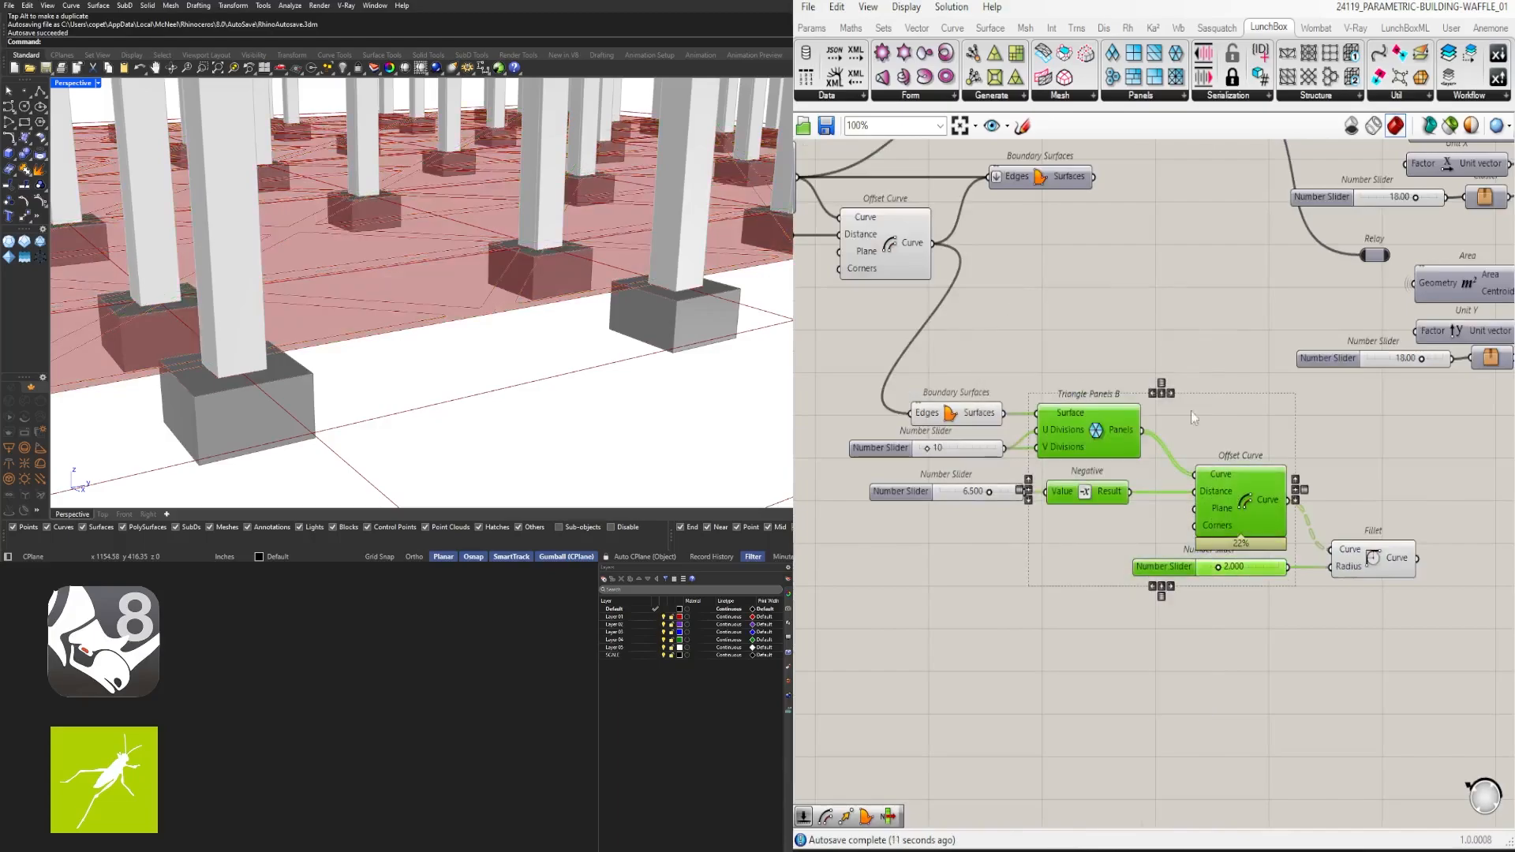
{"action": "left_click", "coordinate": [1384, 568]}
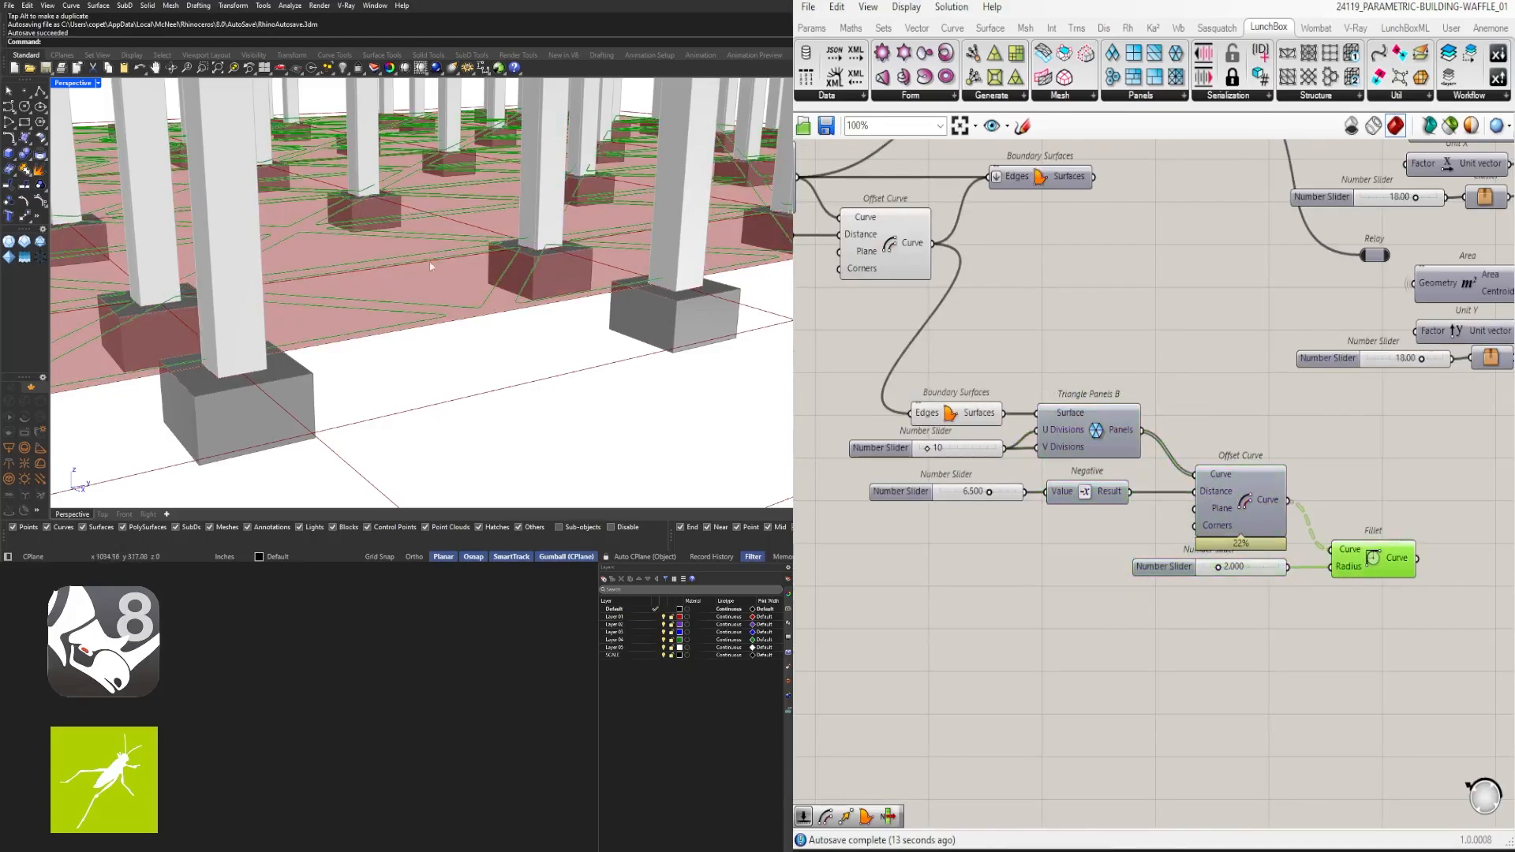
{"action": "left_click", "coordinate": [894, 244]}
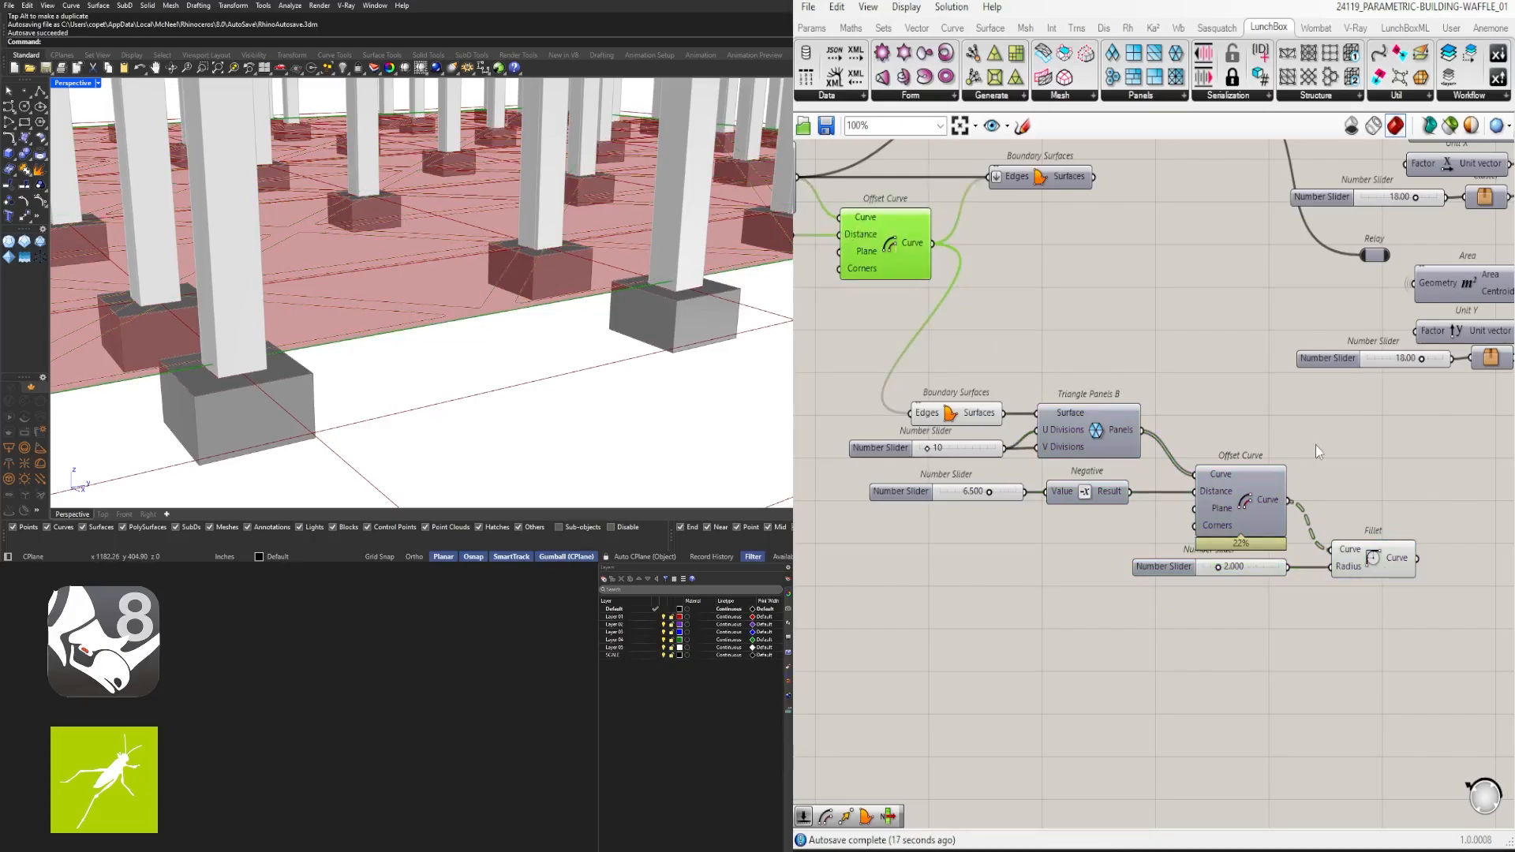
{"action": "double_click", "coordinate": [1315, 446]}
{"action": "type", "text": "bound"}
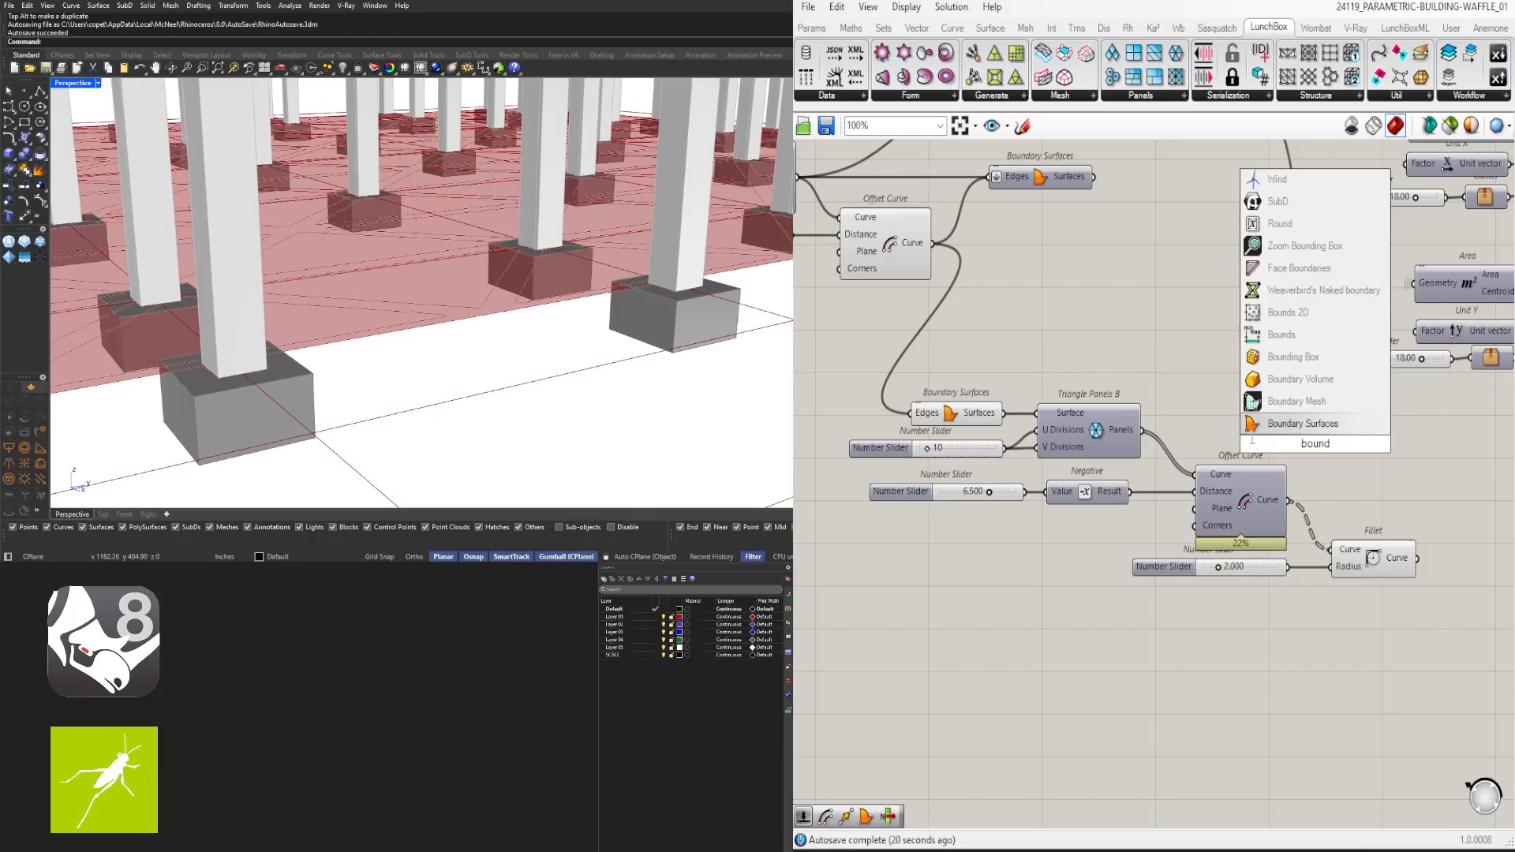
{"action": "left_click", "coordinate": [1294, 401]}
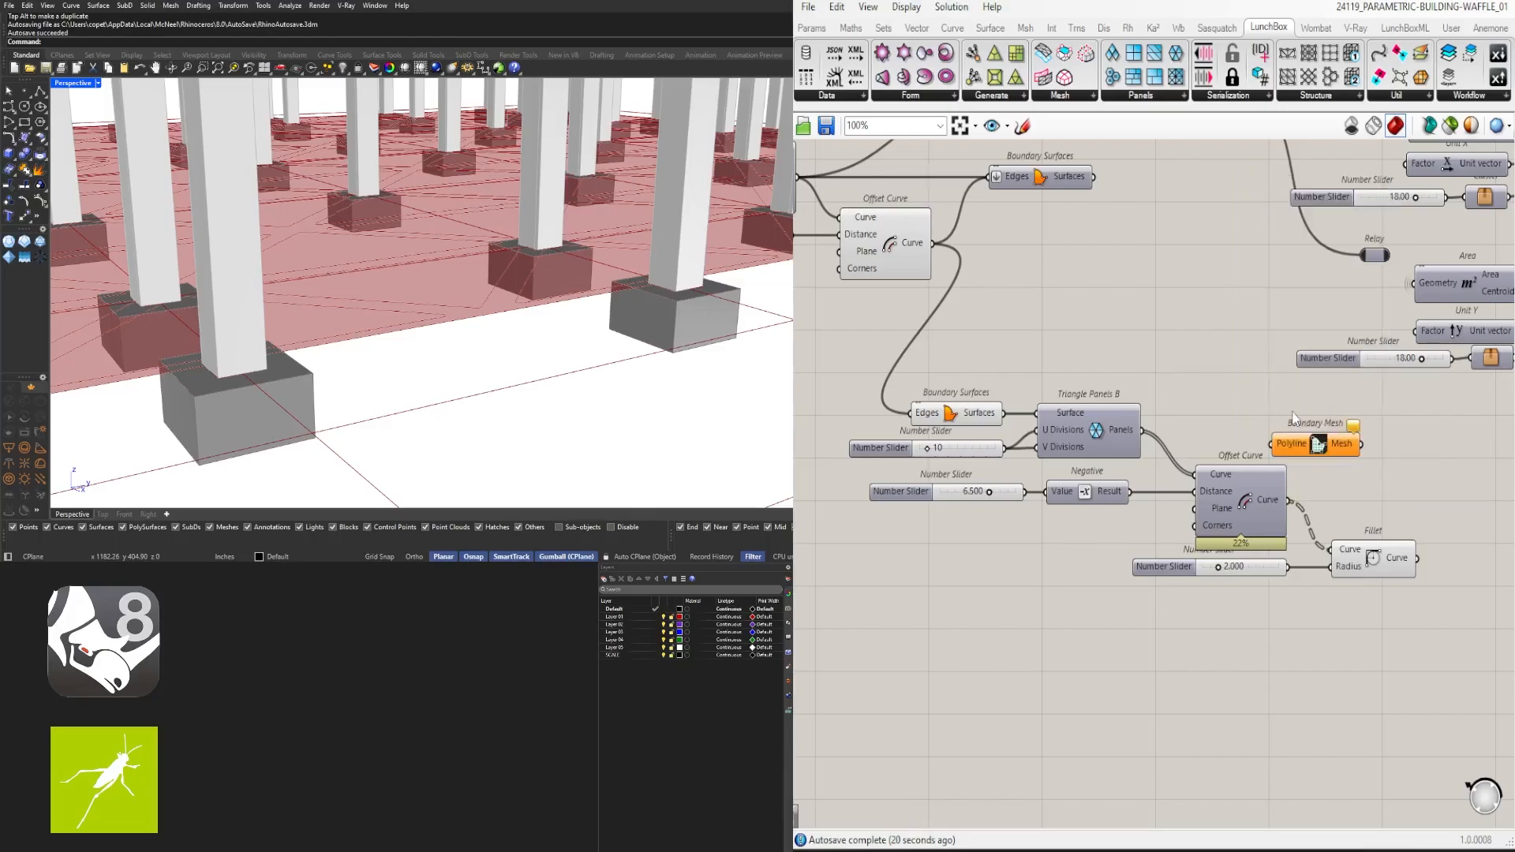
{"action": "right_click", "coordinate": [1321, 452]}
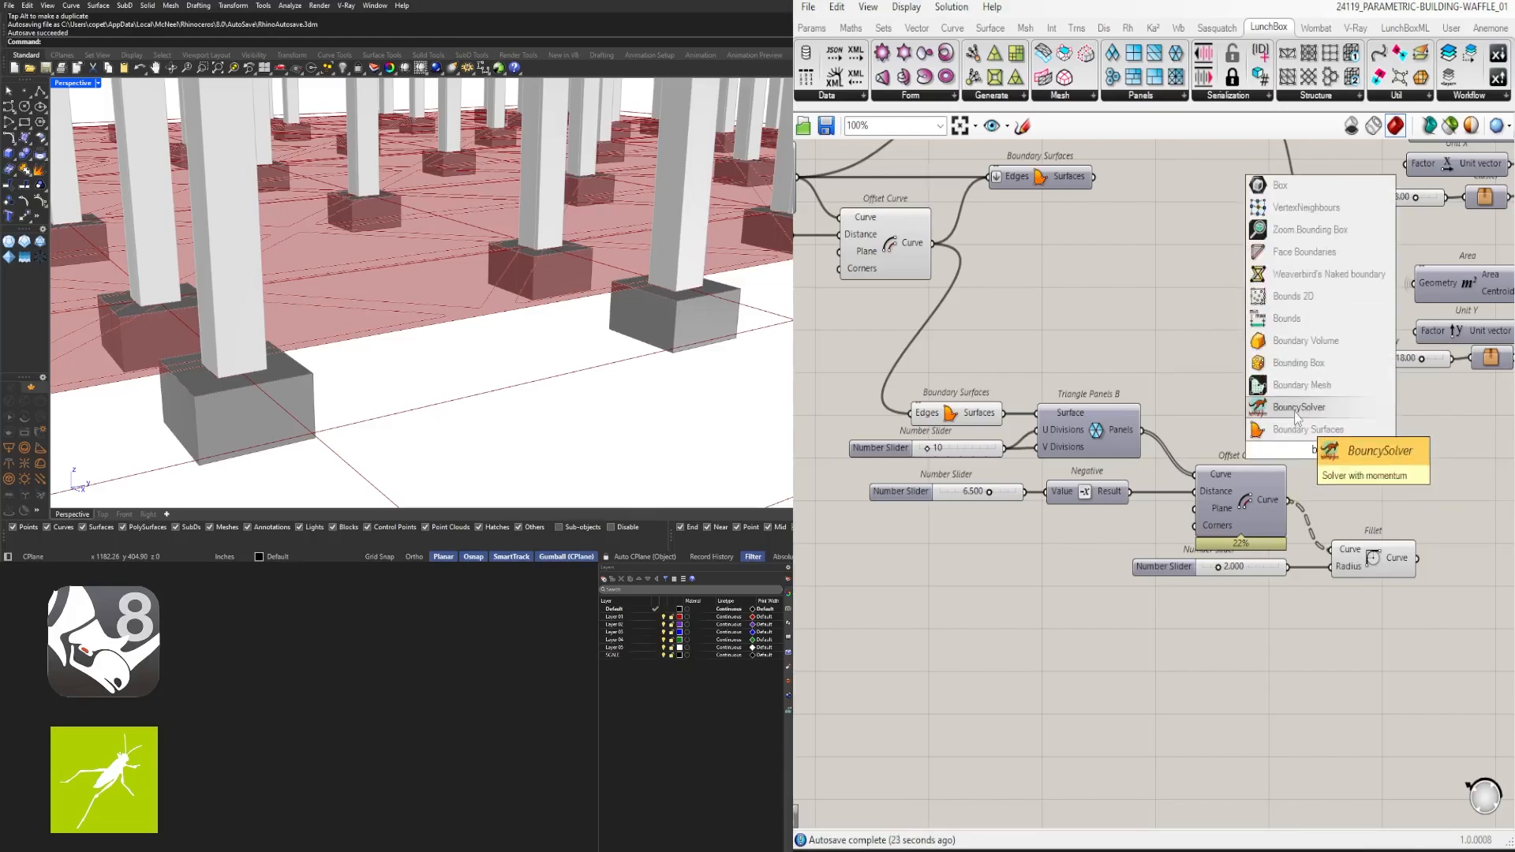
Add a Boundary Surfaces component beside Fillet and connect the second Offset Curve's Curve to its Edges input
{"action": "left_click", "coordinate": [1294, 441]}
{"action": "left_click", "coordinate": [912, 246]}
{"action": "left_click_drag", "start_coordinate": [933, 243], "coordinate": [1483, 516]}
{"action": "right_click_drag", "start_coordinate": [1397, 545], "coordinate": [1140, 539]}
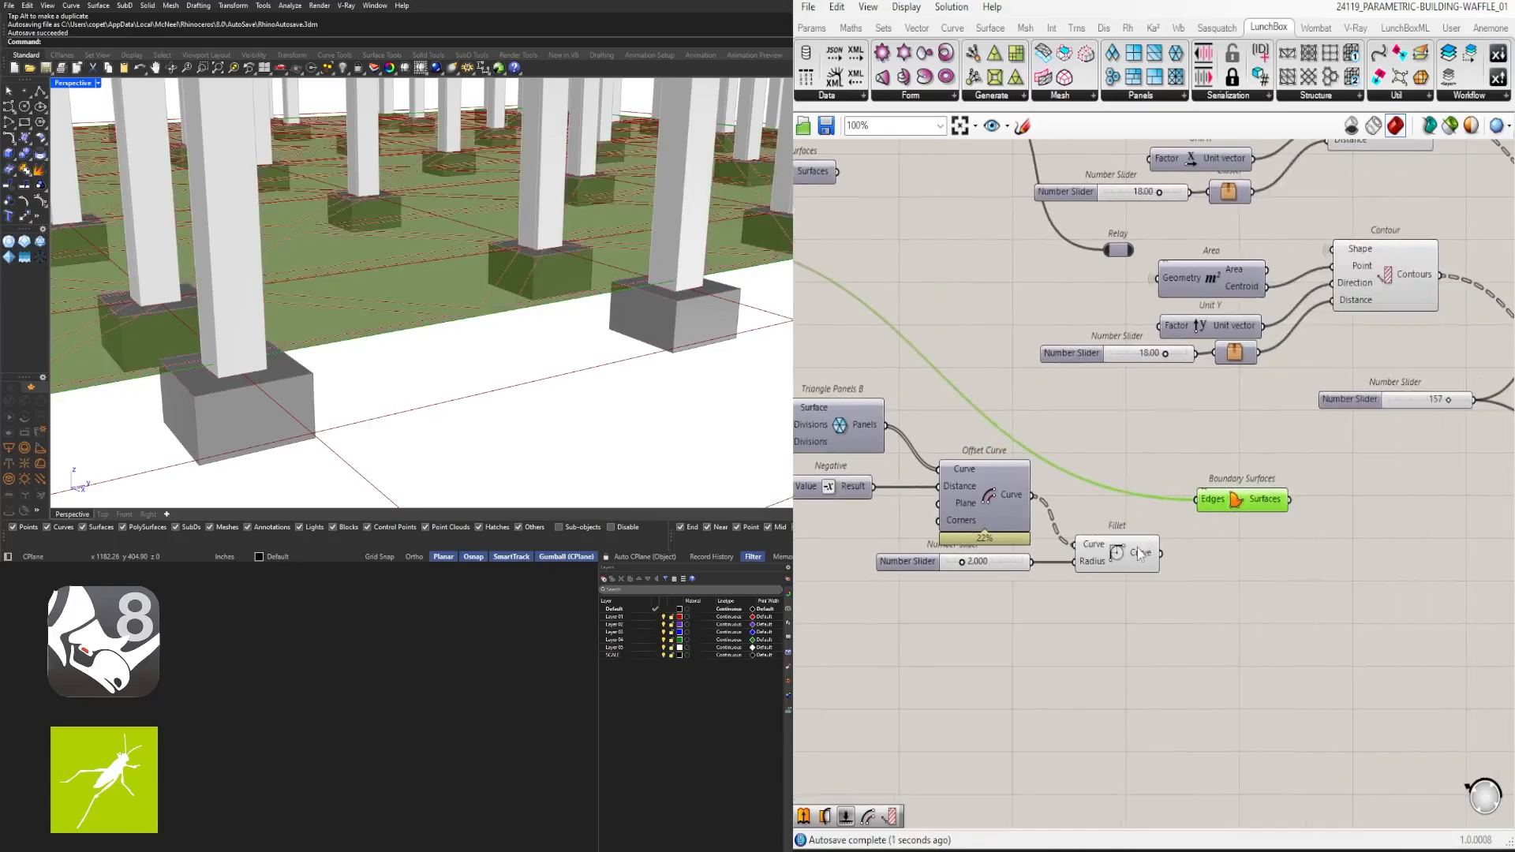
Add Fillet's Curve to the new Boundary Surfaces' Edges input alongside the outline, and flatten that input
{"action": "left_click_drag", "start_coordinate": [1159, 553], "coordinate": [1199, 503], "text": "shift"}
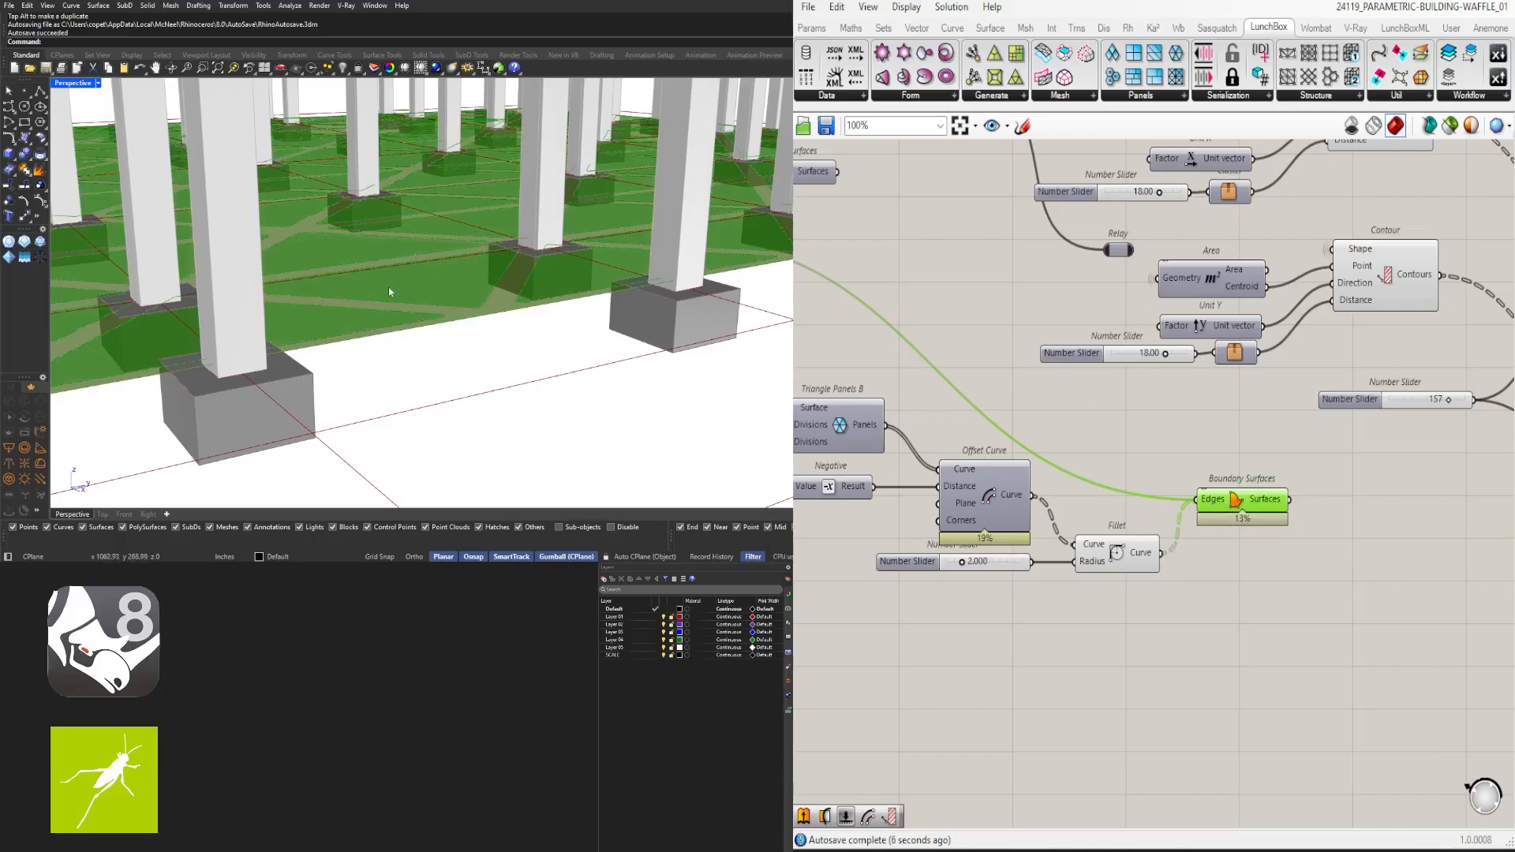
{"action": "right_click", "coordinate": [1215, 505]}
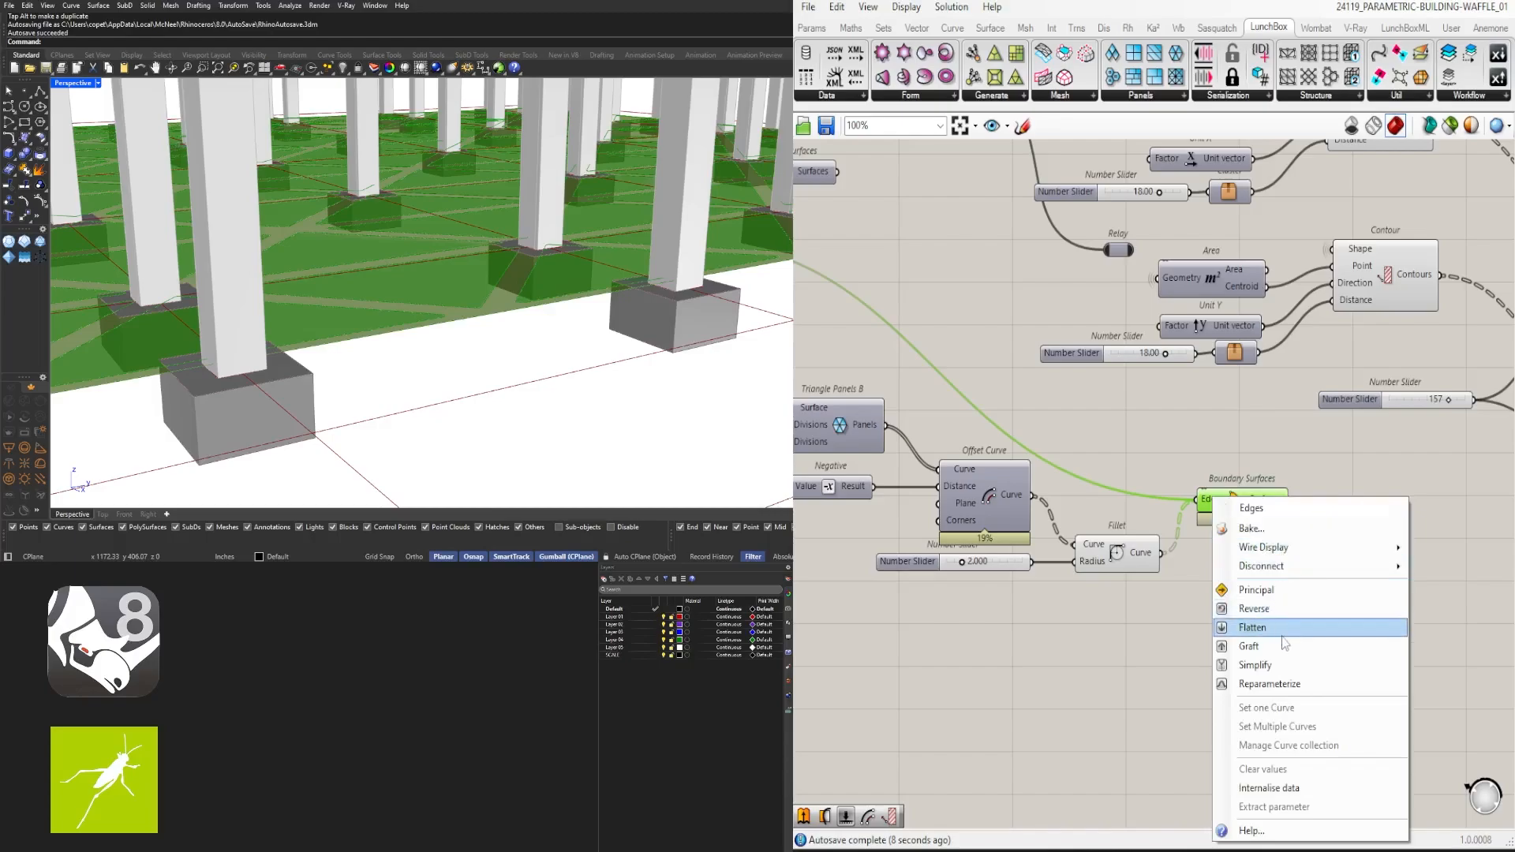
{"action": "left_click", "coordinate": [1251, 628]}
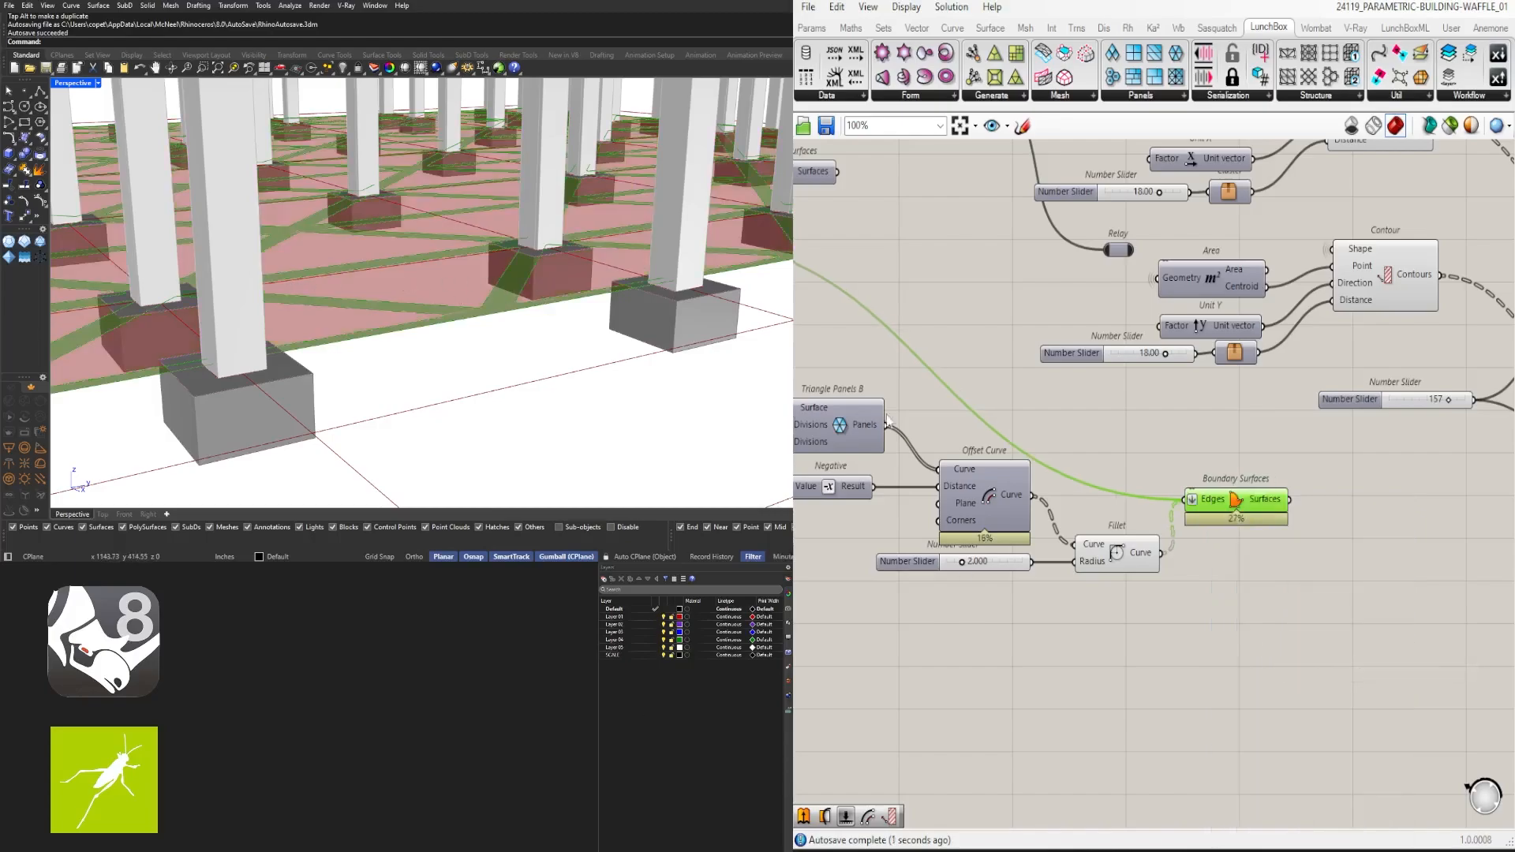
Turn off the Fillet preview and align the flattened Boundary Surfaces component directly beside it
{"action": "left_click_drag", "start_coordinate": [1219, 501], "coordinate": [1093, 506]}
{"action": "middle_click", "coordinate": [1093, 505]}
{"action": "left_click", "coordinate": [1134, 467]}
{"action": "left_click", "coordinate": [1172, 663]}
{"action": "left_click", "coordinate": [1219, 548]}
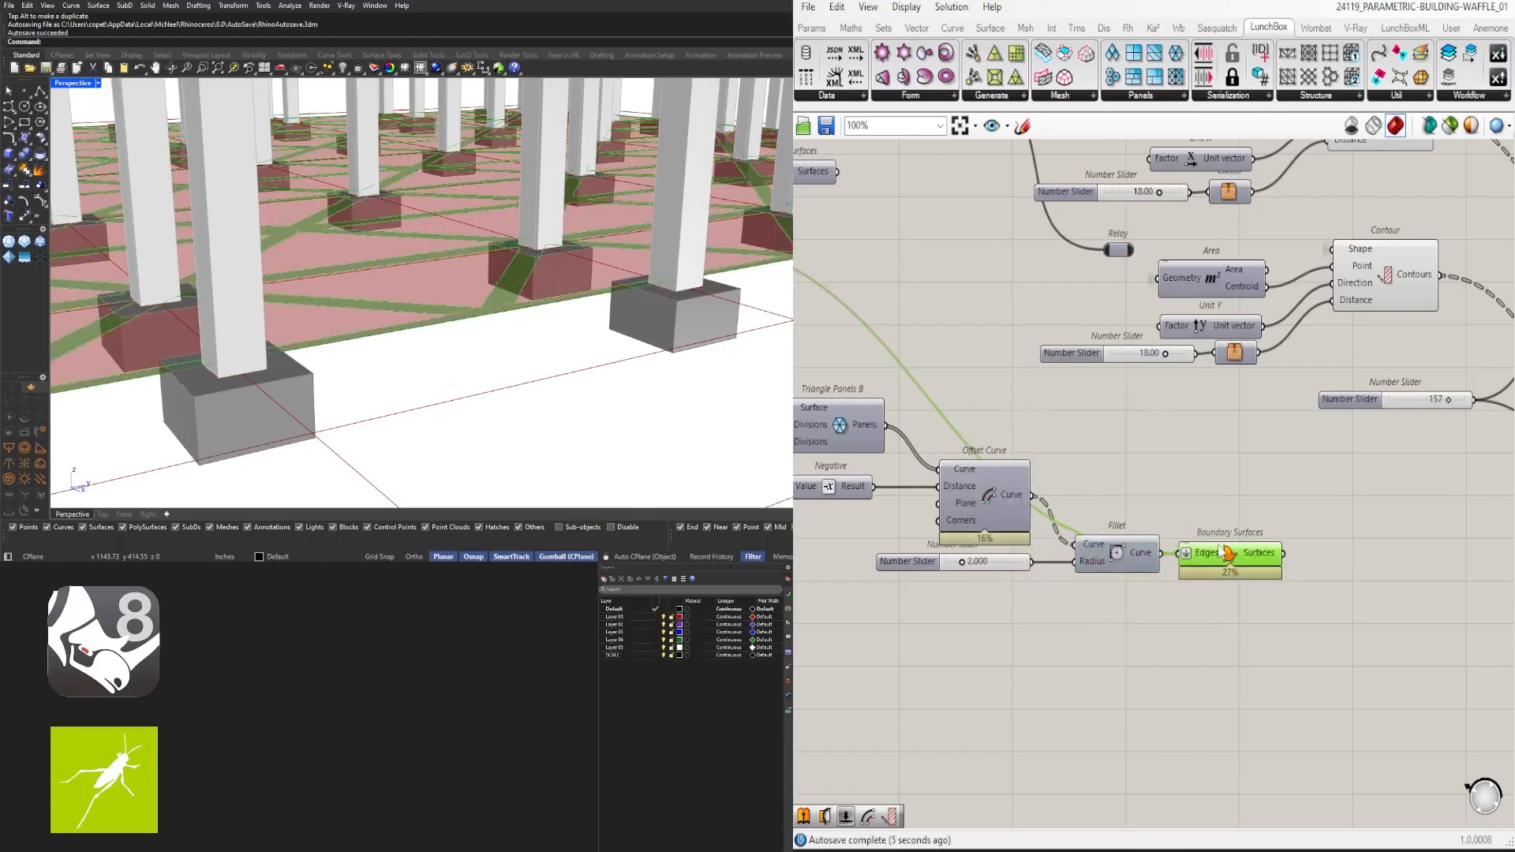
Add a Move component after the lattice's Boundary Surfaces and connect Surfaces to its Geometry input
{"action": "scroll", "coordinate": [422, 248], "scroll_direction": "down", "scroll_amount": 6}
{"action": "scroll", "coordinate": [422, 248], "scroll_direction": "down", "scroll_amount": 5}
{"action": "right_click_drag", "start_coordinate": [422, 308], "coordinate": [434, 237]}
{"action": "scroll", "coordinate": [434, 237], "scroll_direction": "up", "scroll_amount": 3}
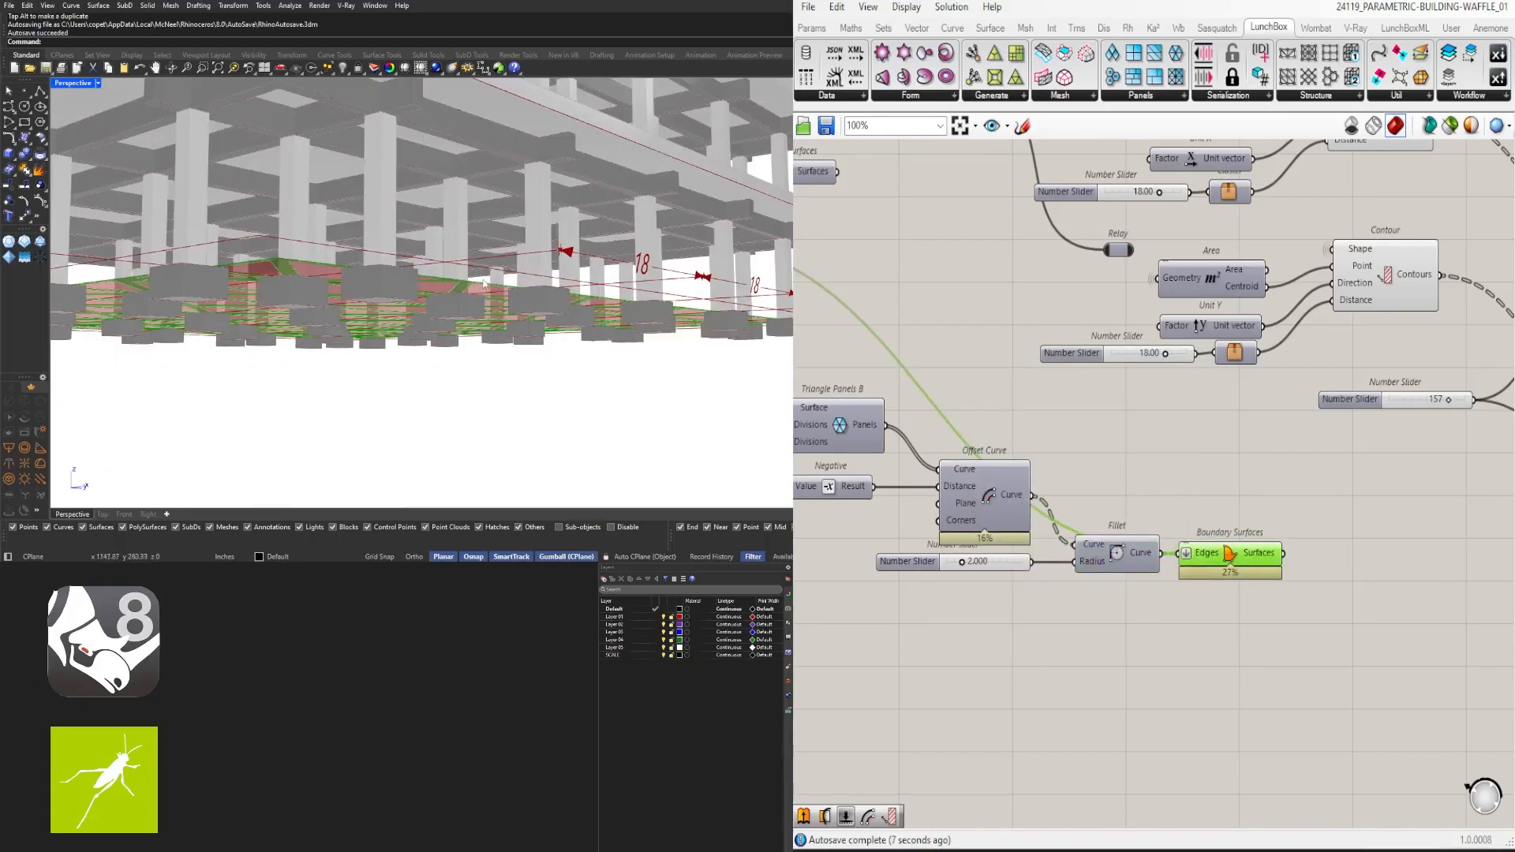
{"action": "right_click_drag", "start_coordinate": [461, 347], "coordinate": [544, 217]}
{"action": "scroll", "coordinate": [544, 217], "scroll_direction": "up", "scroll_amount": 5}
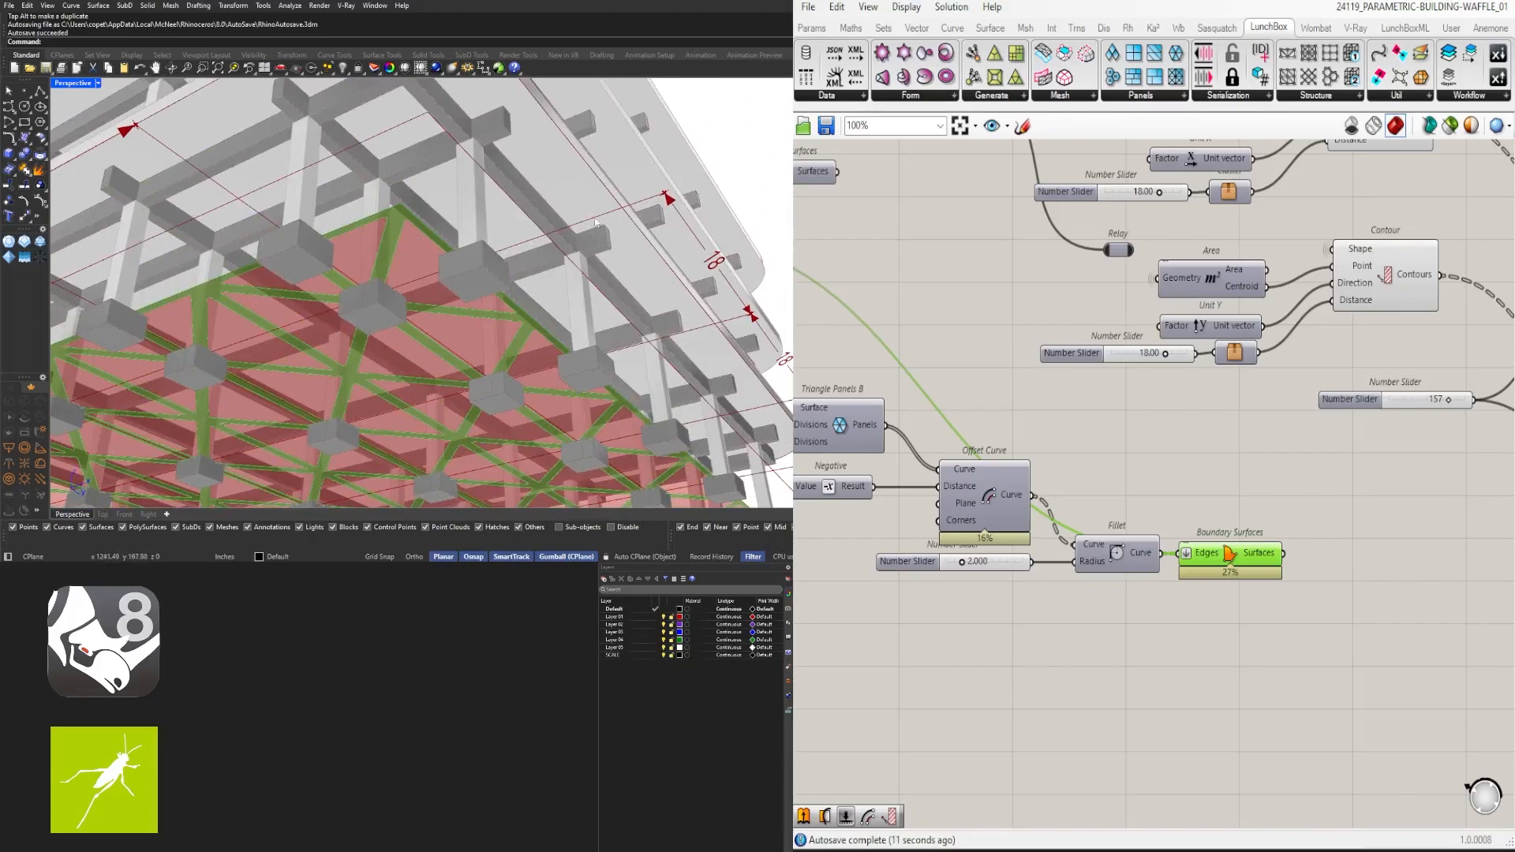
{"action": "scroll", "coordinate": [1126, 616], "scroll_direction": "down", "scroll_amount": 3}
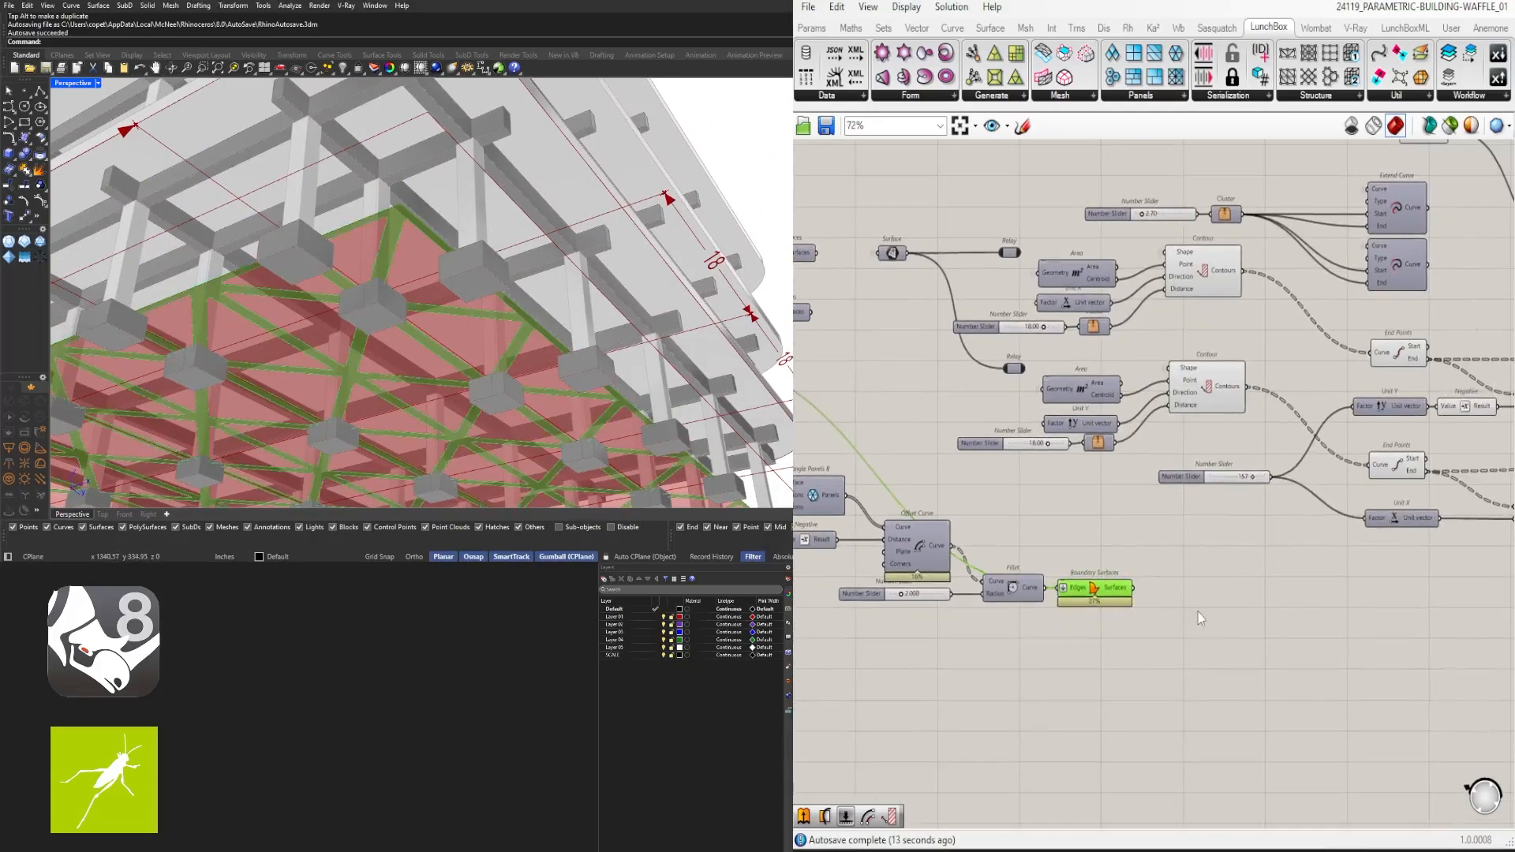
{"action": "double_click", "coordinate": [1197, 613]}
{"action": "type", "text": "move"}
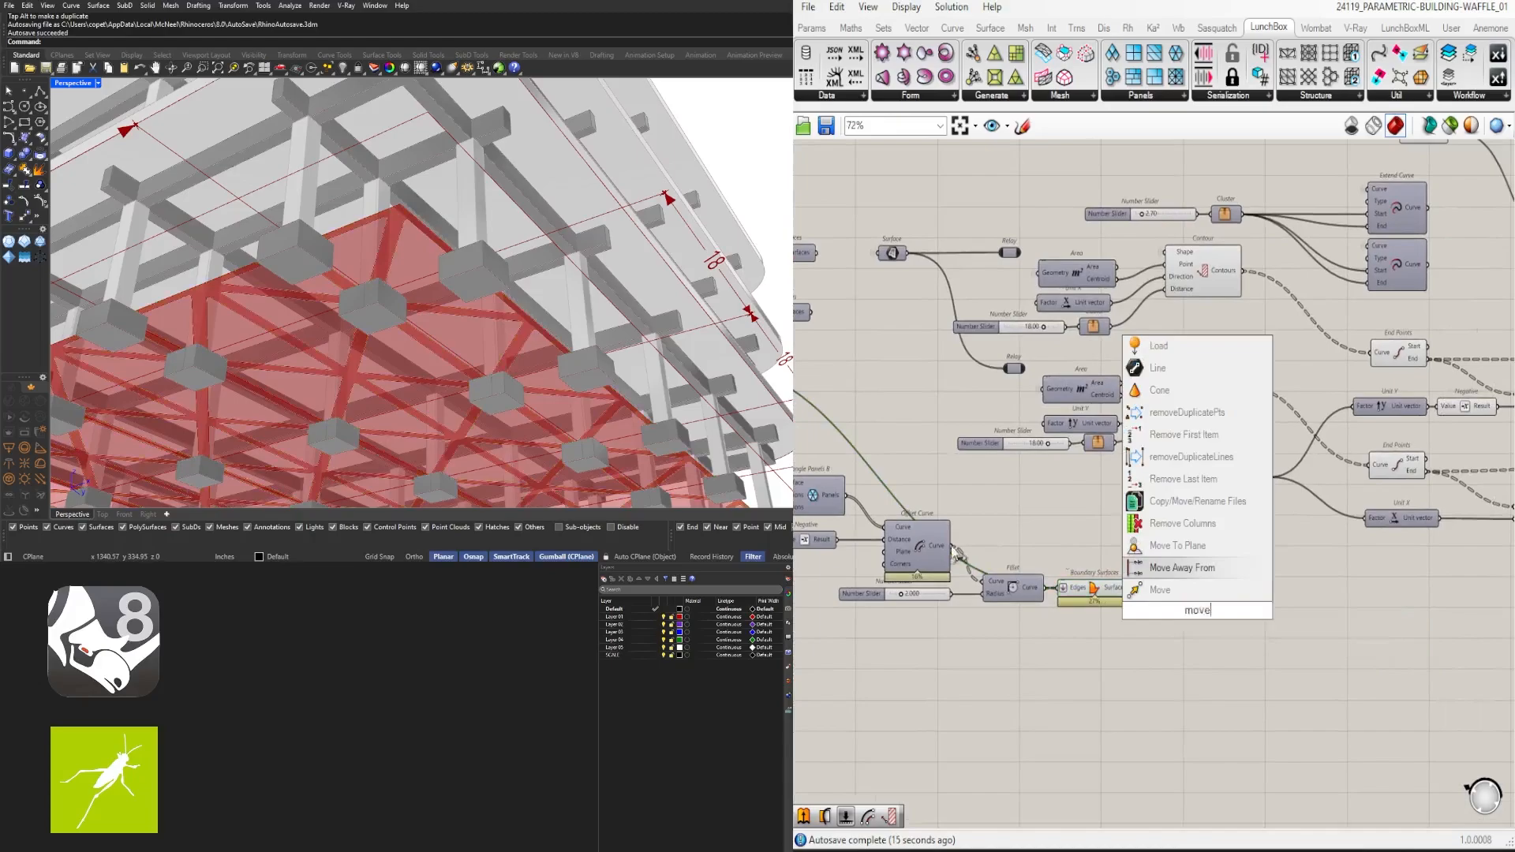
{"action": "left_click", "coordinate": [1138, 590]}
{"action": "left_click_drag", "start_coordinate": [1147, 603], "coordinate": [1158, 605]}
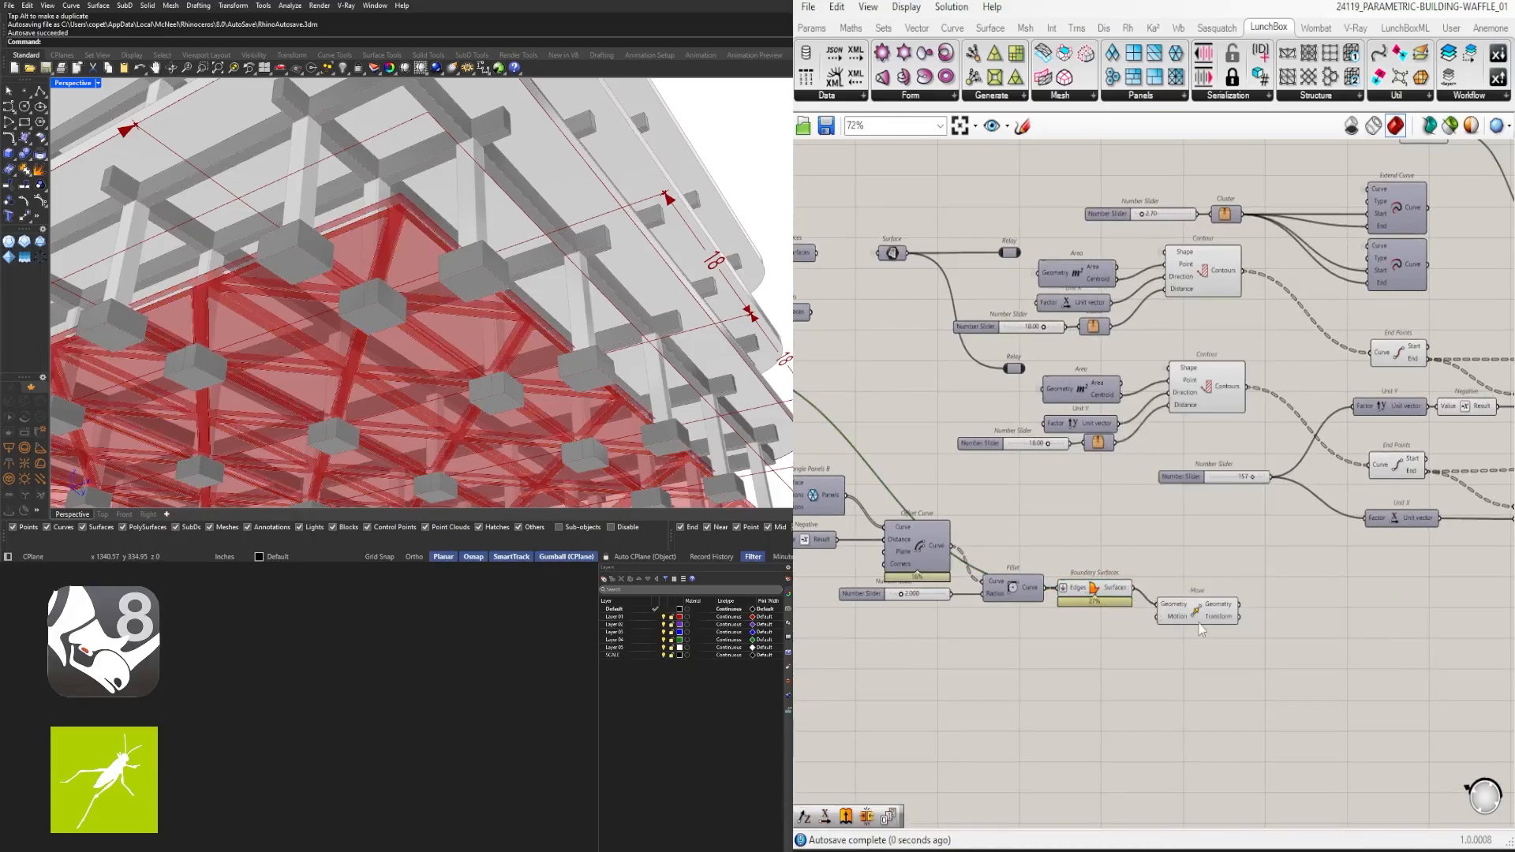
Connect the Unit Z vector driven by the 10.00 slider to the Move component's Motion input
{"action": "left_click", "coordinate": [1201, 622]}
{"action": "scroll", "coordinate": [1213, 584], "scroll_direction": "down", "scroll_amount": 3}
{"action": "right_click_drag", "start_coordinate": [1395, 425], "coordinate": [1112, 490]}
{"action": "scroll", "coordinate": [1183, 369], "scroll_direction": "up", "scroll_amount": 4}
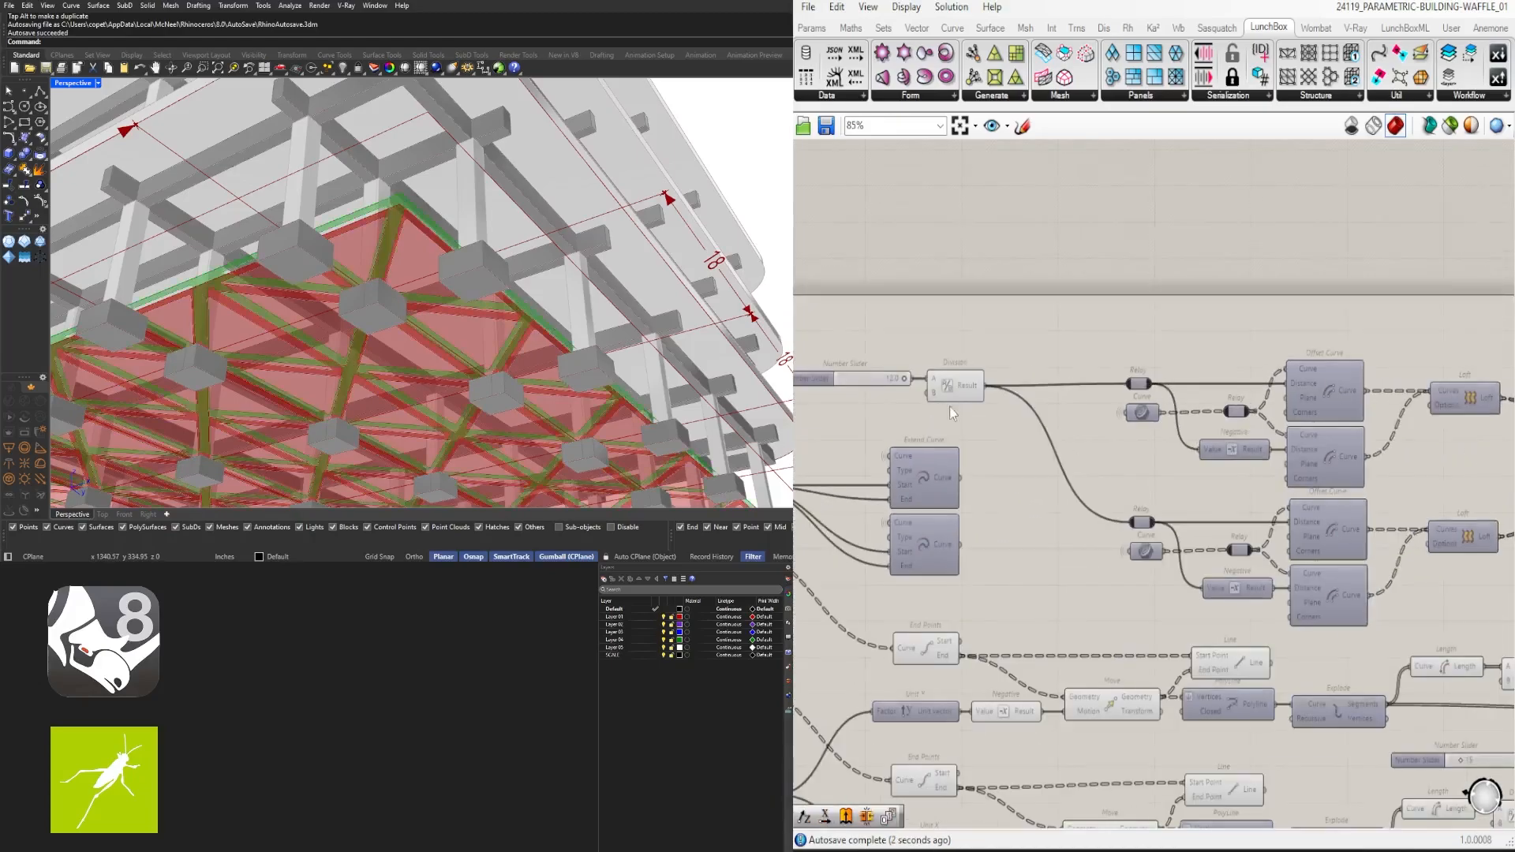
{"action": "right_click_drag", "start_coordinate": [949, 406], "coordinate": [1034, 378]}
{"action": "right_click_drag", "start_coordinate": [1266, 462], "coordinate": [1042, 404]}
{"action": "right_click_drag", "start_coordinate": [1373, 440], "coordinate": [908, 432]}
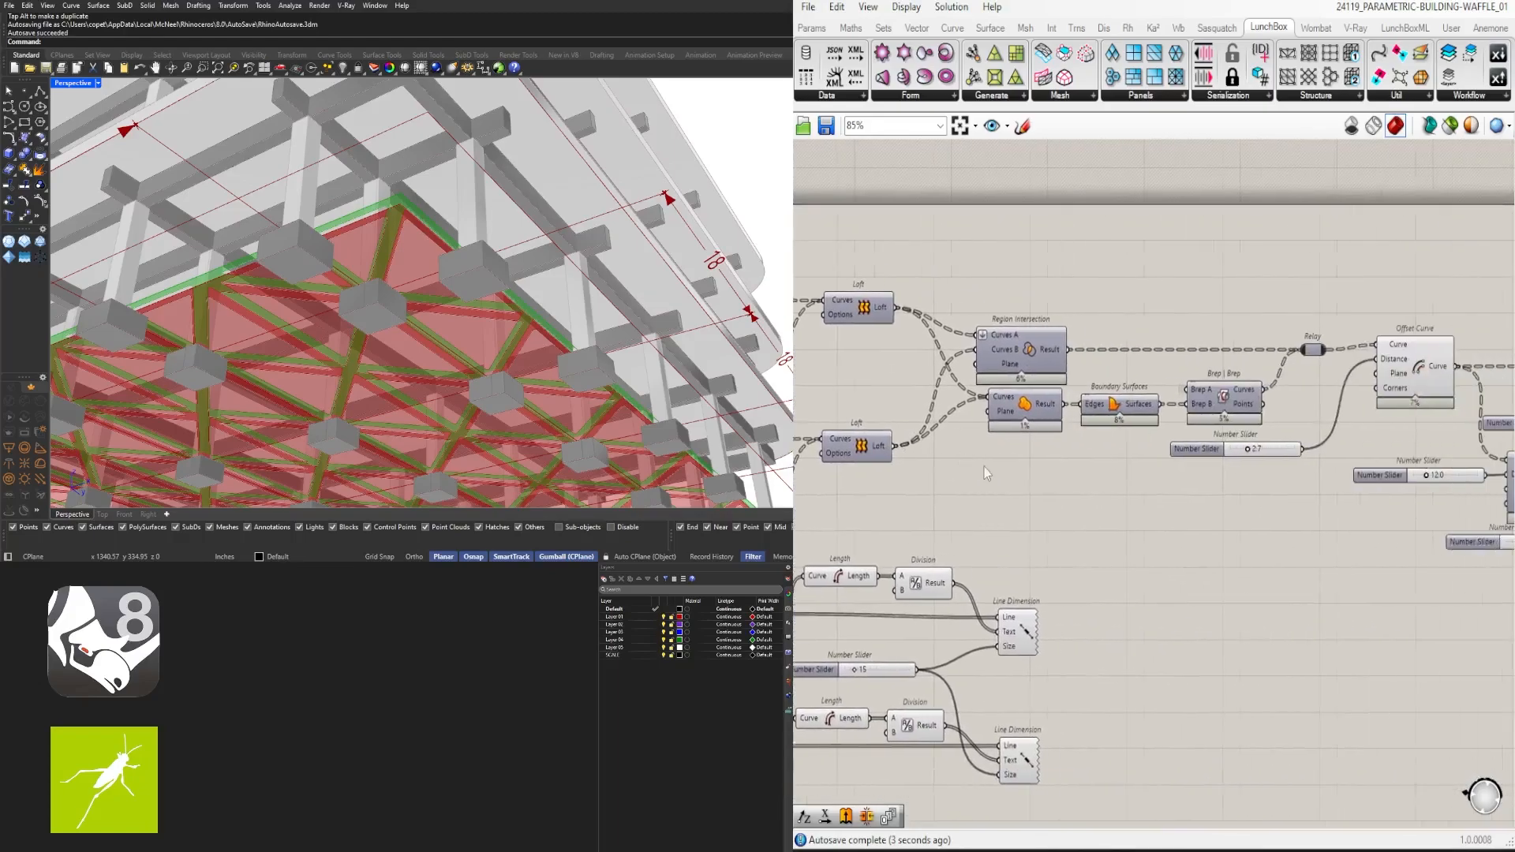
{"action": "right_click_drag", "start_coordinate": [1302, 467], "coordinate": [1055, 421]}
{"action": "right_click_drag", "start_coordinate": [1354, 472], "coordinate": [1186, 479]}
{"action": "left_click", "coordinate": [1286, 384]}
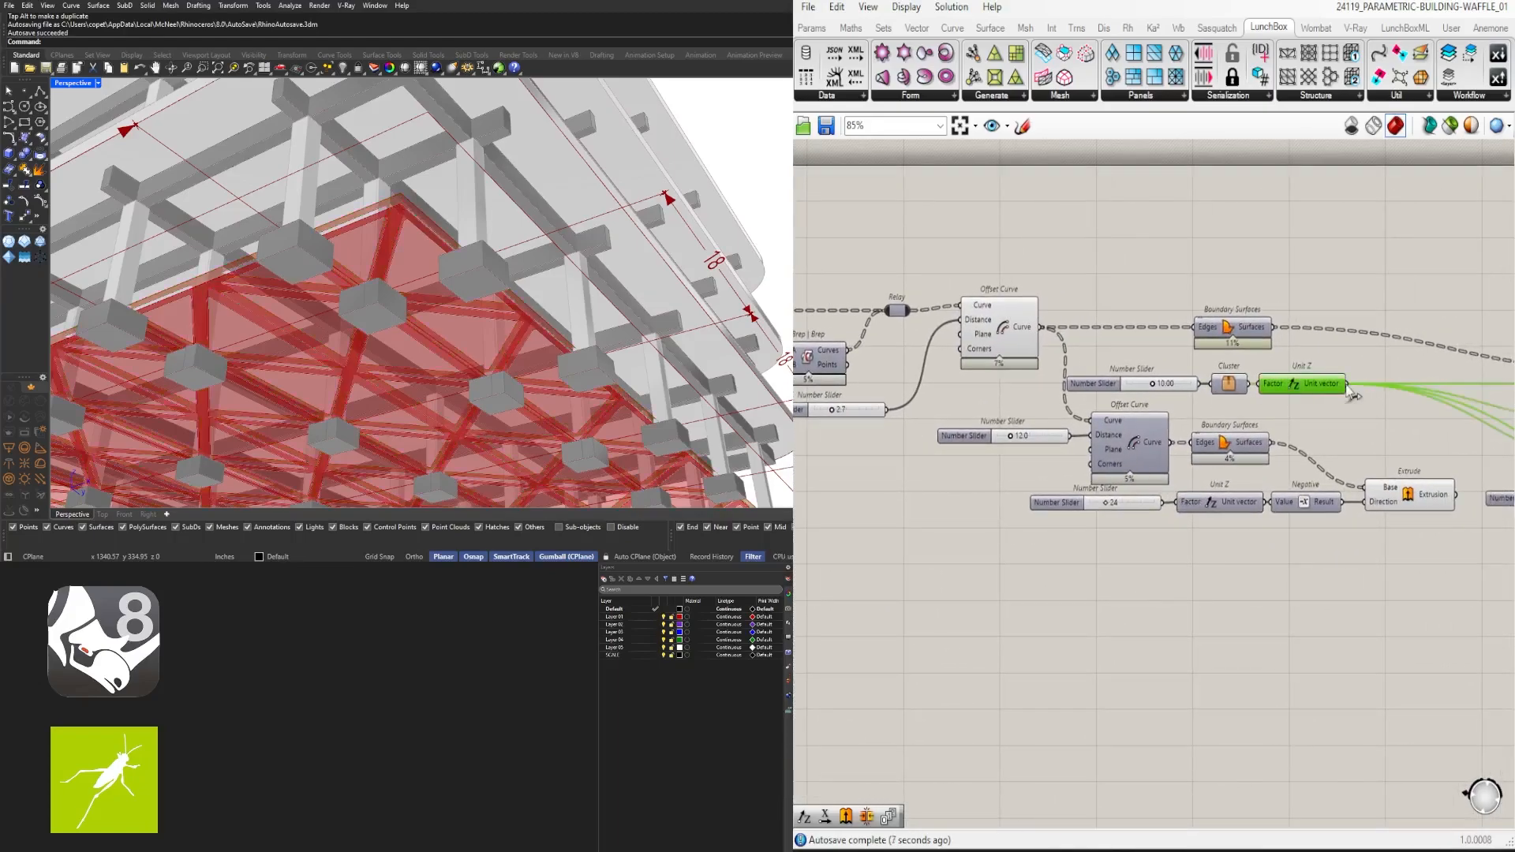
{"action": "scroll", "coordinate": [1364, 392], "scroll_direction": "down", "scroll_amount": 9}
{"action": "left_click_drag", "start_coordinate": [1347, 385], "coordinate": [1138, 595]}
{"action": "scroll", "coordinate": [1159, 393], "scroll_direction": "up", "scroll_amount": 8}
{"action": "scroll", "coordinate": [1138, 594], "scroll_direction": "up", "scroll_amount": 5}
{"action": "left_click_drag", "start_coordinate": [1137, 594], "coordinate": [1162, 640]}
{"action": "left_click", "coordinate": [1192, 631]}
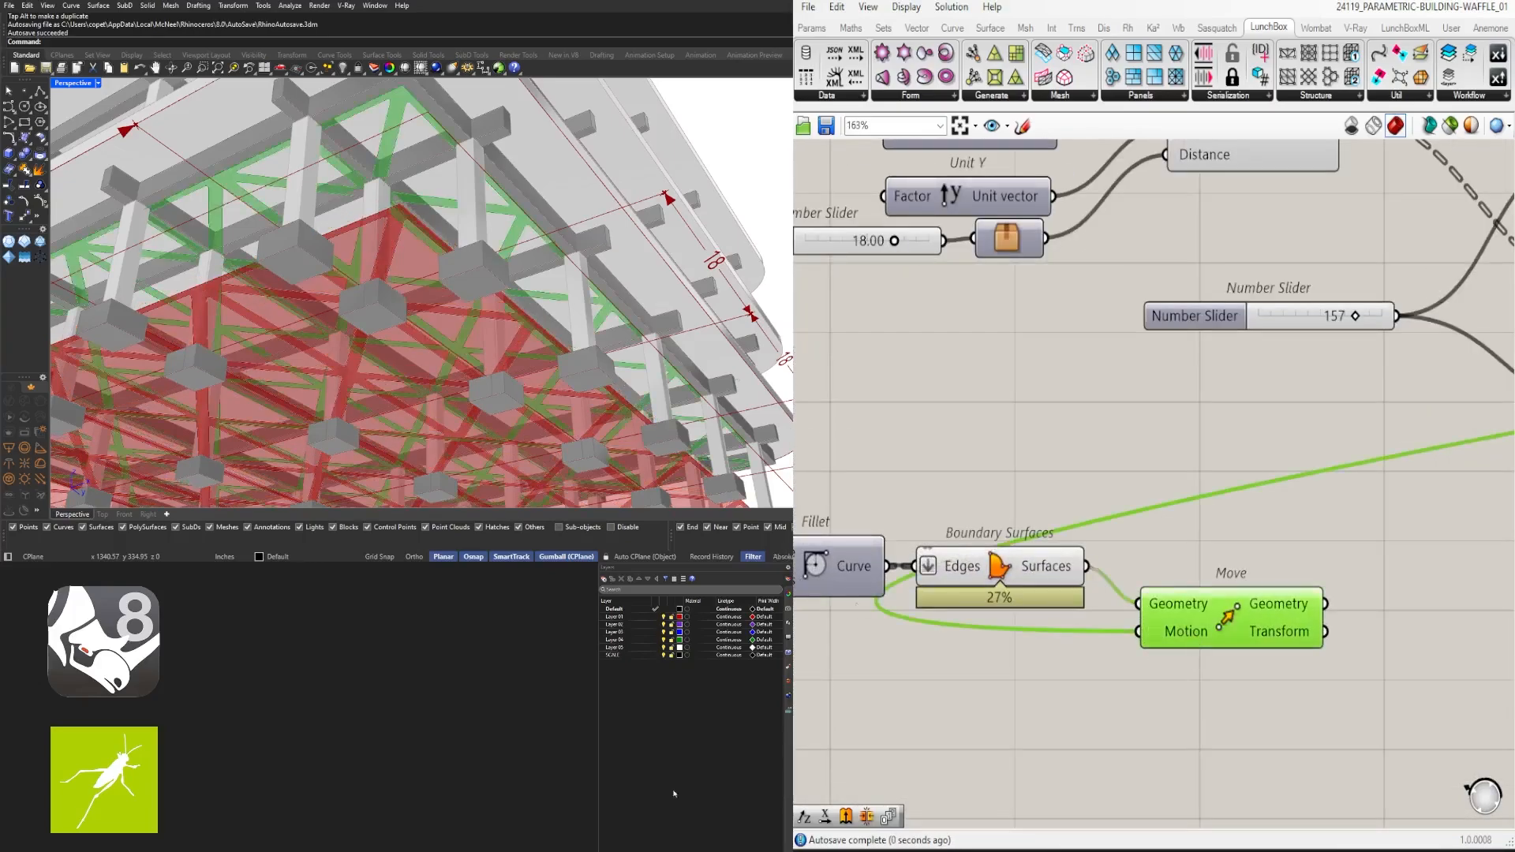
Turn off the preview of the lattice's Boundary Surfaces component, leaving the moved copy displayed
{"action": "left_click", "coordinate": [1144, 700]}
{"action": "left_click", "coordinate": [1012, 568]}
{"action": "middle_click", "coordinate": [1038, 499]}
{"action": "left_click", "coordinate": [1077, 442]}
{"action": "left_click", "coordinate": [1253, 544]}
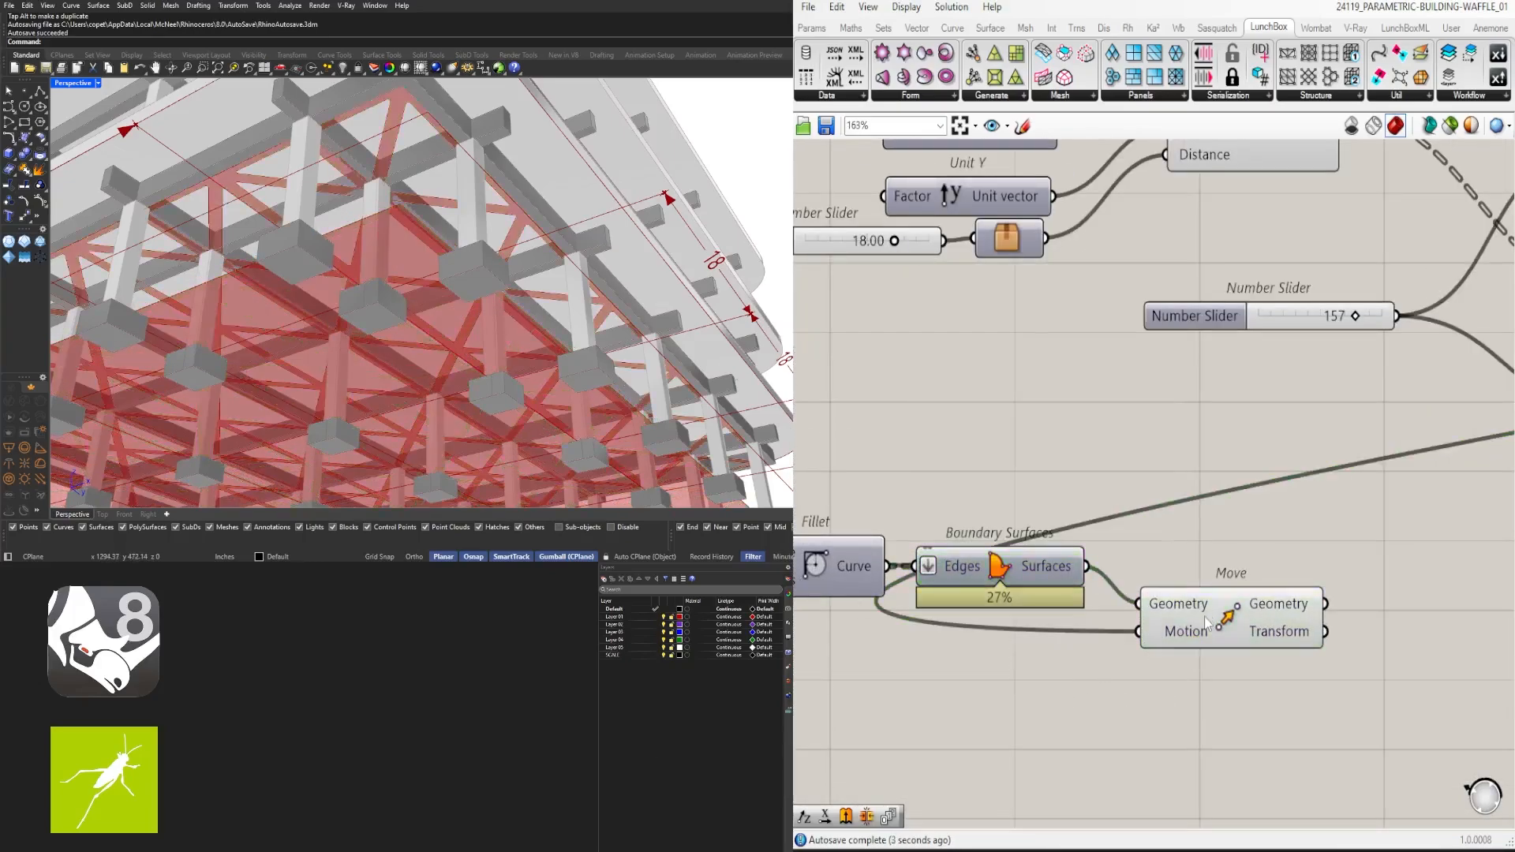
Shift the Move component farther from Boundary Surfaces and insert a Relay in its Motion wire
{"action": "left_click", "coordinate": [1206, 623]}
{"action": "scroll", "coordinate": [1205, 624], "scroll_direction": "down", "scroll_amount": 3}
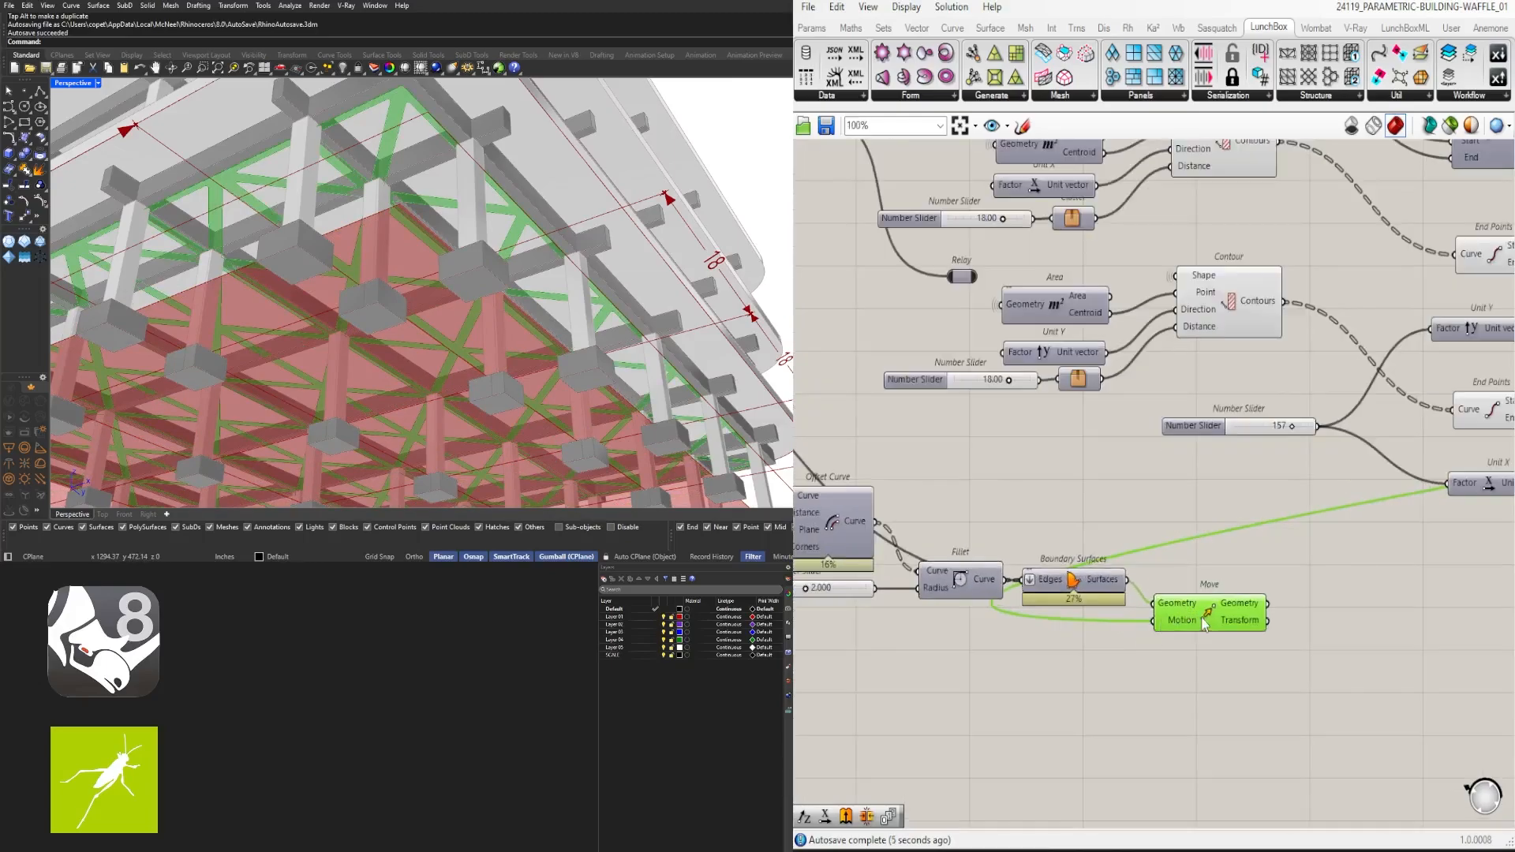
{"action": "left_click_drag", "start_coordinate": [1205, 623], "coordinate": [1359, 624]}
{"action": "double_click", "coordinate": [1271, 623]}
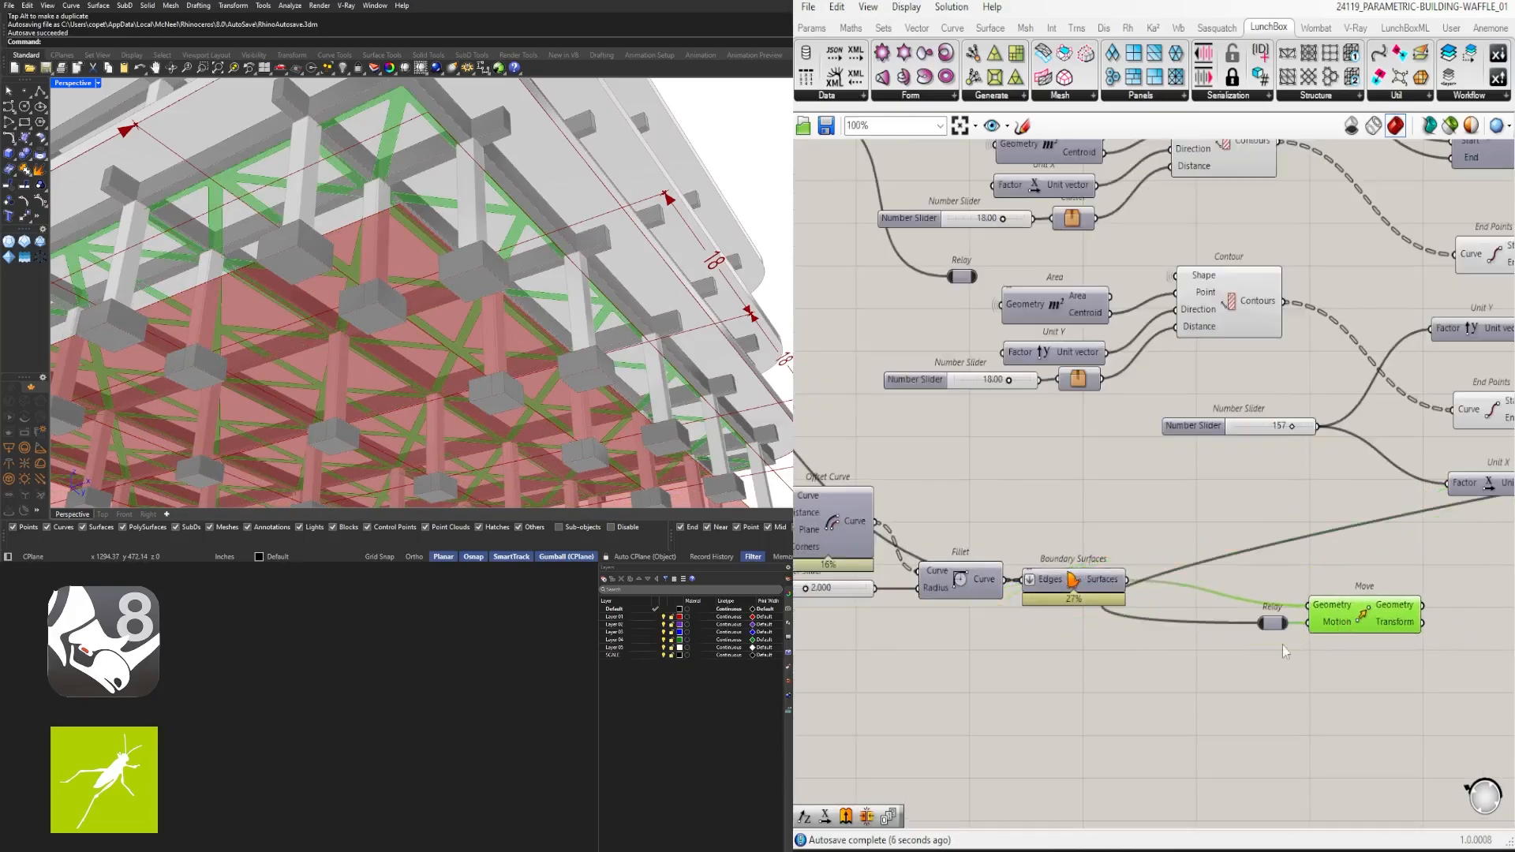
Add an Addition component and reroute the Relay's wire from Move's Motion into Addition's A input
{"action": "double_click", "coordinate": [1205, 684]}
{"action": "type", "text": "+"}
{"action": "left_click", "coordinate": [1191, 657]}
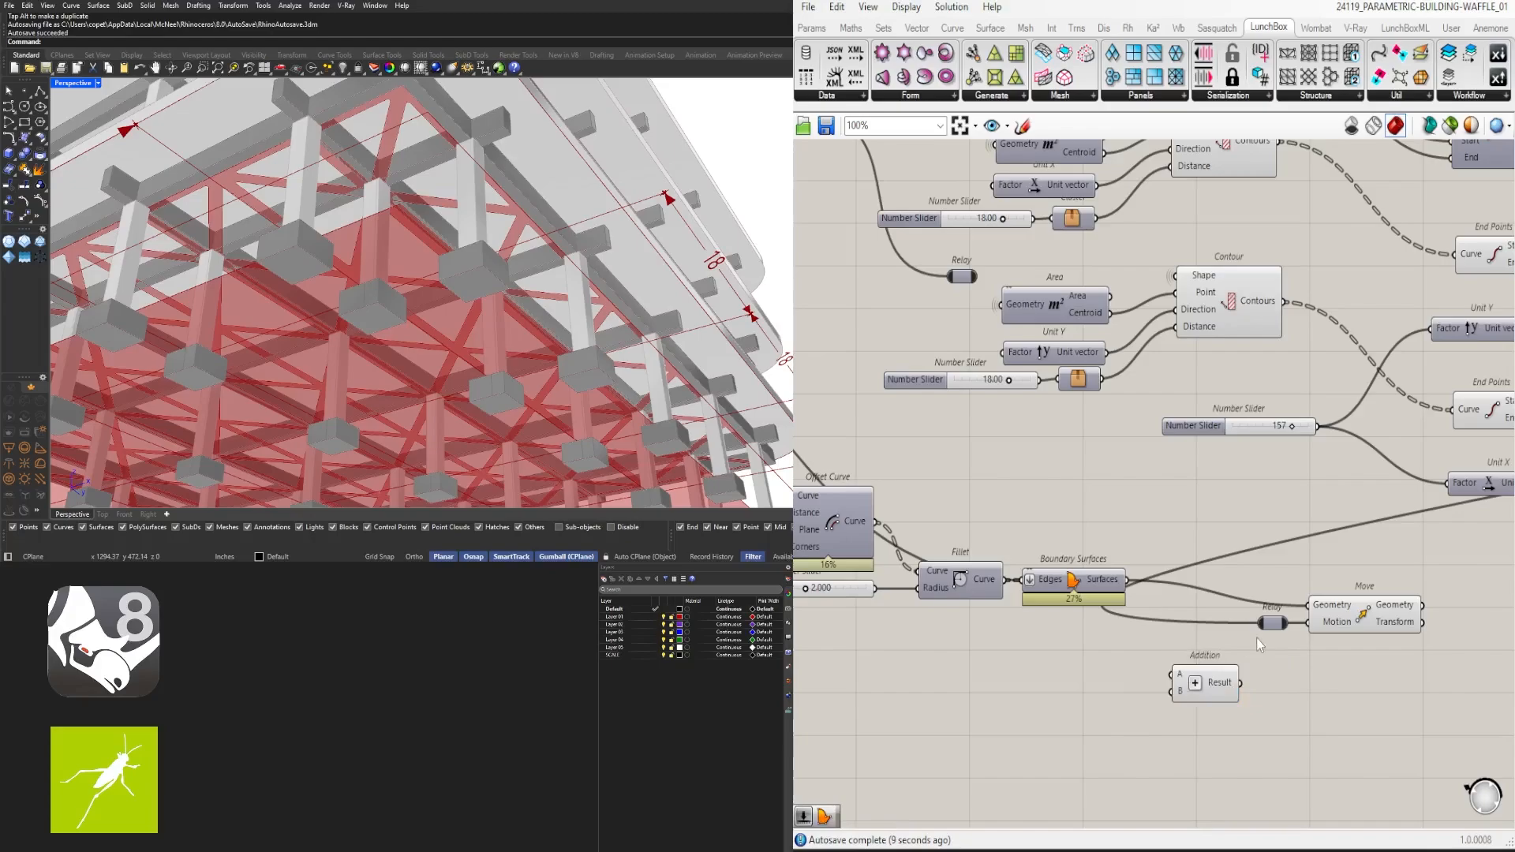
{"action": "left_click_drag", "start_coordinate": [1271, 622], "coordinate": [1149, 636]}
{"action": "left_click_drag", "start_coordinate": [1194, 683], "coordinate": [1203, 651]}
{"action": "left_click_drag", "start_coordinate": [1310, 623], "coordinate": [1166, 636]}
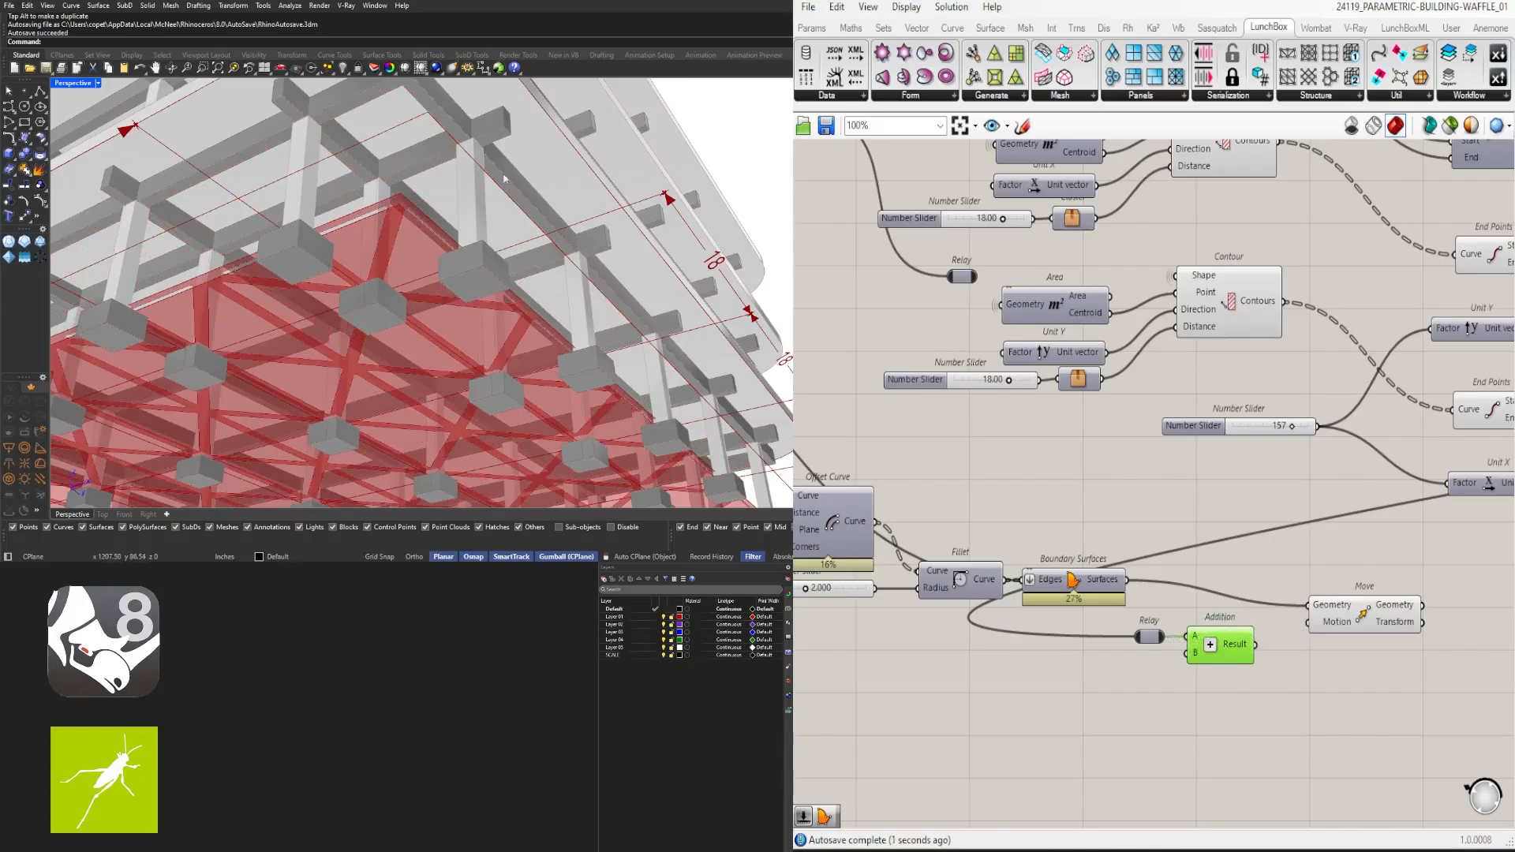
Connect the footing's Unit Z vector, driven by the slider at 24, to Addition's B input
{"action": "scroll", "coordinate": [1397, 449], "scroll_direction": "down", "scroll_amount": 3}
{"action": "scroll", "coordinate": [896, 438], "scroll_direction": "up", "scroll_amount": 4}
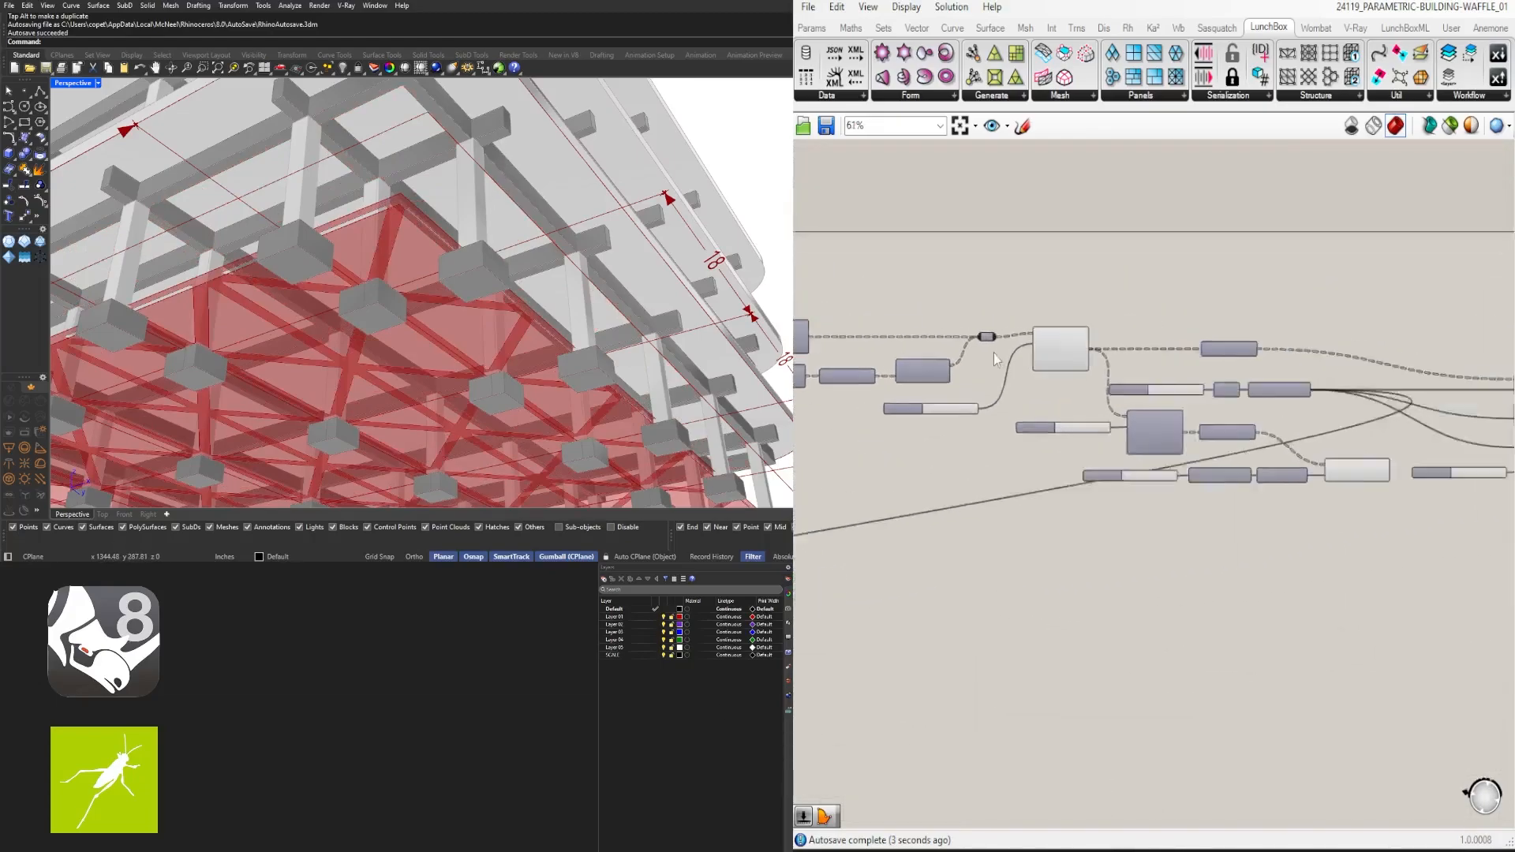
{"action": "right_click_drag", "start_coordinate": [1362, 517], "coordinate": [1084, 443]}
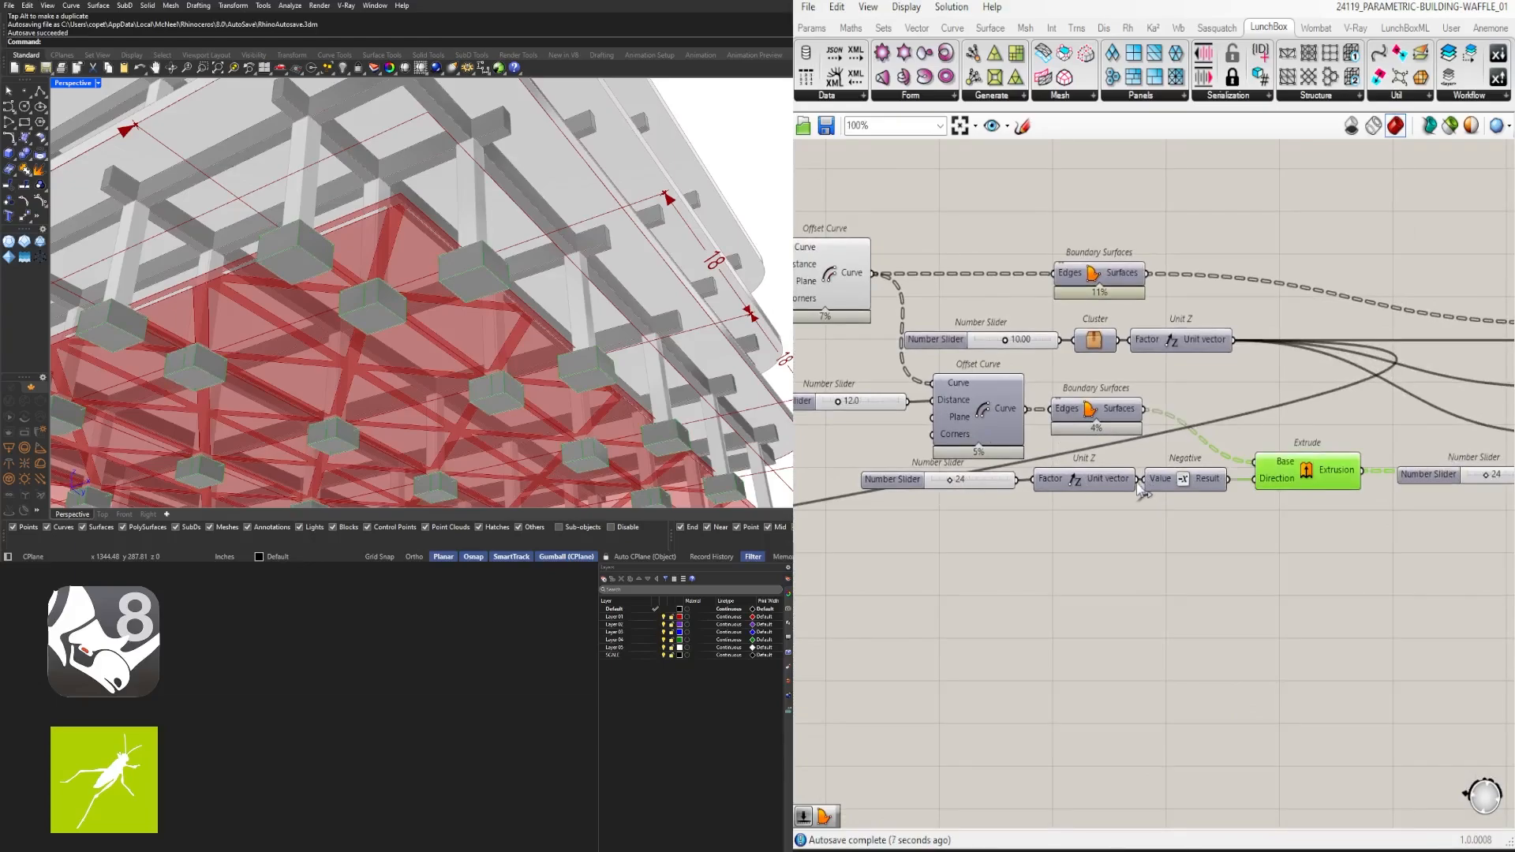
{"action": "scroll", "coordinate": [1159, 552], "scroll_direction": "down", "scroll_amount": 10}
{"action": "scroll", "coordinate": [1171, 608], "scroll_direction": "up", "scroll_amount": 12}
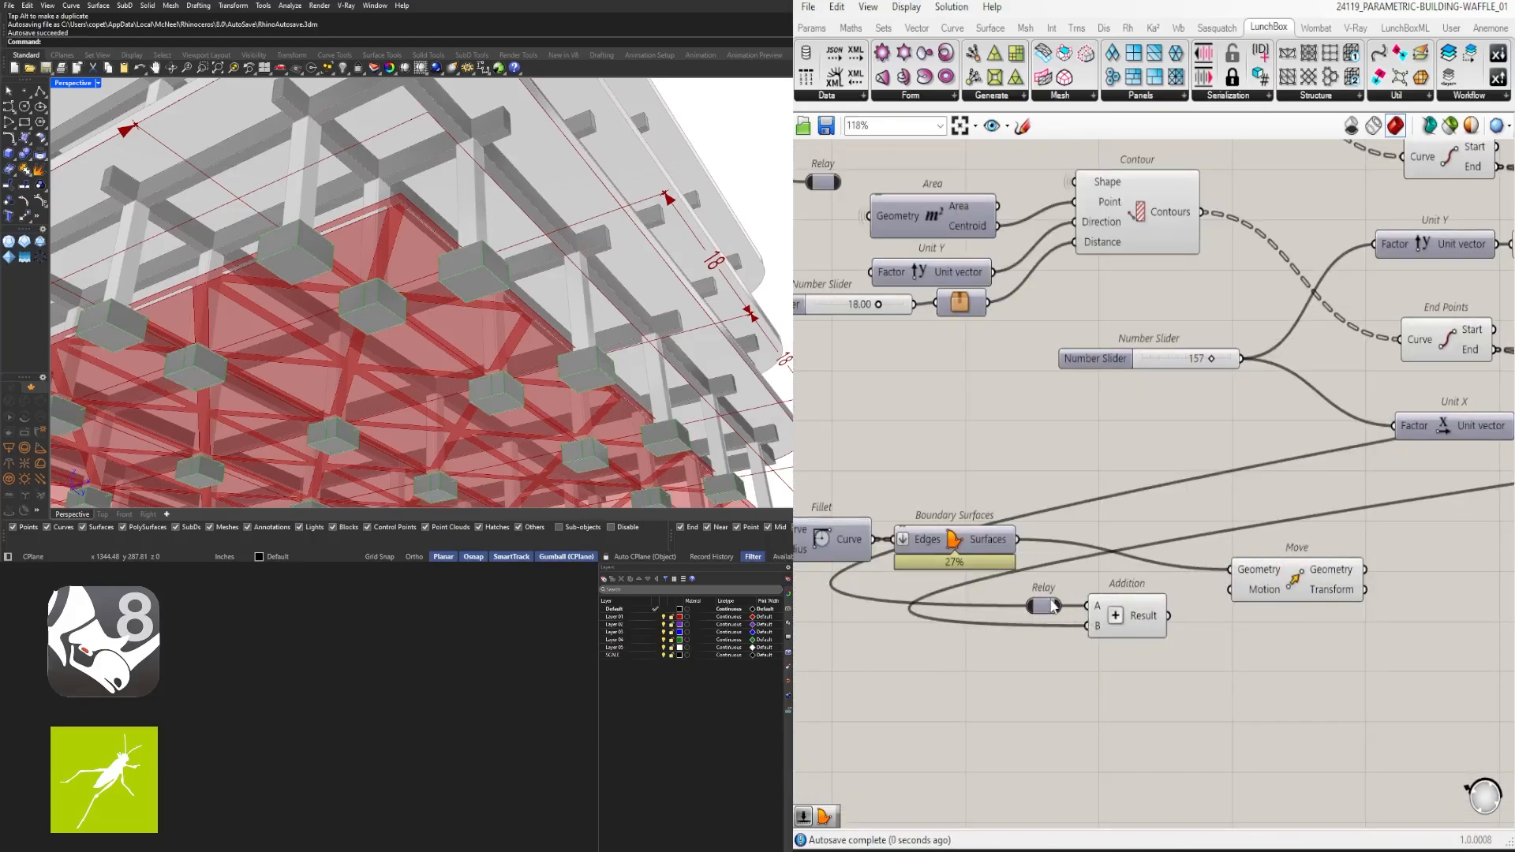
Delete the Relay before Addition and set the wire display of inputs A and B to hidden
{"action": "key", "text": "Delete"}
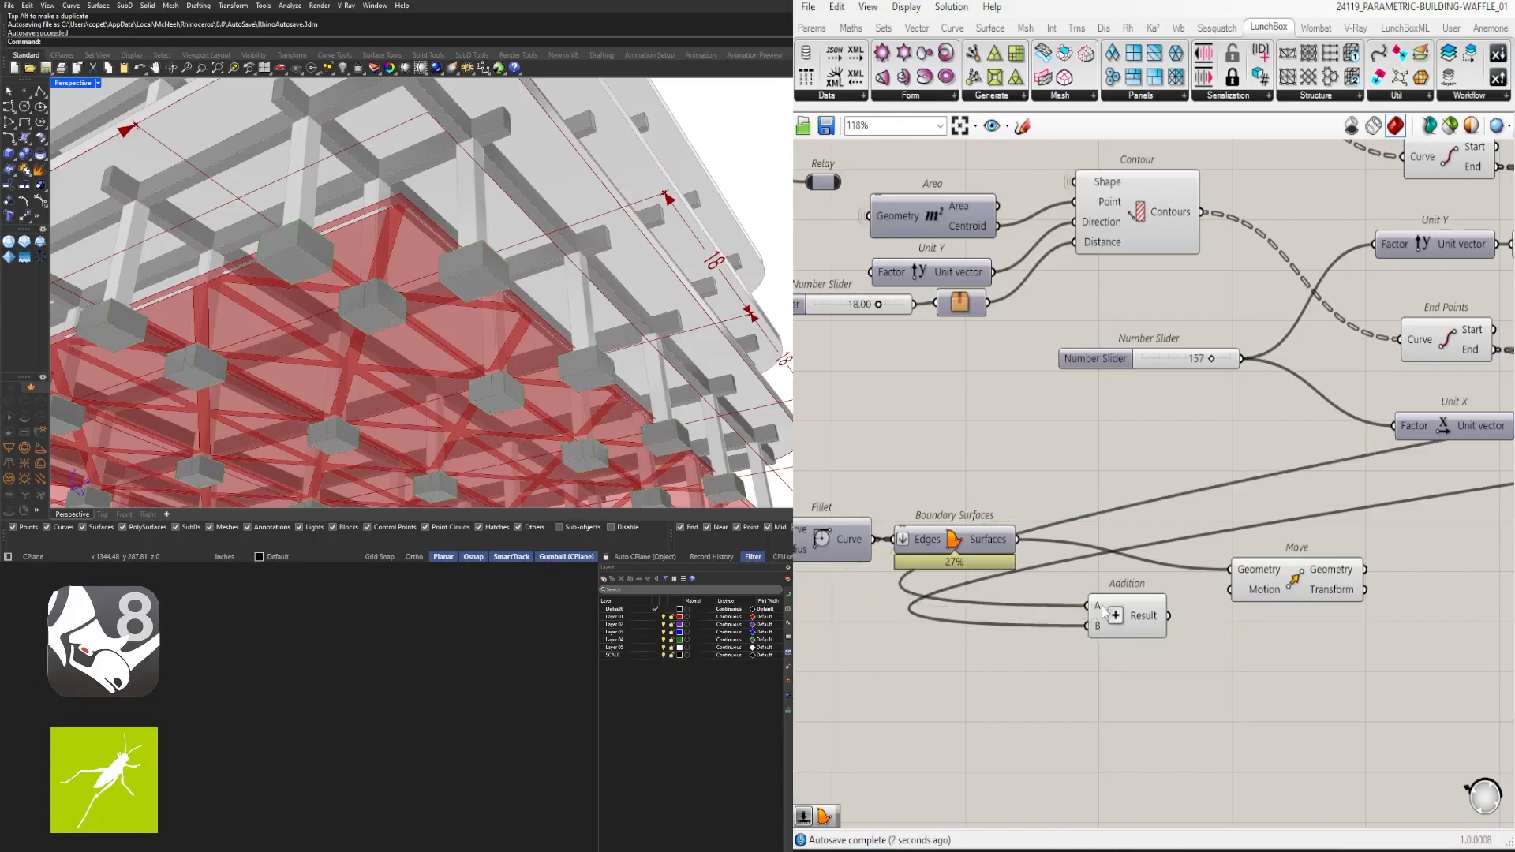
{"action": "right_click", "coordinate": [1102, 609]}
{"action": "left_click", "coordinate": [1342, 616]}
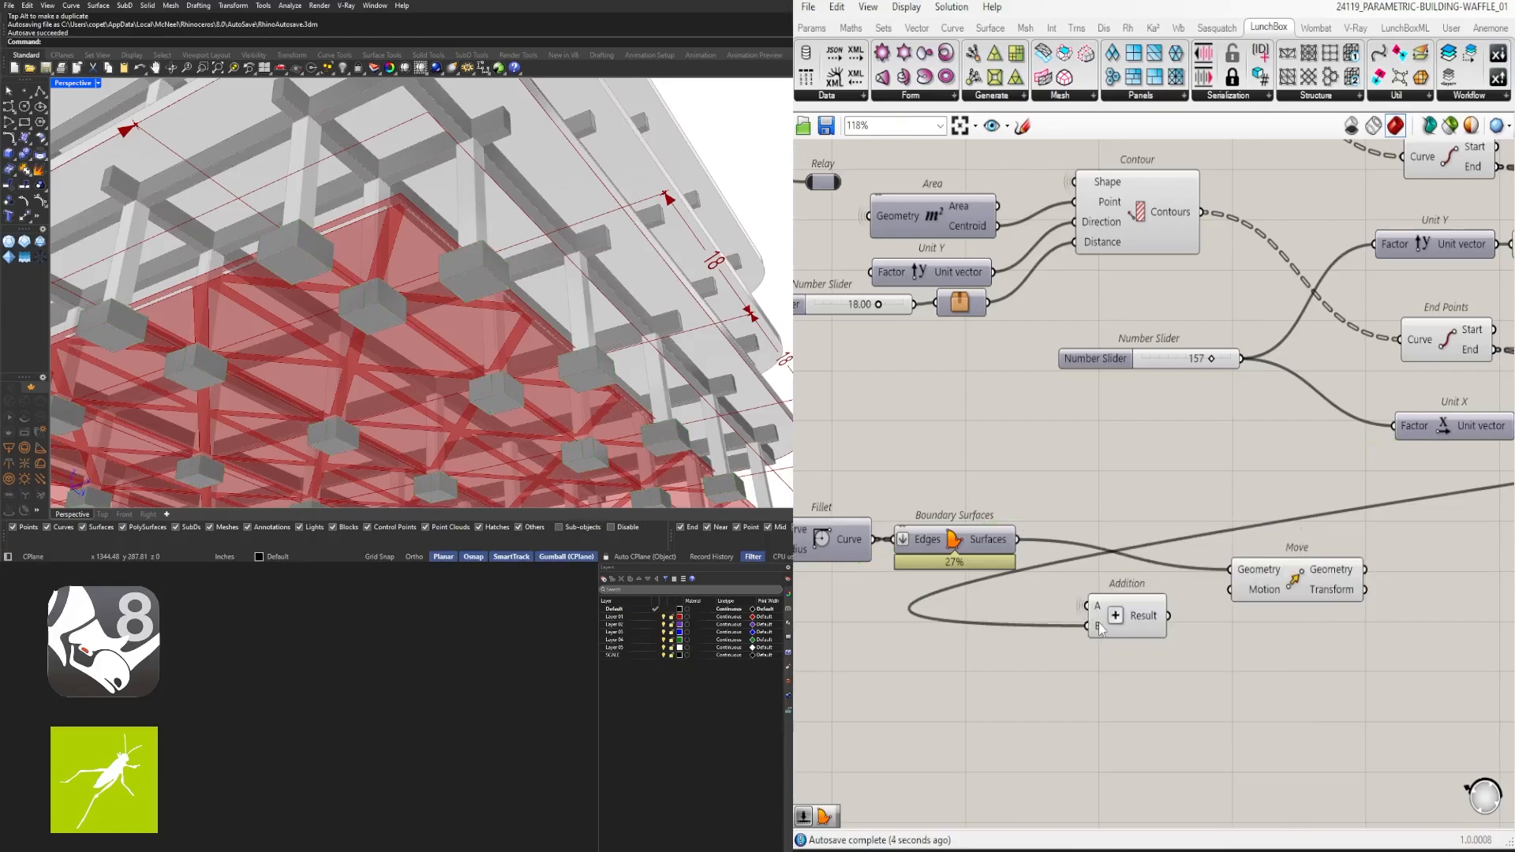
{"action": "right_click", "coordinate": [1099, 624]}
{"action": "mouse_move", "coordinate": [1195, 586]}
{"action": "left_click", "coordinate": [1341, 615]}
{"action": "left_click", "coordinate": [1140, 623]}
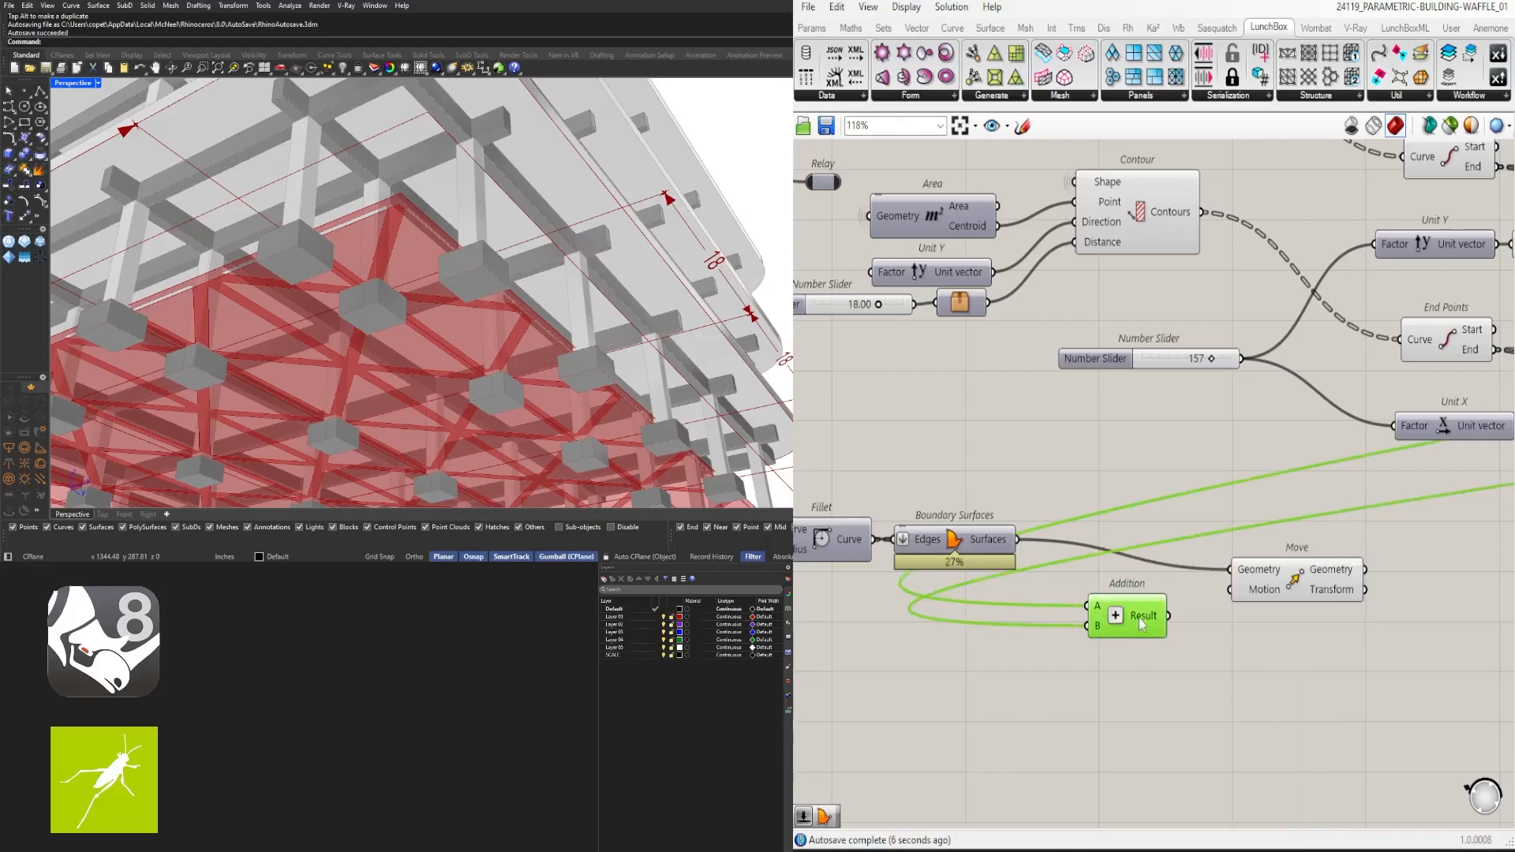
Connect Addition's Result to Move's Motion and arrange both components compactly around Boundary Surfaces
{"action": "left_click_drag", "start_coordinate": [1141, 623], "coordinate": [1230, 591]}
{"action": "left_click_drag", "start_coordinate": [1304, 586], "coordinate": [1284, 555]}
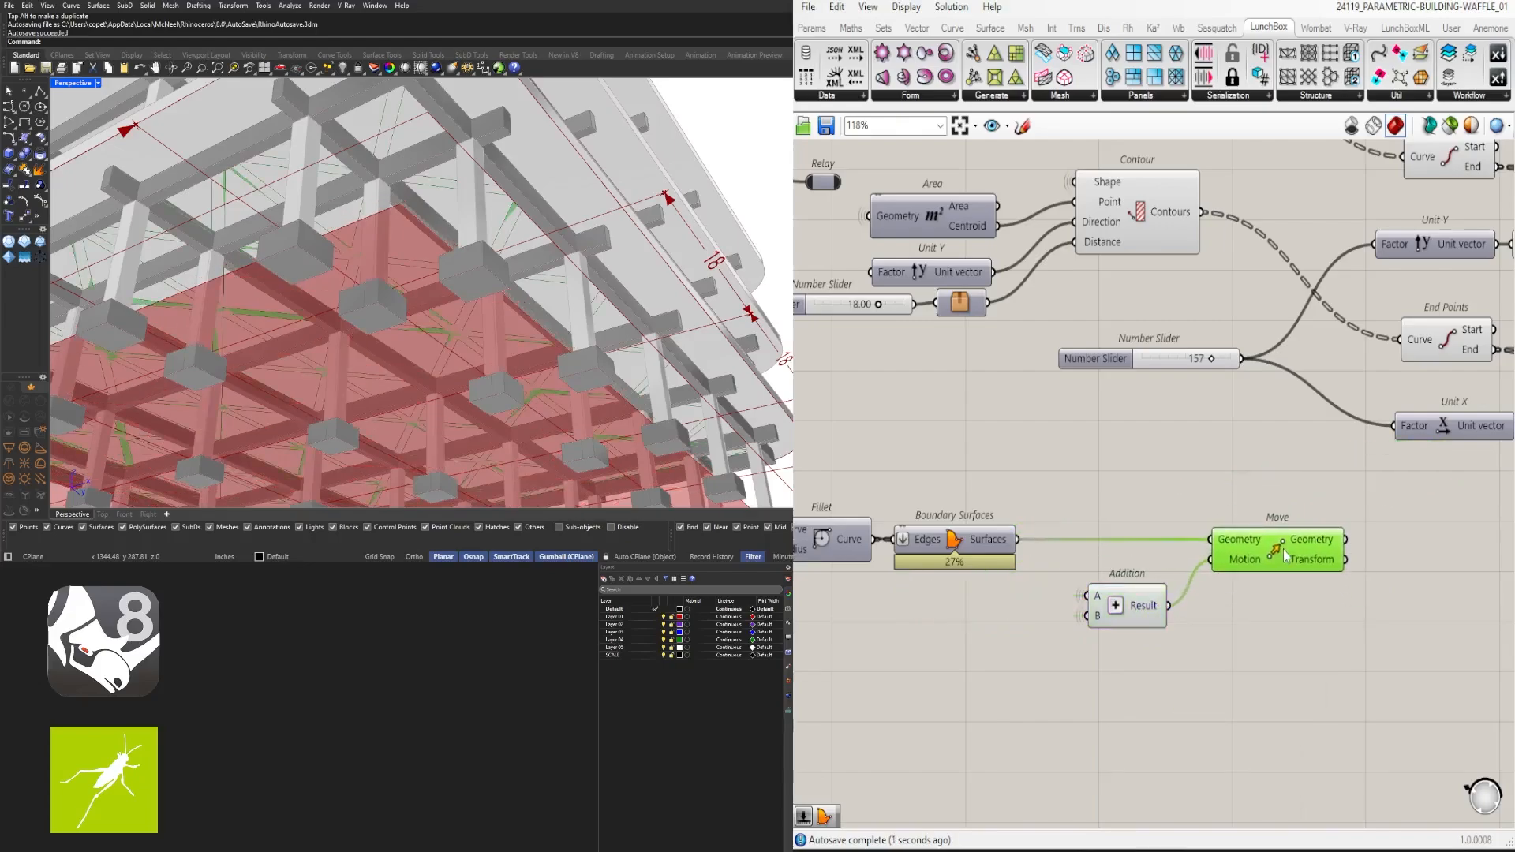
{"action": "left_click_drag", "start_coordinate": [955, 596], "coordinate": [957, 597]}
{"action": "left_click_drag", "start_coordinate": [1113, 613], "coordinate": [969, 611]}
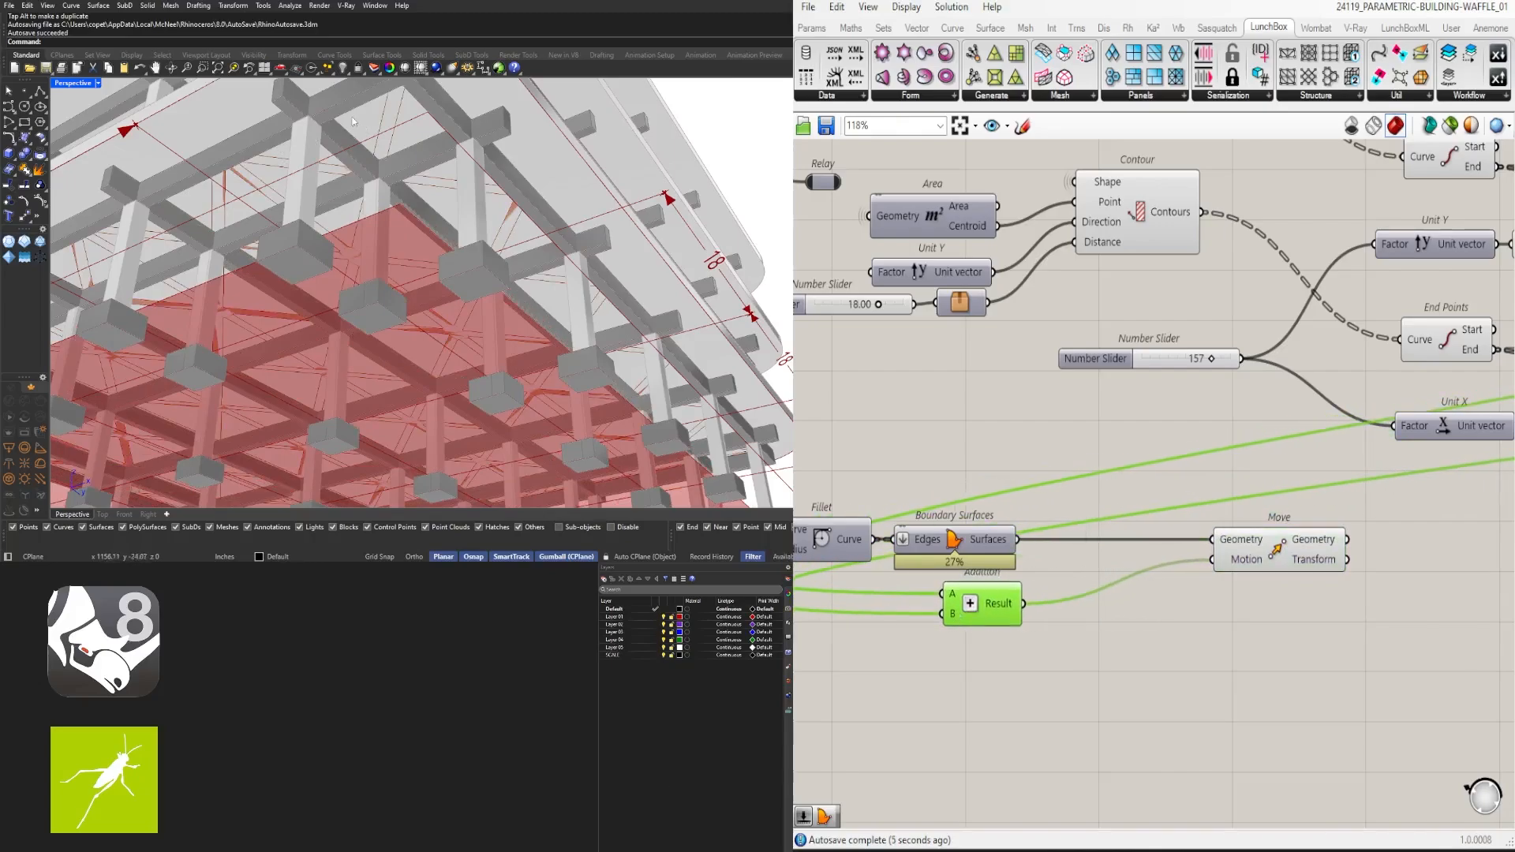
{"action": "right_click_drag", "start_coordinate": [1270, 623], "coordinate": [1120, 595]}
{"action": "left_click_drag", "start_coordinate": [1128, 523], "coordinate": [1012, 507]}
{"action": "left_click", "coordinate": [1148, 574]}
{"action": "scroll", "coordinate": [1048, 532], "scroll_direction": "down", "scroll_amount": 1}
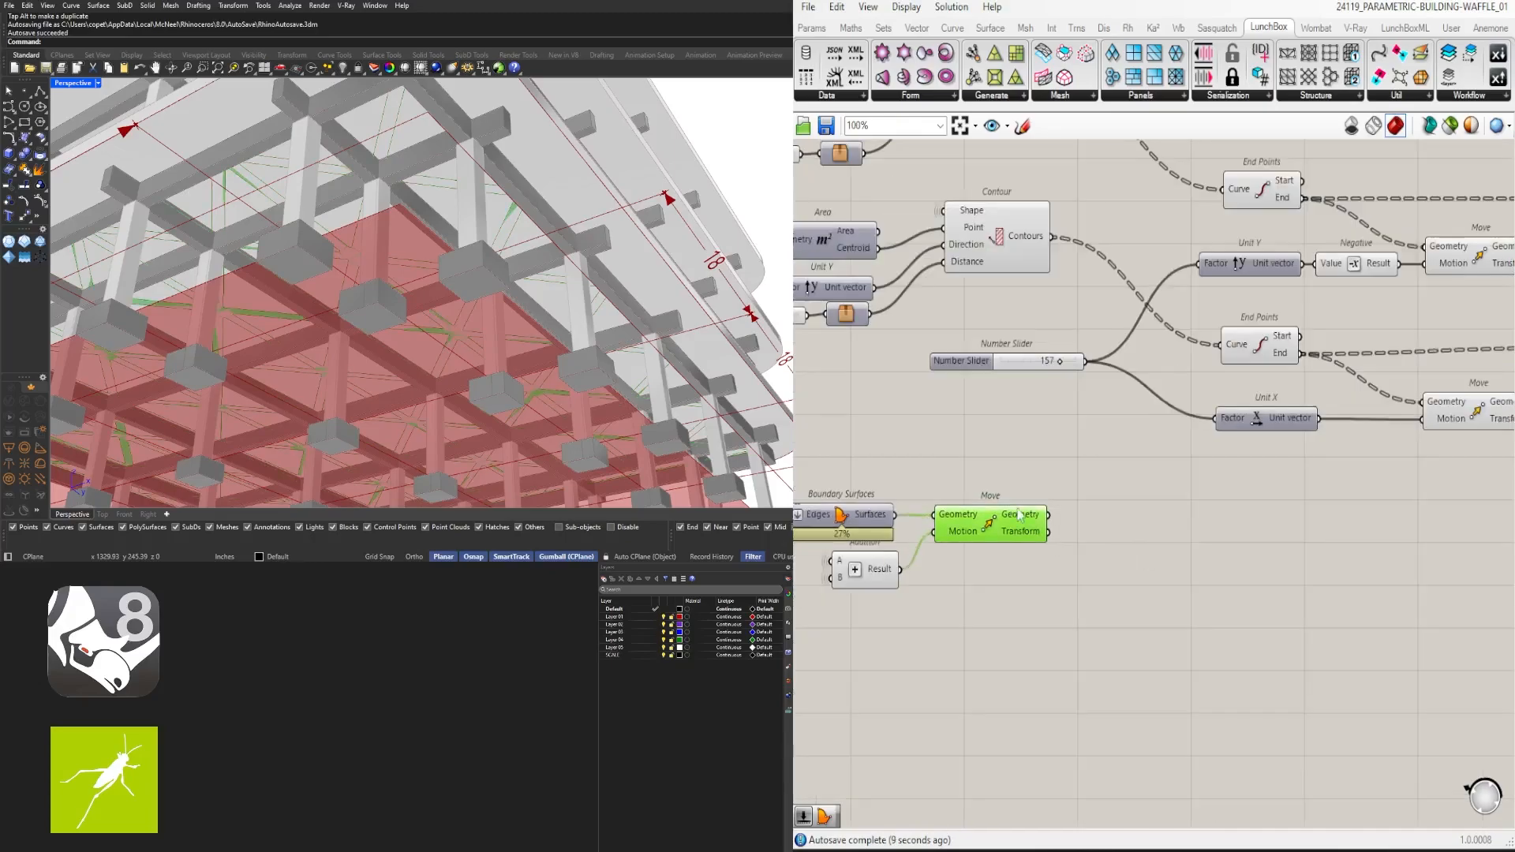
Add an Extrude component below Move, with Negative and Unit Z components in front of it
{"action": "left_click", "coordinate": [1182, 587]}
{"action": "double_click", "coordinate": [1185, 589]}
{"action": "type", "text": "extr"}
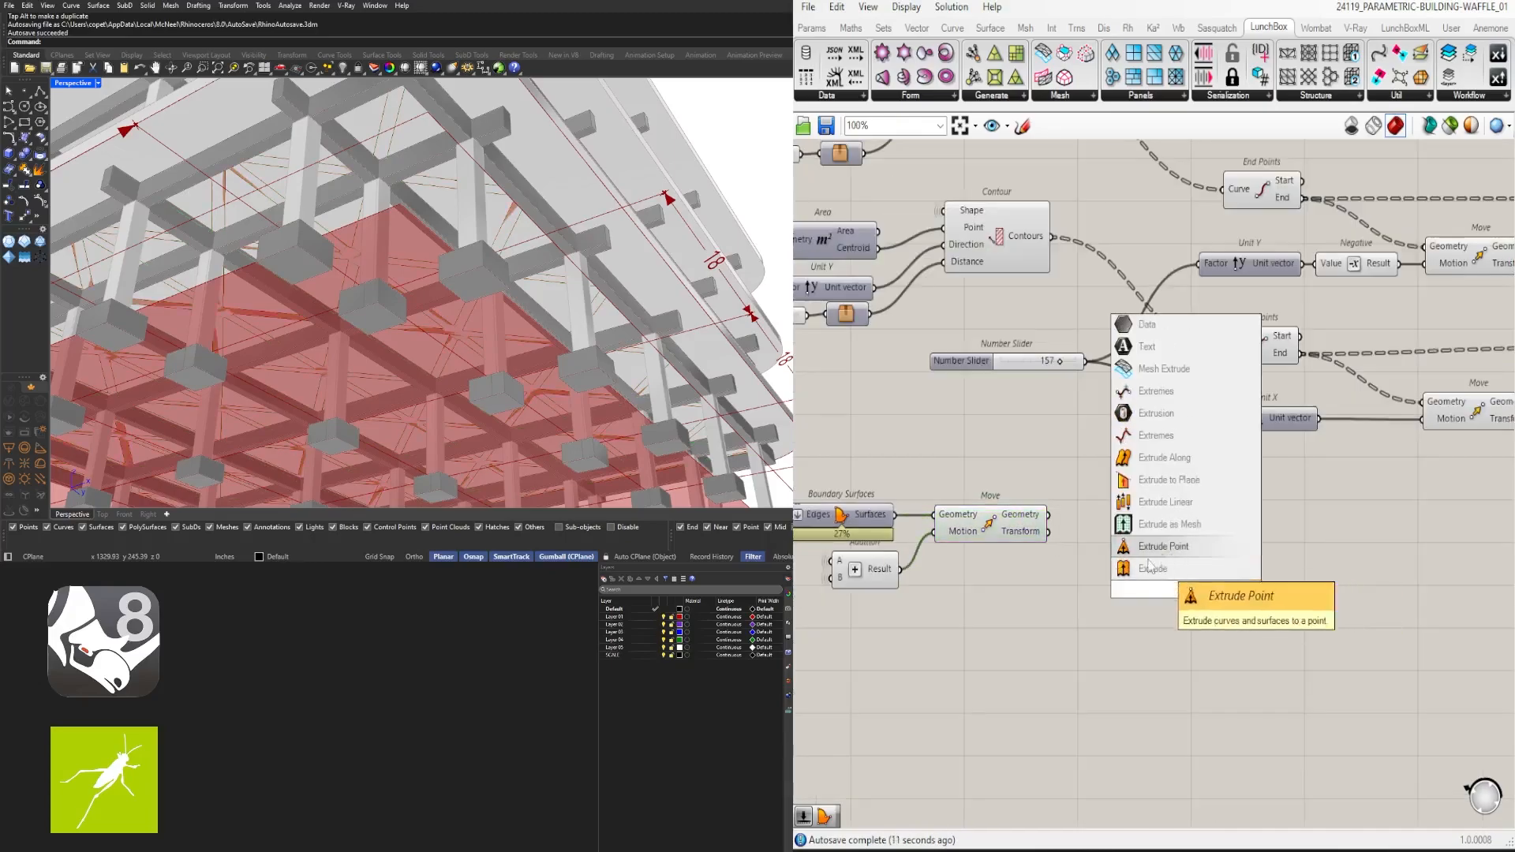
{"action": "left_click", "coordinate": [1176, 569]}
{"action": "double_click", "coordinate": [1077, 602]}
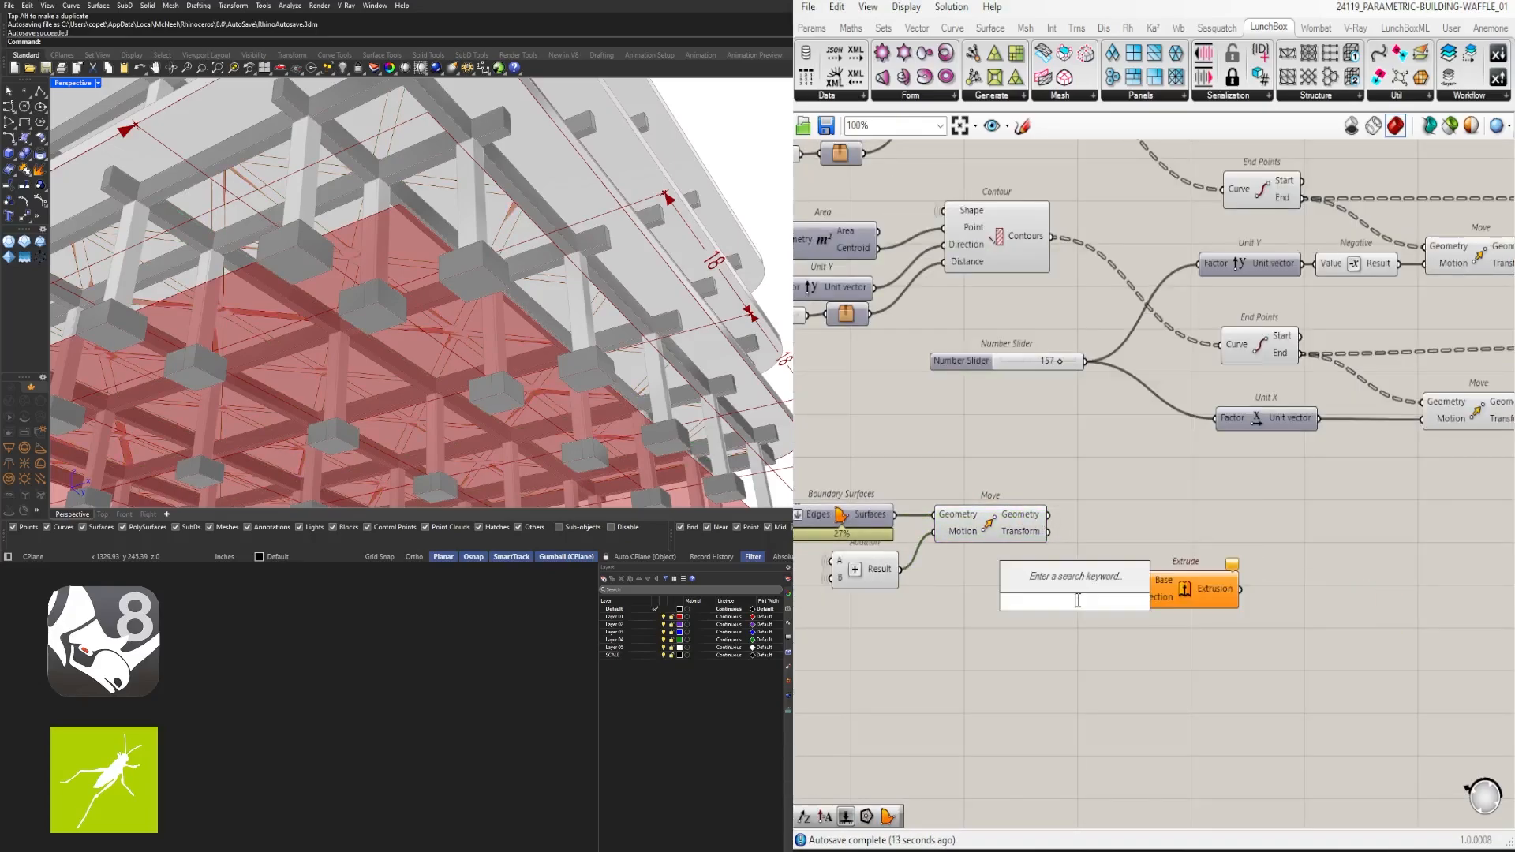
{"action": "type", "text": "neg"}
{"action": "key", "text": "Return"}
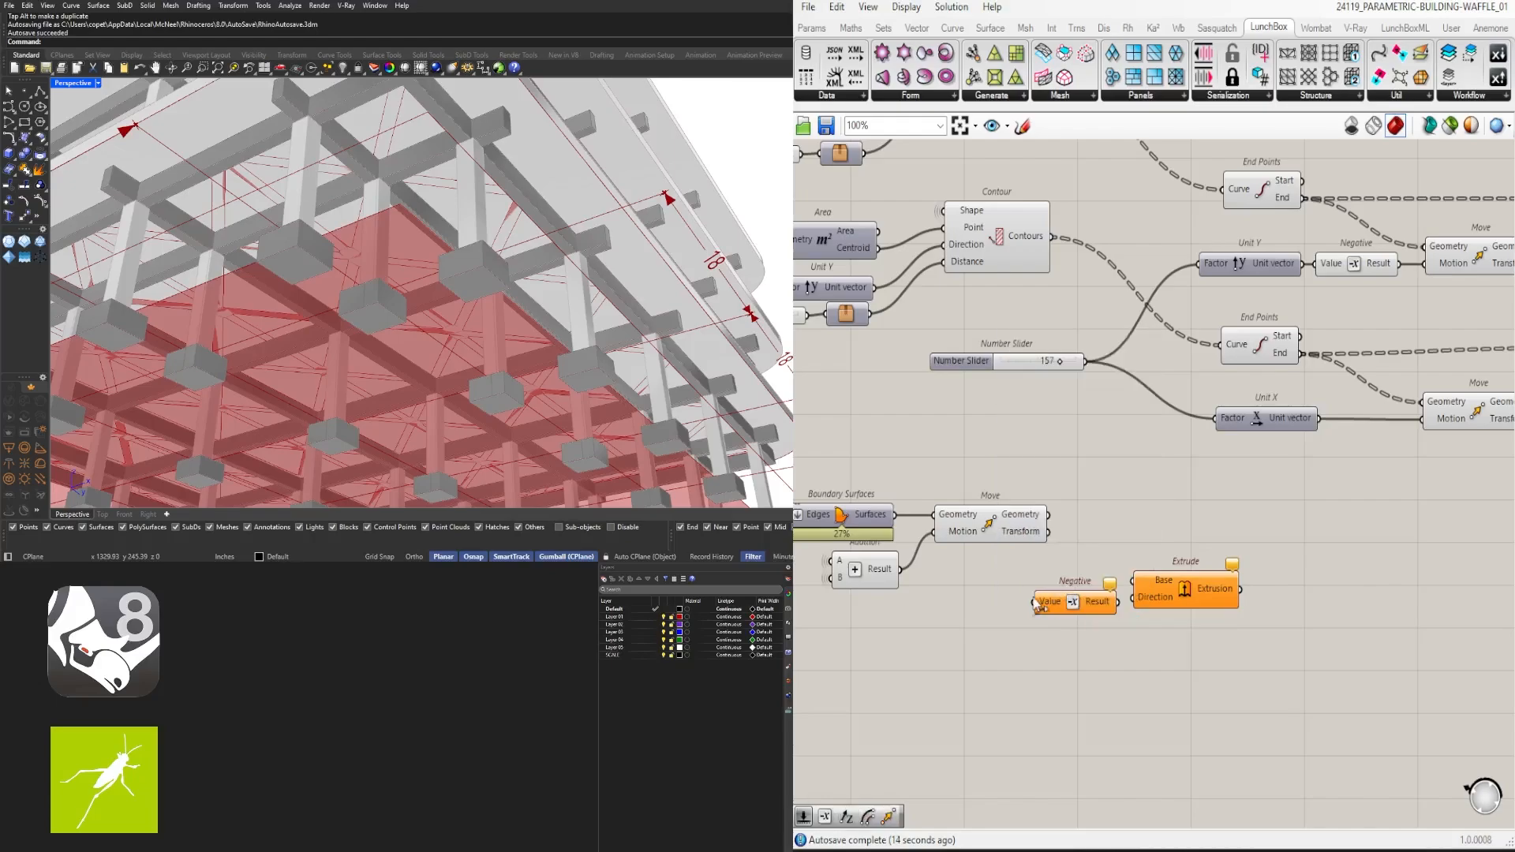
{"action": "double_click", "coordinate": [993, 598]}
{"action": "type", "text": "unit z"}
{"action": "key", "text": "Return"}
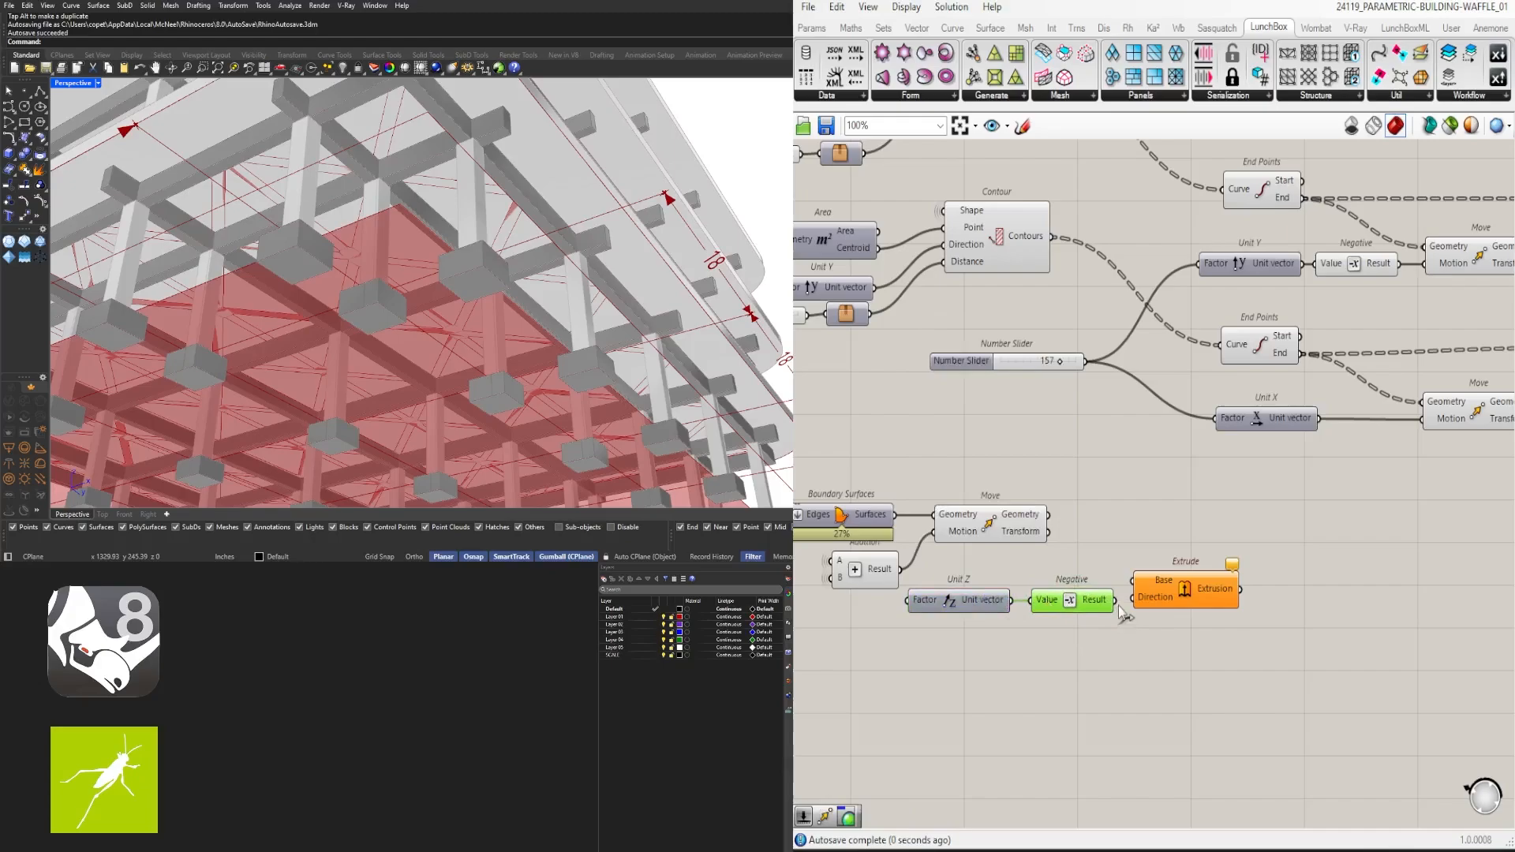
Connect Negative's Result to Extrude's Direction and Move's Geometry to its Base, and align the components
{"action": "left_click_drag", "start_coordinate": [1117, 603], "coordinate": [1134, 598]}
{"action": "left_click_drag", "start_coordinate": [1151, 595], "coordinate": [1184, 580]}
{"action": "left_click", "coordinate": [1097, 678]}
{"action": "right_click_drag", "start_coordinate": [1087, 689], "coordinate": [1237, 618]}
{"action": "left_click_drag", "start_coordinate": [1414, 619], "coordinate": [1112, 508]}
{"action": "left_click_drag", "start_coordinate": [1207, 531], "coordinate": [1204, 545]}
{"action": "left_click", "coordinate": [1196, 627]}
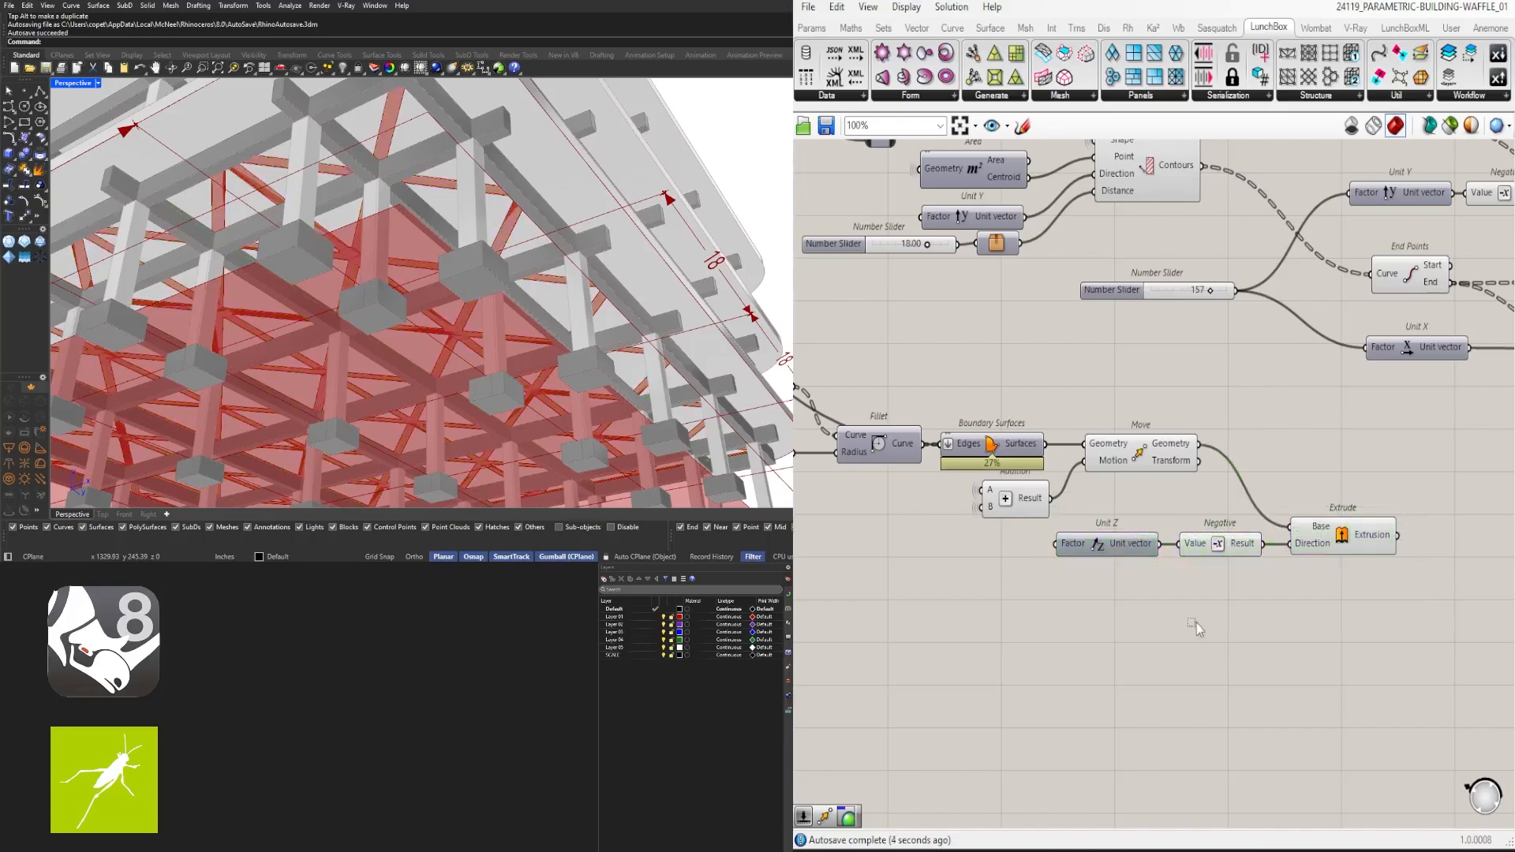
Add a number slider with the value 16 and connect it to the new Unit Z's Factor
{"action": "double_click", "coordinate": [931, 567]}
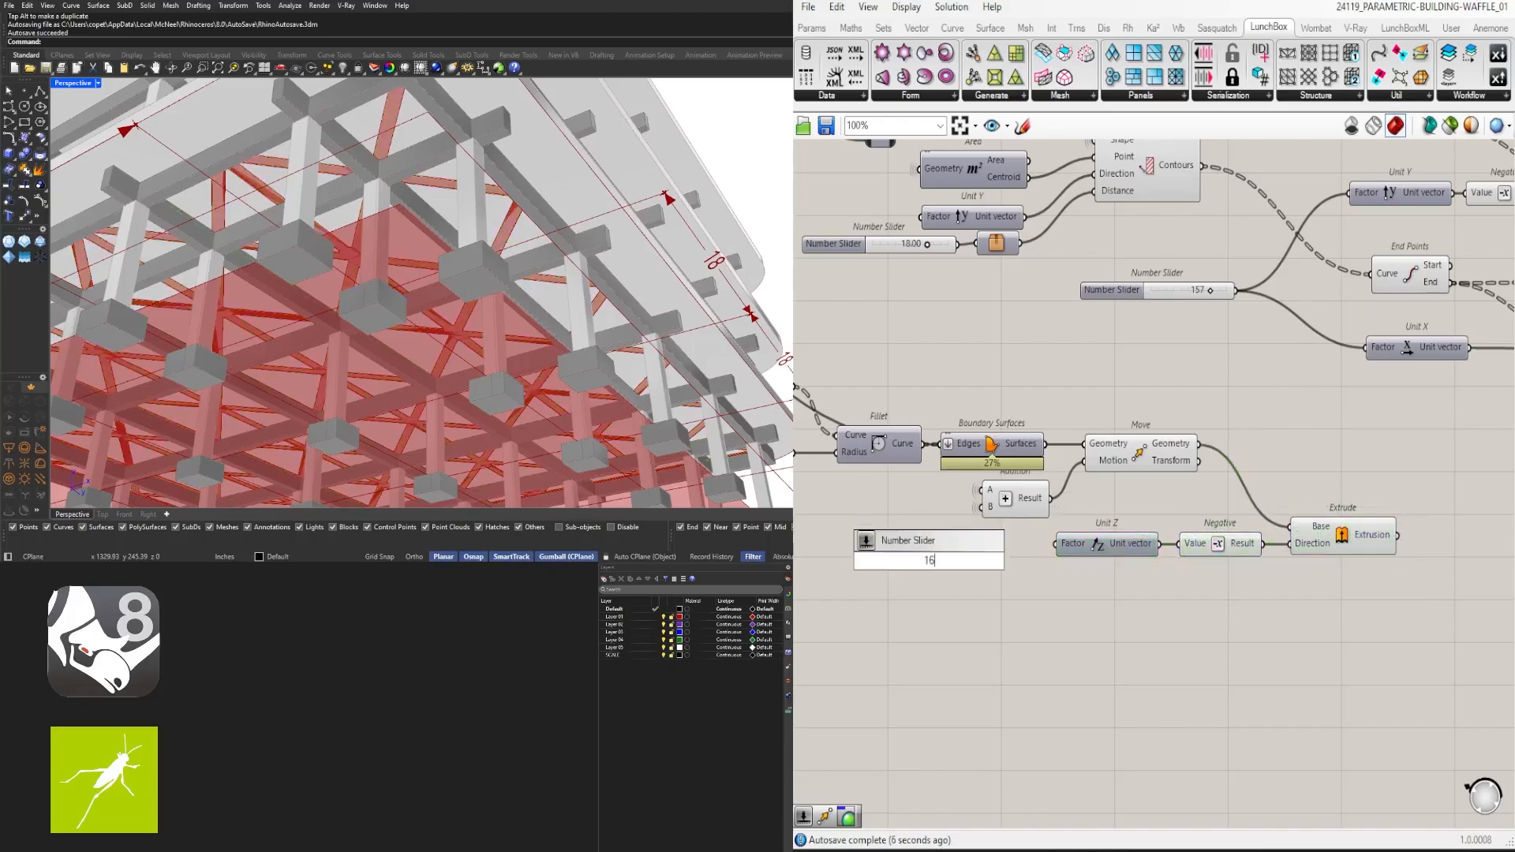
{"action": "key", "text": "Return"}
{"action": "scroll", "coordinate": [1000, 560], "scroll_direction": "up", "scroll_amount": 3}
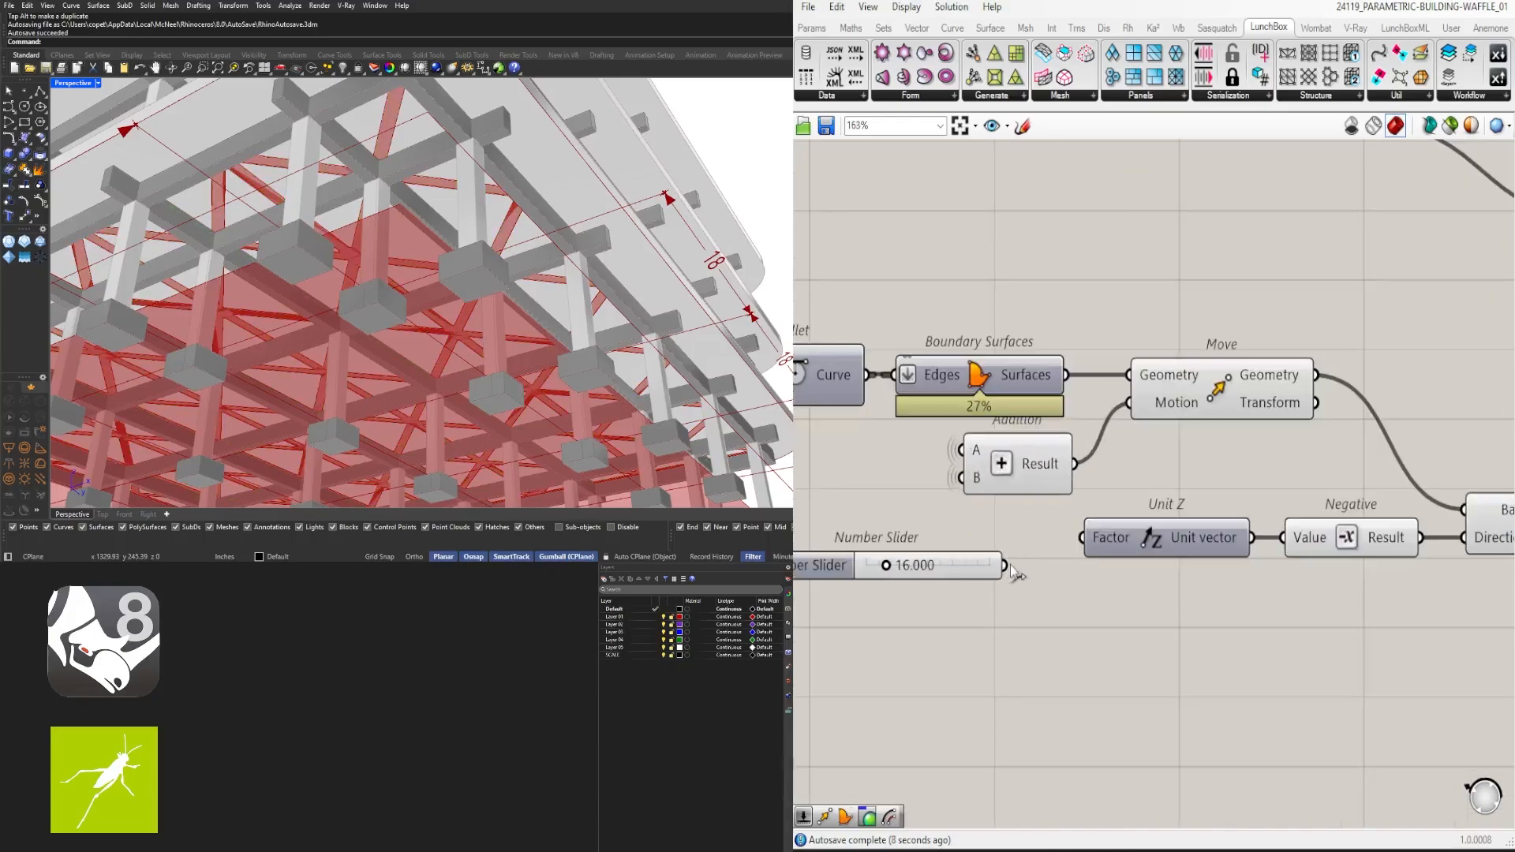
{"action": "left_click_drag", "start_coordinate": [1006, 565], "coordinate": [1082, 538]}
Align the extrusion's number slider with Unit Z and set its value to about 22.091
{"action": "left_click_drag", "start_coordinate": [912, 576], "coordinate": [952, 545]}
{"action": "scroll", "coordinate": [927, 541], "scroll_direction": "up", "scroll_amount": 4}
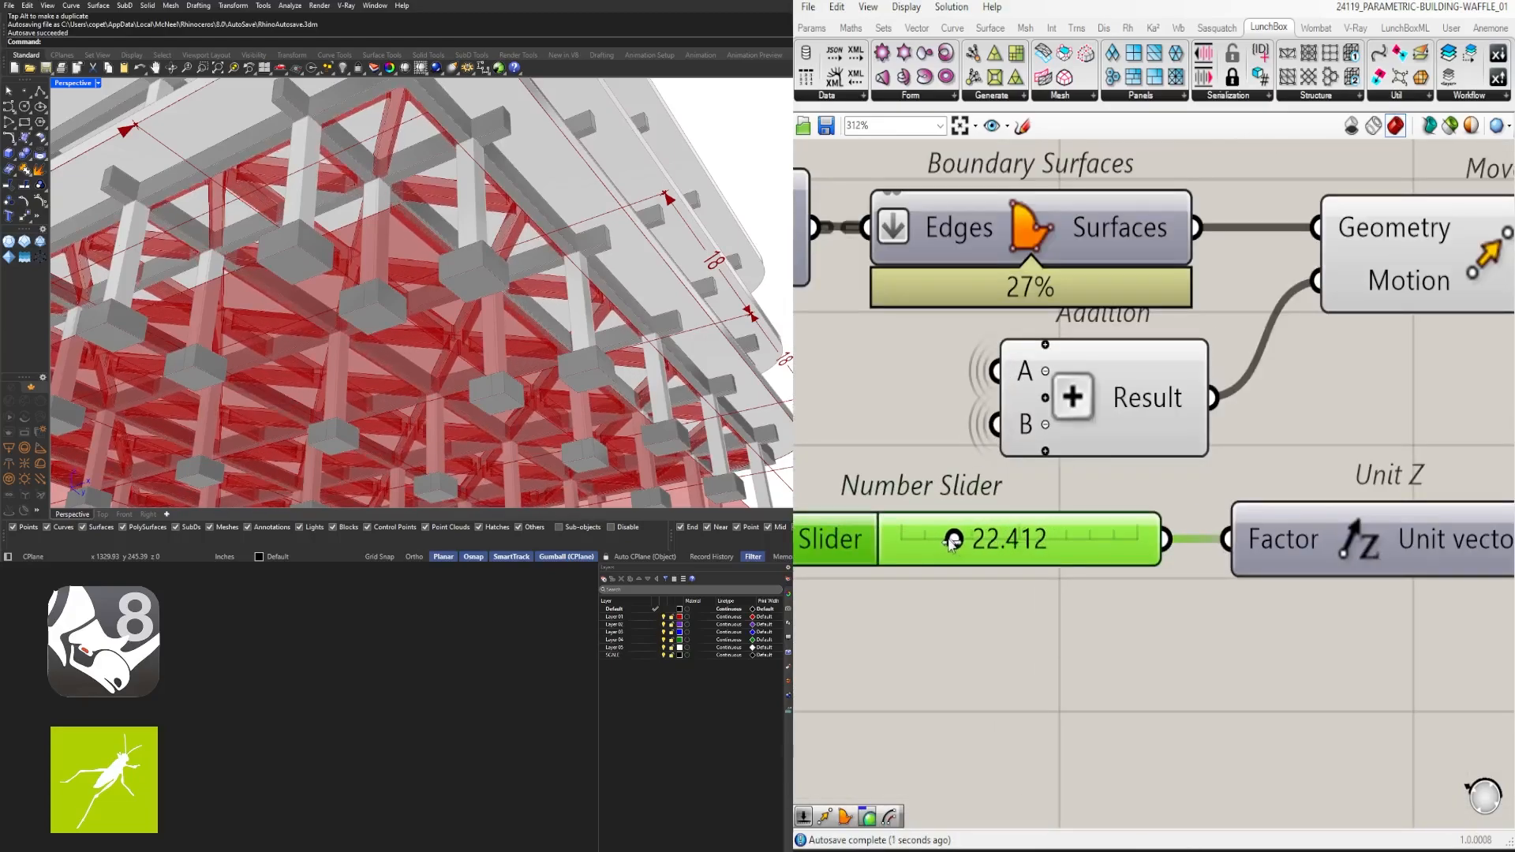
{"action": "left_click", "coordinate": [939, 623]}
Bring the whole building into view and turn off the Move component's preview
{"action": "right_click_drag", "start_coordinate": [395, 260], "coordinate": [376, 364]}
{"action": "scroll", "coordinate": [369, 327], "scroll_direction": "down", "scroll_amount": 3}
{"action": "scroll", "coordinate": [1144, 521], "scroll_direction": "down", "scroll_amount": 6}
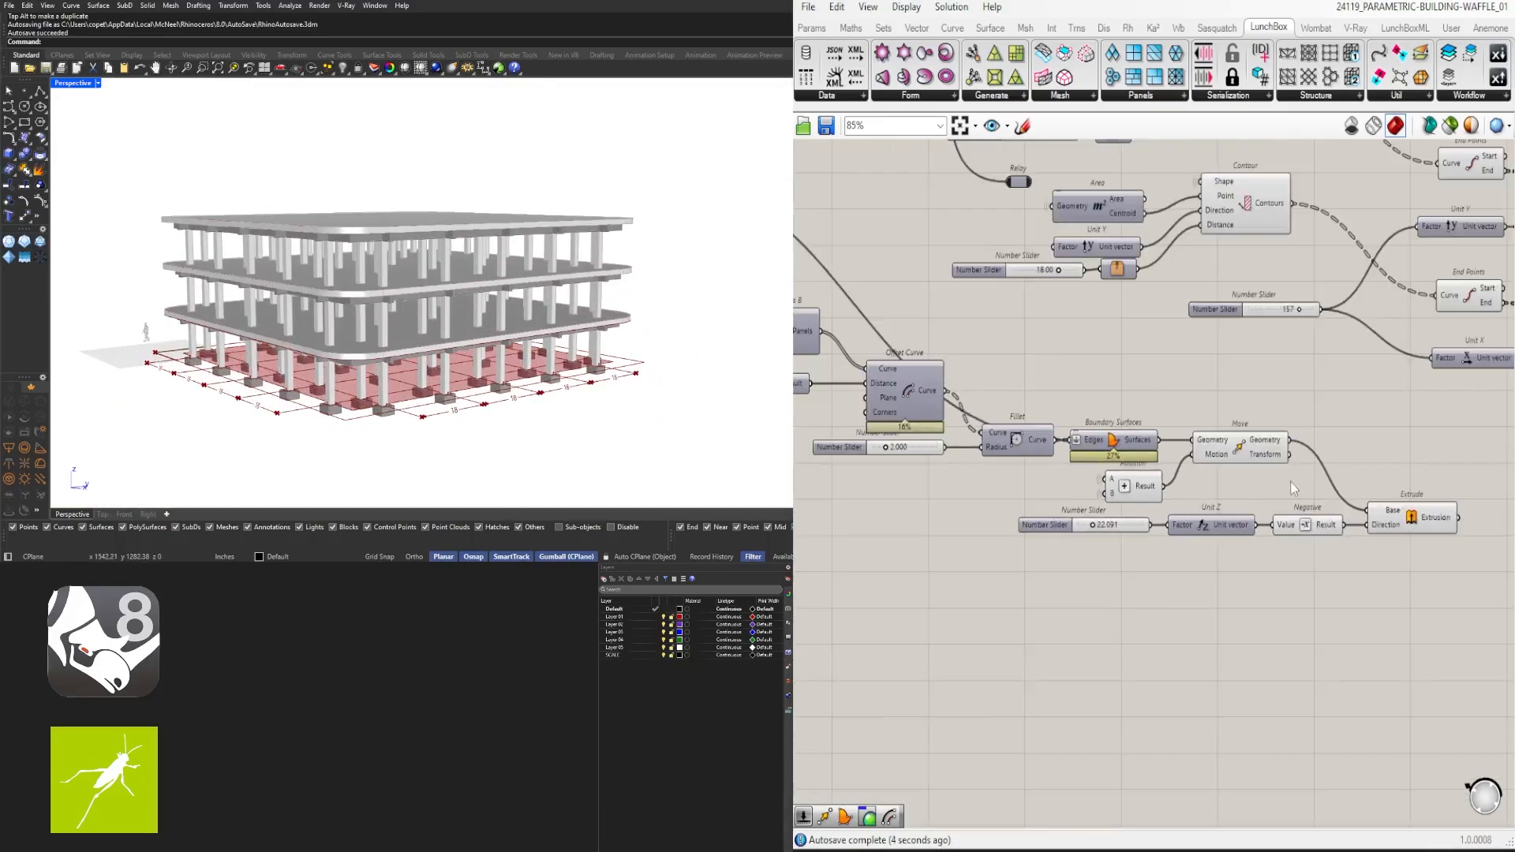
{"action": "middle_click", "coordinate": [1226, 400]}
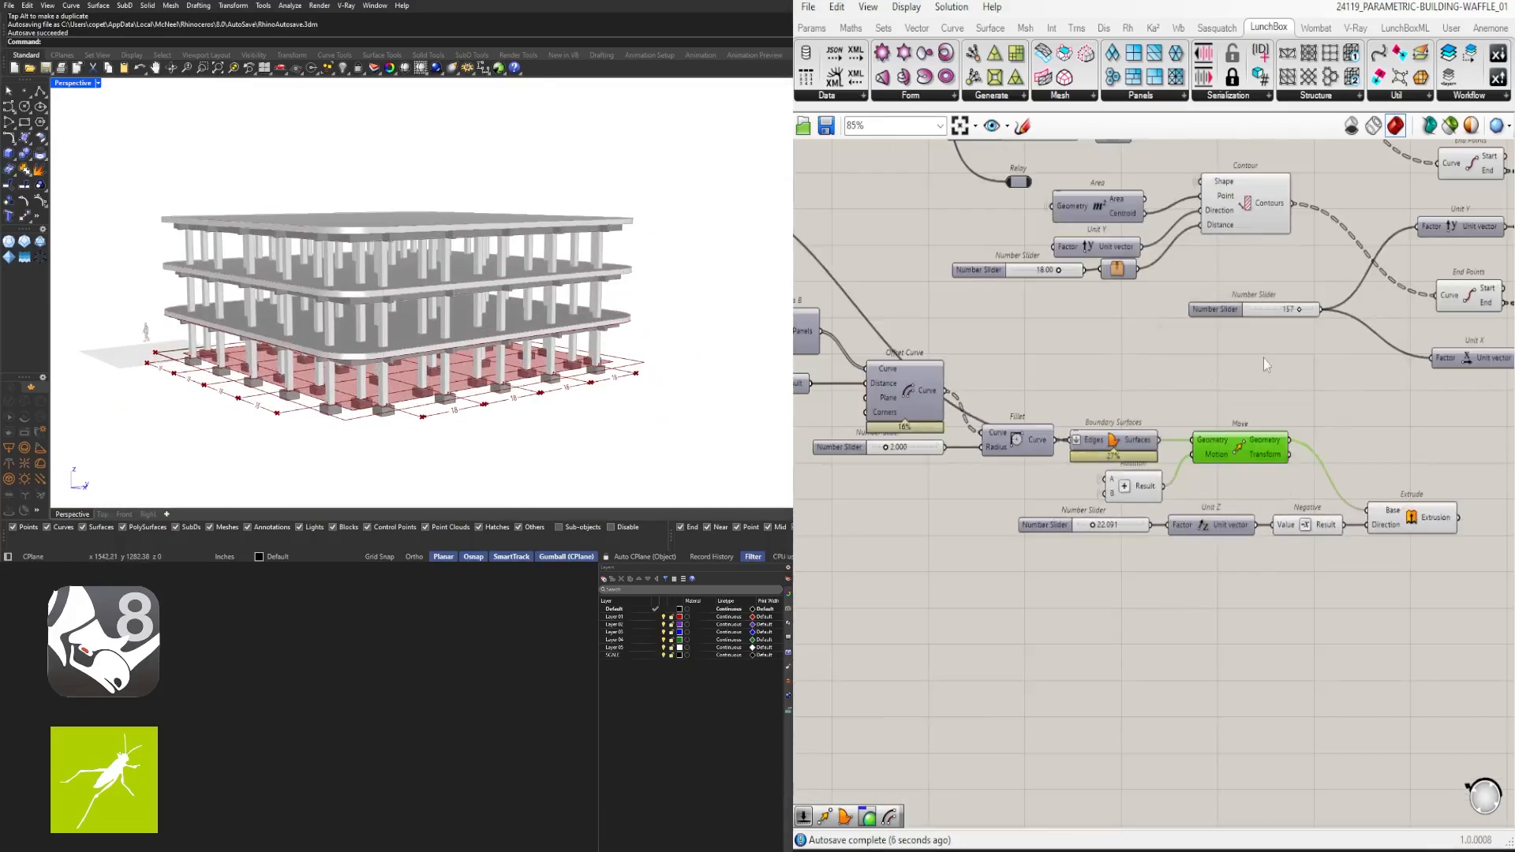
Set the wire display of the lattice Boundary Surfaces' Edges input to hidden
{"action": "scroll", "coordinate": [1396, 437], "scroll_direction": "down", "scroll_amount": 3}
{"action": "right_click_drag", "start_coordinate": [903, 392], "coordinate": [1177, 490]}
{"action": "scroll", "coordinate": [1473, 453], "scroll_direction": "up", "scroll_amount": 3}
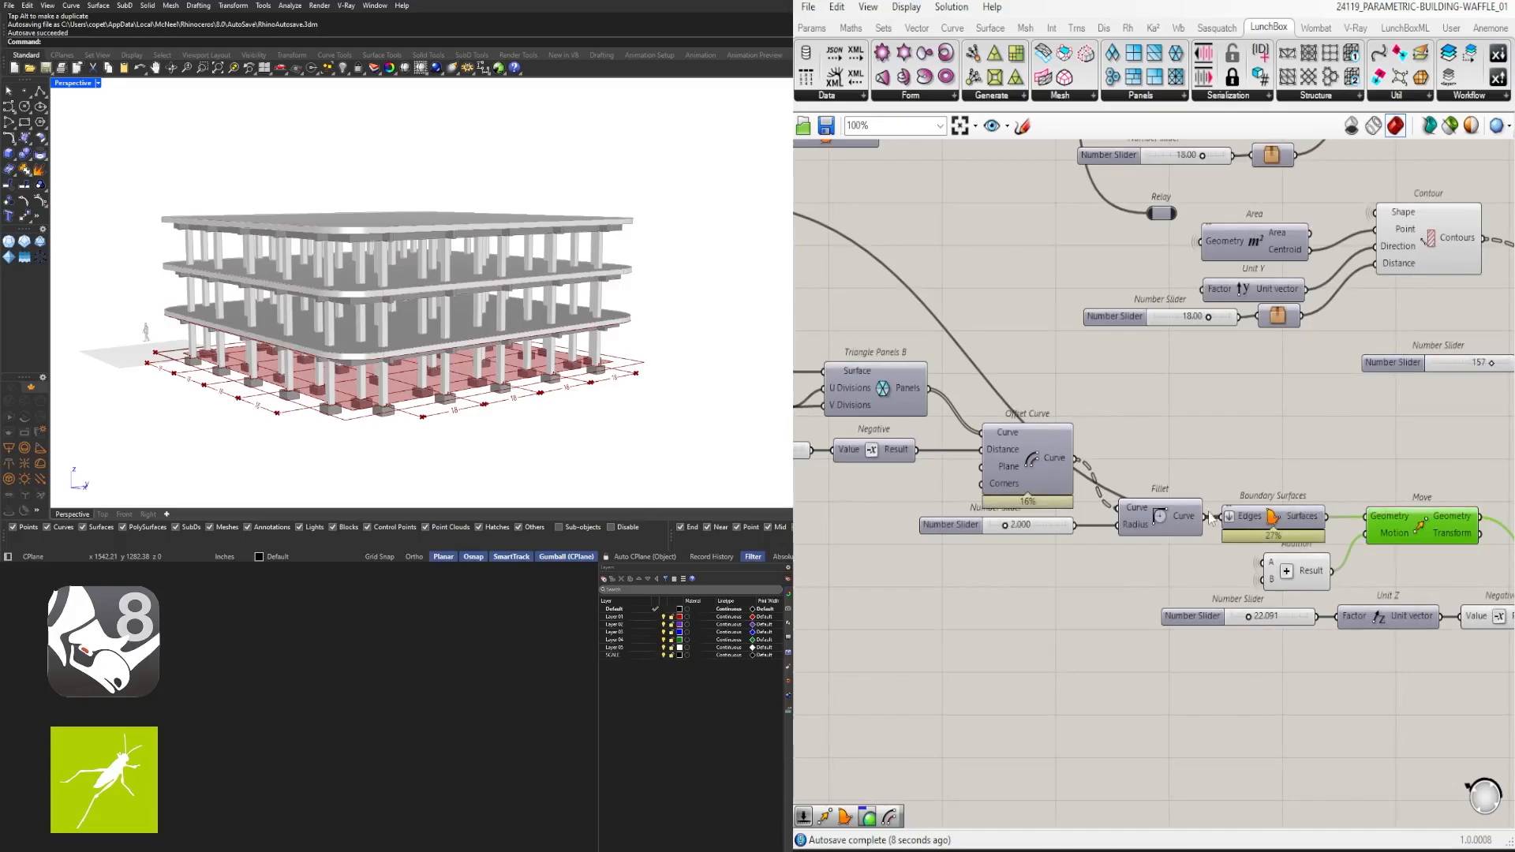
{"action": "right_click", "coordinate": [1249, 515]}
{"action": "mouse_move", "coordinate": [1345, 556]}
{"action": "left_click", "coordinate": [1473, 593]}
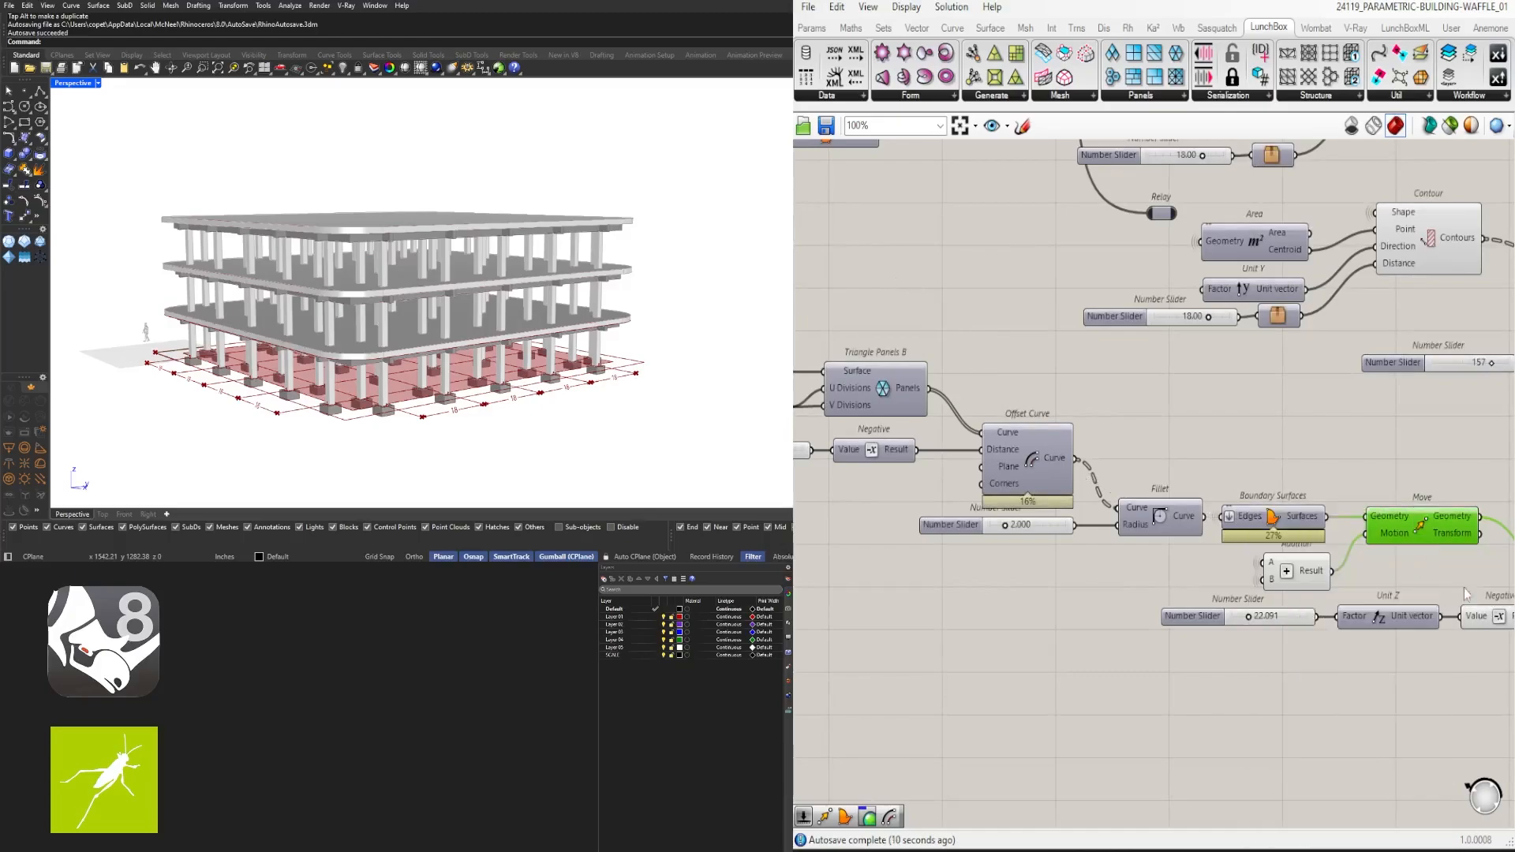
Set the wire display to hidden for the Edges input of the Boundary Surfaces feeding Triangle Panels B
{"action": "left_click", "coordinate": [1346, 486]}
{"action": "right_click_drag", "start_coordinate": [1346, 486], "coordinate": [1119, 490]}
{"action": "scroll", "coordinate": [1119, 490], "scroll_direction": "down", "scroll_amount": 4}
{"action": "right_click_drag", "start_coordinate": [923, 477], "coordinate": [1197, 513]}
{"action": "scroll", "coordinate": [1076, 424], "scroll_direction": "up", "scroll_amount": 3}
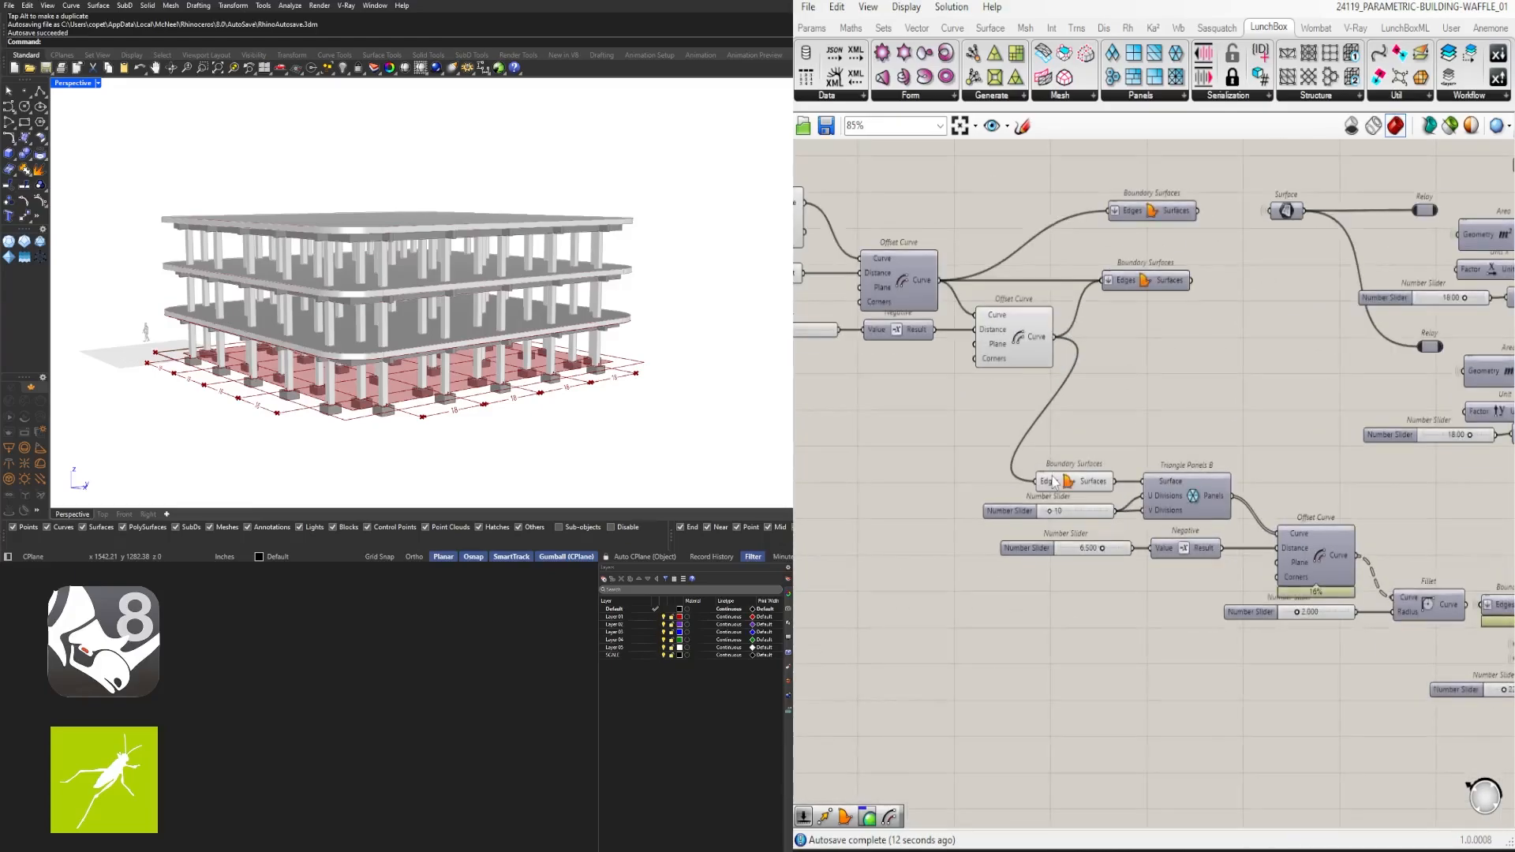
{"action": "right_click", "coordinate": [1052, 477]}
{"action": "mouse_move", "coordinate": [1175, 525]}
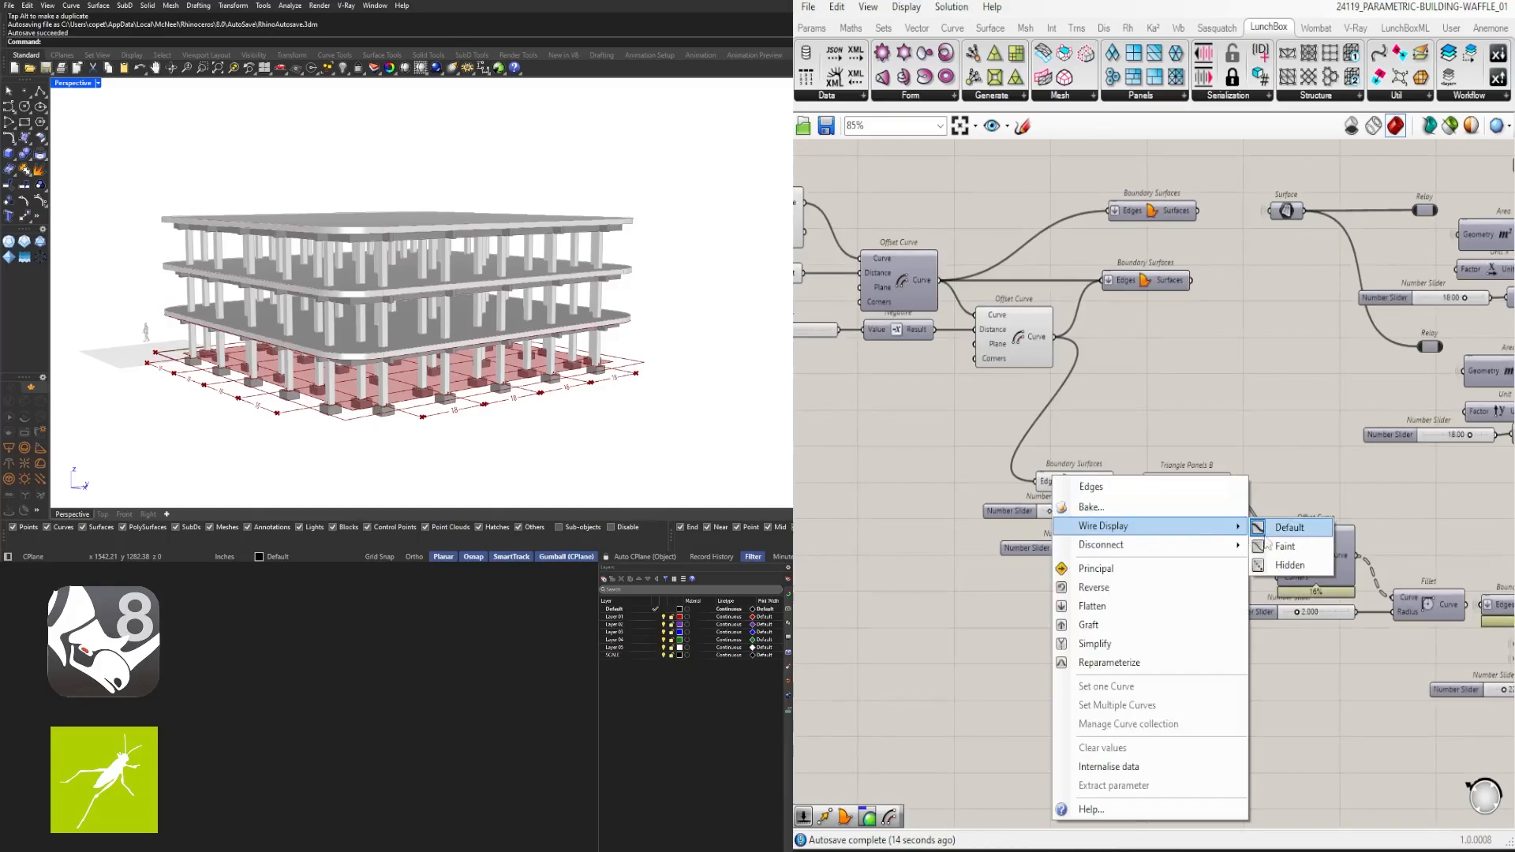
{"action": "left_click", "coordinate": [1287, 565]}
Highlight the lattice components and the final Extrude, and examine the lattice from beneath the building
{"action": "scroll", "coordinate": [1184, 513], "scroll_direction": "down", "scroll_amount": 3}
{"action": "left_click_drag", "start_coordinate": [1399, 630], "coordinate": [914, 417]}
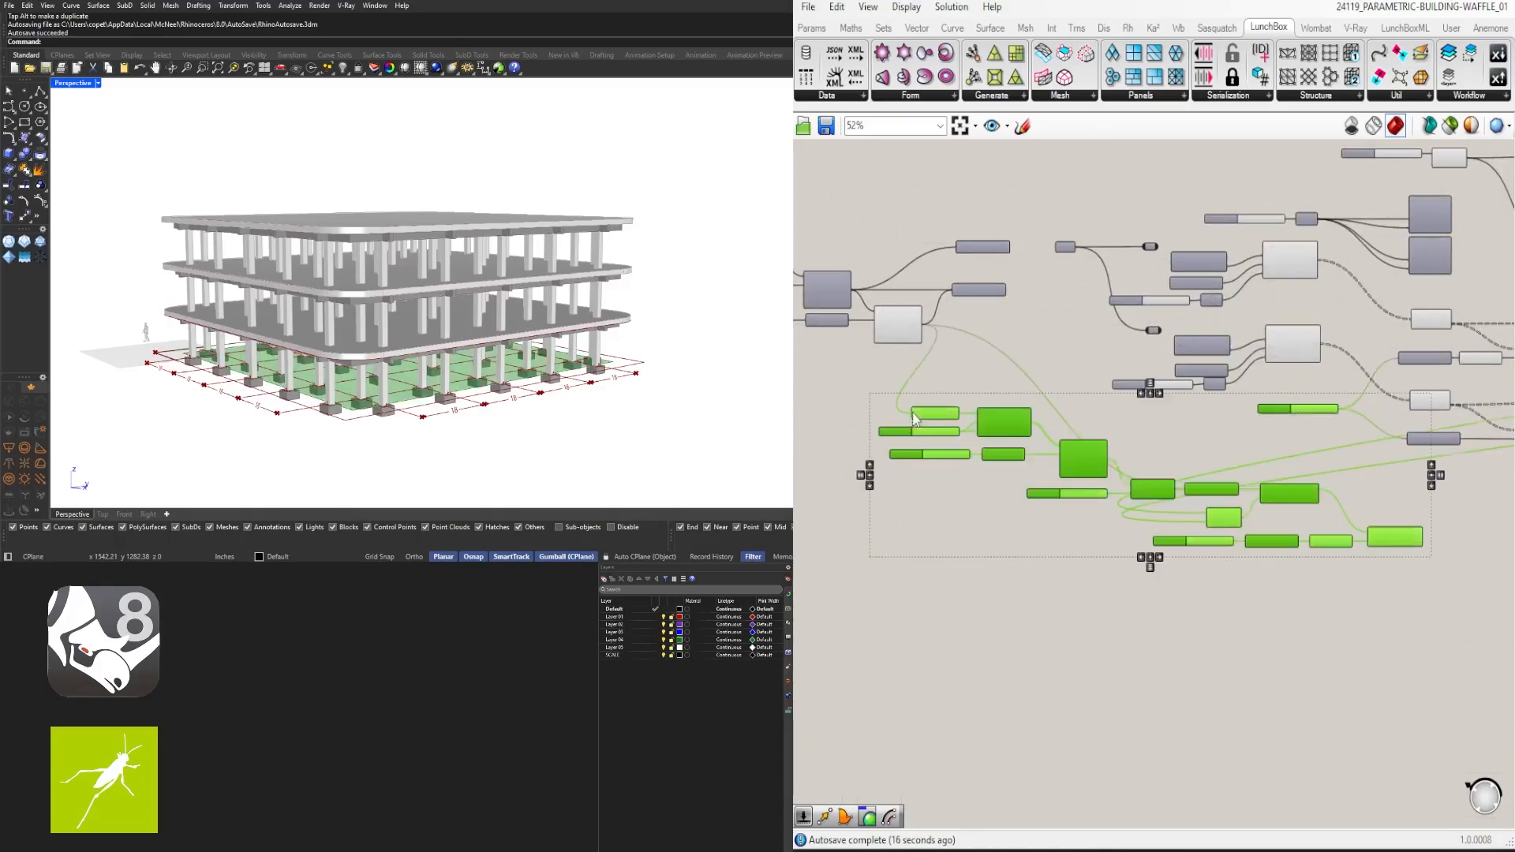
{"action": "scroll", "coordinate": [1054, 418], "scroll_direction": "up", "scroll_amount": 1}
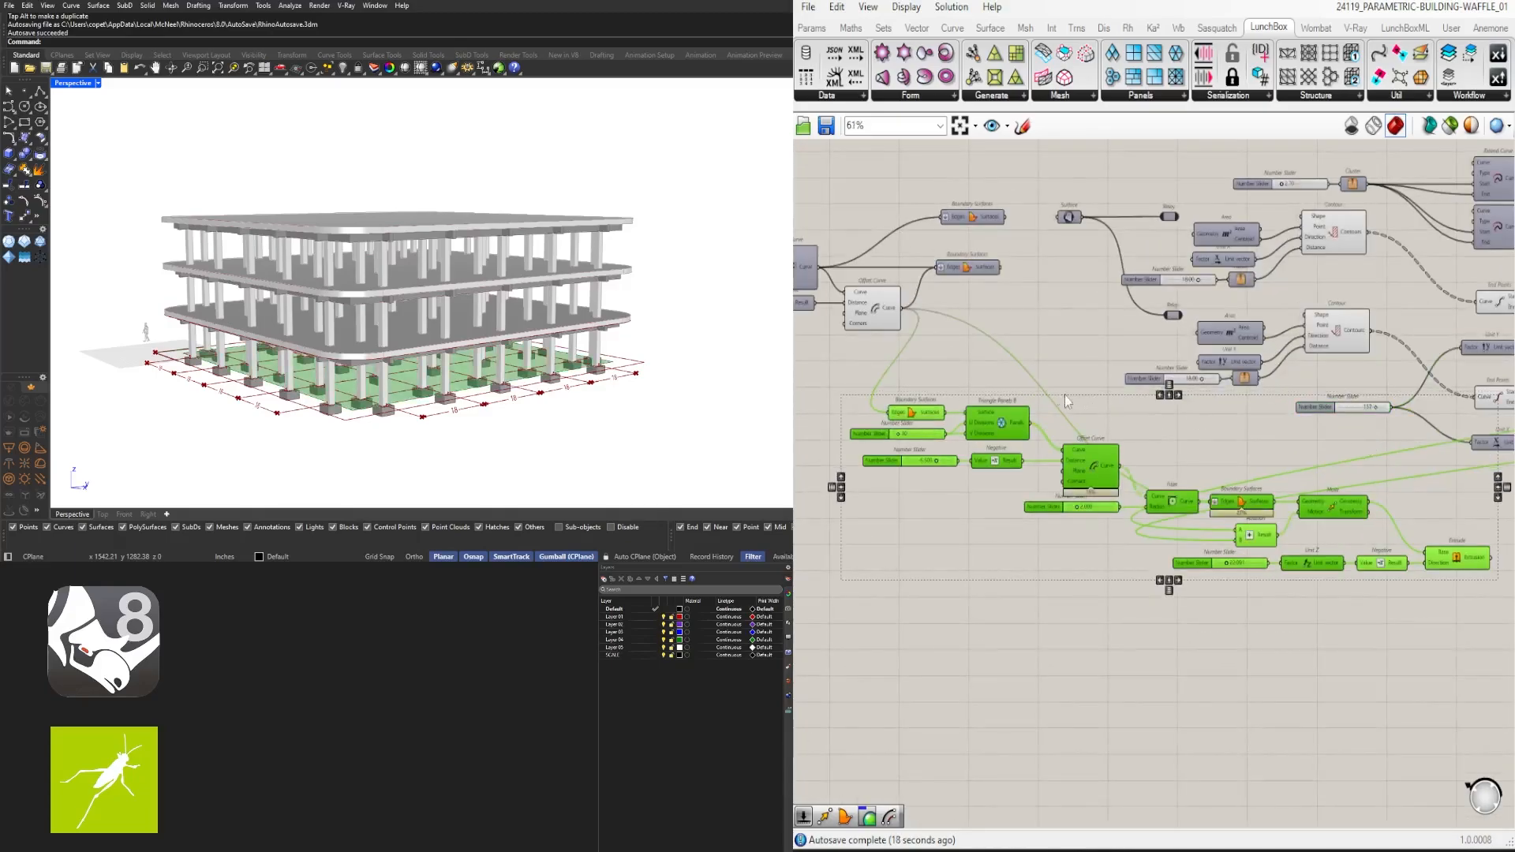
{"action": "scroll", "coordinate": [1065, 401], "scroll_direction": "up", "scroll_amount": 2}
{"action": "left_click", "coordinate": [990, 306]}
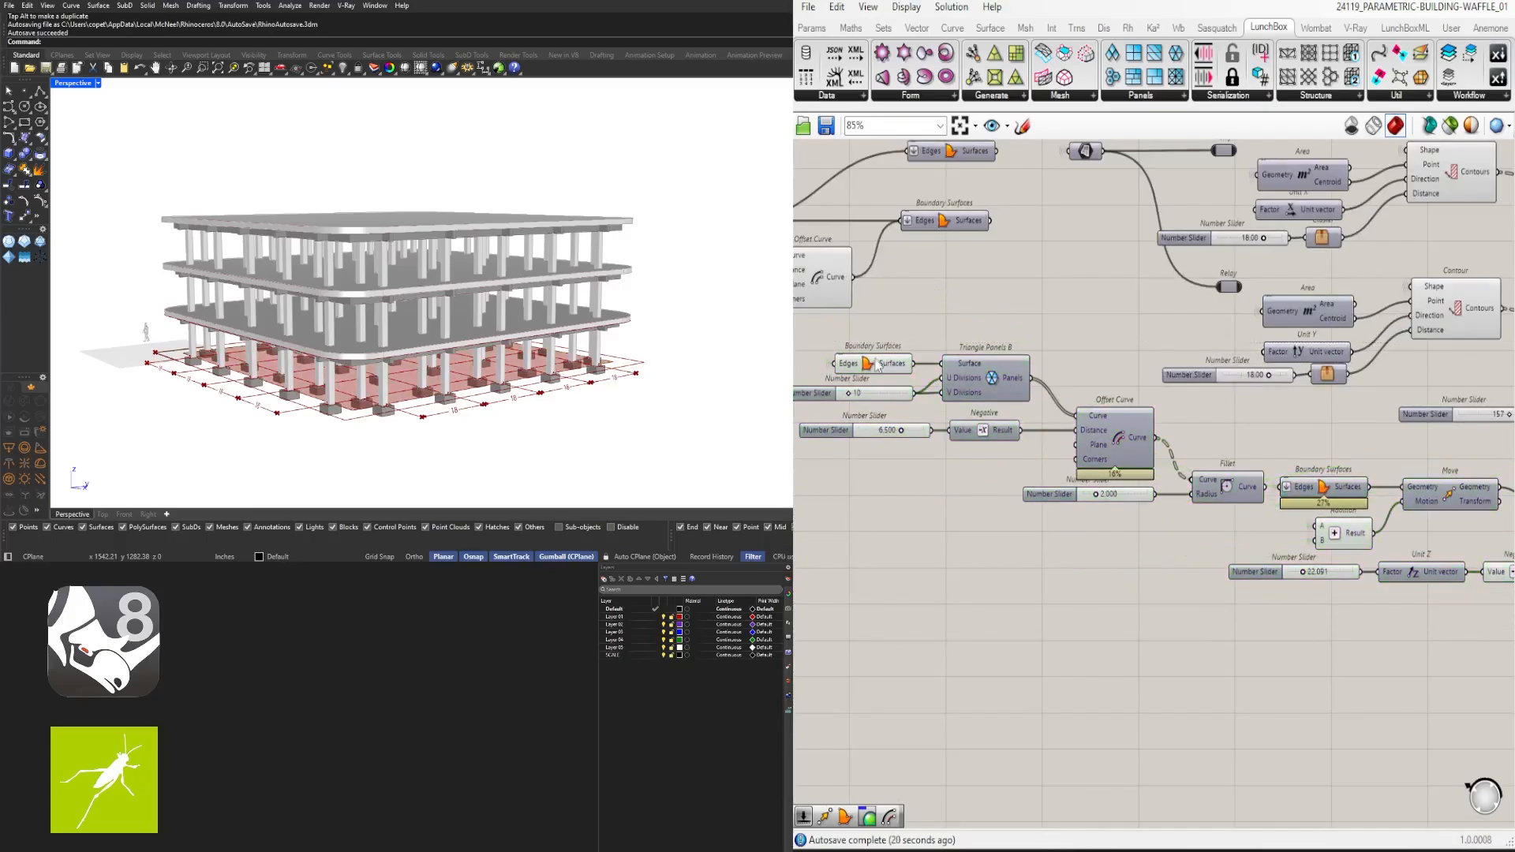
{"action": "scroll", "coordinate": [1081, 391], "scroll_direction": "down", "scroll_amount": 2}
{"action": "right_click_drag", "start_coordinate": [1495, 562], "coordinate": [1206, 576]}
{"action": "scroll", "coordinate": [1205, 576], "scroll_direction": "up", "scroll_amount": 2}
{"action": "left_click", "coordinate": [1157, 512]}
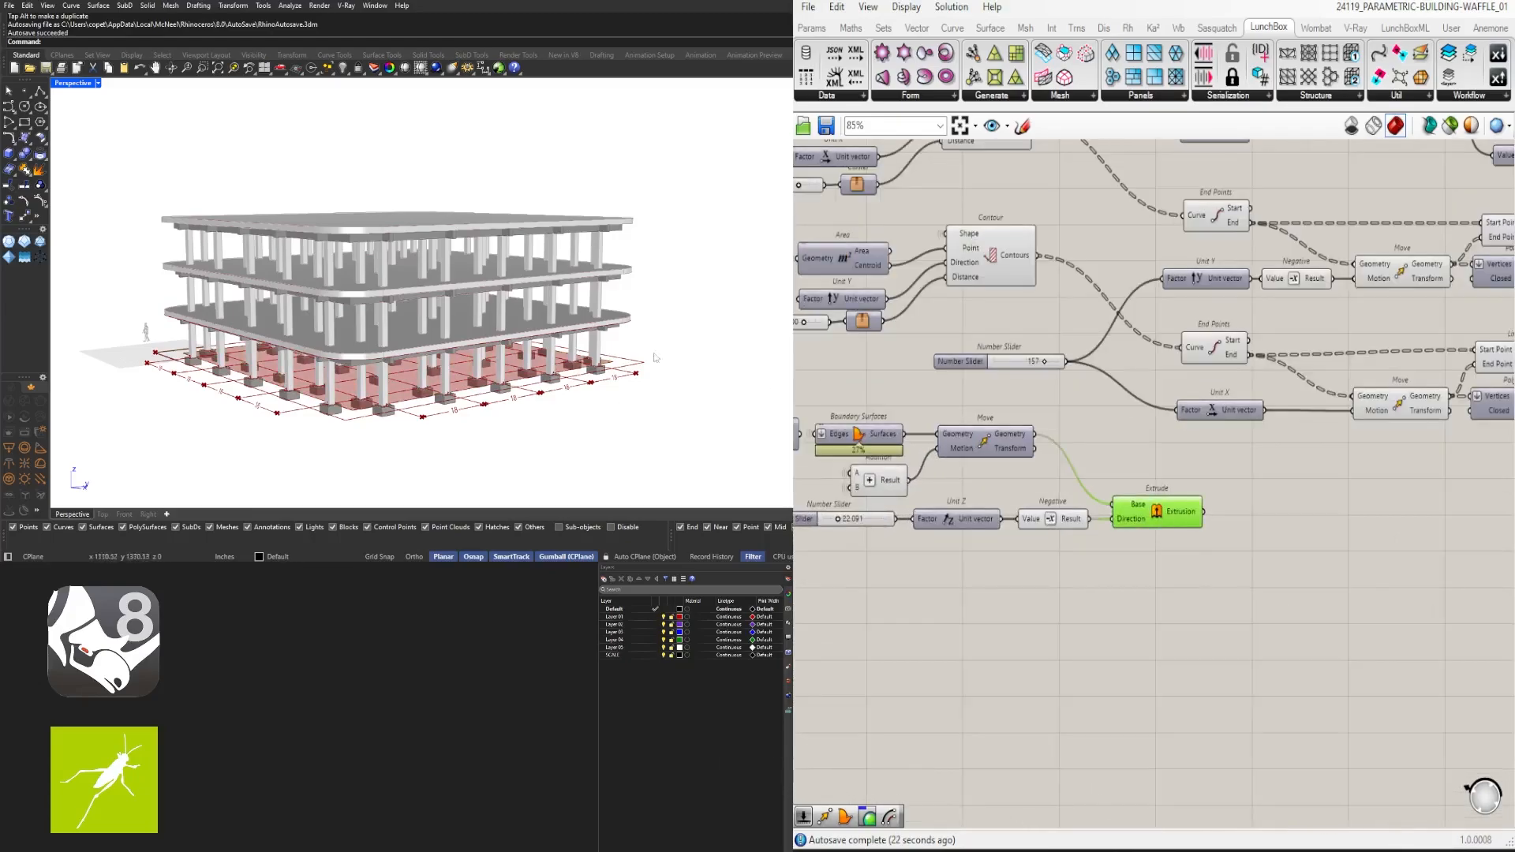
{"action": "scroll", "coordinate": [552, 332], "scroll_direction": "up", "scroll_amount": 4}
{"action": "right_click_drag", "start_coordinate": [552, 332], "coordinate": [544, 253]}
Set the U and V divisions slider of Triangle Panels B to 20
{"action": "right_click_drag", "start_coordinate": [975, 540], "coordinate": [1366, 534]}
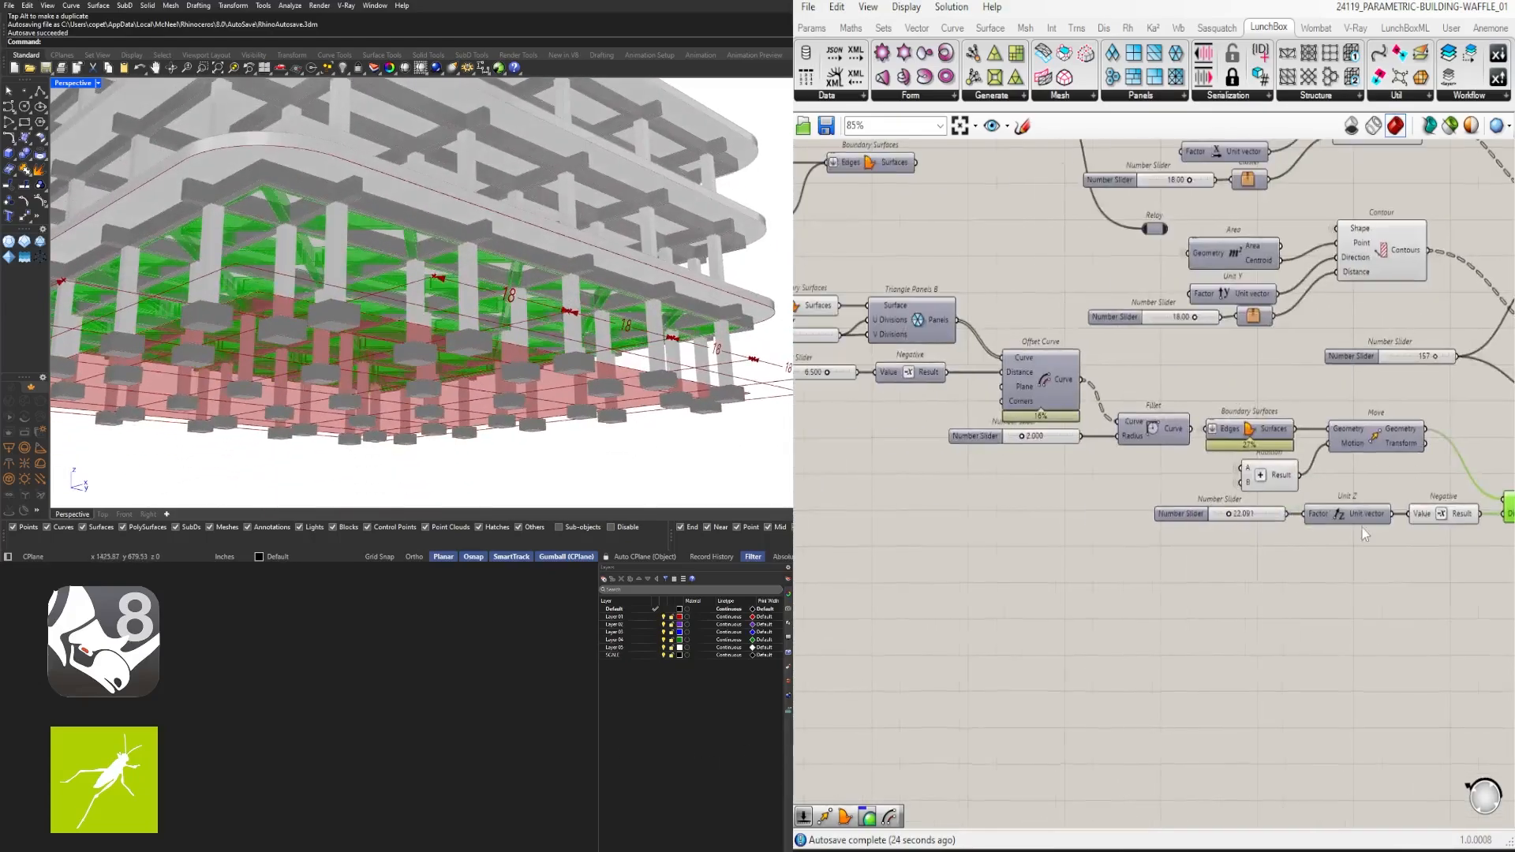
{"action": "scroll", "coordinate": [1133, 475], "scroll_direction": "up", "scroll_amount": 7}
{"action": "left_click", "coordinate": [1013, 365]}
{"action": "double_click", "coordinate": [1013, 364]}
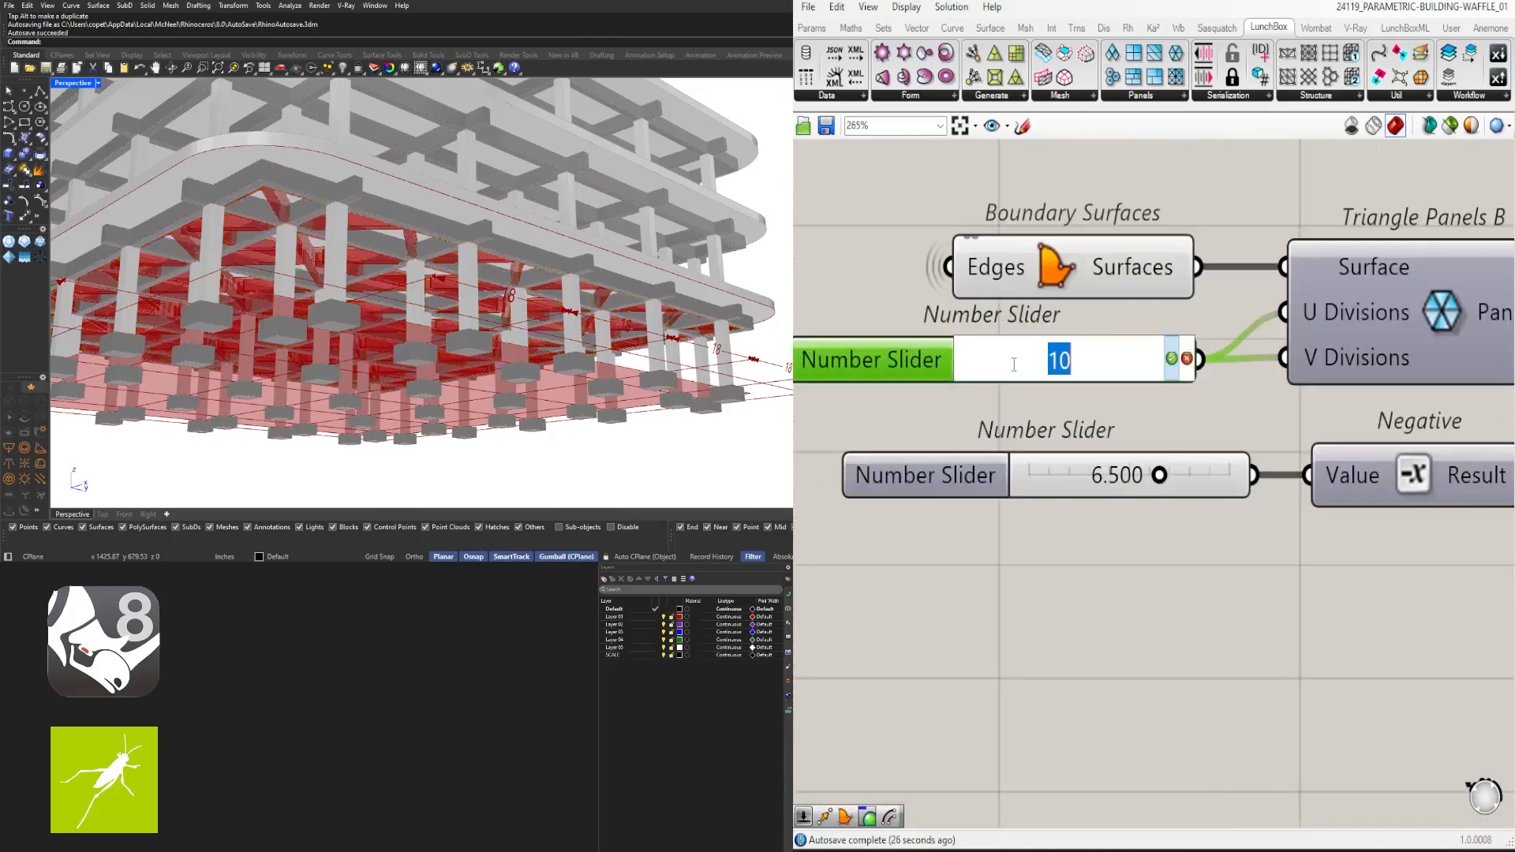
{"action": "key", "text": "Return"}
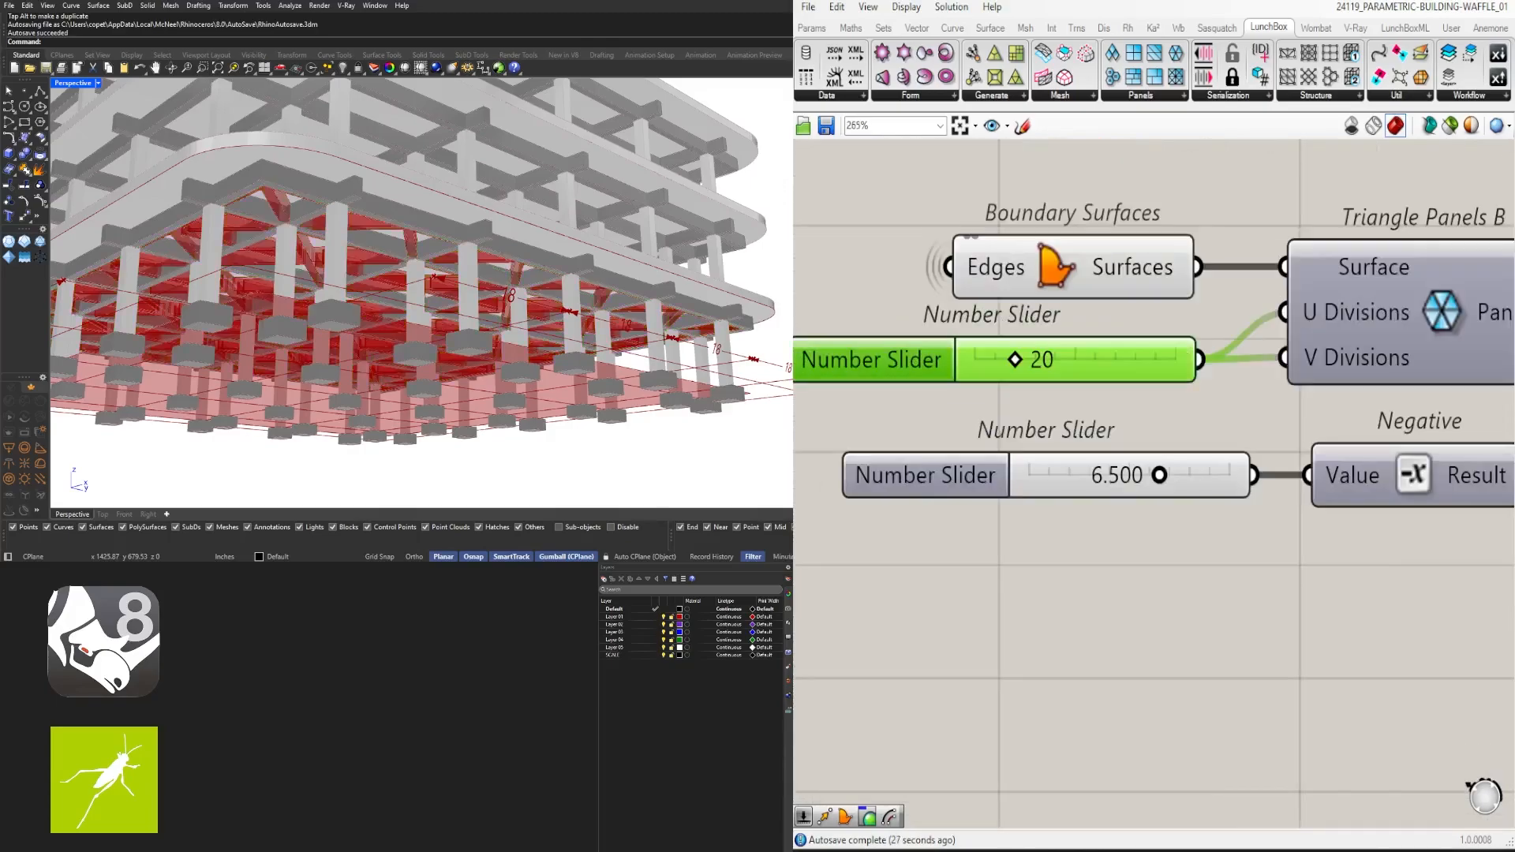
Examine the denser lattice from below and the whole building from outside
{"action": "right_click_drag", "start_coordinate": [430, 315], "coordinate": [416, 169]}
{"action": "scroll", "coordinate": [414, 221], "scroll_direction": "up", "scroll_amount": 5}
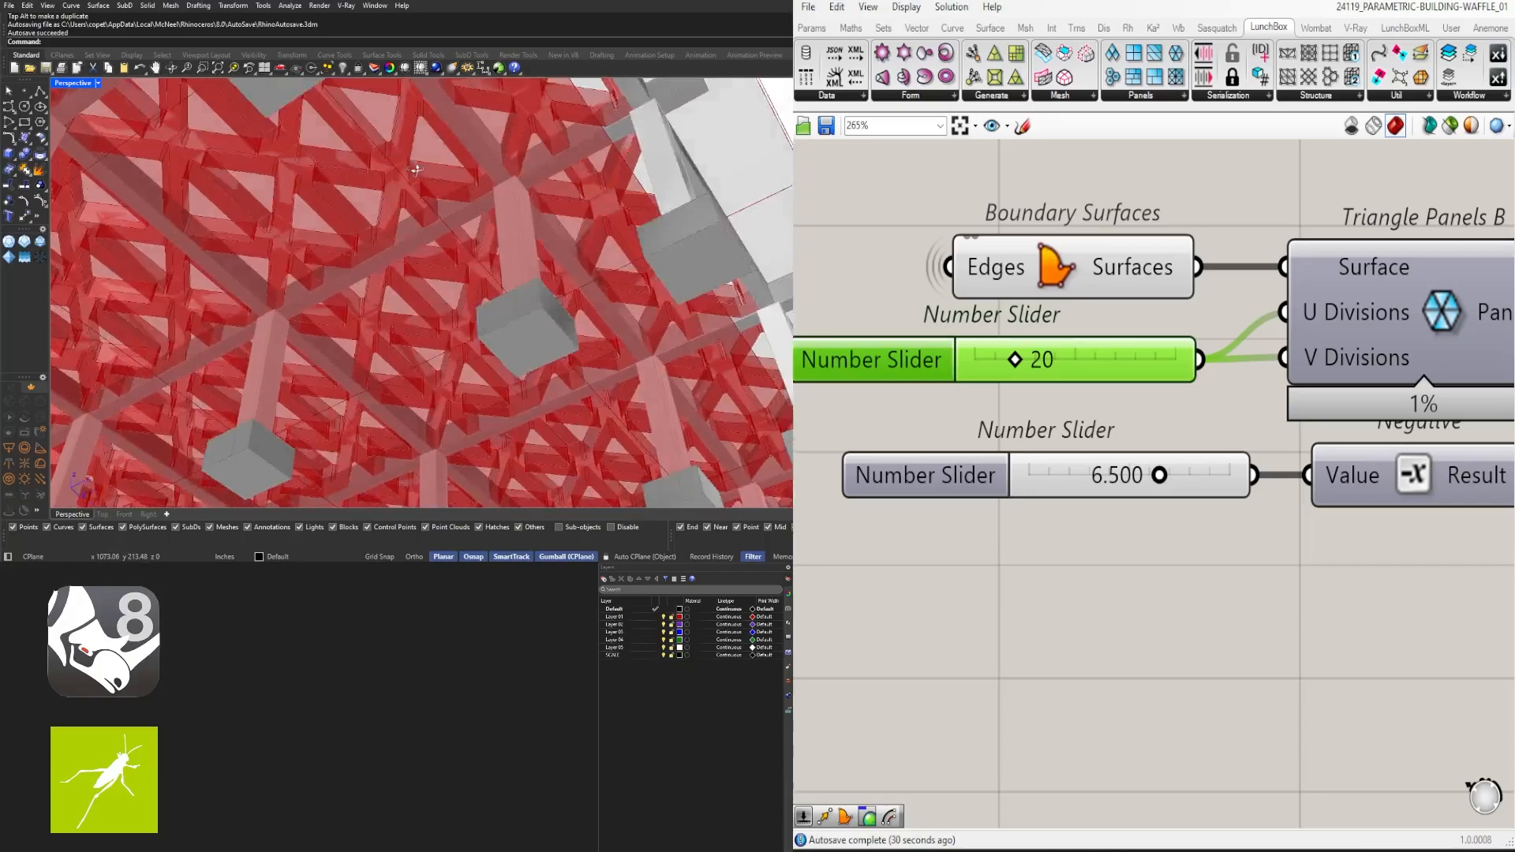
{"action": "scroll", "coordinate": [416, 170], "scroll_direction": "down", "scroll_amount": 10}
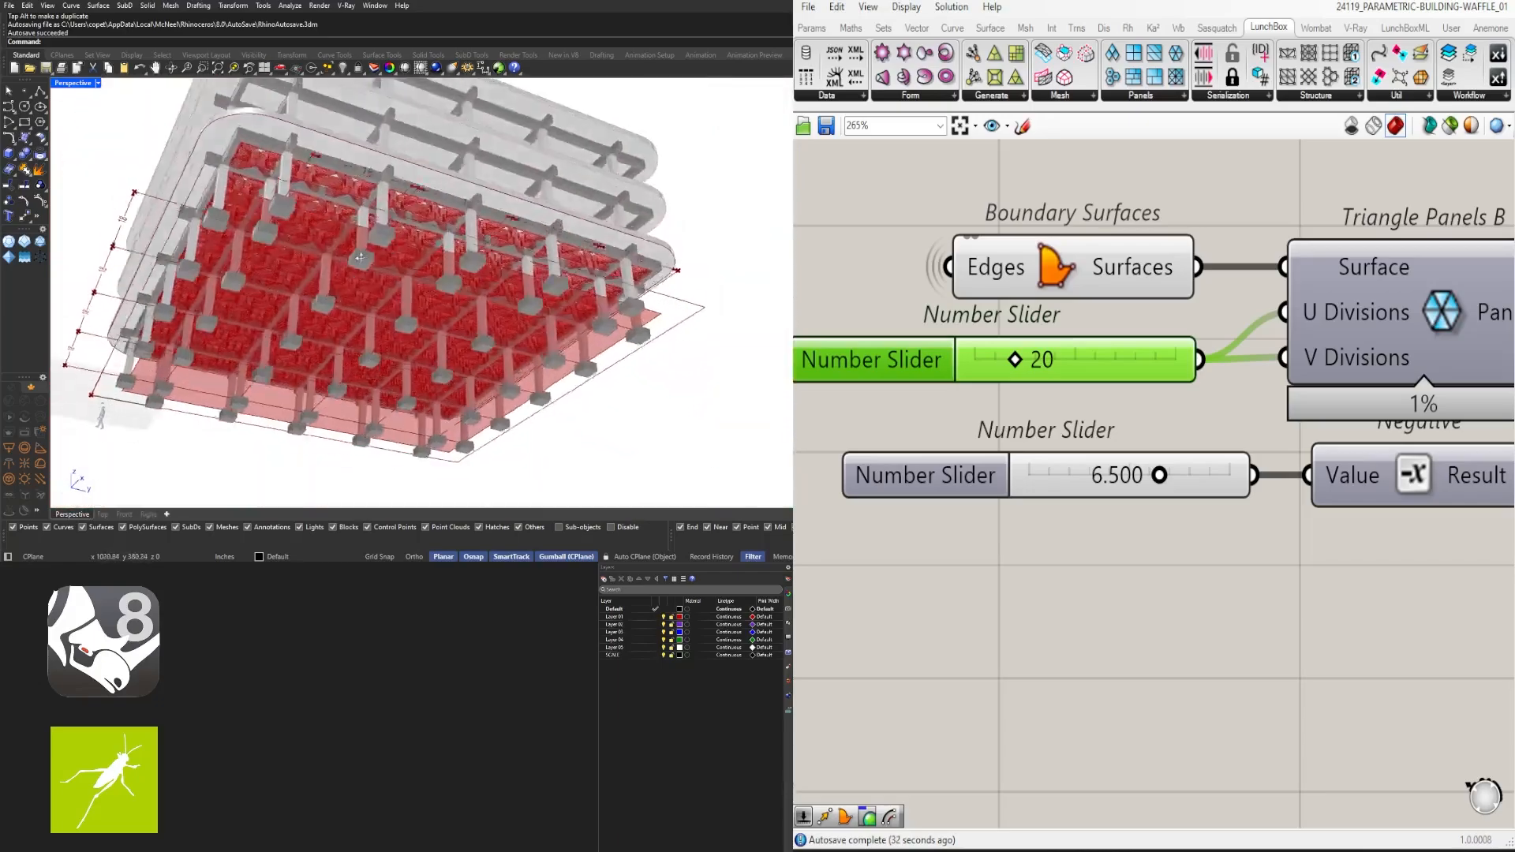
{"action": "right_click_drag", "start_coordinate": [359, 257], "coordinate": [369, 329]}
{"action": "scroll", "coordinate": [1035, 498], "scroll_direction": "down", "scroll_amount": 6}
{"action": "right_click_drag", "start_coordinate": [1049, 528], "coordinate": [1184, 631]}
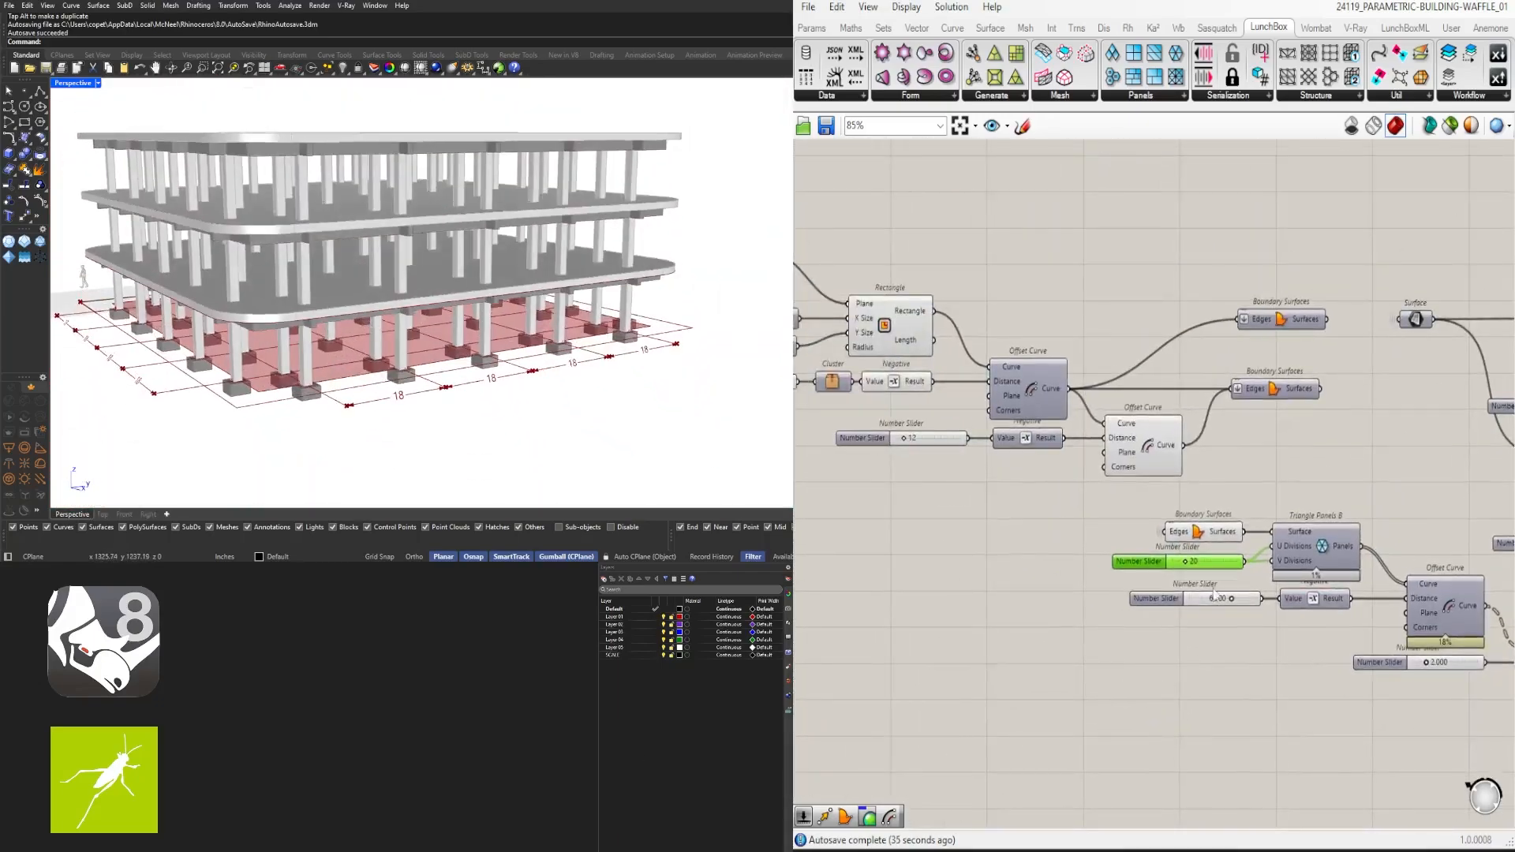
Turn off the preview of the second Offset Curve and the Boundary Surfaces feeding Triangle Panels B
{"action": "left_click_drag", "start_coordinate": [1210, 539], "coordinate": [1209, 540]}
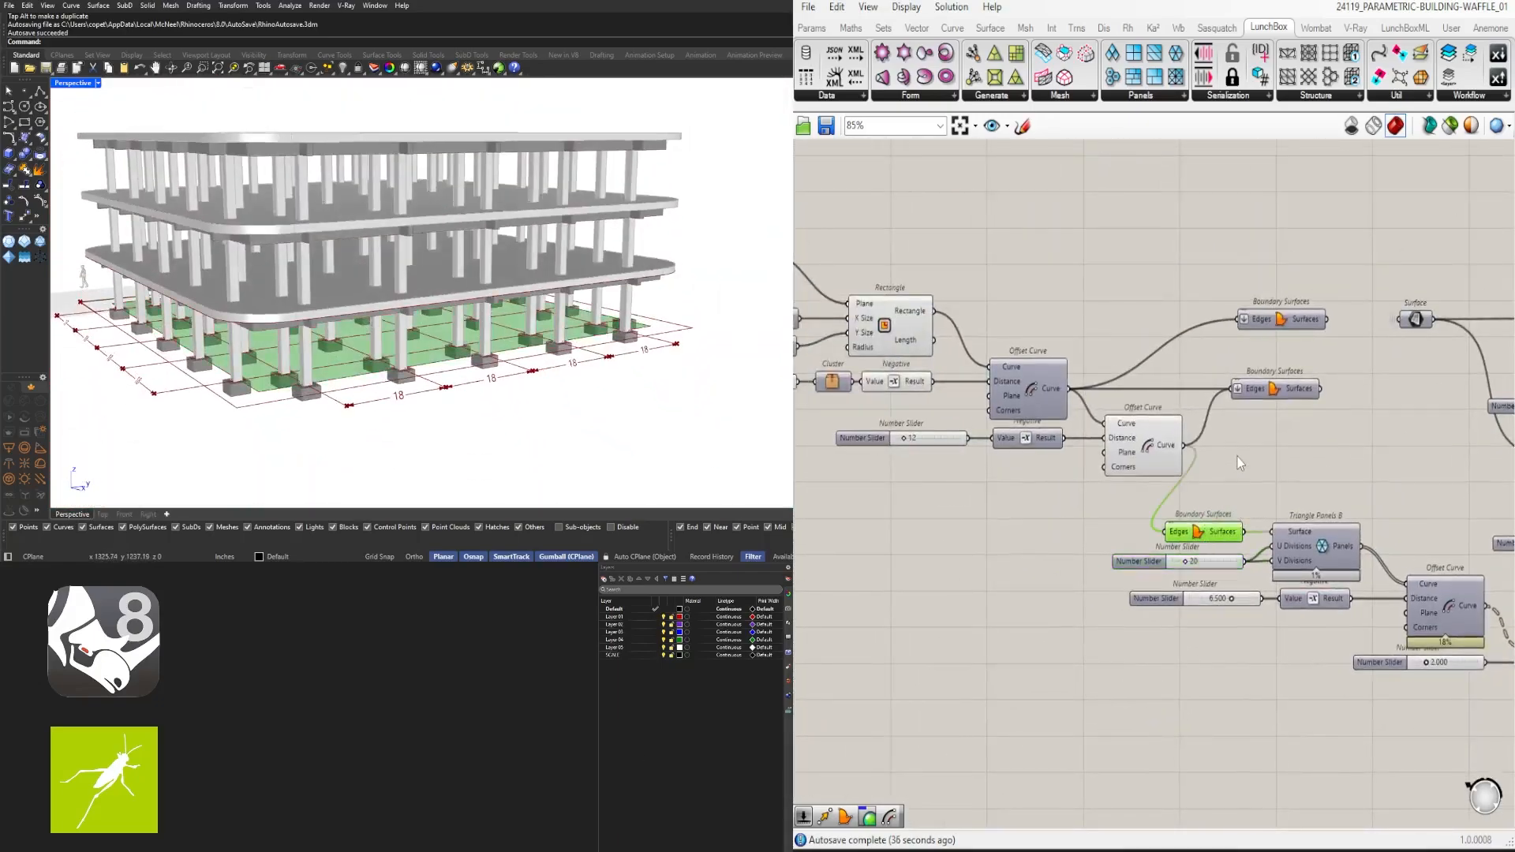
{"action": "left_click_drag", "start_coordinate": [1150, 416], "coordinate": [1152, 412], "text": "shift"}
{"action": "middle_click", "coordinate": [1159, 414]}
{"action": "left_click", "coordinate": [1186, 370]}
{"action": "right_click_drag", "start_coordinate": [330, 317], "coordinate": [371, 225]}
{"action": "scroll", "coordinate": [362, 195], "scroll_direction": "up", "scroll_amount": 6}
{"action": "scroll", "coordinate": [362, 196], "scroll_direction": "down", "scroll_amount": 3}
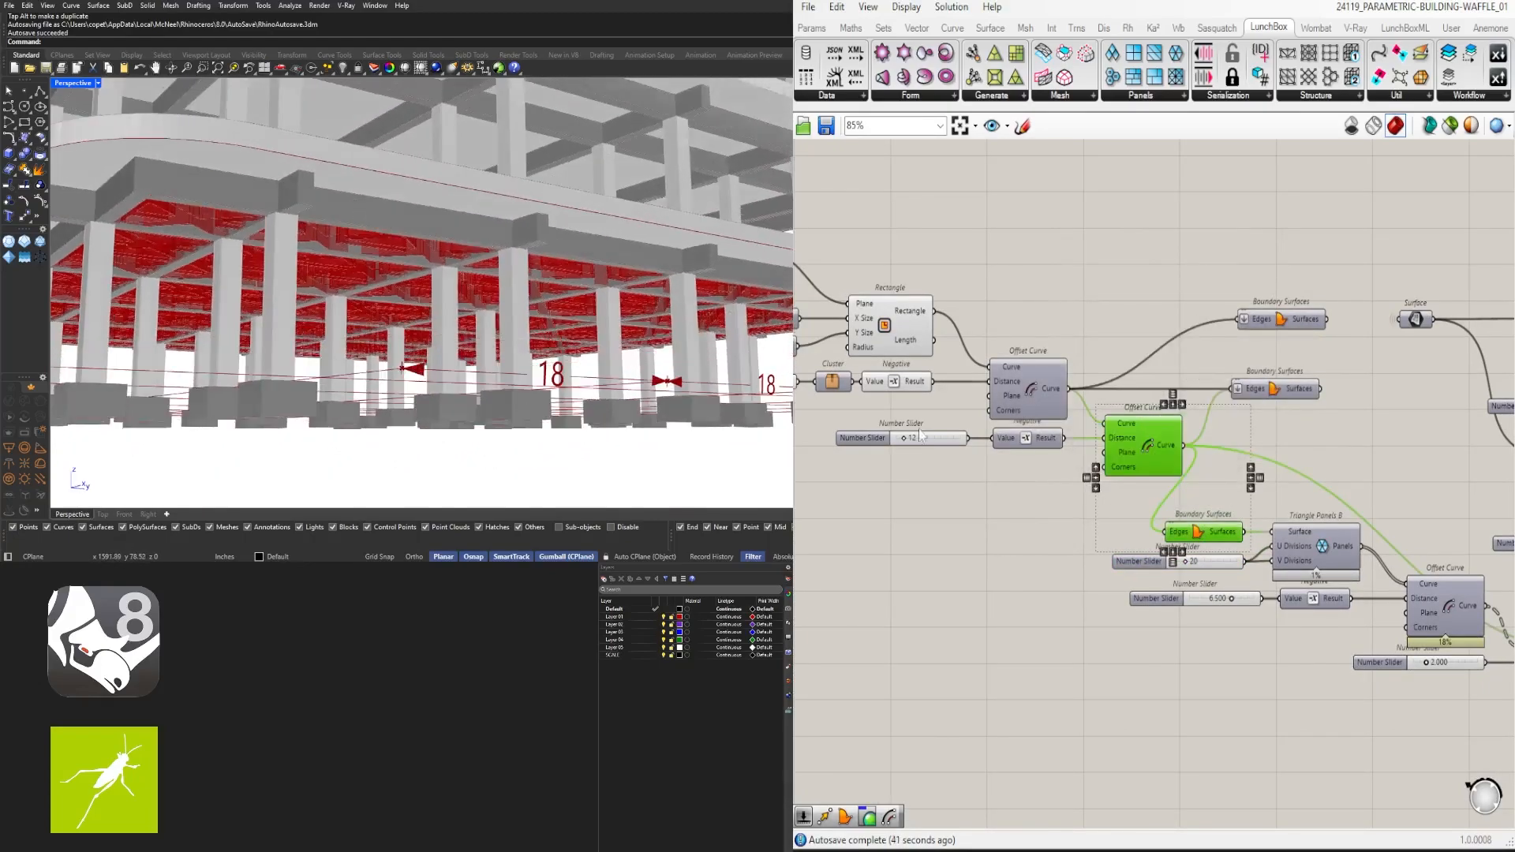
Set the lattice extrusion's number slider to 12
{"action": "scroll", "coordinate": [919, 434], "scroll_direction": "down", "scroll_amount": 3}
{"action": "right_click_drag", "start_coordinate": [1167, 627], "coordinate": [909, 550]}
{"action": "scroll", "coordinate": [1186, 598], "scroll_direction": "up", "scroll_amount": 6}
{"action": "right_click_drag", "start_coordinate": [1186, 599], "coordinate": [1002, 586]}
{"action": "right_click_drag", "start_coordinate": [875, 502], "coordinate": [1114, 560]}
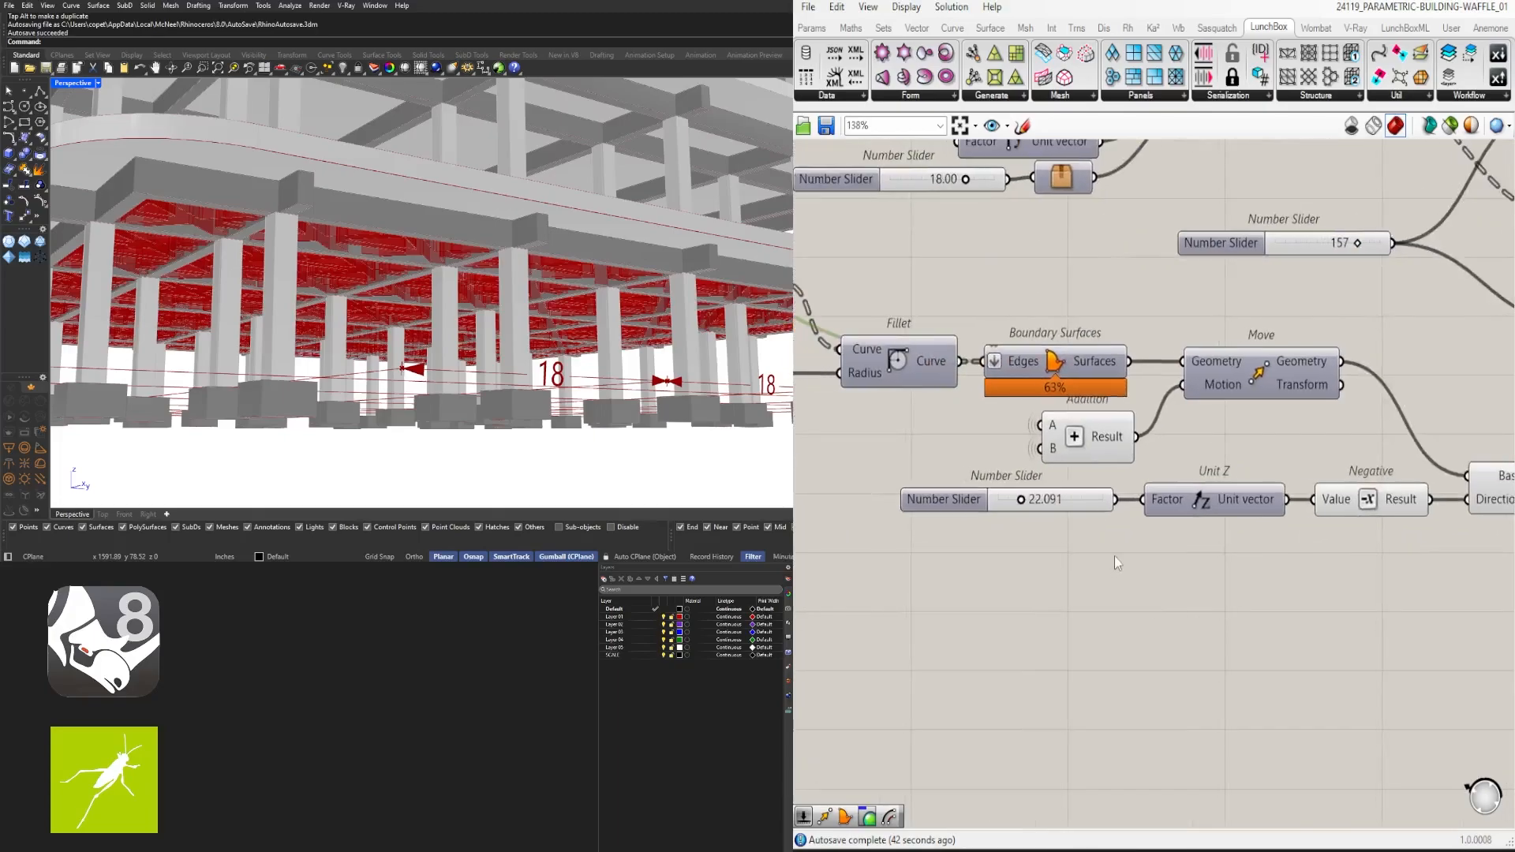
{"action": "double_click", "coordinate": [1054, 504]}
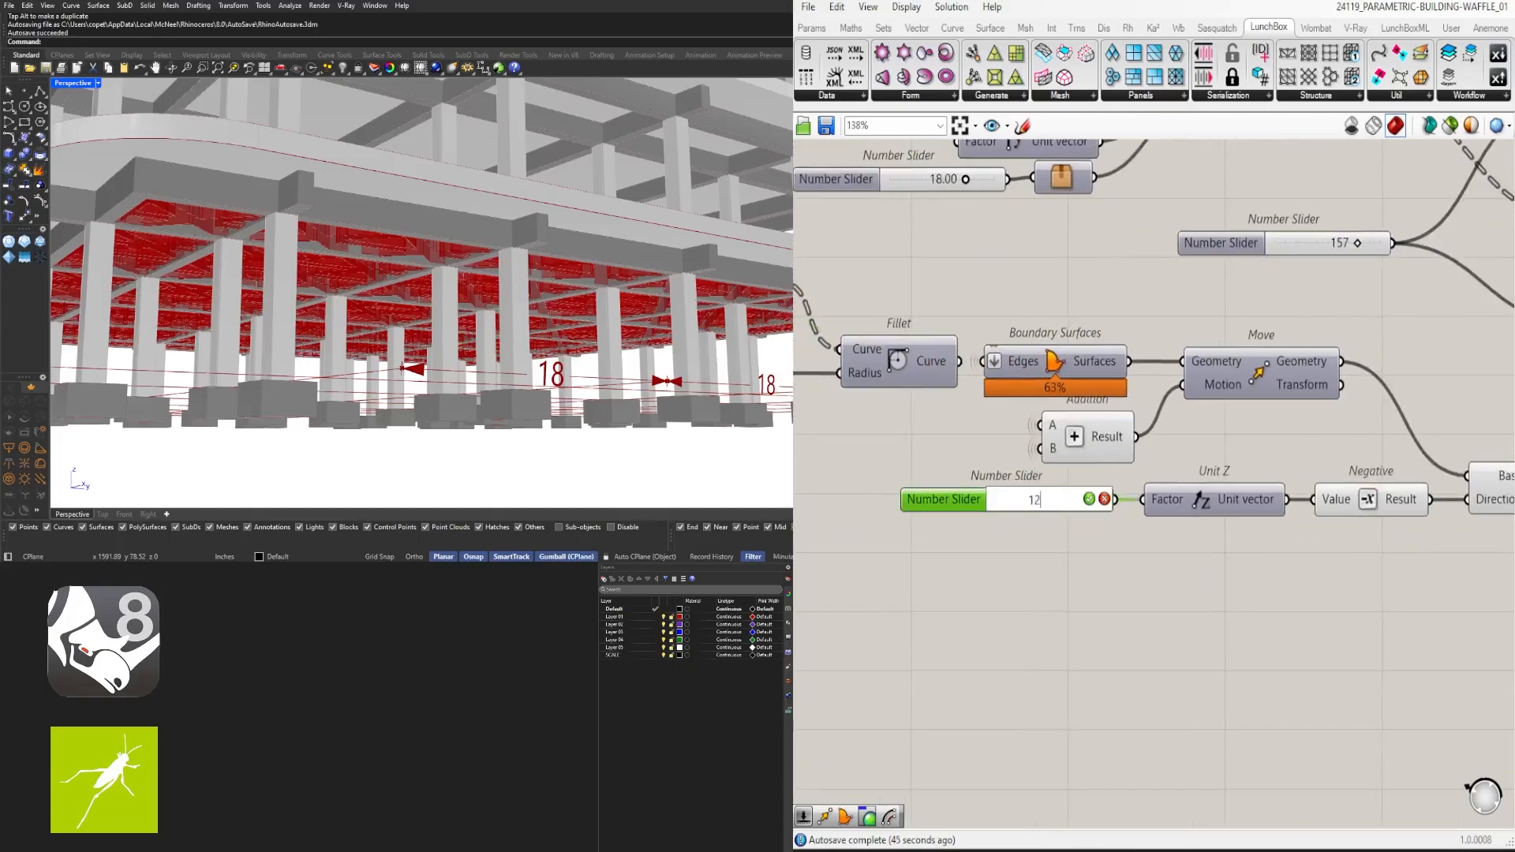
{"action": "key", "text": "Return"}
Set the lattice extrusion's number slider to 16
{"action": "right_click_drag", "start_coordinate": [432, 290], "coordinate": [456, 254]}
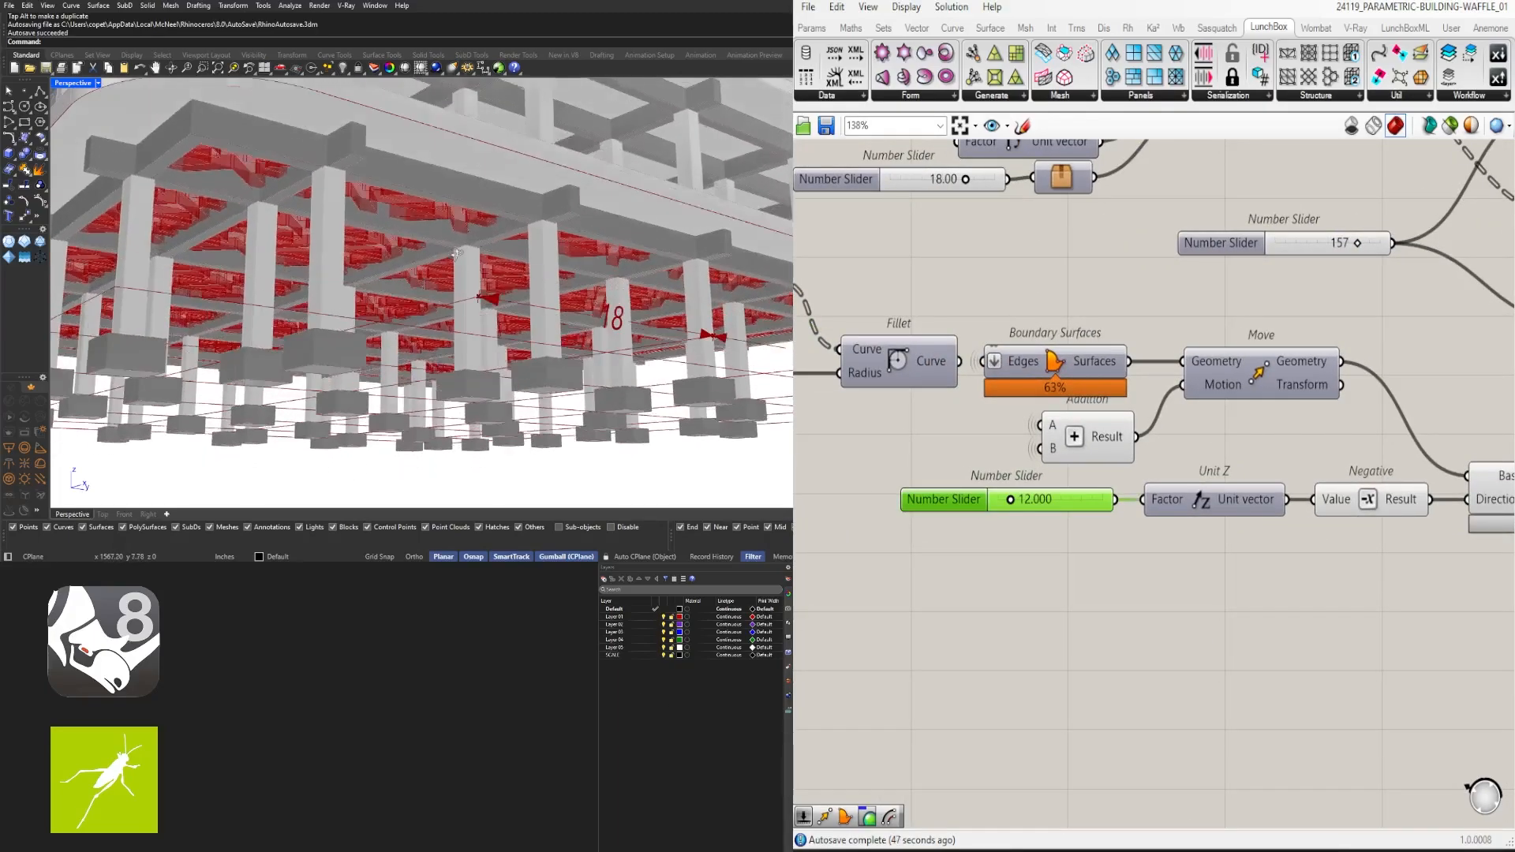
{"action": "scroll", "coordinate": [1042, 513], "scroll_direction": "up", "scroll_amount": 3}
{"action": "double_click", "coordinate": [1028, 493]}
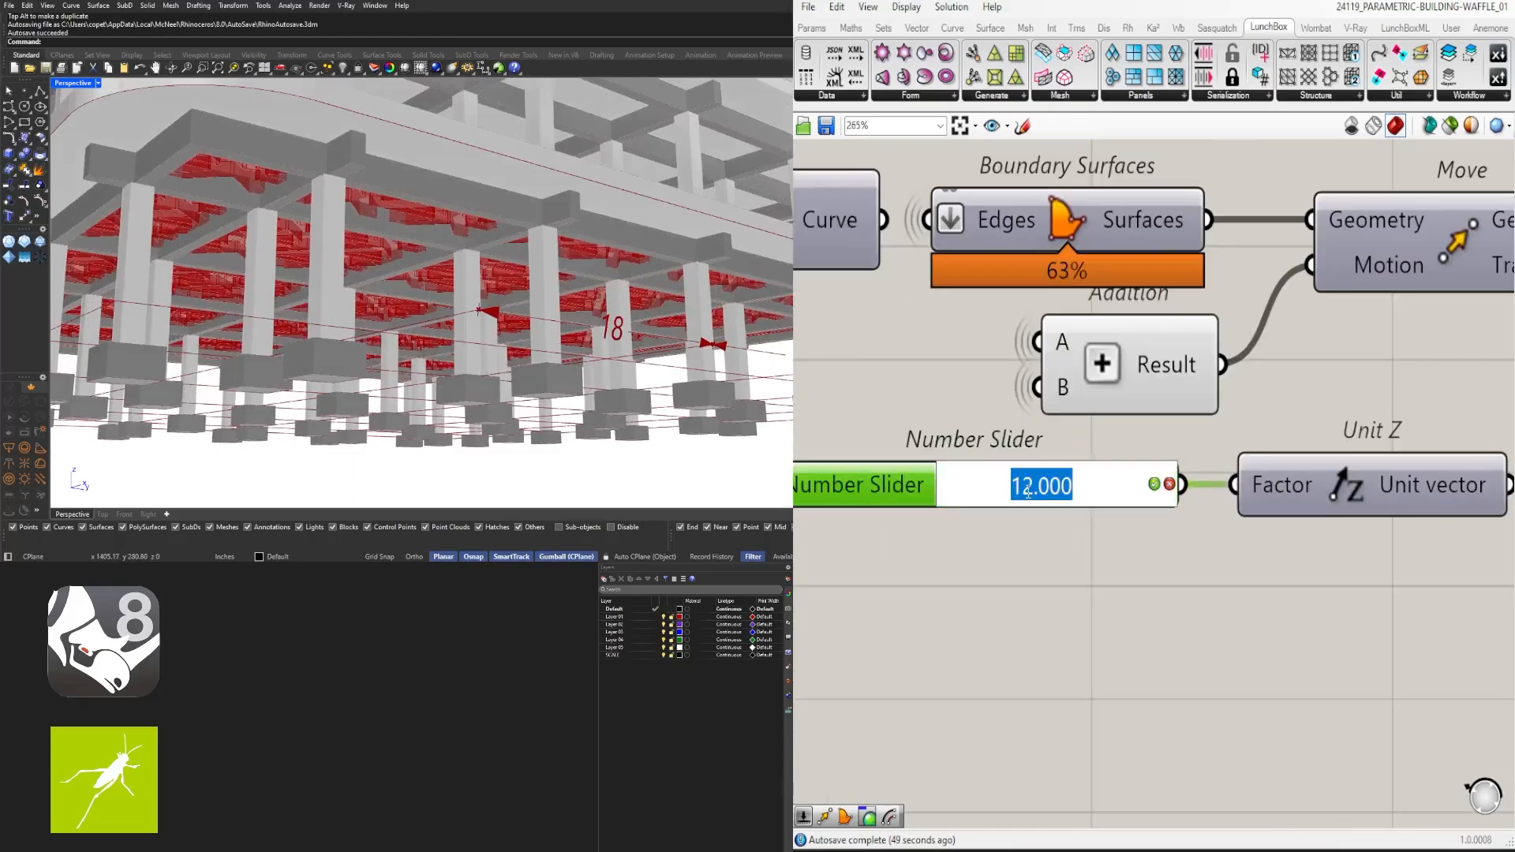
{"action": "type", "text": "16"}
{"action": "key", "text": "Return"}
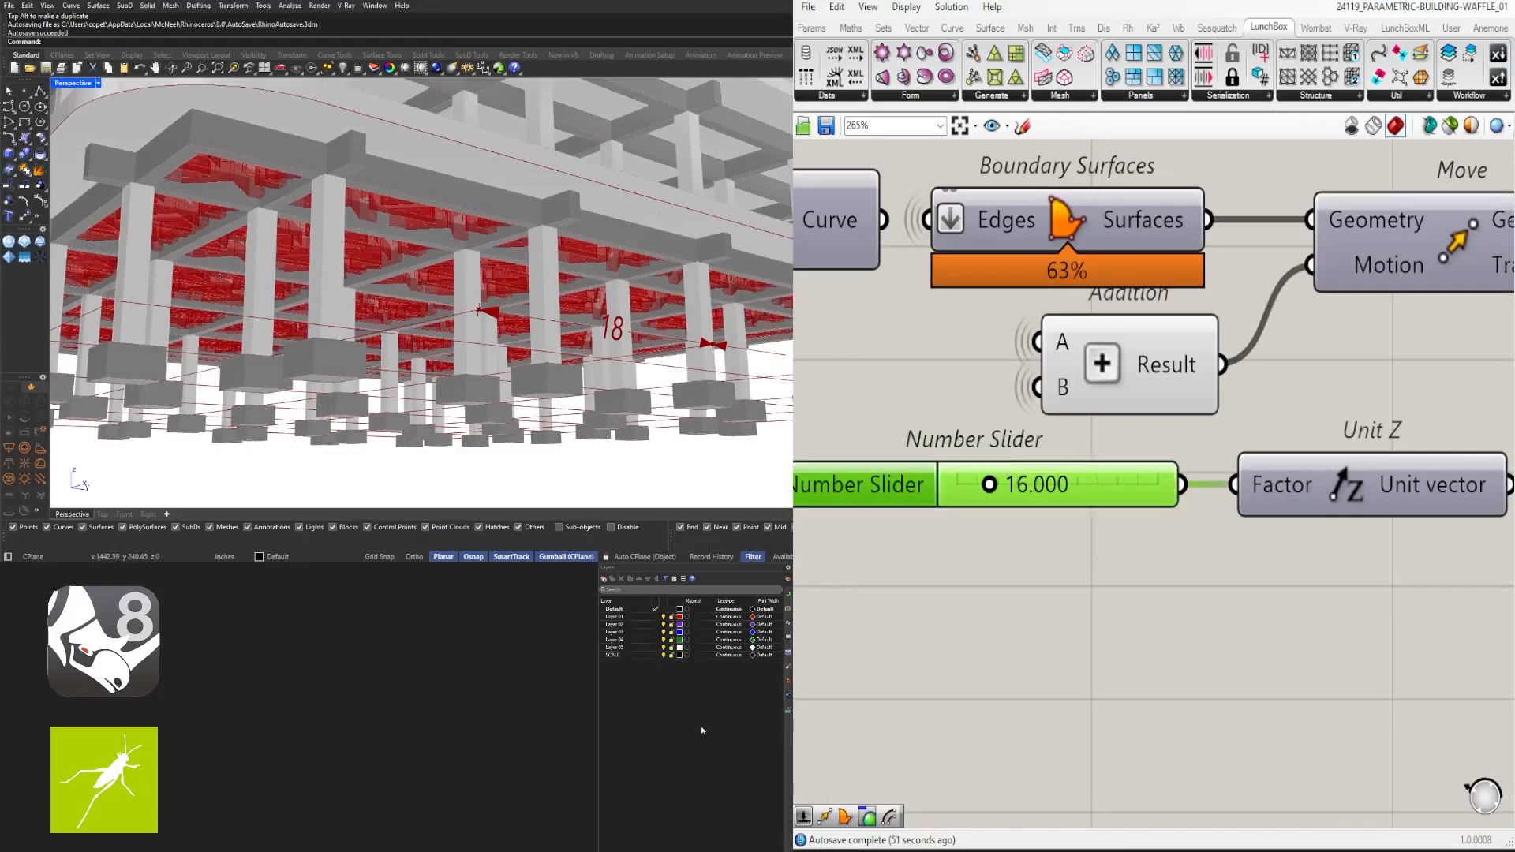
Duplicate the lowest floor-copying Move component and place the copy below the Geometry parameter
{"action": "scroll", "coordinate": [1071, 636], "scroll_direction": "down", "scroll_amount": 5}
{"action": "left_click", "coordinate": [1248, 543]}
{"action": "scroll", "coordinate": [1057, 522], "scroll_direction": "up", "scroll_amount": 1}
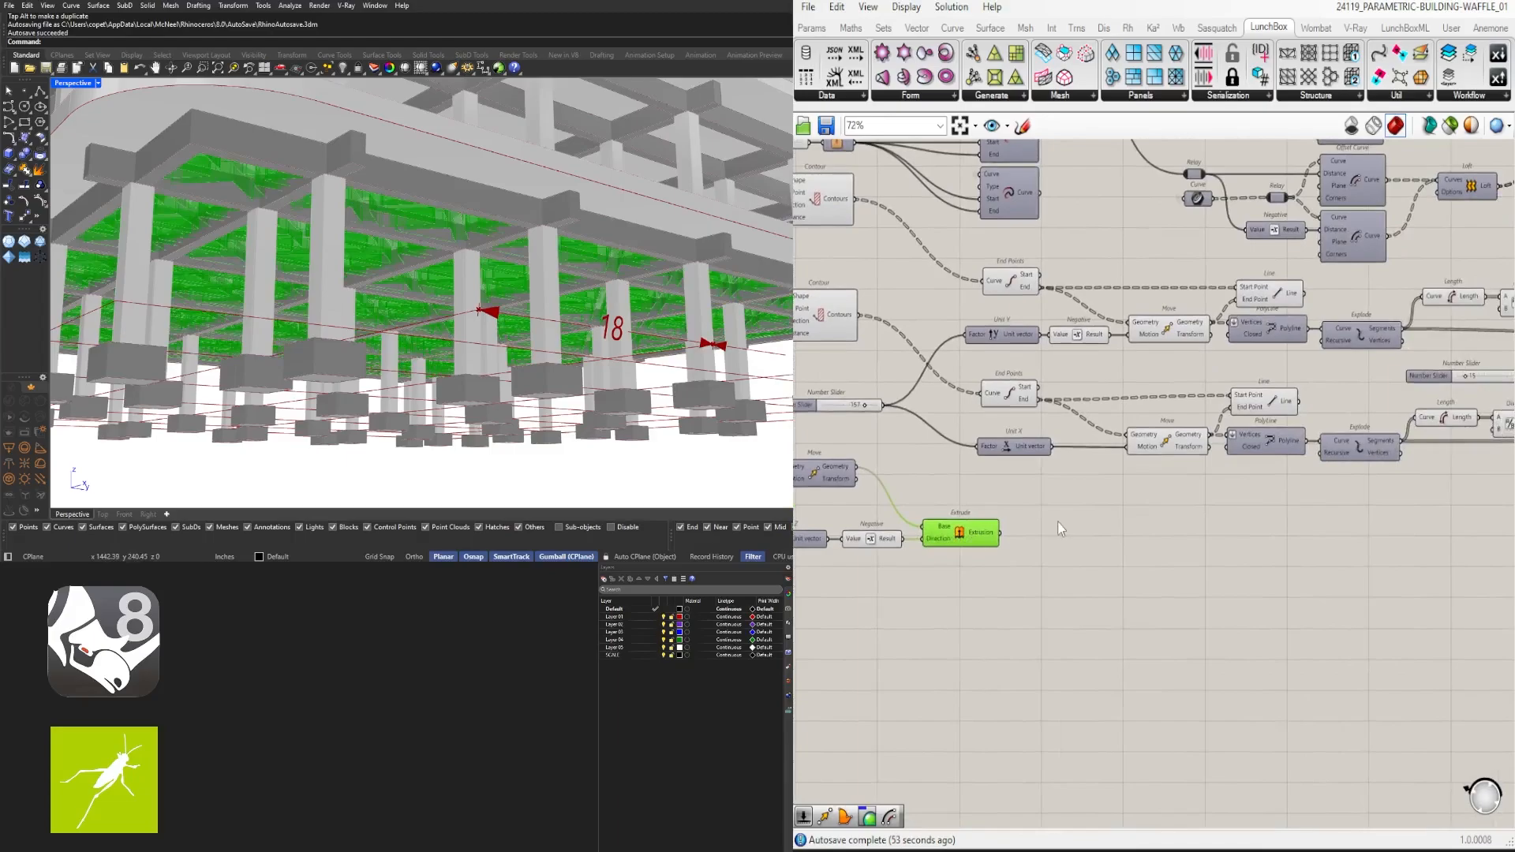
{"action": "scroll", "coordinate": [1057, 522], "scroll_direction": "down", "scroll_amount": 3}
{"action": "right_click_drag", "start_coordinate": [1355, 527], "coordinate": [962, 540]}
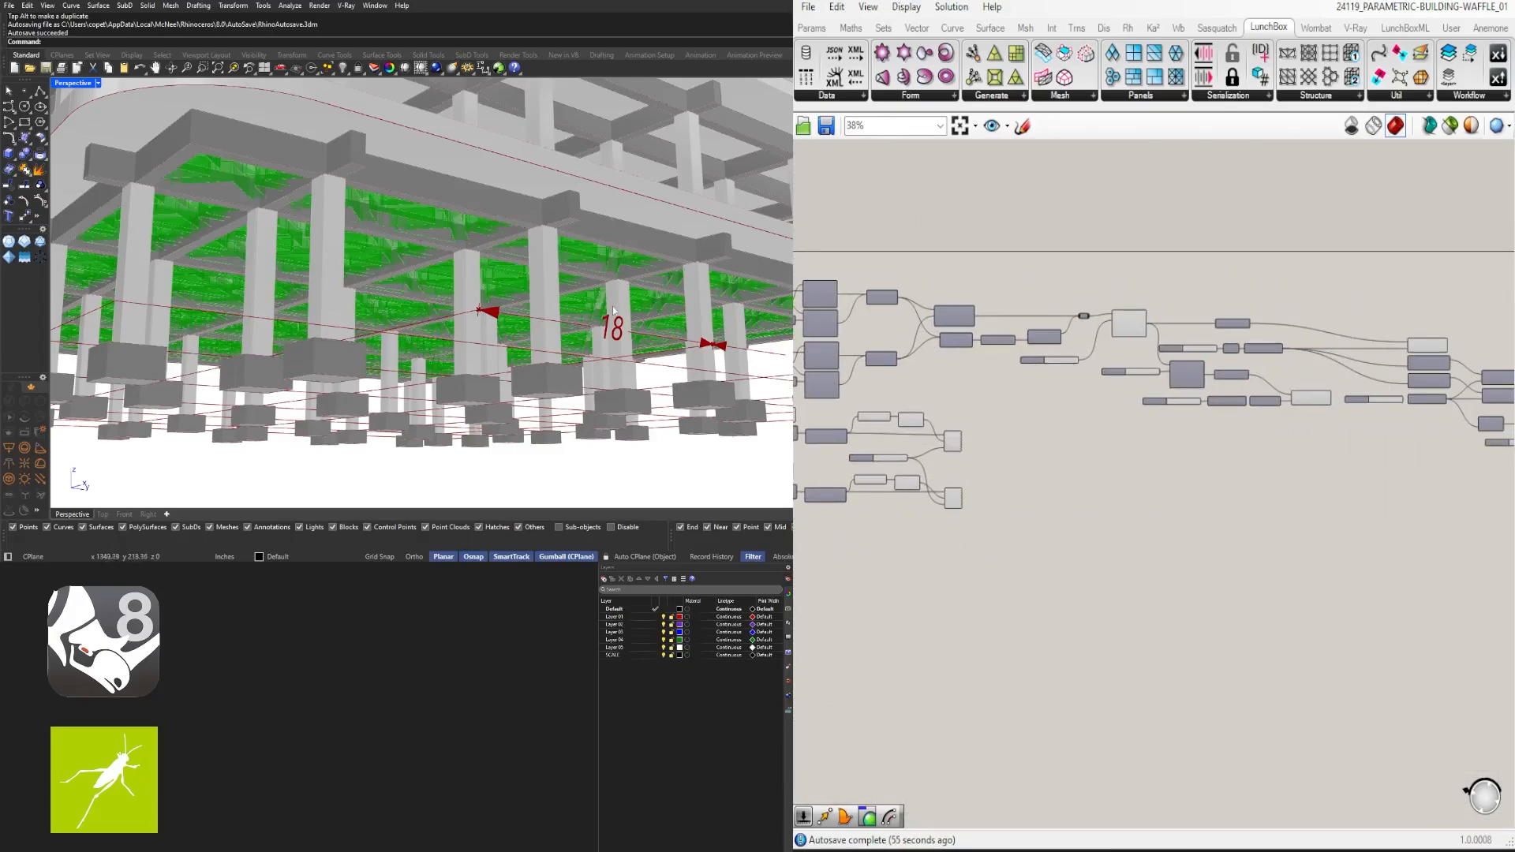
{"action": "scroll", "coordinate": [614, 311], "scroll_direction": "down", "scroll_amount": 5}
{"action": "mouse_move", "coordinate": [614, 311]}
{"action": "right_mouse_down"}
{"action": "mouse_move", "coordinate": [593, 352]}
{"action": "mouse_move", "coordinate": [612, 292]}
{"action": "right_mouse_up"}
{"action": "right_click_drag", "start_coordinate": [1469, 533], "coordinate": [1180, 520]}
{"action": "scroll", "coordinate": [1326, 471], "scroll_direction": "up", "scroll_amount": 4}
{"action": "right_click_drag", "start_coordinate": [1327, 472], "coordinate": [822, 470]}
{"action": "right_click_drag", "start_coordinate": [1389, 487], "coordinate": [1073, 484]}
{"action": "left_click", "coordinate": [1220, 489]}
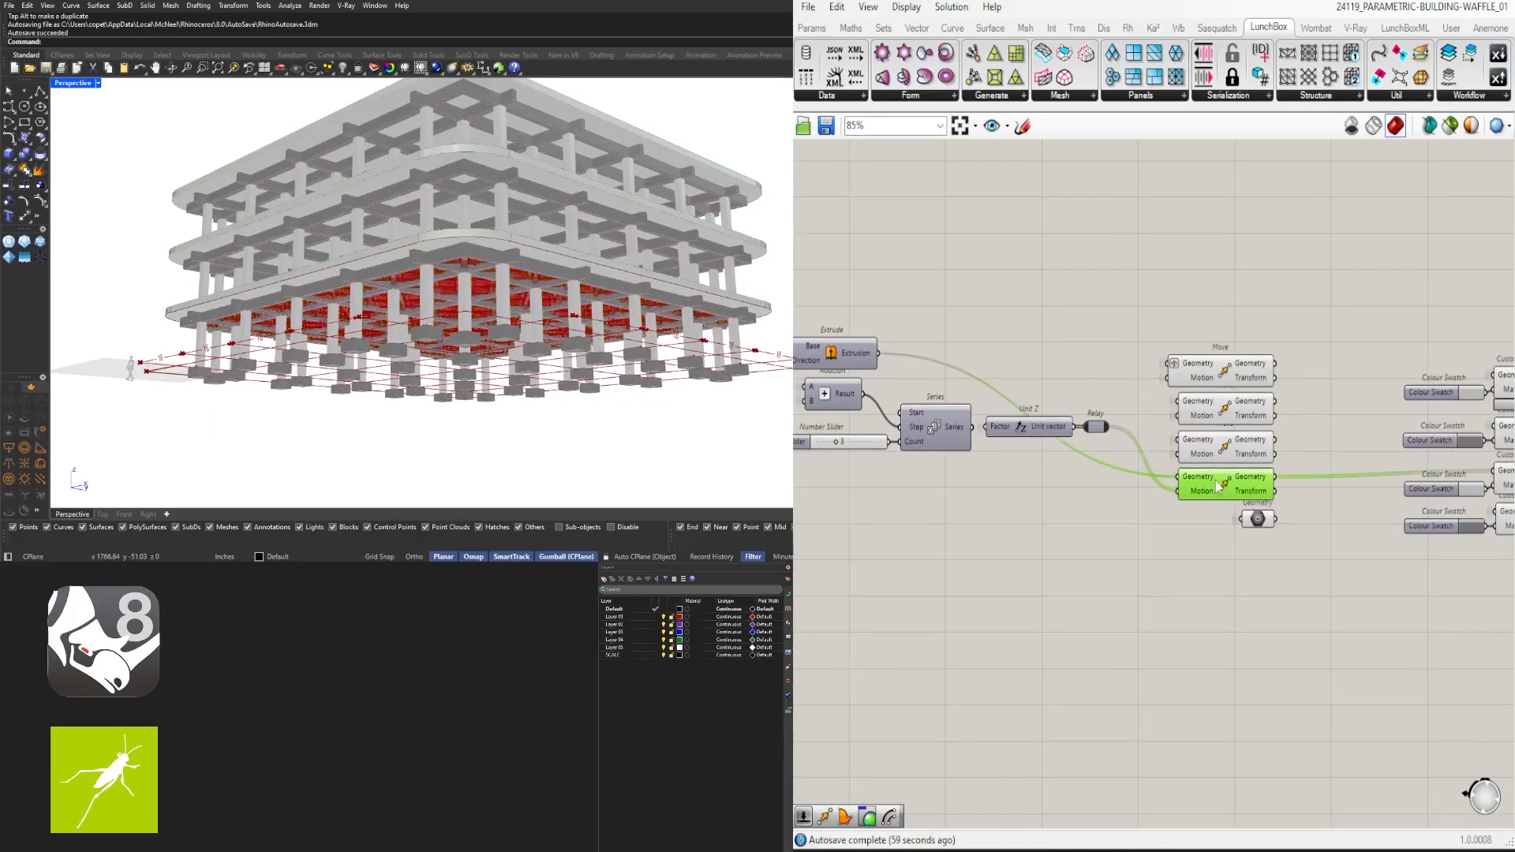
{"action": "left_click_drag", "start_coordinate": [1225, 489], "coordinate": [1225, 559], "text": "alt"}
Connect the lattice Extrude's Extrusion output to the Geometry input of the duplicated Move
{"action": "scroll", "coordinate": [1224, 555], "scroll_direction": "down", "scroll_amount": 4}
{"action": "right_click_drag", "start_coordinate": [1002, 606], "coordinate": [1410, 625]}
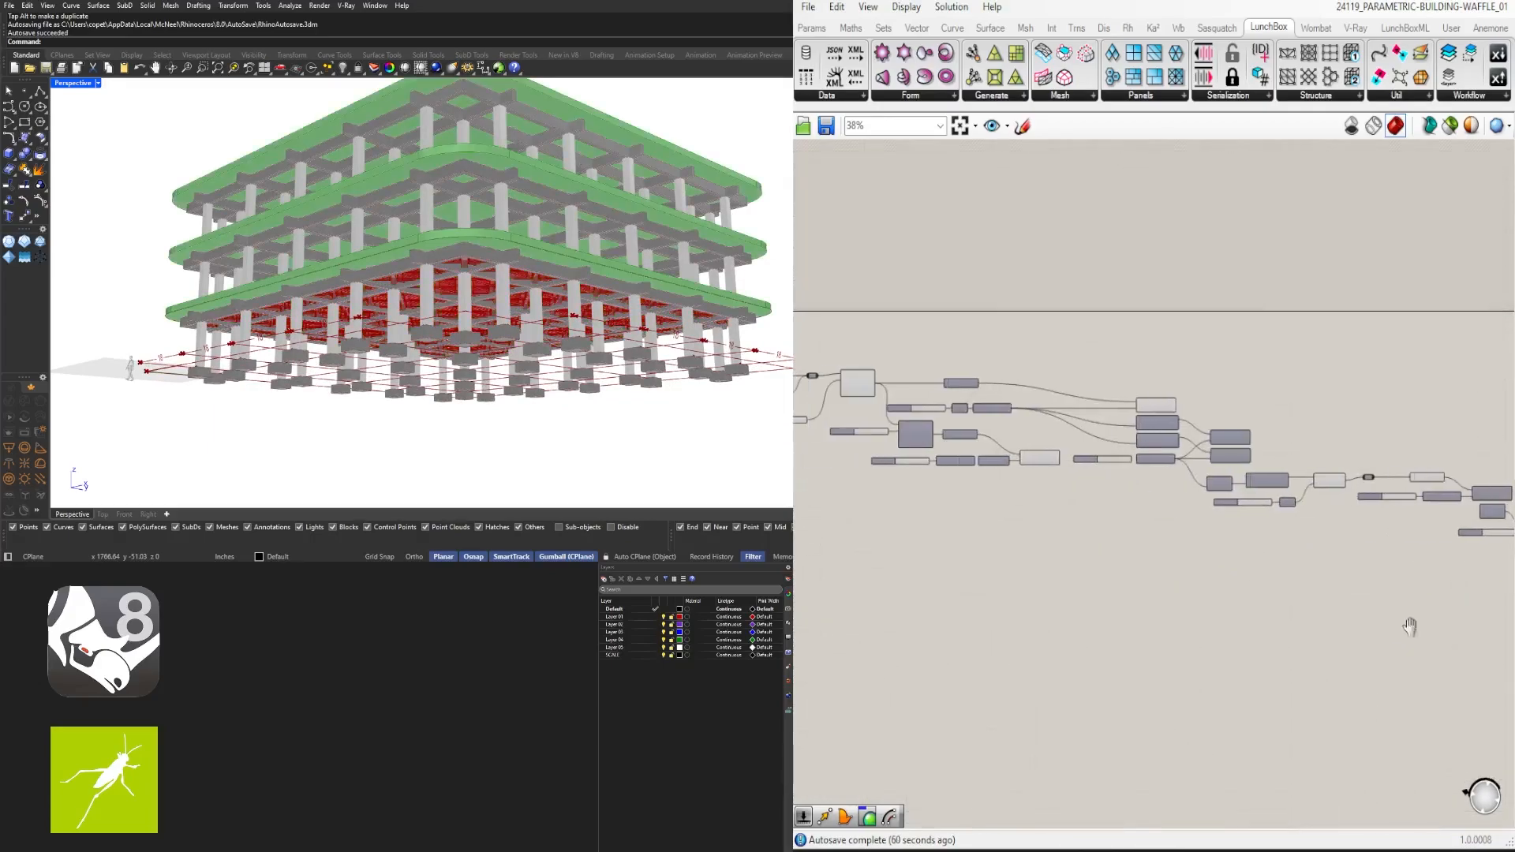
{"action": "right_click_drag", "start_coordinate": [943, 569], "coordinate": [1392, 564]}
{"action": "scroll", "coordinate": [1093, 553], "scroll_direction": "up", "scroll_amount": 4}
{"action": "right_click_drag", "start_coordinate": [1094, 553], "coordinate": [1323, 571]}
{"action": "scroll", "coordinate": [1324, 571], "scroll_direction": "down", "scroll_amount": 3}
{"action": "right_click_drag", "start_coordinate": [1105, 622], "coordinate": [1295, 609]}
{"action": "scroll", "coordinate": [1135, 604], "scroll_direction": "up", "scroll_amount": 3}
{"action": "left_click", "coordinate": [1134, 604]}
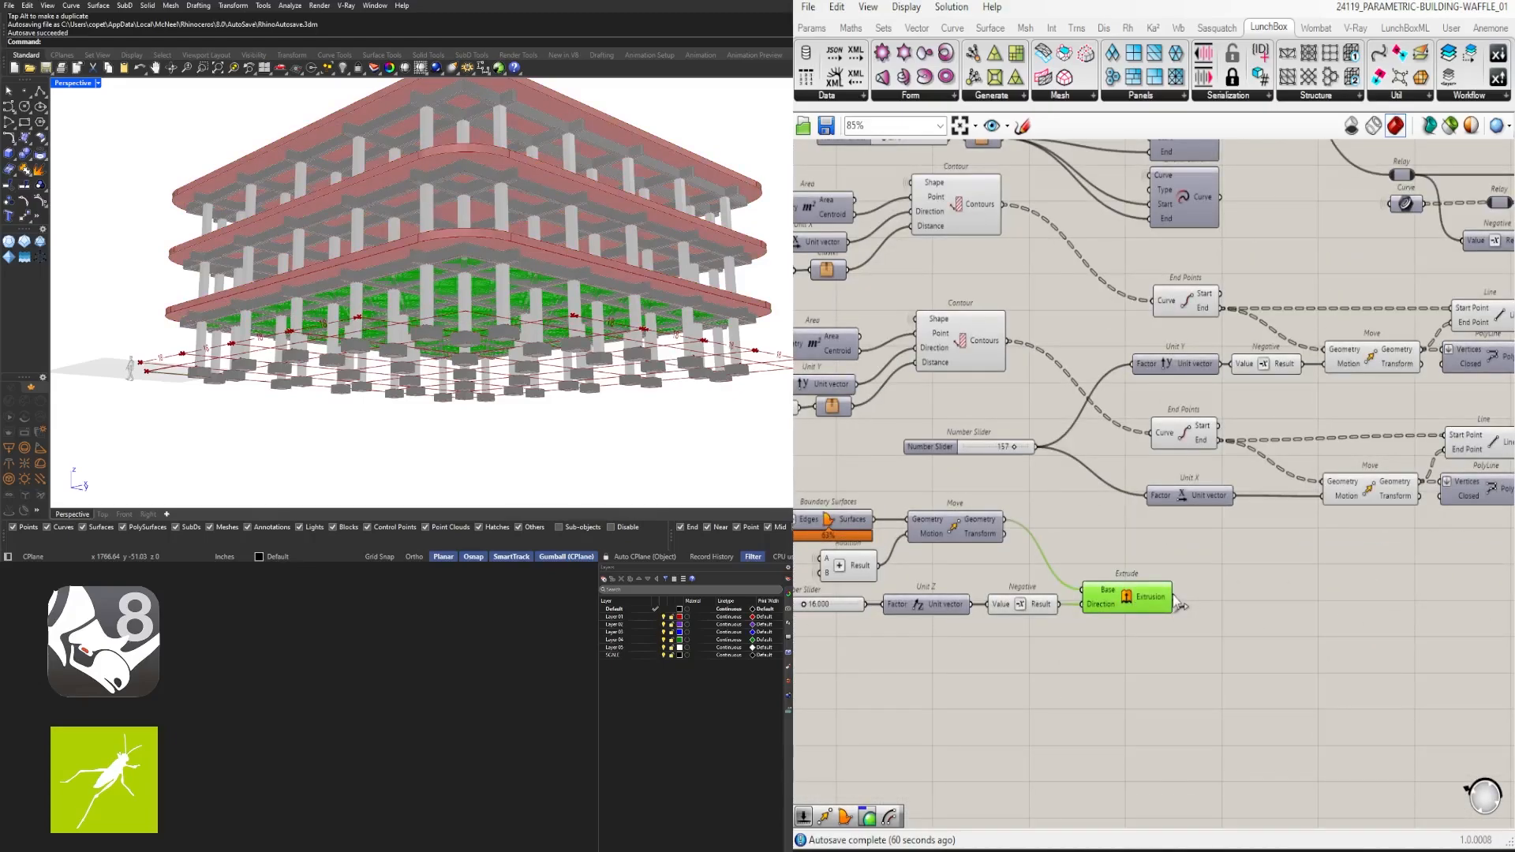
{"action": "scroll", "coordinate": [1181, 595], "scroll_direction": "down", "scroll_amount": 5}
{"action": "scroll", "coordinate": [1149, 591], "scroll_direction": "up", "scroll_amount": 6}
{"action": "left_click_drag", "start_coordinate": [1145, 595], "coordinate": [1061, 595]}
{"action": "left_click", "coordinate": [1068, 664]}
Turn off the preview of the lattice's Negative and Extrude components
{"action": "scroll", "coordinate": [1068, 665], "scroll_direction": "down", "scroll_amount": 3}
{"action": "right_click_drag", "start_coordinate": [985, 710], "coordinate": [1459, 676]}
{"action": "right_click_drag", "start_coordinate": [836, 628], "coordinate": [1293, 624]}
{"action": "scroll", "coordinate": [1071, 604], "scroll_direction": "down", "scroll_amount": 2}
{"action": "scroll", "coordinate": [1229, 608], "scroll_direction": "up", "scroll_amount": 3}
{"action": "right_click_drag", "start_coordinate": [1104, 619], "coordinate": [1294, 609]}
{"action": "right_click_drag", "start_coordinate": [998, 643], "coordinate": [1293, 645]}
{"action": "left_click_drag", "start_coordinate": [1302, 699], "coordinate": [1126, 598]}
{"action": "middle_click", "coordinate": [1125, 597]}
{"action": "left_click", "coordinate": [1173, 547]}
Duplicate the last Colour Swatch and Custom Preview pair below, and feed the new preview's Geometry from the lattice Move
{"action": "scroll", "coordinate": [1325, 608], "scroll_direction": "down", "scroll_amount": 4}
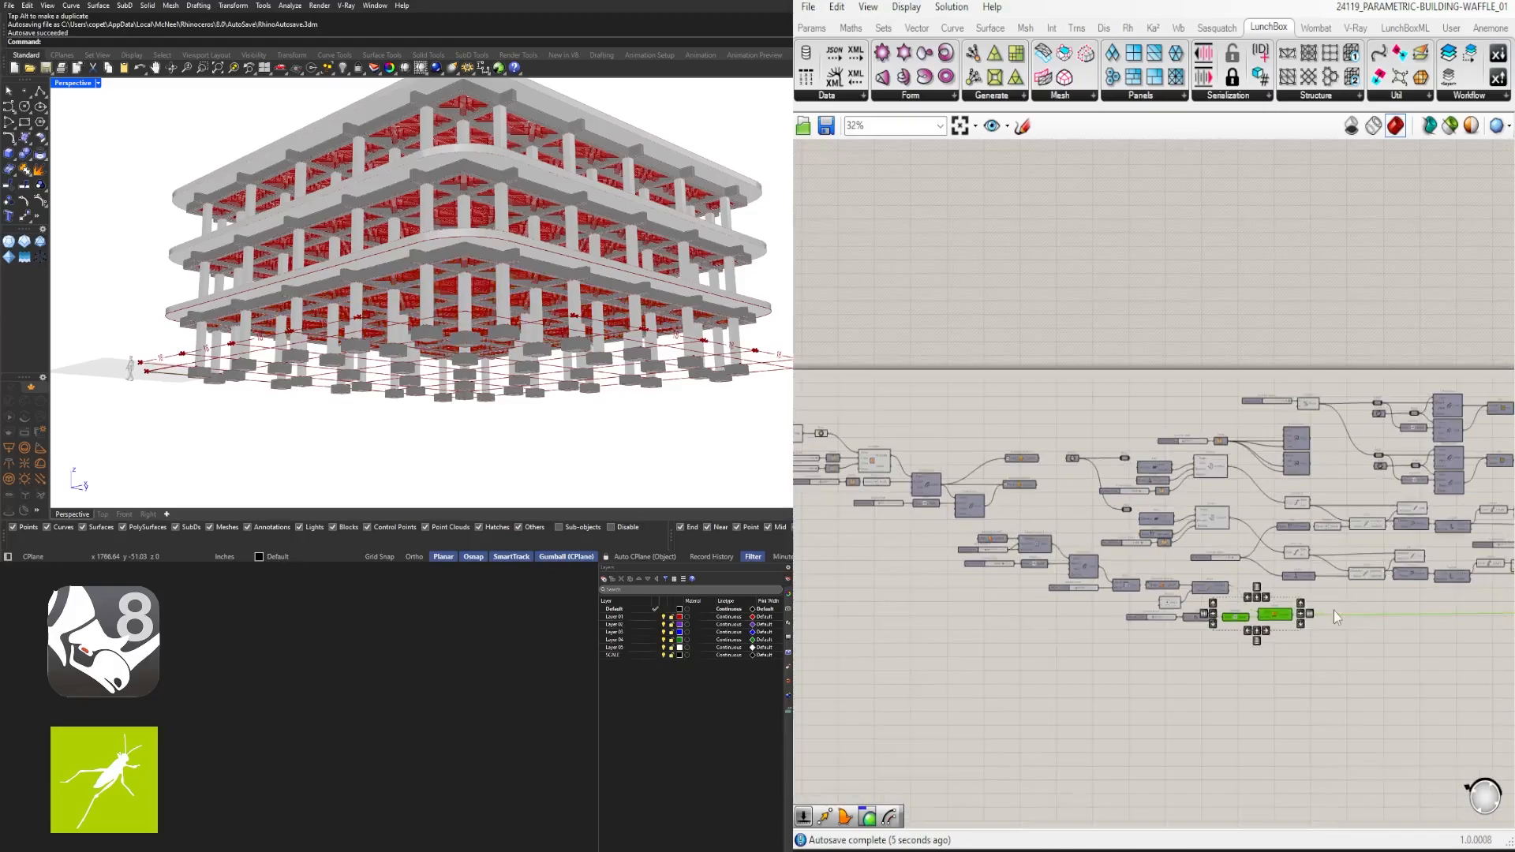
{"action": "right_click_drag", "start_coordinate": [1333, 609], "coordinate": [1052, 606]}
{"action": "right_click_drag", "start_coordinate": [1381, 641], "coordinate": [1057, 608]}
{"action": "scroll", "coordinate": [1097, 486], "scroll_direction": "up", "scroll_amount": 3}
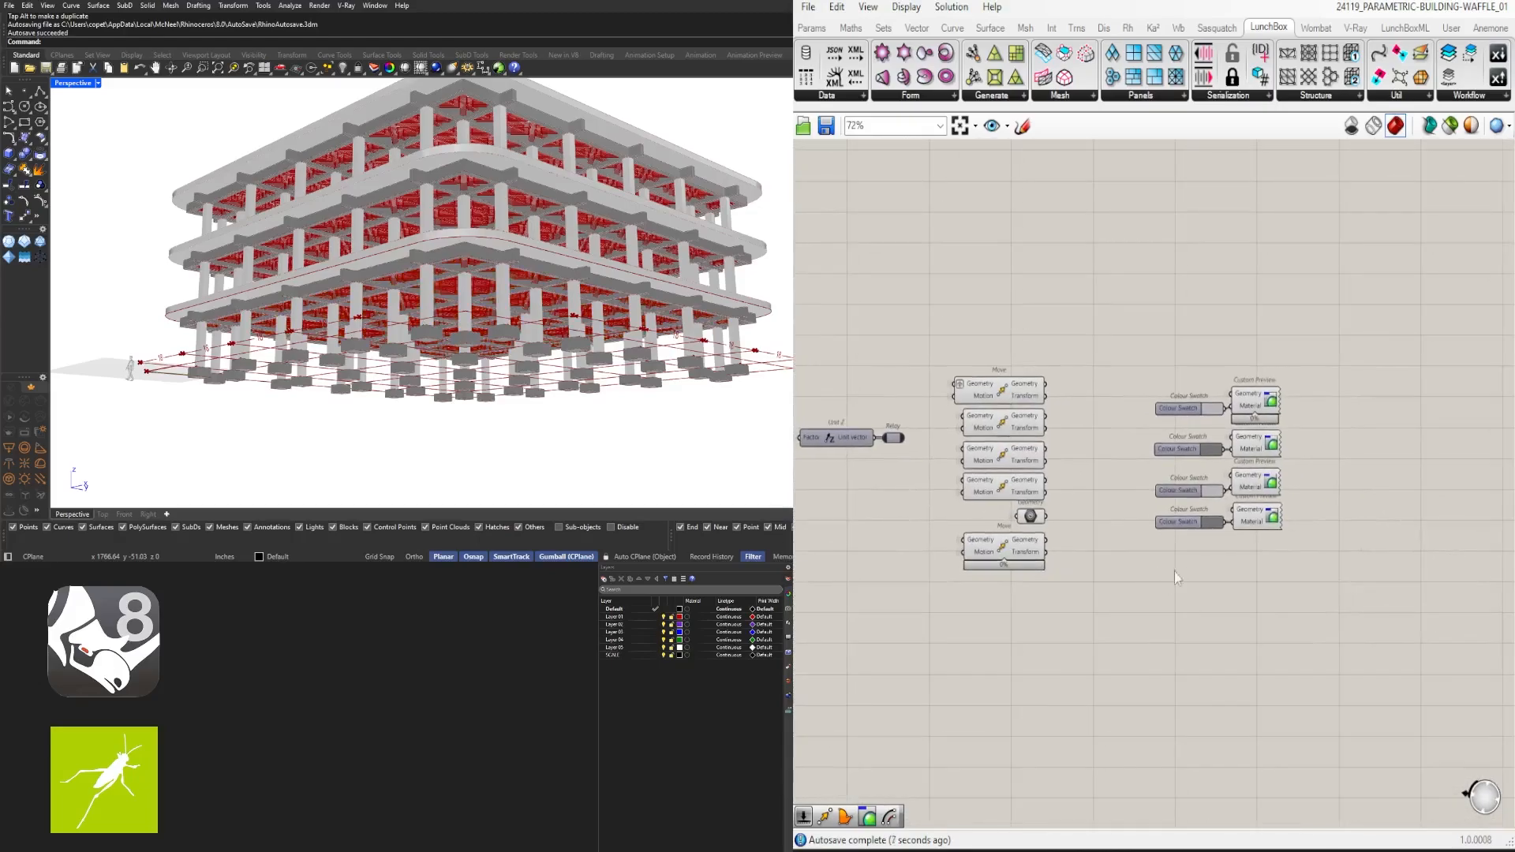
{"action": "scroll", "coordinate": [1174, 572], "scroll_direction": "up", "scroll_amount": 3}
{"action": "left_click_drag", "start_coordinate": [1380, 580], "coordinate": [1087, 519]}
{"action": "left_click", "coordinate": [631, 430]}
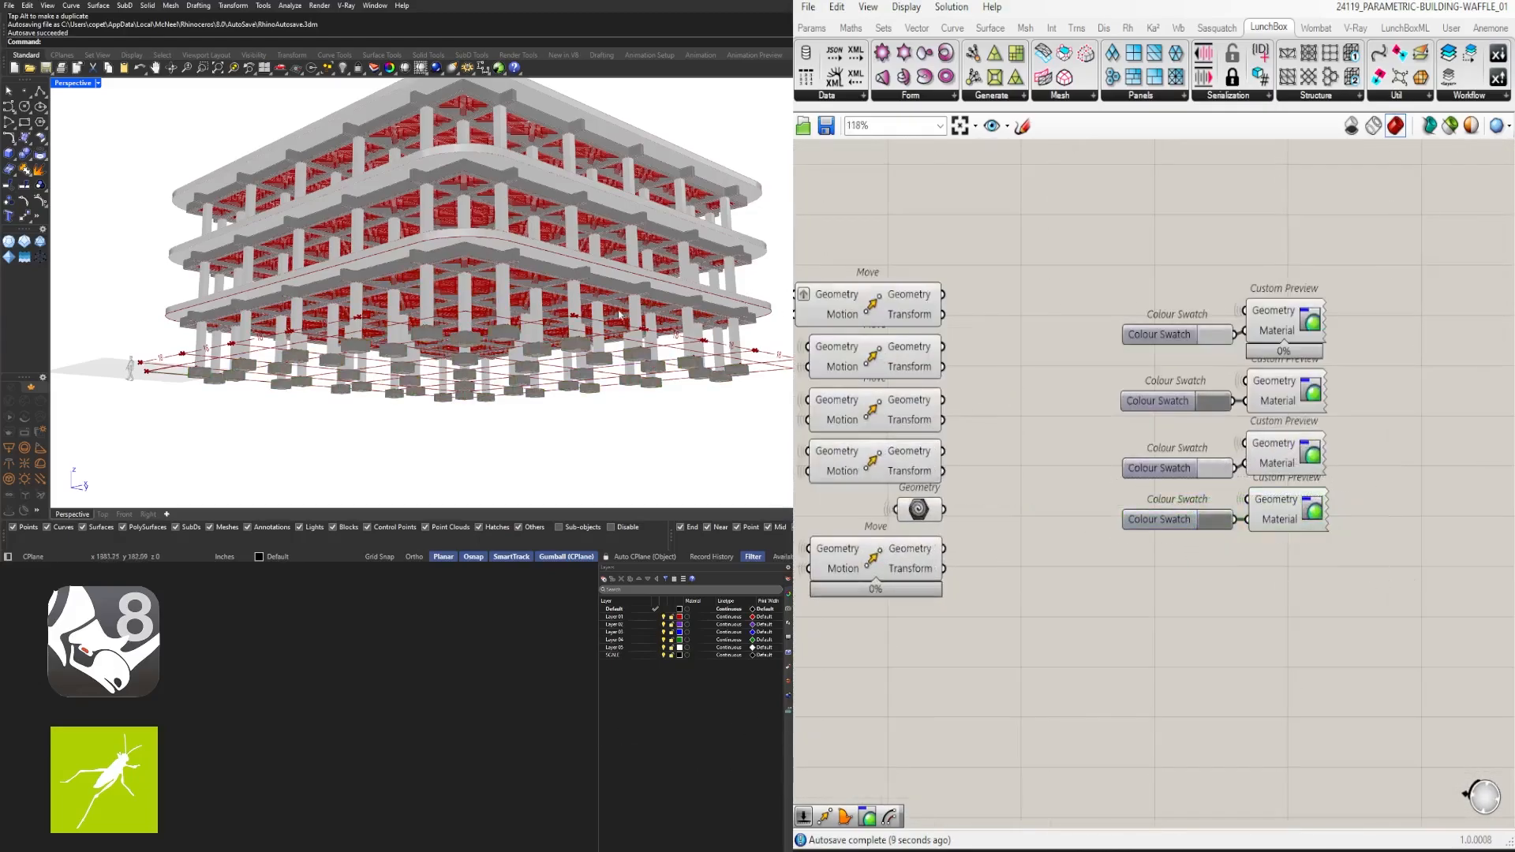
{"action": "right_click_drag", "start_coordinate": [588, 347], "coordinate": [564, 264]}
{"action": "scroll", "coordinate": [568, 268], "scroll_direction": "up", "scroll_amount": 5}
{"action": "left_click_drag", "start_coordinate": [1296, 624], "coordinate": [1152, 495]}
{"action": "left_click_drag", "start_coordinate": [1281, 568], "coordinate": [1281, 570], "text": "alt"}
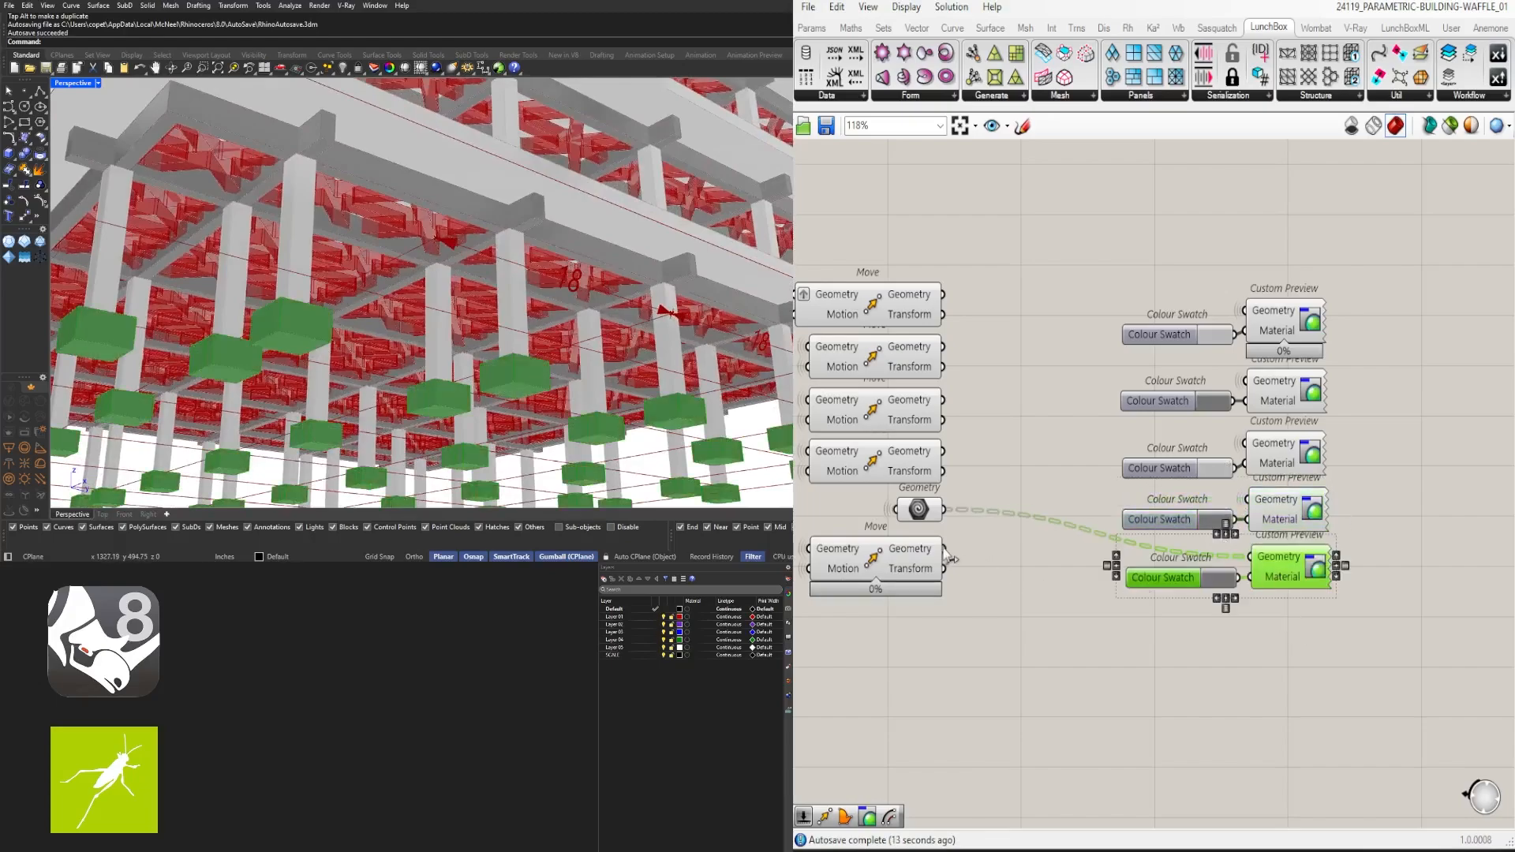
{"action": "left_click", "coordinate": [1346, 708]}
Change the new Colour Swatch to a near-white grey with saturation 0 and value 91
{"action": "scroll", "coordinate": [1225, 577], "scroll_direction": "up", "scroll_amount": 4}
{"action": "left_click", "coordinate": [1207, 578]}
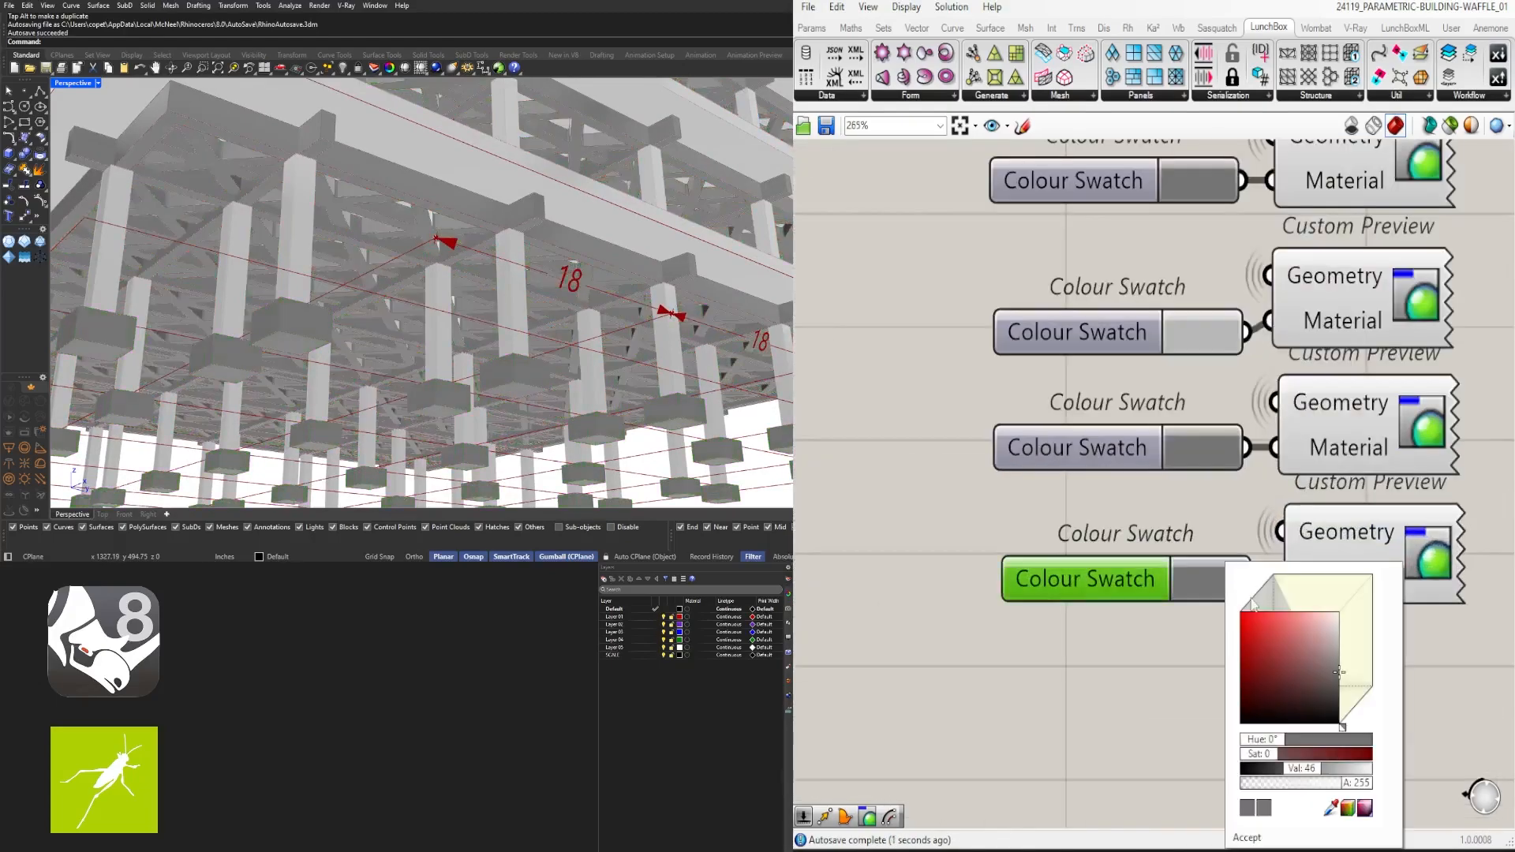
{"action": "left_click", "coordinate": [1330, 626]}
{"action": "left_click_drag", "start_coordinate": [1330, 627], "coordinate": [1360, 629]}
{"action": "scroll", "coordinate": [546, 237], "scroll_direction": "down", "scroll_amount": 6}
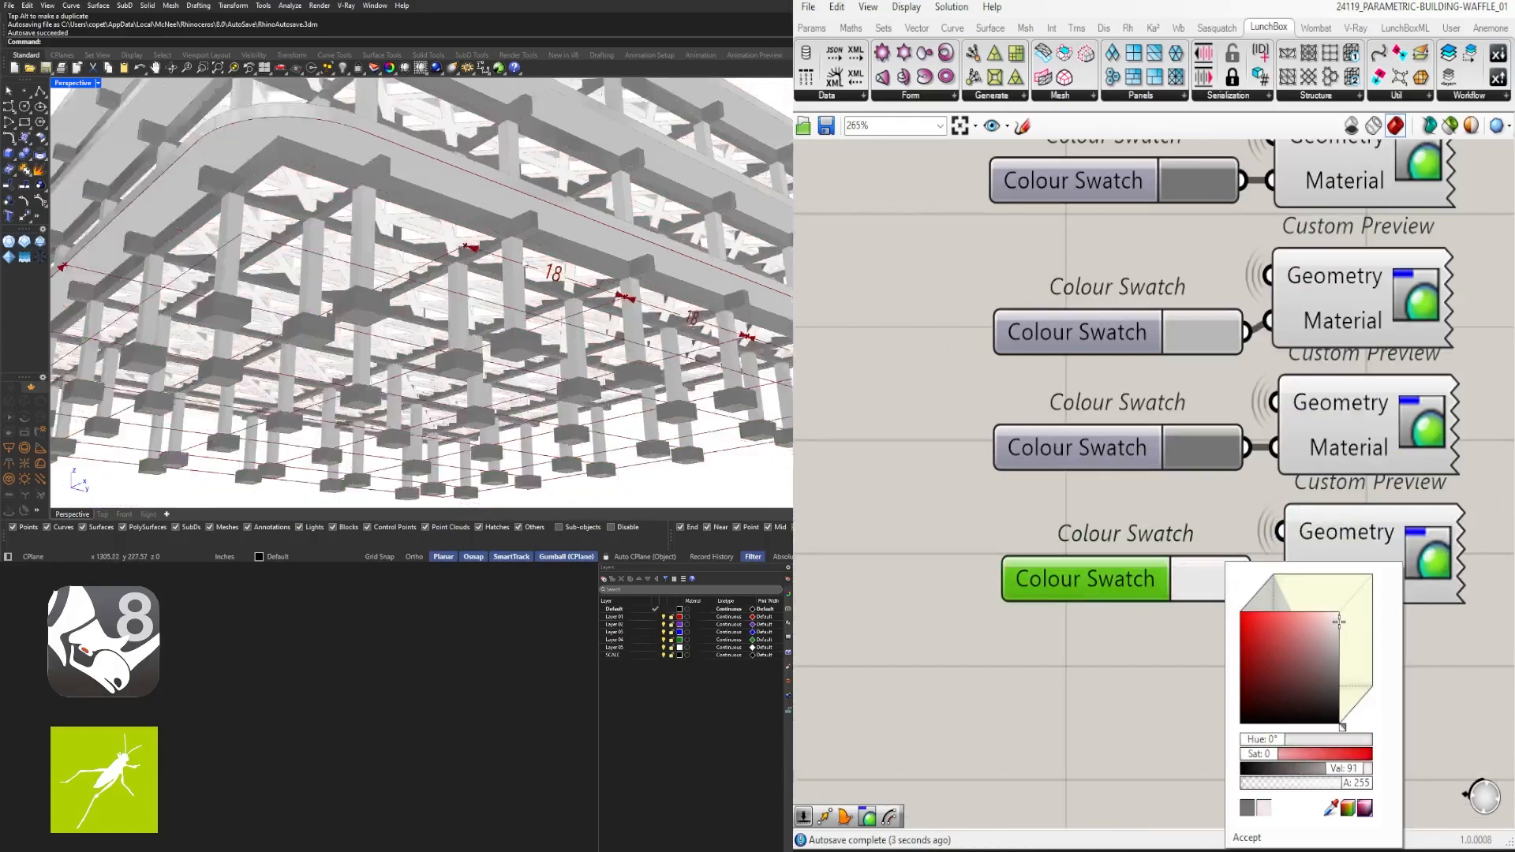
Examine the lattice openings up close and across all floors from several low viewpoints
{"action": "right_click_drag", "start_coordinate": [546, 225], "coordinate": [374, 171]}
{"action": "scroll", "coordinate": [452, 300], "scroll_direction": "up", "scroll_amount": 5}
{"action": "scroll", "coordinate": [442, 261], "scroll_direction": "up", "scroll_amount": 2}
{"action": "right_click_drag", "start_coordinate": [537, 252], "coordinate": [365, 206]}
{"action": "scroll", "coordinate": [394, 245], "scroll_direction": "up", "scroll_amount": 3}
{"action": "scroll", "coordinate": [422, 259], "scroll_direction": "up", "scroll_amount": 3}
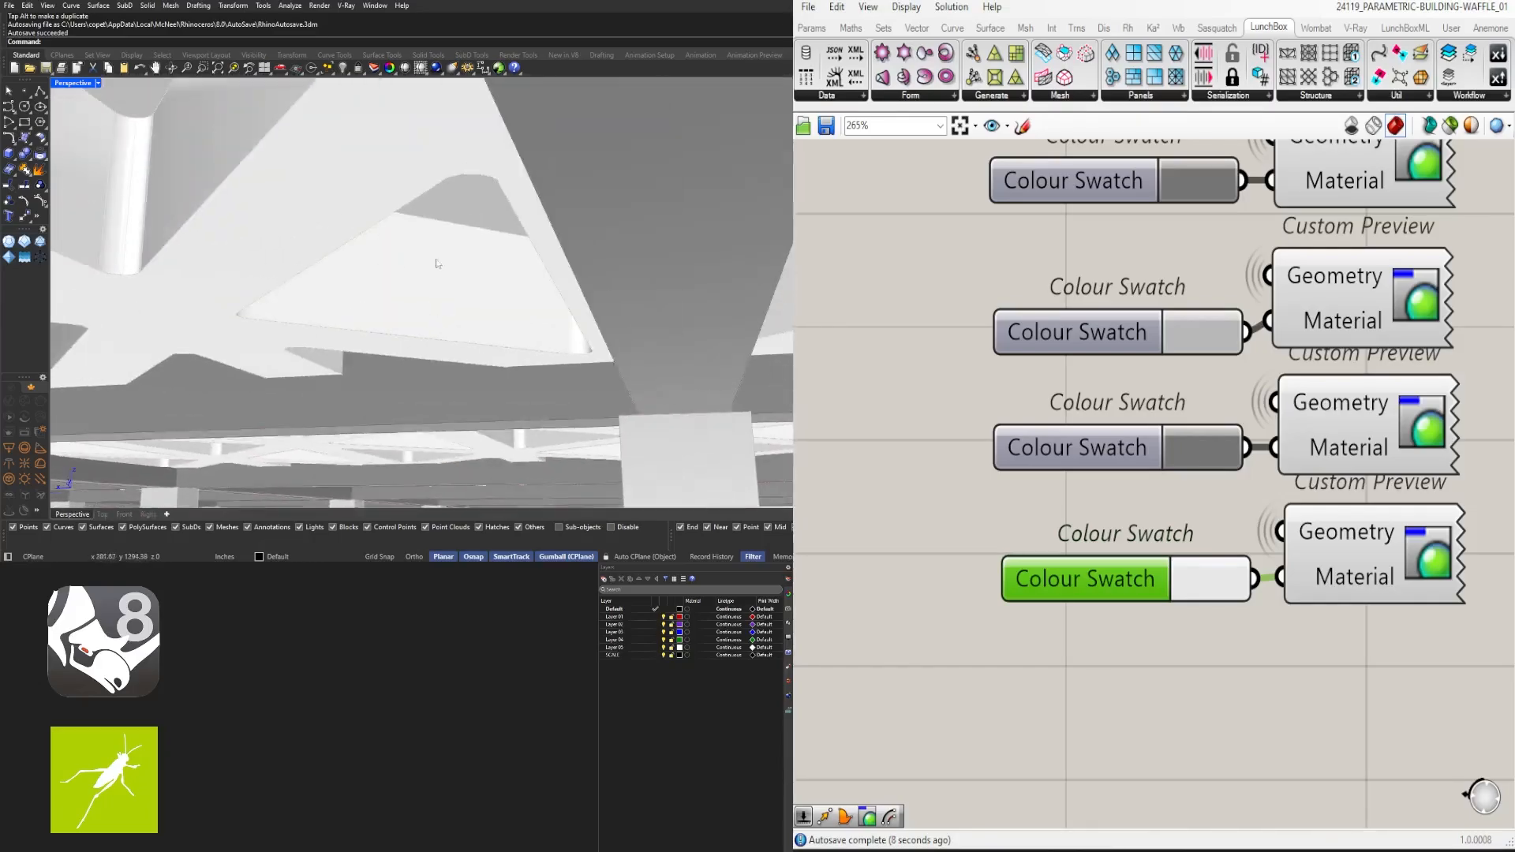
{"action": "scroll", "coordinate": [433, 263], "scroll_direction": "down", "scroll_amount": 8}
{"action": "right_click_drag", "start_coordinate": [433, 263], "coordinate": [512, 247]}
{"action": "scroll", "coordinate": [311, 250], "scroll_direction": "down", "scroll_amount": 4}
{"action": "scroll", "coordinate": [512, 248], "scroll_direction": "up", "scroll_amount": 5}
{"action": "scroll", "coordinate": [512, 248], "scroll_direction": "down", "scroll_amount": 3}
{"action": "scroll", "coordinate": [512, 248], "scroll_direction": "up", "scroll_amount": 5}
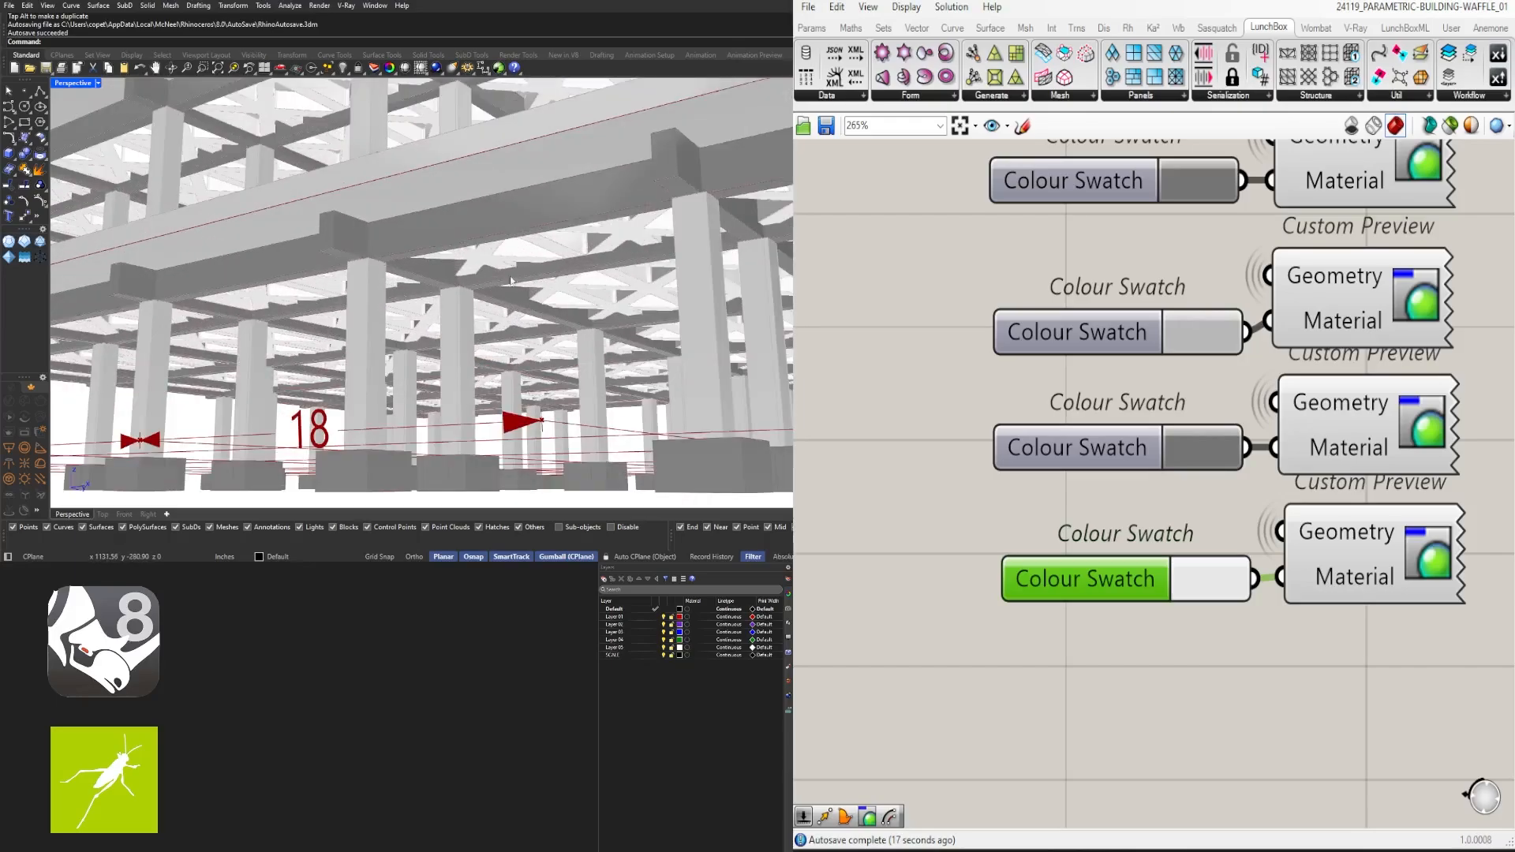
{"action": "scroll", "coordinate": [443, 267], "scroll_direction": "down", "scroll_amount": 6}
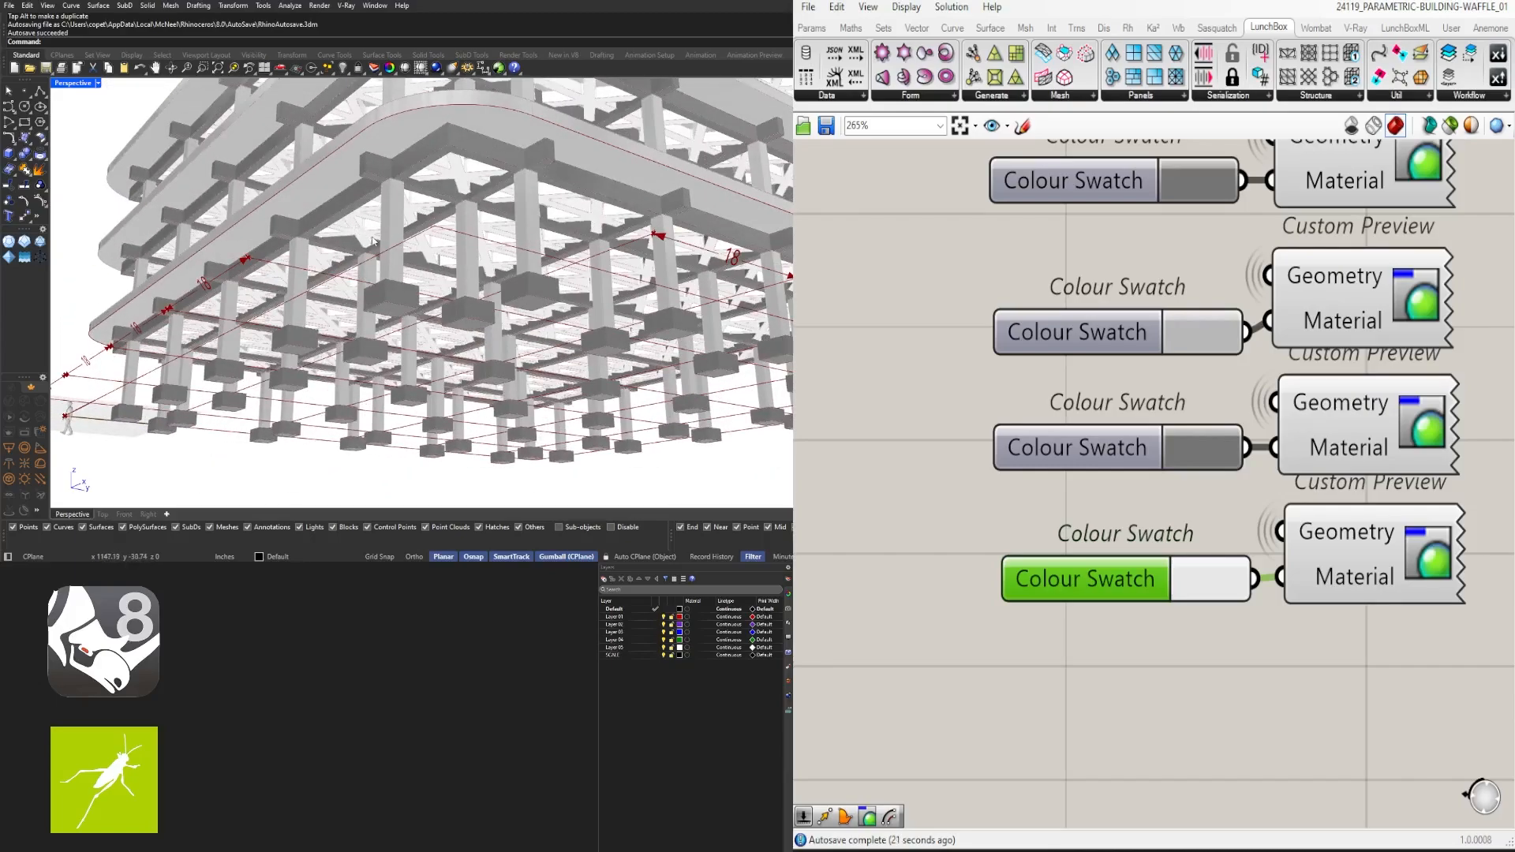
{"action": "right_click_drag", "start_coordinate": [403, 220], "coordinate": [777, 323]}
{"action": "scroll", "coordinate": [388, 351], "scroll_direction": "down", "scroll_amount": 6}
{"action": "scroll", "coordinate": [466, 374], "scroll_direction": "up", "scroll_amount": 6}
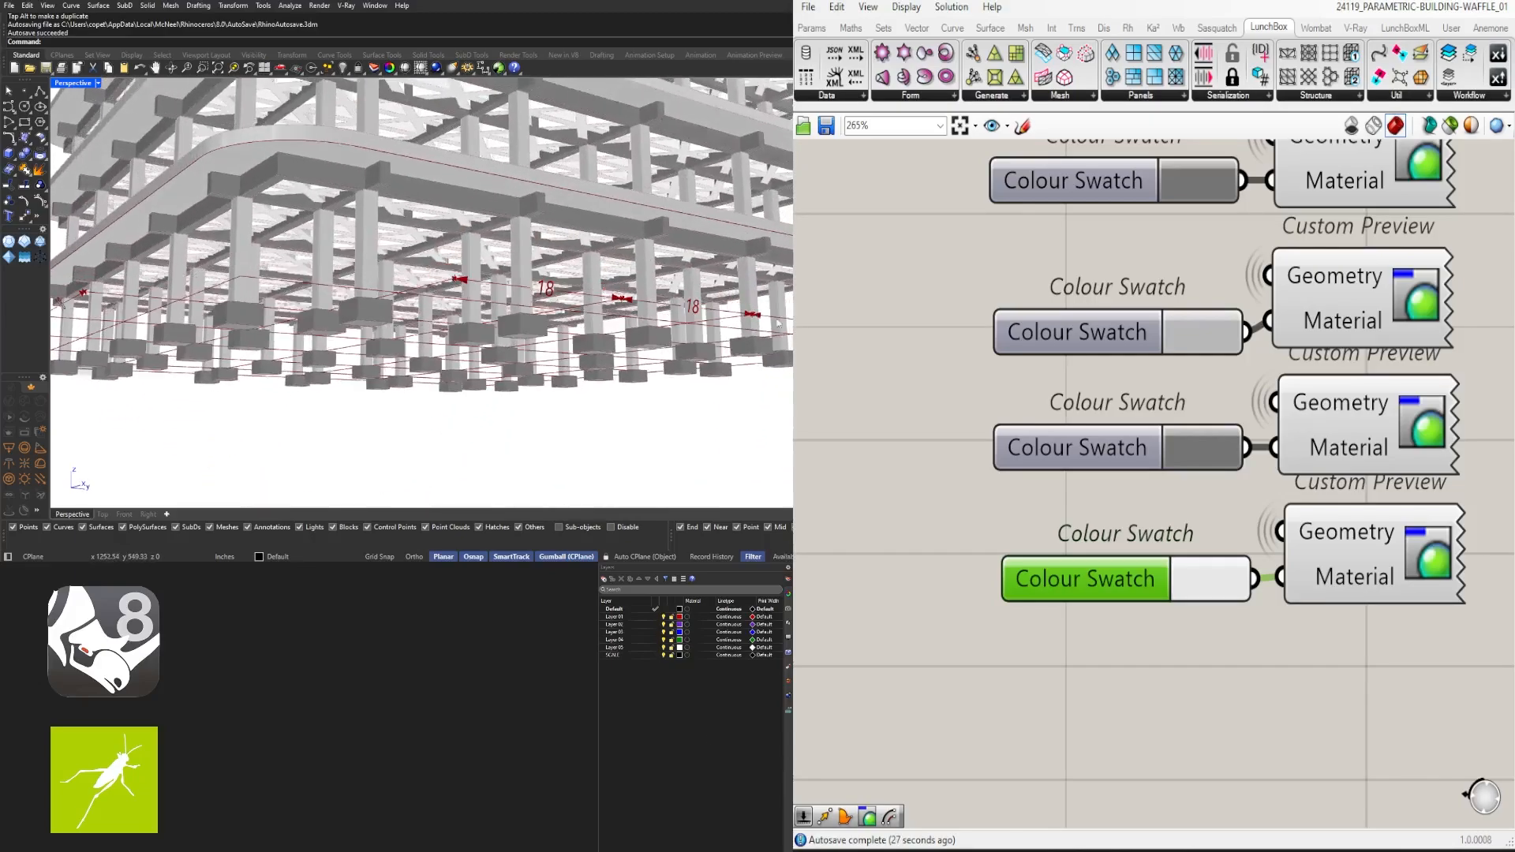
Change the lattice preview's Colour Swatch to a near-black grey with saturation 0 and value 12
{"action": "scroll", "coordinate": [957, 466], "scroll_direction": "down", "scroll_amount": 3}
{"action": "scroll", "coordinate": [1104, 481], "scroll_direction": "up", "scroll_amount": 5}
{"action": "left_click", "coordinate": [1086, 579]}
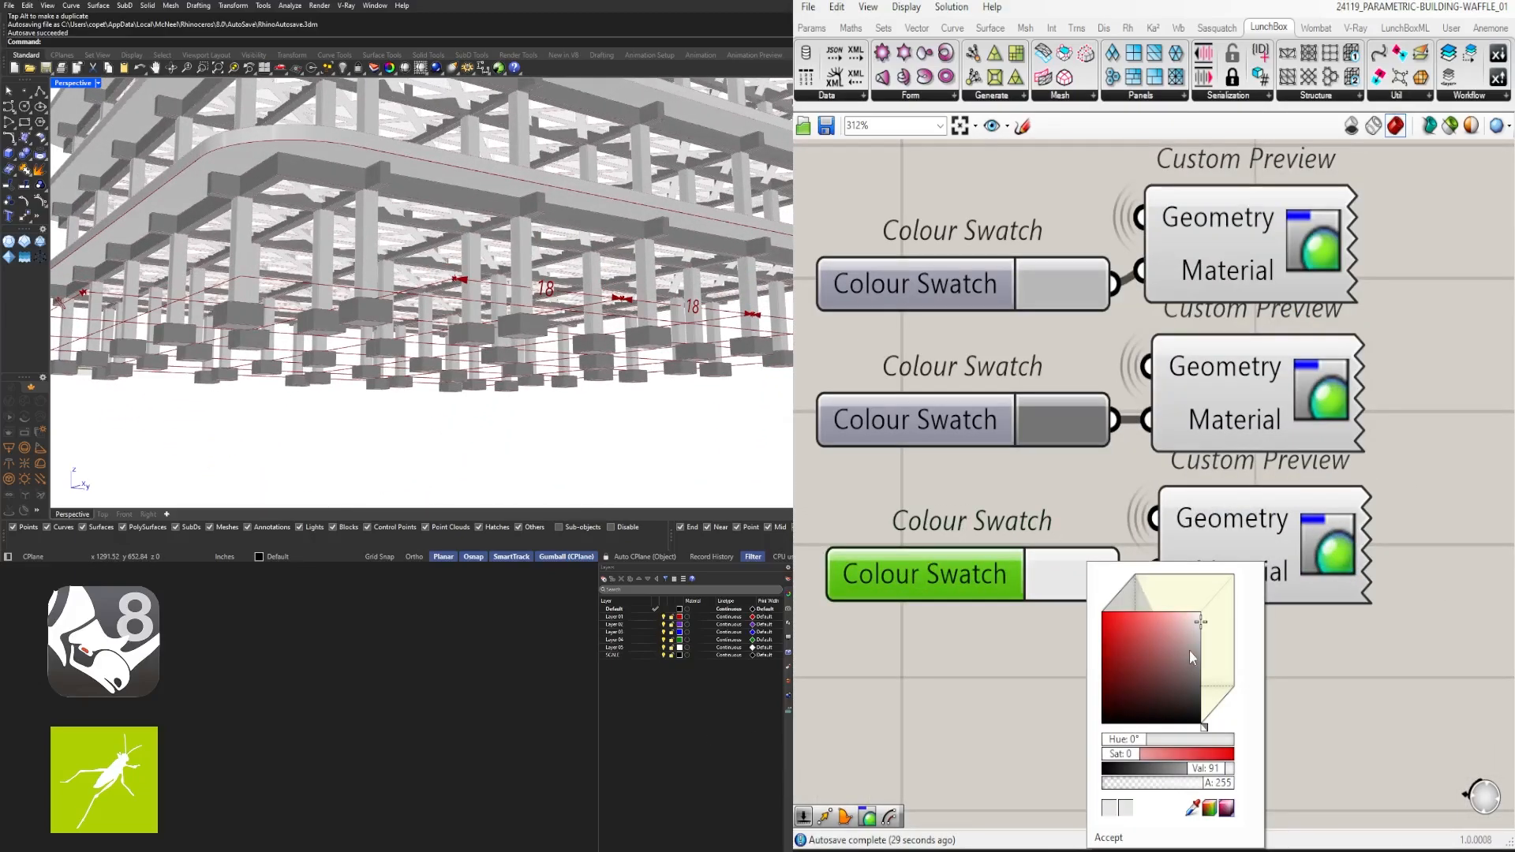
{"action": "left_click_drag", "start_coordinate": [1191, 654], "coordinate": [1263, 716]}
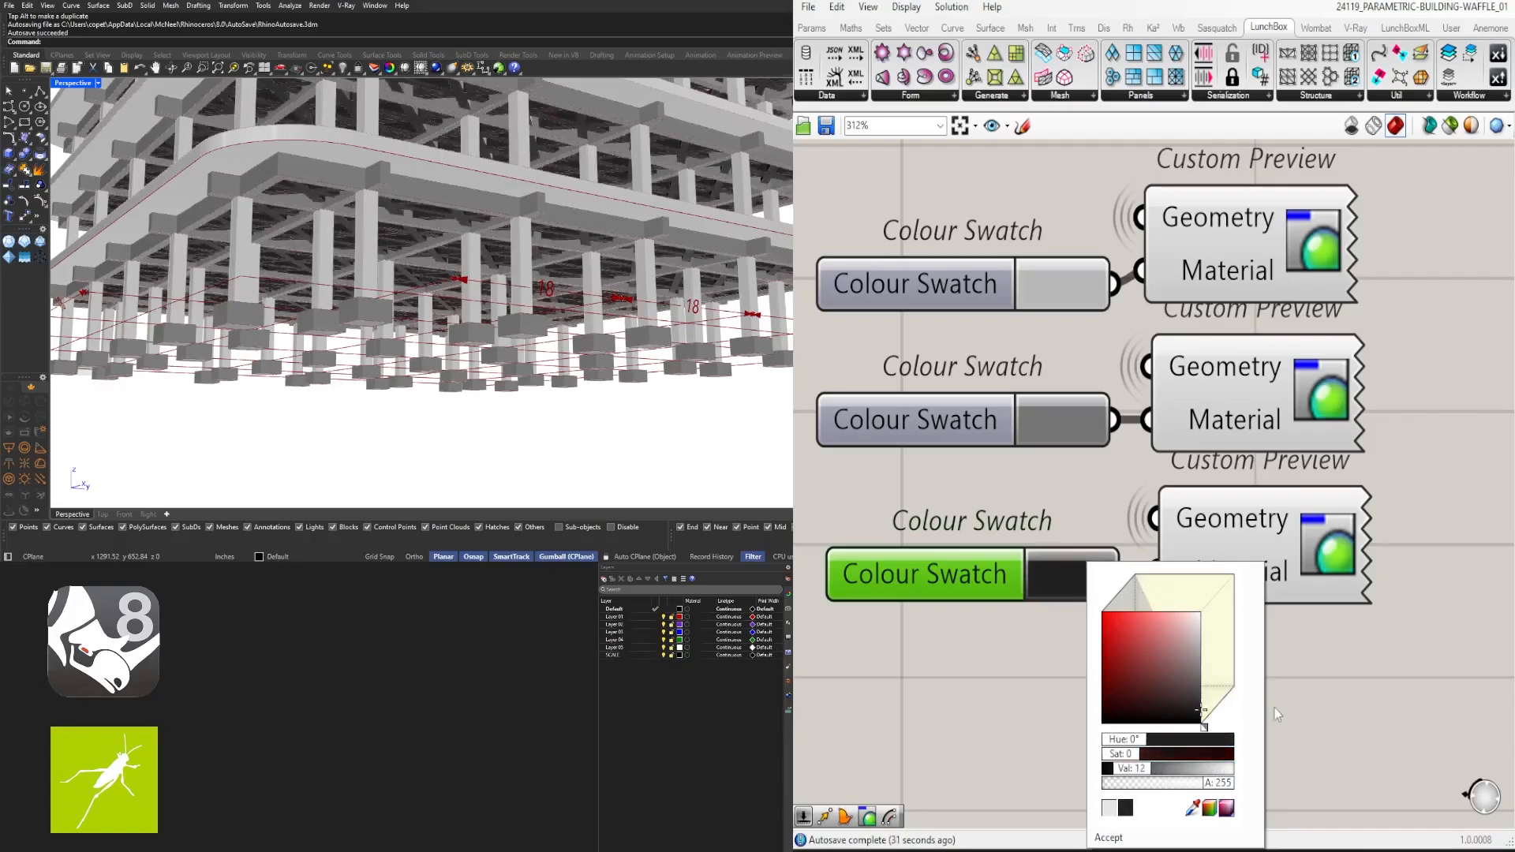
{"action": "left_click", "coordinate": [1275, 708]}
{"action": "scroll", "coordinate": [1412, 638], "scroll_direction": "down", "scroll_amount": 3}
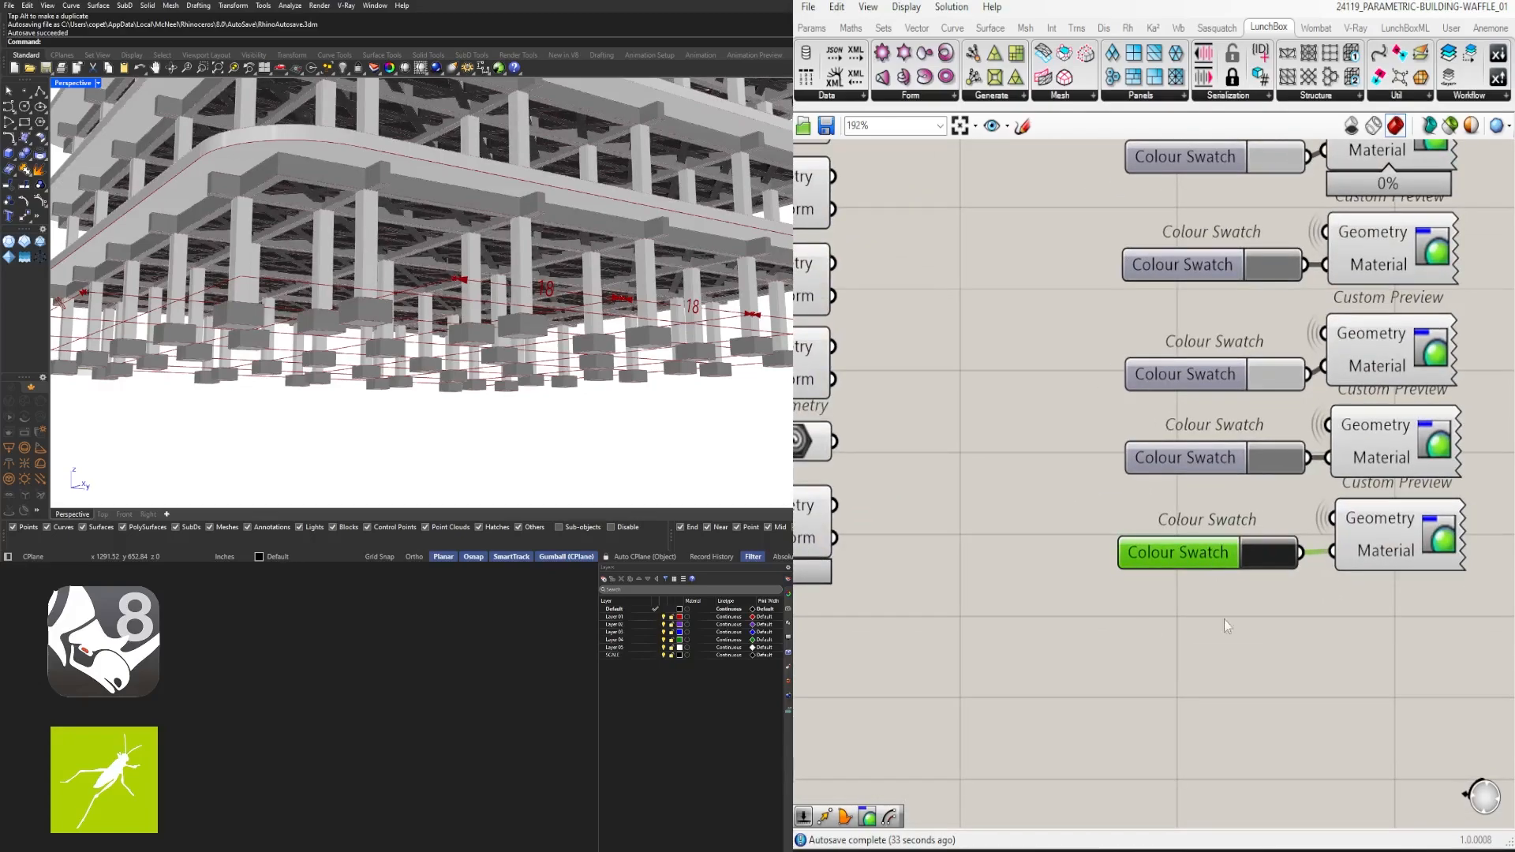
Turn on the preview of the lattice's Offset Curve component
{"action": "scroll", "coordinate": [410, 308], "scroll_direction": "up", "scroll_amount": 5}
{"action": "right_click_drag", "start_coordinate": [410, 307], "coordinate": [400, 256]}
{"action": "scroll", "coordinate": [389, 112], "scroll_direction": "down", "scroll_amount": 6}
{"action": "scroll", "coordinate": [1081, 451], "scroll_direction": "down", "scroll_amount": 4}
{"action": "right_click_drag", "start_coordinate": [981, 541], "coordinate": [1305, 527]}
{"action": "scroll", "coordinate": [1304, 527], "scroll_direction": "down", "scroll_amount": 4}
{"action": "right_click_drag", "start_coordinate": [1076, 545], "coordinate": [1374, 549]}
{"action": "right_click_drag", "start_coordinate": [978, 556], "coordinate": [1273, 560]}
{"action": "scroll", "coordinate": [1136, 525], "scroll_direction": "up", "scroll_amount": 2}
{"action": "right_click_drag", "start_coordinate": [993, 551], "coordinate": [1440, 535]}
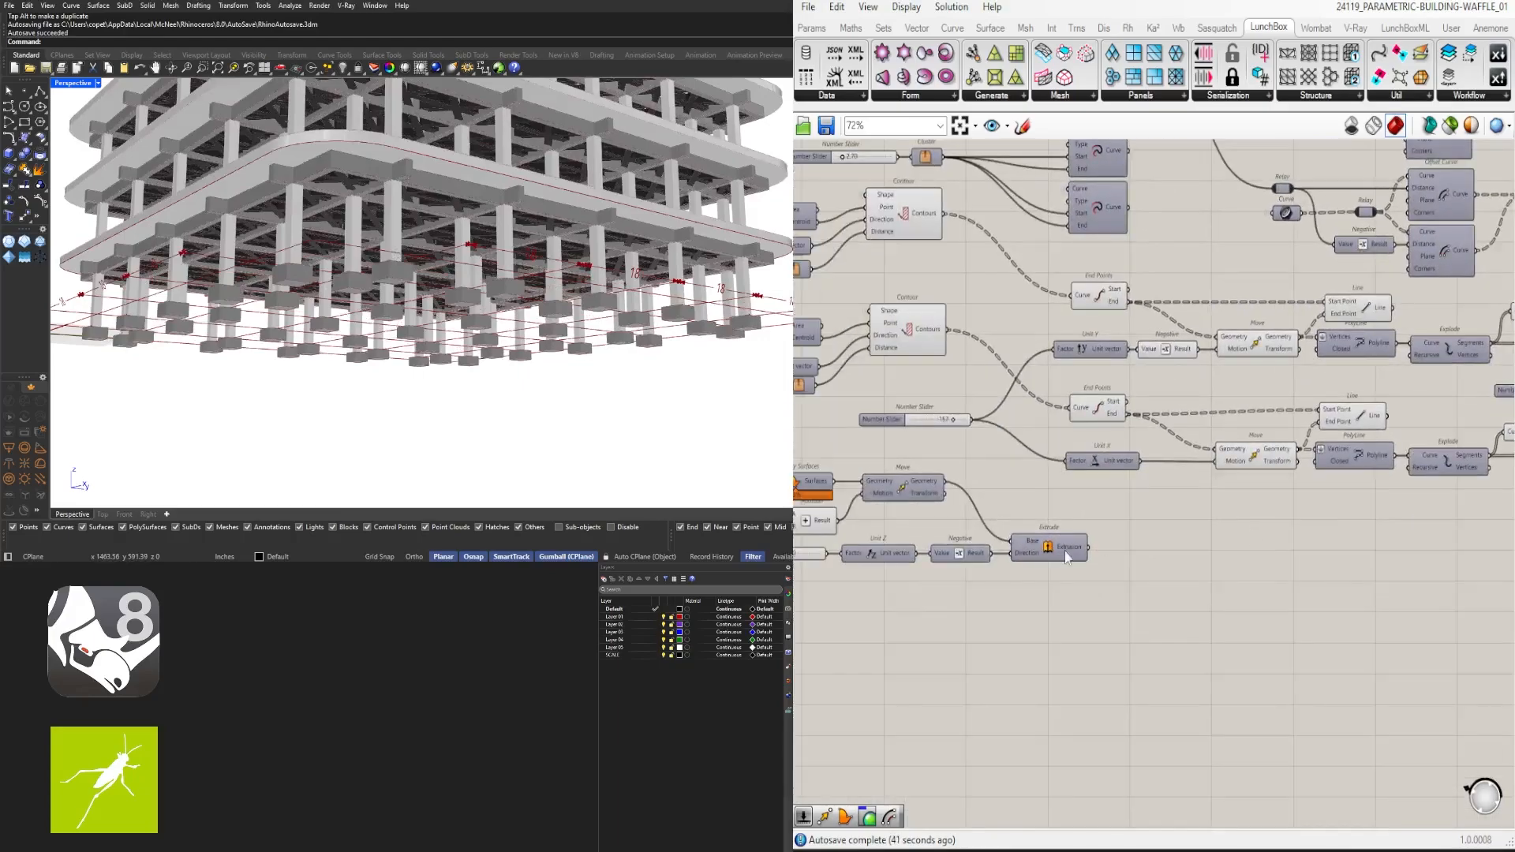
{"action": "right_click_drag", "start_coordinate": [1063, 549], "coordinate": [1180, 559]}
{"action": "right_click_drag", "start_coordinate": [990, 499], "coordinate": [1124, 497]}
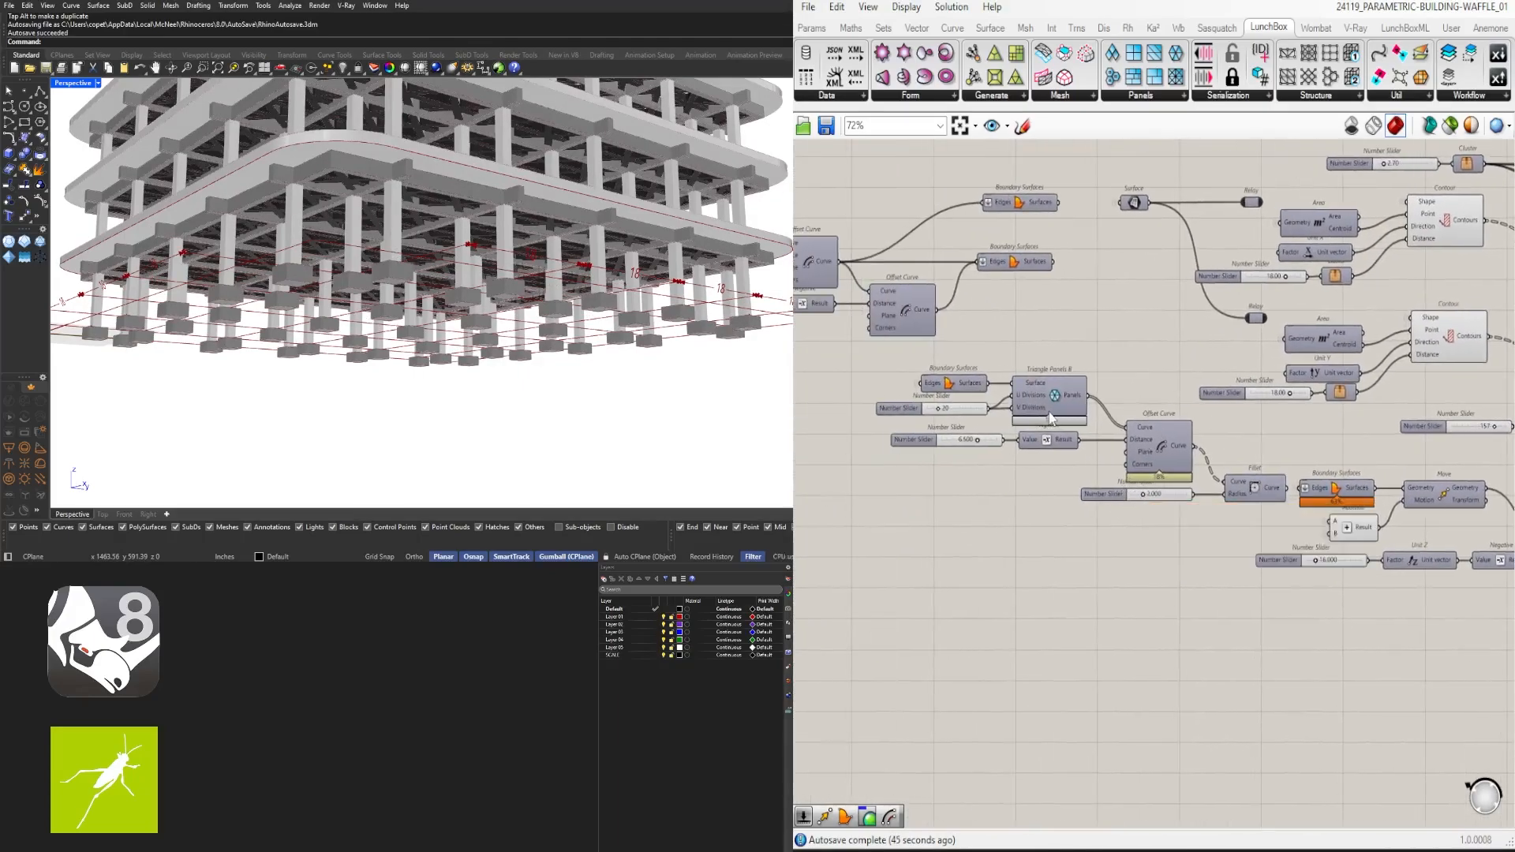
{"action": "scroll", "coordinate": [1049, 416], "scroll_direction": "up", "scroll_amount": 1}
{"action": "left_click", "coordinate": [1181, 454]}
{"action": "middle_click", "coordinate": [1182, 455]}
{"action": "left_click", "coordinate": [1209, 421]}
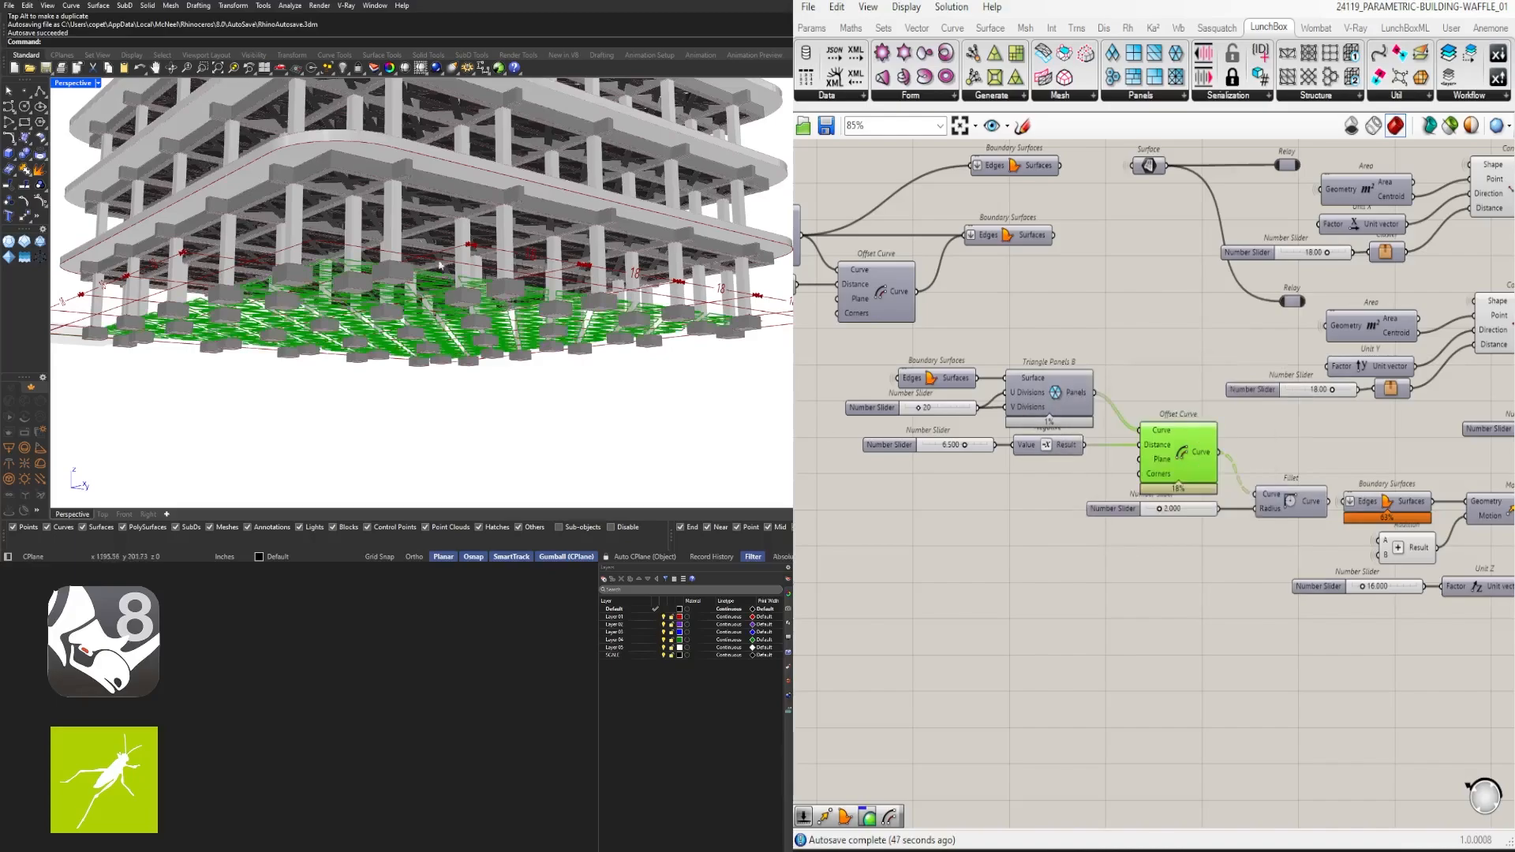
Inspect the offset triangle curves from below the building and turn the Offset Curve preview off
{"action": "scroll", "coordinate": [439, 265], "scroll_direction": "up", "scroll_amount": 5}
{"action": "right_click_drag", "start_coordinate": [1309, 581], "coordinate": [1149, 542]}
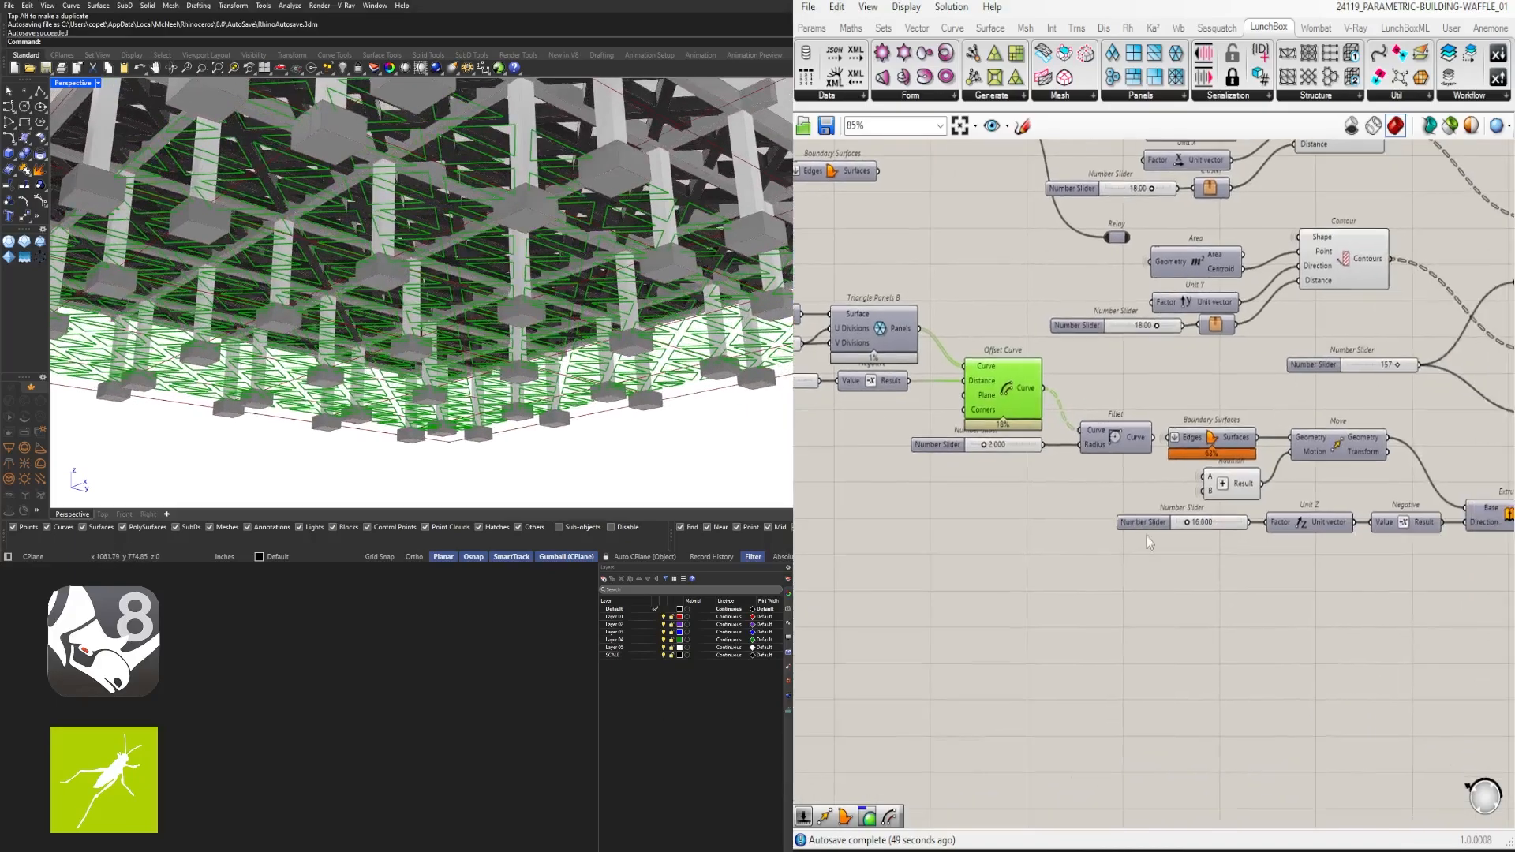
{"action": "left_click", "coordinate": [1106, 452]}
{"action": "middle_click", "coordinate": [1009, 392]}
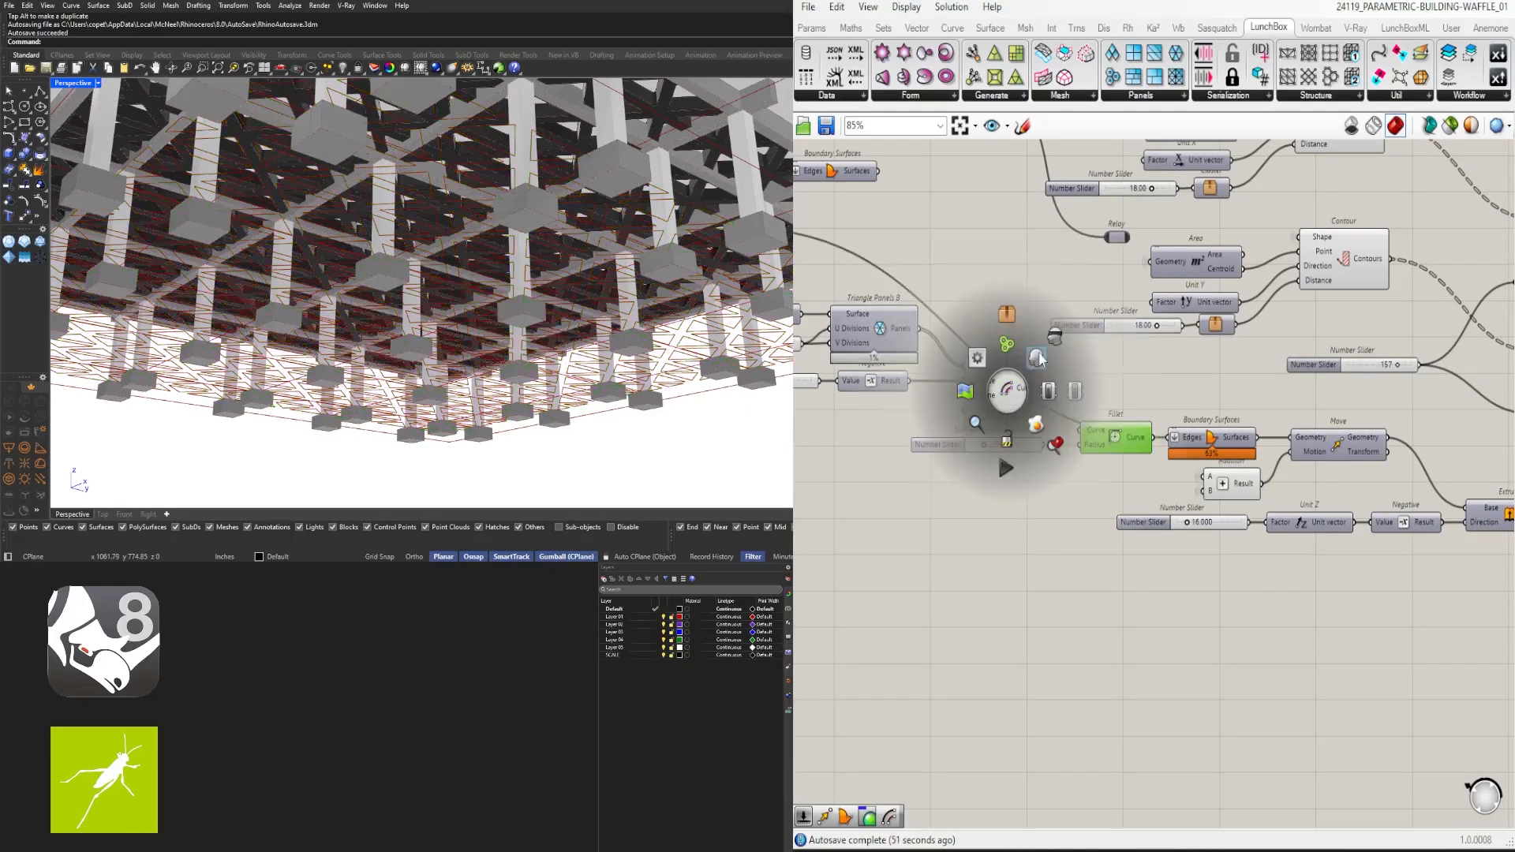
{"action": "left_click", "coordinate": [1000, 386]}
{"action": "middle_click", "coordinate": [1006, 383]}
{"action": "left_click", "coordinate": [1038, 351]}
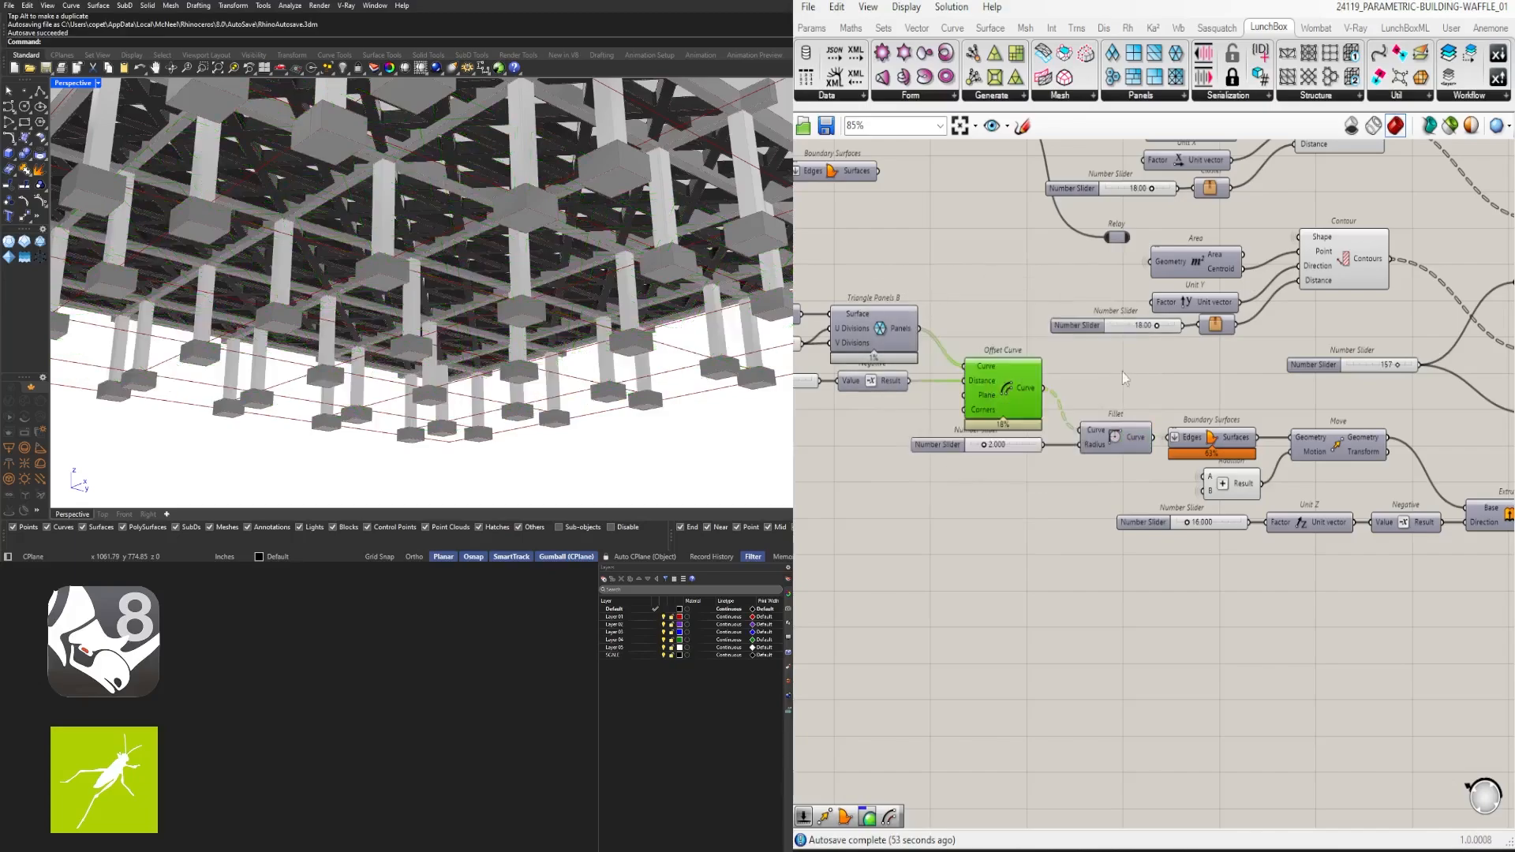
Add a second Boundary Surfaces component below the lattice chain and feed its Edges from the Fillet's Curve output
{"action": "double_click", "coordinate": [1291, 582]}
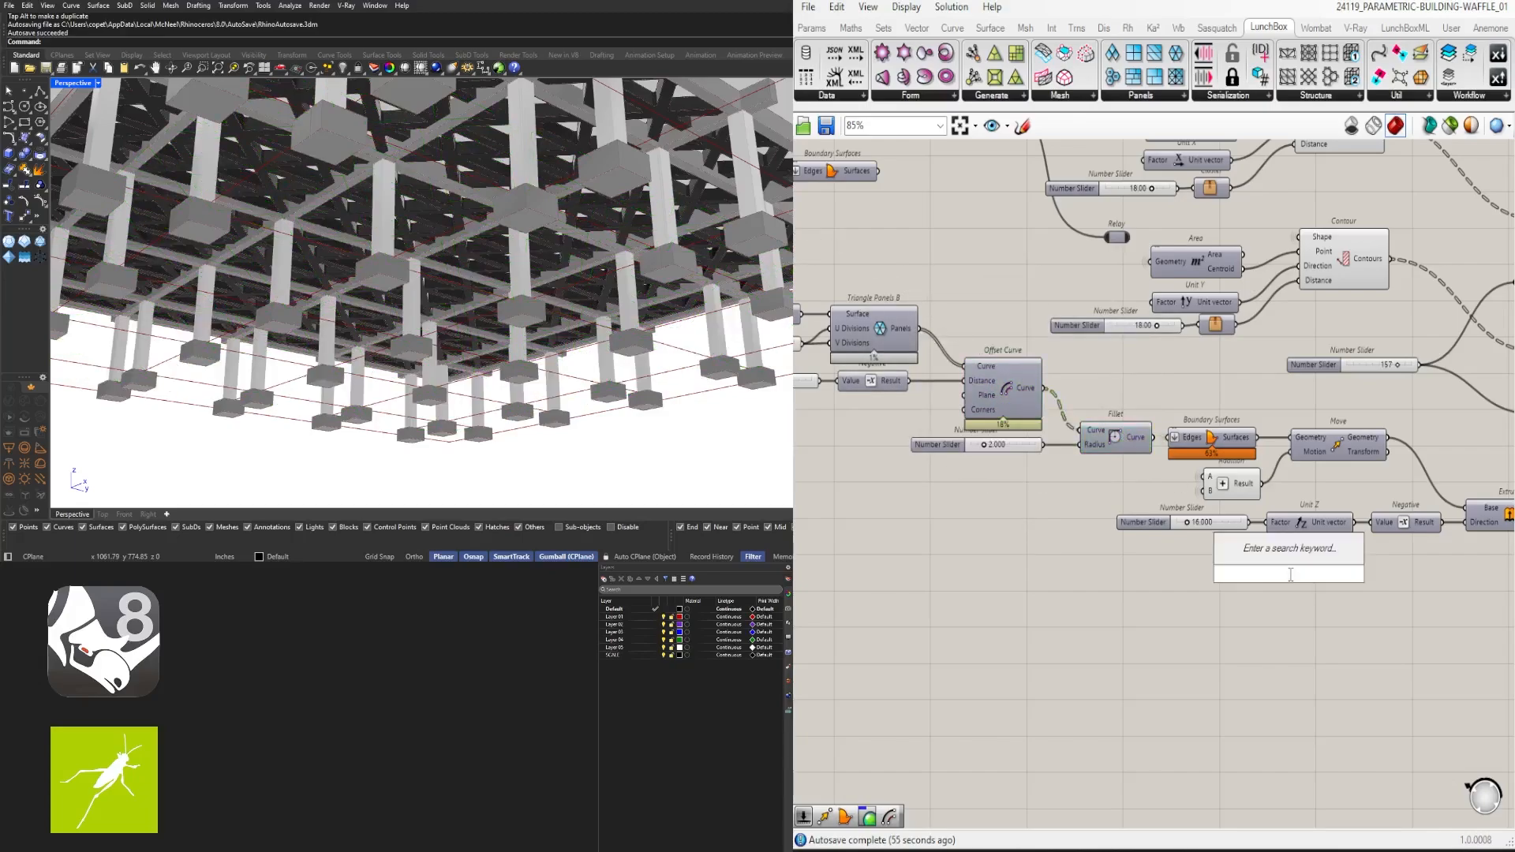
{"action": "type", "text": "boun"}
{"action": "left_click", "coordinate": [1278, 554]}
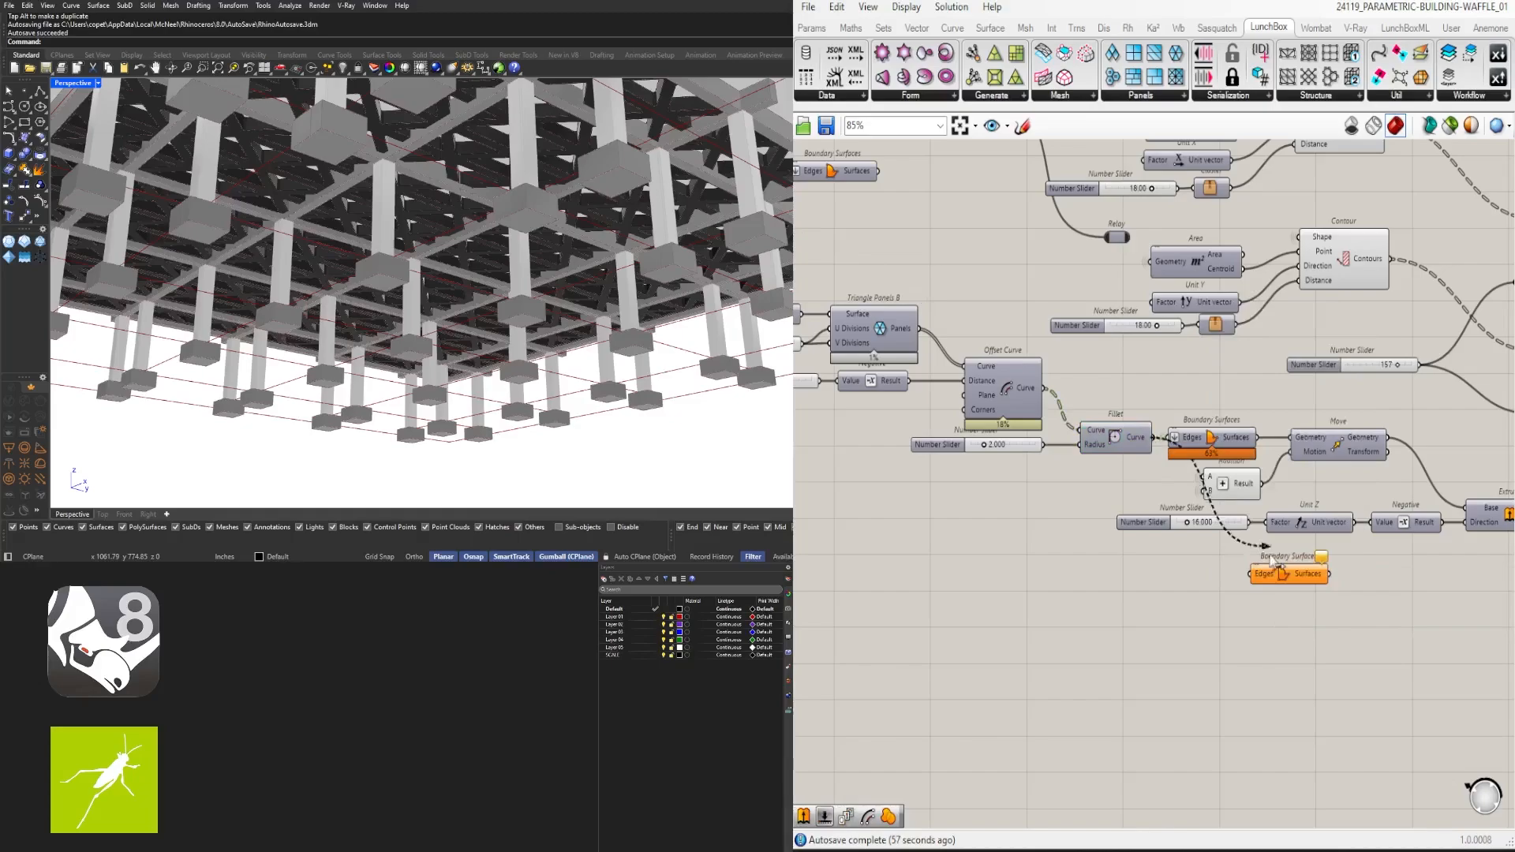
{"action": "left_click_drag", "start_coordinate": [1256, 580], "coordinate": [1254, 574]}
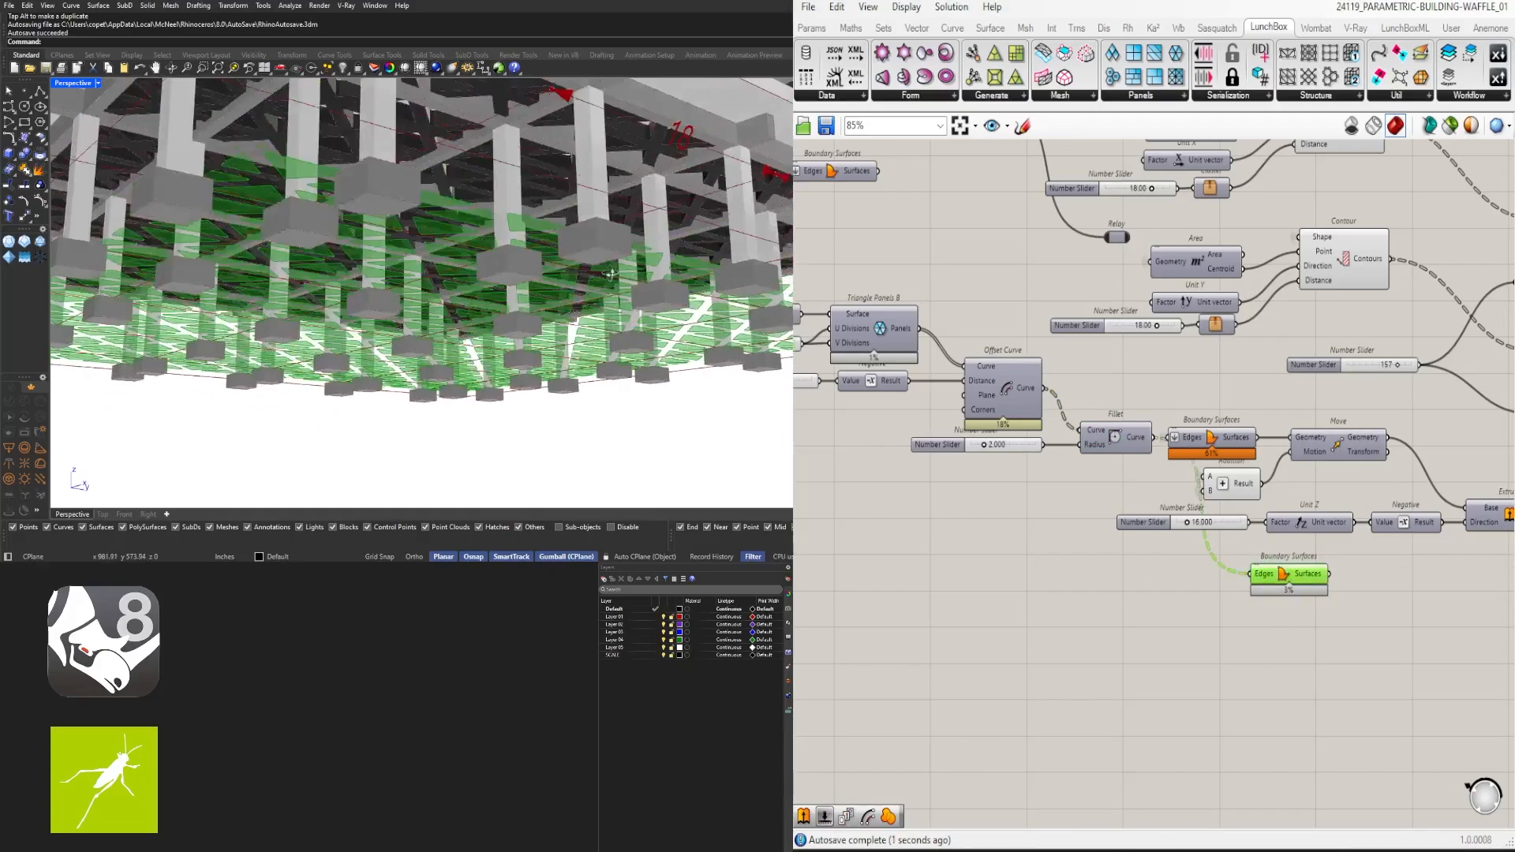
{"action": "scroll", "coordinate": [1243, 668], "scroll_direction": "down", "scroll_amount": 2}
{"action": "right_click_drag", "start_coordinate": [1242, 668], "coordinate": [936, 670]}
{"action": "scroll", "coordinate": [1010, 588], "scroll_direction": "up", "scroll_amount": 1}
{"action": "right_click_drag", "start_coordinate": [973, 602], "coordinate": [1083, 616]}
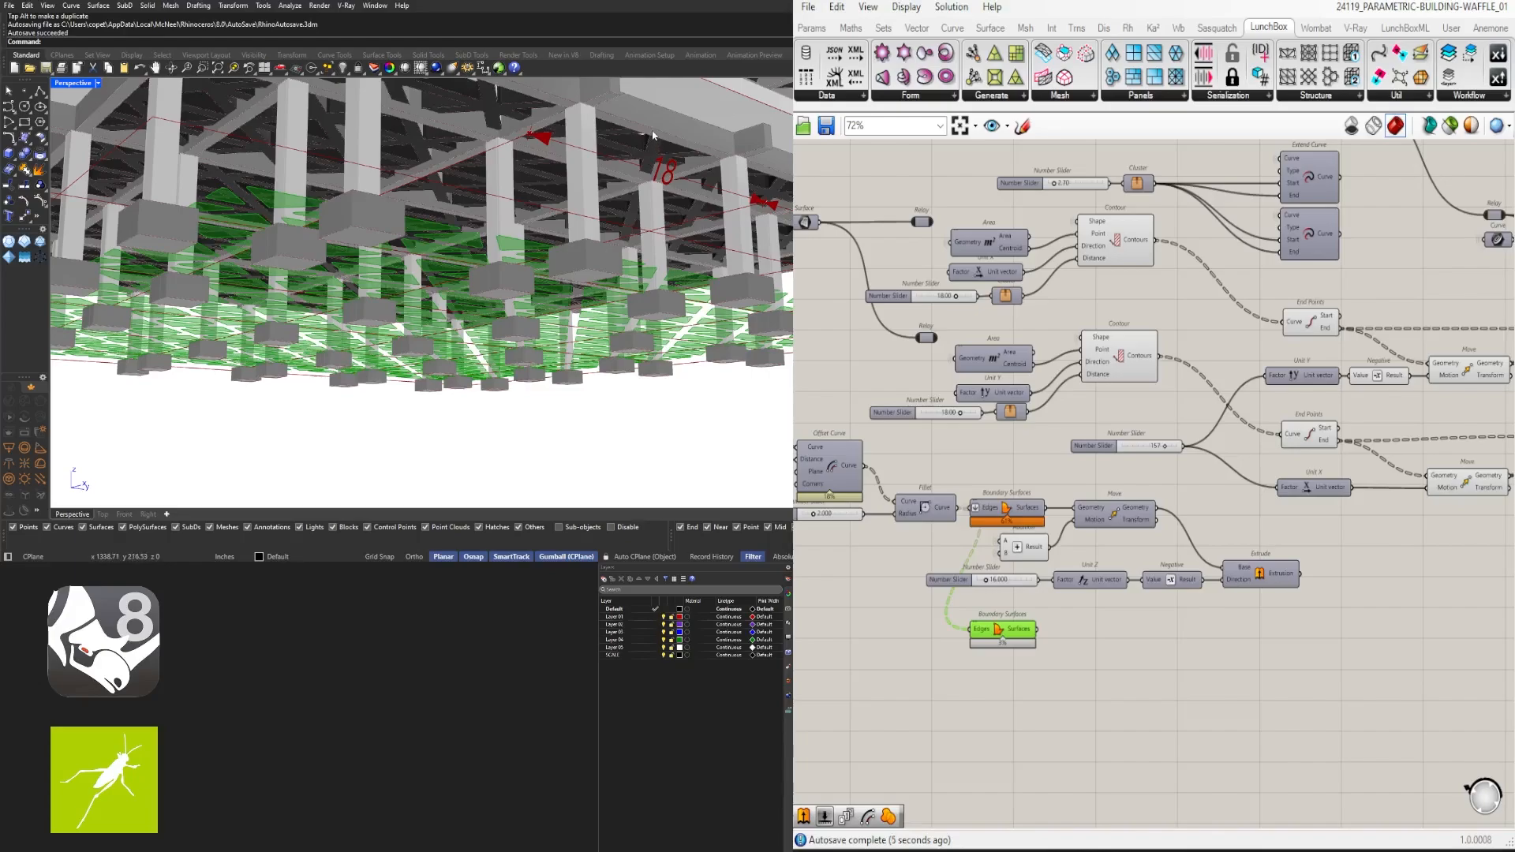
Duplicate the lattice Move beside the new Boundary Surfaces and set its Motion input's wire display to hidden
{"action": "left_click", "coordinate": [1119, 513]}
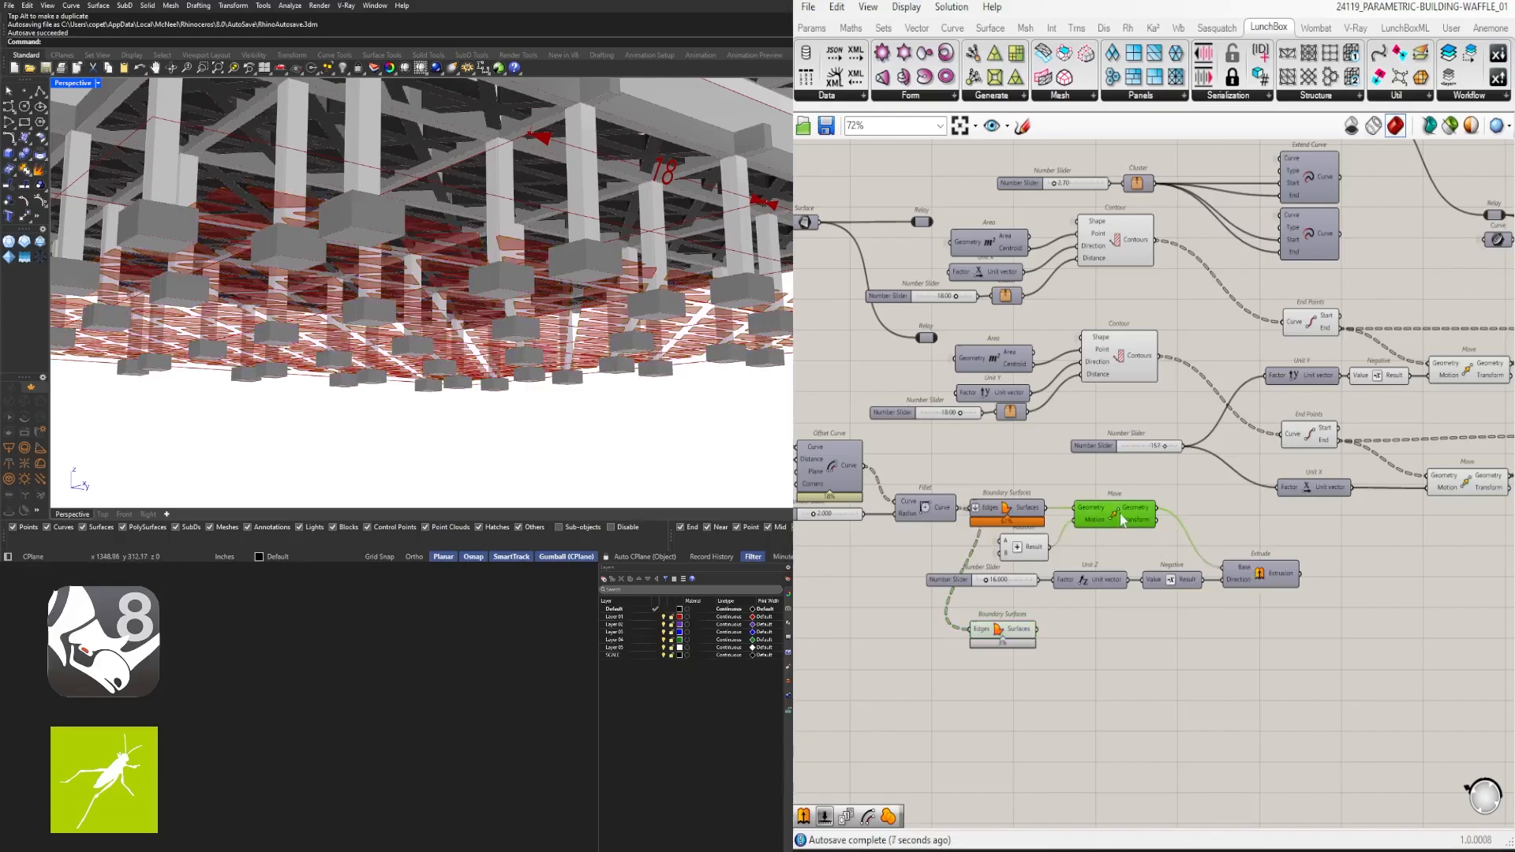
{"action": "middle_click", "coordinate": [1119, 513]}
{"action": "key", "text": "space"}
{"action": "scroll", "coordinate": [1168, 509], "scroll_direction": "up", "scroll_amount": 2}
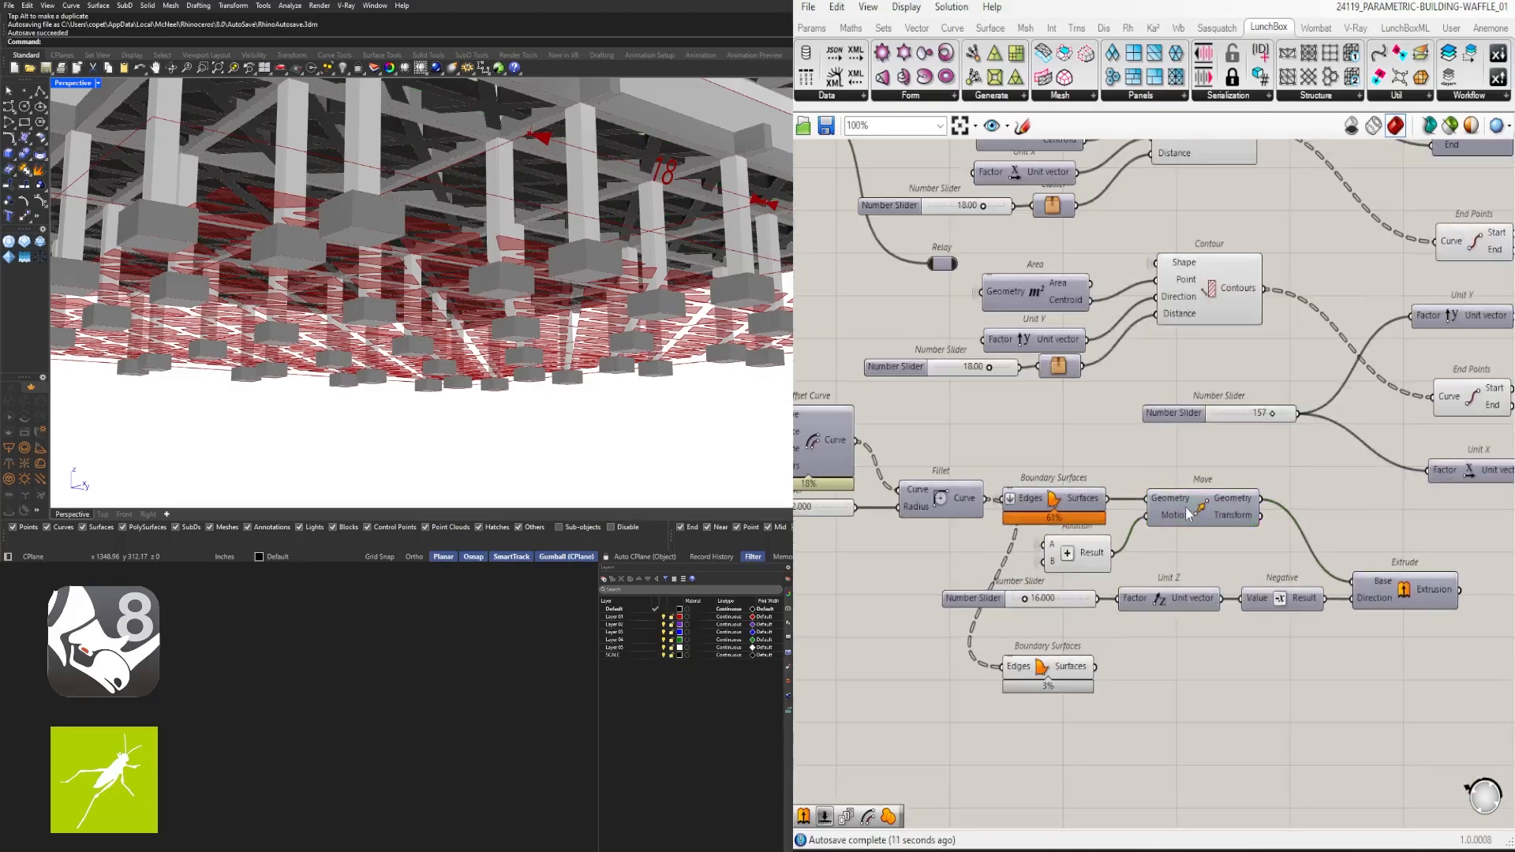
{"action": "left_click_drag", "start_coordinate": [1188, 679], "coordinate": [1188, 679]}
{"action": "right_click", "coordinate": [1166, 509]}
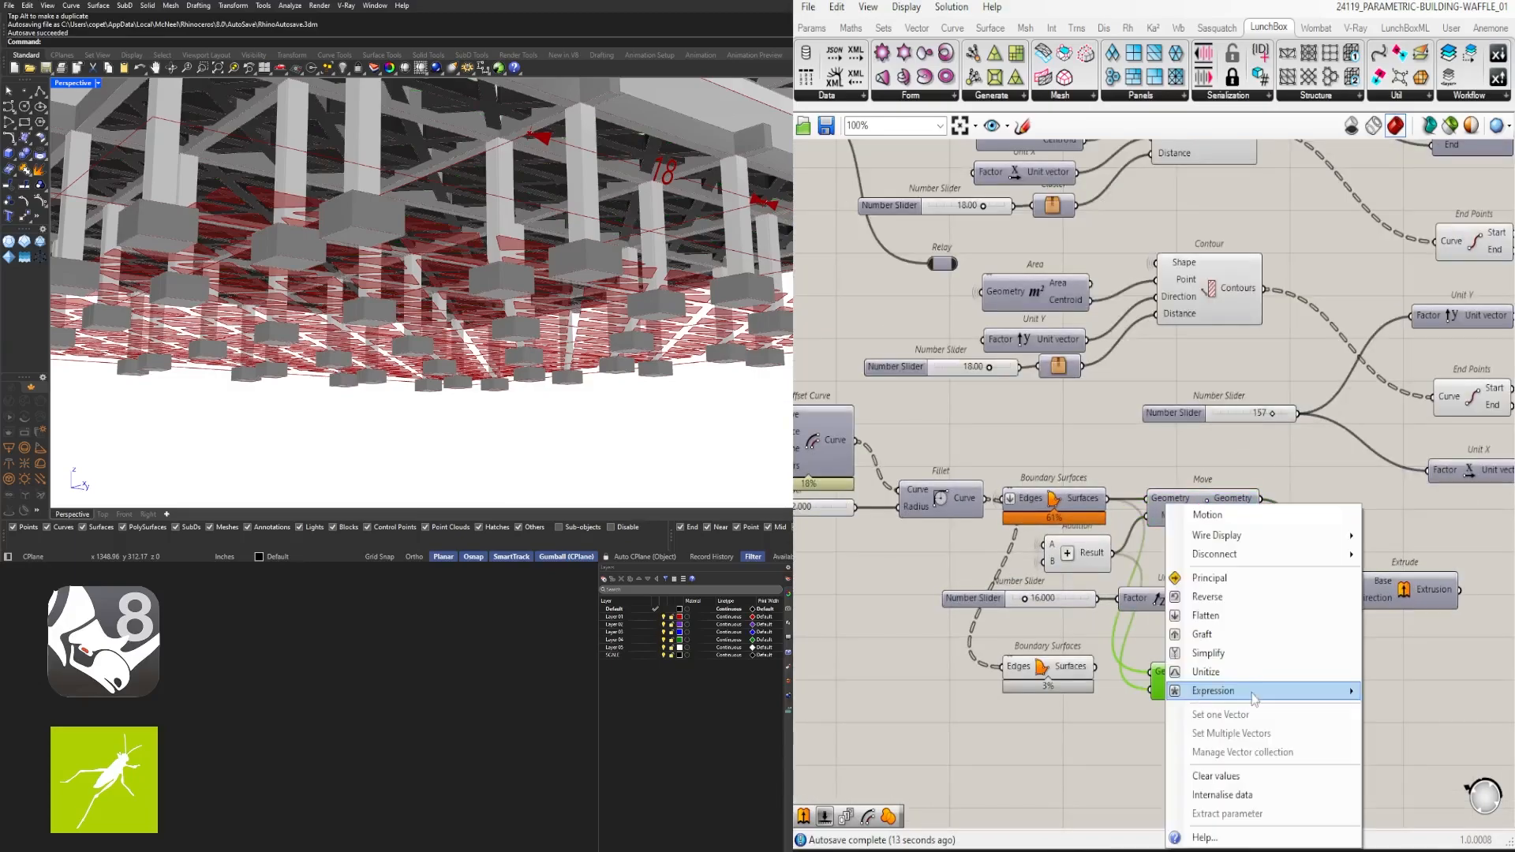
{"action": "mouse_move", "coordinate": [1262, 535]}
{"action": "left_click", "coordinate": [1401, 574]}
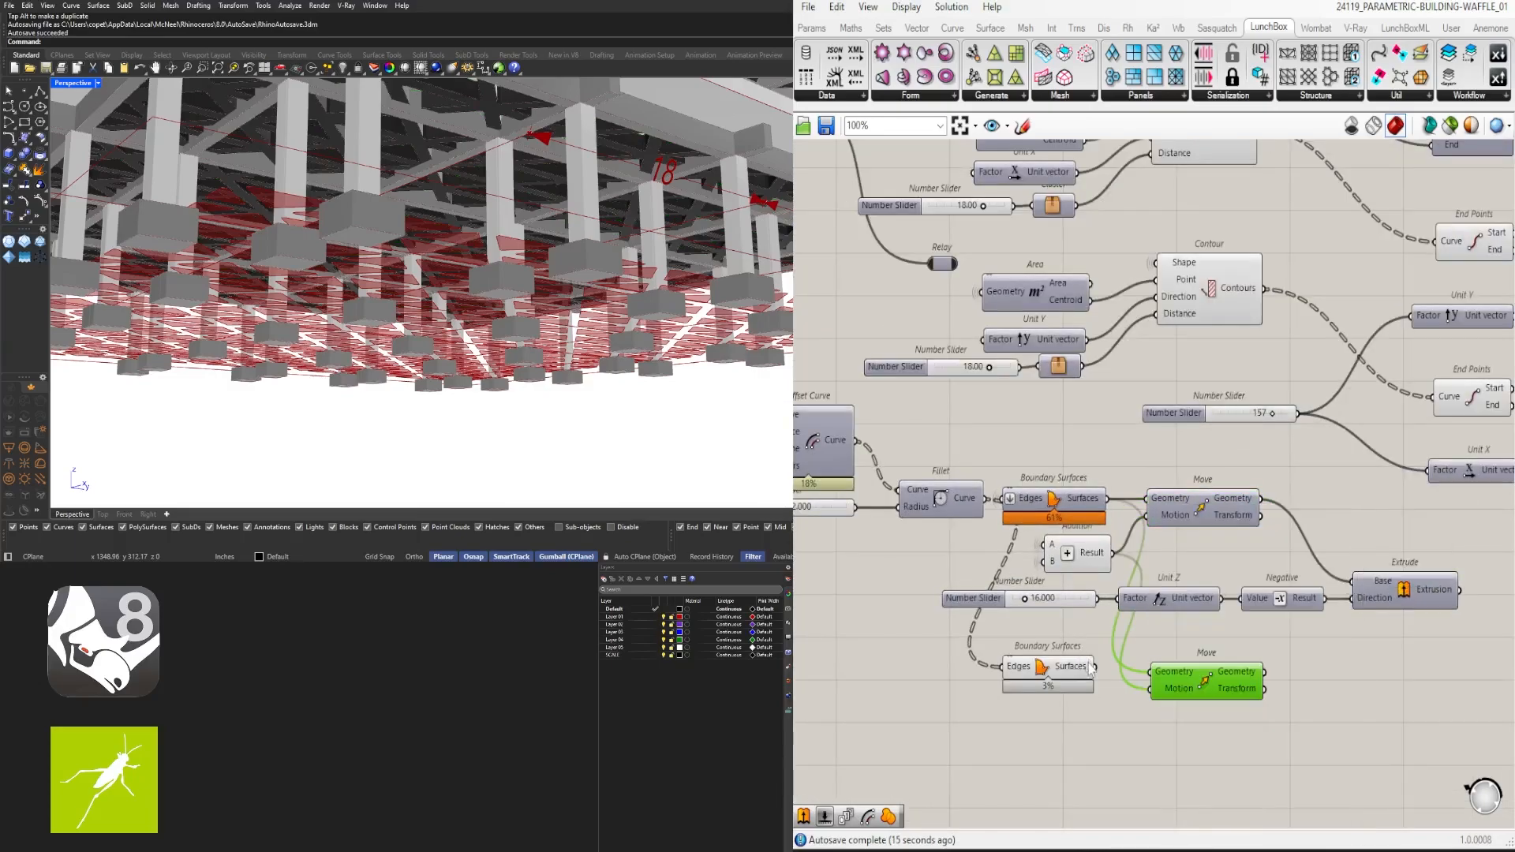
Feed the duplicated Move's Geometry from the new Boundary Surfaces and turn on that Move's preview
{"action": "left_click_drag", "start_coordinate": [1046, 684], "coordinate": [1054, 688]}
{"action": "left_click", "coordinate": [1220, 718]}
{"action": "middle_click", "coordinate": [1208, 683]}
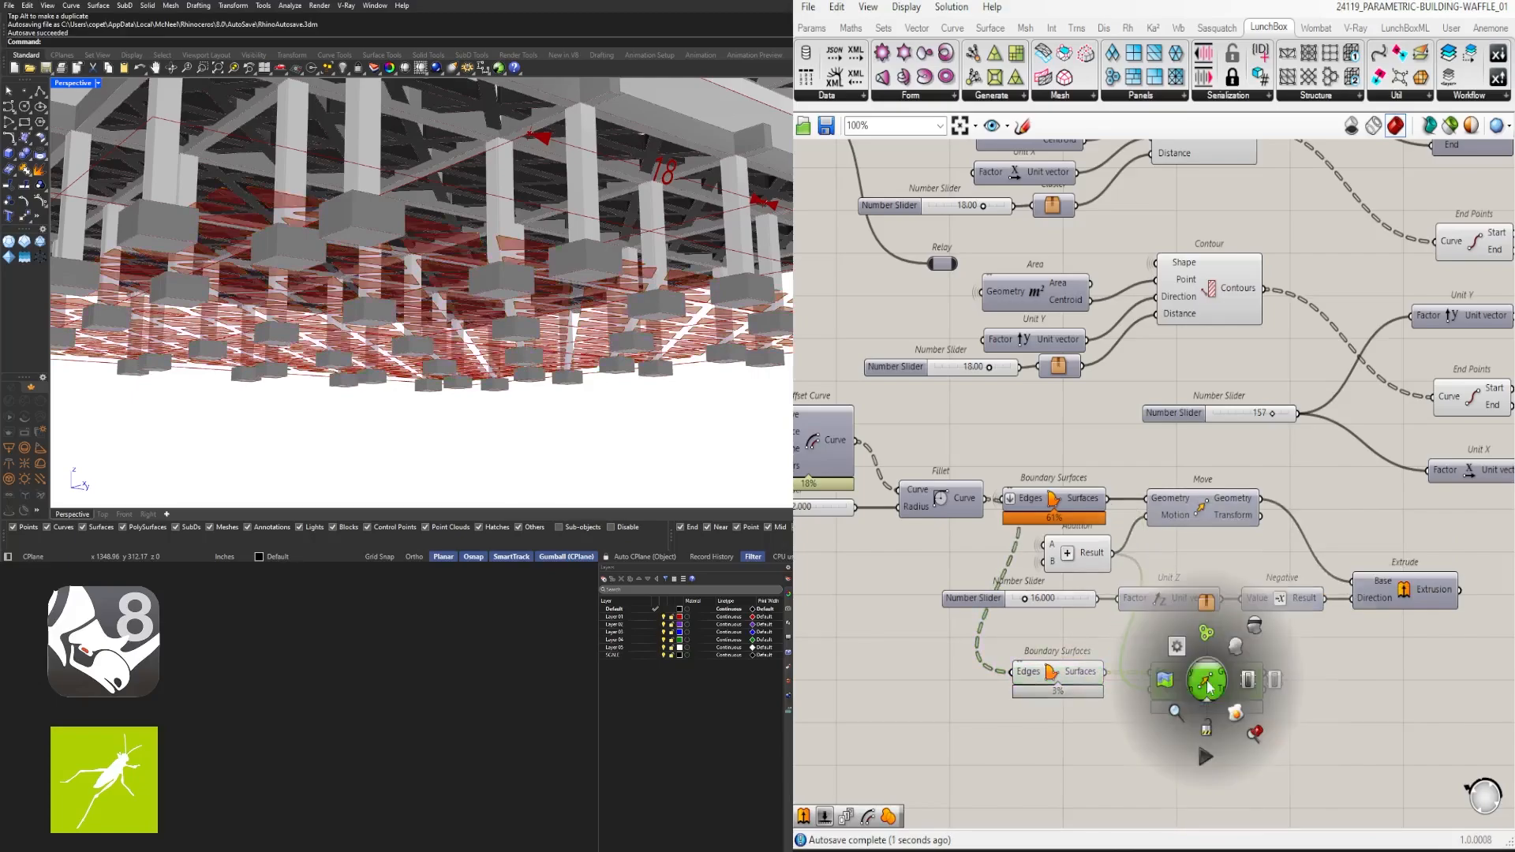
{"action": "left_click", "coordinate": [1233, 640]}
{"action": "right_click_drag", "start_coordinate": [631, 261], "coordinate": [659, 95]}
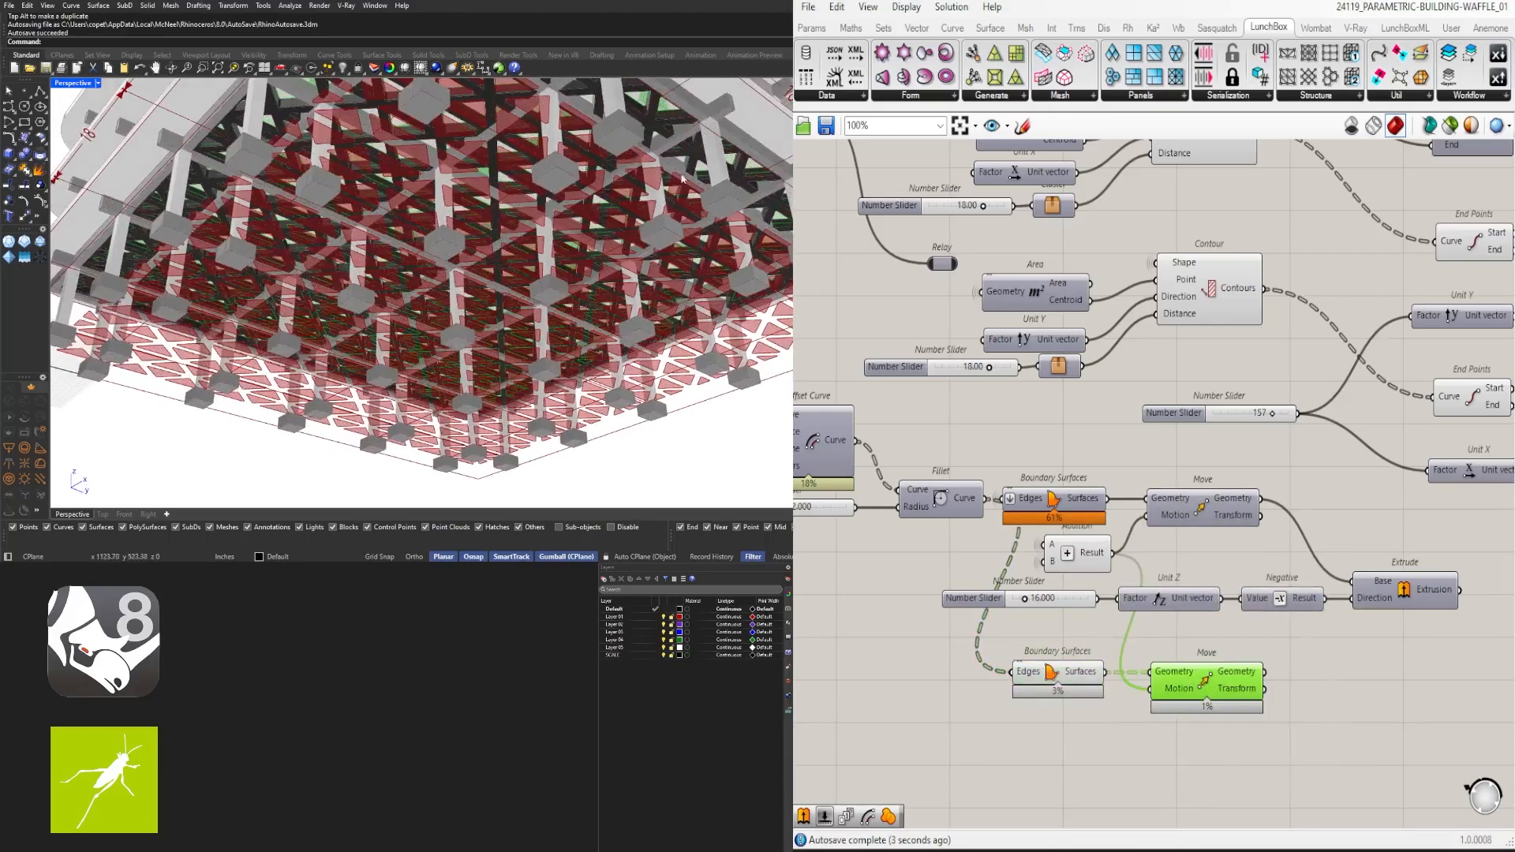
{"action": "scroll", "coordinate": [661, 87], "scroll_direction": "up", "scroll_amount": 6}
{"action": "left_click", "coordinate": [1241, 740]}
Turn off the preview of the new Boundary Surfaces component
{"action": "left_click", "coordinate": [1035, 682]}
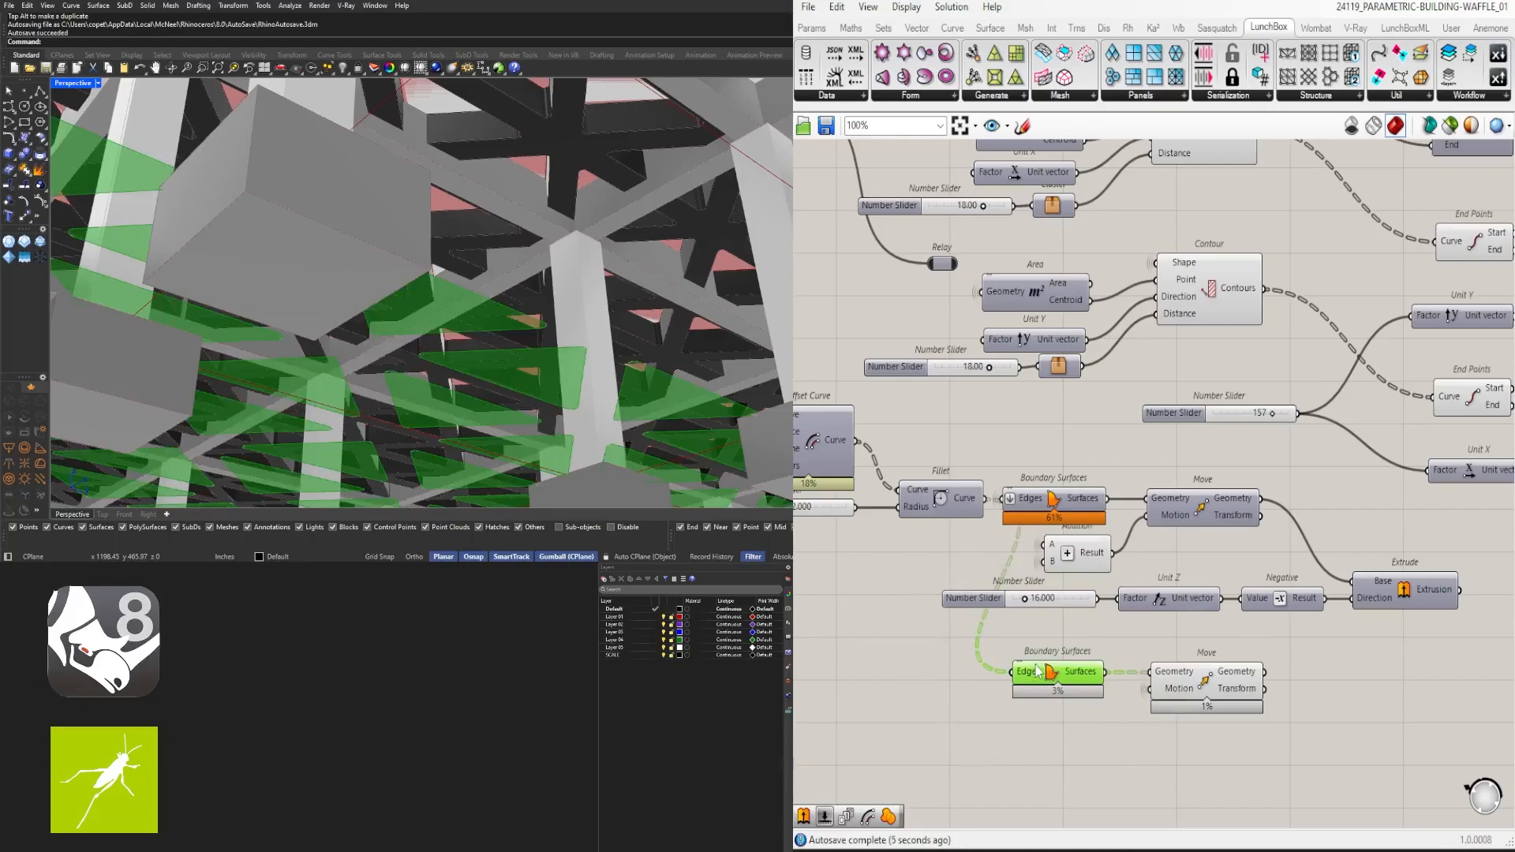
{"action": "middle_click", "coordinate": [1035, 672]}
{"action": "left_click", "coordinate": [1071, 617]}
{"action": "left_click", "coordinate": [1403, 696]}
{"action": "scroll", "coordinate": [1403, 694], "scroll_direction": "down", "scroll_amount": 3}
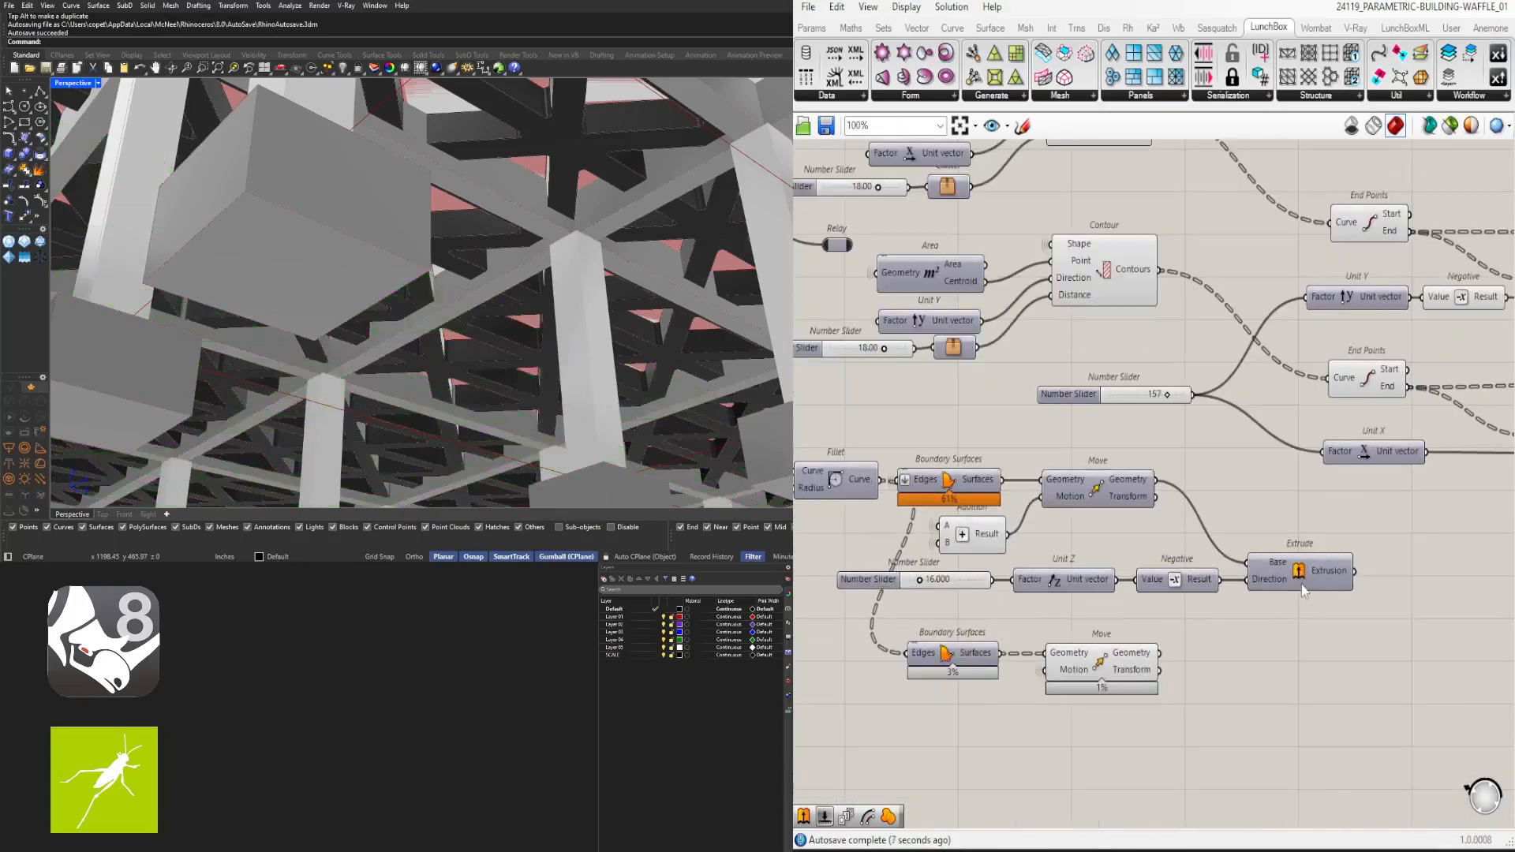
Relocate the 16.000 Number Slider, Unit Z, Negative and Extrude row below the new Boundary Surfaces and Move
{"action": "left_click", "coordinate": [1298, 583]}
{"action": "right_click_drag", "start_coordinate": [1270, 590], "coordinate": [1239, 510]}
{"action": "scroll", "coordinate": [1275, 513], "scroll_direction": "down", "scroll_amount": 1}
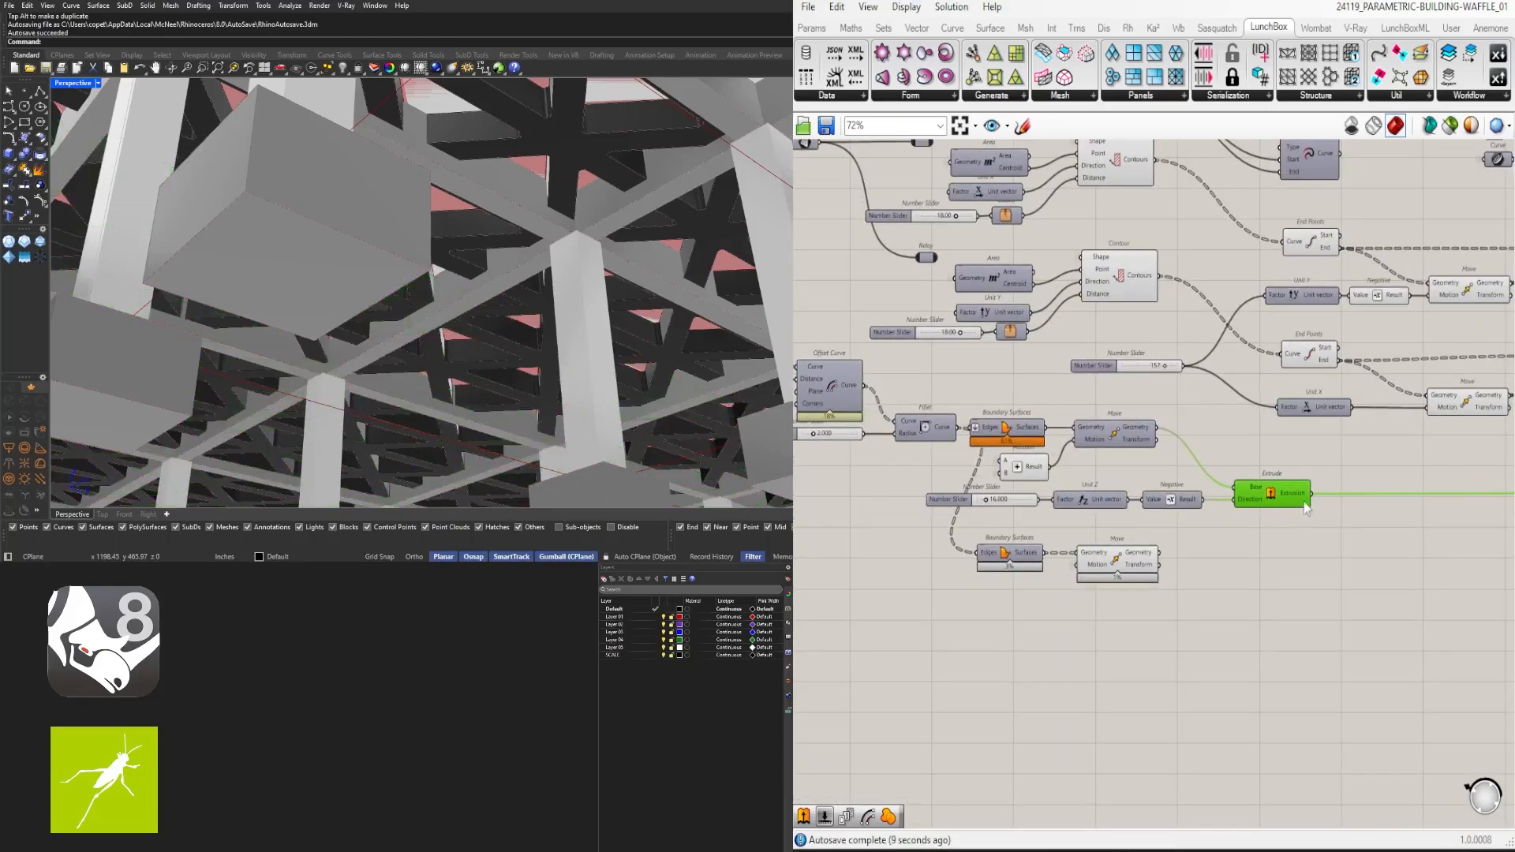
{"action": "left_click_drag", "start_coordinate": [1180, 488], "coordinate": [1499, 512]}
{"action": "left_click_drag", "start_coordinate": [1176, 620], "coordinate": [998, 547]}
{"action": "left_click_drag", "start_coordinate": [1026, 555], "coordinate": [1025, 542]}
{"action": "left_click_drag", "start_coordinate": [1375, 531], "coordinate": [955, 489]}
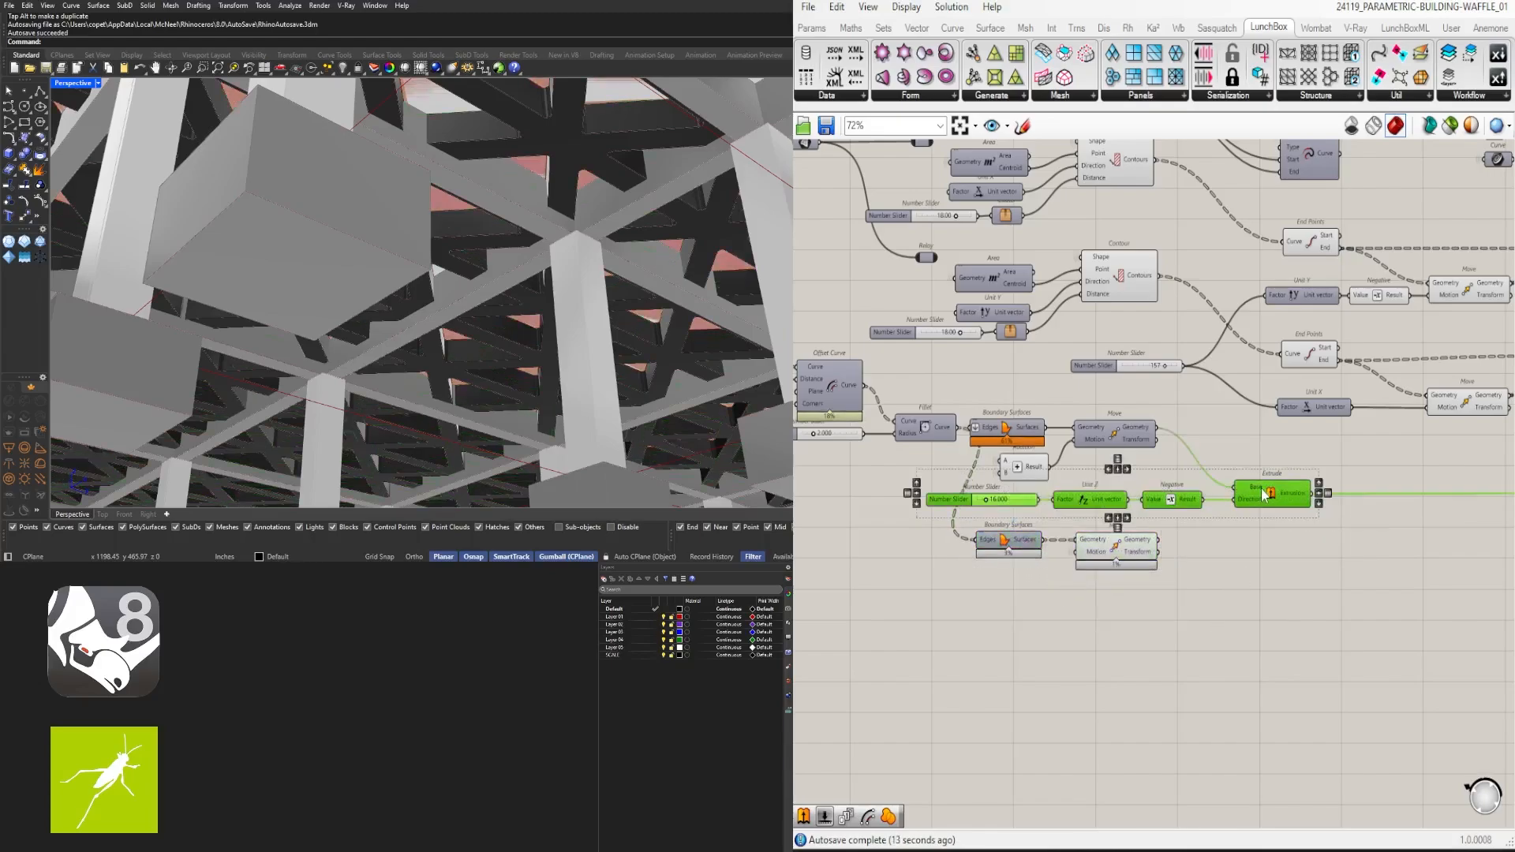
{"action": "left_click_drag", "start_coordinate": [1263, 494], "coordinate": [1262, 590]}
Shift the new Boundary Surfaces, duplicated Move and the extrusion row up closer to the original lattice Move
{"action": "left_click_drag", "start_coordinate": [1385, 663], "coordinate": [955, 539]}
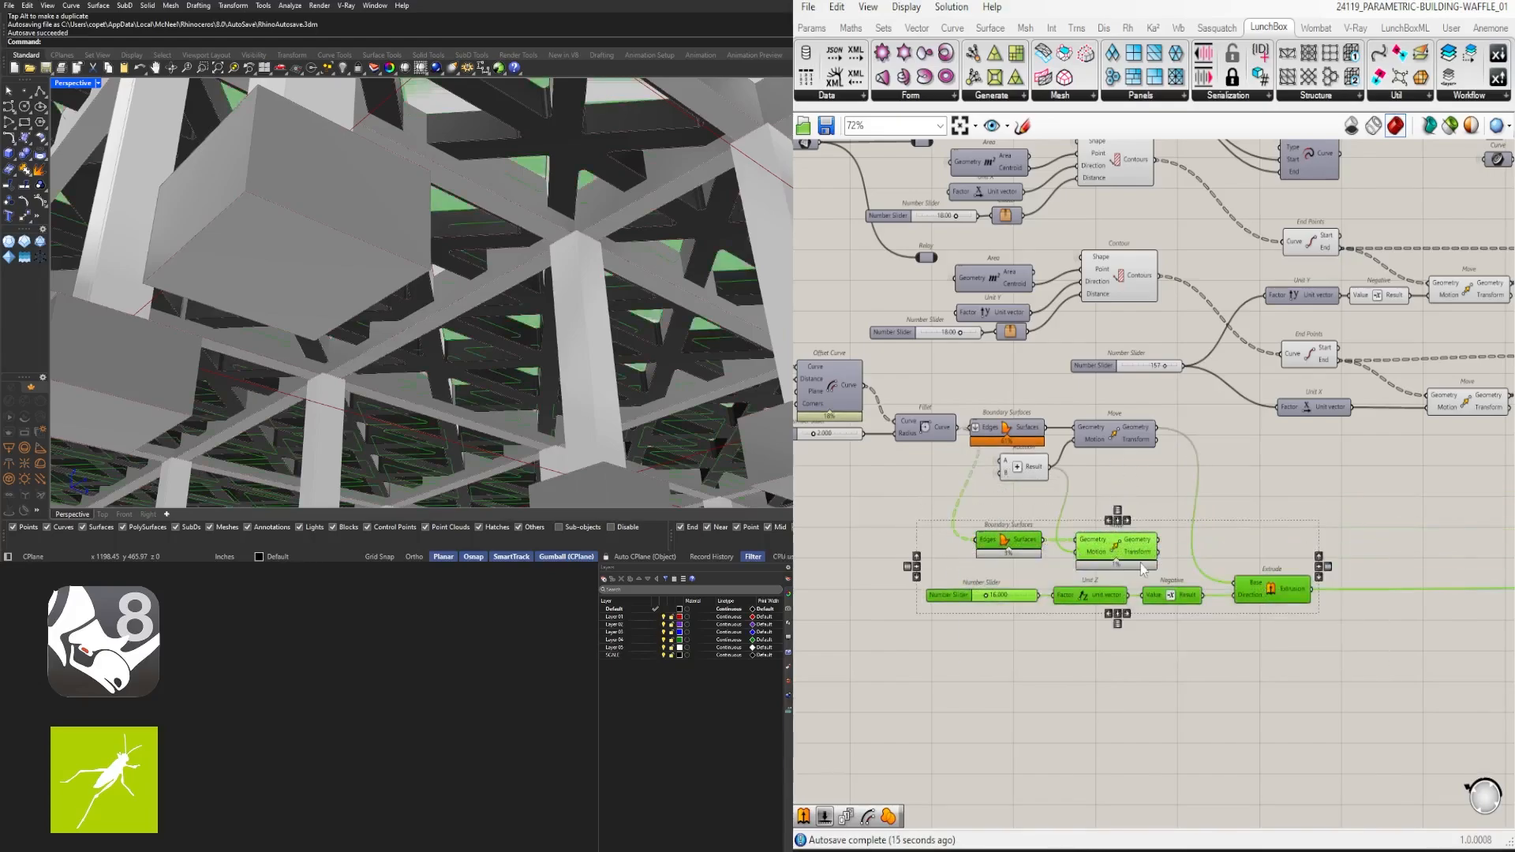
{"action": "left_click_drag", "start_coordinate": [1368, 671], "coordinate": [1005, 514]}
{"action": "left_click", "coordinate": [1220, 505]}
{"action": "left_click_drag", "start_coordinate": [1305, 612], "coordinate": [994, 411]}
{"action": "left_click_drag", "start_coordinate": [1007, 431], "coordinate": [1049, 433]}
Turn on the preview of the lattice's Extrude component
{"action": "left_click", "coordinate": [1026, 484]}
{"action": "scroll", "coordinate": [1314, 551], "scroll_direction": "up", "scroll_amount": 2}
{"action": "scroll", "coordinate": [1316, 559], "scroll_direction": "up", "scroll_amount": 1}
{"action": "key", "text": "space"}
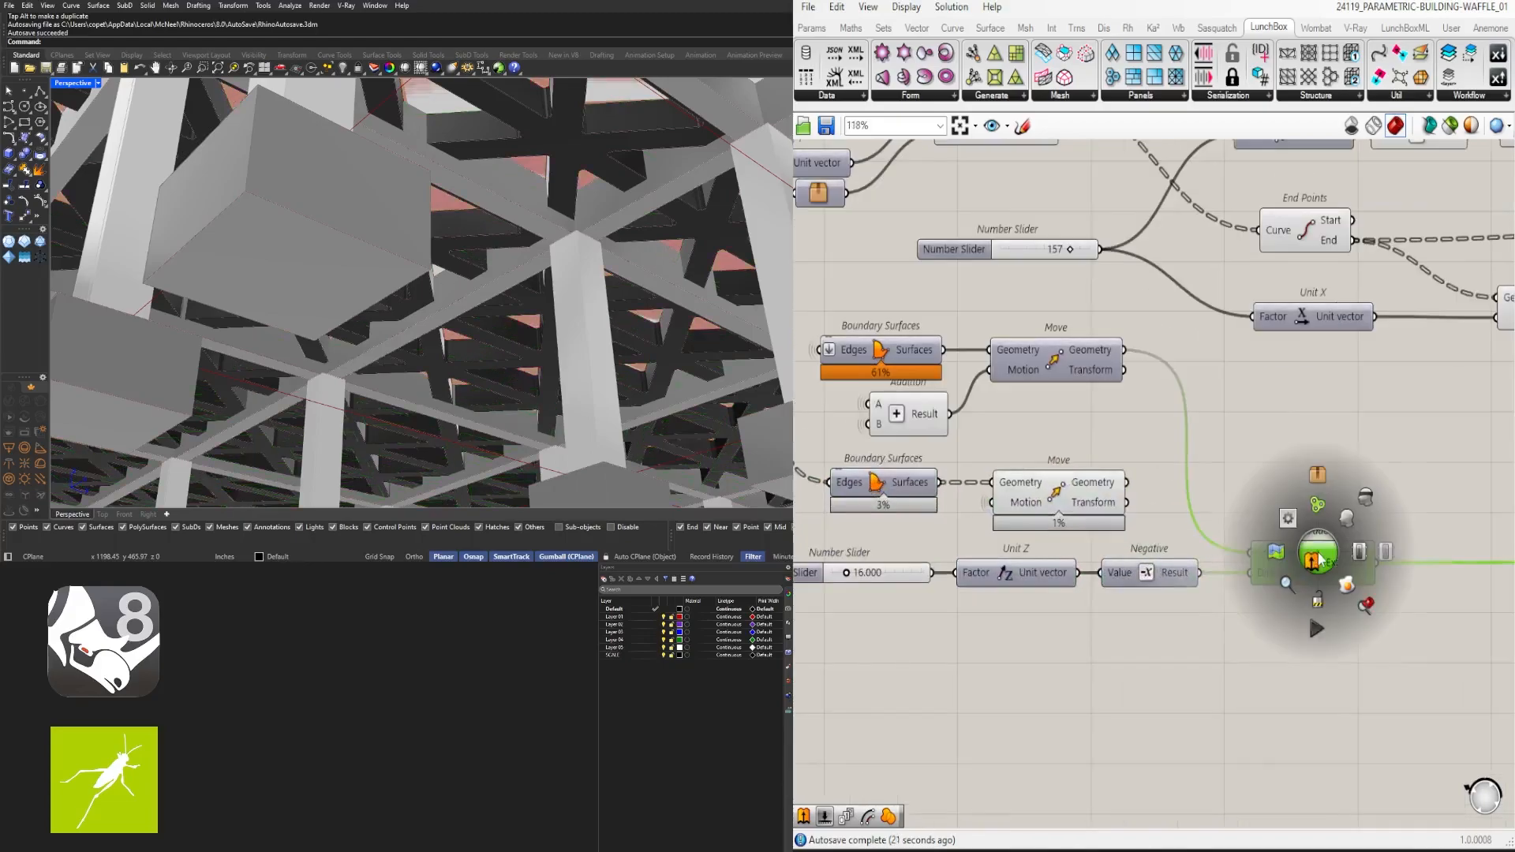
{"action": "left_click", "coordinate": [1346, 518]}
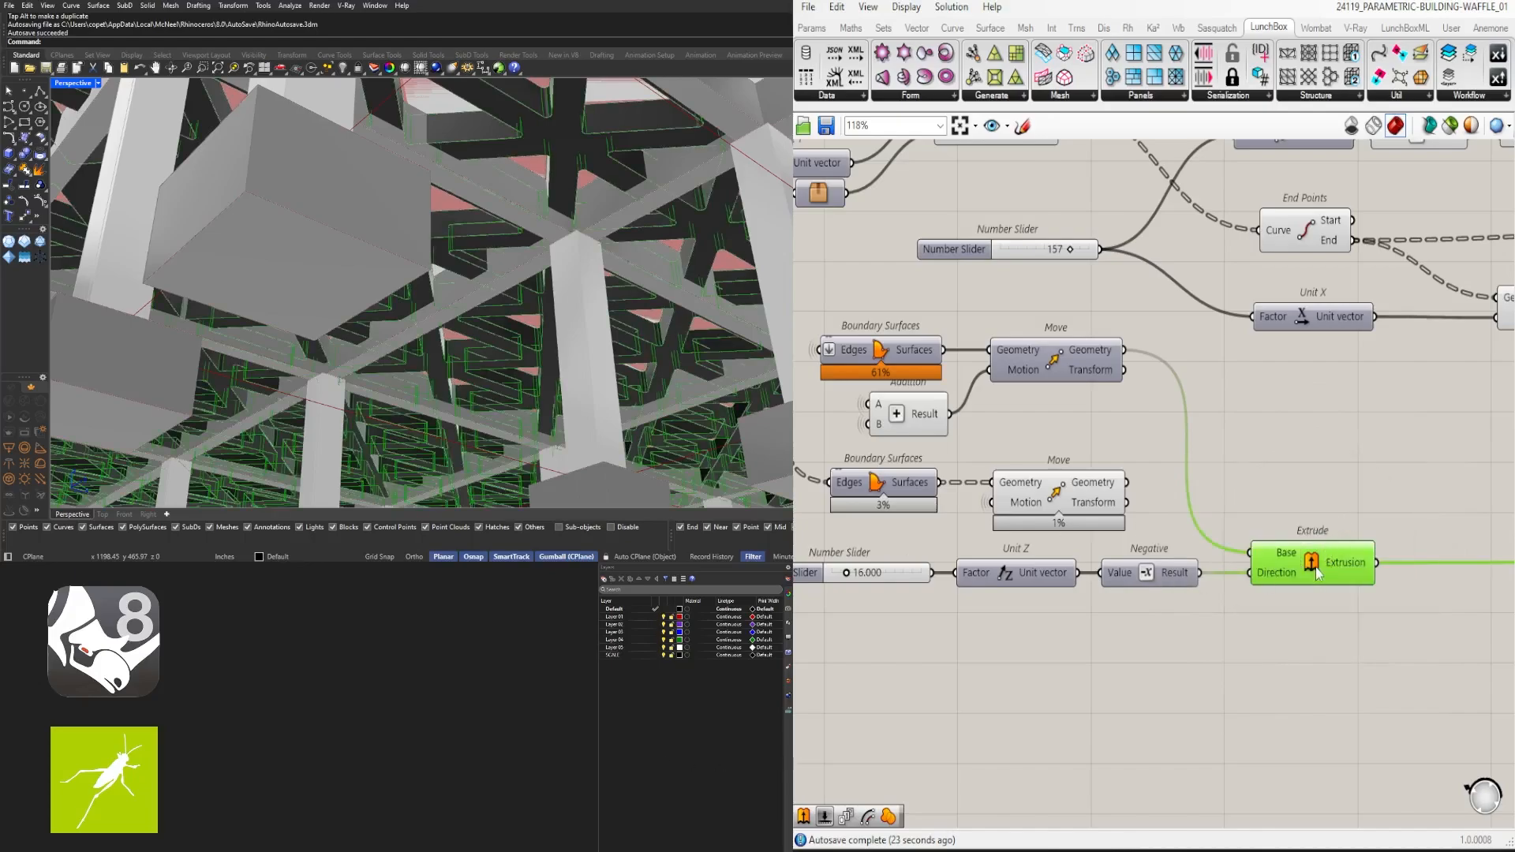
{"action": "left_click", "coordinate": [1270, 497]}
{"action": "scroll", "coordinate": [1073, 499], "scroll_direction": "down", "scroll_amount": 3}
{"action": "right_click_drag", "start_coordinate": [1073, 498], "coordinate": [1118, 462]}
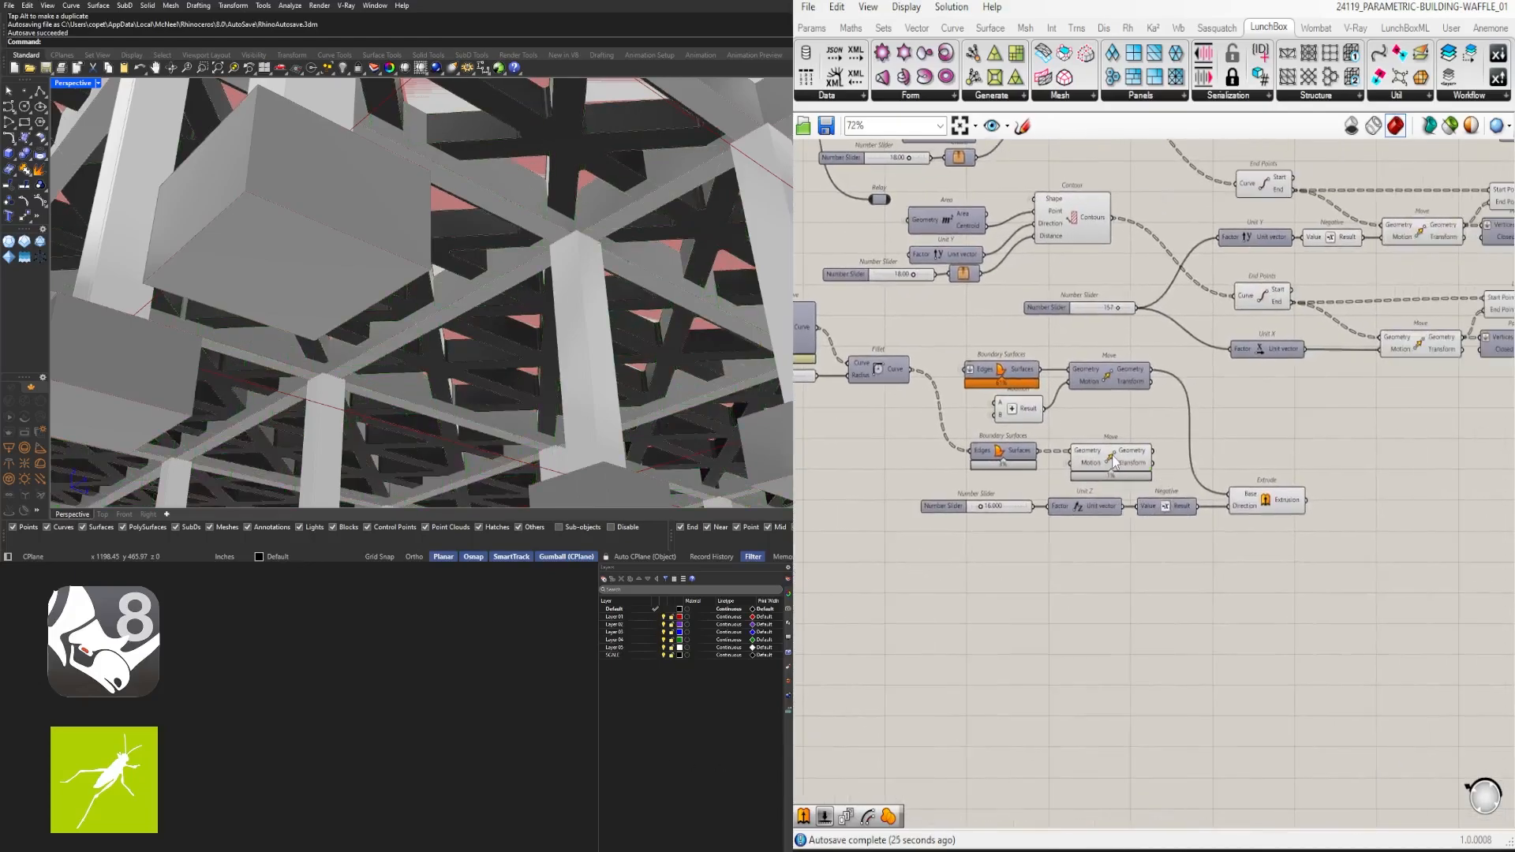
{"action": "left_click", "coordinate": [1115, 461]}
{"action": "scroll", "coordinate": [1158, 467], "scroll_direction": "up", "scroll_amount": 3}
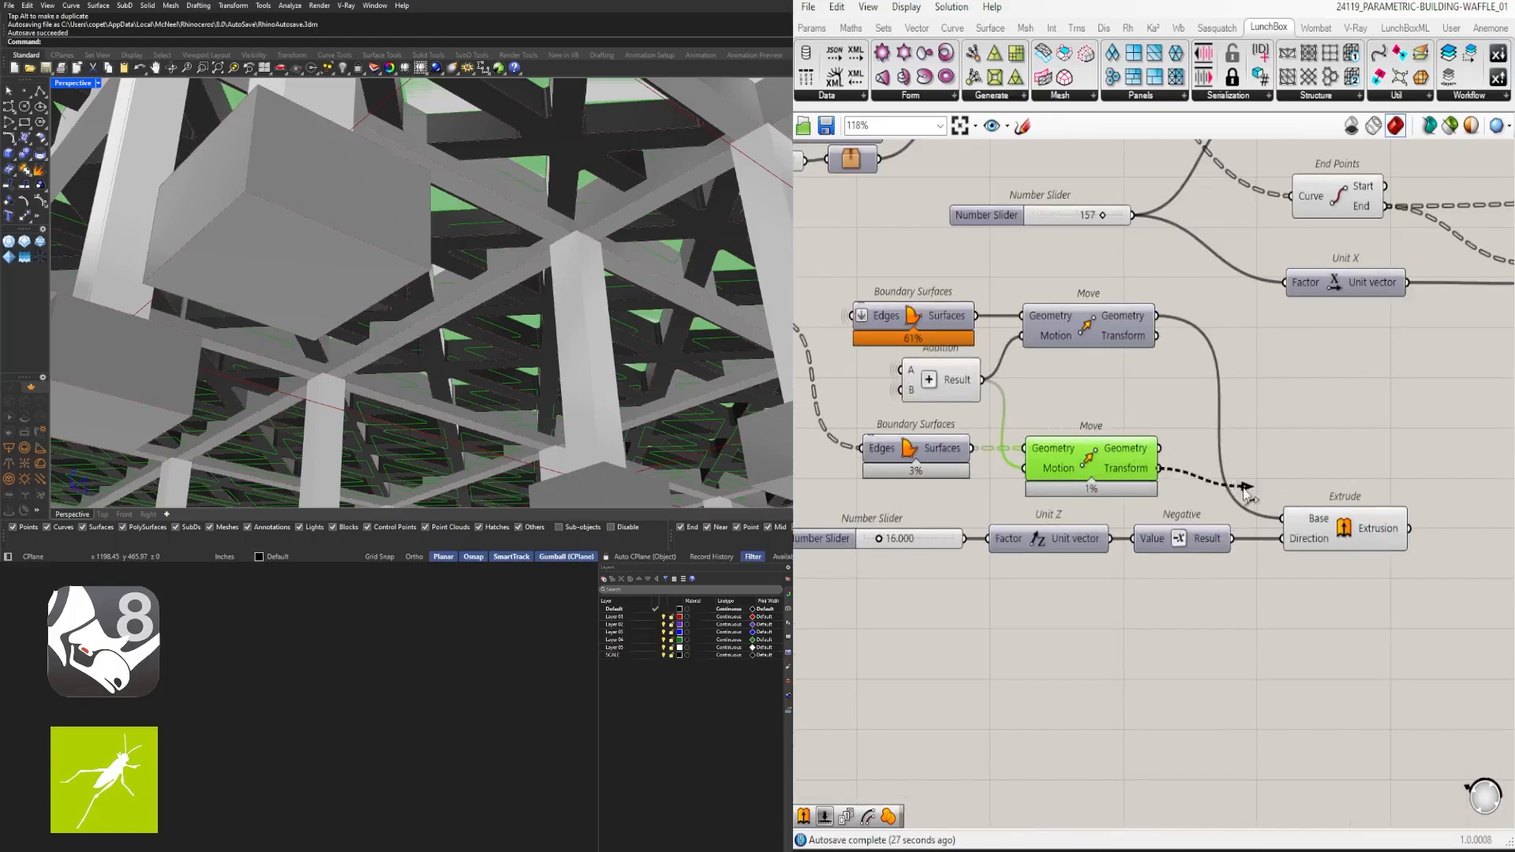
{"action": "left_click", "coordinate": [1350, 539]}
{"action": "scroll", "coordinate": [1351, 535], "scroll_direction": "down", "scroll_amount": 3}
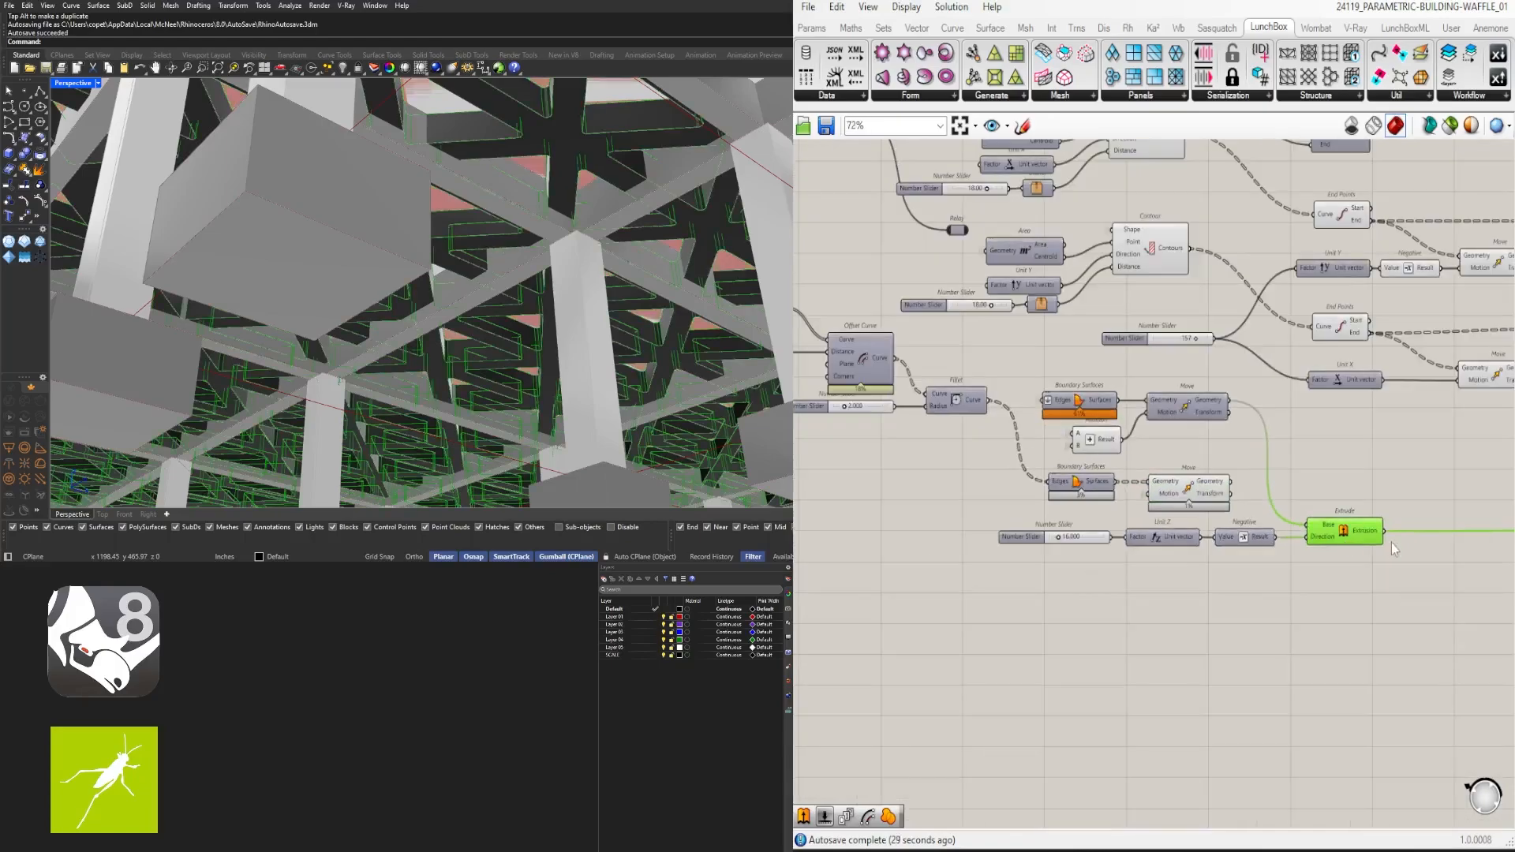
{"action": "right_click_drag", "start_coordinate": [1310, 579], "coordinate": [1157, 515]}
{"action": "left_click_drag", "start_coordinate": [1200, 479], "coordinate": [1201, 435]}
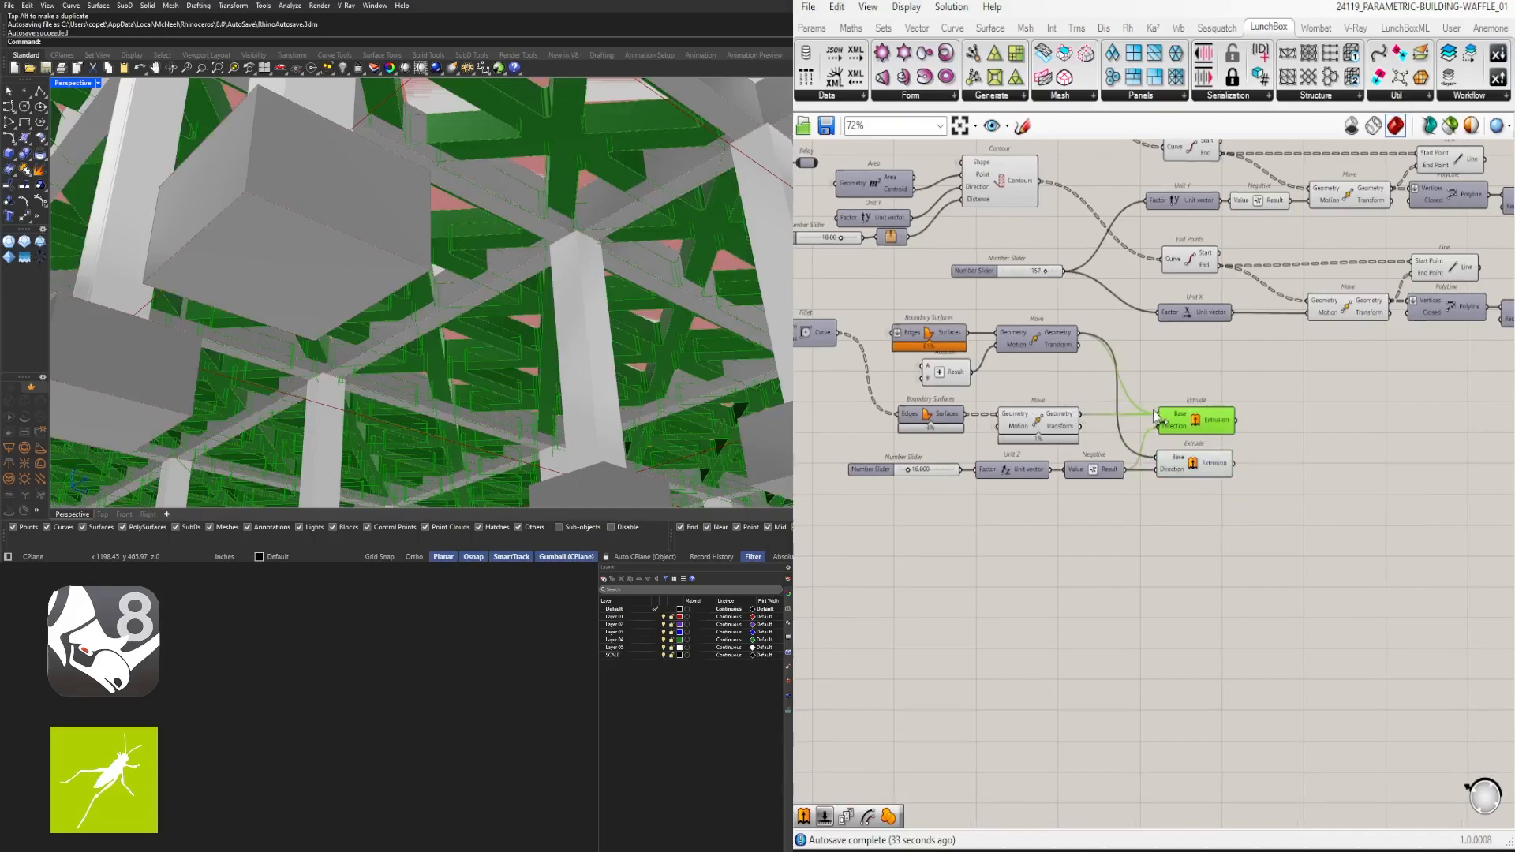
{"action": "left_click", "coordinate": [1264, 526]}
{"action": "key", "text": "ctrl+z"}
Duplicate the 16.000 slider, Unit Z, Negative and Extrude chain just below, and feed the lower Move's geometry into the copied Extrude's base
{"action": "left_click_drag", "start_coordinate": [1254, 504], "coordinate": [908, 460]}
{"action": "left_click_drag", "start_coordinate": [1196, 464], "coordinate": [1200, 500], "text": "alt"}
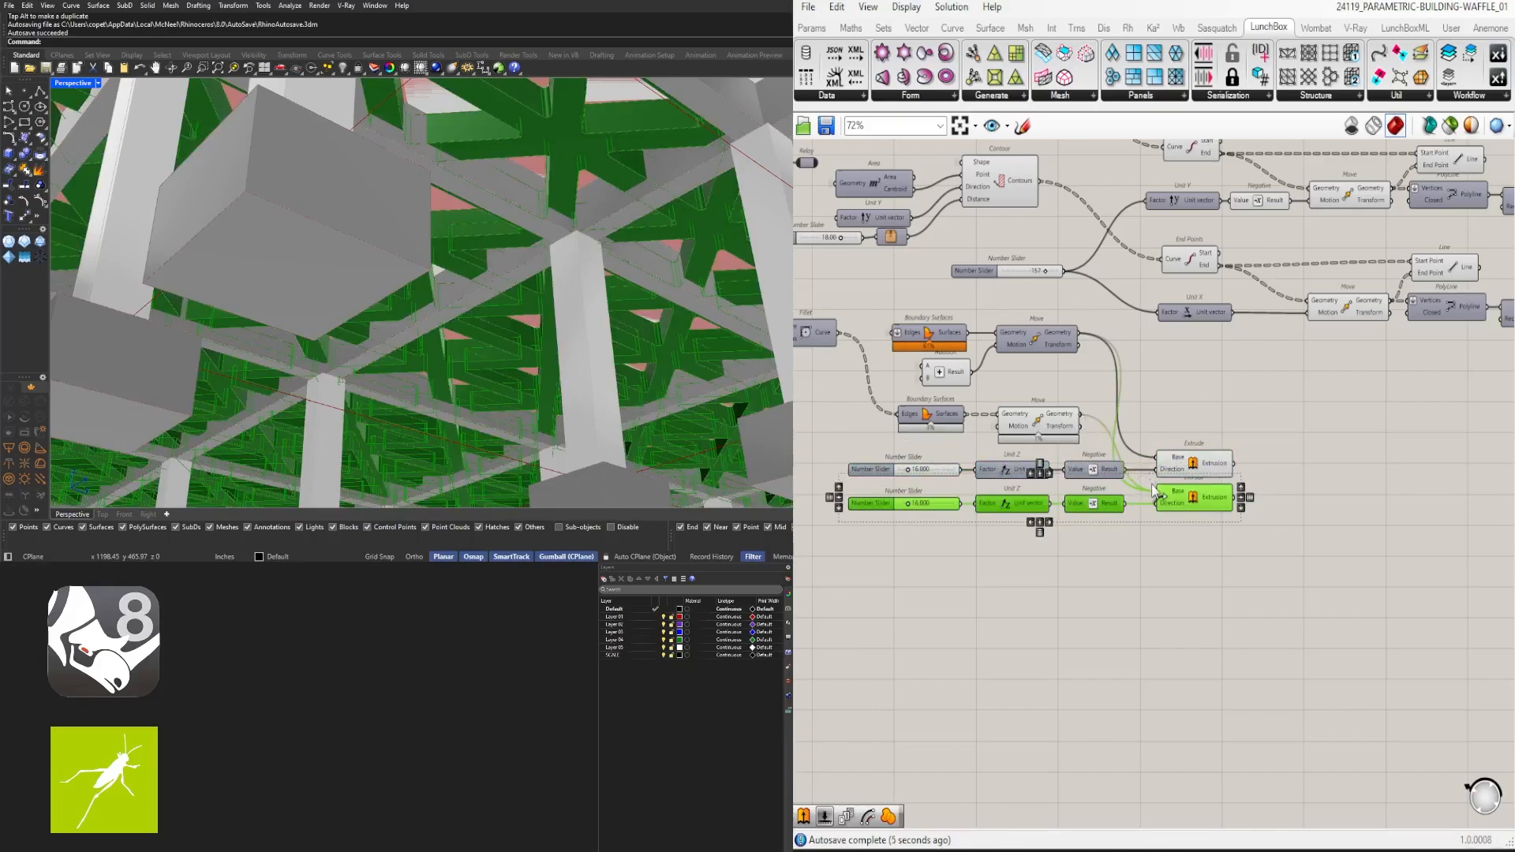
{"action": "left_click", "coordinate": [1190, 601]}
{"action": "left_click", "coordinate": [1197, 509]}
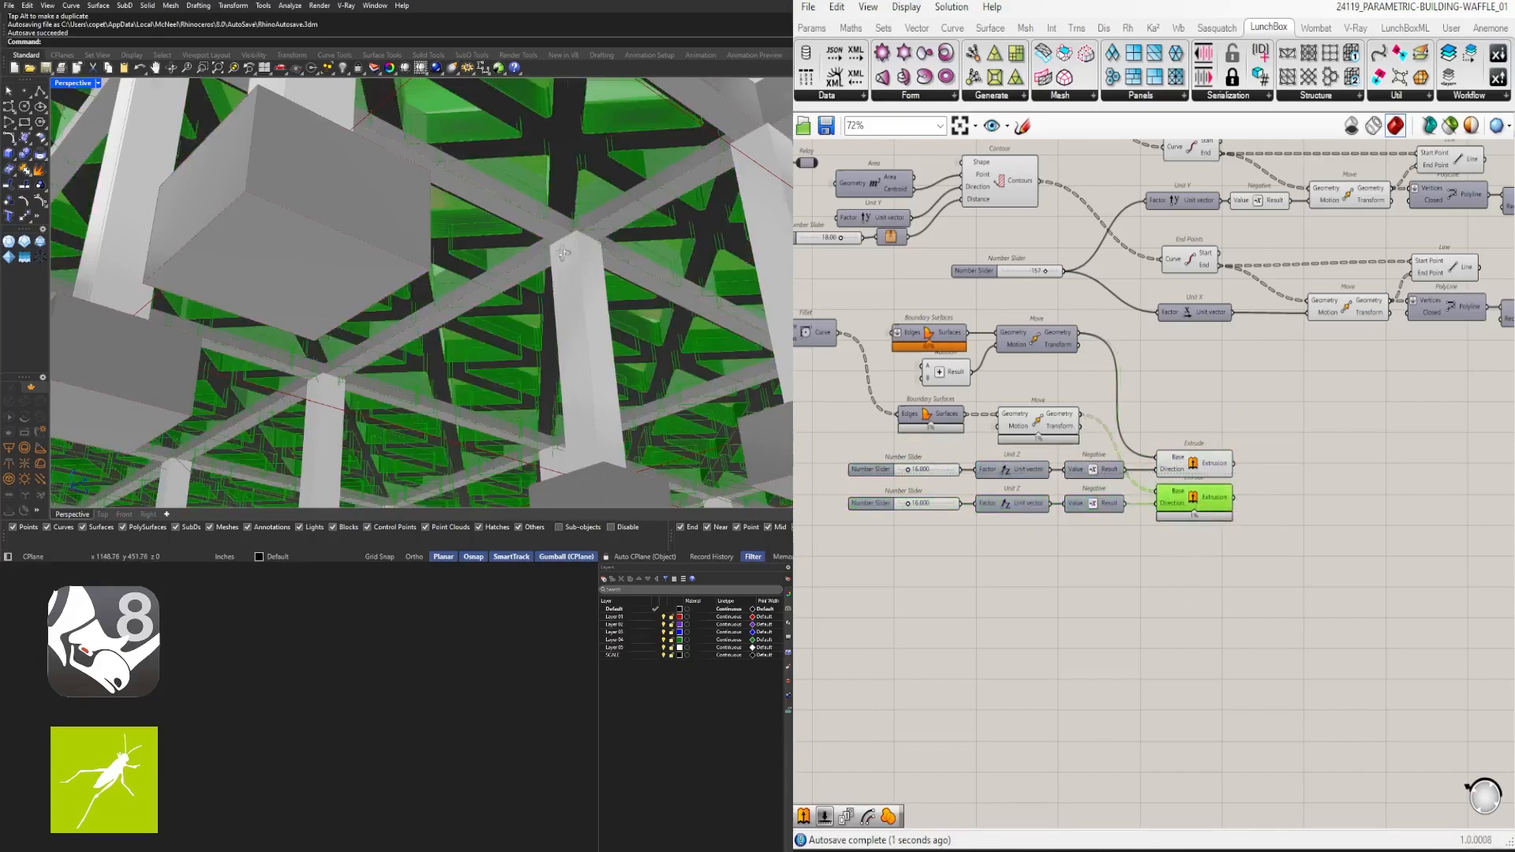
Move both 16.000 sliders away from their Unit Z components and add a Subtraction component that takes the upper slider as A
{"action": "right_click_drag", "start_coordinate": [563, 252], "coordinate": [530, 225]}
{"action": "scroll", "coordinate": [907, 599], "scroll_direction": "up", "scroll_amount": 2}
{"action": "right_click_drag", "start_coordinate": [856, 460], "coordinate": [1064, 559]}
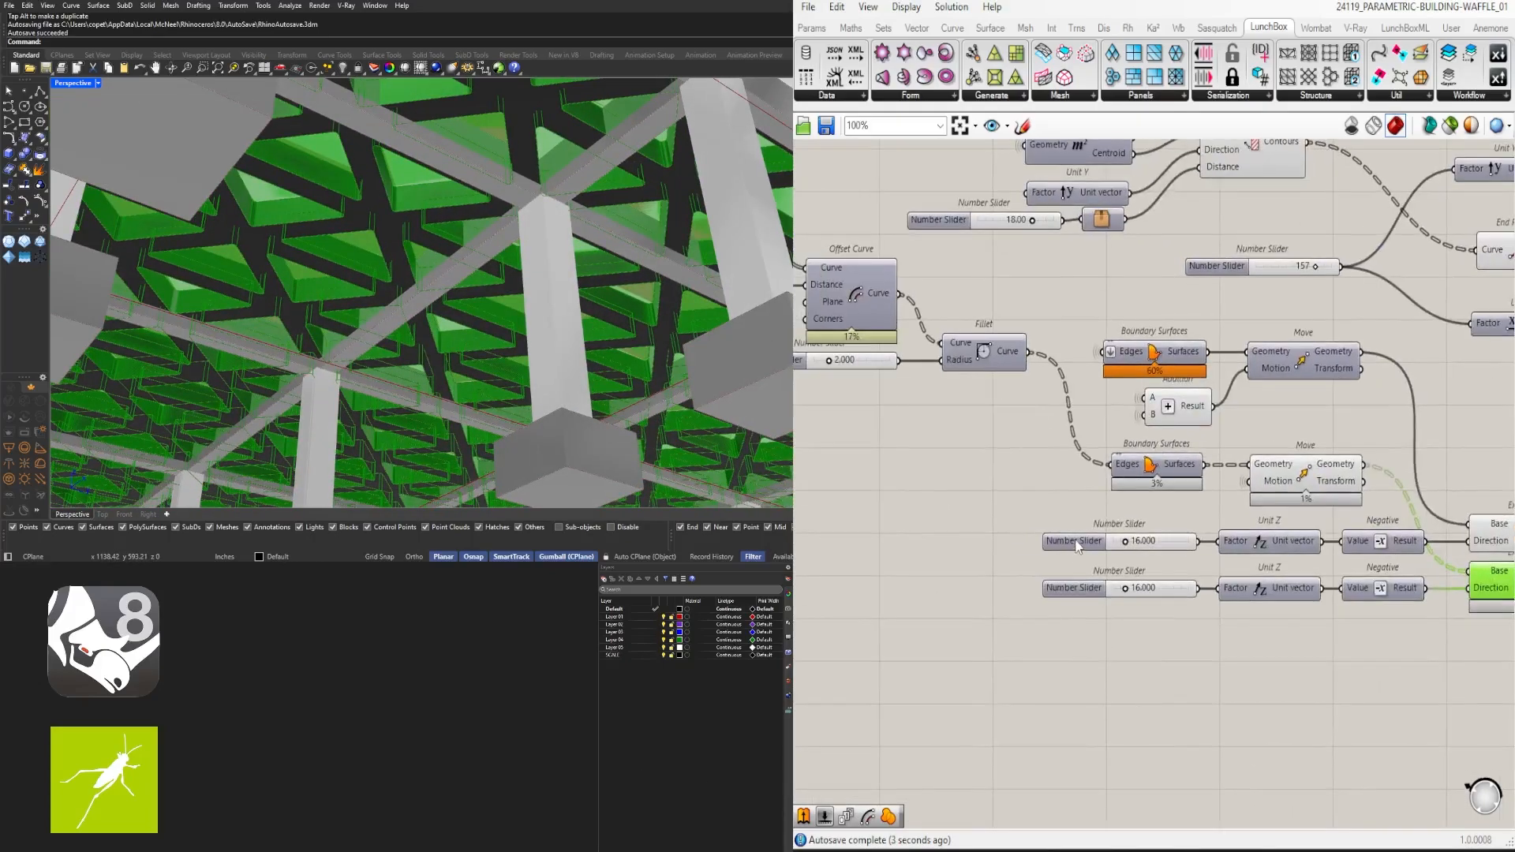
{"action": "left_click_drag", "start_coordinate": [1077, 546], "coordinate": [939, 550]}
{"action": "left_click_drag", "start_coordinate": [1083, 597], "coordinate": [933, 660]}
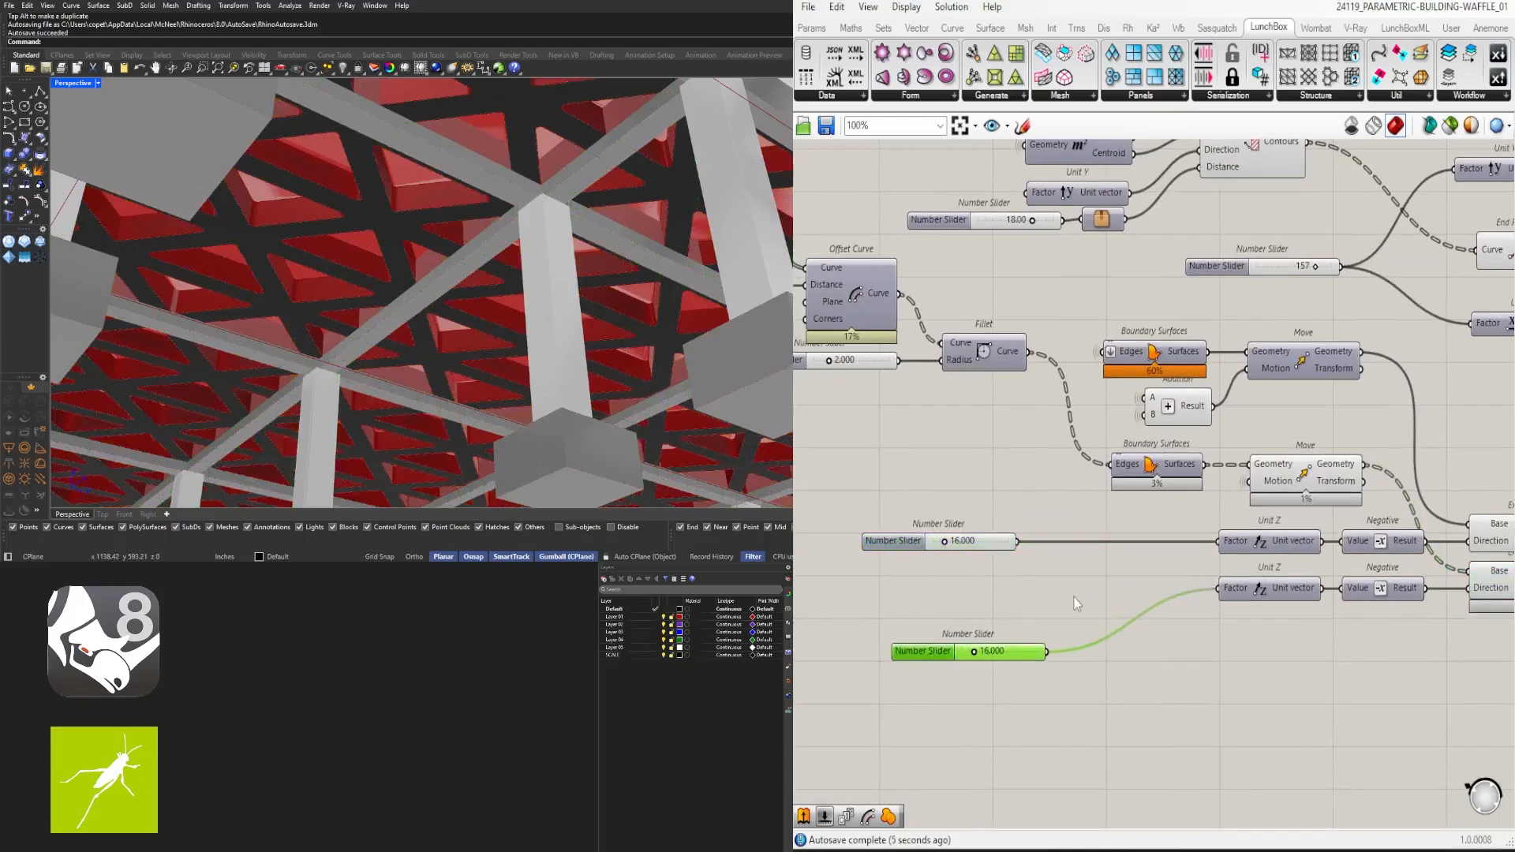
{"action": "double_click", "coordinate": [1066, 597]}
{"action": "type", "text": "-"}
{"action": "key", "text": "Return"}
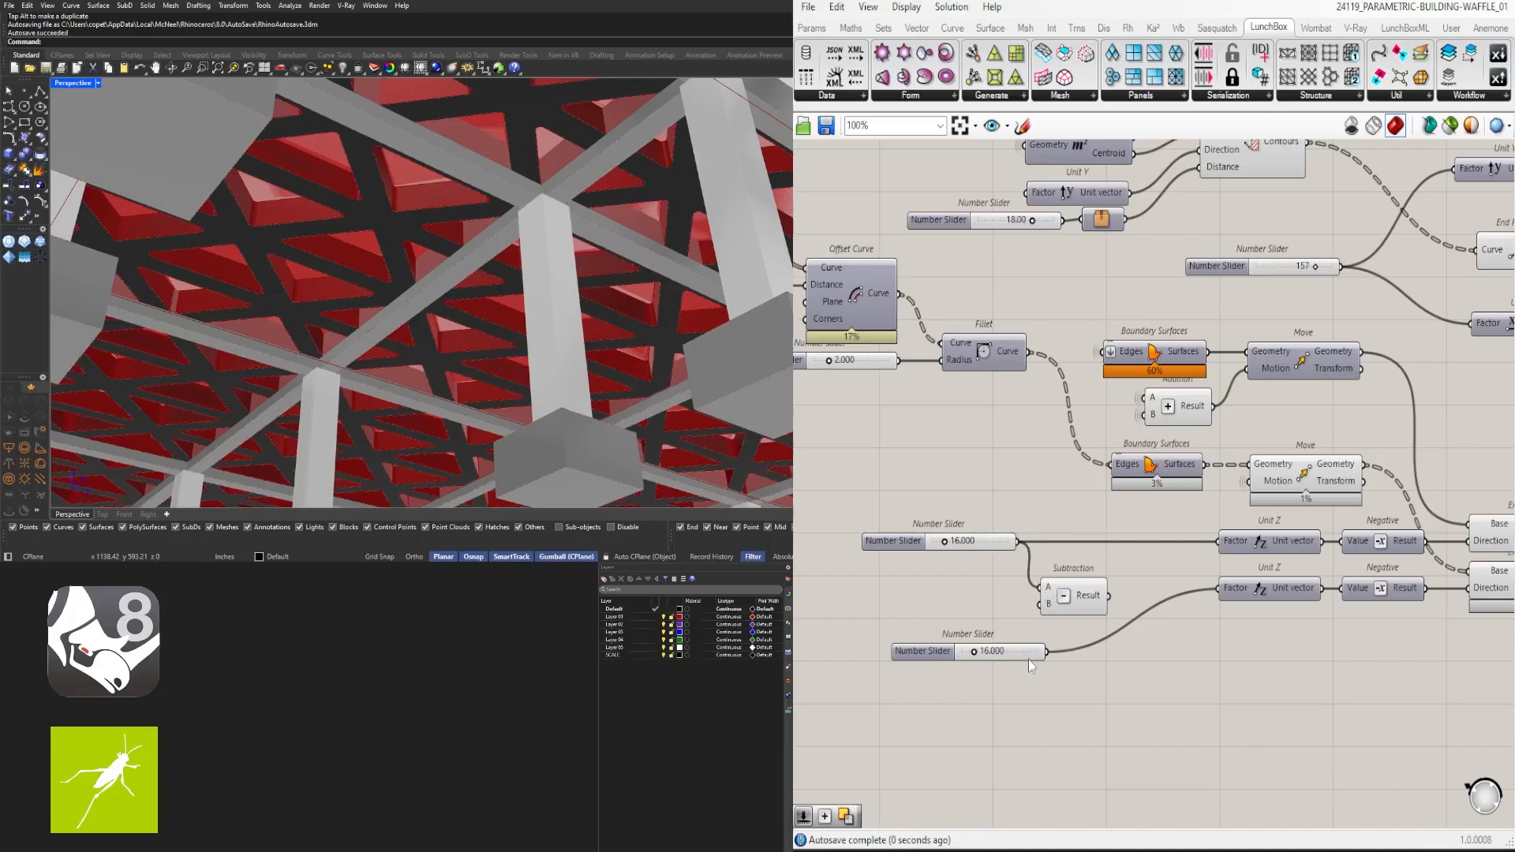
Set the copied slider to 6, feed it into Subtraction input B, and drive the lower Unit Z factor with the subtraction result
{"action": "left_click_drag", "start_coordinate": [1010, 657], "coordinate": [933, 641]}
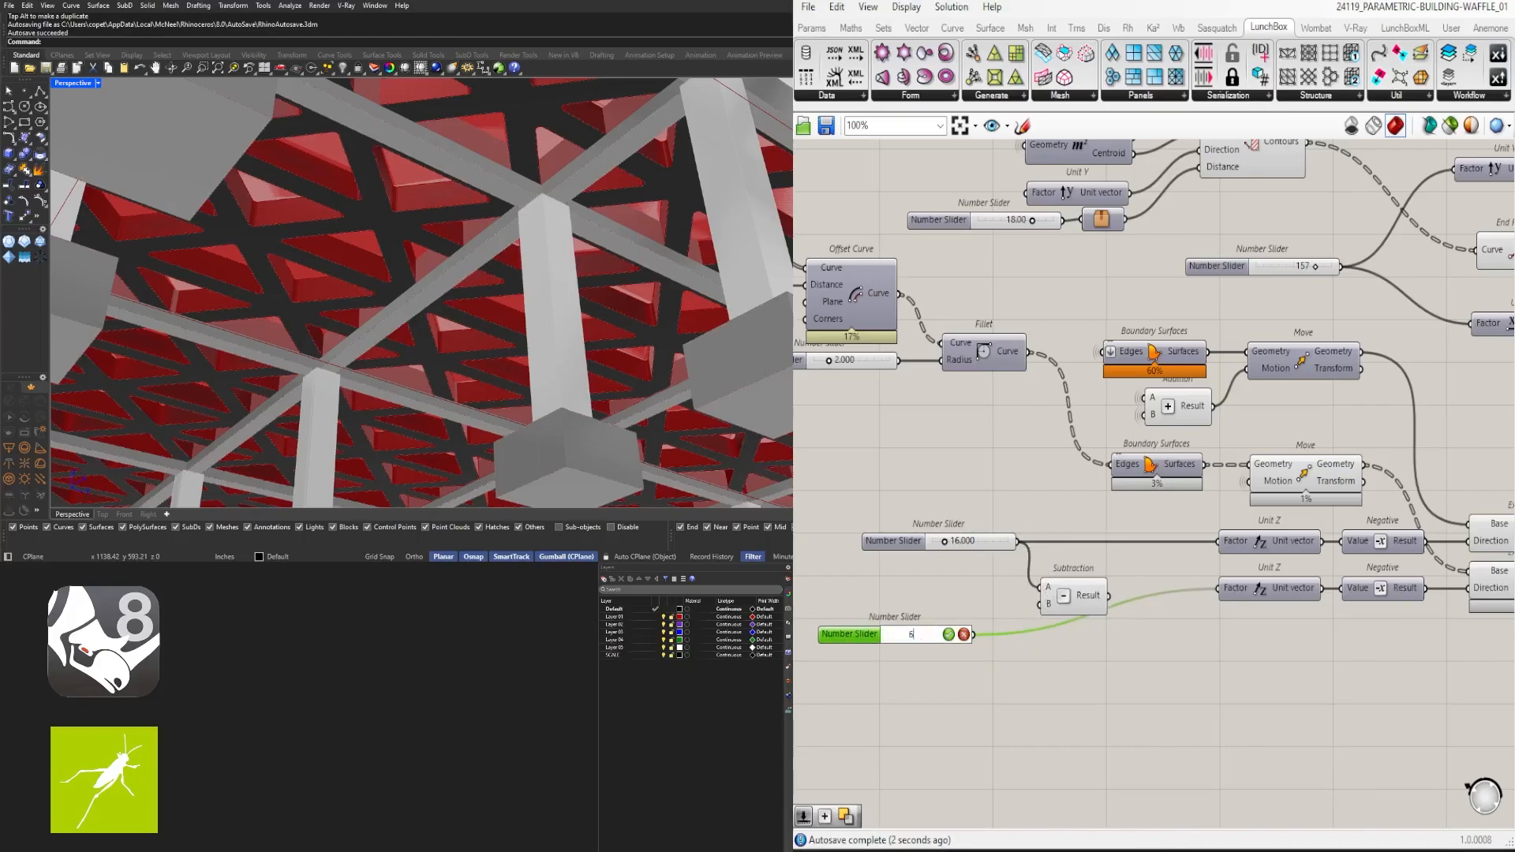
{"action": "type", "text": "6"}
{"action": "key", "text": "Return"}
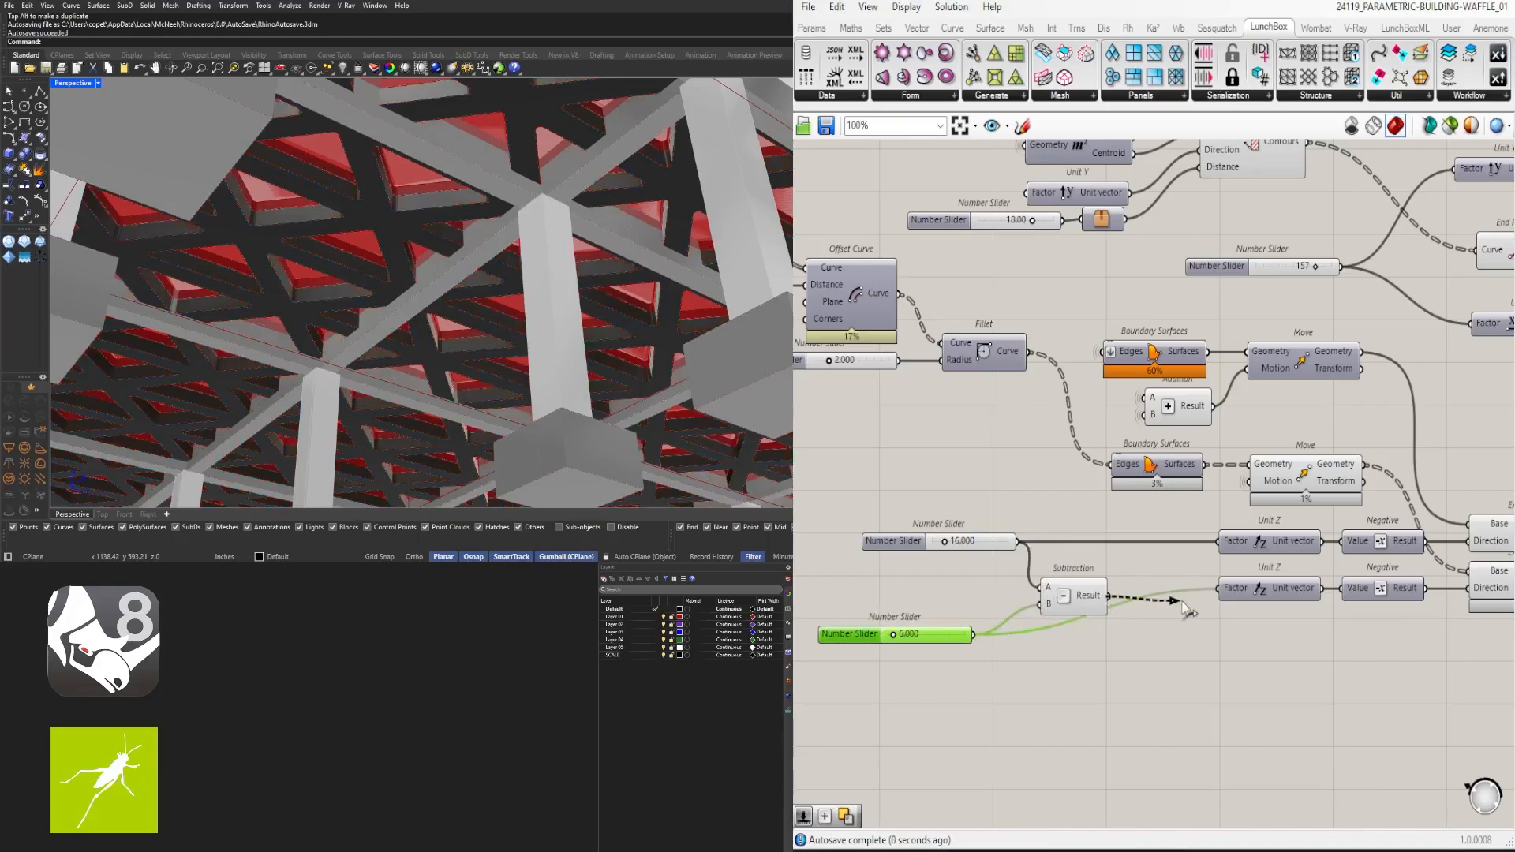
{"action": "left_click_drag", "start_coordinate": [1083, 603], "coordinate": [1162, 595]}
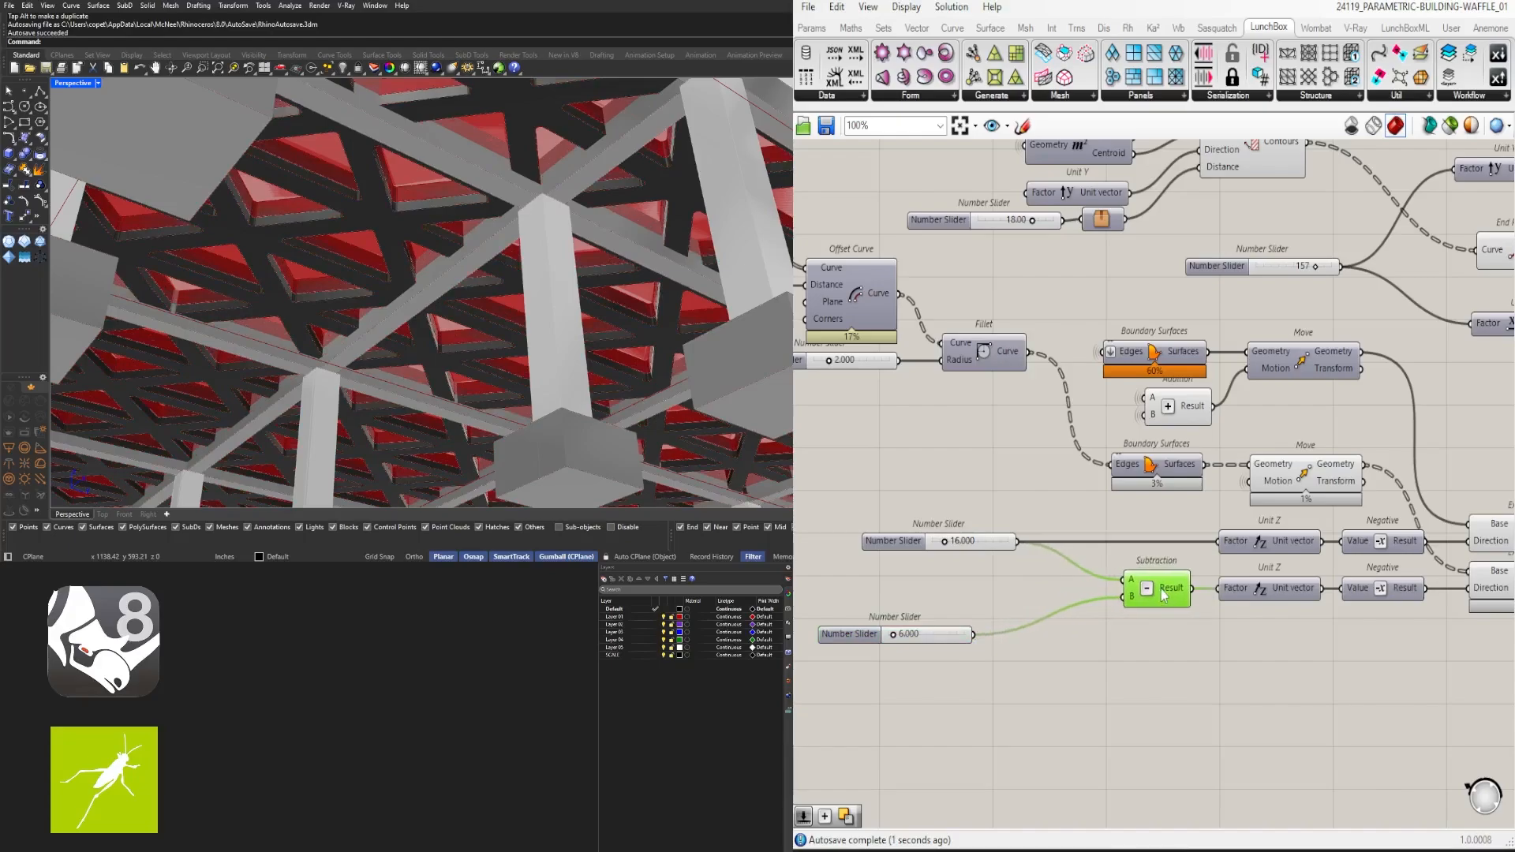
{"action": "left_click_drag", "start_coordinate": [832, 641], "coordinate": [941, 606]}
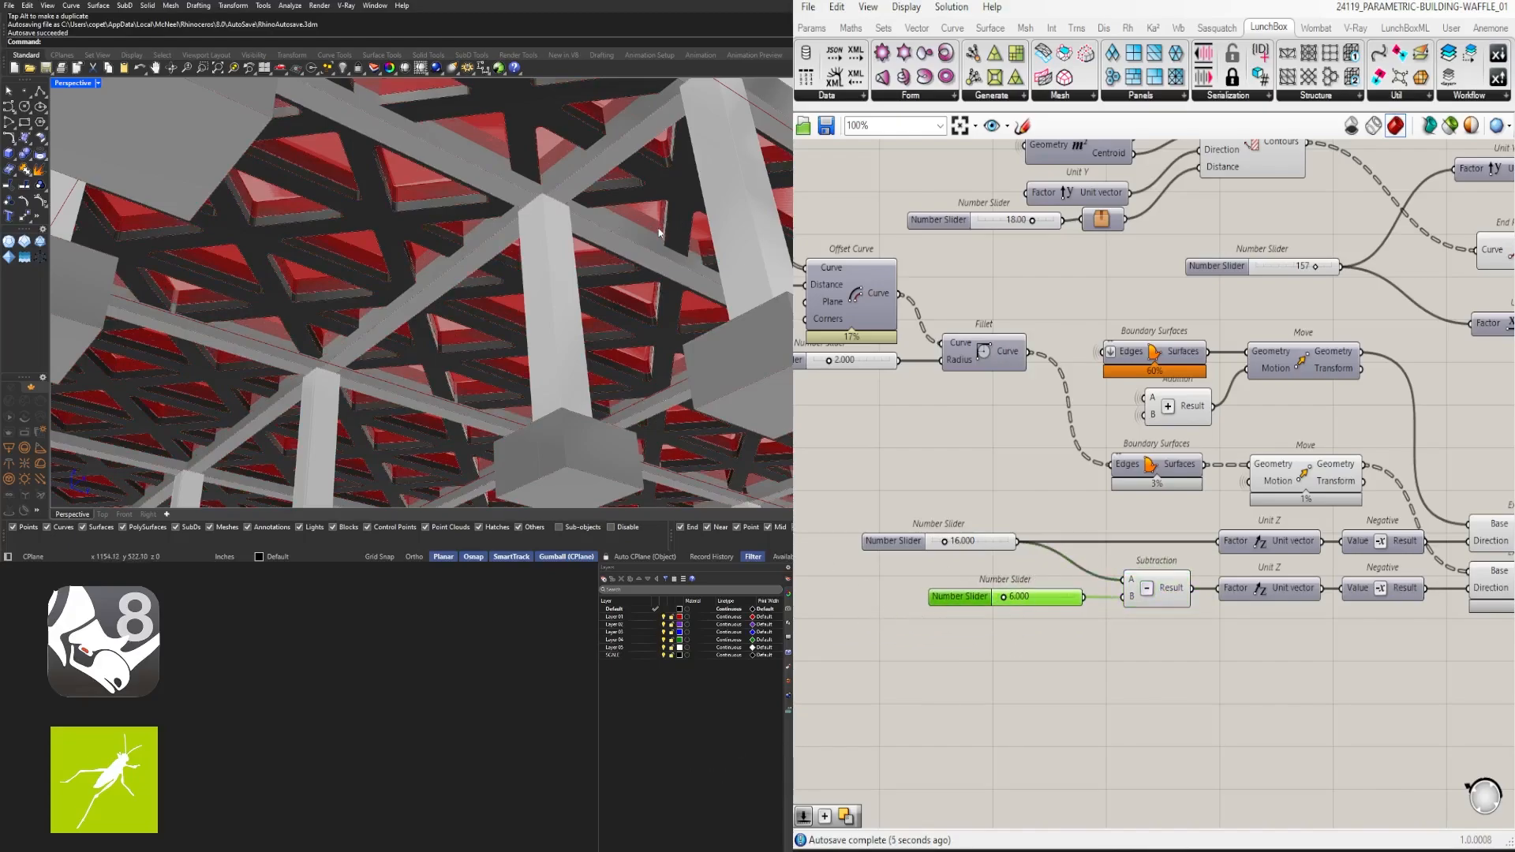
Set the slider feeding Subtraction input B to 3
{"action": "scroll", "coordinate": [1013, 614], "scroll_direction": "up", "scroll_amount": 5}
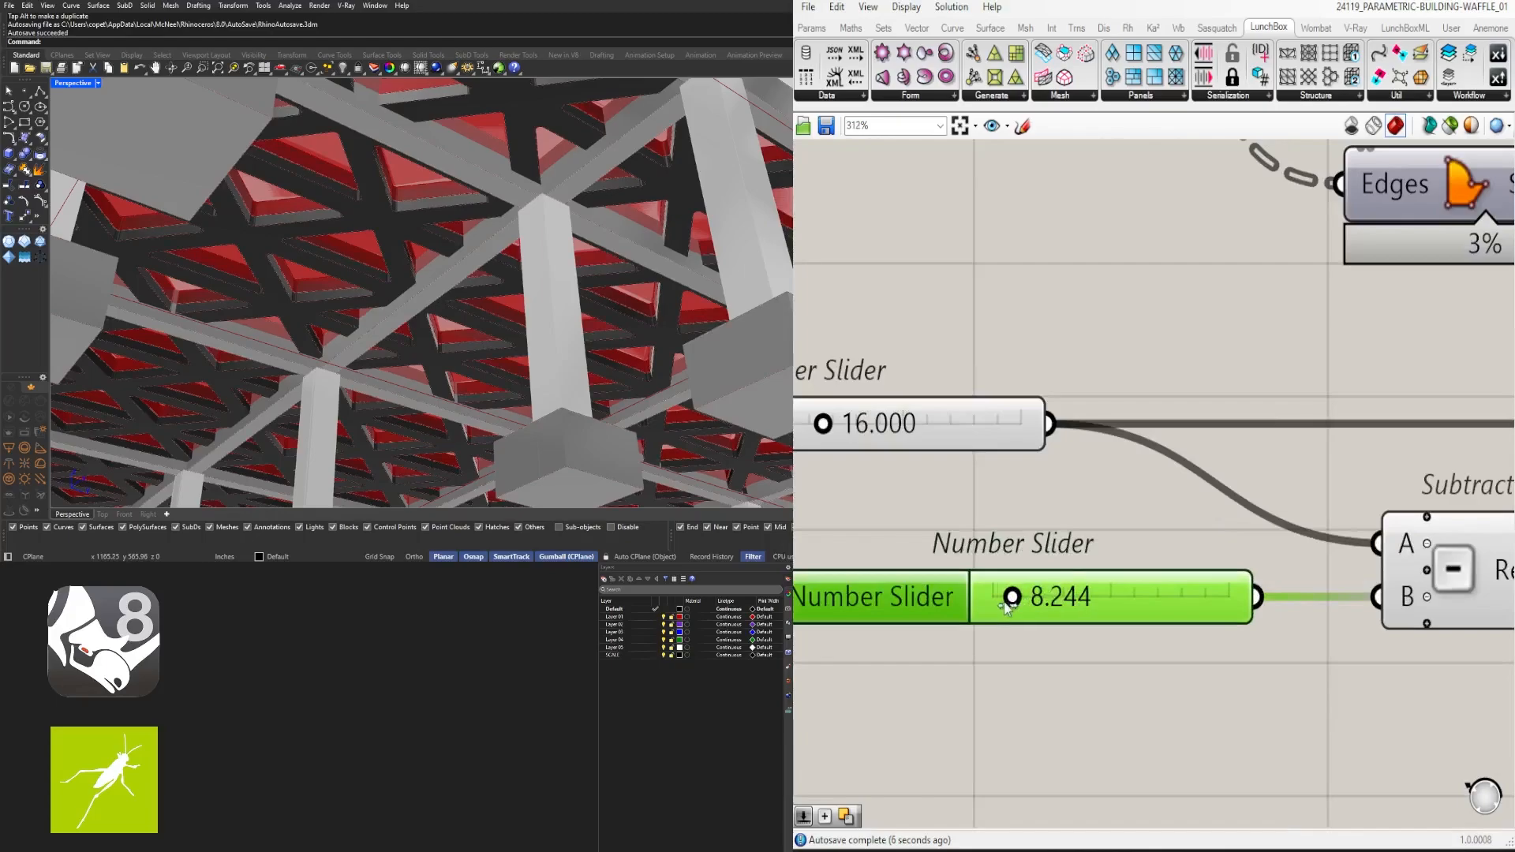
{"action": "mouse_move", "coordinate": [1006, 608]}
{"action": "left_mouse_down"}
{"action": "mouse_move", "coordinate": [931, 597]}
{"action": "mouse_move", "coordinate": [1000, 590]}
{"action": "left_mouse_up"}
{"action": "double_click", "coordinate": [1032, 604]}
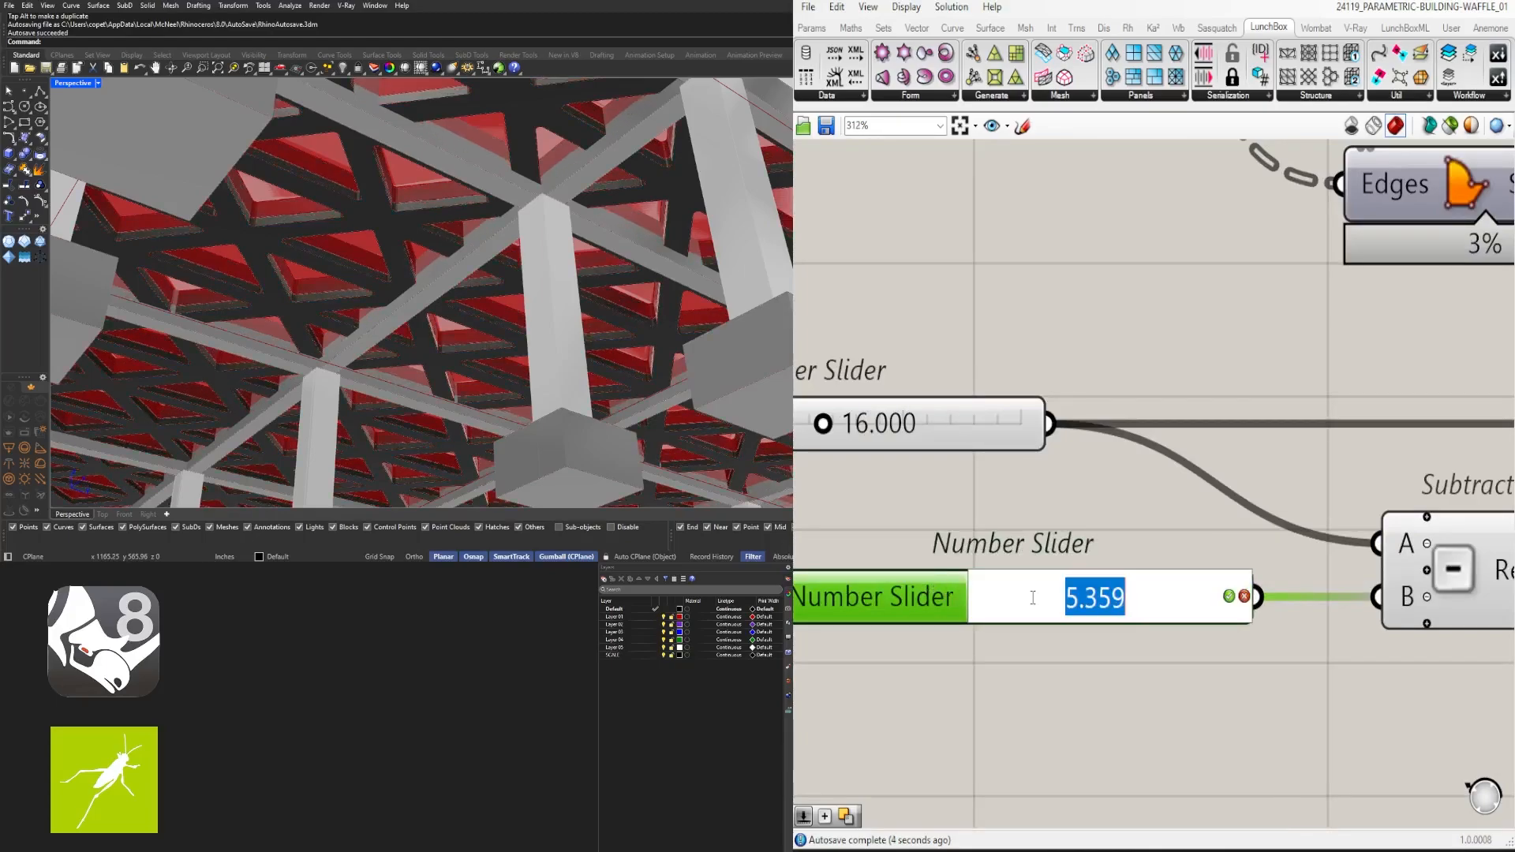
{"action": "type", "text": "3"}
{"action": "key", "text": "Return"}
{"action": "scroll", "coordinate": [1229, 552], "scroll_direction": "down", "scroll_amount": 5}
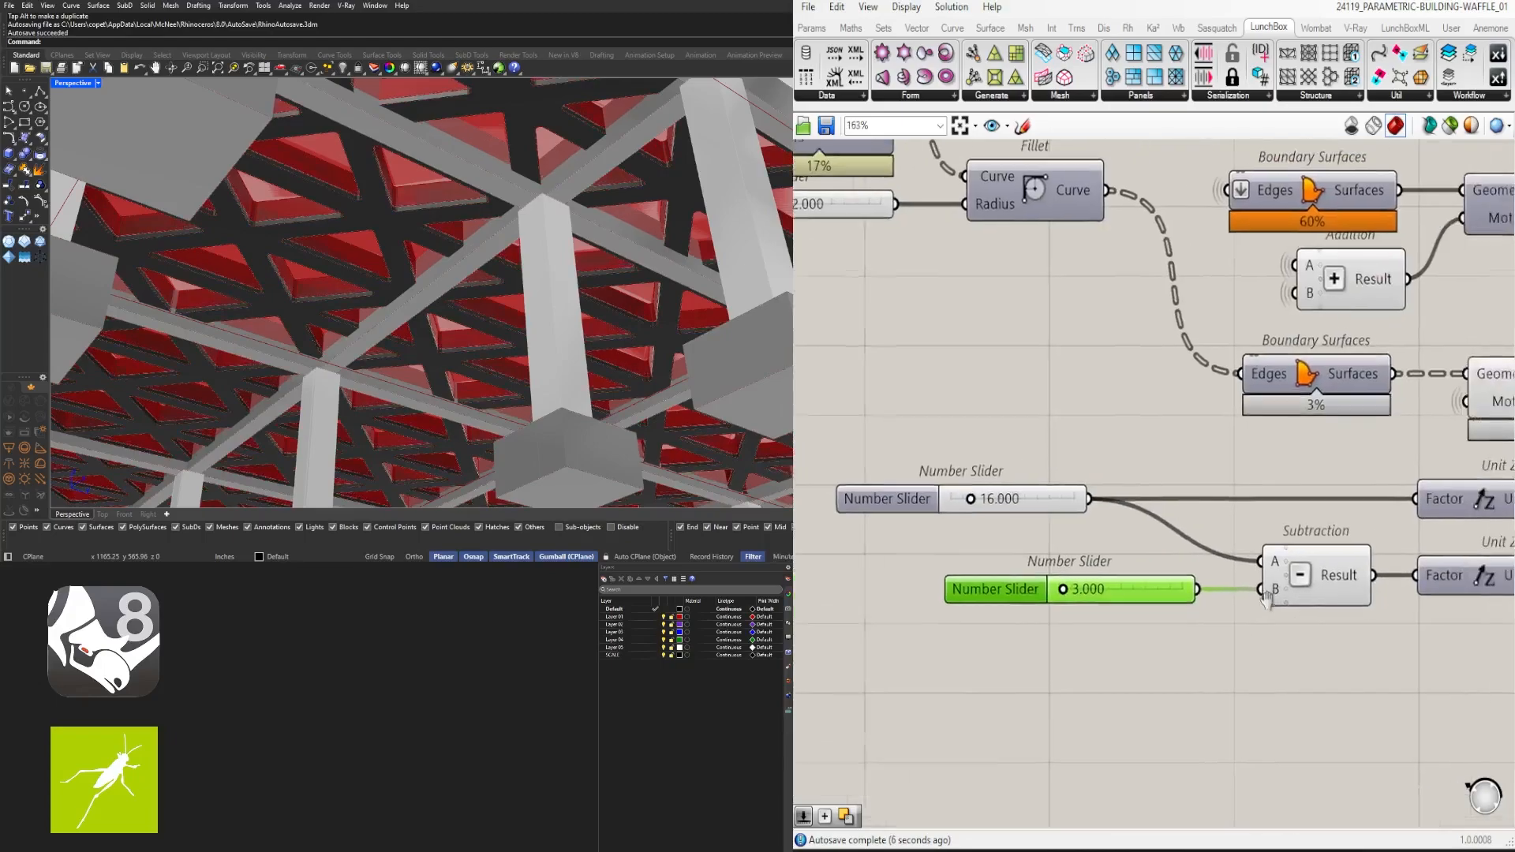
Set the 3.000 slider's maximum to 24 and move the 16.000 slider closer to the Subtraction component
{"action": "double_click", "coordinate": [931, 603]}
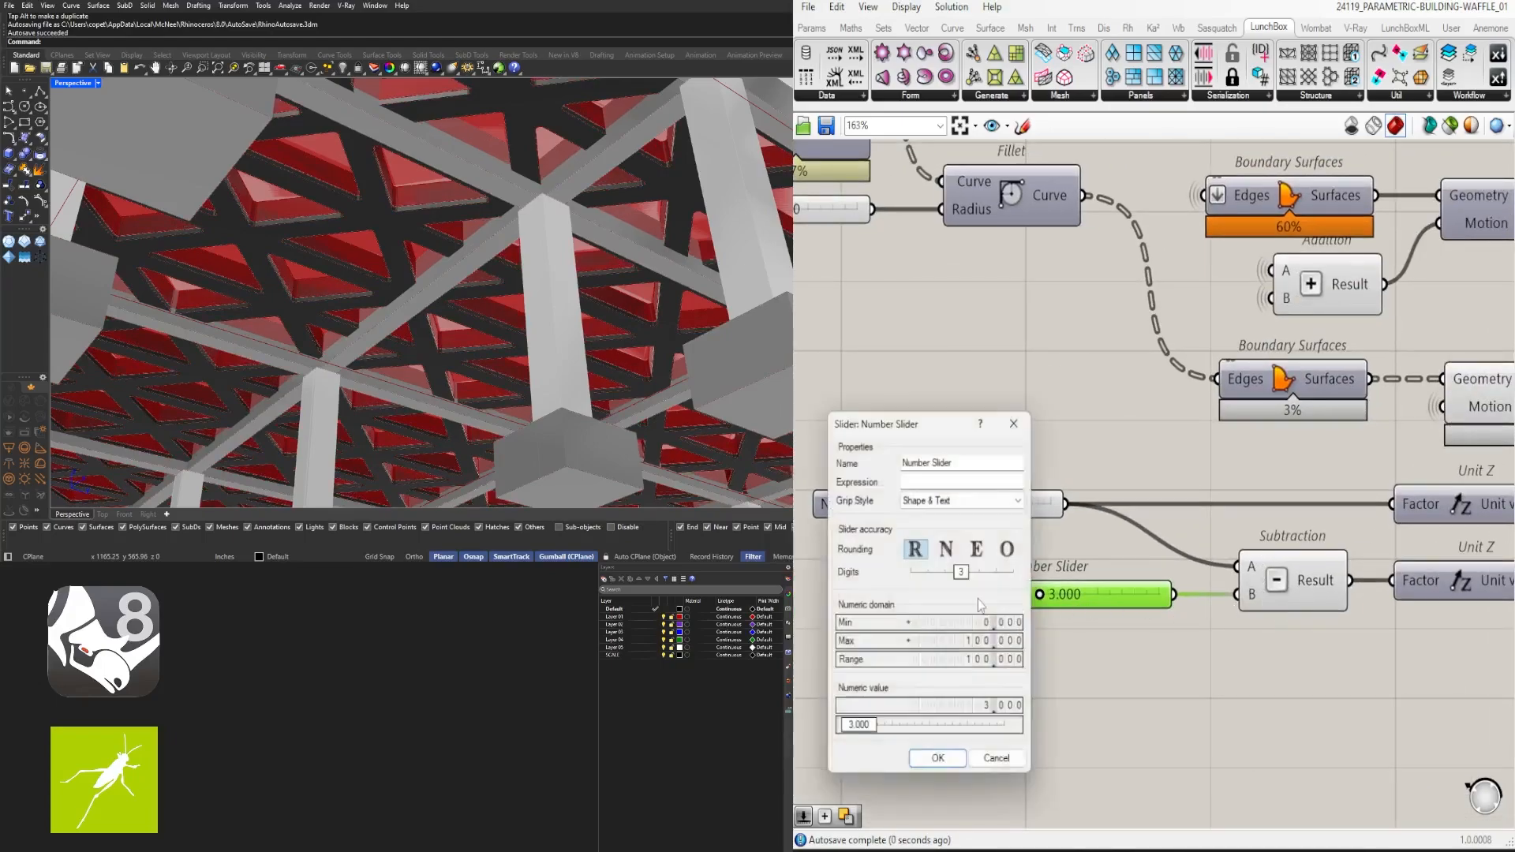
{"action": "double_click", "coordinate": [976, 641]}
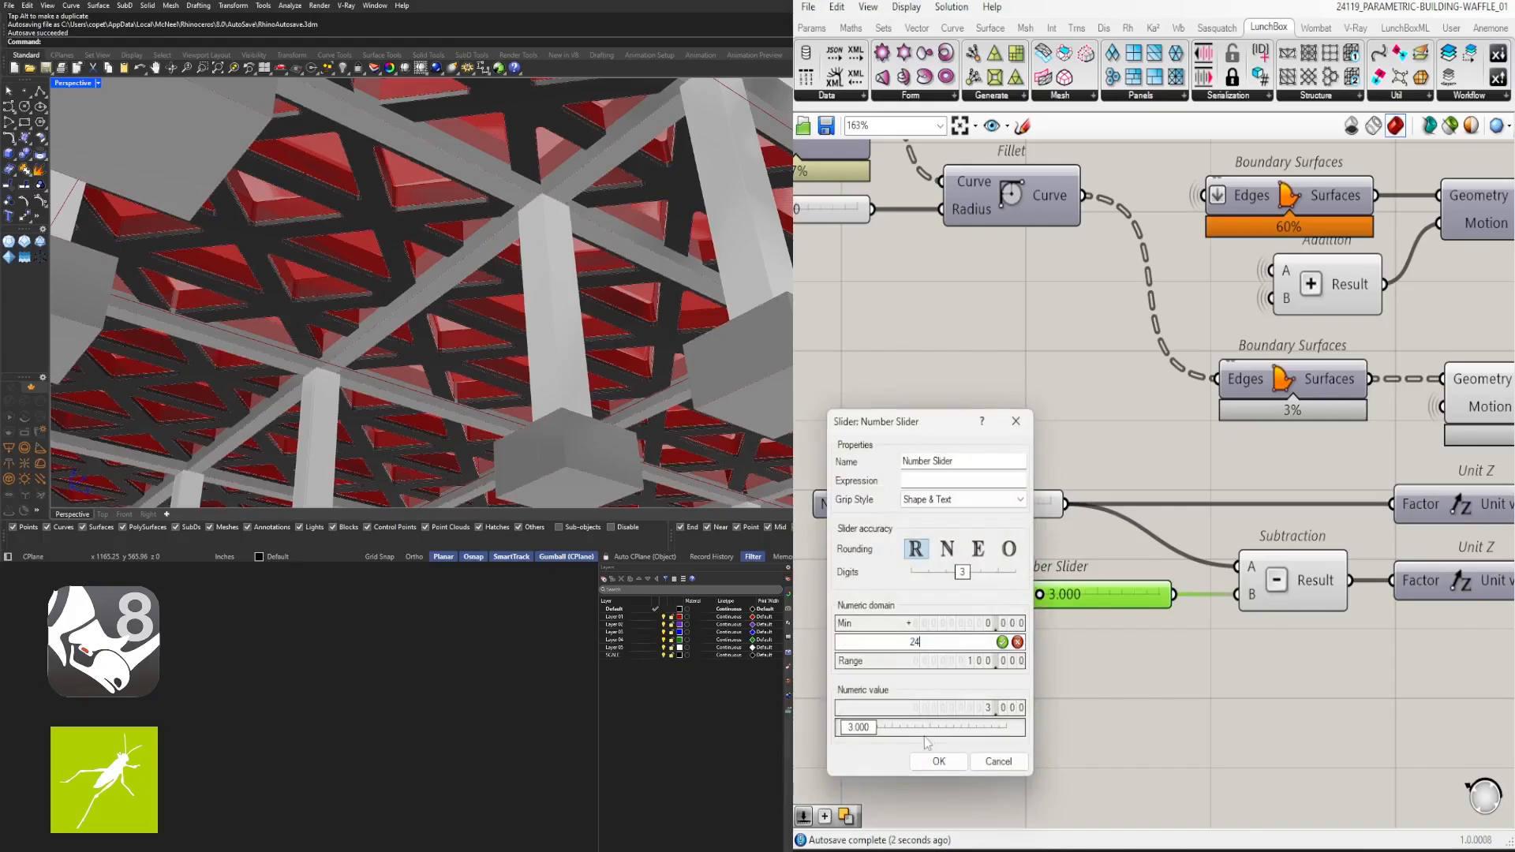
{"action": "type", "text": "24"}
{"action": "key", "text": "Return"}
{"action": "left_click", "coordinate": [938, 760]}
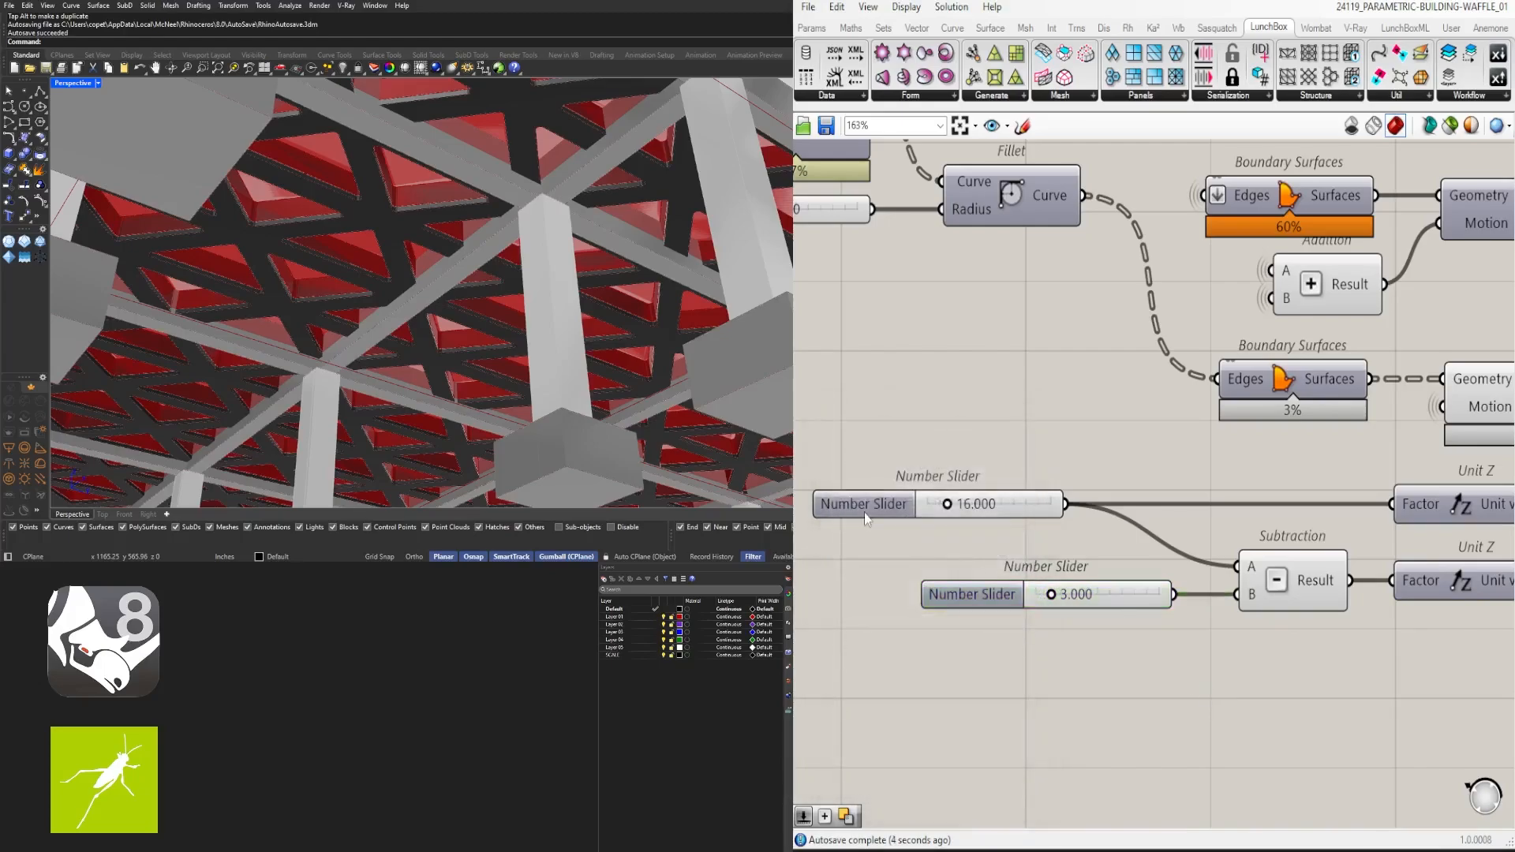
{"action": "left_click_drag", "start_coordinate": [867, 518], "coordinate": [971, 519]}
{"action": "left_click", "coordinate": [1159, 458]}
Turn off the viewport preview of the upper Extrude component
{"action": "scroll", "coordinate": [1168, 462], "scroll_direction": "down", "scroll_amount": 6}
{"action": "right_click_drag", "start_coordinate": [1412, 607], "coordinate": [1310, 606]}
{"action": "left_click", "coordinate": [1161, 474]}
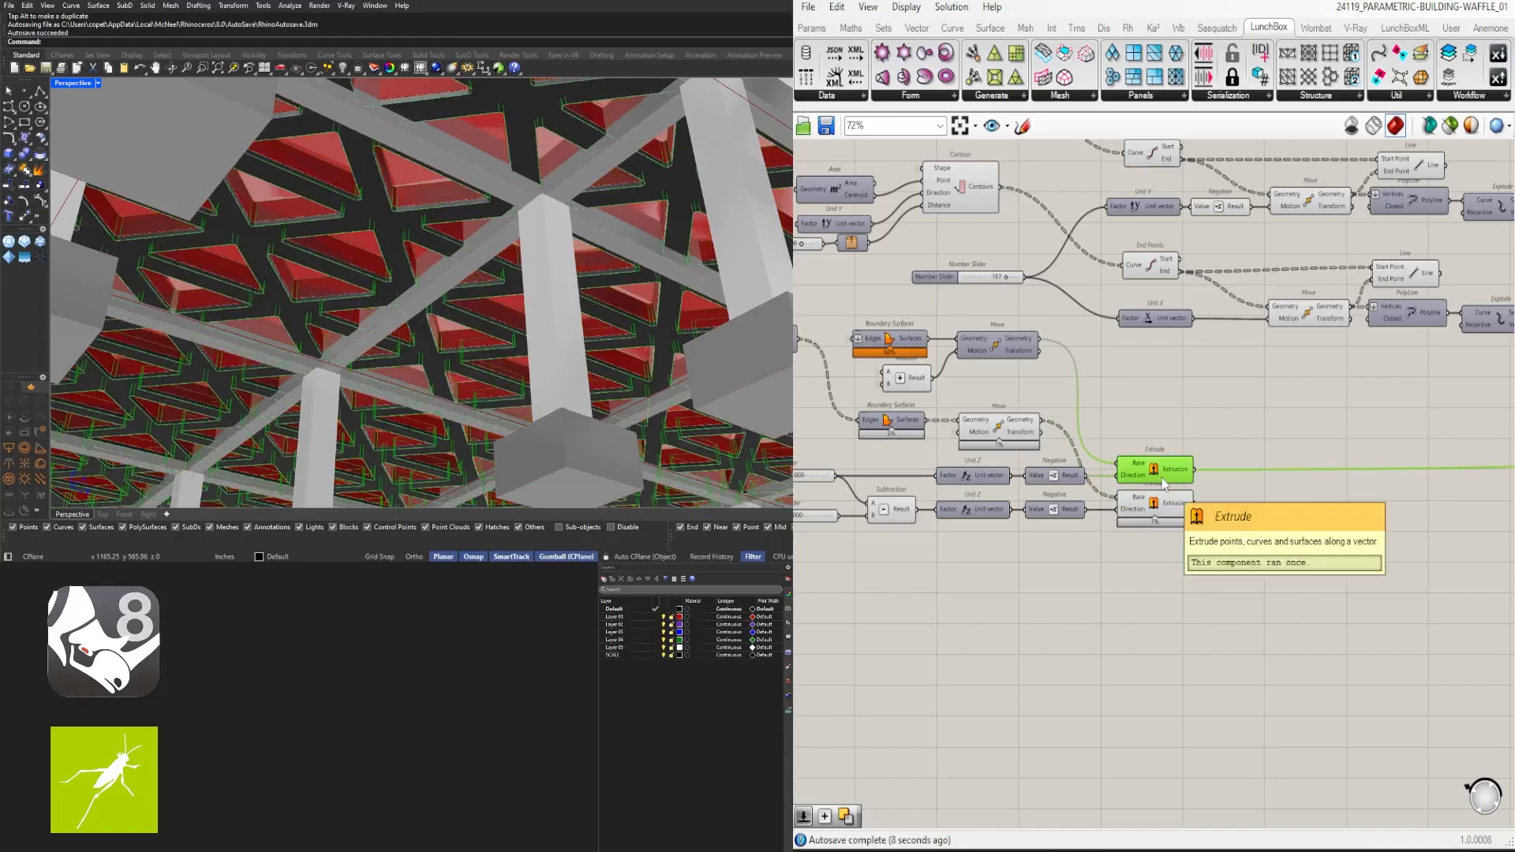
{"action": "left_click", "coordinate": [1173, 447]}
{"action": "left_click", "coordinate": [1164, 467]}
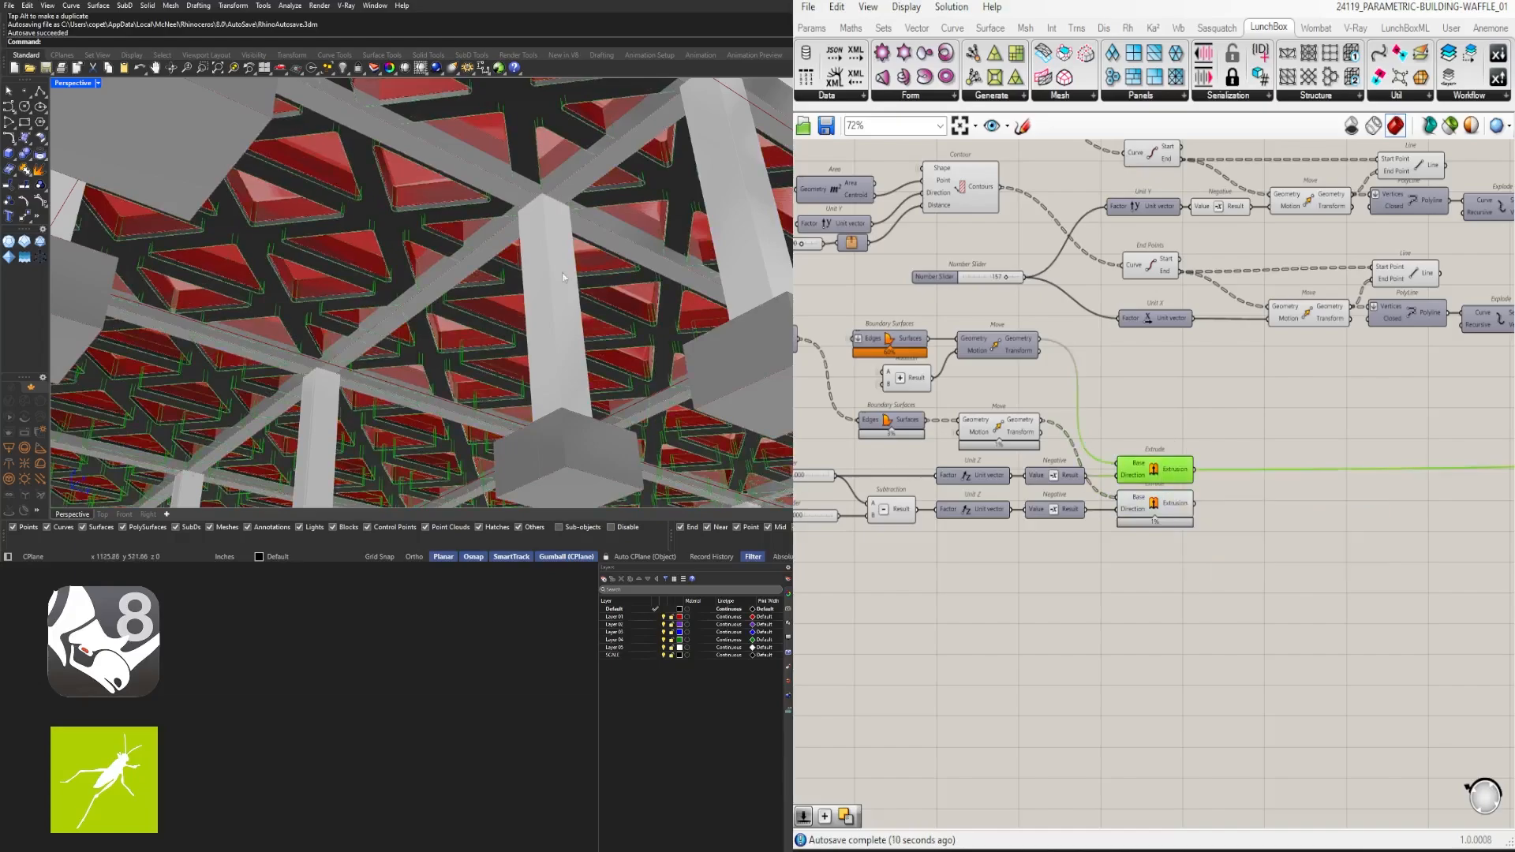
{"action": "scroll", "coordinate": [524, 277], "scroll_direction": "down", "scroll_amount": 8}
{"action": "left_click", "coordinate": [1156, 509]}
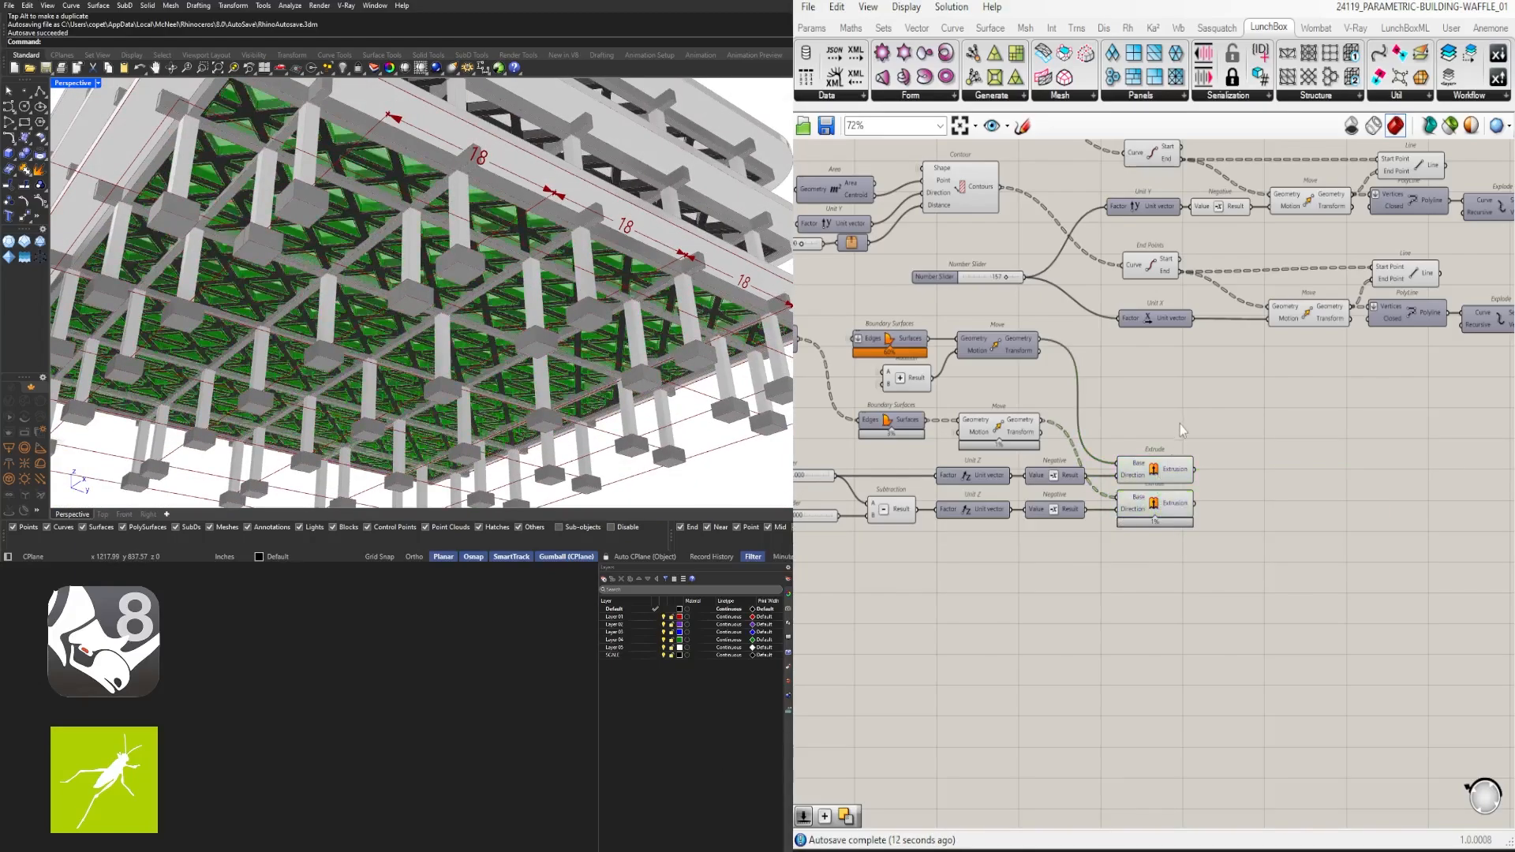
{"action": "left_click", "coordinate": [1168, 464]}
{"action": "middle_click", "coordinate": [1169, 416]}
{"action": "left_click", "coordinate": [1208, 393]}
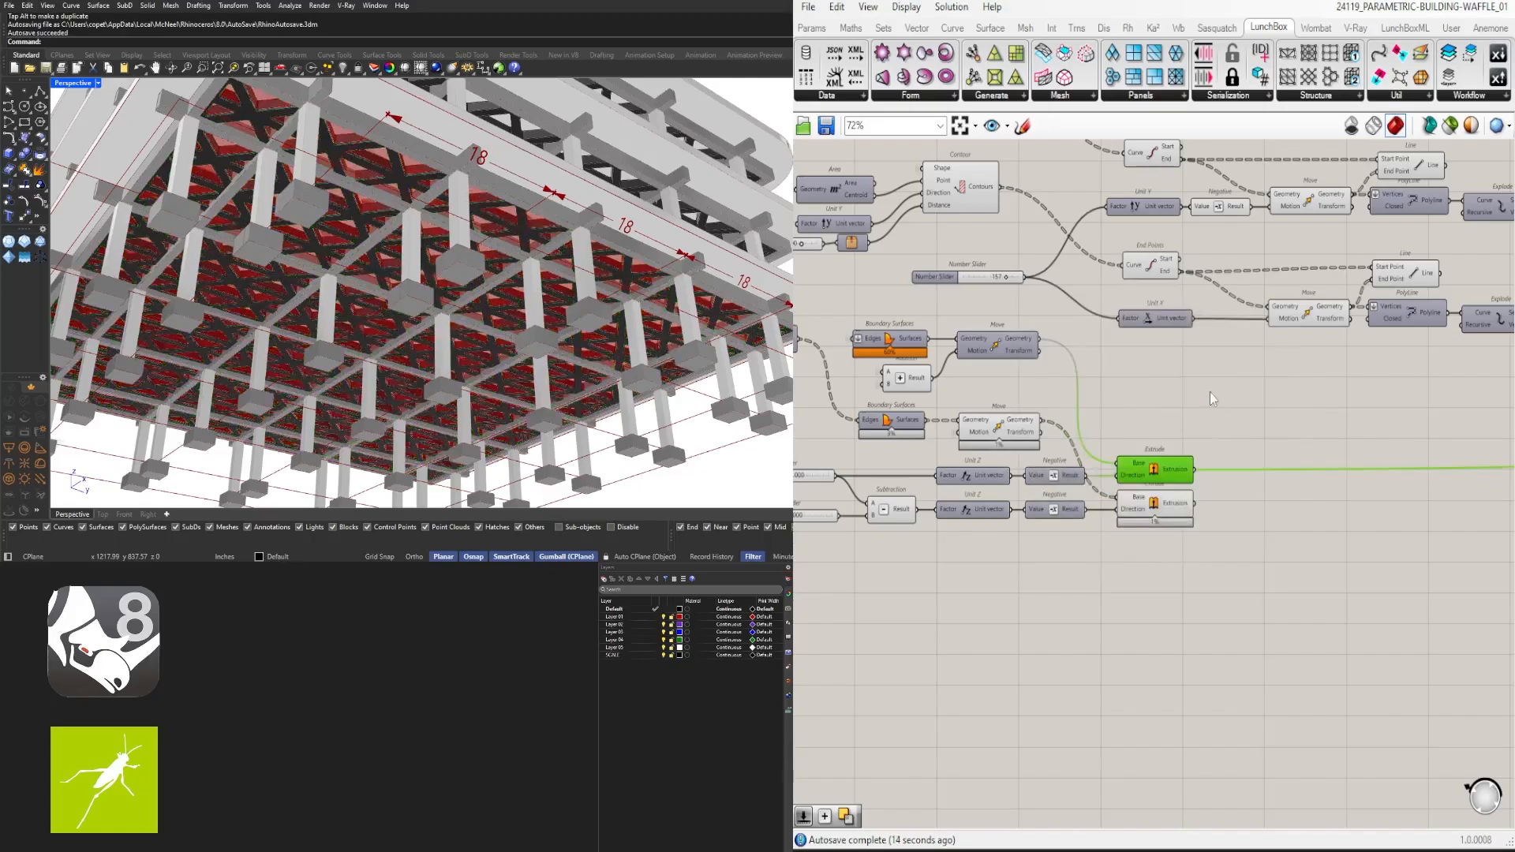
Duplicate the last Move, Colour Swatch and Custom Preview row at the end of the definition, placing the copy directly below
{"action": "left_click", "coordinate": [1170, 500]}
{"action": "scroll", "coordinate": [1173, 505], "scroll_direction": "down", "scroll_amount": 3}
{"action": "left_click", "coordinate": [1224, 558]}
{"action": "right_click_drag", "start_coordinate": [1368, 579], "coordinate": [1029, 571]}
{"action": "scroll", "coordinate": [1029, 570], "scroll_direction": "down", "scroll_amount": 3}
{"action": "right_click_drag", "start_coordinate": [1309, 562], "coordinate": [968, 576]}
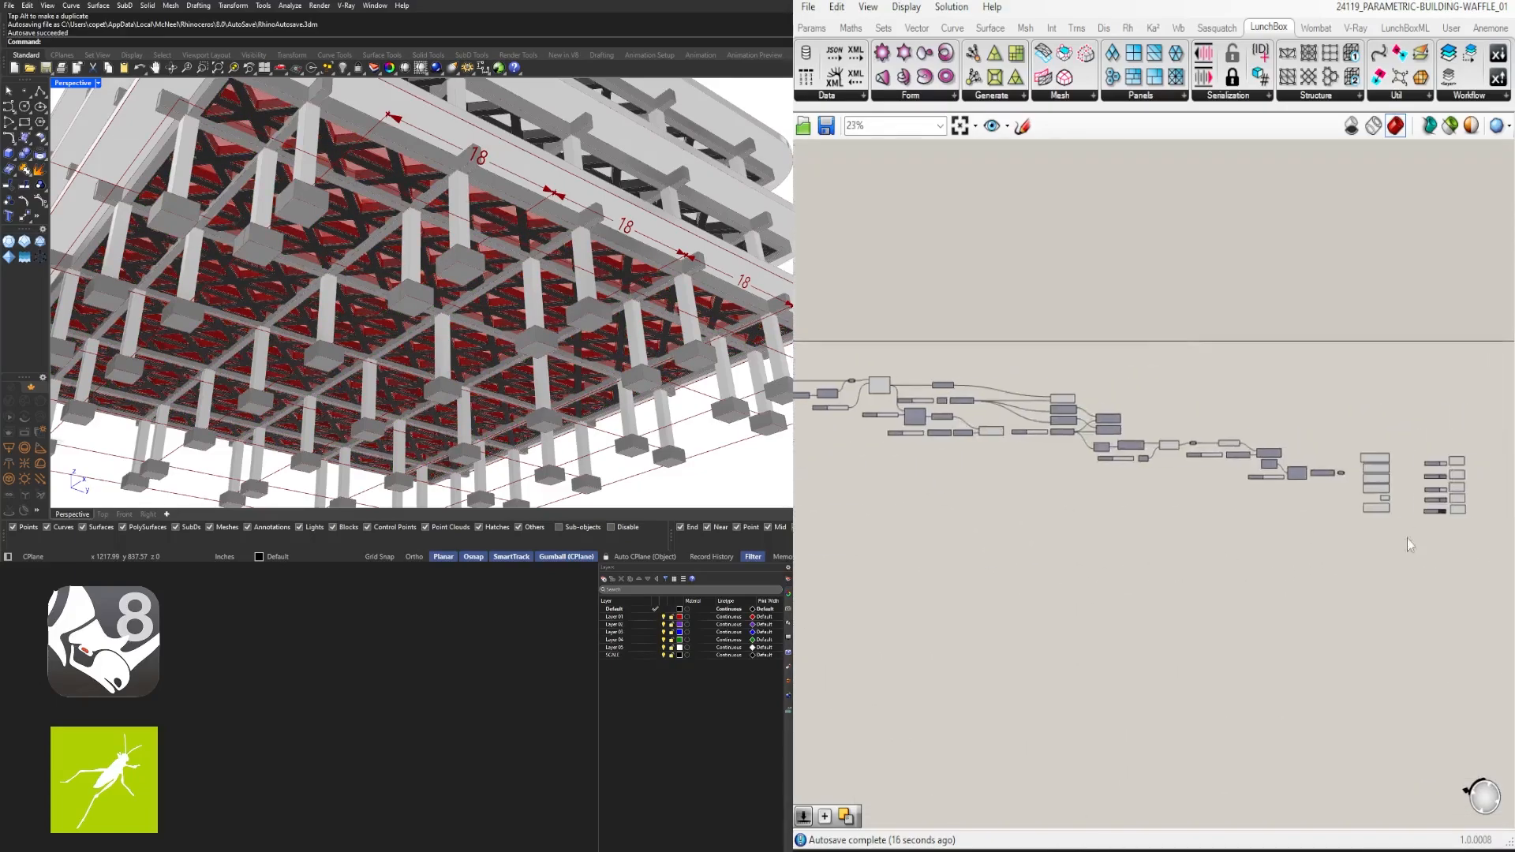
{"action": "scroll", "coordinate": [1273, 503], "scroll_direction": "up", "scroll_amount": 2}
{"action": "left_click", "coordinate": [1276, 500]}
{"action": "scroll", "coordinate": [1299, 518], "scroll_direction": "up", "scroll_amount": 4}
{"action": "left_click_drag", "start_coordinate": [1410, 565], "coordinate": [1062, 467]}
{"action": "left_click_drag", "start_coordinate": [1089, 466], "coordinate": [1089, 531], "text": "alt"}
{"action": "scroll", "coordinate": [1088, 560], "scroll_direction": "down", "scroll_amount": 4}
Connect the lower Extrude's extrusion output to the geometry input of the duplicated Move component
{"action": "right_click_drag", "start_coordinate": [926, 682], "coordinate": [934, 700]}
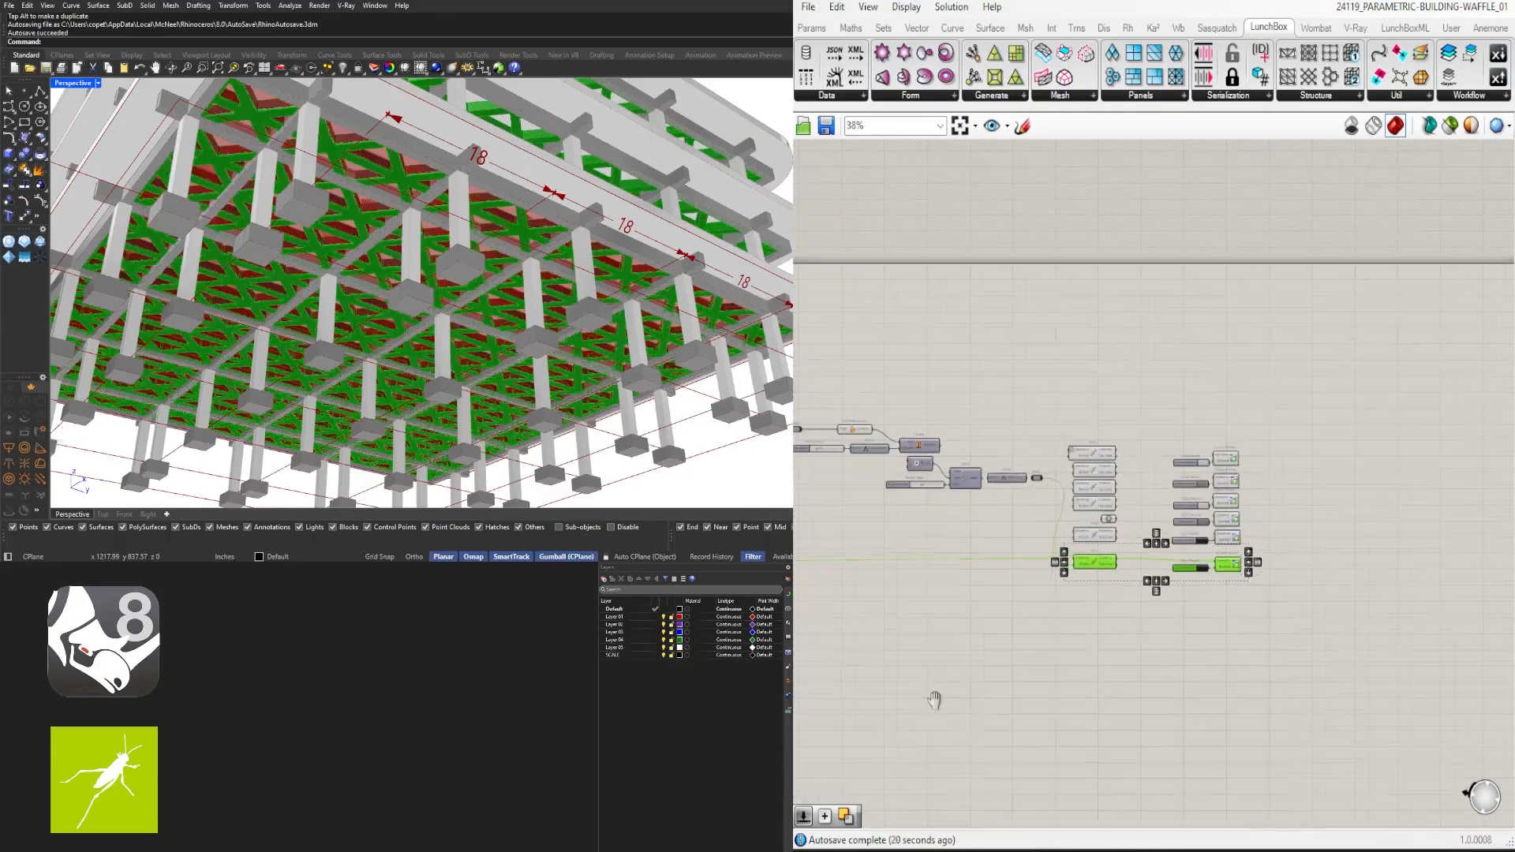
{"action": "scroll", "coordinate": [1076, 604], "scroll_direction": "up", "scroll_amount": 4}
{"action": "left_click", "coordinate": [1079, 544]}
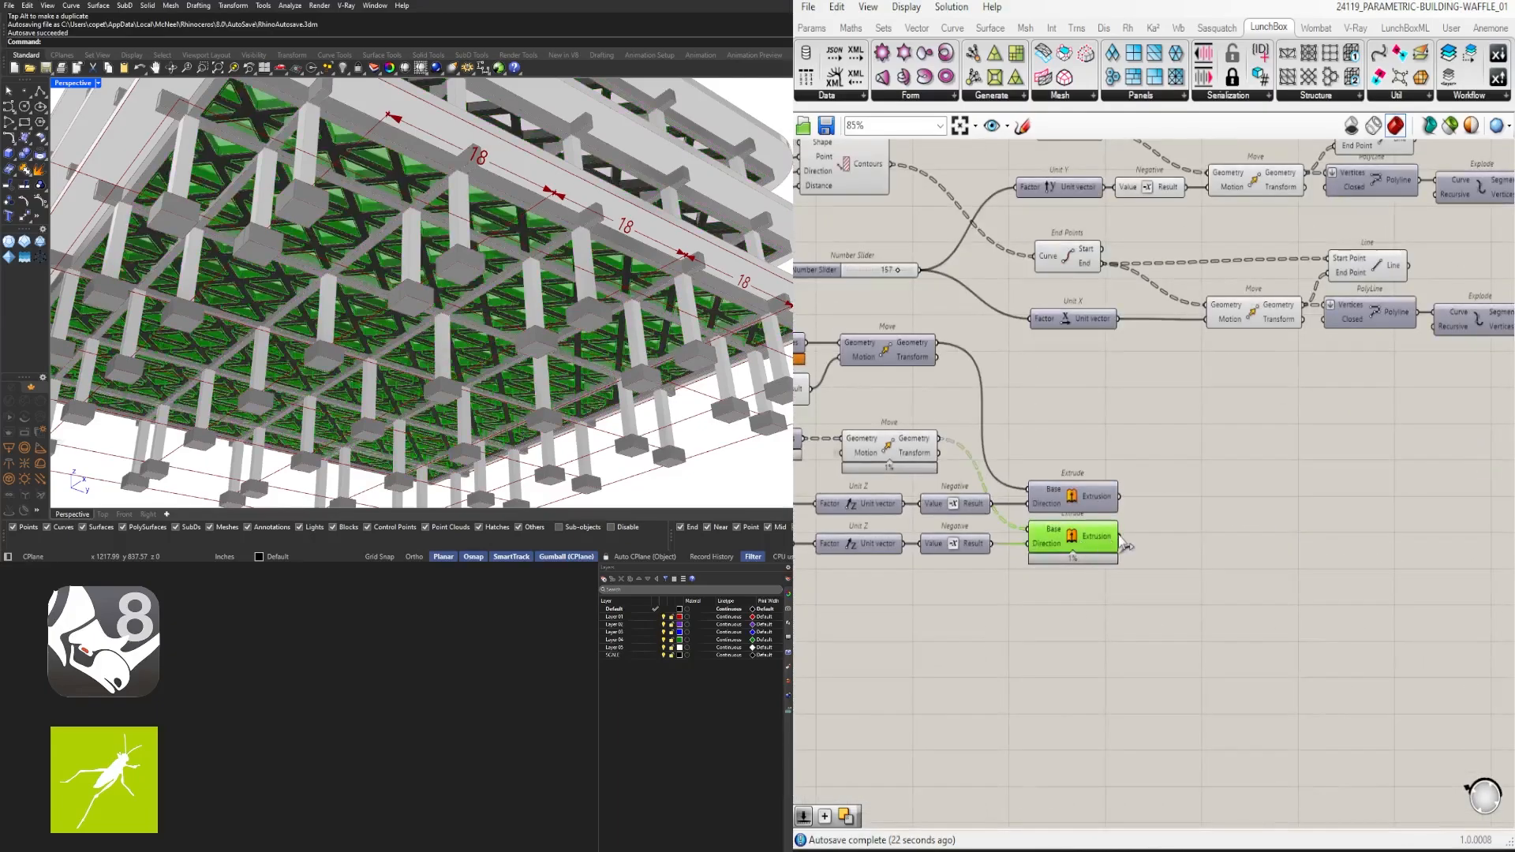
{"action": "scroll", "coordinate": [994, 519], "scroll_direction": "down", "scroll_amount": 9}
{"action": "left_click_drag", "start_coordinate": [1025, 514], "coordinate": [1203, 554]}
{"action": "scroll", "coordinate": [1308, 523], "scroll_direction": "up", "scroll_amount": 9}
Select the two stacked Extrude components and disable their viewport preview
{"action": "scroll", "coordinate": [1105, 641], "scroll_direction": "down", "scroll_amount": 4}
{"action": "scroll", "coordinate": [940, 710], "scroll_direction": "down", "scroll_amount": 3}
{"action": "right_click_drag", "start_coordinate": [940, 710], "coordinate": [1222, 673]}
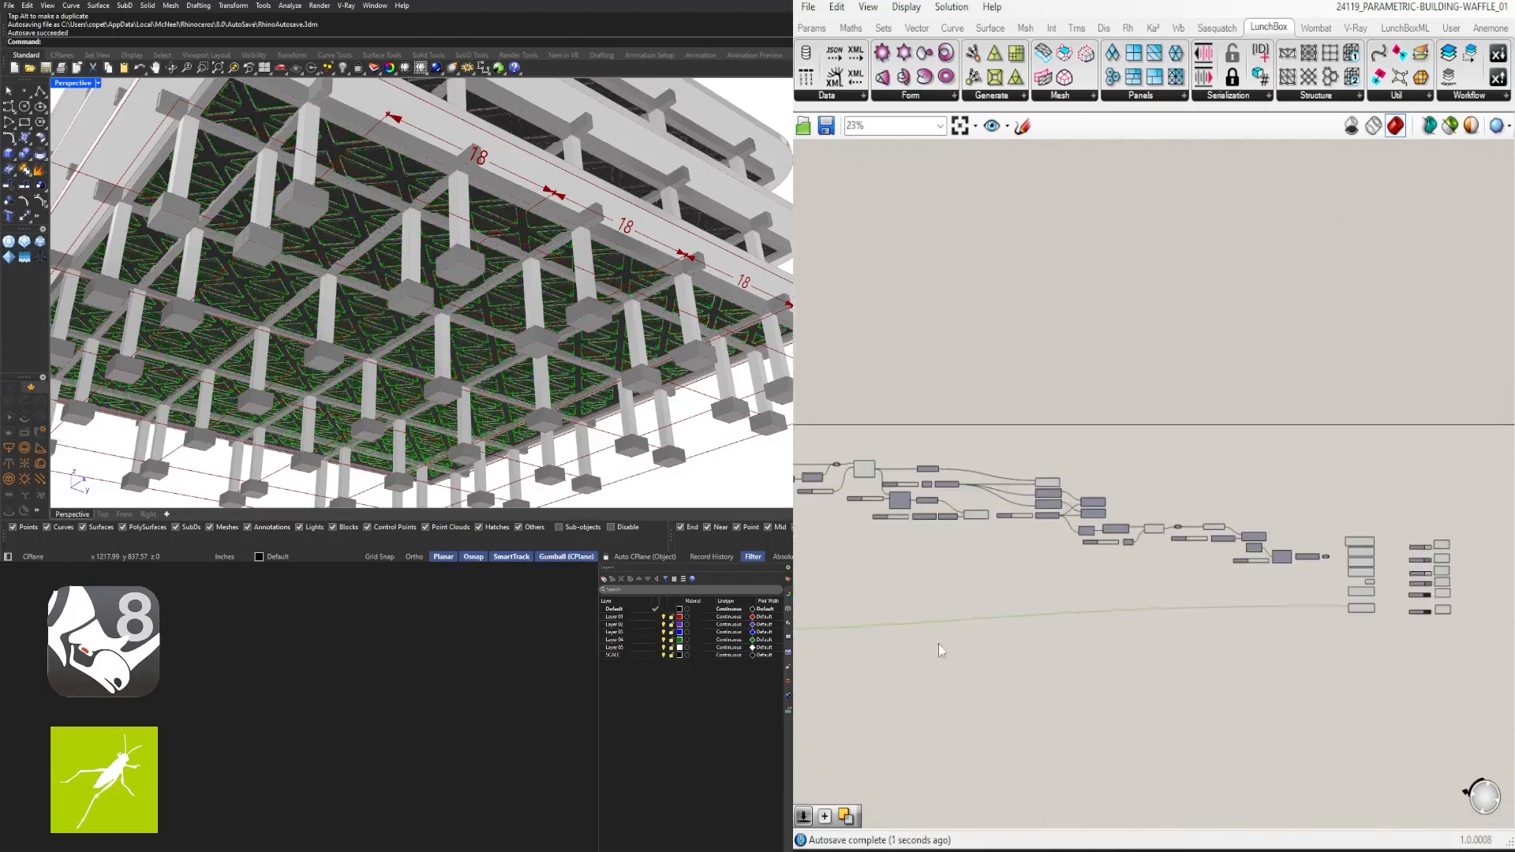
{"action": "right_click_drag", "start_coordinate": [938, 646], "coordinate": [1261, 629]}
{"action": "right_click_drag", "start_coordinate": [939, 645], "coordinate": [1191, 628]}
{"action": "scroll", "coordinate": [1188, 632], "scroll_direction": "up", "scroll_amount": 3}
{"action": "left_click_drag", "start_coordinate": [1187, 632], "coordinate": [1109, 555]}
{"action": "middle_click", "coordinate": [1112, 558]}
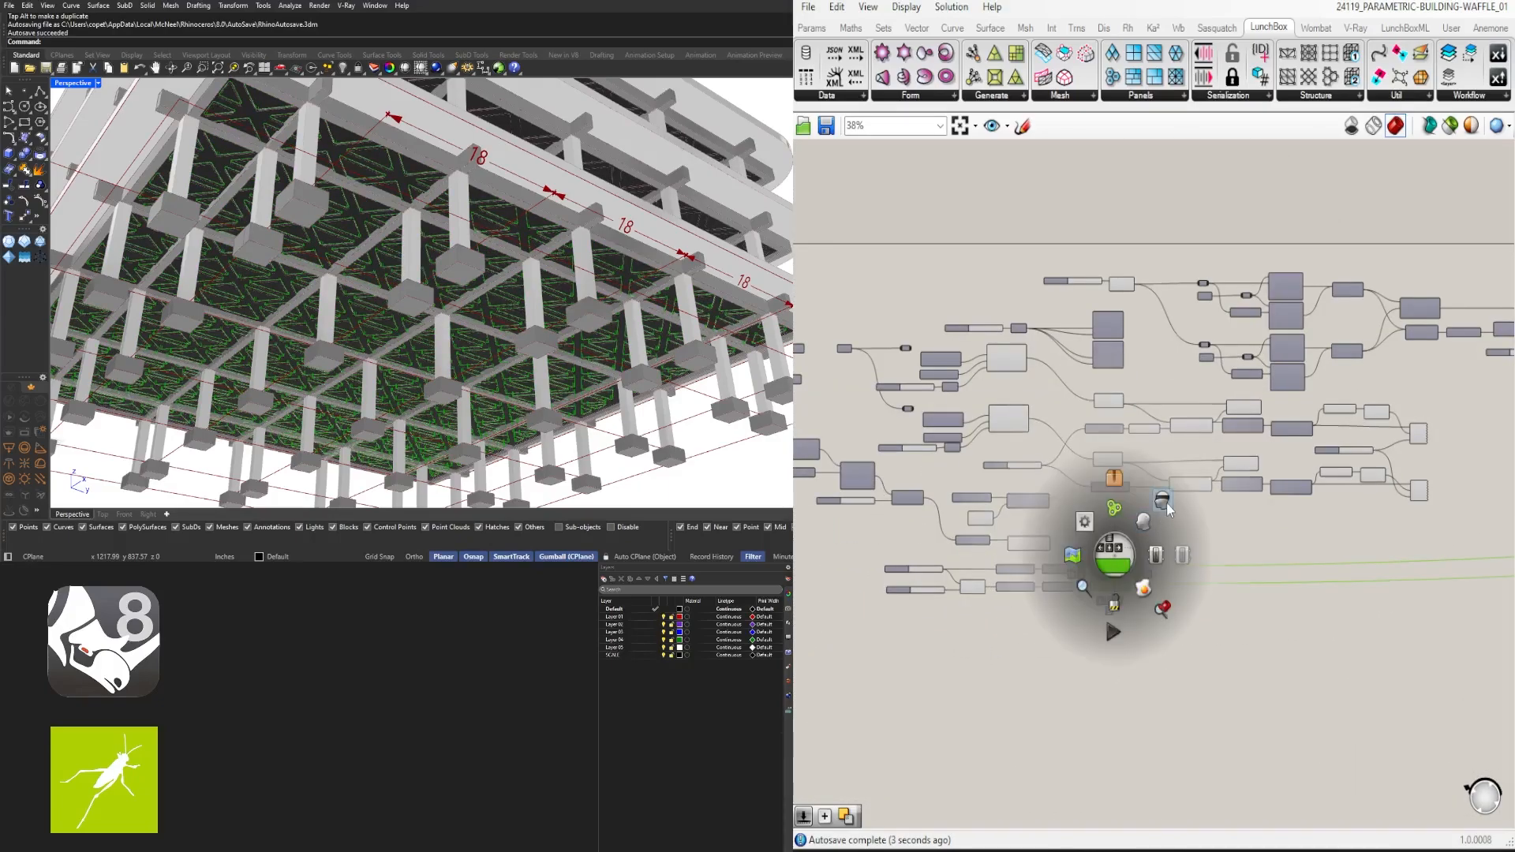
{"action": "left_click", "coordinate": [1163, 506]}
Change the duplicated Colour Swatch to a bright warm yellow with saturation 66 and value 100
{"action": "scroll", "coordinate": [1262, 631], "scroll_direction": "down", "scroll_amount": 5}
{"action": "right_click_drag", "start_coordinate": [1333, 705], "coordinate": [947, 704]}
{"action": "right_click_drag", "start_coordinate": [1349, 664], "coordinate": [1073, 661]}
{"action": "scroll", "coordinate": [1074, 632], "scroll_direction": "up", "scroll_amount": 7}
{"action": "right_click_drag", "start_coordinate": [1085, 475], "coordinate": [1198, 483]}
{"action": "scroll", "coordinate": [1195, 483], "scroll_direction": "up", "scroll_amount": 4}
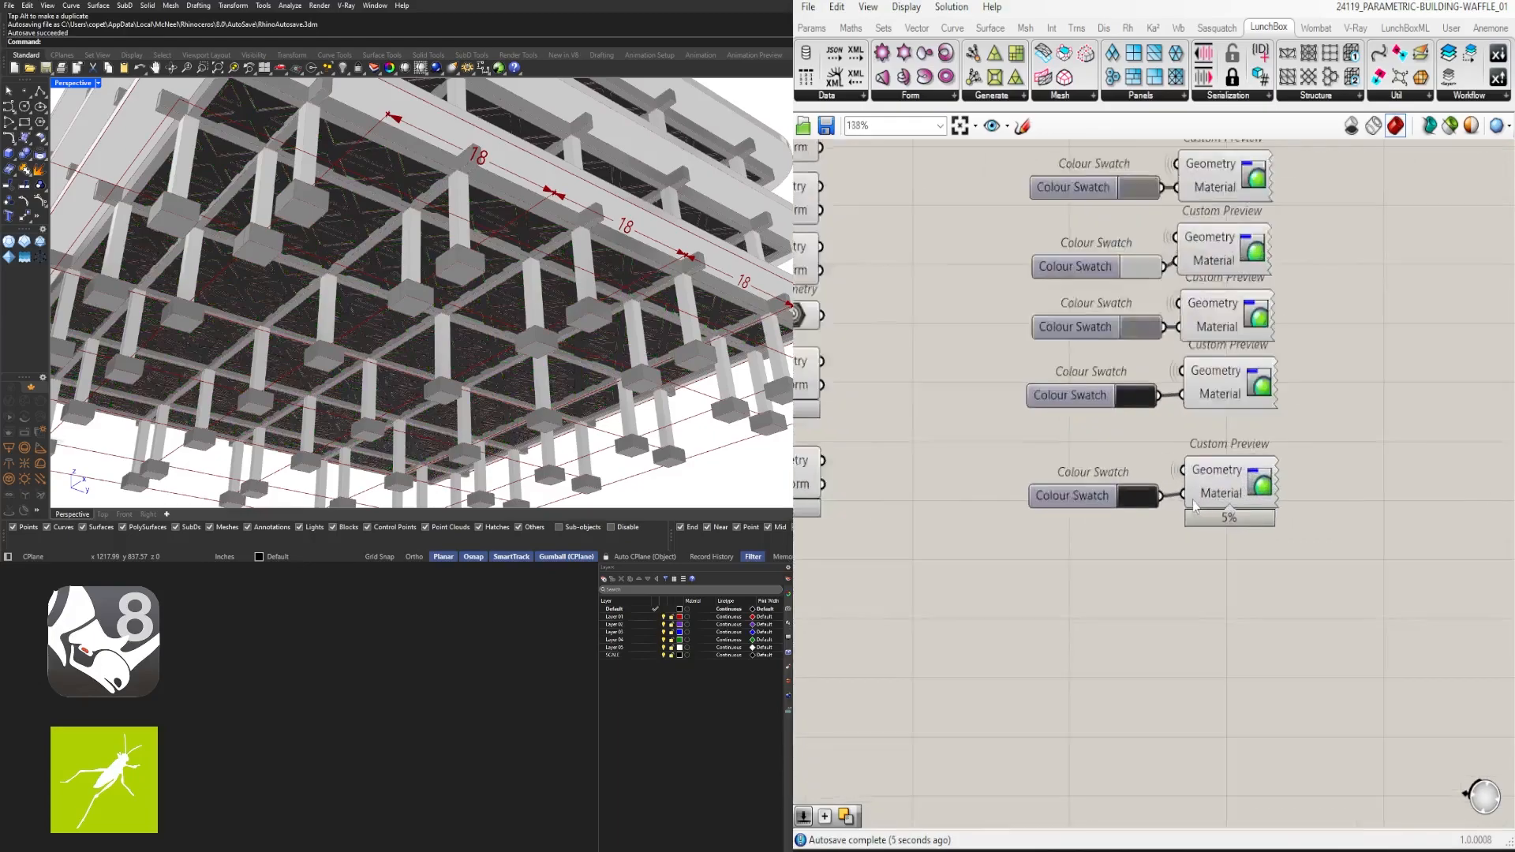
{"action": "left_click", "coordinate": [1133, 494]}
{"action": "left_click_drag", "start_coordinate": [1224, 563], "coordinate": [1204, 565]}
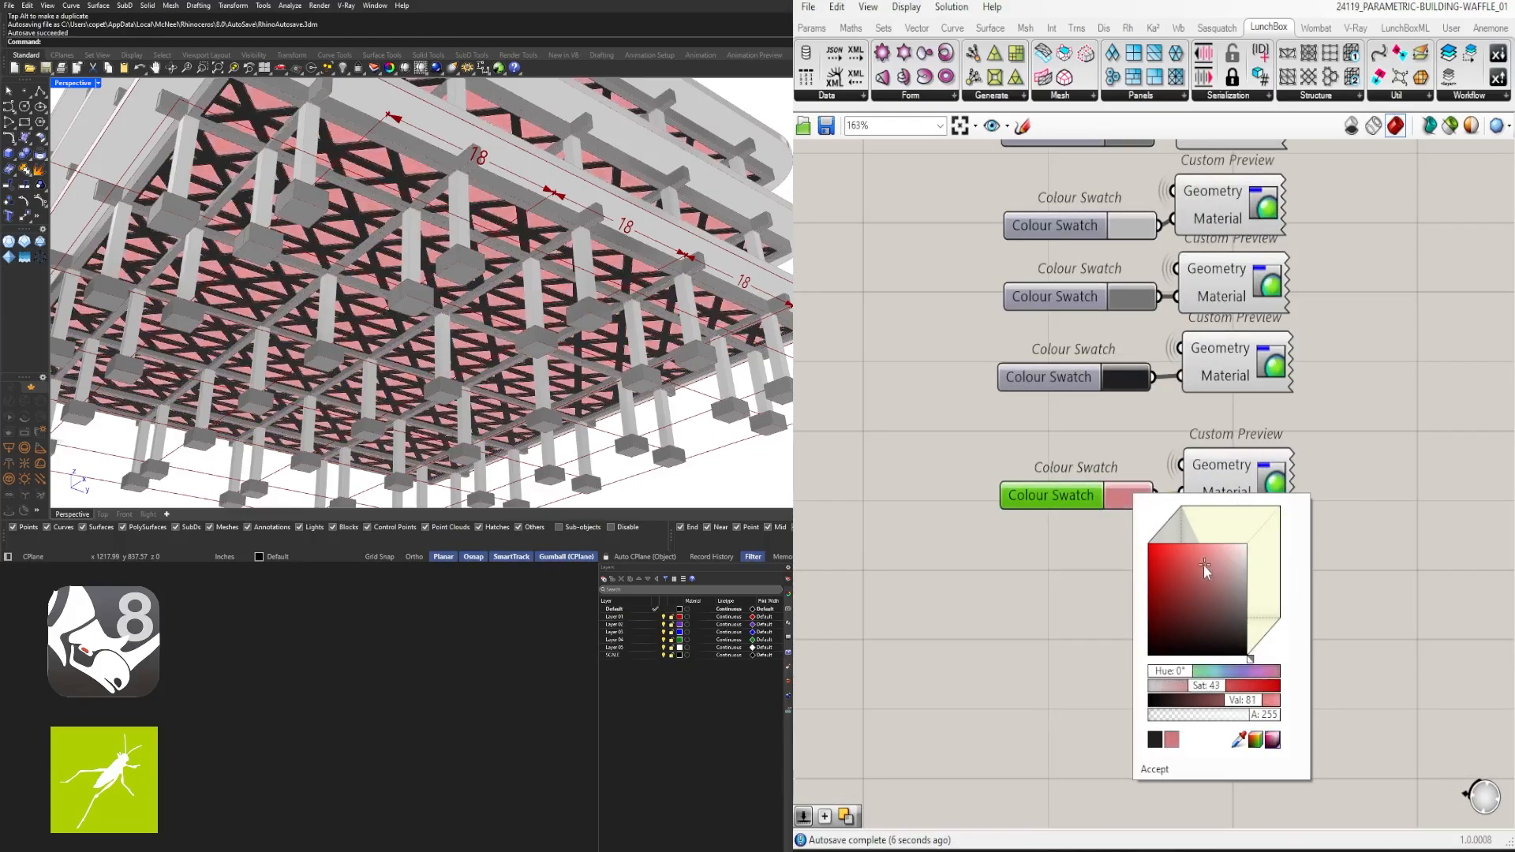
{"action": "left_click_drag", "start_coordinate": [1163, 673], "coordinate": [1177, 675]}
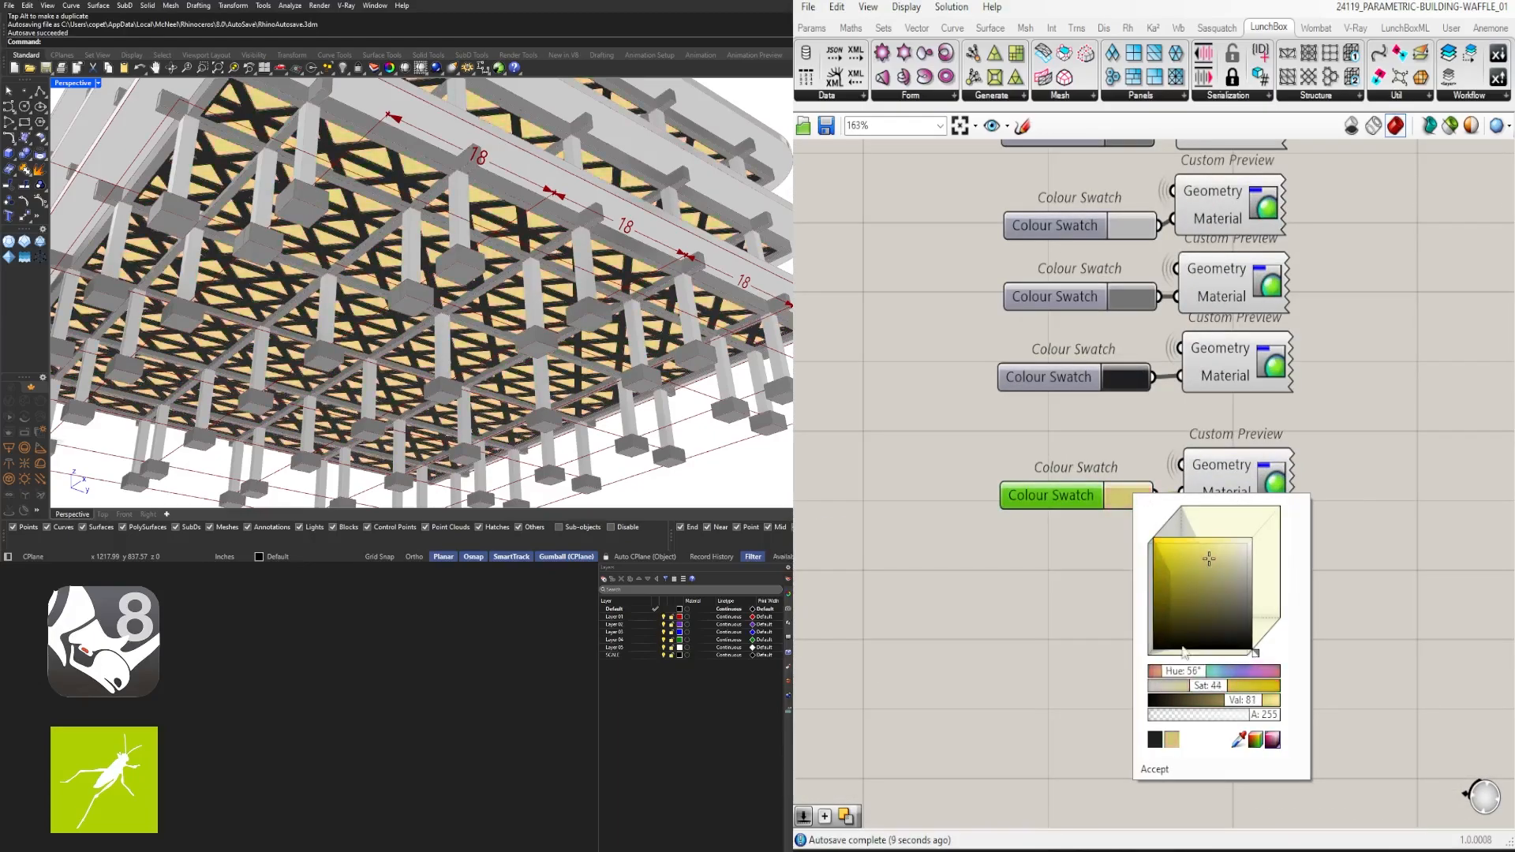
{"action": "mouse_move", "coordinate": [1206, 552]}
{"action": "left_mouse_down"}
{"action": "mouse_move", "coordinate": [1199, 540]}
{"action": "mouse_move", "coordinate": [1190, 556]}
{"action": "mouse_move", "coordinate": [1186, 531]}
{"action": "left_mouse_up"}
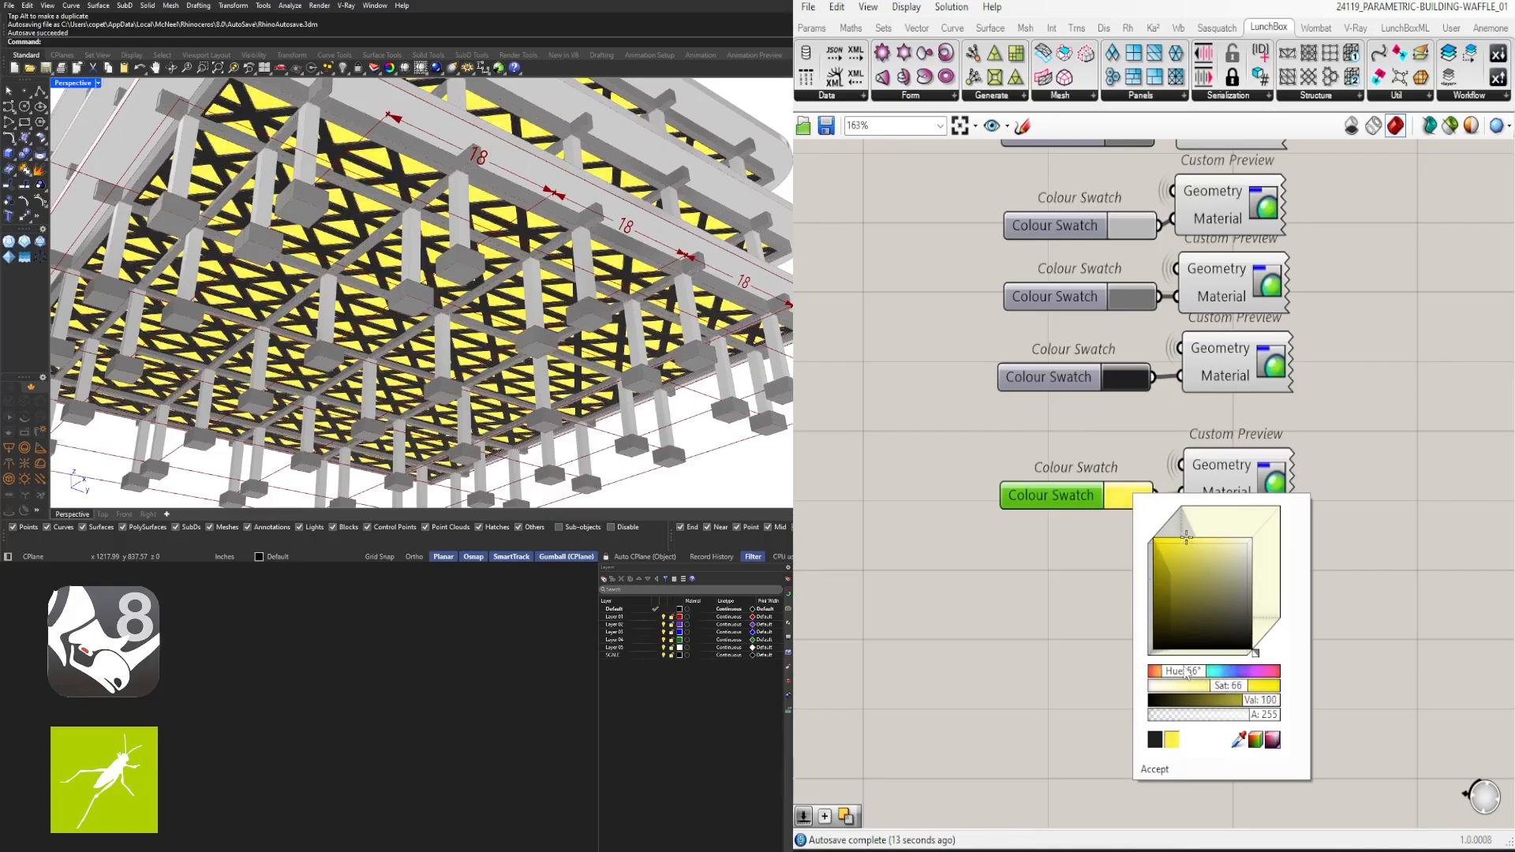
{"action": "left_click_drag", "start_coordinate": [1187, 675], "coordinate": [1181, 677]}
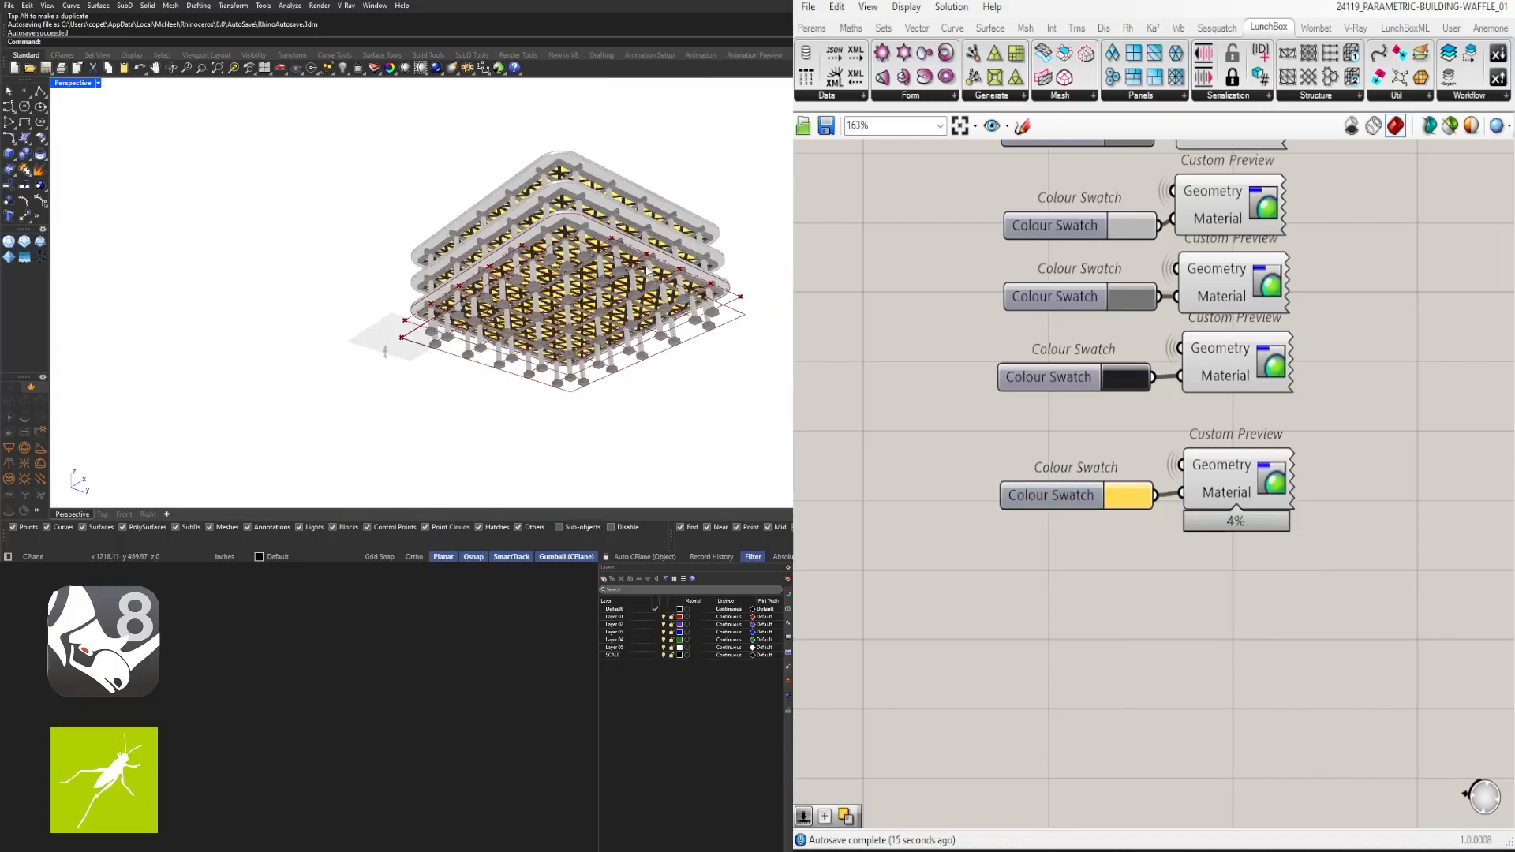
{"action": "scroll", "coordinate": [663, 312], "scroll_direction": "up", "scroll_amount": 5}
{"action": "scroll", "coordinate": [663, 312], "scroll_direction": "up", "scroll_amount": 10}
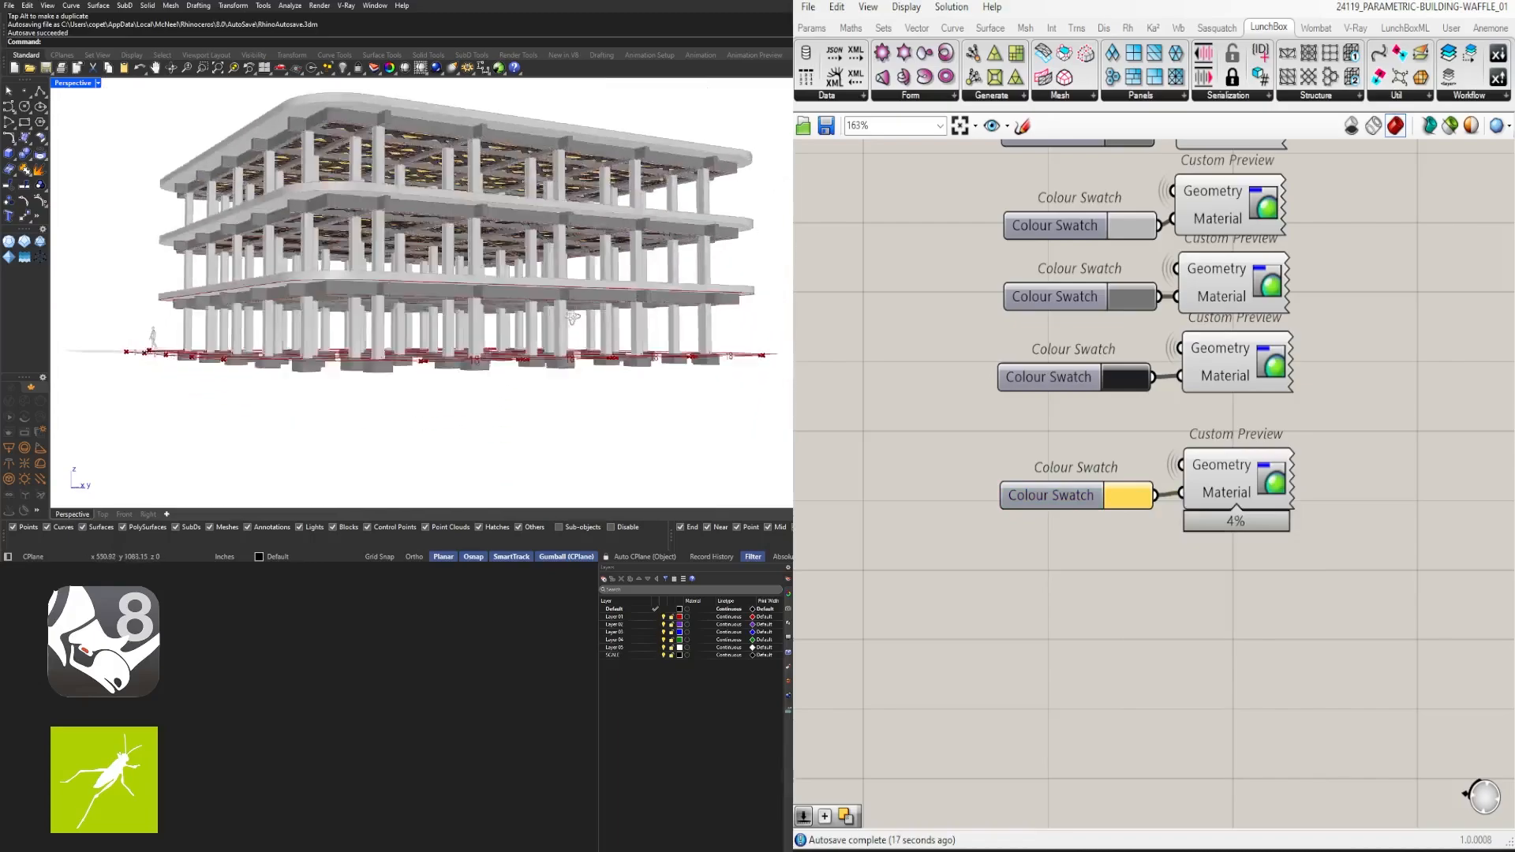
{"action": "scroll", "coordinate": [490, 238], "scroll_direction": "down", "scroll_amount": 10}
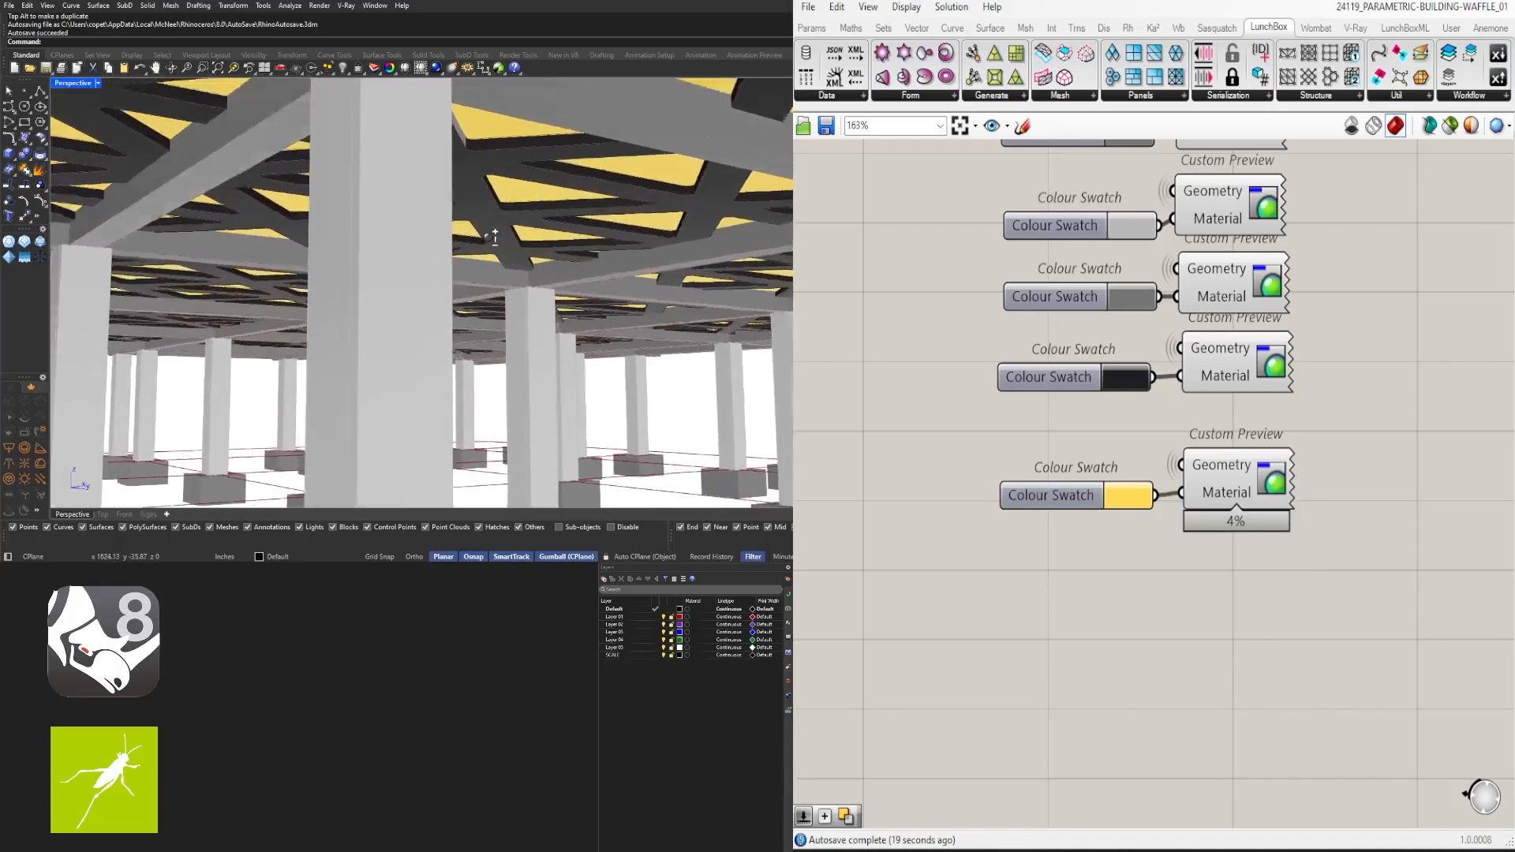
Set the Number Slider feeding the Count of the floor Series to 10
{"action": "right_click_drag", "start_coordinate": [576, 271], "coordinate": [521, 326]}
{"action": "scroll", "coordinate": [525, 170], "scroll_direction": "up", "scroll_amount": 10}
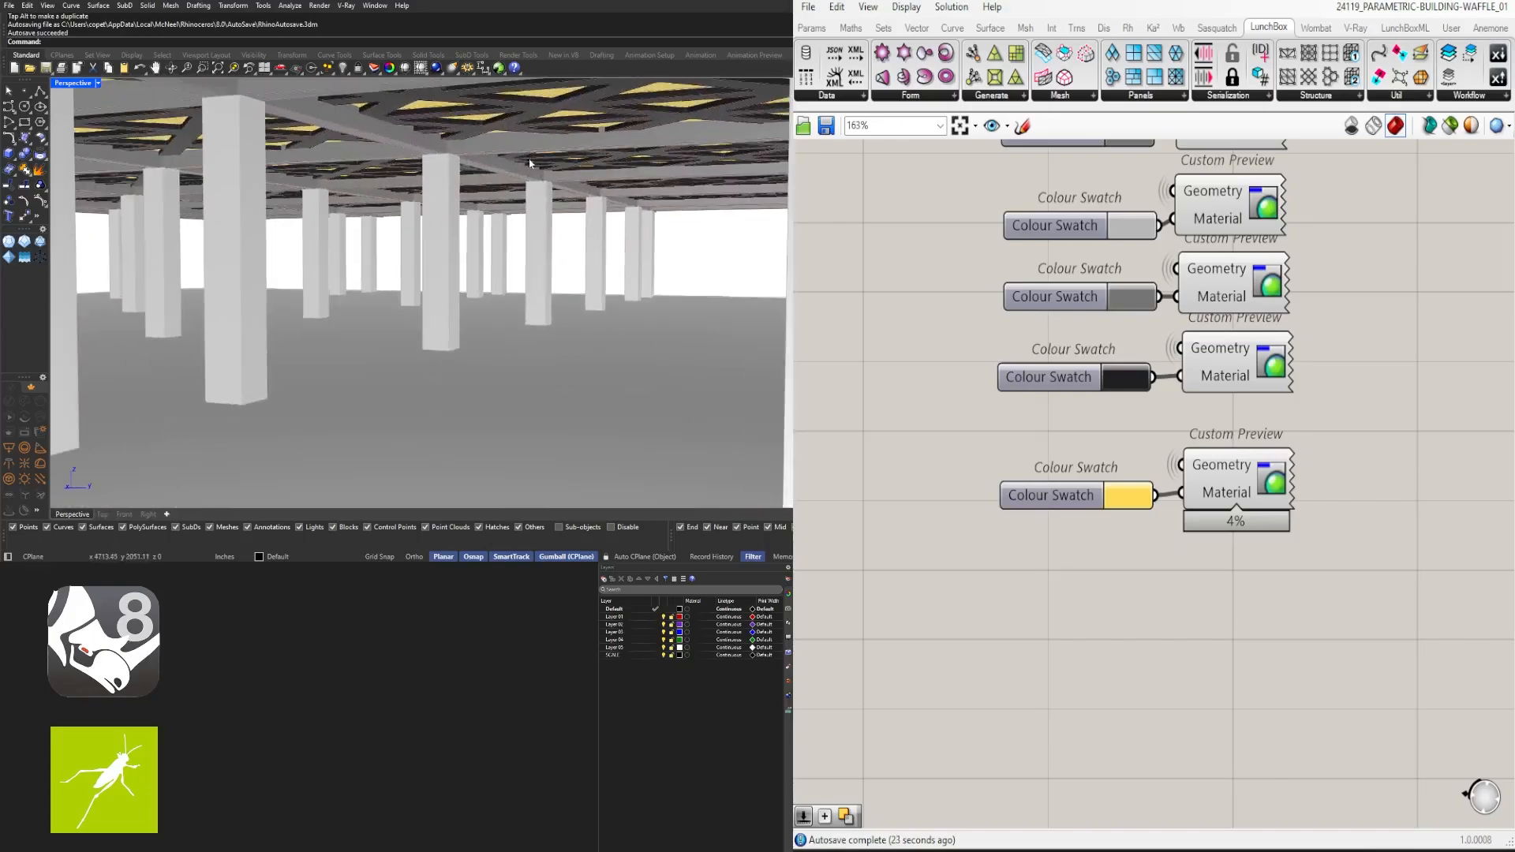
{"action": "scroll", "coordinate": [542, 202], "scroll_direction": "down", "scroll_amount": 10}
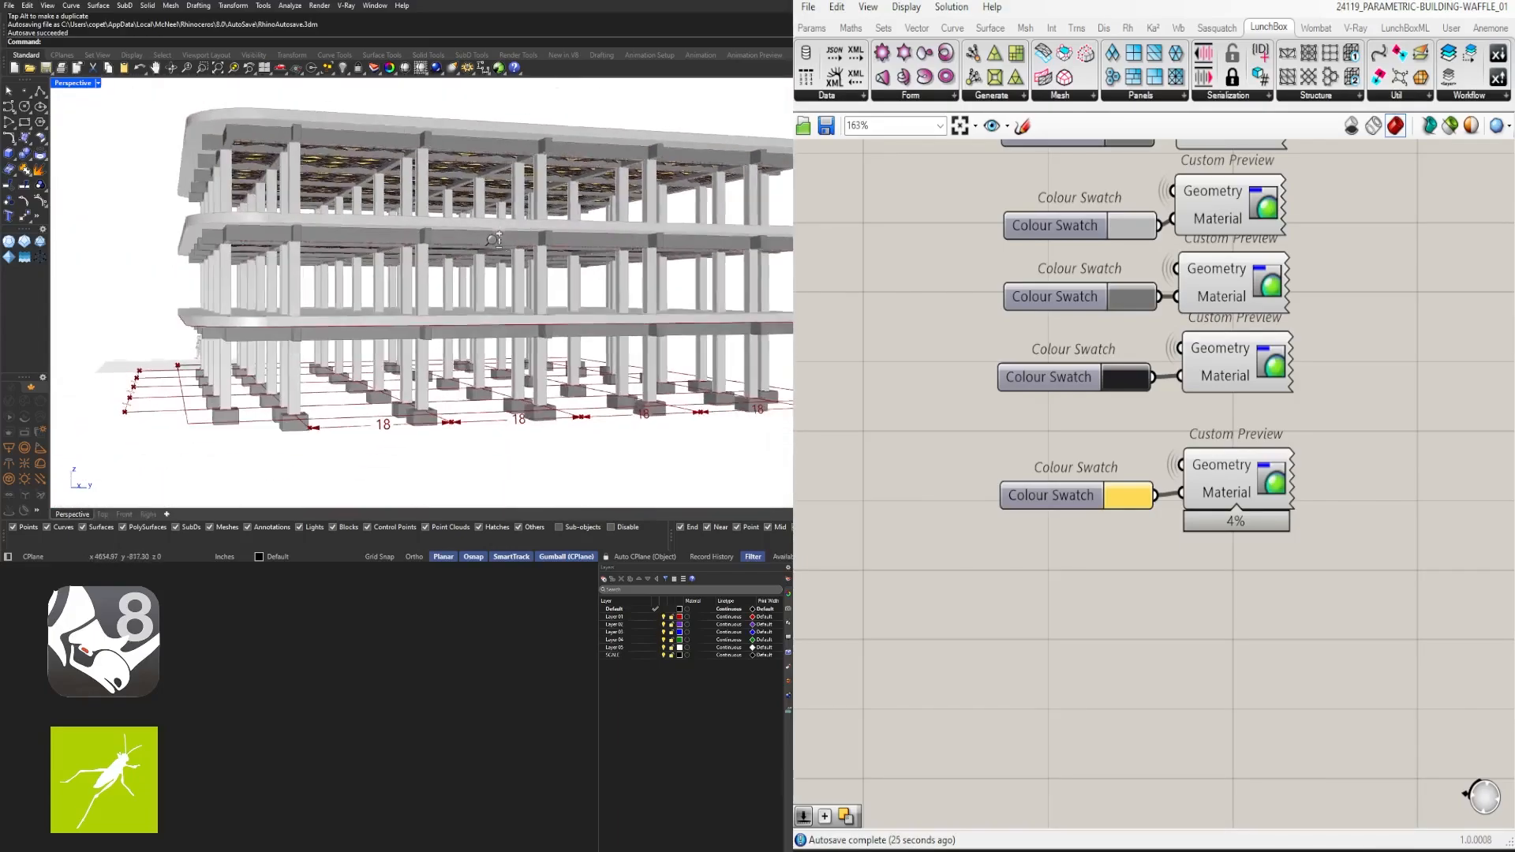
{"action": "scroll", "coordinate": [1190, 622], "scroll_direction": "down", "scroll_amount": 3}
{"action": "right_click_drag", "start_coordinate": [856, 661], "coordinate": [1341, 665]}
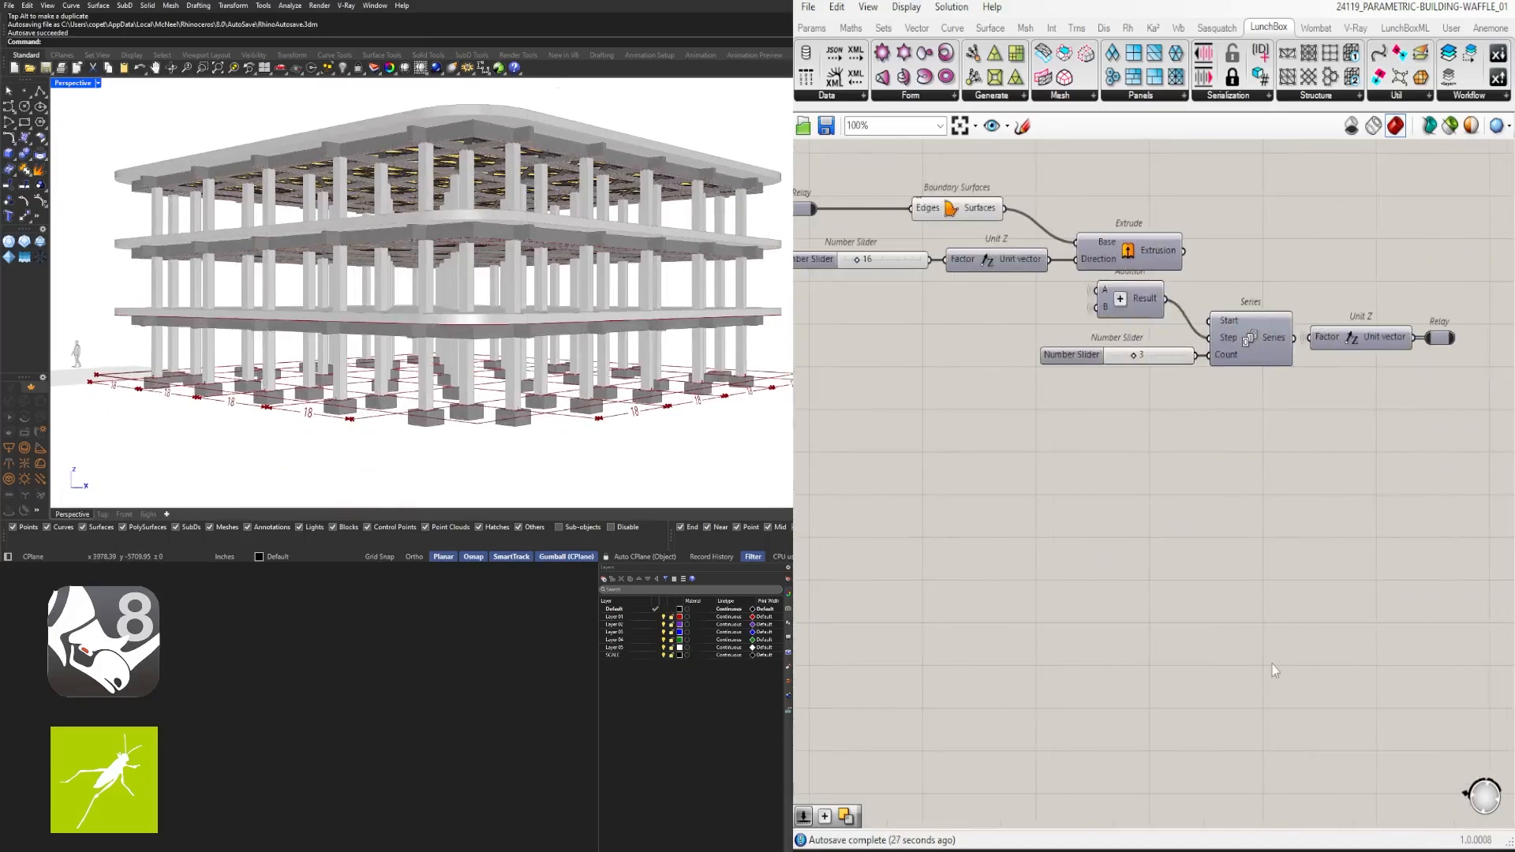
{"action": "right_click_drag", "start_coordinate": [876, 773], "coordinate": [1366, 659]}
{"action": "scroll", "coordinate": [1366, 660], "scroll_direction": "down", "scroll_amount": 4}
{"action": "scroll", "coordinate": [1369, 631], "scroll_direction": "up", "scroll_amount": 5}
{"action": "right_click_drag", "start_coordinate": [1388, 442], "coordinate": [890, 587]}
{"action": "scroll", "coordinate": [1141, 428], "scroll_direction": "up", "scroll_amount": 2}
{"action": "scroll", "coordinate": [1141, 431], "scroll_direction": "up", "scroll_amount": 3}
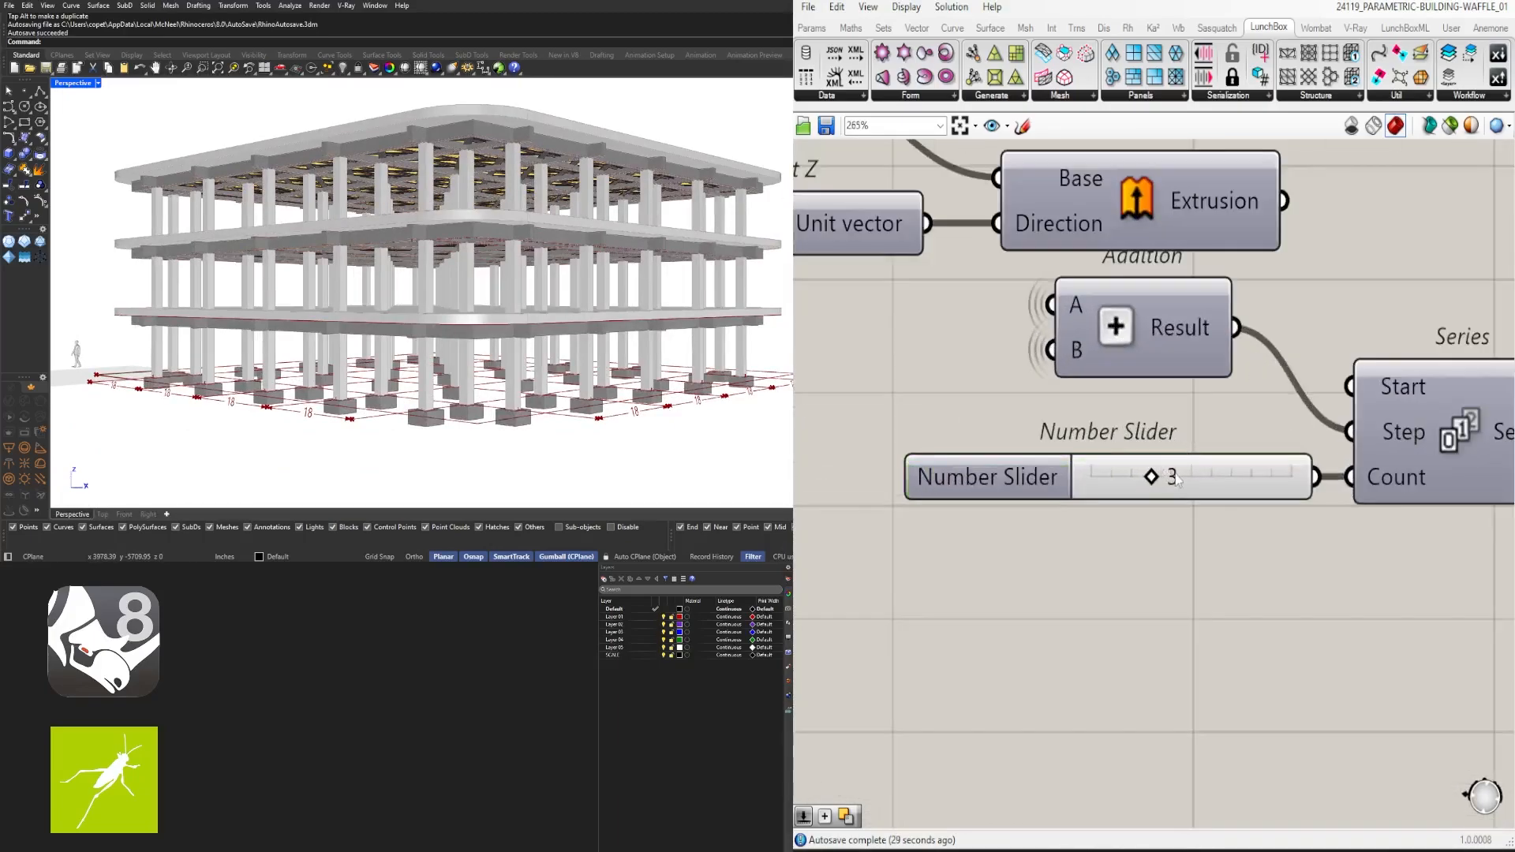
{"action": "double_click", "coordinate": [1175, 476]}
{"action": "key", "text": "Return"}
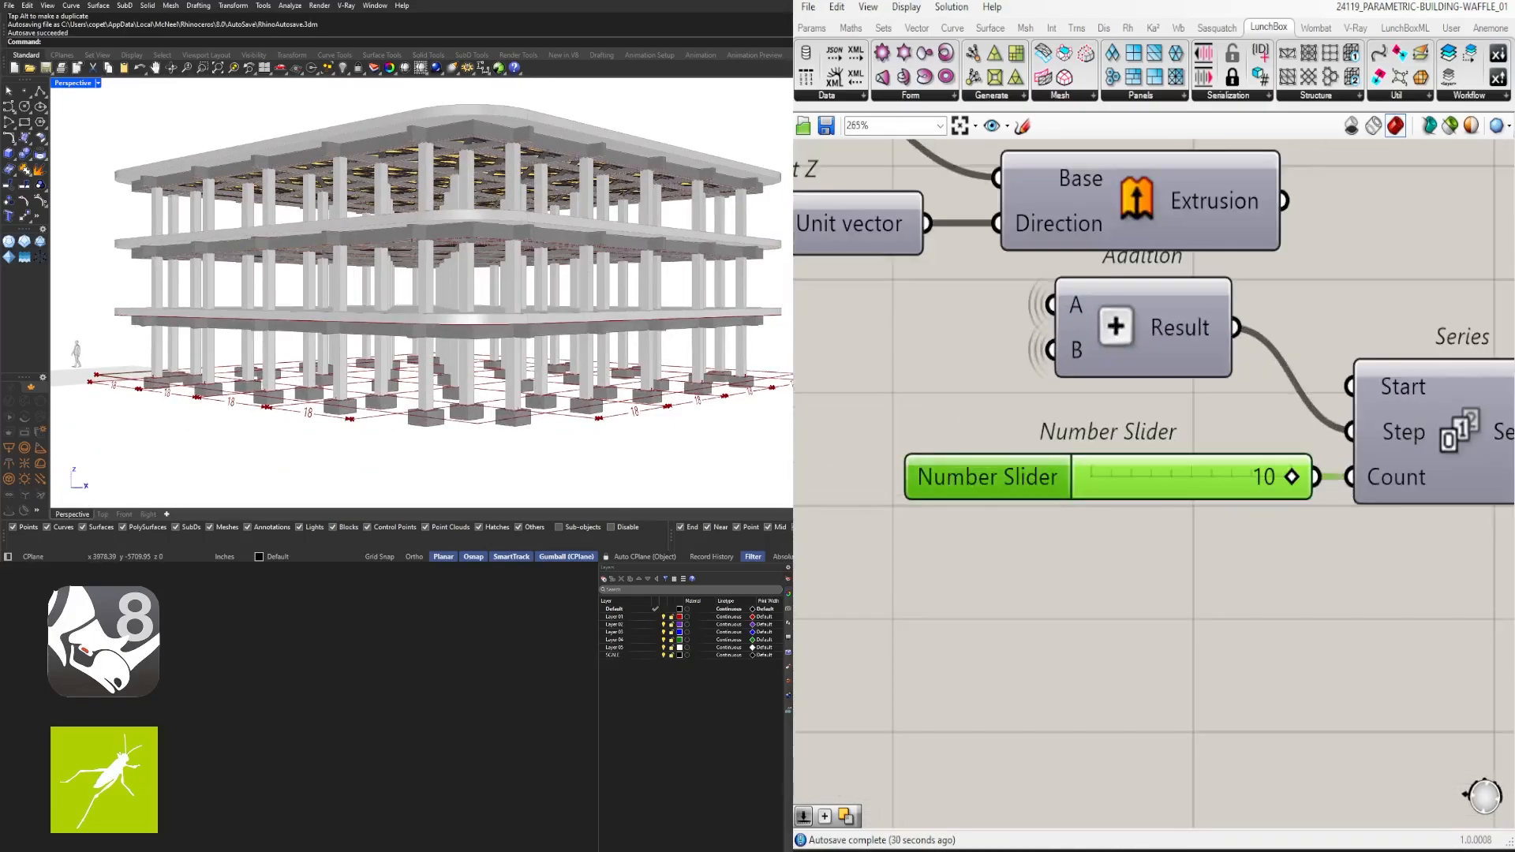
Examine the multi-storey tower in the Perspective viewport from several angles, including the undersides of the slabs with the yellow infill panels
{"action": "scroll", "coordinate": [370, 265], "scroll_direction": "down", "scroll_amount": 5}
{"action": "right_click_drag", "start_coordinate": [410, 213], "coordinate": [387, 332], "text": "shift"}
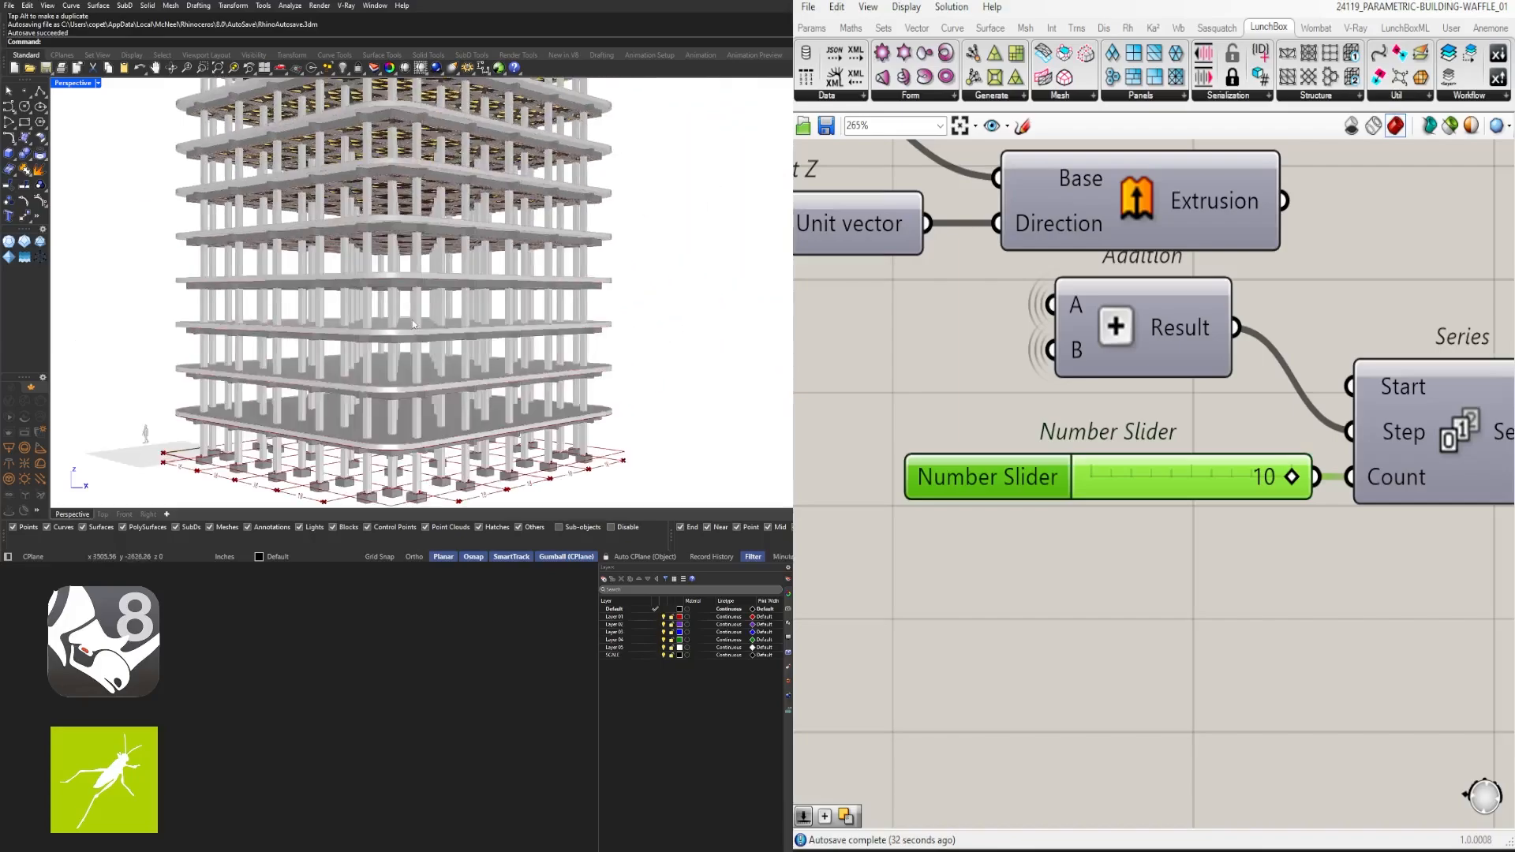
{"action": "scroll", "coordinate": [390, 316], "scroll_direction": "down", "scroll_amount": 2}
{"action": "right_click_drag", "start_coordinate": [418, 261], "coordinate": [446, 293], "text": "shift"}
{"action": "scroll", "coordinate": [380, 182], "scroll_direction": "up", "scroll_amount": 6}
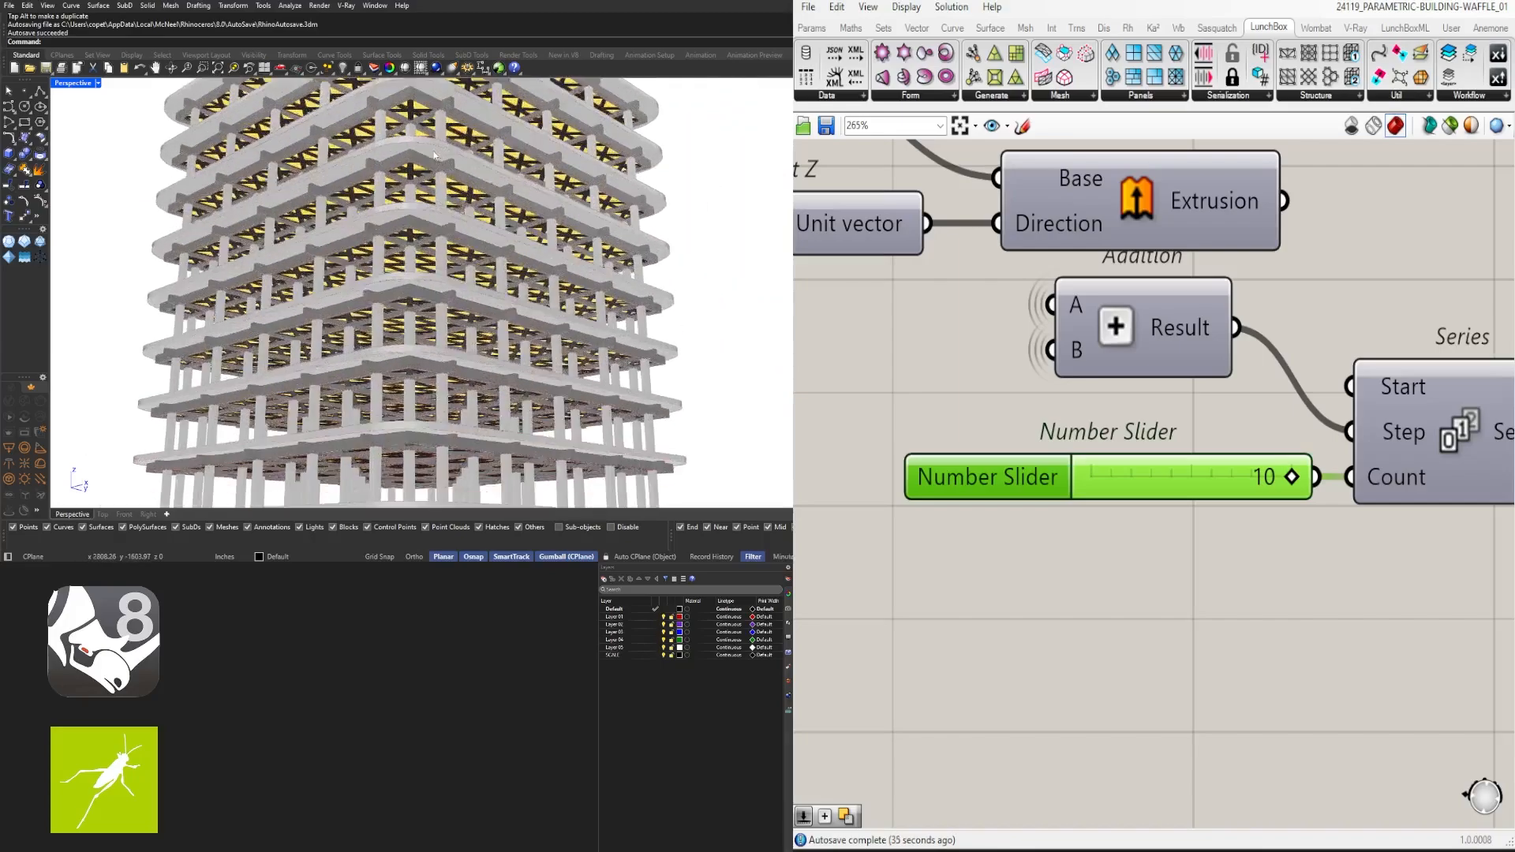
{"action": "scroll", "coordinate": [379, 182], "scroll_direction": "down", "scroll_amount": 6}
{"action": "right_click_drag", "start_coordinate": [363, 379], "coordinate": [482, 277], "text": "shift"}
{"action": "scroll", "coordinate": [345, 358], "scroll_direction": "up", "scroll_amount": 5}
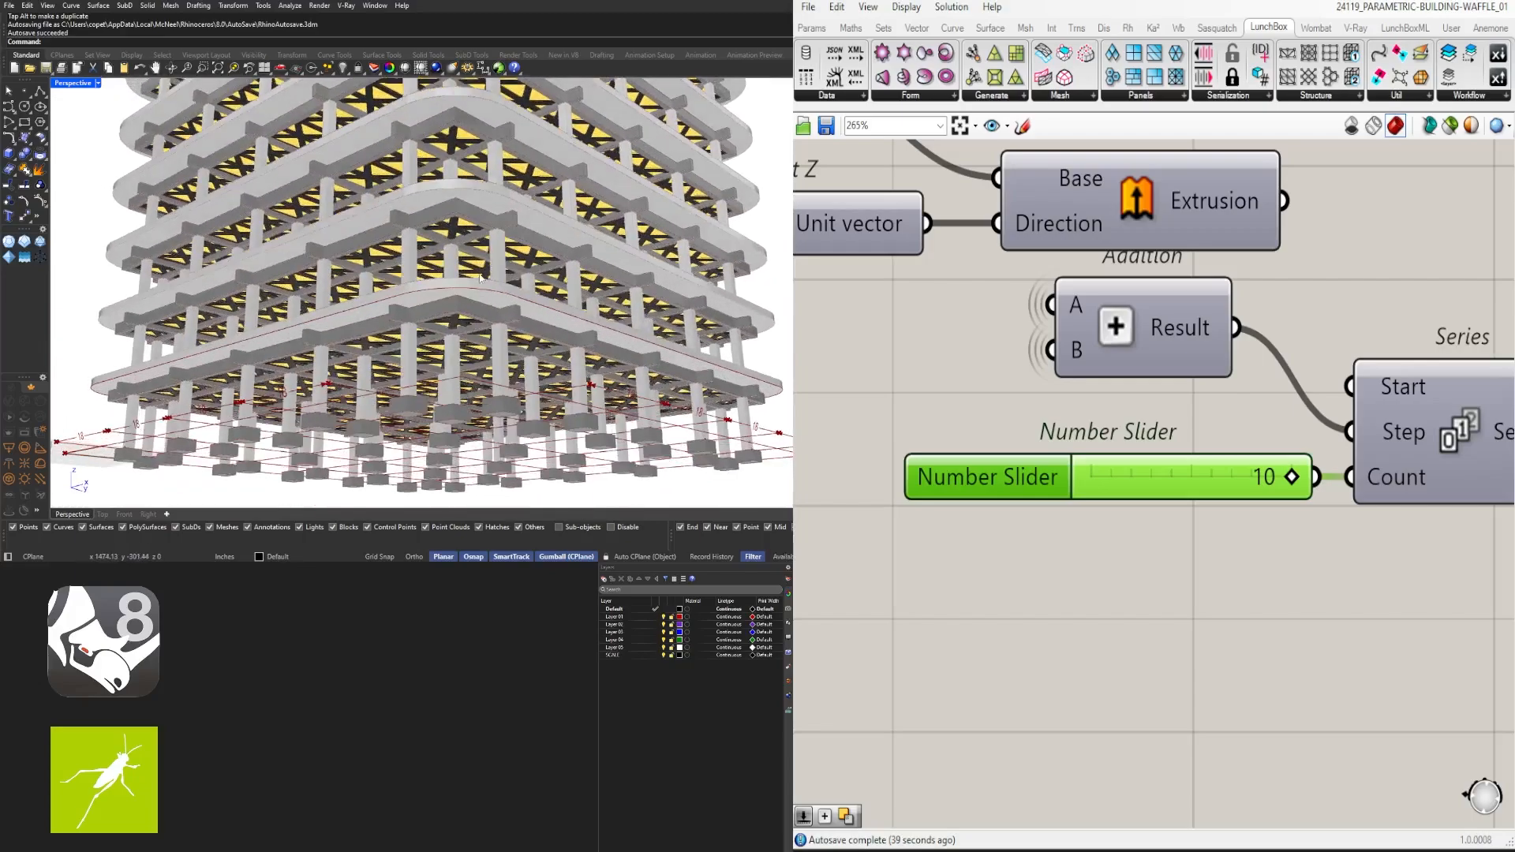
{"action": "scroll", "coordinate": [391, 255], "scroll_direction": "down", "scroll_amount": 5}
{"action": "right_click_drag", "start_coordinate": [391, 255], "coordinate": [404, 384]}
Set the floor Series count slider to 2 and view the building from below its slabs
{"action": "double_click", "coordinate": [1237, 487]}
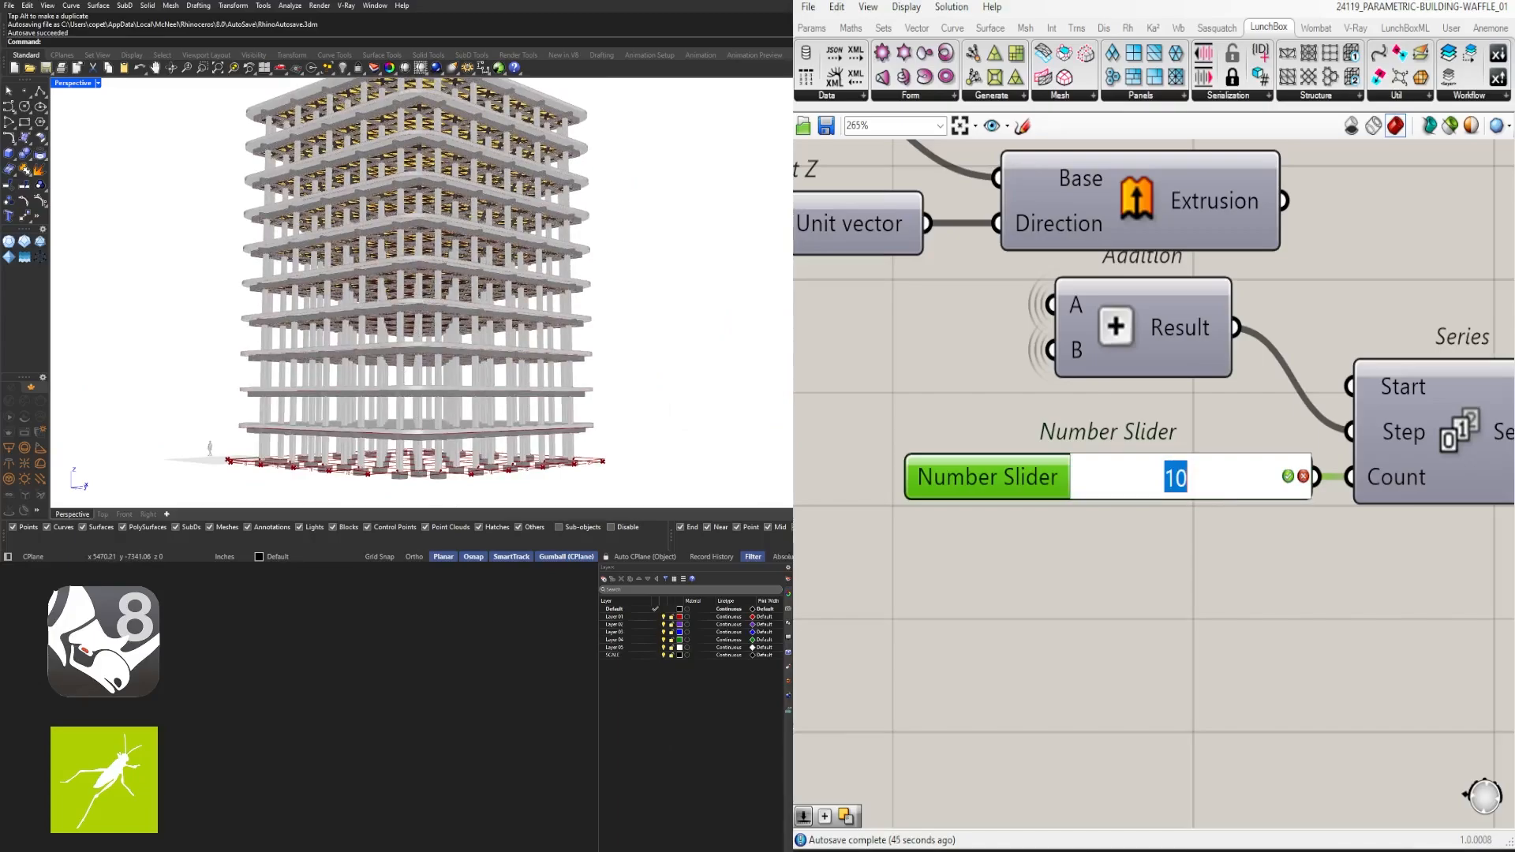
{"action": "type", "text": "2"}
{"action": "key", "text": "Return"}
{"action": "scroll", "coordinate": [443, 447], "scroll_direction": "up", "scroll_amount": 6}
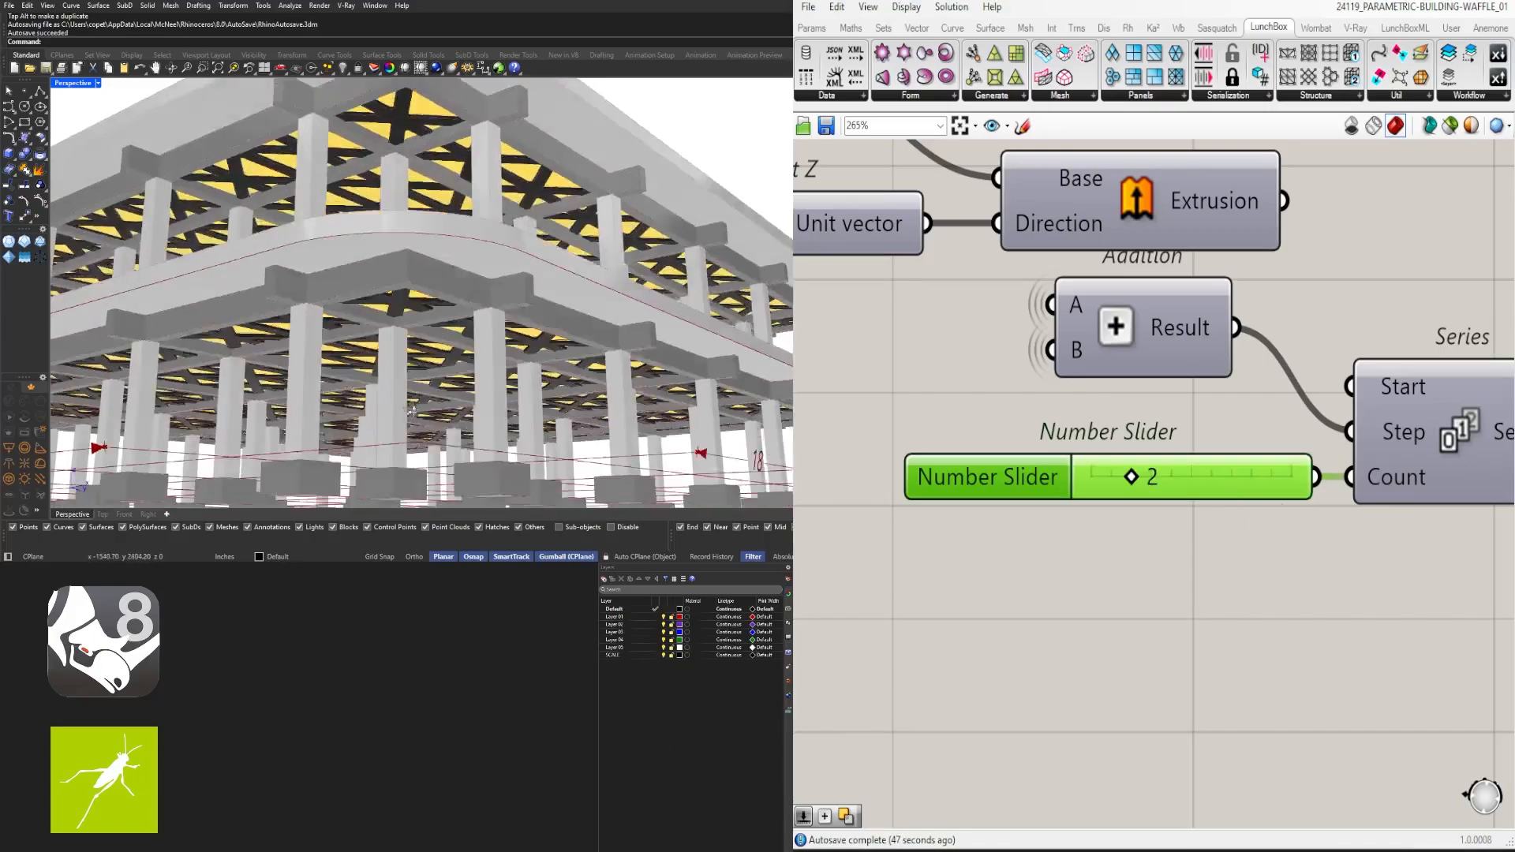
{"action": "right_click_drag", "start_coordinate": [443, 447], "coordinate": [394, 391]}
Set the slider driving the U and V divisions of Triangle Panels B to 30
{"action": "scroll", "coordinate": [1002, 490], "scroll_direction": "down", "scroll_amount": 5}
{"action": "right_click_drag", "start_coordinate": [996, 572], "coordinate": [1287, 574]}
{"action": "scroll", "coordinate": [1262, 574], "scroll_direction": "down", "scroll_amount": 3}
{"action": "right_click_drag", "start_coordinate": [1072, 567], "coordinate": [1474, 586]}
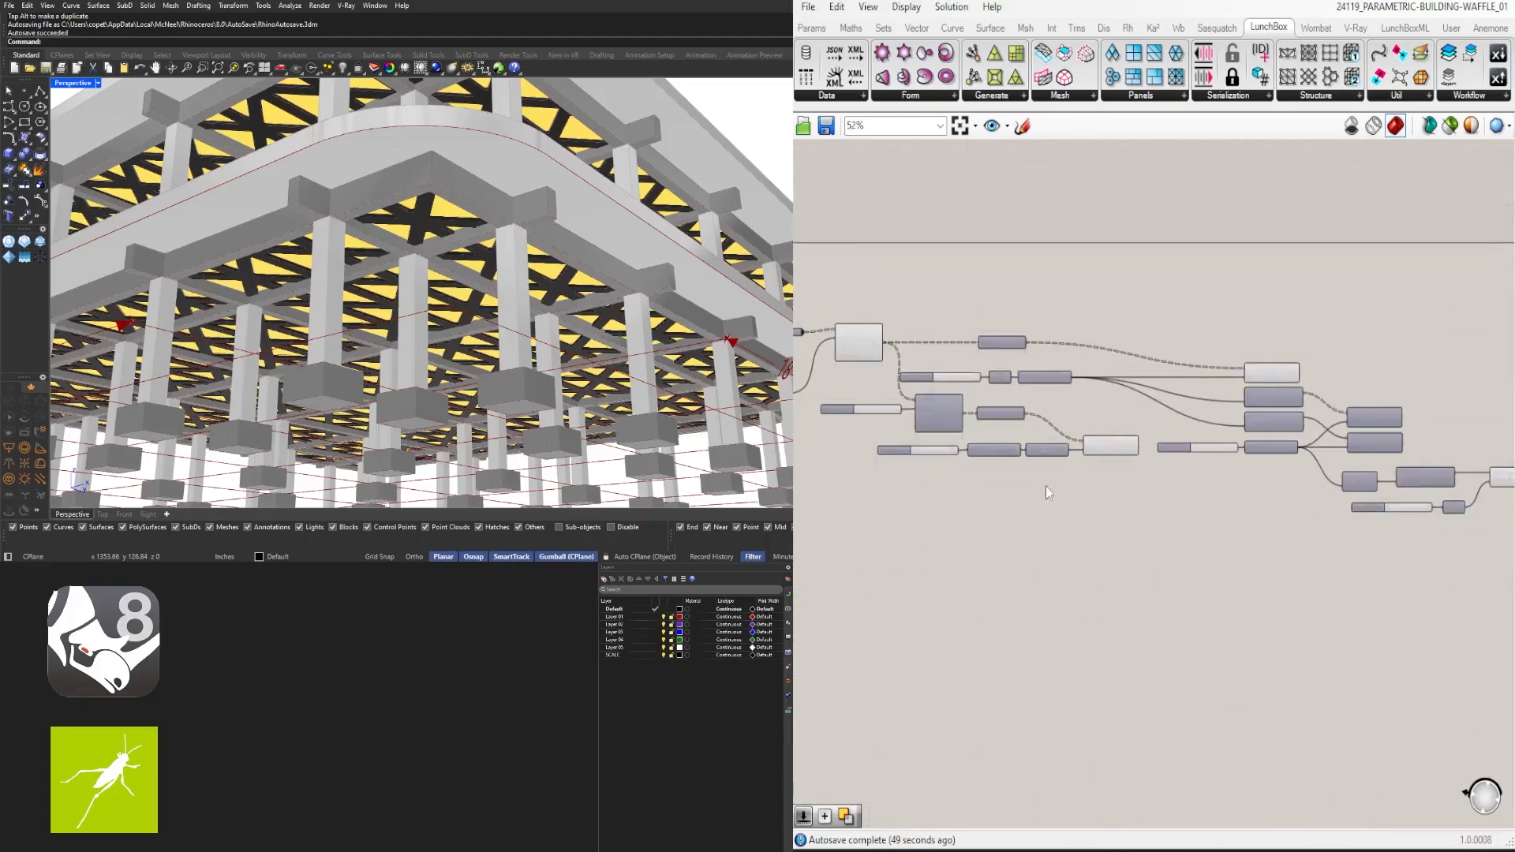
{"action": "right_click_drag", "start_coordinate": [1044, 486], "coordinate": [1407, 502]}
{"action": "right_click_drag", "start_coordinate": [977, 478], "coordinate": [1451, 465]}
{"action": "right_click_drag", "start_coordinate": [900, 618], "coordinate": [1309, 561]}
{"action": "scroll", "coordinate": [1310, 562], "scroll_direction": "up", "scroll_amount": 2}
{"action": "right_click_drag", "start_coordinate": [1113, 656], "coordinate": [1328, 615]}
{"action": "scroll", "coordinate": [973, 470], "scroll_direction": "up", "scroll_amount": 5}
{"action": "double_click", "coordinate": [987, 406]}
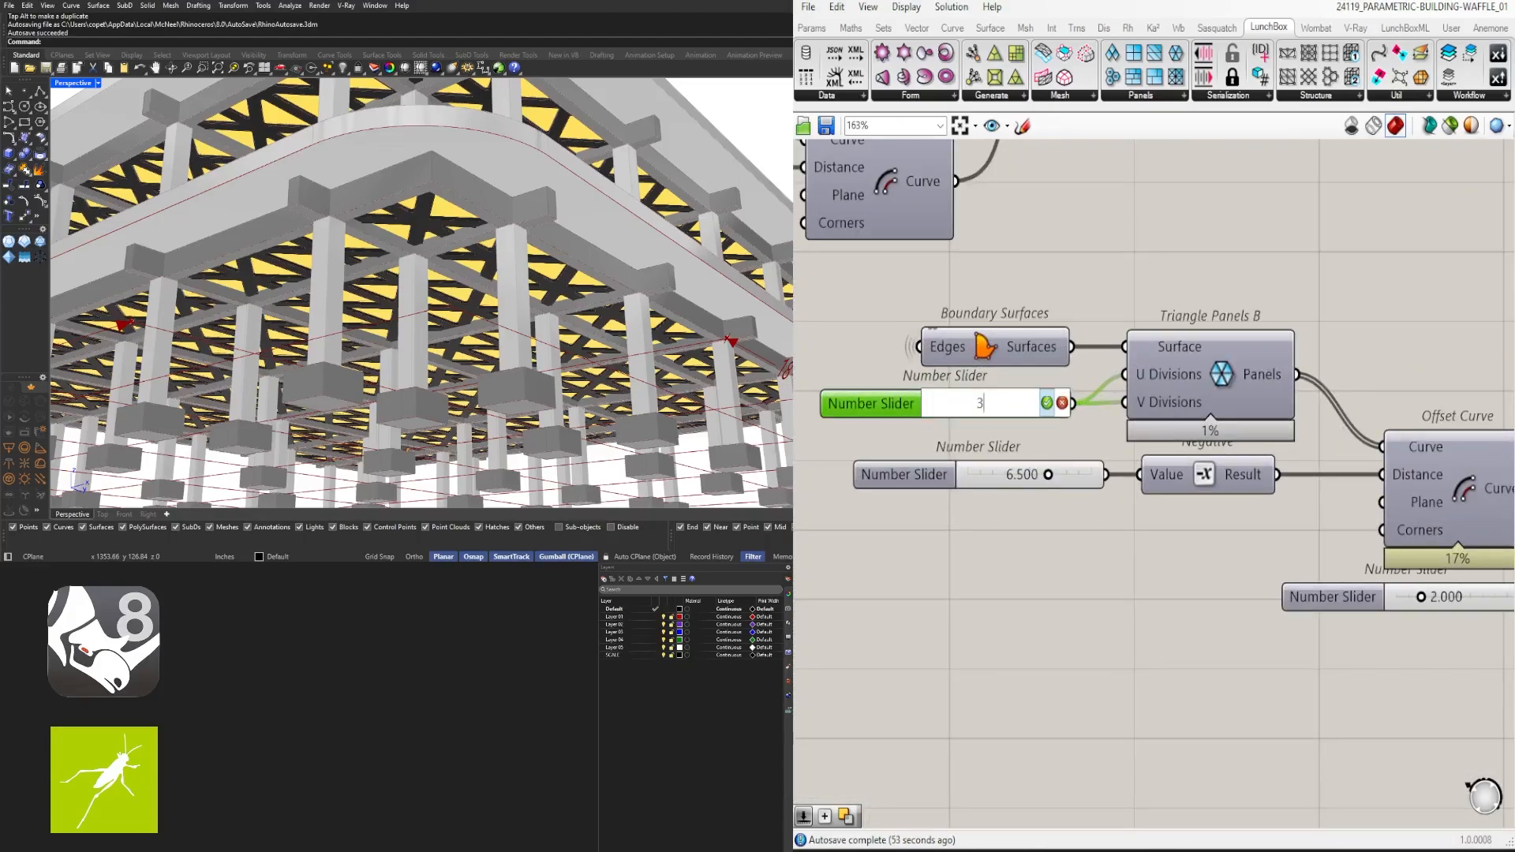
{"action": "type", "text": "30"}
{"action": "key", "text": "Return"}
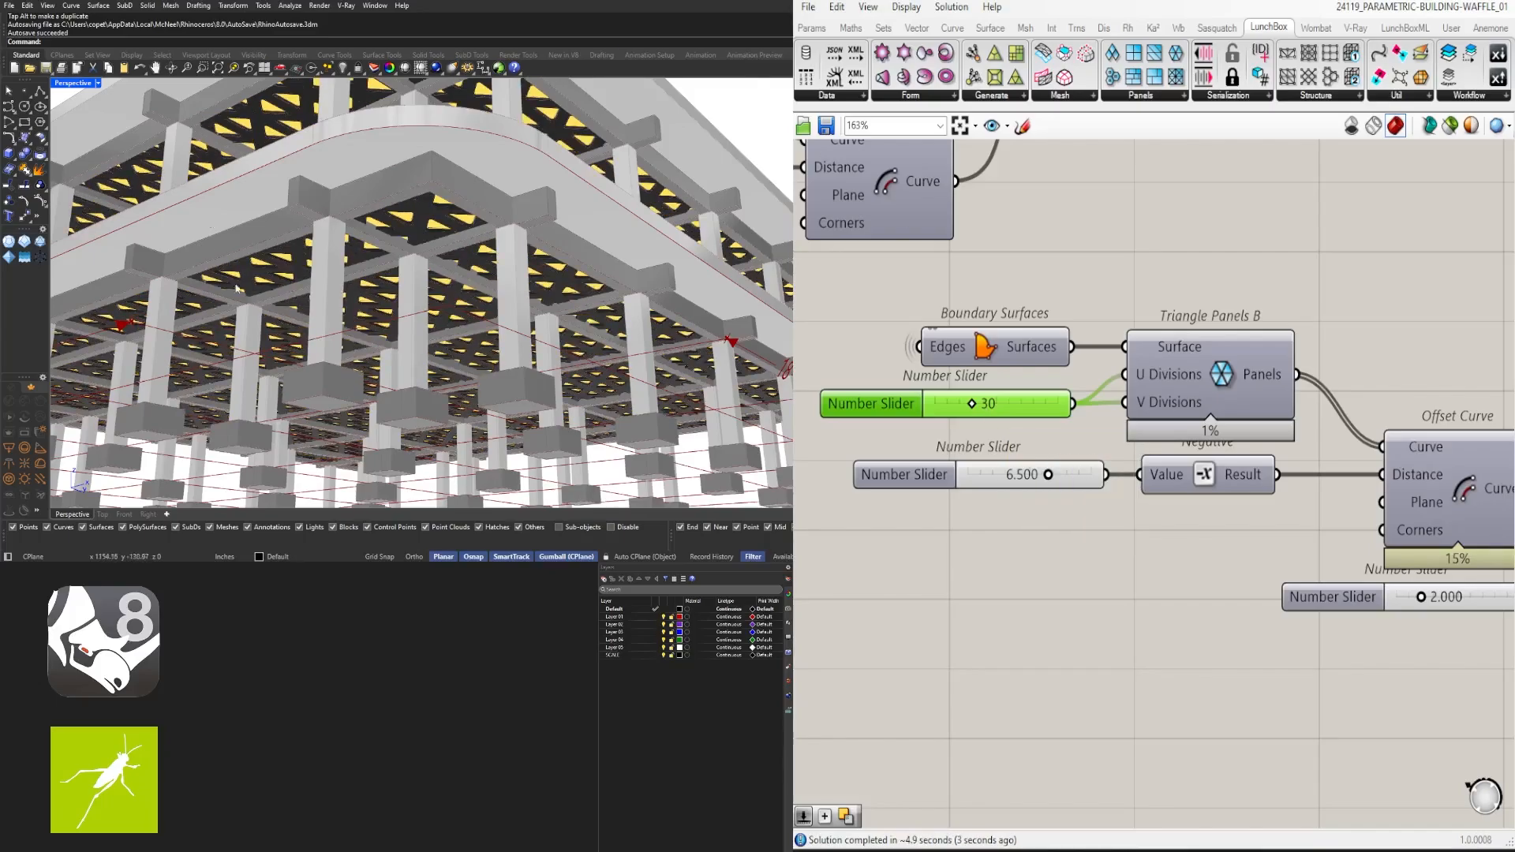
Set the slider feeding the Negative component for the triangular panels' offset distance to 3
{"action": "scroll", "coordinate": [432, 311], "scroll_direction": "down", "scroll_amount": 5}
{"action": "right_click_drag", "start_coordinate": [432, 312], "coordinate": [476, 226]}
{"action": "scroll", "coordinate": [481, 228], "scroll_direction": "down", "scroll_amount": 4}
{"action": "scroll", "coordinate": [476, 226], "scroll_direction": "up", "scroll_amount": 3}
{"action": "scroll", "coordinate": [476, 226], "scroll_direction": "up", "scroll_amount": 5}
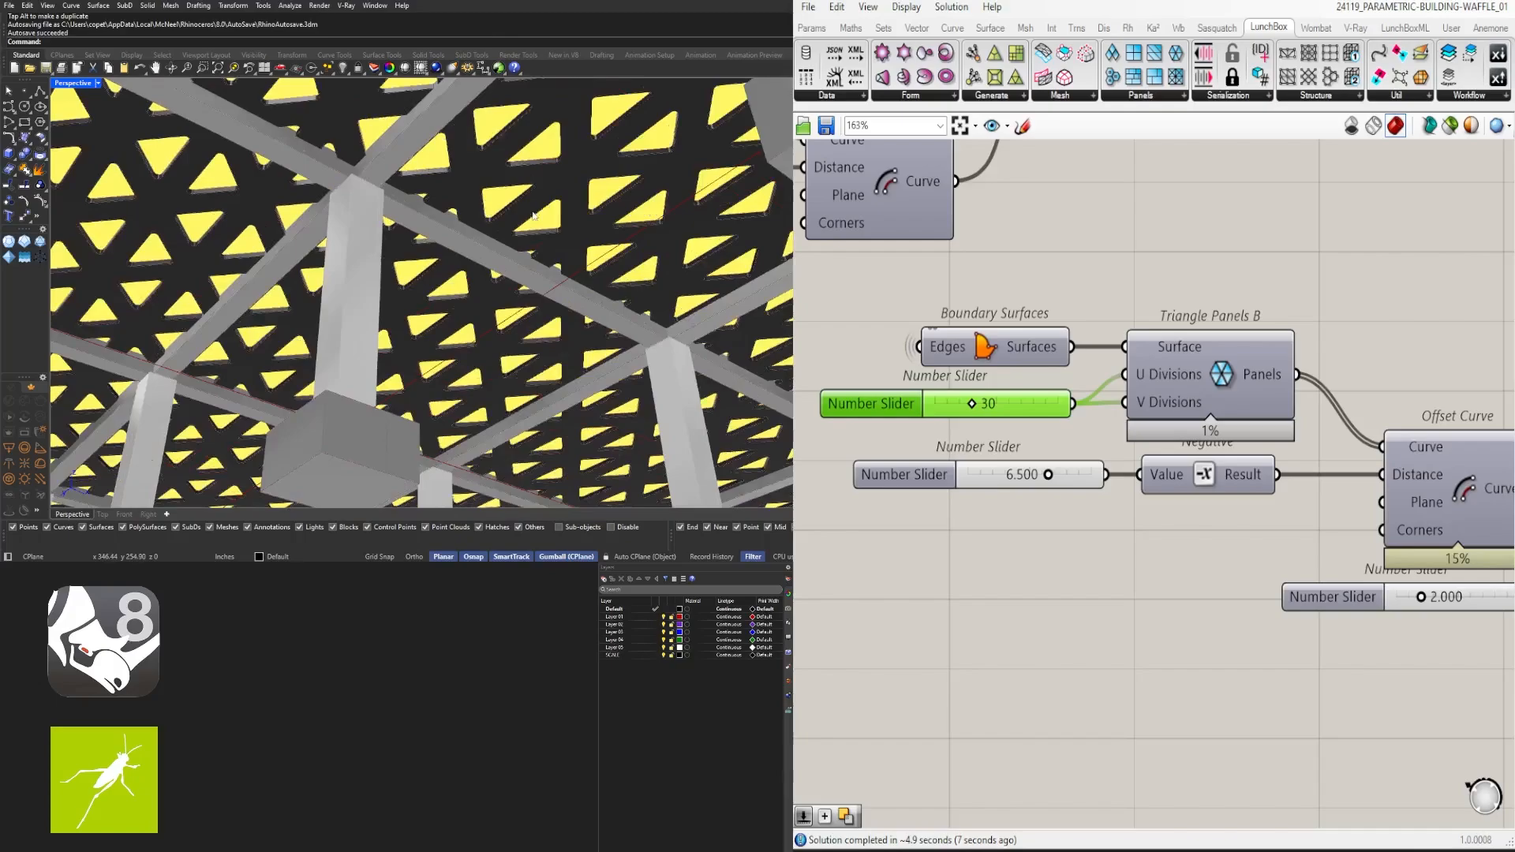
{"action": "scroll", "coordinate": [1006, 497], "scroll_direction": "up", "scroll_amount": 3}
{"action": "double_click", "coordinate": [1006, 497]}
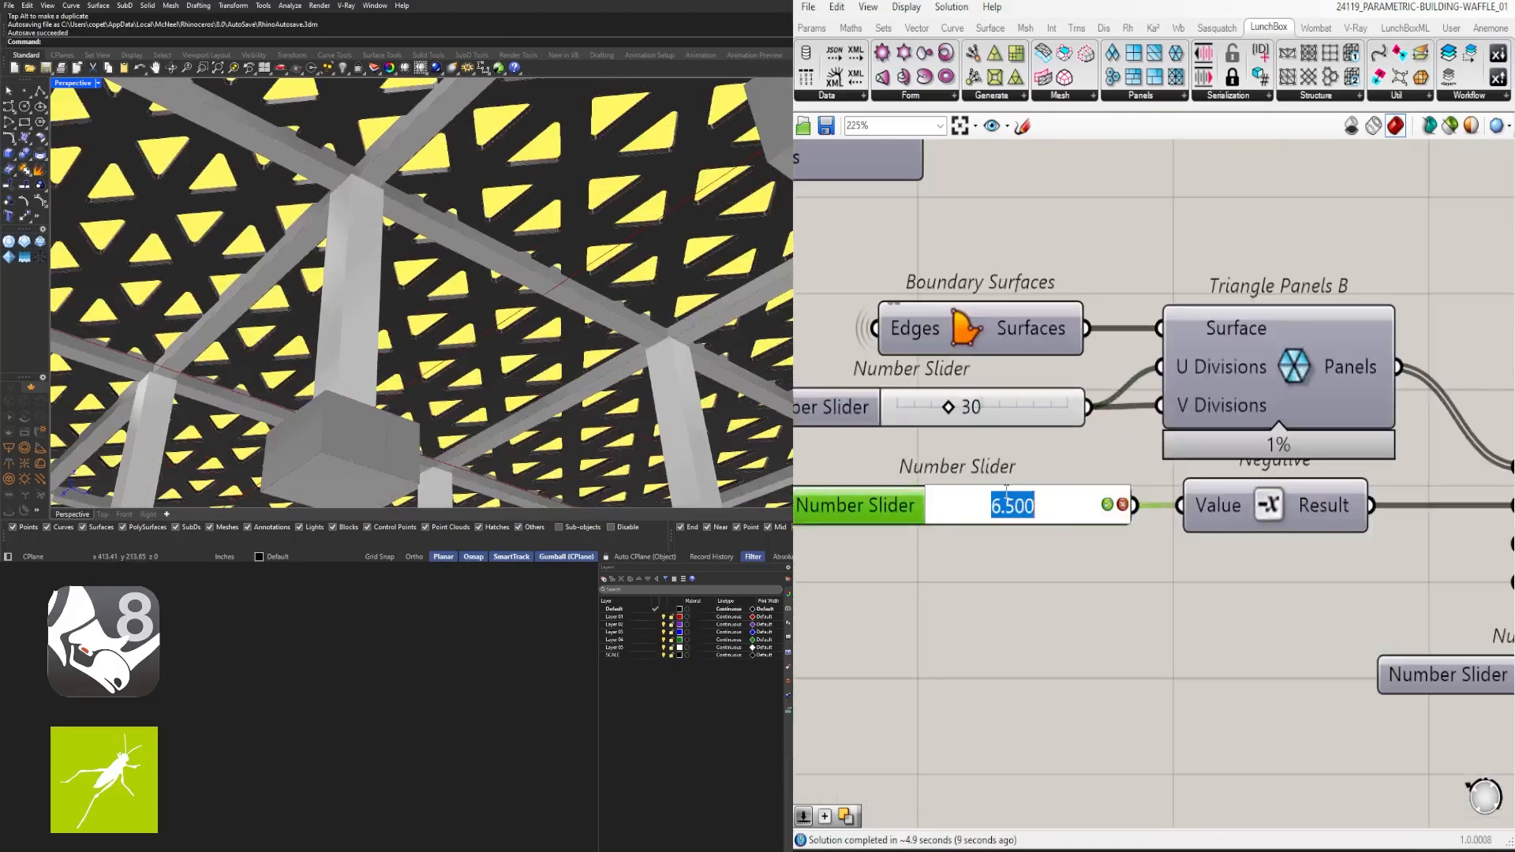
{"action": "key", "text": "Return"}
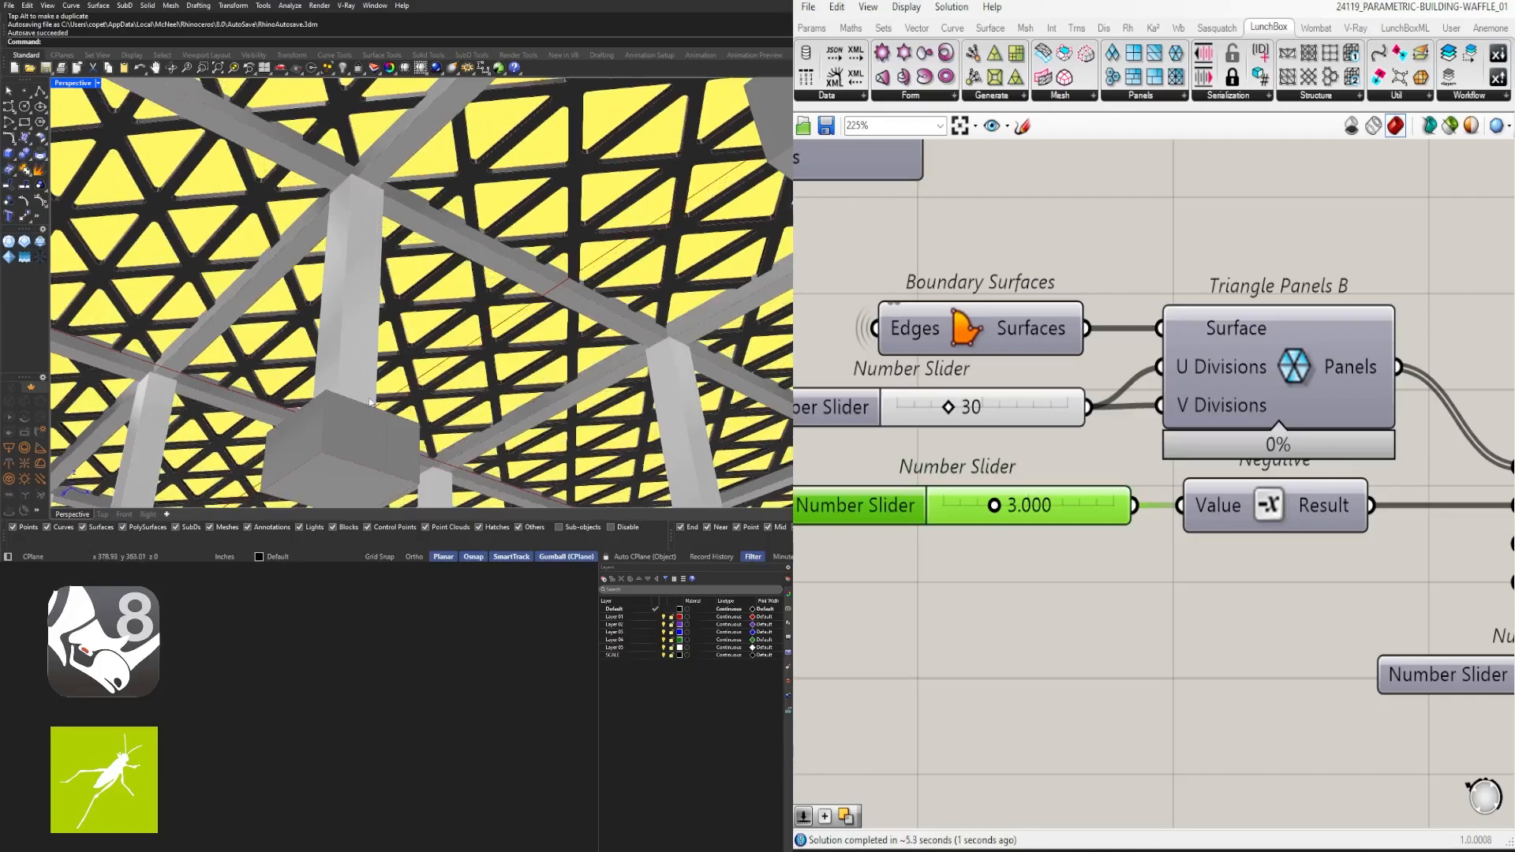
Set the Number Slider for the Count of the floor Series to 5
{"action": "scroll", "coordinate": [369, 402], "scroll_direction": "down", "scroll_amount": 8}
{"action": "right_click_drag", "start_coordinate": [369, 403], "coordinate": [436, 338]}
{"action": "scroll", "coordinate": [453, 359], "scroll_direction": "down", "scroll_amount": 2}
{"action": "scroll", "coordinate": [1262, 694], "scroll_direction": "down", "scroll_amount": 5}
{"action": "right_click_drag", "start_coordinate": [1303, 695], "coordinate": [1103, 656]}
{"action": "scroll", "coordinate": [926, 547], "scroll_direction": "down", "scroll_amount": 7}
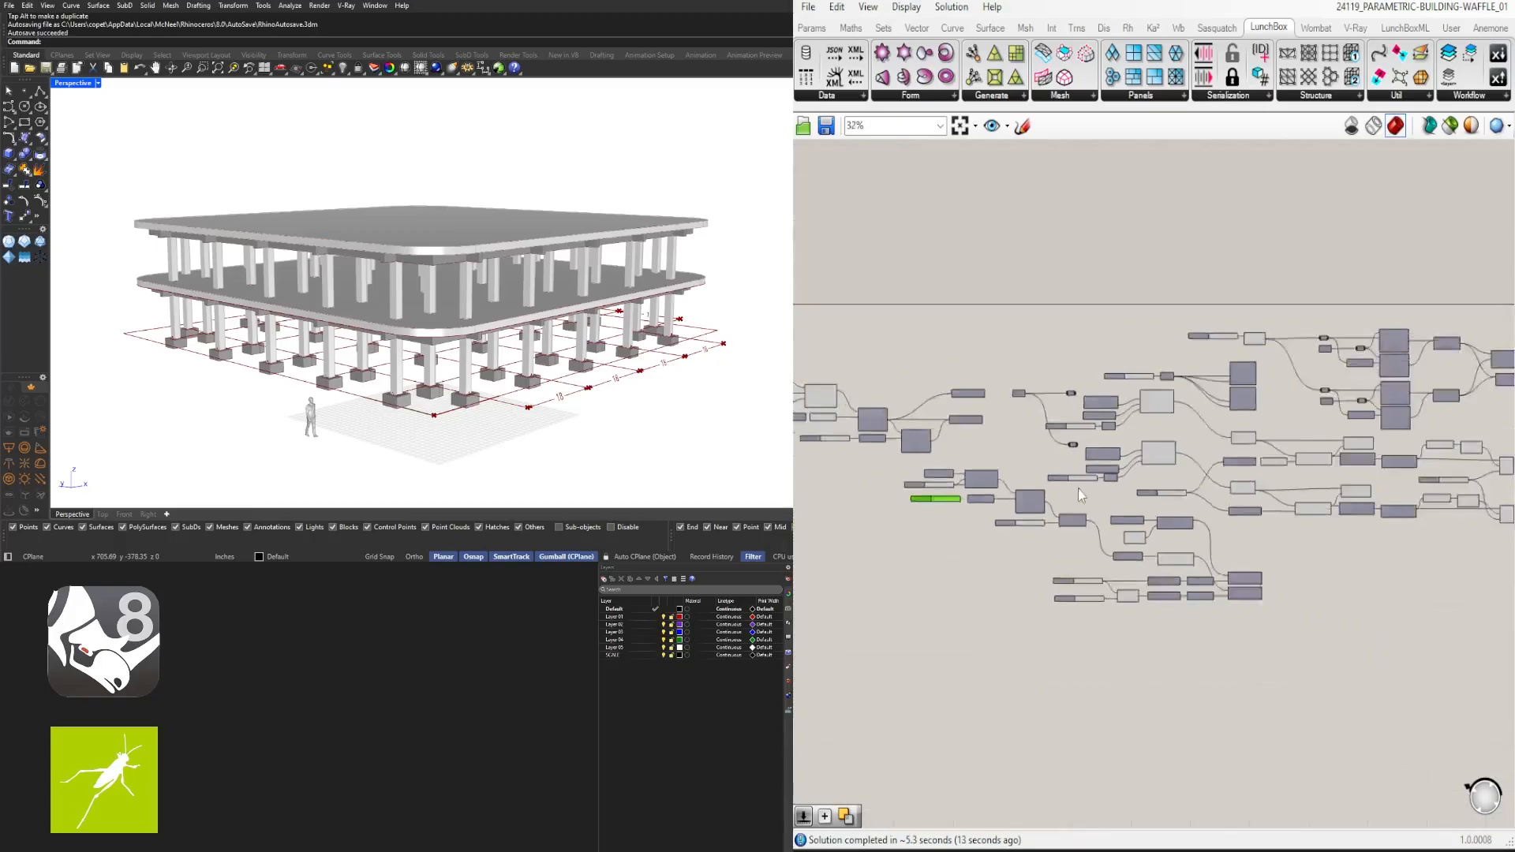
{"action": "right_click_drag", "start_coordinate": [683, 302], "coordinate": [451, 335]}
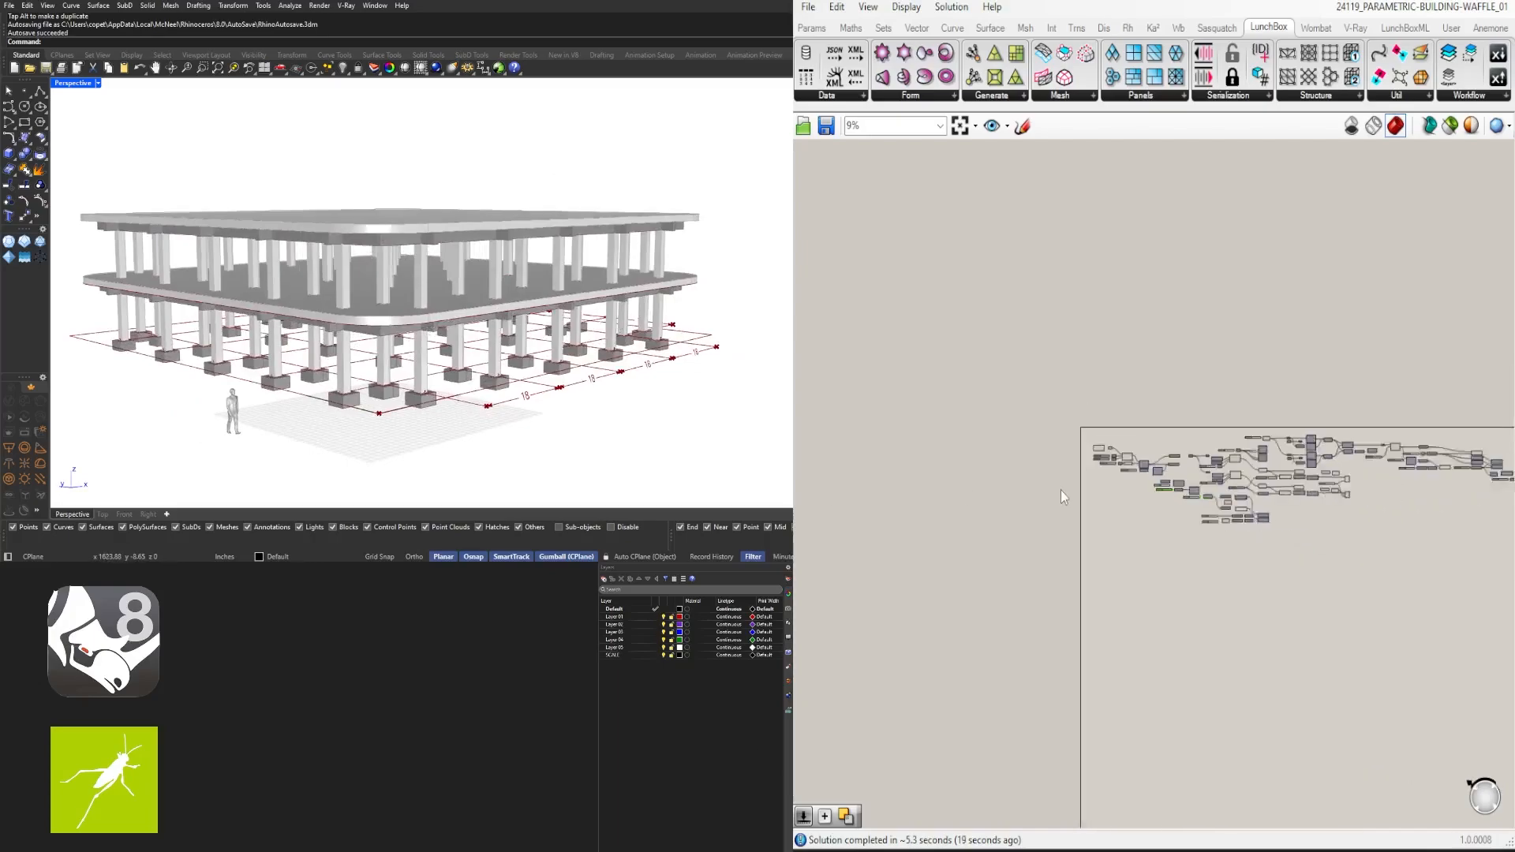
{"action": "scroll", "coordinate": [1061, 490], "scroll_direction": "up", "scroll_amount": 4}
{"action": "scroll", "coordinate": [1211, 453], "scroll_direction": "up", "scroll_amount": 8}
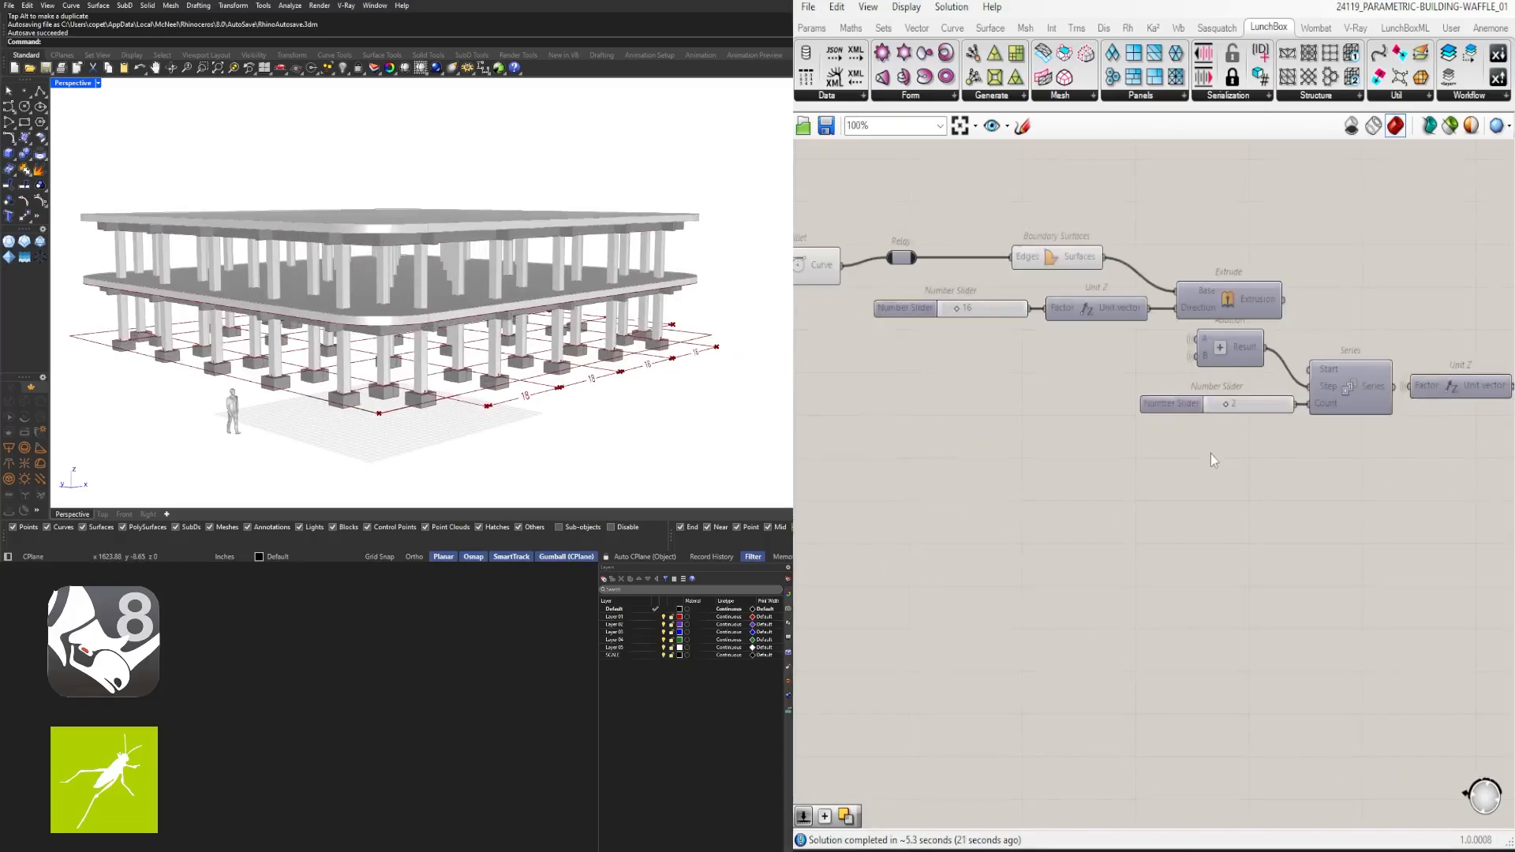
{"action": "double_click", "coordinate": [1235, 399]}
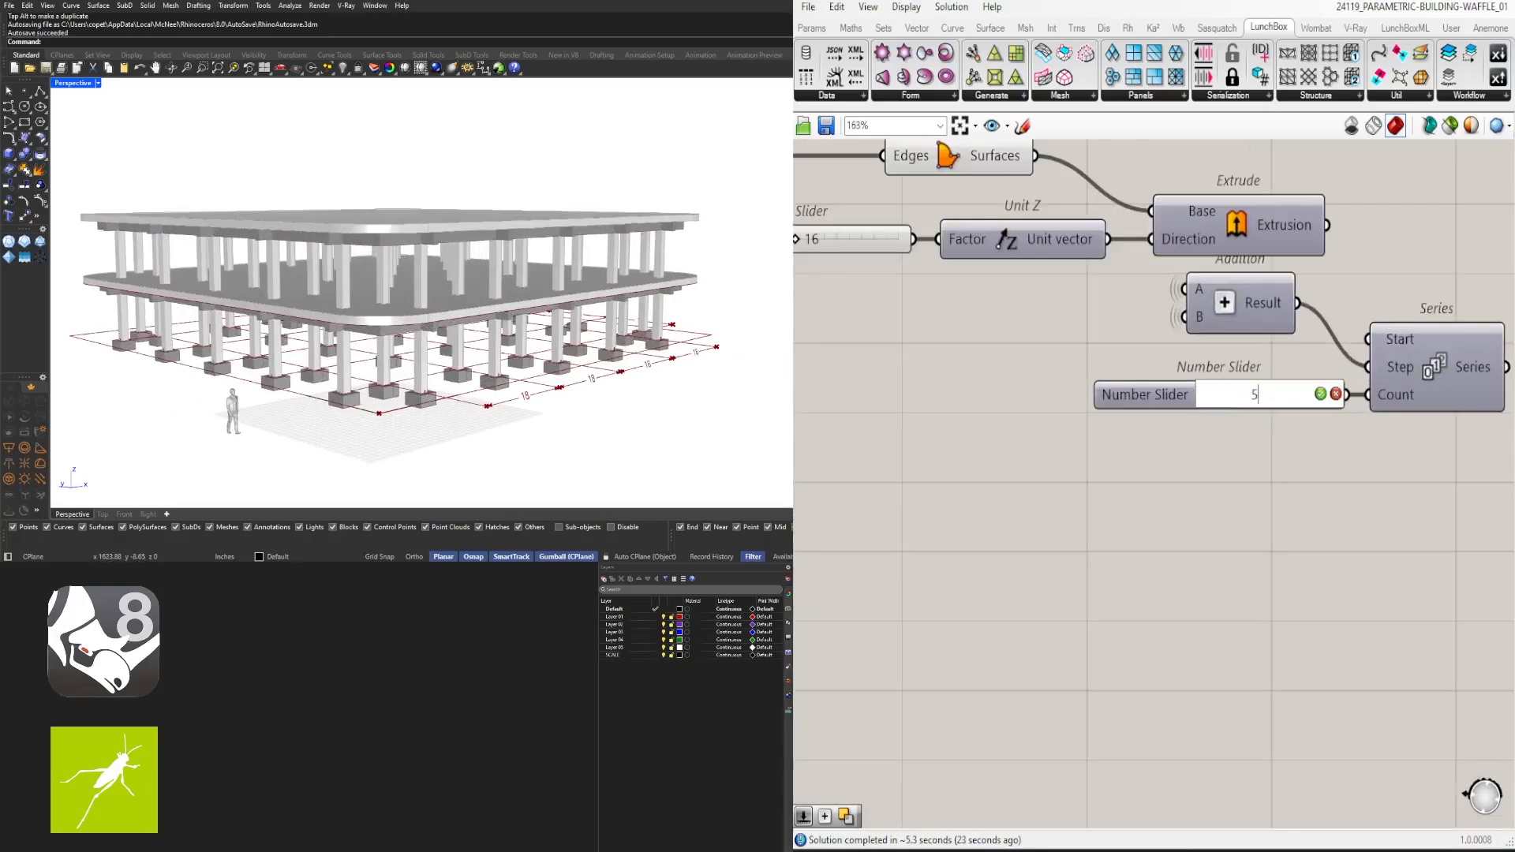
{"action": "key", "text": "Return"}
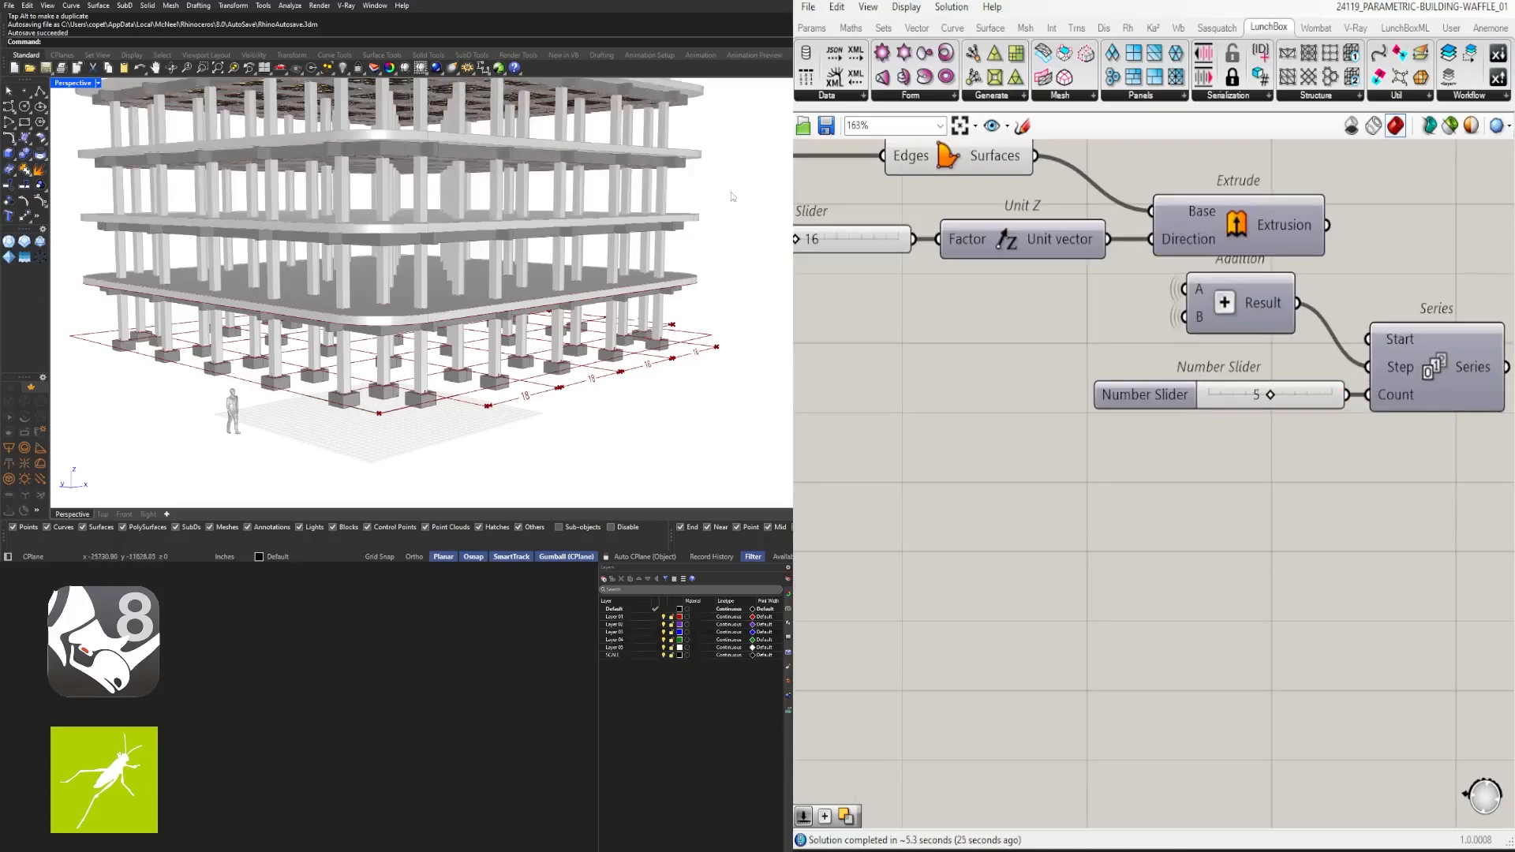
Review the multi-storey building in the Perspective viewport and the complete component layout of the definition
{"action": "right_click_drag", "start_coordinate": [426, 286], "coordinate": [397, 257], "text": "shift"}
{"action": "scroll", "coordinate": [425, 339], "scroll_direction": "down", "scroll_amount": 2}
{"action": "scroll", "coordinate": [398, 253], "scroll_direction": "up", "scroll_amount": 3}
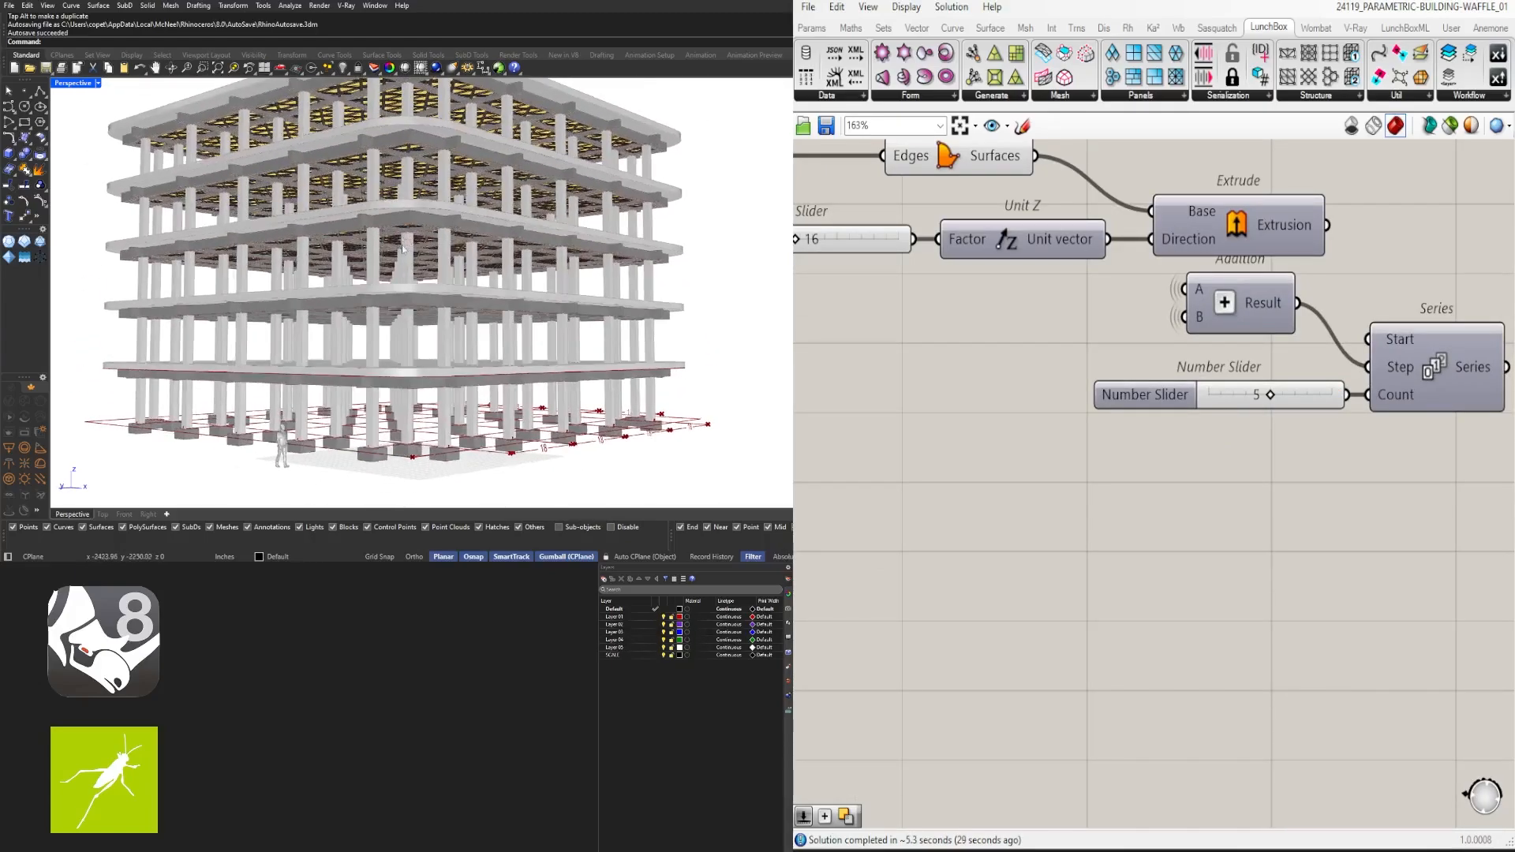
{"action": "scroll", "coordinate": [1145, 513], "scroll_direction": "down", "scroll_amount": 10}
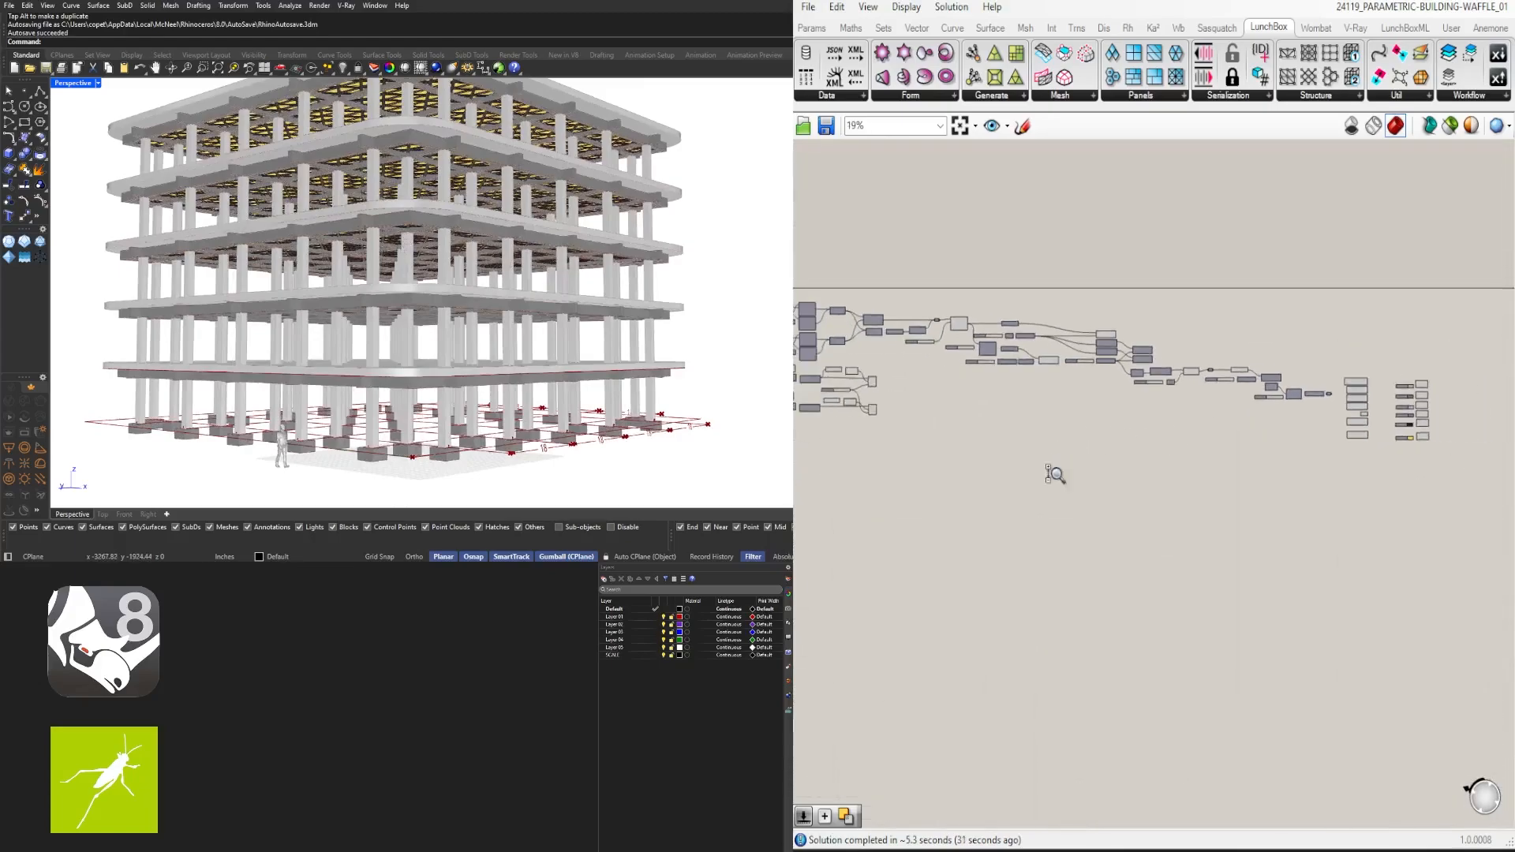
{"action": "scroll", "coordinate": [1165, 494], "scroll_direction": "down", "scroll_amount": 2}
{"action": "right_click_drag", "start_coordinate": [1113, 532], "coordinate": [1150, 466]}
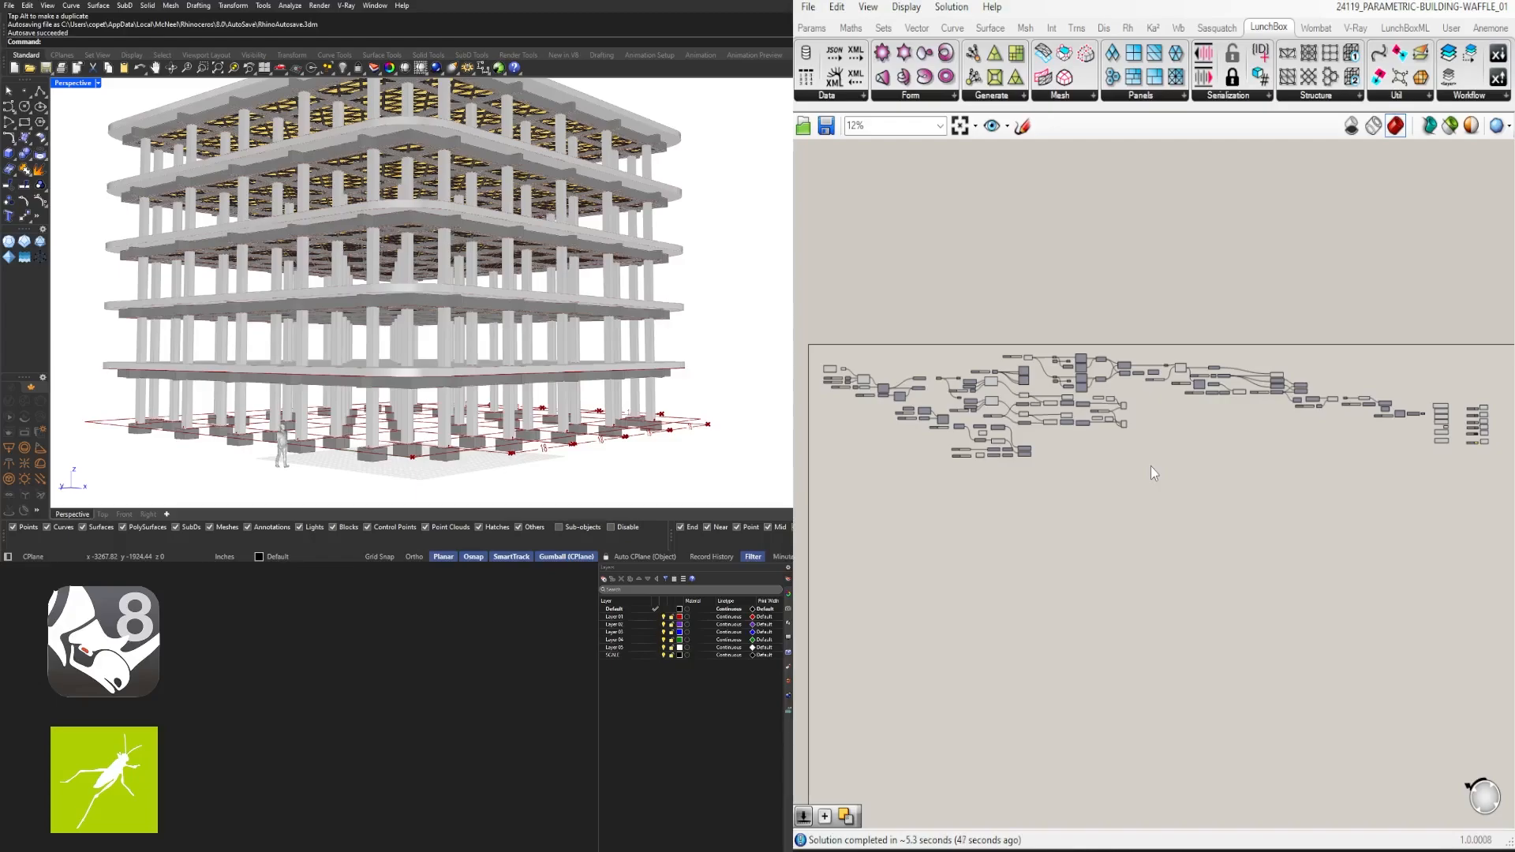
{"action": "right_click_drag", "start_coordinate": [442, 303], "coordinate": [605, 345]}
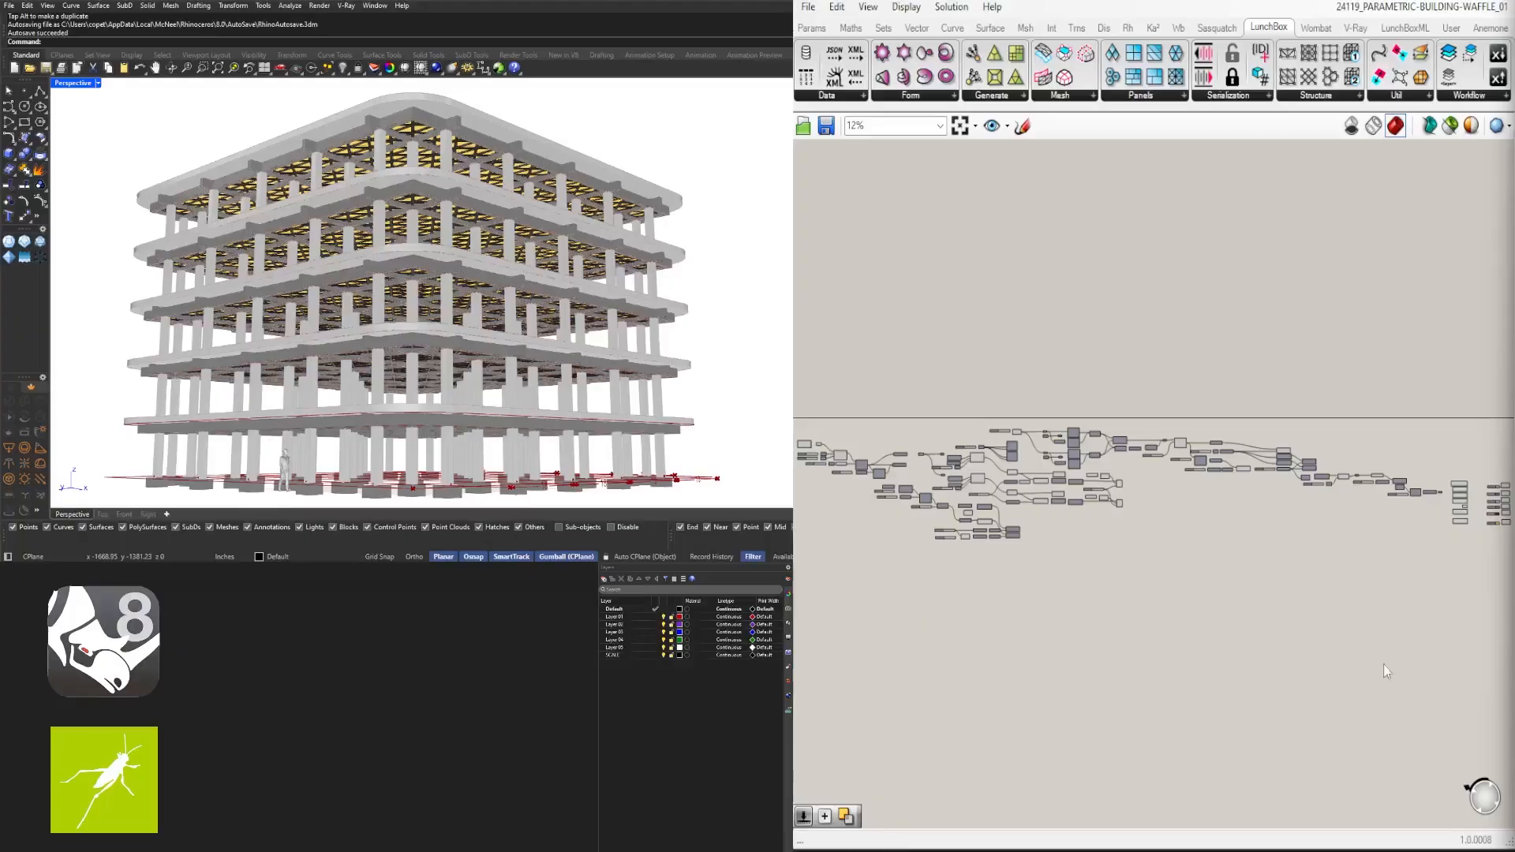
Rename the slider driving the Rectangle's X size to BUILDING SIZE and put it in its own group
{"action": "scroll", "coordinate": [1058, 546], "scroll_direction": "up", "scroll_amount": 5}
{"action": "right_click", "coordinate": [953, 419]}
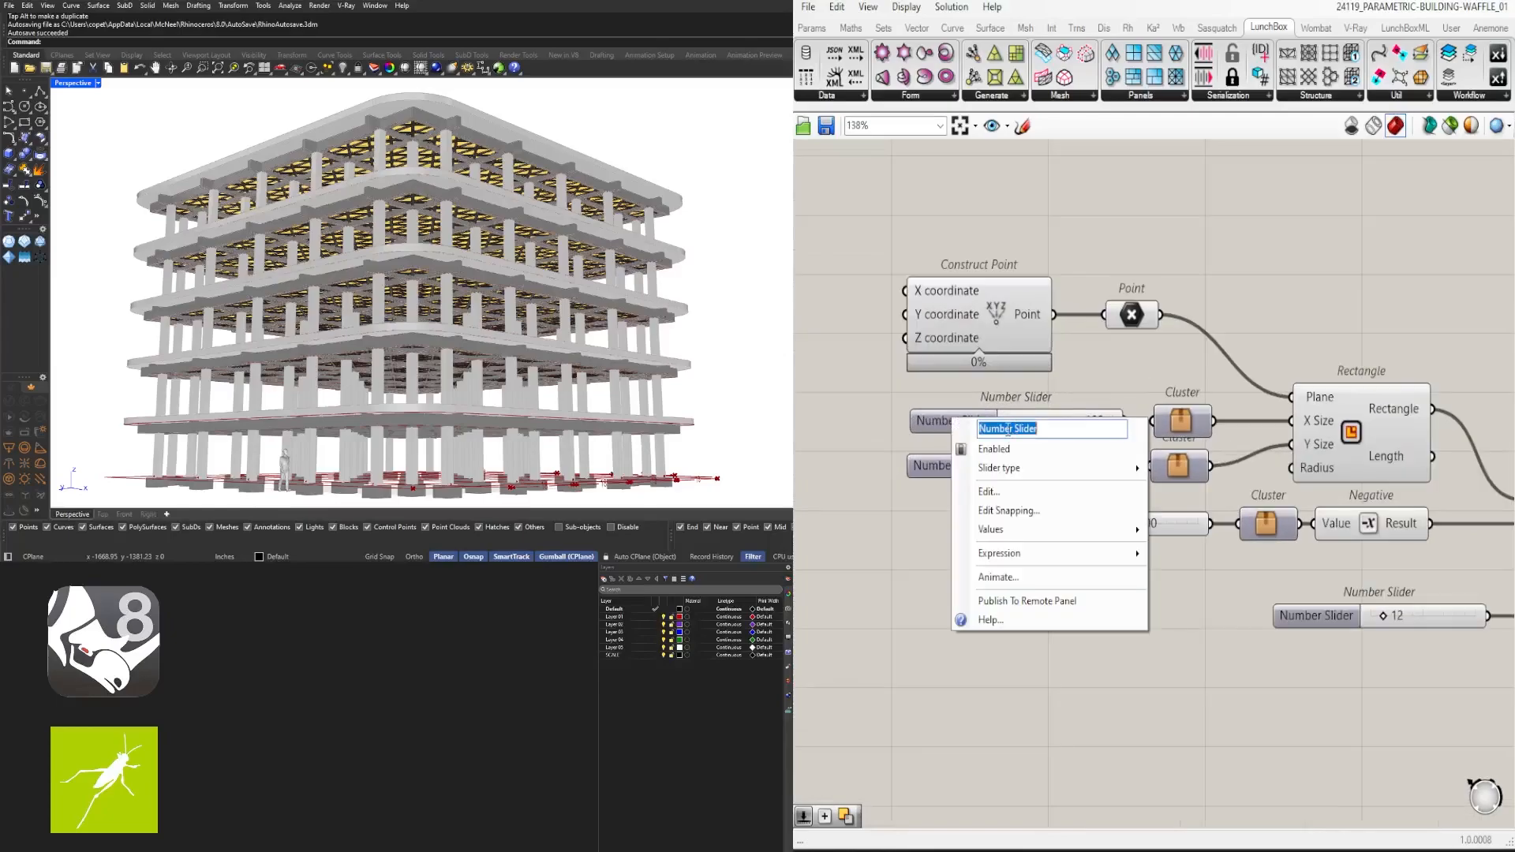
{"action": "type", "text": "BUILDING SIZE"}
{"action": "key", "text": "Return"}
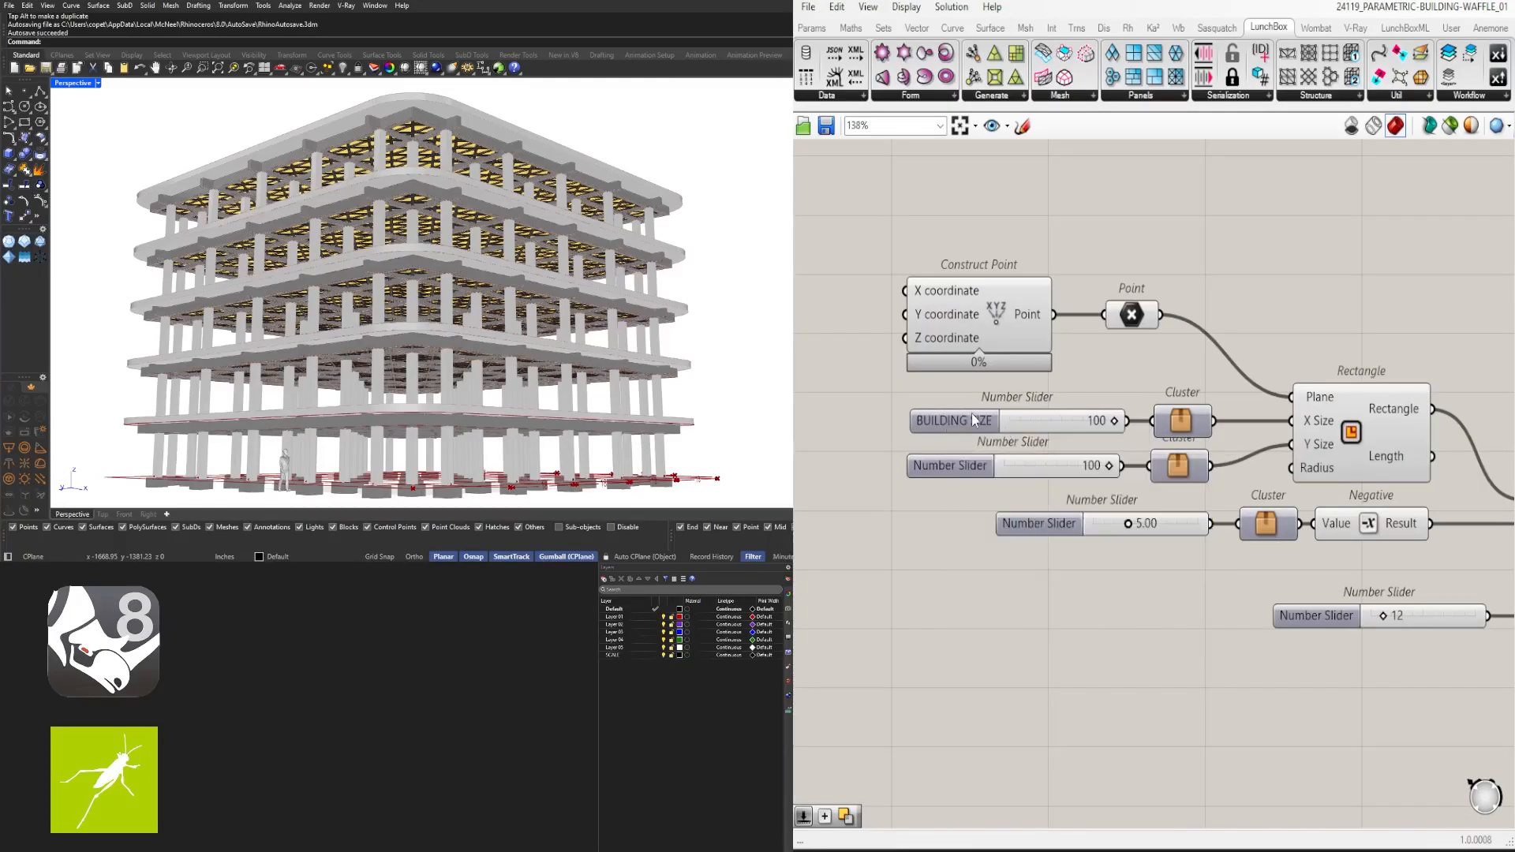
{"action": "left_click_drag", "start_coordinate": [966, 416], "coordinate": [968, 416]}
{"action": "key", "text": "ctrl+g"}
Name the Rectangle's two size sliders BUILDING SIZE X and BUILDING SIZE Y, and group the Y slider
{"action": "left_click", "coordinate": [950, 465]}
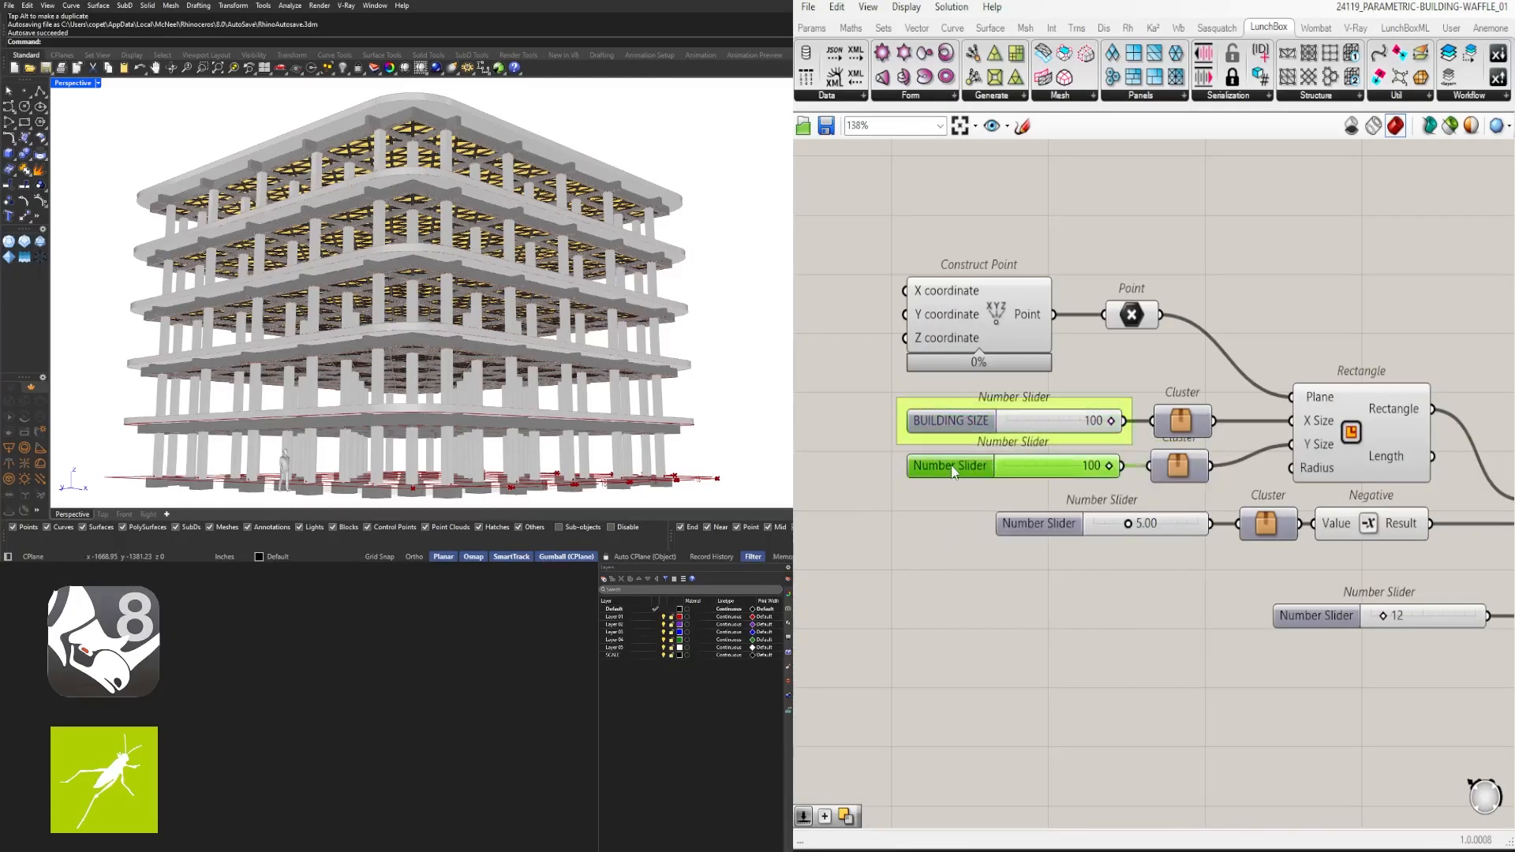
{"action": "right_click", "coordinate": [949, 466]}
{"action": "right_click", "coordinate": [969, 418]}
{"action": "left_click", "coordinate": [1074, 434]}
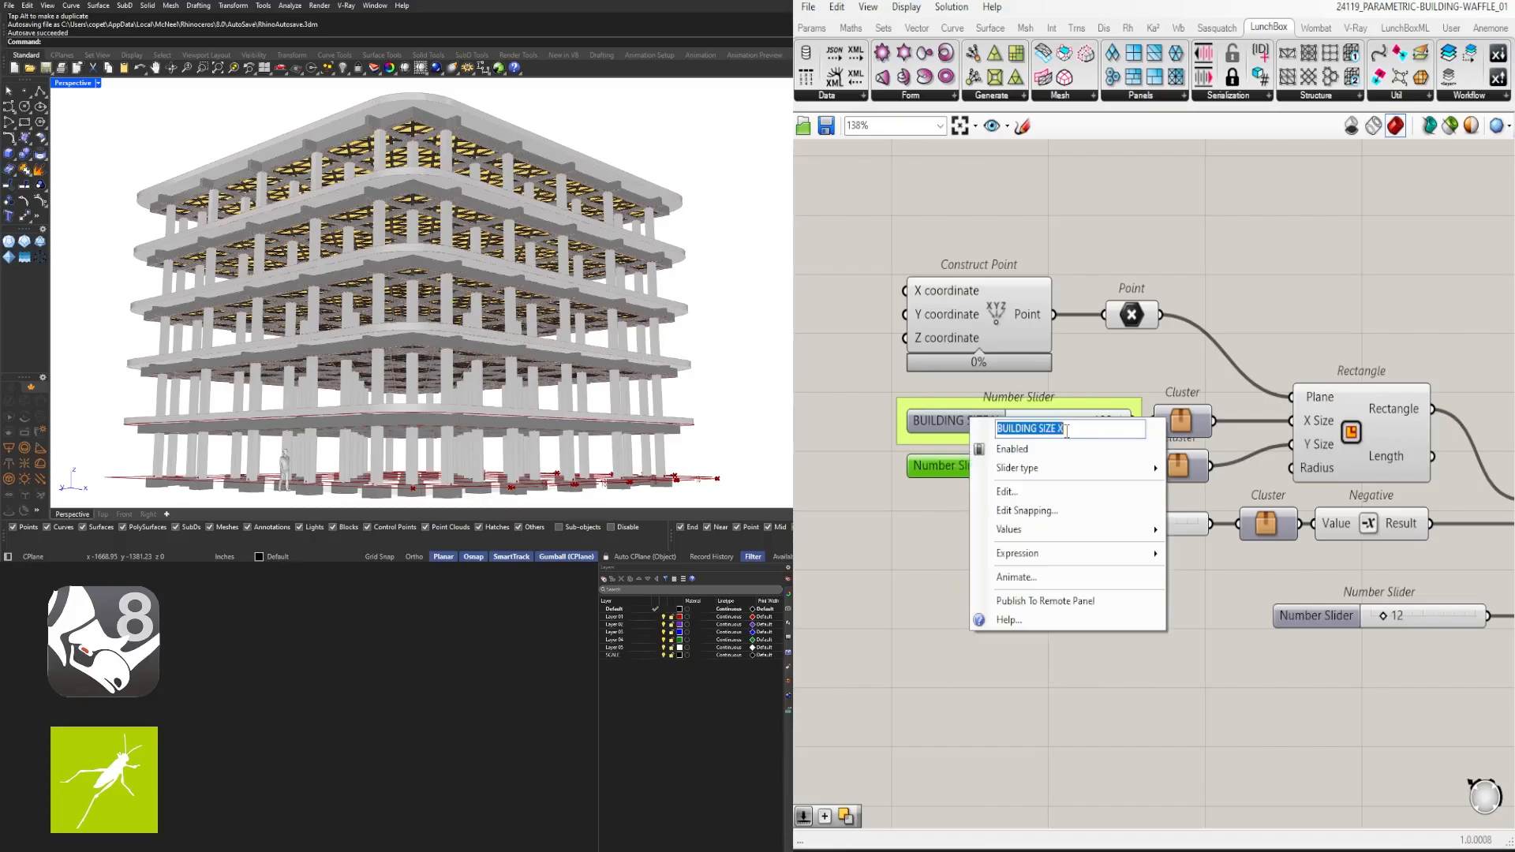
{"action": "key", "text": "Return"}
{"action": "right_click", "coordinate": [946, 467]}
{"action": "key", "text": "BackSpace"}
{"action": "type", "text": "Y"}
{"action": "key", "text": "Return"}
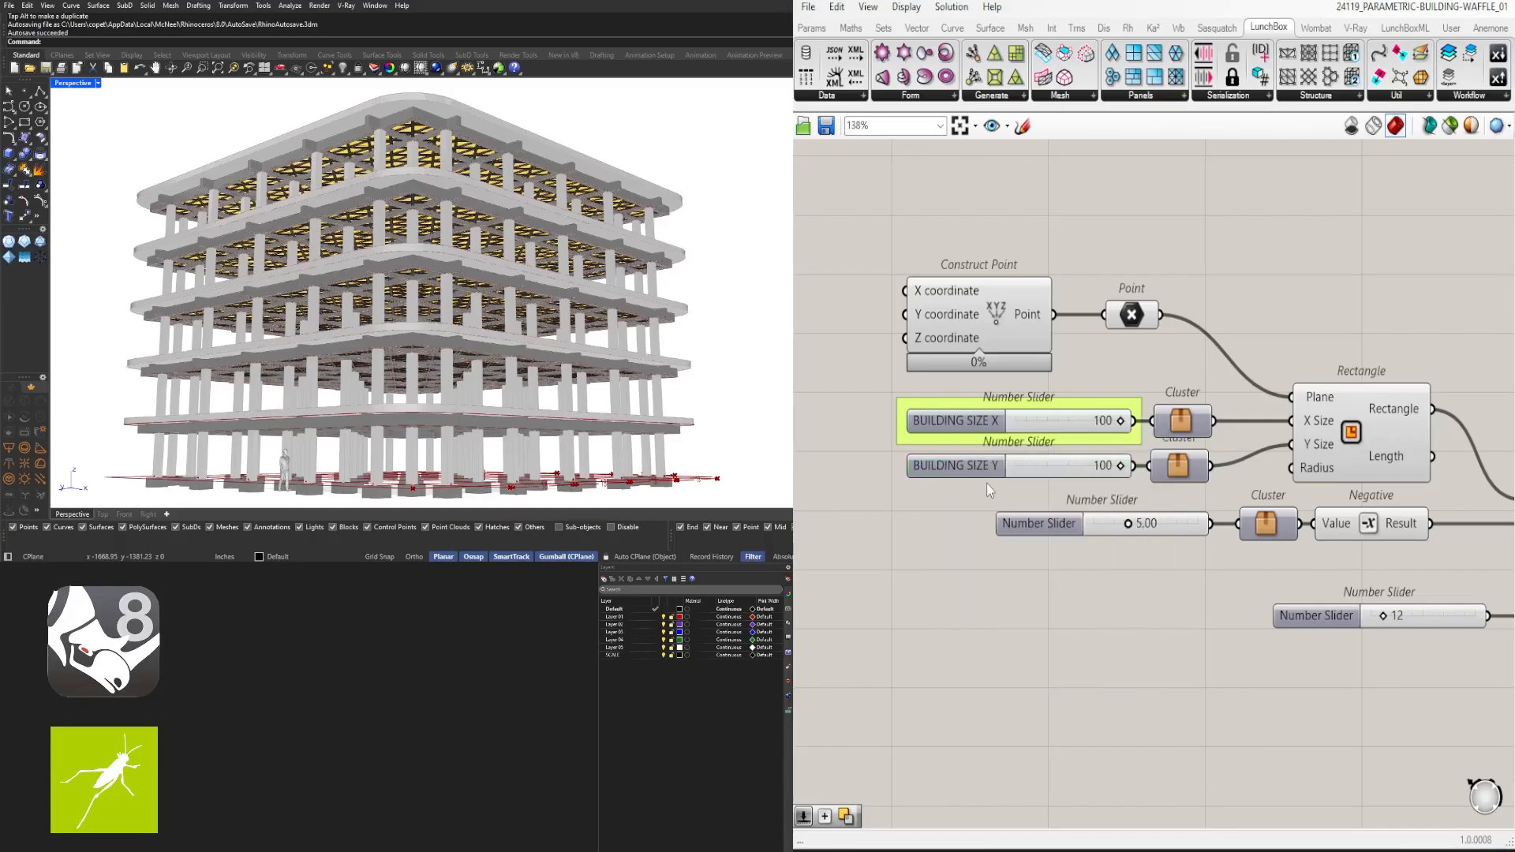
{"action": "key", "text": "ctrl+g"}
Check the first Offset Curve's outline in the Perspective viewport and turn its preview off
{"action": "left_click_drag", "start_coordinate": [1136, 577], "coordinate": [1192, 513]}
{"action": "left_click_drag", "start_coordinate": [1398, 529], "coordinate": [1384, 540]}
{"action": "left_click", "coordinate": [1420, 564]}
{"action": "right_click_drag", "start_coordinate": [1467, 549], "coordinate": [1208, 521]}
{"action": "mouse_move", "coordinate": [1327, 507]}
{"action": "right_mouse_down"}
{"action": "mouse_move", "coordinate": [1495, 507]}
{"action": "mouse_move", "coordinate": [1326, 507]}
{"action": "right_mouse_up"}
{"action": "left_click", "coordinate": [1326, 507]}
{"action": "scroll", "coordinate": [1325, 508], "scroll_direction": "up", "scroll_amount": 2}
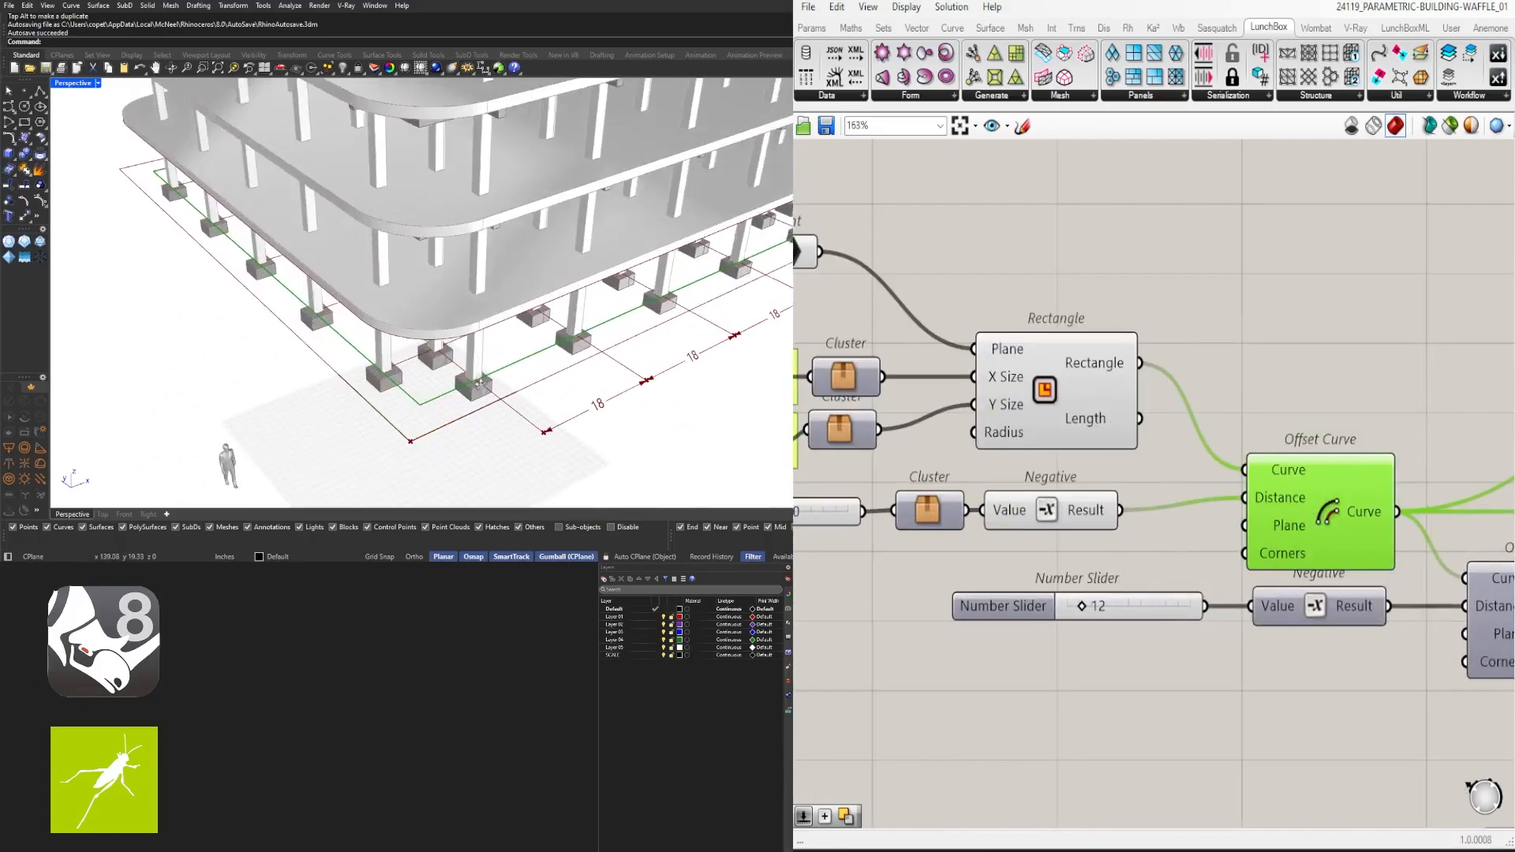
{"action": "middle_click", "coordinate": [1330, 501]}
{"action": "left_click", "coordinate": [1377, 445]}
Rename the slider driving the first Offset Curve's distance to STRUCTURE OFFSET and put it in its own group
{"action": "right_click_drag", "start_coordinate": [1080, 544], "coordinate": [1321, 545]}
{"action": "right_click", "coordinate": [890, 521]}
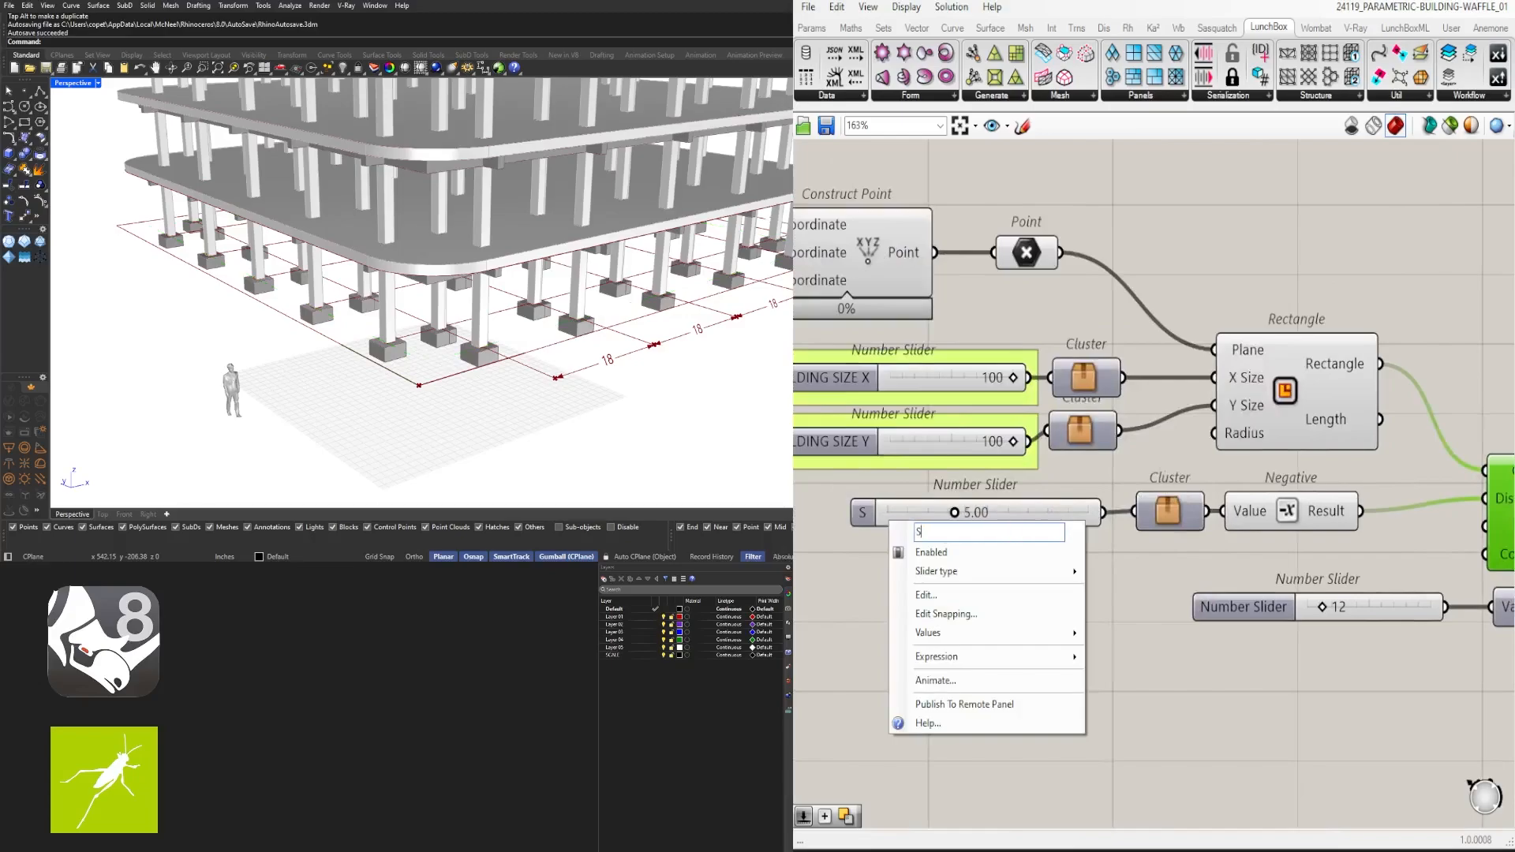
{"action": "type", "text": "STRUCTURE OFFSET"}
{"action": "key", "text": "Return"}
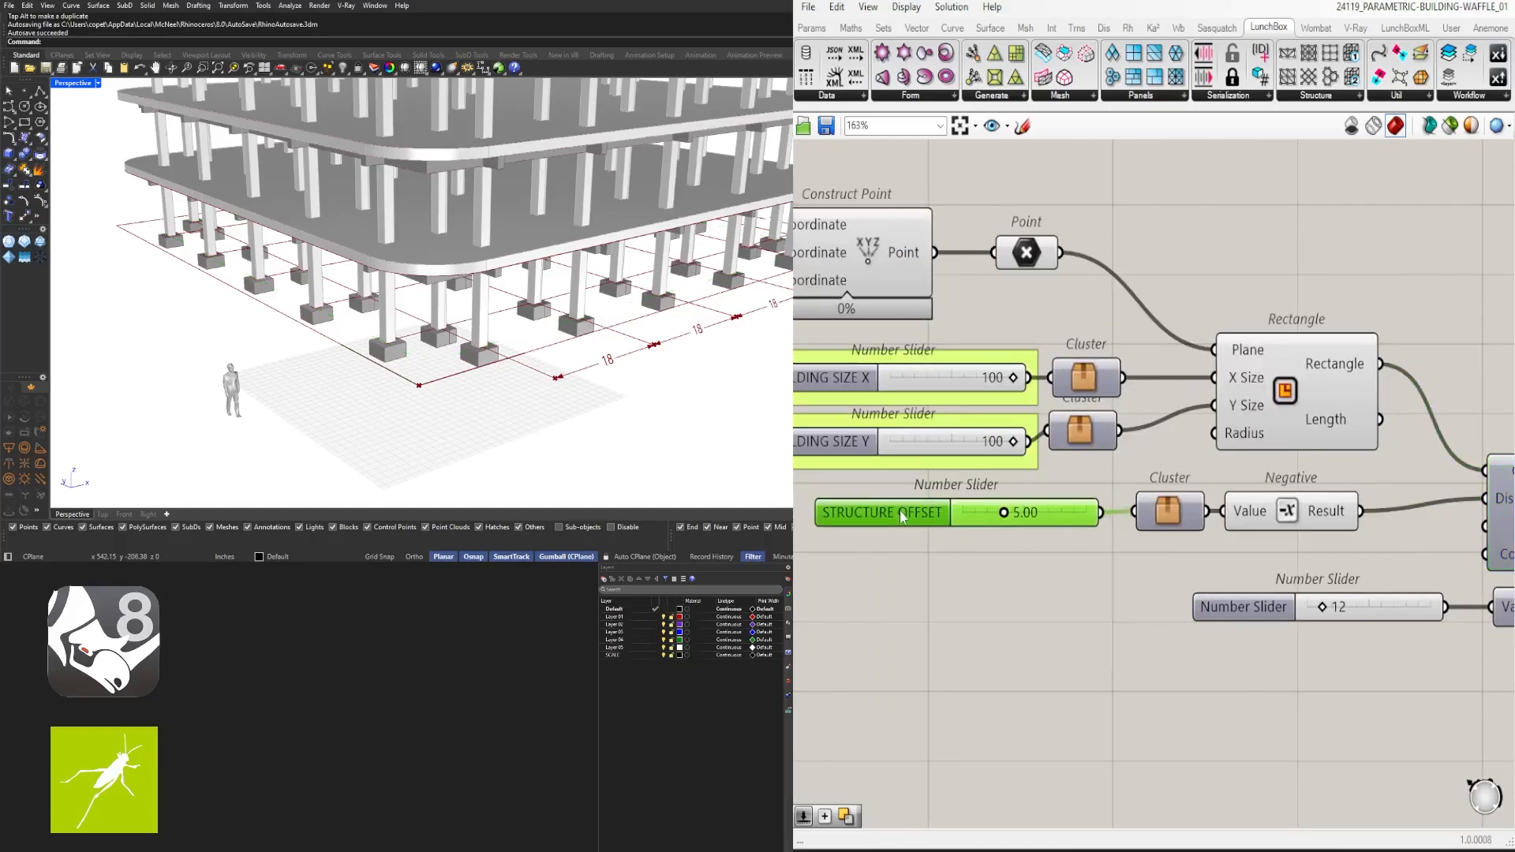
{"action": "key", "text": "ctrl+g"}
{"action": "left_click", "coordinate": [1144, 592]}
Turn on the viewport preview of the second Offset Curve, whose distance comes from the slider set to 12
{"action": "scroll", "coordinate": [1144, 592], "scroll_direction": "down", "scroll_amount": 3}
{"action": "right_click_drag", "start_coordinate": [1144, 591], "coordinate": [969, 546]}
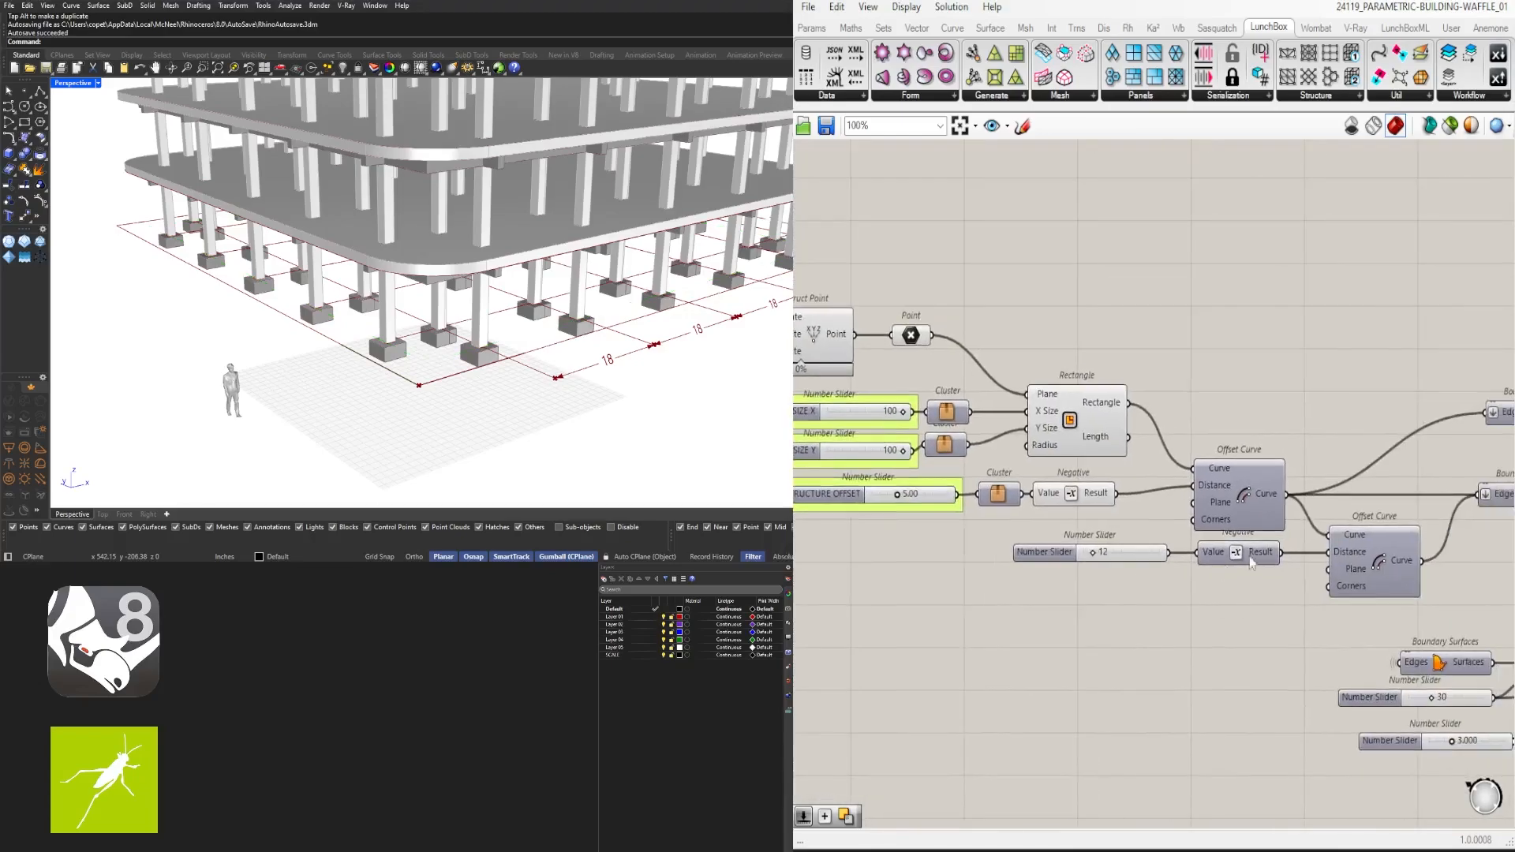
{"action": "right_click_drag", "start_coordinate": [1369, 544], "coordinate": [1215, 522]}
{"action": "scroll", "coordinate": [1216, 523], "scroll_direction": "up", "scroll_amount": 2}
{"action": "left_click", "coordinate": [1216, 522]}
{"action": "middle_click", "coordinate": [1216, 522]}
{"action": "left_click", "coordinate": [1250, 497]}
Turn on the viewport preview of the first Offset Curve and select both Offset Curve components
{"action": "right_click_drag", "start_coordinate": [623, 316], "coordinate": [505, 304]}
{"action": "scroll", "coordinate": [504, 303], "scroll_direction": "up", "scroll_amount": 3}
{"action": "scroll", "coordinate": [1044, 457], "scroll_direction": "up", "scroll_amount": 1}
{"action": "left_click", "coordinate": [1044, 457]}
{"action": "middle_click", "coordinate": [1044, 457]}
{"action": "left_click", "coordinate": [1079, 432]}
{"action": "left_click_drag", "start_coordinate": [1330, 624], "coordinate": [1085, 473]}
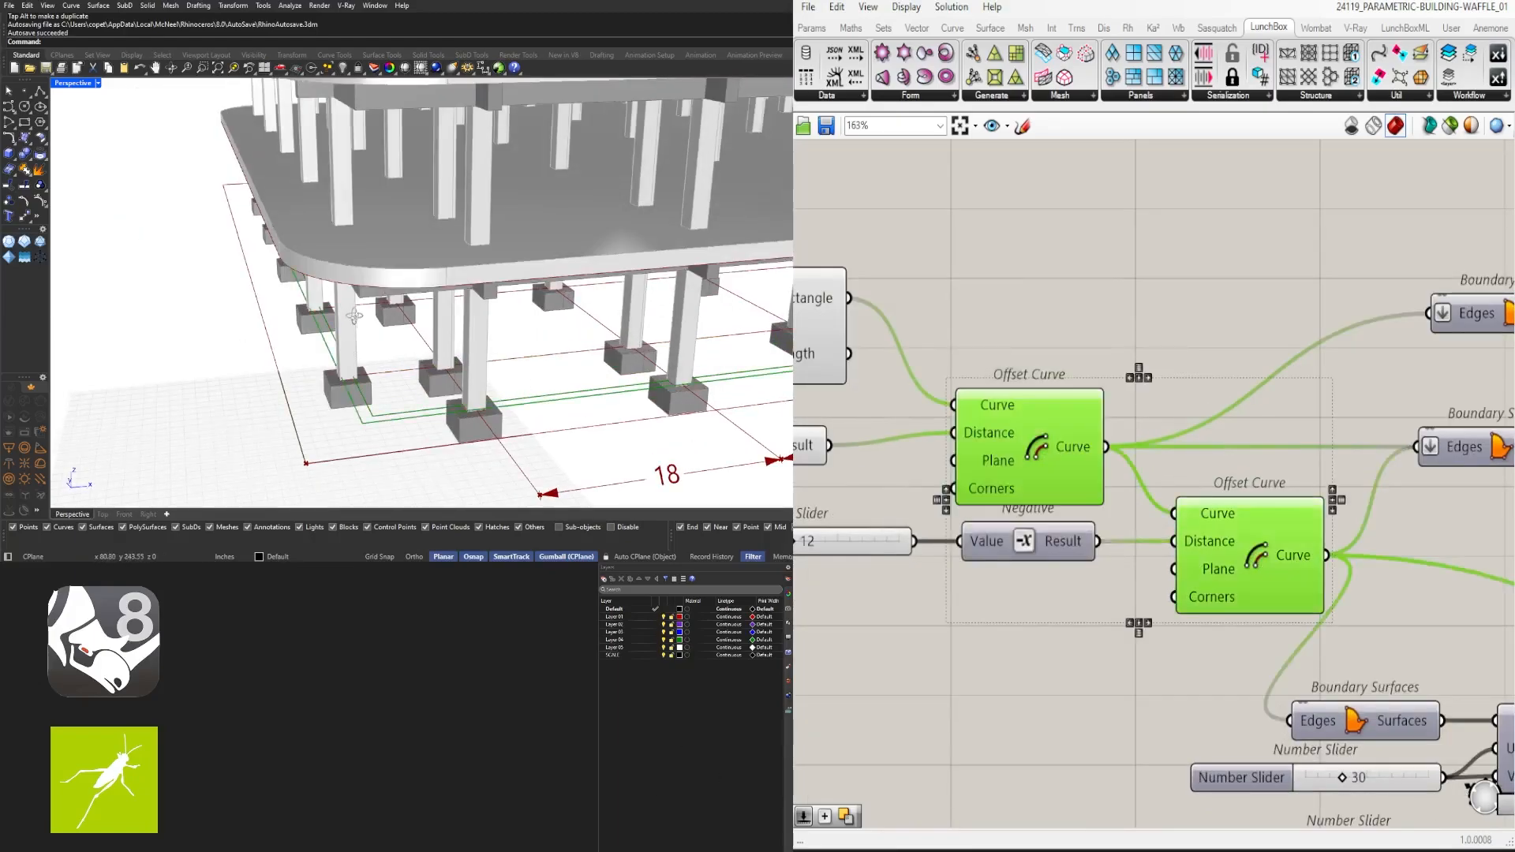
Rename the slider driving the second Offset Curve's distance to BEAM WIDTH and put it in its own group
{"action": "right_click_drag", "start_coordinate": [348, 308], "coordinate": [395, 261]}
{"action": "left_click", "coordinate": [863, 650]}
{"action": "right_click_drag", "start_coordinate": [863, 650], "coordinate": [1024, 648]}
{"action": "scroll", "coordinate": [1024, 648], "scroll_direction": "down", "scroll_amount": 2}
{"action": "right_click", "coordinate": [940, 572]}
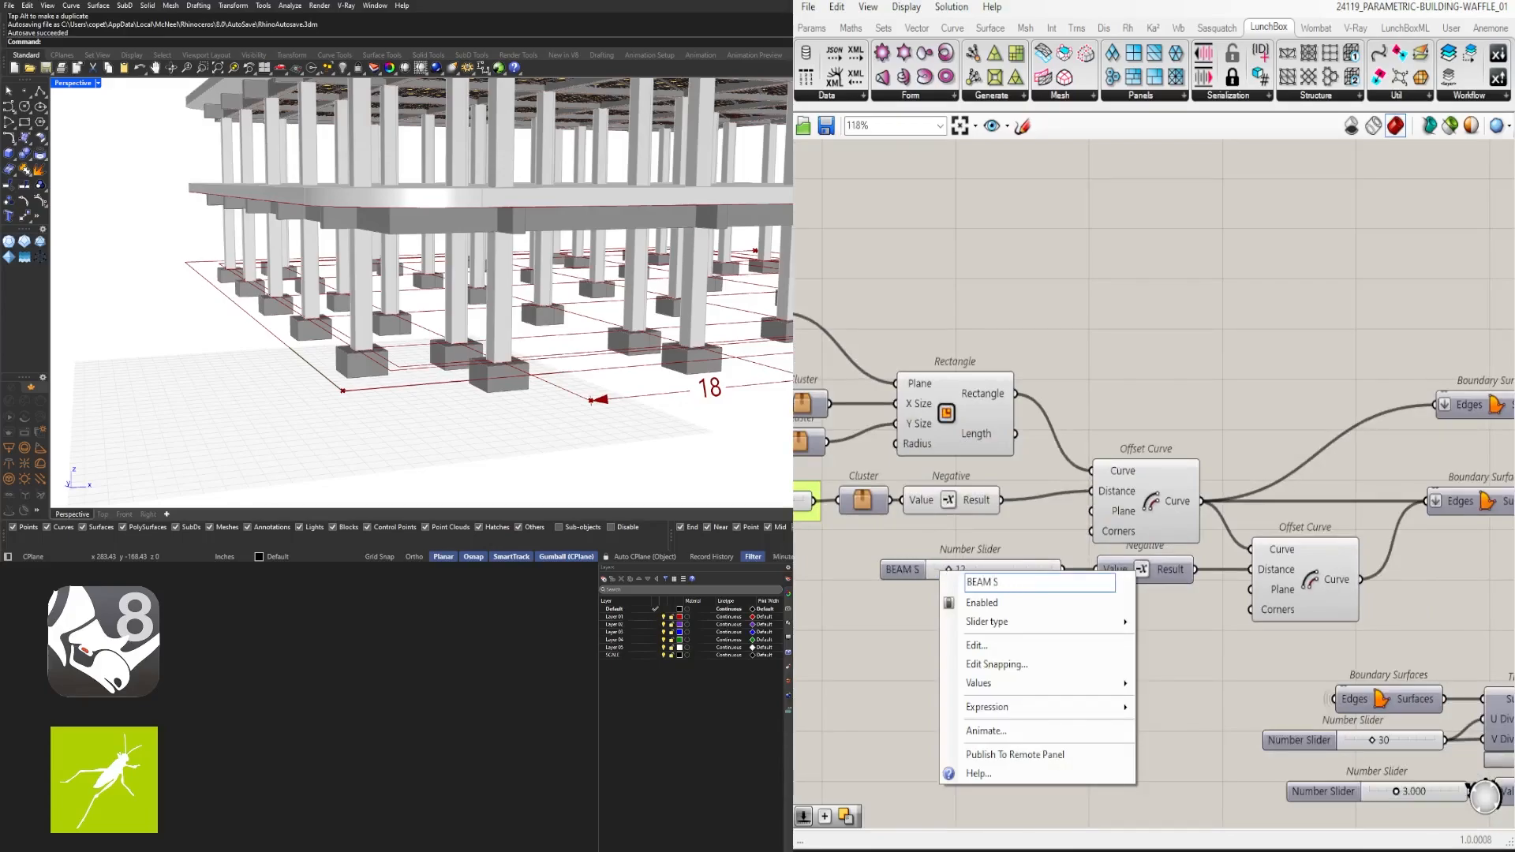
{"action": "key", "text": "Return"}
{"action": "left_click", "coordinate": [934, 566]}
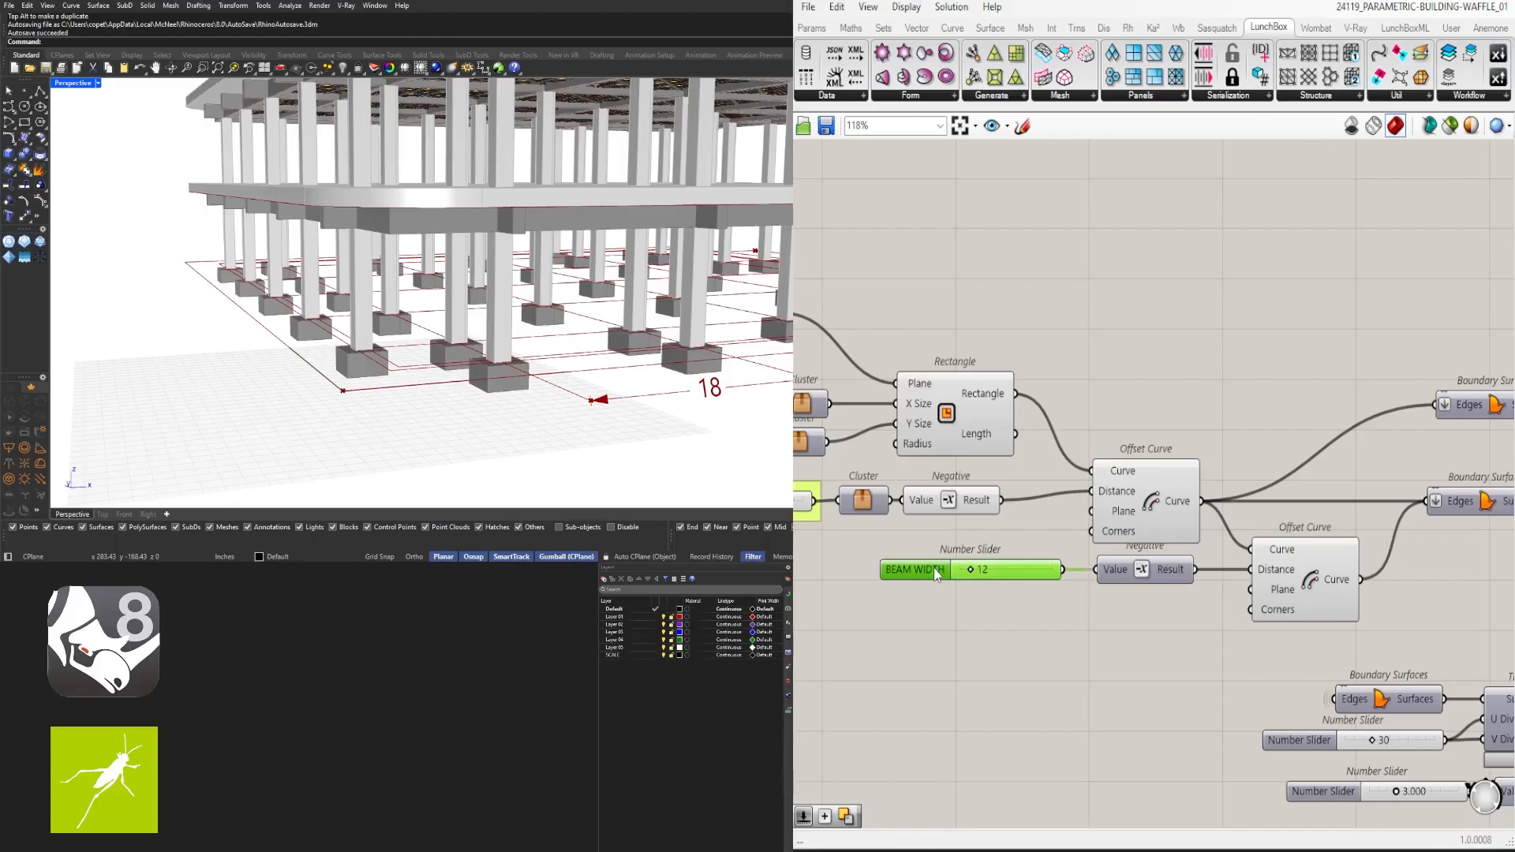
{"action": "key", "text": "ctrl+g"}
Feed the Division component's A input from the BEAM WIDTH slider in place of its separate 12.0 slider, and hide the wire
{"action": "left_click", "coordinate": [1306, 623]}
{"action": "right_click_drag", "start_coordinate": [1306, 618], "coordinate": [1209, 606]}
{"action": "left_click_drag", "start_coordinate": [1215, 633], "coordinate": [1082, 493]}
{"action": "scroll", "coordinate": [1105, 479], "scroll_direction": "down", "scroll_amount": 5}
{"action": "right_click_drag", "start_coordinate": [1475, 482], "coordinate": [1183, 485]}
{"action": "scroll", "coordinate": [1300, 491], "scroll_direction": "up", "scroll_amount": 2}
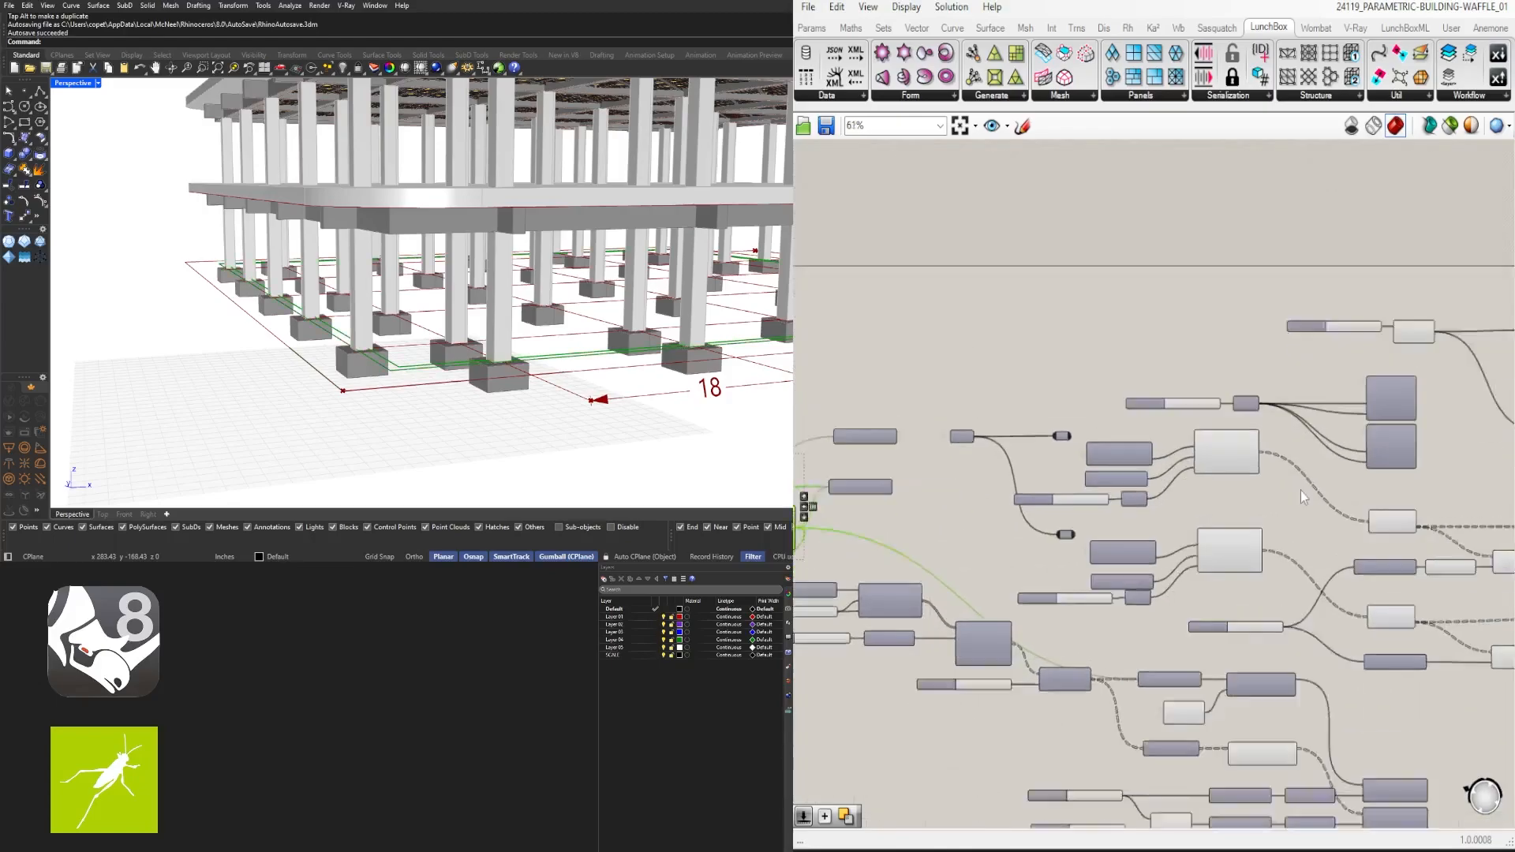
{"action": "scroll", "coordinate": [1100, 505], "scroll_direction": "down", "scroll_amount": 2}
{"action": "right_click_drag", "start_coordinate": [1151, 544], "coordinate": [840, 539]}
{"action": "scroll", "coordinate": [1154, 517], "scroll_direction": "up", "scroll_amount": 3}
{"action": "scroll", "coordinate": [1155, 513], "scroll_direction": "down", "scroll_amount": 1}
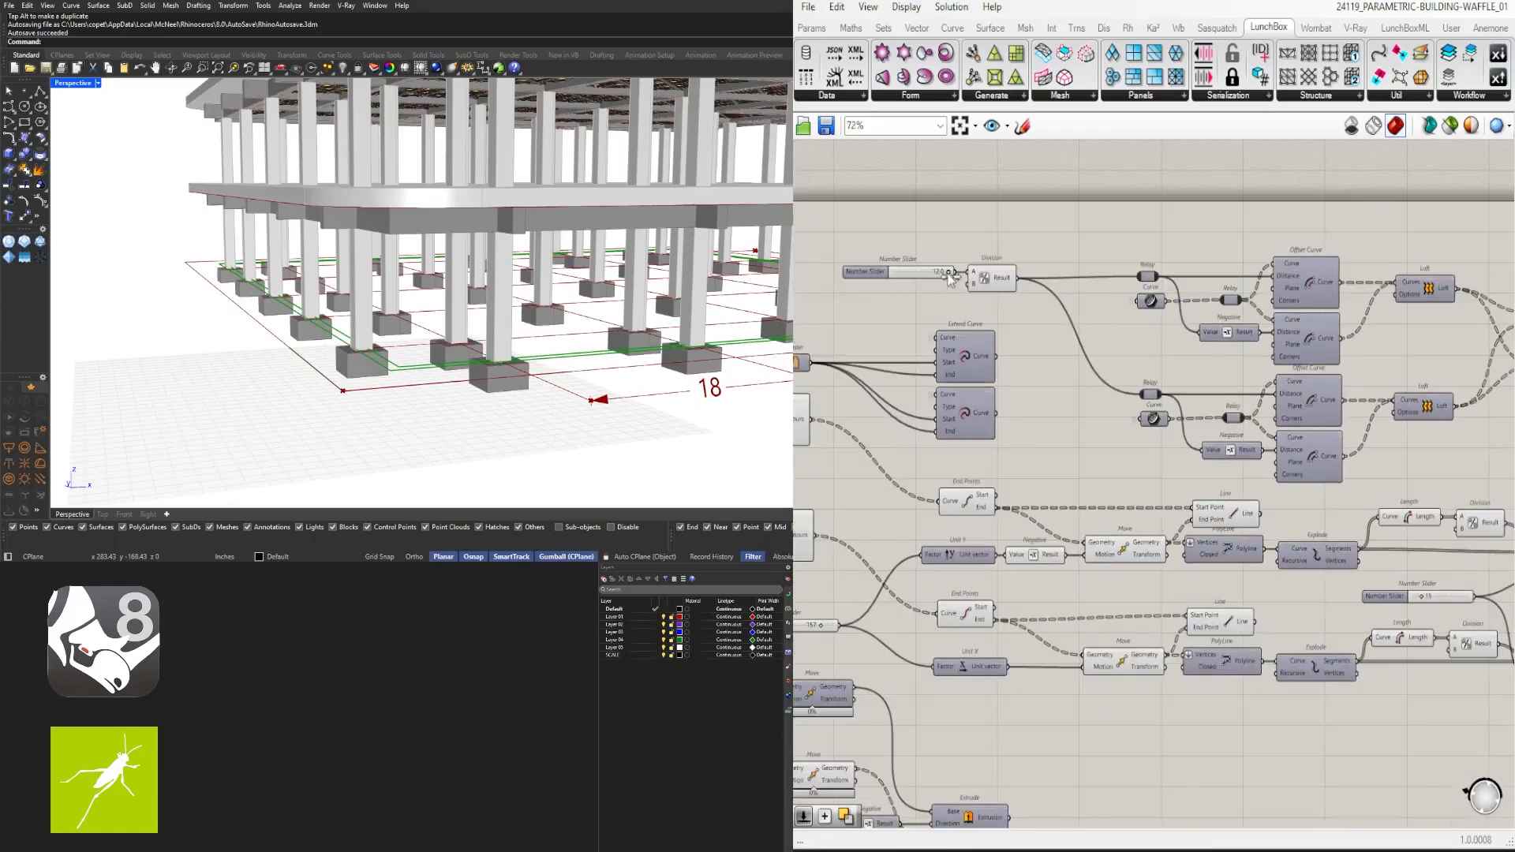
{"action": "left_click", "coordinate": [868, 272]}
{"action": "left_click", "coordinate": [788, 681]}
{"action": "scroll", "coordinate": [1058, 428], "scroll_direction": "down", "scroll_amount": 3}
{"action": "left_click_drag", "start_coordinate": [787, 681], "coordinate": [1284, 206]}
{"action": "left_click", "coordinate": [1497, 177]}
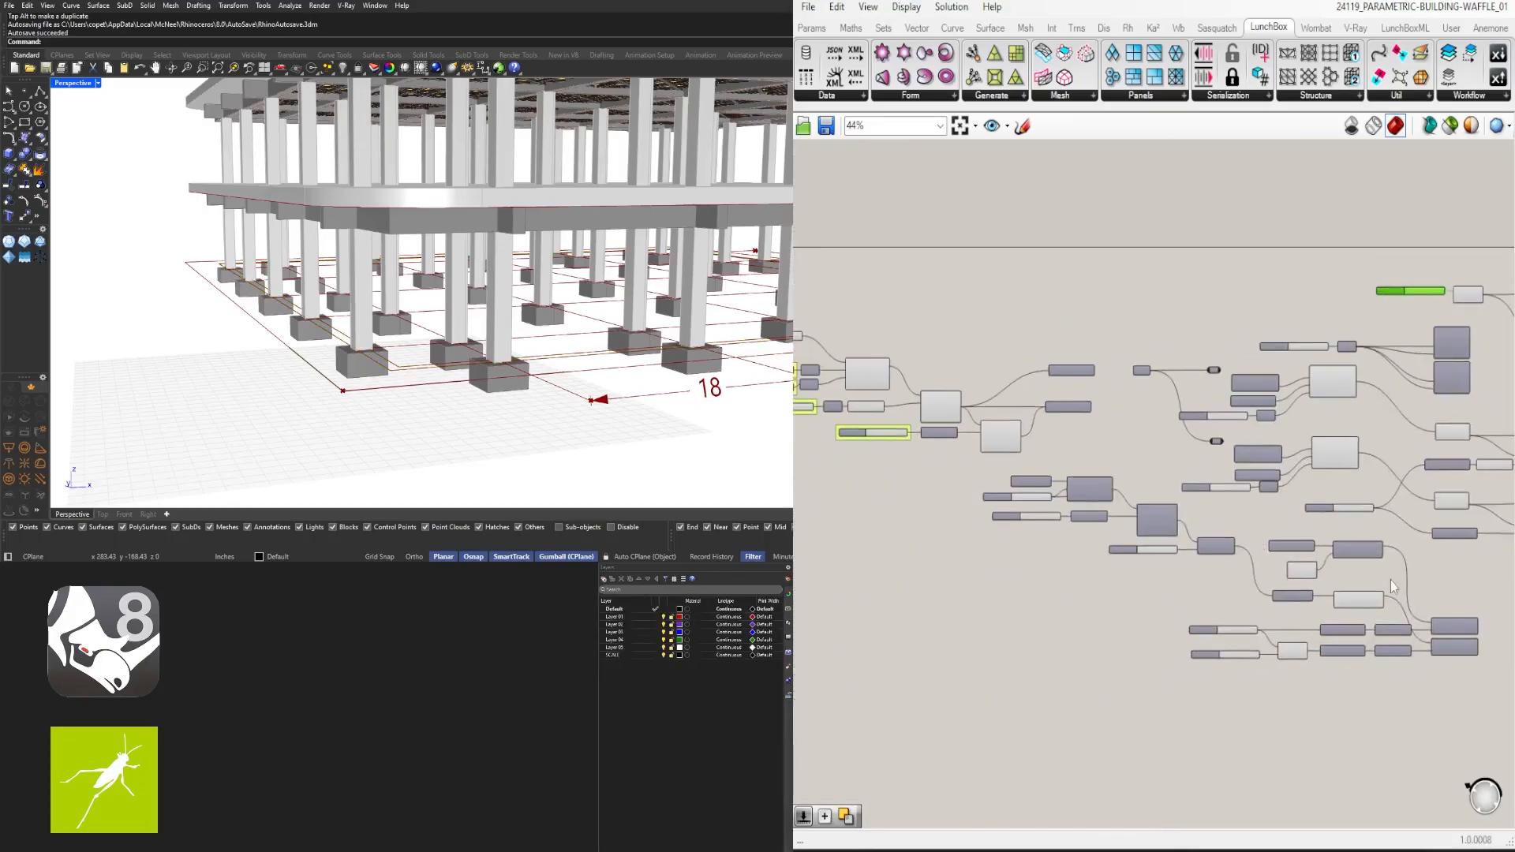
{"action": "scroll", "coordinate": [1135, 536], "scroll_direction": "up", "scroll_amount": 4}
{"action": "right_click_drag", "start_coordinate": [1304, 467], "coordinate": [1169, 499]}
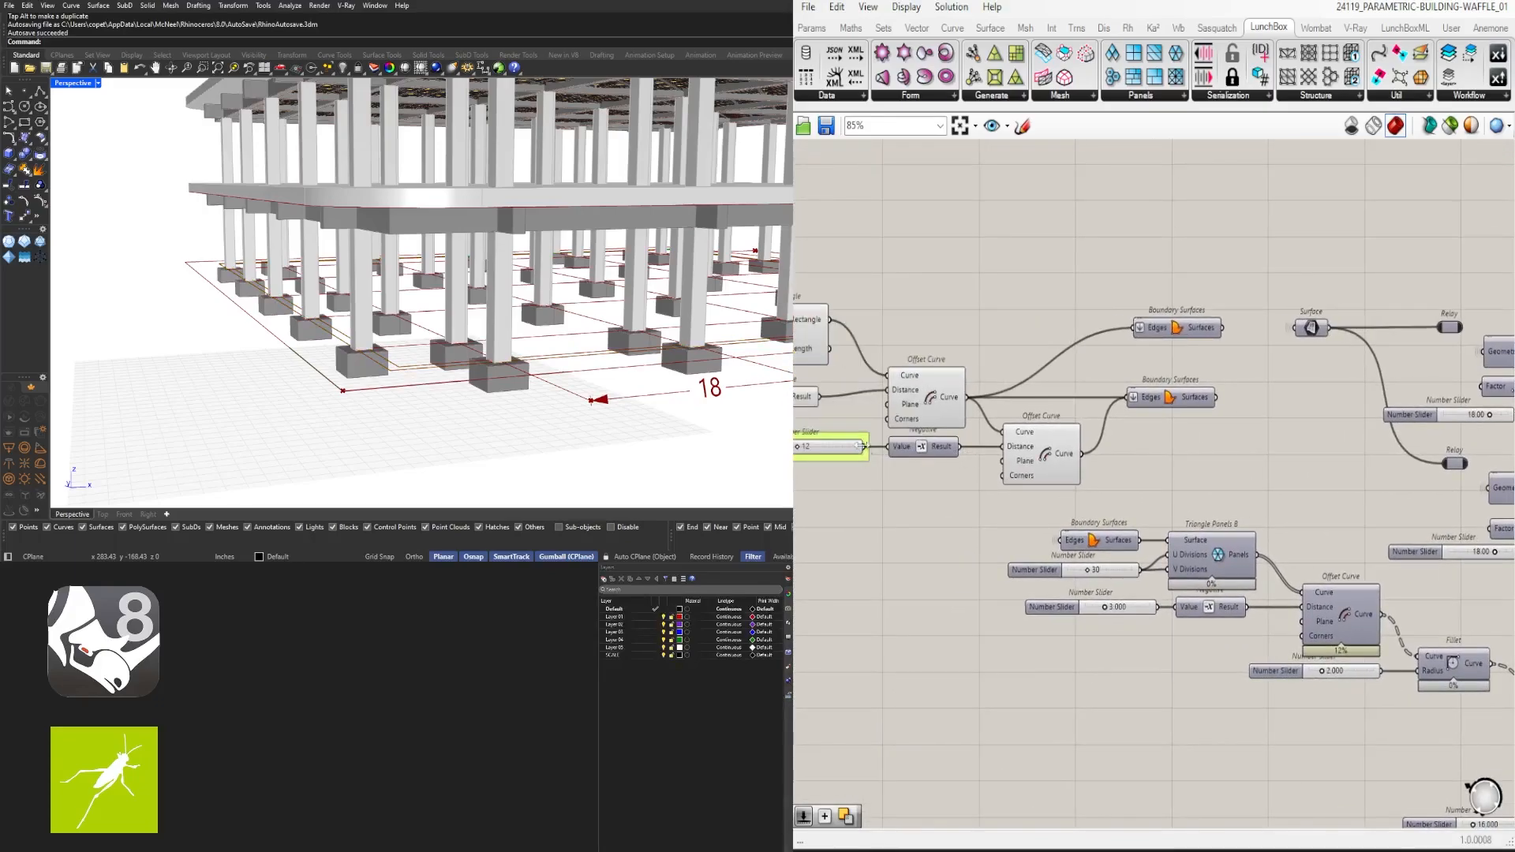
{"action": "scroll", "coordinate": [871, 451], "scroll_direction": "down", "scroll_amount": 4}
{"action": "scroll", "coordinate": [1107, 351], "scroll_direction": "up", "scroll_amount": 6}
{"action": "left_click_drag", "start_coordinate": [866, 449], "coordinate": [1112, 425]}
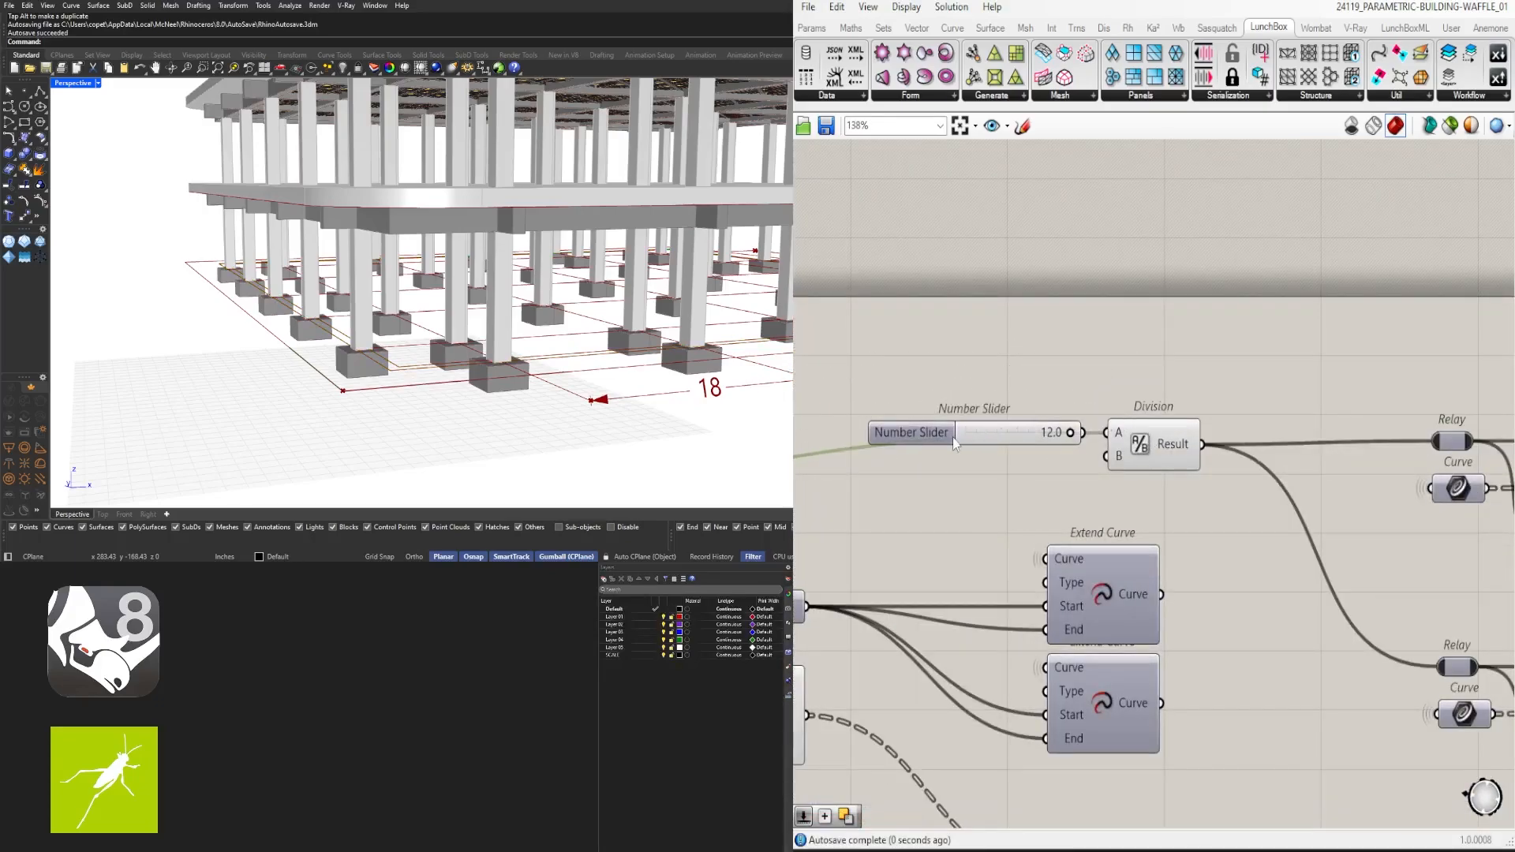
{"action": "right_click", "coordinate": [1117, 432]}
{"action": "mouse_move", "coordinate": [1262, 480]}
{"action": "left_click", "coordinate": [1349, 522]}
Rename the slider driving the Triangle Panels B divisions to PATTERN DIV and put it in its own group
{"action": "scroll", "coordinate": [1263, 552], "scroll_direction": "down", "scroll_amount": 5}
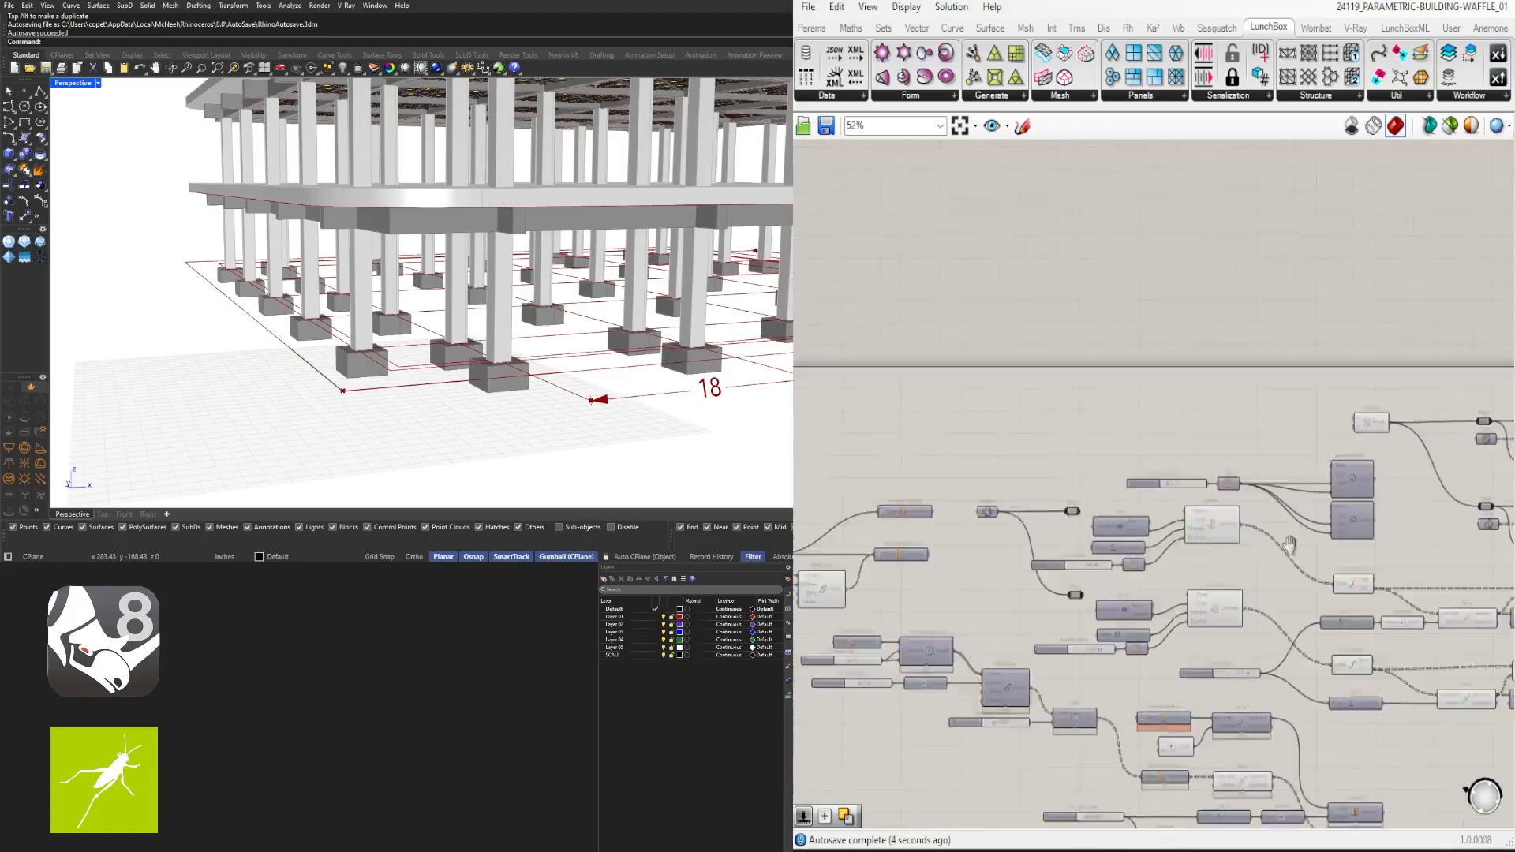
{"action": "scroll", "coordinate": [1170, 643], "scroll_direction": "up", "scroll_amount": 4}
{"action": "right_click_drag", "start_coordinate": [1169, 643], "coordinate": [1024, 604]}
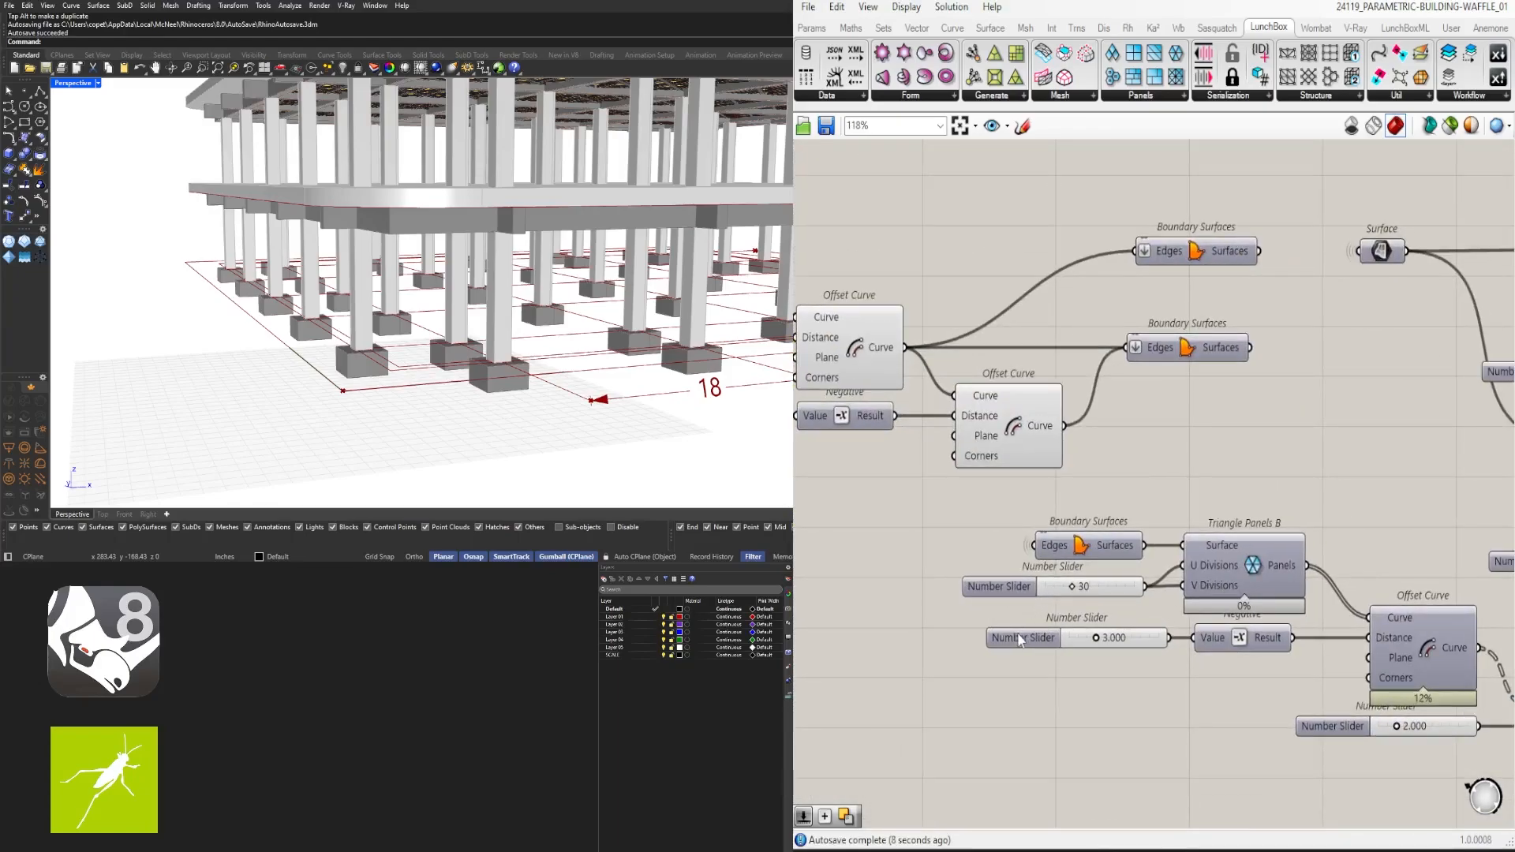
{"action": "right_click", "coordinate": [1020, 591]}
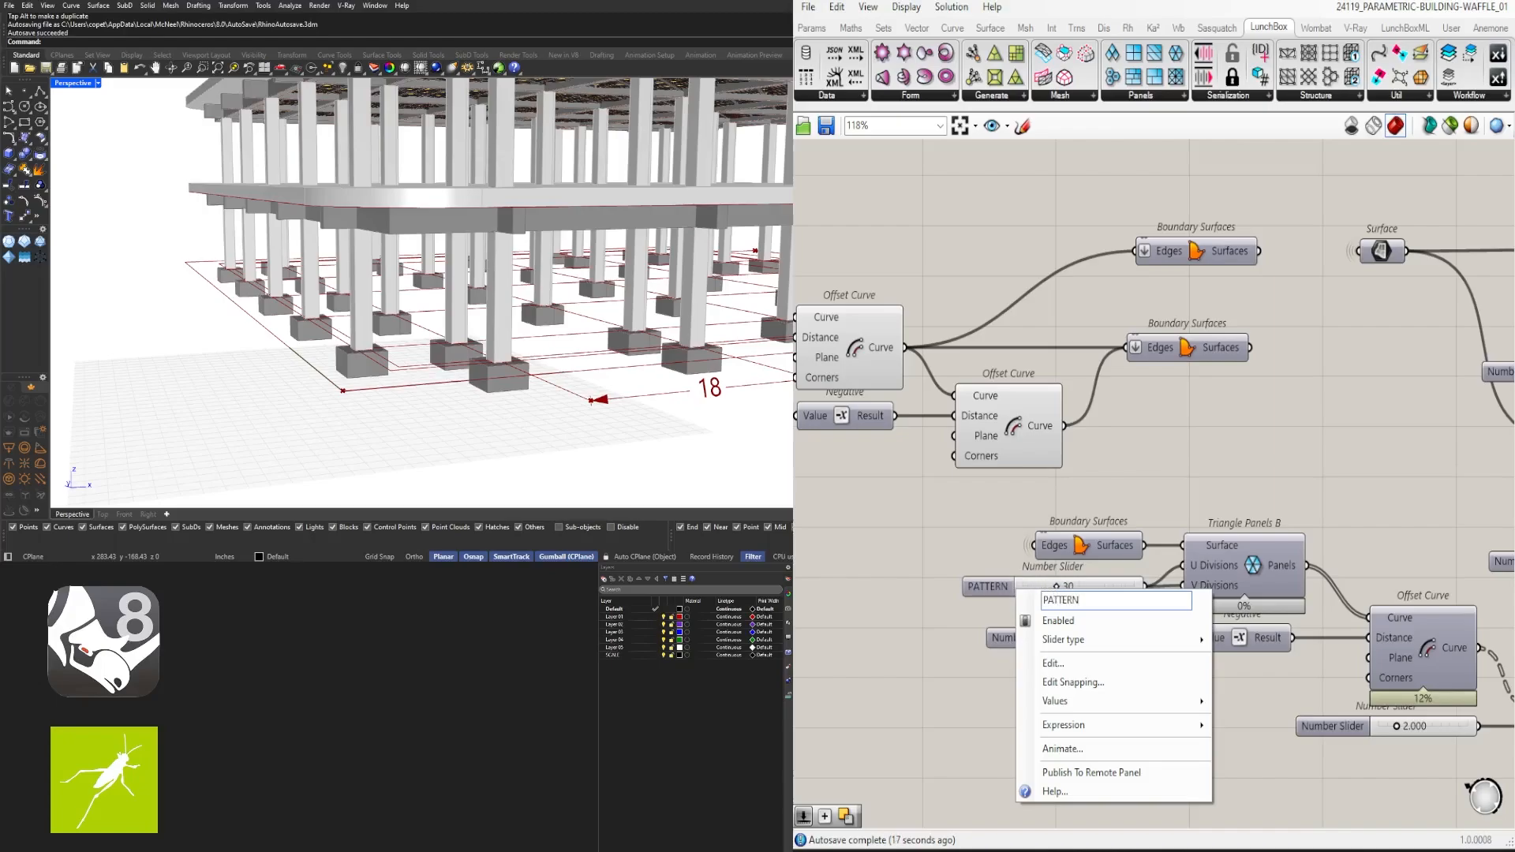
{"action": "type", "text": "IC"}
{"action": "key", "text": "Return"}
{"action": "right_click", "coordinate": [1005, 595]}
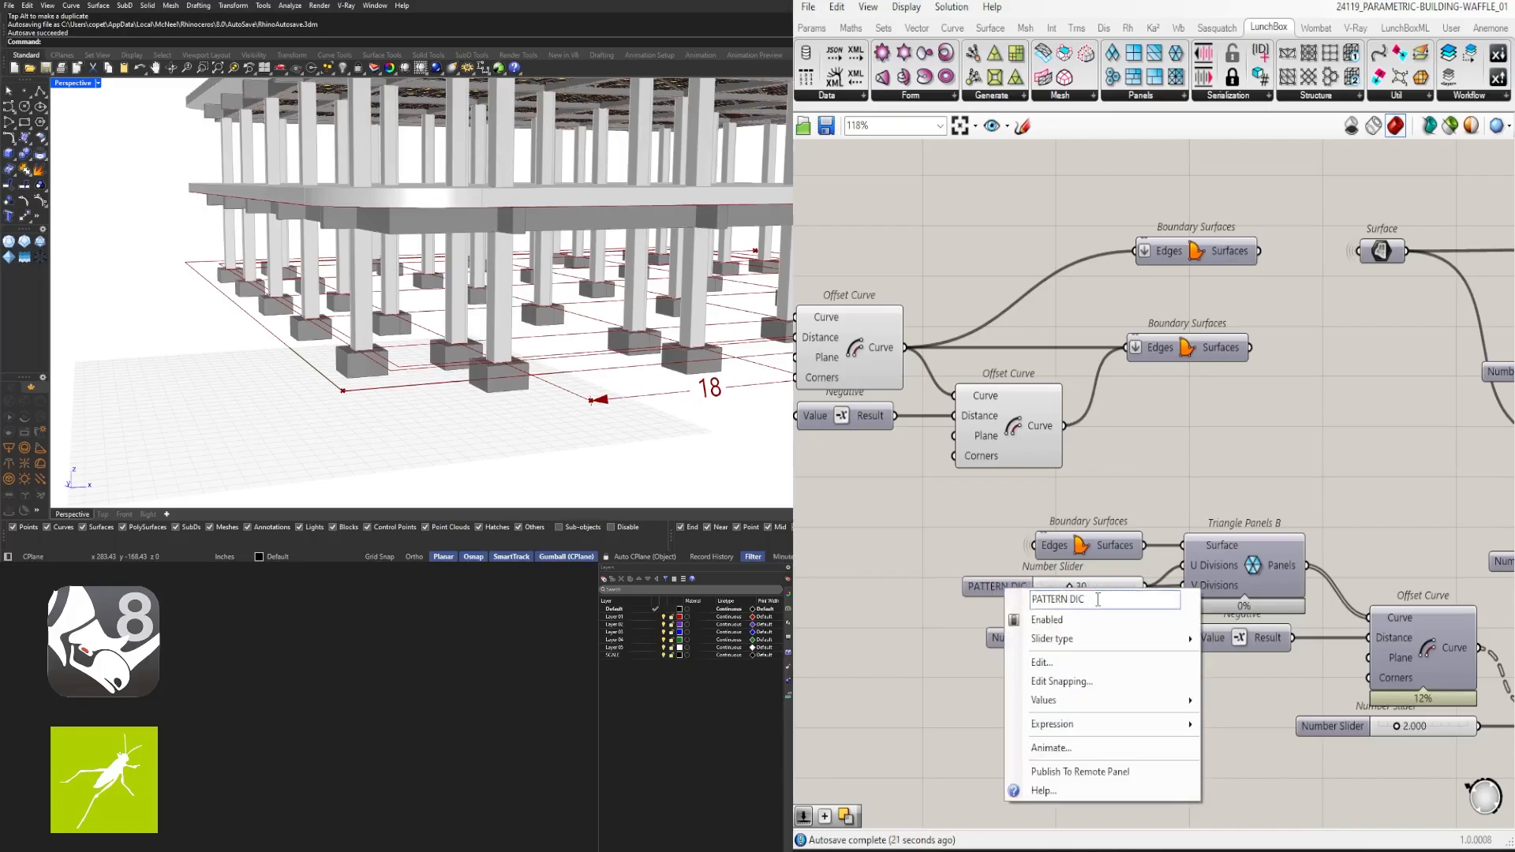
{"action": "type", "text": "V"}
{"action": "key", "text": "Return"}
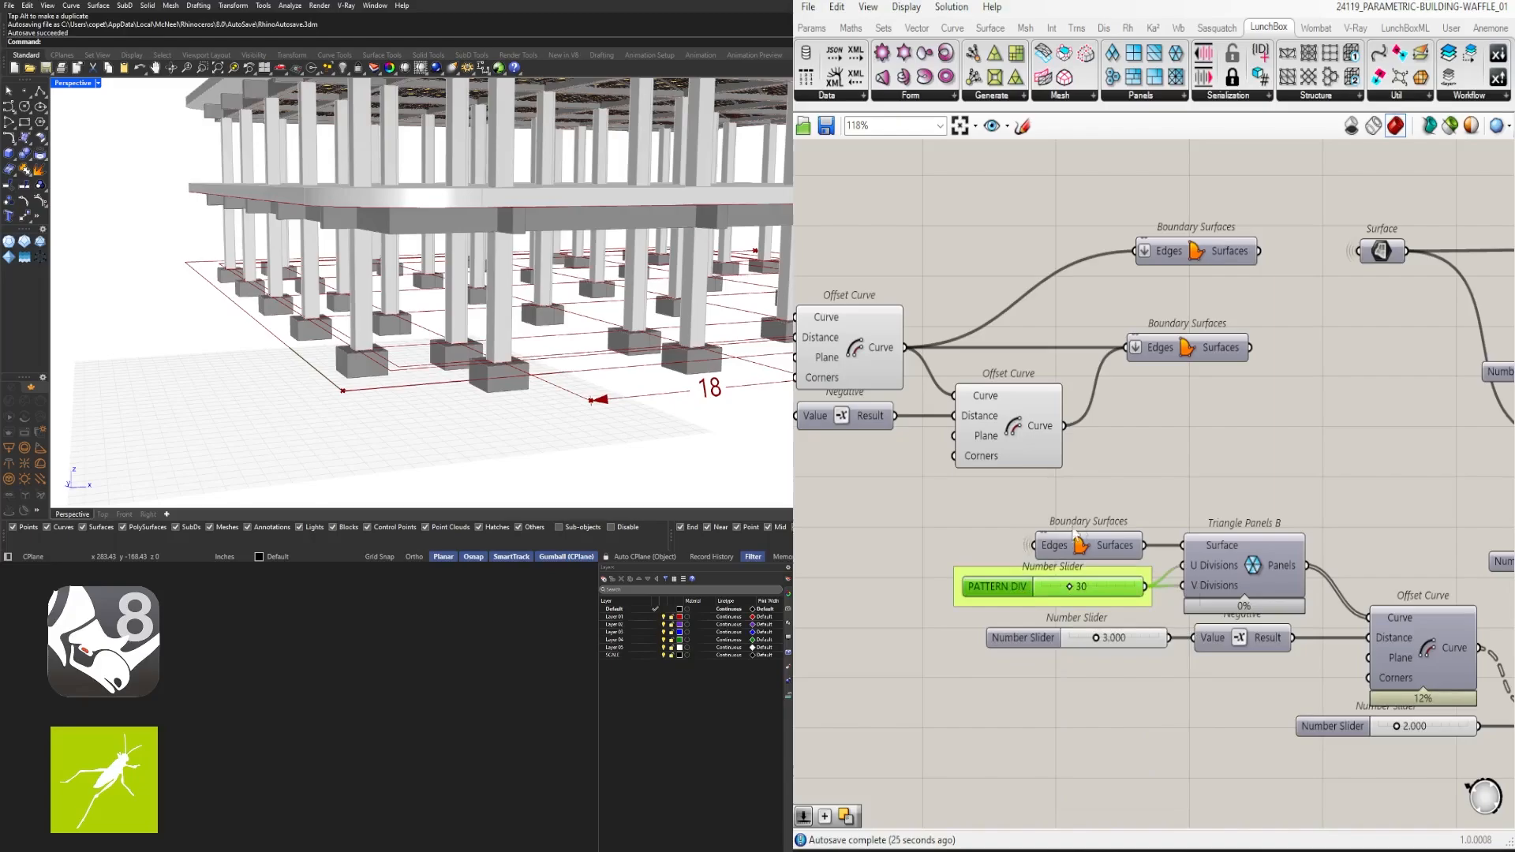
Check the panel pattern's Offset Curve in the Perspective viewport and turn its preview off
{"action": "left_click", "coordinate": [1348, 517]}
{"action": "scroll", "coordinate": [1346, 520], "scroll_direction": "up", "scroll_amount": 1}
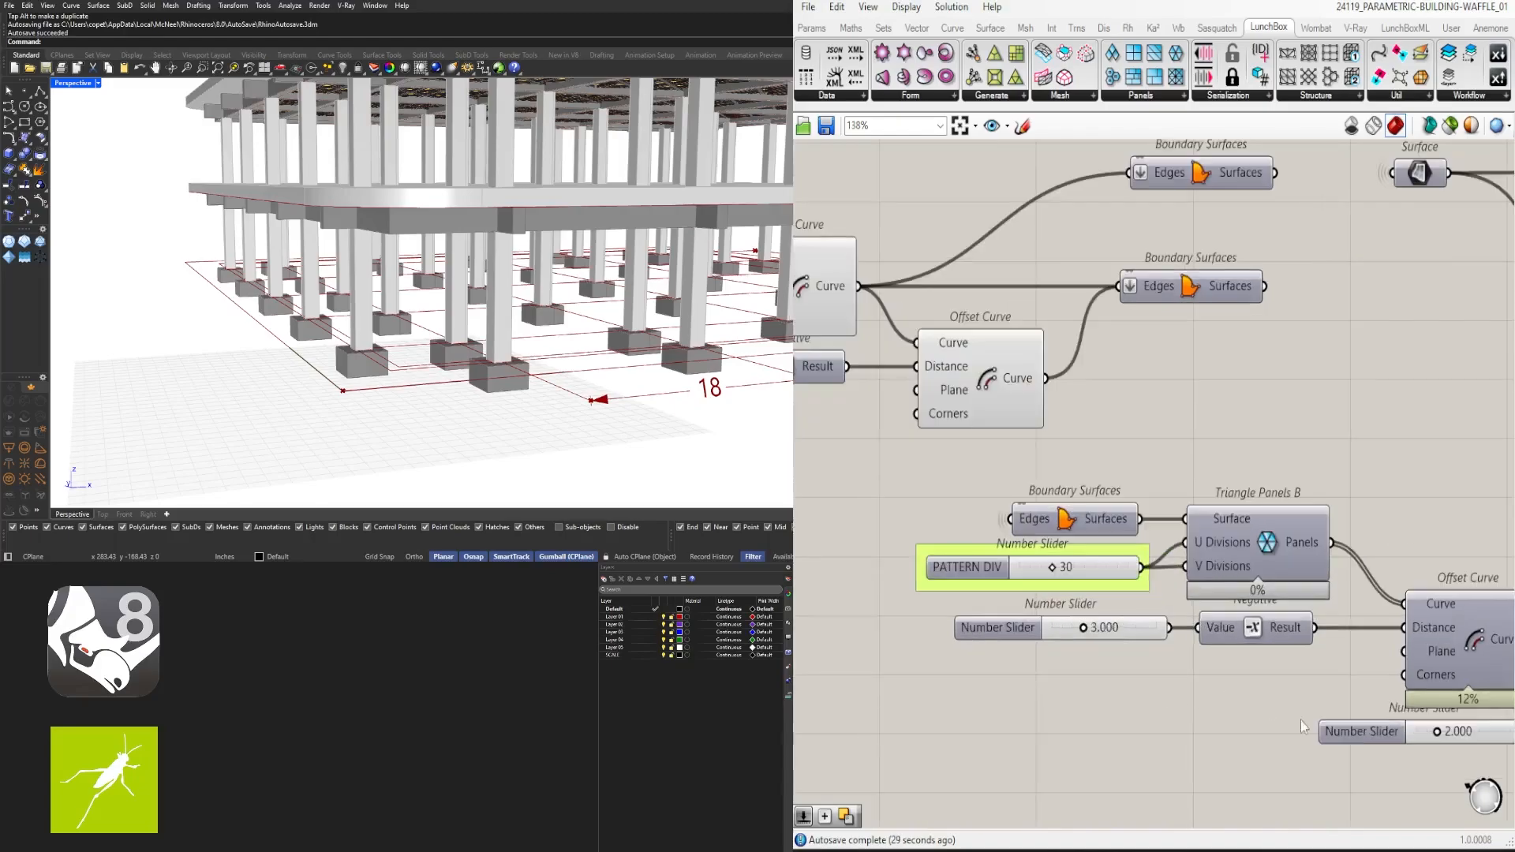
{"action": "right_click_drag", "start_coordinate": [1475, 625], "coordinate": [1272, 556]}
{"action": "middle_click", "coordinate": [1275, 555]}
{"action": "left_click", "coordinate": [1304, 523]}
{"action": "scroll", "coordinate": [1262, 562], "scroll_direction": "up", "scroll_amount": 1}
{"action": "middle_click", "coordinate": [1261, 566]}
{"action": "left_click", "coordinate": [1309, 512]}
Rename the slider driving the panel pattern's offset distance to PATTERN OFFSET and put it in its own group
{"action": "right_click_drag", "start_coordinate": [931, 612], "coordinate": [1208, 620]}
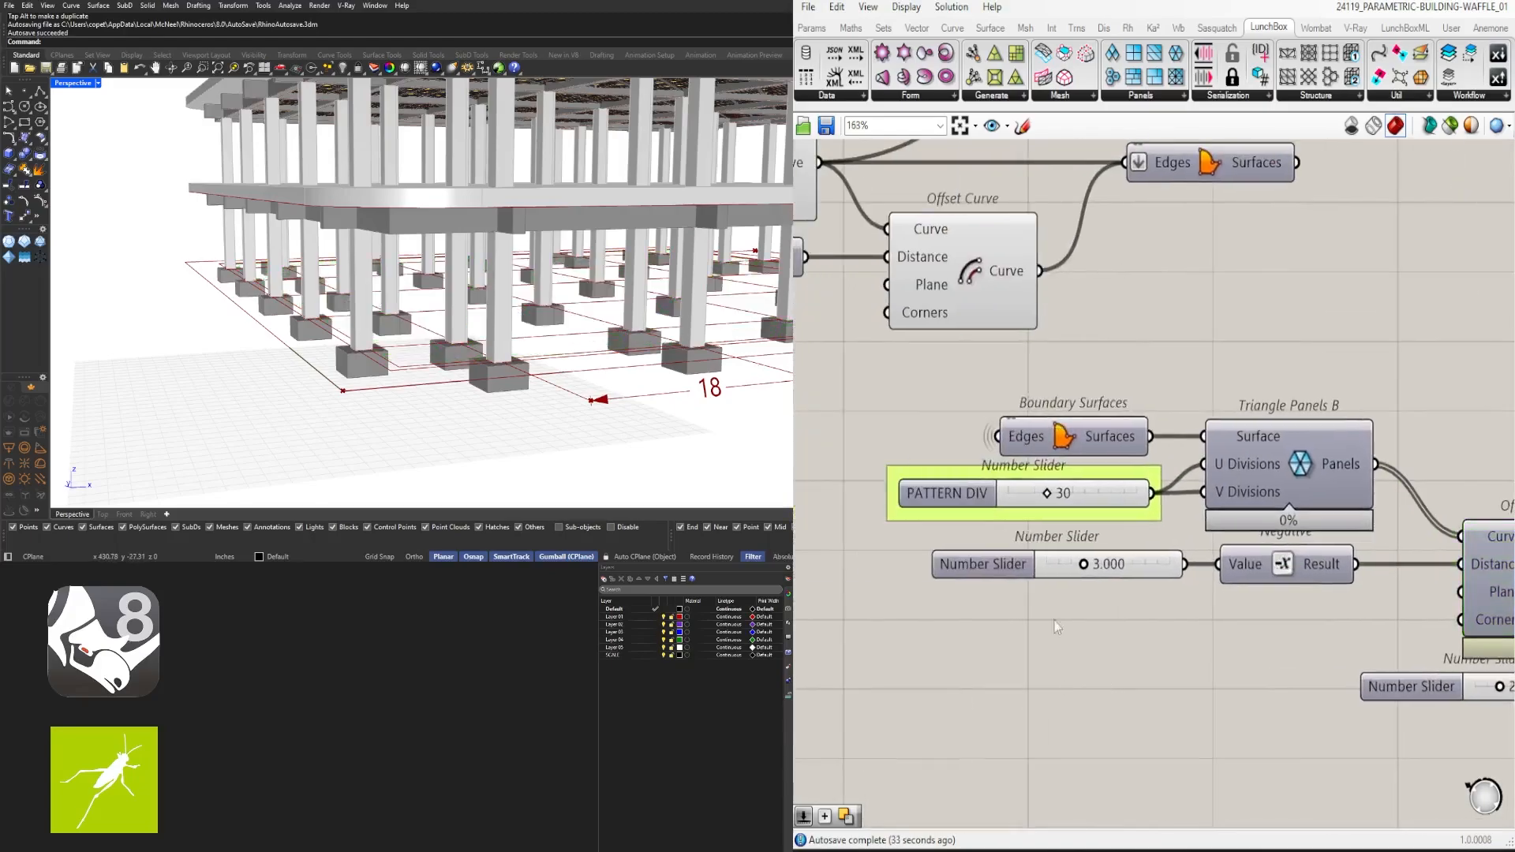
{"action": "right_click", "coordinate": [992, 567]}
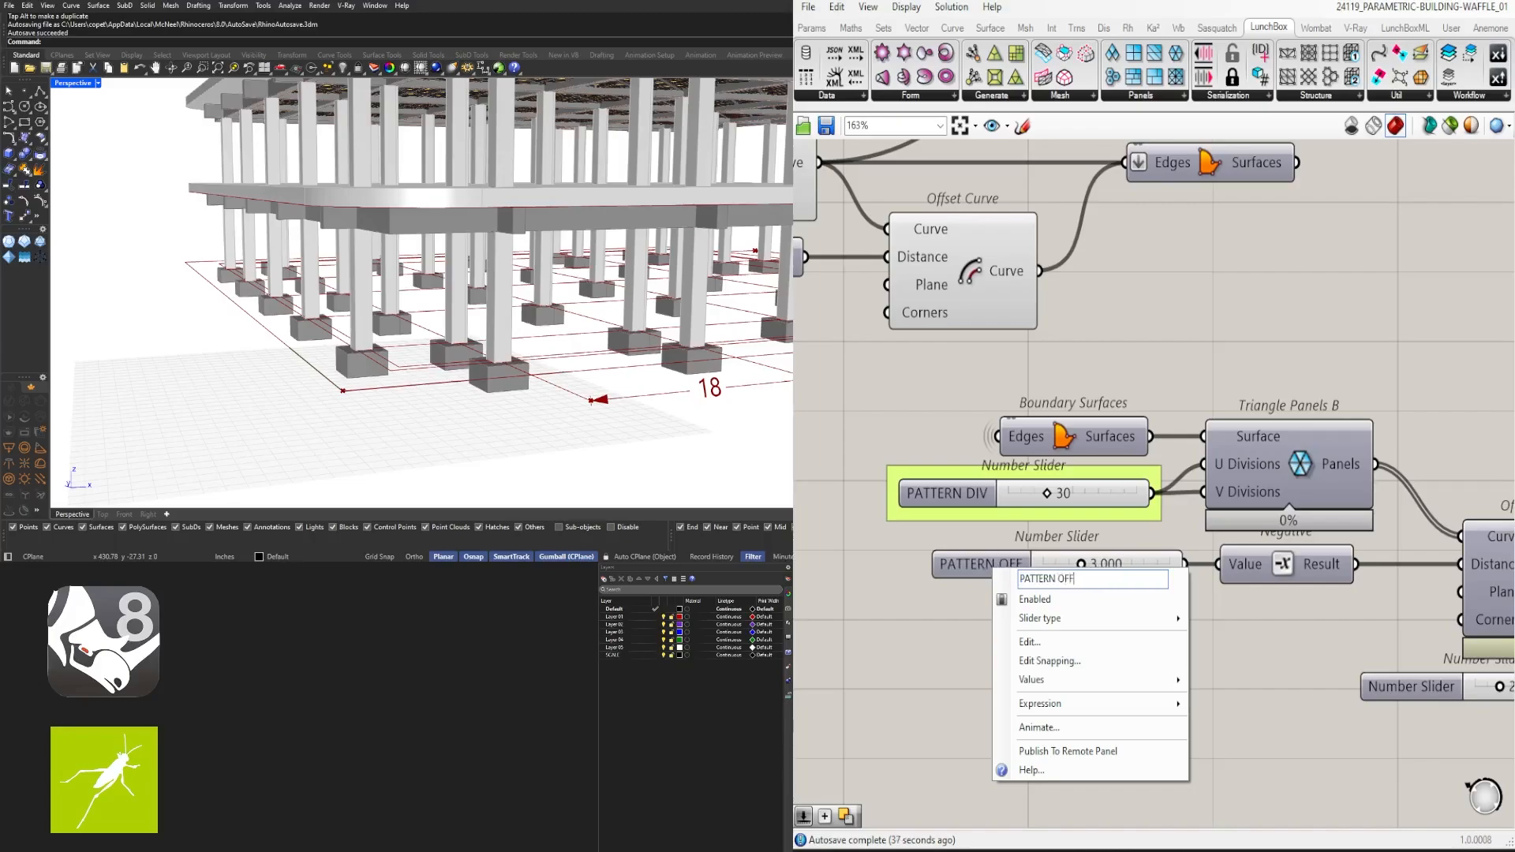
{"action": "type", "text": "SET"}
{"action": "key", "text": "Return"}
{"action": "key", "text": "ctrl+g"}
Rename the slider driving the Fillet radius to PATTERN FILLET and put it in its own group
{"action": "scroll", "coordinate": [965, 577], "scroll_direction": "down", "scroll_amount": 4}
{"action": "right_click_drag", "start_coordinate": [1144, 671], "coordinate": [1025, 686]}
{"action": "scroll", "coordinate": [1252, 655], "scroll_direction": "up", "scroll_amount": 2}
{"action": "left_click_drag", "start_coordinate": [1292, 713], "coordinate": [1084, 648]}
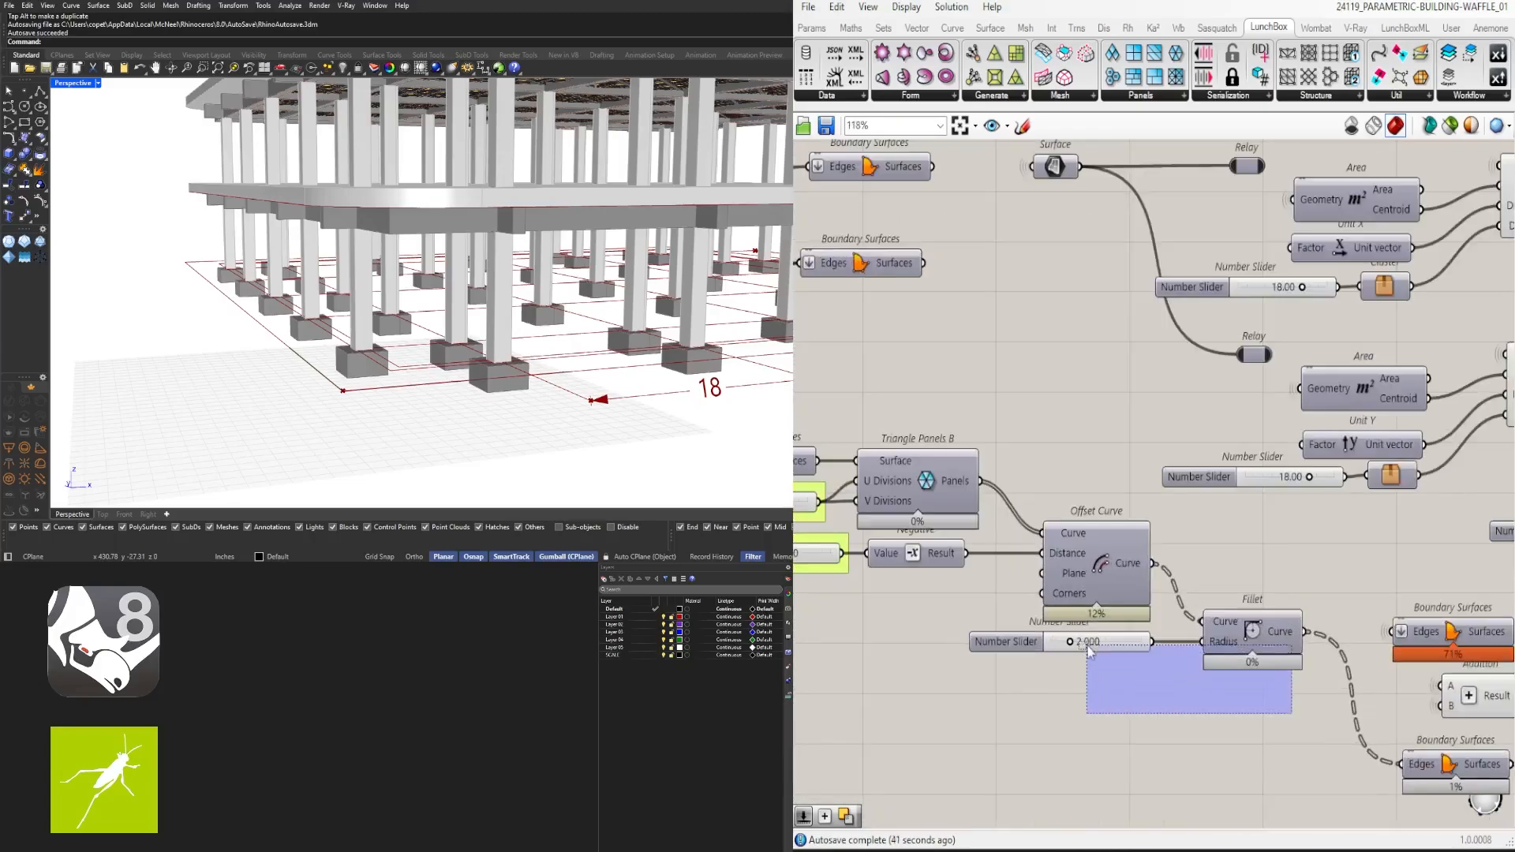
{"action": "left_click", "coordinate": [1237, 764]}
{"action": "scroll", "coordinate": [1019, 649], "scroll_direction": "up", "scroll_amount": 1}
{"action": "right_click", "coordinate": [1000, 646]}
{"action": "type", "text": "PATTERN "}
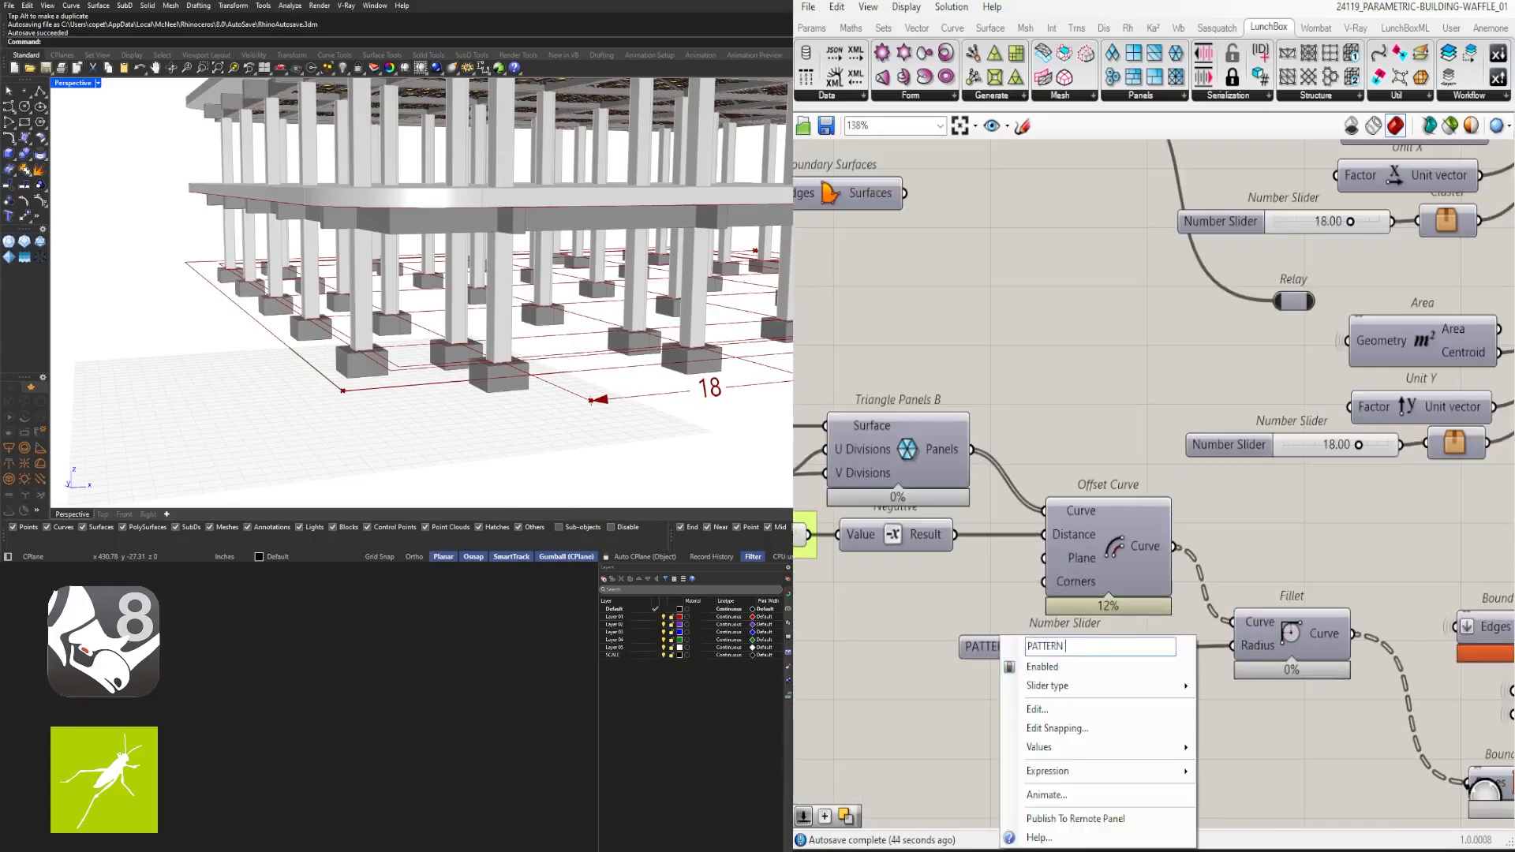
{"action": "type", "text": "FILLET"}
{"action": "key", "text": "Return"}
{"action": "left_click_drag", "start_coordinate": [1279, 785], "coordinate": [1061, 653]}
{"action": "key", "text": "ctrl+g"}
Turn off the viewport preview of the Rectangle component and the two Offset Curves that follow it
{"action": "scroll", "coordinate": [1152, 697], "scroll_direction": "down", "scroll_amount": 4}
{"action": "right_click_drag", "start_coordinate": [891, 470], "coordinate": [1256, 469]}
{"action": "left_click_drag", "start_coordinate": [1346, 549], "coordinate": [1104, 374]}
{"action": "left_click_drag", "start_coordinate": [1147, 263], "coordinate": [958, 439], "text": "shift"}
{"action": "middle_click", "coordinate": [1059, 292]}
{"action": "left_click", "coordinate": [1060, 218]}
{"action": "left_click", "coordinate": [1172, 249]}
Rename the sliders driving the two Contour distances to X SPACING and Y SPACING
{"action": "scroll", "coordinate": [1296, 371], "scroll_direction": "down", "scroll_amount": 3}
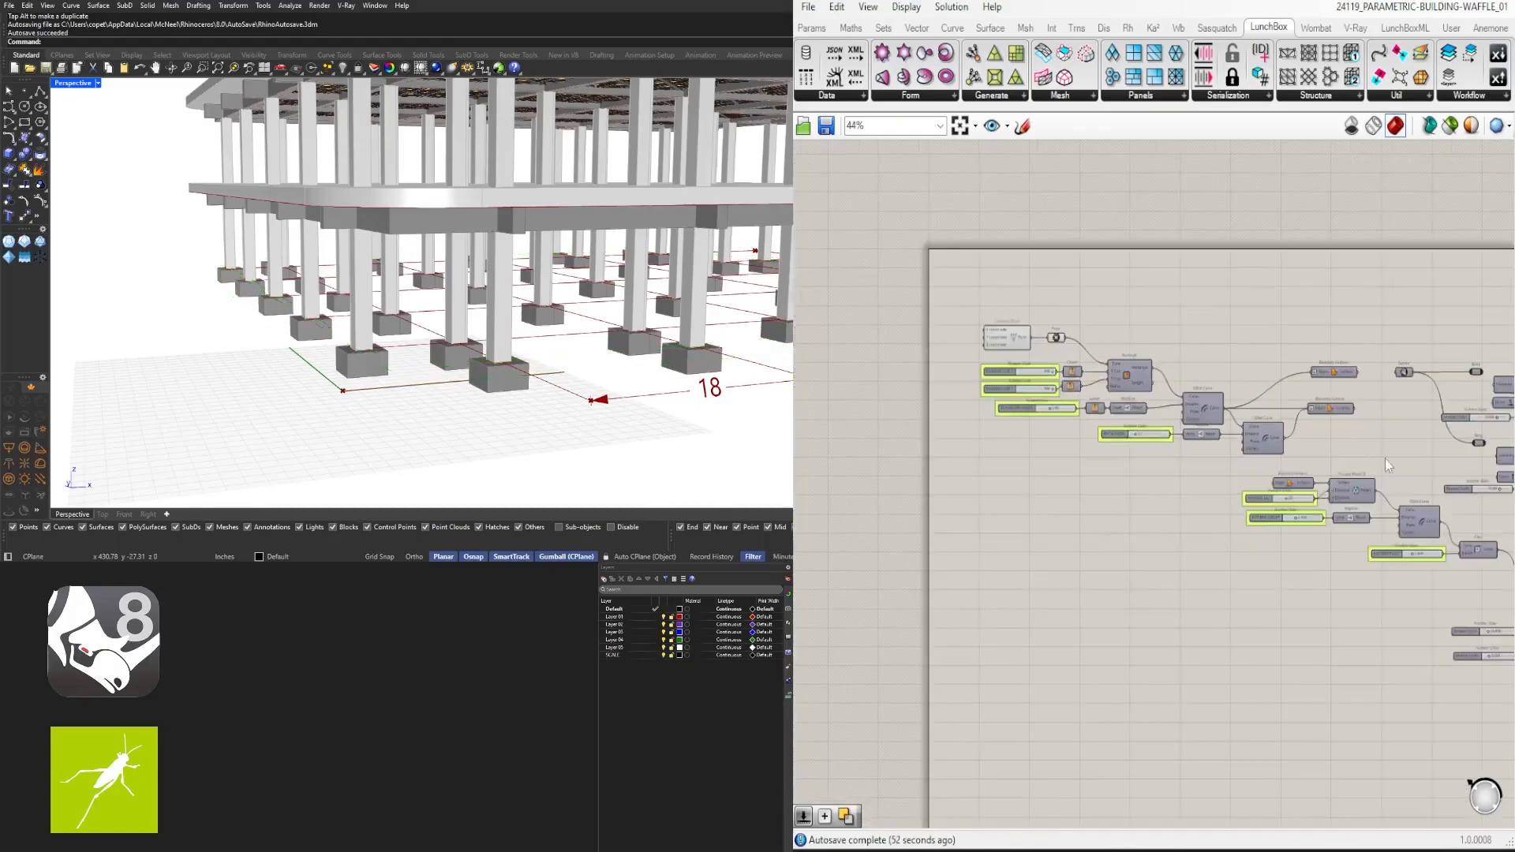
{"action": "scroll", "coordinate": [1384, 457], "scroll_direction": "up", "scroll_amount": 7}
{"action": "right_click", "coordinate": [1007, 387]}
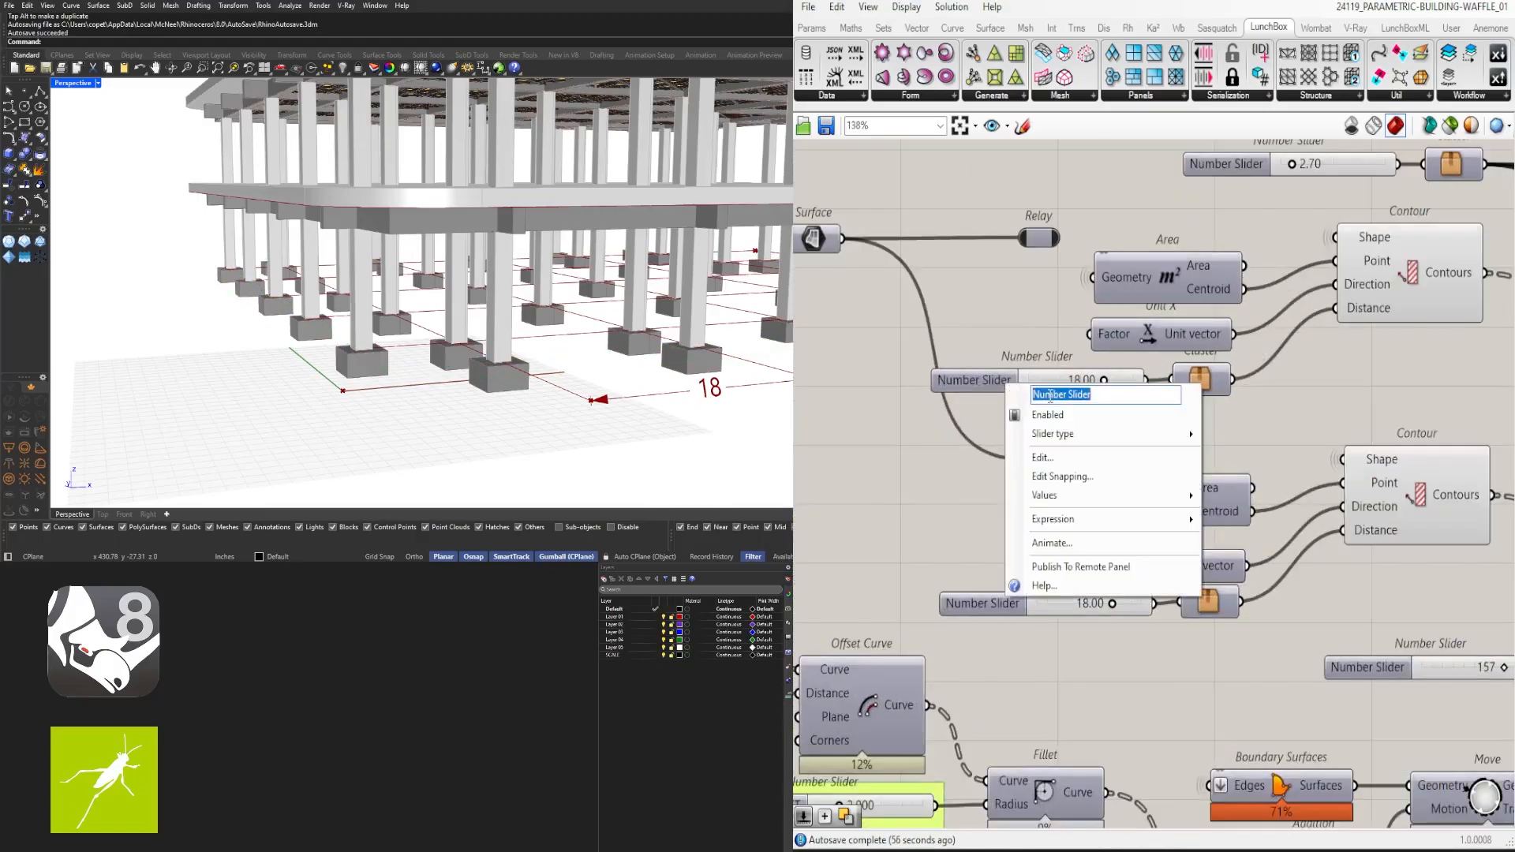
{"action": "key", "text": "Return"}
{"action": "right_click", "coordinate": [986, 606]}
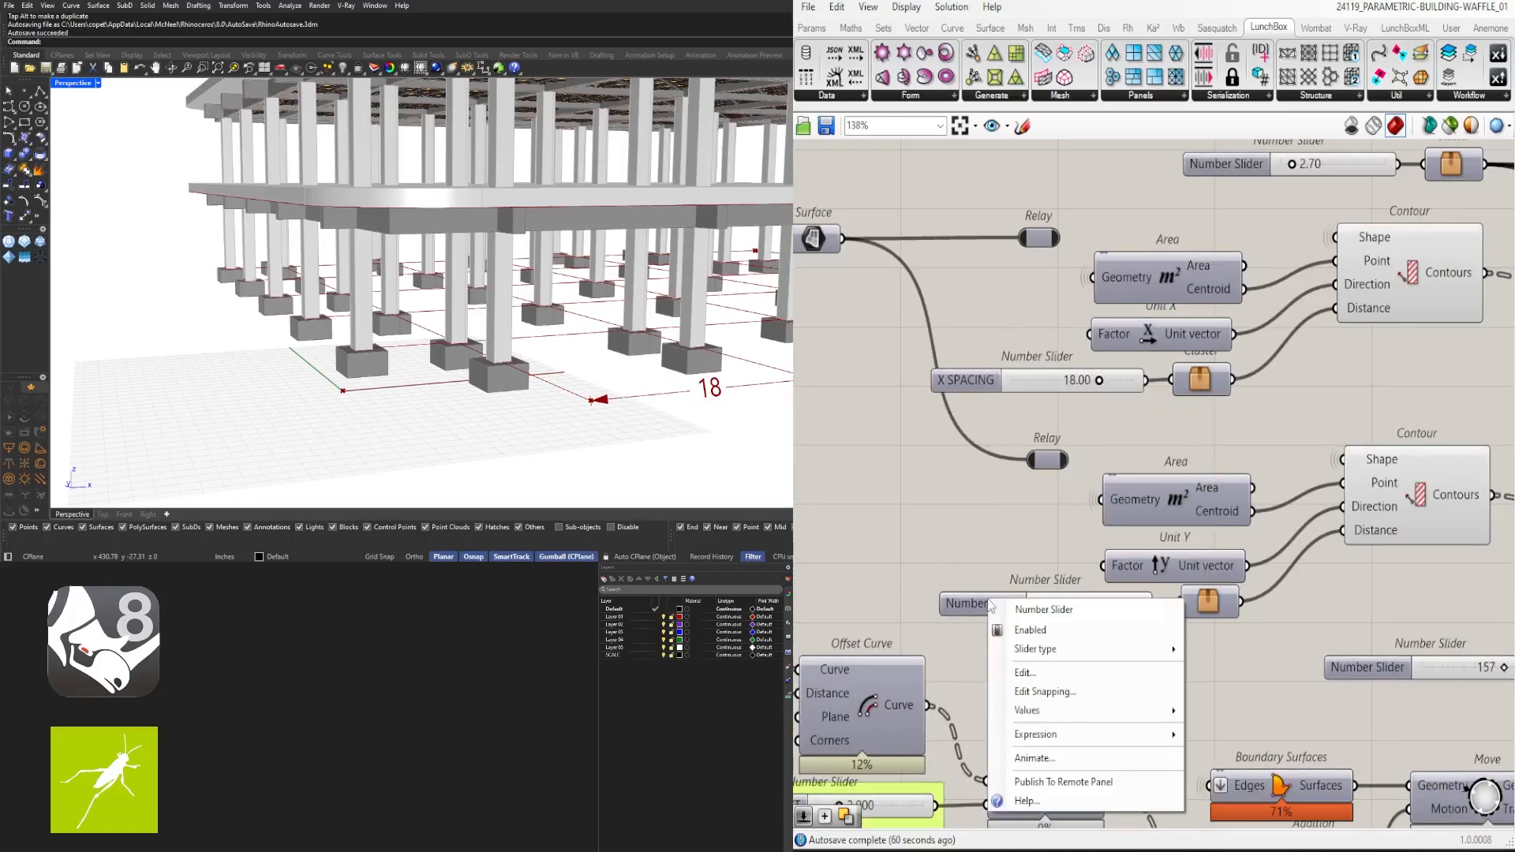
{"action": "type", "text": "Y SPACING"}
{"action": "key", "text": "Return"}
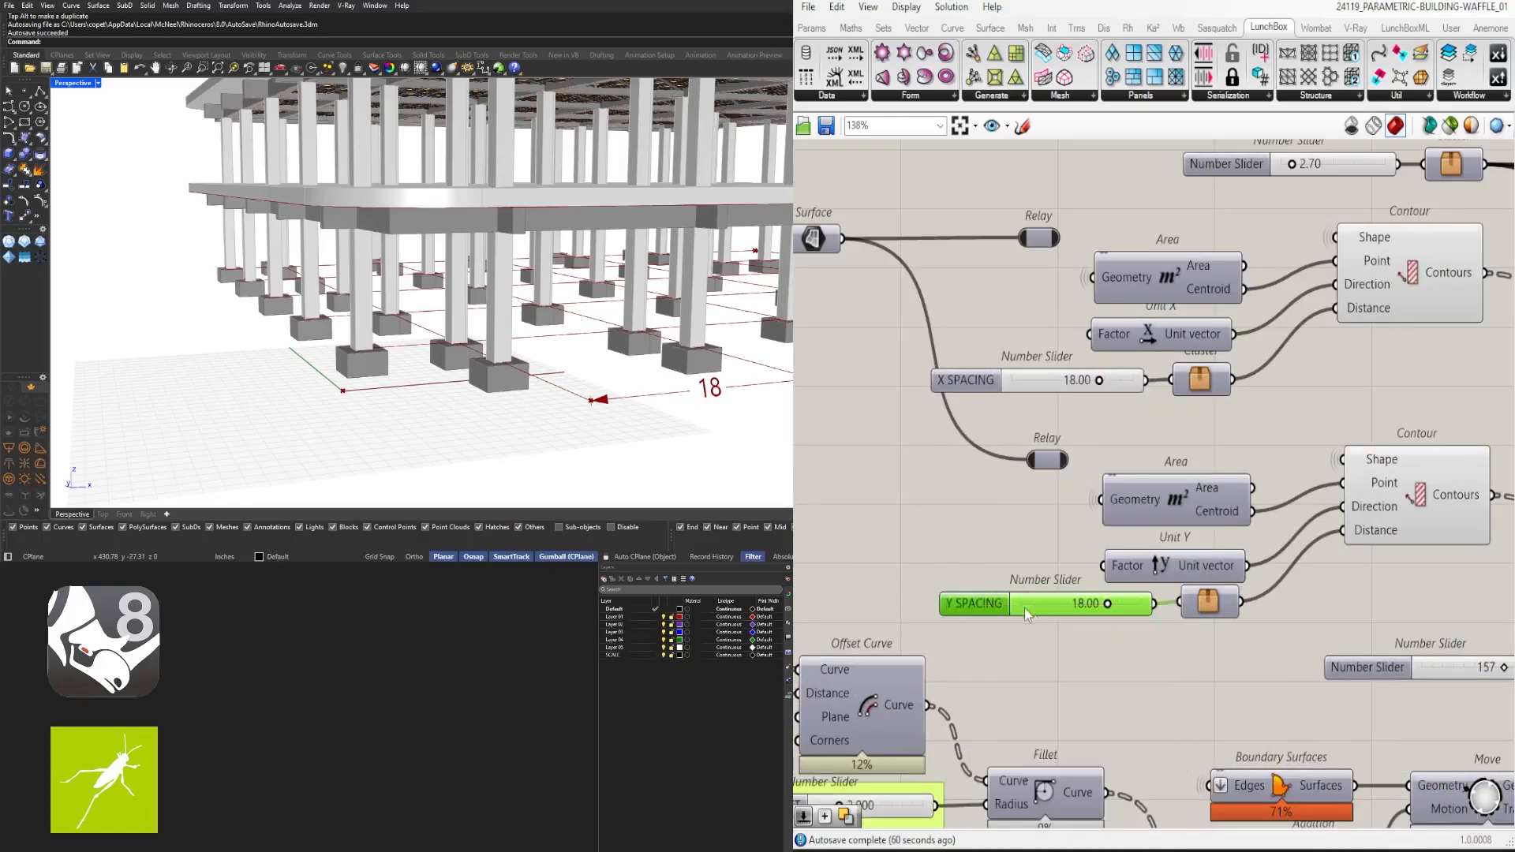
Put the X SPACING and Y SPACING sliders in separate groups and move them farther from their Cluster components
{"action": "key", "text": "ctrl+g"}
{"action": "left_click", "coordinate": [982, 603]}
{"action": "left_click_drag", "start_coordinate": [998, 612], "coordinate": [940, 612]}
{"action": "left_click", "coordinate": [880, 531]}
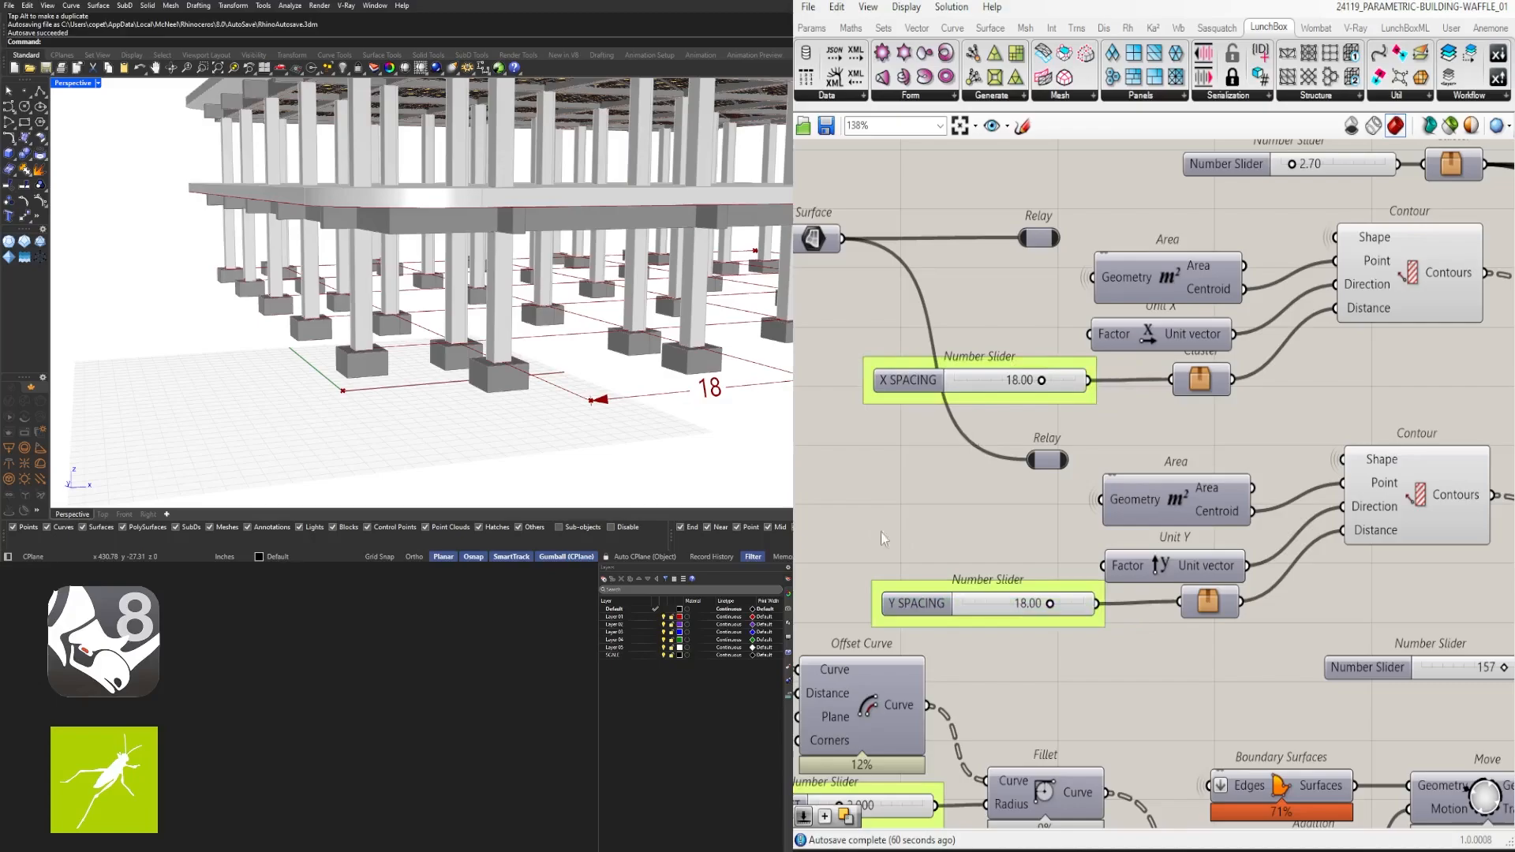
Turn off the viewport preview of both Contour components
{"action": "scroll", "coordinate": [923, 541], "scroll_direction": "down", "scroll_amount": 4}
{"action": "right_click_drag", "start_coordinate": [1274, 505], "coordinate": [1191, 552]}
{"action": "scroll", "coordinate": [936, 407], "scroll_direction": "up", "scroll_amount": 2}
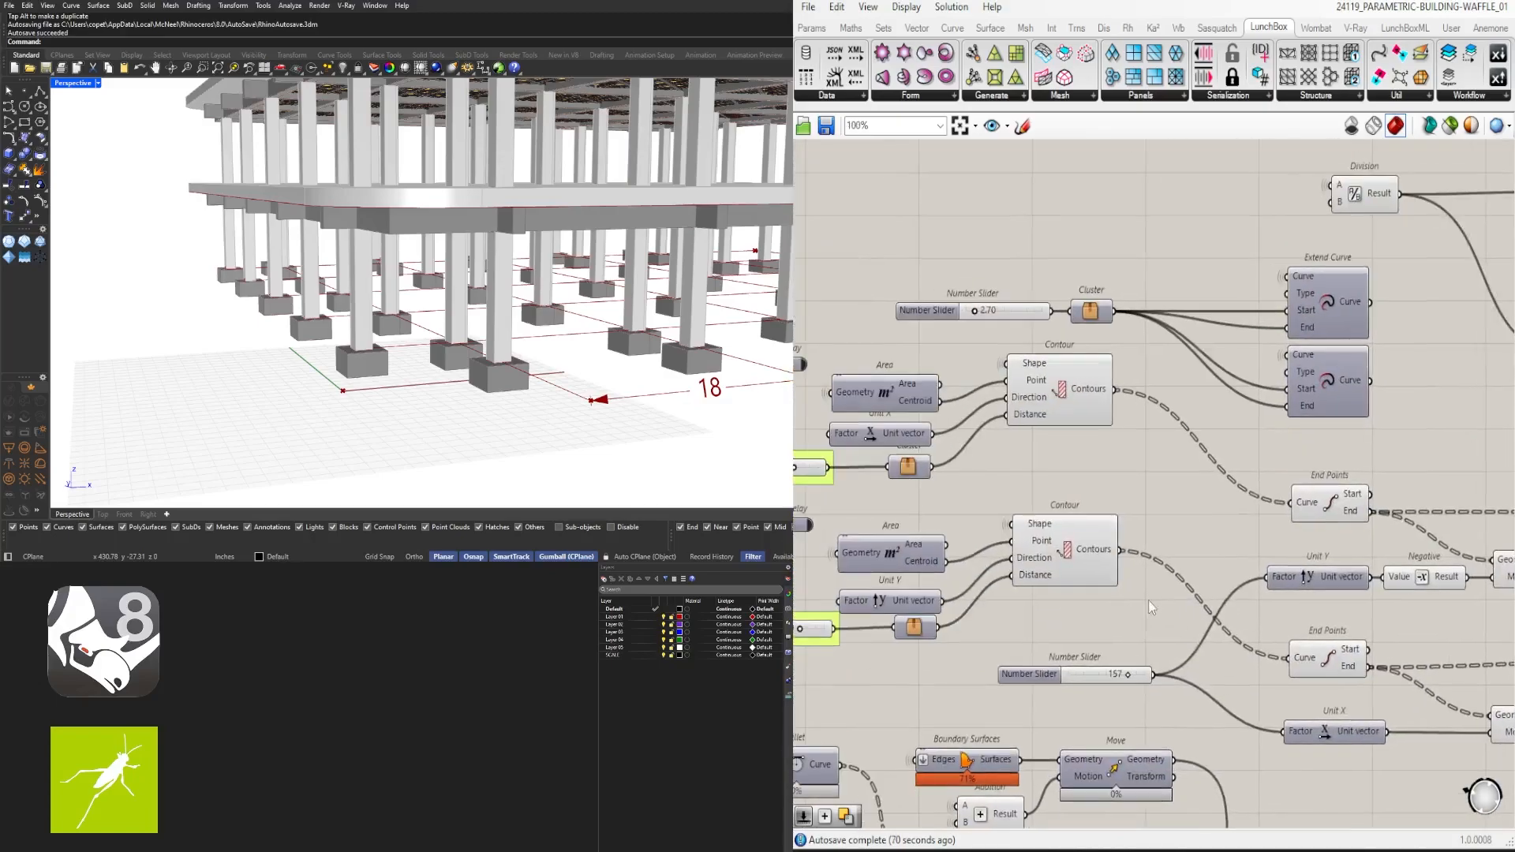
{"action": "left_click_drag", "start_coordinate": [1154, 606], "coordinate": [1071, 377]}
{"action": "scroll", "coordinate": [1073, 376], "scroll_direction": "up", "scroll_amount": 1}
{"action": "middle_click", "coordinate": [1075, 376]}
{"action": "left_click", "coordinate": [1123, 321]}
Set the slider that feeds both Extend Curve components through the Cluster to 2.00
{"action": "right_click_drag", "start_coordinate": [1246, 374], "coordinate": [1089, 445]}
{"action": "left_click", "coordinate": [1250, 440]}
{"action": "middle_click", "coordinate": [1247, 310]}
{"action": "scroll", "coordinate": [838, 364], "scroll_direction": "up", "scroll_amount": 5}
{"action": "right_click_drag", "start_coordinate": [839, 364], "coordinate": [1105, 371]}
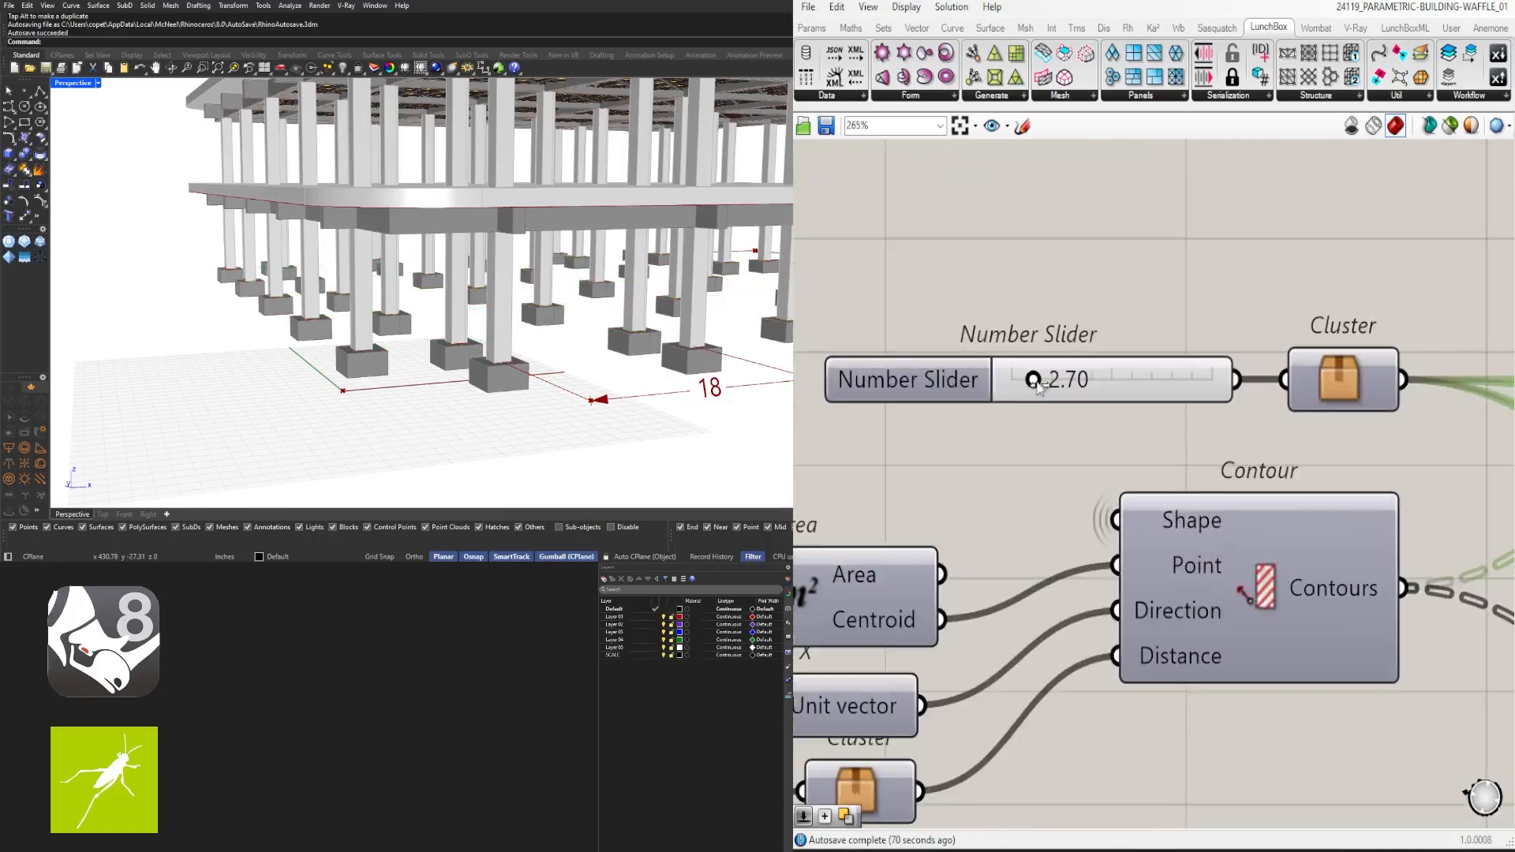
{"action": "double_click", "coordinate": [1036, 380]}
{"action": "type", "text": "2"}
{"action": "key", "text": "Return"}
{"action": "right_click", "coordinate": [985, 386]}
{"action": "left_click", "coordinate": [982, 400]}
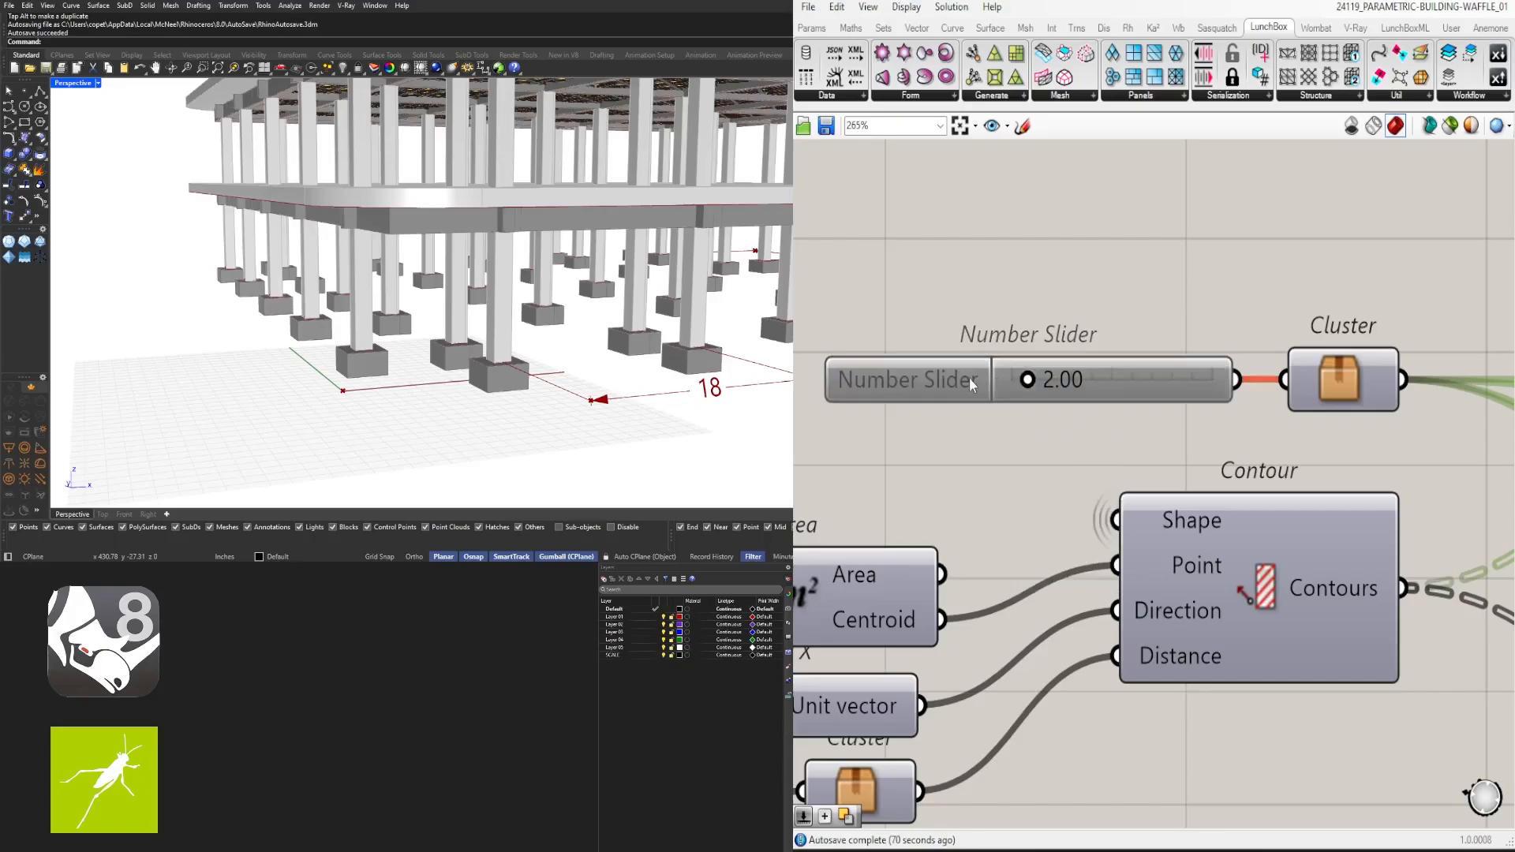
{"action": "right_click", "coordinate": [968, 378]}
{"action": "left_click", "coordinate": [1021, 409]}
Rename the slider controlling the Extend Curve lengths to EXTEND BEAM
{"action": "right_click", "coordinate": [955, 391]}
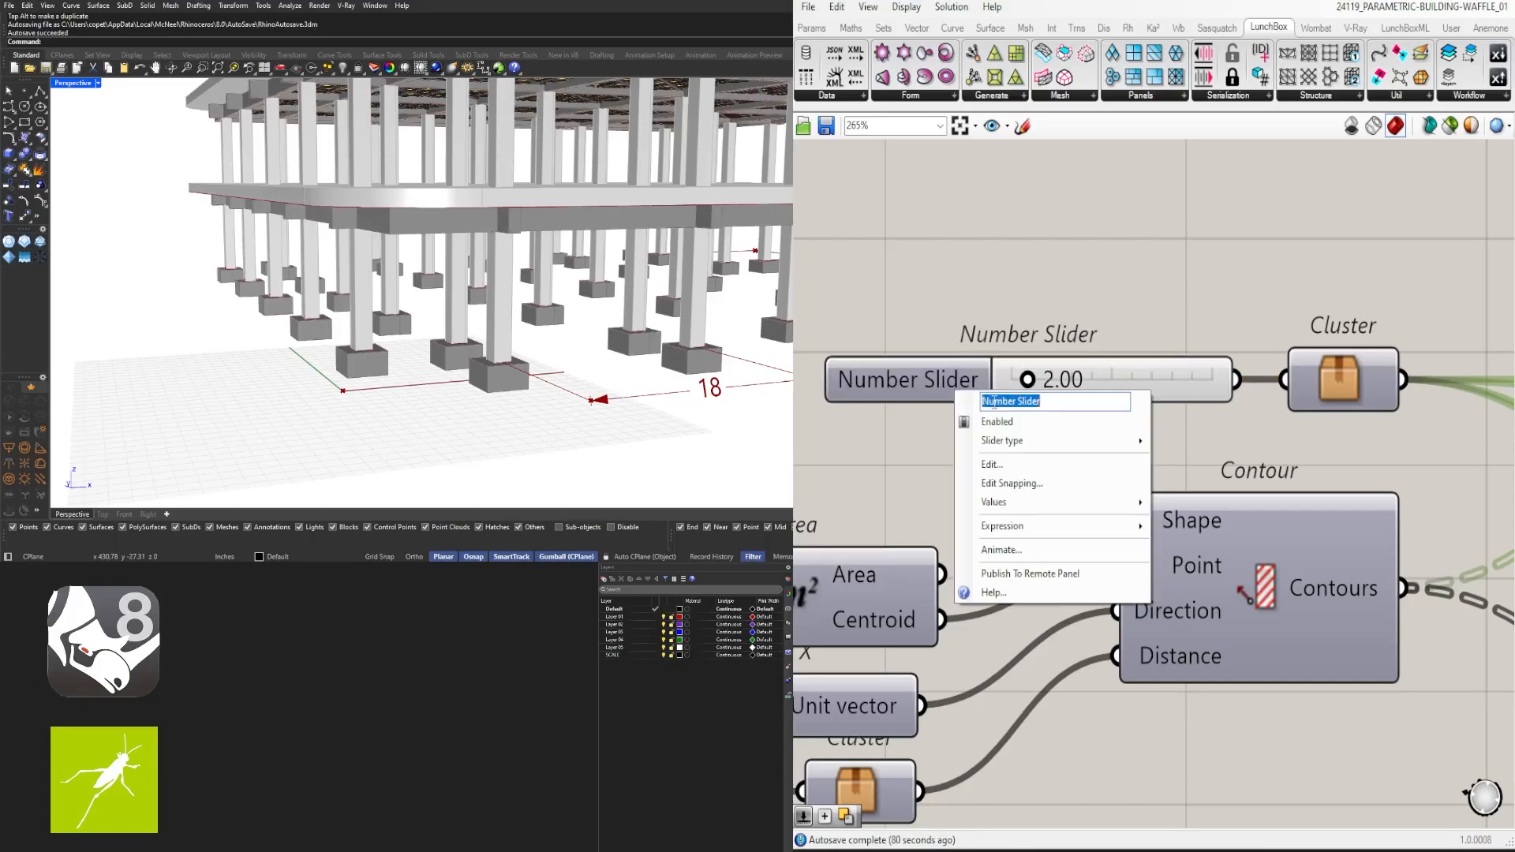
{"action": "type", "text": "BEAM"}
{"action": "key", "text": "Return"}
{"action": "left_click", "coordinate": [882, 377]}
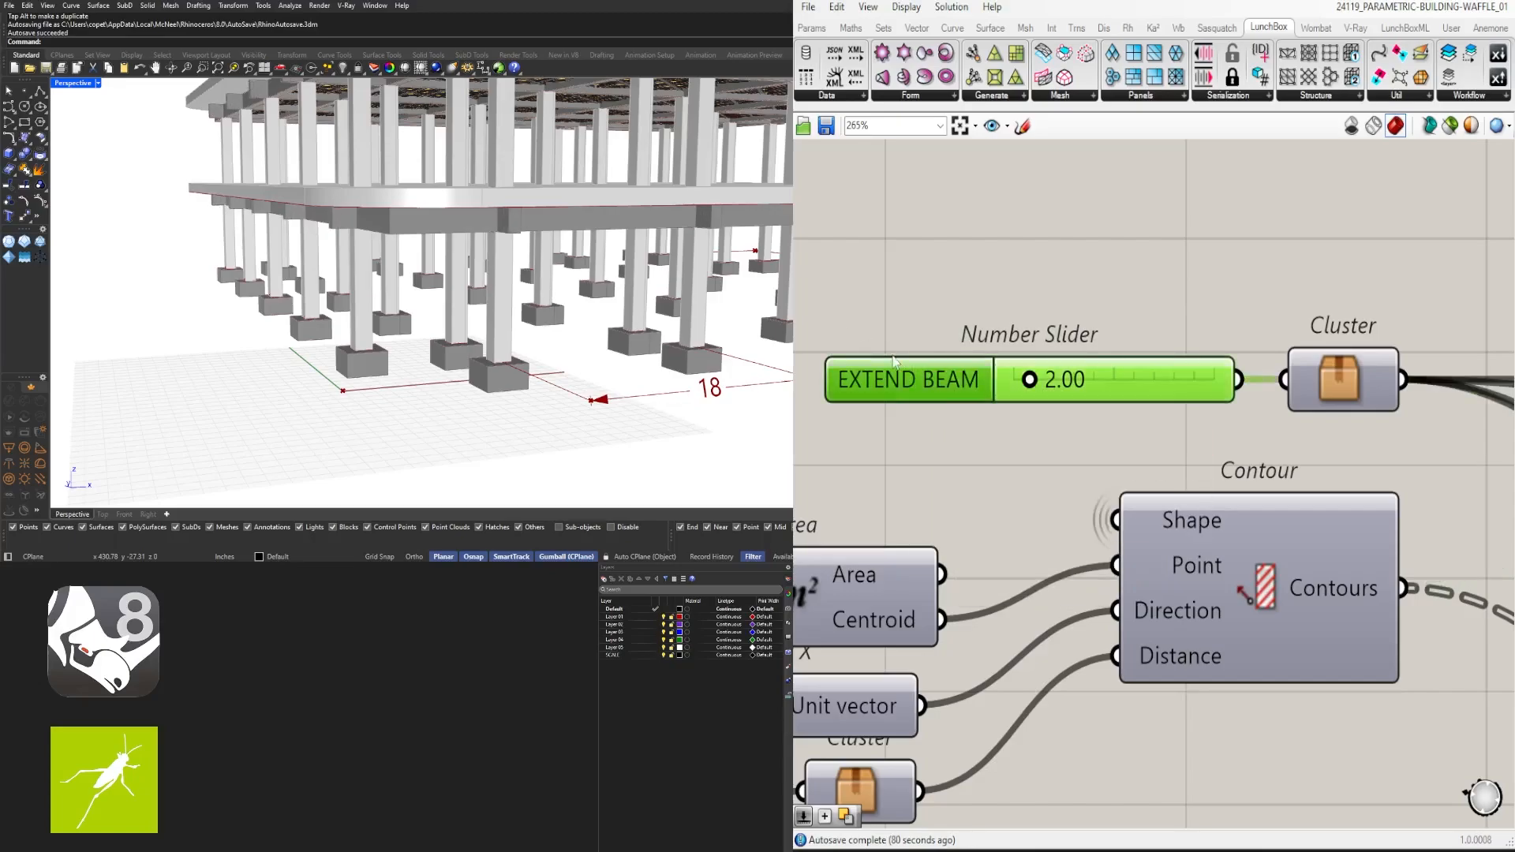
Check the two Extrude components driven by the Unit Z vectors from below in the Perspective viewport, and turn their preview off
{"action": "scroll", "coordinate": [1127, 378], "scroll_direction": "down", "scroll_amount": 5}
{"action": "scroll", "coordinate": [1126, 379], "scroll_direction": "down", "scroll_amount": 5}
{"action": "right_click_drag", "start_coordinate": [1016, 753], "coordinate": [1035, 598]}
{"action": "scroll", "coordinate": [1081, 582], "scroll_direction": "up", "scroll_amount": 6}
{"action": "left_click", "coordinate": [895, 509]}
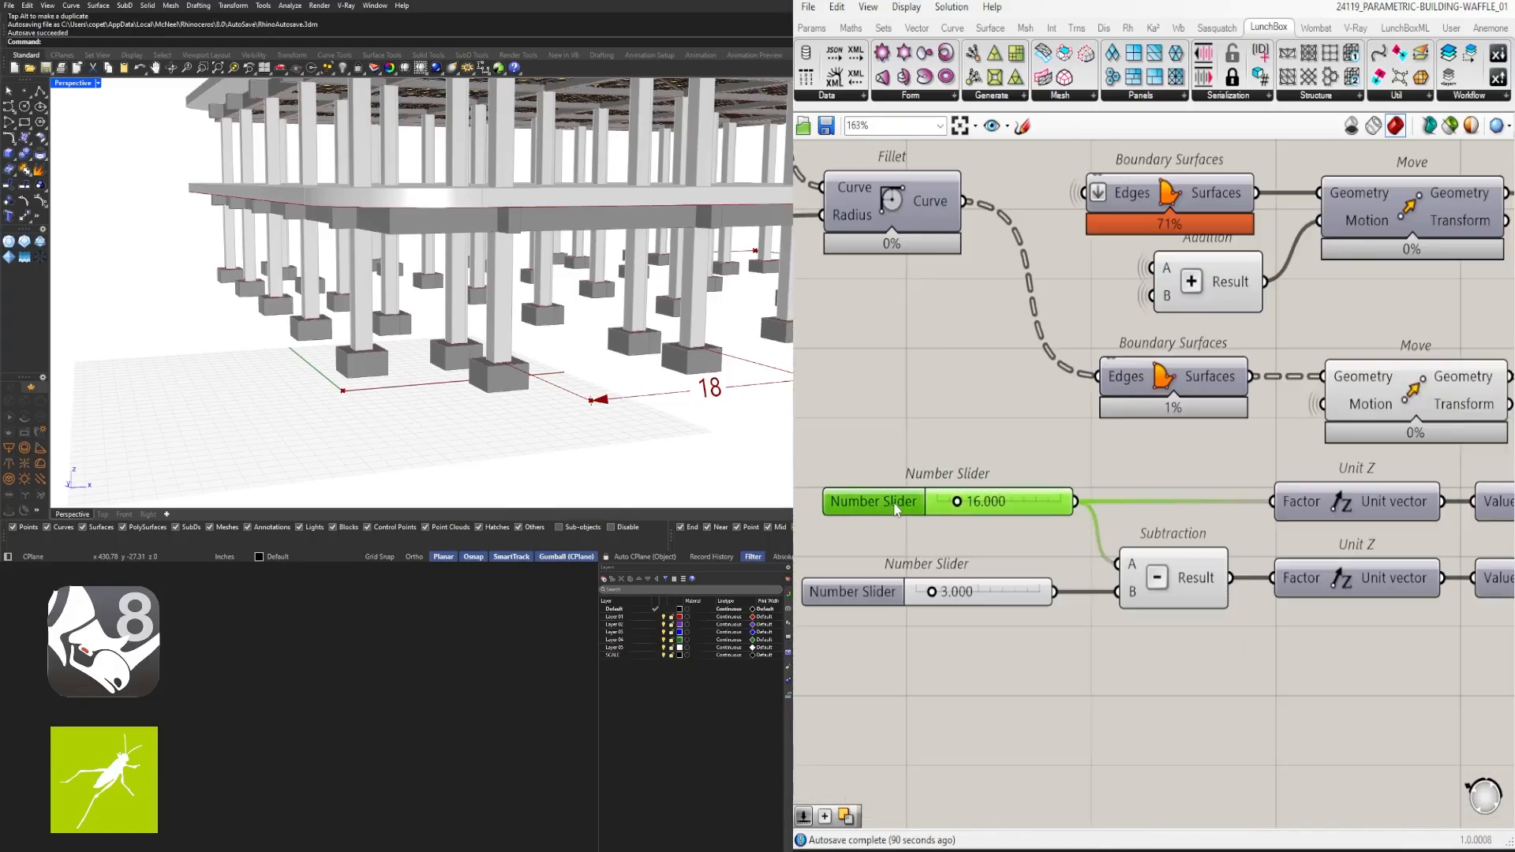
{"action": "left_click", "coordinate": [1096, 695]}
{"action": "scroll", "coordinate": [1116, 702], "scroll_direction": "down", "scroll_amount": 3}
{"action": "right_click_drag", "start_coordinate": [1212, 698], "coordinate": [1154, 646]}
{"action": "left_click_drag", "start_coordinate": [1024, 625], "coordinate": [970, 514]}
{"action": "right_click_drag", "start_coordinate": [1293, 631], "coordinate": [1094, 598]}
{"action": "left_click_drag", "start_coordinate": [1399, 646], "coordinate": [1268, 490]}
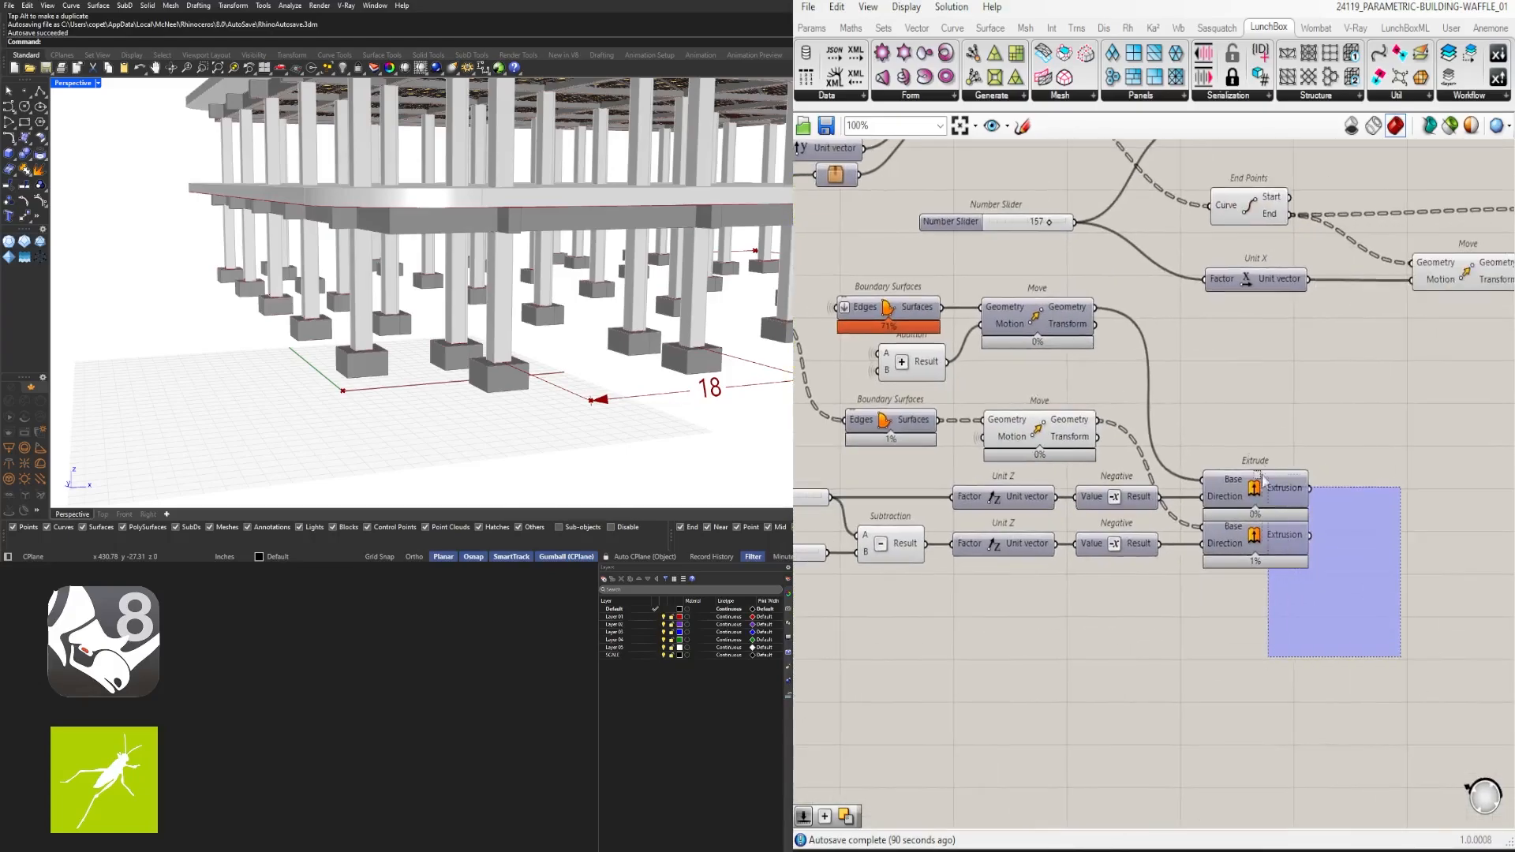
{"action": "scroll", "coordinate": [1266, 490], "scroll_direction": "down", "scroll_amount": 1}
{"action": "middle_click", "coordinate": [1259, 436]}
{"action": "right_click_drag", "start_coordinate": [505, 379], "coordinate": [462, 292]}
{"action": "middle_click", "coordinate": [1307, 464]}
{"action": "left_click", "coordinate": [1355, 408]}
{"action": "left_click", "coordinate": [1088, 688]}
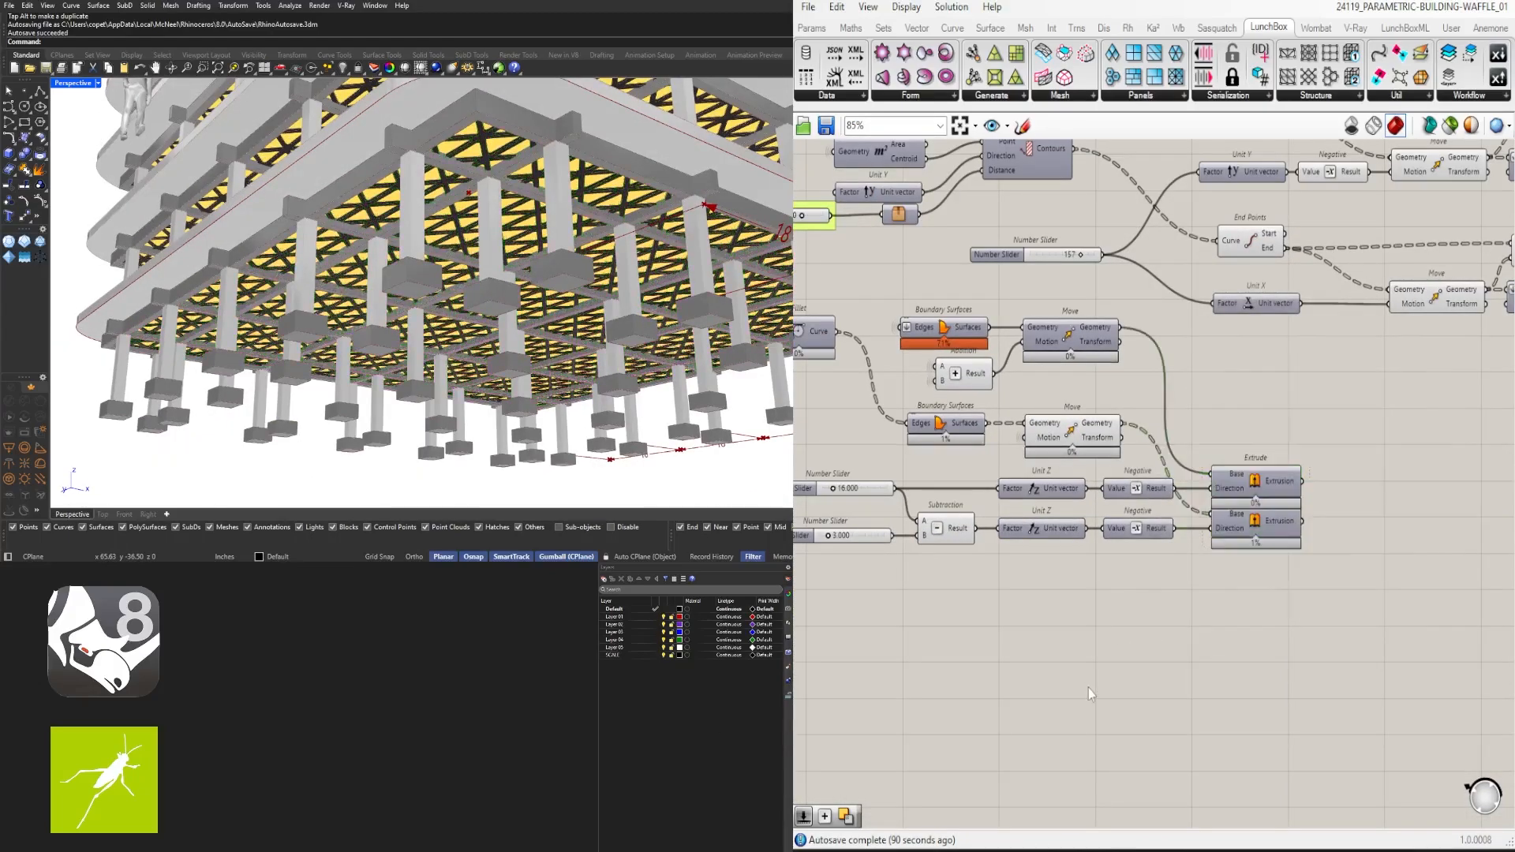
Rename the 16.000 slider feeding the Unit Z and Subtraction components to PATTERN OFFSET
{"action": "right_click_drag", "start_coordinate": [1087, 688], "coordinate": [1353, 725]}
{"action": "scroll", "coordinate": [1104, 537], "scroll_direction": "up", "scroll_amount": 4}
{"action": "right_click", "coordinate": [1046, 501]}
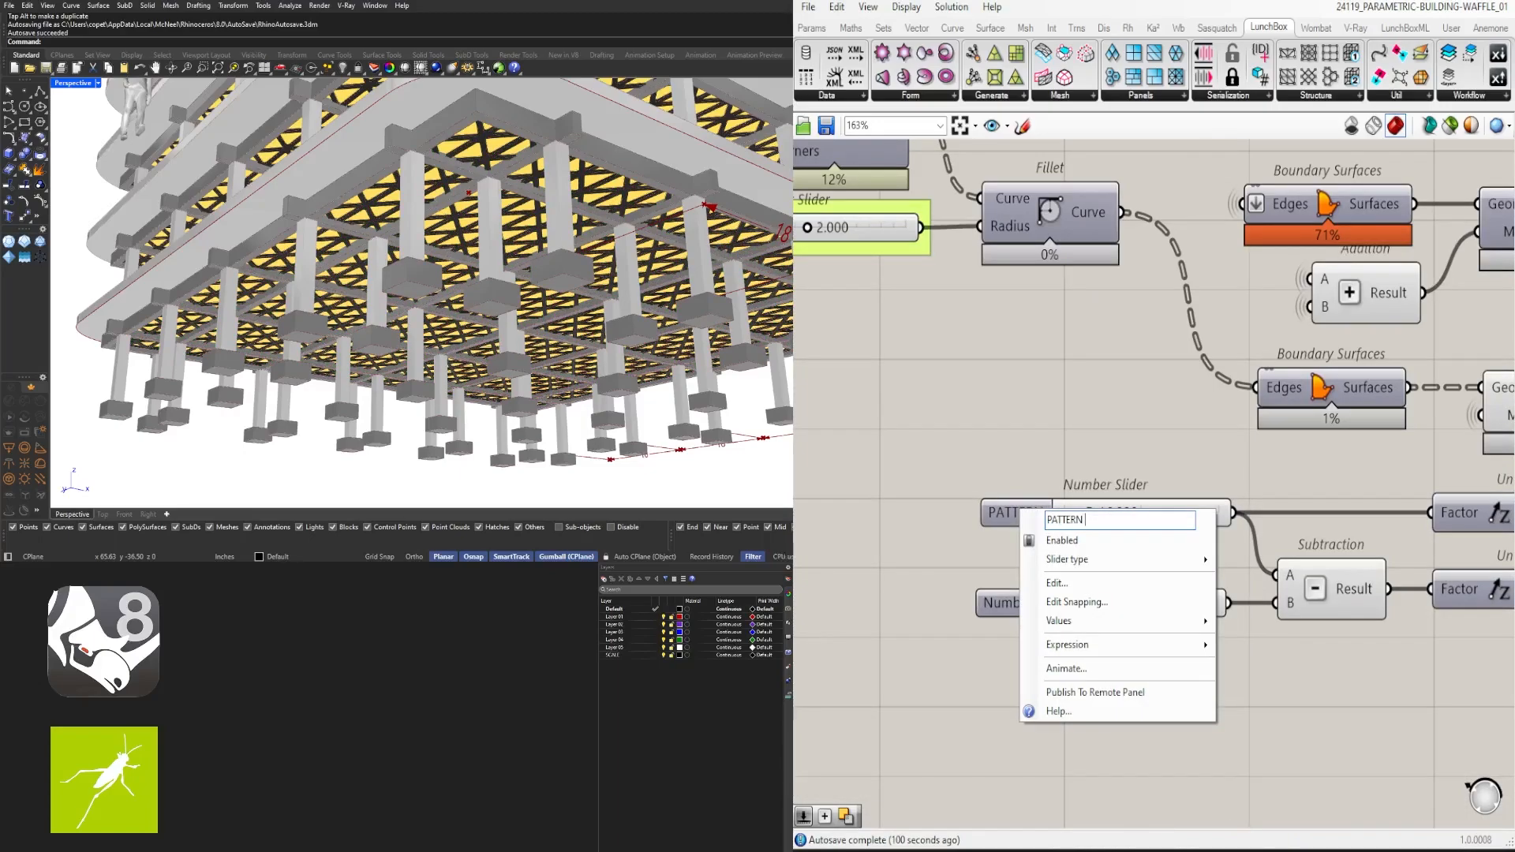
{"action": "type", "text": "PATTERN OFFSET"}
{"action": "key", "text": "Return"}
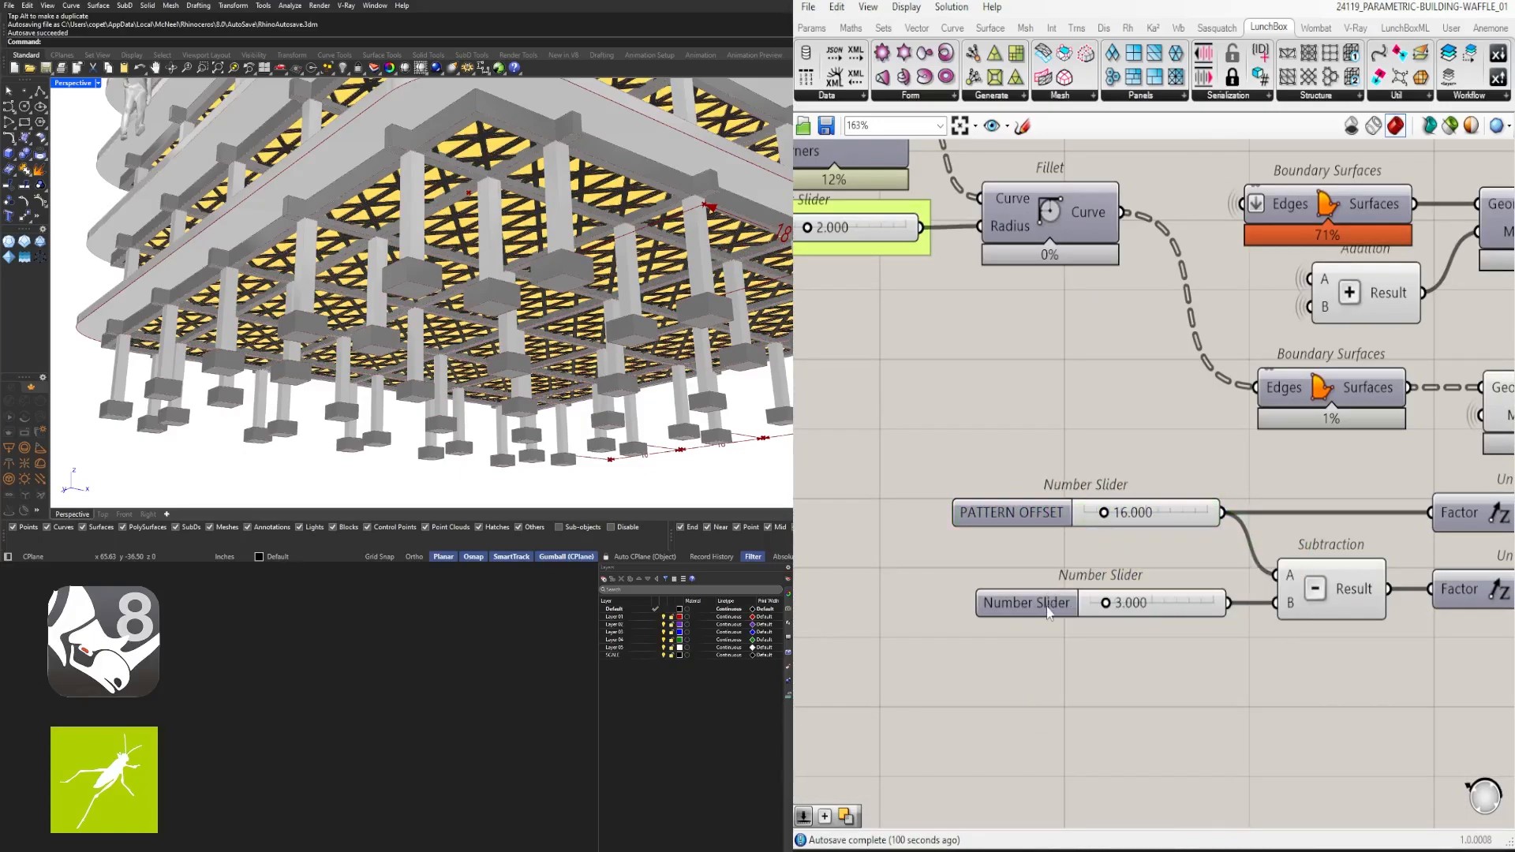
Rename the slider feeding Subtraction's B input to OFFSET and put it and the PATTERN OFFSET slider above it in separate groups
{"action": "right_click", "coordinate": [1024, 602]}
{"action": "left_click", "coordinate": [1107, 558]}
{"action": "right_click_drag", "start_coordinate": [1107, 559], "coordinate": [1034, 546]}
{"action": "right_click", "coordinate": [953, 594]}
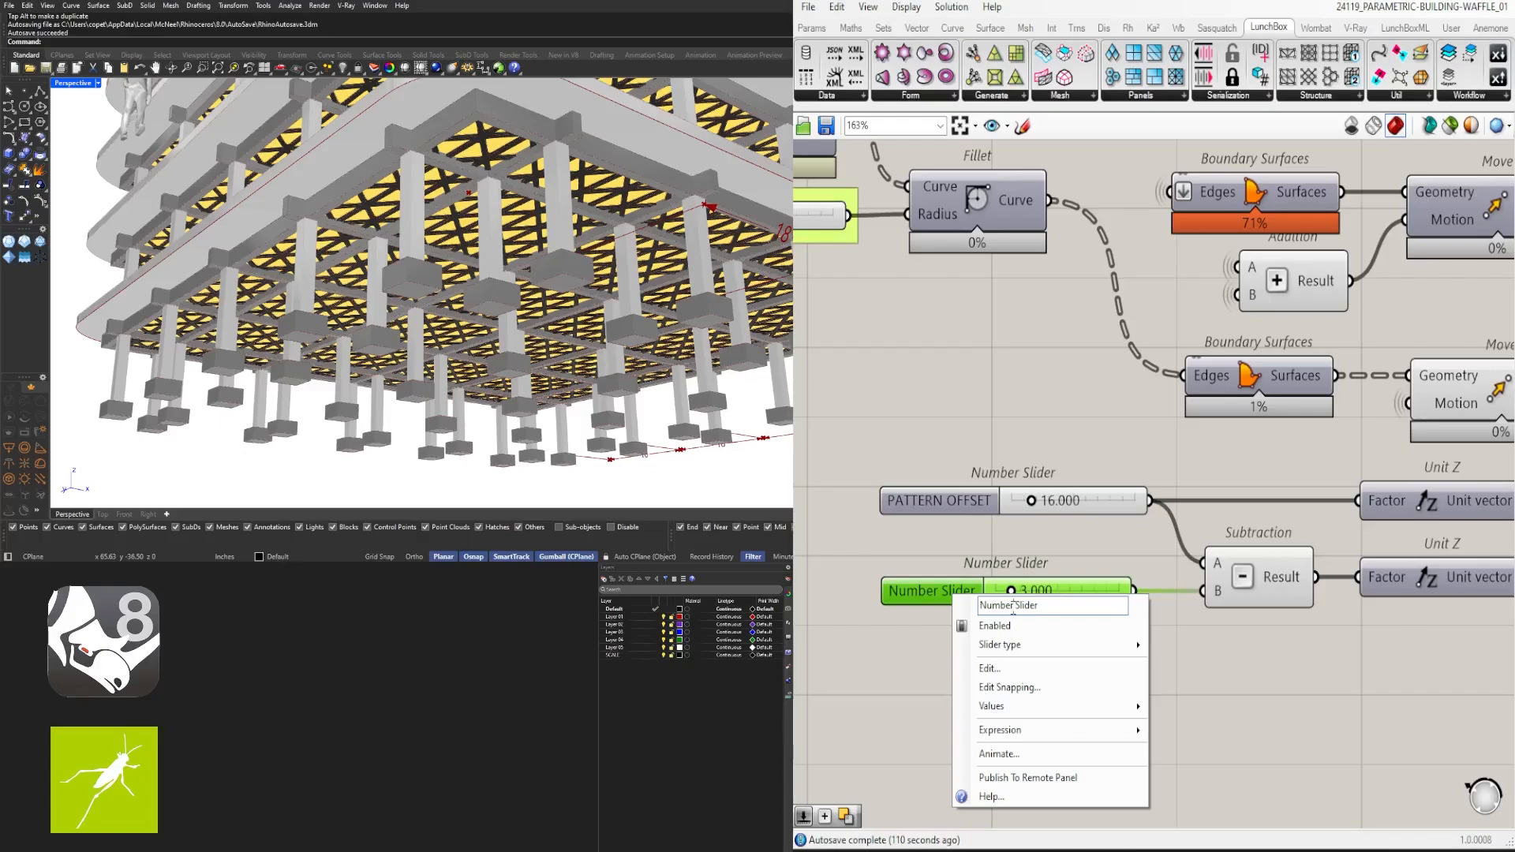
{"action": "type", "text": "OFFSET"}
{"action": "key", "text": "Return"}
{"action": "key", "text": "ctrl+g"}
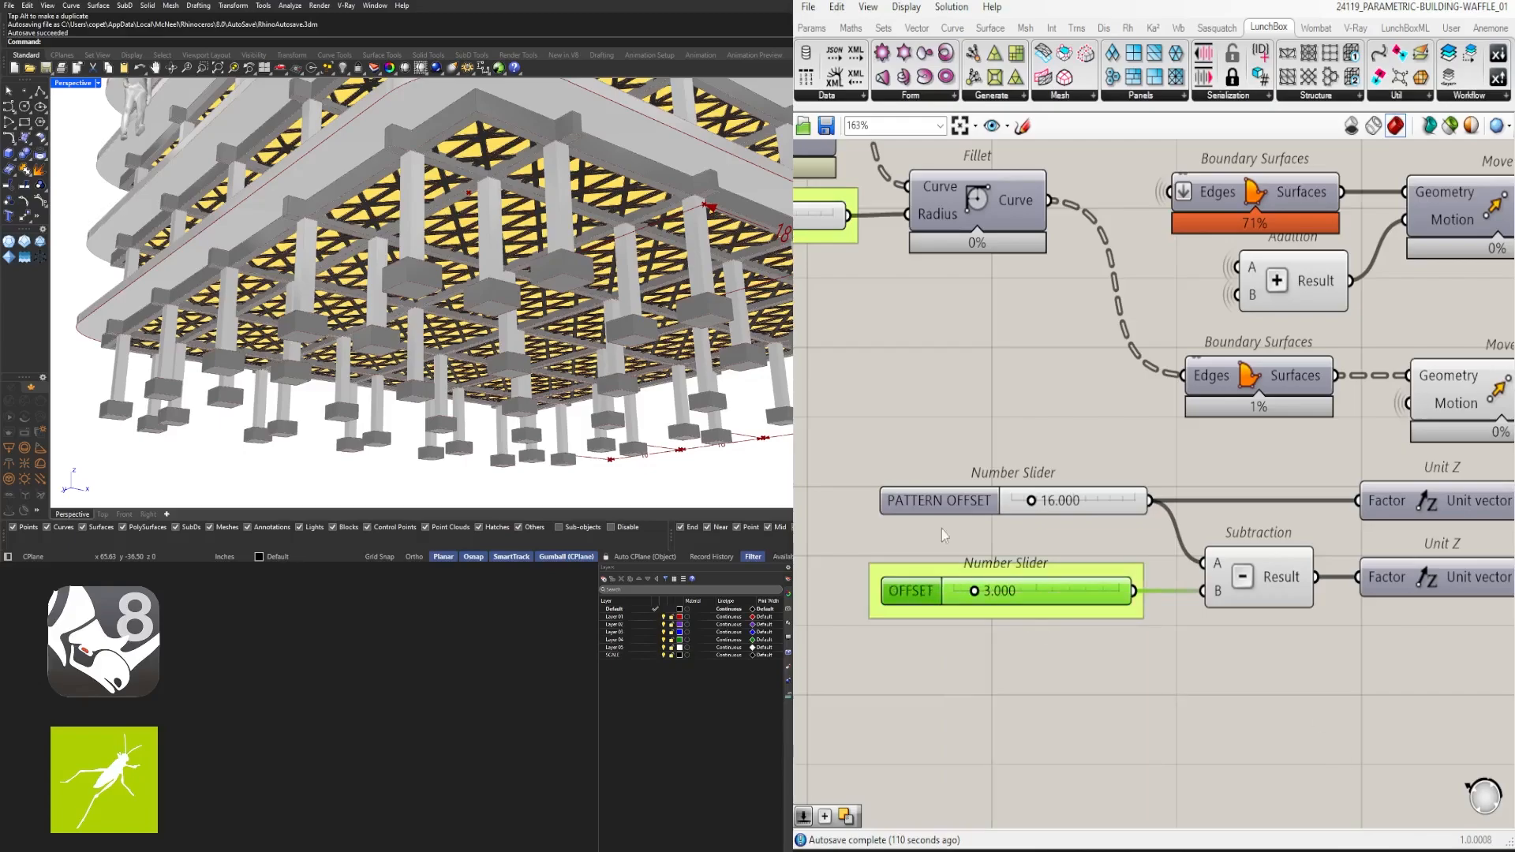
{"action": "left_click", "coordinate": [943, 505]}
{"action": "key", "text": "ctrl+g"}
{"action": "left_click", "coordinate": [970, 442]}
Turn off the viewport preview of the Boundary Surfaces, Move, Unit Z and Negative components that feed the two Extrudes
{"action": "scroll", "coordinate": [970, 445], "scroll_direction": "down", "scroll_amount": 4}
{"action": "scroll", "coordinate": [970, 453], "scroll_direction": "down", "scroll_amount": 2}
{"action": "left_click_drag", "start_coordinate": [1211, 645], "coordinate": [1054, 393]}
{"action": "middle_click", "coordinate": [1055, 392]}
{"action": "left_click", "coordinate": [1097, 333]}
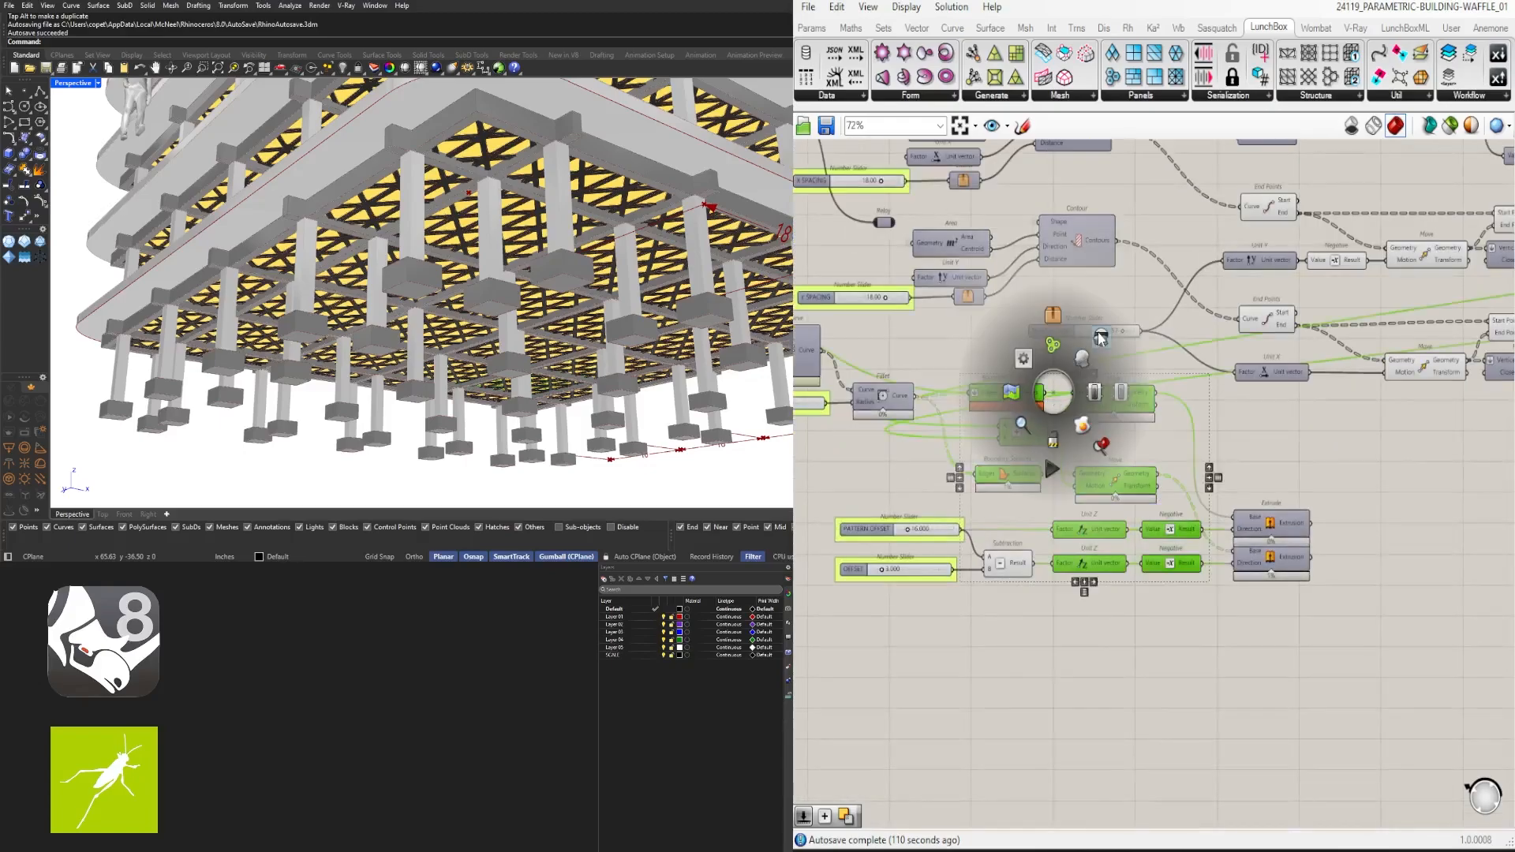
Turn off the viewport preview of the Subtraction component together with the Unit Z and Negative components beside it
{"action": "left_click_drag", "start_coordinate": [1199, 698], "coordinate": [1008, 490]}
{"action": "middle_click", "coordinate": [1007, 490]}
{"action": "left_click", "coordinate": [1051, 433]}
Examine what the two Move components fed by the End Points produce in the Perspective viewport
{"action": "right_click_drag", "start_coordinate": [1345, 471], "coordinate": [1278, 647]}
{"action": "scroll", "coordinate": [1087, 571], "scroll_direction": "up", "scroll_amount": 5}
{"action": "right_click_drag", "start_coordinate": [1087, 572], "coordinate": [946, 585]}
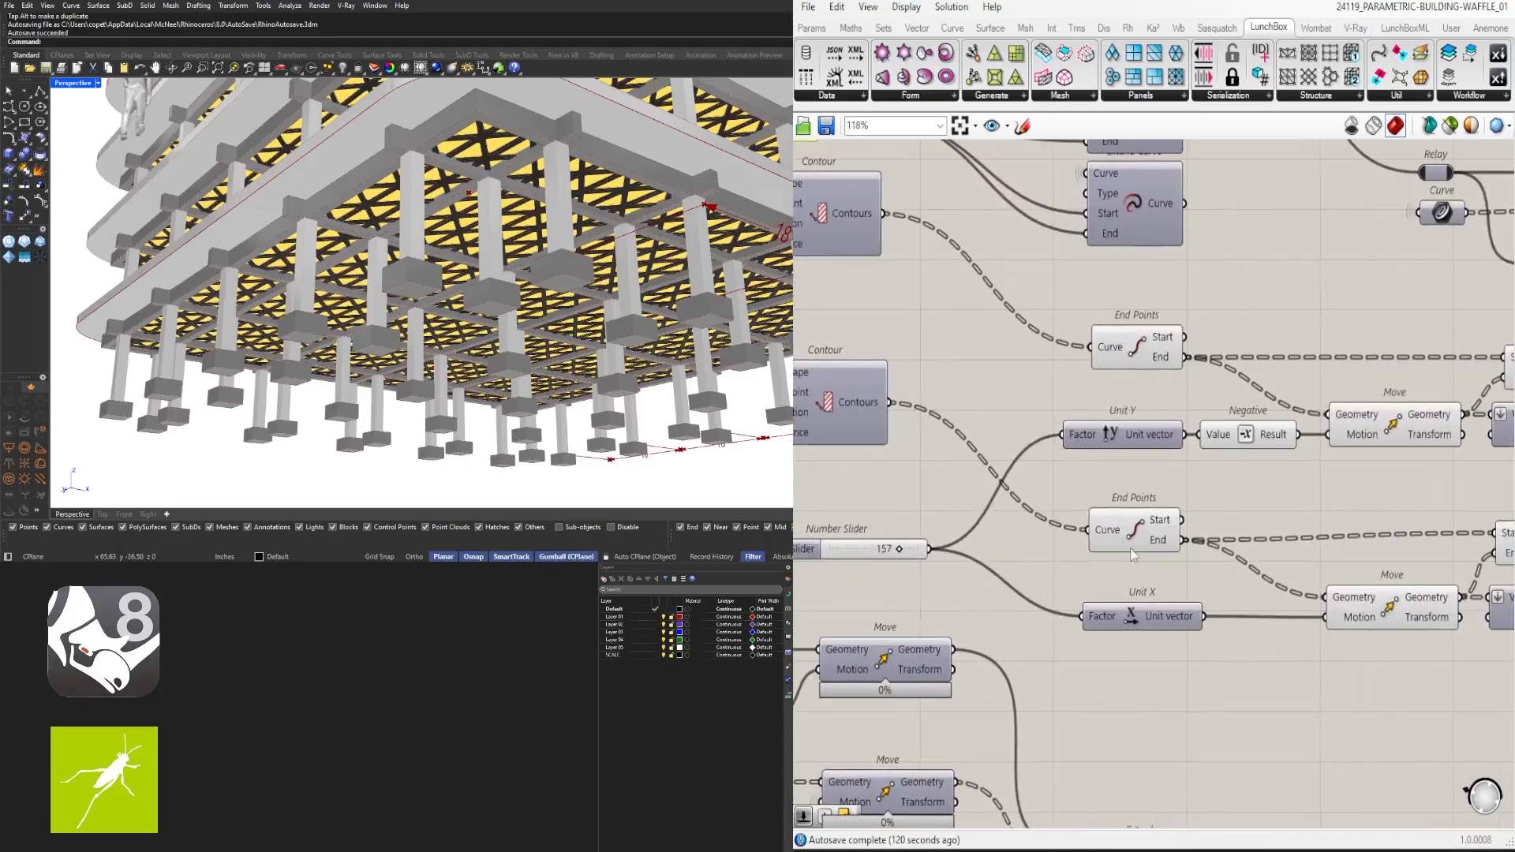
{"action": "scroll", "coordinate": [998, 584], "scroll_direction": "down", "scroll_amount": 3}
{"action": "left_click_drag", "start_coordinate": [1248, 693], "coordinate": [1222, 456]}
{"action": "scroll", "coordinate": [518, 397], "scroll_direction": "down", "scroll_amount": 3}
{"action": "scroll", "coordinate": [518, 397], "scroll_direction": "down", "scroll_amount": 4}
{"action": "right_click_drag", "start_coordinate": [623, 276], "coordinate": [513, 358]}
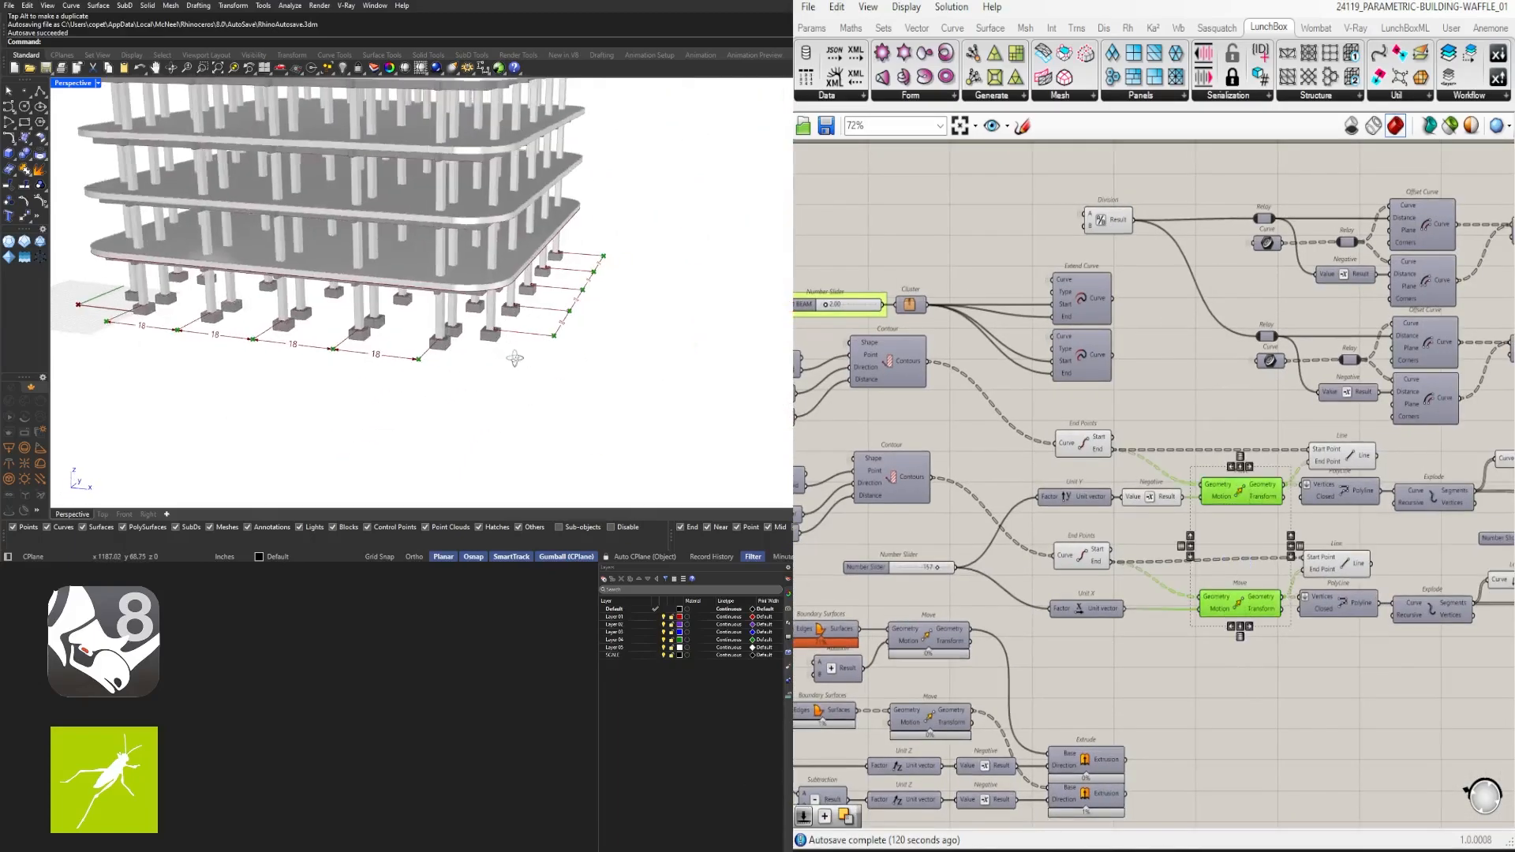
{"action": "scroll", "coordinate": [514, 358], "scroll_direction": "up", "scroll_amount": 5}
Rename the slider feeding the Unit Y and Unit X vectors to DIM OFFSET and put it in a group
{"action": "left_click", "coordinate": [1072, 654]}
{"action": "right_click_drag", "start_coordinate": [1072, 653], "coordinate": [1209, 682]}
{"action": "scroll", "coordinate": [1026, 600], "scroll_direction": "up", "scroll_amount": 3}
{"action": "left_click", "coordinate": [1050, 594]}
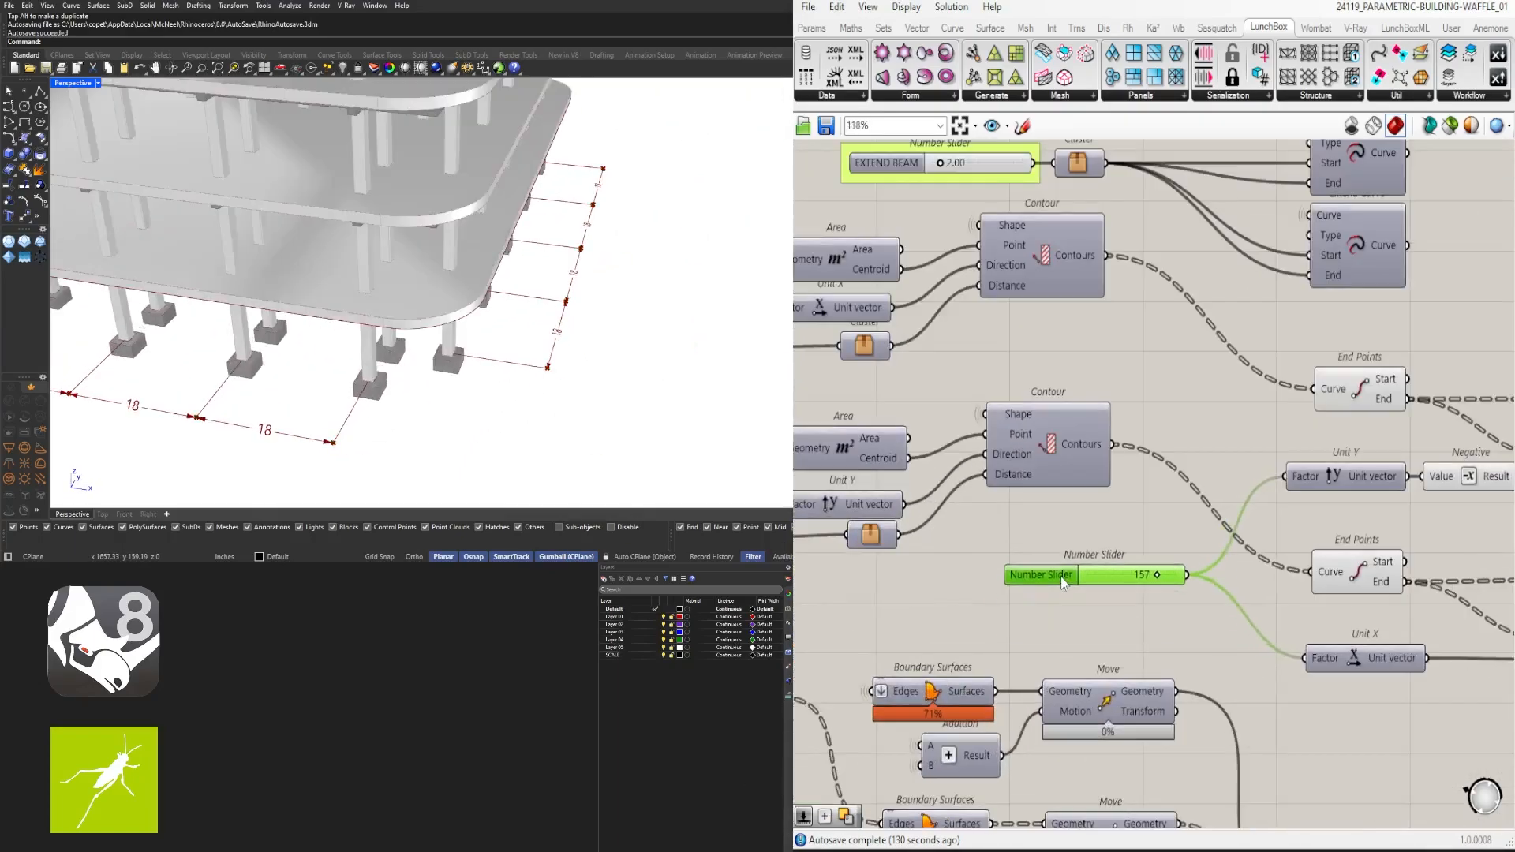
{"action": "right_click", "coordinate": [1063, 575]}
{"action": "type", "text": "T"}
{"action": "key", "text": "Return"}
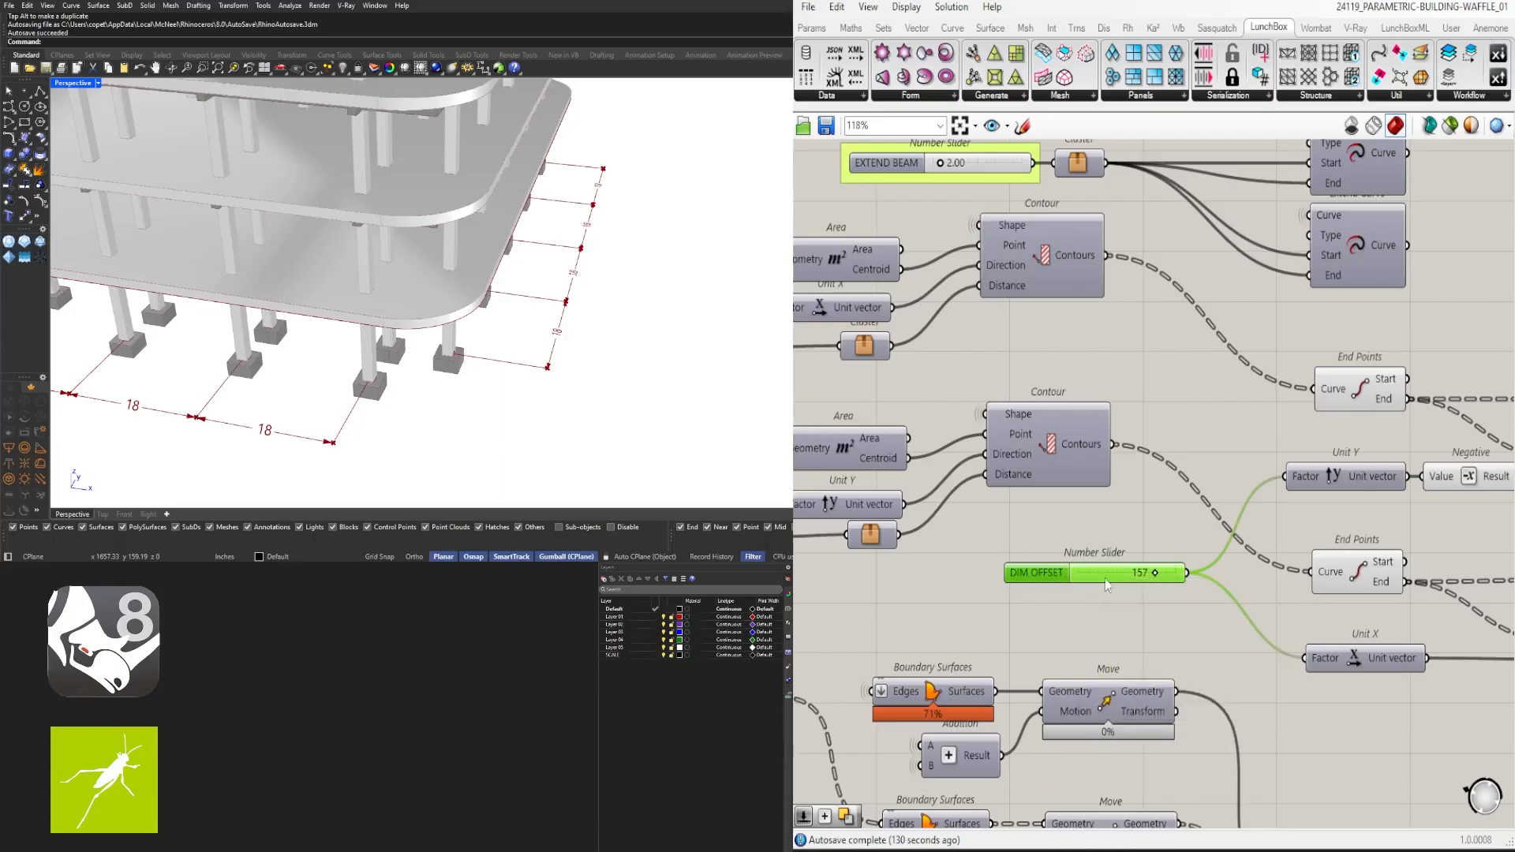
{"action": "key", "text": "ctrl+g"}
{"action": "left_click_drag", "start_coordinate": [1055, 574], "coordinate": [1085, 585]}
Set the wire display of the Curve inputs on both End Points components to Hidden
{"action": "left_click", "coordinate": [1328, 419]}
{"action": "right_click_drag", "start_coordinate": [1328, 419], "coordinate": [1224, 473]}
{"action": "right_click", "coordinate": [1228, 443]}
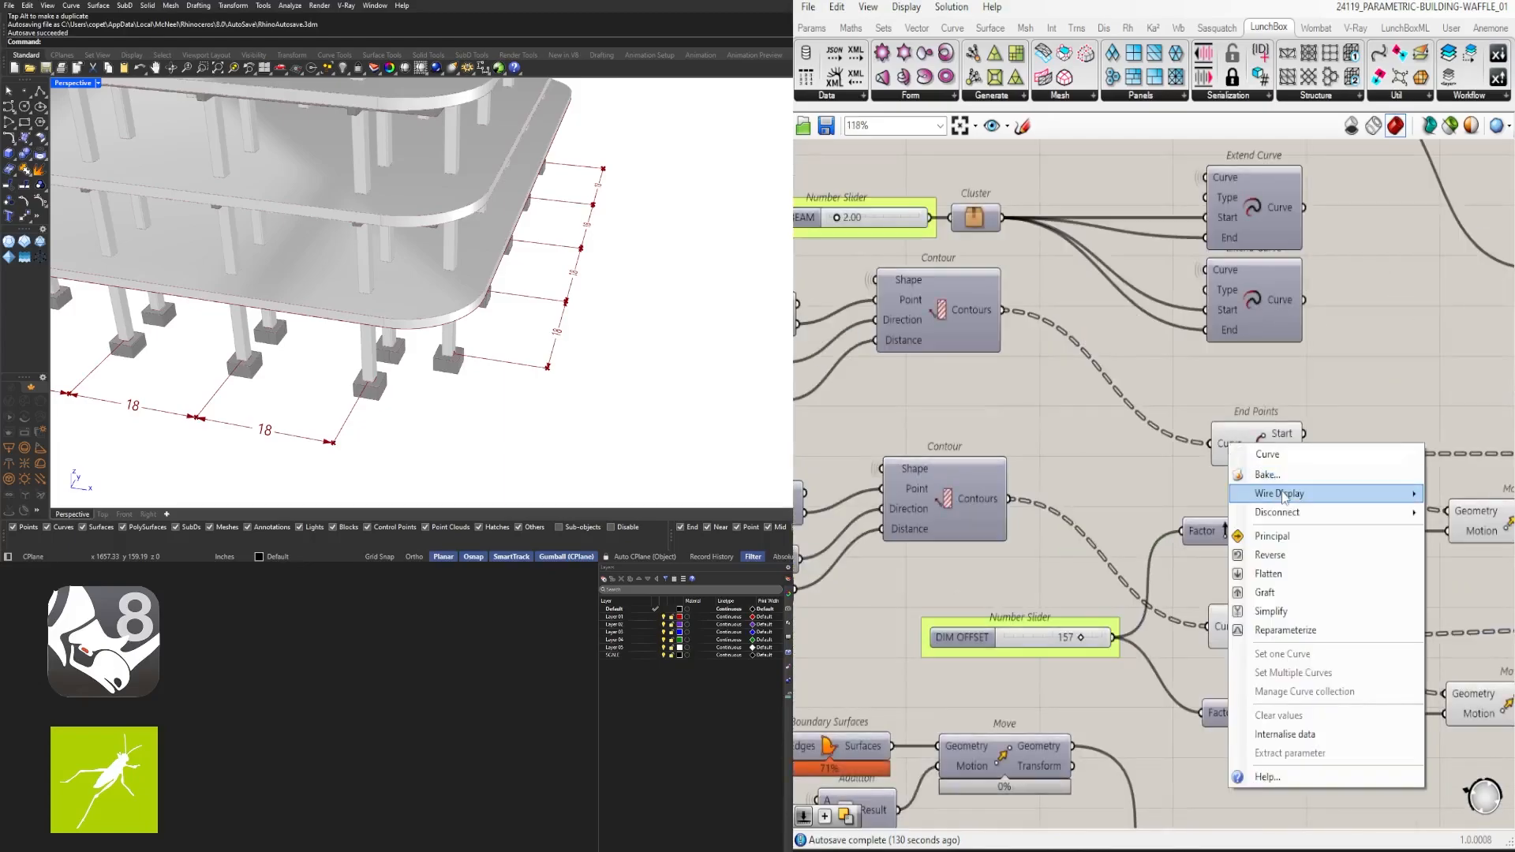
{"action": "mouse_move", "coordinate": [1284, 495]}
{"action": "left_click", "coordinate": [1450, 534]}
{"action": "right_click", "coordinate": [1220, 626]}
{"action": "mouse_move", "coordinate": [1341, 555]}
{"action": "left_click", "coordinate": [1449, 595]}
{"action": "scroll", "coordinate": [1353, 507], "scroll_direction": "down", "scroll_amount": 7}
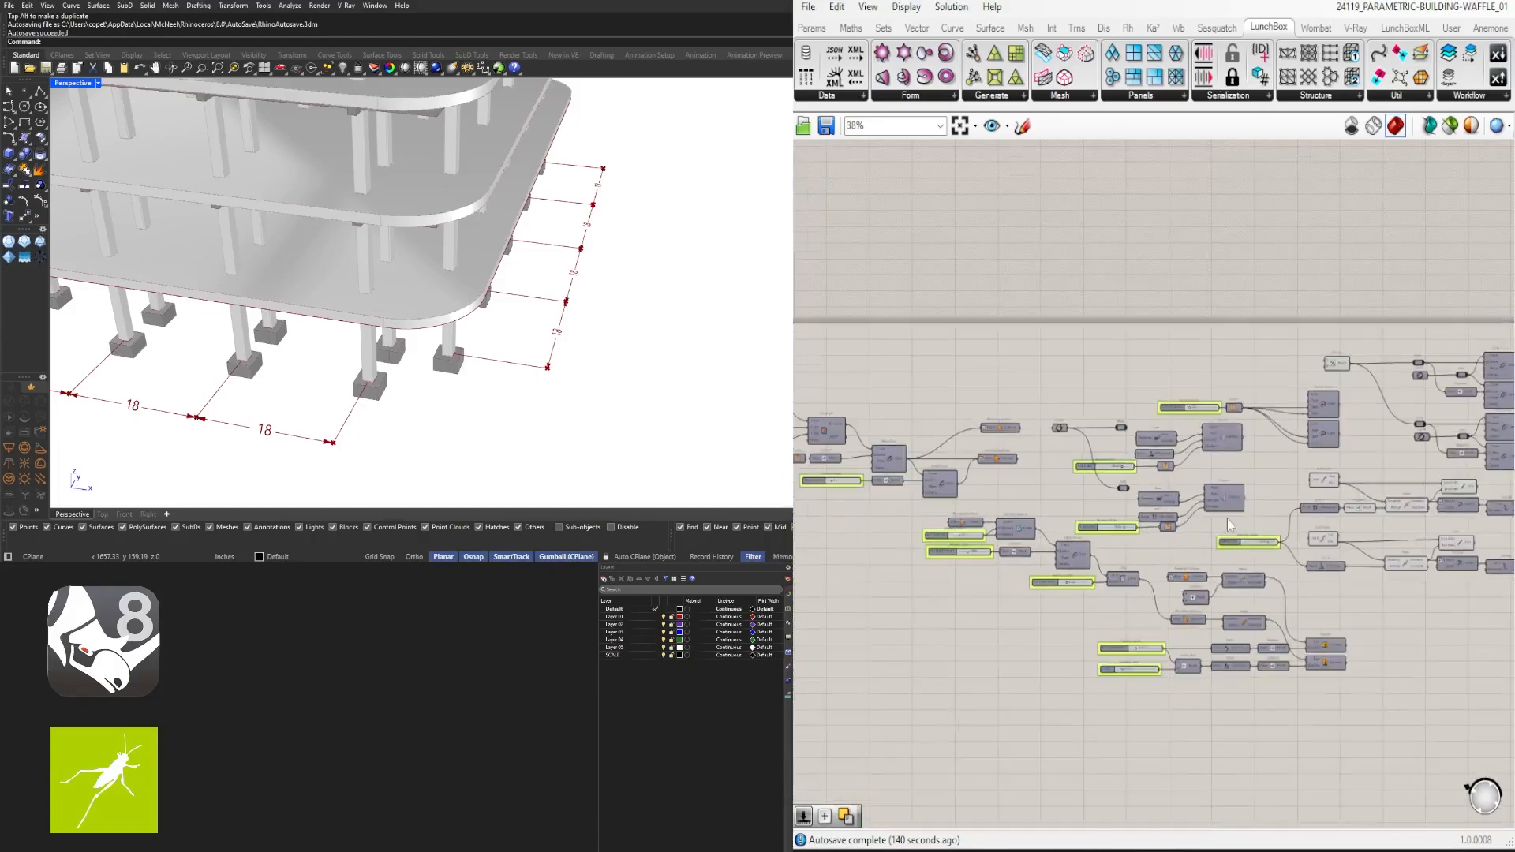
Turn off the viewport preview of the End Points, unit vector, Negative, Move, Line and PolyLine components in the dimension section
{"action": "scroll", "coordinate": [1325, 541], "scroll_direction": "up", "scroll_amount": 5}
{"action": "right_click_drag", "start_coordinate": [1477, 496], "coordinate": [1160, 495]}
{"action": "left_click_drag", "start_coordinate": [1333, 696], "coordinate": [1037, 392]}
{"action": "middle_click", "coordinate": [1042, 395]}
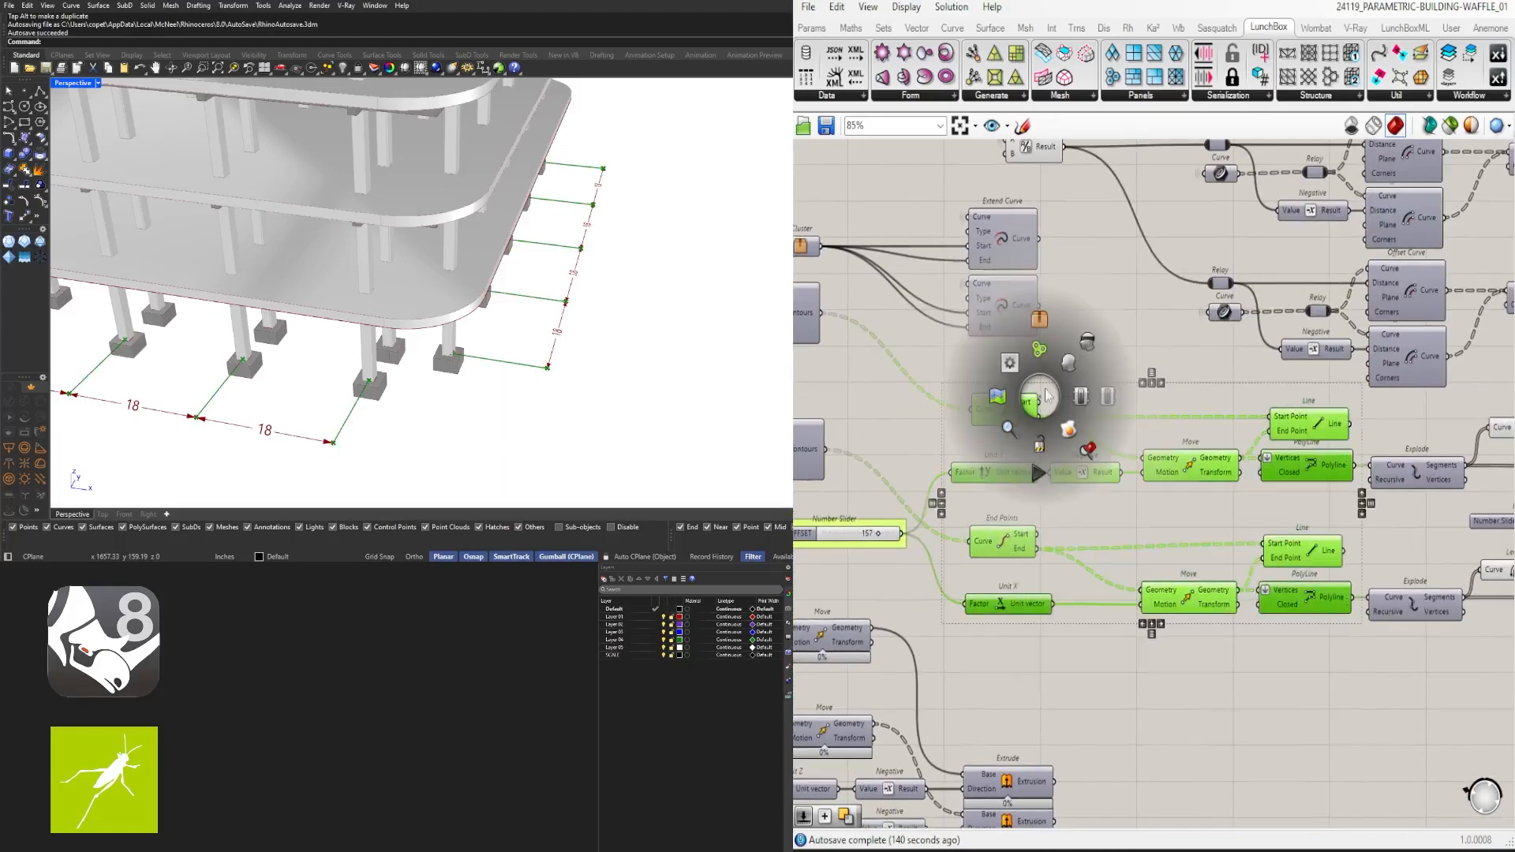
{"action": "left_click", "coordinate": [1089, 340]}
{"action": "scroll", "coordinate": [1210, 348], "scroll_direction": "down", "scroll_amount": 4}
{"action": "scroll", "coordinate": [1164, 213], "scroll_direction": "up", "scroll_amount": 5}
{"action": "left_click_drag", "start_coordinate": [1136, 442], "coordinate": [1045, 232]}
{"action": "middle_click", "coordinate": [1081, 234]}
{"action": "left_click", "coordinate": [1128, 180]}
{"action": "left_click", "coordinate": [1183, 292]}
{"action": "scroll", "coordinate": [1256, 355], "scroll_direction": "down", "scroll_amount": 4}
{"action": "right_click_drag", "start_coordinate": [1460, 520], "coordinate": [1231, 528]}
{"action": "scroll", "coordinate": [1317, 599], "scroll_direction": "up", "scroll_amount": 2}
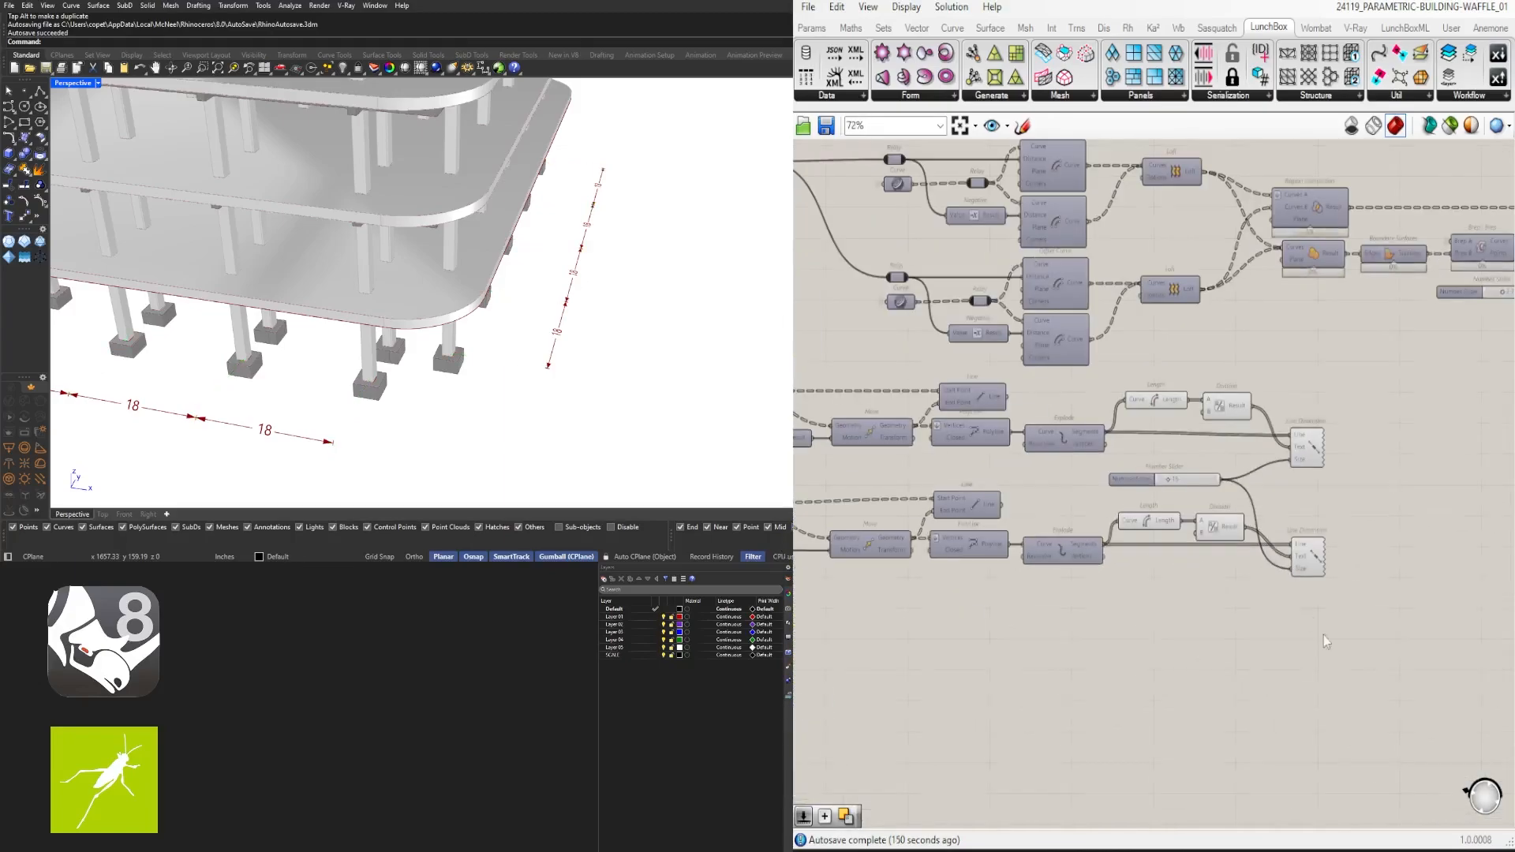
{"action": "left_click_drag", "start_coordinate": [1371, 650], "coordinate": [1126, 516]}
{"action": "left_click", "coordinate": [1307, 448]}
{"action": "scroll", "coordinate": [1215, 466], "scroll_direction": "up", "scroll_amount": 4}
{"action": "left_click", "coordinate": [1013, 502]}
{"action": "right_click", "coordinate": [1011, 502]}
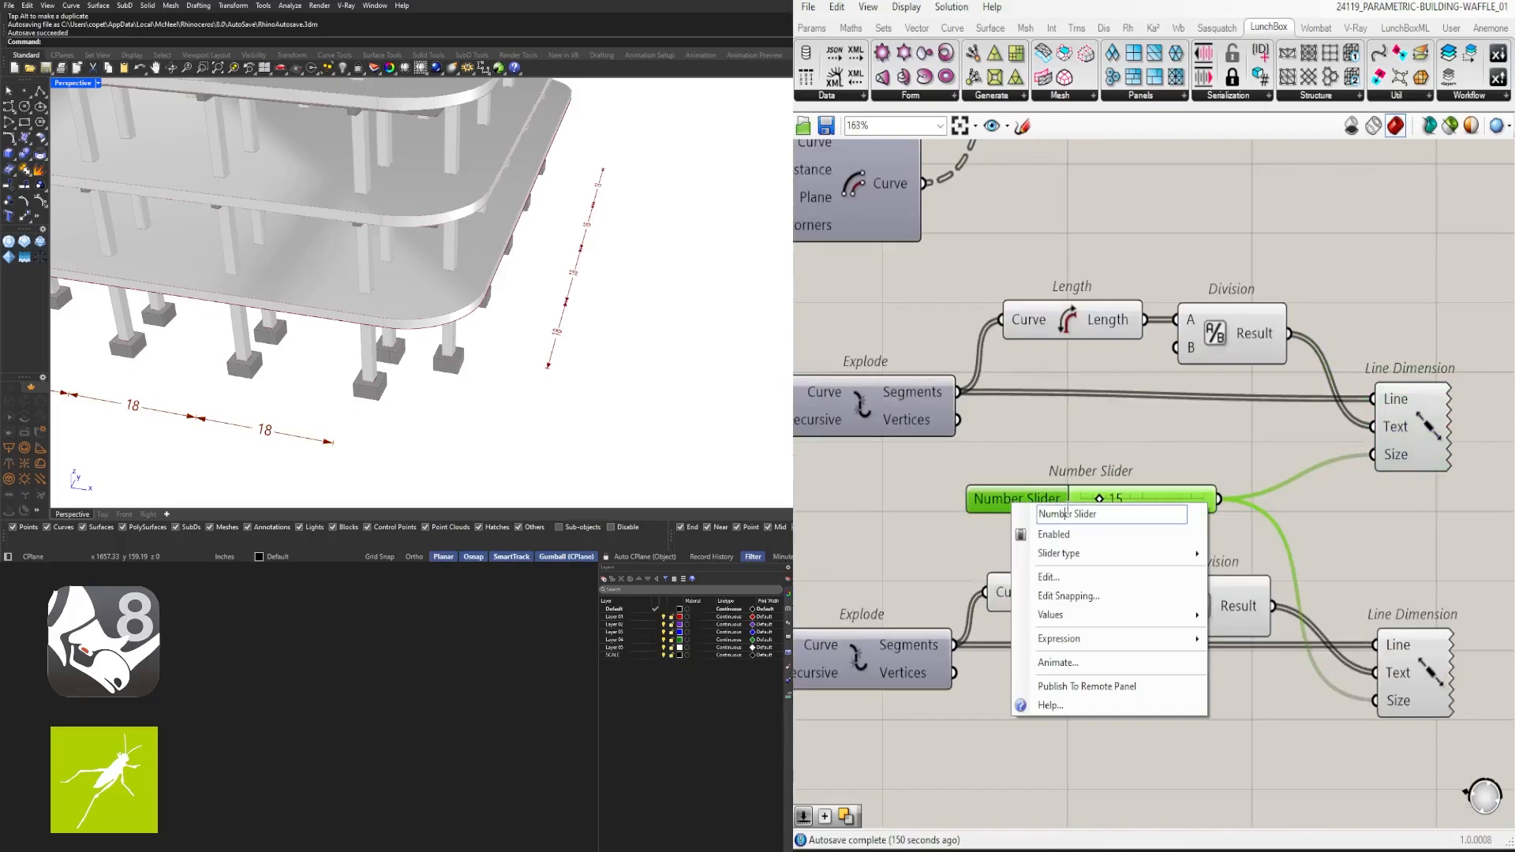
{"action": "left_click", "coordinate": [907, 560]}
Turn the viewport preview of the two Line components before the Explodes back on
{"action": "scroll", "coordinate": [903, 576], "scroll_direction": "down", "scroll_amount": 4}
{"action": "right_click_drag", "start_coordinate": [903, 580], "coordinate": [1337, 564]}
{"action": "right_click_drag", "start_coordinate": [1085, 584], "coordinate": [1082, 624]}
{"action": "left_click", "coordinate": [1207, 463]}
{"action": "left_click", "coordinate": [1205, 582], "text": "shift"}
{"action": "middle_click", "coordinate": [1205, 576]}
{"action": "left_click", "coordinate": [1148, 553]}
{"action": "right_click_drag", "start_coordinate": [1341, 562], "coordinate": [1119, 546]}
{"action": "left_click", "coordinate": [1319, 540]}
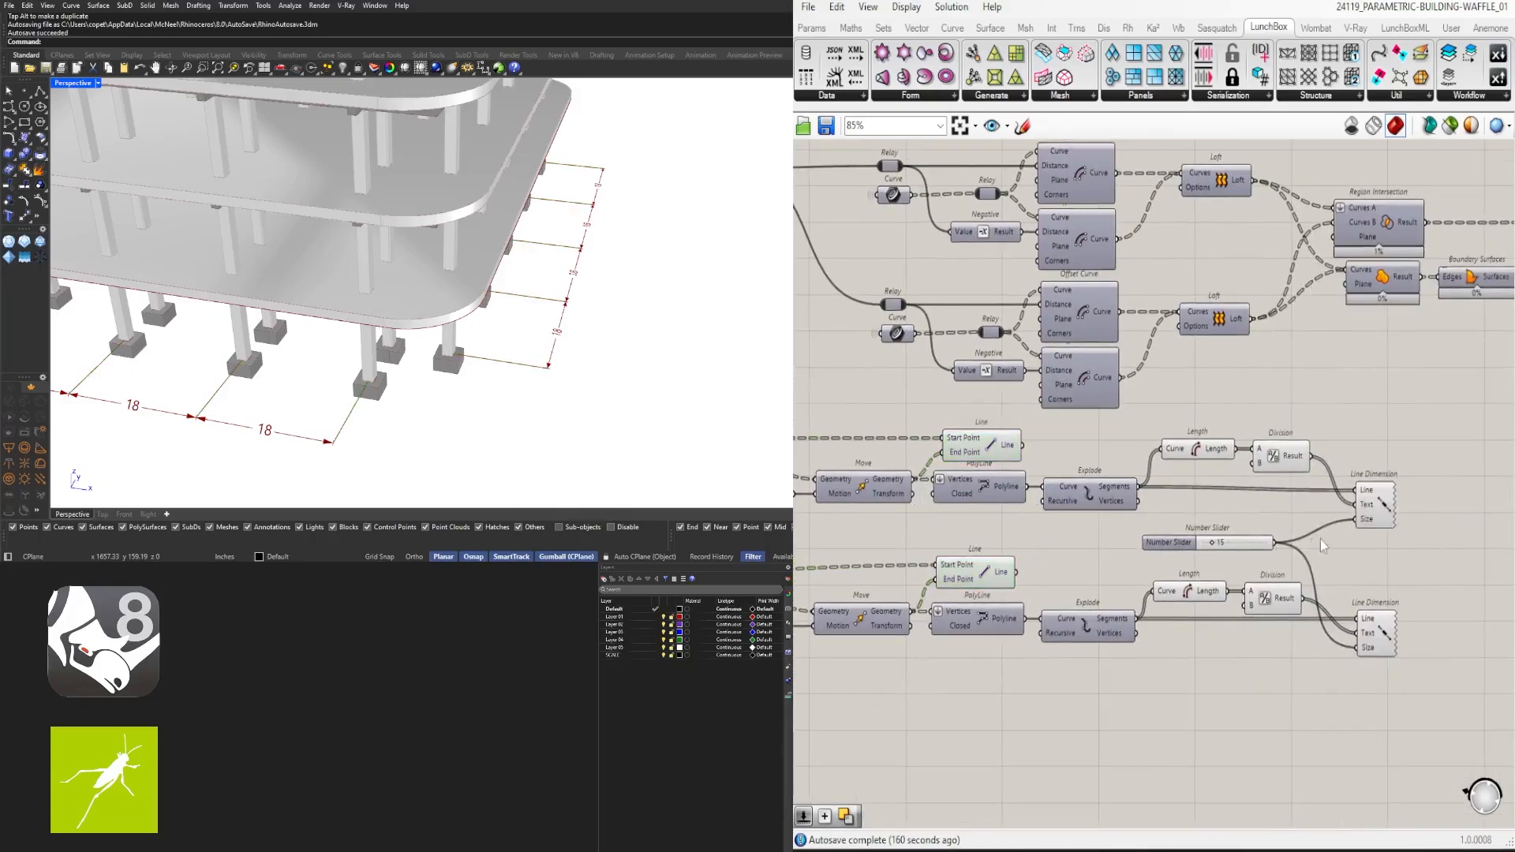
Duplicate the EXTEND BEAM slider, its Cluster and both Extend Curve components beside the Line Dimensions, with a Relay after the Cluster
{"action": "scroll", "coordinate": [366, 432], "scroll_direction": "up", "scroll_amount": 4}
{"action": "scroll", "coordinate": [380, 426], "scroll_direction": "down", "scroll_amount": 6}
{"action": "right_click_drag", "start_coordinate": [380, 427], "coordinate": [447, 403], "text": "shift"}
{"action": "right_click_drag", "start_coordinate": [1389, 637], "coordinate": [1332, 598]}
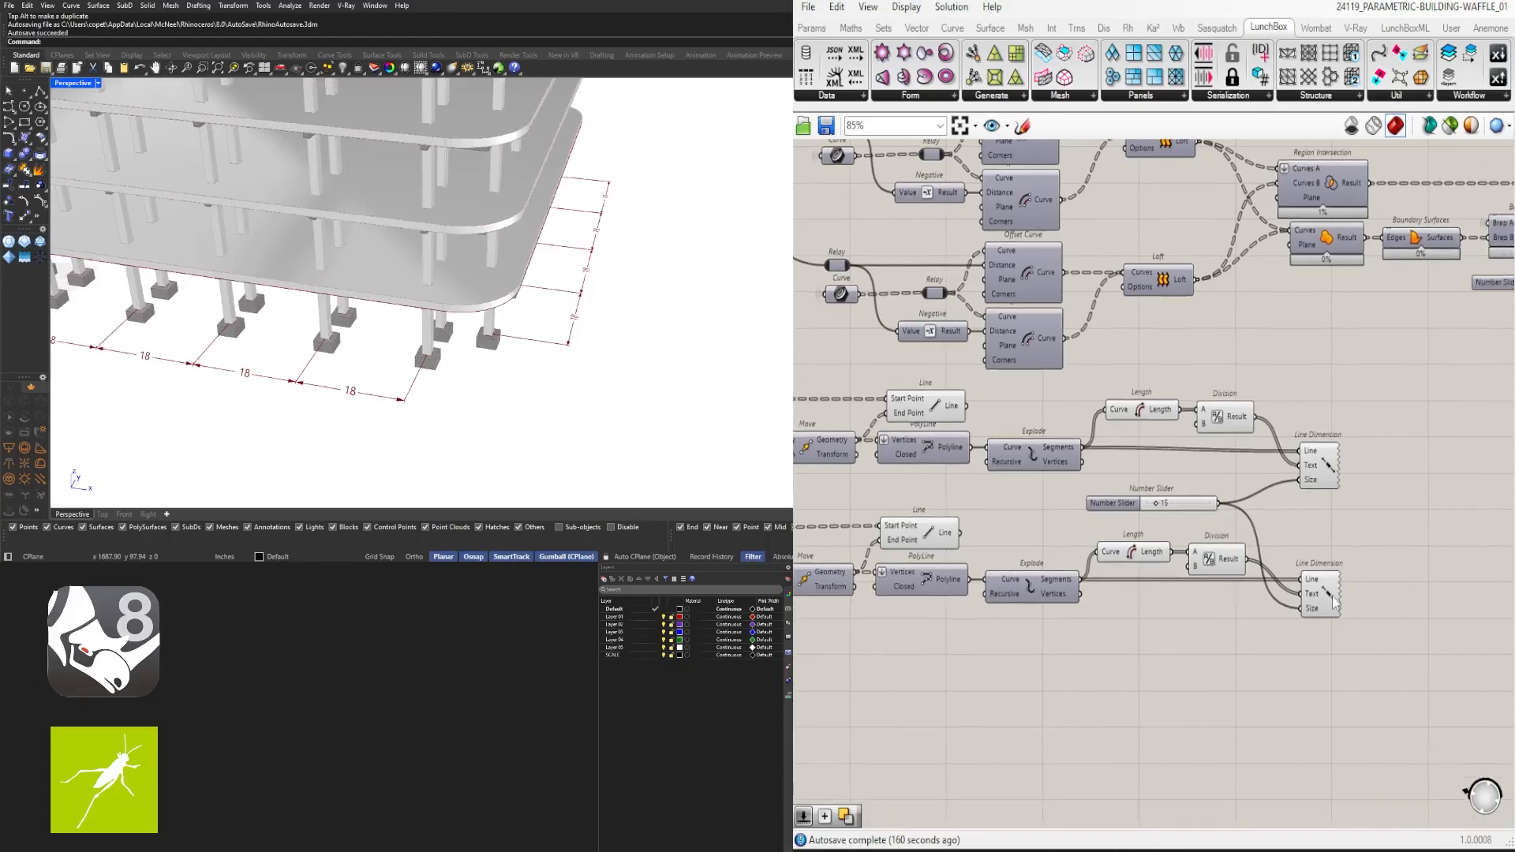
{"action": "scroll", "coordinate": [1205, 548], "scroll_direction": "down", "scroll_amount": 6}
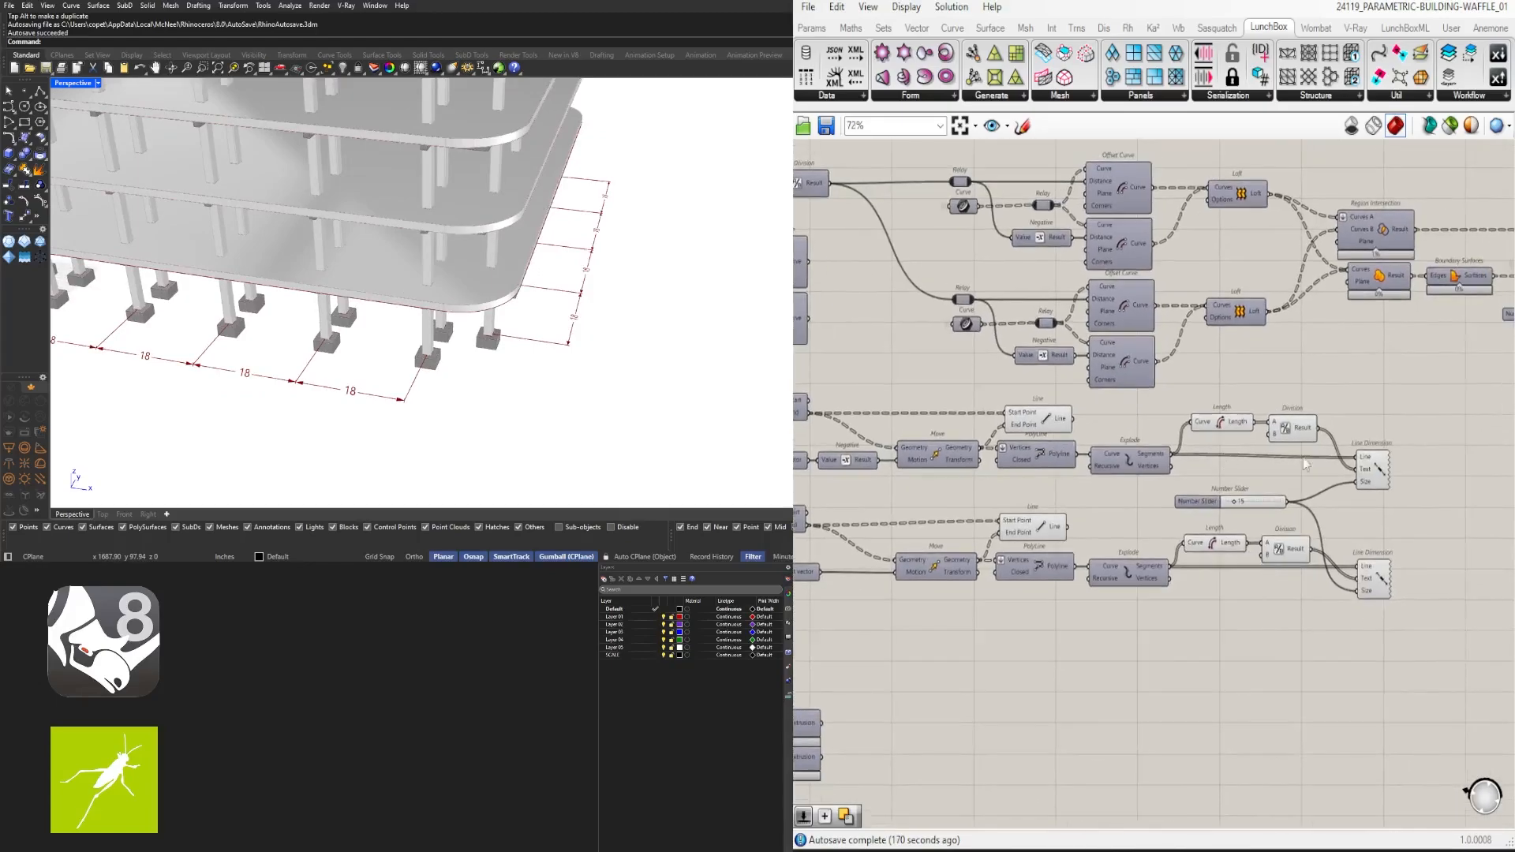
{"action": "right_click_drag", "start_coordinate": [1292, 503], "coordinate": [1469, 516]}
{"action": "scroll", "coordinate": [1231, 410], "scroll_direction": "up", "scroll_amount": 5}
{"action": "left_click_drag", "start_coordinate": [1261, 423], "coordinate": [1156, 277]}
{"action": "left_click_drag", "start_coordinate": [1053, 267], "coordinate": [875, 324], "text": "shift"}
{"action": "scroll", "coordinate": [1262, 367], "scroll_direction": "down", "scroll_amount": 4}
{"action": "right_click_drag", "start_coordinate": [1263, 367], "coordinate": [979, 394]}
{"action": "scroll", "coordinate": [979, 393], "scroll_direction": "down", "scroll_amount": 3}
{"action": "scroll", "coordinate": [938, 364], "scroll_direction": "up", "scroll_amount": 5}
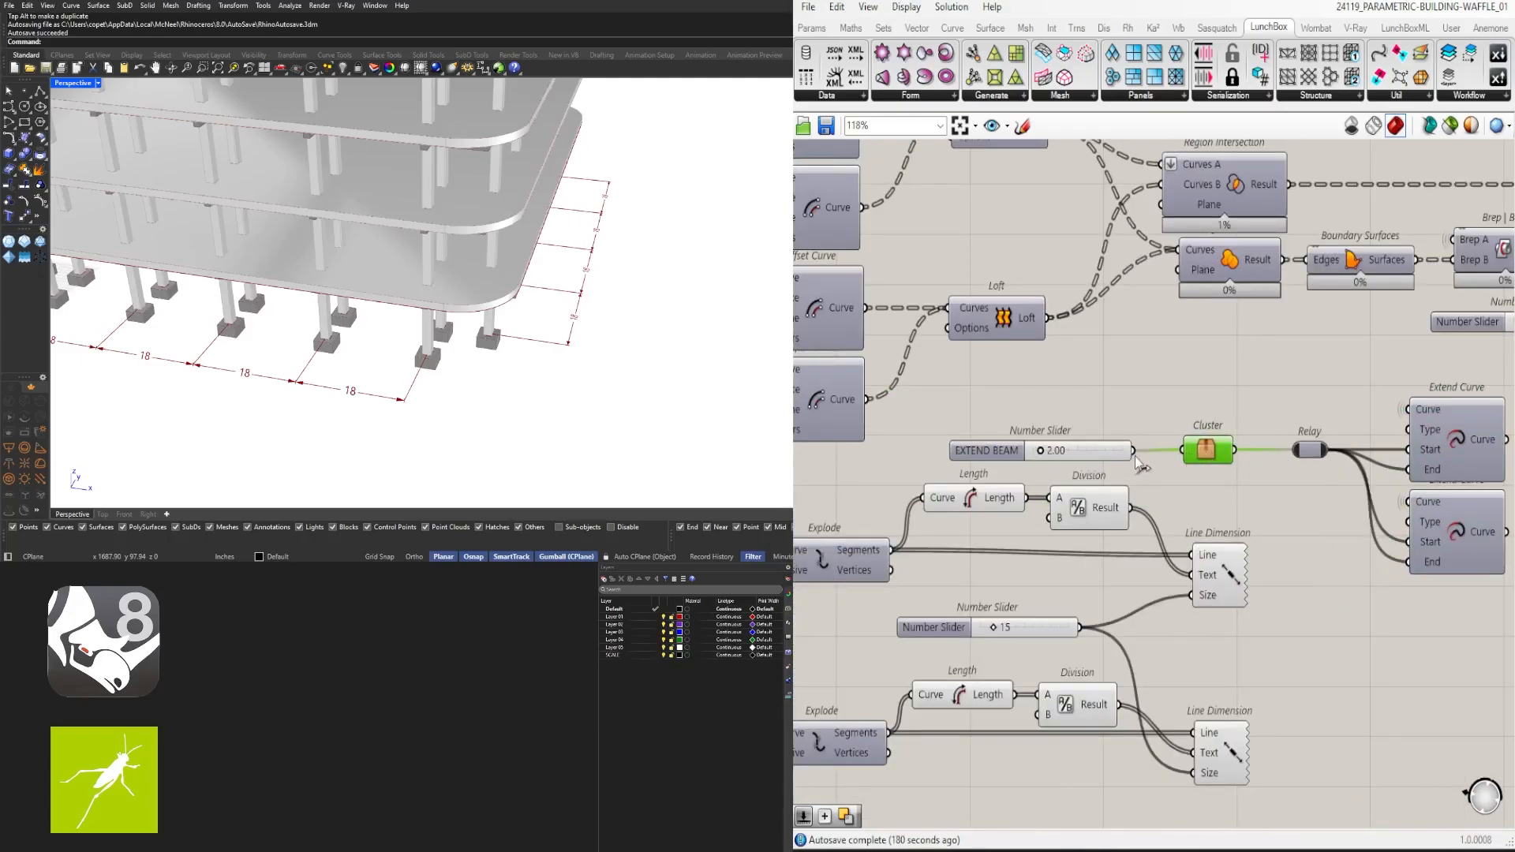
Delete the copied Cluster and wire the copied EXTEND BEAM slider directly into the Relay
{"action": "key", "text": "Delete"}
{"action": "left_click_drag", "start_coordinate": [1134, 454], "coordinate": [1181, 445]}
{"action": "scroll", "coordinate": [1406, 497], "scroll_direction": "down", "scroll_amount": 3}
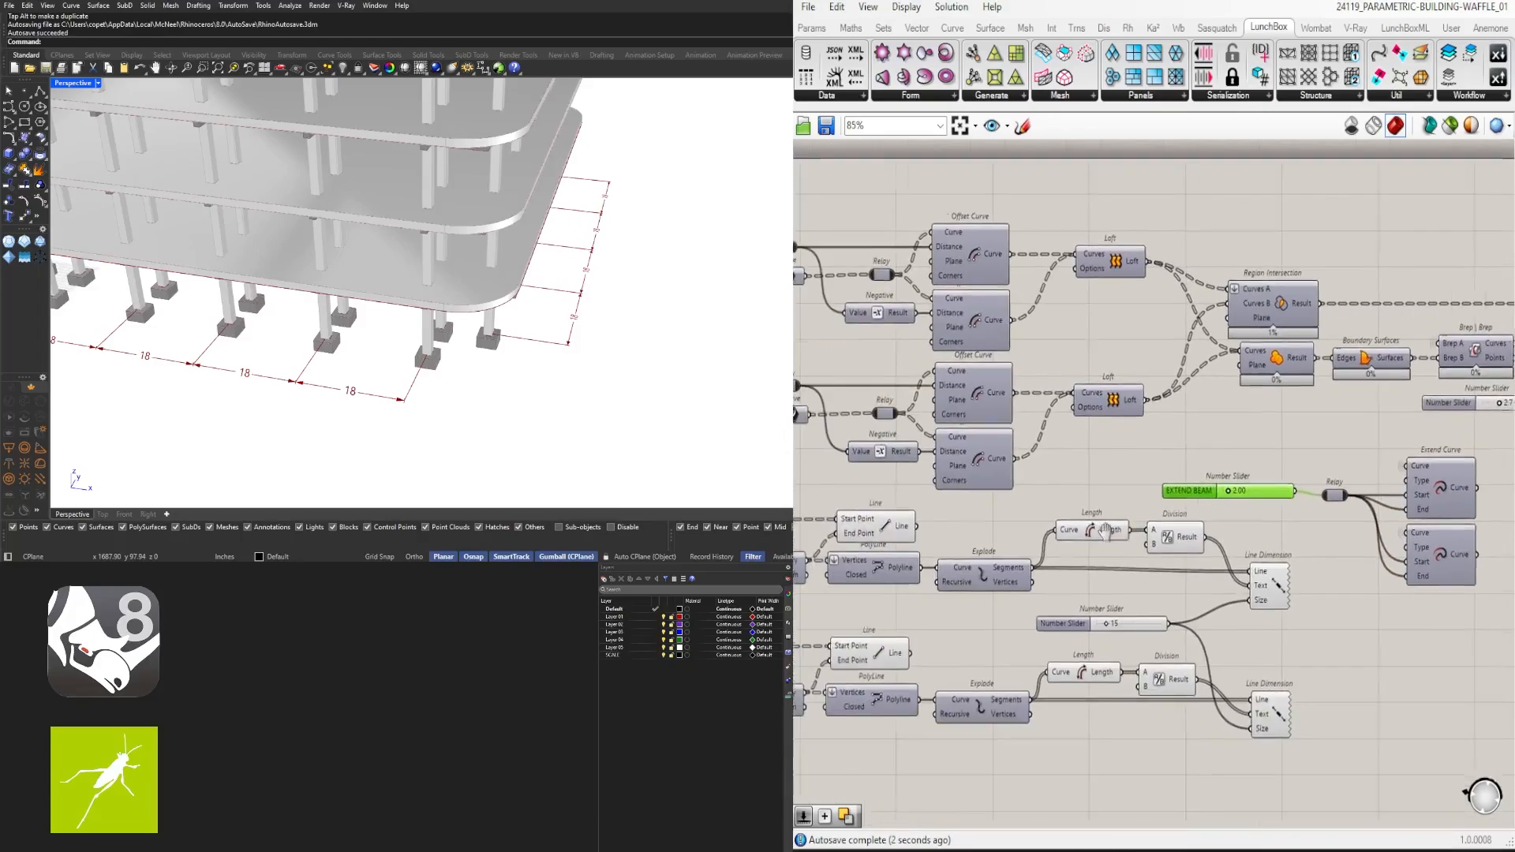
Connect the upper Line component to the first copied Extend Curve's Curve input and turn on that component's preview
{"action": "right_click_drag", "start_coordinate": [1442, 499], "coordinate": [1281, 506]}
{"action": "left_click", "coordinate": [1288, 494]}
{"action": "middle_click", "coordinate": [1288, 494]}
{"action": "left_click", "coordinate": [1260, 458]}
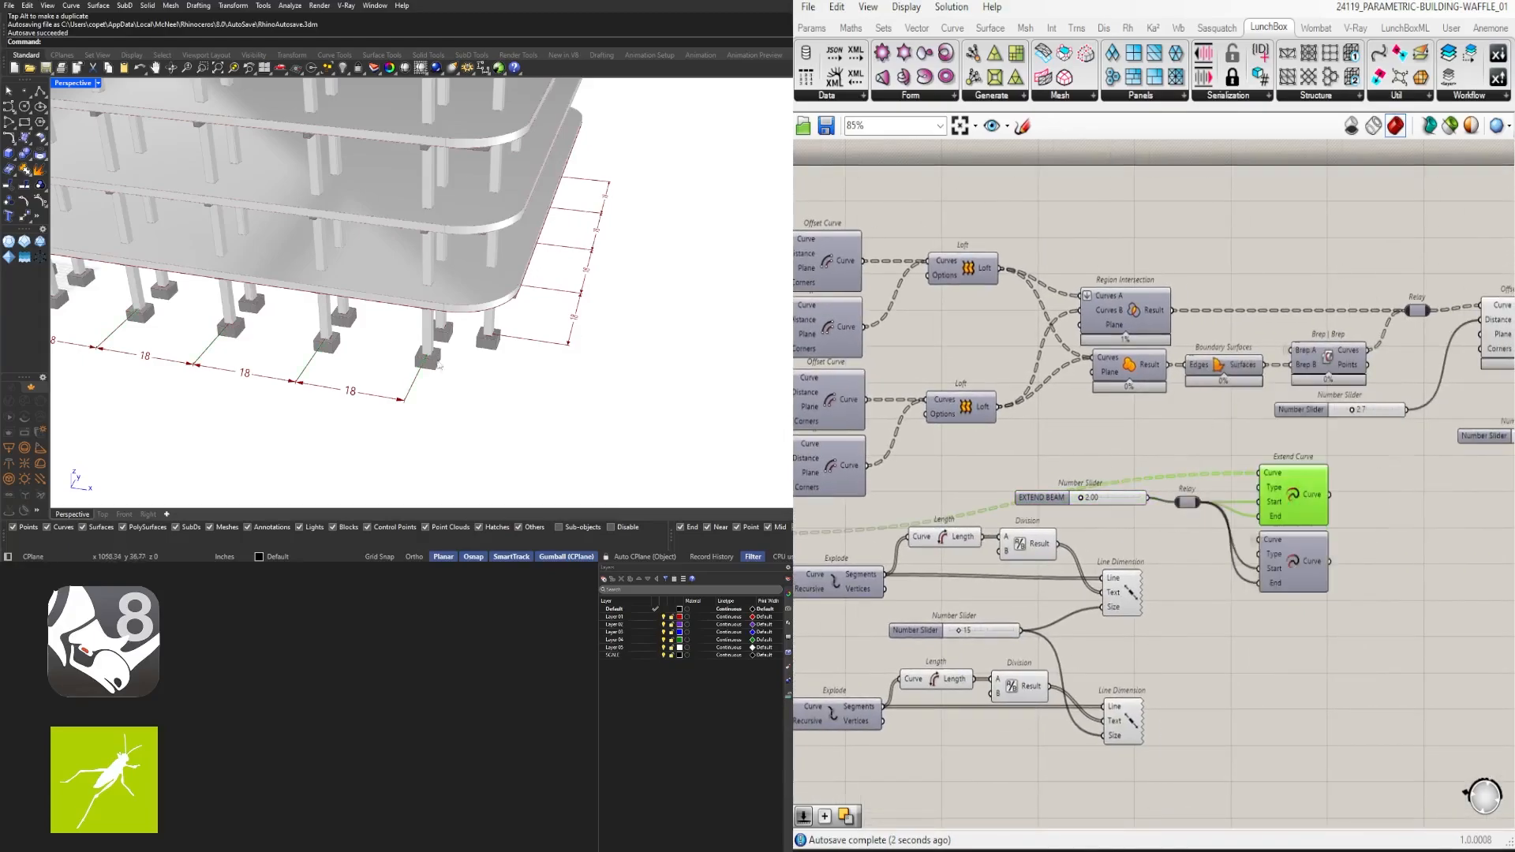
Set the copied EXTEND BEAM slider to 13.13, judging the line's extension past the dimension arrow in the Perspective viewport
{"action": "scroll", "coordinate": [409, 394], "scroll_direction": "up", "scroll_amount": 10}
{"action": "scroll", "coordinate": [1051, 521], "scroll_direction": "up", "scroll_amount": 7}
{"action": "scroll", "coordinate": [1190, 443], "scroll_direction": "down", "scroll_amount": 5}
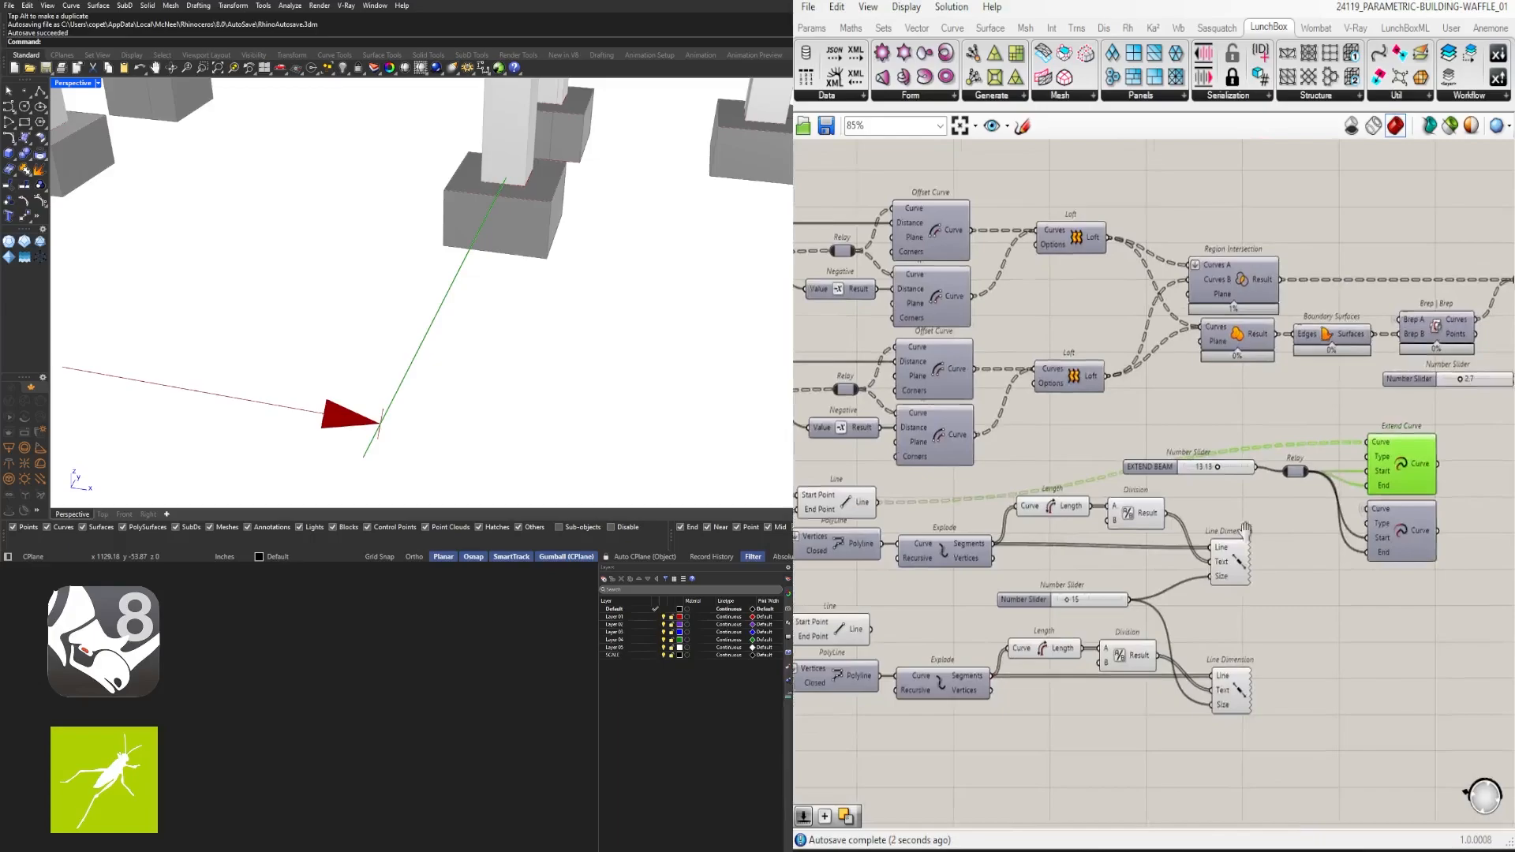
Add a Negative component and wire it between the Relay and the first copied Extend Curve's Start input
{"action": "scroll", "coordinate": [1049, 505], "scroll_direction": "up", "scroll_amount": 4}
{"action": "double_click", "coordinate": [1043, 472]}
{"action": "type", "text": "NEG"}
{"action": "key", "text": "Return"}
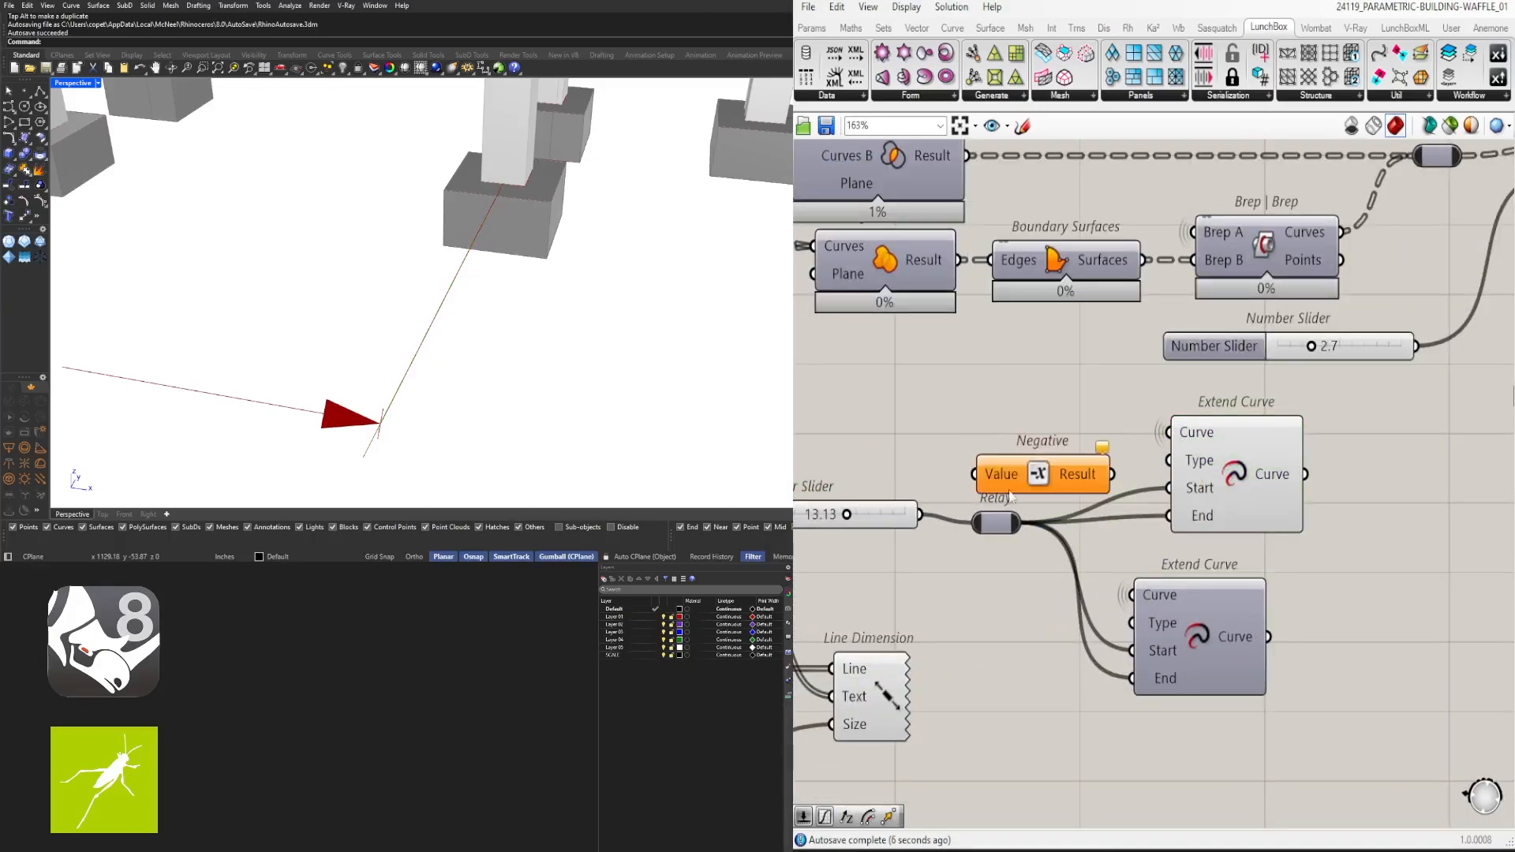
{"action": "left_click_drag", "start_coordinate": [1112, 474], "coordinate": [1168, 515]}
{"action": "left_click", "coordinate": [1239, 488]}
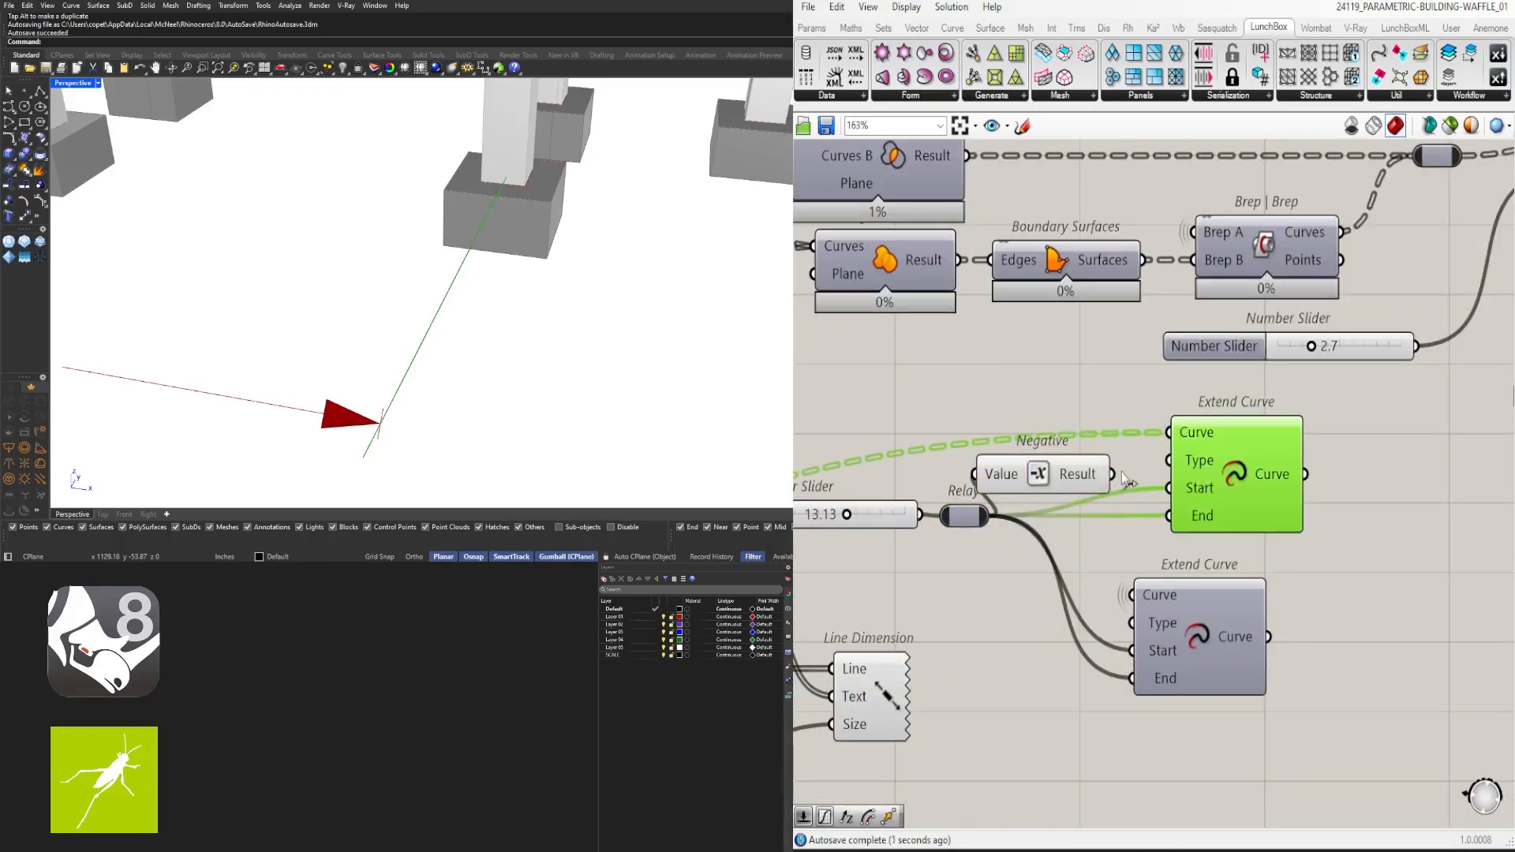
{"action": "left_click_drag", "start_coordinate": [1073, 481], "coordinate": [1084, 483]}
{"action": "scroll", "coordinate": [1095, 488], "scroll_direction": "down", "scroll_amount": 5}
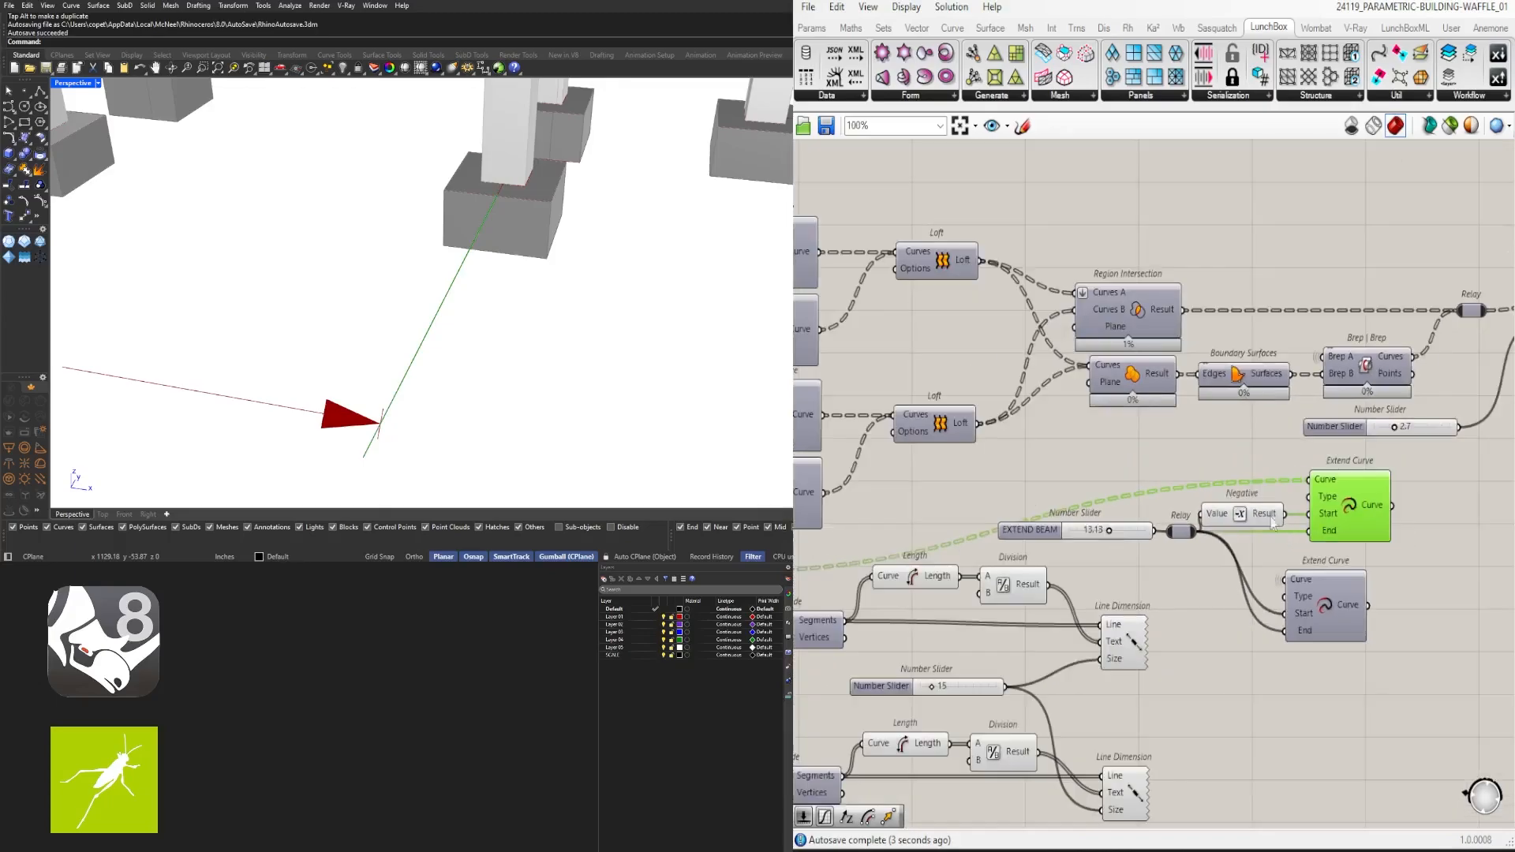
Turn off the upper Line component's preview and line up the second copied Extend Curve beneath the first
{"action": "middle_click", "coordinate": [1180, 524]}
{"action": "left_click", "coordinate": [1229, 471]}
{"action": "right_click_drag", "start_coordinate": [1459, 505], "coordinate": [1057, 482]}
{"action": "scroll", "coordinate": [1234, 474], "scroll_direction": "up", "scroll_amount": 4}
{"action": "left_click_drag", "start_coordinate": [1230, 501], "coordinate": [1068, 476]}
{"action": "left_click", "coordinate": [1230, 584]}
{"action": "right_click_drag", "start_coordinate": [1398, 581], "coordinate": [1187, 581]}
{"action": "left_click_drag", "start_coordinate": [1188, 582], "coordinate": [1233, 549]}
Look back over the spacing and contour section upstream of the copied Extend Curve components
{"action": "scroll", "coordinate": [1171, 549], "scroll_direction": "down", "scroll_amount": 2}
{"action": "scroll", "coordinate": [1197, 530], "scroll_direction": "down", "scroll_amount": 3}
{"action": "right_click_drag", "start_coordinate": [1197, 530], "coordinate": [1317, 498]}
{"action": "scroll", "coordinate": [1338, 561], "scroll_direction": "up", "scroll_amount": 2}
{"action": "scroll", "coordinate": [1316, 499], "scroll_direction": "down", "scroll_amount": 4}
{"action": "right_click_drag", "start_coordinate": [1025, 505], "coordinate": [1326, 490]}
{"action": "scroll", "coordinate": [1183, 505], "scroll_direction": "up", "scroll_amount": 3}
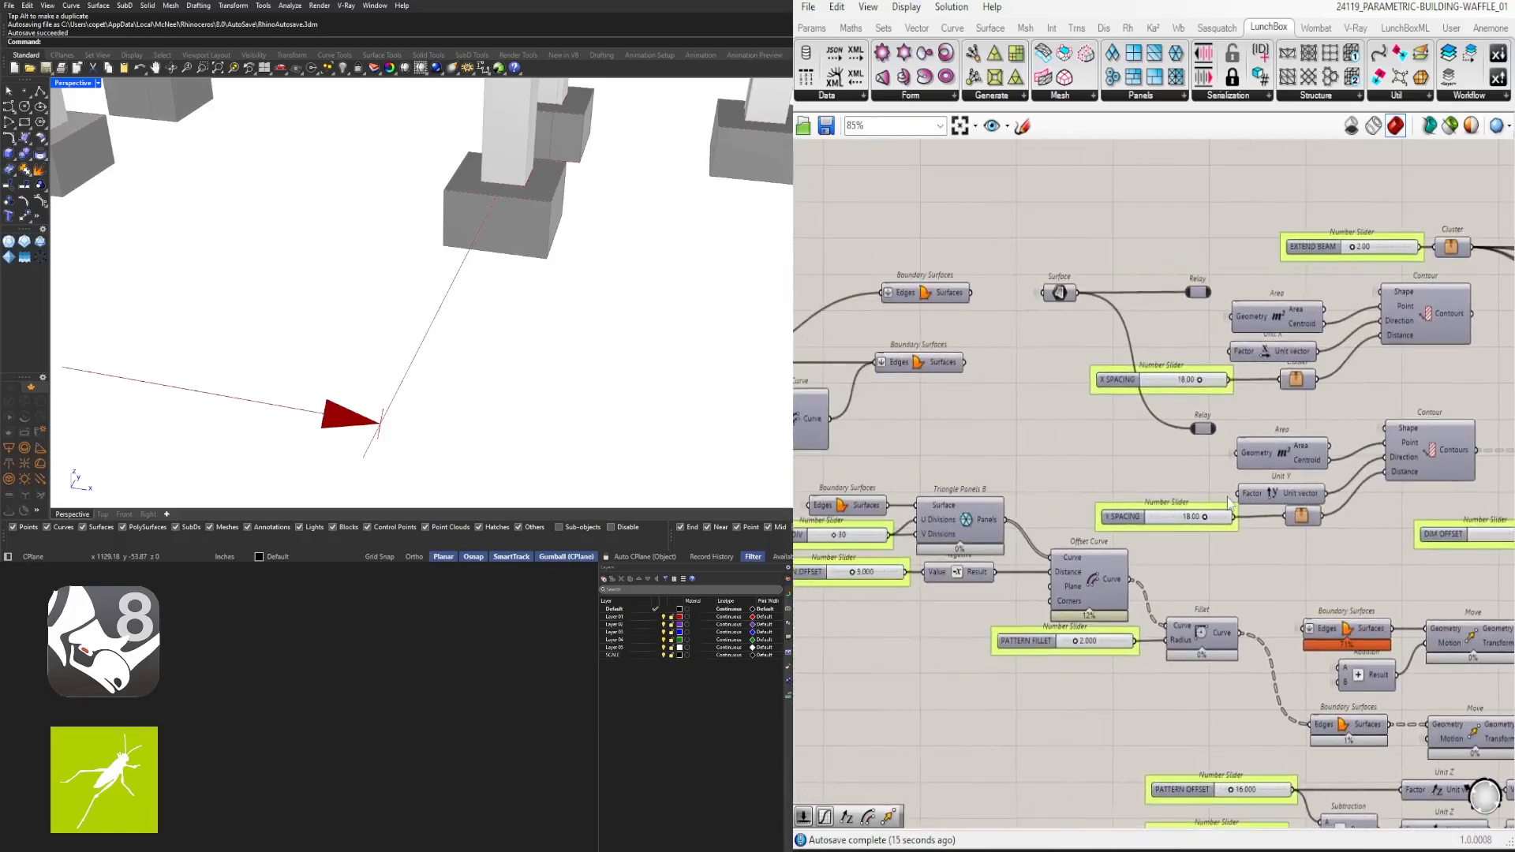
{"action": "scroll", "coordinate": [1276, 528], "scroll_direction": "up", "scroll_amount": 2}
{"action": "right_click_drag", "start_coordinate": [1357, 631], "coordinate": [974, 588]}
{"action": "scroll", "coordinate": [1275, 528], "scroll_direction": "down", "scroll_amount": 3}
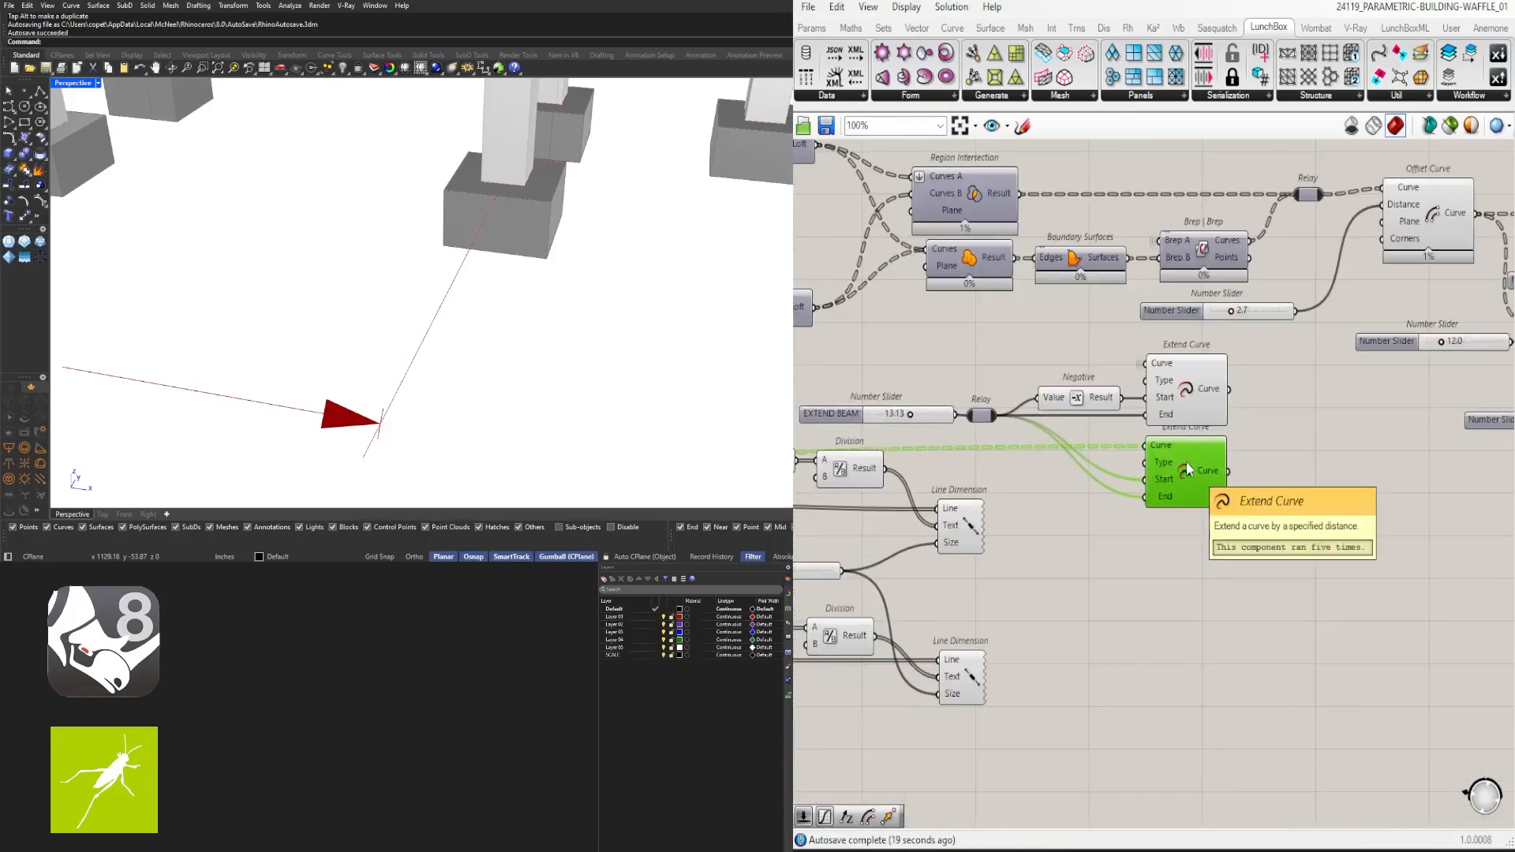
Delete the second copied Extend Curve and also wire the lower Line component into the remaining one's Curve input
{"action": "scroll", "coordinate": [457, 298], "scroll_direction": "down", "scroll_amount": 5}
{"action": "right_click_drag", "start_coordinate": [458, 298], "coordinate": [419, 303]}
{"action": "right_click_drag", "start_coordinate": [1057, 499], "coordinate": [1257, 490]}
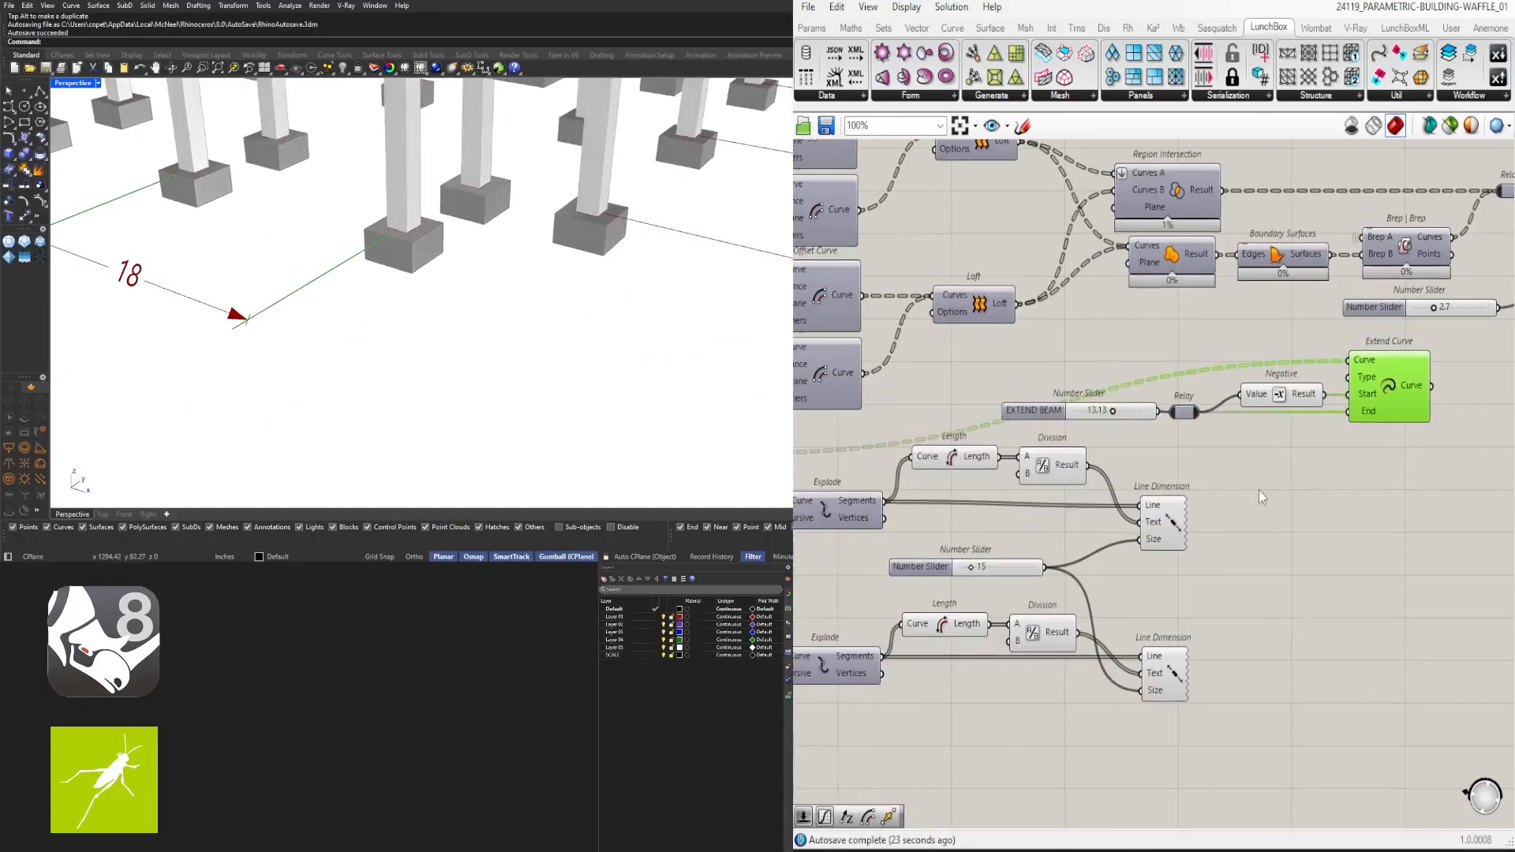
{"action": "scroll", "coordinate": [899, 494], "scroll_direction": "down", "scroll_amount": 2}
{"action": "right_click_drag", "start_coordinate": [899, 493], "coordinate": [939, 515]}
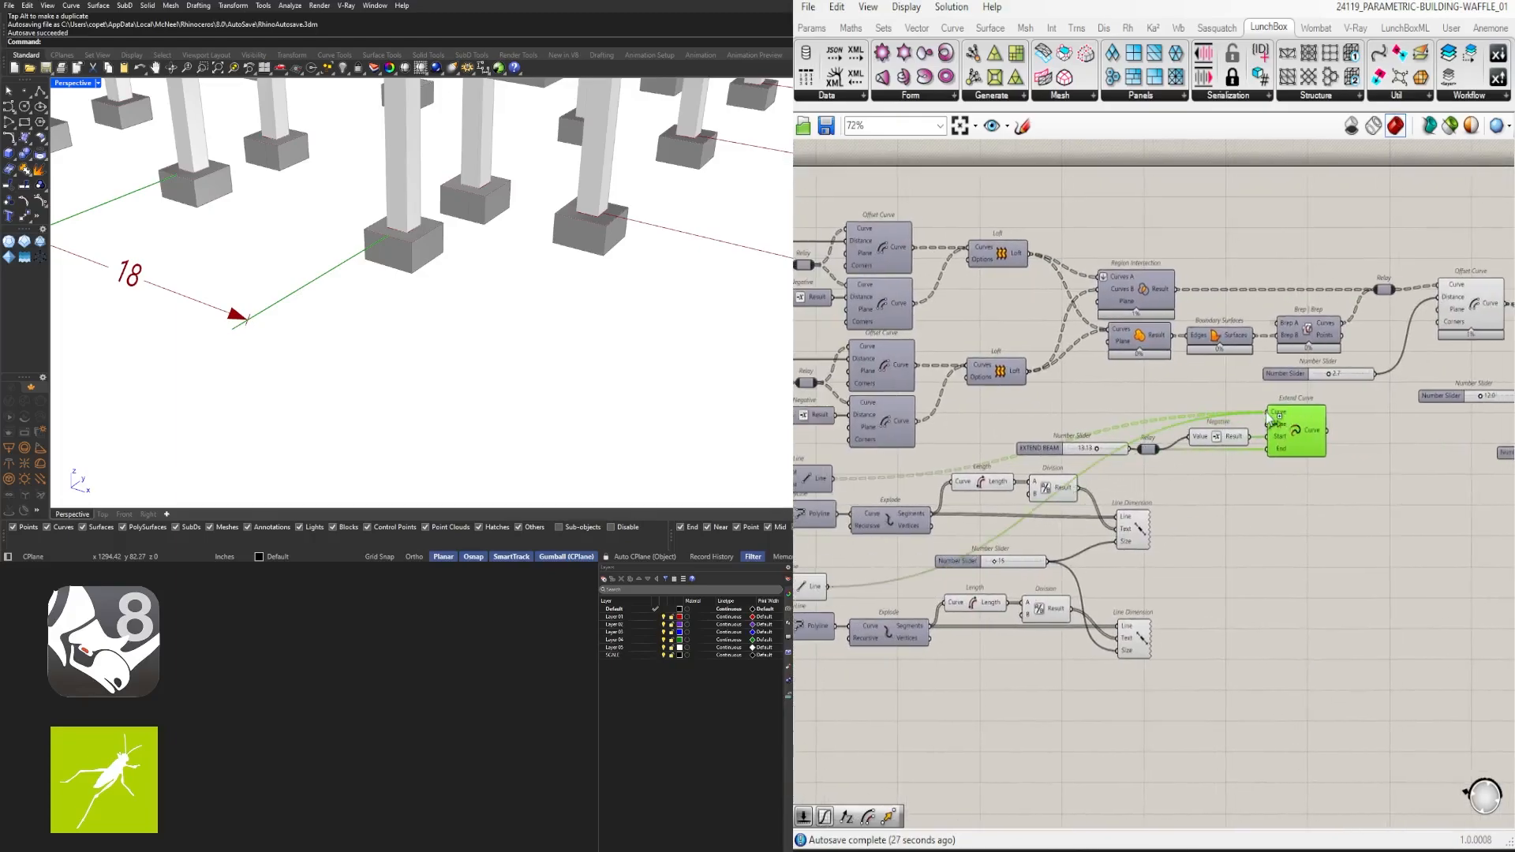
{"action": "scroll", "coordinate": [558, 325], "scroll_direction": "down", "scroll_amount": 5}
{"action": "left_click_drag", "start_coordinate": [1141, 410], "coordinate": [1141, 410]}
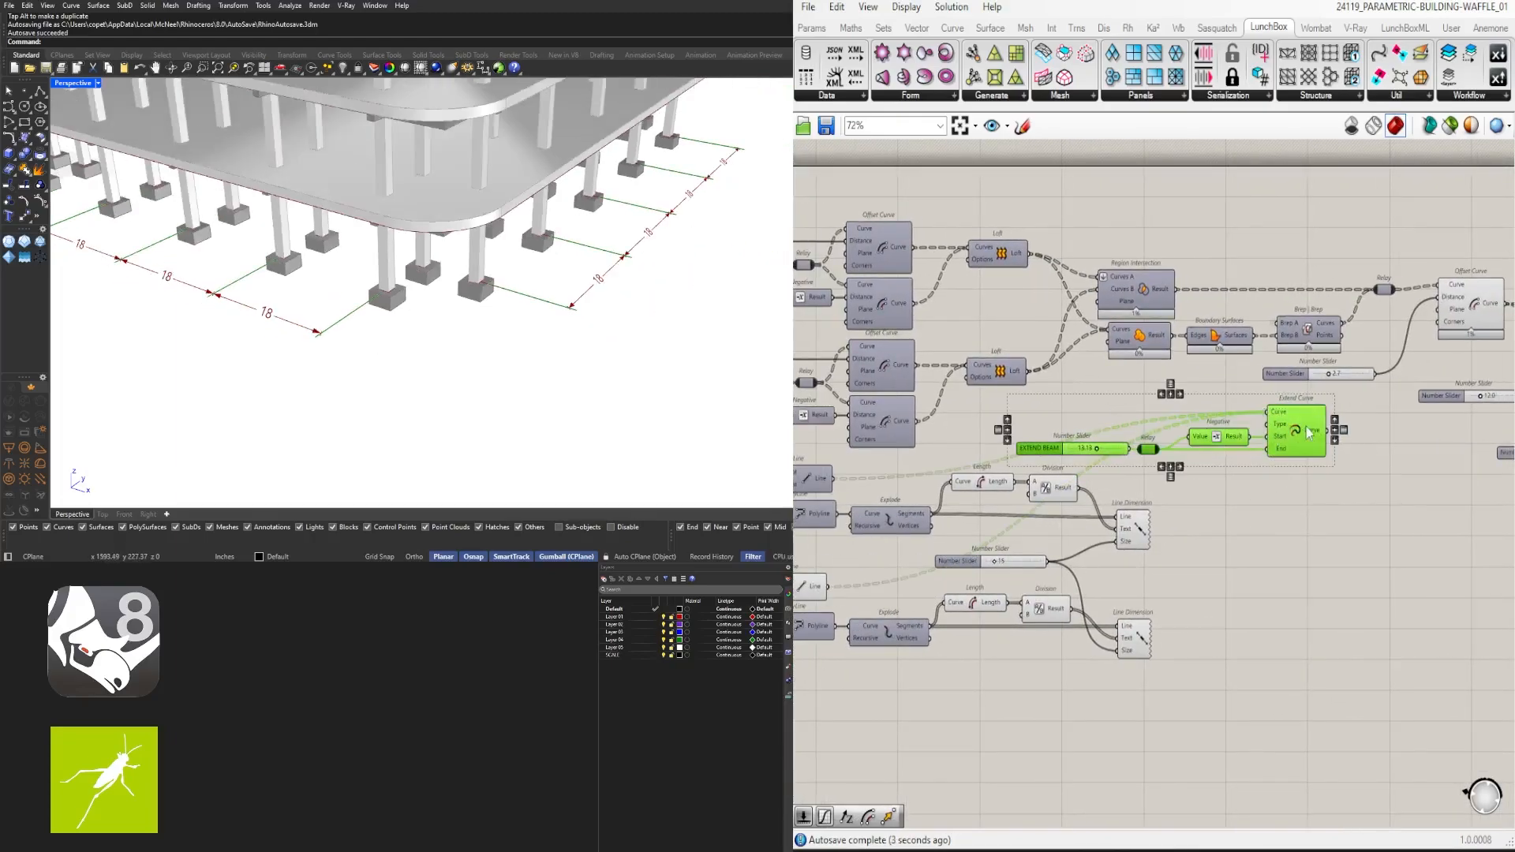
{"action": "left_click_drag", "start_coordinate": [1308, 431], "coordinate": [1262, 448]}
Hide the wires into the lower Line Dimension's Line, Text and Size inputs and move it up beneath the upper one
{"action": "scroll", "coordinate": [1246, 560], "scroll_direction": "up", "scroll_amount": 3}
{"action": "right_click_drag", "start_coordinate": [1125, 581], "coordinate": [1199, 595]}
{"action": "right_click", "coordinate": [1247, 580]}
{"action": "mouse_move", "coordinate": [1389, 577]}
{"action": "left_click", "coordinate": [1475, 614]}
{"action": "right_click", "coordinate": [1186, 711]}
{"action": "mouse_move", "coordinate": [1294, 552]}
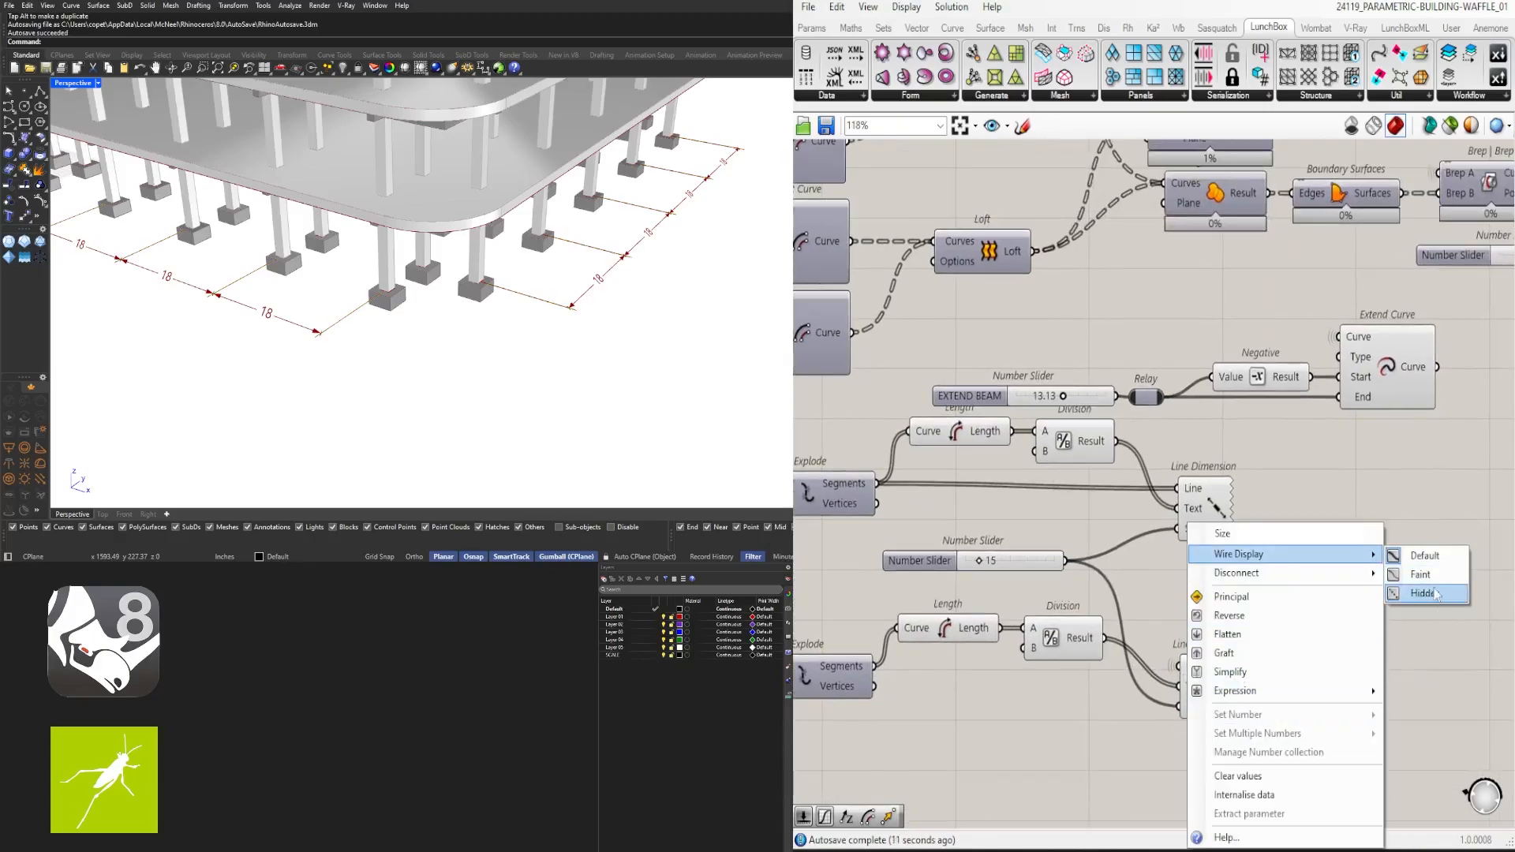
{"action": "left_click", "coordinate": [1422, 593]}
{"action": "right_click", "coordinate": [1192, 684]}
{"action": "left_click", "coordinate": [1424, 612]}
{"action": "left_click_drag", "start_coordinate": [1195, 682], "coordinate": [1166, 640]}
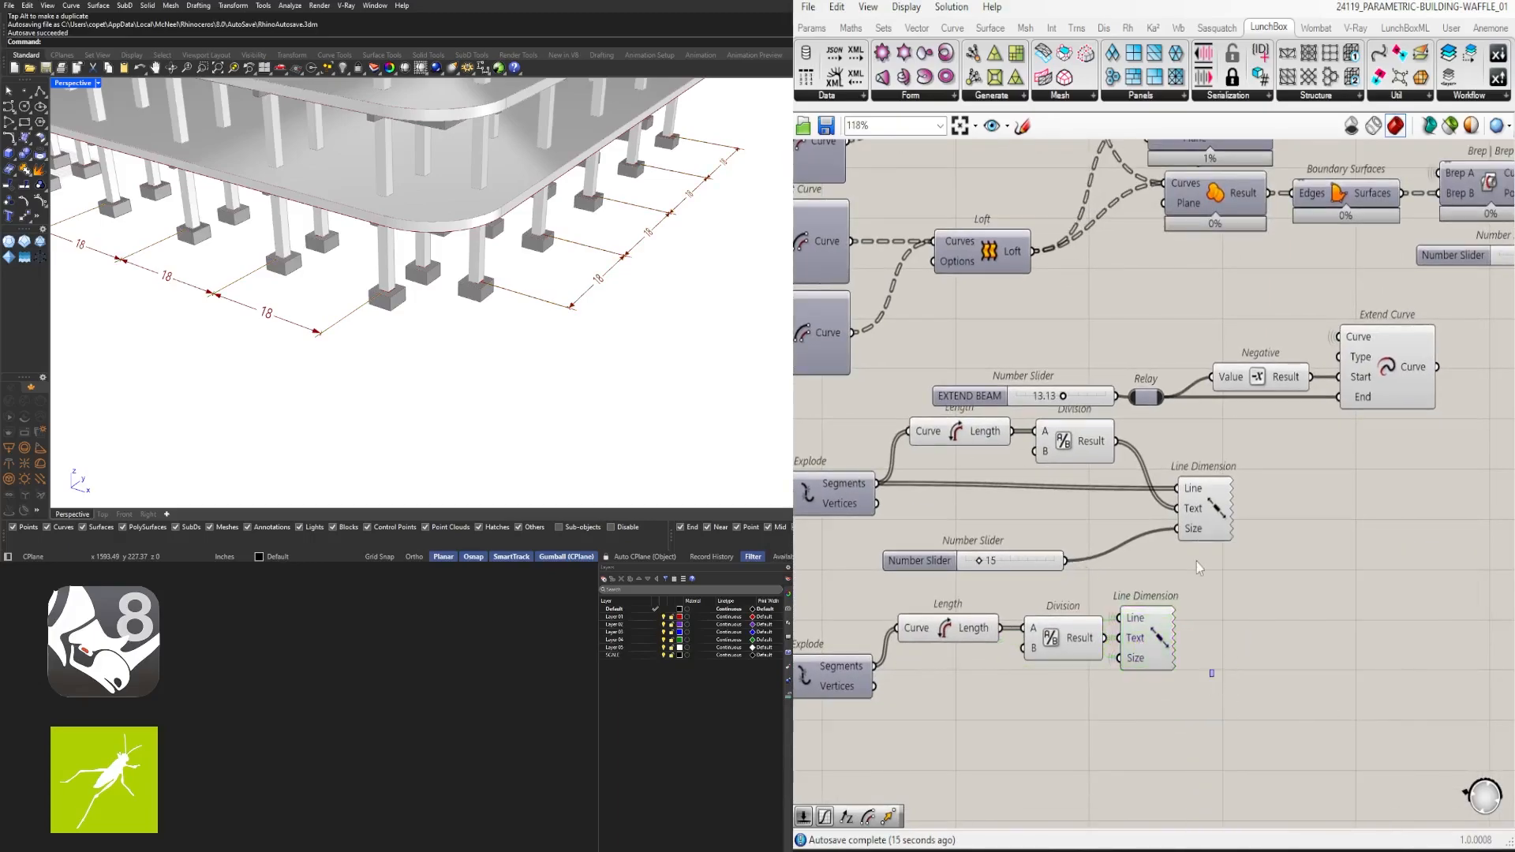
Hide the wire into the upper Line Dimension's Size input and move the lower Length, Division and Line Dimension closer to it
{"action": "right_click", "coordinate": [1194, 619]}
{"action": "mouse_move", "coordinate": [1294, 550]}
{"action": "left_click", "coordinate": [1426, 604]}
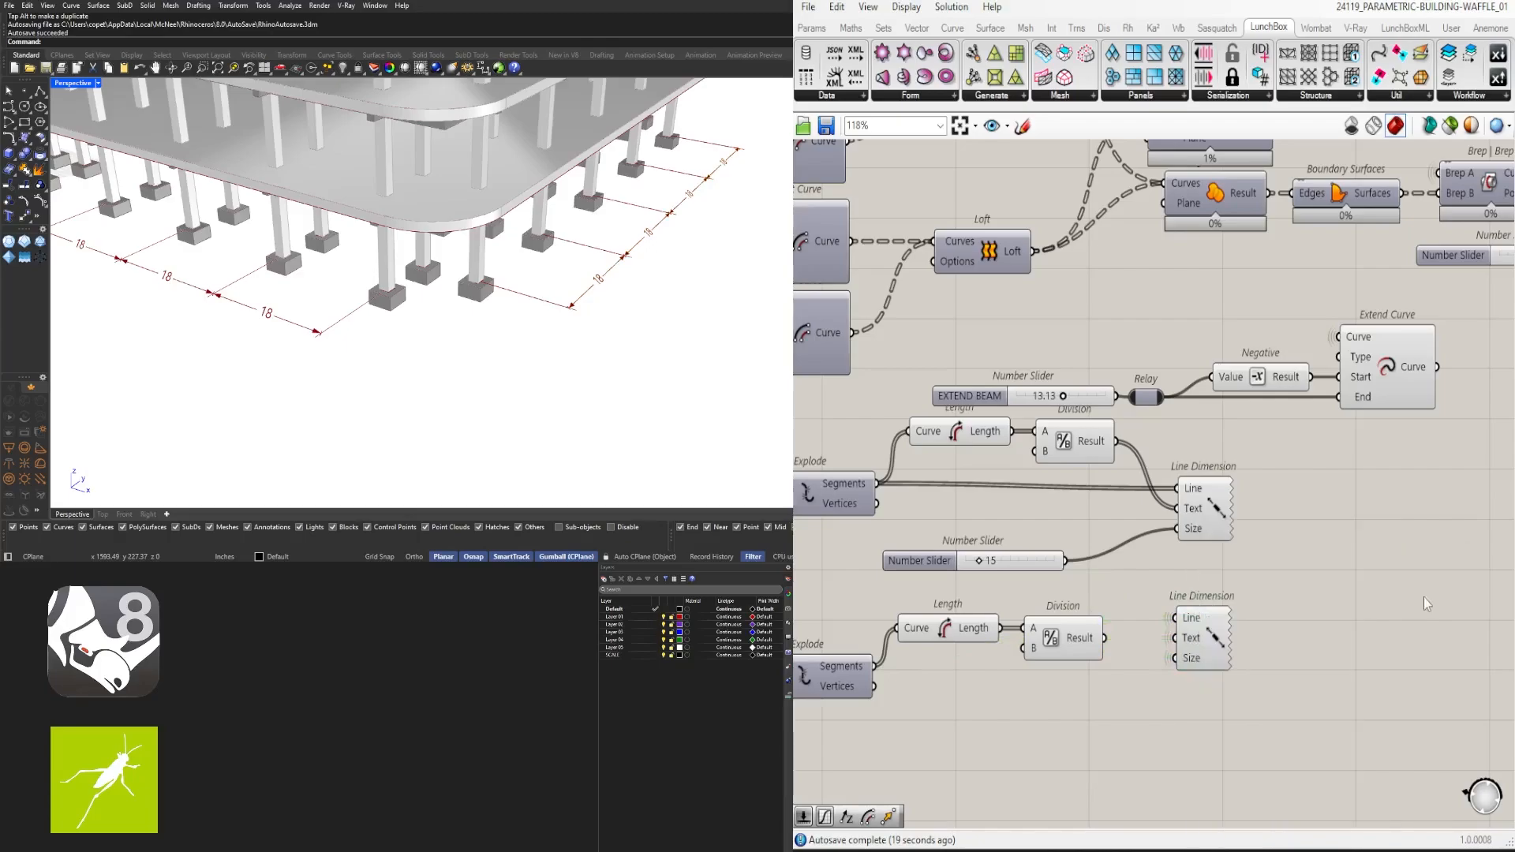
{"action": "left_click", "coordinate": [1267, 662]}
{"action": "scroll", "coordinate": [1270, 671], "scroll_direction": "down", "scroll_amount": 3}
{"action": "scroll", "coordinate": [1076, 632], "scroll_direction": "up", "scroll_amount": 3}
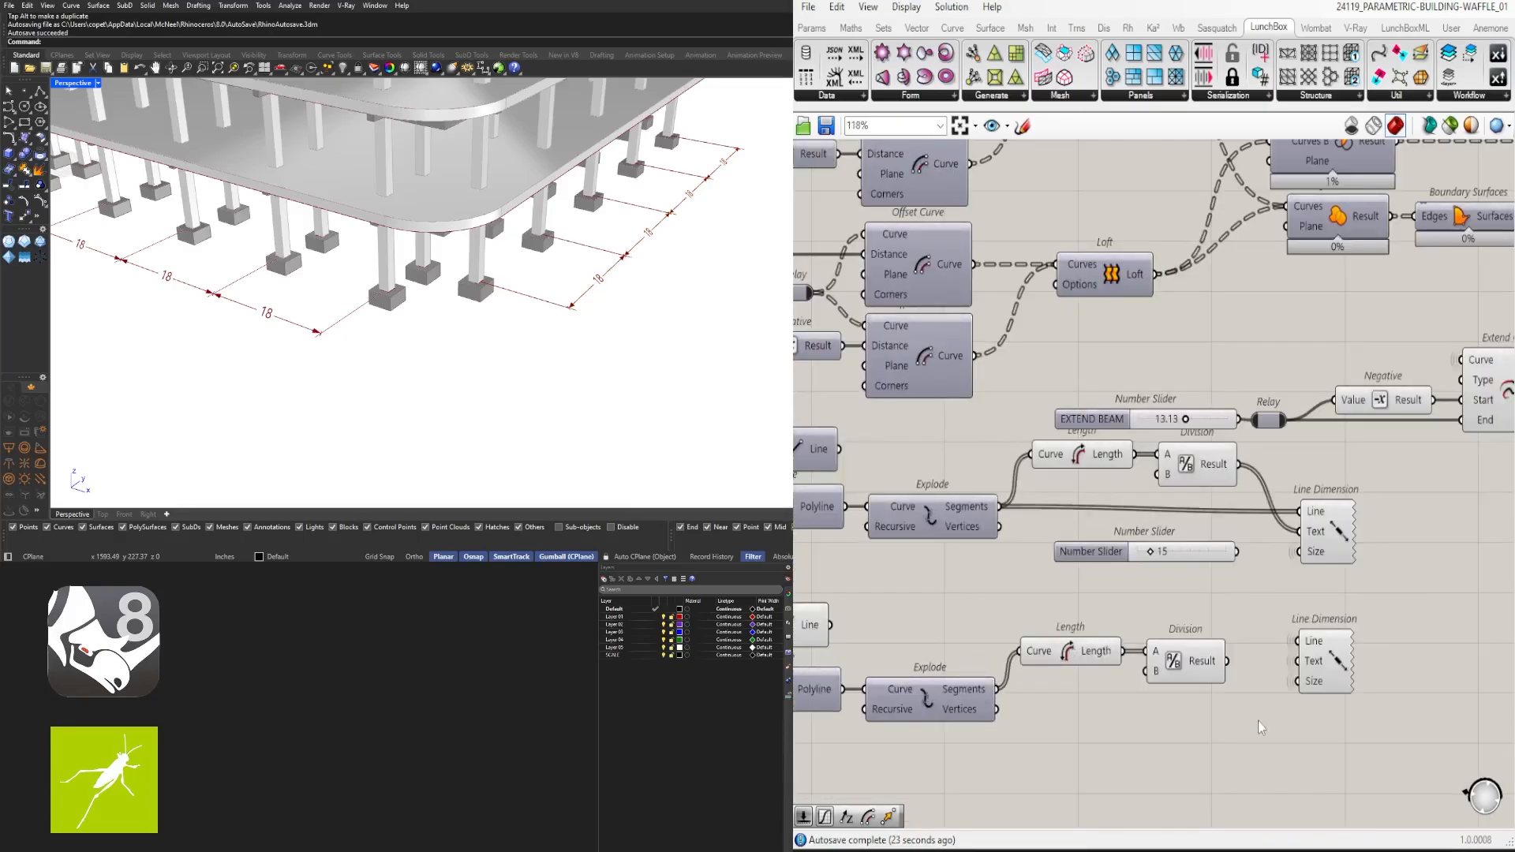
{"action": "left_click_drag", "start_coordinate": [1392, 714], "coordinate": [1105, 643]}
{"action": "left_click_drag", "start_coordinate": [1198, 665], "coordinate": [1198, 626]}
{"action": "left_click", "coordinate": [1434, 694]}
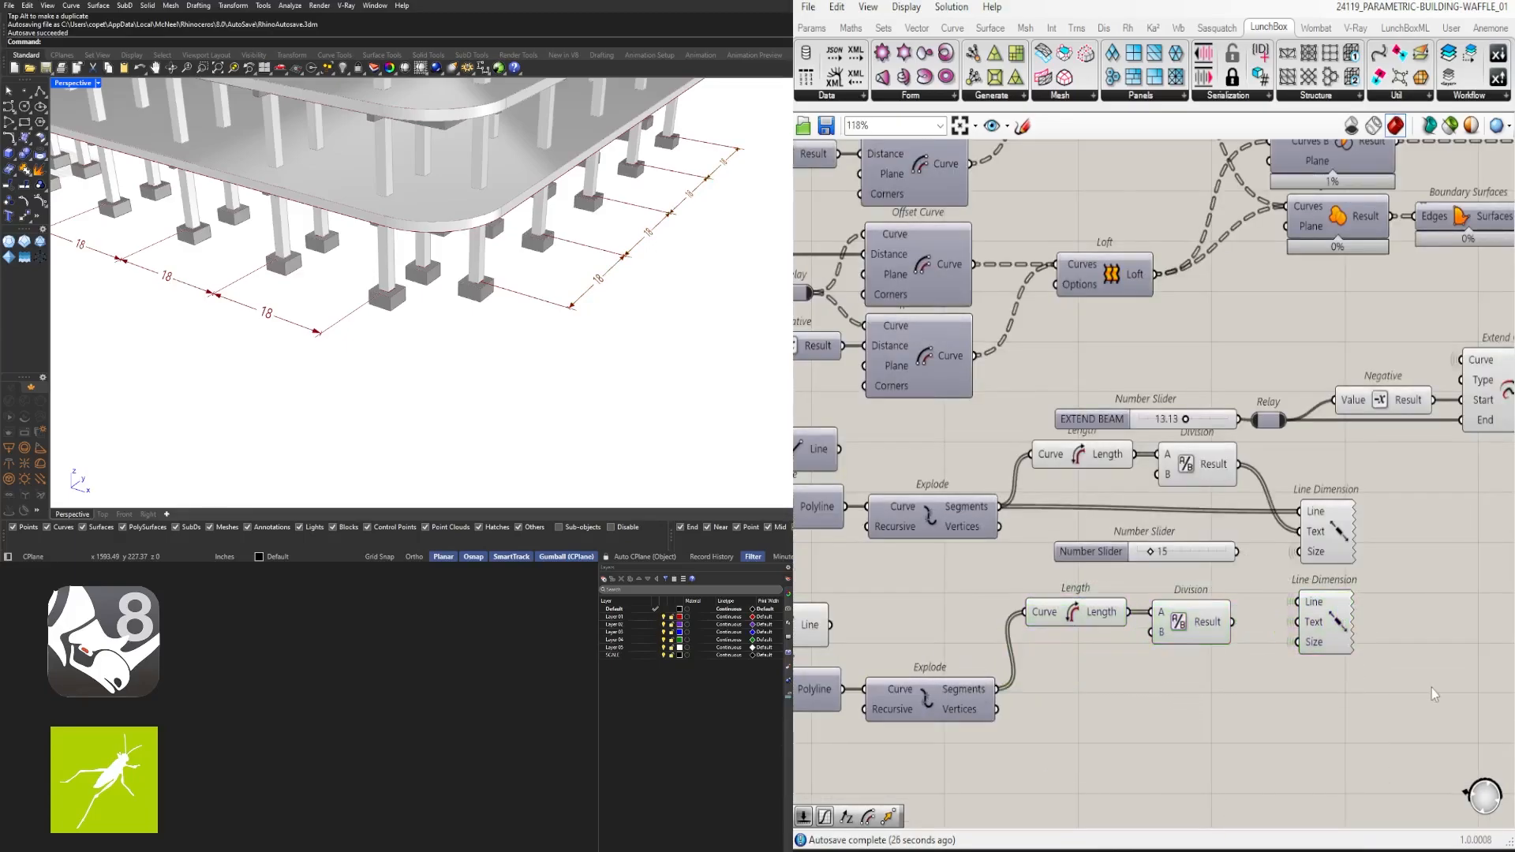
Rename the slider feeding the Line Dimensions' Size inputs to DIM SIZE and put it in a group
{"action": "scroll", "coordinate": [1090, 556], "scroll_direction": "up", "scroll_amount": 3}
{"action": "right_click", "coordinate": [1105, 554]}
{"action": "type", "text": "DIM SIZE"}
{"action": "key", "text": "Return"}
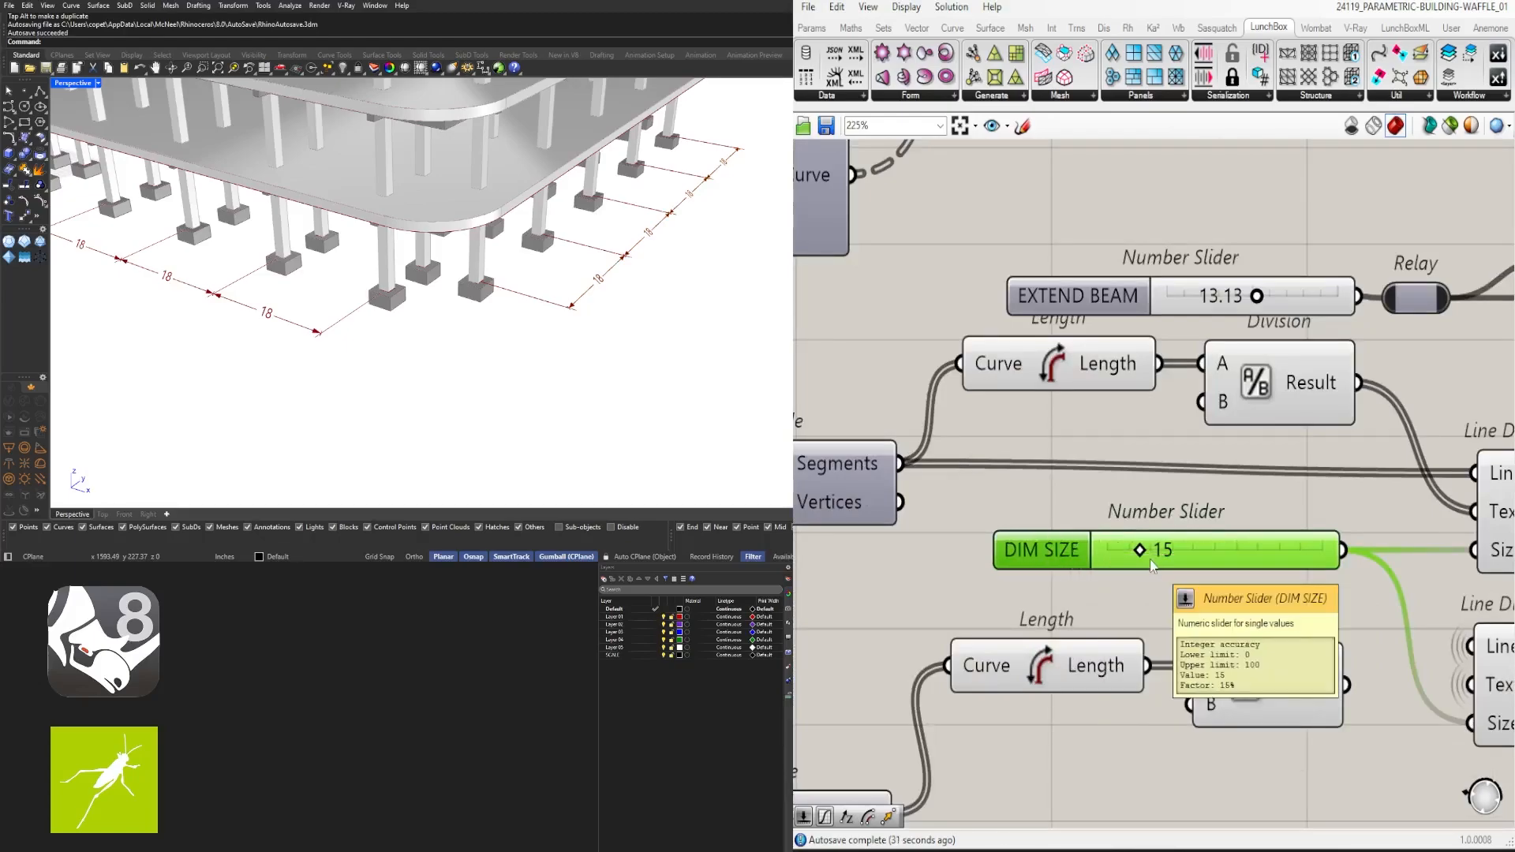
{"action": "scroll", "coordinate": [1056, 576], "scroll_direction": "down", "scroll_amount": 3}
Turn off the viewport preview of the Length and Division components that feed the two Line Dimensions
{"action": "left_click_drag", "start_coordinate": [1207, 706], "coordinate": [1013, 448]}
{"action": "left_click_drag", "start_coordinate": [1377, 680], "coordinate": [1325, 544], "text": "shift"}
{"action": "left_click", "coordinate": [1415, 524]}
{"action": "right_click_drag", "start_coordinate": [389, 359], "coordinate": [433, 377], "text": "shift"}
{"action": "scroll", "coordinate": [1144, 530], "scroll_direction": "down", "scroll_amount": 3}
{"action": "right_click_drag", "start_coordinate": [1417, 483], "coordinate": [1325, 511]}
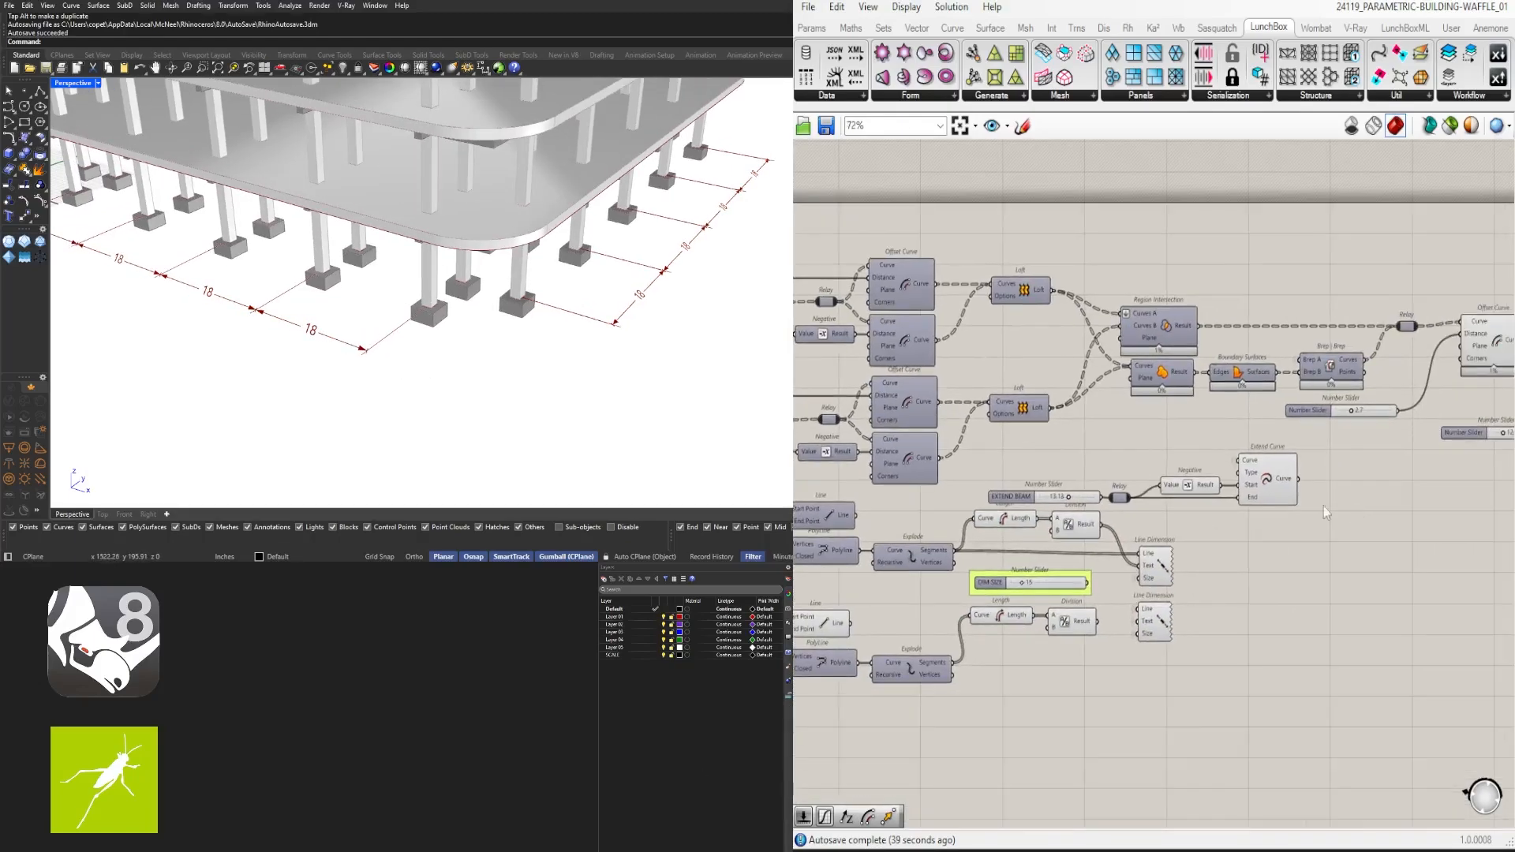
Rename the copied EXTEND BEAM slider to EXTEND DIM and put it in a group
{"action": "left_click_drag", "start_coordinate": [998, 529], "coordinate": [852, 391]}
{"action": "scroll", "coordinate": [996, 489], "scroll_direction": "up", "scroll_amount": 3}
{"action": "left_click", "coordinate": [995, 490]}
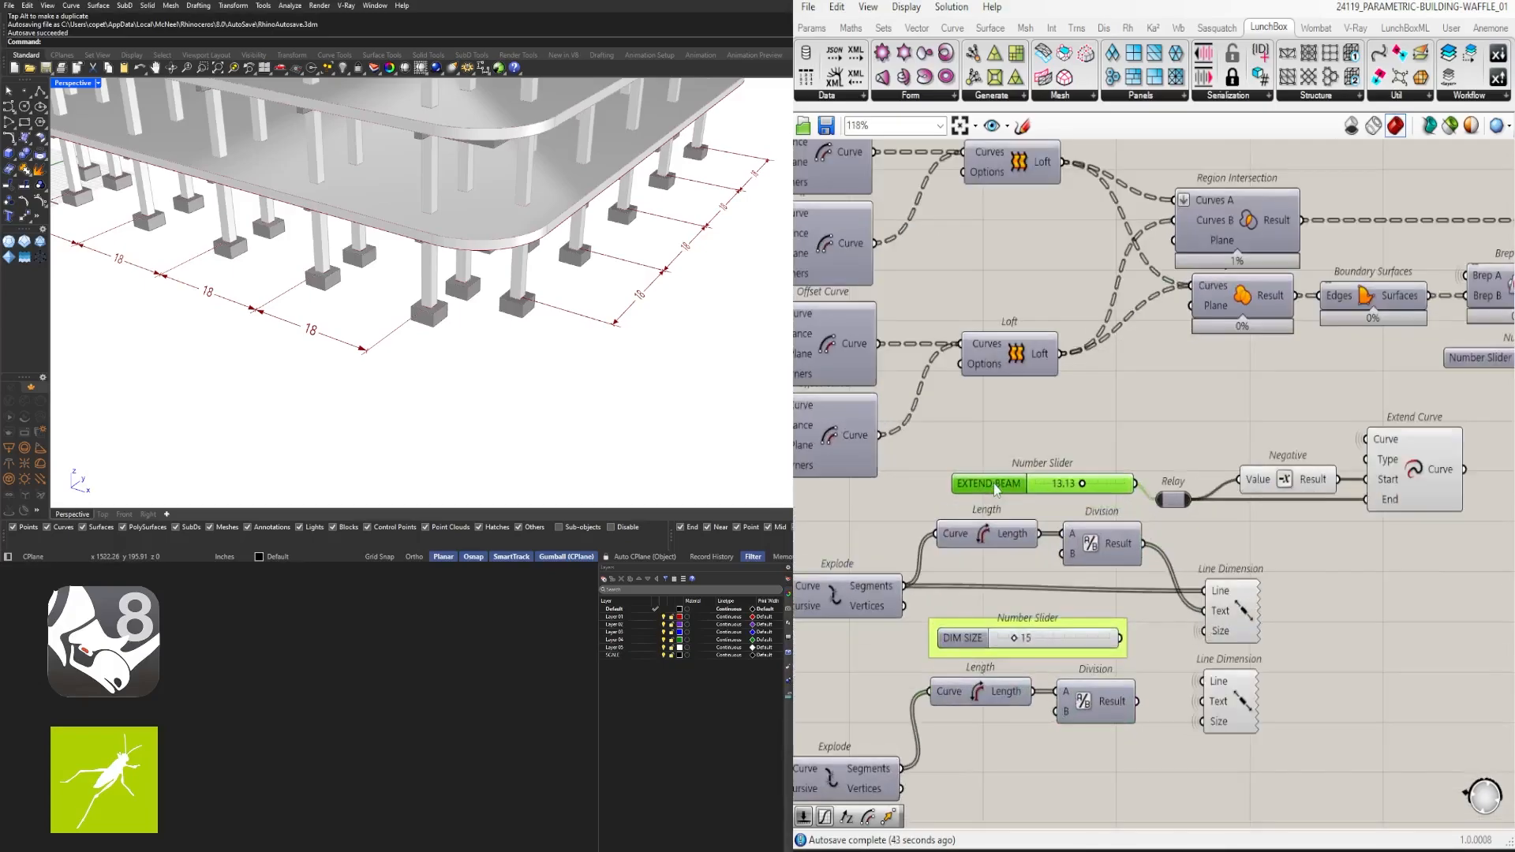
{"action": "right_click", "coordinate": [1018, 496]}
{"action": "type", "text": "D D"}
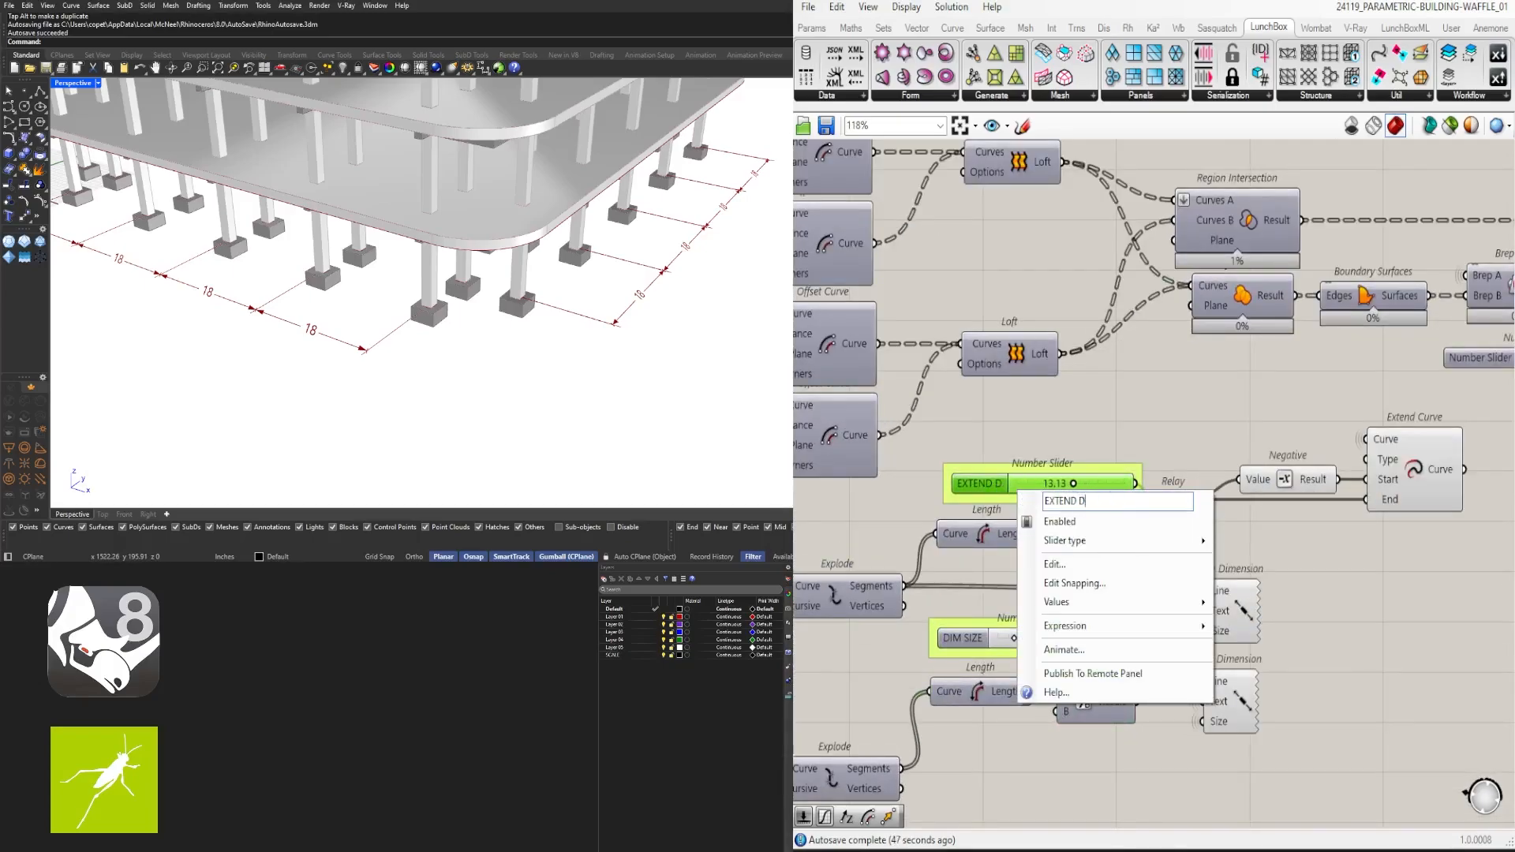
{"action": "type", "text": "IM"}
{"action": "key", "text": "Return"}
Insert a Multiplication component between the EXTEND DIM Relay and the Negative, wiring the Relay to A and the Result to Negative
{"action": "scroll", "coordinate": [1126, 472], "scroll_direction": "up", "scroll_amount": 2}
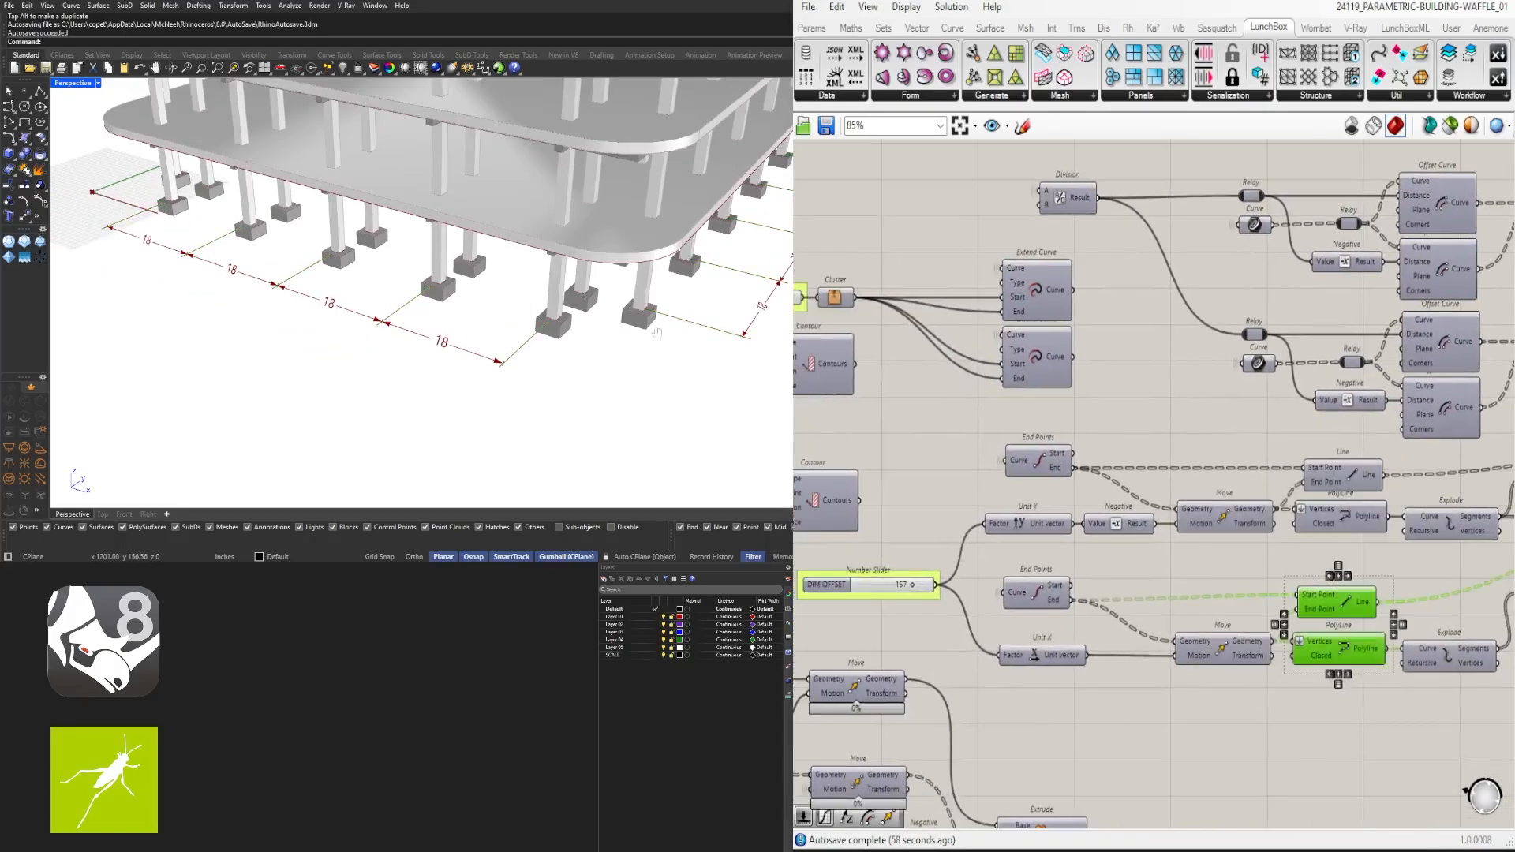
{"action": "scroll", "coordinate": [640, 329], "scroll_direction": "up", "scroll_amount": 3}
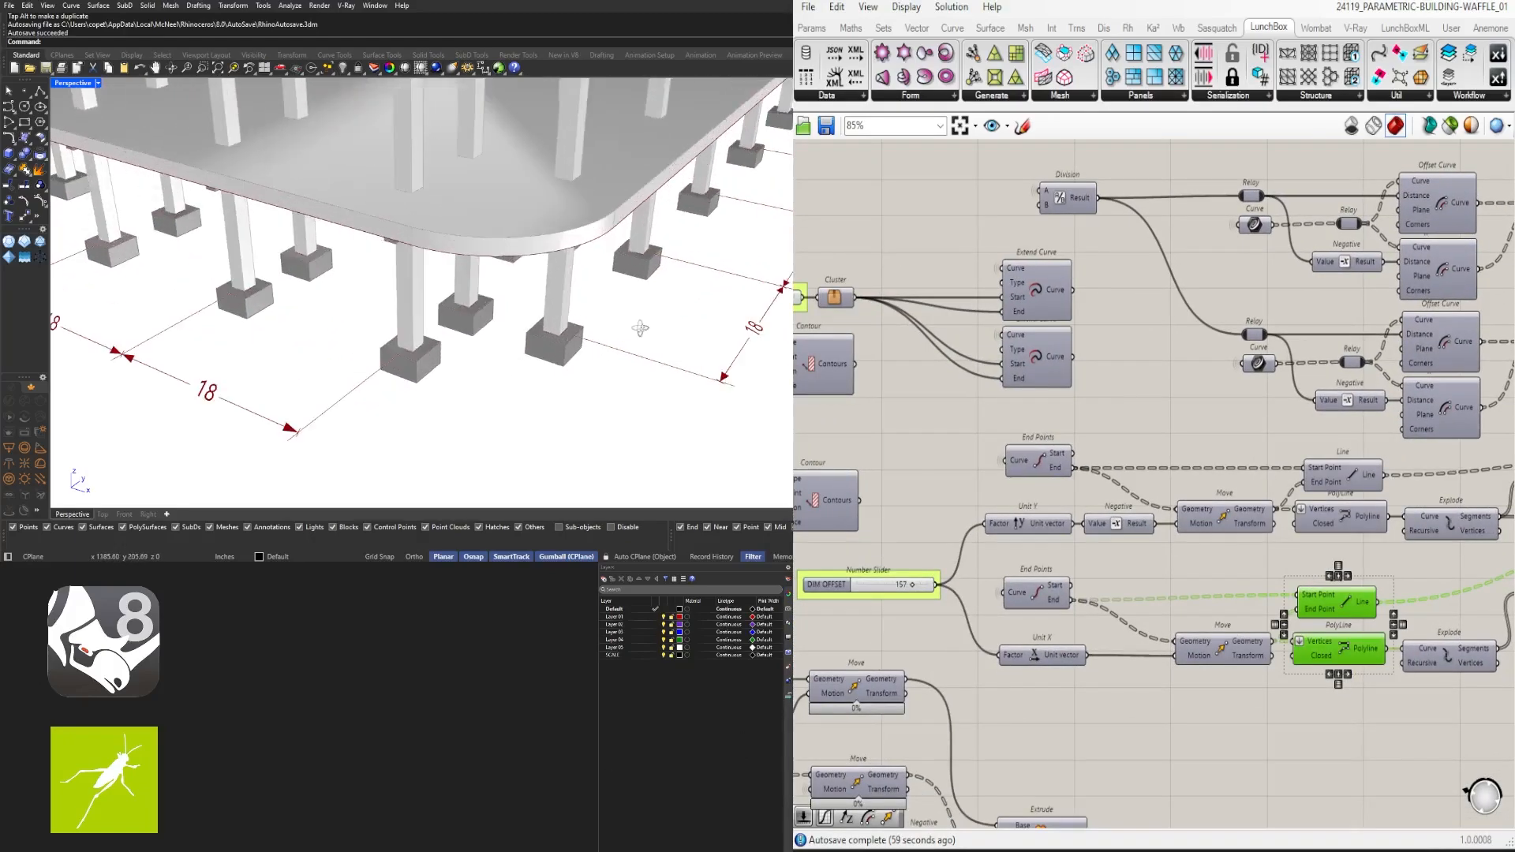
{"action": "scroll", "coordinate": [634, 305], "scroll_direction": "up", "scroll_amount": 4}
{"action": "right_click_drag", "start_coordinate": [640, 328], "coordinate": [610, 315]}
{"action": "scroll", "coordinate": [633, 305], "scroll_direction": "down", "scroll_amount": 6}
{"action": "scroll", "coordinate": [1155, 551], "scroll_direction": "down", "scroll_amount": 4}
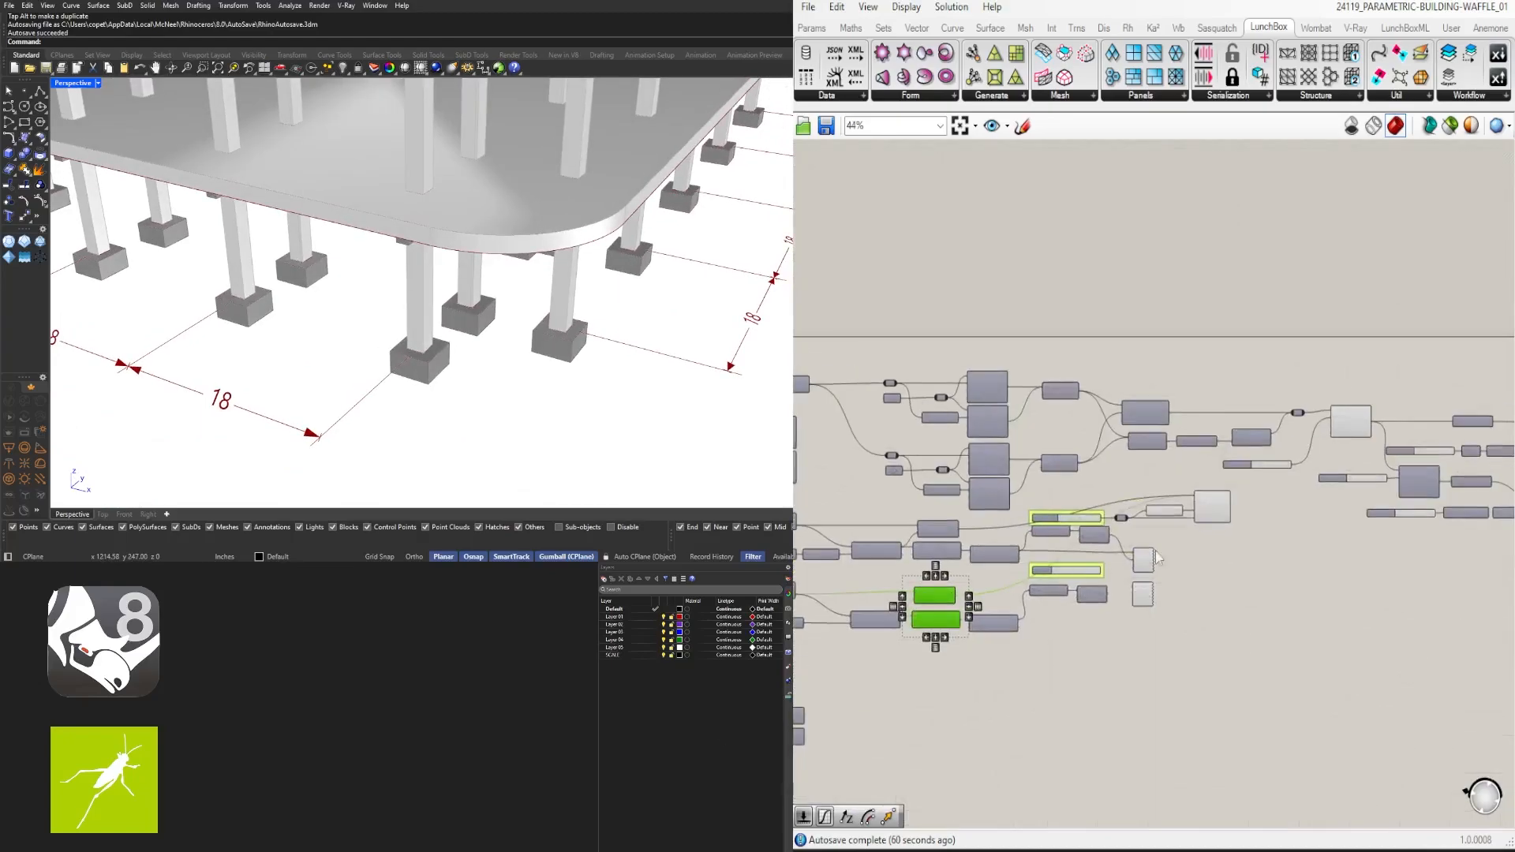
{"action": "scroll", "coordinate": [1155, 552], "scroll_direction": "up", "scroll_amount": 5}
{"action": "double_click", "coordinate": [1272, 540]}
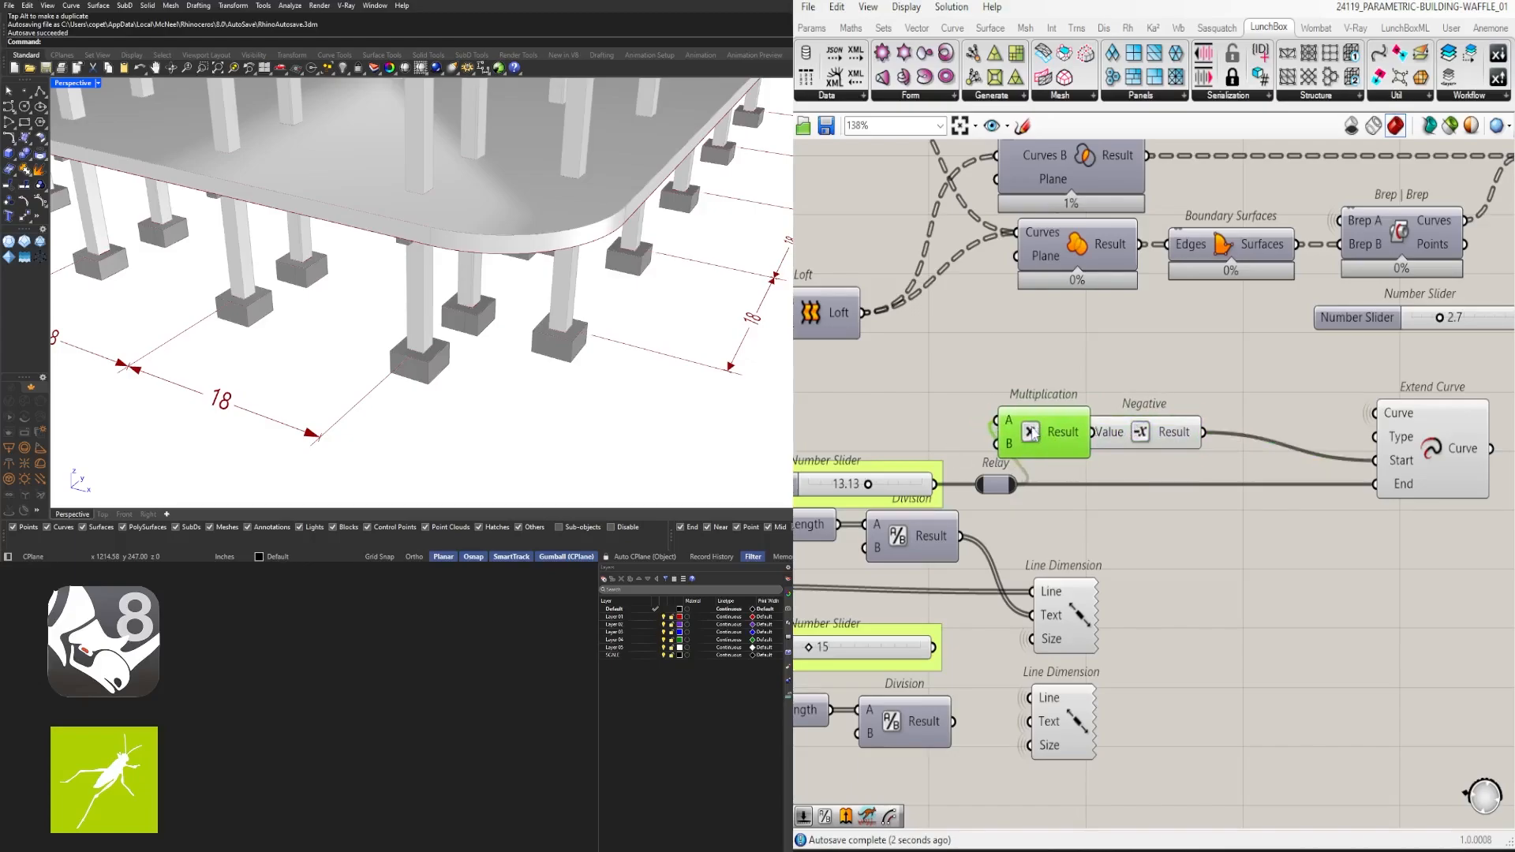
{"action": "left_click_drag", "start_coordinate": [1059, 441], "coordinate": [1123, 438]}
{"action": "left_click", "coordinate": [1219, 432]}
{"action": "scroll", "coordinate": [1213, 532], "scroll_direction": "up", "scroll_amount": 1}
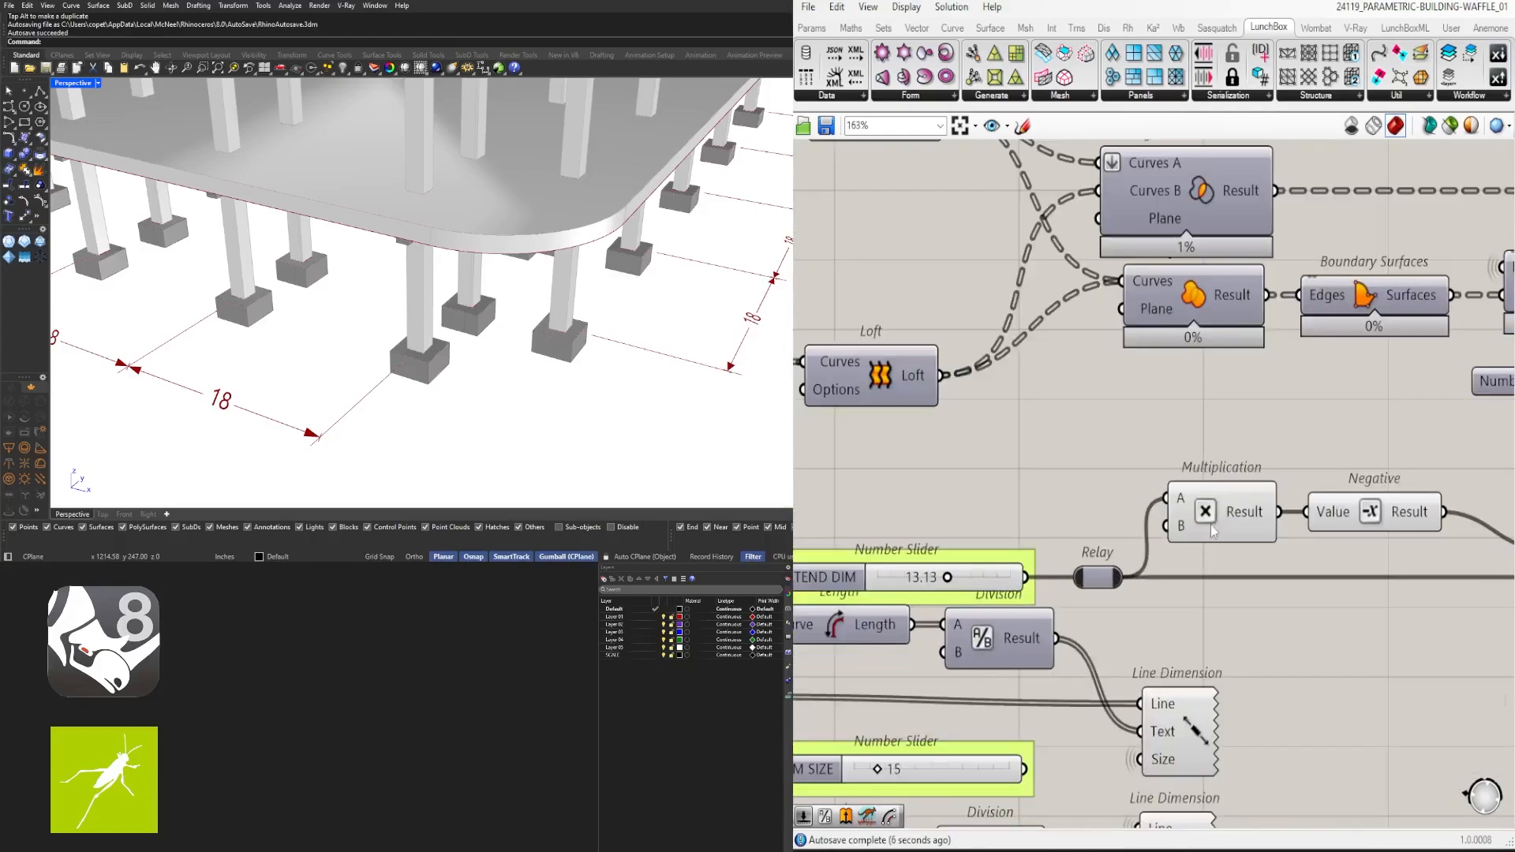
Set the Multiplication component's B input to 2
{"action": "right_click", "coordinate": [1176, 525]}
{"action": "mouse_move", "coordinate": [1278, 695]}
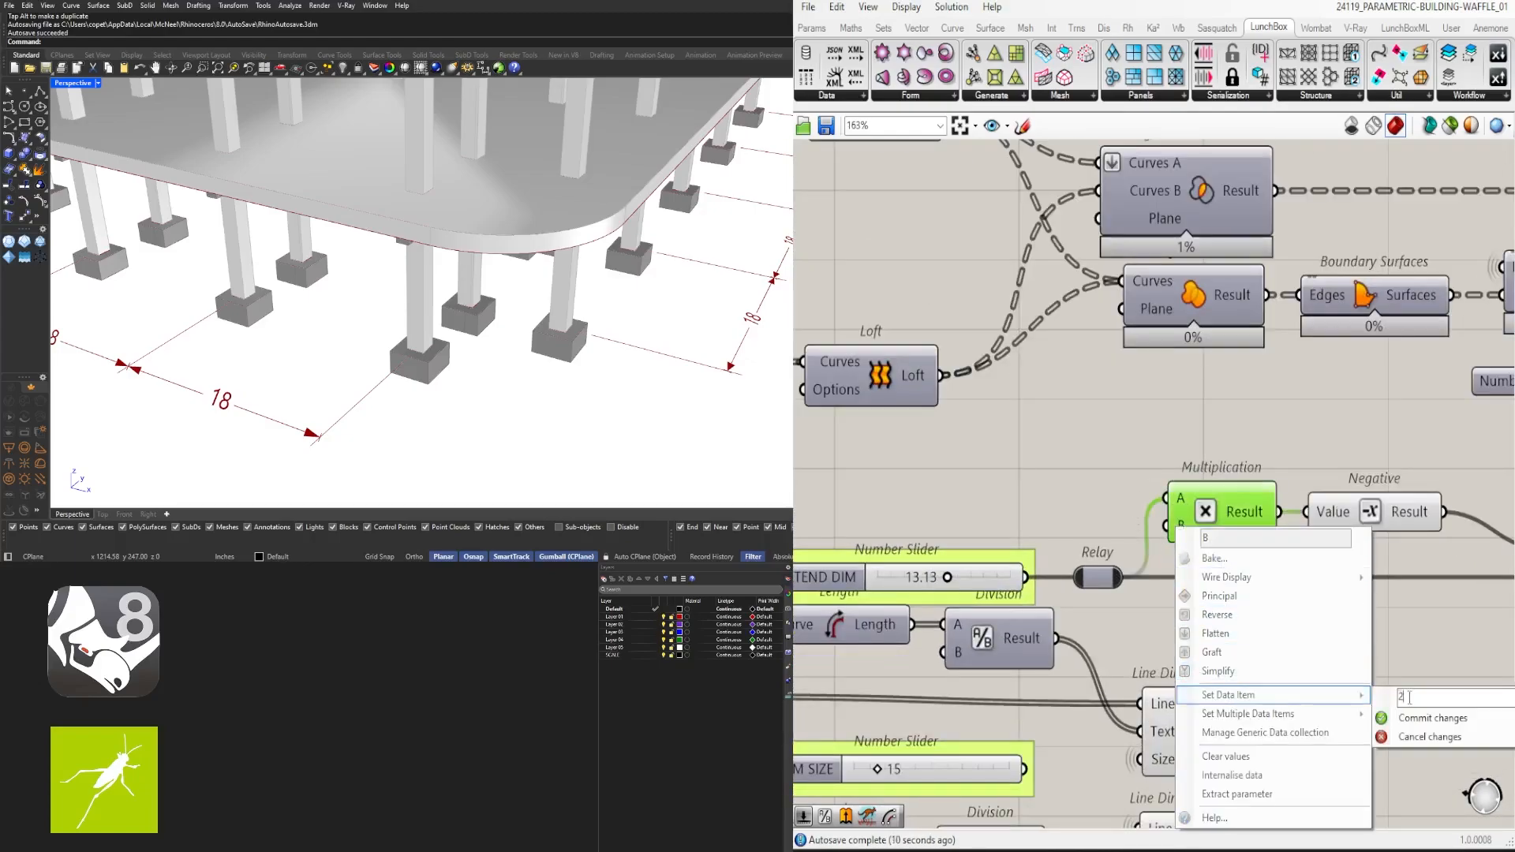
{"action": "left_click", "coordinate": [1425, 722]}
{"action": "scroll", "coordinate": [1373, 571], "scroll_direction": "down", "scroll_amount": 3}
{"action": "scroll", "coordinate": [734, 331], "scroll_direction": "down", "scroll_amount": 4}
{"action": "right_click_drag", "start_coordinate": [741, 339], "coordinate": [775, 756]}
Move Extend Curve closer to the Negative and turn off the viewport preview of the Multiplication and Negative components
{"action": "left_click", "coordinate": [1365, 647]}
{"action": "right_click_drag", "start_coordinate": [1365, 647], "coordinate": [1189, 654]}
{"action": "left_click_drag", "start_coordinate": [1344, 562], "coordinate": [1317, 562]}
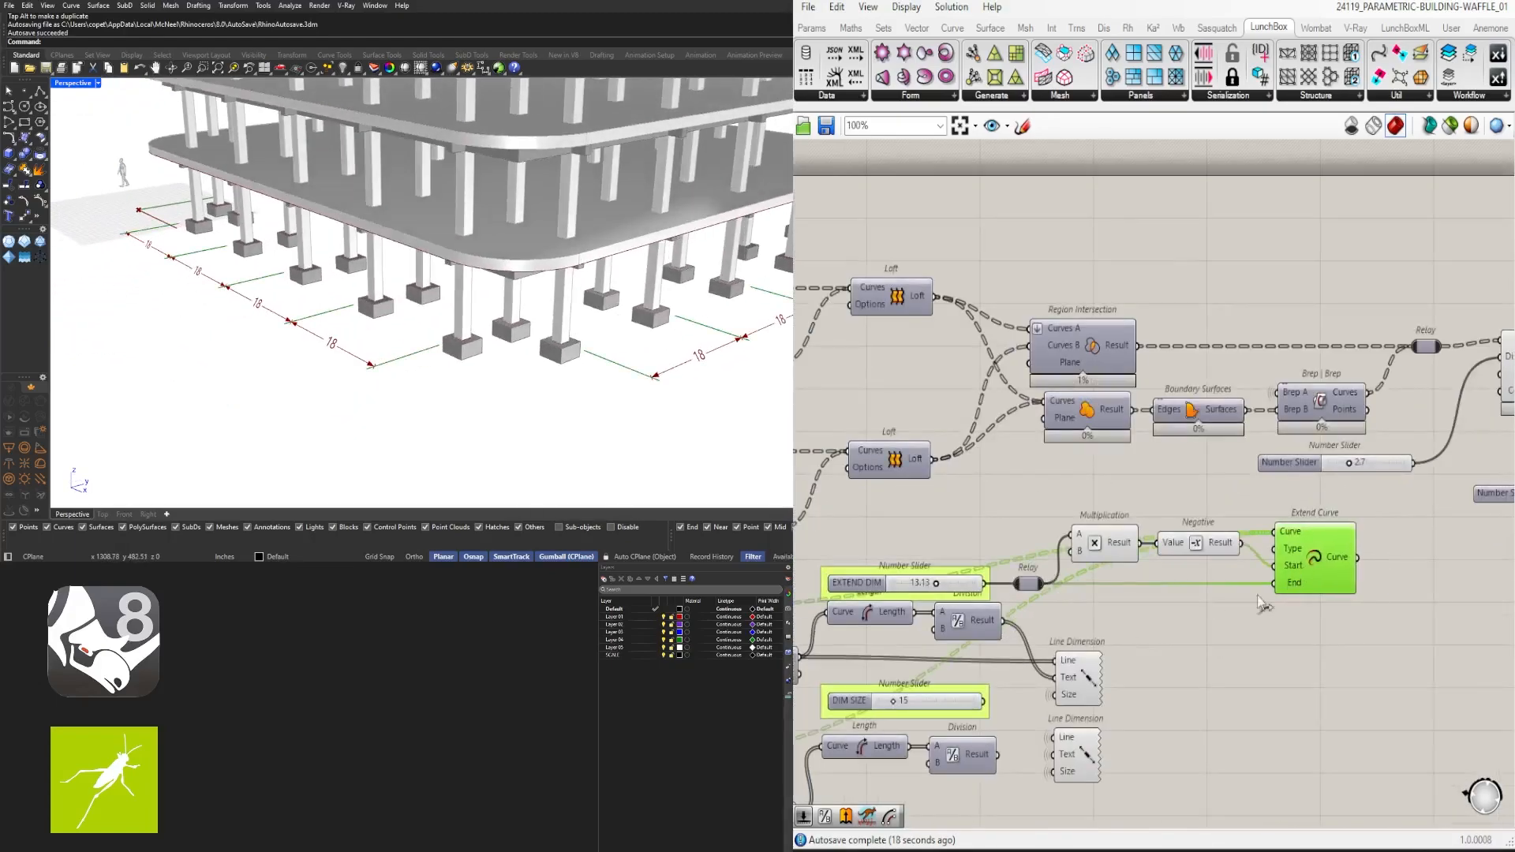
{"action": "left_click_drag", "start_coordinate": [1261, 625], "coordinate": [1109, 502]}
{"action": "middle_click", "coordinate": [1109, 500]}
{"action": "left_click", "coordinate": [1146, 466]}
{"action": "left_click", "coordinate": [1330, 638]}
{"action": "right_click_drag", "start_coordinate": [1331, 637], "coordinate": [1237, 566]}
{"action": "scroll", "coordinate": [266, 343], "scroll_direction": "down", "scroll_amount": 4}
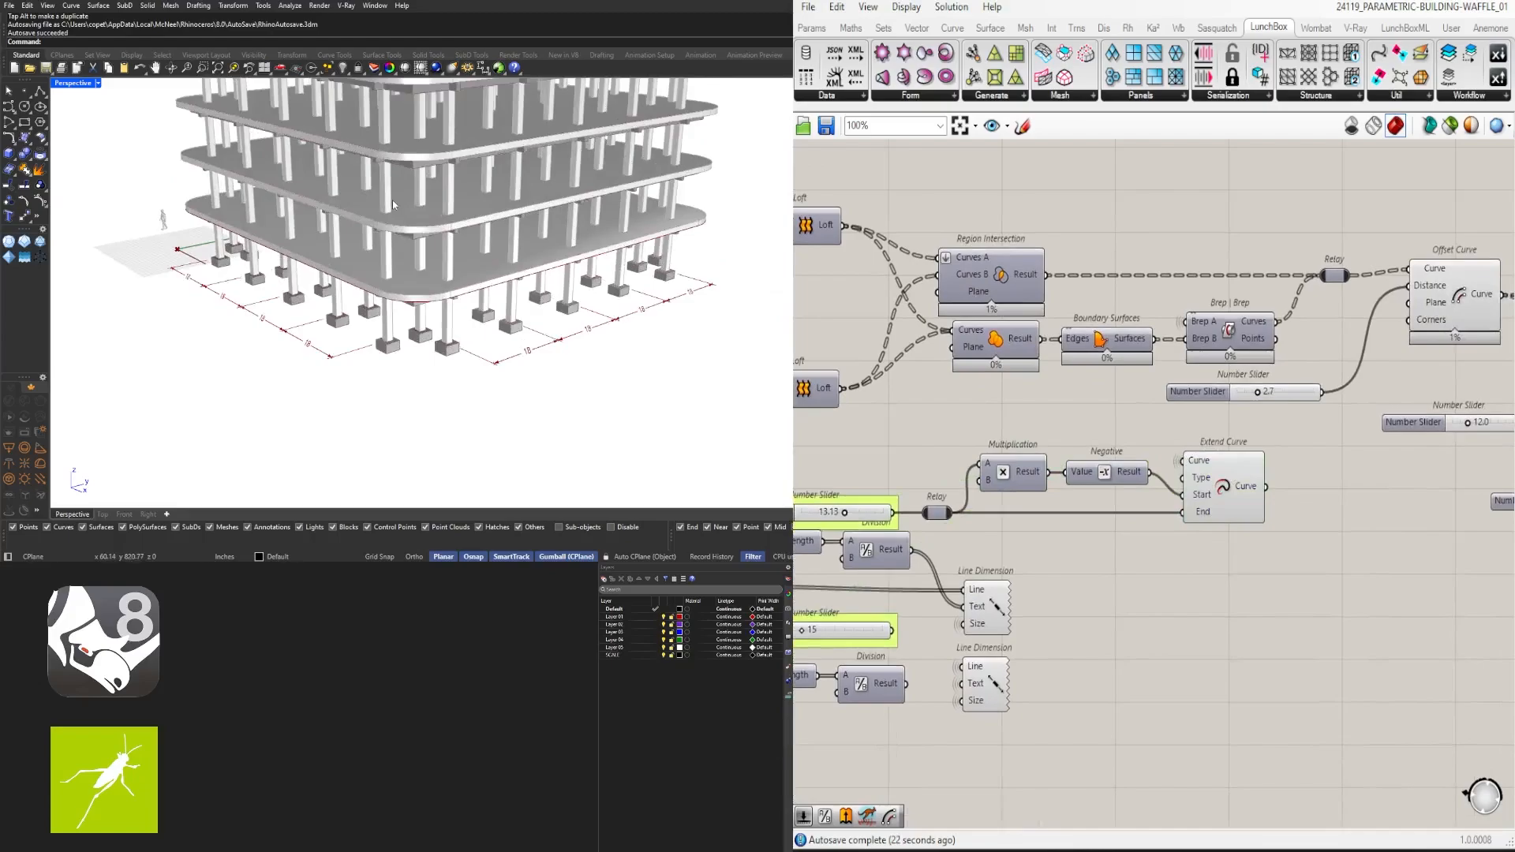
Rename the 2.7 slider feeding the column Offset Curve's Distance to COLUMN OFFSET and put it in a group
{"action": "right_click_drag", "start_coordinate": [1420, 481], "coordinate": [1175, 557]}
{"action": "scroll", "coordinate": [1214, 359], "scroll_direction": "up", "scroll_amount": 5}
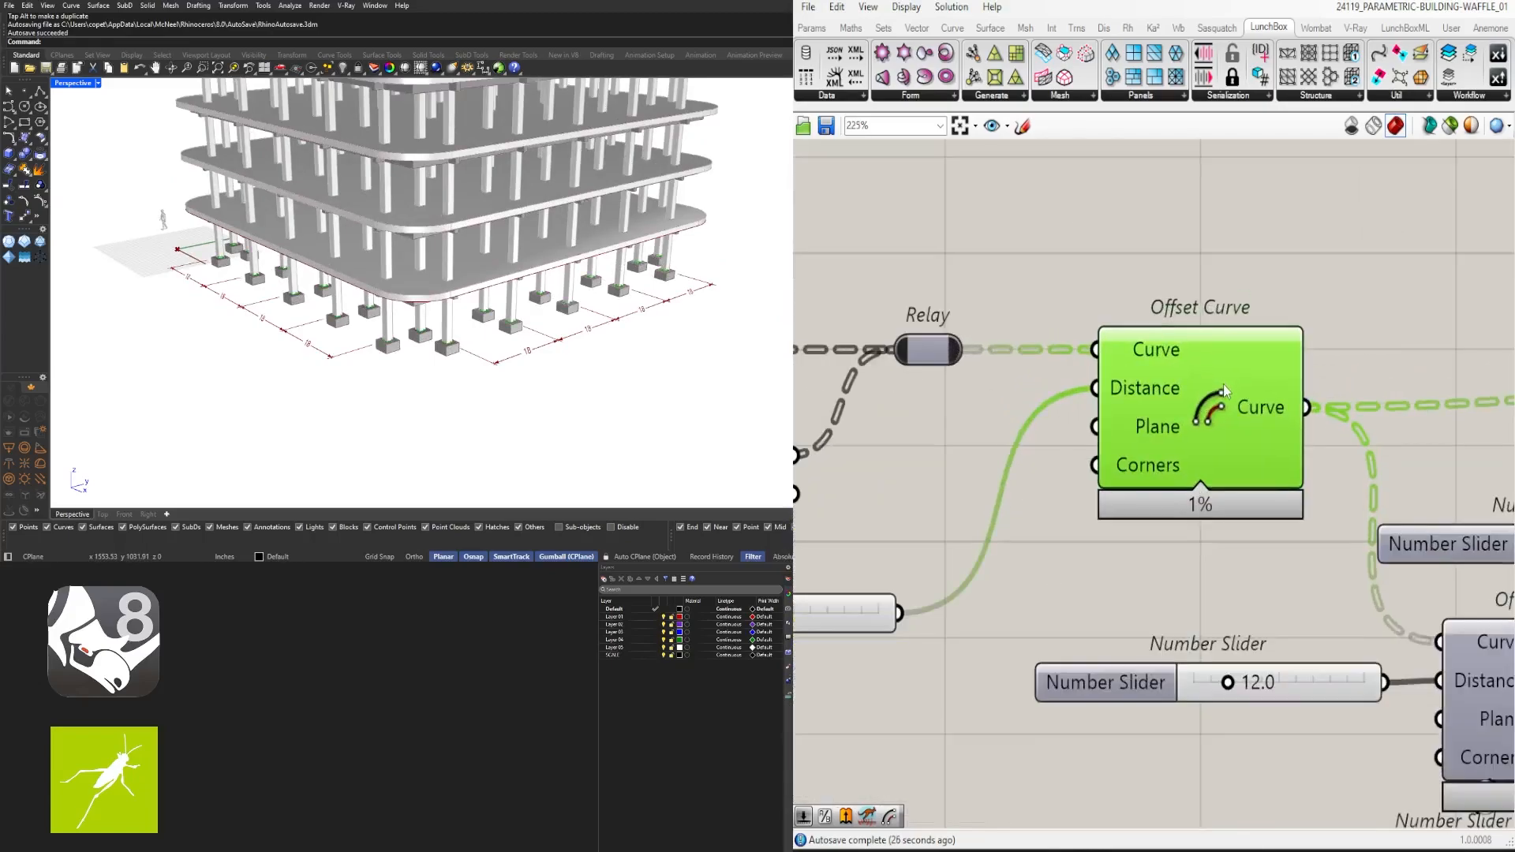
{"action": "left_click", "coordinate": [974, 623]}
{"action": "scroll", "coordinate": [960, 628], "scroll_direction": "up", "scroll_amount": 2}
{"action": "right_click_drag", "start_coordinate": [974, 623], "coordinate": [1218, 609]}
{"action": "right_click", "coordinate": [1135, 592]}
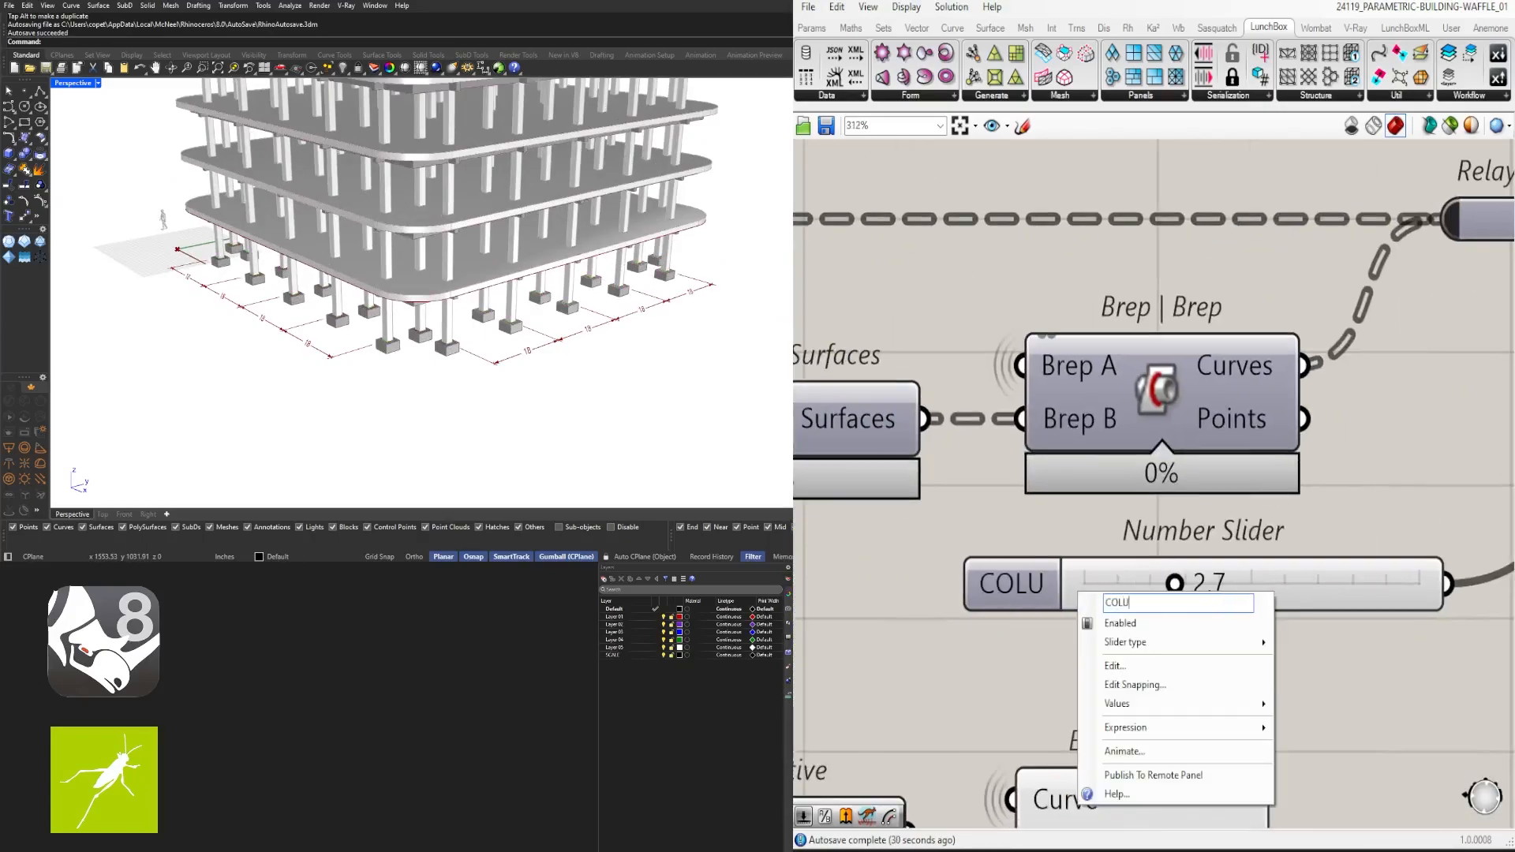
{"action": "type", "text": "COLUMN OFFSET"}
{"action": "key", "text": "Return"}
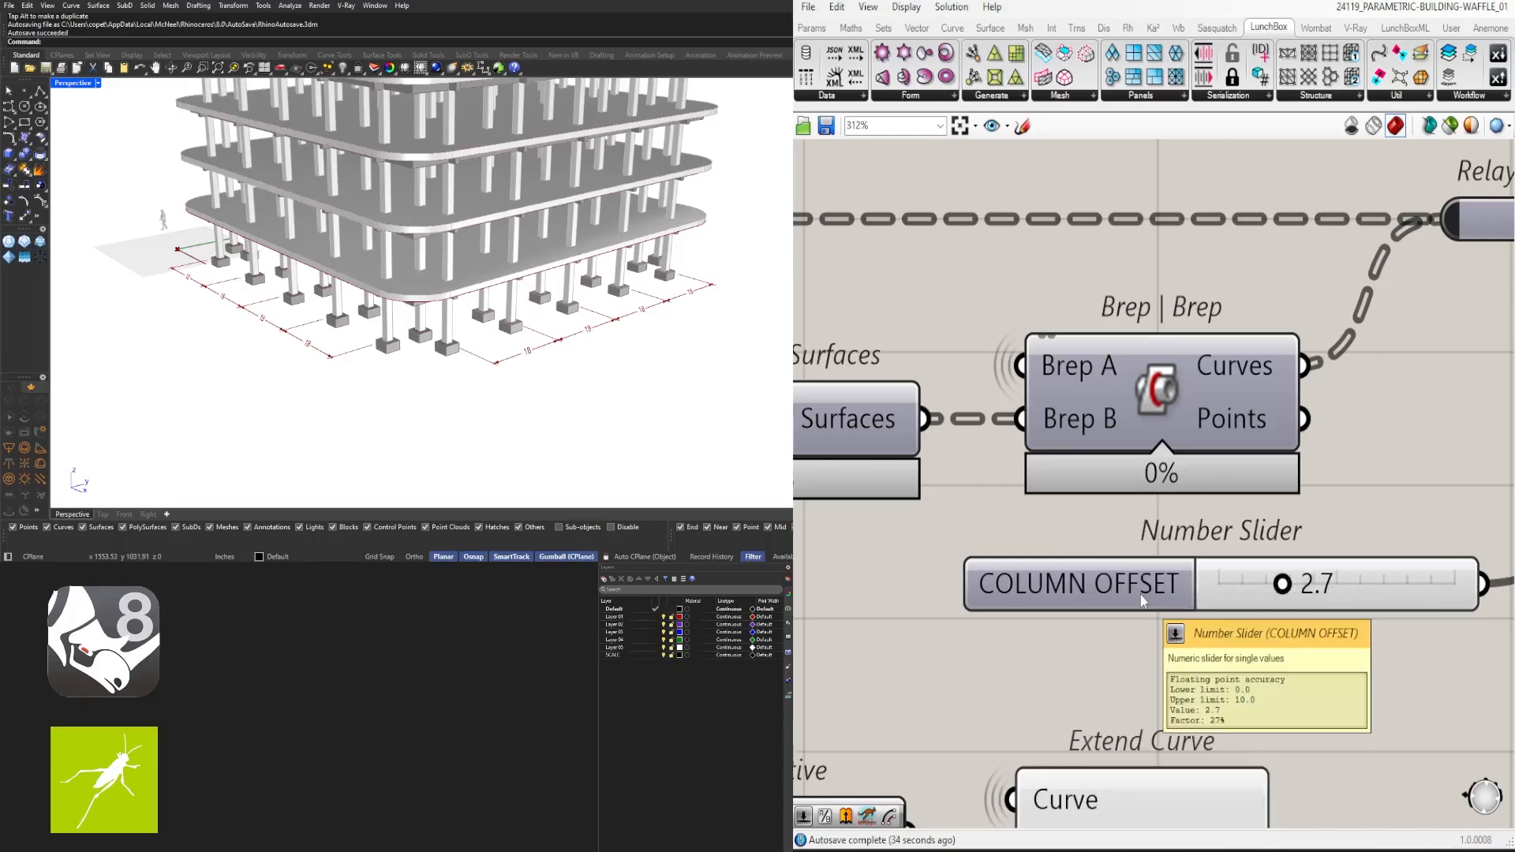
{"action": "left_click", "coordinate": [1140, 593]}
{"action": "key", "text": "ctrl+g"}
Set the slider feeding the footing Offset Curve's Distance to 36
{"action": "scroll", "coordinate": [1163, 602], "scroll_direction": "down", "scroll_amount": 6}
{"action": "left_click", "coordinate": [1294, 637]}
{"action": "right_click_drag", "start_coordinate": [1456, 649], "coordinate": [920, 530]}
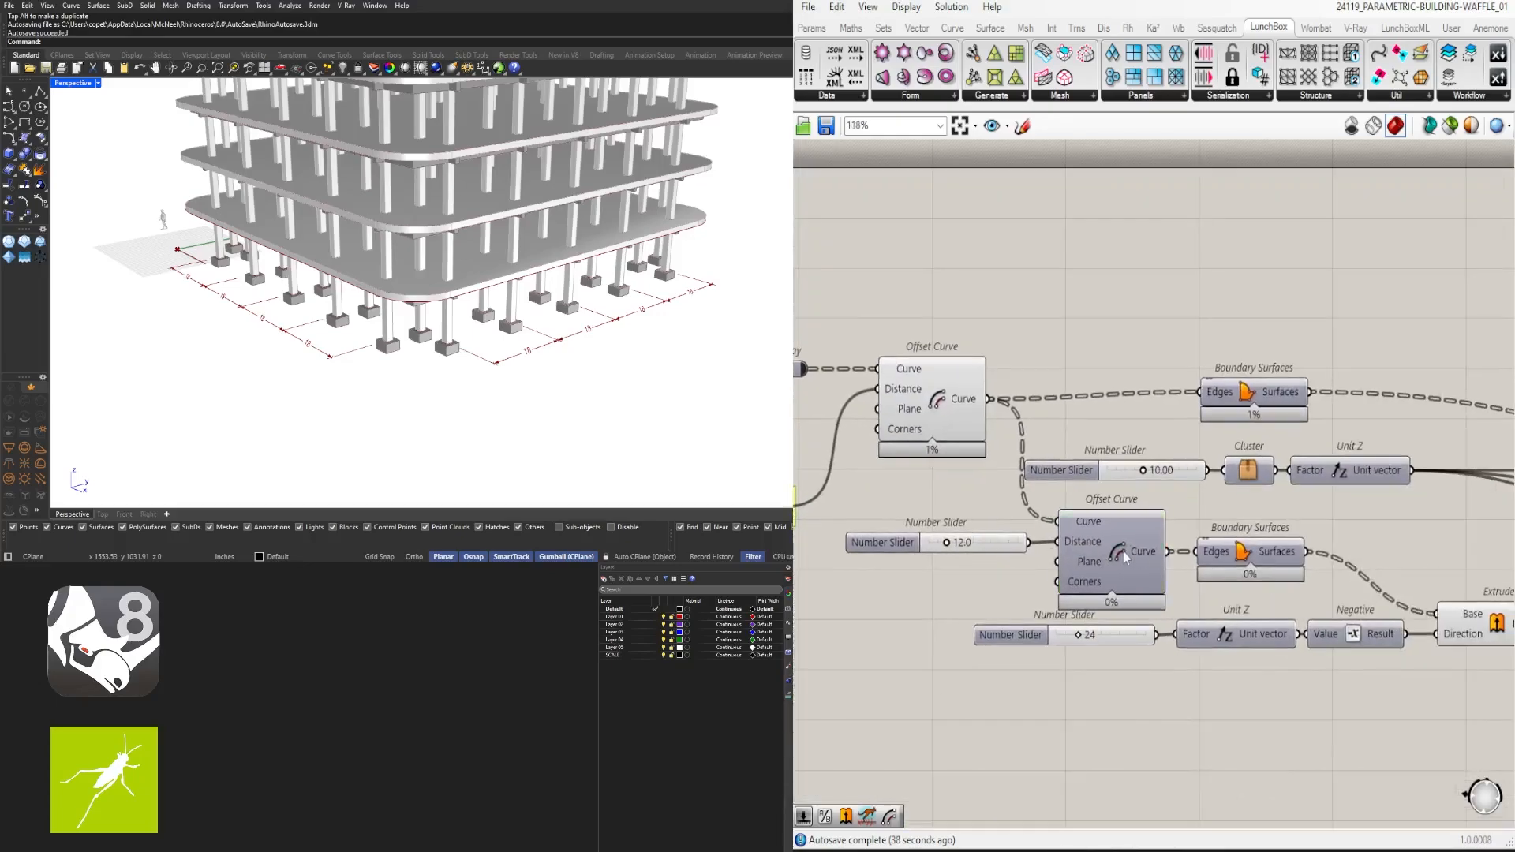
{"action": "left_click", "coordinate": [1123, 551]}
{"action": "middle_click", "coordinate": [1122, 552]}
{"action": "left_click", "coordinate": [1150, 518]}
{"action": "middle_click", "coordinate": [1117, 558]}
{"action": "double_click", "coordinate": [954, 541]}
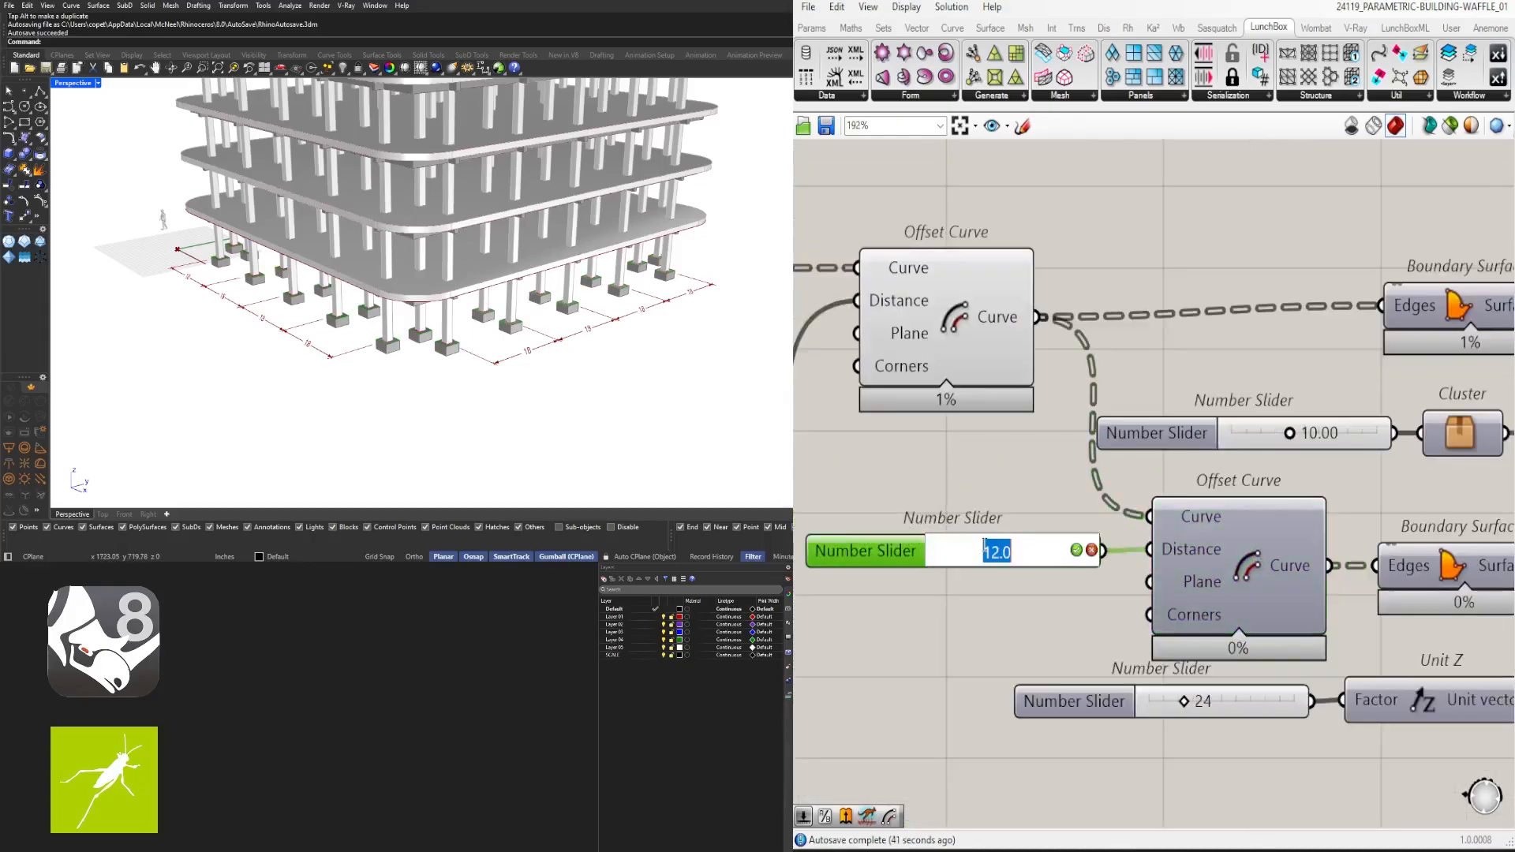
{"action": "right_click_drag", "start_coordinate": [536, 371], "coordinate": [513, 309]}
{"action": "scroll", "coordinate": [489, 311], "scroll_direction": "up", "scroll_amount": 4}
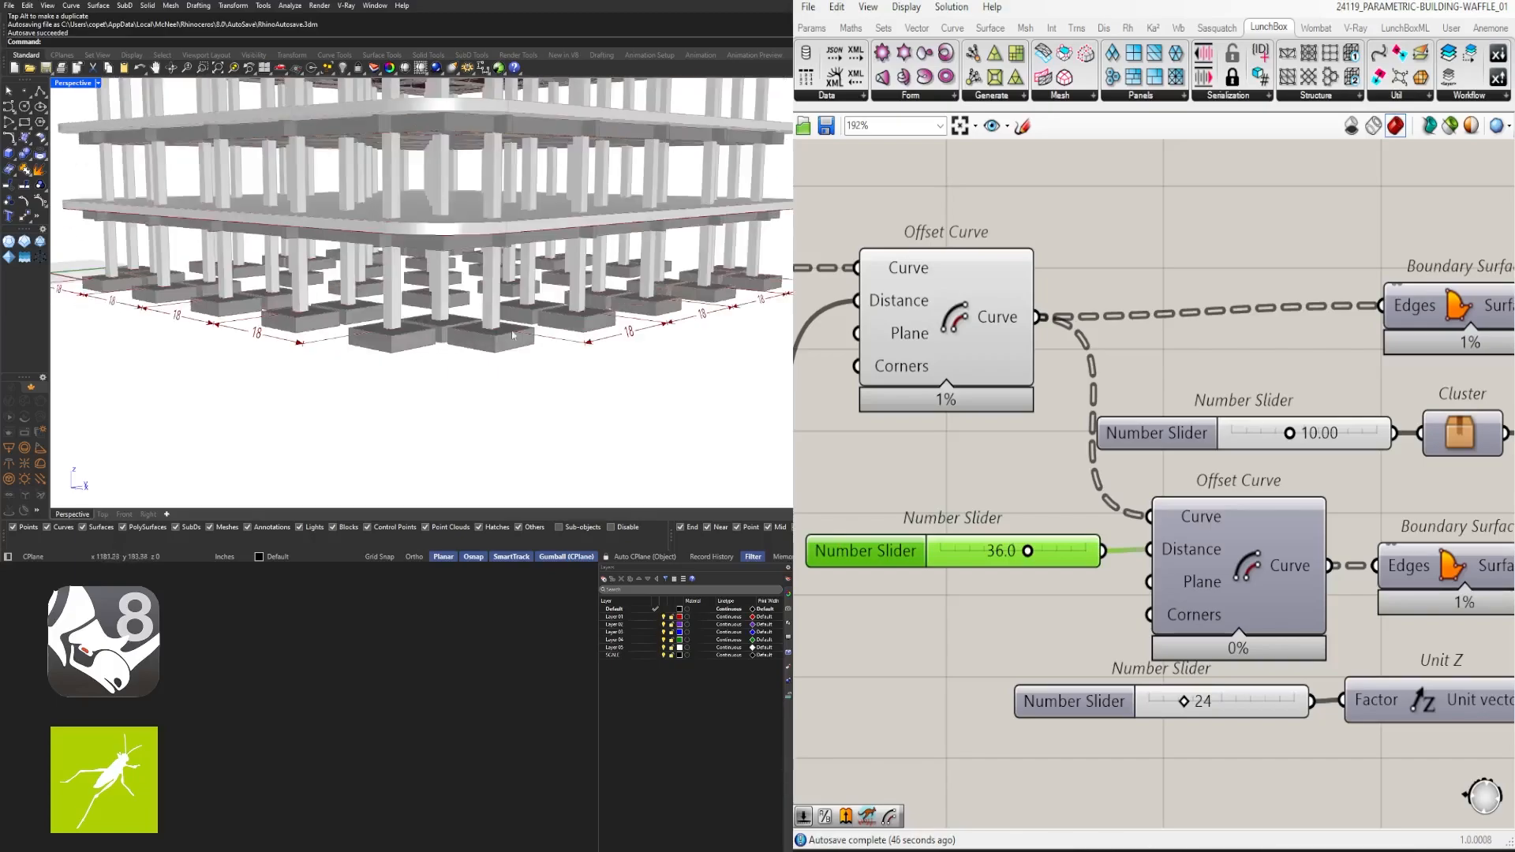
Rename the slider feeding the footing Offset Curve's Distance to FOOTING OFFSET and put it in a group
{"action": "right_click", "coordinate": [868, 550]}
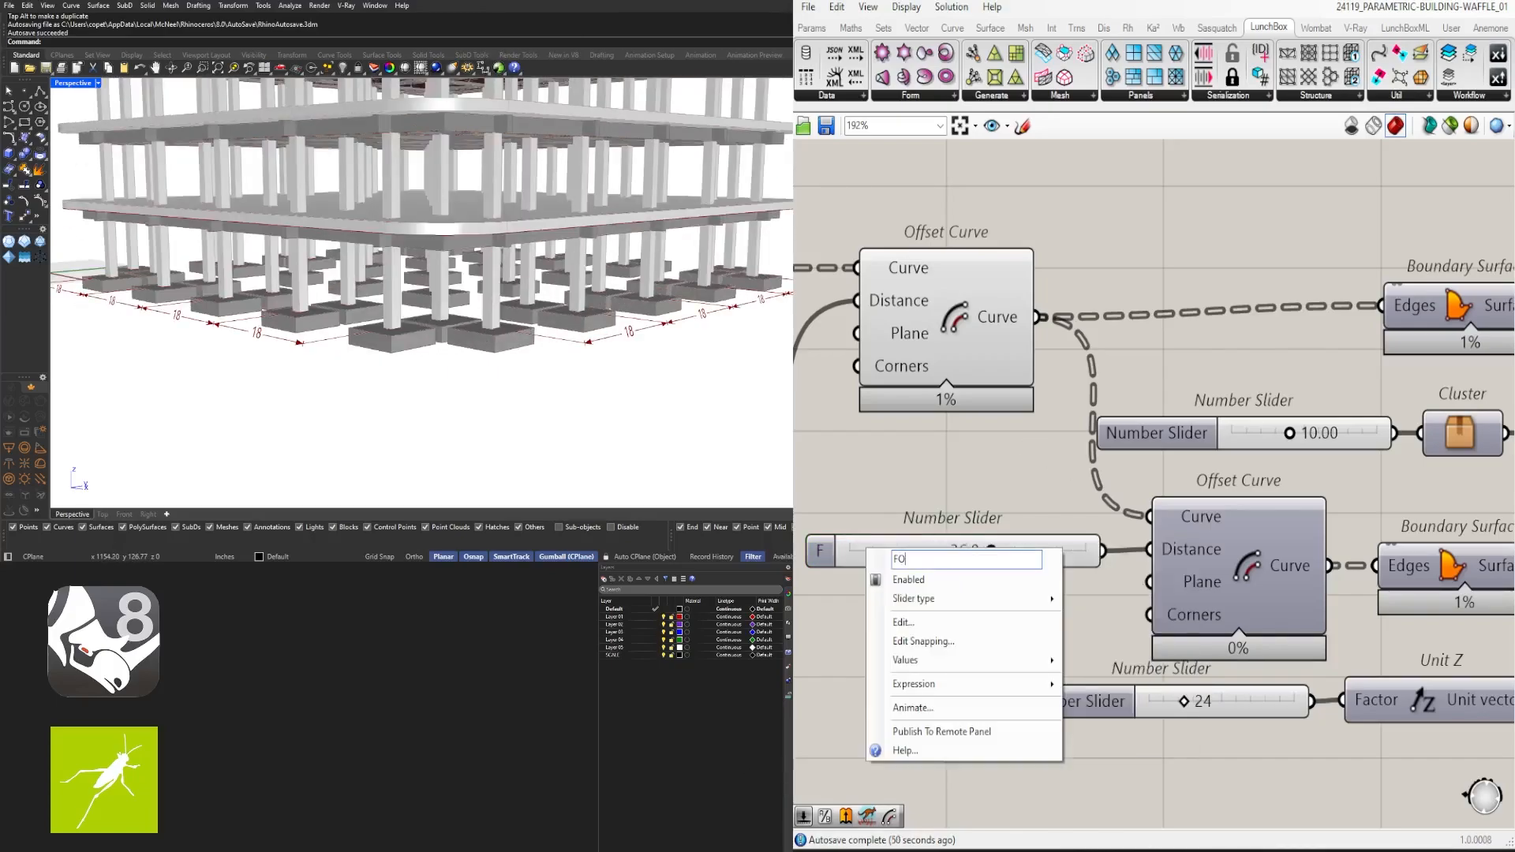
{"action": "type", "text": "FSET"}
{"action": "key", "text": "Return"}
{"action": "scroll", "coordinate": [1327, 610], "scroll_direction": "down", "scroll_amount": 5}
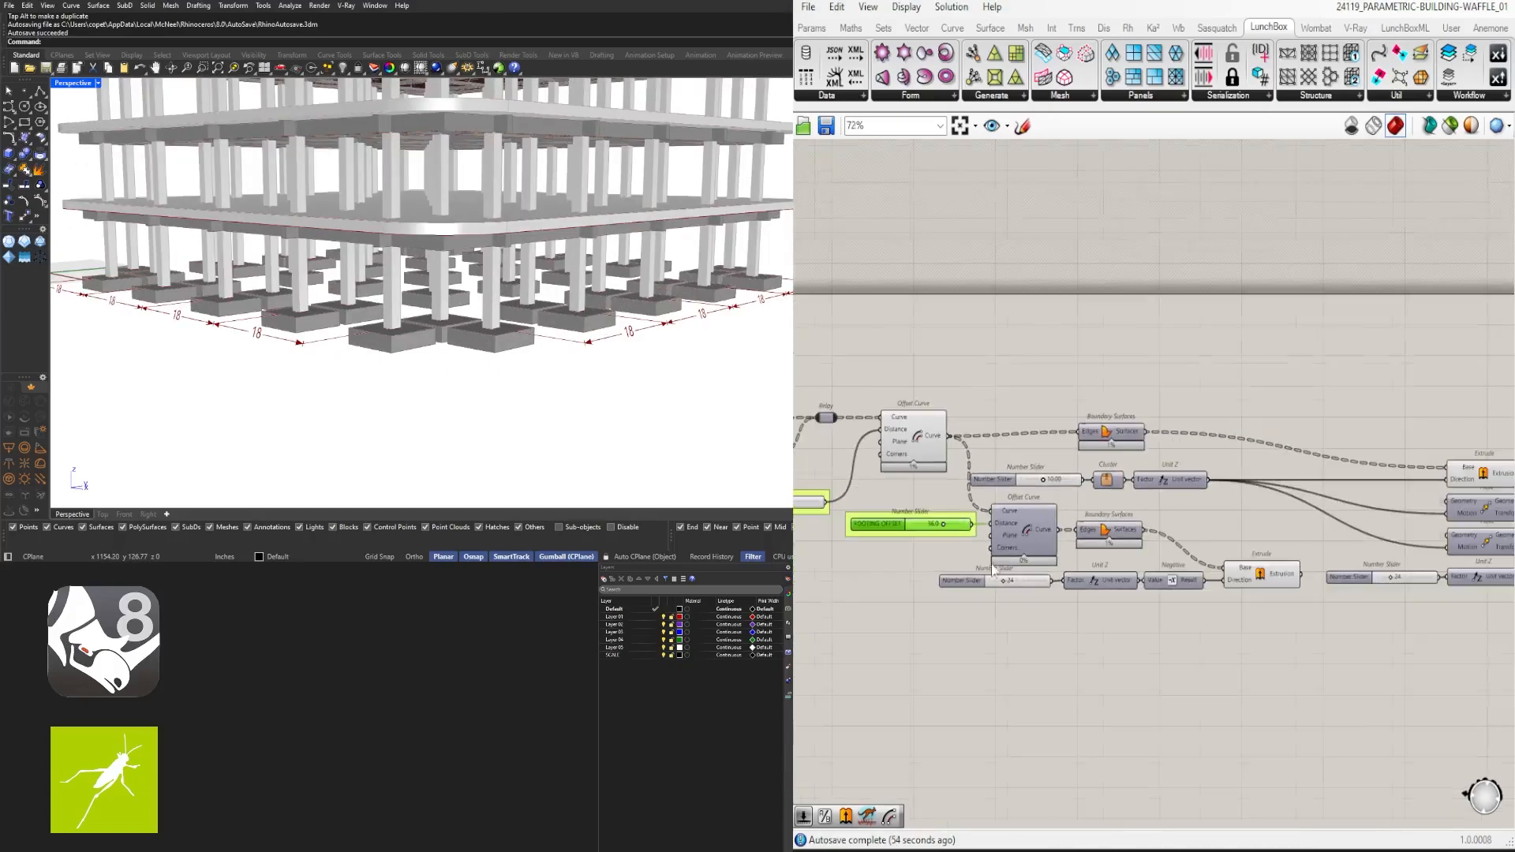
{"action": "scroll", "coordinate": [1327, 610], "scroll_direction": "up", "scroll_amount": 3}
{"action": "left_click", "coordinate": [1387, 497]}
{"action": "scroll", "coordinate": [1073, 442], "scroll_direction": "down", "scroll_amount": 3}
{"action": "left_click", "coordinate": [1073, 440]}
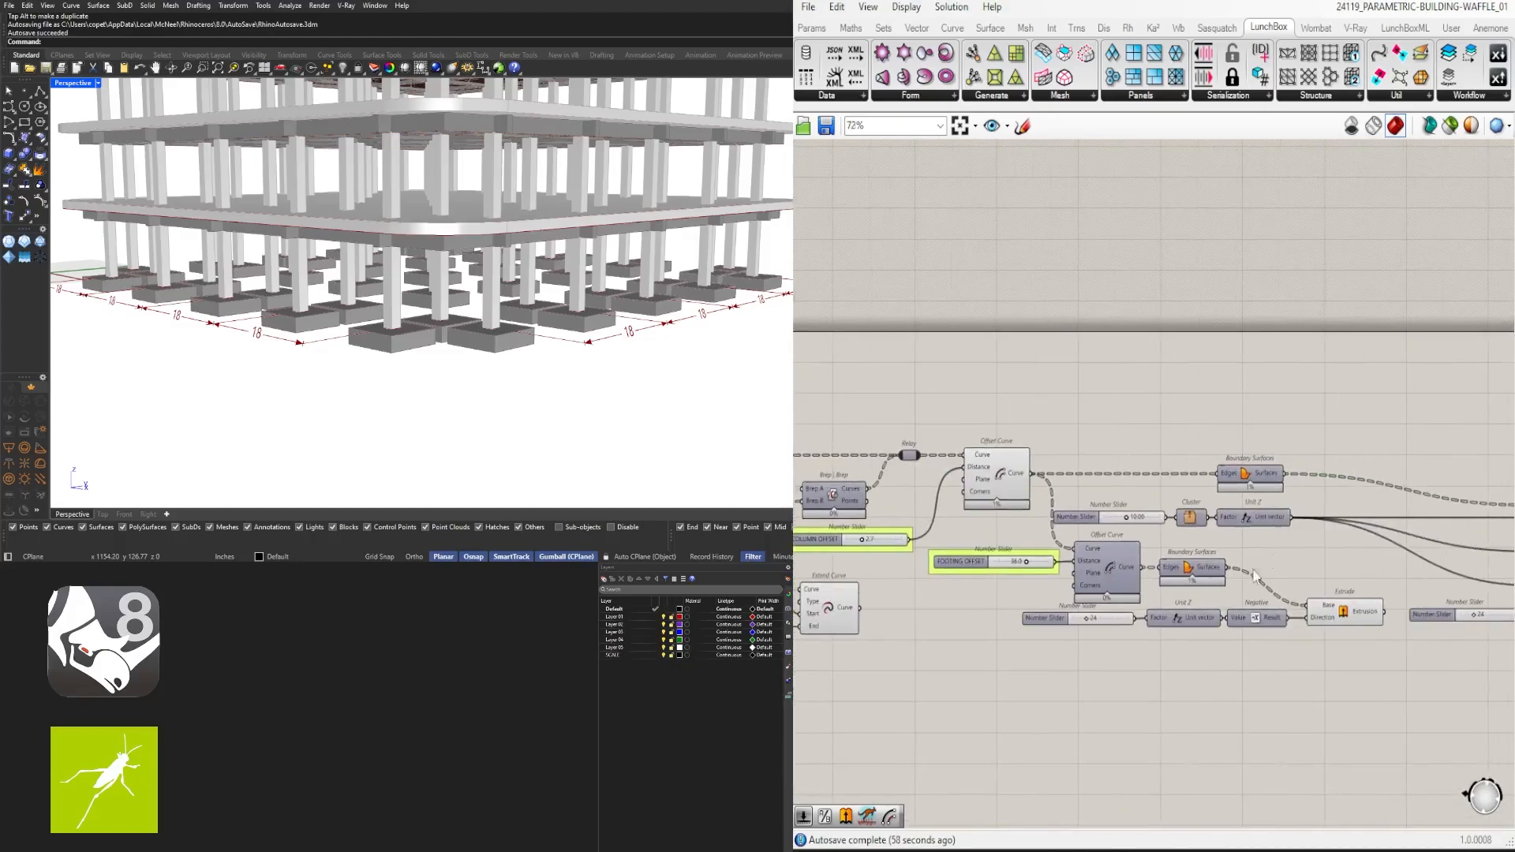
Move the column extrusion's slider, Cluster, Unit Z and Boundary Surfaces farther downstream, away from the footing Offset Curve
{"action": "scroll", "coordinate": [1119, 539], "scroll_direction": "up", "scroll_amount": 4}
{"action": "right_click_drag", "start_coordinate": [1120, 539], "coordinate": [962, 543]}
{"action": "left_click_drag", "start_coordinate": [828, 467], "coordinate": [1248, 491]}
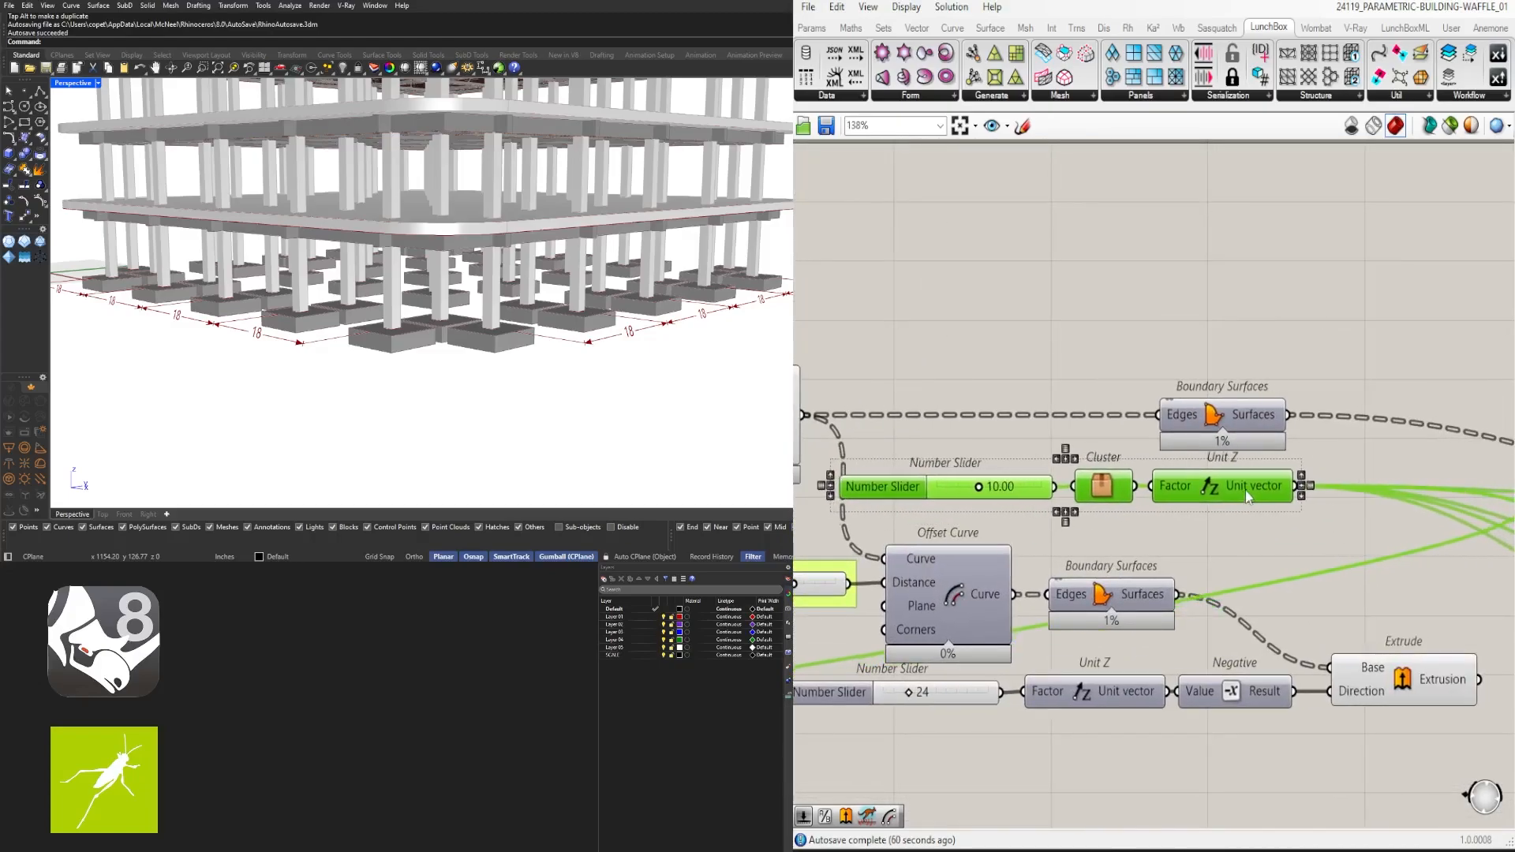
{"action": "left_click_drag", "start_coordinate": [1324, 523], "coordinate": [1025, 410]}
{"action": "left_click_drag", "start_coordinate": [1220, 434], "coordinate": [1316, 434]}
{"action": "left_click", "coordinate": [1314, 363]}
{"action": "scroll", "coordinate": [1314, 365], "scroll_direction": "down", "scroll_amount": 3}
Rename the slider feeding the column extrusion's Cluster and Unit Z to COLUMN HEIGHT and put it in a group
{"action": "right_click_drag", "start_coordinate": [1315, 364], "coordinate": [1032, 371]}
{"action": "left_click", "coordinate": [1071, 454]}
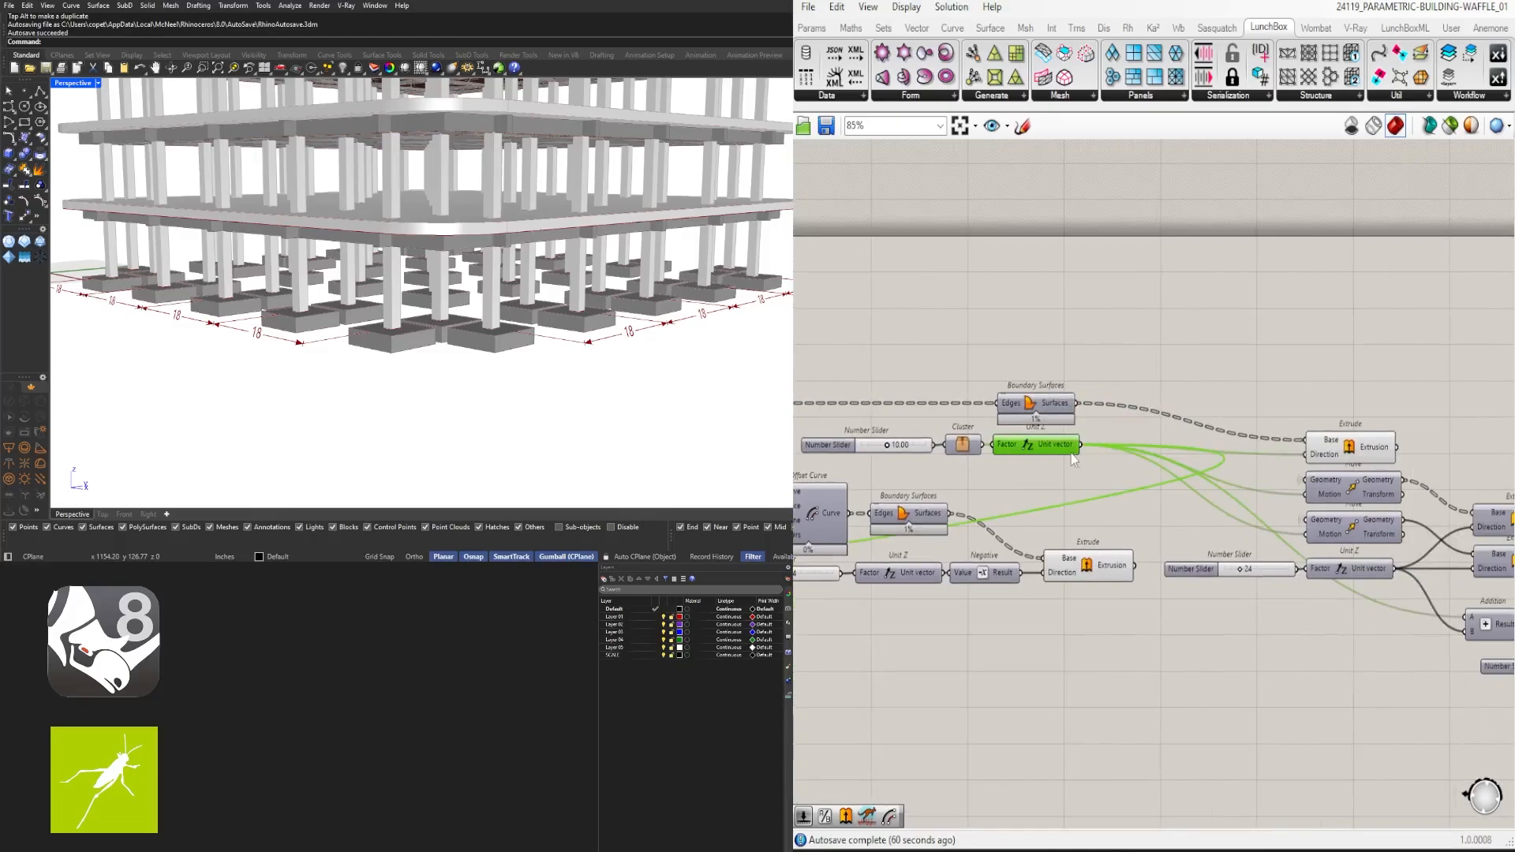
{"action": "left_click", "coordinate": [1347, 439]}
{"action": "scroll", "coordinate": [834, 443], "scroll_direction": "up", "scroll_amount": 3}
{"action": "right_click_drag", "start_coordinate": [834, 443], "coordinate": [951, 451]}
{"action": "right_click", "coordinate": [951, 451]}
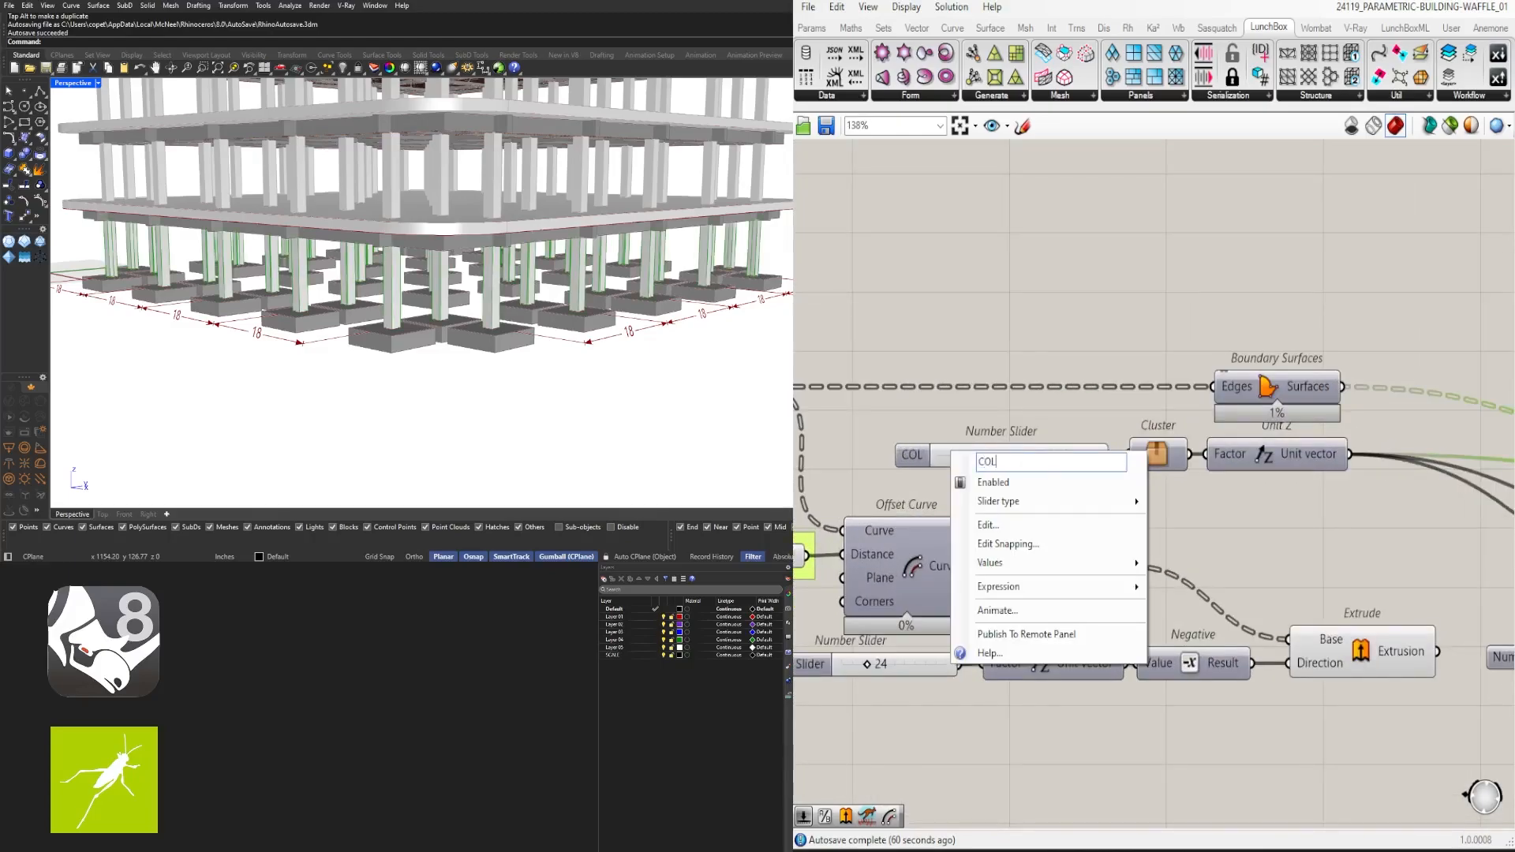
{"action": "type", "text": "COLUMN HEIGHT"}
{"action": "key", "text": "Return"}
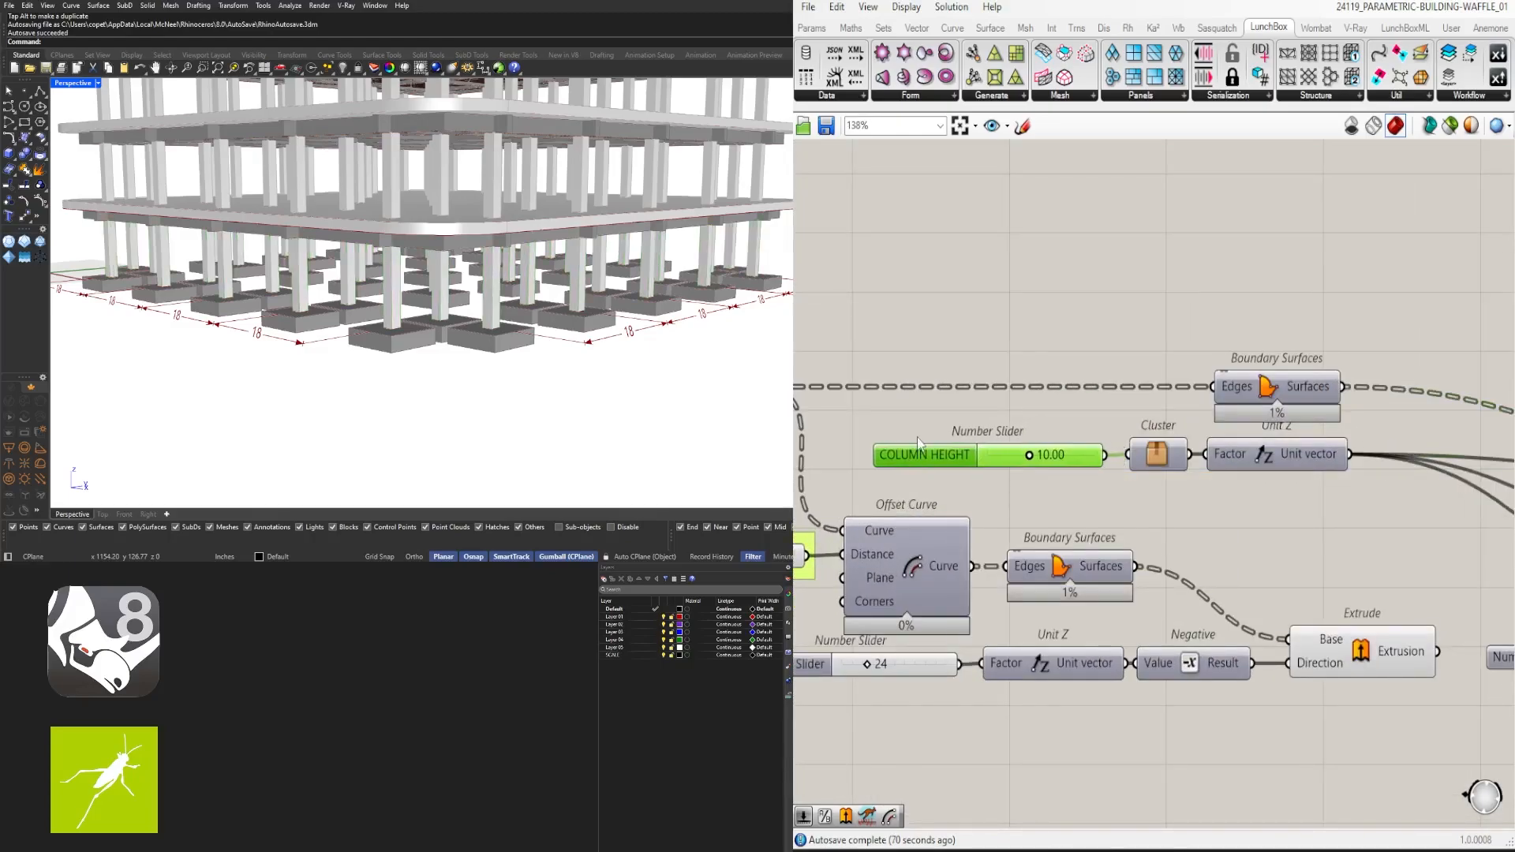
{"action": "scroll", "coordinate": [1016, 281], "scroll_direction": "down", "scroll_amount": 3}
Rename the slider driving the footing extrusion's Unit Z to FOOTING DEPTH and put it in a group
{"action": "scroll", "coordinate": [943, 511], "scroll_direction": "up", "scroll_amount": 3}
{"action": "right_click", "coordinate": [937, 512]}
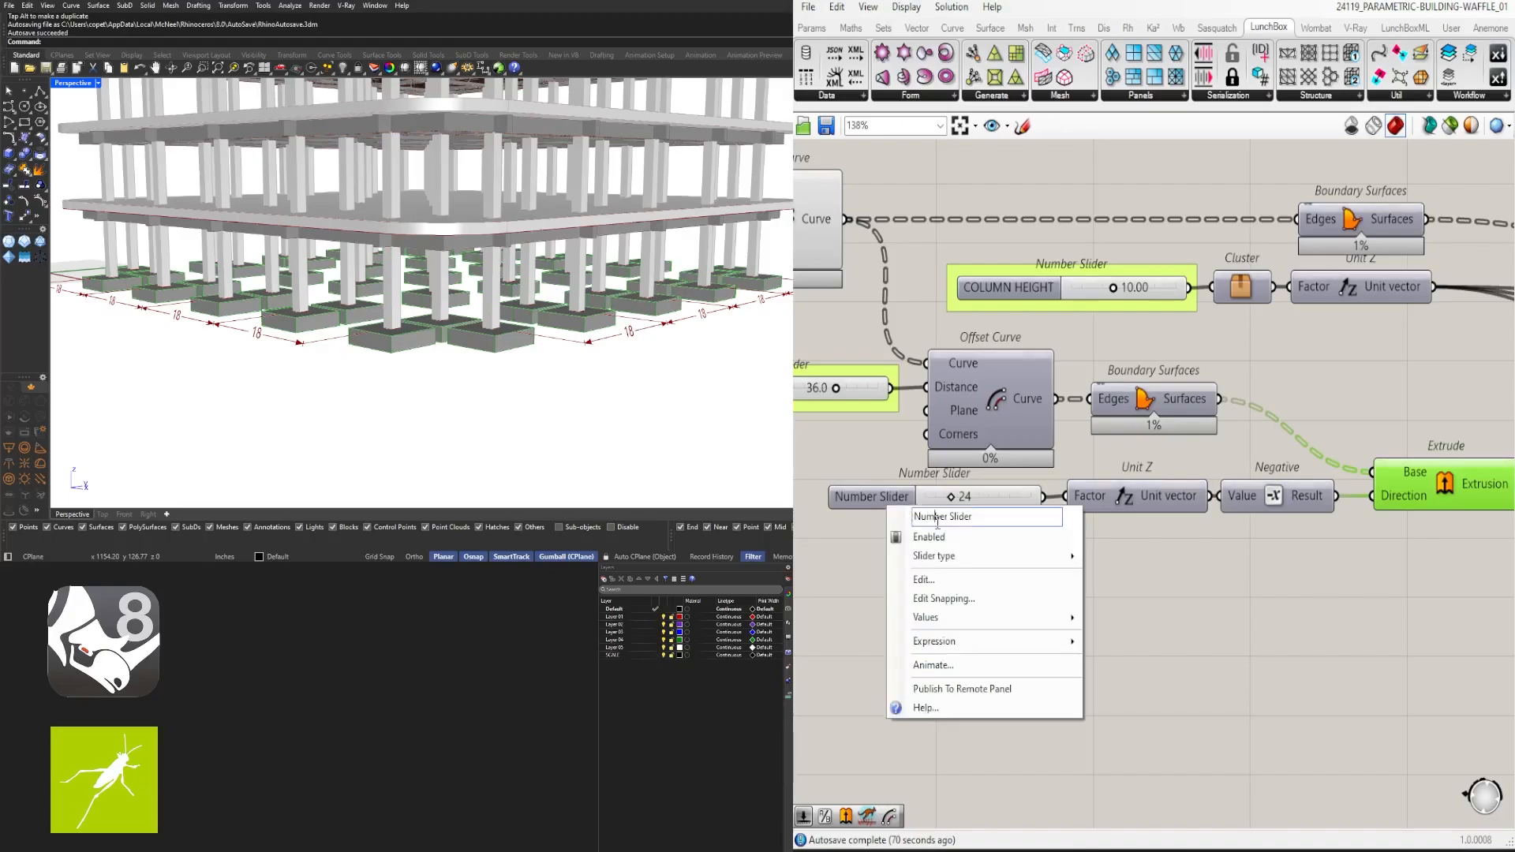
{"action": "key", "text": "Return"}
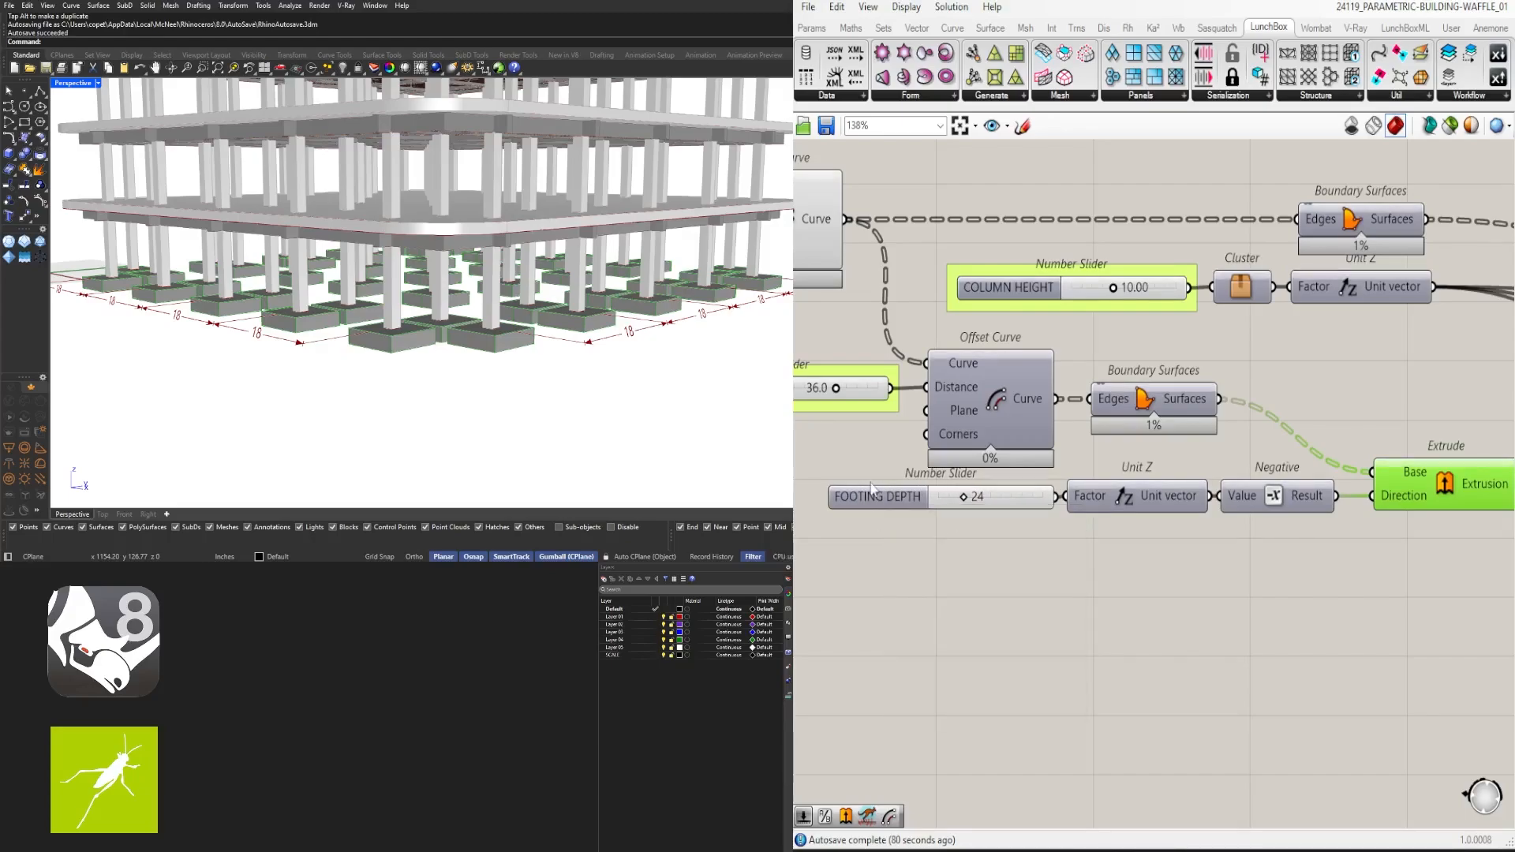
{"action": "scroll", "coordinate": [965, 576], "scroll_direction": "down", "scroll_amount": 4}
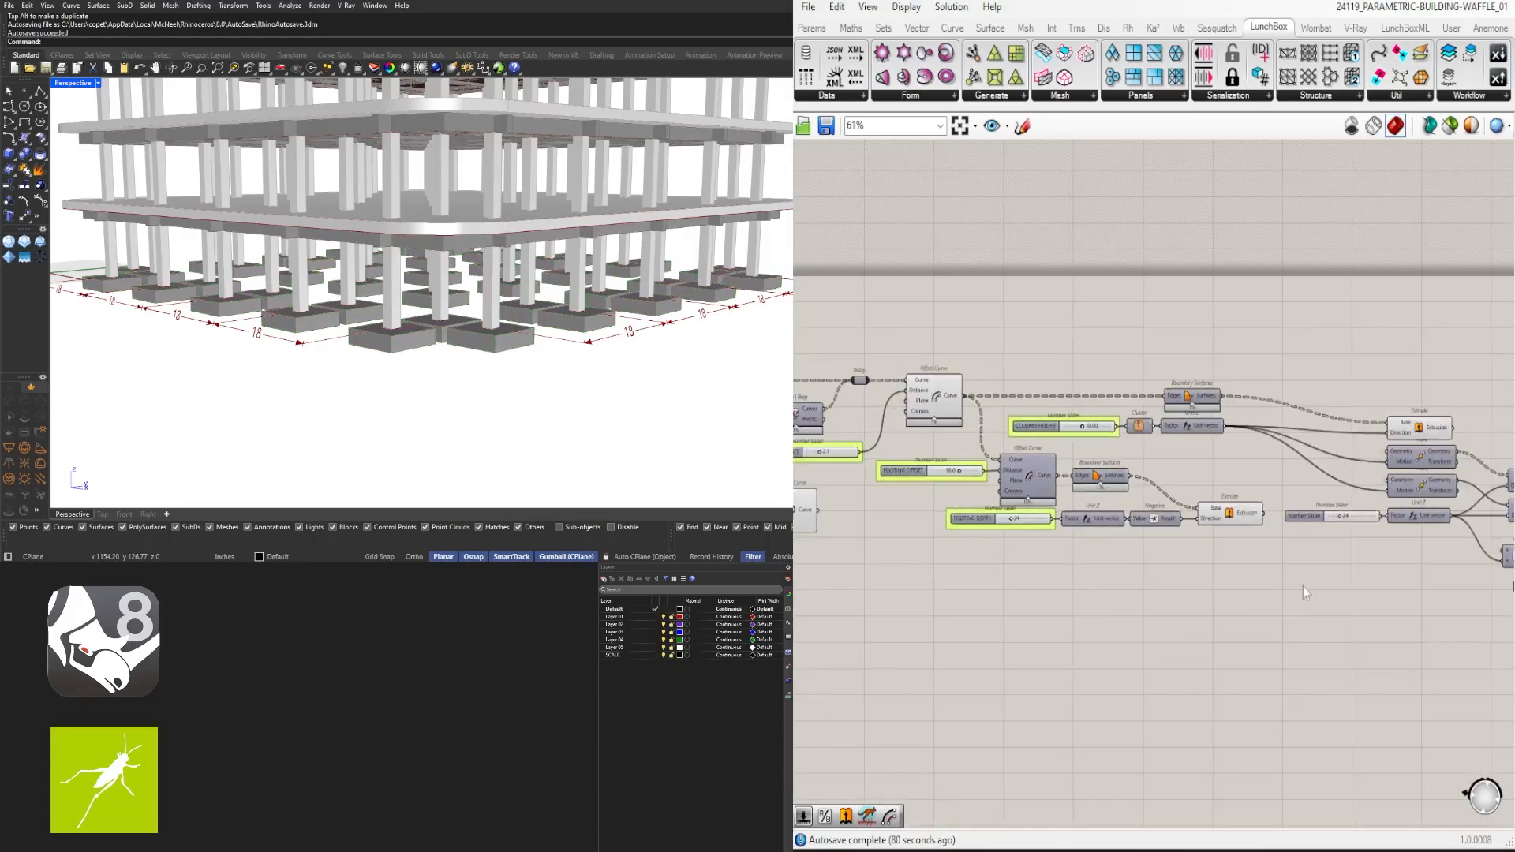
Turn off the viewport preview of the footing Extrude and the column Extrude
{"action": "middle_click", "coordinate": [1236, 527]}
{"action": "left_click", "coordinate": [1279, 478]}
{"action": "left_click", "coordinate": [1452, 637]}
{"action": "right_click_drag", "start_coordinate": [1457, 639], "coordinate": [1146, 636]}
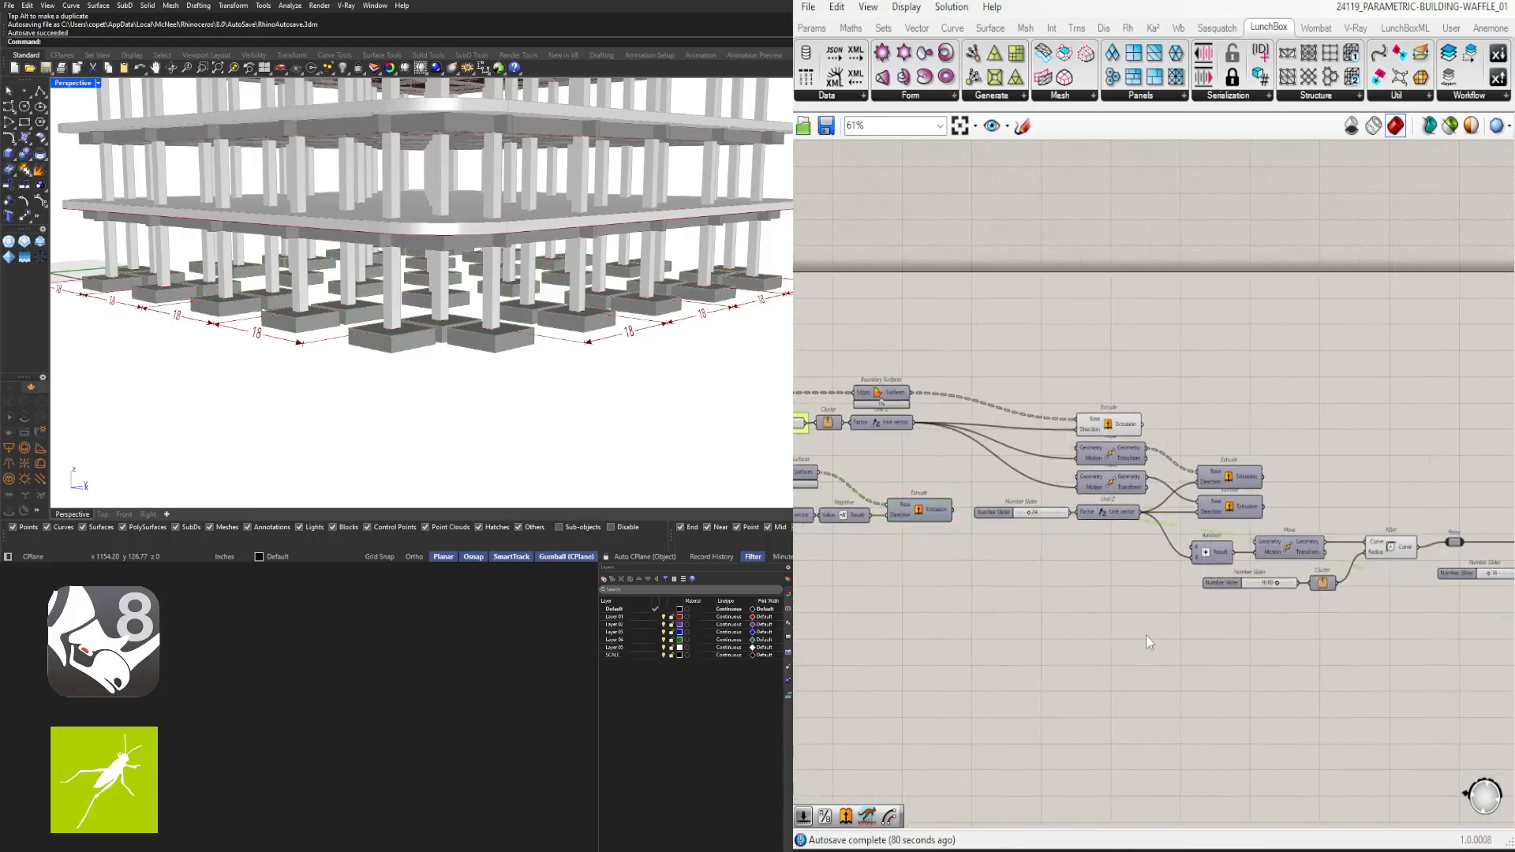
{"action": "middle_click", "coordinate": [1127, 421]}
{"action": "left_click", "coordinate": [1170, 370]}
{"action": "left_click", "coordinate": [1210, 360]}
Rename the slider driving the Unit Z of the two beam extrusions to BEAM DEPTH
{"action": "scroll", "coordinate": [991, 571], "scroll_direction": "up", "scroll_amount": 4}
{"action": "left_click", "coordinate": [1210, 477]}
{"action": "right_click_drag", "start_coordinate": [1211, 477], "coordinate": [1028, 491]}
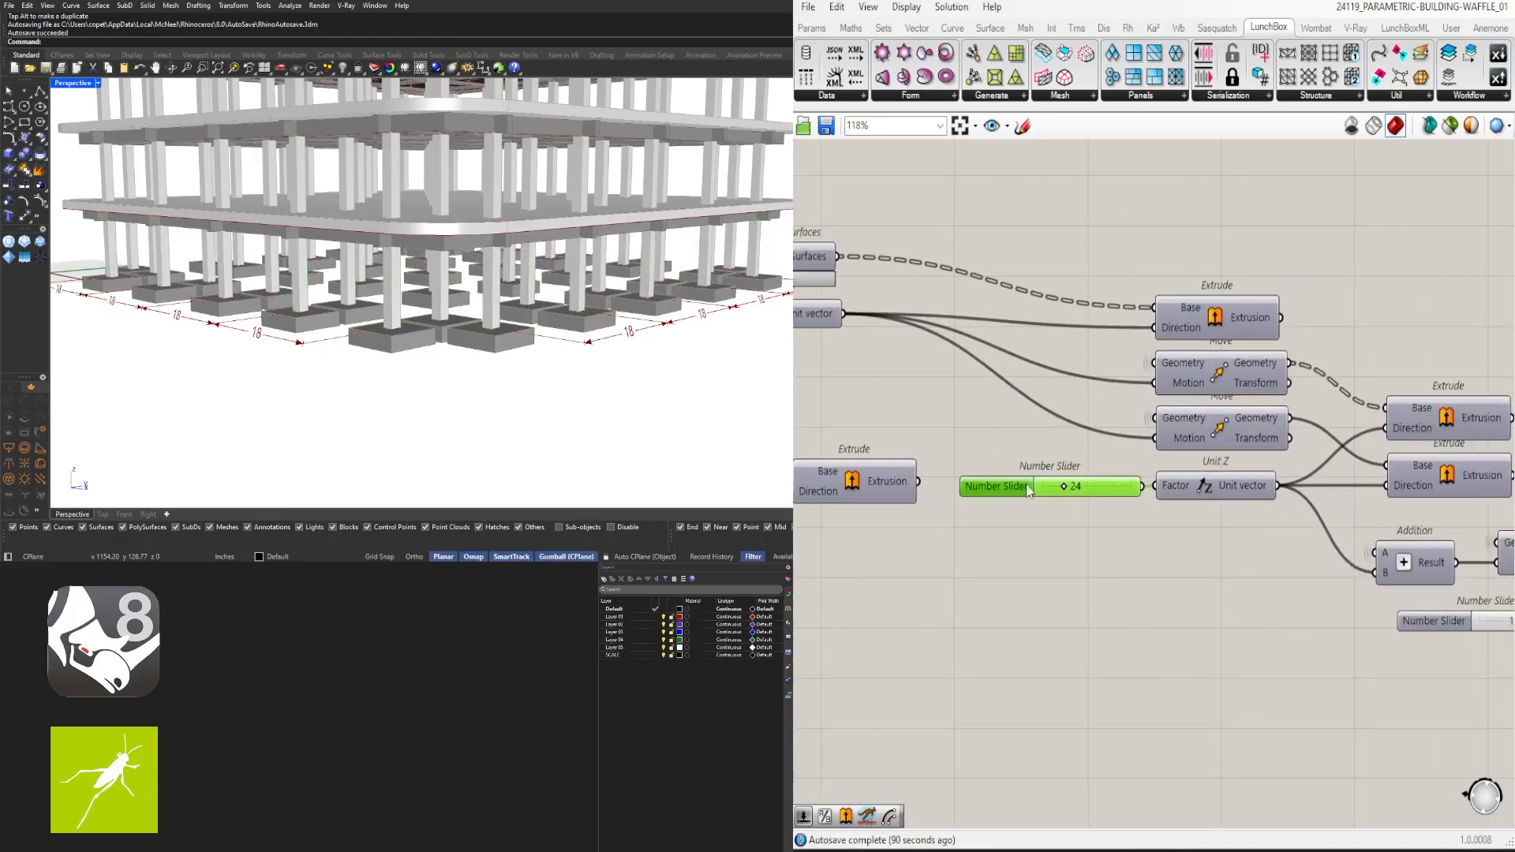
{"action": "right_click", "coordinate": [1027, 489]}
{"action": "type", "text": "EAM DEPTH"}
{"action": "key", "text": "Return"}
{"action": "right_click", "coordinate": [991, 490]}
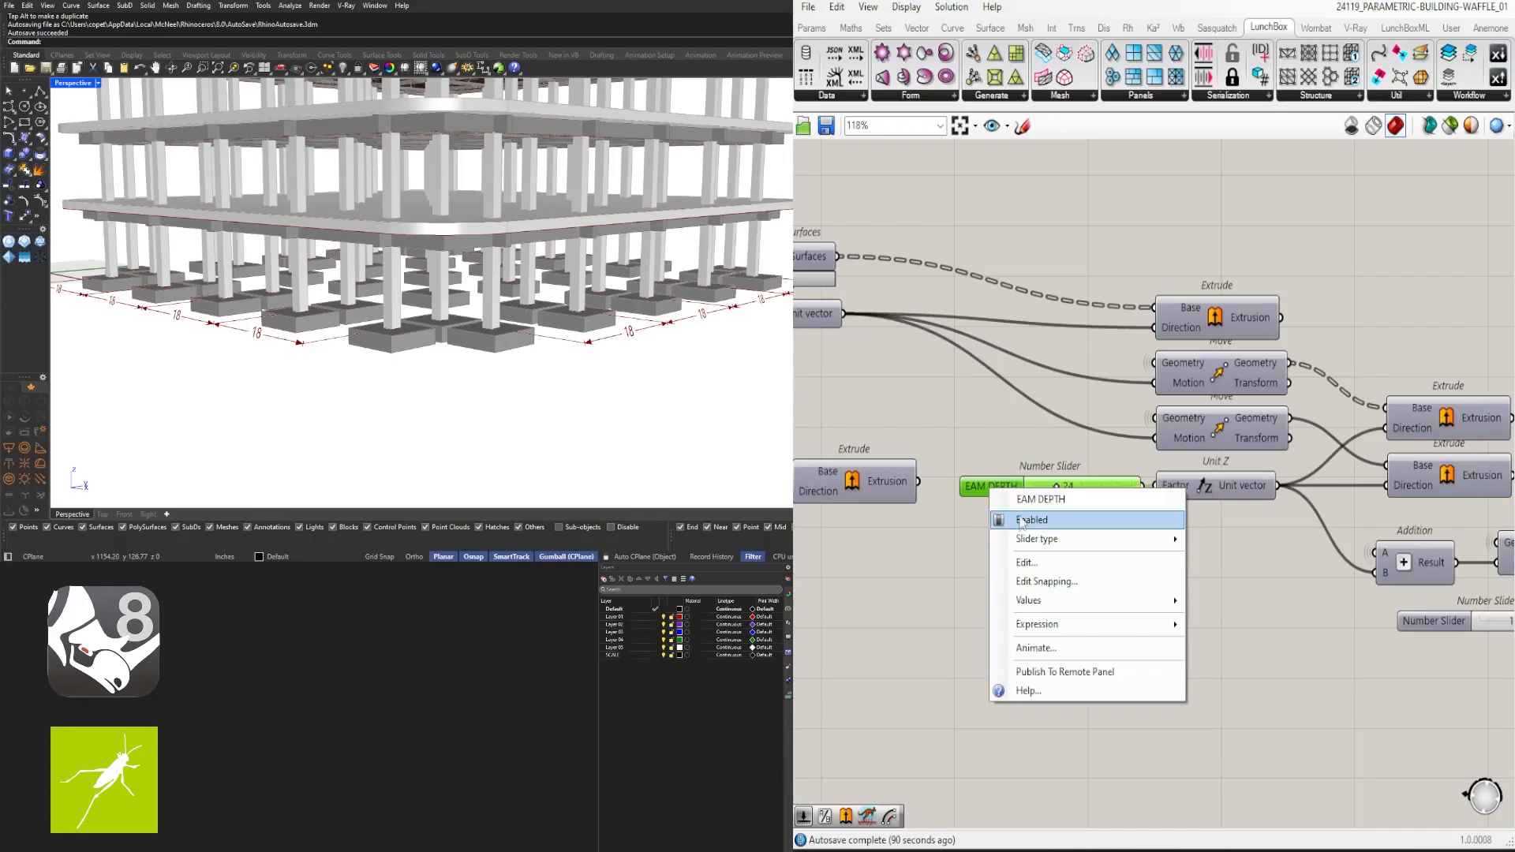
{"action": "left_click", "coordinate": [988, 456]}
Rename the slider feeding the Fillet component's Radius through the Cluster to FILLET FLOOR
{"action": "scroll", "coordinate": [1065, 471], "scroll_direction": "down", "scroll_amount": 5}
{"action": "scroll", "coordinate": [1306, 494], "scroll_direction": "up", "scroll_amount": 5}
{"action": "left_click", "coordinate": [1312, 490]}
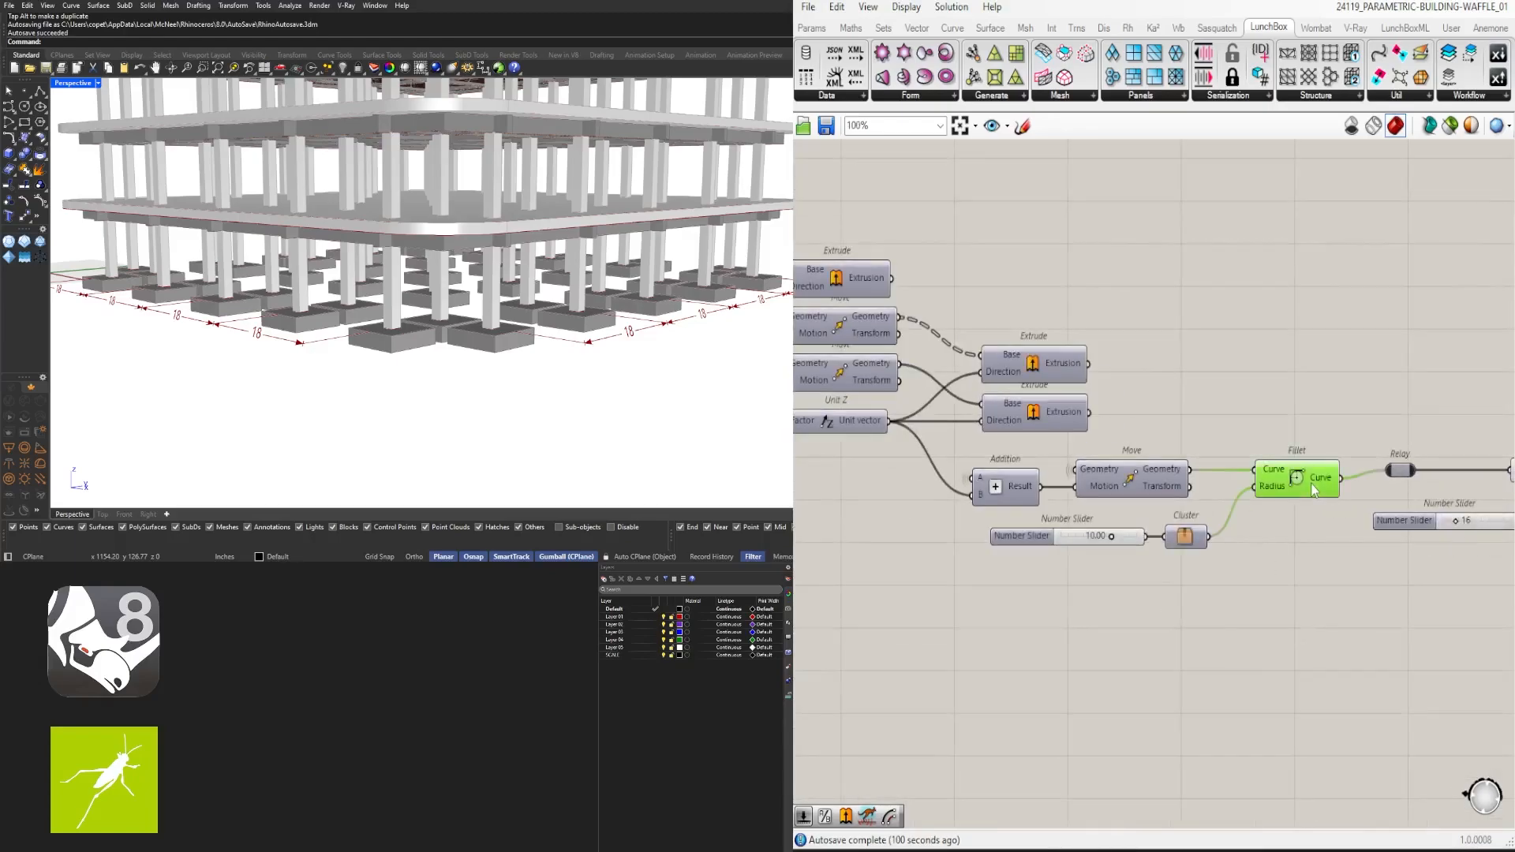
{"action": "scroll", "coordinate": [1082, 552], "scroll_direction": "up", "scroll_amount": 3}
{"action": "right_click", "coordinate": [998, 525]}
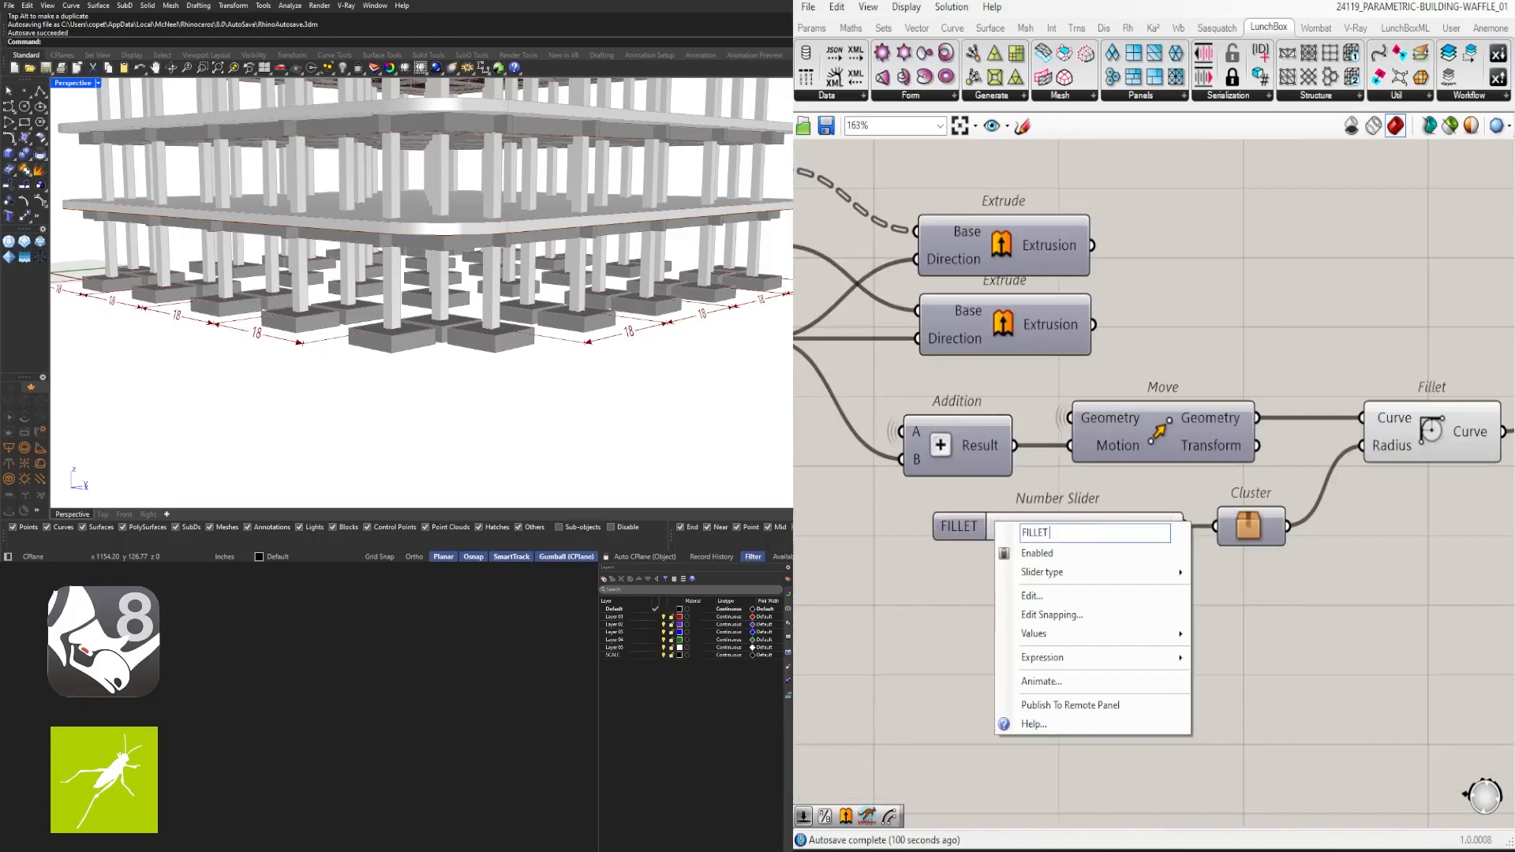
{"action": "type", "text": "FILLET FLOOR"}
{"action": "key", "text": "Return"}
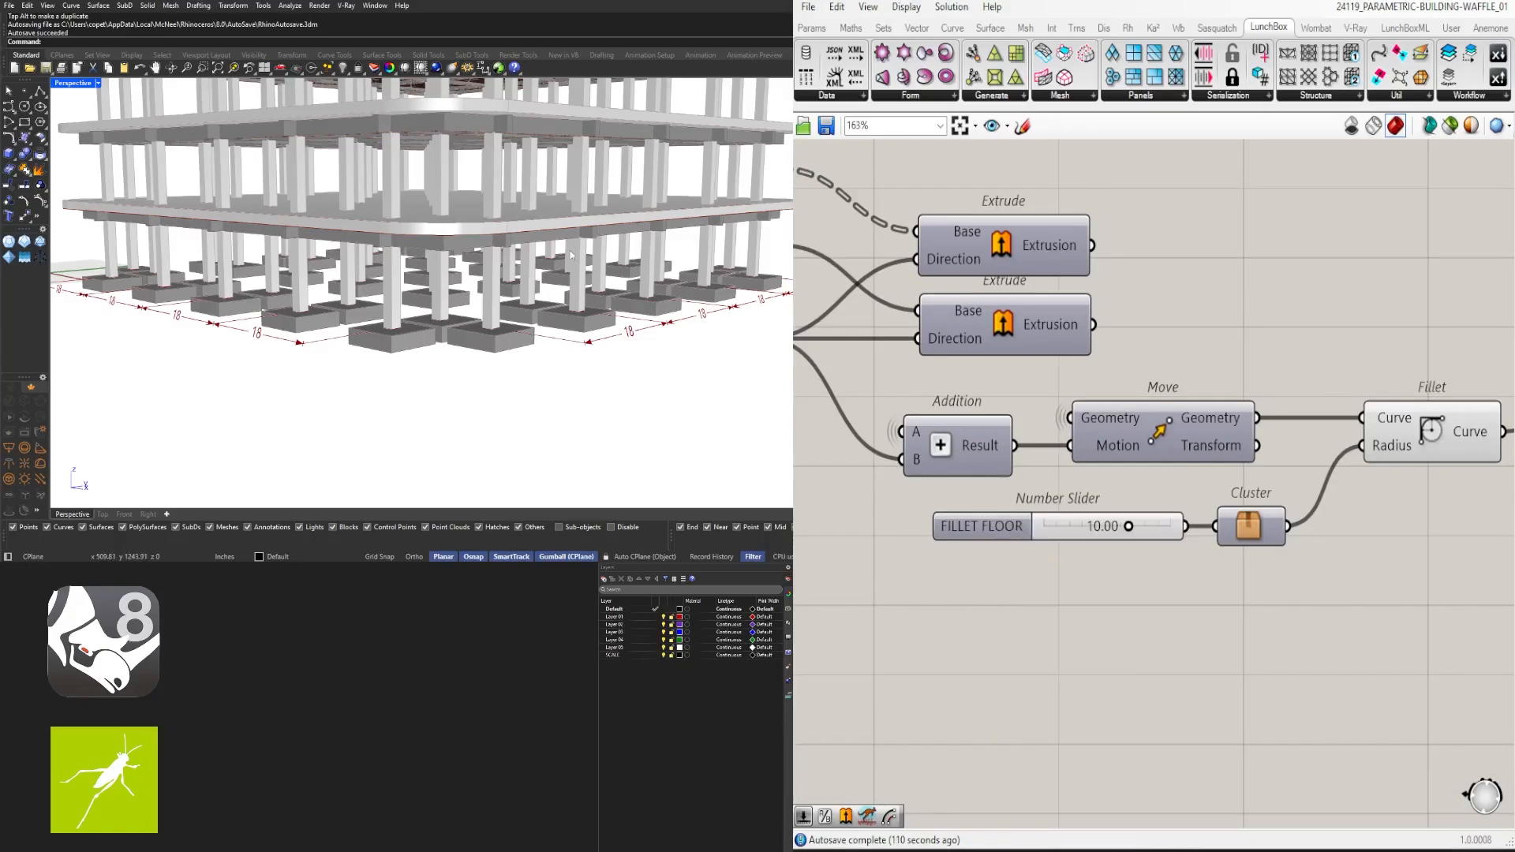
Turn off the viewport preview of the Fillet component that rounds the floor outline
{"action": "scroll", "coordinate": [489, 347], "scroll_direction": "down", "scroll_amount": 8}
{"action": "right_click_drag", "start_coordinate": [491, 339], "coordinate": [471, 265]}
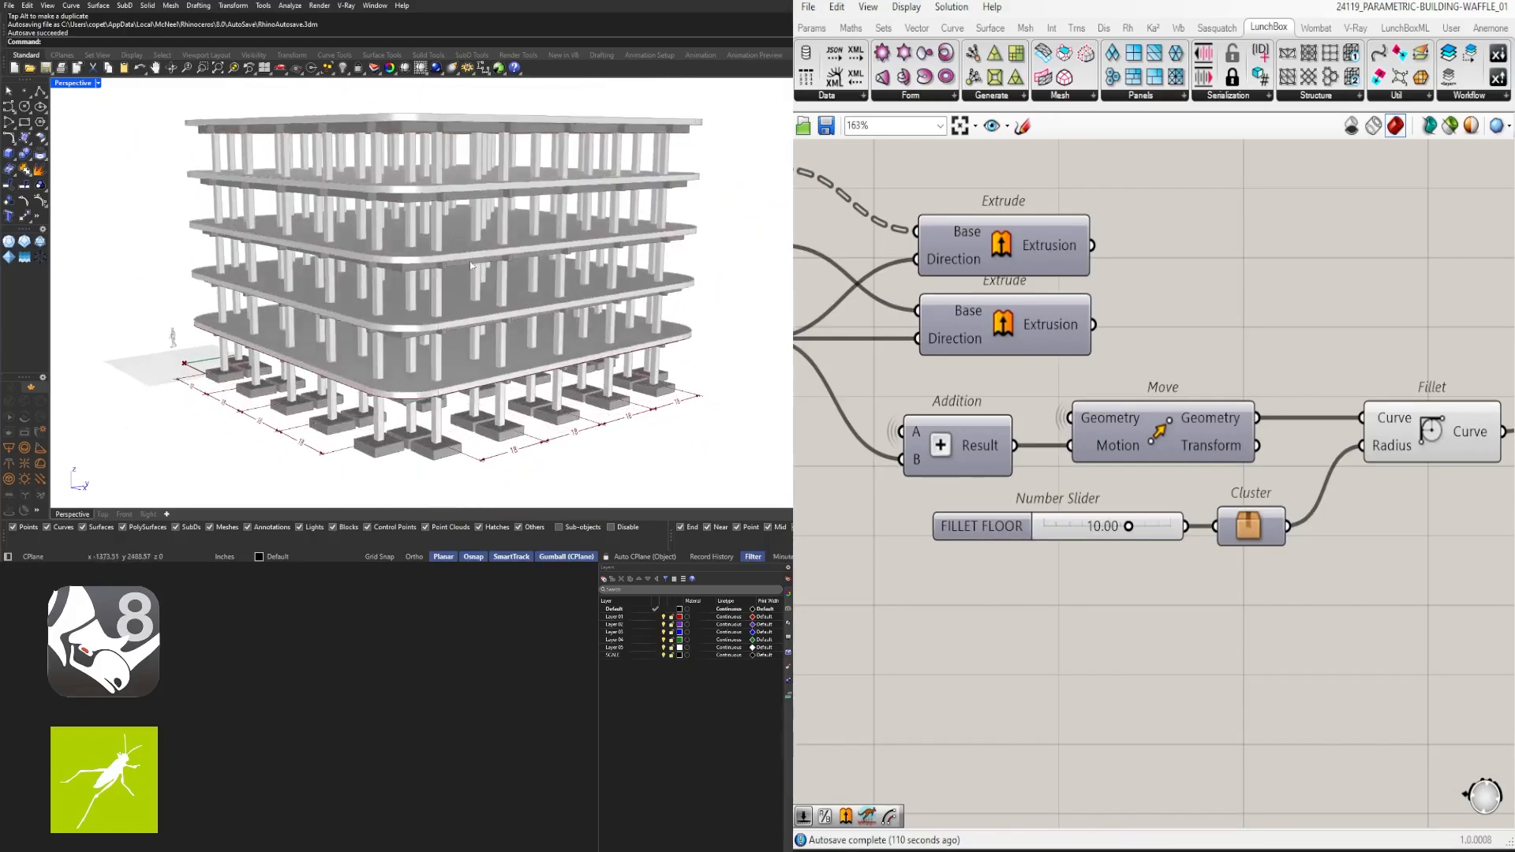
{"action": "scroll", "coordinate": [1349, 534], "scroll_direction": "up", "scroll_amount": 1}
{"action": "right_click_drag", "start_coordinate": [1349, 533], "coordinate": [1065, 558]}
{"action": "scroll", "coordinate": [1205, 613], "scroll_direction": "down", "scroll_amount": 3}
{"action": "right_click_drag", "start_coordinate": [1206, 613], "coordinate": [1076, 566]}
{"action": "left_click_drag", "start_coordinate": [999, 542], "coordinate": [1167, 292]}
{"action": "key", "text": "ctrl+q"}
{"action": "right_click_drag", "start_coordinate": [1353, 449], "coordinate": [1118, 419]}
{"action": "left_click", "coordinate": [1131, 423]}
Select the Relay behind the Fillet with everything downstream of it and move them closer to the Fillet
{"action": "scroll", "coordinate": [1131, 464], "scroll_direction": "down", "scroll_amount": 8}
{"action": "right_click_drag", "start_coordinate": [1454, 639], "coordinate": [1390, 604]}
{"action": "left_click_drag", "start_coordinate": [1407, 620], "coordinate": [1013, 406]}
{"action": "scroll", "coordinate": [1017, 415], "scroll_direction": "up", "scroll_amount": 10}
{"action": "right_click_drag", "start_coordinate": [1092, 553], "coordinate": [1075, 509]}
{"action": "scroll", "coordinate": [1041, 375], "scroll_direction": "up", "scroll_amount": 4}
{"action": "left_click_drag", "start_coordinate": [1102, 392], "coordinate": [993, 418]}
{"action": "right_click_drag", "start_coordinate": [1077, 359], "coordinate": [1119, 332]}
{"action": "left_click_drag", "start_coordinate": [1049, 399], "coordinate": [1054, 406]}
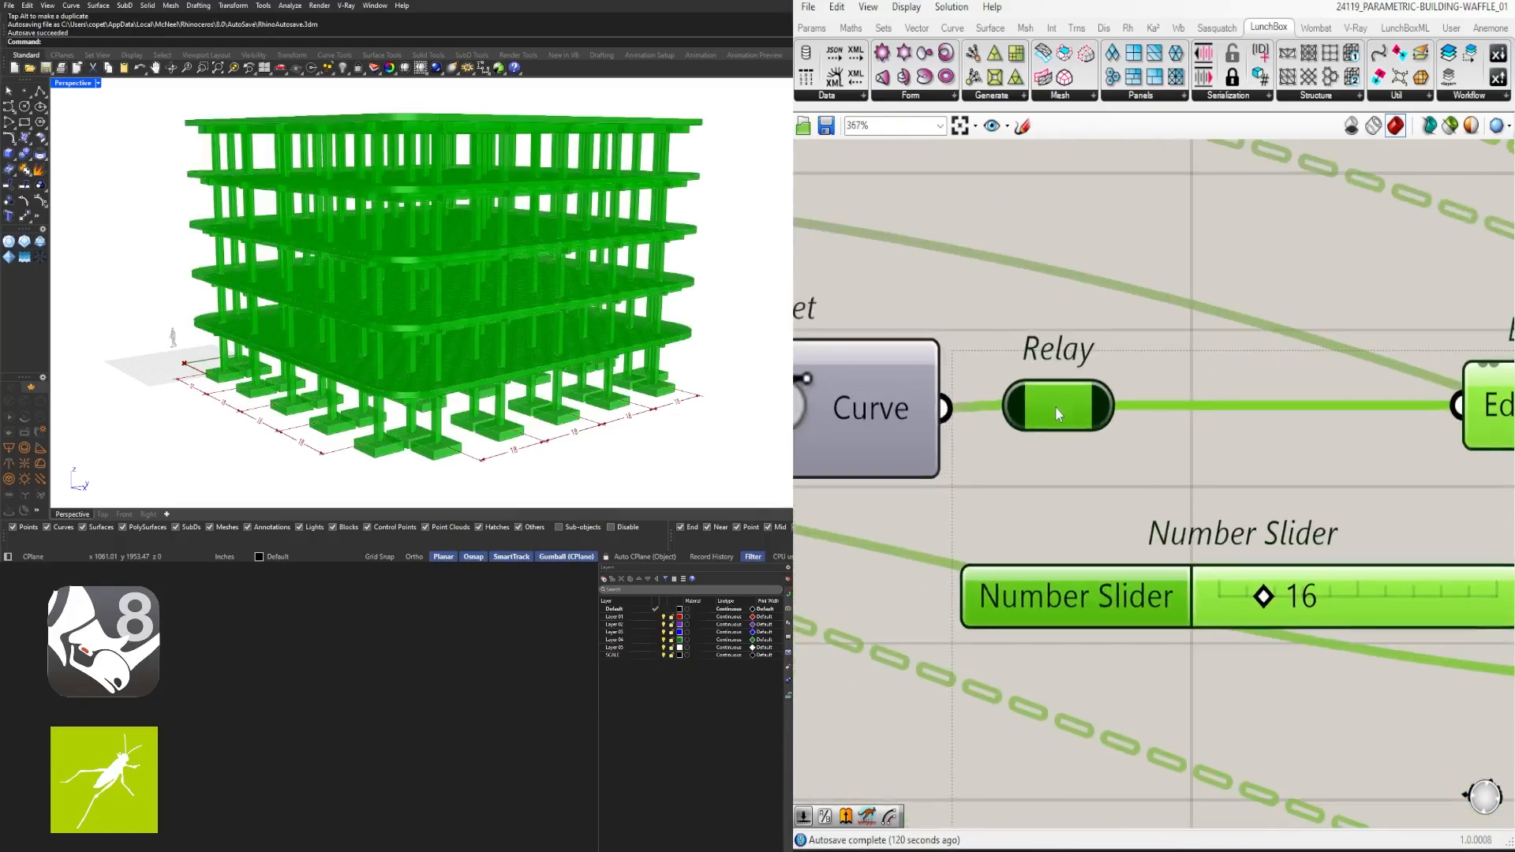
Remove the Relay from the selection and move the Boundary Surfaces and the remaining downstream components closer to it
{"action": "scroll", "coordinate": [1060, 421], "scroll_direction": "down", "scroll_amount": 4}
{"action": "scroll", "coordinate": [1093, 534], "scroll_direction": "down", "scroll_amount": 3}
{"action": "left_click", "coordinate": [1079, 461], "text": "ctrl"}
{"action": "left_click_drag", "start_coordinate": [1246, 460], "coordinate": [1149, 459]}
{"action": "left_click", "coordinate": [1336, 538]}
Turn off the viewport preview of the Boundary Surfaces behind the Fillet's Relay and select the FILLET FLOOR slider
{"action": "scroll", "coordinate": [1338, 538], "scroll_direction": "down", "scroll_amount": 4}
{"action": "right_click_drag", "start_coordinate": [1339, 538], "coordinate": [1267, 436]}
{"action": "left_click_drag", "start_coordinate": [1182, 397], "coordinate": [1174, 401]}
{"action": "middle_click", "coordinate": [1207, 348]}
{"action": "left_click", "coordinate": [1250, 295]}
{"action": "scroll", "coordinate": [959, 420], "scroll_direction": "up", "scroll_amount": 4}
{"action": "left_click", "coordinate": [839, 438]}
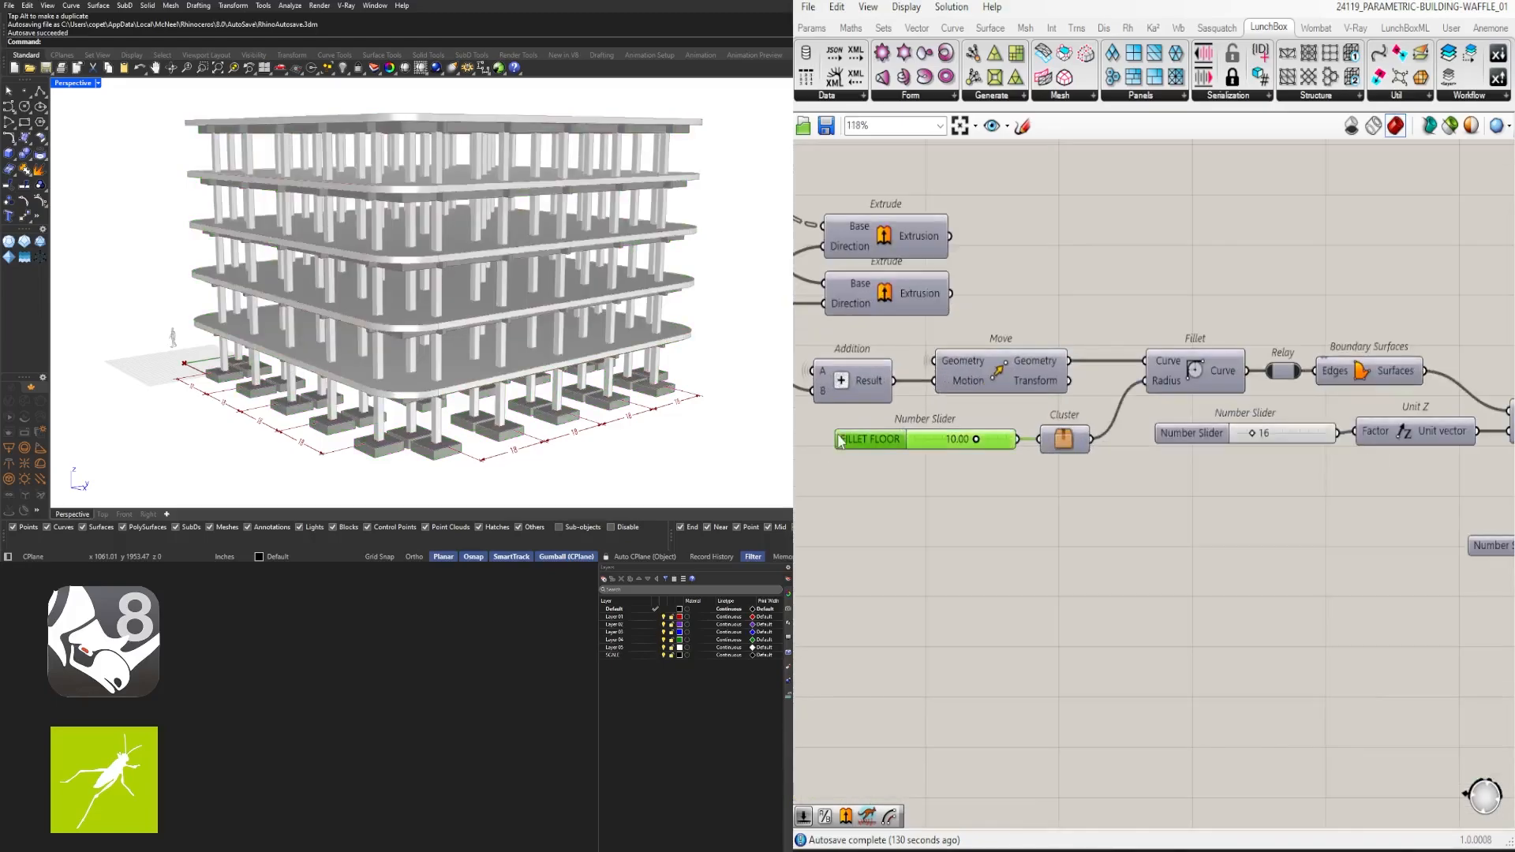
{"action": "left_click", "coordinate": [1162, 571]}
Turn off the viewport preview of the Extrude that gives the floor Boundary Surfaces their thickness
{"action": "right_click_drag", "start_coordinate": [1420, 505], "coordinate": [1035, 497]}
{"action": "left_click", "coordinate": [1186, 413]}
{"action": "middle_click", "coordinate": [1186, 413]}
{"action": "left_click", "coordinate": [1186, 396]}
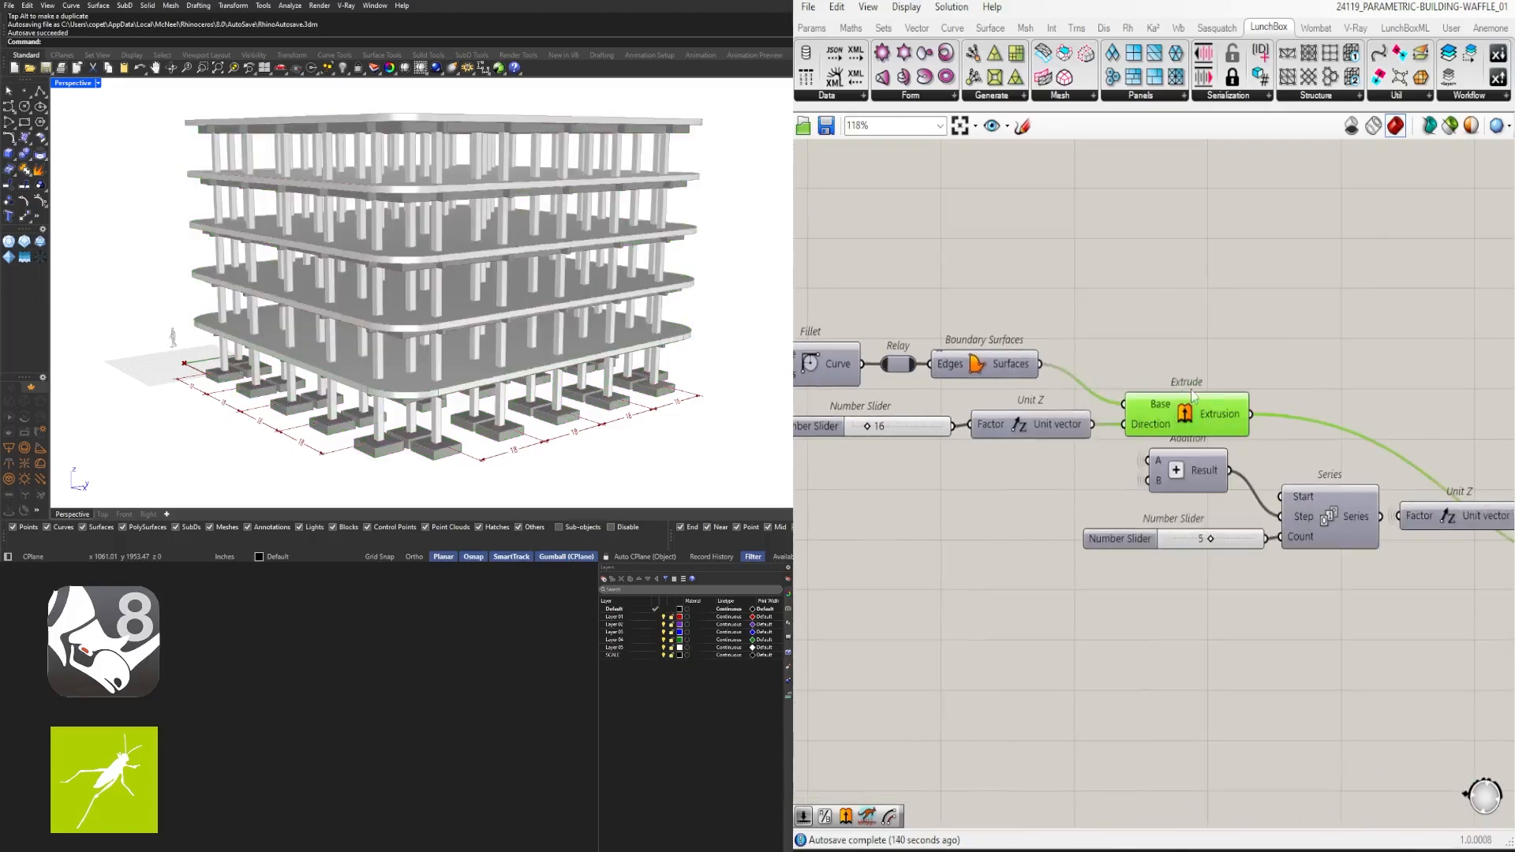
{"action": "middle_click", "coordinate": [1196, 406]}
{"action": "left_click", "coordinate": [1252, 352]}
{"action": "middle_click", "coordinate": [1221, 407]}
{"action": "left_click", "coordinate": [1249, 371]}
{"action": "middle_click", "coordinate": [1225, 406]}
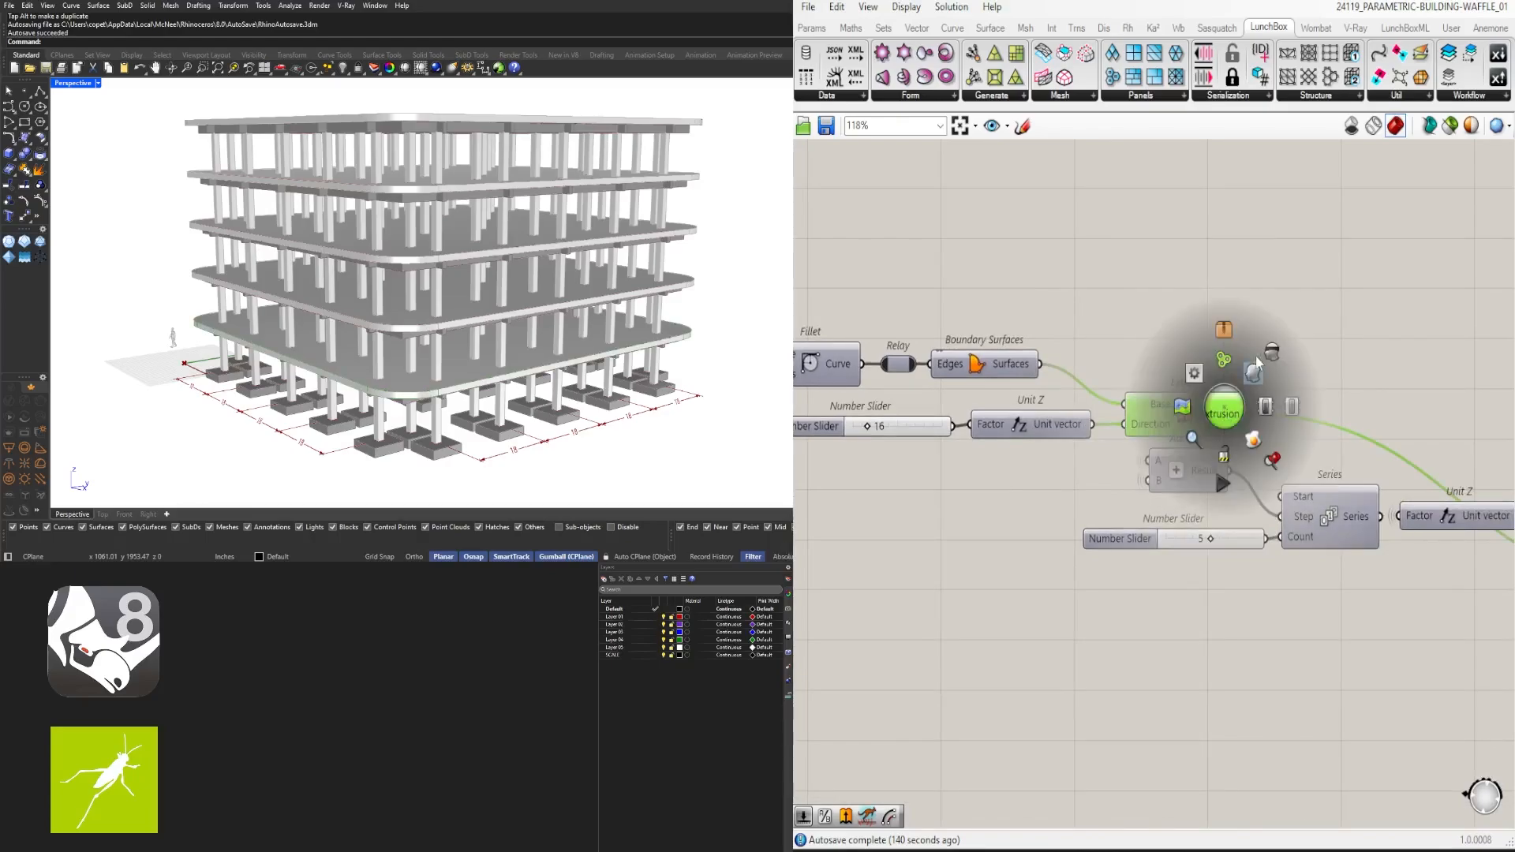
{"action": "left_click", "coordinate": [1273, 352]}
Rename the slider feeding the floor Extrude's Unit Z as FLOOR PLATE
{"action": "right_click_drag", "start_coordinate": [909, 506], "coordinate": [1050, 508]}
{"action": "left_click", "coordinate": [1049, 507]}
{"action": "right_click", "coordinate": [941, 431]}
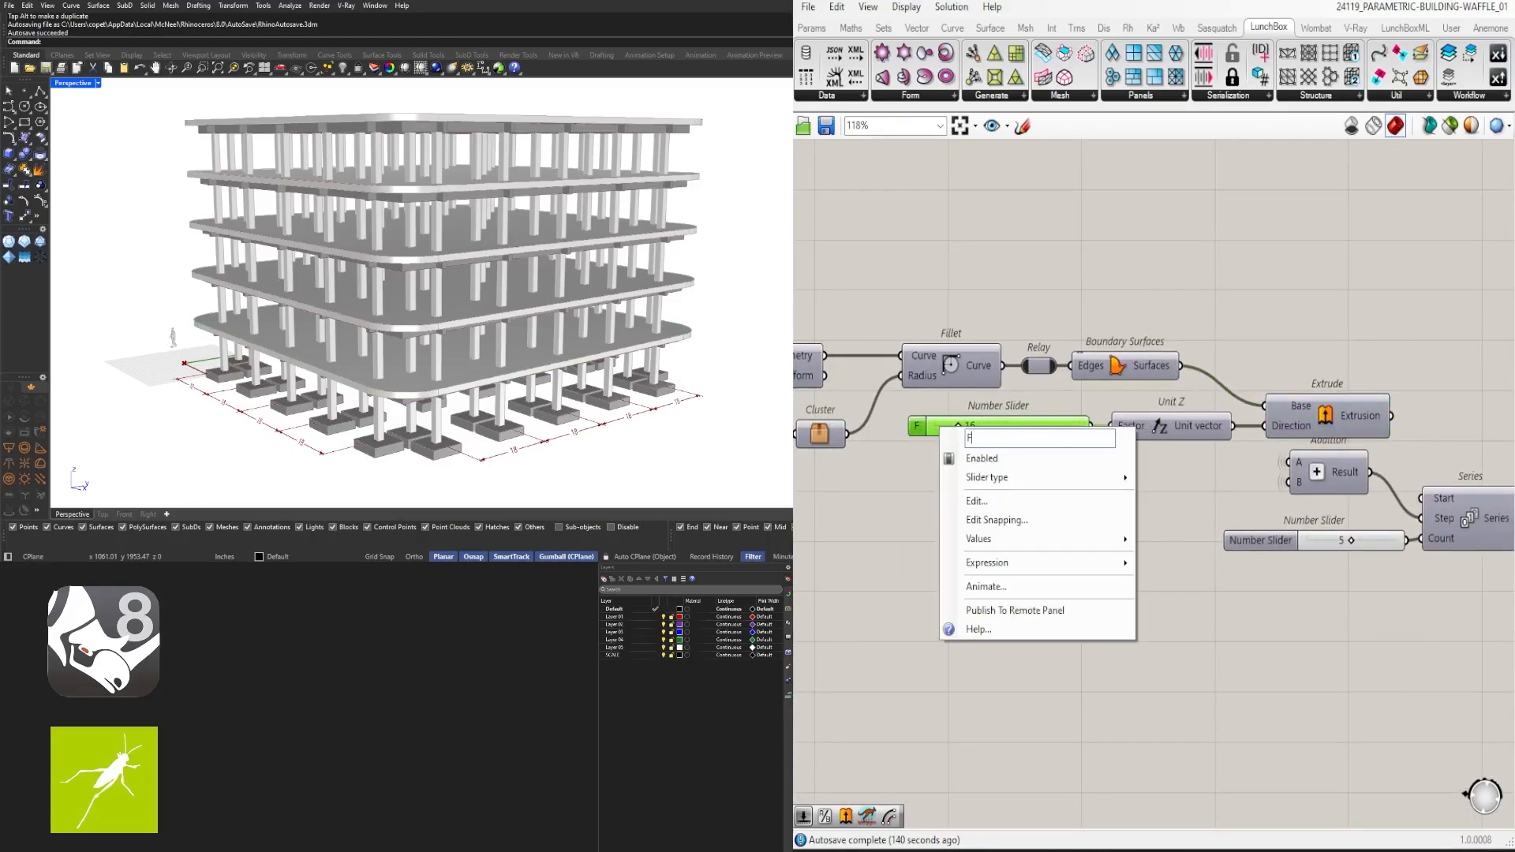
{"action": "type", "text": "FLOOR PLATE"}
{"action": "key", "text": "Return"}
Rename the slider for the Series count as NUMBER OF FLOORS, move it clear of the Series and group it
{"action": "scroll", "coordinate": [1105, 442], "scroll_direction": "up", "scroll_amount": 5}
{"action": "right_click", "coordinate": [1024, 442]}
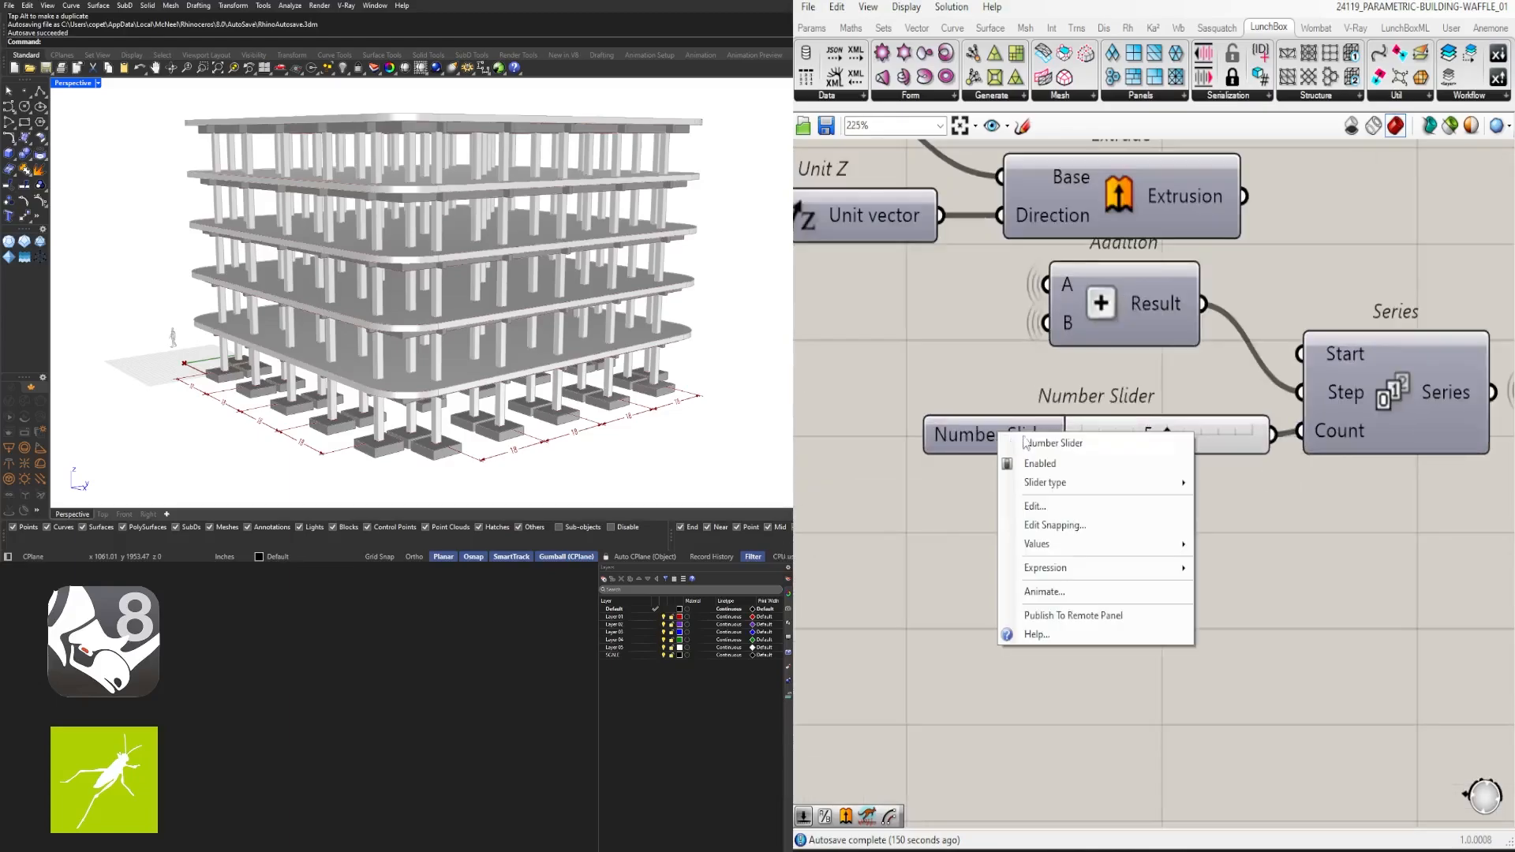
{"action": "type", "text": "ORS"}
{"action": "key", "text": "Return"}
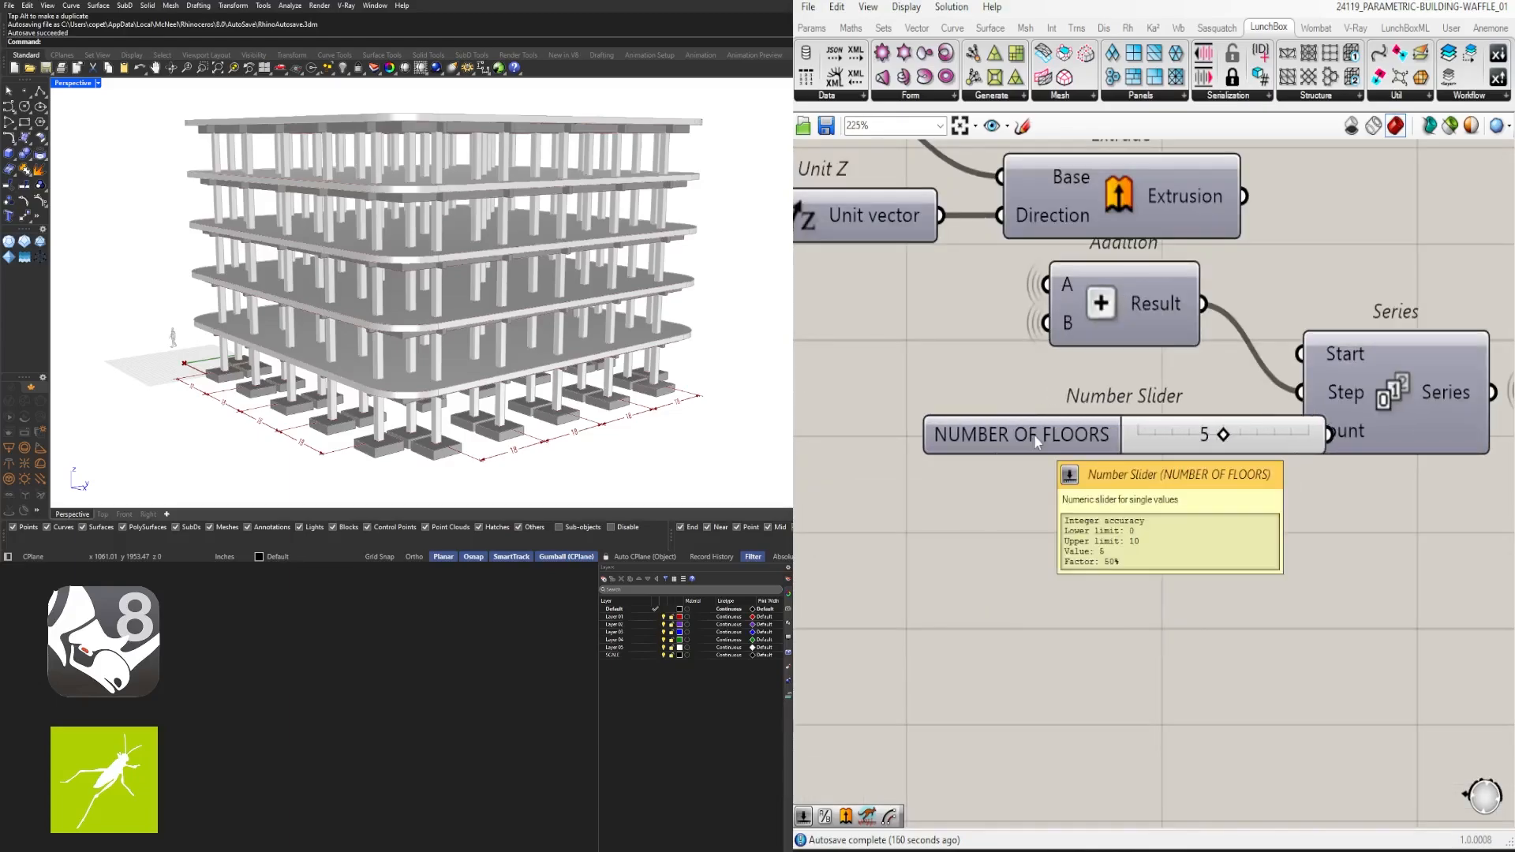
{"action": "left_click_drag", "start_coordinate": [1033, 434], "coordinate": [950, 434]}
{"action": "left_click", "coordinate": [955, 479]}
{"action": "scroll", "coordinate": [962, 461], "scroll_direction": "down", "scroll_amount": 5}
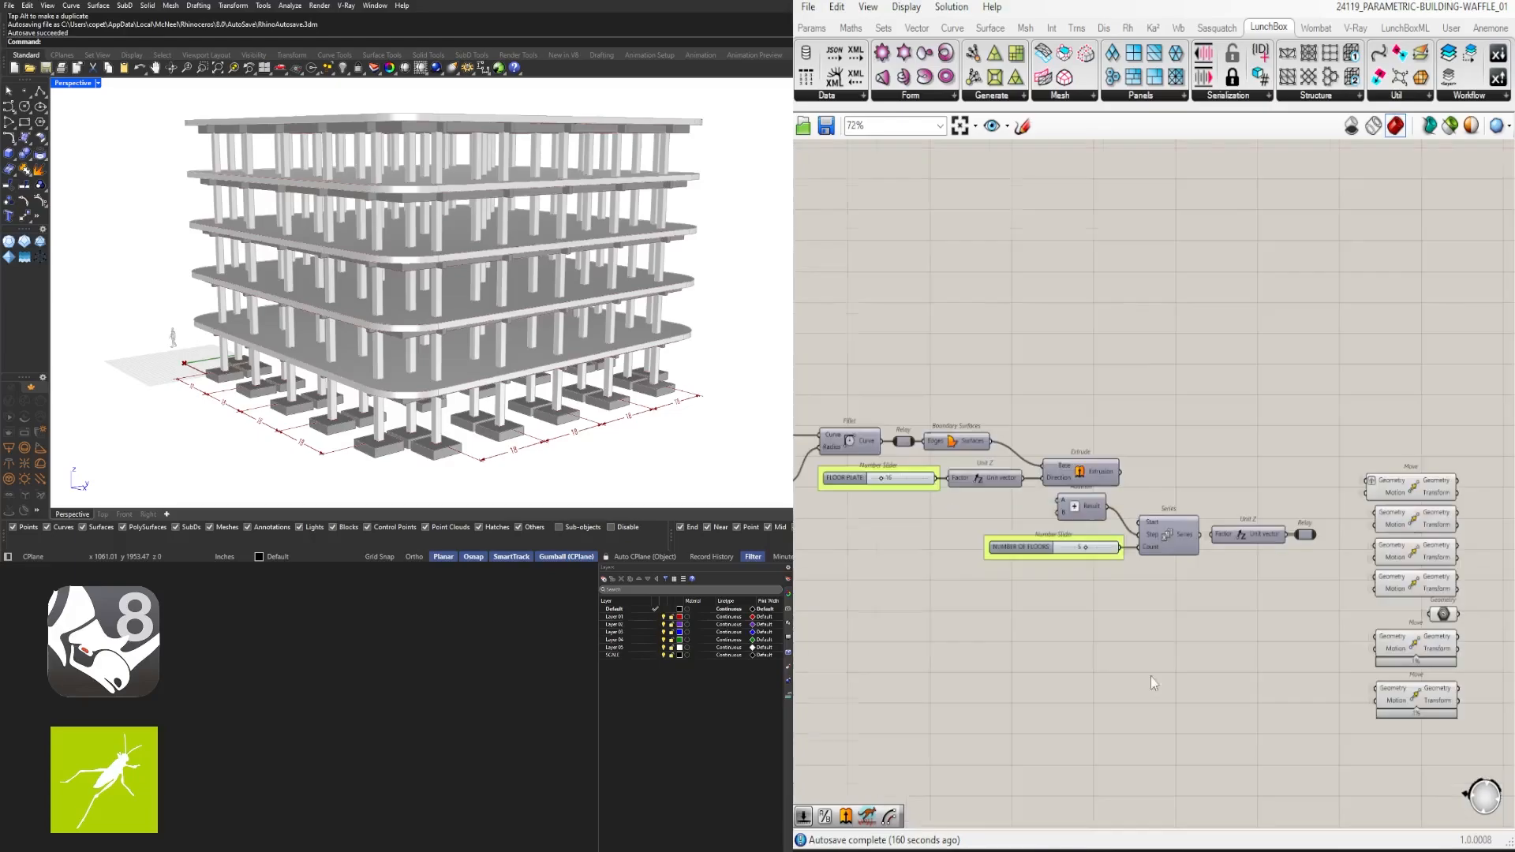
Orbit the building model to examine the underside of its waffle slabs
{"action": "left_click_drag", "start_coordinate": [1301, 556], "coordinate": [1256, 360]}
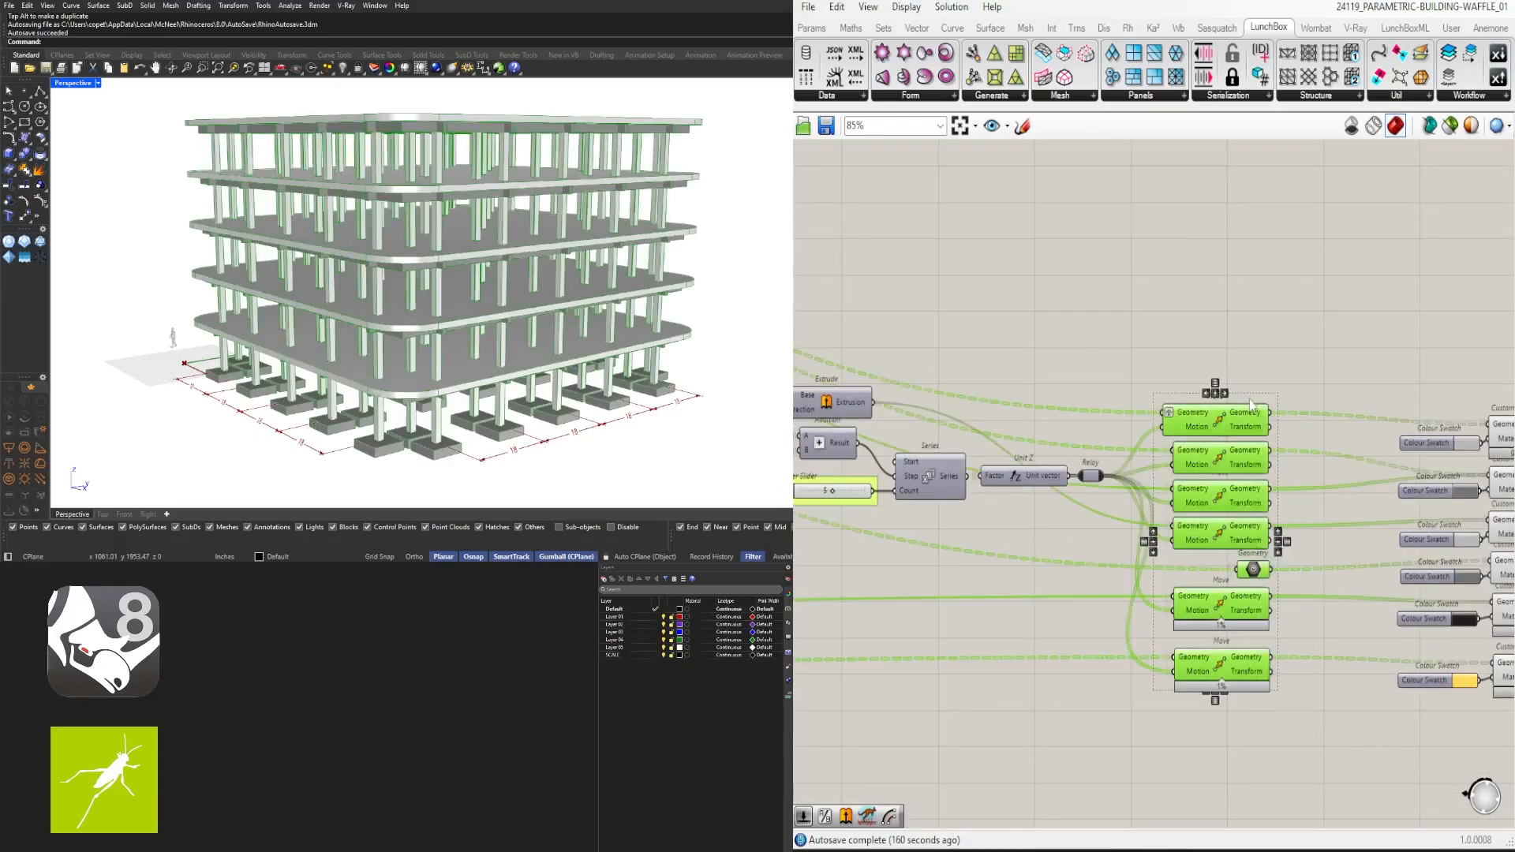
{"action": "left_click", "coordinate": [1244, 325]}
{"action": "right_click_drag", "start_coordinate": [552, 331], "coordinate": [563, 211]}
{"action": "mouse_move", "coordinate": [483, 236]}
{"action": "right_mouse_down"}
{"action": "mouse_move", "coordinate": [467, 264]}
{"action": "mouse_move", "coordinate": [493, 241]}
{"action": "mouse_move", "coordinate": [496, 256]}
{"action": "right_mouse_up"}
{"action": "scroll", "coordinate": [1089, 256], "scroll_direction": "down", "scroll_amount": 5}
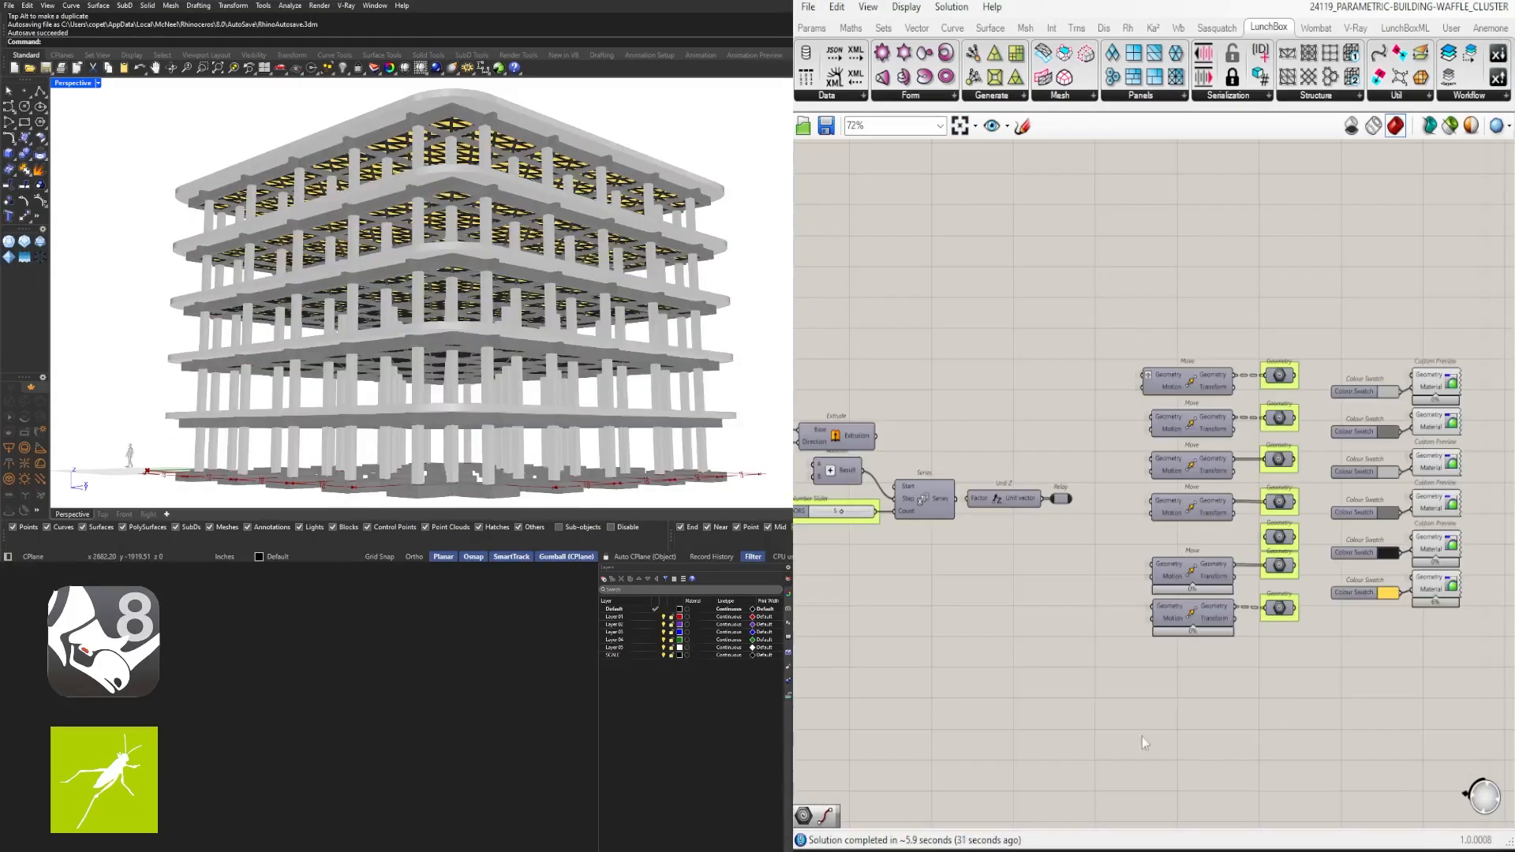
Select the whole definition and move it away from the canvas's starting edge to free space for a slider column
{"action": "scroll", "coordinate": [1136, 504], "scroll_direction": "down", "scroll_amount": 5}
{"action": "right_click_drag", "start_coordinate": [1034, 527], "coordinate": [1332, 532]}
{"action": "right_click_drag", "start_coordinate": [852, 513], "coordinate": [1157, 487]}
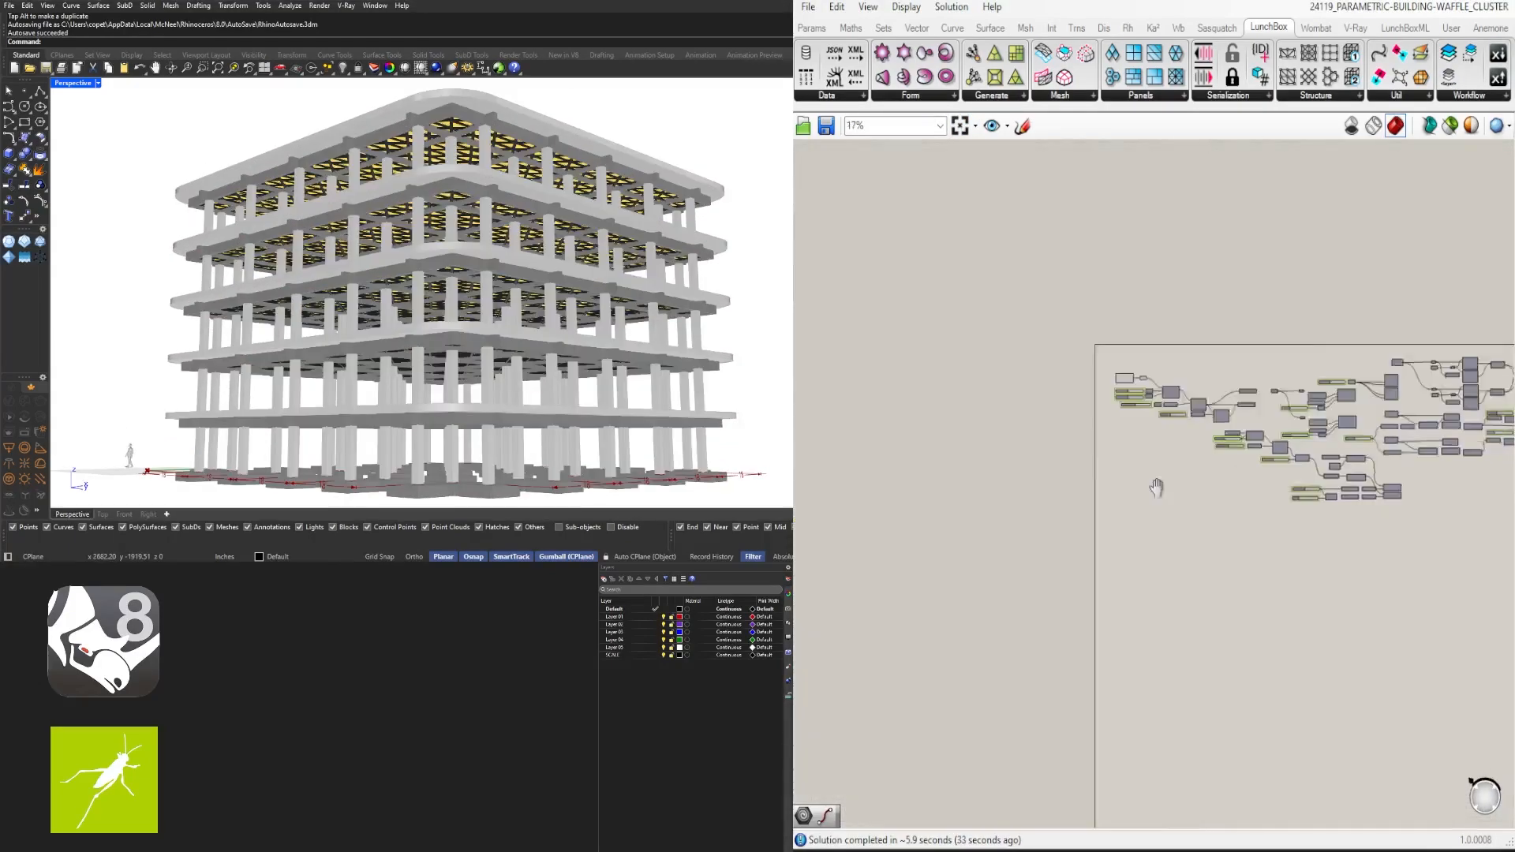
{"action": "scroll", "coordinate": [1156, 487], "scroll_direction": "down", "scroll_amount": 4}
{"action": "left_click_drag", "start_coordinate": [1444, 541], "coordinate": [937, 355]}
{"action": "scroll", "coordinate": [986, 395], "scroll_direction": "up", "scroll_amount": 4}
{"action": "left_click_drag", "start_coordinate": [998, 403], "coordinate": [1083, 383]}
{"action": "scroll", "coordinate": [1028, 387], "scroll_direction": "up", "scroll_amount": 5}
{"action": "left_click", "coordinate": [959, 371]}
Select the whole definition again and move it down, clear of the canvas's upper edge
{"action": "scroll", "coordinate": [959, 363], "scroll_direction": "down", "scroll_amount": 9}
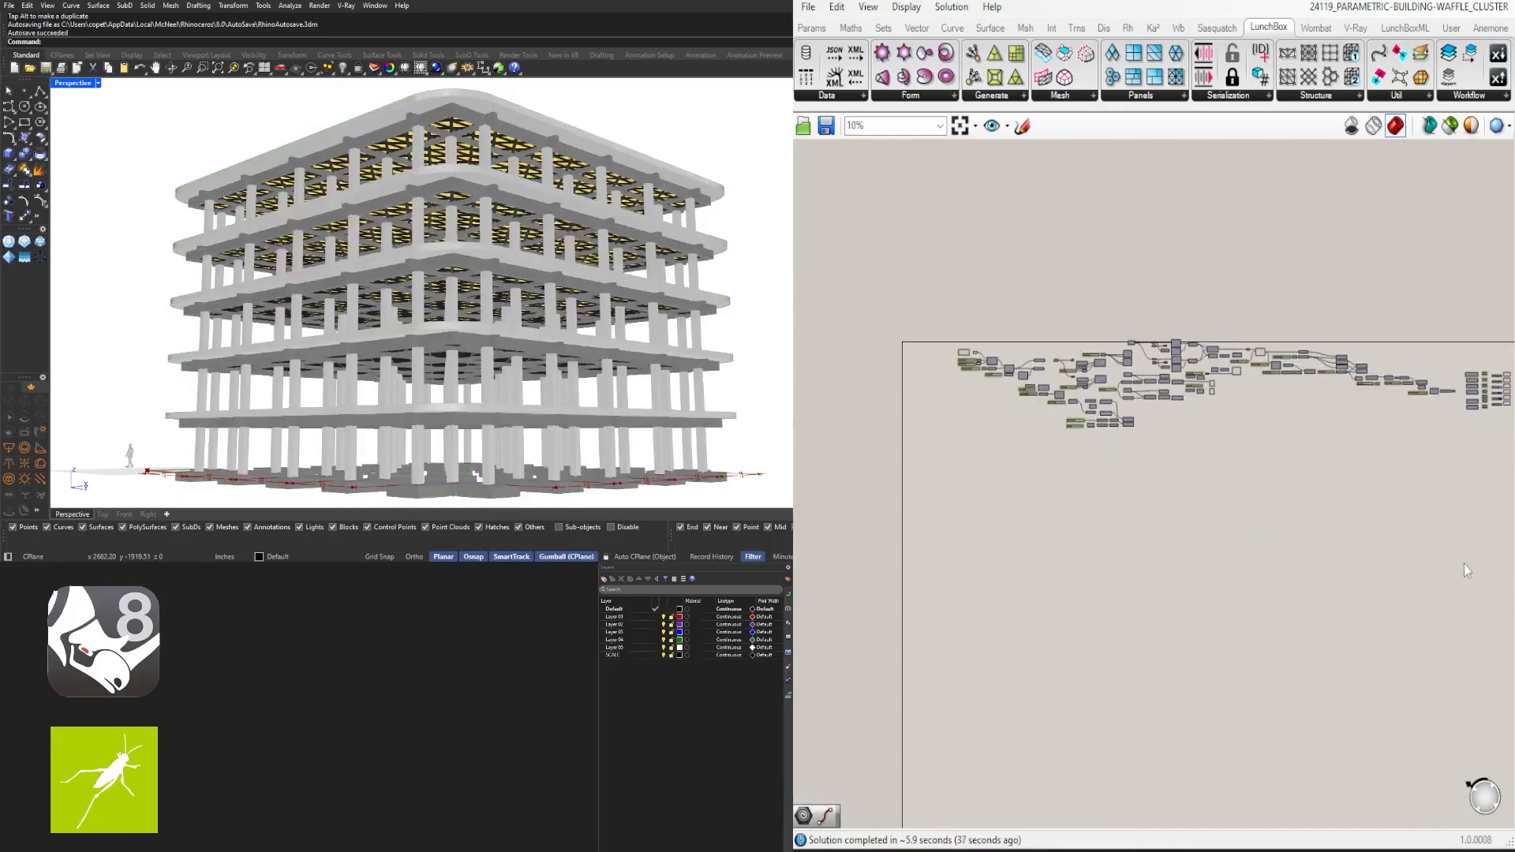
{"action": "right_click_drag", "start_coordinate": [1464, 565], "coordinate": [1401, 529]}
{"action": "left_click_drag", "start_coordinate": [1488, 521], "coordinate": [962, 338]}
{"action": "scroll", "coordinate": [1109, 359], "scroll_direction": "up", "scroll_amount": 1}
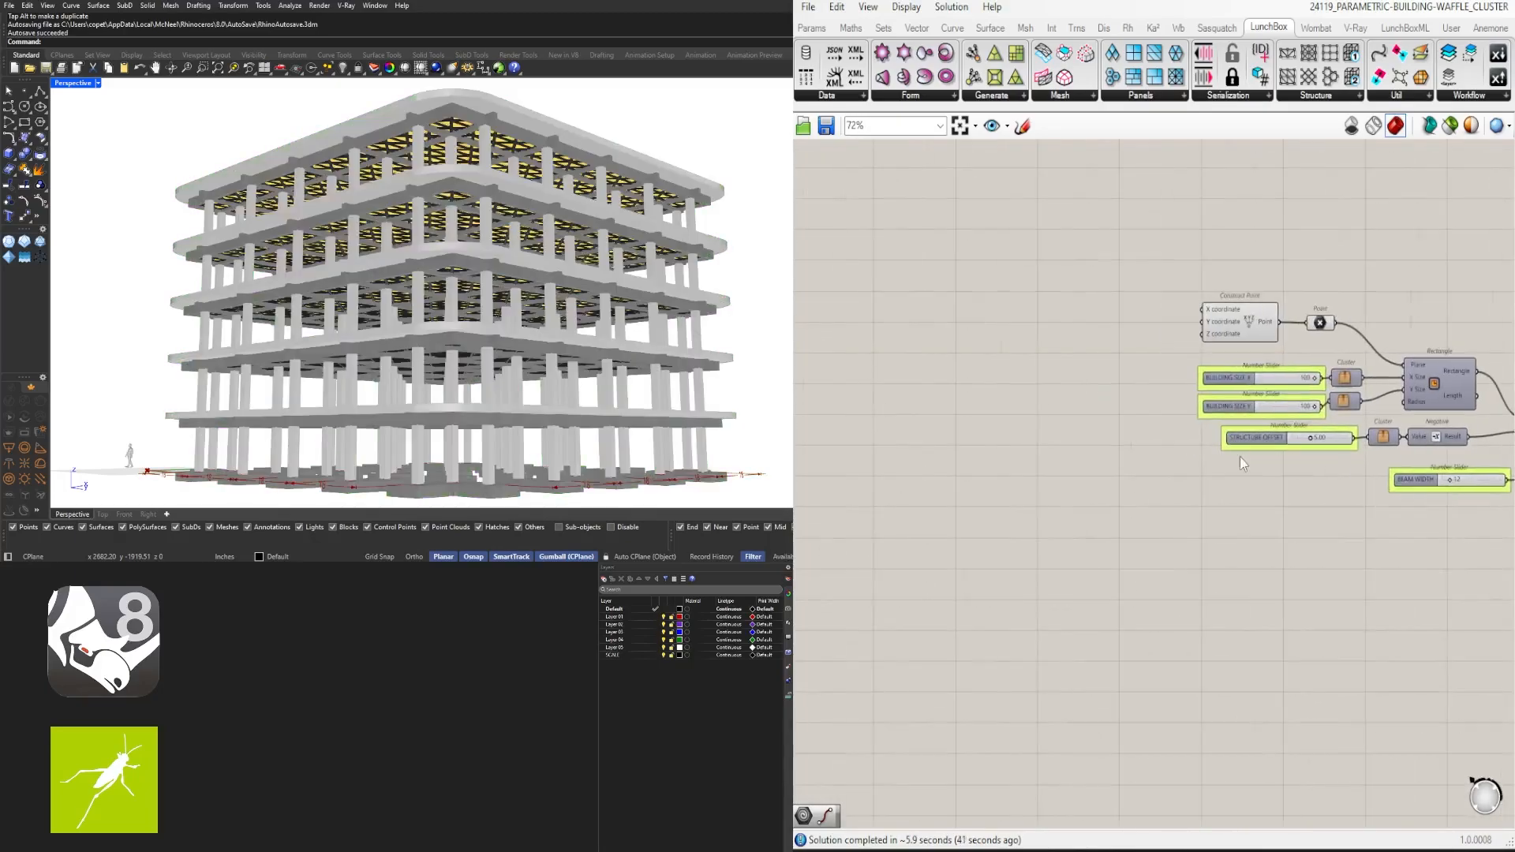
Line up the BUILDING SIZE X, BUILDING SIZE Y, STRUCTURE OFFSET and BEAM WIDTH sliders in one column before the Construct Point
{"action": "left_click_drag", "start_coordinate": [1237, 374], "coordinate": [1030, 374]}
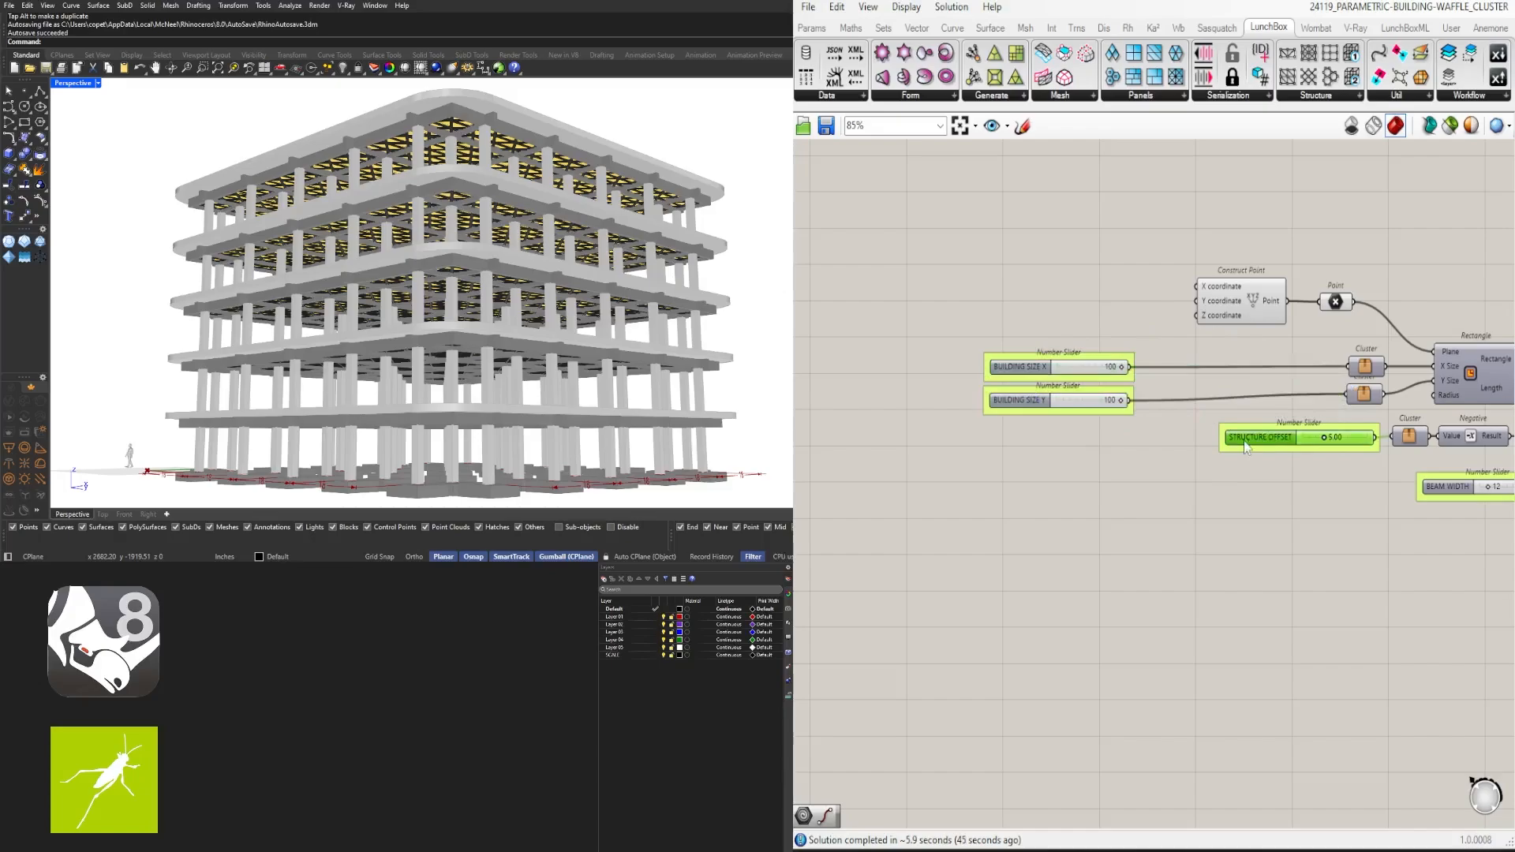
{"action": "scroll", "coordinate": [1244, 562], "scroll_direction": "down", "scroll_amount": 4}
{"action": "scroll", "coordinate": [1337, 556], "scroll_direction": "up", "scroll_amount": 7}
{"action": "scroll", "coordinate": [1257, 489], "scroll_direction": "down", "scroll_amount": 3}
{"action": "left_click_drag", "start_coordinate": [1263, 457], "coordinate": [878, 456]}
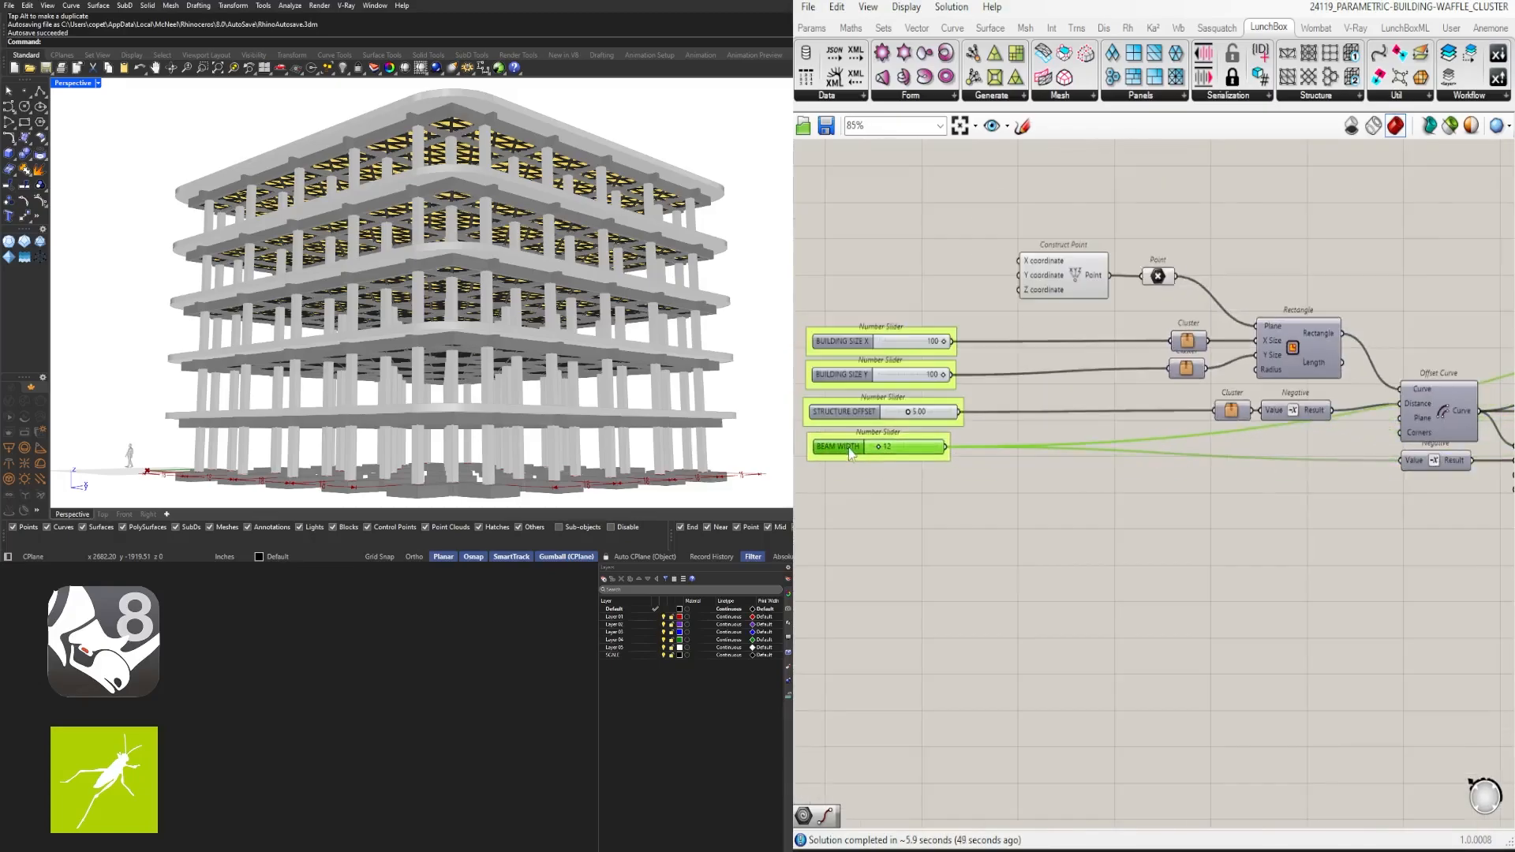
Stack the PATTERN FILLET slider beneath the PATTERN DIV and PATTERN OFFSET sliders ahead of the Triangle Panels component
{"action": "scroll", "coordinate": [852, 454], "scroll_direction": "down", "scroll_amount": 4}
{"action": "scroll", "coordinate": [1239, 544], "scroll_direction": "up", "scroll_amount": 7}
{"action": "left_click_drag", "start_coordinate": [1183, 651], "coordinate": [852, 527]}
{"action": "scroll", "coordinate": [956, 504], "scroll_direction": "down", "scroll_amount": 4}
{"action": "left_click", "coordinate": [1136, 596]}
{"action": "scroll", "coordinate": [1136, 596], "scroll_direction": "up", "scroll_amount": 2}
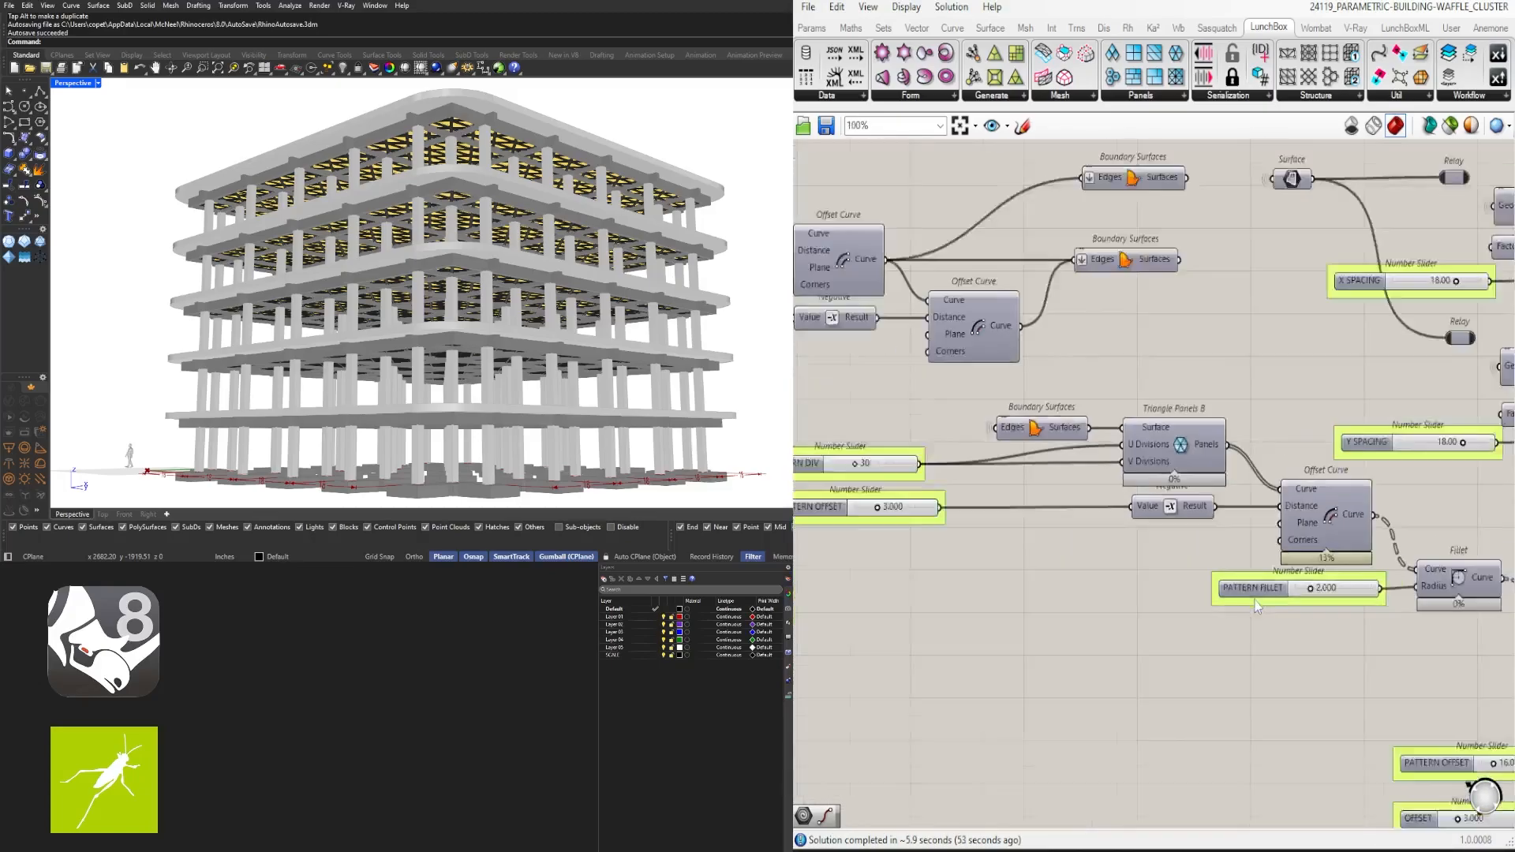
{"action": "scroll", "coordinate": [1255, 606], "scroll_direction": "down", "scroll_amount": 1}
{"action": "left_click_drag", "start_coordinate": [1255, 593], "coordinate": [865, 558]}
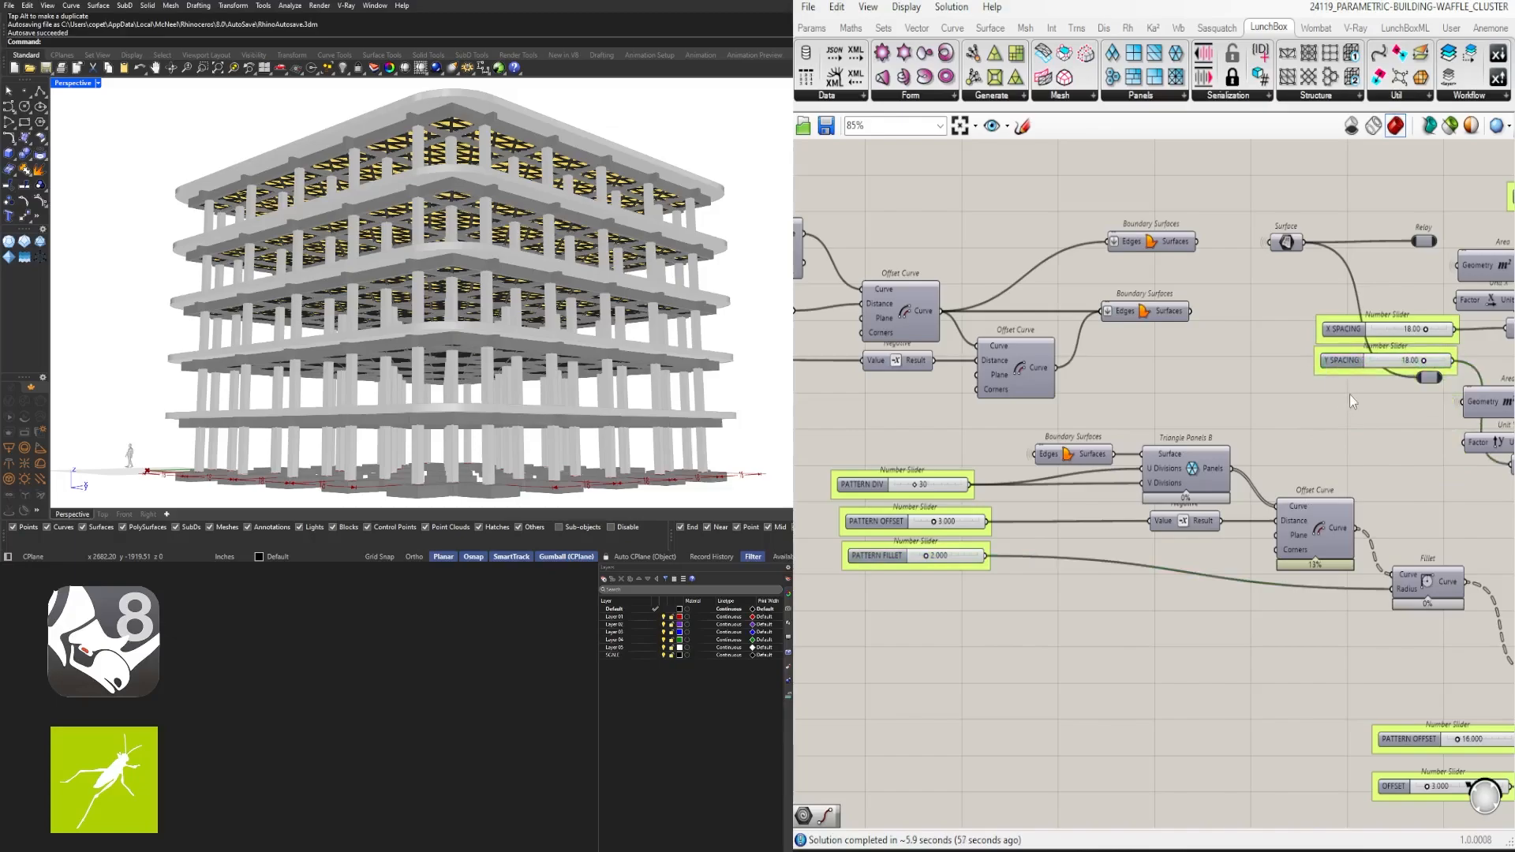
Move the X SPACING and Y SPACING sliders into the starting column beneath BEAM WIDTH
{"action": "left_click_drag", "start_coordinate": [1350, 330], "coordinate": [915, 551]}
{"action": "scroll", "coordinate": [902, 225], "scroll_direction": "up", "scroll_amount": 3}
{"action": "left_click", "coordinate": [929, 642]}
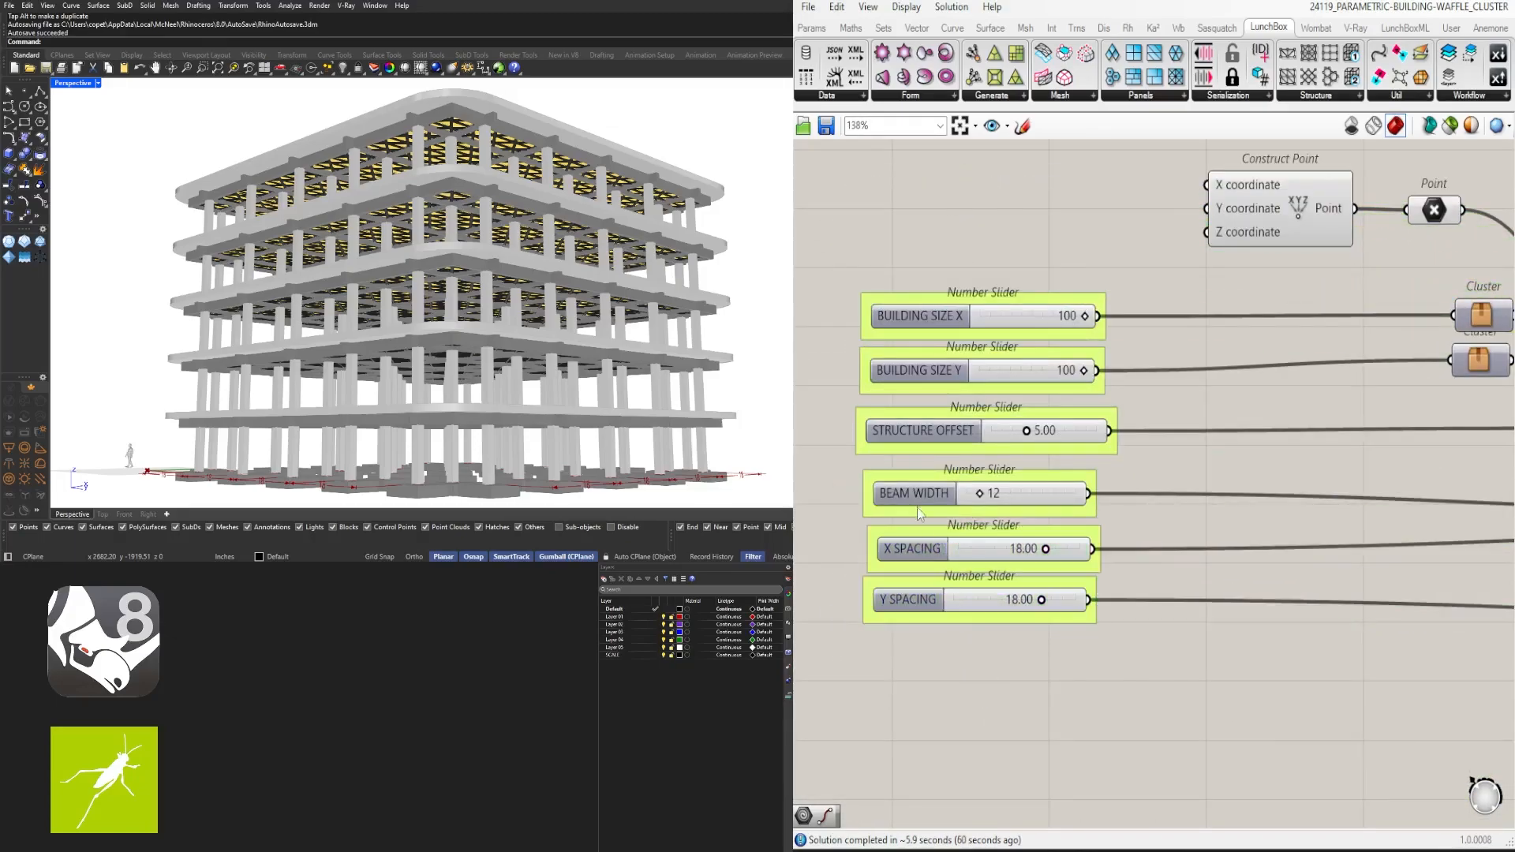
Move the EXTEND BEAM slider into the starting column beneath Y SPACING
{"action": "scroll", "coordinate": [938, 537], "scroll_direction": "down", "scroll_amount": 5}
{"action": "right_click_drag", "start_coordinate": [1271, 631], "coordinate": [891, 498]}
{"action": "scroll", "coordinate": [907, 497], "scroll_direction": "down", "scroll_amount": 3}
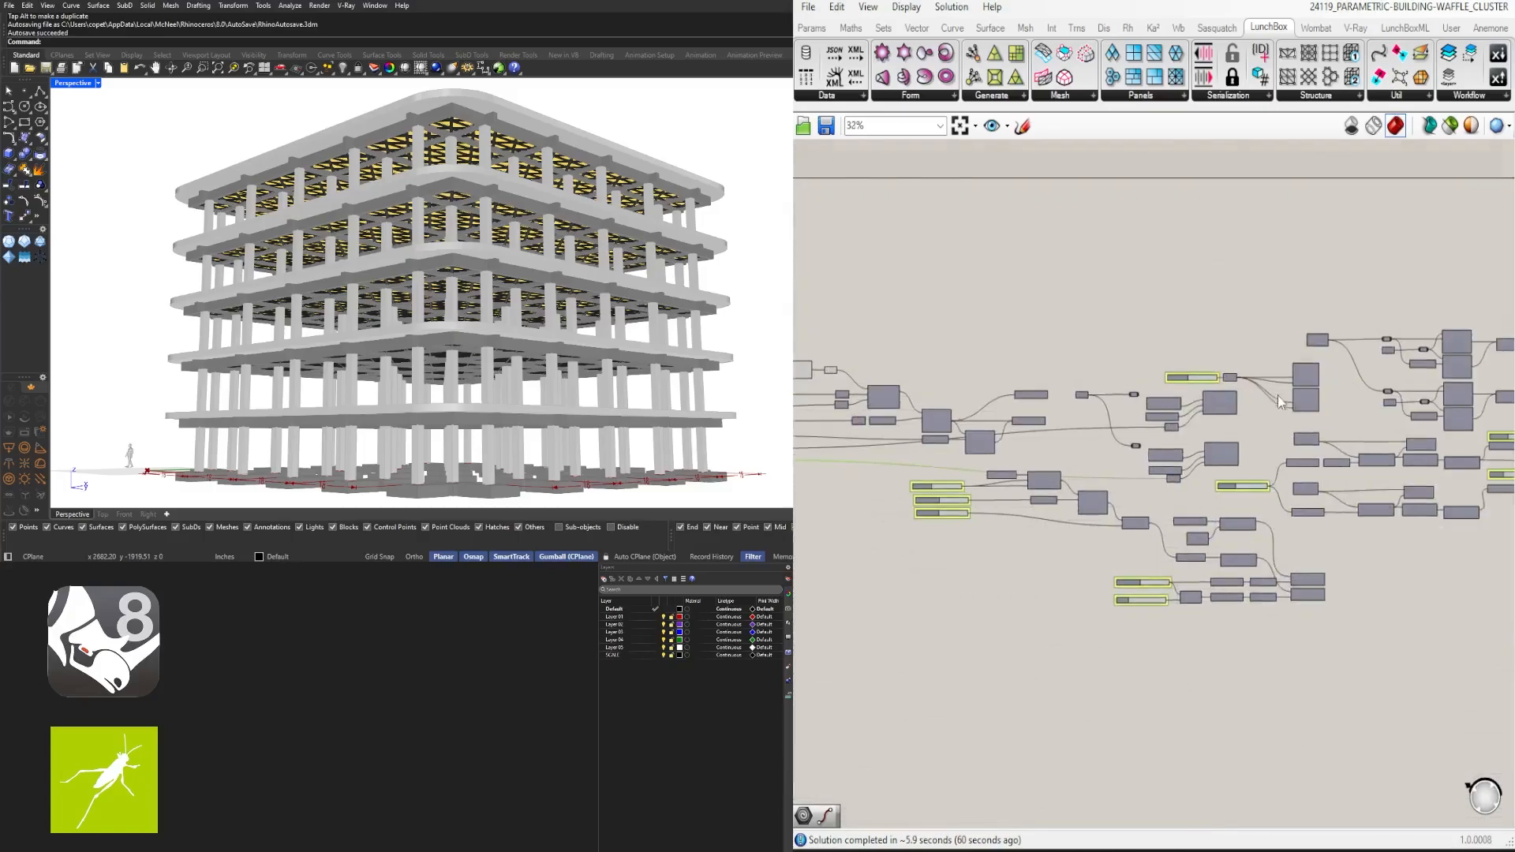
{"action": "scroll", "coordinate": [1271, 395], "scroll_direction": "up", "scroll_amount": 6}
{"action": "right_click_drag", "start_coordinate": [1254, 688], "coordinate": [1450, 693]}
{"action": "scroll", "coordinate": [1291, 362], "scroll_direction": "down", "scroll_amount": 7}
{"action": "left_click_drag", "start_coordinate": [1277, 357], "coordinate": [1091, 459]}
{"action": "scroll", "coordinate": [852, 438], "scroll_direction": "up", "scroll_amount": 6}
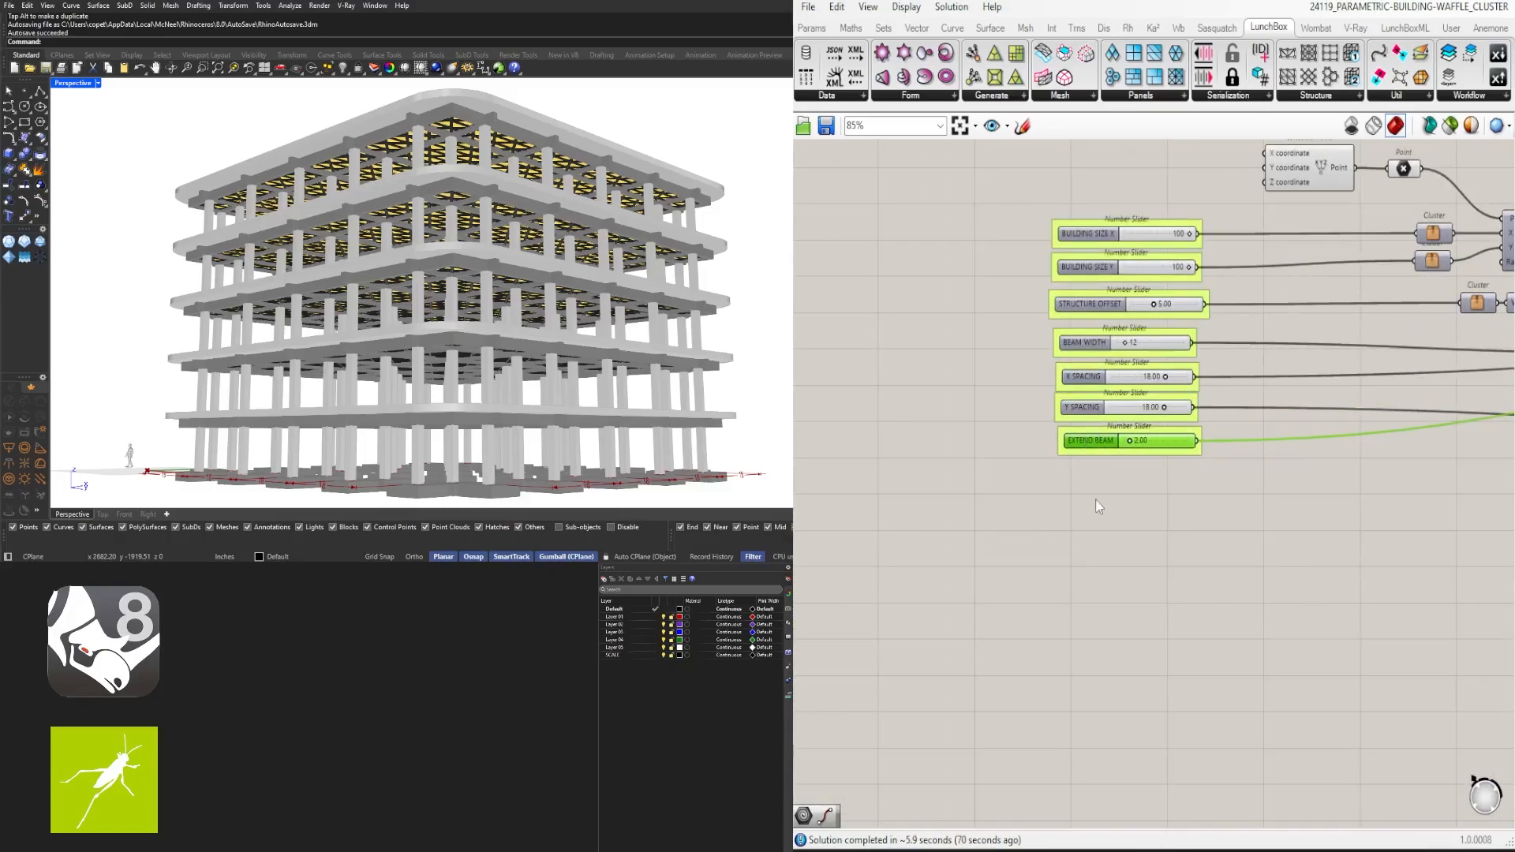
Move the DIM OFFSET slider beneath the OFFSET slider that feeds the Subtraction component
{"action": "right_click_drag", "start_coordinate": [1460, 544], "coordinate": [832, 525]}
{"action": "scroll", "coordinate": [1369, 560], "scroll_direction": "down", "scroll_amount": 4}
{"action": "right_click_drag", "start_coordinate": [1393, 651], "coordinate": [1013, 603]}
{"action": "scroll", "coordinate": [1014, 603], "scroll_direction": "up", "scroll_amount": 4}
{"action": "right_click_drag", "start_coordinate": [1418, 333], "coordinate": [1171, 394]}
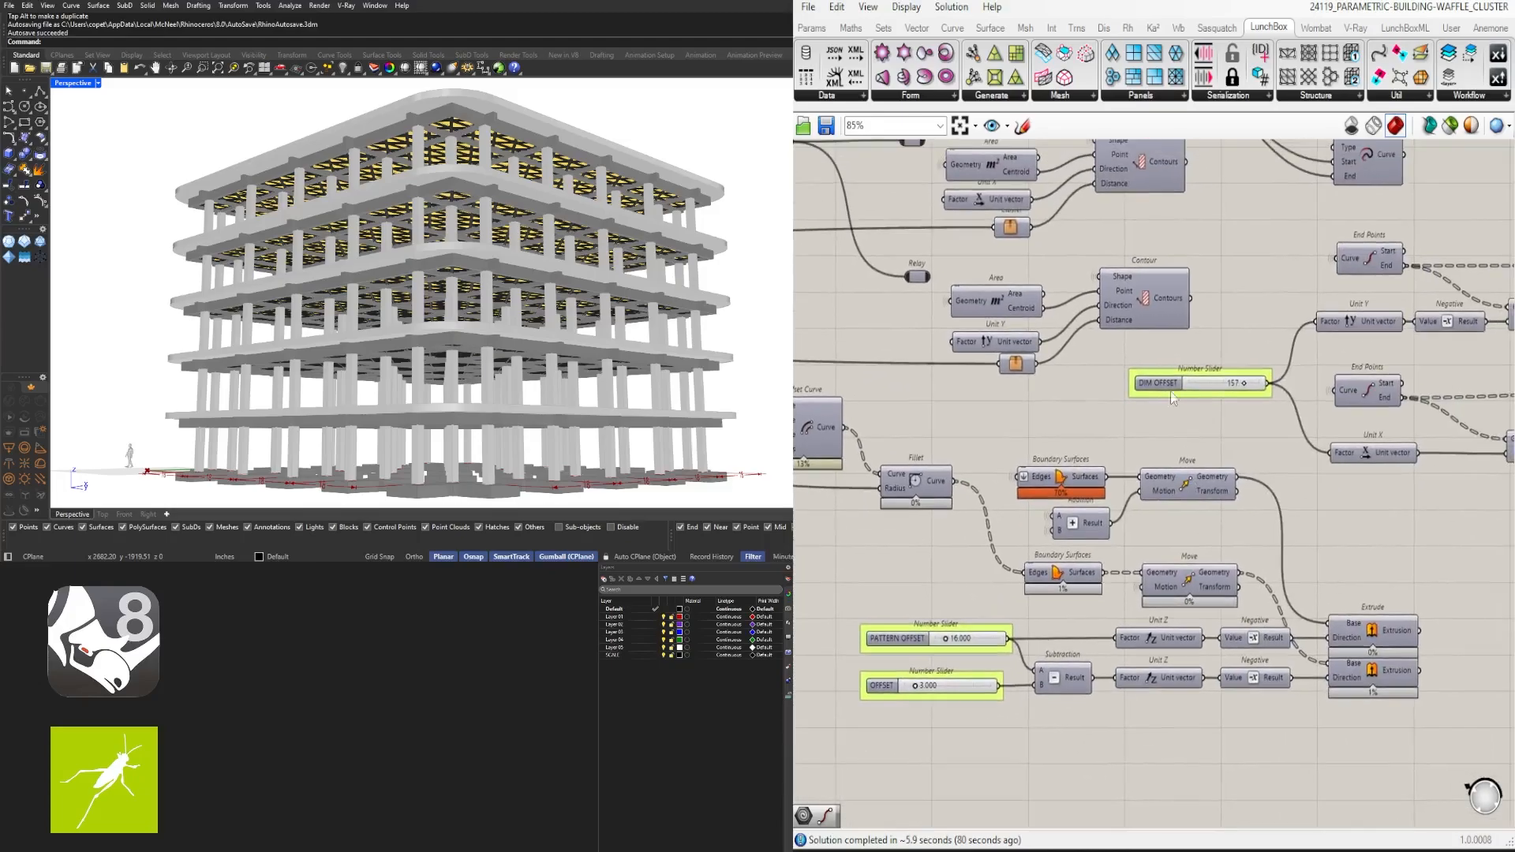
{"action": "scroll", "coordinate": [1160, 410], "scroll_direction": "down", "scroll_amount": 5}
{"action": "left_click_drag", "start_coordinate": [1171, 385], "coordinate": [1061, 564]}
Bring the EXTEND DIM and DIM SIZE sliders beneath DIM OFFSET and space the three evenly
{"action": "right_click_drag", "start_coordinate": [1155, 616], "coordinate": [979, 631]}
{"action": "scroll", "coordinate": [1254, 394], "scroll_direction": "up", "scroll_amount": 7}
{"action": "left_click", "coordinate": [1255, 371]}
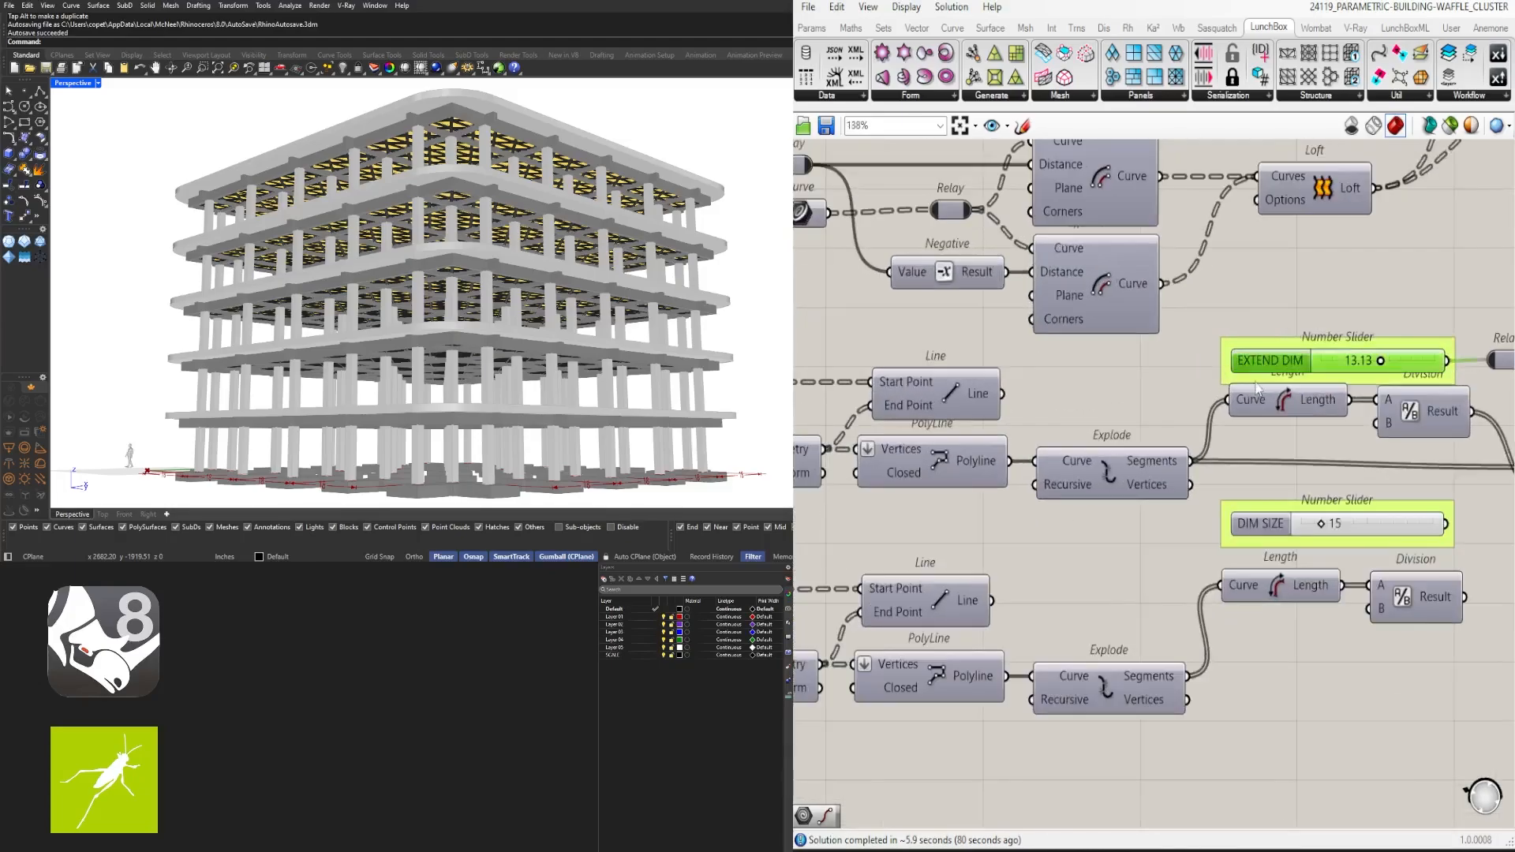
{"action": "scroll", "coordinate": [1266, 496], "scroll_direction": "down", "scroll_amount": 4}
{"action": "scroll", "coordinate": [1151, 600], "scroll_direction": "down", "scroll_amount": 6}
{"action": "left_click_drag", "start_coordinate": [1275, 427], "coordinate": [1009, 640]}
{"action": "scroll", "coordinate": [1011, 643], "scroll_direction": "up", "scroll_amount": 9}
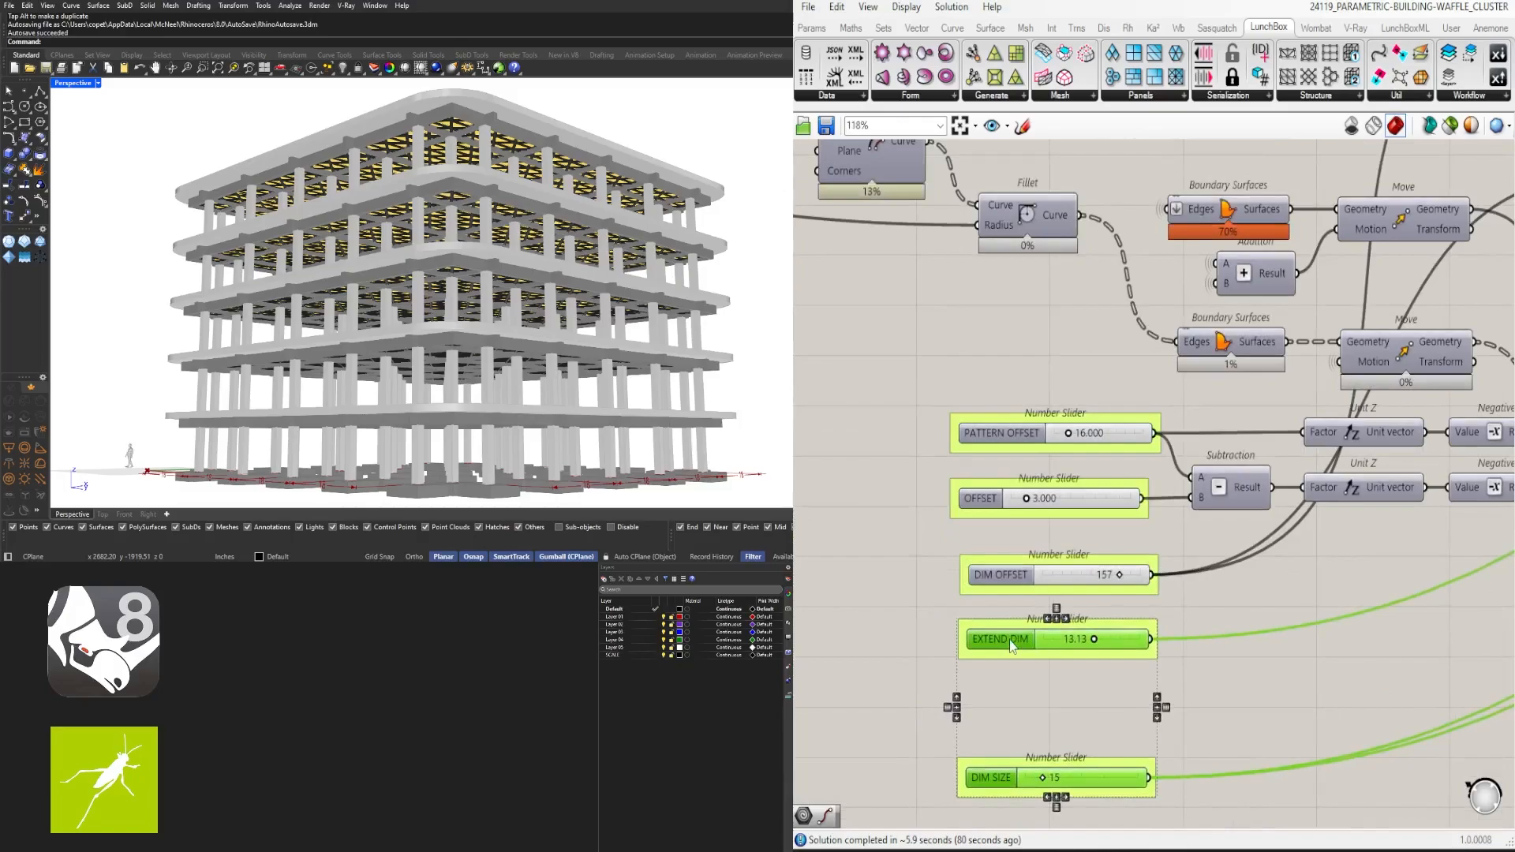
{"action": "left_click_drag", "start_coordinate": [1004, 784], "coordinate": [1011, 689]}
{"action": "left_click_drag", "start_coordinate": [1020, 578], "coordinate": [1017, 594]}
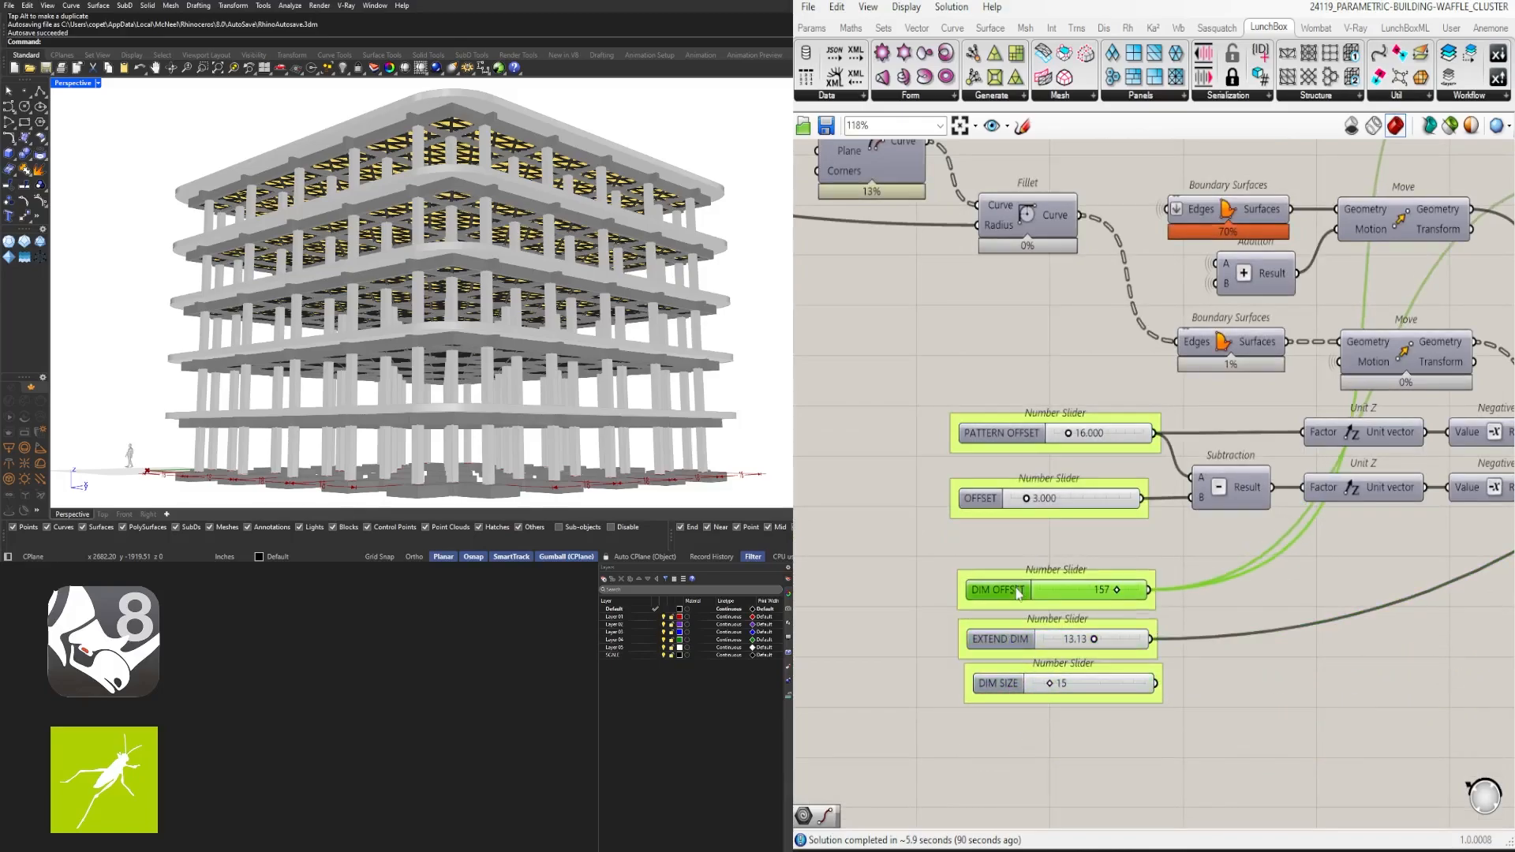
{"action": "left_click", "coordinate": [1039, 542]}
Move the 16.000 PATTERN OFFSET slider and the OFFSET slider beneath PATTERN FILLET
{"action": "right_click_drag", "start_coordinate": [1039, 543], "coordinate": [1171, 546]}
{"action": "scroll", "coordinate": [1144, 426], "scroll_direction": "down", "scroll_amount": 3}
{"action": "left_click_drag", "start_coordinate": [1119, 547], "coordinate": [1057, 389]}
{"action": "scroll", "coordinate": [1073, 395], "scroll_direction": "up", "scroll_amount": 5}
{"action": "left_click", "coordinate": [1063, 503]}
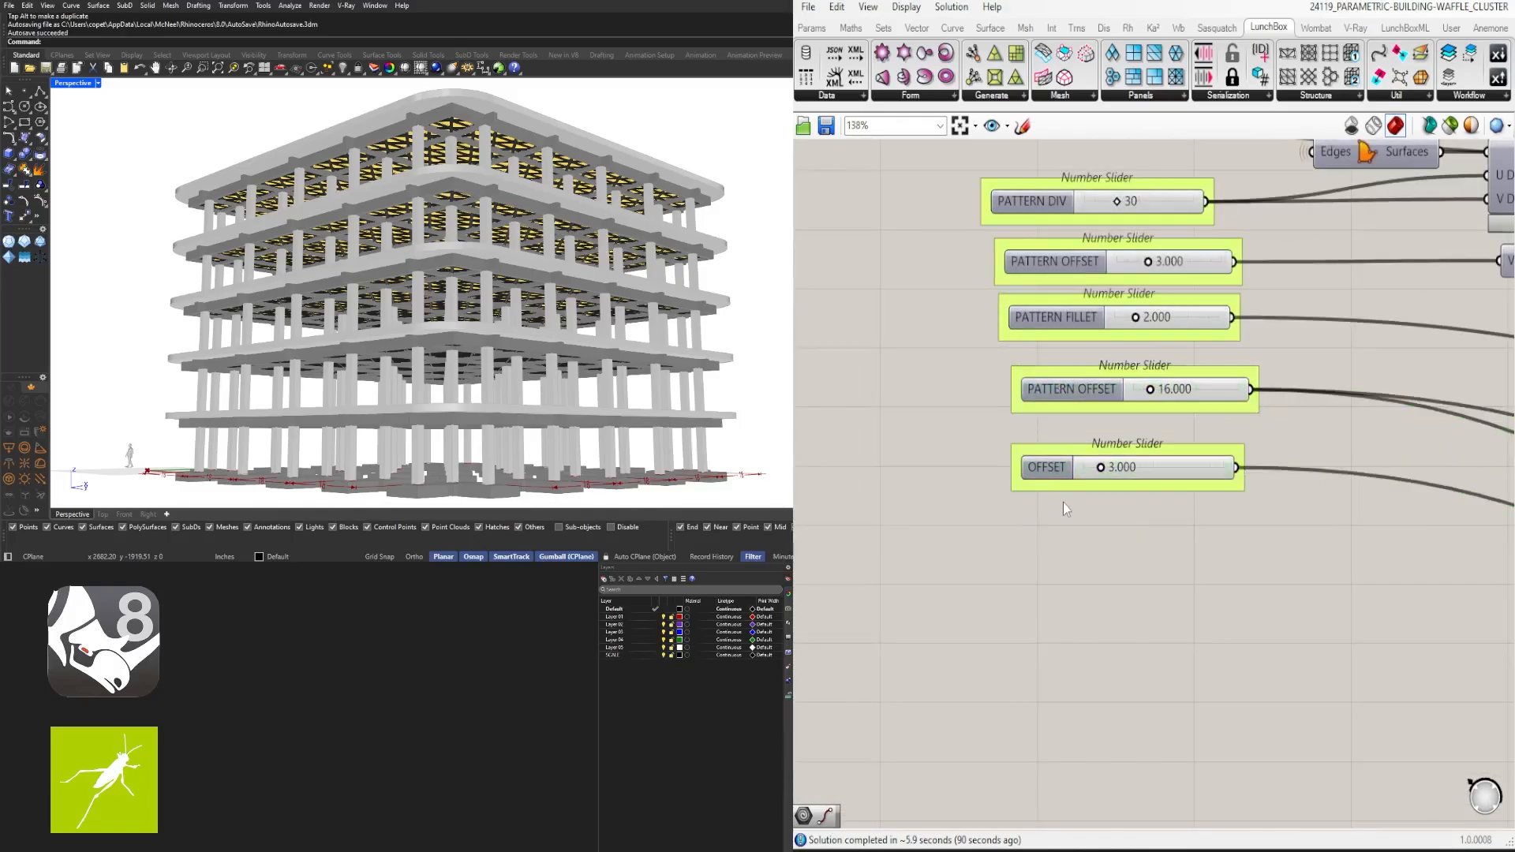
Stack the FOOTING OFFSET slider under COLUMN OFFSET and move both into the free area below the Extend Curve
{"action": "scroll", "coordinate": [1085, 555], "scroll_direction": "down", "scroll_amount": 5}
{"action": "scroll", "coordinate": [1293, 609], "scroll_direction": "up", "scroll_amount": 3}
{"action": "scroll", "coordinate": [1048, 410], "scroll_direction": "up", "scroll_amount": 2}
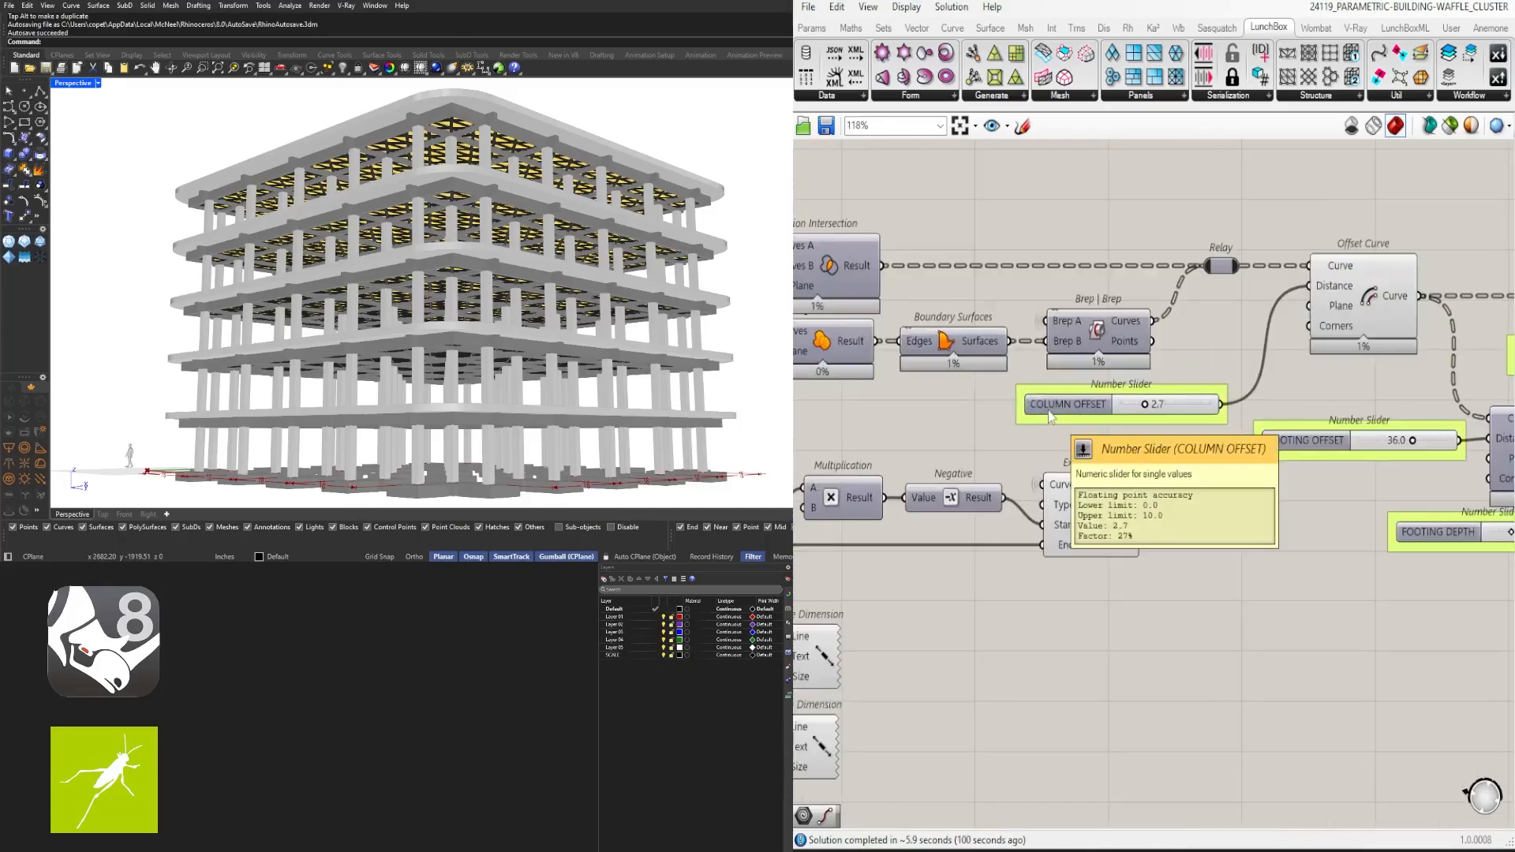
{"action": "left_click_drag", "start_coordinate": [1294, 442], "coordinate": [1057, 450]}
{"action": "left_click_drag", "start_coordinate": [1240, 512], "coordinate": [1179, 401]}
{"action": "left_click_drag", "start_coordinate": [1081, 447], "coordinate": [1082, 581]}
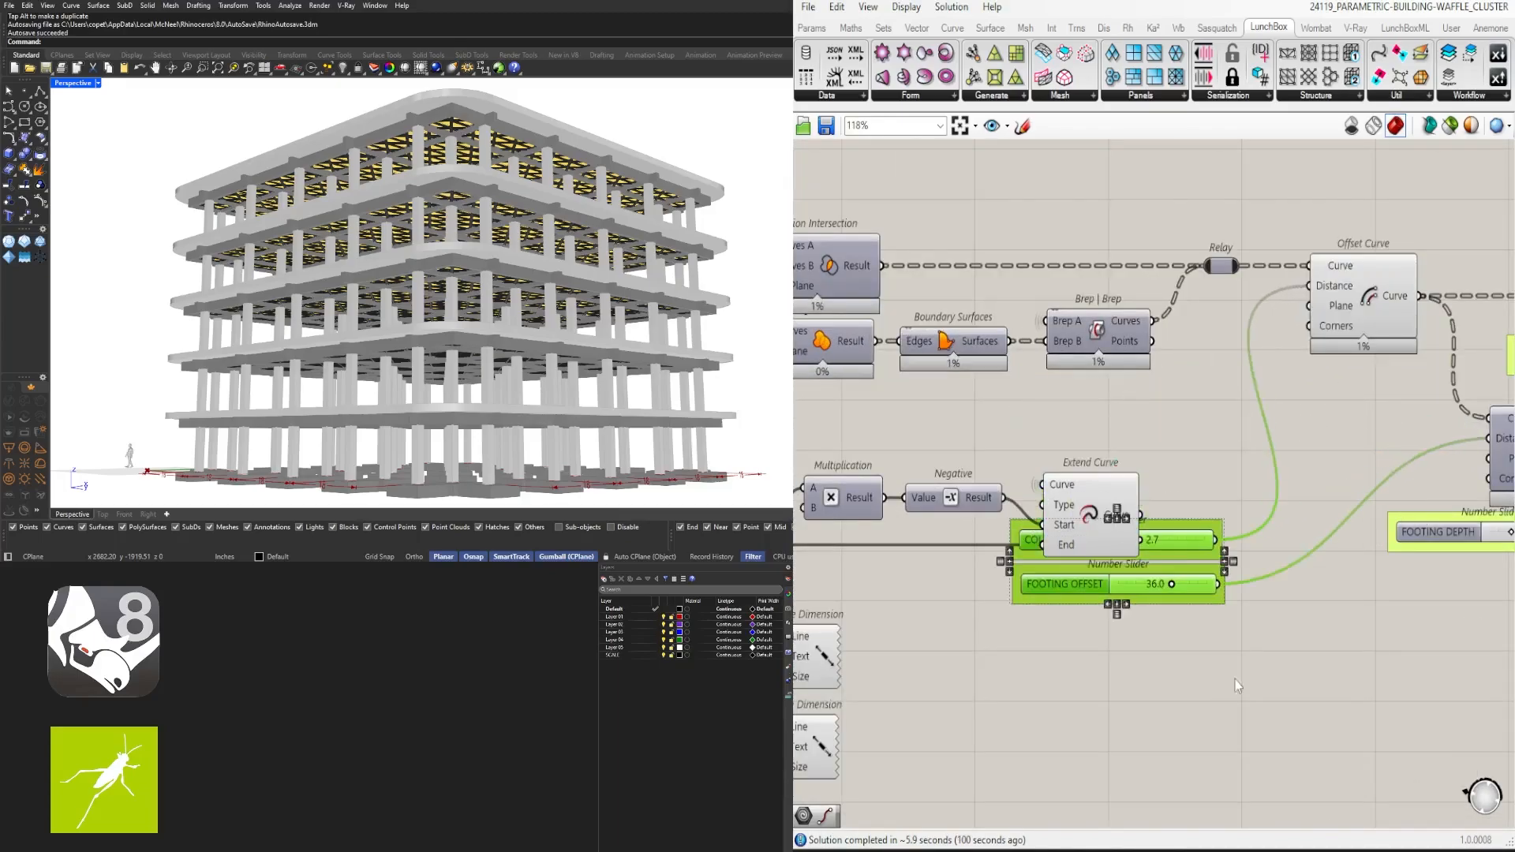
{"action": "left_click_drag", "start_coordinate": [1234, 679], "coordinate": [1186, 541]}
{"action": "left_click_drag", "start_coordinate": [1073, 582], "coordinate": [953, 646]}
{"action": "left_click", "coordinate": [1215, 600]}
Move the FOOTING DEPTH and COLUMN HEIGHT sliders beneath FOOTING OFFSET
{"action": "right_click_drag", "start_coordinate": [1215, 600], "coordinate": [1171, 441]}
{"action": "scroll", "coordinate": [1365, 363], "scroll_direction": "down", "scroll_amount": 2}
{"action": "left_click_drag", "start_coordinate": [1394, 376], "coordinate": [1032, 500]}
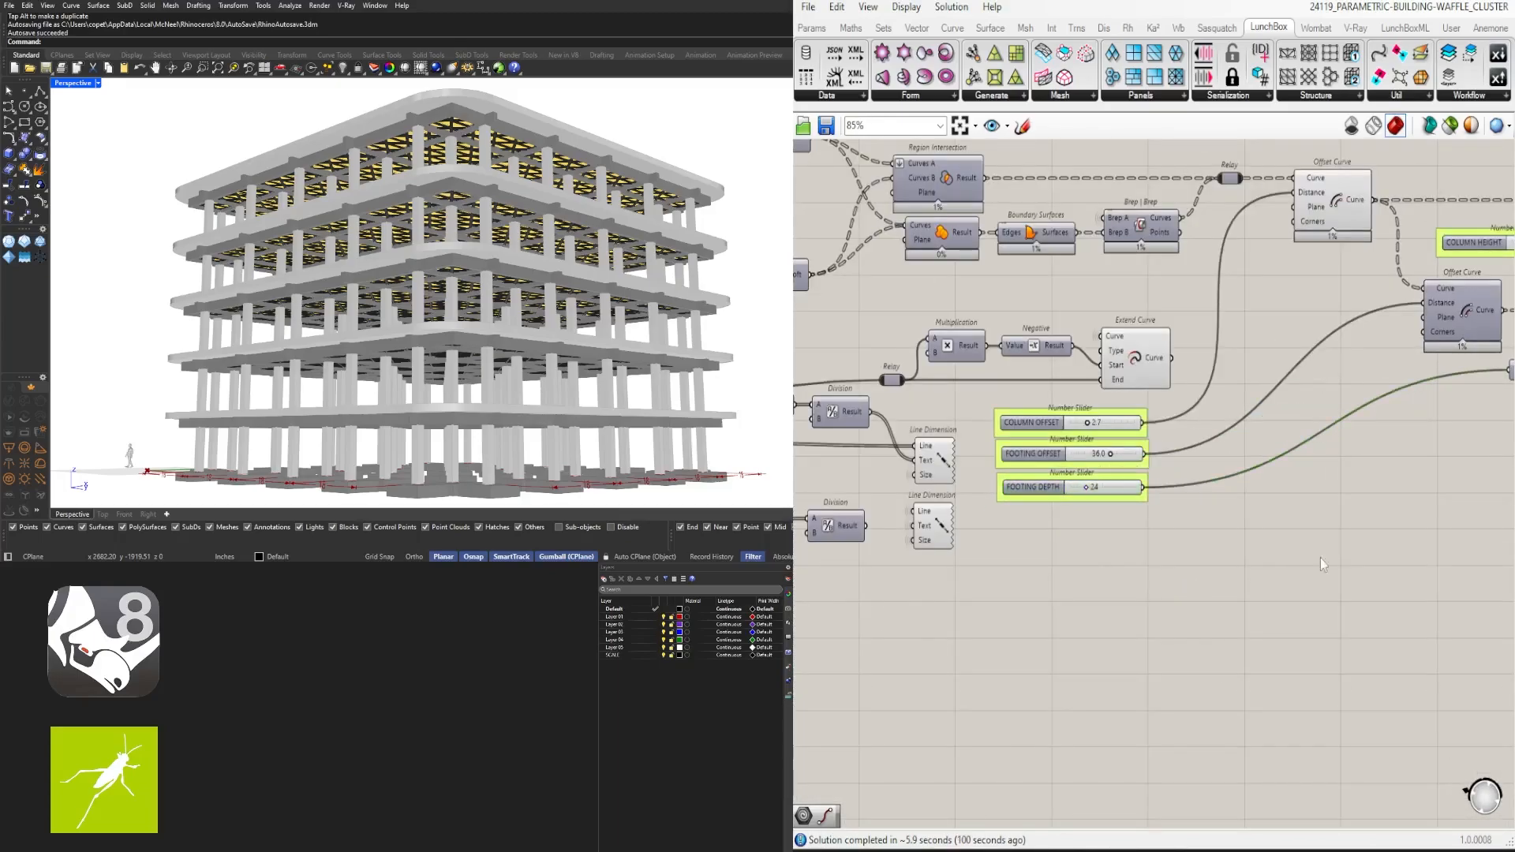
{"action": "right_click_drag", "start_coordinate": [1320, 559], "coordinate": [1178, 556]}
{"action": "left_click", "coordinate": [1343, 245]}
{"action": "left_click", "coordinate": [946, 564]}
Bring the BEAM DEPTH slider back to the slider column at the start of the definition
{"action": "right_click_drag", "start_coordinate": [1444, 564], "coordinate": [976, 538]}
{"action": "scroll", "coordinate": [975, 538], "scroll_direction": "down", "scroll_amount": 4}
{"action": "scroll", "coordinate": [963, 474], "scroll_direction": "up", "scroll_amount": 5}
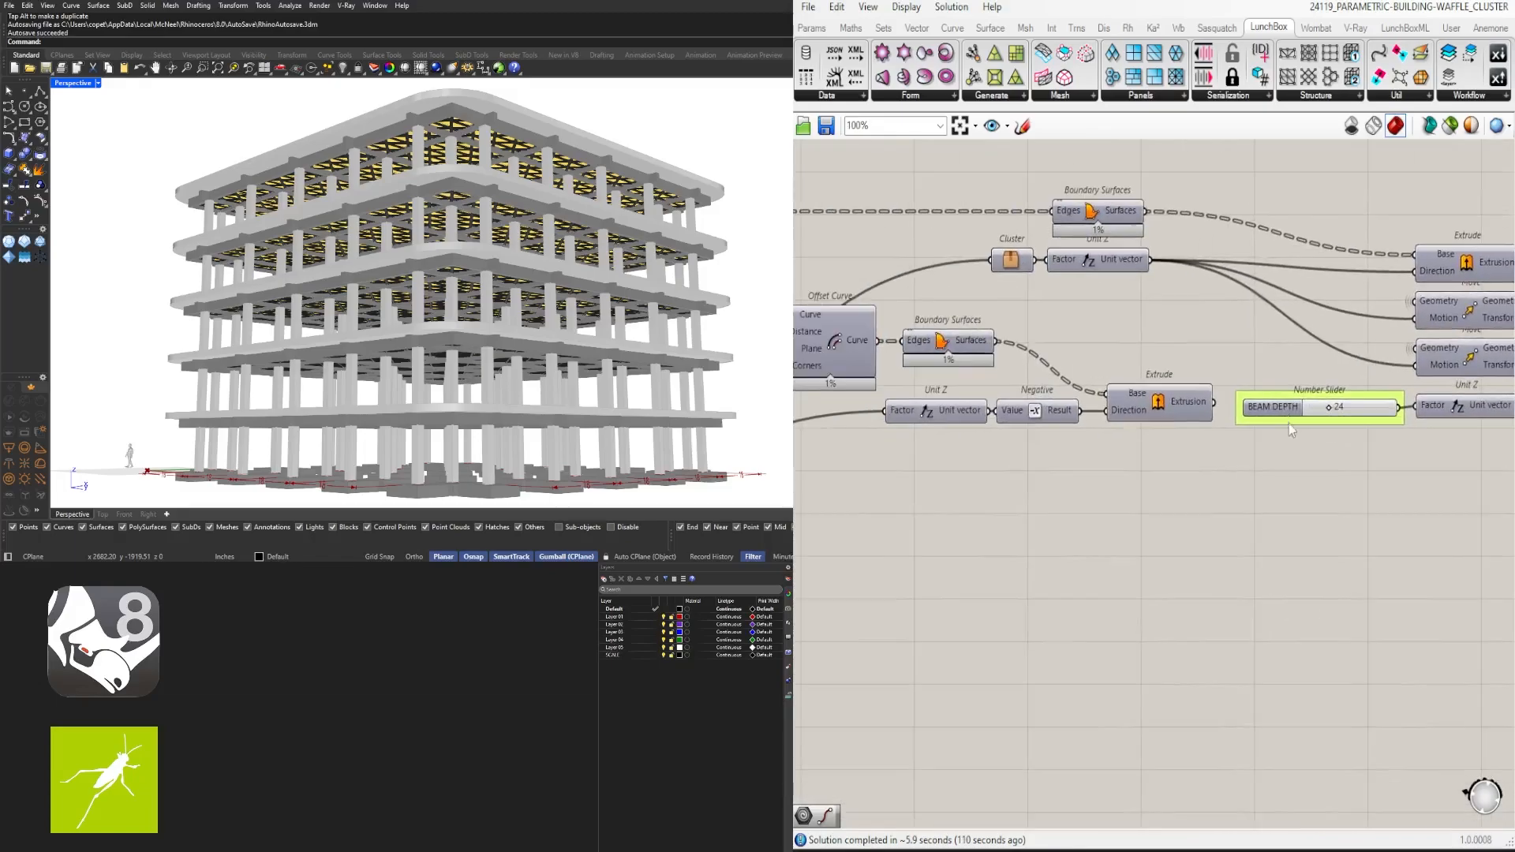
{"action": "scroll", "coordinate": [1310, 424], "scroll_direction": "down", "scroll_amount": 8}
{"action": "left_click_drag", "start_coordinate": [1289, 418], "coordinate": [1023, 452]}
{"action": "scroll", "coordinate": [1025, 553], "scroll_direction": "up", "scroll_amount": 6}
{"action": "scroll", "coordinate": [1459, 580], "scroll_direction": "down", "scroll_amount": 3}
Shift the X SPACING, Y SPACING and EXTEND BEAM sliders down and place BEAM DEPTH directly beneath BEAM WIDTH
{"action": "scroll", "coordinate": [1045, 521], "scroll_direction": "up", "scroll_amount": 6}
{"action": "left_click_drag", "start_coordinate": [1179, 570], "coordinate": [988, 362]}
{"action": "left_click", "coordinate": [999, 588]}
{"action": "left_click_drag", "start_coordinate": [1002, 524], "coordinate": [991, 292]}
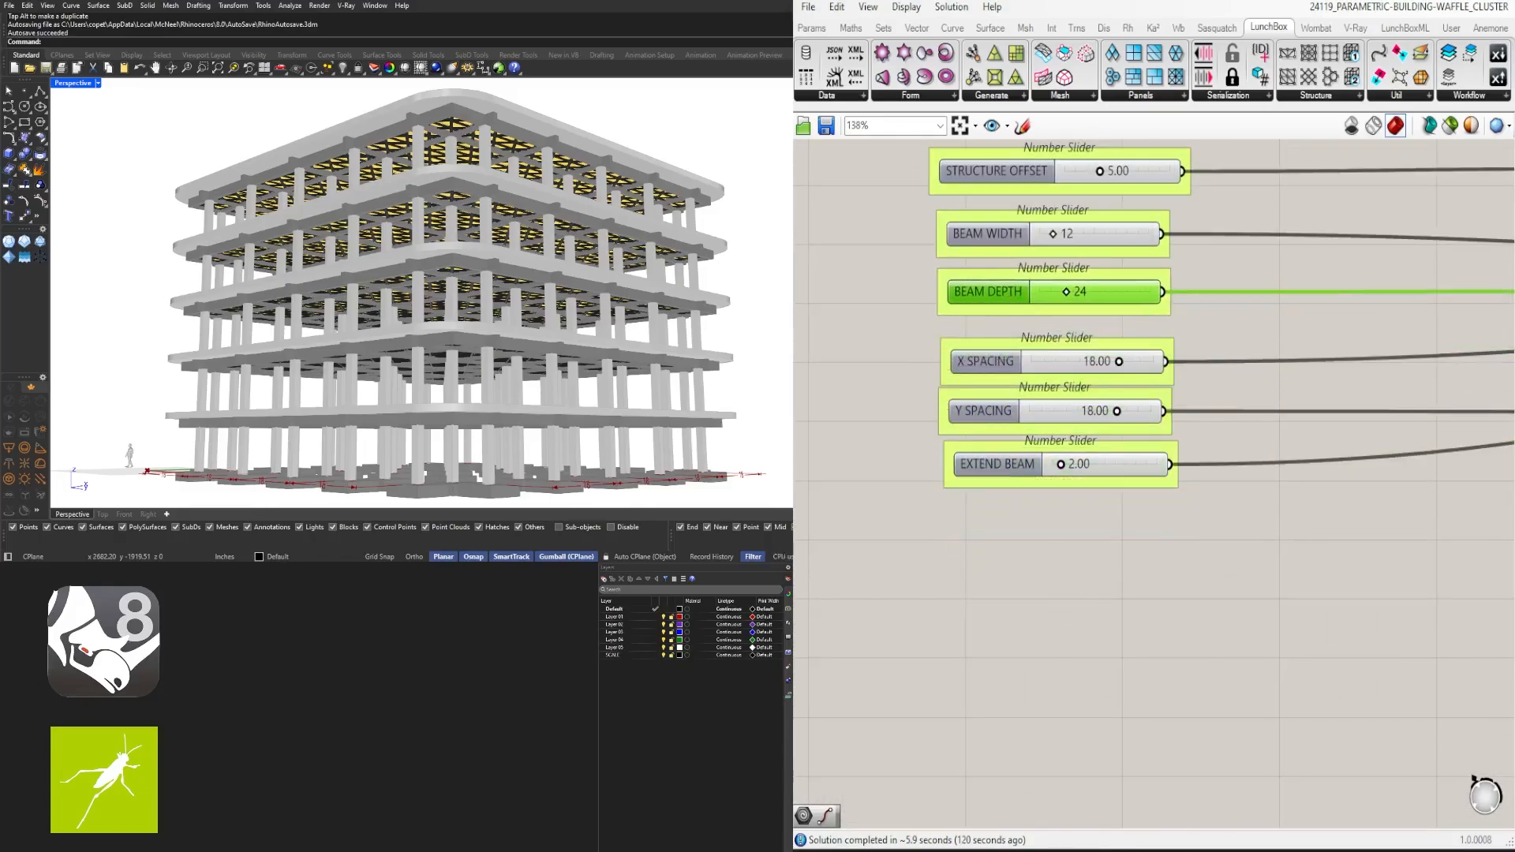
{"action": "left_click", "coordinate": [1254, 615]}
Select the COLUMN OFFSET, FOOTING OFFSET, FOOTING DEPTH and COLUMN HEIGHT sliders and move them beneath EXTEND BEAM in the starting column
{"action": "scroll", "coordinate": [1262, 622], "scroll_direction": "down", "scroll_amount": 6}
{"action": "scroll", "coordinate": [1379, 510], "scroll_direction": "up", "scroll_amount": 5}
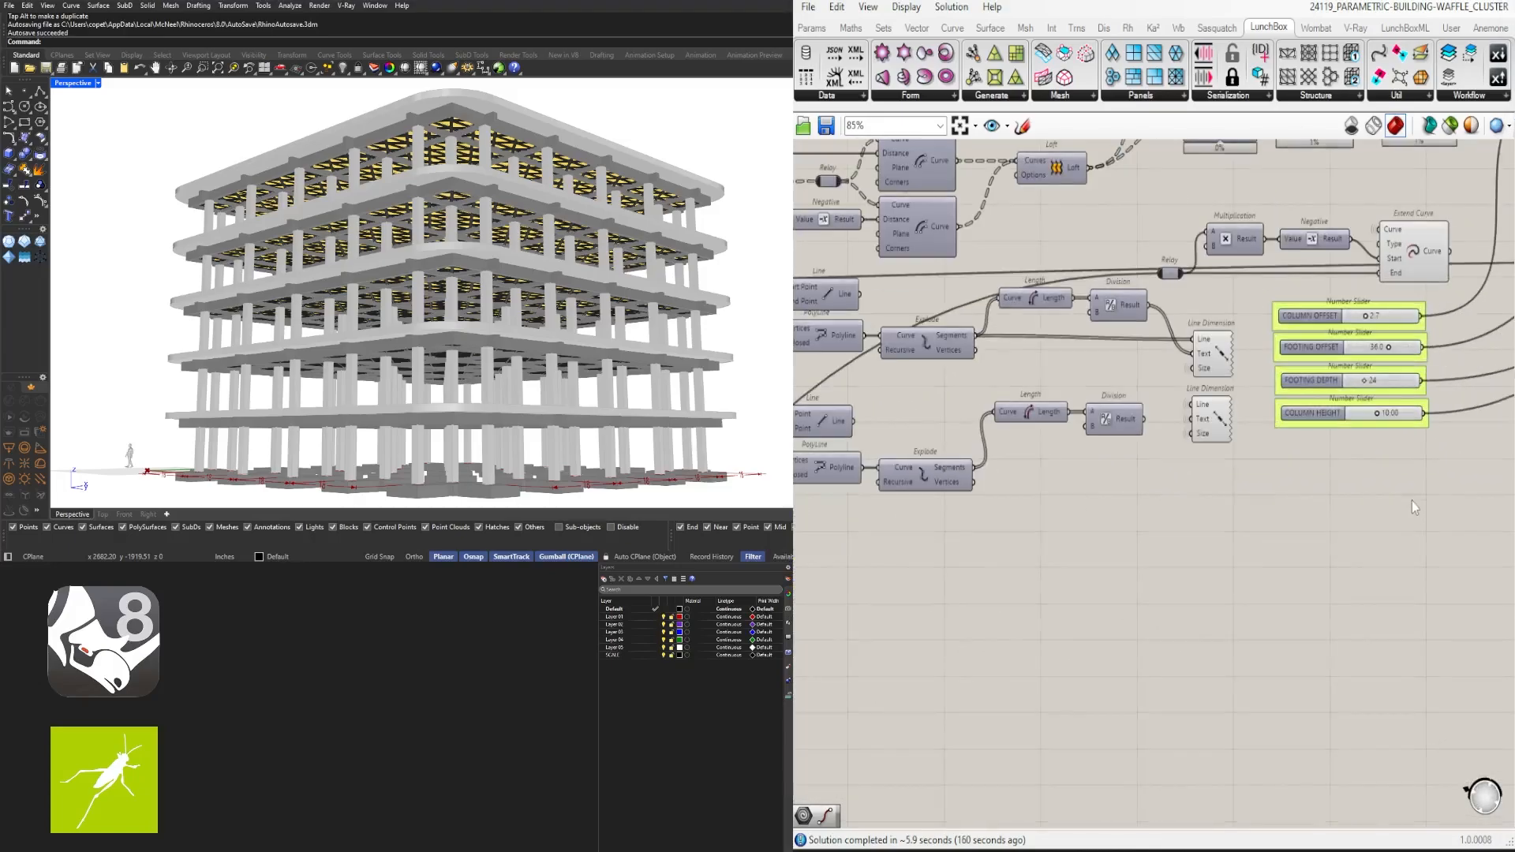
{"action": "left_click_drag", "start_coordinate": [1381, 490], "coordinate": [930, 306]}
{"action": "scroll", "coordinate": [1270, 311], "scroll_direction": "down", "scroll_amount": 8}
{"action": "scroll", "coordinate": [1043, 318], "scroll_direction": "up", "scroll_amount": 9}
{"action": "right_click_drag", "start_coordinate": [1049, 407], "coordinate": [1359, 684]}
{"action": "left_click_drag", "start_coordinate": [1217, 581], "coordinate": [1179, 569]}
{"action": "right_click_drag", "start_coordinate": [1483, 734], "coordinate": [908, 587]}
{"action": "scroll", "coordinate": [977, 598], "scroll_direction": "down", "scroll_amount": 8}
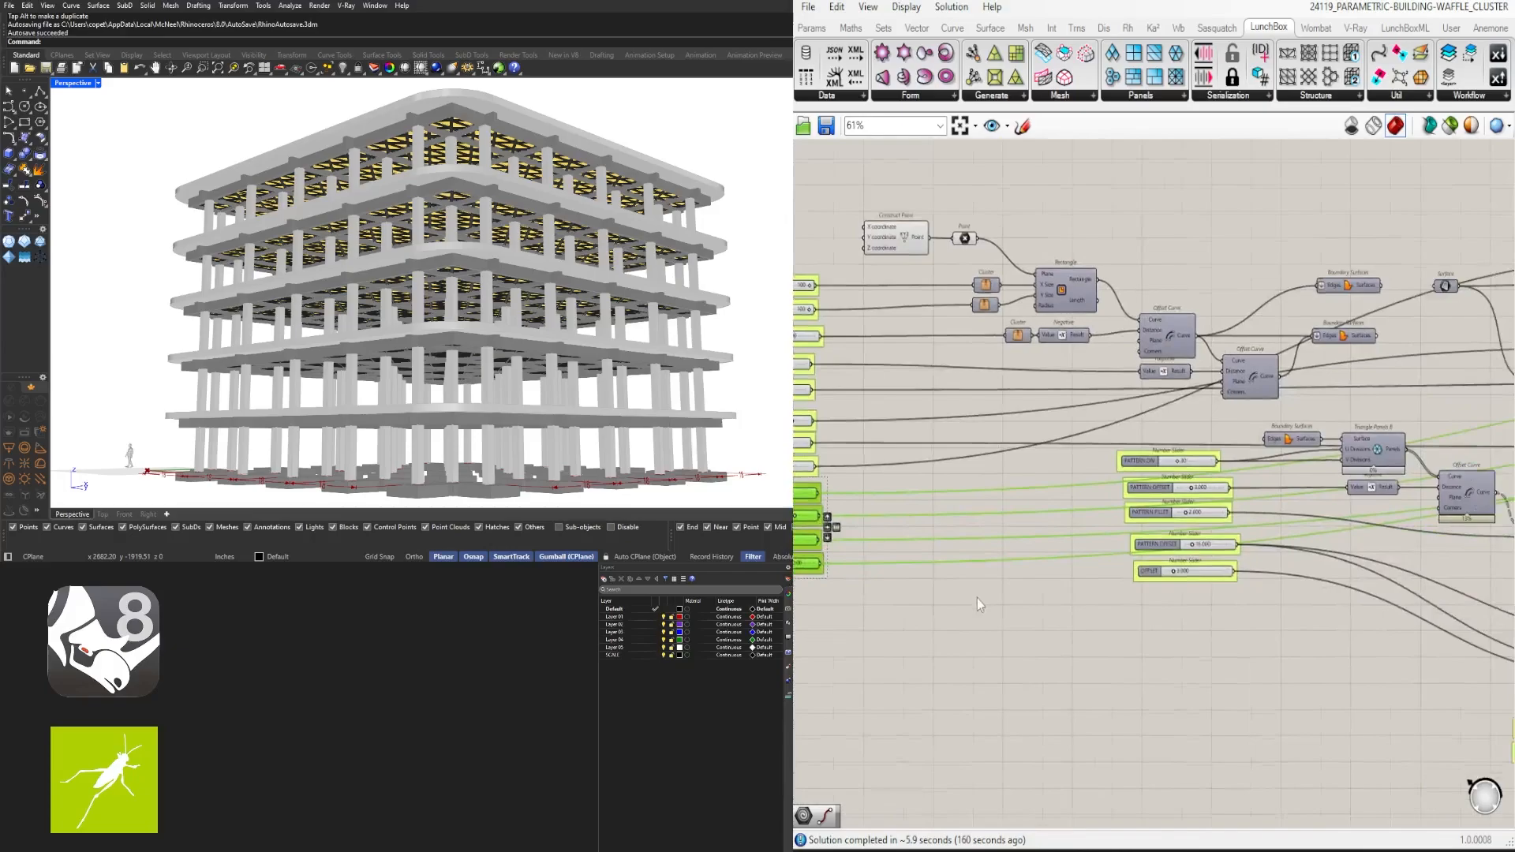
Move the pattern sliders and the OFFSET slider into the slider column at the start of the definition
{"action": "left_click", "coordinate": [1233, 706]}
{"action": "scroll", "coordinate": [1083, 613], "scroll_direction": "up", "scroll_amount": 3}
{"action": "left_click_drag", "start_coordinate": [1148, 611], "coordinate": [1059, 577]}
Stack the FLOOR PLATE and NUMBER OF FLOORS sliders beneath FILLET FLOOR
{"action": "right_click_drag", "start_coordinate": [1420, 667], "coordinate": [1078, 600]}
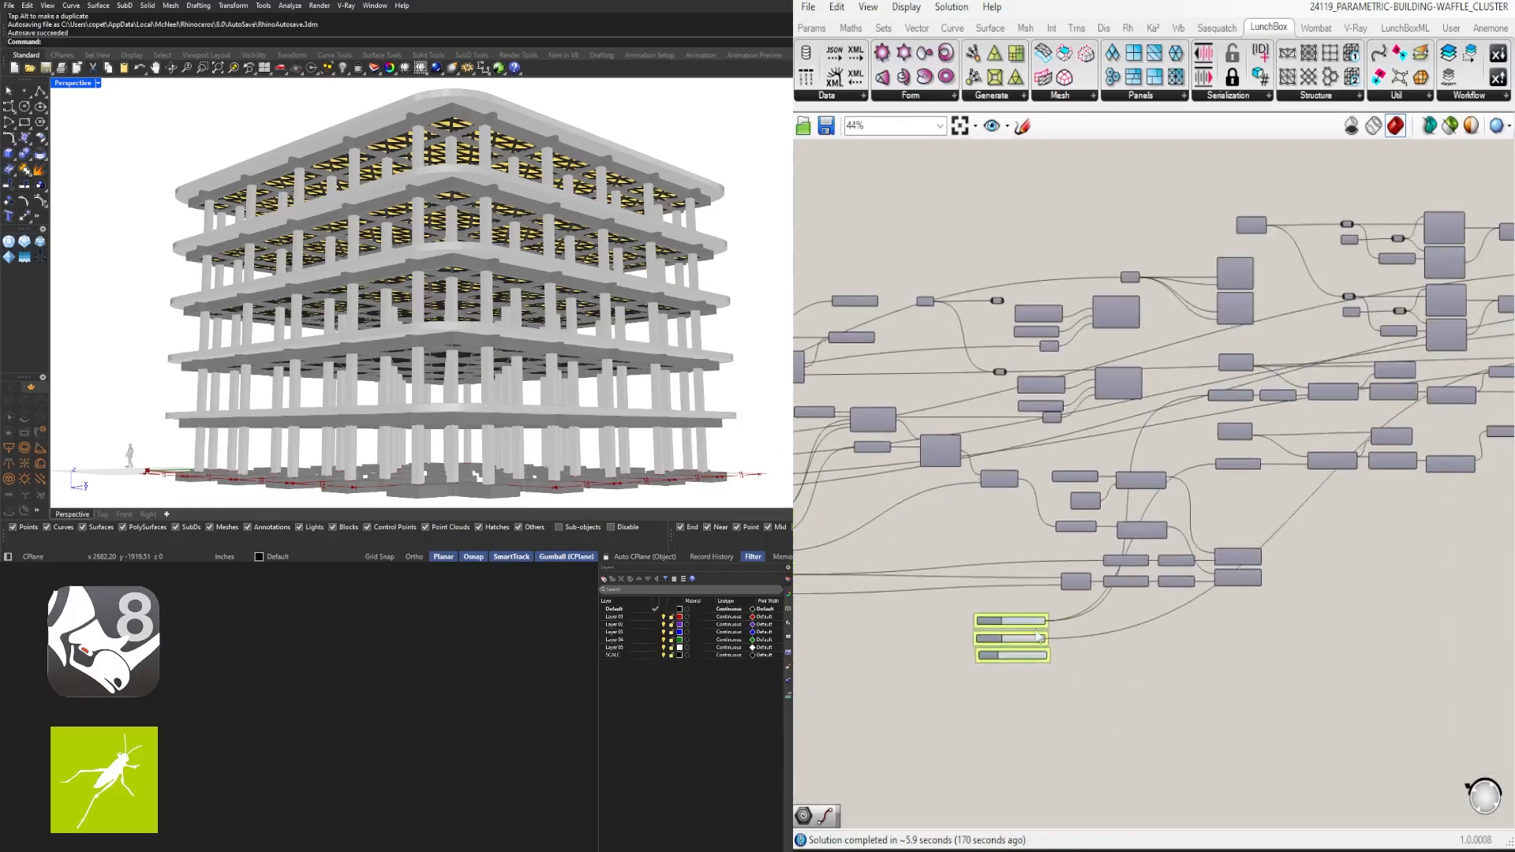
{"action": "scroll", "coordinate": [1057, 544], "scroll_direction": "down", "scroll_amount": 6}
{"action": "scroll", "coordinate": [1293, 542], "scroll_direction": "up", "scroll_amount": 9}
{"action": "left_click", "coordinate": [1086, 483]}
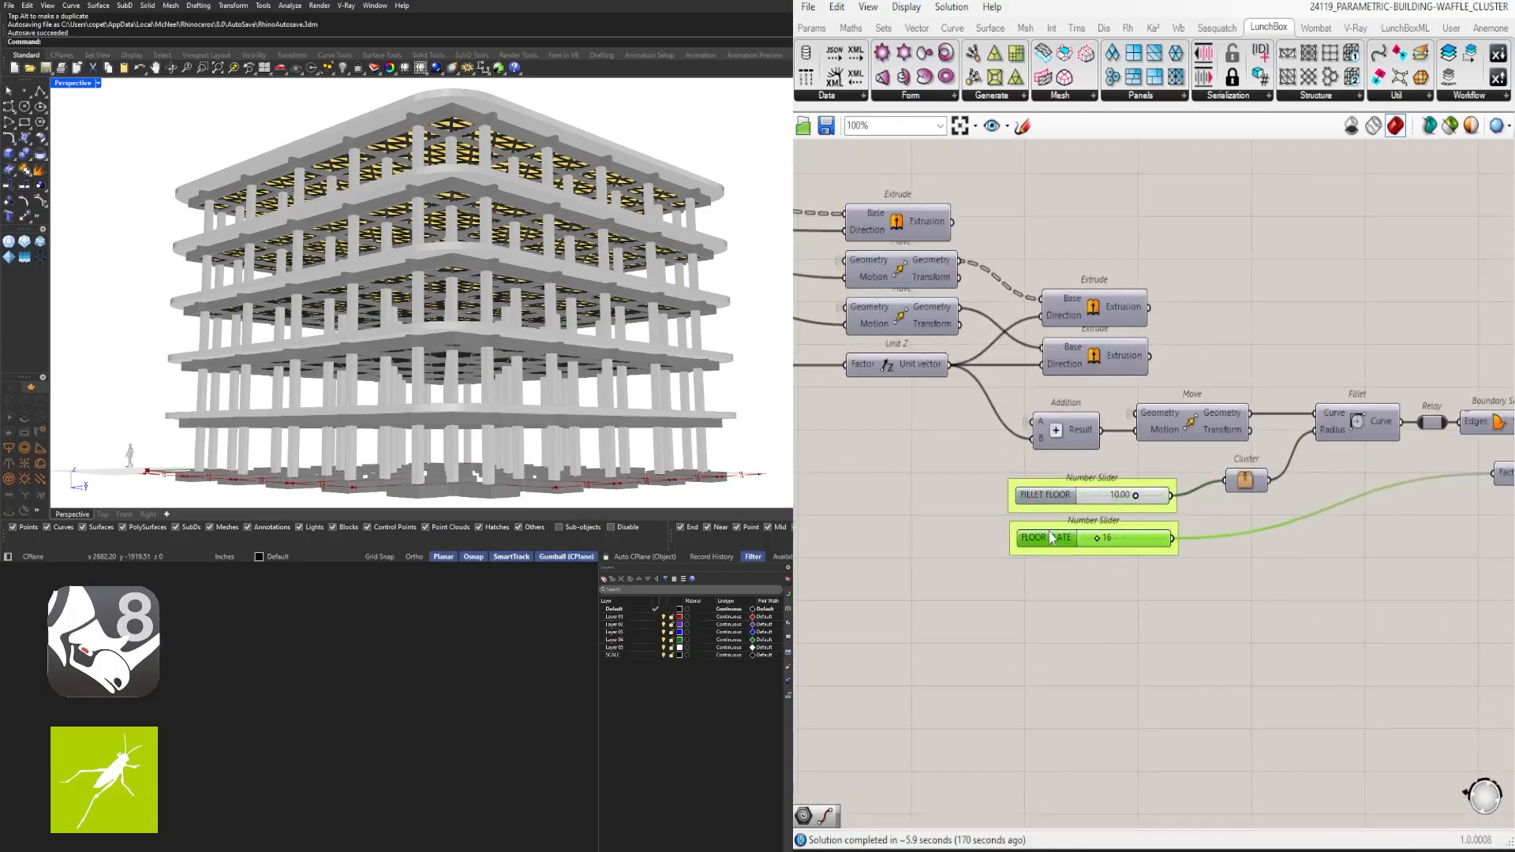
{"action": "left_click_drag", "start_coordinate": [1050, 537], "coordinate": [1049, 535]}
{"action": "right_click_drag", "start_coordinate": [1471, 641], "coordinate": [1282, 572]}
{"action": "left_click_drag", "start_coordinate": [1424, 507], "coordinate": [893, 514]}
Move the FILLET FLOOR, FLOOR PLATE and NUMBER OF FLOORS sliders to the head of the starting column, above BUILDING SIZE X
{"action": "scroll", "coordinate": [935, 529], "scroll_direction": "down", "scroll_amount": 6}
{"action": "right_click_drag", "start_coordinate": [1353, 592], "coordinate": [1463, 588]}
{"action": "left_click_drag", "start_coordinate": [1016, 560], "coordinate": [1106, 473]}
{"action": "scroll", "coordinate": [1262, 507], "scroll_direction": "down", "scroll_amount": 8}
{"action": "left_click_drag", "start_coordinate": [1257, 507], "coordinate": [836, 475]}
{"action": "scroll", "coordinate": [838, 478], "scroll_direction": "up", "scroll_amount": 11}
{"action": "left_click_drag", "start_coordinate": [954, 364], "coordinate": [1052, 386]}
{"action": "left_click", "coordinate": [1090, 318]}
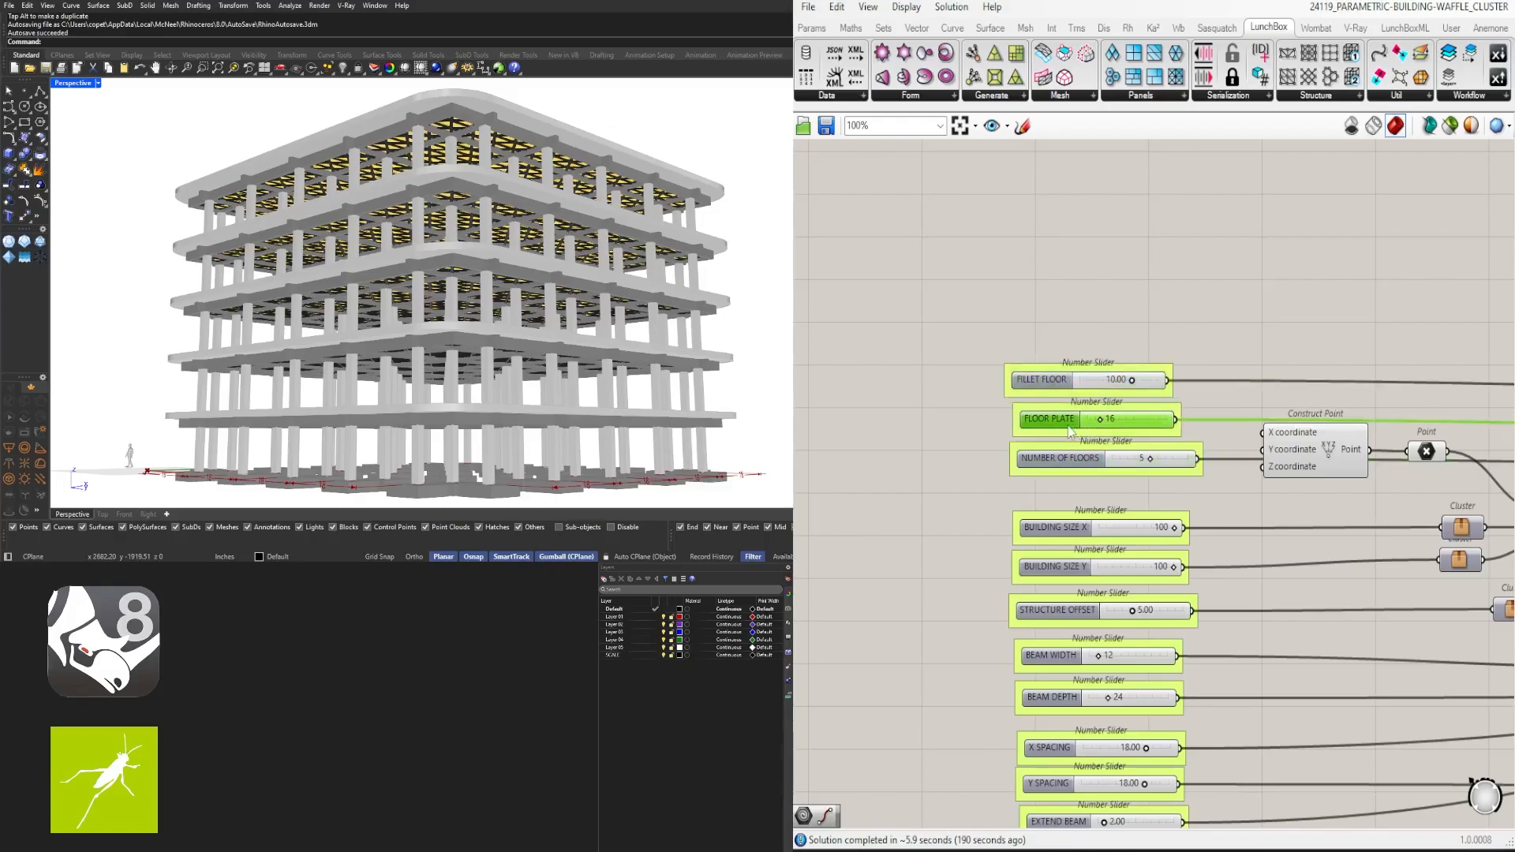
Rename the FLOOR PLATE slider as FLOOR SLAB
{"action": "right_click", "coordinate": [1063, 430]}
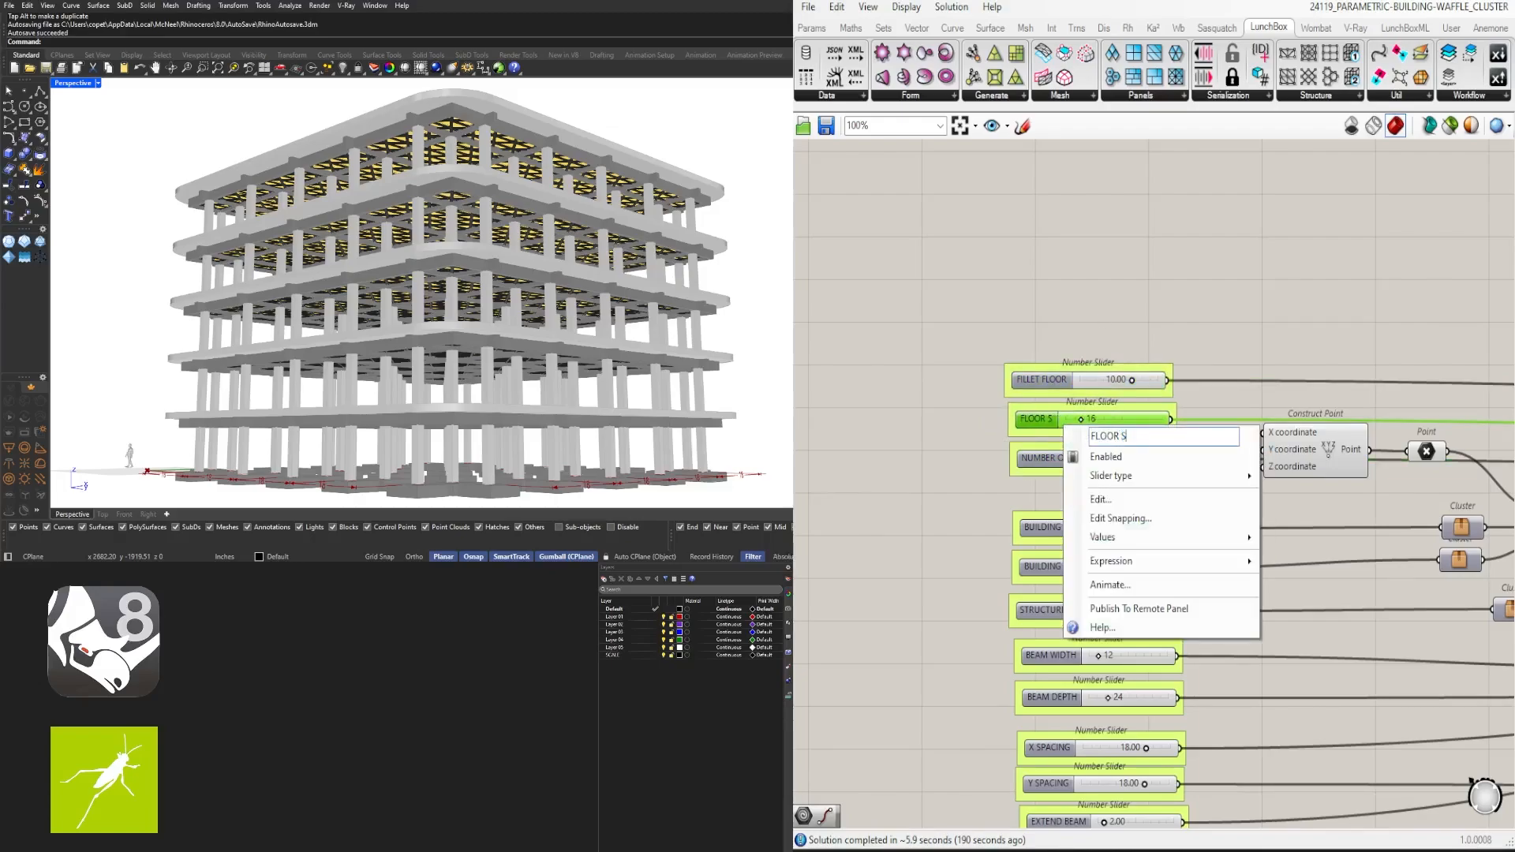
{"action": "key", "text": "Return"}
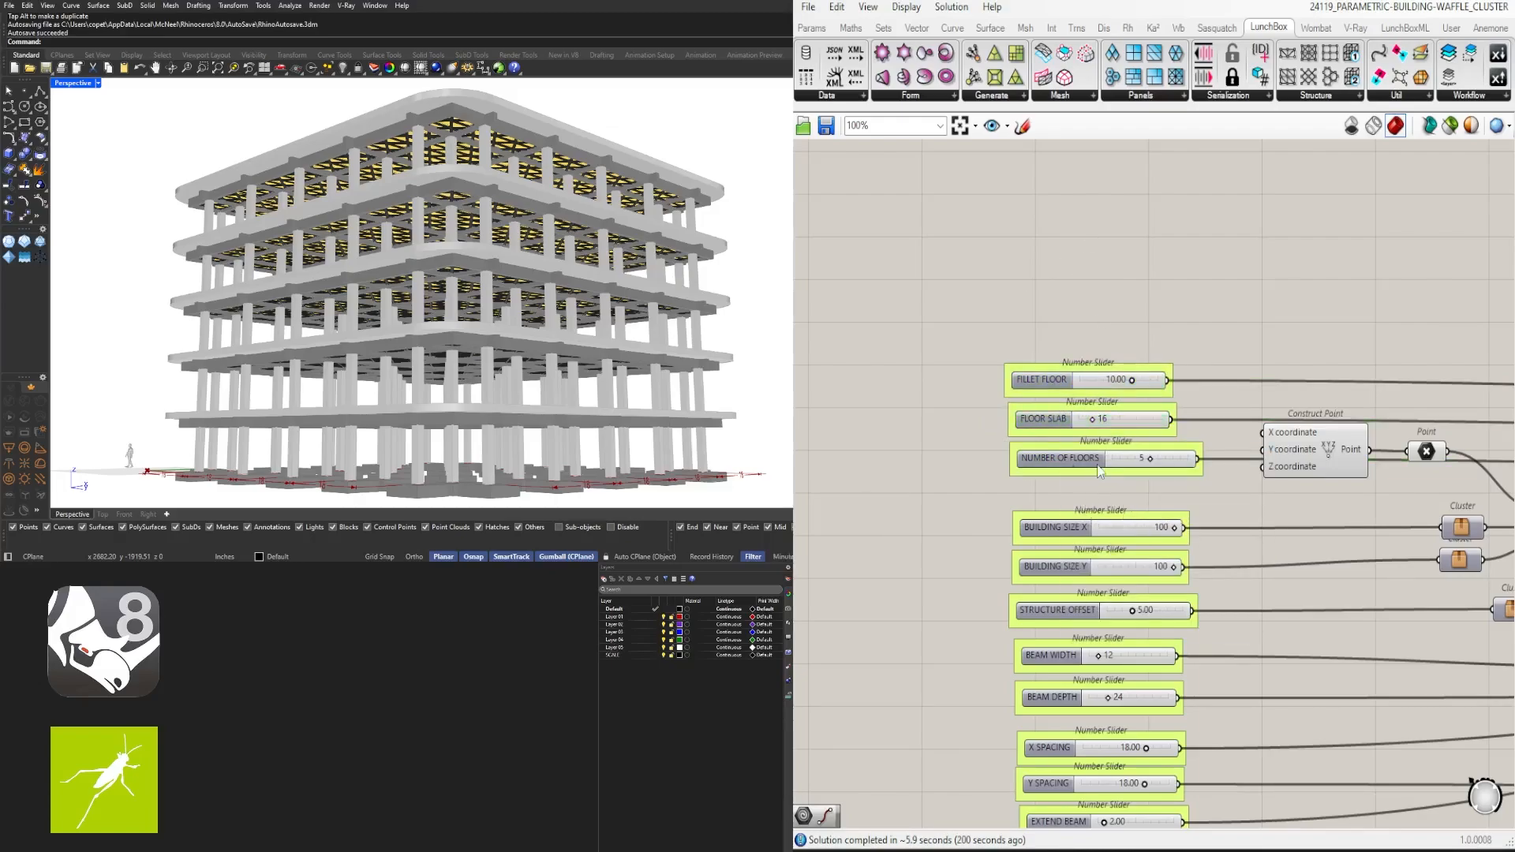
Move the NUMBER OF FLOORS slider above FILLET FLOOR in the slider column
{"action": "left_click_drag", "start_coordinate": [1097, 465], "coordinate": [1086, 351]}
{"action": "left_click_drag", "start_coordinate": [1060, 620], "coordinate": [1124, 645]}
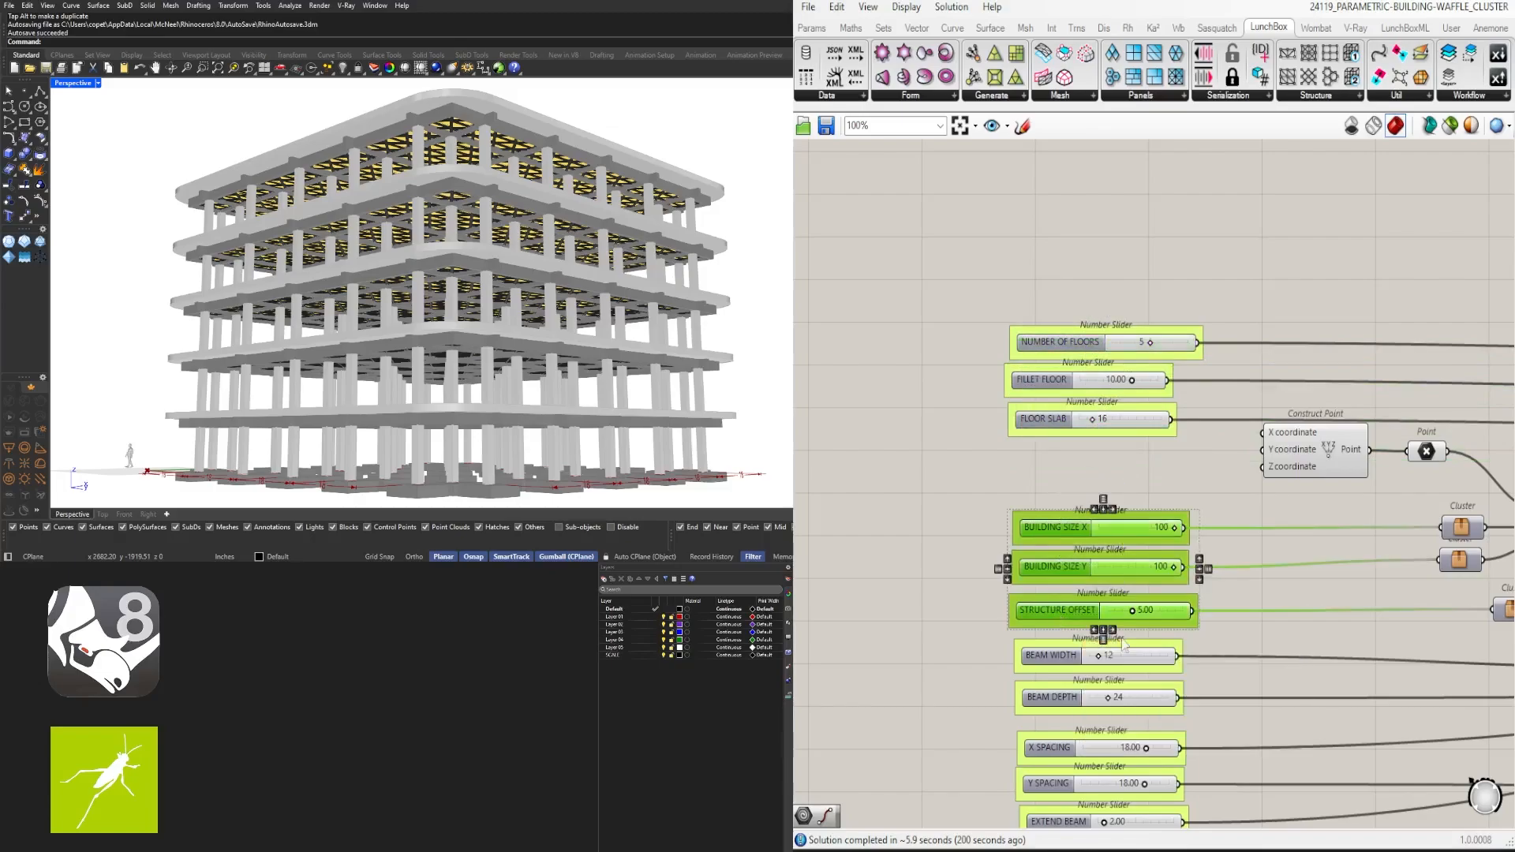
{"action": "left_click_drag", "start_coordinate": [1065, 601], "coordinate": [1083, 295]}
{"action": "key", "text": "ctrl+z"}
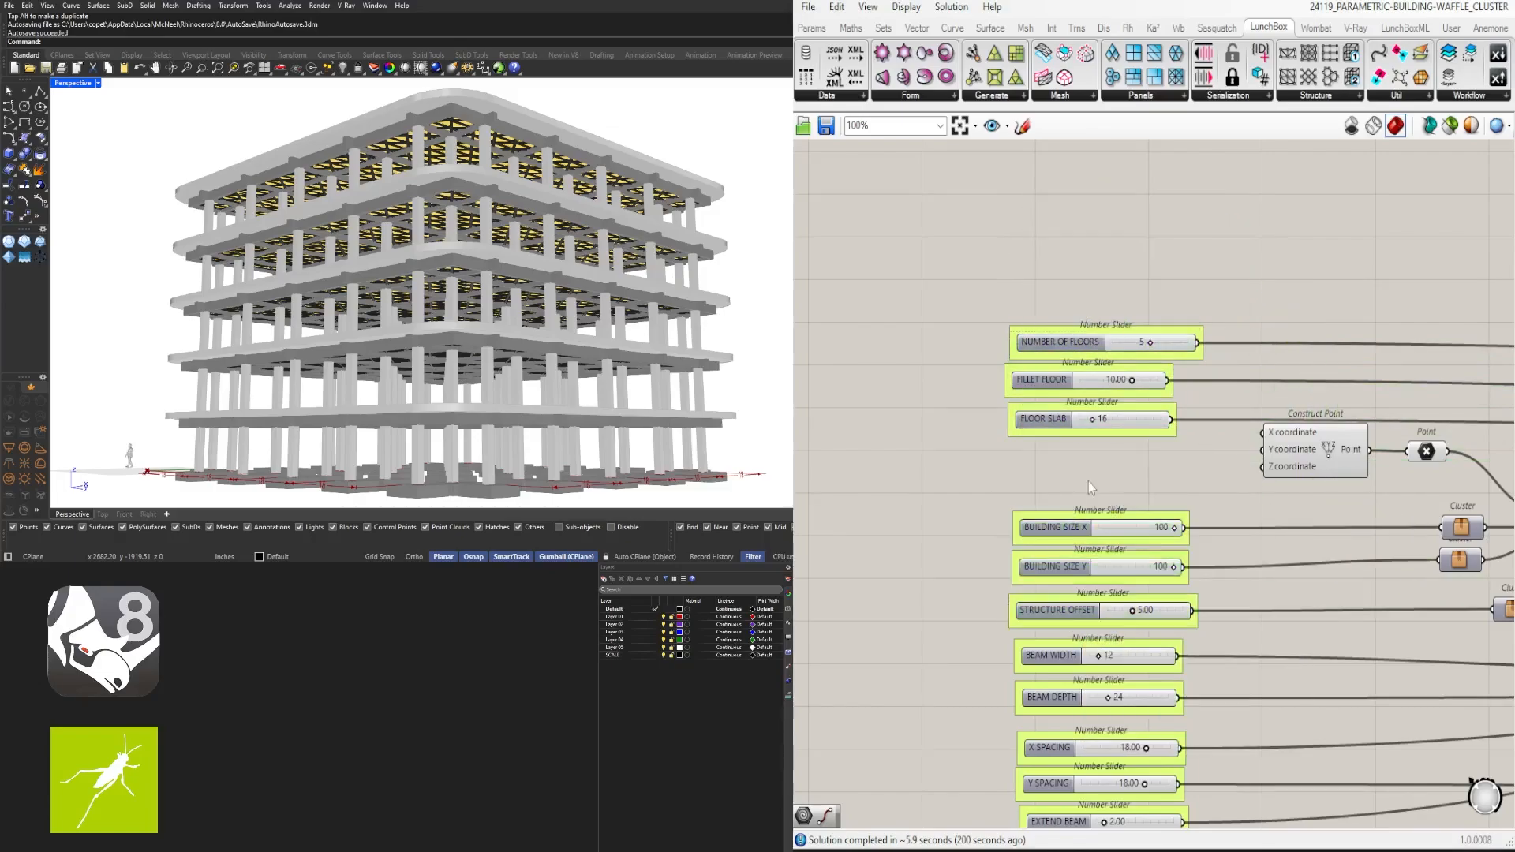
Move the BUILDING SIZE X and BUILDING SIZE Y sliders to the head of the column, above NUMBER OF FLOORS
{"action": "left_click_drag", "start_coordinate": [1087, 481], "coordinate": [1054, 580]}
{"action": "left_click_drag", "start_coordinate": [1058, 571], "coordinate": [1062, 299]}
{"action": "left_click_drag", "start_coordinate": [1119, 179], "coordinate": [1015, 552]}
{"action": "left_click", "coordinate": [989, 525]}
Select every slider, including the separate pattern and offset groups, exclude the stray component, and align them all into one left-aligned column
{"action": "scroll", "coordinate": [989, 517], "scroll_direction": "down", "scroll_amount": 6}
{"action": "right_click_drag", "start_coordinate": [1054, 615], "coordinate": [1045, 562]}
{"action": "left_click_drag", "start_coordinate": [959, 376], "coordinate": [1055, 610]}
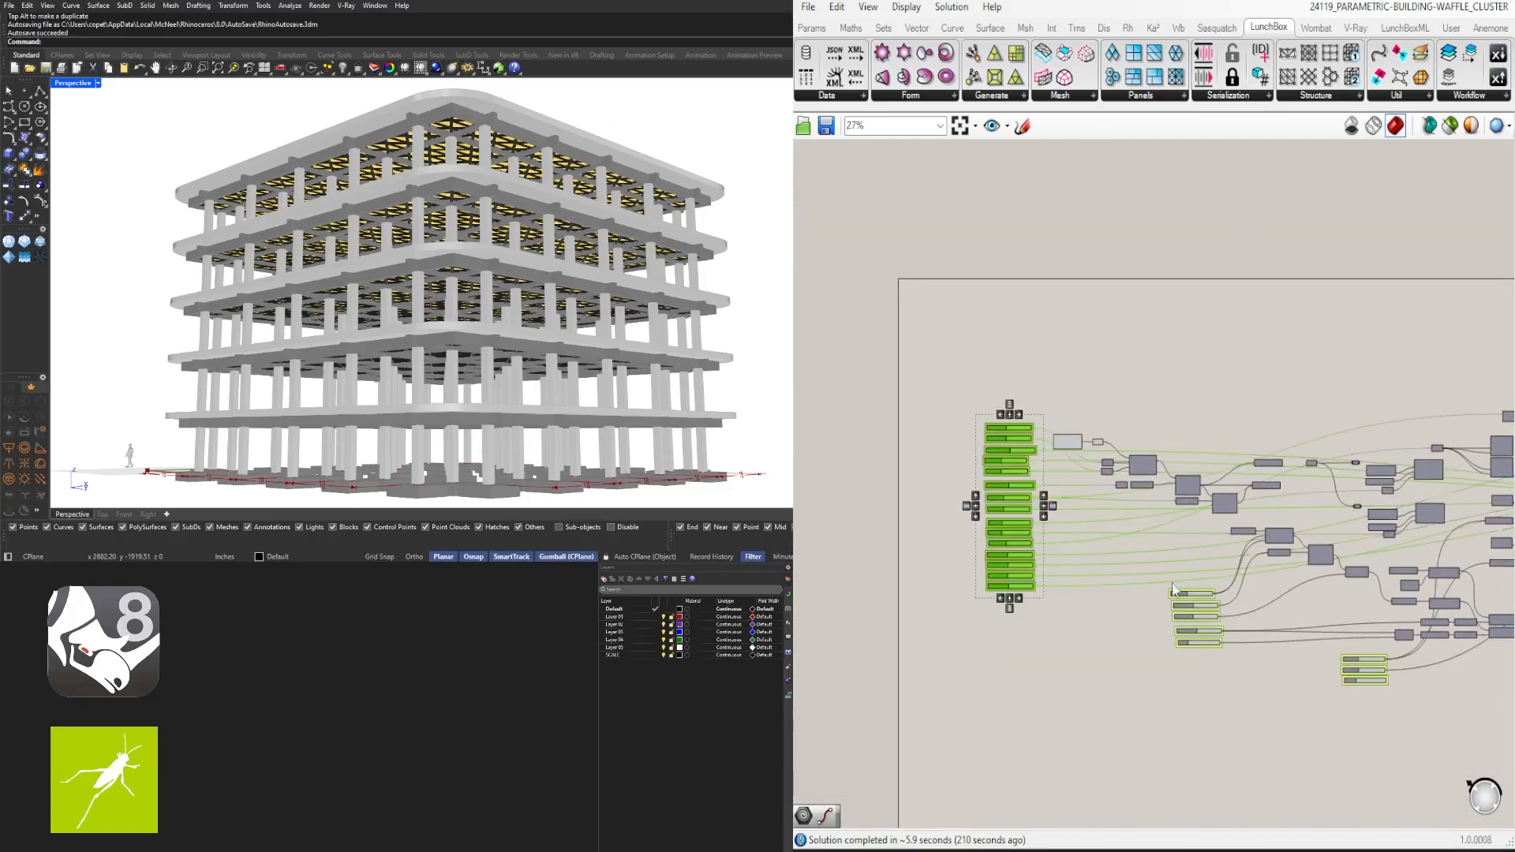
{"action": "left_click_drag", "start_coordinate": [1128, 550], "coordinate": [1231, 693], "text": "shift"}
{"action": "left_click_drag", "start_coordinate": [1308, 624], "coordinate": [1426, 766], "text": "shift"}
{"action": "left_click", "coordinate": [1189, 692]}
{"action": "key", "text": "ctrl+z"}
{"action": "scroll", "coordinate": [1038, 629], "scroll_direction": "up", "scroll_amount": 5}
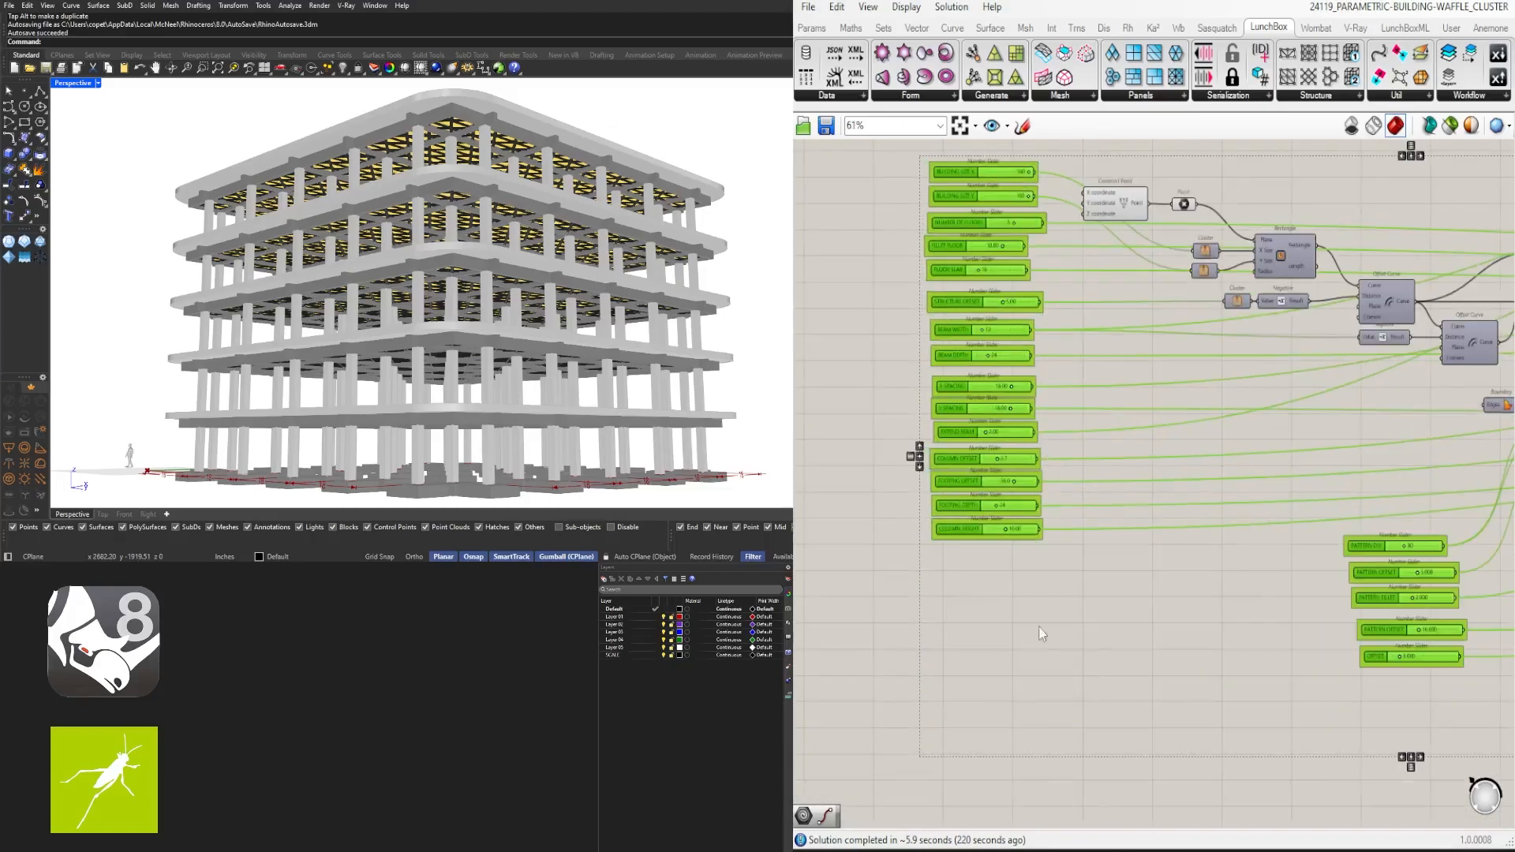
{"action": "right_click_drag", "start_coordinate": [1302, 640], "coordinate": [1049, 609]}
{"action": "right_click_drag", "start_coordinate": [1392, 612], "coordinate": [1037, 552]}
{"action": "scroll", "coordinate": [1037, 552], "scroll_direction": "down", "scroll_amount": 1}
{"action": "left_click", "coordinate": [1237, 547], "text": "ctrl"}
{"action": "scroll", "coordinate": [1237, 547], "scroll_direction": "down", "scroll_amount": 4}
{"action": "right_click_drag", "start_coordinate": [1184, 560], "coordinate": [1280, 583]}
{"action": "left_click", "coordinate": [1099, 626]}
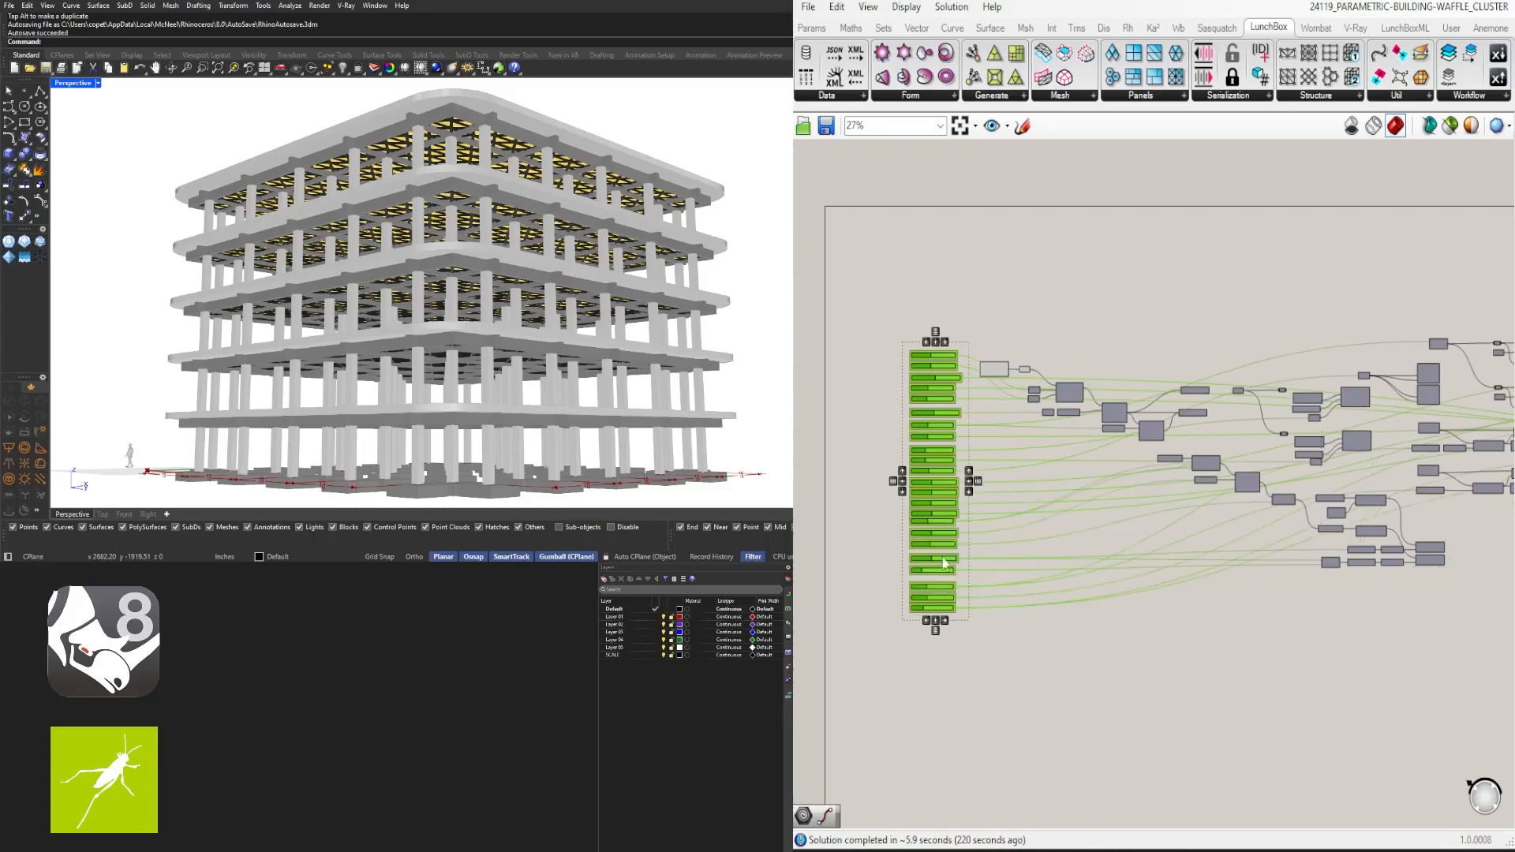
Hide the long wire feeding the Negative component ahead of the second Offset Curve near the start of the definition
{"action": "scroll", "coordinate": [944, 557], "scroll_direction": "up", "scroll_amount": 4}
{"action": "right_click_drag", "start_coordinate": [947, 576], "coordinate": [1038, 637]}
{"action": "scroll", "coordinate": [1035, 726], "scroll_direction": "down", "scroll_amount": 8}
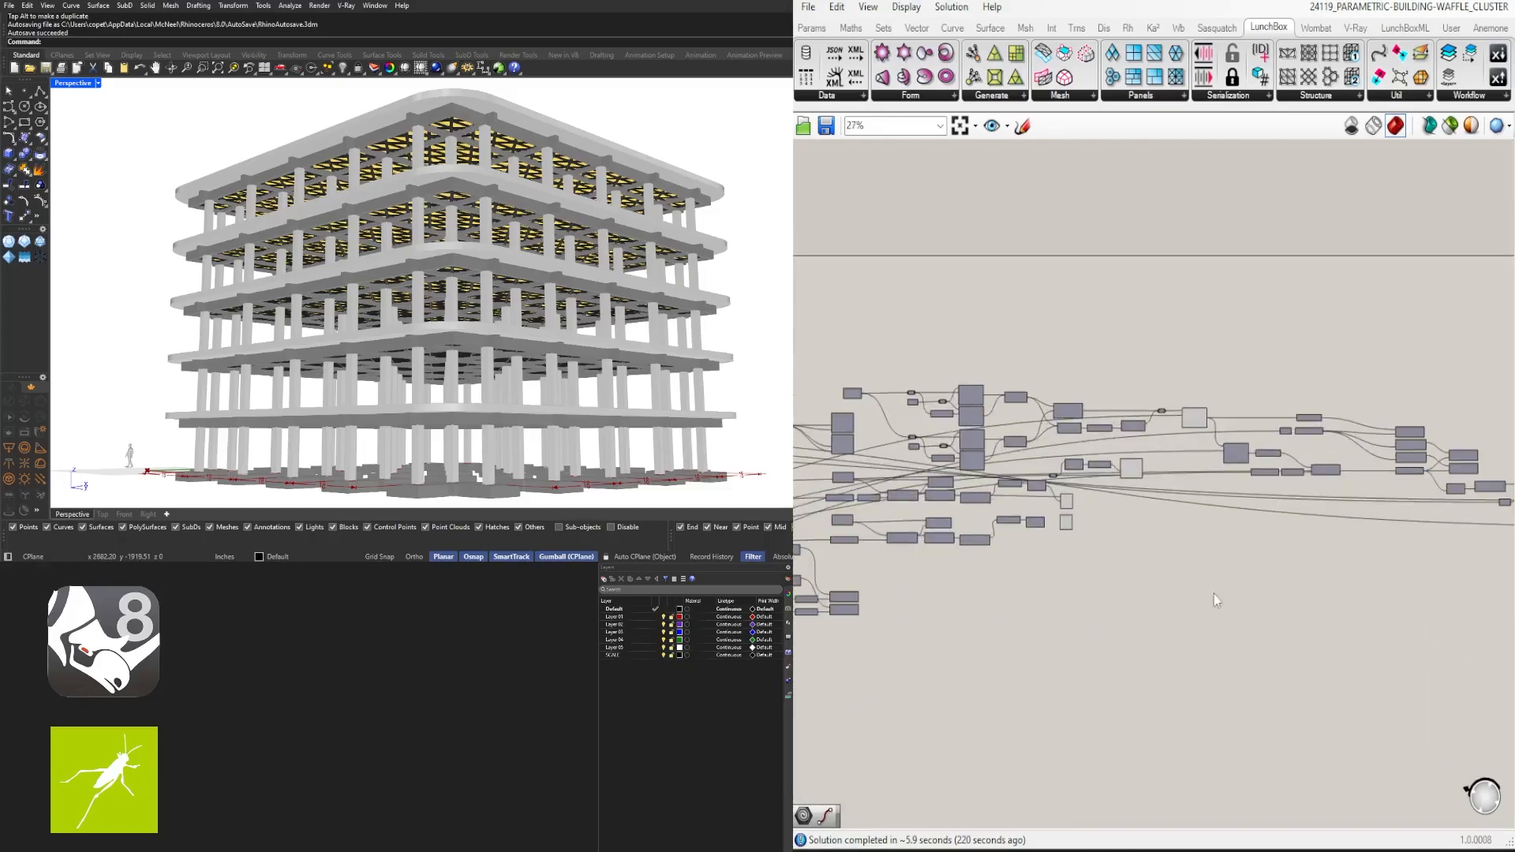
{"action": "scroll", "coordinate": [836, 418], "scroll_direction": "up", "scroll_amount": 10}
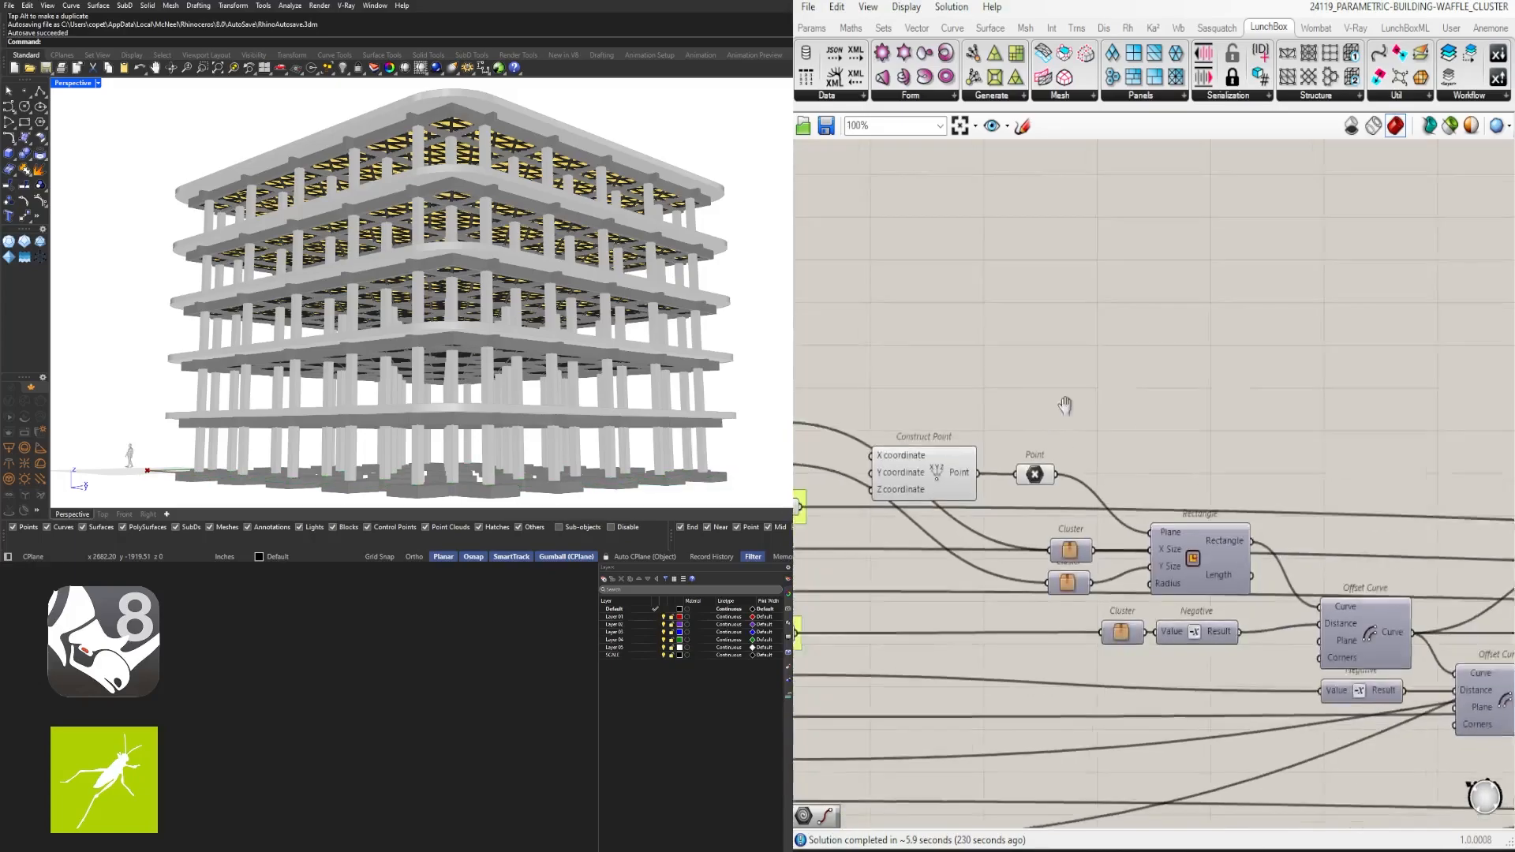
{"action": "left_click", "coordinate": [1040, 362]}
{"action": "right_click_drag", "start_coordinate": [1279, 532], "coordinate": [1058, 456]}
{"action": "left_click", "coordinate": [1276, 450]}
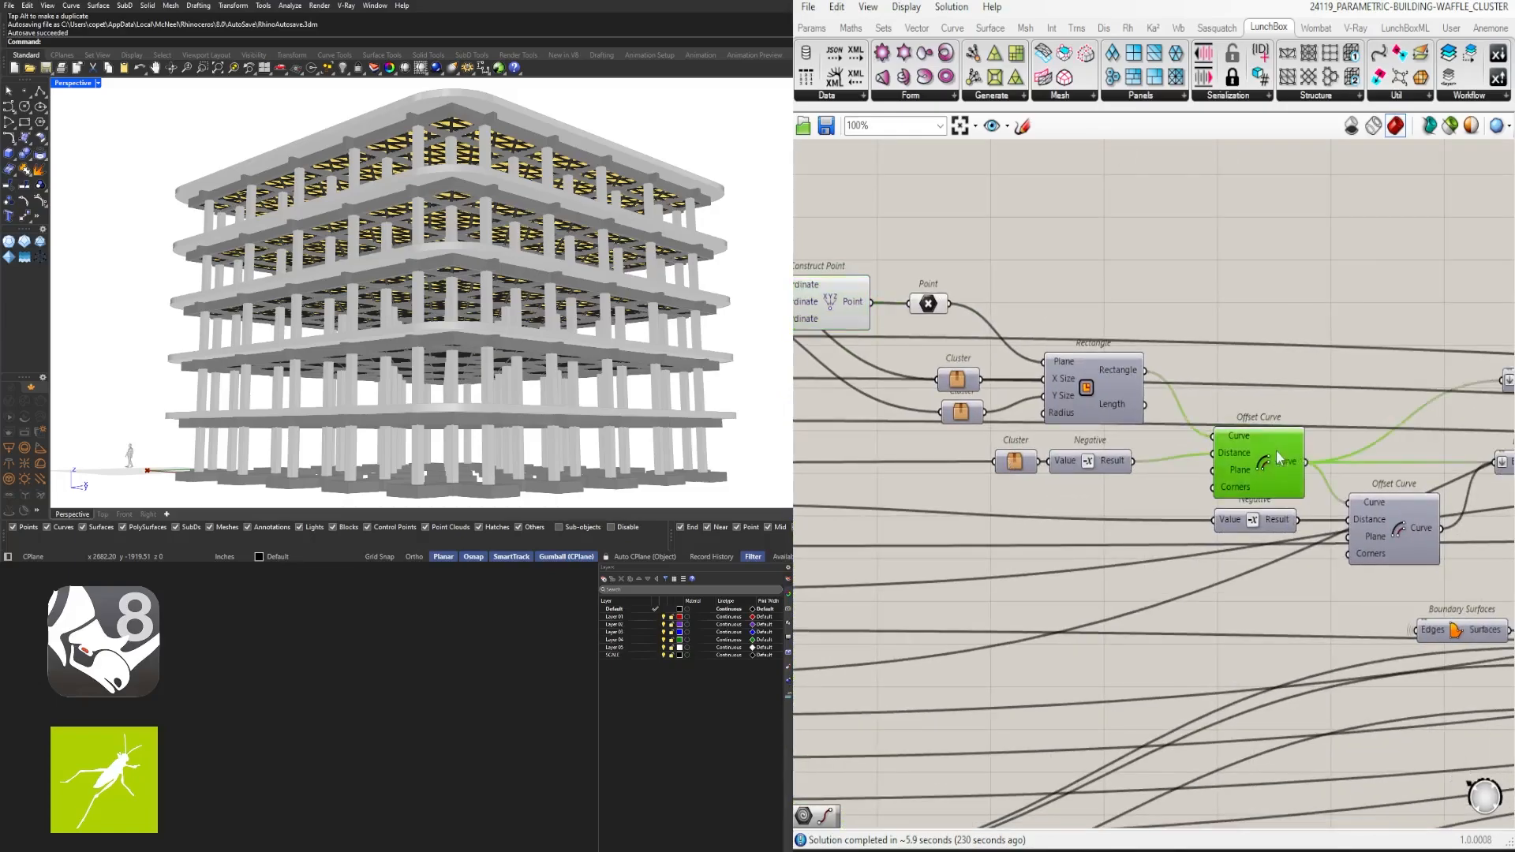
{"action": "right_click_drag", "start_coordinate": [1365, 552], "coordinate": [1108, 343]}
{"action": "left_click", "coordinate": [1109, 341]}
{"action": "right_click", "coordinate": [994, 325]}
{"action": "mouse_move", "coordinate": [1088, 366]}
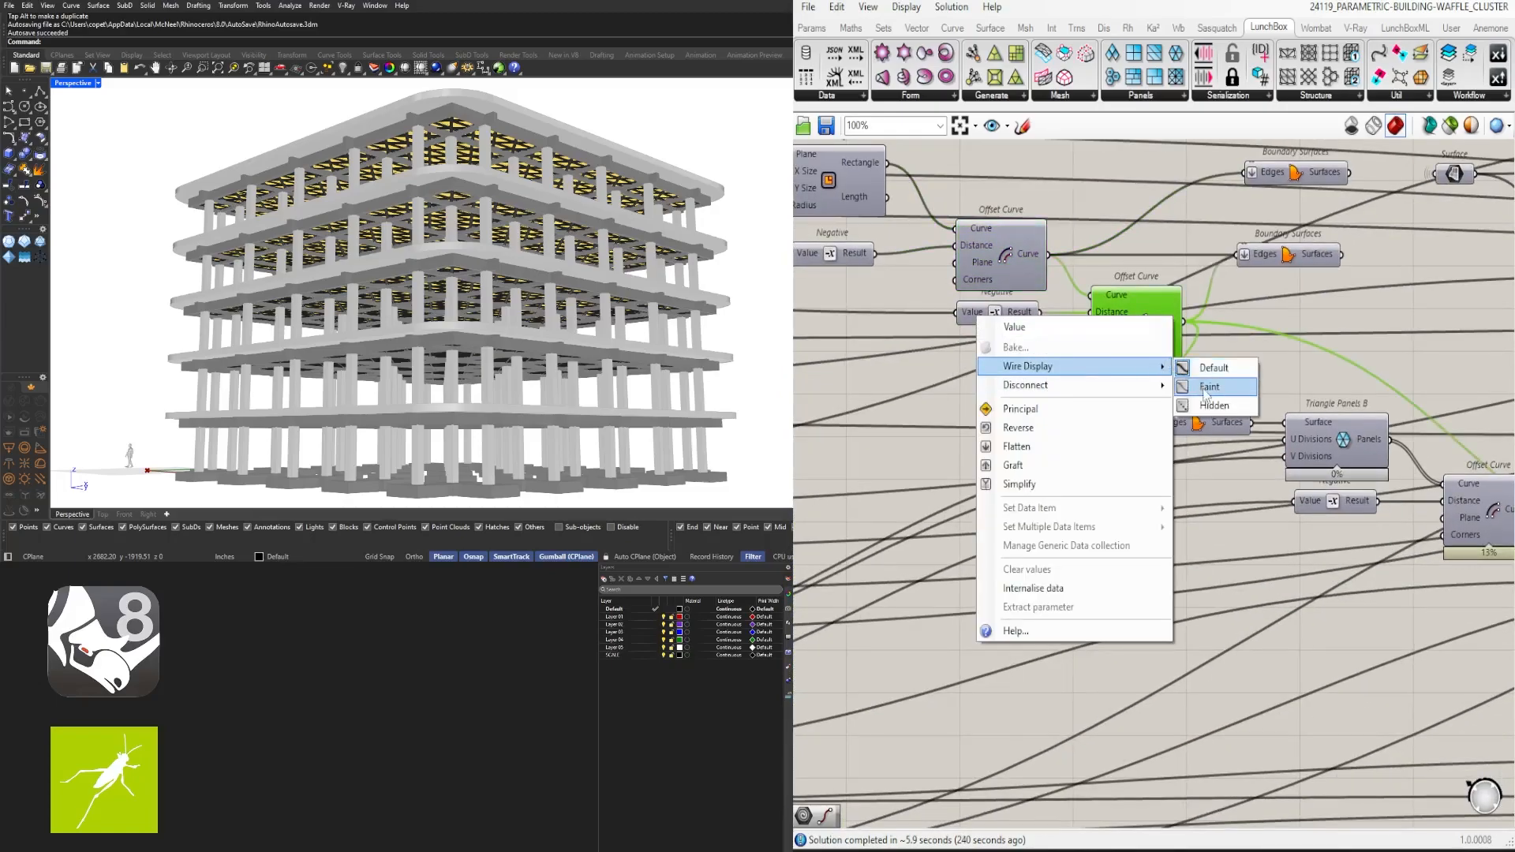
{"action": "left_click", "coordinate": [1215, 382]}
Set the wire display to Hidden for the Negative component beneath Triangle Panels B
{"action": "scroll", "coordinate": [1221, 486], "scroll_direction": "down", "scroll_amount": 2}
{"action": "scroll", "coordinate": [1221, 485], "scroll_direction": "up", "scroll_amount": 2}
{"action": "left_click", "coordinate": [1157, 463]}
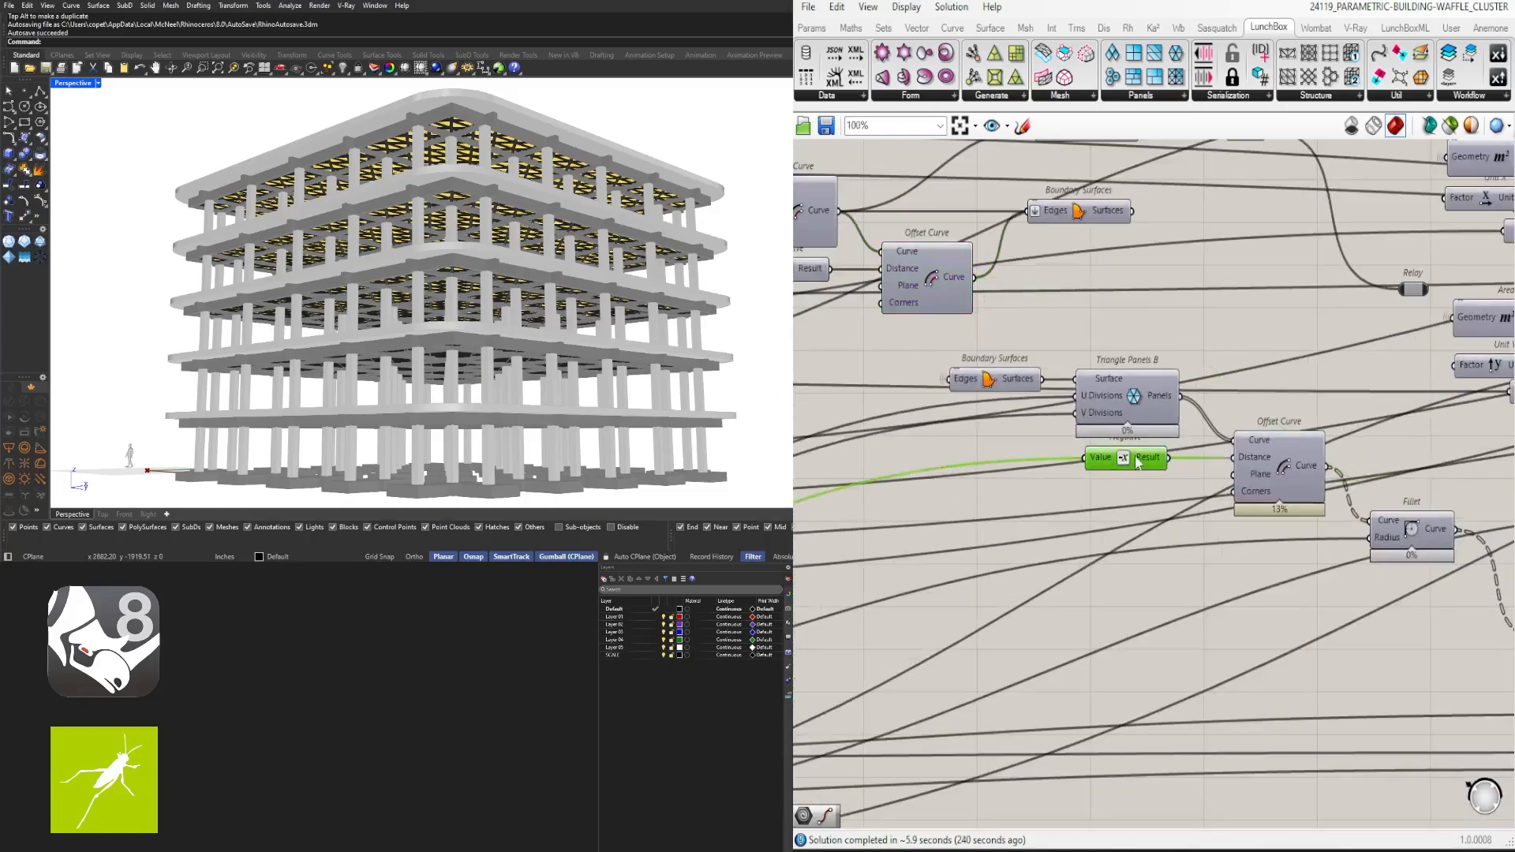
{"action": "right_click", "coordinate": [1095, 461]}
{"action": "mouse_move", "coordinate": [1167, 513]}
{"action": "left_click", "coordinate": [1339, 554]}
Set the wire display to Hidden for the Radius input of the Fillet that follows the panel Offset Curve
{"action": "scroll", "coordinate": [1342, 554], "scroll_direction": "down", "scroll_amount": 2}
{"action": "left_click", "coordinate": [1291, 584]}
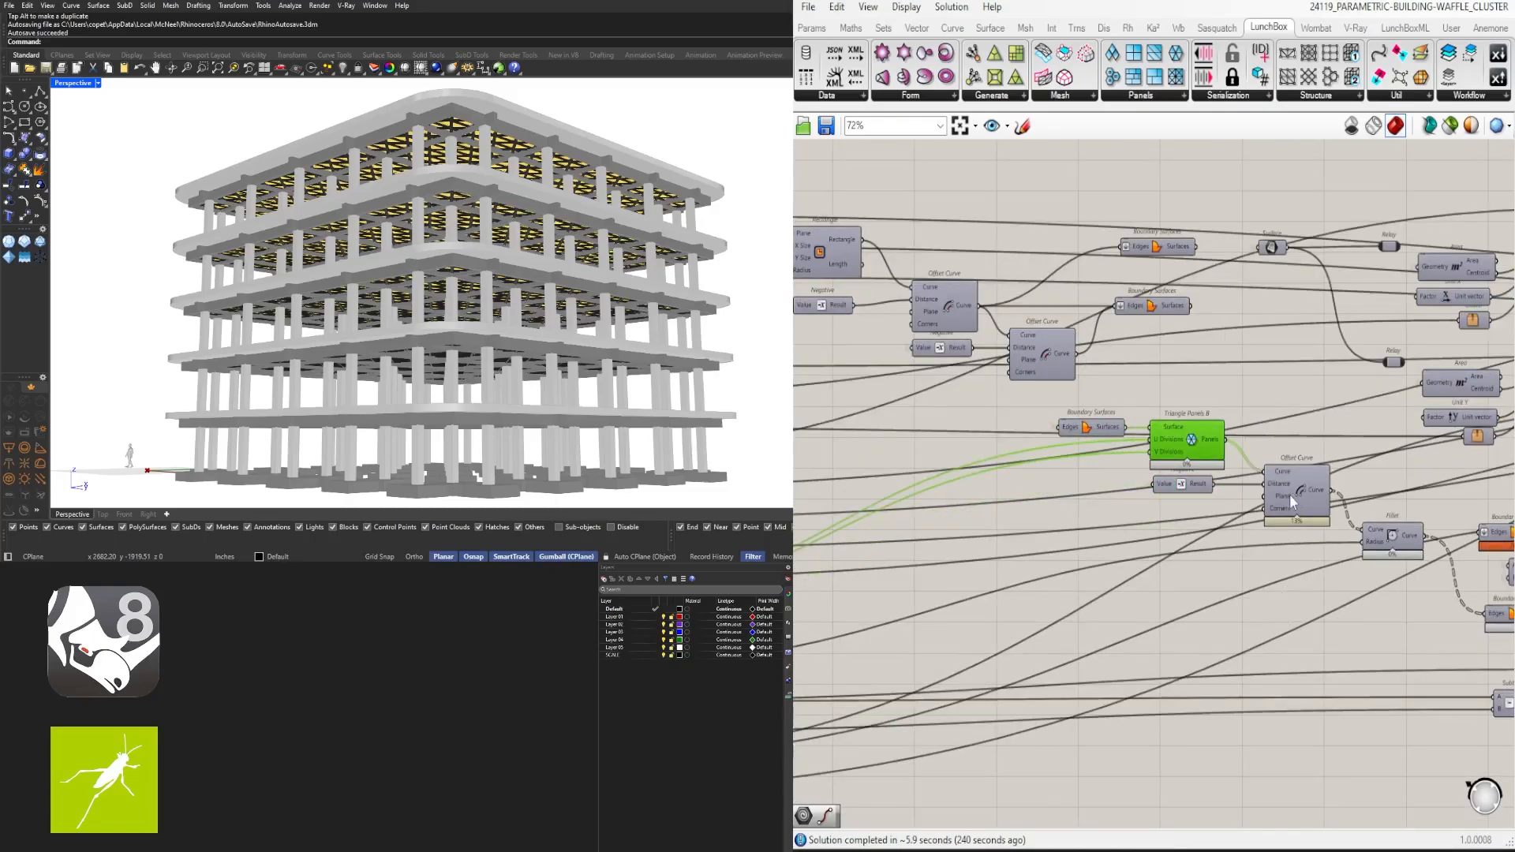
{"action": "left_click", "coordinate": [1341, 564]}
{"action": "right_click_drag", "start_coordinate": [1341, 564], "coordinate": [1150, 551]}
{"action": "scroll", "coordinate": [1172, 526], "scroll_direction": "up", "scroll_amount": 2}
{"action": "right_click", "coordinate": [1178, 529]}
{"action": "mouse_move", "coordinate": [1246, 552]}
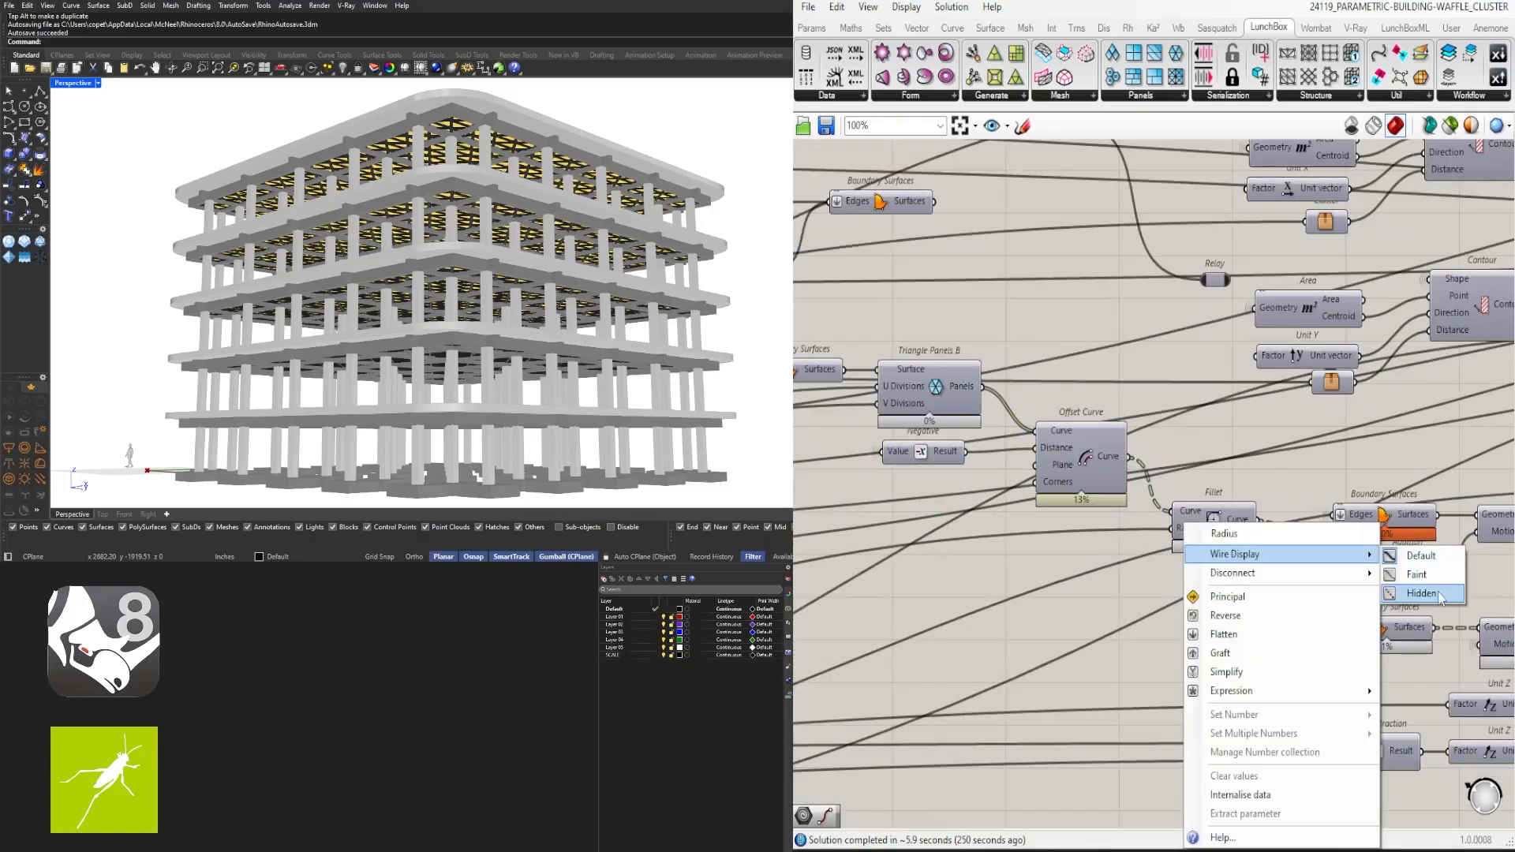
{"action": "left_click", "coordinate": [1420, 593]}
Hide the wire feeding the Factor of the Unit Z that goes through Negative into the Extrude
{"action": "scroll", "coordinate": [1279, 396], "scroll_direction": "down", "scroll_amount": 4}
{"action": "scroll", "coordinate": [1006, 338], "scroll_direction": "up", "scroll_amount": 5}
{"action": "right_click_drag", "start_coordinate": [1006, 338], "coordinate": [1182, 480]}
{"action": "left_click", "coordinate": [1028, 473]}
{"action": "left_click", "coordinate": [1182, 410]}
{"action": "scroll", "coordinate": [1357, 375], "scroll_direction": "down", "scroll_amount": 3}
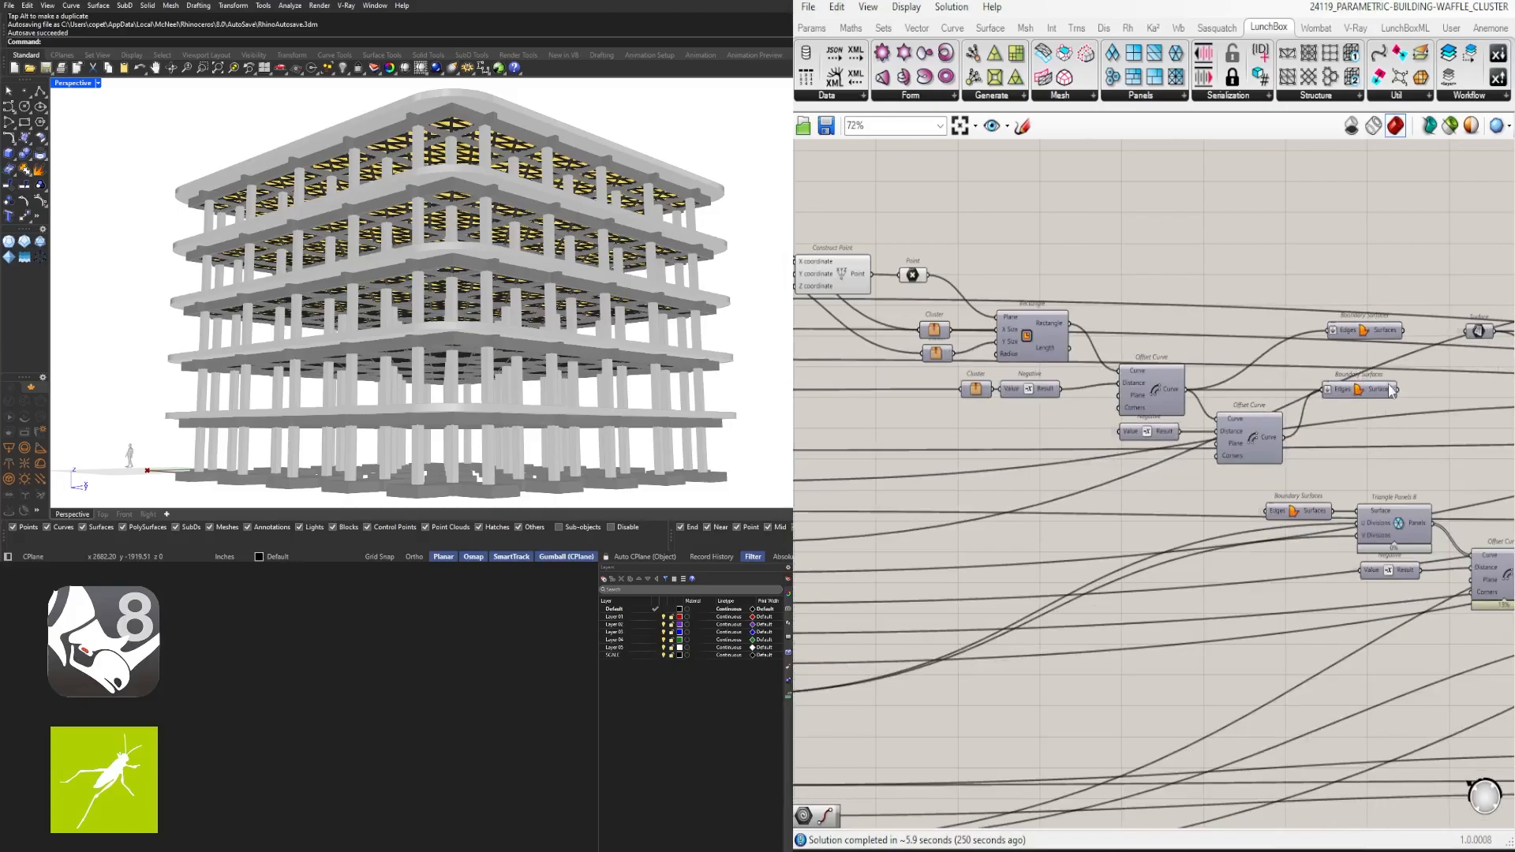
{"action": "right_click_drag", "start_coordinate": [1459, 371], "coordinate": [801, 387]}
{"action": "right_click_drag", "start_coordinate": [1329, 397], "coordinate": [1065, 397]}
{"action": "right_click_drag", "start_coordinate": [1468, 517], "coordinate": [1025, 509]}
{"action": "right_click_drag", "start_coordinate": [1487, 466], "coordinate": [1198, 477]}
{"action": "scroll", "coordinate": [1198, 476], "scroll_direction": "up", "scroll_amount": 3}
{"action": "right_click", "coordinate": [1174, 465]}
{"action": "mouse_move", "coordinate": [1244, 501]}
{"action": "left_click", "coordinate": [1413, 535]}
{"action": "scroll", "coordinate": [1420, 543], "scroll_direction": "down", "scroll_amount": 1}
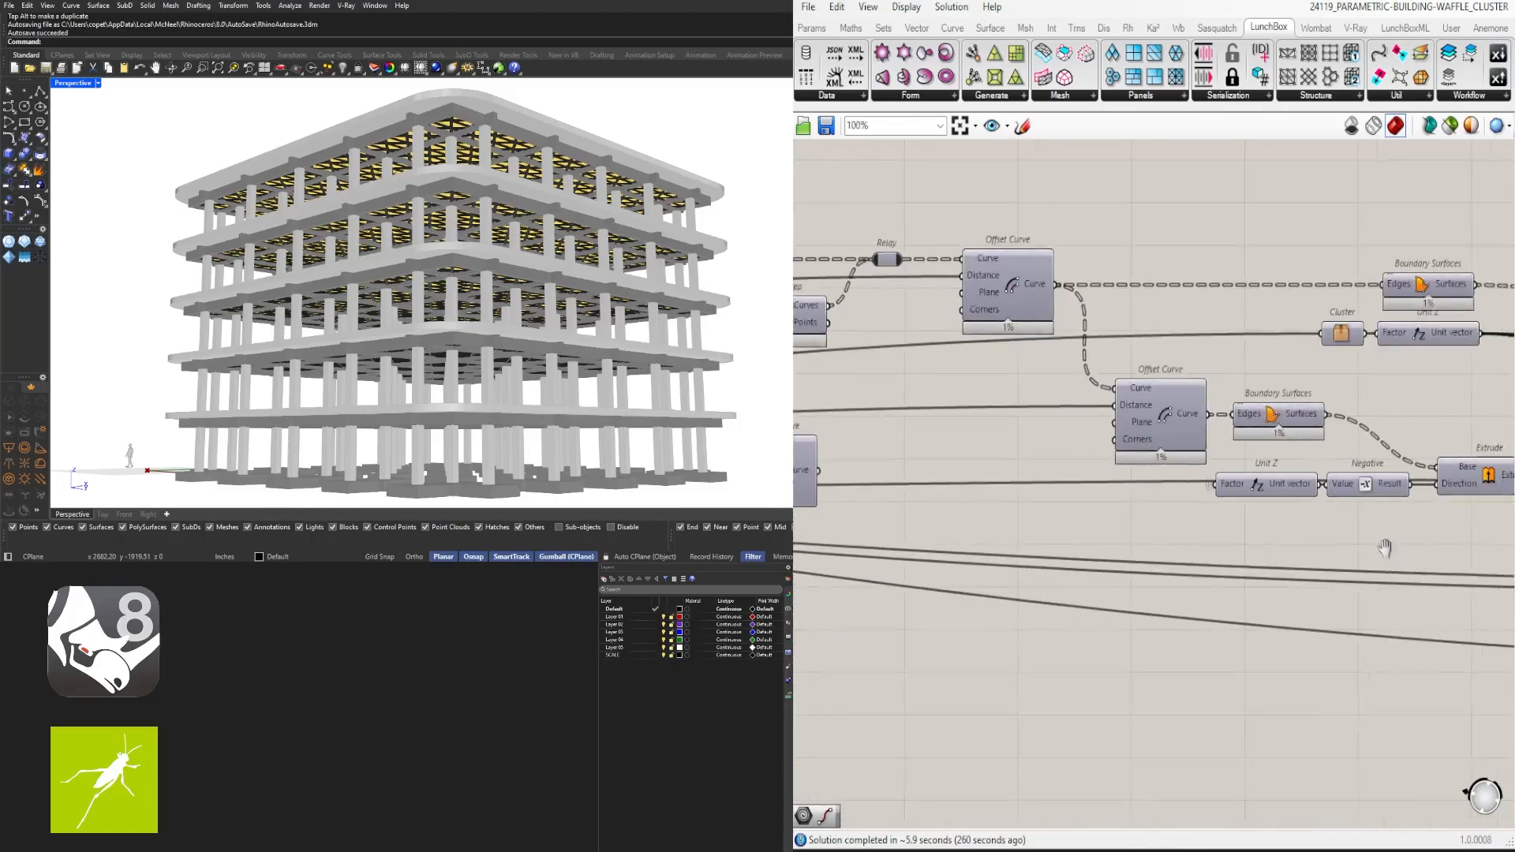
Hide the wire feeding the Factor of the Unit Z that drives the two stacked Extrudes and the Addition
{"action": "right_click_drag", "start_coordinate": [1384, 546], "coordinate": [1187, 543]}
{"action": "left_click_drag", "start_coordinate": [1192, 513], "coordinate": [1091, 472]}
{"action": "left_click_drag", "start_coordinate": [1091, 472], "coordinate": [1091, 490]}
{"action": "left_click", "coordinate": [1168, 522]}
{"action": "scroll", "coordinate": [1444, 462], "scroll_direction": "down", "scroll_amount": 3}
{"action": "right_click_drag", "start_coordinate": [1443, 462], "coordinate": [994, 462]}
{"action": "scroll", "coordinate": [1124, 475], "scroll_direction": "up", "scroll_amount": 4}
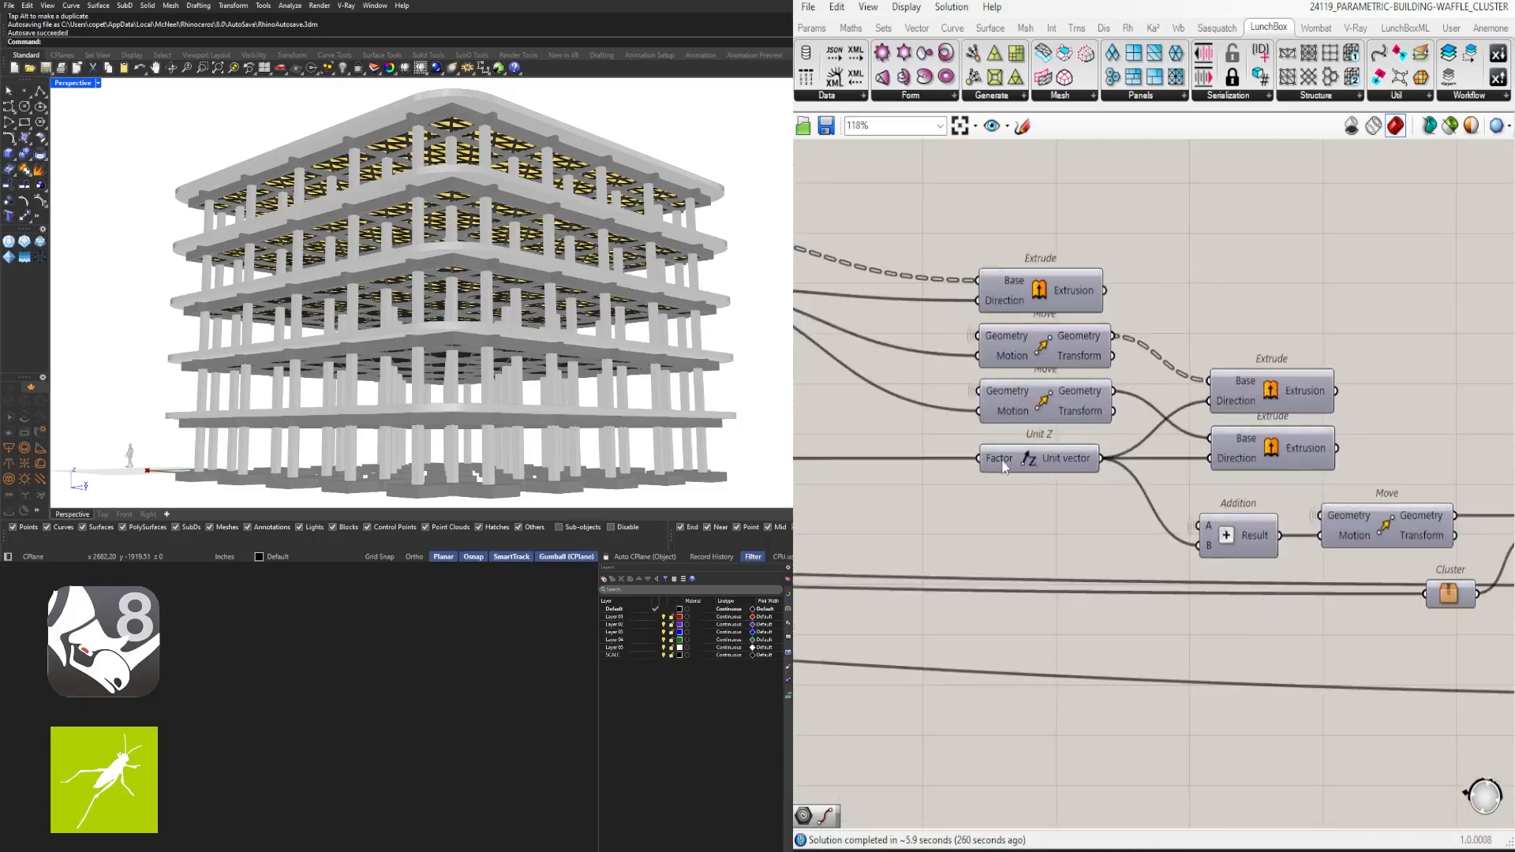
{"action": "right_click", "coordinate": [1002, 460]}
{"action": "mouse_move", "coordinate": [1100, 494]}
{"action": "left_click", "coordinate": [1247, 535]}
Hide the wire feeding the Factor of the Unit Z that extrudes the filleted boundary surface
{"action": "scroll", "coordinate": [1278, 552], "scroll_direction": "down", "scroll_amount": 2}
{"action": "right_click_drag", "start_coordinate": [1468, 608], "coordinate": [1183, 592]}
{"action": "scroll", "coordinate": [1128, 580], "scroll_direction": "up", "scroll_amount": 2}
{"action": "right_click", "coordinate": [1101, 548]}
{"action": "left_click", "coordinate": [1342, 593]}
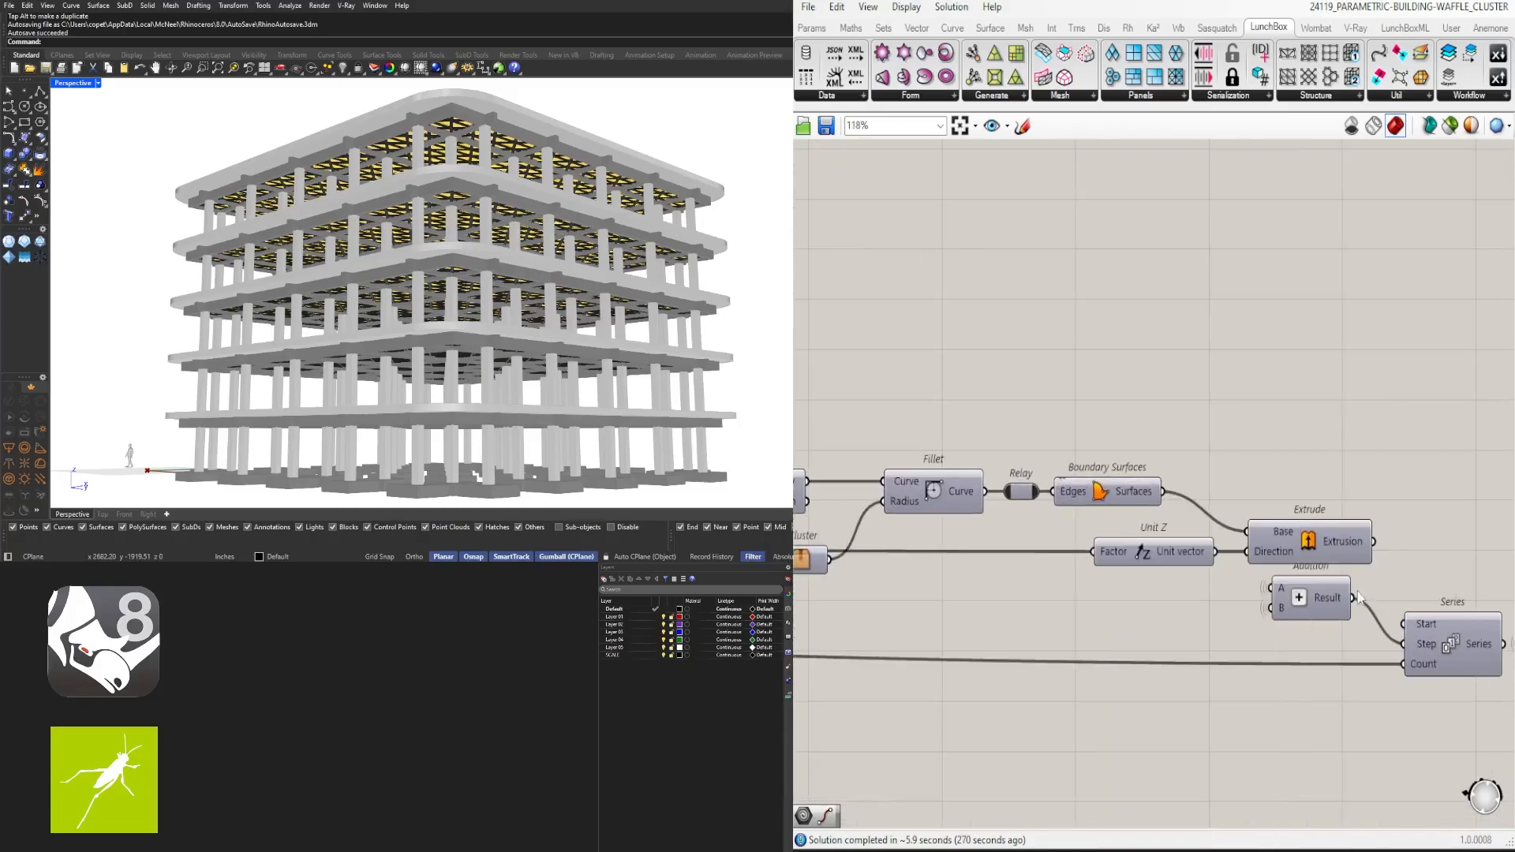
Set the wire display to Hidden for the Count input of the Series component
{"action": "scroll", "coordinate": [1357, 595], "scroll_direction": "down", "scroll_amount": 3}
{"action": "right_click_drag", "start_coordinate": [1495, 631], "coordinate": [1308, 586]}
{"action": "right_click_drag", "start_coordinate": [1085, 580], "coordinate": [1022, 583]}
{"action": "scroll", "coordinate": [1465, 587], "scroll_direction": "down", "scroll_amount": 2}
{"action": "scroll", "coordinate": [1085, 584], "scroll_direction": "up", "scroll_amount": 5}
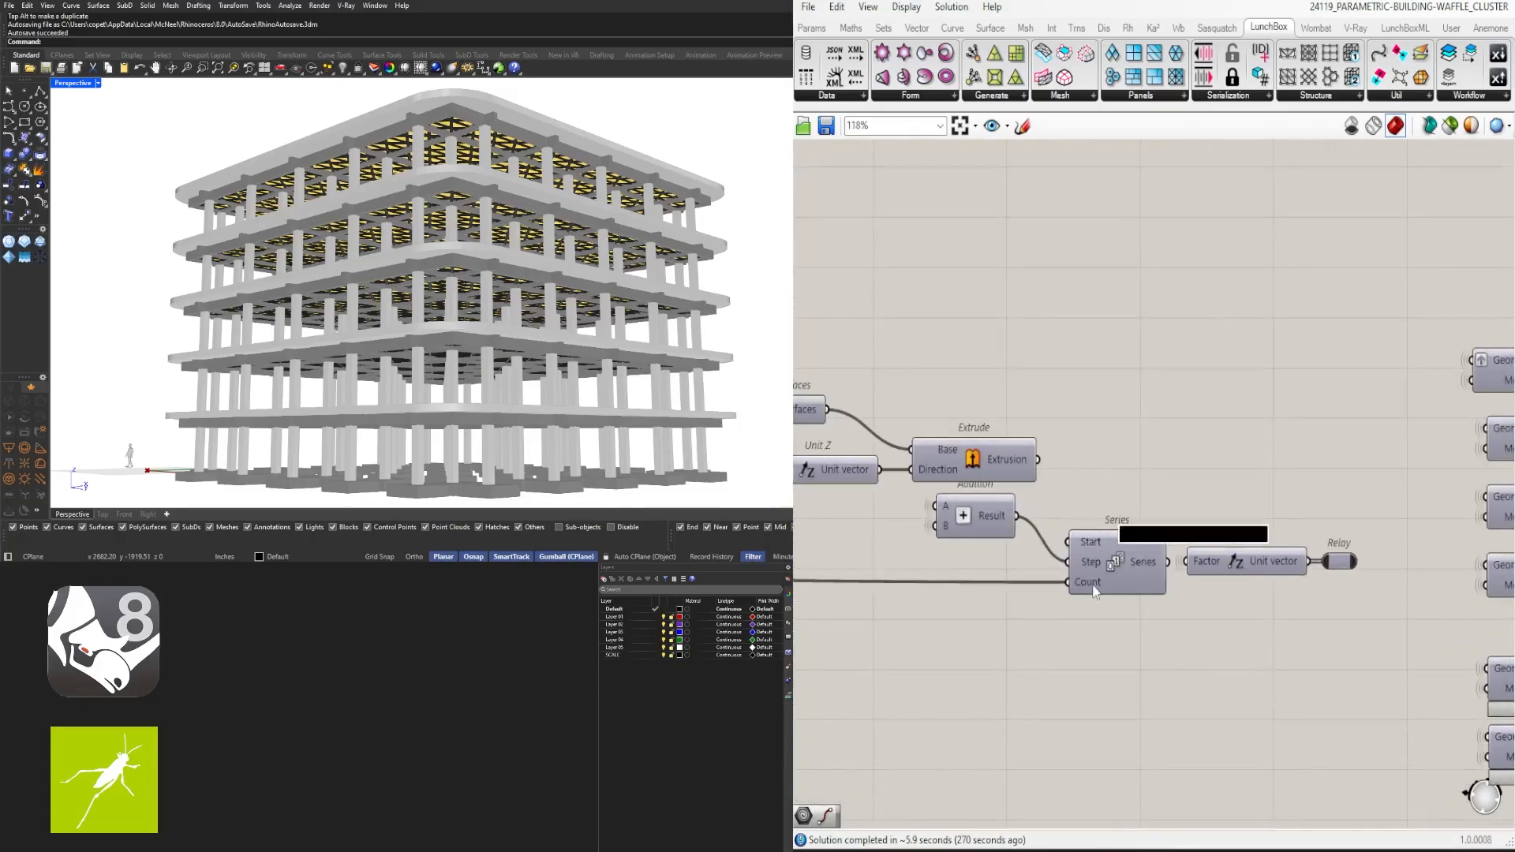
{"action": "right_click", "coordinate": [1093, 583]}
{"action": "mouse_move", "coordinate": [1183, 554]}
{"action": "left_click", "coordinate": [1330, 591]}
{"action": "left_click", "coordinate": [1119, 551]}
Add a Number parameter below the Relay before the Fillet radius Cluster and set its wire display to Hidden
{"action": "scroll", "coordinate": [1118, 551], "scroll_direction": "down", "scroll_amount": 5}
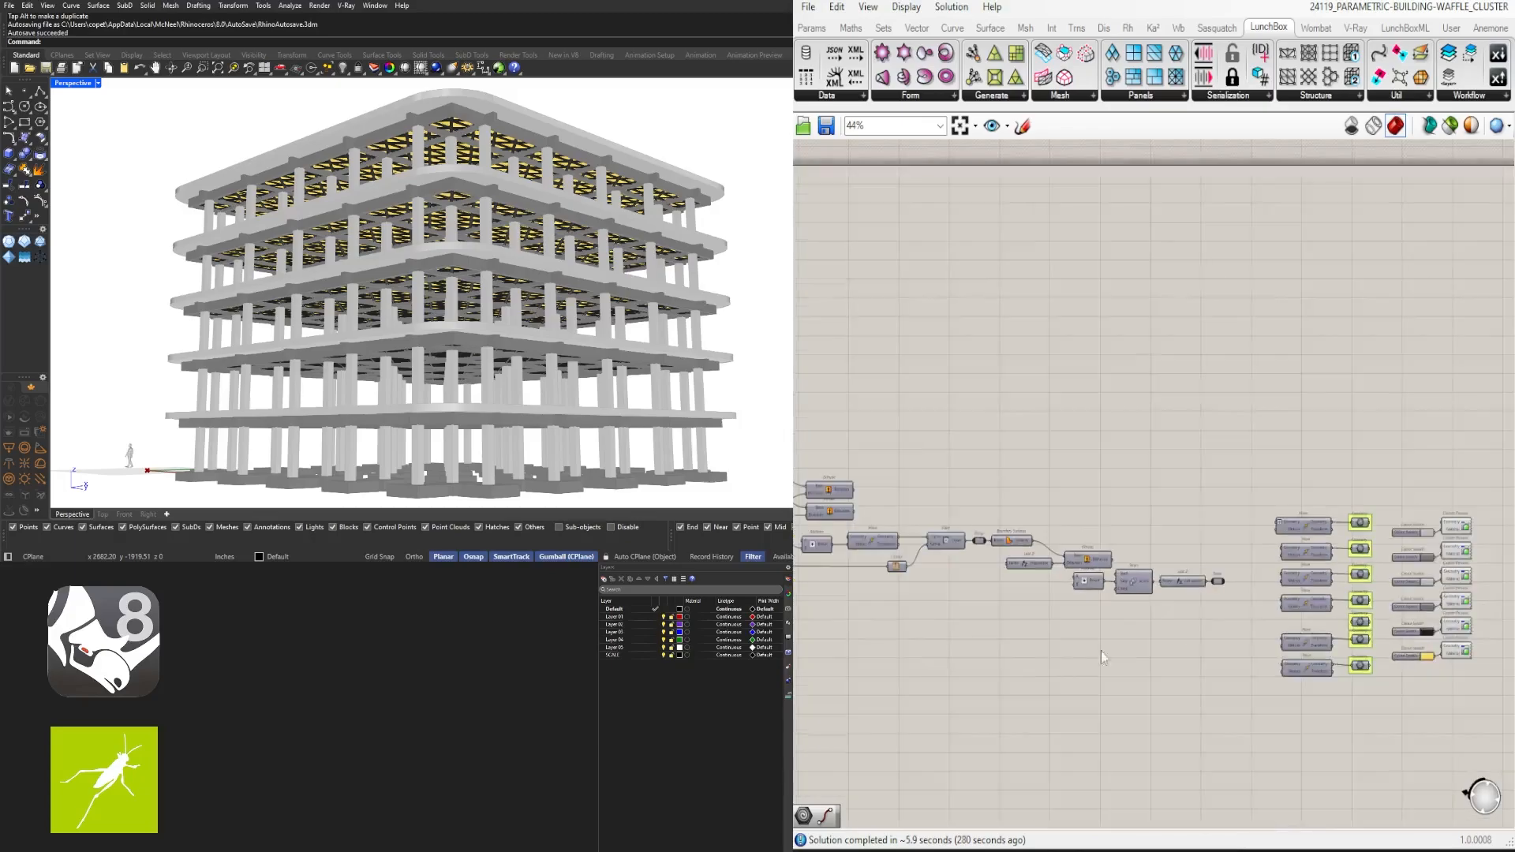
{"action": "scroll", "coordinate": [1308, 581], "scroll_direction": "up", "scroll_amount": 5}
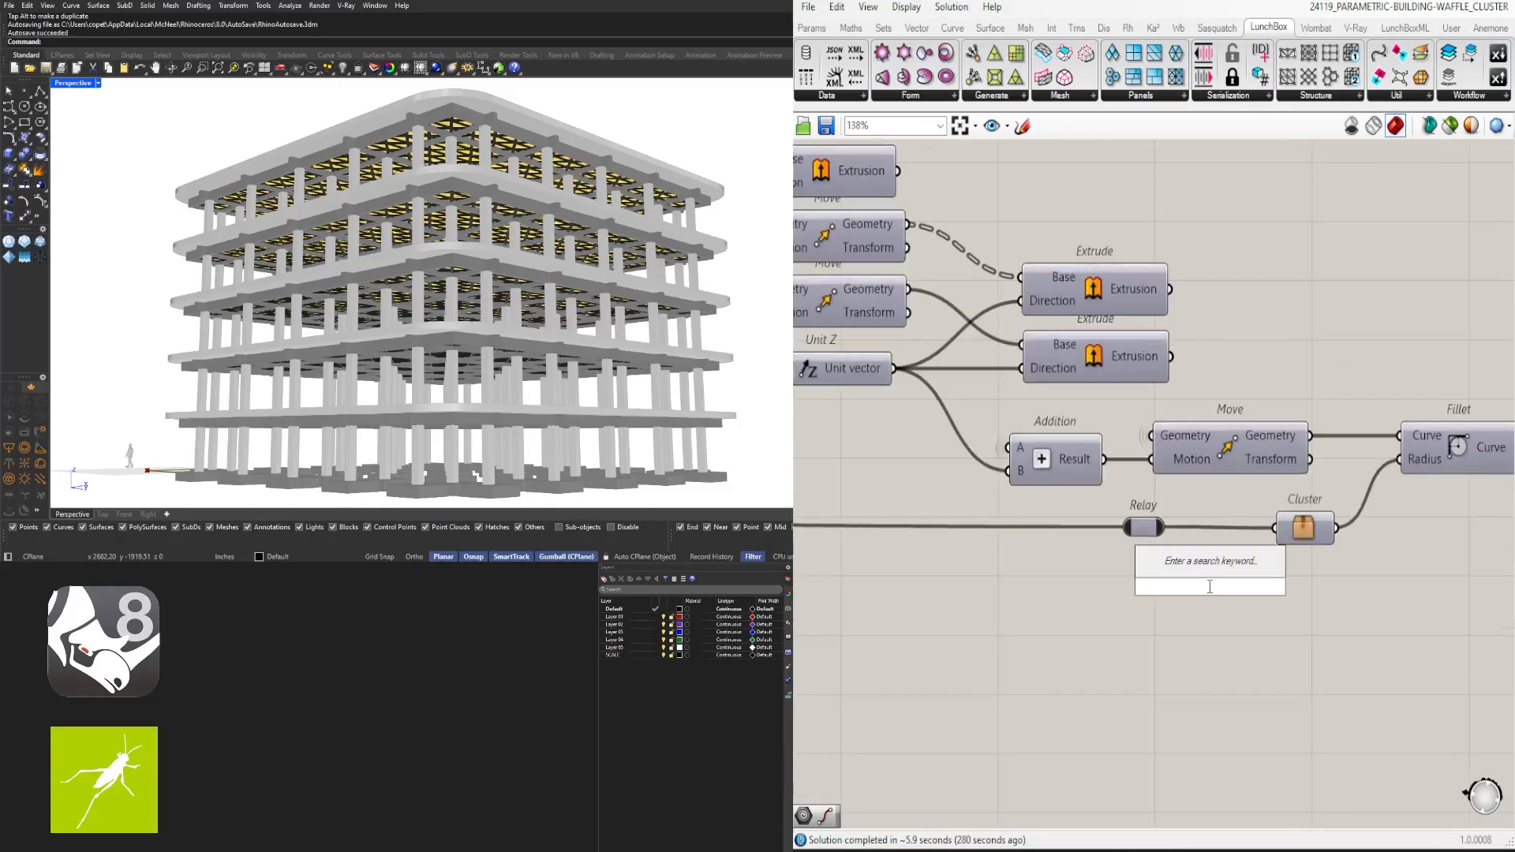
{"action": "type", "text": "num"}
{"action": "left_click", "coordinate": [1209, 565]}
{"action": "right_click", "coordinate": [1208, 586]}
{"action": "mouse_move", "coordinate": [1298, 595]}
{"action": "left_click", "coordinate": [1437, 632]}
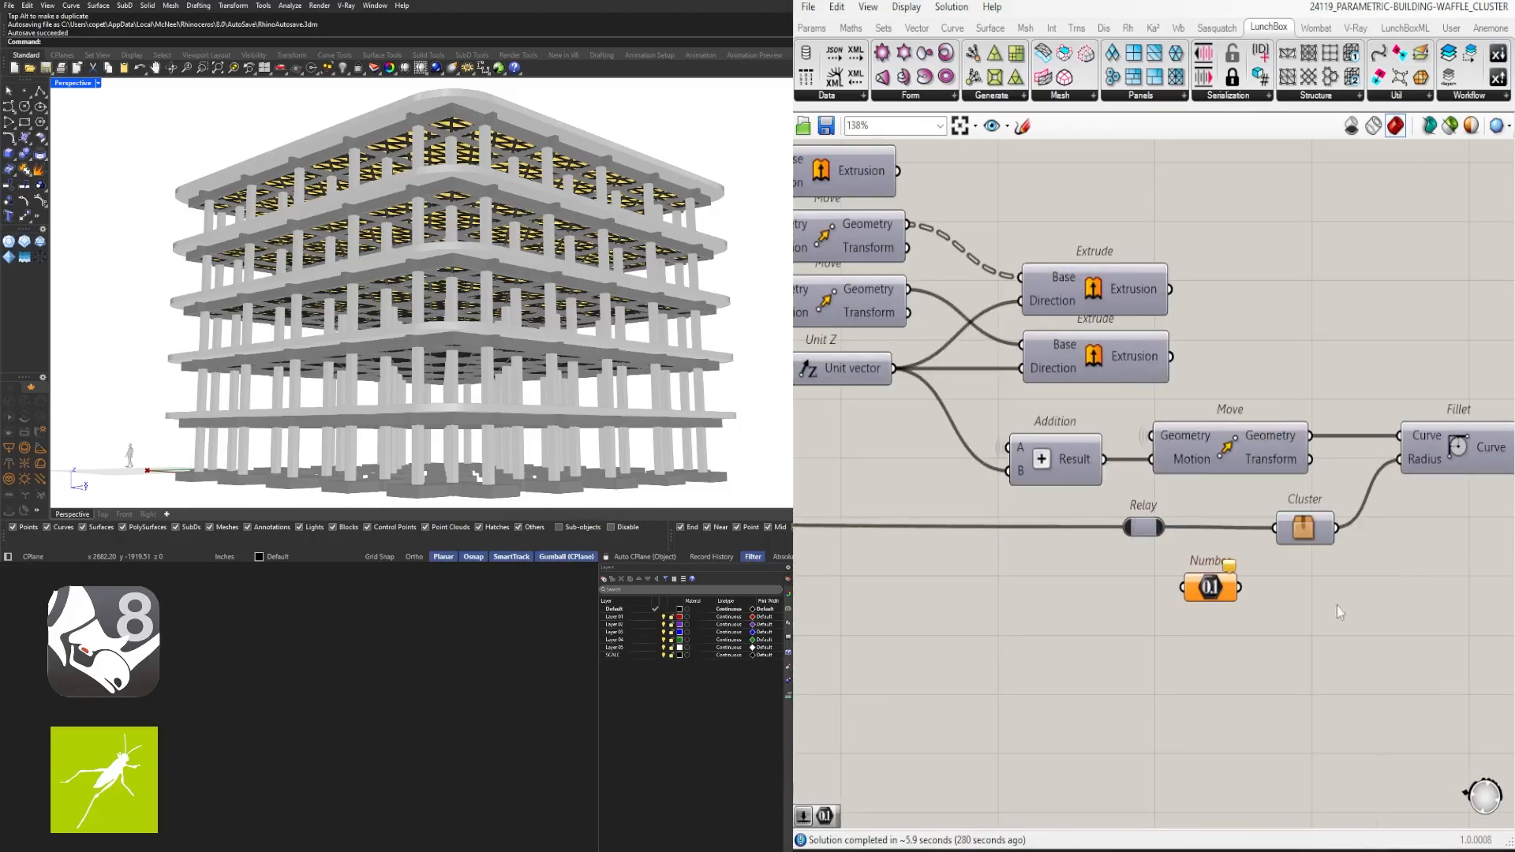
Route the Relay's wire through the Number parameter into the Fillet radius Cluster and remove the Relay
{"action": "left_click_drag", "start_coordinate": [1143, 526], "coordinate": [1142, 590]}
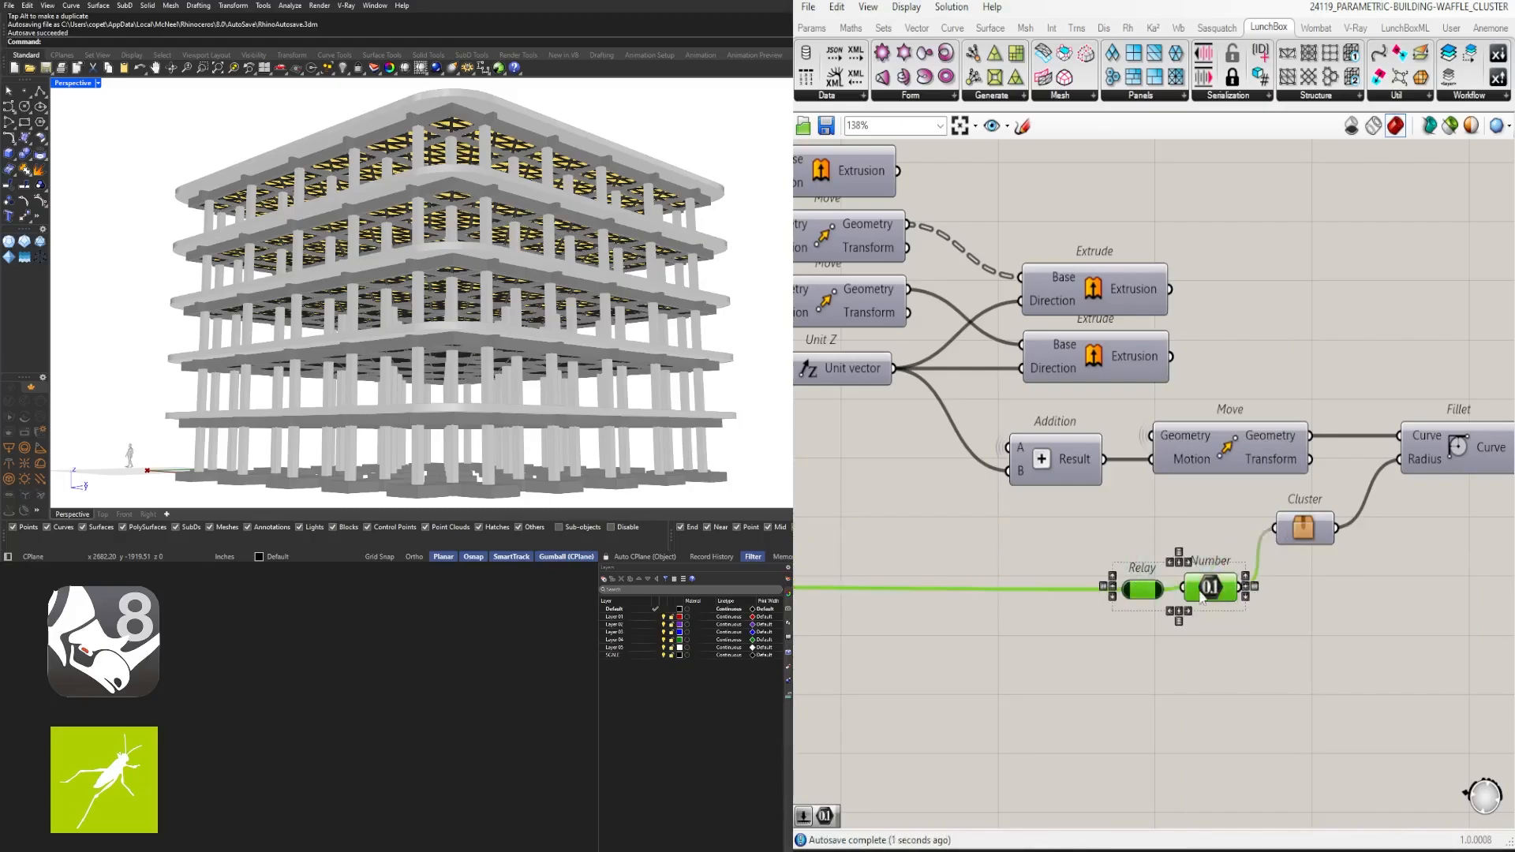
{"action": "scroll", "coordinate": [1200, 557], "scroll_direction": "down", "scroll_amount": 5}
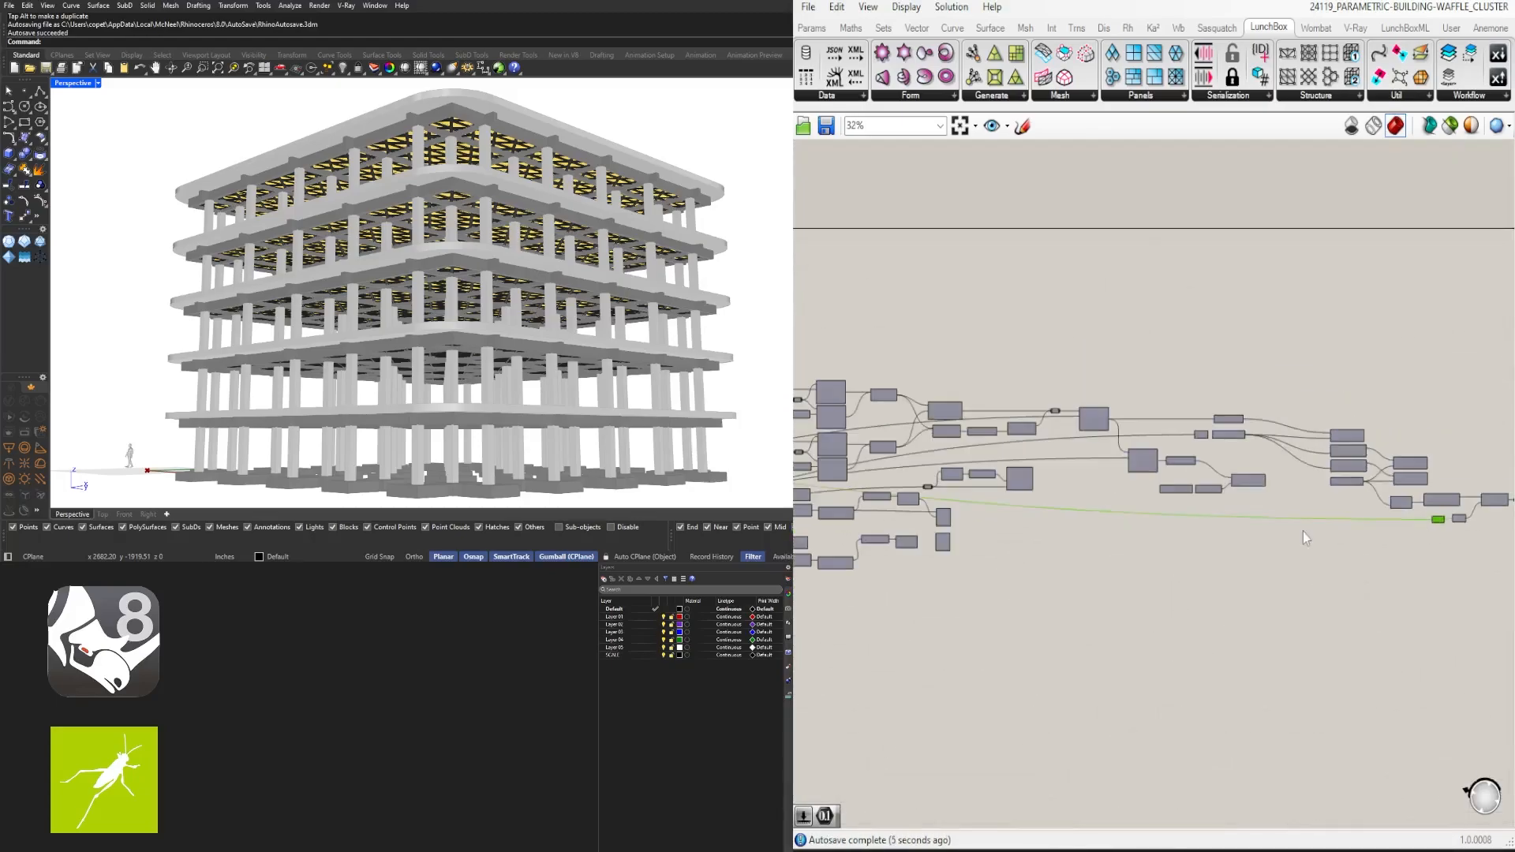
{"action": "left_click", "coordinate": [1303, 531]}
Hide the wire feeding the Distance of the second Offset Curve ahead of the Extrude
{"action": "scroll", "coordinate": [1171, 438], "scroll_direction": "up", "scroll_amount": 5}
{"action": "right_click", "coordinate": [1075, 490]}
{"action": "mouse_move", "coordinate": [1130, 523]}
{"action": "left_click", "coordinate": [1313, 562]}
Replace the Relay before the Cluster and Unit Z with an in-line Number parameter that has a hidden input wire
{"action": "scroll", "coordinate": [1294, 552], "scroll_direction": "down", "scroll_amount": 4}
{"action": "right_click_drag", "start_coordinate": [1491, 592], "coordinate": [1332, 587]}
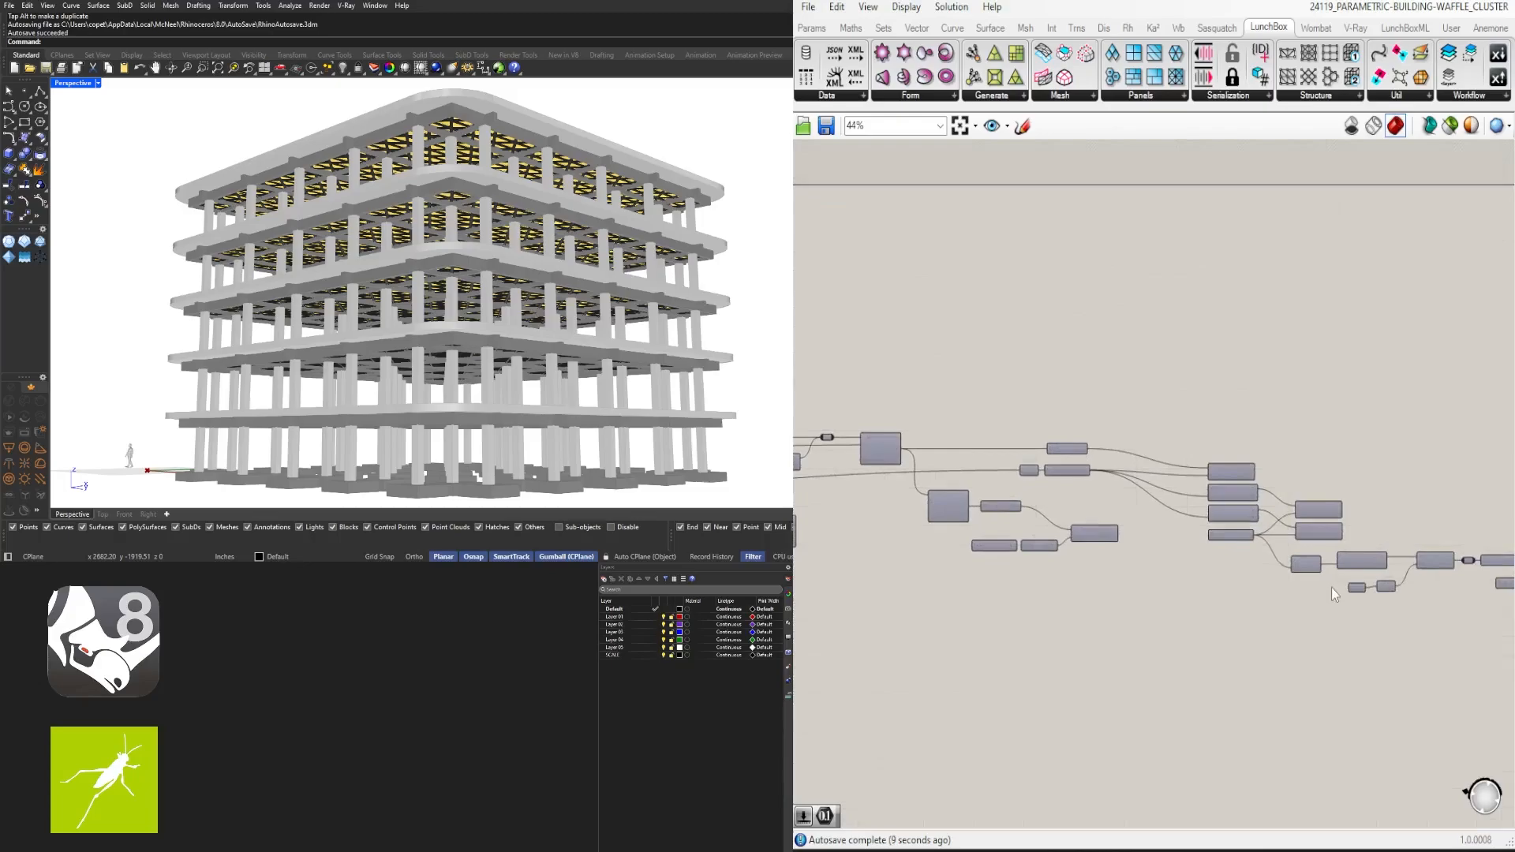
{"action": "scroll", "coordinate": [1056, 469], "scroll_direction": "up", "scroll_amount": 5}
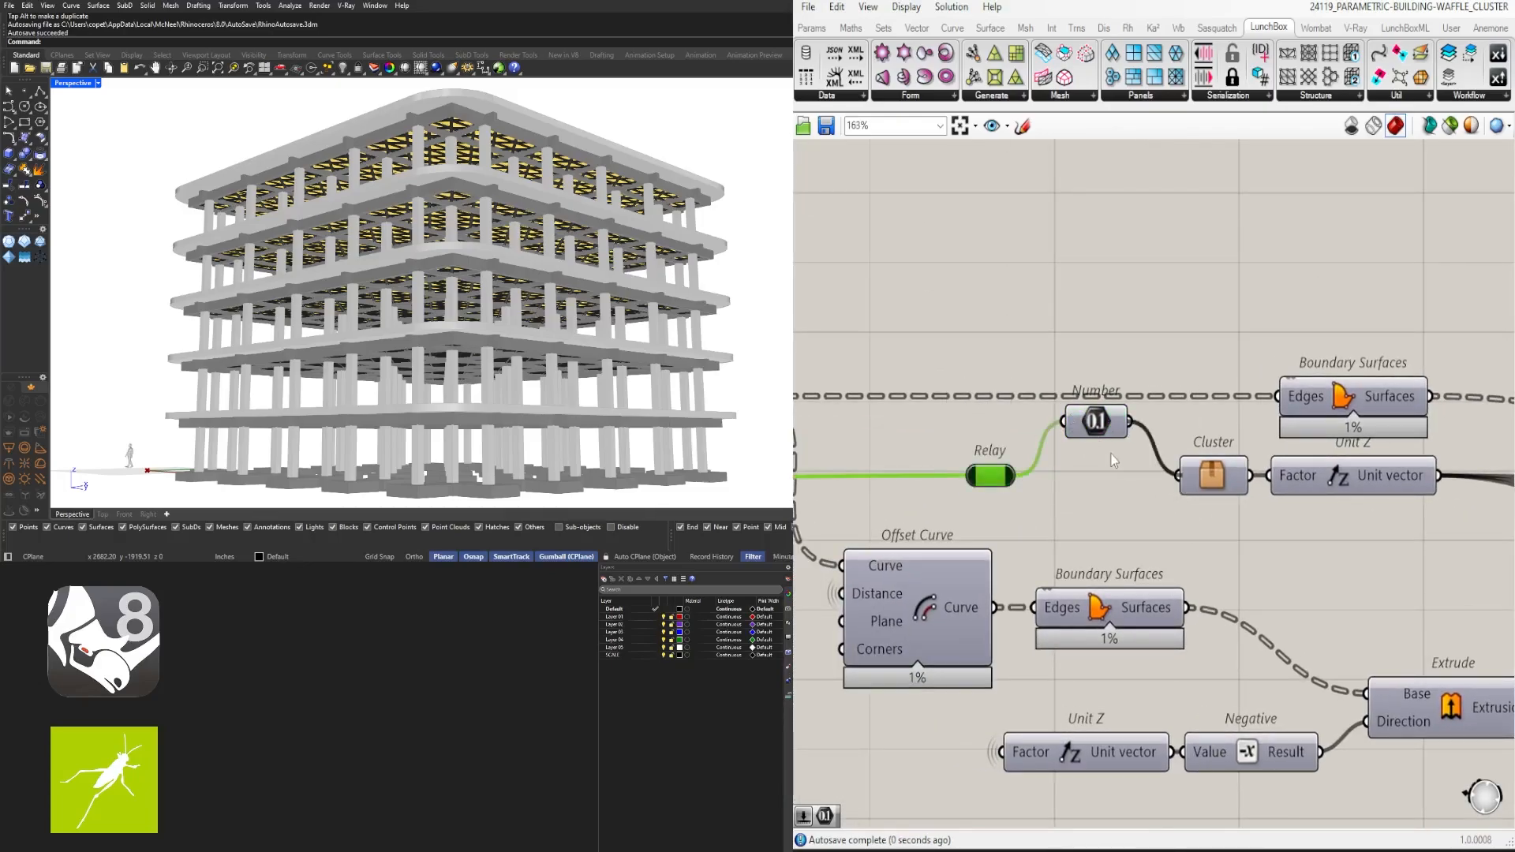
{"action": "left_click_drag", "start_coordinate": [1103, 426], "coordinate": [1110, 478]}
{"action": "scroll", "coordinate": [1011, 461], "scroll_direction": "down", "scroll_amount": 1}
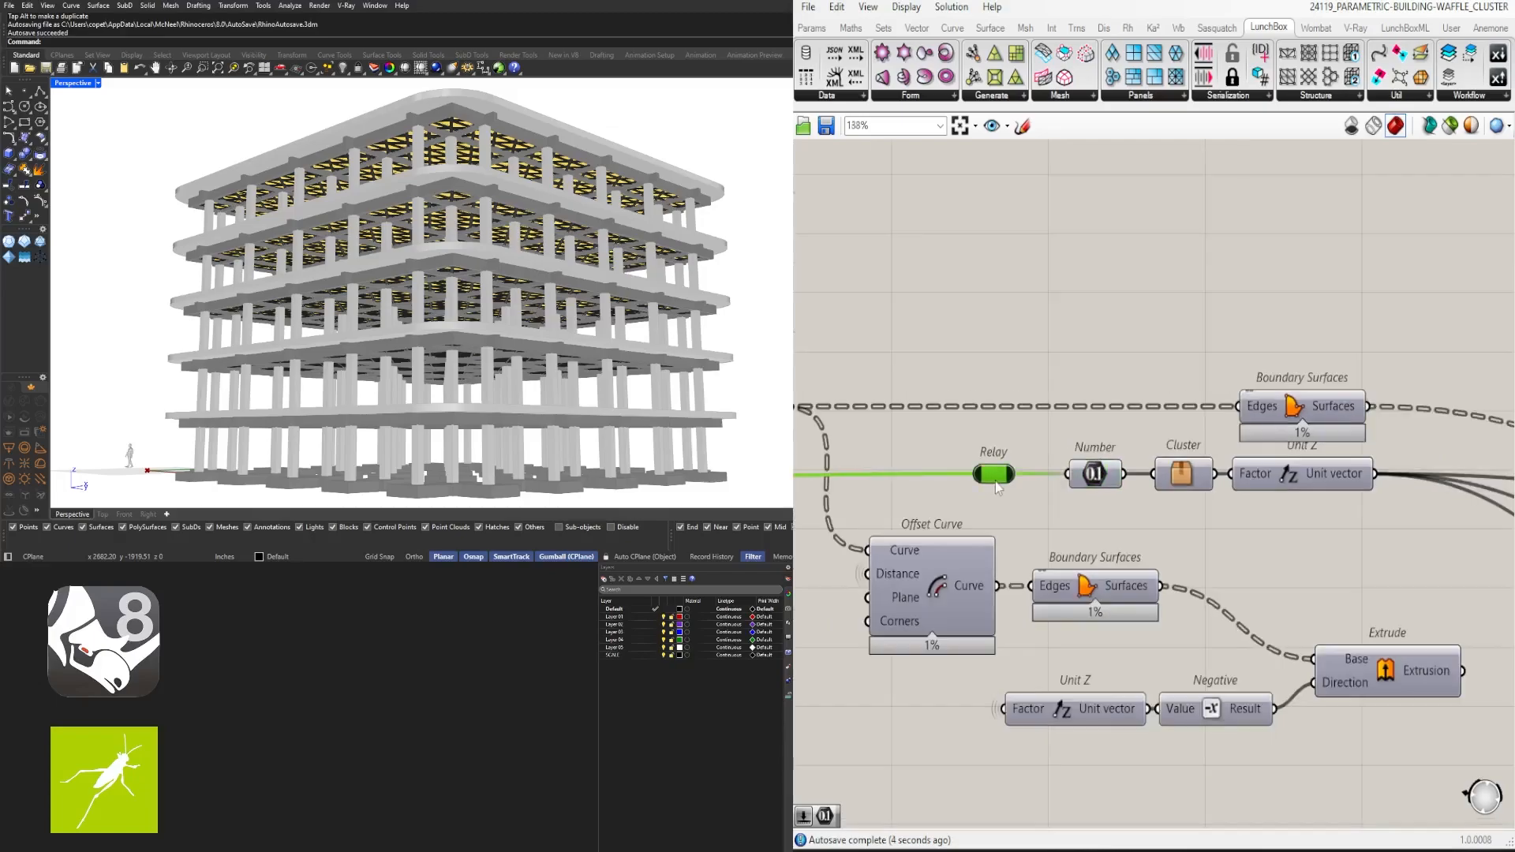
{"action": "scroll", "coordinate": [1120, 387], "scroll_direction": "down", "scroll_amount": 7}
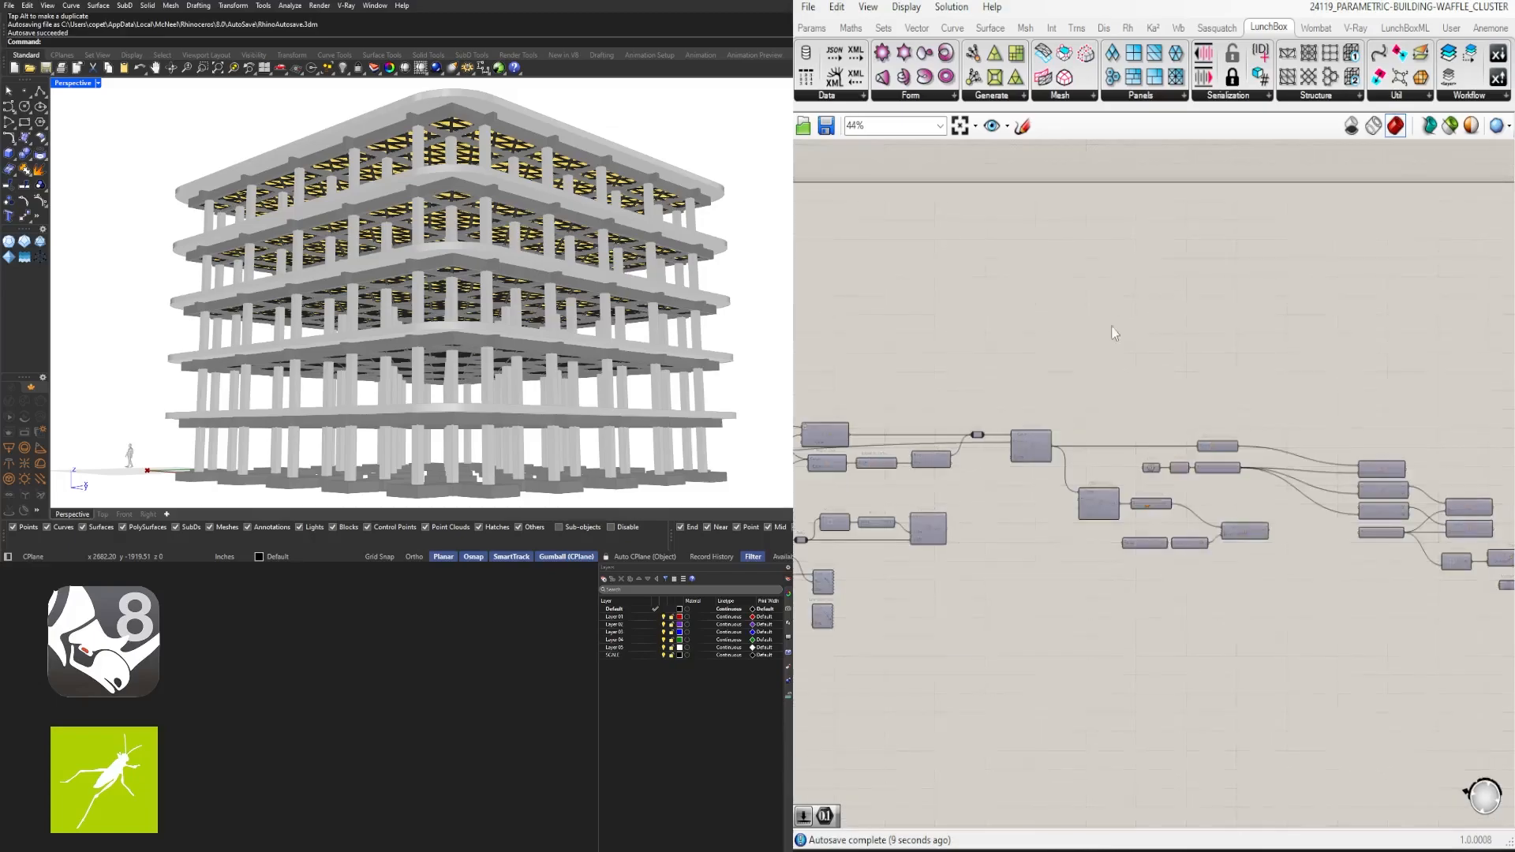
Hide the wire feeding the Distance of the first Offset Curve, after the Region Intersection branch
{"action": "scroll", "coordinate": [1018, 474], "scroll_direction": "up", "scroll_amount": 6}
{"action": "left_click", "coordinate": [1104, 401]}
{"action": "right_click_drag", "start_coordinate": [1105, 401], "coordinate": [985, 397]}
{"action": "right_click", "coordinate": [984, 396]}
{"action": "mouse_move", "coordinate": [1046, 427]}
{"action": "left_click", "coordinate": [1224, 447]}
Insert a Number parameter with a hidden input wire ahead of the Extend Curve branch and delete the Relay that fed it
{"action": "scroll", "coordinate": [1073, 398], "scroll_direction": "down", "scroll_amount": 5}
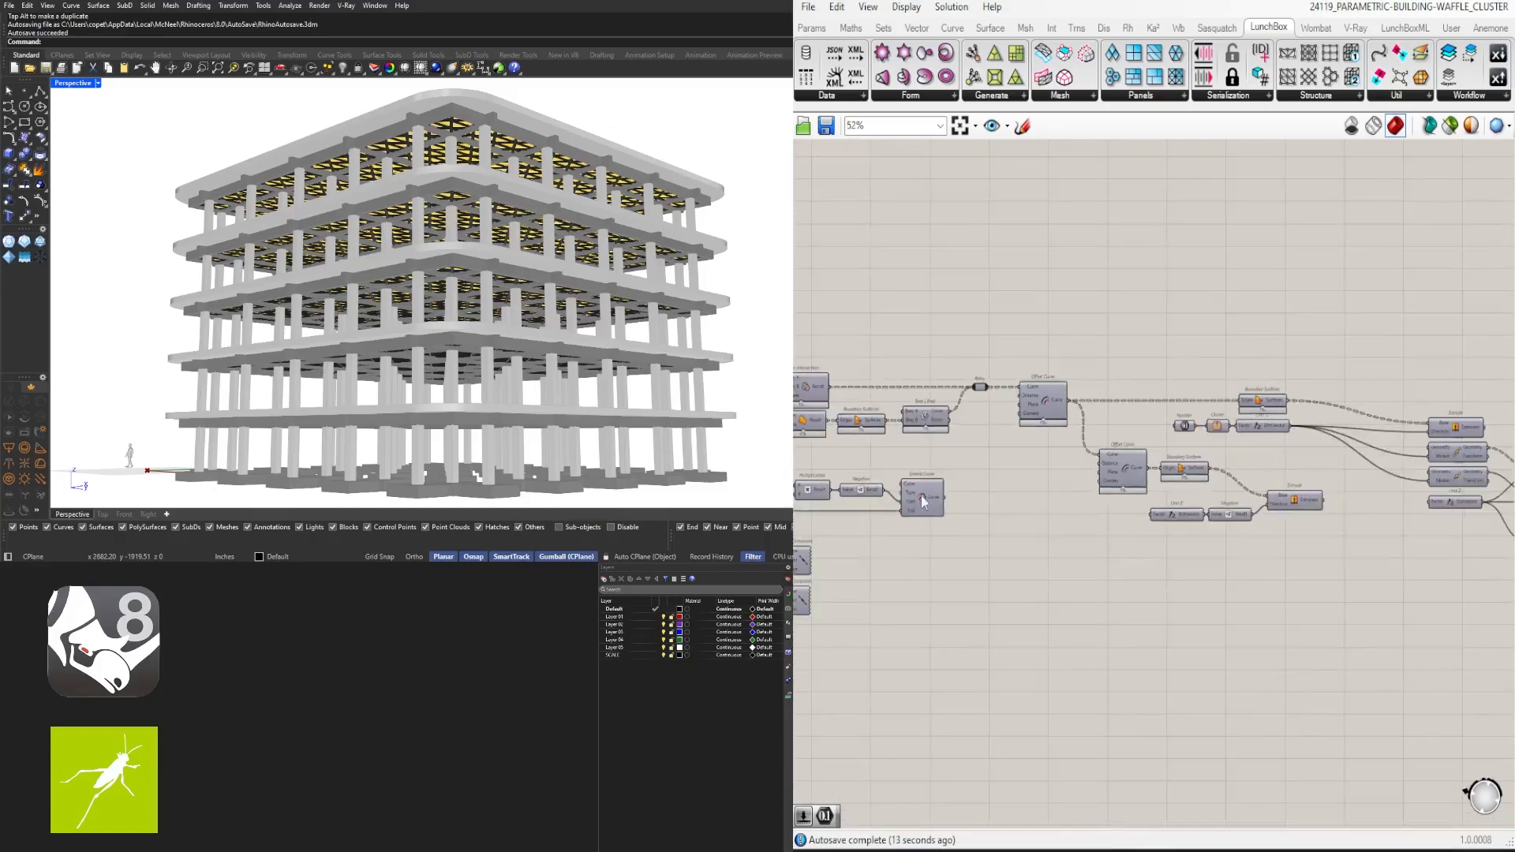
{"action": "right_click_drag", "start_coordinate": [920, 503], "coordinate": [1232, 513]}
{"action": "scroll", "coordinate": [1144, 522], "scroll_direction": "up", "scroll_amount": 3}
{"action": "right_click_drag", "start_coordinate": [1378, 521], "coordinate": [1173, 519]}
{"action": "scroll", "coordinate": [1172, 518], "scroll_direction": "down", "scroll_amount": 3}
{"action": "right_click_drag", "start_coordinate": [949, 528], "coordinate": [879, 537]}
{"action": "scroll", "coordinate": [1220, 532], "scroll_direction": "up", "scroll_amount": 1}
{"action": "right_click_drag", "start_coordinate": [1271, 397], "coordinate": [1375, 401]}
{"action": "left_click", "coordinate": [1379, 366]}
{"action": "scroll", "coordinate": [852, 466], "scroll_direction": "up", "scroll_amount": 4}
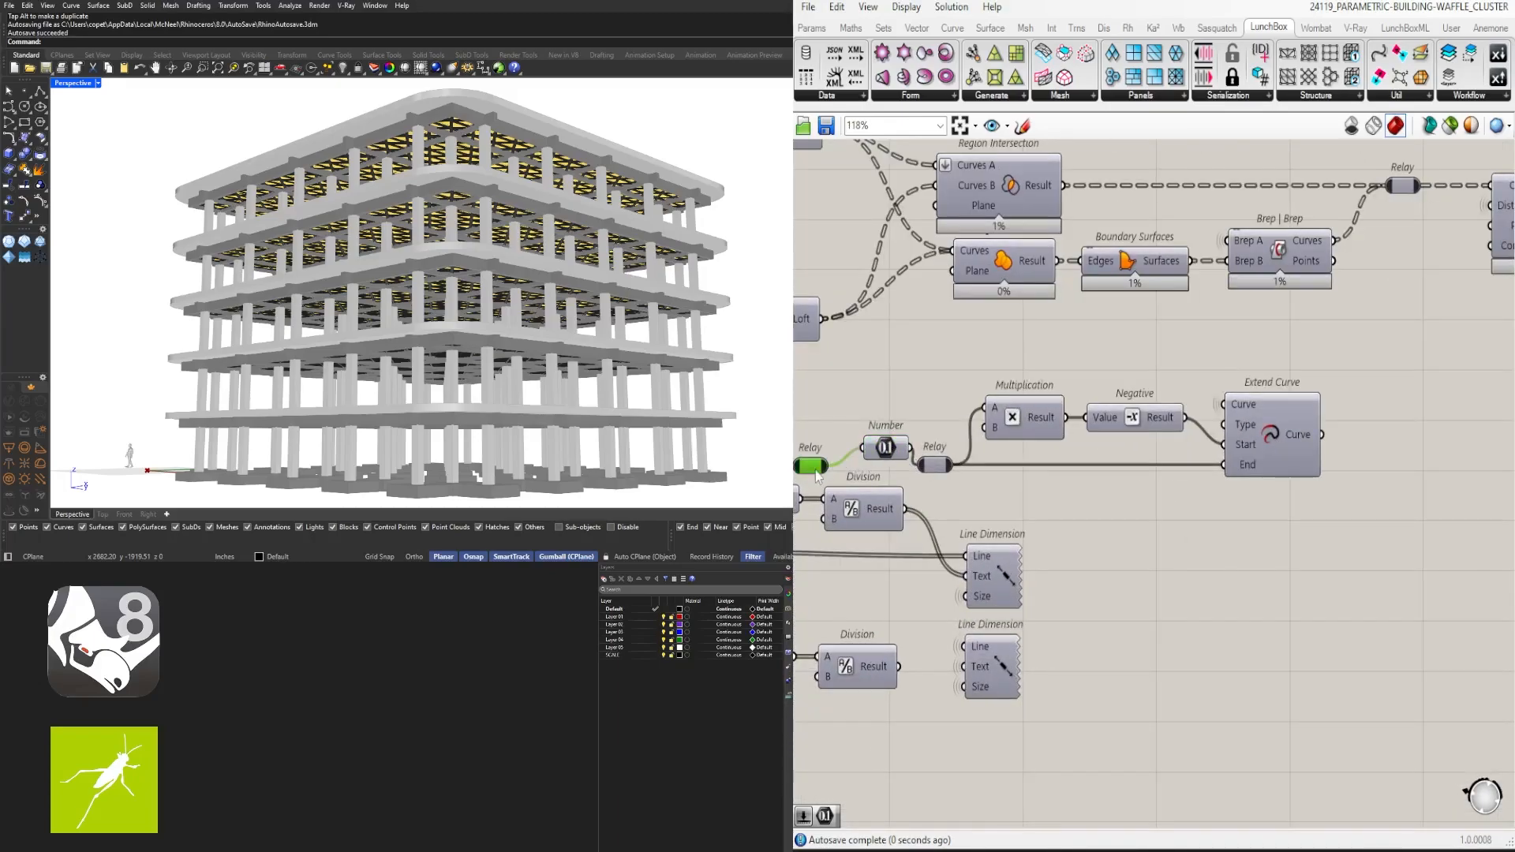
{"action": "key", "text": "Delete"}
{"action": "right_click_drag", "start_coordinate": [818, 475], "coordinate": [965, 461]}
{"action": "left_click", "coordinate": [1012, 426]}
Hide the wires feeding the Factor inputs of the Unit X and Unit Y components beside the End Points components
{"action": "scroll", "coordinate": [1011, 428], "scroll_direction": "down", "scroll_amount": 5}
{"action": "right_click_drag", "start_coordinate": [978, 535], "coordinate": [1289, 556]}
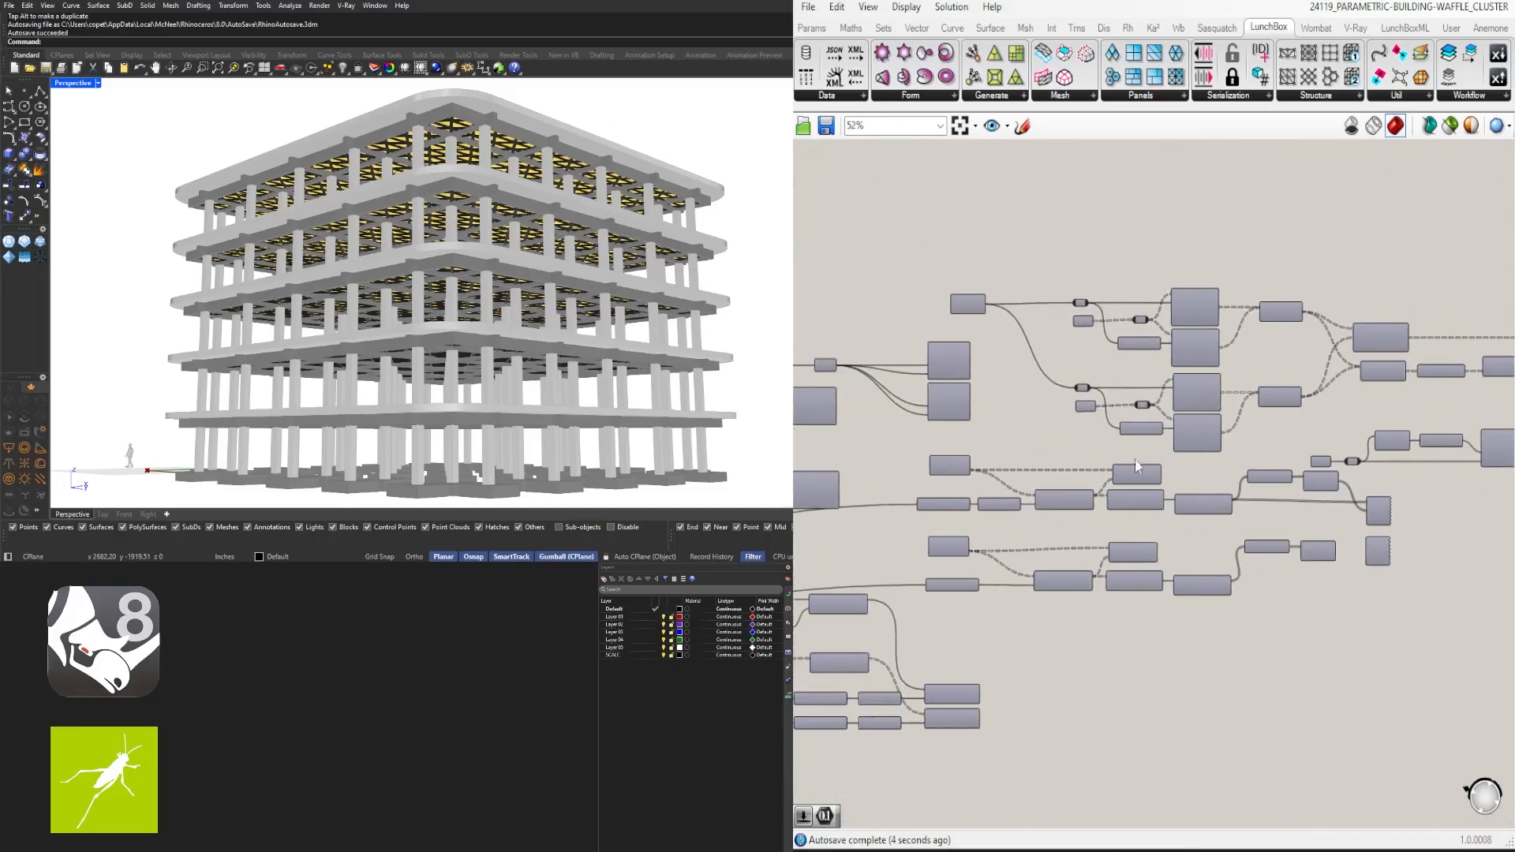
{"action": "right_click_drag", "start_coordinate": [941, 564], "coordinate": [997, 546]}
{"action": "scroll", "coordinate": [992, 536], "scroll_direction": "up", "scroll_amount": 4}
{"action": "right_click", "coordinate": [992, 536]}
{"action": "left_click", "coordinate": [1231, 596]}
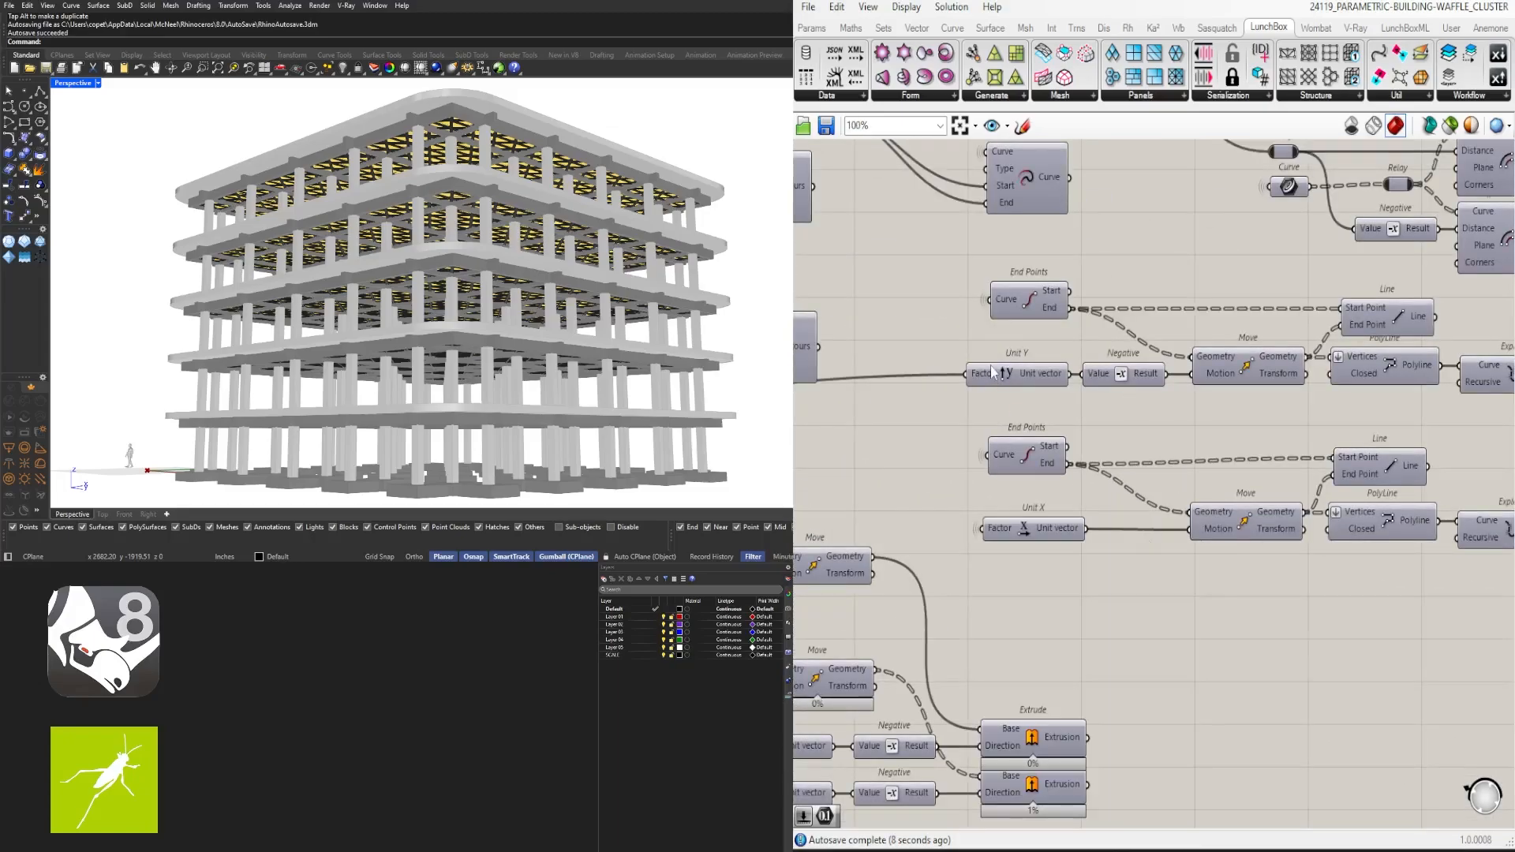
{"action": "right_click", "coordinate": [991, 369]}
{"action": "left_click", "coordinate": [1231, 431]}
Hide the wires feeding the Subtraction's A and B inputs and the Factor of the Unit Z just above
{"action": "scroll", "coordinate": [1089, 545], "scroll_direction": "down", "scroll_amount": 5}
{"action": "scroll", "coordinate": [1090, 545], "scroll_direction": "up", "scroll_amount": 7}
{"action": "right_click", "coordinate": [961, 496]}
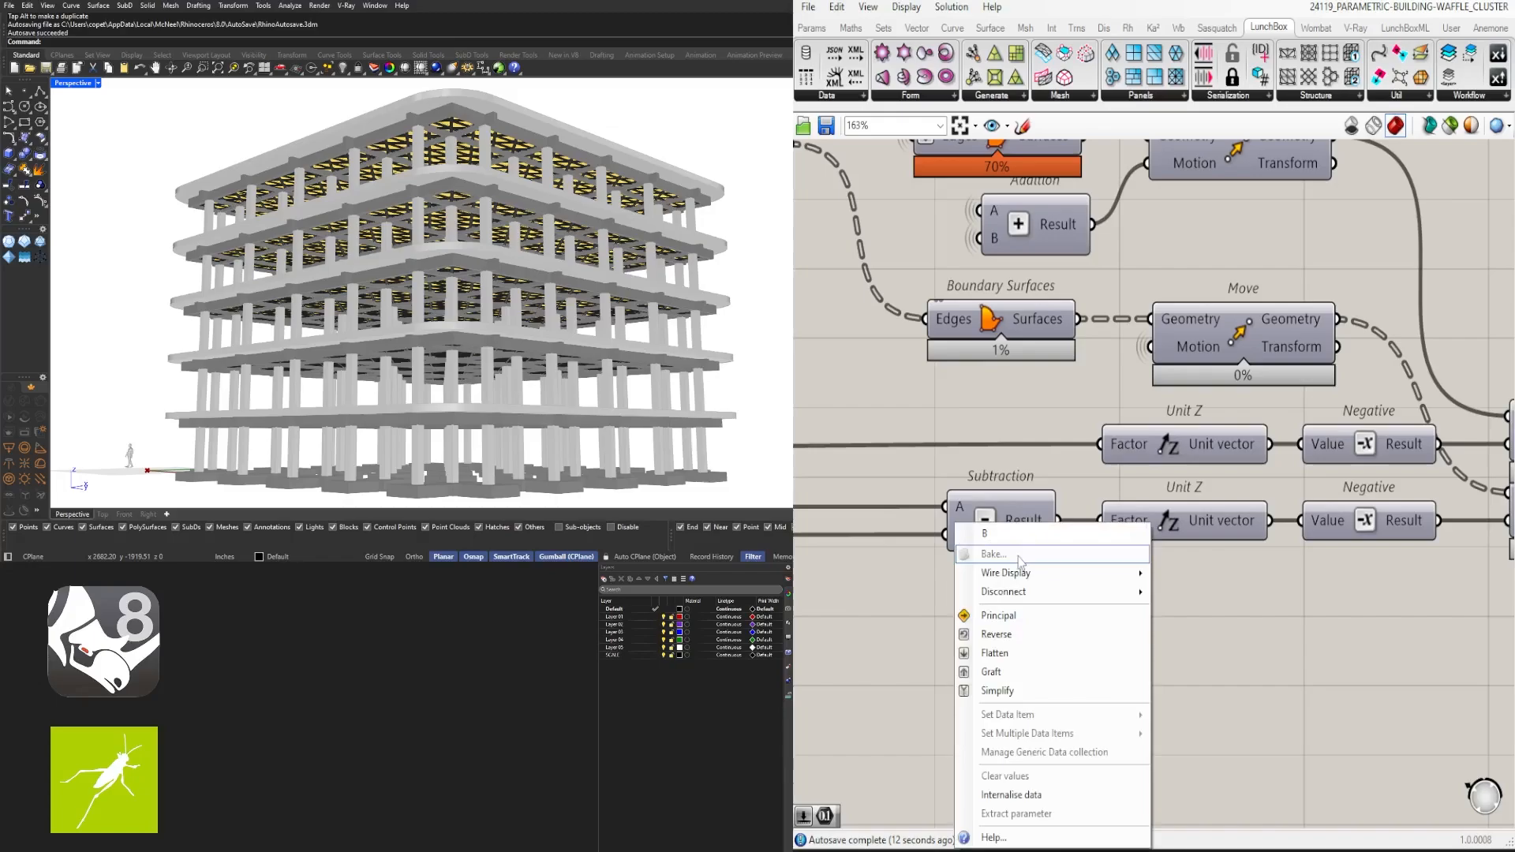
{"action": "mouse_move", "coordinate": [1128, 546]}
{"action": "left_click", "coordinate": [1193, 585]}
{"action": "right_click", "coordinate": [1110, 446]}
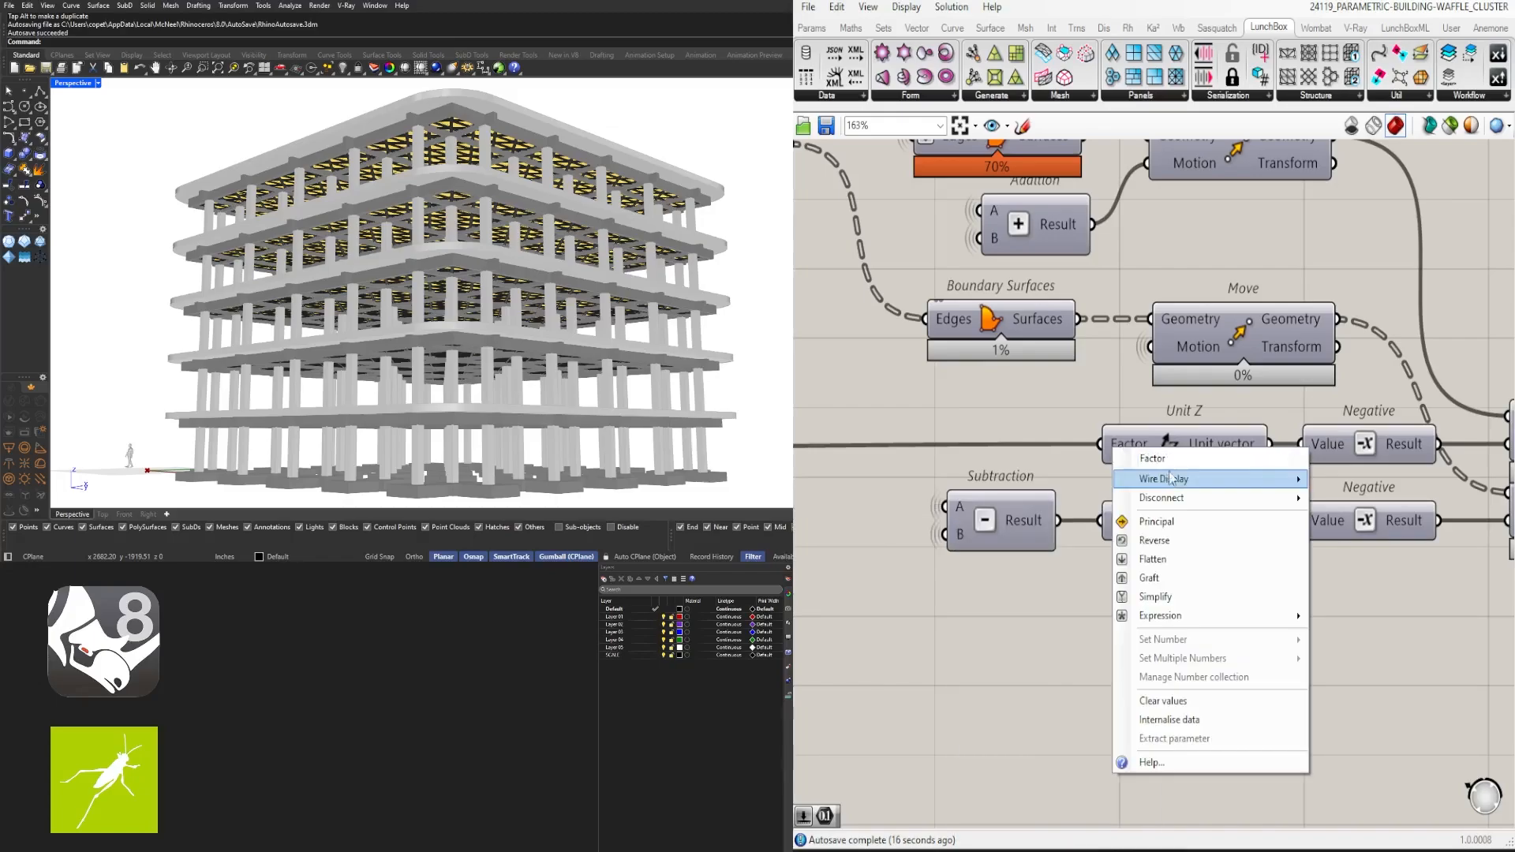
{"action": "mouse_move", "coordinate": [1168, 473]}
{"action": "left_click", "coordinate": [1349, 517]}
Set the wire display to Hidden for the U Divisions and V Divisions inputs of Triangle Panels B
{"action": "scroll", "coordinate": [998, 451], "scroll_direction": "down", "scroll_amount": 5}
{"action": "right_click_drag", "start_coordinate": [950, 467], "coordinate": [1333, 619]}
{"action": "scroll", "coordinate": [1128, 444], "scroll_direction": "up", "scroll_amount": 6}
{"action": "right_click", "coordinate": [1163, 448]}
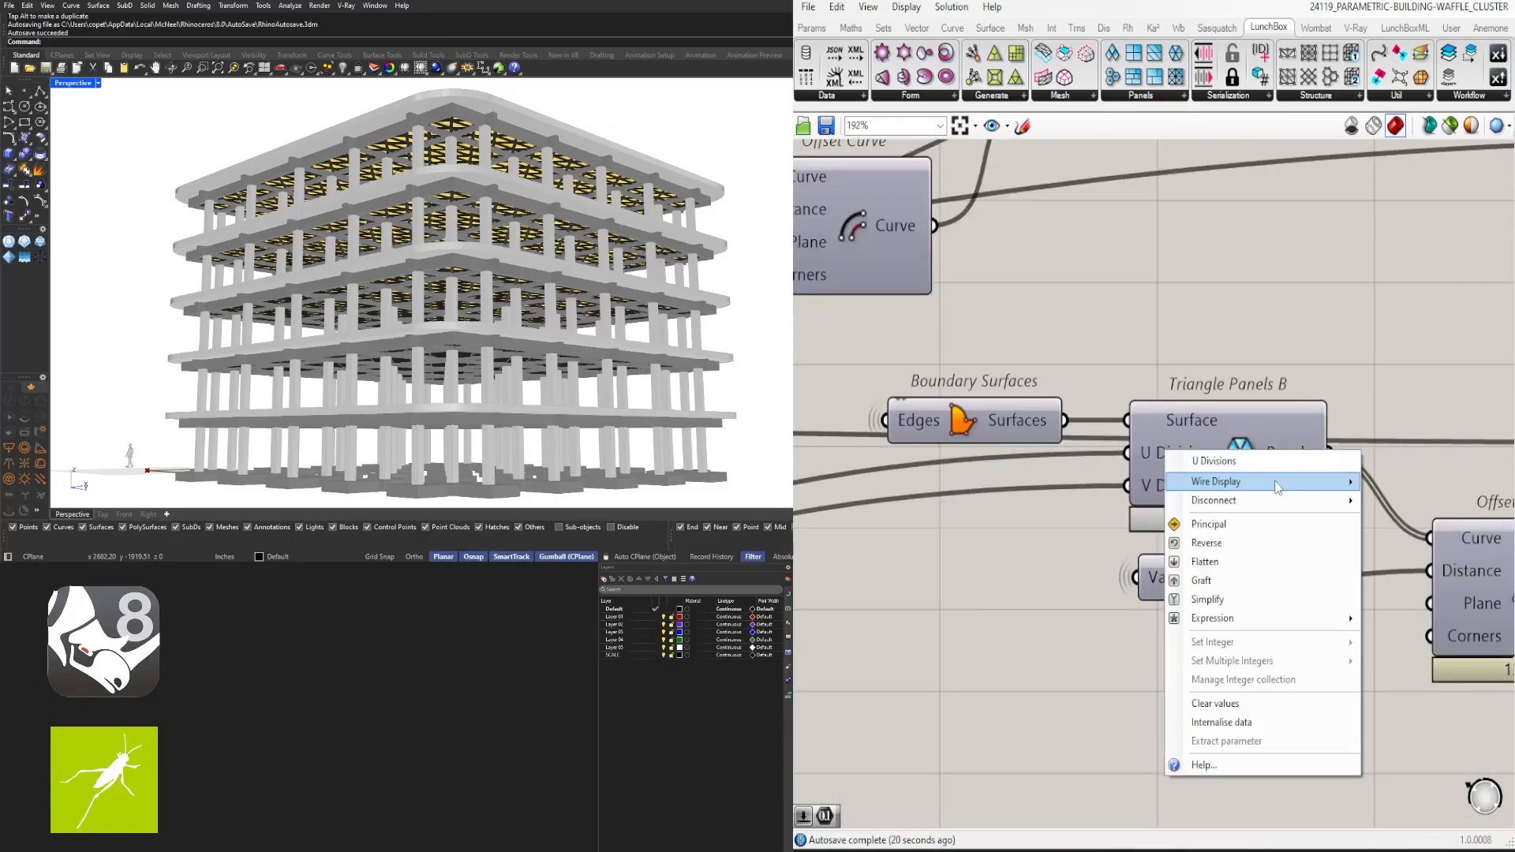
{"action": "mouse_move", "coordinate": [1274, 480]}
{"action": "left_click", "coordinate": [1377, 519]}
{"action": "right_click", "coordinate": [1175, 487]}
{"action": "mouse_move", "coordinate": [1295, 516]}
{"action": "left_click", "coordinate": [1390, 543]}
{"action": "scroll", "coordinate": [1341, 537], "scroll_direction": "down", "scroll_amount": 7}
{"action": "scroll", "coordinate": [1176, 506], "scroll_direction": "up", "scroll_amount": 4}
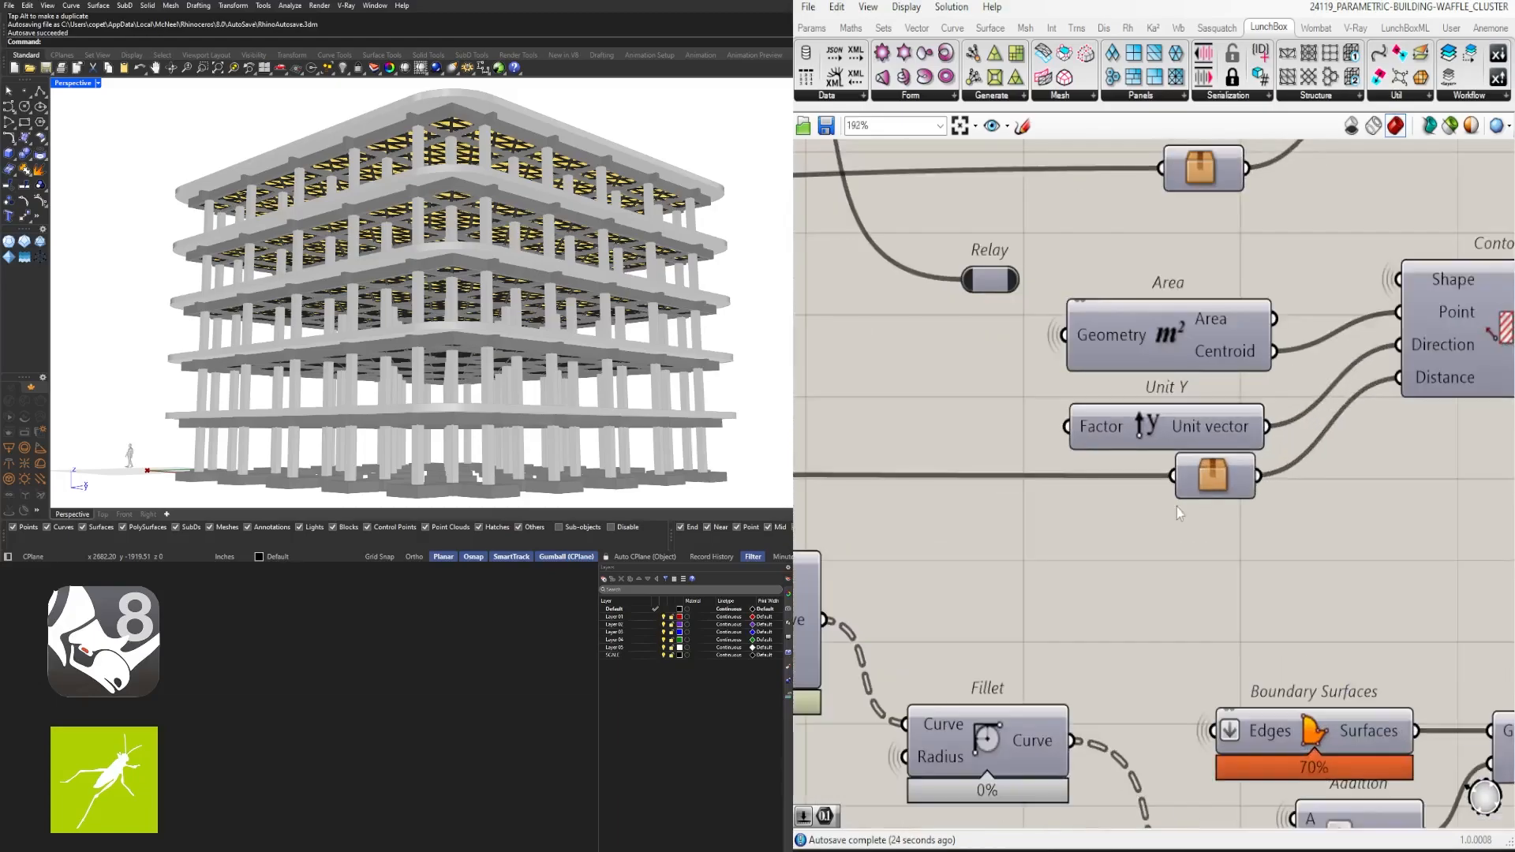
Insert a Number parameter with a hidden input wire ahead of the Unit Y Contour's Cluster and delete the Relay feeding it
{"action": "scroll", "coordinate": [1120, 418], "scroll_direction": "down", "scroll_amount": 4}
{"action": "scroll", "coordinate": [1053, 328], "scroll_direction": "up", "scroll_amount": 3}
{"action": "scroll", "coordinate": [1054, 328], "scroll_direction": "down", "scroll_amount": 1}
{"action": "right_click_drag", "start_coordinate": [1053, 328], "coordinate": [1204, 362]}
{"action": "right_click_drag", "start_coordinate": [1458, 389], "coordinate": [991, 399]}
{"action": "scroll", "coordinate": [1288, 434], "scroll_direction": "down", "scroll_amount": 1}
{"action": "right_click_drag", "start_coordinate": [1288, 434], "coordinate": [1386, 403]}
{"action": "left_click_drag", "start_coordinate": [1454, 413], "coordinate": [861, 511]}
{"action": "scroll", "coordinate": [861, 512], "scroll_direction": "up", "scroll_amount": 3}
{"action": "right_click_drag", "start_coordinate": [860, 512], "coordinate": [1248, 495]}
{"action": "left_click_drag", "start_coordinate": [1248, 494], "coordinate": [933, 527]}
{"action": "scroll", "coordinate": [1008, 506], "scroll_direction": "up", "scroll_amount": 3}
{"action": "right_click_drag", "start_coordinate": [1103, 492], "coordinate": [1136, 489]}
{"action": "double_click", "coordinate": [986, 441]}
{"action": "left_click_drag", "start_coordinate": [999, 517], "coordinate": [1102, 448]}
{"action": "left_click", "coordinate": [978, 446]}
{"action": "scroll", "coordinate": [1013, 465], "scroll_direction": "down", "scroll_amount": 4}
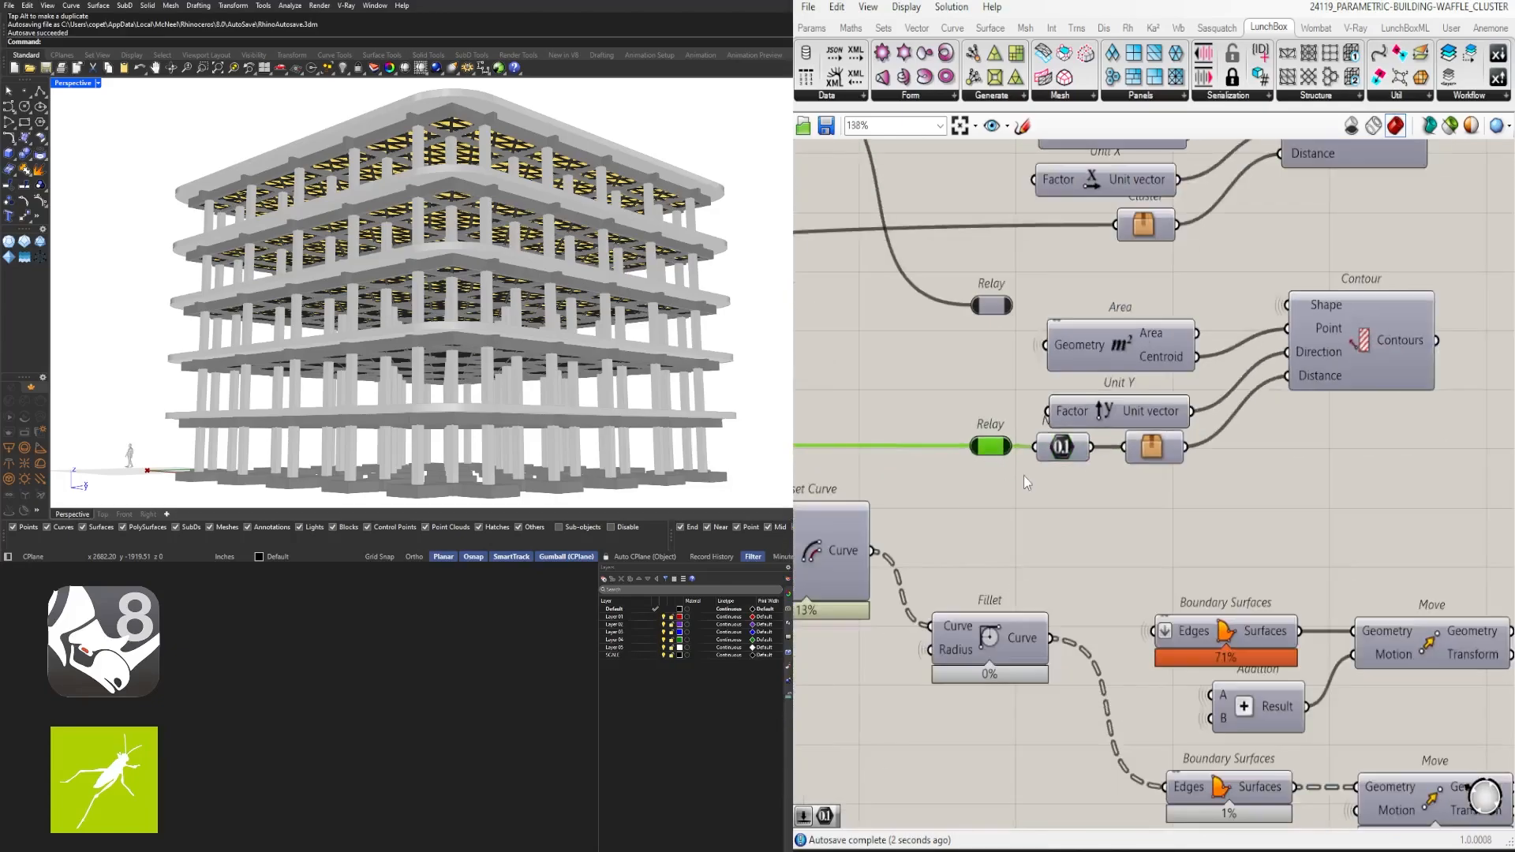
{"action": "key", "text": "Delete"}
Copy the Number parameter ahead of the Cluster in the Unit X Contour branch and delete the Relay feeding it
{"action": "right_click_drag", "start_coordinate": [1024, 476], "coordinate": [1093, 556]}
{"action": "scroll", "coordinate": [1128, 489], "scroll_direction": "up", "scroll_amount": 2}
{"action": "left_click_drag", "start_coordinate": [1111, 576], "coordinate": [1095, 363]}
{"action": "left_click", "coordinate": [986, 357]}
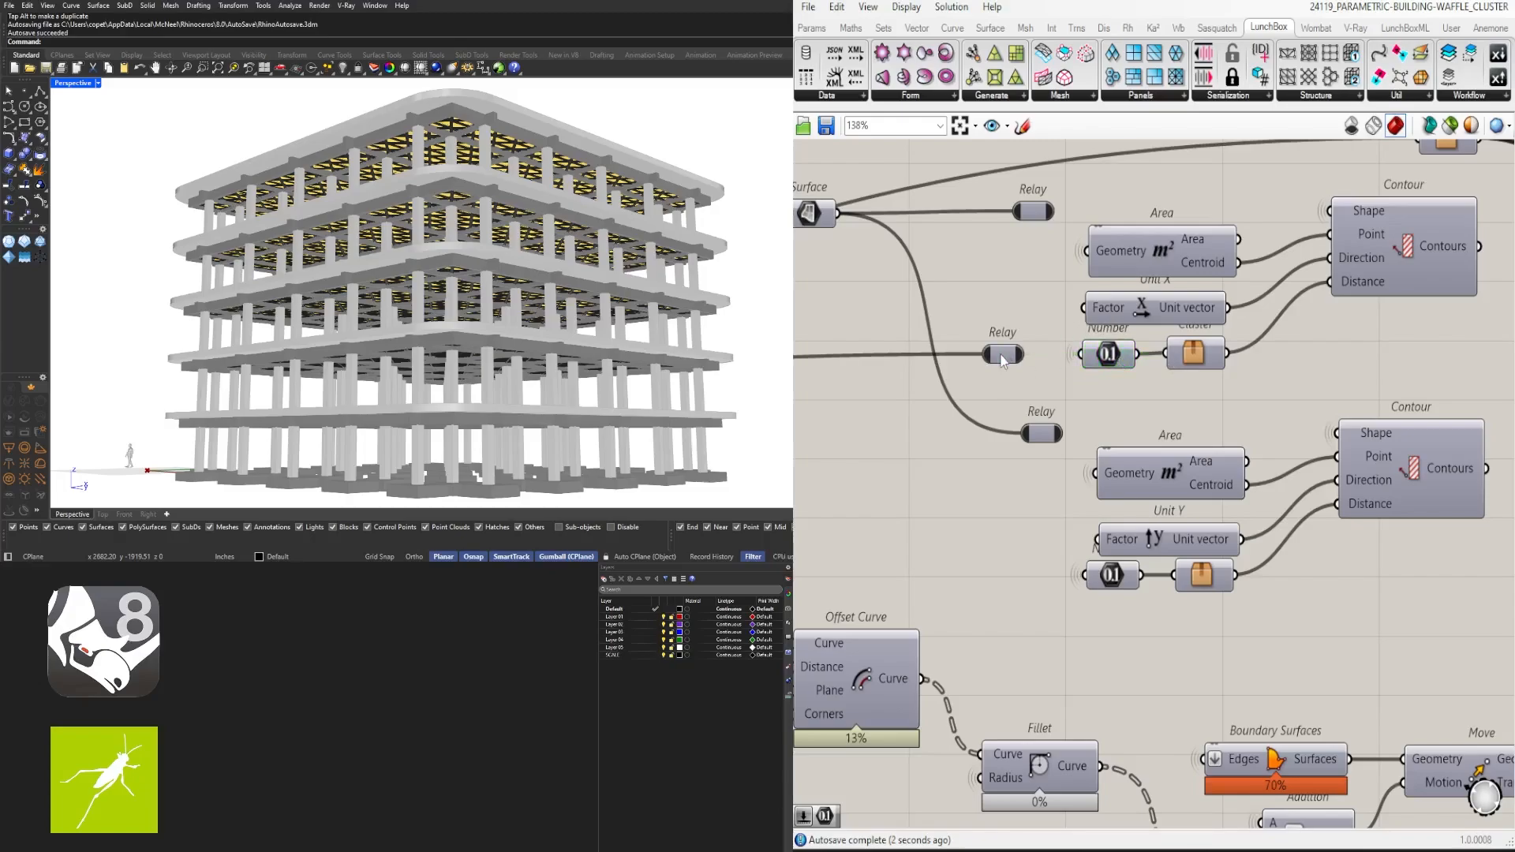
{"action": "left_click", "coordinate": [1002, 357]}
{"action": "key", "text": "Delete"}
Feed the Cluster above the Contour components through a Number parameter with a hidden wire and delete its Relay
{"action": "scroll", "coordinate": [1010, 379], "scroll_direction": "down", "scroll_amount": 3}
{"action": "scroll", "coordinate": [1033, 471], "scroll_direction": "up", "scroll_amount": 3}
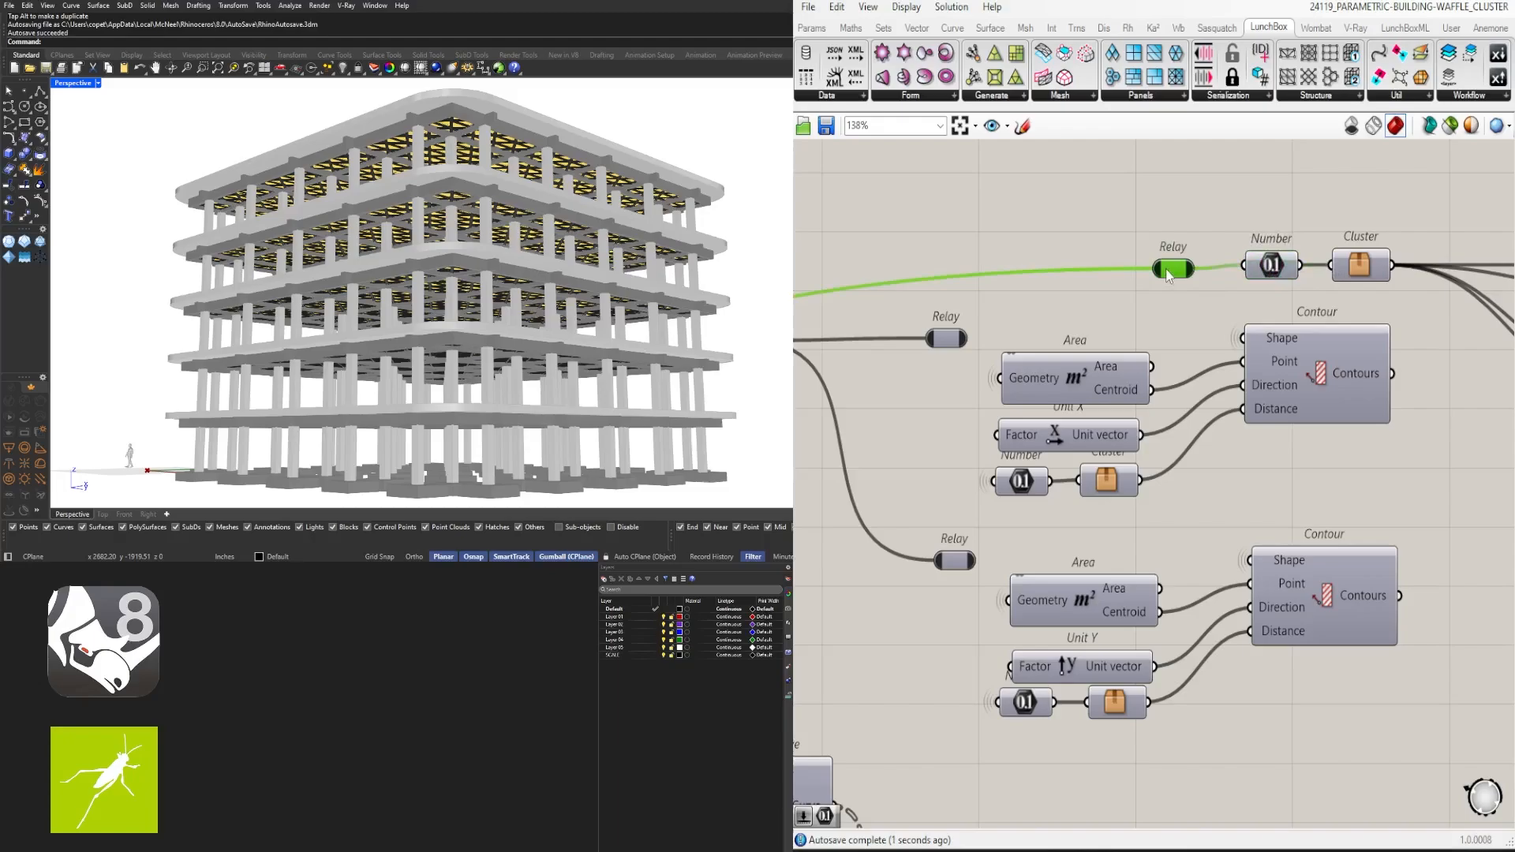
{"action": "key", "text": "Delete"}
Shift the Surface parameter slightly closer to the two Relays it feeds
{"action": "scroll", "coordinate": [1038, 296], "scroll_direction": "down", "scroll_amount": 2}
{"action": "right_click_drag", "start_coordinate": [1028, 320], "coordinate": [1167, 319]}
{"action": "left_click_drag", "start_coordinate": [1063, 280], "coordinate": [1135, 499]}
{"action": "left_click", "coordinate": [1090, 315]}
{"action": "scroll", "coordinate": [1090, 316], "scroll_direction": "up", "scroll_amount": 2}
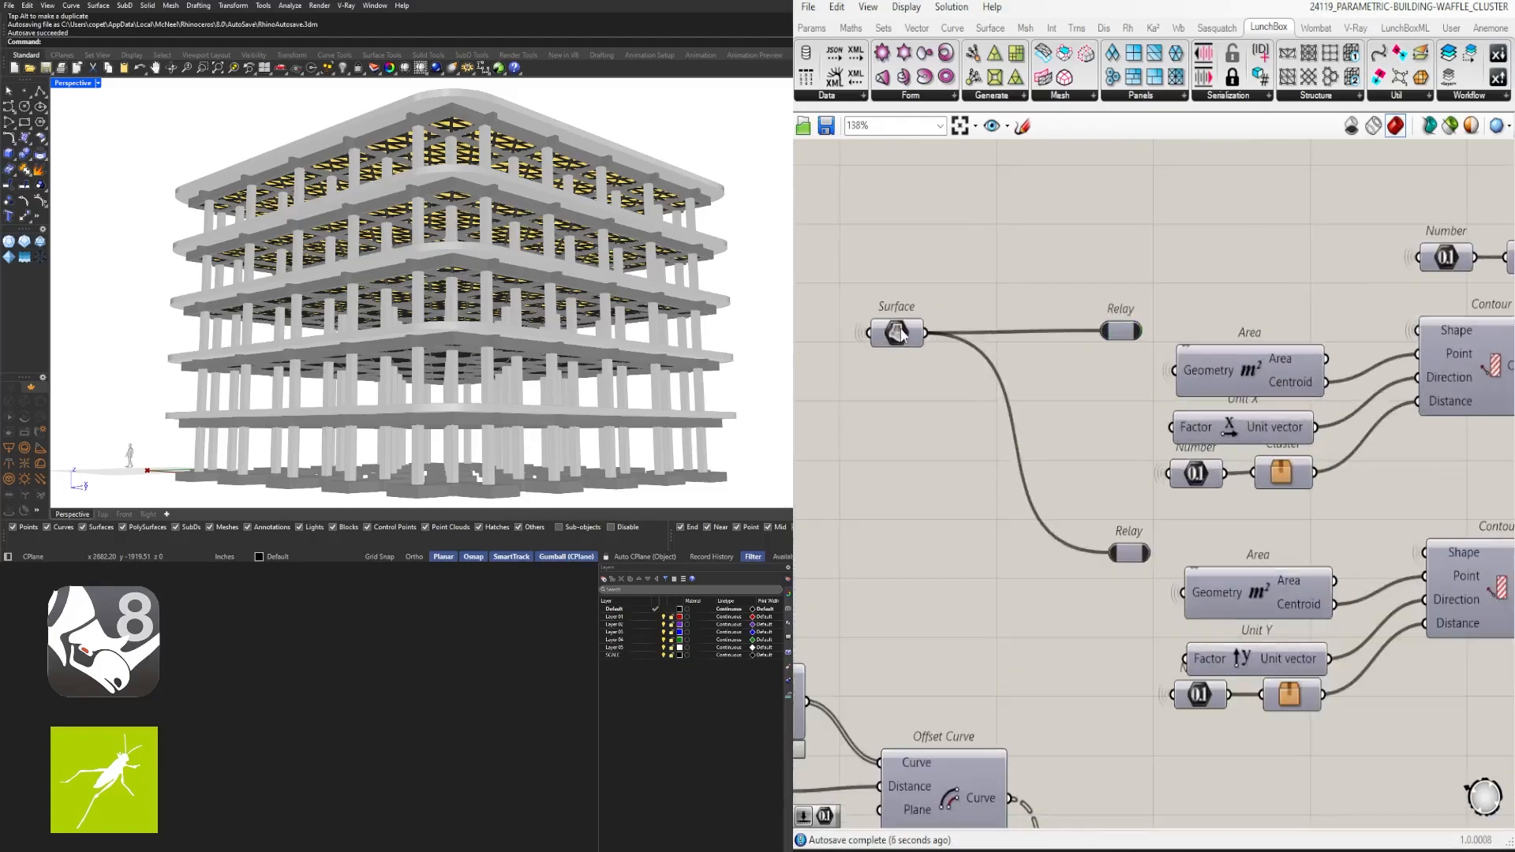
{"action": "left_click_drag", "start_coordinate": [901, 335], "coordinate": [934, 332]}
{"action": "scroll", "coordinate": [978, 316], "scroll_direction": "down", "scroll_amount": 4}
{"action": "right_click_drag", "start_coordinate": [950, 477], "coordinate": [1412, 493]}
{"action": "scroll", "coordinate": [1077, 396], "scroll_direction": "up", "scroll_amount": 3}
{"action": "scroll", "coordinate": [1077, 396], "scroll_direction": "down", "scroll_amount": 3}
{"action": "right_click_drag", "start_coordinate": [1439, 324], "coordinate": [1198, 361]}
{"action": "scroll", "coordinate": [1198, 360], "scroll_direction": "up", "scroll_amount": 1}
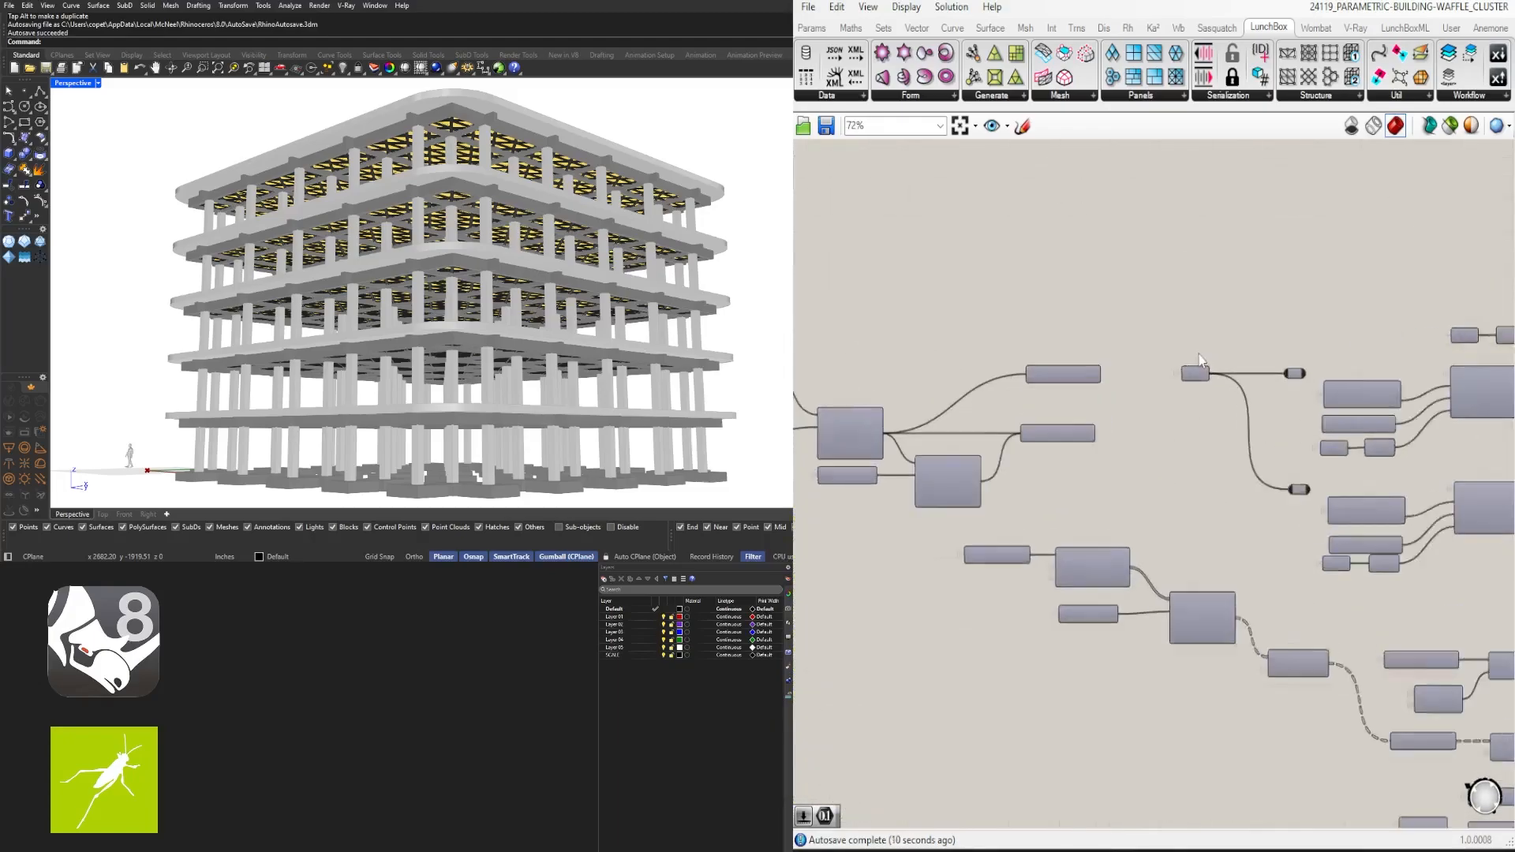
Copy the Number parameter into the Structure Offset branch, wiring it between the Relay and the Cluster with a hidden input wire
{"action": "scroll", "coordinate": [1199, 361], "scroll_direction": "down", "scroll_amount": 2}
{"action": "right_click_drag", "start_coordinate": [1410, 345], "coordinate": [1306, 381]}
{"action": "scroll", "coordinate": [1305, 381], "scroll_direction": "up", "scroll_amount": 2}
{"action": "left_click", "coordinate": [1297, 377]}
{"action": "scroll", "coordinate": [1299, 378], "scroll_direction": "down", "scroll_amount": 3}
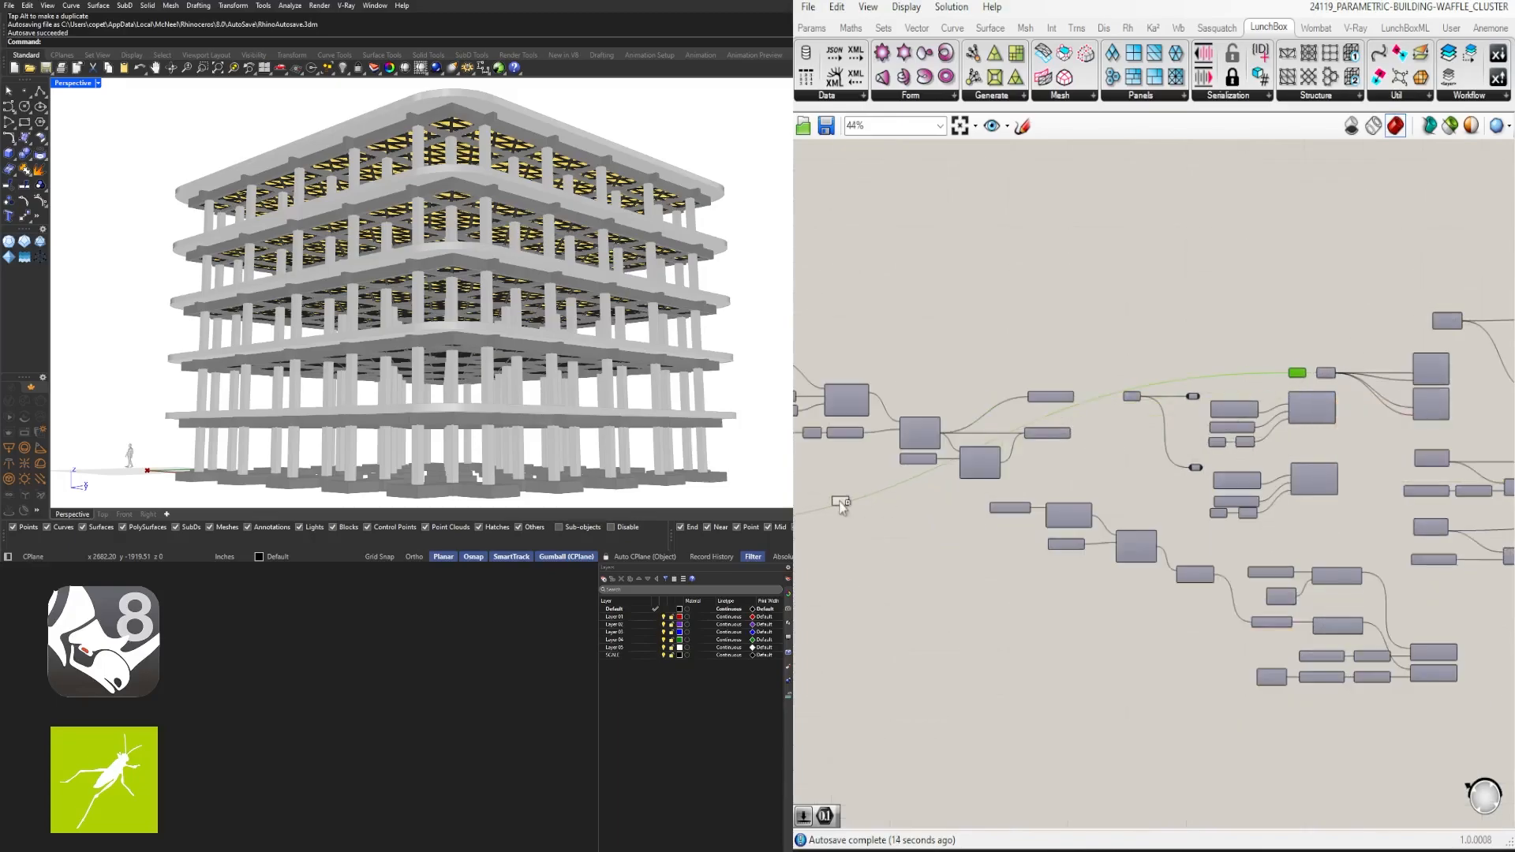
{"action": "left_click_drag", "start_coordinate": [840, 502], "coordinate": [829, 493]}
{"action": "right_click_drag", "start_coordinate": [825, 487], "coordinate": [1222, 521]}
{"action": "scroll", "coordinate": [1213, 503], "scroll_direction": "up", "scroll_amount": 5}
{"action": "scroll", "coordinate": [1213, 504], "scroll_direction": "down", "scroll_amount": 2}
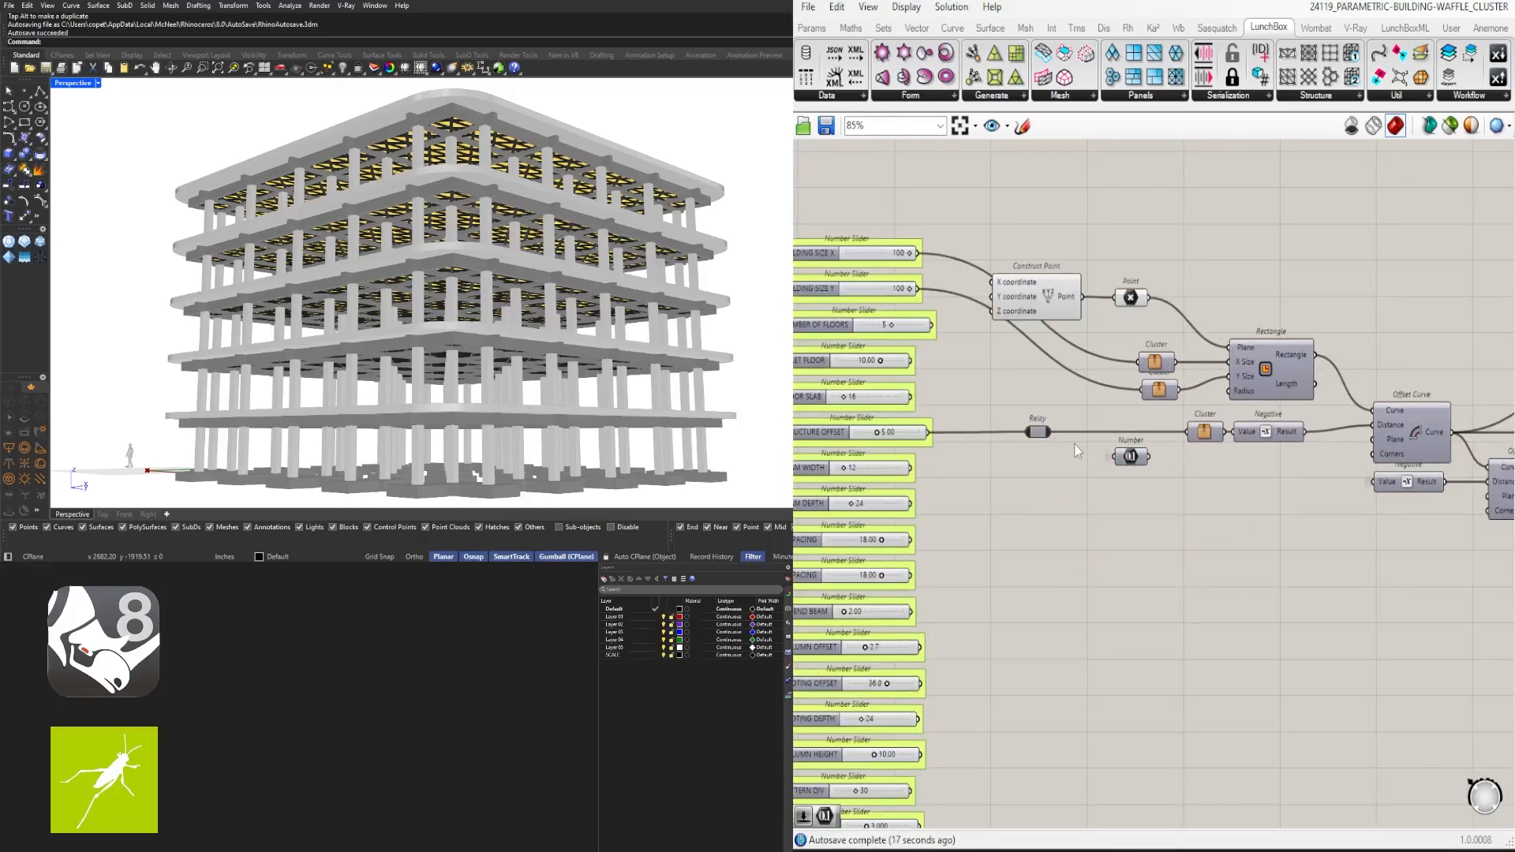
{"action": "left_click", "coordinate": [1037, 432]}
{"action": "scroll", "coordinate": [1079, 443], "scroll_direction": "up", "scroll_amount": 3}
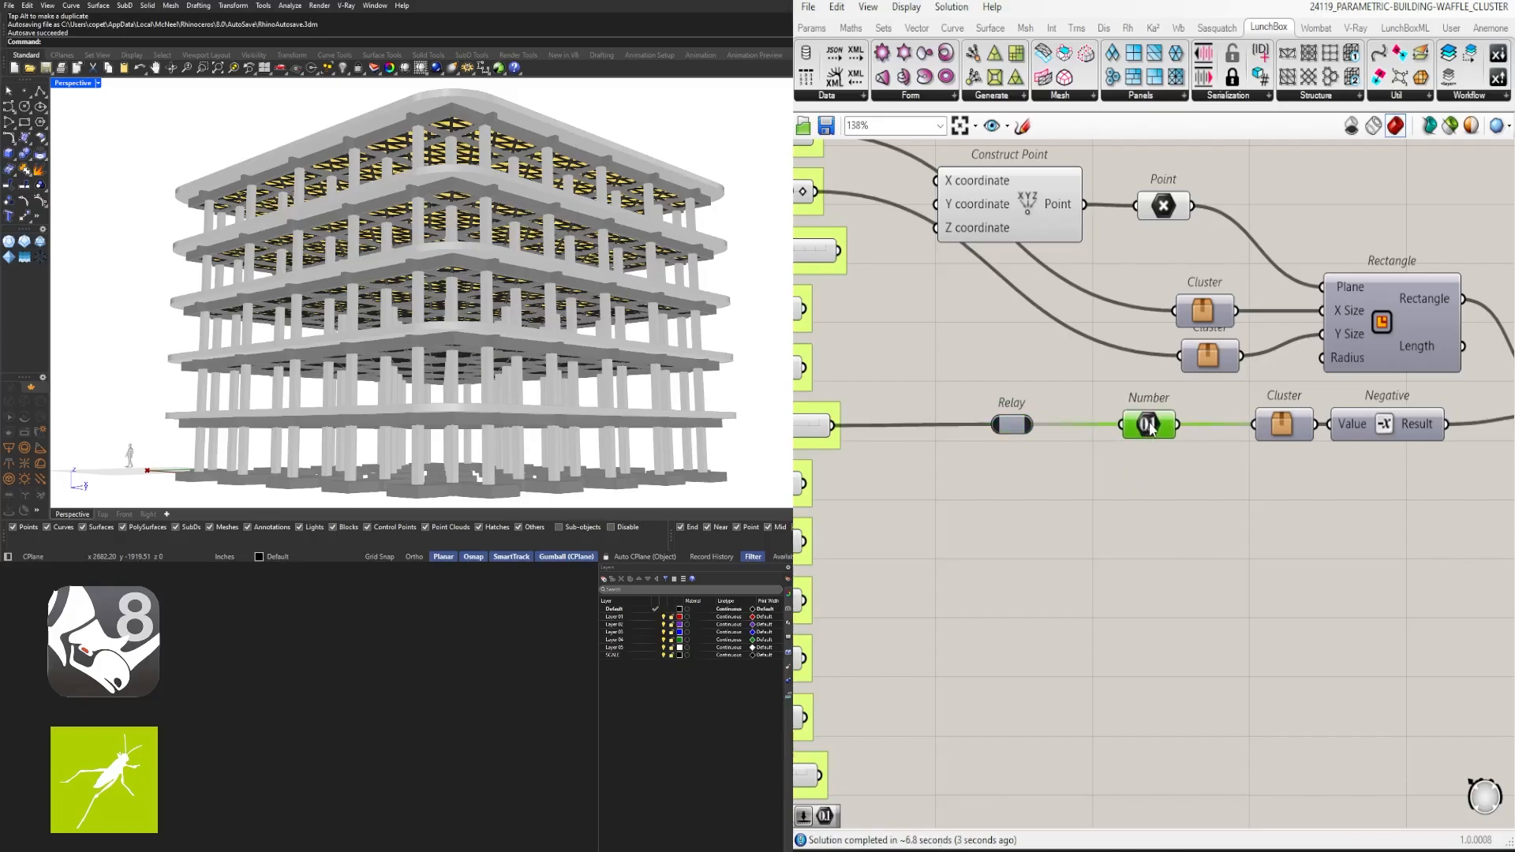
{"action": "right_click_drag", "start_coordinate": [1082, 363], "coordinate": [1148, 383]}
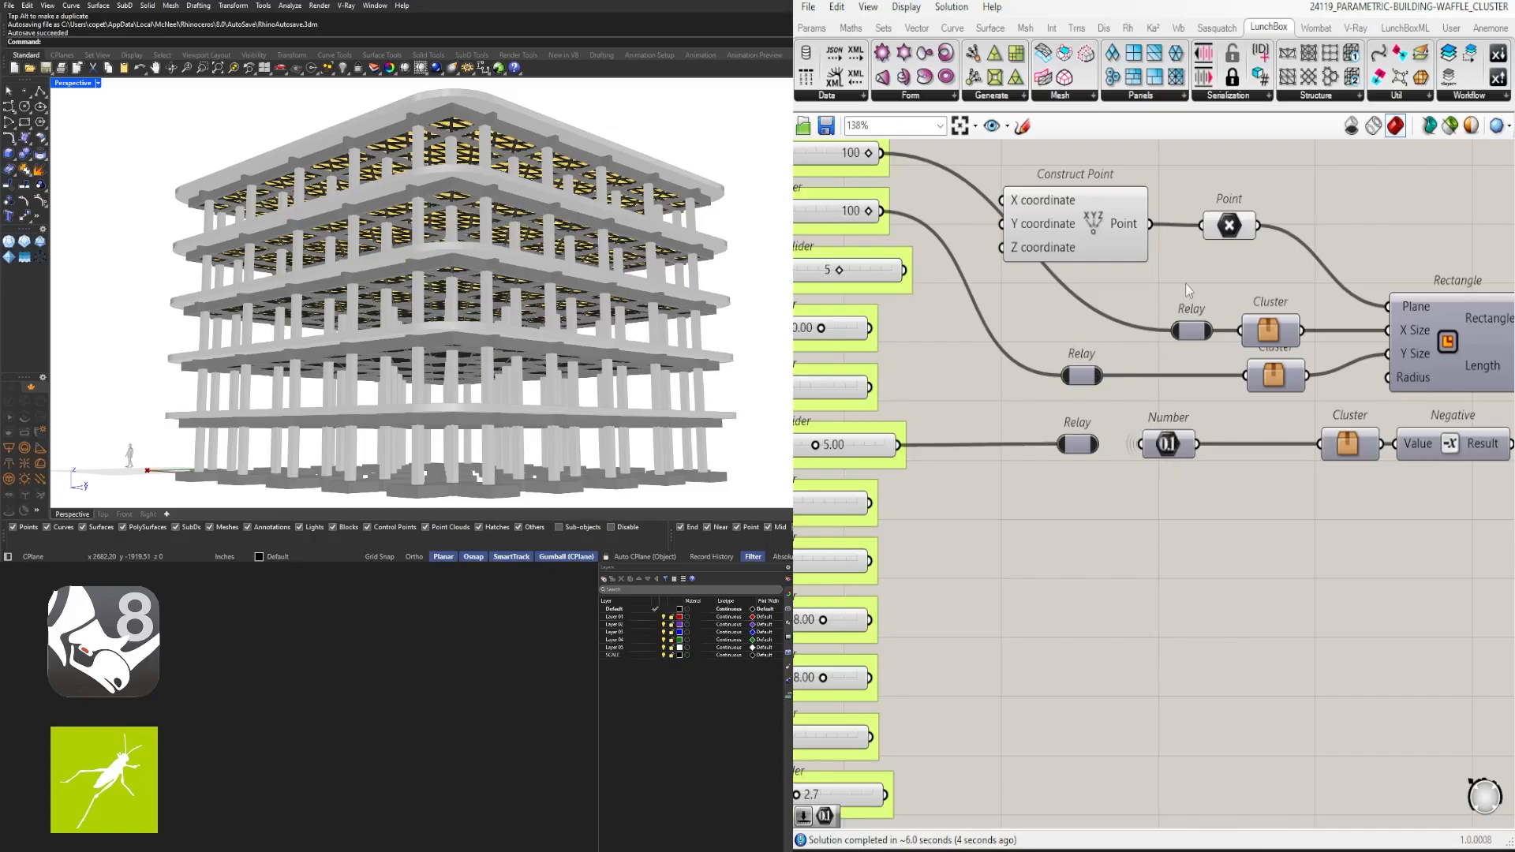
Replace the Relays on the Building Size X, Building Size Y and Structure Offset branches with aligned Number parameters using hidden input wires
{"action": "left_click_drag", "start_coordinate": [1194, 338], "coordinate": [1077, 341]}
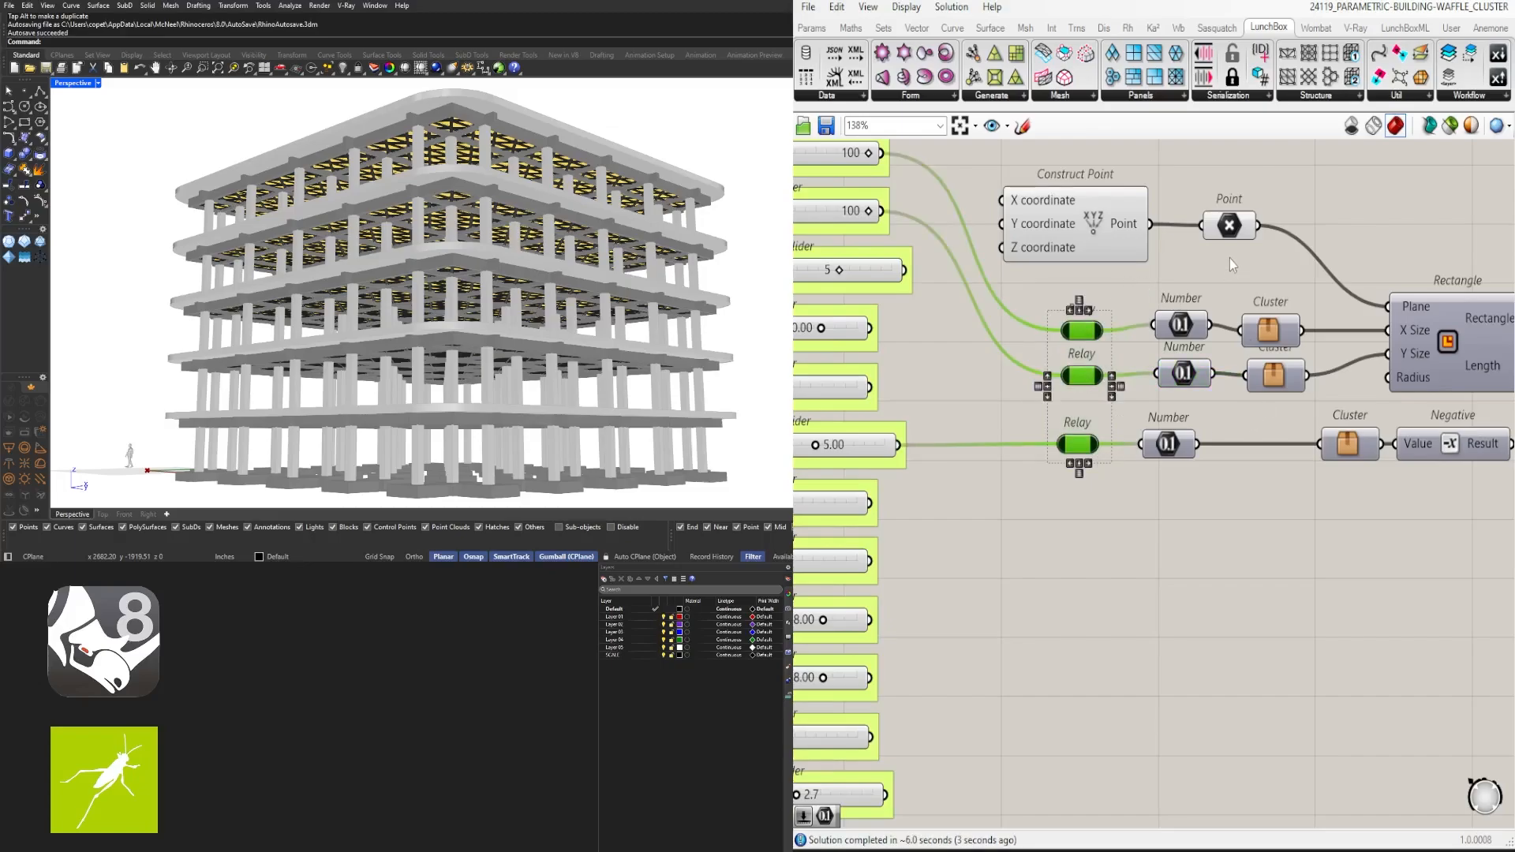
{"action": "key", "text": "Delete"}
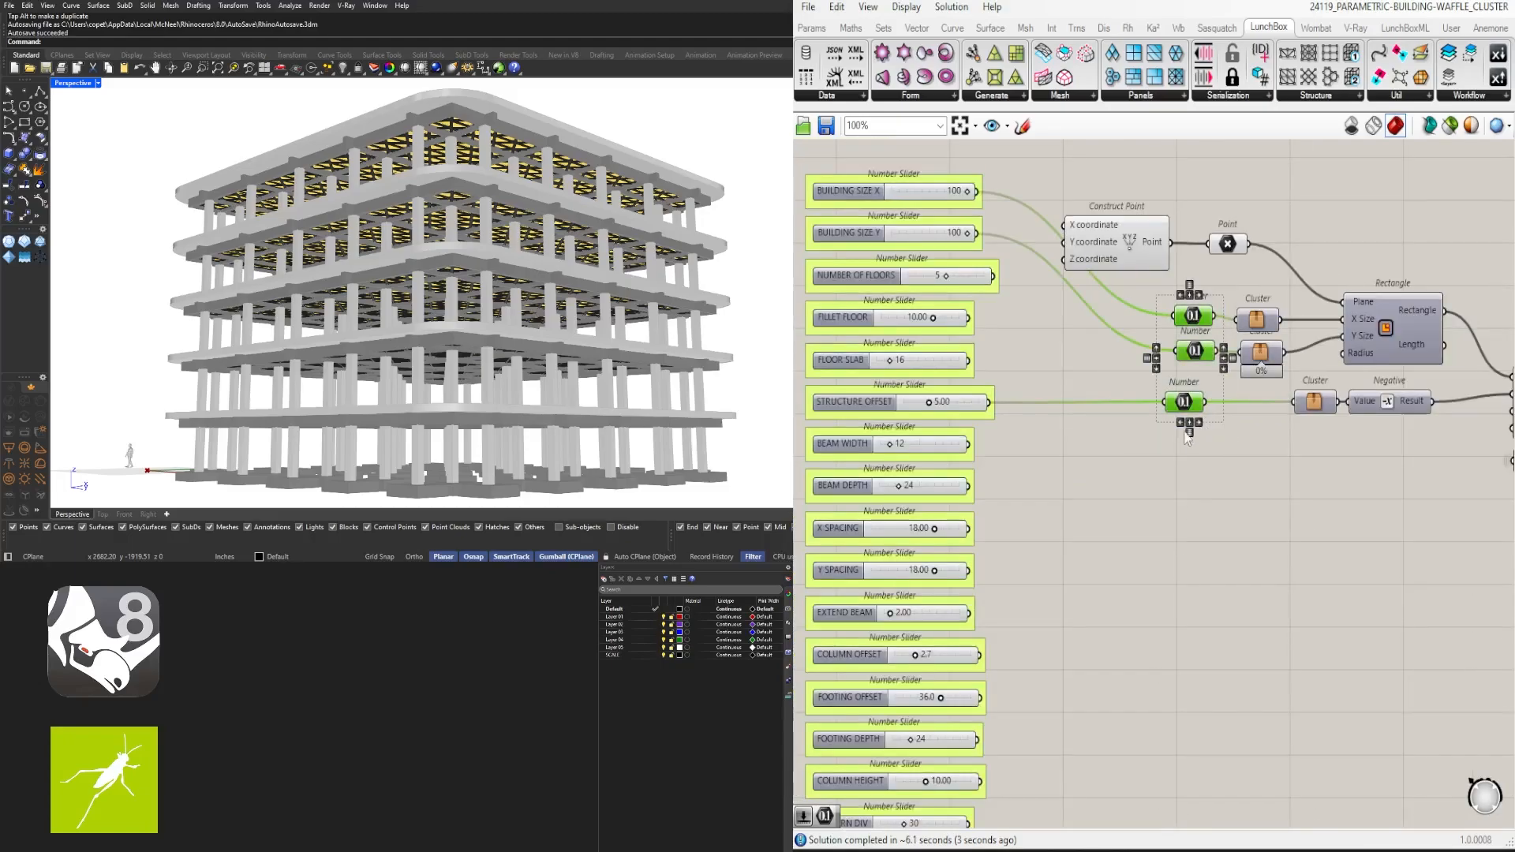
{"action": "left_click", "coordinate": [1185, 432]}
{"action": "left_click", "coordinate": [1181, 494]}
Line up the three Cluster components in a column beside their Number parameters
{"action": "scroll", "coordinate": [1182, 495], "scroll_direction": "down", "scroll_amount": 4}
{"action": "scroll", "coordinate": [1207, 383], "scroll_direction": "up", "scroll_amount": 5}
{"action": "right_click_drag", "start_coordinate": [1238, 386], "coordinate": [1109, 399]}
{"action": "scroll", "coordinate": [1105, 434], "scroll_direction": "up", "scroll_amount": 1}
{"action": "left_click_drag", "start_coordinate": [1102, 444], "coordinate": [1111, 439]}
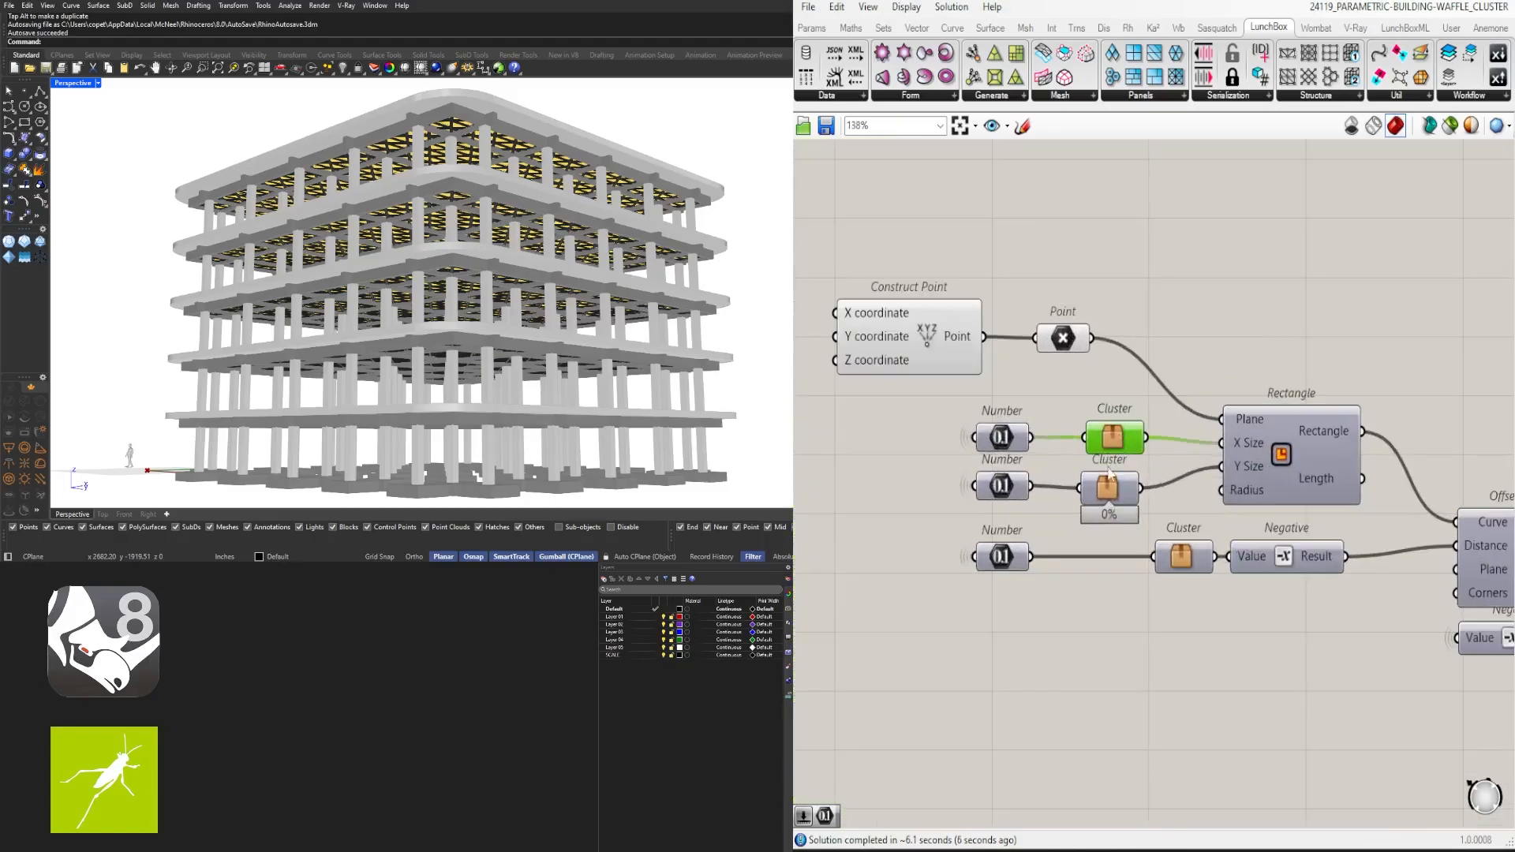
{"action": "left_click_drag", "start_coordinate": [1191, 556], "coordinate": [1126, 555]}
{"action": "right_click_drag", "start_coordinate": [1186, 639], "coordinate": [1277, 785]}
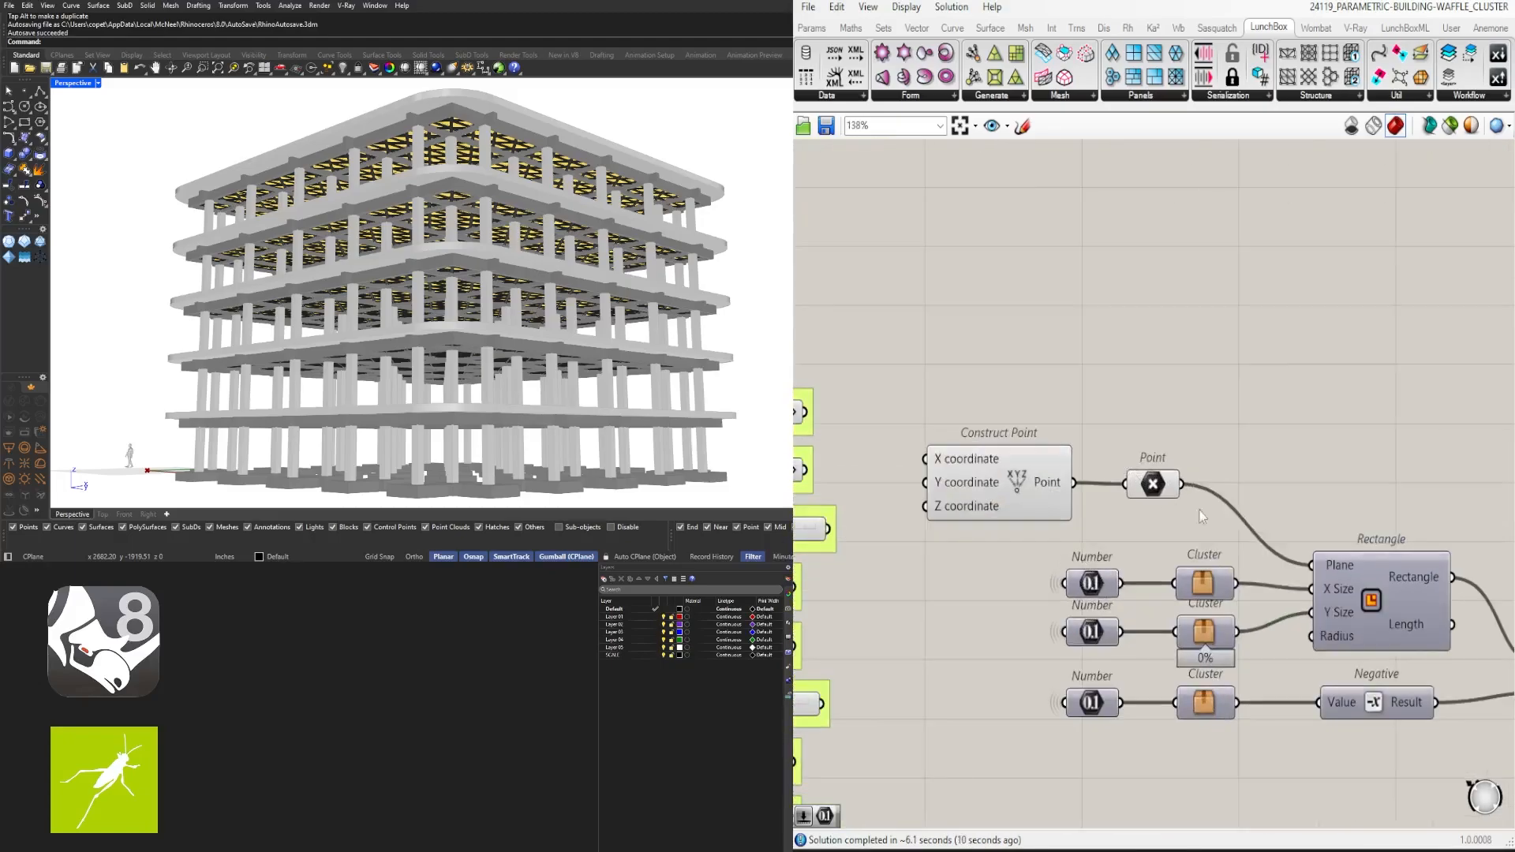
Move the Construct Point and Point components closer to the Rectangle branch
{"action": "left_click_drag", "start_coordinate": [1240, 442], "coordinate": [990, 528]}
{"action": "left_click_drag", "start_coordinate": [1025, 473], "coordinate": [1103, 461]}
{"action": "left_click", "coordinate": [1075, 399]}
{"action": "left_click", "coordinate": [1109, 395]}
Move the lowest sliders, including Offset and Extend Dim, up toward the Pattern Offset slider
{"action": "scroll", "coordinate": [1109, 401], "scroll_direction": "down", "scroll_amount": 6}
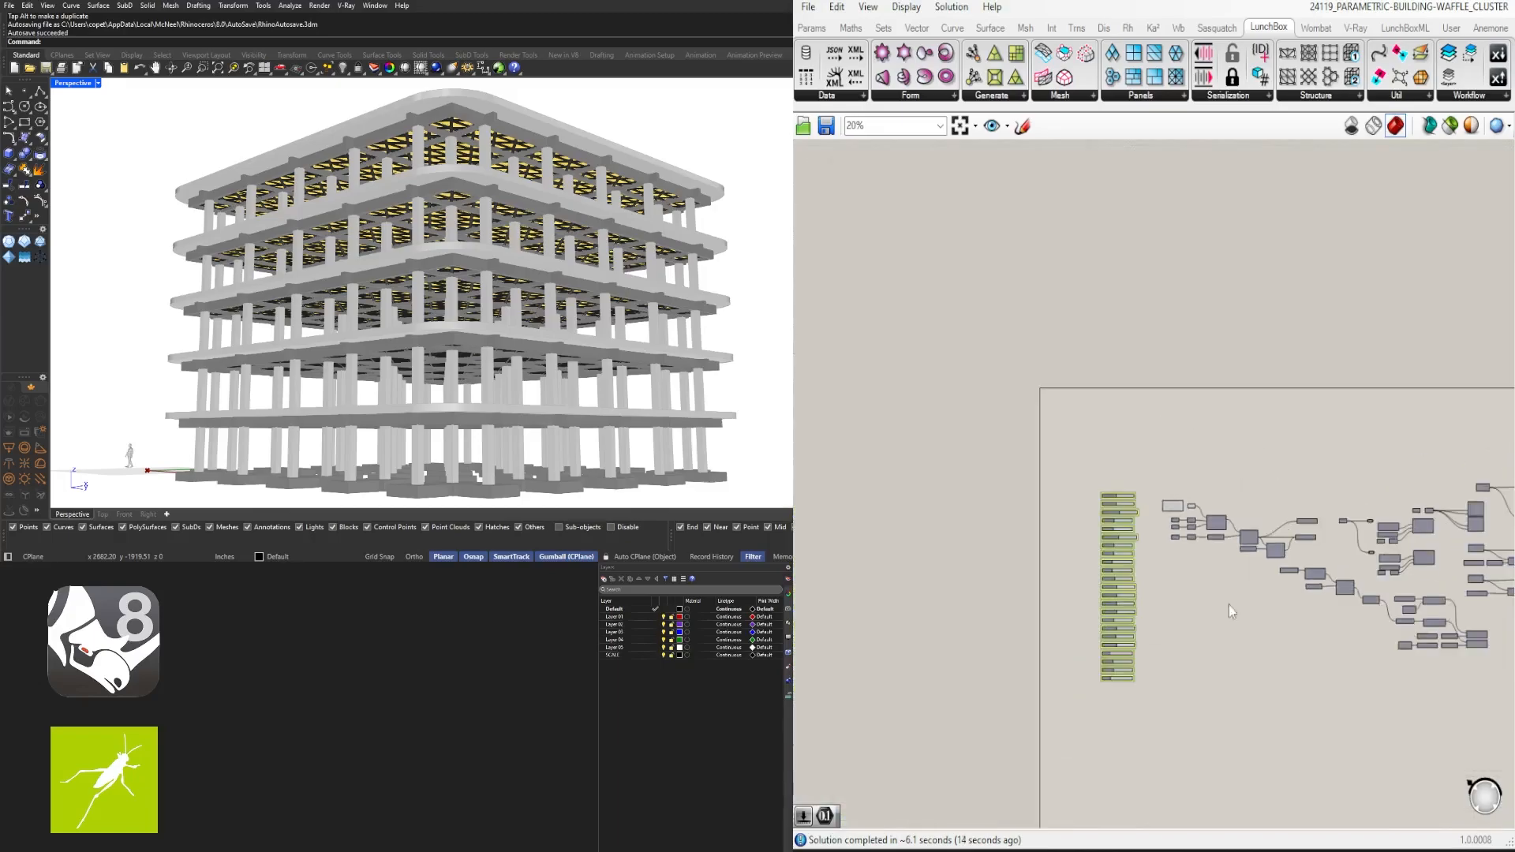
{"action": "scroll", "coordinate": [1228, 604], "scroll_direction": "up", "scroll_amount": 2}
{"action": "left_click_drag", "start_coordinate": [931, 196], "coordinate": [1100, 627]}
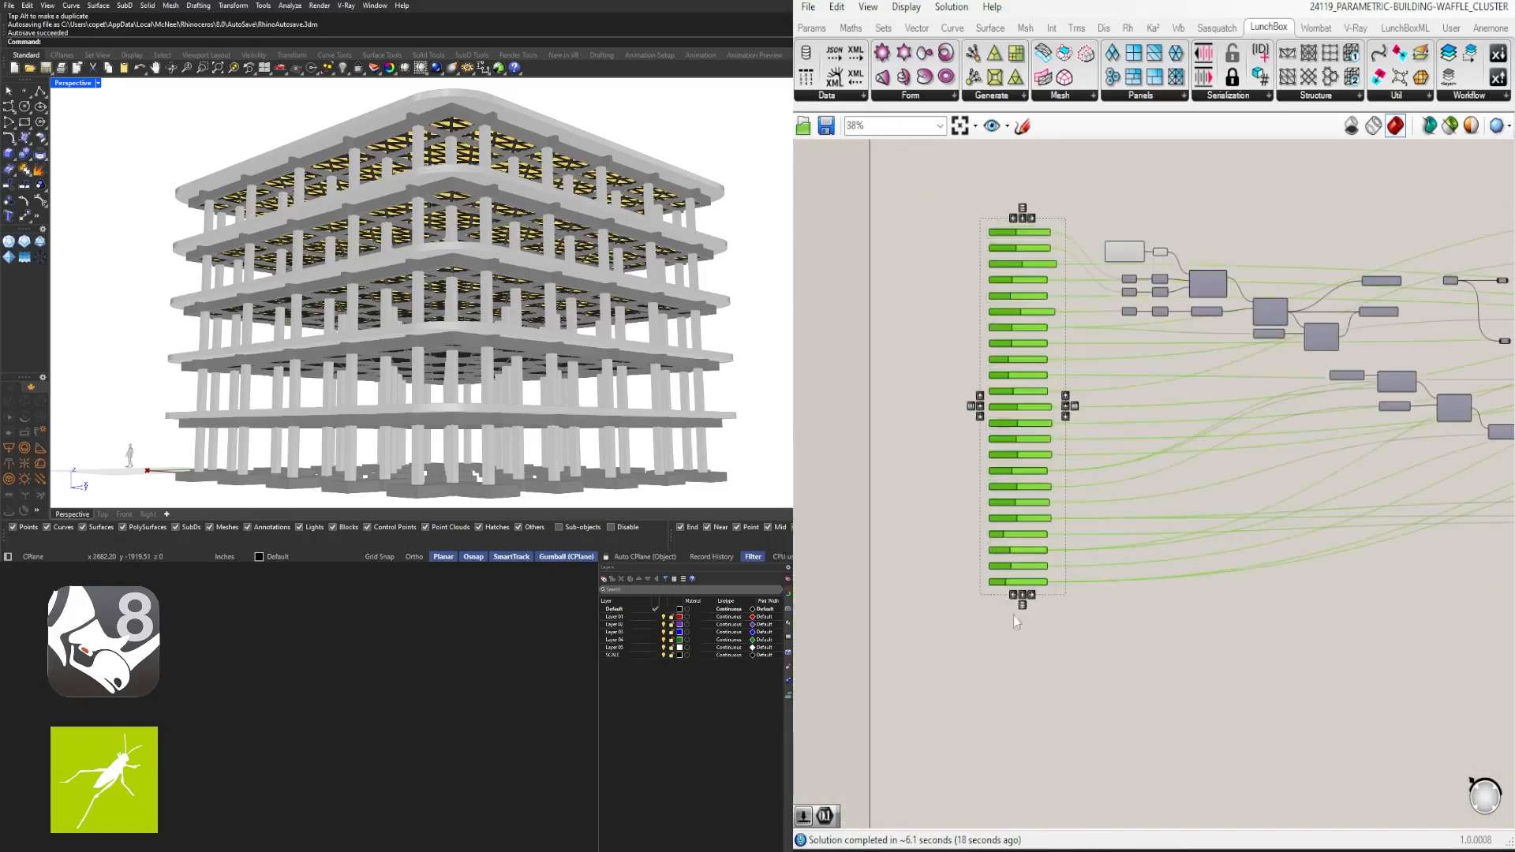
{"action": "scroll", "coordinate": [1009, 607], "scroll_direction": "up", "scroll_amount": 4}
{"action": "left_click", "coordinate": [997, 584]}
{"action": "left_click_drag", "start_coordinate": [985, 573], "coordinate": [985, 542]}
{"action": "left_click_drag", "start_coordinate": [998, 565], "coordinate": [984, 538]}
{"action": "left_click_drag", "start_coordinate": [986, 536], "coordinate": [988, 511]}
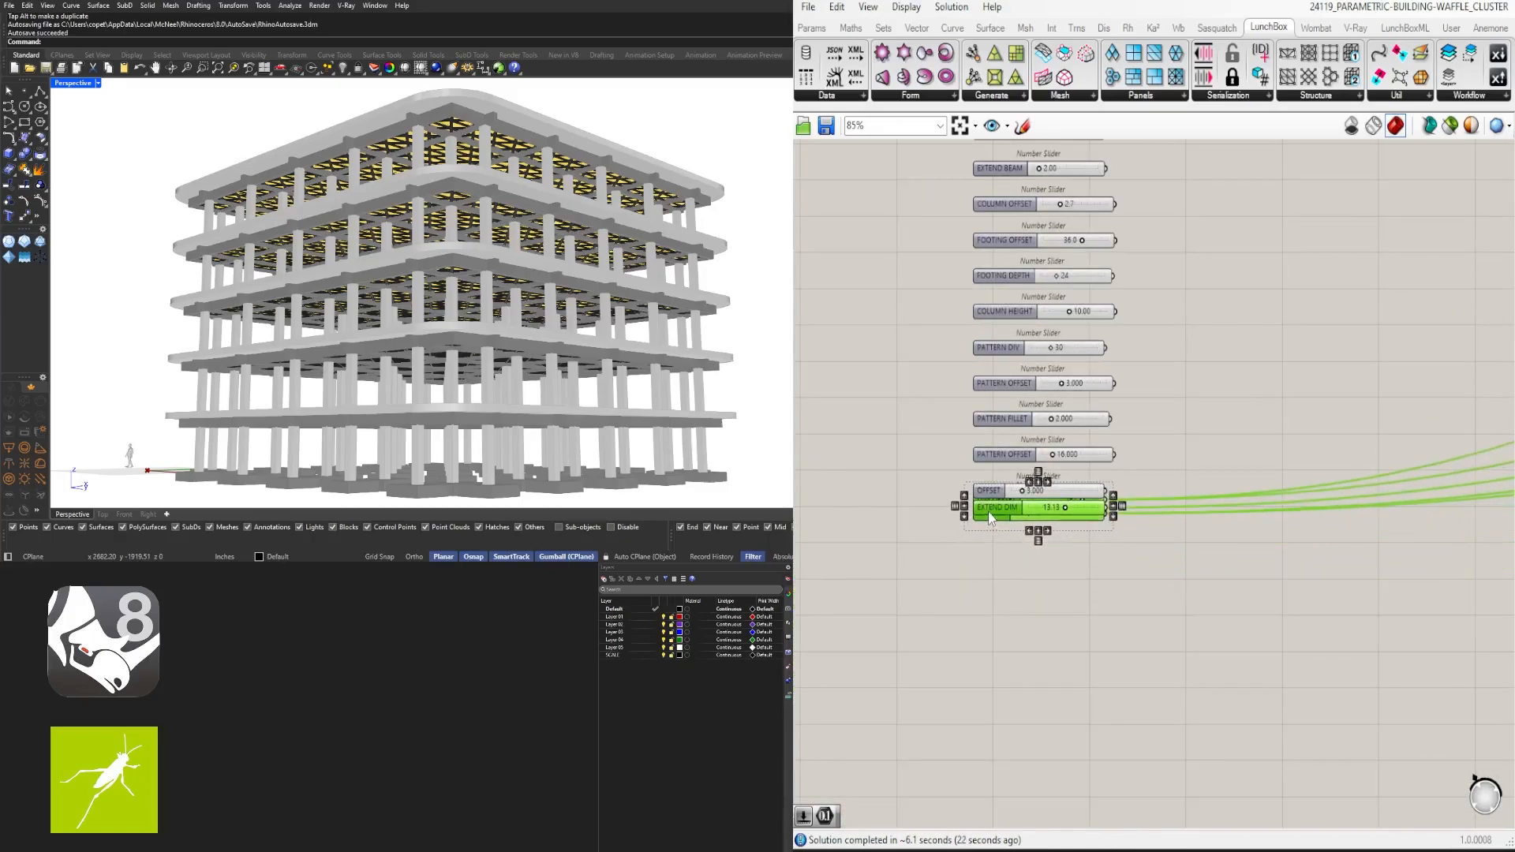
{"action": "left_click", "coordinate": [1049, 551]}
Shift the bottom sliders further up and distribute the whole slider column evenly
{"action": "scroll", "coordinate": [1054, 520], "scroll_direction": "down", "scroll_amount": 5}
{"action": "scroll", "coordinate": [1028, 199], "scroll_direction": "up", "scroll_amount": 4}
{"action": "left_click_drag", "start_coordinate": [1095, 793], "coordinate": [1108, 712]}
{"action": "left_click_drag", "start_coordinate": [1199, 776], "coordinate": [1070, 685]}
{"action": "left_click_drag", "start_coordinate": [1099, 716], "coordinate": [1099, 687]}
{"action": "left_click_drag", "start_coordinate": [1083, 754], "coordinate": [1037, 151]}
{"action": "left_click", "coordinate": [1078, 730]}
Move the Offset, Extend Dim and Dim Size sliders up against the Pattern Fillet slider
{"action": "left_click", "coordinate": [1025, 713]}
{"action": "scroll", "coordinate": [1036, 699], "scroll_direction": "up", "scroll_amount": 3}
{"action": "left_click_drag", "start_coordinate": [1048, 704], "coordinate": [1036, 521]}
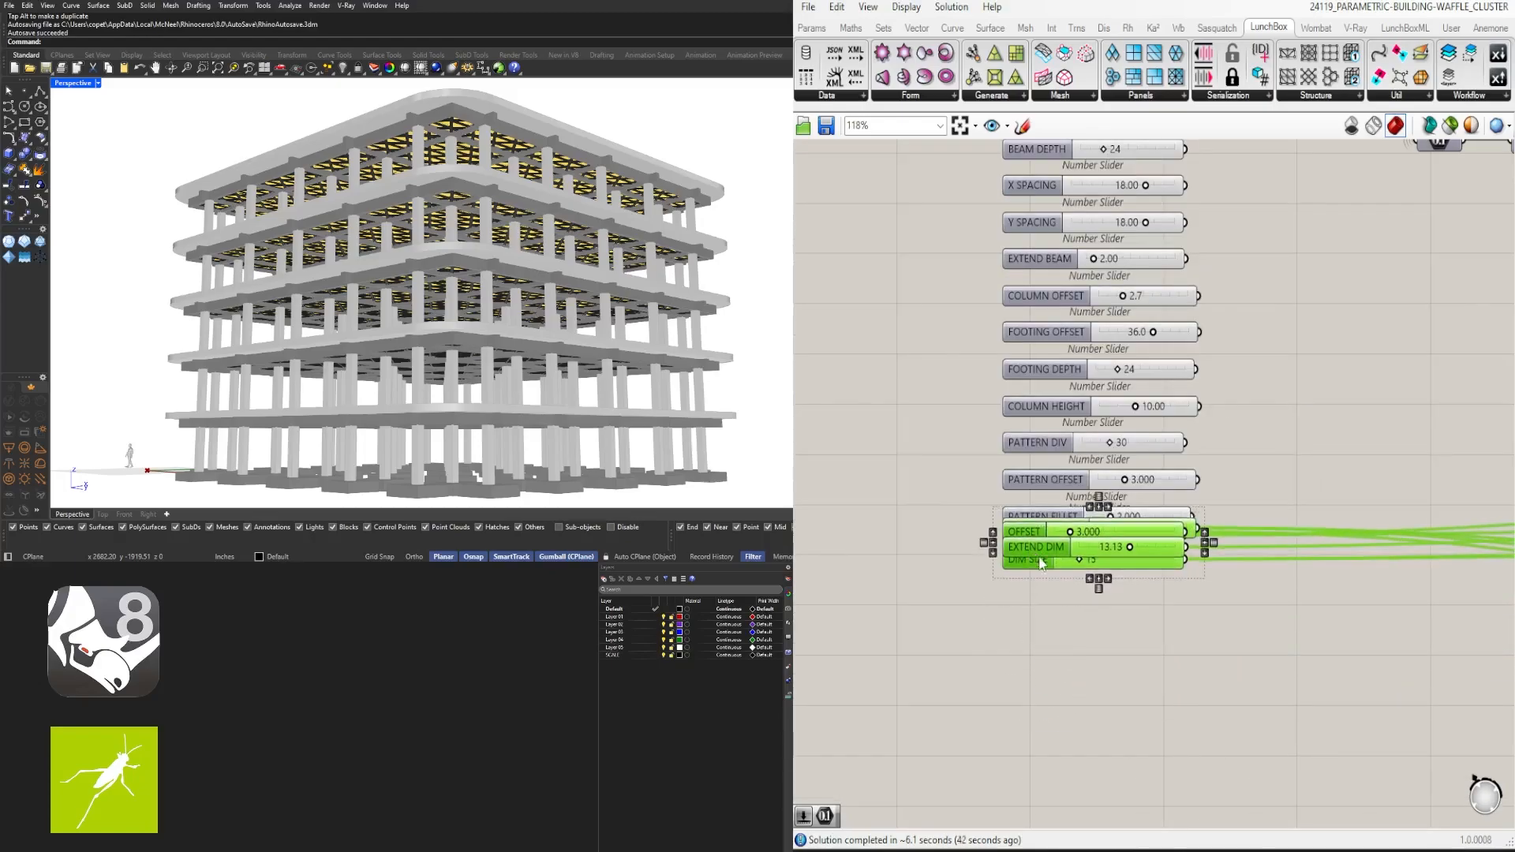
{"action": "left_click", "coordinate": [1065, 623]}
Move the Building Size X and Building Size Y sliders down against the Number of Floors slider
{"action": "right_click_drag", "start_coordinate": [1143, 170], "coordinate": [1143, 355]}
{"action": "scroll", "coordinate": [1143, 355], "scroll_direction": "down", "scroll_amount": 2}
{"action": "scroll", "coordinate": [1085, 232], "scroll_direction": "up", "scroll_amount": 3}
{"action": "right_click_drag", "start_coordinate": [1084, 232], "coordinate": [1098, 436]}
{"action": "left_click_drag", "start_coordinate": [1070, 313], "coordinate": [1070, 344]}
{"action": "left_click_drag", "start_coordinate": [1085, 310], "coordinate": [1064, 359]}
{"action": "left_click_drag", "start_coordinate": [1065, 360], "coordinate": [1067, 392]}
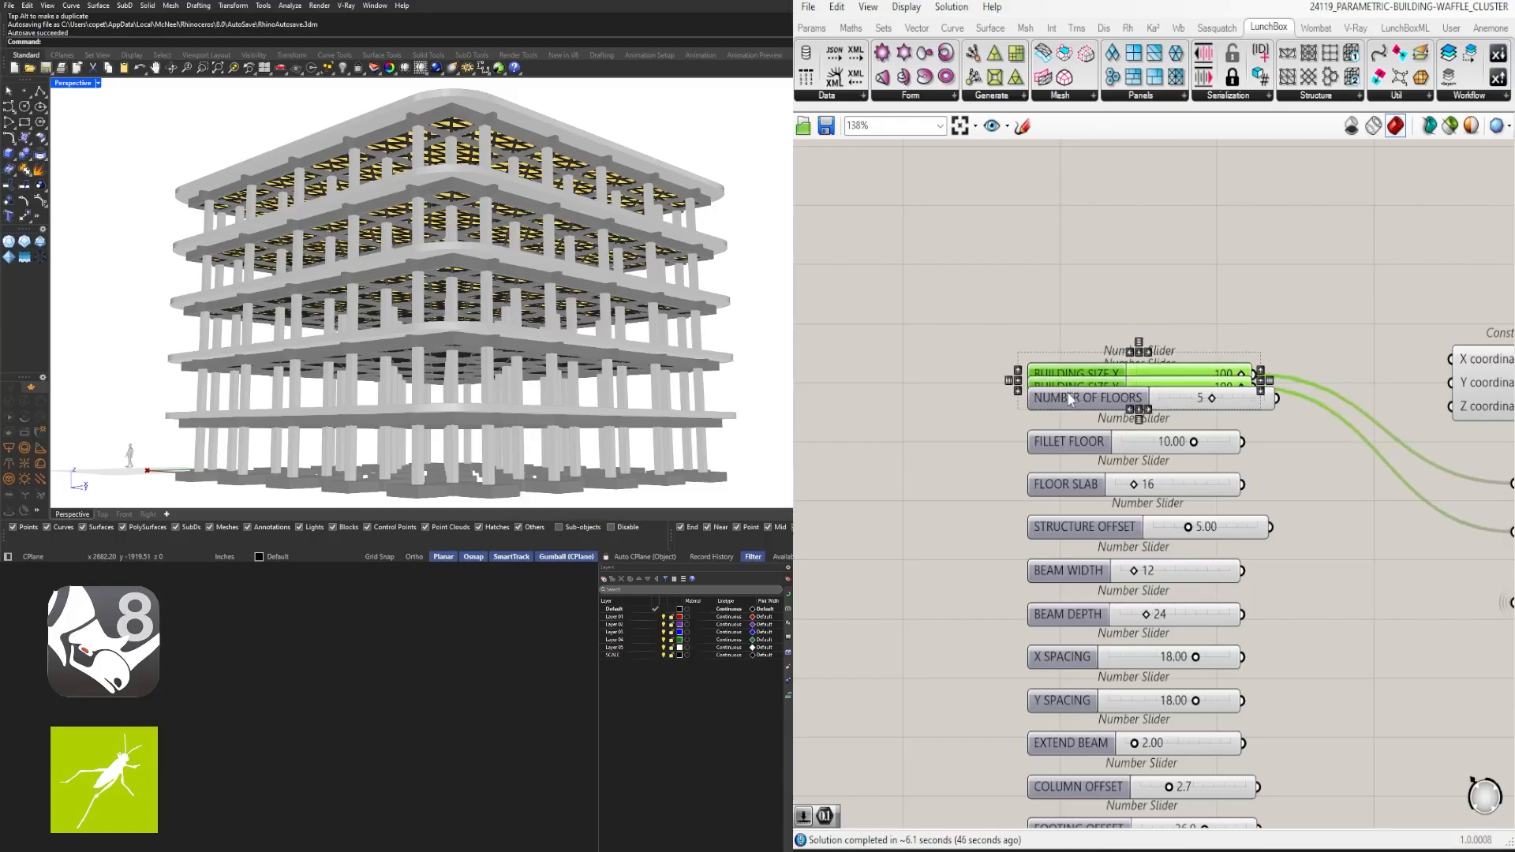
{"action": "left_click_drag", "start_coordinate": [1095, 325], "coordinate": [1056, 424]}
{"action": "left_click", "coordinate": [1065, 355]}
Select all the sliders and distribute them vertically into a tight, evenly spaced column
{"action": "scroll", "coordinate": [1066, 371], "scroll_direction": "down", "scroll_amount": 3}
{"action": "left_click_drag", "start_coordinate": [1082, 291], "coordinate": [1122, 399]}
{"action": "scroll", "coordinate": [1092, 330], "scroll_direction": "down", "scroll_amount": 6}
{"action": "left_click_drag", "start_coordinate": [1111, 325], "coordinate": [1095, 527]}
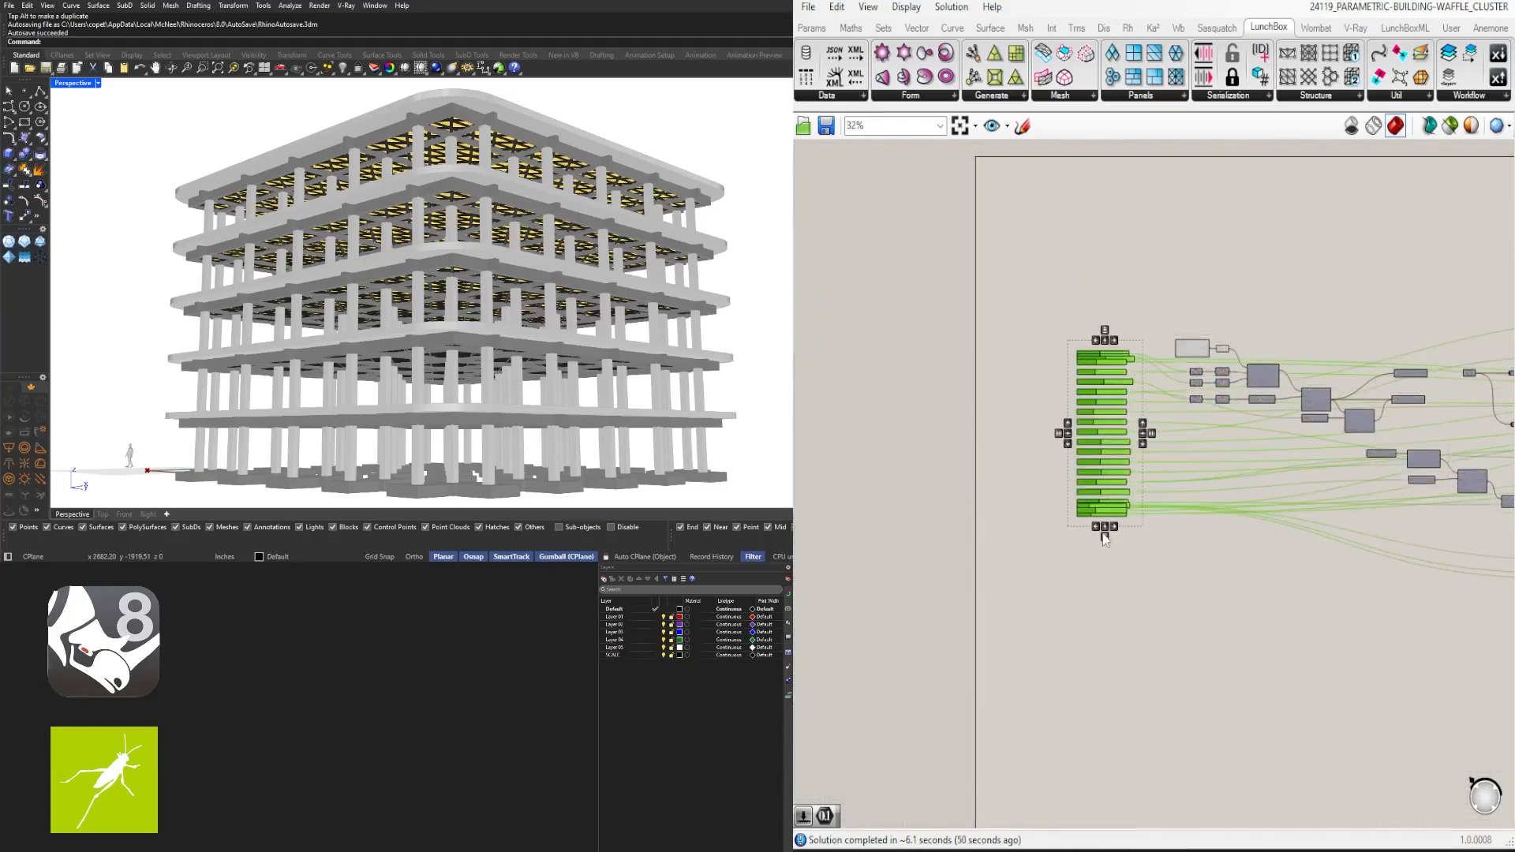
{"action": "left_click", "coordinate": [1102, 532]}
{"action": "scroll", "coordinate": [1100, 527], "scroll_direction": "up", "scroll_amount": 4}
{"action": "left_click", "coordinate": [1153, 604]}
{"action": "left_click_drag", "start_coordinate": [1153, 603], "coordinate": [1097, 154]}
Widen the Building Size X, Building Size Y, Number of Floors, Fillet Floor, Floor Slab and Structure Offset sliders to a common right edge
{"action": "scroll", "coordinate": [1226, 247], "scroll_direction": "up", "scroll_amount": 3}
{"action": "scroll", "coordinate": [1060, 180], "scroll_direction": "up", "scroll_amount": 6}
{"action": "right_click_drag", "start_coordinate": [1059, 180], "coordinate": [886, 291]}
{"action": "left_click", "coordinate": [1085, 260]}
{"action": "scroll", "coordinate": [1084, 260], "scroll_direction": "up", "scroll_amount": 3}
{"action": "left_click_drag", "start_coordinate": [1001, 251], "coordinate": [1122, 251]}
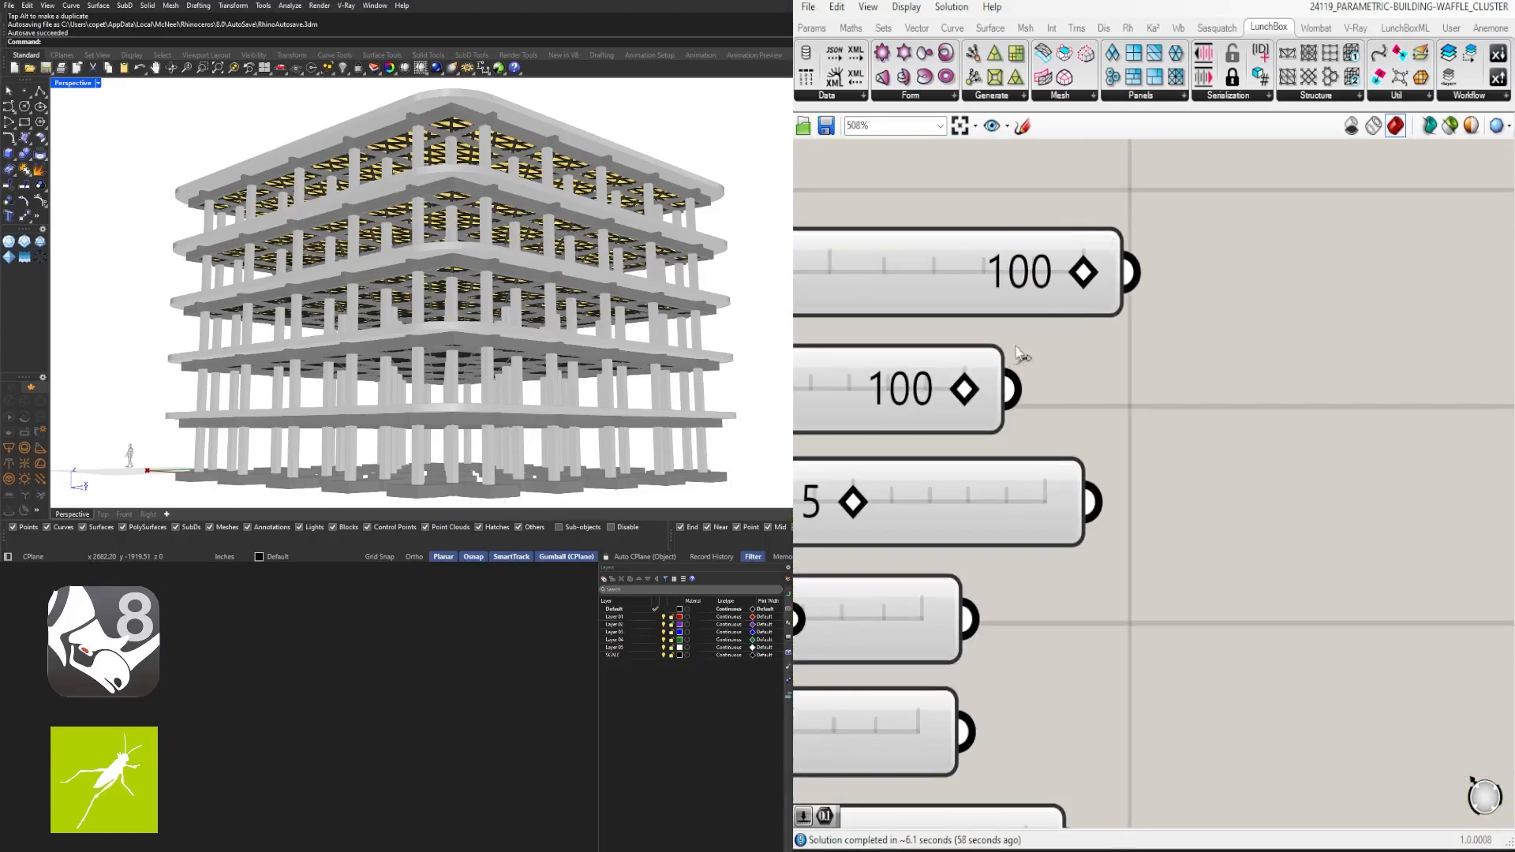
{"action": "left_click_drag", "start_coordinate": [1005, 359], "coordinate": [1125, 359]}
{"action": "left_click_drag", "start_coordinate": [1072, 473], "coordinate": [1116, 482]}
{"action": "right_click_drag", "start_coordinate": [1042, 683], "coordinate": [1023, 385]}
{"action": "left_click_drag", "start_coordinate": [941, 320], "coordinate": [1106, 319]}
{"action": "left_click_drag", "start_coordinate": [936, 412], "coordinate": [1090, 381]}
{"action": "left_click_drag", "start_coordinate": [1040, 526], "coordinate": [1098, 526]}
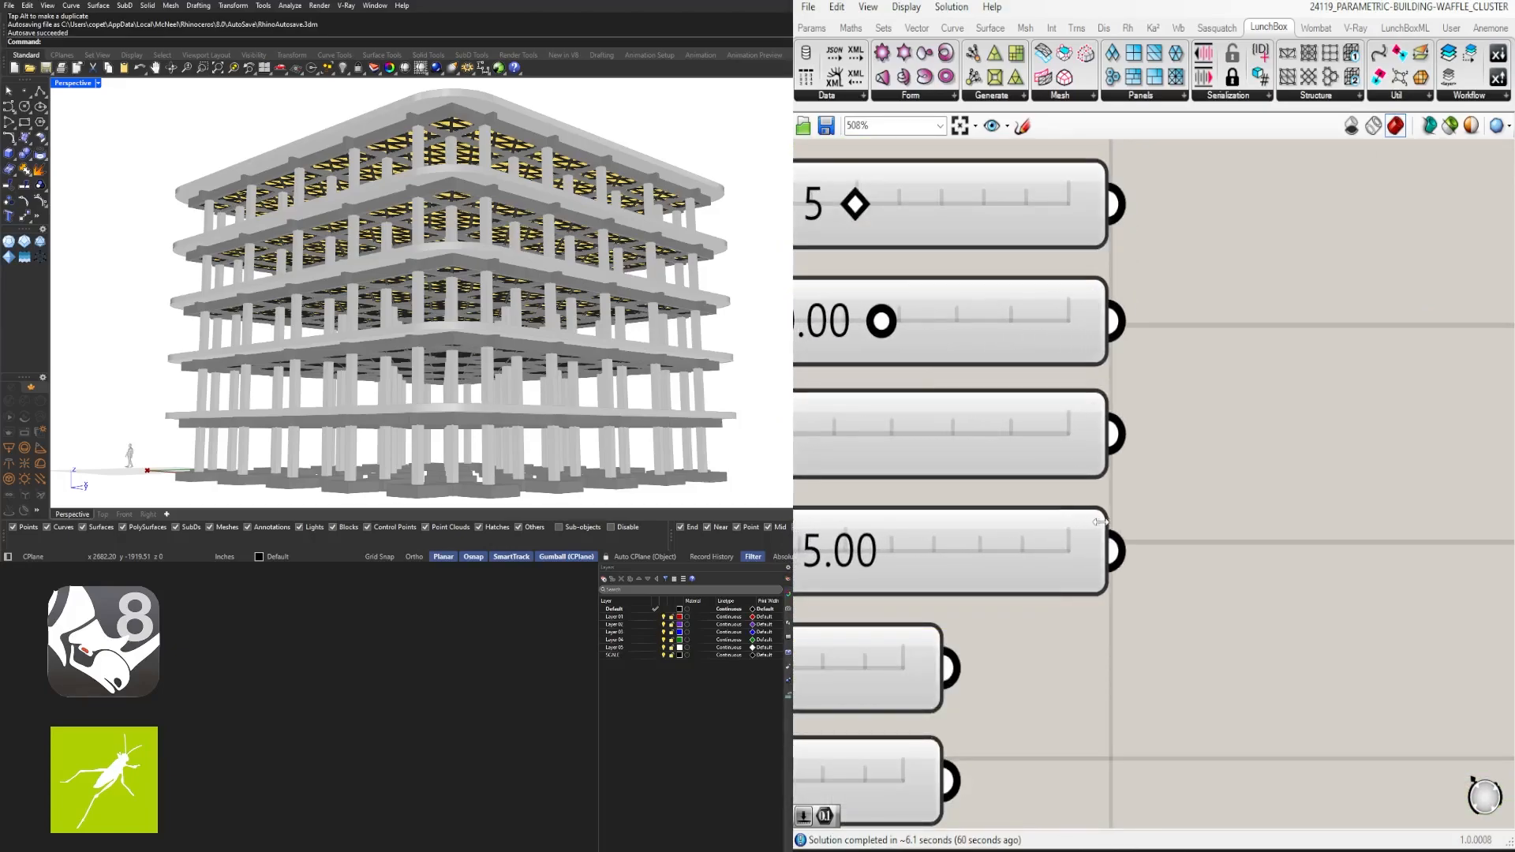
Widen the Beam Width, Beam Depth, X Spacing, Y Spacing and Extend Beam sliders to match the right edge of those above
{"action": "right_click_drag", "start_coordinate": [942, 619], "coordinate": [941, 322]}
{"action": "left_click_drag", "start_coordinate": [941, 321], "coordinate": [1095, 321]}
{"action": "left_click_drag", "start_coordinate": [934, 444], "coordinate": [1095, 444]}
{"action": "right_click_drag", "start_coordinate": [1033, 611], "coordinate": [1038, 421]}
{"action": "left_click_drag", "start_coordinate": [939, 365], "coordinate": [1100, 363]}
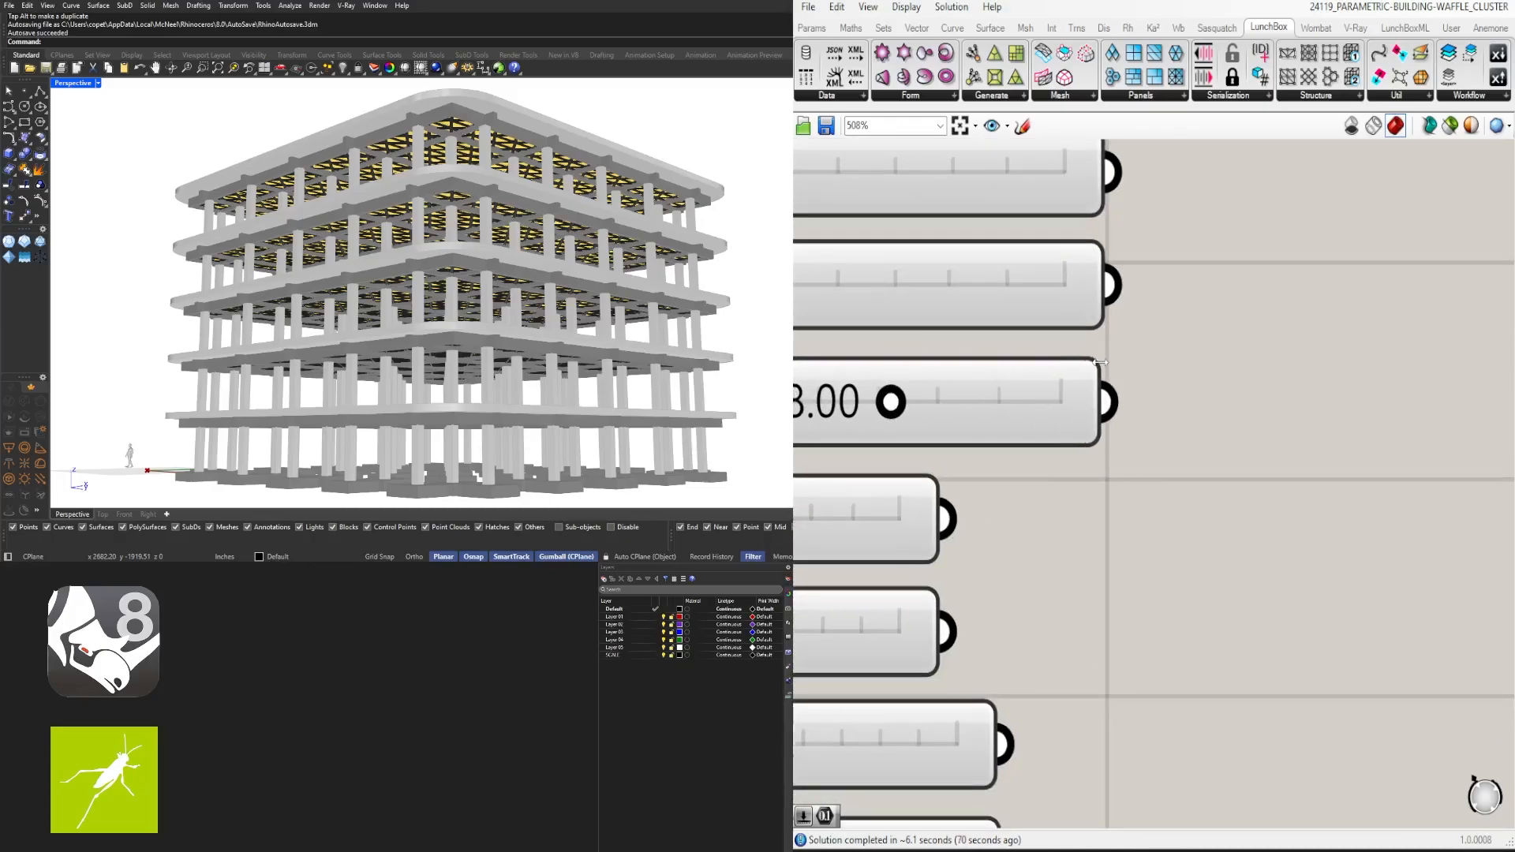
{"action": "left_click_drag", "start_coordinate": [925, 503], "coordinate": [1092, 493]}
{"action": "right_click_drag", "start_coordinate": [1098, 505], "coordinate": [1101, 404]}
{"action": "scroll", "coordinate": [1102, 404], "scroll_direction": "up", "scroll_amount": 6}
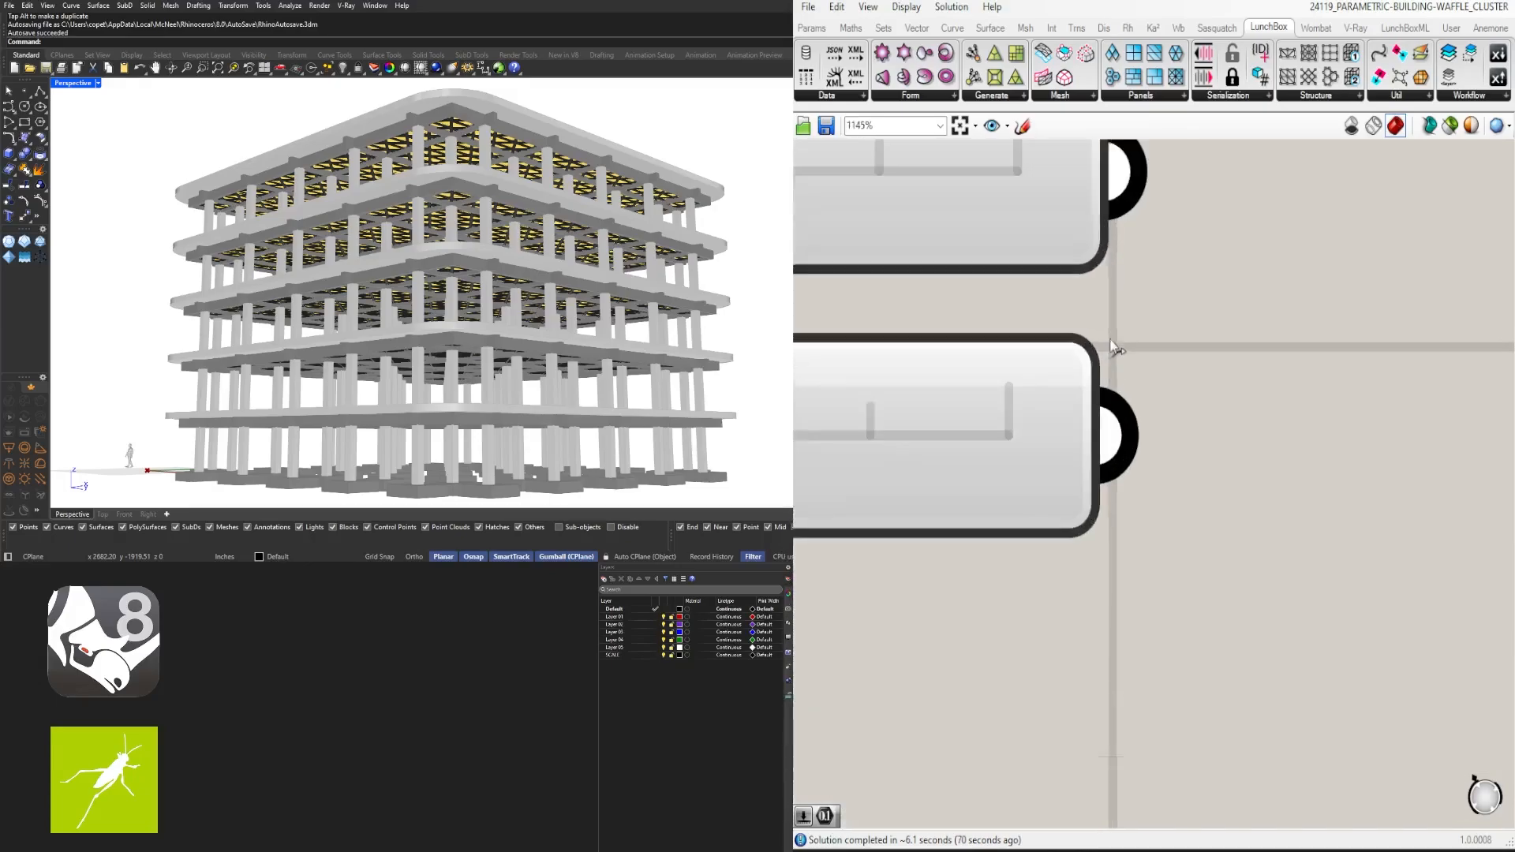
{"action": "left_click_drag", "start_coordinate": [1083, 394], "coordinate": [1096, 395]}
{"action": "scroll", "coordinate": [1165, 300], "scroll_direction": "down", "scroll_amount": 5}
{"action": "left_click_drag", "start_coordinate": [931, 449], "coordinate": [1122, 448]}
{"action": "right_click_drag", "start_coordinate": [1153, 411], "coordinate": [1109, 292]}
{"action": "scroll", "coordinate": [1109, 292], "scroll_direction": "up", "scroll_amount": 4}
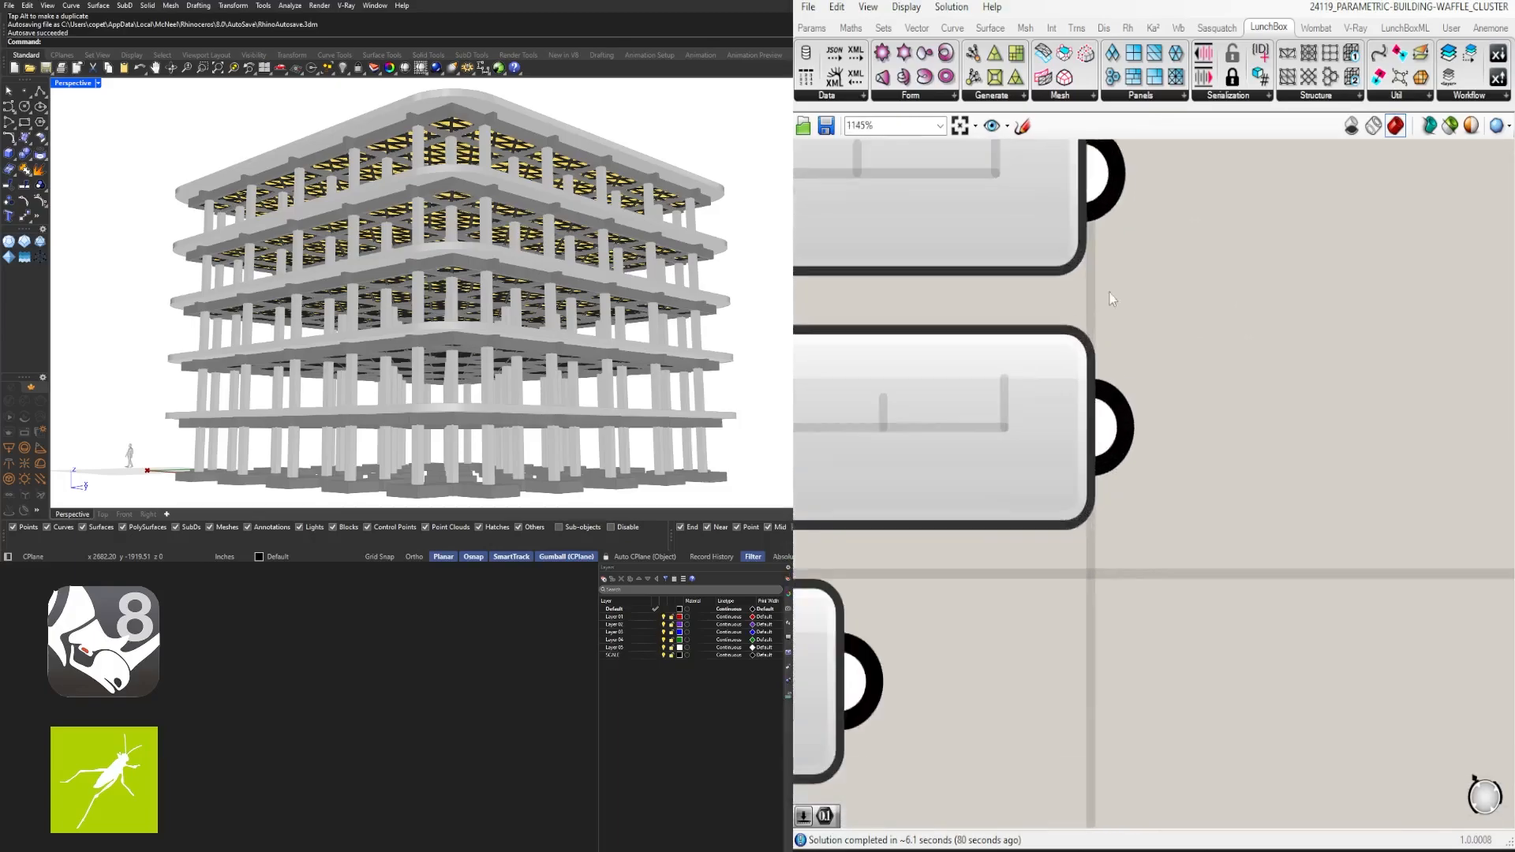
{"action": "left_click_drag", "start_coordinate": [1075, 365], "coordinate": [1069, 363]}
Widen the Column Offset, Footing Offset, Footing Depth and Column Height sliders to the column's common right edge
{"action": "scroll", "coordinate": [1013, 478], "scroll_direction": "down", "scroll_amount": 5}
{"action": "left_click_drag", "start_coordinate": [918, 540], "coordinate": [1026, 538]}
{"action": "right_click_drag", "start_coordinate": [1026, 538], "coordinate": [1082, 292]}
{"action": "left_click_drag", "start_coordinate": [972, 408], "coordinate": [1101, 409]}
{"action": "scroll", "coordinate": [1085, 437], "scroll_direction": "up", "scroll_amount": 5}
{"action": "scroll", "coordinate": [1071, 447], "scroll_direction": "down", "scroll_amount": 4}
{"action": "left_click_drag", "start_coordinate": [950, 574], "coordinate": [1090, 573]}
{"action": "right_click_drag", "start_coordinate": [995, 716], "coordinate": [1004, 456]}
{"action": "left_click_drag", "start_coordinate": [977, 457], "coordinate": [1098, 458]}
{"action": "right_click_drag", "start_coordinate": [918, 546], "coordinate": [980, 419]}
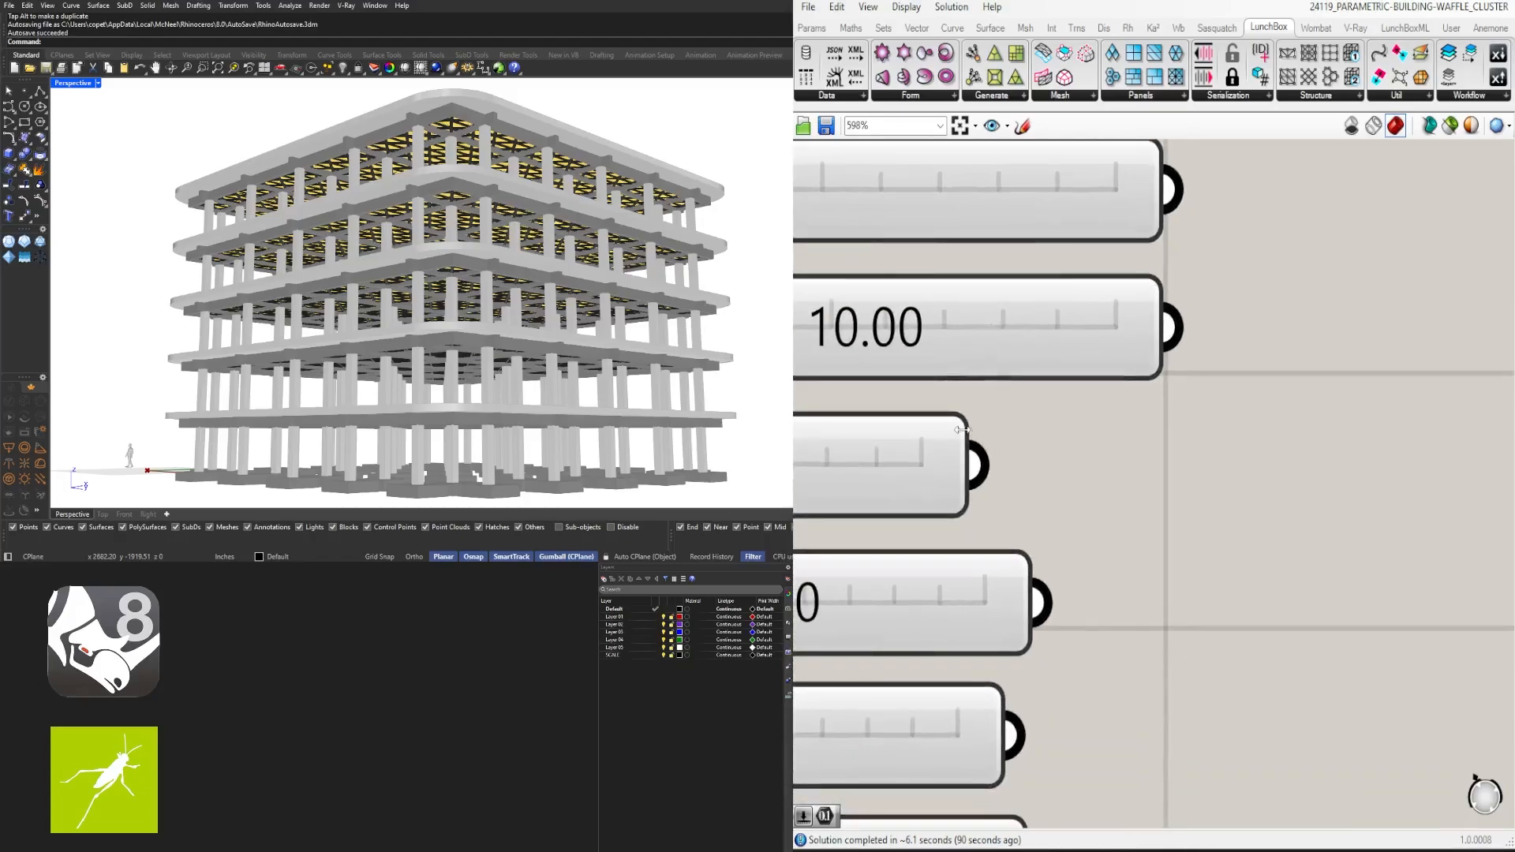
Widen the remaining sliders from Pattern Div down to Dim Size to the column's common right edge
{"action": "left_click_drag", "start_coordinate": [964, 431], "coordinate": [1158, 432]}
{"action": "right_click_drag", "start_coordinate": [1093, 602], "coordinate": [1044, 371]}
{"action": "left_click_drag", "start_coordinate": [999, 343], "coordinate": [1114, 342]}
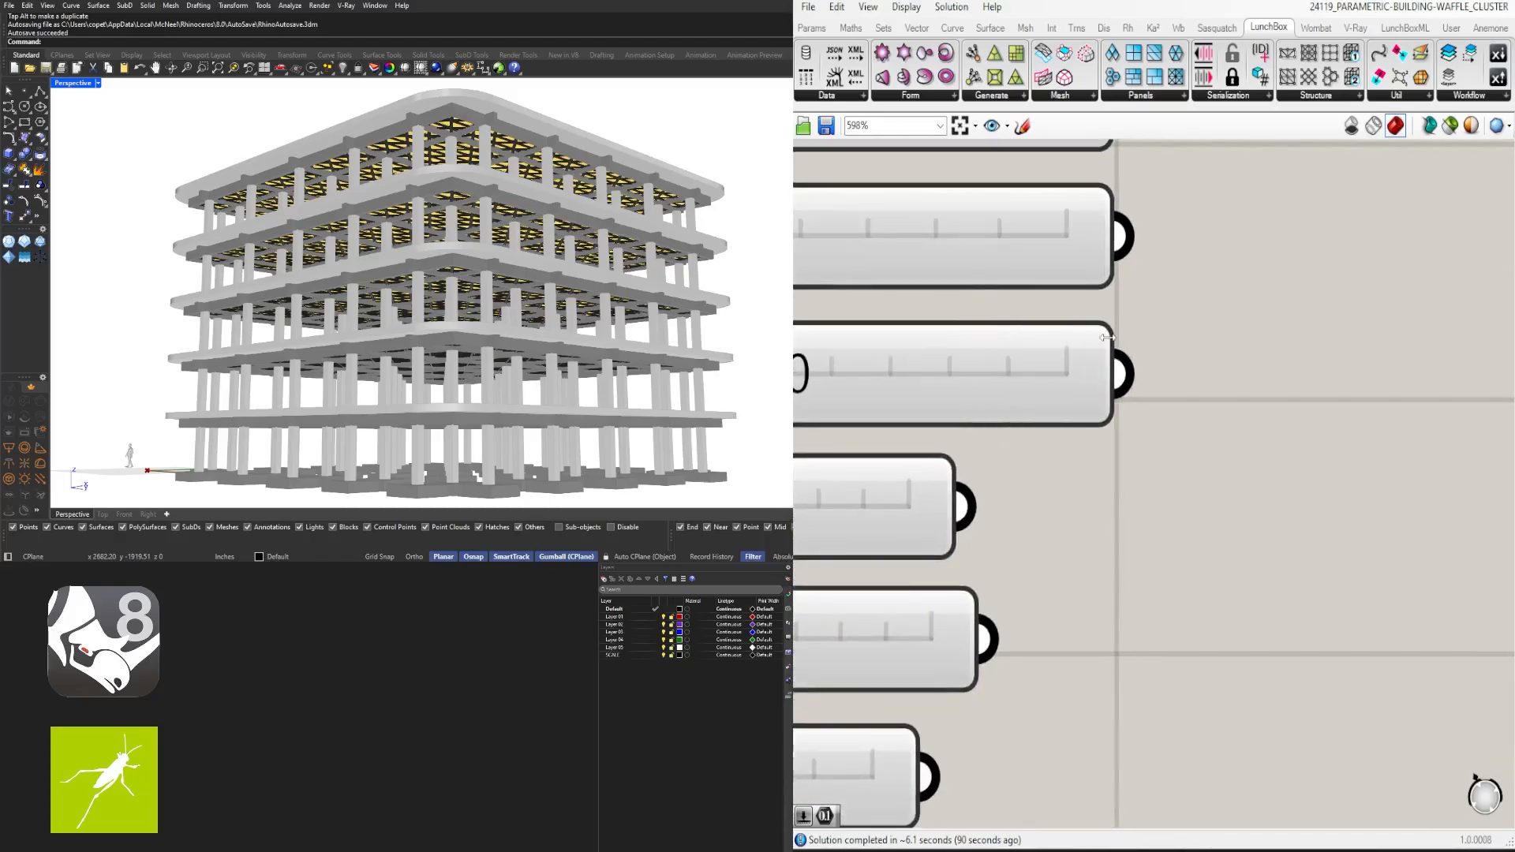
{"action": "left_click_drag", "start_coordinate": [953, 465], "coordinate": [1113, 466]}
{"action": "right_click_drag", "start_coordinate": [1077, 524], "coordinate": [998, 212]}
{"action": "left_click_drag", "start_coordinate": [896, 280], "coordinate": [1025, 276]}
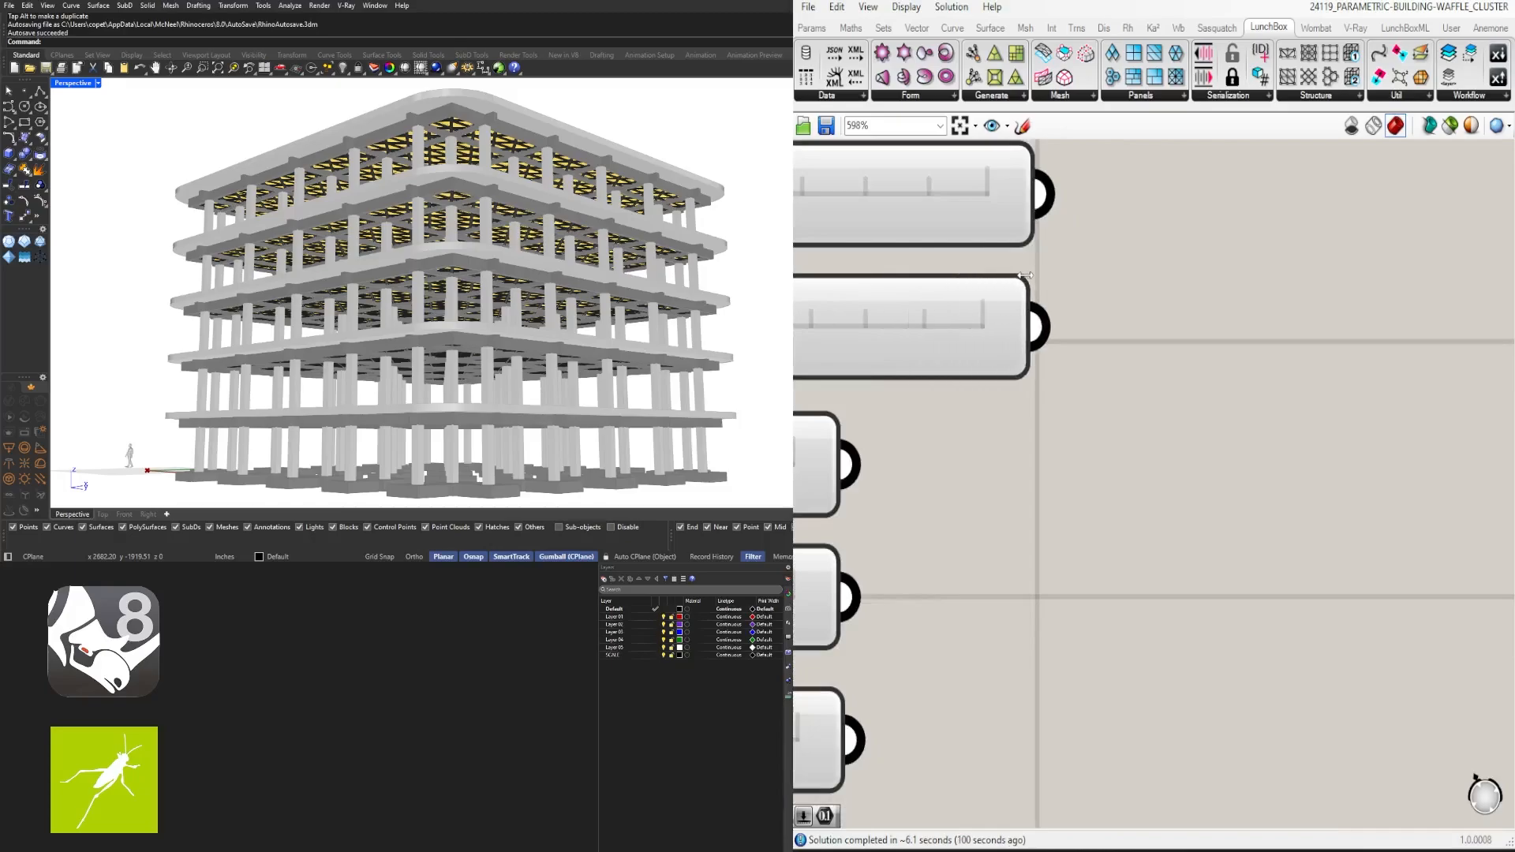
{"action": "left_click_drag", "start_coordinate": [837, 439], "coordinate": [1015, 431]}
{"action": "left_click_drag", "start_coordinate": [825, 568], "coordinate": [1025, 569]}
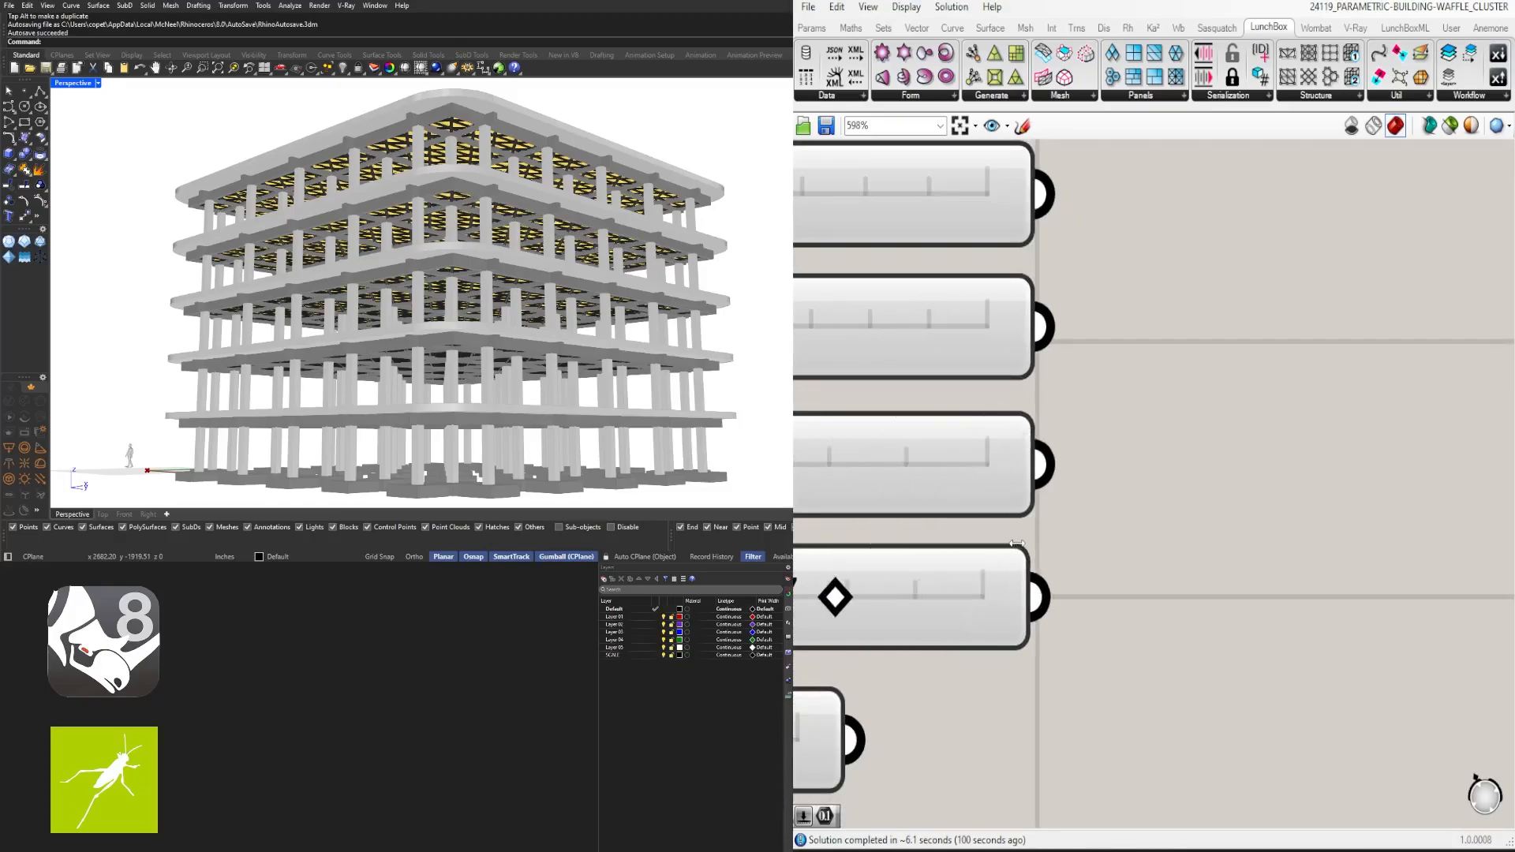
{"action": "right_click_drag", "start_coordinate": [1026, 599], "coordinate": [1102, 284]}
{"action": "left_click_drag", "start_coordinate": [914, 381], "coordinate": [1099, 382]}
{"action": "left_click_drag", "start_coordinate": [912, 537], "coordinate": [1091, 502]}
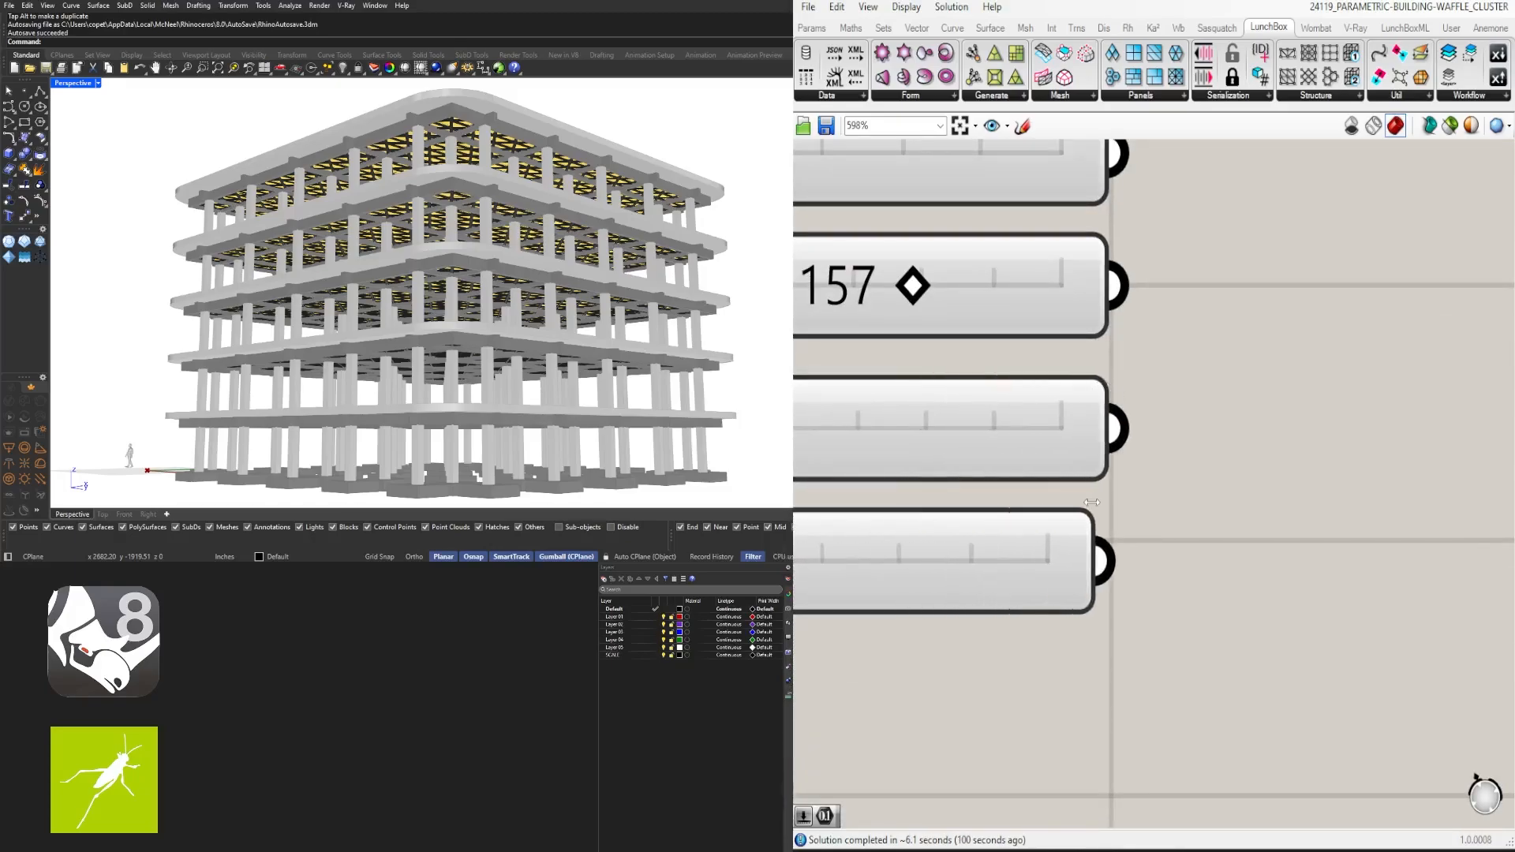
Attach a Relay to every slider's output and move the aligned Relay column further away from the sliders
{"action": "scroll", "coordinate": [1331, 506], "scroll_direction": "down", "scroll_amount": 5}
{"action": "scroll", "coordinate": [920, 379], "scroll_direction": "up", "scroll_amount": 3}
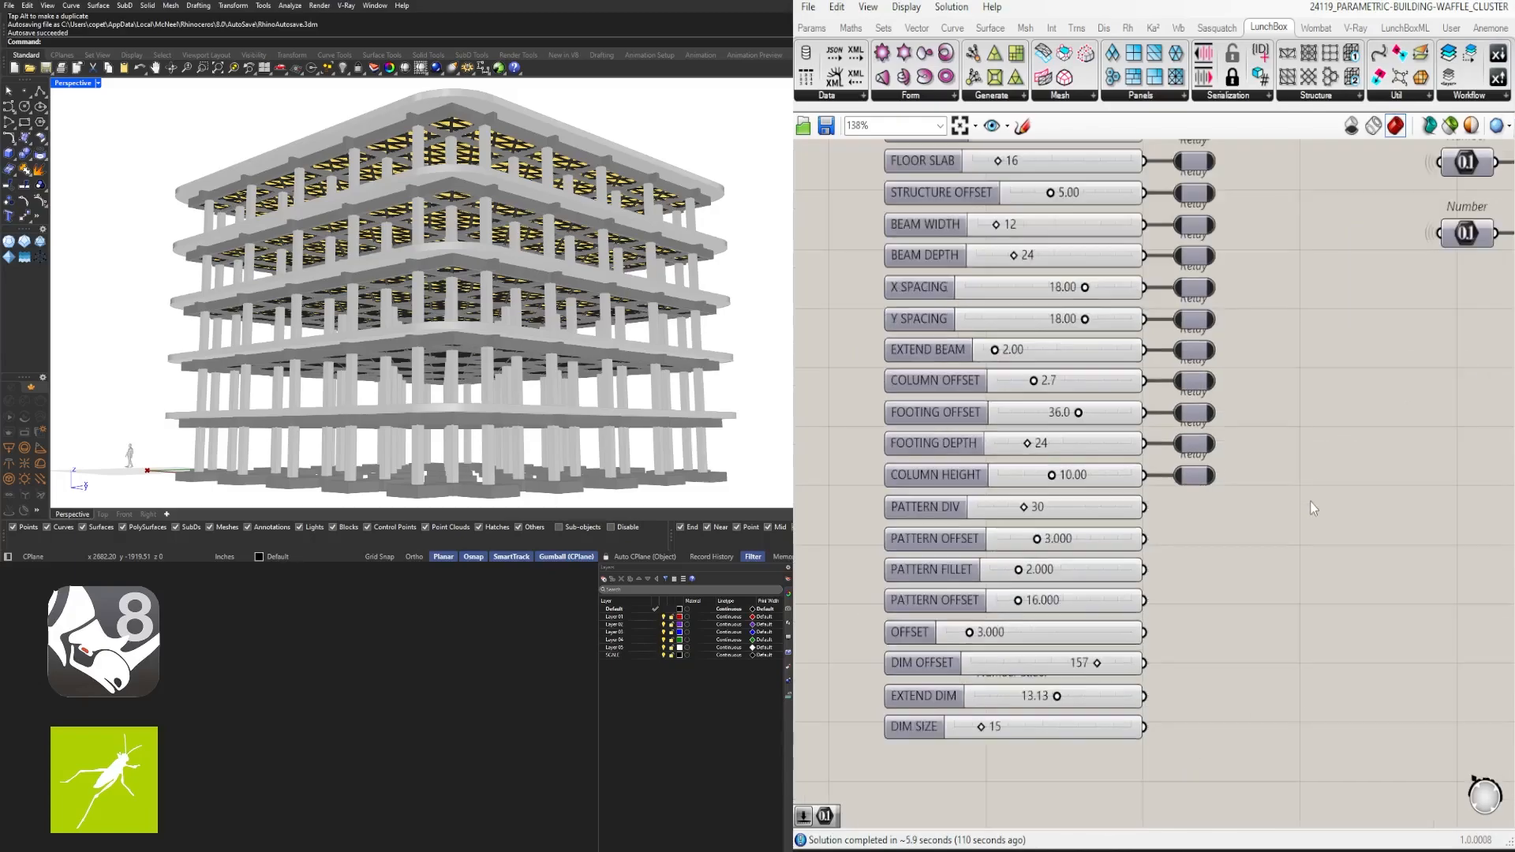
{"action": "scroll", "coordinate": [1163, 522], "scroll_direction": "up", "scroll_amount": 2}
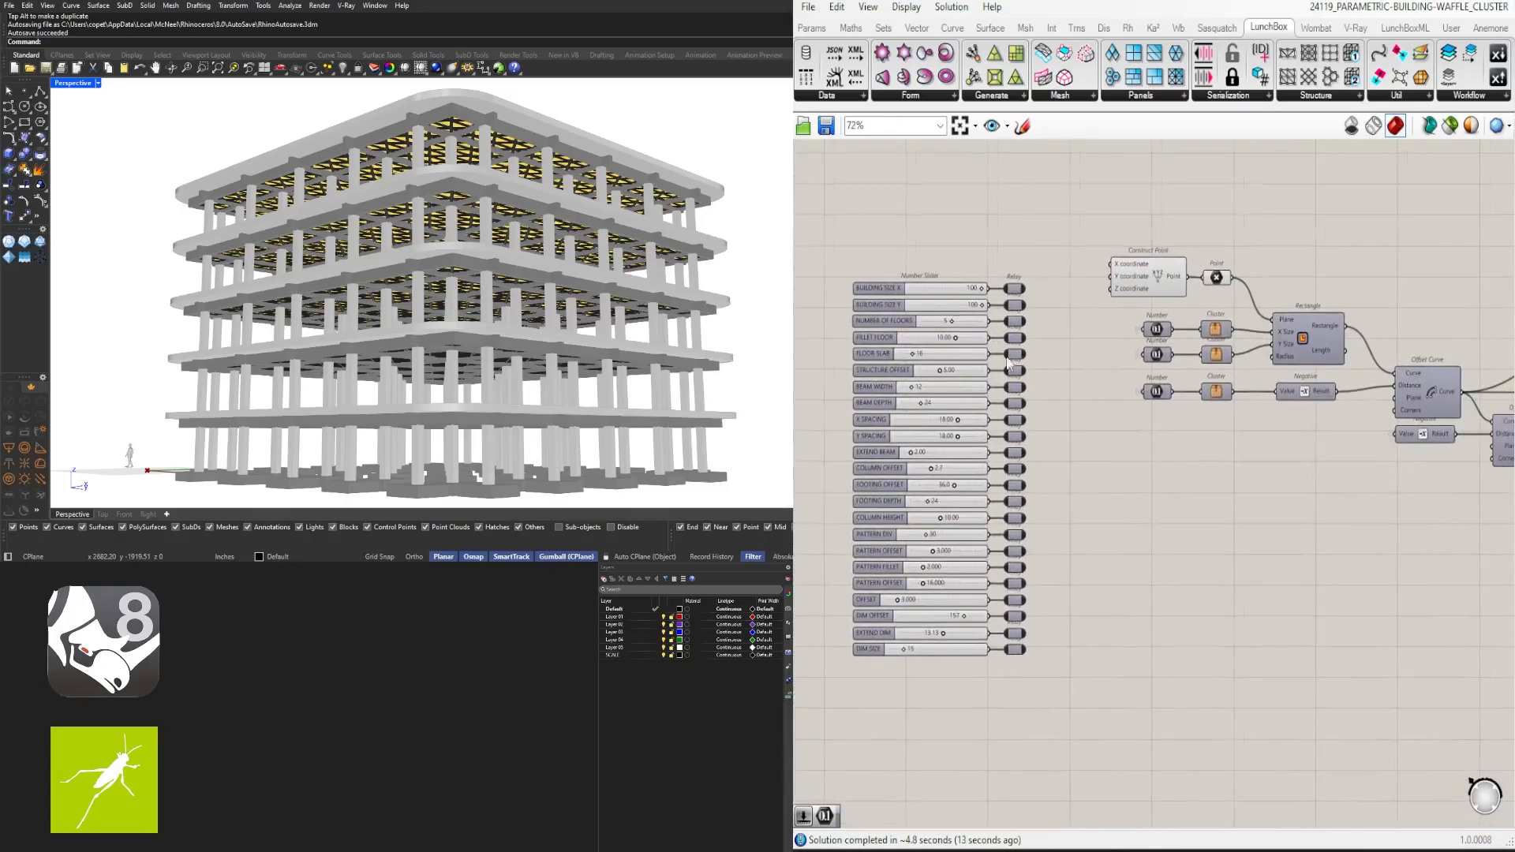
{"action": "left_click_drag", "start_coordinate": [998, 254], "coordinate": [1072, 581]}
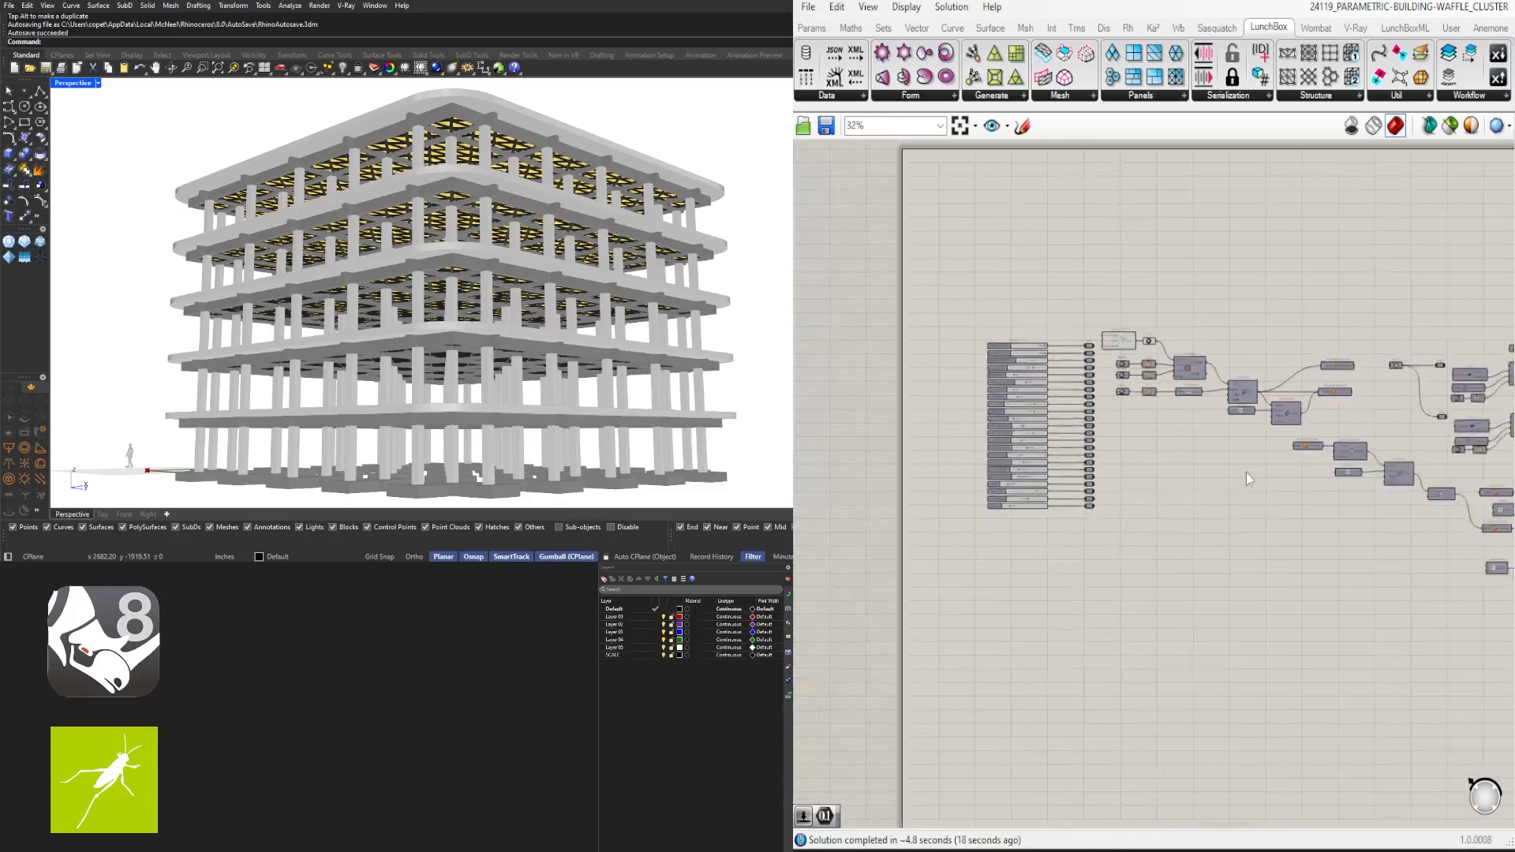
Hide the wires running from the grouped Geometry parameters to the Custom Preview components
{"action": "scroll", "coordinate": [1061, 462], "scroll_direction": "down", "scroll_amount": 3}
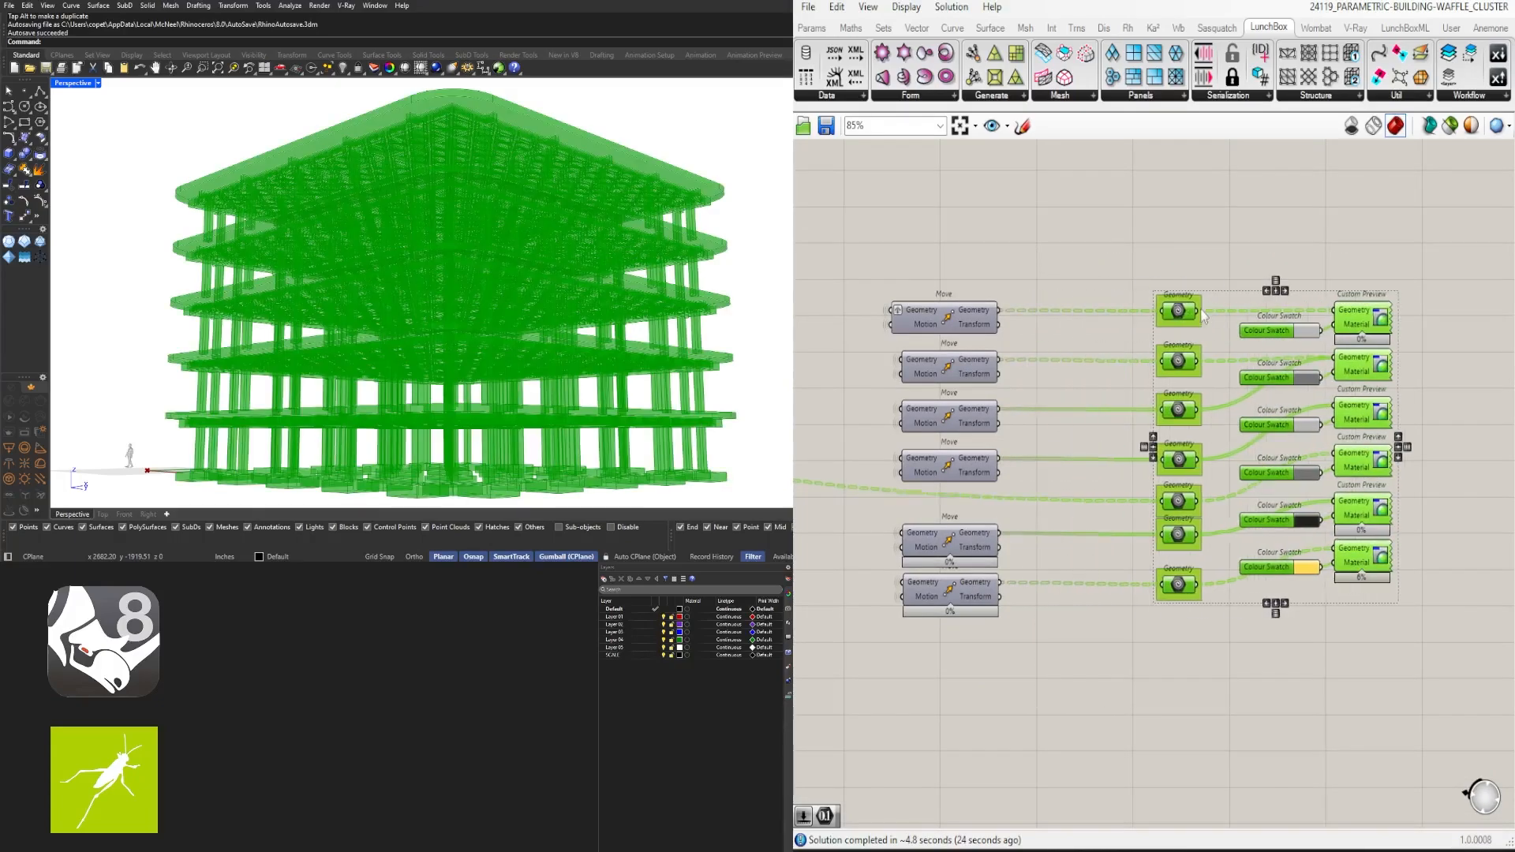
{"action": "scroll", "coordinate": [1155, 489], "scroll_direction": "up", "scroll_amount": 3}
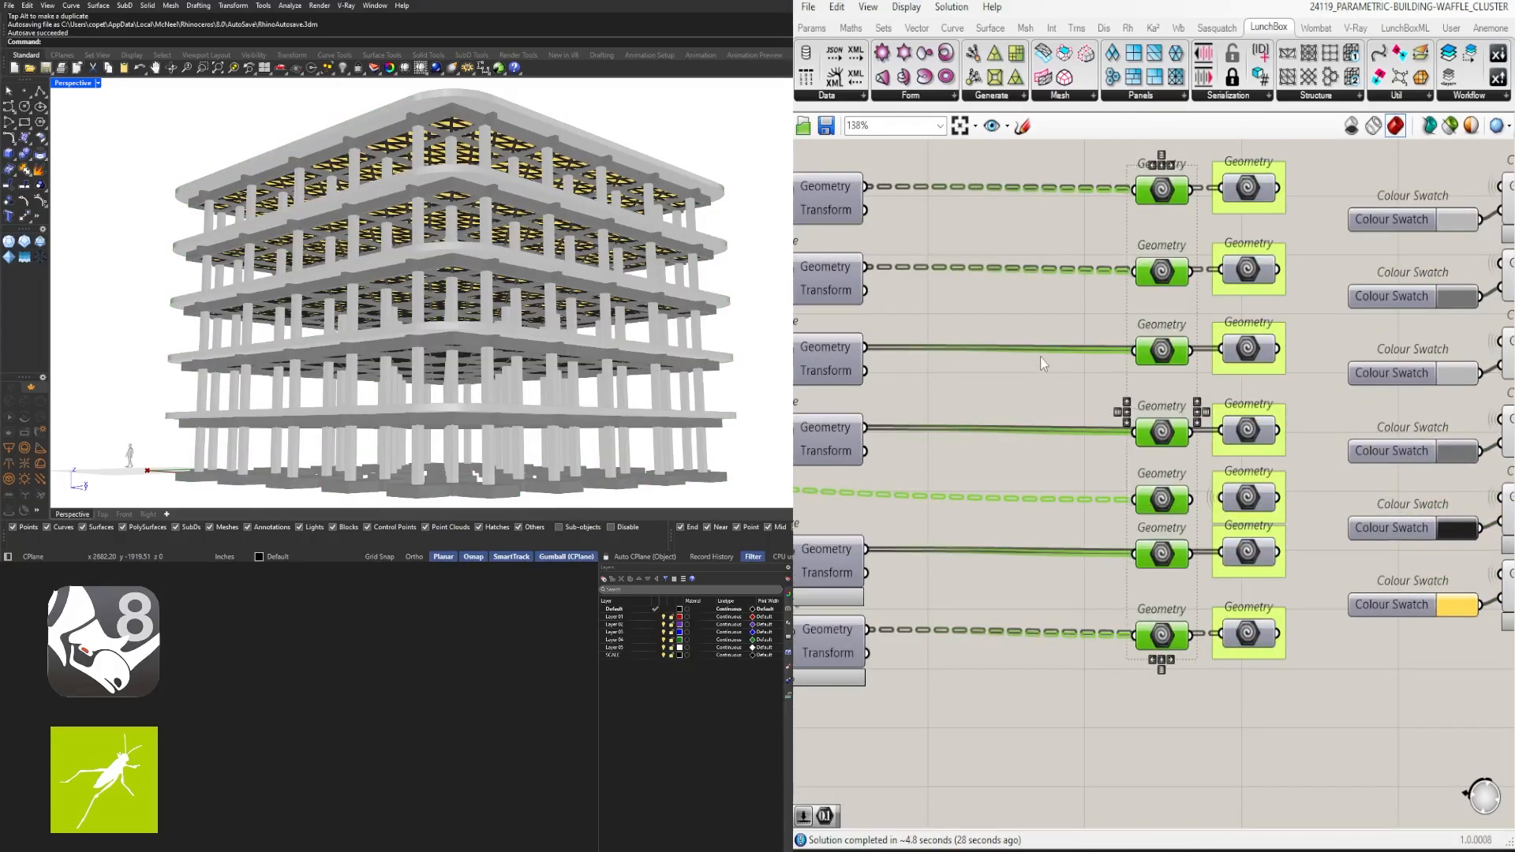
{"action": "scroll", "coordinate": [1040, 357], "scroll_direction": "down", "scroll_amount": 3}
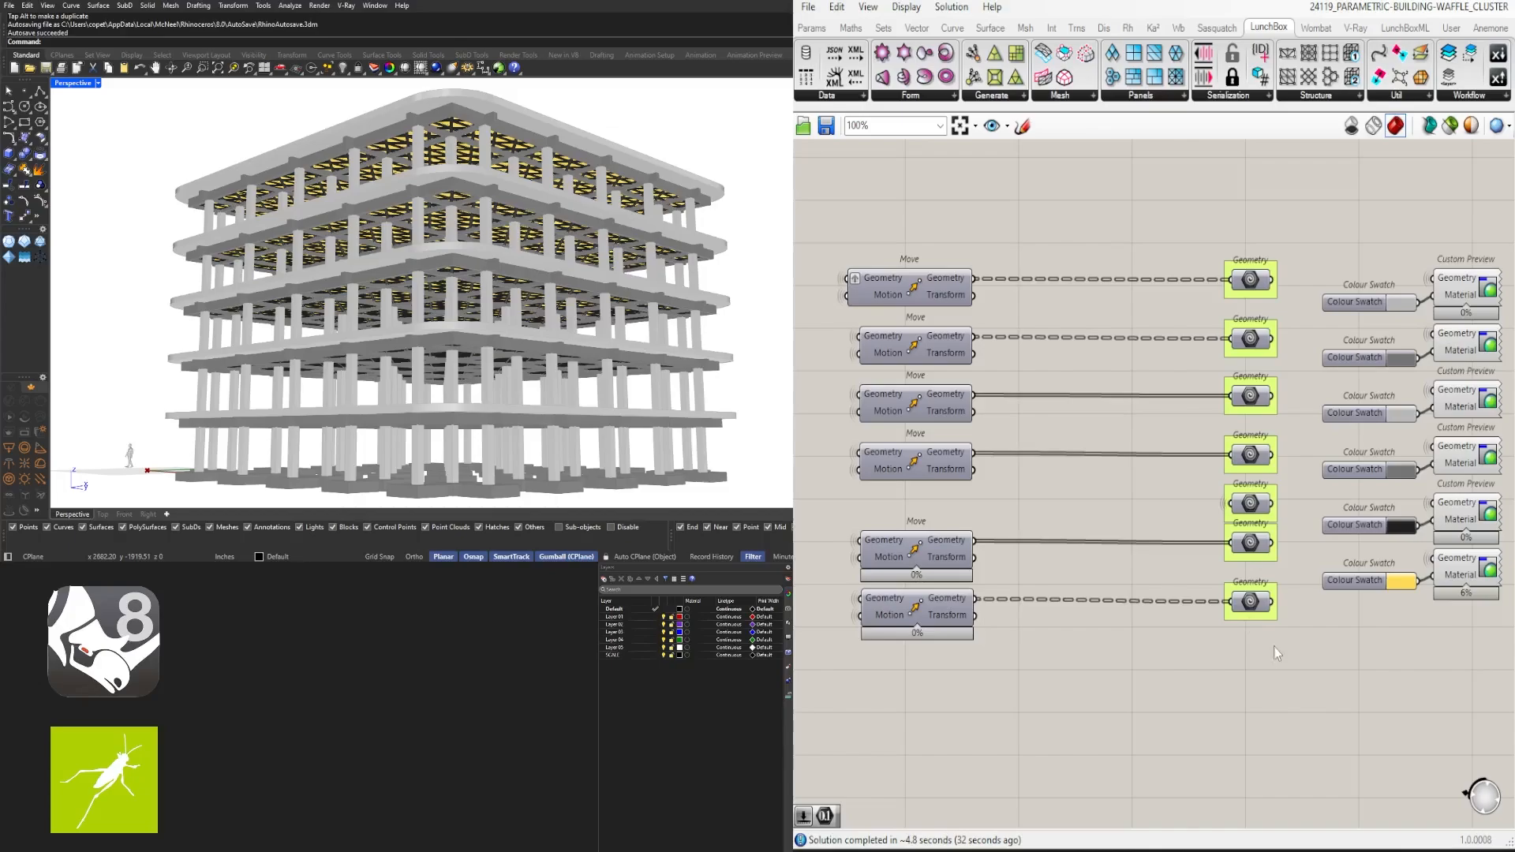
Insert a Geometry parameter before each of the seven grouped Geometry parameters, passing the Move outputs through the new ones
{"action": "left_click_drag", "start_coordinate": [1294, 698], "coordinate": [1191, 281]}
{"action": "left_click", "coordinate": [1000, 288]}
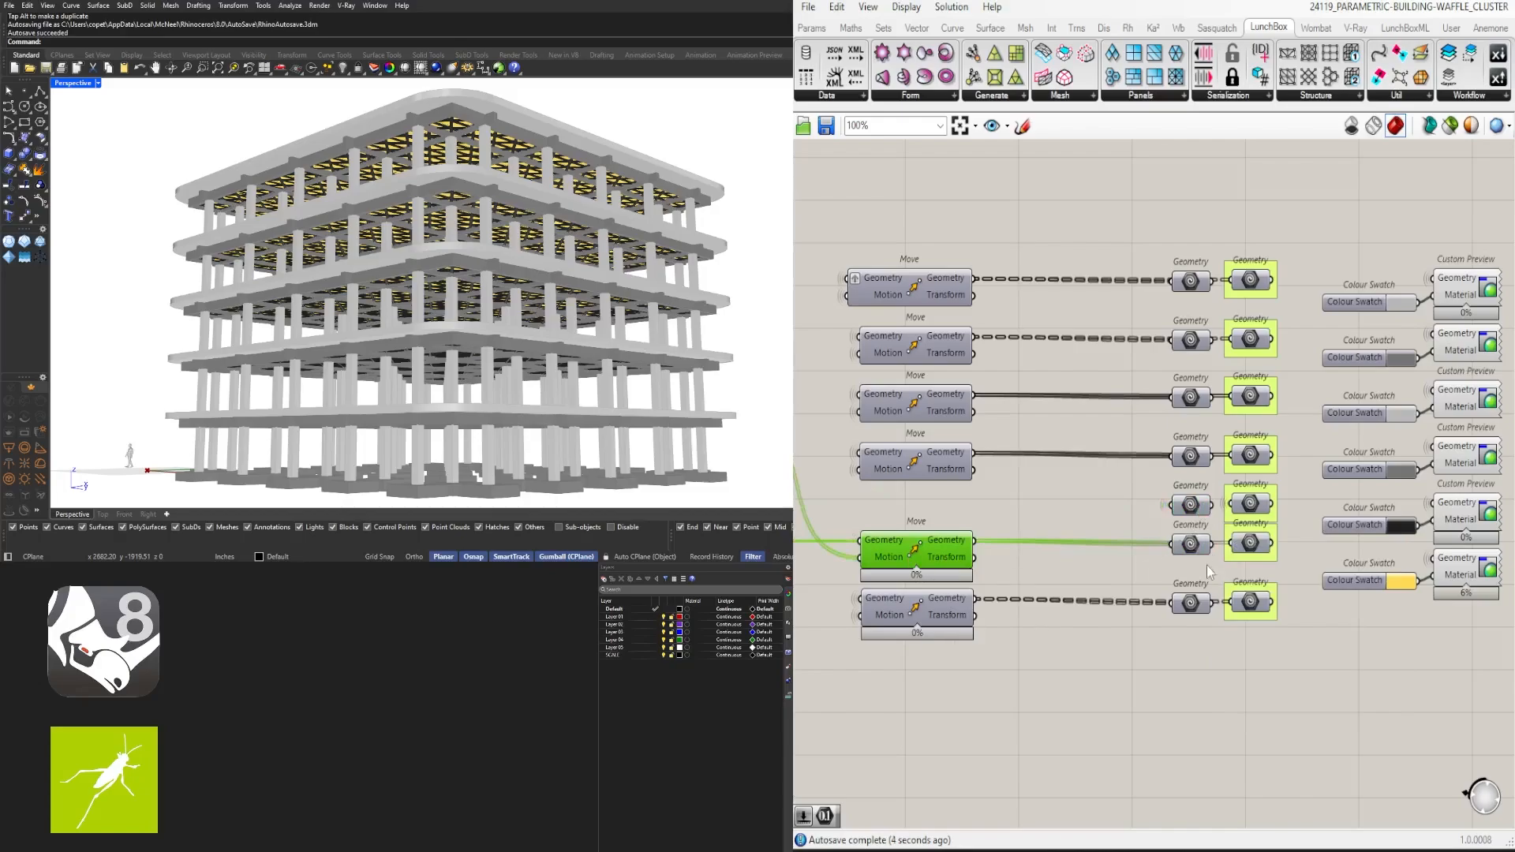
{"action": "scroll", "coordinate": [1214, 299], "scroll_direction": "up", "scroll_amount": 3}
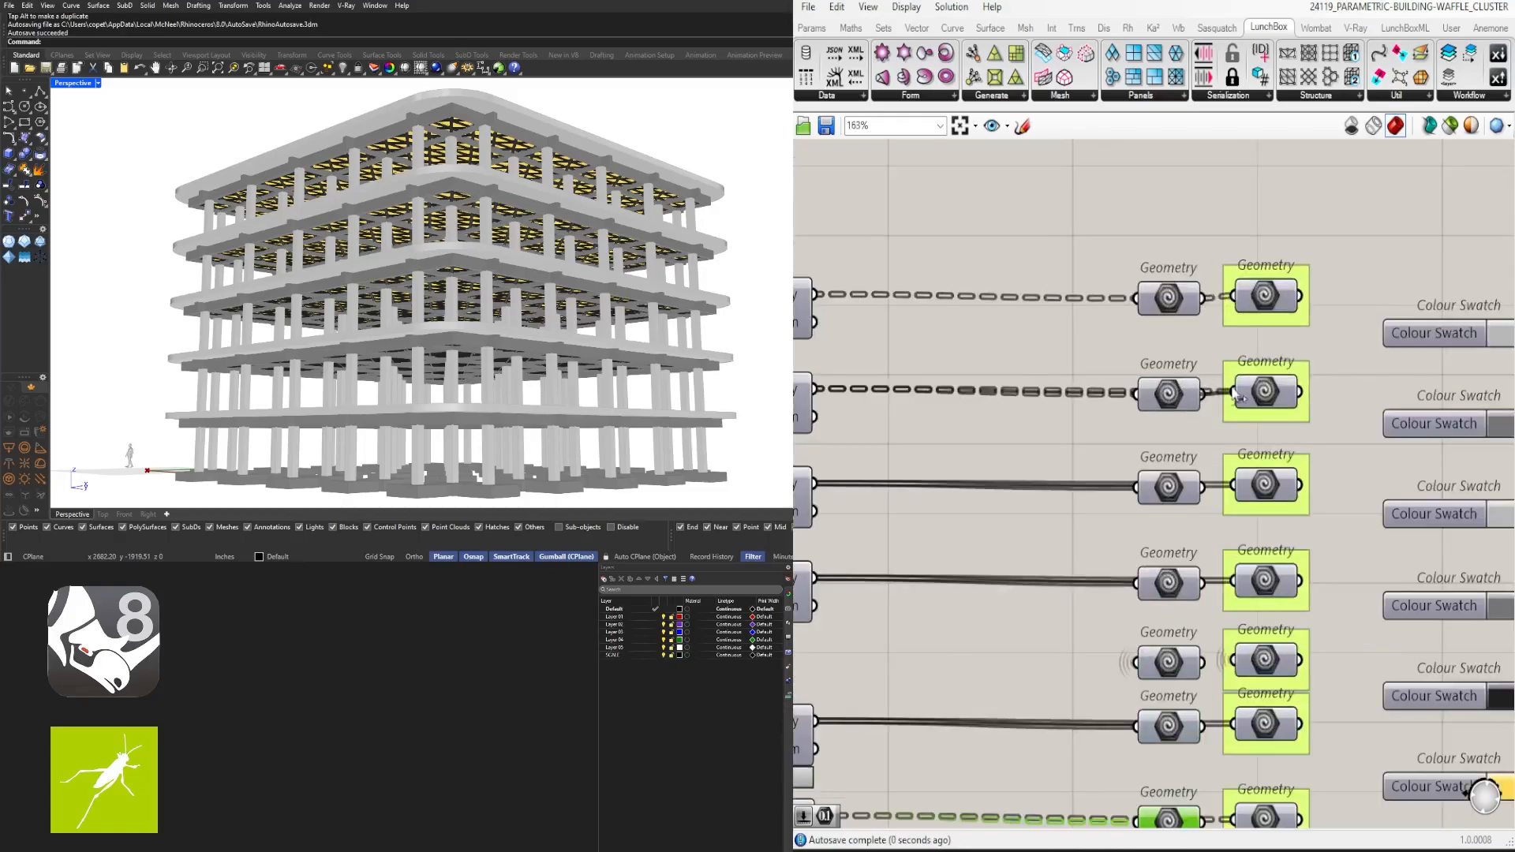
{"action": "right_click_drag", "start_coordinate": [1190, 821], "coordinate": [1194, 685]}
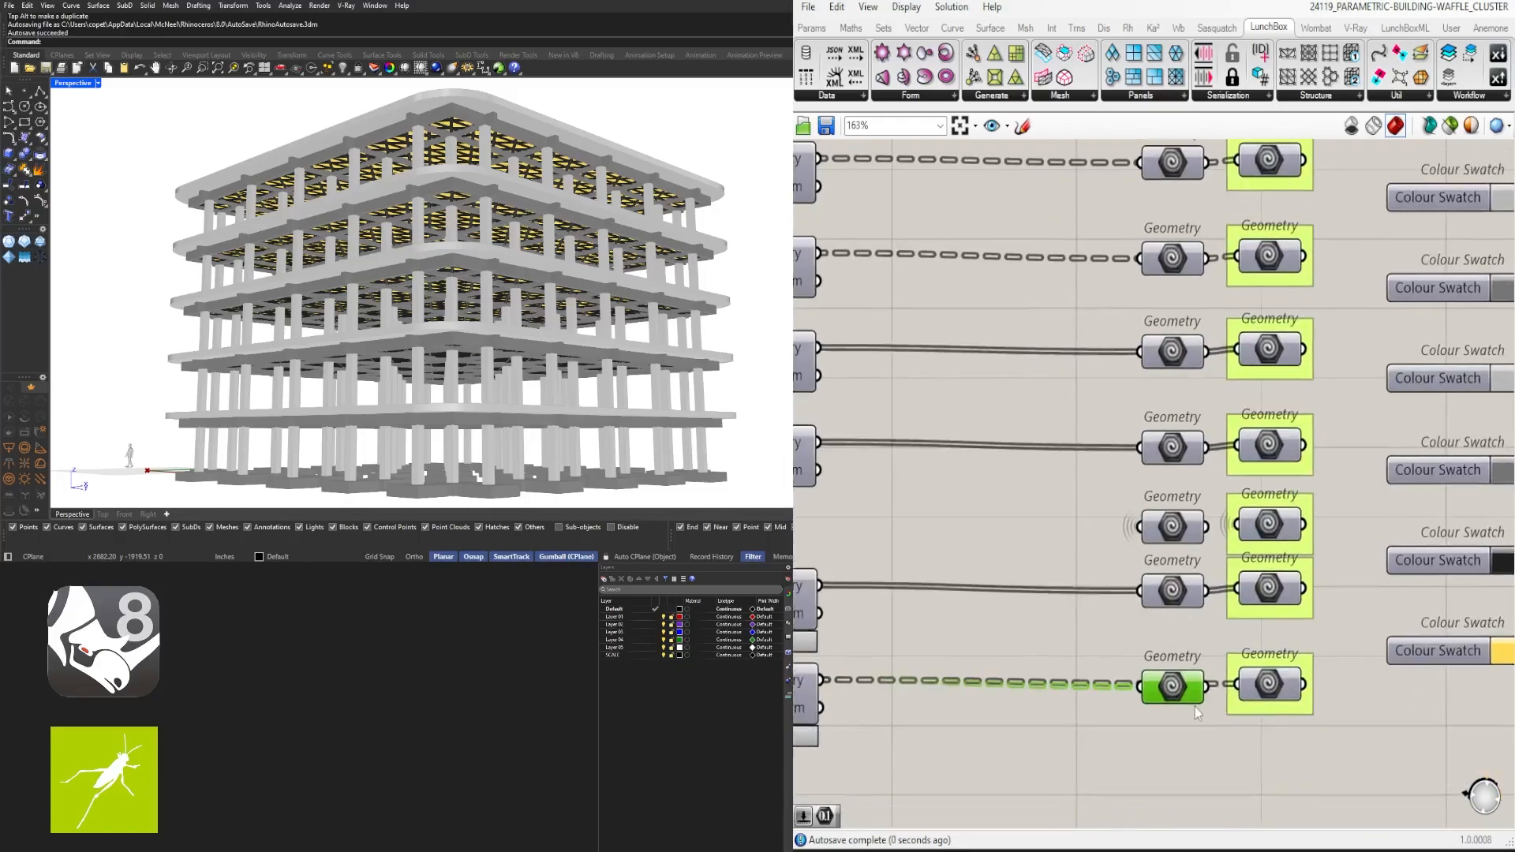
Move the seven new Geometry parameters away from the grouped ones towards the Move components, keeping them in one column
{"action": "scroll", "coordinate": [1233, 706], "scroll_direction": "down", "scroll_amount": 2}
{"action": "left_click_drag", "start_coordinate": [1081, 264], "coordinate": [1183, 744]}
{"action": "scroll", "coordinate": [1106, 324], "scroll_direction": "up", "scroll_amount": 3}
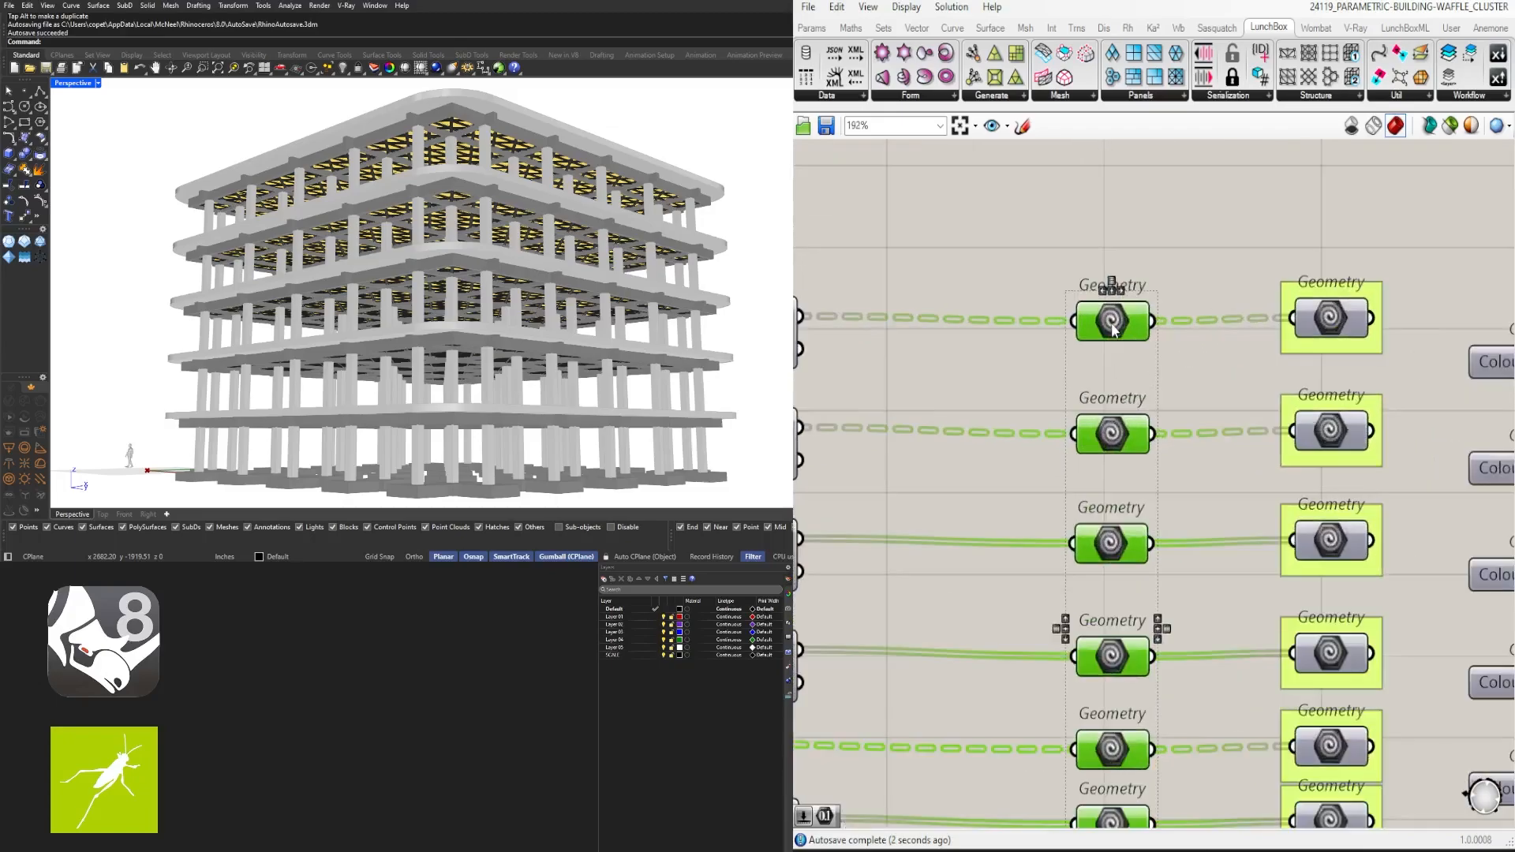
{"action": "scroll", "coordinate": [1105, 324], "scroll_direction": "down", "scroll_amount": 4}
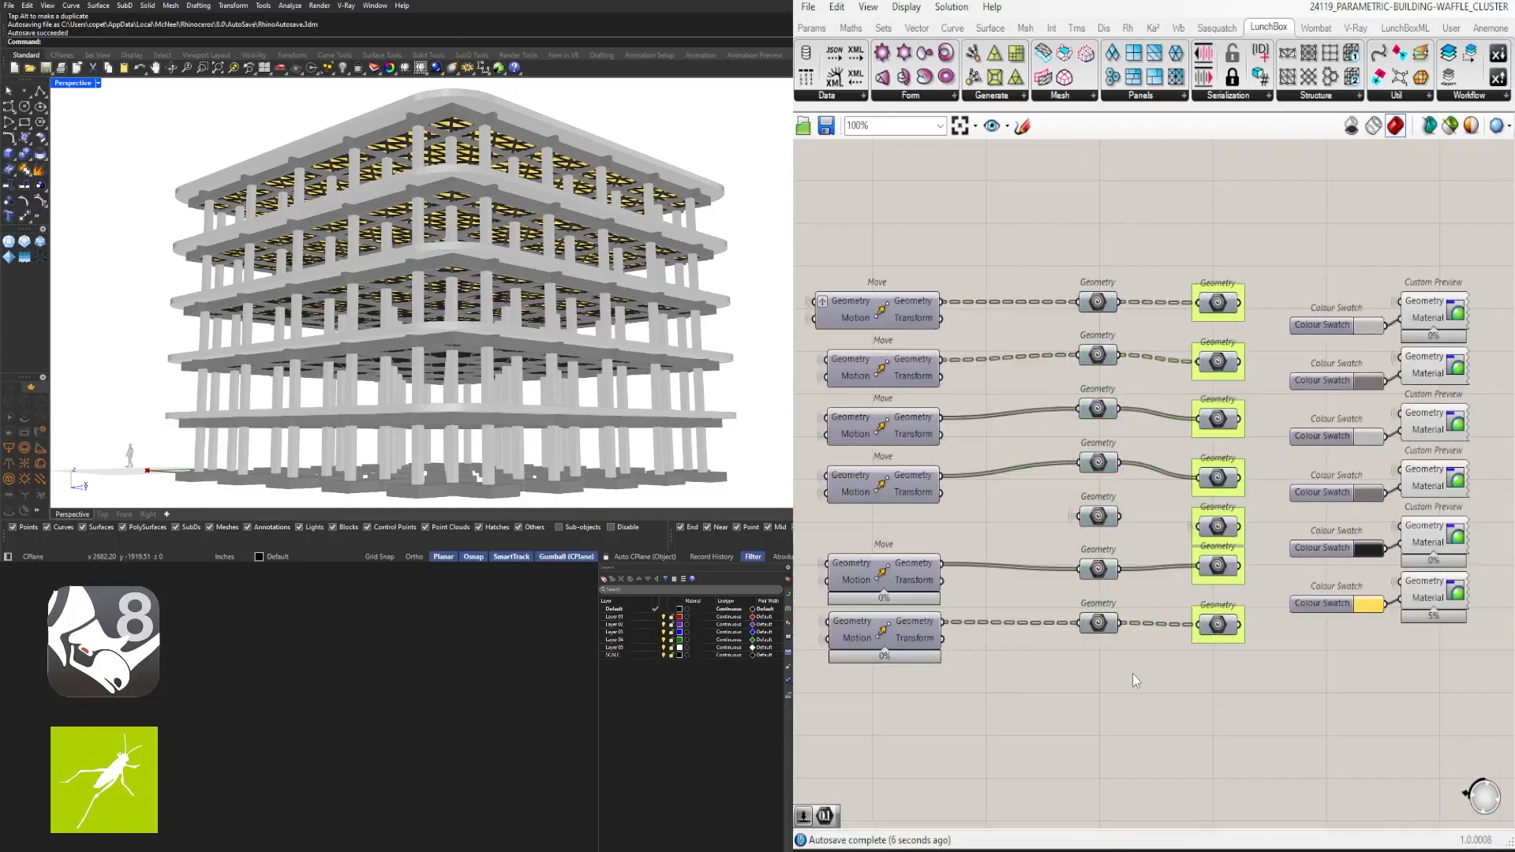
Reposition the grouped Geometry parameters and place the ungrouped ones right beside the Move components, level with their outputs
{"action": "left_click_drag", "start_coordinate": [1271, 698], "coordinate": [1192, 251]}
{"action": "scroll", "coordinate": [1218, 292], "scroll_direction": "up", "scroll_amount": 2}
{"action": "left_click_drag", "start_coordinate": [1219, 306], "coordinate": [1203, 304]}
{"action": "left_click", "coordinate": [1128, 349]}
{"action": "scroll", "coordinate": [1029, 379], "scroll_direction": "down", "scroll_amount": 3}
{"action": "left_click_drag", "start_coordinate": [1085, 251], "coordinate": [963, 606]}
{"action": "left_click", "coordinate": [1026, 544]}
Insert a Relay after each of the seven ungrouped Geometry parameters and align the Relays in one column
{"action": "scroll", "coordinate": [1097, 508], "scroll_direction": "down", "scroll_amount": 4}
{"action": "scroll", "coordinate": [1110, 430], "scroll_direction": "up", "scroll_amount": 6}
{"action": "right_click_drag", "start_coordinate": [1109, 421], "coordinate": [1199, 348]}
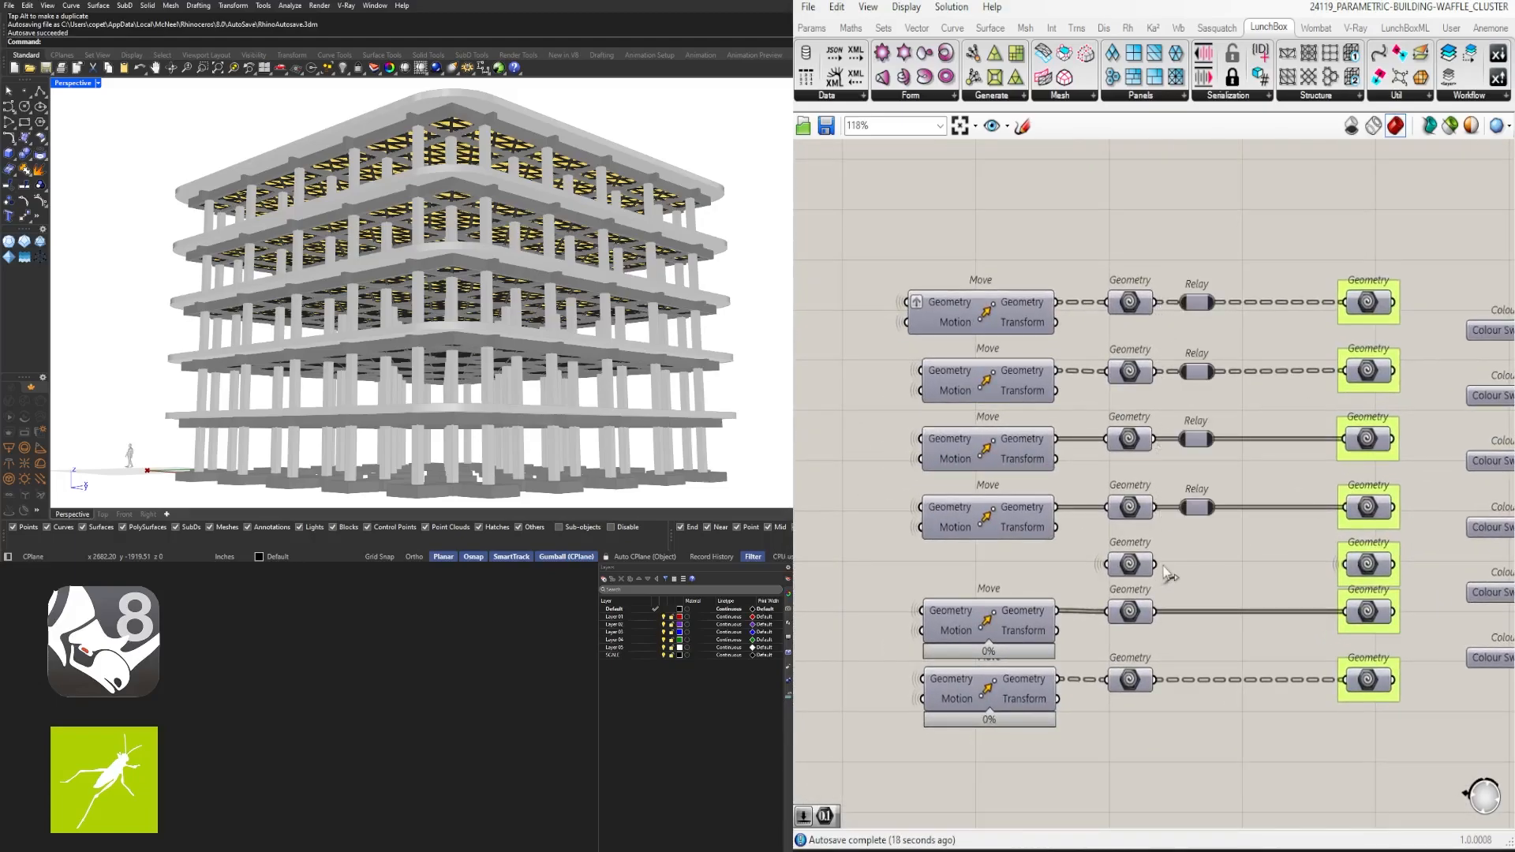
{"action": "double_click", "coordinate": [1196, 680]}
{"action": "left_click_drag", "start_coordinate": [1168, 244], "coordinate": [1245, 713]}
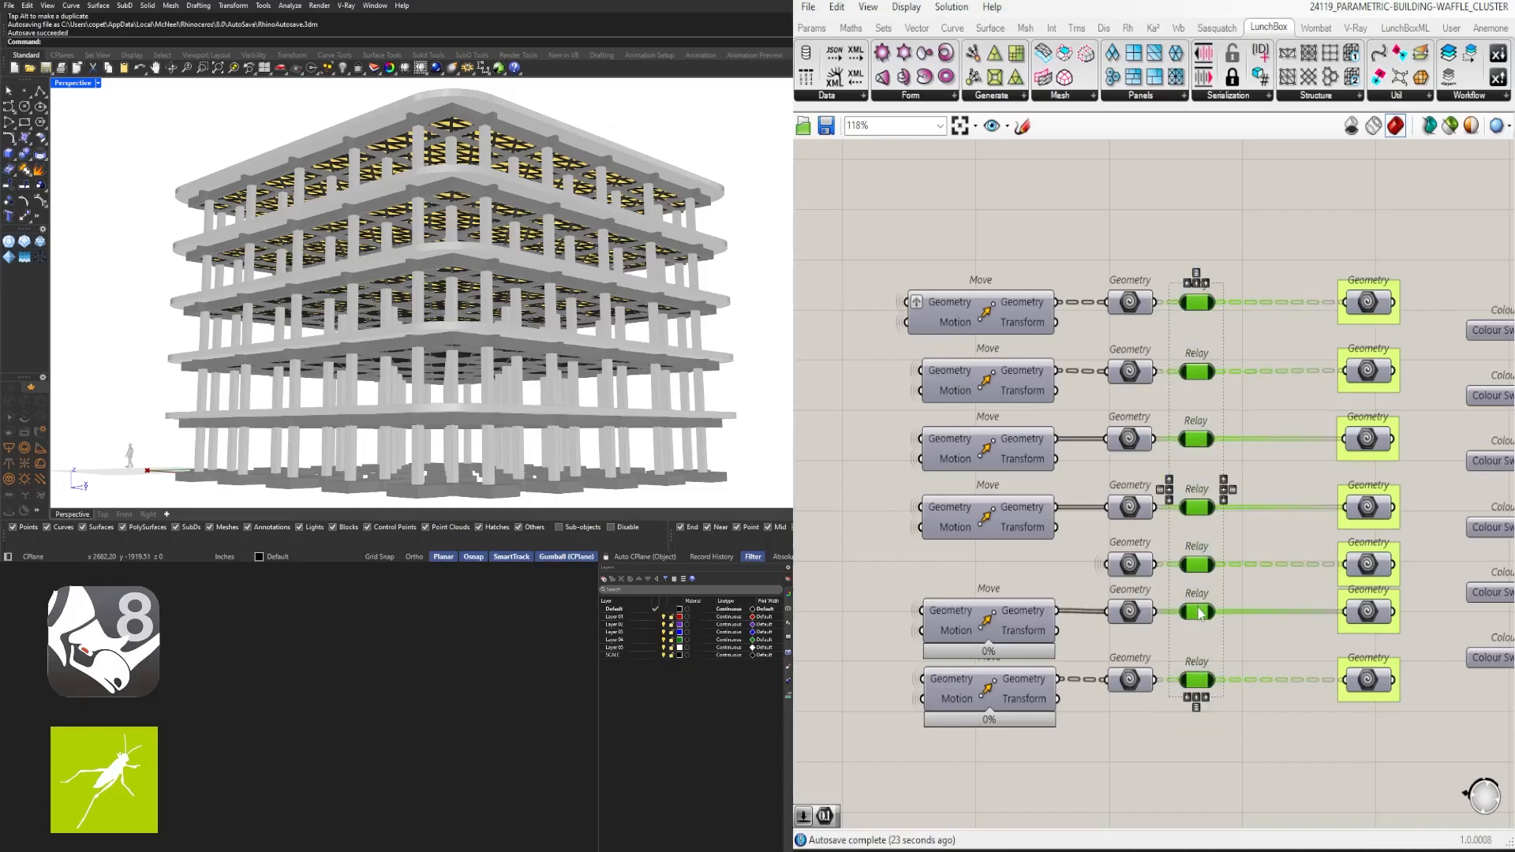
{"action": "mouse_move", "coordinate": [1200, 607]}
{"action": "left_mouse_down"}
{"action": "mouse_move", "coordinate": [1231, 607]}
{"action": "mouse_move", "coordinate": [1197, 607]}
{"action": "left_mouse_up"}
{"action": "left_click", "coordinate": [1271, 335]}
Select the seven grouped Geometry parameters and distribute them evenly in the vertical direction
{"action": "scroll", "coordinate": [1272, 338], "scroll_direction": "down", "scroll_amount": 5}
{"action": "right_click_drag", "start_coordinate": [1272, 338], "coordinate": [1242, 480]}
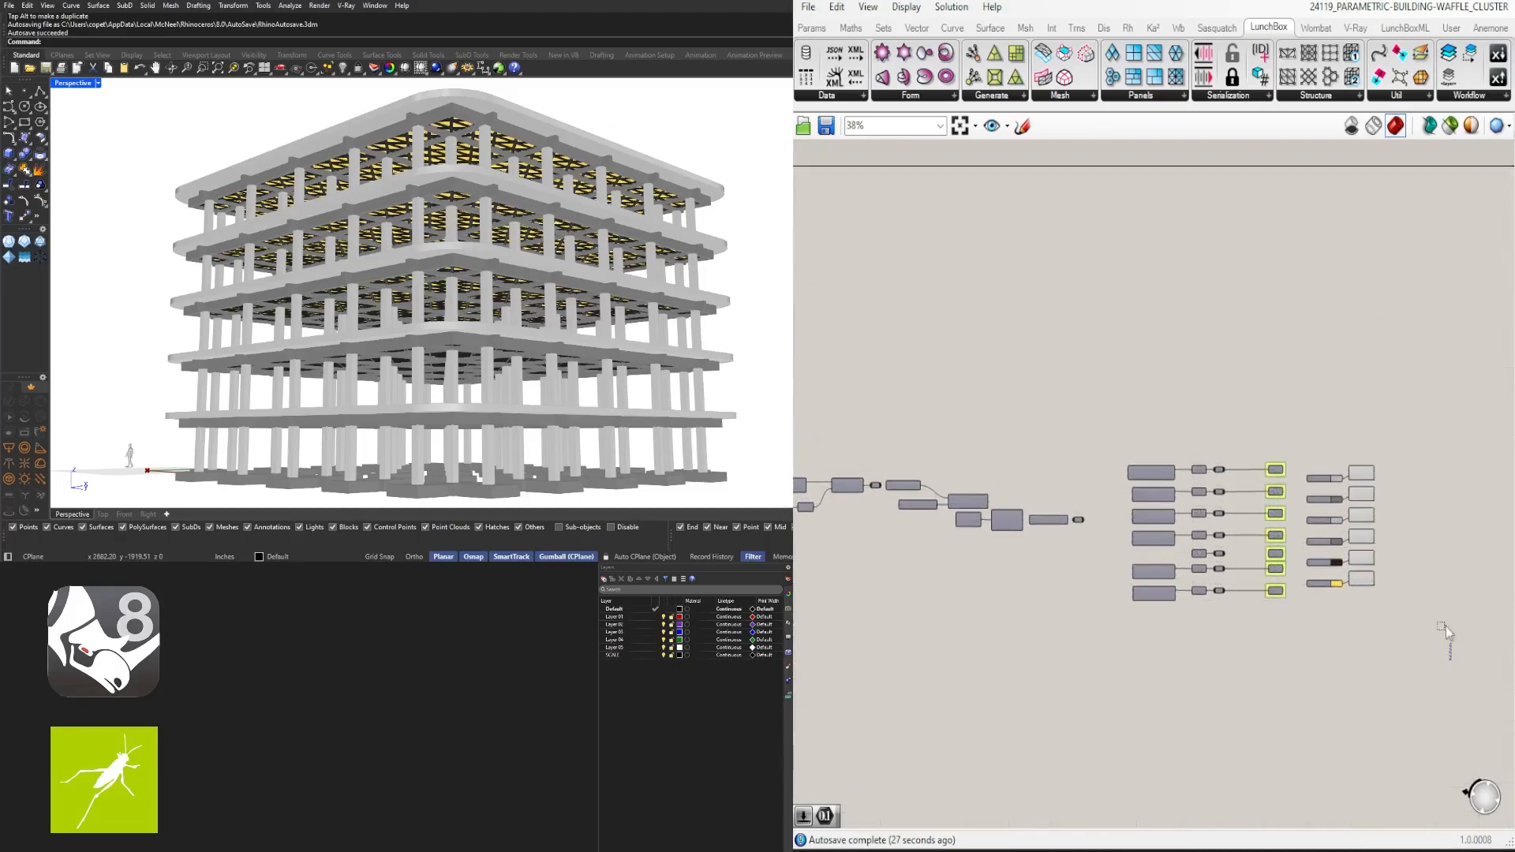
{"action": "scroll", "coordinate": [1256, 467], "scroll_direction": "up", "scroll_amount": 3}
{"action": "left_click_drag", "start_coordinate": [1445, 626], "coordinate": [1265, 472]}
{"action": "left_click", "coordinate": [1256, 409]}
{"action": "left_click_drag", "start_coordinate": [1203, 404], "coordinate": [1272, 738]}
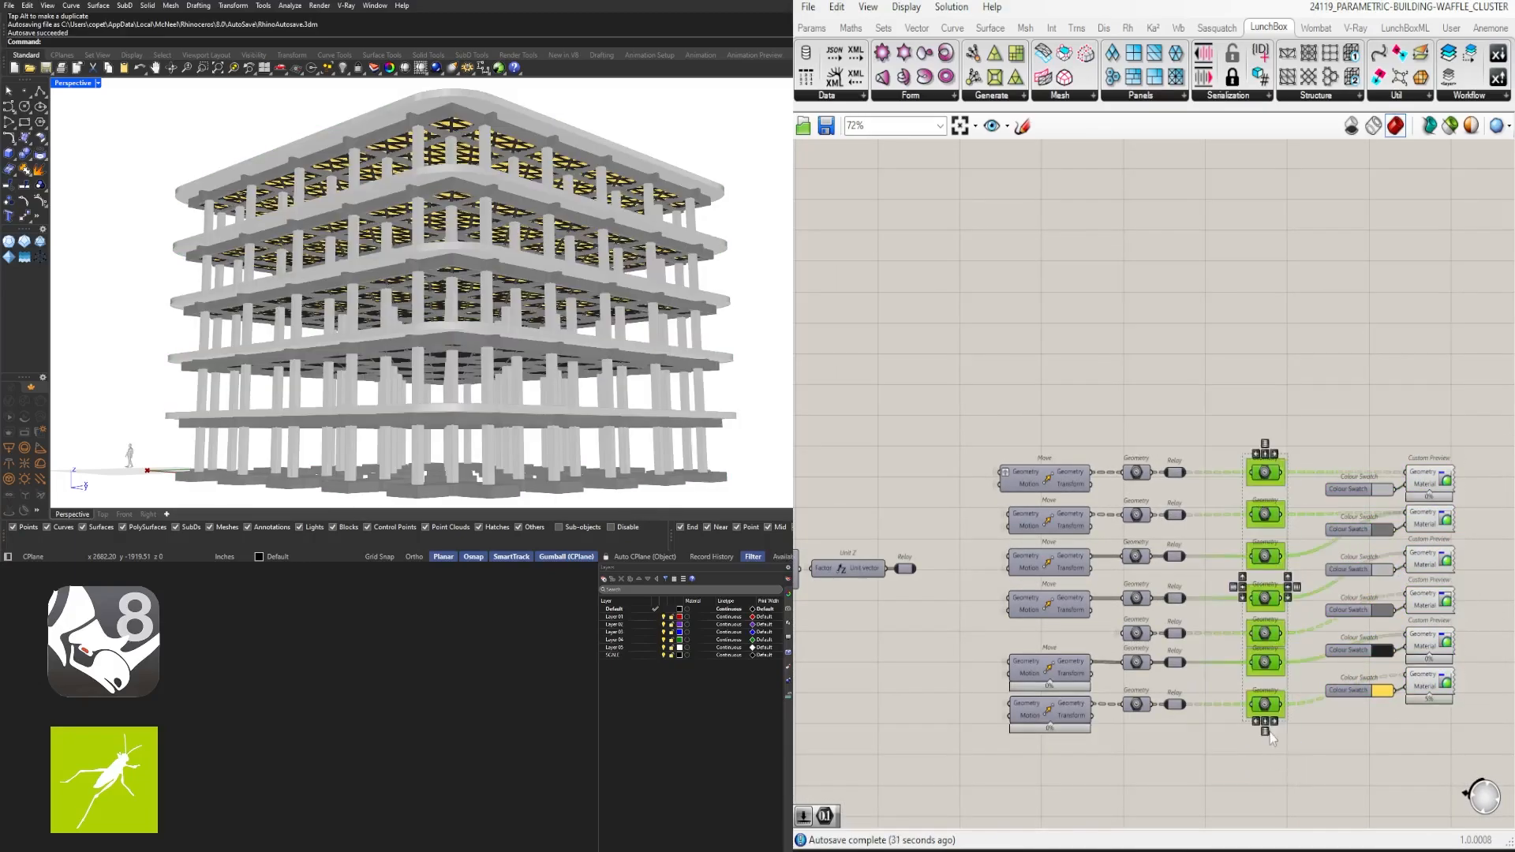
{"action": "right_click_drag", "start_coordinate": [1395, 721], "coordinate": [1303, 645]}
Spread the six Custom Preview components and their Colour Swatches evenly over the height of the grouped Geometry column
{"action": "left_click_drag", "start_coordinate": [1403, 739], "coordinate": [1268, 391]}
{"action": "left_click_drag", "start_coordinate": [1423, 720], "coordinate": [1243, 612]}
{"action": "scroll", "coordinate": [1302, 620], "scroll_direction": "up", "scroll_amount": 3}
{"action": "left_click_drag", "start_coordinate": [1354, 590], "coordinate": [1353, 391]}
{"action": "scroll", "coordinate": [1353, 648], "scroll_direction": "down", "scroll_amount": 3}
{"action": "left_click", "coordinate": [1359, 685]}
{"action": "left_click_drag", "start_coordinate": [1298, 691], "coordinate": [1285, 394]}
{"action": "left_click", "coordinate": [1289, 688]}
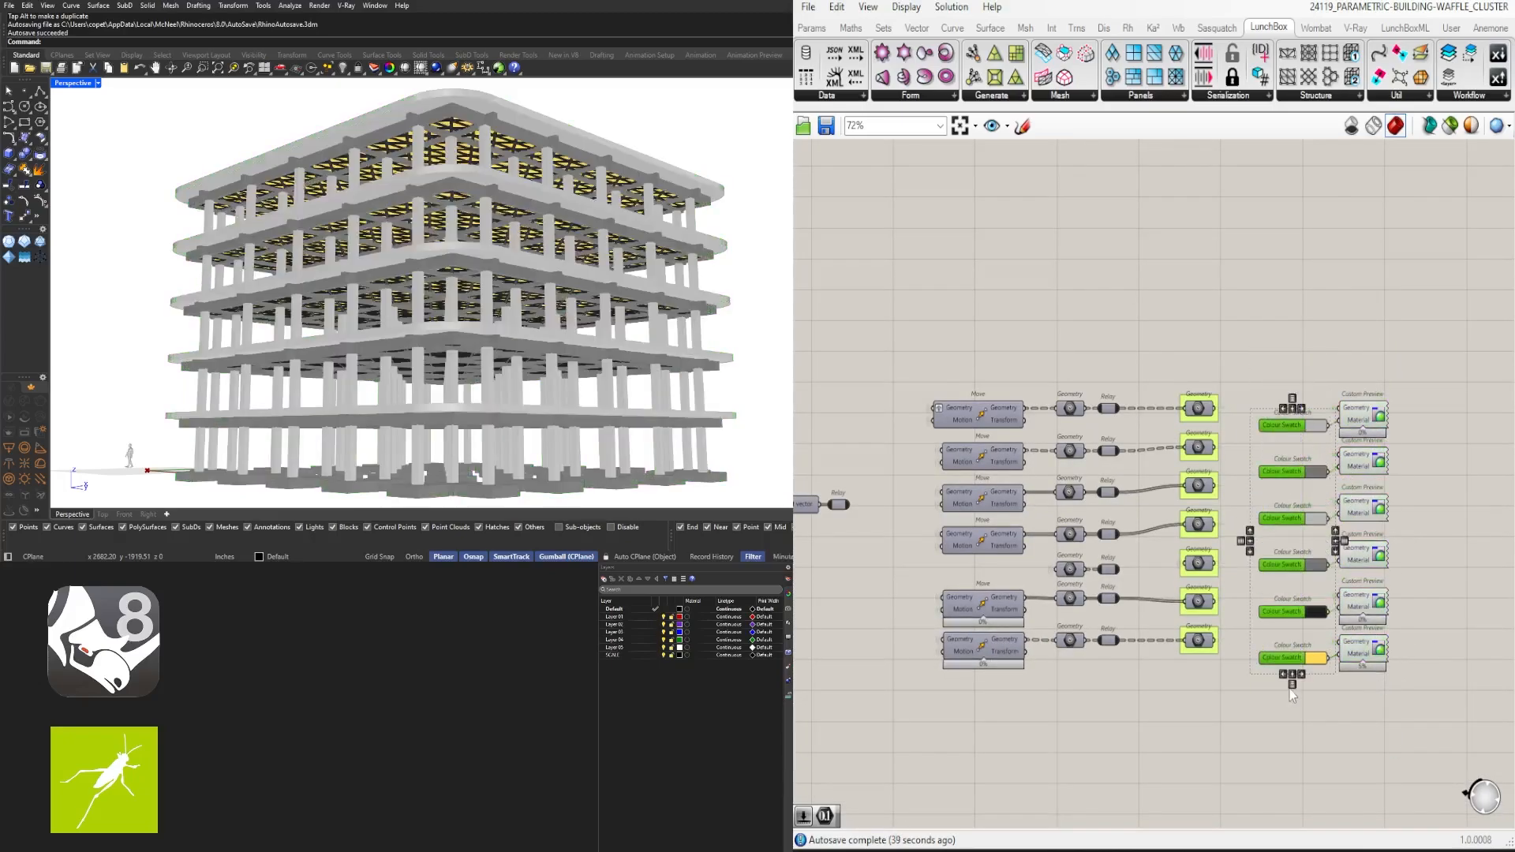
Move the block of Move, Geometry, Relay, Colour Swatch and Custom Preview components beside the end of the main definition
{"action": "left_click", "coordinate": [1338, 708]}
{"action": "scroll", "coordinate": [1341, 710], "scroll_direction": "down", "scroll_amount": 4}
{"action": "right_click_drag", "start_coordinate": [1341, 710], "coordinate": [1344, 615]}
{"action": "scroll", "coordinate": [1136, 649], "scroll_direction": "down", "scroll_amount": 4}
{"action": "right_click_drag", "start_coordinate": [1034, 665], "coordinate": [1237, 546]}
{"action": "scroll", "coordinate": [1237, 546], "scroll_direction": "down", "scroll_amount": 2}
{"action": "left_click_drag", "start_coordinate": [1402, 566], "coordinate": [1288, 437]}
{"action": "scroll", "coordinate": [1242, 465], "scroll_direction": "up", "scroll_amount": 4}
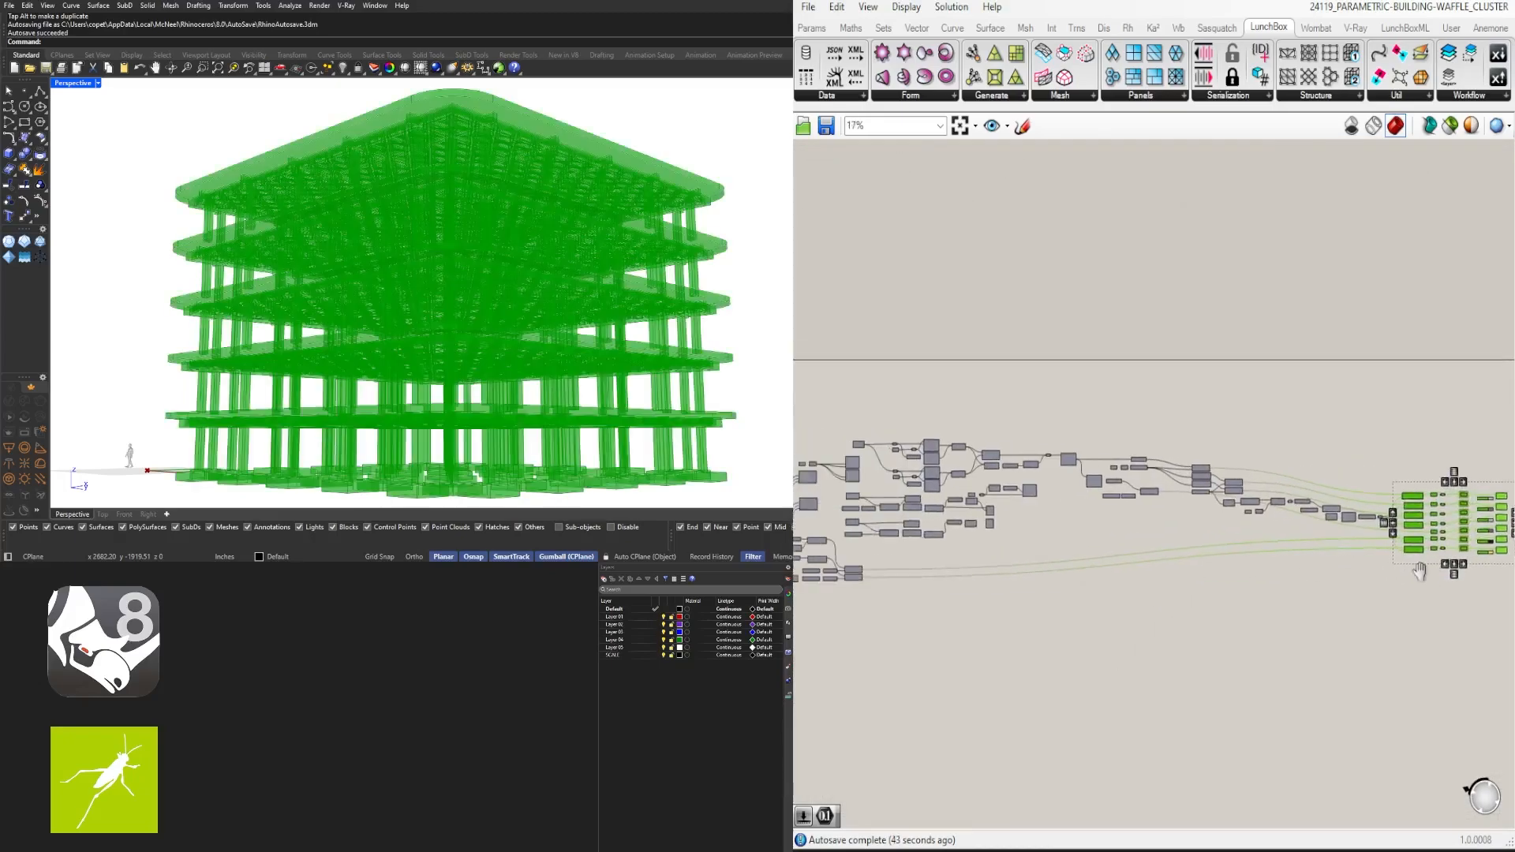
{"action": "scroll", "coordinate": [1400, 566], "scroll_direction": "up", "scroll_amount": 4}
{"action": "left_click", "coordinate": [1263, 606]}
Group all components between the named sliders and the grouped Geometry parameters into one Cluster
{"action": "scroll", "coordinate": [1251, 603], "scroll_direction": "down", "scroll_amount": 6}
{"action": "right_click_drag", "start_coordinate": [1184, 656], "coordinate": [1288, 534]}
{"action": "left_click_drag", "start_coordinate": [876, 363], "coordinate": [1420, 609]}
{"action": "middle_click", "coordinate": [1389, 566]}
{"action": "left_click", "coordinate": [1390, 488]}
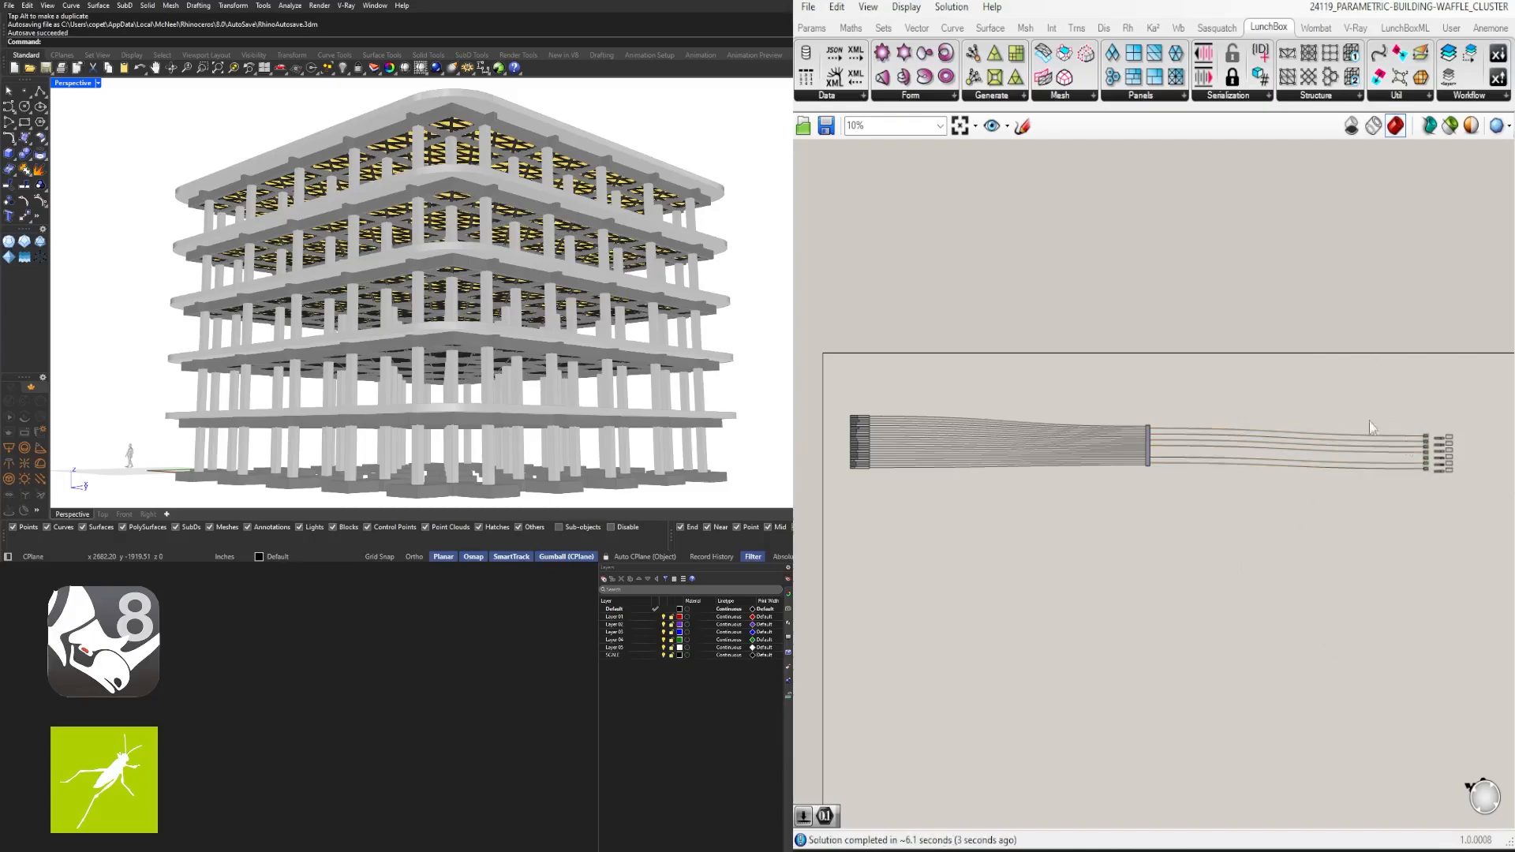
Move the sliders, the cluster and the output components together close to the upper-left corner of the canvas border
{"action": "left_click_drag", "start_coordinate": [1476, 506], "coordinate": [834, 365]}
{"action": "scroll", "coordinate": [852, 416], "scroll_direction": "up", "scroll_amount": 6}
{"action": "right_click_drag", "start_coordinate": [852, 415], "coordinate": [1023, 464]}
{"action": "left_click_drag", "start_coordinate": [1024, 465], "coordinate": [938, 251]}
{"action": "left_click", "coordinate": [1012, 210]}
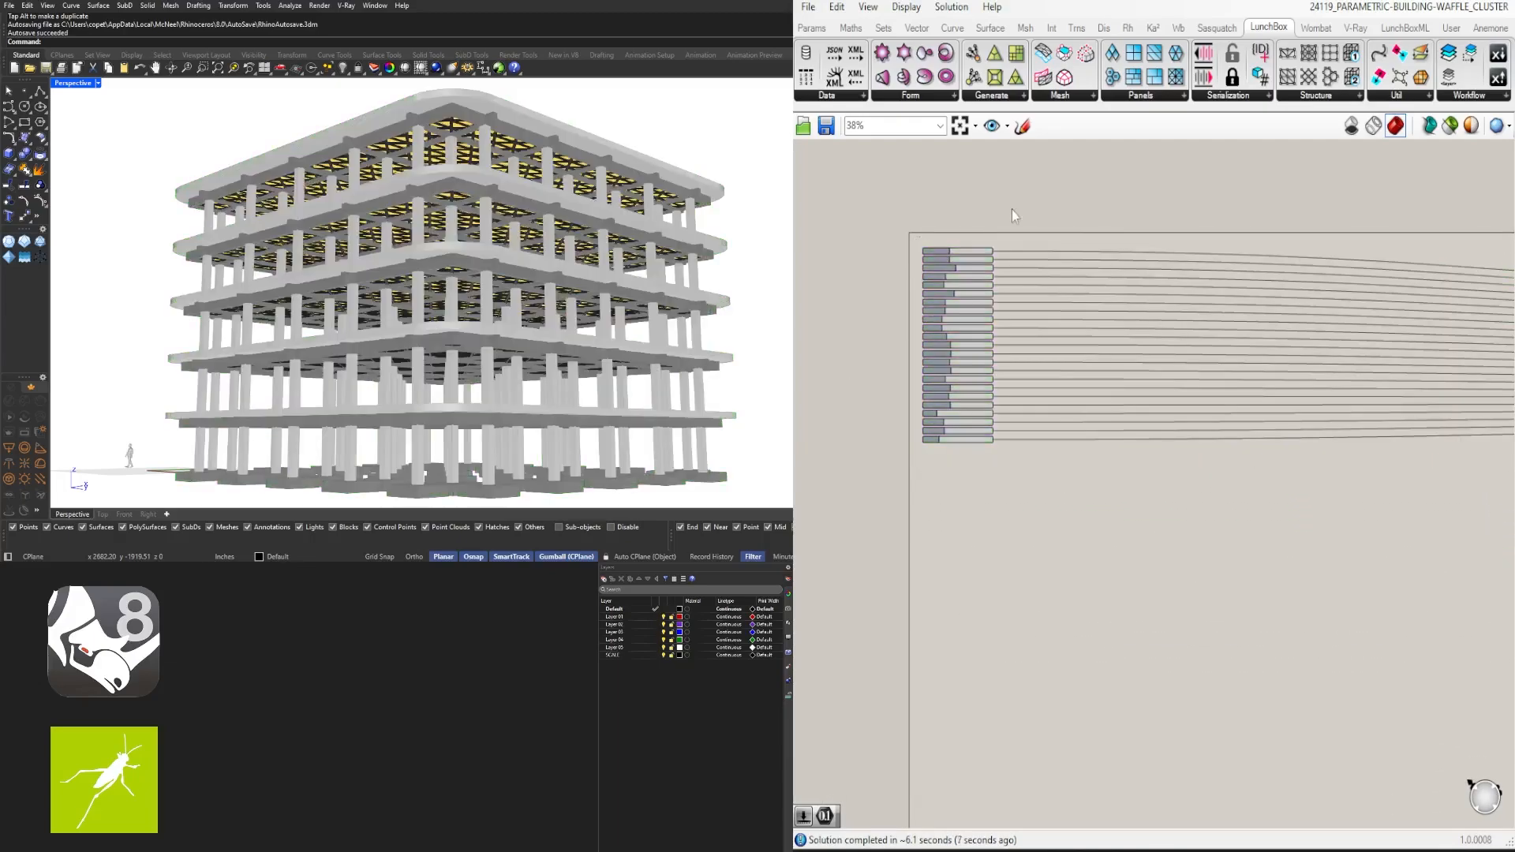
Bring the cluster and its output components closer to the sliders, placing the cluster right beside the slider column
{"action": "scroll", "coordinate": [1104, 316], "scroll_direction": "down", "scroll_amount": 8}
{"action": "right_click_drag", "start_coordinate": [1104, 315], "coordinate": [959, 437]}
{"action": "left_click_drag", "start_coordinate": [1385, 587], "coordinate": [1086, 366]}
{"action": "scroll", "coordinate": [1100, 404], "scroll_direction": "up", "scroll_amount": 3}
{"action": "left_click_drag", "start_coordinate": [1125, 470], "coordinate": [860, 460]}
{"action": "scroll", "coordinate": [859, 463], "scroll_direction": "up", "scroll_amount": 8}
{"action": "right_click_drag", "start_coordinate": [859, 462], "coordinate": [1337, 448]}
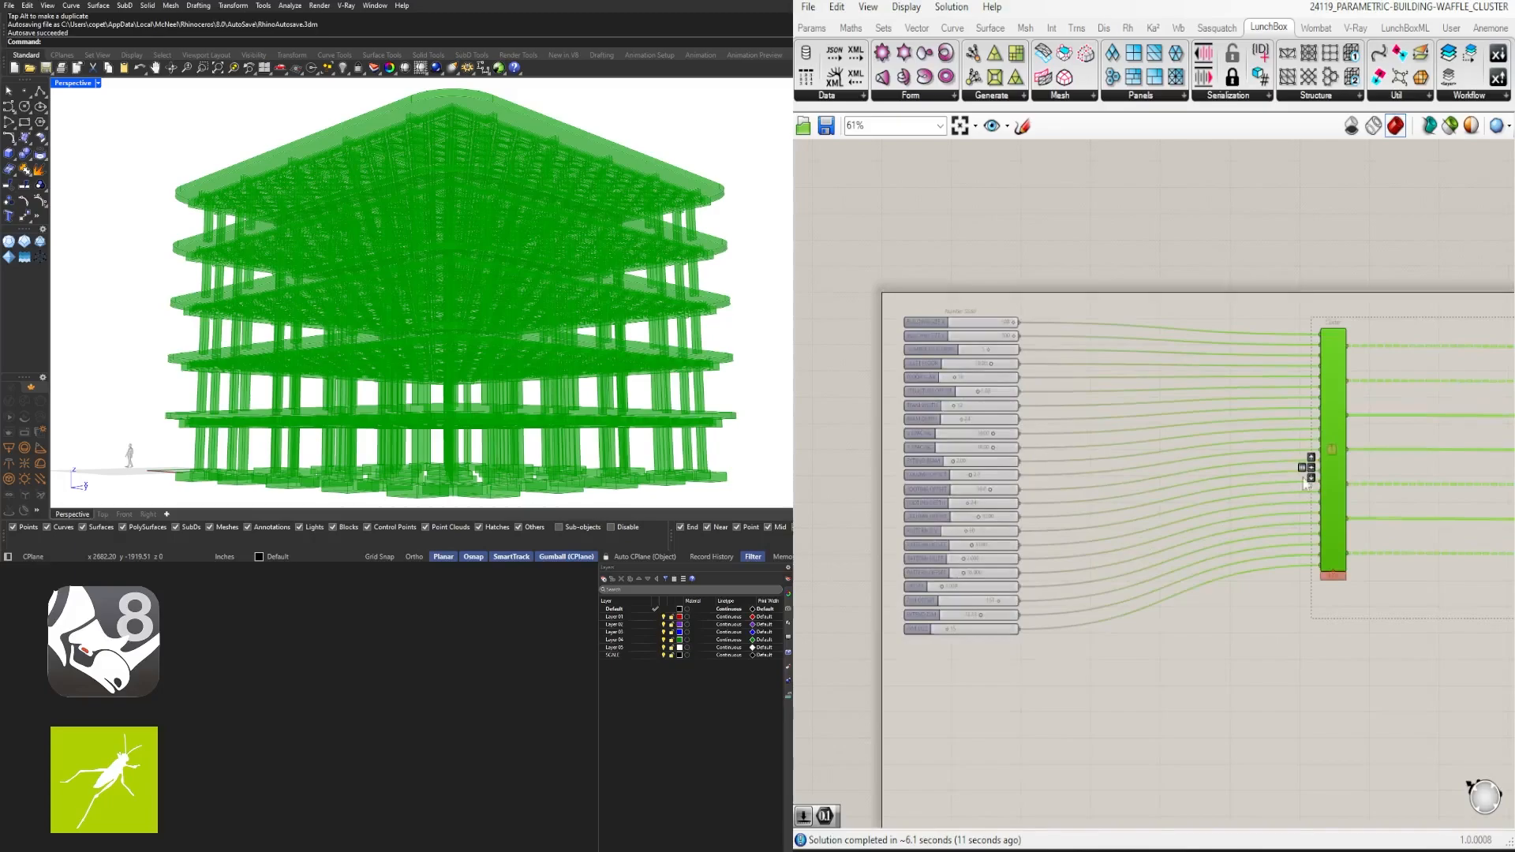
{"action": "left_click_drag", "start_coordinate": [1331, 461], "coordinate": [1107, 482]}
{"action": "left_click", "coordinate": [1134, 687]}
Move the grouped Geometry parameters, Colour Swatches and Custom Previews together right beside the cluster
{"action": "right_click_drag", "start_coordinate": [1276, 556], "coordinate": [1160, 534]}
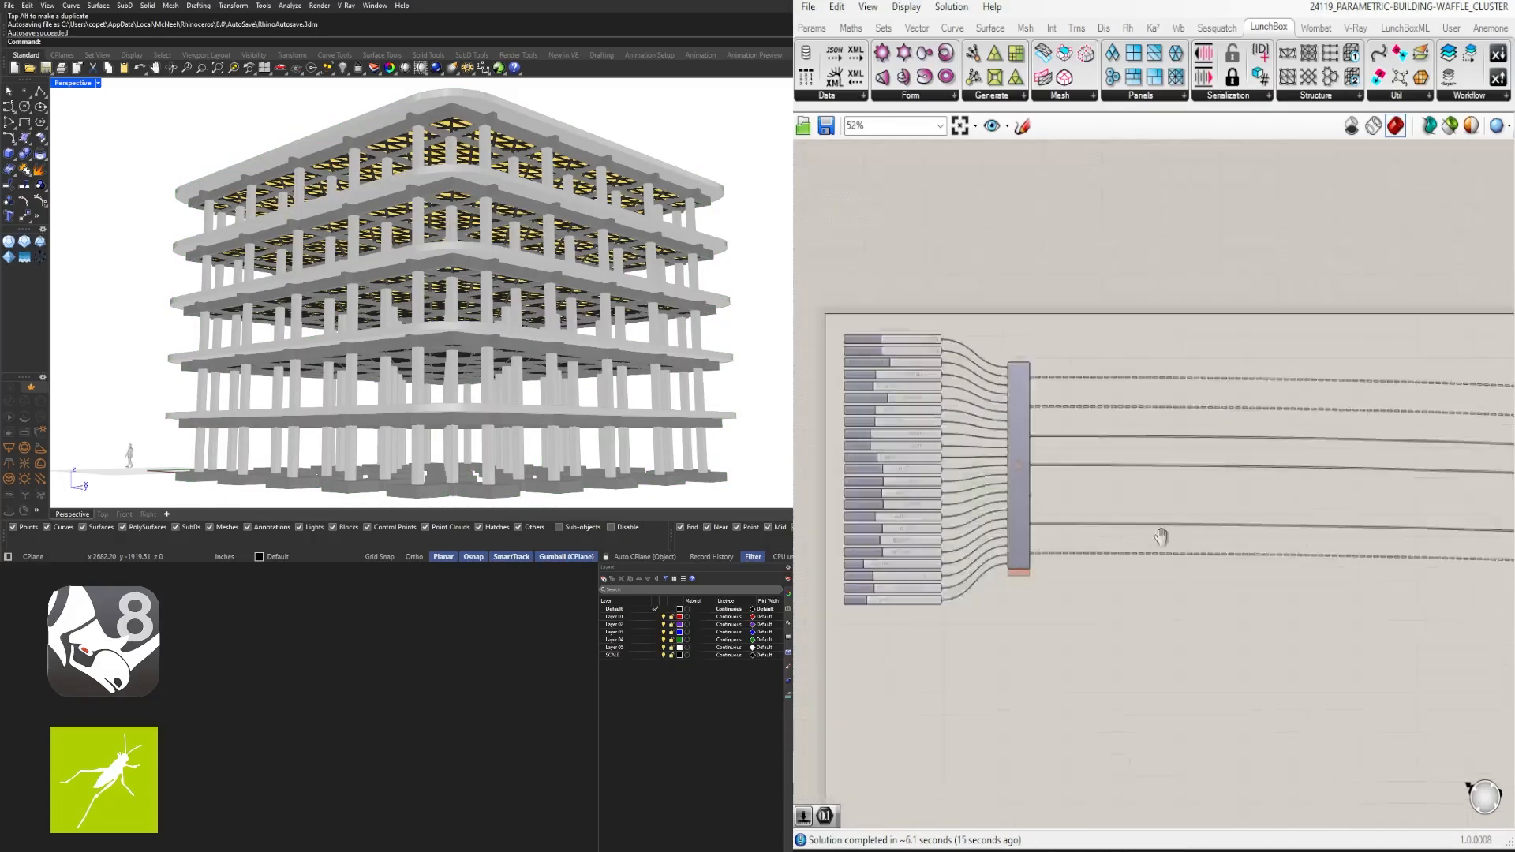
{"action": "scroll", "coordinate": [1160, 513], "scroll_direction": "down", "scroll_amount": 7}
{"action": "left_click_drag", "start_coordinate": [1257, 594], "coordinate": [1026, 462]}
{"action": "scroll", "coordinate": [1018, 471], "scroll_direction": "up", "scroll_amount": 6}
{"action": "scroll", "coordinate": [1323, 551], "scroll_direction": "down", "scroll_amount": 5}
{"action": "mouse_move", "coordinate": [1323, 552]}
{"action": "left_mouse_down"}
{"action": "mouse_move", "coordinate": [978, 566]}
{"action": "mouse_move", "coordinate": [876, 549]}
{"action": "left_mouse_up"}
{"action": "right_click_drag", "start_coordinate": [876, 550], "coordinate": [1242, 587]}
{"action": "scroll", "coordinate": [1253, 577], "scroll_direction": "up", "scroll_amount": 9}
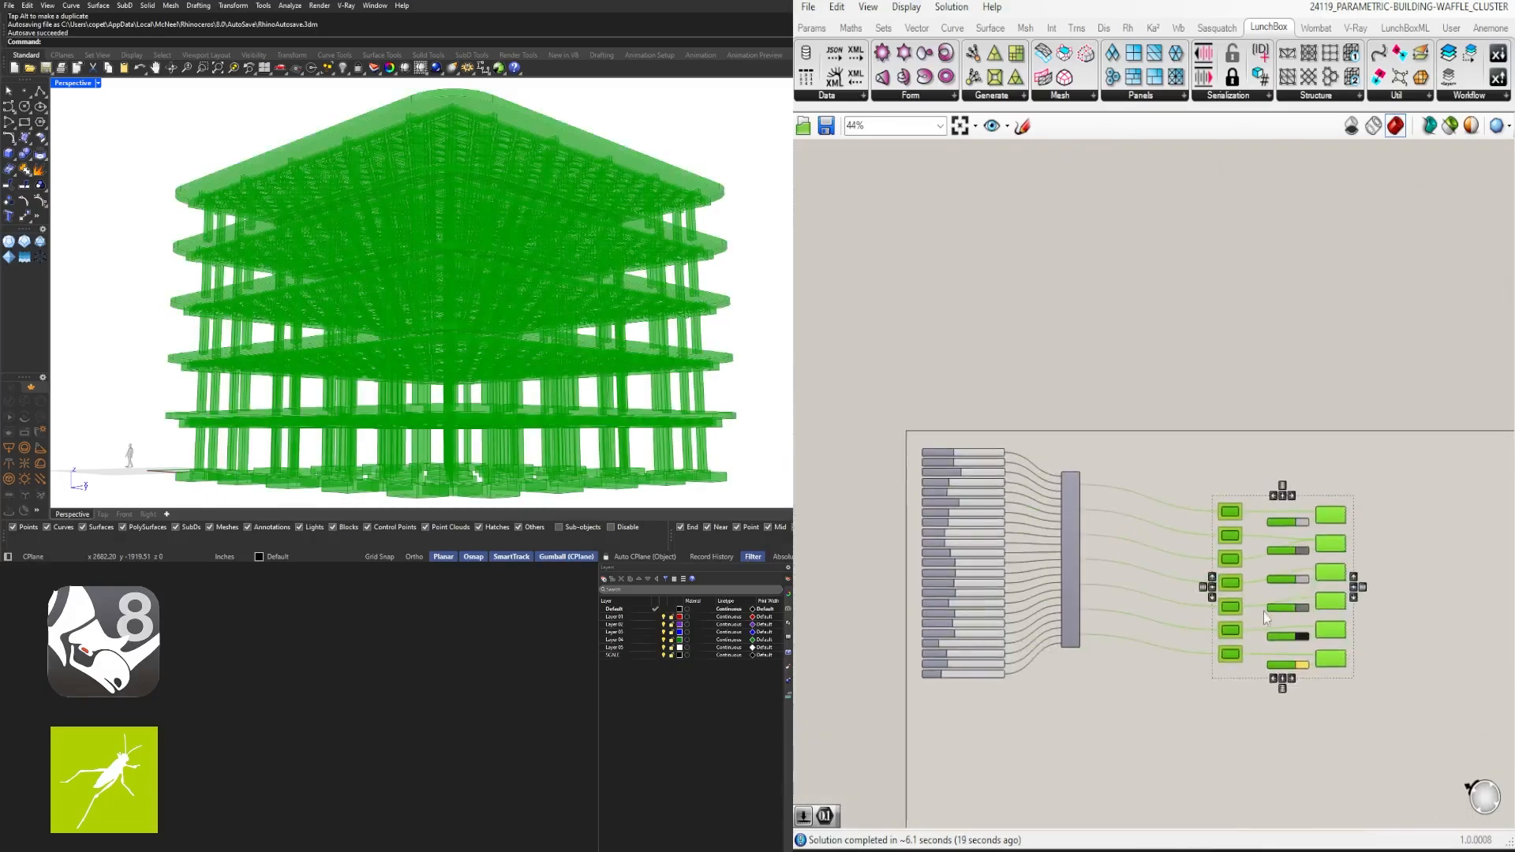
{"action": "mouse_move", "coordinate": [1206, 769]}
{"action": "left_mouse_down"}
{"action": "mouse_move", "coordinate": [956, 711]}
{"action": "mouse_move", "coordinate": [954, 732]}
{"action": "mouse_move", "coordinate": [979, 731]}
{"action": "left_mouse_up"}
{"action": "left_click", "coordinate": [899, 686]}
Open the cluster for editing and move its seven output components further away from the Relay column
{"action": "right_click_drag", "start_coordinate": [844, 628], "coordinate": [1005, 546]}
{"action": "double_click", "coordinate": [1015, 476]}
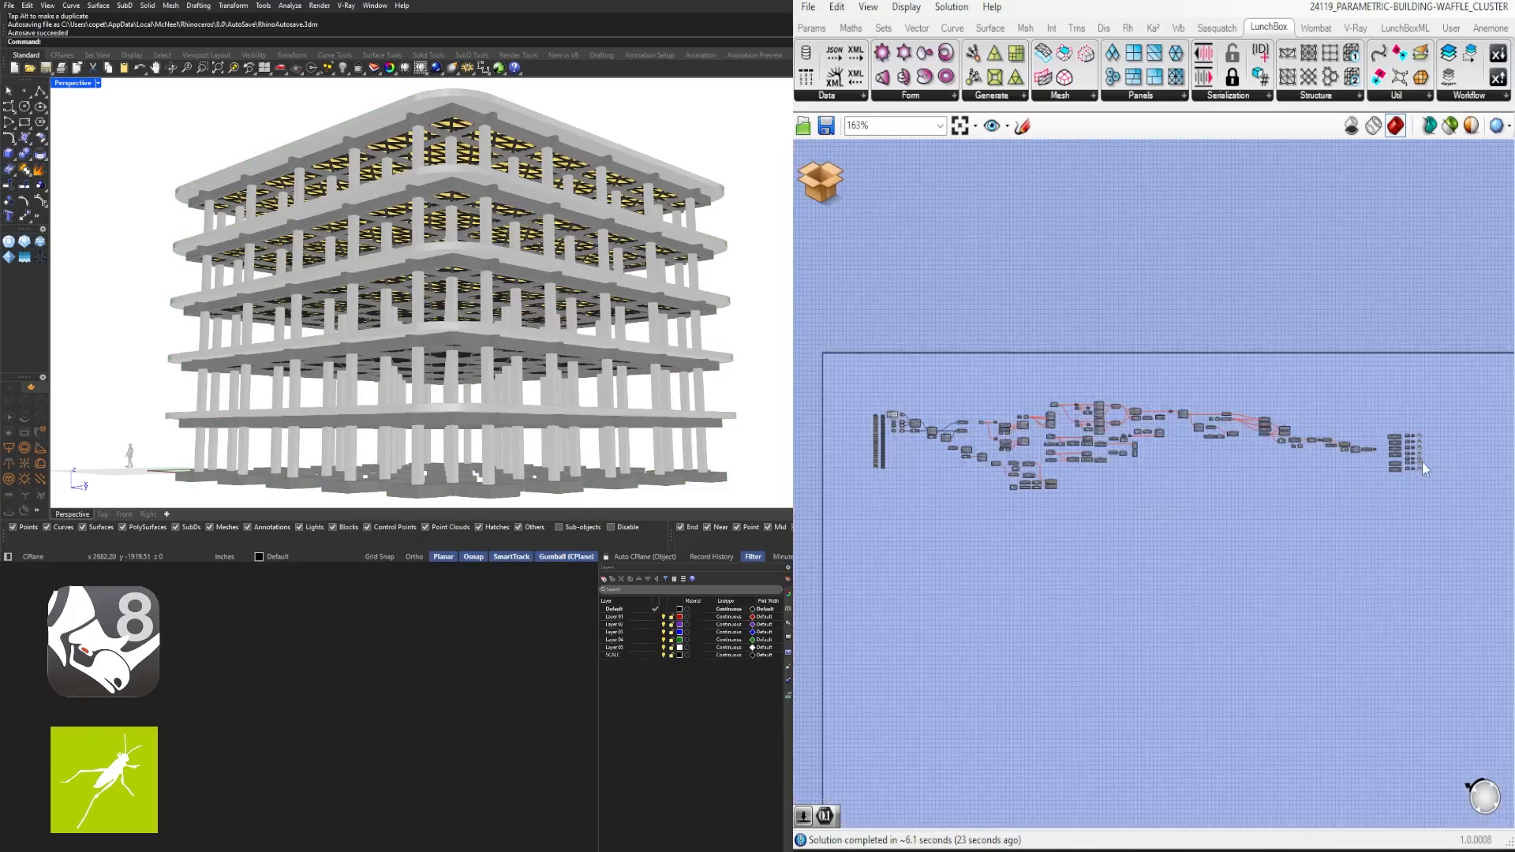
{"action": "scroll", "coordinate": [1373, 446], "scroll_direction": "up", "scroll_amount": 10}
{"action": "right_click_drag", "start_coordinate": [1372, 446], "coordinate": [820, 331]}
{"action": "scroll", "coordinate": [1128, 507], "scroll_direction": "up", "scroll_amount": 3}
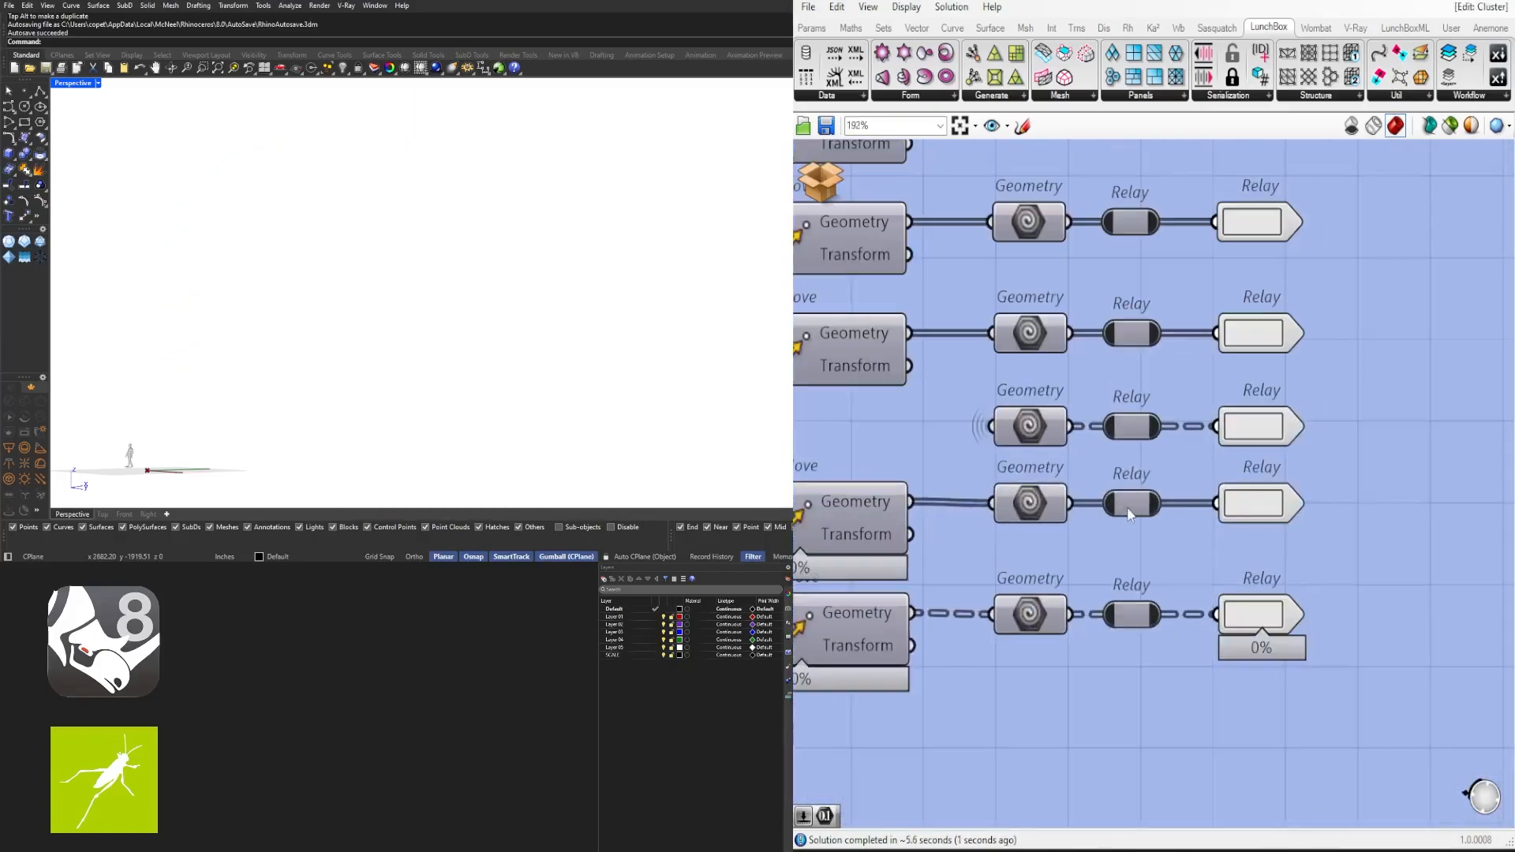
{"action": "scroll", "coordinate": [1183, 559], "scroll_direction": "down", "scroll_amount": 3}
{"action": "left_click_drag", "start_coordinate": [1288, 683], "coordinate": [1185, 210]}
{"action": "left_click_drag", "start_coordinate": [1225, 478], "coordinate": [1258, 478]}
{"action": "left_click", "coordinate": [1213, 511]}
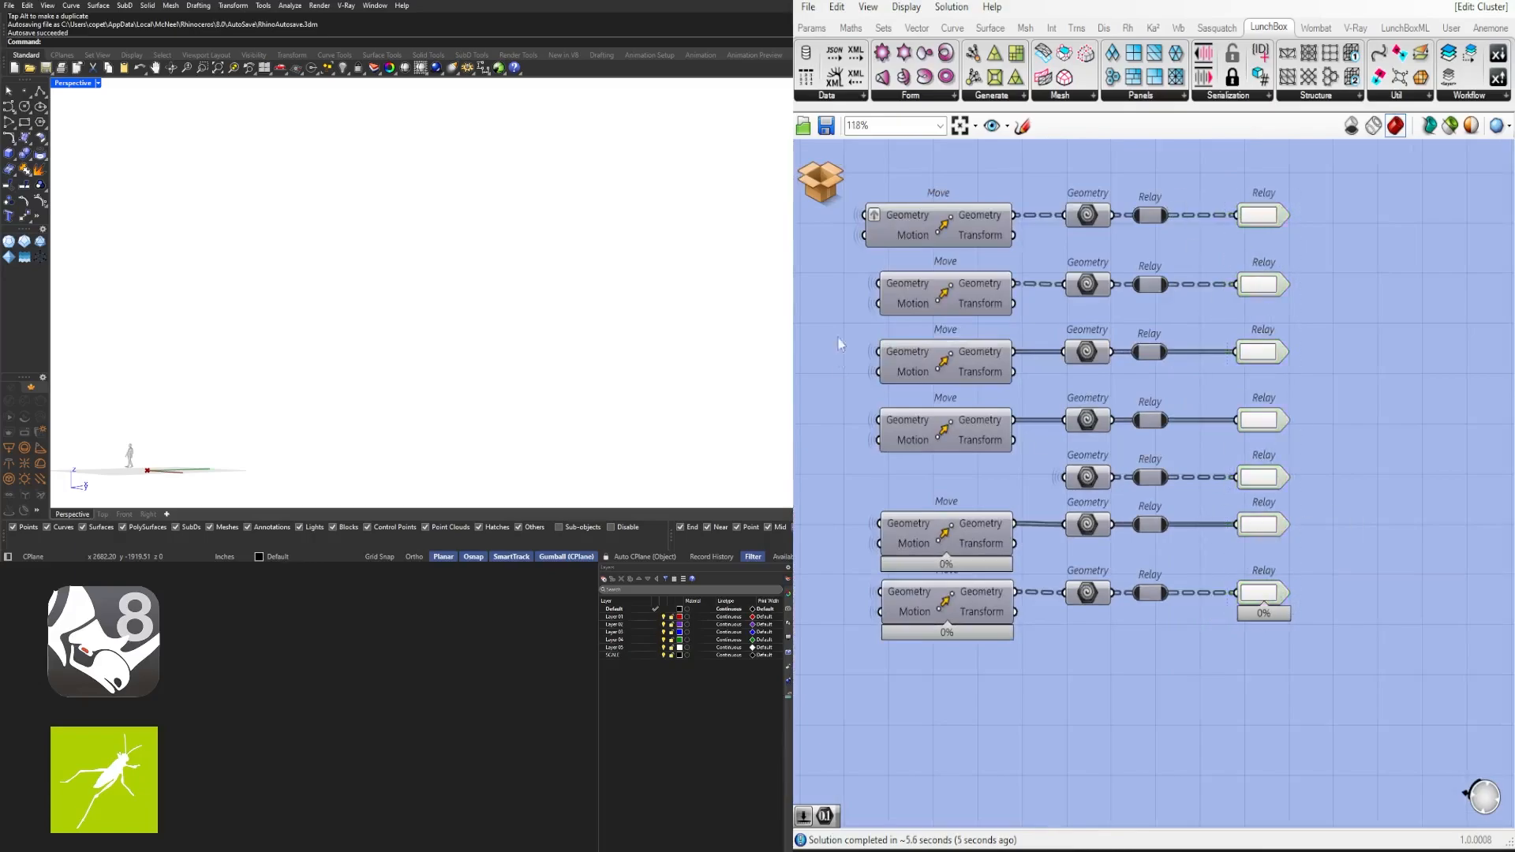
Save the changes inside the cluster and return to the main definition
{"action": "right_click", "coordinate": [822, 163]}
{"action": "left_click", "coordinate": [808, 183]}
{"action": "left_click", "coordinate": [860, 194]}
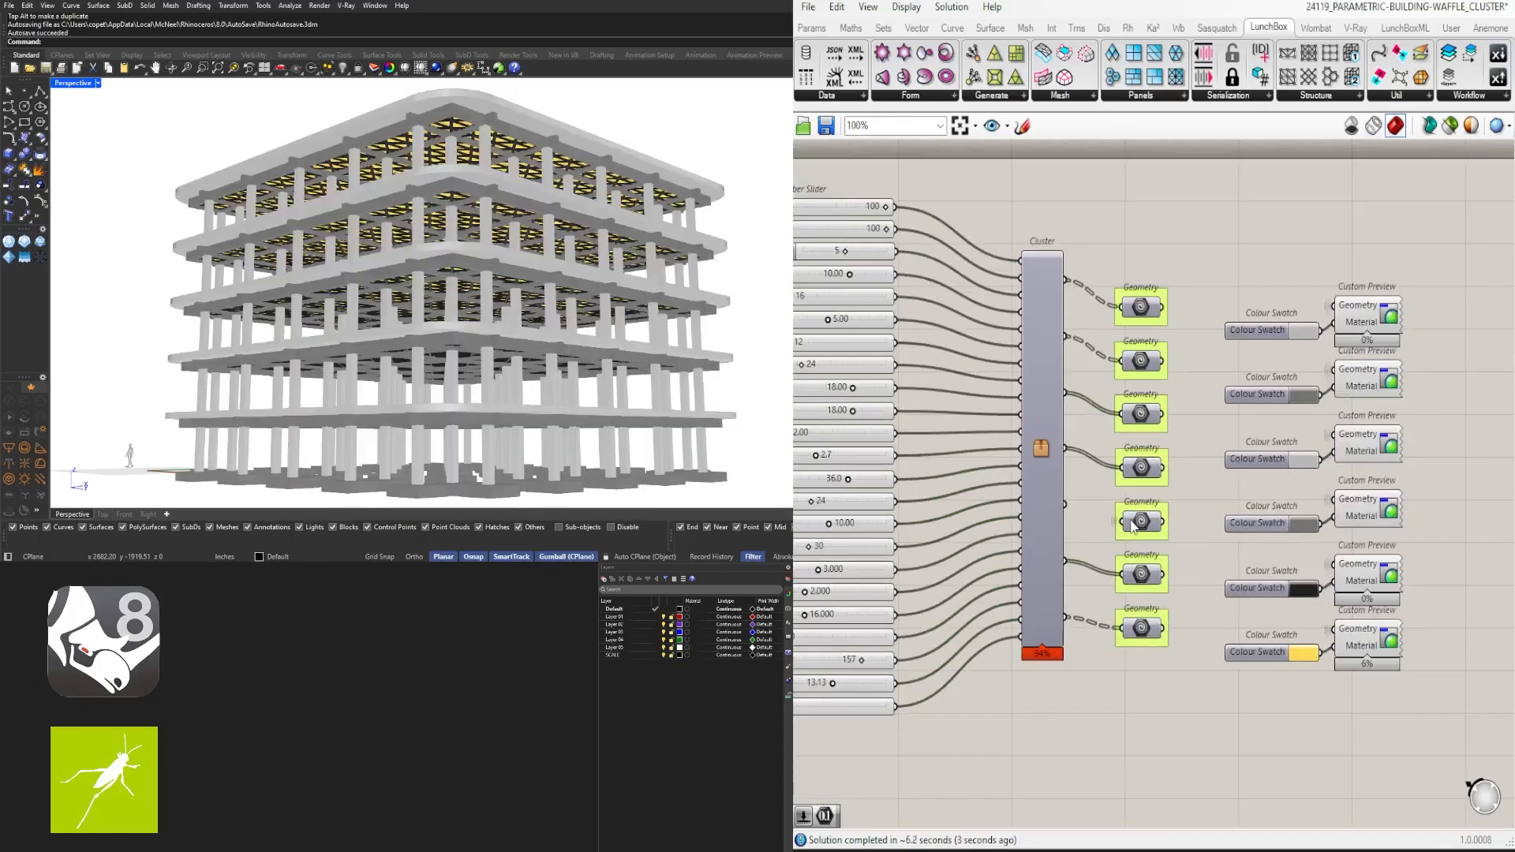
Connect the cluster's fifth output to the fifth grouped Geometry parameter and distribute all seven parameters level with the cluster's outputs
{"action": "right_click", "coordinate": [1129, 506]}
{"action": "left_click", "coordinate": [1373, 629]}
{"action": "scroll", "coordinate": [1128, 343], "scroll_direction": "up", "scroll_amount": 2}
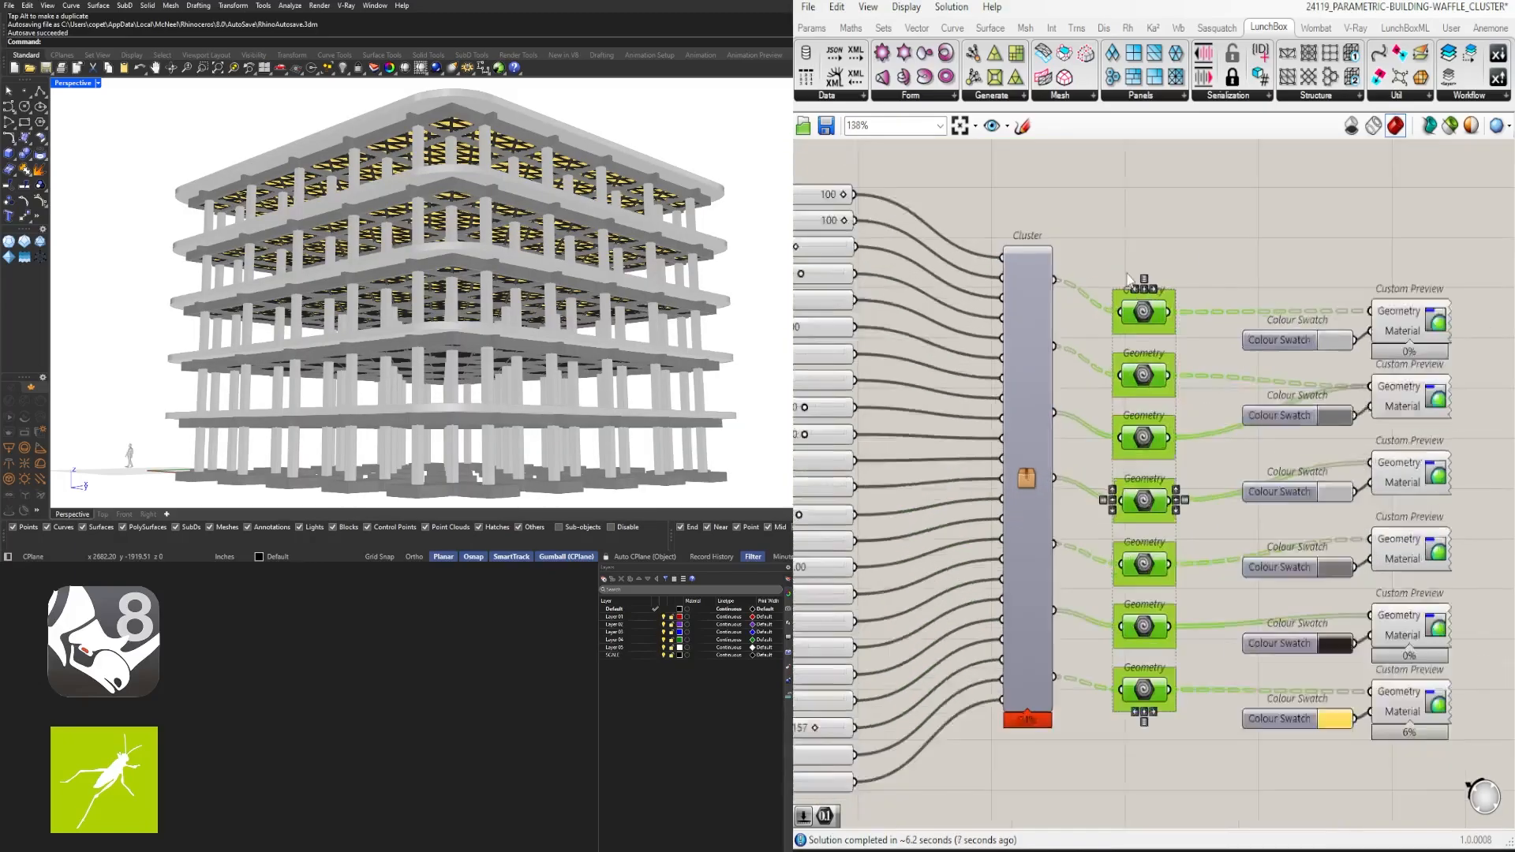
{"action": "left_click", "coordinate": [1144, 290]}
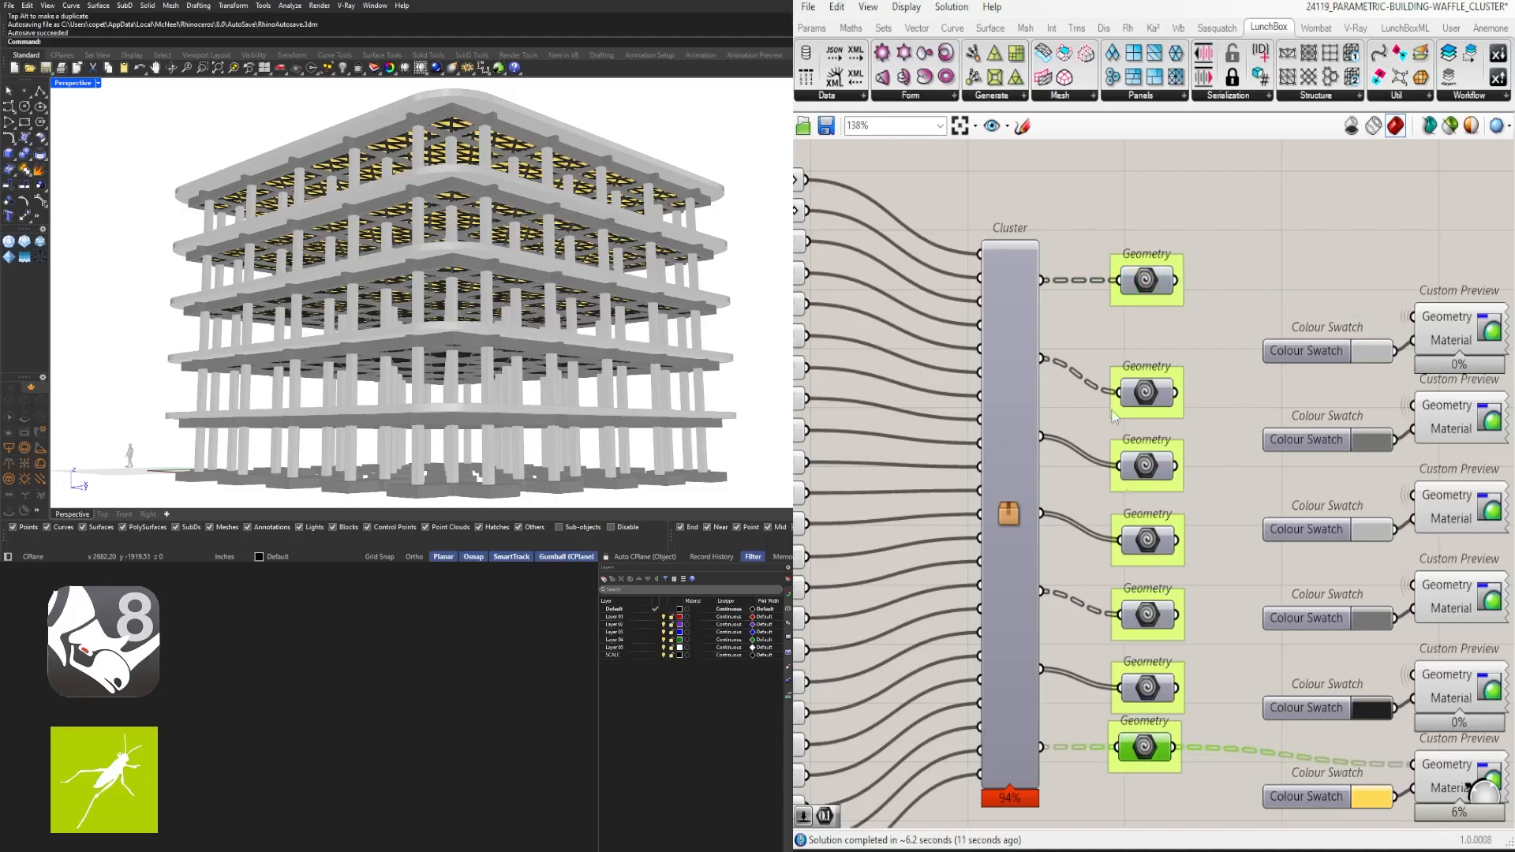
{"action": "left_click_drag", "start_coordinate": [1076, 184], "coordinate": [1238, 767]}
{"action": "left_click", "coordinate": [1106, 513]}
{"action": "left_click", "coordinate": [1246, 206]}
Move the Colour Swatches and Custom Previews together so that the first preview is level with the first grouped Geometry parameter
{"action": "scroll", "coordinate": [1164, 393], "scroll_direction": "down", "scroll_amount": 5}
{"action": "left_click_drag", "start_coordinate": [1357, 637], "coordinate": [1208, 306]}
{"action": "scroll", "coordinate": [1278, 333], "scroll_direction": "up", "scroll_amount": 3}
{"action": "left_click_drag", "start_coordinate": [1309, 381], "coordinate": [1321, 352]}
{"action": "left_click", "coordinate": [1408, 490]}
Lower the last Colour Swatch and Custom Preview to the last grouped Geometry parameter's level and distribute both columns evenly
{"action": "left_click_drag", "start_coordinate": [1398, 765], "coordinate": [1207, 696]}
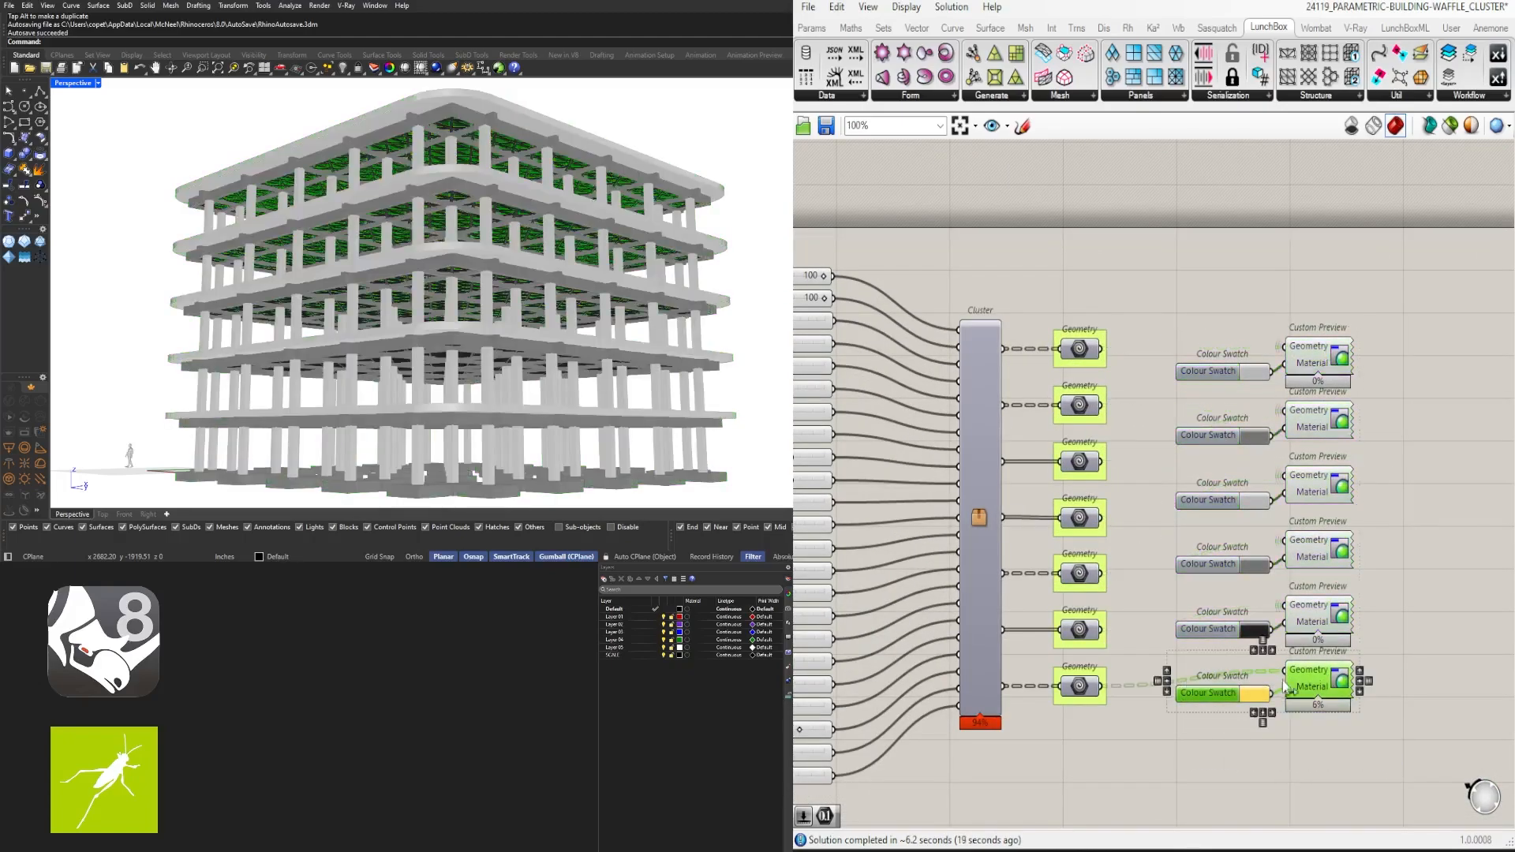
{"action": "left_click_drag", "start_coordinate": [1416, 786], "coordinate": [1312, 359]}
{"action": "left_click", "coordinate": [1318, 739]}
{"action": "left_click_drag", "start_coordinate": [1266, 761], "coordinate": [1196, 351]}
{"action": "left_click", "coordinate": [1222, 739]}
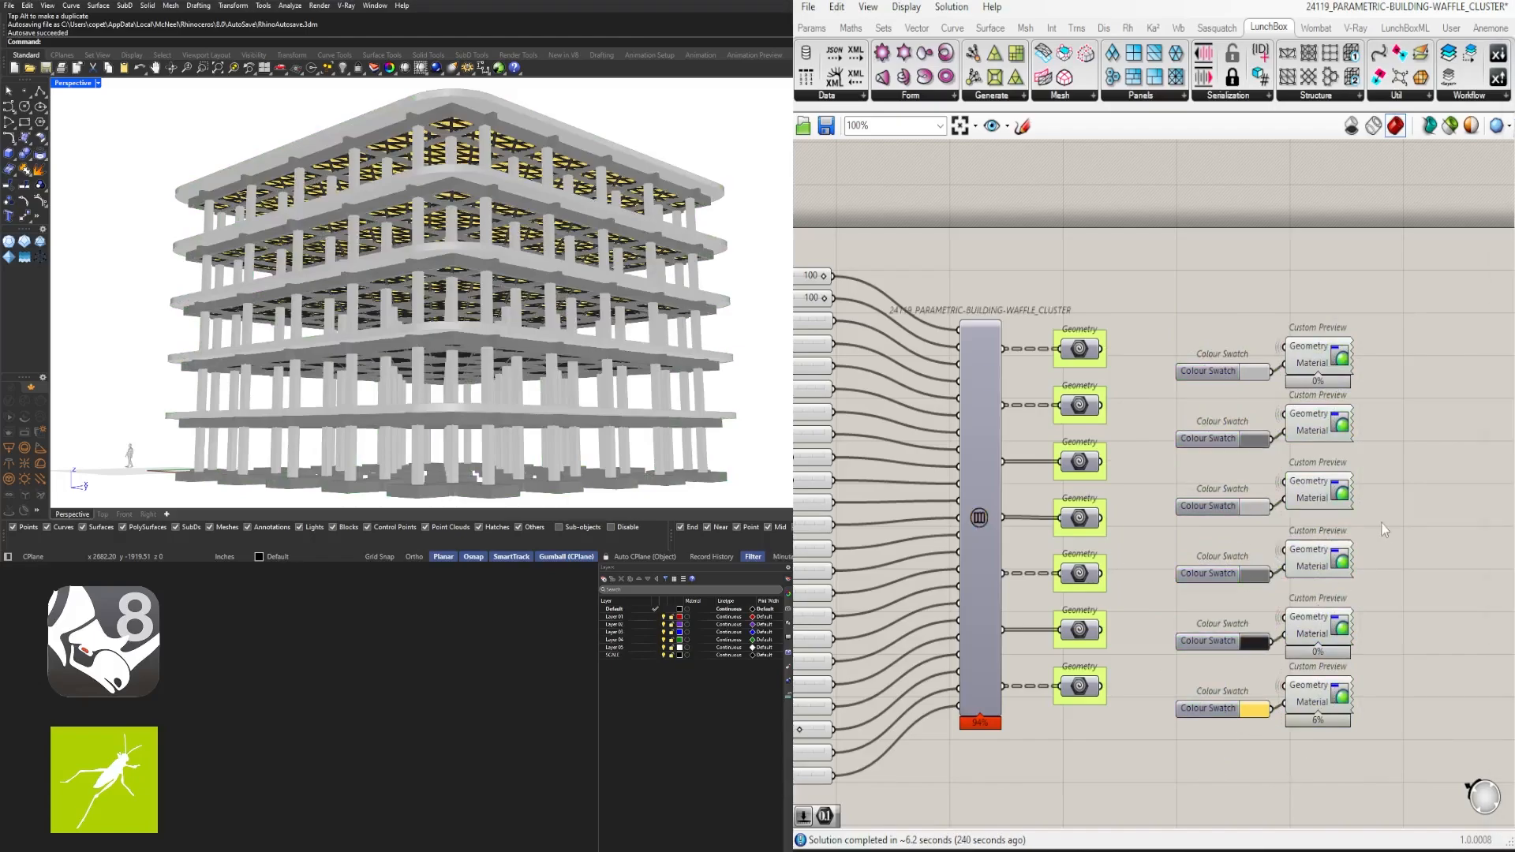
Nudge the grouped Geometry parameters, Colour Swatches and Custom Previews together to straighten the wires from the cluster
{"action": "scroll", "coordinate": [1380, 523], "scroll_direction": "down", "scroll_amount": 1}
{"action": "left_click_drag", "start_coordinate": [1343, 670], "coordinate": [1108, 356]}
{"action": "left_click_drag", "start_coordinate": [1495, 753], "coordinate": [1138, 311]}
{"action": "scroll", "coordinate": [1177, 321], "scroll_direction": "up", "scroll_amount": 4}
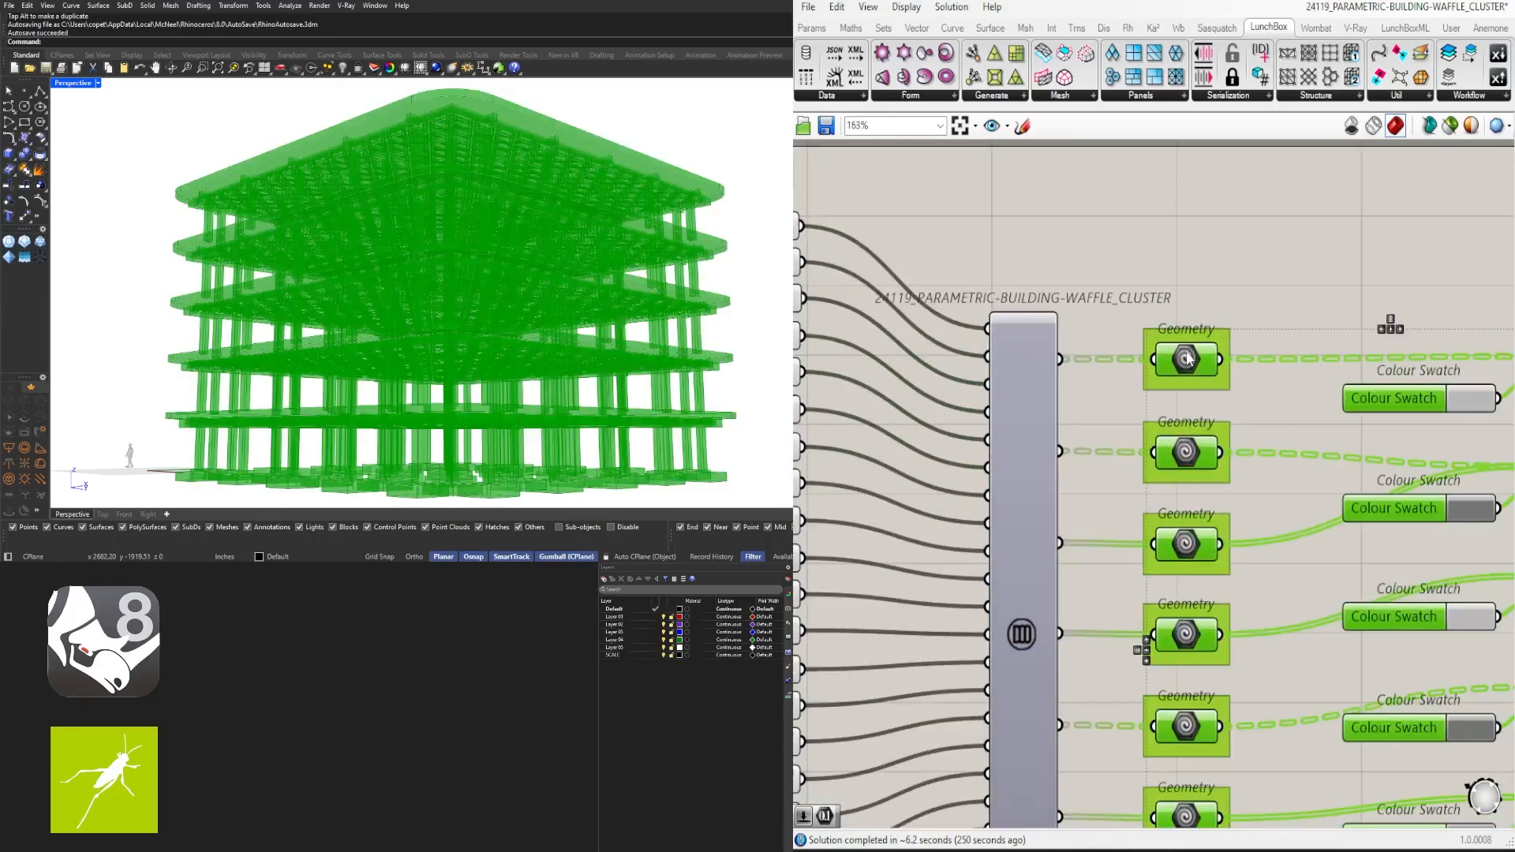
{"action": "left_click_drag", "start_coordinate": [1185, 356], "coordinate": [1178, 356]}
{"action": "left_click", "coordinate": [1262, 315]}
Move the Colour Swatches and Custom Previews slightly further away from the grouped Geometry parameters
{"action": "scroll", "coordinate": [1262, 316], "scroll_direction": "down", "scroll_amount": 5}
{"action": "right_click_drag", "start_coordinate": [1407, 548], "coordinate": [1227, 518]}
{"action": "scroll", "coordinate": [1177, 292], "scroll_direction": "up", "scroll_amount": 3}
{"action": "left_click_drag", "start_coordinate": [1313, 679], "coordinate": [1166, 339]}
{"action": "left_click", "coordinate": [1351, 453]}
{"action": "left_click_drag", "start_coordinate": [1337, 777], "coordinate": [1274, 311]}
{"action": "scroll", "coordinate": [1256, 310], "scroll_direction": "up", "scroll_amount": 3}
{"action": "left_click", "coordinate": [1300, 234]}
Centre the cluster and its output components vertically beside the slider column, then fit the whole definition in view
{"action": "scroll", "coordinate": [1300, 235], "scroll_direction": "down", "scroll_amount": 8}
{"action": "right_click_drag", "start_coordinate": [1315, 351], "coordinate": [1337, 543]}
{"action": "left_click_drag", "start_coordinate": [1369, 611], "coordinate": [1052, 377]}
{"action": "scroll", "coordinate": [1184, 475], "scroll_direction": "up", "scroll_amount": 3}
{"action": "scroll", "coordinate": [1183, 475], "scroll_direction": "up", "scroll_amount": 1}
{"action": "left_click", "coordinate": [1176, 293]}
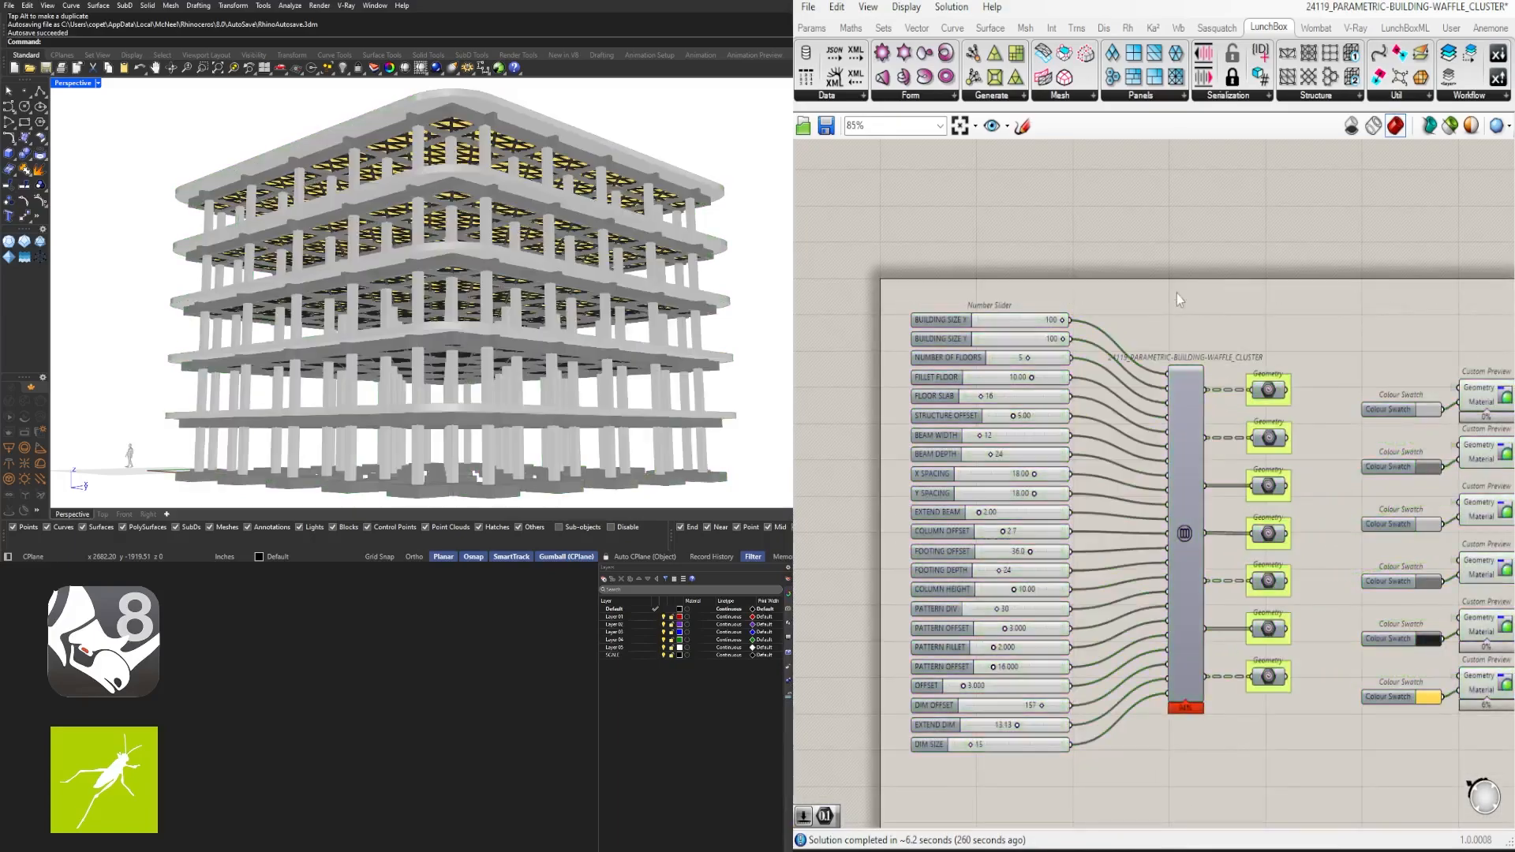
{"action": "scroll", "coordinate": [1175, 294], "scroll_direction": "down", "scroll_amount": 5}
{"action": "left_click", "coordinate": [960, 125]}
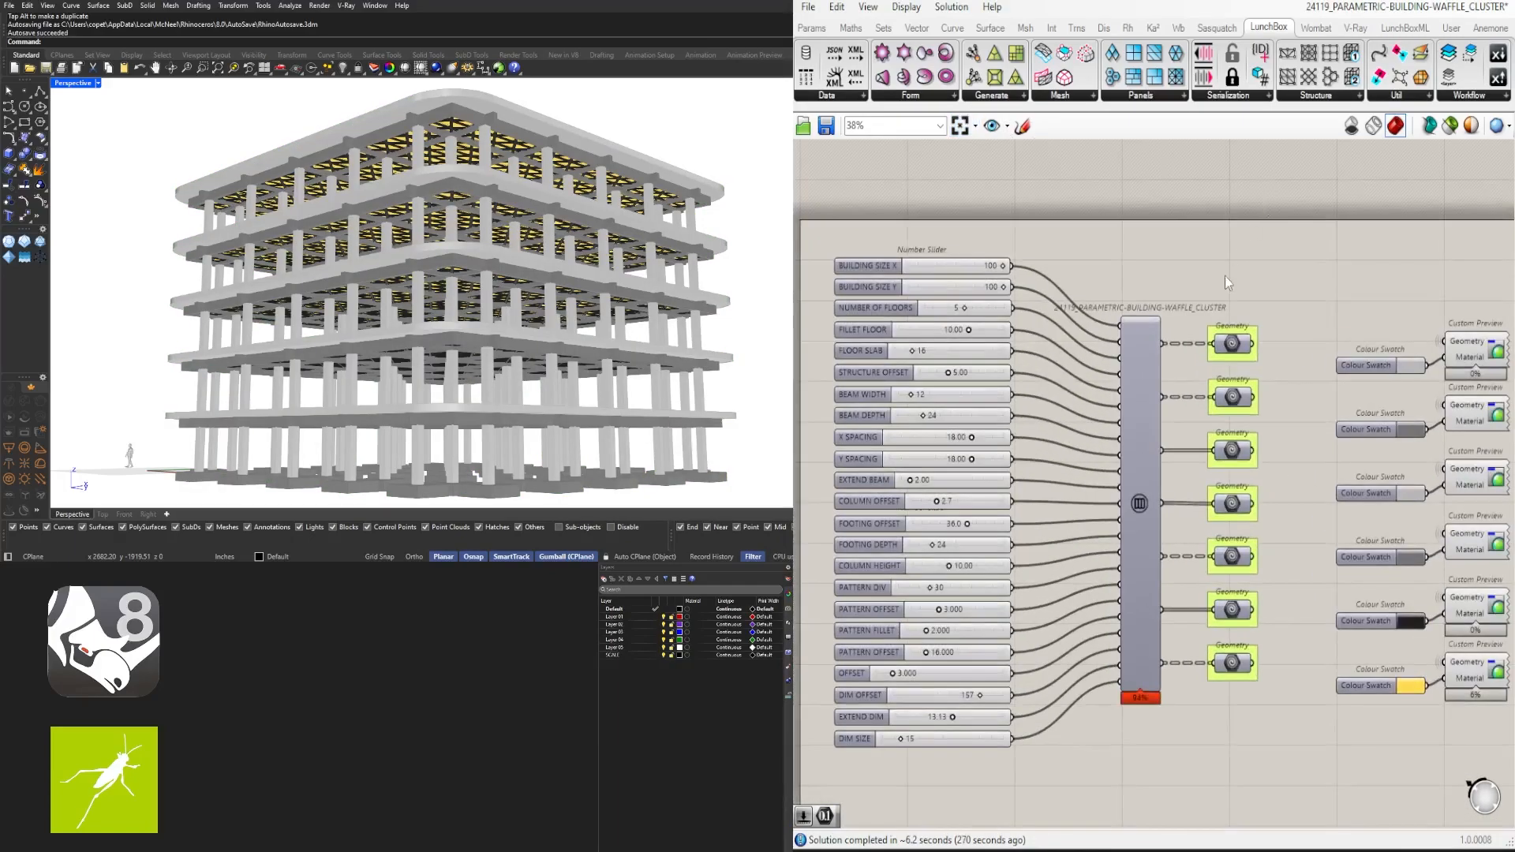